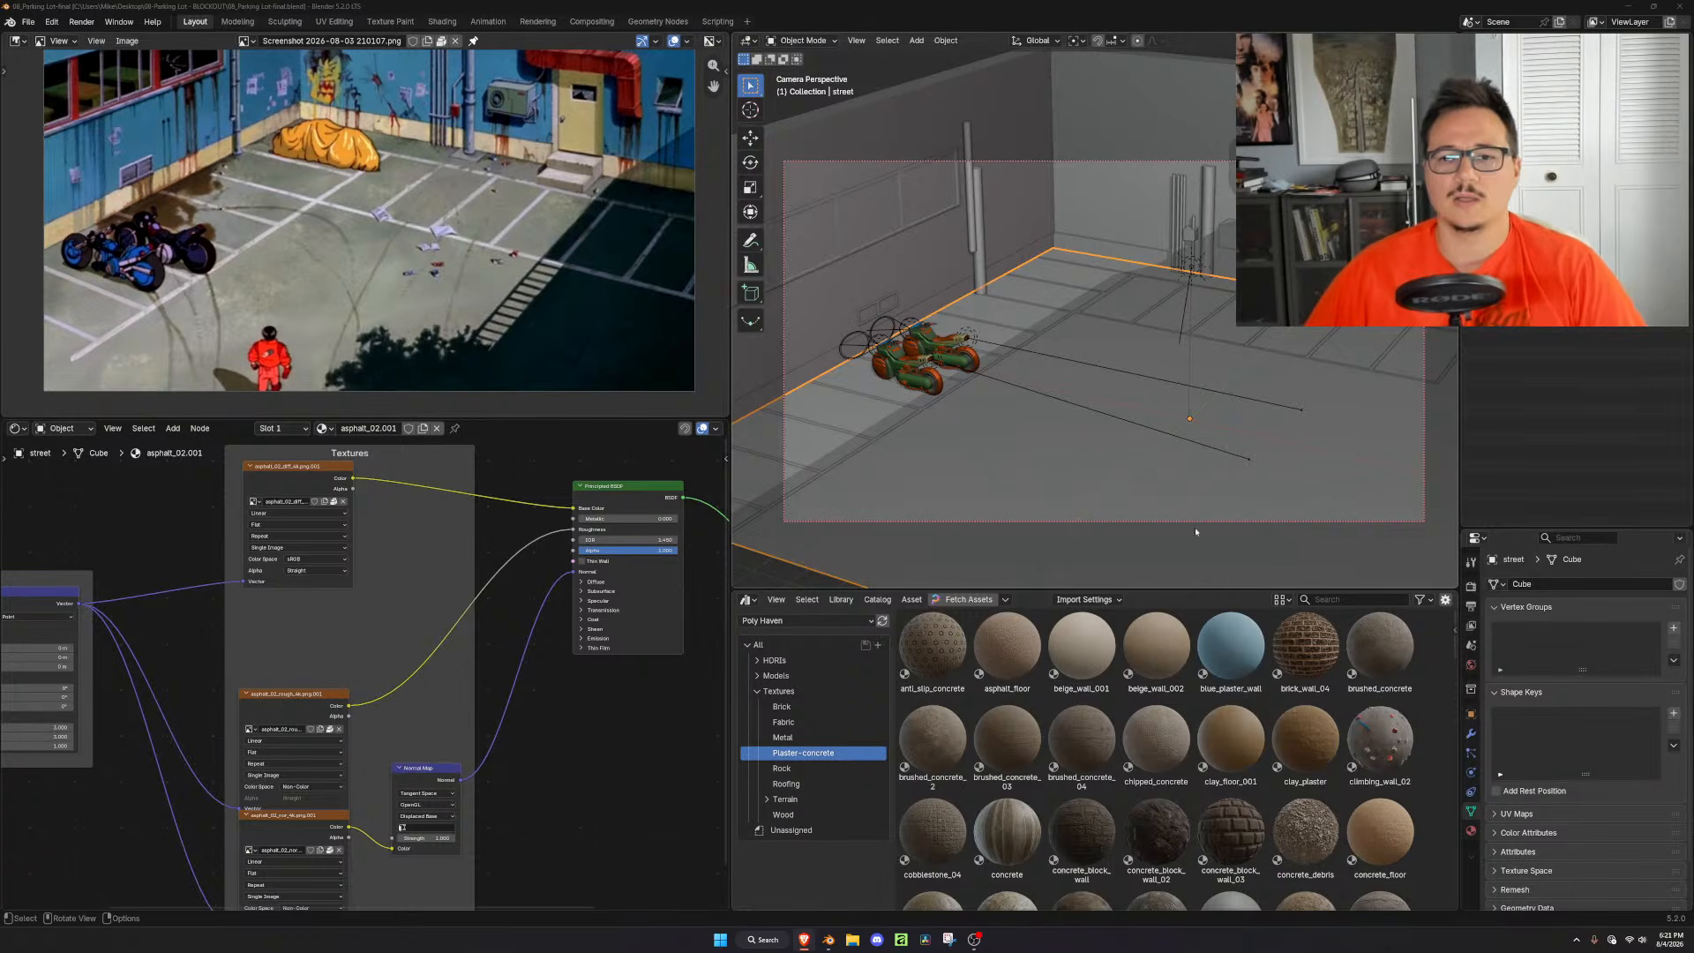
Examine the yellow door, red duct and air-conditioning unit up close in the reference image
{"action": "left_click", "coordinate": [1300, 289]}
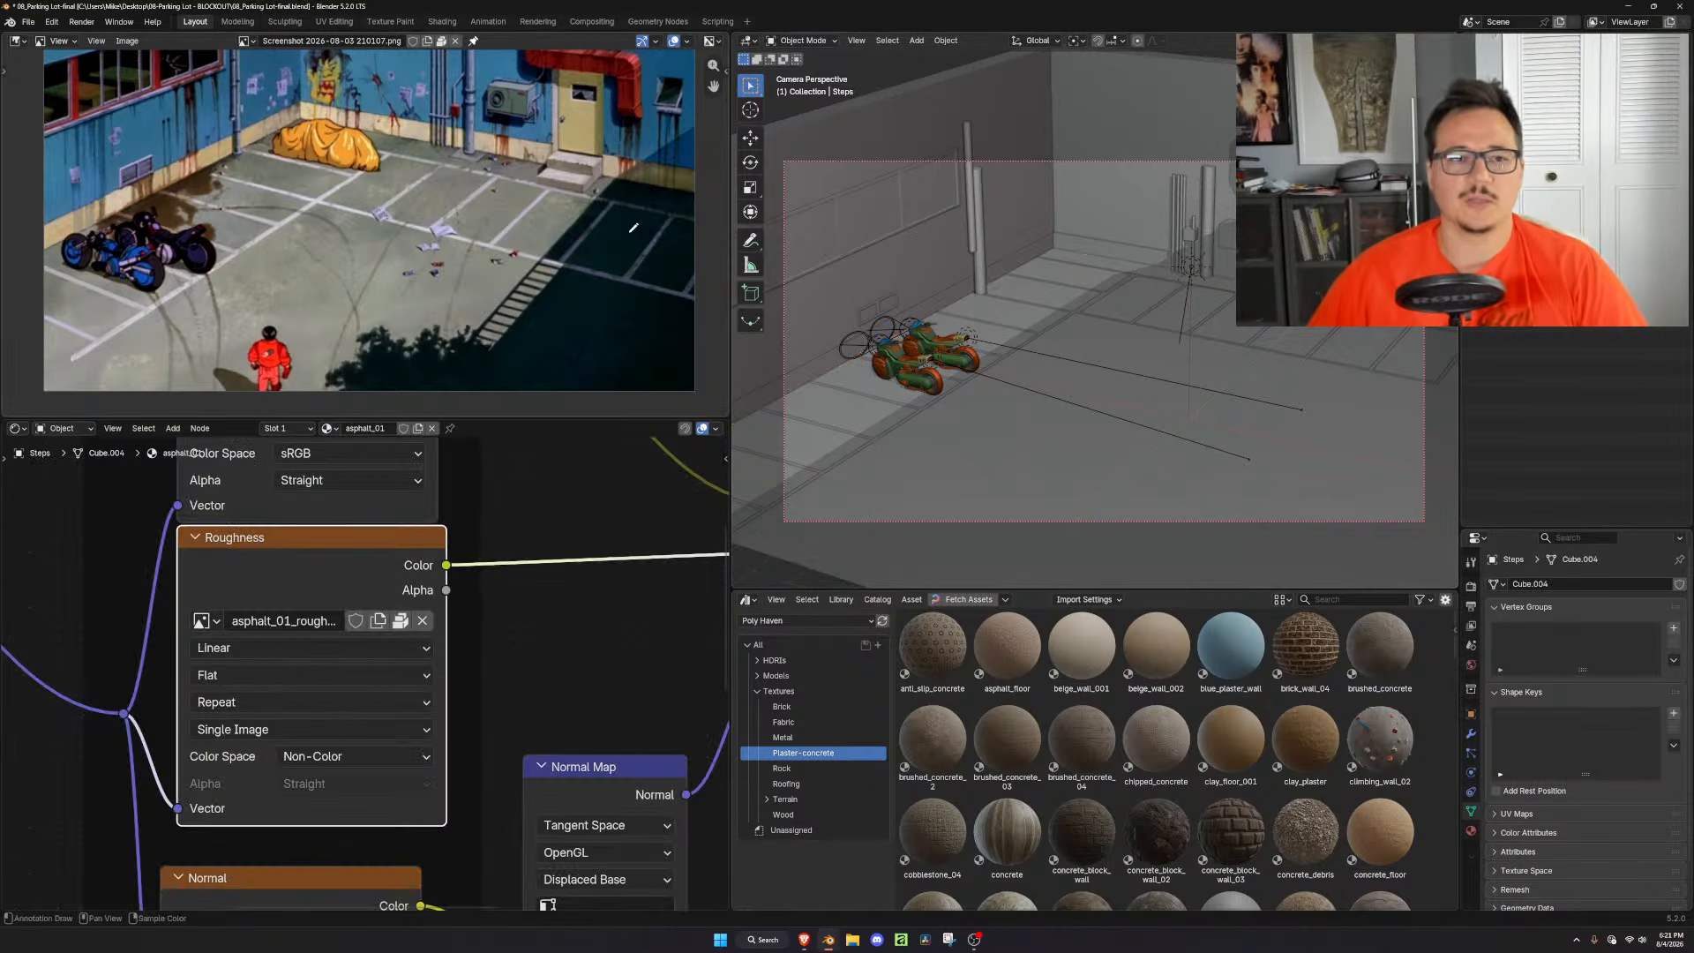
{"action": "scroll", "coordinate": [366, 526], "scroll_direction": "down", "scroll_amount": 3}
{"action": "middle_click_drag", "start_coordinate": [472, 71], "coordinate": [371, 128], "text": "shift"}
{"action": "scroll", "coordinate": [371, 128], "scroll_direction": "up", "scroll_amount": 4}
{"action": "middle_click_drag", "start_coordinate": [639, 238], "coordinate": [384, 273], "text": "shift"}
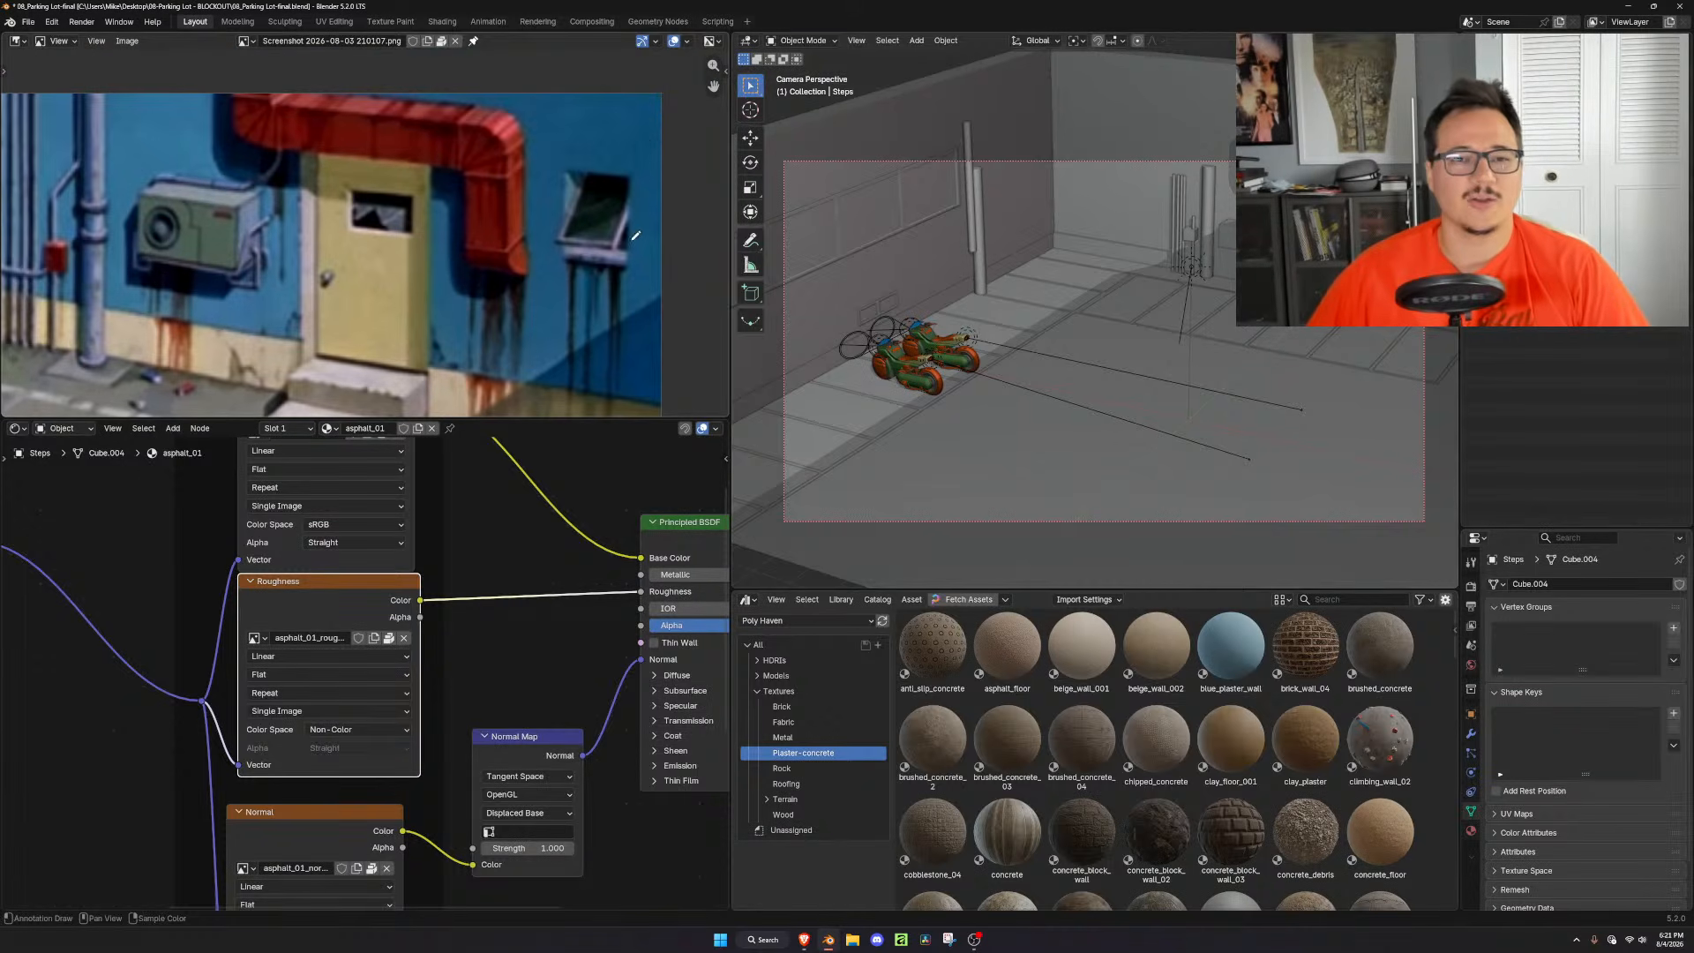
Switch the 3D view to textured EEVEE shading and bring the whole parking lot with the AC unit into view
{"action": "left_click", "coordinate": [1246, 234]}
{"action": "key", "text": "KP_7"}
{"action": "key", "text": "KP_Decimal"}
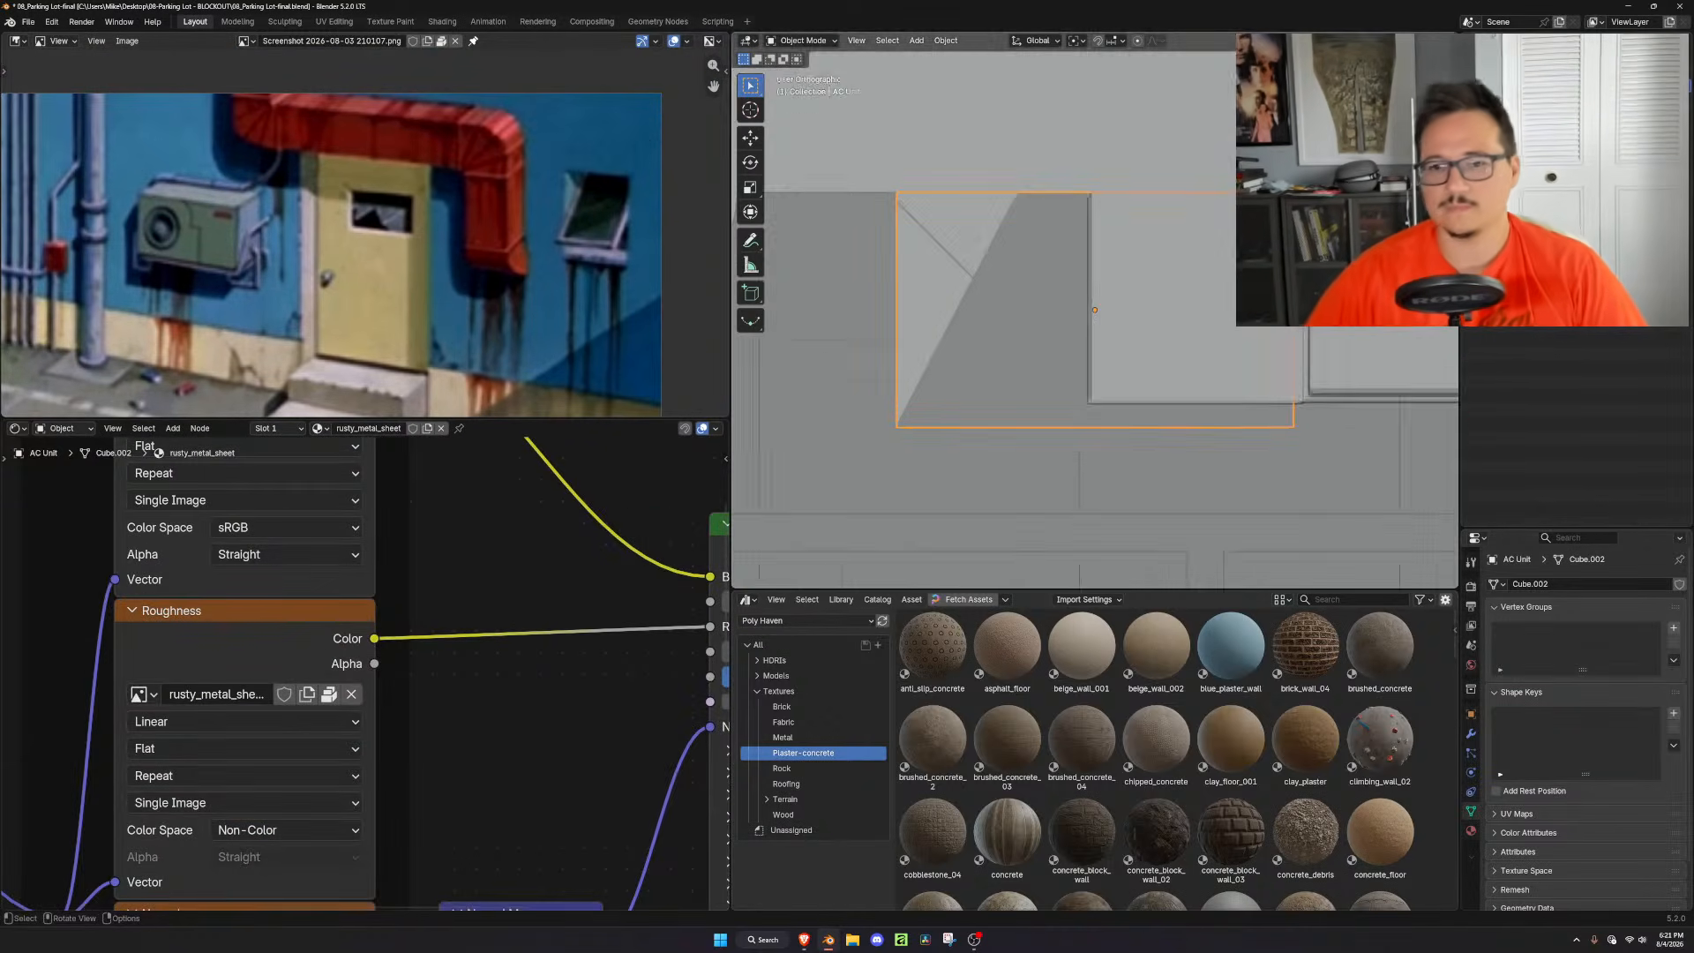
{"action": "scroll", "coordinate": [1094, 310], "scroll_direction": "down", "scroll_amount": 5}
{"action": "left_click", "coordinate": [1422, 40]}
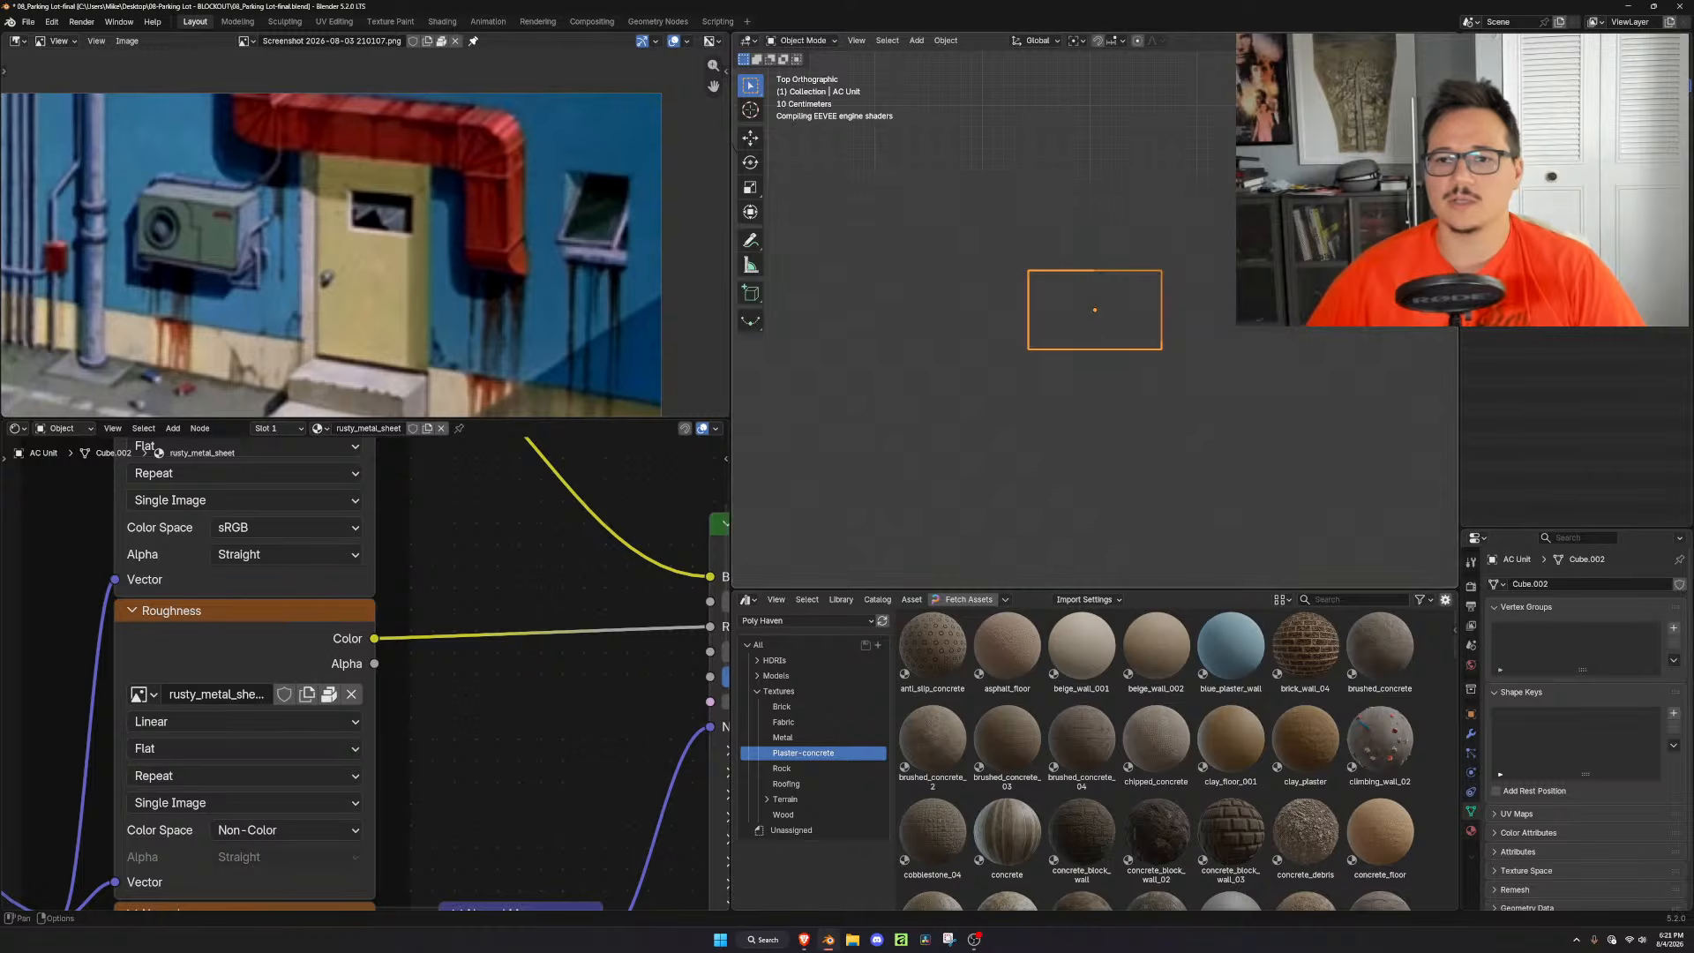
{"action": "scroll", "coordinate": [1276, 374], "scroll_direction": "down", "scroll_amount": 4}
{"action": "middle_click_drag", "start_coordinate": [1346, 458], "coordinate": [1316, 342]}
{"action": "scroll", "coordinate": [1315, 343], "scroll_direction": "down", "scroll_amount": 3}
{"action": "scroll", "coordinate": [1316, 342], "scroll_direction": "down", "scroll_amount": 2}
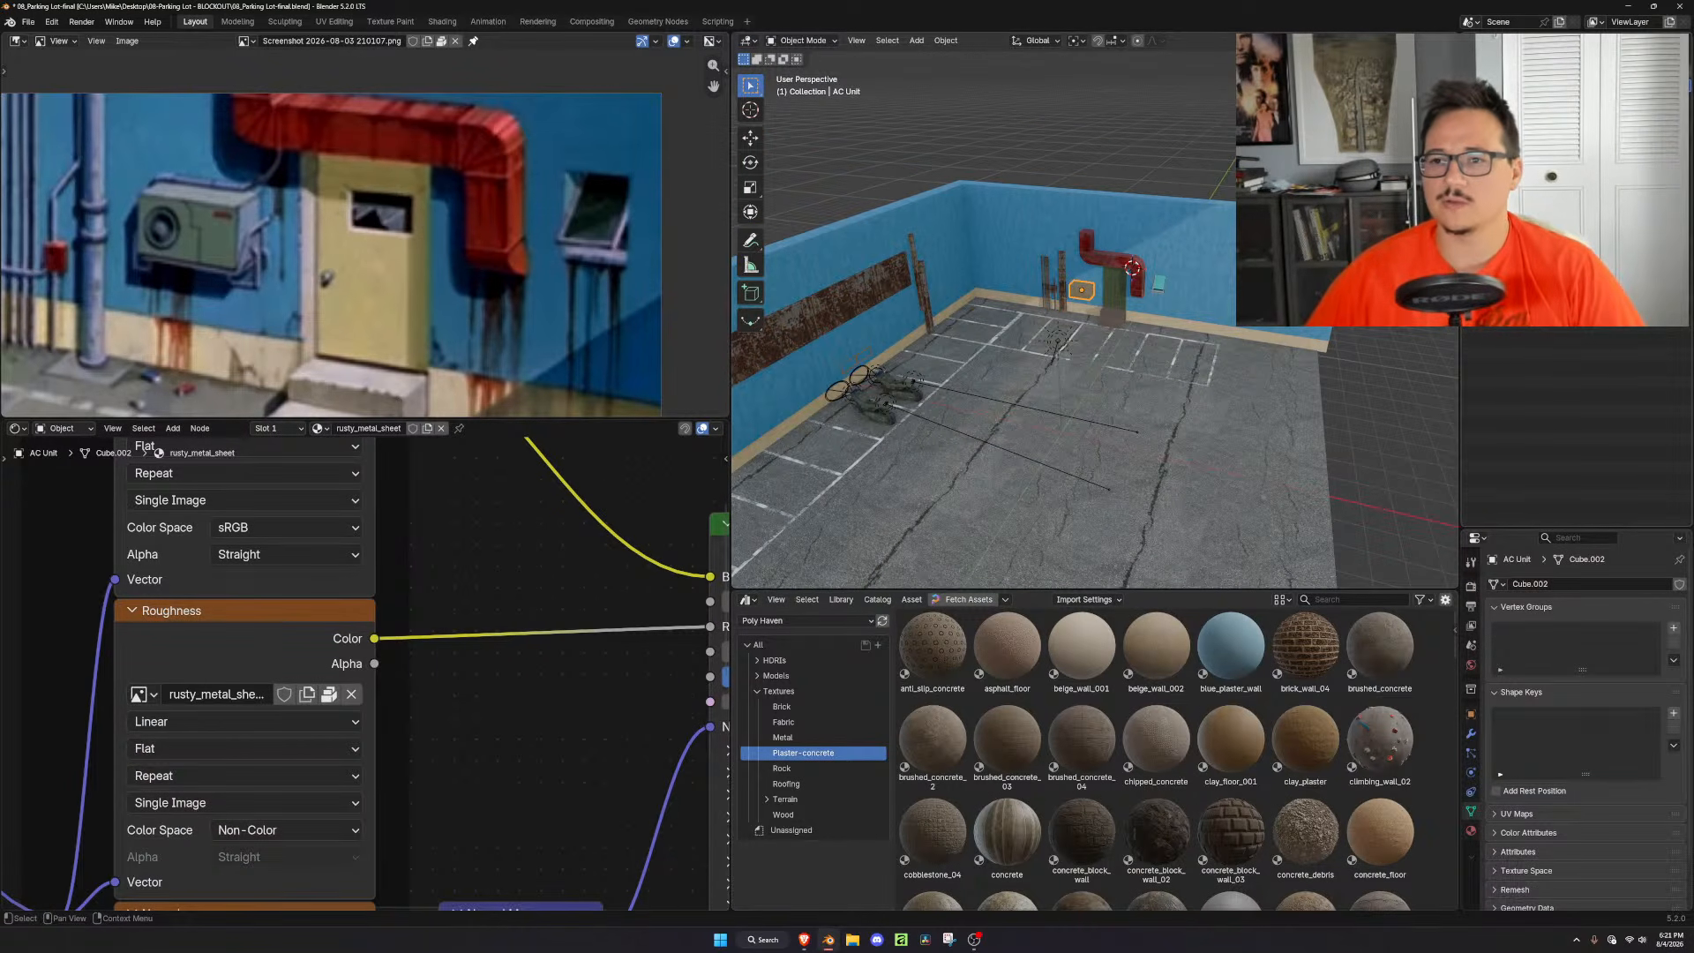
Toggle the visibility of the wall objects, including the red duct, rusty panel, AC unit and small window
{"action": "key", "text": "Delete"}
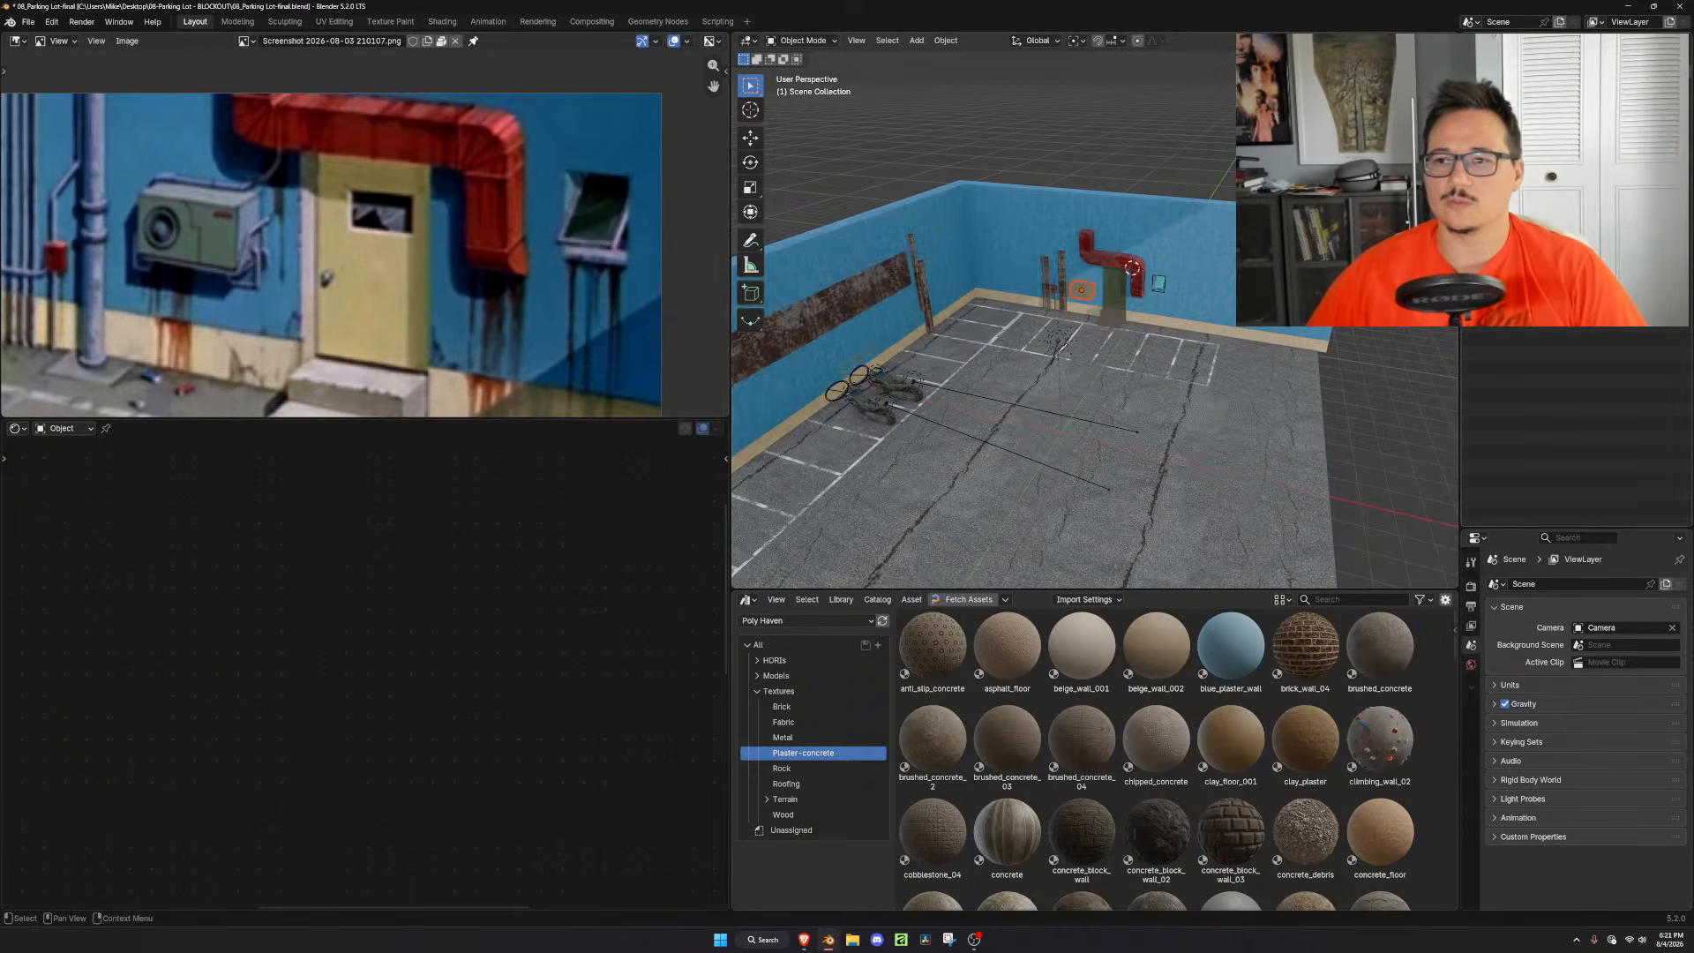
{"action": "left_click", "coordinate": [1652, 177]}
{"action": "left_click", "coordinate": [1652, 193]}
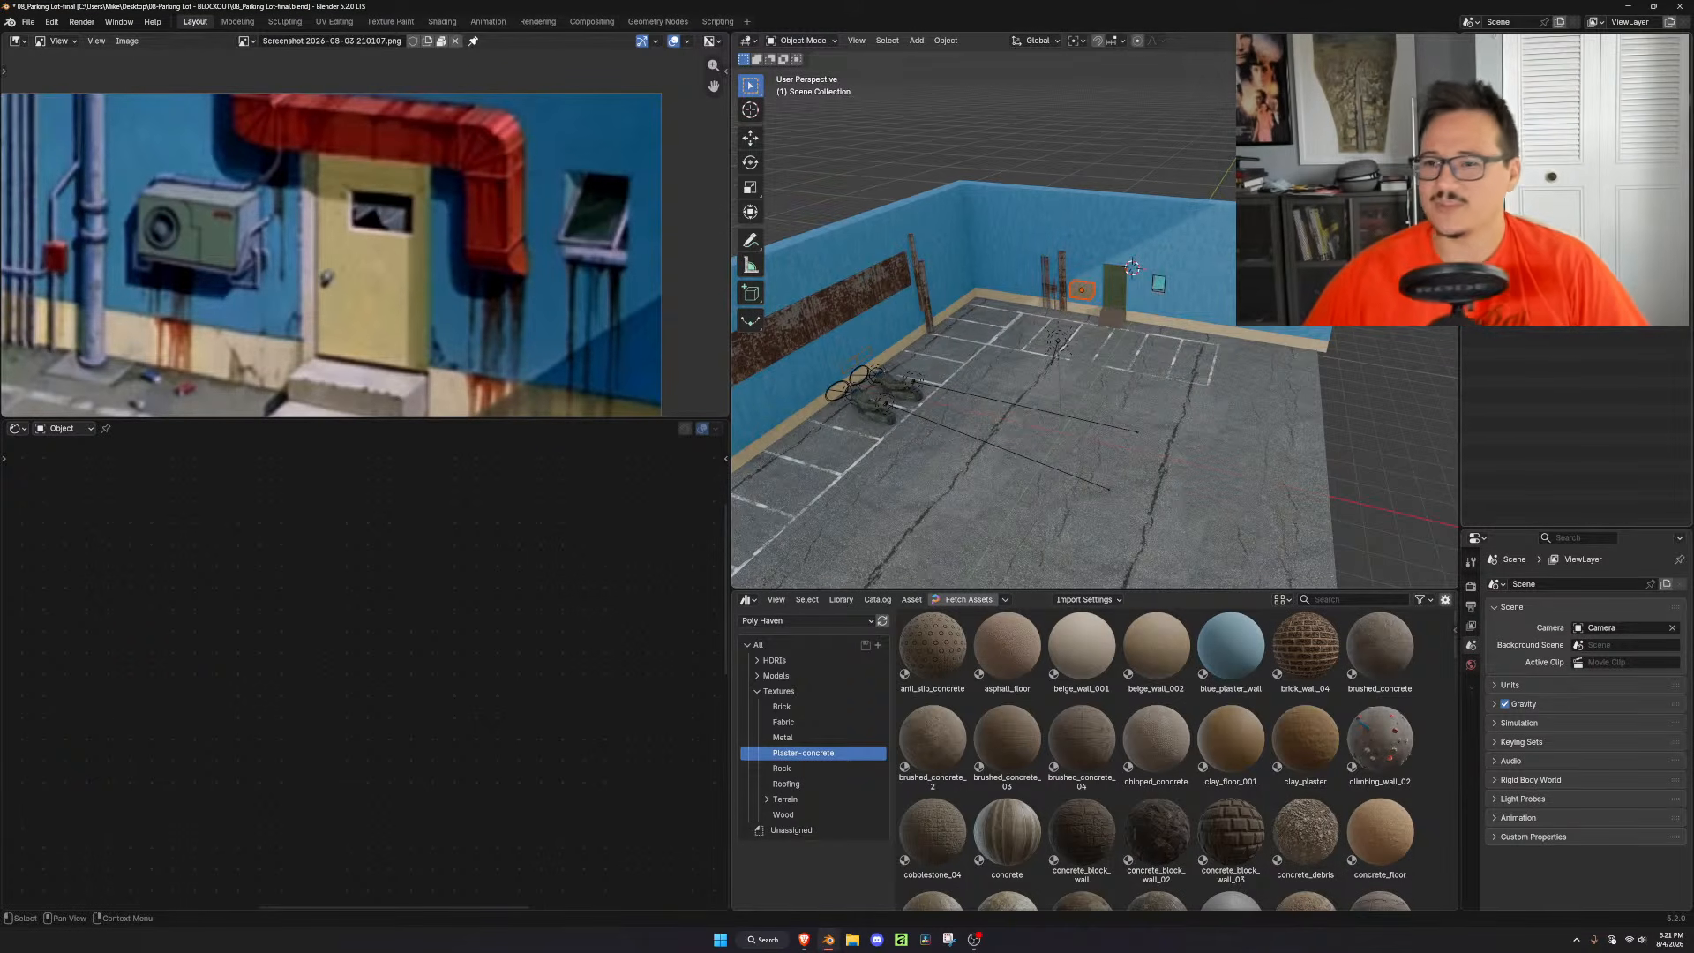
{"action": "left_click", "coordinate": [1652, 207]}
{"action": "left_click", "coordinate": [1652, 208]}
{"action": "left_click", "coordinate": [1652, 208]}
{"action": "left_click", "coordinate": [1651, 208]}
{"action": "left_click", "coordinate": [1652, 192]}
{"action": "left_click", "coordinate": [1651, 192]}
{"action": "left_click", "coordinate": [1652, 192]}
{"action": "left_click", "coordinate": [1652, 192]}
{"action": "left_click", "coordinate": [1652, 177]}
{"action": "left_click", "coordinate": [1652, 177]}
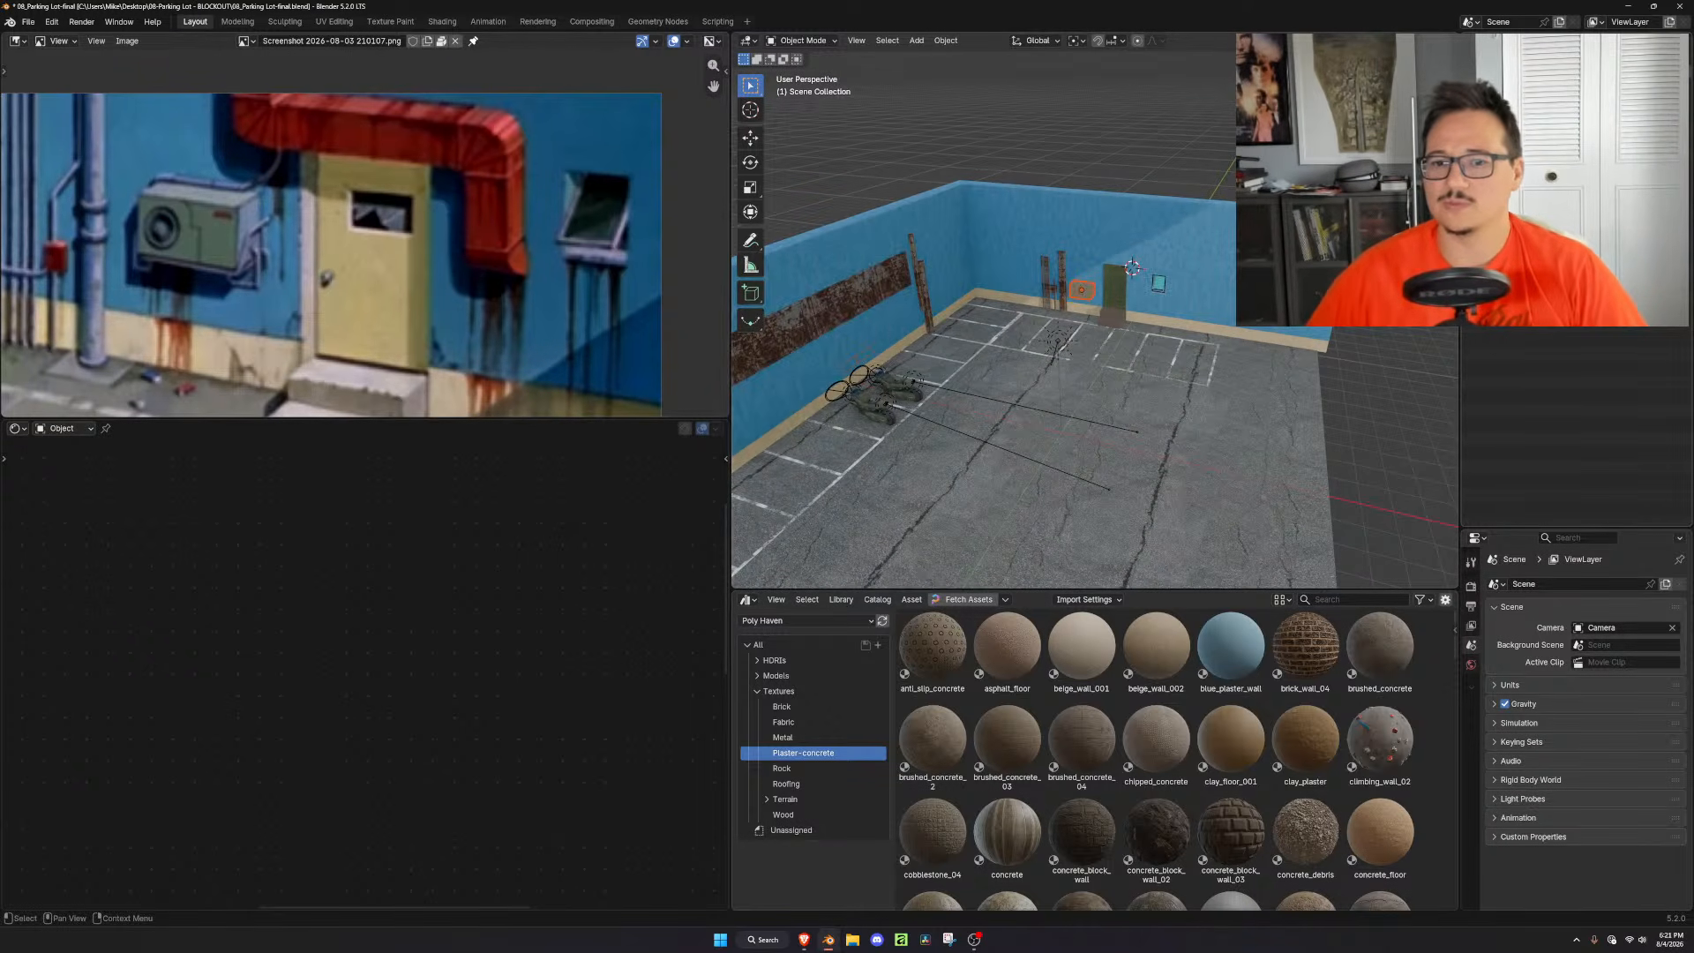
{"action": "left_click", "coordinate": [1651, 207]}
{"action": "left_click", "coordinate": [1652, 207]}
{"action": "left_click", "coordinate": [1652, 192]}
{"action": "left_click", "coordinate": [1652, 176]}
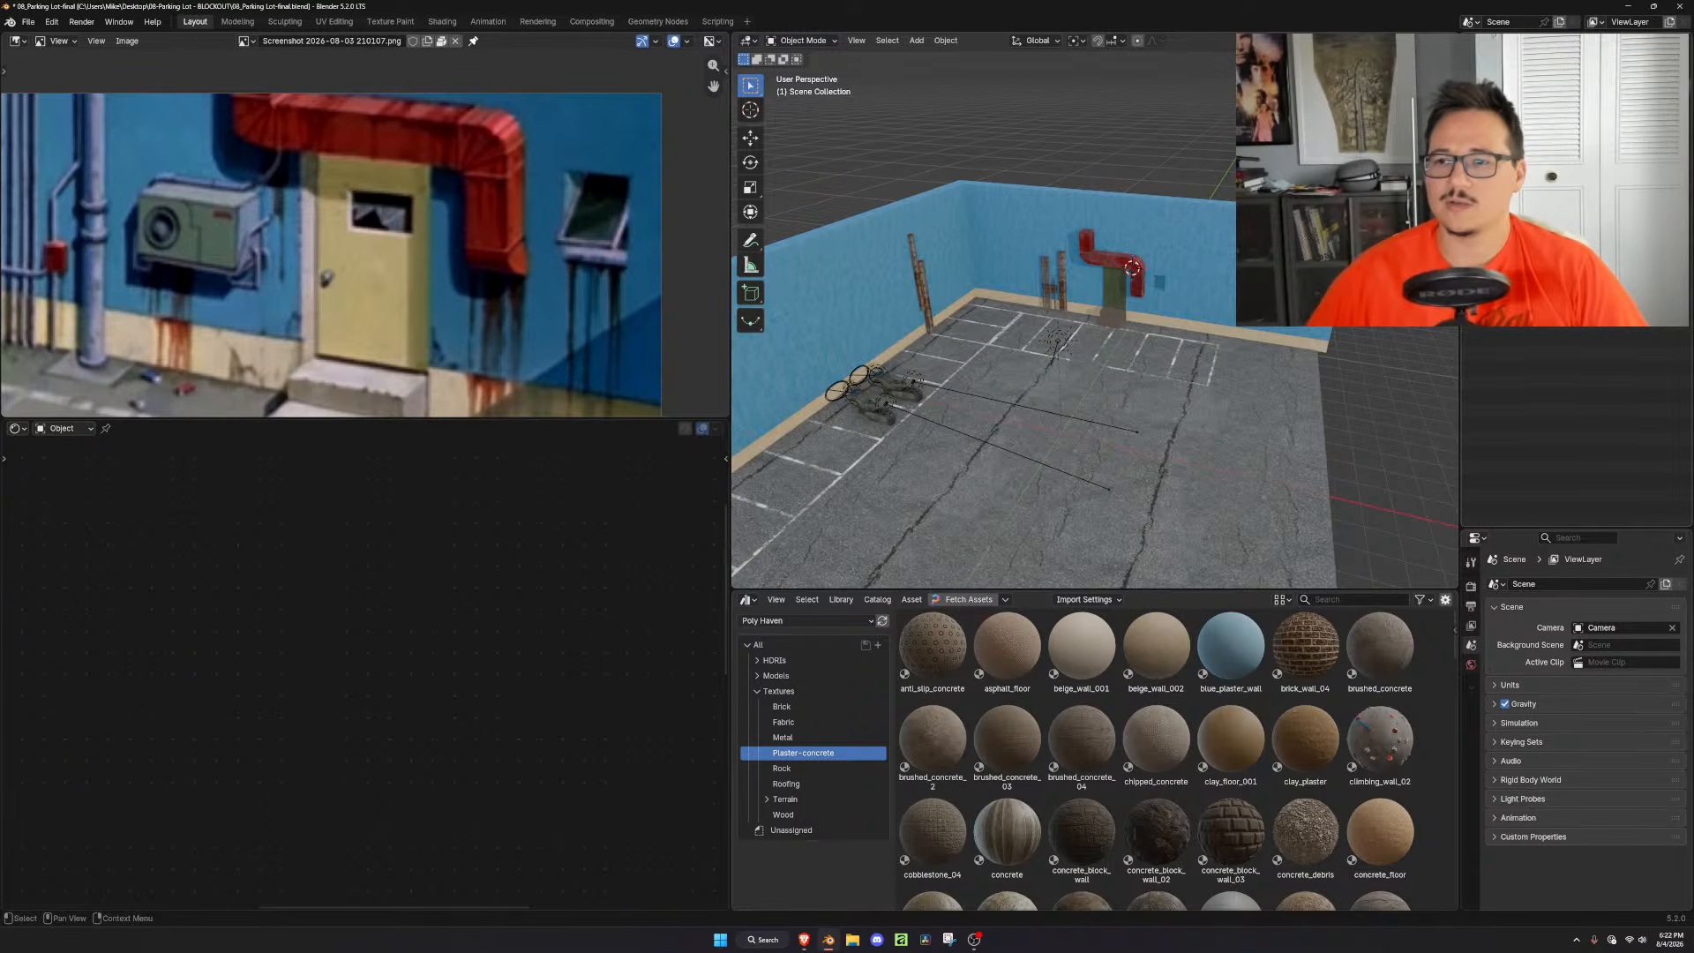
Select a section of the red duct above the door and frame it for inspection
{"action": "left_click", "coordinate": [1125, 263]}
{"action": "key", "text": "KP_Decimal"}
{"action": "scroll", "coordinate": [1125, 263], "scroll_direction": "down", "scroll_amount": 5}
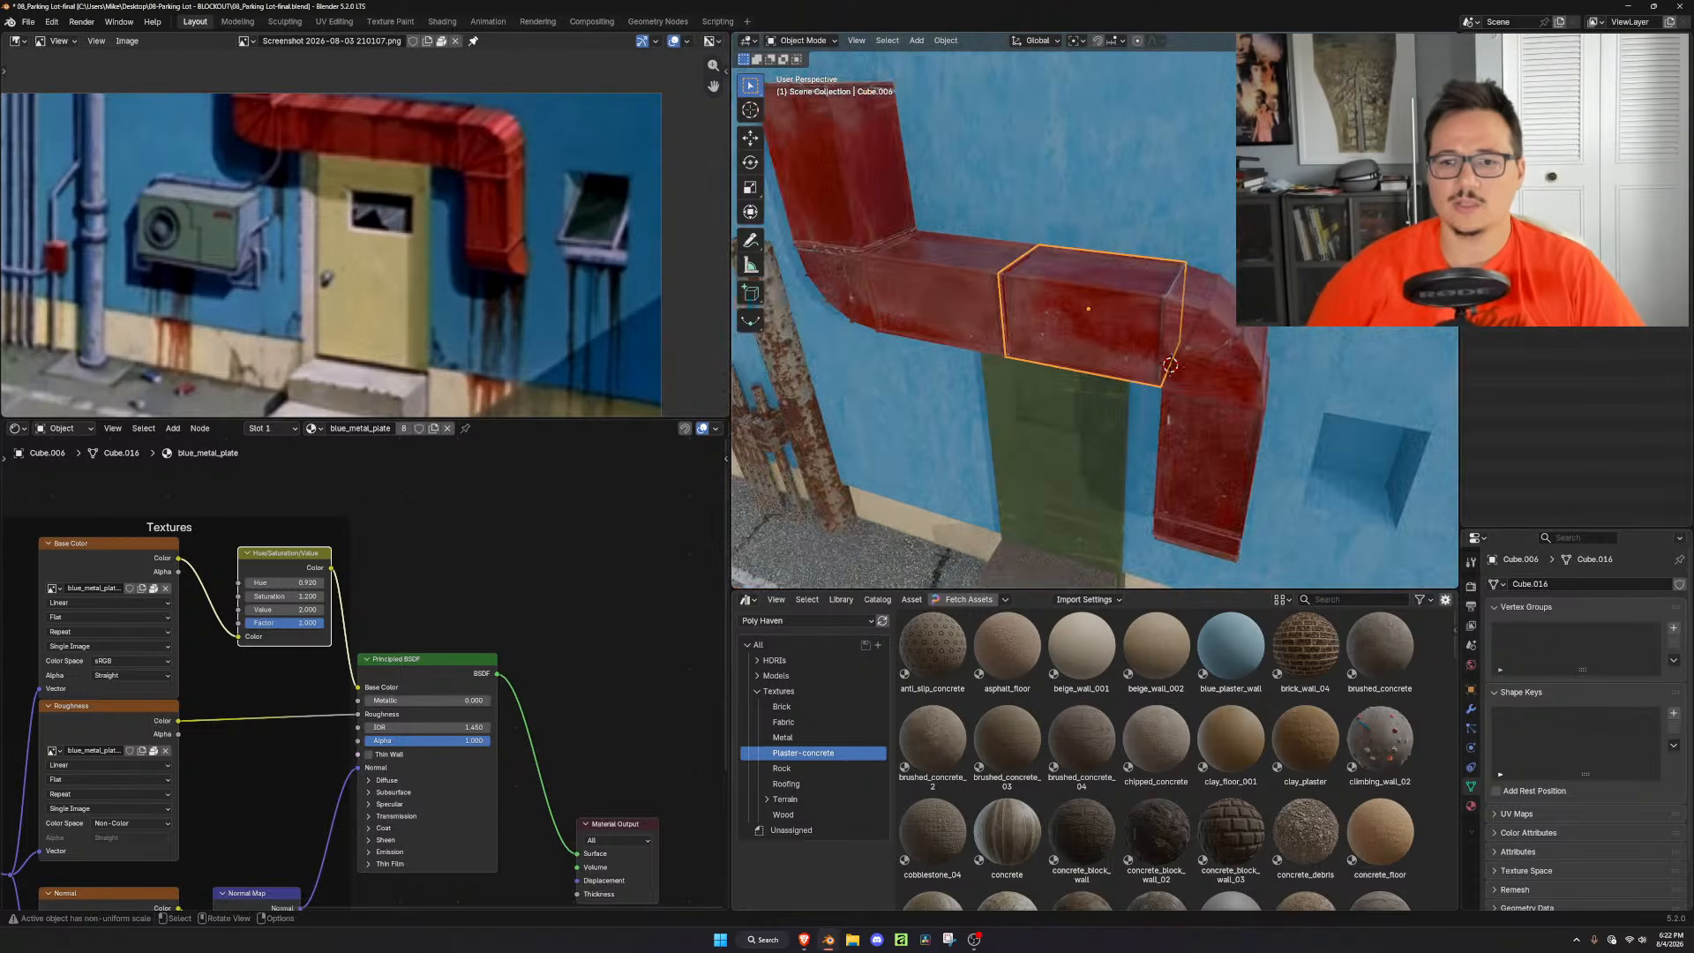
{"action": "scroll", "coordinate": [1170, 364], "scroll_direction": "down", "scroll_amount": 3}
Widen the 3D view and make the reference image area taller, with the air-conditioning unit in close view
{"action": "left_click_drag", "start_coordinate": [730, 349], "coordinate": [647, 344]}
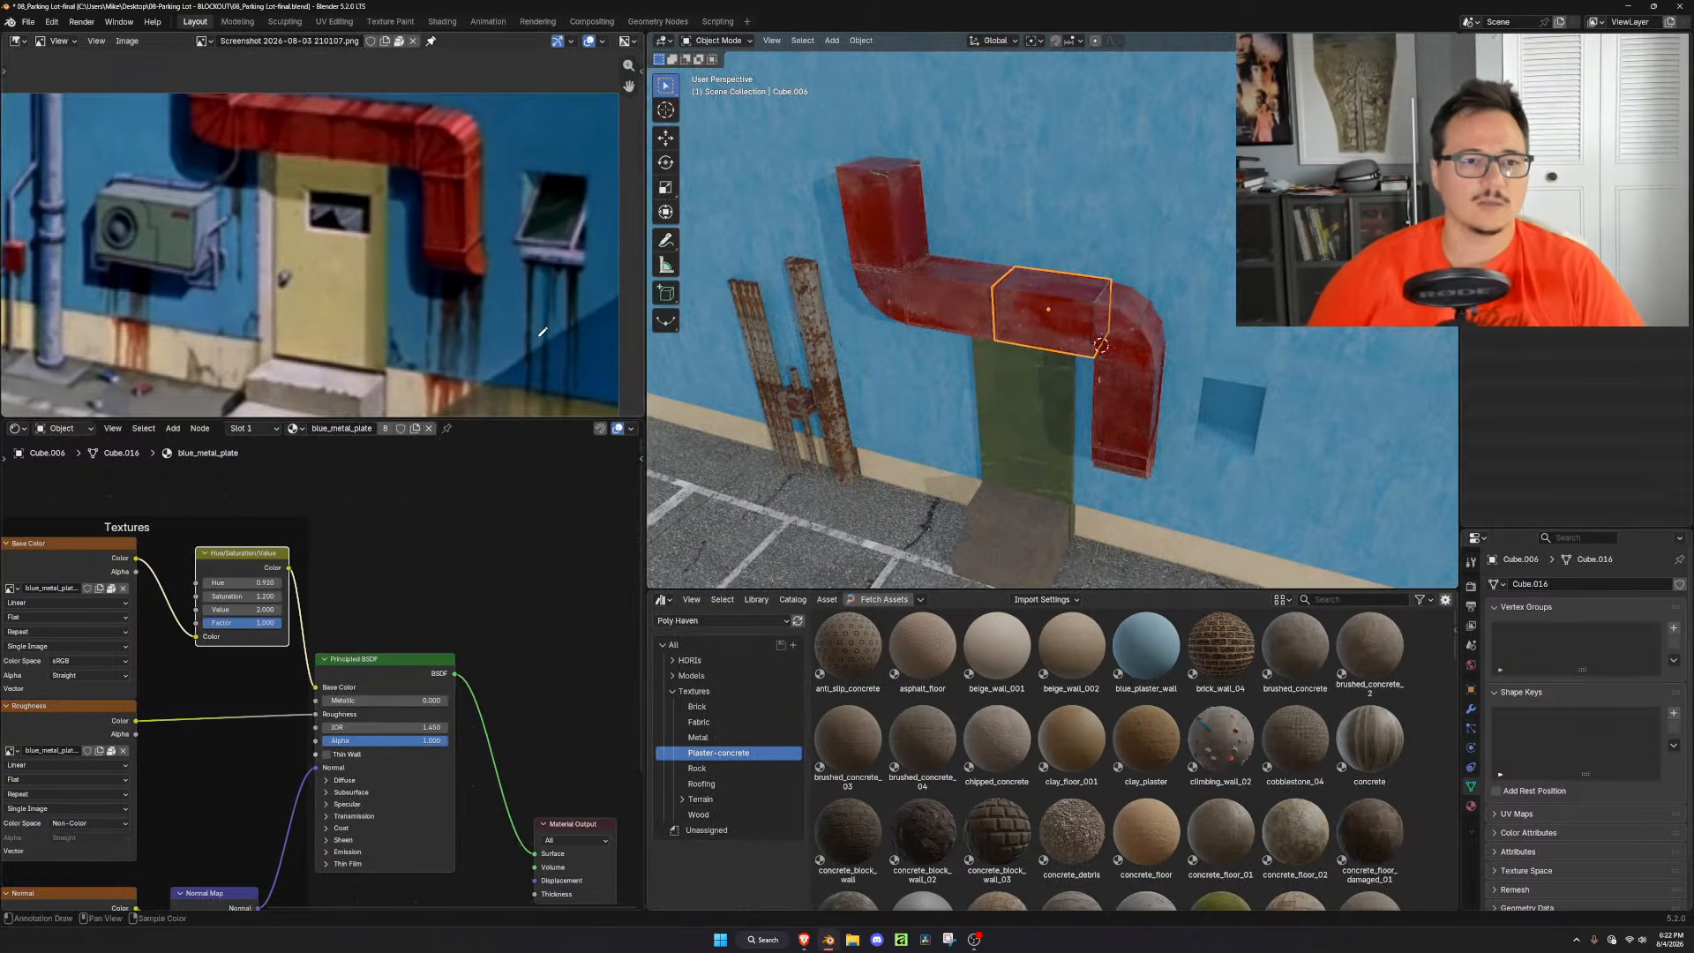
{"action": "middle_click_drag", "start_coordinate": [361, 323], "coordinate": [433, 251]}
{"action": "left_click_drag", "start_coordinate": [536, 420], "coordinate": [534, 566]}
{"action": "scroll", "coordinate": [185, 185], "scroll_direction": "up", "scroll_amount": 4}
{"action": "scroll", "coordinate": [388, 309], "scroll_direction": "down", "scroll_amount": 3}
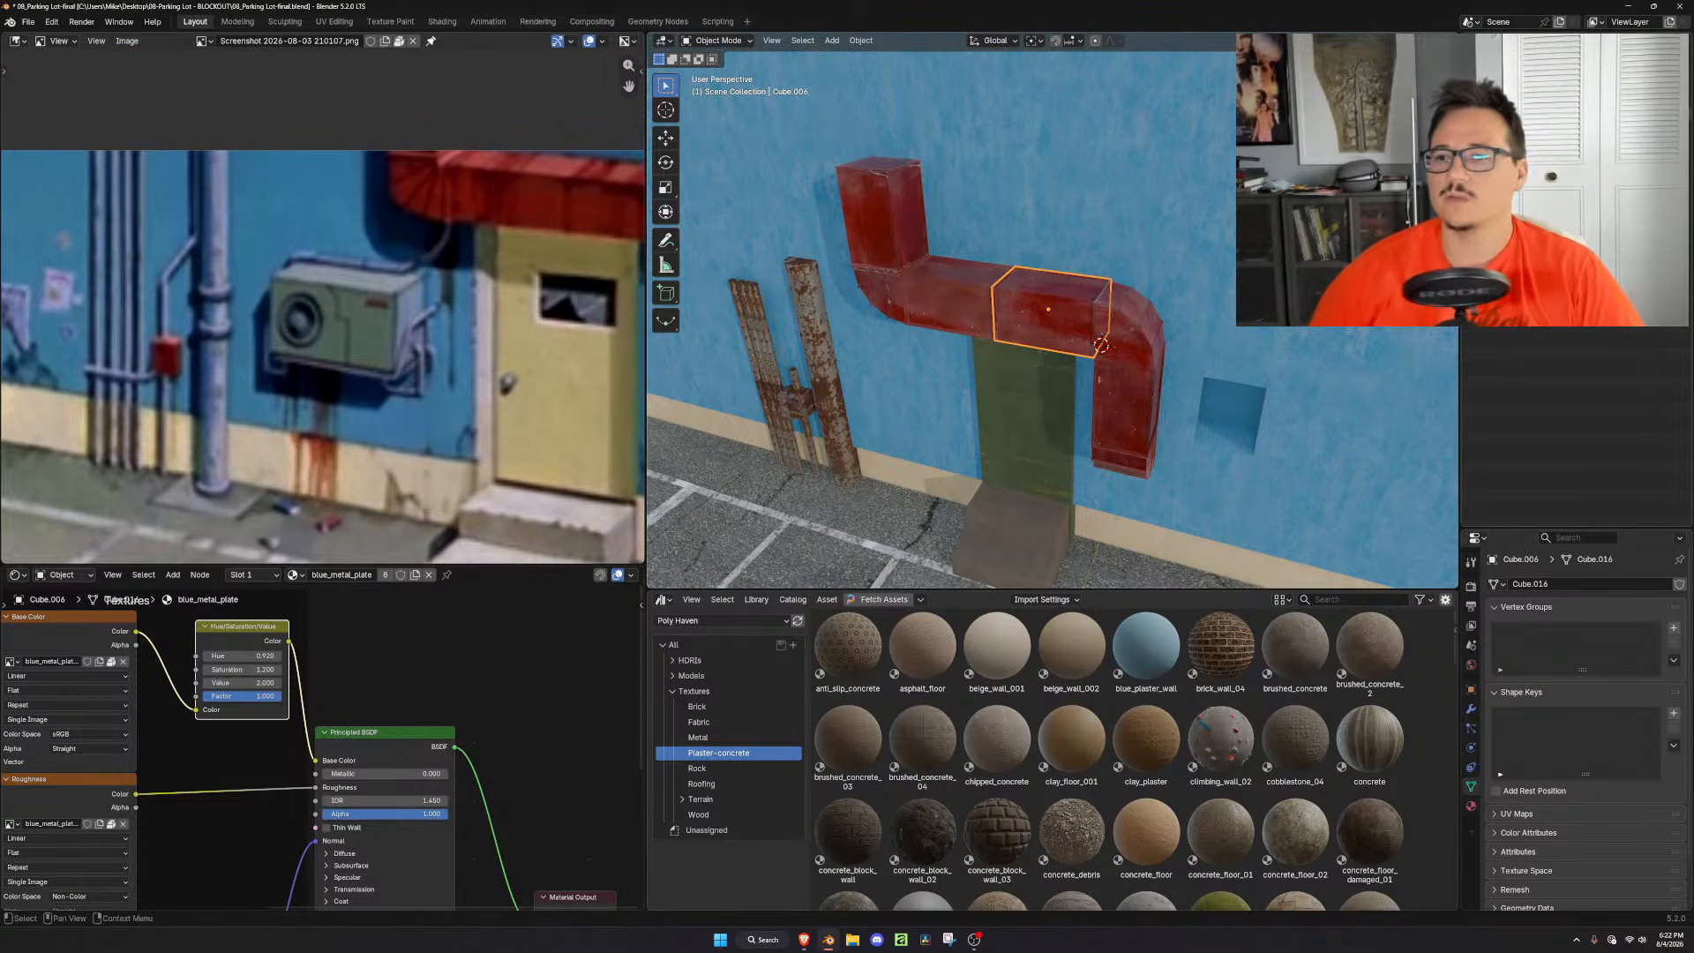
Unhide all hidden objects, then select the AC unit box and frame it
{"action": "key", "text": "alt+h"}
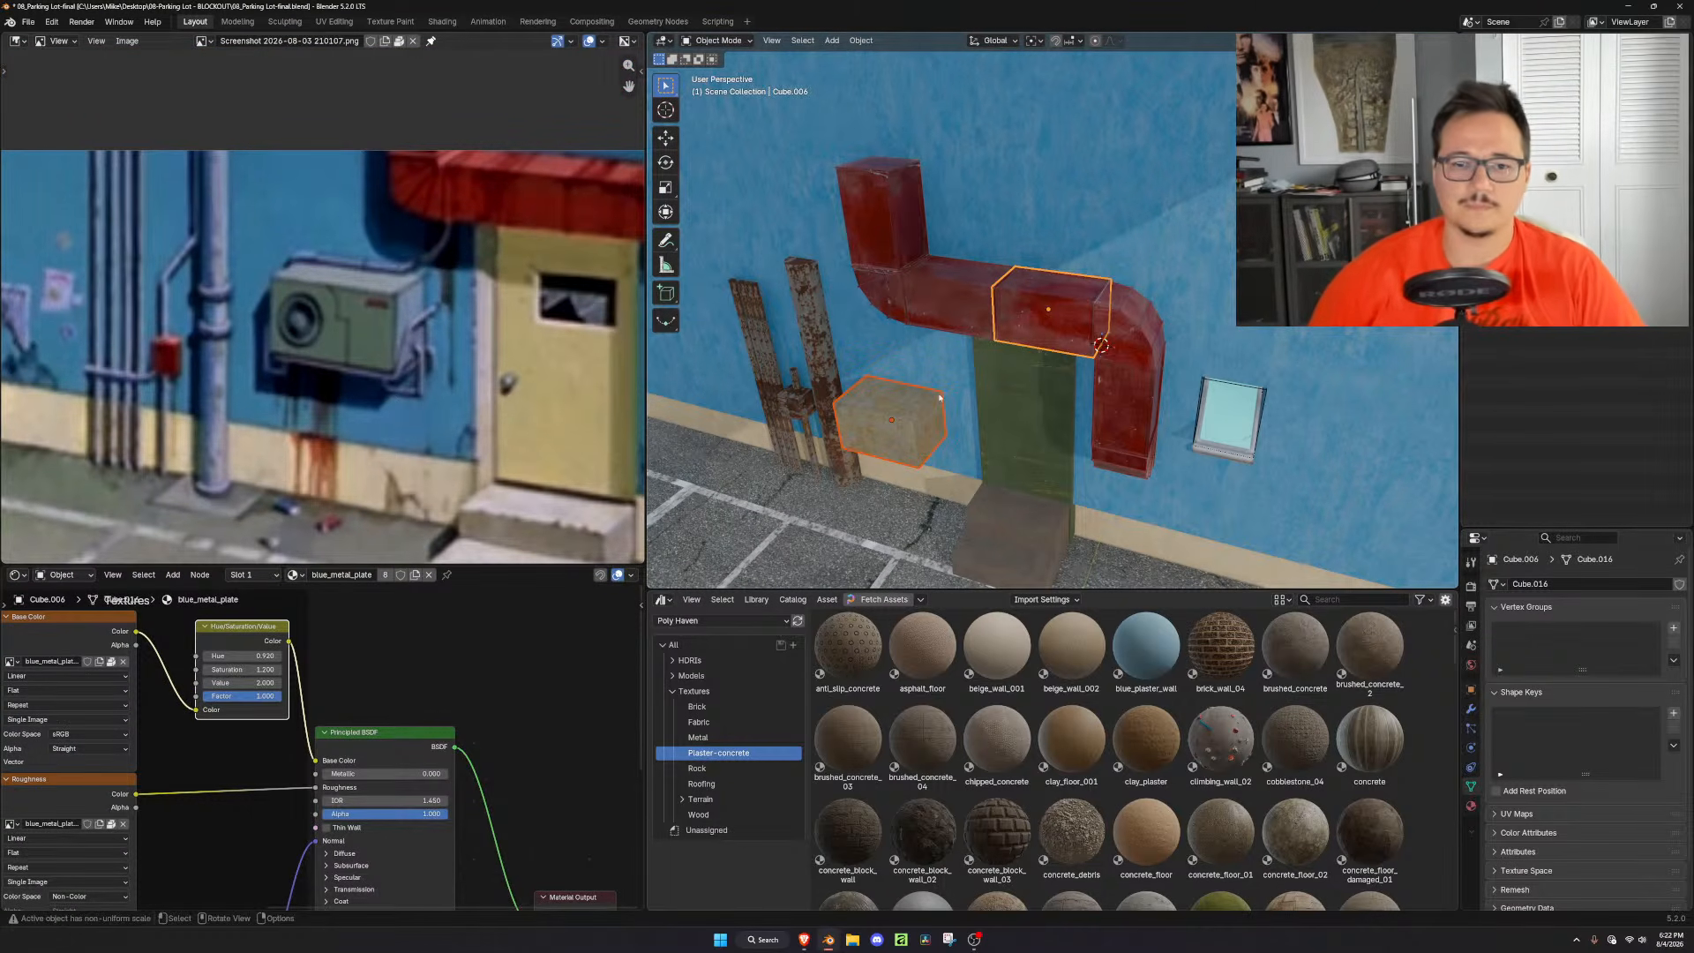
{"action": "left_click", "coordinate": [941, 399]}
{"action": "key", "text": "KP_5"}
{"action": "key", "text": "KP_Decimal"}
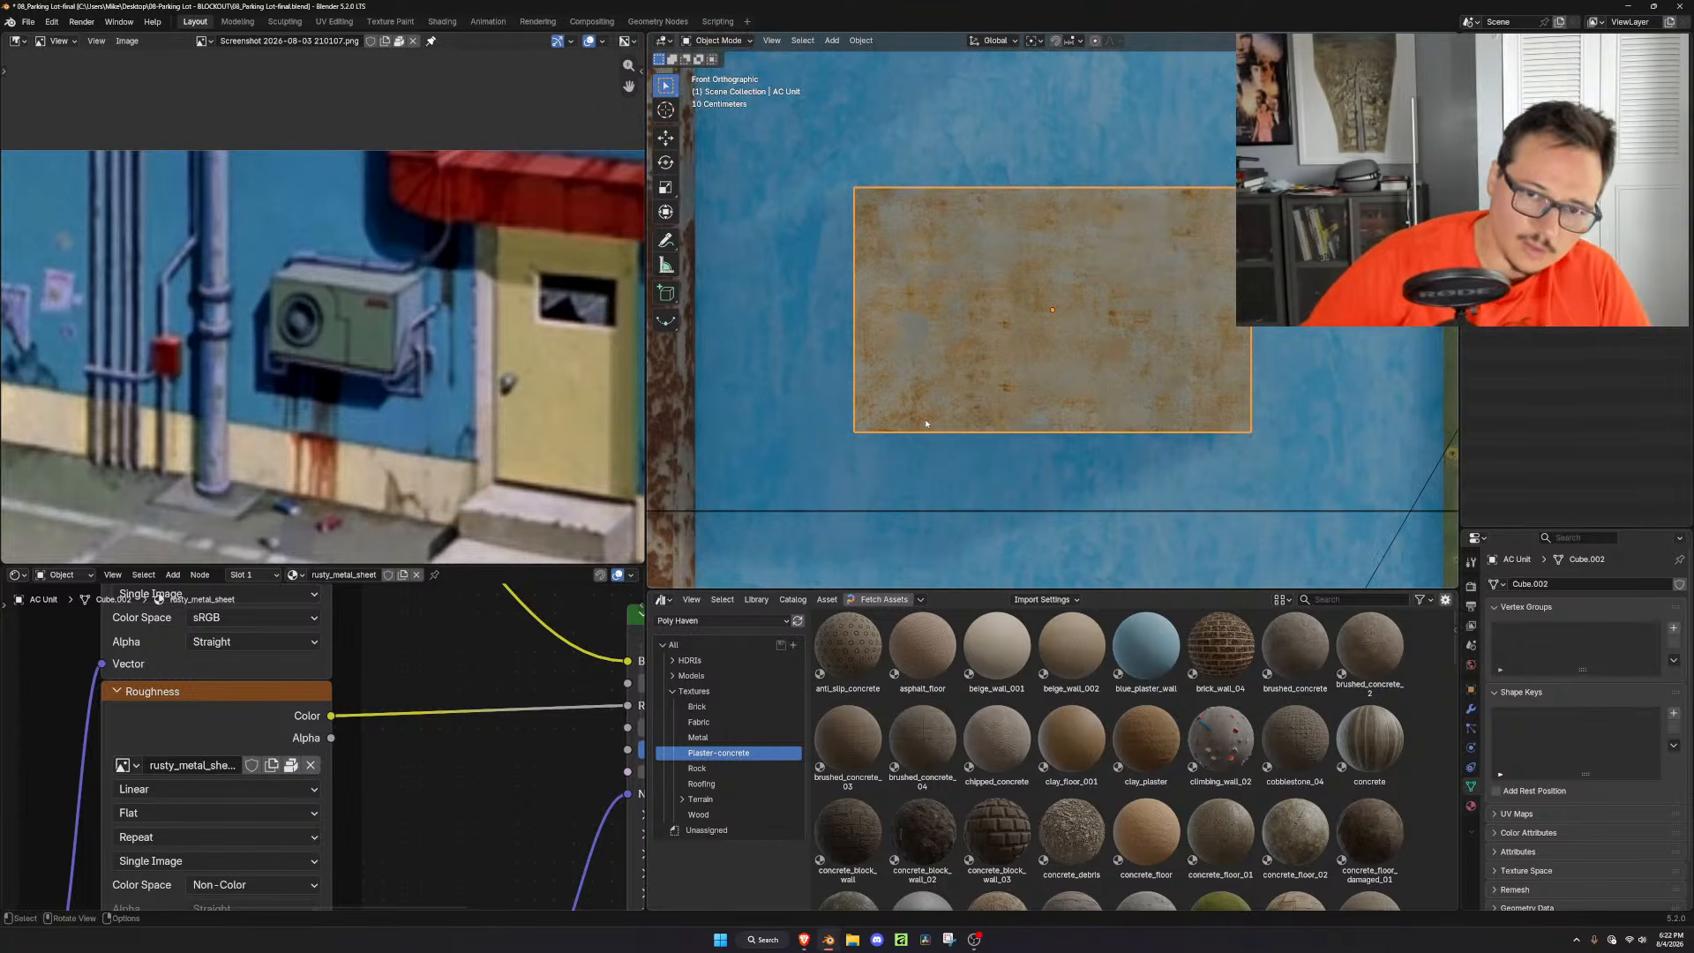
{"action": "middle_click_drag", "start_coordinate": [1226, 427], "coordinate": [1193, 395]}
{"action": "key", "text": "grave"}
{"action": "key", "text": "KP_Divide"}
{"action": "key", "text": "KP_Divide"}
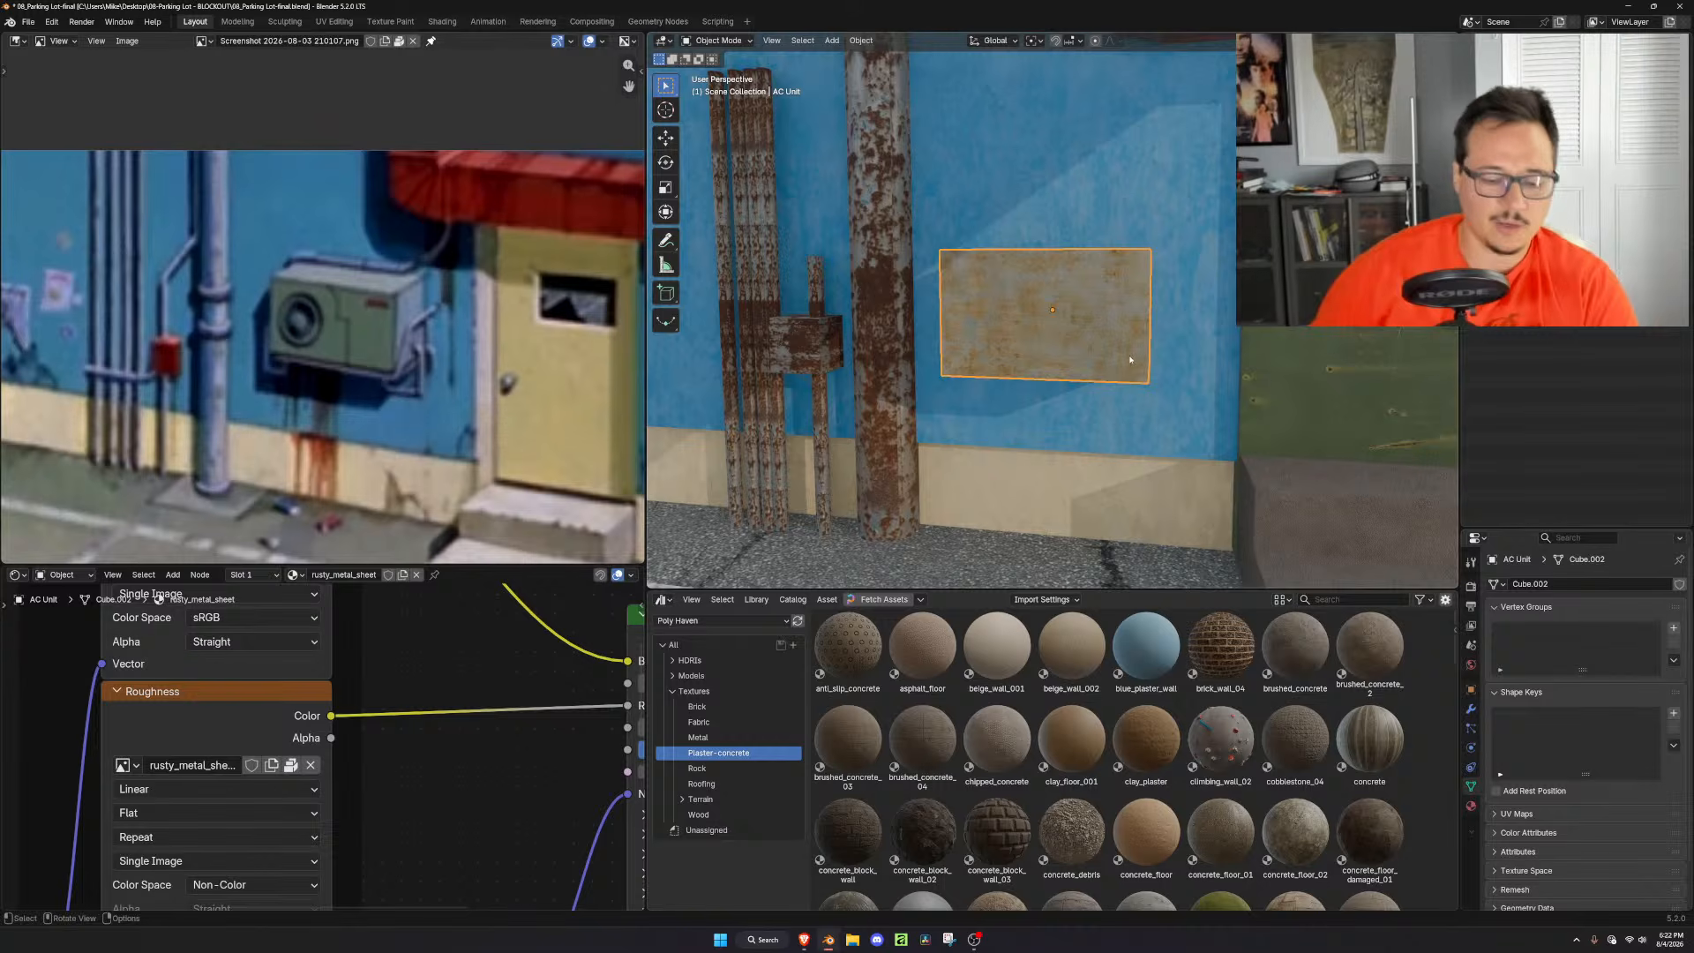
{"action": "middle_click_drag", "start_coordinate": [1131, 358], "coordinate": [1180, 392]}
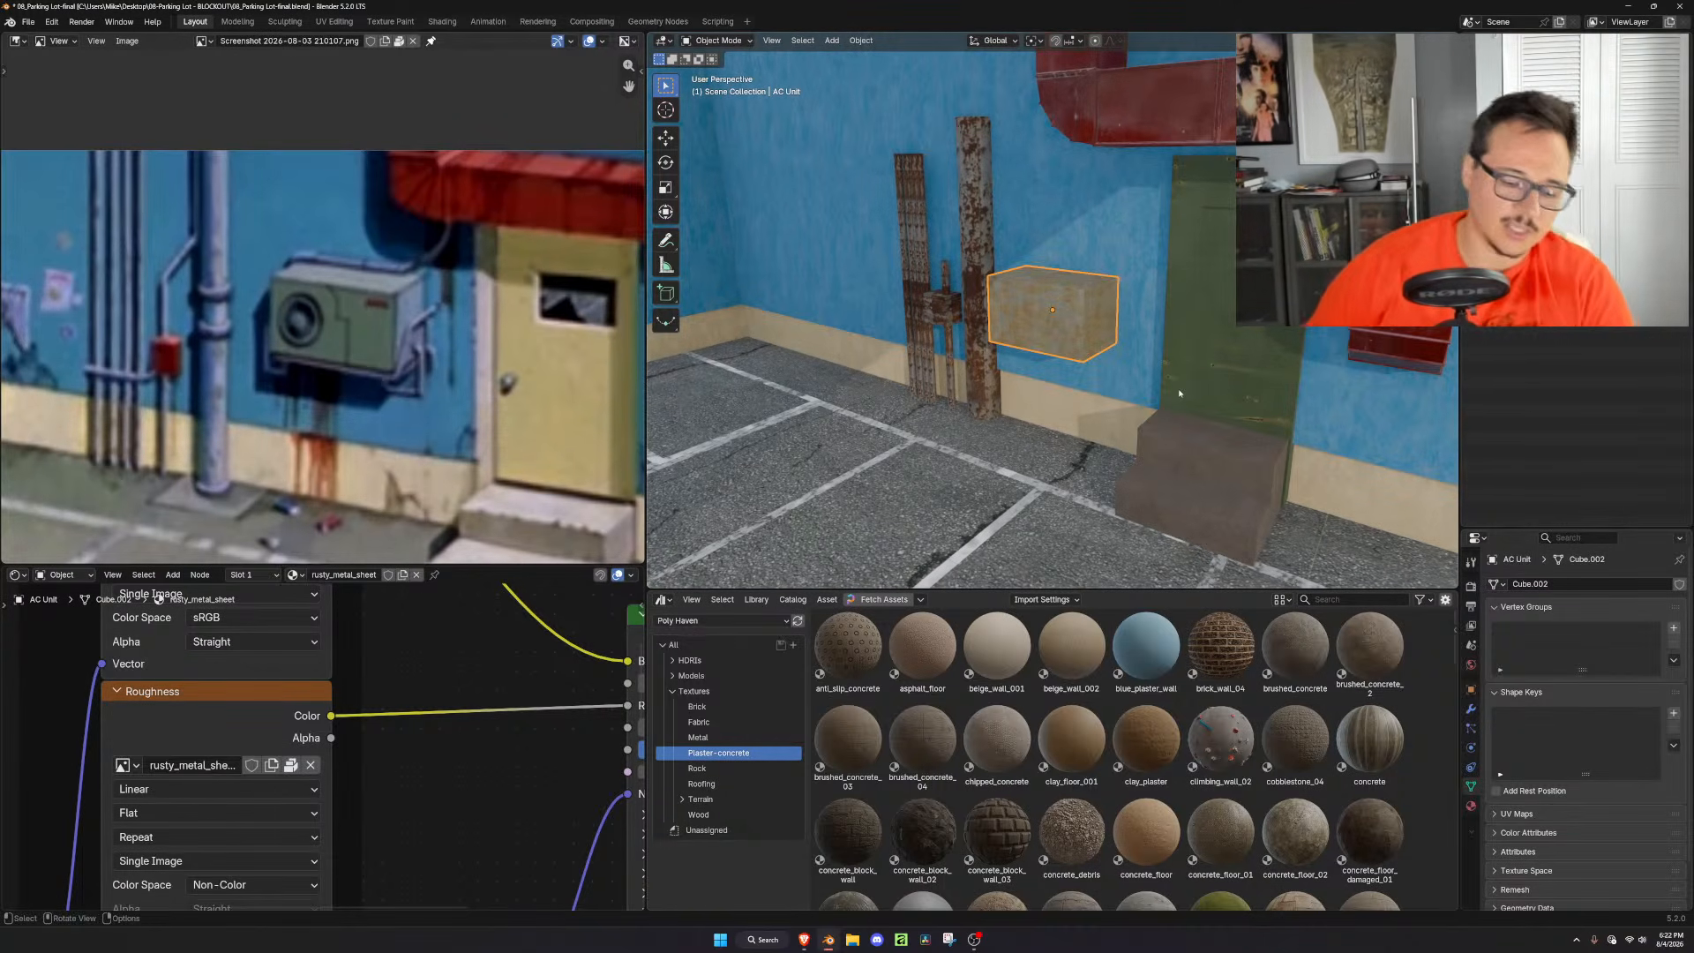
Isolate the AC unit in Local View
{"action": "key", "text": "period"}
{"action": "key", "text": "Escape"}
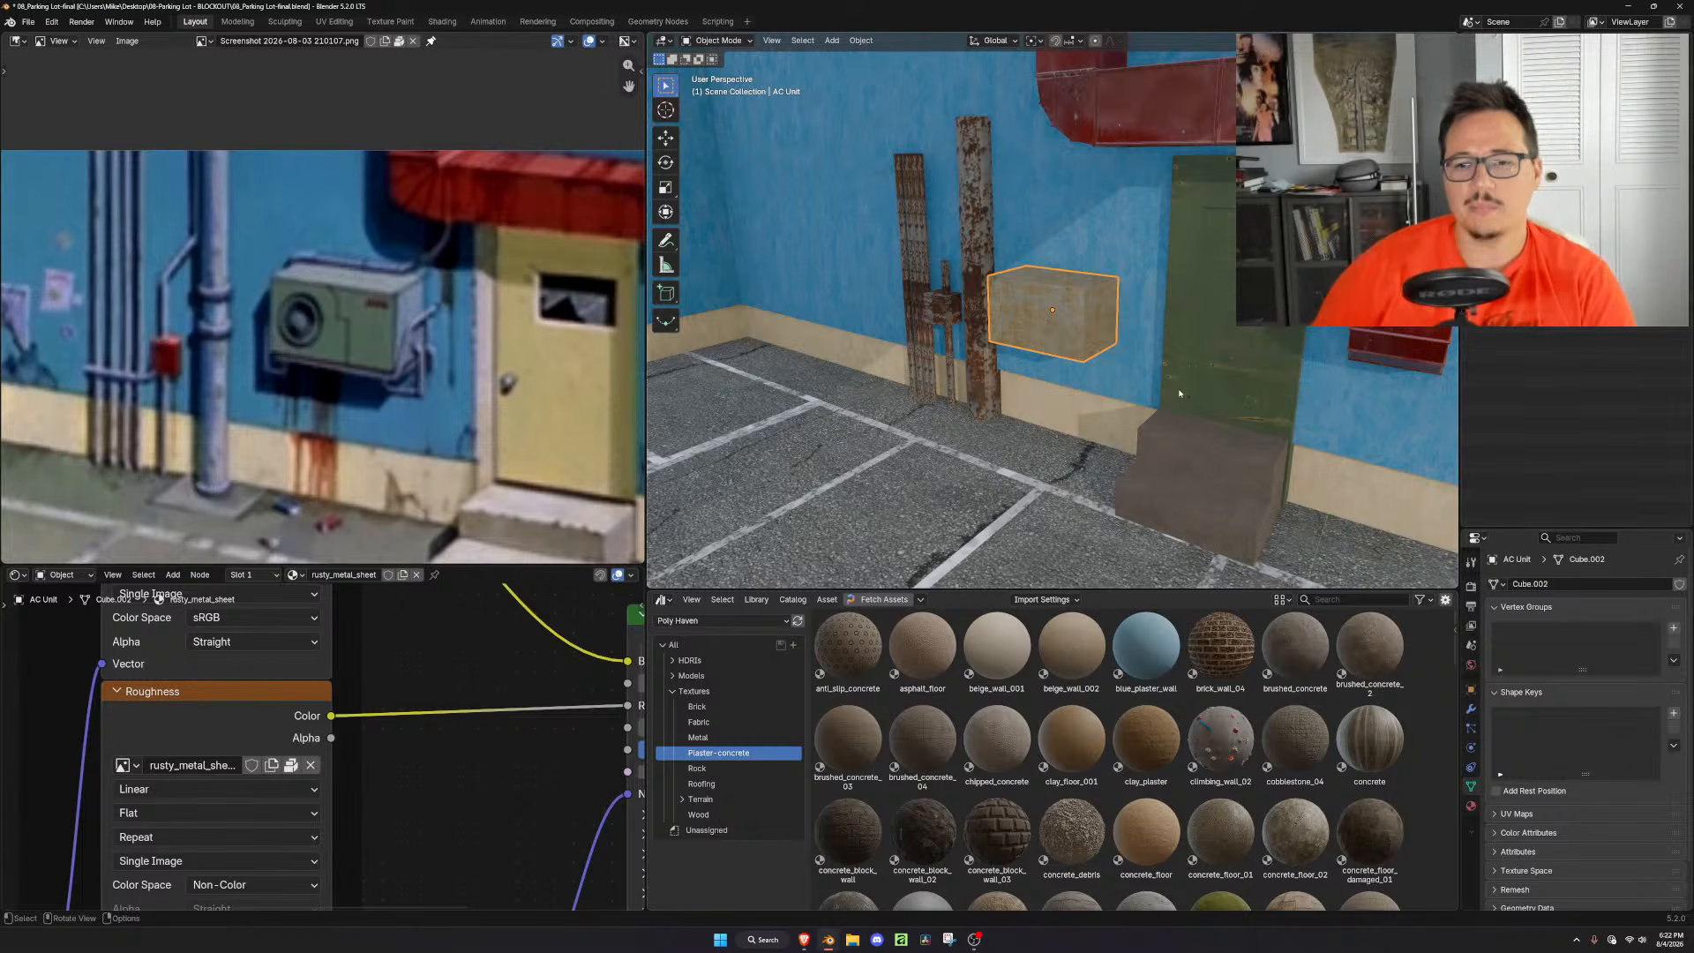
{"action": "key", "text": "KP_Decimal"}
{"action": "scroll", "coordinate": [1177, 385], "scroll_direction": "down", "scroll_amount": 6}
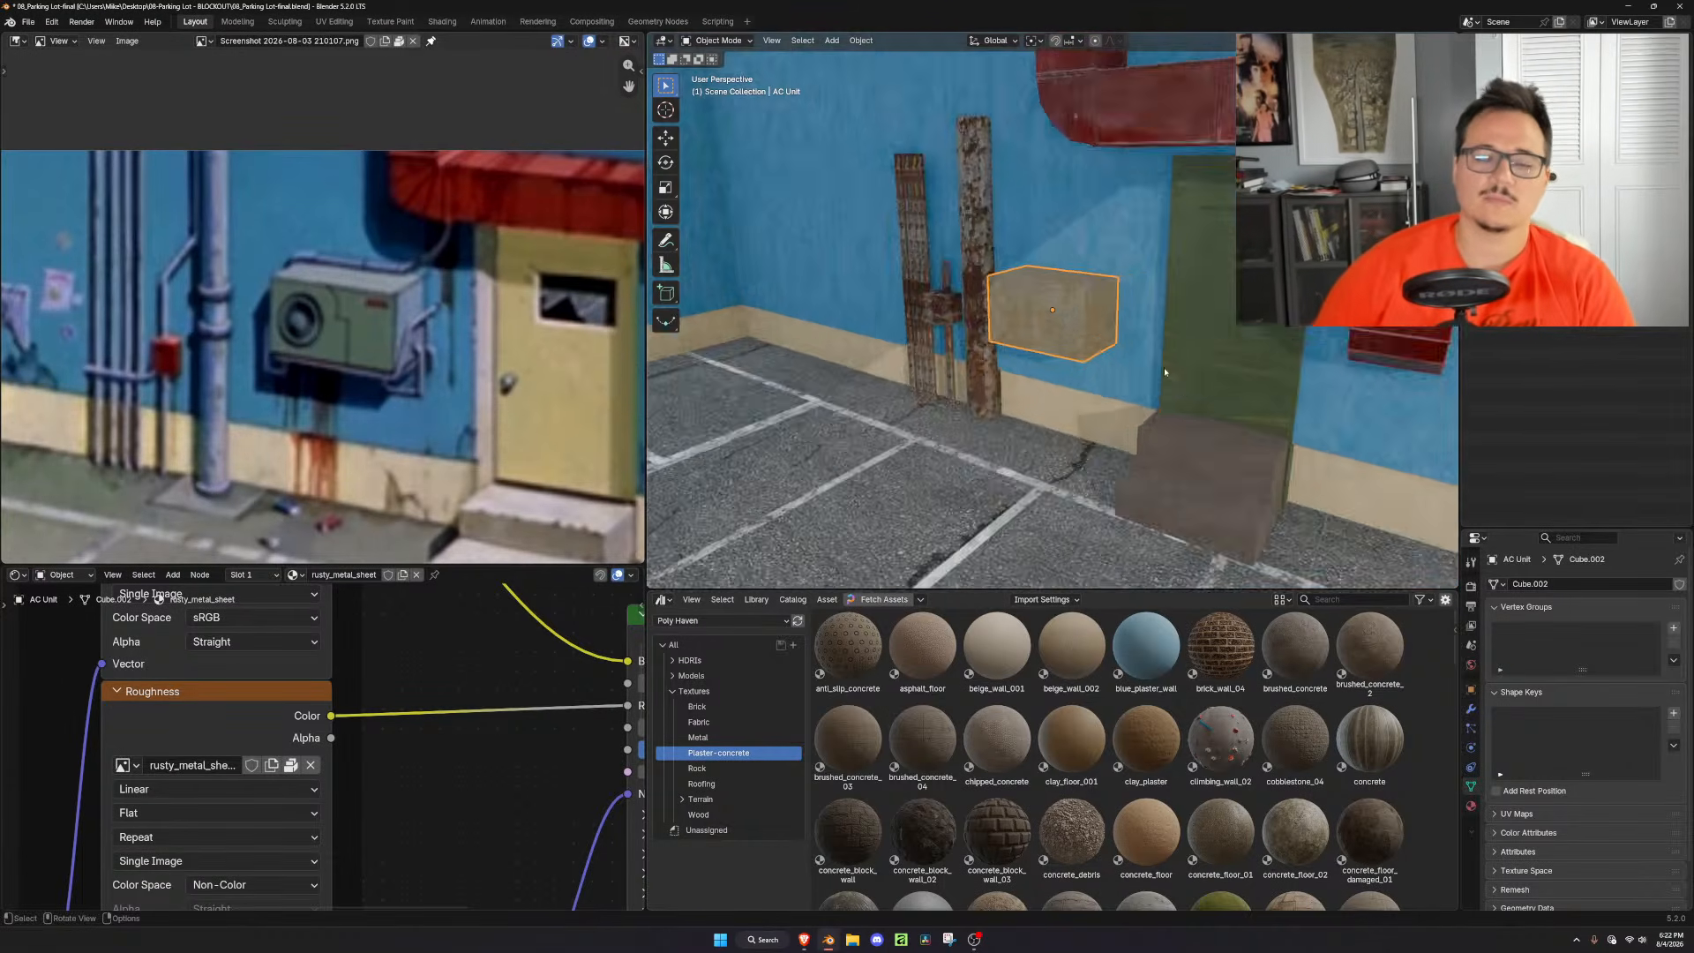
{"action": "key", "text": "KP_Divide"}
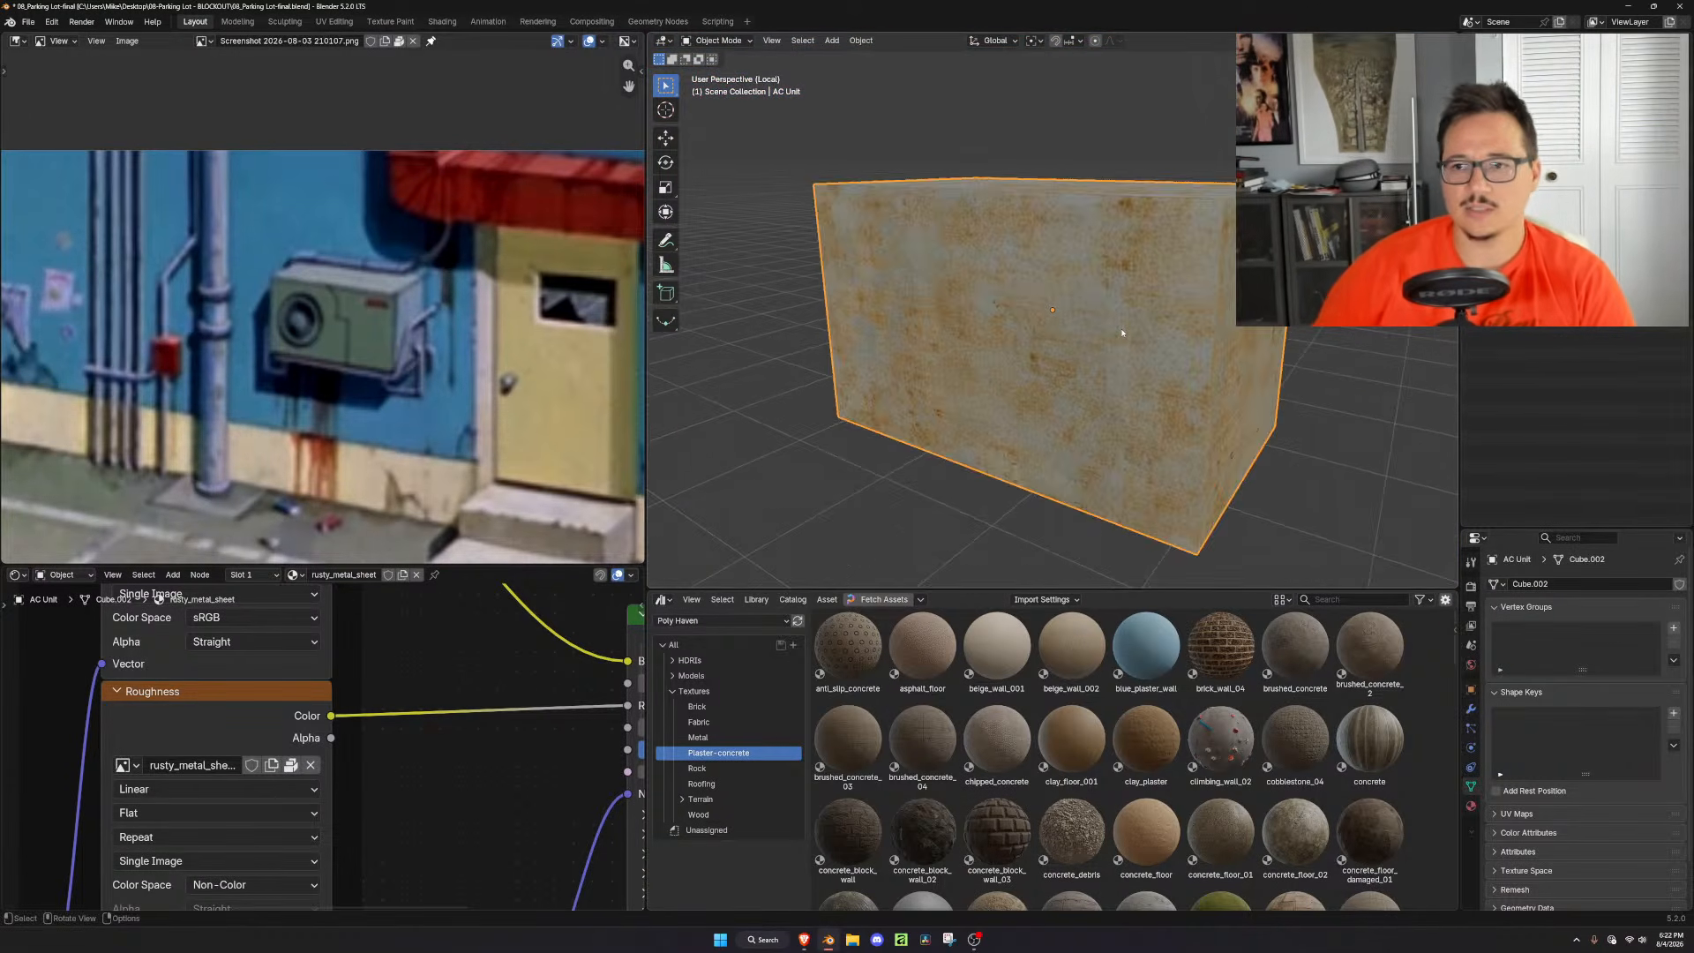
{"action": "scroll", "coordinate": [1122, 333], "scroll_direction": "down", "scroll_amount": 5}
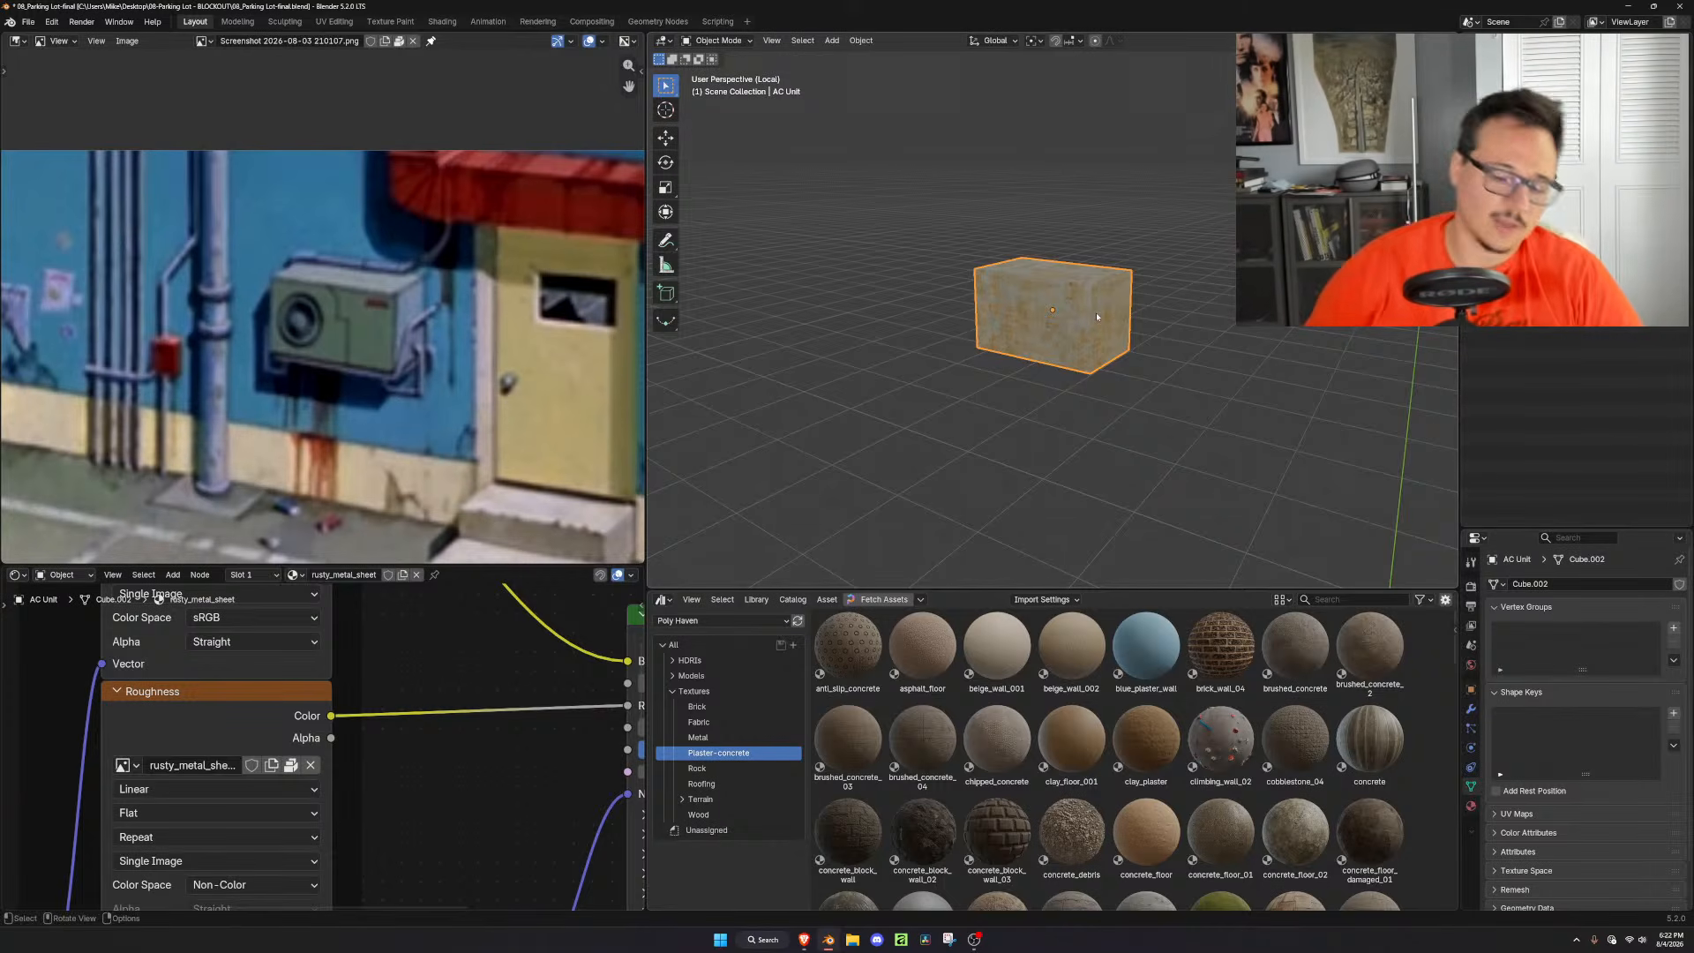
{"action": "key", "text": "slash"}
{"action": "key", "text": "slash"}
{"action": "key", "text": "slash"}
{"action": "key", "text": "slash"}
{"action": "key", "text": "slash"}
{"action": "key", "text": "slash"}
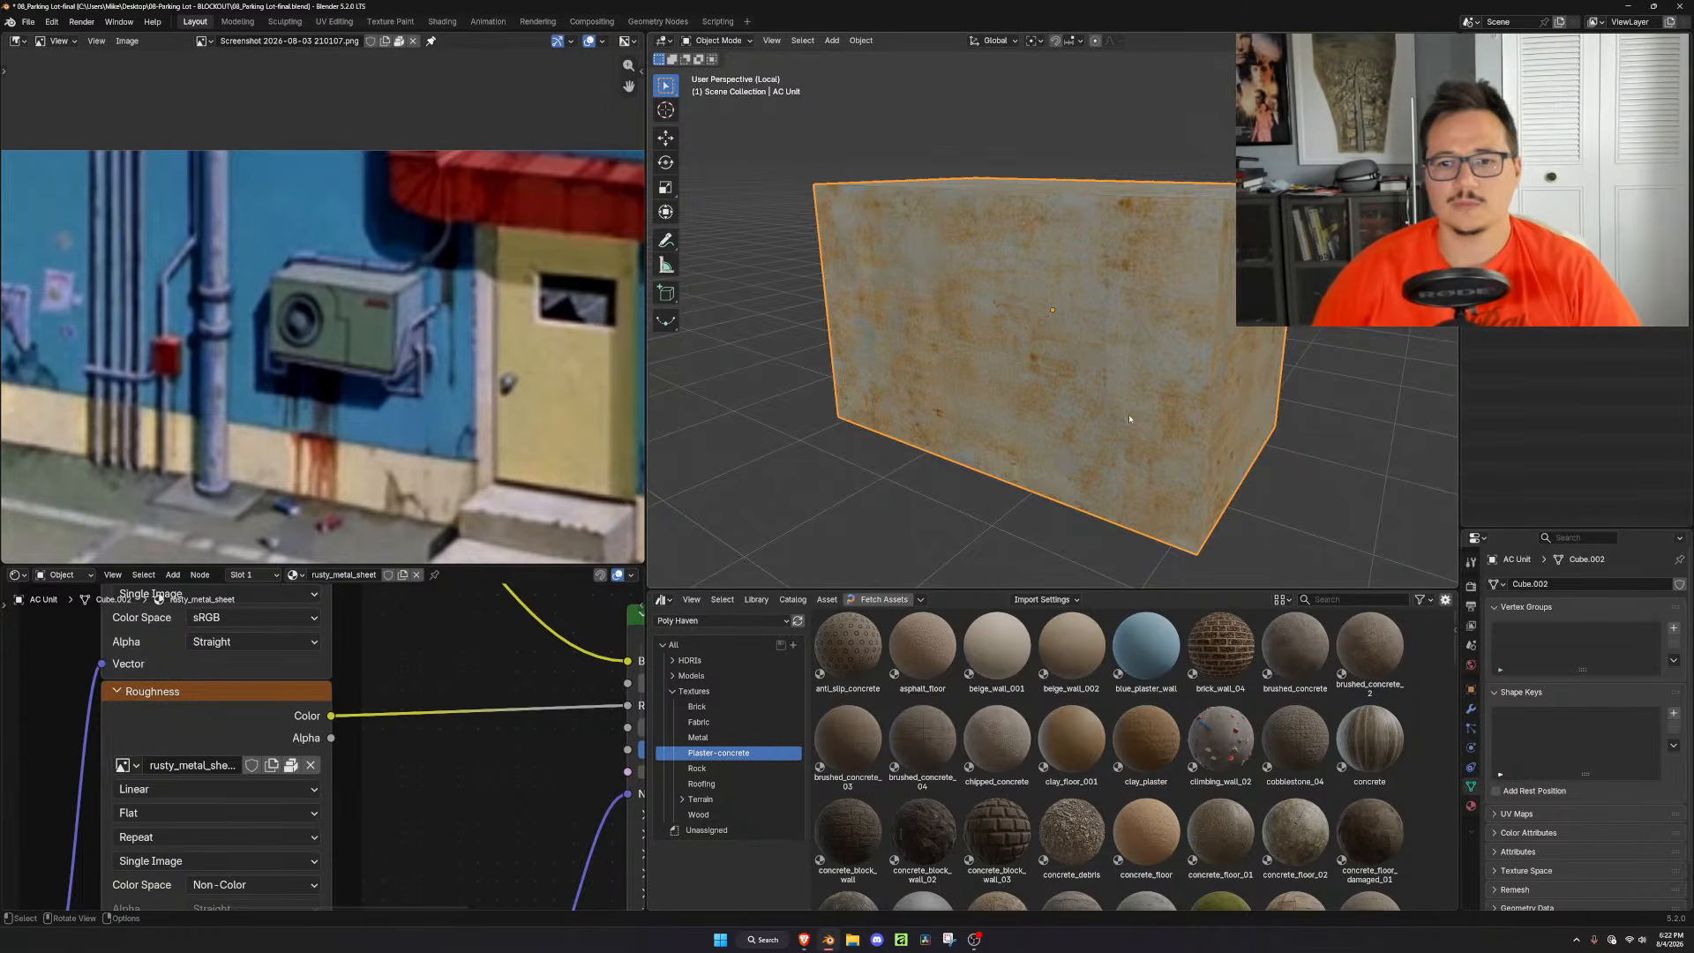
Separate the front face of the AC unit box into its own object
{"action": "scroll", "coordinate": [1129, 419], "scroll_direction": "down", "scroll_amount": 2}
{"action": "middle_click_drag", "start_coordinate": [1129, 419], "coordinate": [1156, 392]}
{"action": "key", "text": "Tab"}
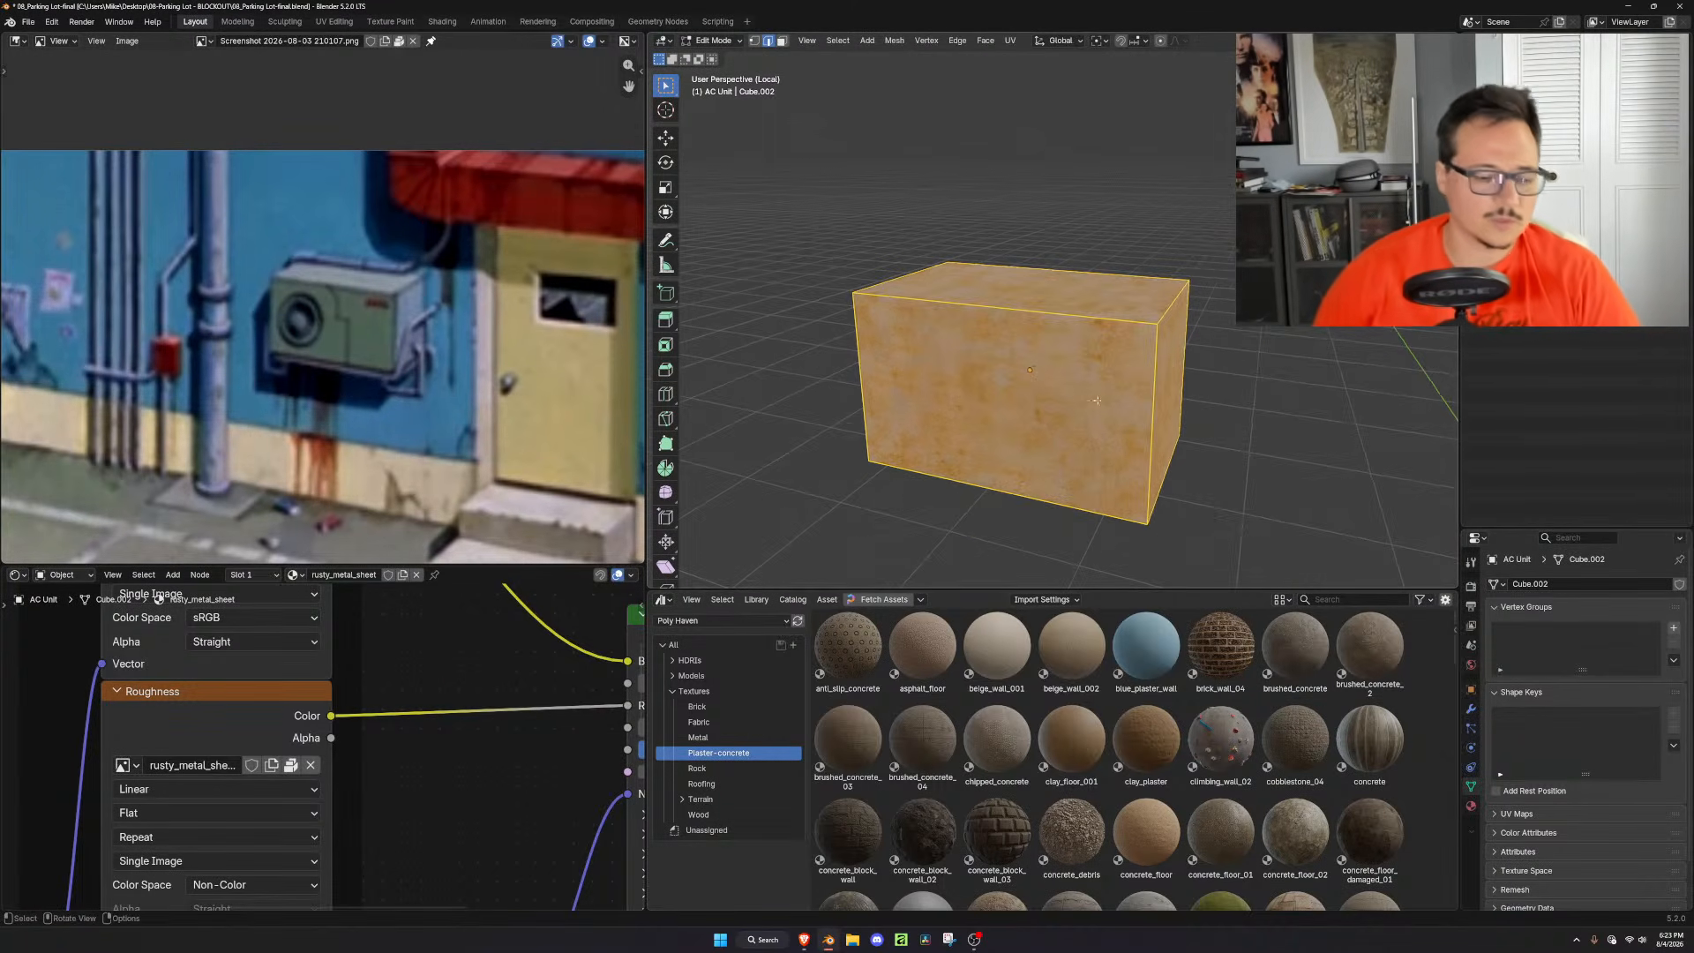
{"action": "key", "text": "3"}
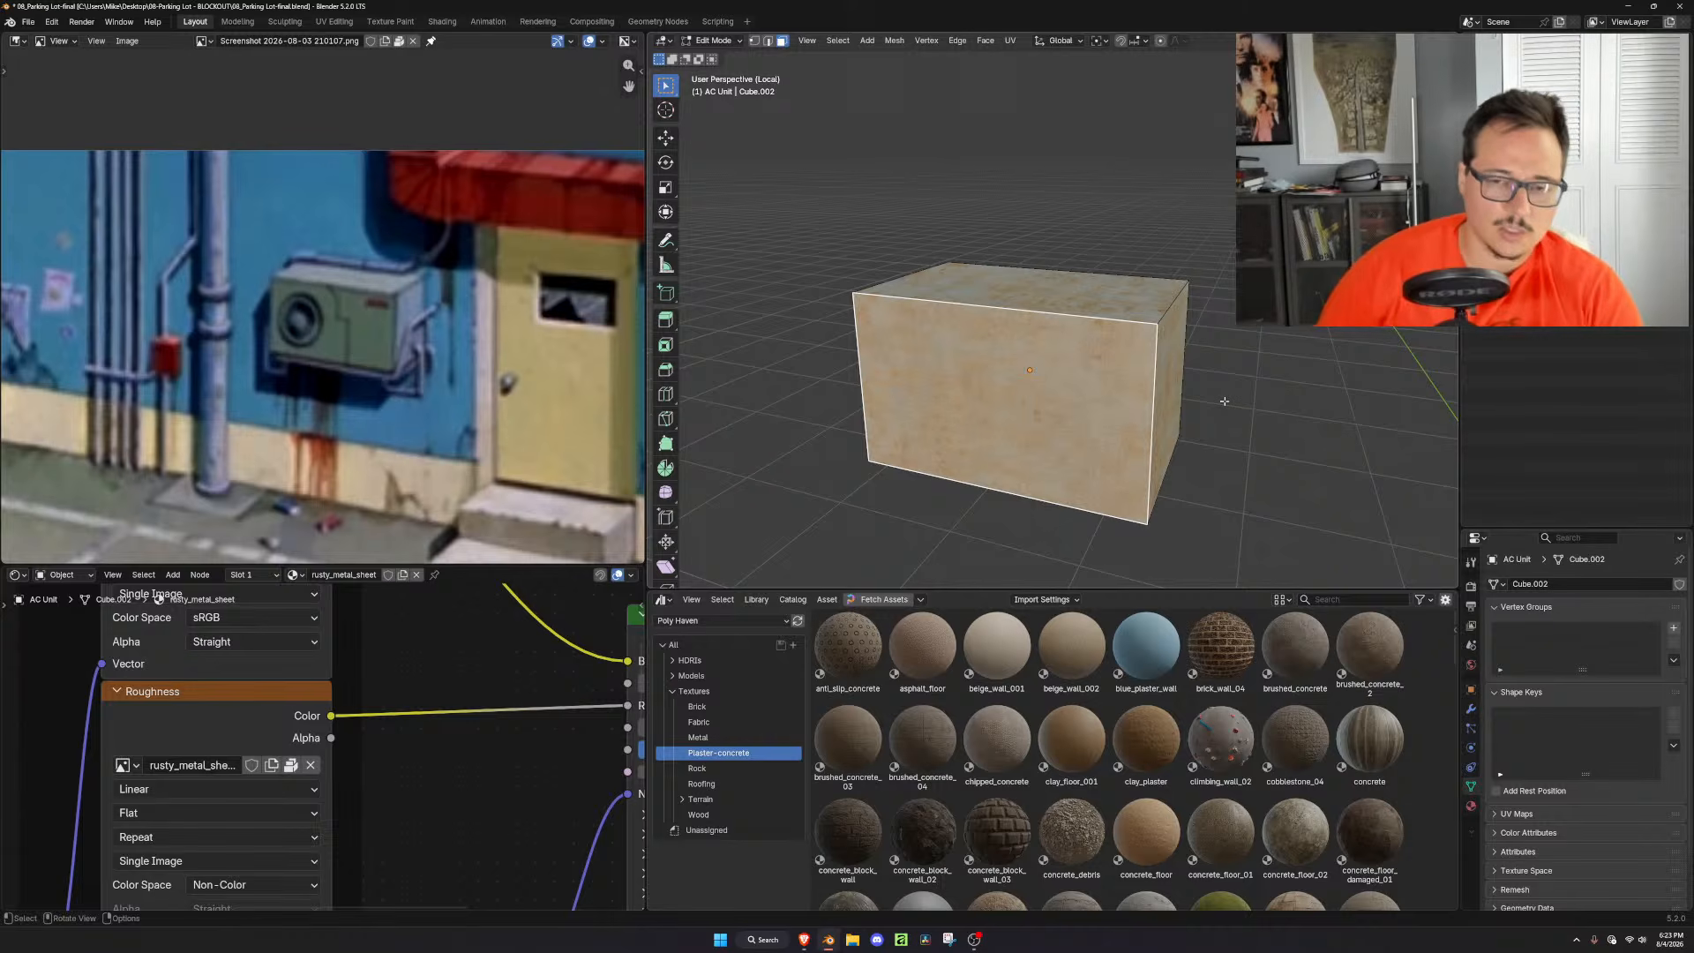
{"action": "key", "text": "p"}
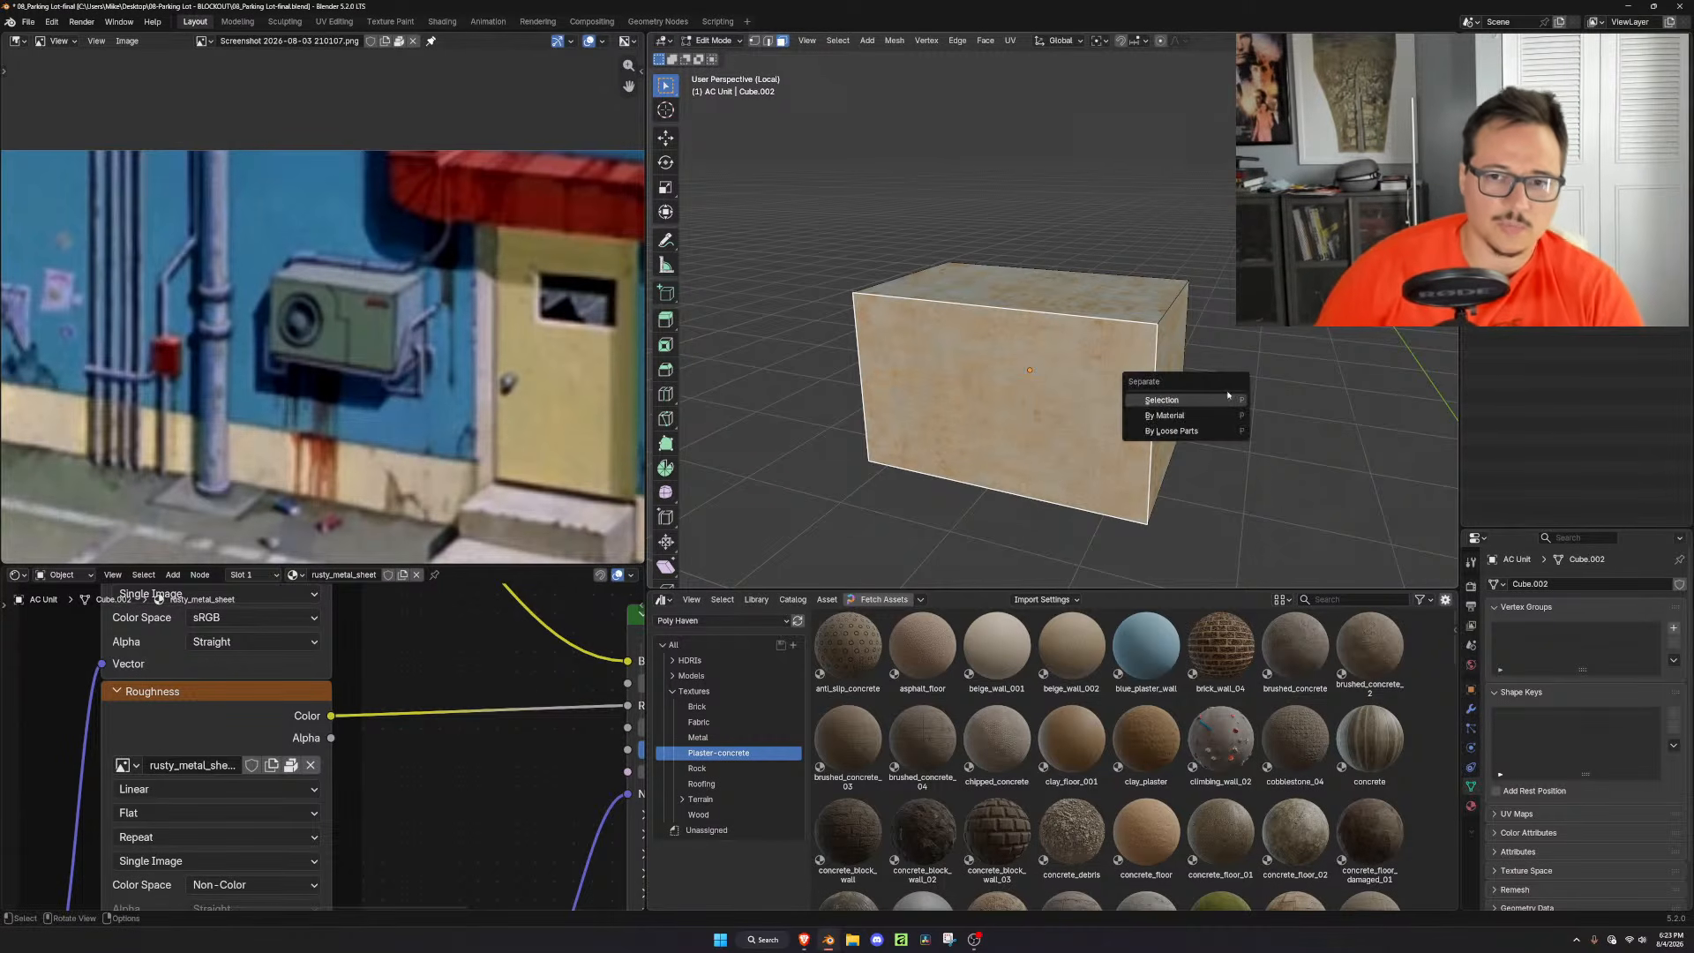
{"action": "left_click", "coordinate": [1202, 400]}
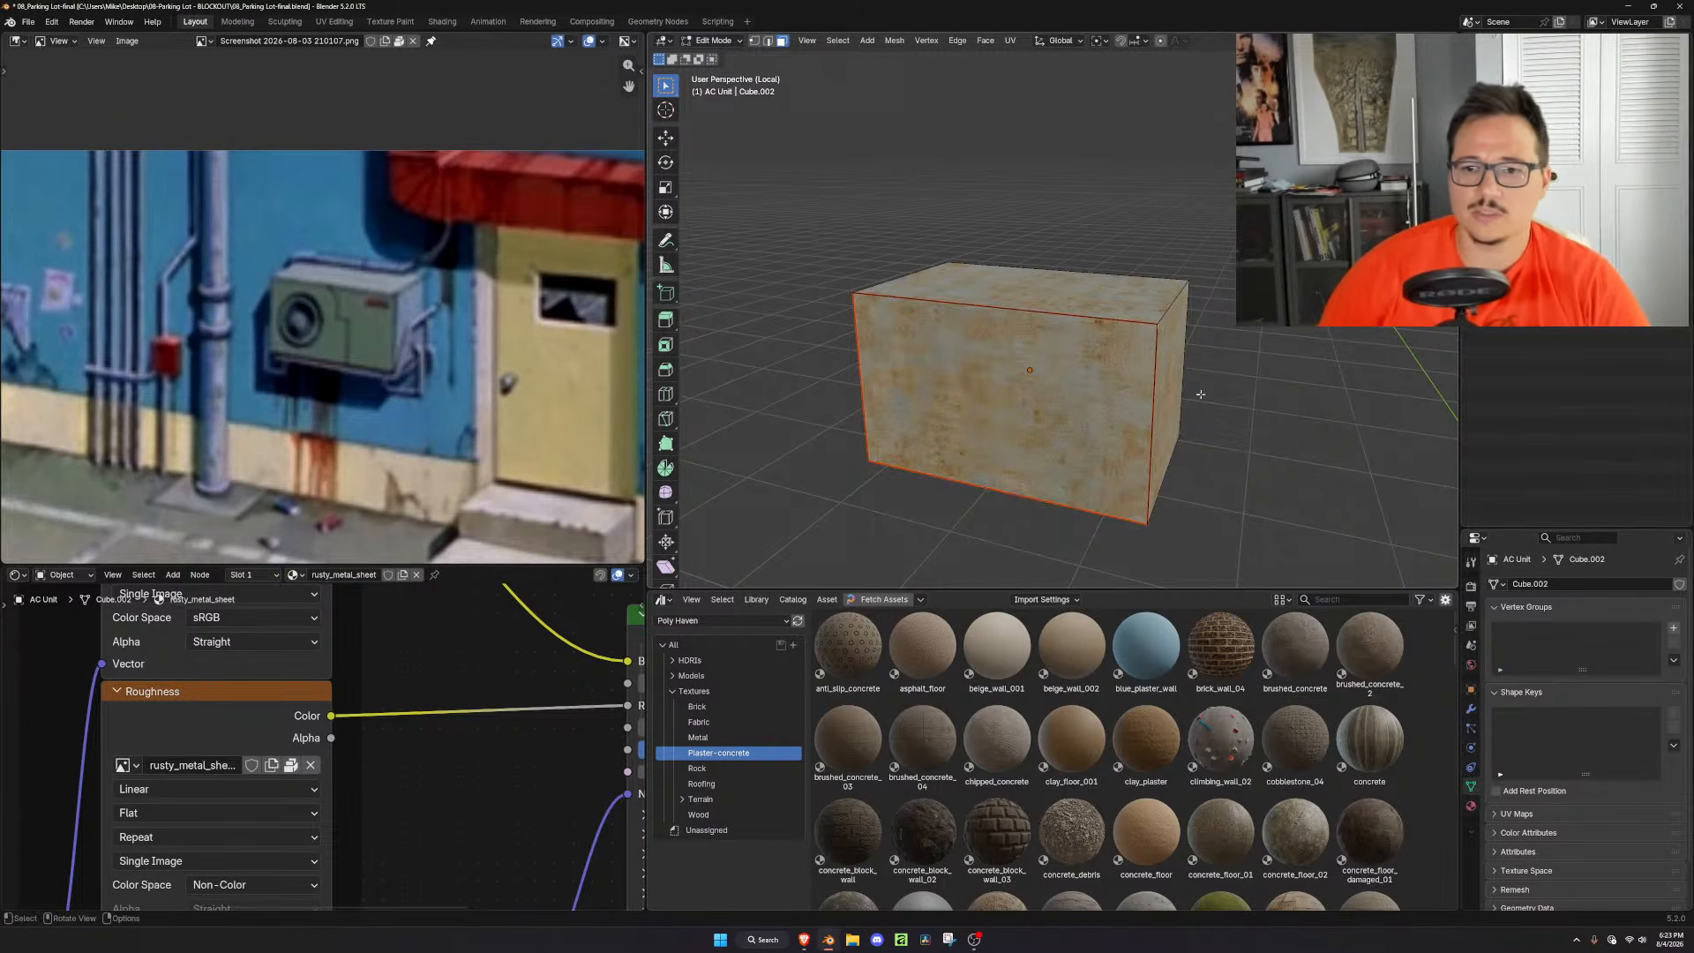
{"action": "key", "text": "Tab"}
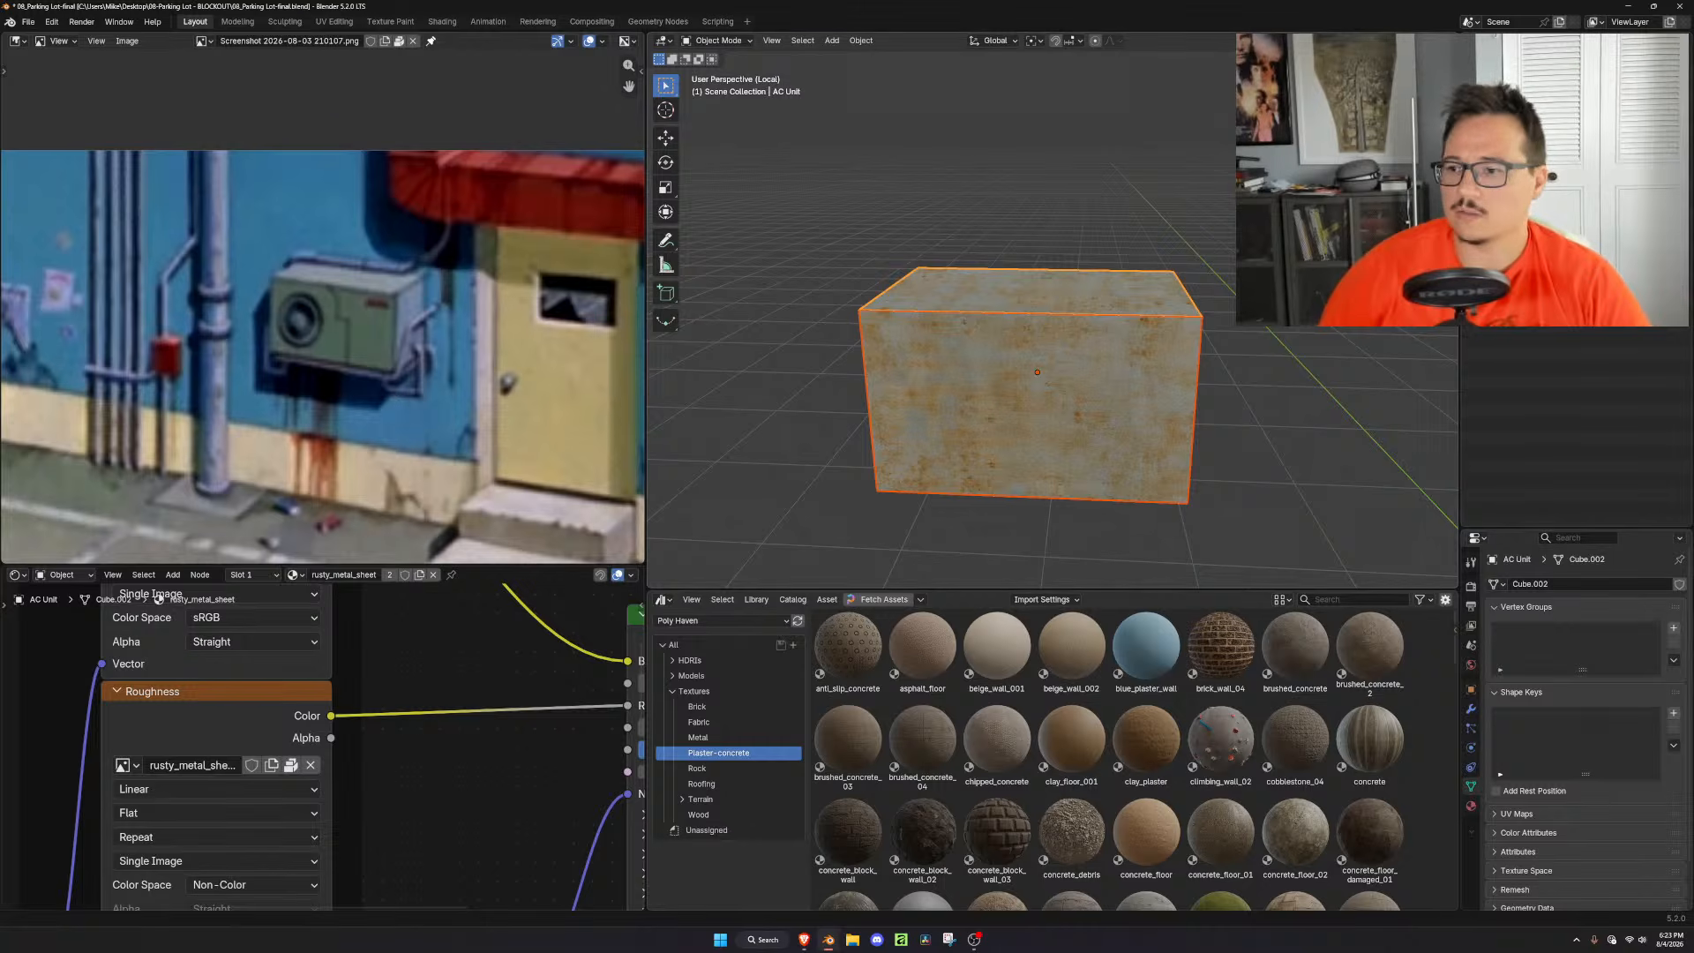
Open the separated front panel for mesh editing and add a centred vertical loop cut
{"action": "left_click", "coordinate": [1018, 346]}
{"action": "key", "text": "Tab"}
{"action": "key", "text": "ctrl+r"}
{"action": "left_click", "coordinate": [1027, 327]}
{"action": "right_click", "coordinate": [1027, 327]}
{"action": "scroll", "coordinate": [1027, 327], "scroll_direction": "up", "scroll_amount": 1}
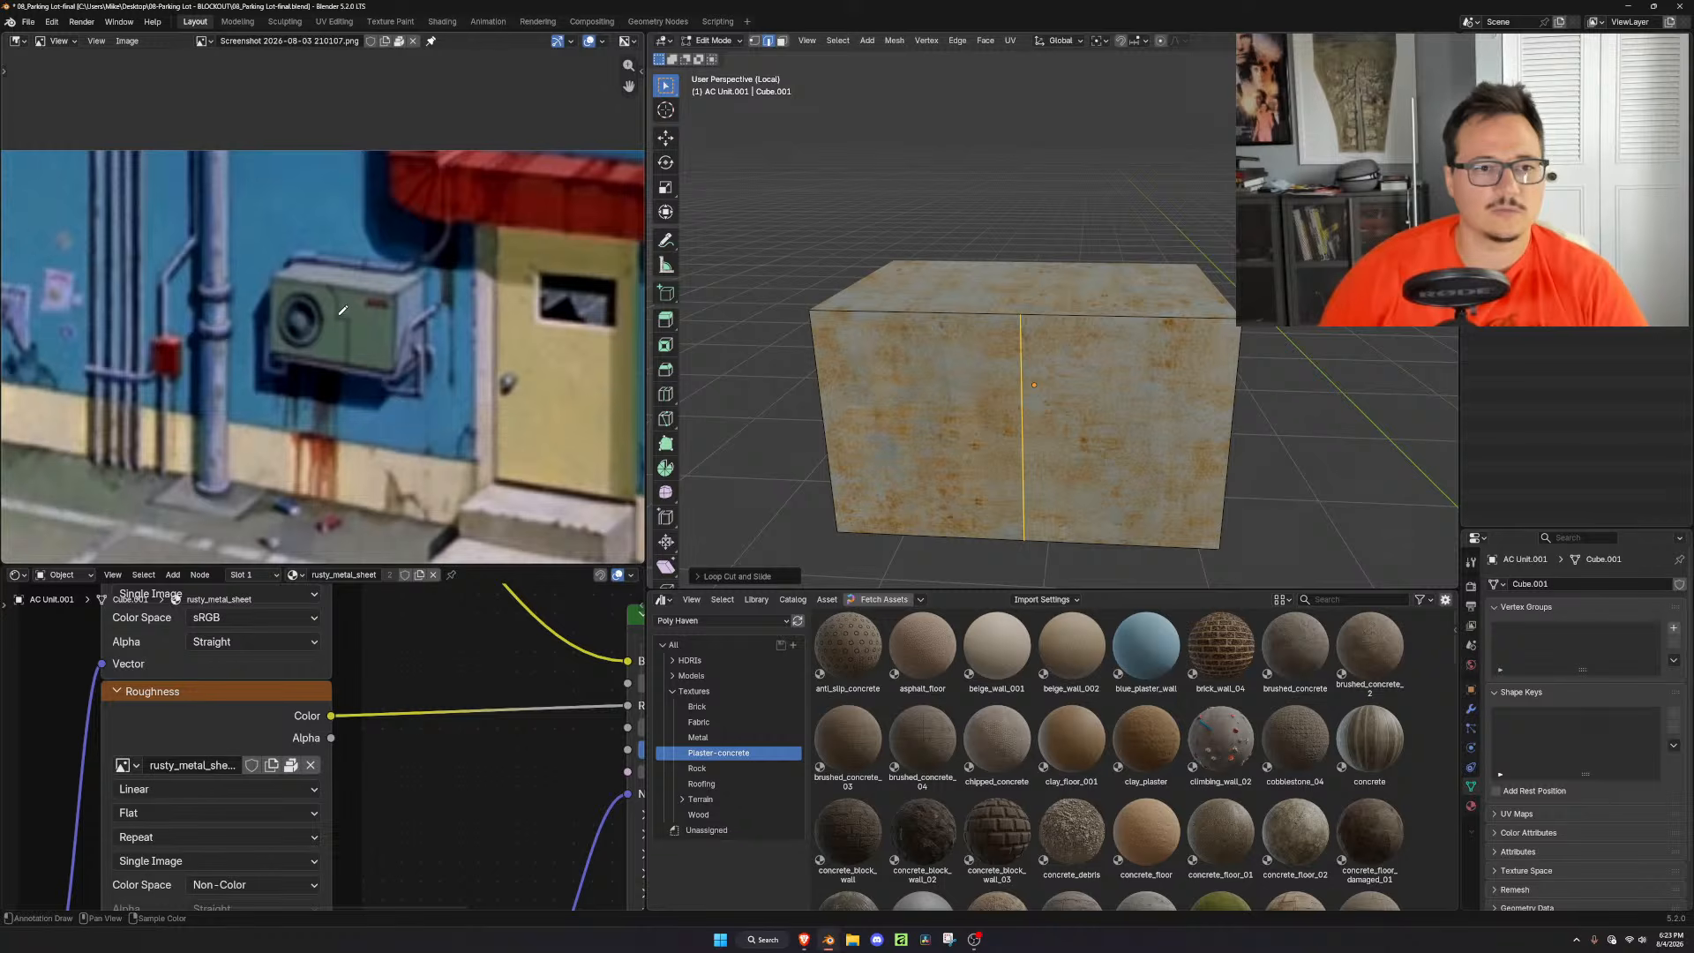
Add two horizontal loop cuts across the front panel and a second vertical one just right of centre
{"action": "key", "text": "ctrl+r"}
{"action": "left_click", "coordinate": [1209, 425]}
{"action": "left_click", "coordinate": [1212, 365]}
{"action": "key", "text": "ctrl+r"}
{"action": "left_click", "coordinate": [1238, 433]}
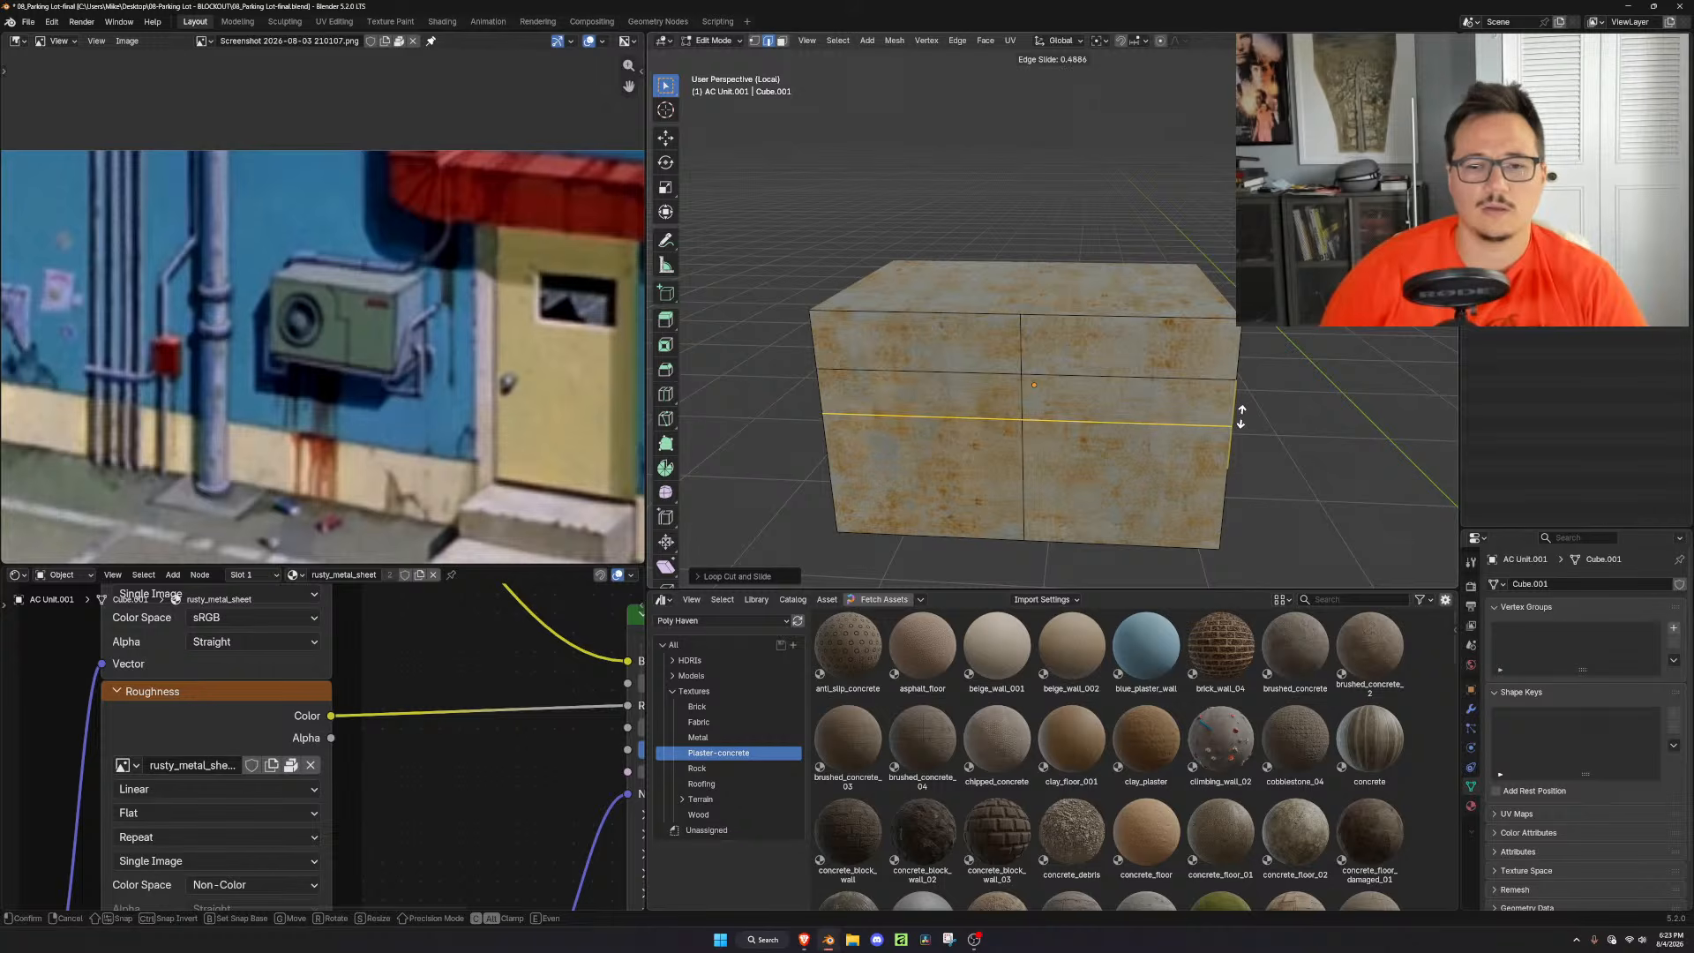
{"action": "left_click", "coordinate": [1236, 416]}
{"action": "key", "text": "ctrl+r"}
{"action": "left_click", "coordinate": [1063, 392]}
{"action": "left_click", "coordinate": [1008, 380]}
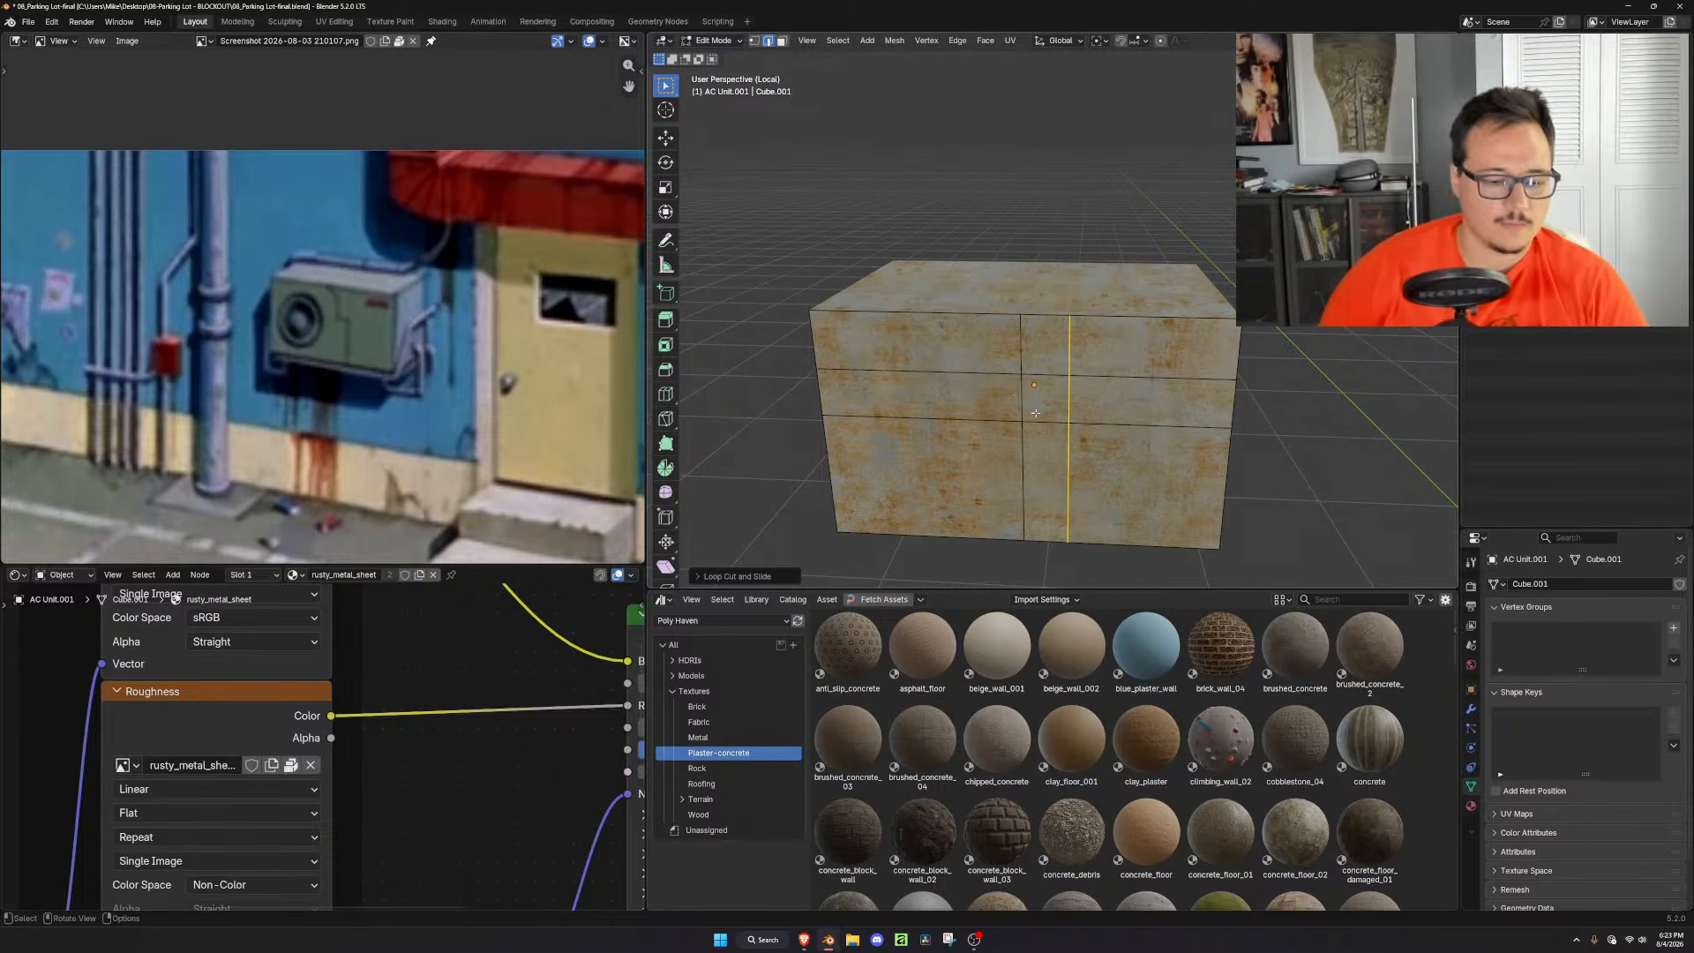
Try to move the vertex where the centre cut meets the upper horizontal cut along the X axis
{"action": "key", "text": "1"}
{"action": "left_click_drag", "start_coordinate": [1034, 363], "coordinate": [966, 393]}
{"action": "key", "text": "g"}
{"action": "key", "text": "y"}
{"action": "key", "text": "x"}
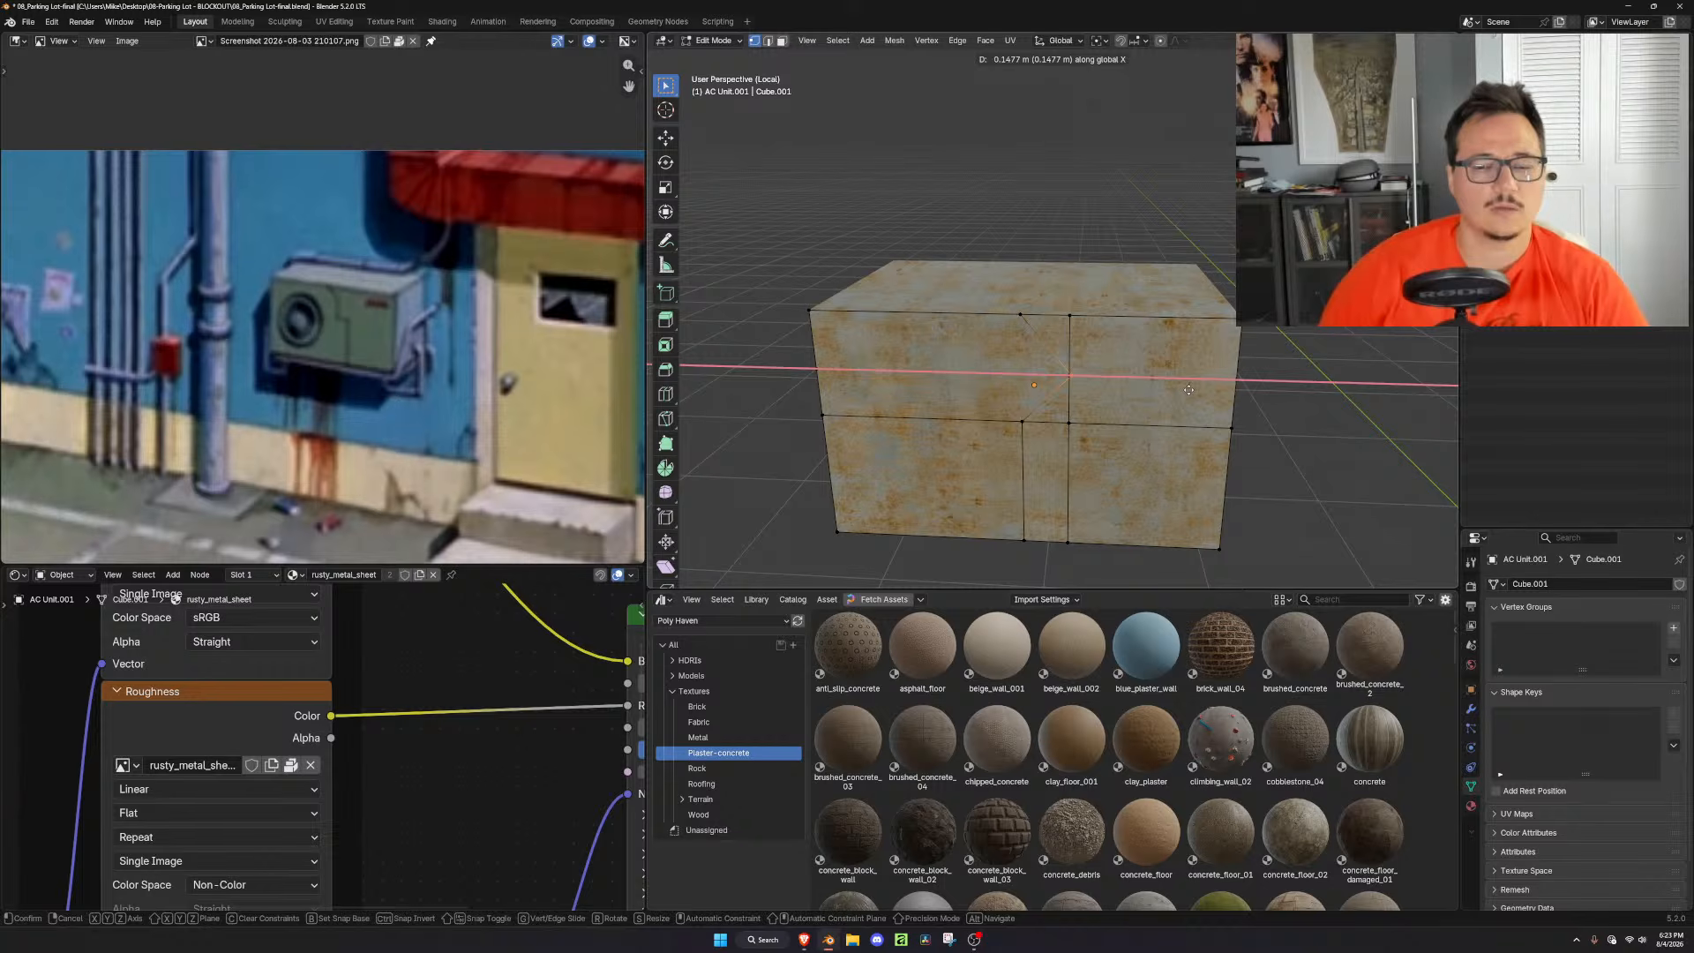
{"action": "right_click", "coordinate": [1130, 387]}
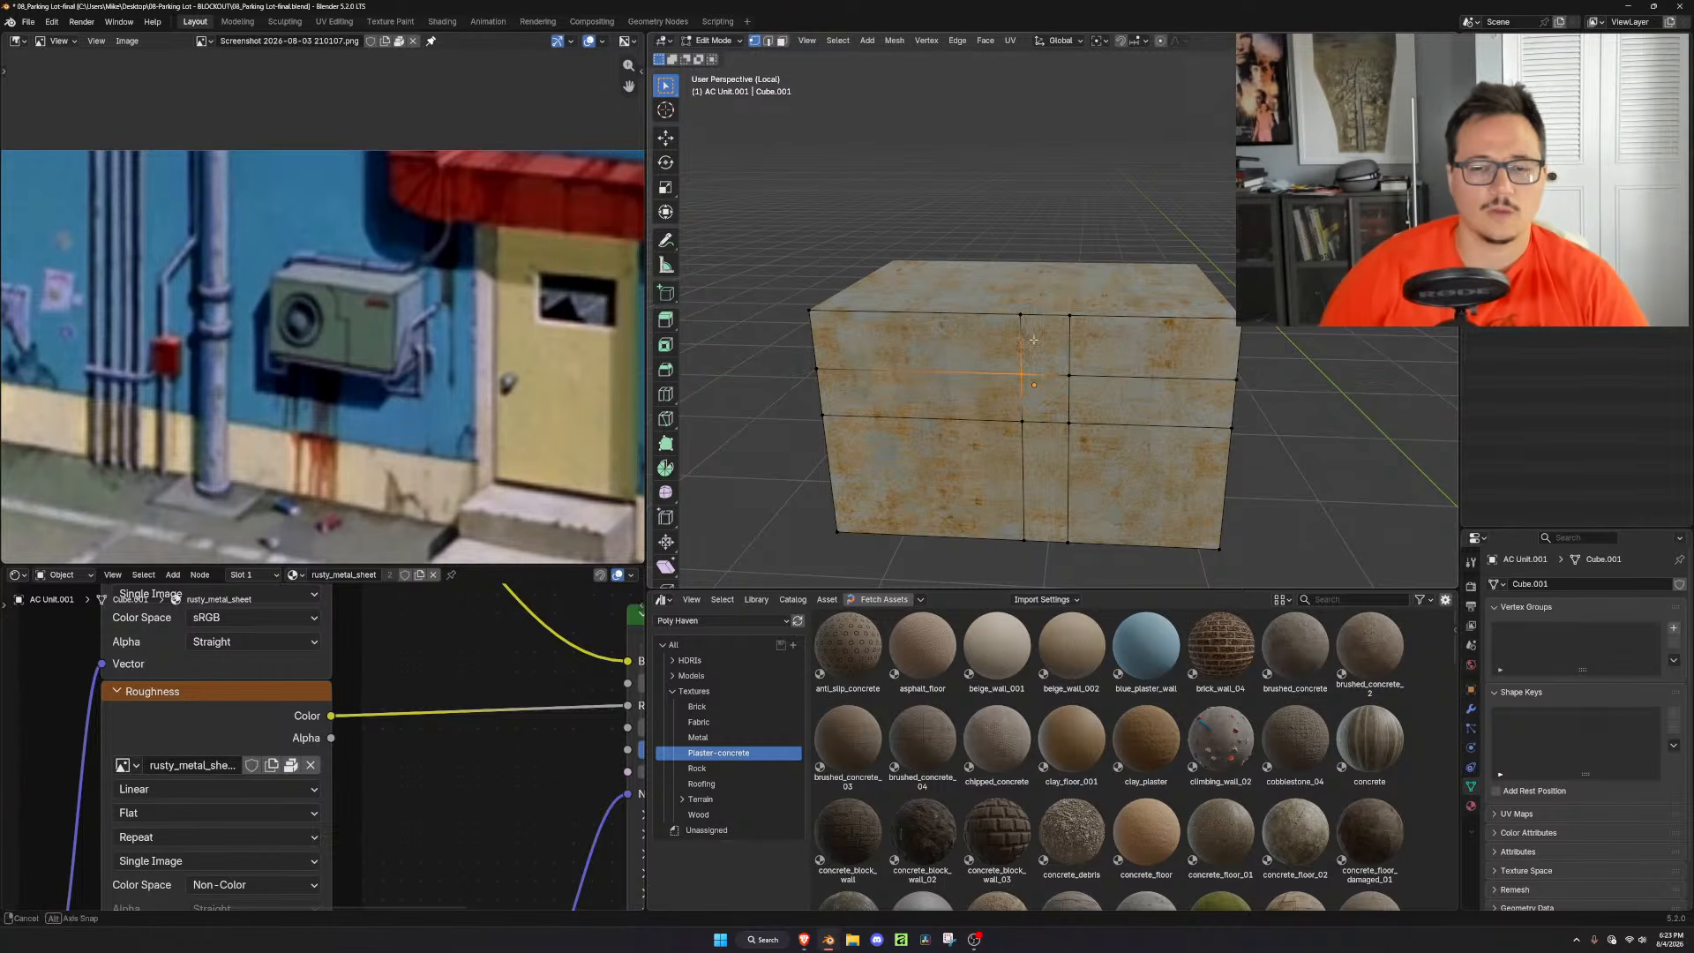
View the front panel straight from the front and undo all of its loop cuts
{"action": "key", "text": "KP_1"}
{"action": "scroll", "coordinate": [1051, 316], "scroll_direction": "up", "scroll_amount": 2}
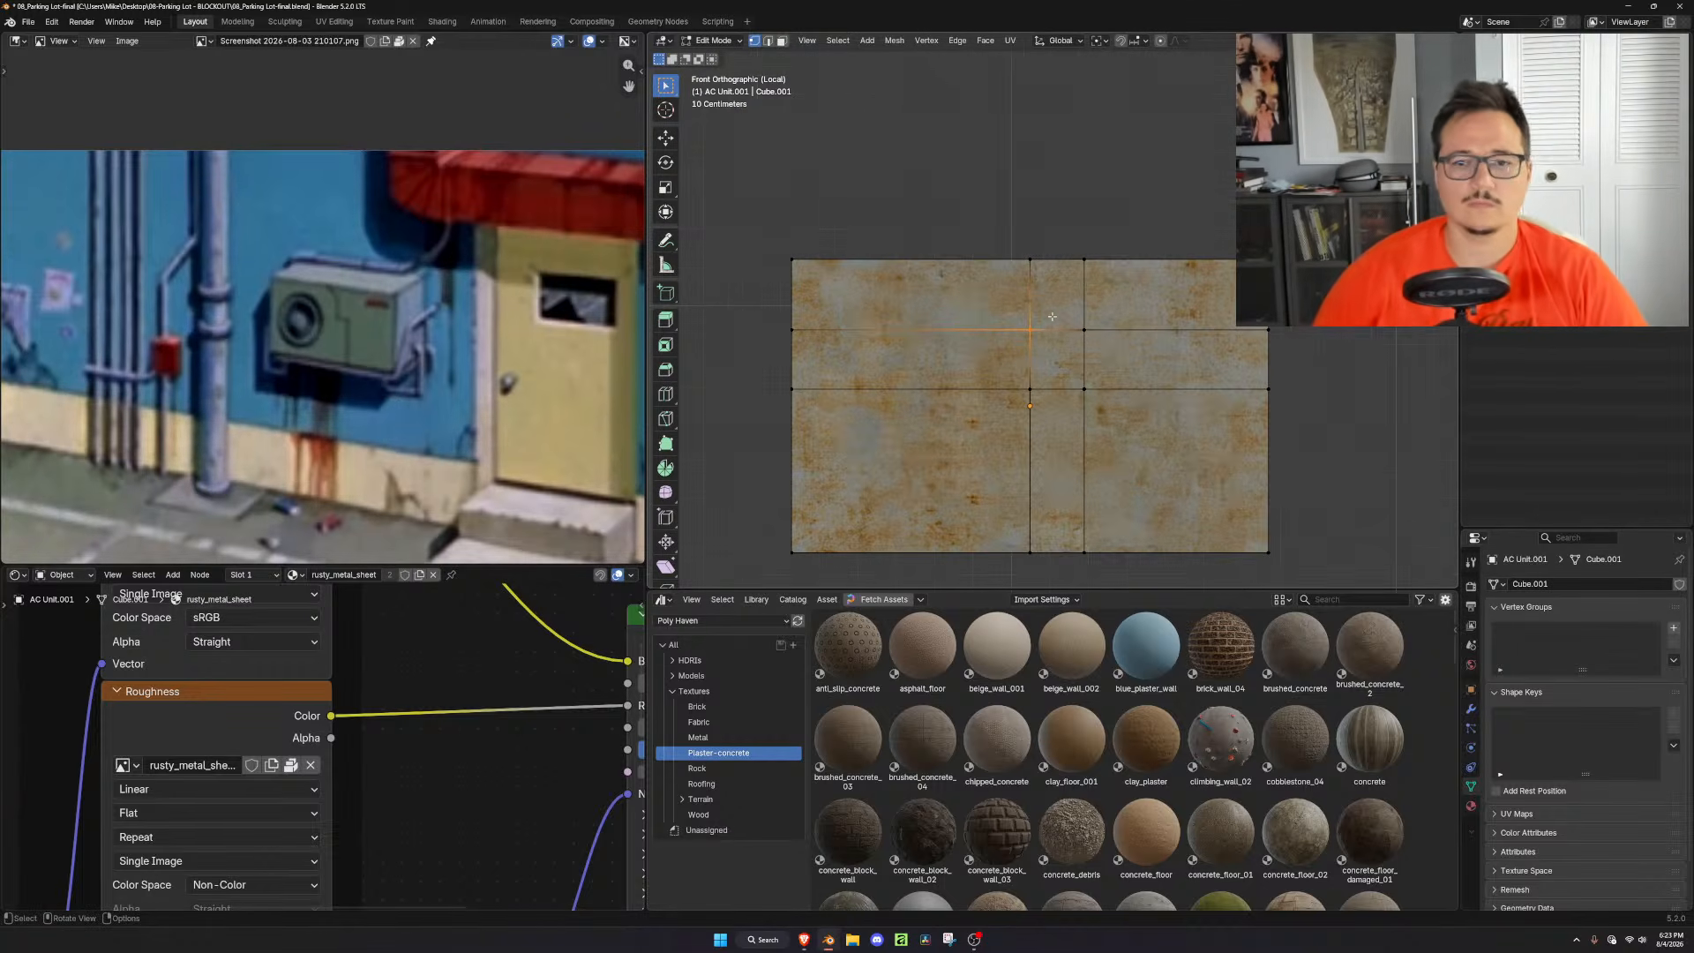
{"action": "key", "text": "ctrl+z"}
{"action": "key", "text": "ctrl+z"}
{"action": "key", "text": "ctrl+z"}
{"action": "key", "text": "ctrl+z"}
{"action": "key", "text": "ctrl+z"}
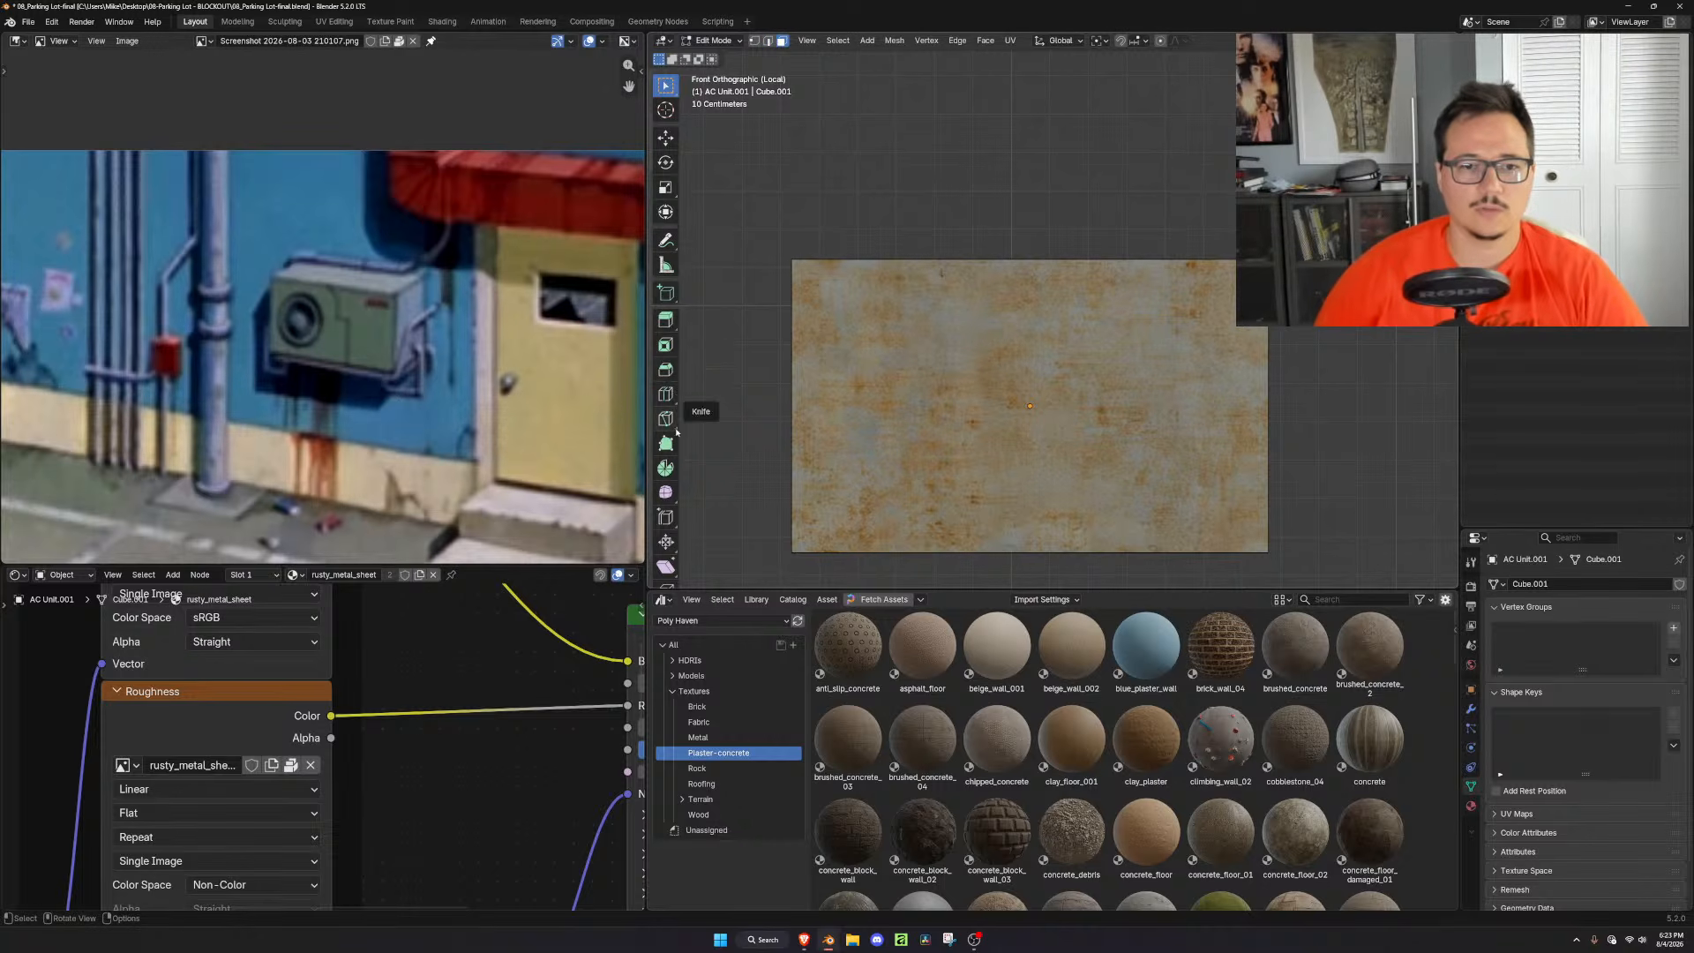
Knife a stepped line across the front panel: diagonally from the upper edge, down, across, then straight down to the lower edge
{"action": "scroll", "coordinate": [667, 480], "scroll_direction": "down", "scroll_amount": 1}
{"action": "key", "text": "k"}
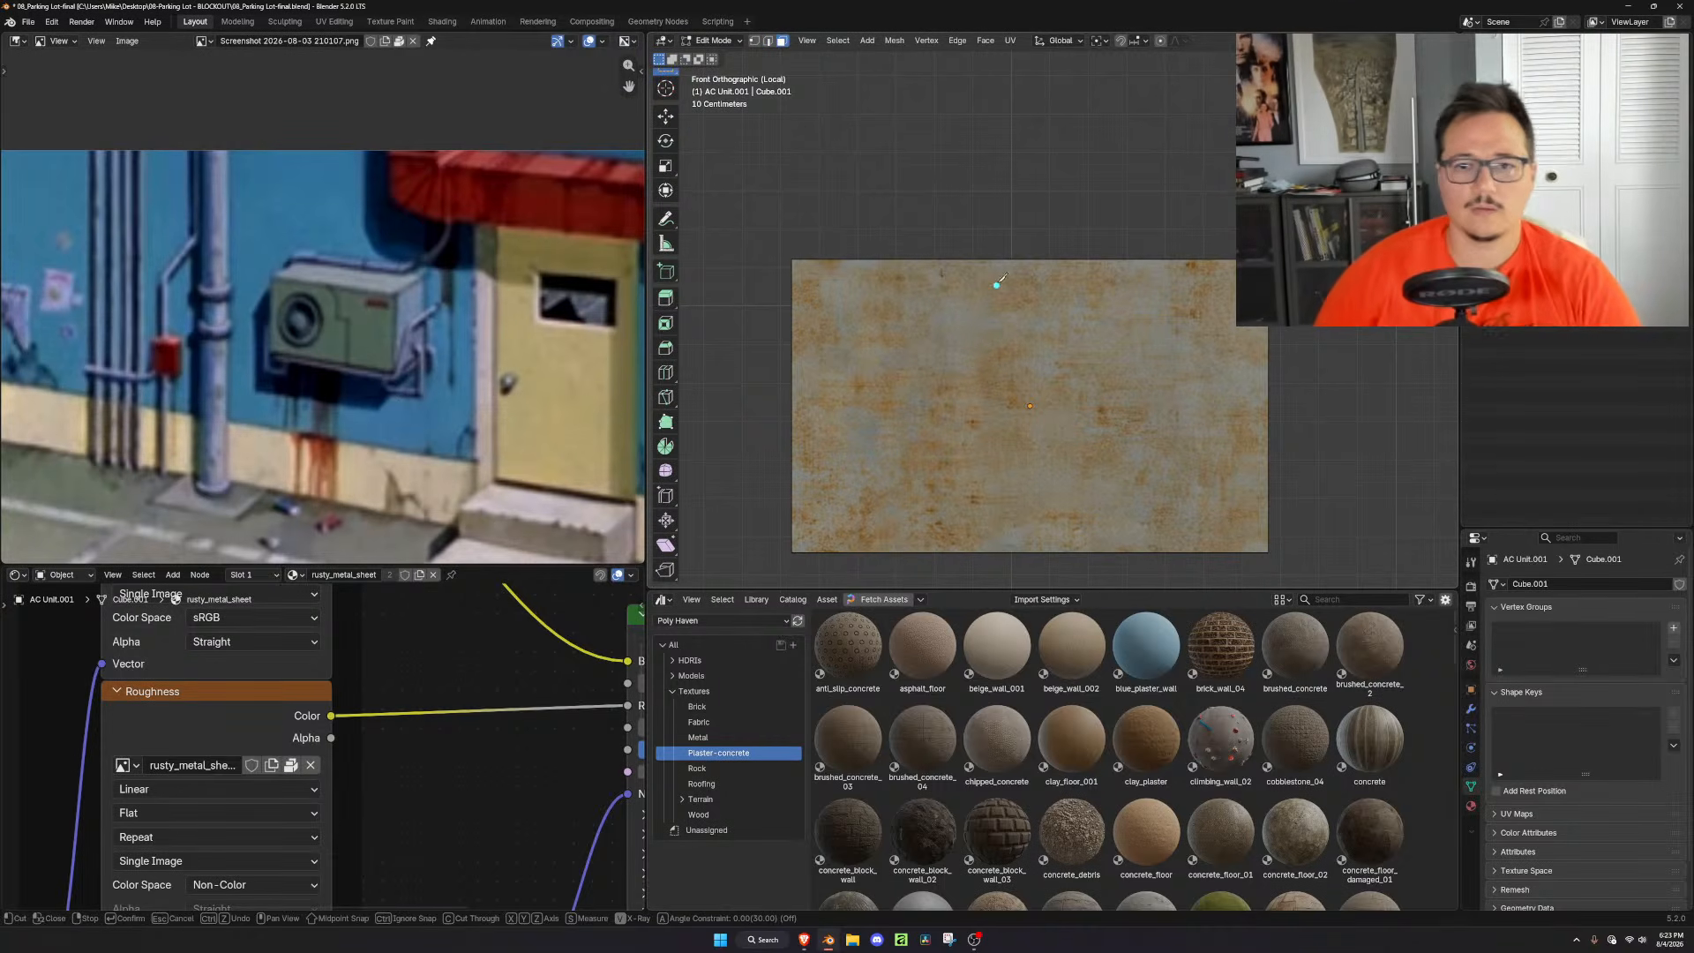
{"action": "left_click", "coordinate": [1002, 259]}
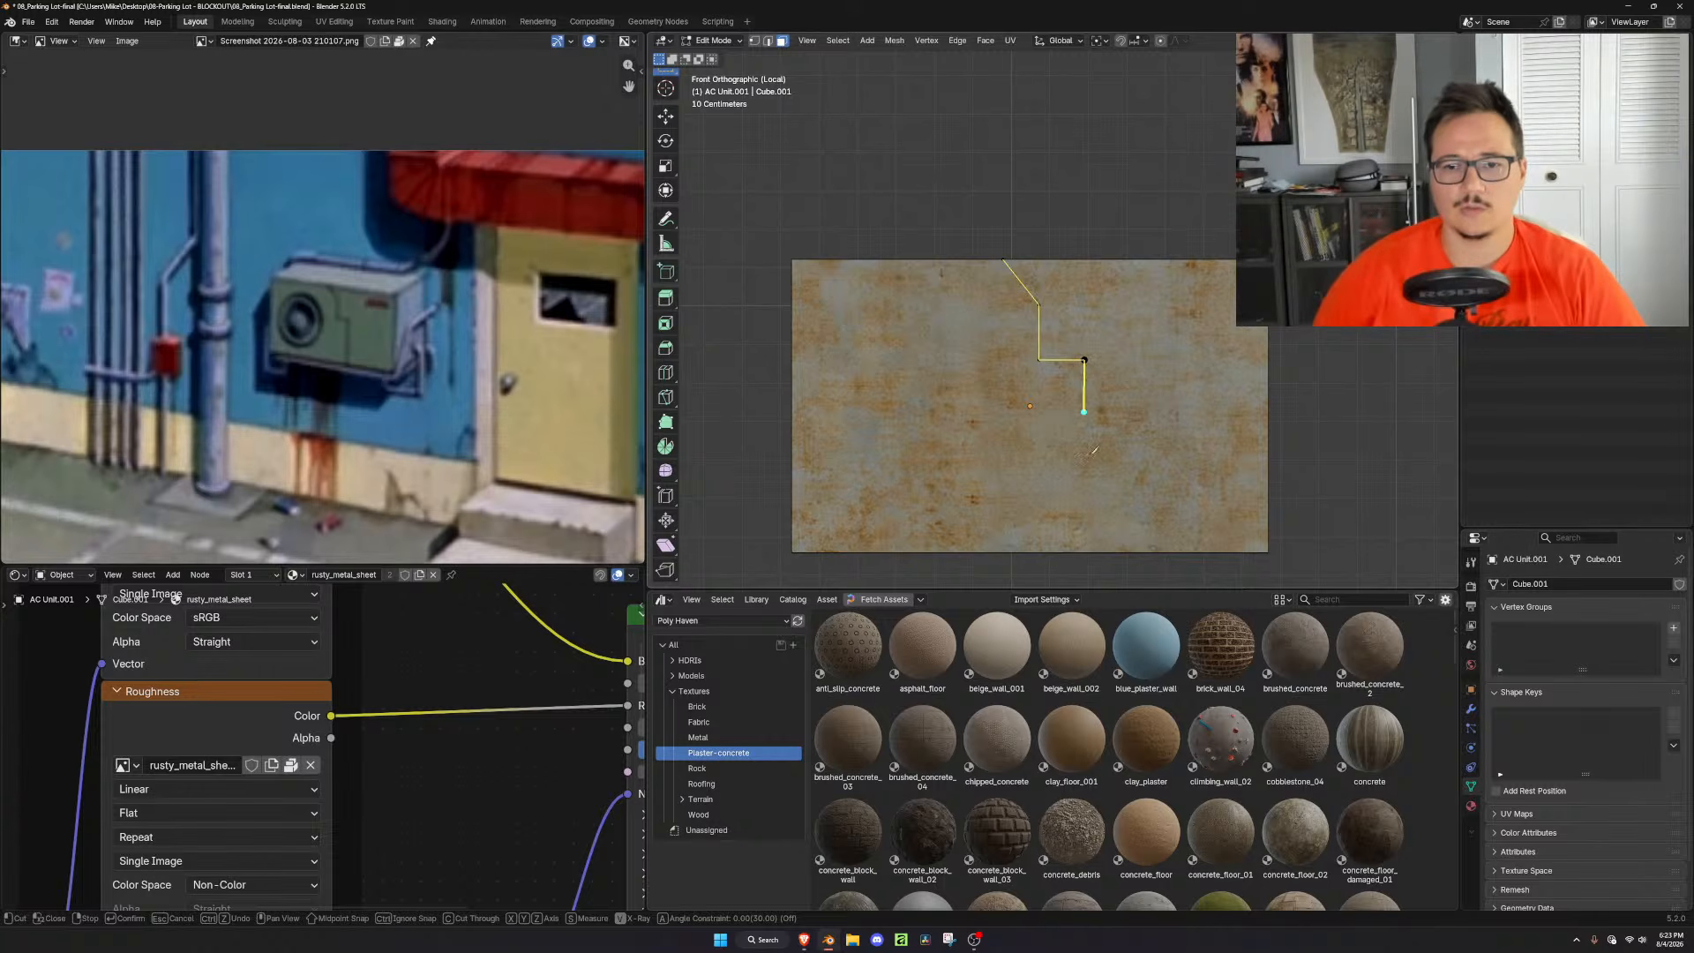
{"action": "left_click", "coordinate": [1086, 551]}
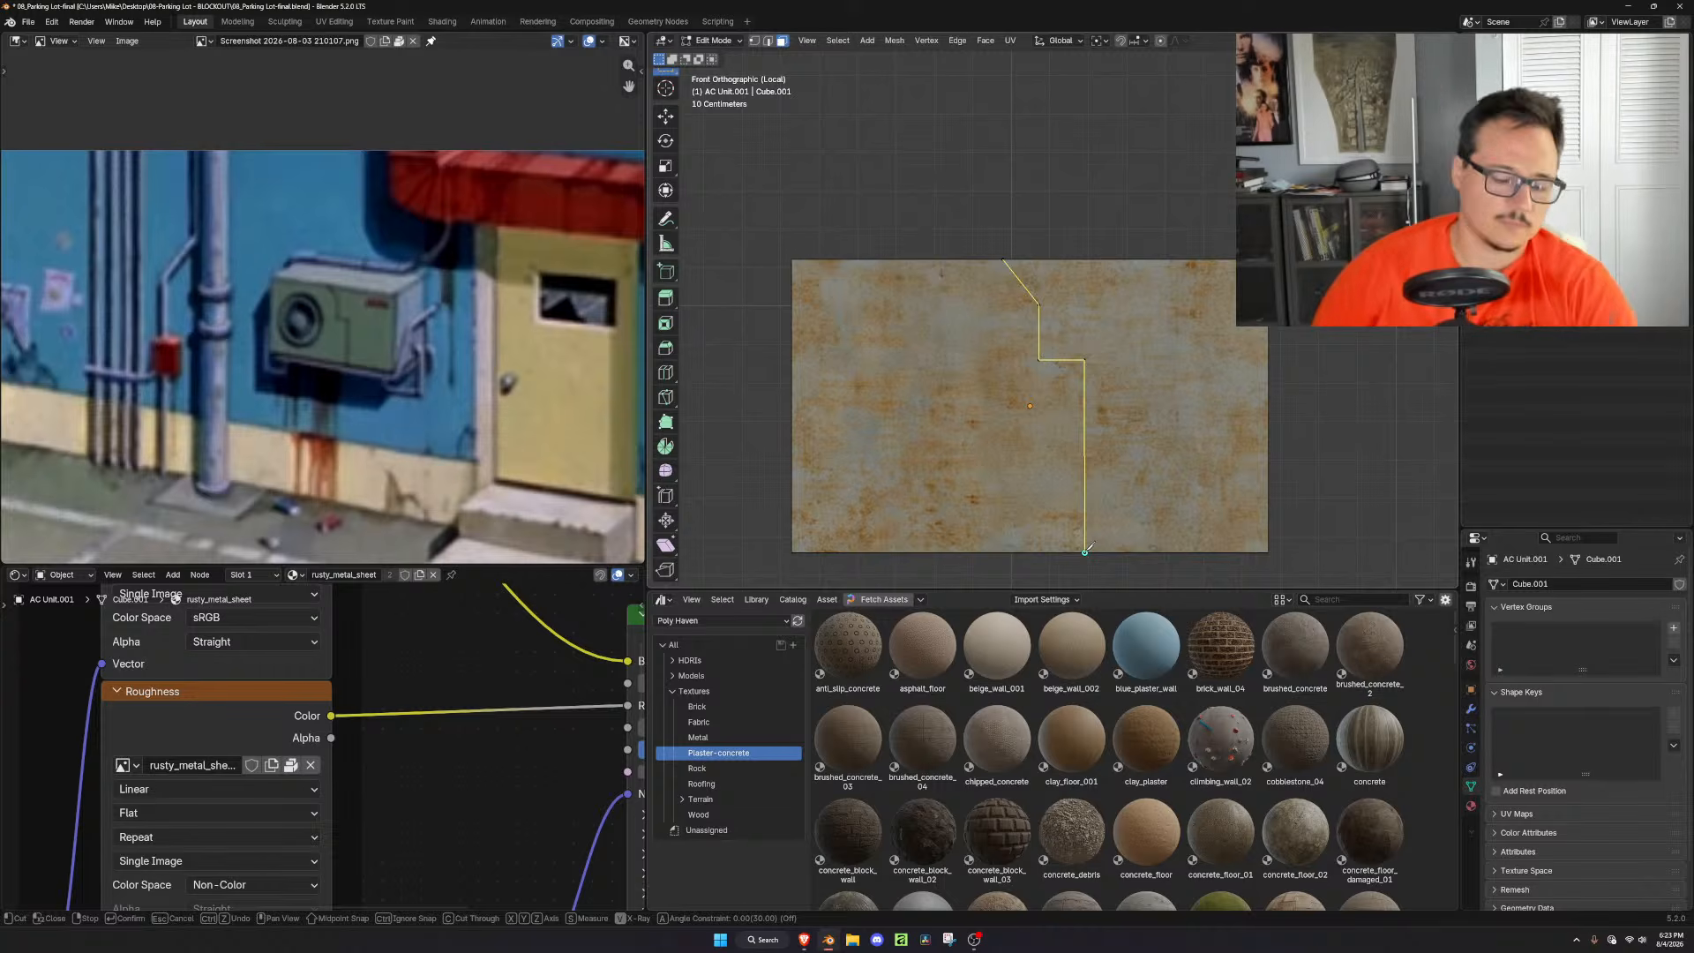
{"action": "key", "text": "Return"}
Select both halves of the cut front panel and inset them individually by about 0.01 m
{"action": "middle_click_drag", "start_coordinate": [1141, 402], "coordinate": [1108, 423]}
{"action": "left_click", "coordinate": [1108, 423]}
{"action": "left_click", "coordinate": [927, 415], "text": "shift"}
{"action": "key", "text": "p"}
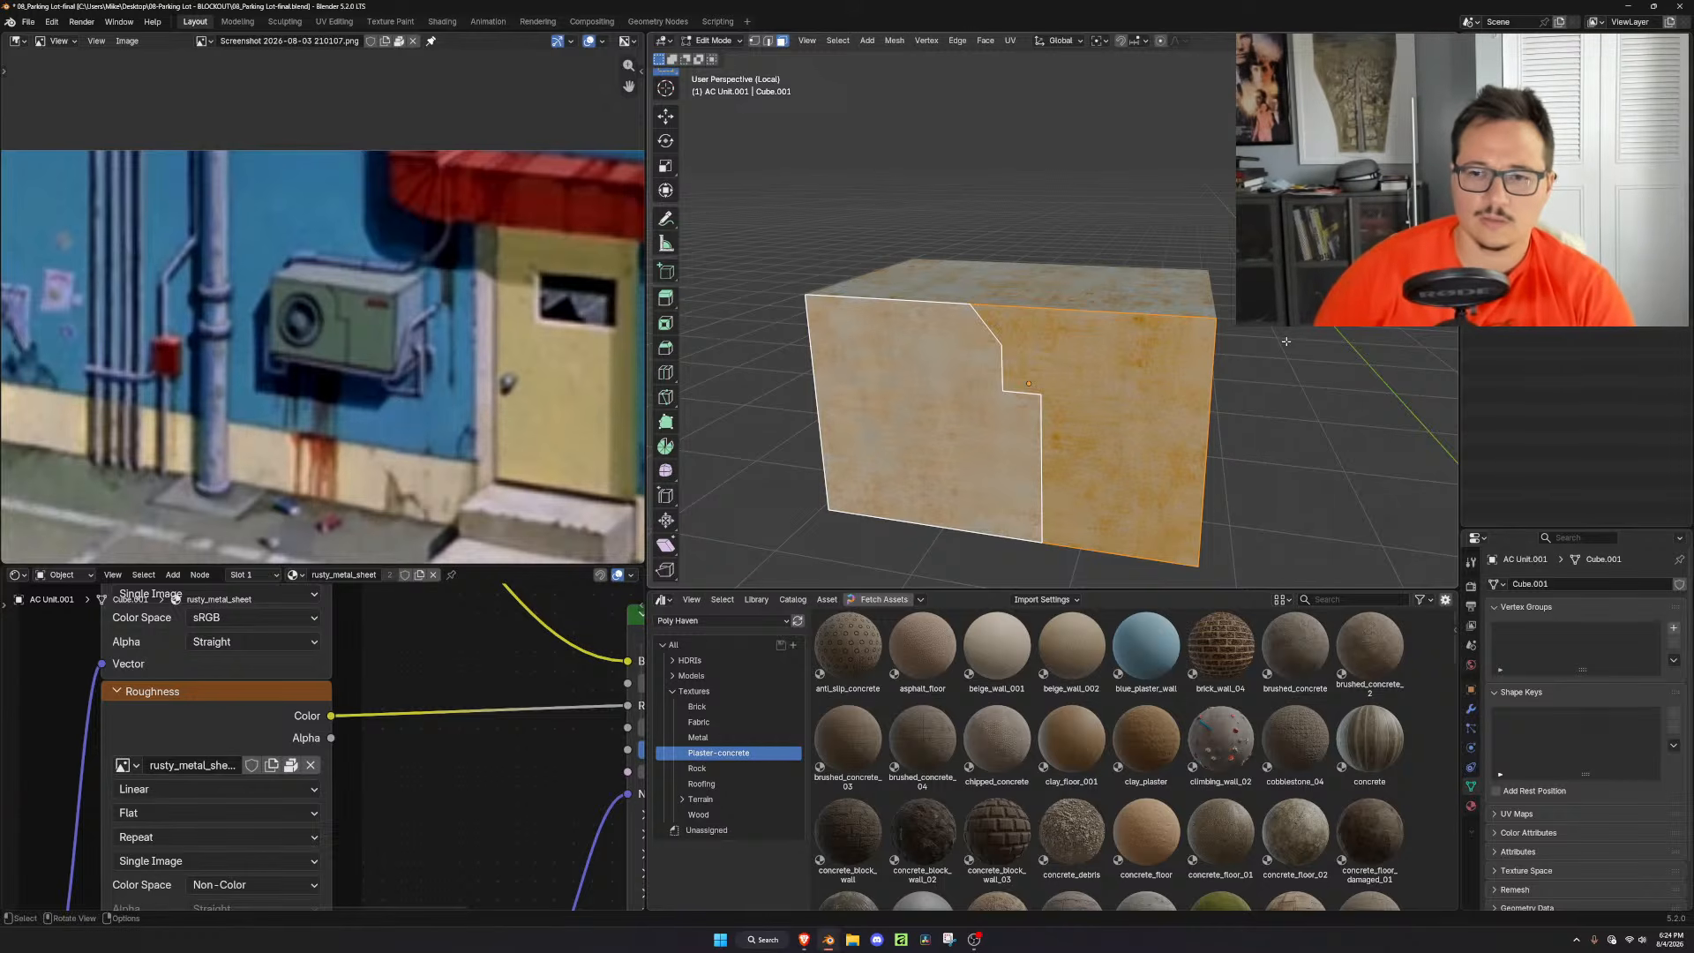
{"action": "key", "text": "i"}
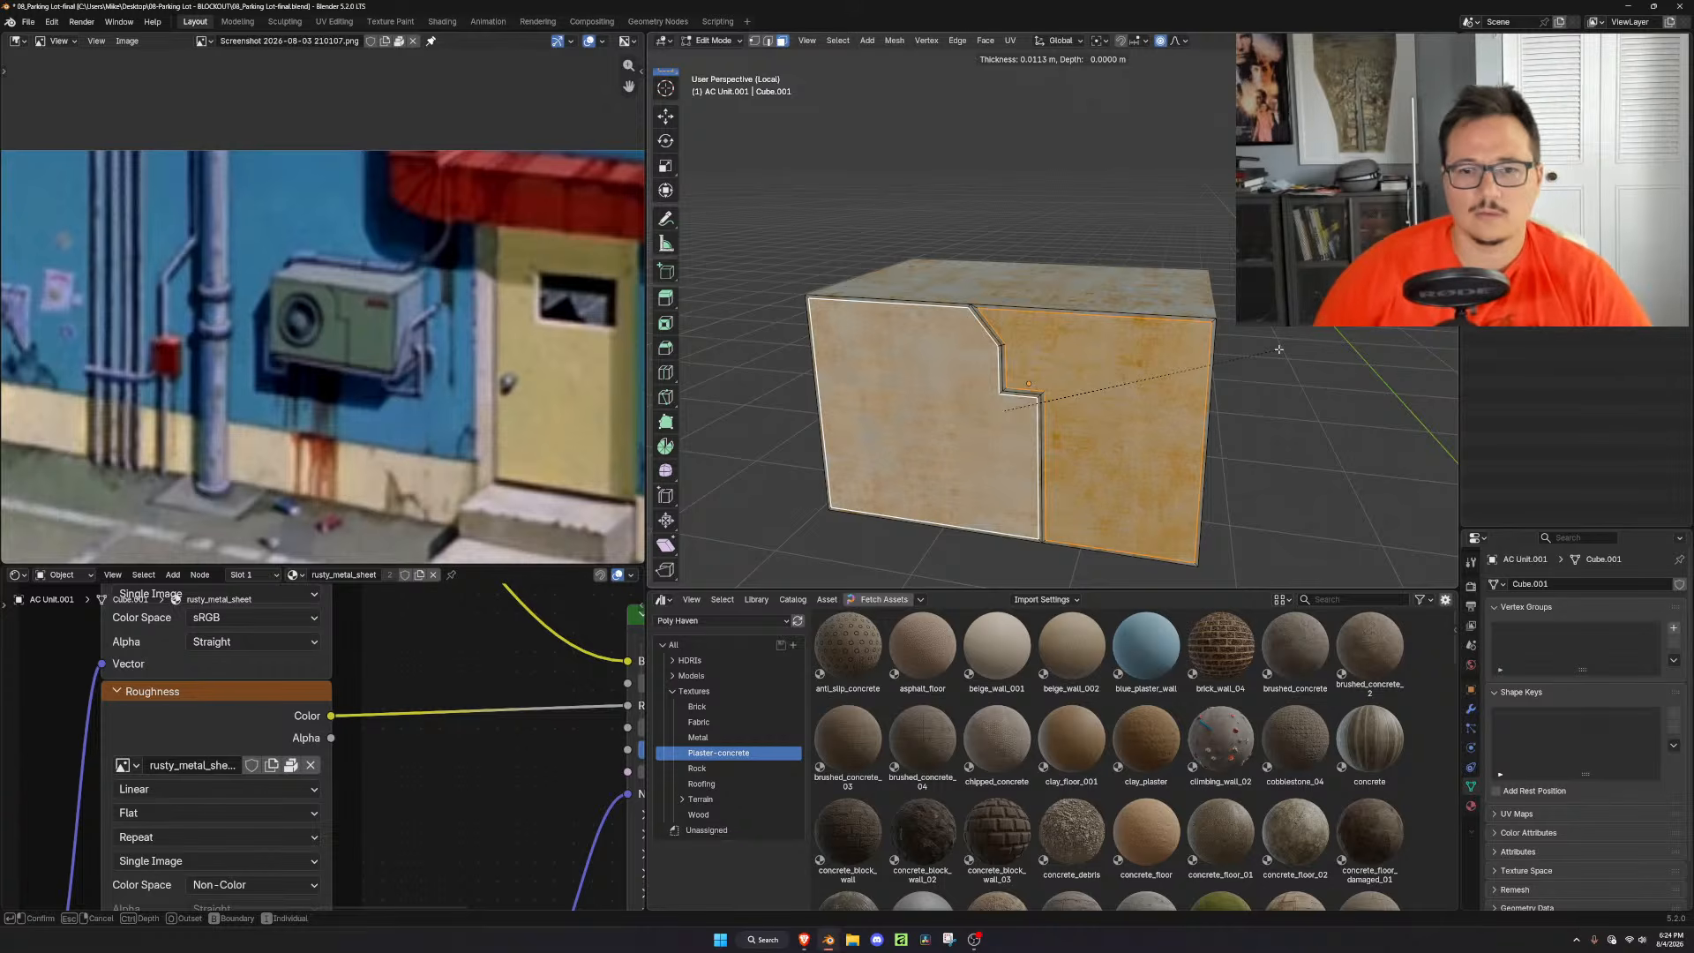
{"action": "left_click", "coordinate": [1284, 352]}
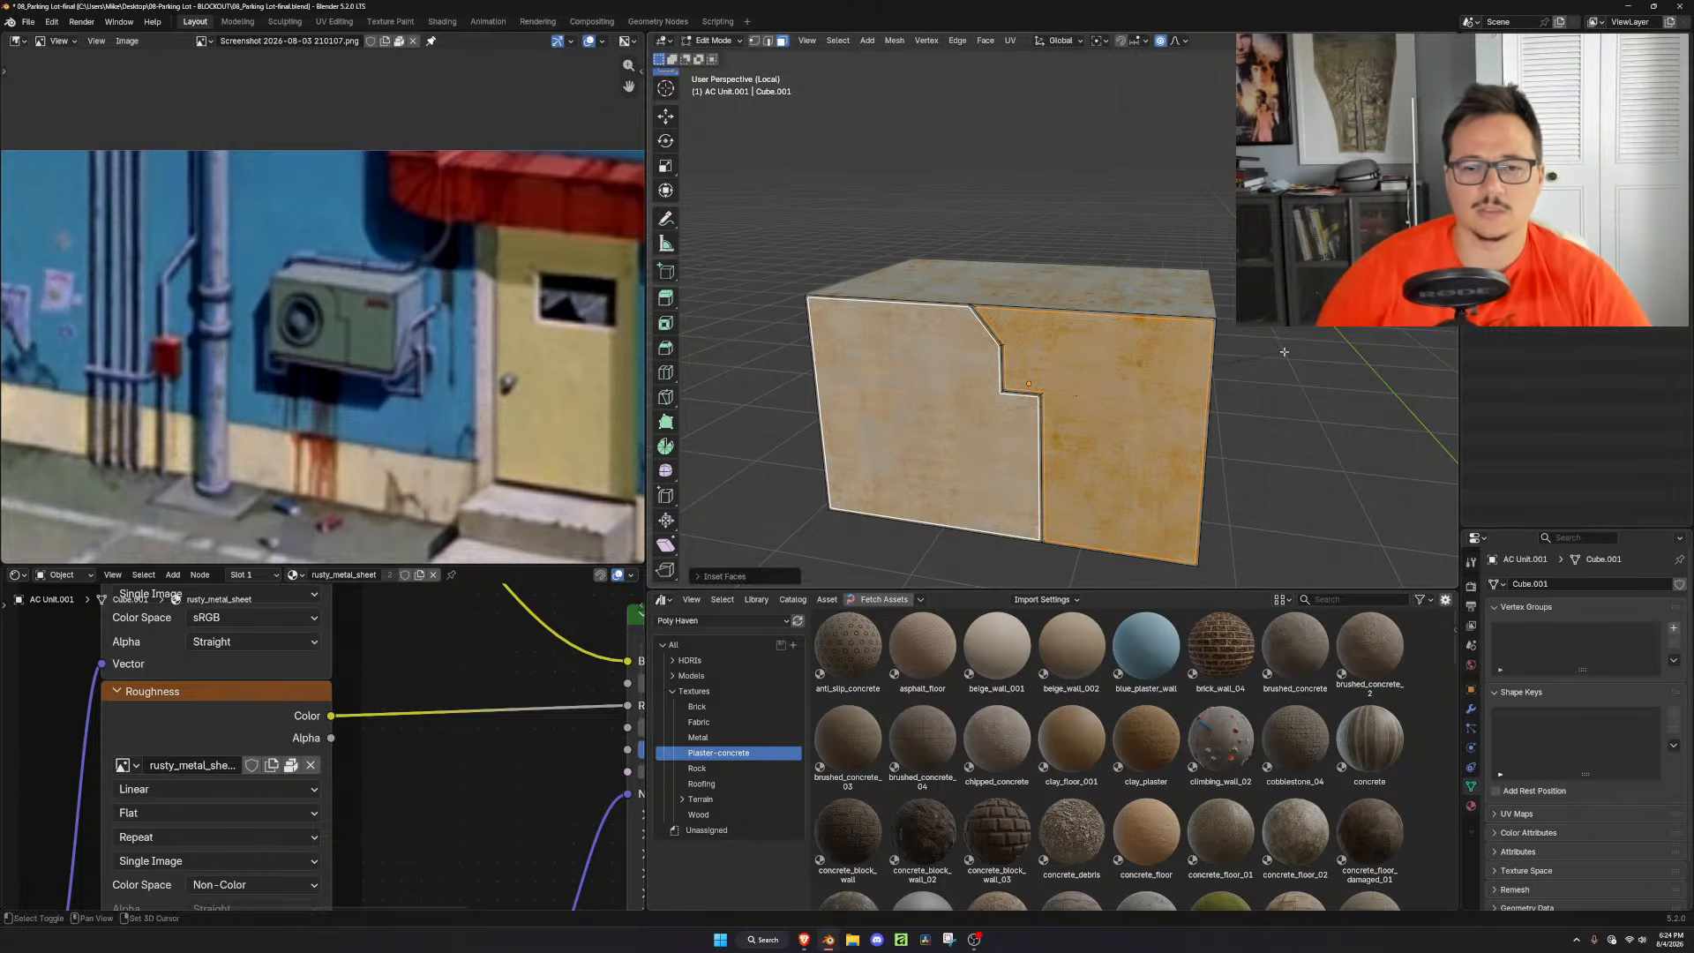
Invert the selection and delete the thin border faces around the two inset panel halves
{"action": "key", "text": "p"}
{"action": "left_click", "coordinate": [1184, 371]}
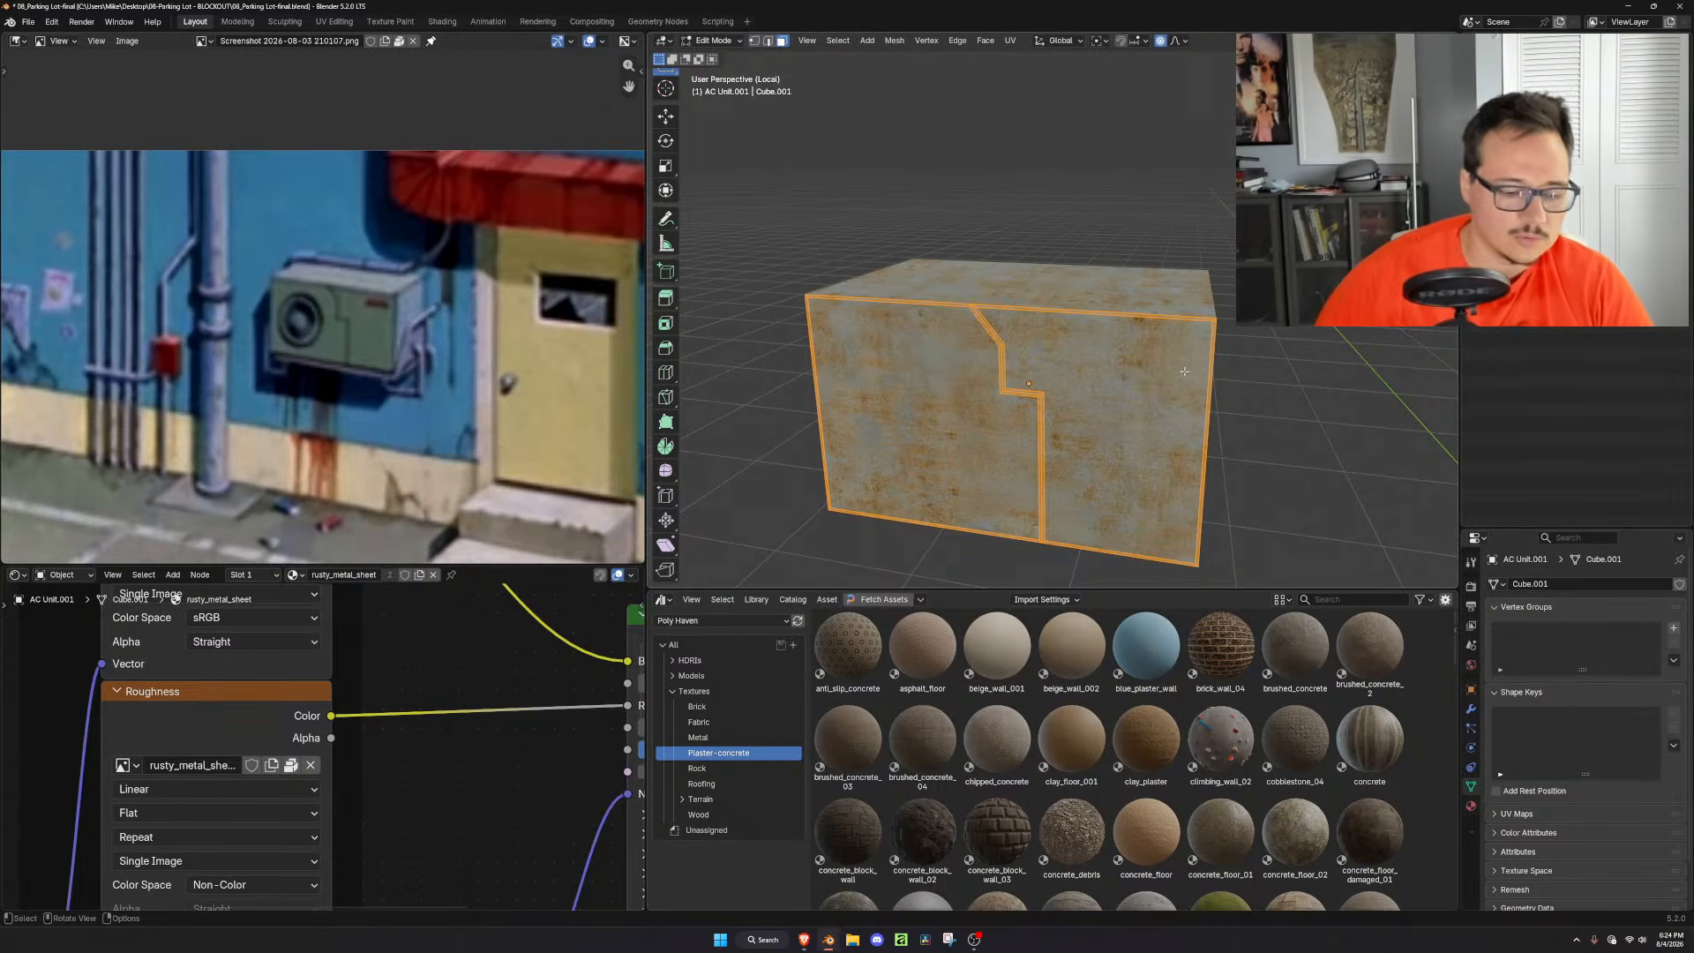
{"action": "key", "text": "x"}
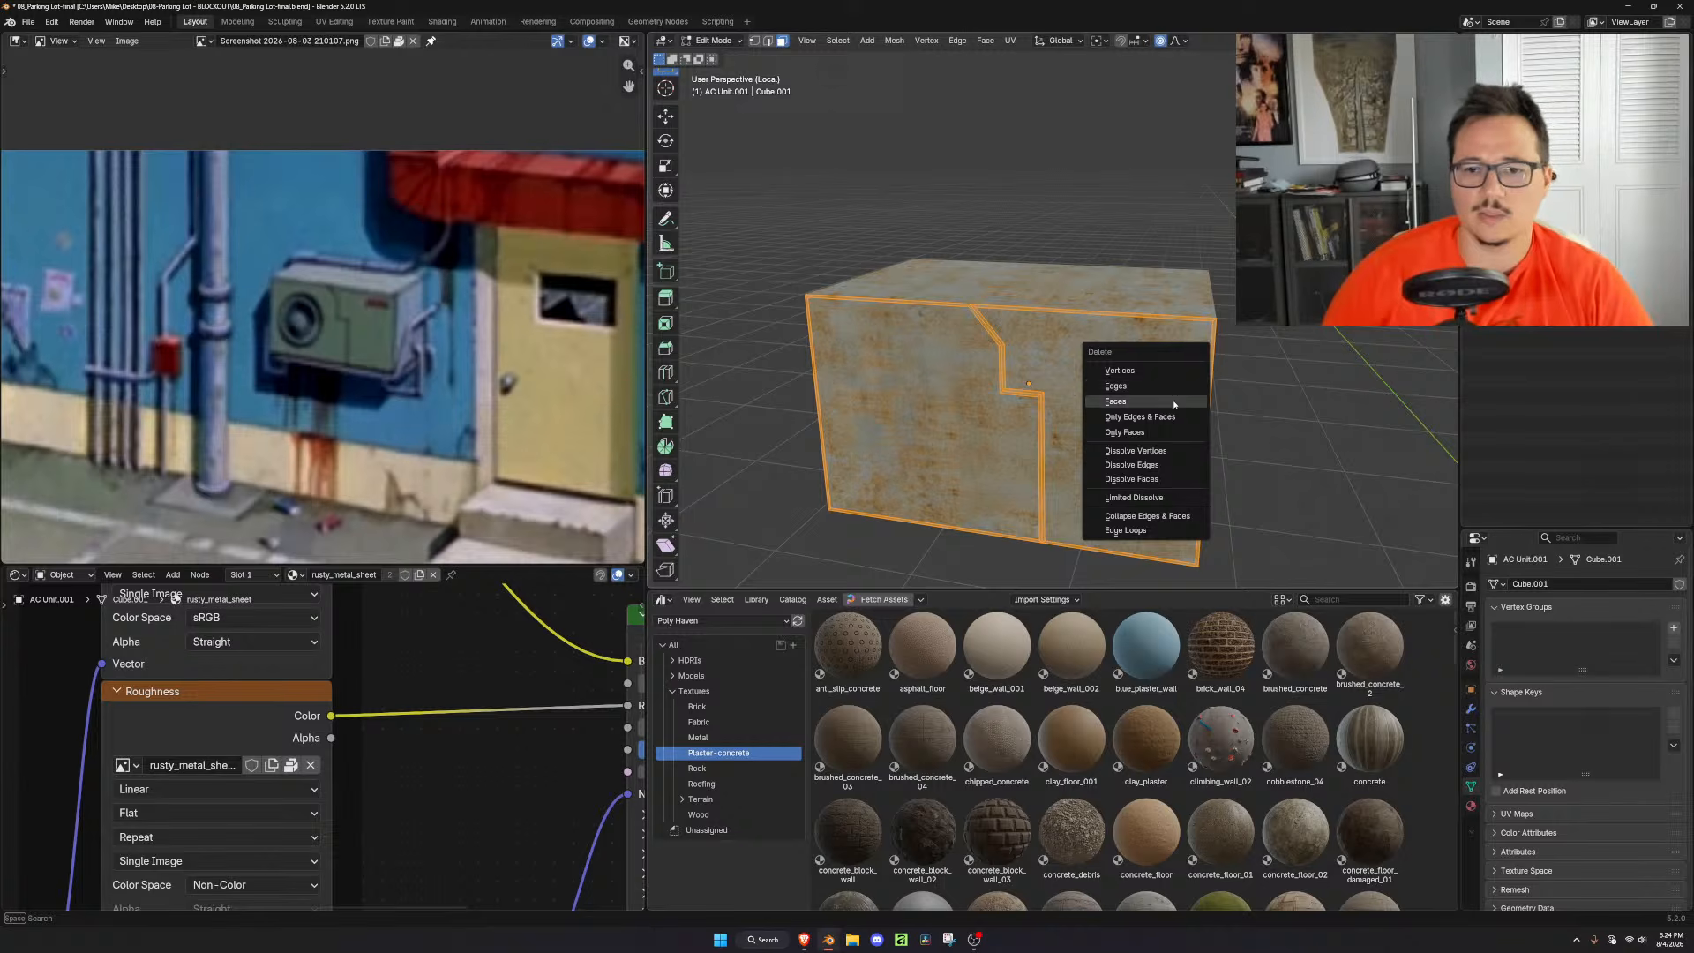
{"action": "left_click", "coordinate": [1174, 402]}
Extrude the two front panel faces together to give them a slight thickness, and leave mesh editing
{"action": "key", "text": "a"}
{"action": "middle_click_drag", "start_coordinate": [1147, 404], "coordinate": [1109, 381]}
{"action": "left_click", "coordinate": [1103, 353]}
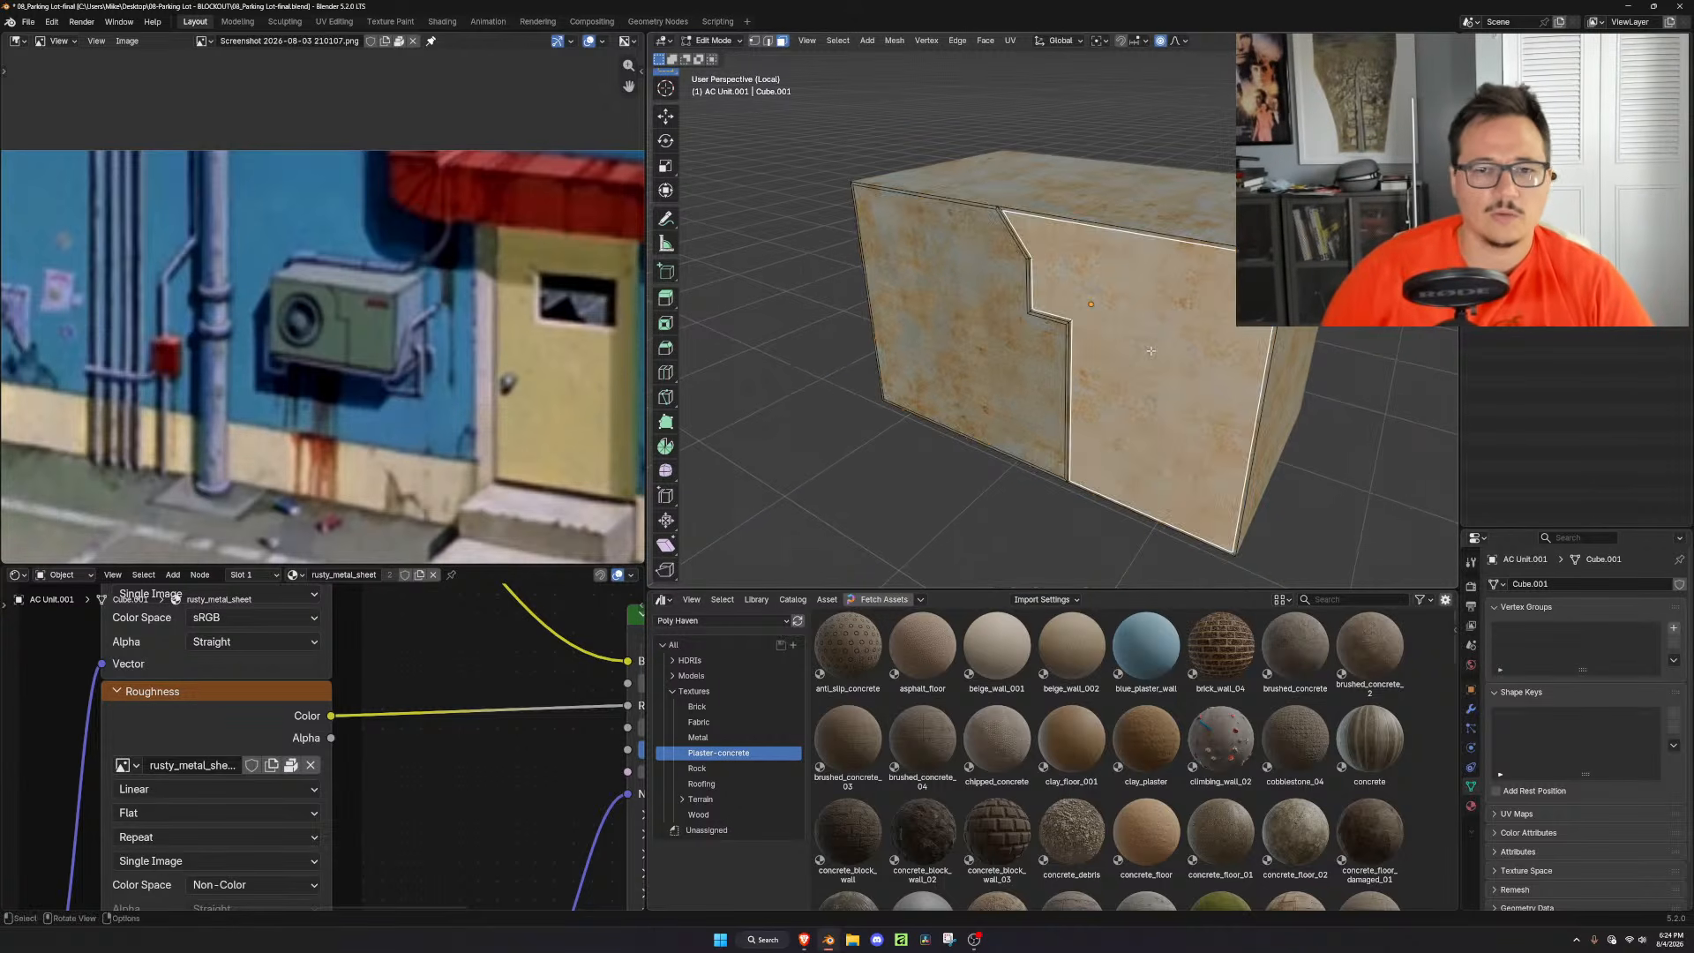
{"action": "left_click", "coordinate": [979, 319], "text": "shift"}
{"action": "scroll", "coordinate": [1097, 316], "scroll_direction": "up", "scroll_amount": 2}
{"action": "key", "text": "e"}
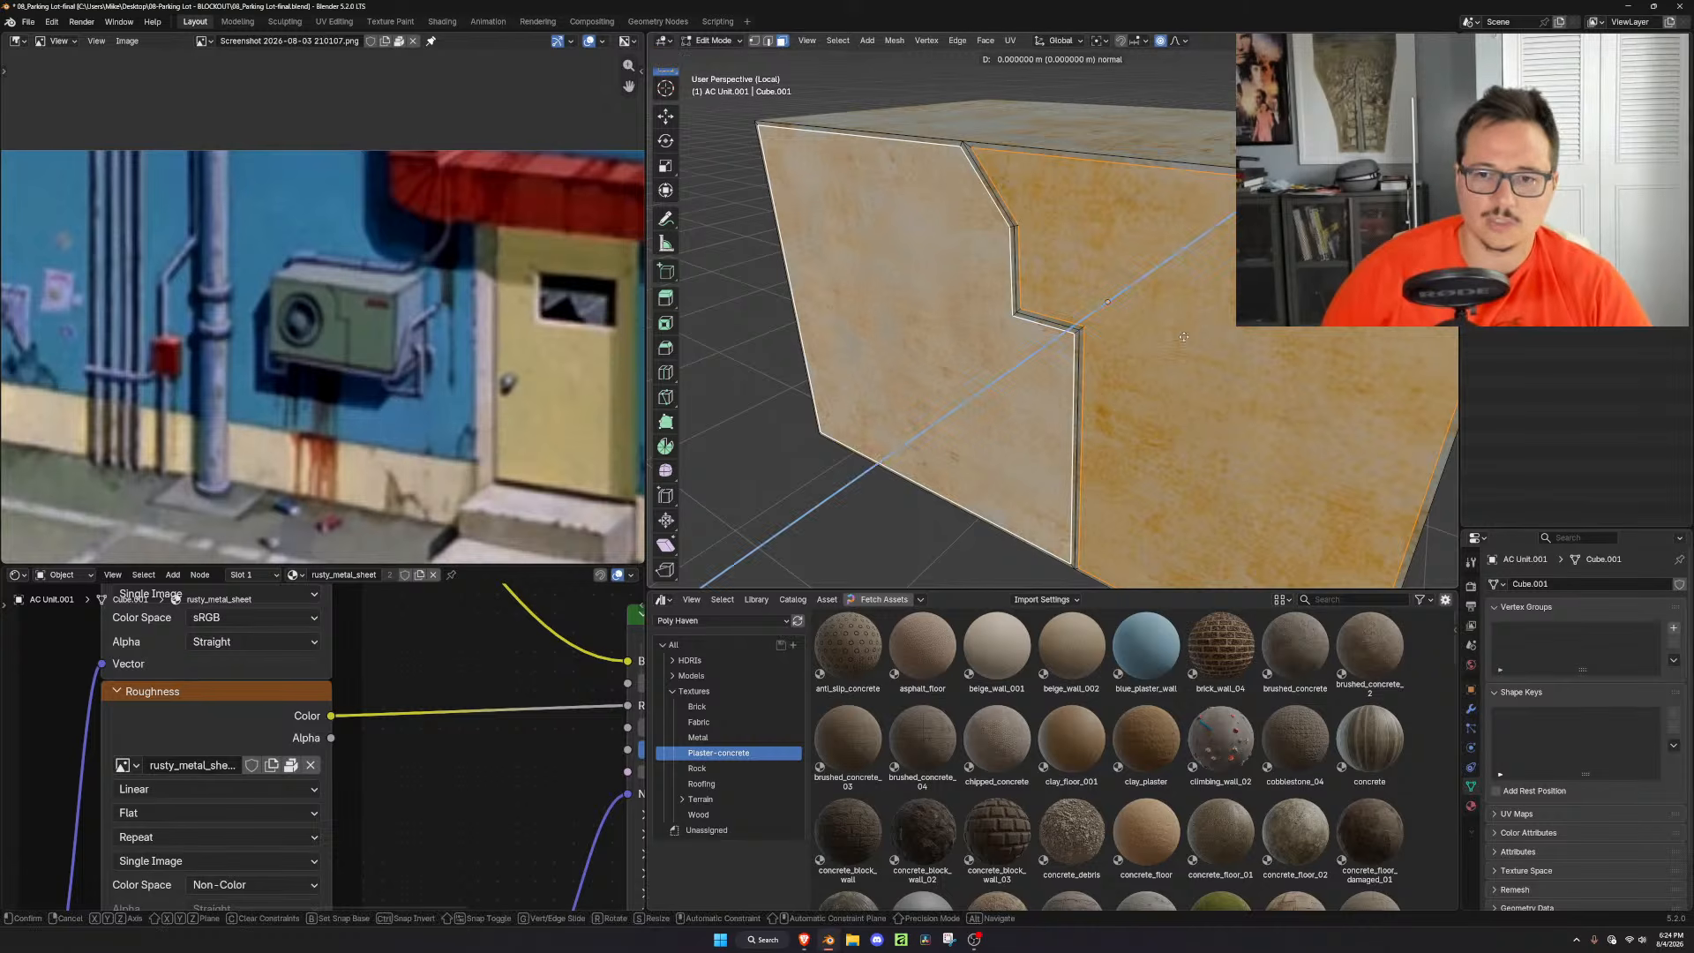
{"action": "left_click", "coordinate": [1114, 374]}
{"action": "scroll", "coordinate": [1109, 375], "scroll_direction": "down", "scroll_amount": 3}
{"action": "key", "text": "Tab"}
Examine how the front panels sit against the air-conditioner body, selecting each object and viewing them from several angles
{"action": "middle_click_drag", "start_coordinate": [1081, 376], "coordinate": [902, 358]}
{"action": "left_click", "coordinate": [1127, 345]}
{"action": "middle_click_drag", "start_coordinate": [1122, 345], "coordinate": [1059, 299]}
{"action": "left_click", "coordinate": [1087, 320], "text": "shift"}
{"action": "scroll", "coordinate": [1103, 349], "scroll_direction": "up", "scroll_amount": 2}
{"action": "scroll", "coordinate": [1059, 299], "scroll_direction": "down", "scroll_amount": 2}
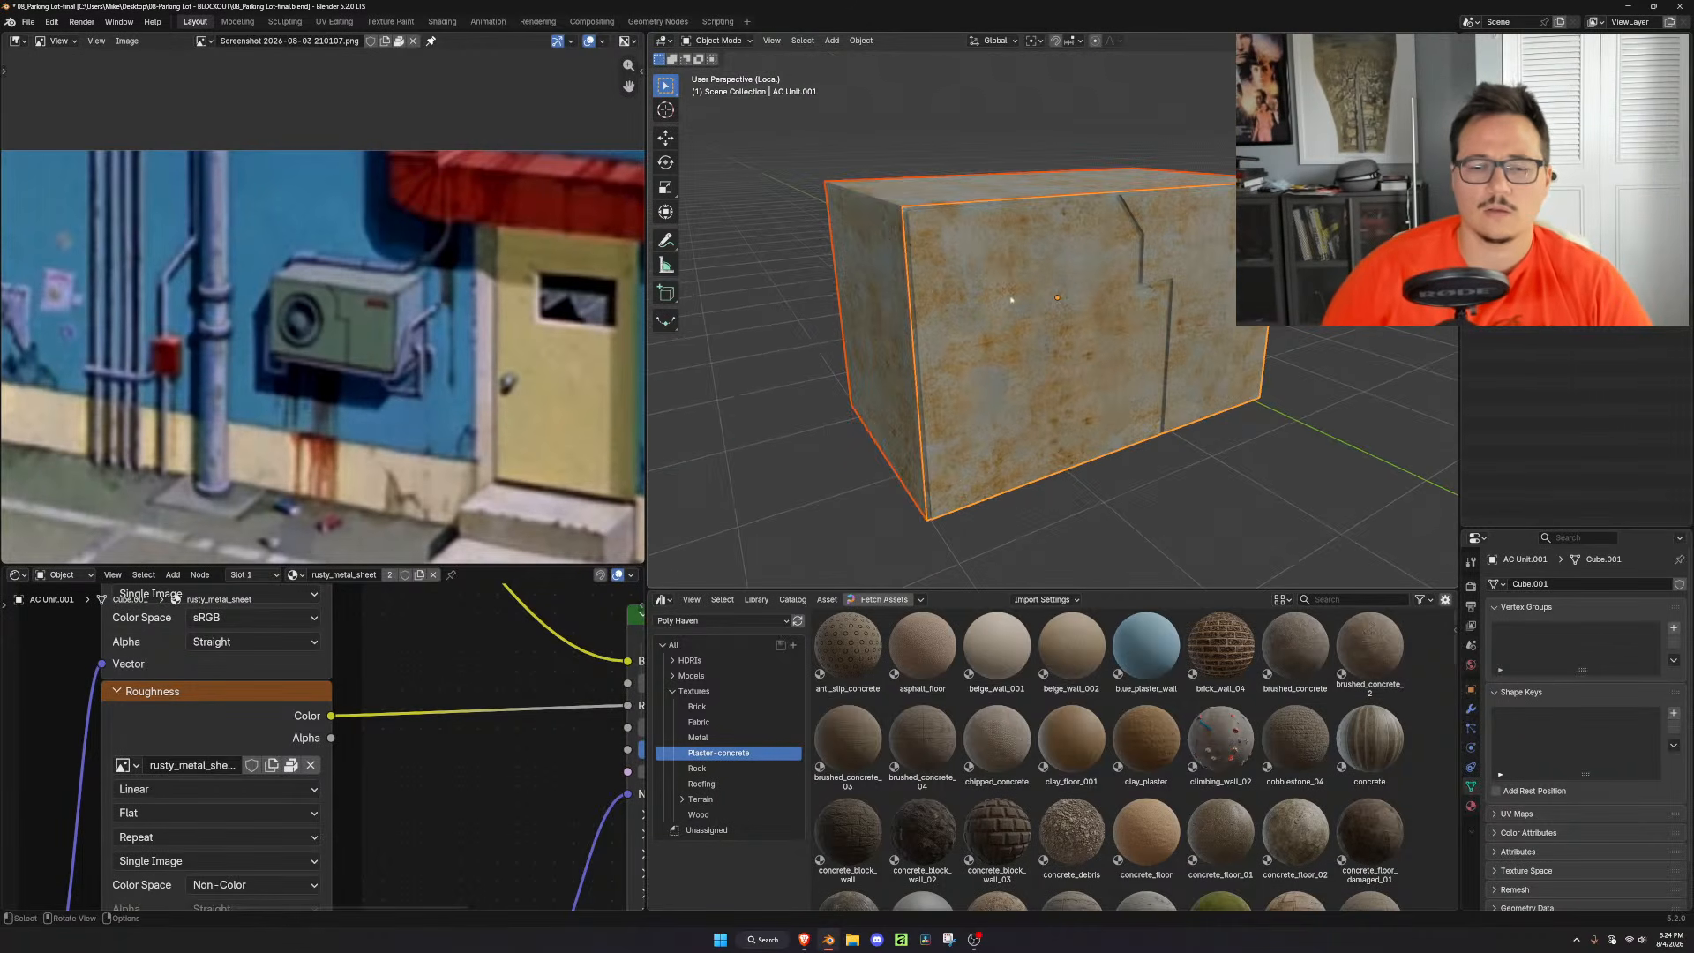
{"action": "left_click", "coordinate": [898, 256], "text": "shift"}
{"action": "key", "text": "ctrl+j"}
{"action": "middle_click_drag", "start_coordinate": [898, 255], "coordinate": [1032, 299]}
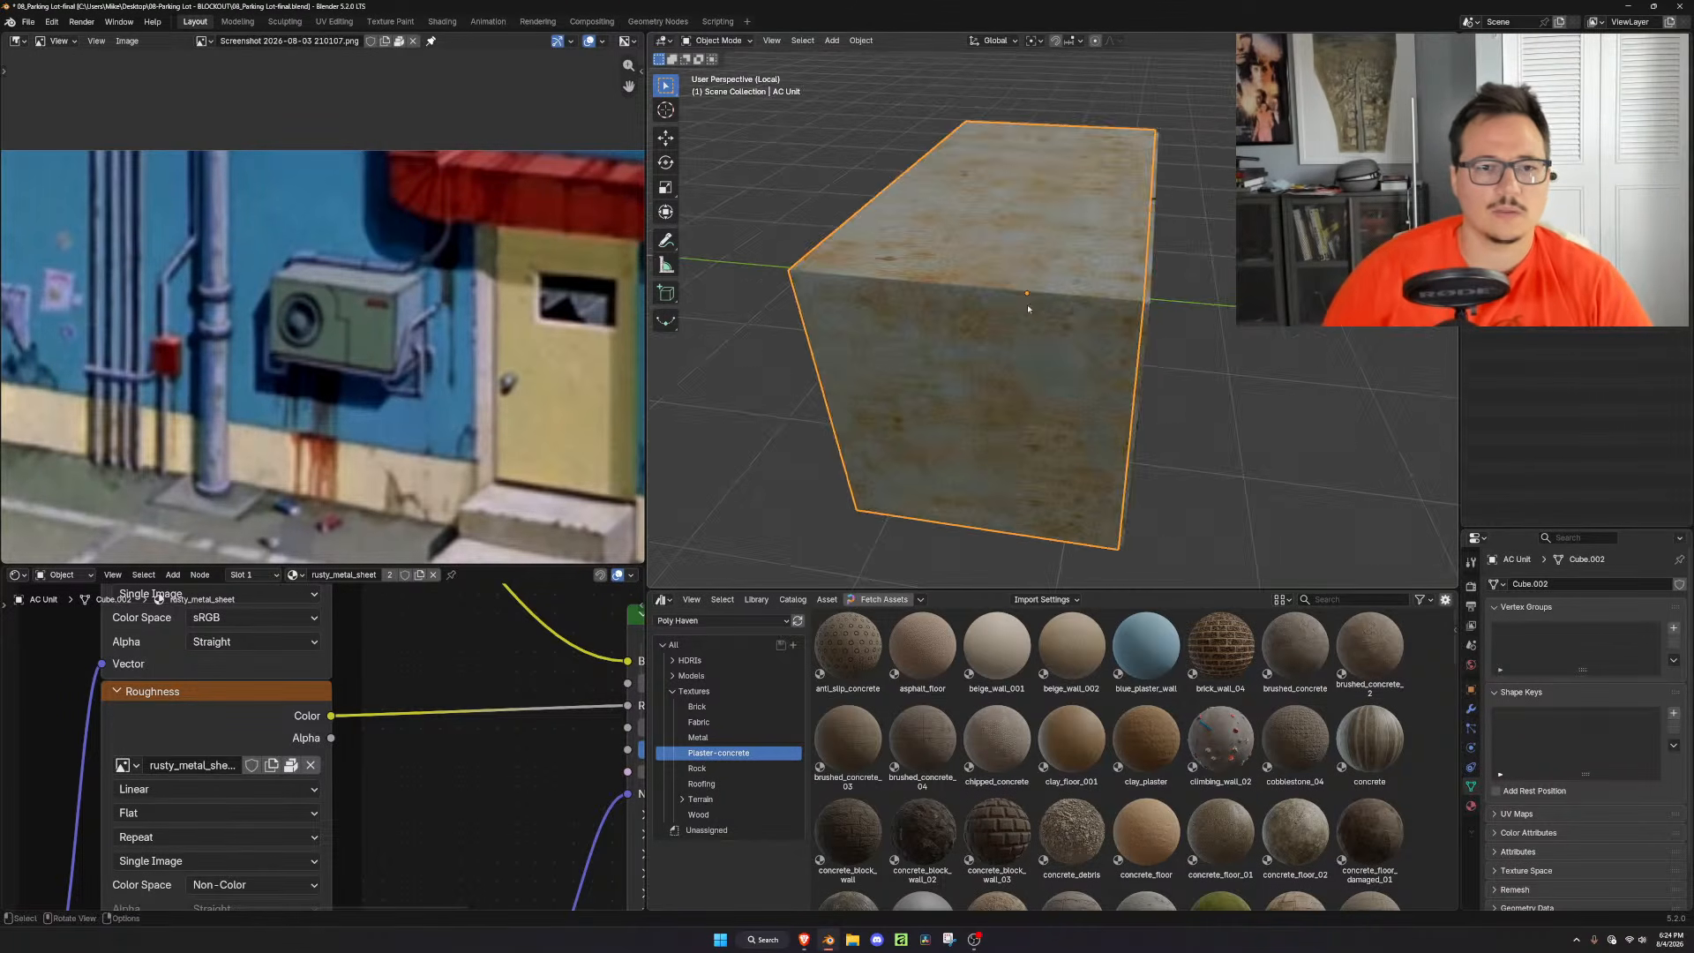
{"action": "scroll", "coordinate": [1034, 300], "scroll_direction": "down", "scroll_amount": 3}
{"action": "middle_click_drag", "start_coordinate": [1142, 326], "coordinate": [1012, 305]}
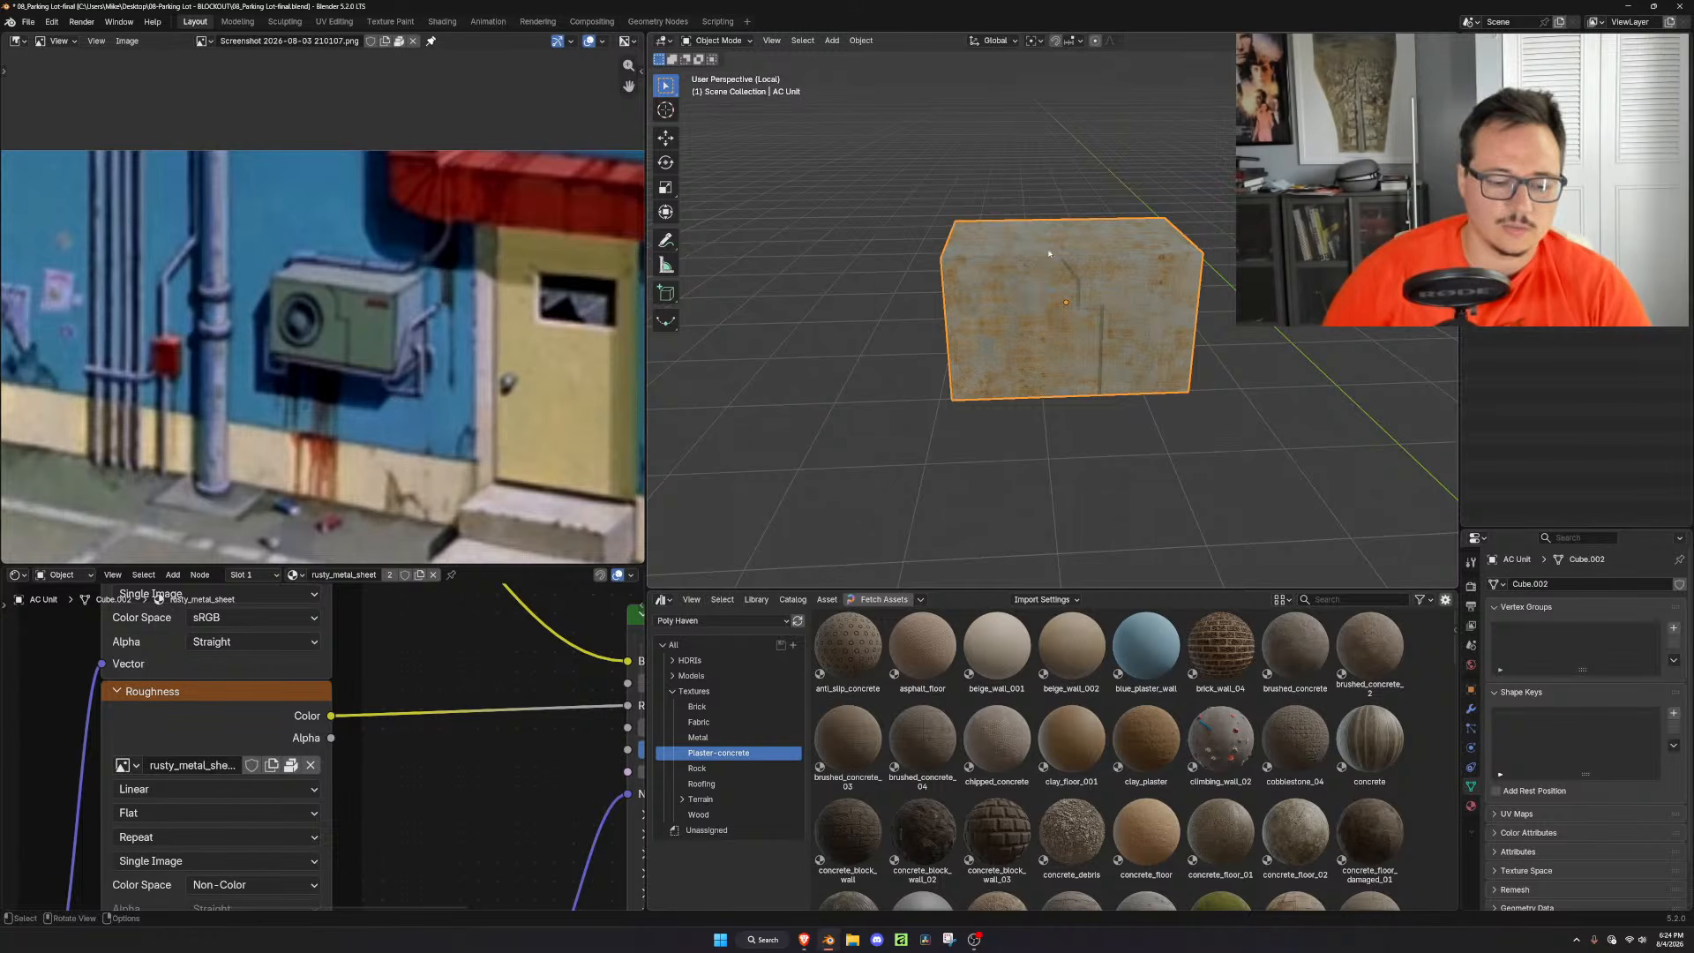
{"action": "key", "text": "h"}
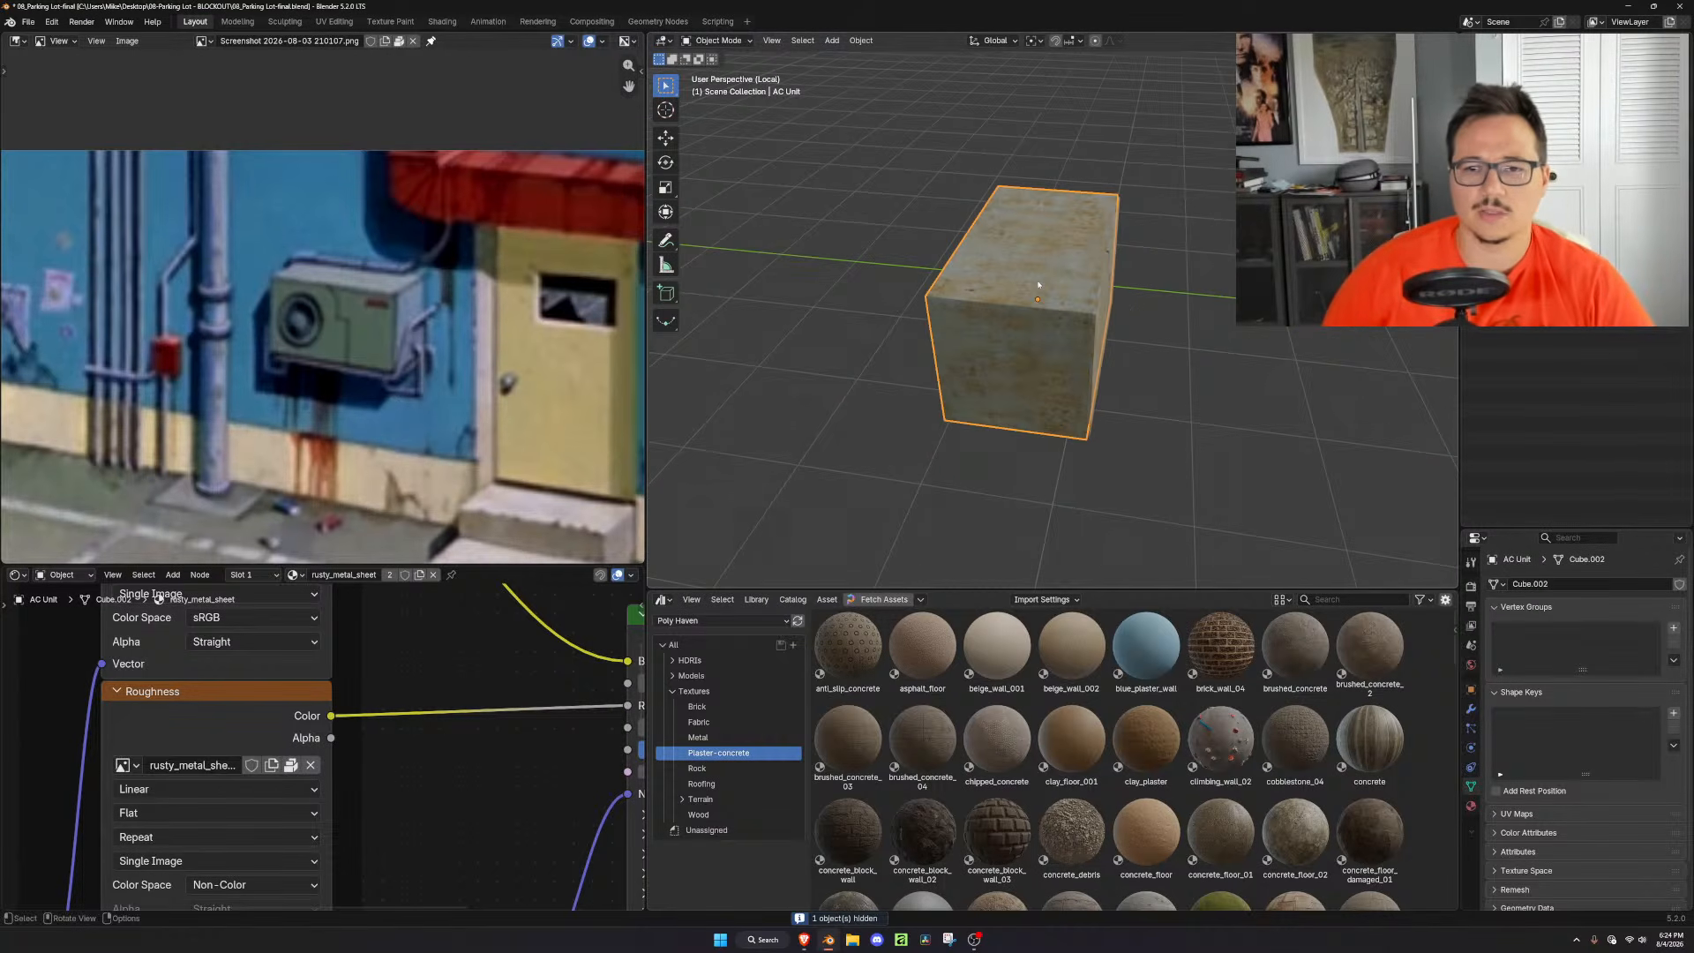
Scale the front panel object down slightly so it sits just inside the body's outline
{"action": "middle_click_drag", "start_coordinate": [1178, 355], "coordinate": [1053, 321]}
{"action": "scroll", "coordinate": [1251, 339], "scroll_direction": "up", "scroll_amount": 3}
{"action": "key", "text": "shift+d"}
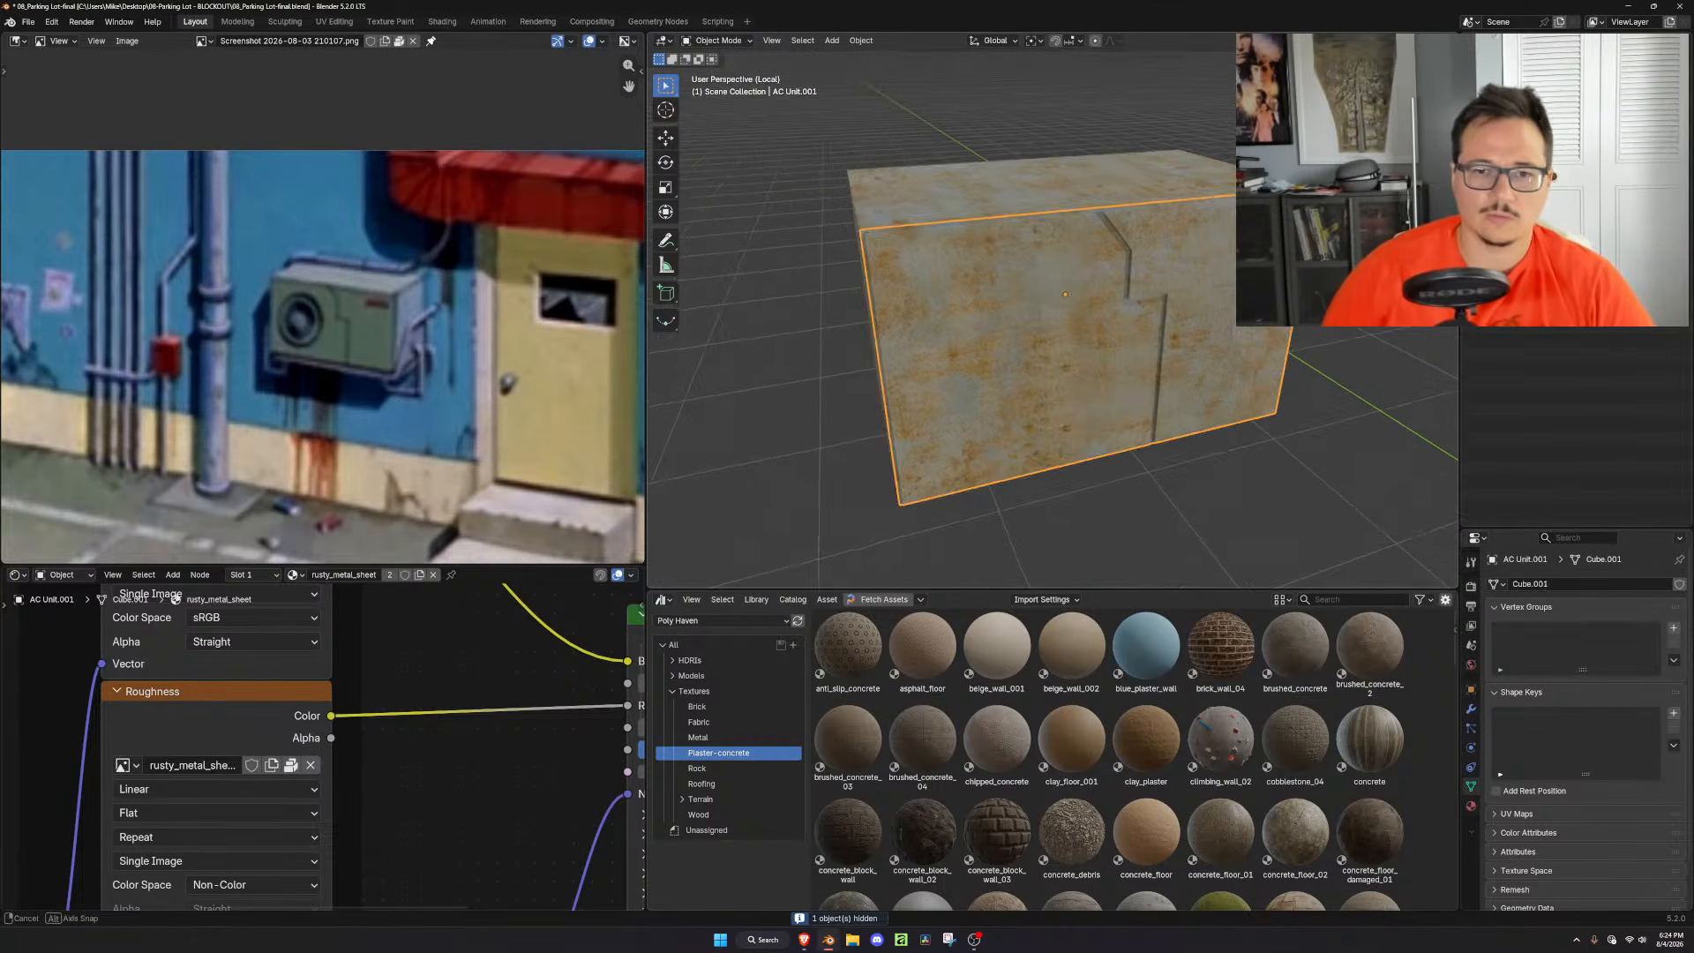
{"action": "key", "text": "s"}
{"action": "left_click", "coordinate": [1253, 309]}
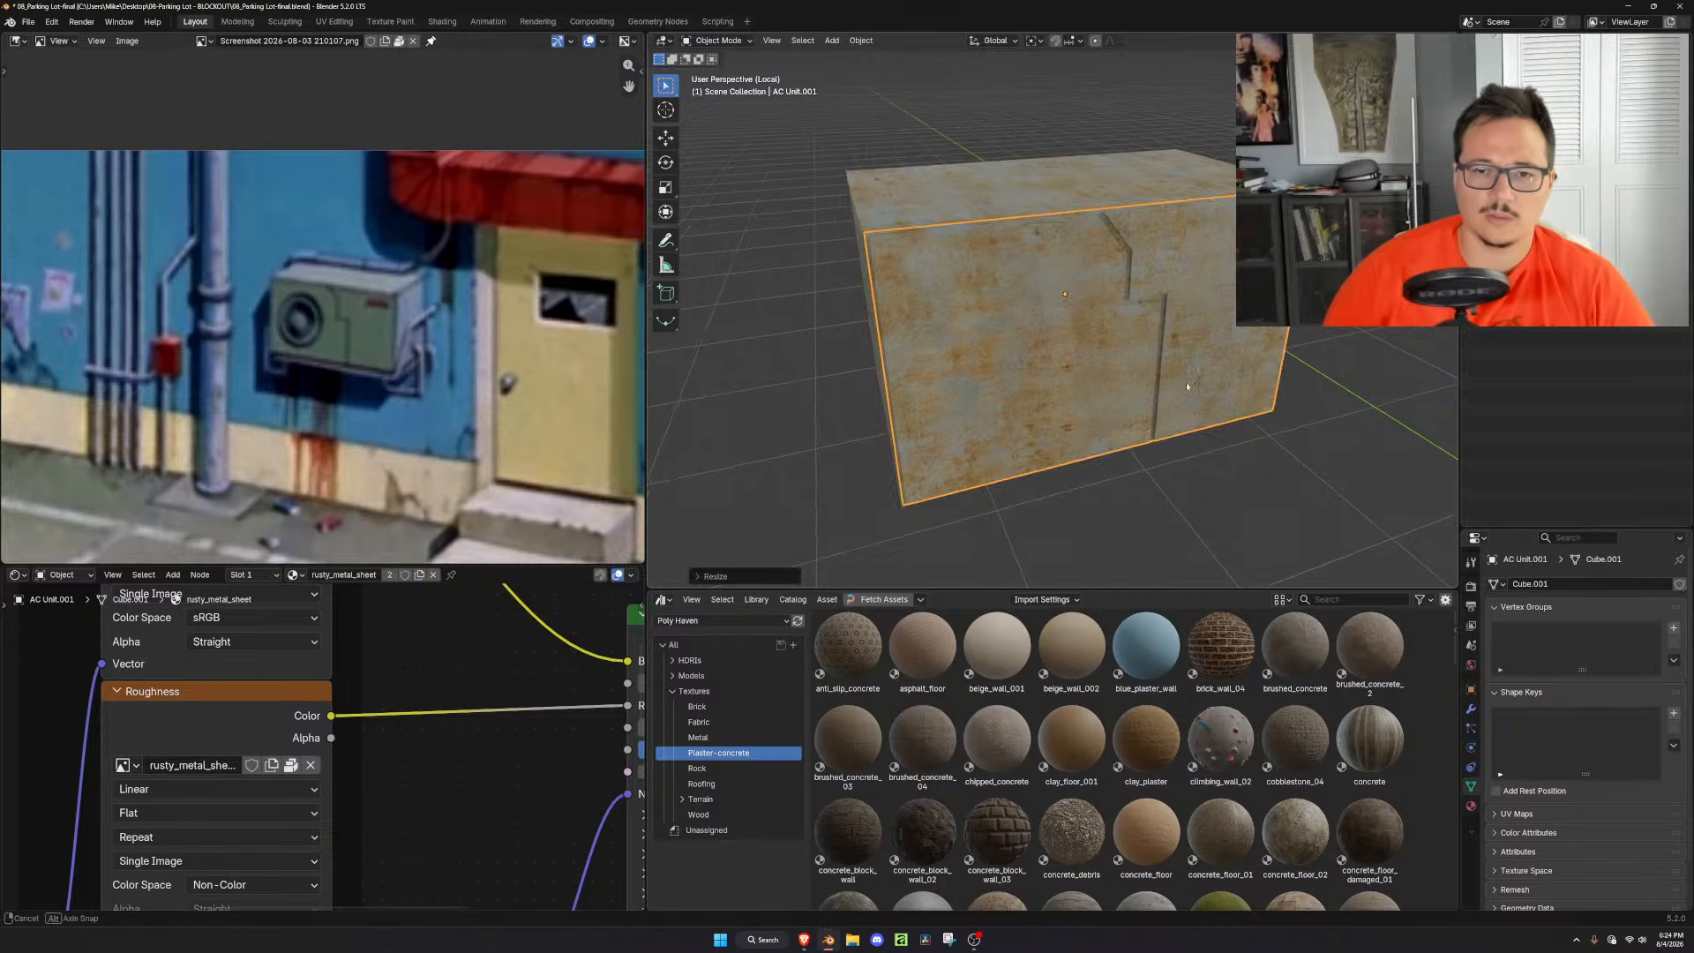
{"action": "middle_click_drag", "start_coordinate": [1173, 381], "coordinate": [1204, 376]}
Move the rear edge loops of both front panels about 0.62 m back along the Y axis, deep into the body
{"action": "key", "text": "Tab"}
{"action": "scroll", "coordinate": [995, 305], "scroll_direction": "up", "scroll_amount": 3}
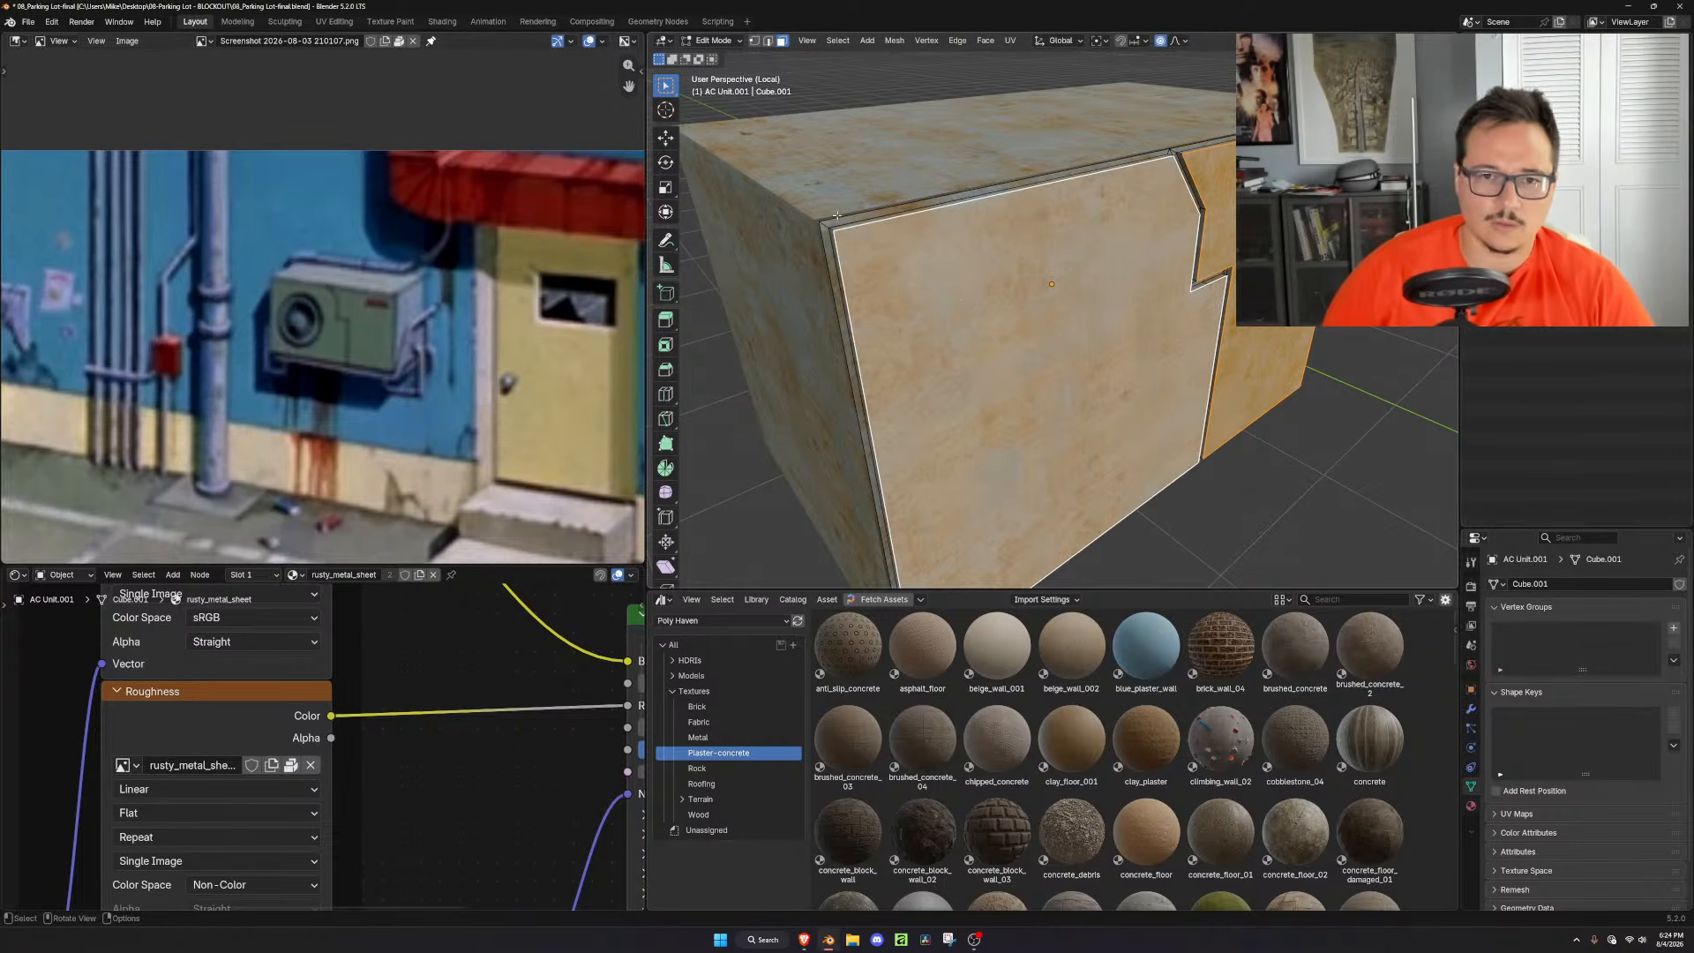
{"action": "key", "text": "alt+a"}
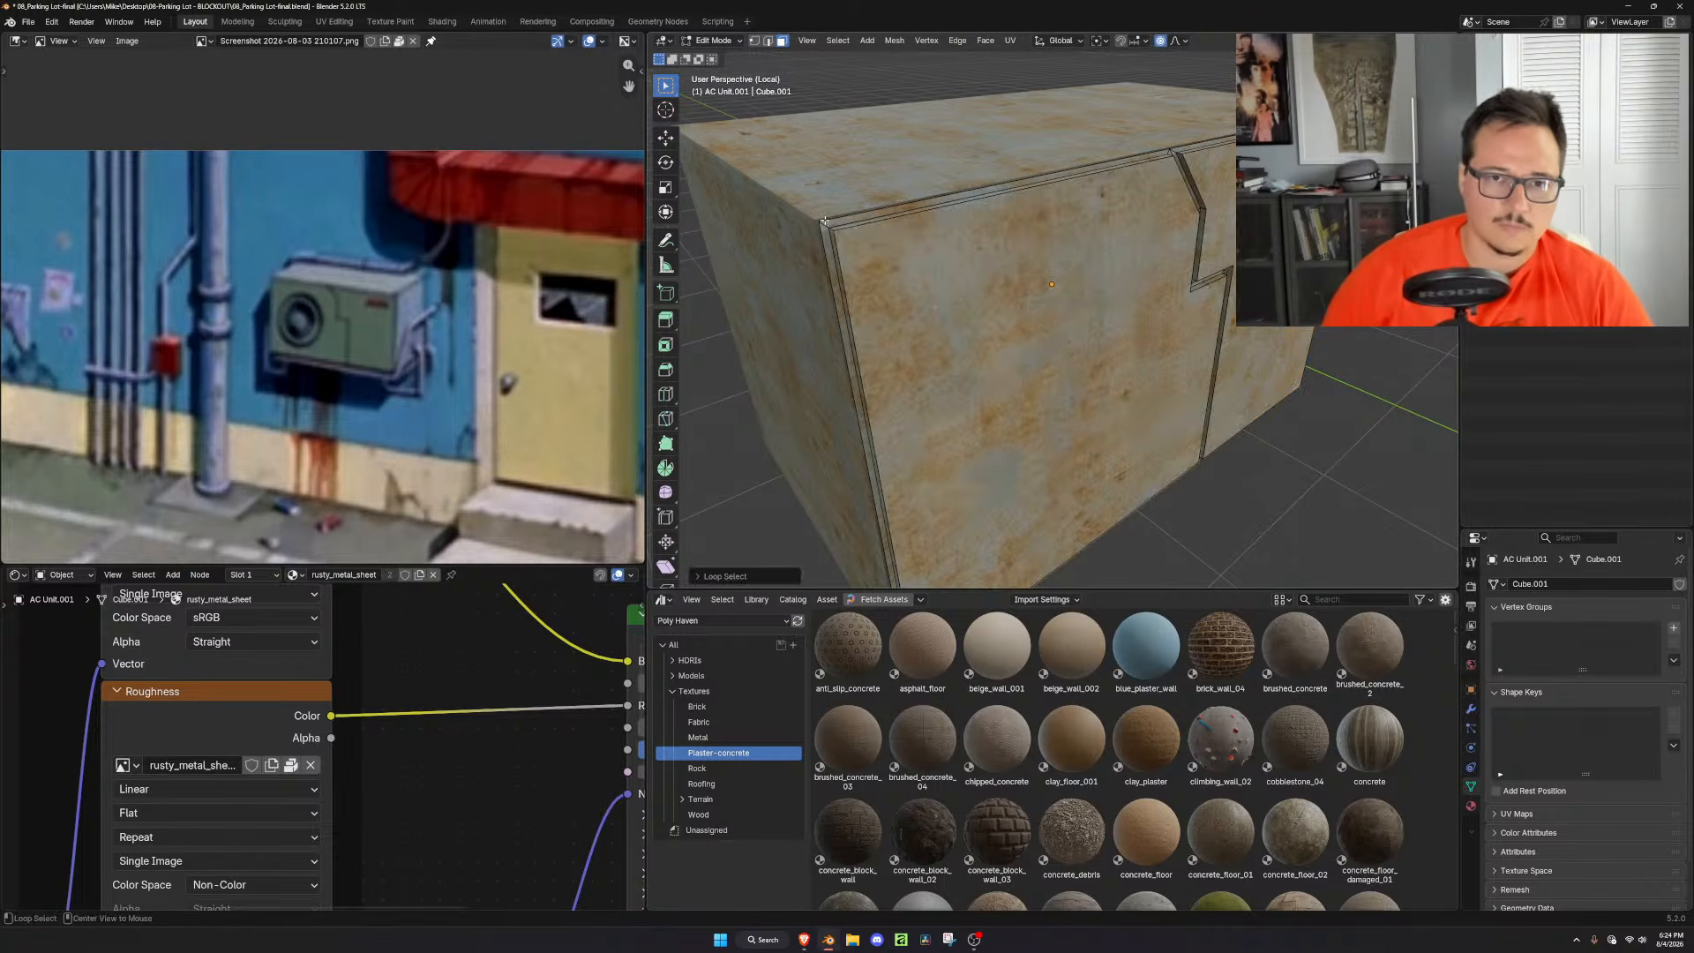
{"action": "key", "text": "2"}
{"action": "left_click", "coordinate": [827, 220], "text": "alt"}
{"action": "middle_click_drag", "start_coordinate": [1246, 374], "coordinate": [1050, 352]}
{"action": "key", "text": "shift+z"}
{"action": "key", "text": "KP_7"}
{"action": "key", "text": "g"}
{"action": "key", "text": "y"}
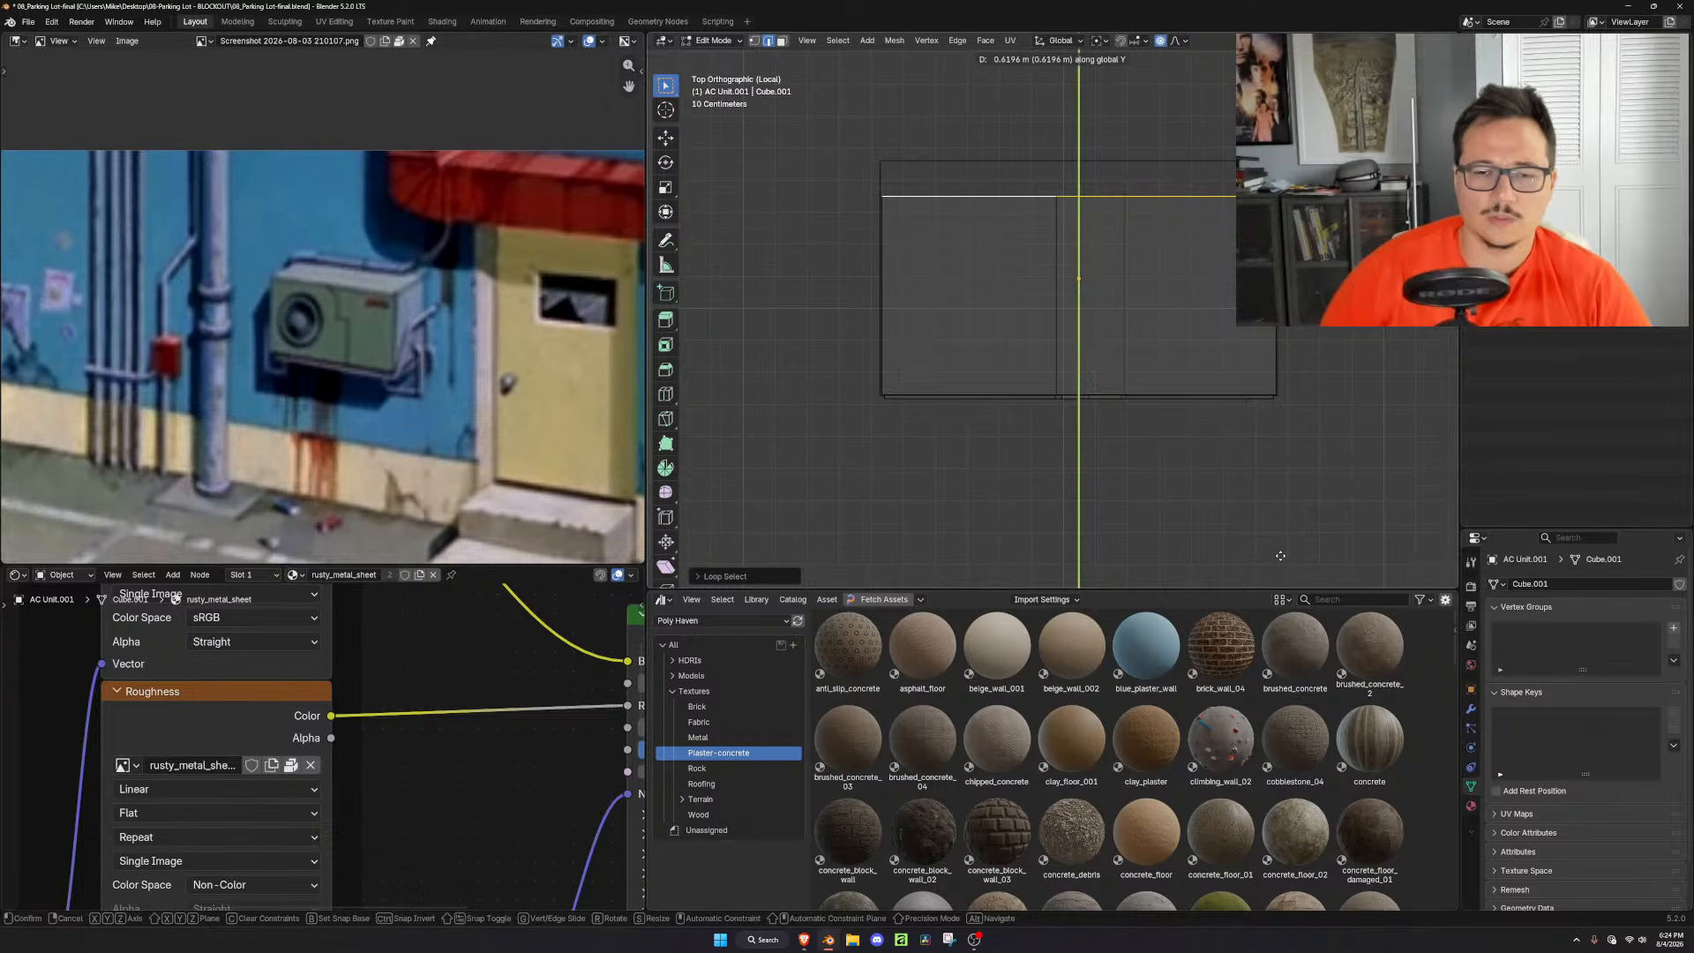
{"action": "left_click", "coordinate": [1281, 555]}
{"action": "mouse_move", "coordinate": [1287, 536]}
{"action": "middle_mouse_down"}
{"action": "mouse_move", "coordinate": [1226, 494]}
{"action": "mouse_move", "coordinate": [1253, 459]}
{"action": "mouse_move", "coordinate": [1306, 512]}
{"action": "middle_mouse_up"}
{"action": "key", "text": "shift+z"}
{"action": "middle_click_drag", "start_coordinate": [1209, 428], "coordinate": [1125, 446]}
{"action": "key", "text": "Tab"}
Extrude all faces of the air-conditioner body along their normals by 0.0137 m with Offset Even enabled
{"action": "left_click", "coordinate": [1323, 434]}
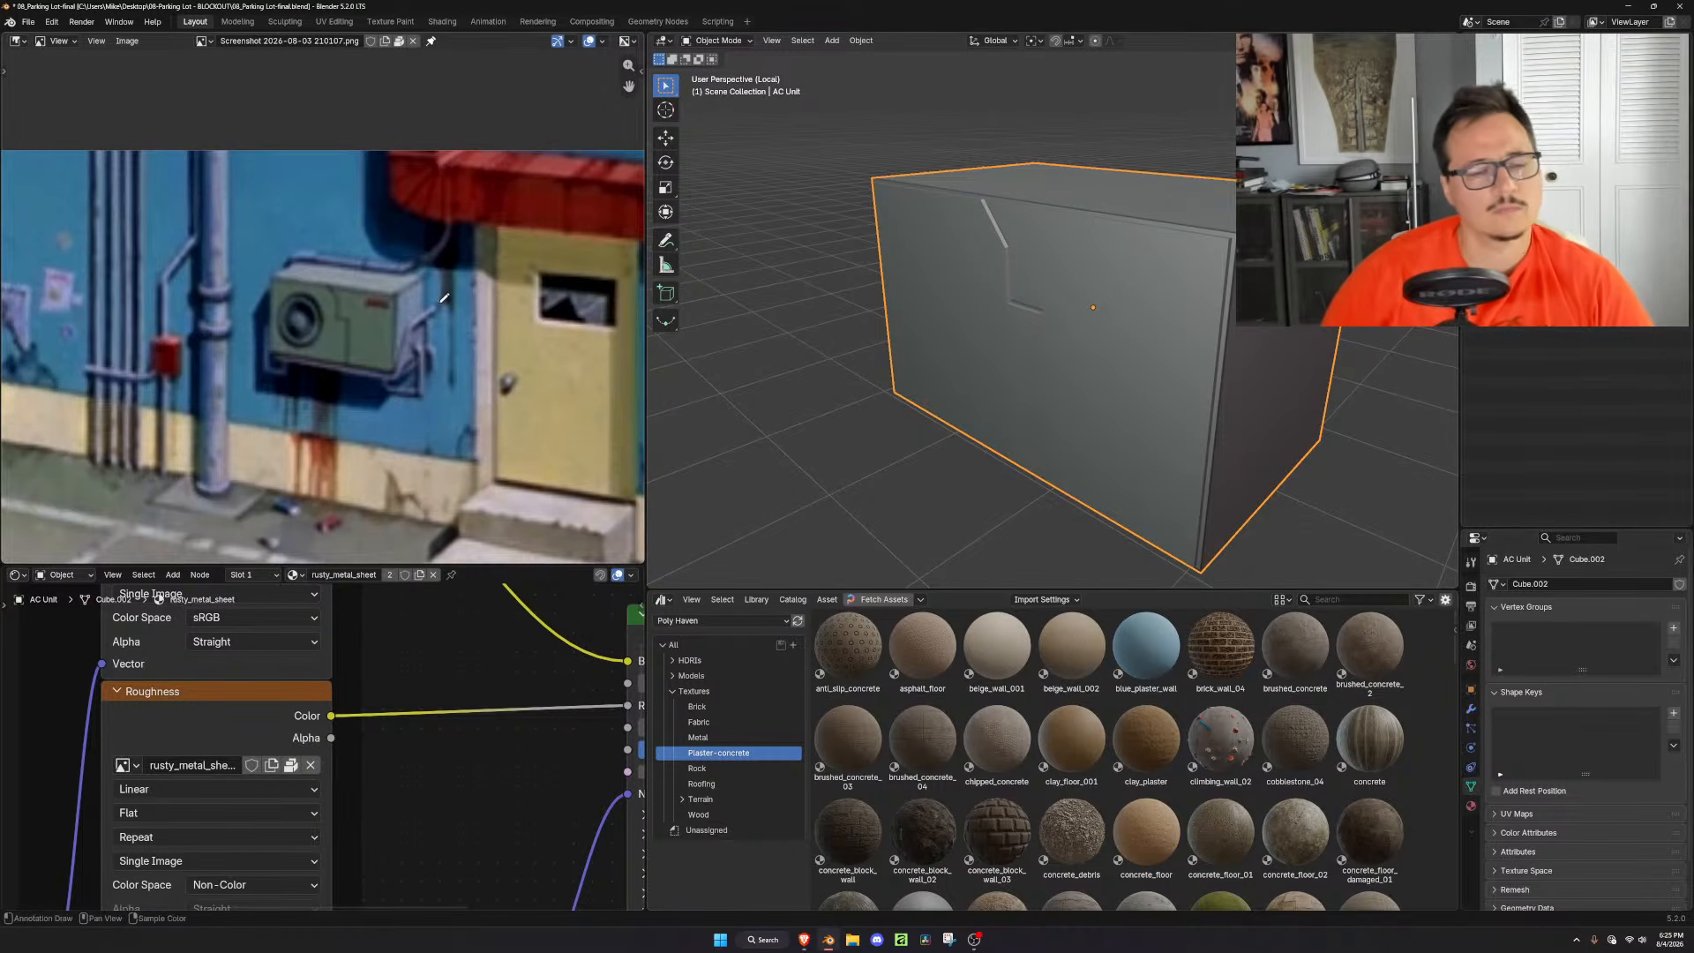
{"action": "scroll", "coordinate": [1120, 367], "scroll_direction": "down", "scroll_amount": 1}
{"action": "mouse_move", "coordinate": [1253, 309]}
{"action": "middle_mouse_down"}
{"action": "mouse_move", "coordinate": [1149, 367]}
{"action": "mouse_move", "coordinate": [1236, 326]}
{"action": "middle_mouse_up"}
{"action": "key", "text": "Tab"}
{"action": "key", "text": "a"}
{"action": "key", "text": "alt+e"}
{"action": "left_click", "coordinate": [1305, 361]}
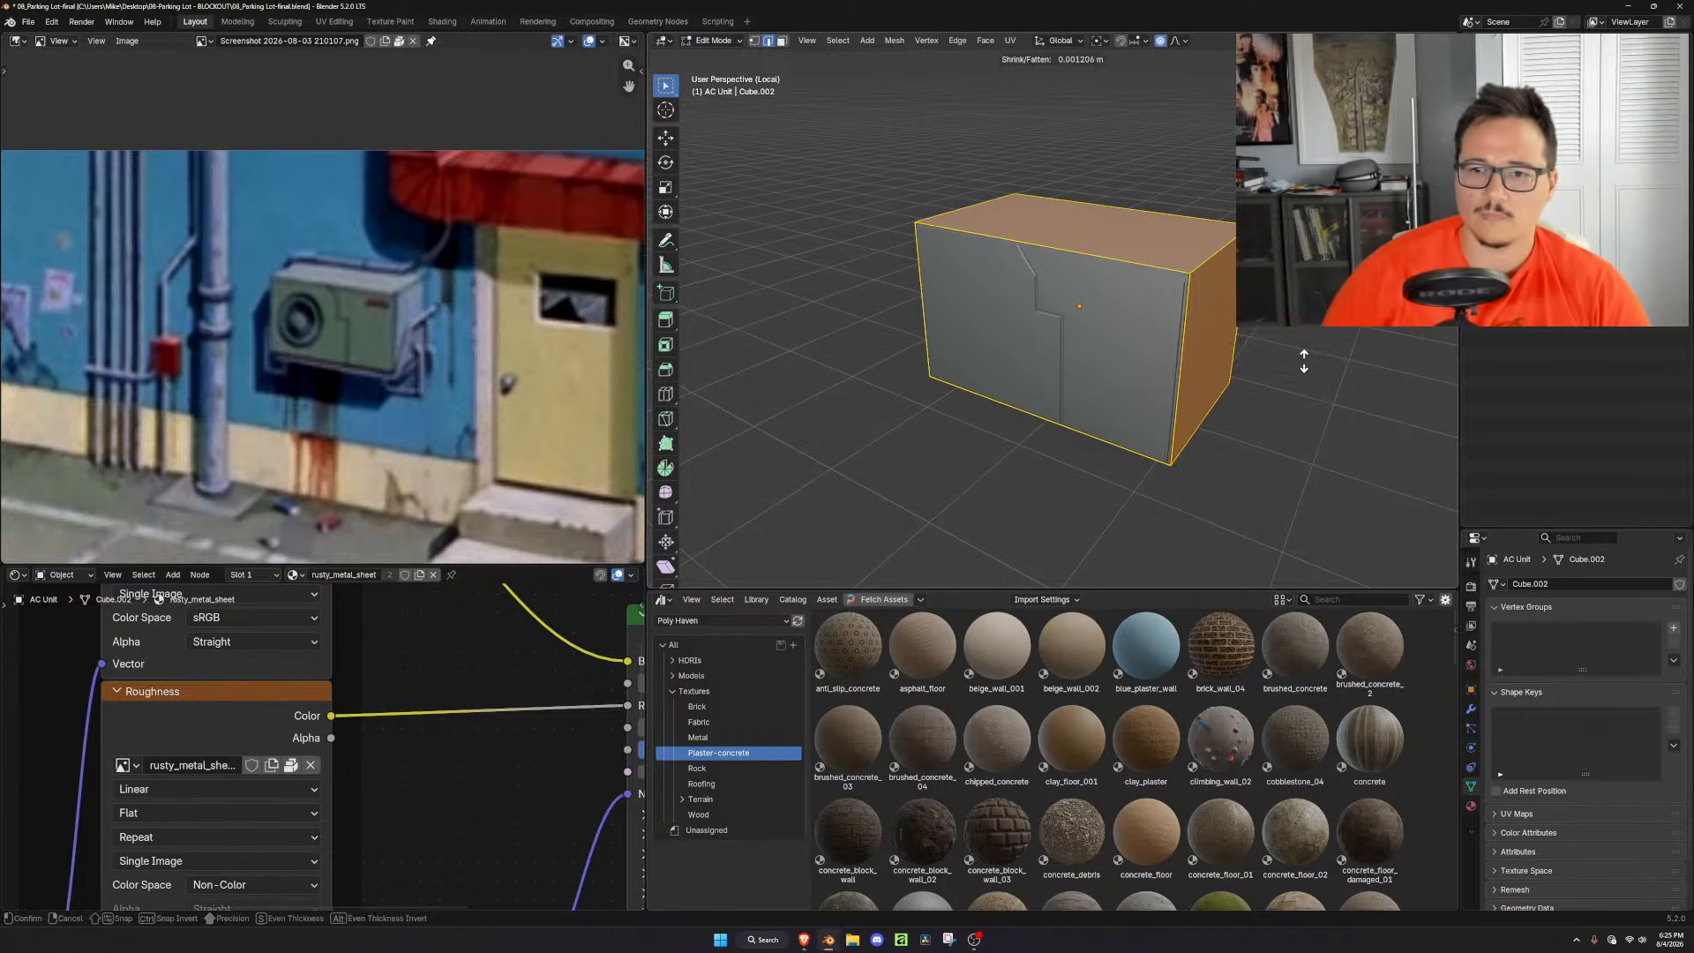
{"action": "left_click", "coordinate": [1309, 346]}
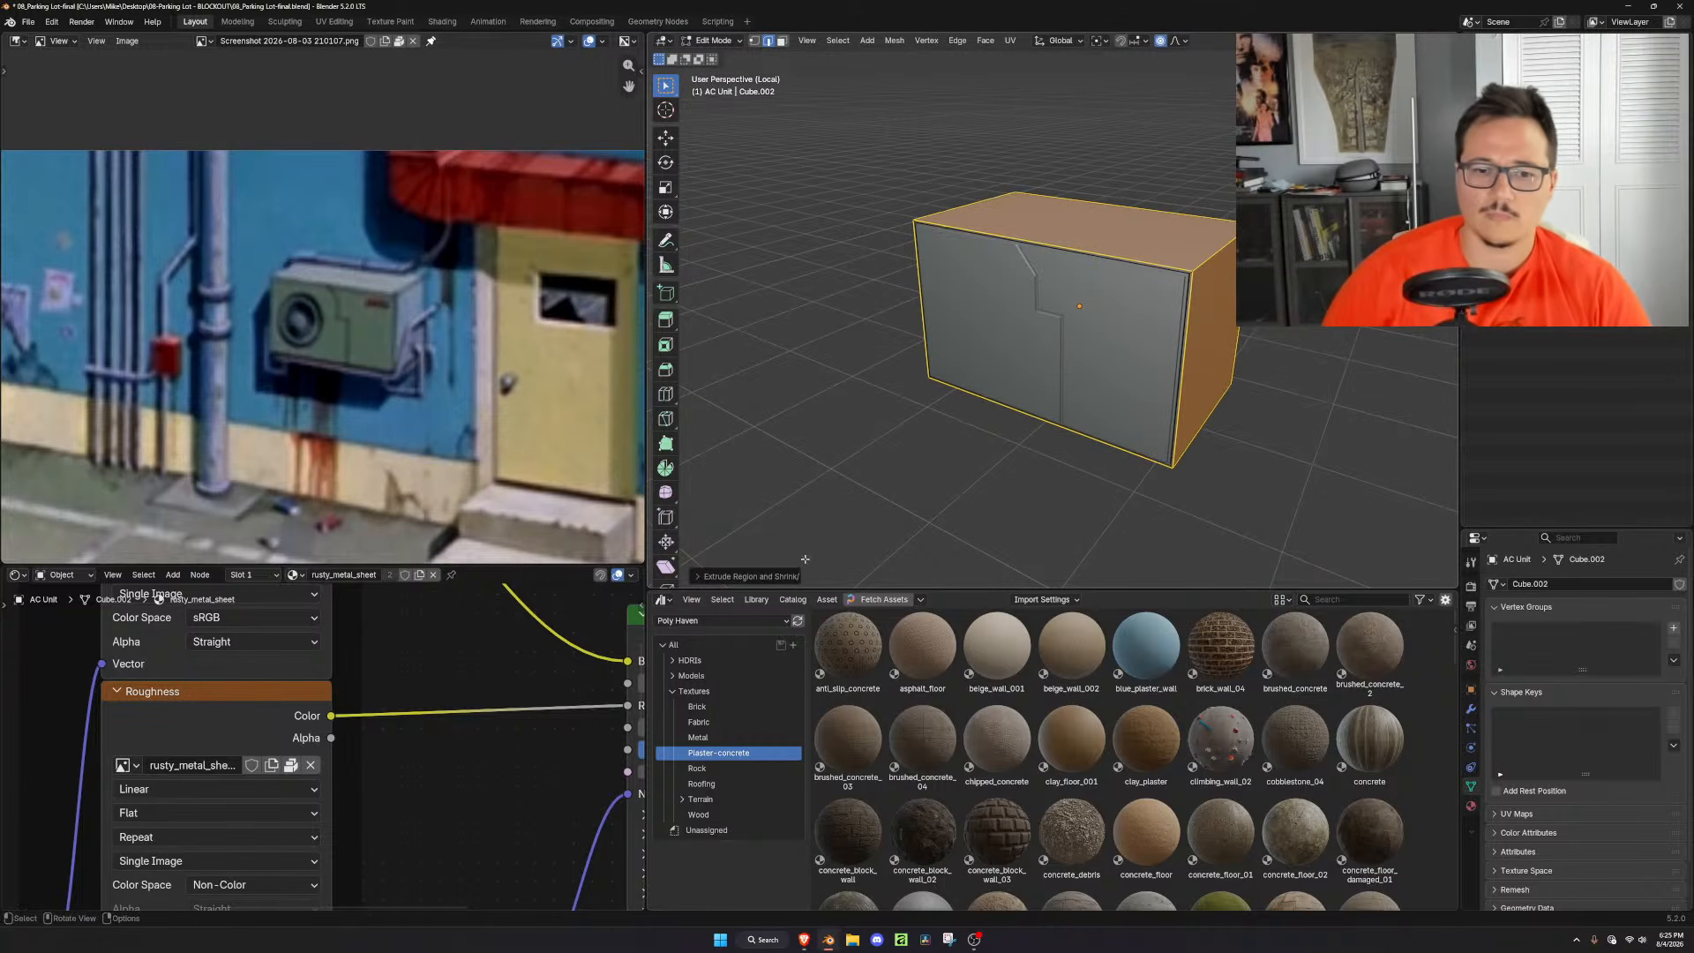
{"action": "left_click", "coordinate": [699, 576]}
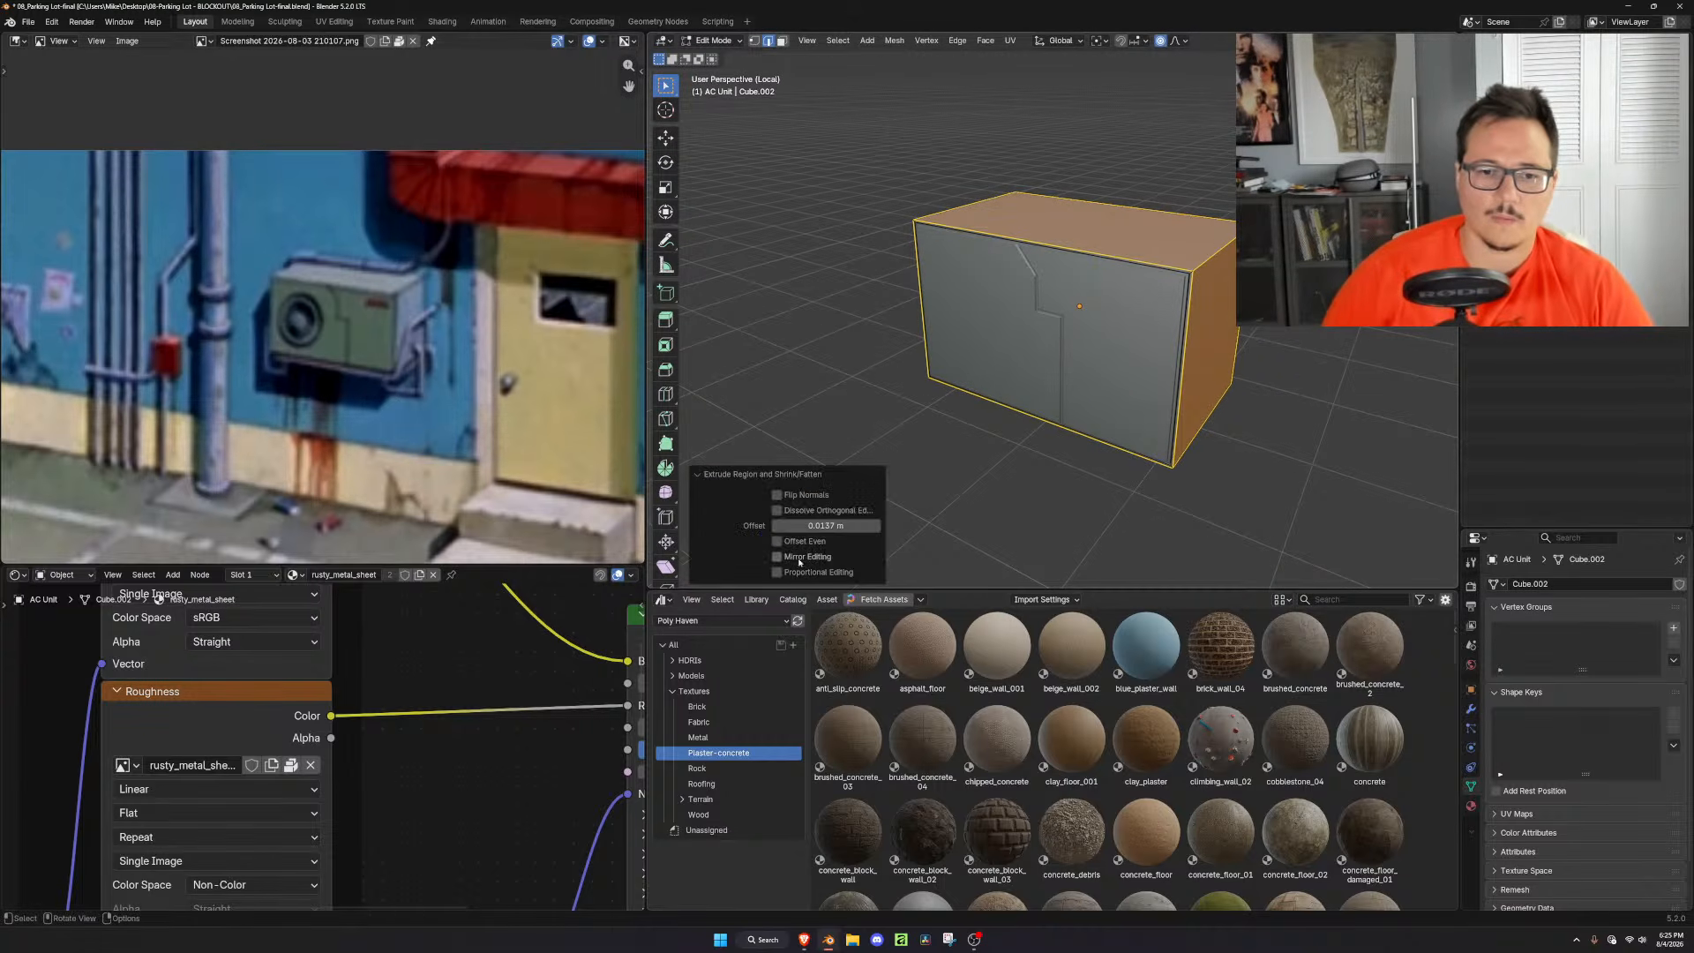
{"action": "left_click", "coordinate": [779, 543]}
{"action": "middle_click_drag", "start_coordinate": [1235, 380], "coordinate": [1191, 357]}
{"action": "key", "text": "Tab"}
From the front view, draw a shallow 32-vertex cylinder on the larger left part of the front panel mesh
{"action": "left_click", "coordinate": [1054, 350]}
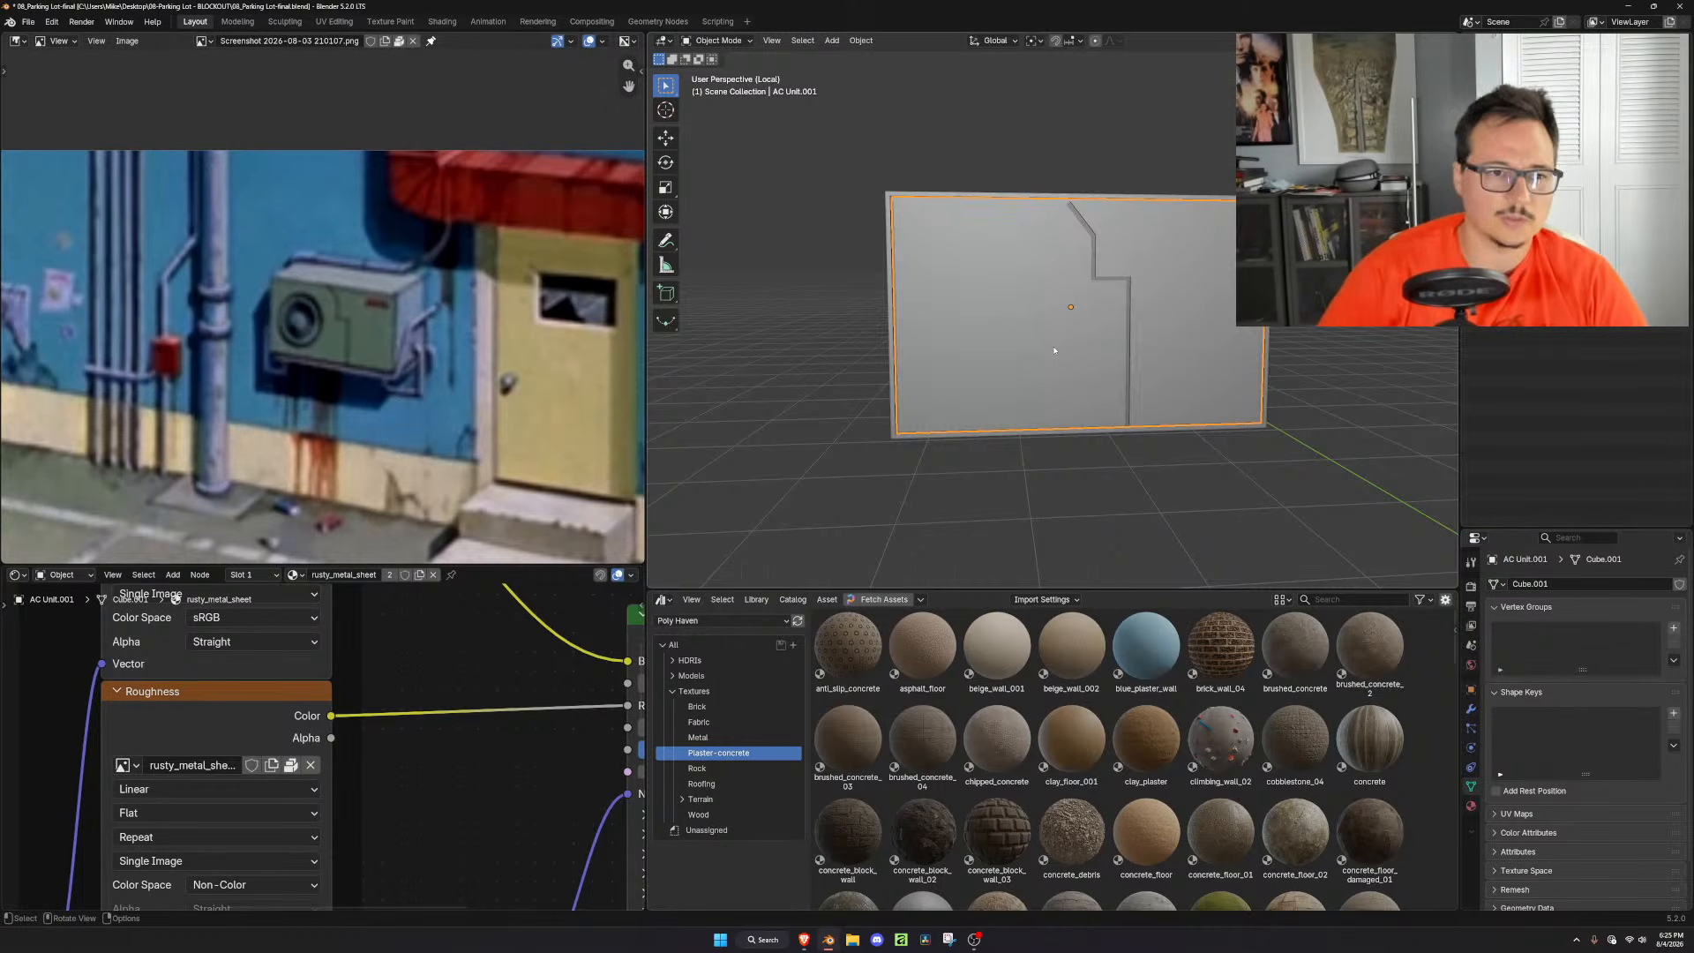
{"action": "key", "text": "KP_1"}
{"action": "key", "text": "Tab"}
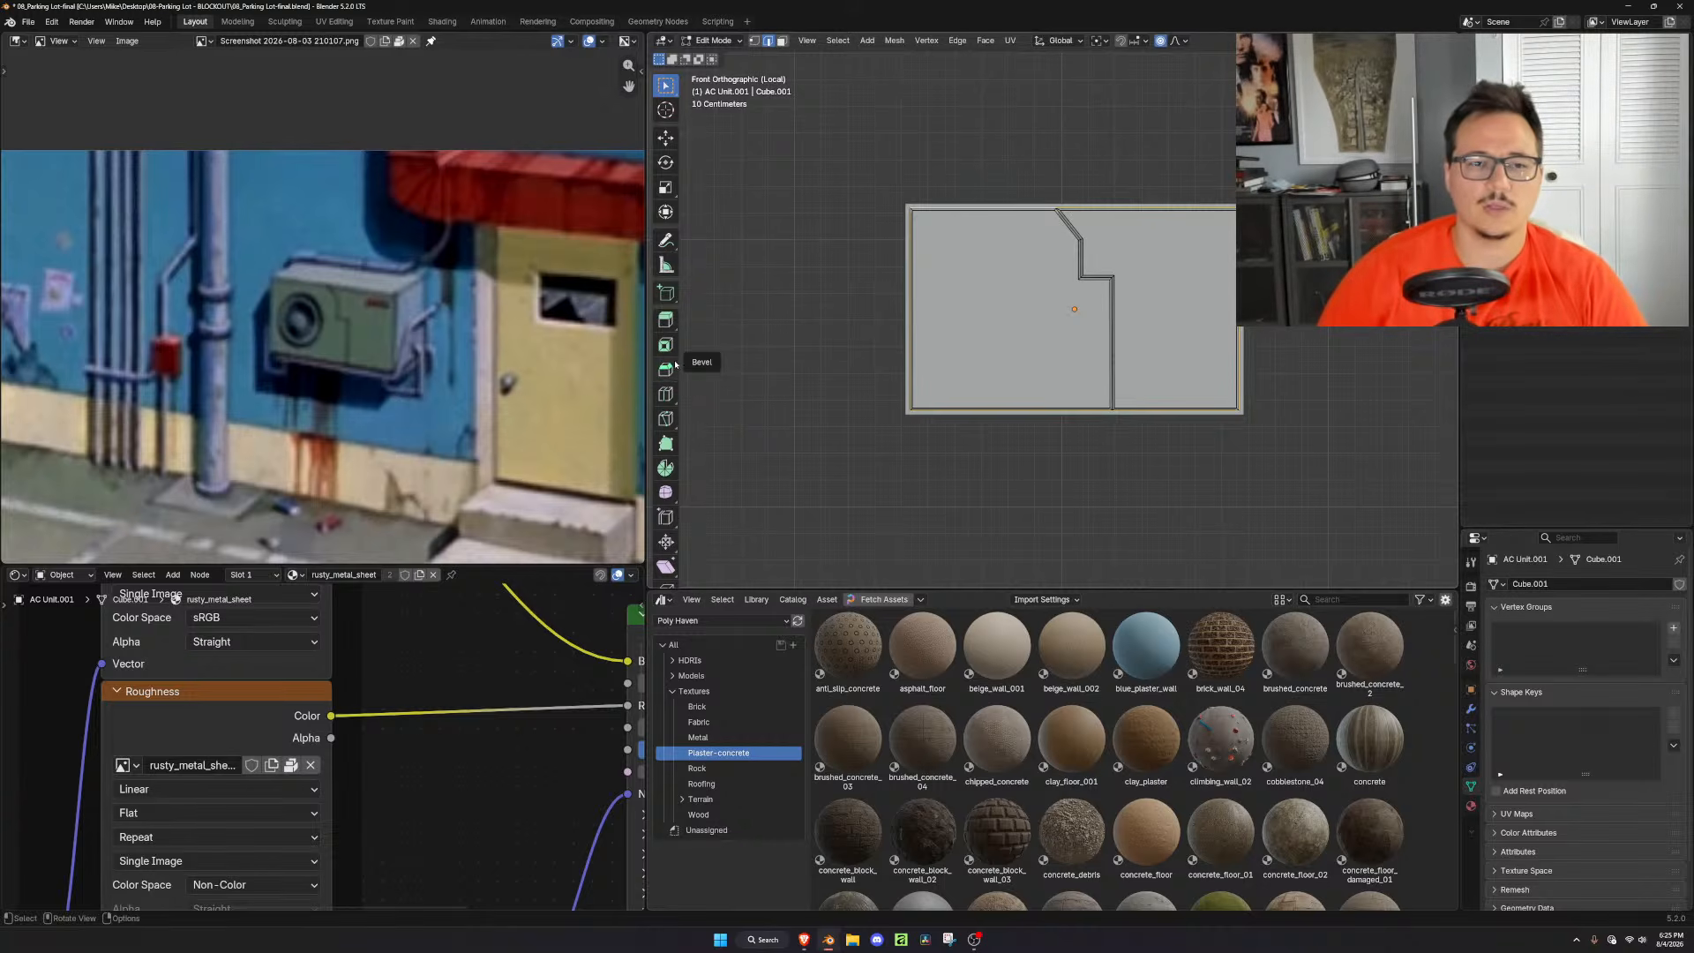
{"action": "left_click_drag", "start_coordinate": [665, 293], "coordinate": [706, 353]}
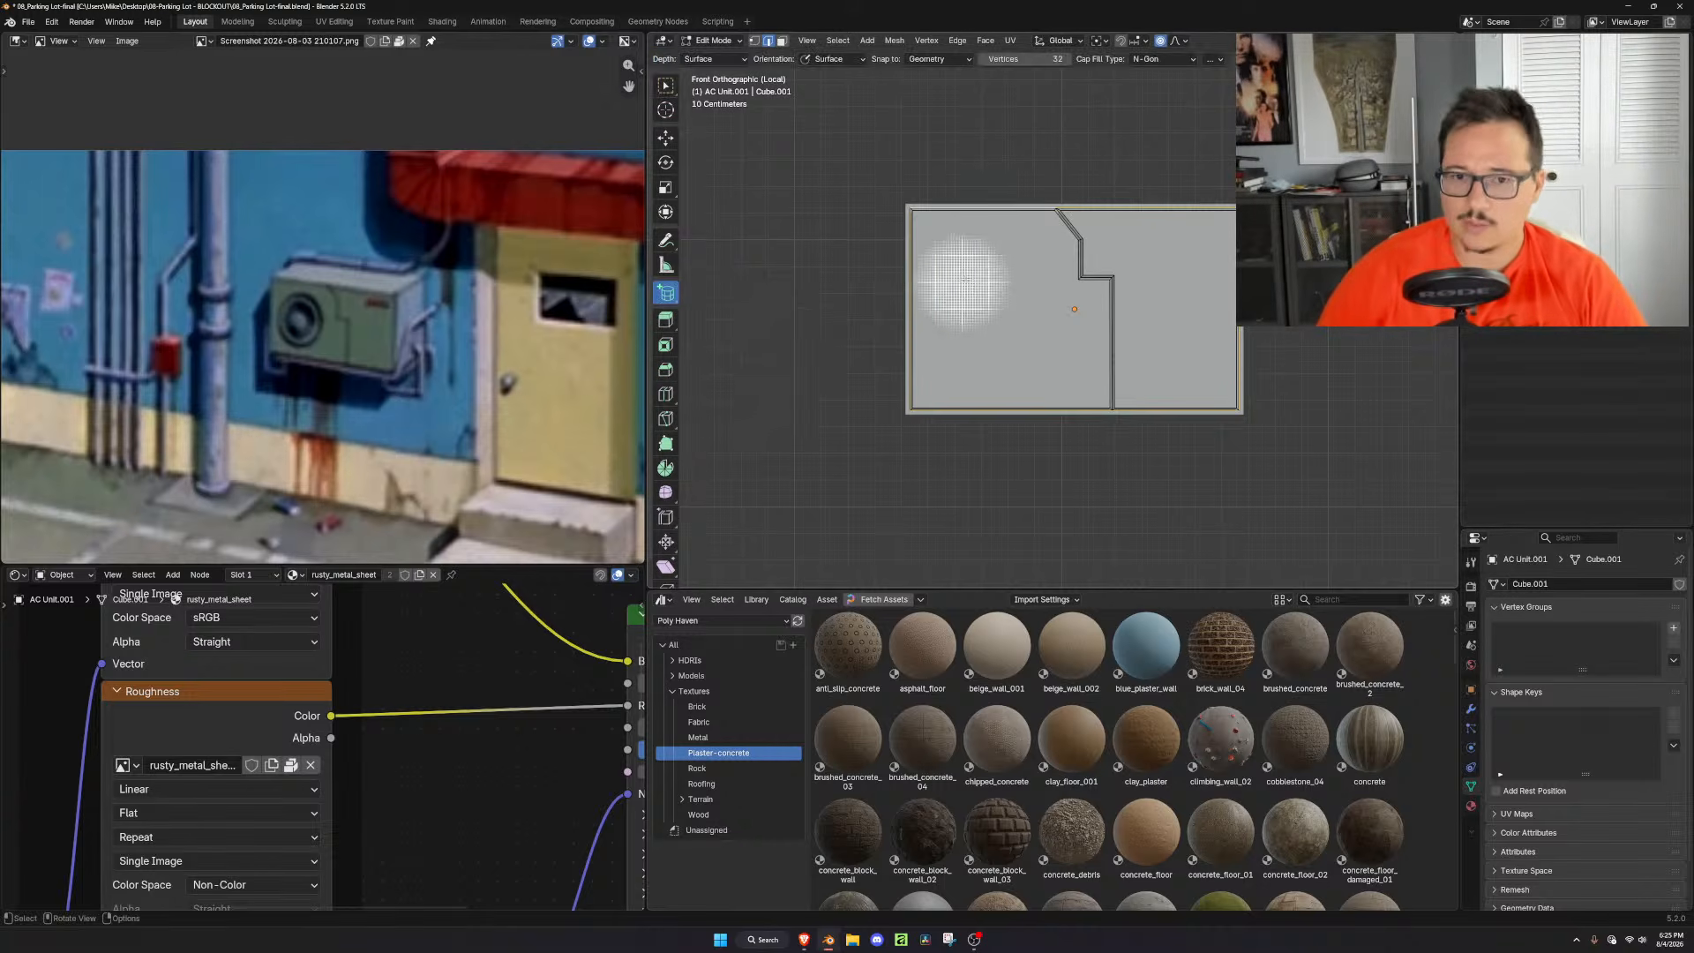
{"action": "left_click_drag", "start_coordinate": [937, 264], "coordinate": [1066, 390]}
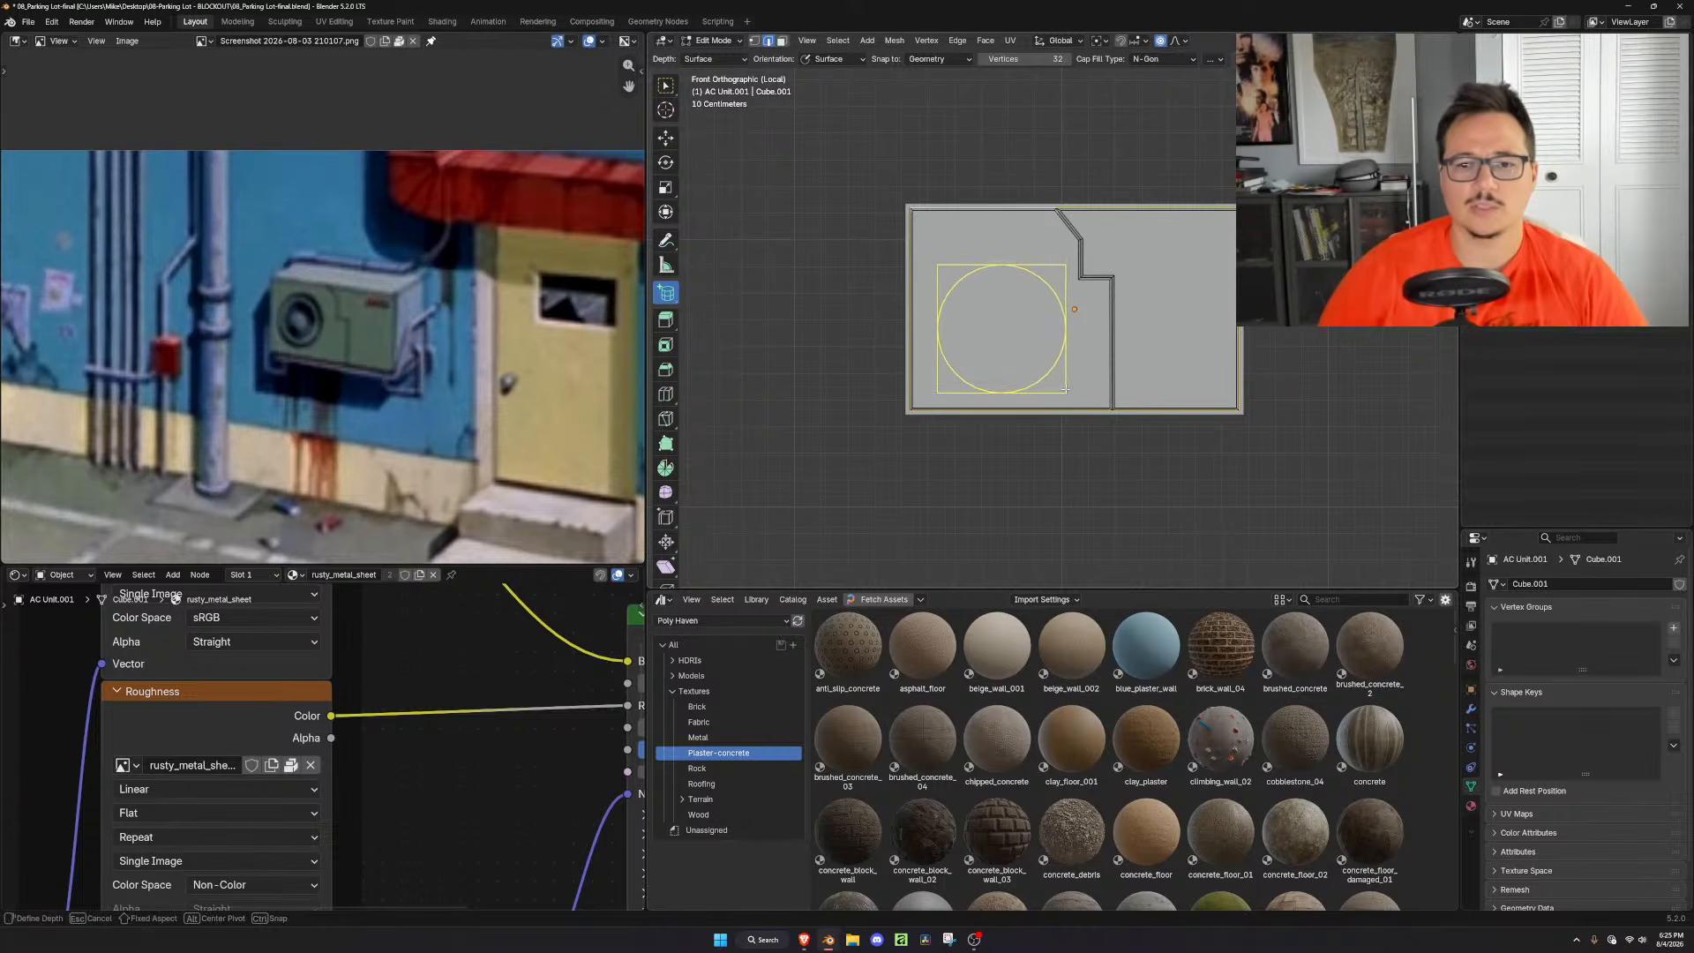
{"action": "left_click", "coordinate": [1066, 384]}
{"action": "middle_click_drag", "start_coordinate": [1066, 384], "coordinate": [1050, 387]}
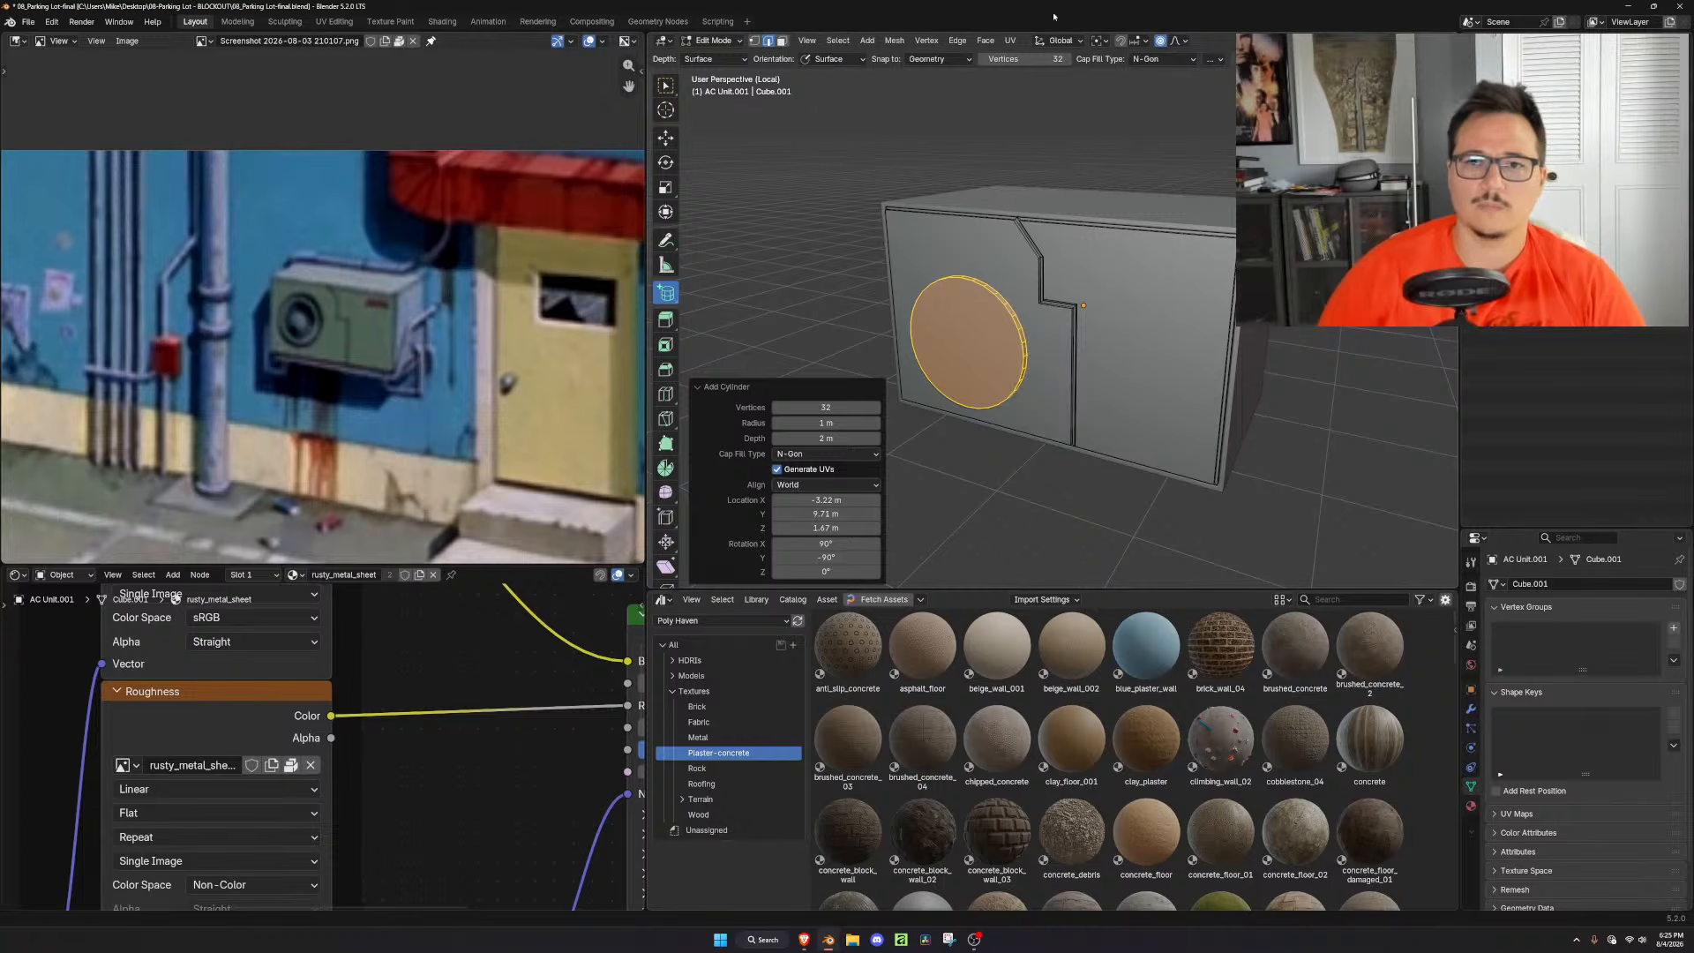
Raise the new cylinder by about 0.07 m along the Z axis and return to the selection tool
{"action": "key", "text": "g"}
{"action": "key", "text": "z"}
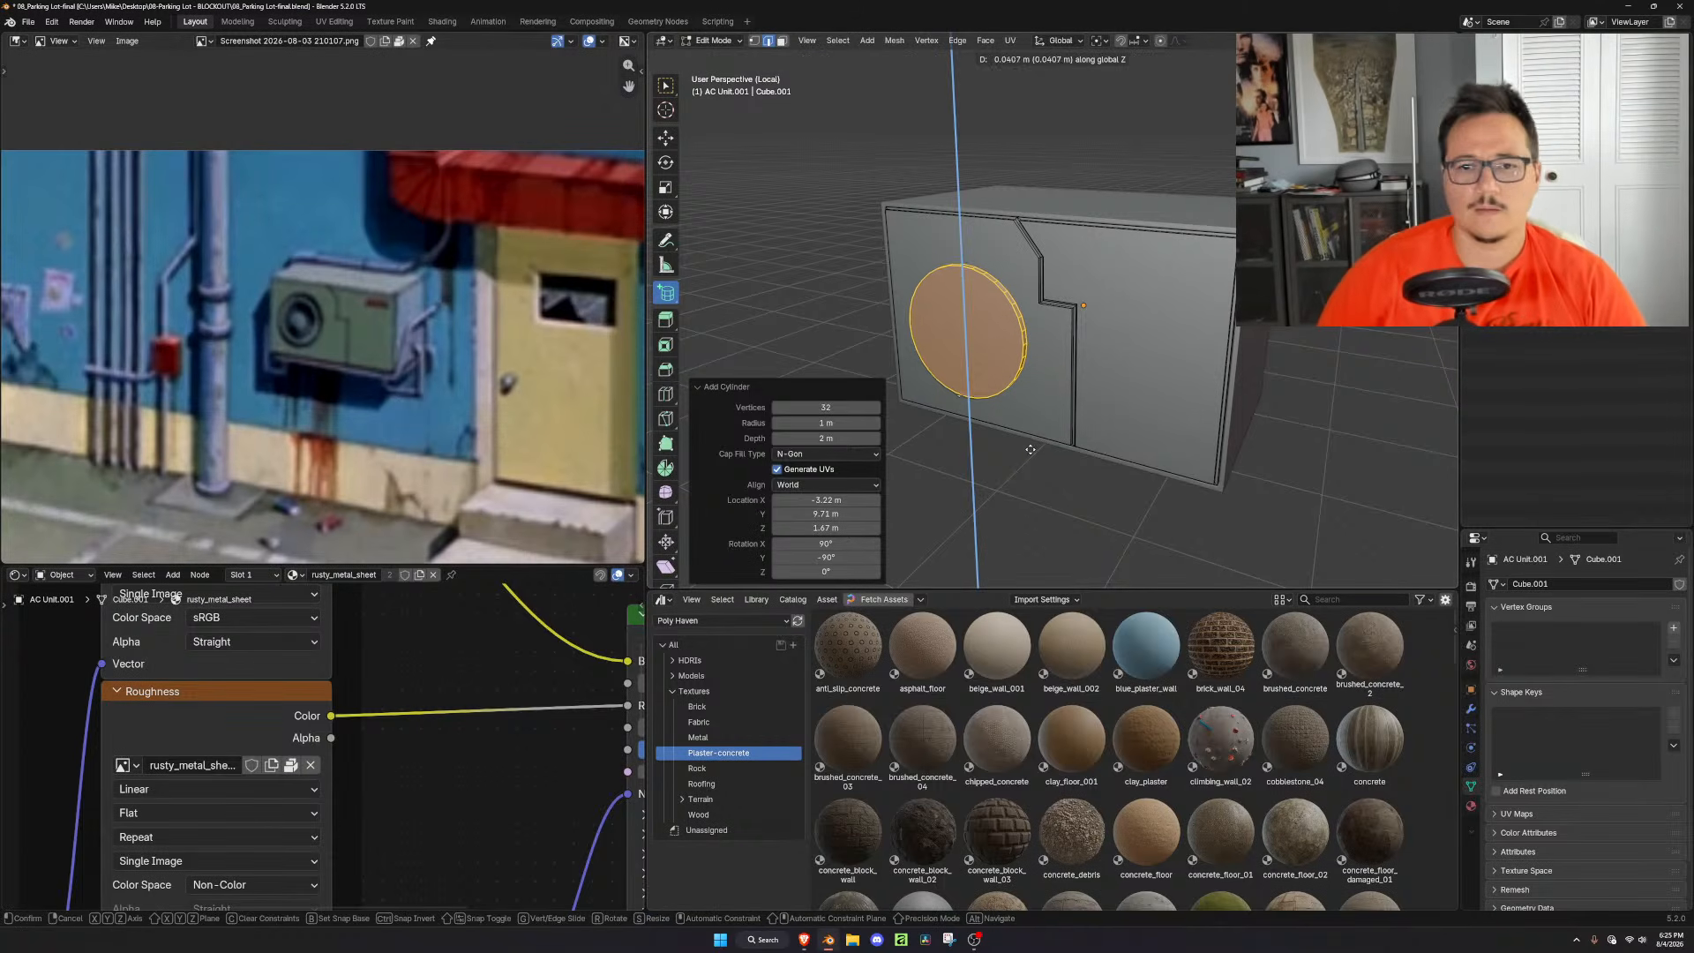
{"action": "left_click", "coordinate": [1031, 439]}
{"action": "middle_click_drag", "start_coordinate": [1031, 439], "coordinate": [1147, 397]}
{"action": "left_click", "coordinate": [665, 86]}
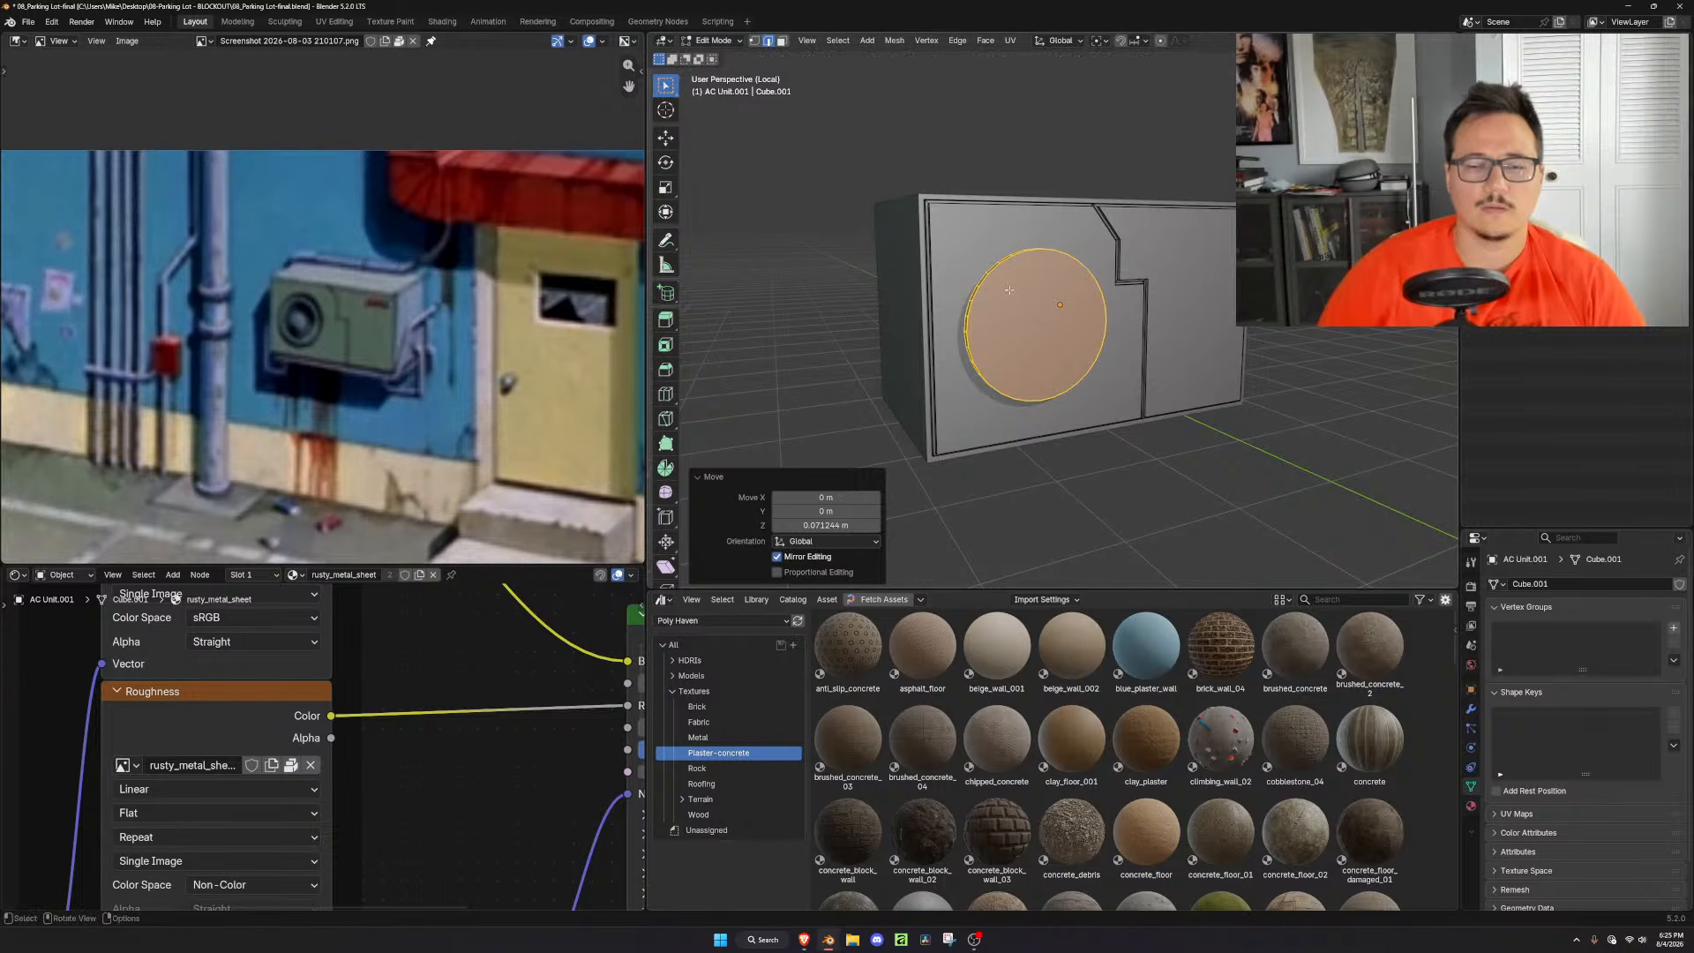
Extrude the cylinder's front face and scale it to about 0.9 to form a tapered rim
{"action": "left_click", "coordinate": [1093, 354]}
{"action": "middle_click_drag", "start_coordinate": [1085, 334], "coordinate": [1163, 369]}
{"action": "key", "text": "3"}
{"action": "left_click", "coordinate": [992, 331]}
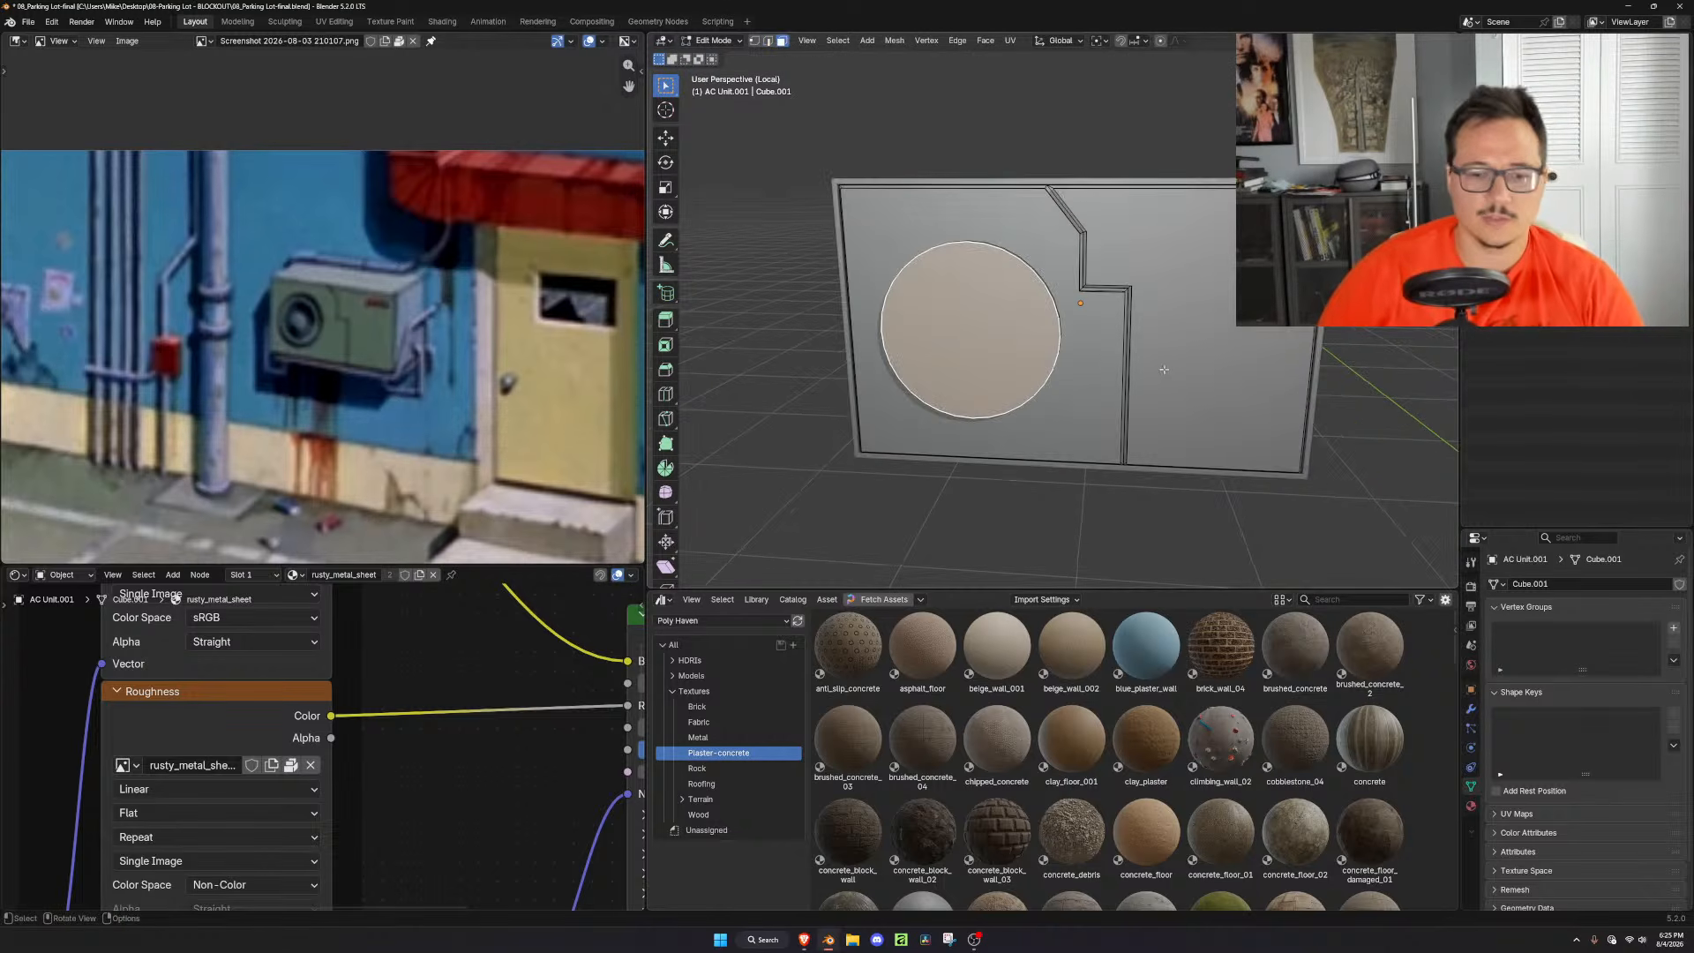
{"action": "key", "text": "e"}
{"action": "key", "text": "s"}
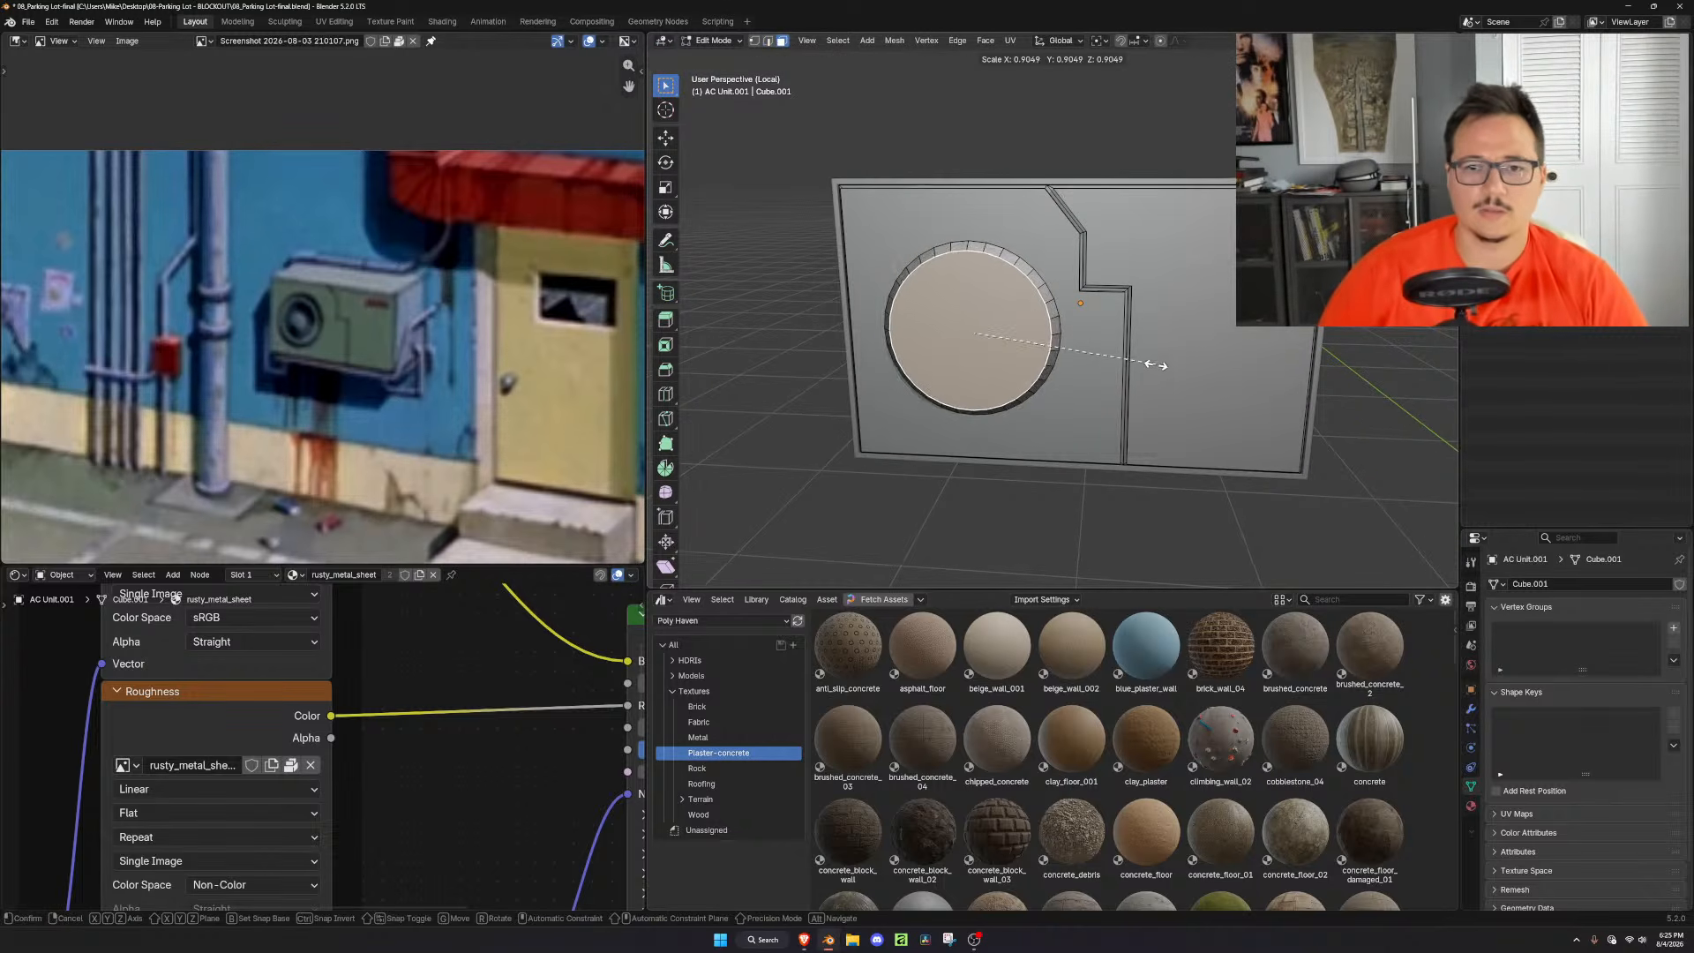
{"action": "left_click", "coordinate": [998, 341]}
{"action": "left_click", "coordinate": [998, 341]}
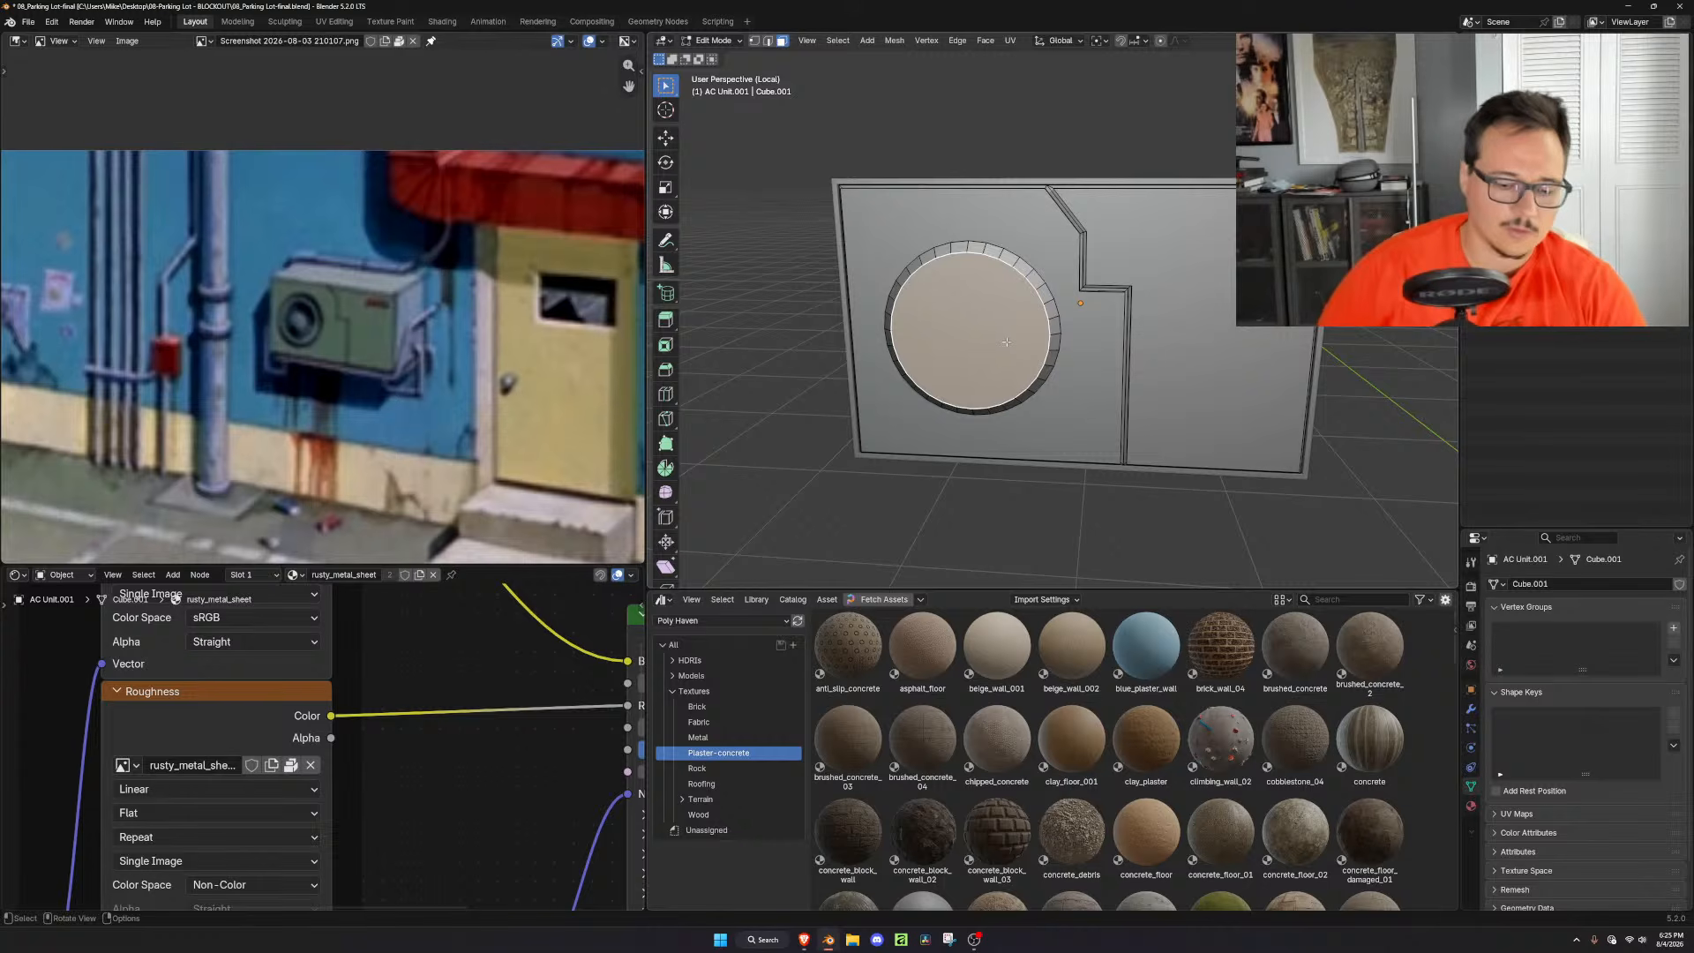
Select the whole cylinder, enlarge it slightly and shift it along the X axis towards the panel's outer side
{"action": "key", "text": "l"}
{"action": "key", "text": "s"}
{"action": "left_click", "coordinate": [1082, 374]}
{"action": "key", "text": "g"}
{"action": "key", "text": "x"}
{"action": "left_click", "coordinate": [1072, 372]}
Inset the cylinder's front face by about 0.014 m and extrude it about 0.02 m inwards
{"action": "left_click", "coordinate": [975, 346]}
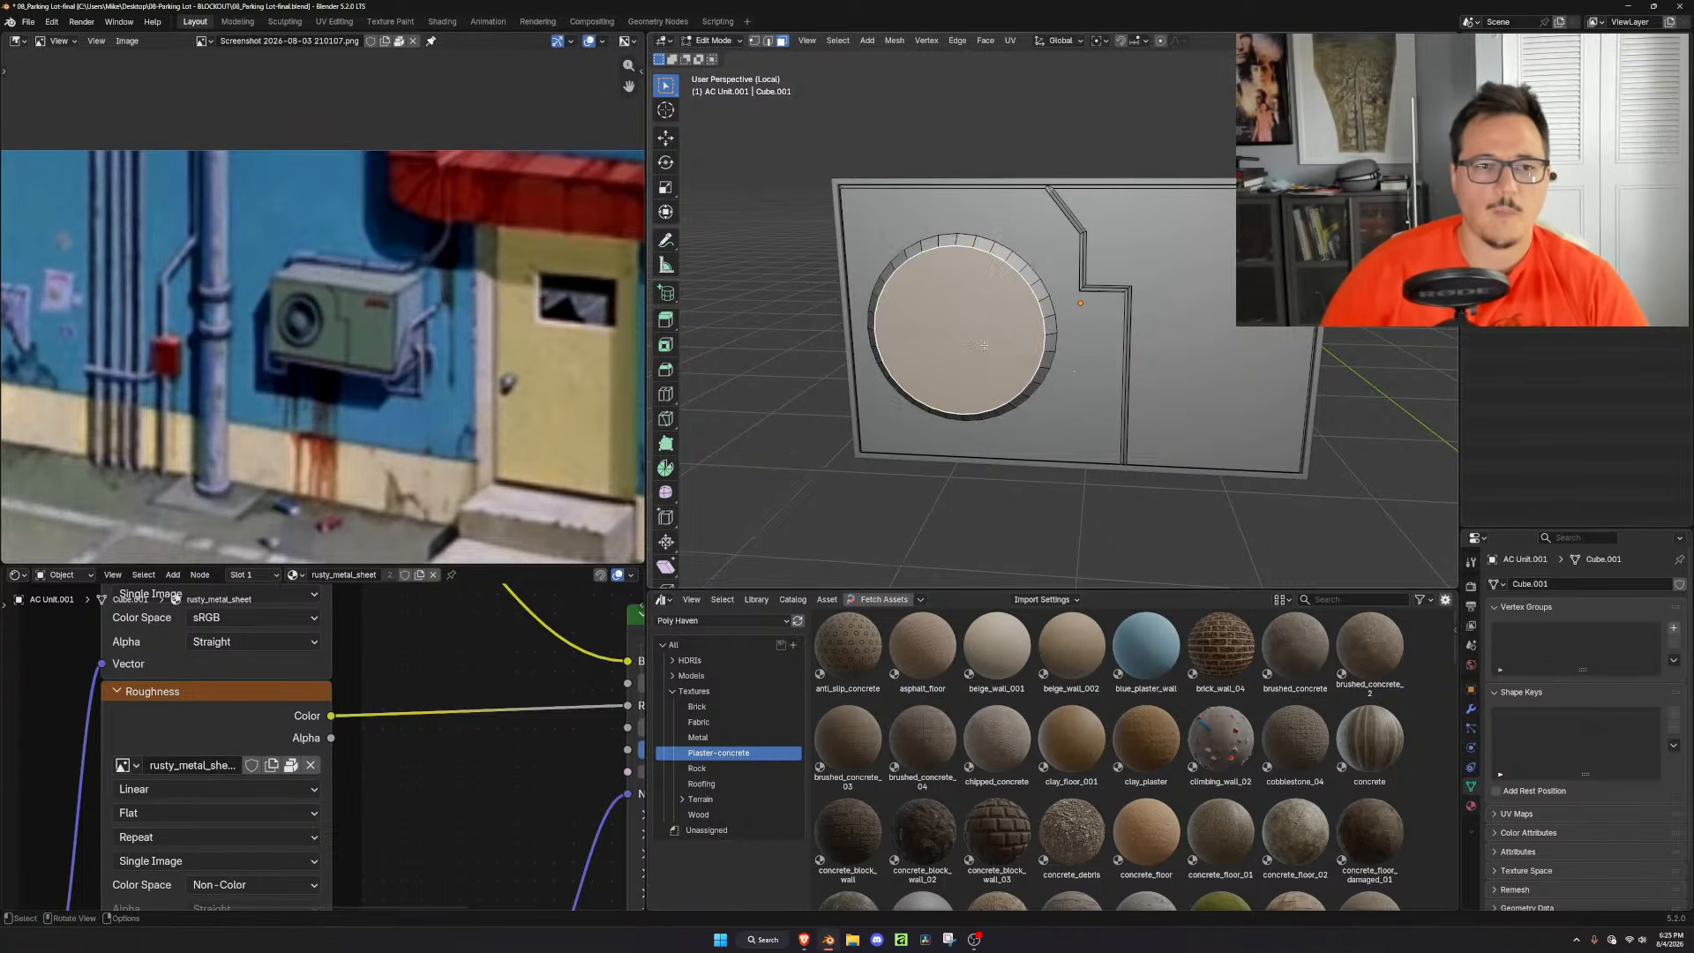
{"action": "scroll", "coordinate": [1035, 351], "scroll_direction": "up", "scroll_amount": 2}
{"action": "middle_click_drag", "start_coordinate": [1088, 370], "coordinate": [1068, 397]}
{"action": "key", "text": "i"}
{"action": "left_click", "coordinate": [1084, 374]}
{"action": "key", "text": "e"}
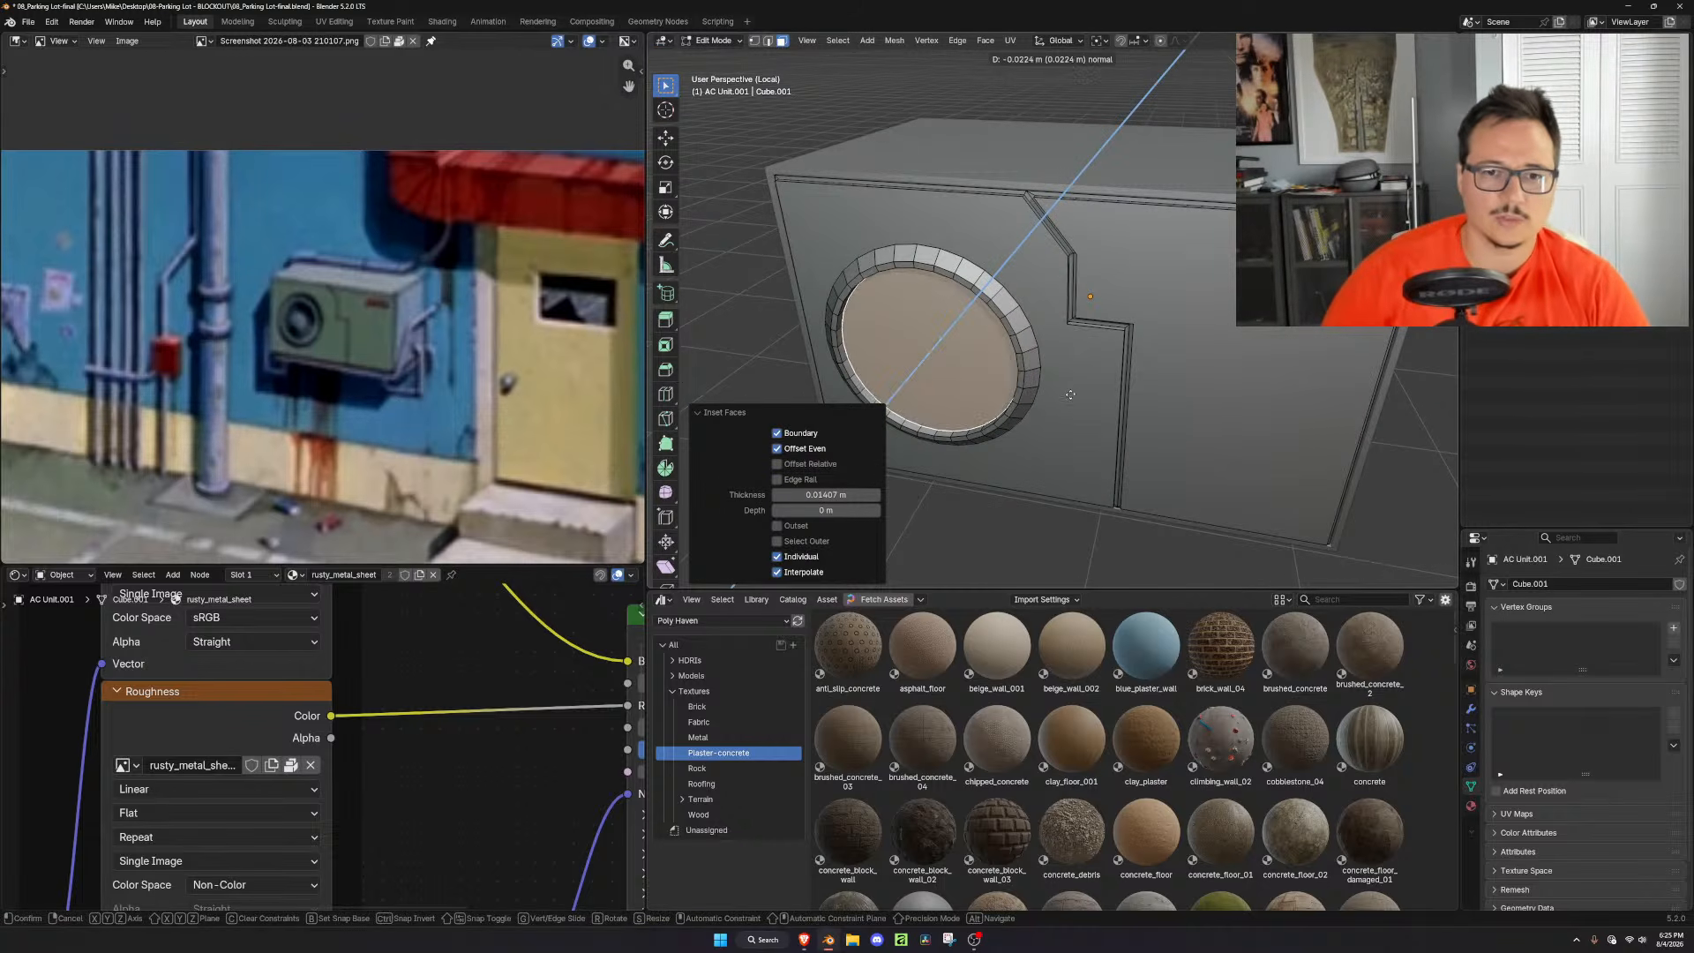
{"action": "left_click", "coordinate": [1072, 393]}
{"action": "middle_click_drag", "start_coordinate": [1072, 392], "coordinate": [1082, 389]}
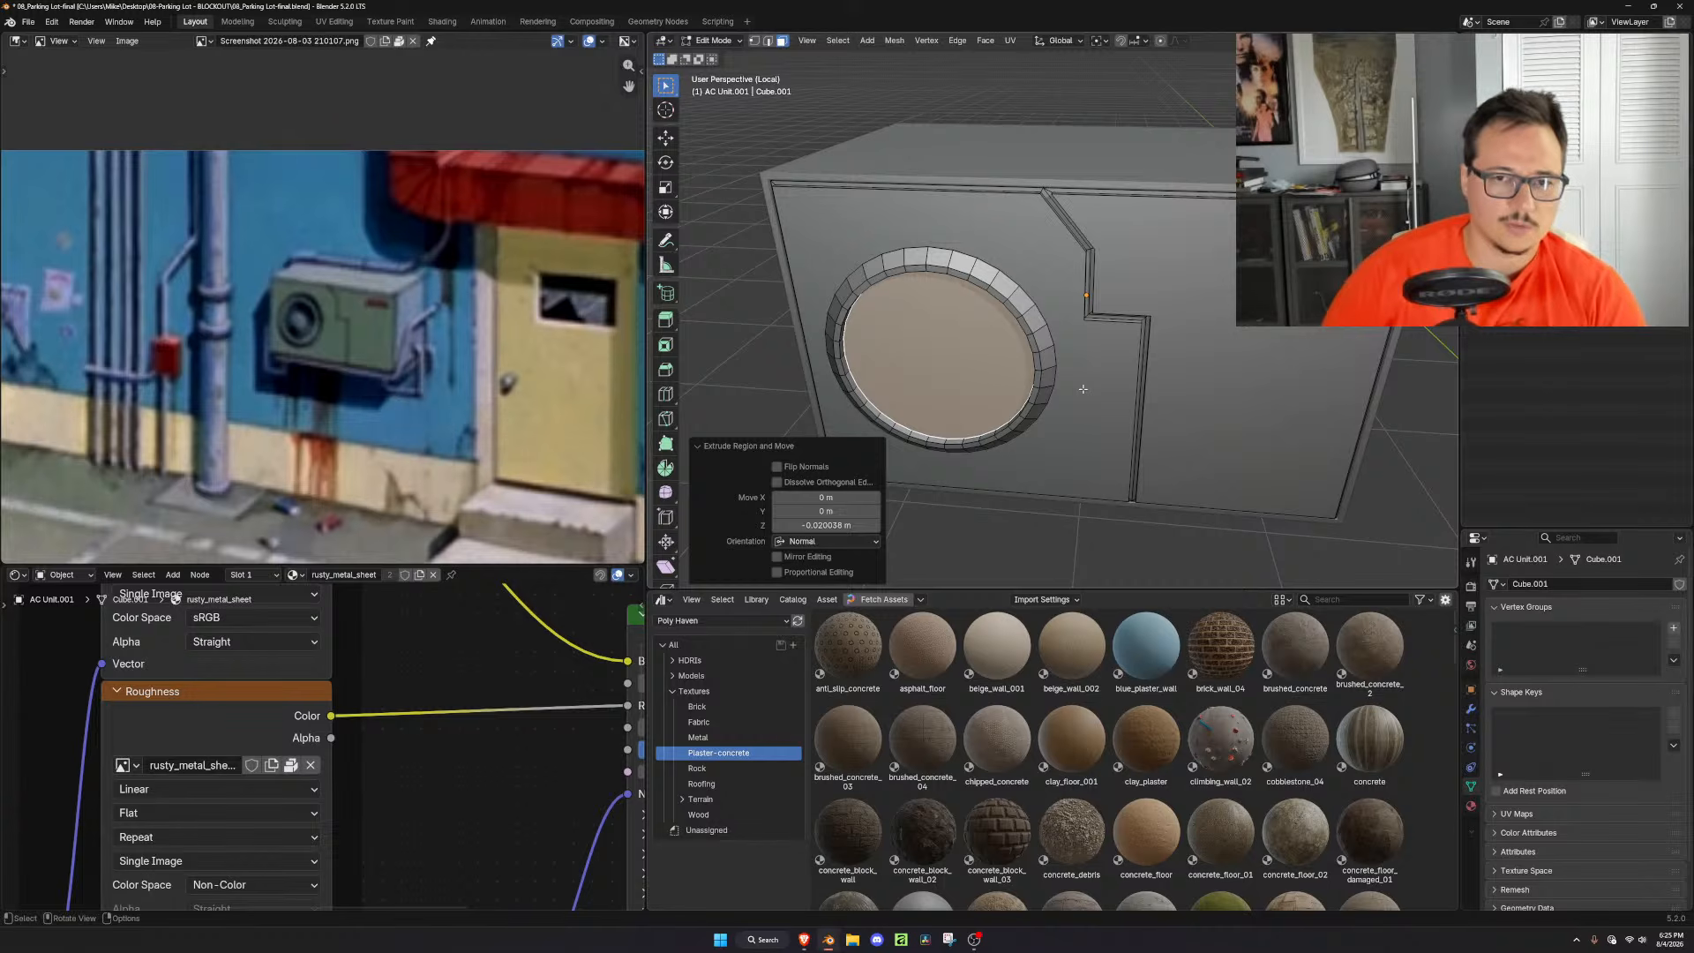
Inset the recessed circular face by about 0.027 m and extrude it about 0.0145 m outwards as a raised ring
{"action": "key", "text": "i"}
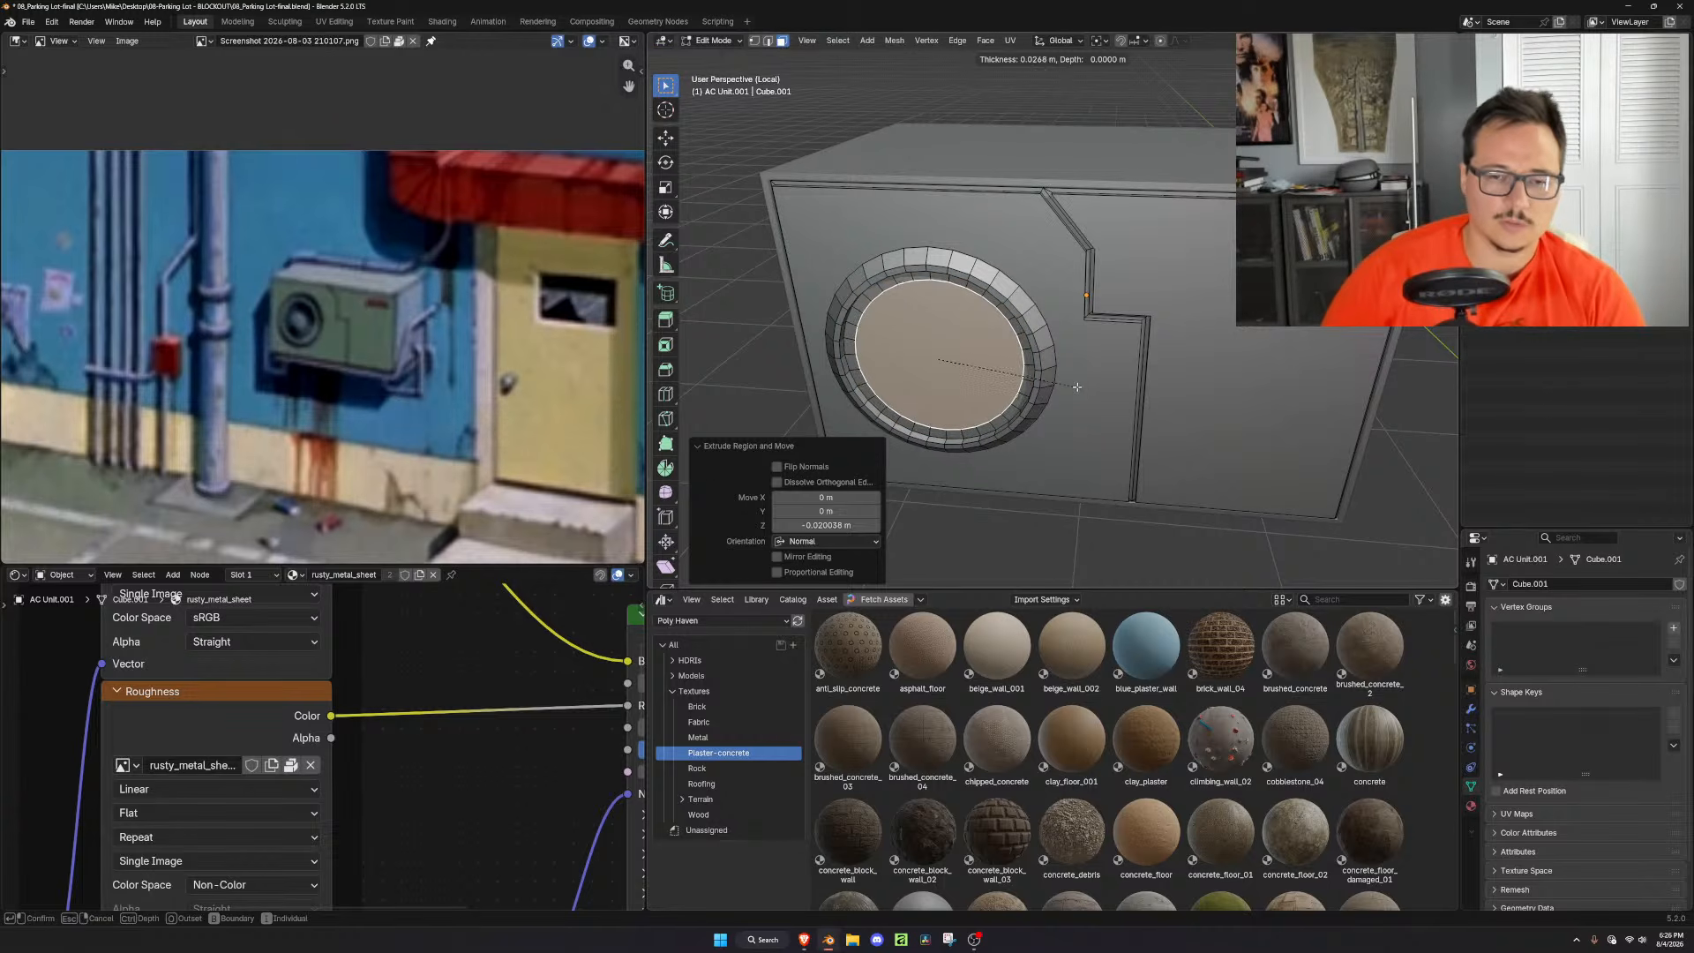
{"action": "left_click", "coordinate": [1077, 387]}
{"action": "key", "text": "e"}
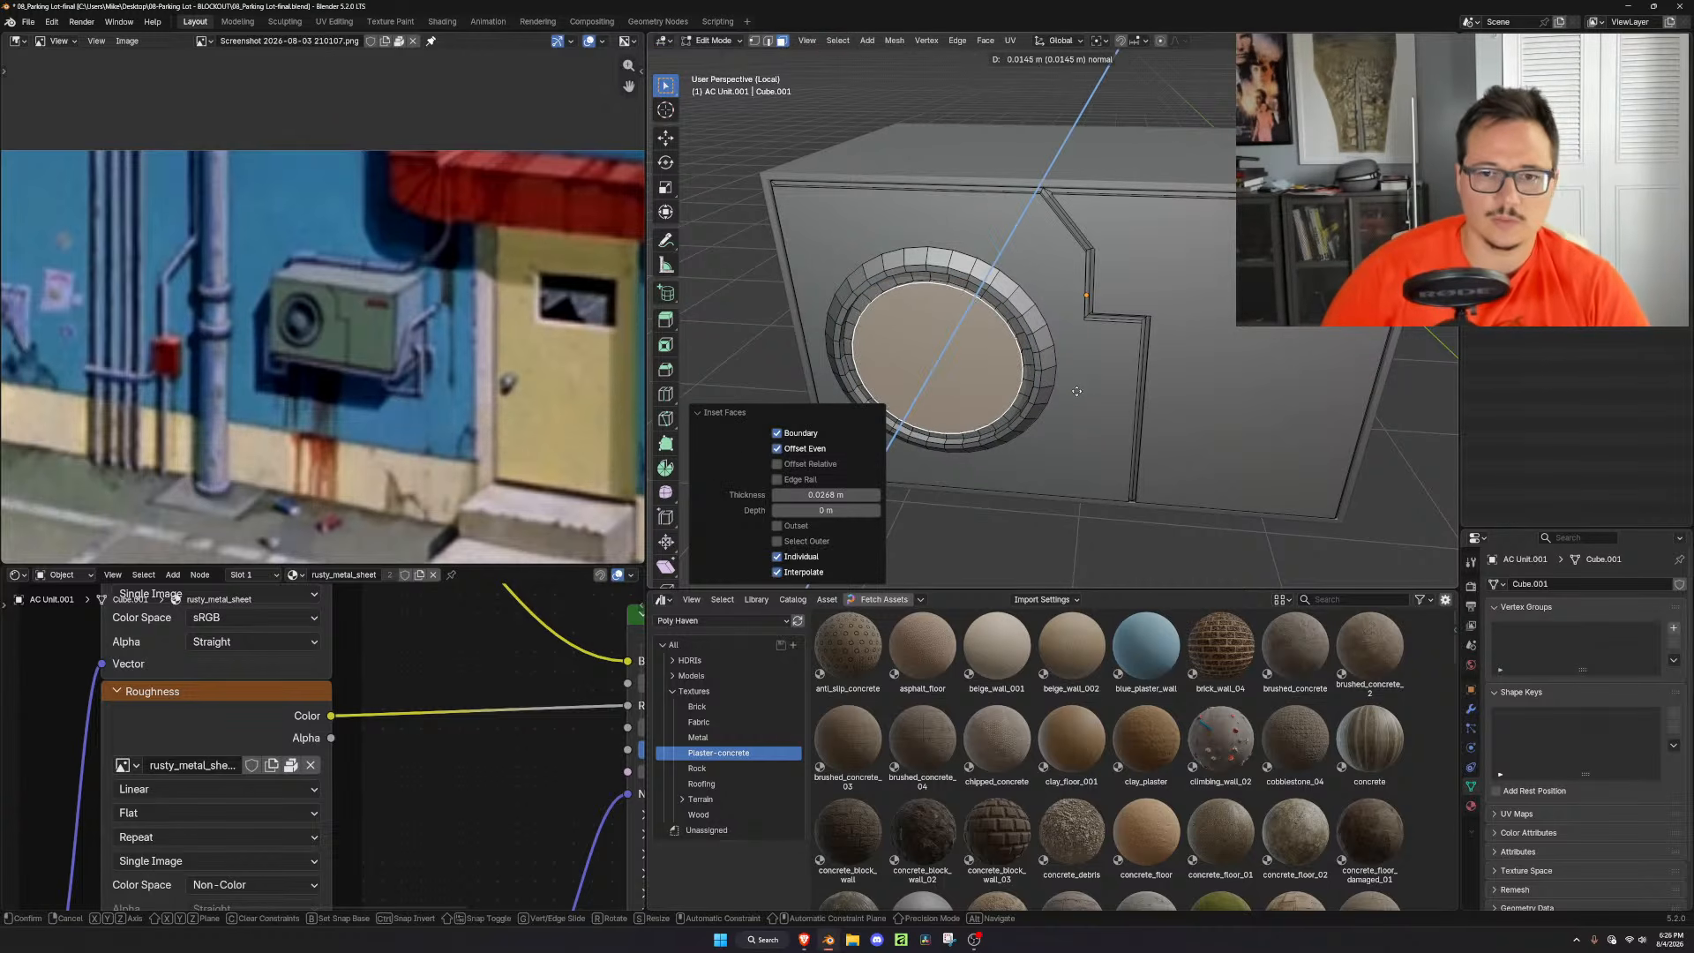
{"action": "left_click", "coordinate": [1076, 390]}
Inset the raised circular face by about 0.011 m and extrude it about 0.0125 m inwards, keeping its scale at 1
{"action": "key", "text": "i"}
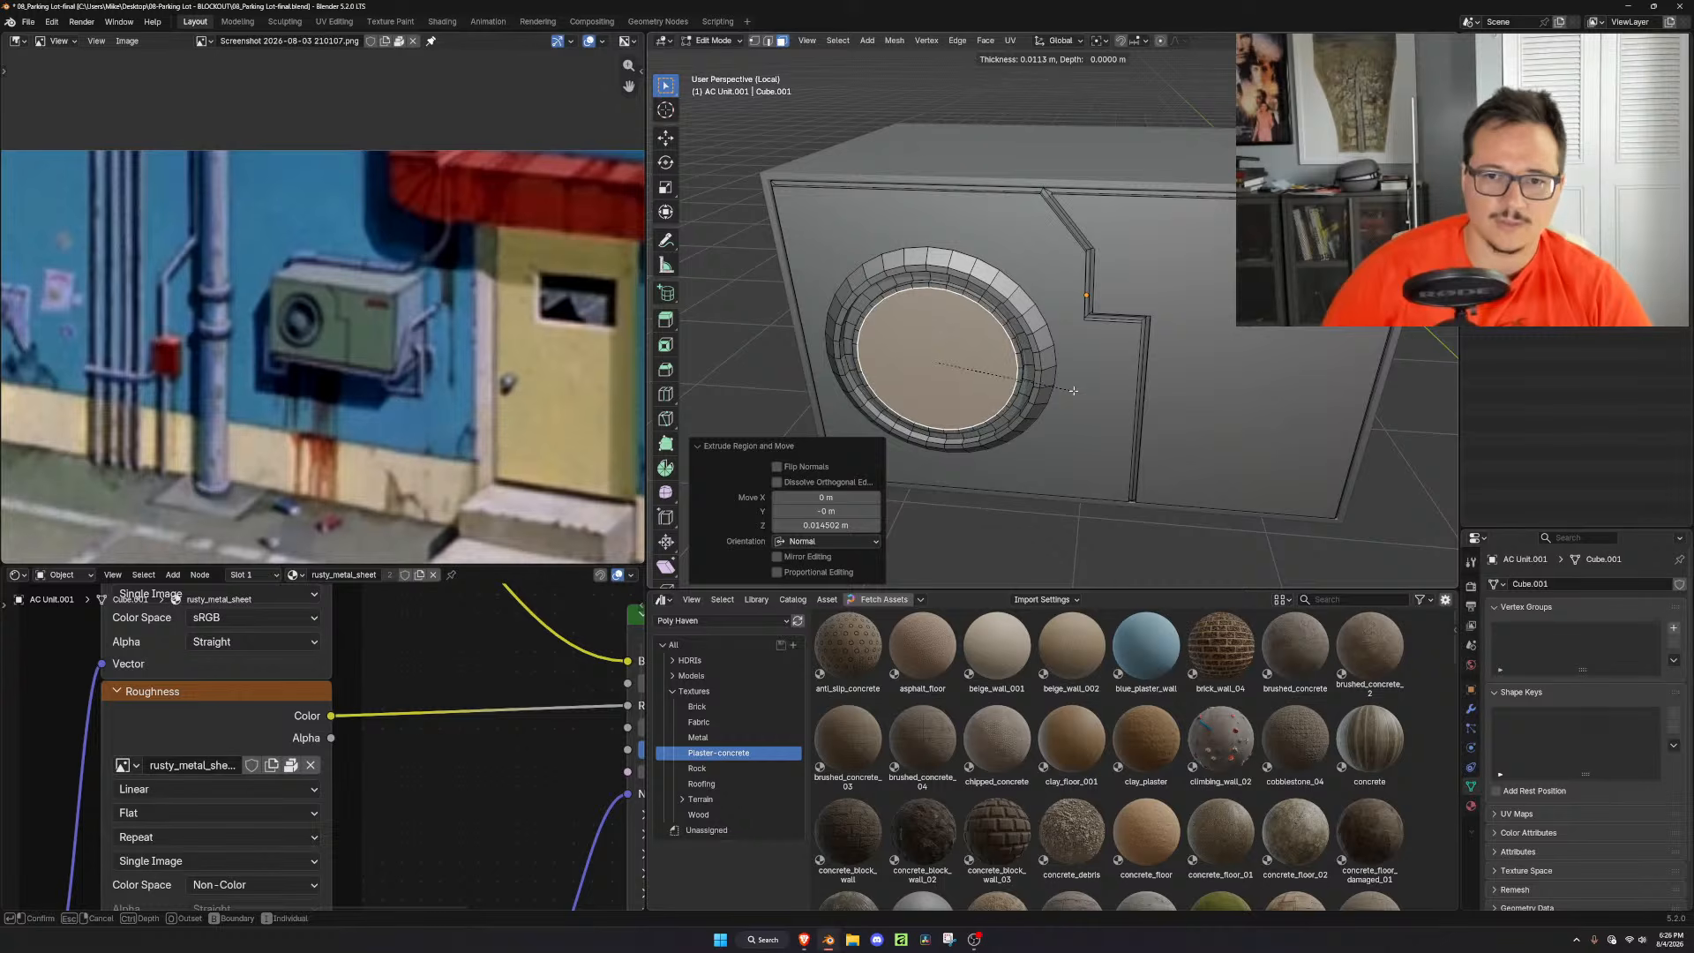
{"action": "left_click", "coordinate": [1073, 390]}
{"action": "key", "text": "e"}
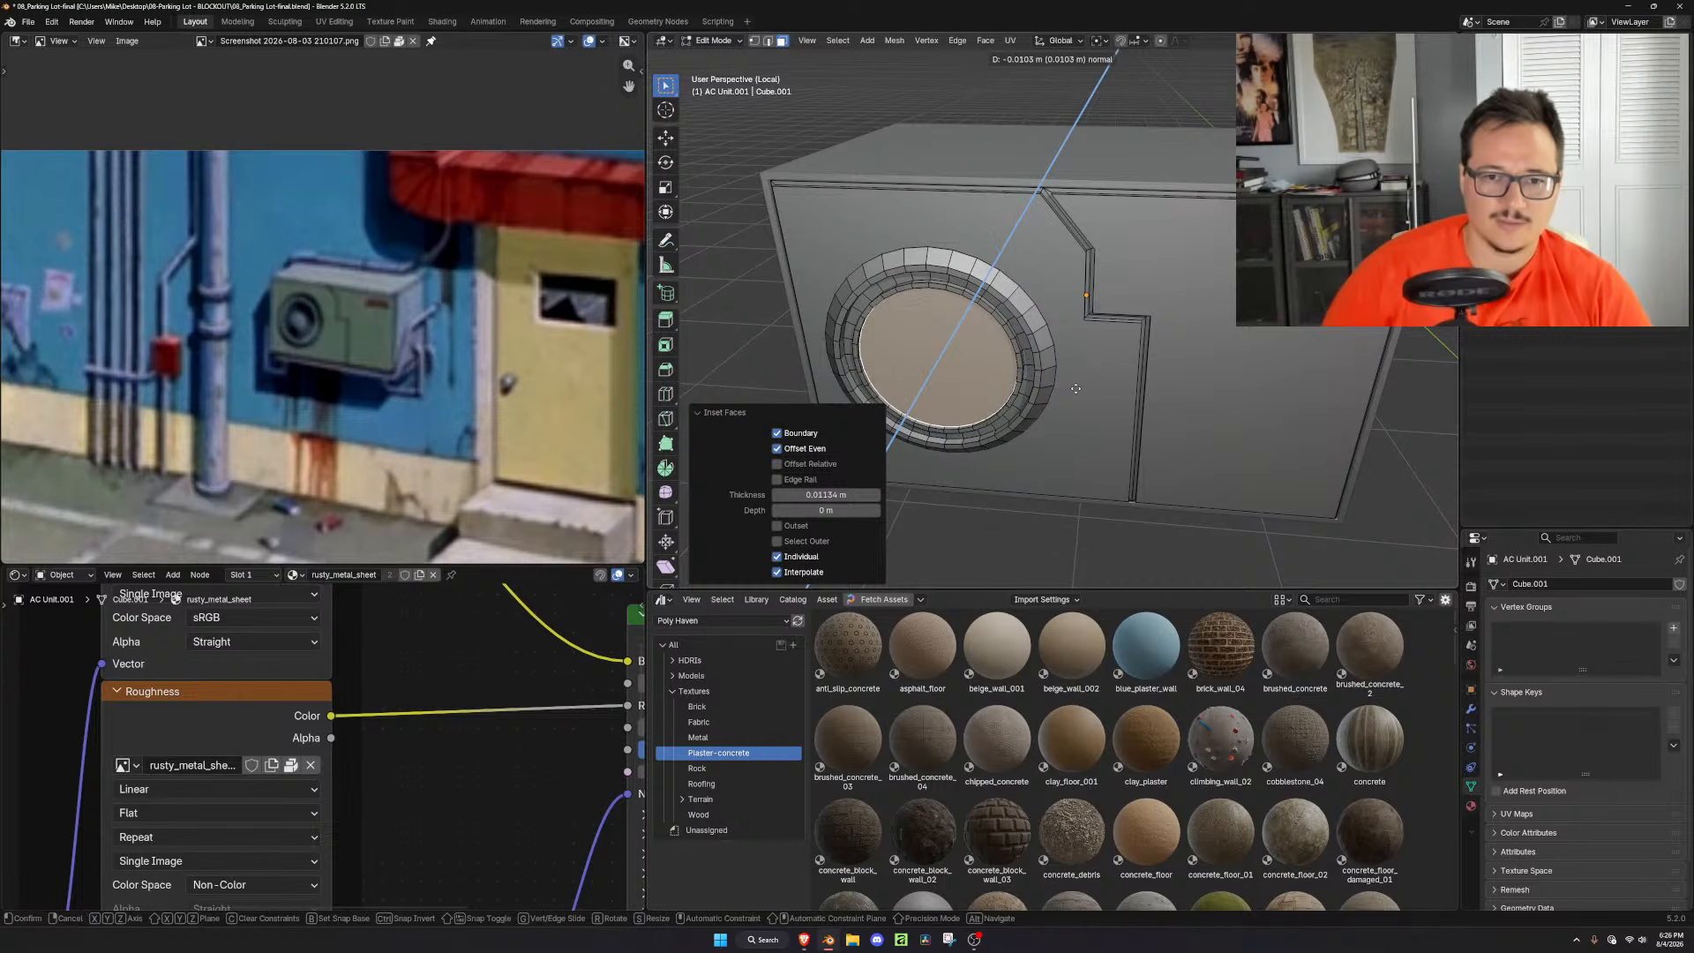
{"action": "left_click", "coordinate": [1077, 389]}
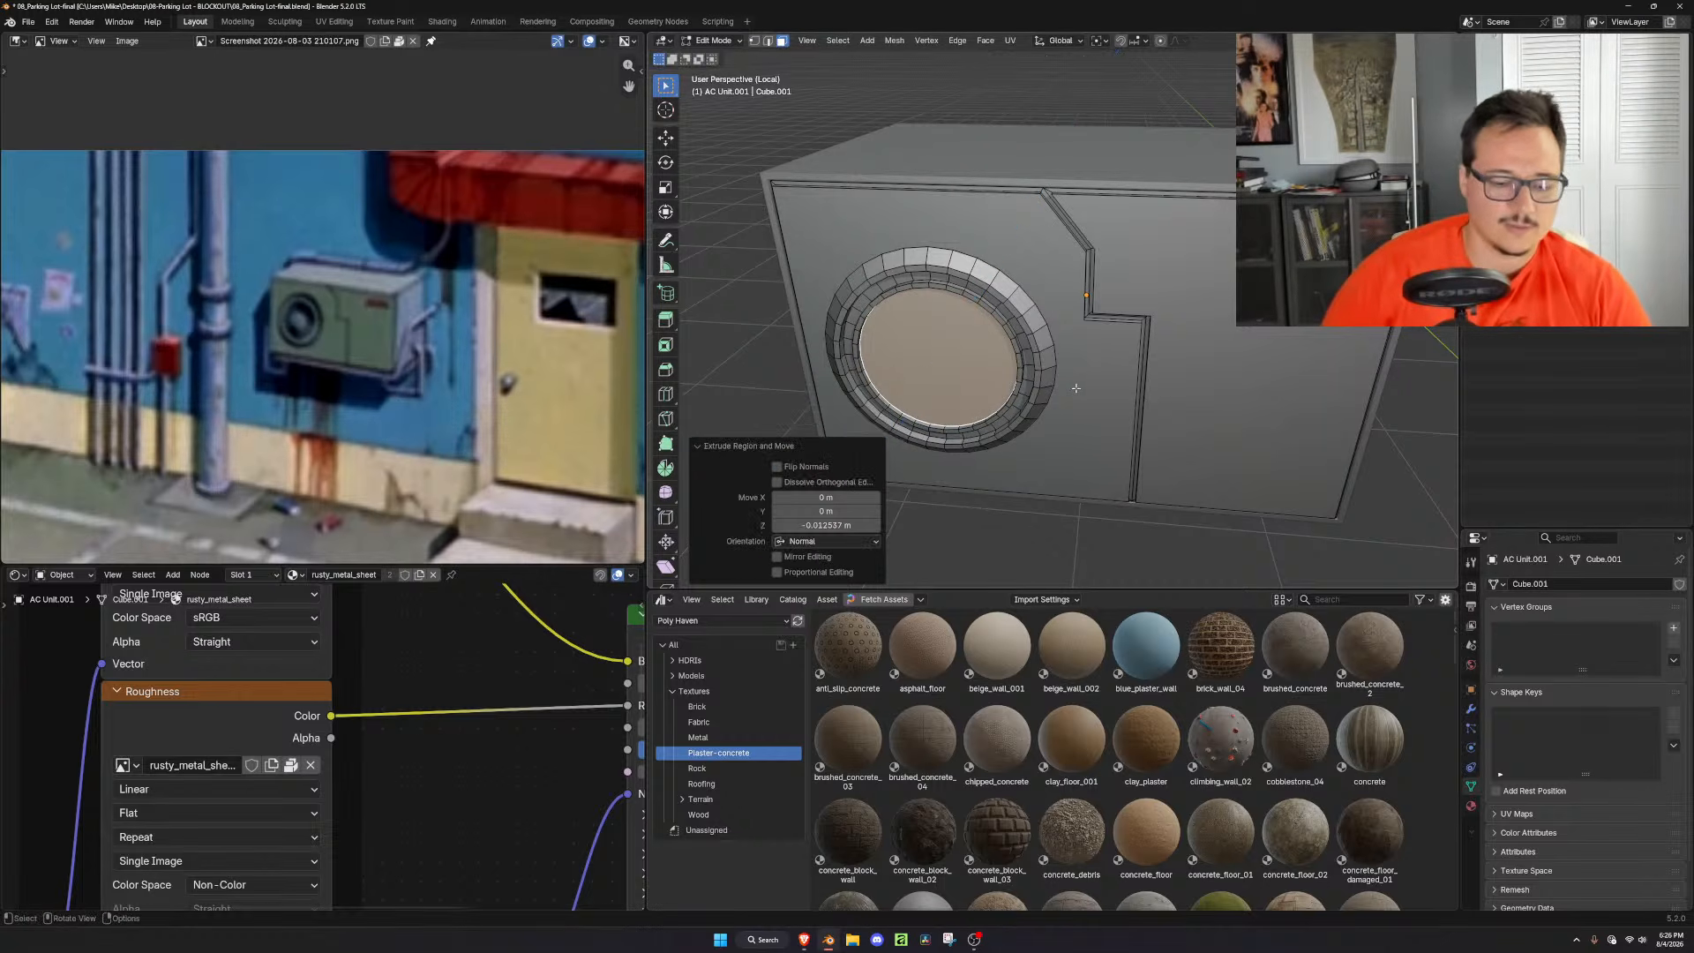
{"action": "key", "text": "s"}
{"action": "left_click", "coordinate": [1091, 389]}
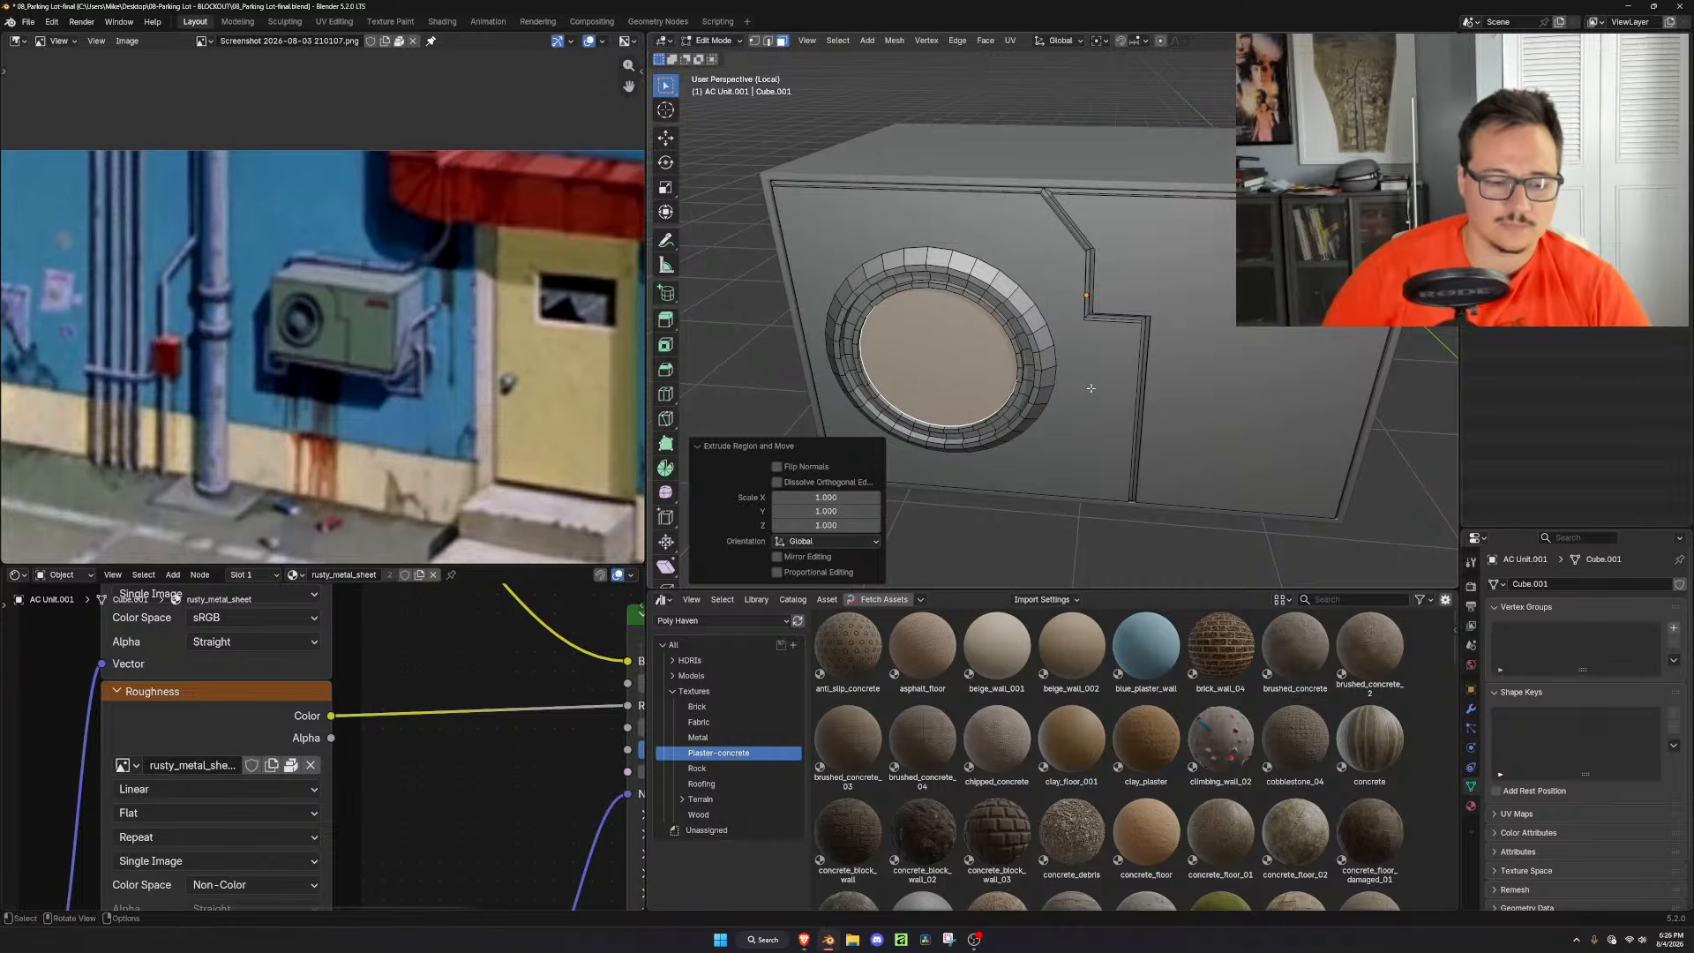
Inset the inner fan face by about 0.097 m and extrude the small remaining circle to form a central hub
{"action": "key", "text": "i"}
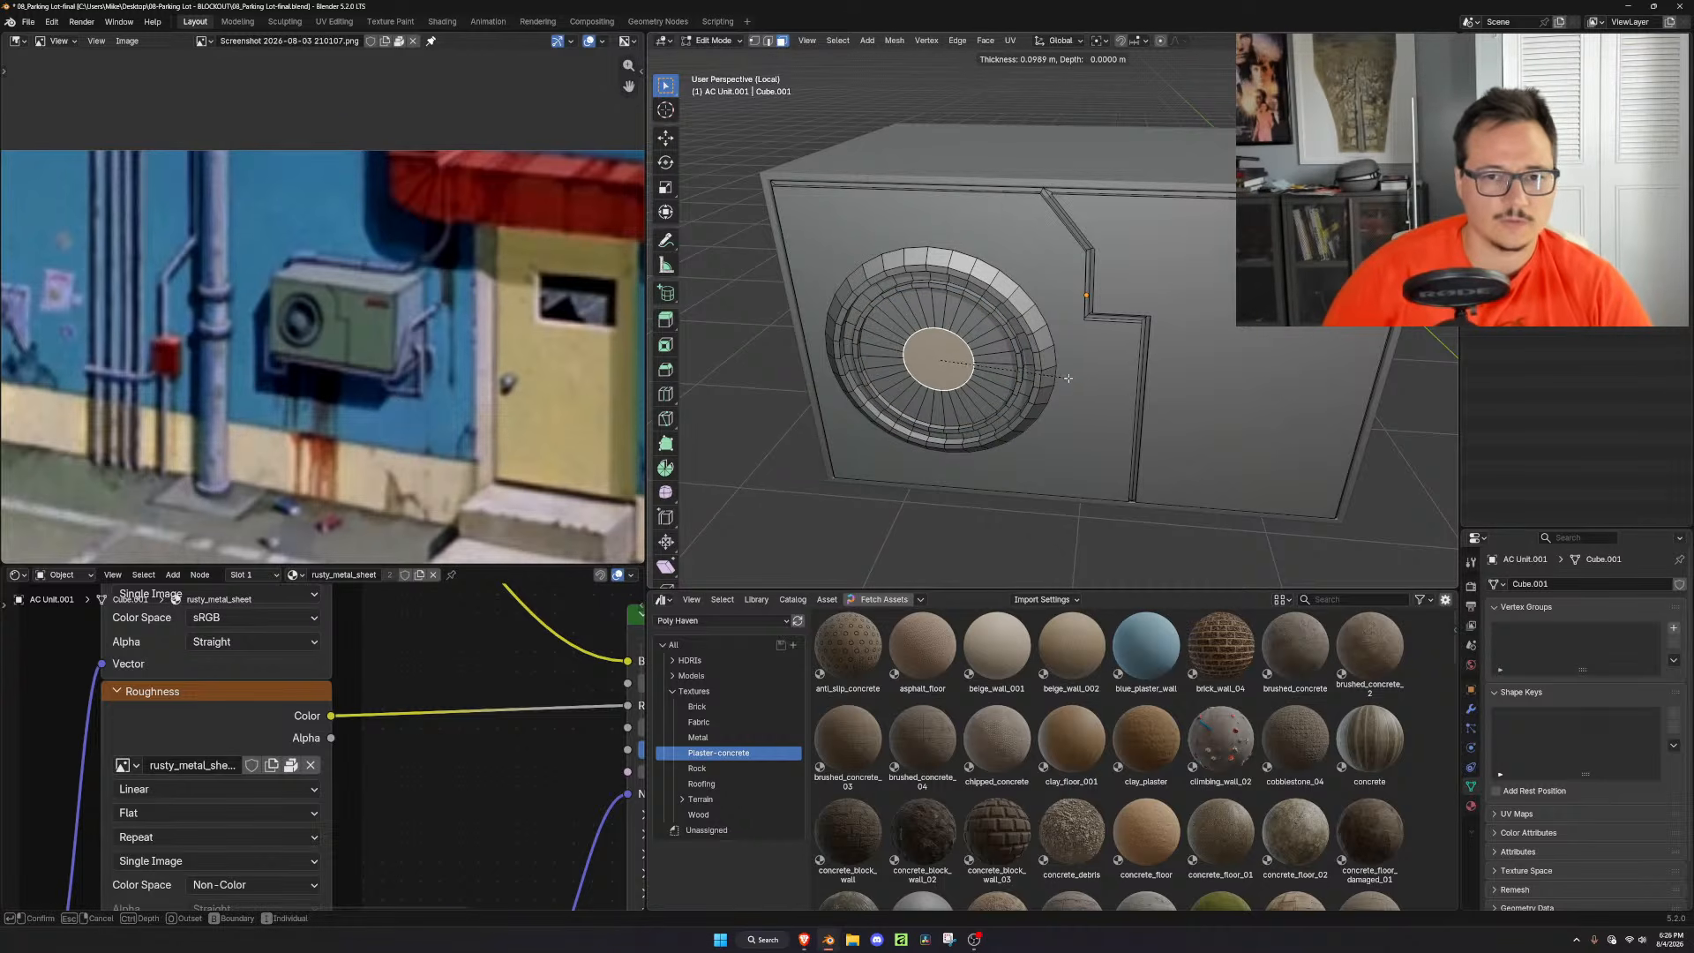
{"action": "left_click", "coordinate": [1067, 376]}
{"action": "key", "text": "e"}
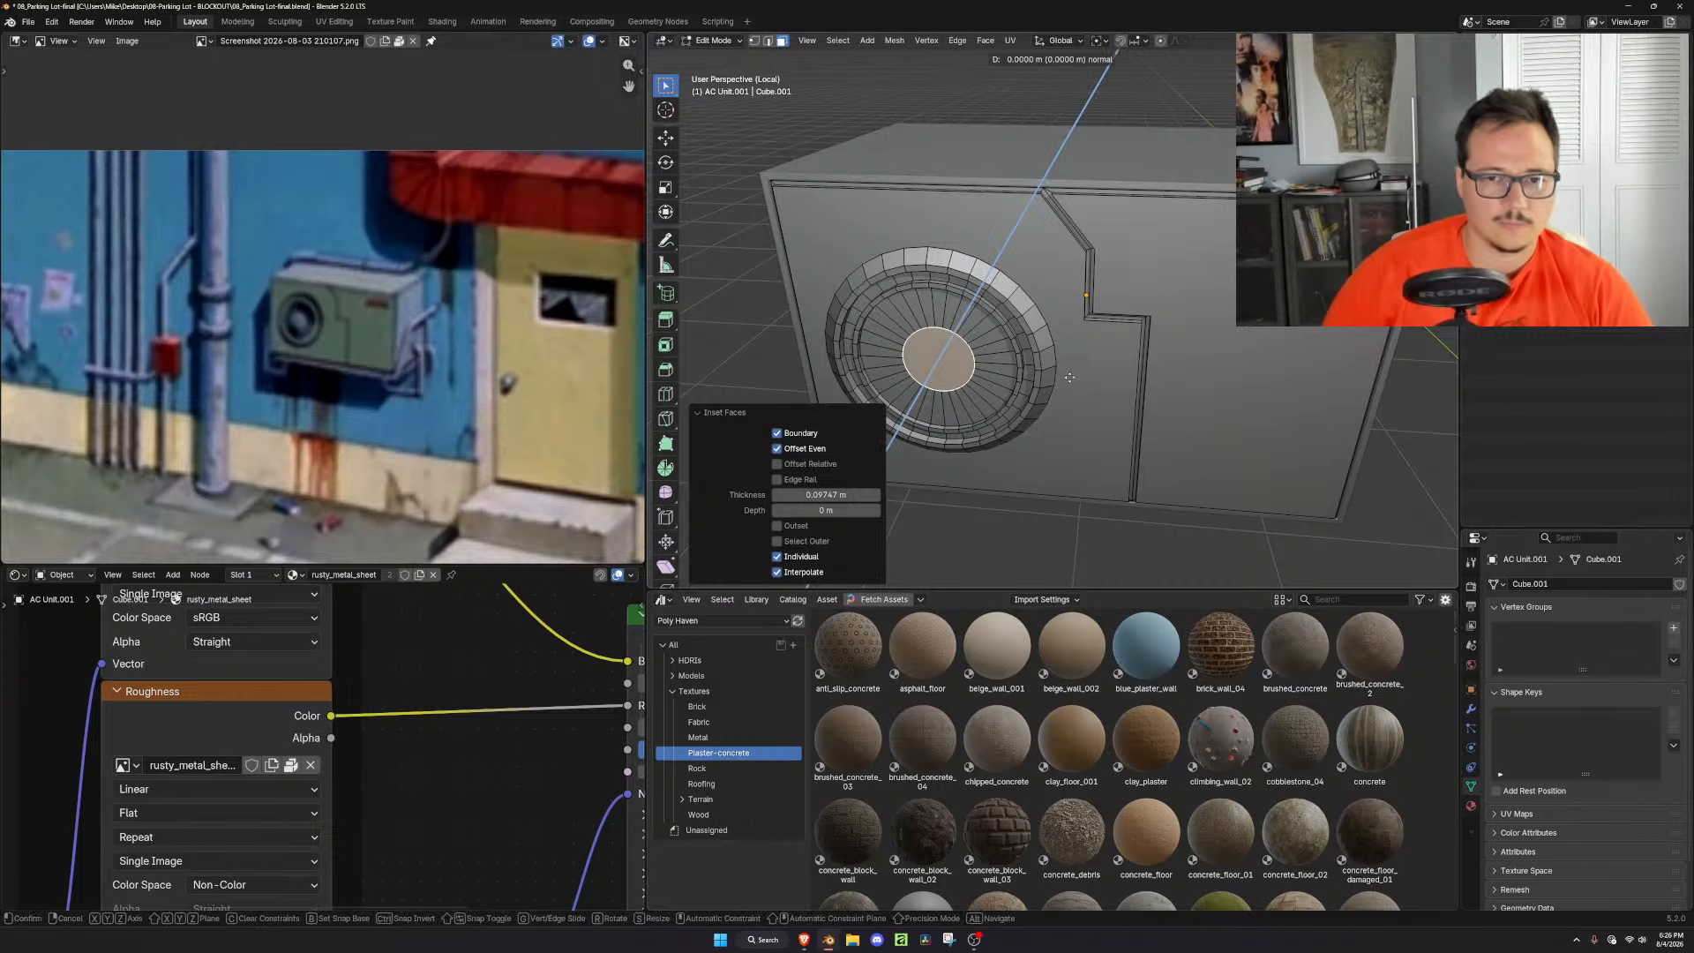
{"action": "left_click", "coordinate": [1068, 381]}
Leave Edit Mode and apply smooth shading to the front panel object
{"action": "key", "text": "Tab"}
{"action": "mouse_move", "coordinate": [1067, 383]}
{"action": "middle_mouse_down"}
{"action": "mouse_move", "coordinate": [1122, 340]}
{"action": "mouse_move", "coordinate": [1094, 388]}
{"action": "mouse_move", "coordinate": [1105, 426]}
{"action": "mouse_move", "coordinate": [1103, 385]}
{"action": "mouse_move", "coordinate": [1037, 403]}
{"action": "mouse_move", "coordinate": [963, 387]}
{"action": "mouse_move", "coordinate": [1085, 404]}
{"action": "middle_mouse_up"}
{"action": "right_click", "coordinate": [1090, 332]}
{"action": "left_click", "coordinate": [1082, 343]}
{"action": "scroll", "coordinate": [1082, 346], "scroll_direction": "down", "scroll_amount": 5}
{"action": "scroll", "coordinate": [1103, 386], "scroll_direction": "up", "scroll_amount": 3}
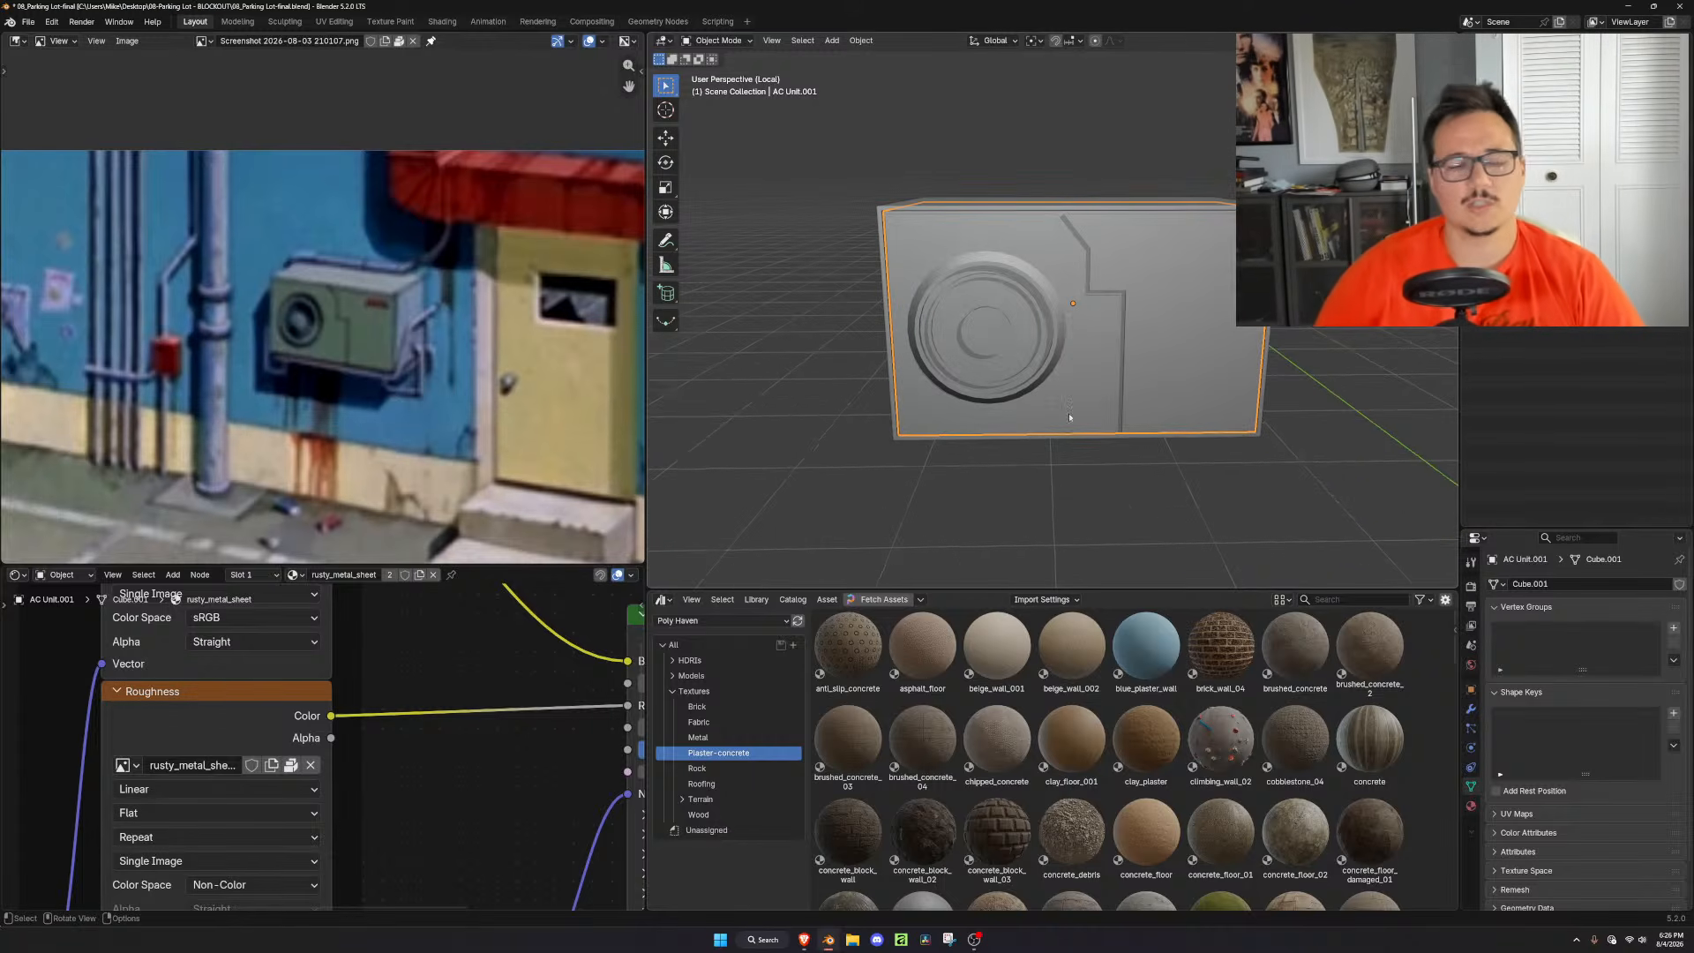
From the front view, draw a flat rectangular cube as a label plate near the upper outer corner of the smaller panel part
{"action": "scroll", "coordinate": [1054, 397], "scroll_direction": "down", "scroll_amount": 1}
{"action": "scroll", "coordinate": [1078, 365], "scroll_direction": "up", "scroll_amount": 1}
{"action": "middle_click_drag", "start_coordinate": [1200, 293], "coordinate": [1082, 327], "text": "shift"}
{"action": "scroll", "coordinate": [966, 331], "scroll_direction": "up", "scroll_amount": 2}
{"action": "scroll", "coordinate": [965, 332], "scroll_direction": "down", "scroll_amount": 1}
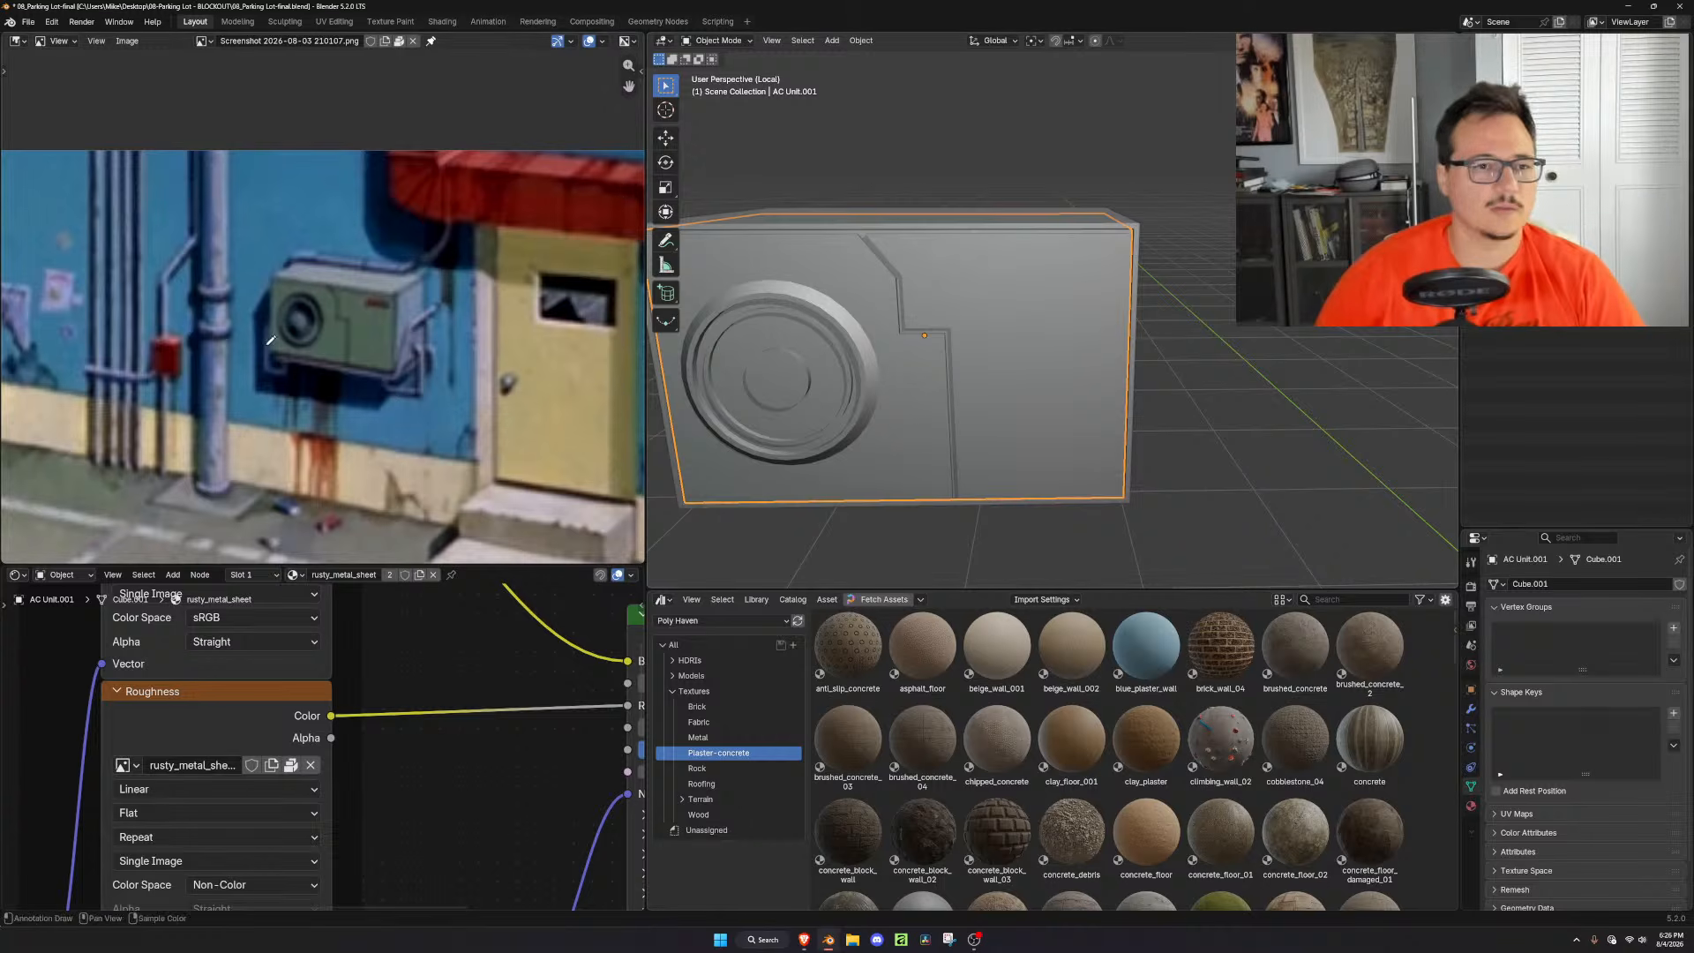
{"action": "left_click", "coordinate": [666, 292]}
{"action": "left_click", "coordinate": [722, 300]}
{"action": "mouse_move", "coordinate": [1096, 324]}
{"action": "middle_mouse_down"}
{"action": "mouse_move", "coordinate": [1203, 316]}
{"action": "mouse_move", "coordinate": [1093, 307]}
{"action": "middle_mouse_up"}
{"action": "key", "text": "KP_1"}
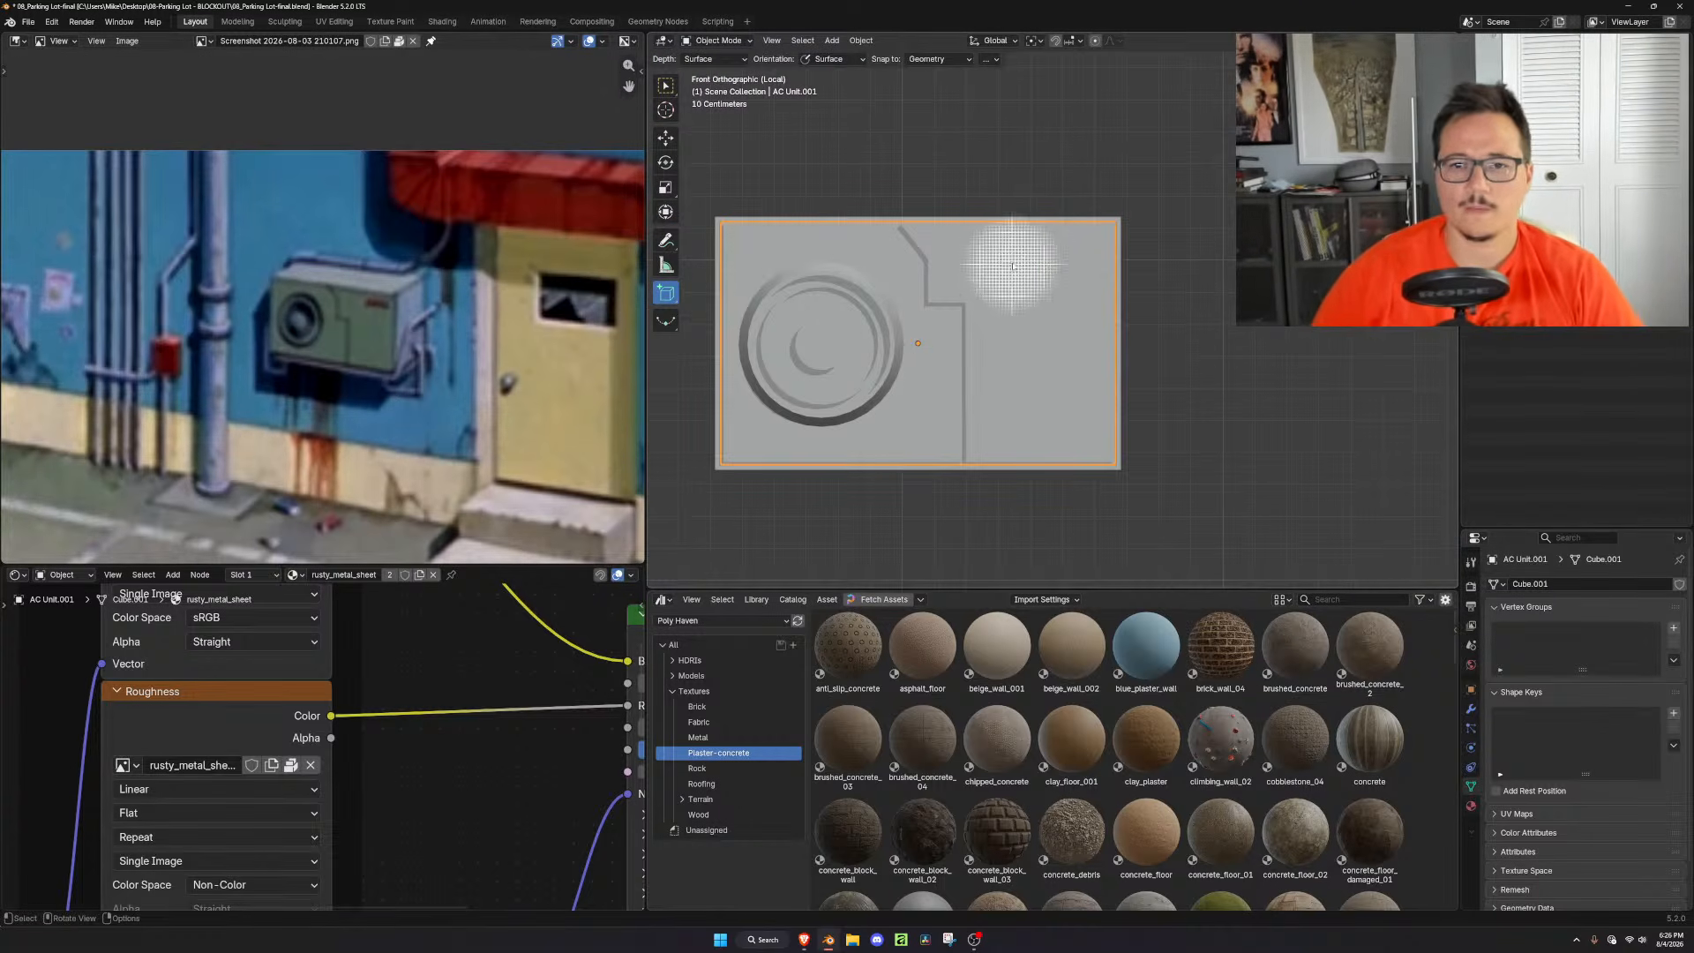
{"action": "left_click_drag", "start_coordinate": [1019, 233], "coordinate": [1104, 258]}
{"action": "left_click", "coordinate": [1105, 256]}
{"action": "middle_click_drag", "start_coordinate": [1157, 276], "coordinate": [1085, 309]}
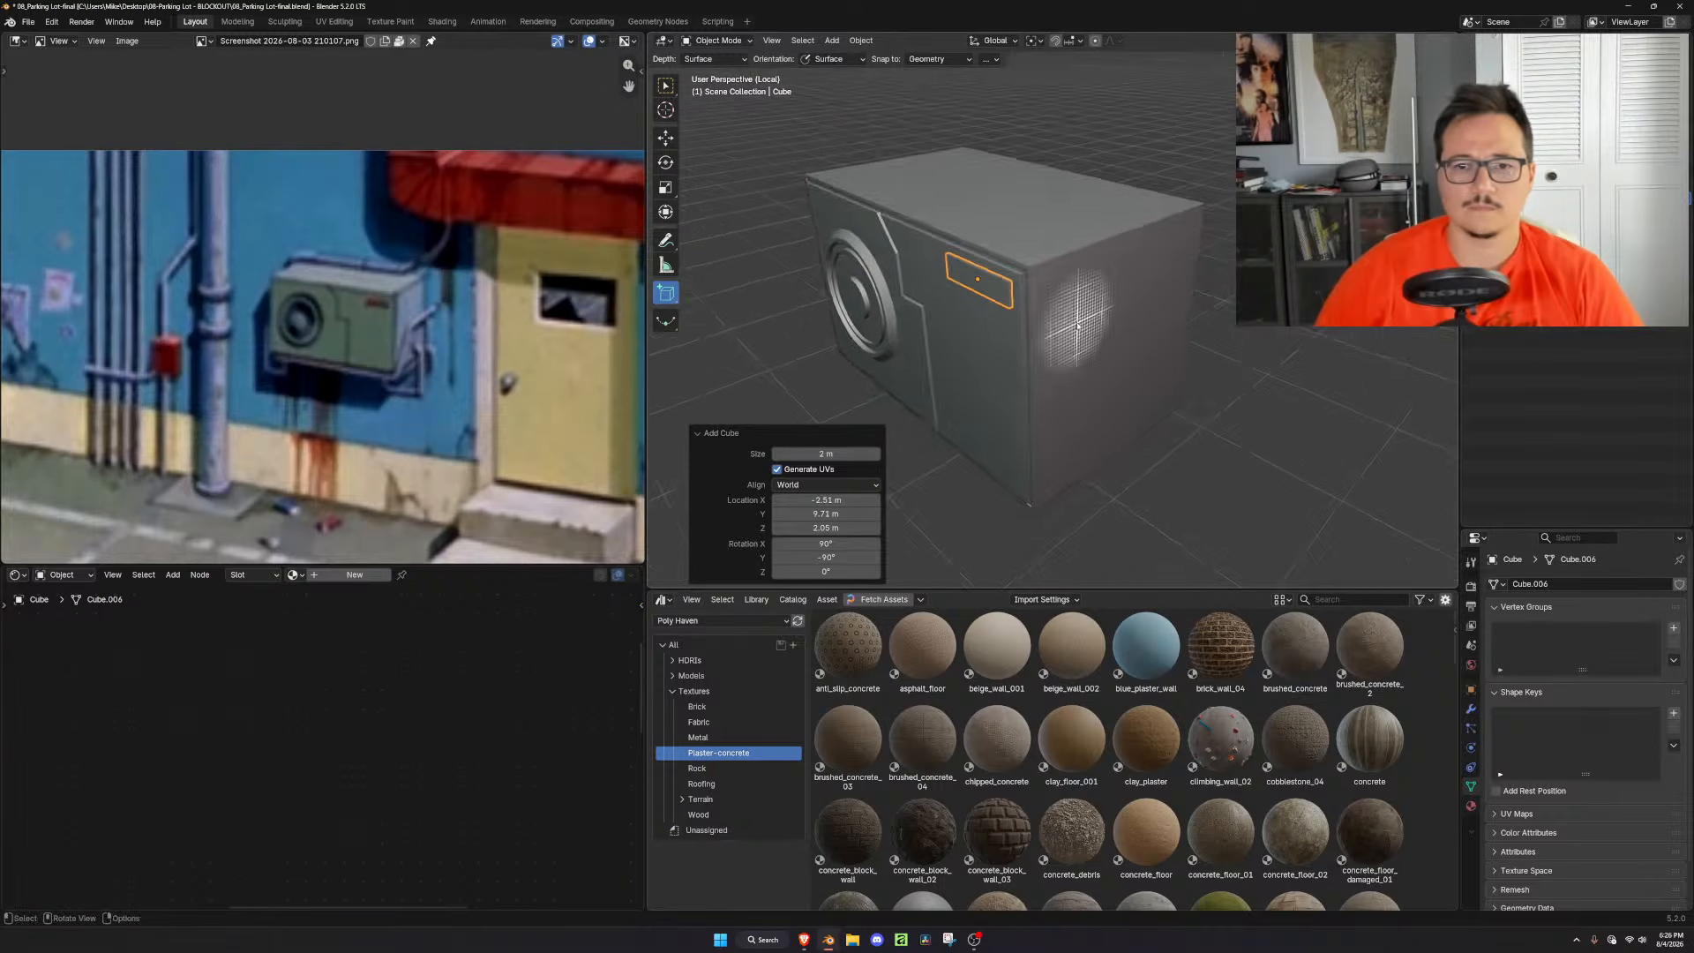
Return to the selection tool and move the label plate about 0.006 m along the Y axis into the panel
{"action": "scroll", "coordinate": [1078, 312], "scroll_direction": "up", "scroll_amount": 3}
{"action": "left_click", "coordinate": [665, 86]}
{"action": "middle_click_drag", "start_coordinate": [1009, 350], "coordinate": [1018, 354]}
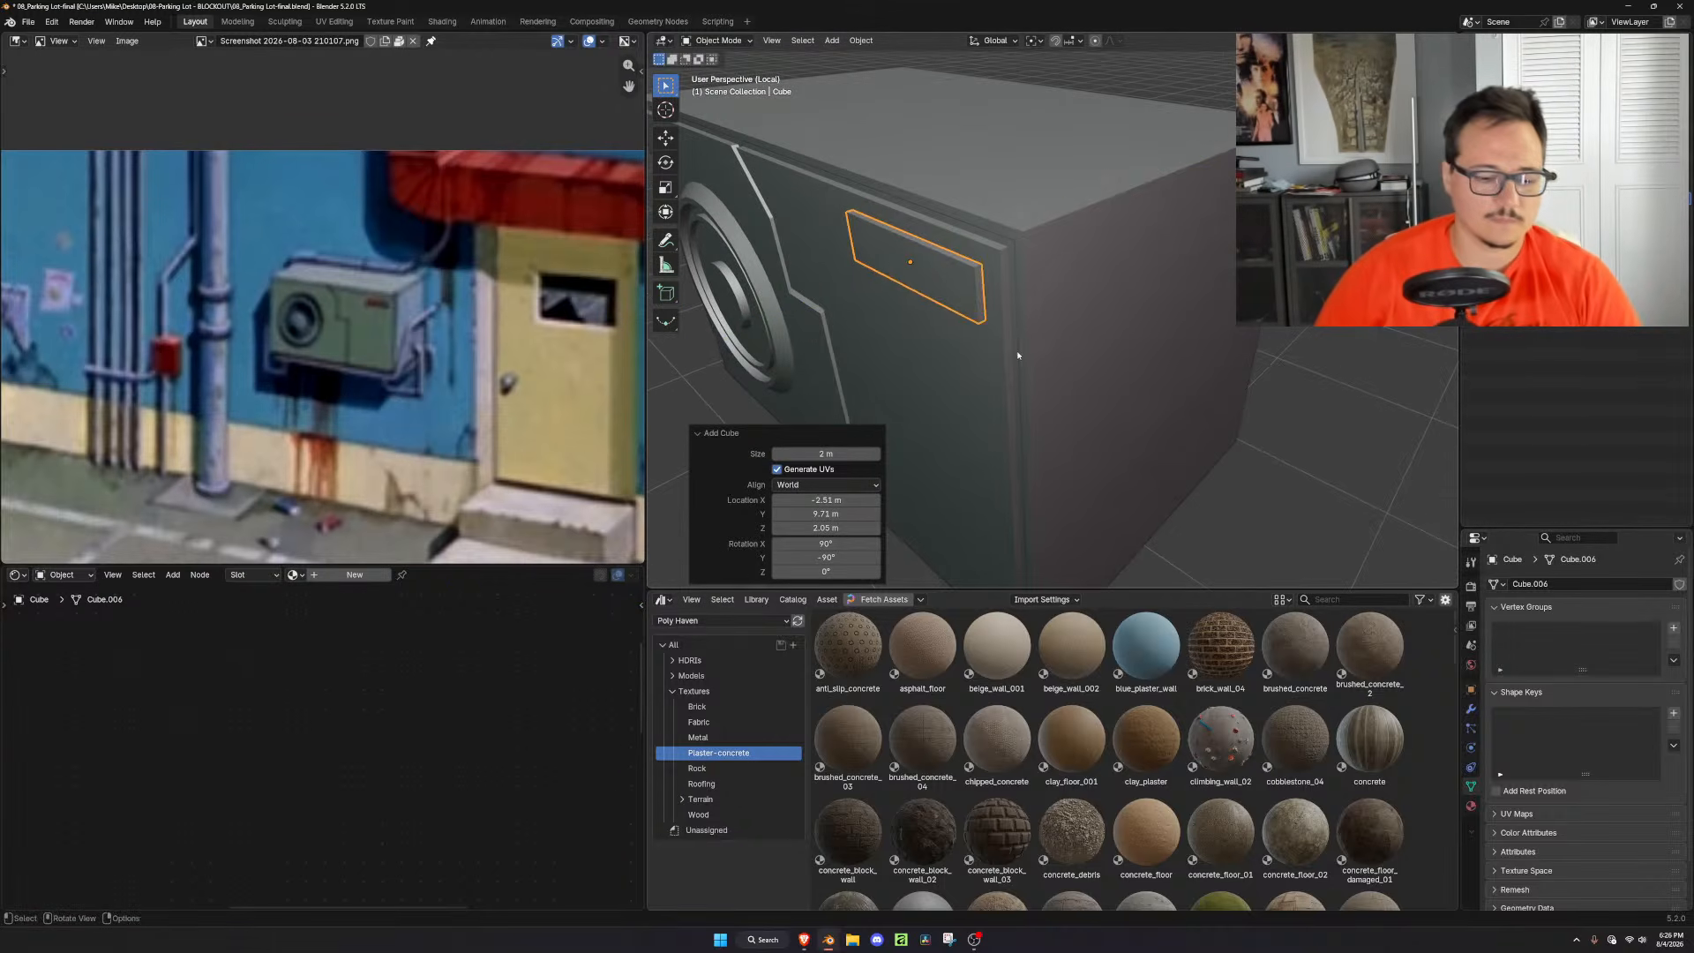
{"action": "key", "text": "g"}
{"action": "key", "text": "y"}
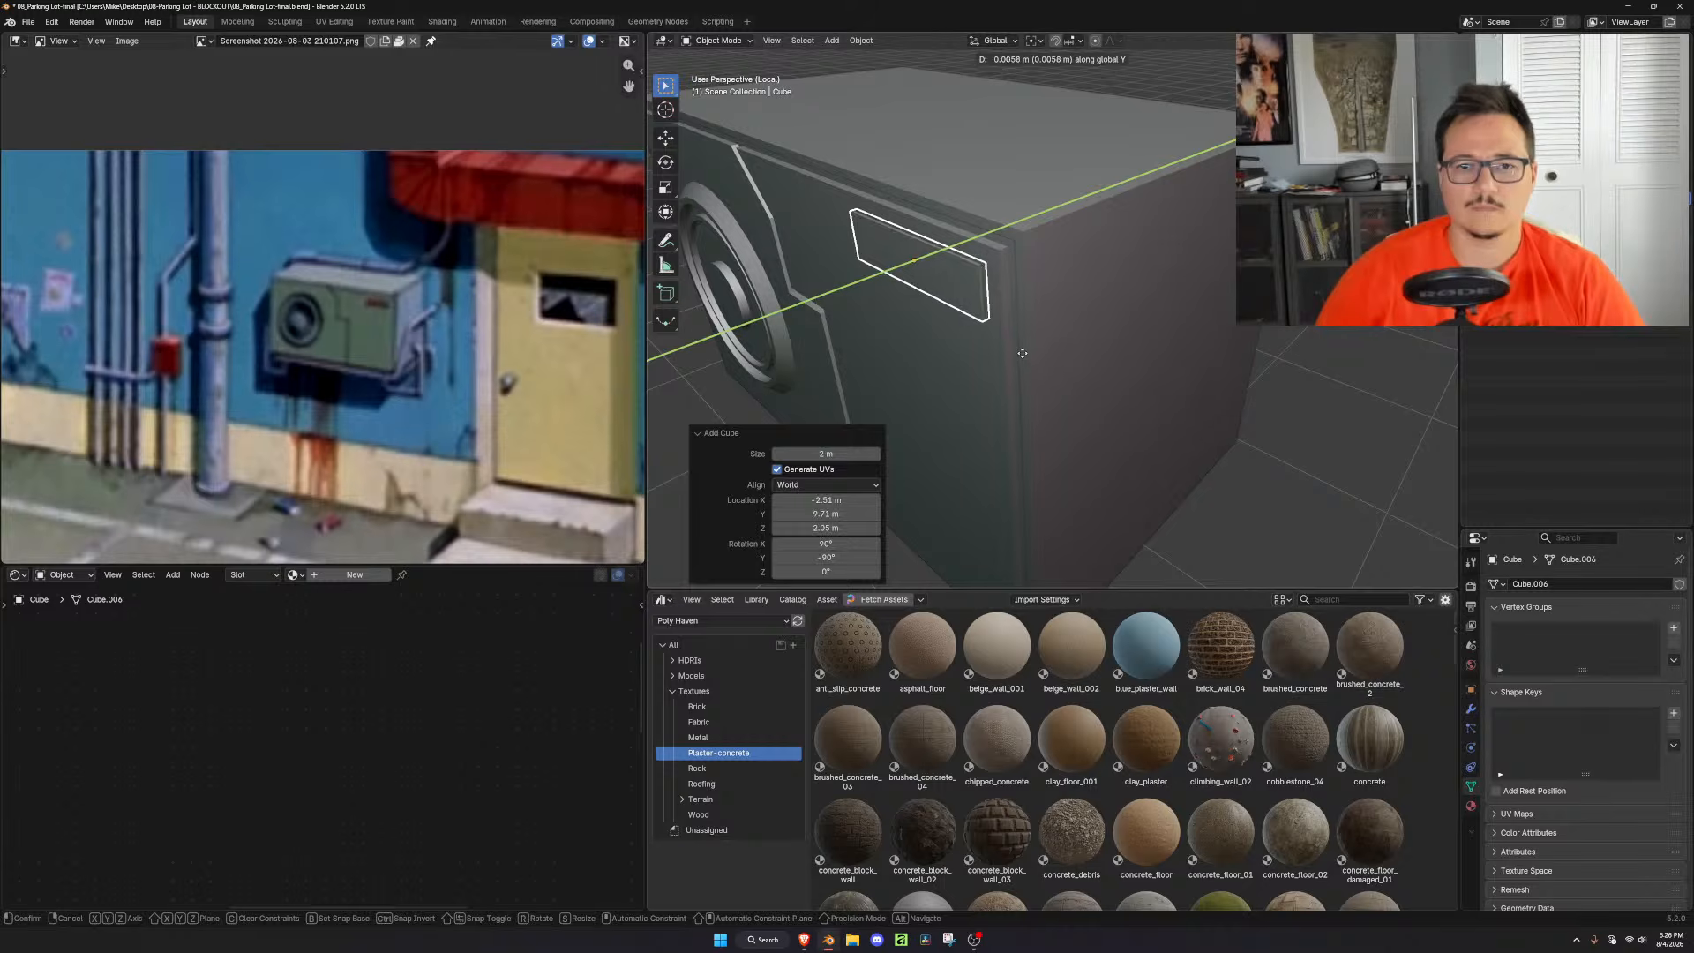
{"action": "left_click", "coordinate": [1014, 353]}
{"action": "scroll", "coordinate": [1006, 366], "scroll_direction": "down", "scroll_amount": 4}
{"action": "middle_click_drag", "start_coordinate": [1000, 374], "coordinate": [1071, 378]}
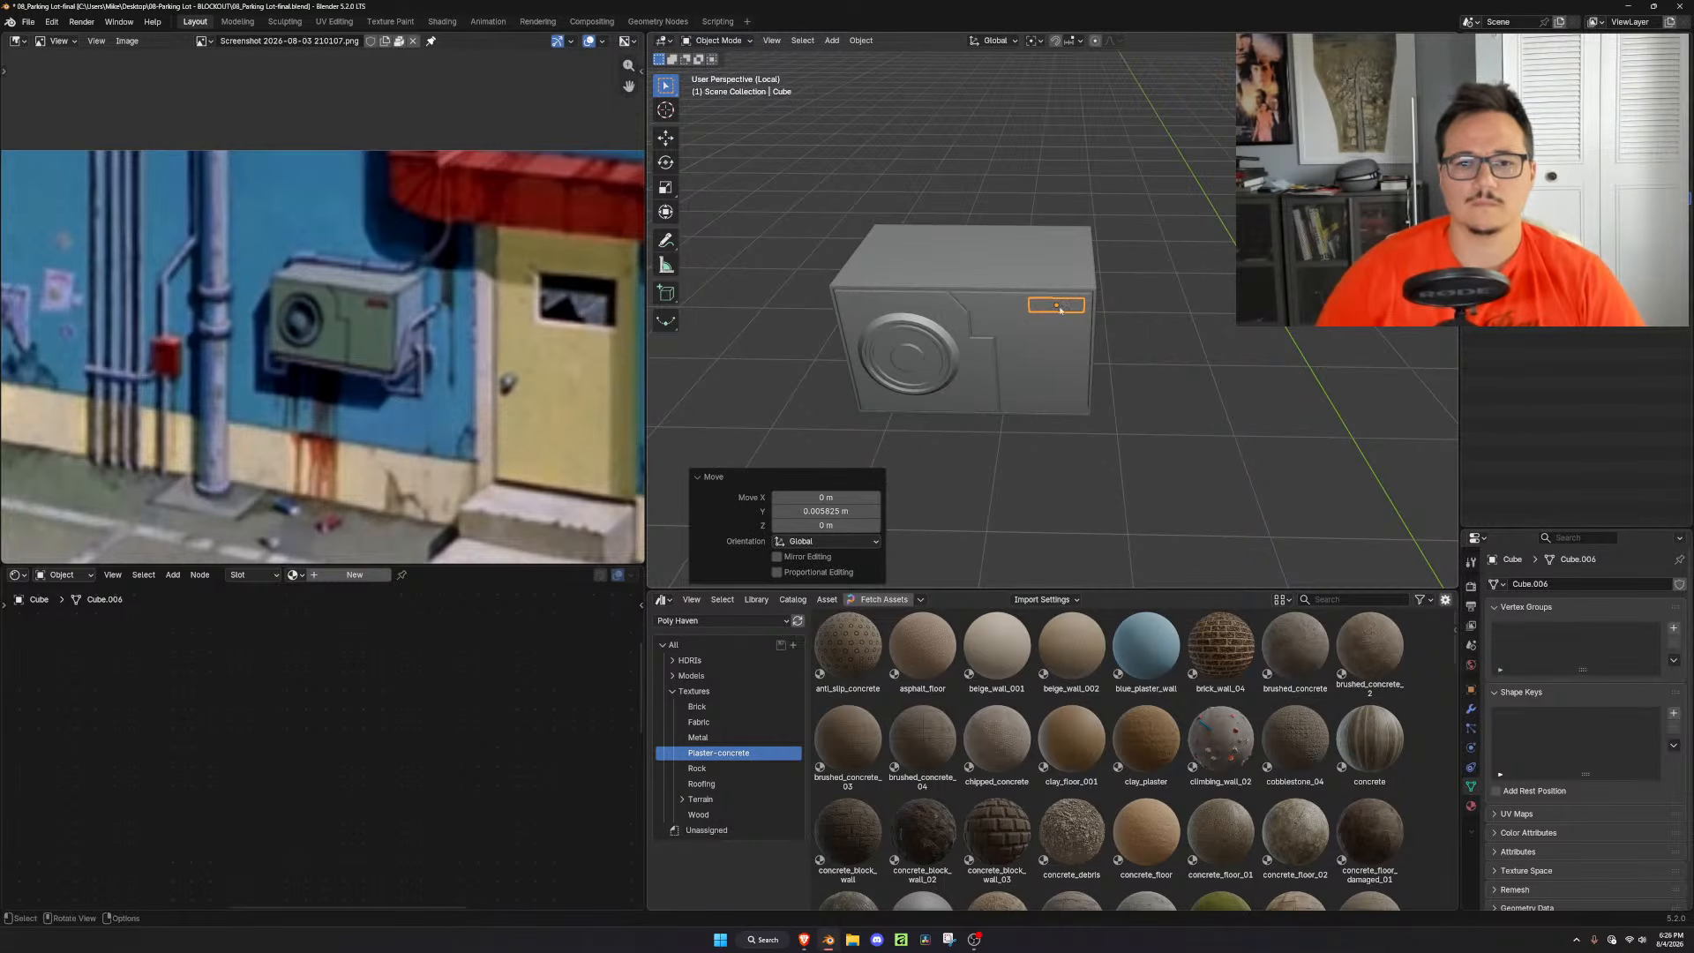
Join the label plate, the outer casing and the front panel into one object
{"action": "left_click", "coordinate": [1020, 352], "text": "shift"}
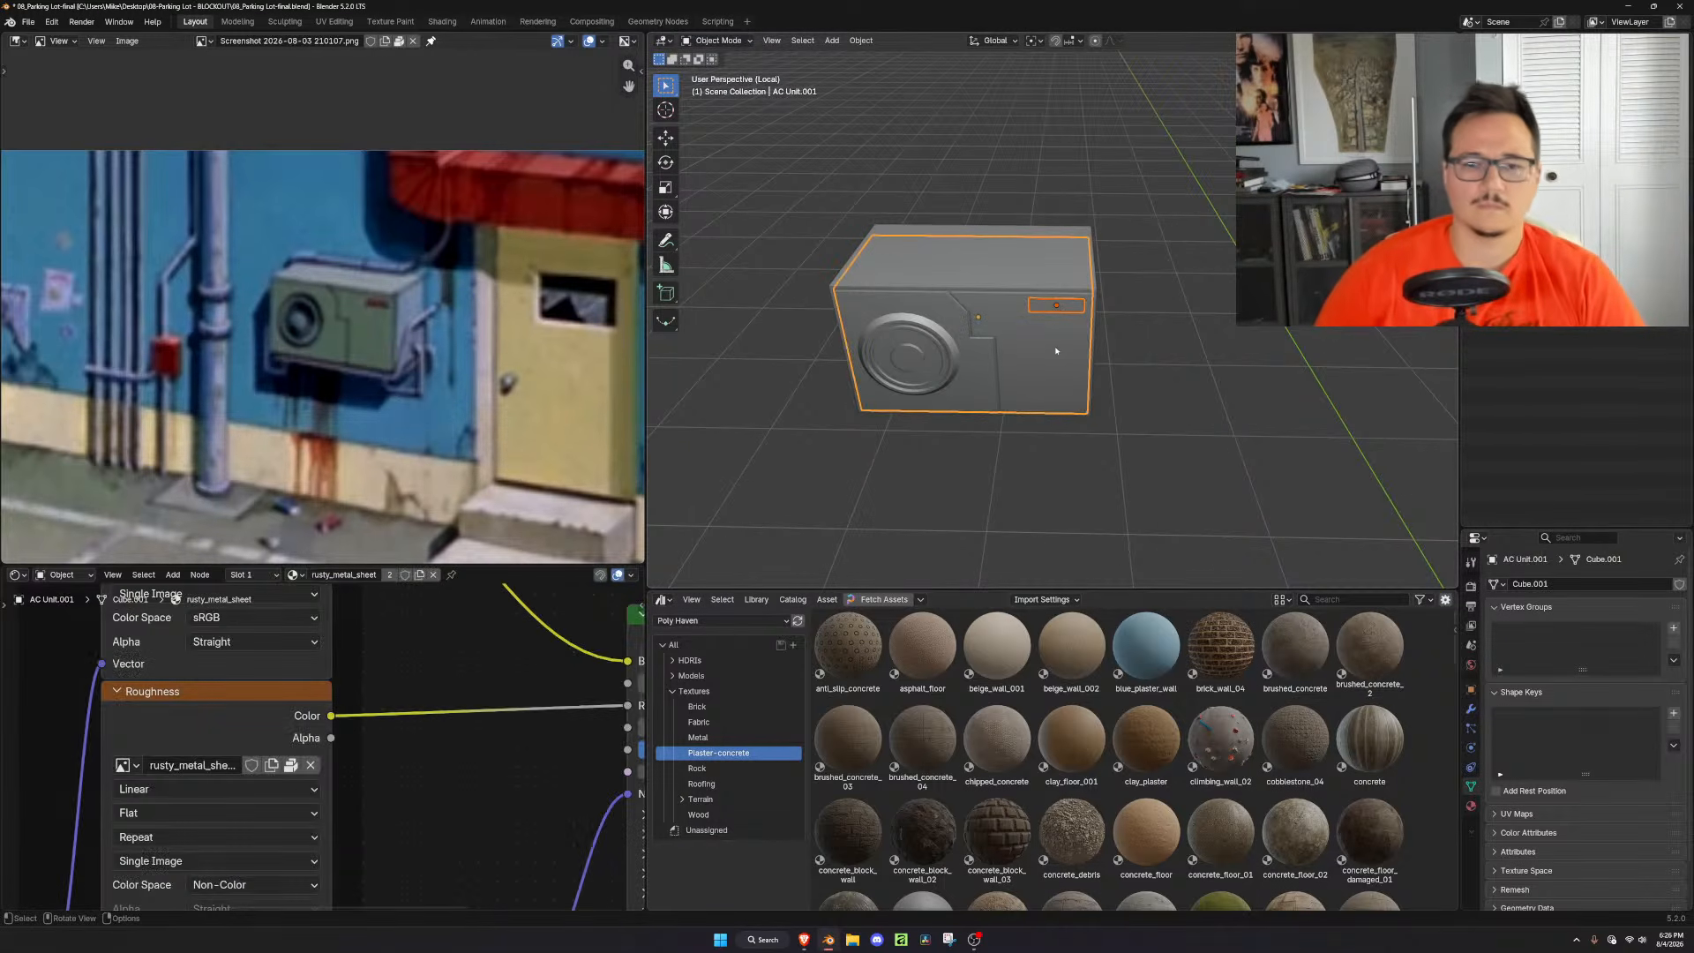
{"action": "key", "text": "ctrl+j"}
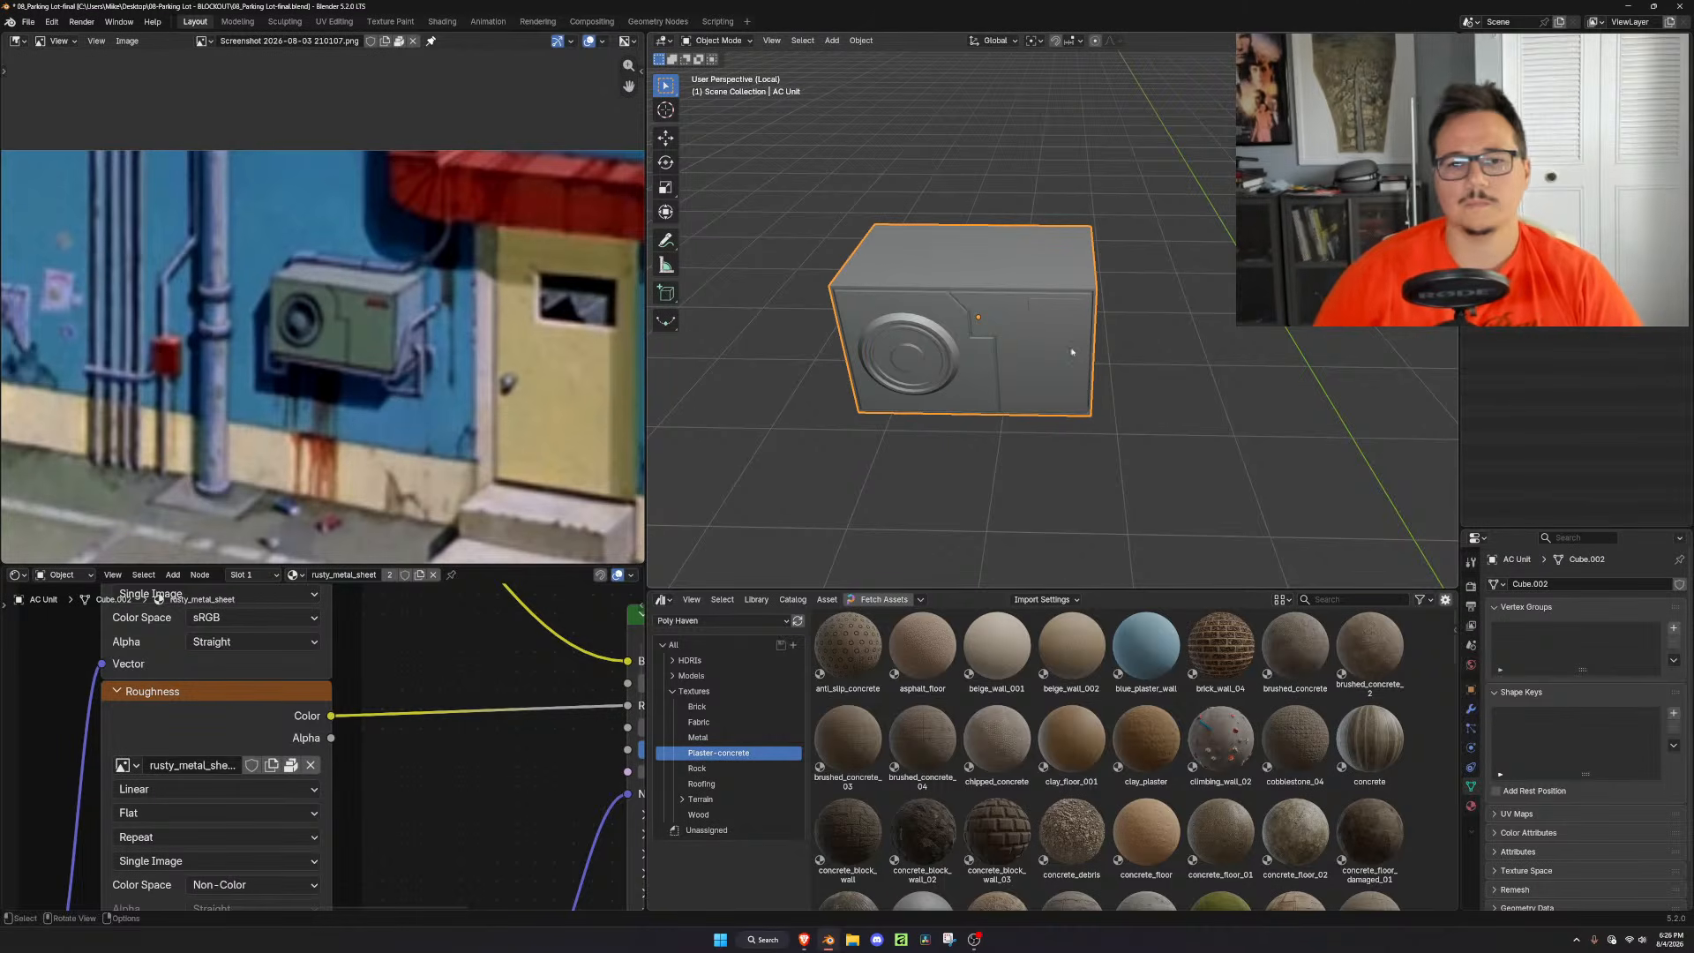
{"action": "left_click", "coordinate": [1062, 358], "text": "shift"}
{"action": "key", "text": "ctrl+j"}
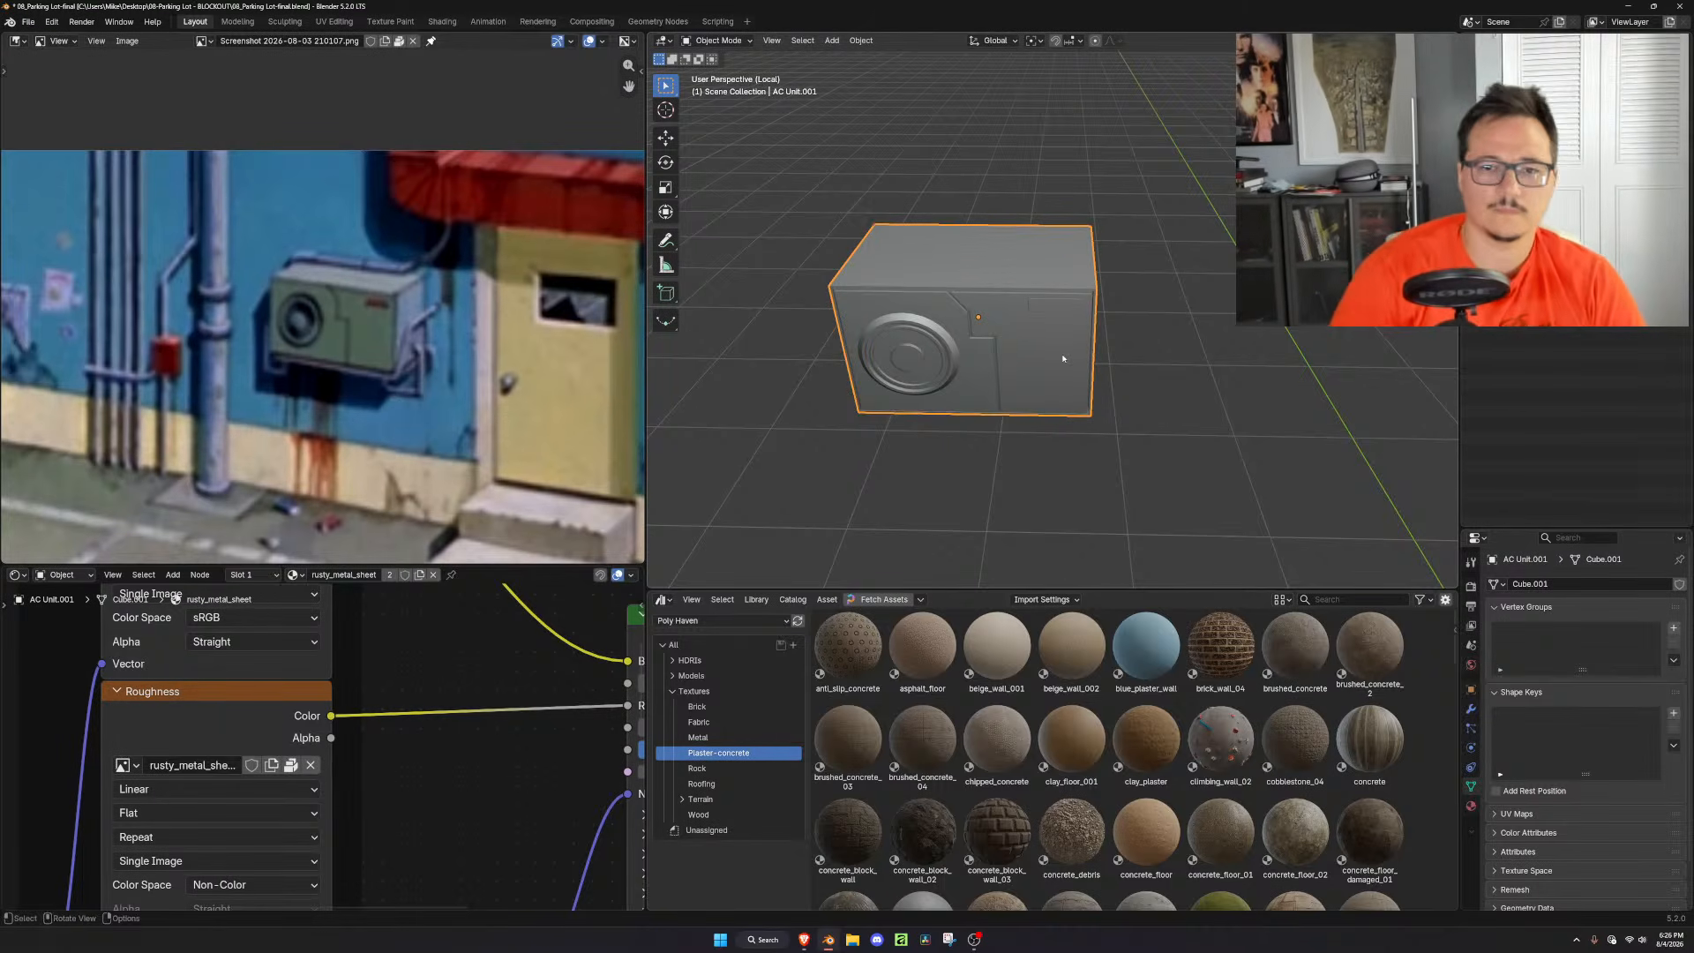
{"action": "middle_click_drag", "start_coordinate": [1052, 357], "coordinate": [1138, 235]}
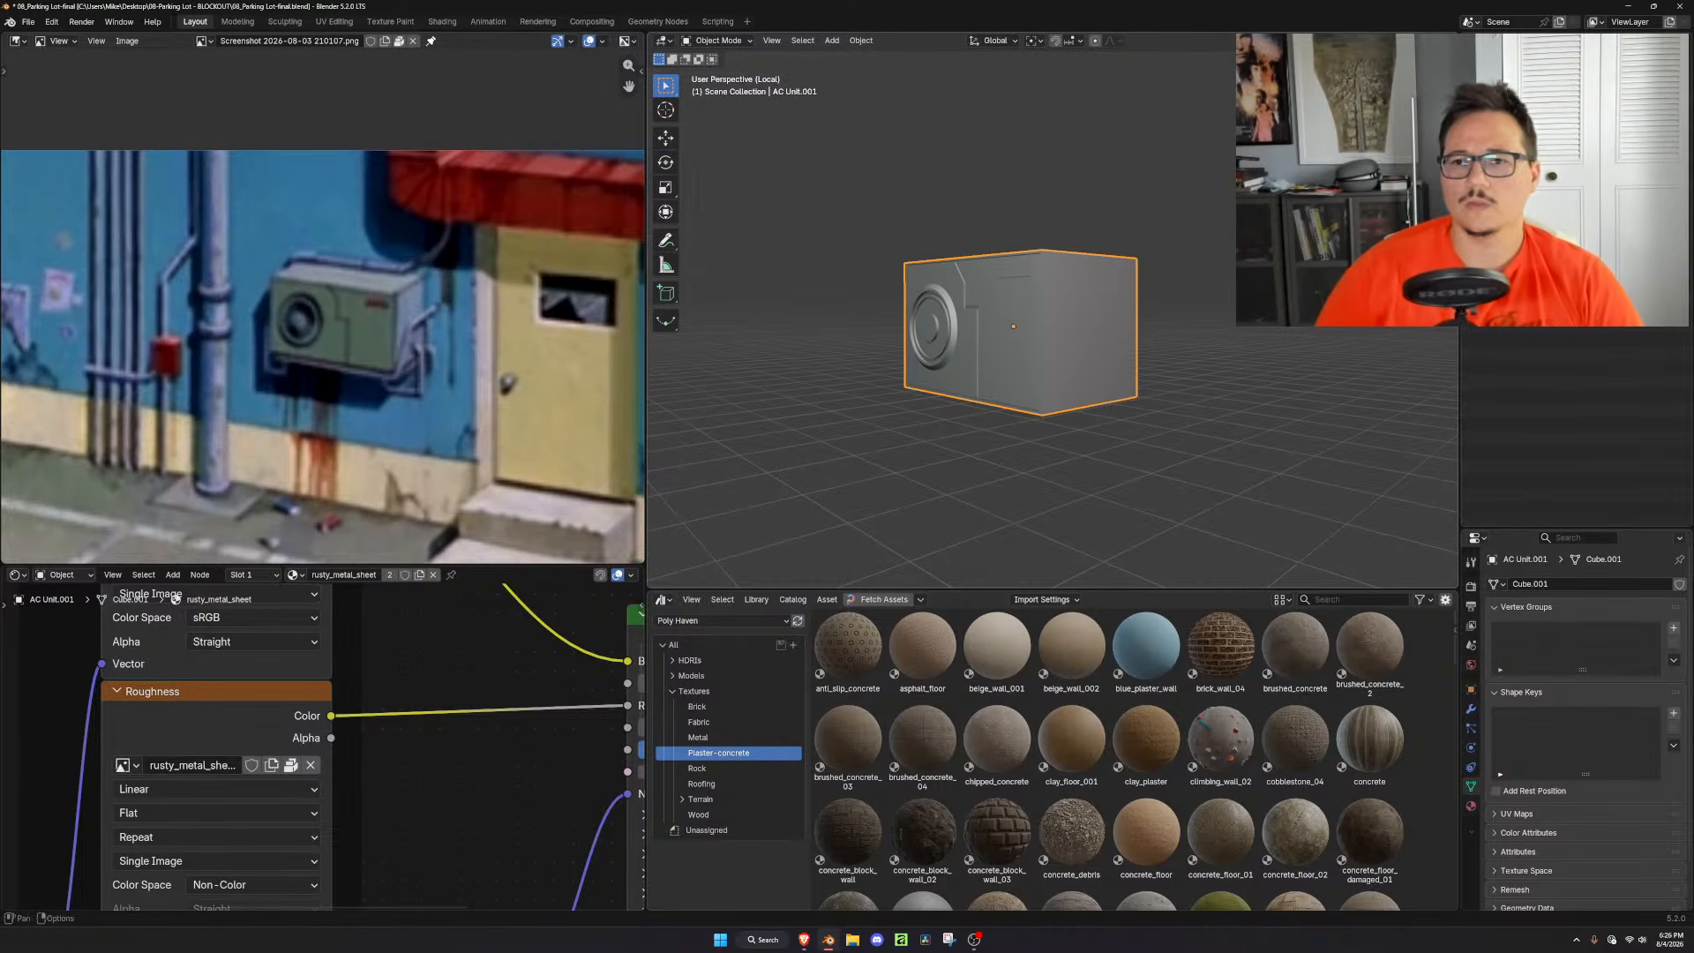
In material preview, create a new material in the label plate's empty slot with an orange base color, hex E75101
{"action": "left_click", "coordinate": [1423, 40]}
{"action": "scroll", "coordinate": [945, 385], "scroll_direction": "up", "scroll_amount": 4}
{"action": "middle_click_drag", "start_coordinate": [945, 386], "coordinate": [1125, 402]}
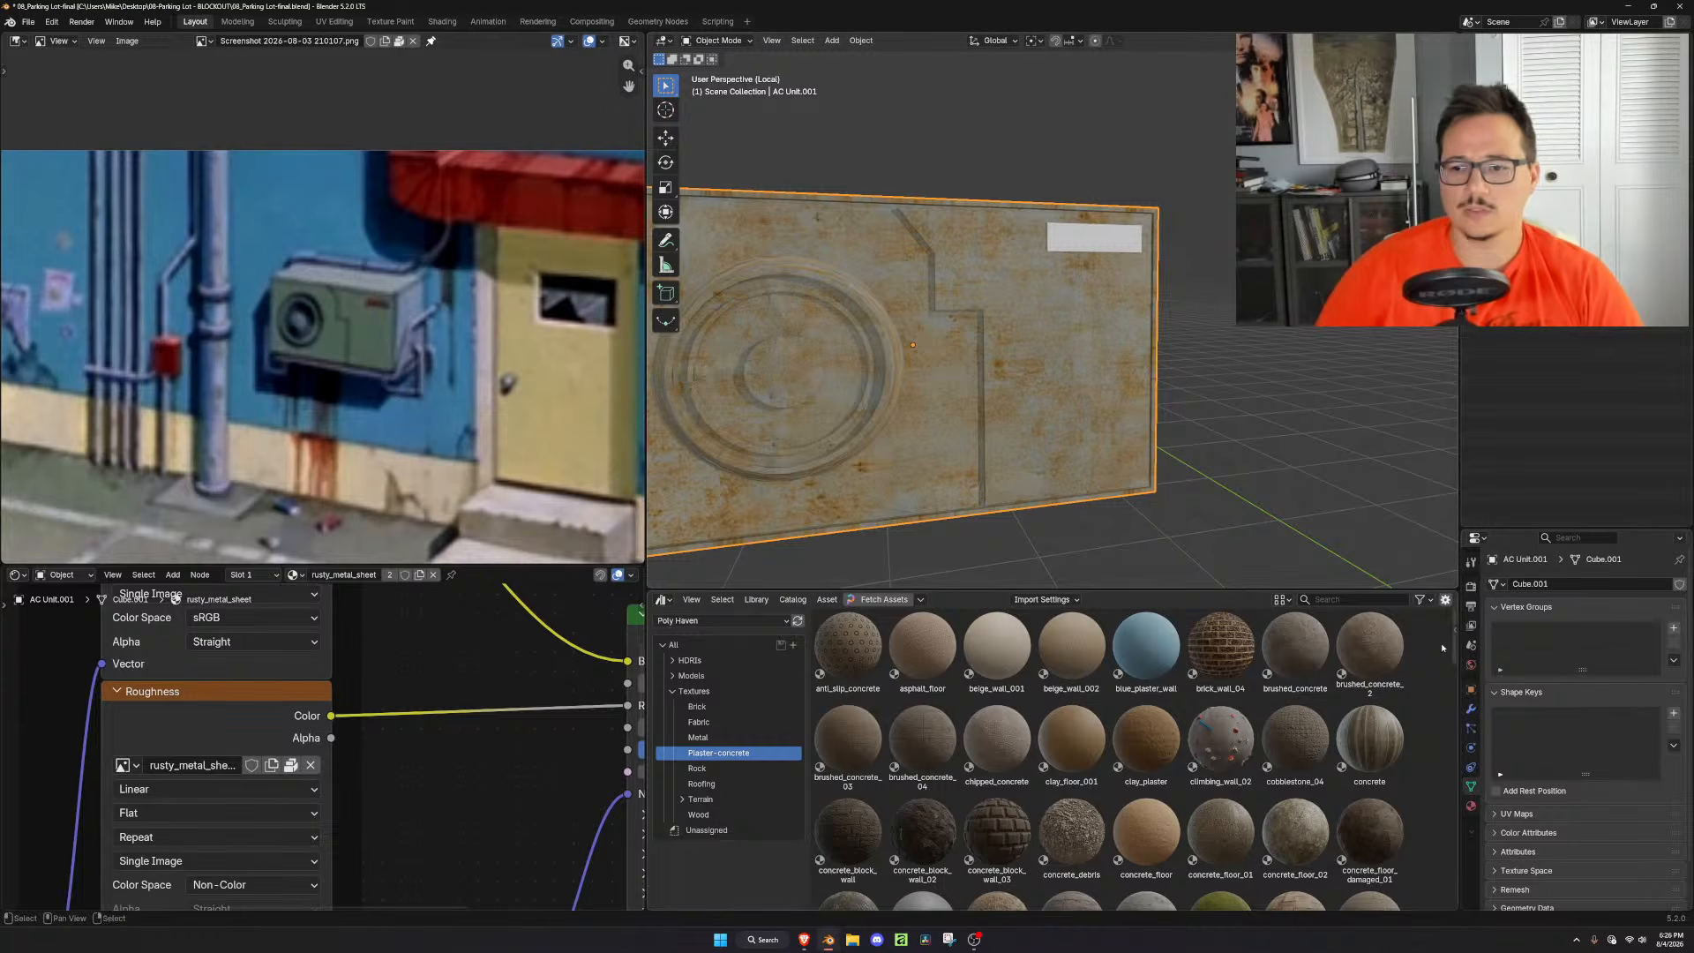
{"action": "left_click", "coordinate": [1471, 806]}
{"action": "left_click", "coordinate": [1515, 602]}
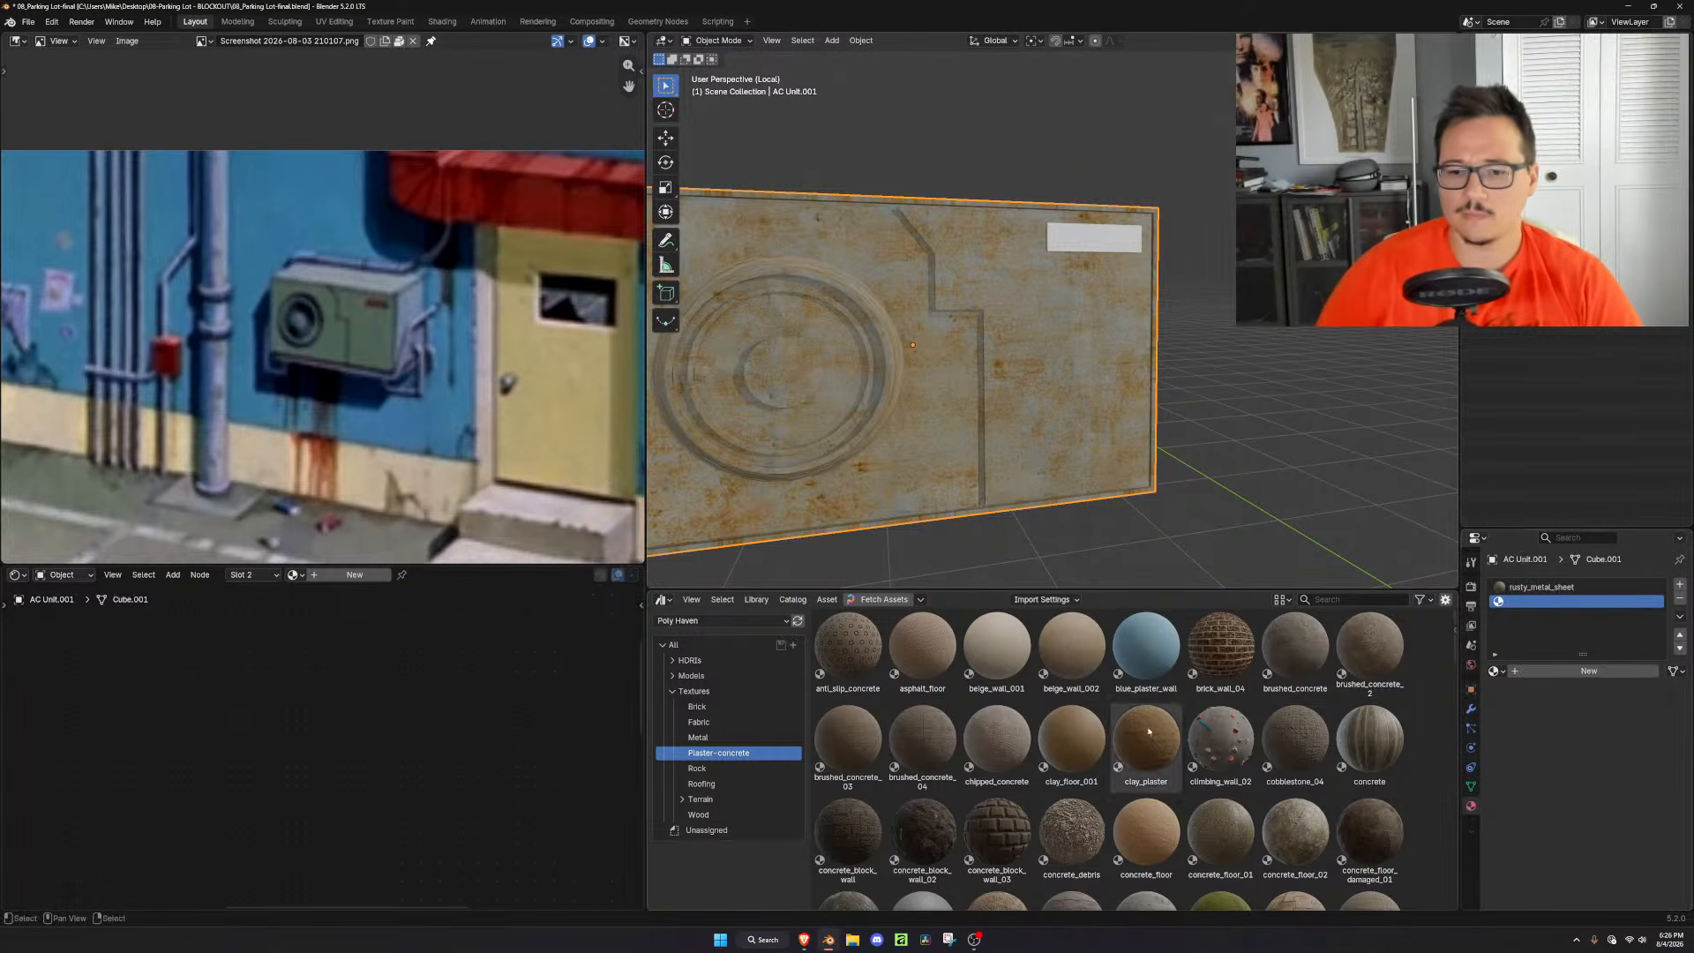
{"action": "left_click", "coordinate": [1547, 670]}
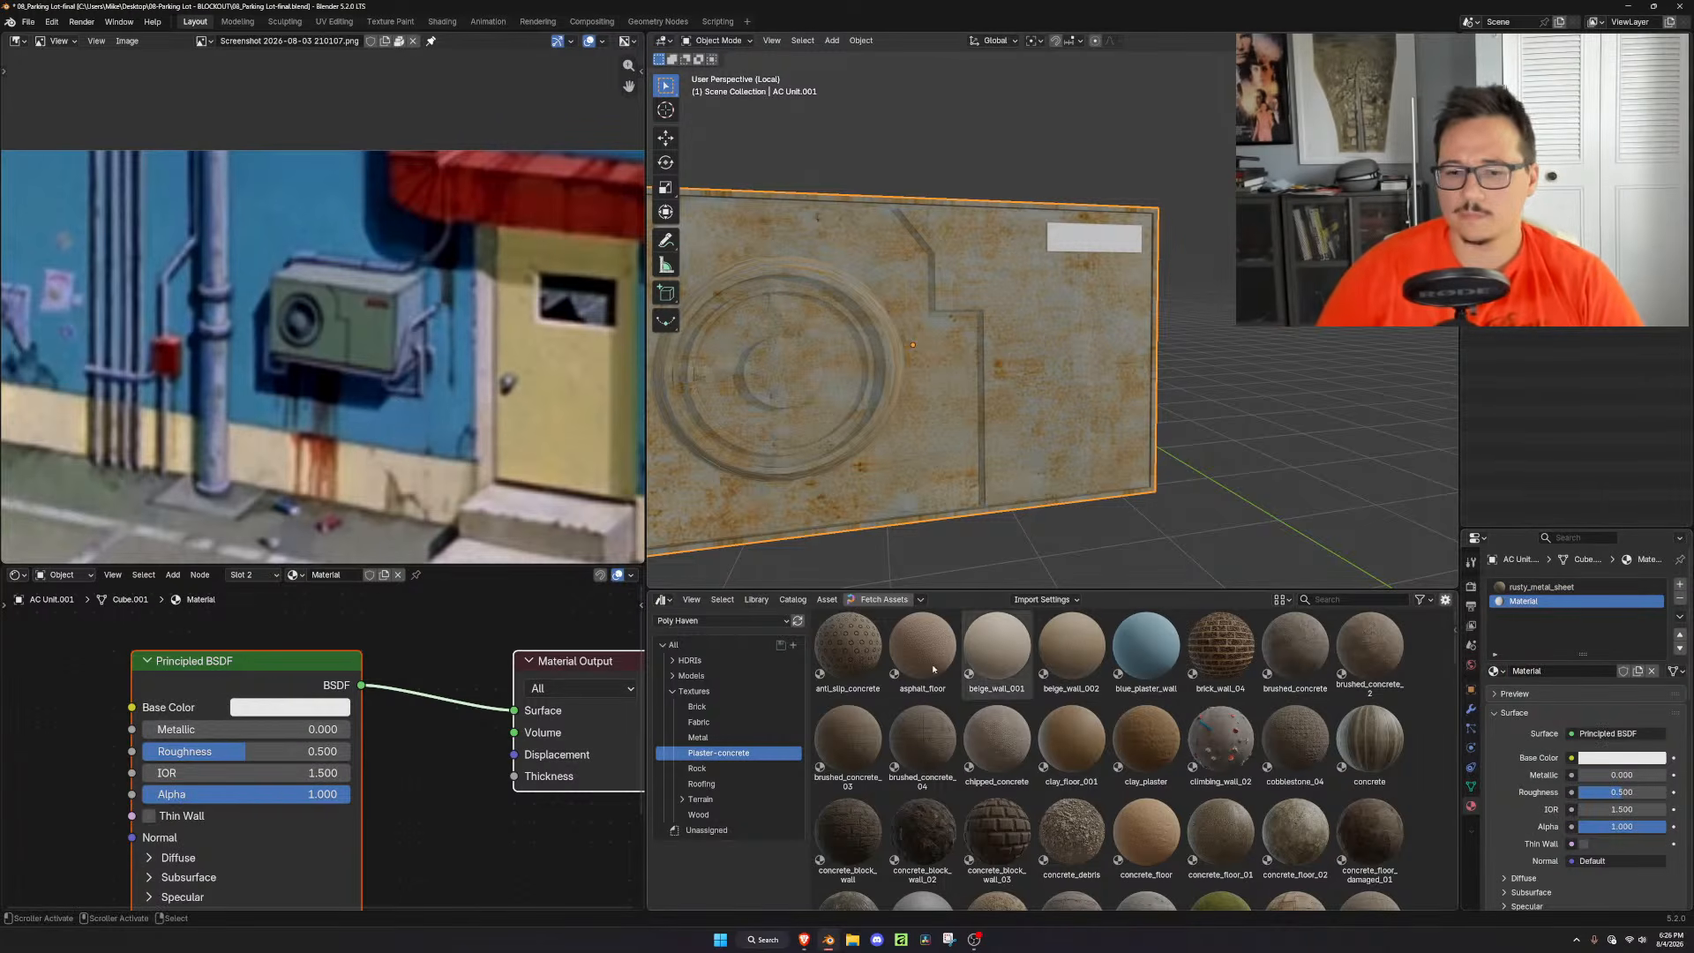
{"action": "left_click", "coordinate": [317, 707]}
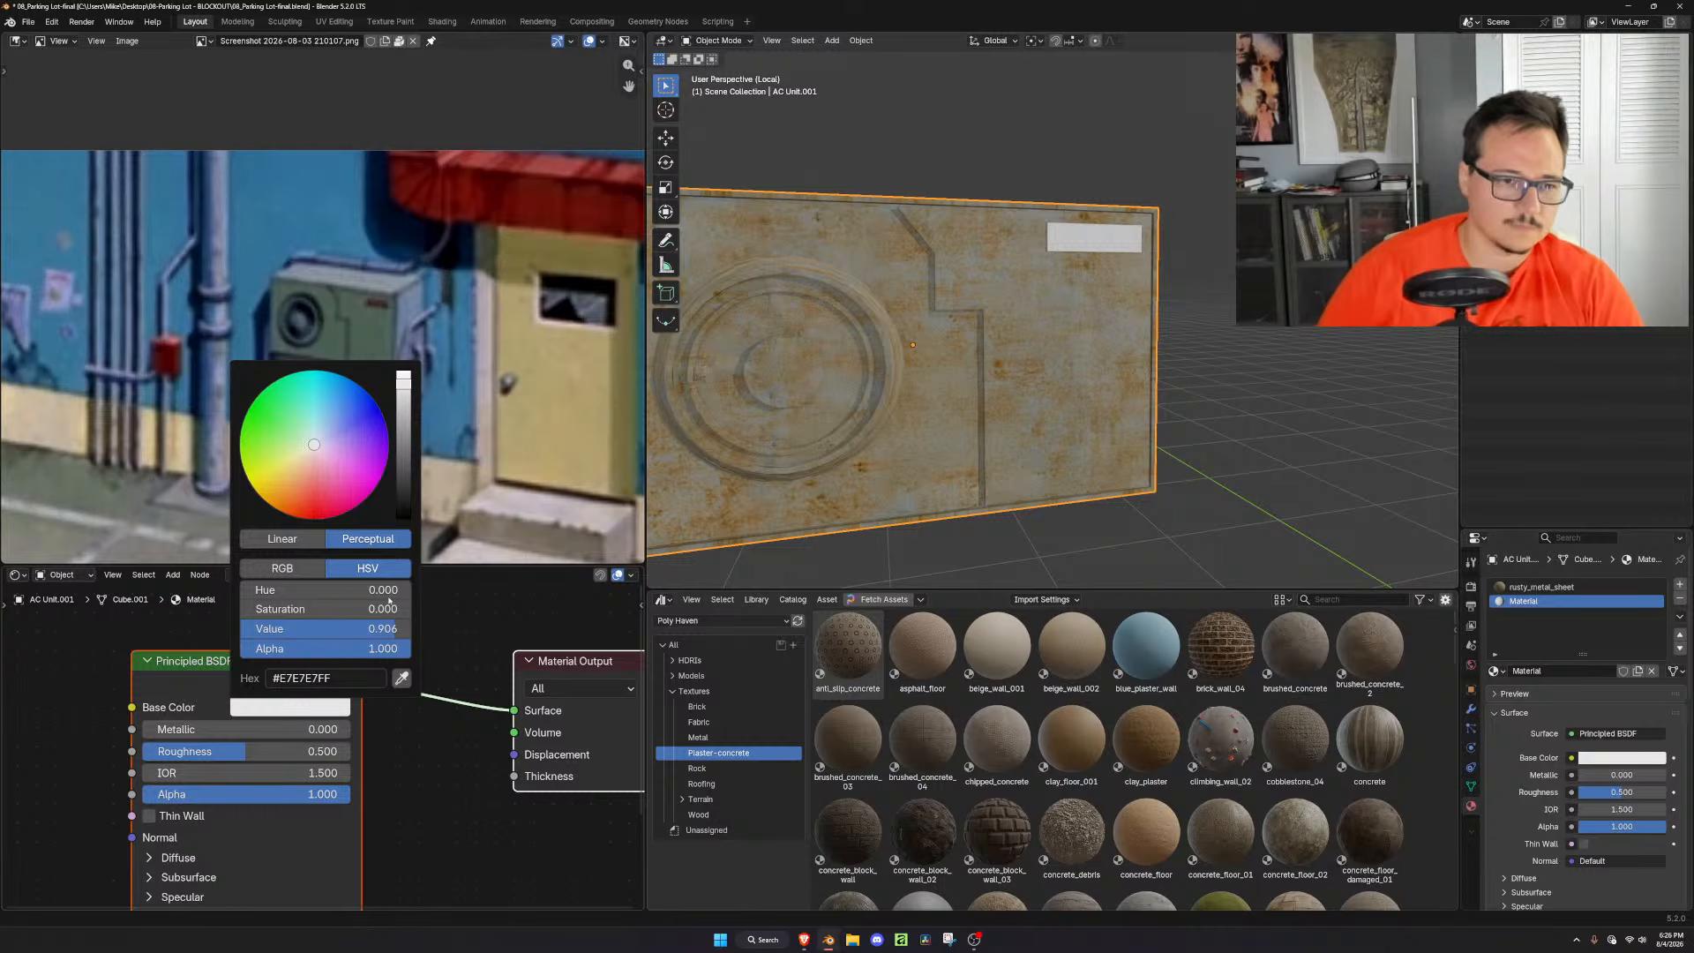
{"action": "left_click_drag", "start_coordinate": [277, 500], "coordinate": [288, 514]}
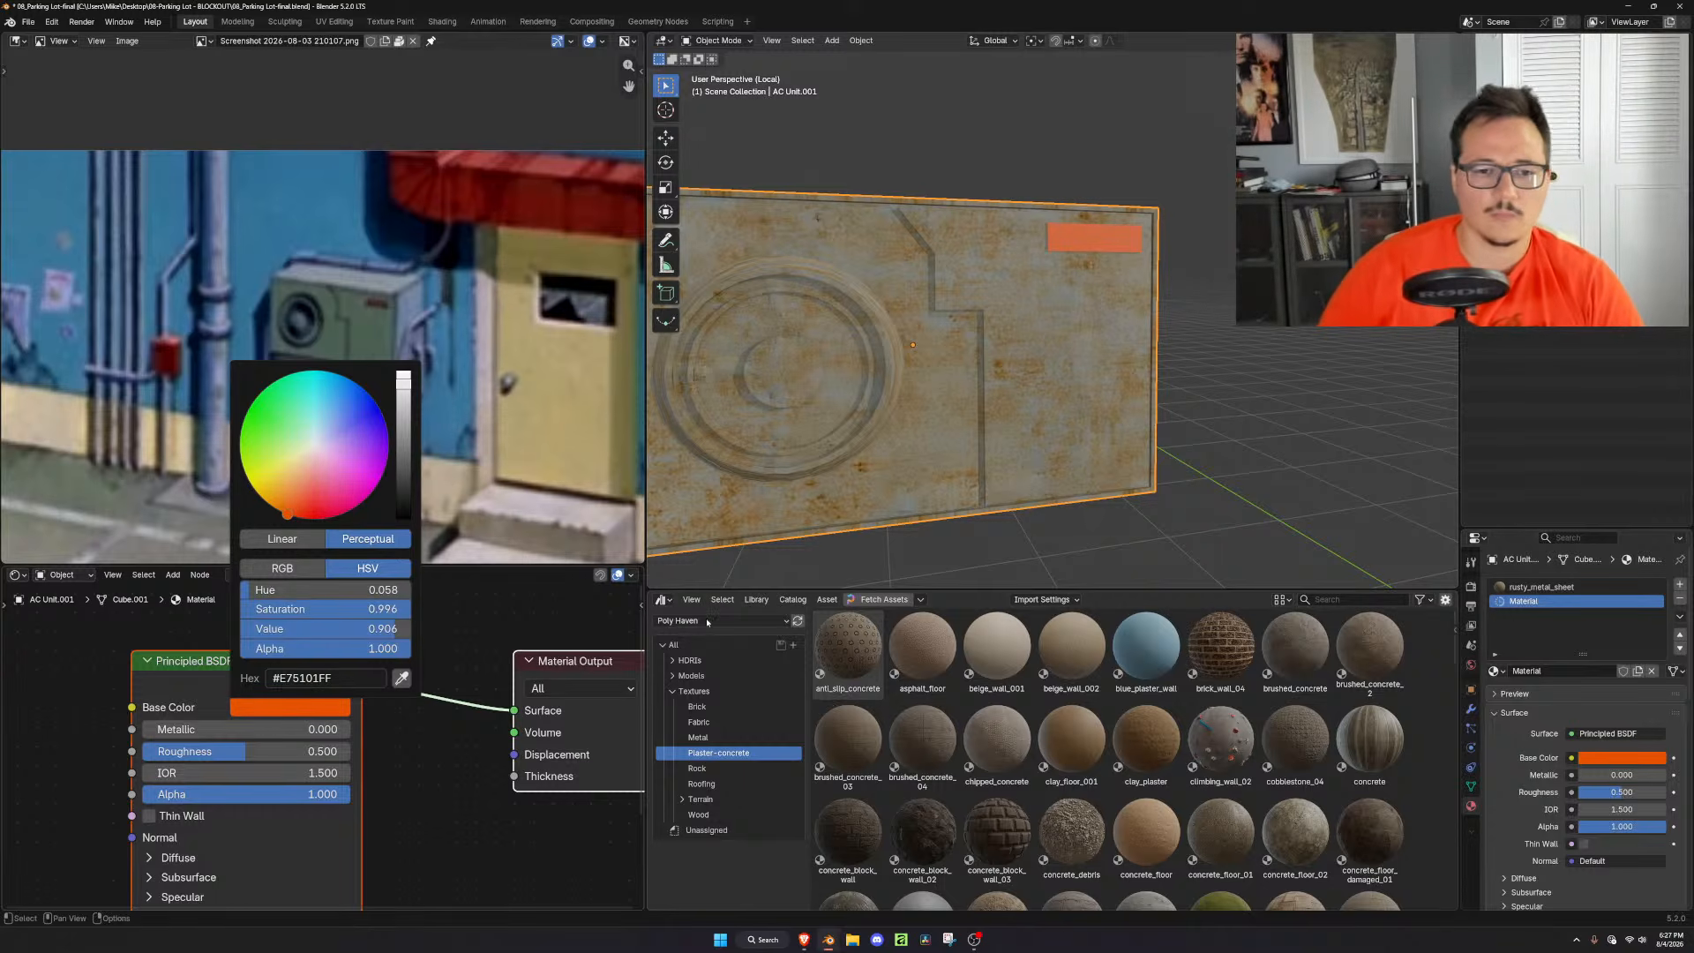
Open the Furniture models of the Poly Haven library and fetch the assets from polyhaven.com
{"action": "left_click", "coordinate": [673, 689]}
{"action": "left_click", "coordinate": [673, 676]}
{"action": "left_click", "coordinate": [691, 676]}
{"action": "left_click", "coordinate": [703, 691]}
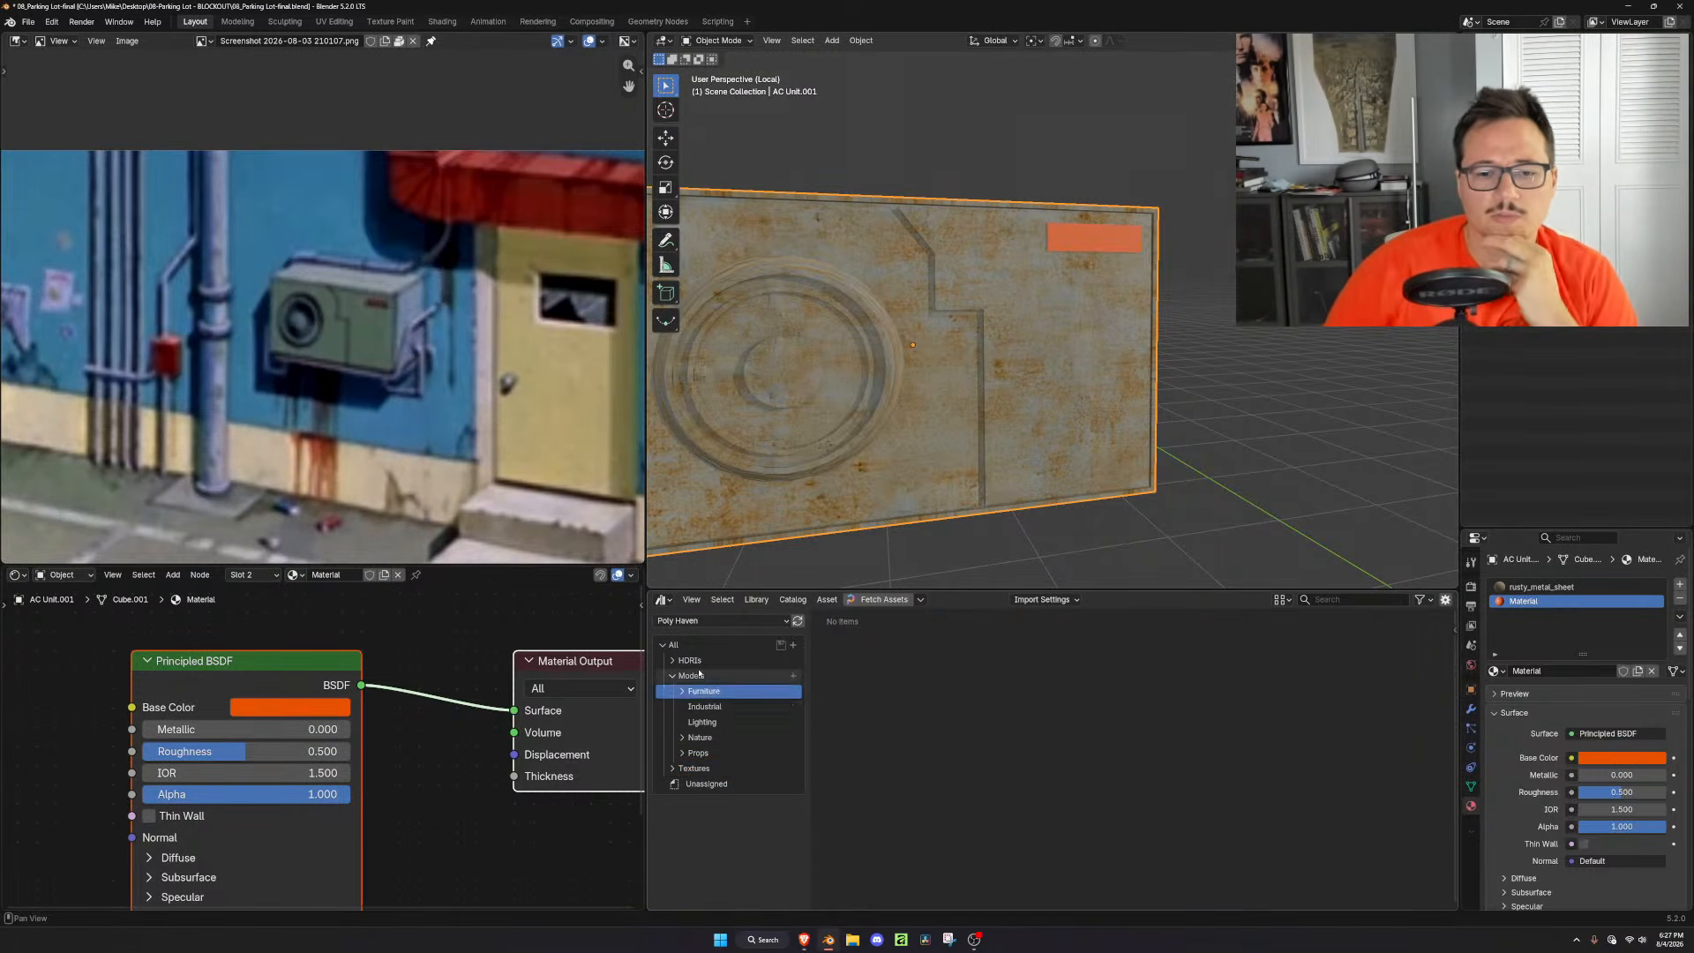
{"action": "left_click", "coordinate": [920, 600]}
{"action": "left_click", "coordinate": [953, 666]}
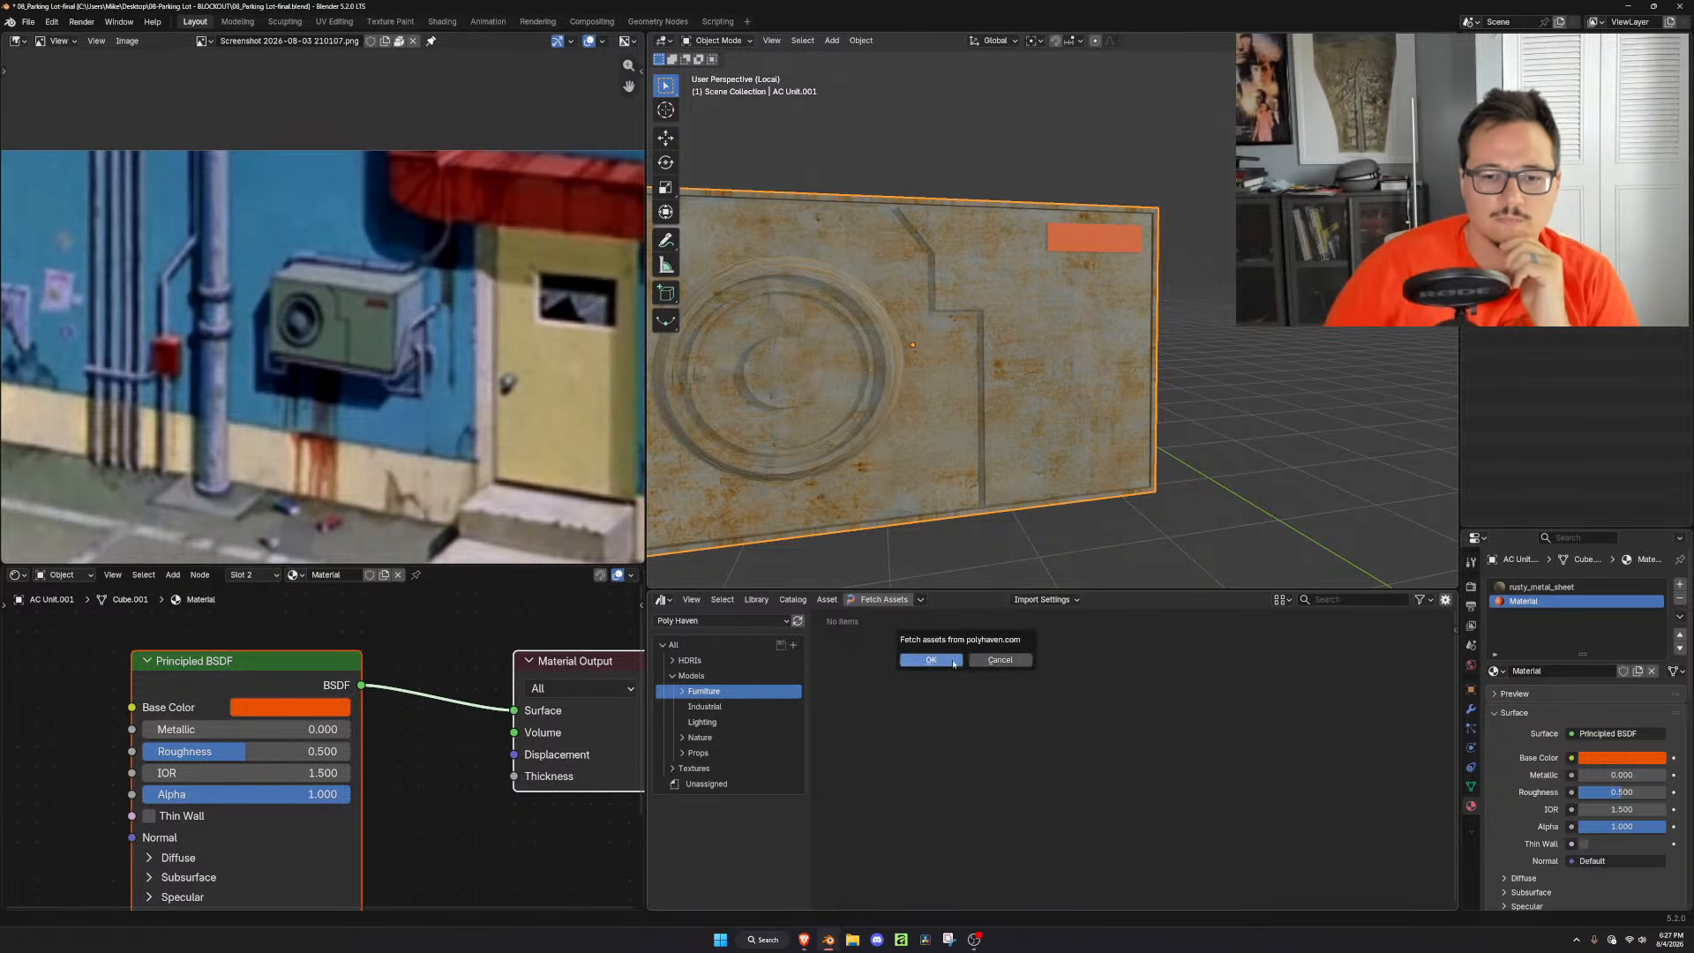
Browse the Poly Haven texture categories, including Brick, Fabric, Metal, Wood, Terrain and Roofing, for usable materials
{"action": "left_click", "coordinate": [672, 676]}
{"action": "left_click", "coordinate": [673, 691]}
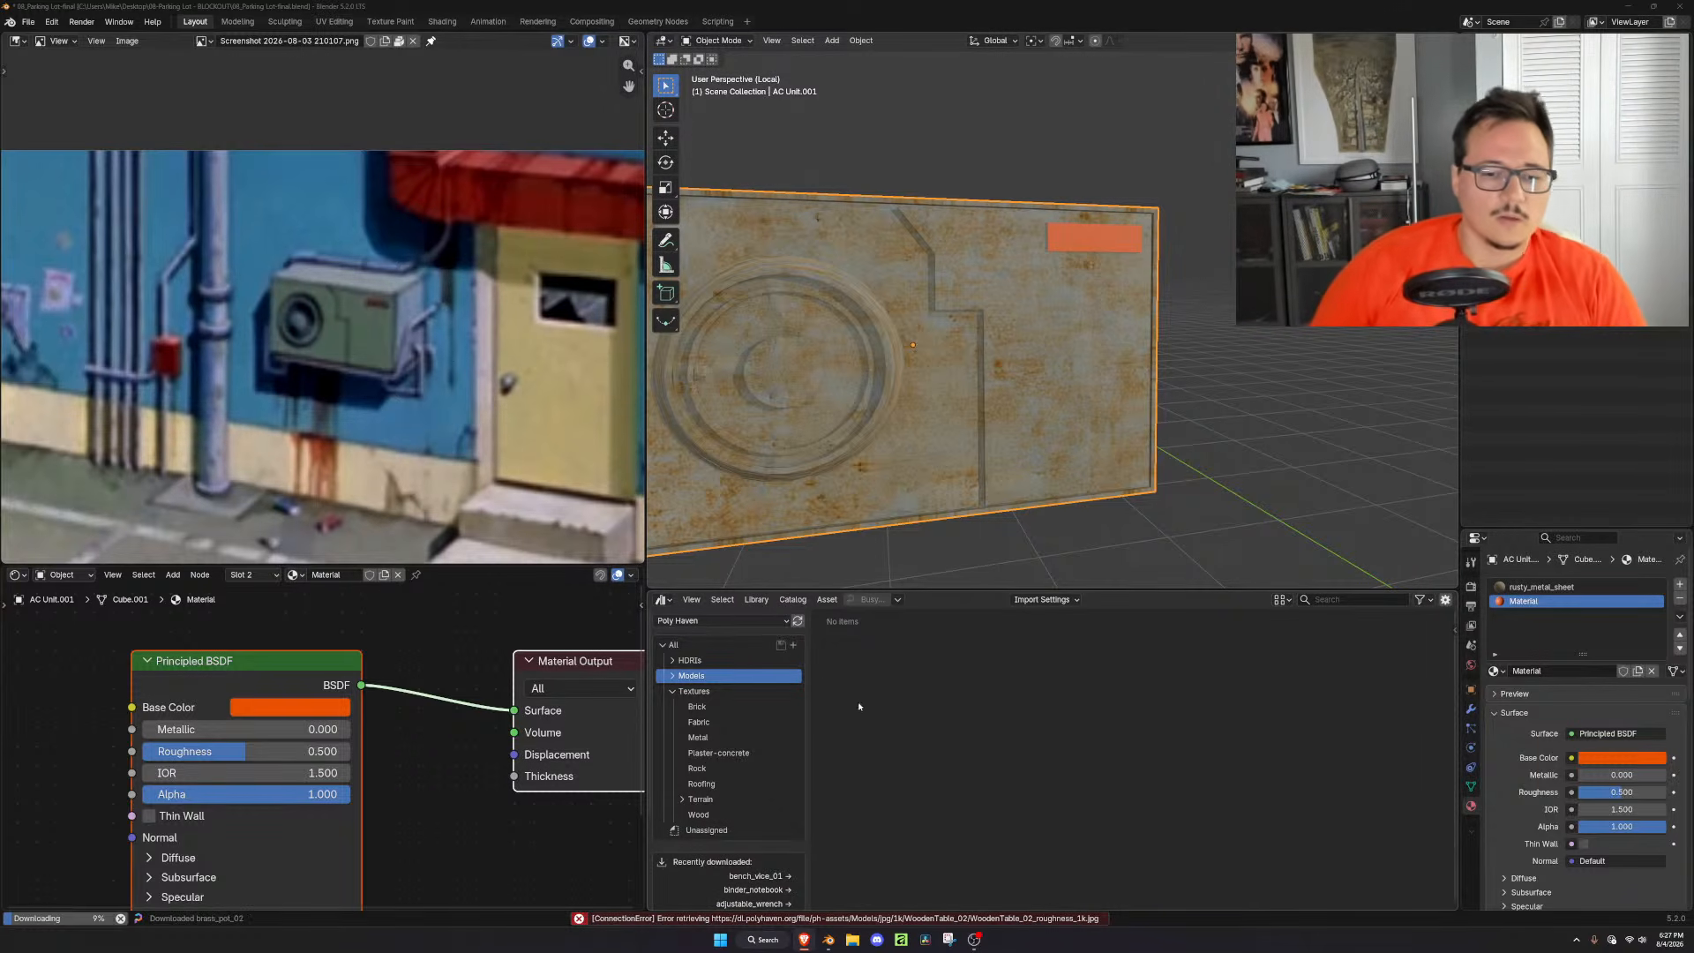
{"action": "left_click", "coordinate": [694, 692]}
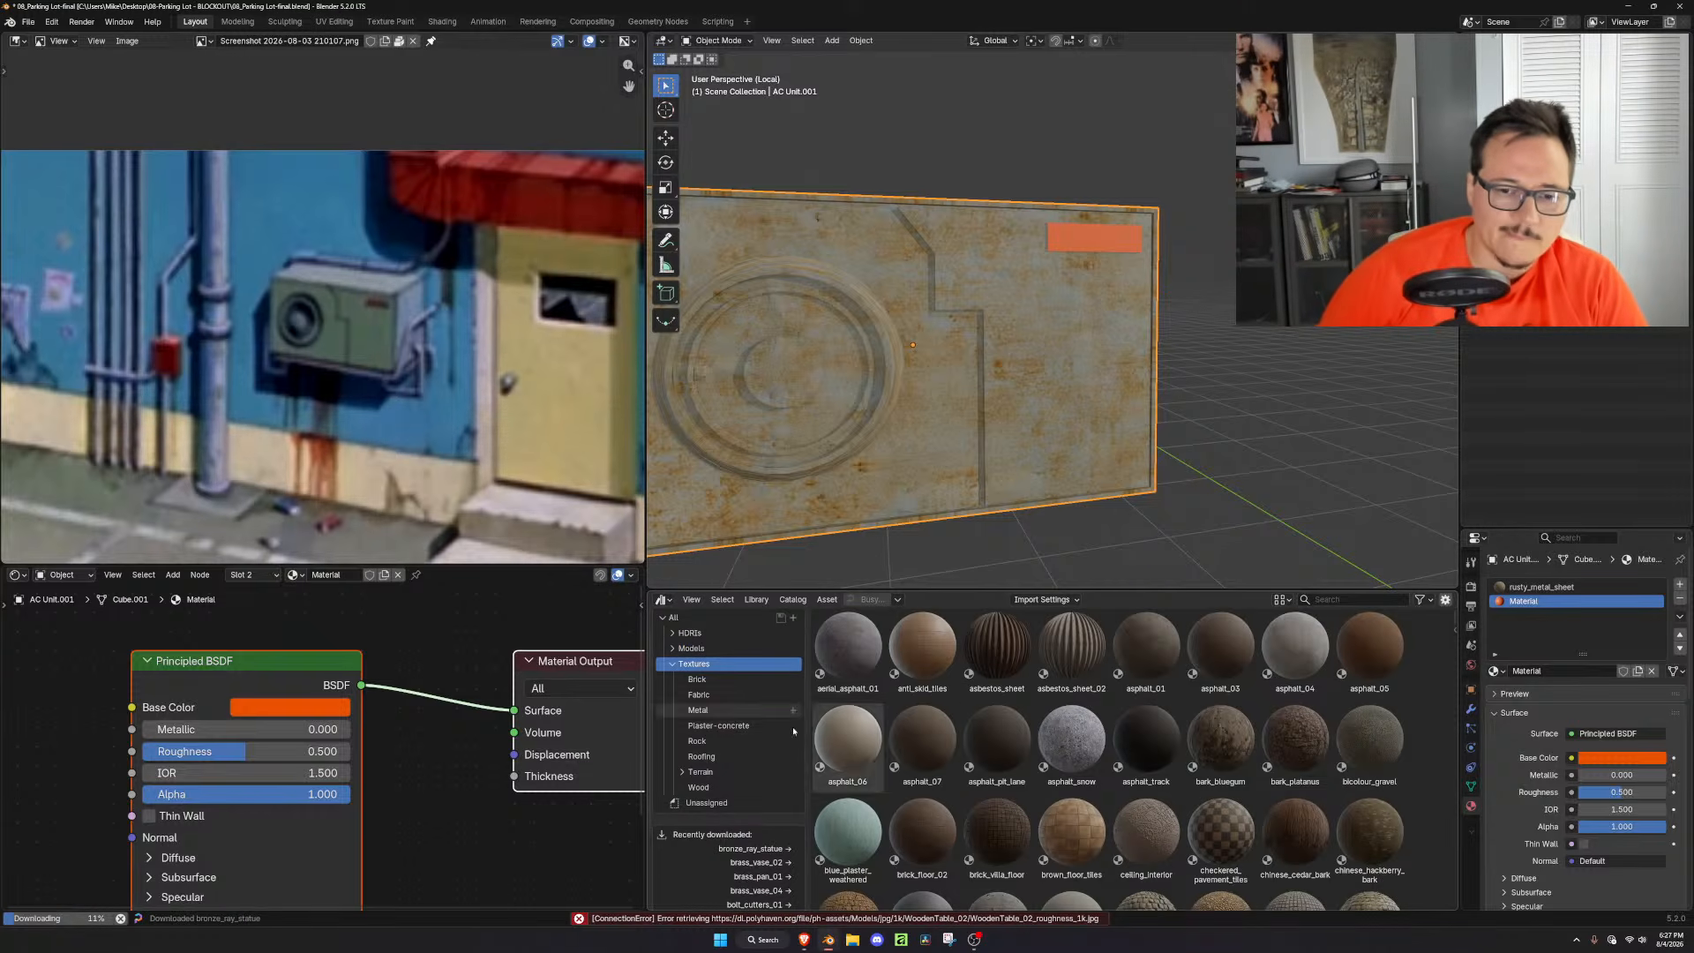
{"action": "scroll", "coordinate": [1085, 750], "scroll_direction": "down", "scroll_amount": 2}
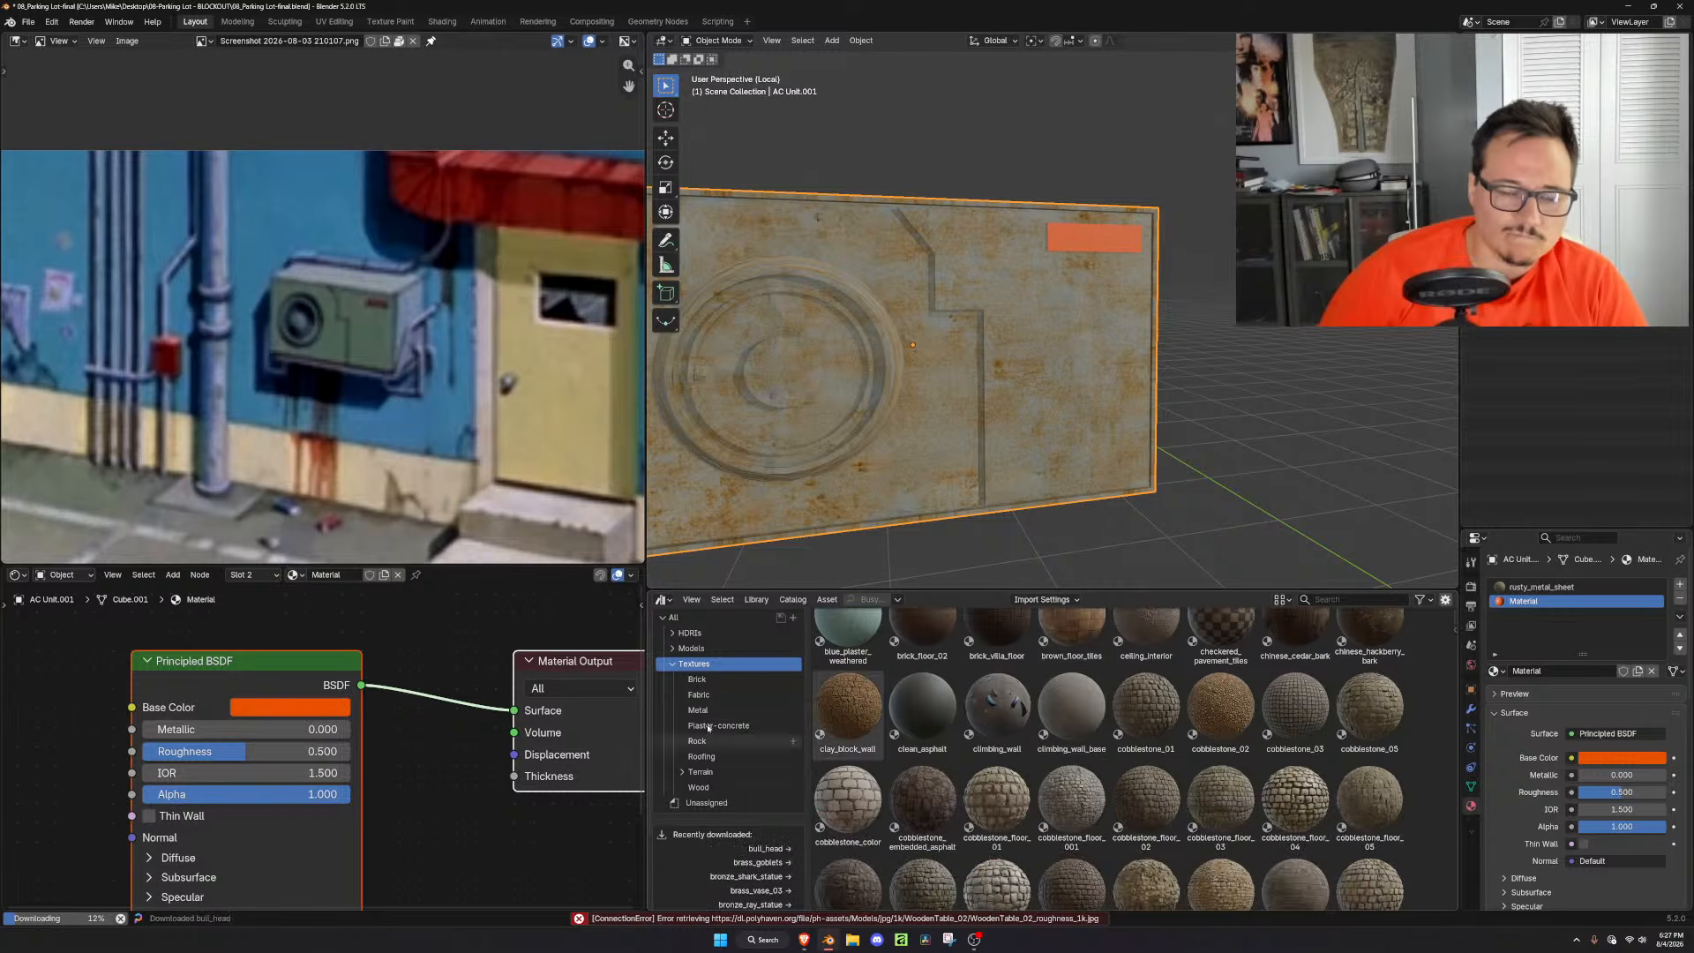
{"action": "left_click", "coordinate": [697, 679]}
{"action": "left_click", "coordinate": [698, 695]}
{"action": "left_click", "coordinate": [703, 712]}
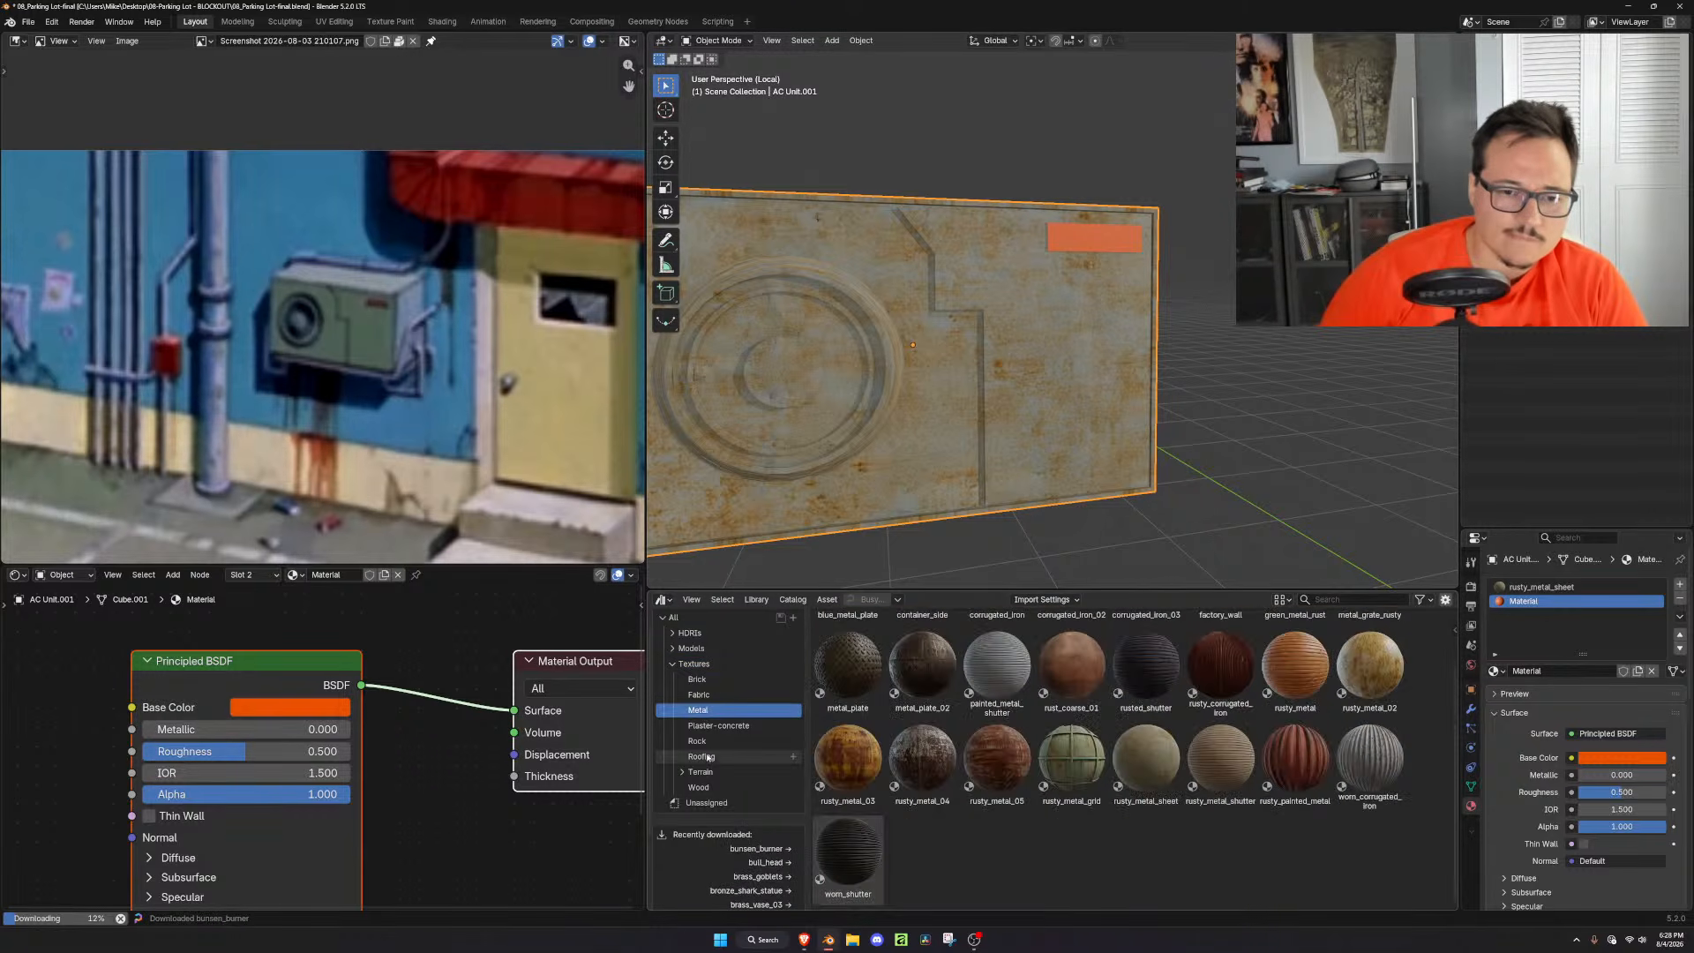
{"action": "left_click", "coordinate": [701, 787]}
{"action": "left_click", "coordinate": [711, 803]}
{"action": "left_click", "coordinate": [699, 772]}
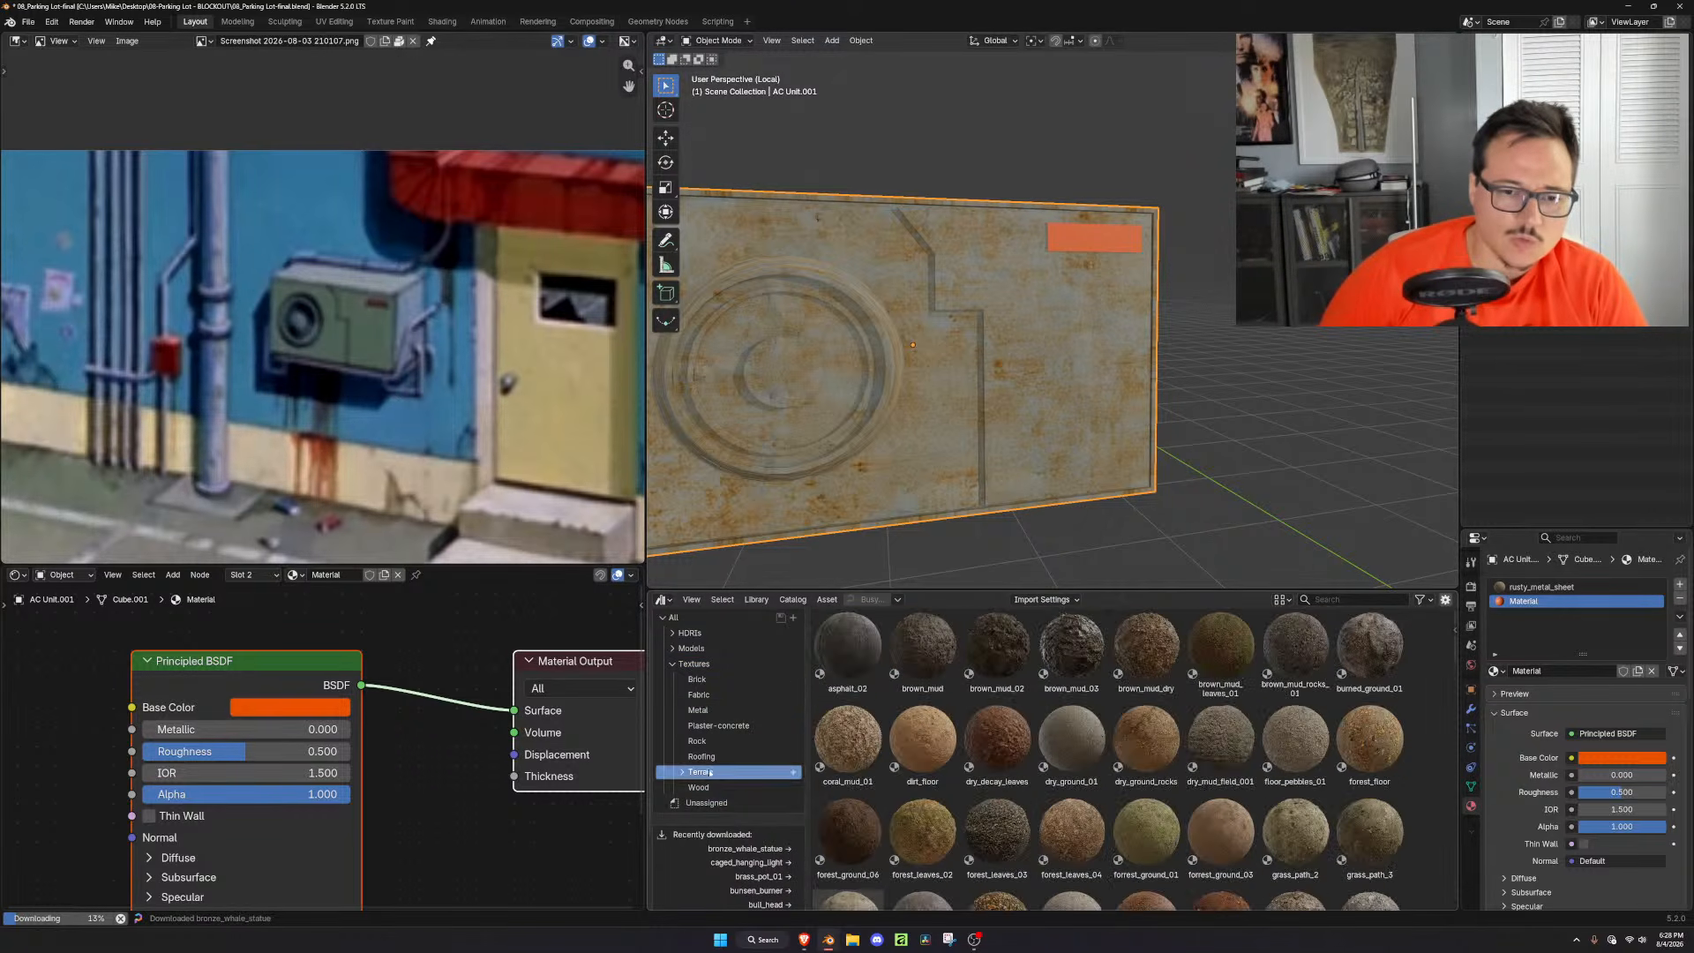
{"action": "left_click", "coordinate": [702, 757]}
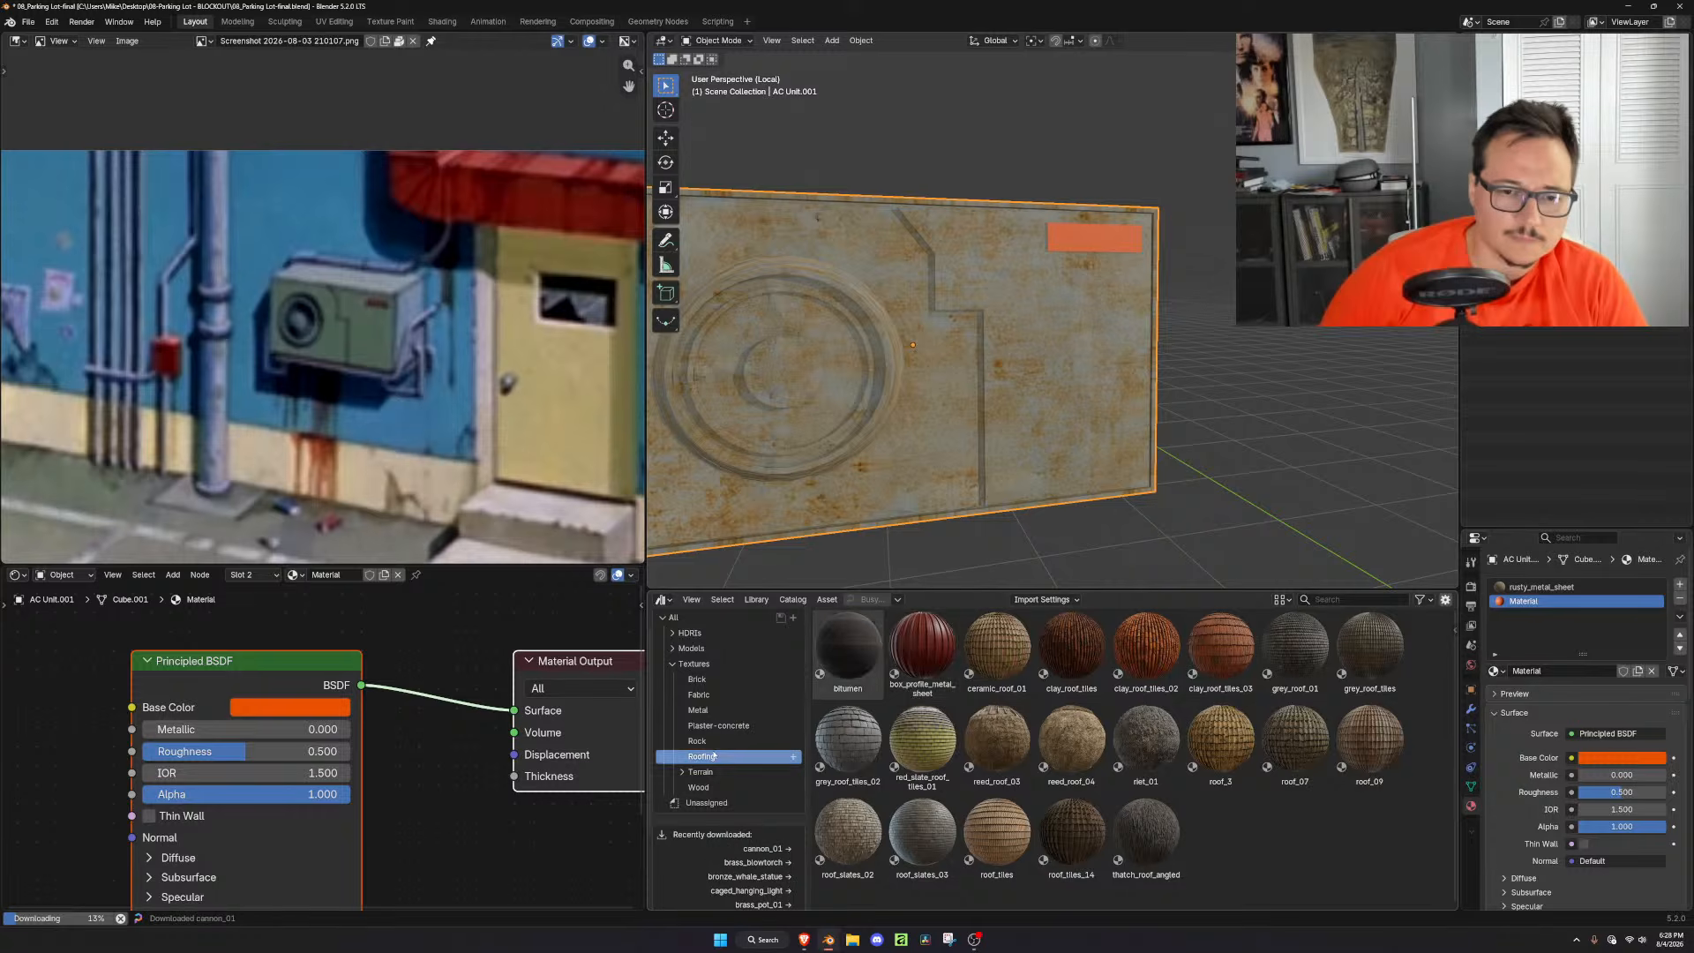
Apply the blue_metal_plate material from the Poly Haven Metal textures to the label plate
{"action": "left_click", "coordinate": [697, 741]}
{"action": "left_click", "coordinate": [718, 725]}
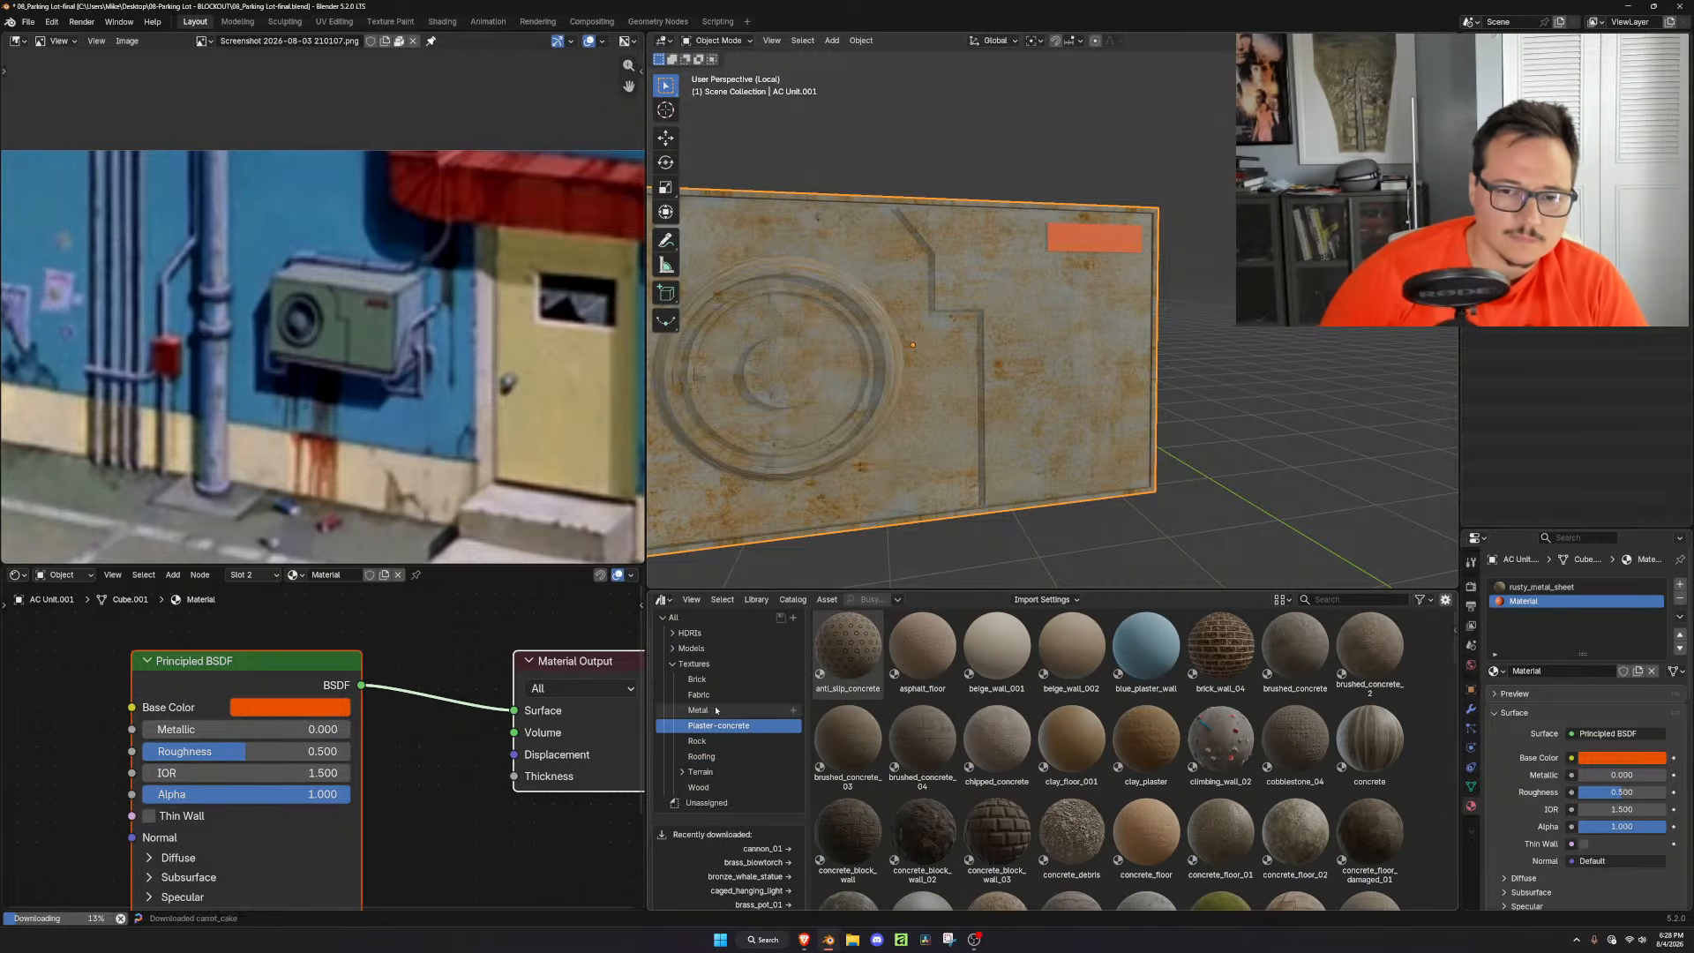
{"action": "left_click", "coordinate": [701, 711]}
{"action": "scroll", "coordinate": [1179, 743], "scroll_direction": "down", "scroll_amount": 1}
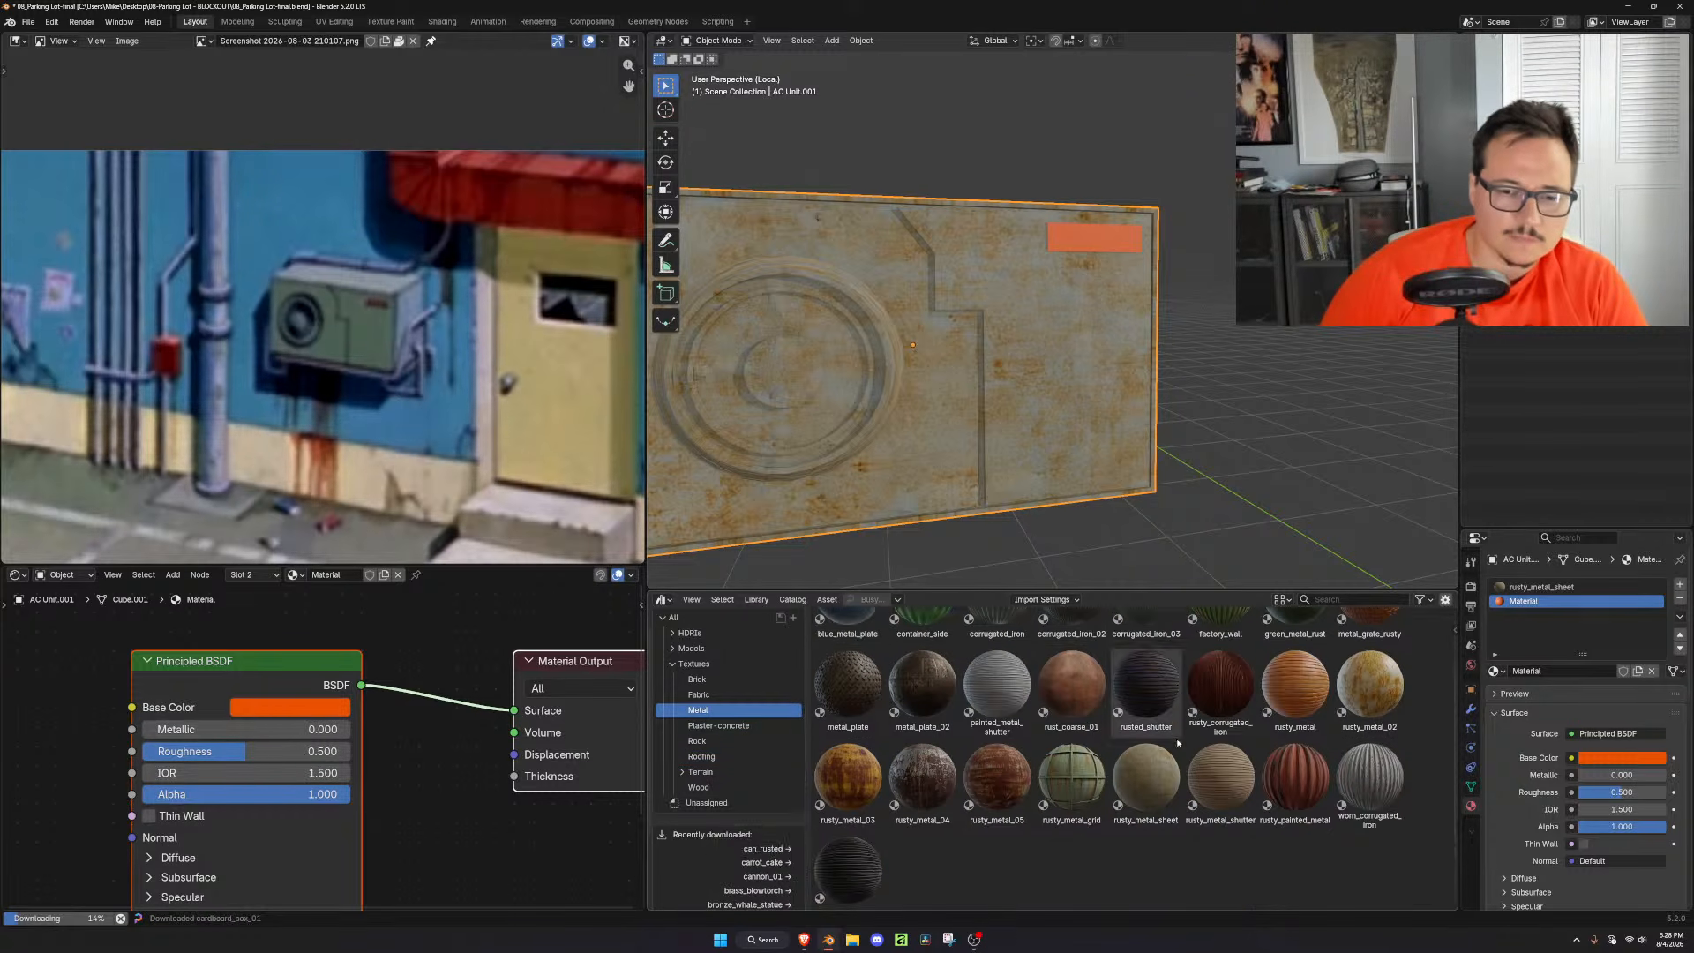
{"action": "scroll", "coordinate": [1138, 710], "scroll_direction": "up", "scroll_amount": 1}
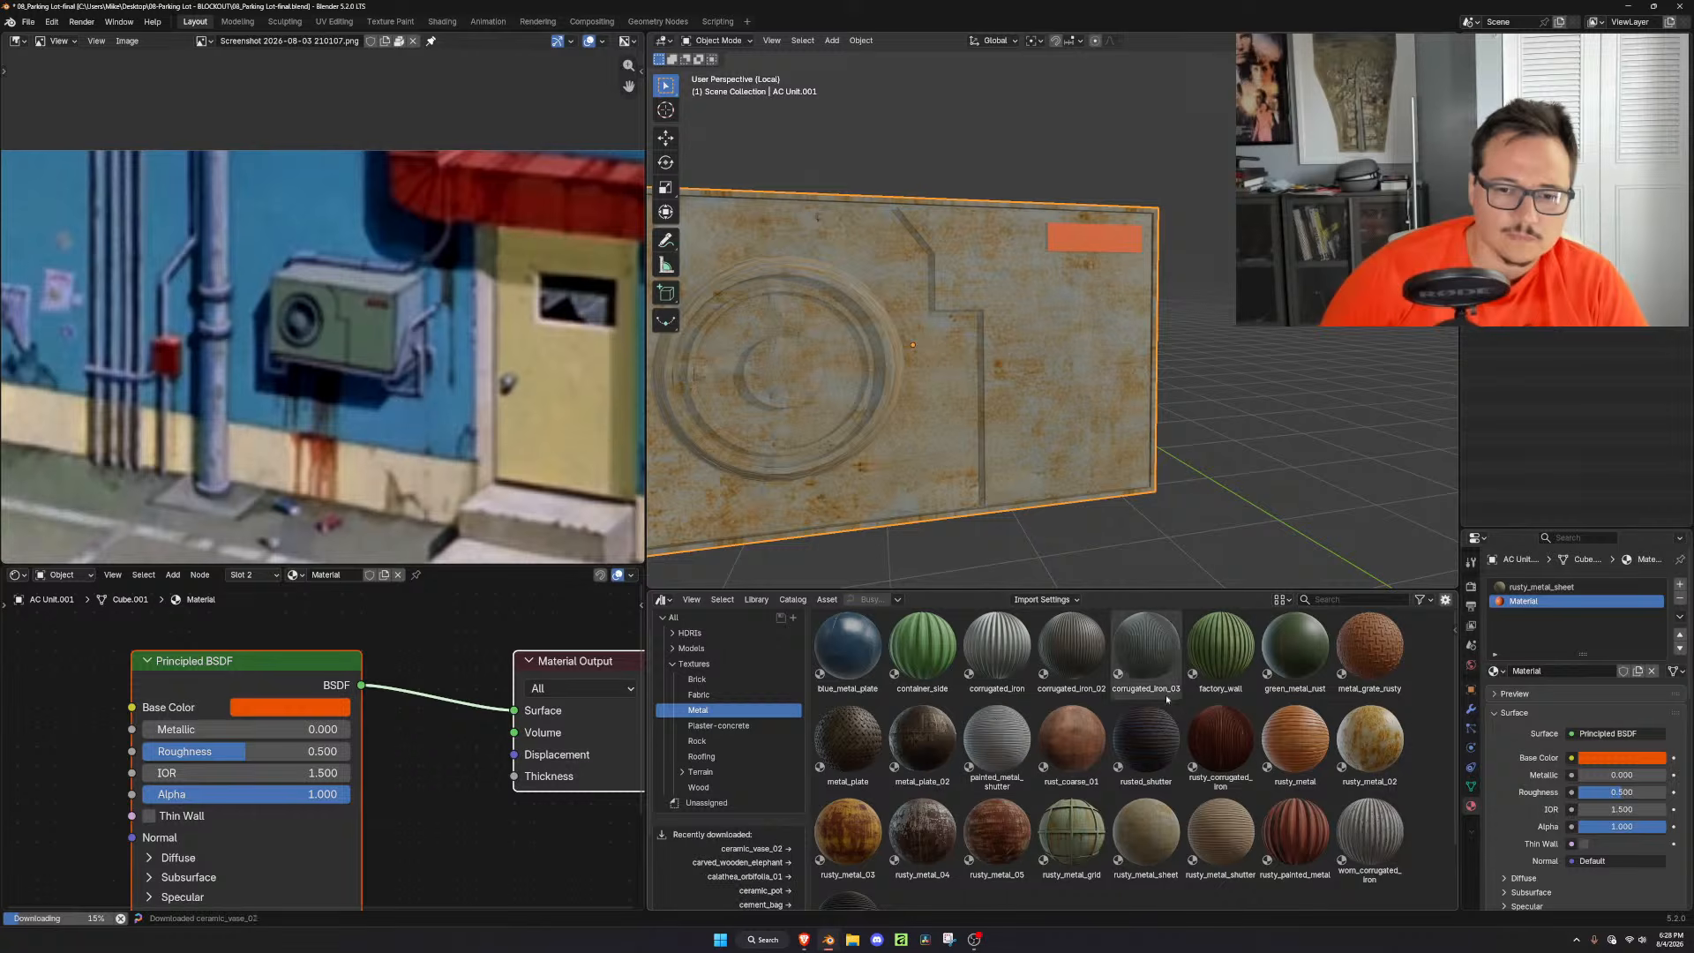
{"action": "left_click_drag", "start_coordinate": [847, 653], "coordinate": [1099, 240]}
{"action": "scroll", "coordinate": [1205, 353], "scroll_direction": "down", "scroll_amount": 3}
{"action": "middle_click_drag", "start_coordinate": [1253, 335], "coordinate": [1221, 376]}
{"action": "scroll", "coordinate": [1221, 376], "scroll_direction": "up", "scroll_amount": 3}
Select the whole label plate in edit mode and unwrap it with Cube Projection
{"action": "key", "text": "Tab"}
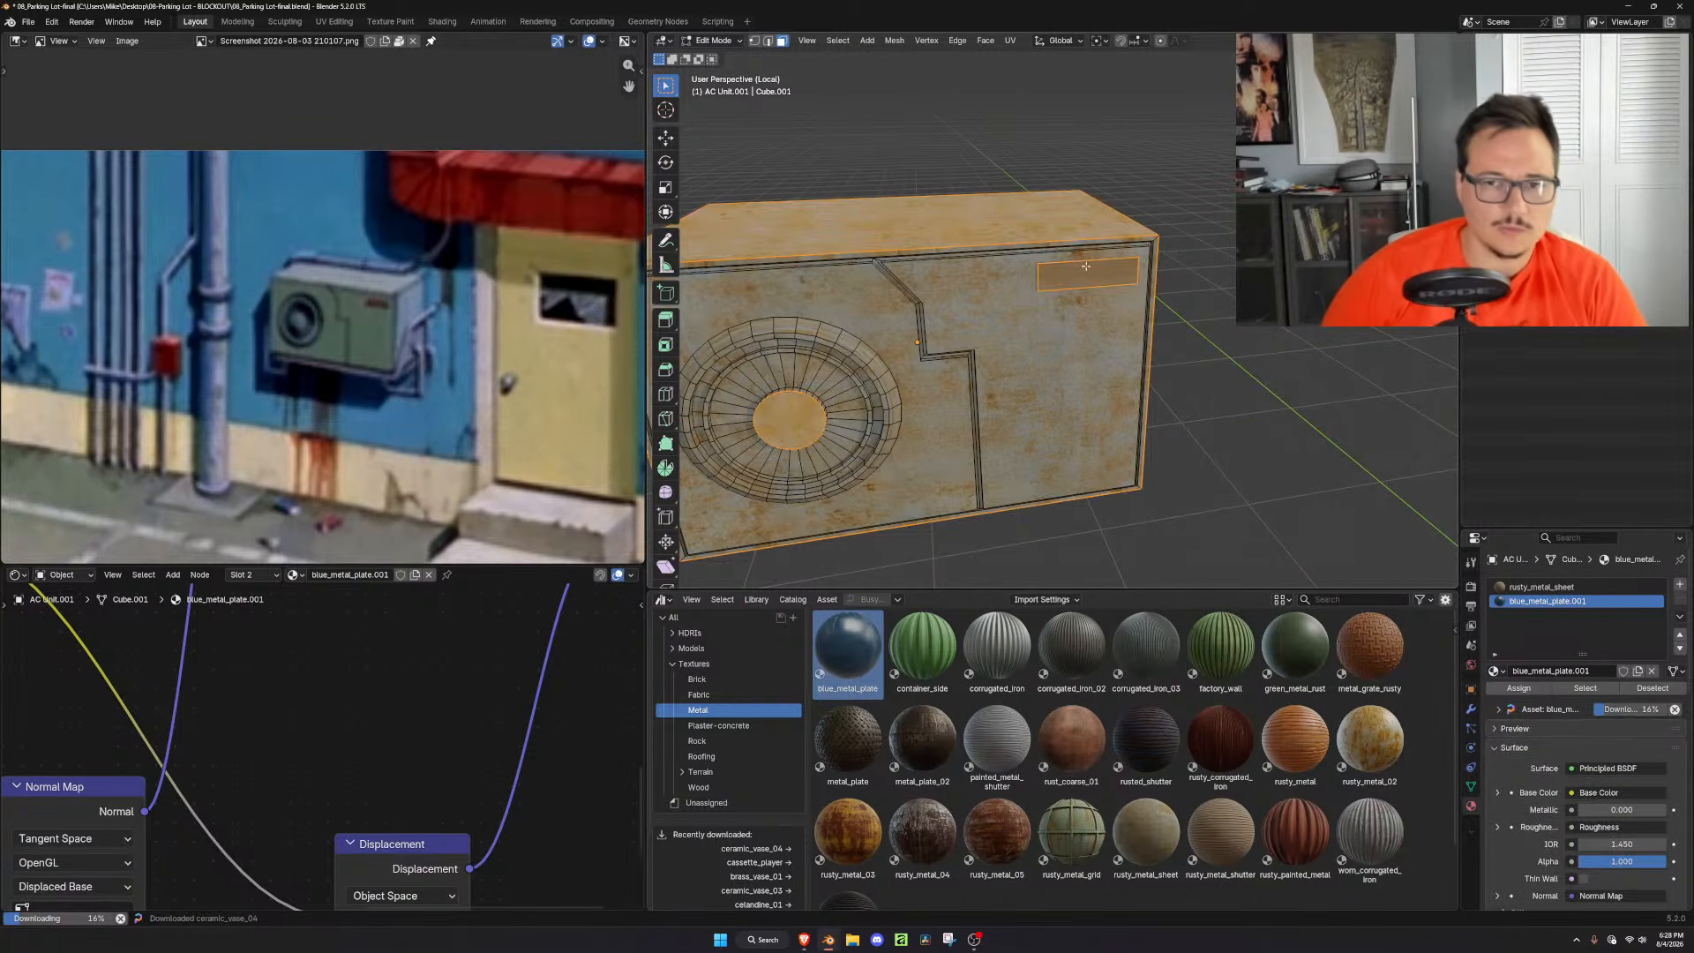
{"action": "left_click", "coordinate": [1090, 273]}
{"action": "key", "text": "ctrl+l"}
{"action": "key", "text": "u"}
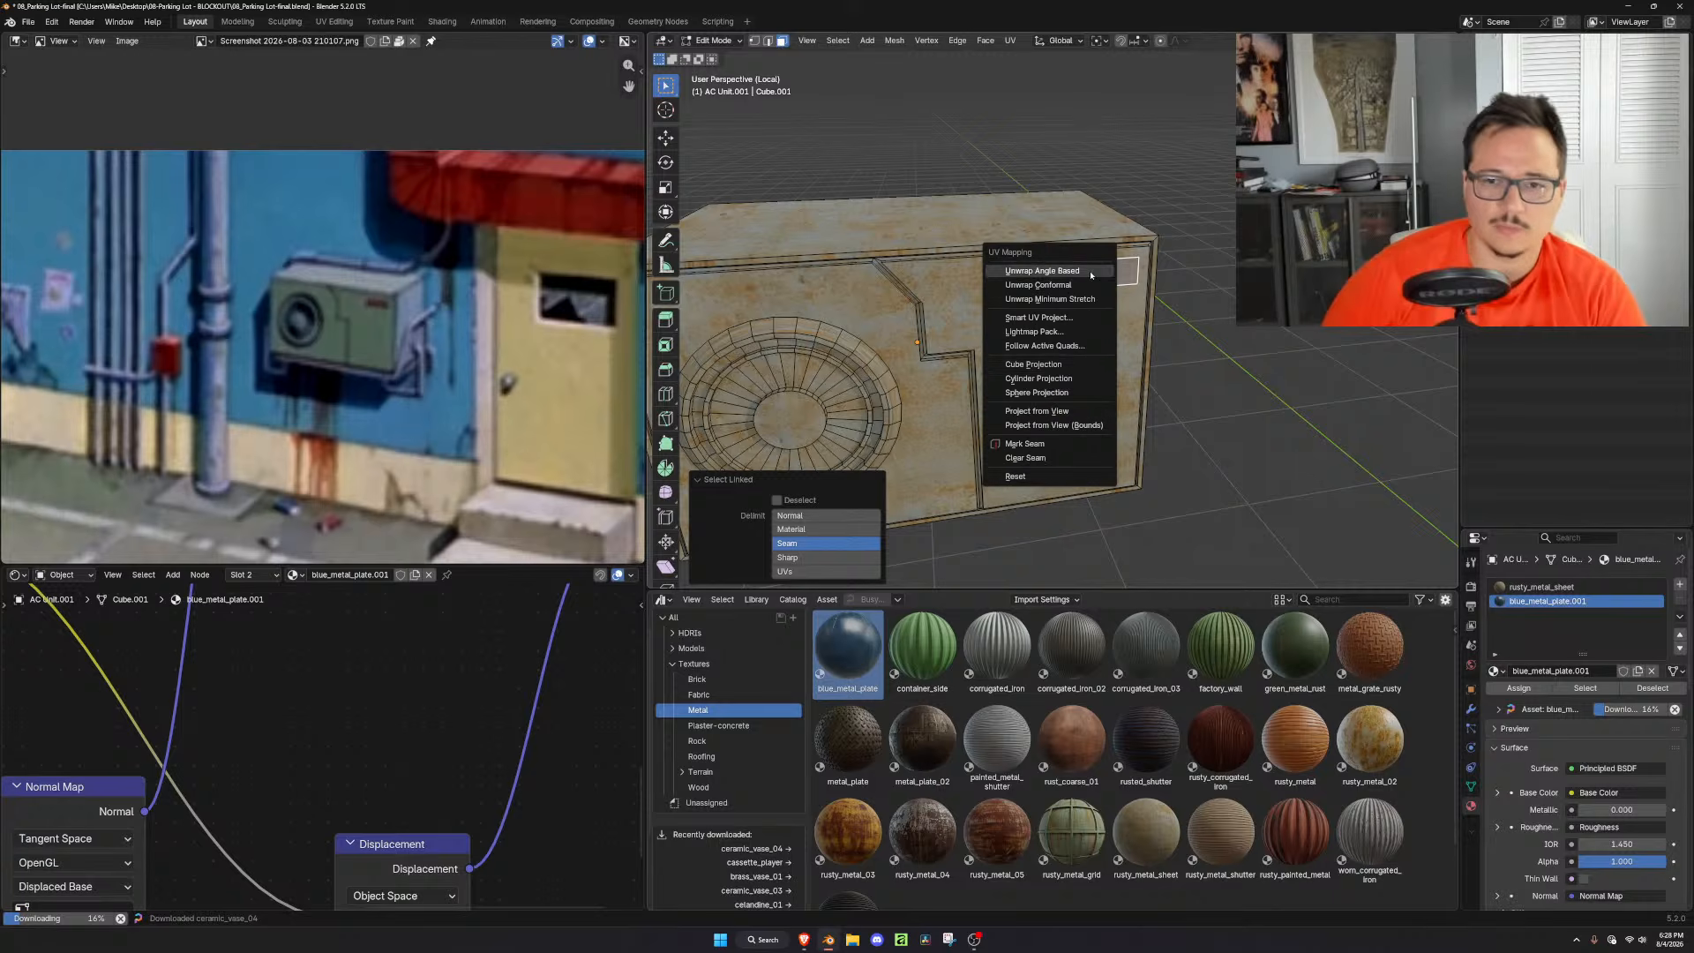
{"action": "left_click", "coordinate": [1075, 364]}
{"action": "scroll", "coordinate": [1208, 359], "scroll_direction": "up", "scroll_amount": 5}
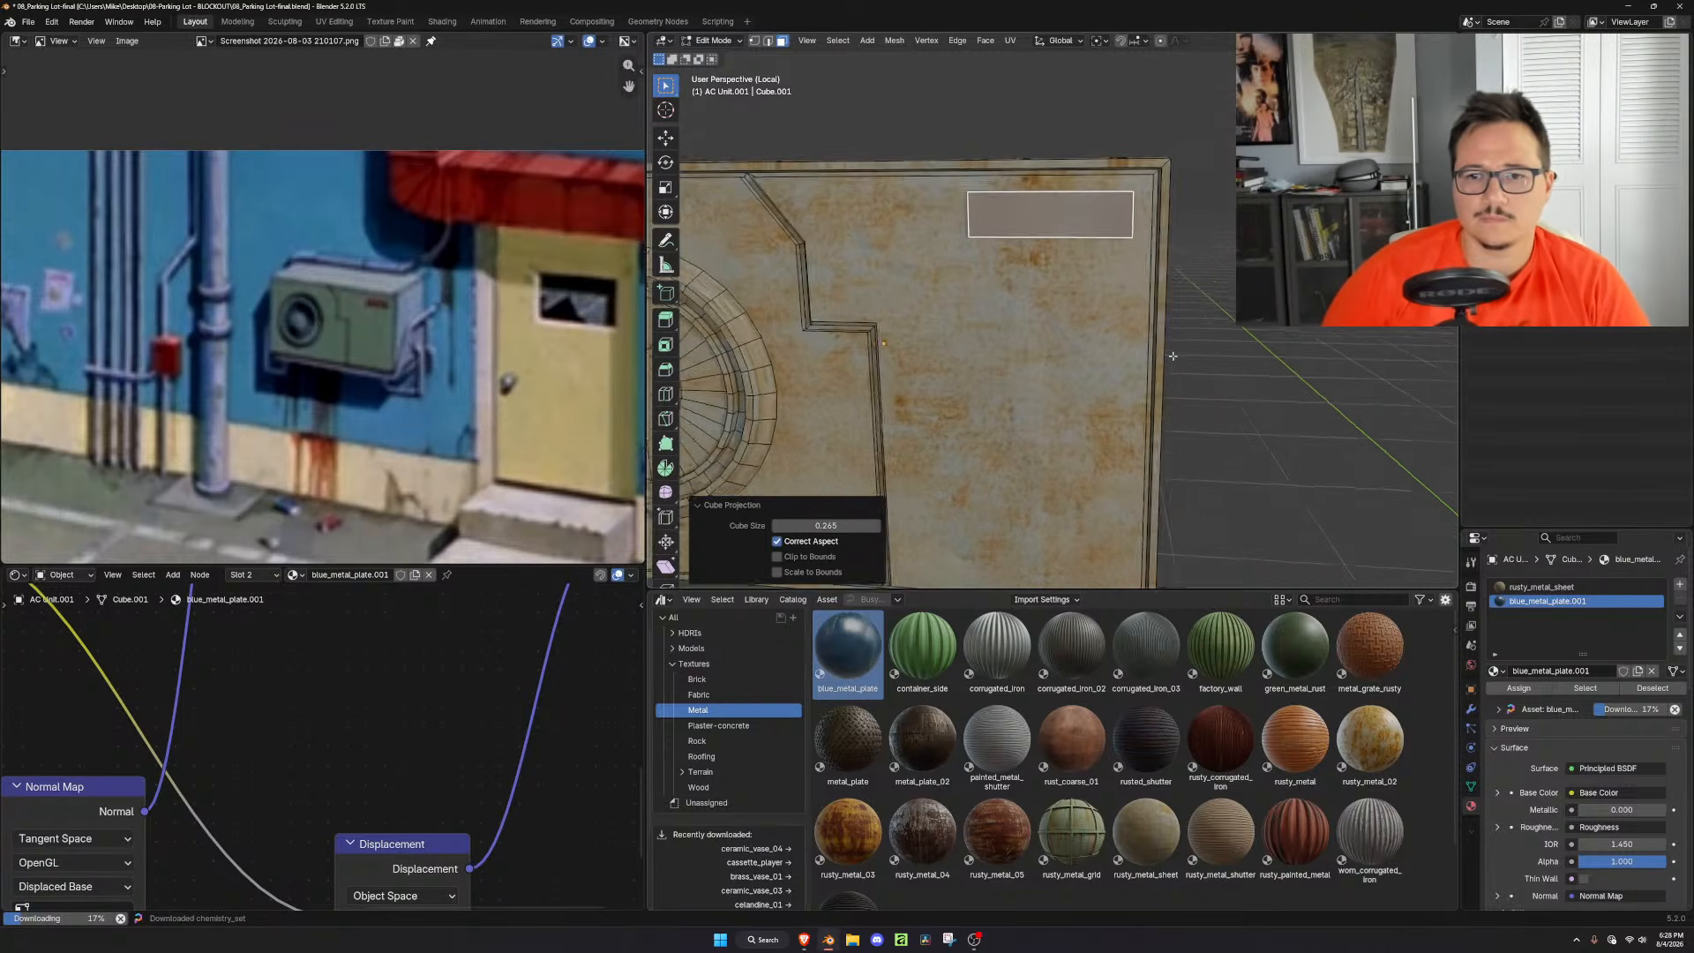
{"action": "key", "text": "Tab"}
{"action": "scroll", "coordinate": [1208, 359], "scroll_direction": "down", "scroll_amount": 5}
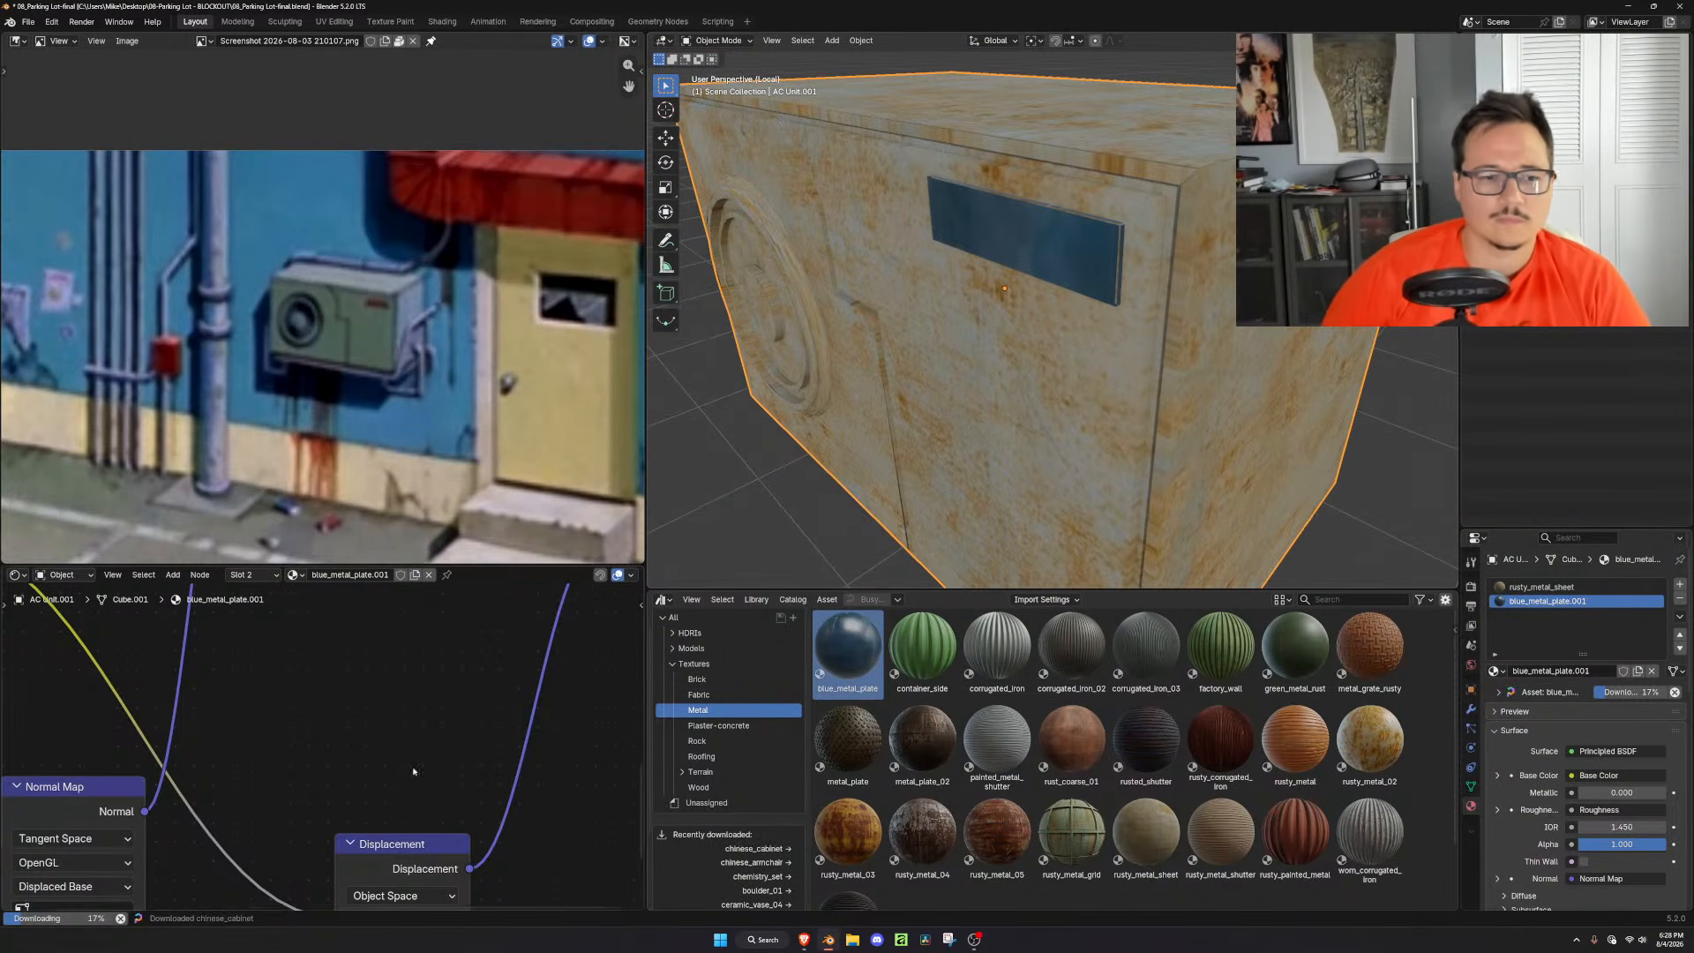
Delete the Displacement node and its texture from the label's blue metal material and move the normal map nodes closer to the others
{"action": "scroll", "coordinate": [586, 729], "scroll_direction": "down", "scroll_amount": 4}
{"action": "scroll", "coordinate": [353, 715], "scroll_direction": "down", "scroll_amount": 1}
{"action": "middle_click_drag", "start_coordinate": [352, 715], "coordinate": [486, 737]}
{"action": "scroll", "coordinate": [397, 807], "scroll_direction": "up", "scroll_amount": 1}
{"action": "scroll", "coordinate": [485, 736], "scroll_direction": "down", "scroll_amount": 1}
{"action": "left_click", "coordinate": [430, 883]}
{"action": "left_click", "coordinate": [210, 768], "text": "shift"}
{"action": "key", "text": "x"}
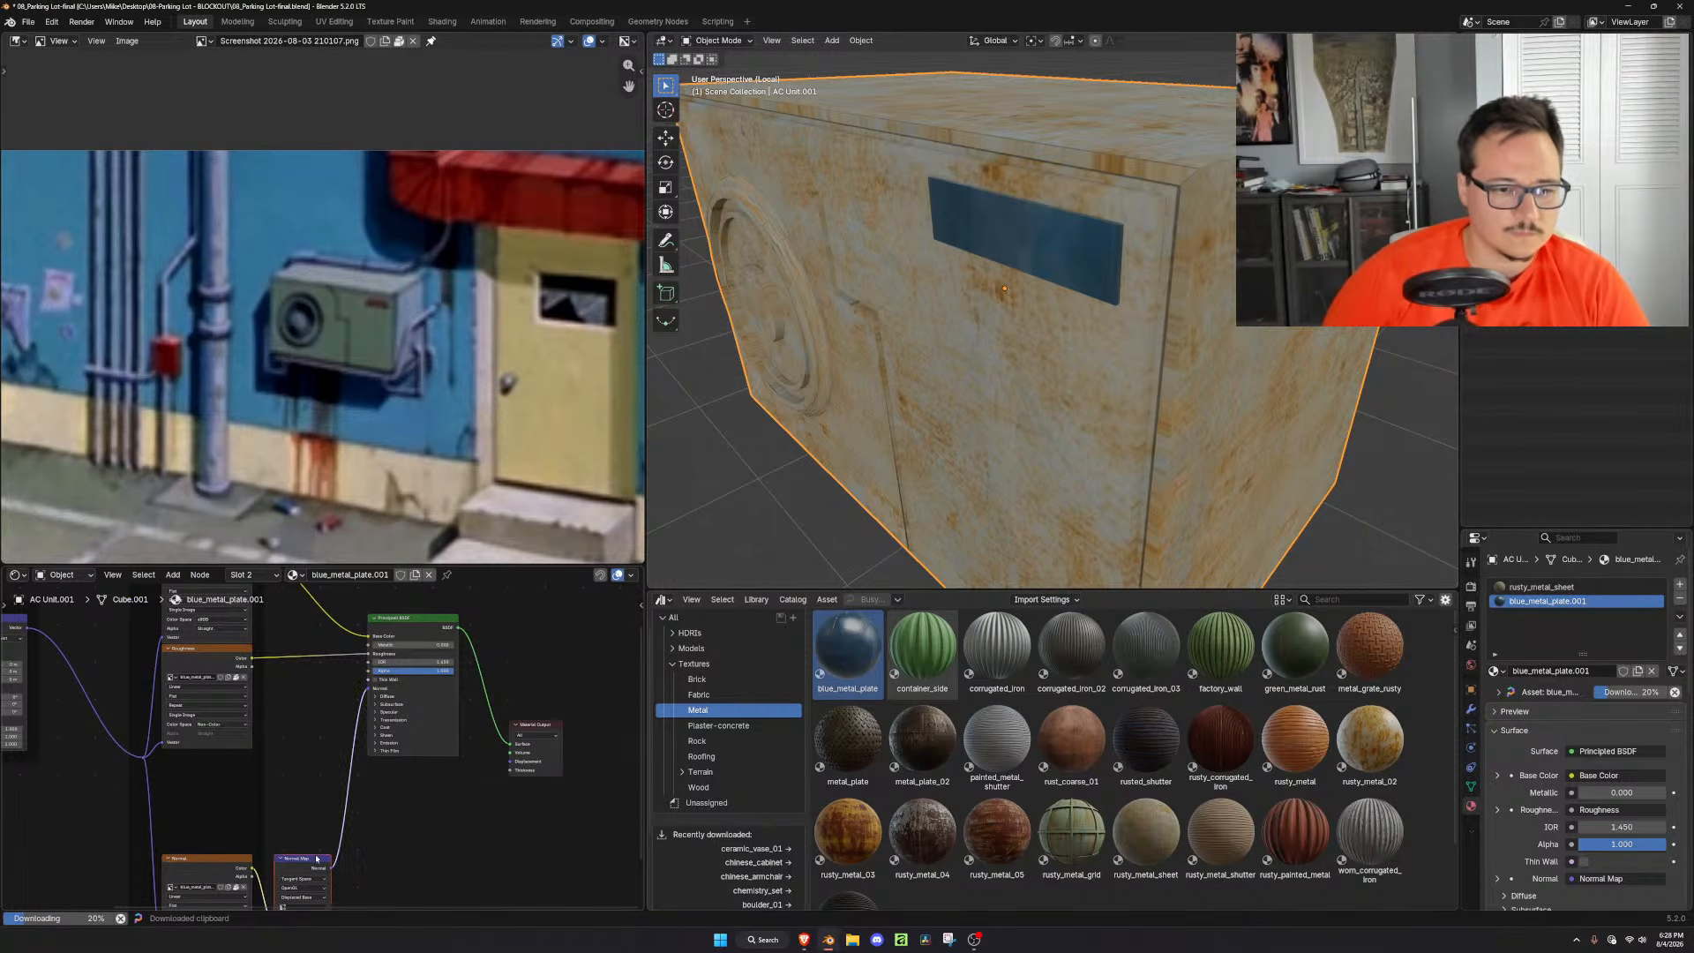
{"action": "left_click", "coordinate": [234, 862], "text": "shift"}
{"action": "key", "text": "g"}
{"action": "left_click", "coordinate": [229, 767]}
Leave local view, select the straight red pipe section above the door and rename its material as red_metal_plate
{"action": "left_click", "coordinate": [1497, 670]}
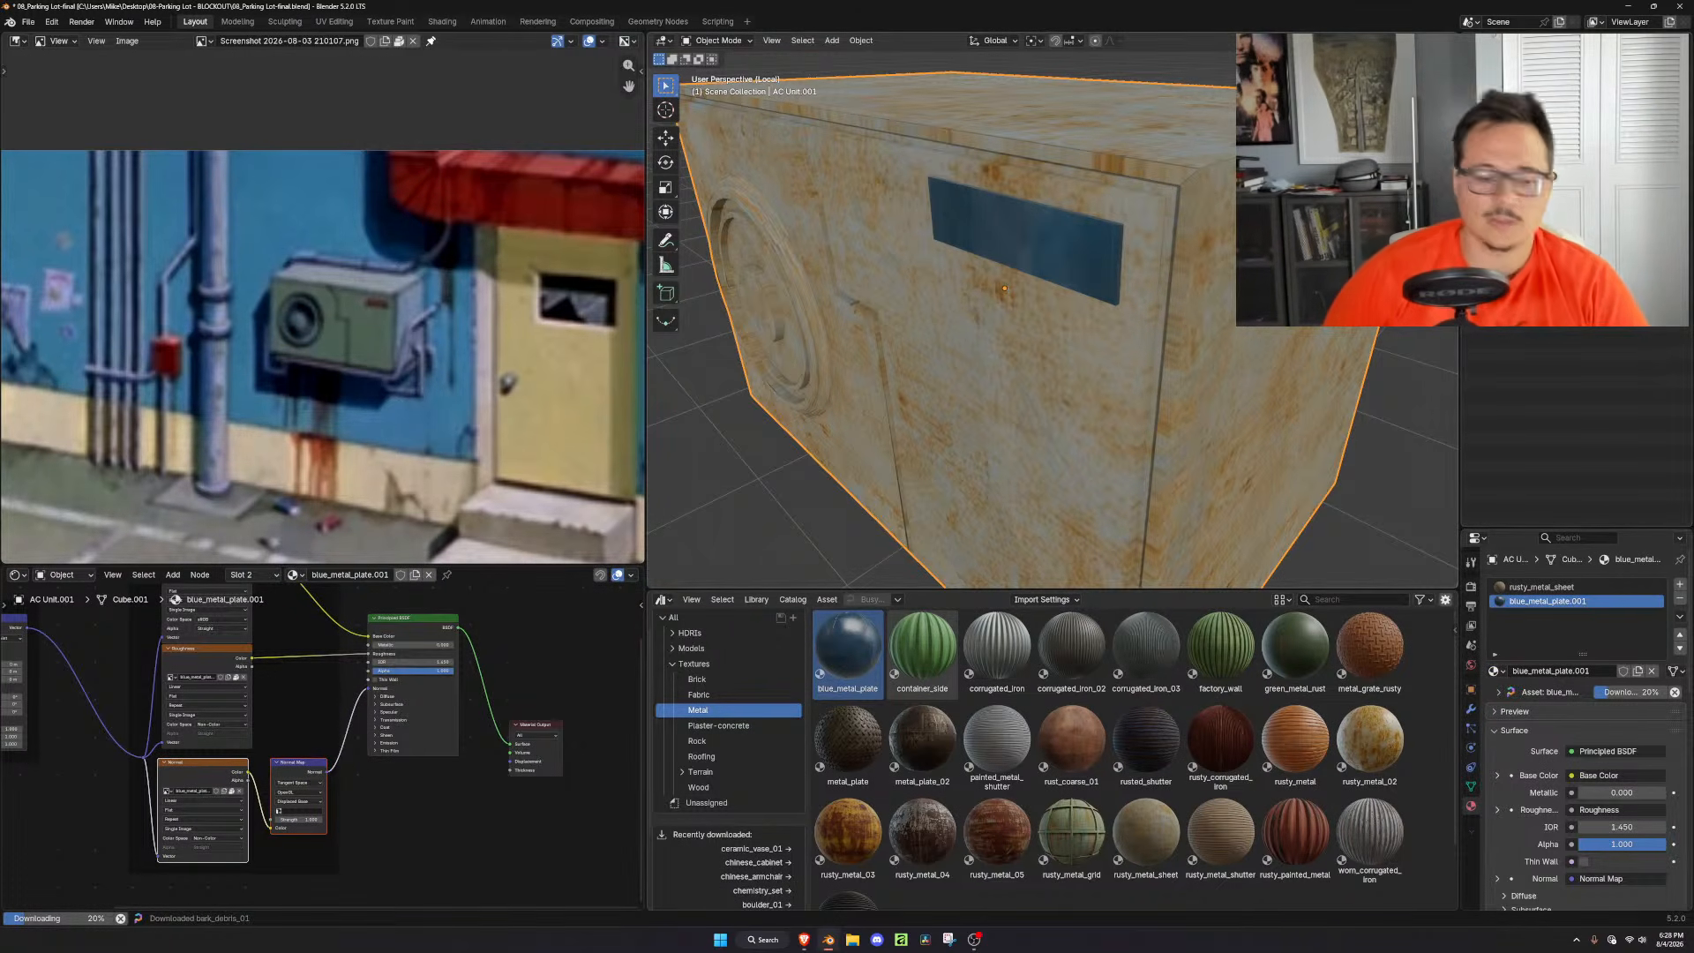
{"action": "key", "text": "KP_Divide"}
{"action": "left_click", "coordinate": [1108, 227]}
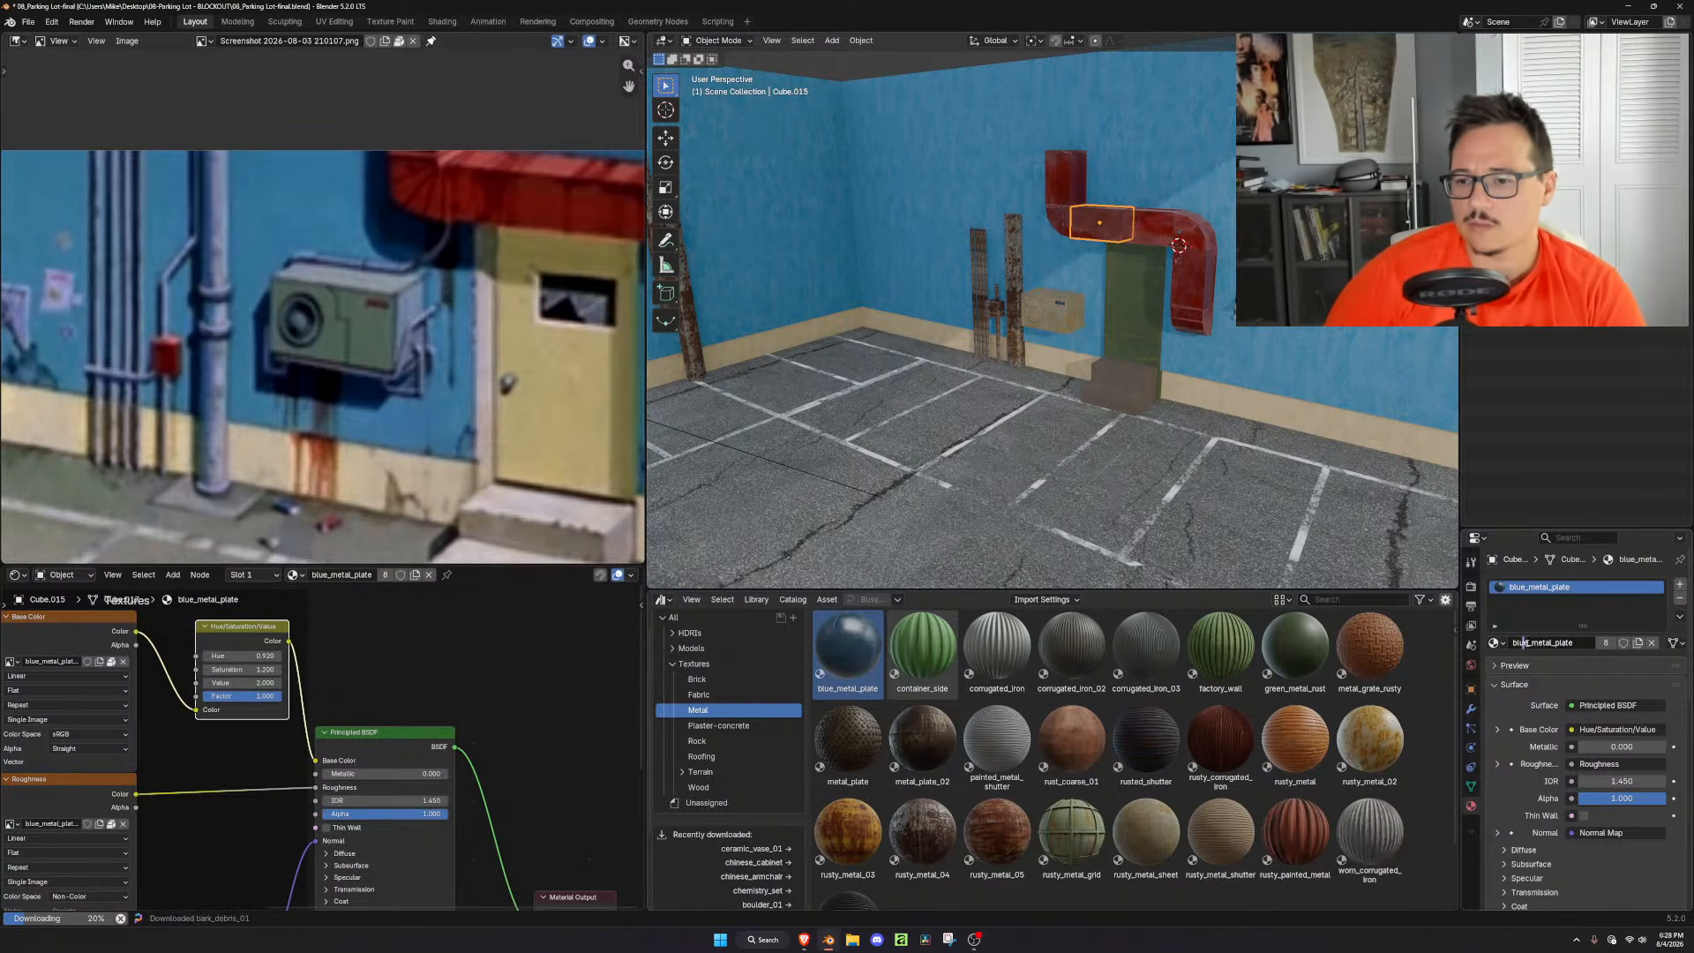
{"action": "key", "text": "BackSpace"}
{"action": "type", "text": "red"}
{"action": "key", "text": "Return"}
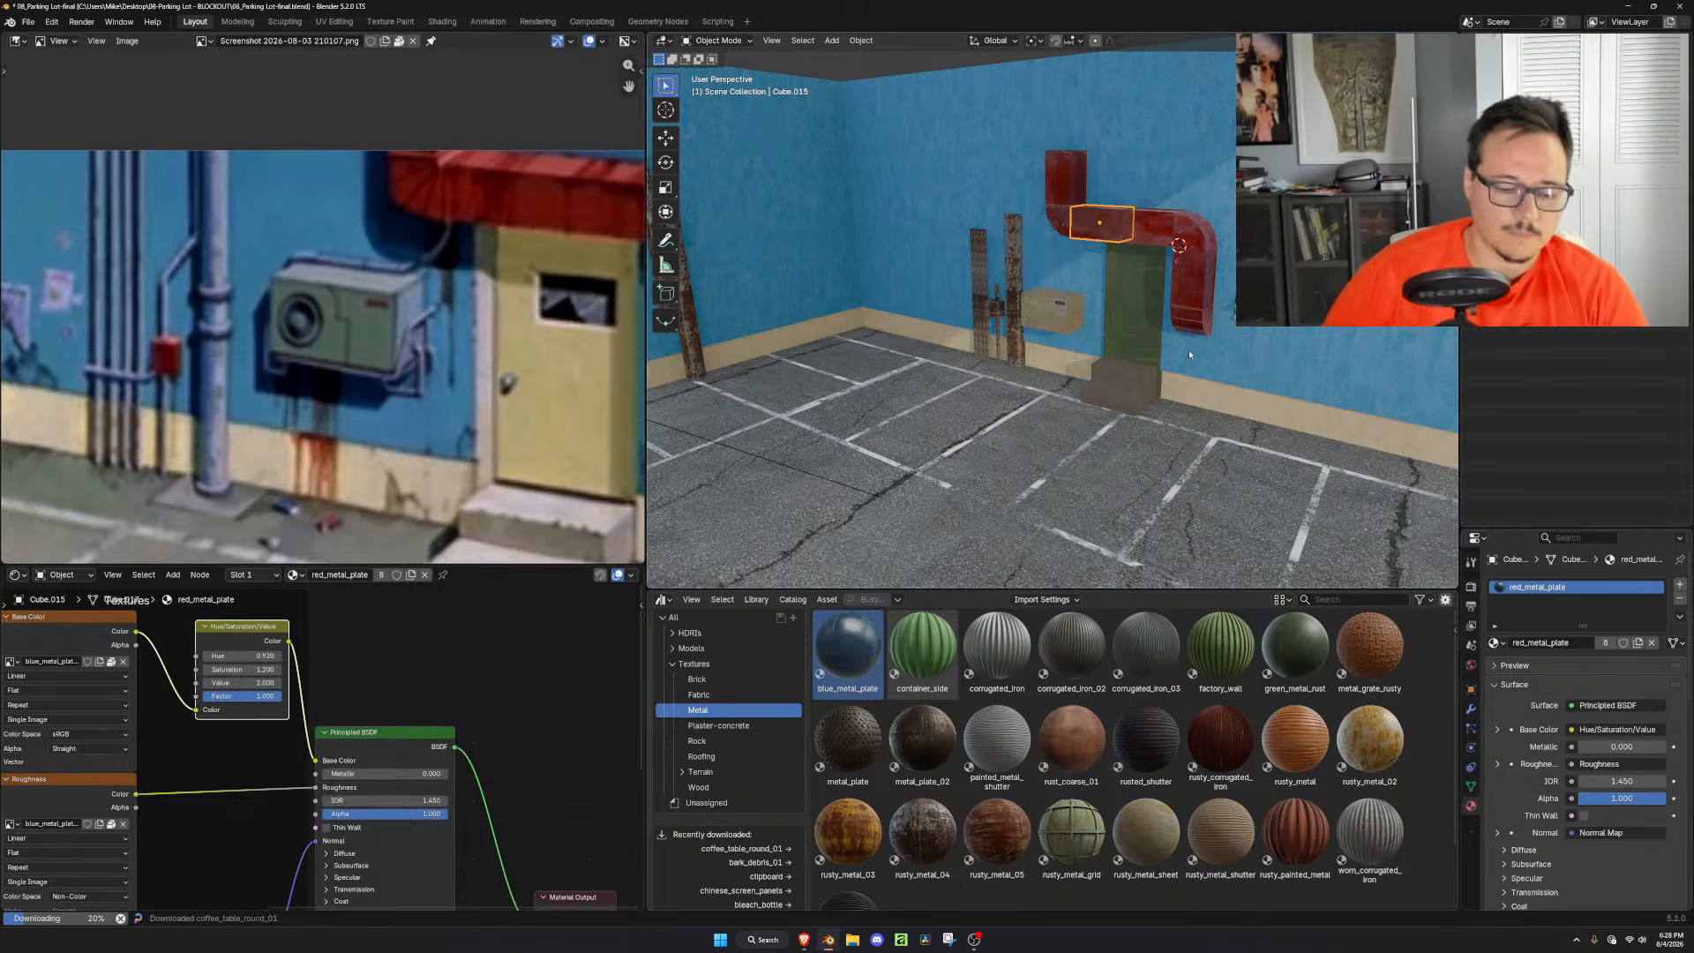
Isolate the air-conditioning unit, assign red_metal_plate to its label material slot and make that material an independent copy
{"action": "left_click", "coordinate": [1057, 307]}
{"action": "key", "text": "KP_Divide"}
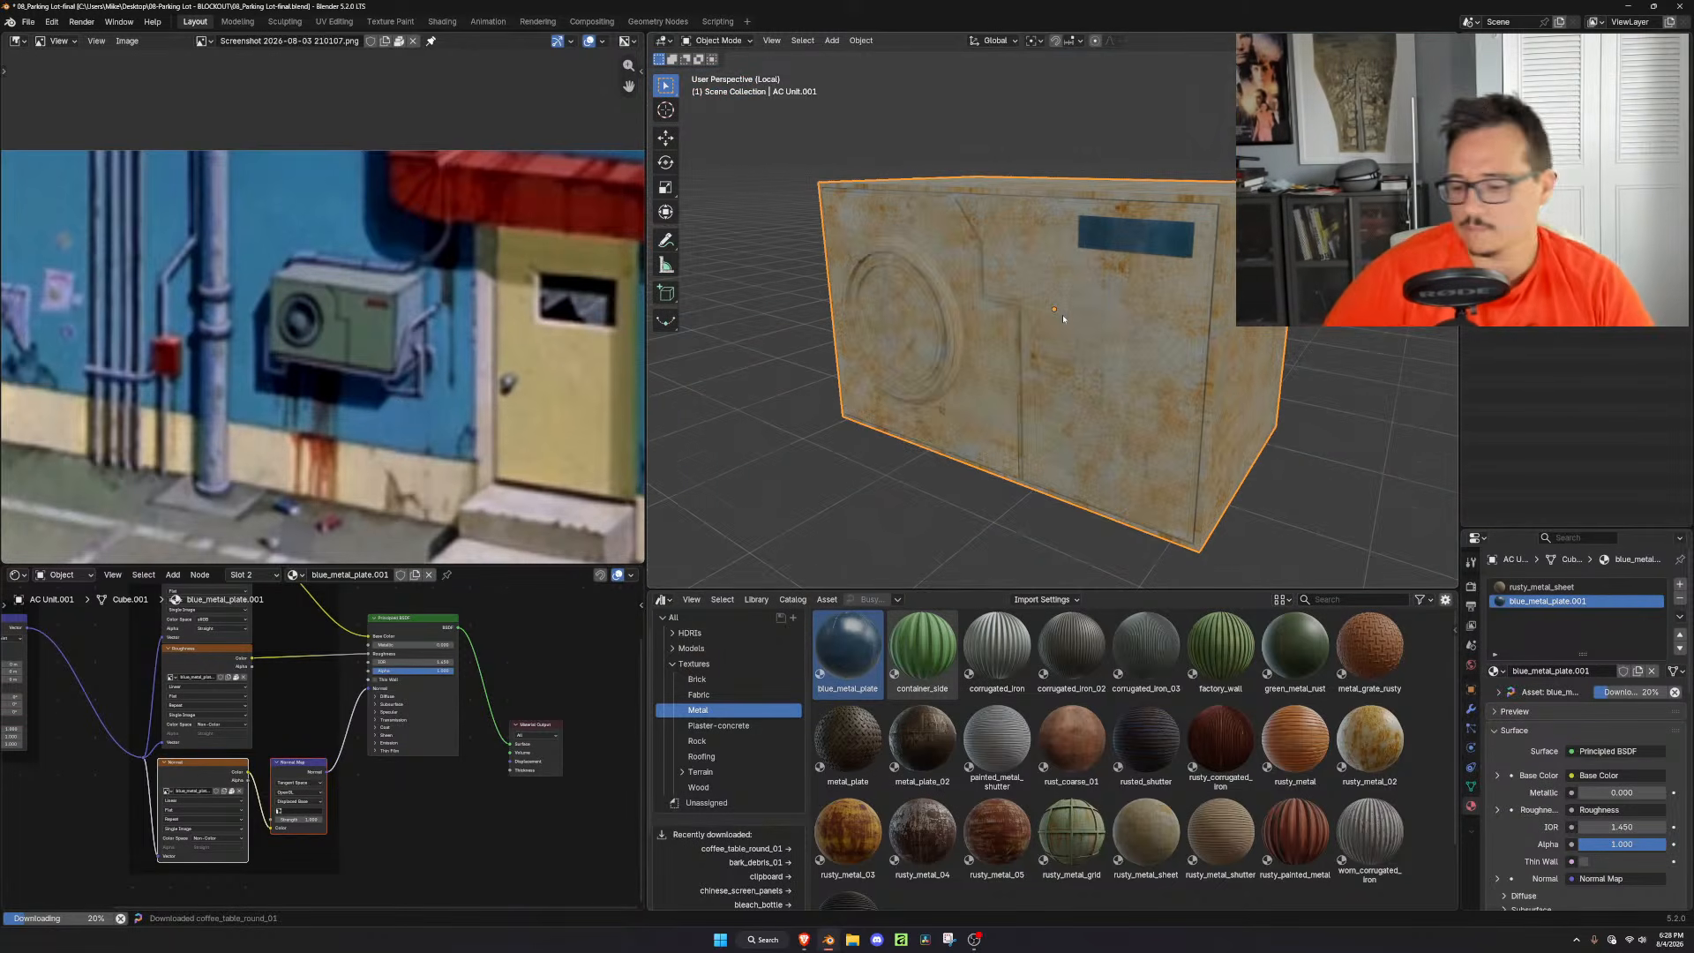
{"action": "left_click", "coordinate": [1498, 670]}
{"action": "type", "text": "red"}
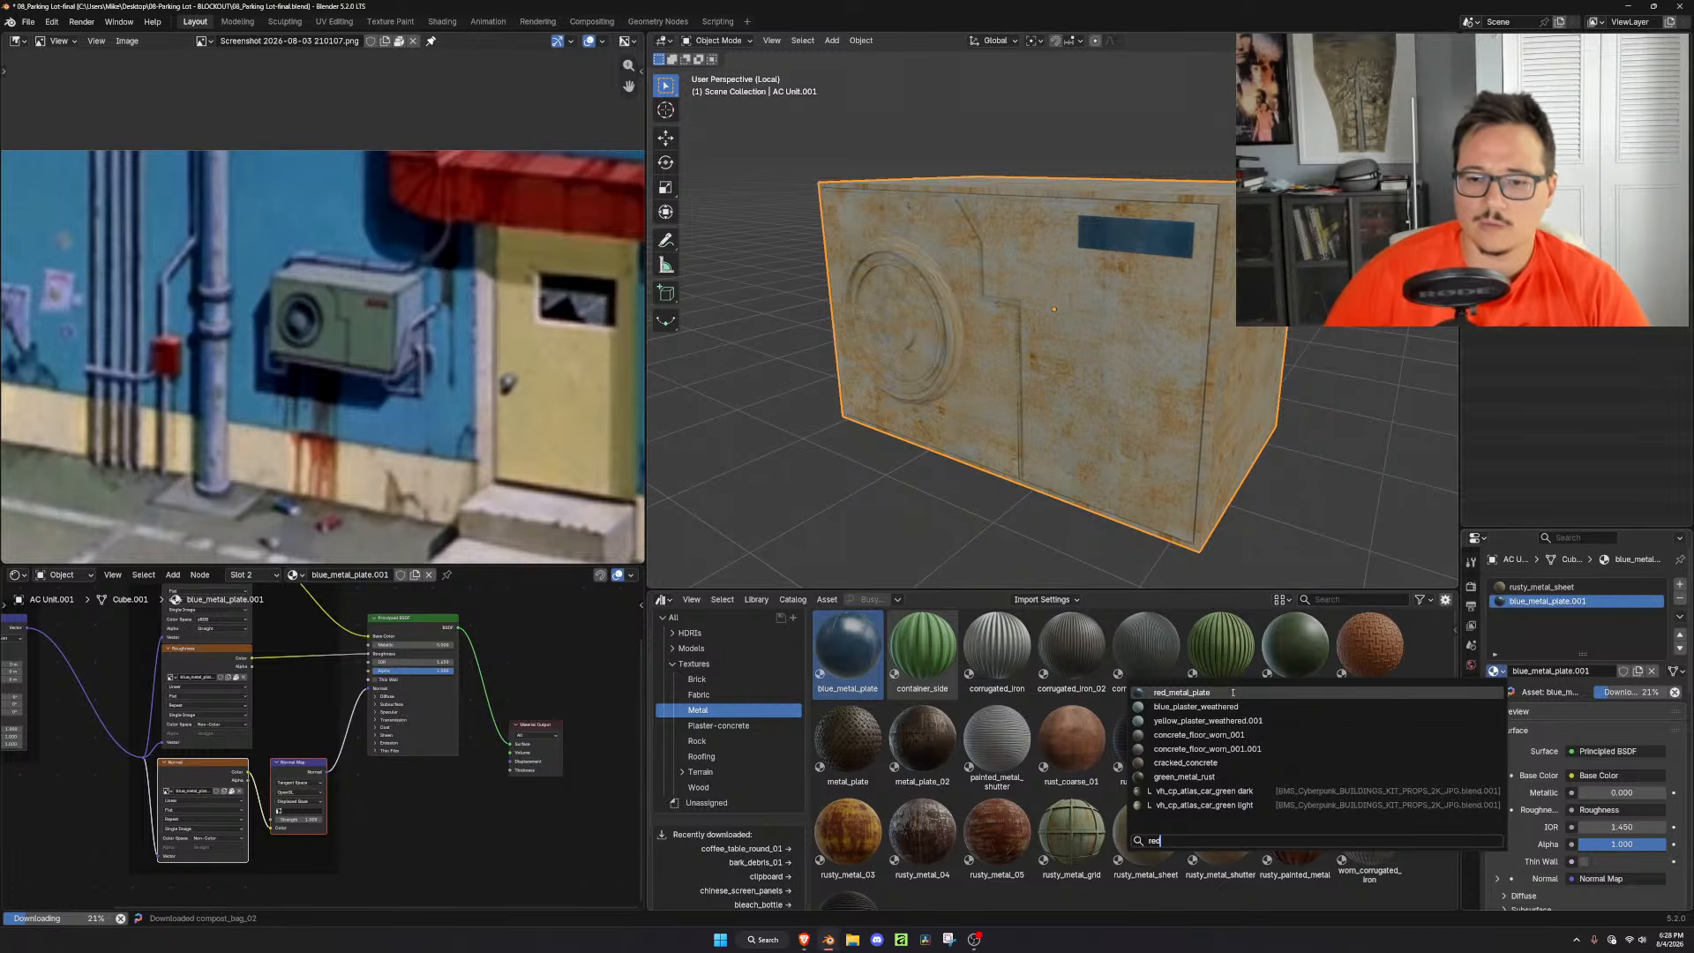
{"action": "left_click", "coordinate": [1420, 690]}
{"action": "scroll", "coordinate": [1219, 322], "scroll_direction": "up", "scroll_amount": 5}
{"action": "scroll", "coordinate": [1219, 323], "scroll_direction": "down", "scroll_amount": 3}
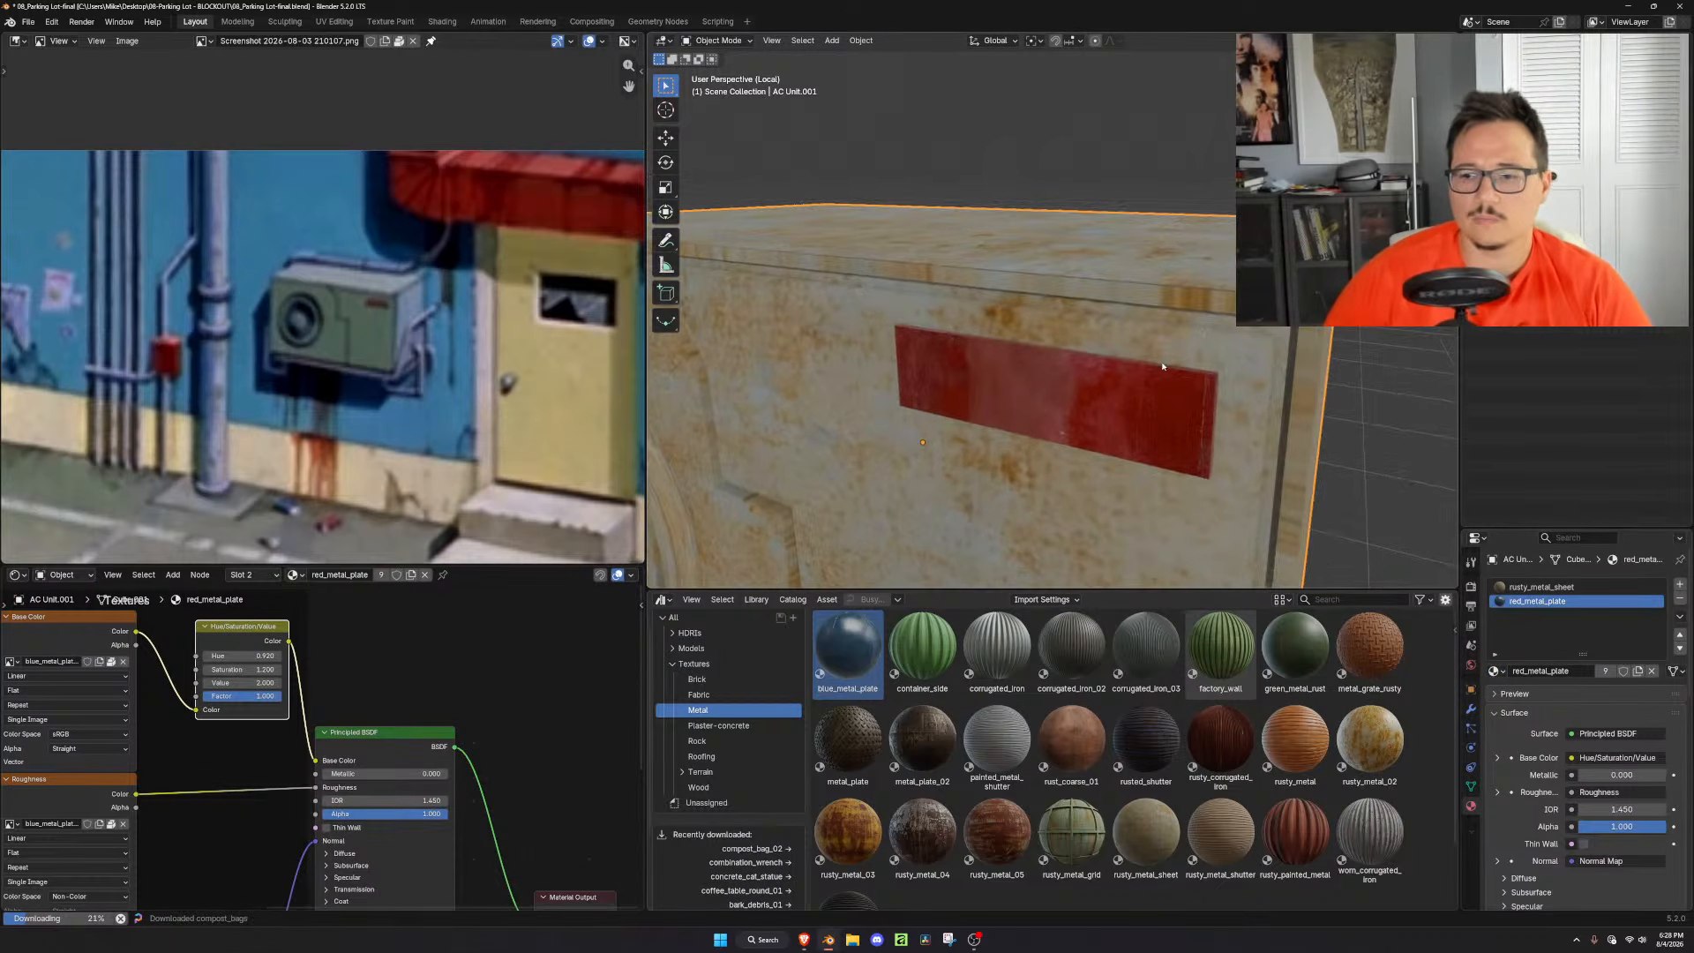
{"action": "left_click", "coordinate": [1639, 670]}
{"action": "scroll", "coordinate": [491, 769], "scroll_direction": "down", "scroll_amount": 4}
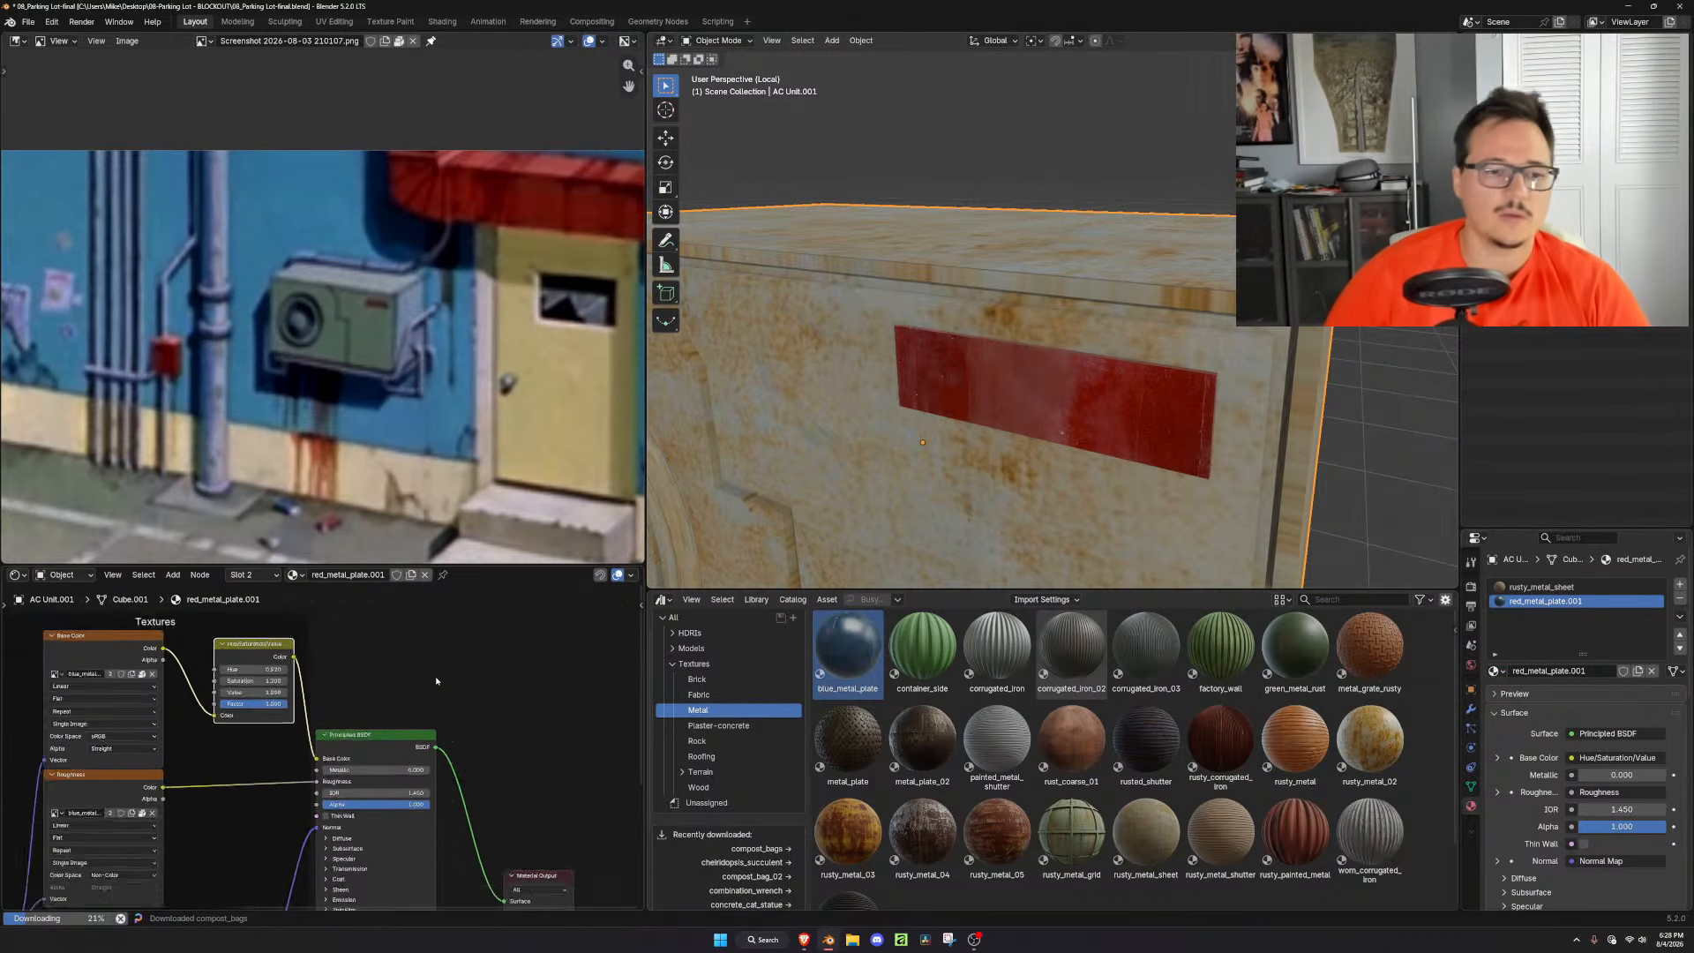
{"action": "scroll", "coordinate": [394, 815], "scroll_direction": "up", "scroll_amount": 2}
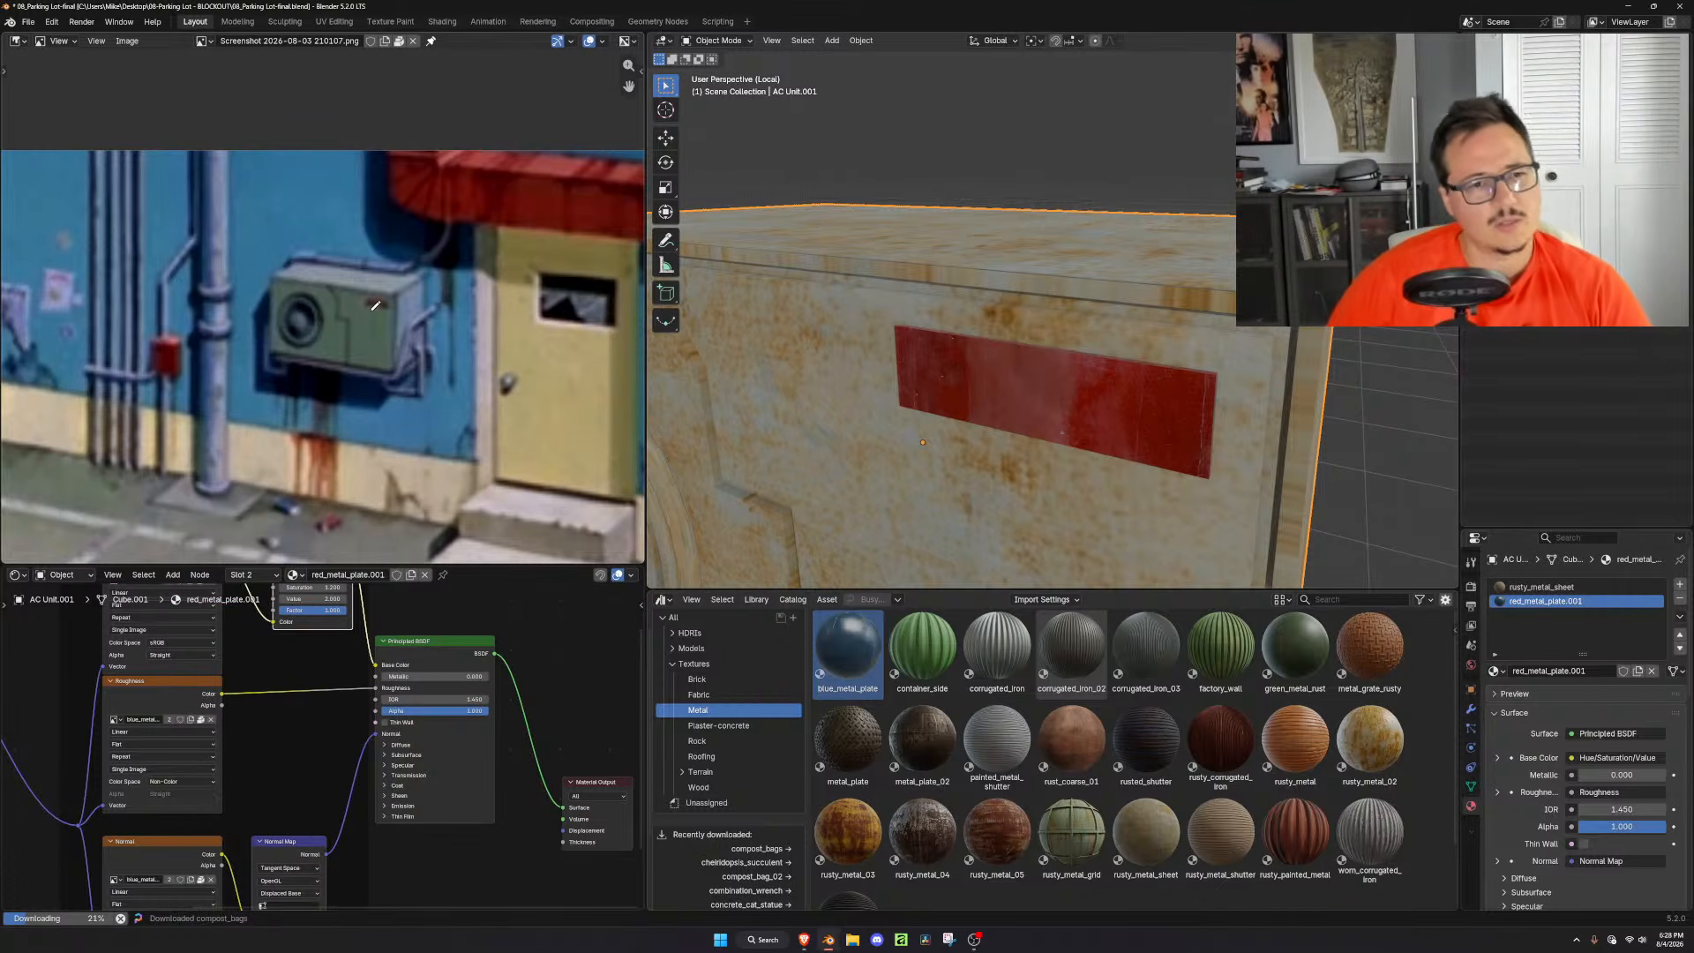
Compare the air-conditioning unit and its red label with the unit in the reference image
{"action": "scroll", "coordinate": [1182, 420], "scroll_direction": "down", "scroll_amount": 3}
{"action": "scroll", "coordinate": [1178, 427], "scroll_direction": "up", "scroll_amount": 1}
{"action": "mouse_move", "coordinate": [898, 374]}
{"action": "middle_mouse_down"}
{"action": "mouse_move", "coordinate": [979, 346]}
{"action": "mouse_move", "coordinate": [894, 369]}
{"action": "middle_mouse_up"}
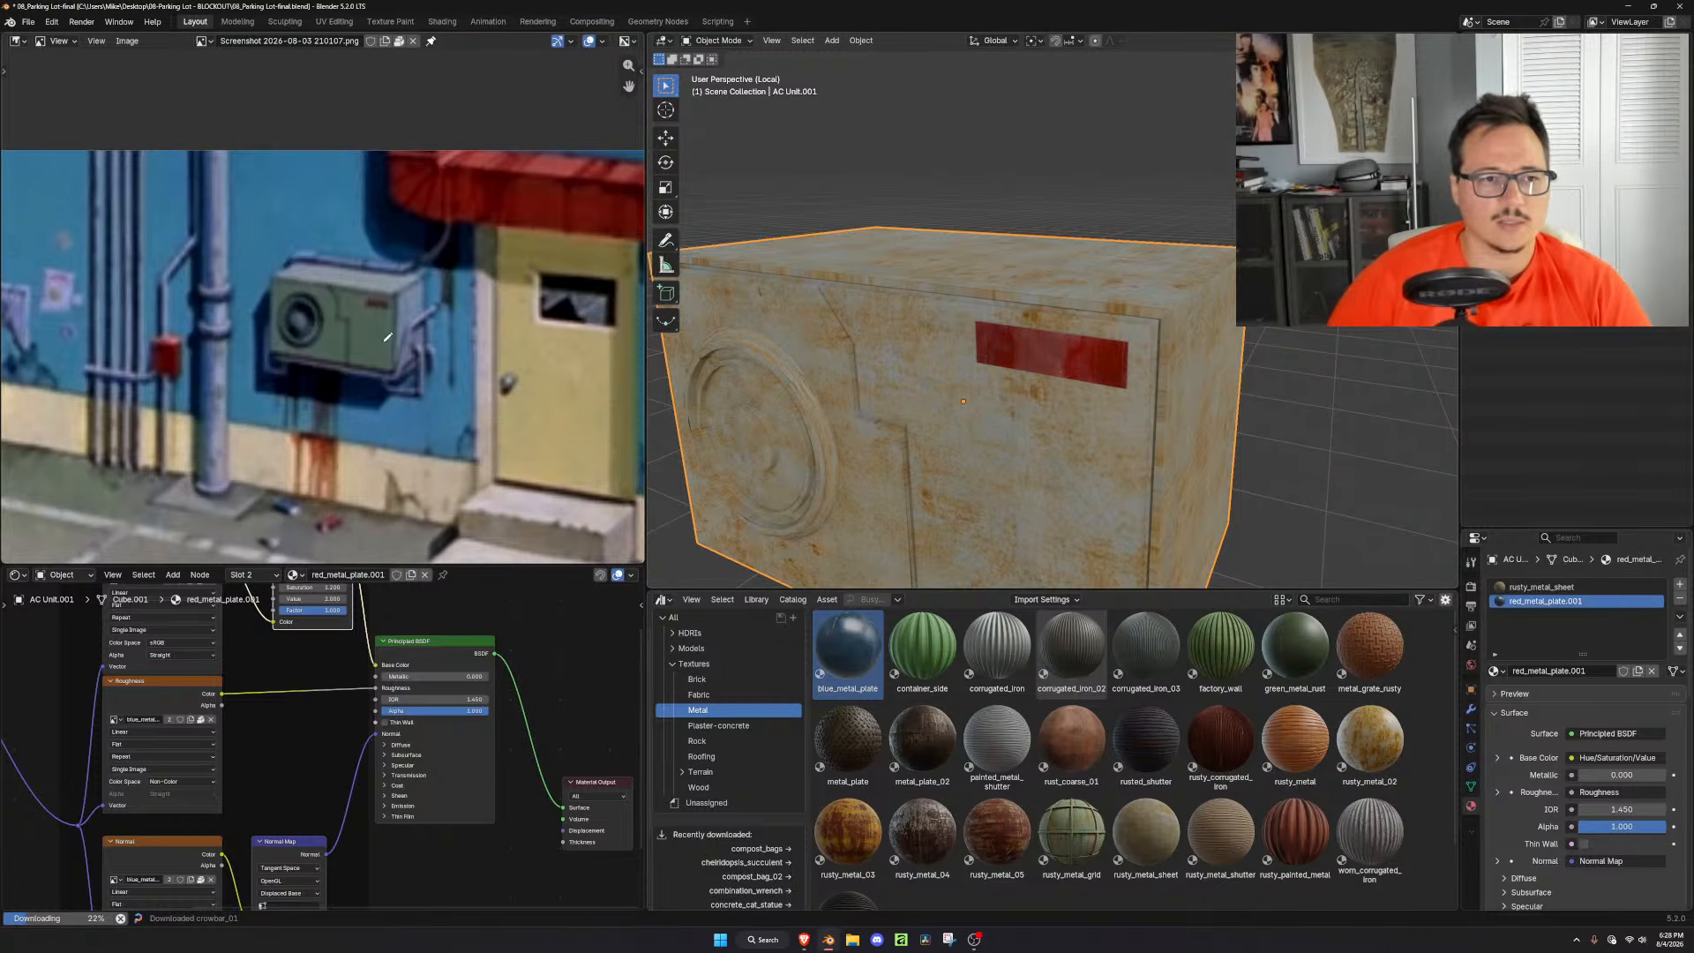
{"action": "scroll", "coordinate": [386, 341], "scroll_direction": "up", "scroll_amount": 3}
{"action": "scroll", "coordinate": [1053, 400], "scroll_direction": "down", "scroll_amount": 3}
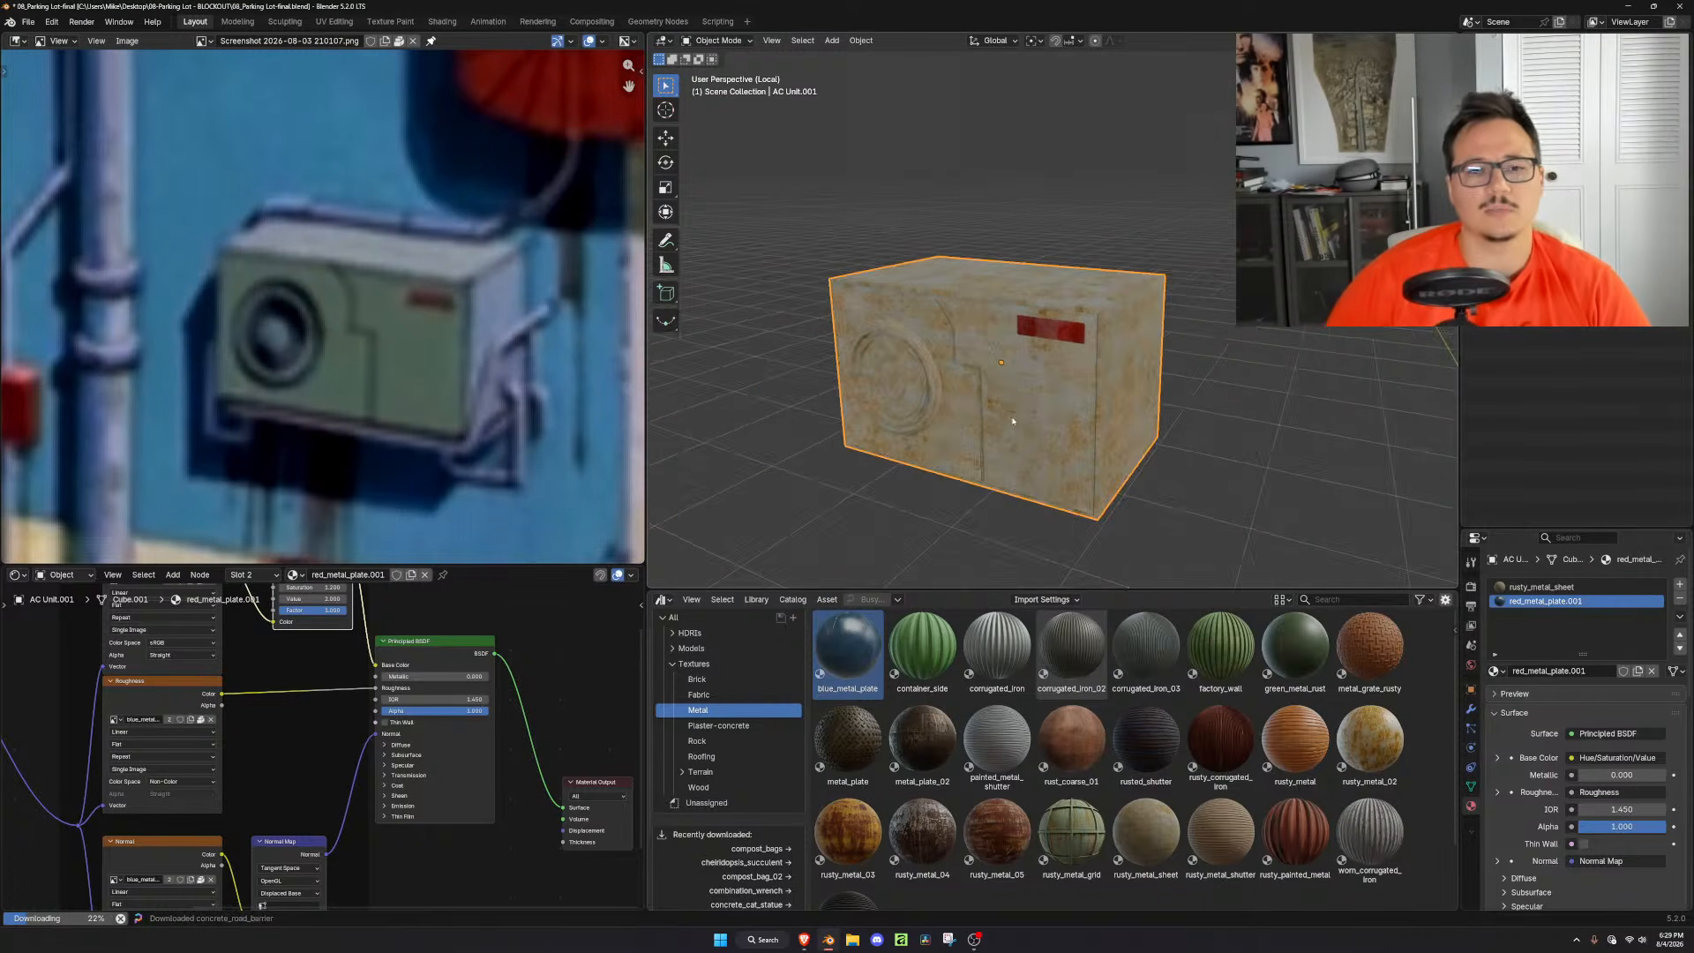
{"action": "middle_click_drag", "start_coordinate": [1136, 429], "coordinate": [1099, 434]}
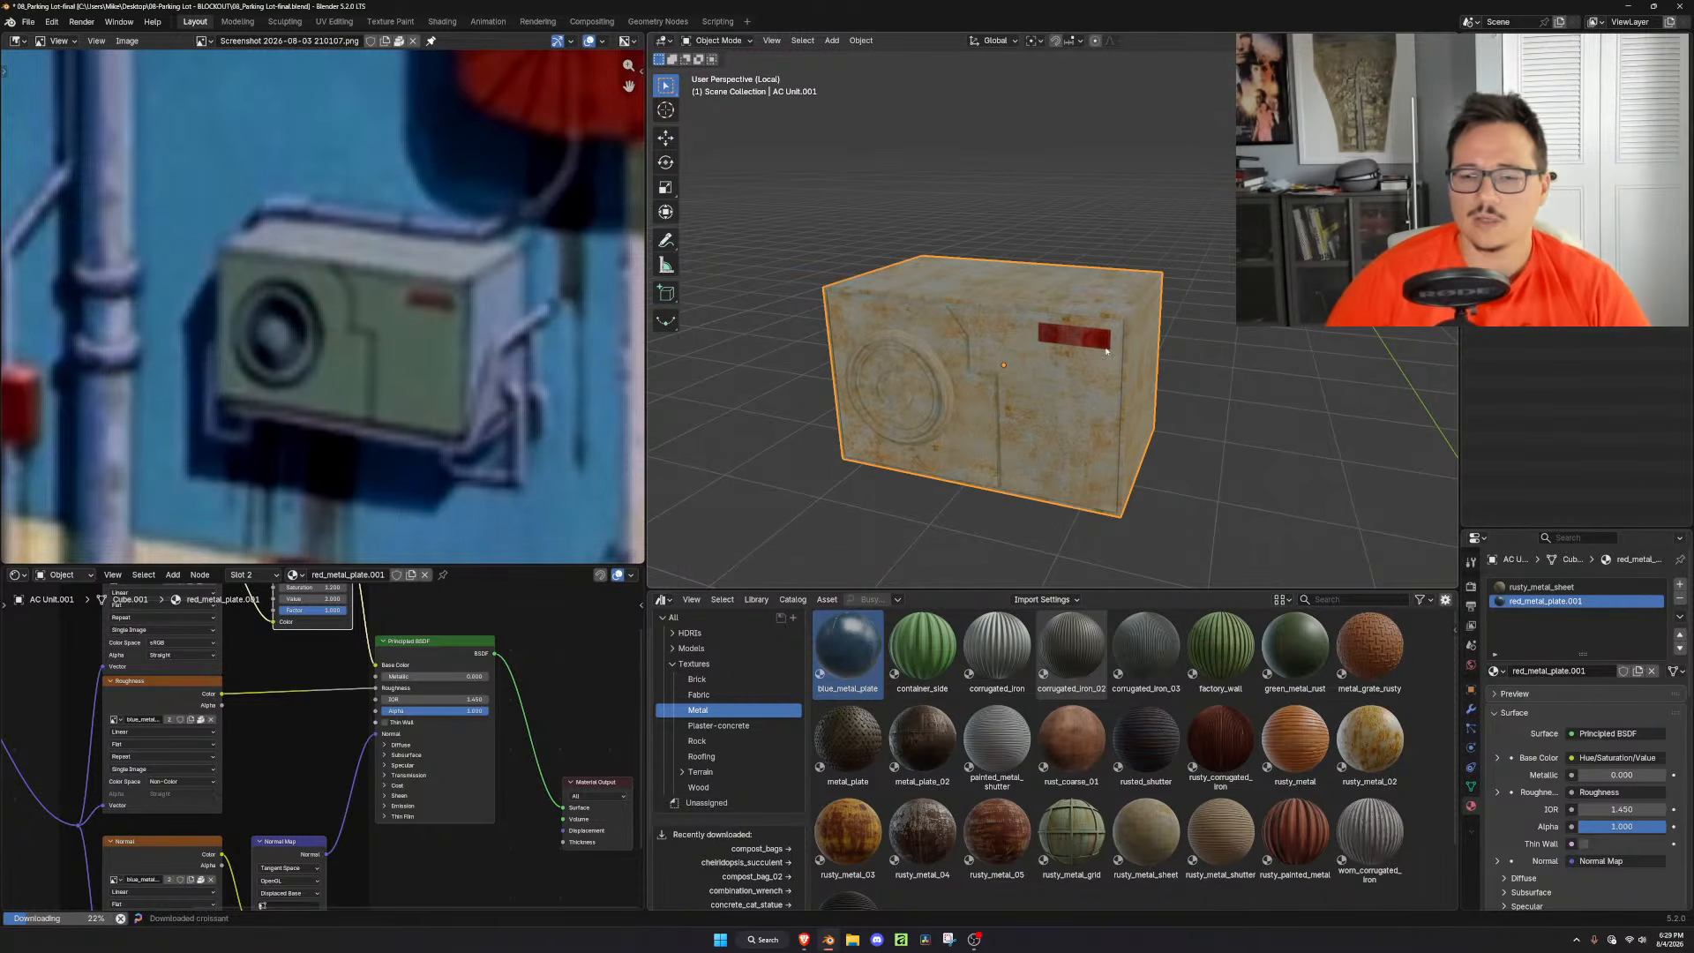
In edit mode, select all faces of the unit except the two large front panel faces
{"action": "key", "text": "Tab"}
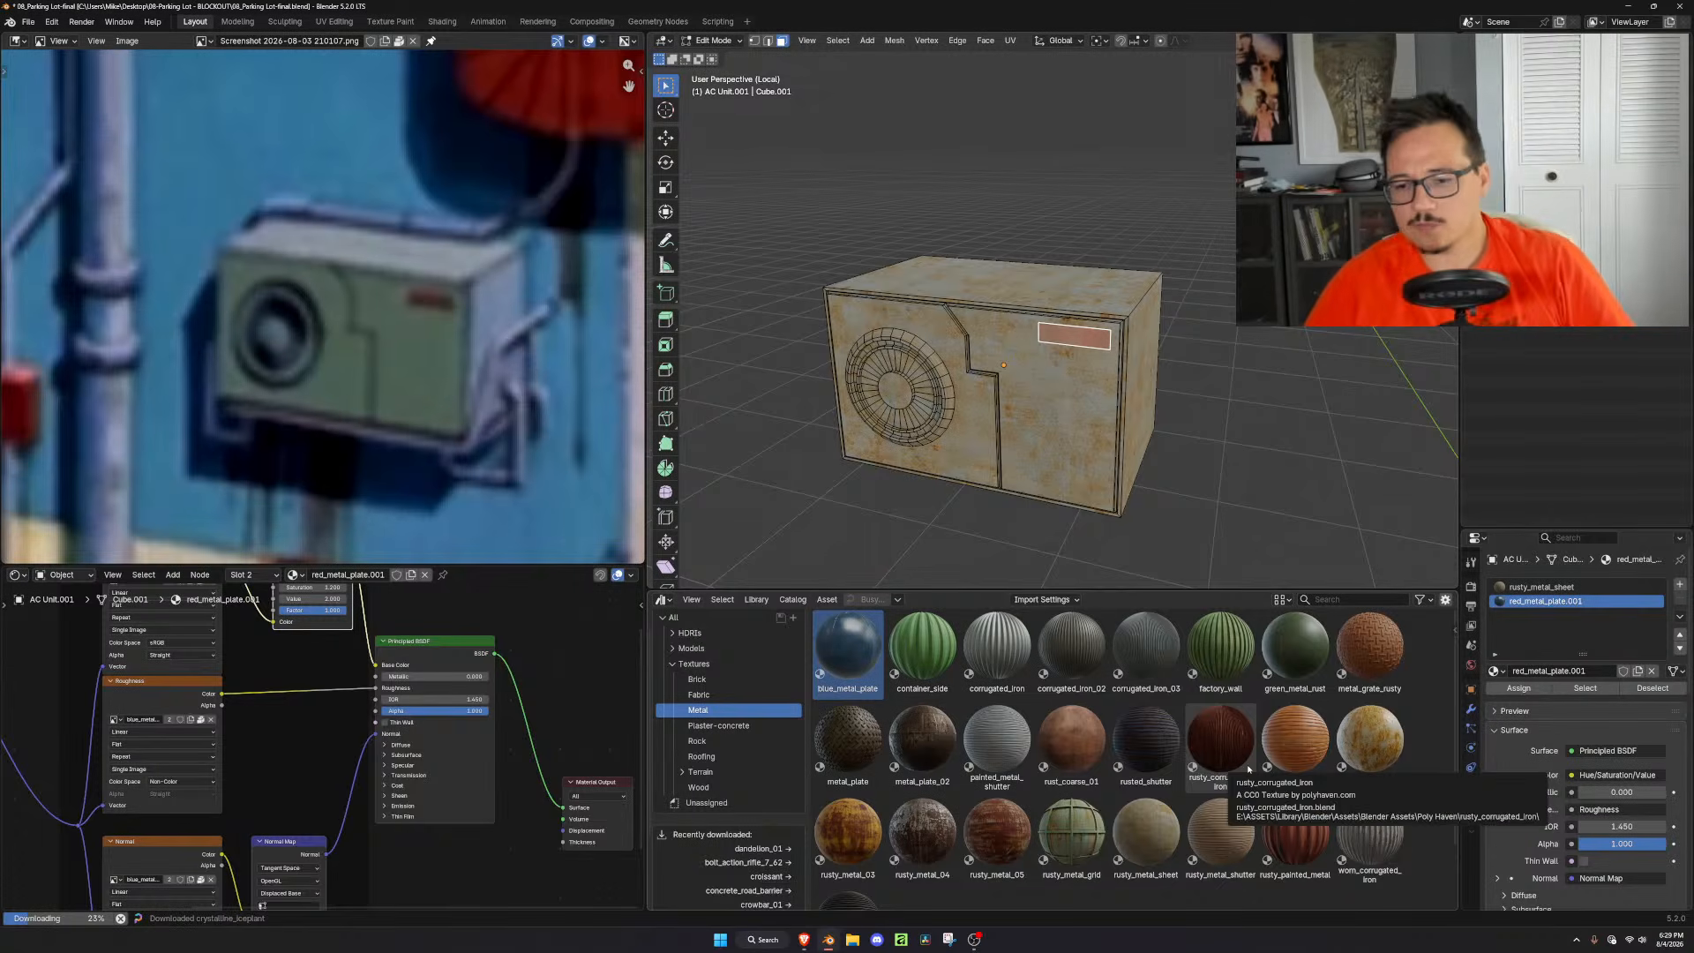
{"action": "scroll", "coordinate": [1072, 750], "scroll_direction": "down", "scroll_amount": 2}
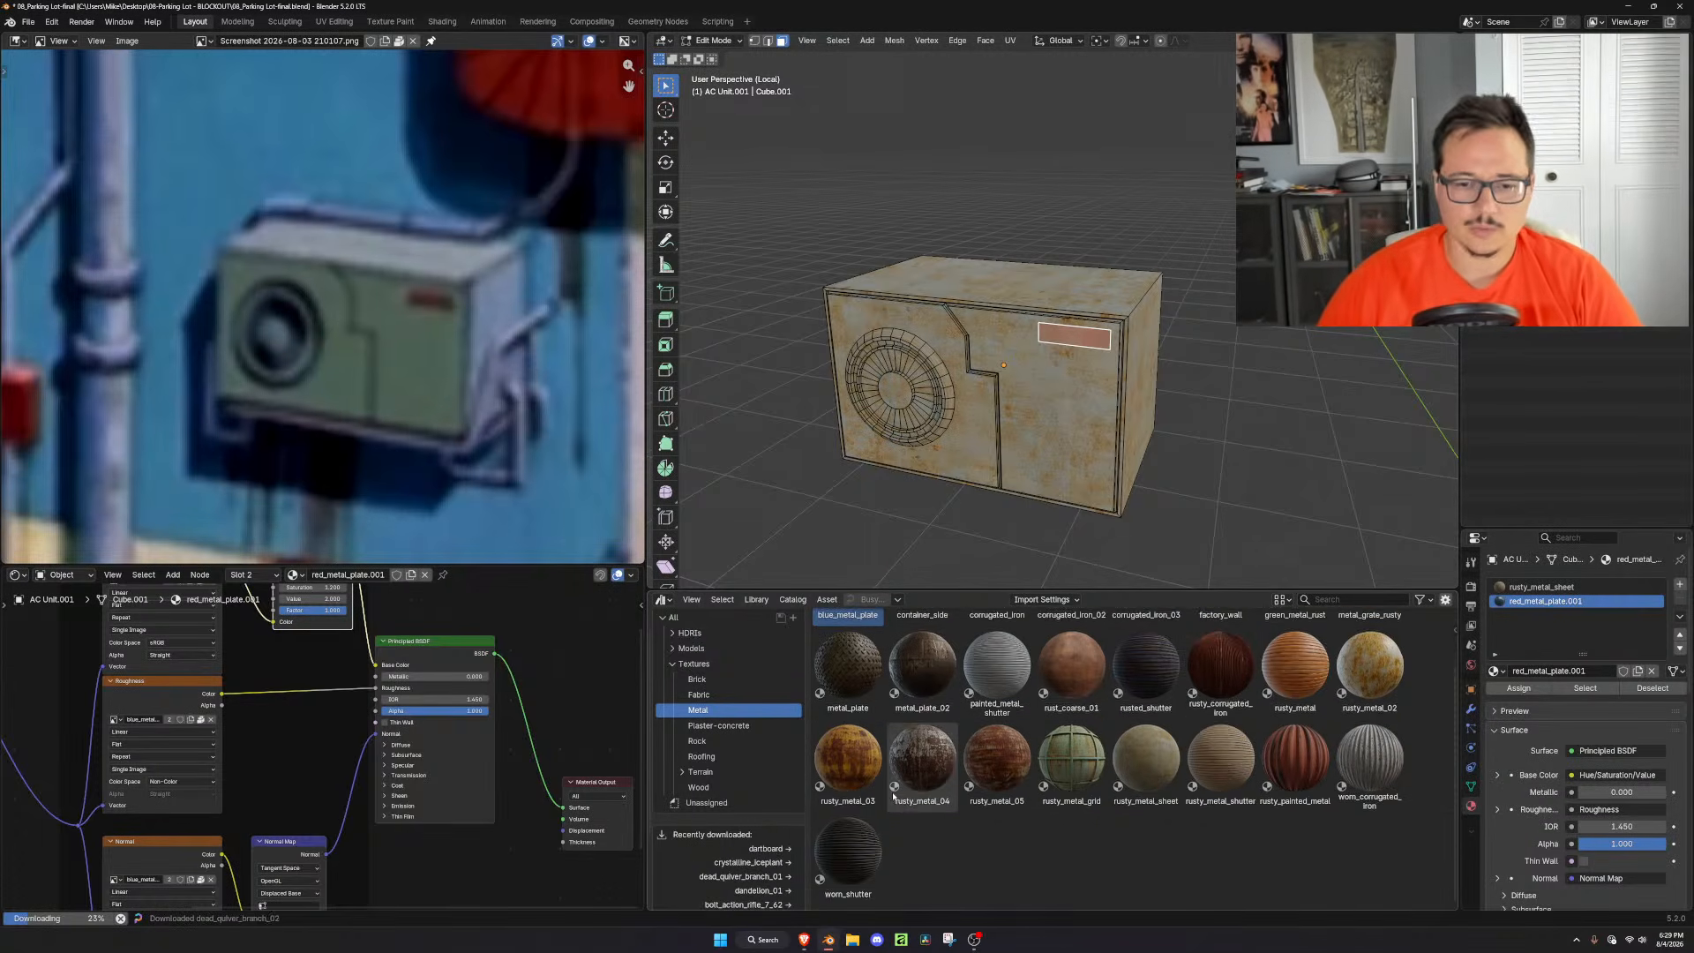
{"action": "scroll", "coordinate": [894, 794], "scroll_direction": "up", "scroll_amount": 2}
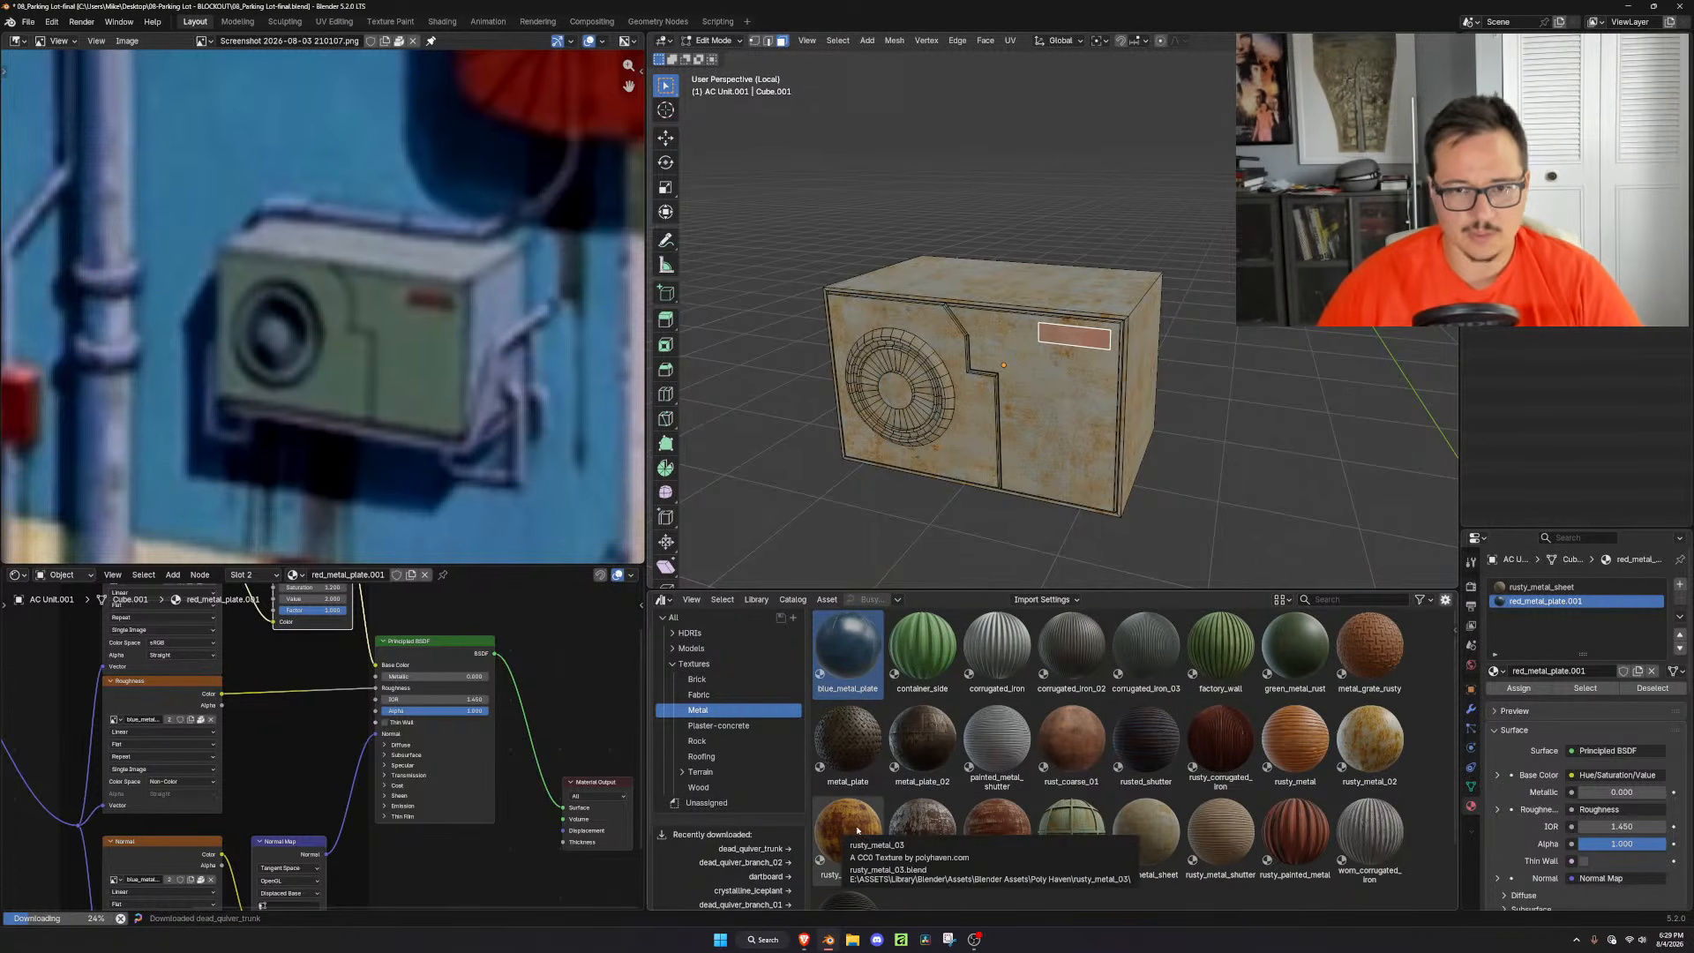
{"action": "left_click", "coordinate": [1047, 381]}
{"action": "key", "text": "l"}
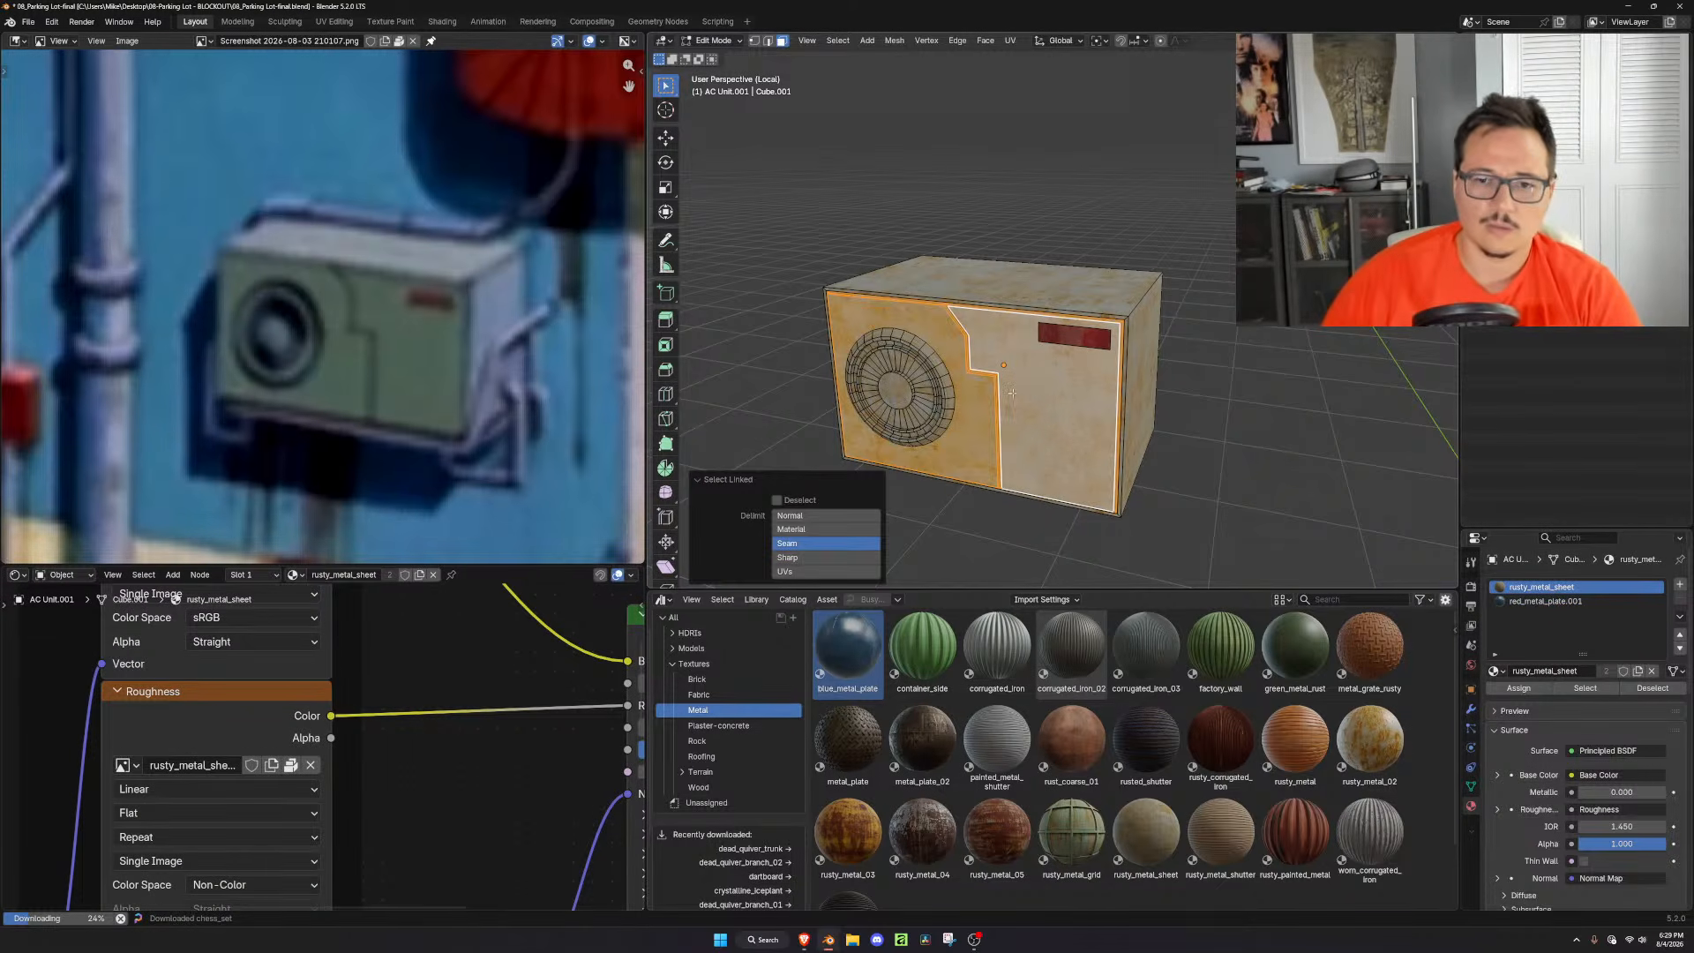
{"action": "key", "text": "ctrl+z"}
{"action": "key", "text": "ctrl+KP_Add"}
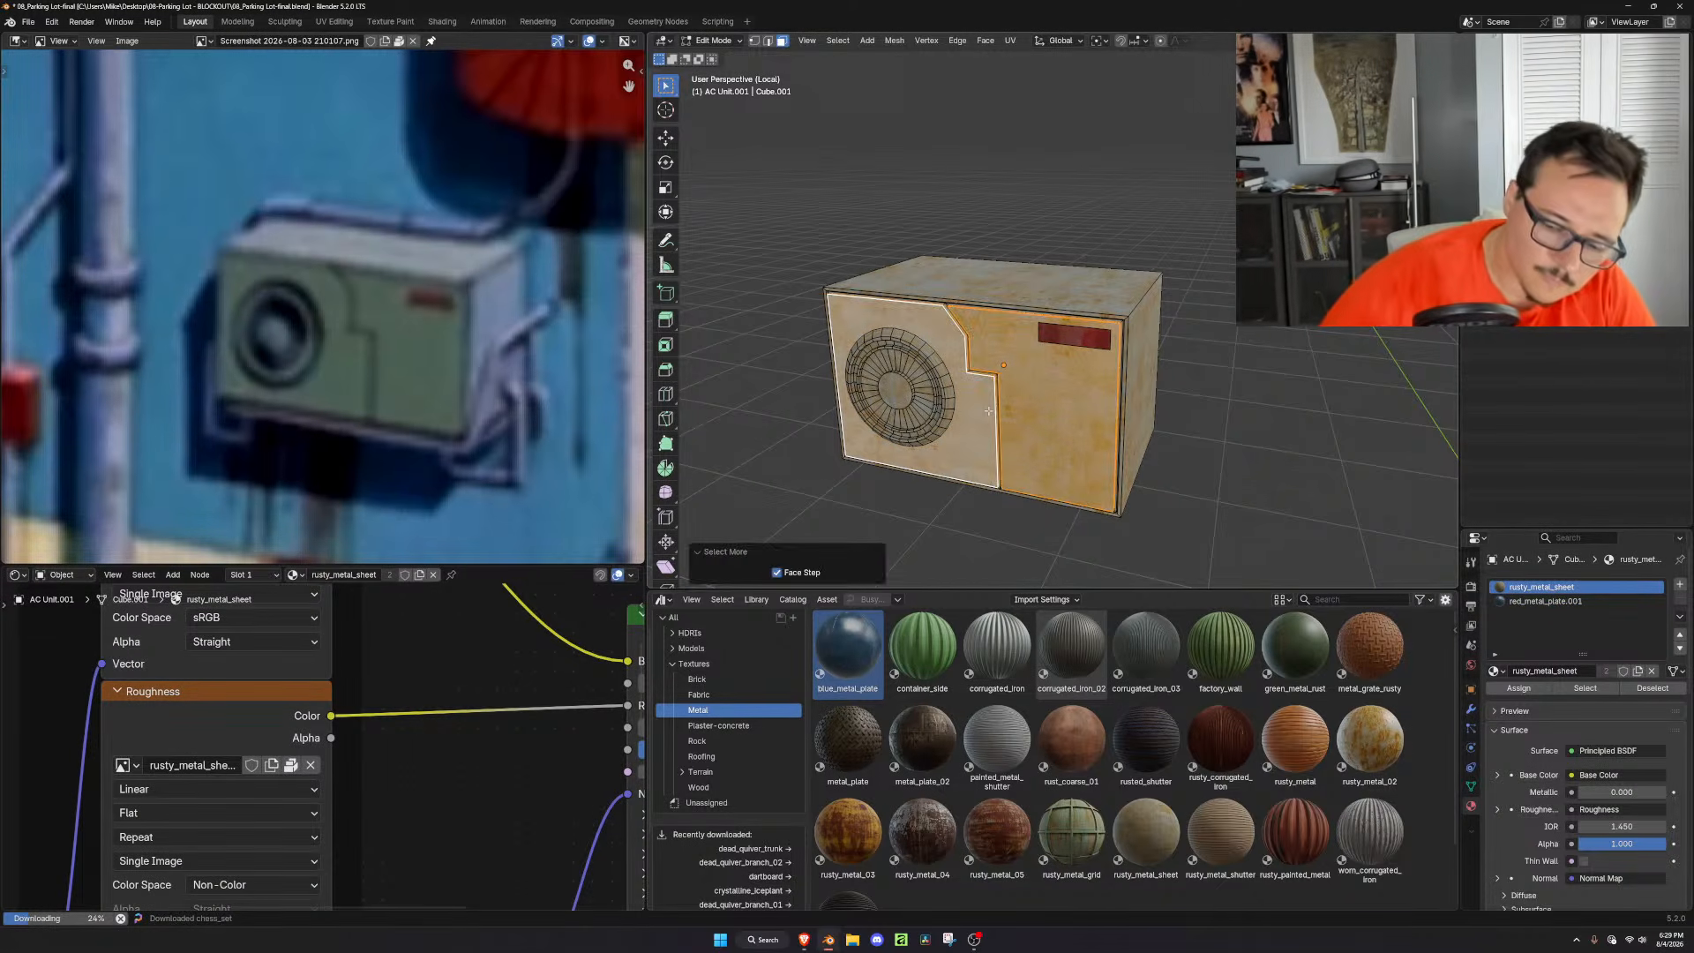
{"action": "key", "text": "ctrl+i"}
{"action": "scroll", "coordinate": [978, 410], "scroll_direction": "up", "scroll_amount": 4}
{"action": "scroll", "coordinate": [913, 433], "scroll_direction": "down", "scroll_amount": 5}
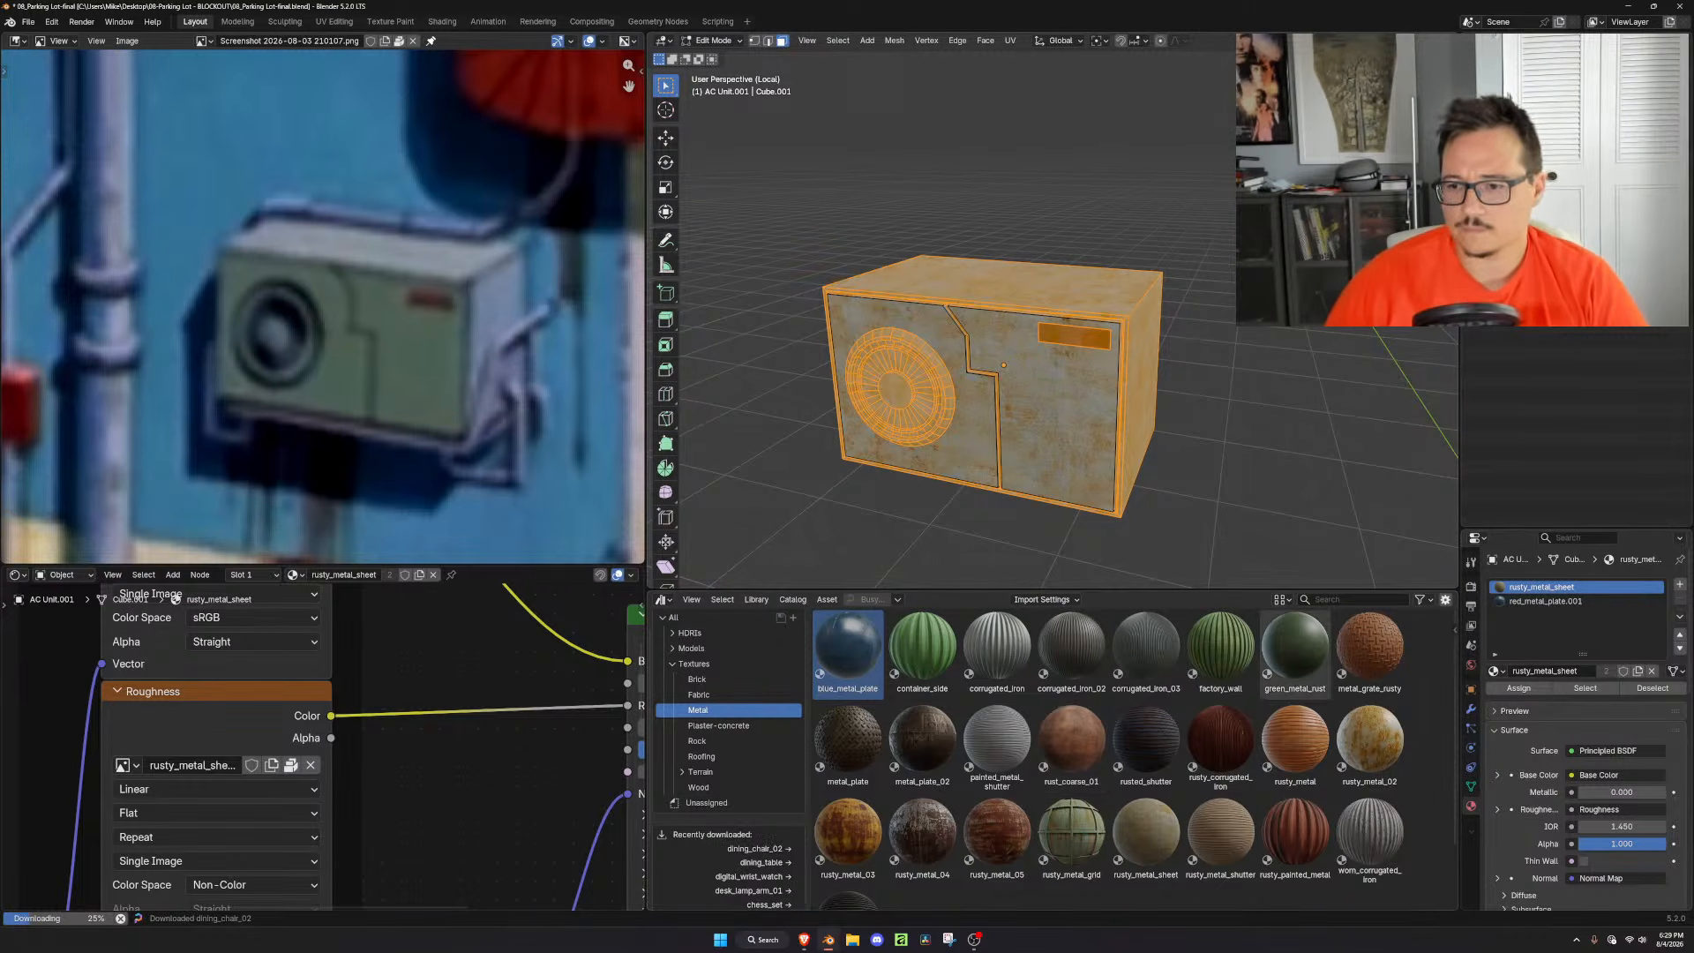
Add a third material slot with the rusty_metal_03 texture and assign it to the selected casing, fan and label faces
{"action": "left_click", "coordinate": [1681, 585]}
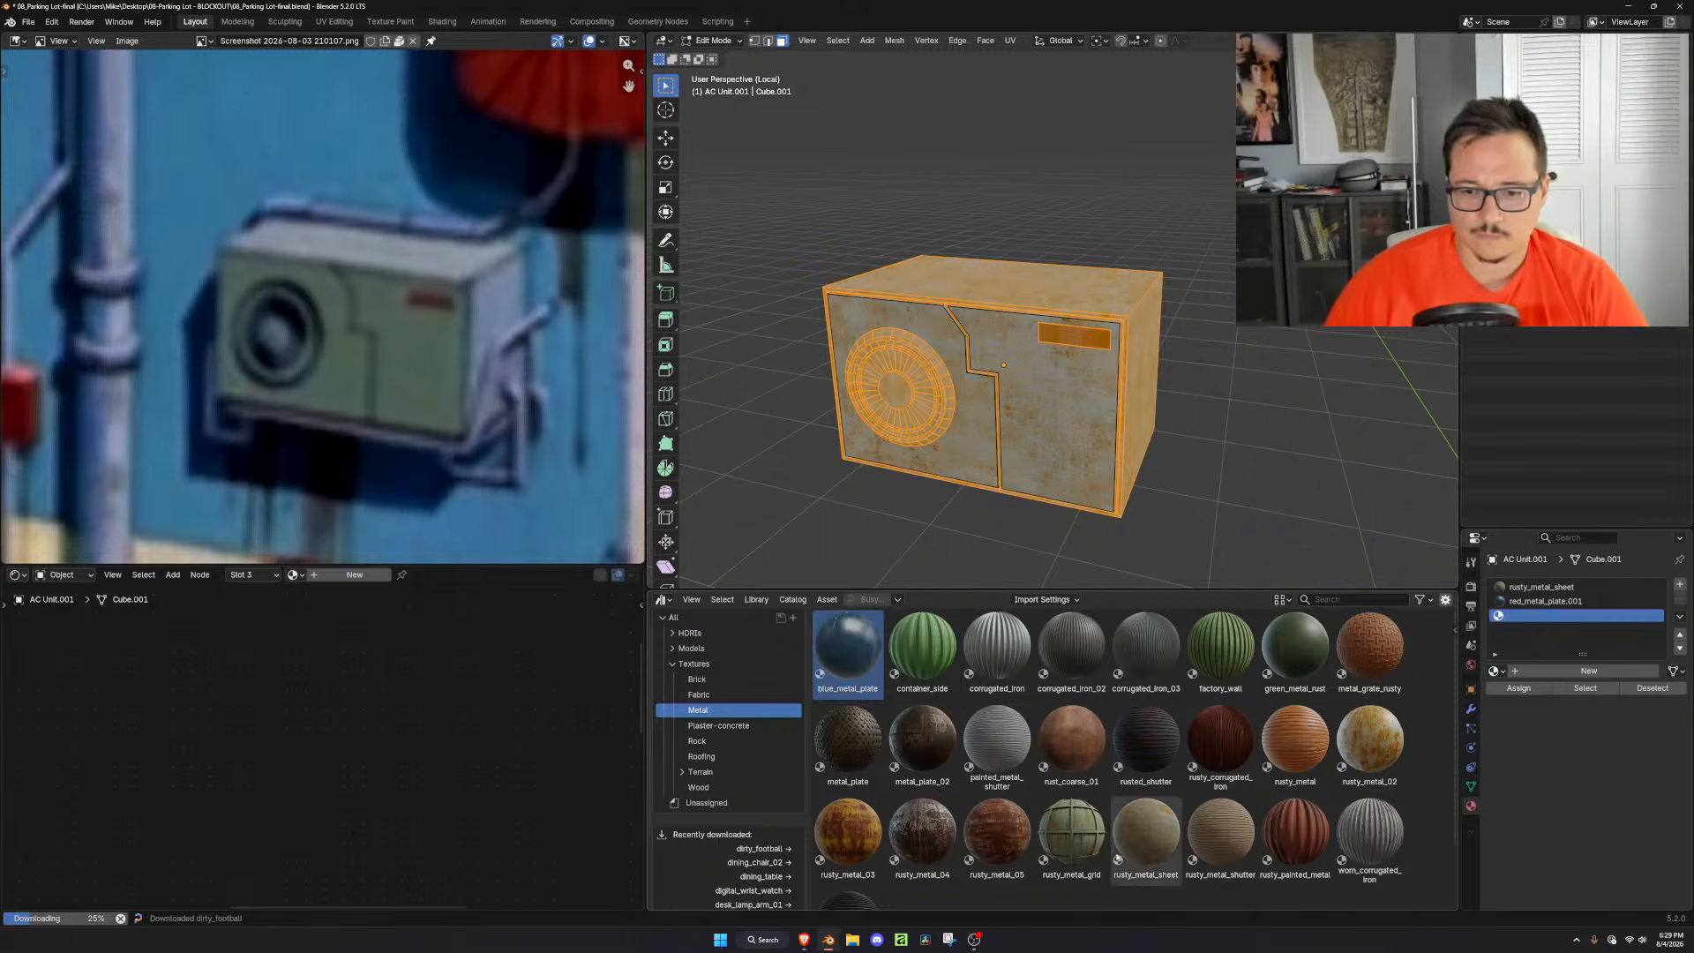
{"action": "left_click_drag", "start_coordinate": [847, 834], "coordinate": [1533, 671]}
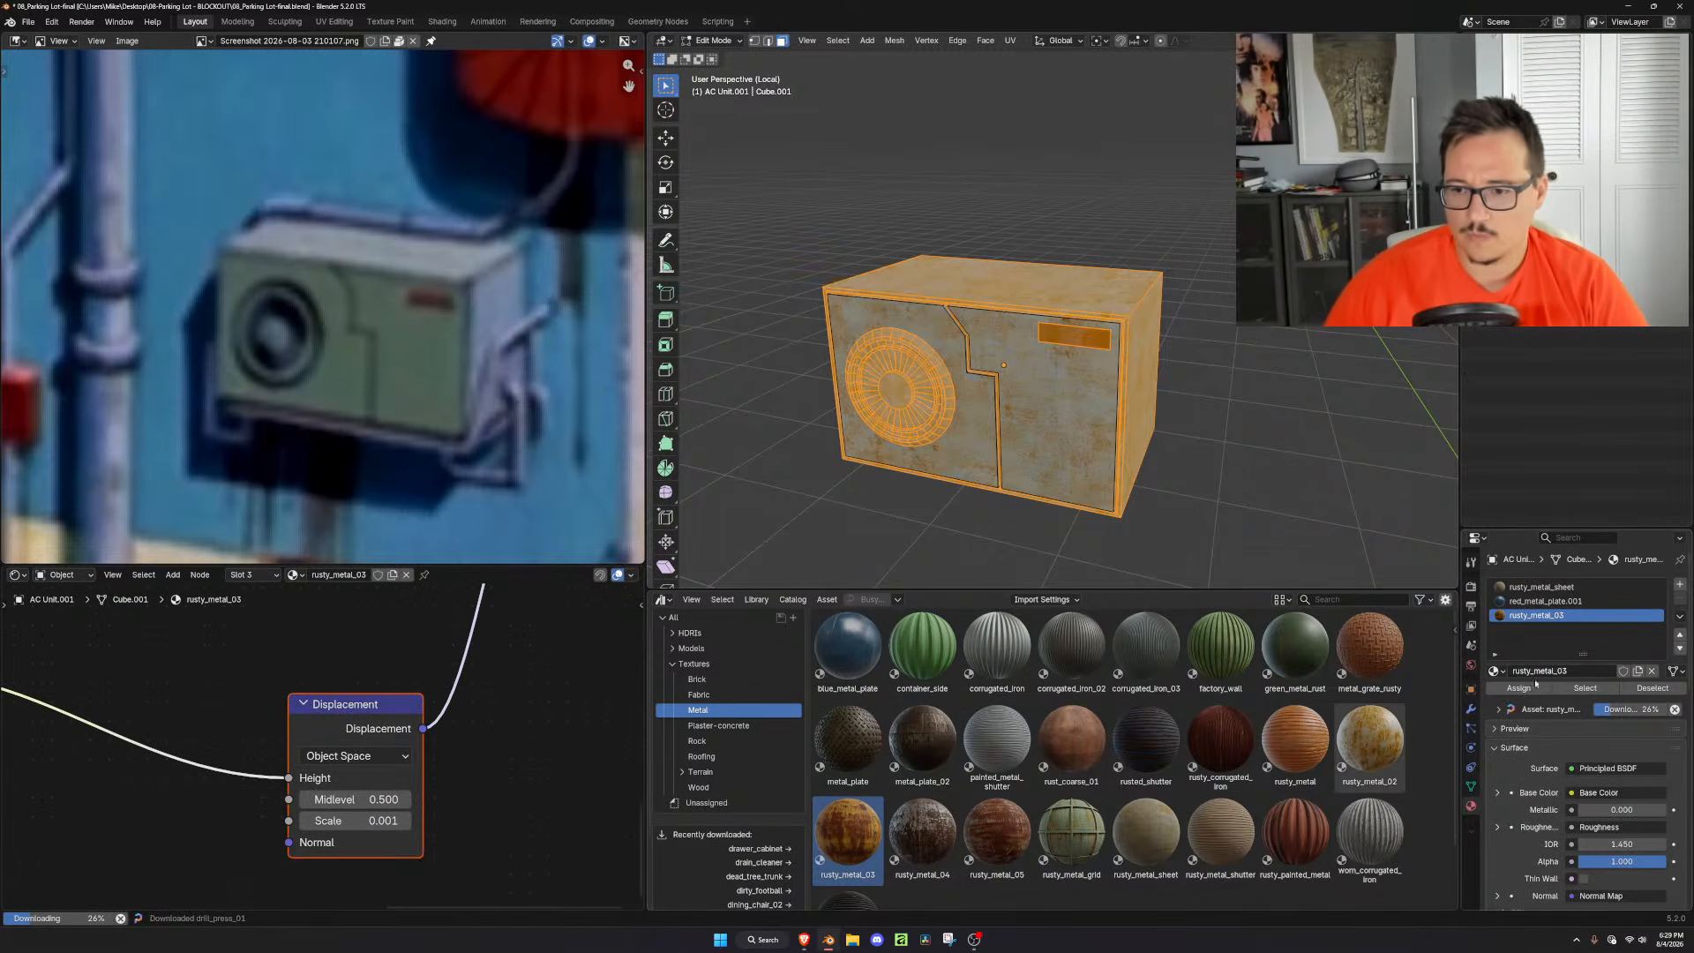
{"action": "key", "text": "Tab"}
{"action": "scroll", "coordinate": [1119, 410], "scroll_direction": "up", "scroll_amount": 2}
{"action": "mouse_move", "coordinate": [1119, 413]}
{"action": "middle_mouse_down"}
{"action": "mouse_move", "coordinate": [1191, 400]}
{"action": "mouse_move", "coordinate": [1142, 395]}
{"action": "mouse_move", "coordinate": [1090, 428]}
{"action": "middle_mouse_up"}
{"action": "key", "text": "Tab"}
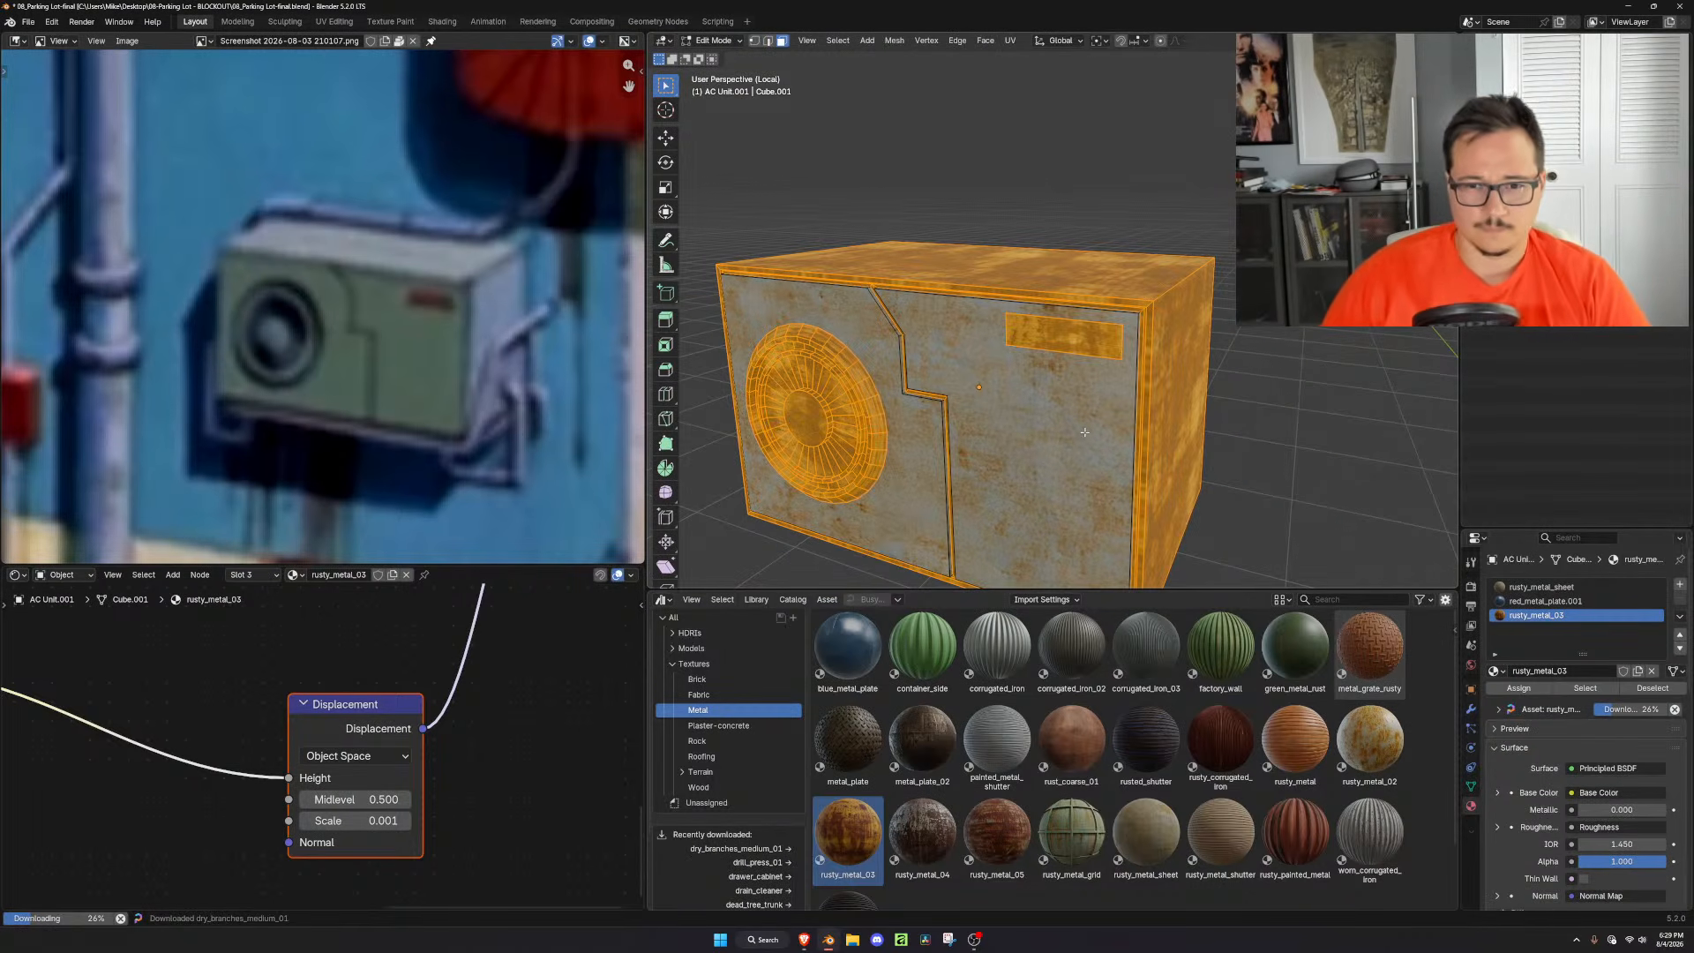
Assign rusty_metal_sheet to the casing, fan and label faces instead
{"action": "key", "text": "ctrl+i"}
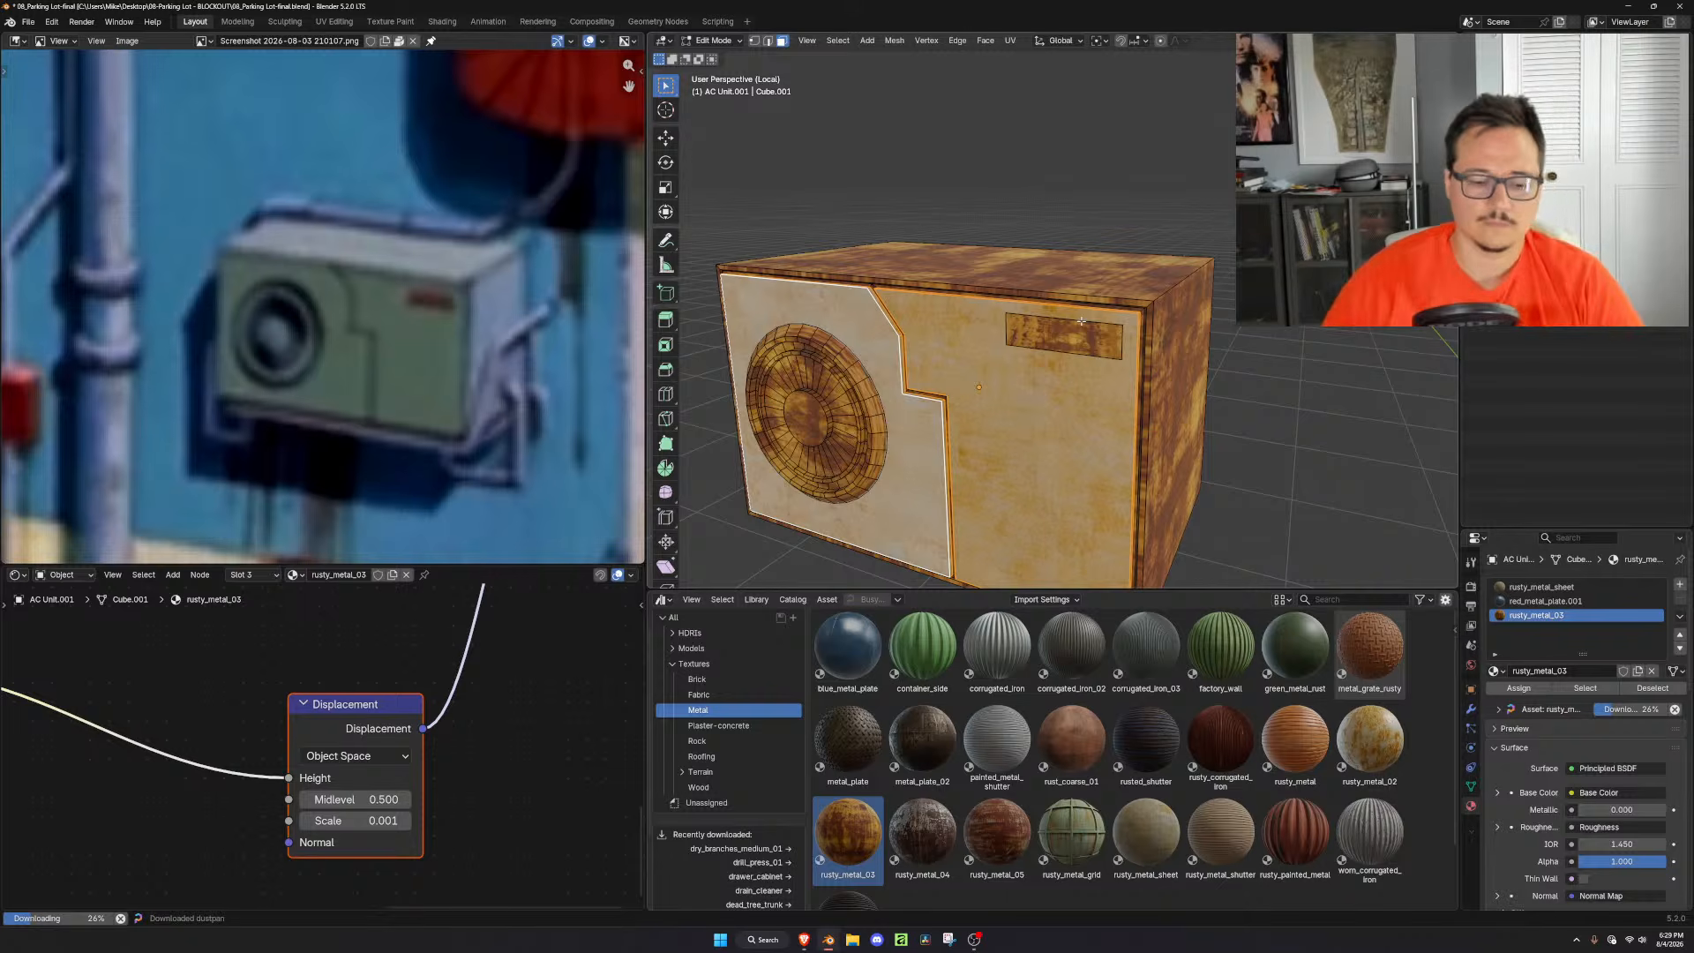
{"action": "key", "text": "ctrl+i"}
{"action": "left_click", "coordinate": [1541, 586]}
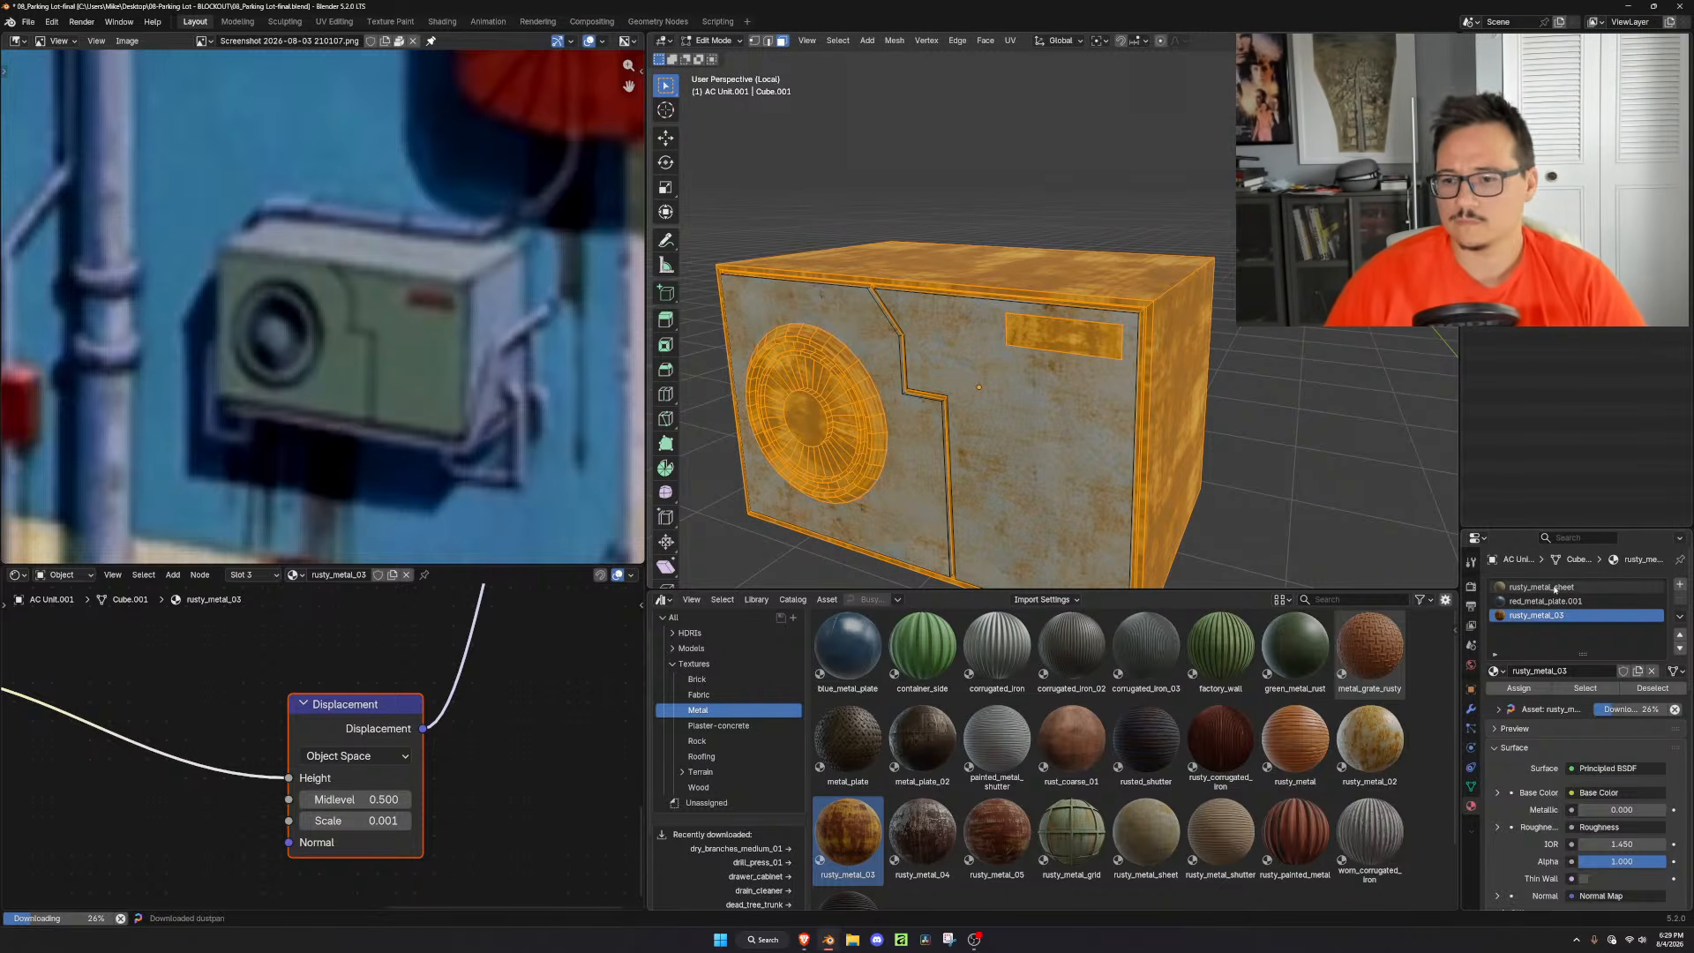
{"action": "left_click", "coordinate": [1531, 688]}
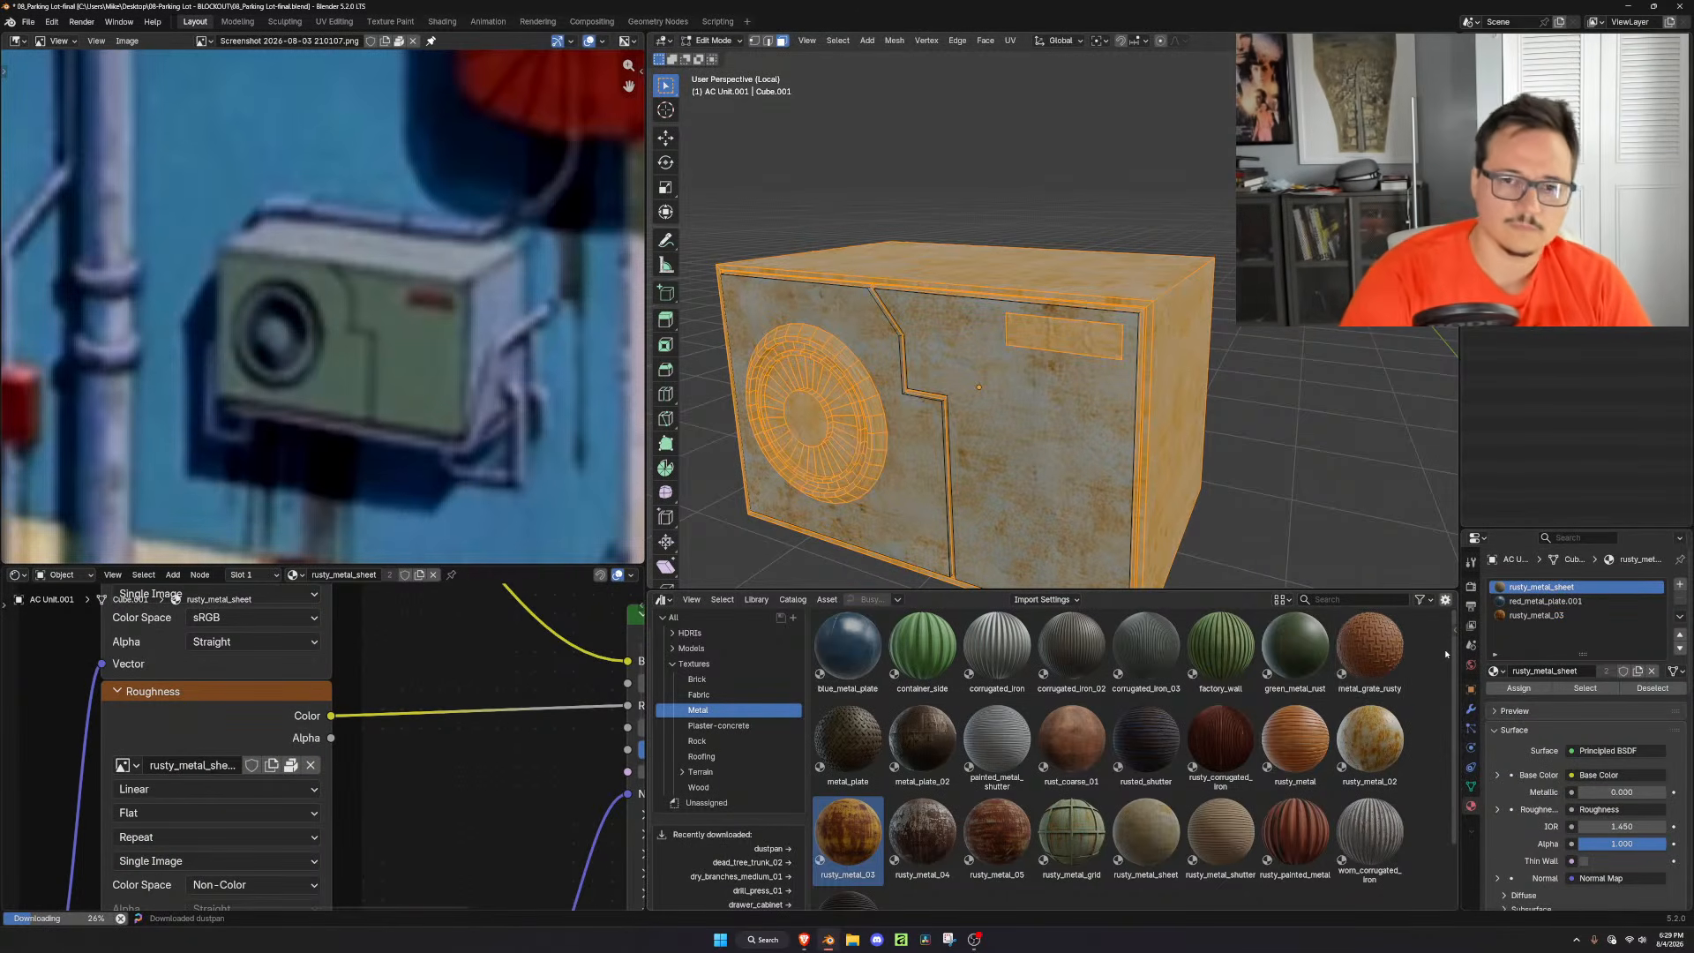
Invert the selection to the two front panel faces and assign rusty_metal_03 to them
{"action": "key", "text": "ctrl+i"}
{"action": "key", "text": "ctrl+o"}
{"action": "key", "text": "Escape"}
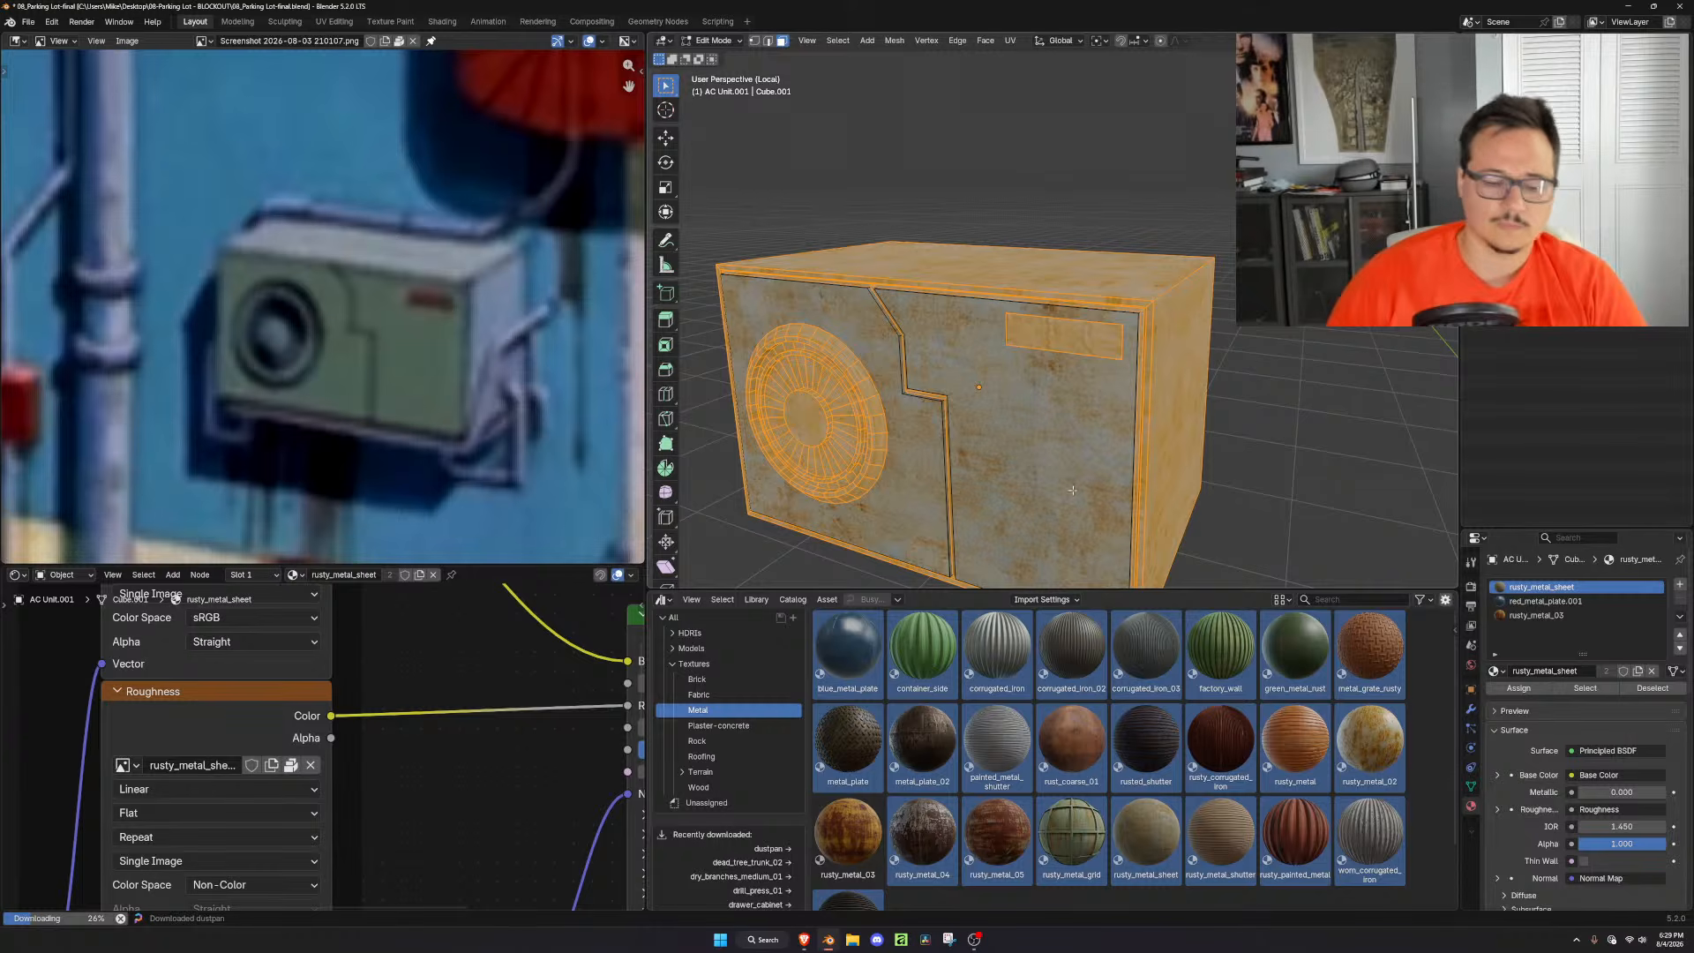
{"action": "left_click", "coordinate": [1072, 490]}
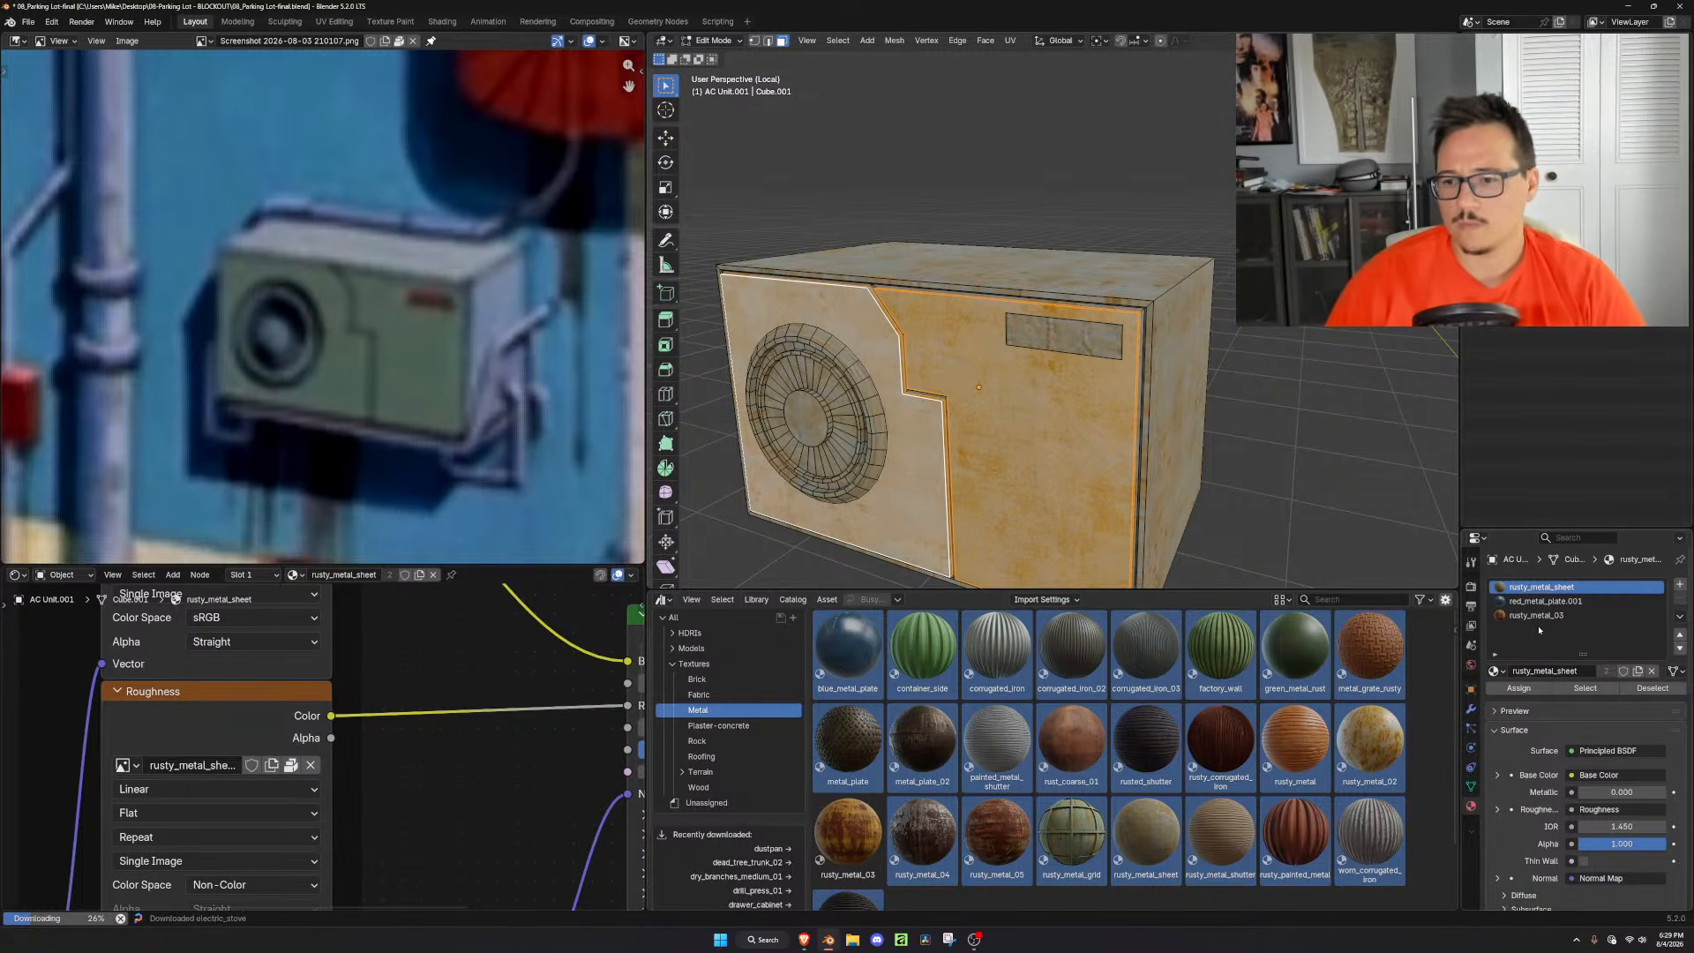
{"action": "left_click", "coordinate": [1537, 616]}
{"action": "left_click", "coordinate": [1523, 691]}
{"action": "key", "text": "Tab"}
{"action": "middle_click_drag", "start_coordinate": [1166, 461], "coordinate": [1230, 437]}
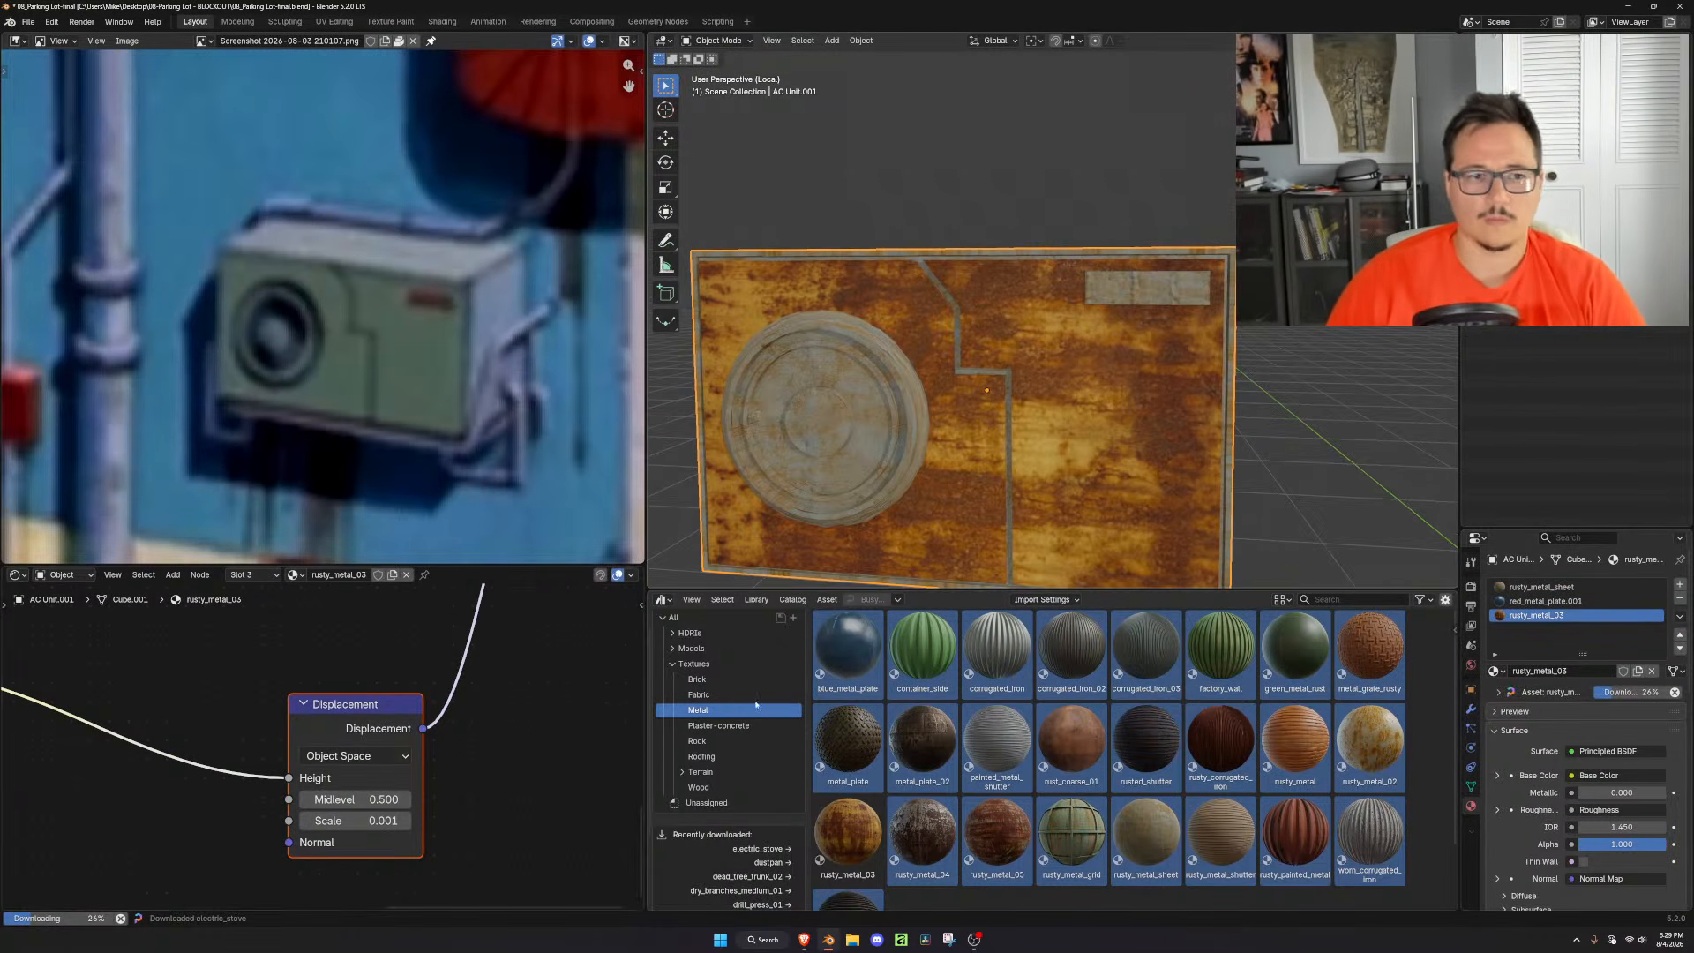
Delete the Displacement node and its texture node from the rusty_metal_03 material
{"action": "scroll", "coordinate": [383, 693], "scroll_direction": "down", "scroll_amount": 5}
{"action": "left_click", "coordinate": [361, 728]}
{"action": "middle_click_drag", "start_coordinate": [56, 686], "coordinate": [310, 755]}
{"action": "left_click", "coordinate": [246, 764], "text": "shift"}
{"action": "key", "text": "x"}
Add a Mix Color node between the base colour texture and the Principled BSDF in the rusty_metal_03 material
{"action": "scroll", "coordinate": [265, 759], "scroll_direction": "down", "scroll_amount": 5}
{"action": "middle_click_drag", "start_coordinate": [408, 706], "coordinate": [417, 833]}
{"action": "scroll", "coordinate": [424, 782], "scroll_direction": "up", "scroll_amount": 3}
{"action": "middle_click_drag", "start_coordinate": [436, 640], "coordinate": [396, 776]}
{"action": "key", "text": "shift+a"}
{"action": "type", "text": "h"}
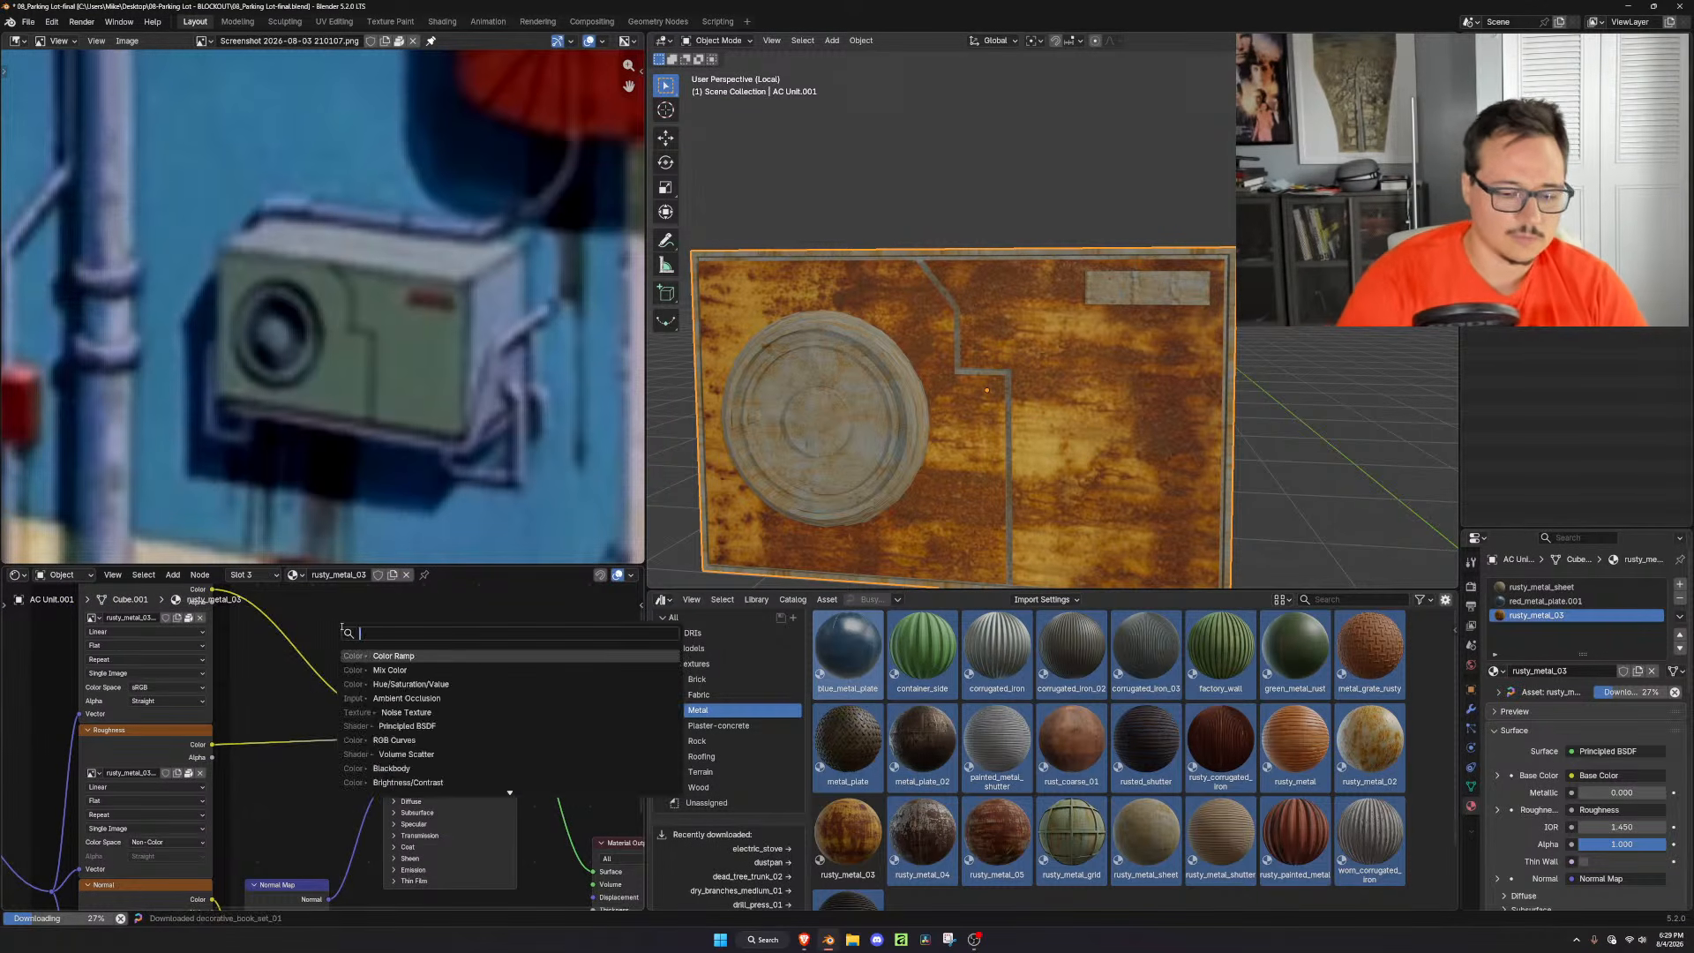
{"action": "key", "text": "BackSpace"}
{"action": "type", "text": "mix"}
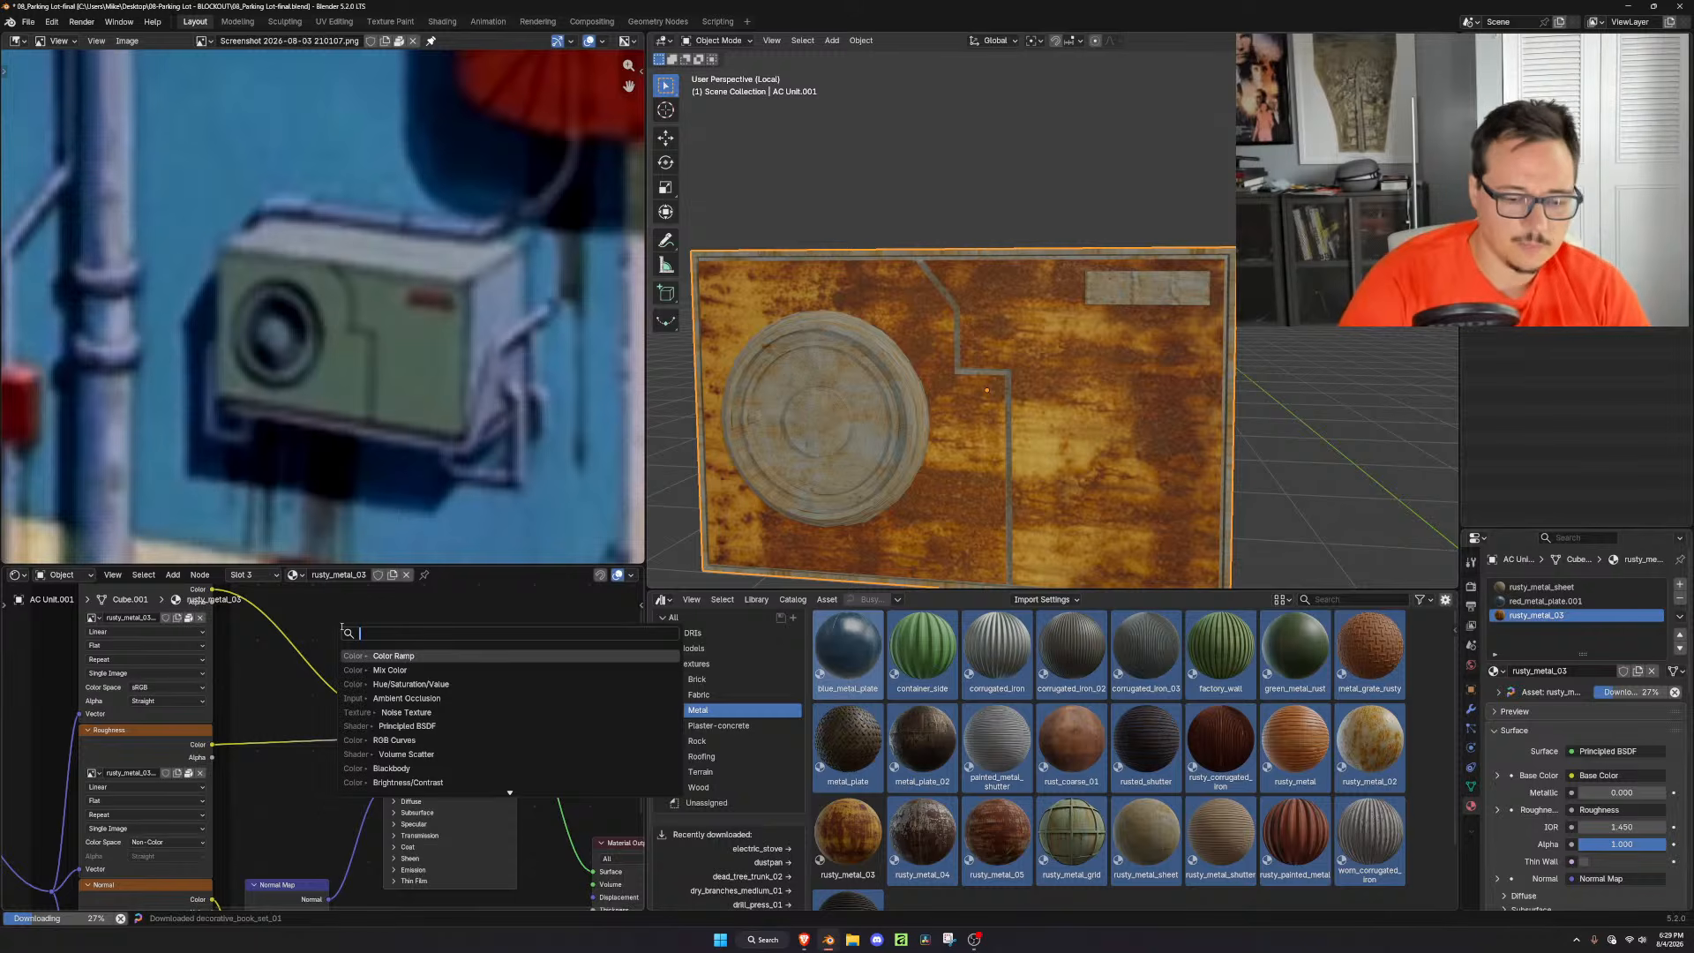
{"action": "key", "text": "Down"}
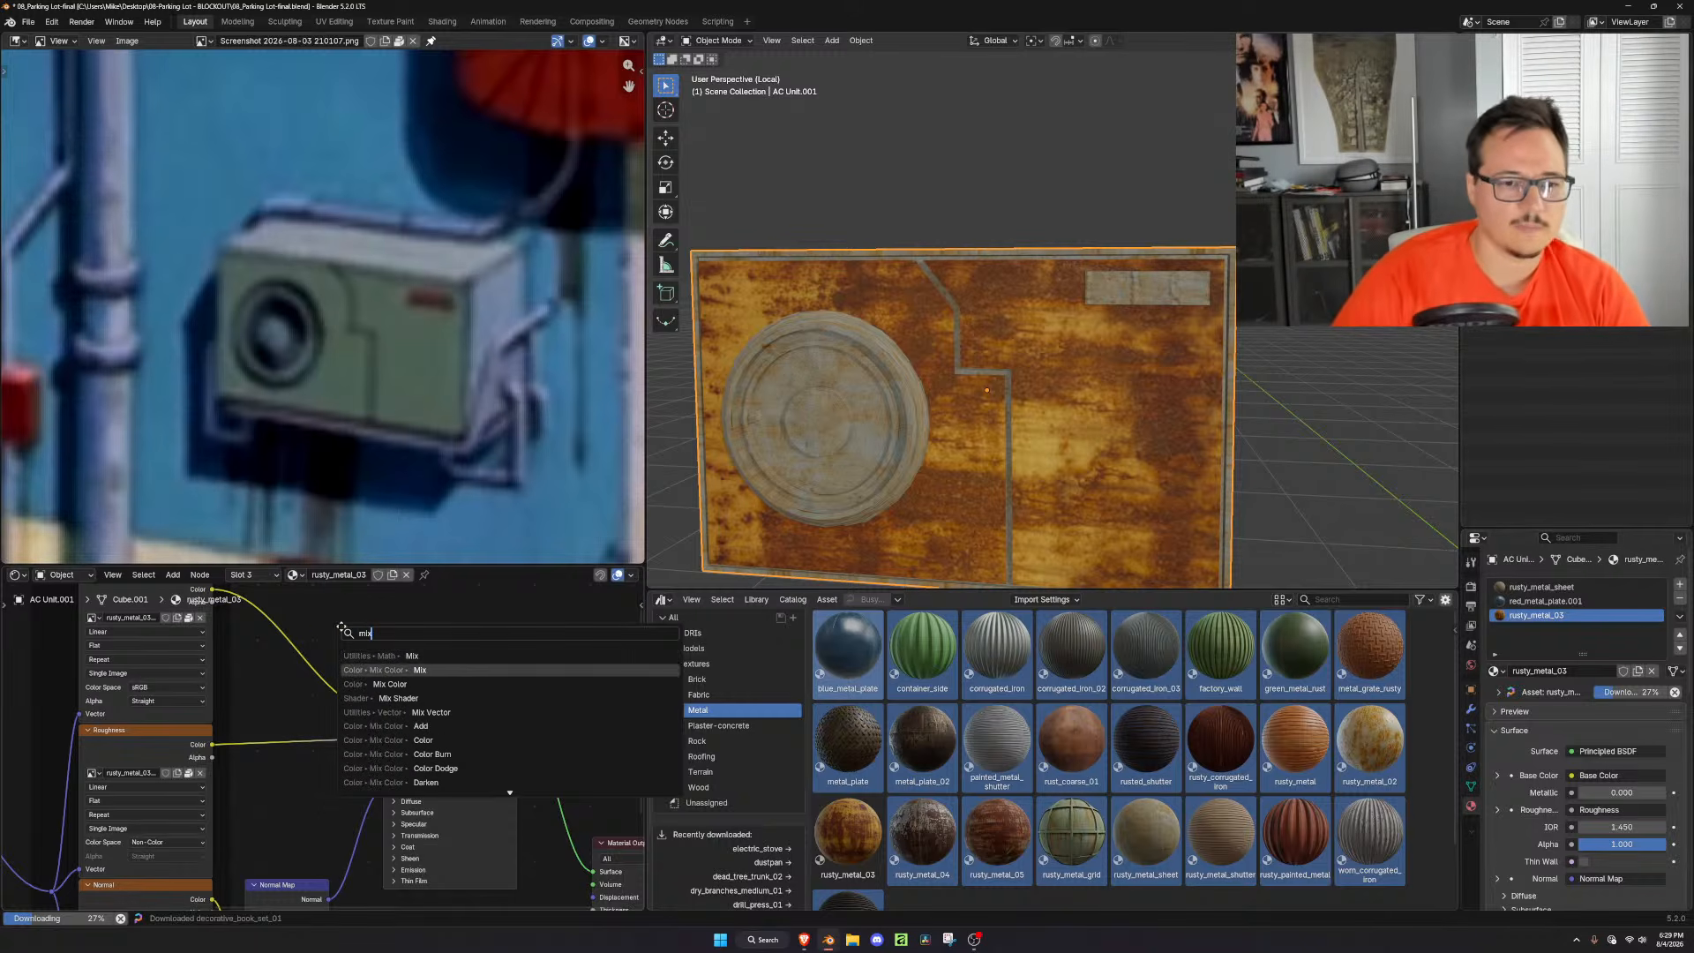
{"action": "key", "text": "Return"}
{"action": "left_click", "coordinate": [284, 579]}
{"action": "middle_click_drag", "start_coordinate": [405, 722], "coordinate": [406, 788]}
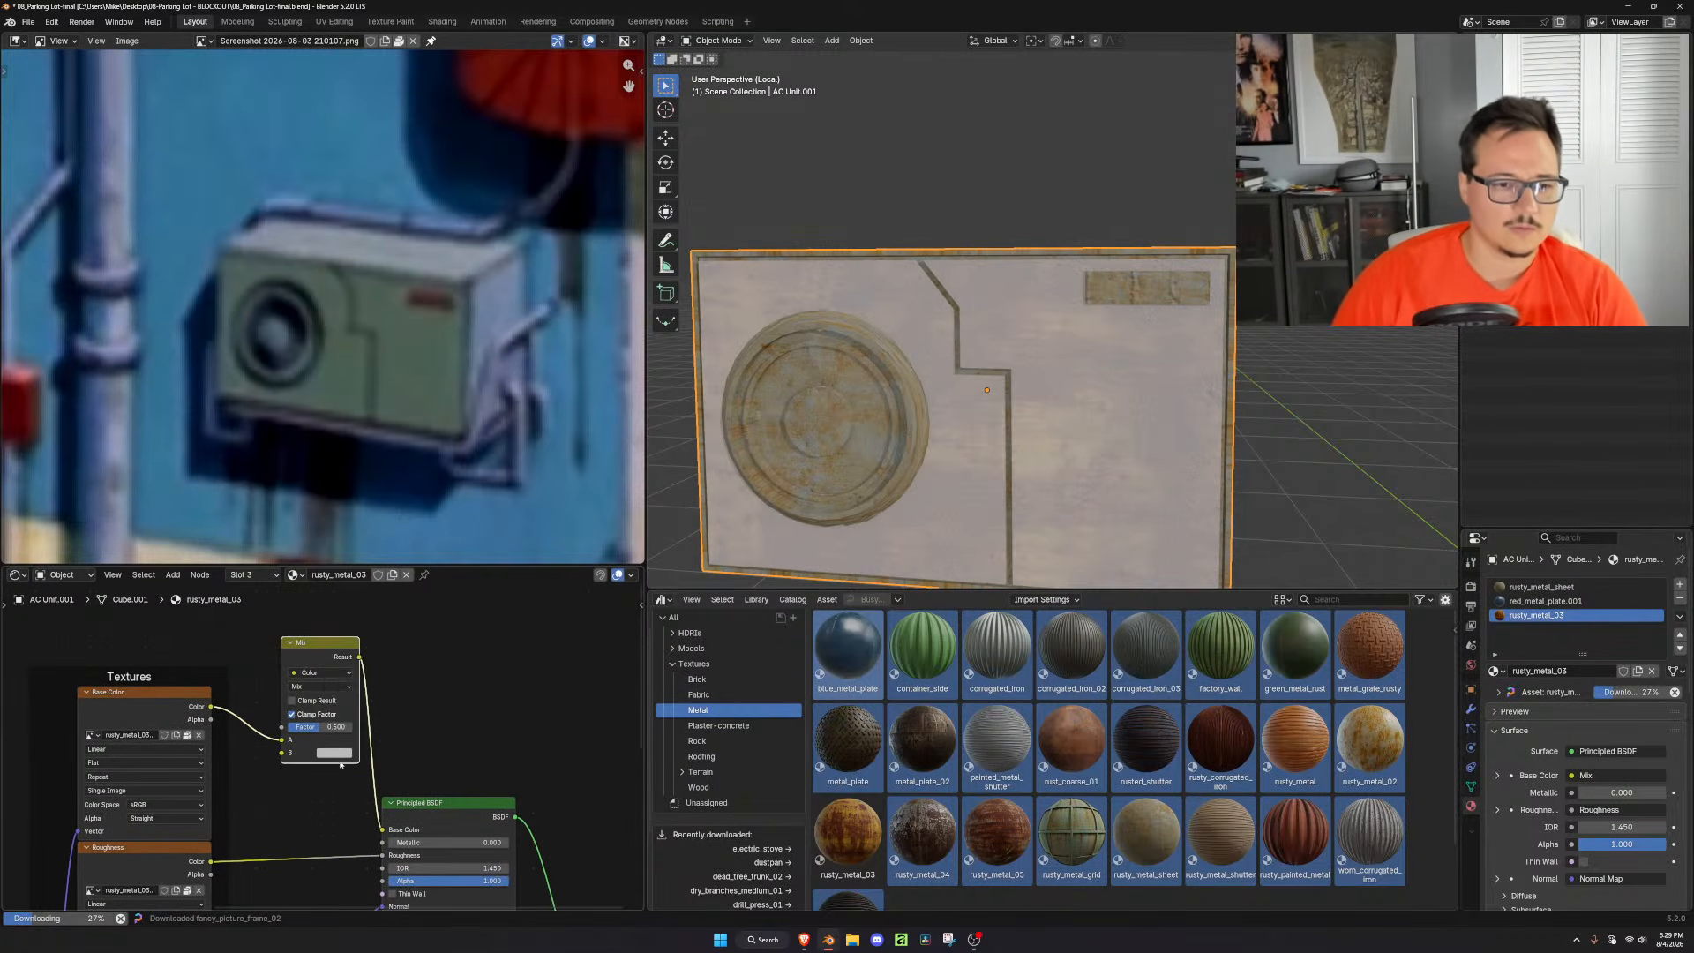
Sample the AC panel's green from the reference image as the mix node's B colour and raise the factor to nearly 1
{"action": "left_click", "coordinate": [334, 753]}
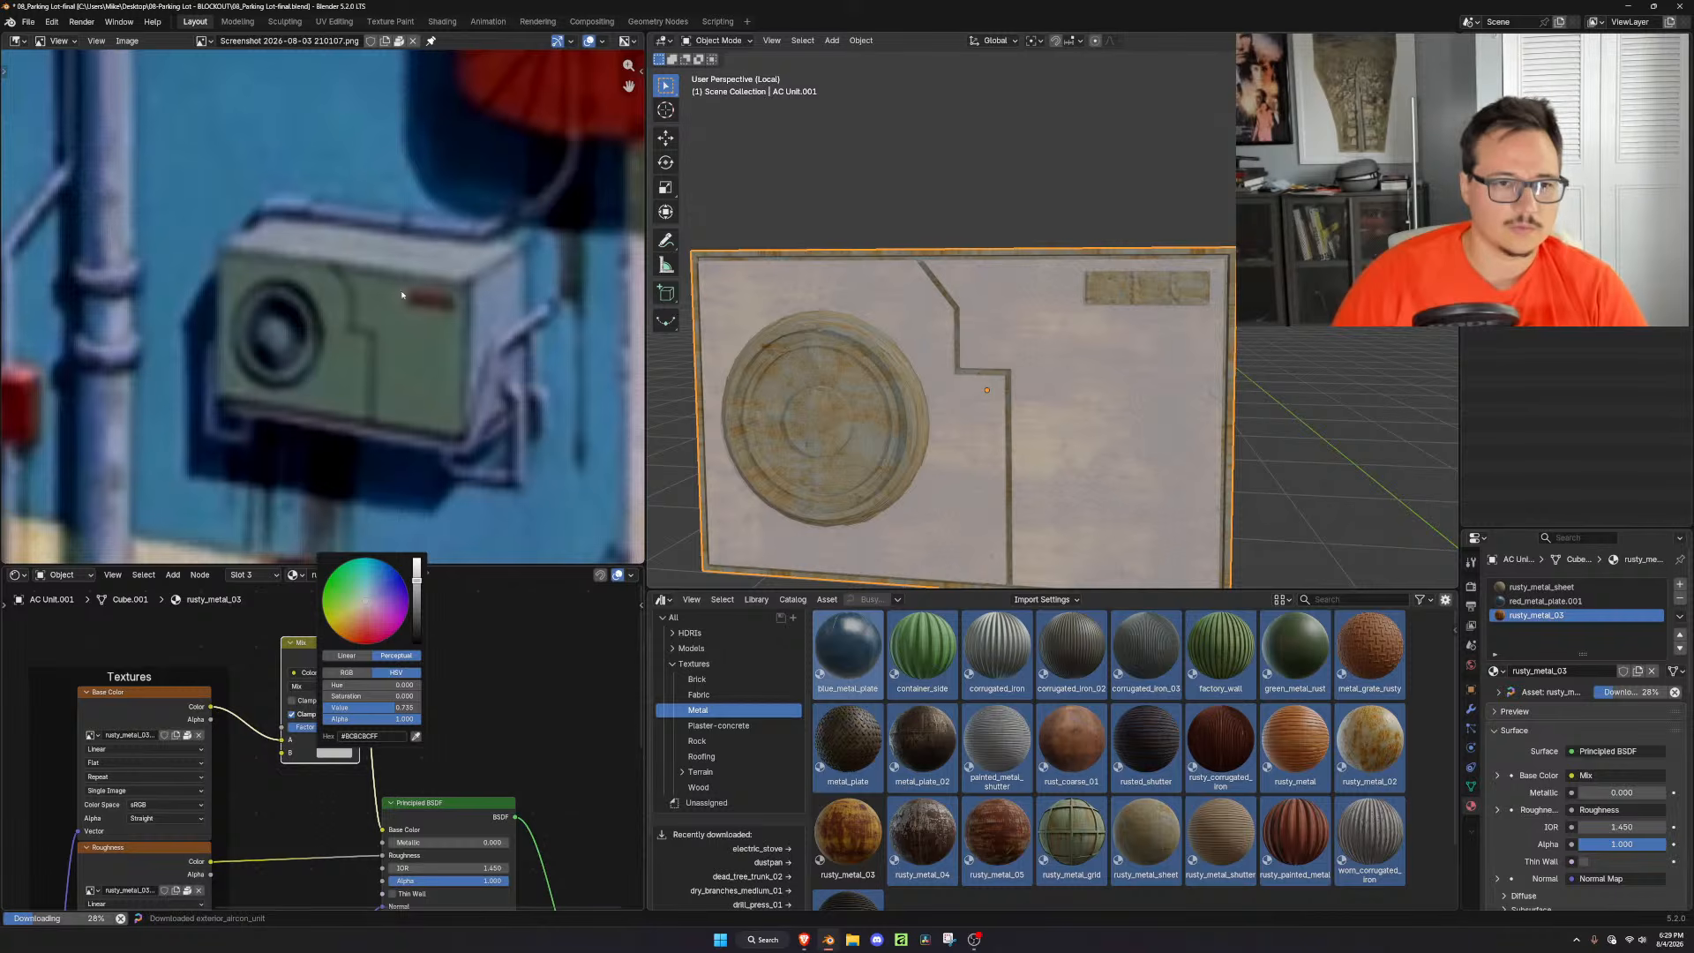
{"action": "left_click", "coordinate": [415, 736]}
{"action": "left_click", "coordinate": [430, 354]}
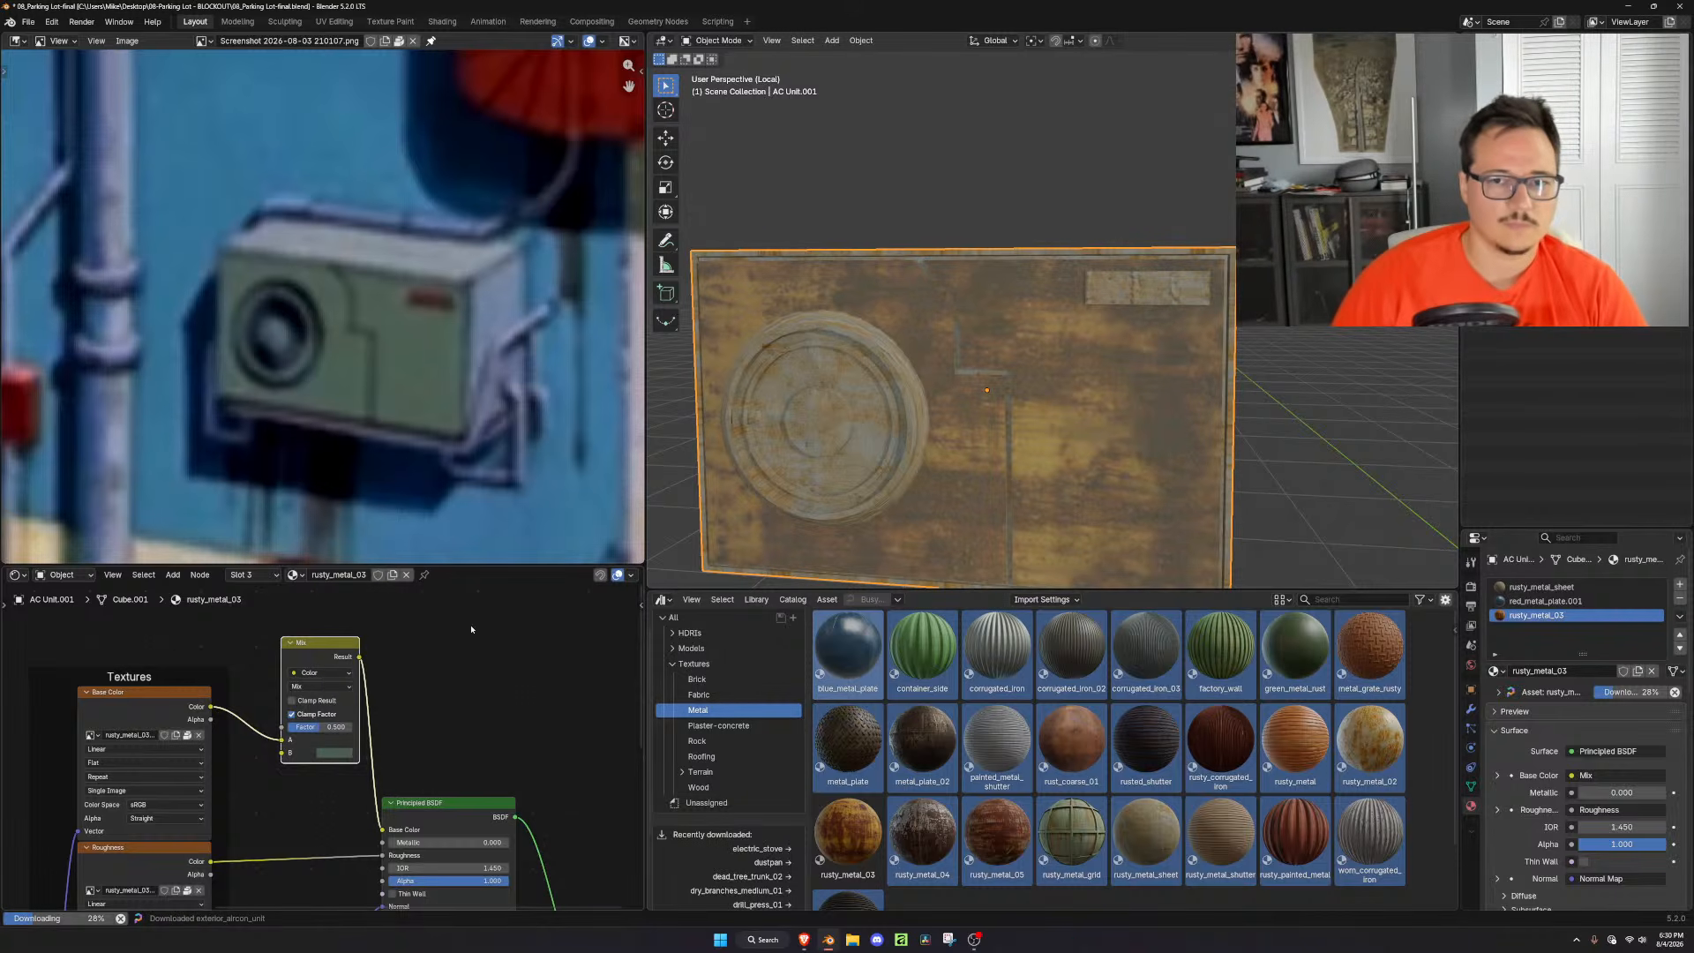
{"action": "left_click_drag", "start_coordinate": [323, 726], "coordinate": [362, 726]}
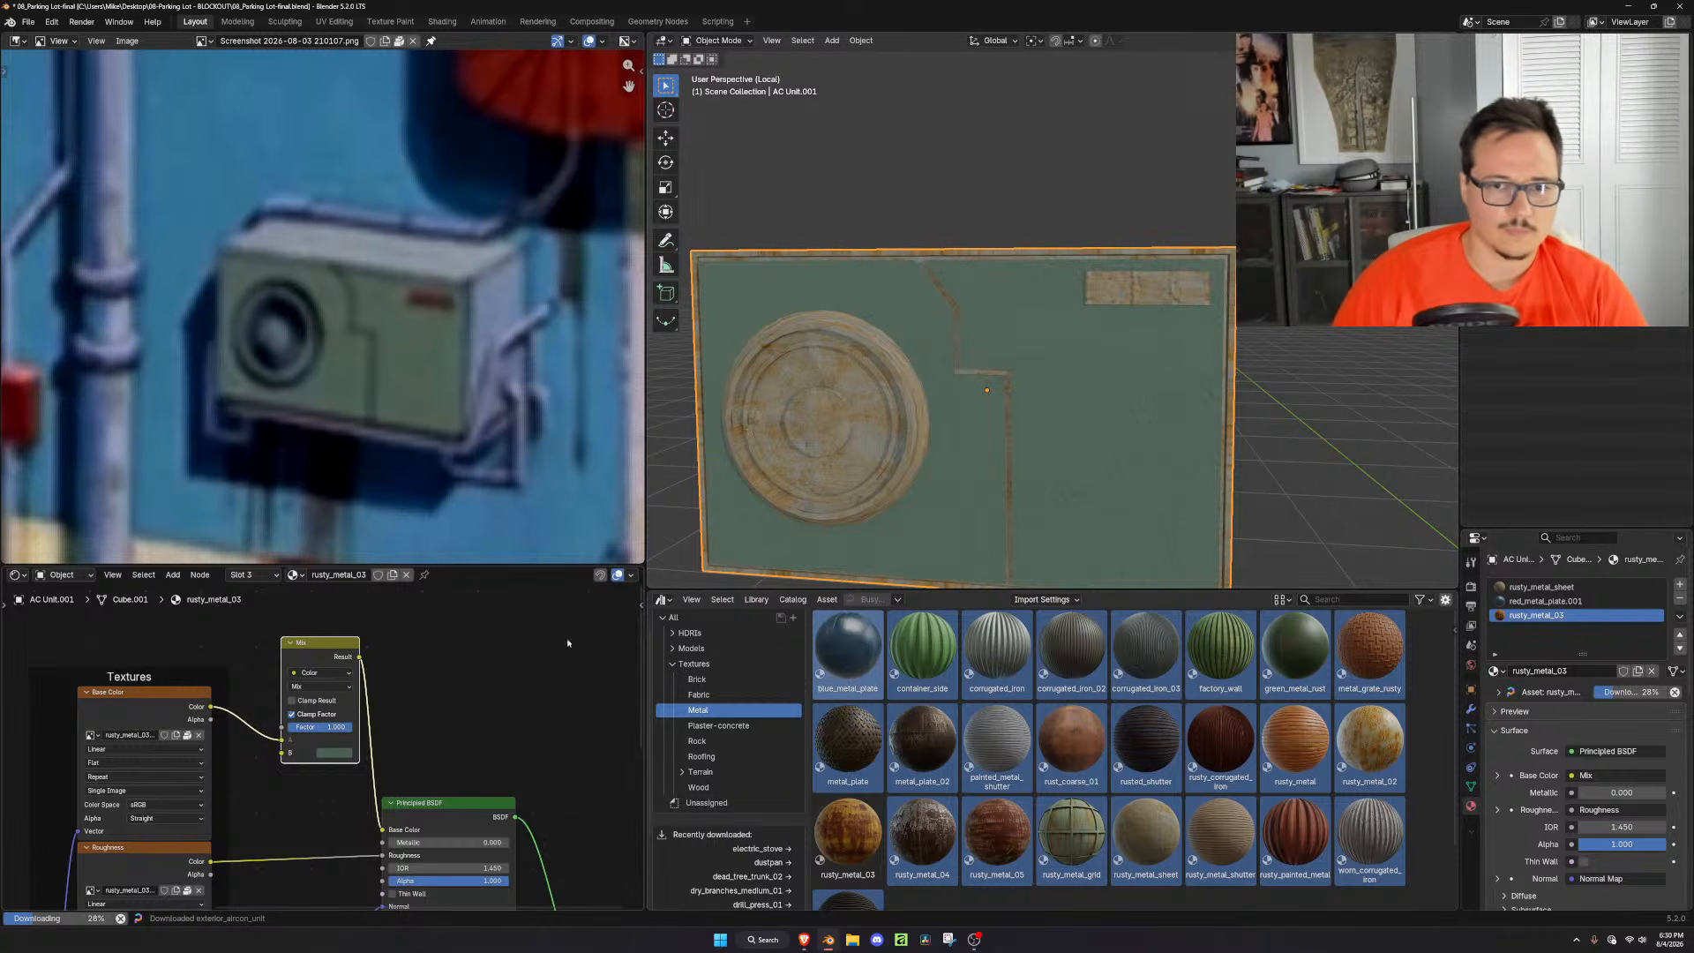
{"action": "scroll", "coordinate": [1074, 510], "scroll_direction": "up", "scroll_amount": 3}
{"action": "middle_click_drag", "start_coordinate": [1073, 510], "coordinate": [1243, 390]}
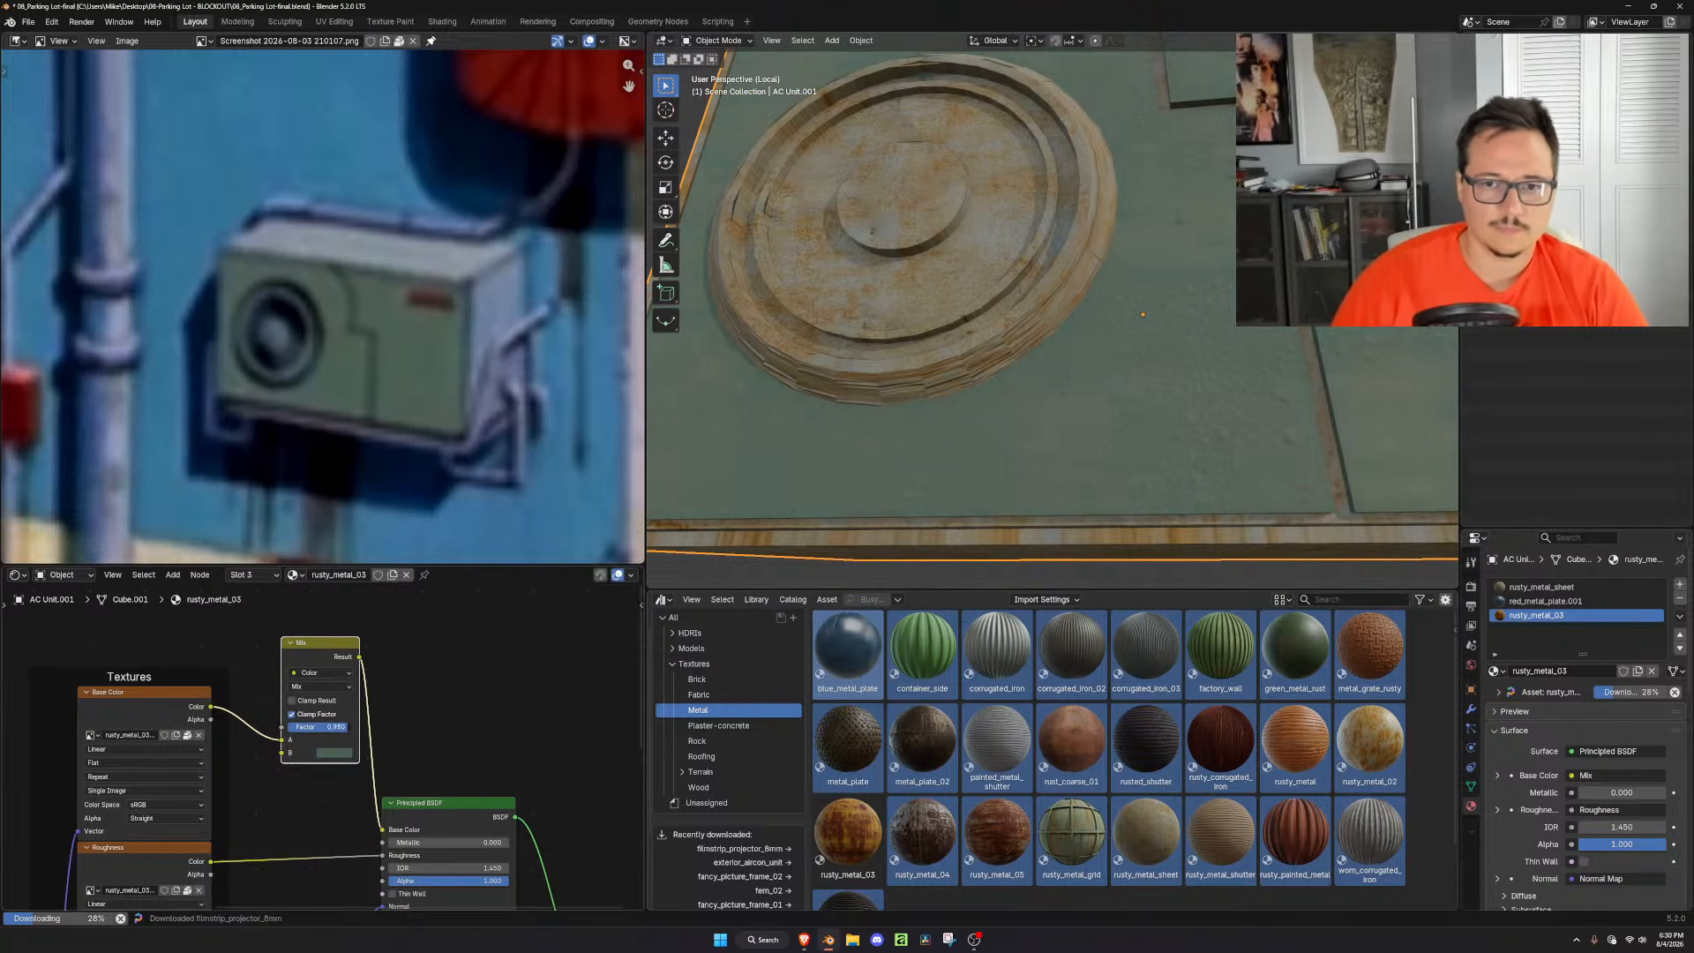
Try the Darken, Difference, Lighten and Multiply blending modes on the mix node and return it to Mix
{"action": "left_click", "coordinate": [351, 689]}
{"action": "left_click", "coordinate": [317, 709]}
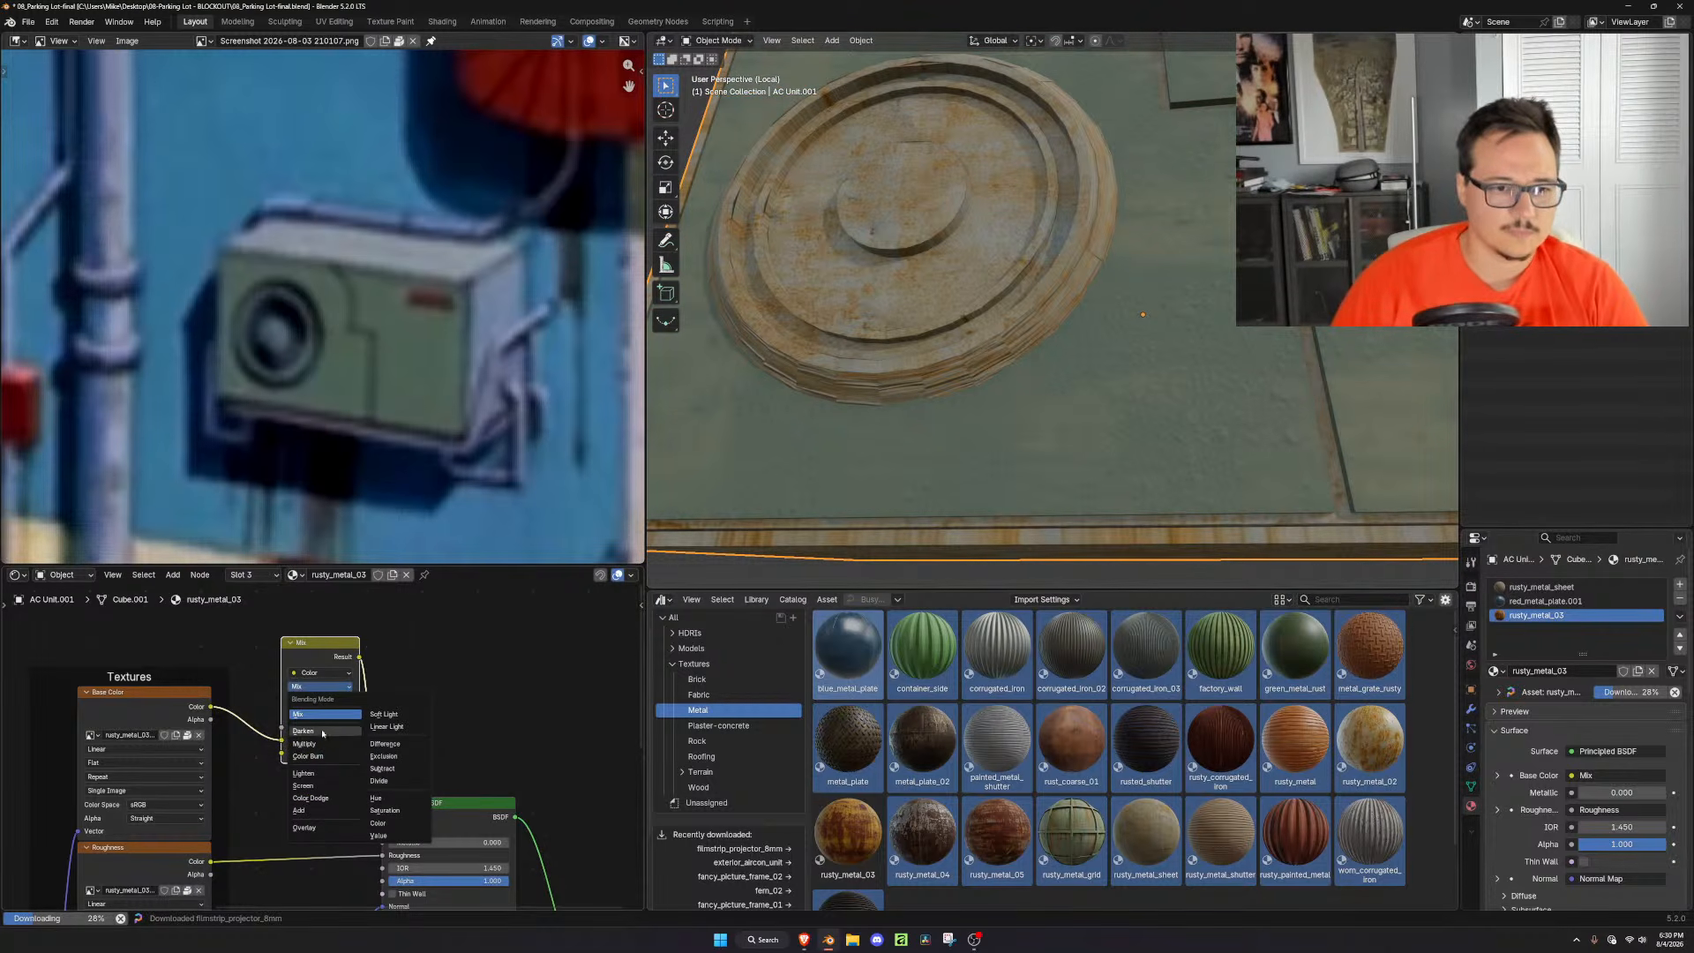
{"action": "left_click", "coordinate": [328, 686]}
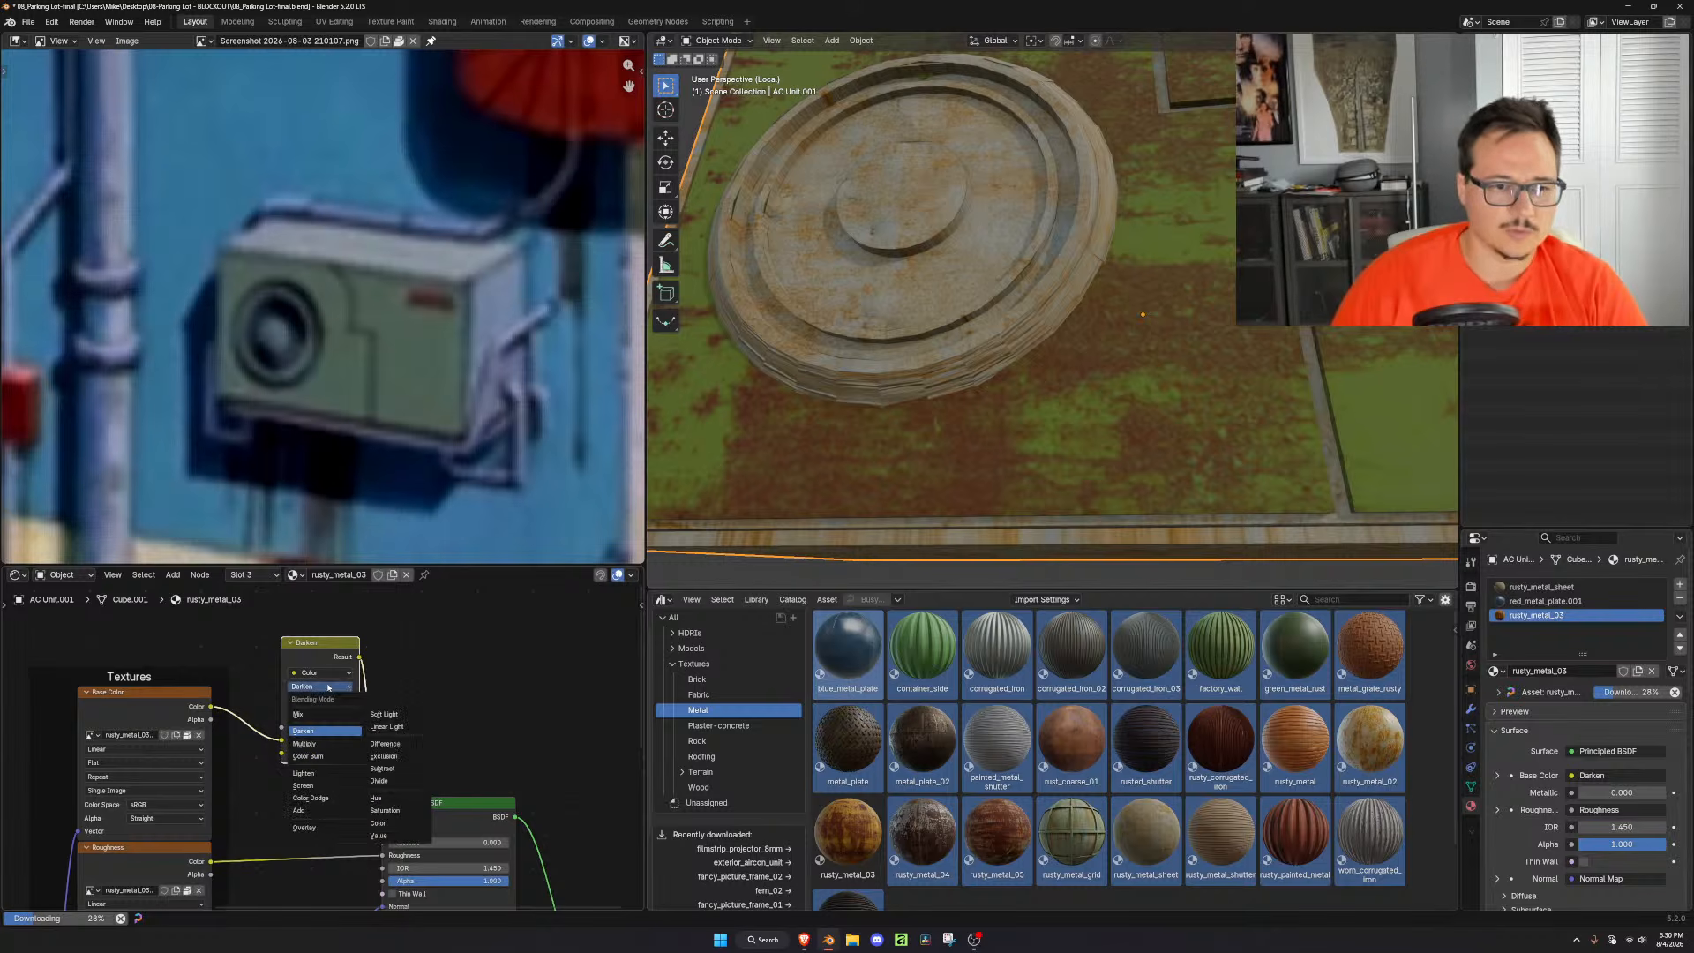
{"action": "left_click", "coordinate": [385, 744]}
{"action": "scroll", "coordinate": [948, 432], "scroll_direction": "down", "scroll_amount": 4}
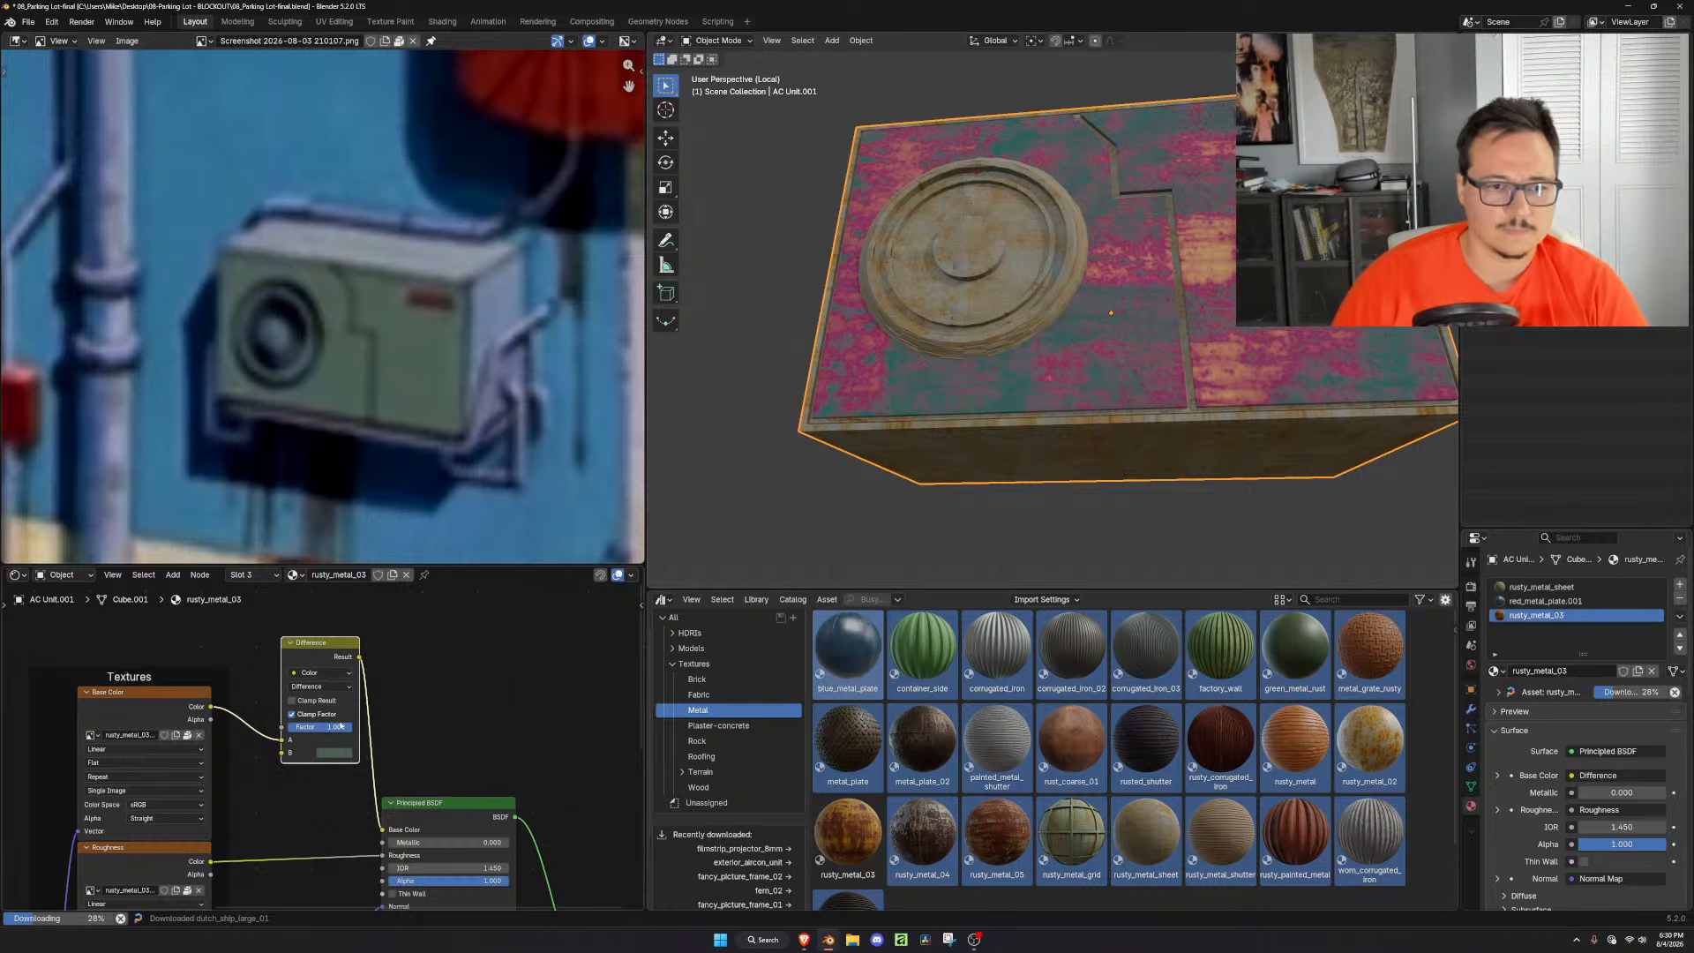
{"action": "mouse_move", "coordinate": [344, 730]}
{"action": "left_mouse_down"}
{"action": "mouse_move", "coordinate": [316, 730]}
{"action": "mouse_move", "coordinate": [353, 730]}
{"action": "left_mouse_up"}
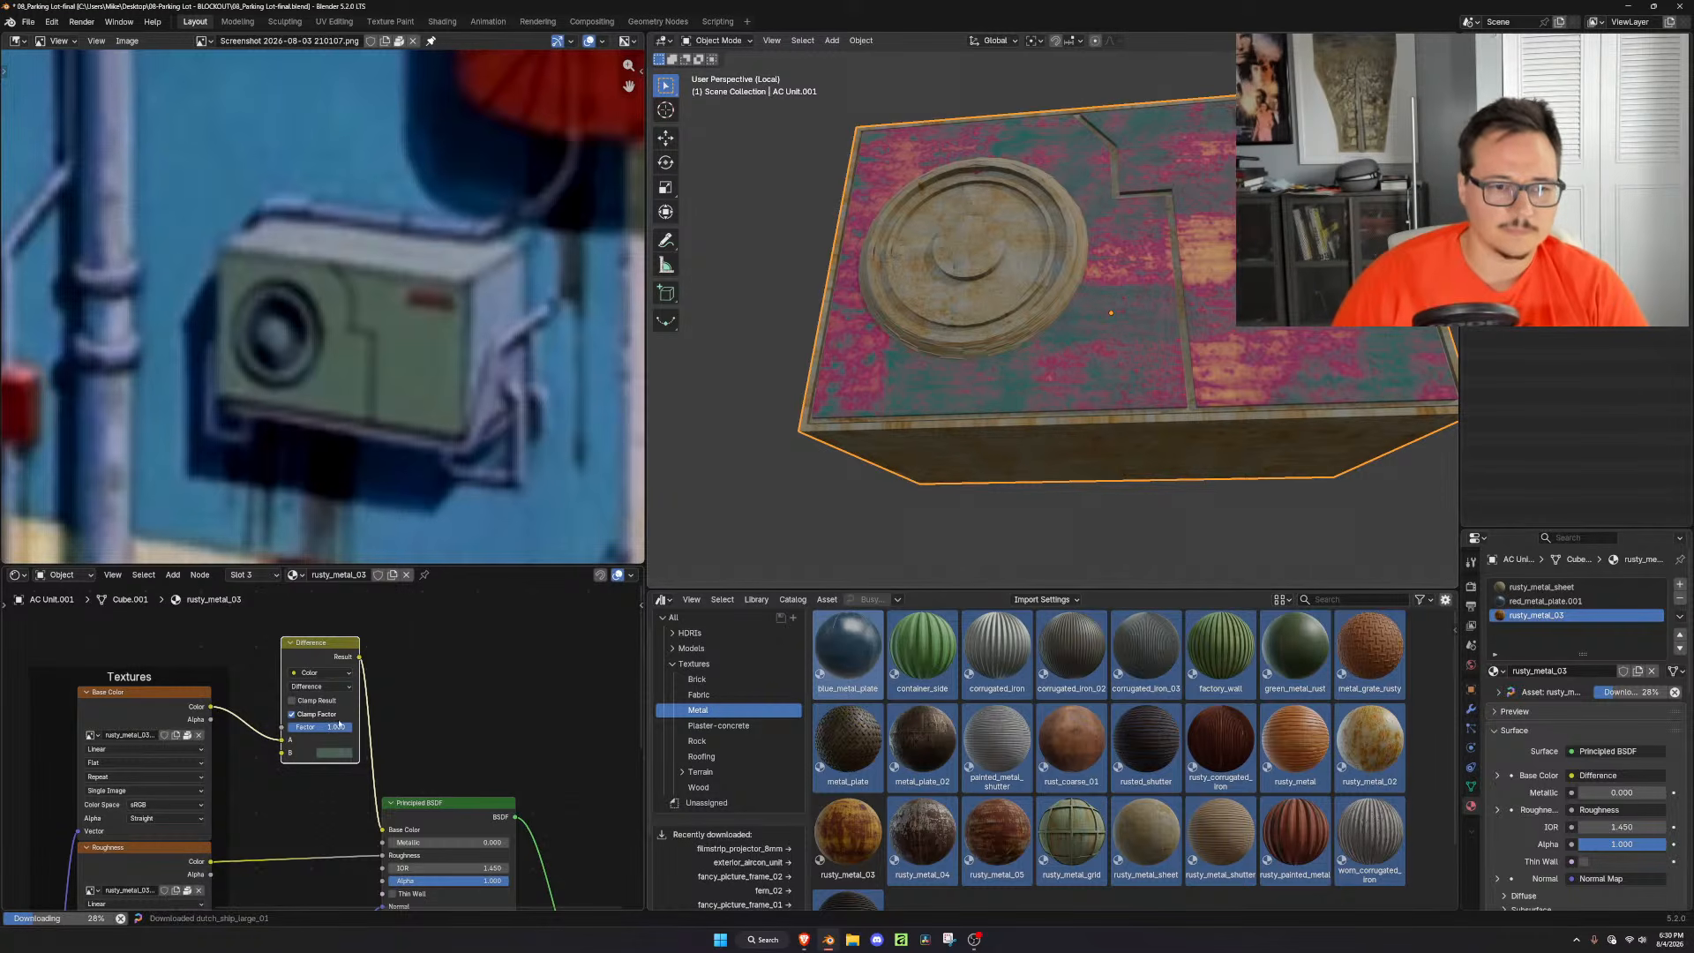
{"action": "left_click", "coordinate": [326, 687]}
{"action": "left_click", "coordinate": [340, 773]}
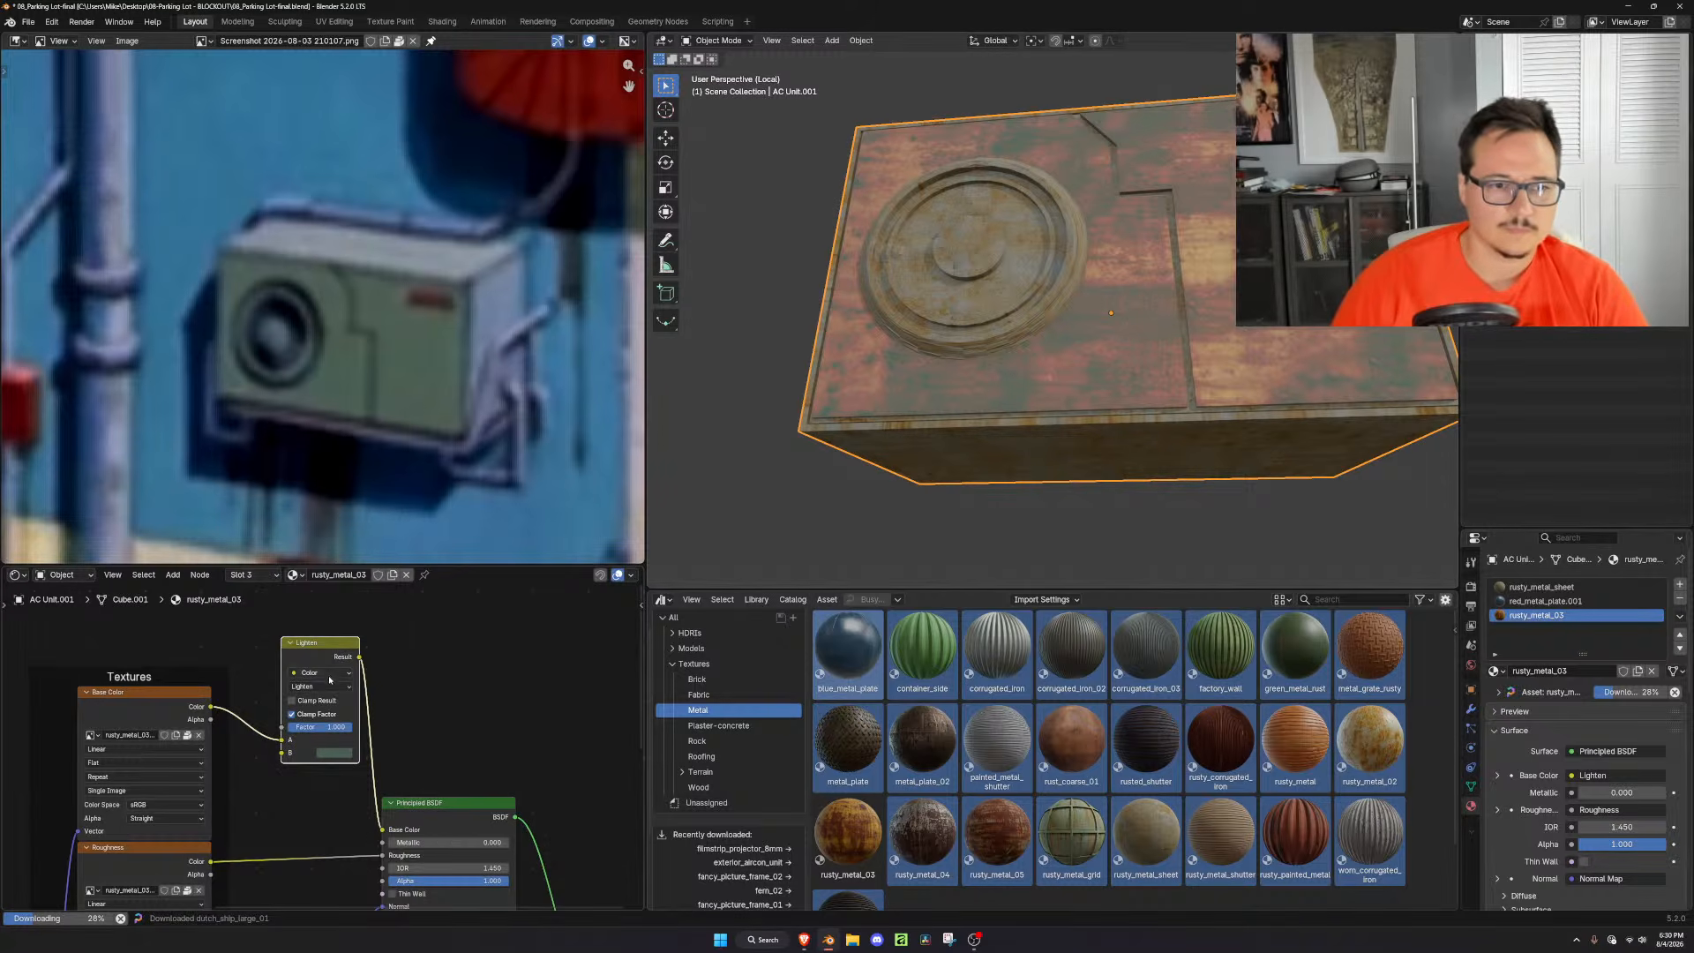
{"action": "left_click", "coordinate": [328, 686]}
{"action": "left_click", "coordinate": [325, 725]}
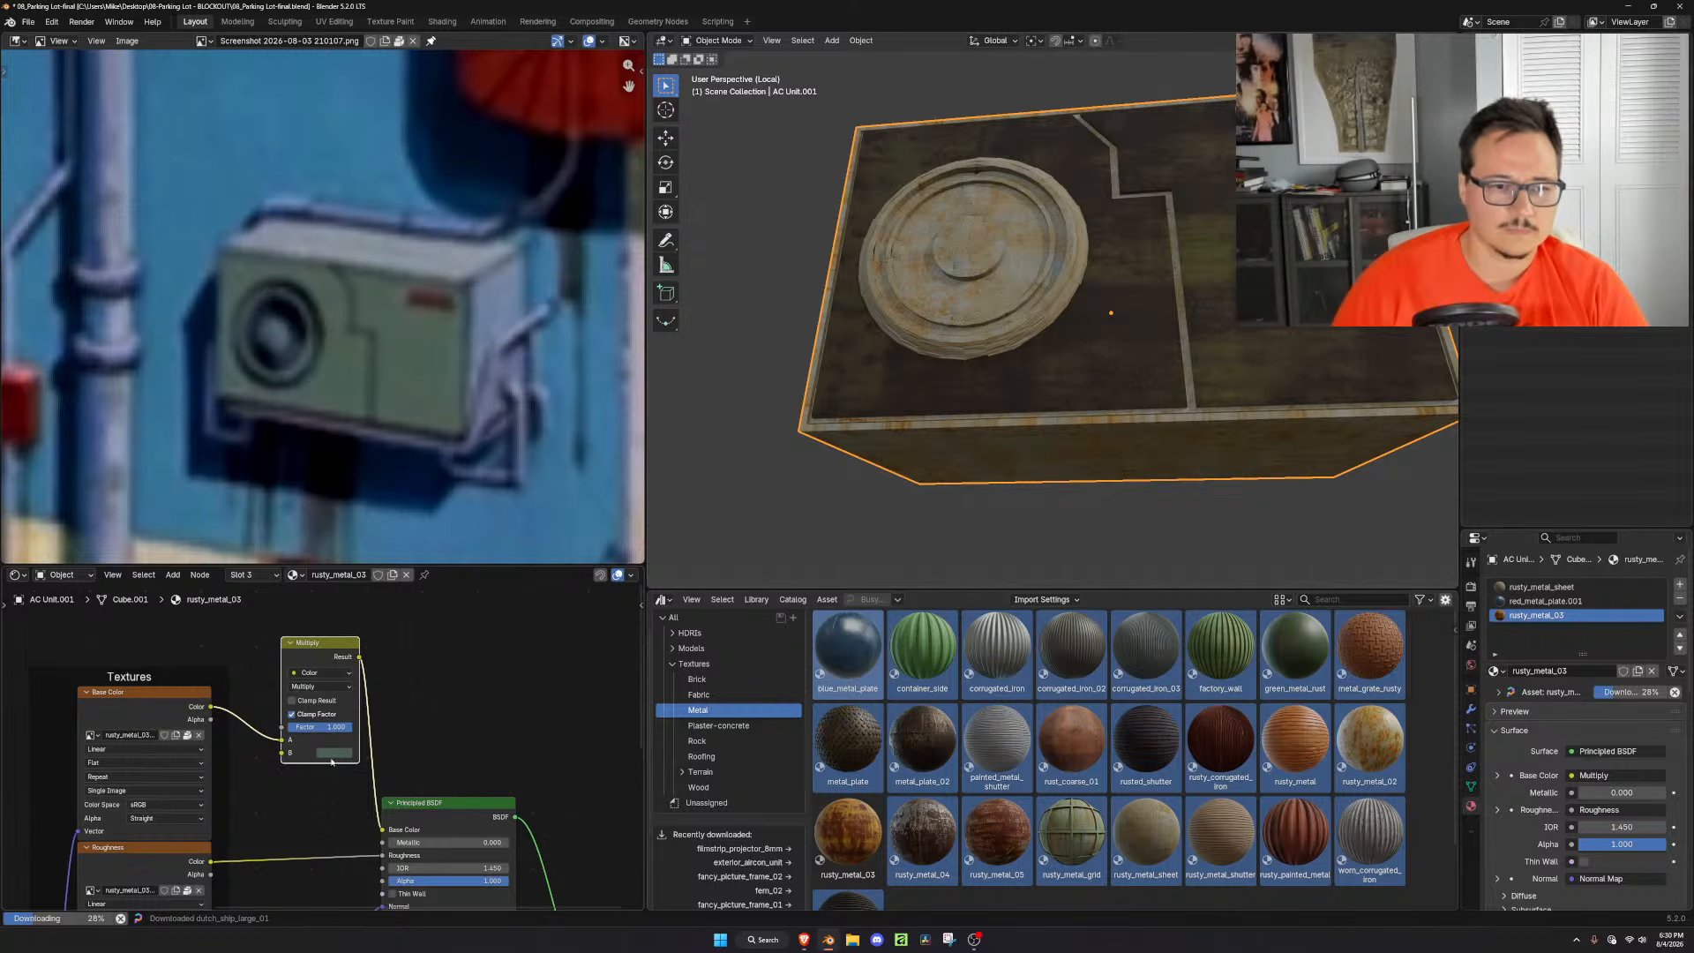
{"action": "left_click", "coordinate": [340, 693]}
{"action": "left_click", "coordinate": [345, 679]}
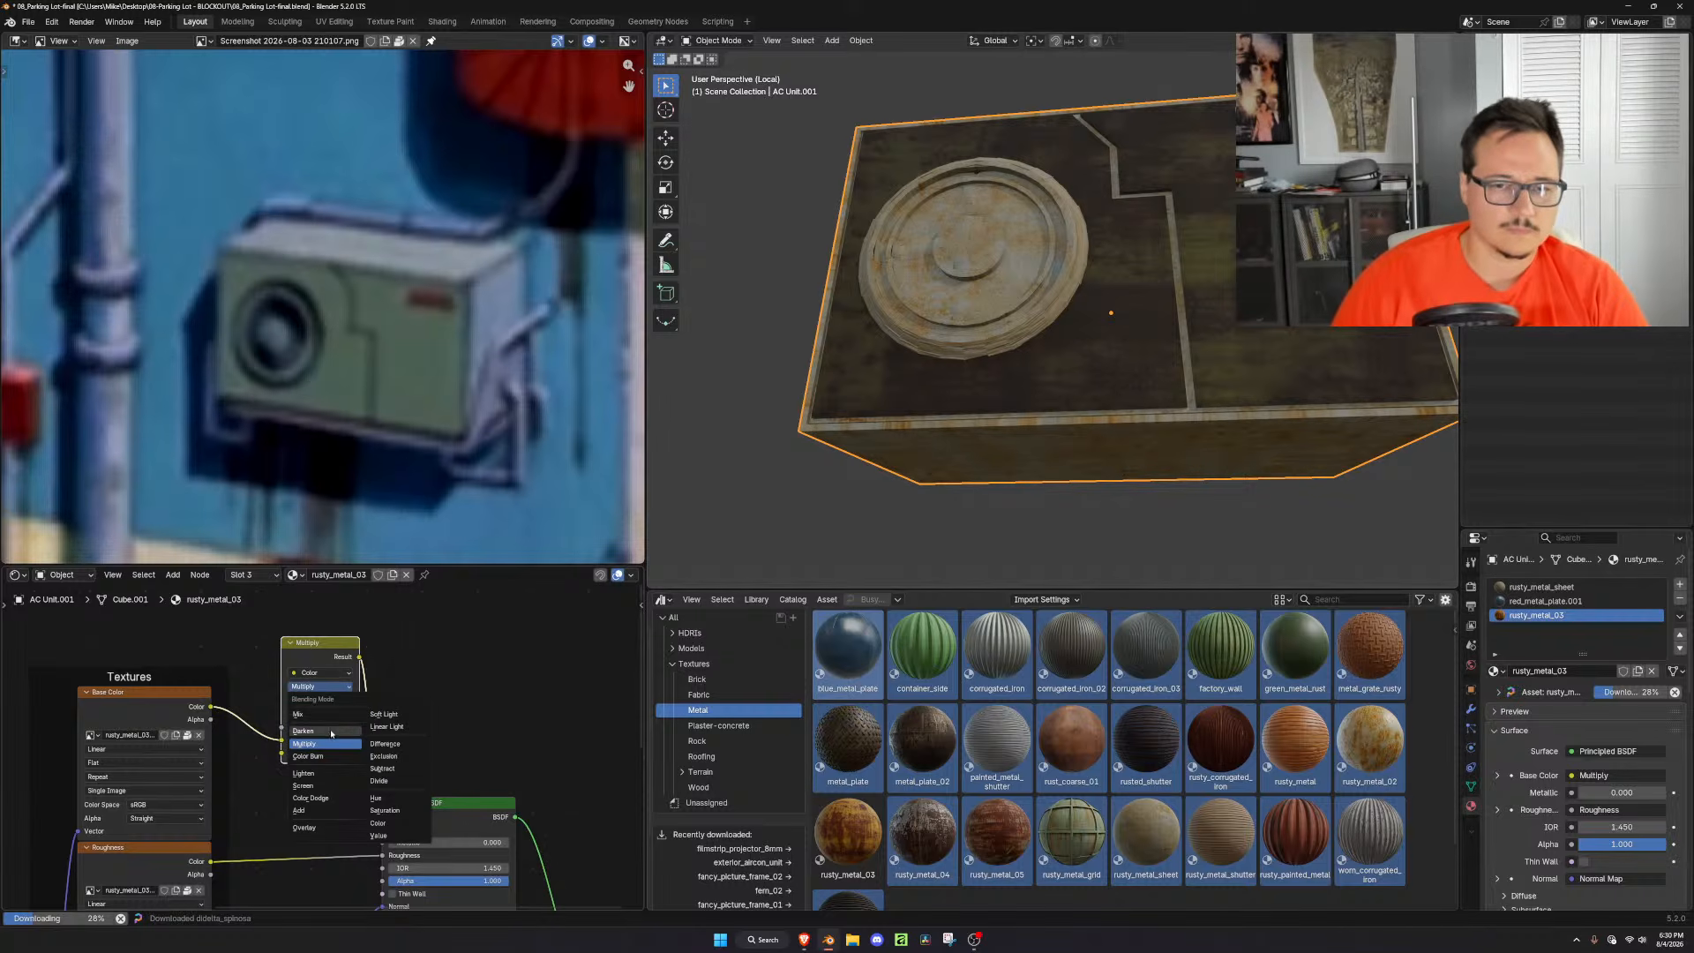
{"action": "left_click", "coordinate": [340, 687]}
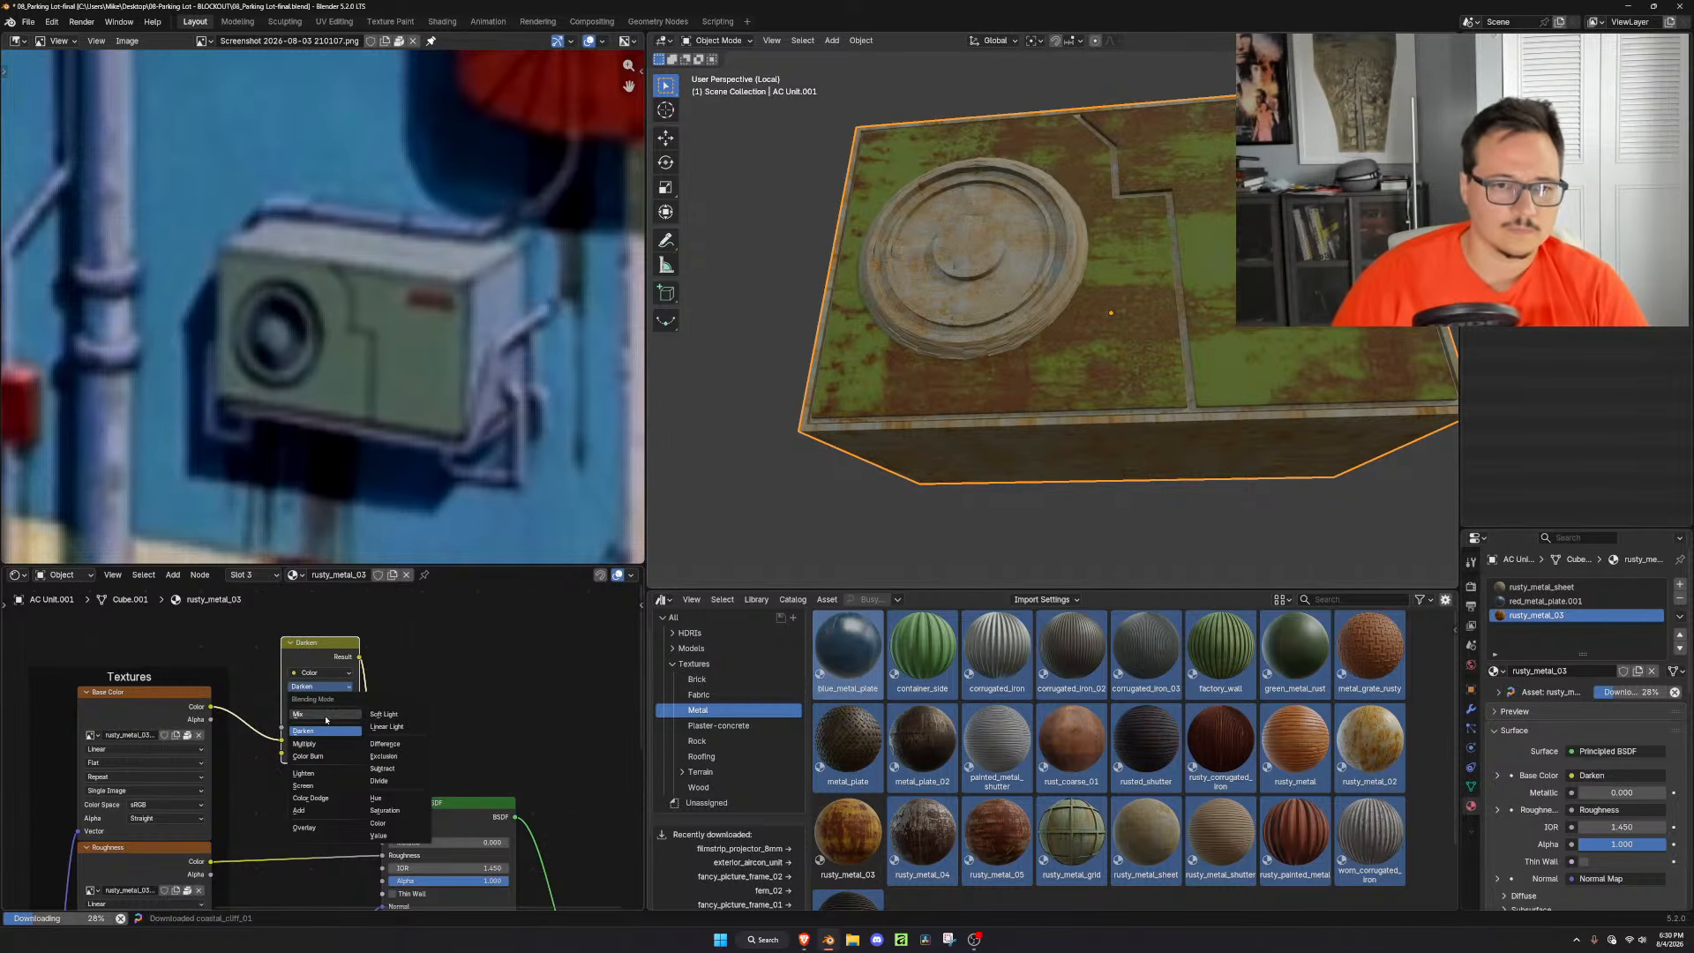
{"action": "left_click", "coordinate": [326, 713]}
Lower the mix node's factor to about 0.91 so a little of the rust texture blends into the green
{"action": "middle_click_drag", "start_coordinate": [1059, 353], "coordinate": [1145, 388]}
{"action": "left_click", "coordinate": [346, 755]}
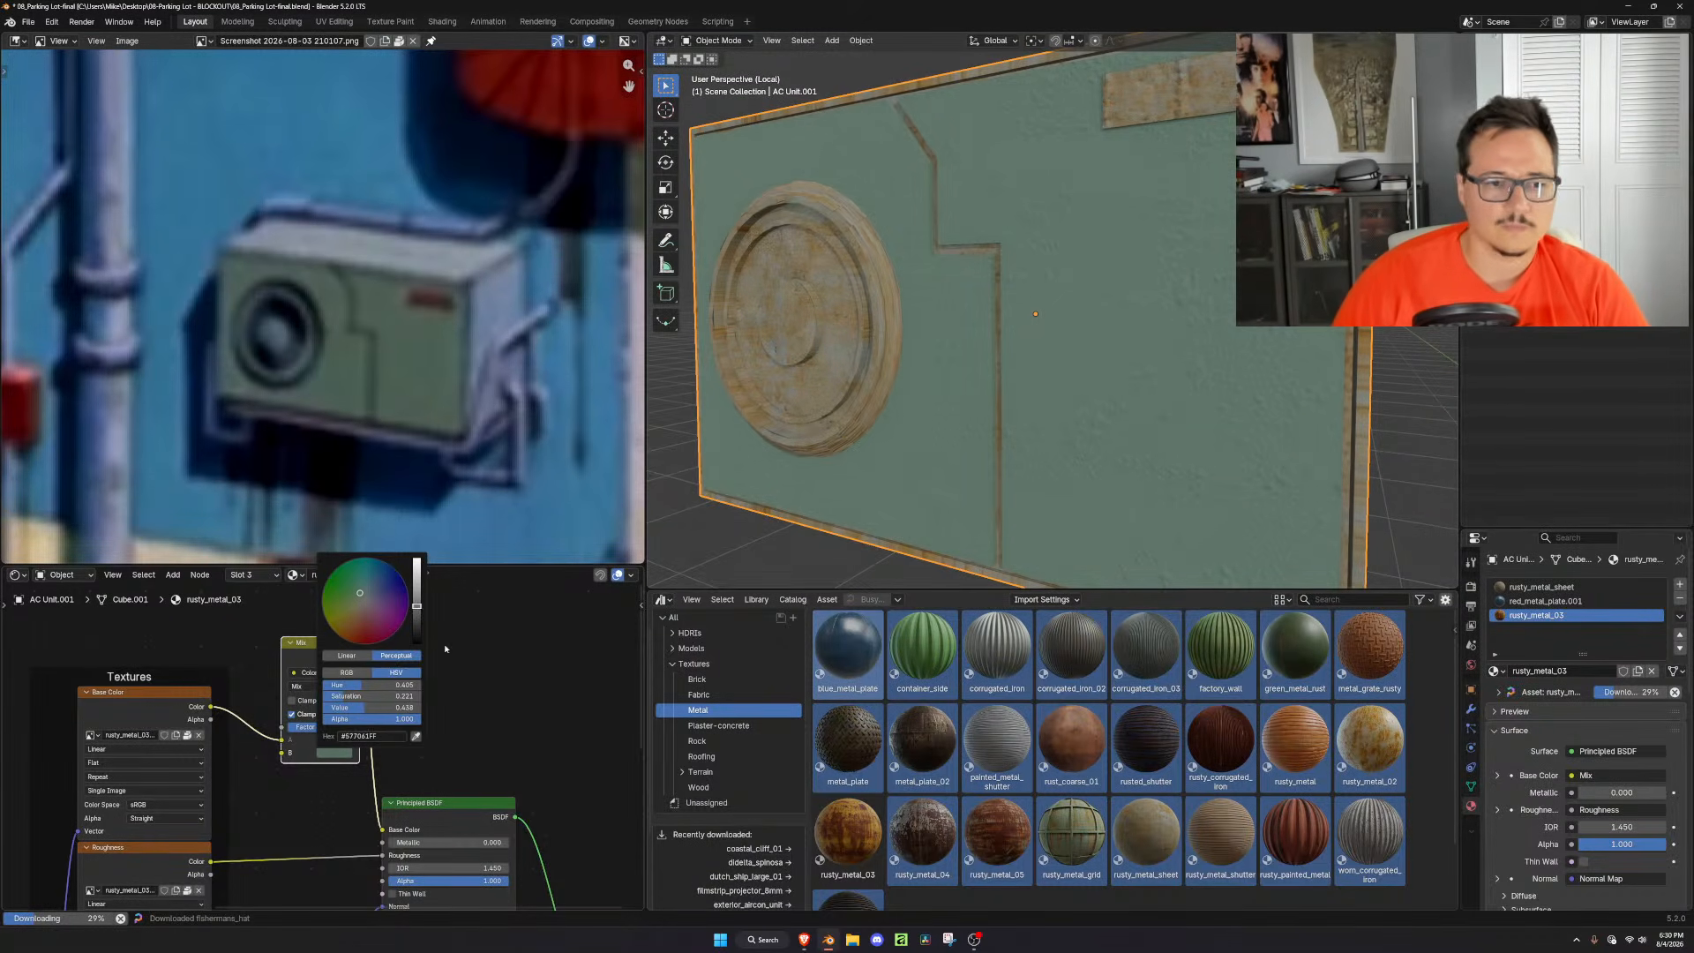
{"action": "scroll", "coordinate": [1196, 291], "scroll_direction": "down", "scroll_amount": 10}
{"action": "scroll", "coordinate": [1143, 348], "scroll_direction": "up", "scroll_amount": 12}
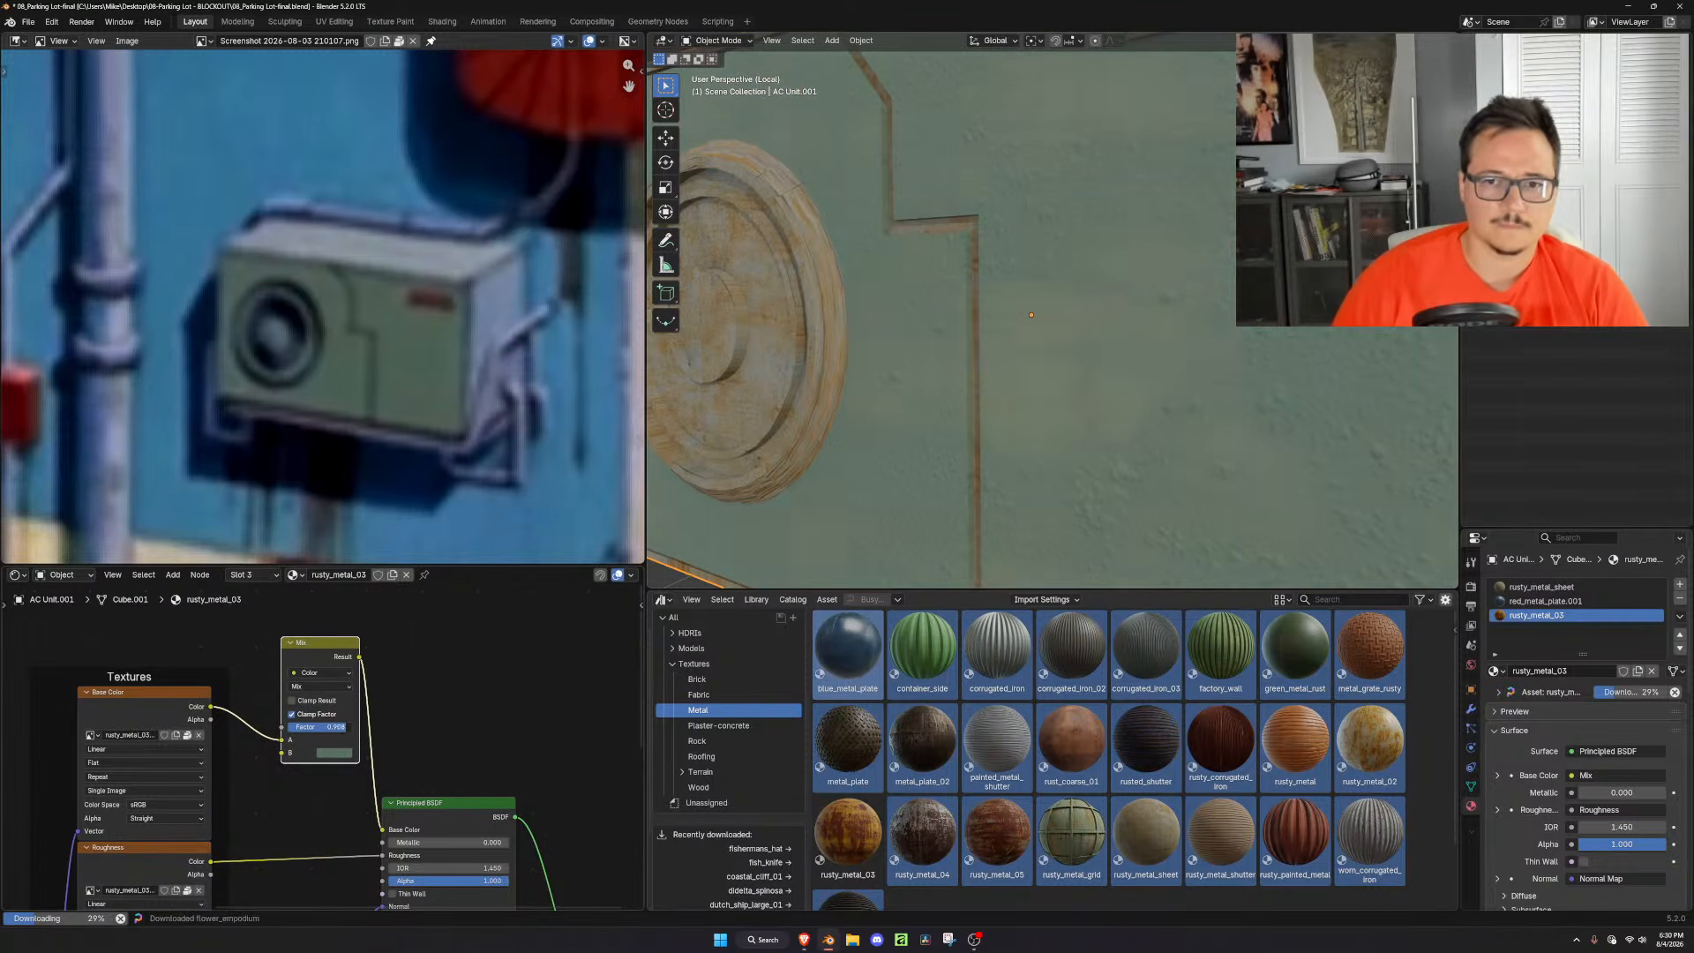
{"action": "scroll", "coordinate": [1051, 388], "scroll_direction": "down", "scroll_amount": 6}
{"action": "scroll", "coordinate": [1051, 388], "scroll_direction": "up", "scroll_amount": 4}
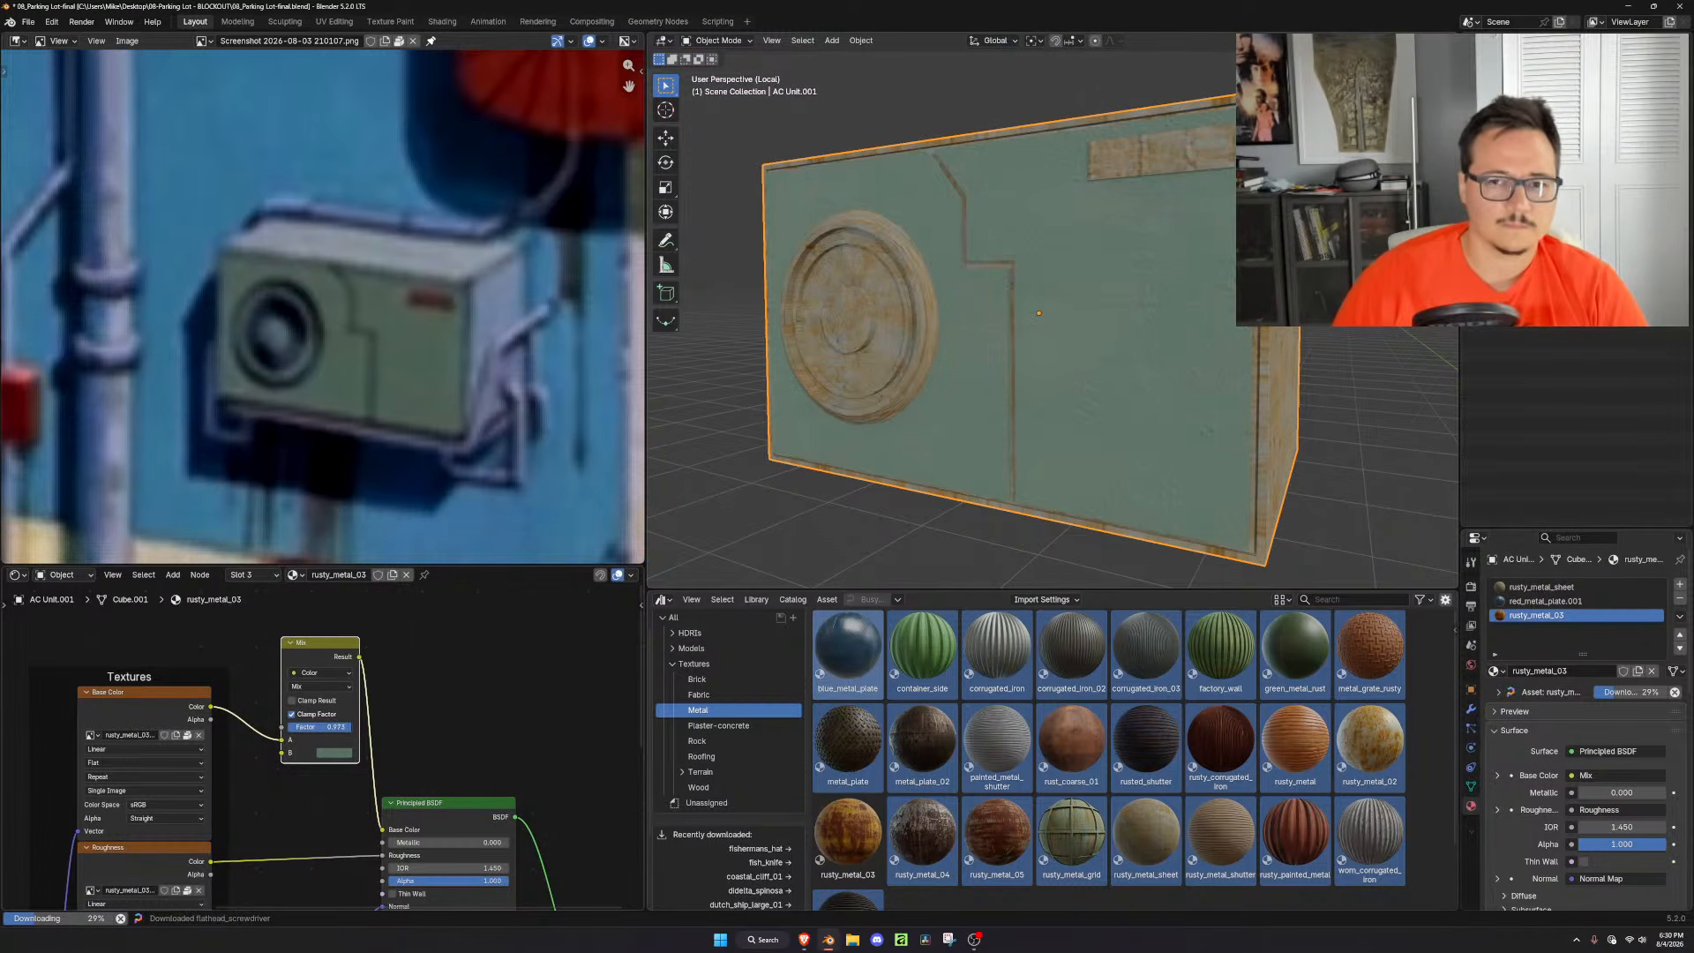
{"action": "scroll", "coordinate": [1113, 448], "scroll_direction": "down", "scroll_amount": 5}
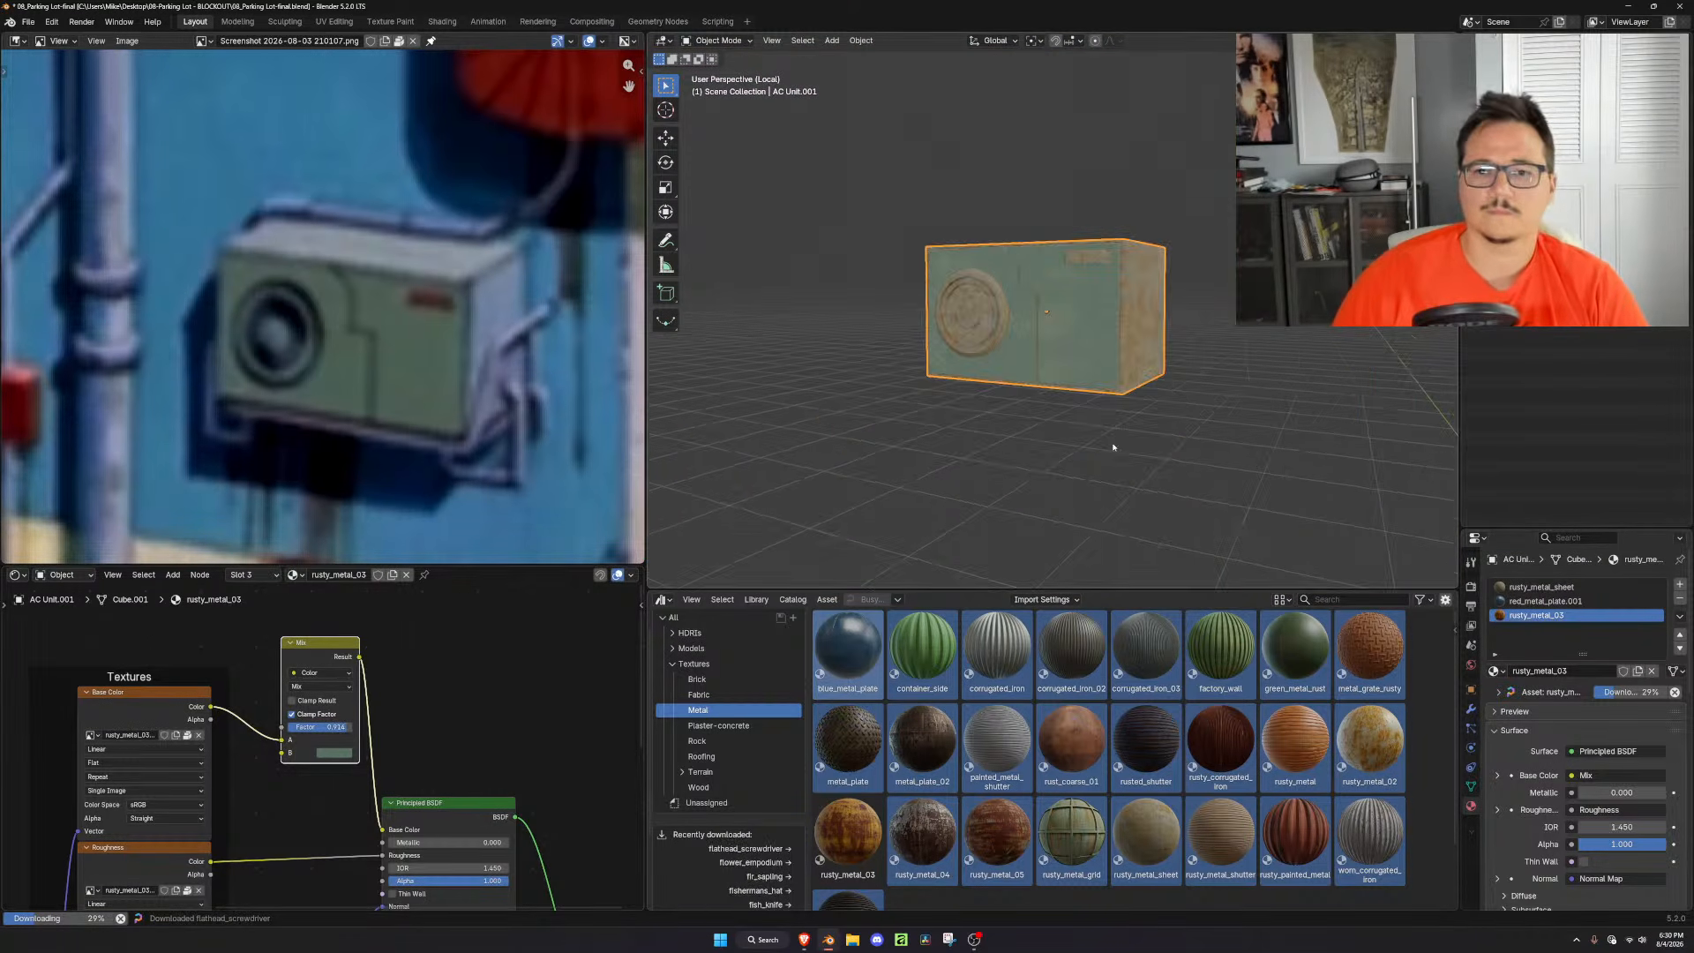
Adjust the mix node's B colour to a more saturated, slightly darker green with a value of about 0.44
{"action": "left_click", "coordinate": [344, 753]}
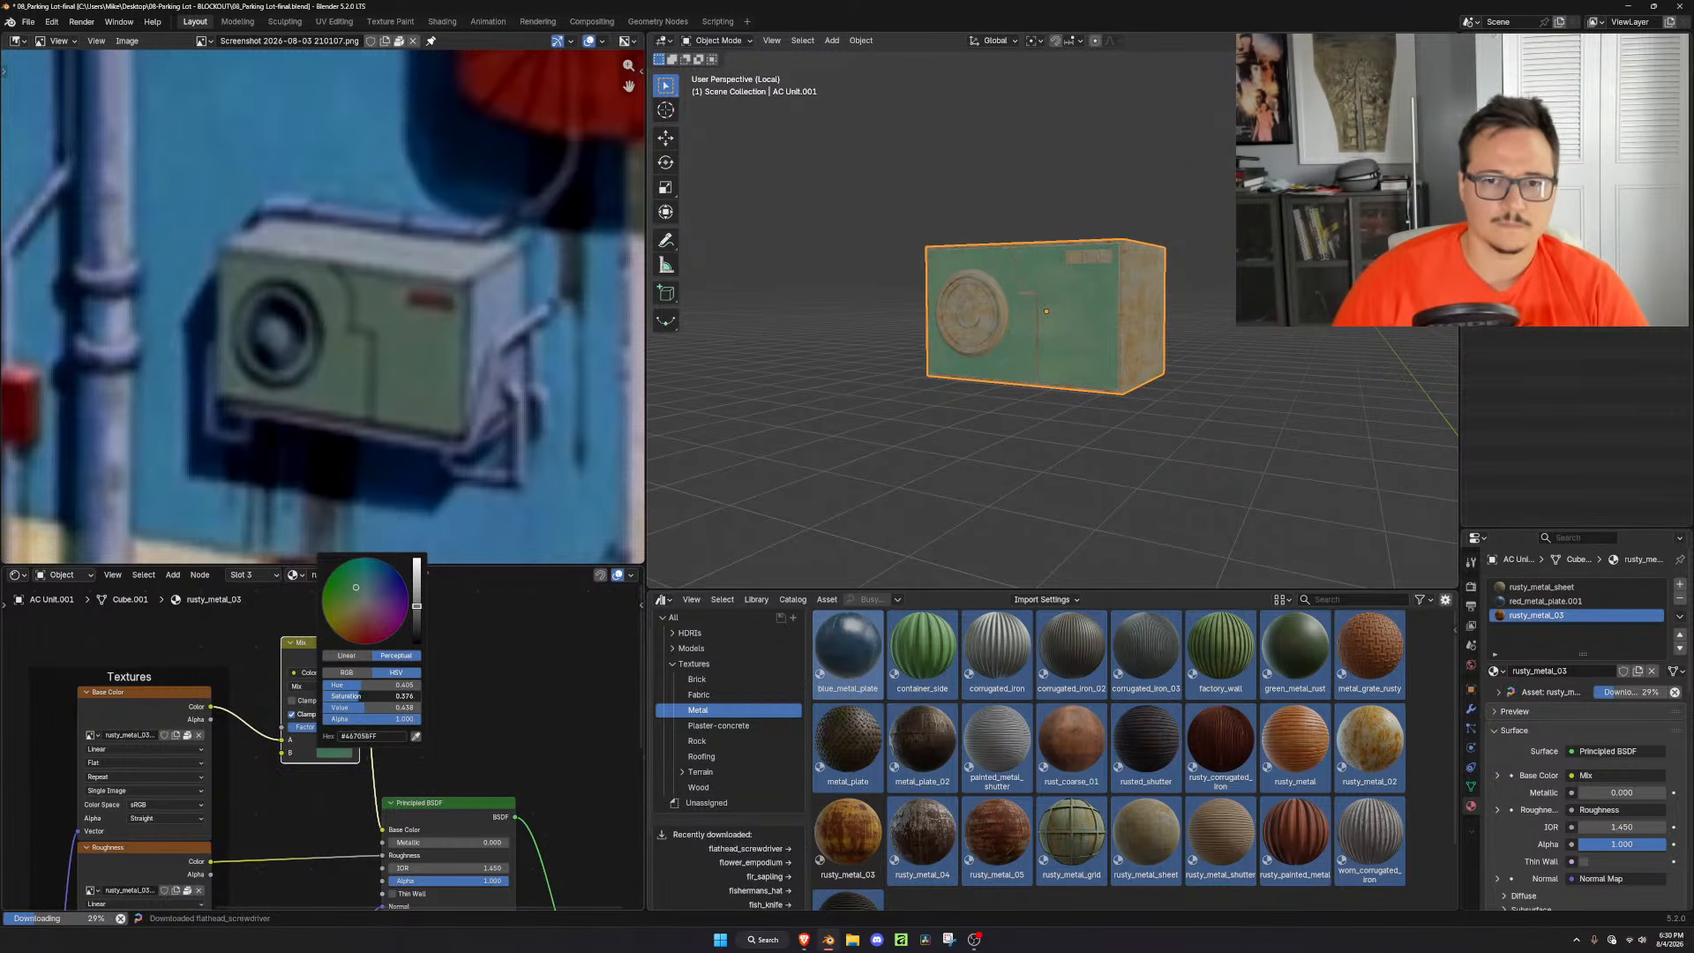
{"action": "left_click_drag", "start_coordinate": [350, 708], "coordinate": [379, 708]}
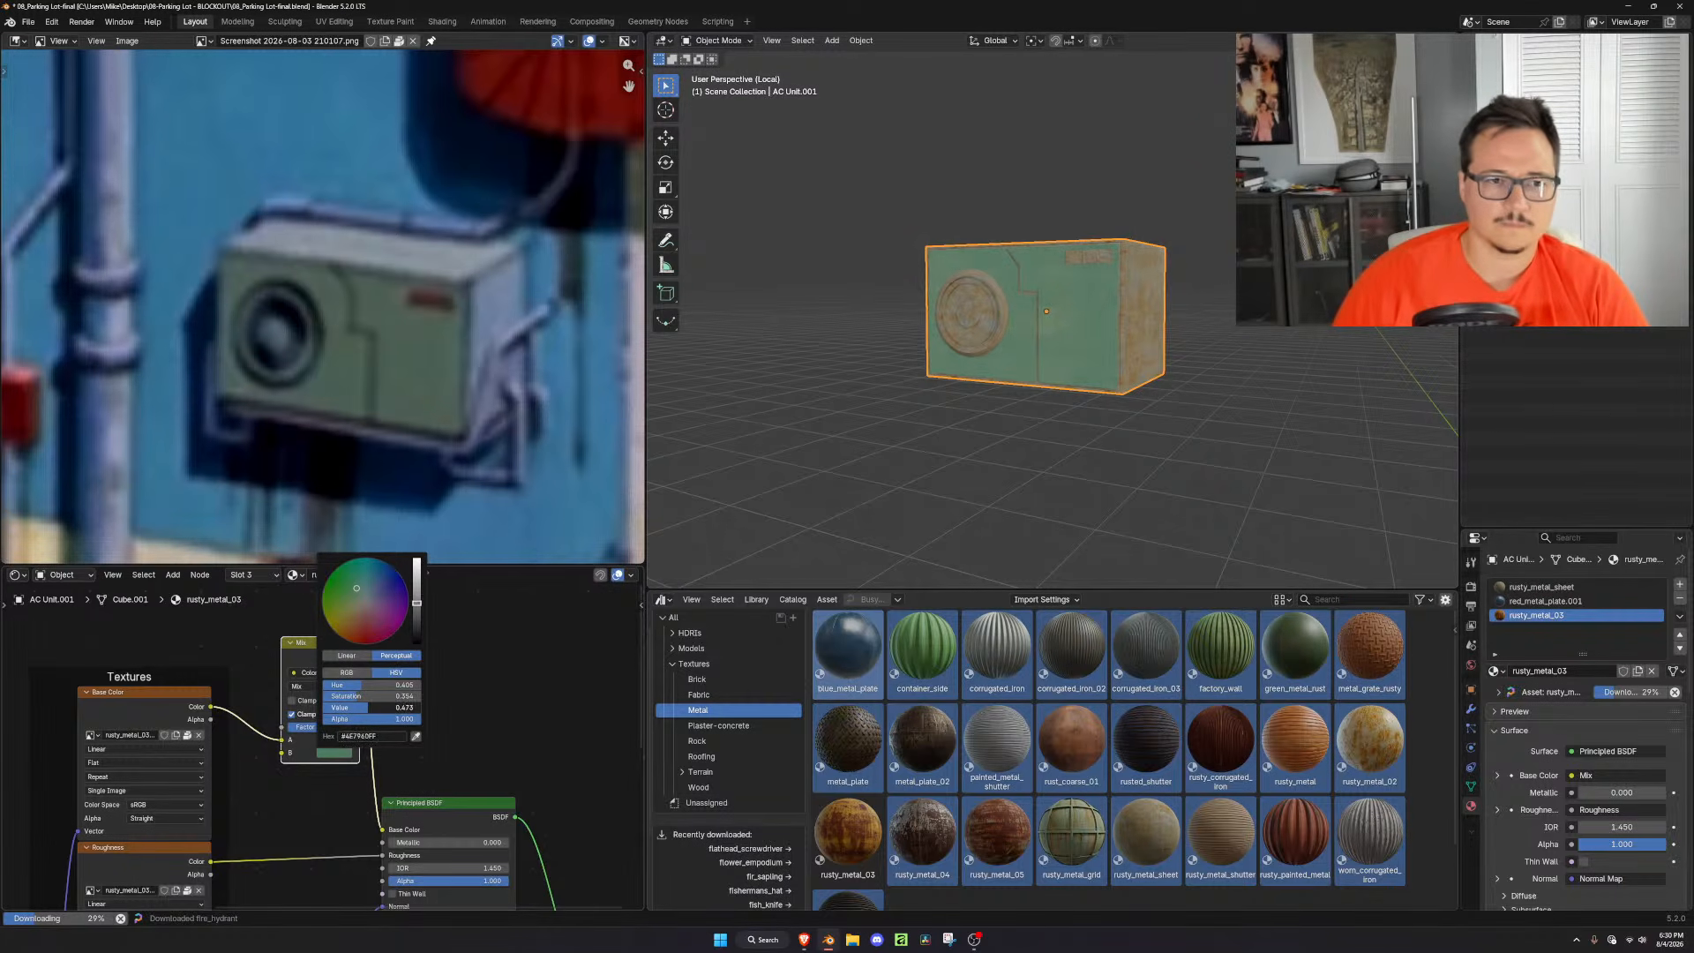
{"action": "scroll", "coordinate": [1187, 370], "scroll_direction": "up", "scroll_amount": 1}
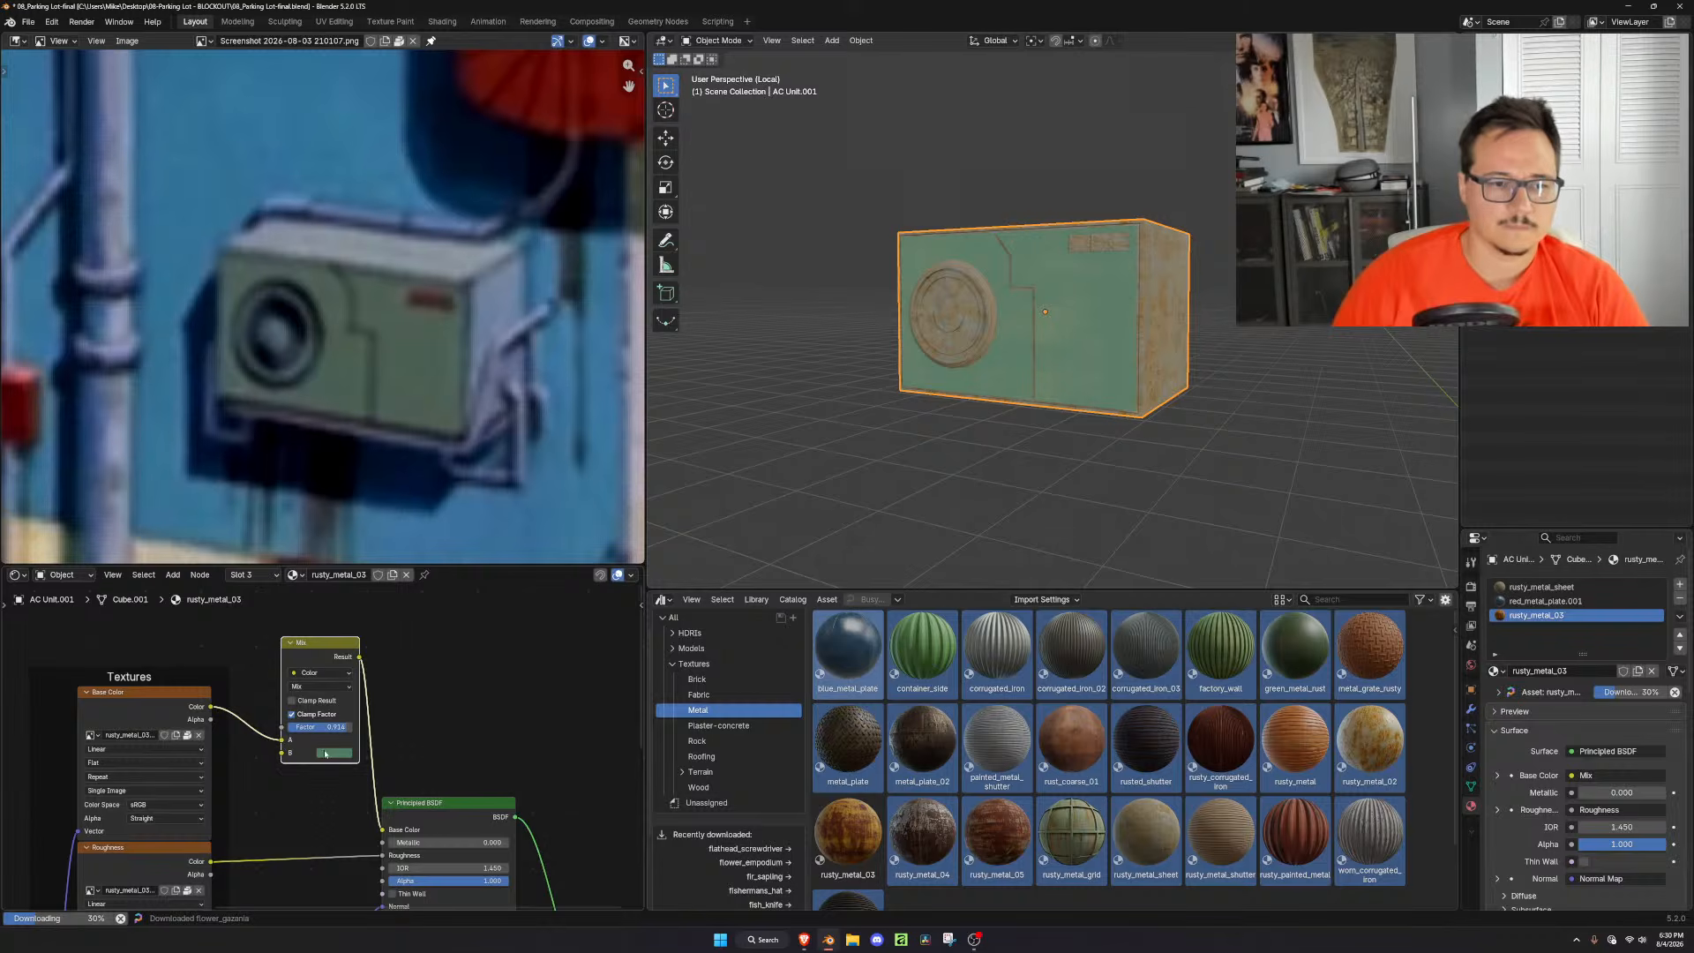
{"action": "left_click", "coordinate": [326, 753]}
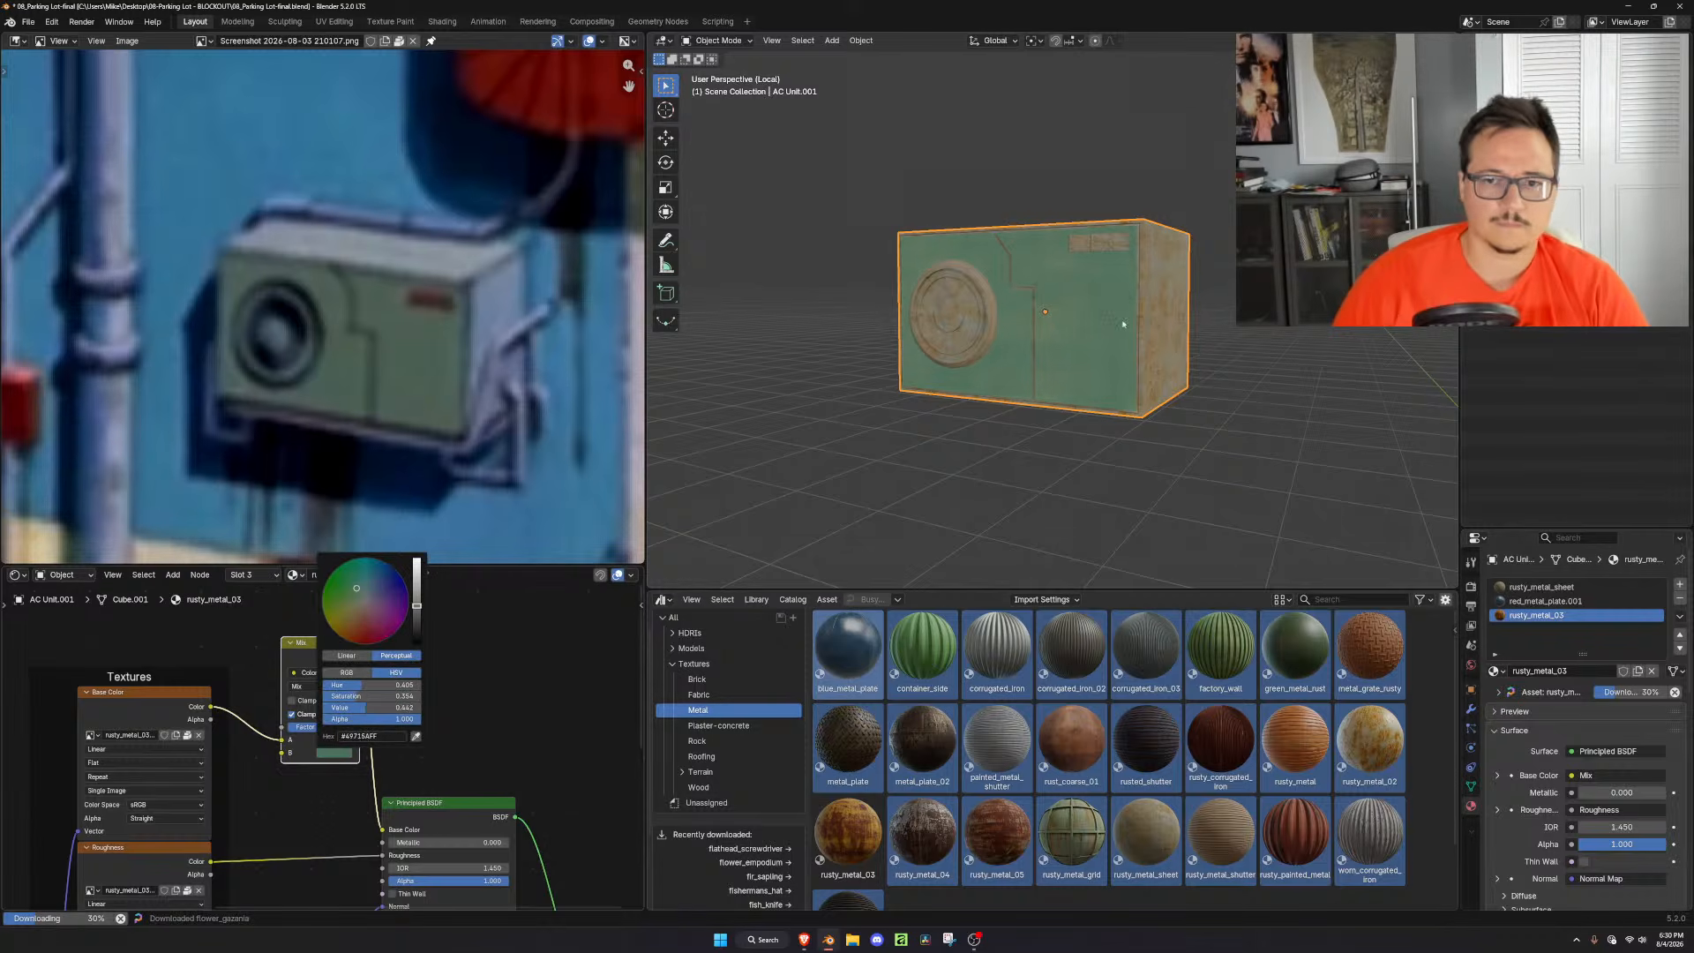
{"action": "scroll", "coordinate": [1105, 333], "scroll_direction": "up", "scroll_amount": 1}
{"action": "middle_click_drag", "start_coordinate": [1152, 347], "coordinate": [1034, 369]}
{"action": "scroll", "coordinate": [1109, 381], "scroll_direction": "up", "scroll_amount": 2}
{"action": "scroll", "coordinate": [1108, 381], "scroll_direction": "down", "scroll_amount": 2}
{"action": "scroll", "coordinate": [924, 416], "scroll_direction": "up", "scroll_amount": 5}
{"action": "mouse_move", "coordinate": [948, 405]}
{"action": "middle_mouse_down"}
{"action": "mouse_move", "coordinate": [1017, 351]}
{"action": "mouse_move", "coordinate": [1009, 382]}
{"action": "mouse_move", "coordinate": [970, 388]}
{"action": "middle_mouse_up"}
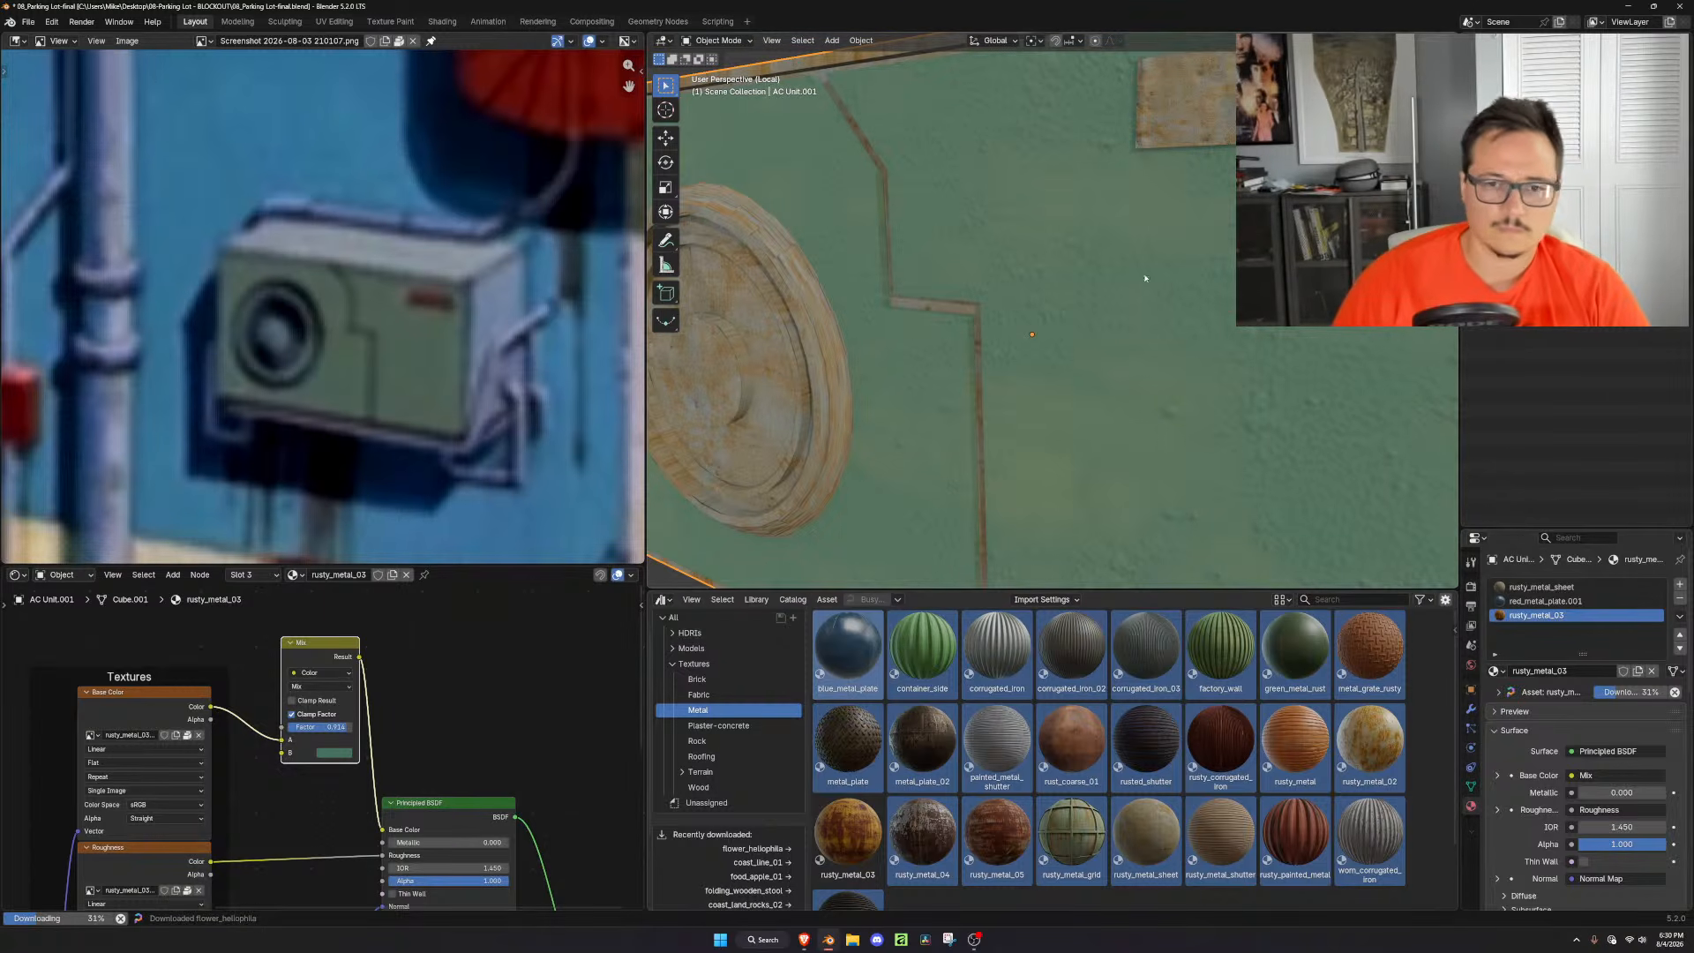
Delete the Displacement node and its texture node from the rusty_metal_sheet material
{"action": "left_click", "coordinate": [1562, 588]}
{"action": "scroll", "coordinate": [444, 632], "scroll_direction": "down", "scroll_amount": 4}
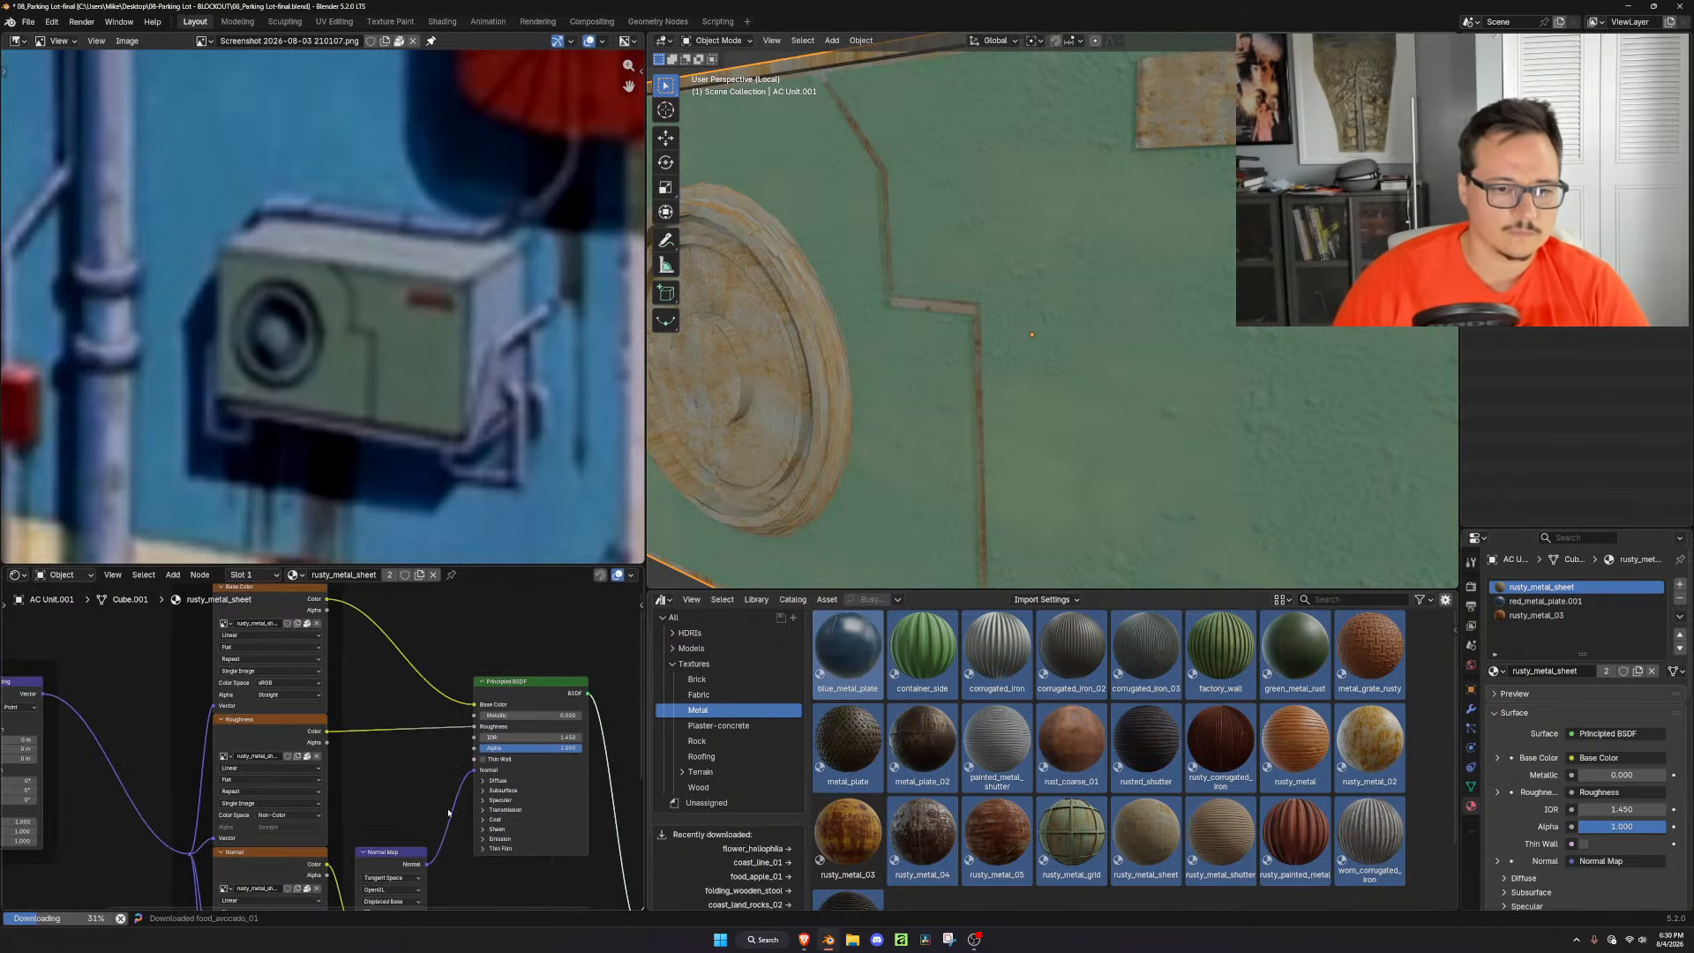
{"action": "middle_click_drag", "start_coordinate": [452, 797], "coordinate": [482, 657]}
{"action": "left_click", "coordinate": [532, 841]}
{"action": "left_click", "coordinate": [322, 846], "text": "shift"}
{"action": "key", "text": "x"}
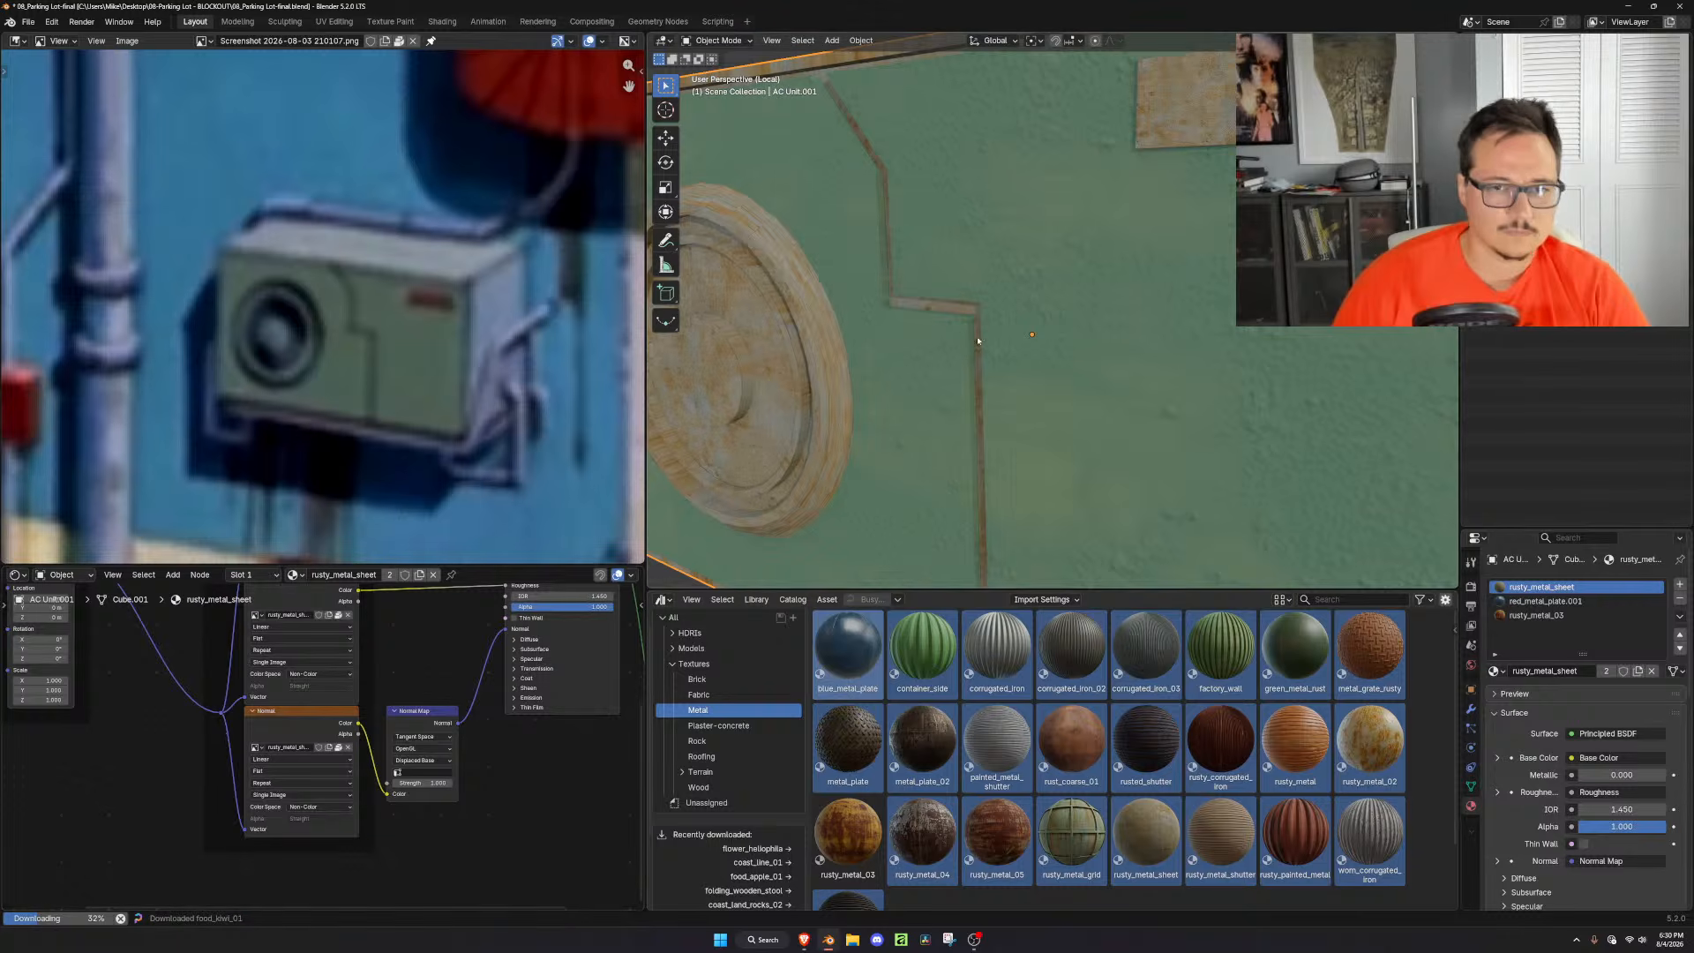
Select the fan's centre cap, inner ring and outer rim faces and assign rusty_metal_03 to them
{"action": "scroll", "coordinate": [907, 381], "scroll_direction": "up", "scroll_amount": 2}
{"action": "scroll", "coordinate": [907, 378], "scroll_direction": "down", "scroll_amount": 3}
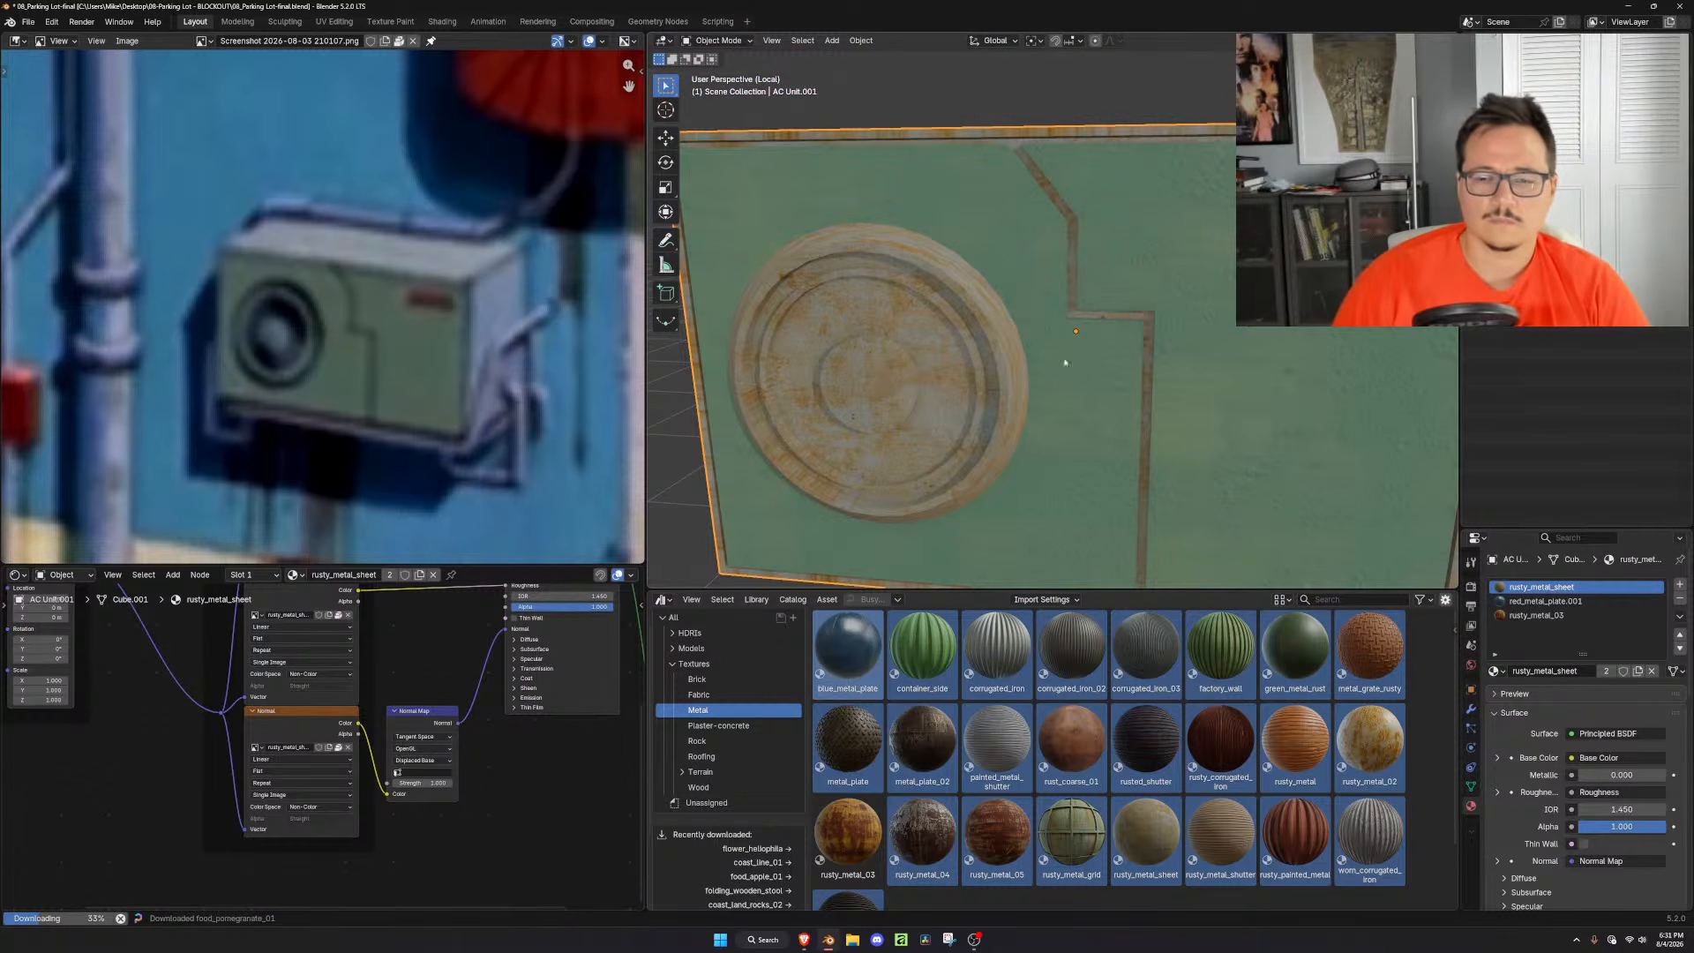
{"action": "key", "text": "Tab"}
{"action": "left_click", "coordinate": [881, 391]}
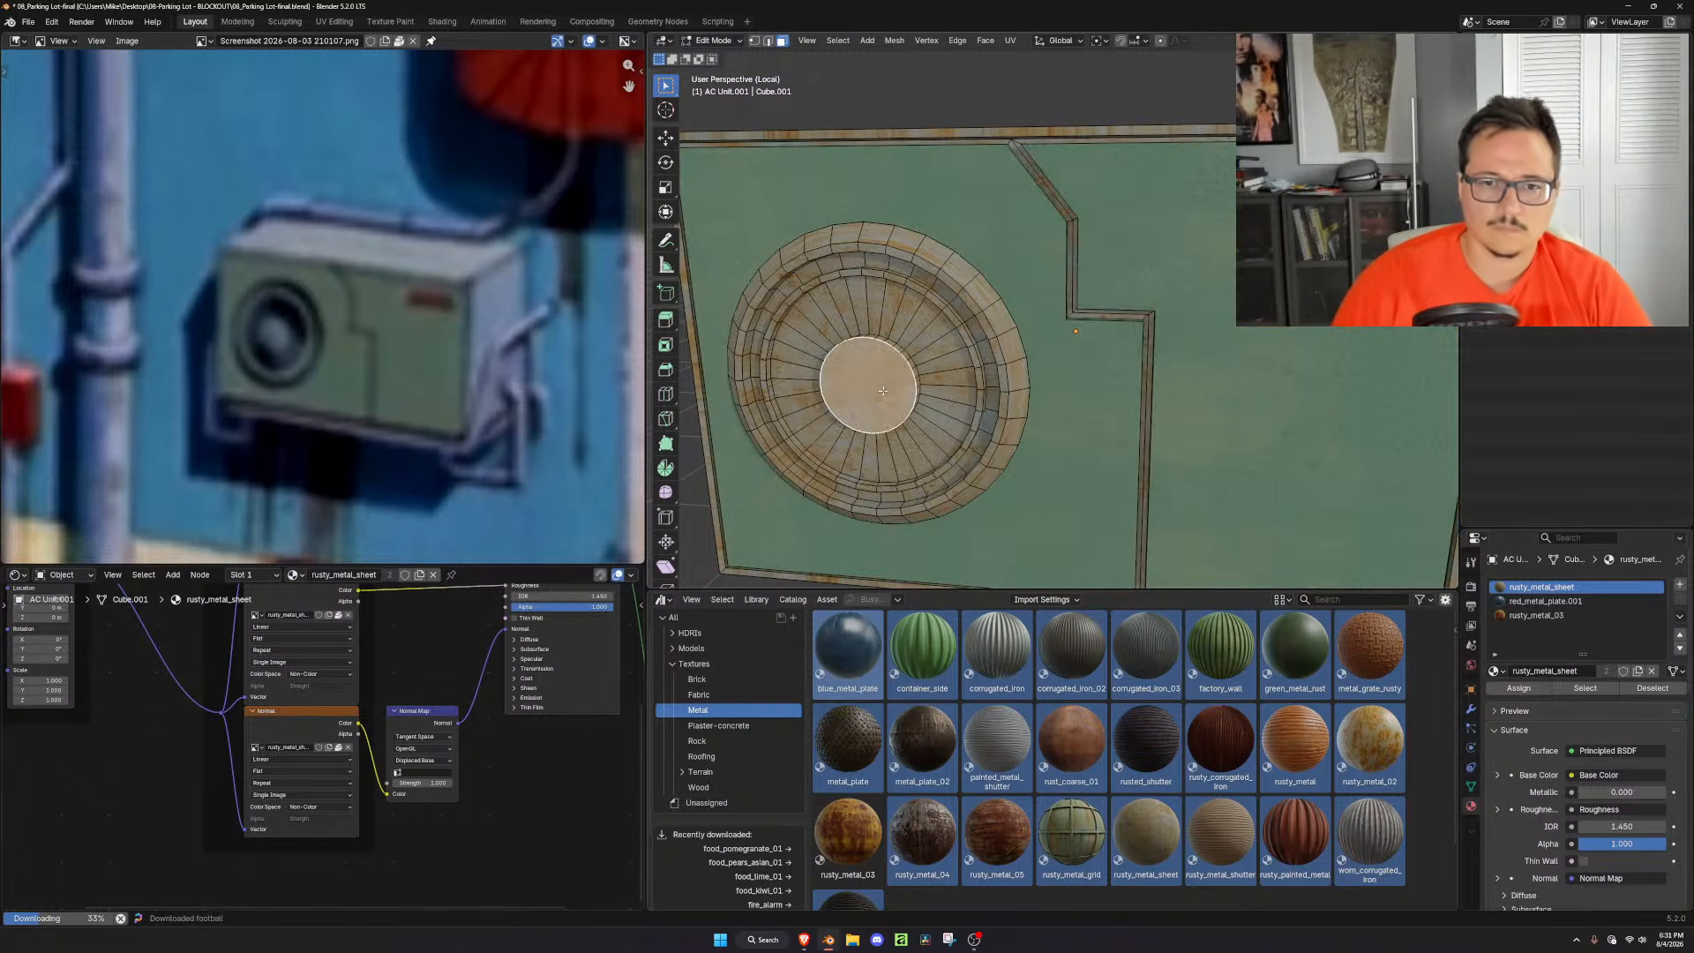
{"action": "left_click", "coordinate": [976, 365], "text": "alt+shift"}
{"action": "key", "text": "ctrl+z"}
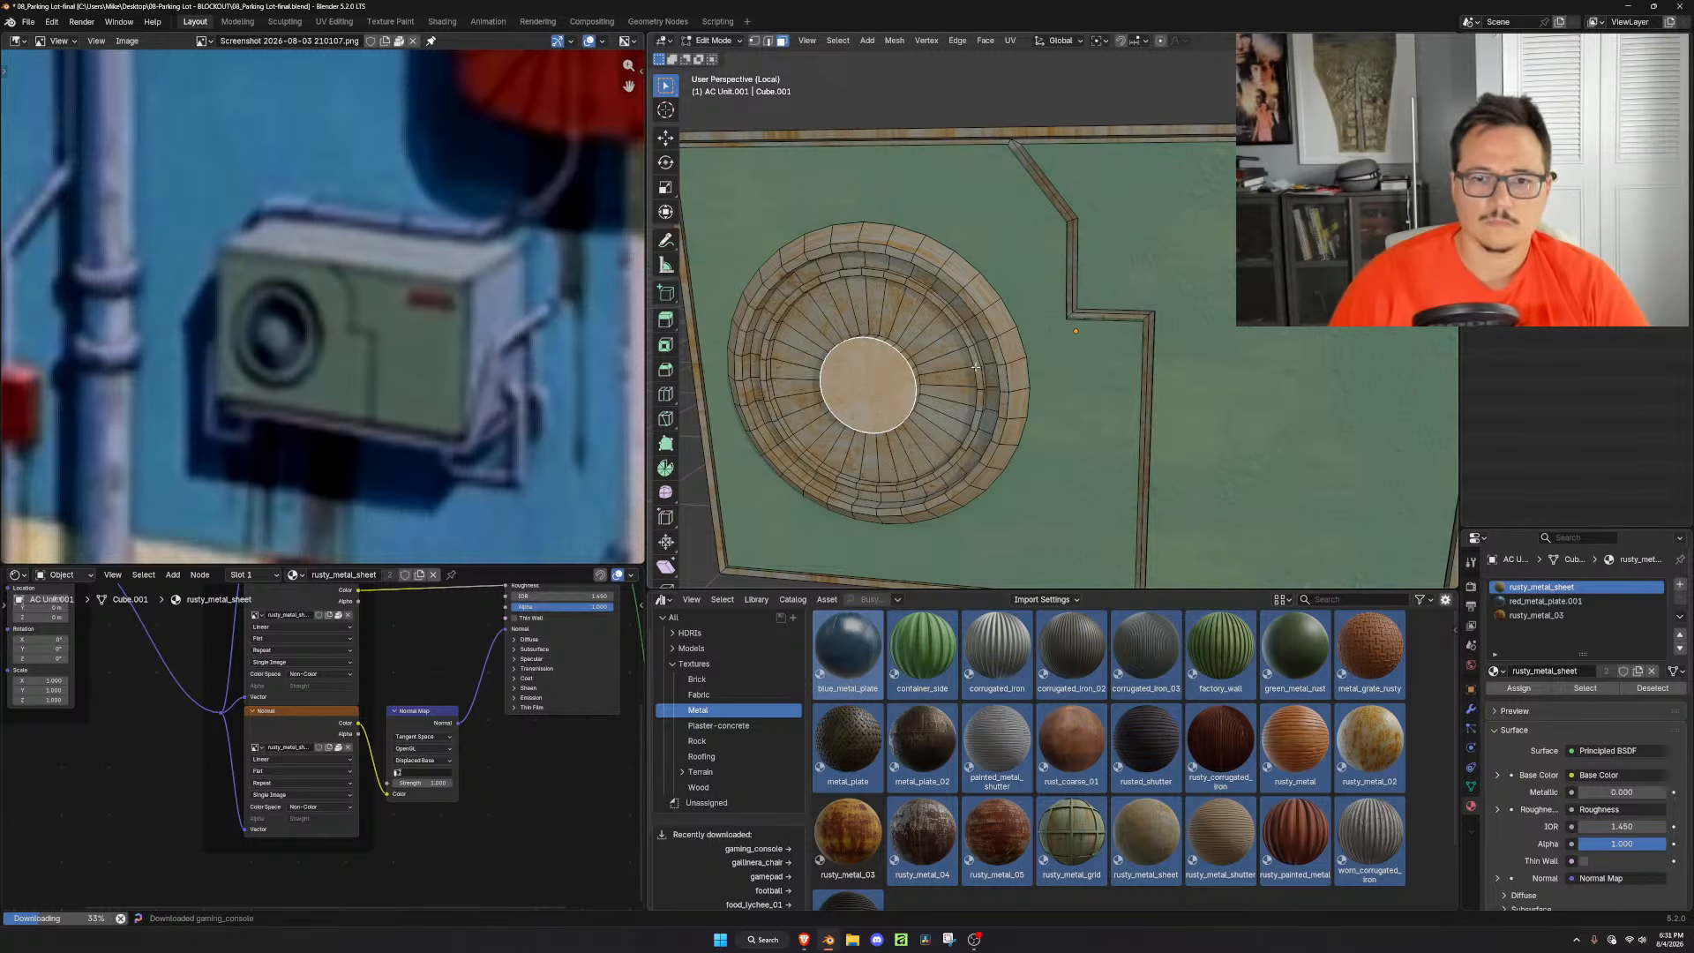
{"action": "left_click", "coordinate": [978, 366], "text": "alt+shift"}
{"action": "left_click", "coordinate": [1002, 364], "text": "alt+shift"}
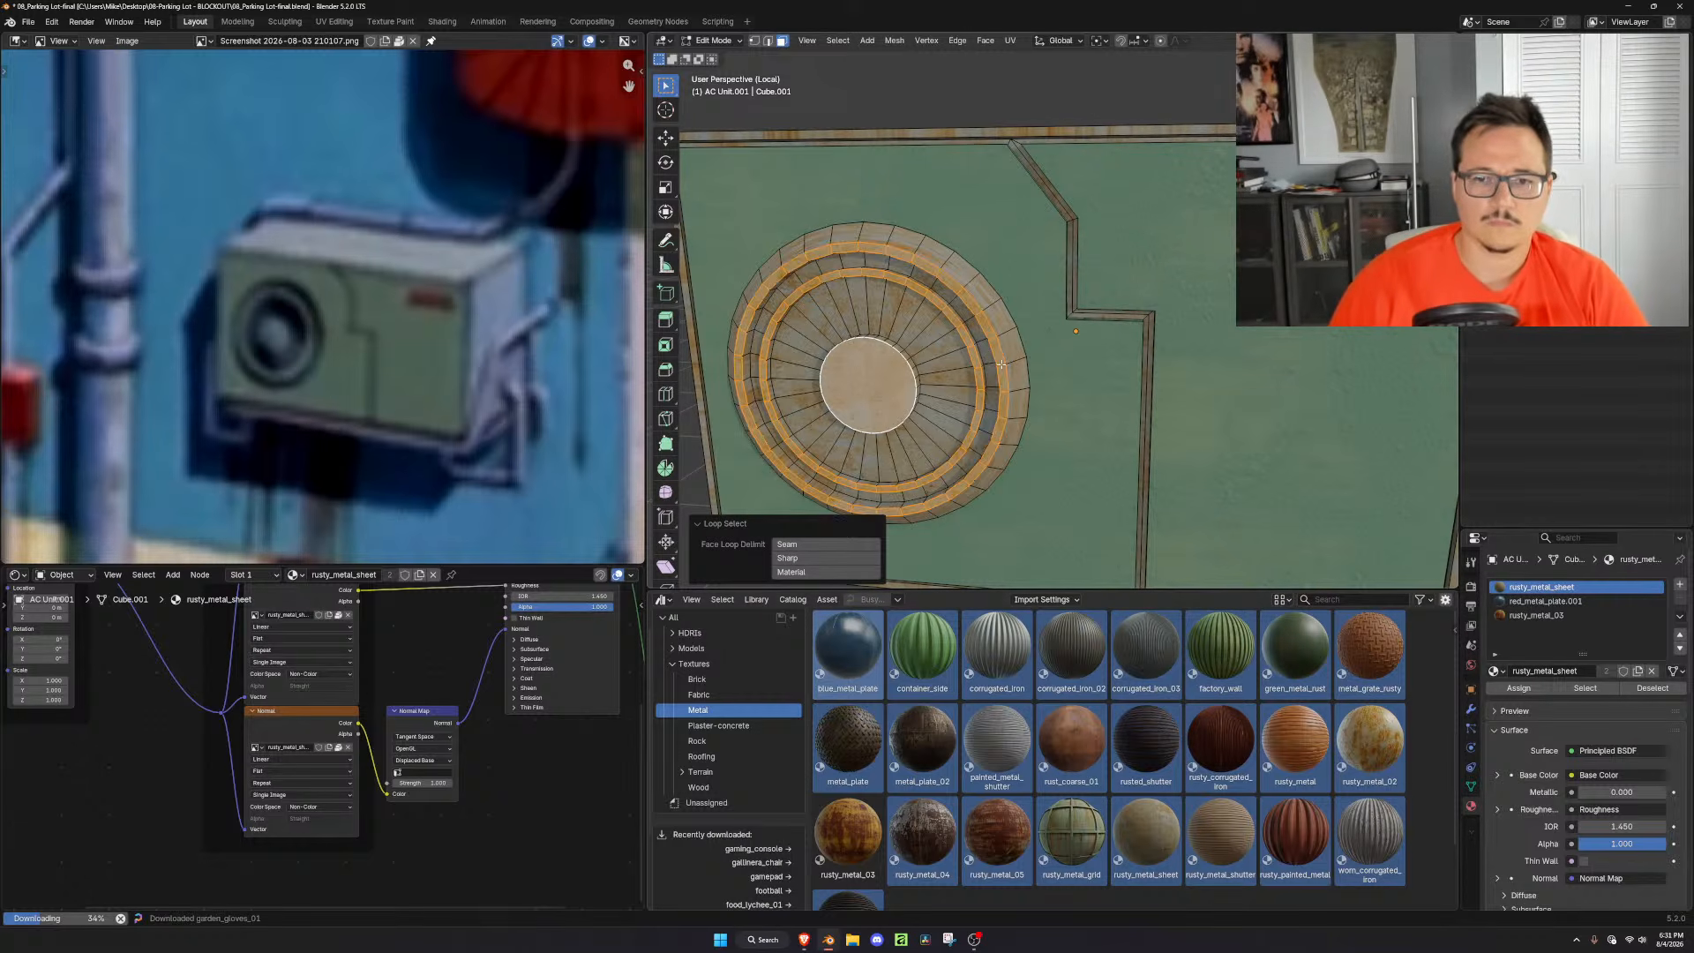
{"action": "key", "text": "ctrl+KP_Add"}
{"action": "left_click", "coordinate": [1539, 615]}
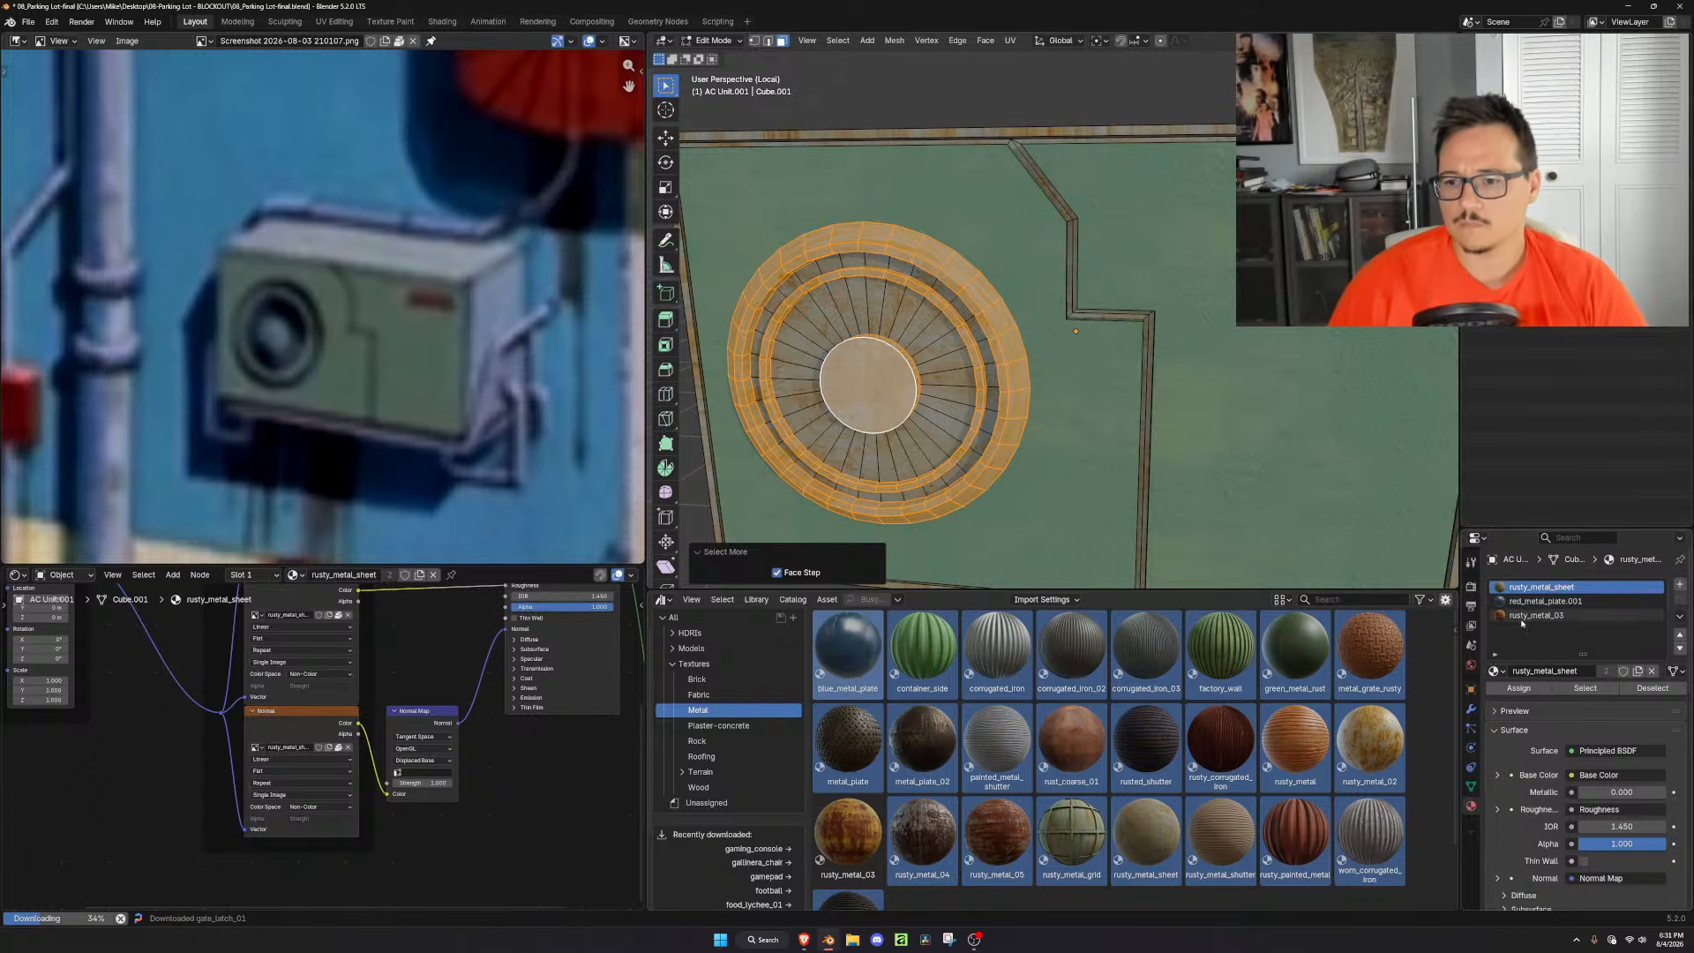
{"action": "left_click", "coordinate": [1522, 689]}
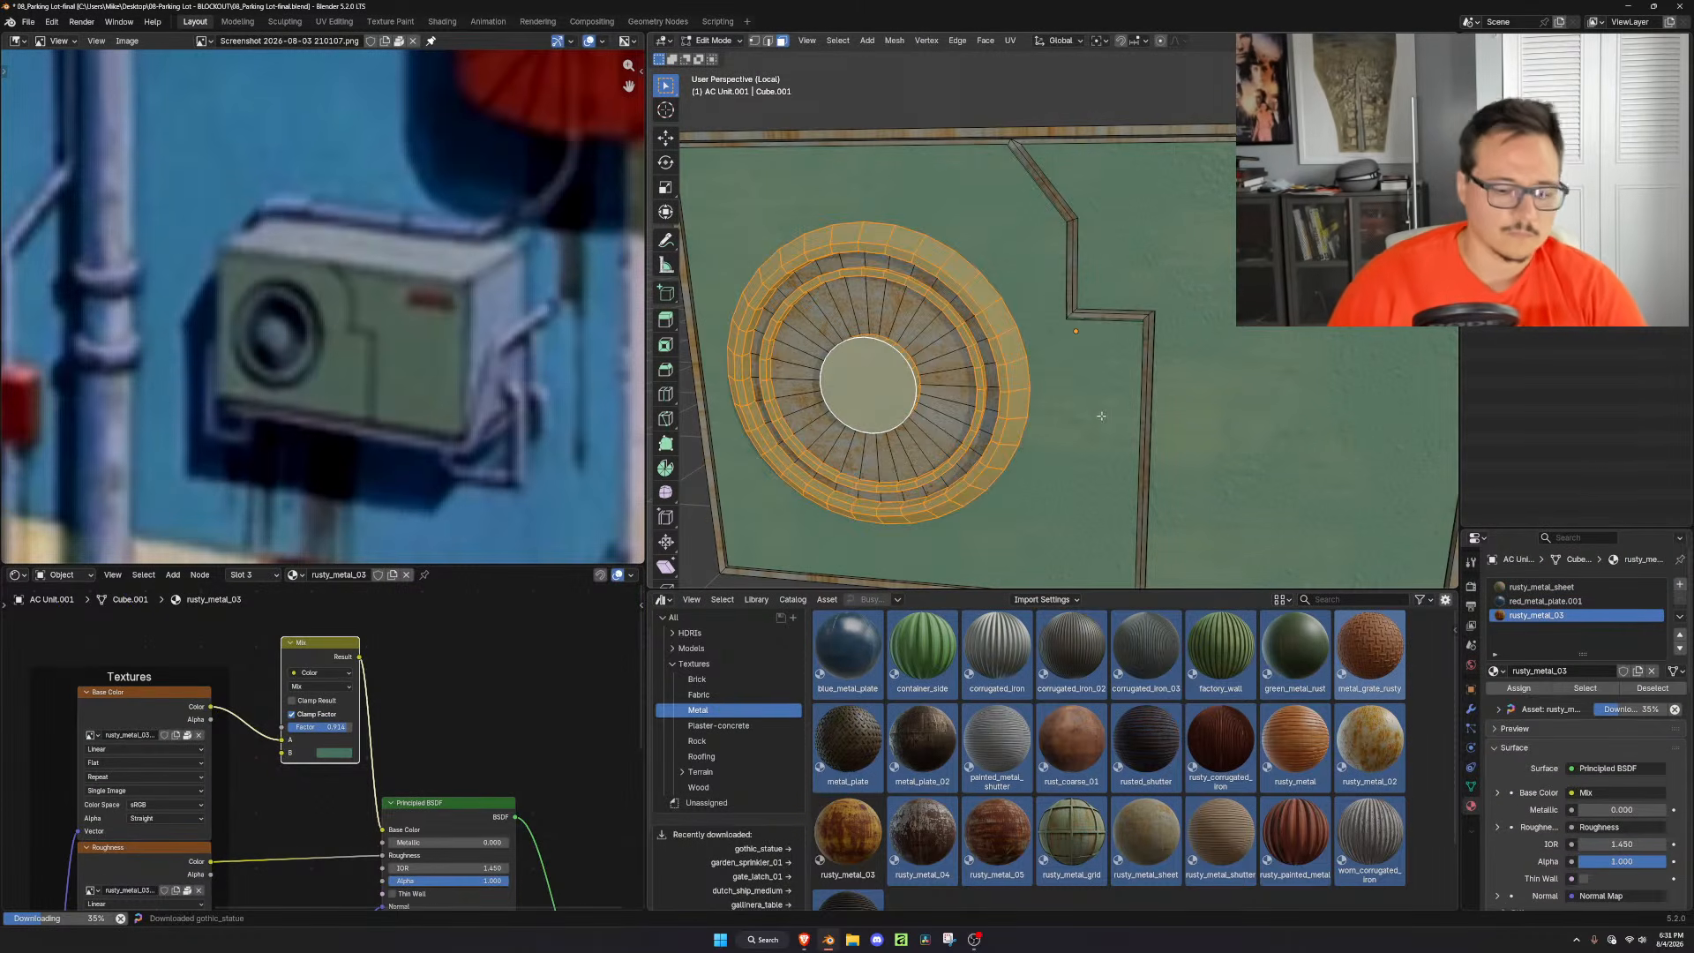
{"action": "key", "text": "Tab"}
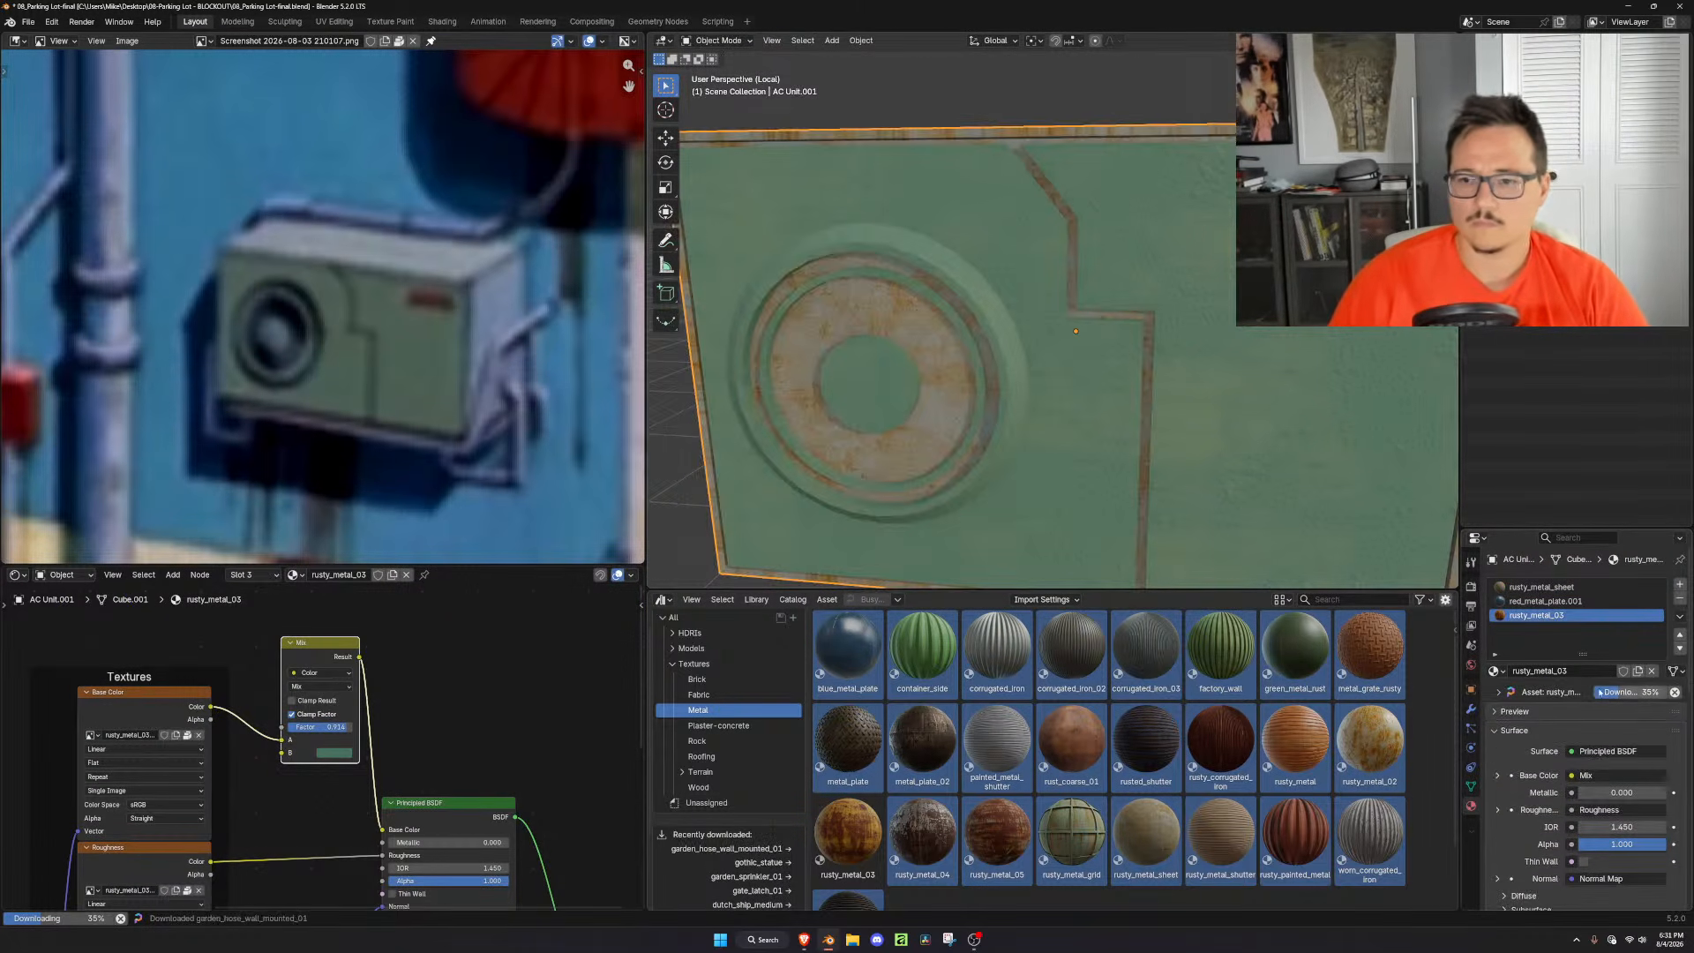
Select all faces that use rusty_metal_03 on the air-conditioning unit and redo their UV mapping
{"action": "key", "text": "Tab"}
{"action": "left_click", "coordinate": [1586, 689]}
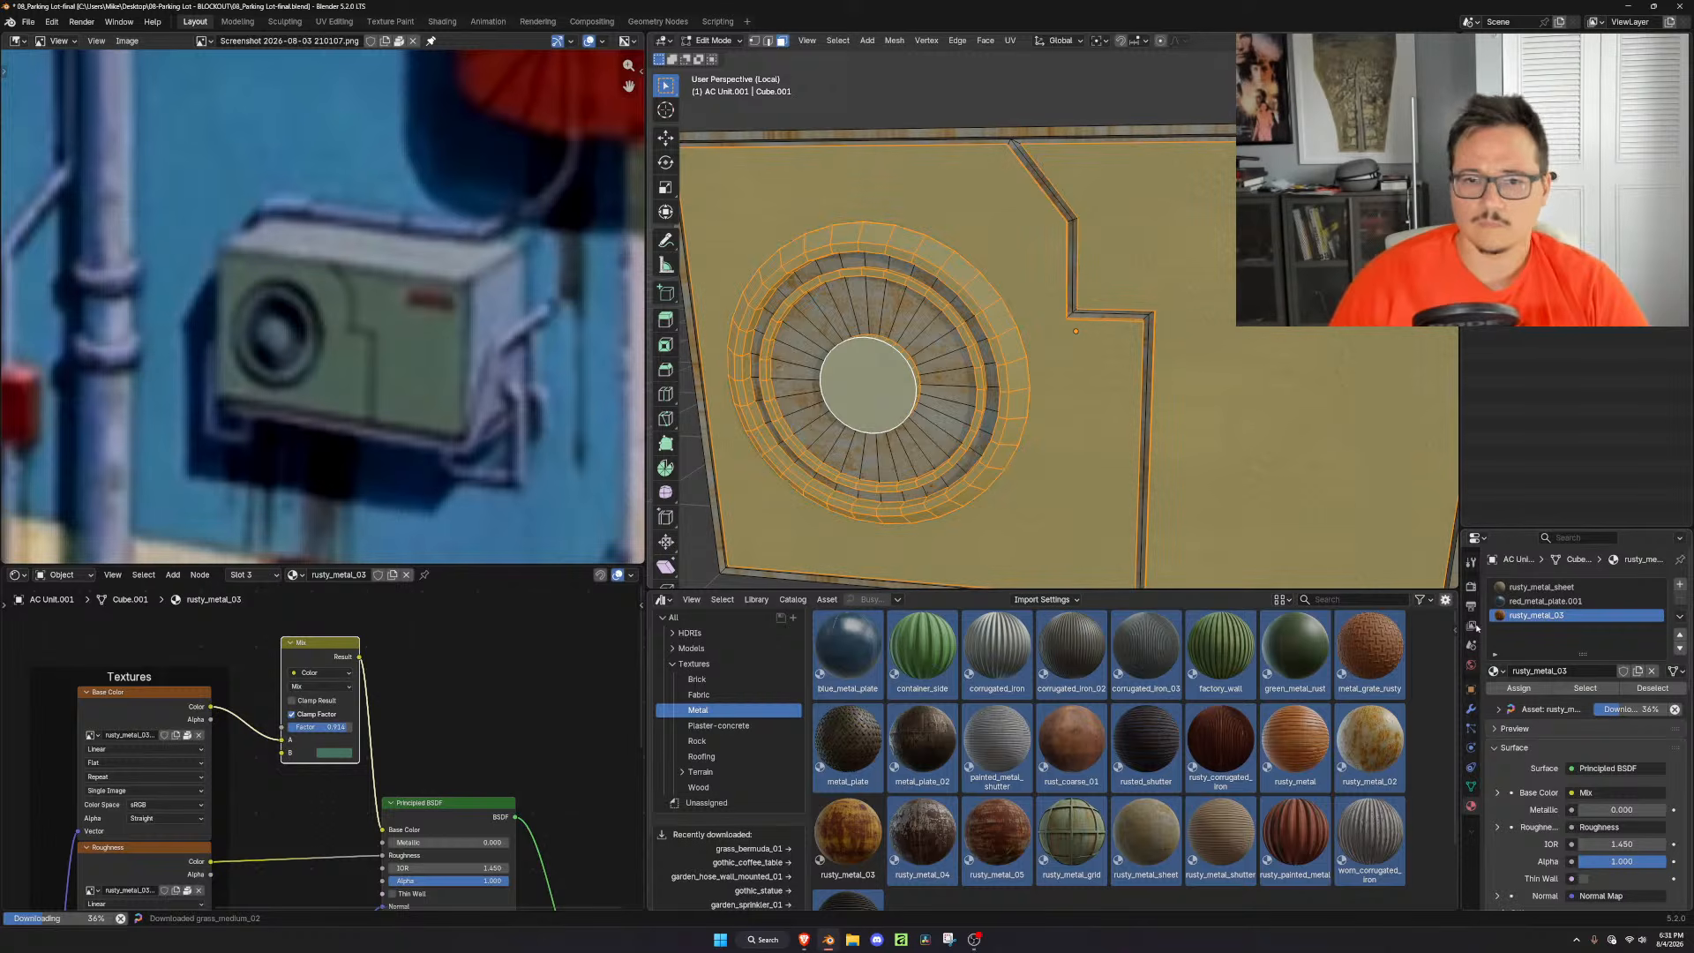
{"action": "key", "text": "u"}
{"action": "left_click", "coordinate": [1345, 512]}
{"action": "key", "text": "Tab"}
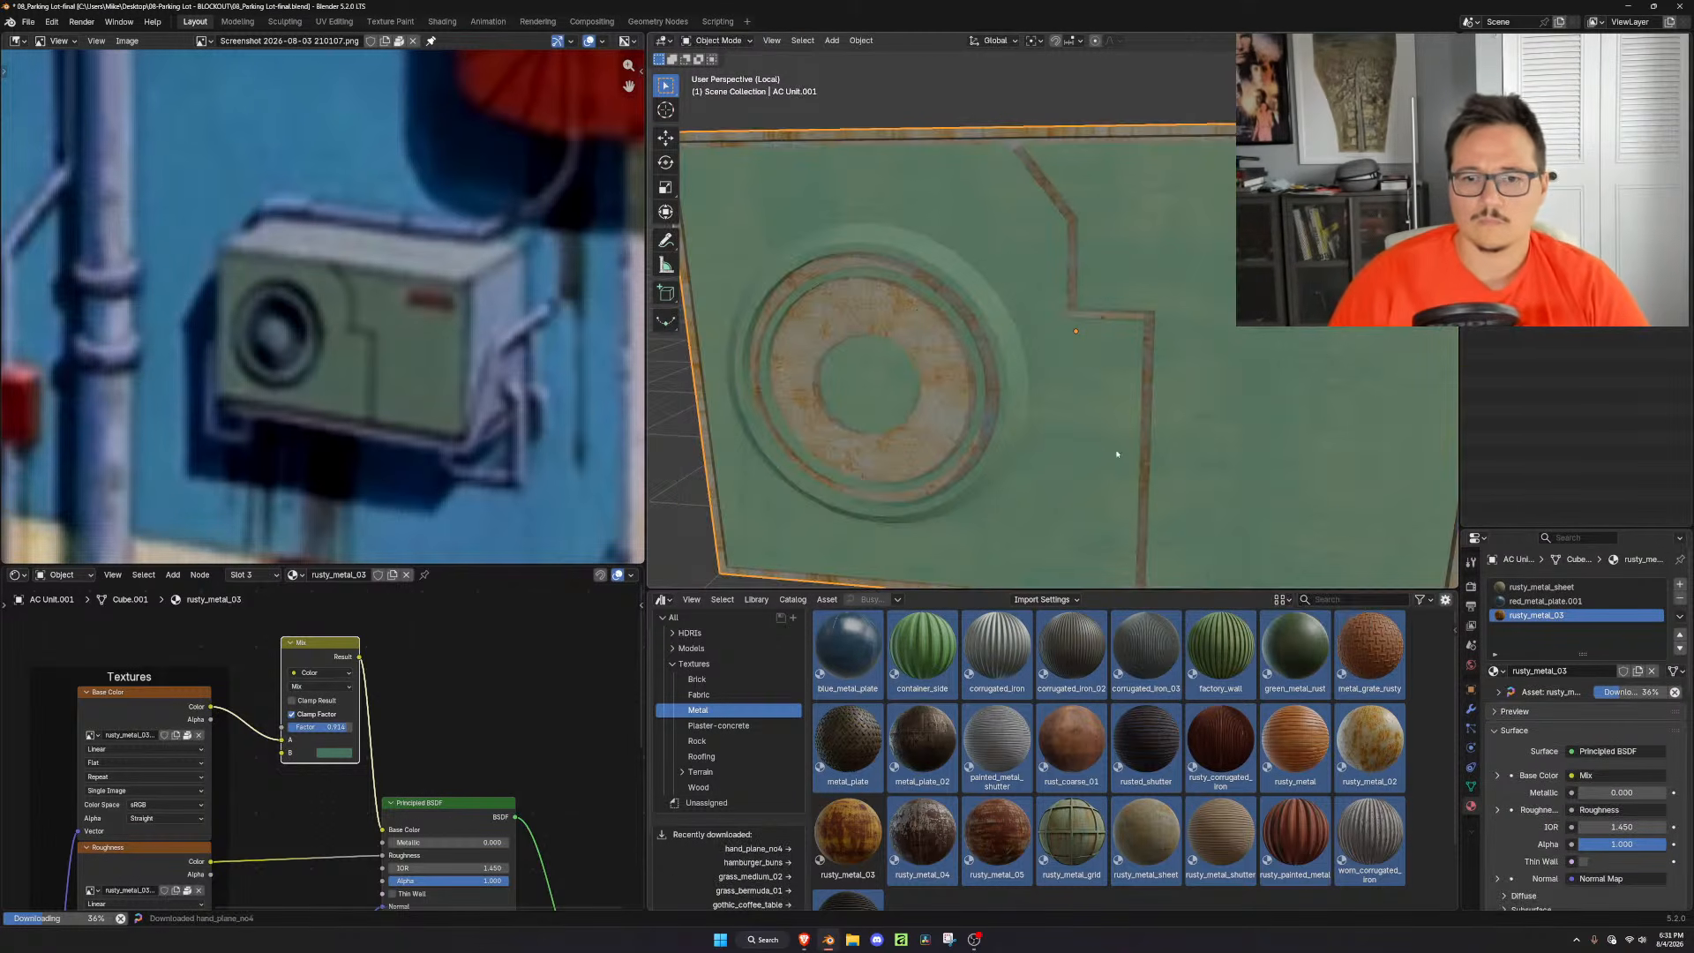
Invert the face selection to the casing, grooves and fan rings, then leave local view and return to Object Mode
{"action": "key", "text": "Tab"}
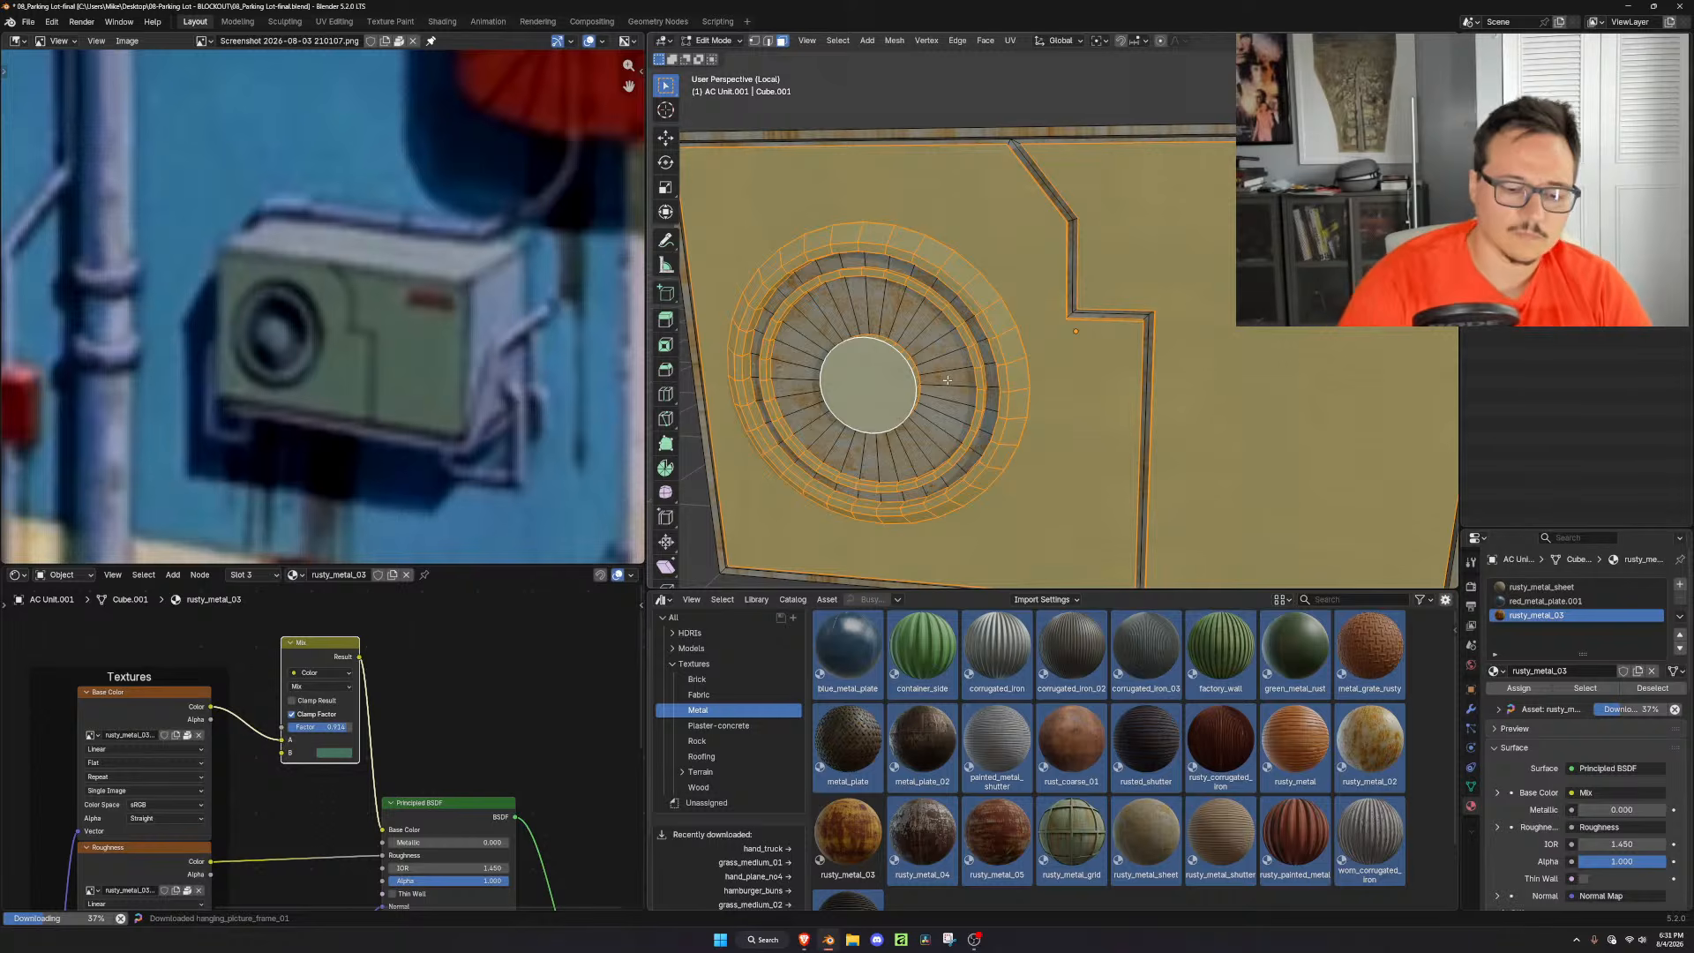
{"action": "key", "text": "ctrl+i"}
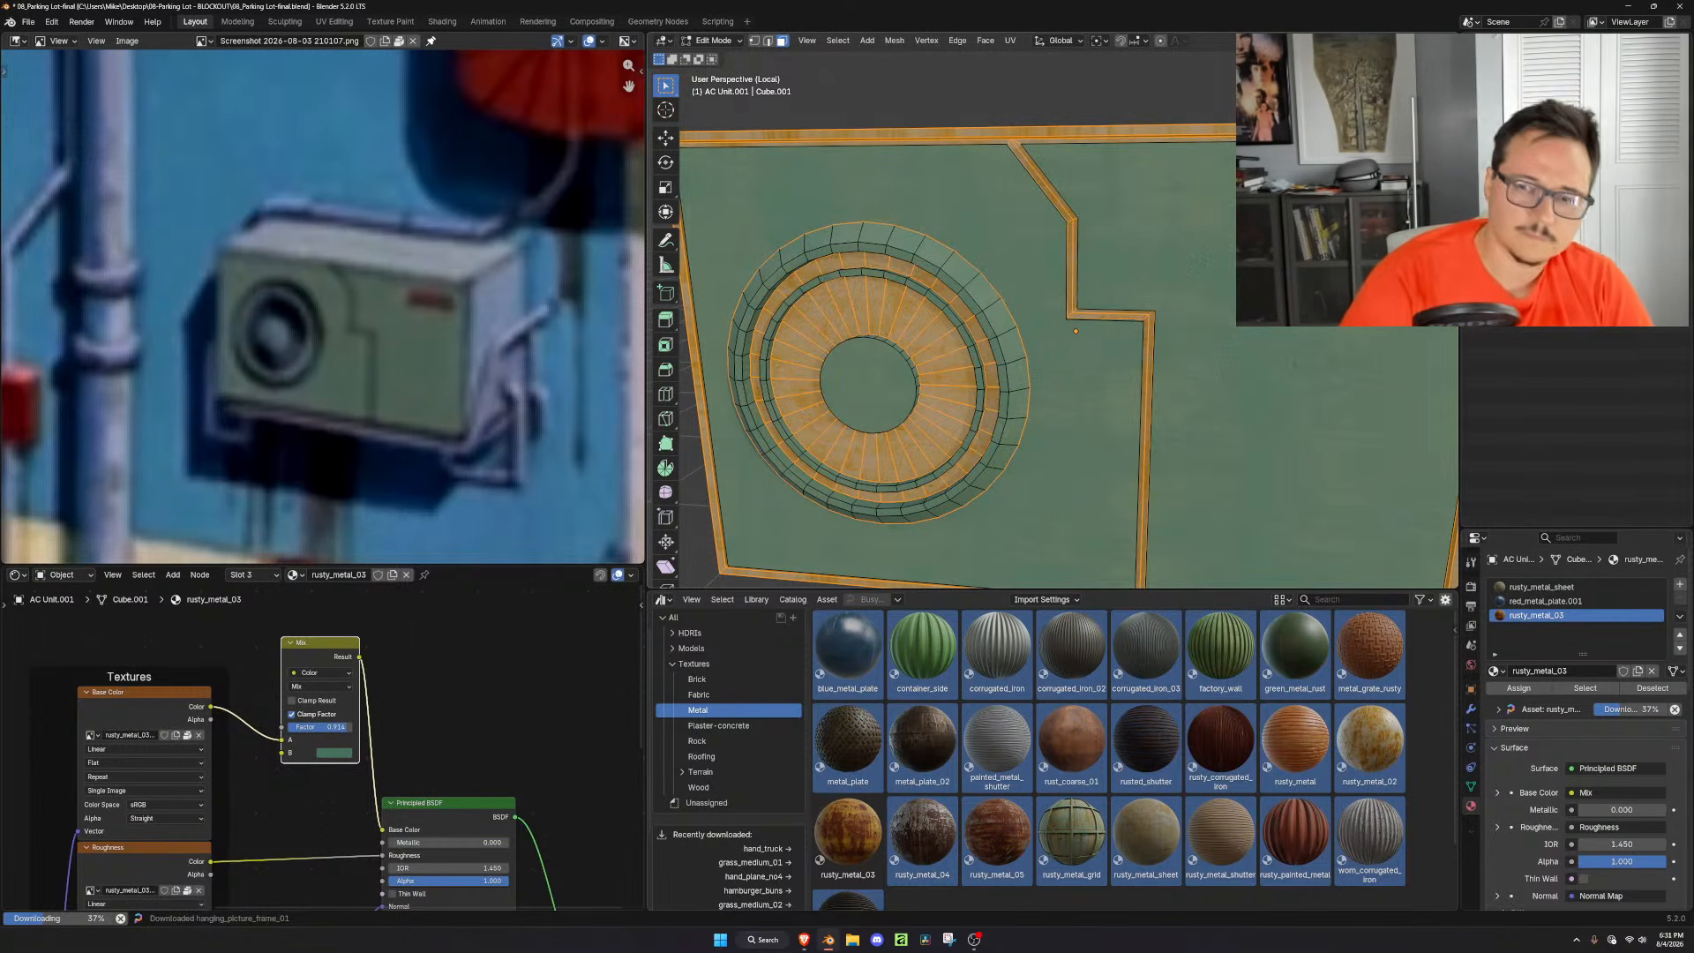
{"action": "key", "text": "ctrl+l"}
{"action": "key", "text": "ctrl+z"}
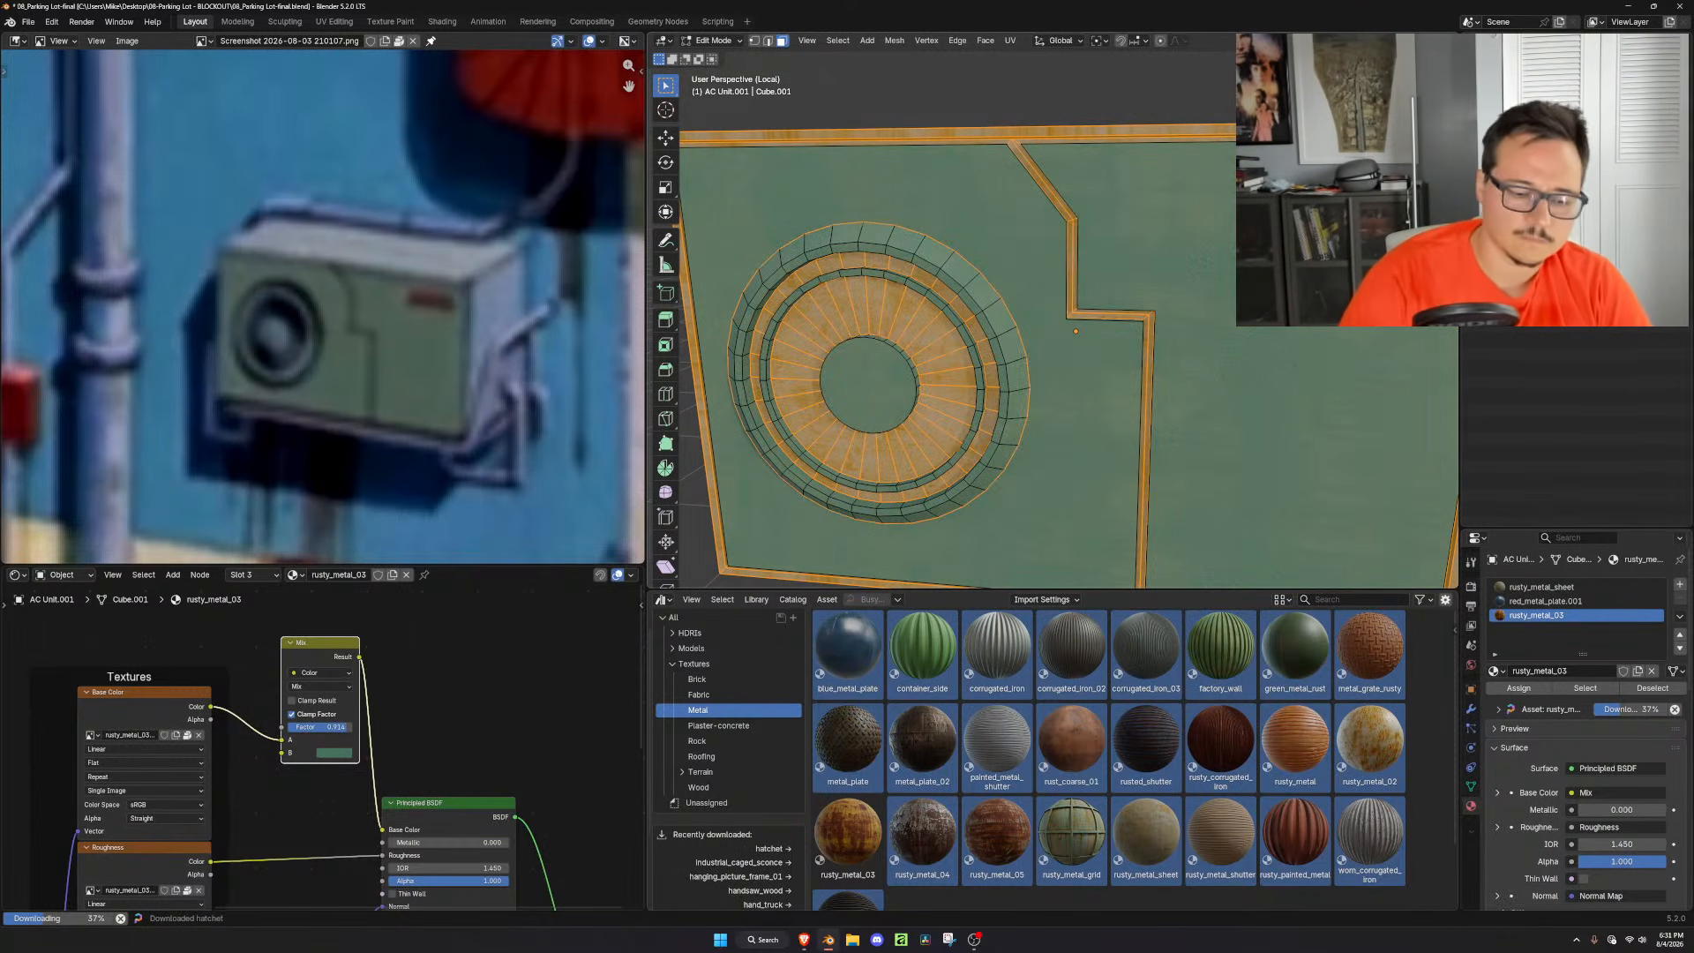
{"action": "key", "text": "ctrl+l"}
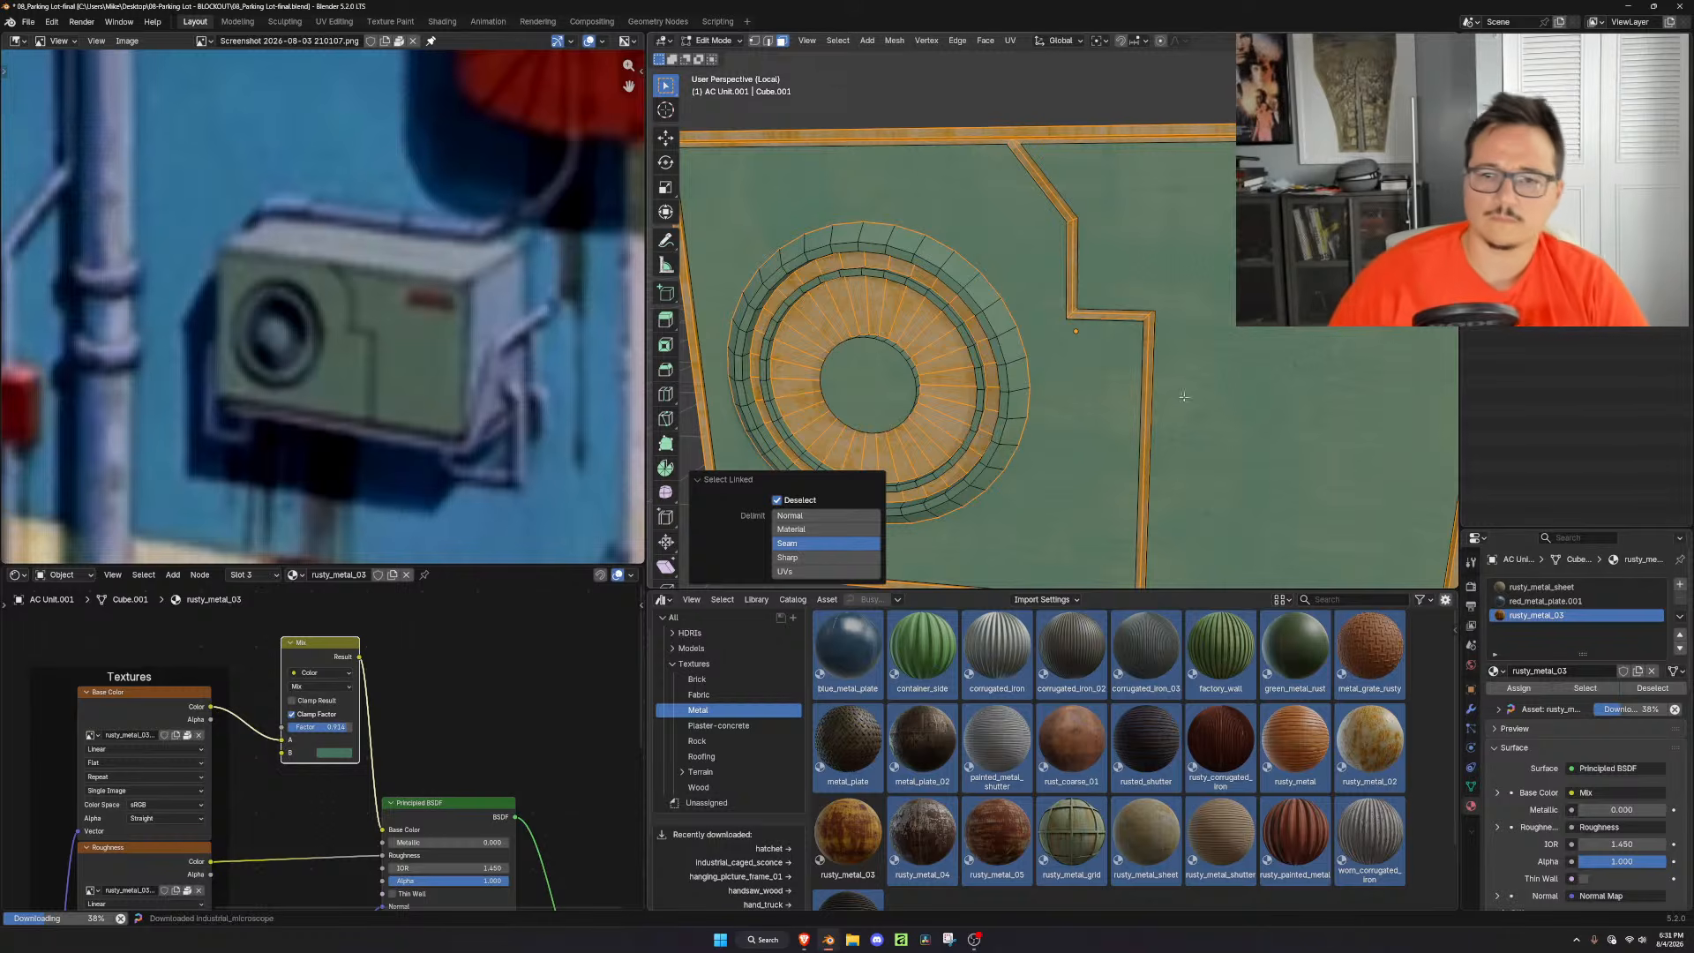
{"action": "key", "text": "Home"}
{"action": "middle_click_drag", "start_coordinate": [1288, 424], "coordinate": [1180, 462]}
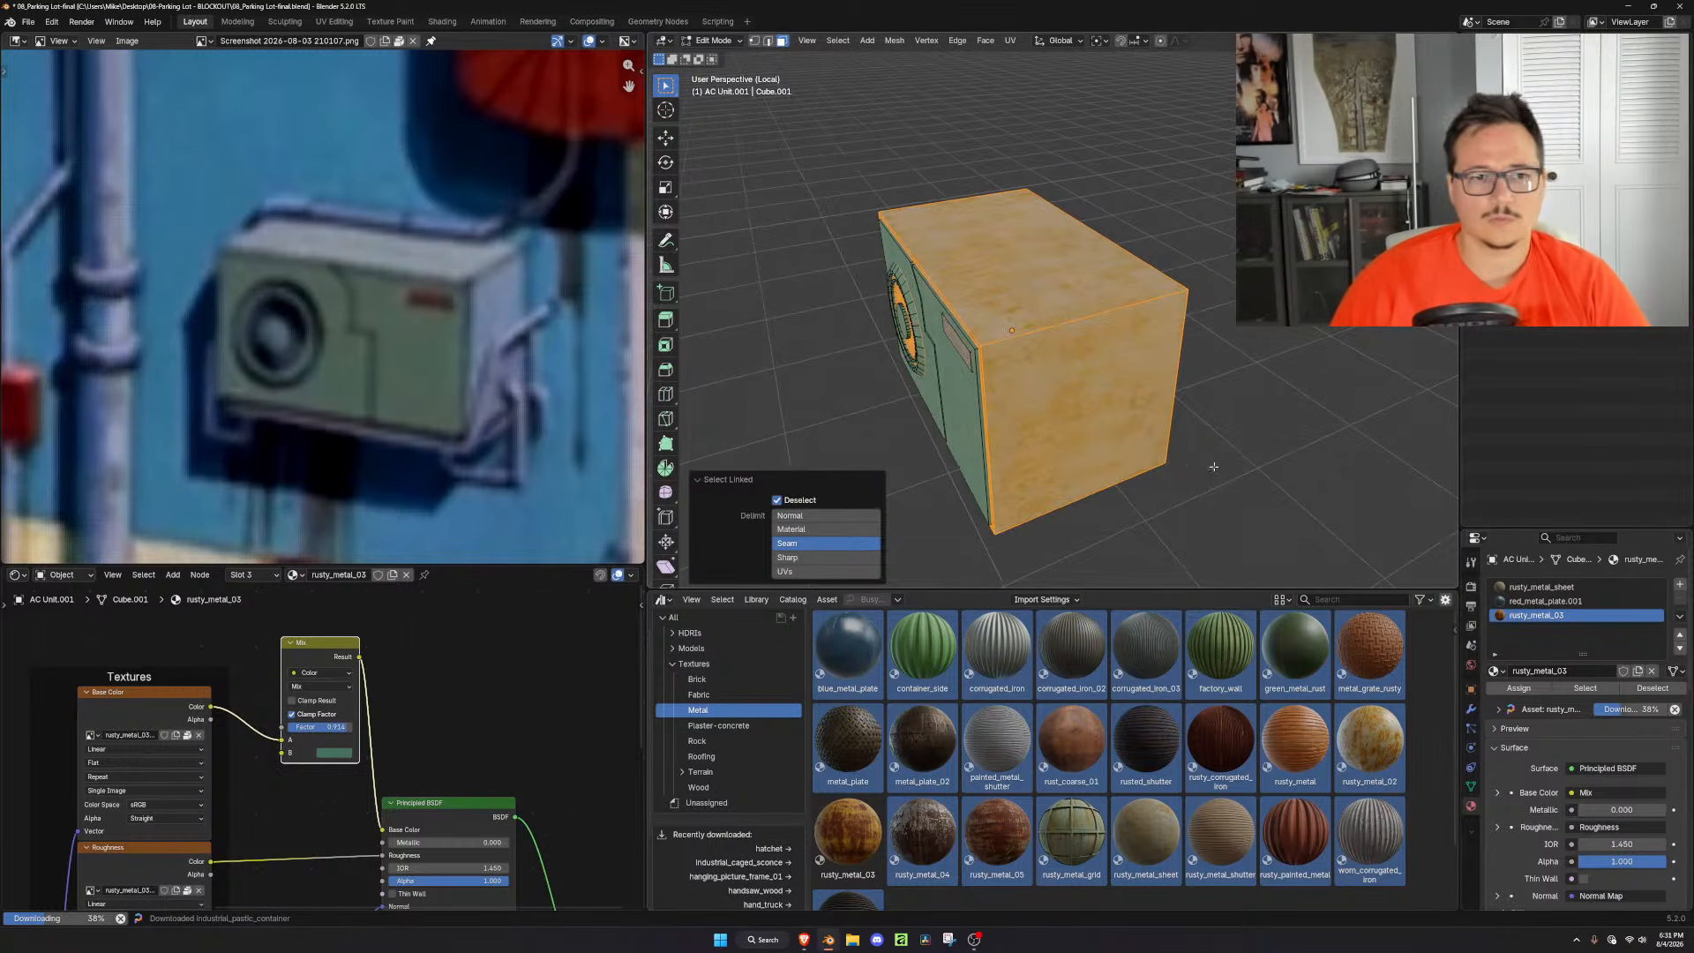
{"action": "scroll", "coordinate": [1032, 352], "scroll_direction": "down", "scroll_amount": 5}
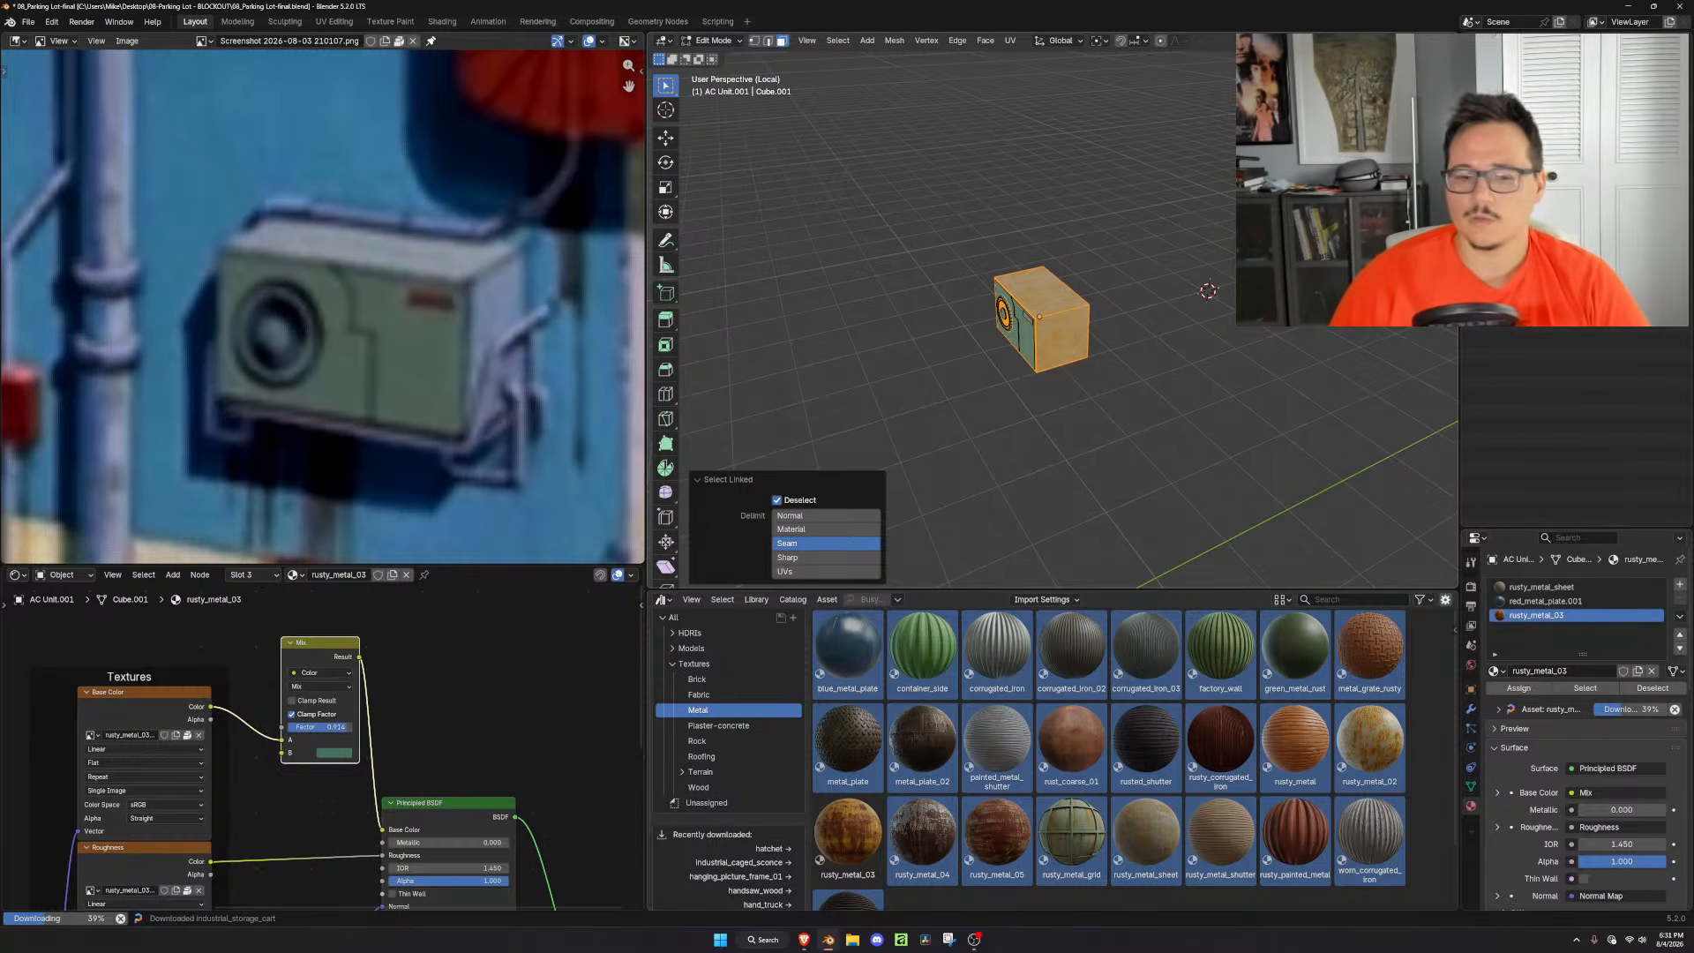
{"action": "key", "text": "slash"}
{"action": "scroll", "coordinate": [1126, 366], "scroll_direction": "up", "scroll_amount": 4}
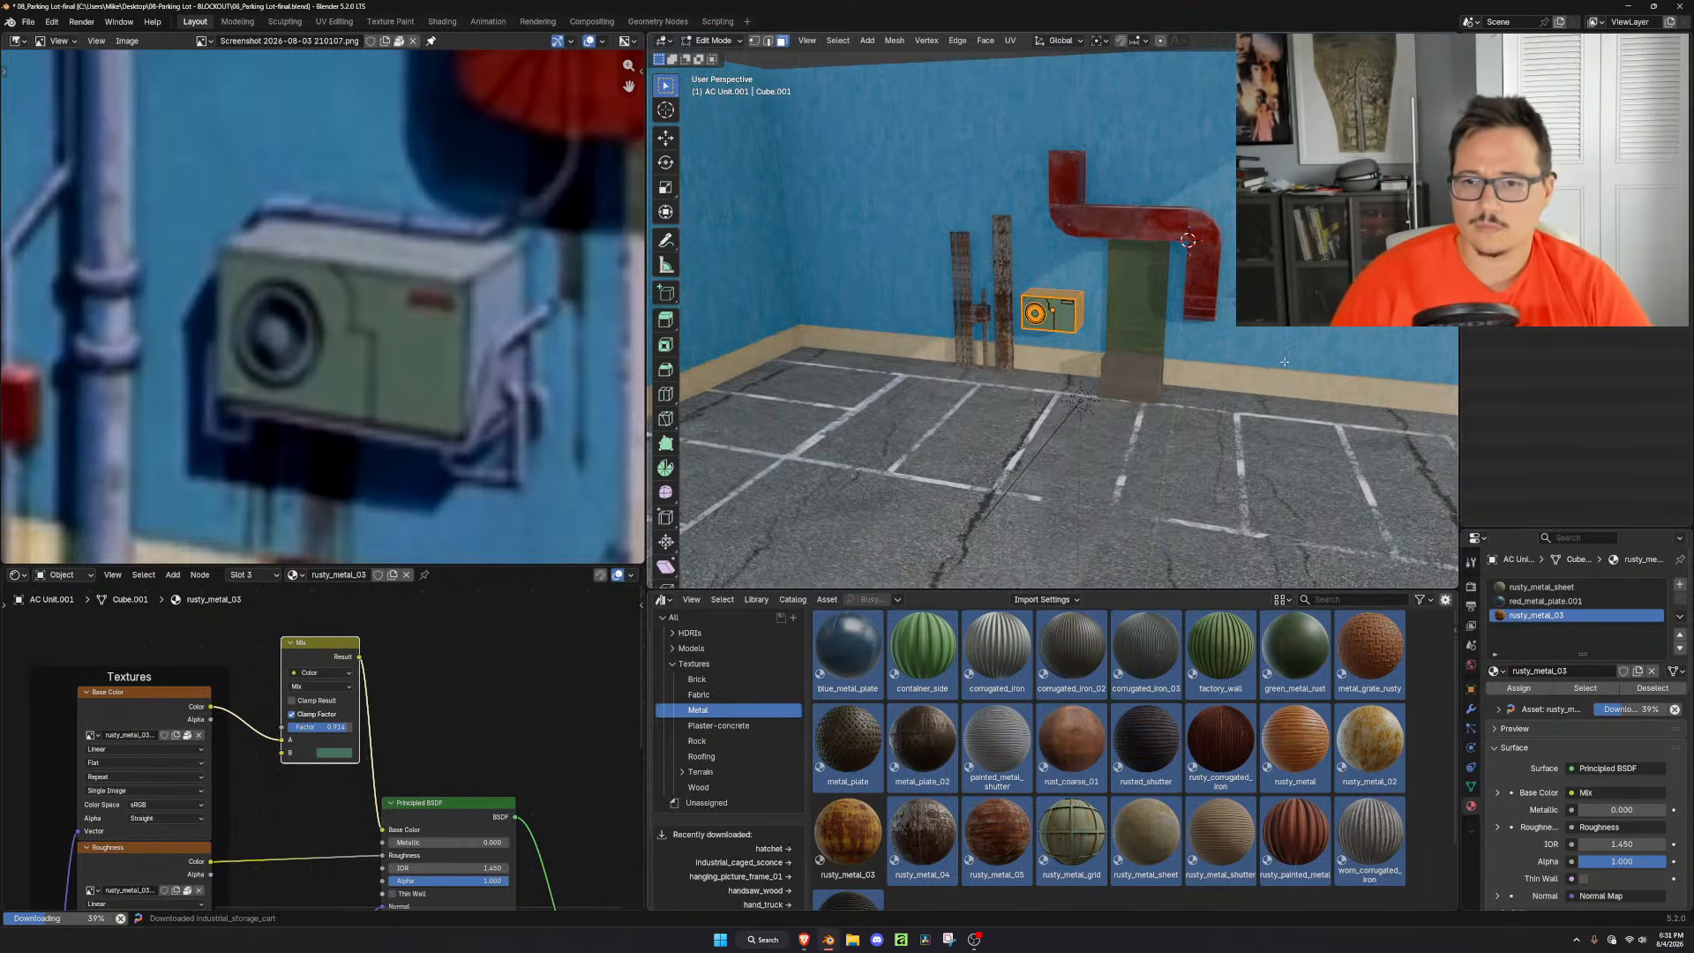
{"action": "scroll", "coordinate": [1126, 366], "scroll_direction": "up", "scroll_amount": 5}
{"action": "key", "text": "Tab"}
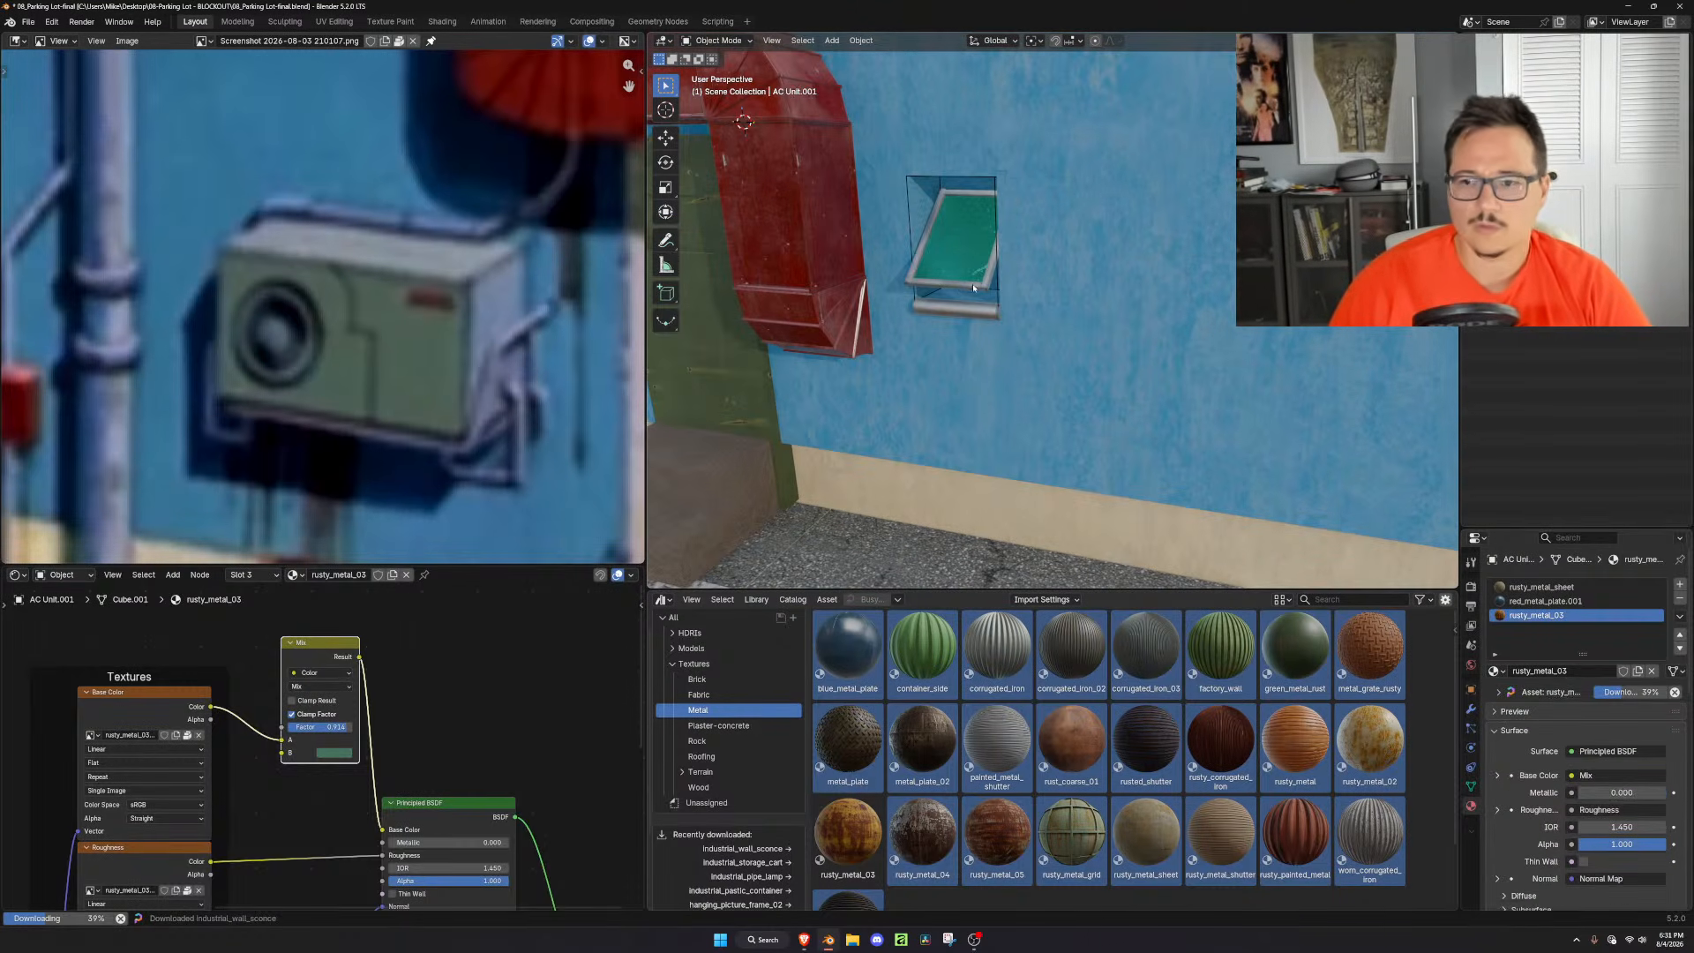
Rename the angled window's green concrete_floor_worn_001.001 material to "worn glass"
{"action": "left_click", "coordinate": [963, 284]}
{"action": "double_click", "coordinate": [1563, 670]}
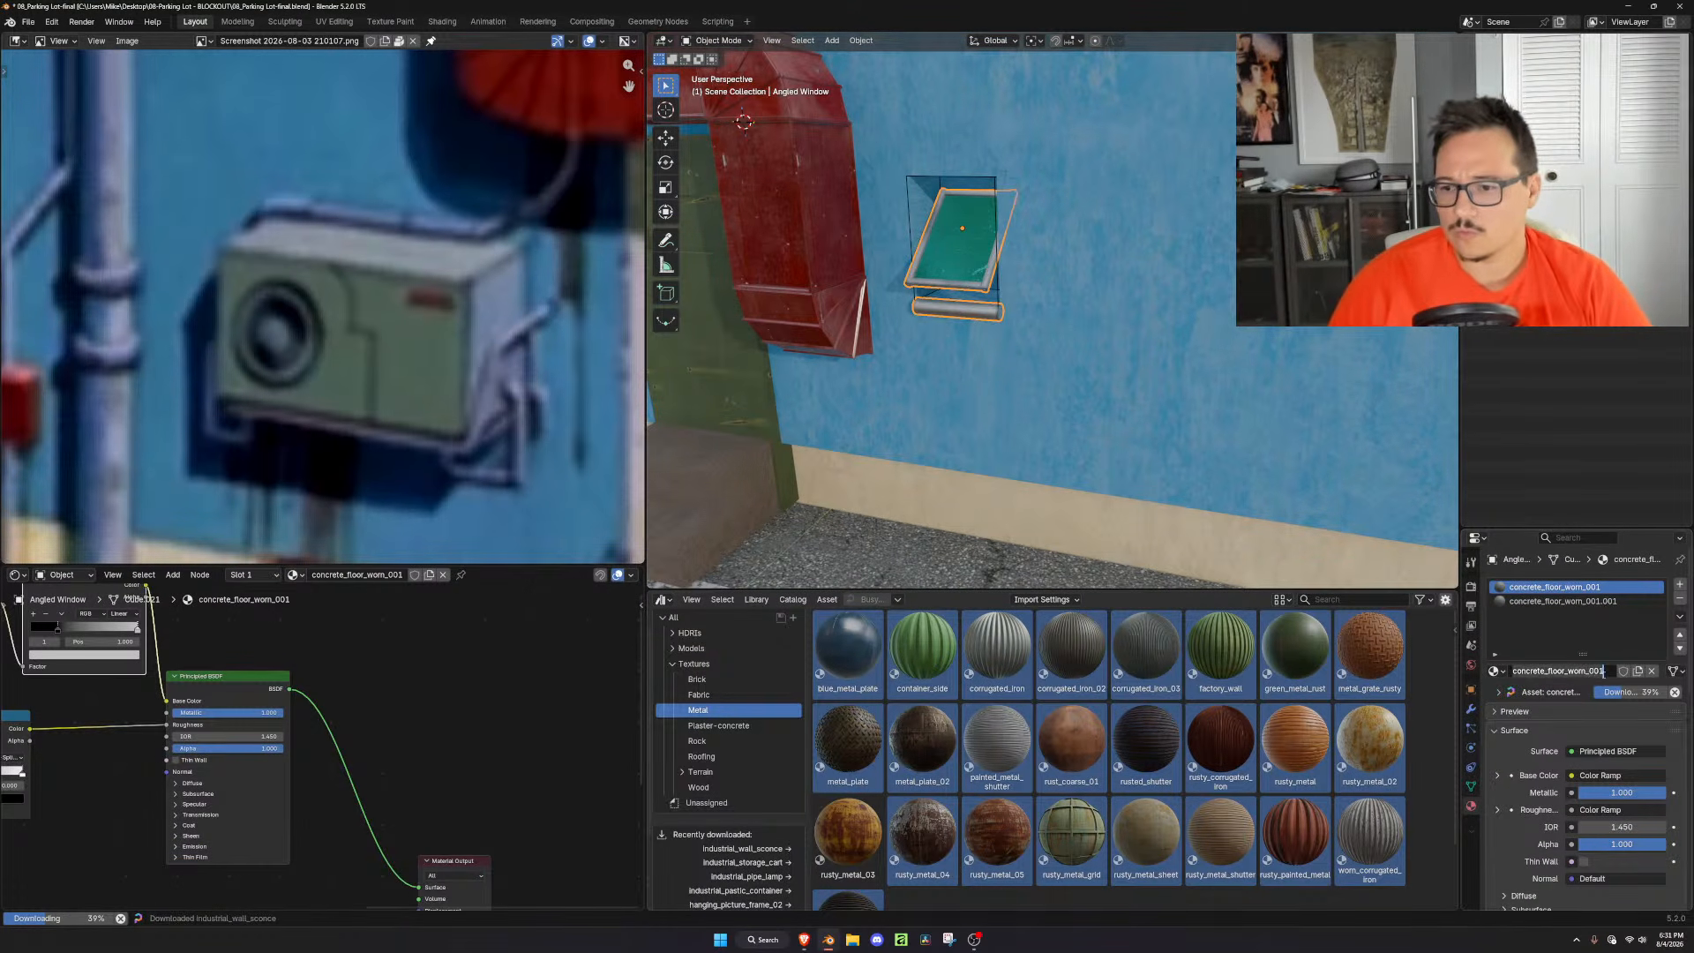
{"action": "left_click", "coordinate": [1557, 601]}
{"action": "left_click", "coordinate": [1492, 692]}
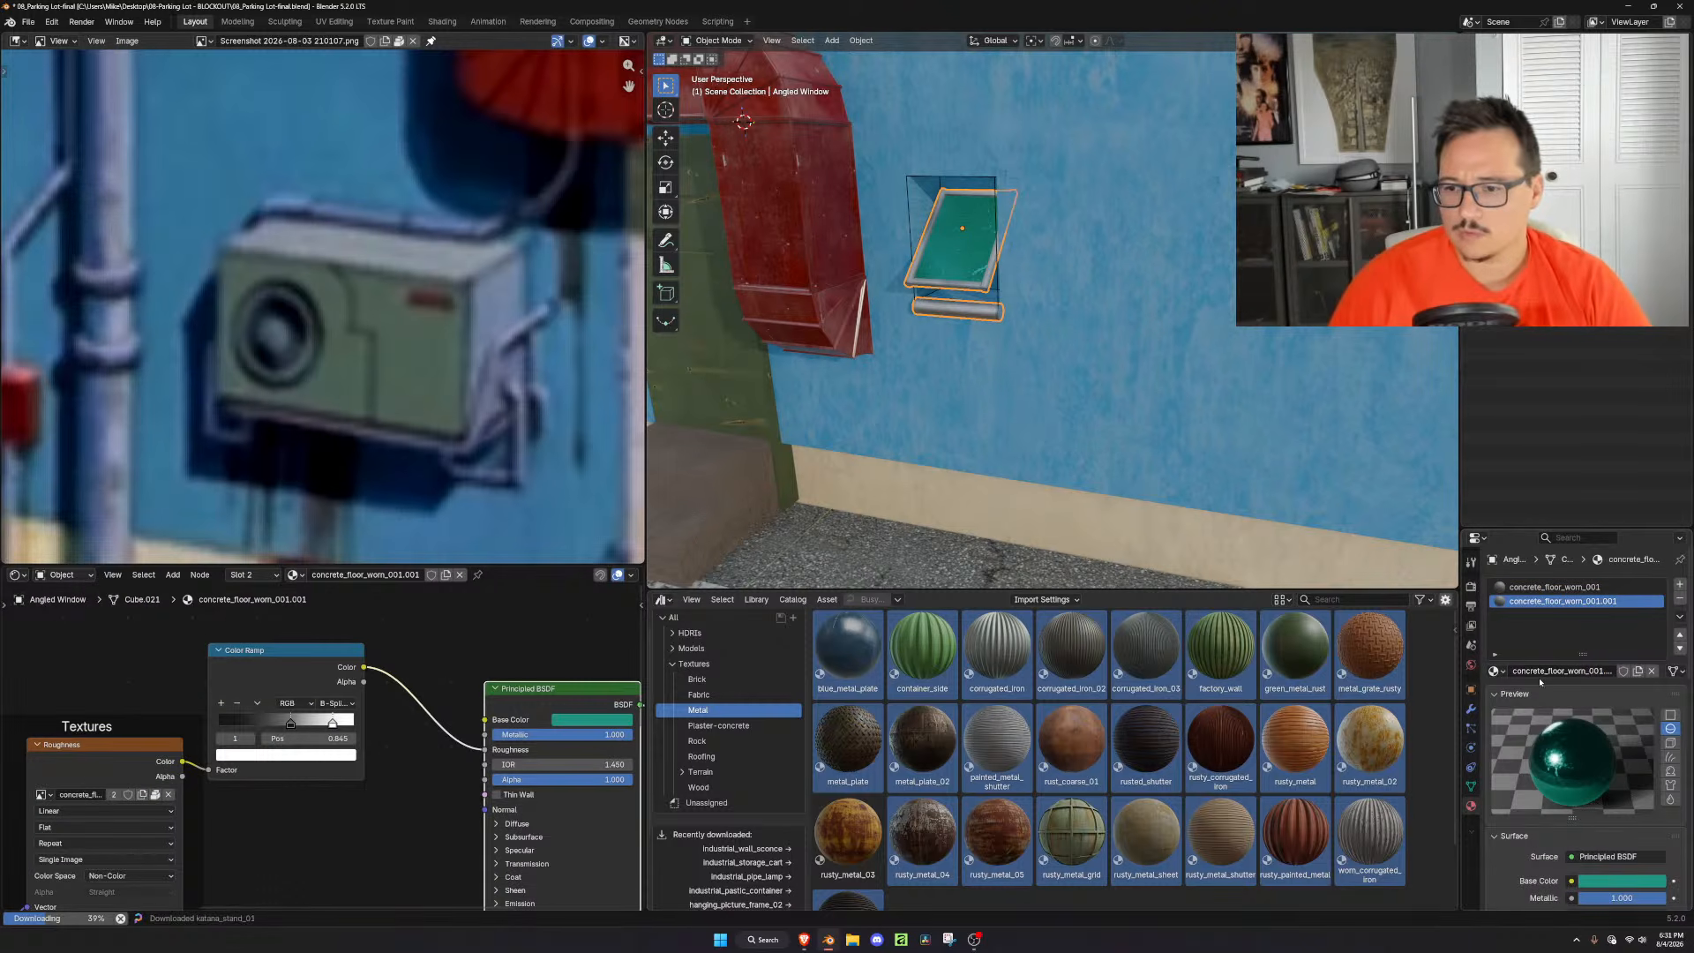
{"action": "double_click", "coordinate": [1596, 670]}
{"action": "key", "text": "ctrl+a"}
{"action": "type", "text": "w"}
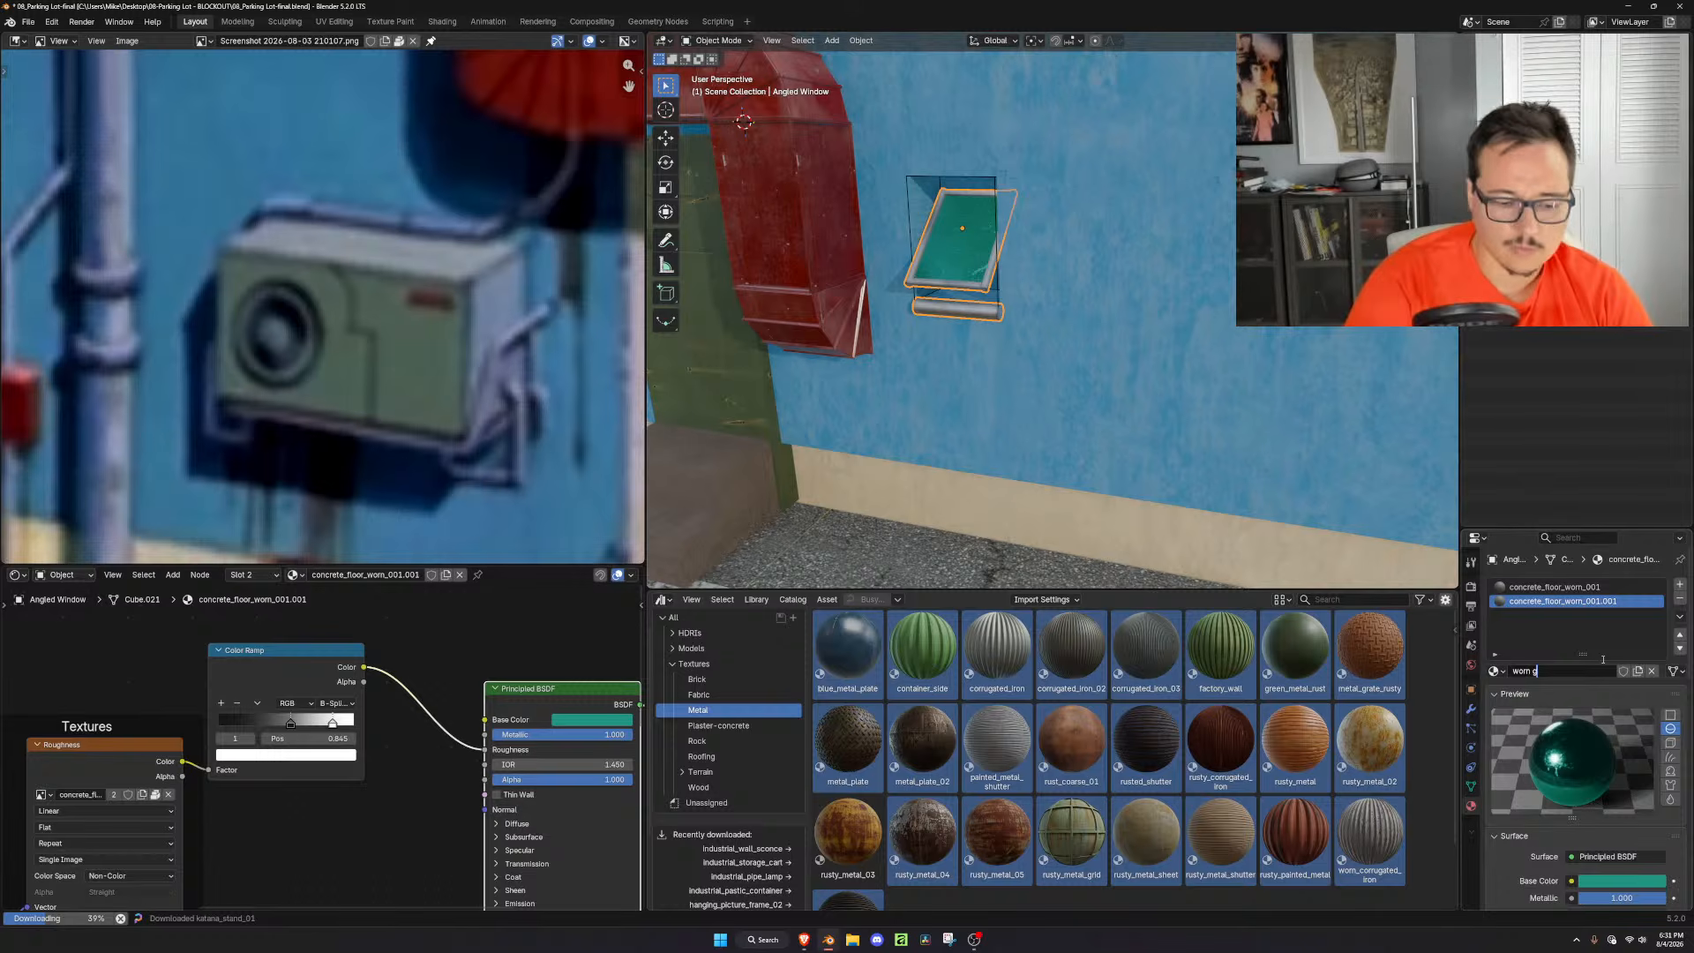
{"action": "type", "text": "orn glass"}
{"action": "key", "text": "Return"}
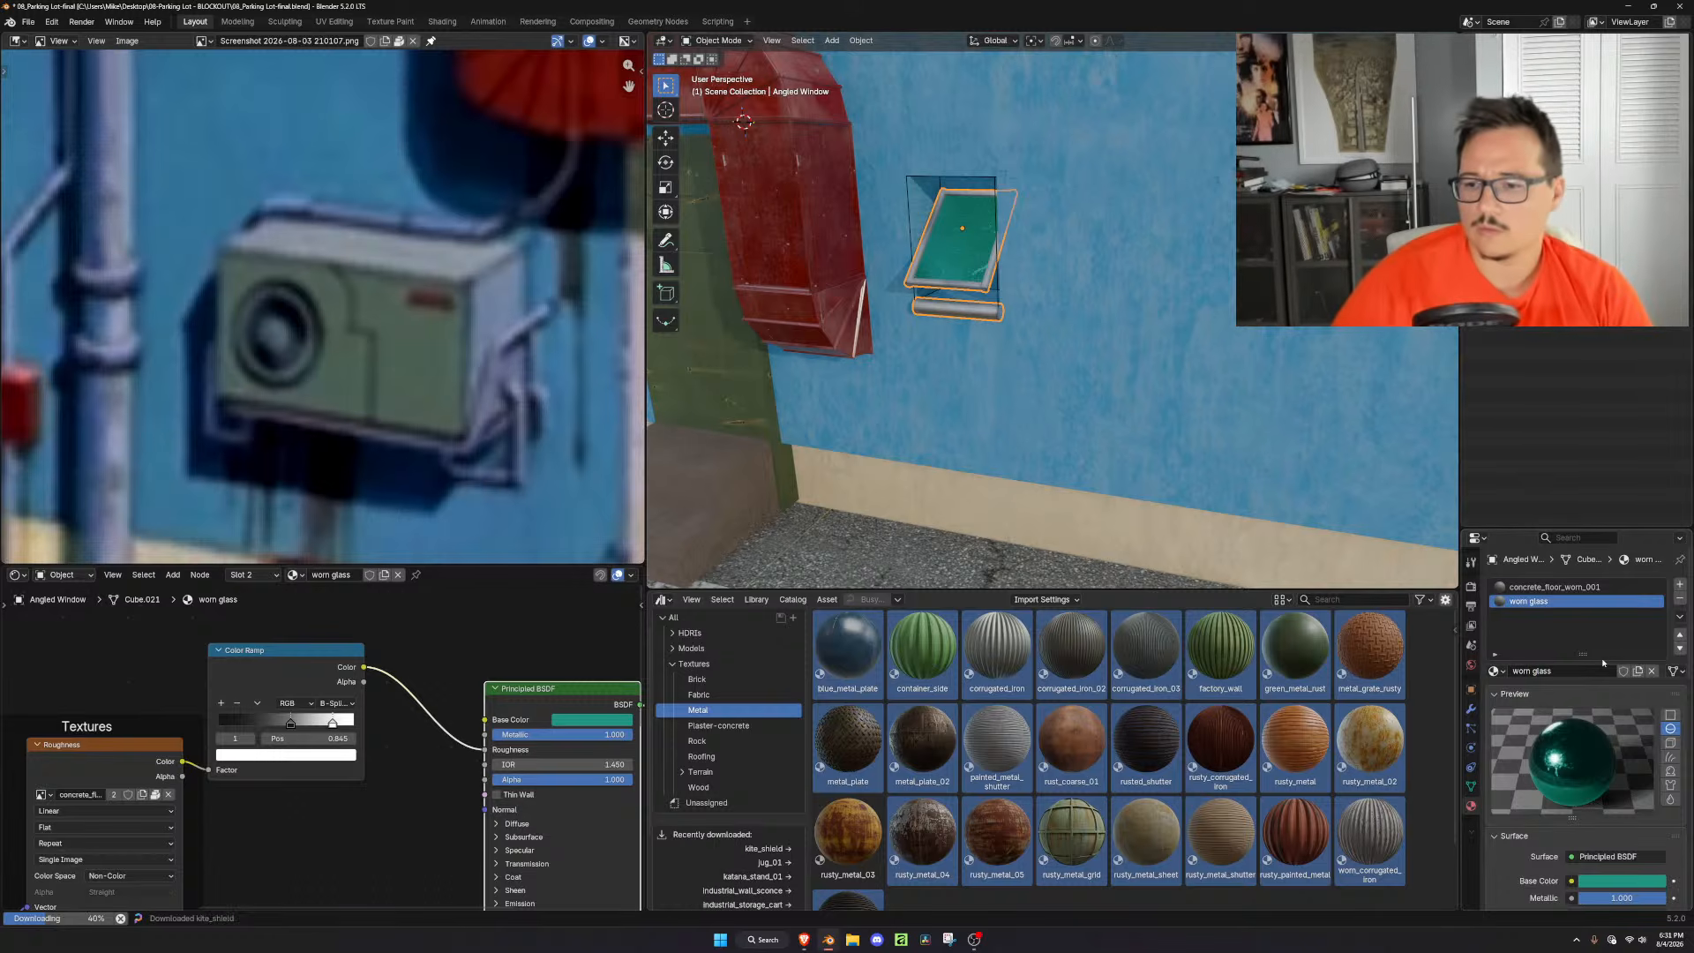
Rename the angled window's concrete_floor_worn_001 material to "worn metal"
{"action": "left_click", "coordinate": [1553, 587]}
{"action": "type", "text": "wo"}
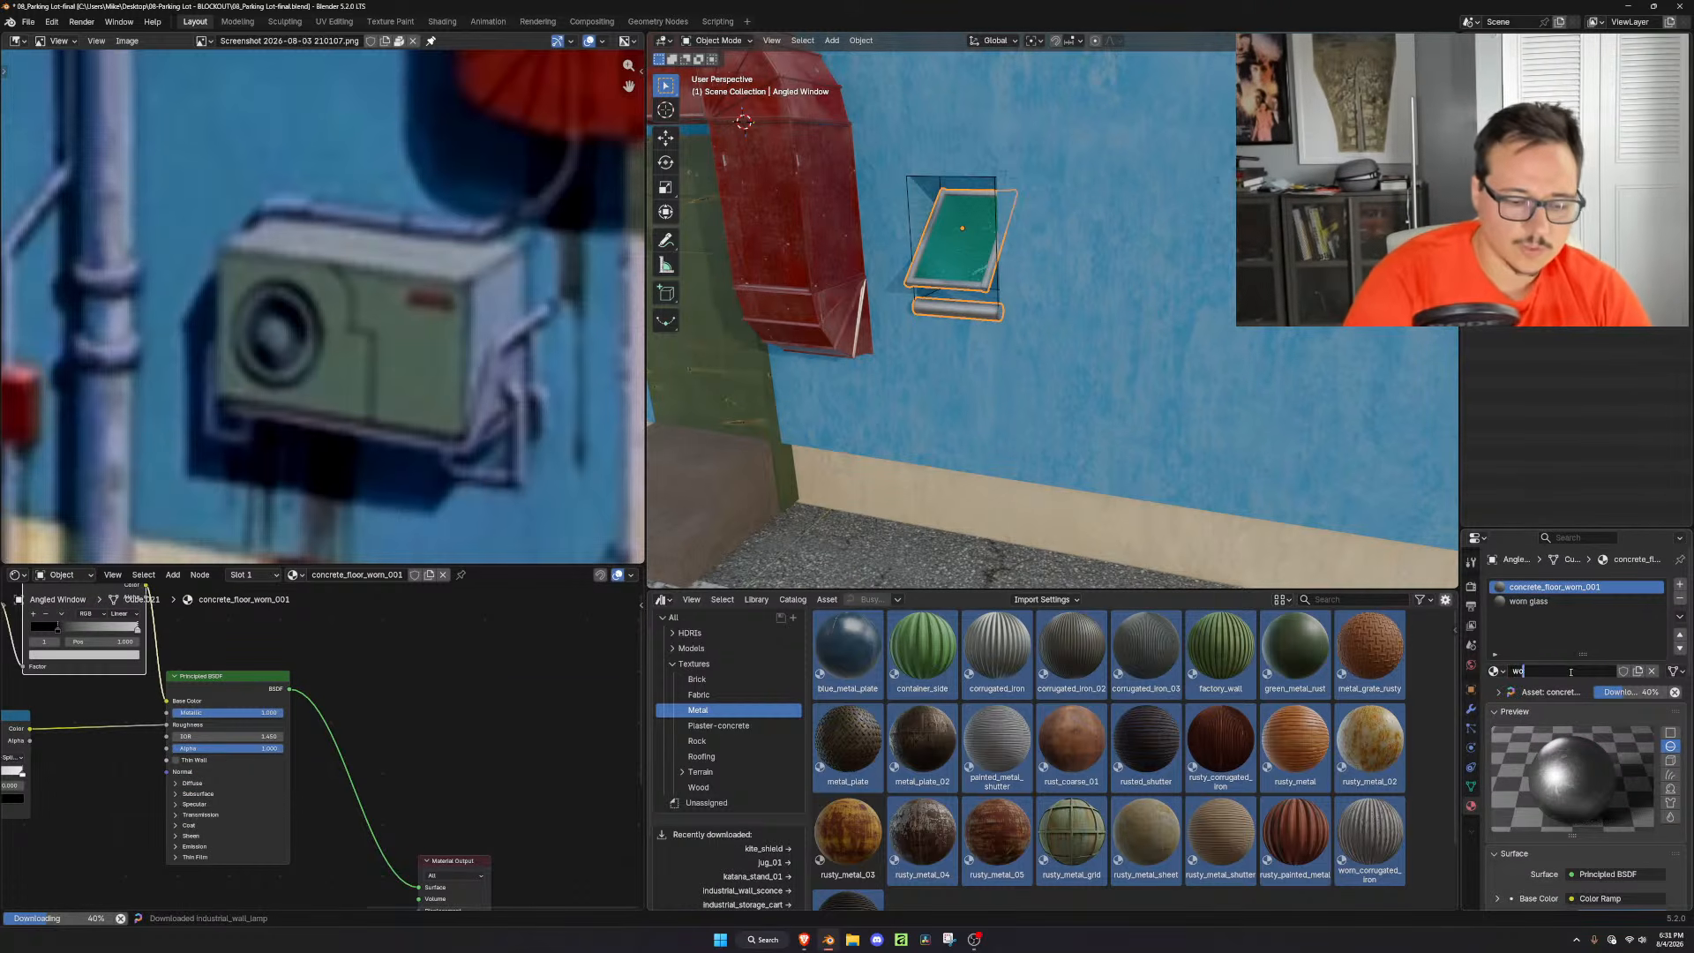
{"action": "type", "text": "rn metal"}
{"action": "key", "text": "Return"}
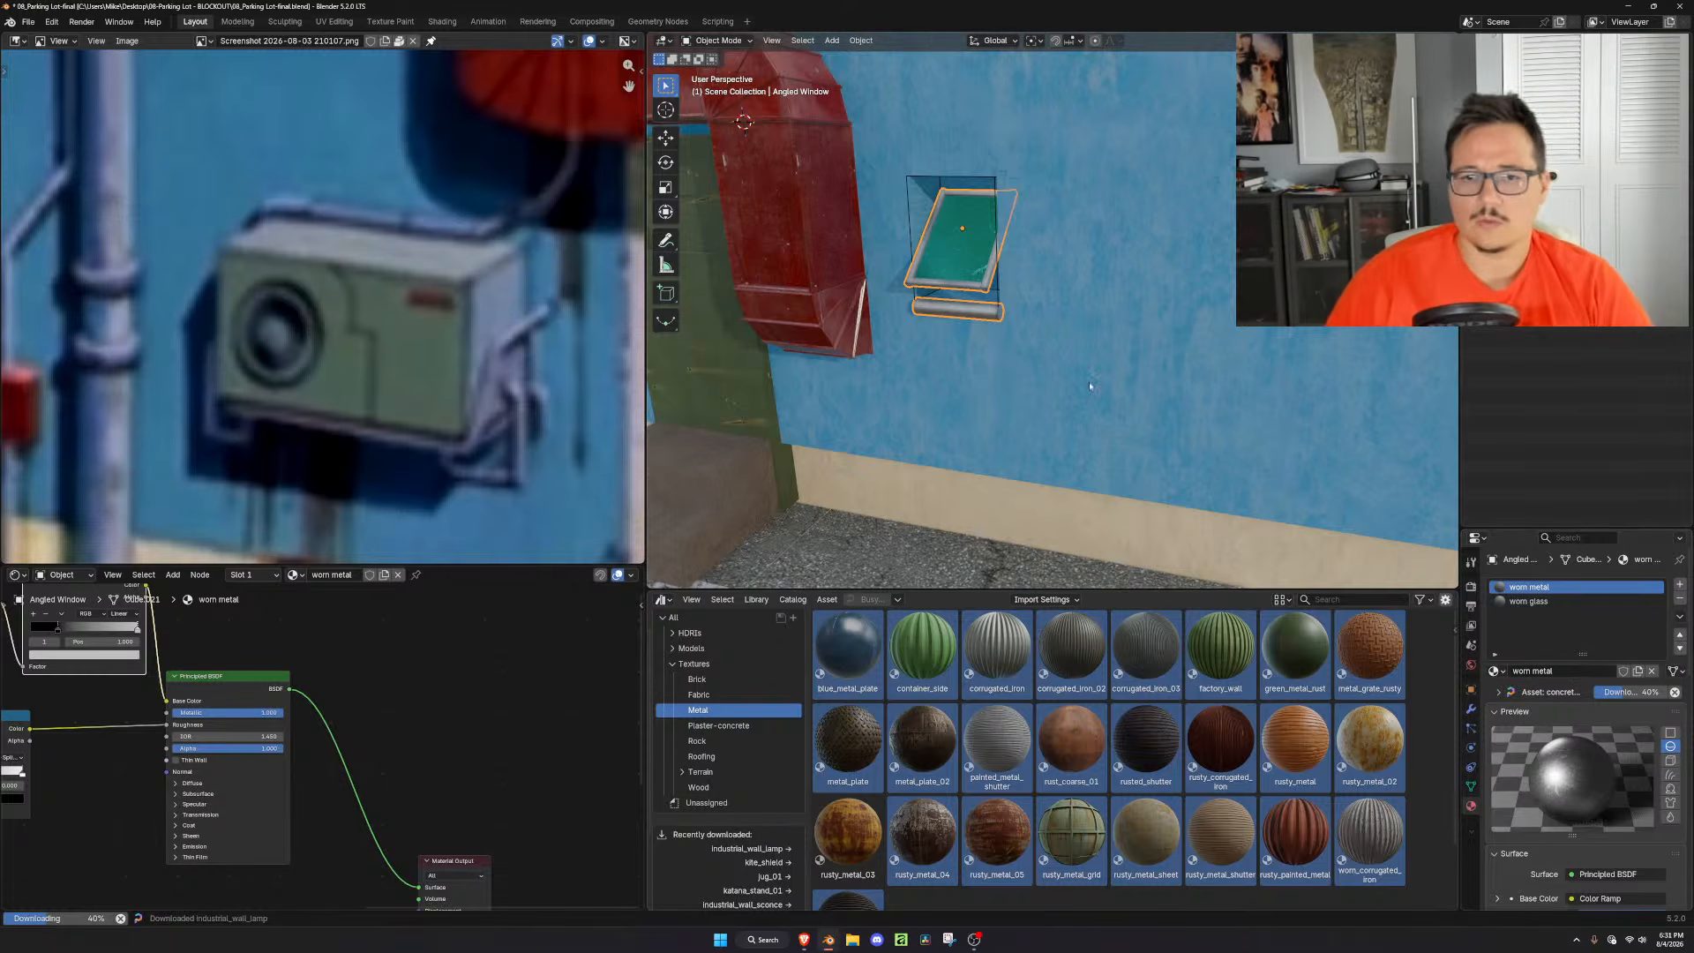
Add a fourth material slot to the air-conditioning unit in Edit Mode and load the existing worn metal material into it
{"action": "scroll", "coordinate": [927, 365], "scroll_direction": "down", "scroll_amount": 4}
{"action": "middle_click_drag", "start_coordinate": [919, 365], "coordinate": [1024, 367], "text": "shift"}
{"action": "left_click", "coordinate": [1002, 357]}
{"action": "key", "text": "KP_Decimal"}
{"action": "key", "text": "Tab"}
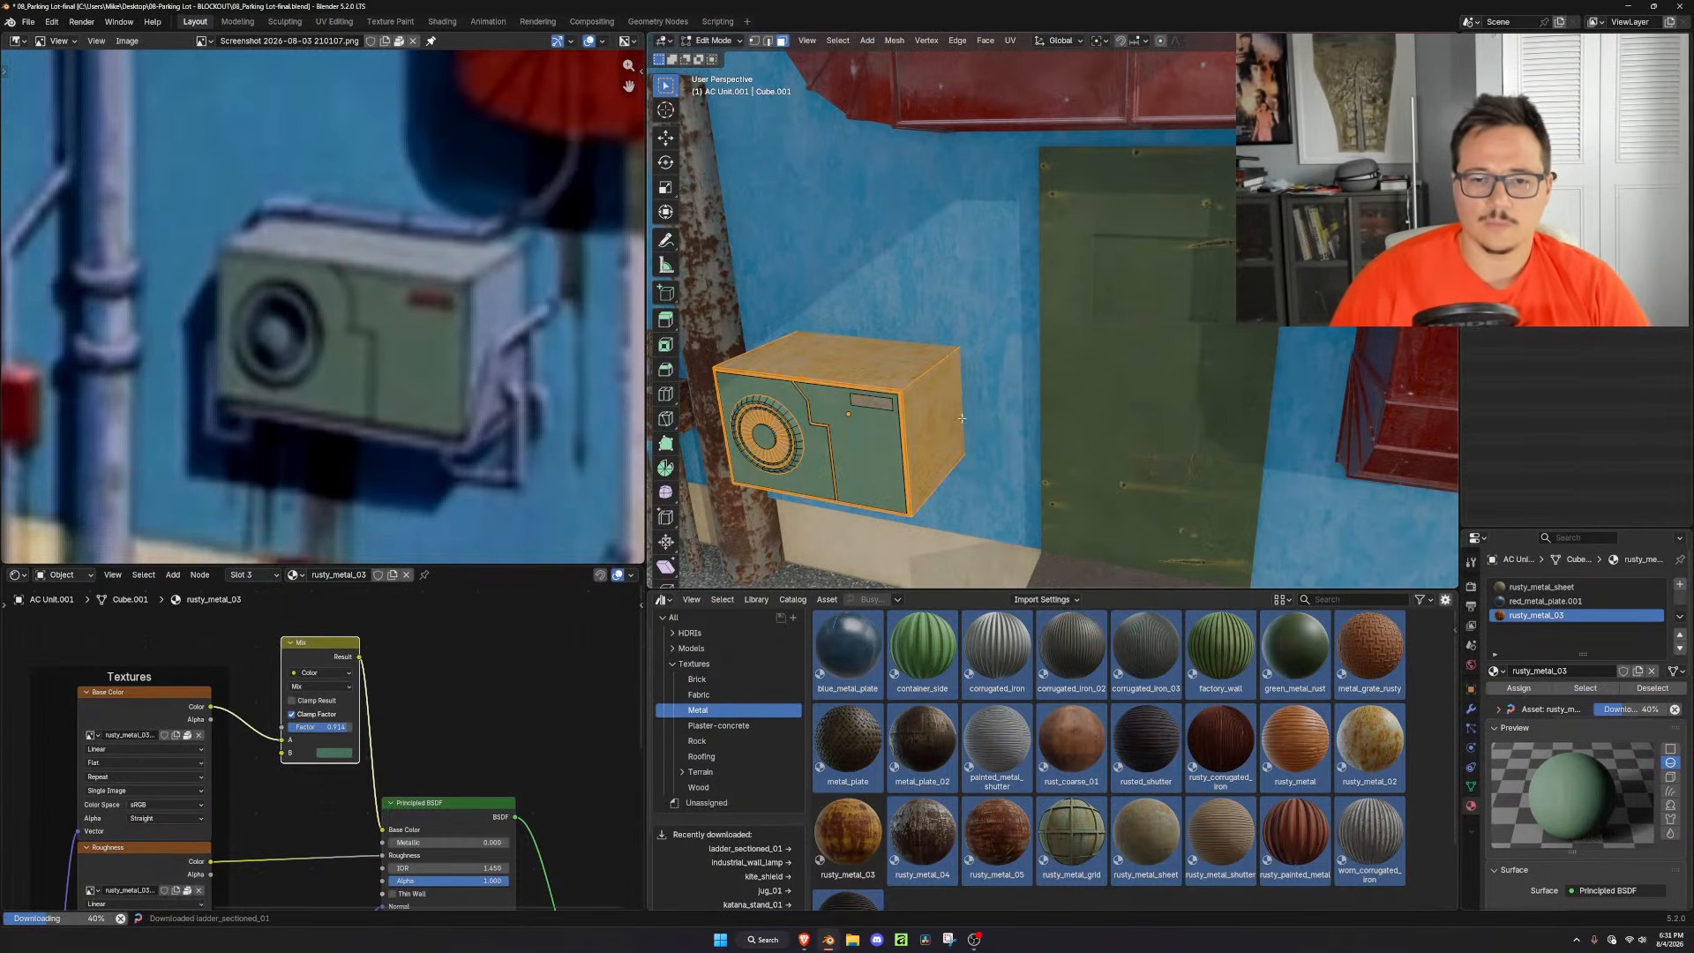
{"action": "left_click", "coordinate": [1680, 584]}
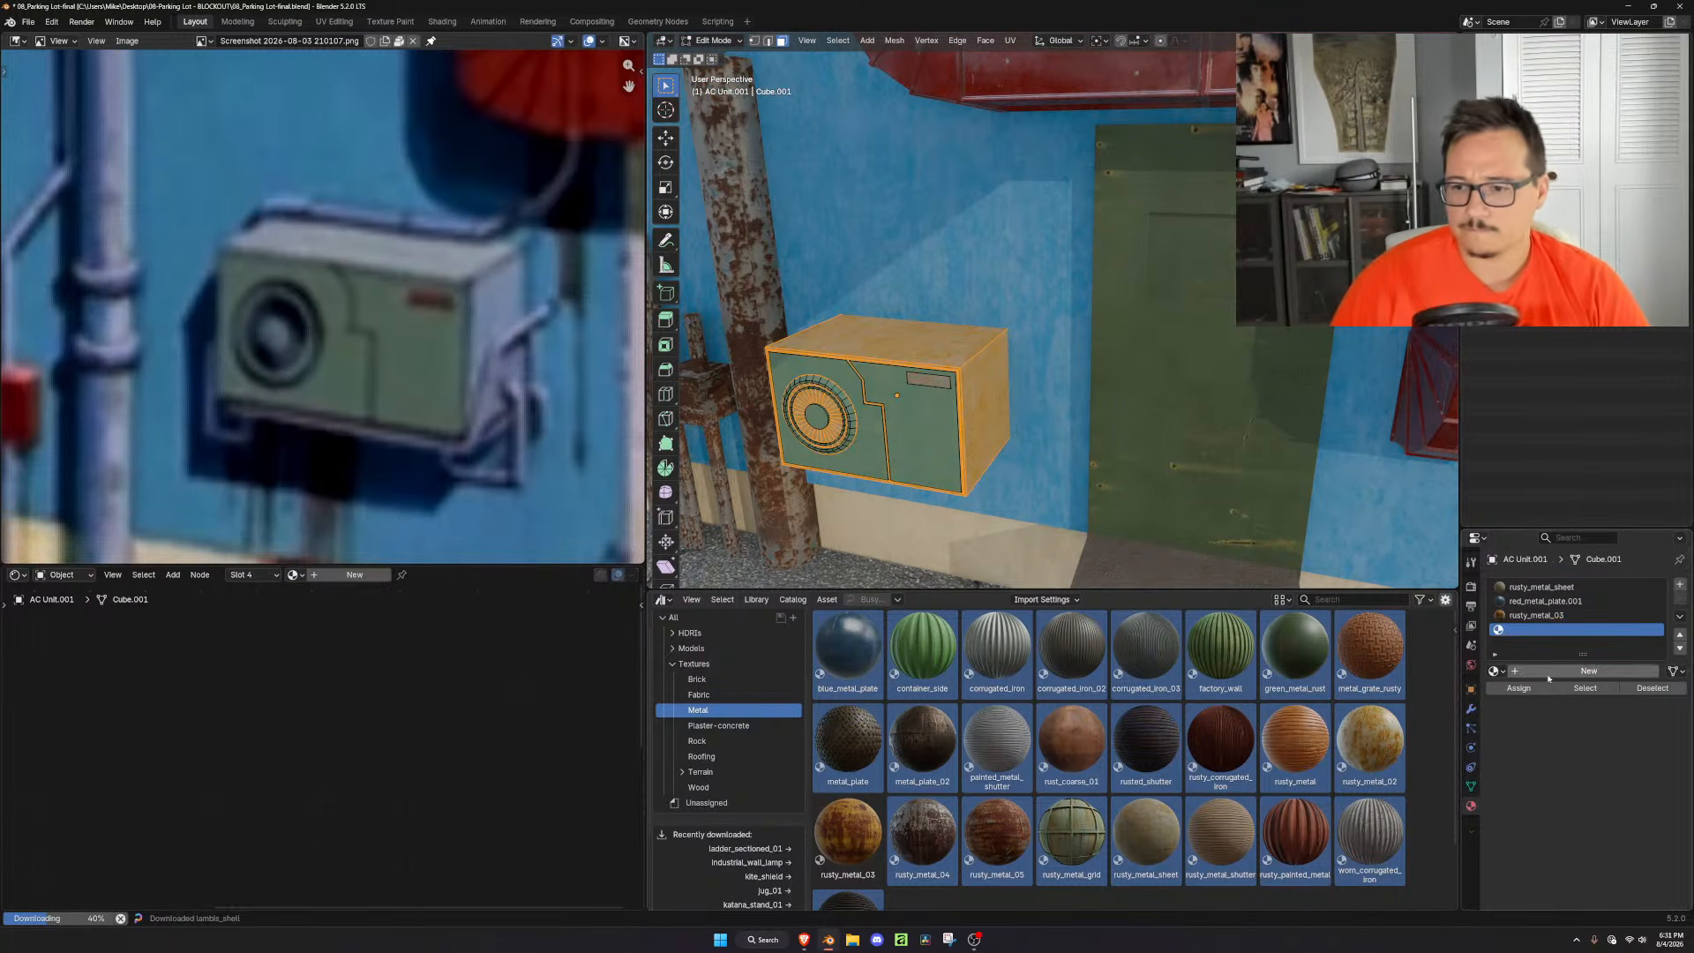
{"action": "left_click", "coordinate": [1497, 670]}
{"action": "type", "text": "worn"}
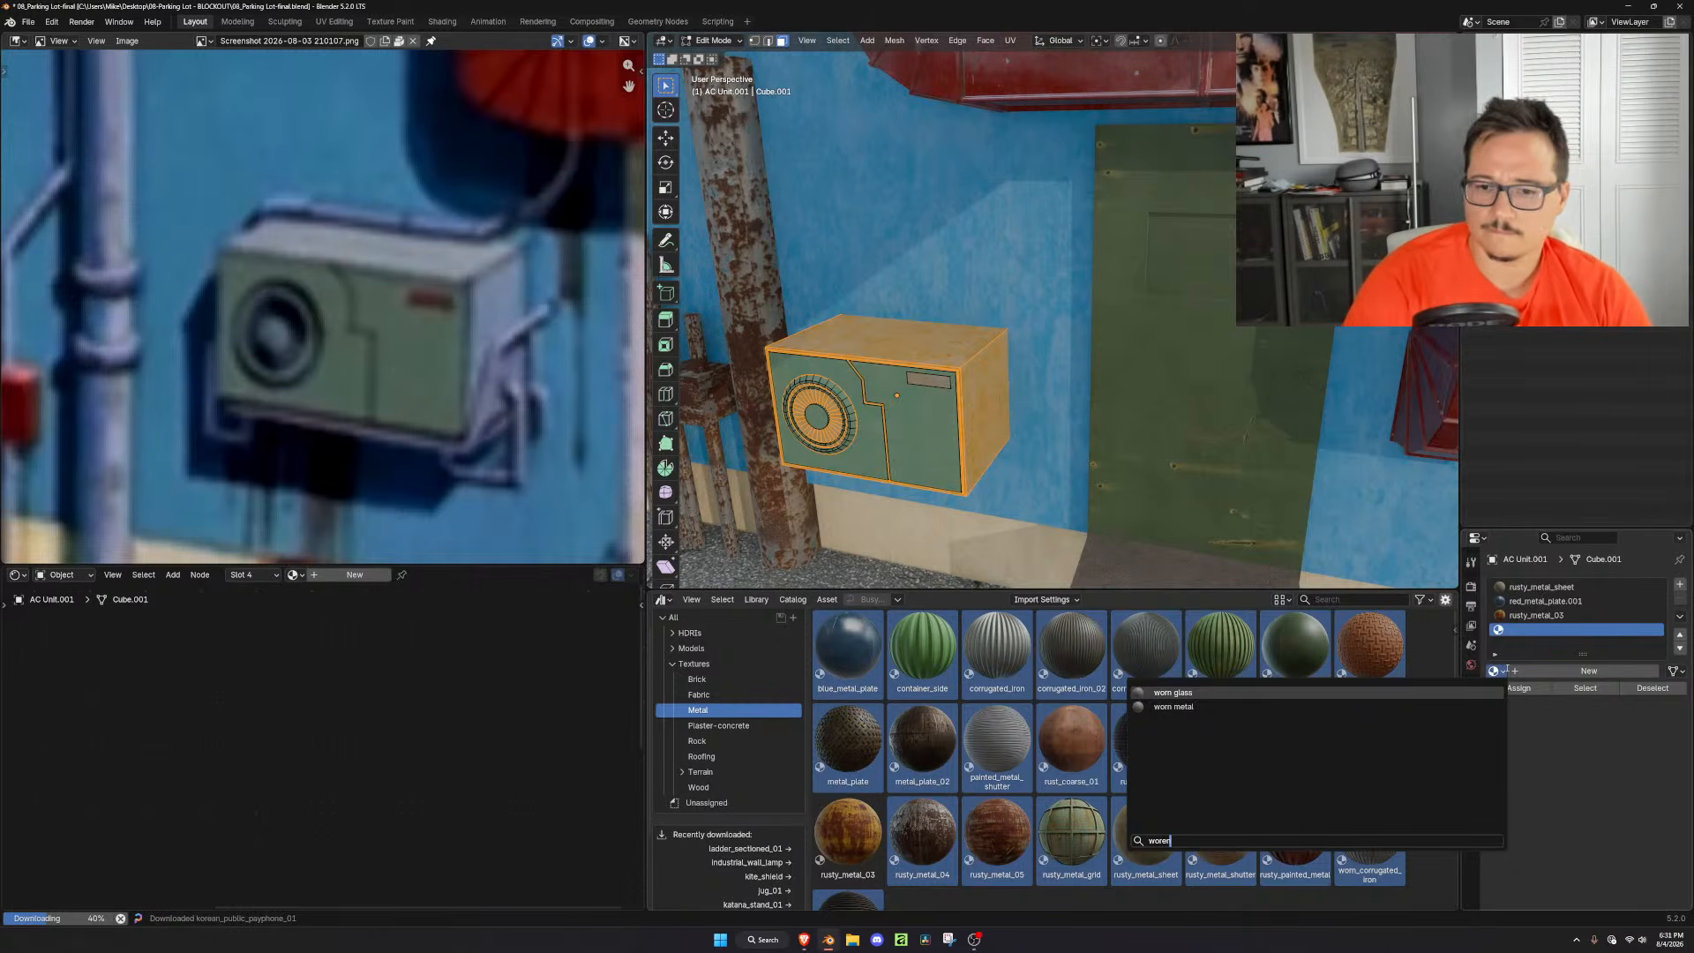
{"action": "key", "text": "Down"}
{"action": "key", "text": "Return"}
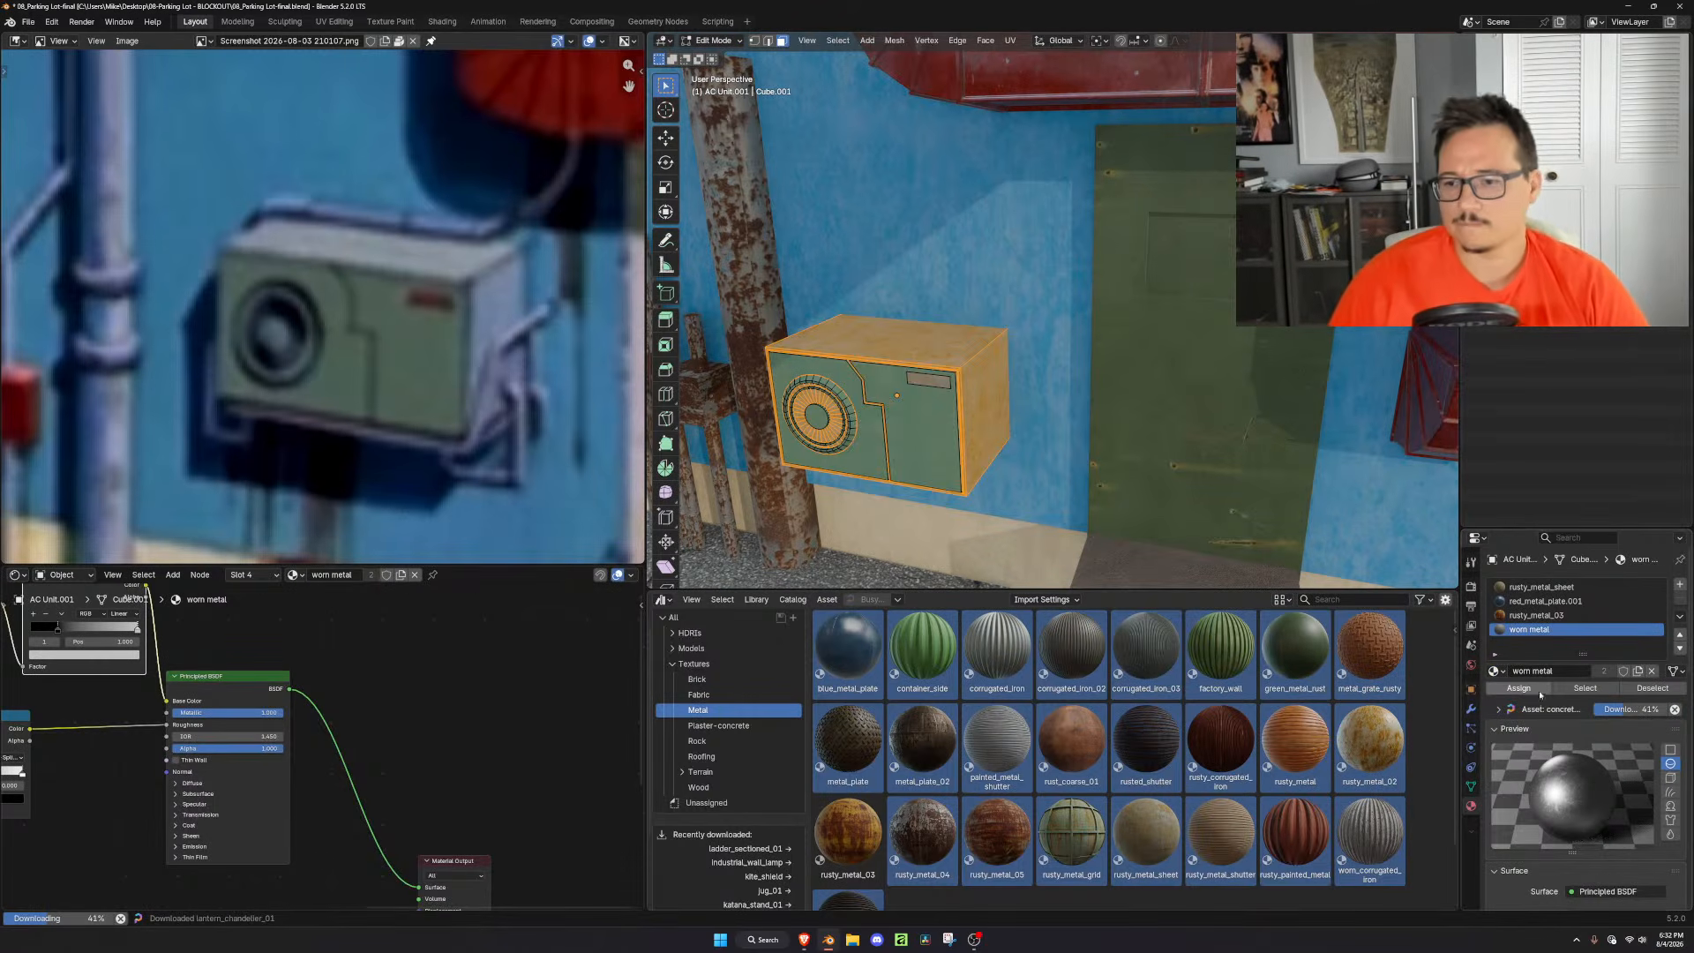
Assign worn metal to the selected casing, groove and fan ring faces and return to Object Mode
{"action": "left_click", "coordinate": [1538, 689]}
{"action": "key", "text": "Tab"}
{"action": "middle_click_drag", "start_coordinate": [944, 423], "coordinate": [1342, 486]}
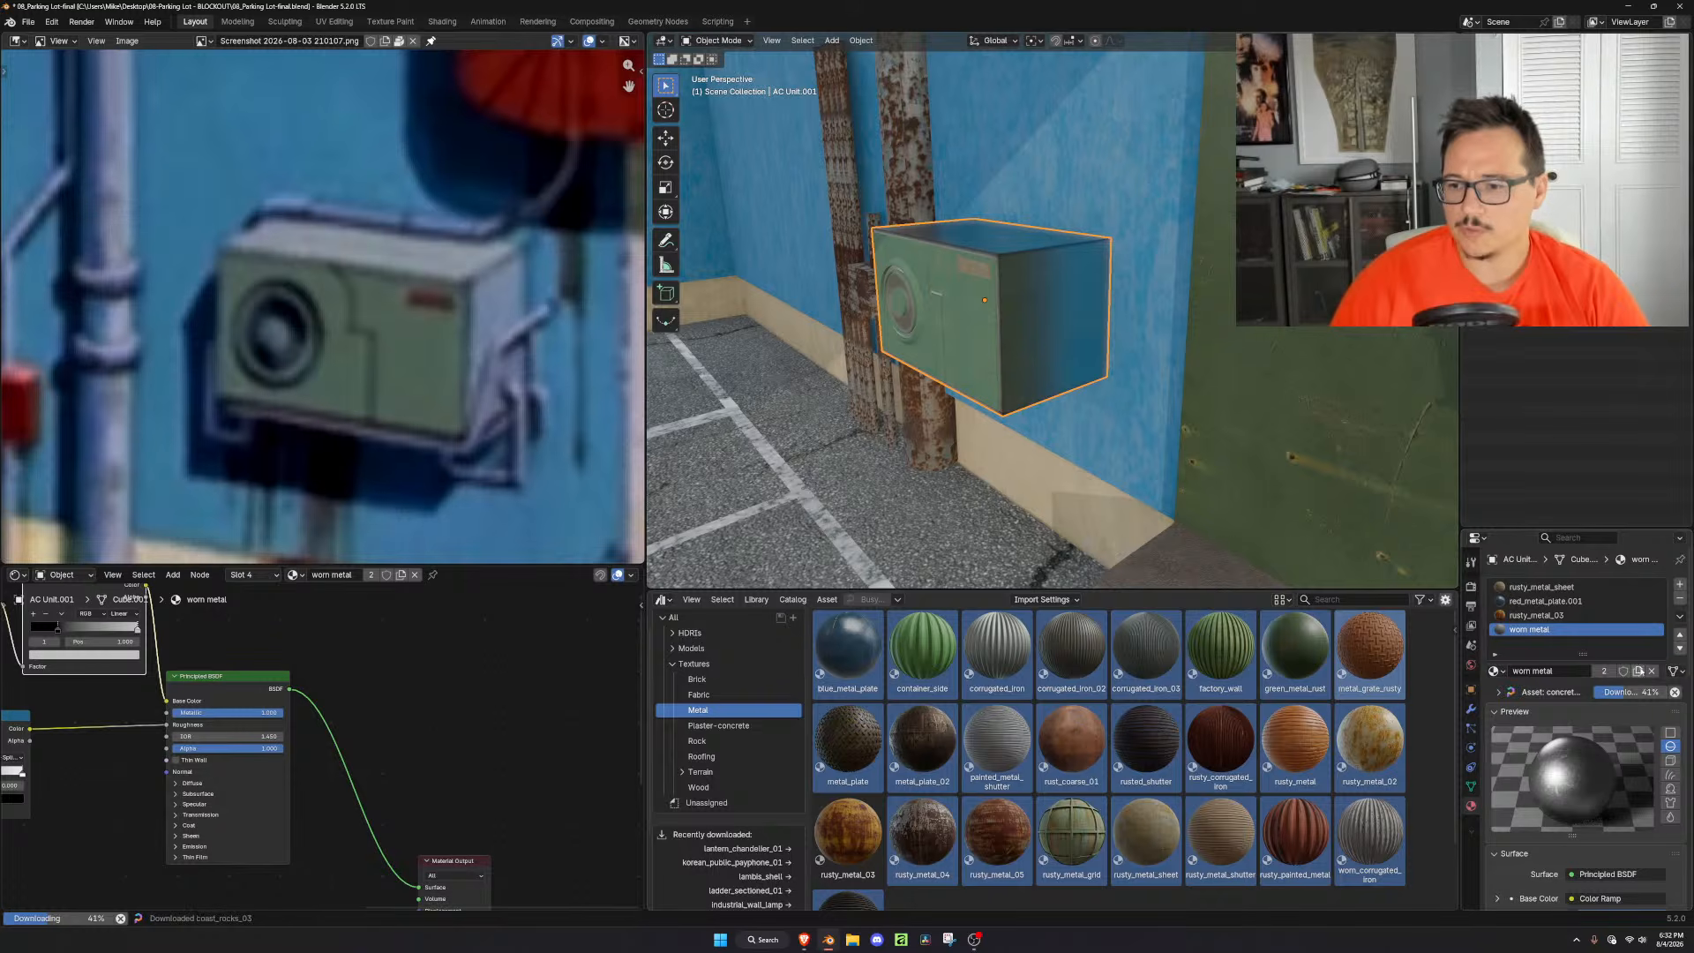
Make the air-conditioning unit's worn metal an independent copy and bring its Color Ramp nodes into view
{"action": "left_click", "coordinate": [1639, 670]}
{"action": "scroll", "coordinate": [355, 743], "scroll_direction": "down", "scroll_amount": 1}
{"action": "middle_click_drag", "start_coordinate": [355, 743], "coordinate": [480, 756]}
{"action": "scroll", "coordinate": [325, 743], "scroll_direction": "up", "scroll_amount": 3}
{"action": "middle_click_drag", "start_coordinate": [284, 715], "coordinate": [341, 747]}
Lighten the first stop of the roughness Color Ramp from black to a grey with a value of about 0.39
{"action": "left_click_drag", "start_coordinate": [128, 826], "coordinate": [147, 823]}
{"action": "left_click", "coordinate": [85, 821]}
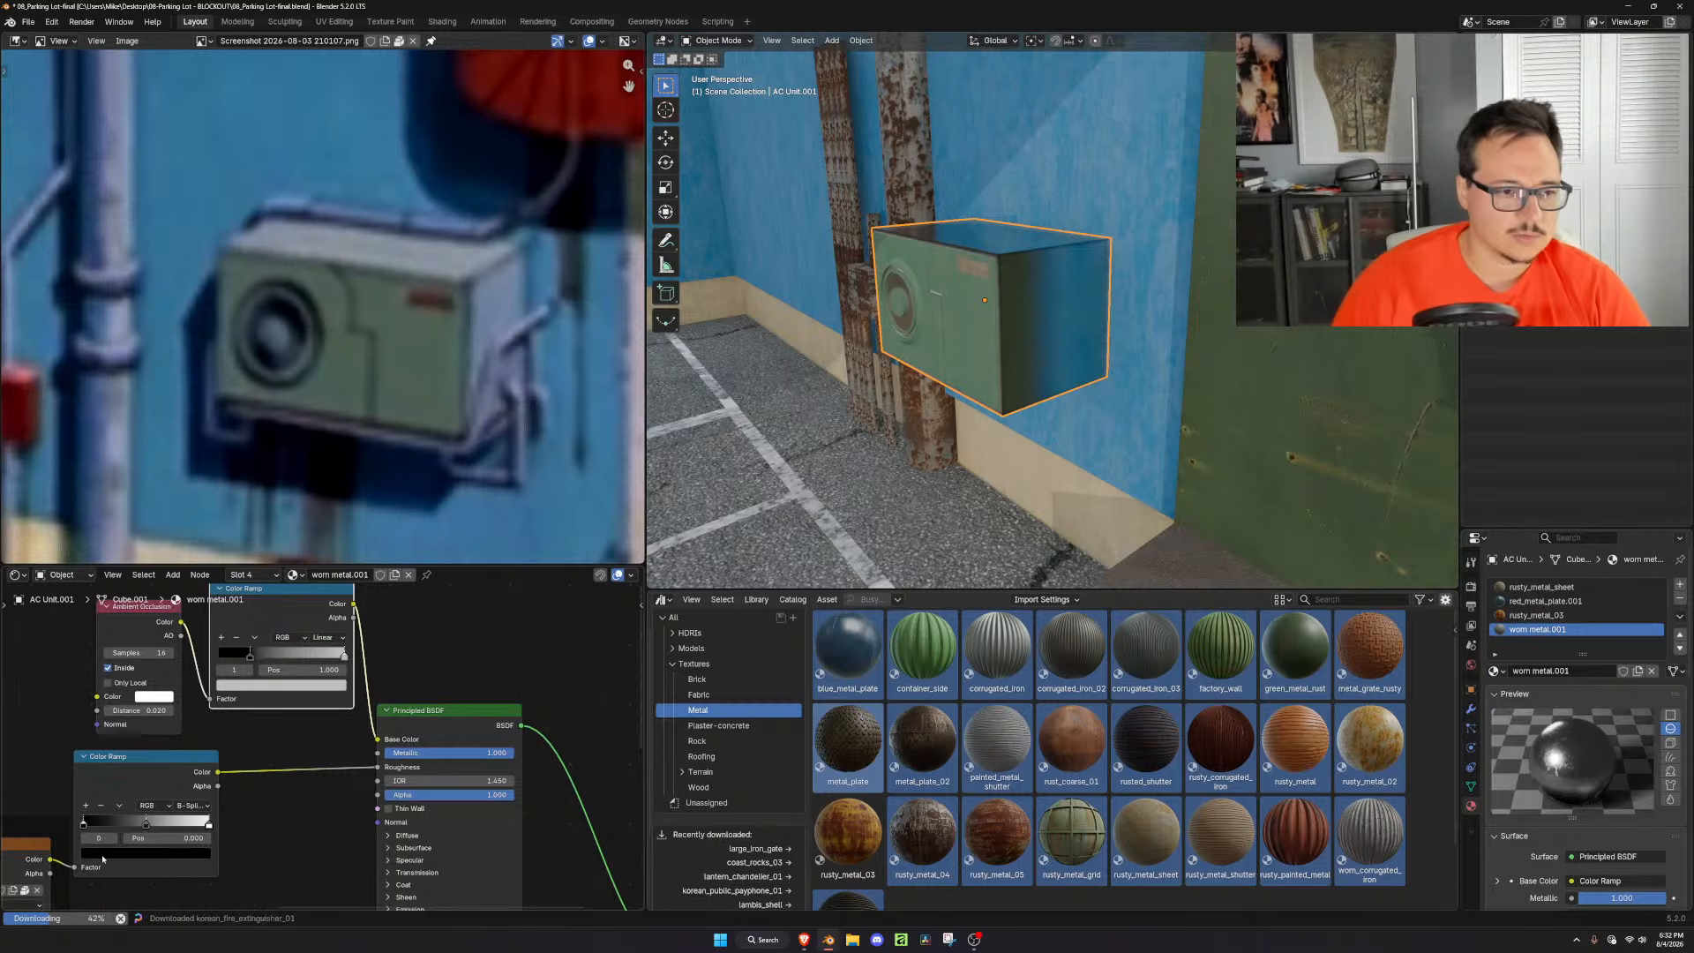
{"action": "left_click", "coordinate": [146, 854]}
{"action": "left_click_drag", "start_coordinate": [189, 733], "coordinate": [192, 699]}
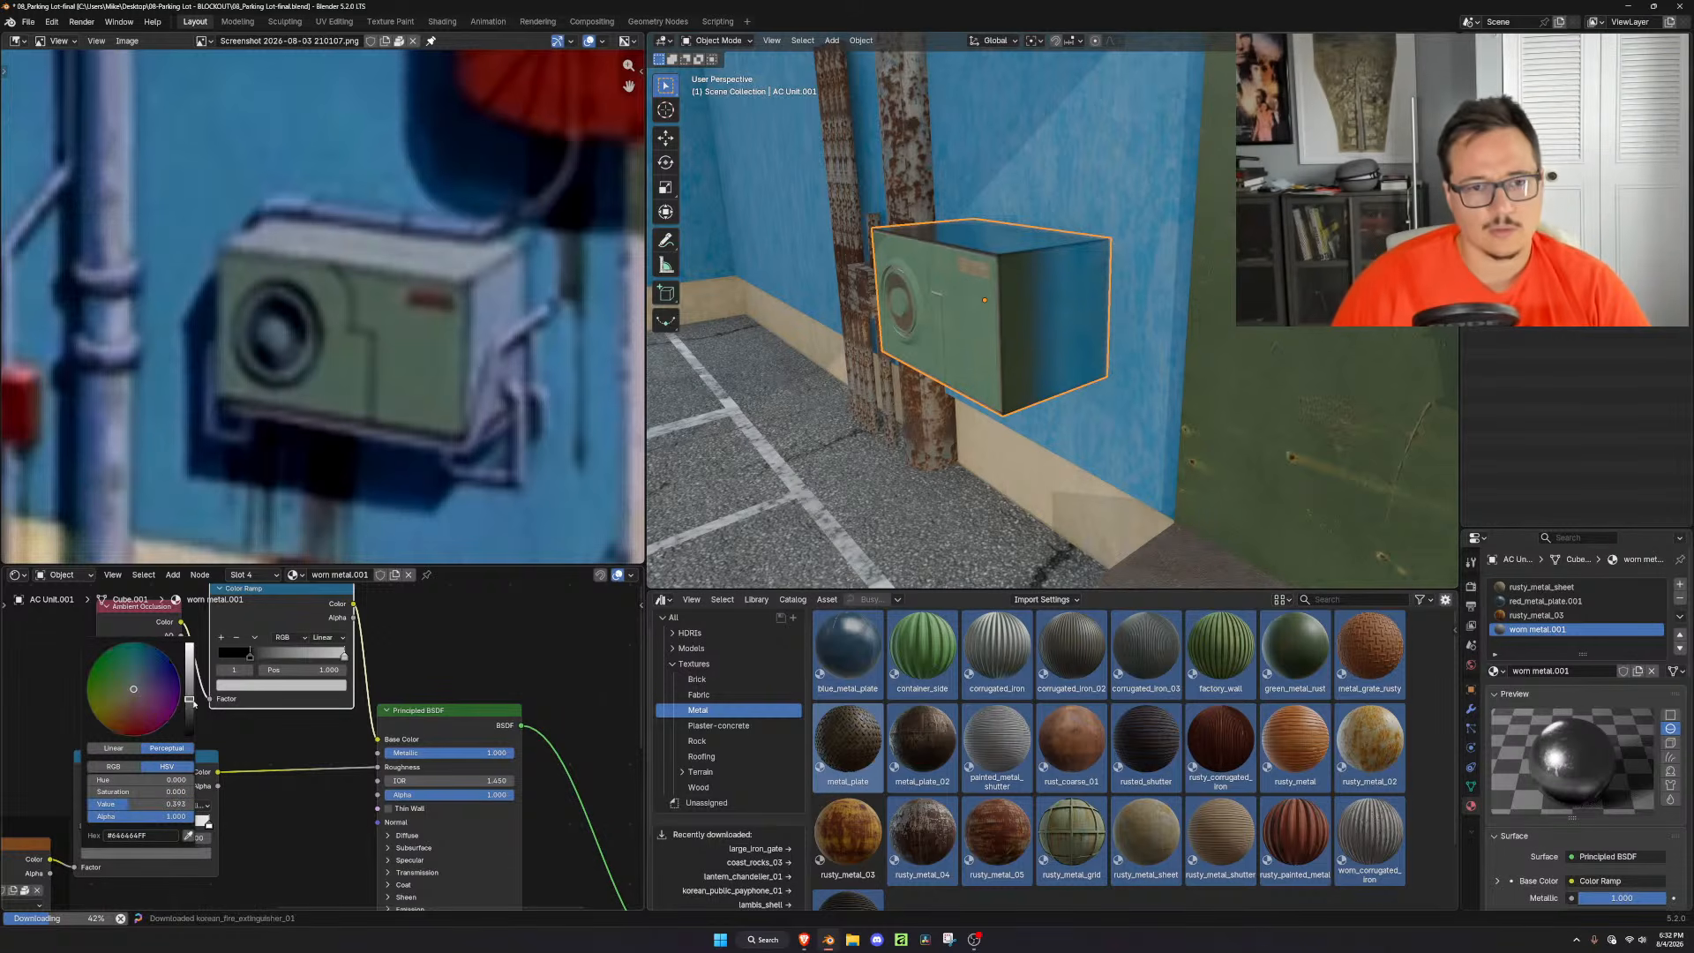
{"action": "scroll", "coordinate": [1061, 357], "scroll_direction": "up", "scroll_amount": 4}
{"action": "middle_click_drag", "start_coordinate": [1061, 358], "coordinate": [1095, 390]}
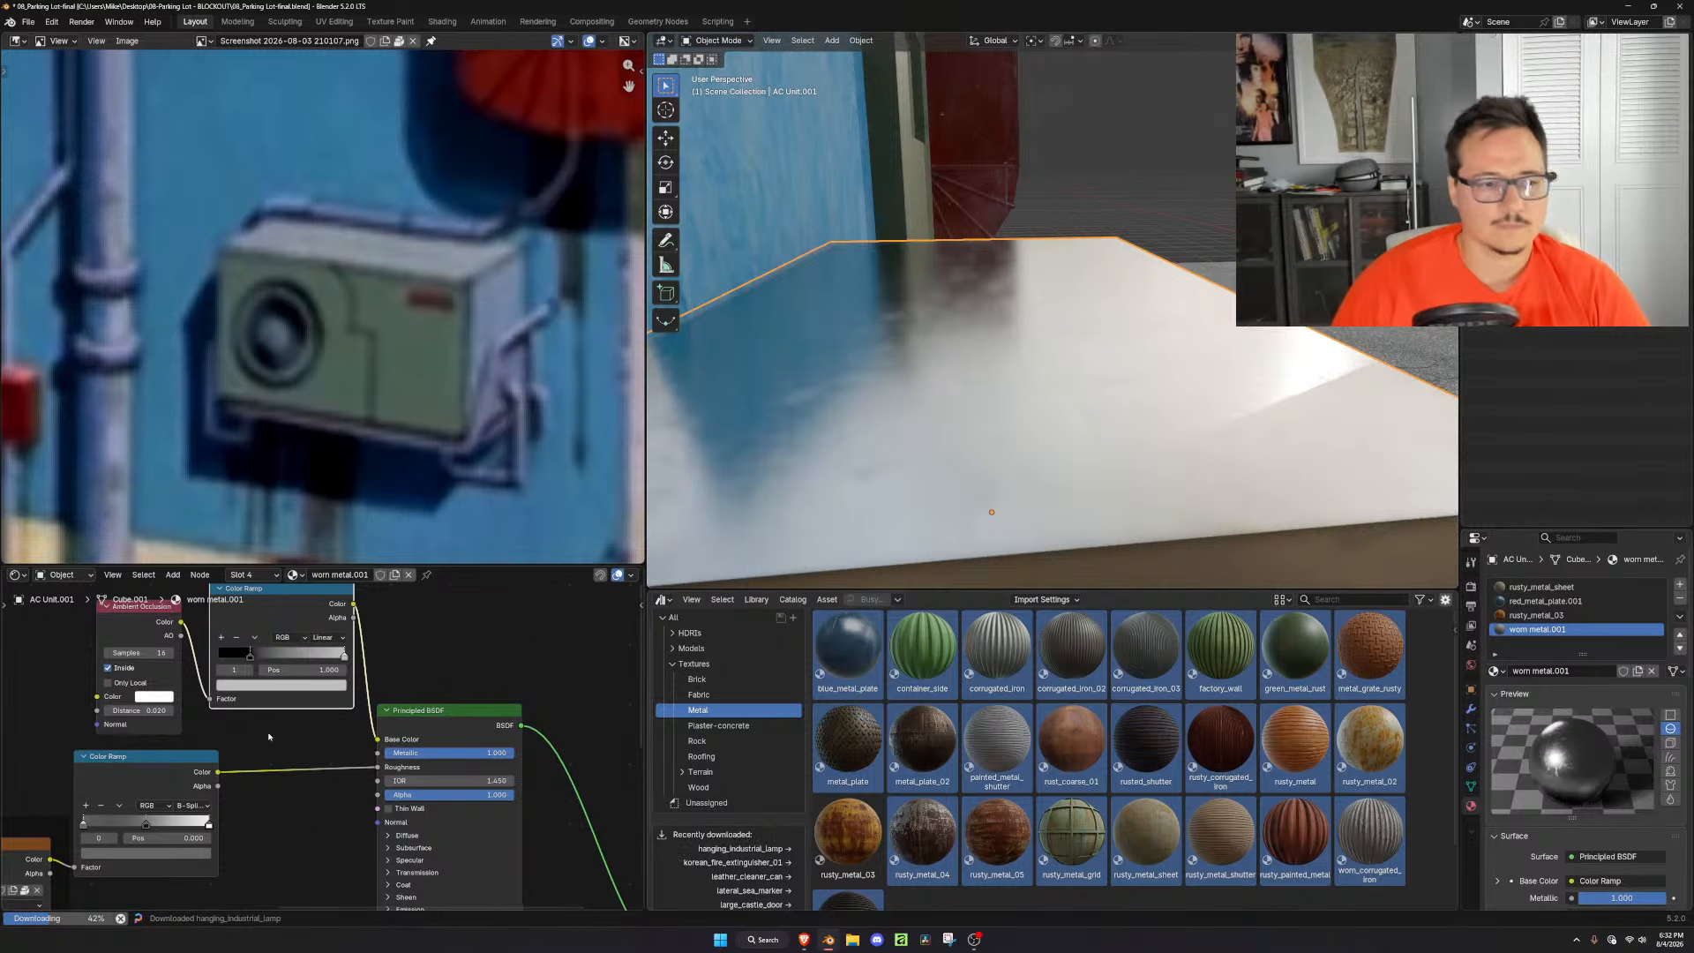
Gather the roughness Color Ramp stops near its start, with the first at 0.111 and the middle one at 0.141
{"action": "middle_click_drag", "start_coordinate": [232, 825], "coordinate": [243, 788]}
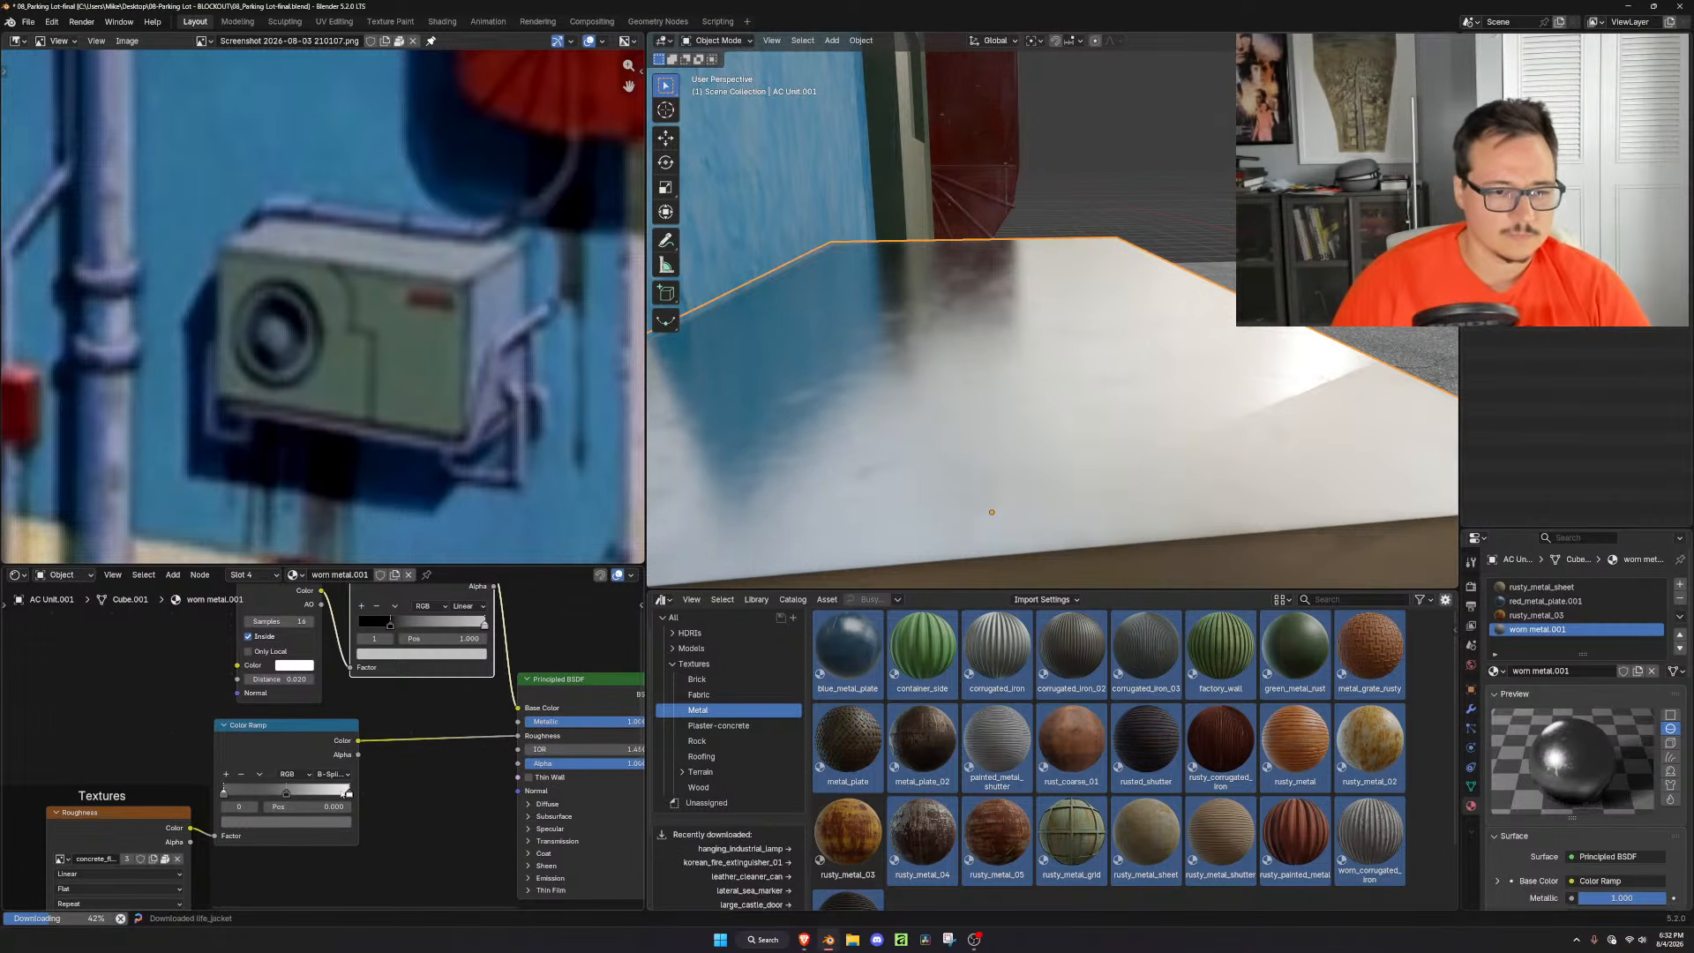
{"action": "left_click_drag", "start_coordinate": [224, 791], "coordinate": [230, 793]}
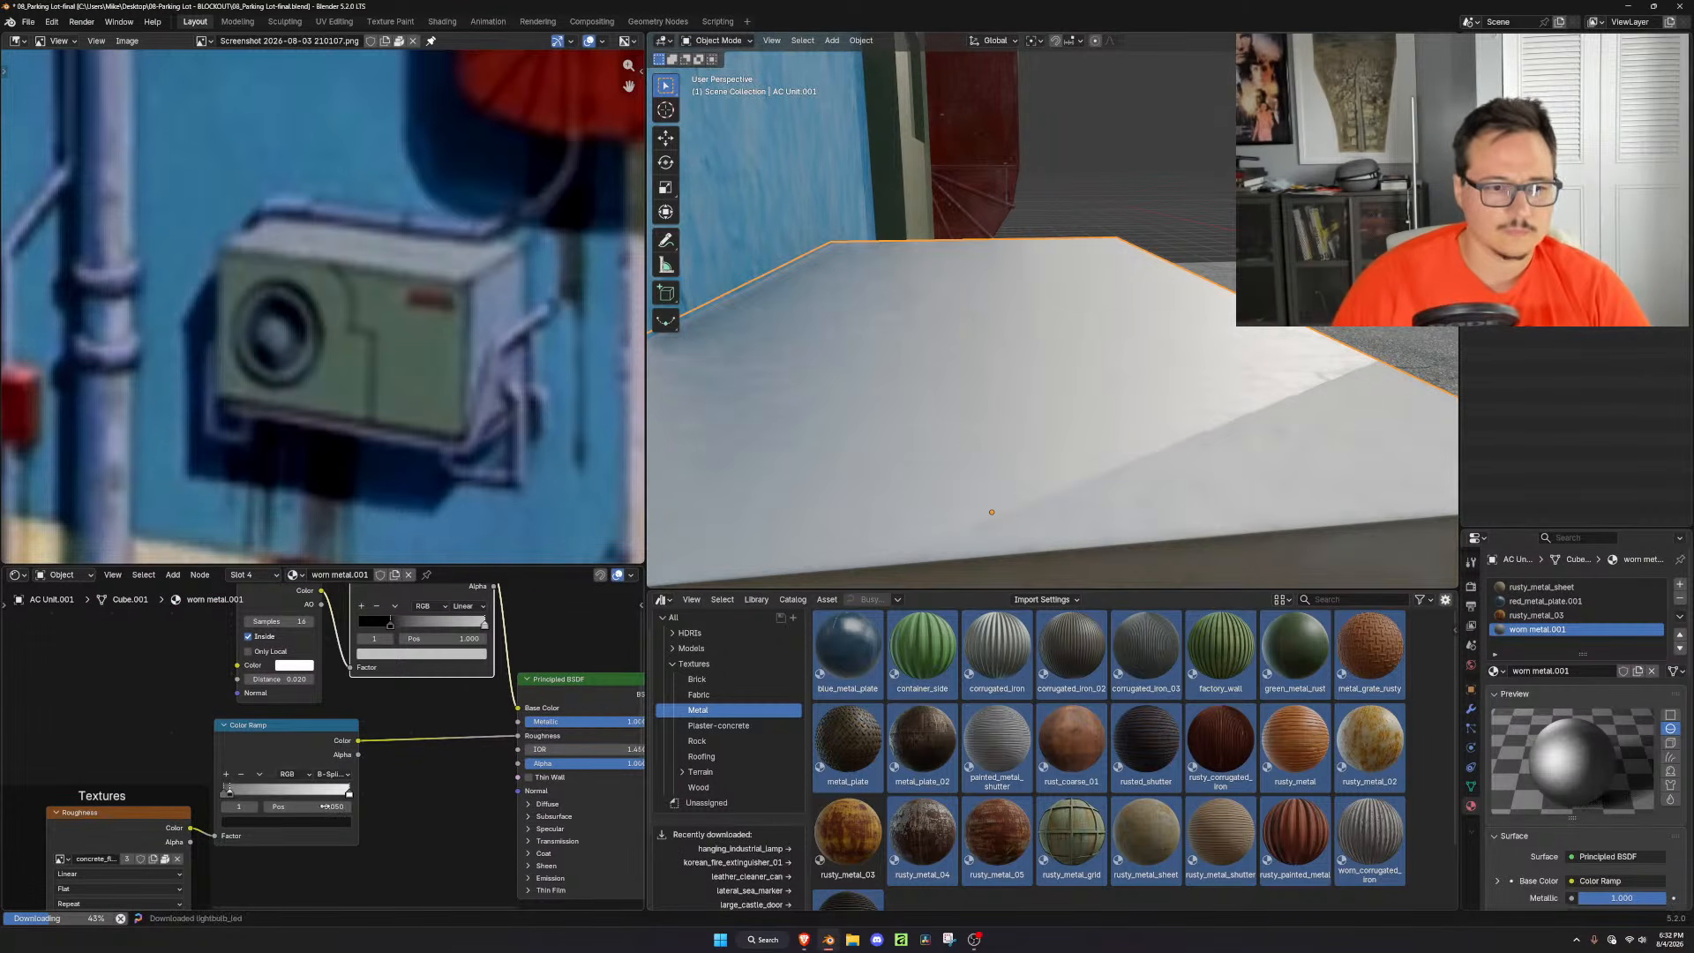
{"action": "left_click_drag", "start_coordinate": [349, 792], "coordinate": [243, 795]}
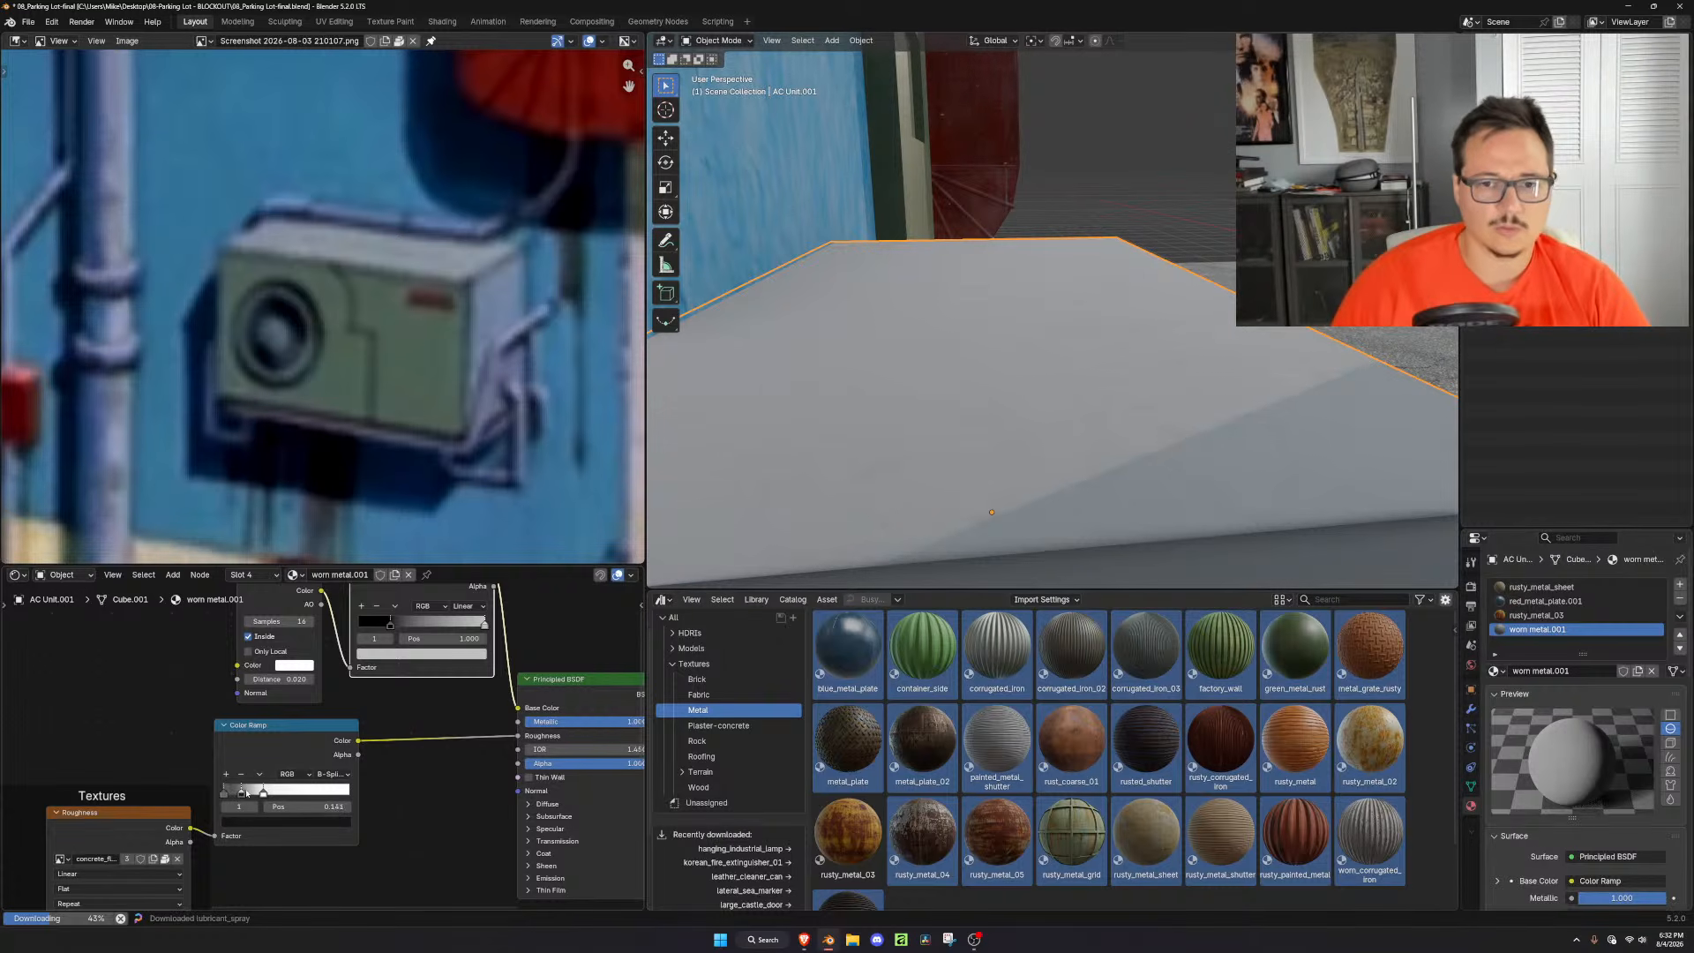
{"action": "left_click", "coordinate": [224, 792]}
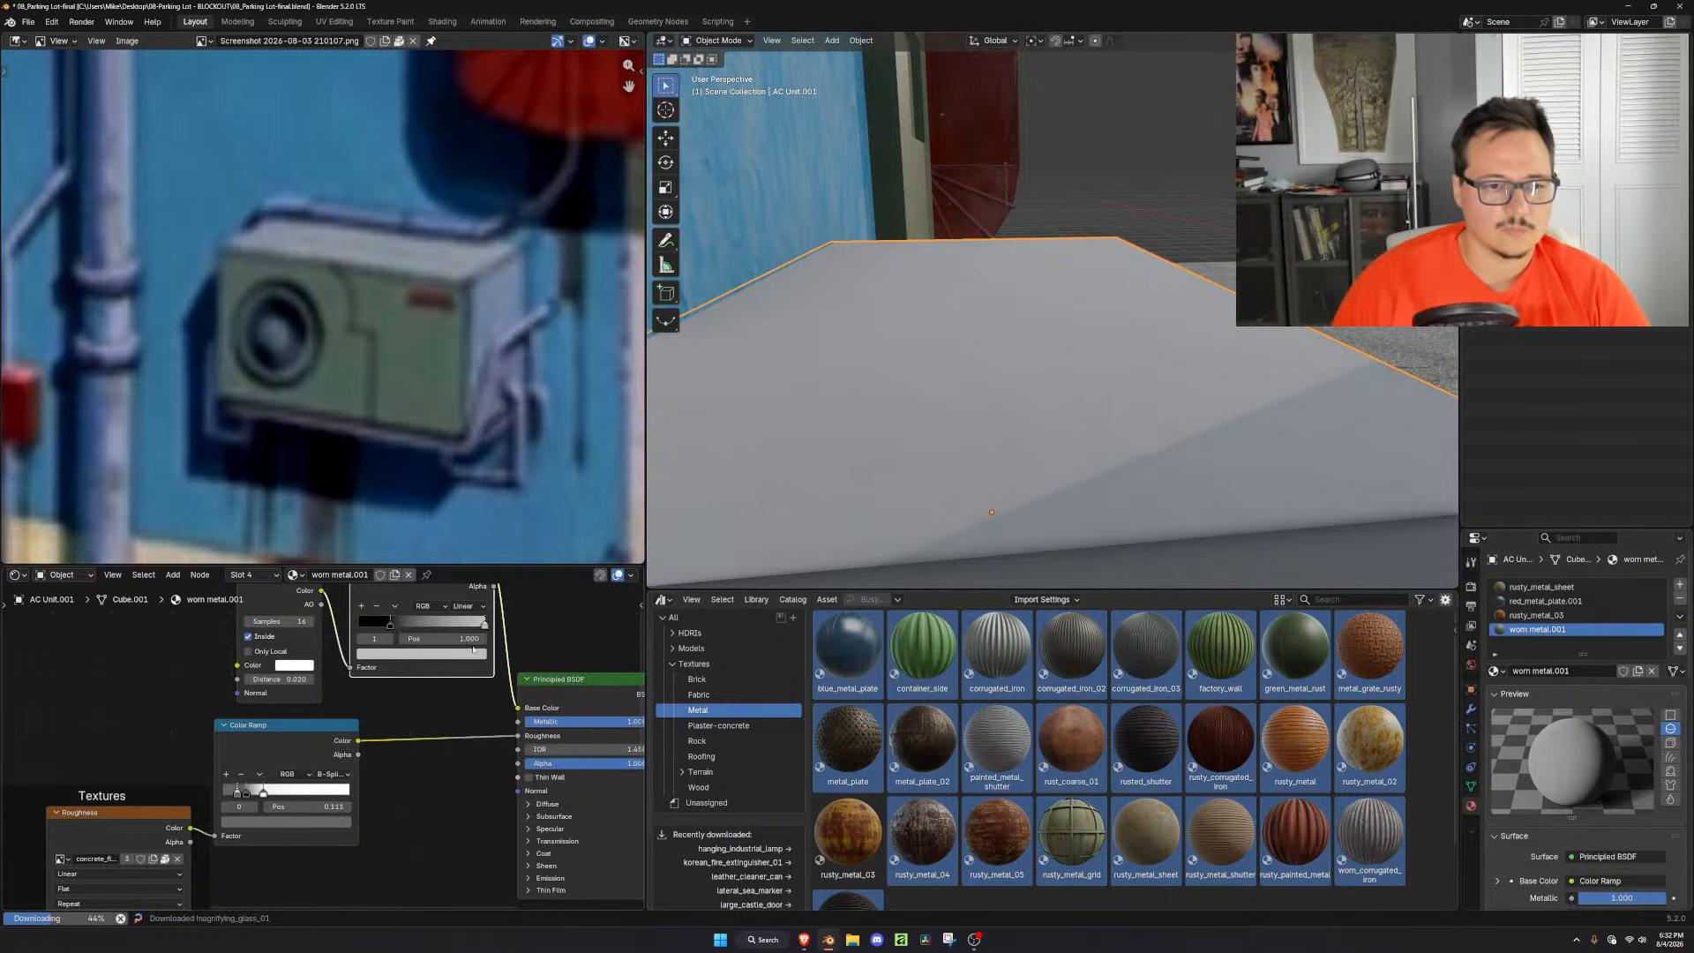
Try different positions for the black stop of the base colour Color Ramp, ending near the start of the ramp
{"action": "mouse_move", "coordinate": [390, 625]}
{"action": "left_mouse_down"}
{"action": "mouse_move", "coordinate": [370, 626]}
{"action": "mouse_move", "coordinate": [466, 626]}
{"action": "mouse_move", "coordinate": [440, 627]}
{"action": "left_mouse_up"}
{"action": "scroll", "coordinate": [862, 514], "scroll_direction": "down", "scroll_amount": 4}
{"action": "middle_click_drag", "start_coordinate": [862, 515], "coordinate": [705, 560]}
{"action": "left_click_drag", "start_coordinate": [431, 624], "coordinate": [485, 624]}
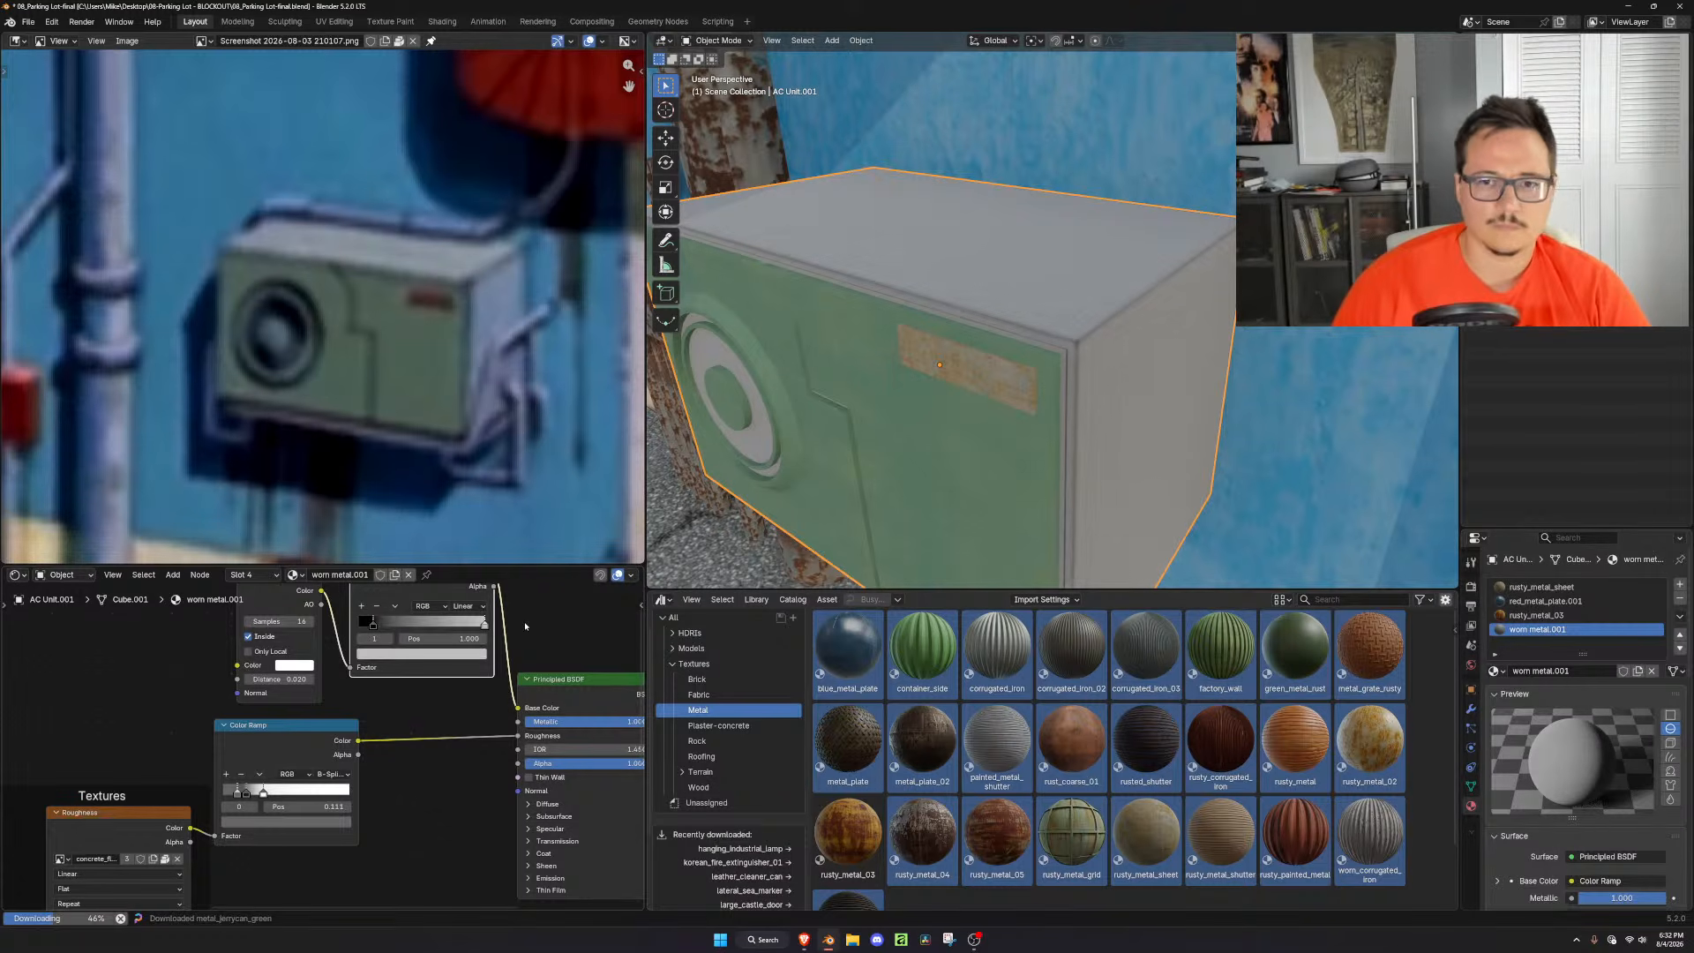
{"action": "left_click_drag", "start_coordinate": [369, 623], "coordinate": [375, 623]}
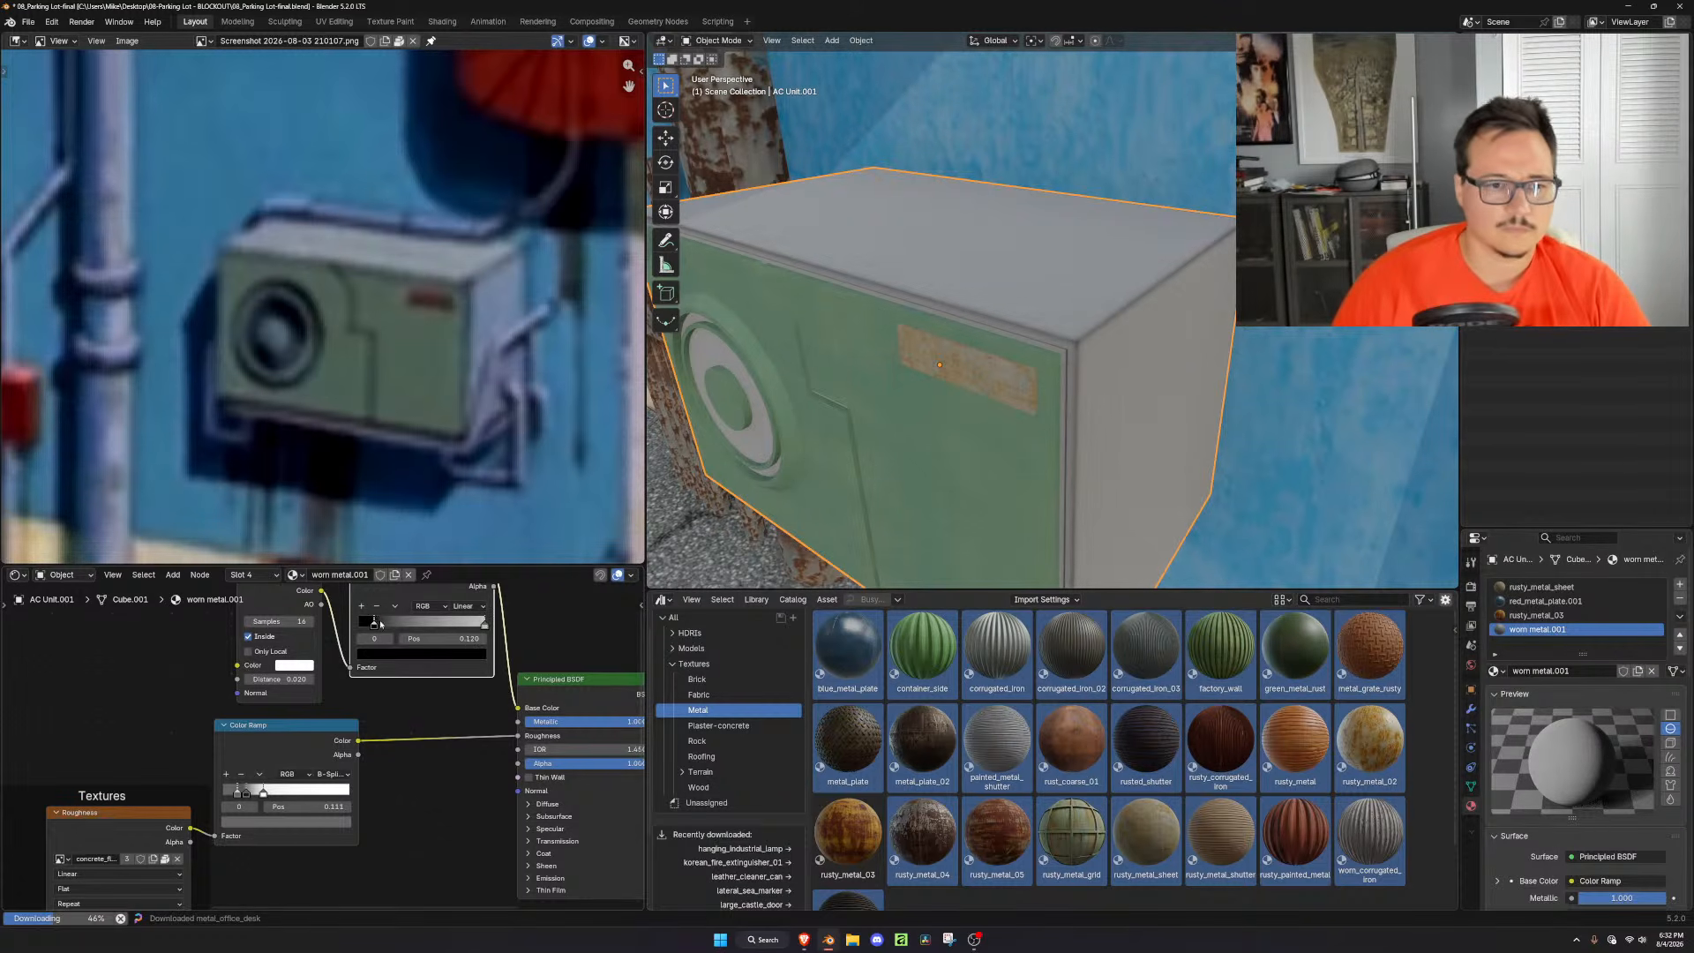
Move the base colour ramp's grey stop to about 0.8, its black stop to 1.000, and lighten the black to value 0.667
{"action": "left_click_drag", "start_coordinate": [485, 632], "coordinate": [421, 651]}
{"action": "left_click", "coordinate": [447, 651]}
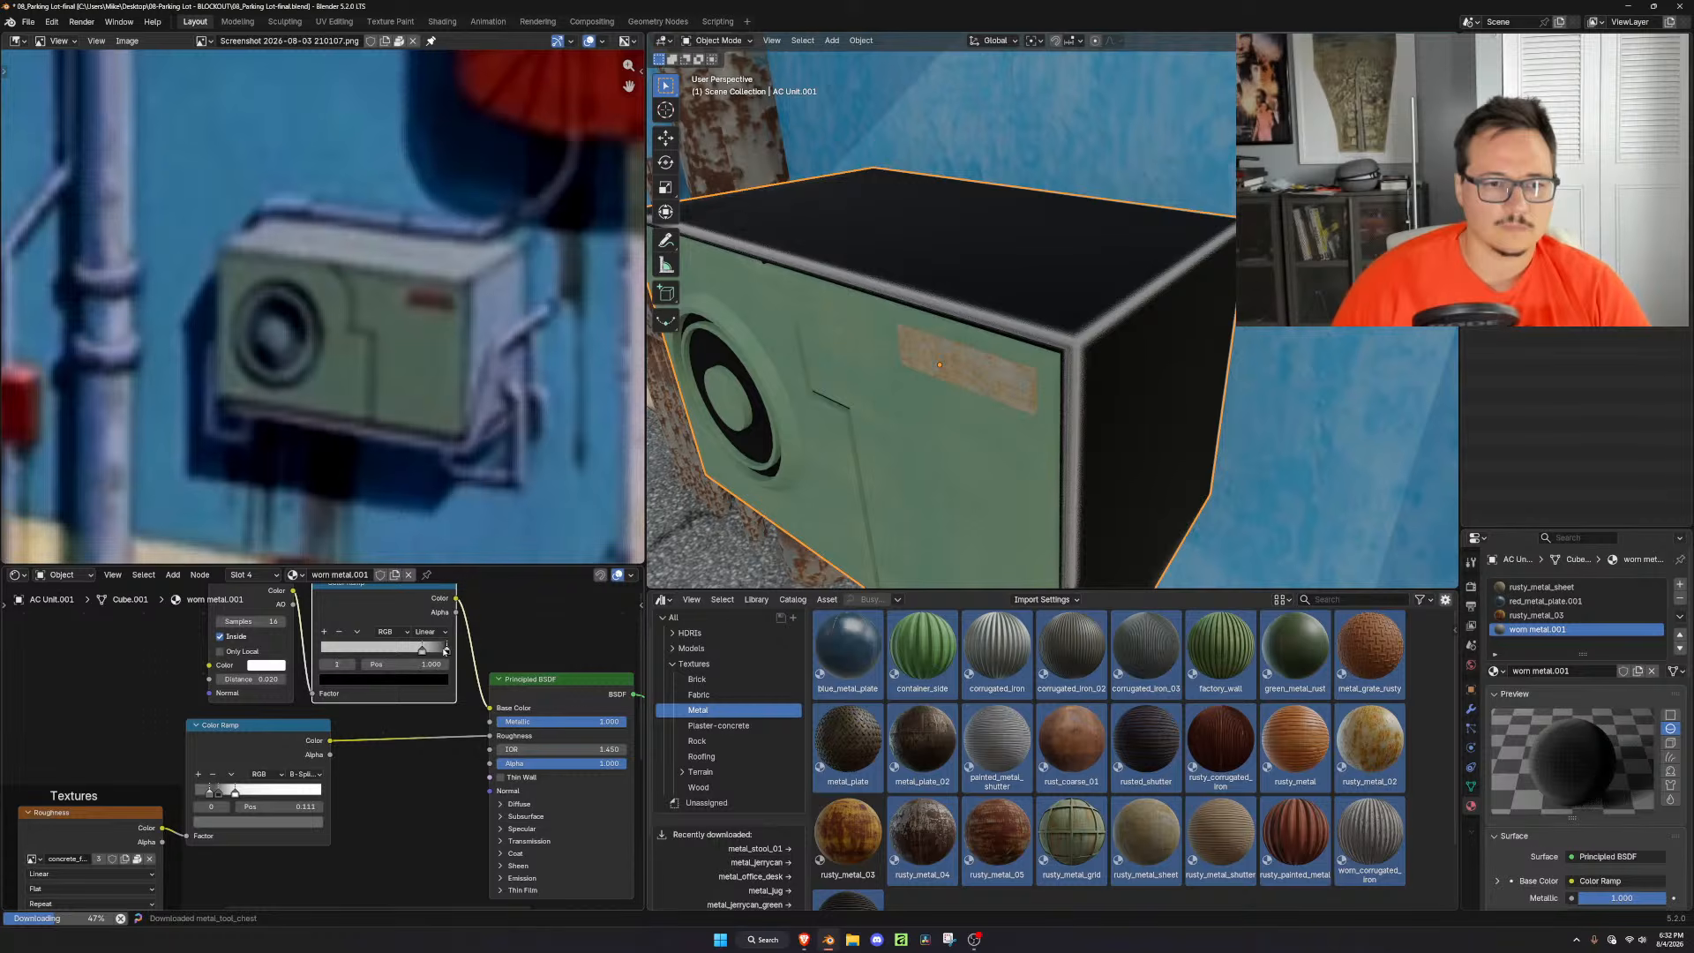
{"action": "left_click", "coordinate": [431, 680]}
{"action": "left_click_drag", "start_coordinate": [426, 539], "coordinate": [427, 500]}
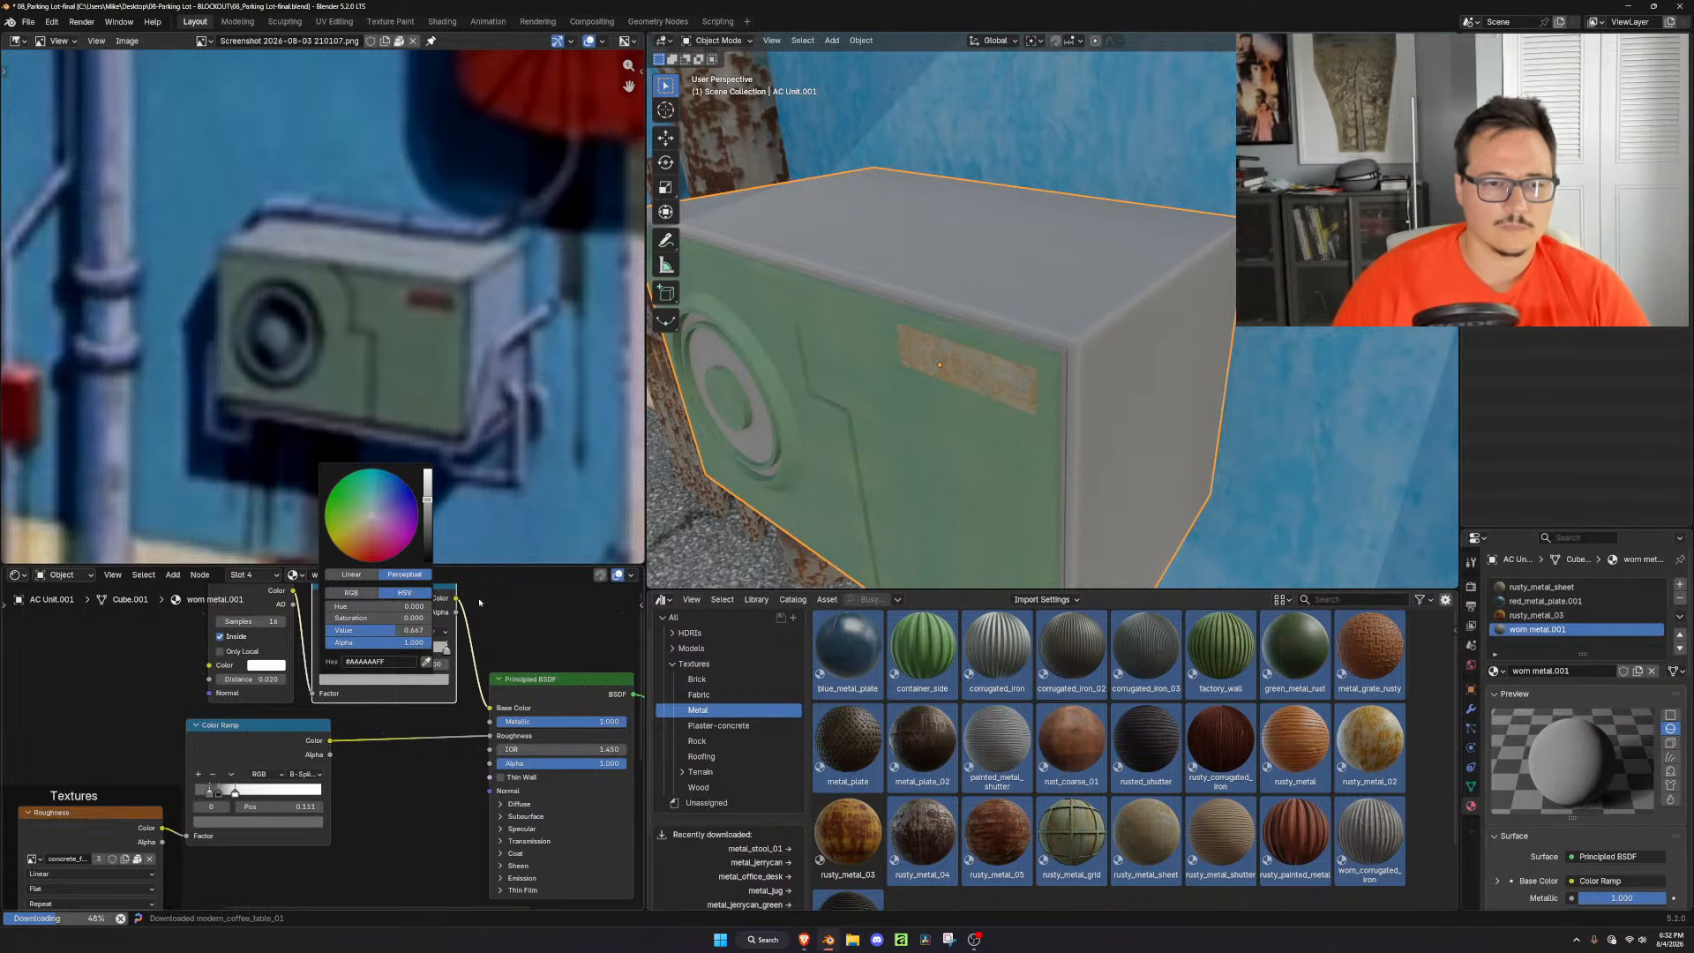
Move the white stop of the roughness Color Ramp to 0.619 and check the casing's finish
{"action": "left_click_drag", "start_coordinate": [234, 793], "coordinate": [273, 794]}
{"action": "scroll", "coordinate": [1087, 444], "scroll_direction": "down", "scroll_amount": 2}
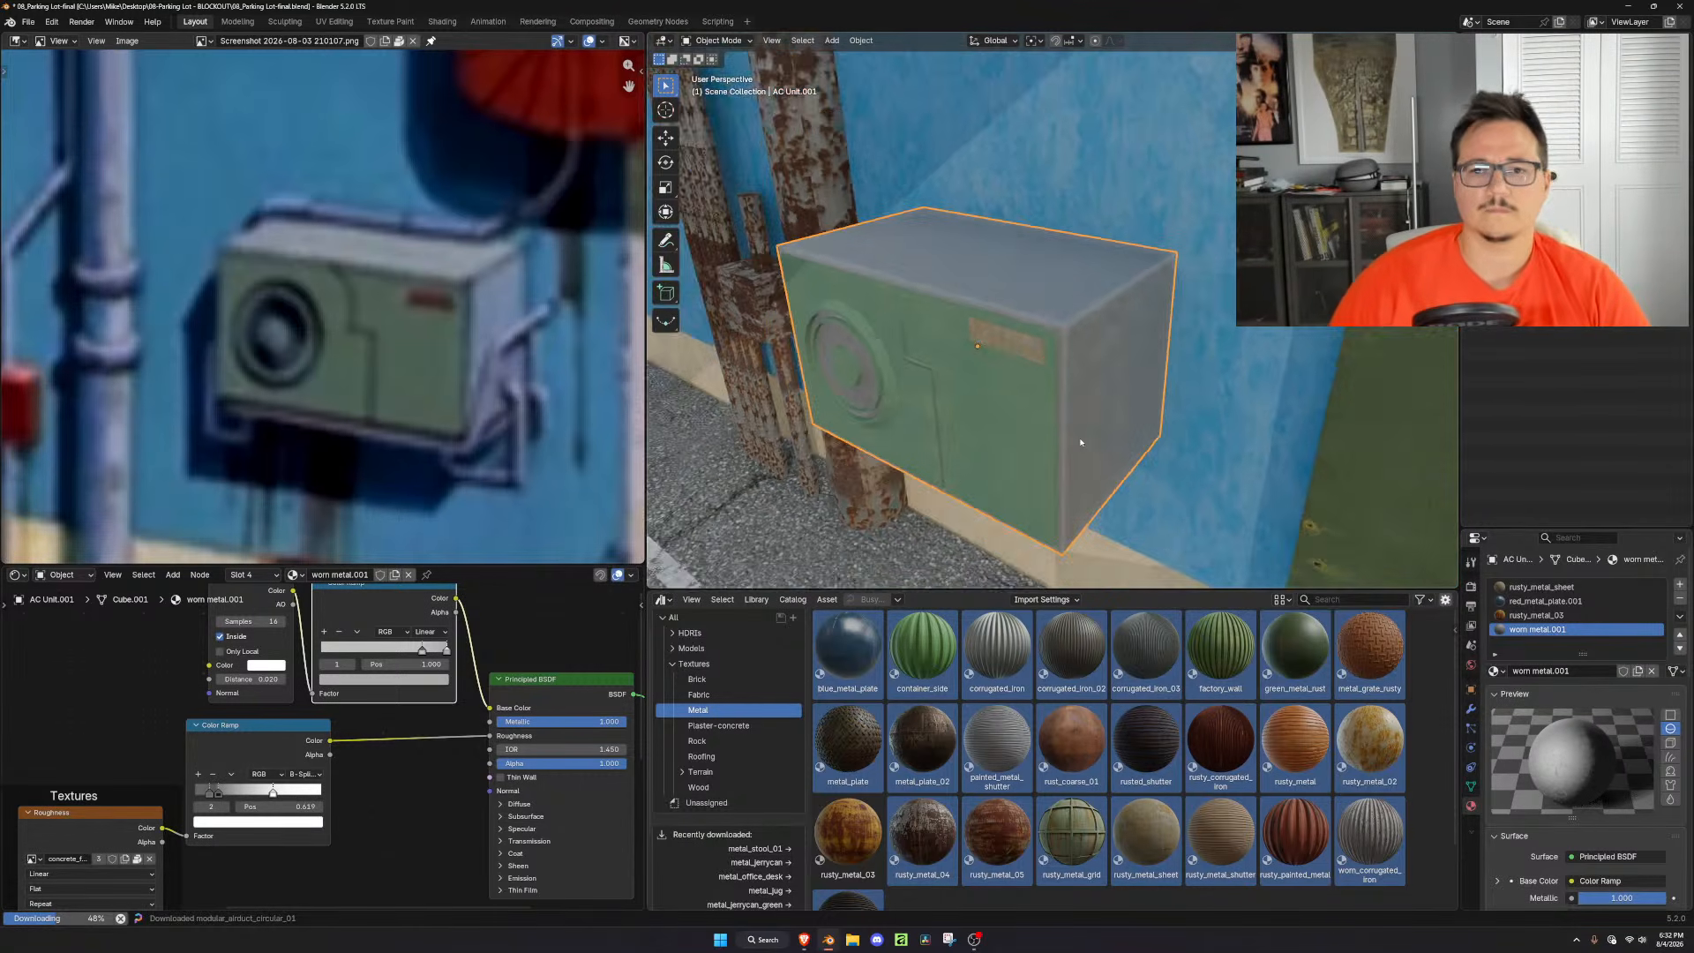
{"action": "middle_click_drag", "start_coordinate": [1087, 443], "coordinate": [1210, 293]}
Assign the red_metal_plate.001 material to the small rectangular label on the front of the AC unit
{"action": "key", "text": "Tab"}
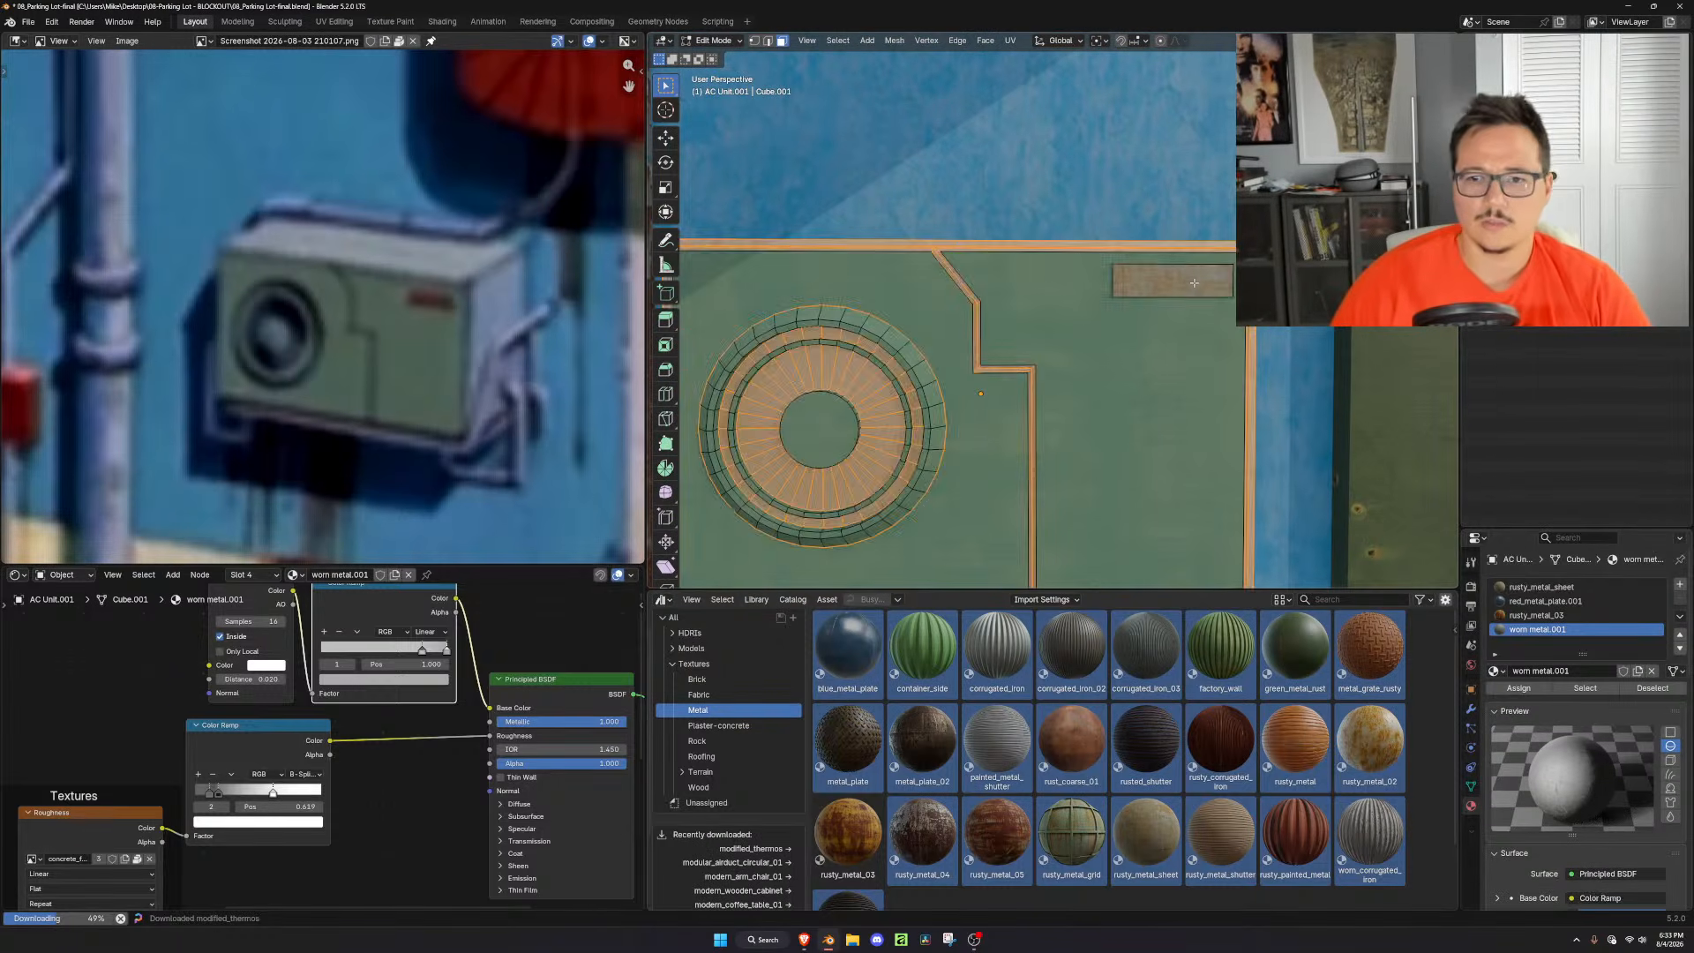
{"action": "left_click", "coordinate": [1198, 283]}
{"action": "key", "text": "l"}
{"action": "left_click", "coordinate": [1545, 601]}
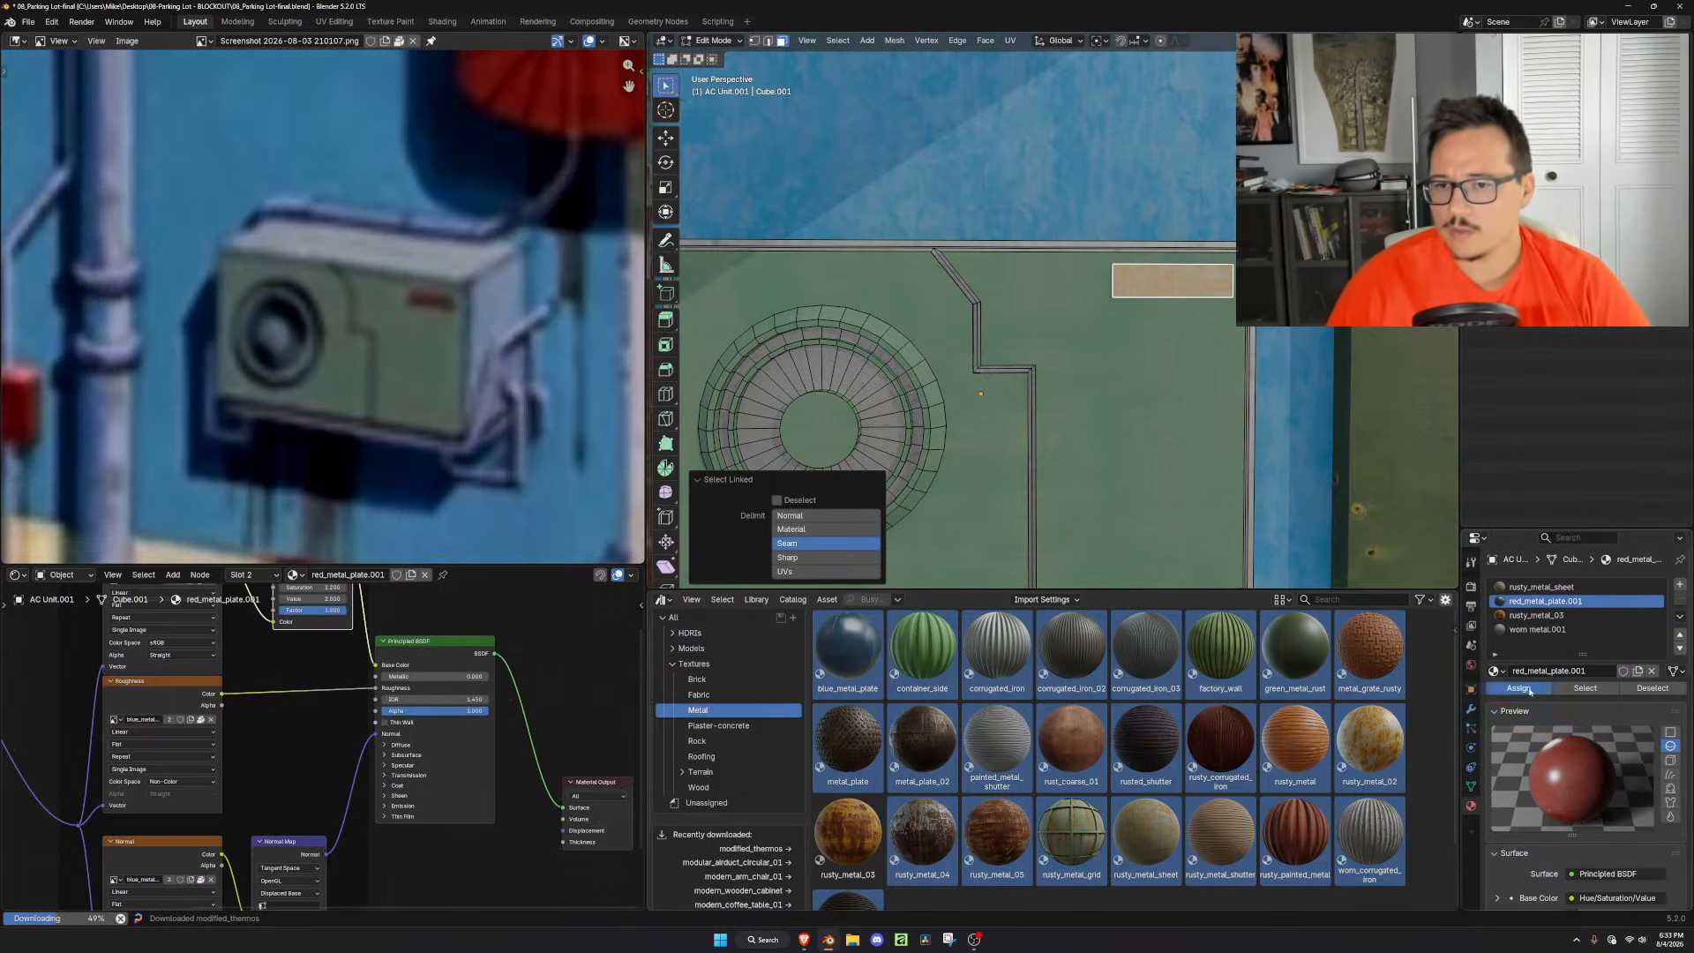
{"action": "left_click", "coordinate": [1518, 688]}
{"action": "key", "text": "Tab"}
{"action": "middle_click_drag", "start_coordinate": [1147, 380], "coordinate": [892, 377]}
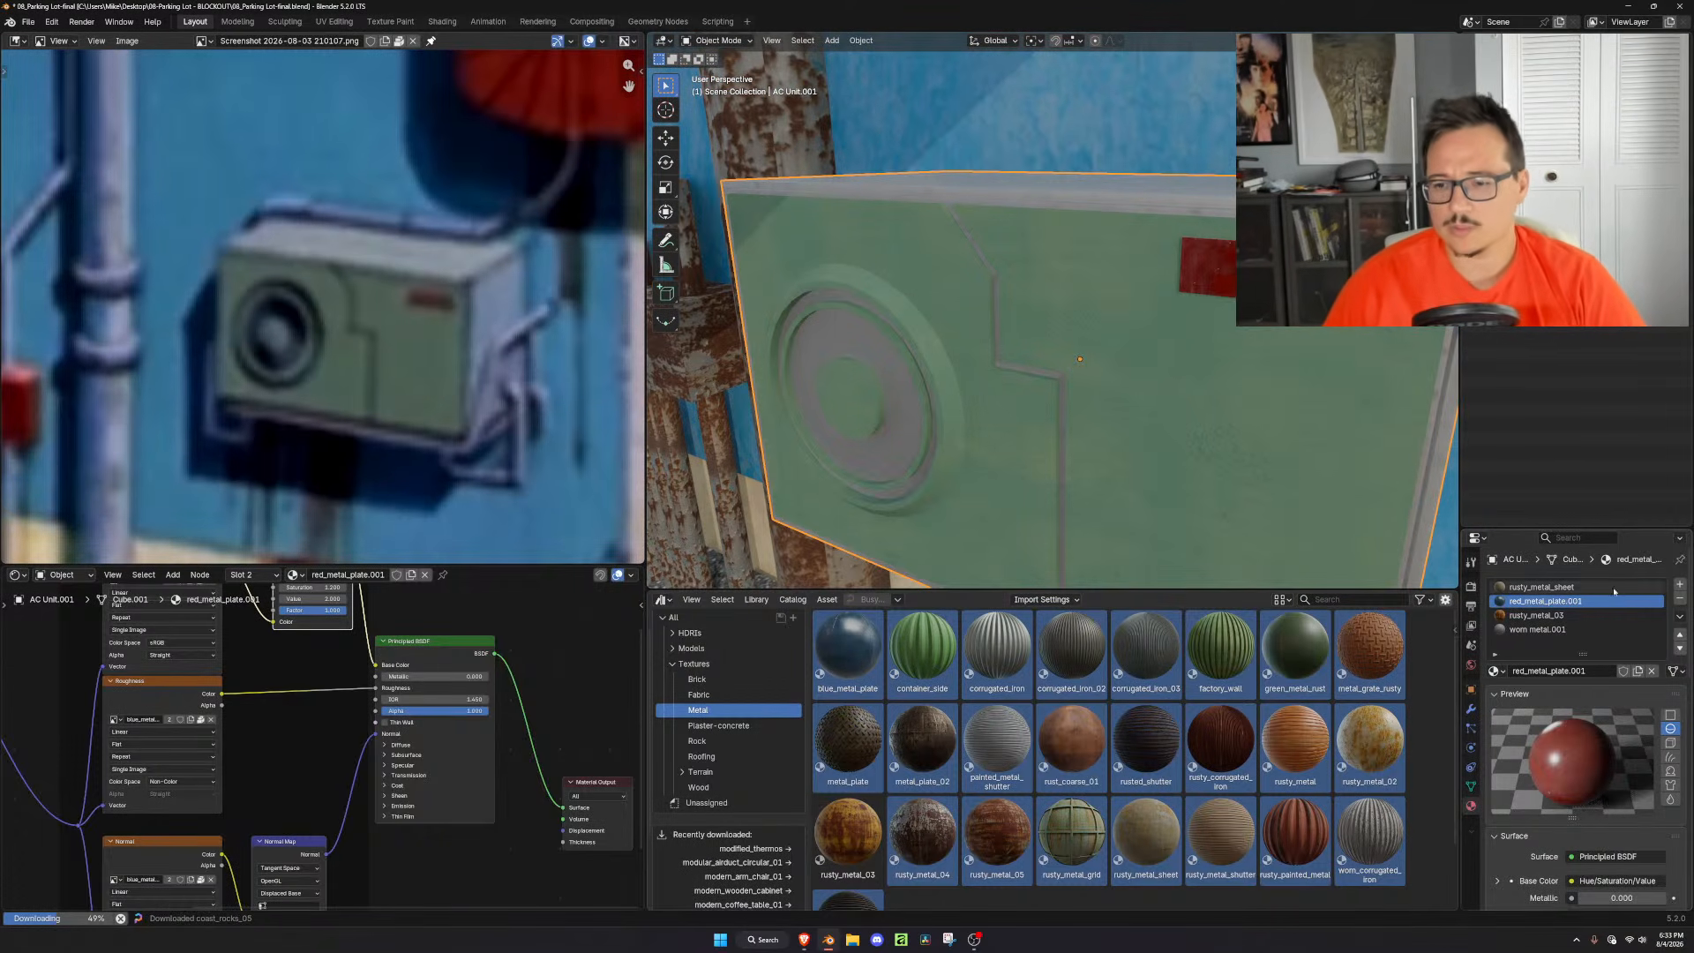
Check the AC unit's material slots and the faces that use worn metal.001, red_metal_plate.001 and rusty_metal_sheet
{"action": "left_click", "coordinate": [1551, 587]}
{"action": "left_click", "coordinate": [1563, 618]}
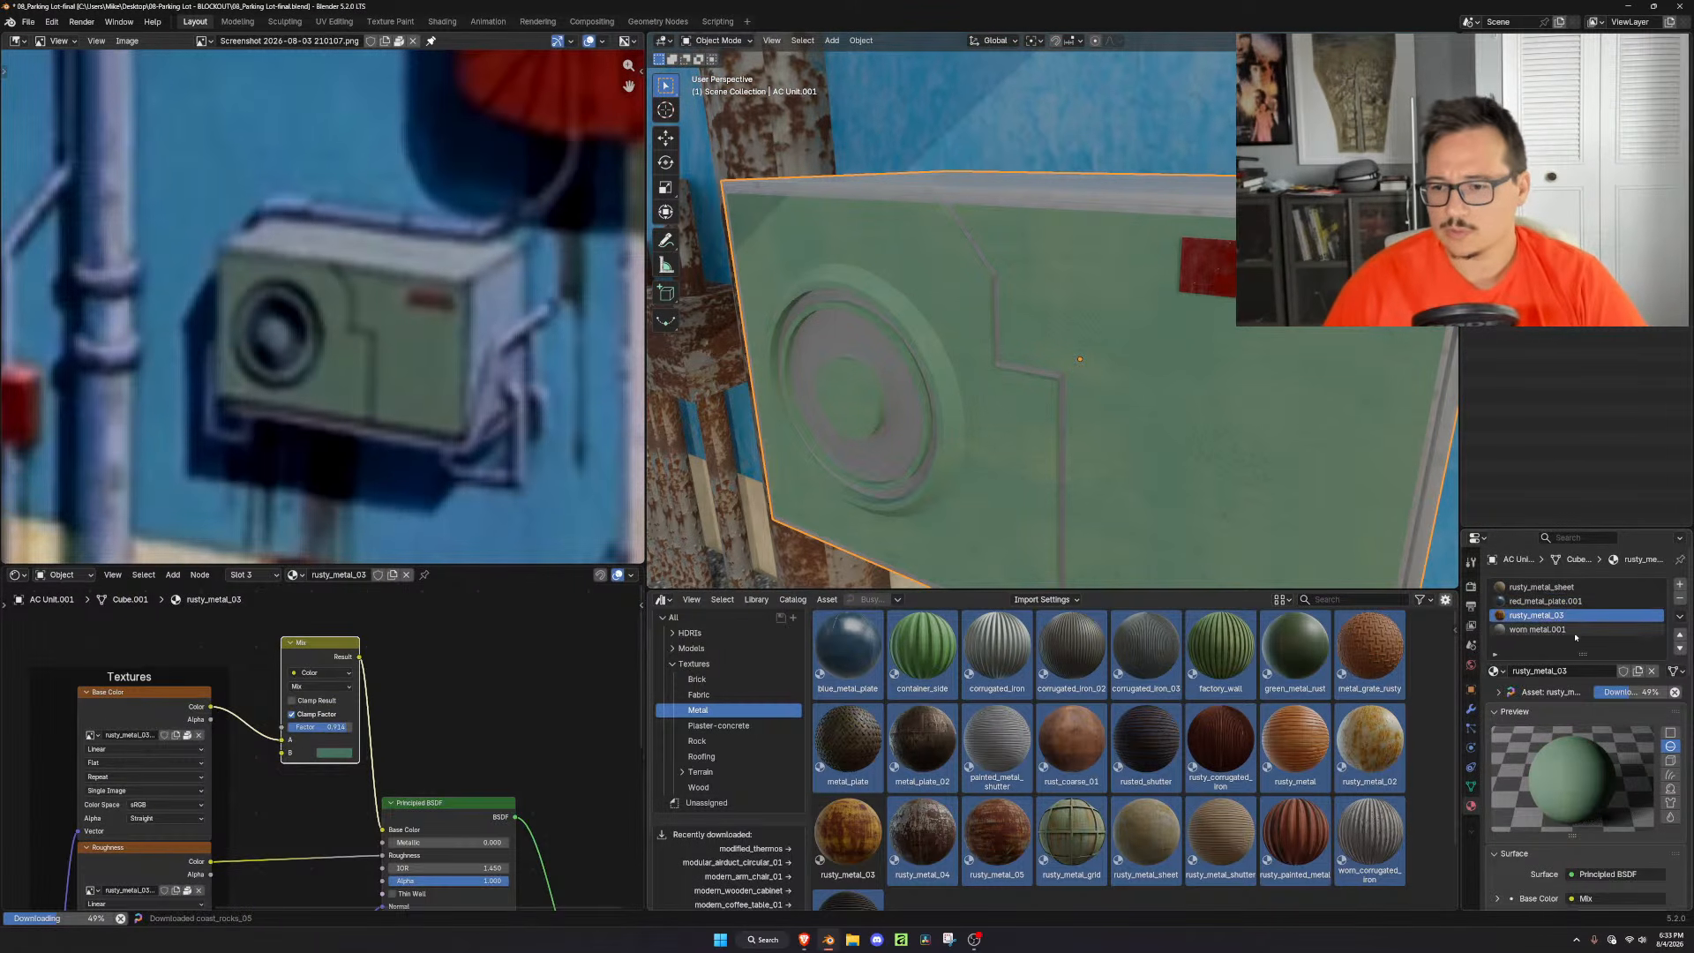
{"action": "left_click", "coordinate": [1576, 632]}
{"action": "left_click", "coordinate": [1598, 590]}
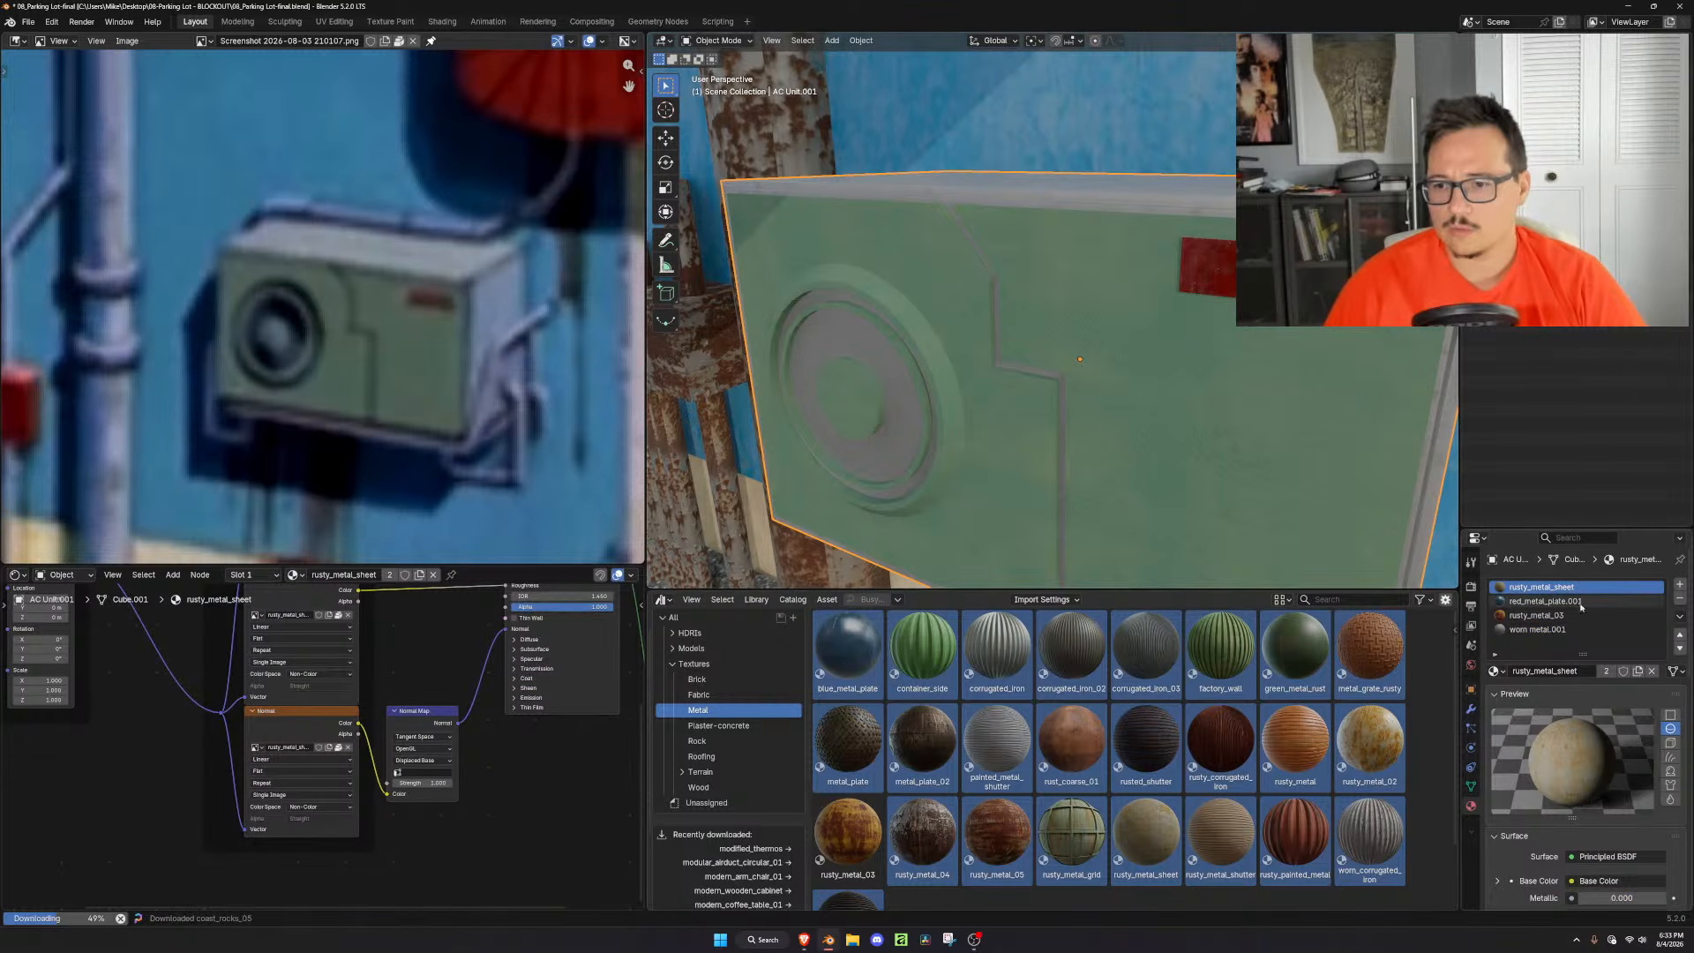
{"action": "key", "text": "Tab"}
{"action": "left_click", "coordinate": [1542, 629]}
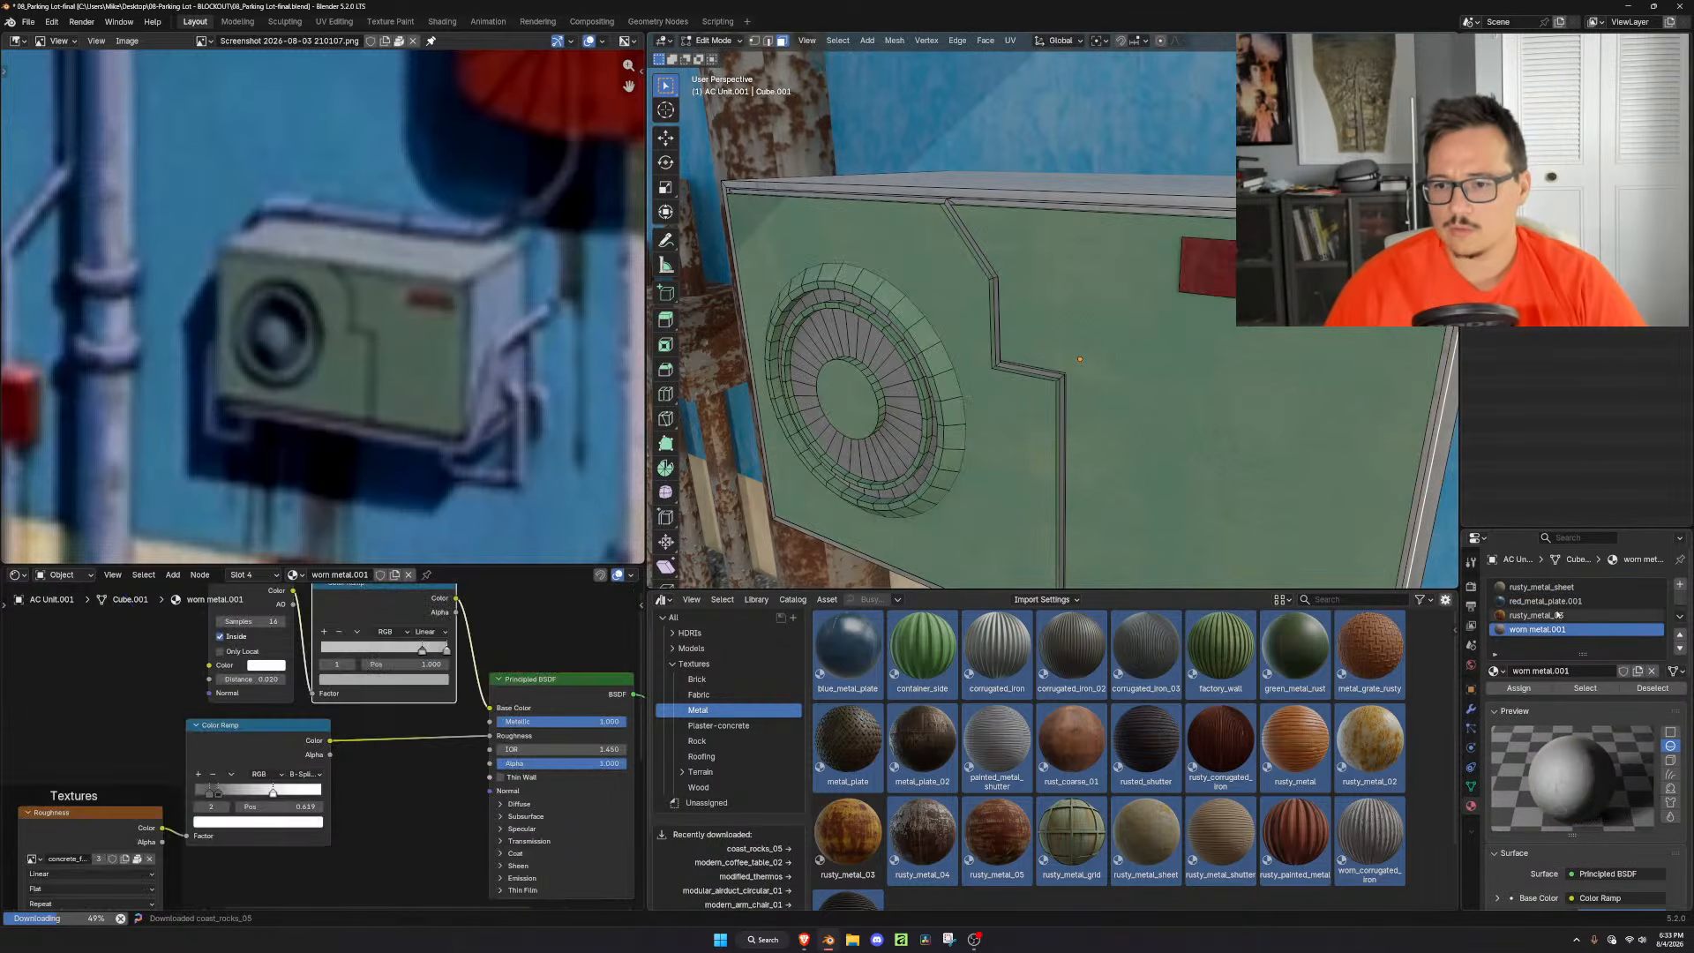
{"action": "left_click", "coordinate": [1585, 688]}
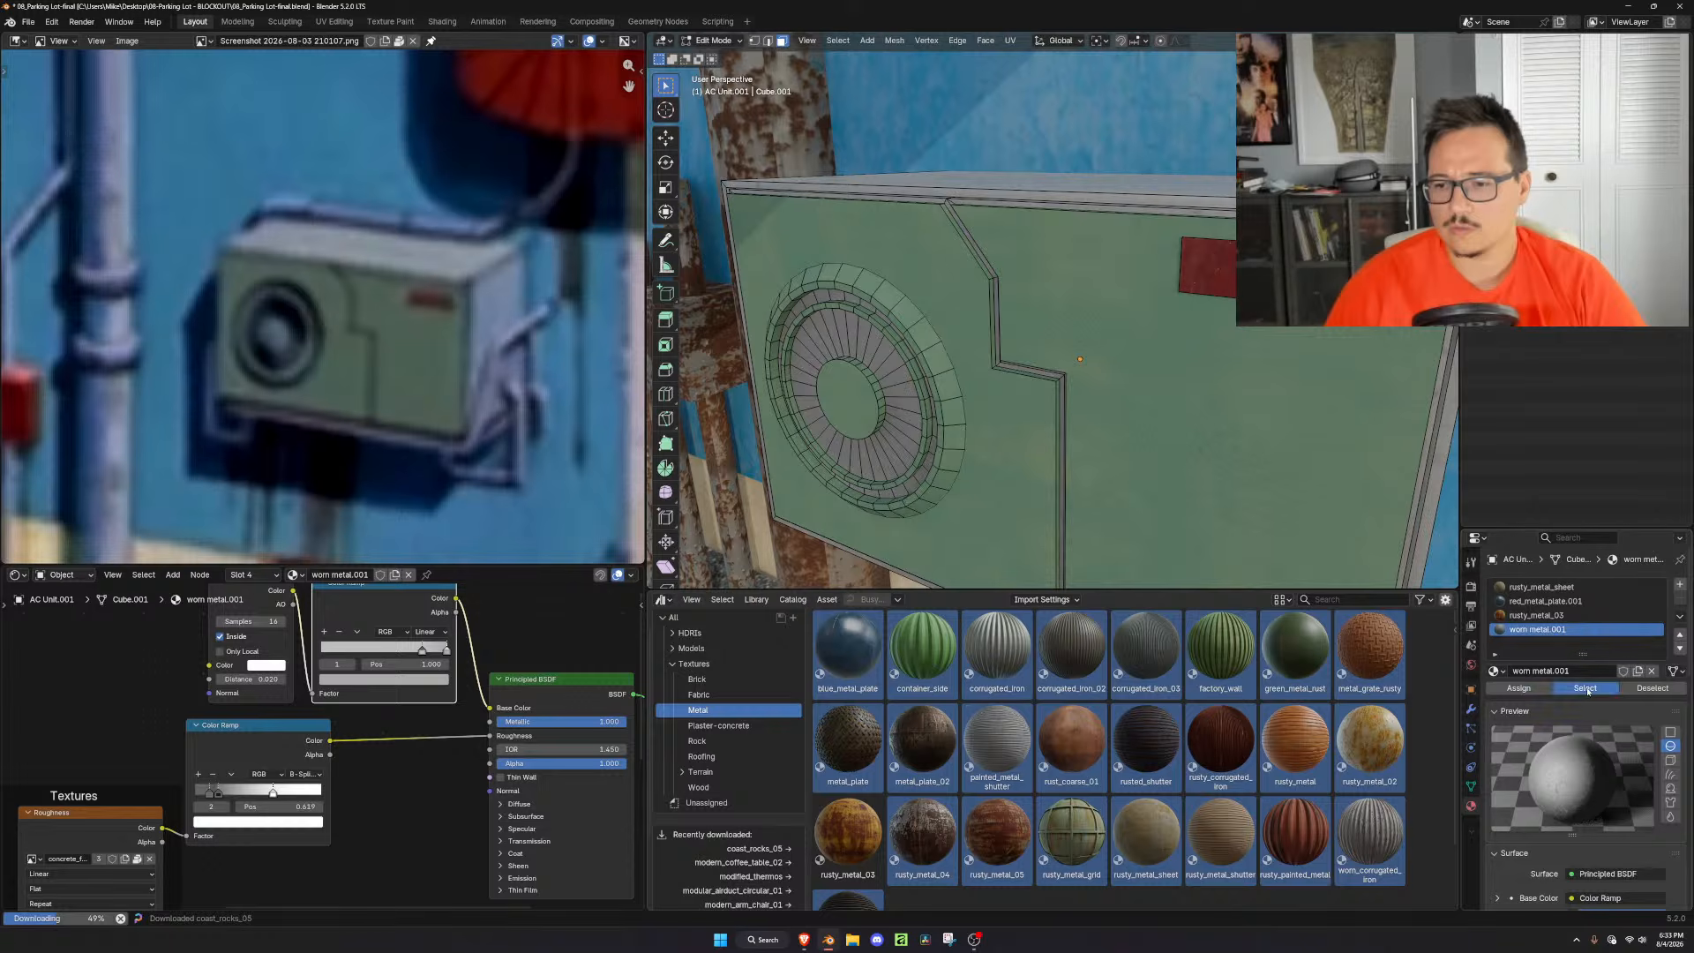
{"action": "key", "text": "alt+a"}
{"action": "left_click", "coordinate": [1542, 601]}
{"action": "left_click", "coordinate": [1583, 688]}
{"action": "key", "text": "alt+a"}
{"action": "left_click", "coordinate": [1543, 587]}
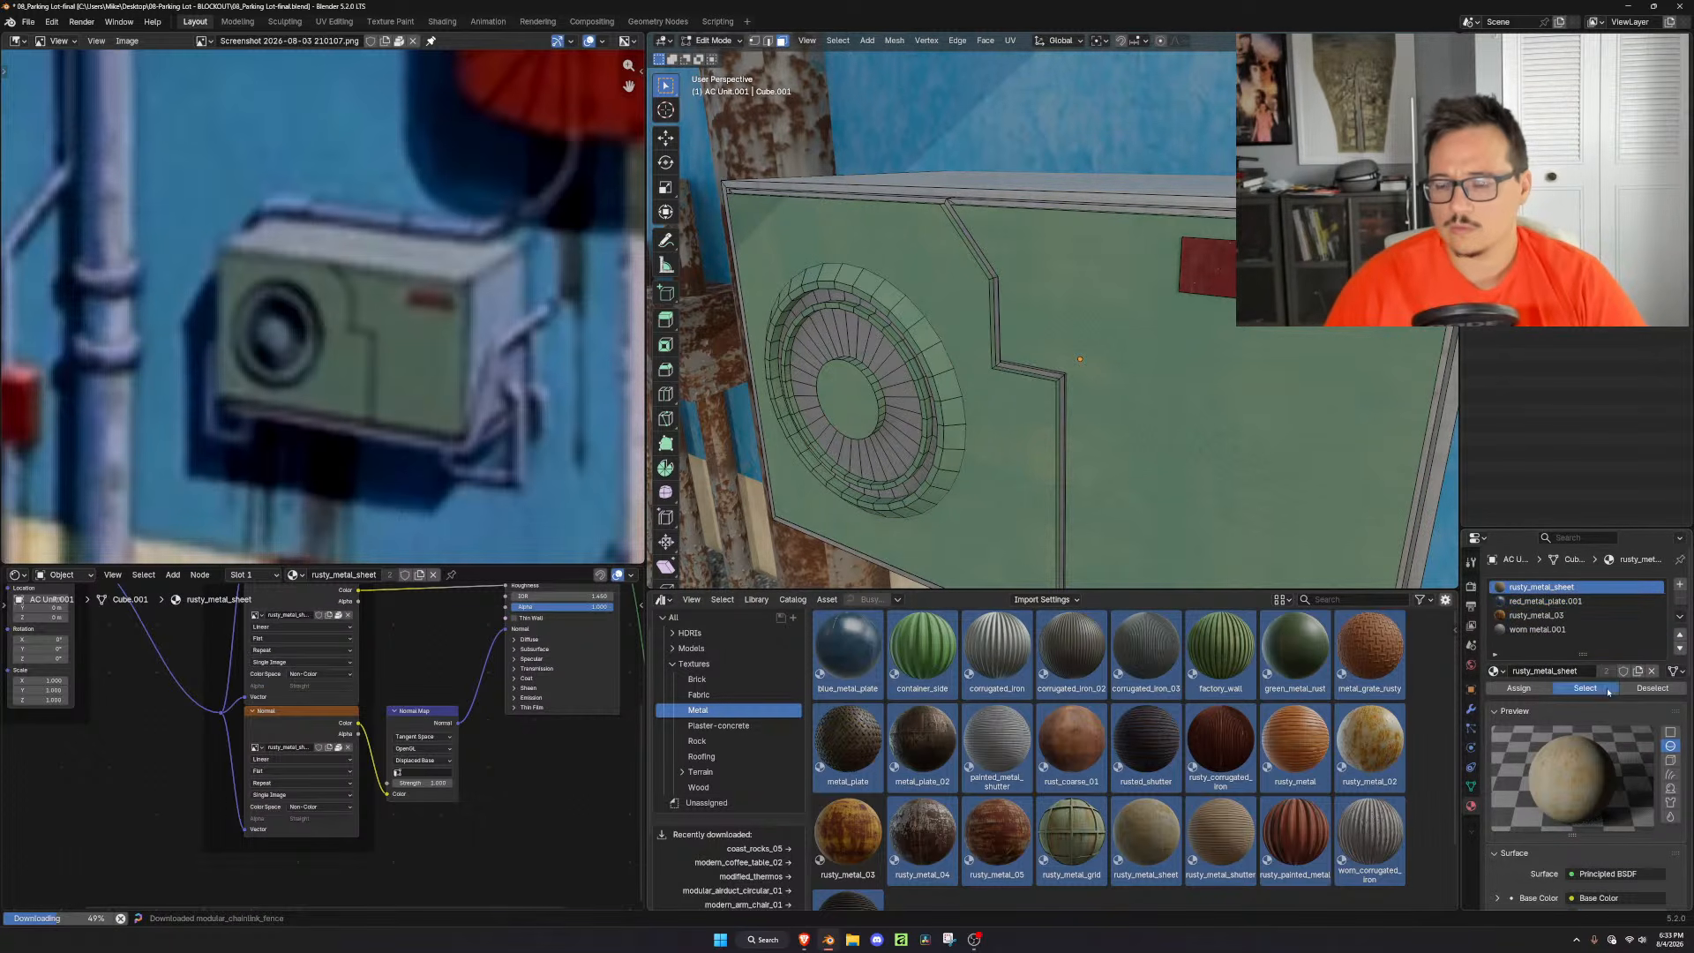
{"action": "scroll", "coordinate": [891, 380], "scroll_direction": "down", "scroll_amount": 2}
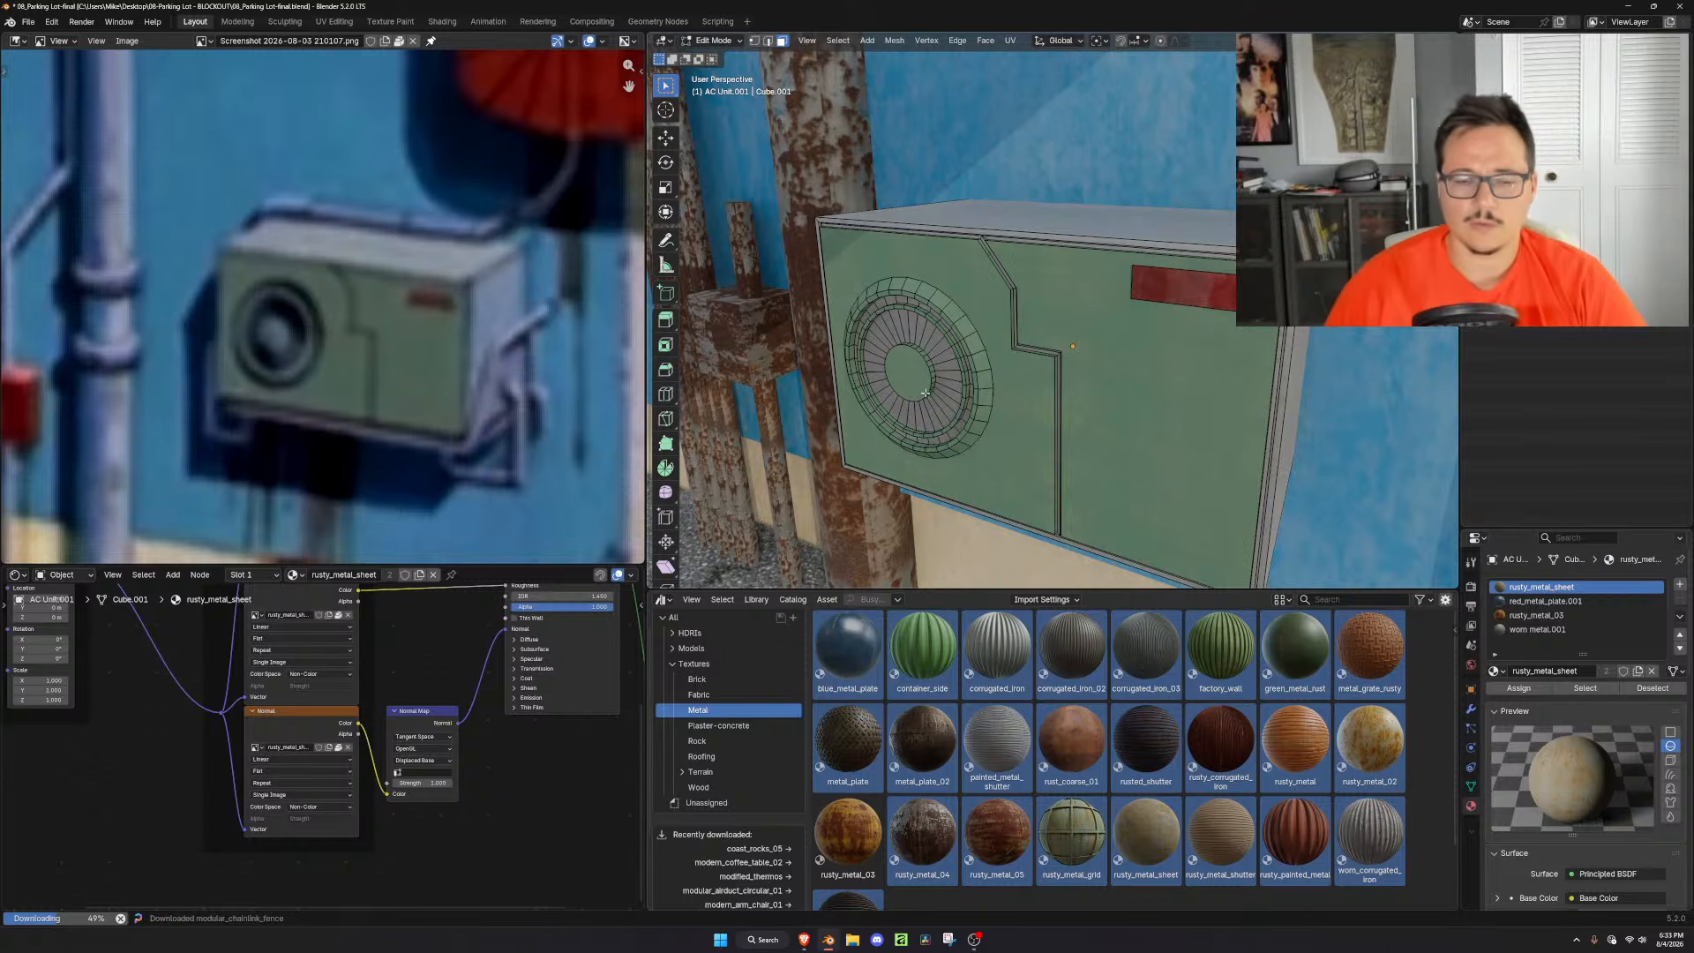
{"action": "middle_click_drag", "start_coordinate": [891, 379], "coordinate": [946, 395]}
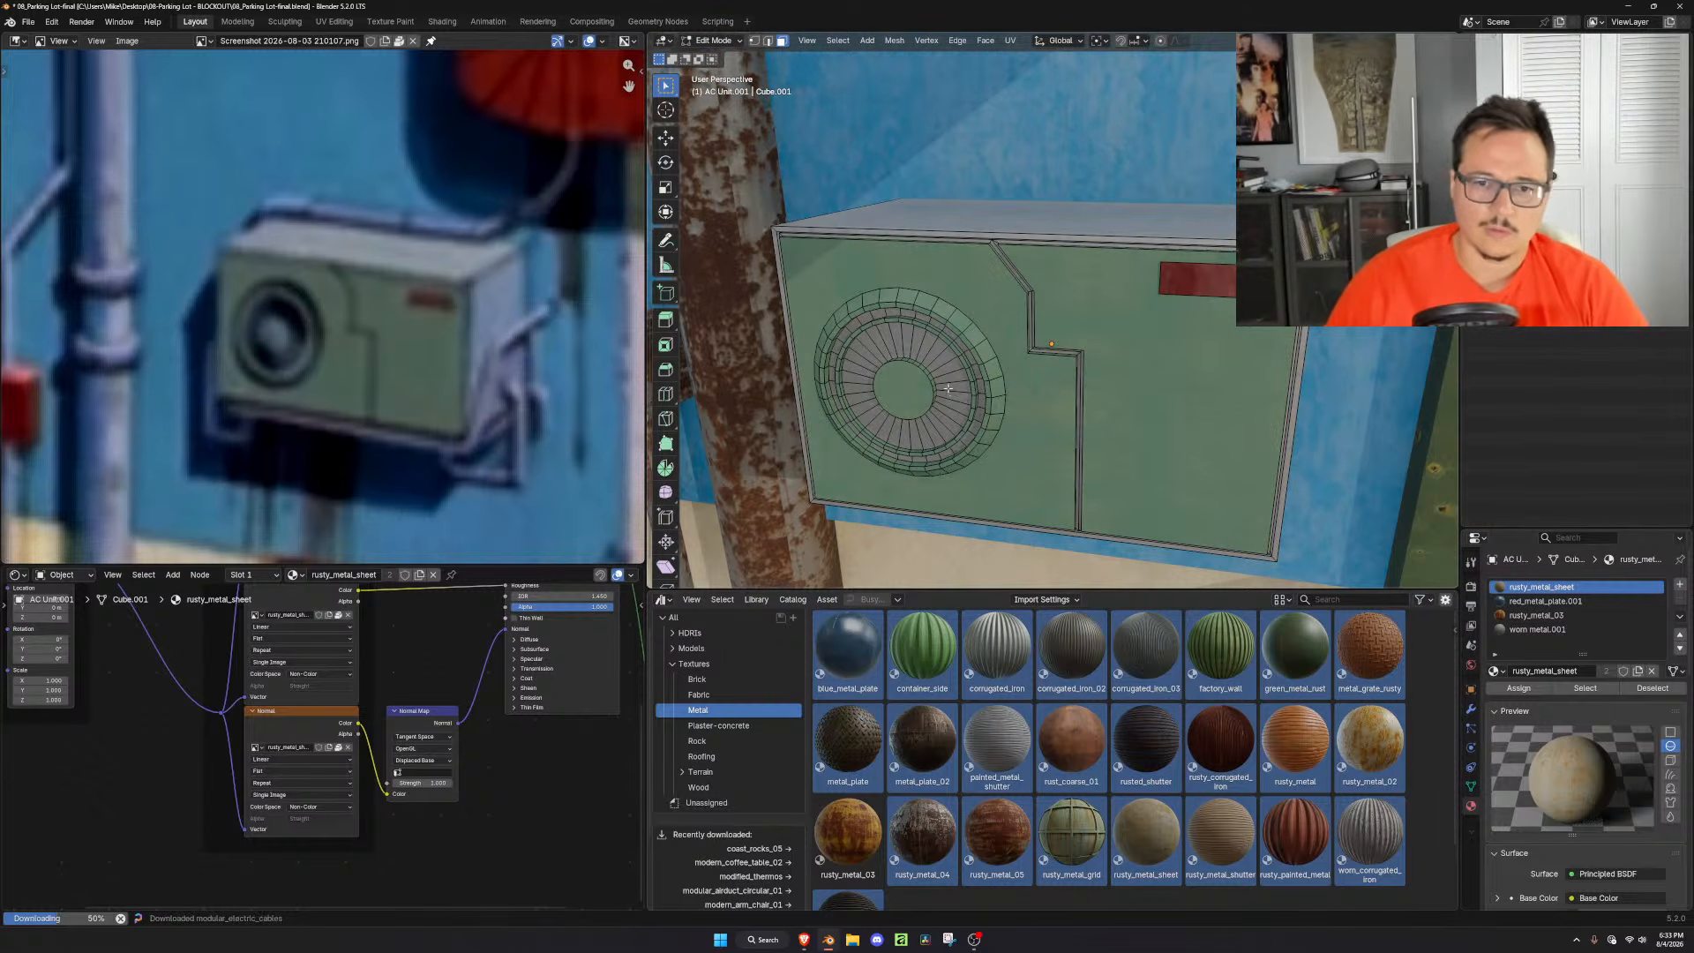
{"action": "left_click", "coordinate": [948, 381], "text": "alt"}
{"action": "scroll", "coordinate": [942, 386], "scroll_direction": "up", "scroll_amount": 2}
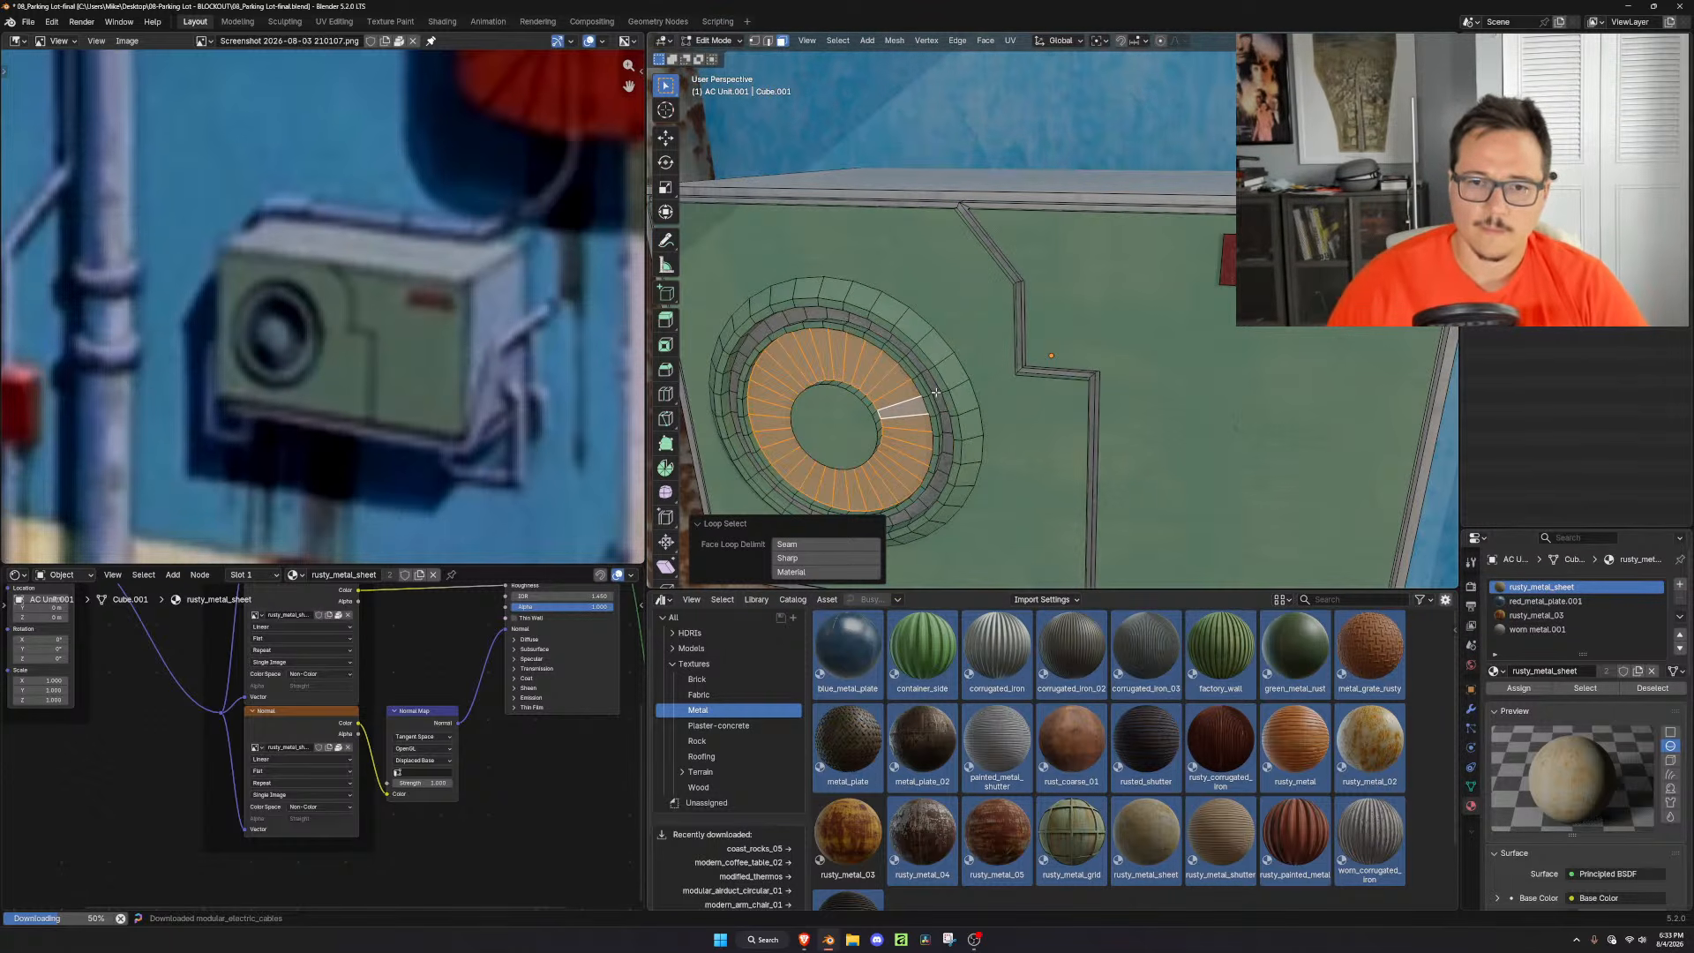
{"action": "scroll", "coordinate": [994, 298], "scroll_direction": "up", "scroll_amount": 2}
{"action": "scroll", "coordinate": [963, 218], "scroll_direction": "down", "scroll_amount": 3}
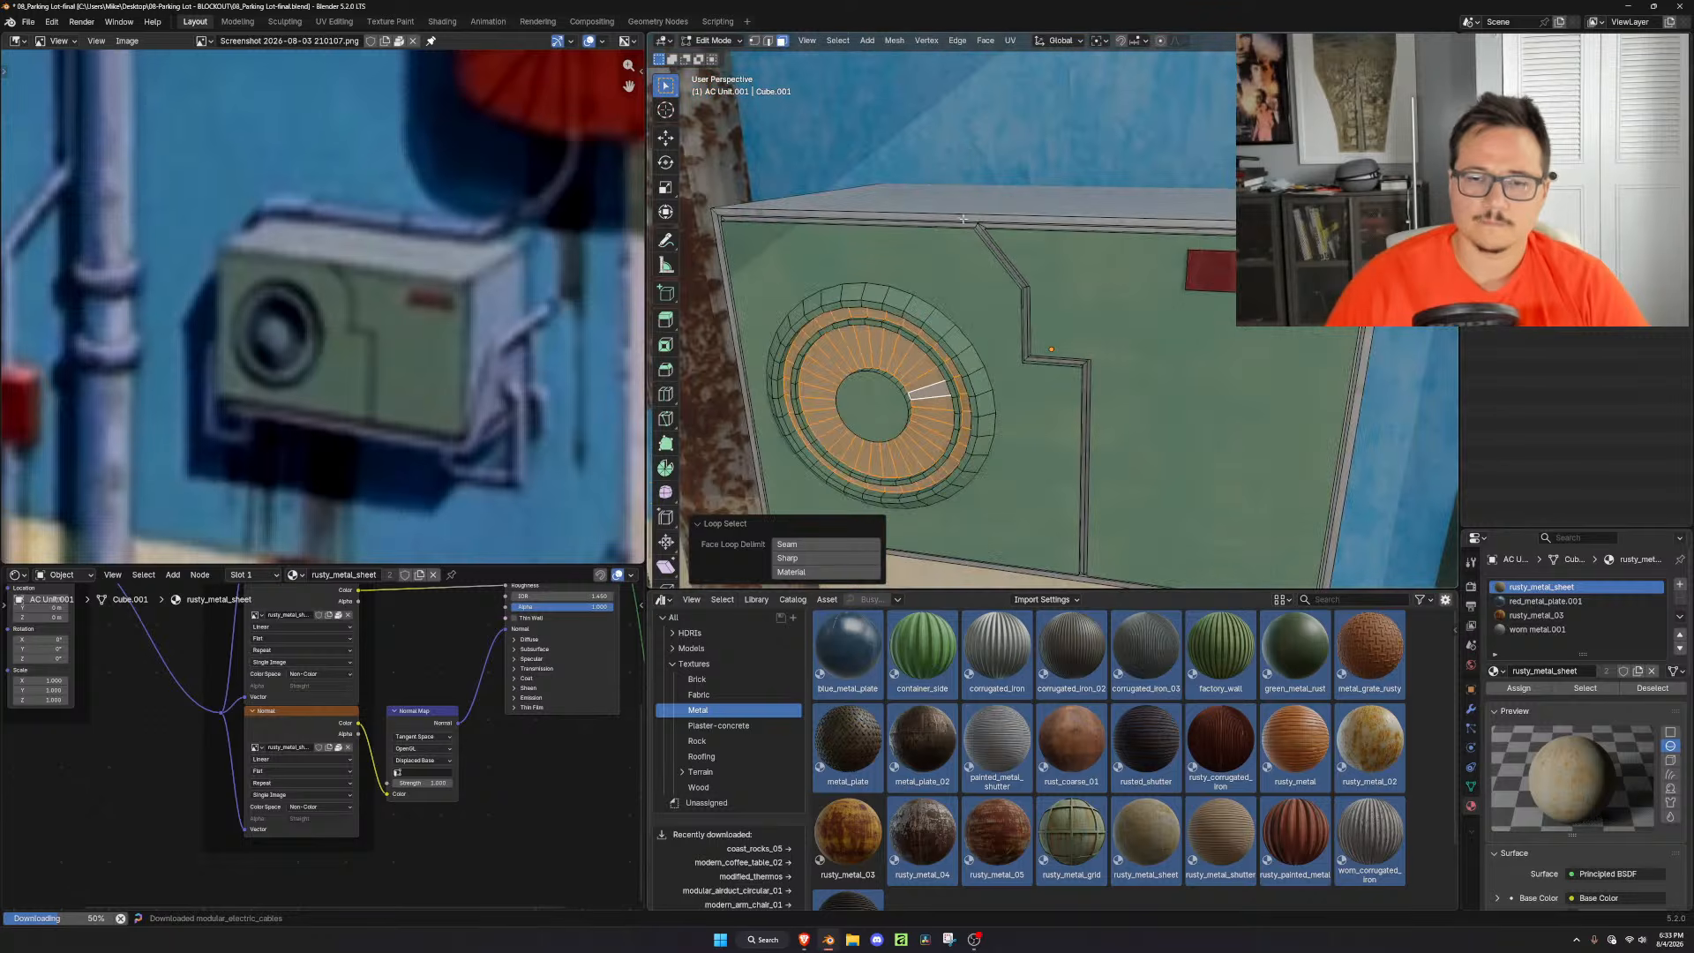
{"action": "middle_click_drag", "start_coordinate": [1008, 283], "coordinate": [1093, 458]}
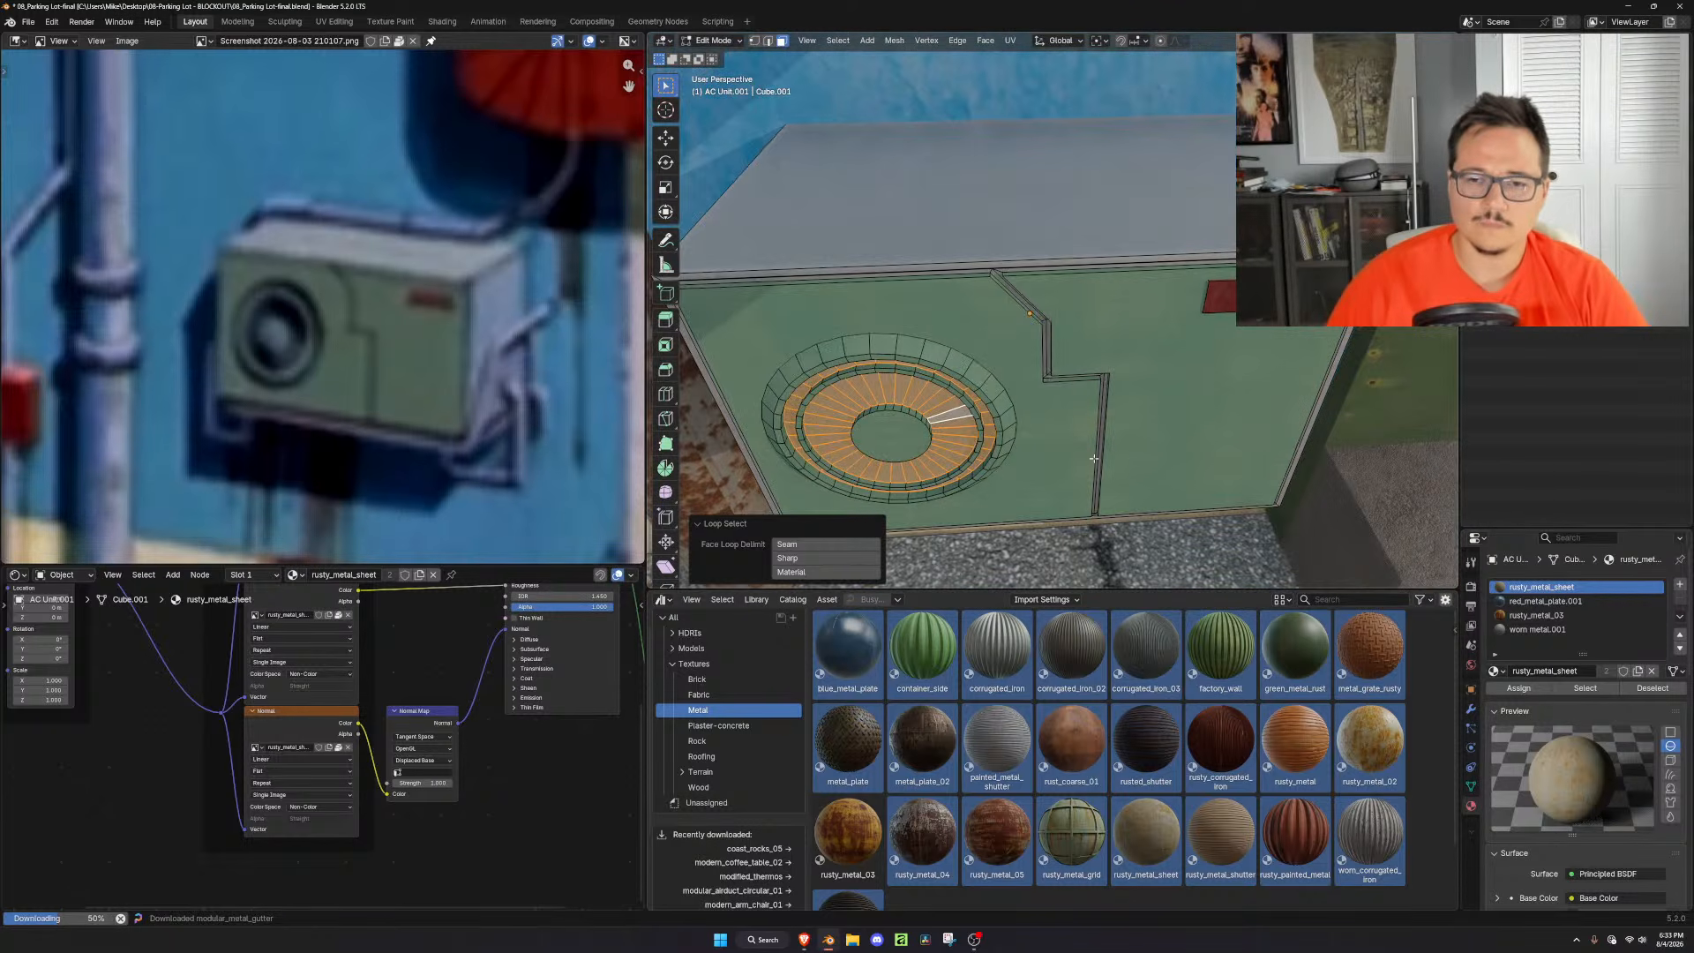
Select the recessed fan rings and panel grooves by growing the green front faces, inverting the selection and excluding the outer casing
{"action": "left_click", "coordinate": [1058, 431]}
{"action": "left_click", "coordinate": [1143, 430], "text": "shift"}
{"action": "left_click", "coordinate": [909, 436], "text": "shift"}
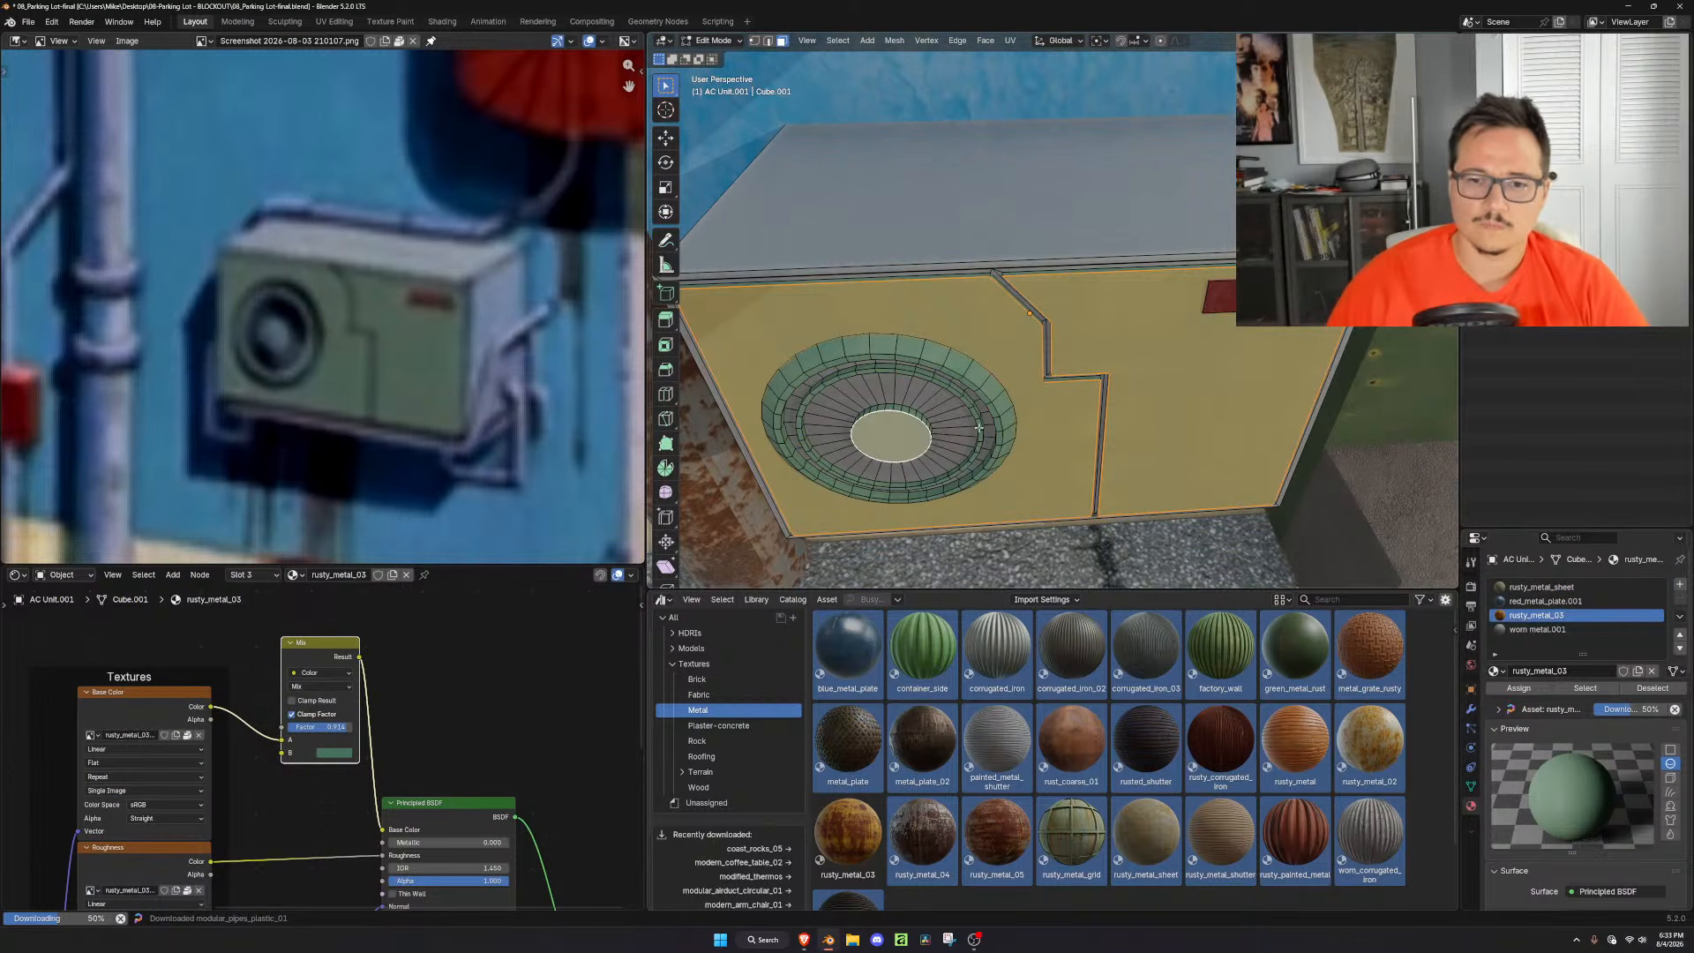
{"action": "key", "text": "ctrl+KP_Add"}
{"action": "key", "text": "ctrl+KP_Add"}
{"action": "key", "text": "ctrl+KP_Add"}
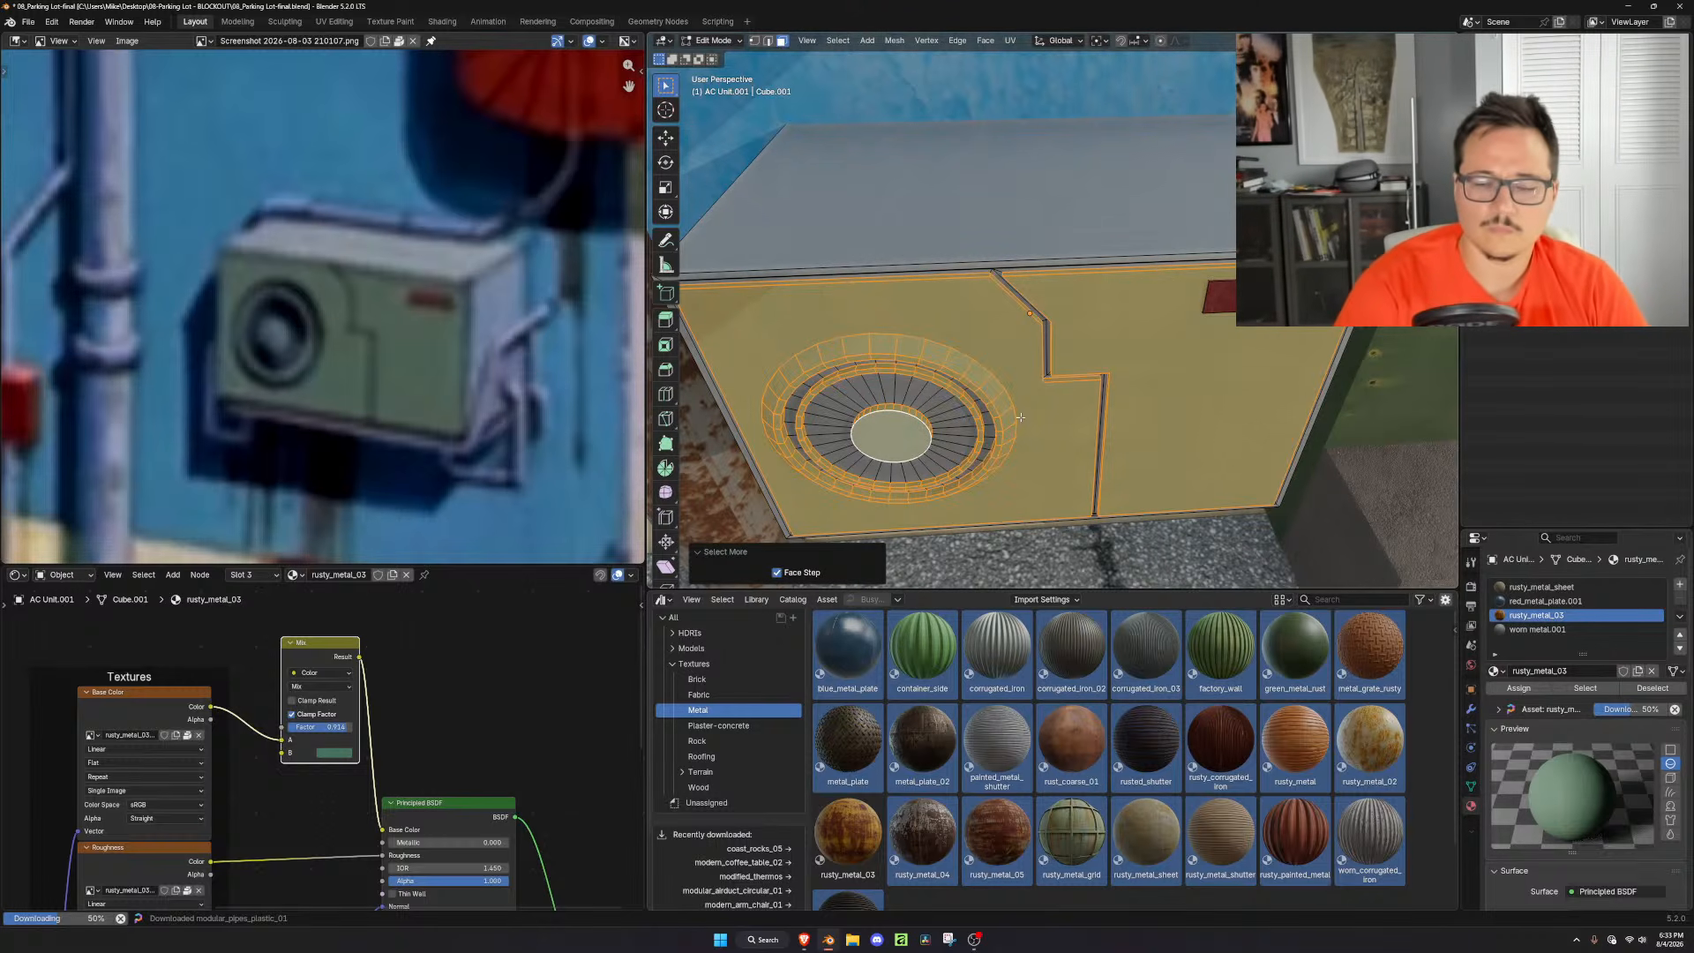
{"action": "key", "text": "ctrl+i"}
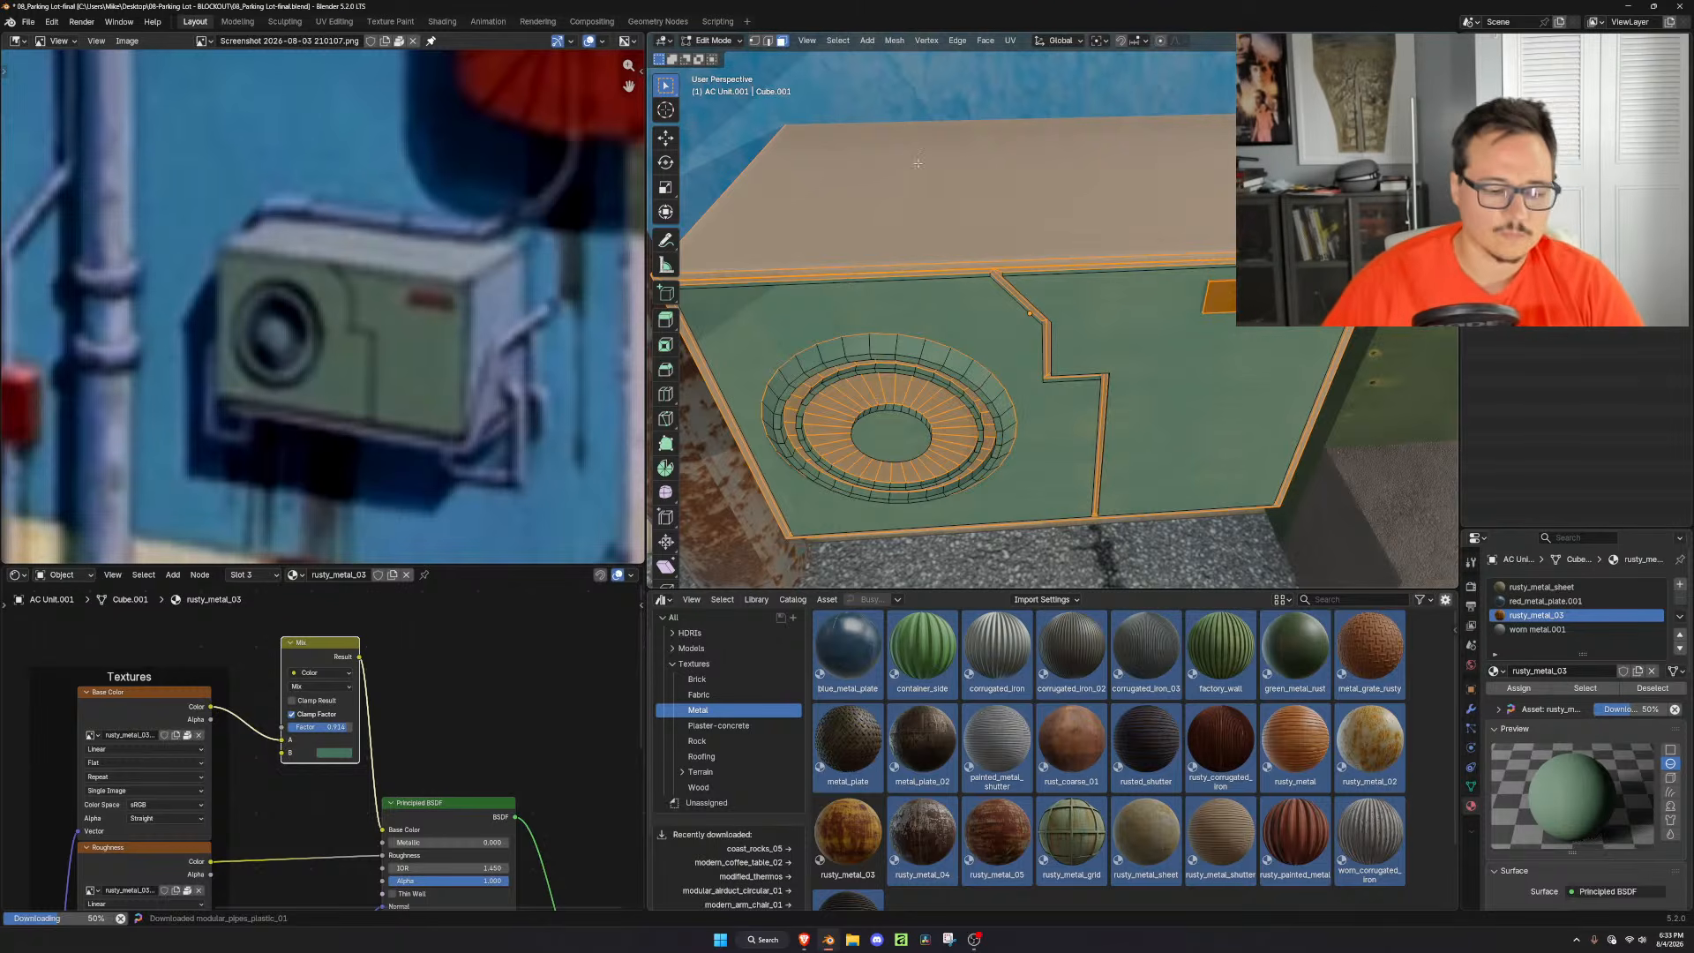
{"action": "key", "text": "shift+l"}
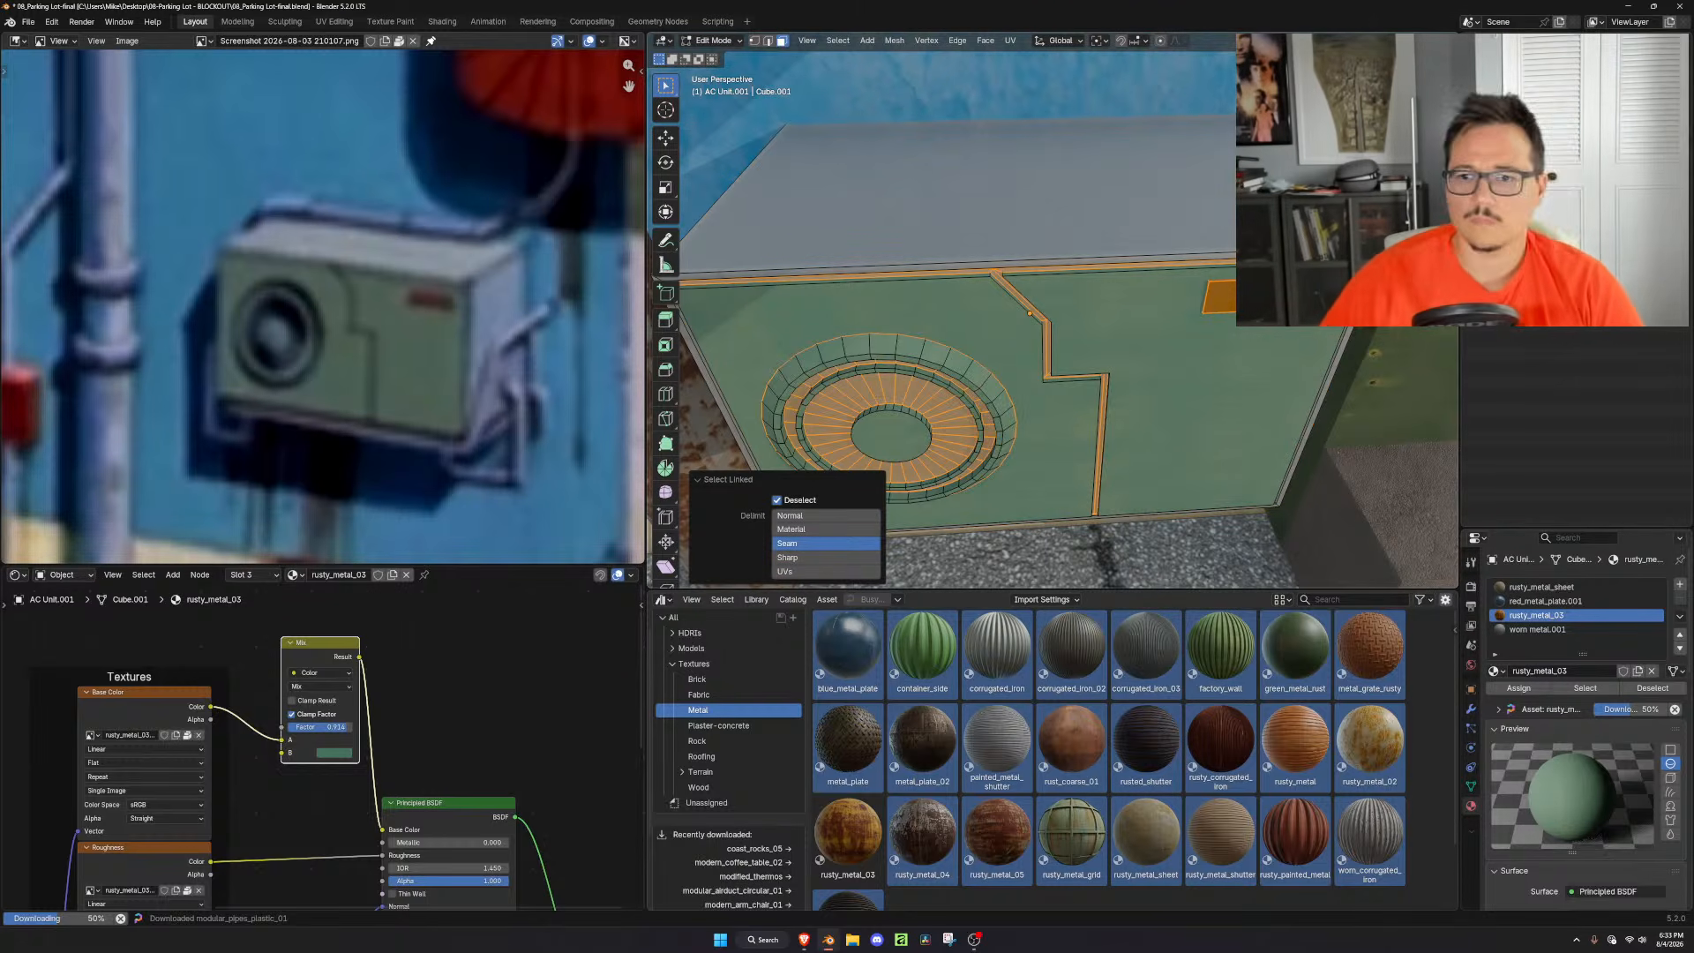
Assign the rusty_metal_sheet material to the selected fan rings and panel grooves
{"action": "middle_click_drag", "start_coordinate": [1236, 490], "coordinate": [1166, 336]}
{"action": "left_click", "coordinate": [1579, 589]}
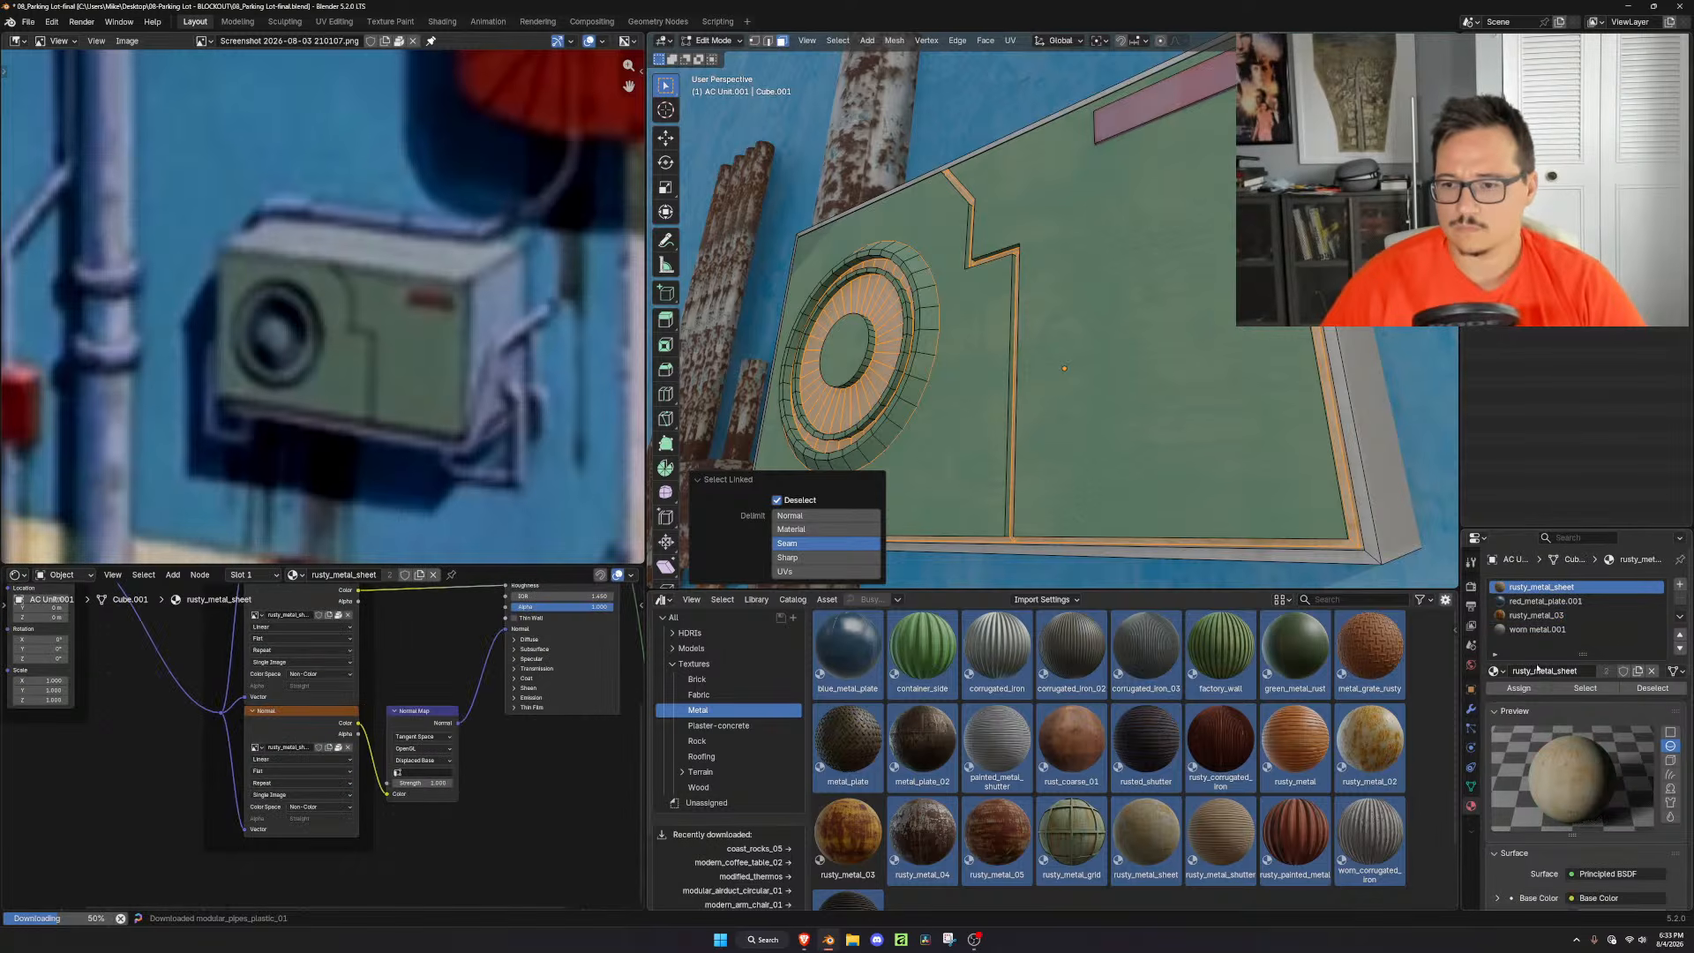
{"action": "left_click", "coordinate": [1521, 688]}
{"action": "middle_click_drag", "start_coordinate": [1002, 288], "coordinate": [1094, 309]}
{"action": "scroll", "coordinate": [477, 741], "scroll_direction": "down", "scroll_amount": 4}
{"action": "middle_click_drag", "start_coordinate": [486, 682], "coordinate": [444, 748]}
{"action": "key", "text": "Tab"}
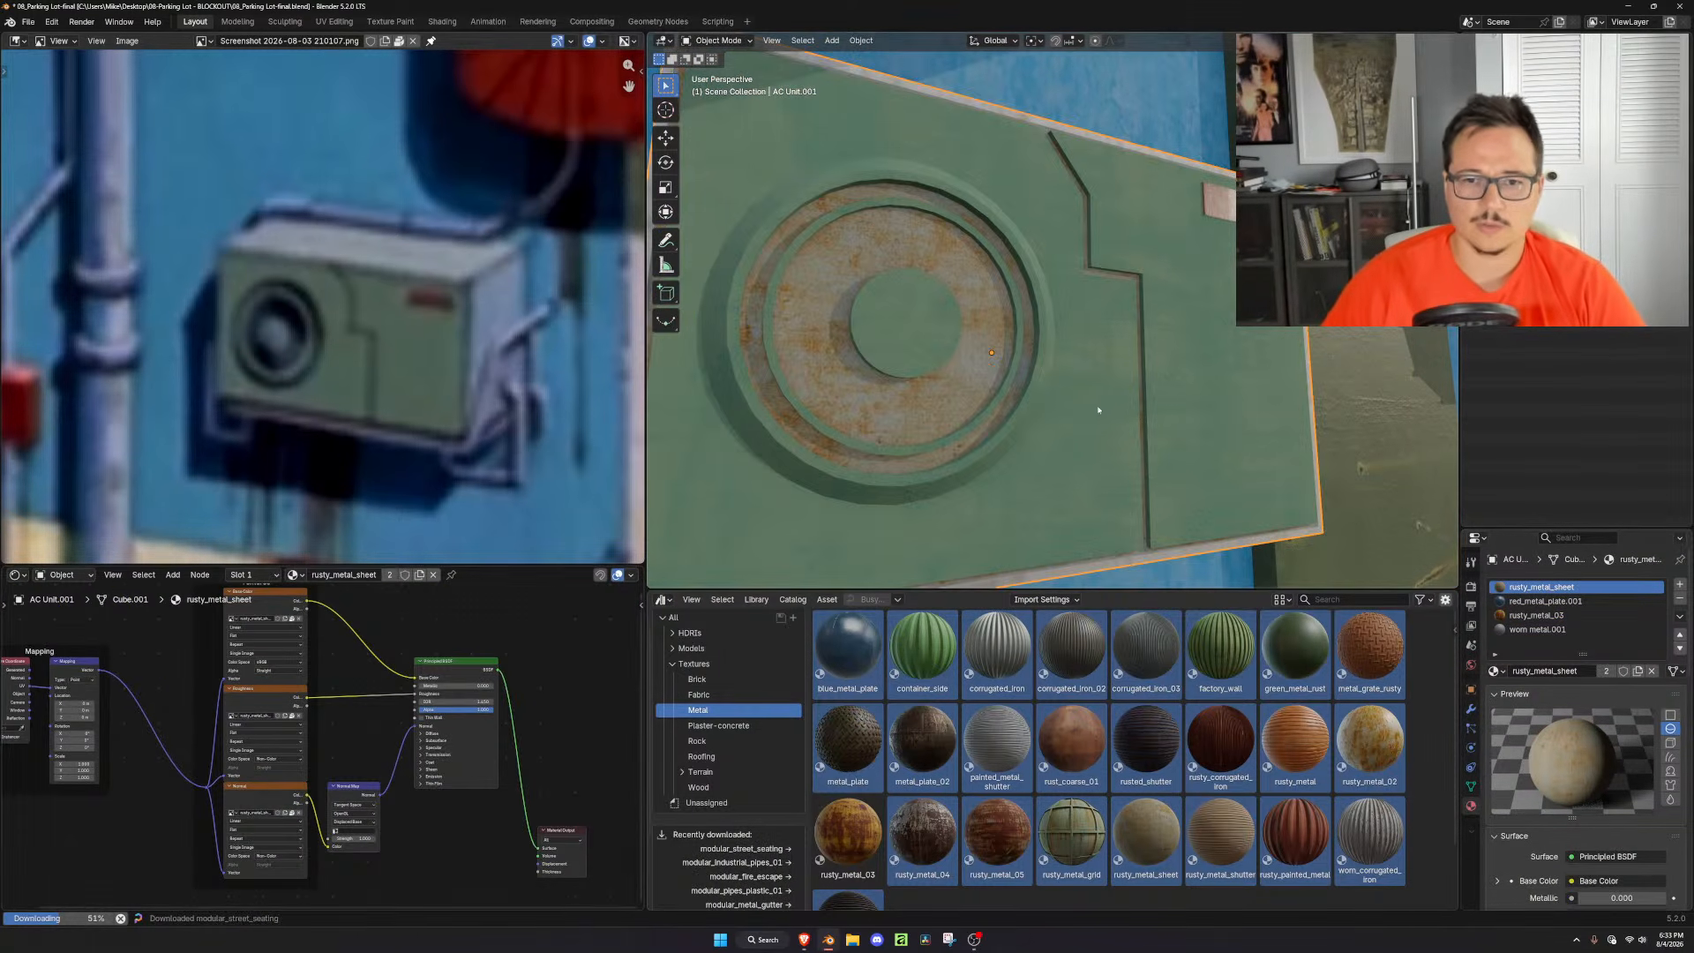
Insert an RGB Curves node between the rusty_metal_sheet base colour texture and the Principled BSDF
{"action": "middle_click_drag", "start_coordinate": [422, 660], "coordinate": [430, 672]}
{"action": "key", "text": "shift+a"}
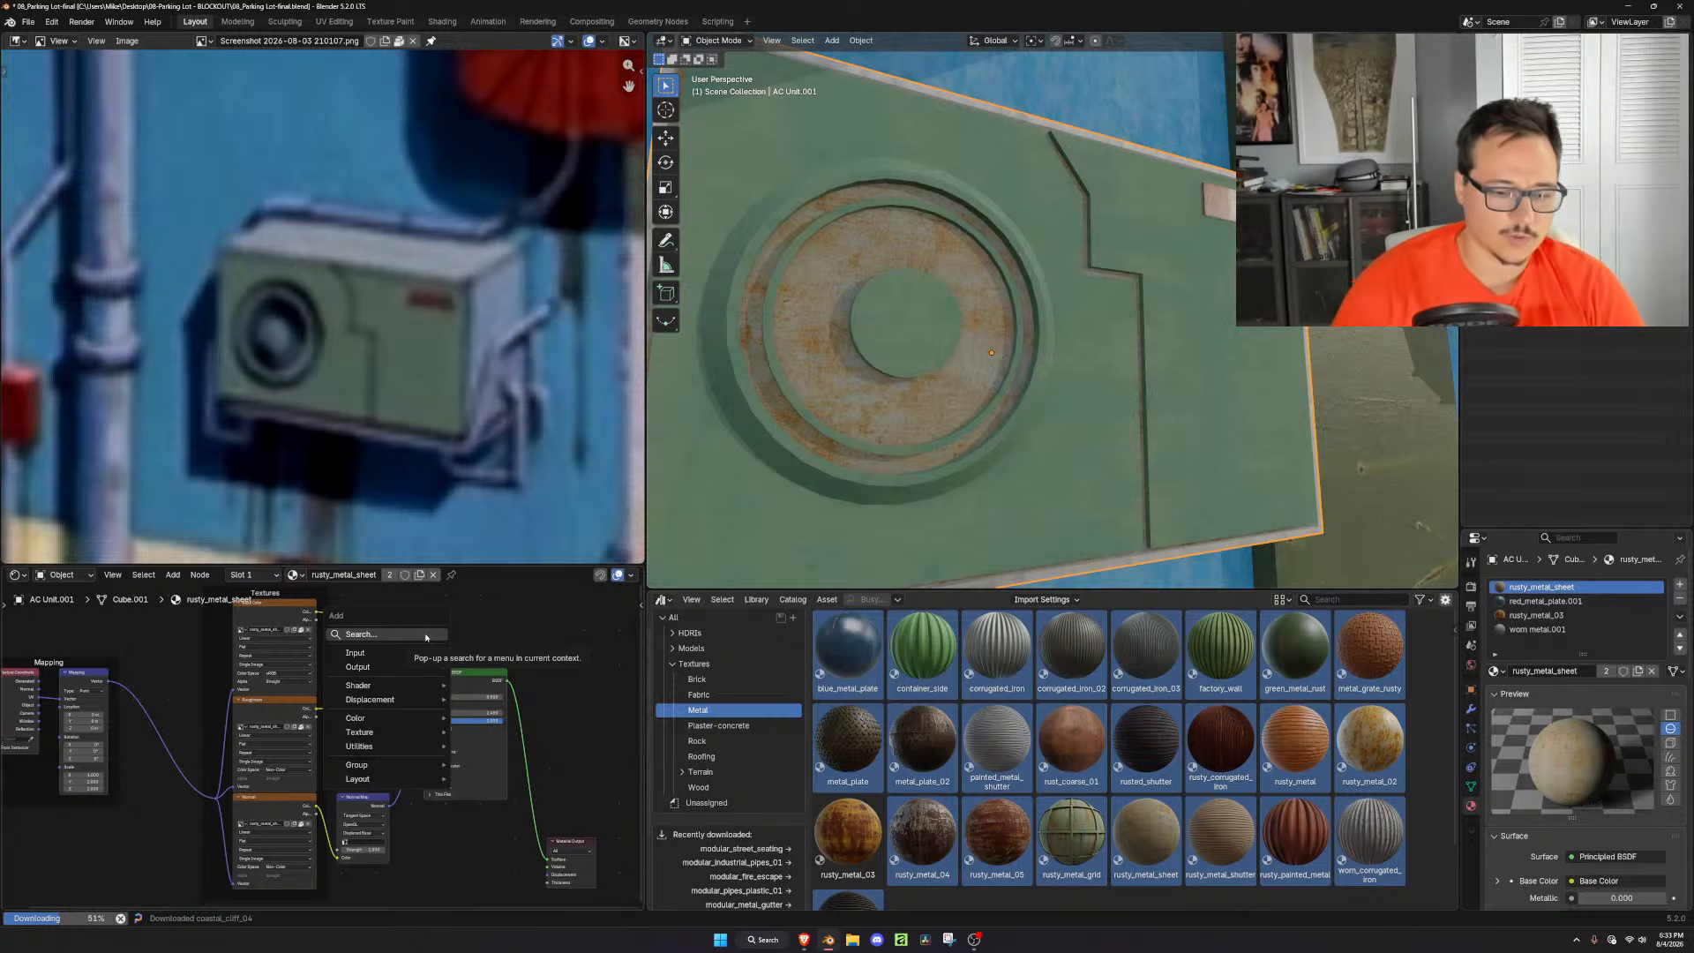
{"action": "left_click", "coordinate": [426, 635]}
{"action": "type", "text": "curve"}
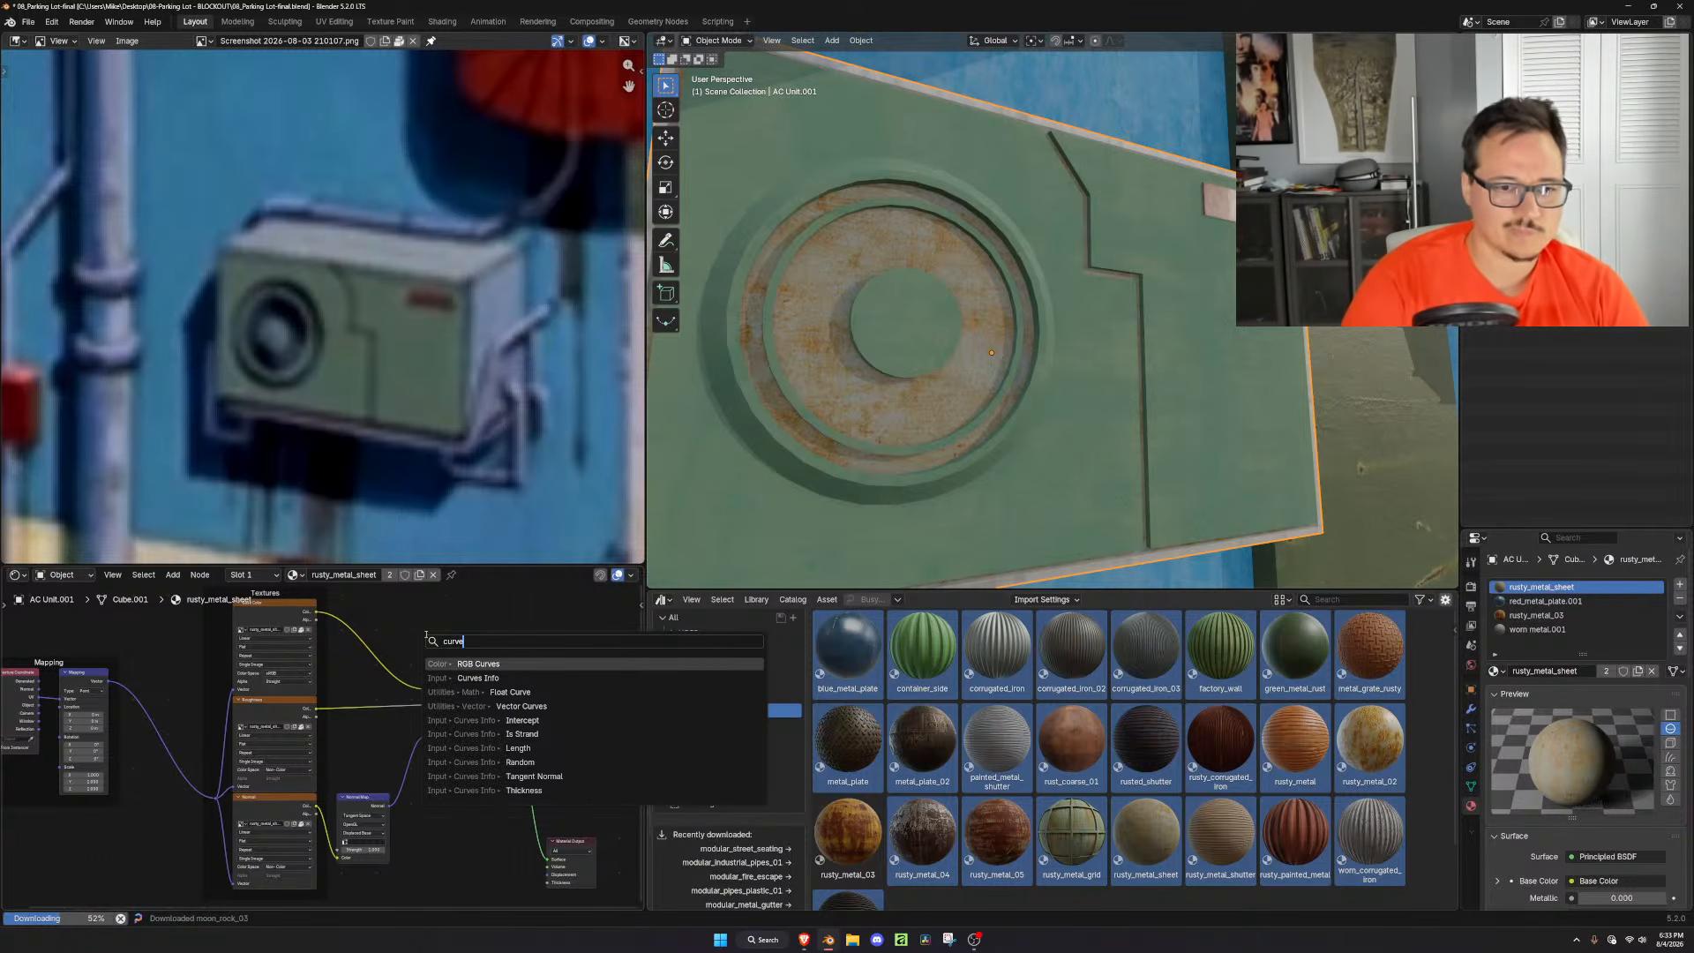
{"action": "key", "text": "Return"}
{"action": "left_click", "coordinate": [372, 591]}
{"action": "scroll", "coordinate": [446, 697], "scroll_direction": "up", "scroll_amount": 4}
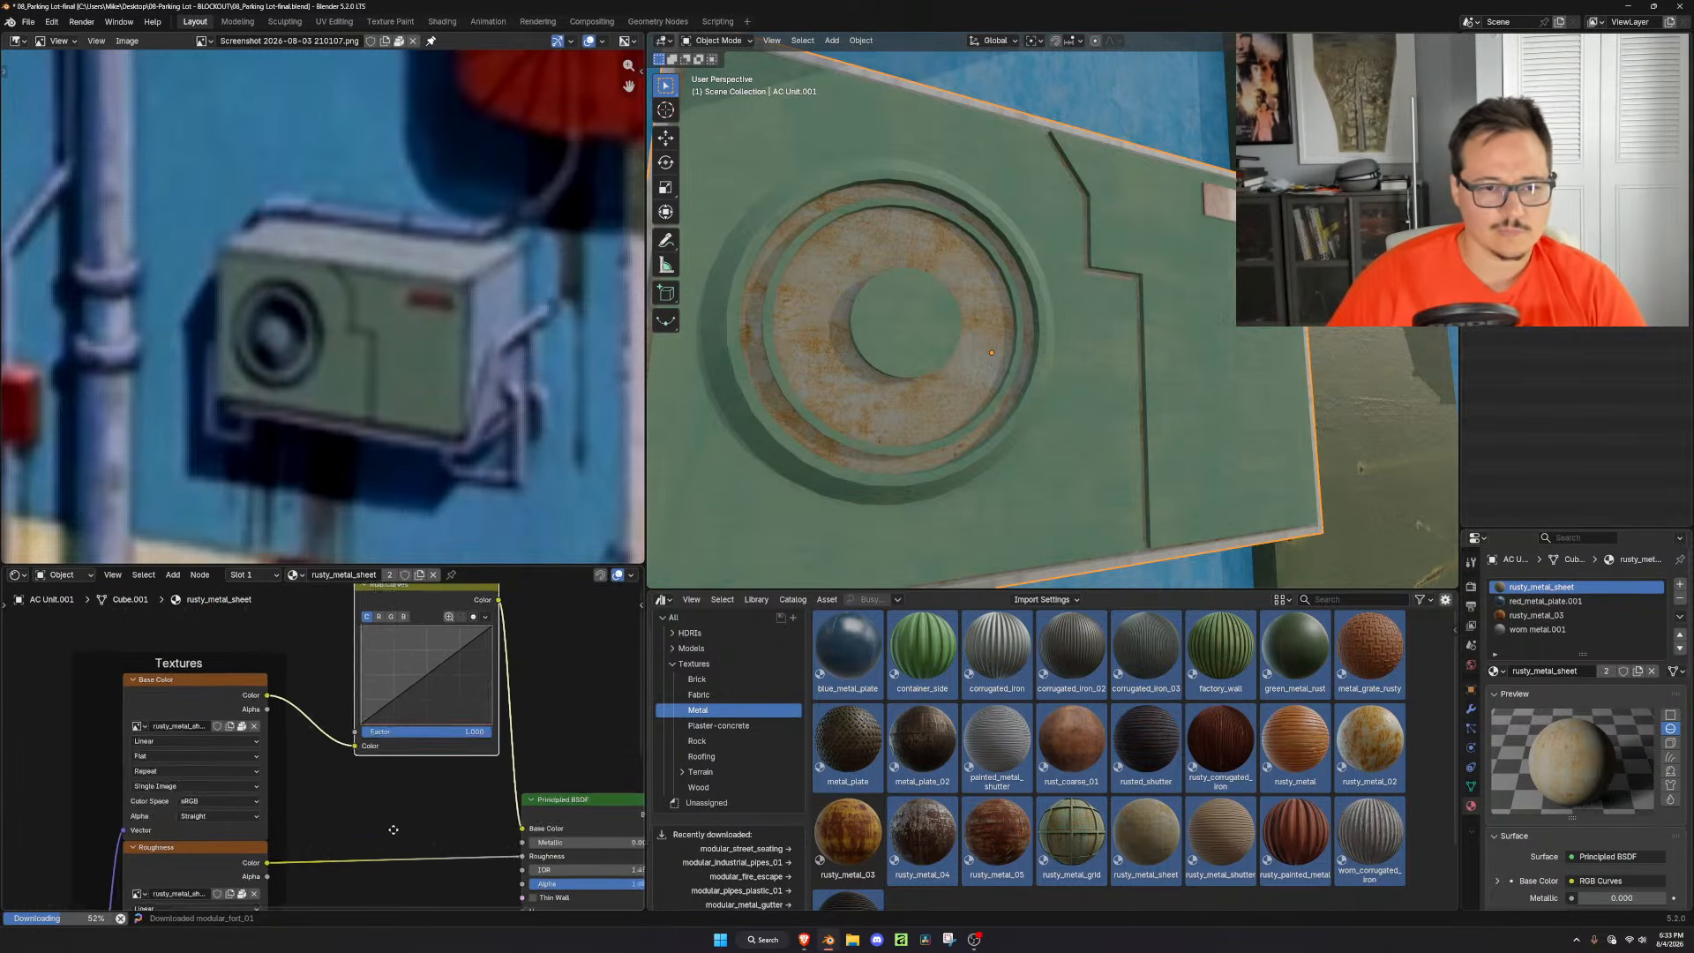
Darken the grooves with an S-shaped RGB curve, placing its upper point at 0.7126, 0.7343 and its lower point near the bottom
{"action": "left_click_drag", "start_coordinate": [431, 686], "coordinate": [432, 708]}
{"action": "scroll", "coordinate": [908, 469], "scroll_direction": "down", "scroll_amount": 5}
{"action": "middle_click_drag", "start_coordinate": [908, 468], "coordinate": [772, 459]}
{"action": "scroll", "coordinate": [772, 459], "scroll_direction": "up", "scroll_amount": 2}
{"action": "scroll", "coordinate": [358, 734], "scroll_direction": "up", "scroll_amount": 1}
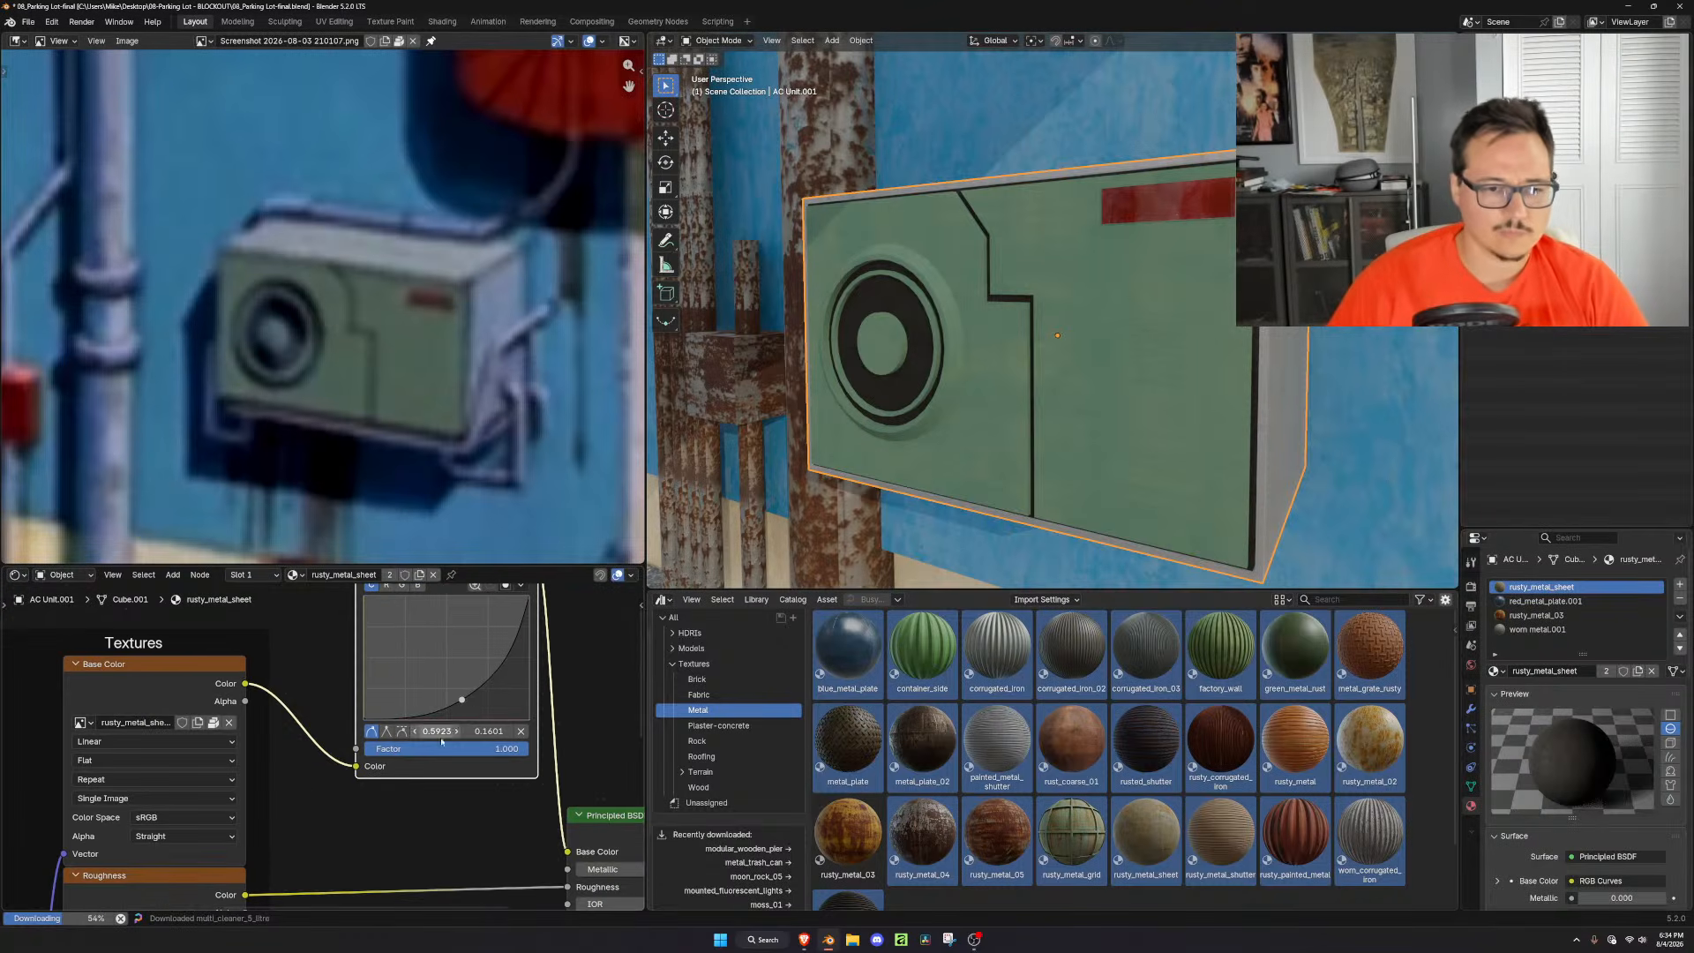
{"action": "left_click_drag", "start_coordinate": [463, 701], "coordinate": [482, 617]}
{"action": "left_click_drag", "start_coordinate": [453, 686], "coordinate": [445, 699]}
Switch the asset library to BMS_Tokyo Back Alleys, search it for "ac" and clear the search
{"action": "left_click", "coordinate": [670, 616]}
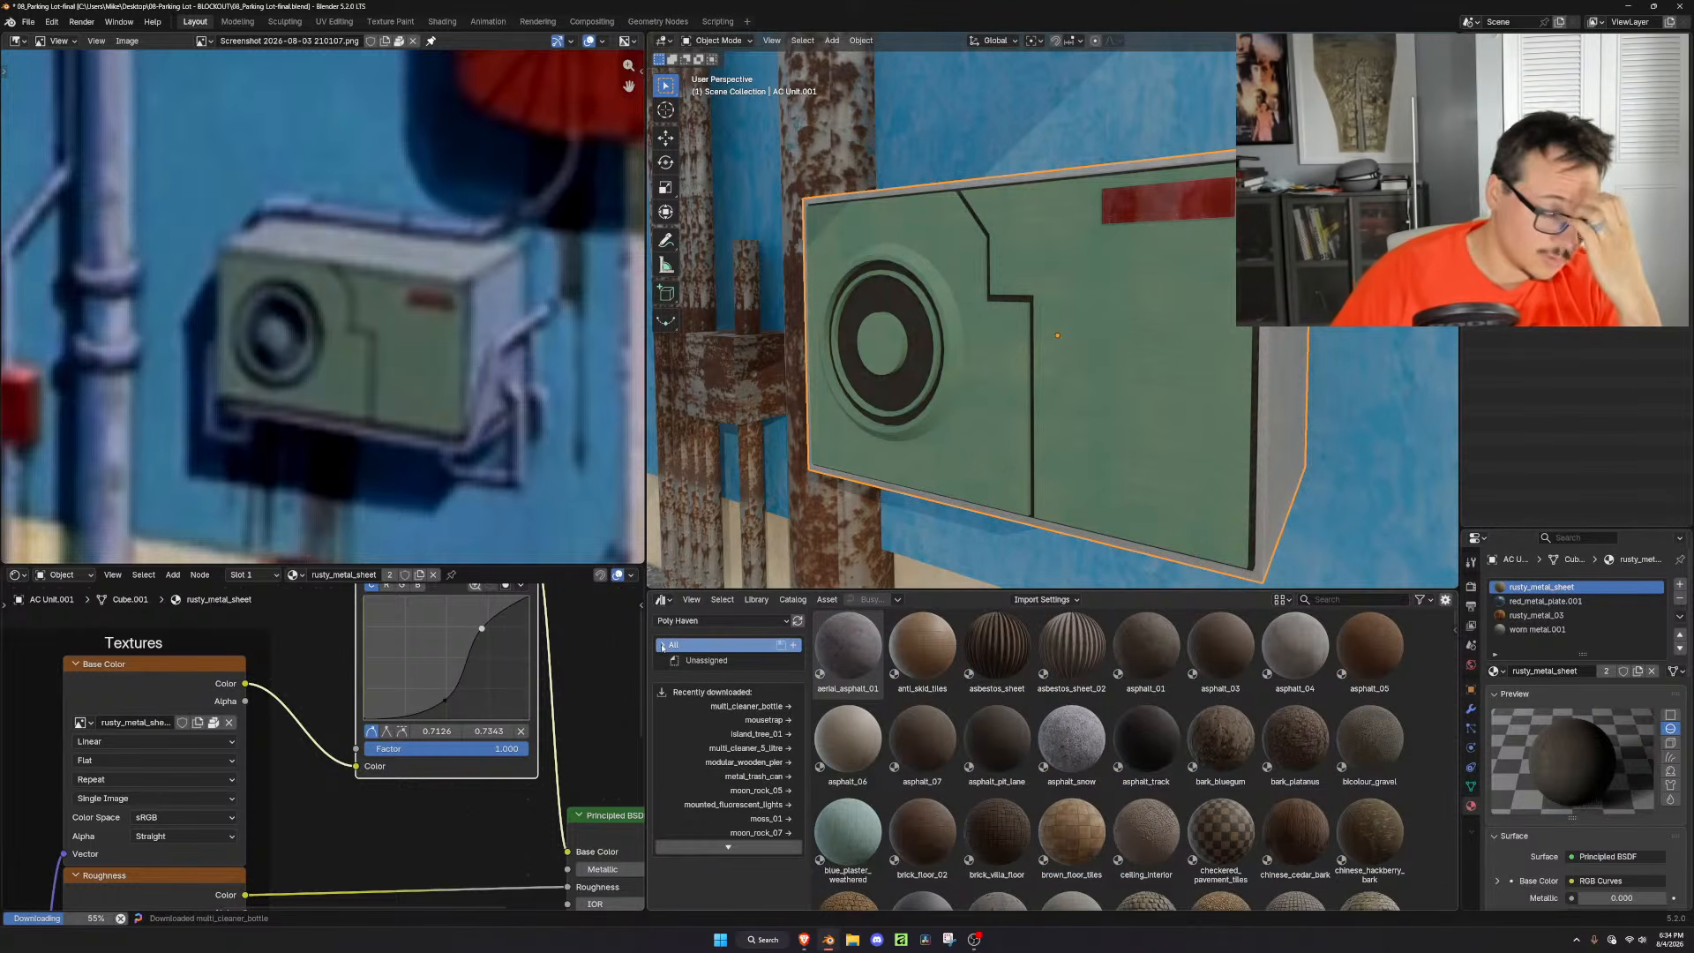
{"action": "left_click", "coordinate": [691, 623]}
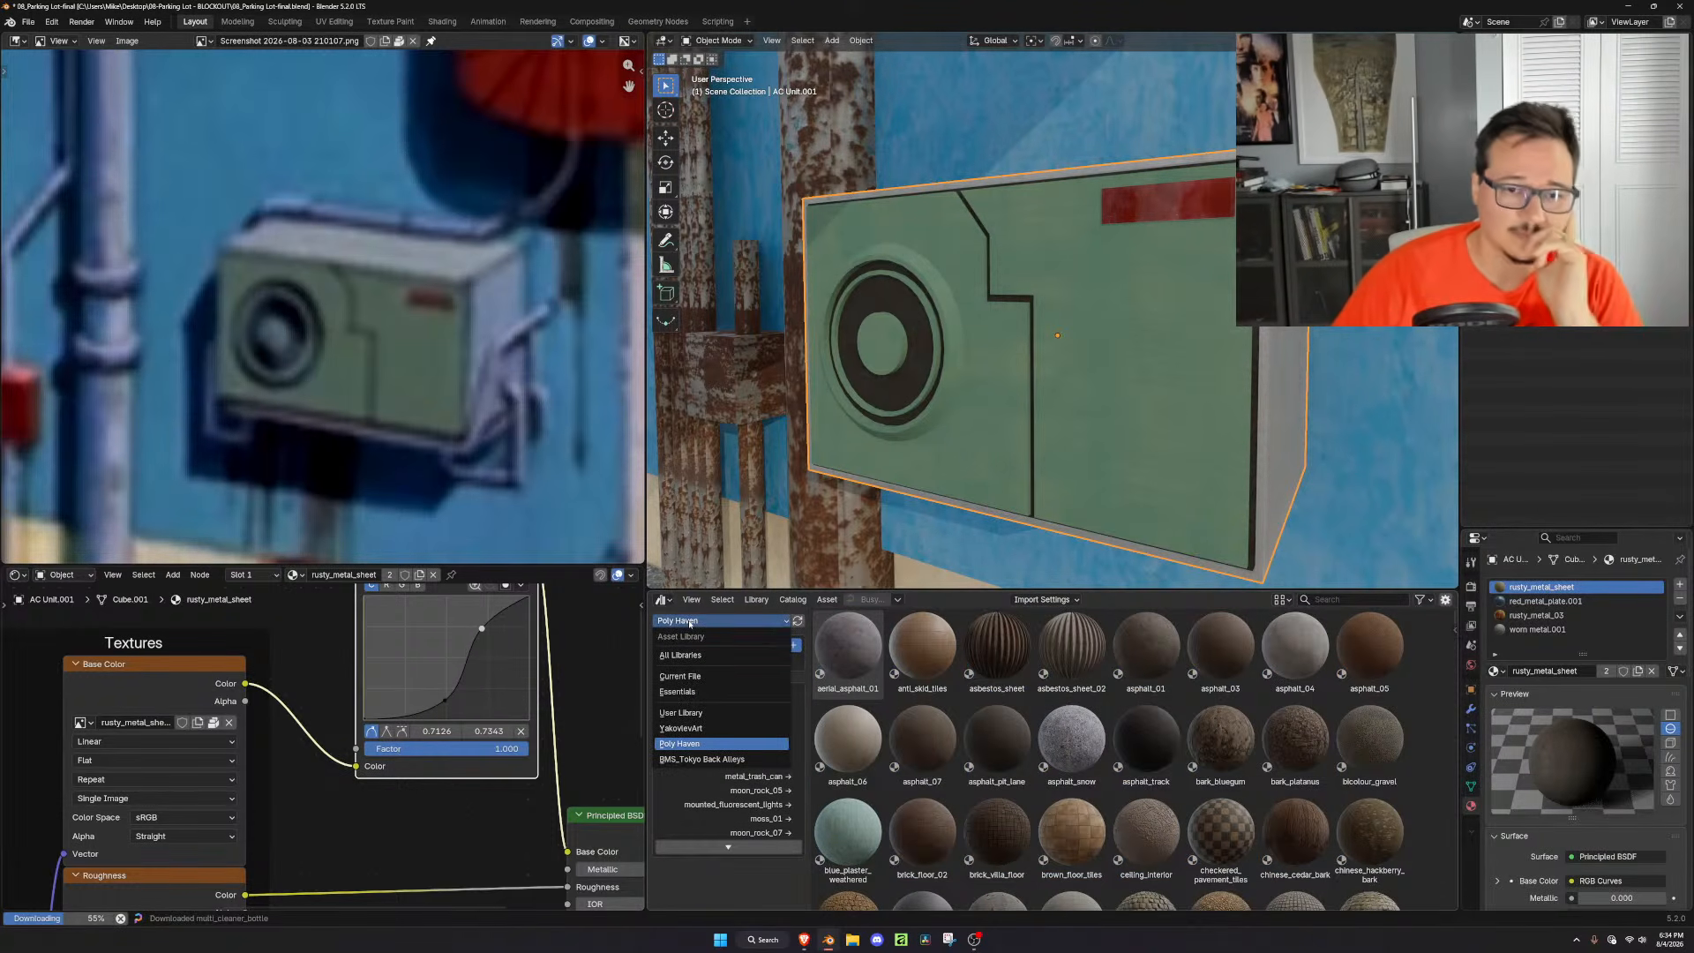
{"action": "left_click", "coordinate": [702, 759]}
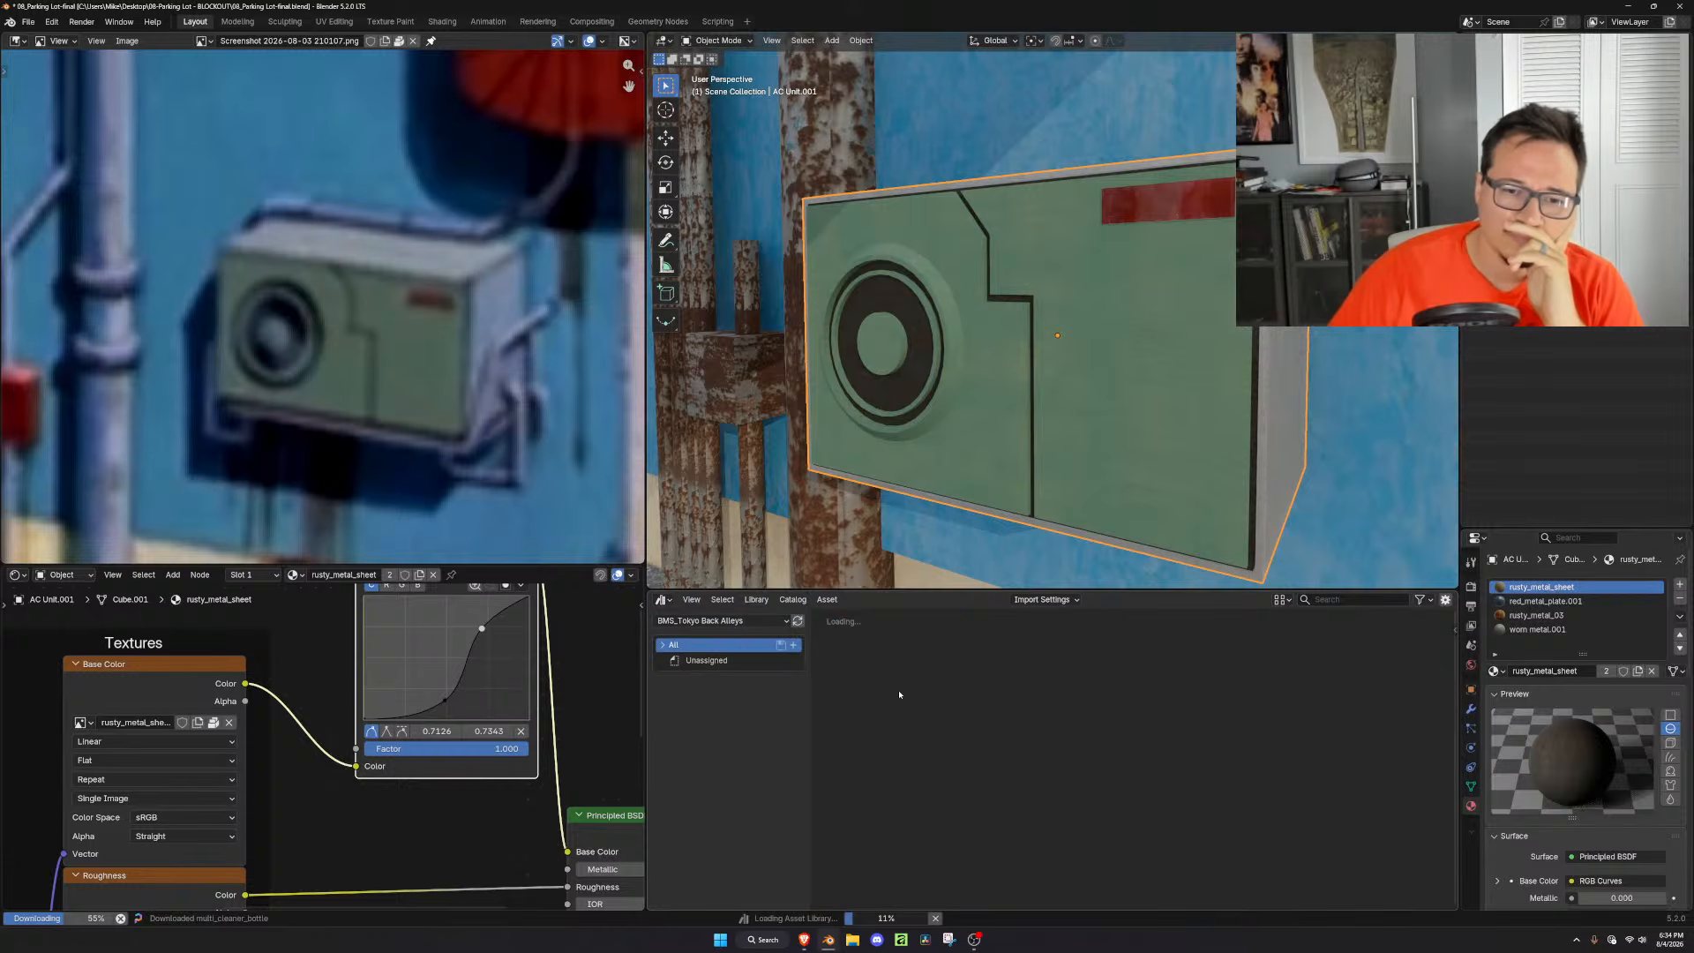
{"action": "left_click", "coordinate": [1343, 599]}
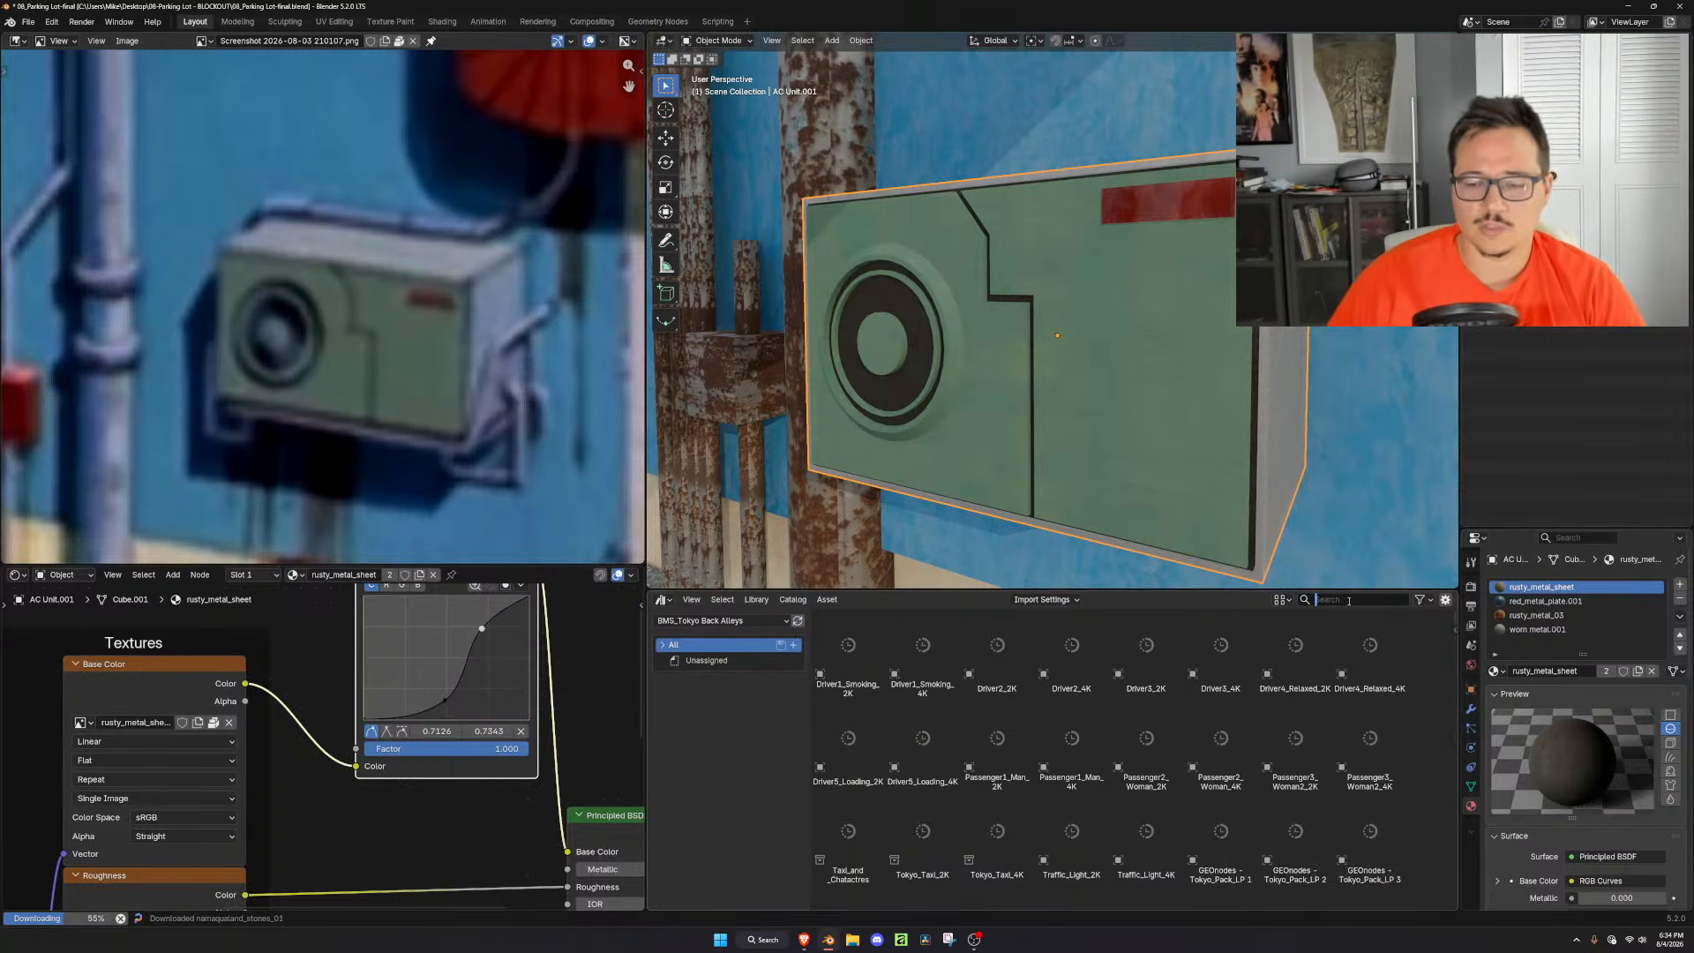
{"action": "type", "text": "ac"}
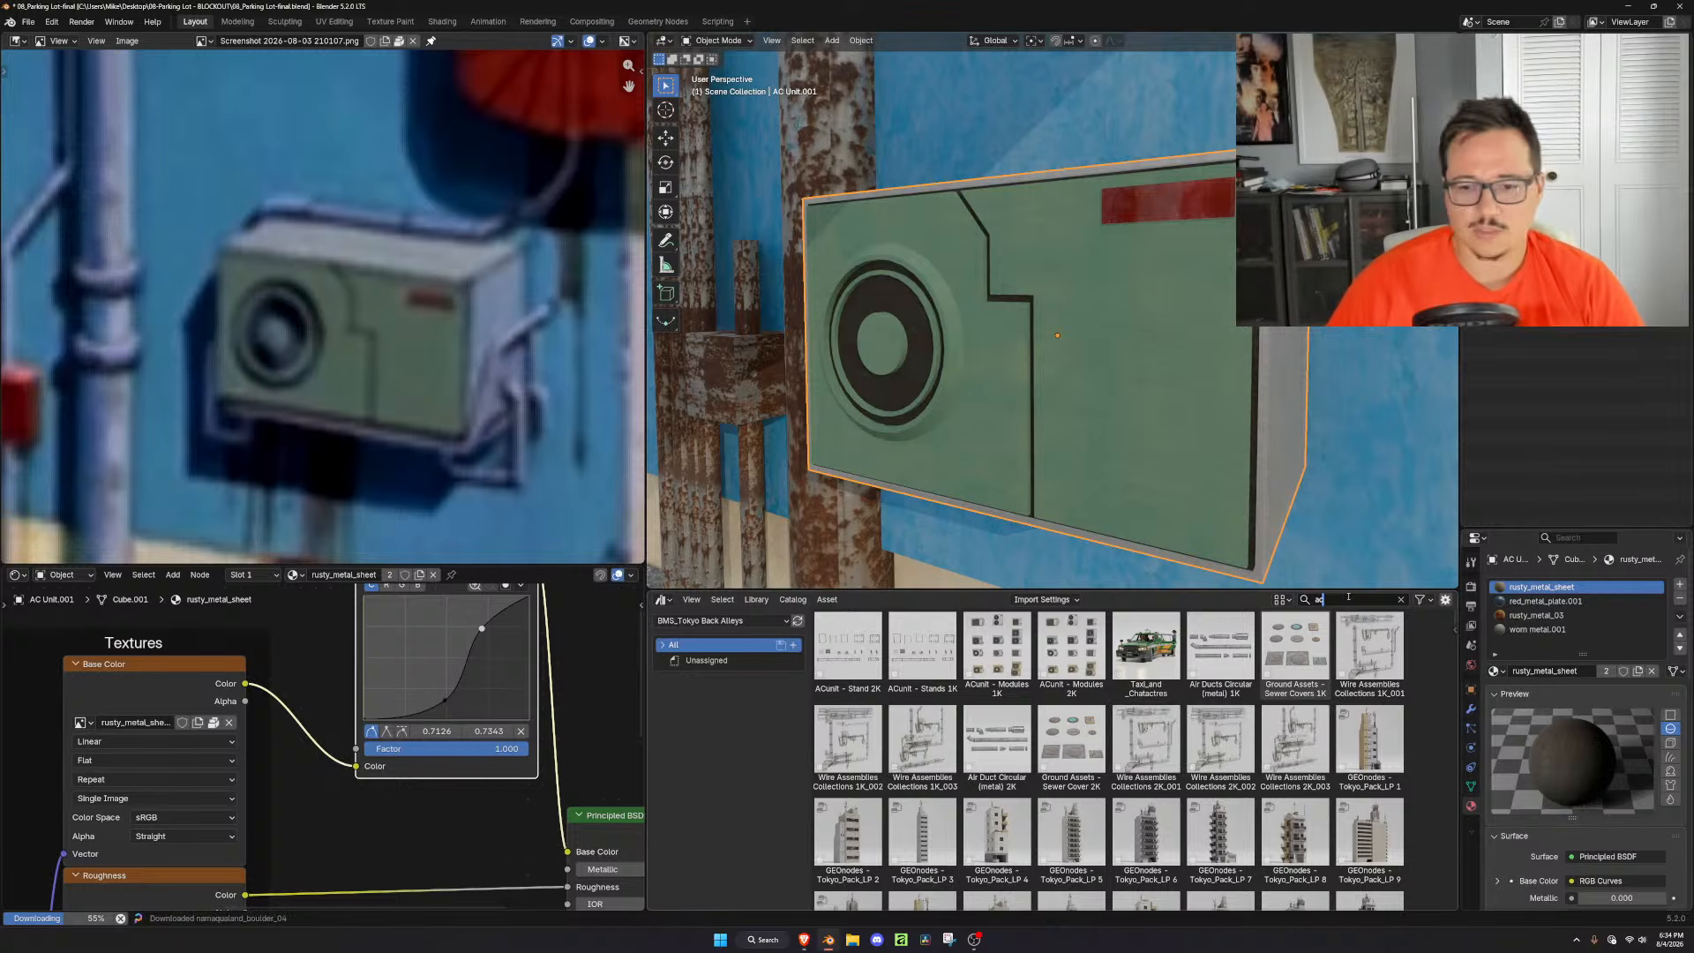
{"action": "left_click", "coordinate": [1400, 599]}
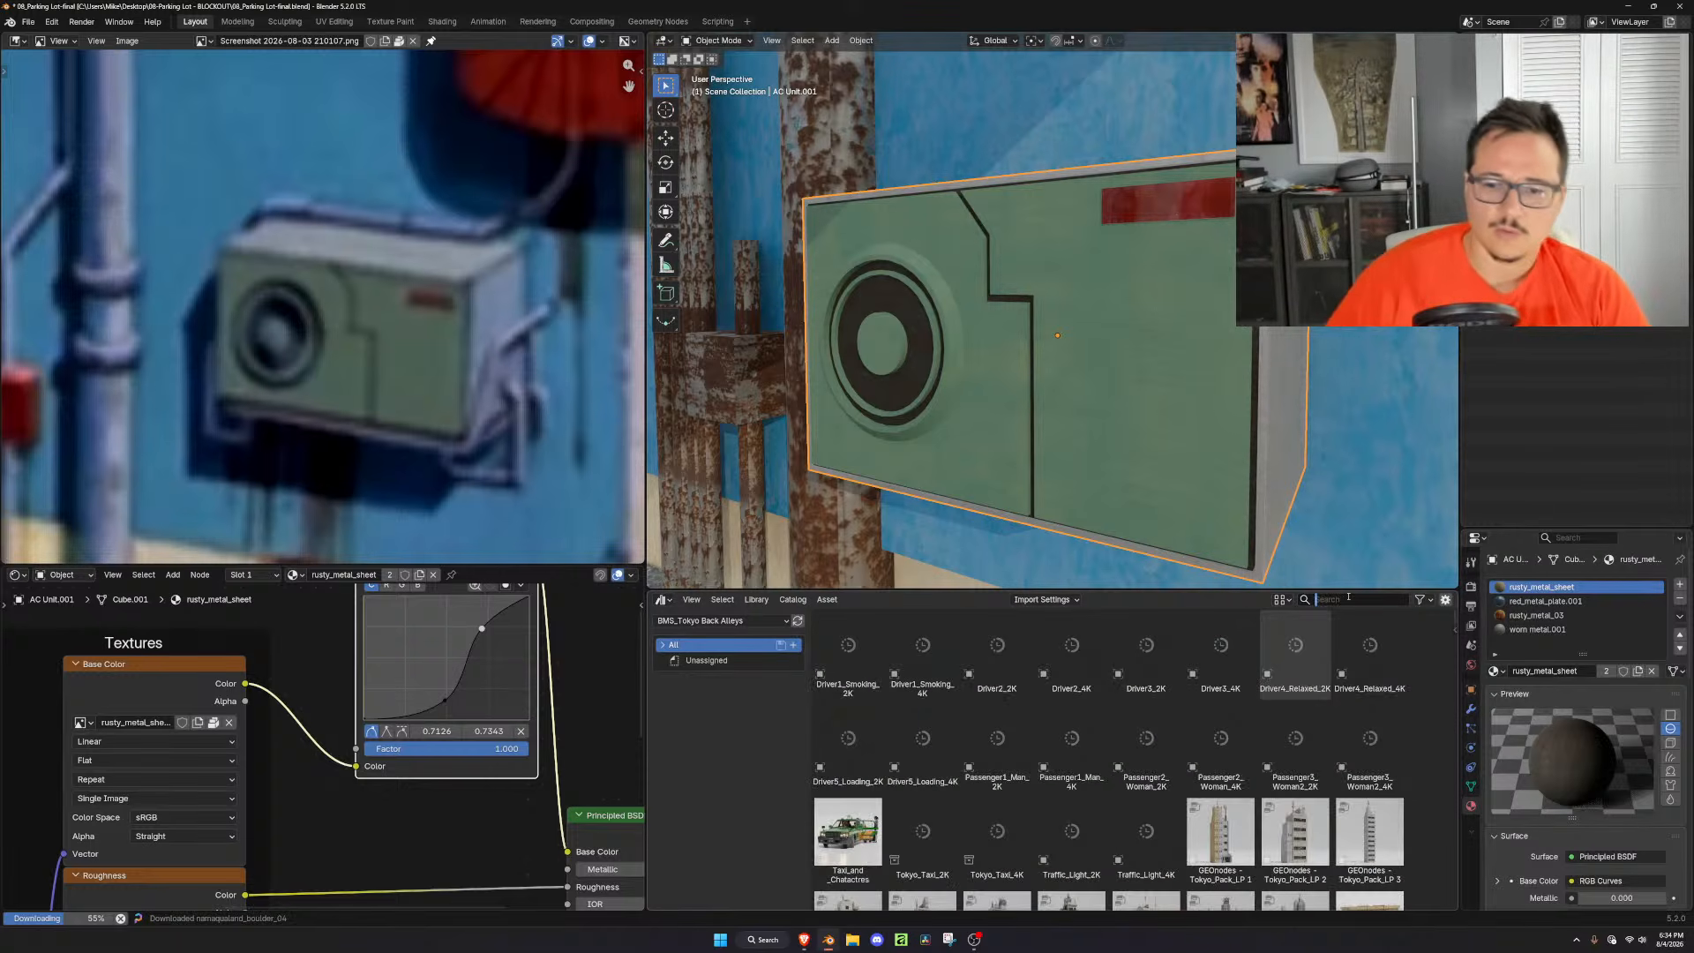
Show the Street Assets catalog of Tokyo Back Alleys and pick out the Module 1K_011 and Module 1K_009 units
{"action": "left_click", "coordinate": [663, 646]}
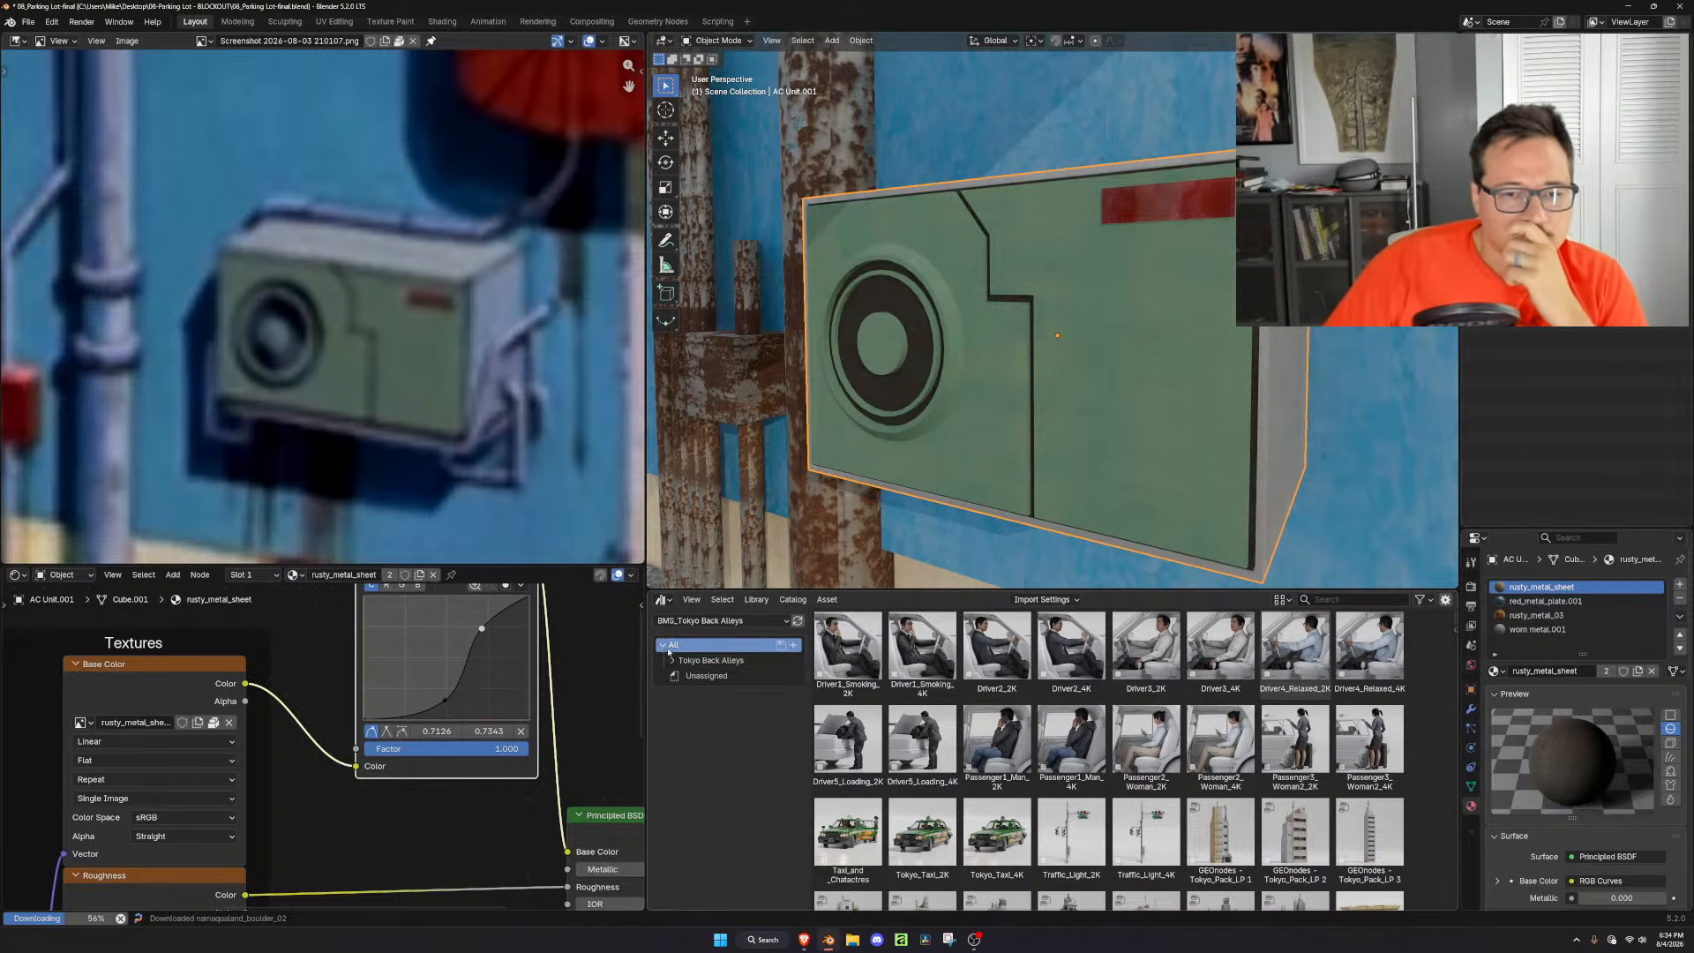
{"action": "left_click", "coordinate": [672, 660]}
{"action": "left_click", "coordinate": [712, 737]}
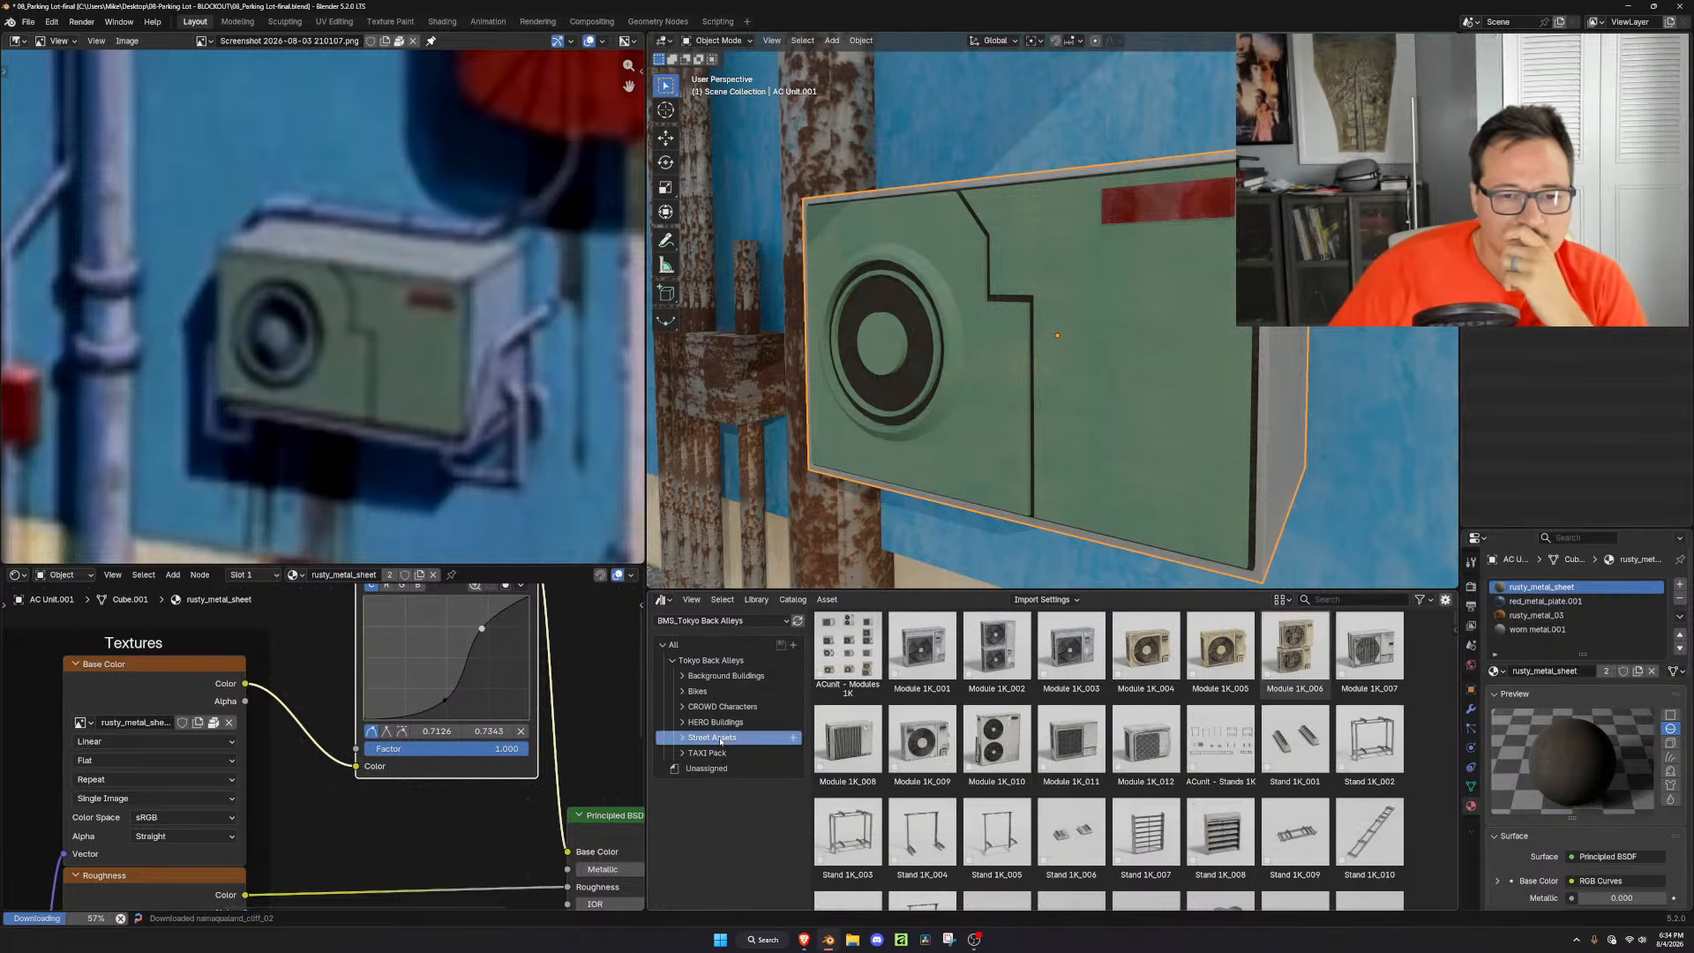
{"action": "left_click", "coordinate": [1095, 731]}
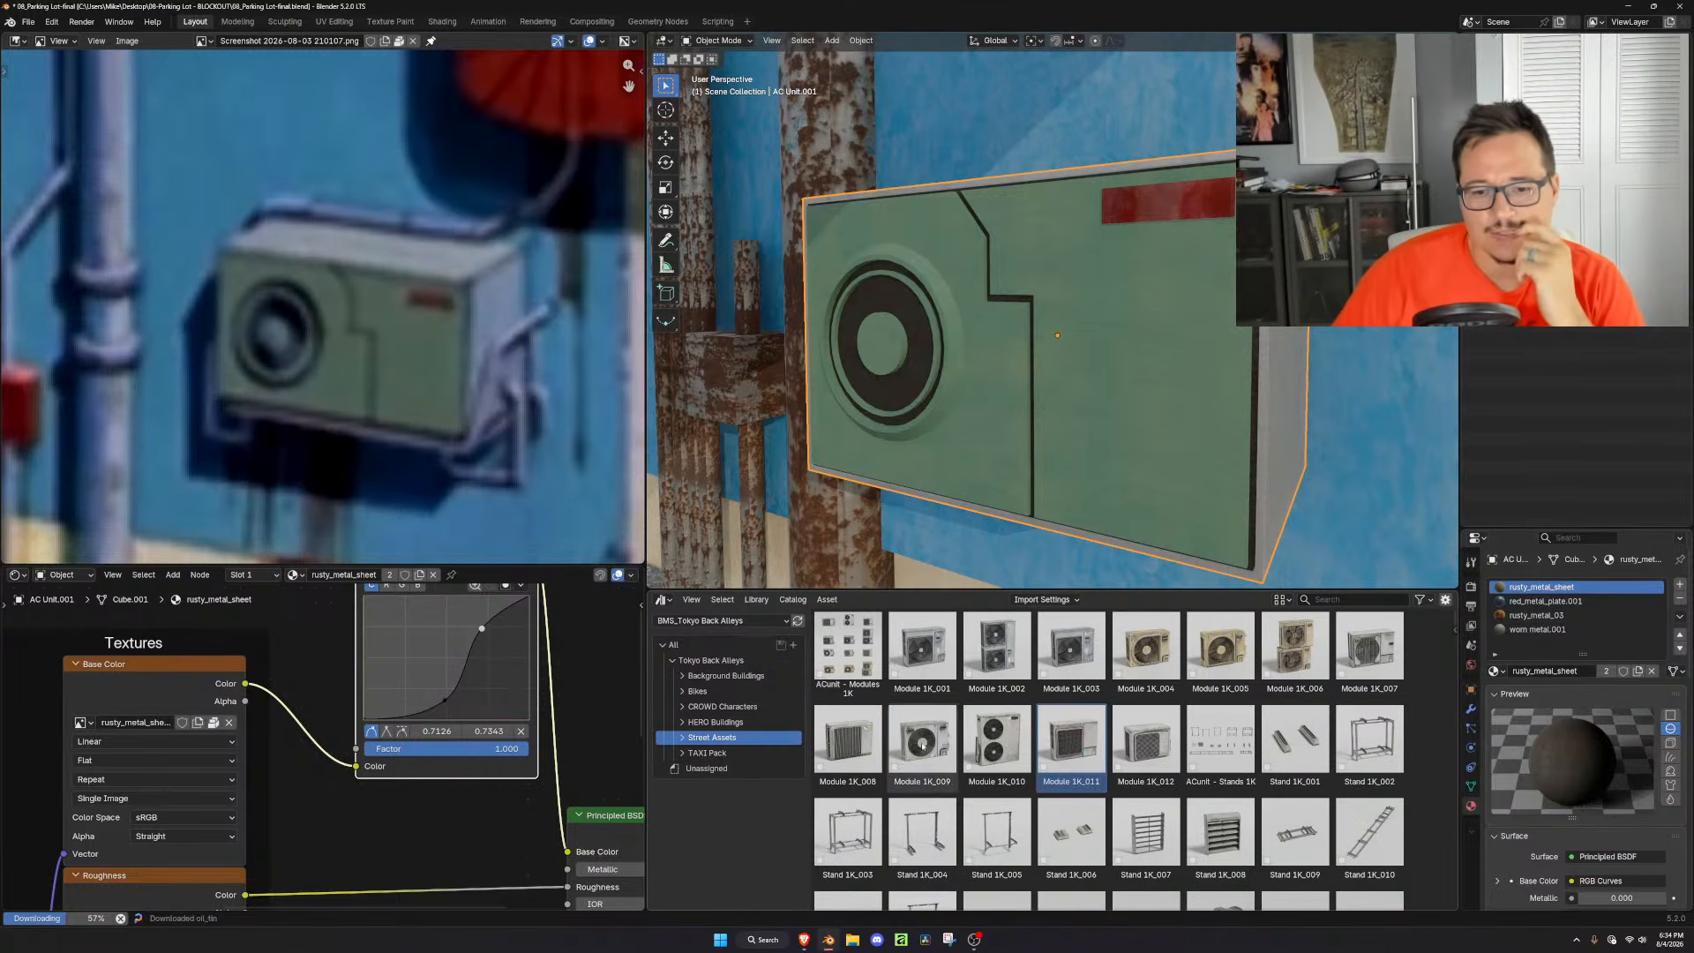
{"action": "left_click", "coordinate": [928, 735]}
Hide the modelled AC unit and place the Module 1K_012 asset on the blue wall in its spot
{"action": "scroll", "coordinate": [1094, 327], "scroll_direction": "down", "scroll_amount": 5}
{"action": "middle_click_drag", "start_coordinate": [1161, 304], "coordinate": [1106, 367]}
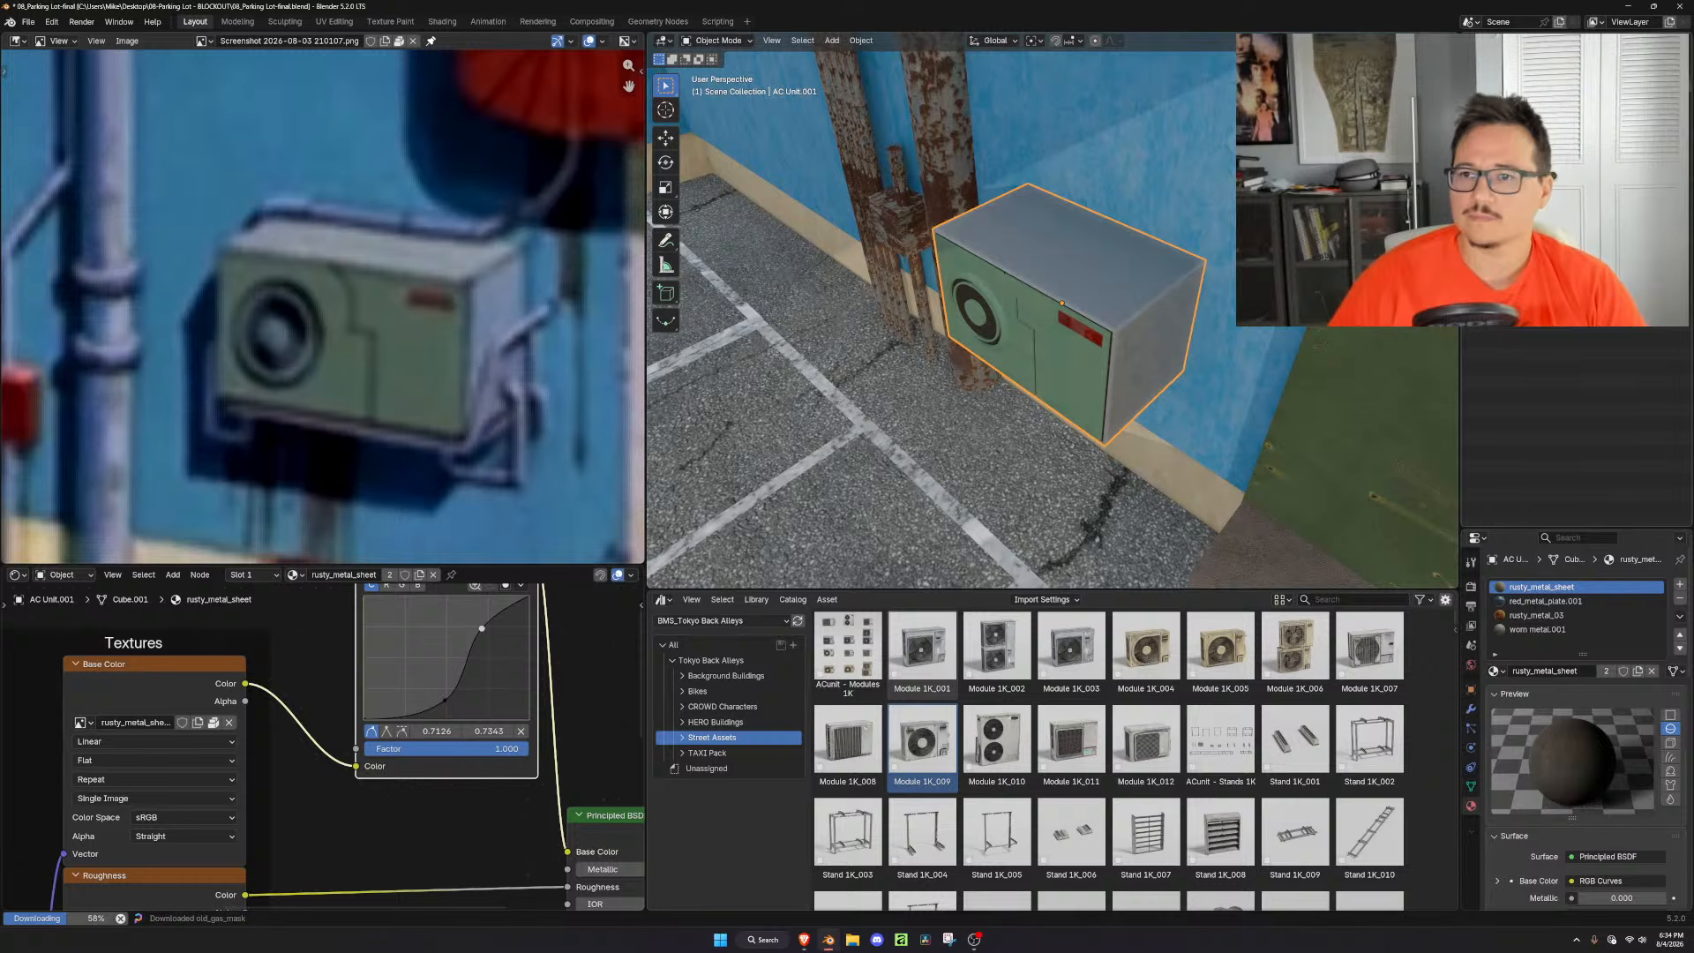
{"action": "key", "text": "h"}
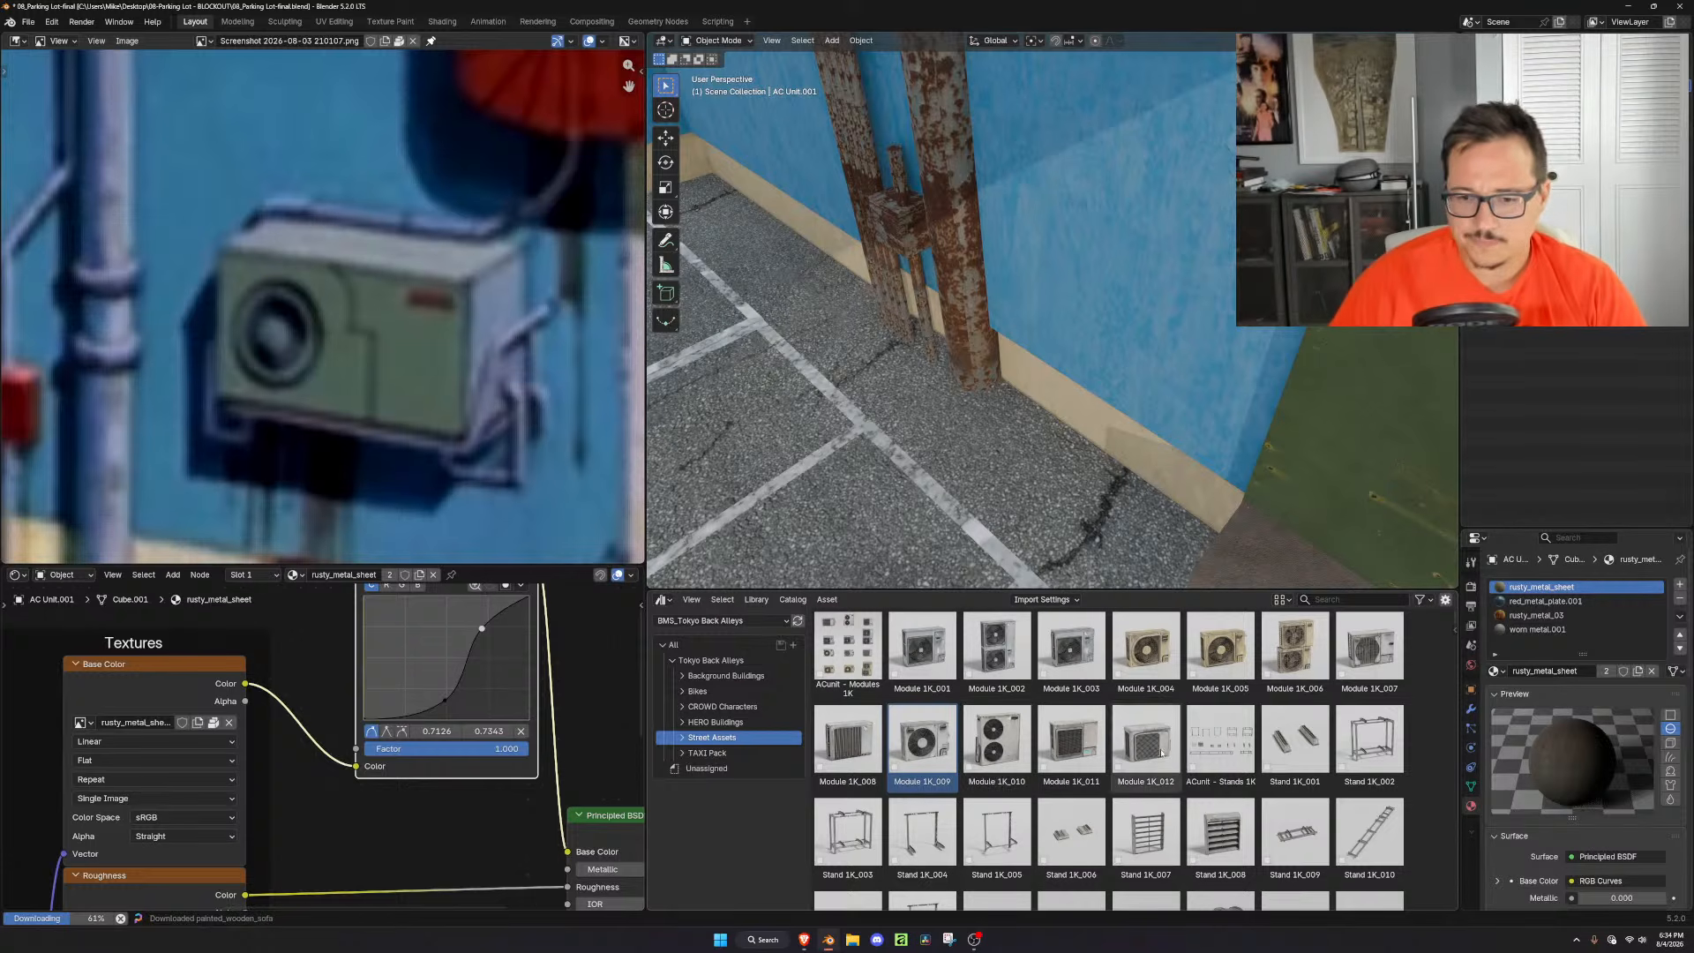
{"action": "left_click_drag", "start_coordinate": [1152, 751], "coordinate": [1135, 245]}
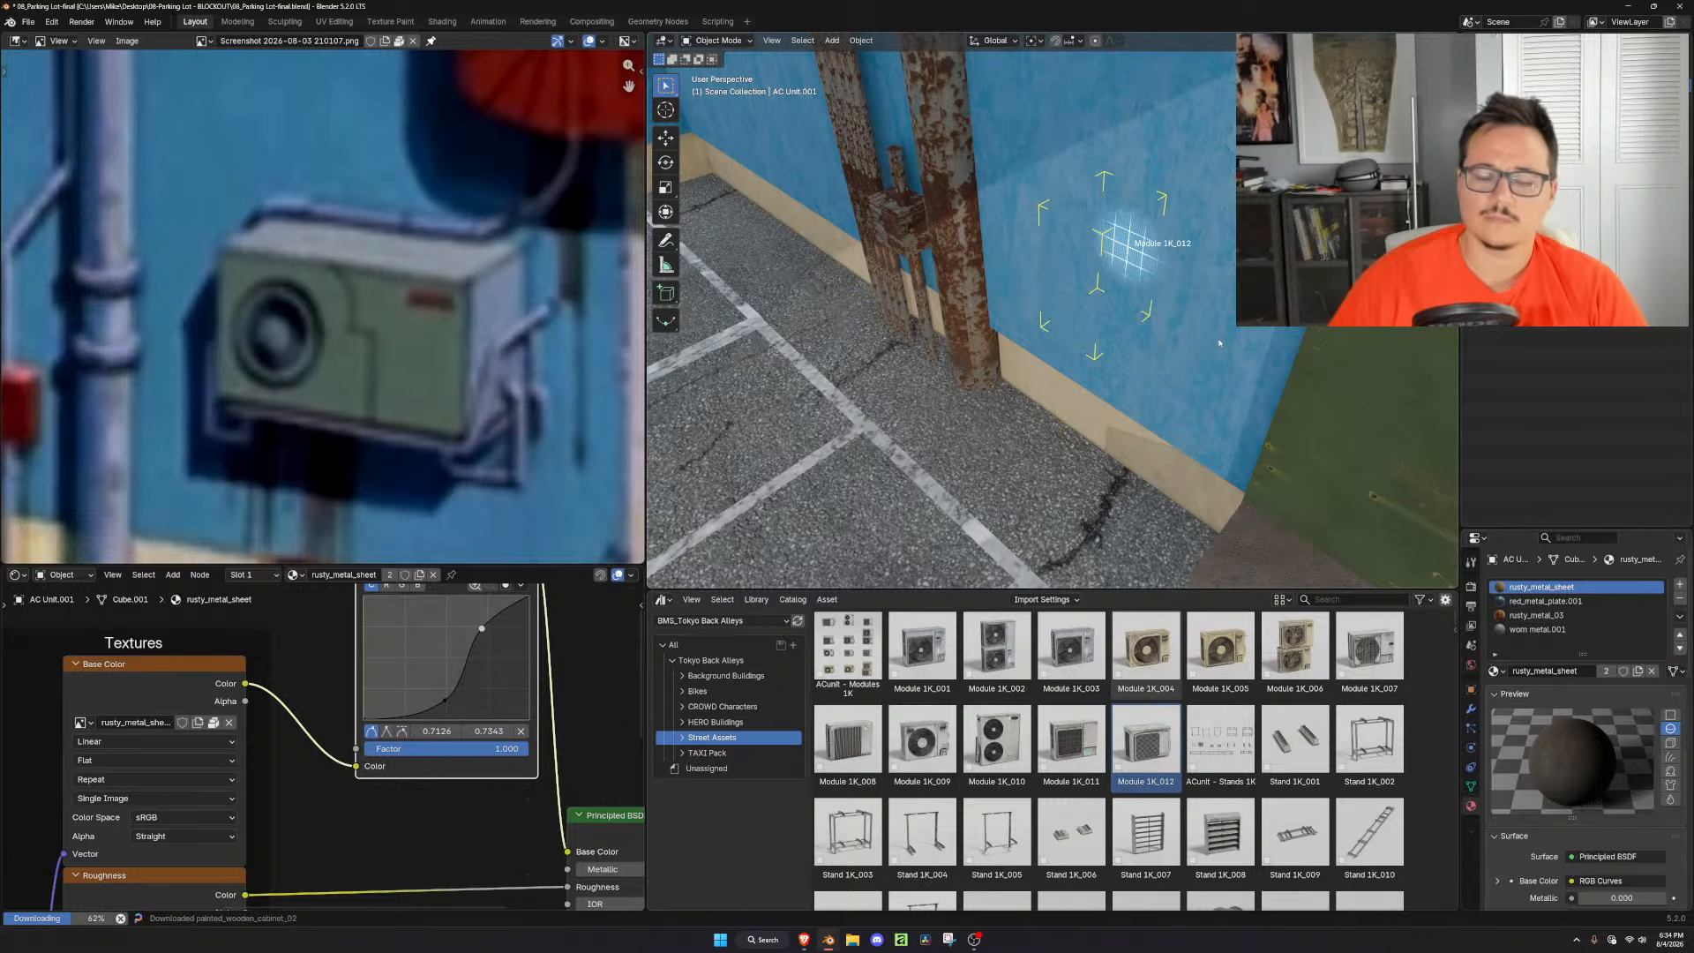
Rotate the placed Module 1K_012 unit 90° about the global Y axis
{"action": "left_click_drag", "start_coordinate": [1219, 342], "coordinate": [1219, 342]}
{"action": "key", "text": "r"}
{"action": "key", "text": "z"}
{"action": "type", "text": "xy90"}
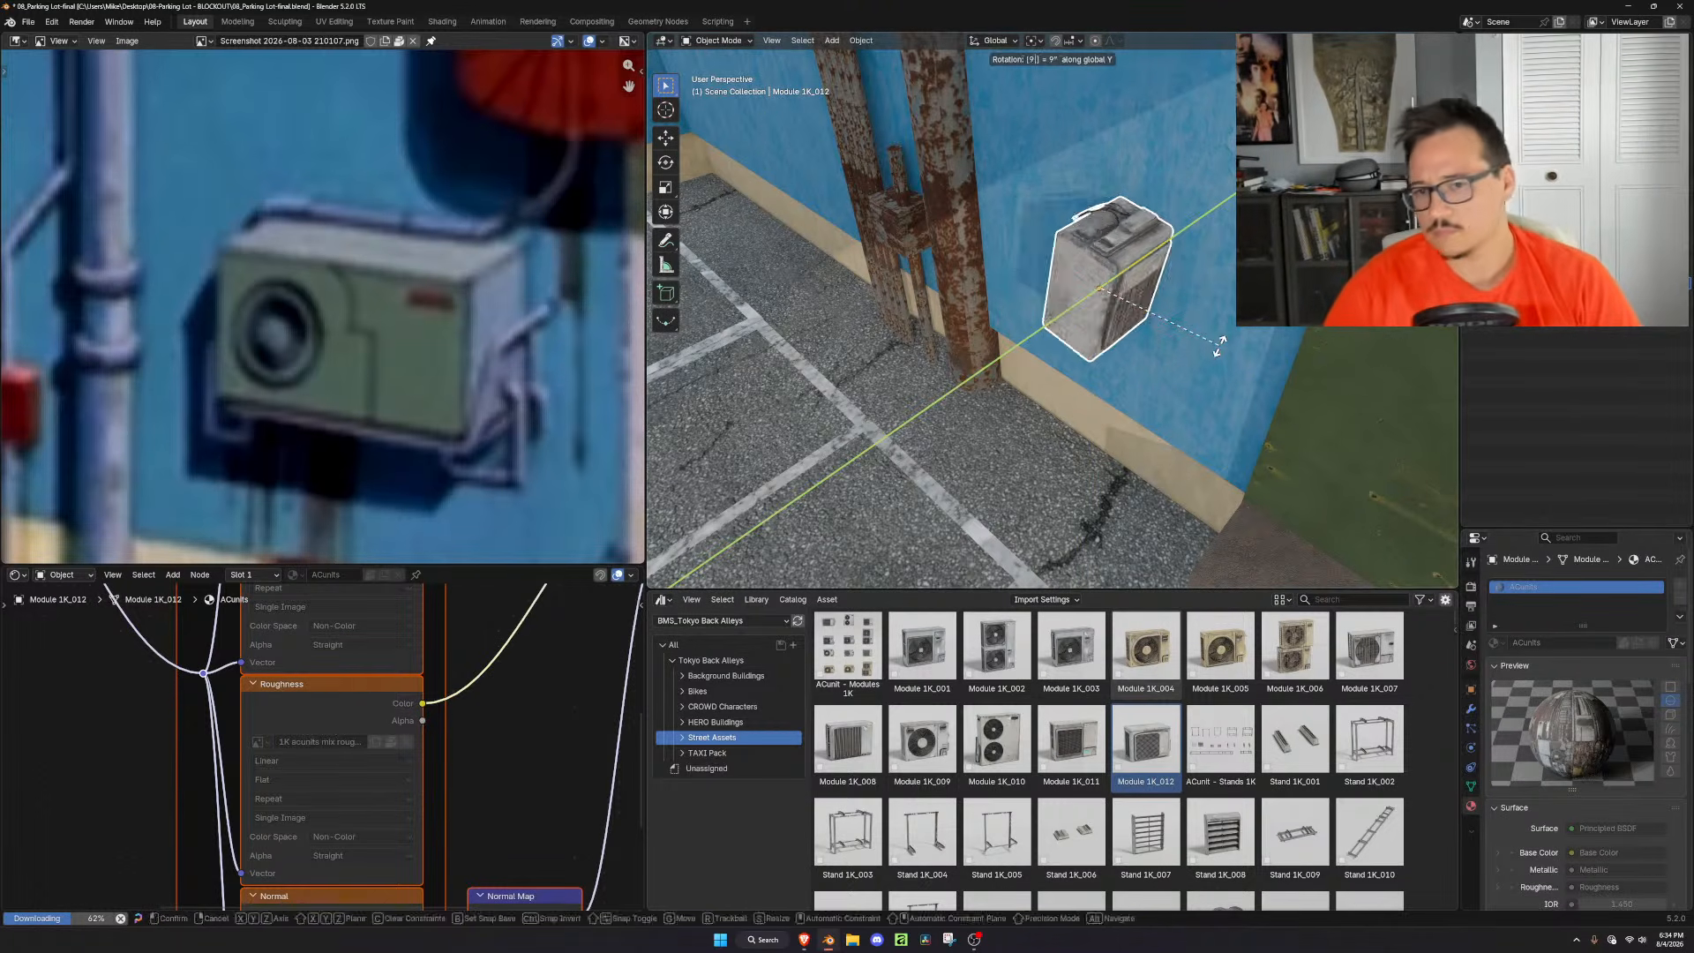
{"action": "key", "text": "Return"}
{"action": "key", "text": "x"}
{"action": "key", "text": "y"}
{"action": "key", "text": "x"}
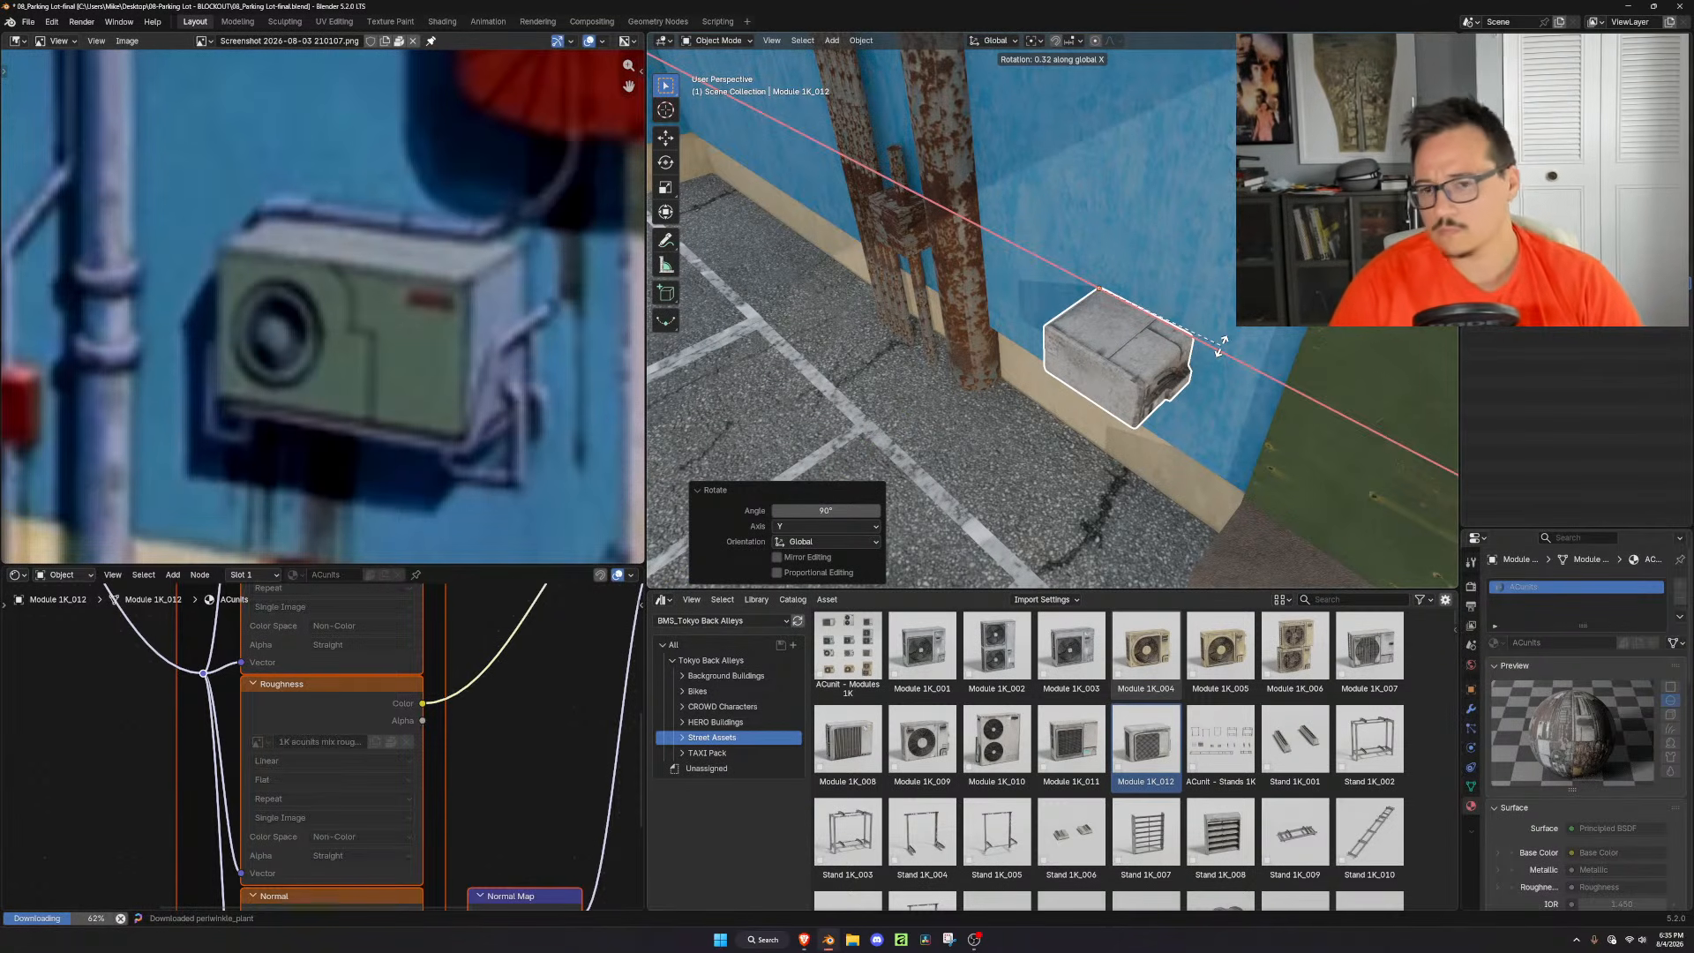
{"action": "type", "text": "90"}
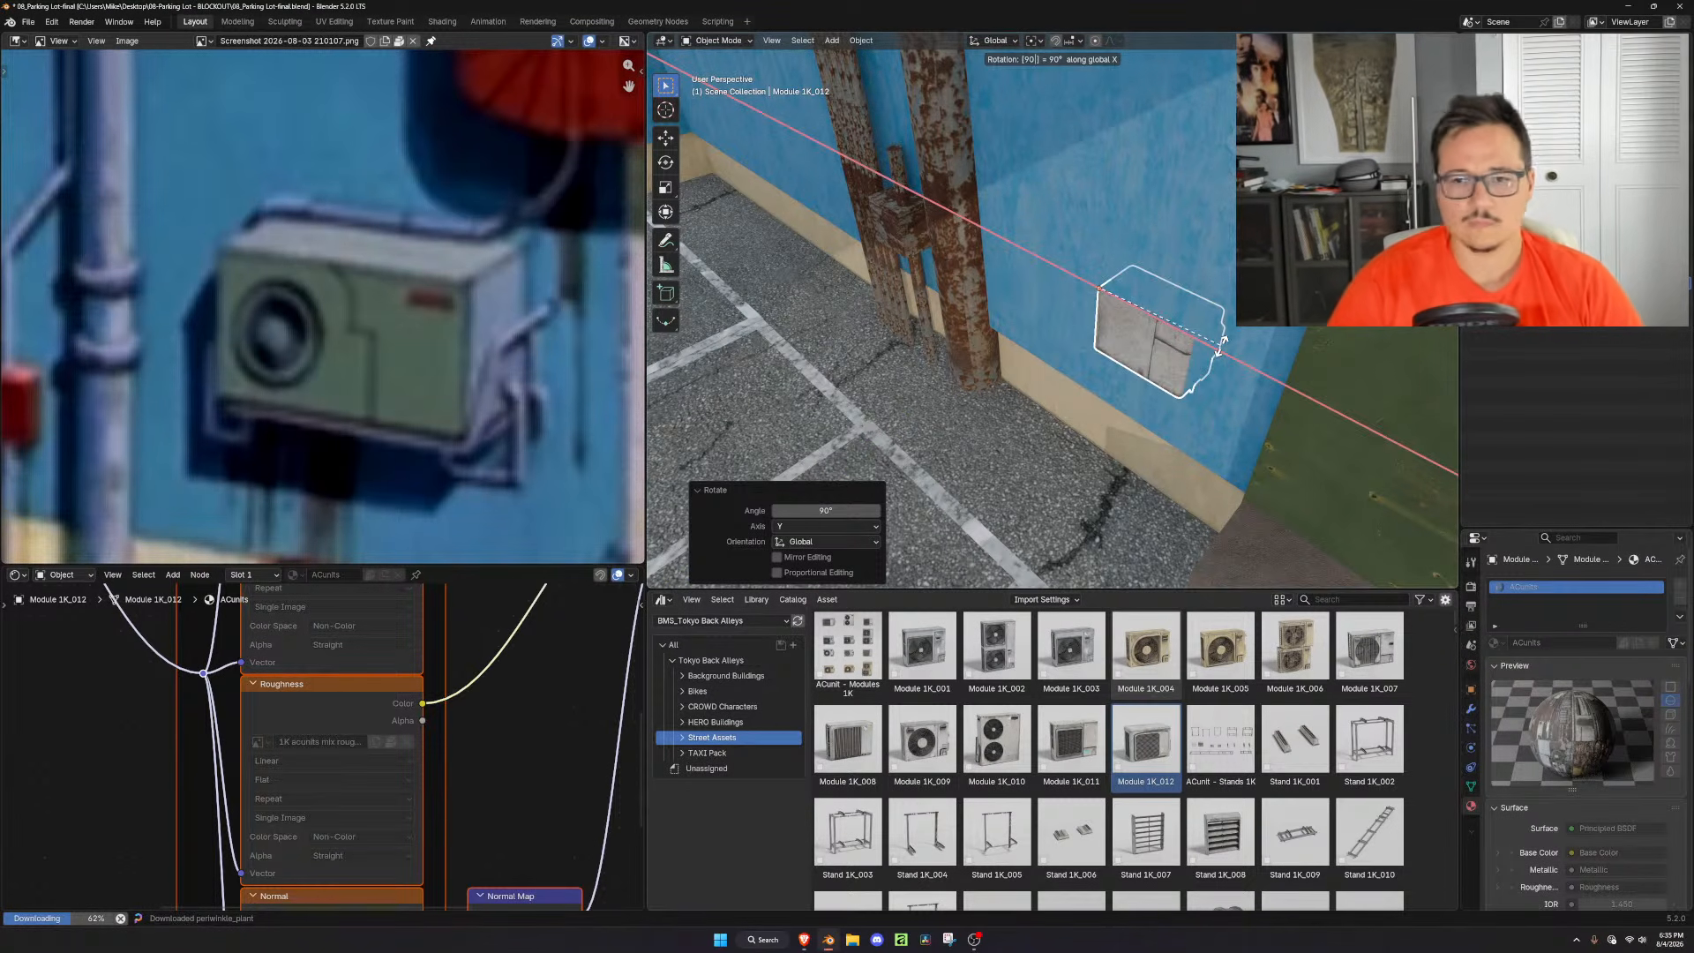
{"action": "key", "text": "BackSpace"}
{"action": "key", "text": "BackSpace"}
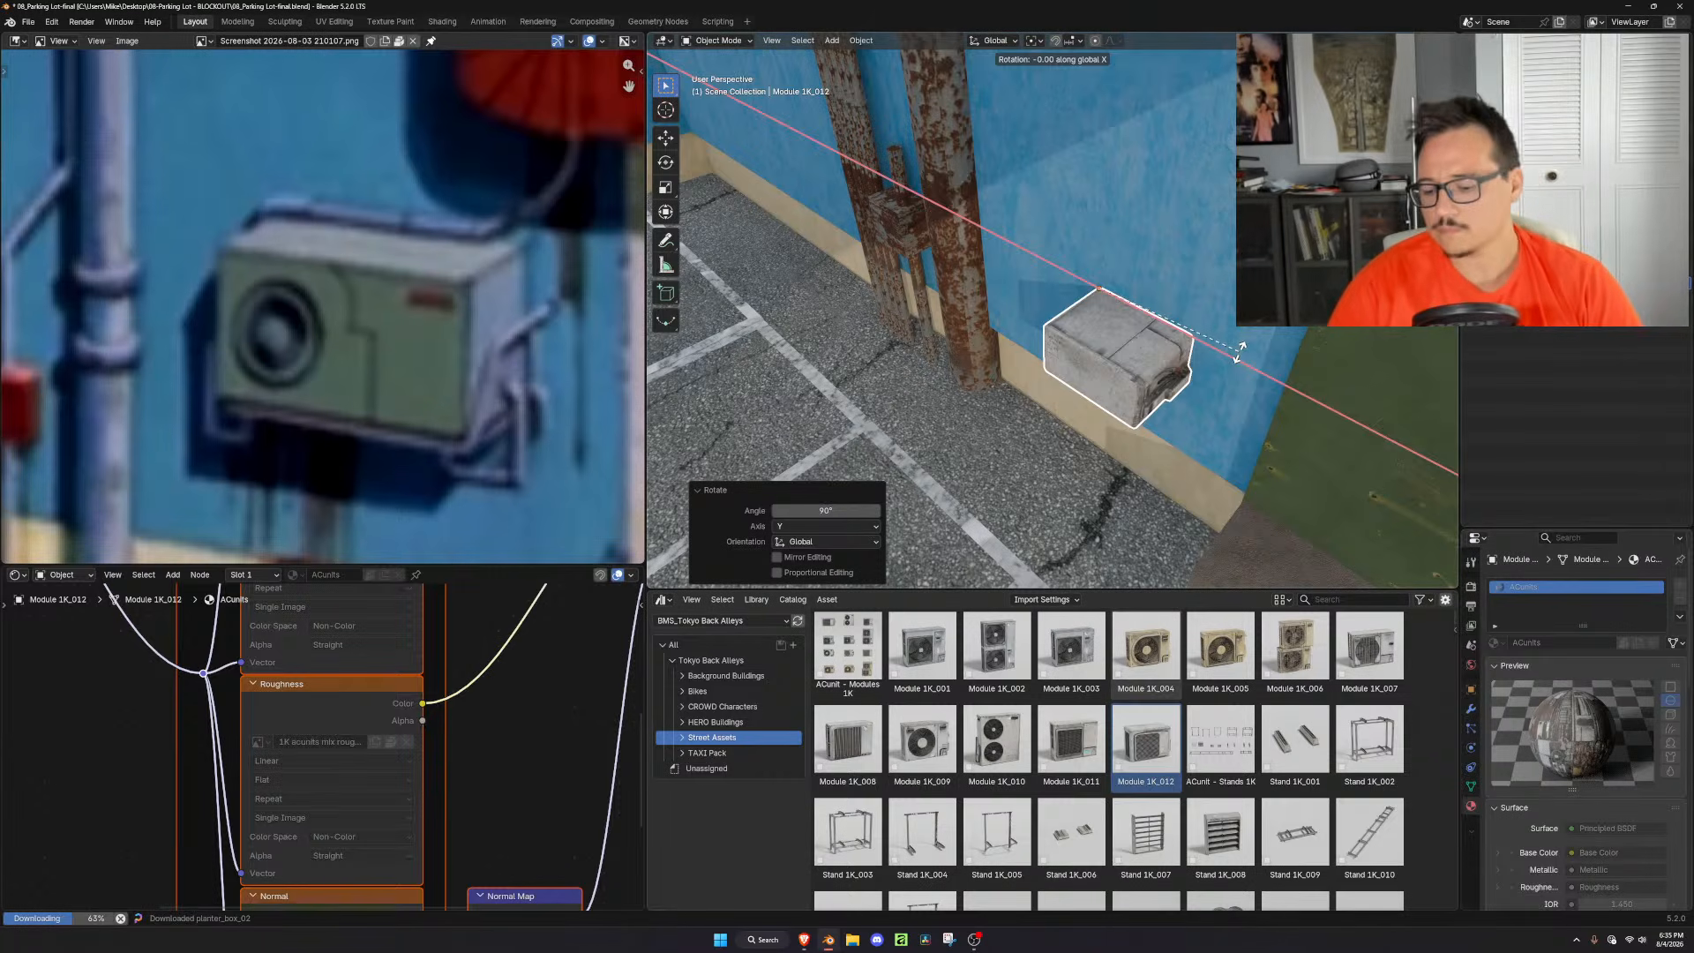
{"action": "type", "text": "90"}
{"action": "key", "text": "Escape"}
Rotate the Module 1K_012 unit -90° about the global X axis
{"action": "type", "text": "rx-90"}
{"action": "key", "text": "Return"}
{"action": "middle_click_drag", "start_coordinate": [1220, 387], "coordinate": [1152, 366]}
{"action": "scroll", "coordinate": [1269, 366], "scroll_direction": "up", "scroll_amount": 4}
{"action": "scroll", "coordinate": [1269, 365], "scroll_direction": "down", "scroll_amount": 4}
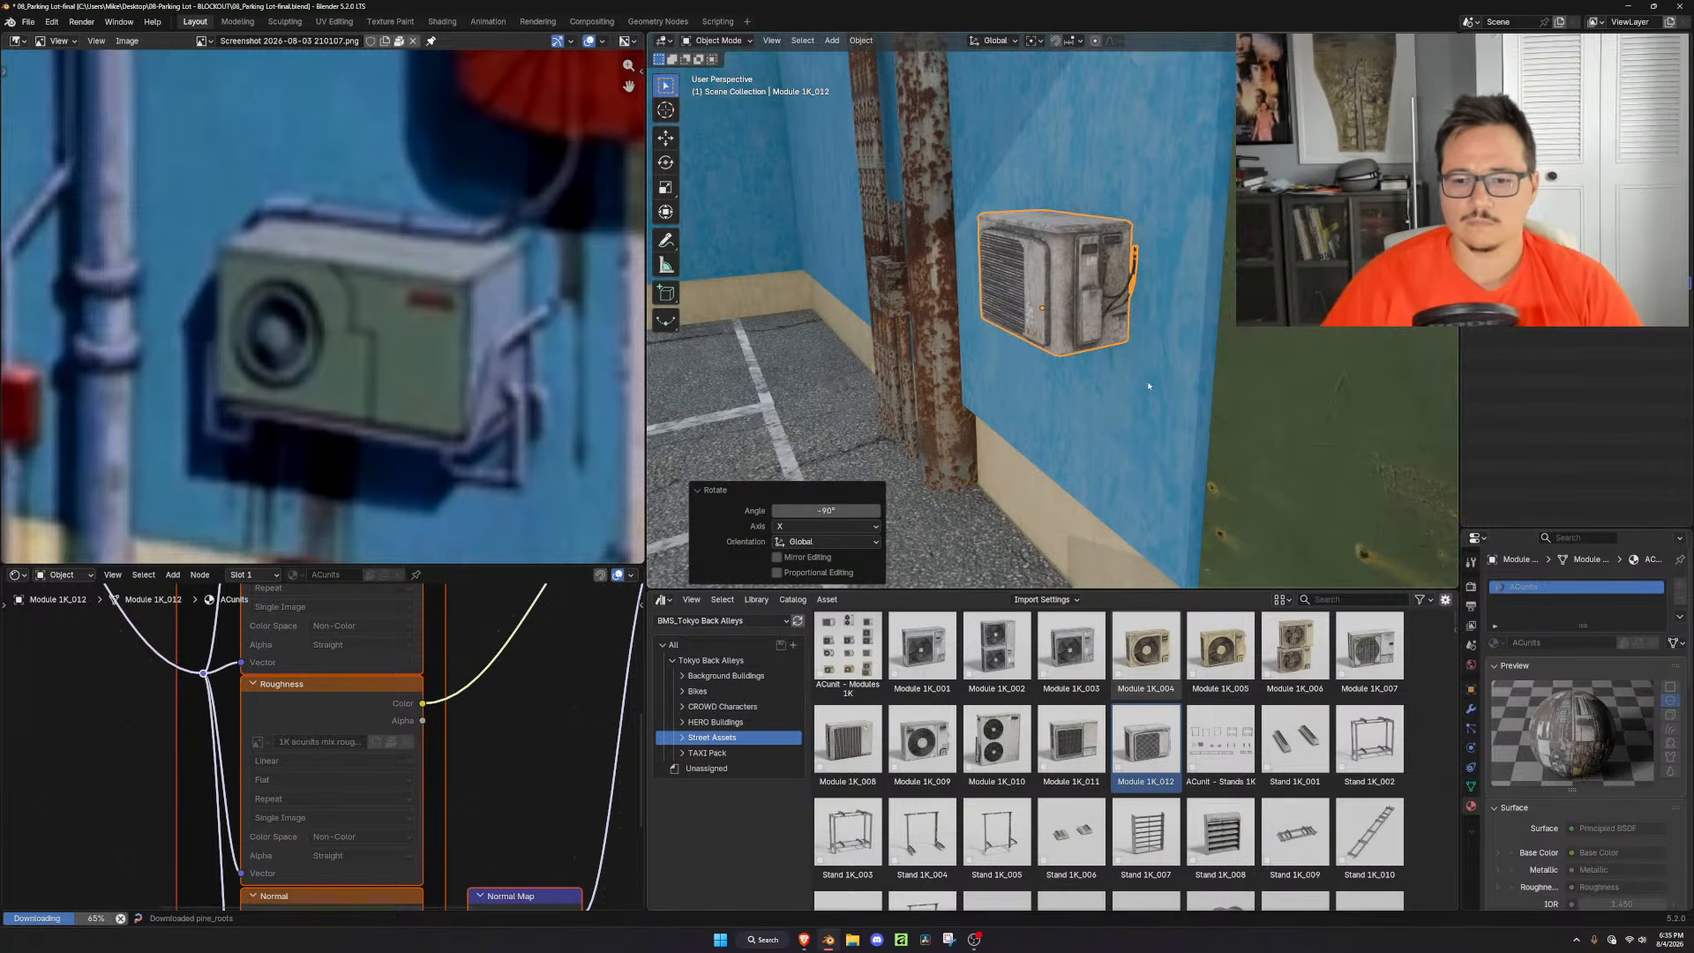
Delete the Module 1K_012 unit from the blue wall
{"action": "key", "text": "x"}
{"action": "left_click", "coordinate": [1072, 325]}
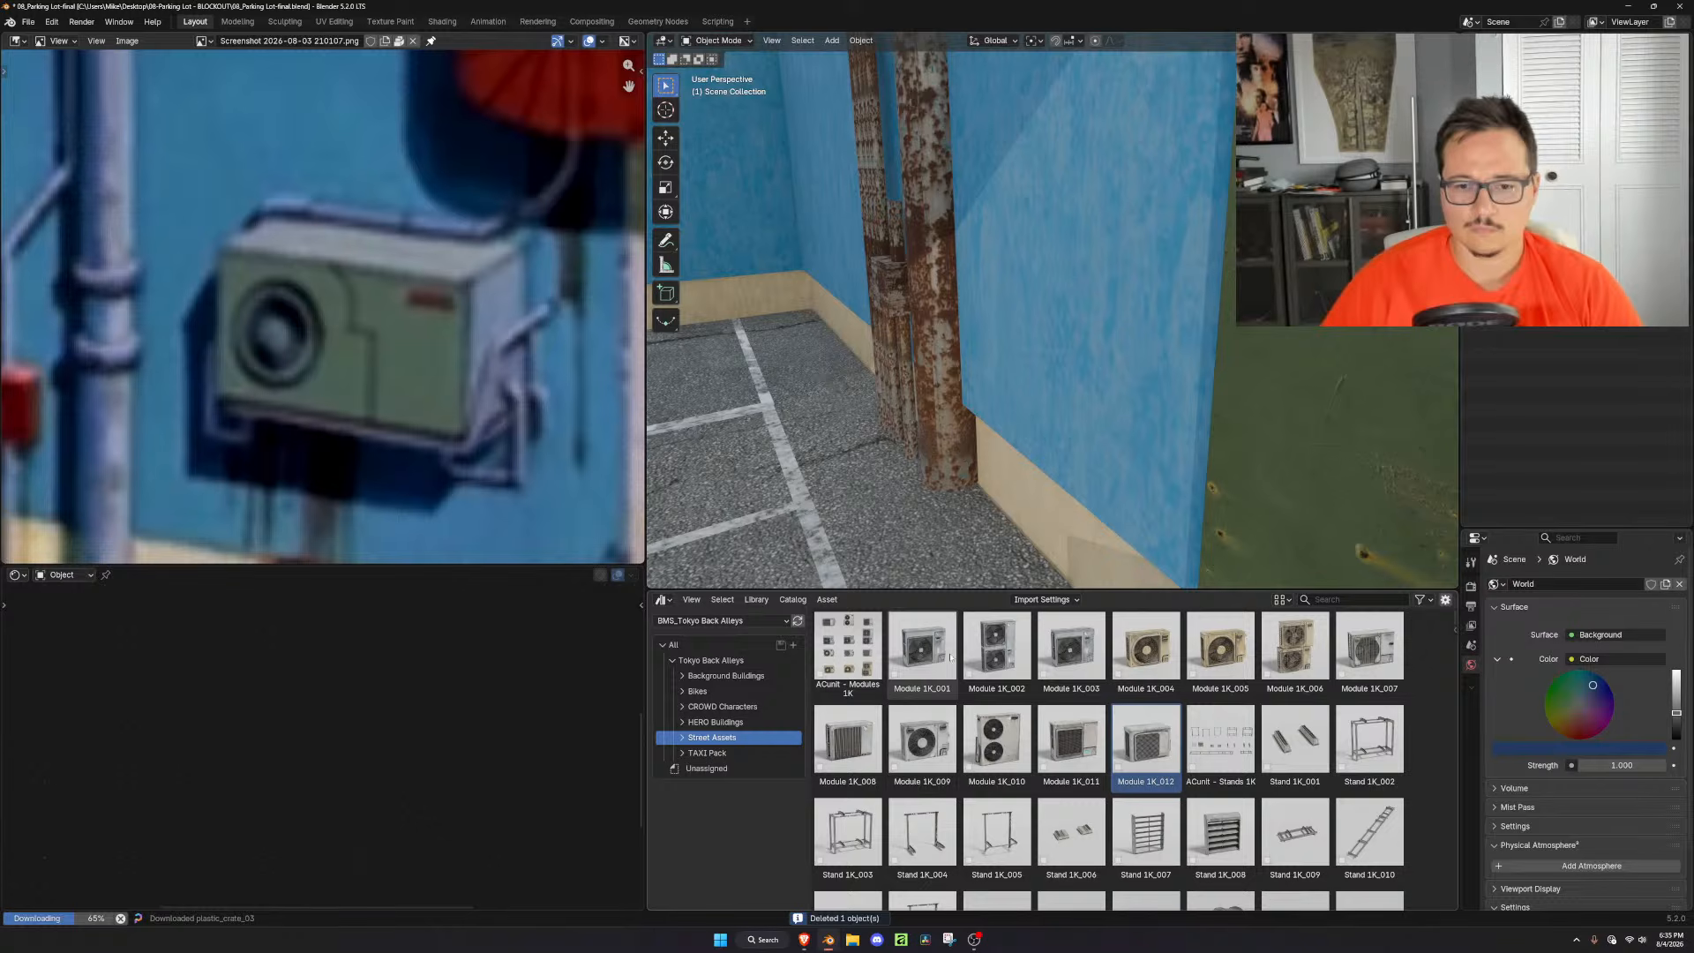
Expand the Street Assets catalog and show its Street Assets 2K subcatalog
{"action": "scroll", "coordinate": [1151, 758], "scroll_direction": "down", "scroll_amount": 3}
{"action": "scroll", "coordinate": [1156, 775], "scroll_direction": "down", "scroll_amount": 2}
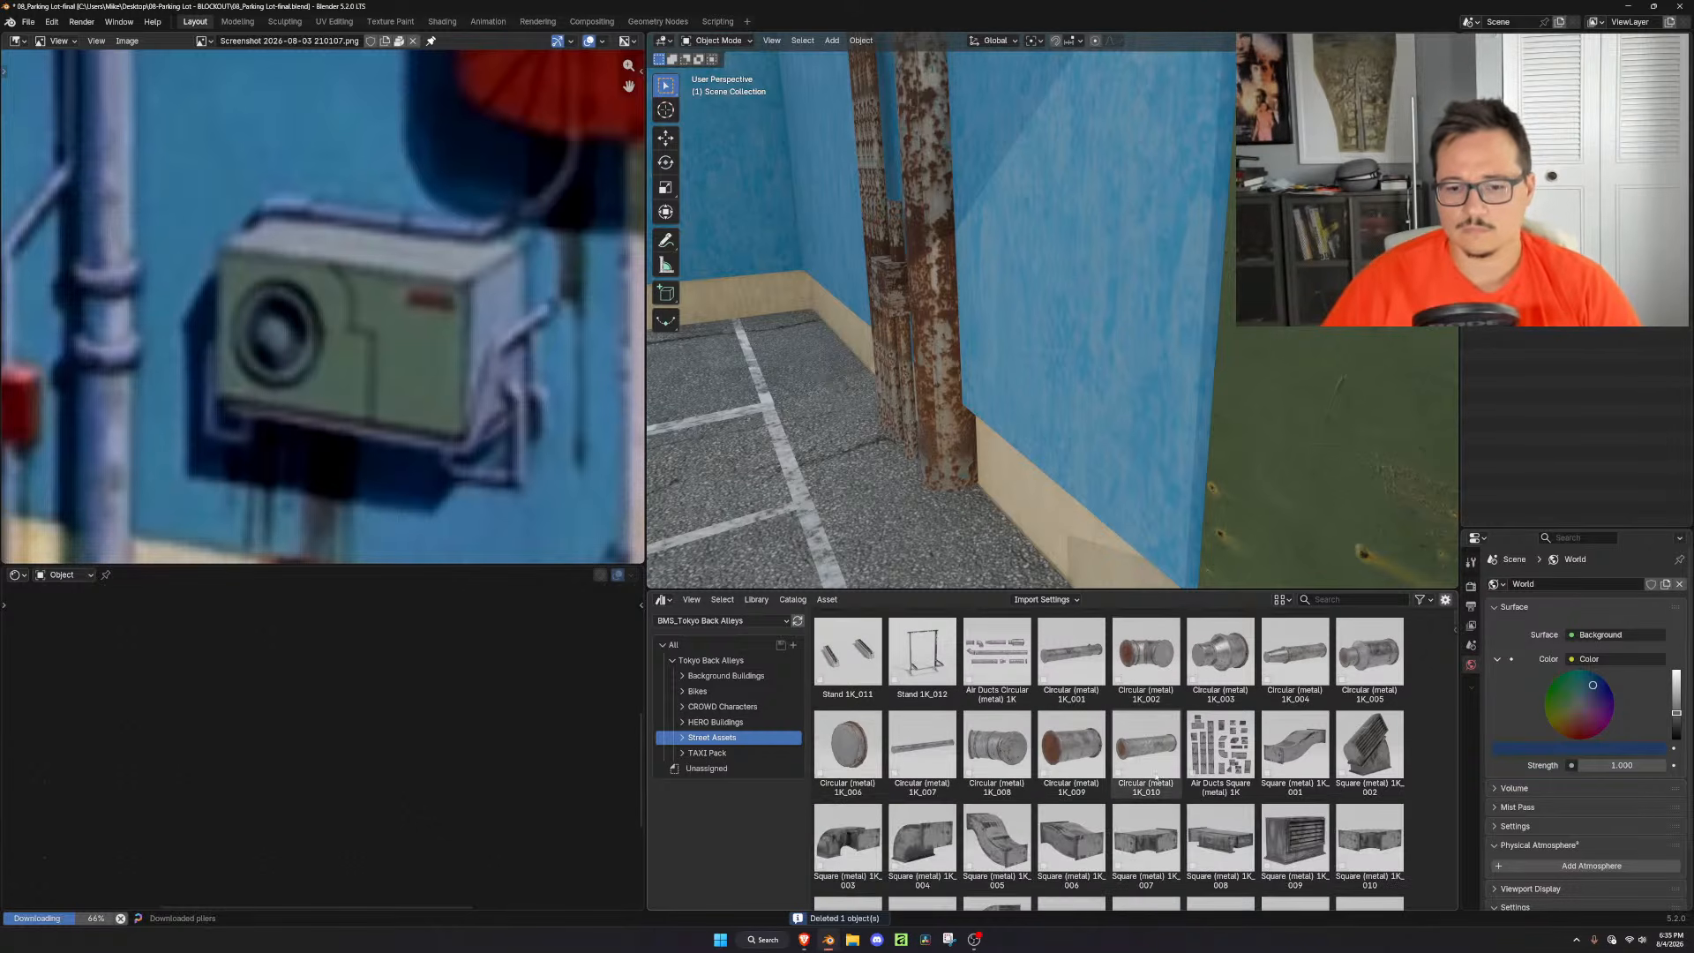
{"action": "left_click", "coordinate": [682, 738]}
{"action": "left_click", "coordinate": [724, 784]}
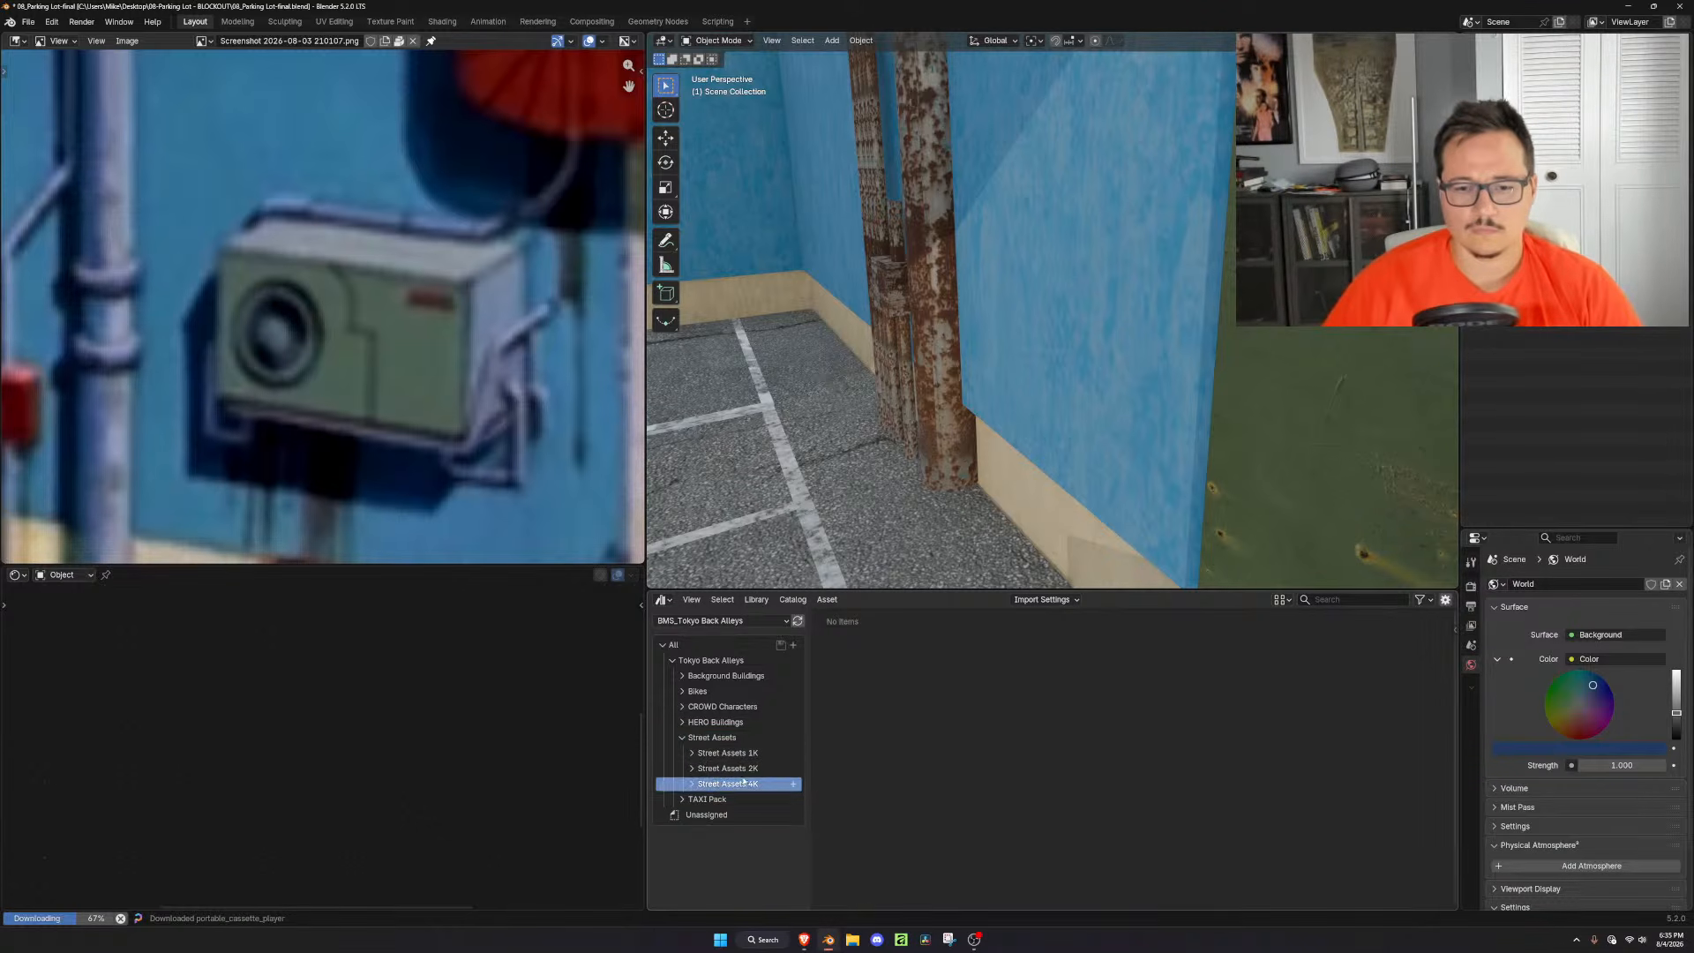
{"action": "left_click", "coordinate": [732, 766]}
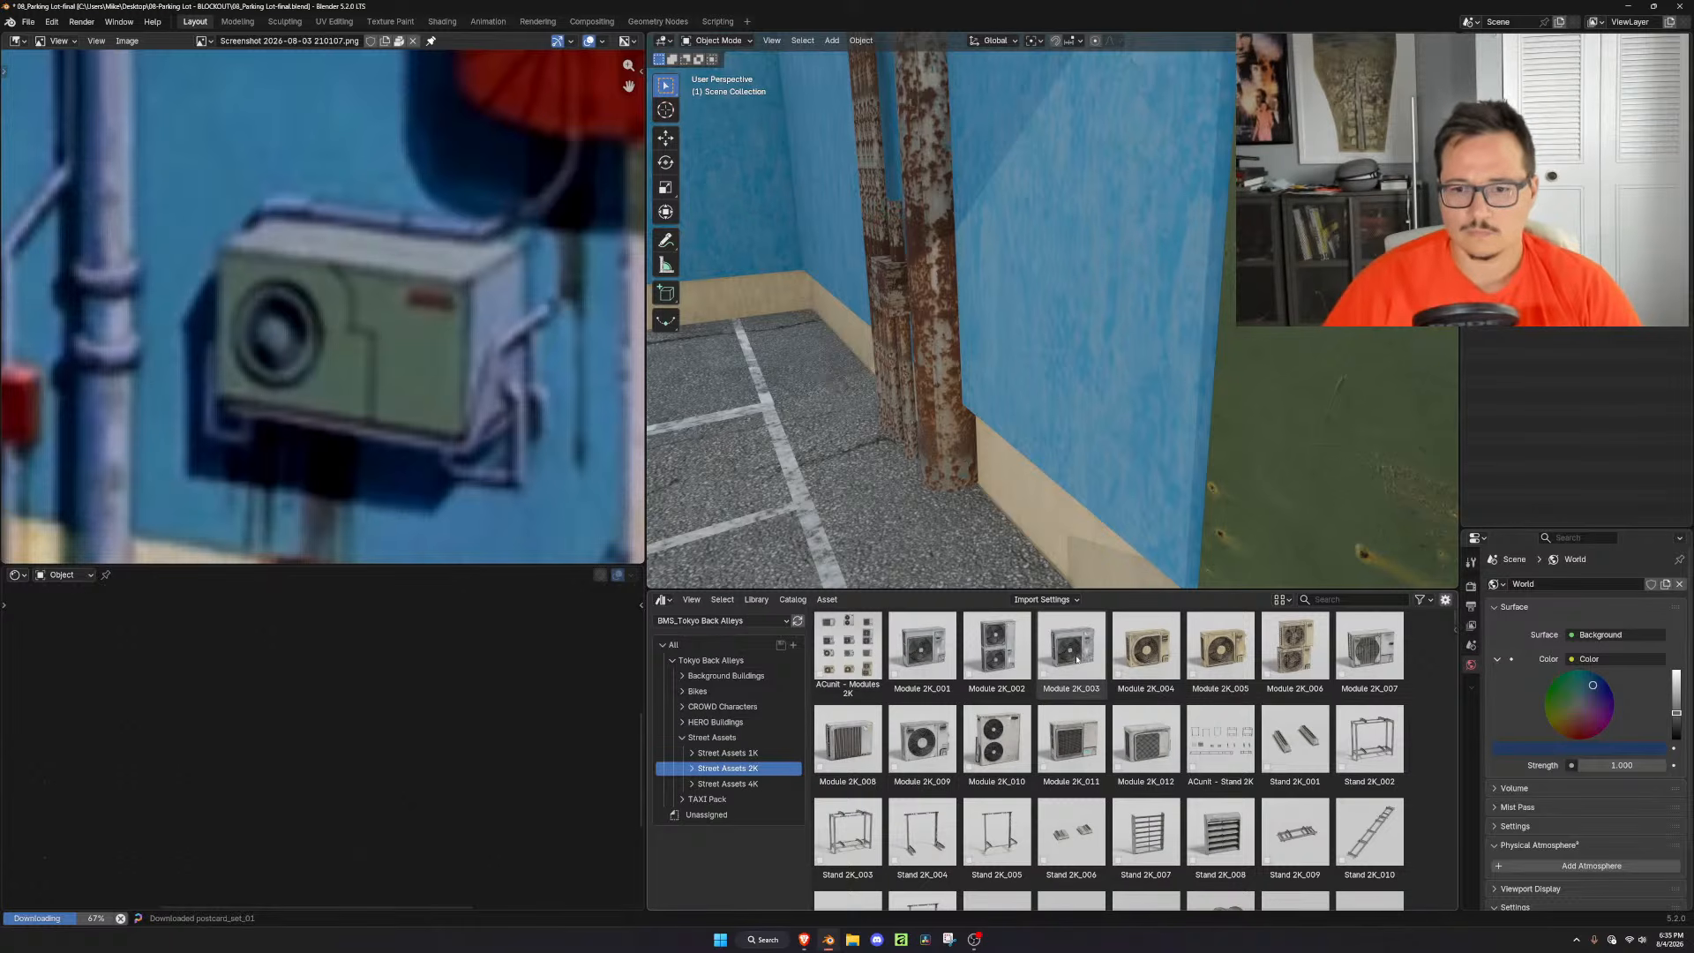
Try the Module 2K_007 asset on the blue wall and delete it
{"action": "left_click_drag", "start_coordinate": [1385, 657], "coordinate": [1174, 300]}
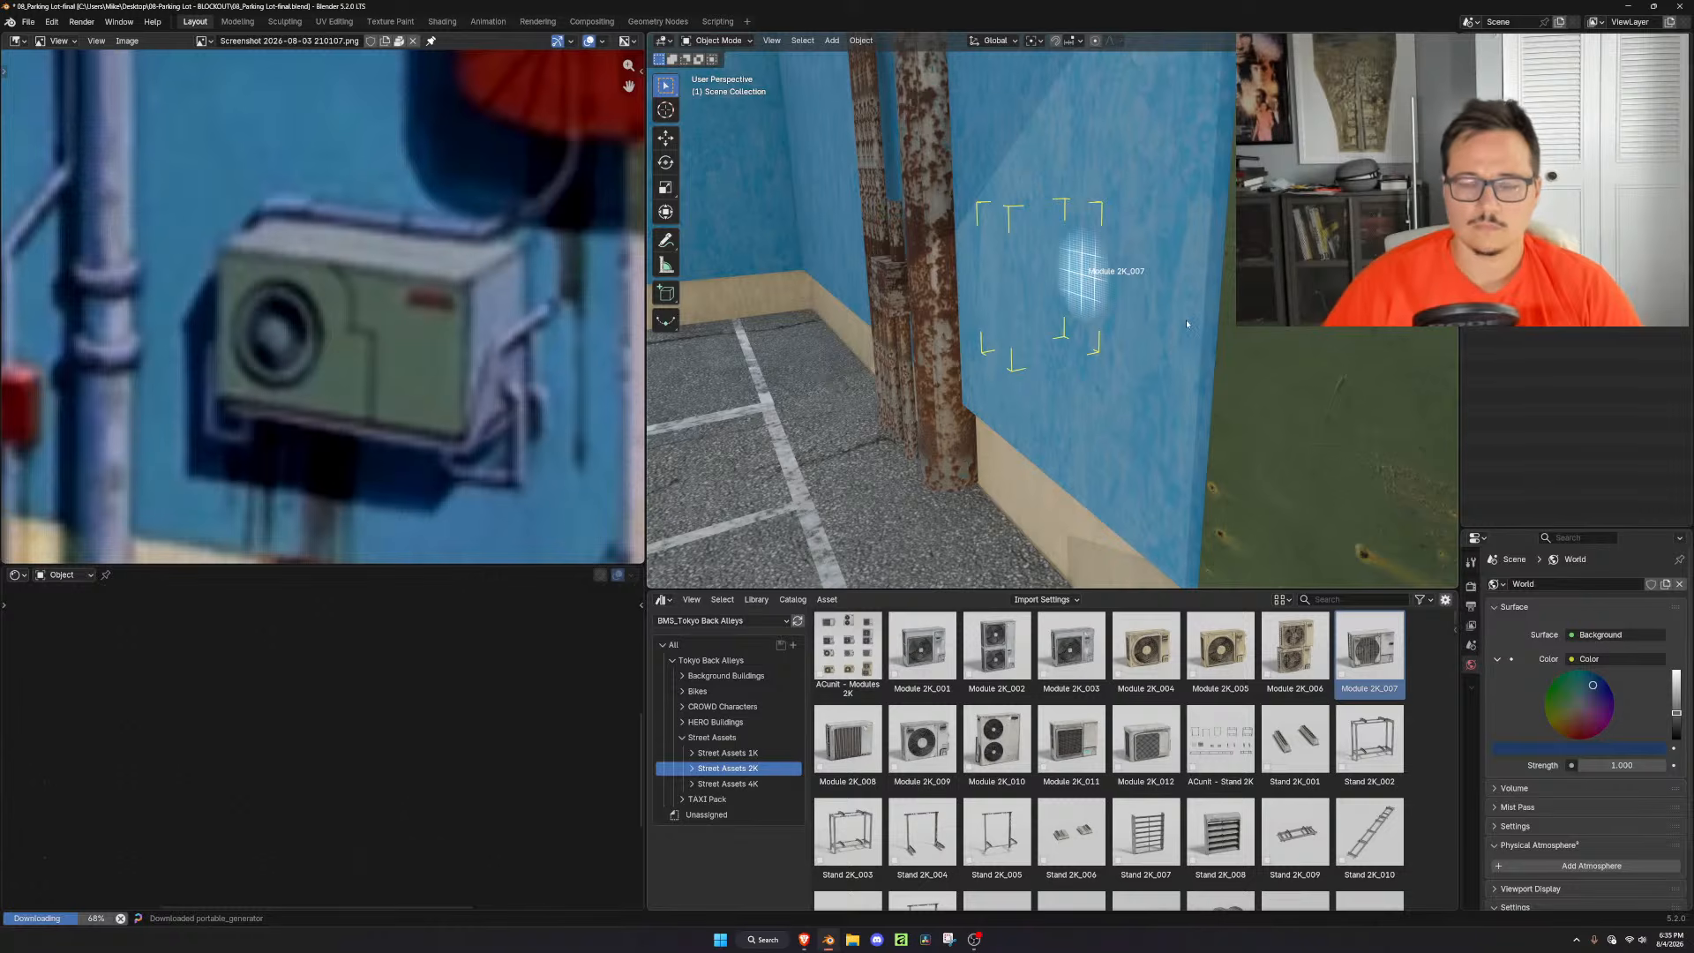
{"action": "scroll", "coordinate": [1186, 323], "scroll_direction": "up", "scroll_amount": 2}
{"action": "mouse_move", "coordinate": [1186, 323]}
{"action": "middle_mouse_down"}
{"action": "mouse_move", "coordinate": [1121, 338]}
{"action": "mouse_move", "coordinate": [1214, 323]}
{"action": "middle_mouse_up"}
{"action": "scroll", "coordinate": [1208, 325], "scroll_direction": "up", "scroll_amount": 1}
{"action": "scroll", "coordinate": [1206, 325], "scroll_direction": "down", "scroll_amount": 3}
{"action": "key", "text": "x"}
{"action": "left_click", "coordinate": [1150, 327]}
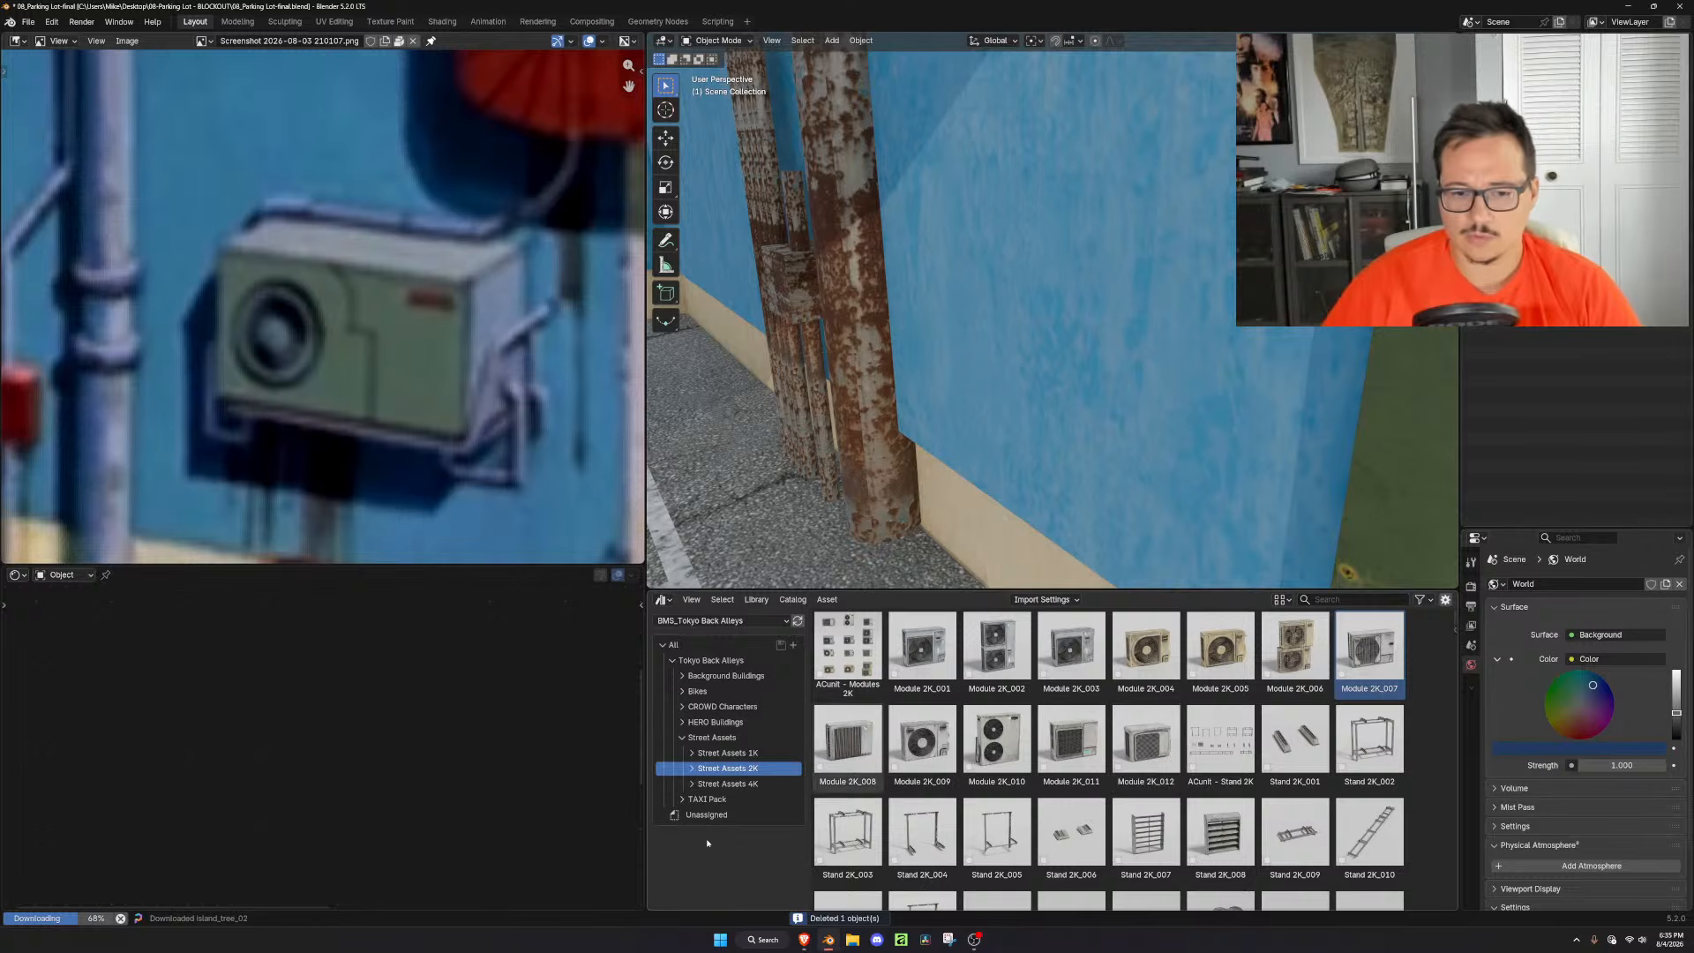
Try Module 1K_007 from Street Assets 1K on the wall, delete it, and check the Module 1K_011 and 1K_012 assets
{"action": "left_click", "coordinate": [728, 752]}
{"action": "left_click_drag", "start_coordinate": [1369, 653], "coordinate": [1161, 373]}
{"action": "scroll", "coordinate": [1162, 373], "scroll_direction": "up", "scroll_amount": 2}
{"action": "key", "text": "x"}
{"action": "left_click", "coordinate": [1094, 404]}
{"action": "left_click", "coordinate": [1075, 748]}
{"action": "left_click", "coordinate": [1140, 748]}
{"action": "scroll", "coordinate": [1140, 747], "scroll_direction": "down", "scroll_amount": 1}
{"action": "scroll", "coordinate": [1050, 686], "scroll_direction": "up", "scroll_amount": 1}
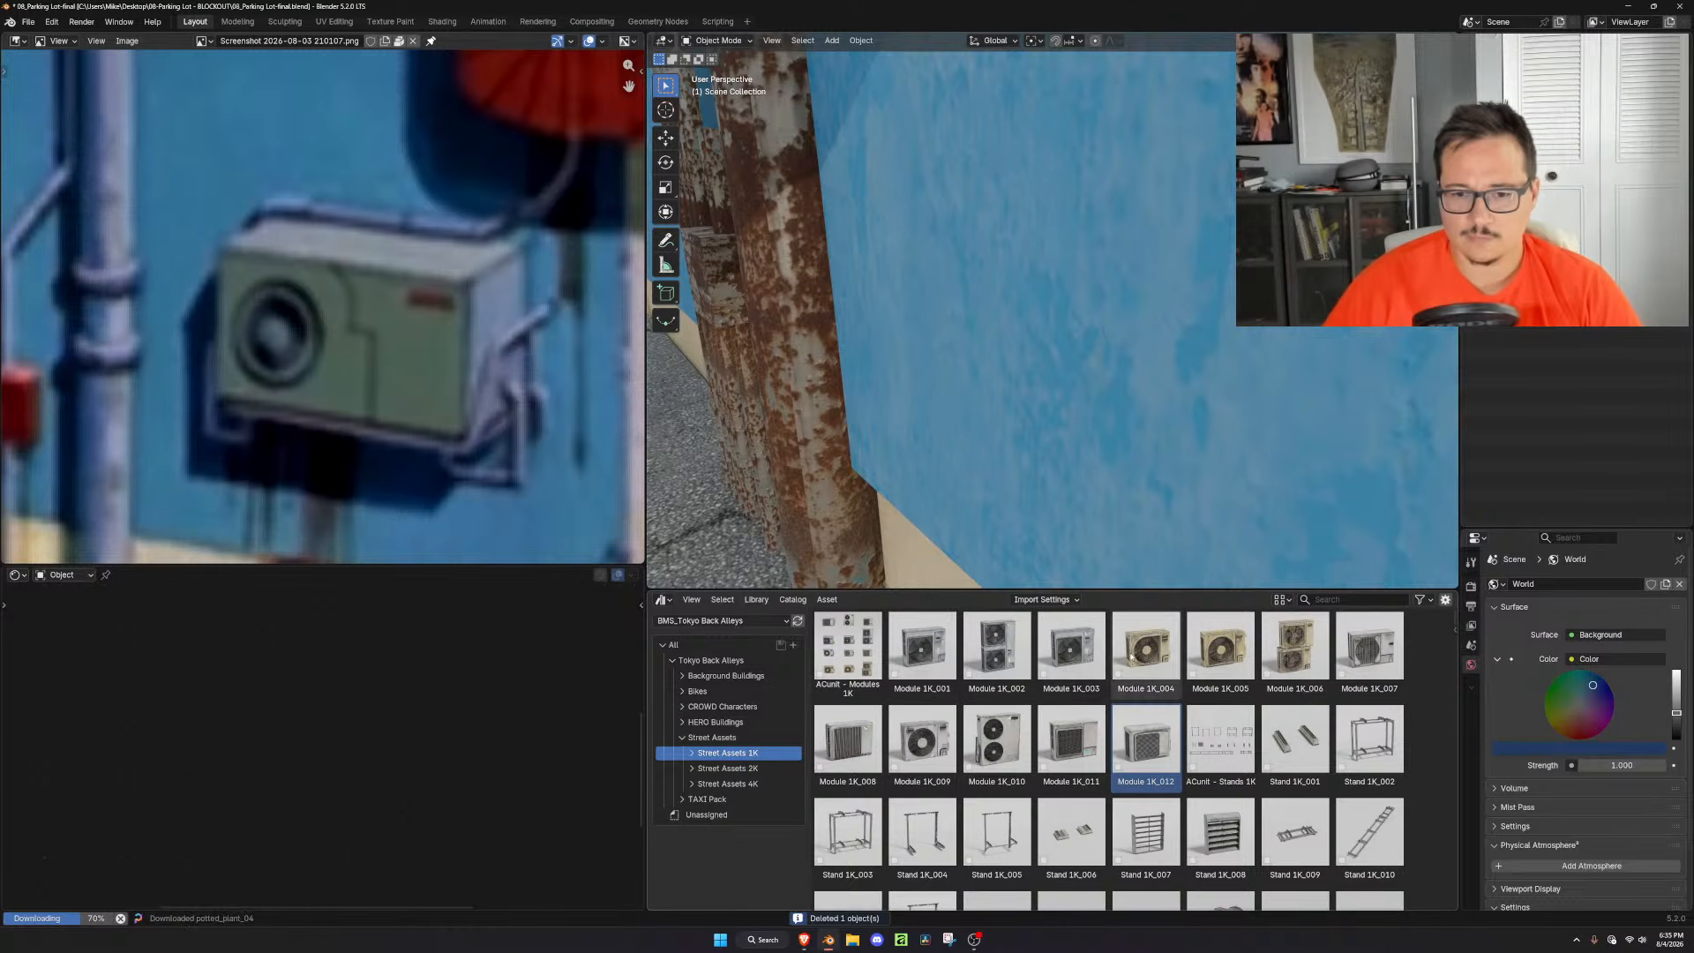
Place the Module 2K_001 asset from Street Assets 2K on the blue wall
{"action": "left_click", "coordinate": [728, 768]}
{"action": "left_click_drag", "start_coordinate": [922, 649], "coordinate": [1119, 418]}
{"action": "scroll", "coordinate": [1118, 416], "scroll_direction": "down", "scroll_amount": 4}
{"action": "mouse_move", "coordinate": [1117, 411]}
{"action": "middle_mouse_down"}
{"action": "mouse_move", "coordinate": [1161, 353]}
{"action": "mouse_move", "coordinate": [1089, 383]}
{"action": "mouse_move", "coordinate": [1119, 394]}
{"action": "middle_mouse_up"}
{"action": "scroll", "coordinate": [1161, 356], "scroll_direction": "down", "scroll_amount": 2}
{"action": "key", "text": "r"}
{"action": "key", "text": "x"}
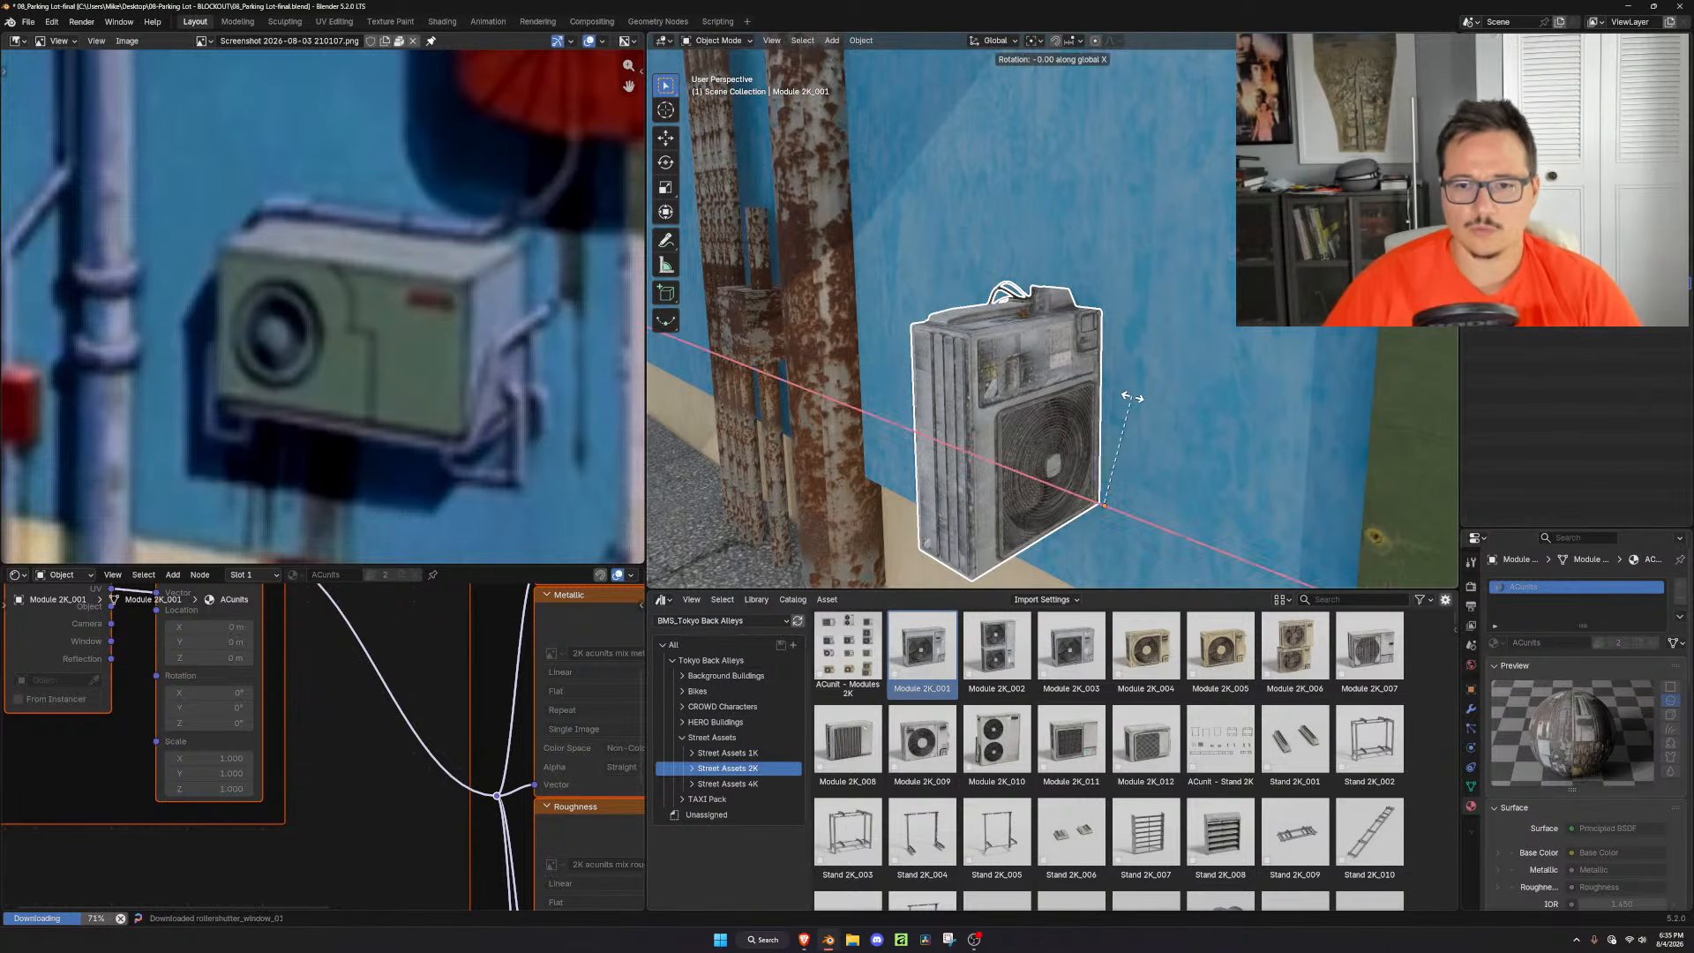
{"action": "key", "text": "y"}
{"action": "right_click", "coordinate": [1133, 395]}
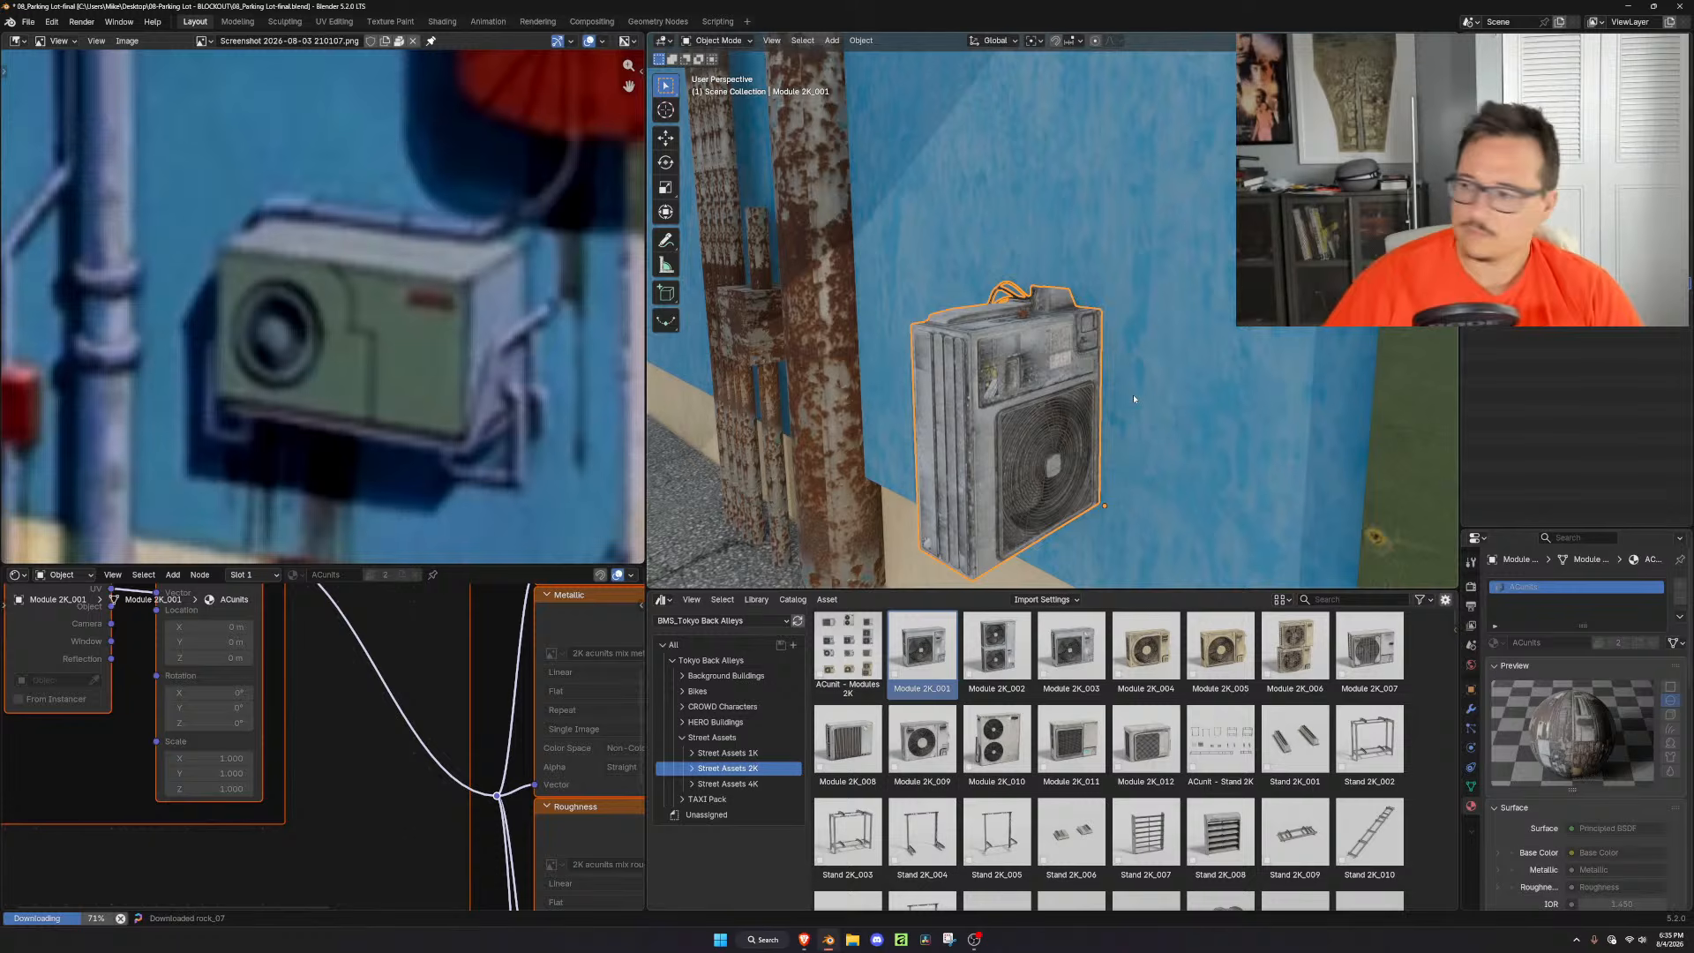
Rotate the Module 2K_001 unit -90° about the global Z axis and move it -0.27021 m along Y
{"action": "key", "text": "r"}
{"action": "key", "text": "x"}
{"action": "key", "text": "z"}
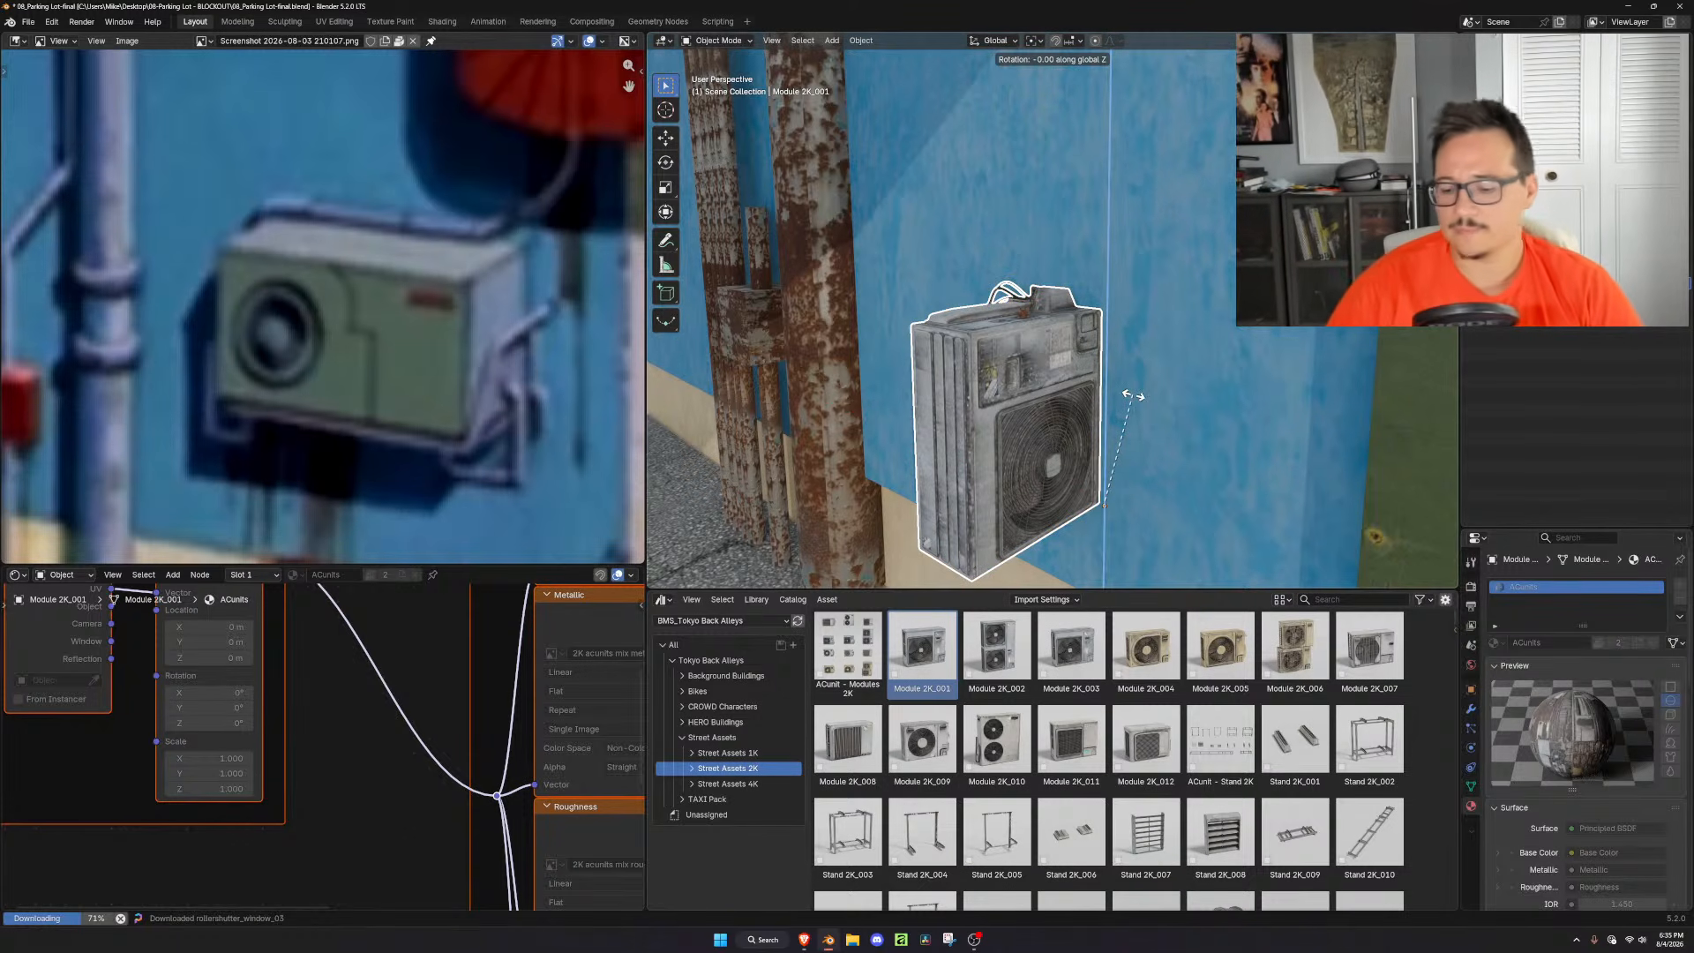
{"action": "type", "text": "-90"}
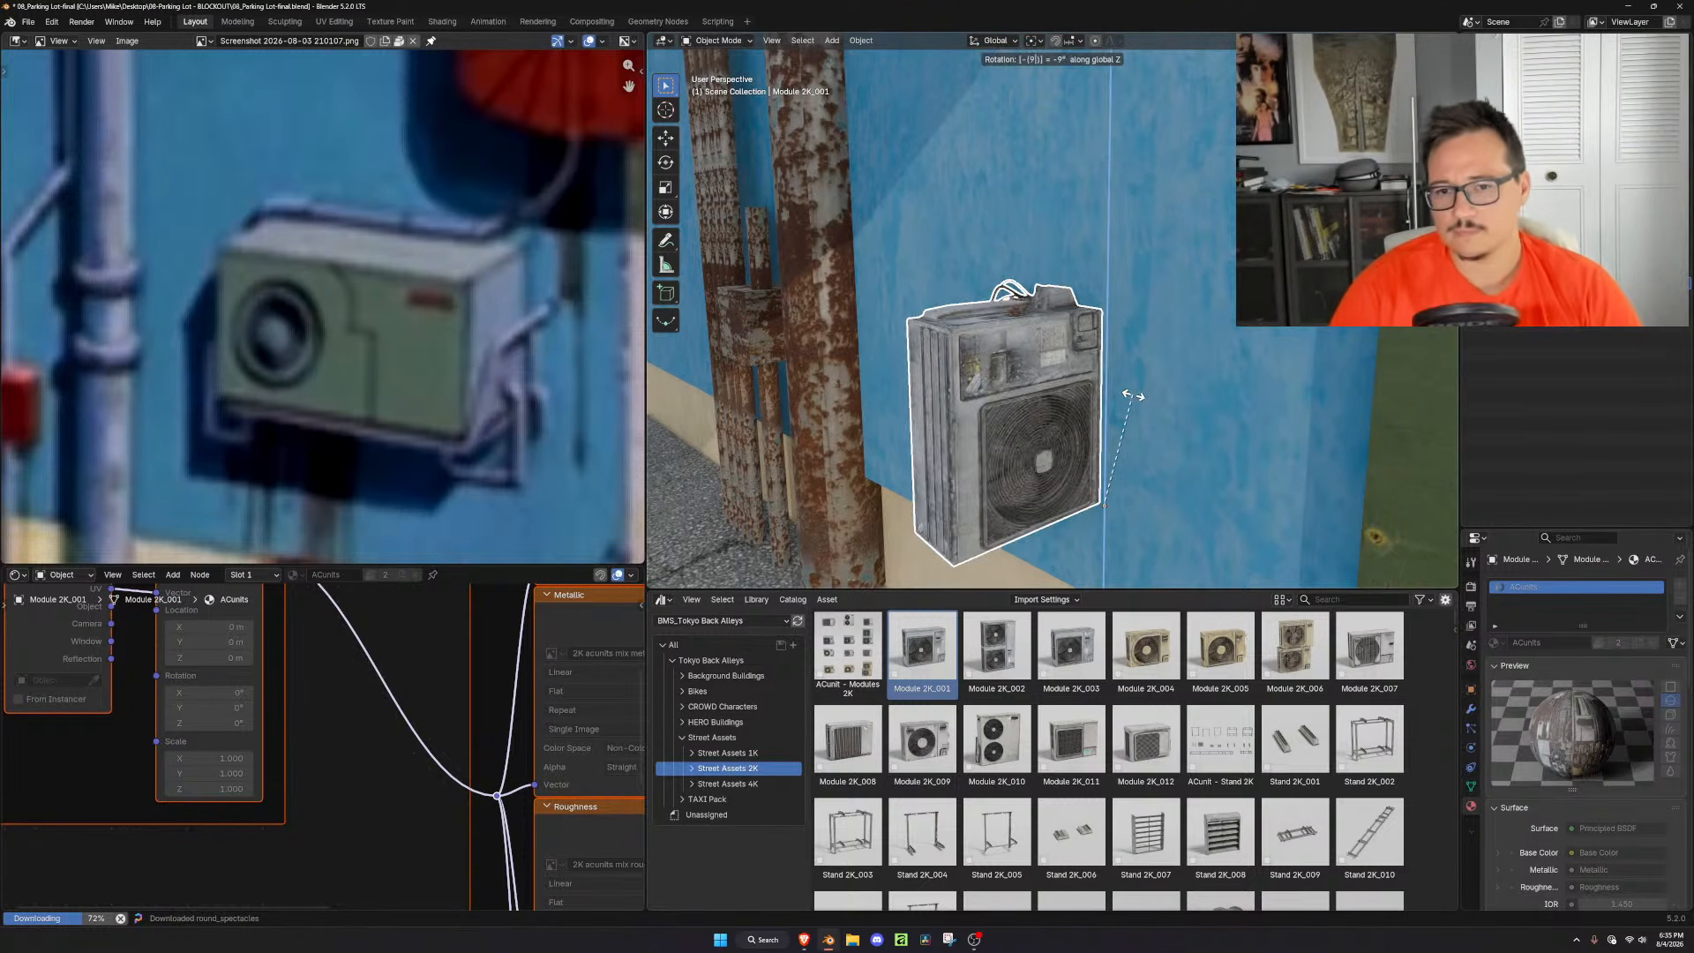
{"action": "key", "text": "Return"}
{"action": "key", "text": "g"}
{"action": "key", "text": "y"}
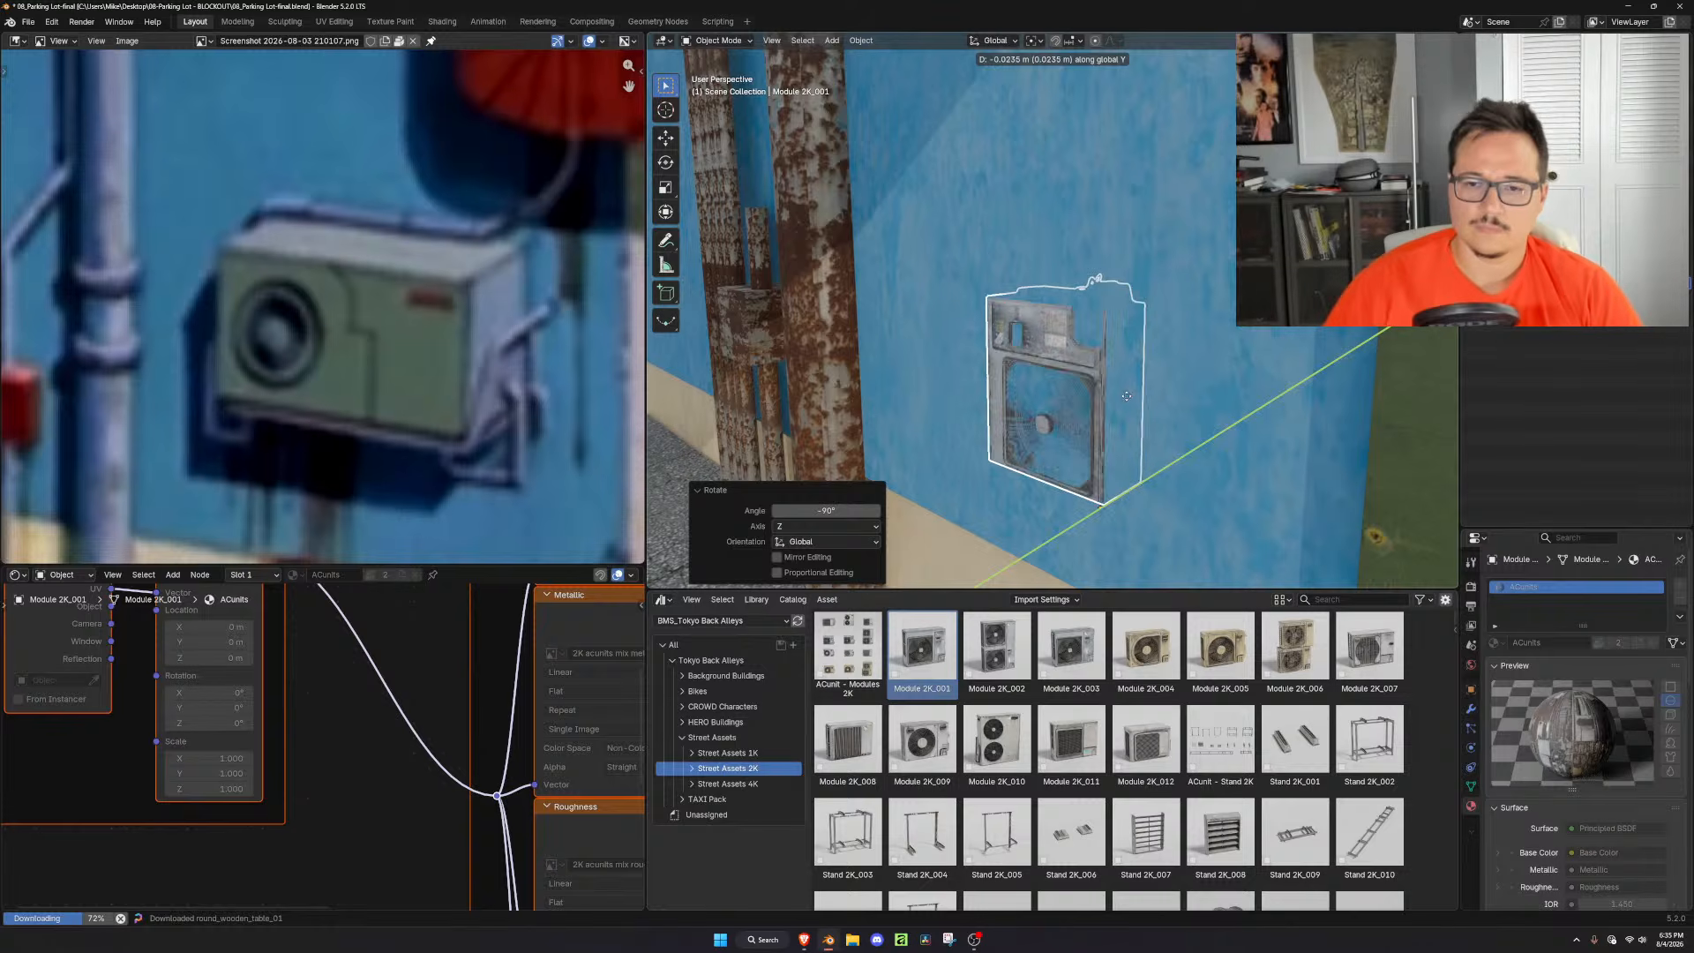
{"action": "left_click", "coordinate": [1071, 410]}
Lay the unit horizontally by rotating it about the global Y axis in snapped increments, 85° and a further 5°
{"action": "key", "text": "r"}
{"action": "key", "text": "y"}
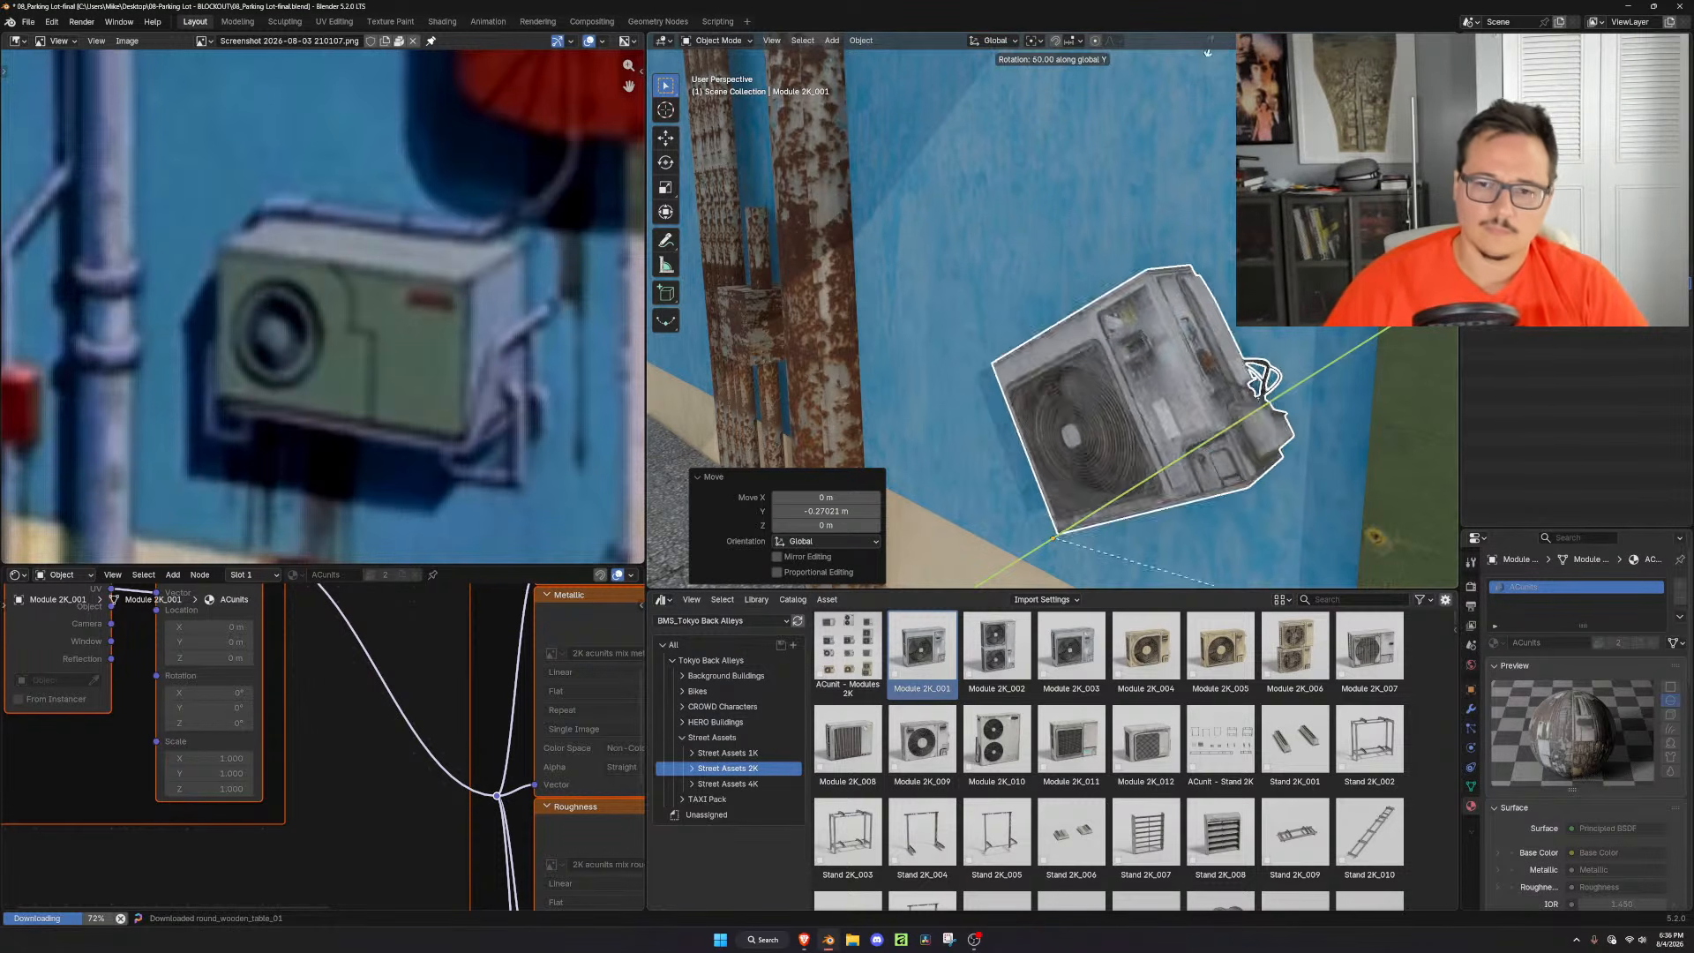
{"action": "left_click", "coordinate": [1164, 75], "text": "ctrl"}
{"action": "scroll", "coordinate": [1199, 353], "scroll_direction": "down", "scroll_amount": 2}
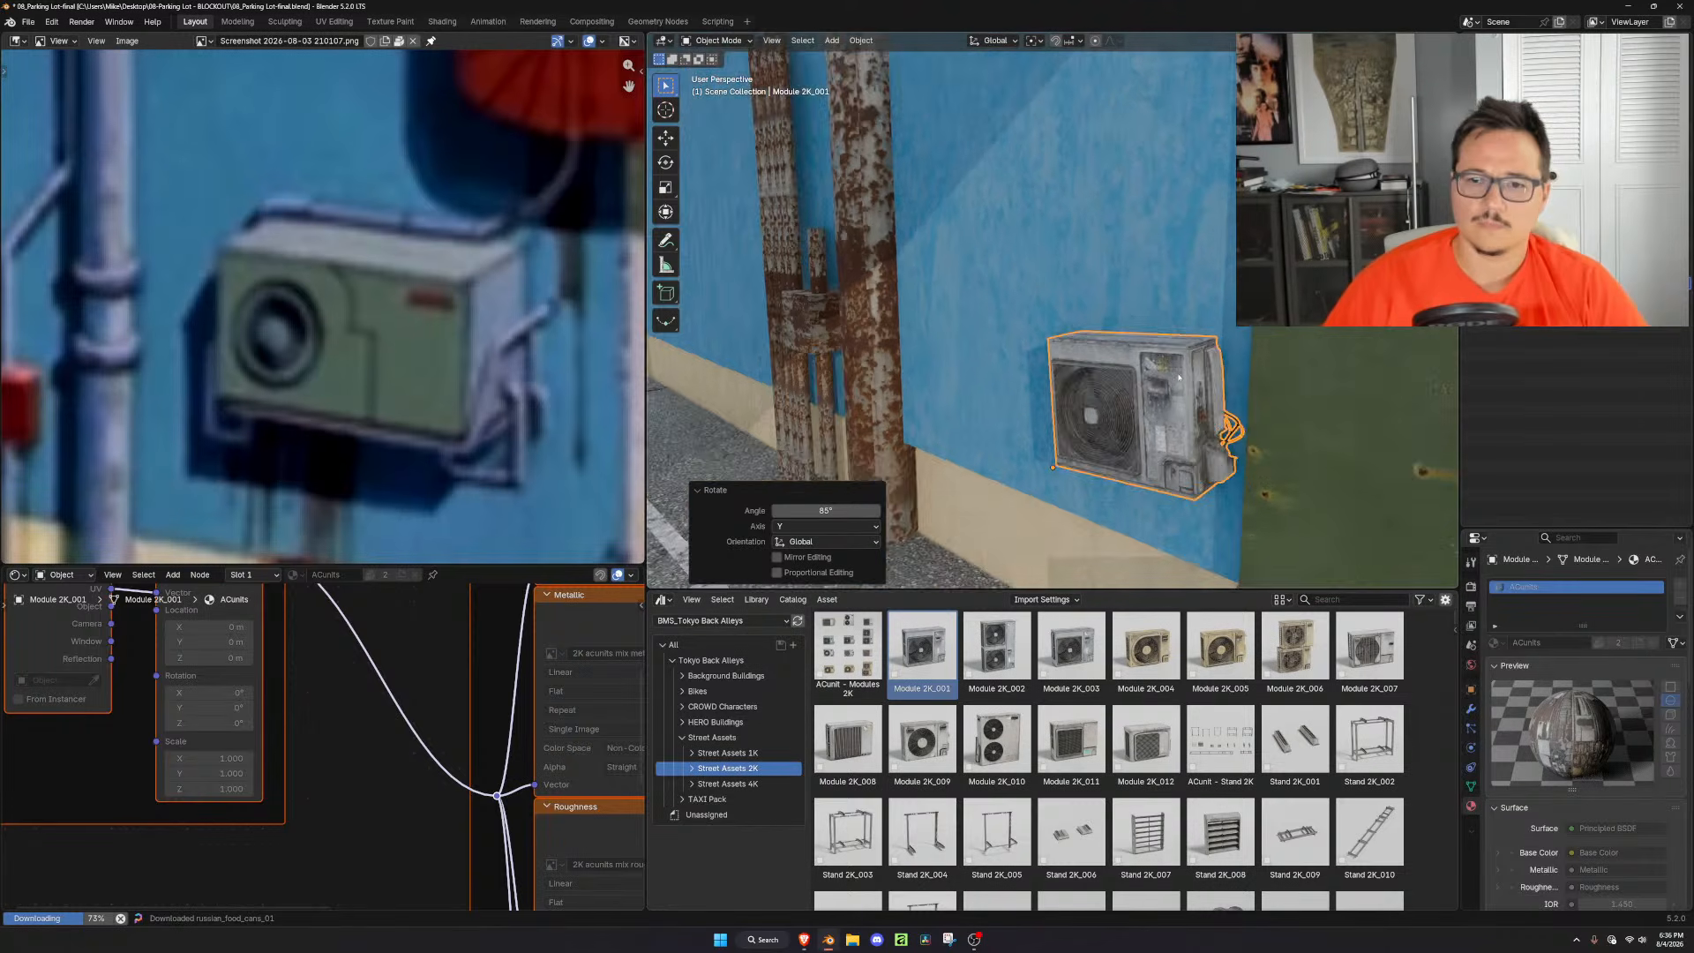
{"action": "middle_click_drag", "start_coordinate": [1211, 397], "coordinate": [1222, 372]}
{"action": "key", "text": "r"}
{"action": "key", "text": "z"}
{"action": "key", "text": "x"}
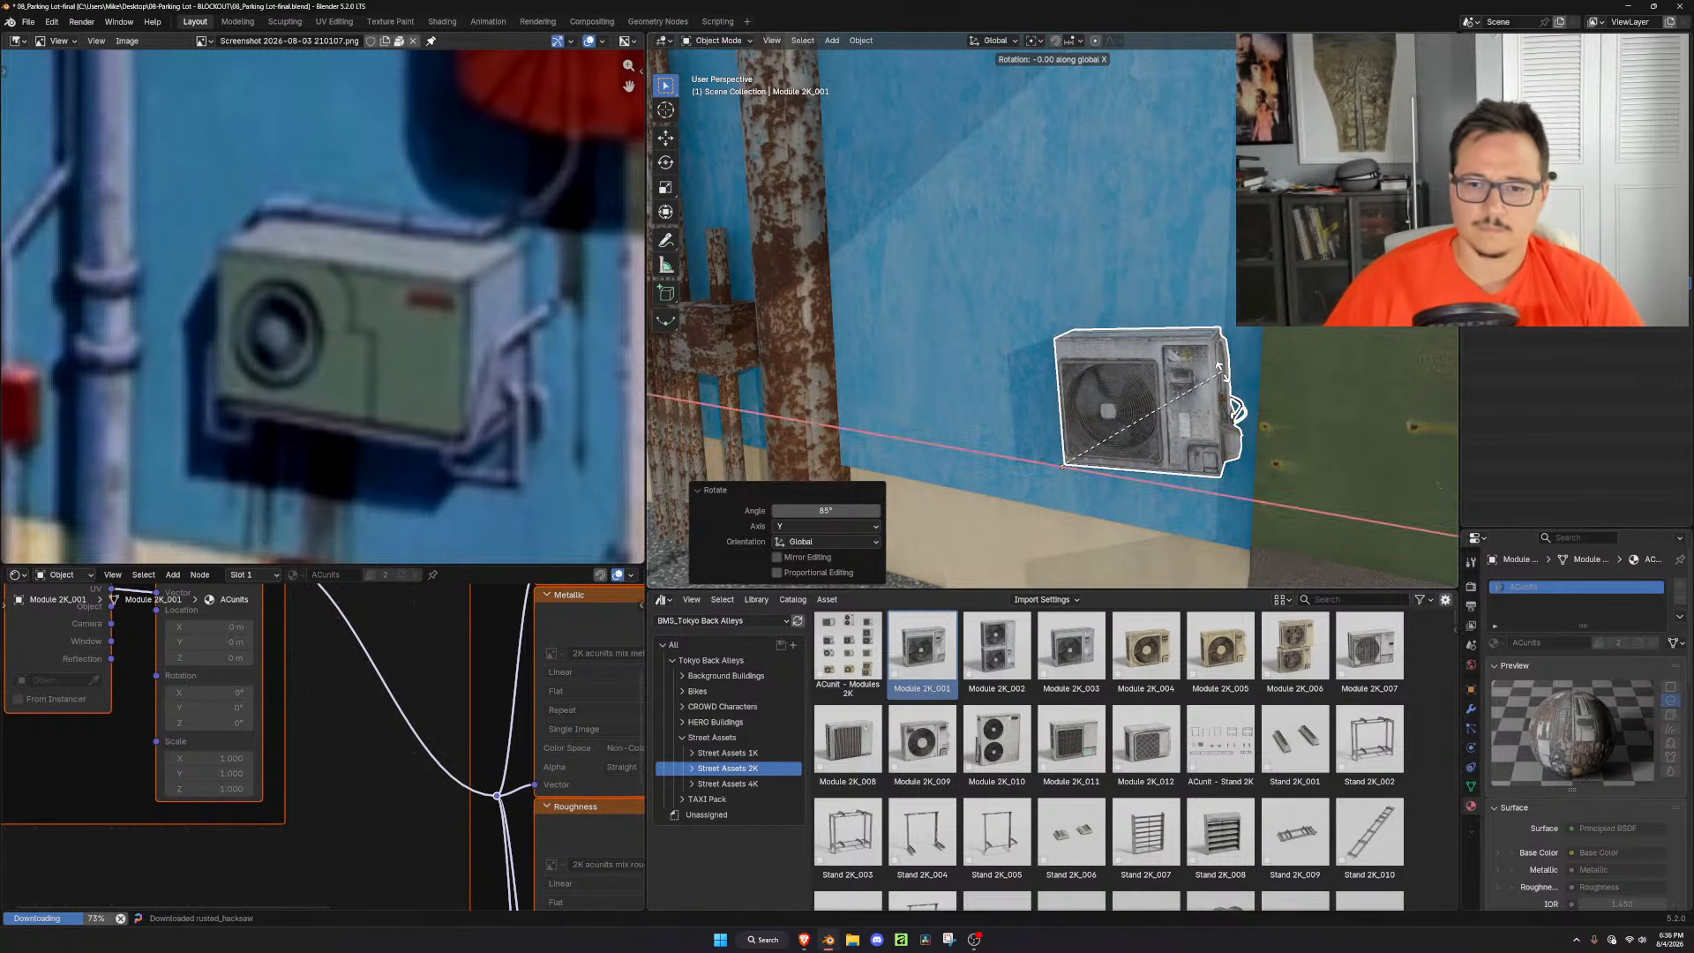
{"action": "key", "text": "y"}
{"action": "left_click", "coordinate": [1228, 386], "text": "ctrl"}
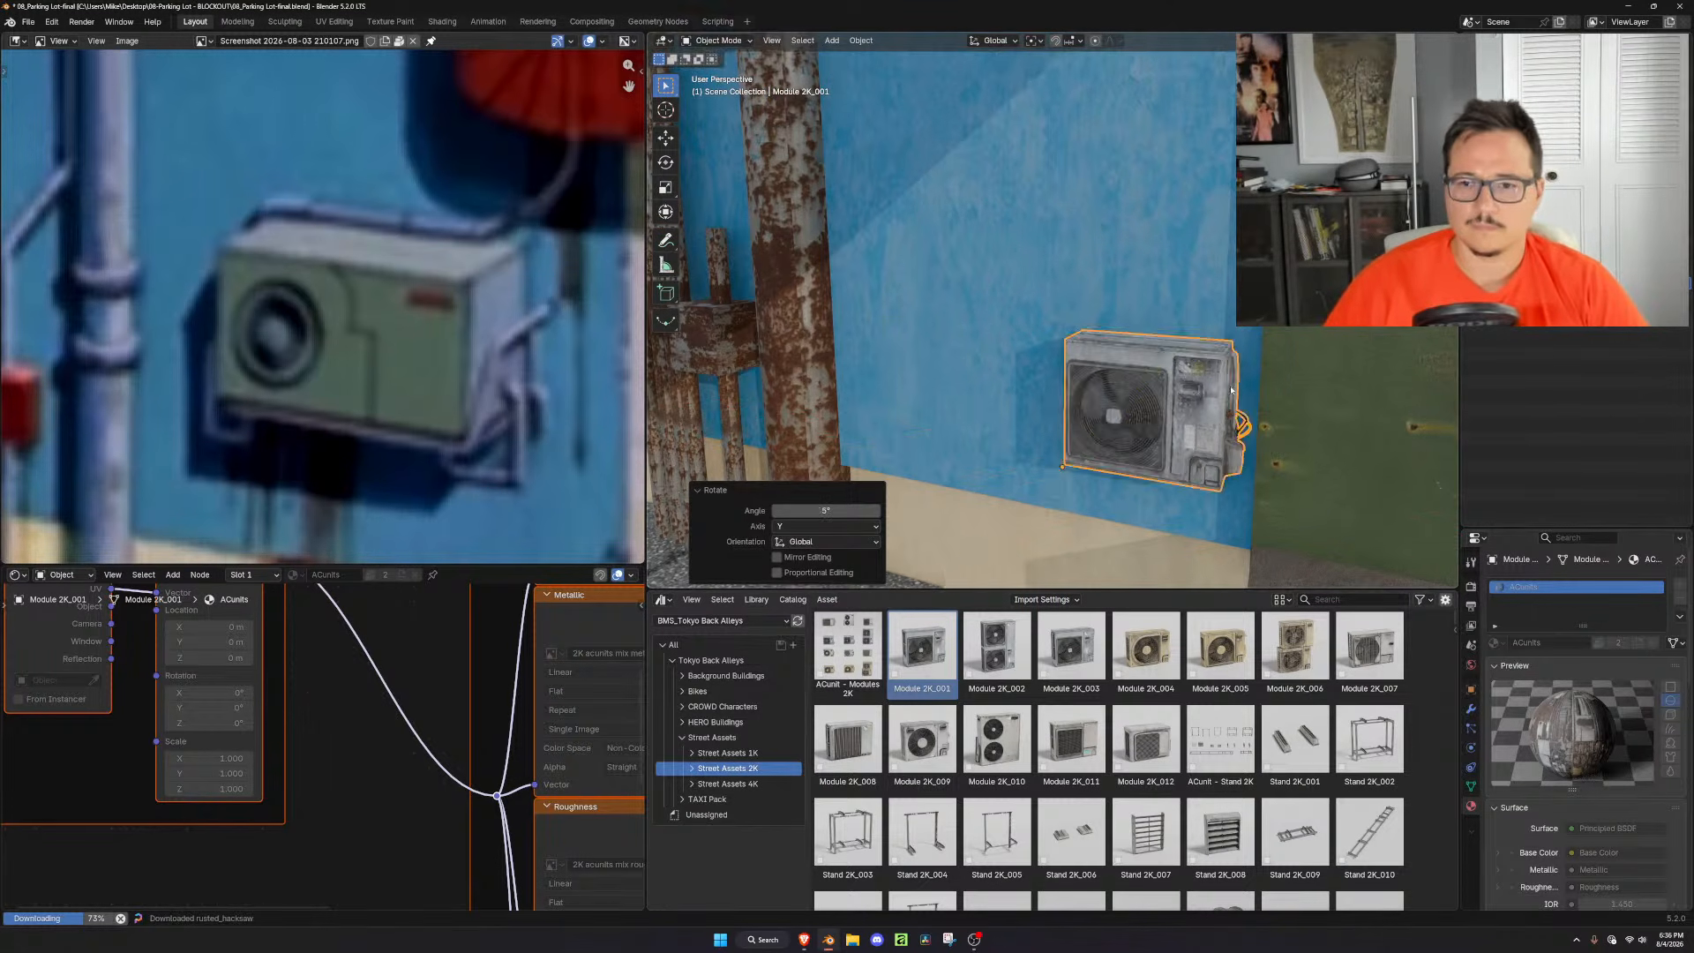
In front view, reposition the unit higher on the blue wall and scale it by 1.704
{"action": "middle_click_drag", "start_coordinate": [1229, 386], "coordinate": [1285, 376]}
{"action": "key", "text": "KP_1"}
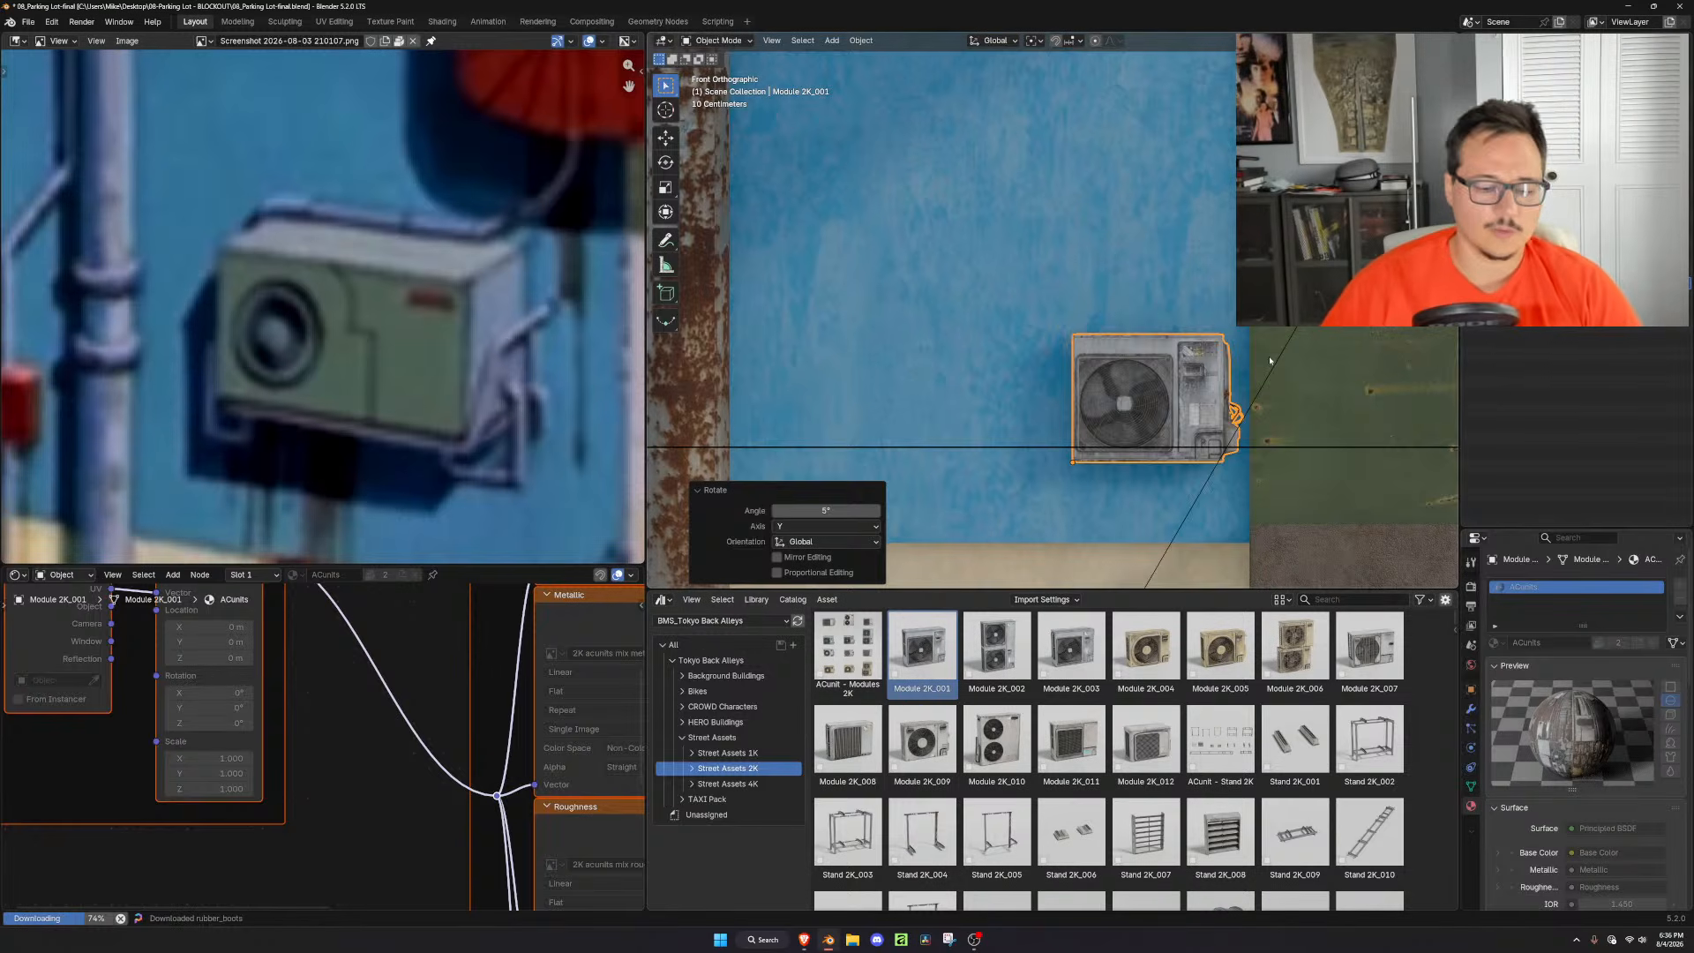
{"action": "key", "text": "g"}
{"action": "left_click", "coordinate": [1085, 247]}
{"action": "key", "text": "s"}
{"action": "left_click", "coordinate": [1275, 212]}
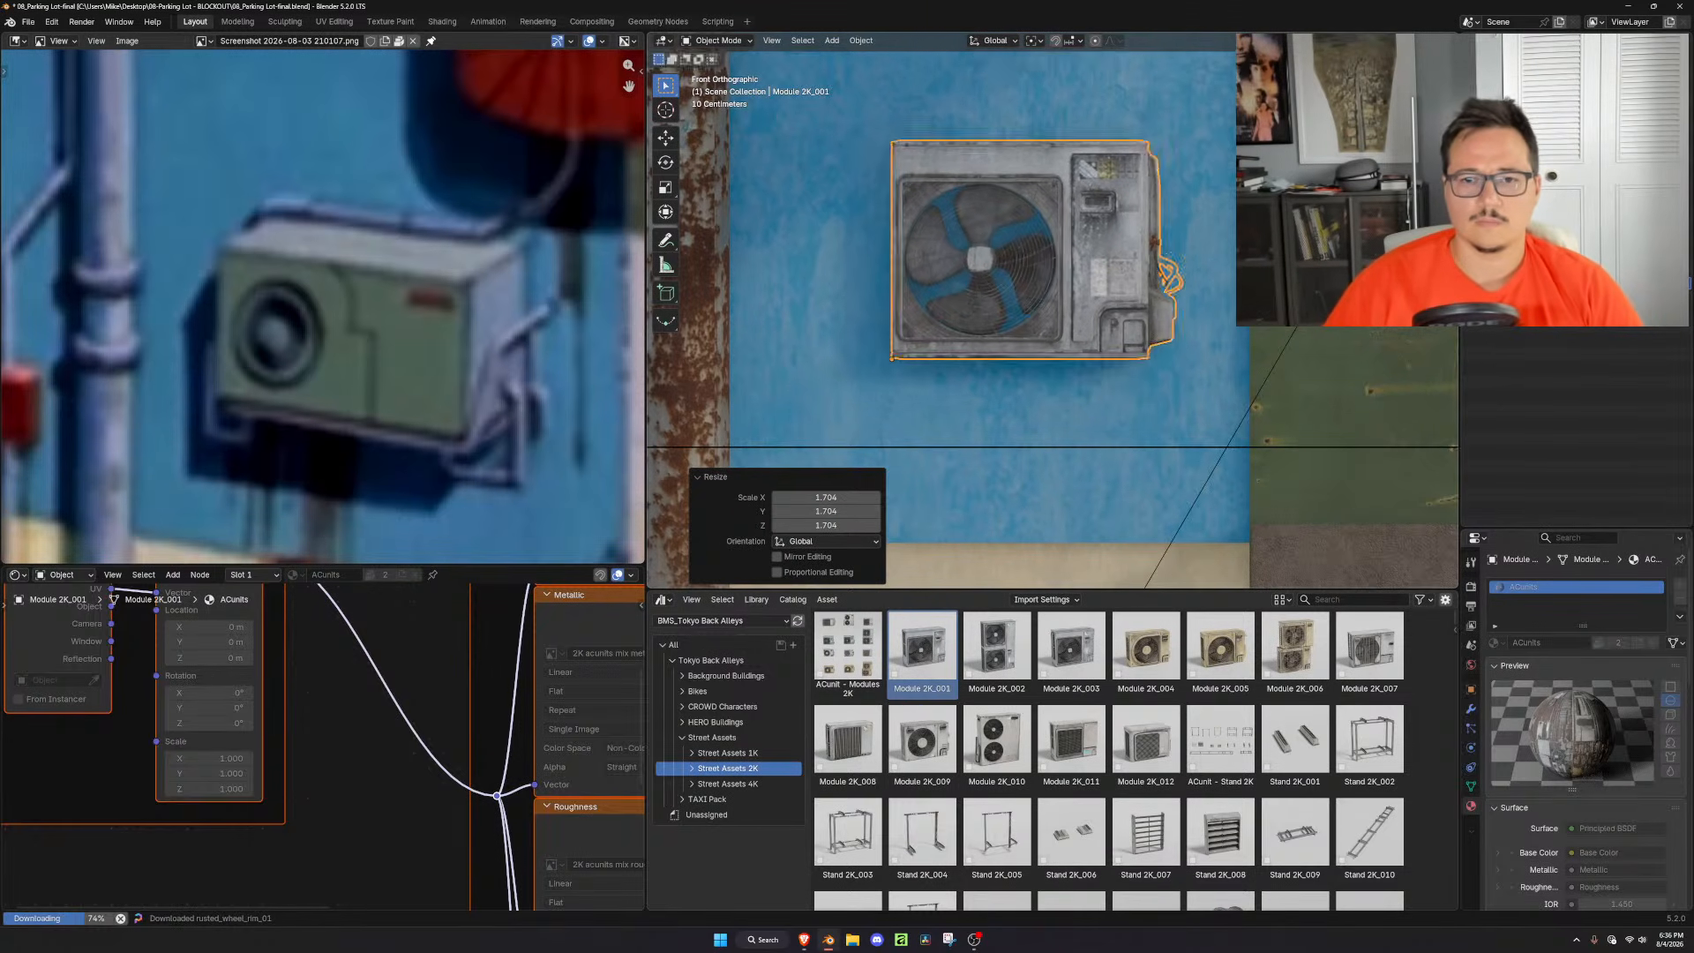
{"action": "key", "text": "g"}
{"action": "left_click", "coordinate": [1234, 241]}
Pull the unit out of the wall along the global Y axis, finishing with a -0.318 m move
{"action": "middle_click_drag", "start_coordinate": [1233, 242], "coordinate": [1214, 346]}
{"action": "key", "text": "g"}
{"action": "key", "text": "y"}
{"action": "left_click", "coordinate": [1150, 294]}
{"action": "scroll", "coordinate": [1150, 294], "scroll_direction": "down", "scroll_amount": 3}
{"action": "scroll", "coordinate": [1156, 309], "scroll_direction": "up", "scroll_amount": 3}
{"action": "key", "text": "g"}
{"action": "key", "text": "y"}
{"action": "left_click", "coordinate": [1208, 352]}
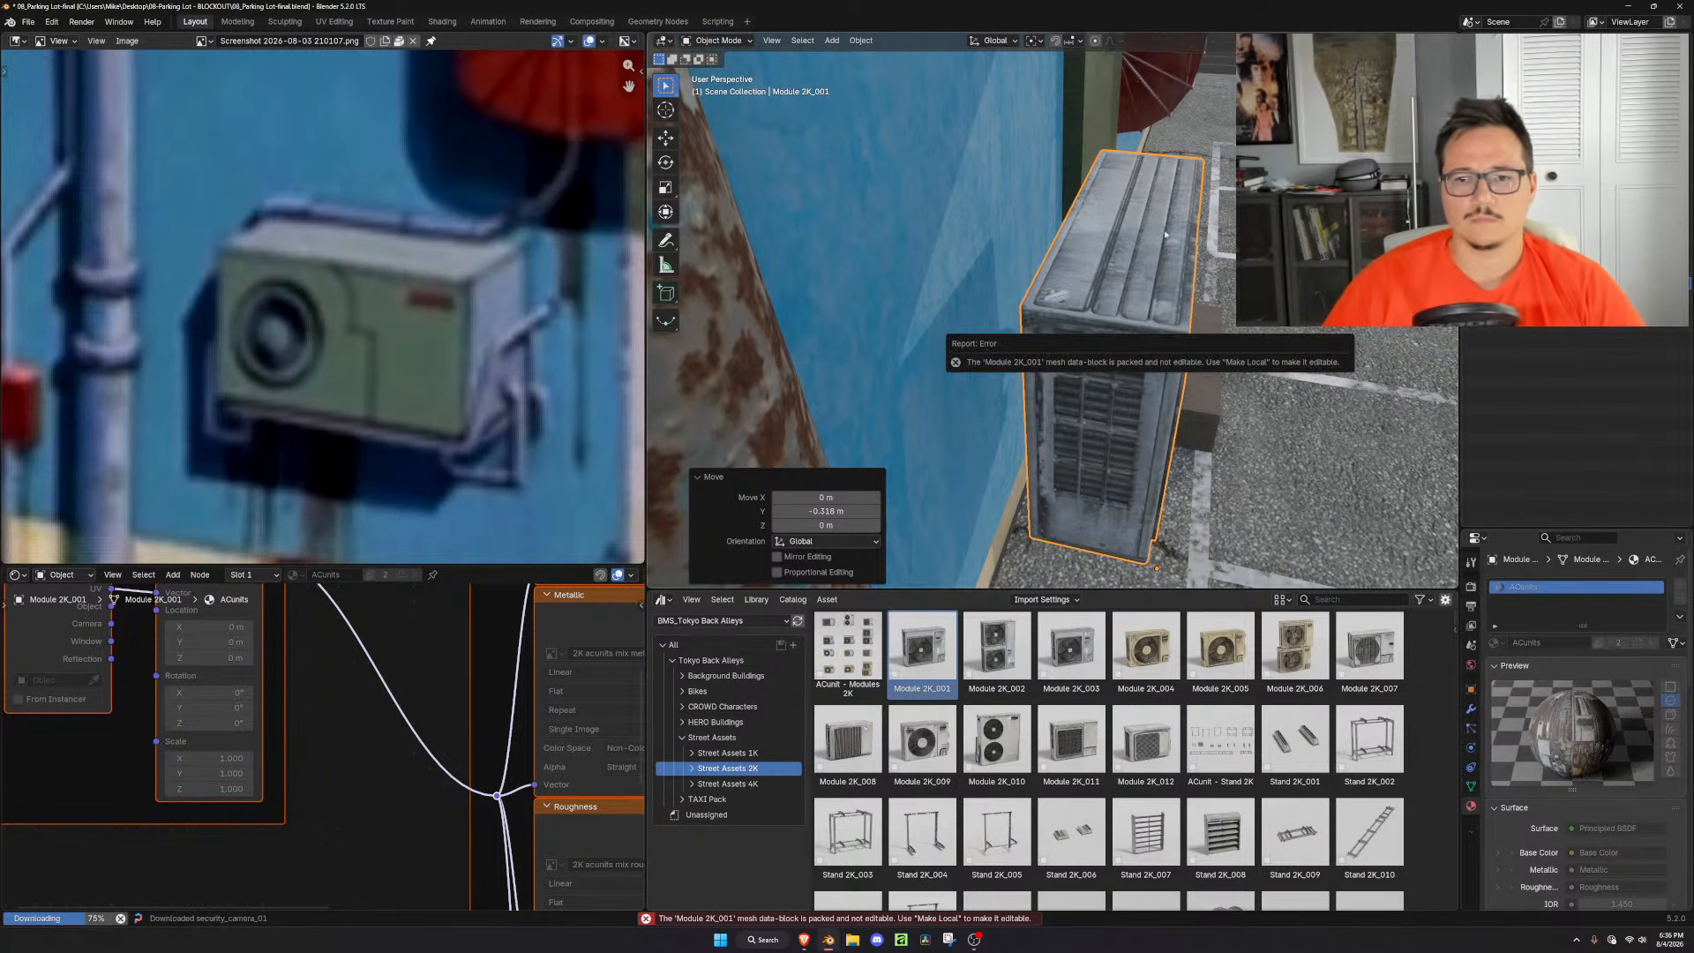
Make the selected unit's object and mesh data local and enter Edit Mode on its mesh
{"action": "key", "text": "F3"}
{"action": "type", "text": "make local"}
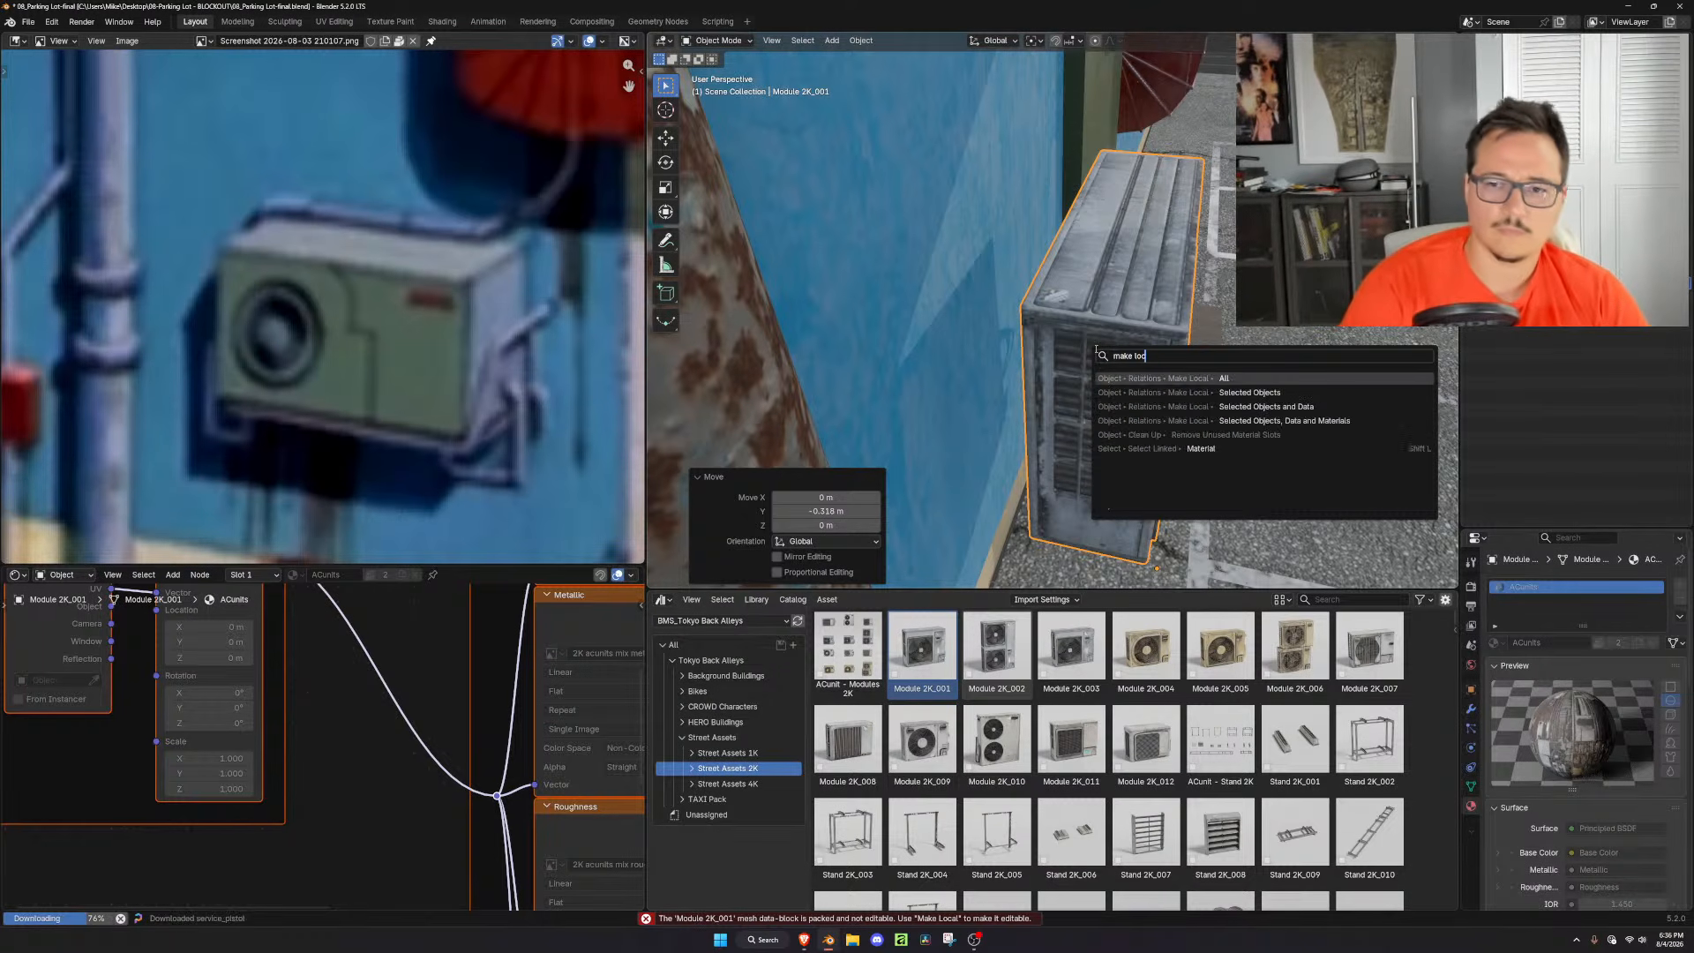
{"action": "key", "text": "Down"}
{"action": "key", "text": "Down"}
{"action": "key", "text": "Return"}
{"action": "key", "text": "Tab"}
In top wireframe view, select the casing's rear faces including the back corner and extend them about 0.19 m along Y toward the wall
{"action": "middle_click_drag", "start_coordinate": [1095, 348], "coordinate": [1316, 389]}
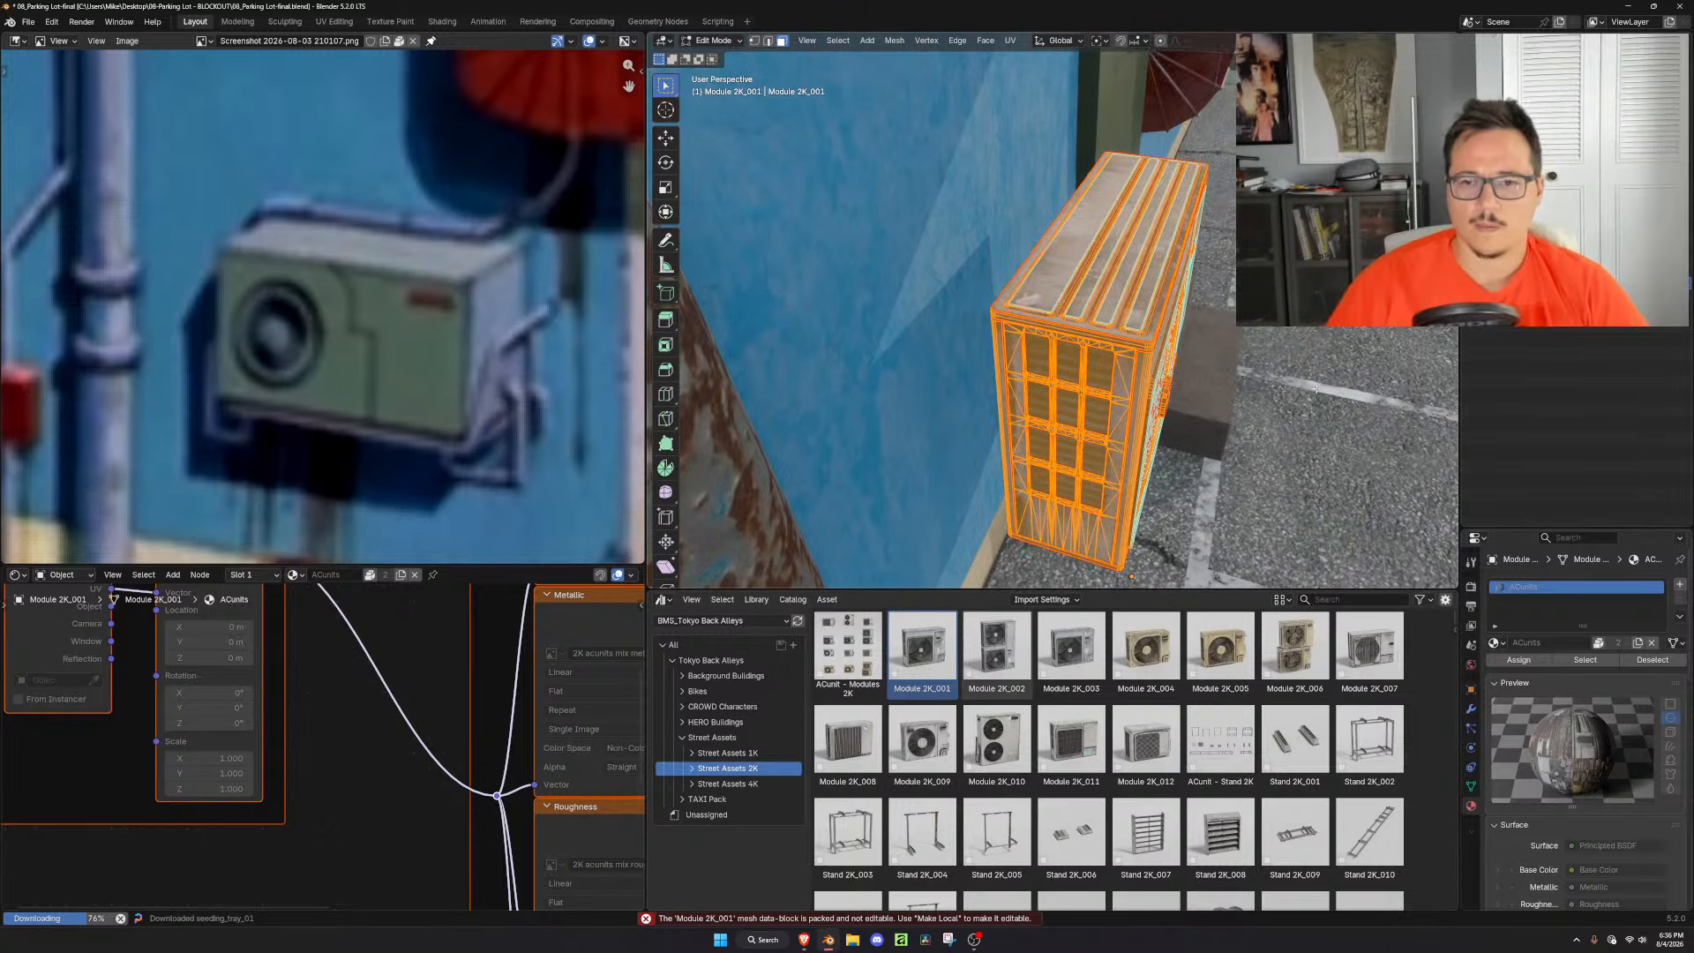
{"action": "key", "text": "KP_7"}
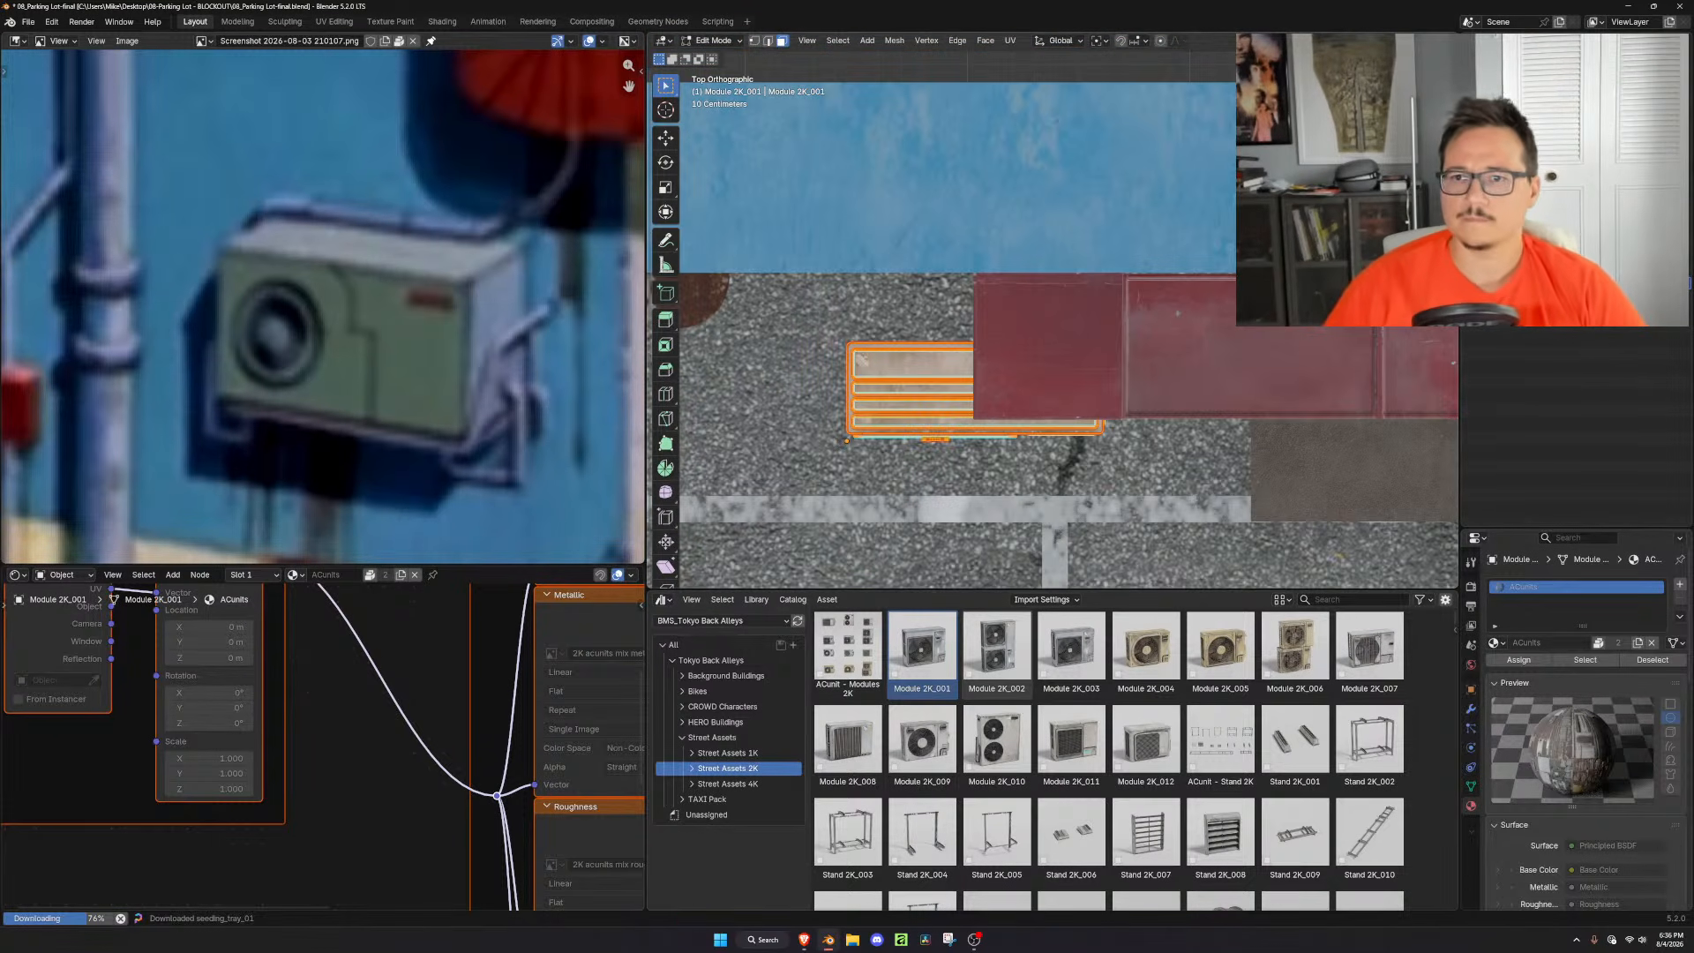
{"action": "key", "text": "shift+z"}
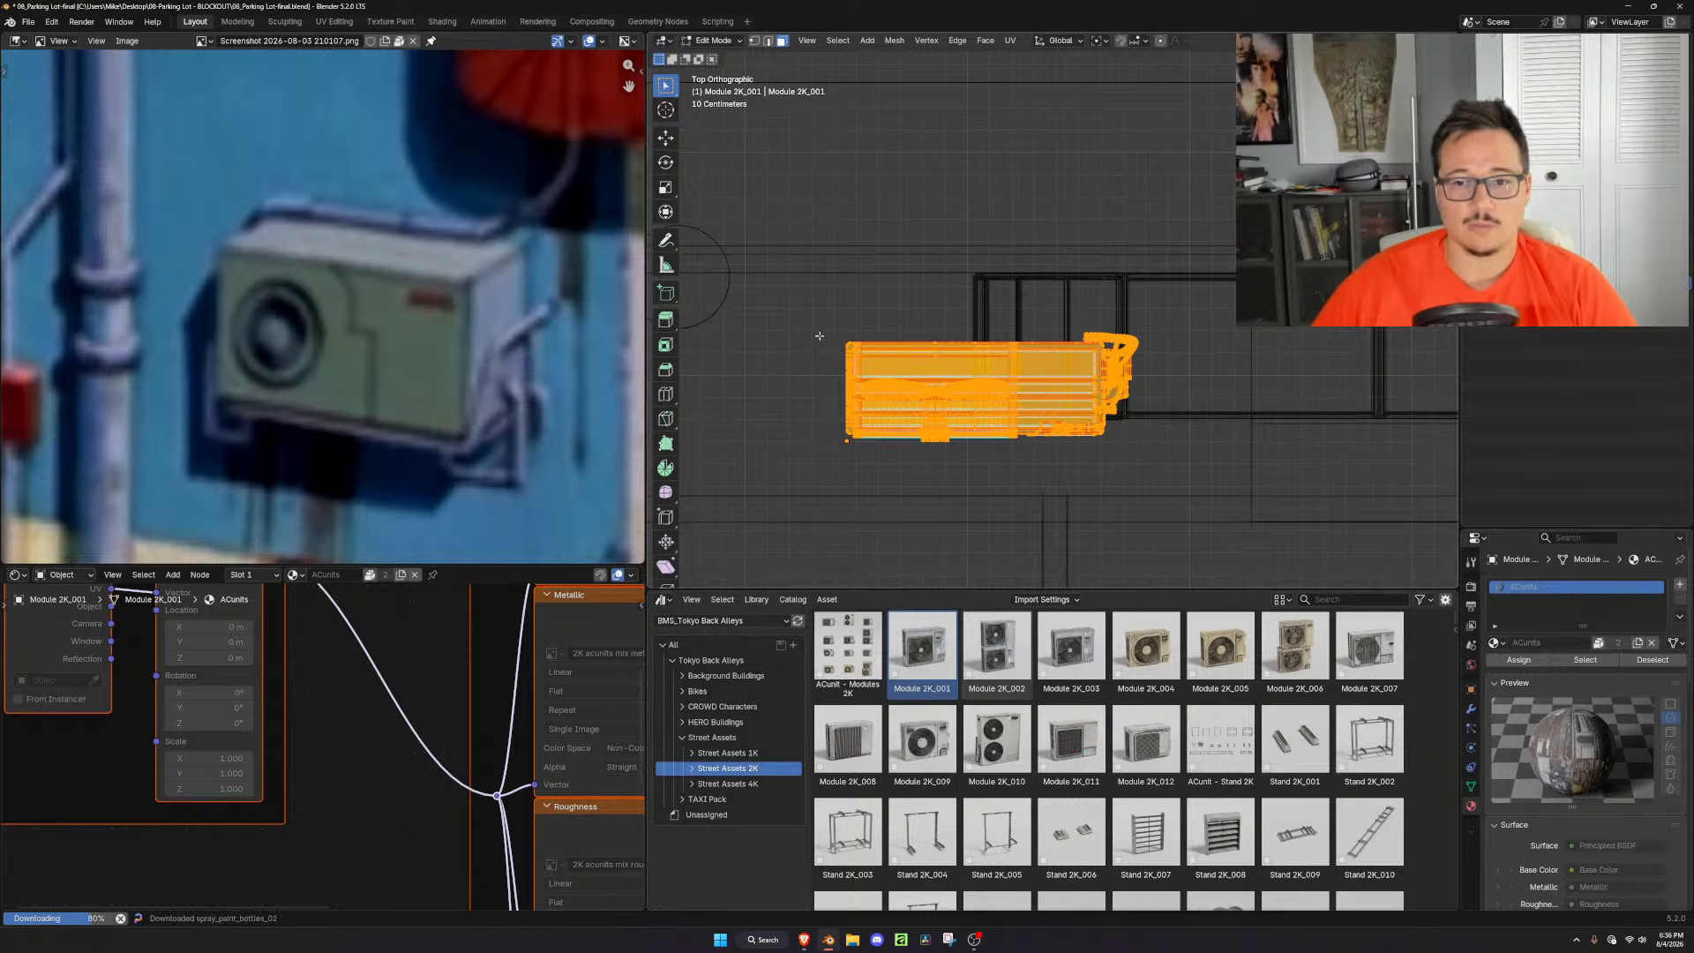
{"action": "left_click_drag", "start_coordinate": [869, 337], "coordinate": [1041, 368]}
{"action": "scroll", "coordinate": [1143, 382], "scroll_direction": "up", "scroll_amount": 4}
{"action": "scroll", "coordinate": [1143, 383], "scroll_direction": "up", "scroll_amount": 4}
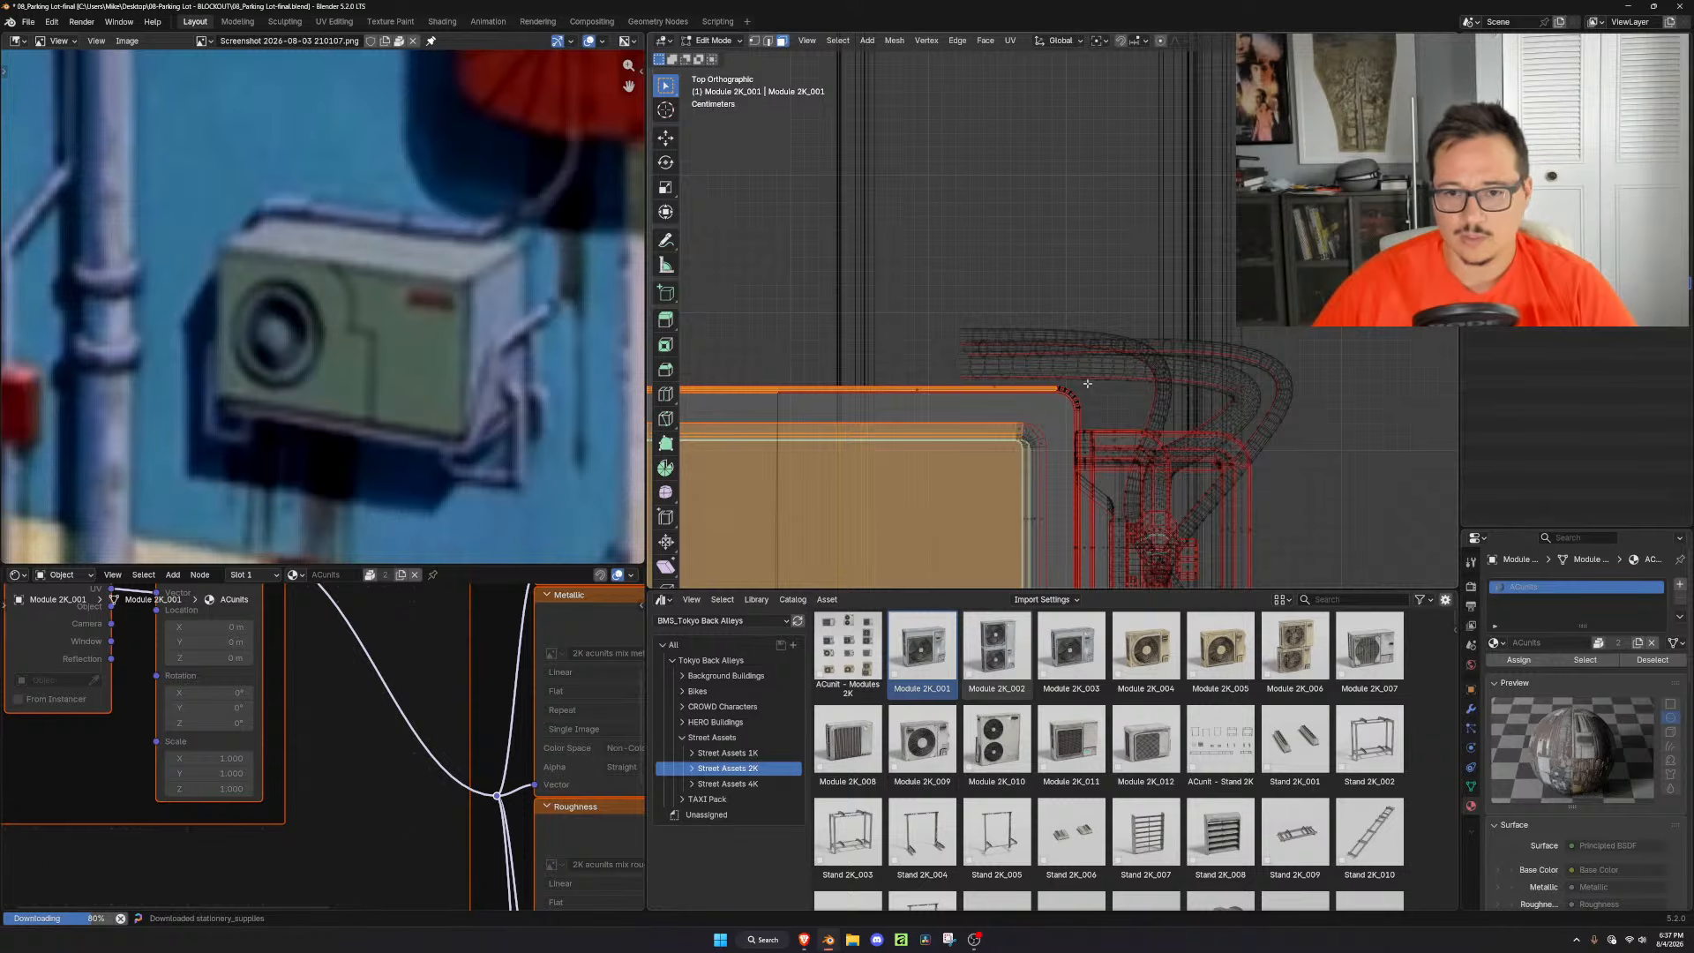
{"action": "left_click_drag", "start_coordinate": [1083, 383], "coordinate": [982, 501]}
{"action": "scroll", "coordinate": [996, 477], "scroll_direction": "down", "scroll_amount": 3}
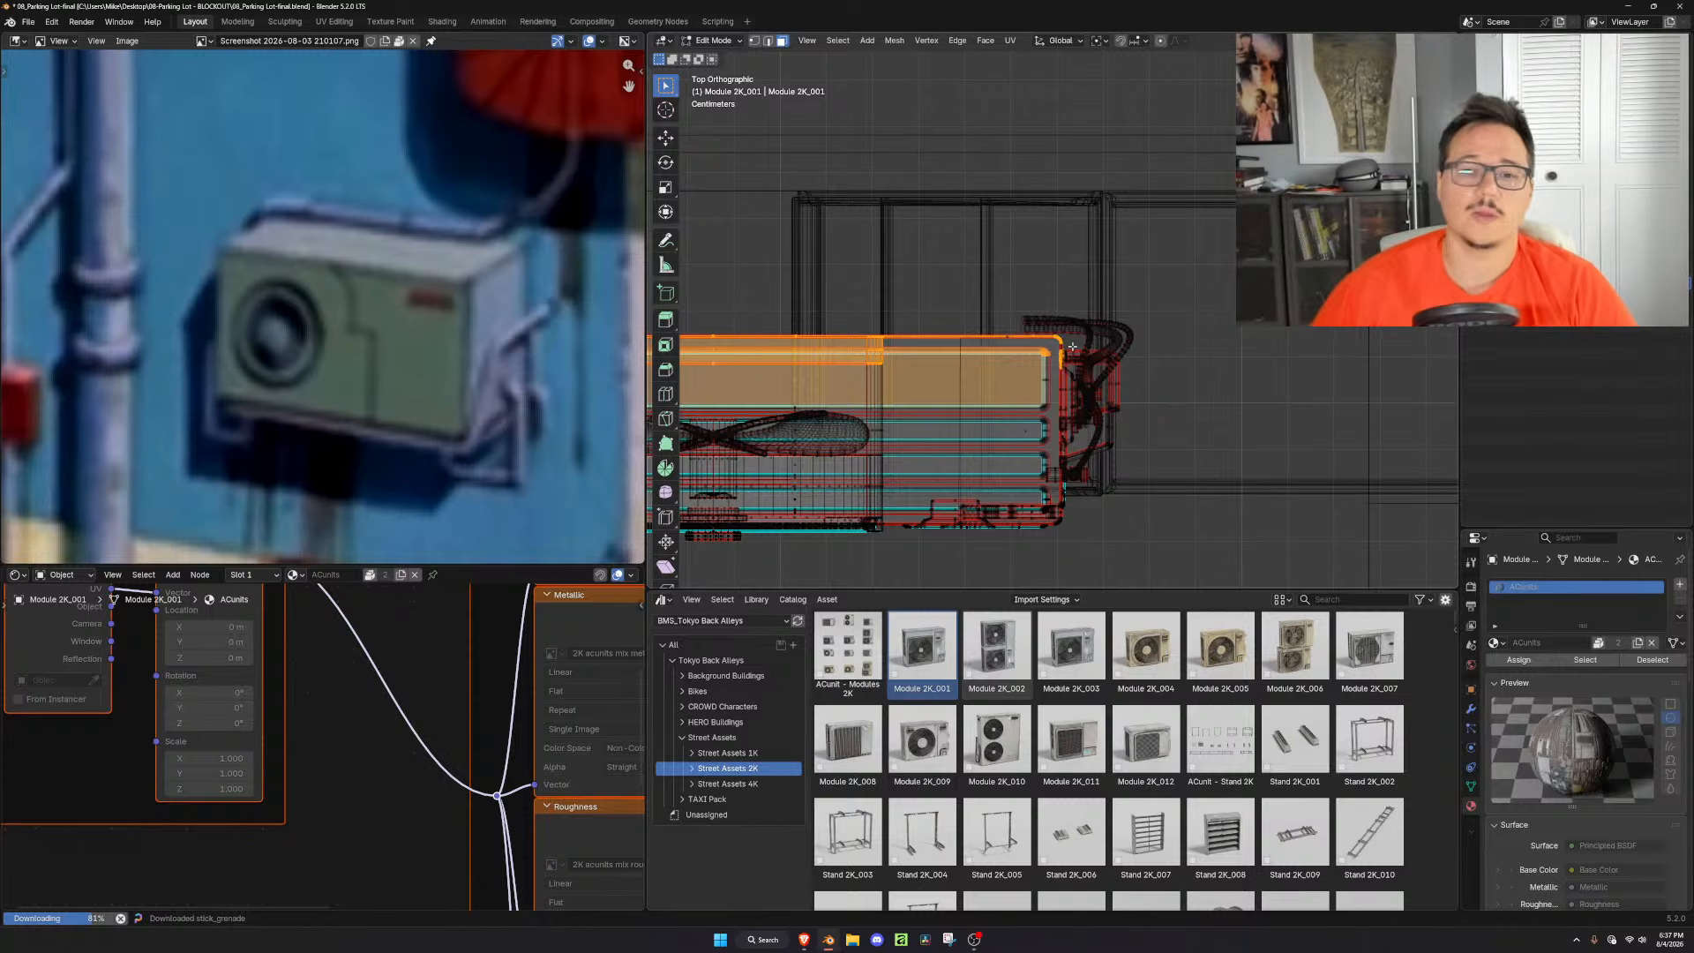
{"action": "scroll", "coordinate": [955, 360], "scroll_direction": "down", "scroll_amount": 2}
{"action": "key", "text": "g"}
{"action": "key", "text": "y"}
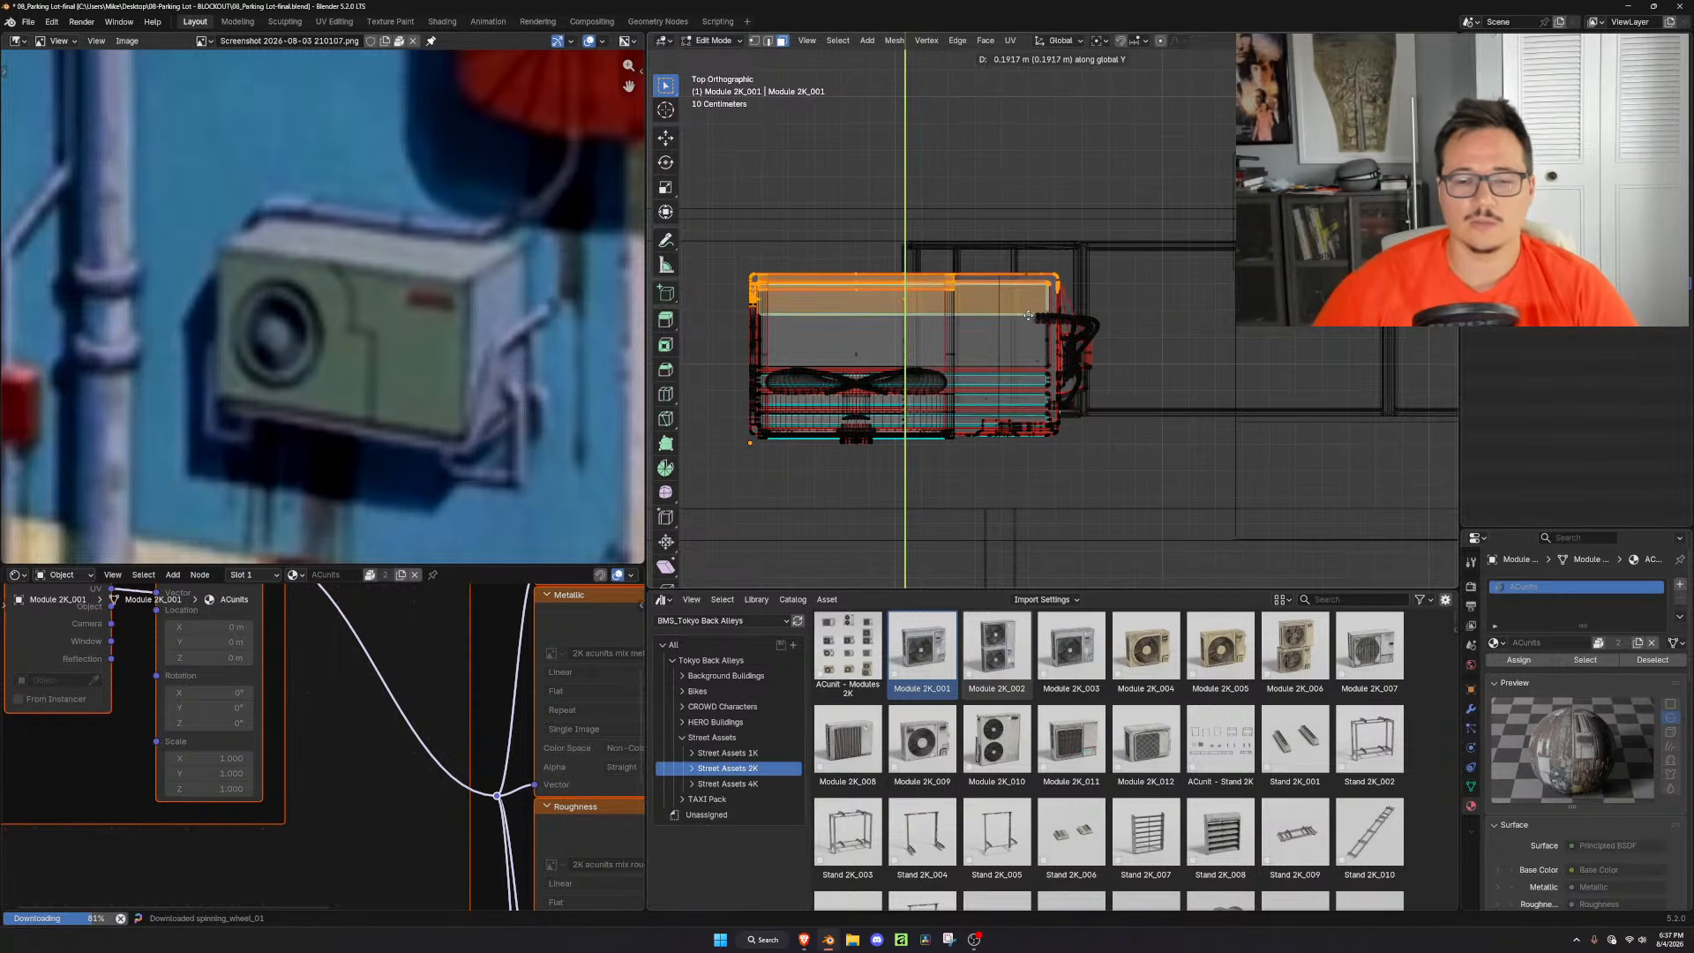
{"action": "left_click", "coordinate": [1032, 314]}
{"action": "scroll", "coordinate": [1055, 308], "scroll_direction": "down", "scroll_amount": 3}
{"action": "key", "text": "Tab"}
Return to solid shading and move the deepened unit 0.11905 m along Y toward the wall
{"action": "middle_click_drag", "start_coordinate": [1081, 423], "coordinate": [1088, 288]}
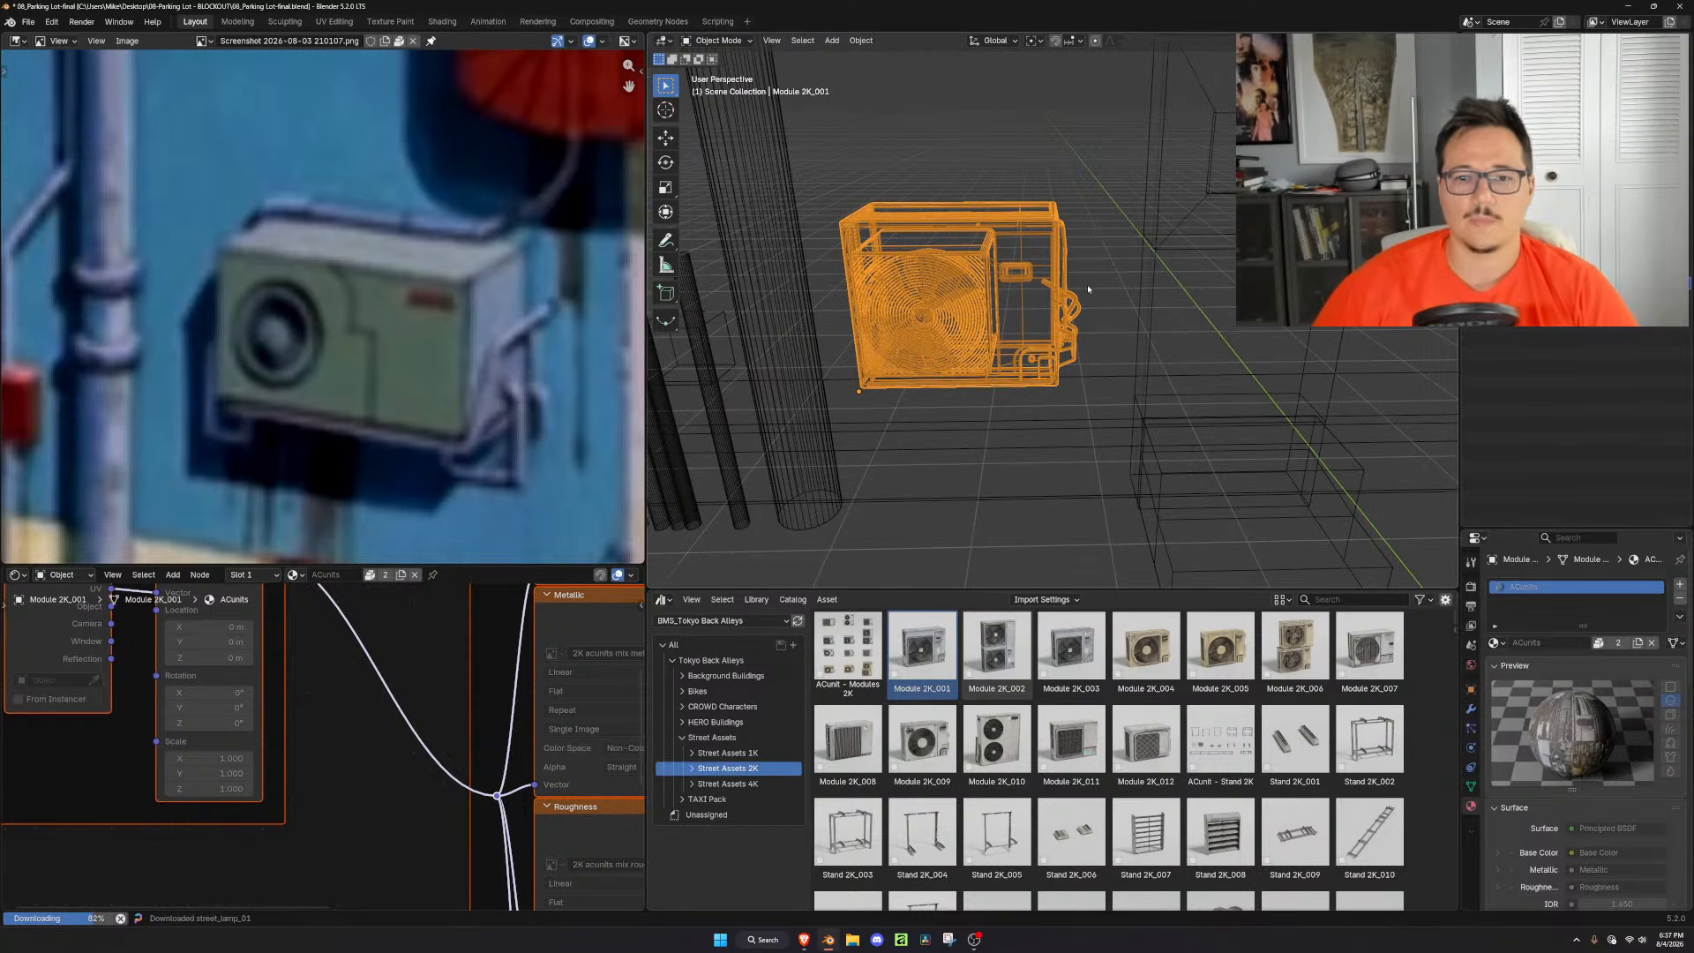
{"action": "key", "text": "shift+z"}
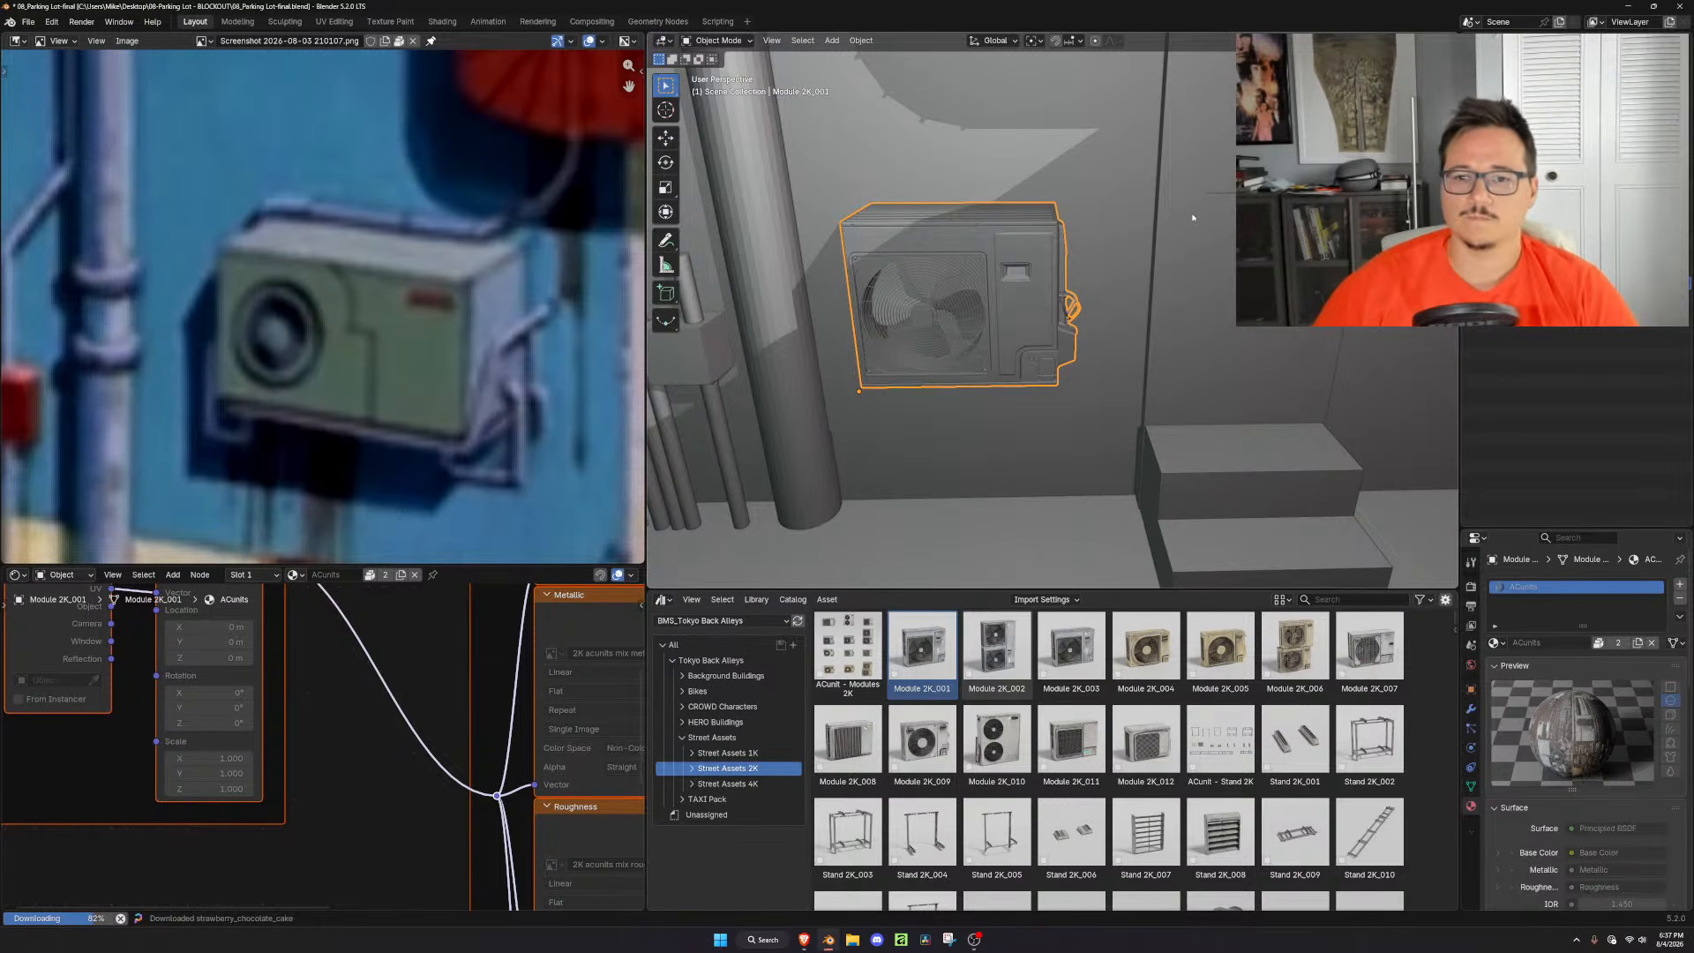
{"action": "key", "text": "KP_1"}
{"action": "scroll", "coordinate": [1193, 217], "scroll_direction": "up", "scroll_amount": 4}
{"action": "middle_click_drag", "start_coordinate": [1194, 218], "coordinate": [1279, 402]}
{"action": "scroll", "coordinate": [1161, 333], "scroll_direction": "down", "scroll_amount": 2}
{"action": "key", "text": "g"}
{"action": "key", "text": "y"}
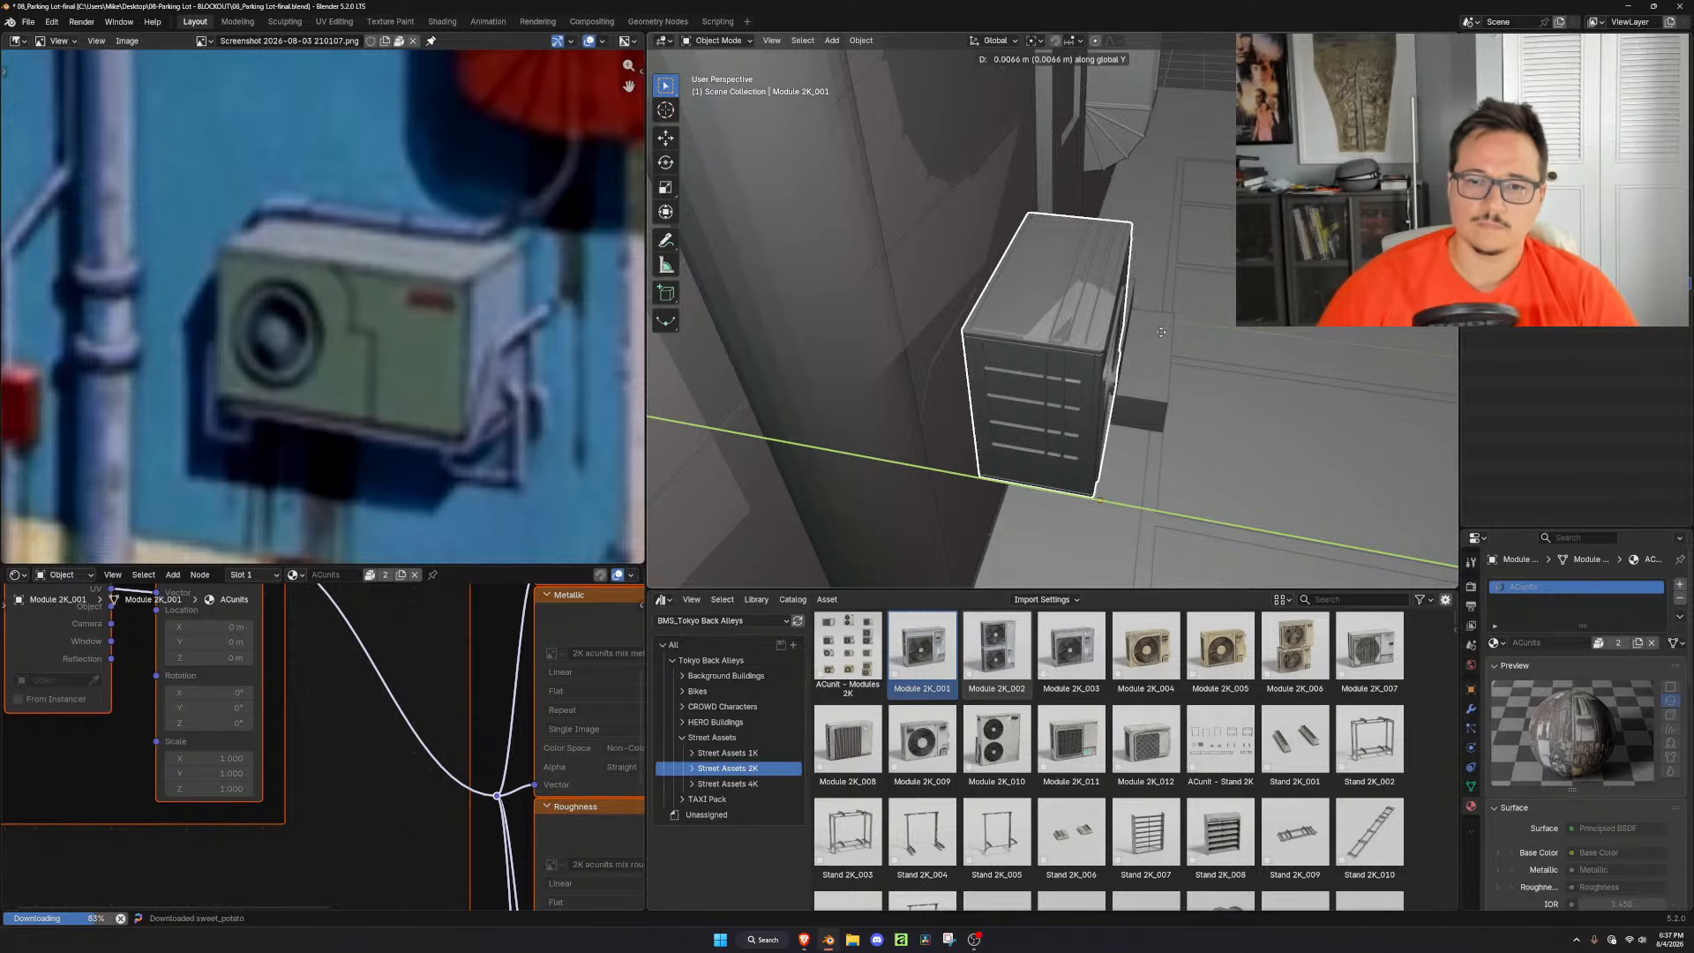
{"action": "left_click", "coordinate": [1214, 330]}
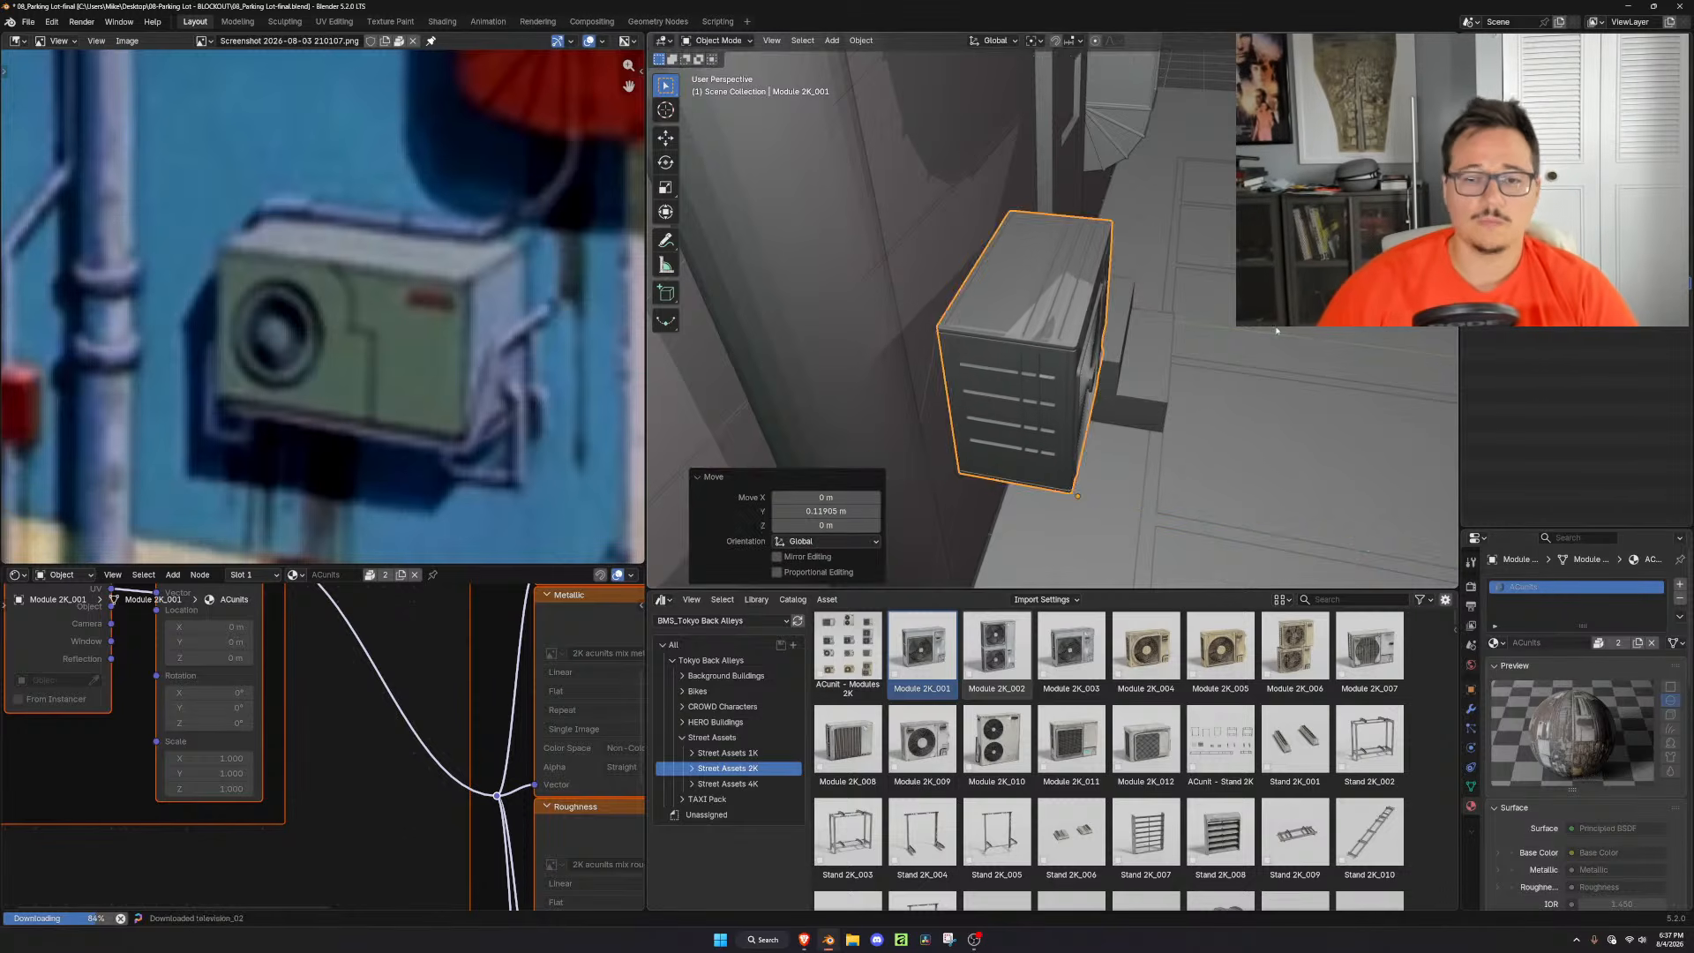
Examine the AC unit's depth on the wall and its side cables and pipe cover, comparing them with the anime reference
{"action": "middle_click_drag", "start_coordinate": [1214, 330], "coordinate": [1161, 333]}
{"action": "scroll", "coordinate": [1160, 333], "scroll_direction": "down", "scroll_amount": 2}
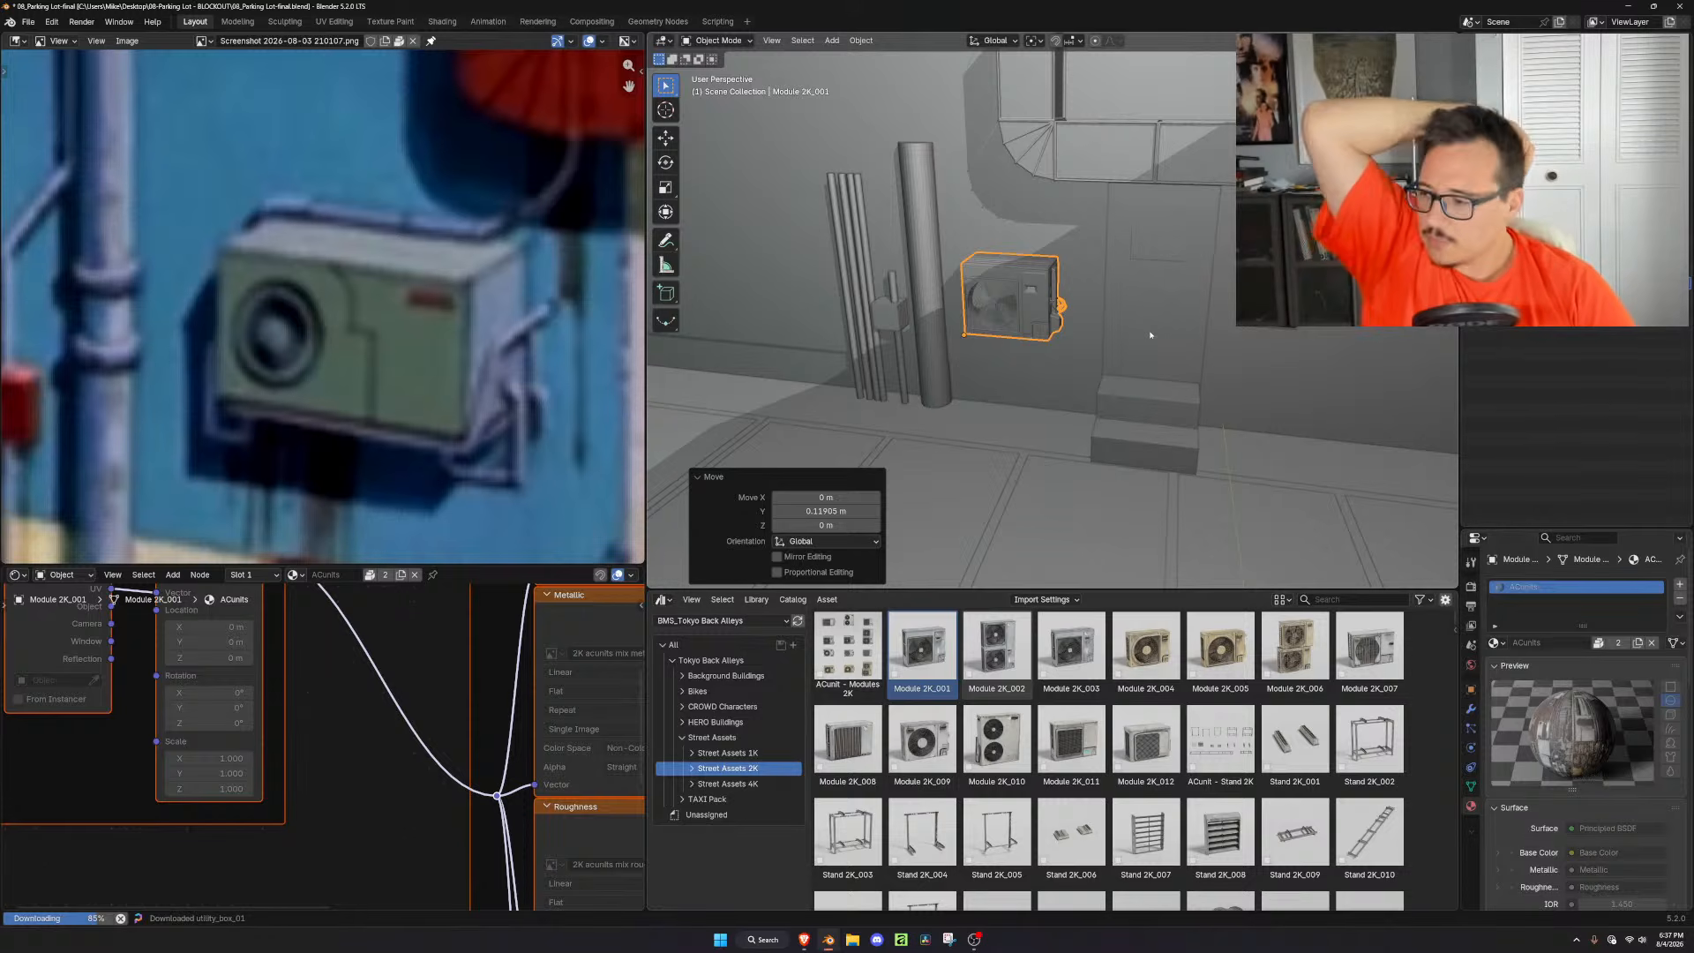
{"action": "middle_click_drag", "start_coordinate": [1094, 337], "coordinate": [1006, 349]}
{"action": "scroll", "coordinate": [1104, 336], "scroll_direction": "up", "scroll_amount": 4}
{"action": "scroll", "coordinate": [1028, 332], "scroll_direction": "down", "scroll_amount": 3}
{"action": "scroll", "coordinate": [1104, 330], "scroll_direction": "up", "scroll_amount": 2}
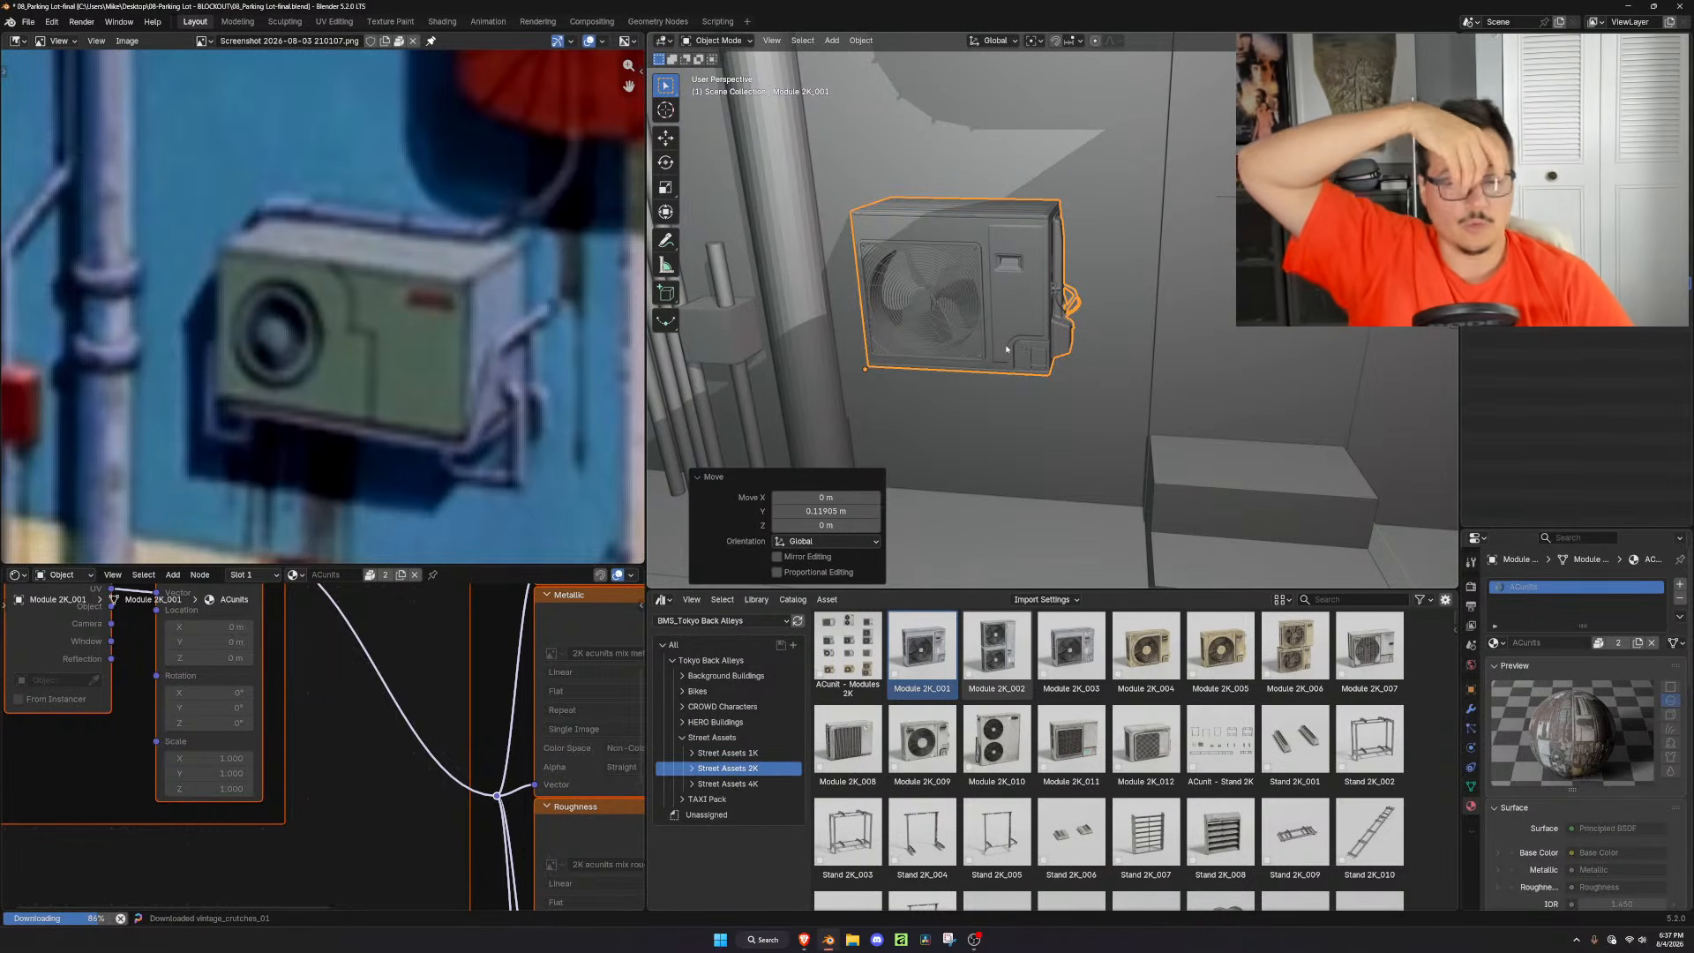
{"action": "middle_click_drag", "start_coordinate": [1017, 335], "coordinate": [1185, 399]}
{"action": "scroll", "coordinate": [1071, 358], "scroll_direction": "up", "scroll_amount": 3}
{"action": "key", "text": "Tab"}
{"action": "scroll", "coordinate": [1161, 389], "scroll_direction": "up", "scroll_amount": 4}
{"action": "key", "text": "l"}
{"action": "key", "text": "Tab"}
{"action": "middle_click_drag", "start_coordinate": [987, 374], "coordinate": [1084, 437]}
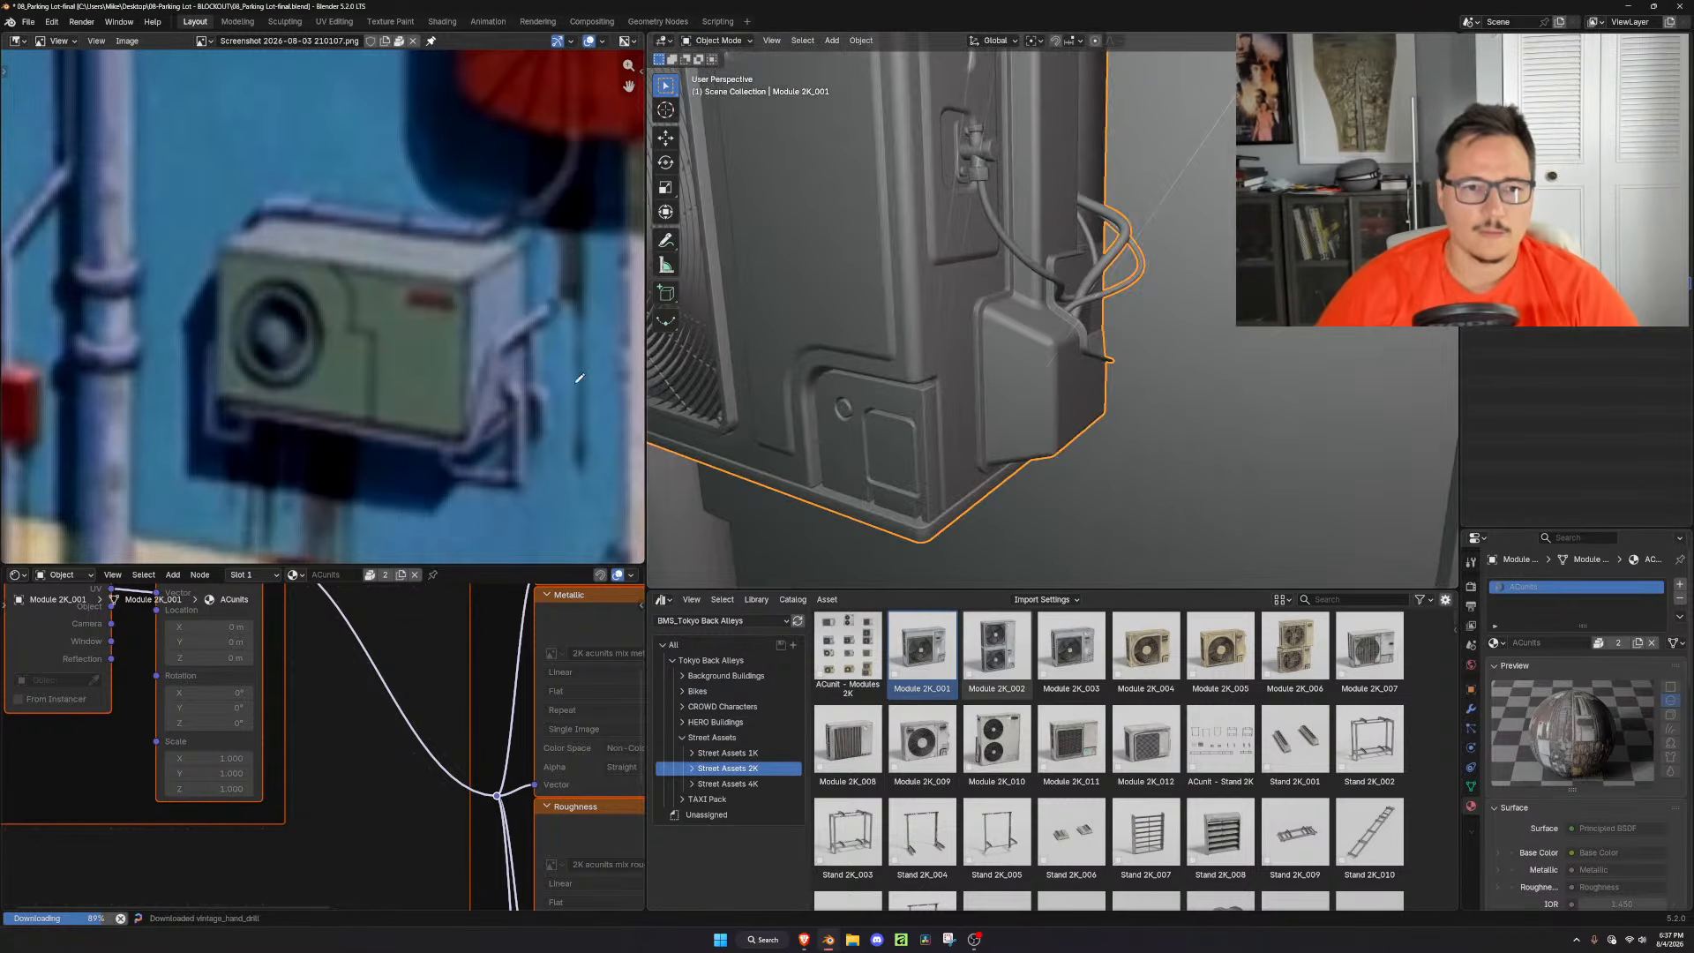
{"action": "scroll", "coordinate": [578, 374], "scroll_direction": "down", "scroll_amount": 6}
{"action": "scroll", "coordinate": [428, 321], "scroll_direction": "up", "scroll_amount": 4}
{"action": "scroll", "coordinate": [1221, 343], "scroll_direction": "down", "scroll_amount": 7}
{"action": "mouse_move", "coordinate": [1014, 340]}
{"action": "middle_mouse_down"}
{"action": "mouse_move", "coordinate": [1133, 401]}
{"action": "mouse_move", "coordinate": [1041, 340]}
{"action": "middle_mouse_up"}
{"action": "scroll", "coordinate": [1064, 356], "scroll_direction": "down", "scroll_amount": 4}
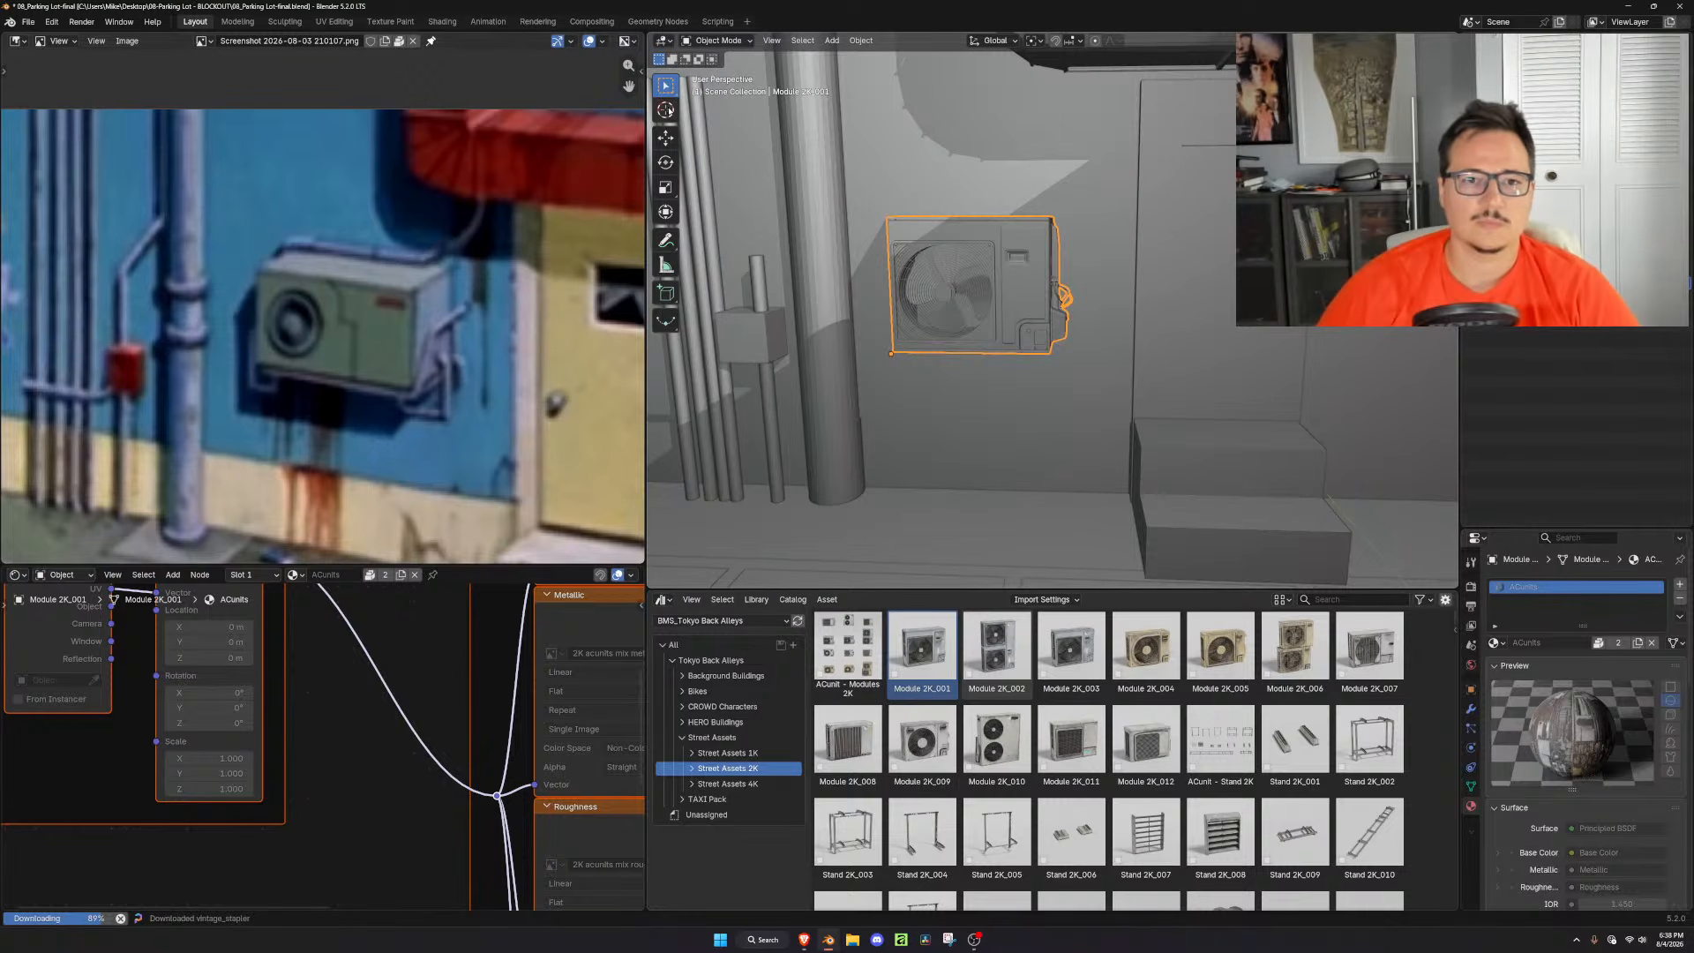
Snap the 3D cursor to the selected AC unit and add a 2 m cube there
{"action": "key", "text": "shift+s"}
{"action": "left_click", "coordinate": [1073, 422]}
{"action": "key", "text": "shift+a"}
{"action": "mouse_move", "coordinate": [1069, 443]}
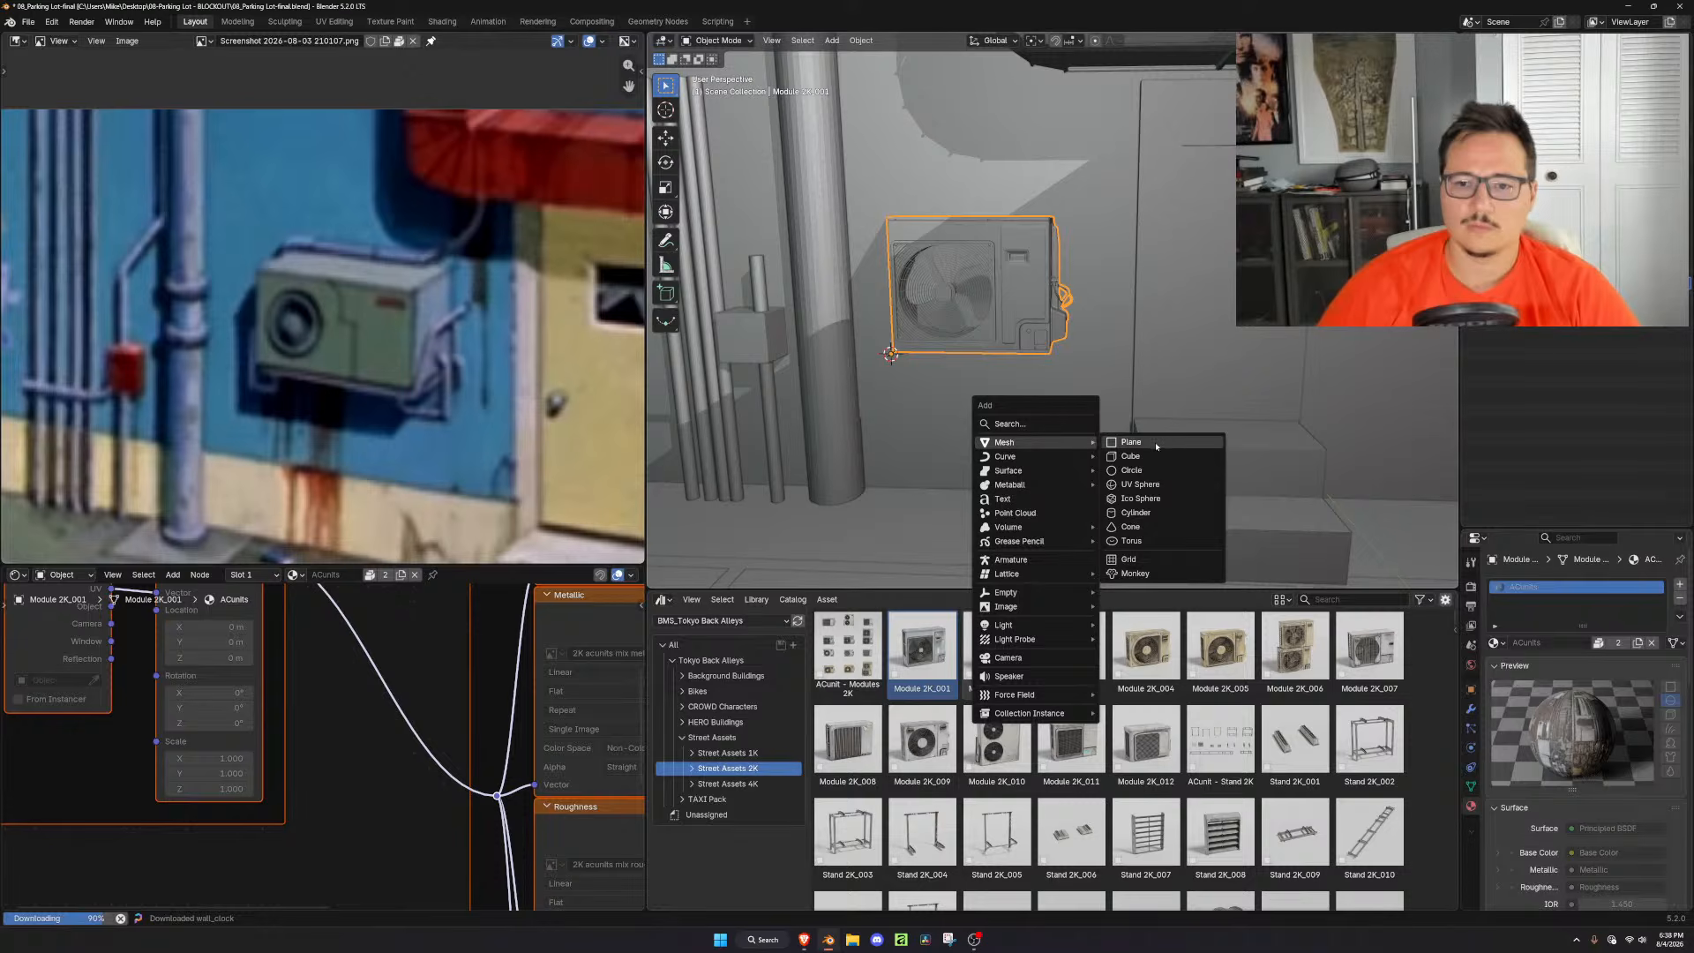
{"action": "left_click", "coordinate": [1130, 456]}
Scale the cube down uniformly to less than the AC unit's size and position it over the unit in front view
{"action": "key", "text": "s"}
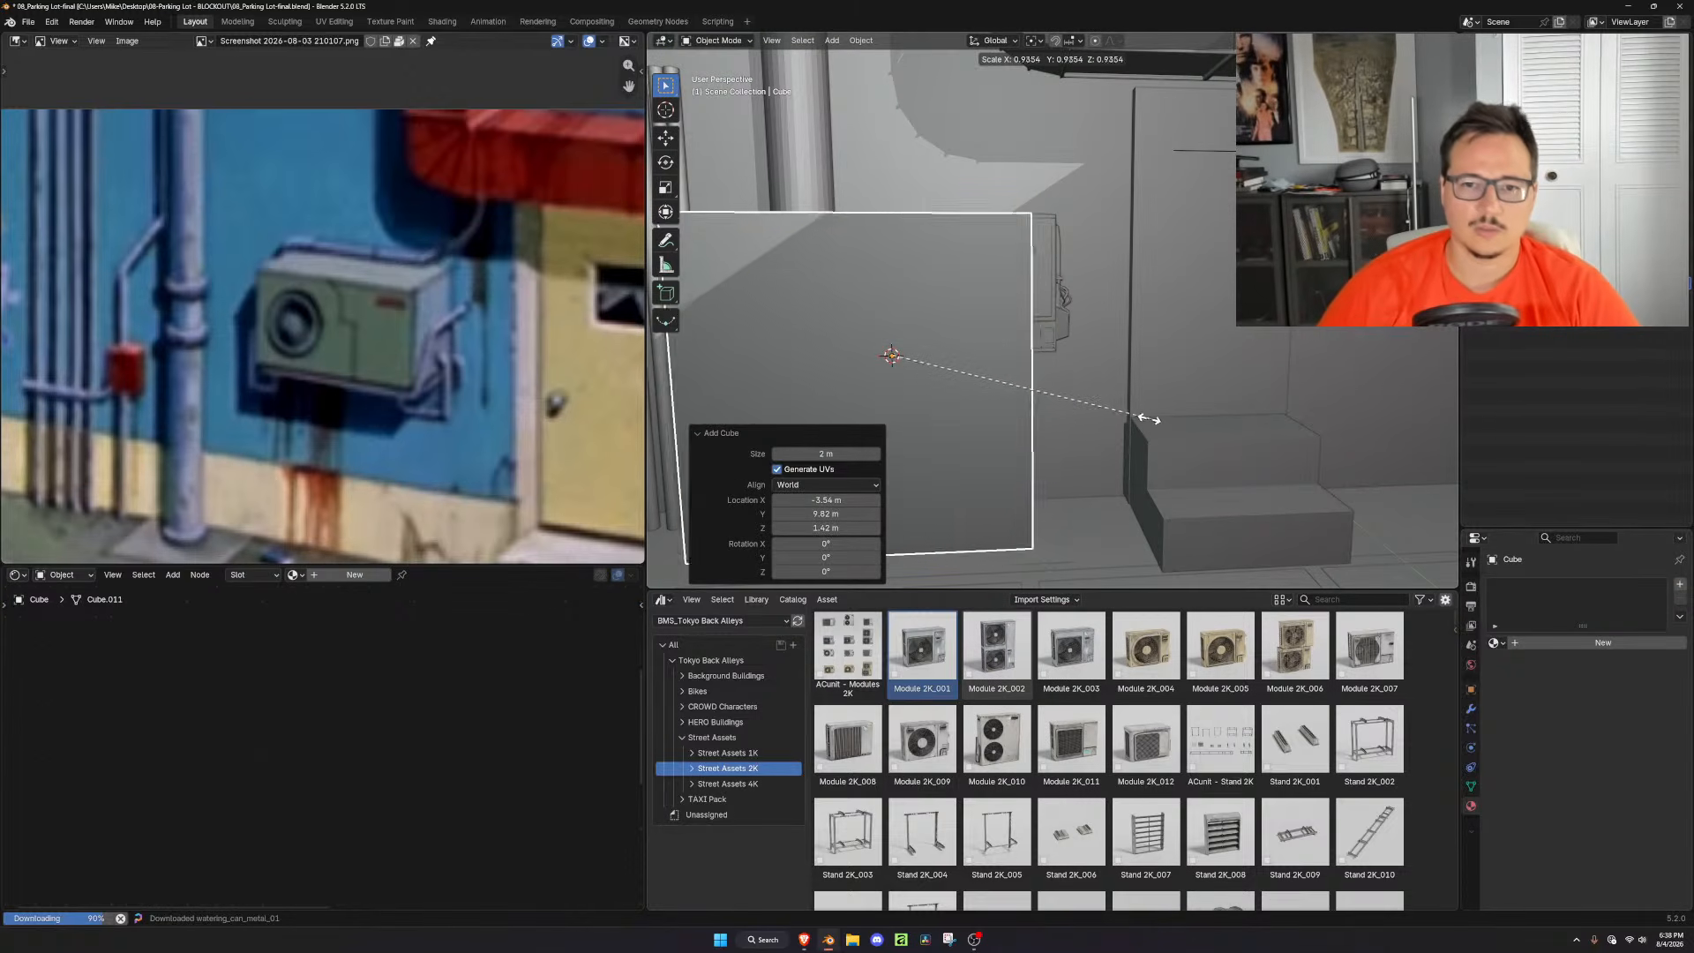
{"action": "left_click", "coordinate": [997, 388]}
{"action": "key", "text": "KP_1"}
{"action": "key", "text": "g"}
{"action": "left_click", "coordinate": [1090, 355]}
Widen the cube in X-ray Edit Mode by moving the vertices on its cable side 0.46255 m along X
{"action": "key", "text": "Tab"}
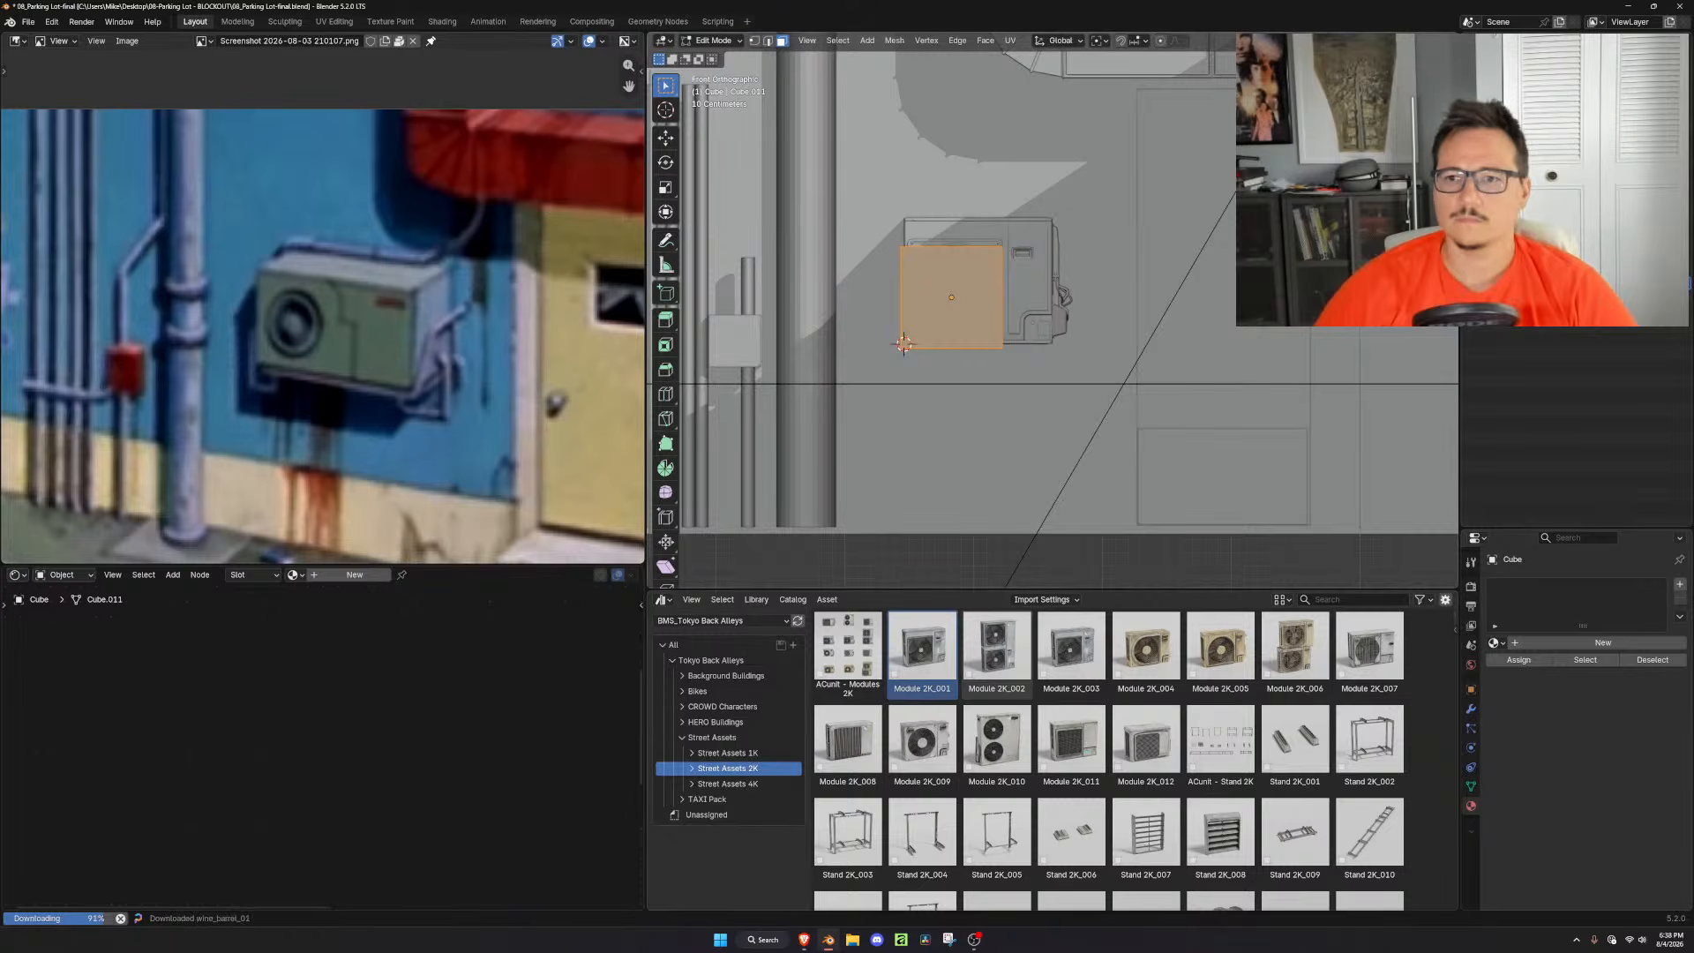
{"action": "key", "text": "alt+z"}
{"action": "key", "text": "1"}
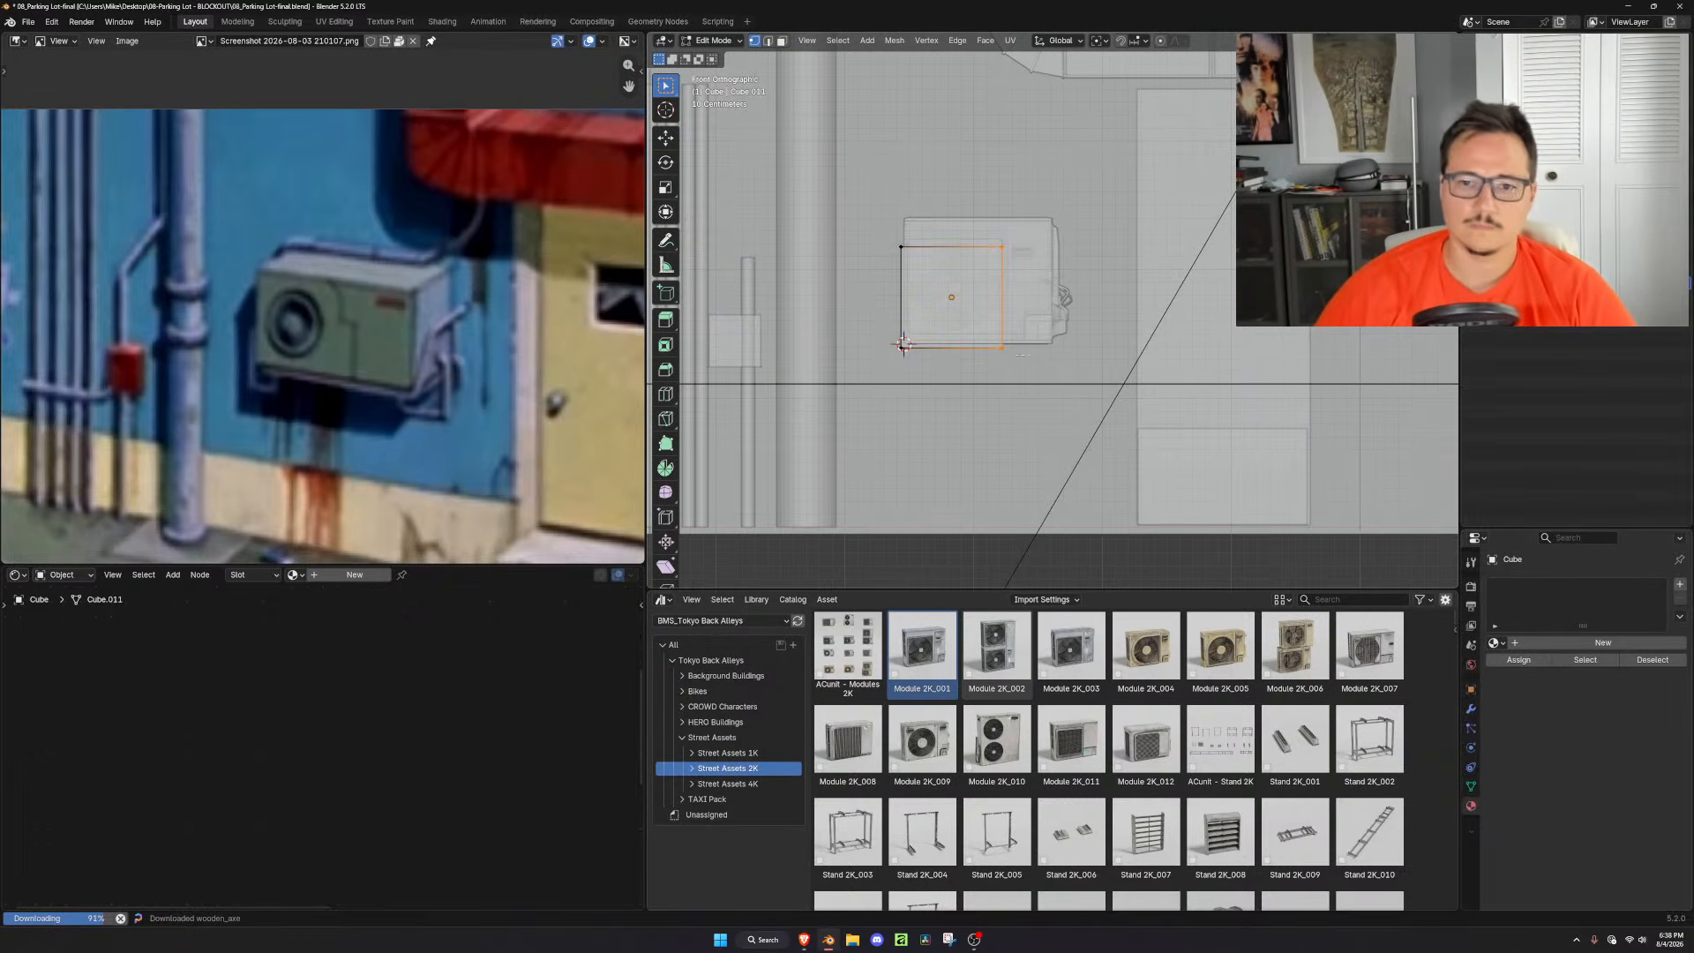
{"action": "key", "text": "g"}
{"action": "key", "text": "x"}
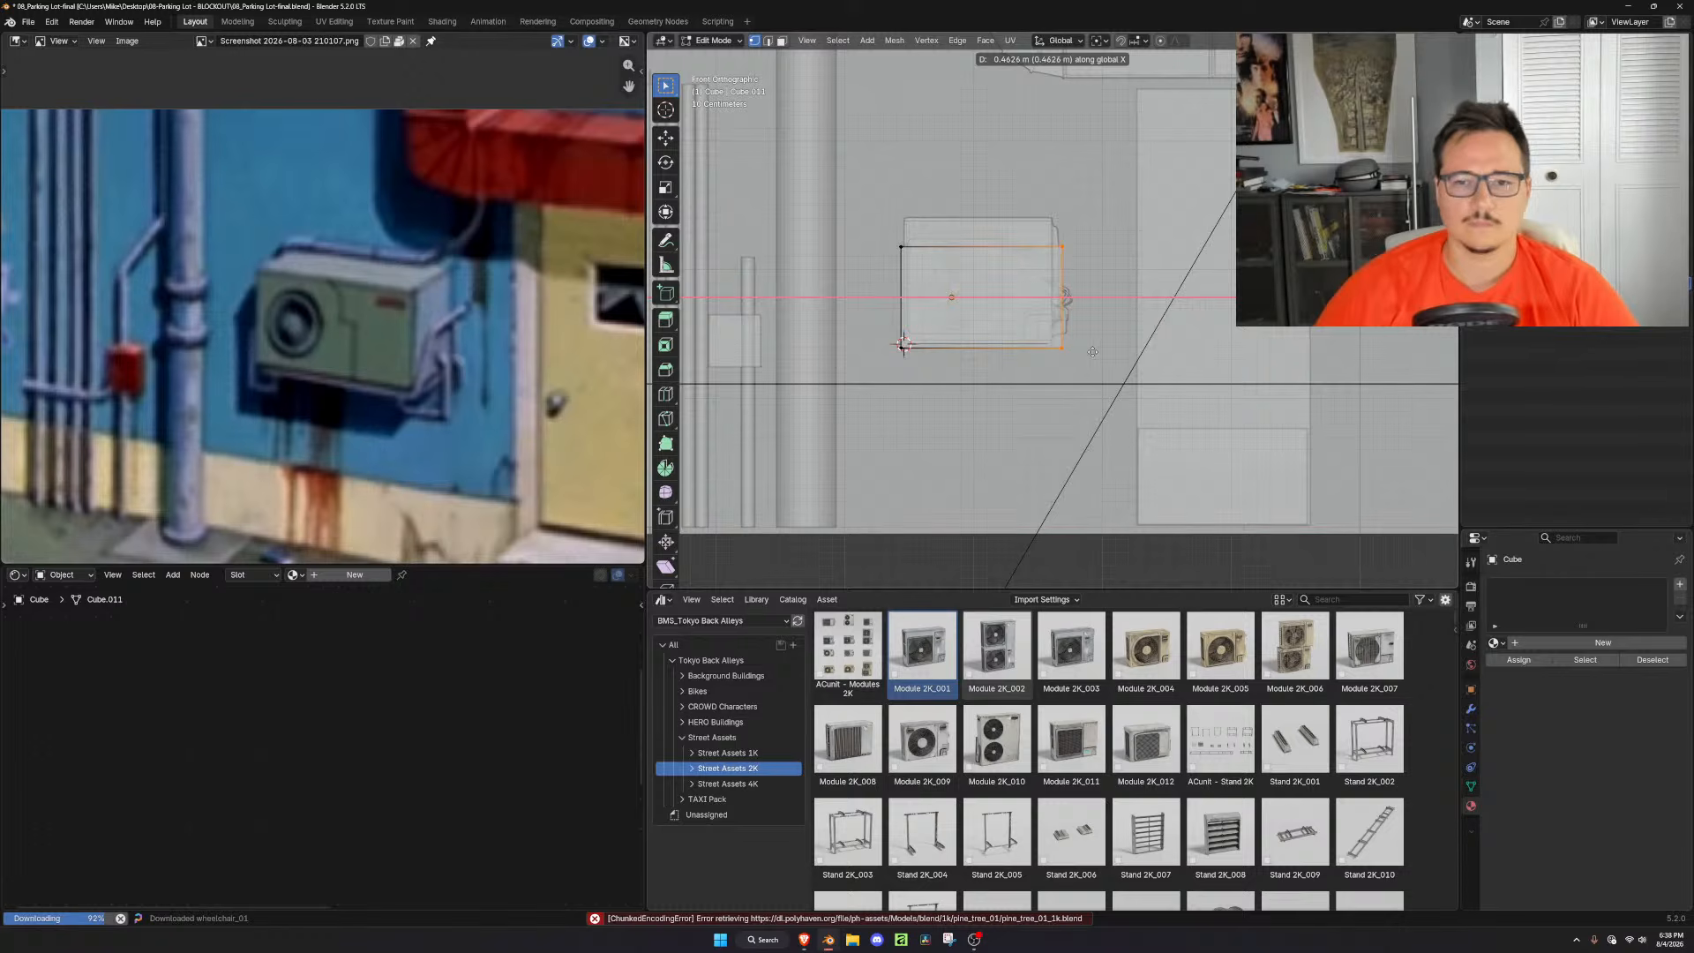
{"action": "left_click", "coordinate": [1092, 352]}
In top view, move the whole cube mesh 0.32207 m along Y to the wall and scale its depth to about 0.83
{"action": "middle_click_drag", "start_coordinate": [1093, 222], "coordinate": [1069, 247]}
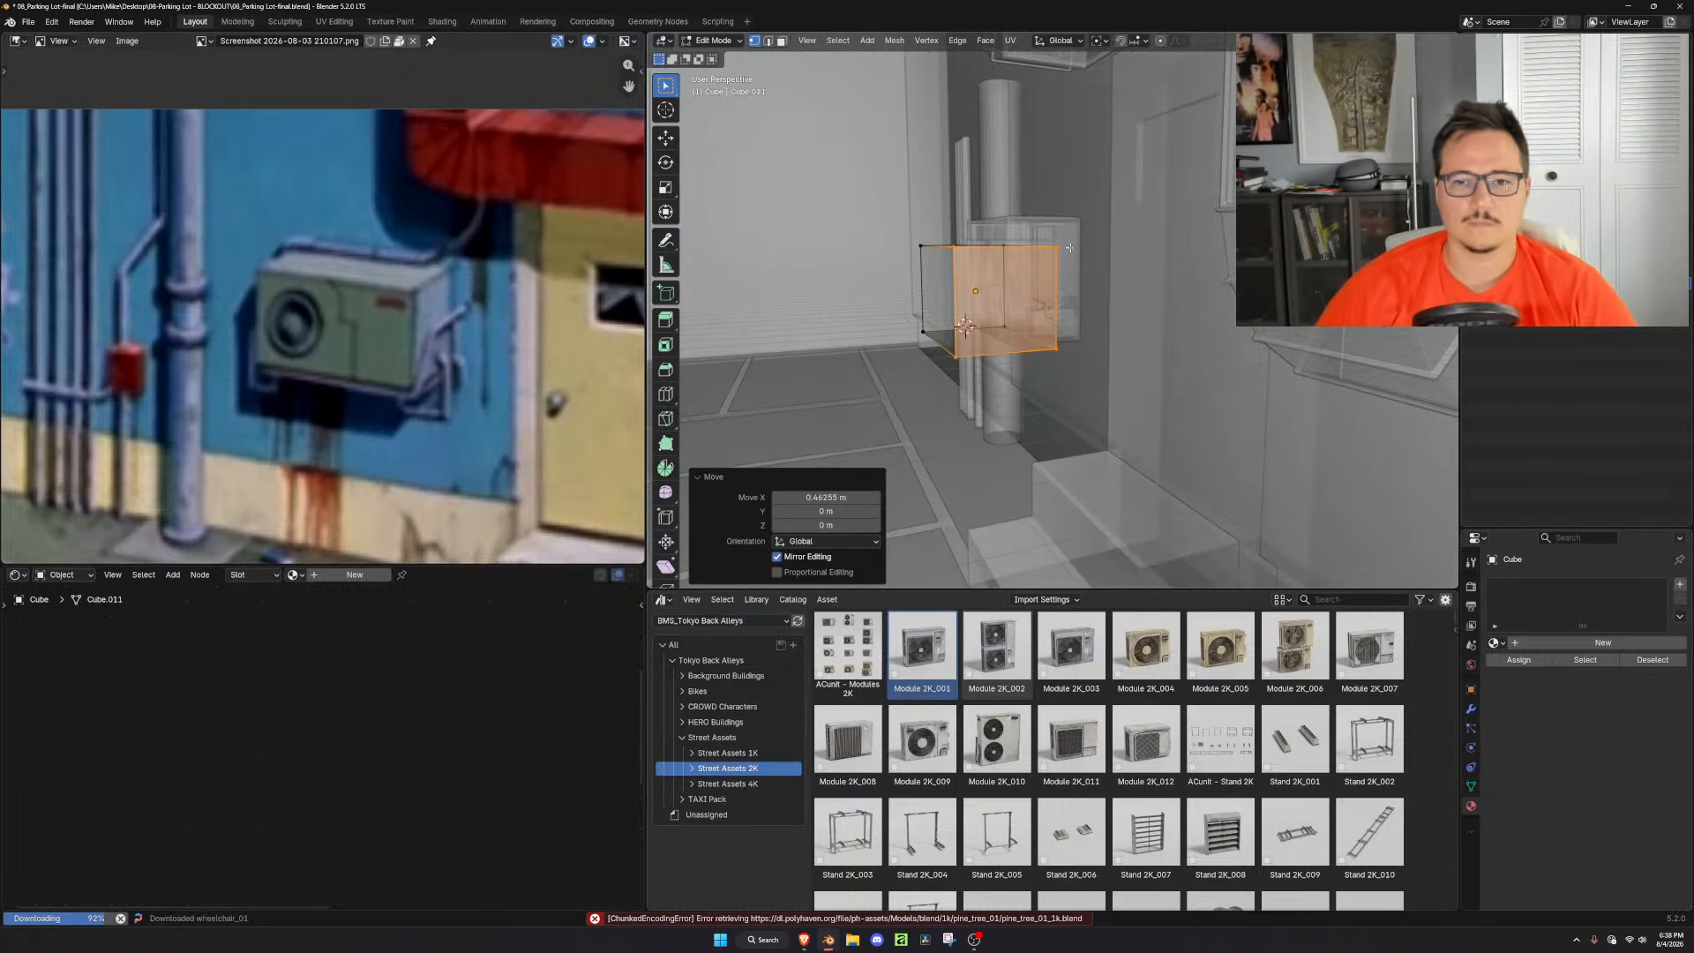
{"action": "key", "text": "KP_7"}
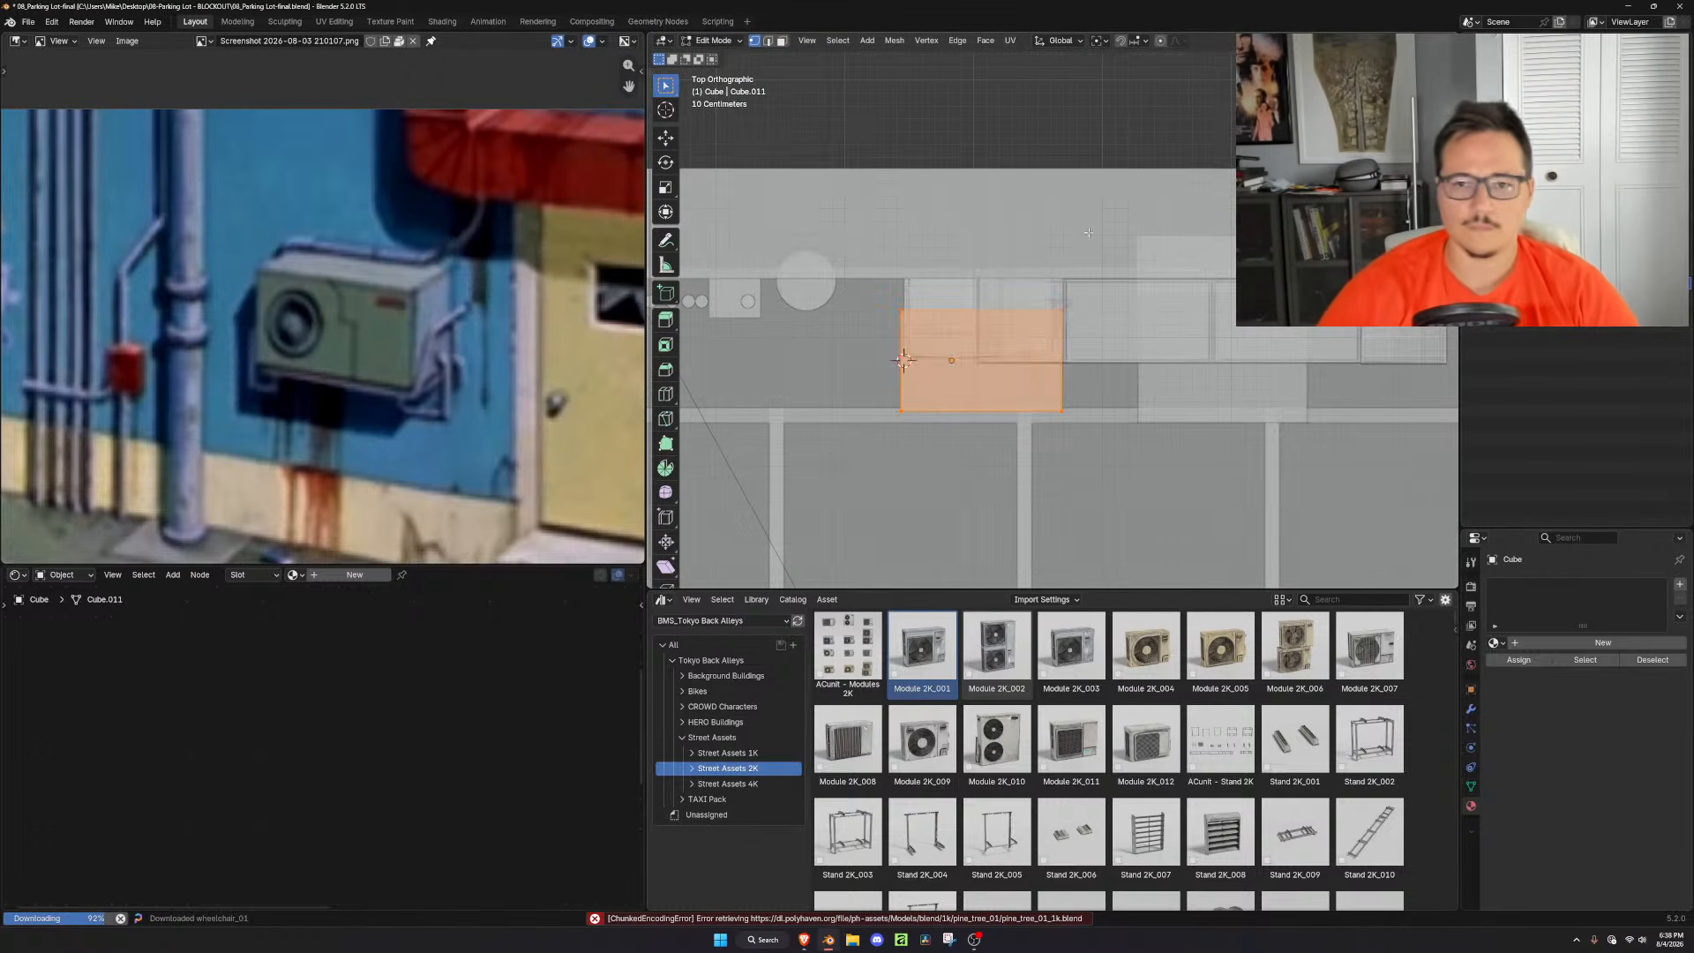
{"action": "key", "text": "g"}
{"action": "key", "text": "y"}
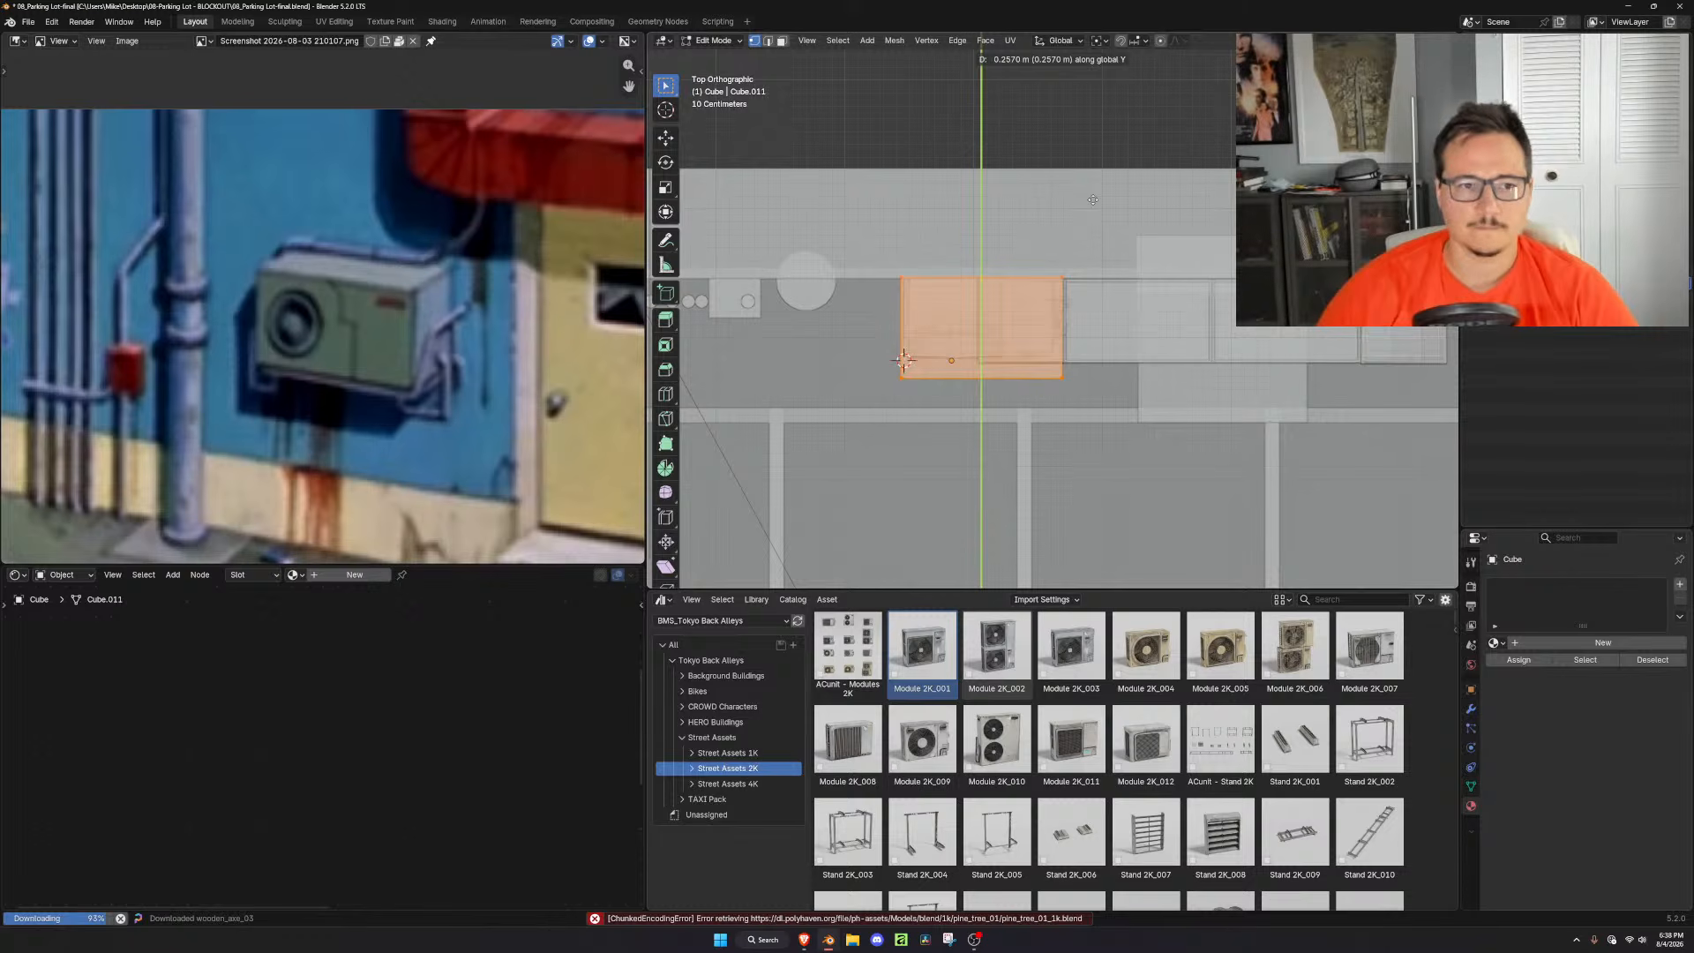
{"action": "left_click", "coordinate": [1094, 192]}
{"action": "key", "text": "s"}
{"action": "key", "text": "y"}
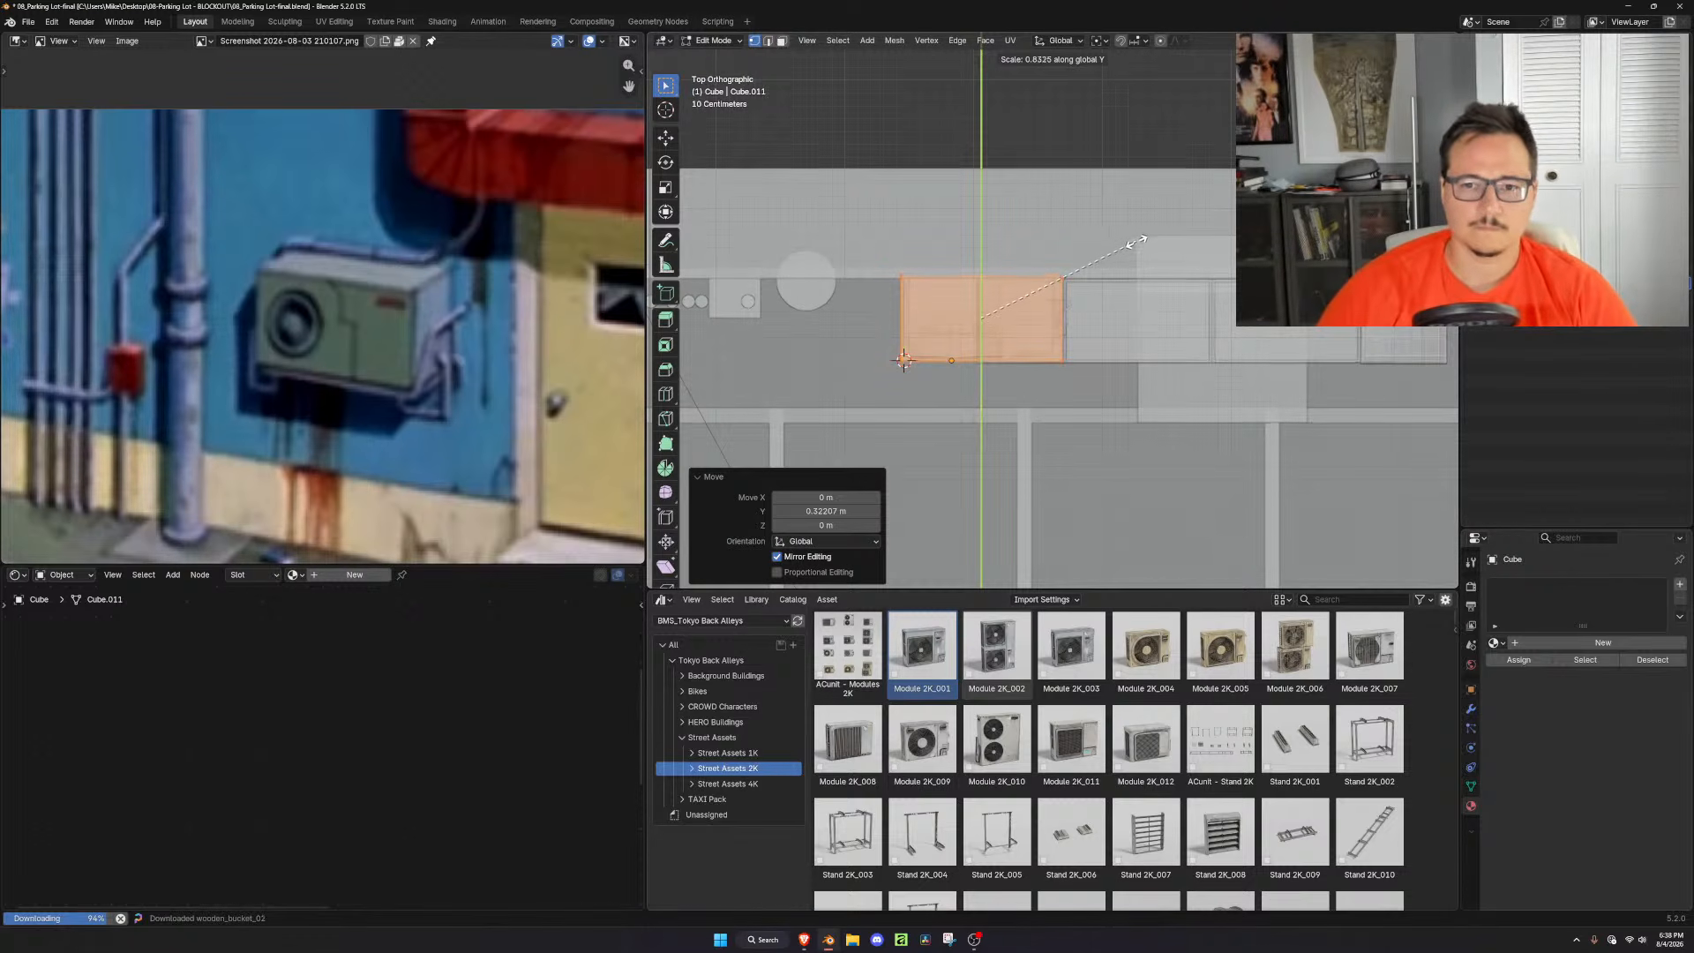
{"action": "left_click", "coordinate": [1119, 249]}
Try to nudge the cube's pipe-side vertices along X in front view
{"action": "middle_click_drag", "start_coordinate": [1118, 249], "coordinate": [1094, 215]}
{"action": "left_click_drag", "start_coordinate": [1114, 212], "coordinate": [766, 275]}
{"action": "key", "text": "KP_1"}
{"action": "scroll", "coordinate": [1061, 389], "scroll_direction": "up", "scroll_amount": 4}
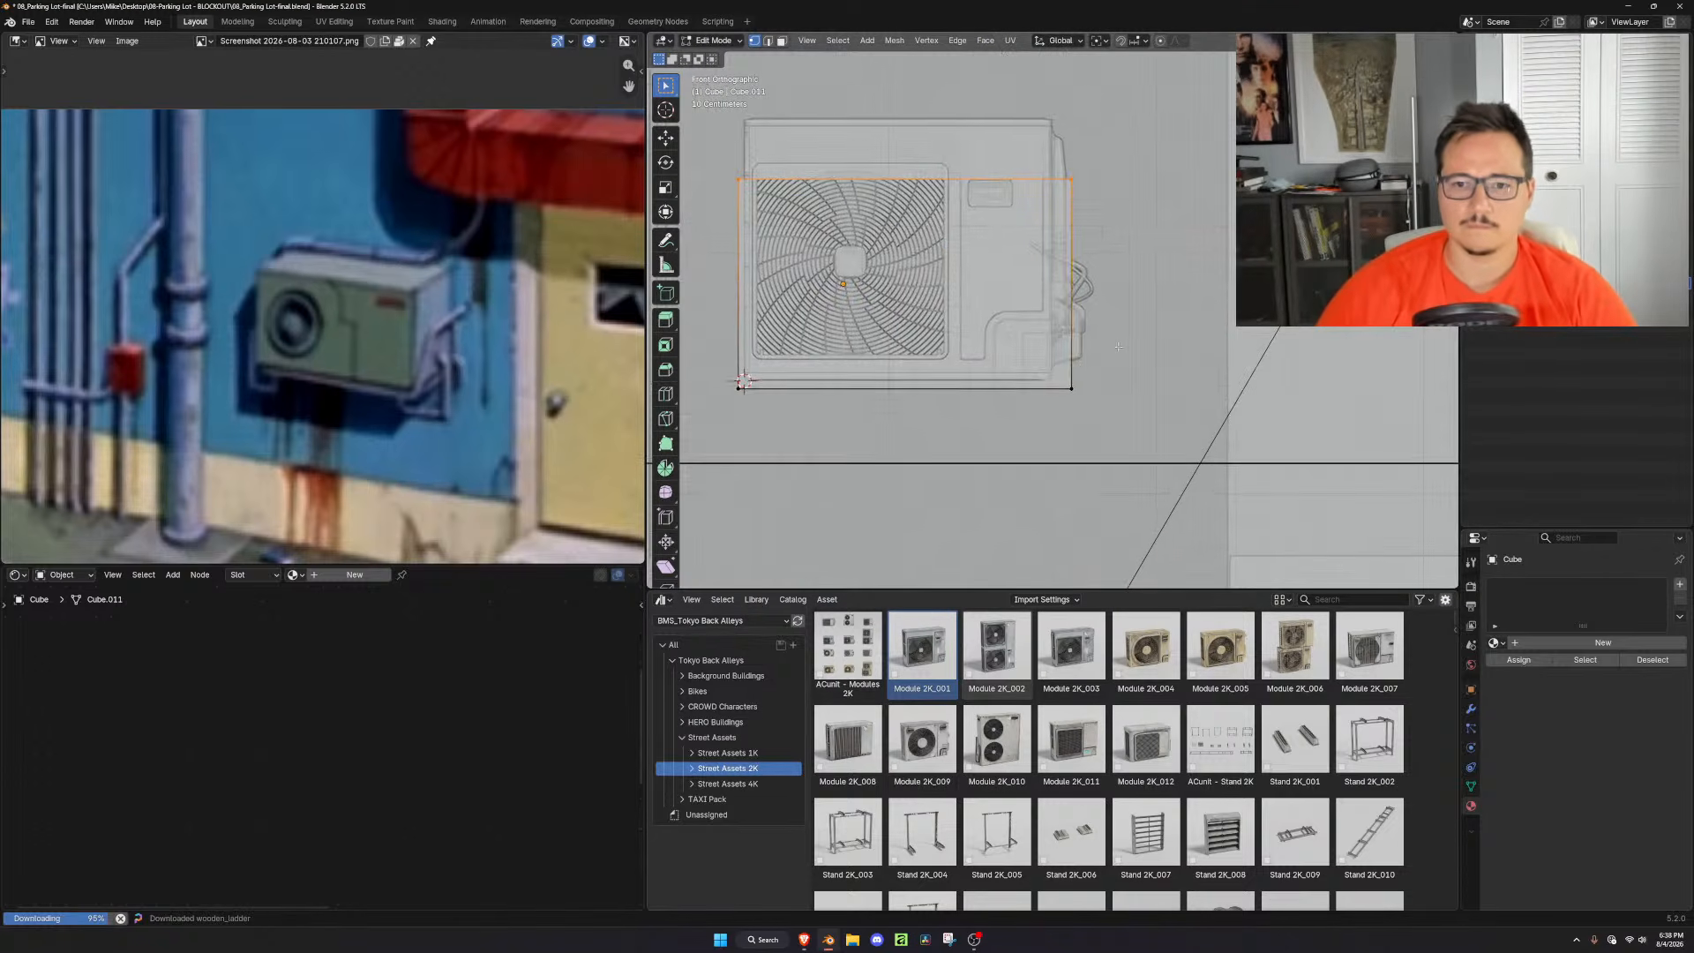
{"action": "key", "text": "g"}
{"action": "key", "text": "x"}
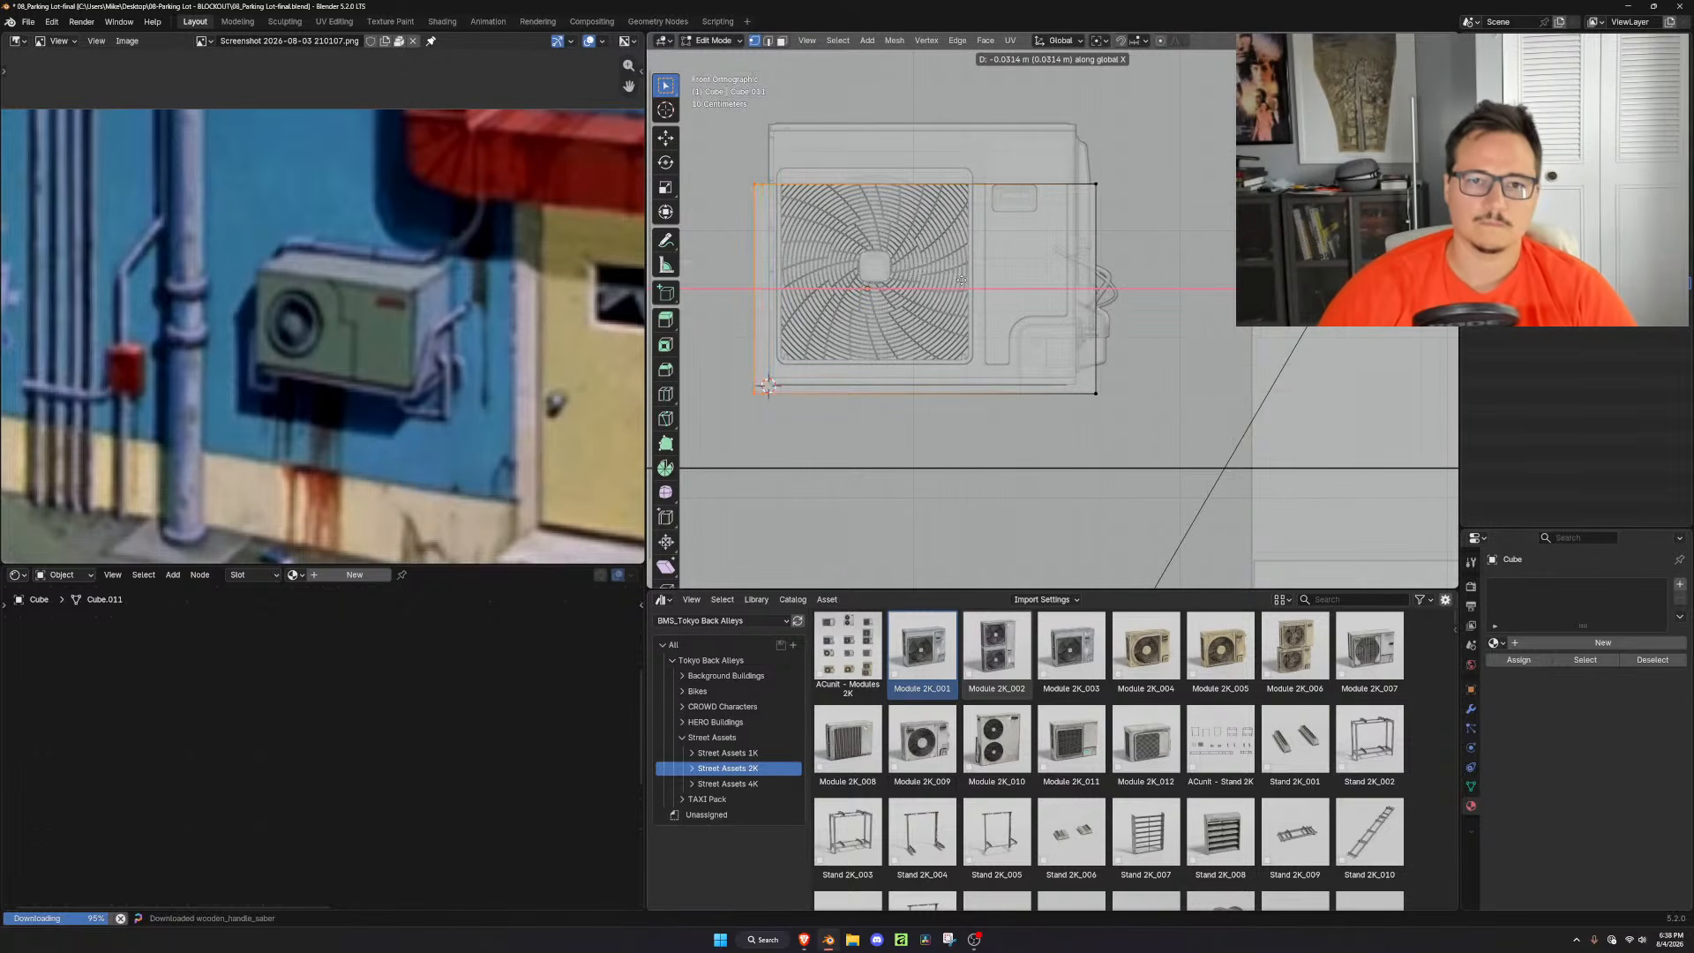
{"action": "left_click", "coordinate": [969, 282]}
Select the cube's top vertices and lower them 0.21811 m along Z
{"action": "left_click_drag", "start_coordinate": [1165, 137], "coordinate": [667, 246]}
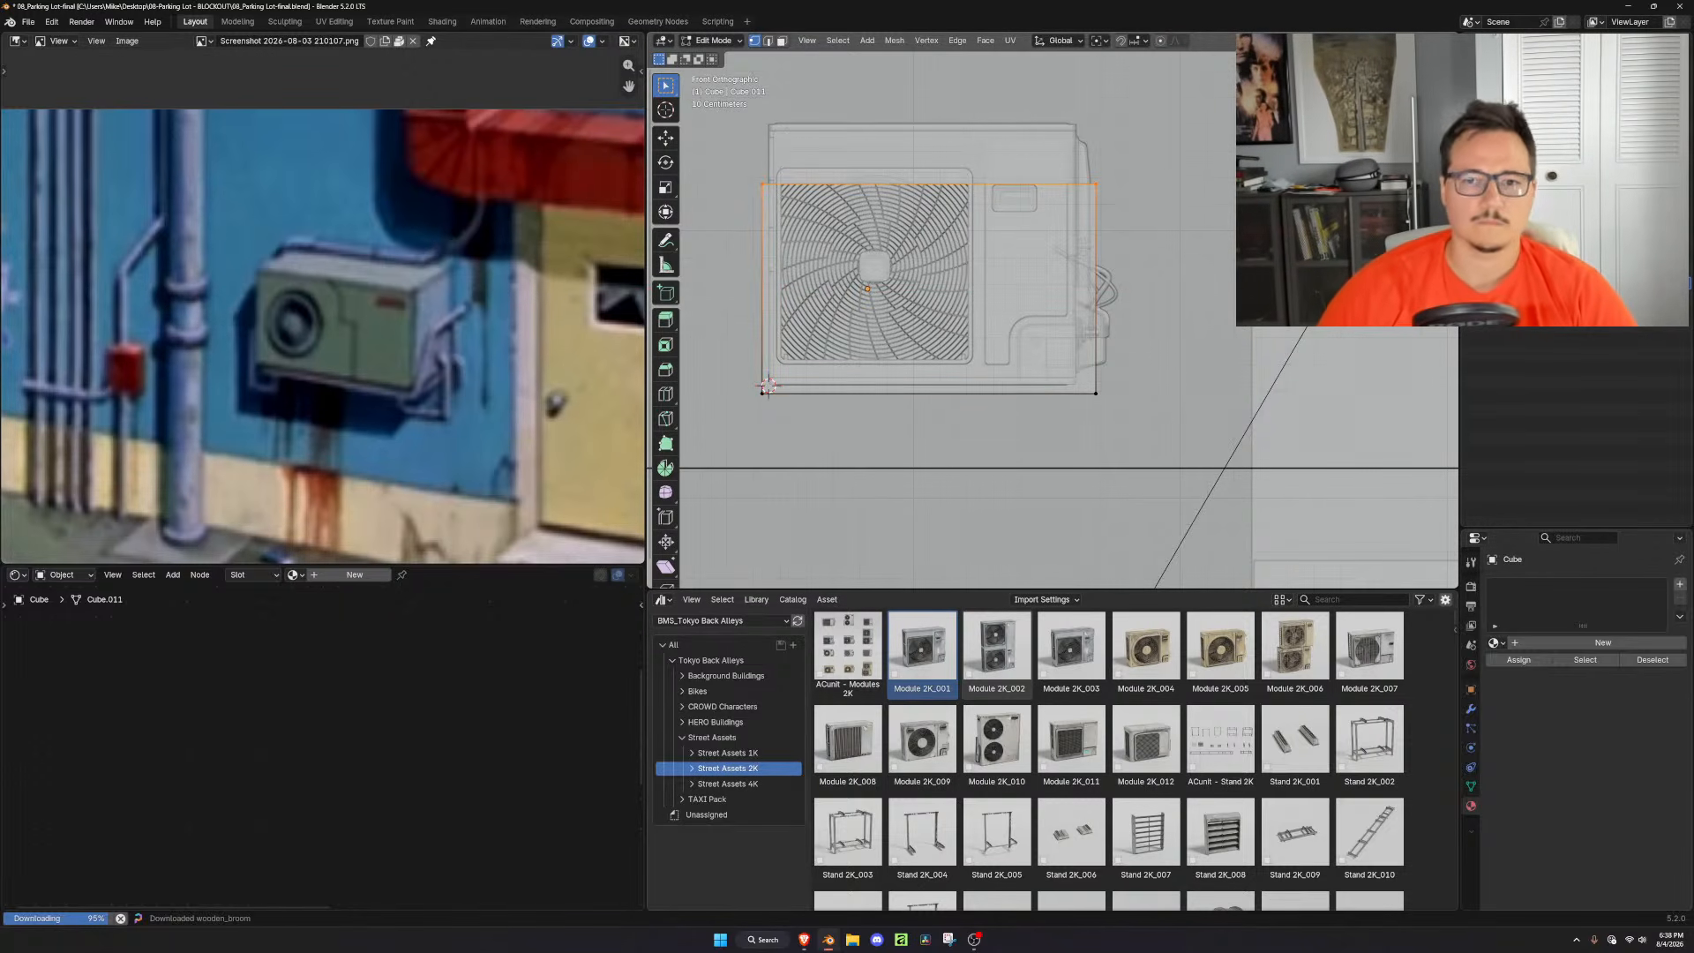
{"action": "key", "text": "g"}
{"action": "key", "text": "y"}
{"action": "right_click", "coordinate": [1032, 270]}
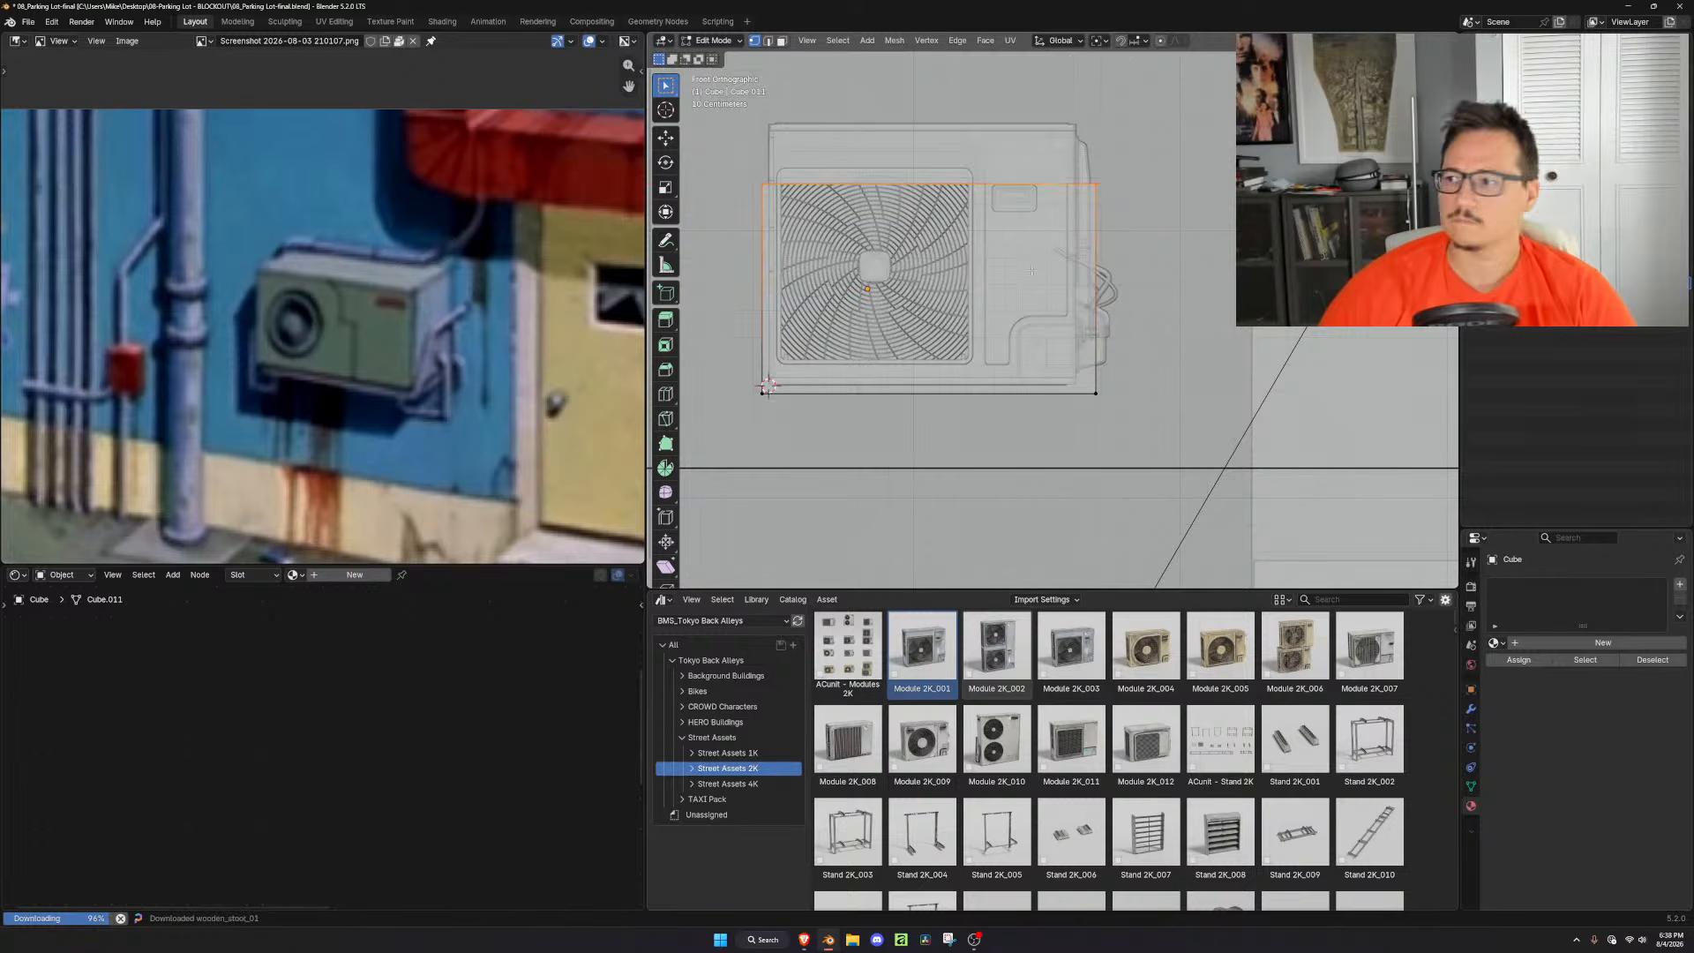
{"action": "key", "text": "g"}
{"action": "key", "text": "z"}
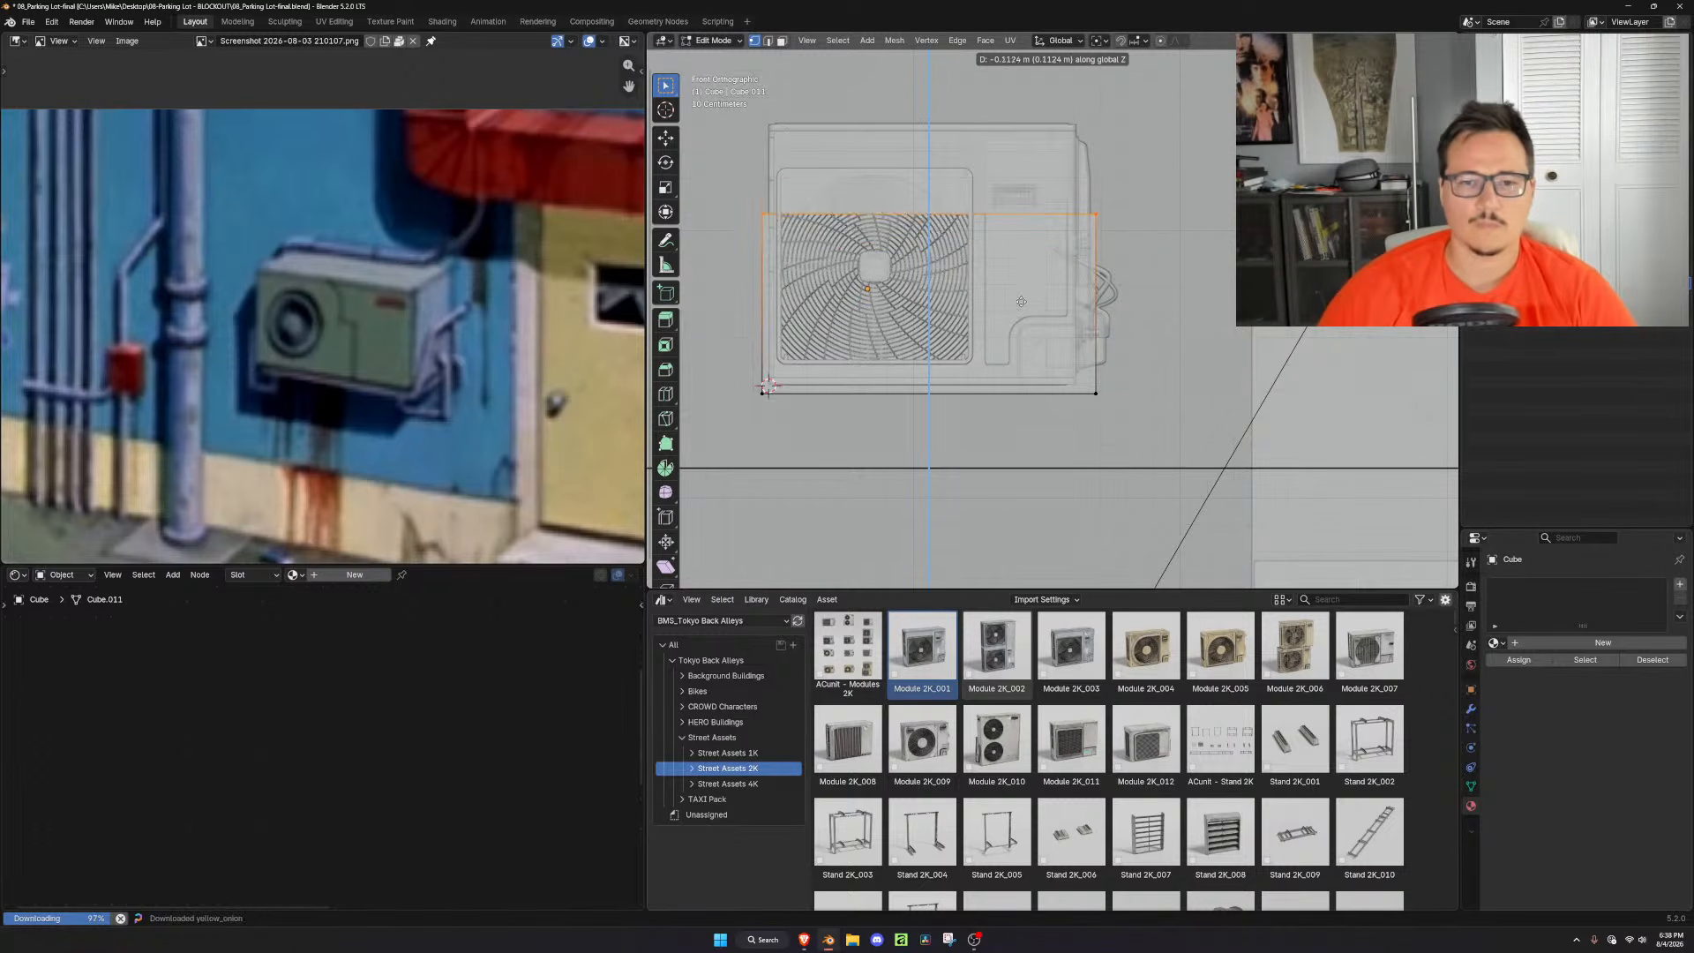
{"action": "left_click", "coordinate": [1019, 331]}
{"action": "scroll", "coordinate": [807, 212], "scroll_direction": "up", "scroll_amount": 3}
{"action": "scroll", "coordinate": [1048, 307], "scroll_direction": "up", "scroll_amount": 3}
{"action": "key", "text": "g"}
{"action": "key", "text": "z"}
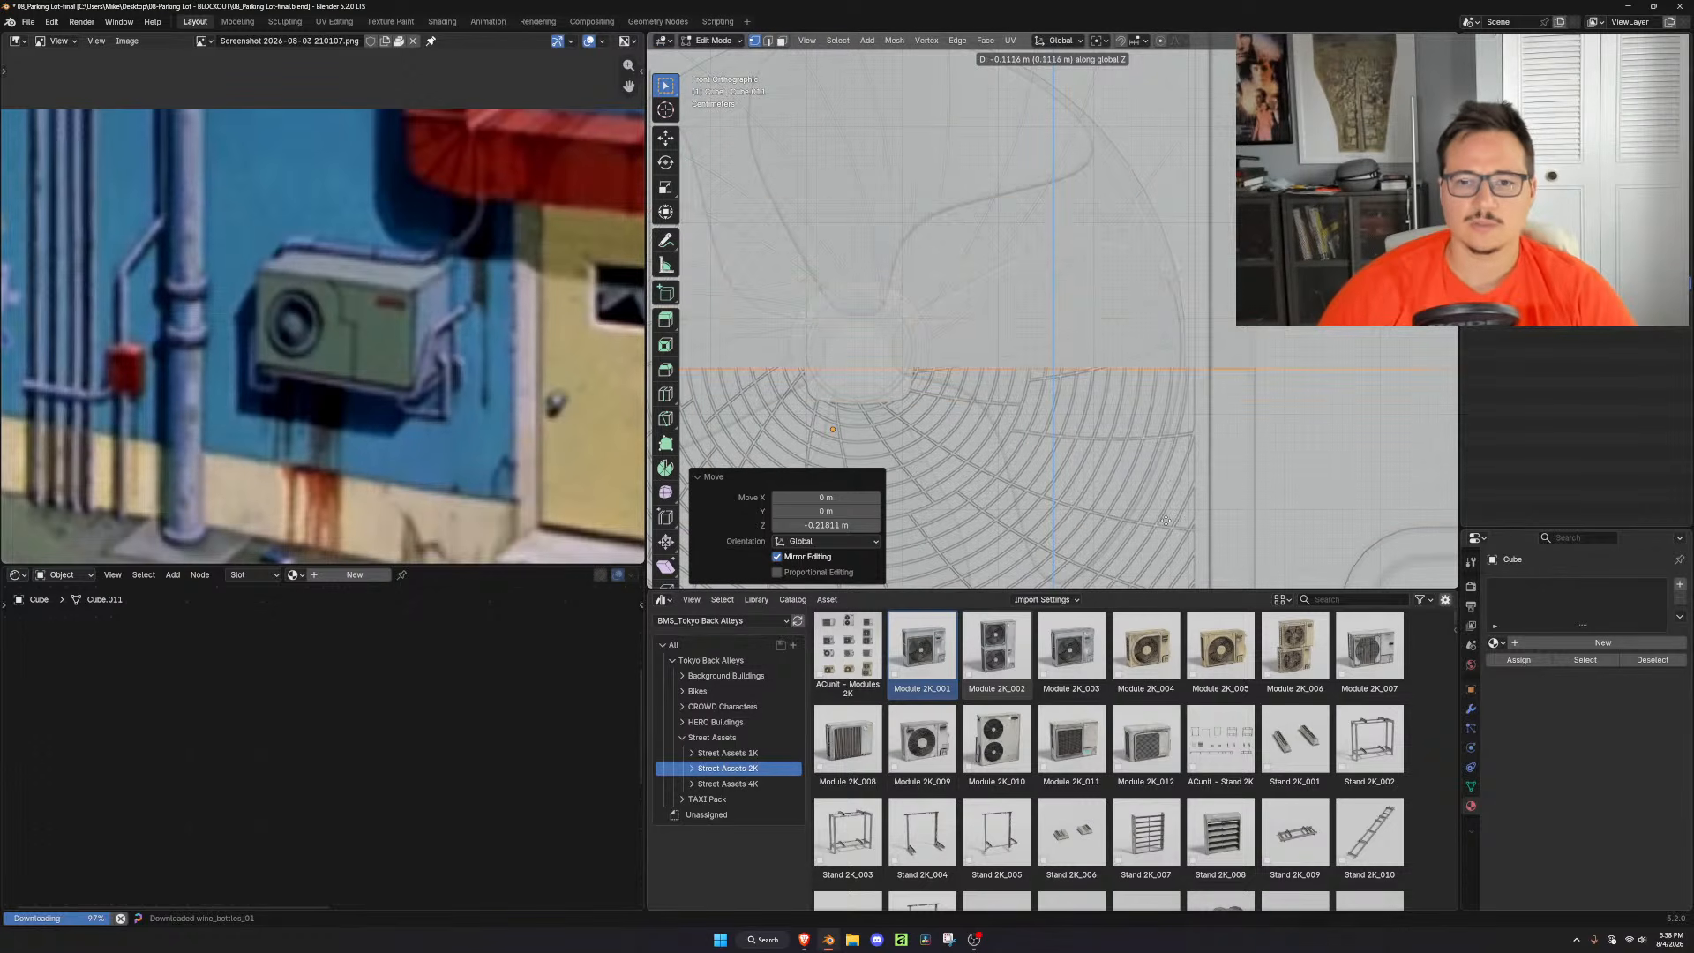
{"action": "key", "text": "Escape"}
In front view, lower the top vertices further along Z until the cube is about half the AC unit's height
{"action": "middle_click_drag", "start_coordinate": [1146, 458], "coordinate": [1114, 414]}
{"action": "key", "text": "KP_1"}
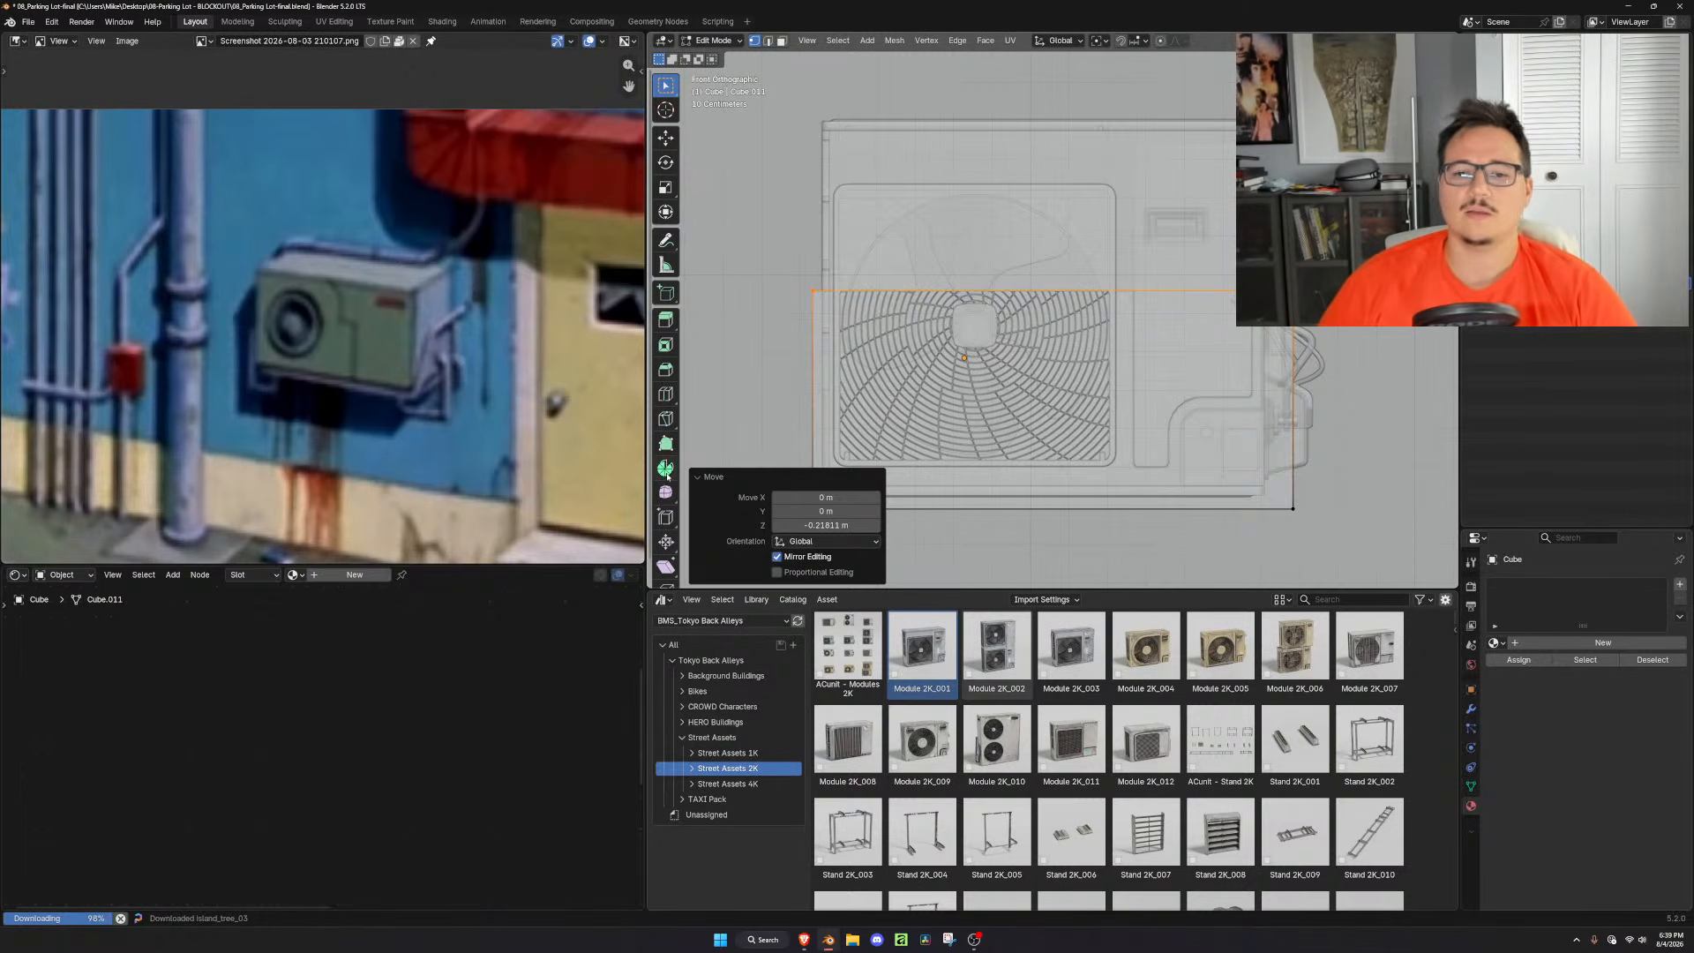
{"action": "left_click", "coordinate": [702, 478]}
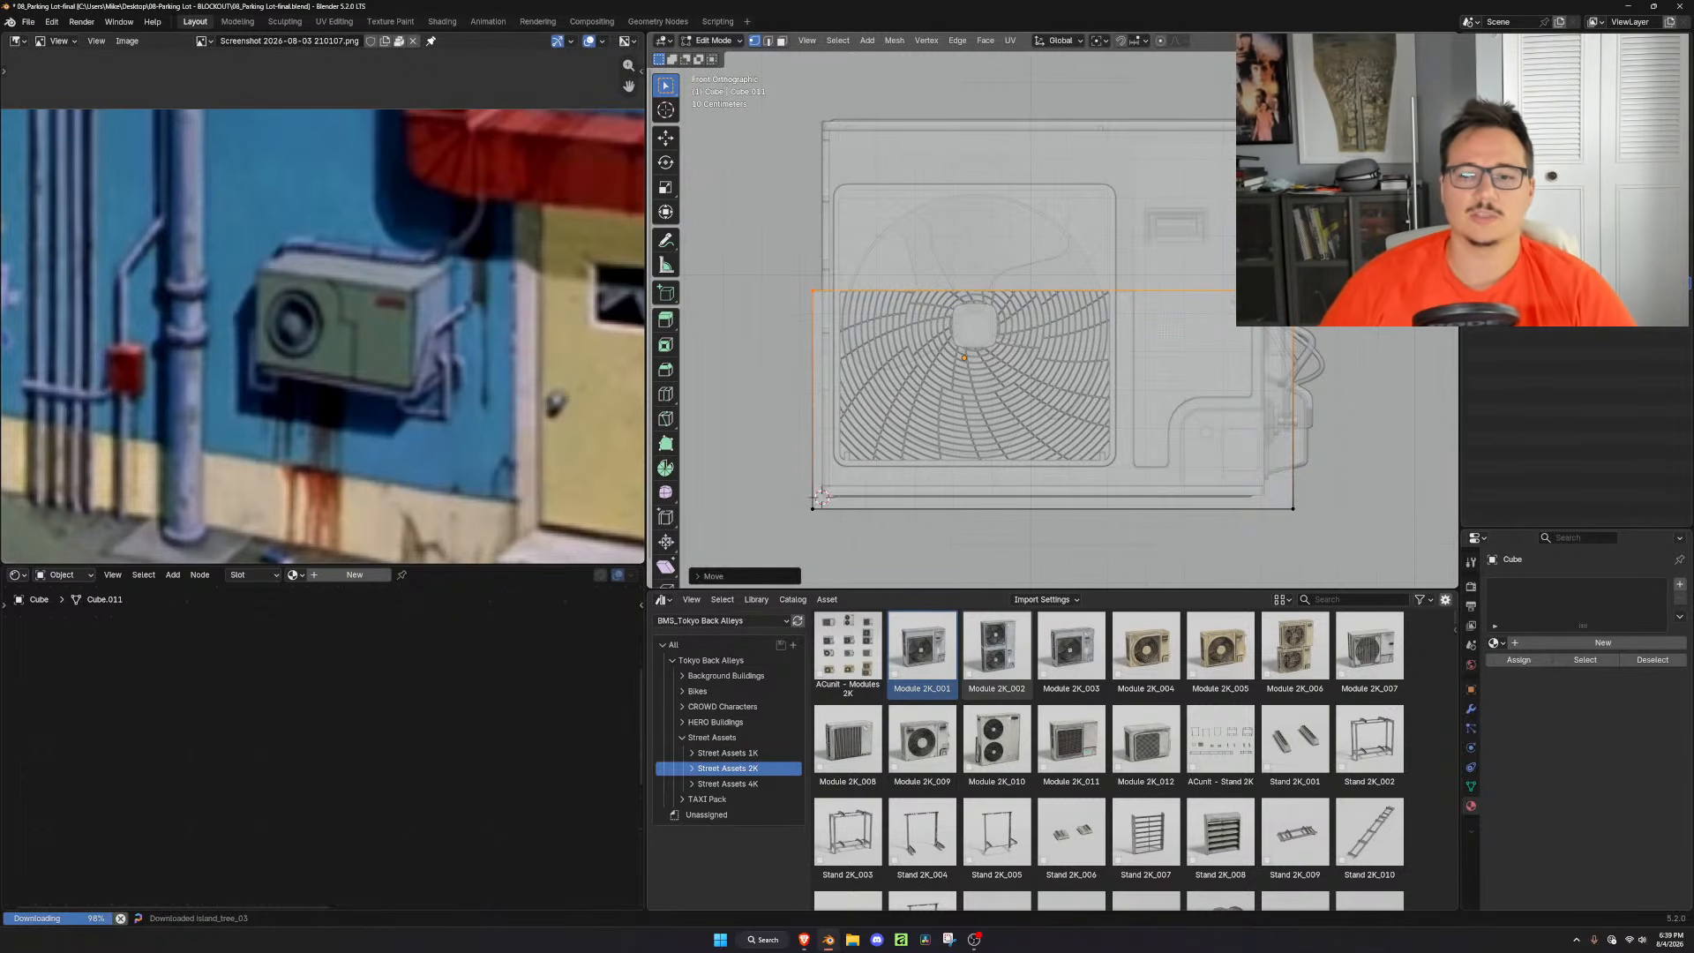
{"action": "scroll", "coordinate": [702, 477], "scroll_direction": "down", "scroll_amount": 3}
{"action": "key", "text": "g"}
{"action": "key", "text": "z"}
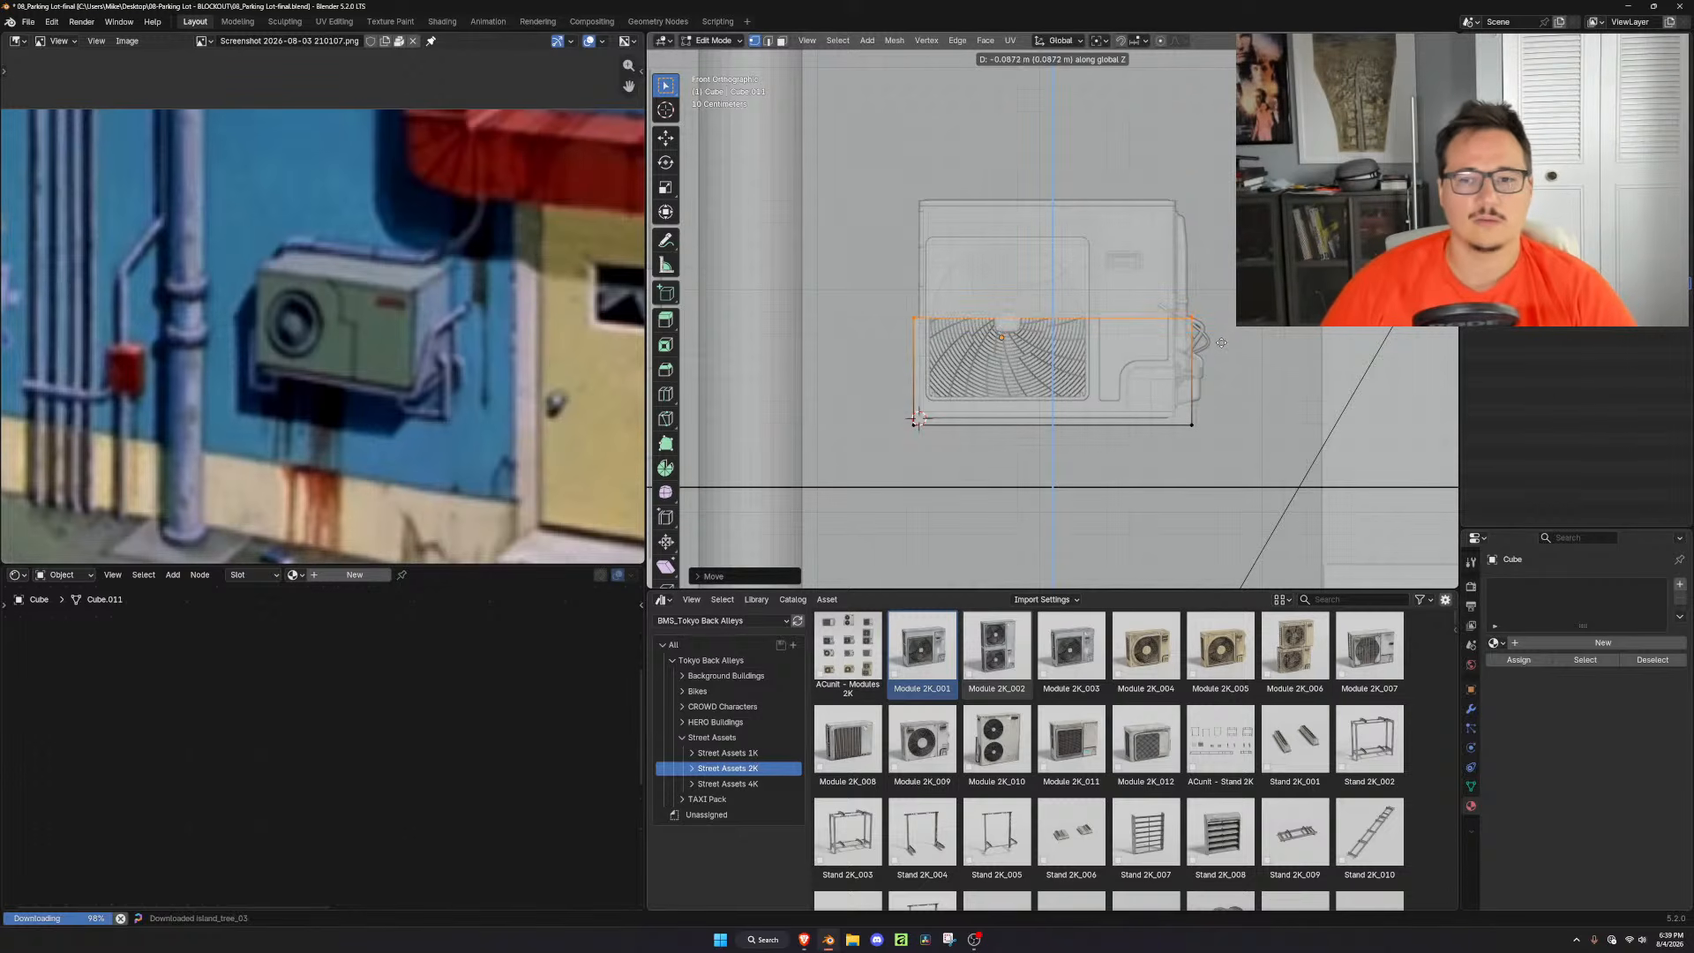
{"action": "left_click", "coordinate": [1221, 340]}
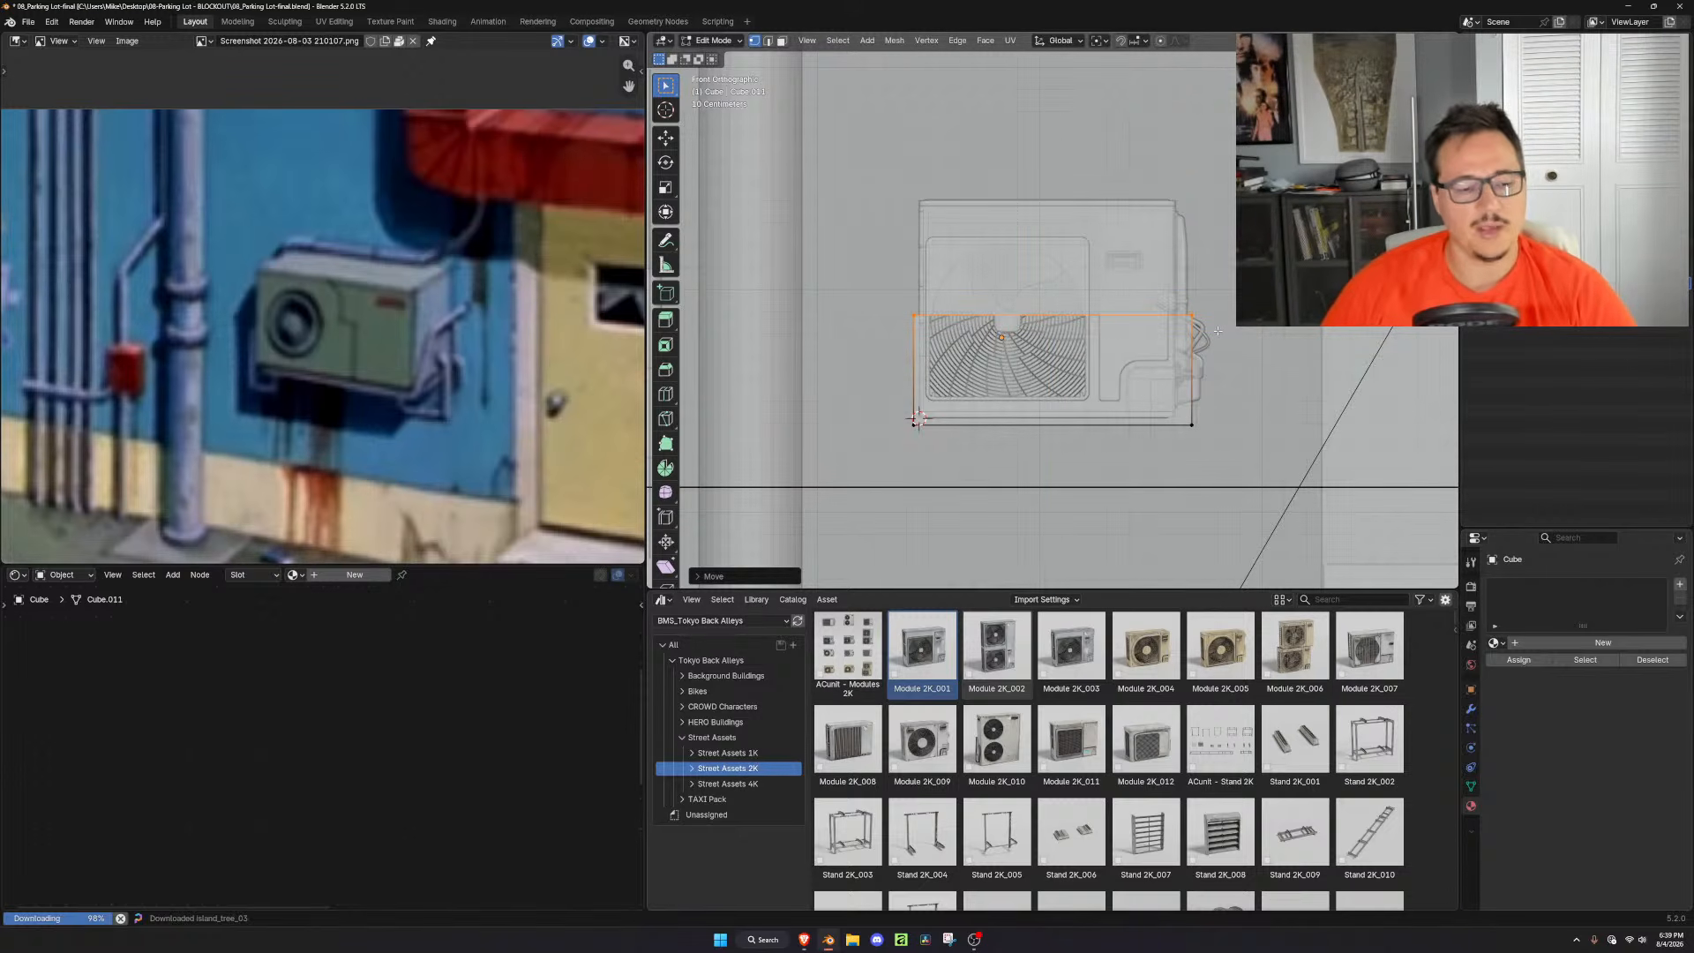
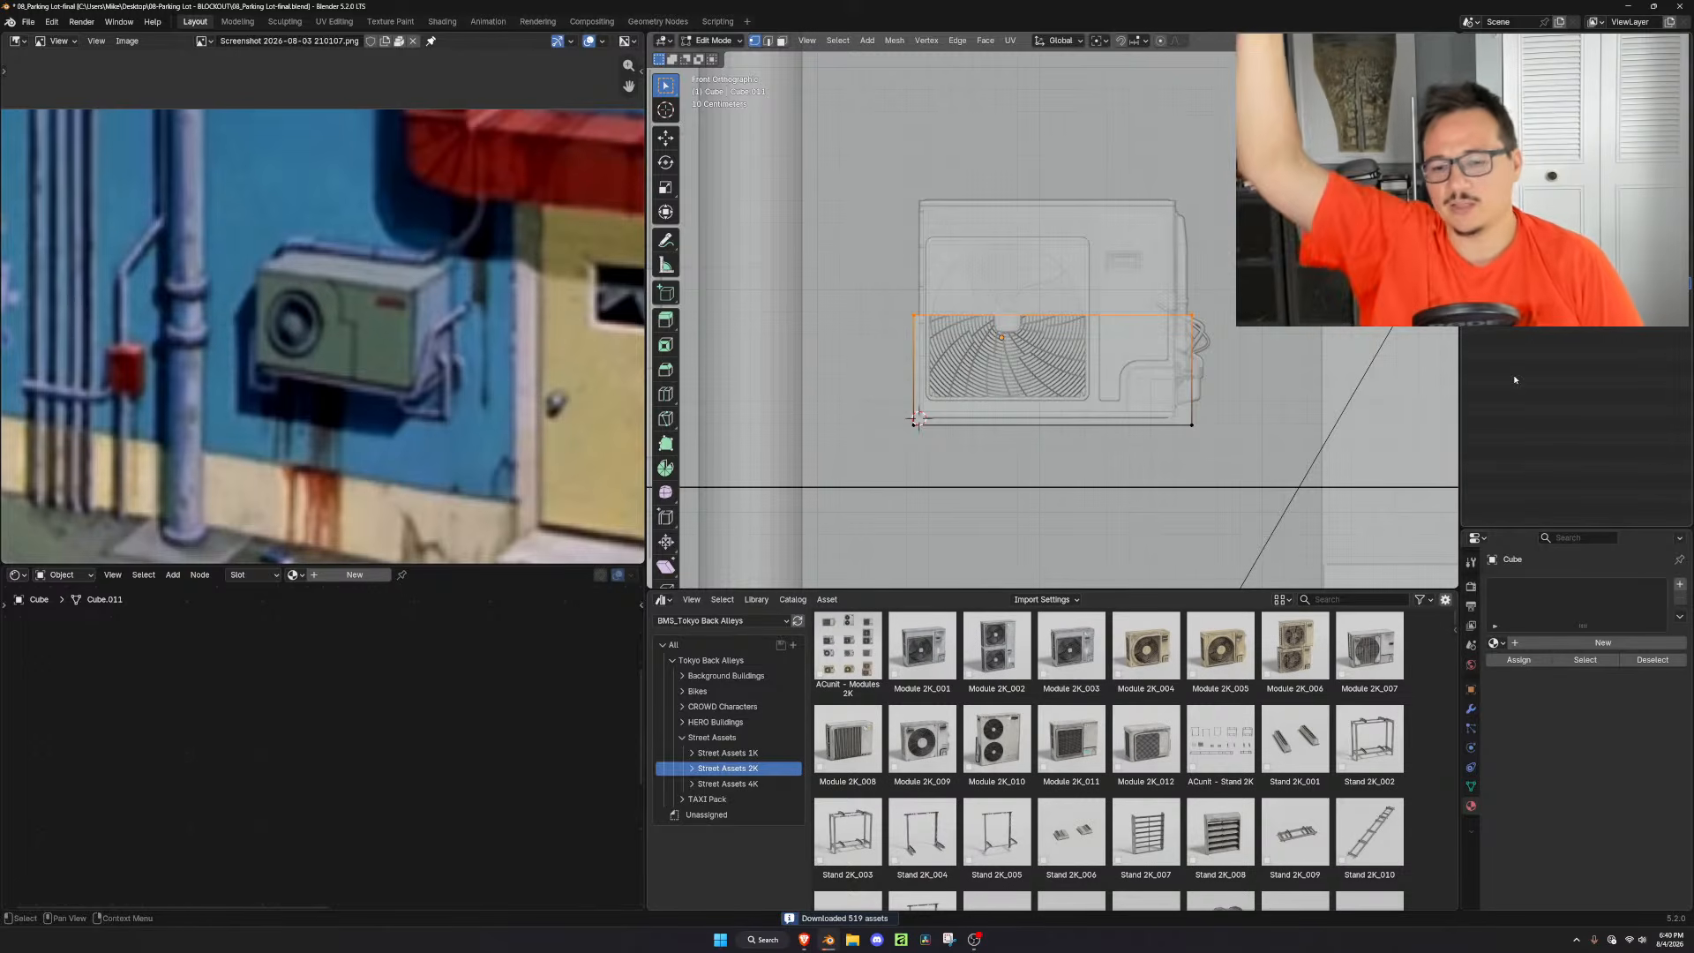
Select the cube's front top vertices and move them about 0.135 m along Y toward the wall to slope the front
{"action": "middle_click_drag", "start_coordinate": [1247, 338], "coordinate": [1189, 355]}
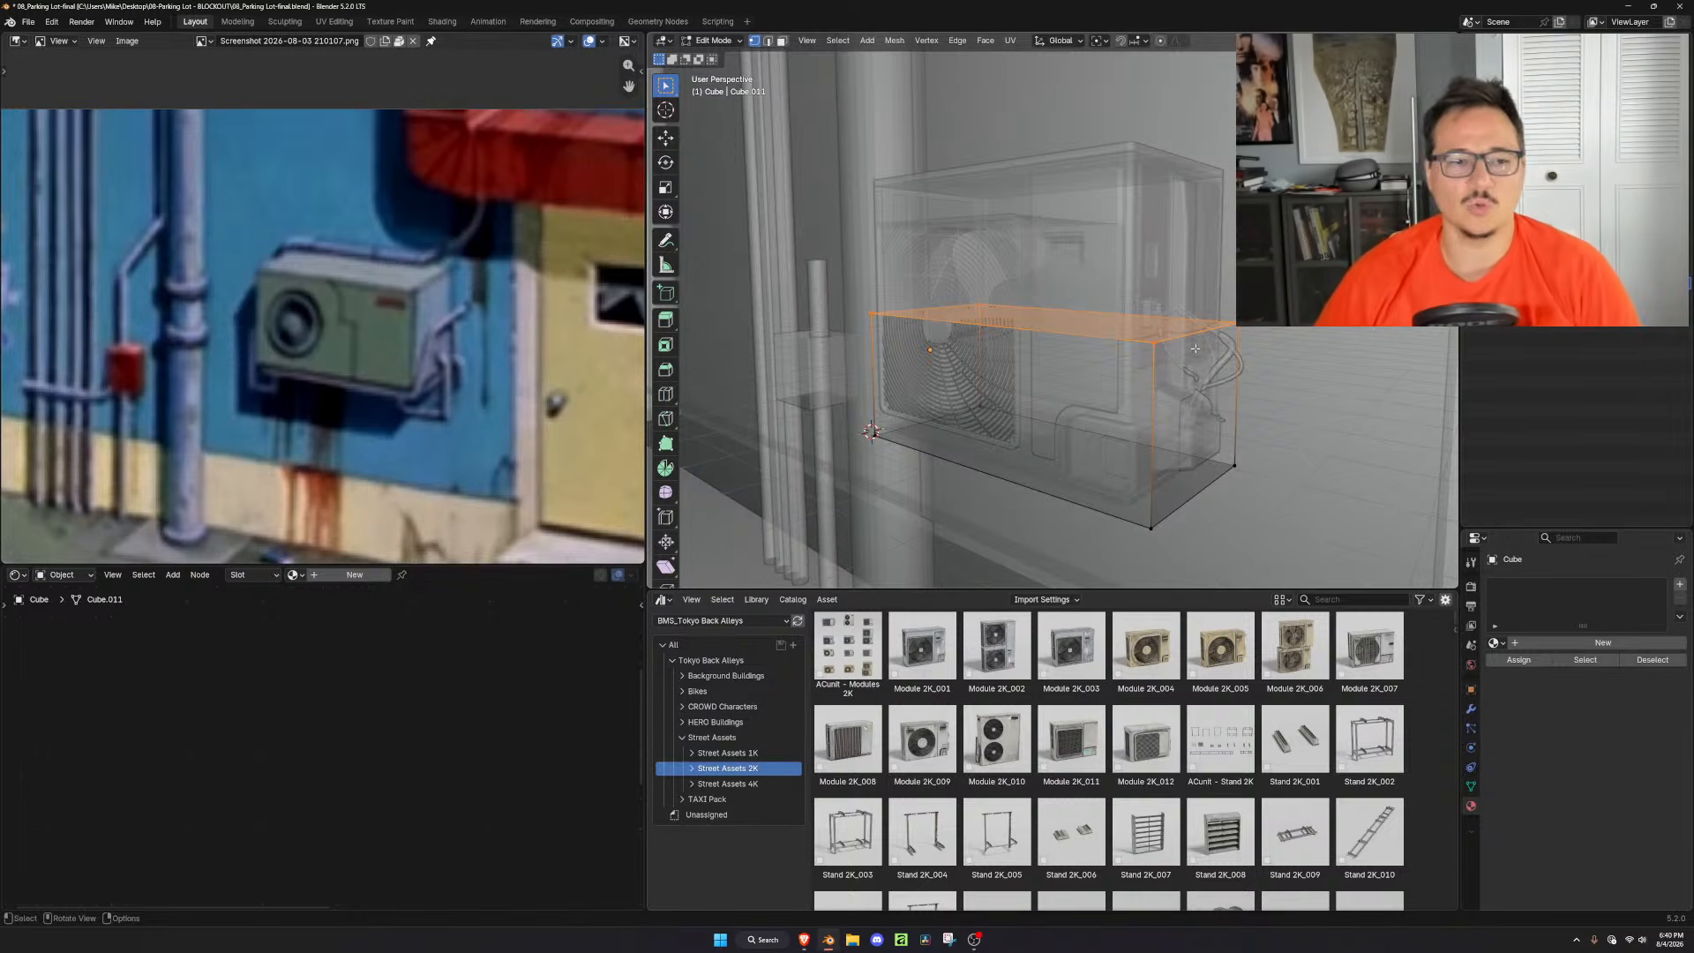
{"action": "middle_click_drag", "start_coordinate": [1188, 353], "coordinate": [1128, 350]}
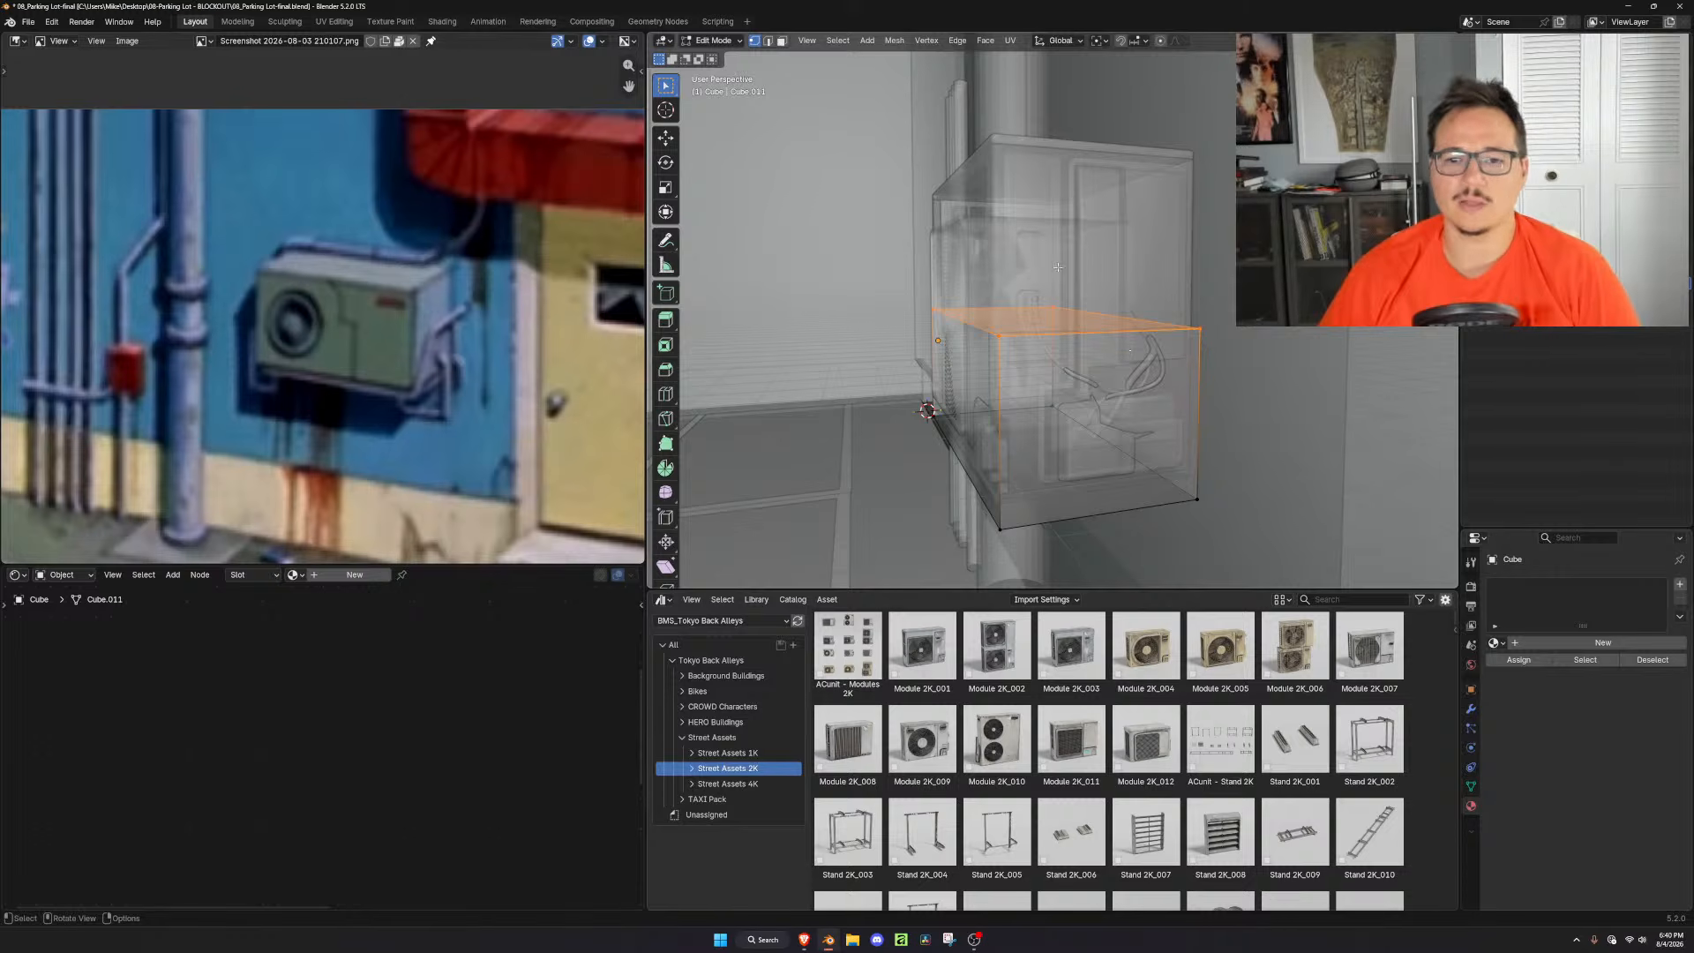
{"action": "middle_click_drag", "start_coordinate": [1001, 277], "coordinate": [969, 261]}
{"action": "left_click_drag", "start_coordinate": [917, 277], "coordinate": [1010, 363]}
{"action": "middle_click_drag", "start_coordinate": [1041, 349], "coordinate": [1064, 389]}
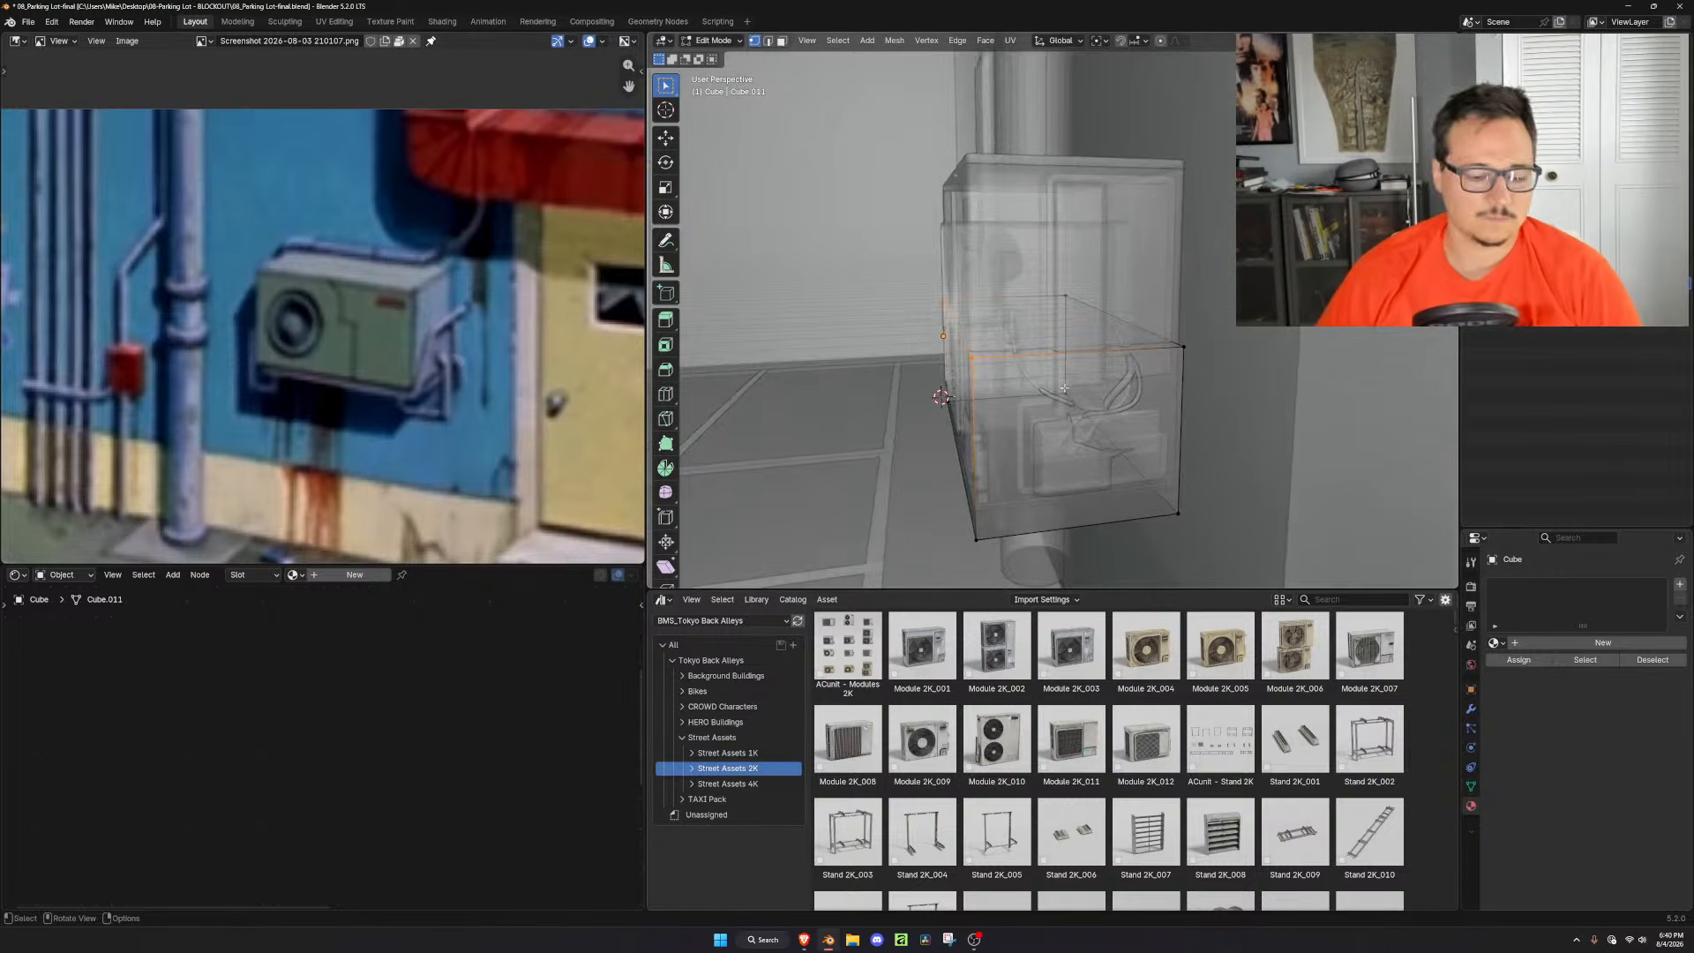
{"action": "key", "text": "g"}
{"action": "key", "text": "y"}
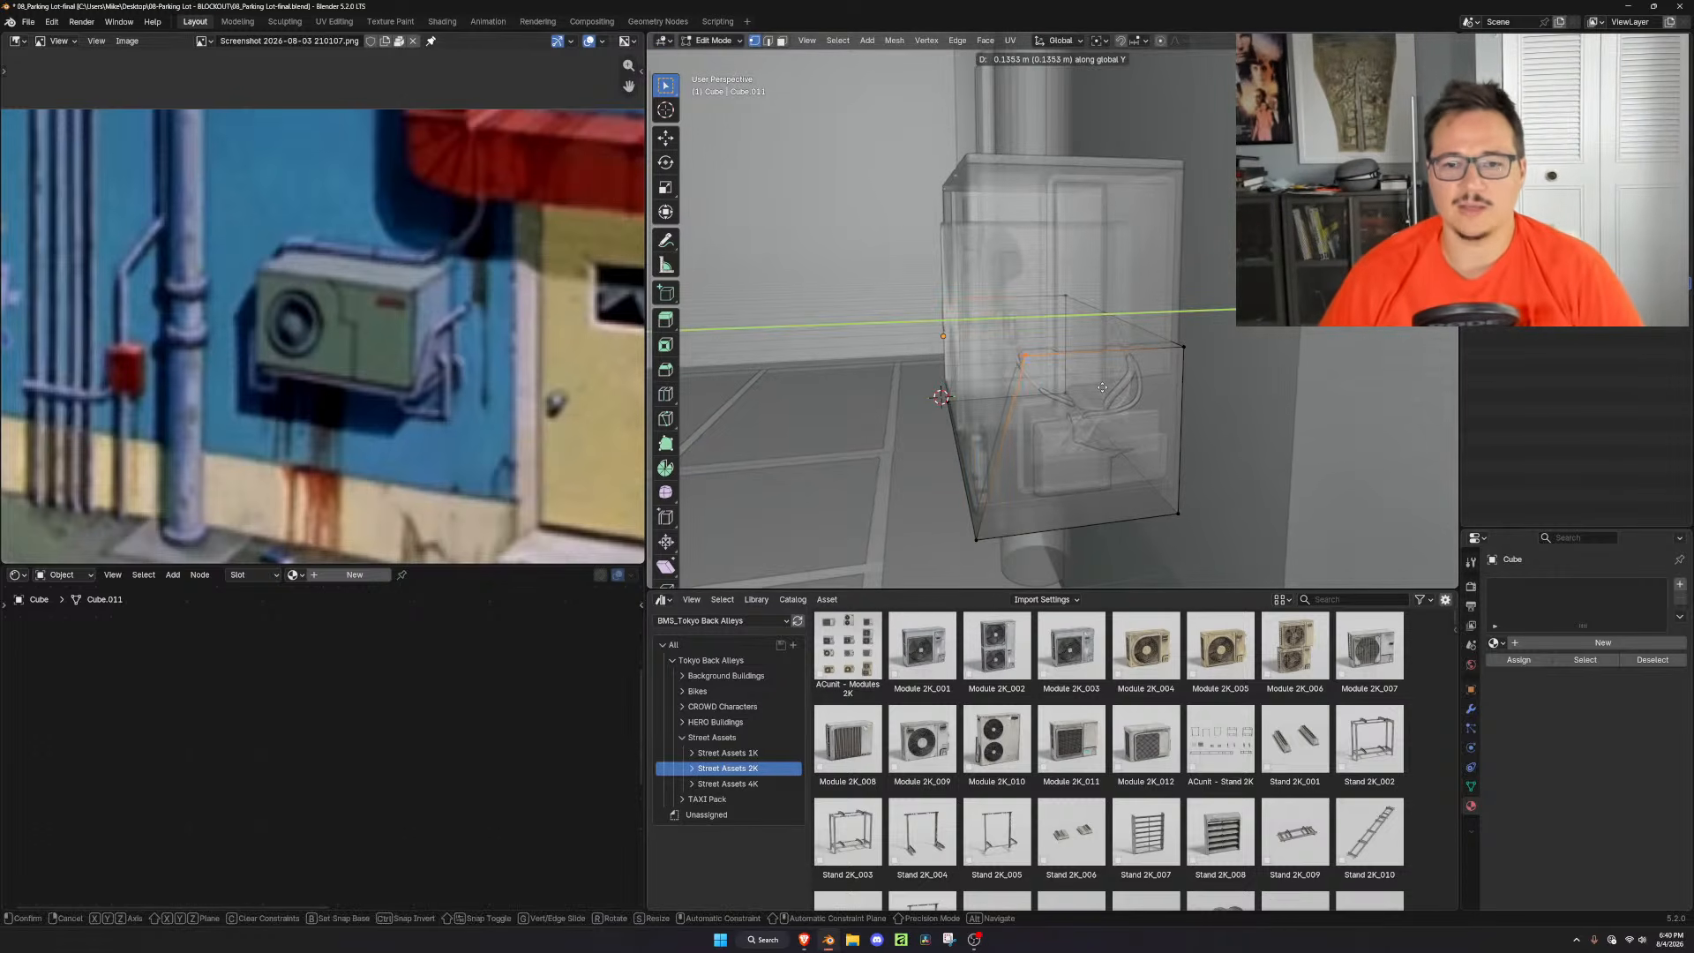
{"action": "left_click", "coordinate": [1102, 388]}
Return to Object Mode, add a Wireframe modifier to the cube and switch the viewport to textured shading
{"action": "middle_click_drag", "start_coordinate": [1102, 387], "coordinate": [1151, 452]}
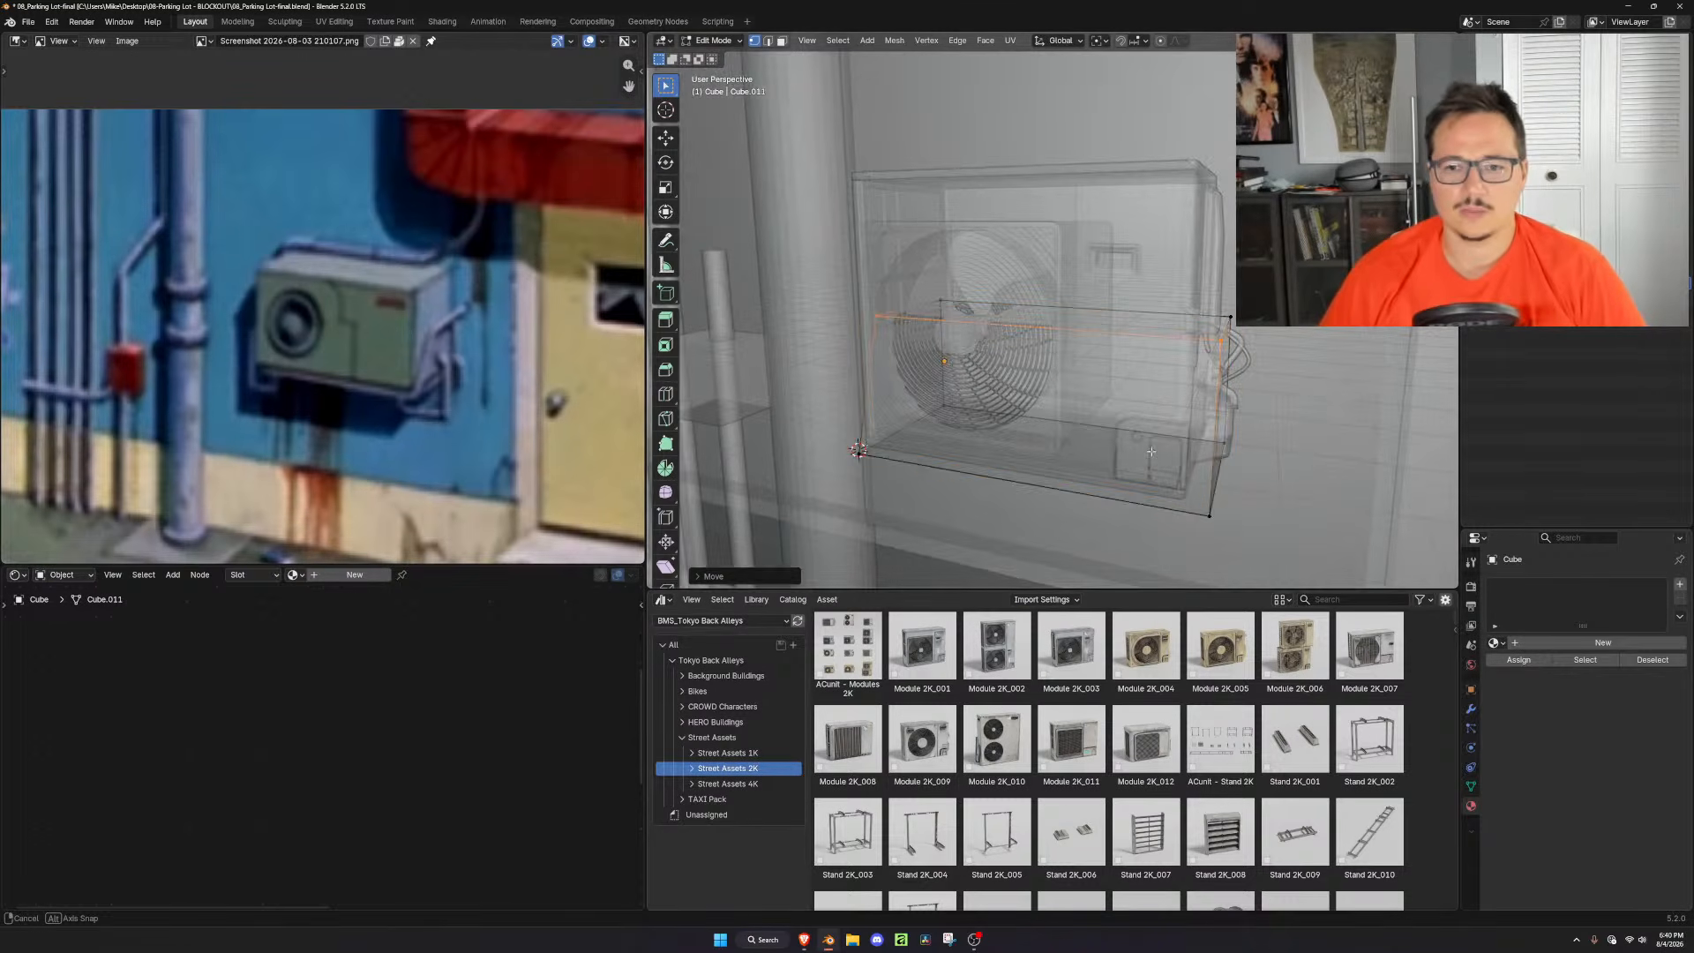
{"action": "key", "text": "Tab"}
{"action": "left_click", "coordinate": [1474, 710]}
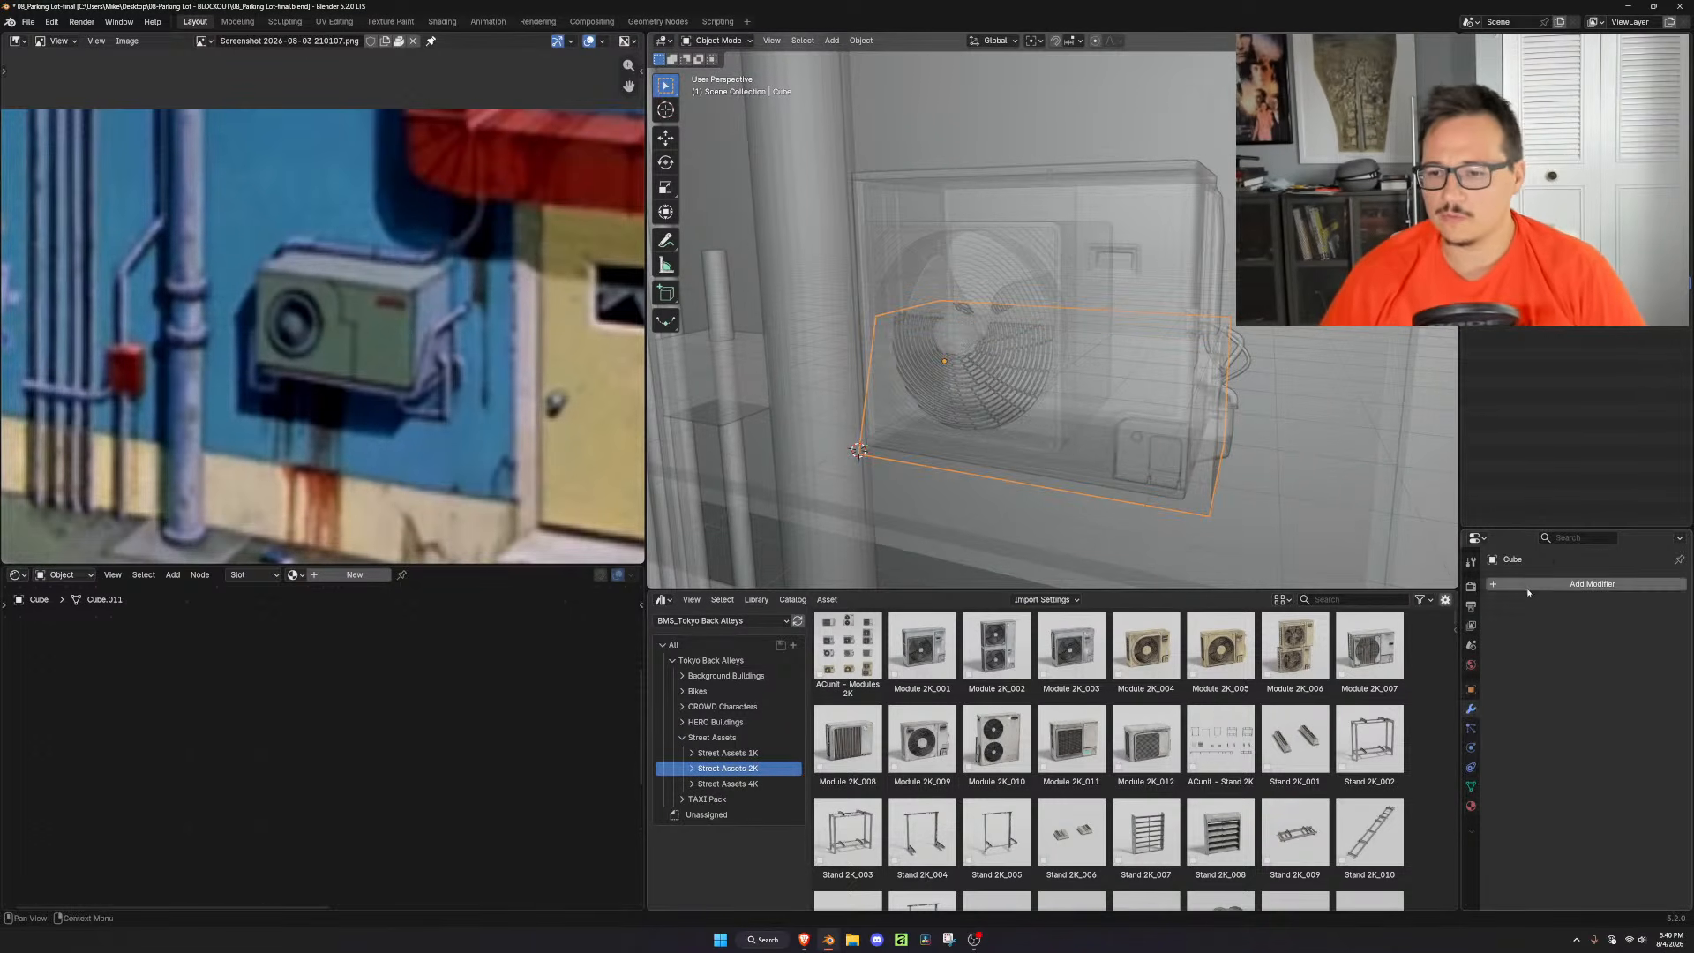
{"action": "left_click", "coordinate": [1528, 584]}
{"action": "type", "text": "wire"}
{"action": "key", "text": "Return"}
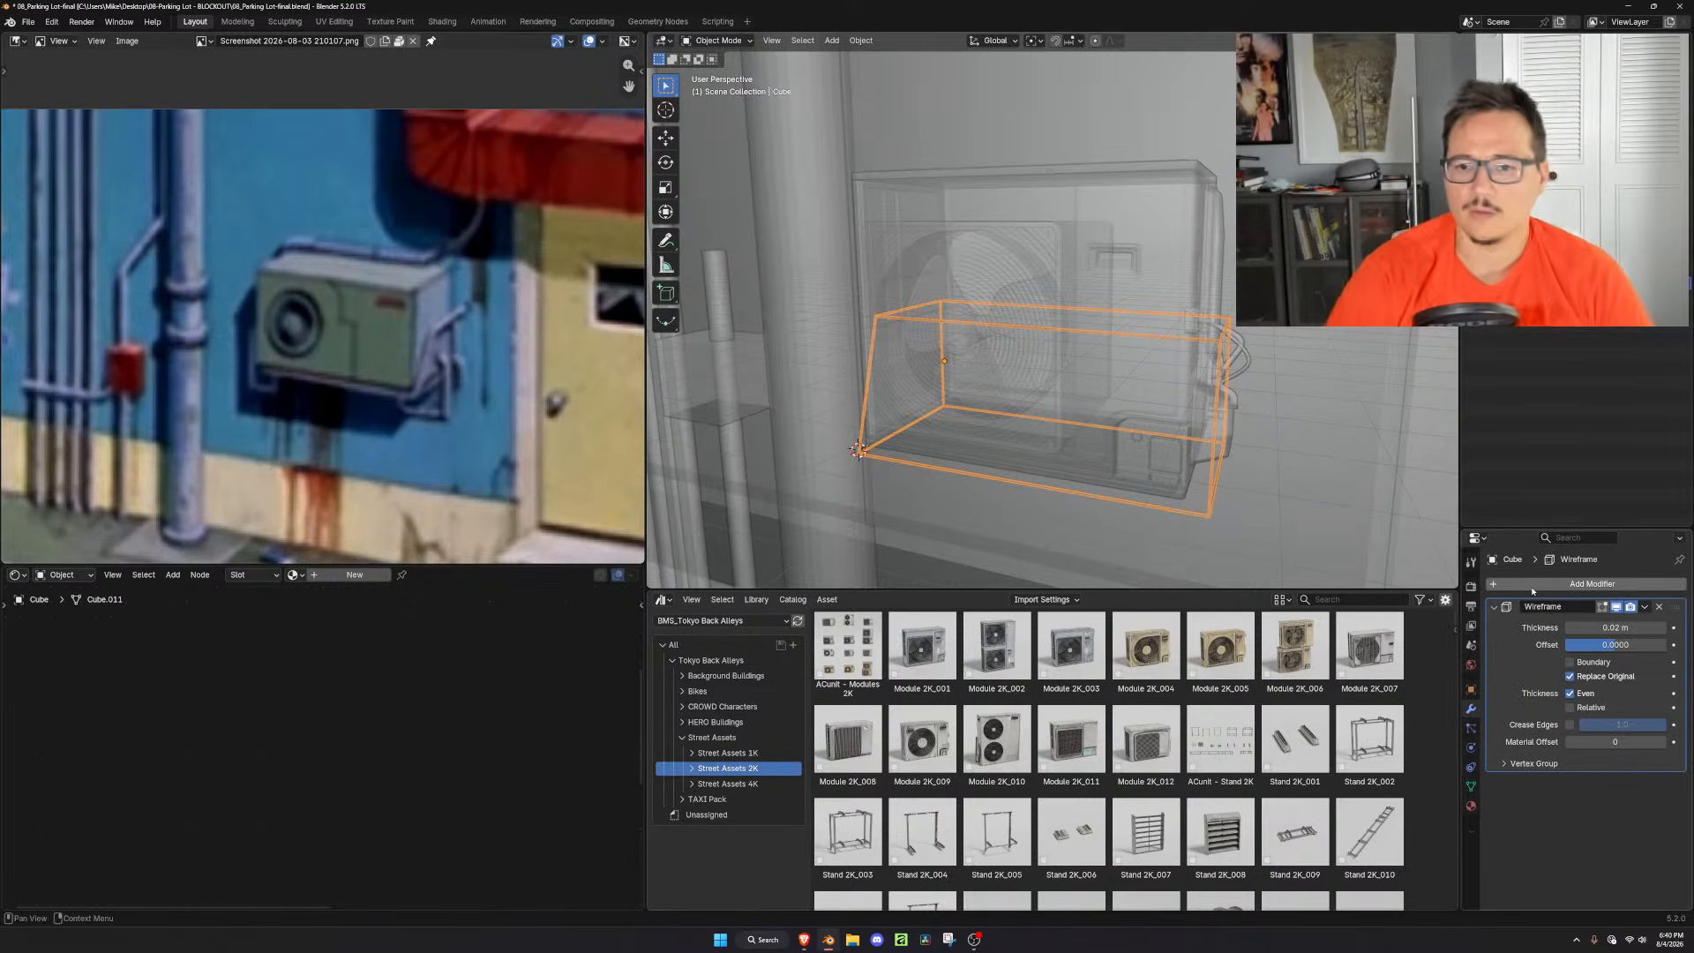
{"action": "key", "text": "shift+z"}
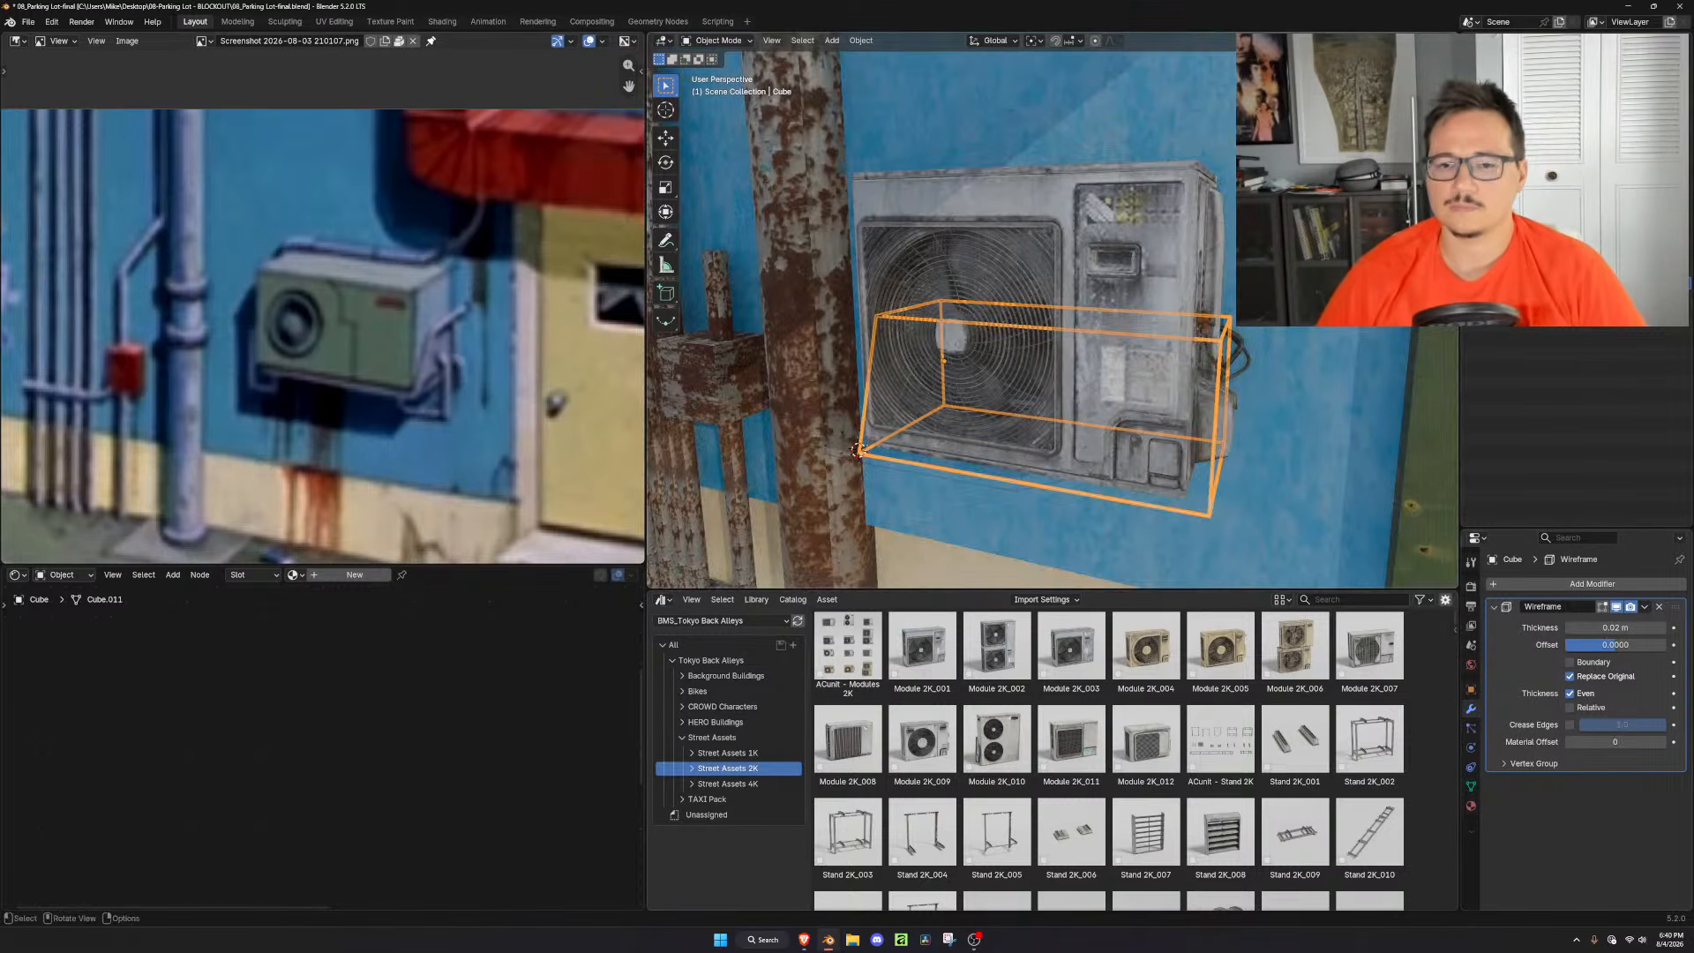
Increase the Wireframe thickness to 0.154 m and add a Bevel modifier to the frame
{"action": "left_click_drag", "start_coordinate": [1615, 626], "coordinate": [1659, 626]}
{"action": "left_click", "coordinate": [1560, 583]}
{"action": "type", "text": "beve"}
{"action": "key", "text": "Return"}
{"action": "middle_click_drag", "start_coordinate": [1200, 441], "coordinate": [1227, 336]}
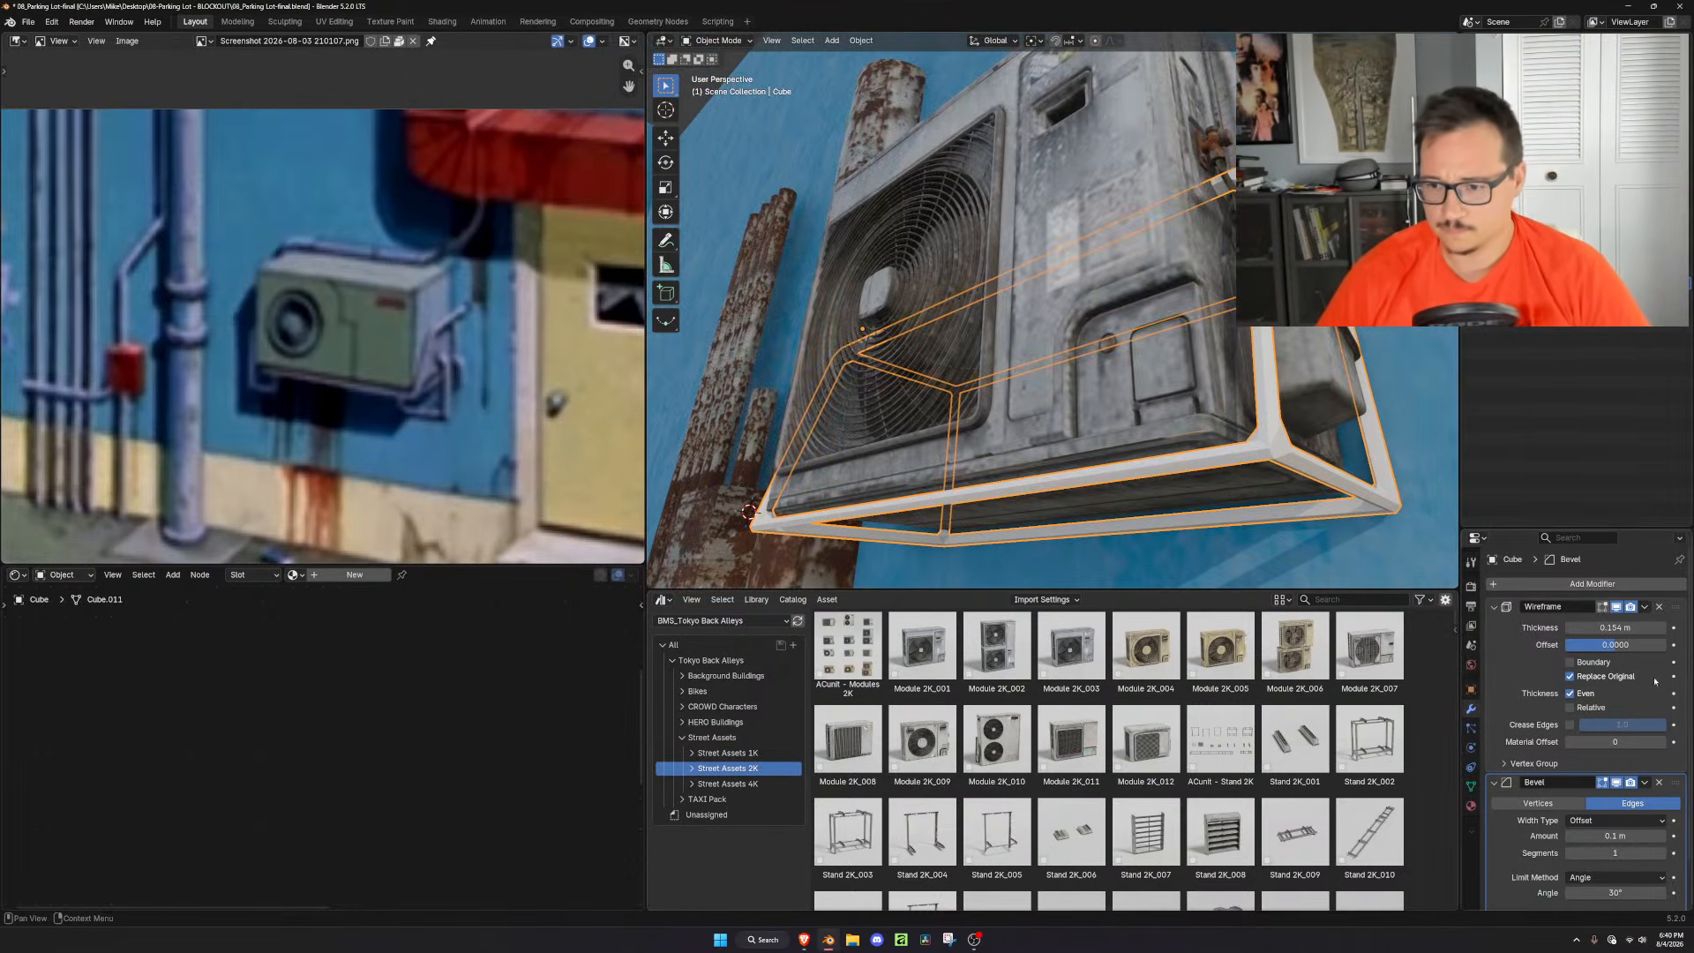
Set the Wireframe modifier's thickness to 0.2 m
{"action": "left_click", "coordinate": [1647, 626]}
{"action": "type", "text": "0"}
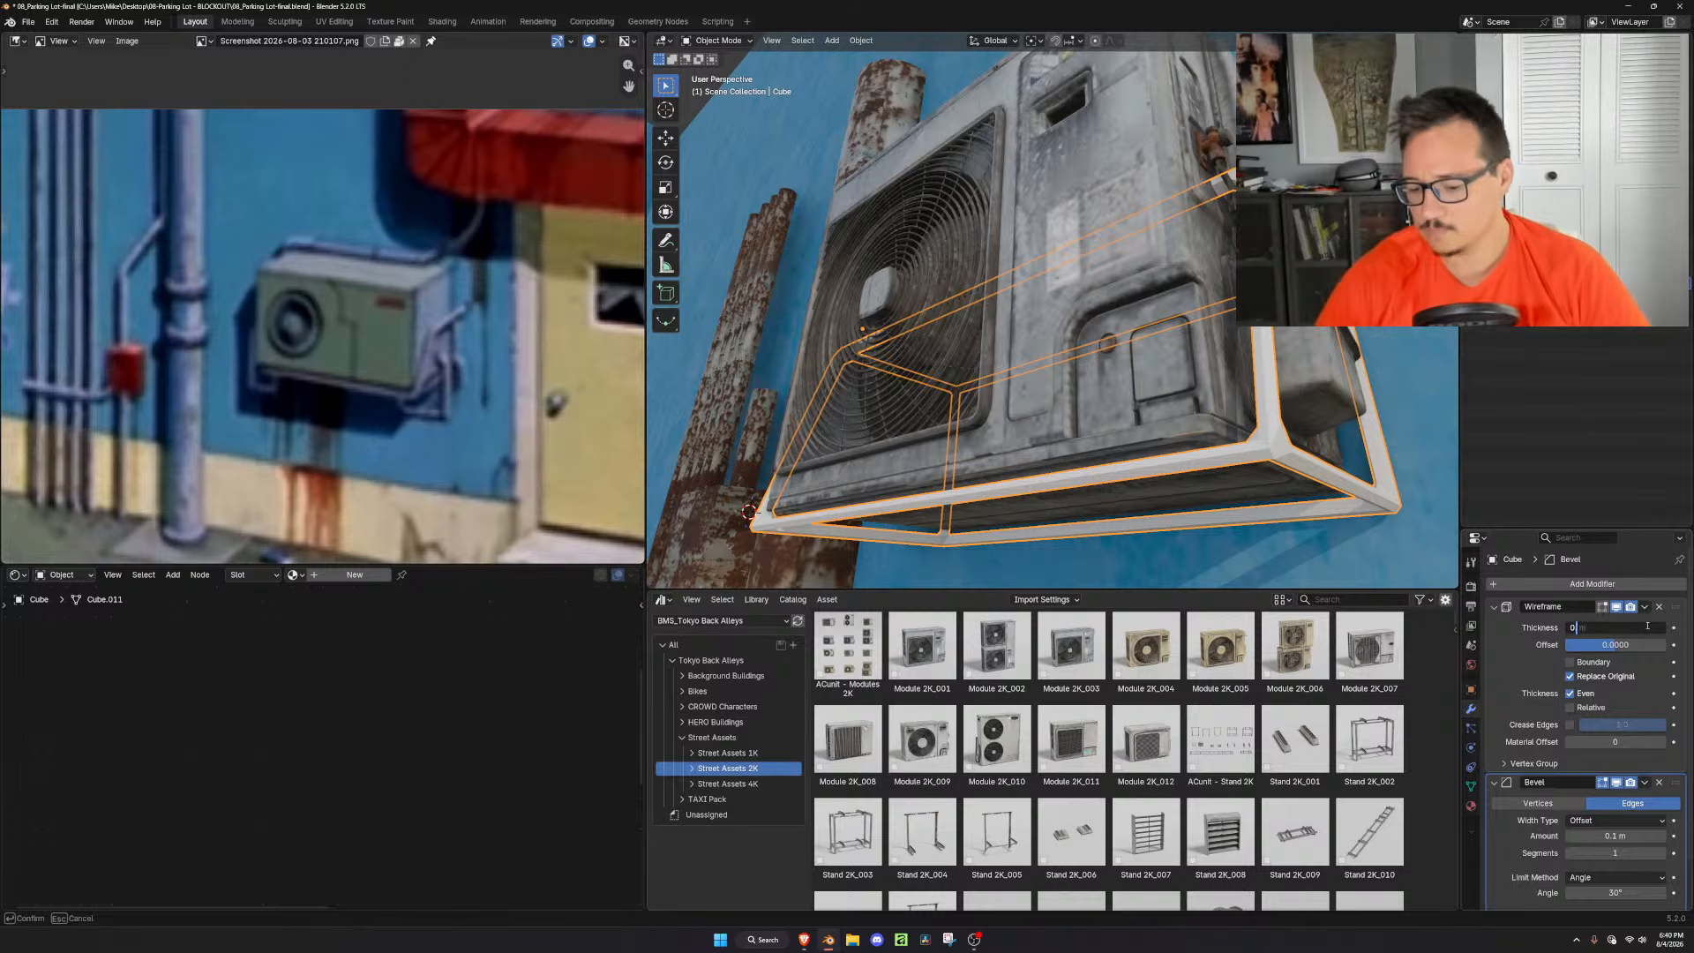
{"action": "type", "text": ".2"}
{"action": "key", "text": "Return"}
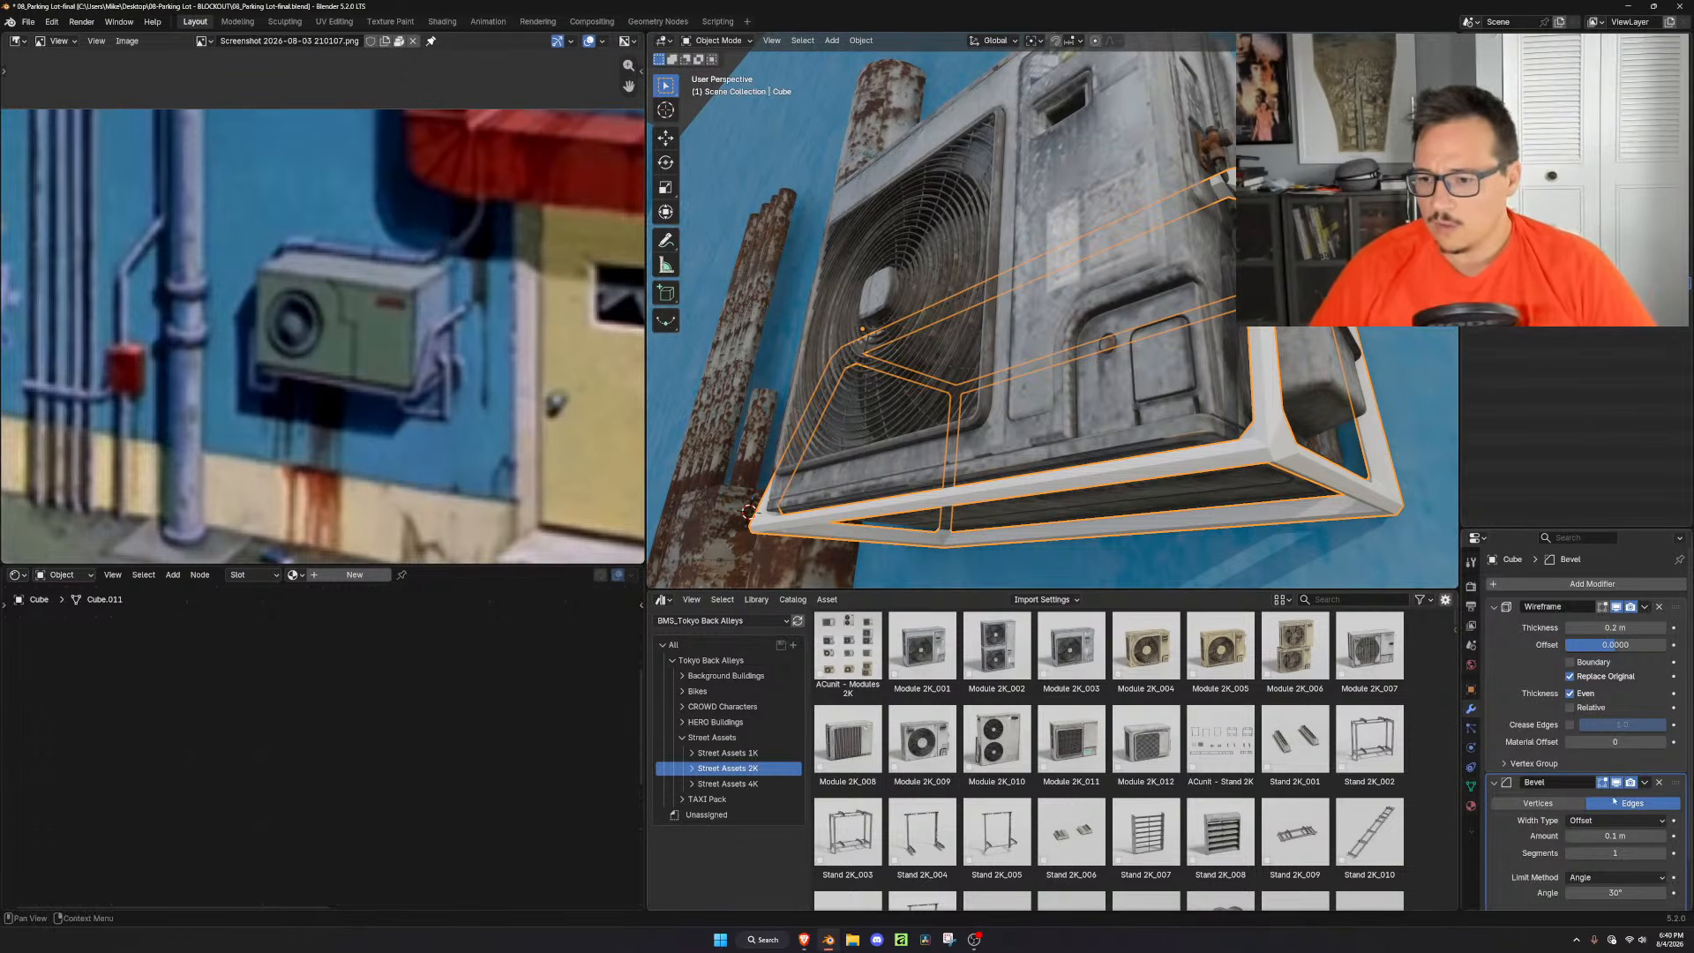
Set the Bevel modifier's segments to 4 on the wireframed support frame
{"action": "left_click", "coordinate": [1664, 854]}
{"action": "left_click", "coordinate": [1664, 853]}
{"action": "left_click", "coordinate": [1664, 853]}
{"action": "middle_click_drag", "start_coordinate": [1262, 362], "coordinate": [1290, 331]}
{"action": "scroll", "coordinate": [1620, 878], "scroll_direction": "down", "scroll_amount": 2}
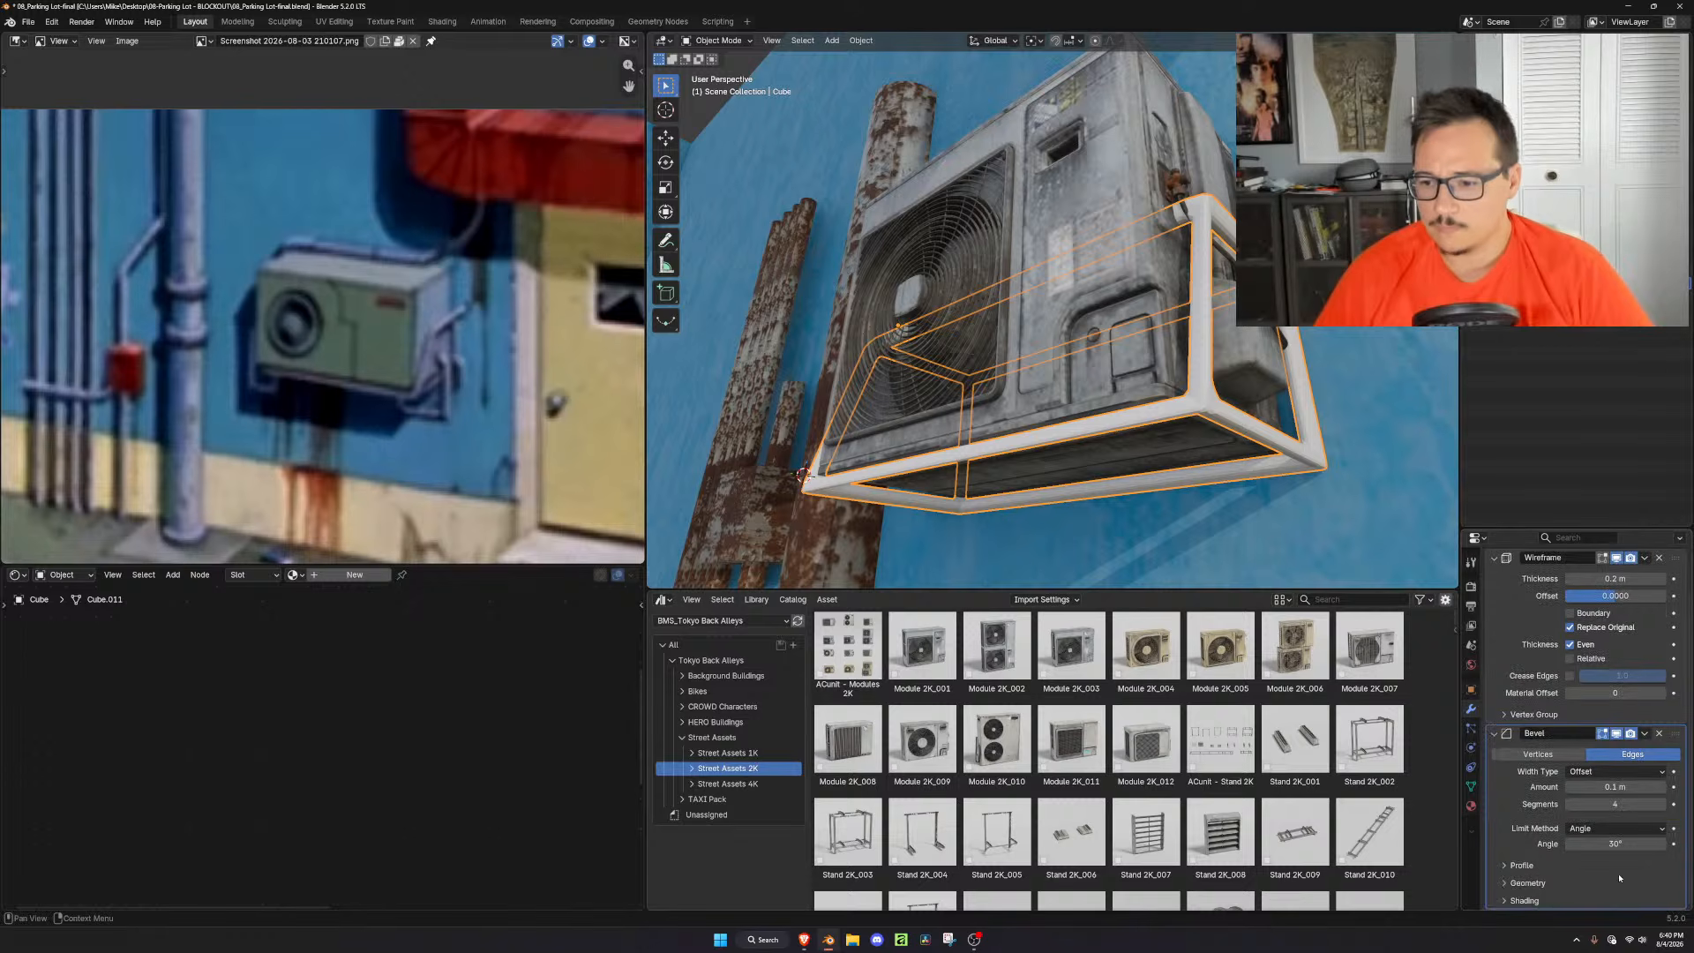
Set the Bevel modifier's outer miter to Arc in its geometry settings
{"action": "left_click", "coordinate": [1528, 884]}
{"action": "scroll", "coordinate": [1611, 814], "scroll_direction": "down", "scroll_amount": 4}
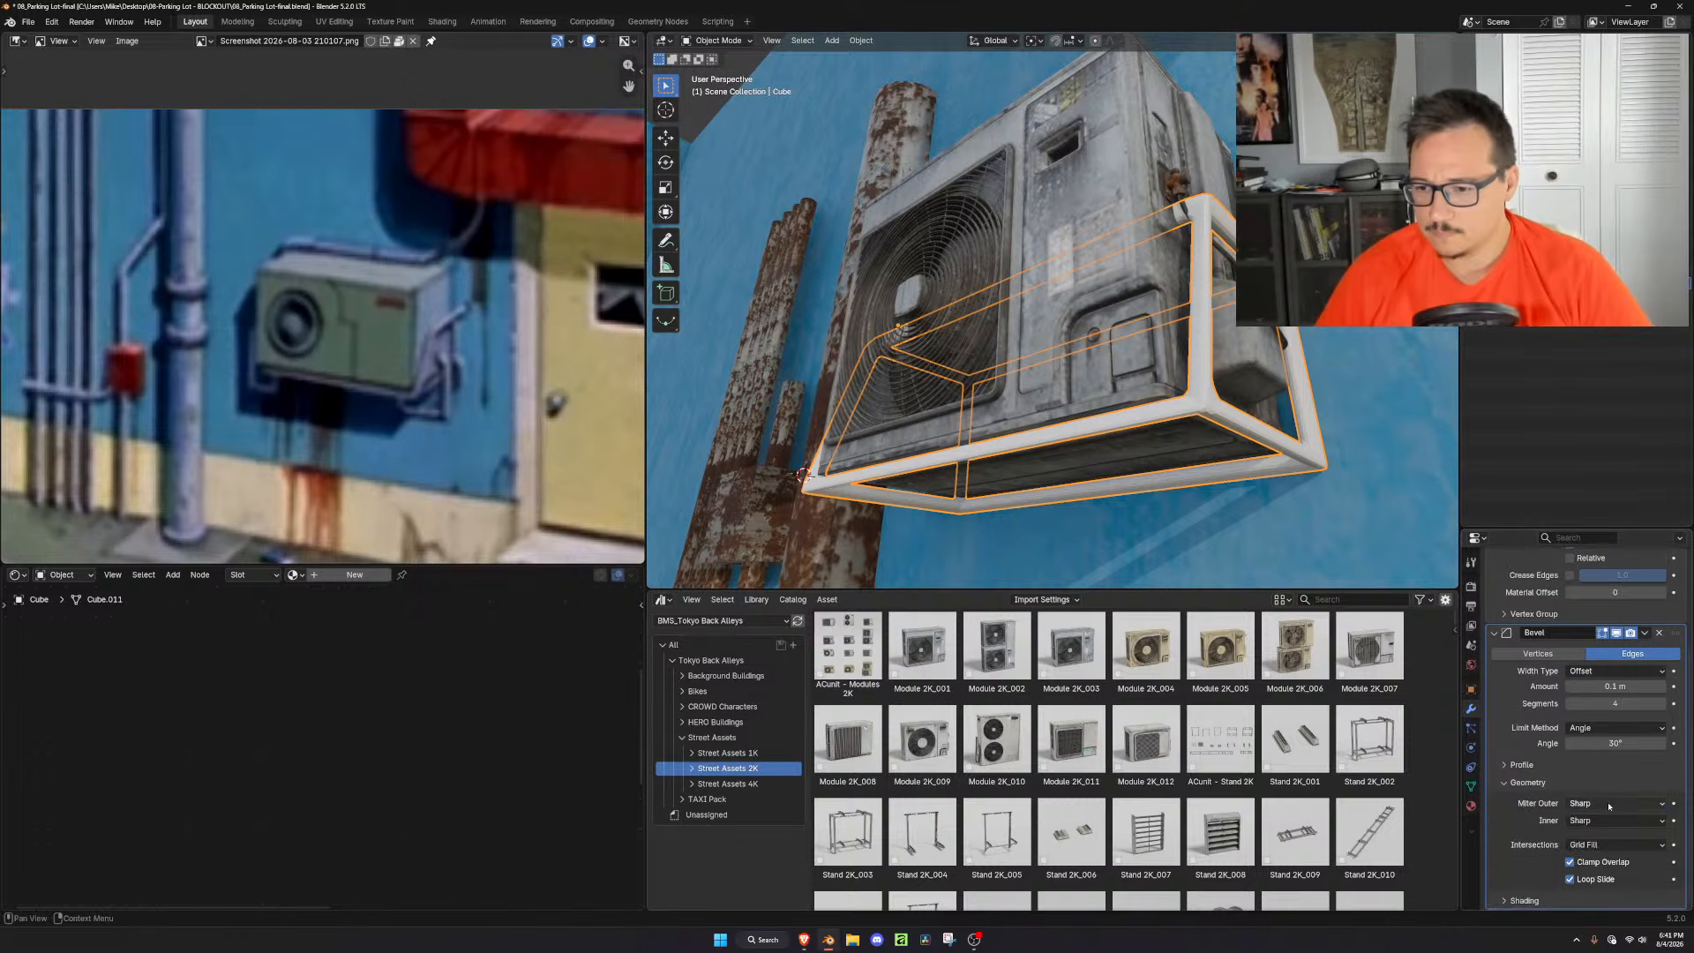
{"action": "left_click", "coordinate": [1609, 804]}
{"action": "left_click", "coordinate": [1597, 851]}
{"action": "middle_click_drag", "start_coordinate": [1156, 296], "coordinate": [1447, 397]}
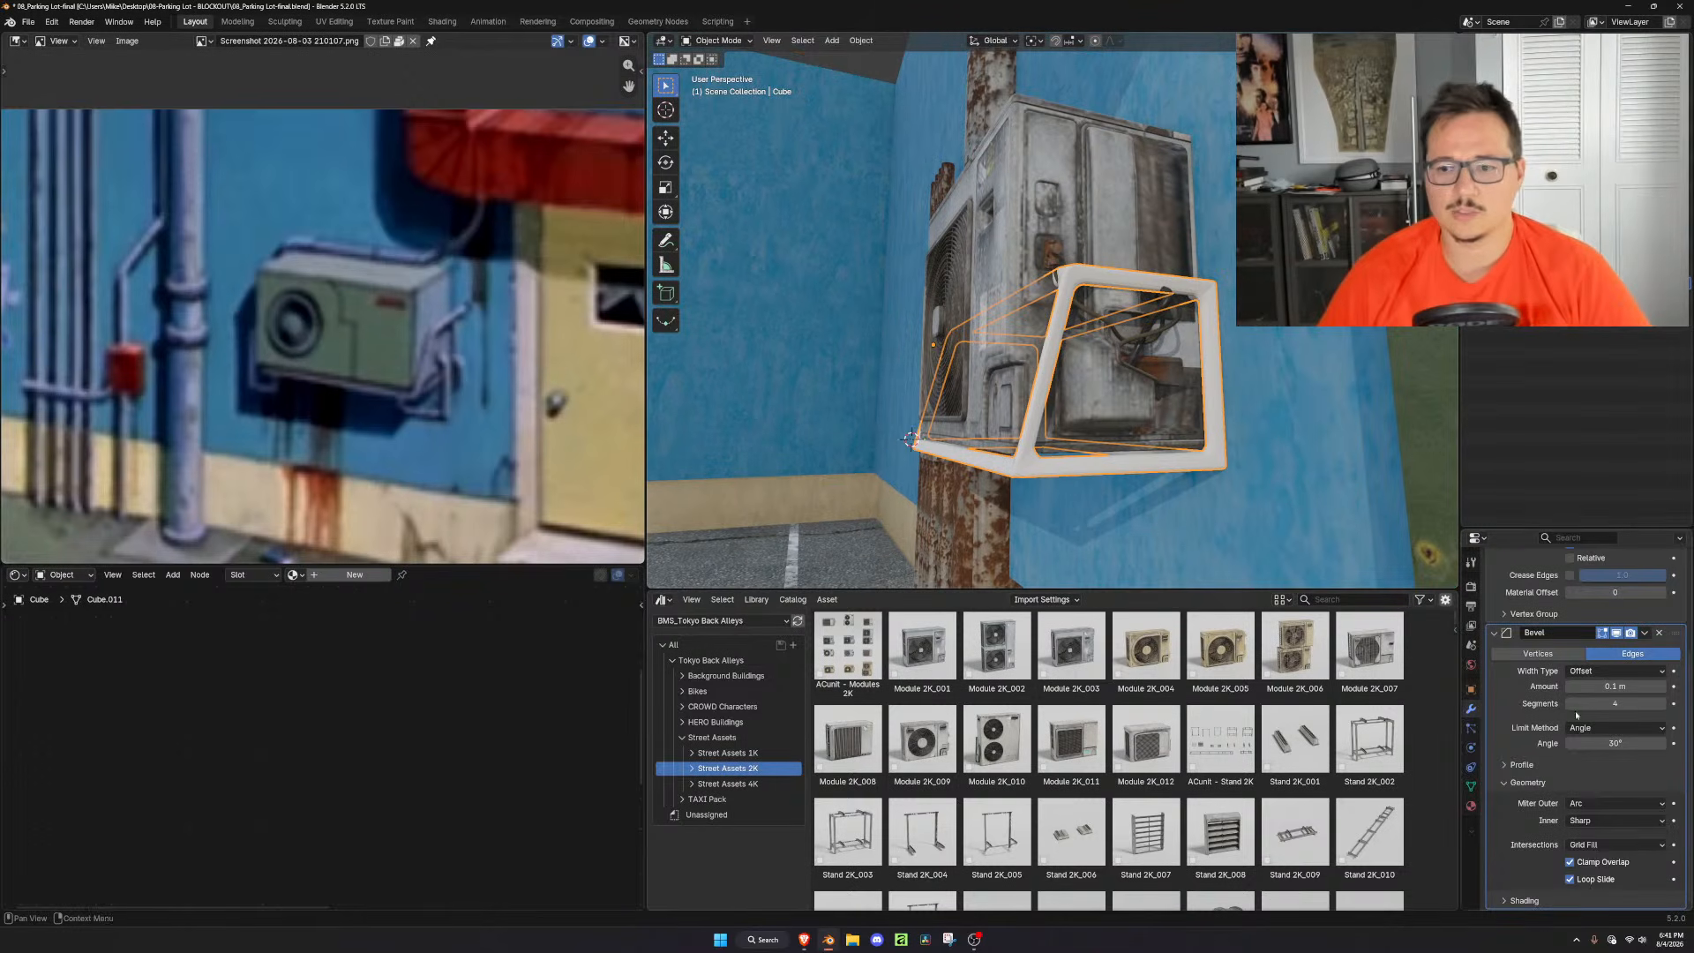
Reduce the Bevel modifier's segments to 1
{"action": "scroll", "coordinate": [1567, 755], "scroll_direction": "up", "scroll_amount": 4}
{"action": "left_click", "coordinate": [1571, 813]}
{"action": "left_click", "coordinate": [1571, 813]}
{"action": "left_click", "coordinate": [1571, 813]}
In Edit Mode, duplicate the frame's bottom face and move the copy about 0.14 m down along Z
{"action": "middle_click_drag", "start_coordinate": [1081, 358], "coordinate": [1158, 336]}
{"action": "key", "text": "Tab"}
{"action": "left_click", "coordinate": [1050, 420]}
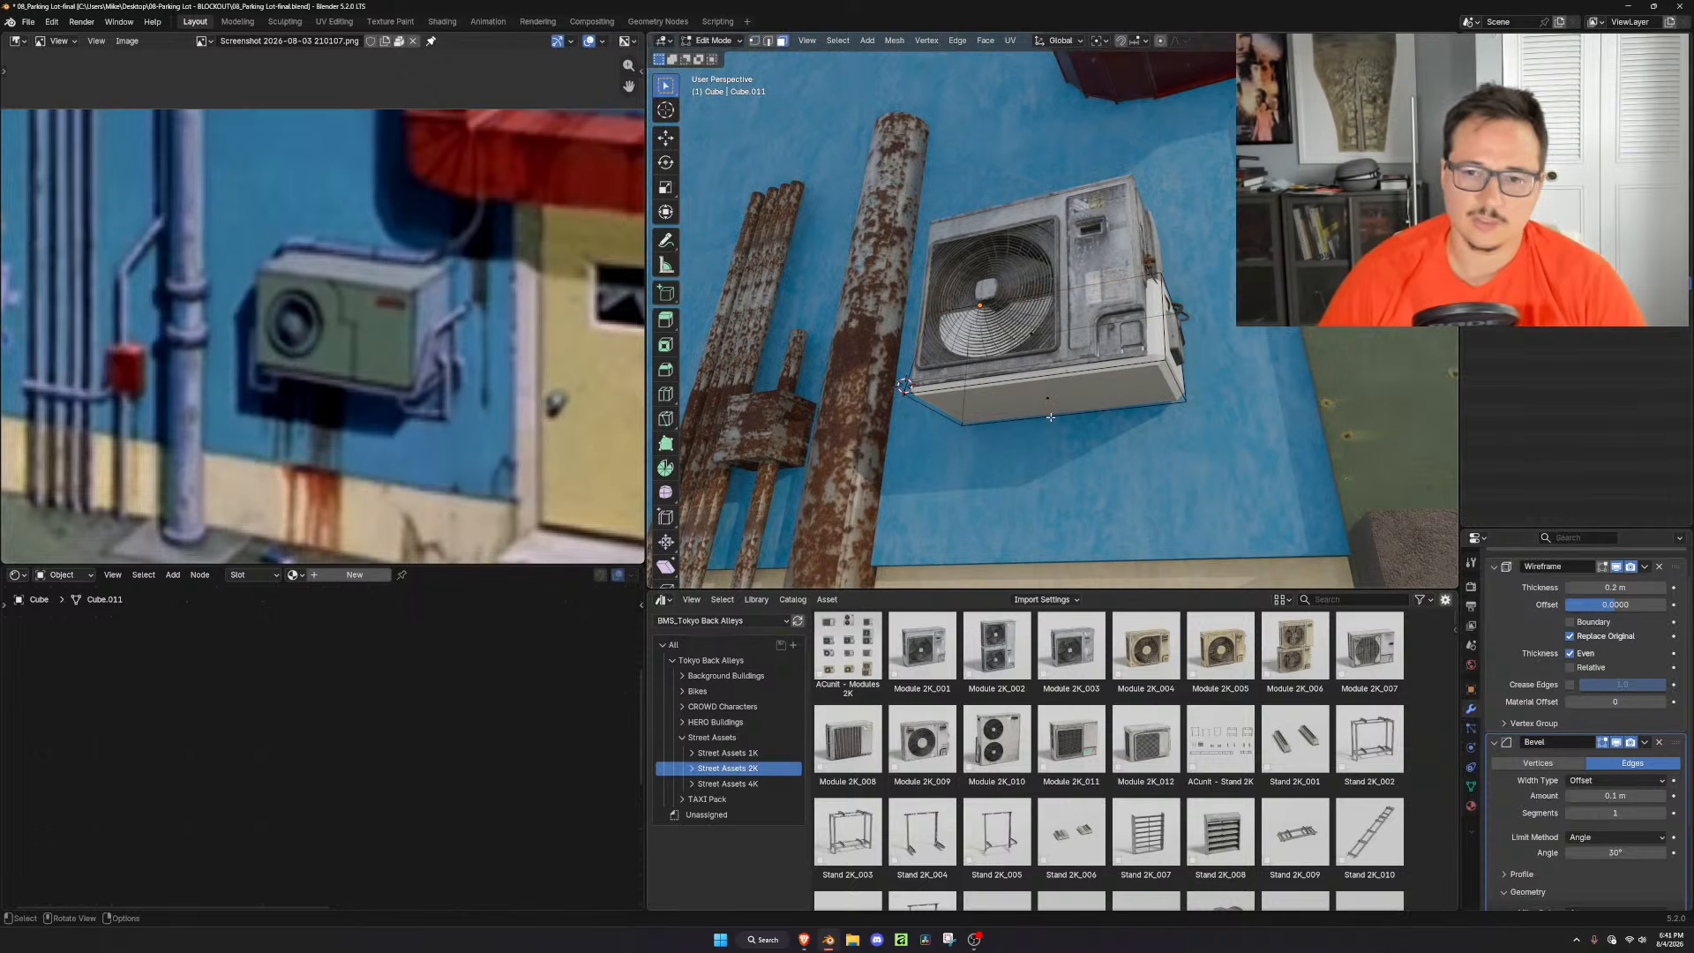
{"action": "left_click", "coordinate": [1176, 402]}
{"action": "left_click", "coordinate": [1105, 398]}
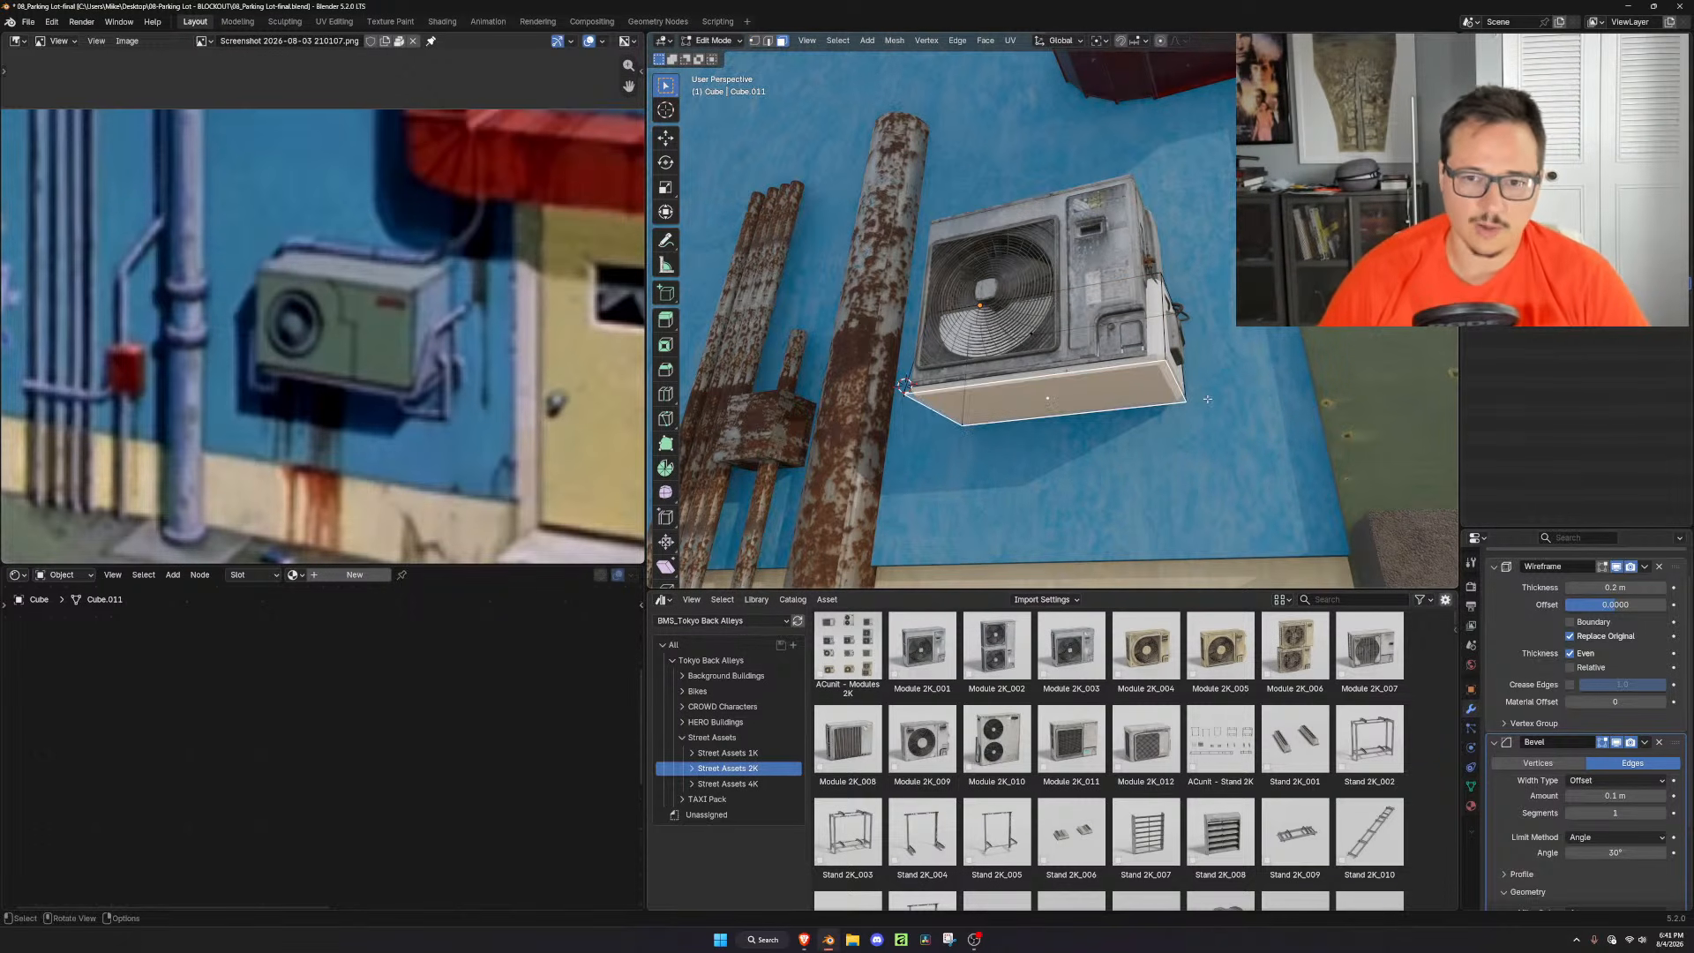
{"action": "key", "text": "g"}
{"action": "key", "text": "z"}
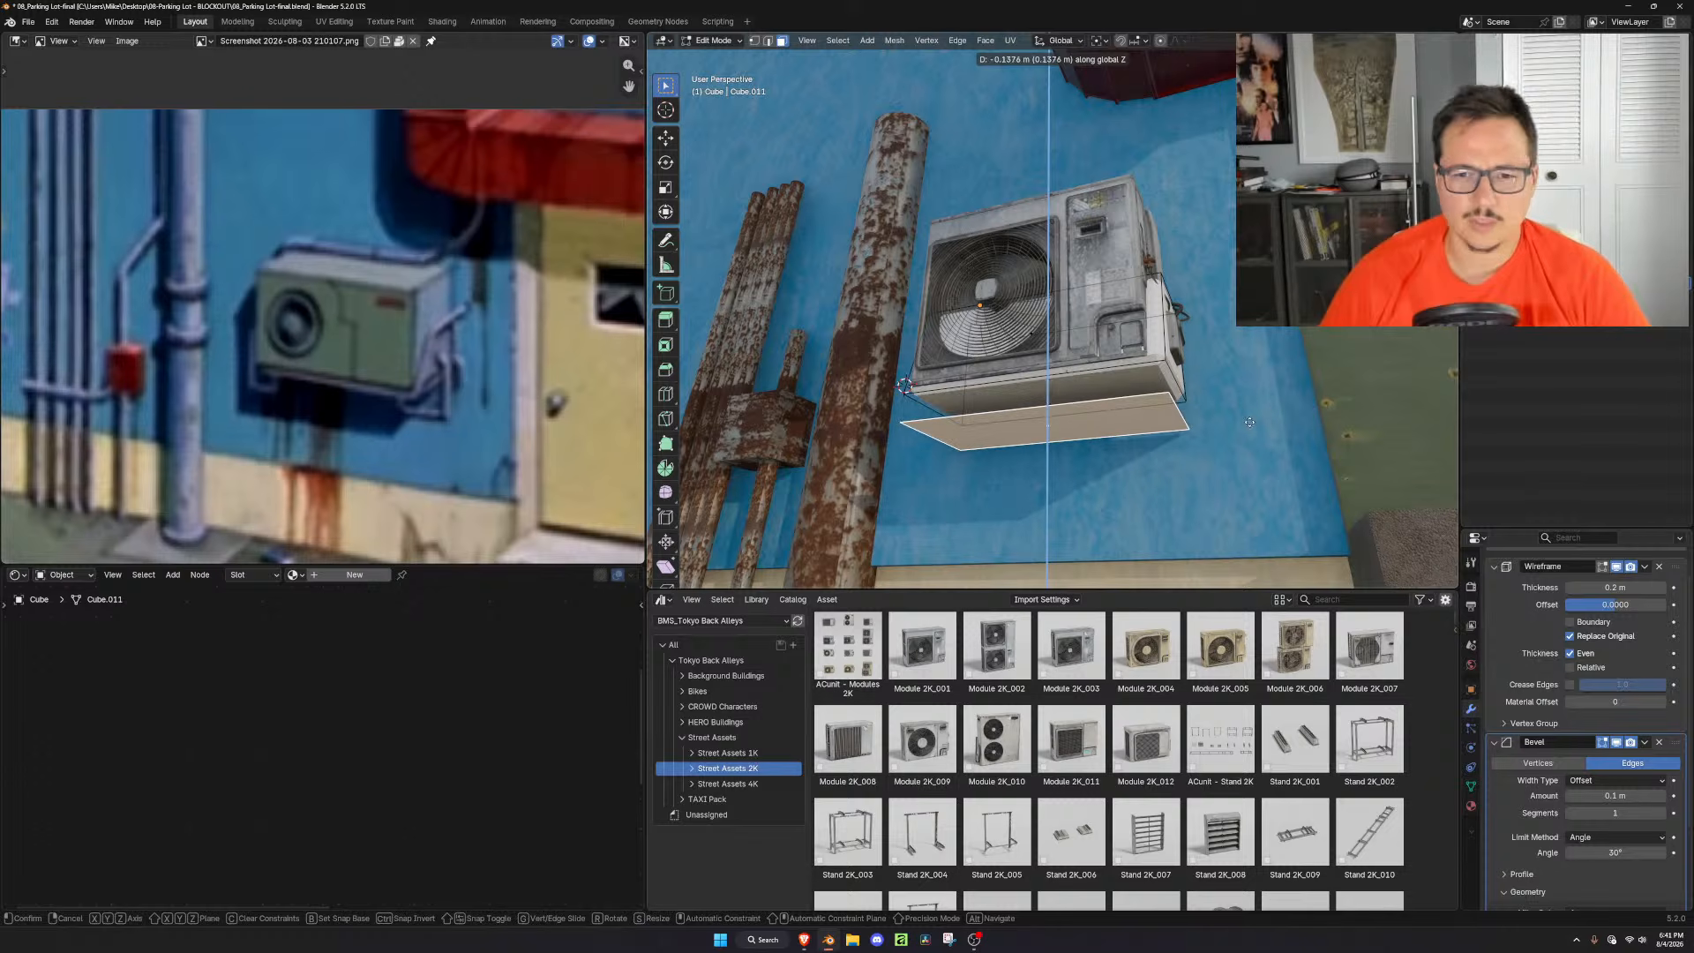
{"action": "left_click", "coordinate": [1248, 422]}
Scale the duplicated face down, extrude it into a small box below the AC unit, and return to Object Mode
{"action": "key", "text": "s"}
{"action": "left_click", "coordinate": [1103, 441]}
{"action": "key", "text": "e"}
{"action": "left_click", "coordinate": [1112, 450]}
{"action": "key", "text": "Tab"}
{"action": "middle_click_drag", "start_coordinate": [1110, 454], "coordinate": [1101, 460]}
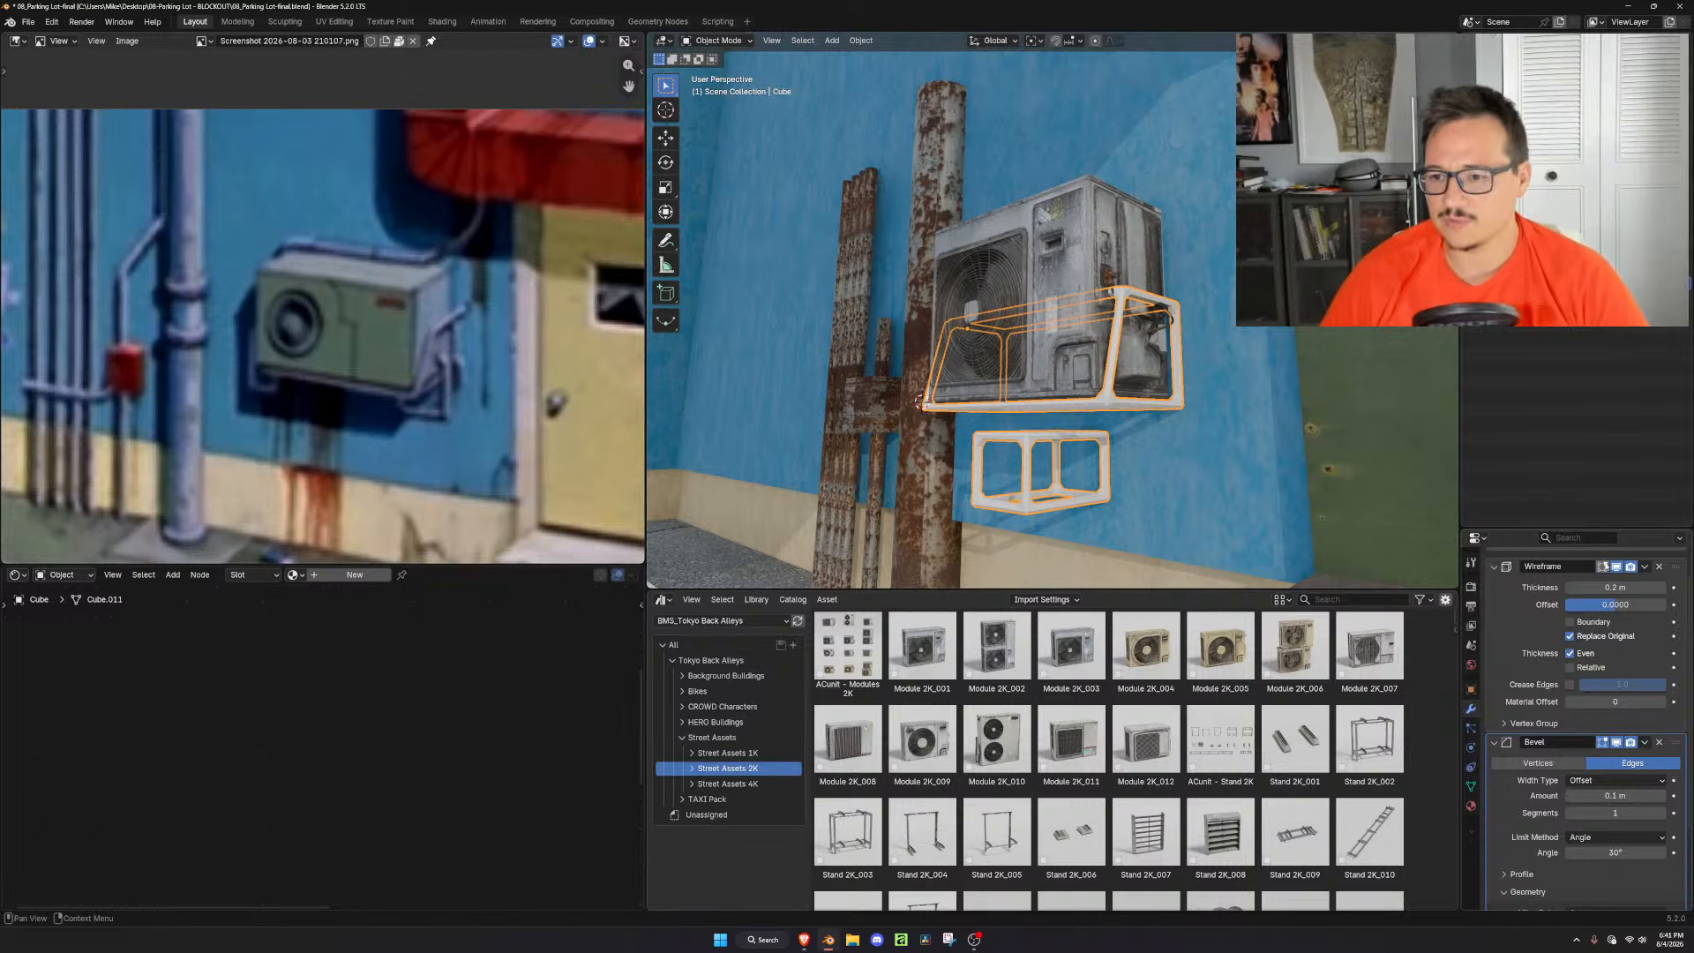
Select the whole small box in Edit Mode, rotate it 90 degrees from the top view and move it about 0.38 m along X
{"action": "key", "text": "Tab"}
{"action": "key", "text": "l"}
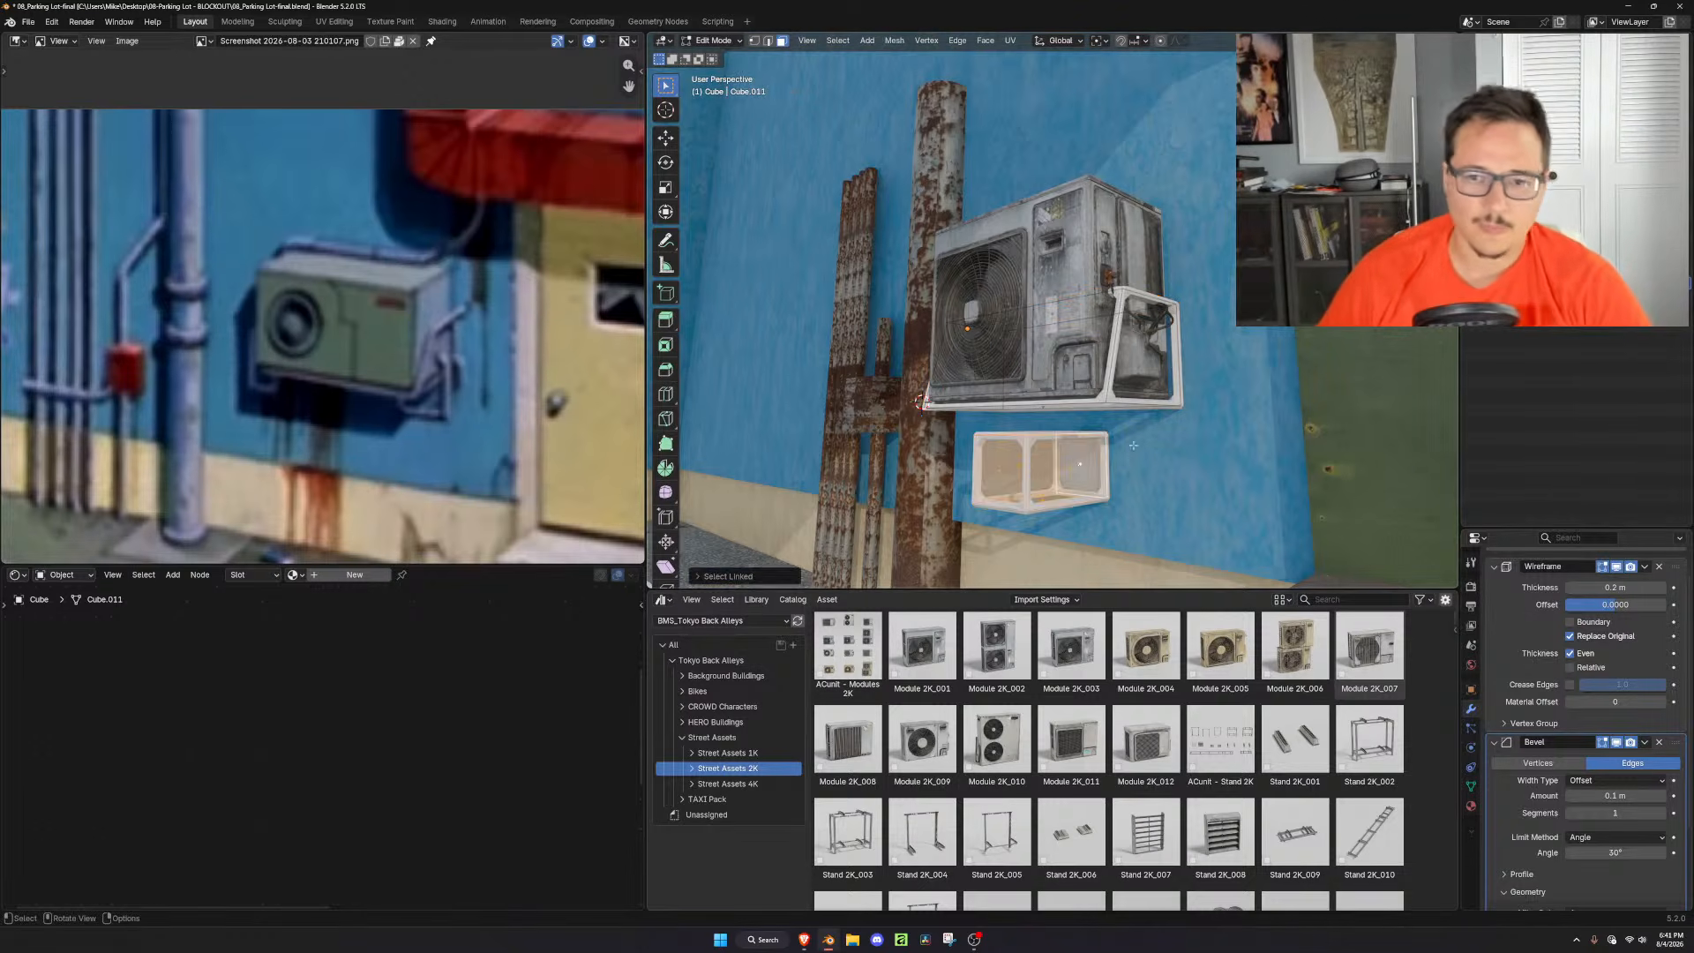
{"action": "scroll", "coordinate": [1077, 470], "scroll_direction": "up", "scroll_amount": 2}
{"action": "key", "text": "KP_7"}
{"action": "type", "text": "r90"}
{"action": "key", "text": "Return"}
{"action": "key", "text": "g"}
{"action": "key", "text": "x"}
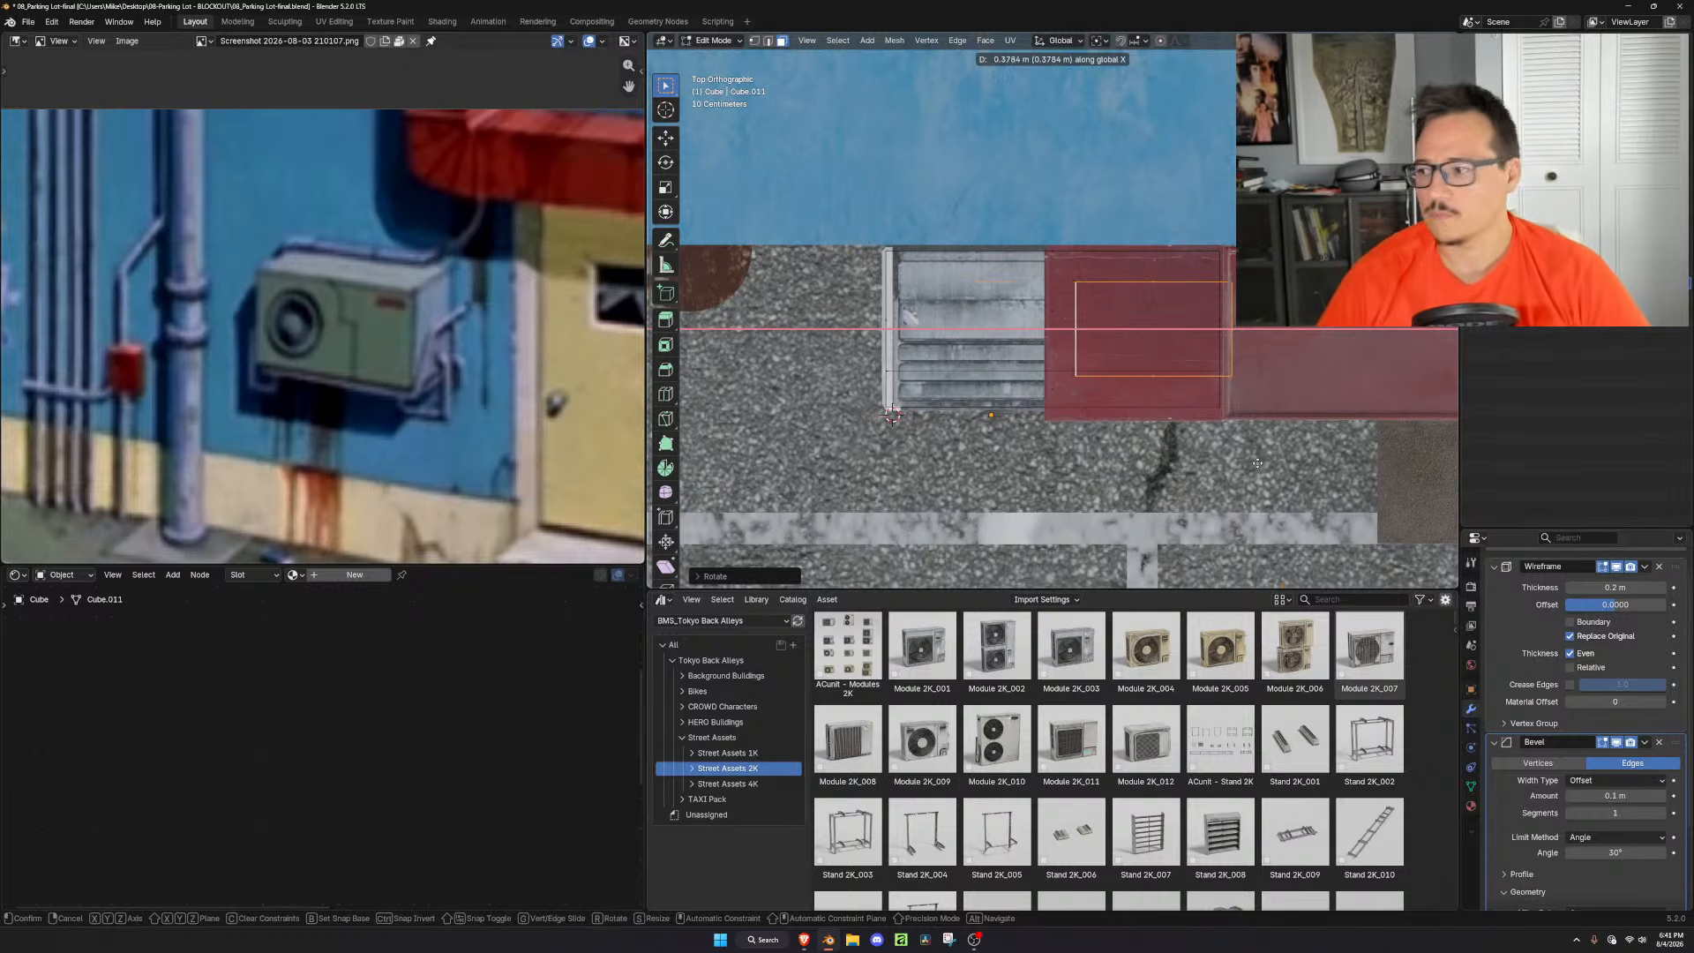
{"action": "left_click", "coordinate": [1260, 457]}
Raise the small box along Z to the underside of the main frame and shift it along X at the frame's end
{"action": "middle_click_drag", "start_coordinate": [1264, 460], "coordinate": [1169, 329]}
{"action": "key", "text": "g"}
{"action": "key", "text": "z"}
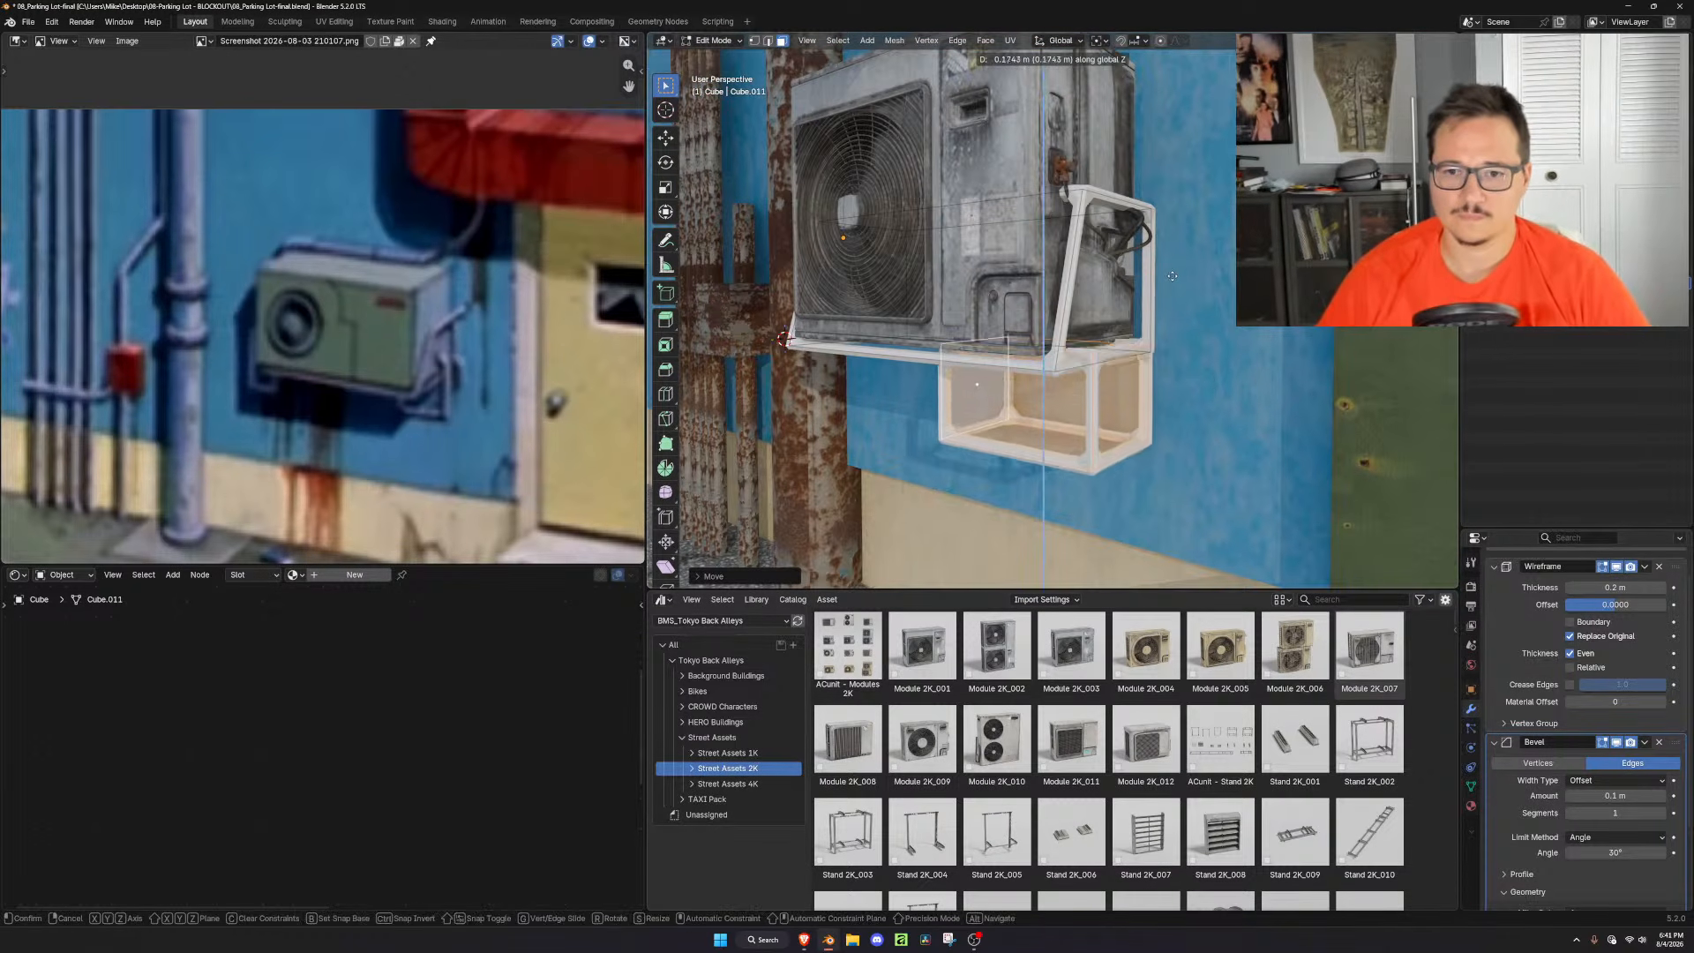
{"action": "left_click", "coordinate": [1175, 229]}
{"action": "middle_click_drag", "start_coordinate": [1176, 230], "coordinate": [1178, 291]}
{"action": "key", "text": "g"}
{"action": "key", "text": "y"}
{"action": "key", "text": "y"}
{"action": "key", "text": "y"}
{"action": "key", "text": "x"}
{"action": "left_click", "coordinate": [1215, 331]}
{"action": "middle_click_drag", "start_coordinate": [1215, 332], "coordinate": [1176, 275]}
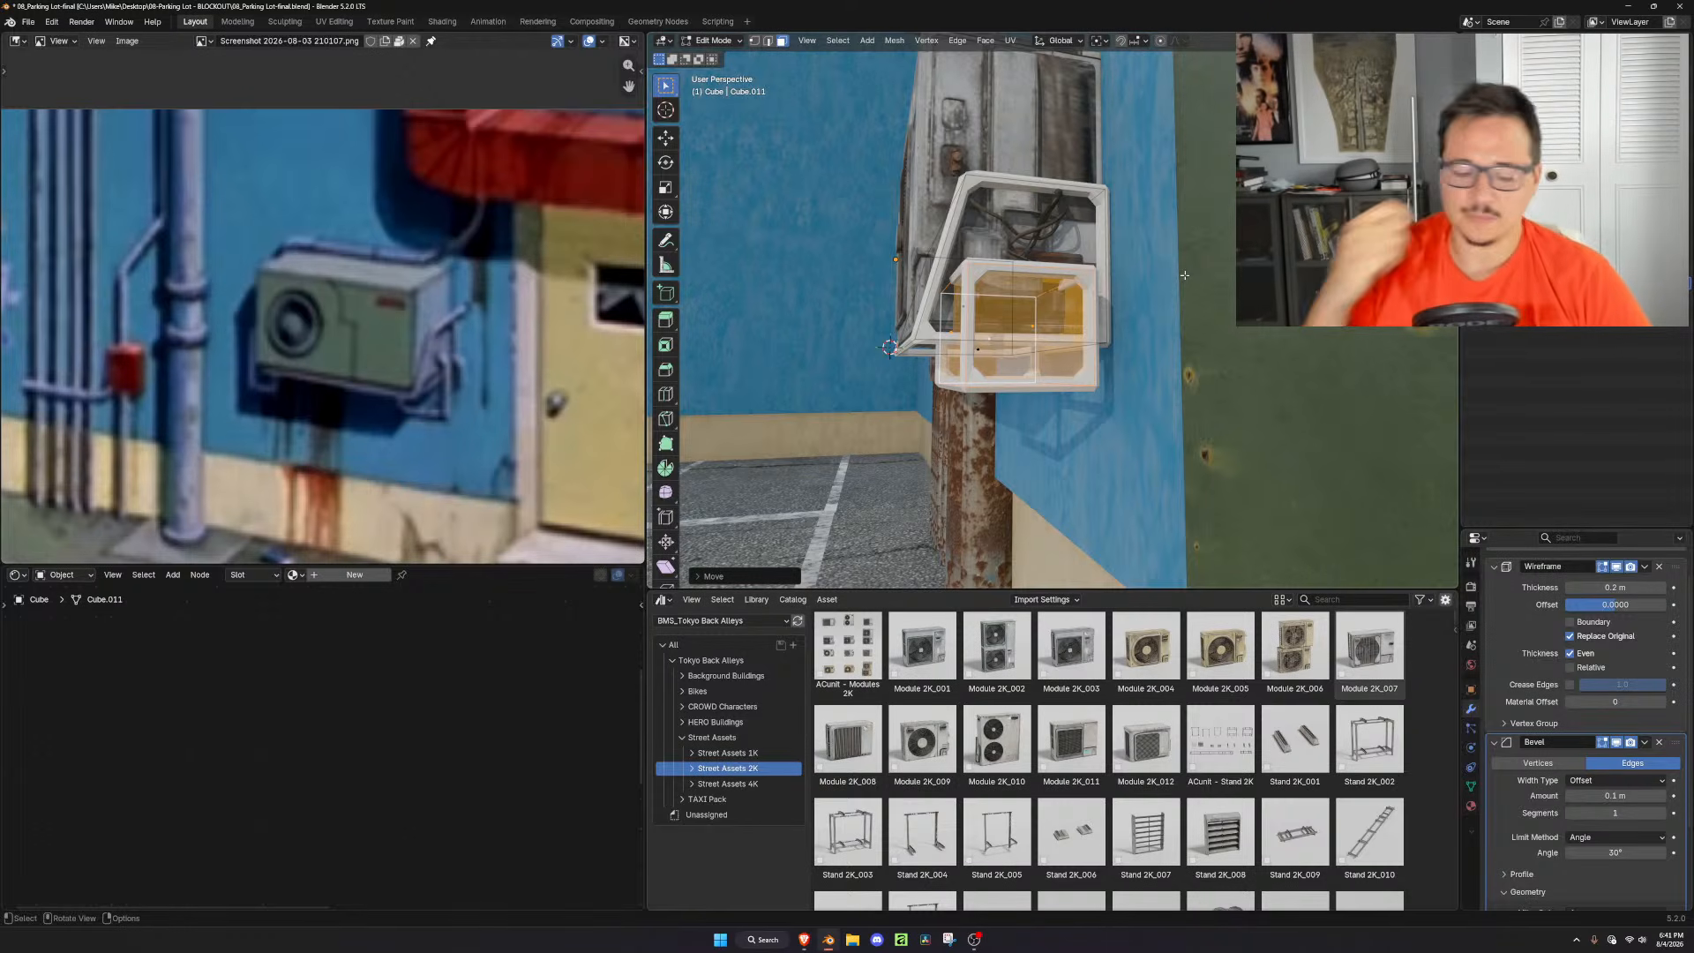
Rotate the small box 90 degrees about the Y axis and lower it slightly along Z
{"action": "middle_click_drag", "start_coordinate": [1148, 327], "coordinate": [1199, 363]}
{"action": "type", "text": "ry"}
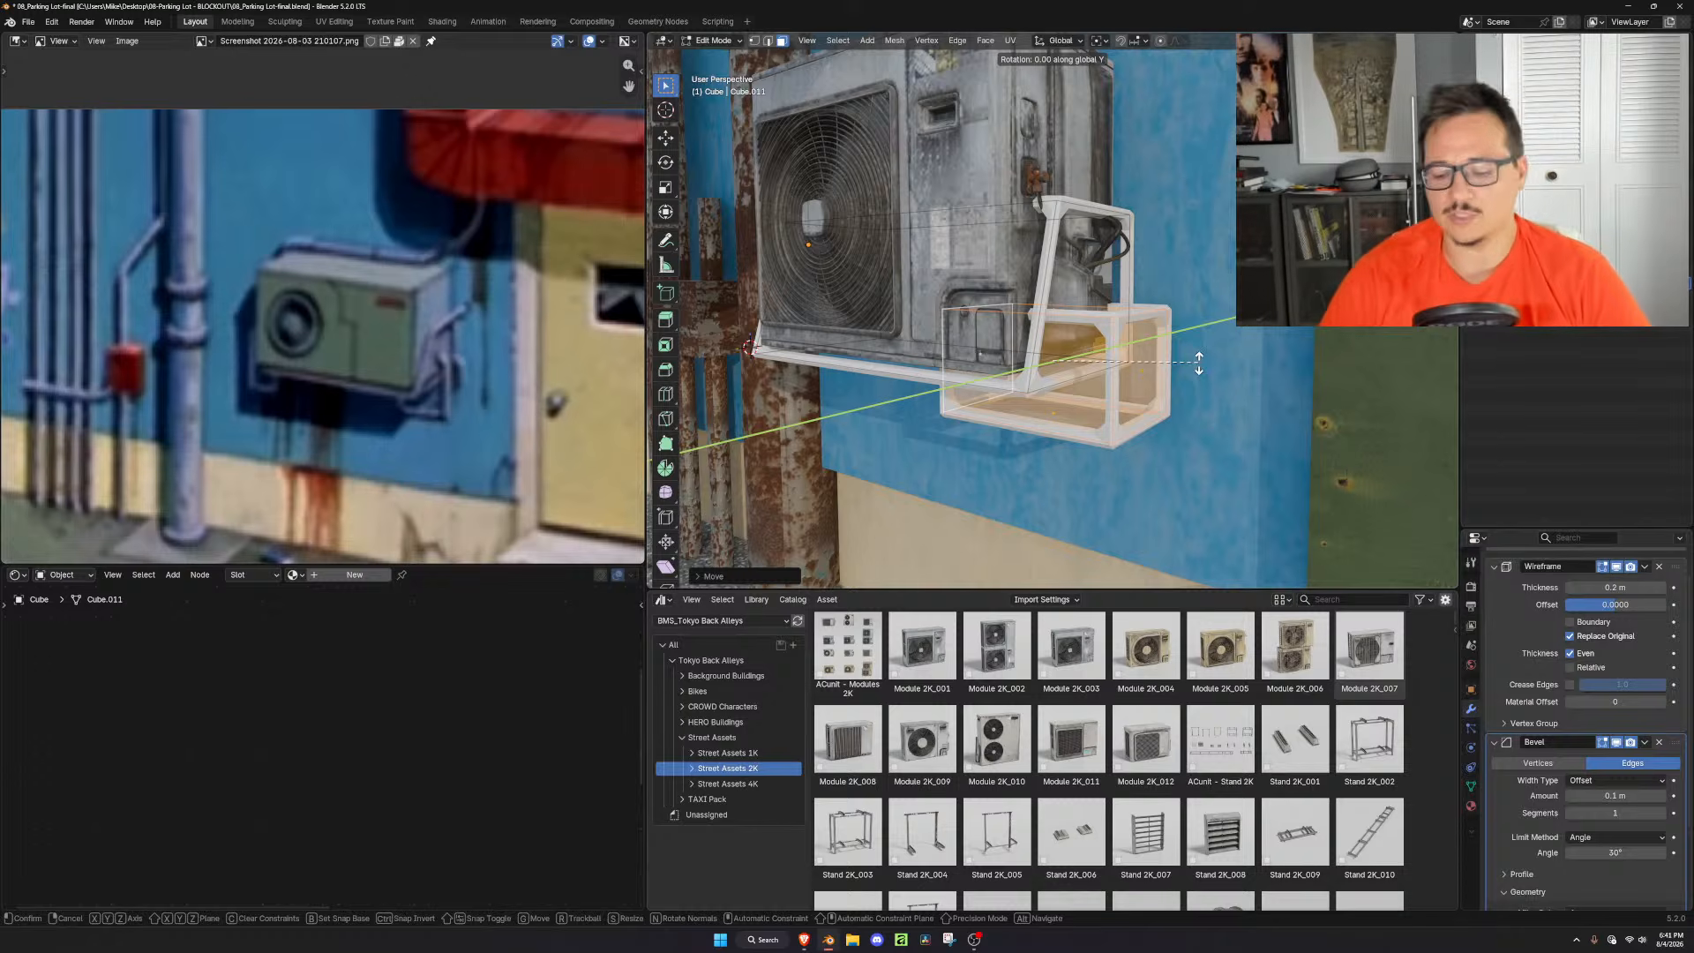
{"action": "type", "text": "90"}
{"action": "key", "text": "Return"}
{"action": "key", "text": "g"}
{"action": "key", "text": "z"}
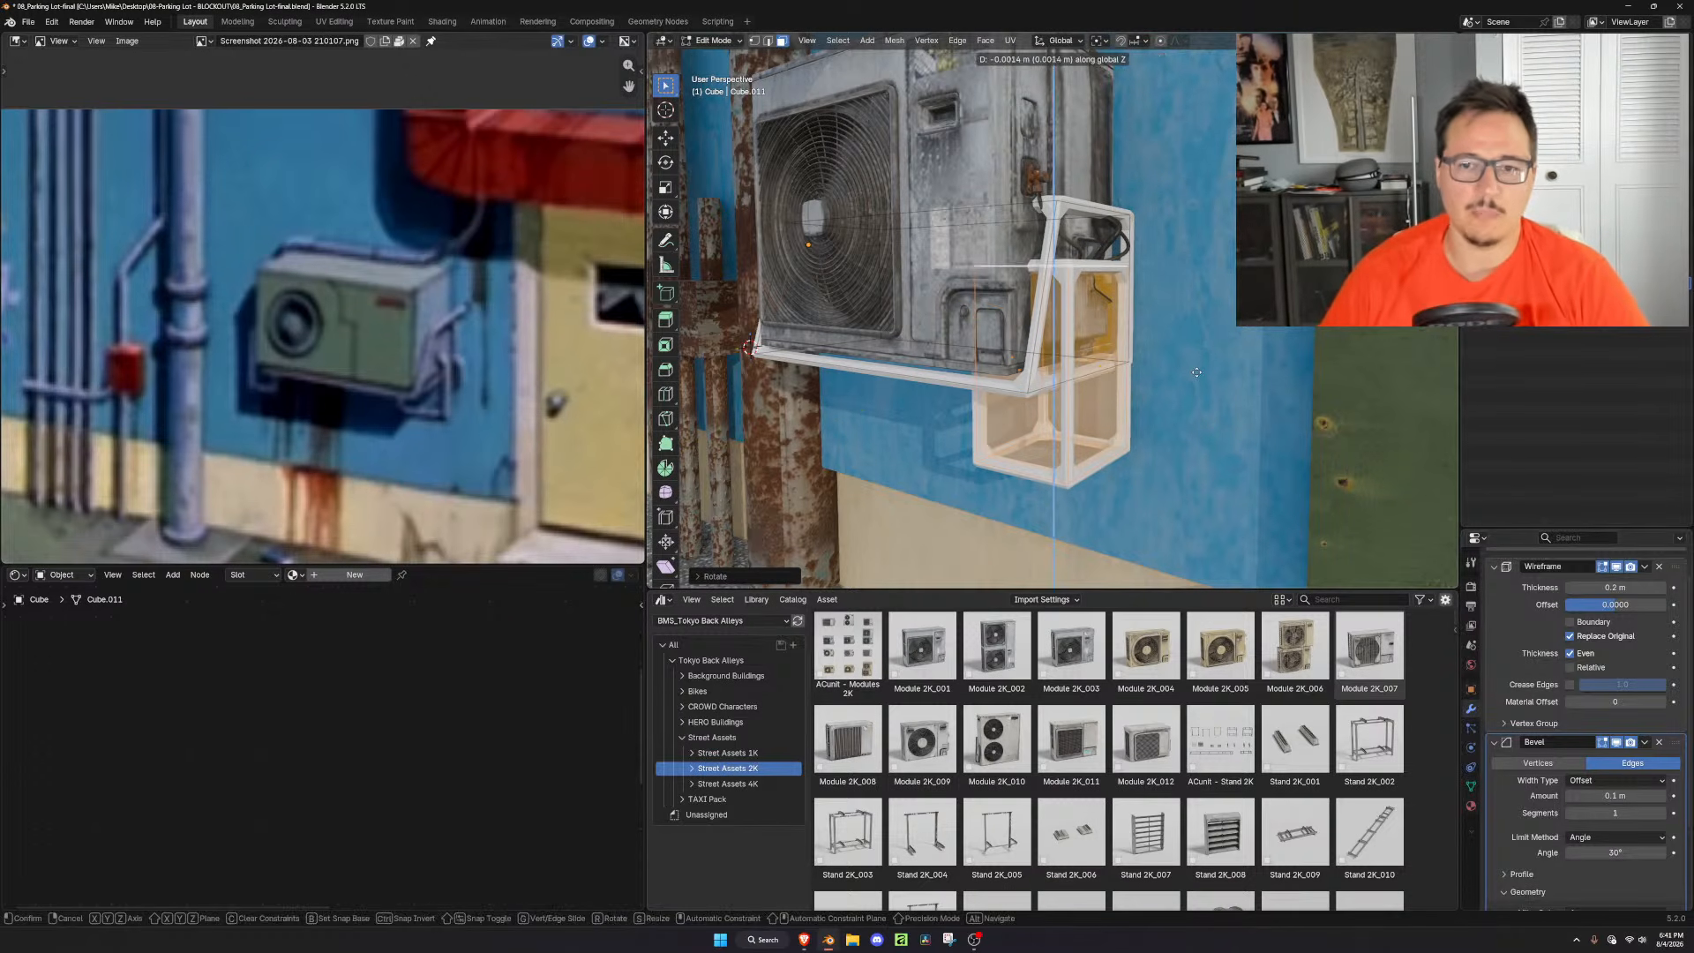
{"action": "left_click", "coordinate": [1195, 388]}
Move the small box horizontally toward the wall with Z locked, about 0.07 m in X and 0.12 m in Y
{"action": "middle_click_drag", "start_coordinate": [1237, 363], "coordinate": [1218, 385]}
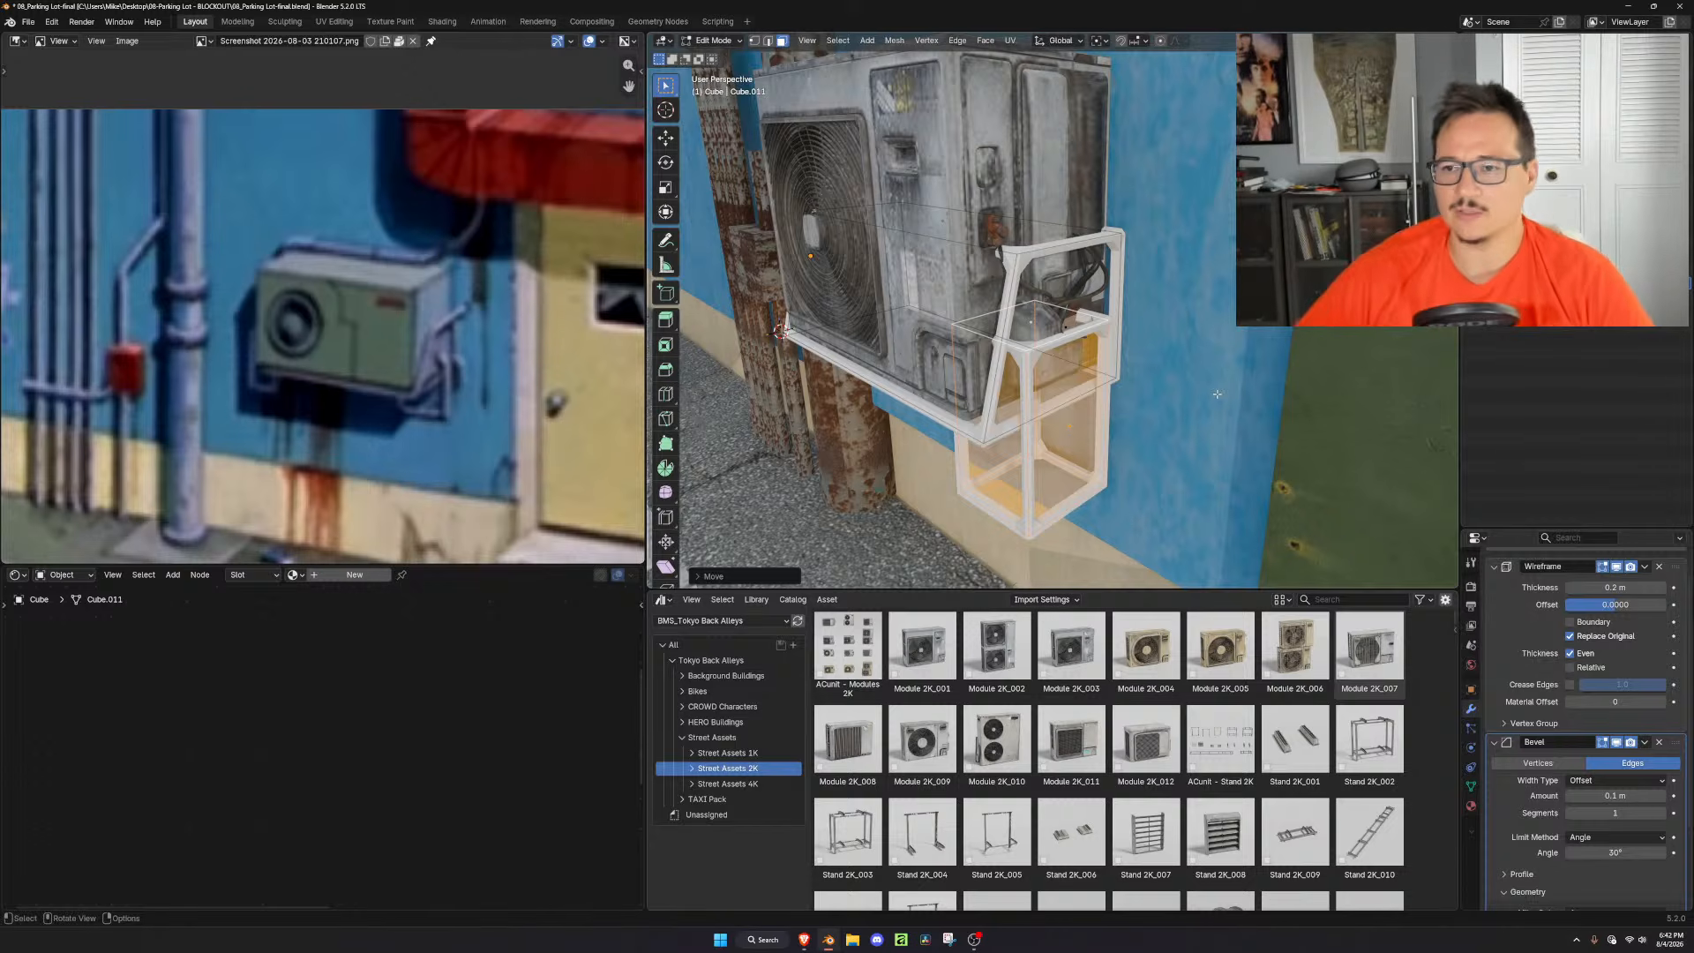
{"action": "middle_click_drag", "start_coordinate": [1217, 394], "coordinate": [1136, 381]}
{"action": "key", "text": "g"}
{"action": "key", "text": "shift+z"}
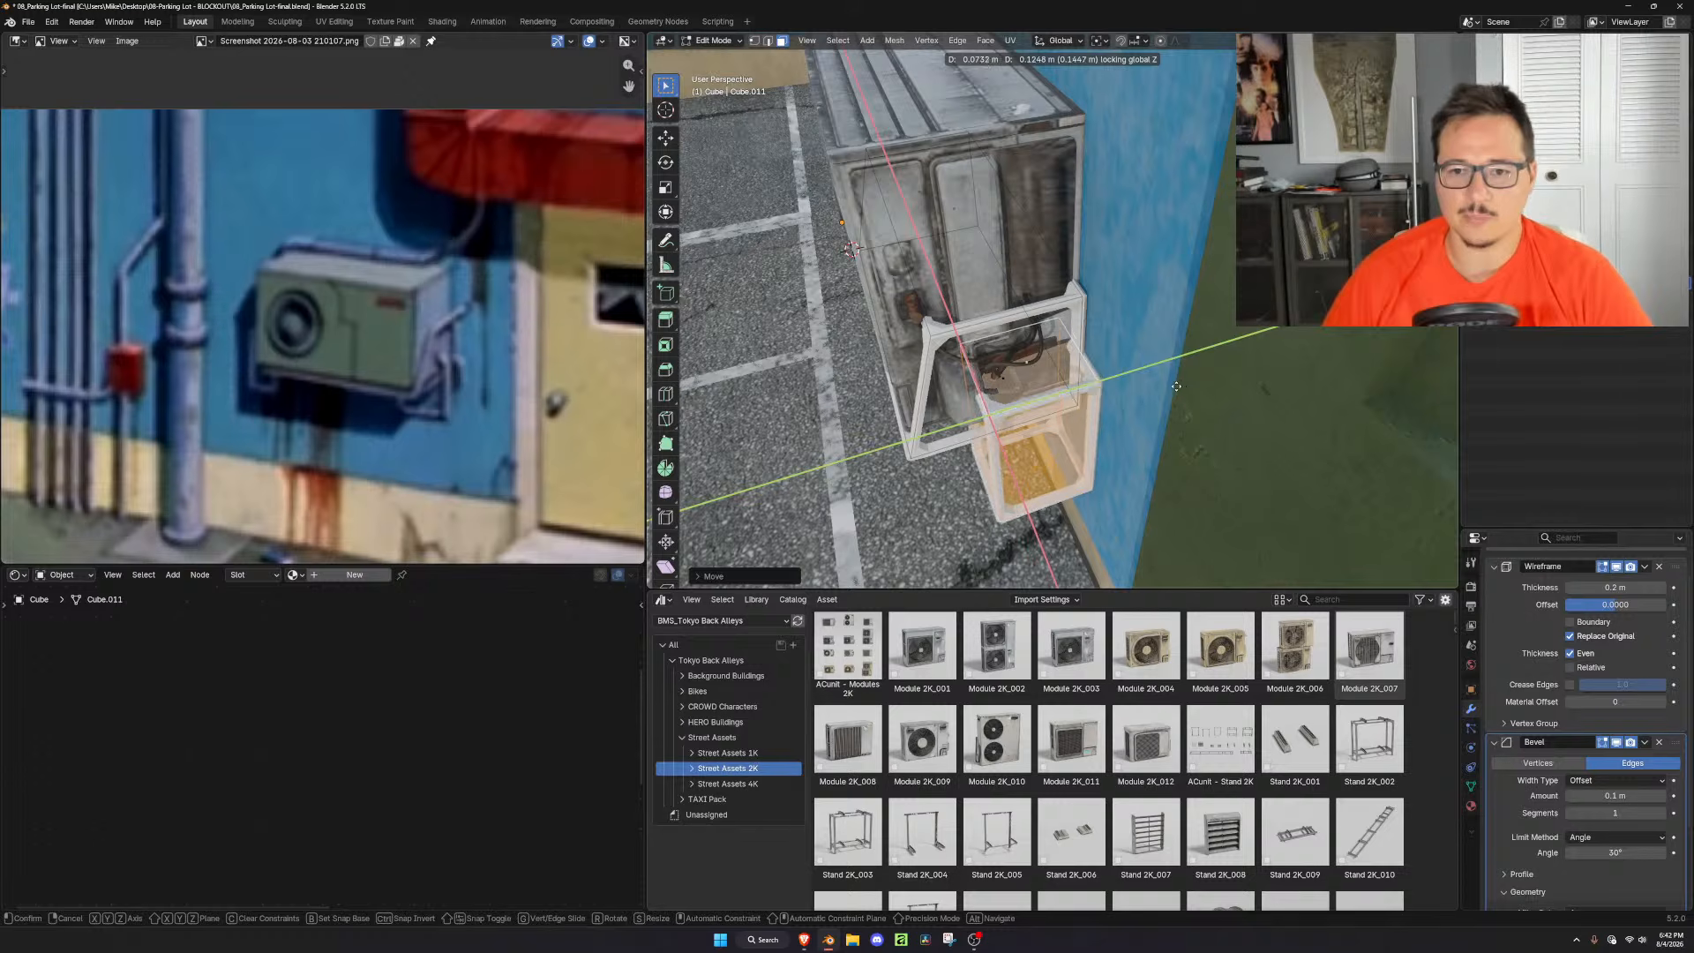
{"action": "left_click", "coordinate": [1178, 391]}
Scale the small box down along Z and move it along Y so its back sinks into the wall
{"action": "middle_click_drag", "start_coordinate": [1178, 391], "coordinate": [1166, 345]}
{"action": "key", "text": "s"}
{"action": "key", "text": "z"}
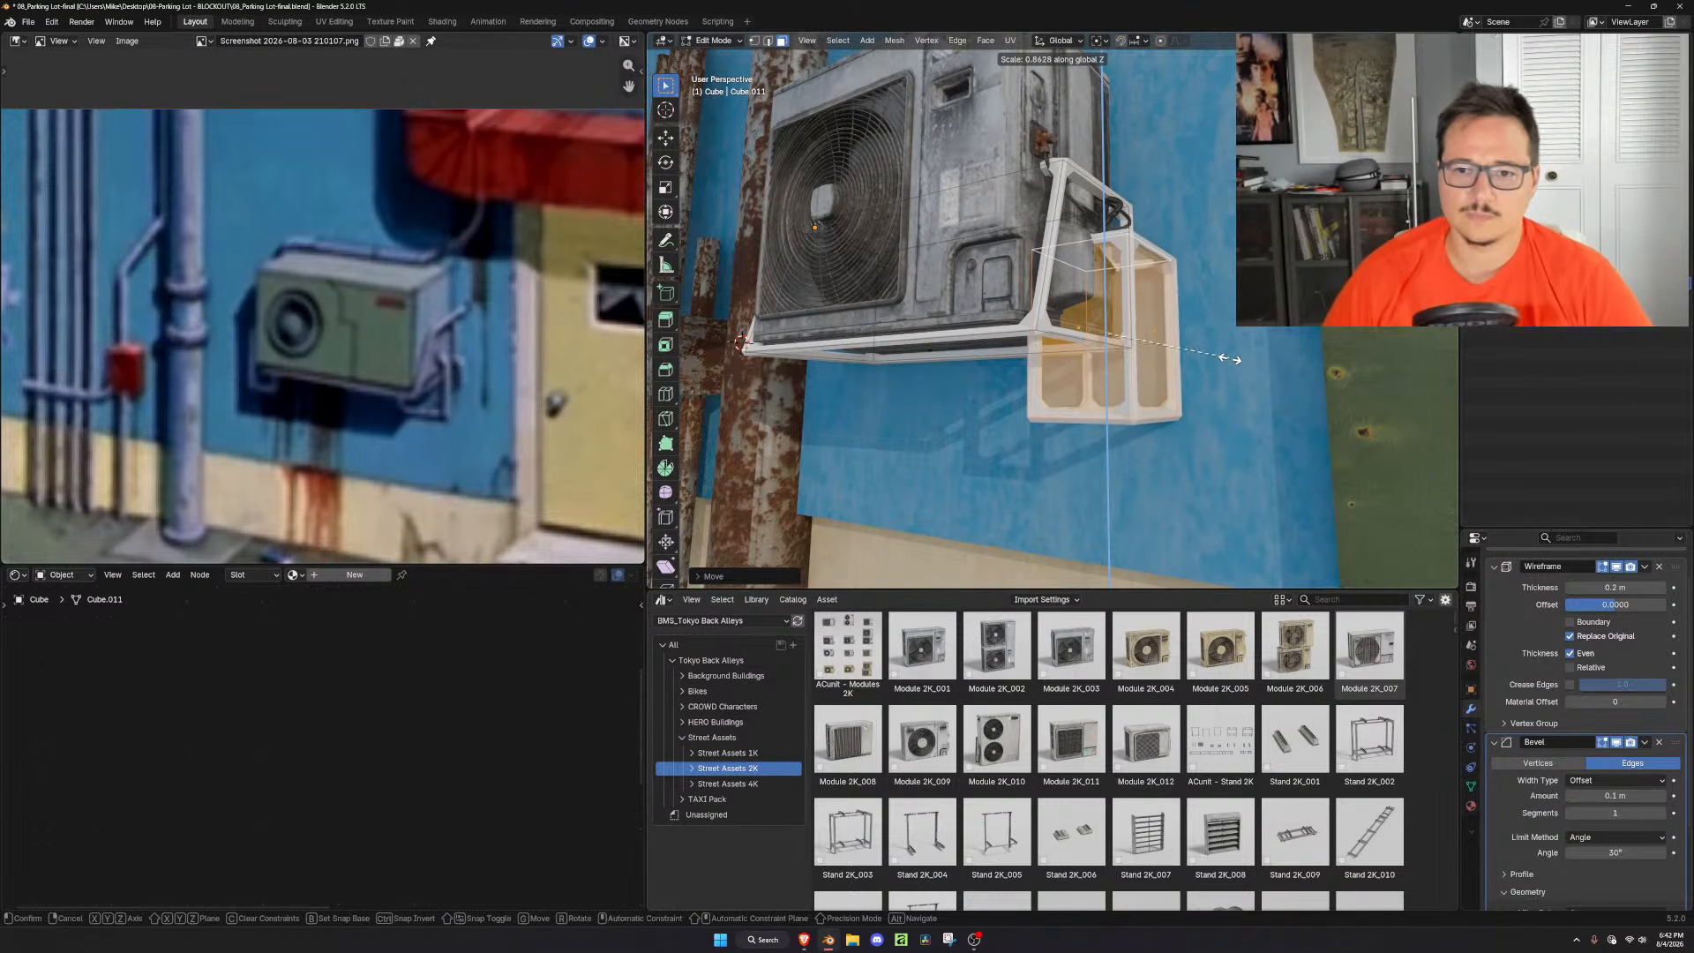
{"action": "left_click", "coordinate": [1220, 338]}
{"action": "middle_click_drag", "start_coordinate": [1219, 339], "coordinate": [1271, 389]}
{"action": "key", "text": "g"}
{"action": "key", "text": "y"}
{"action": "left_click", "coordinate": [1192, 433]}
Duplicate the bracket box and move the copy along X to the opposite end of the main frame
{"action": "key", "text": "Tab"}
{"action": "key", "text": "Tab"}
{"action": "key", "text": "g"}
{"action": "key", "text": "y"}
{"action": "key", "text": "x"}
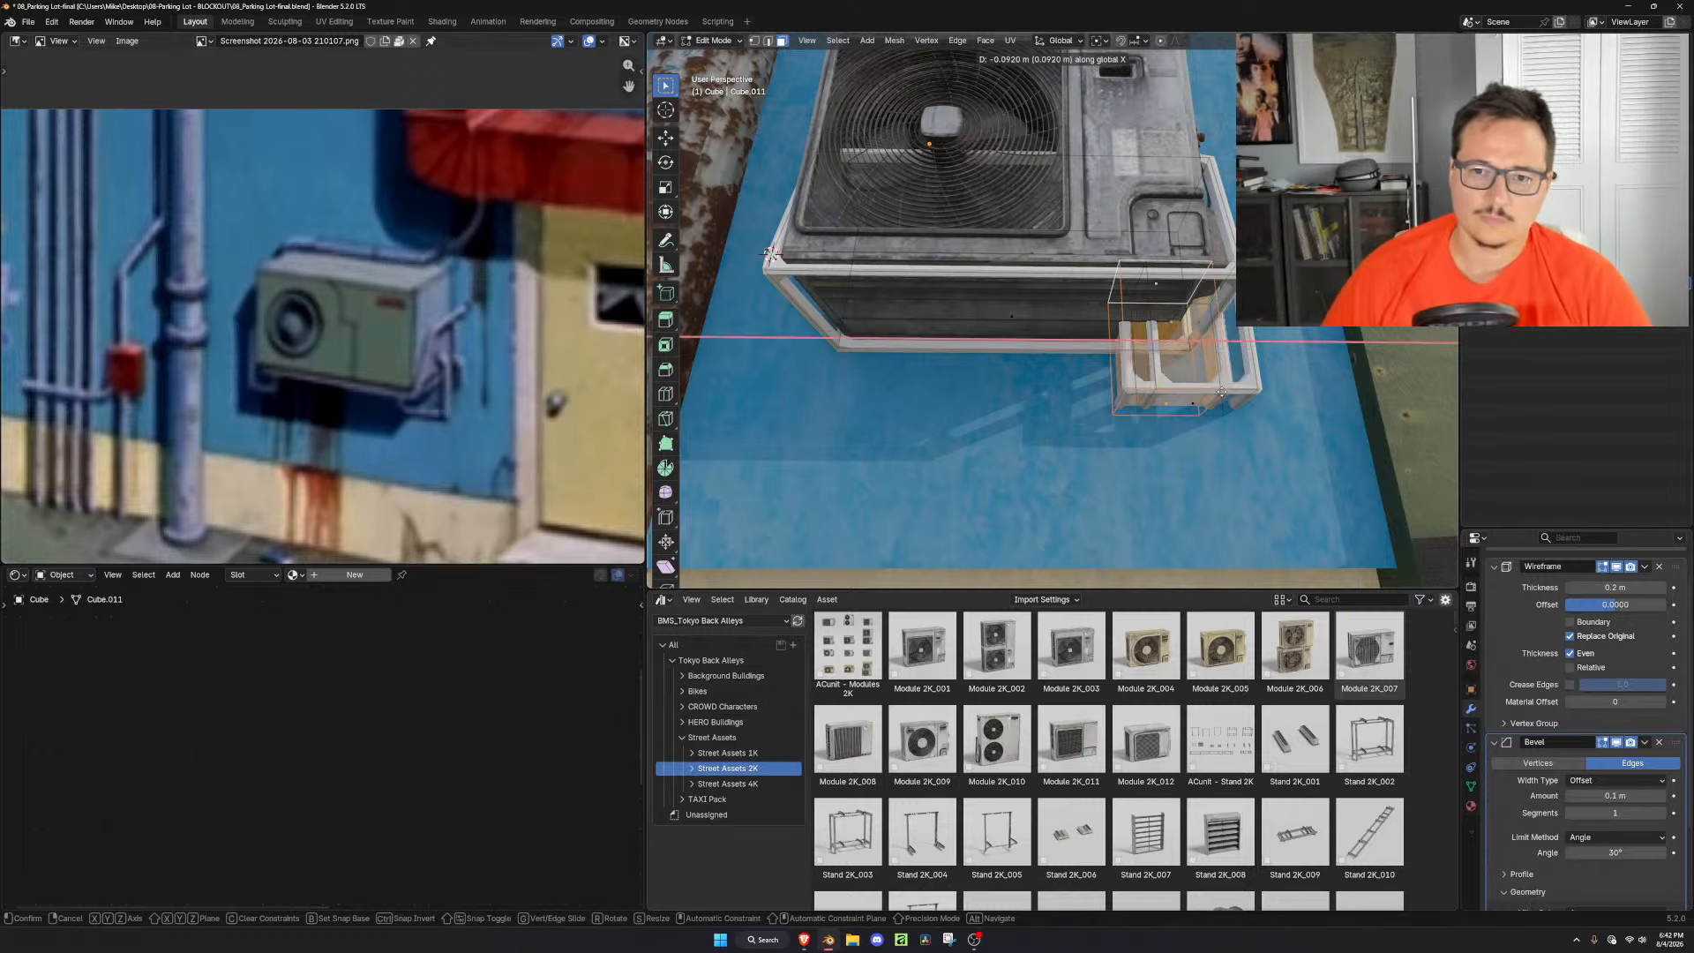
{"action": "left_click", "coordinate": [926, 395]}
{"action": "middle_click_drag", "start_coordinate": [925, 394], "coordinate": [936, 340]}
Select the upper inner edges of both brackets, scale them along X toward each other, and return to Object Mode
{"action": "left_click", "coordinate": [942, 339]}
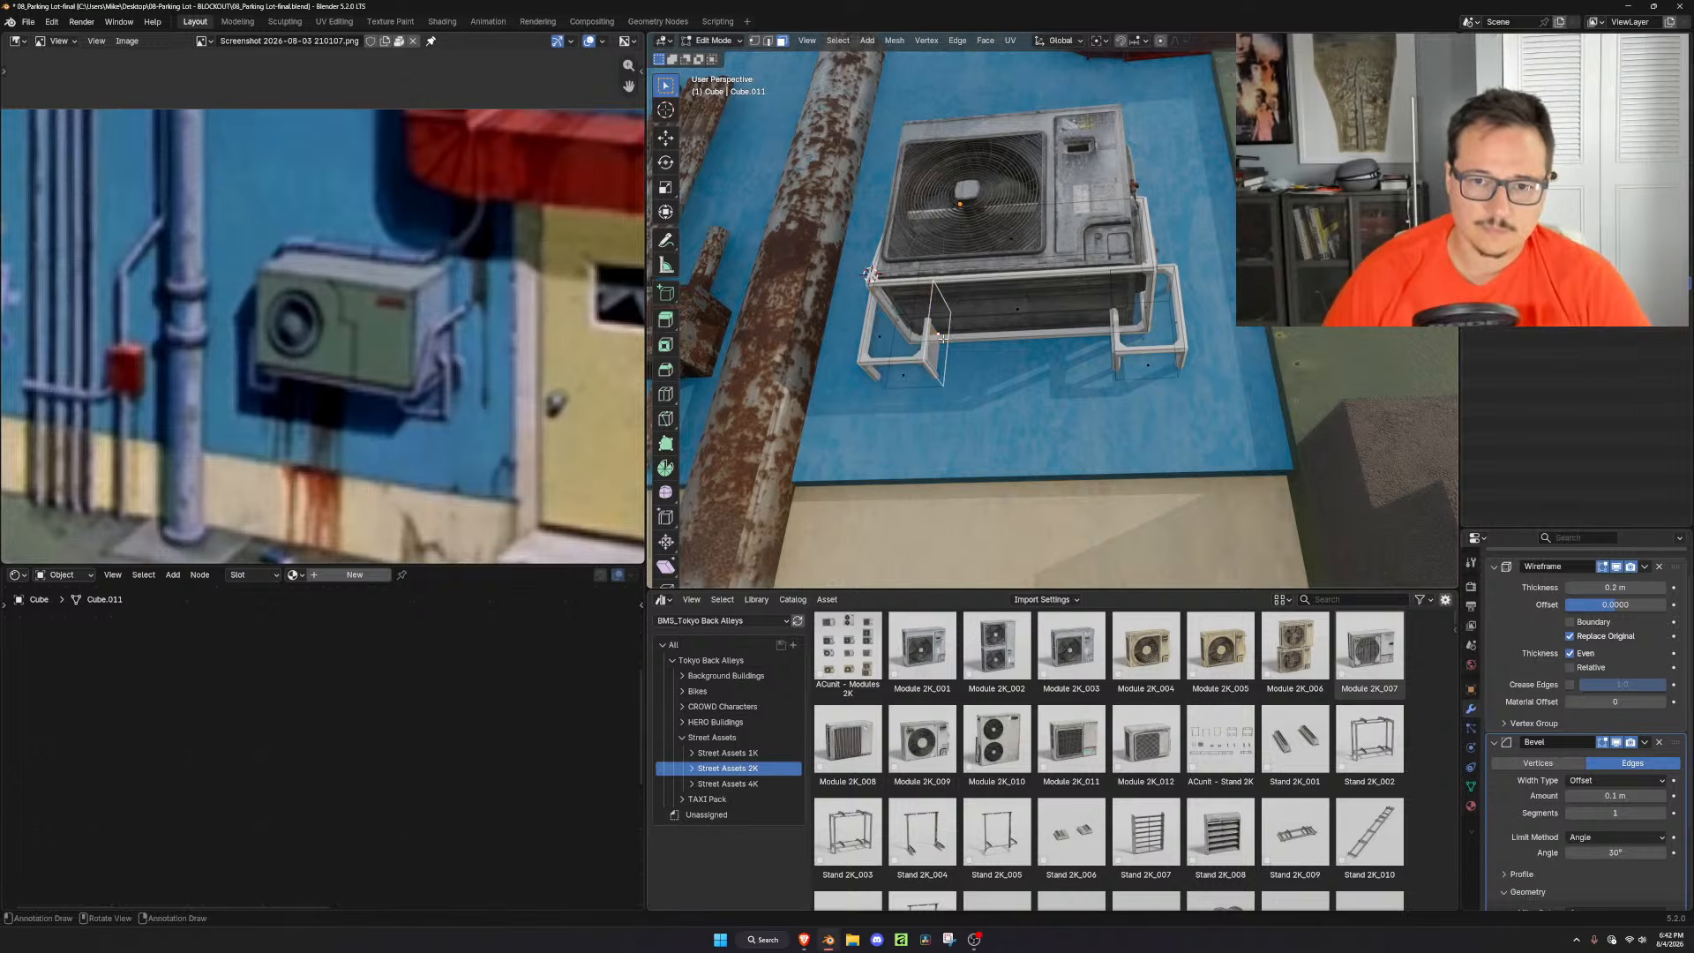
{"action": "middle_click_drag", "start_coordinate": [1103, 337], "coordinate": [1049, 351]}
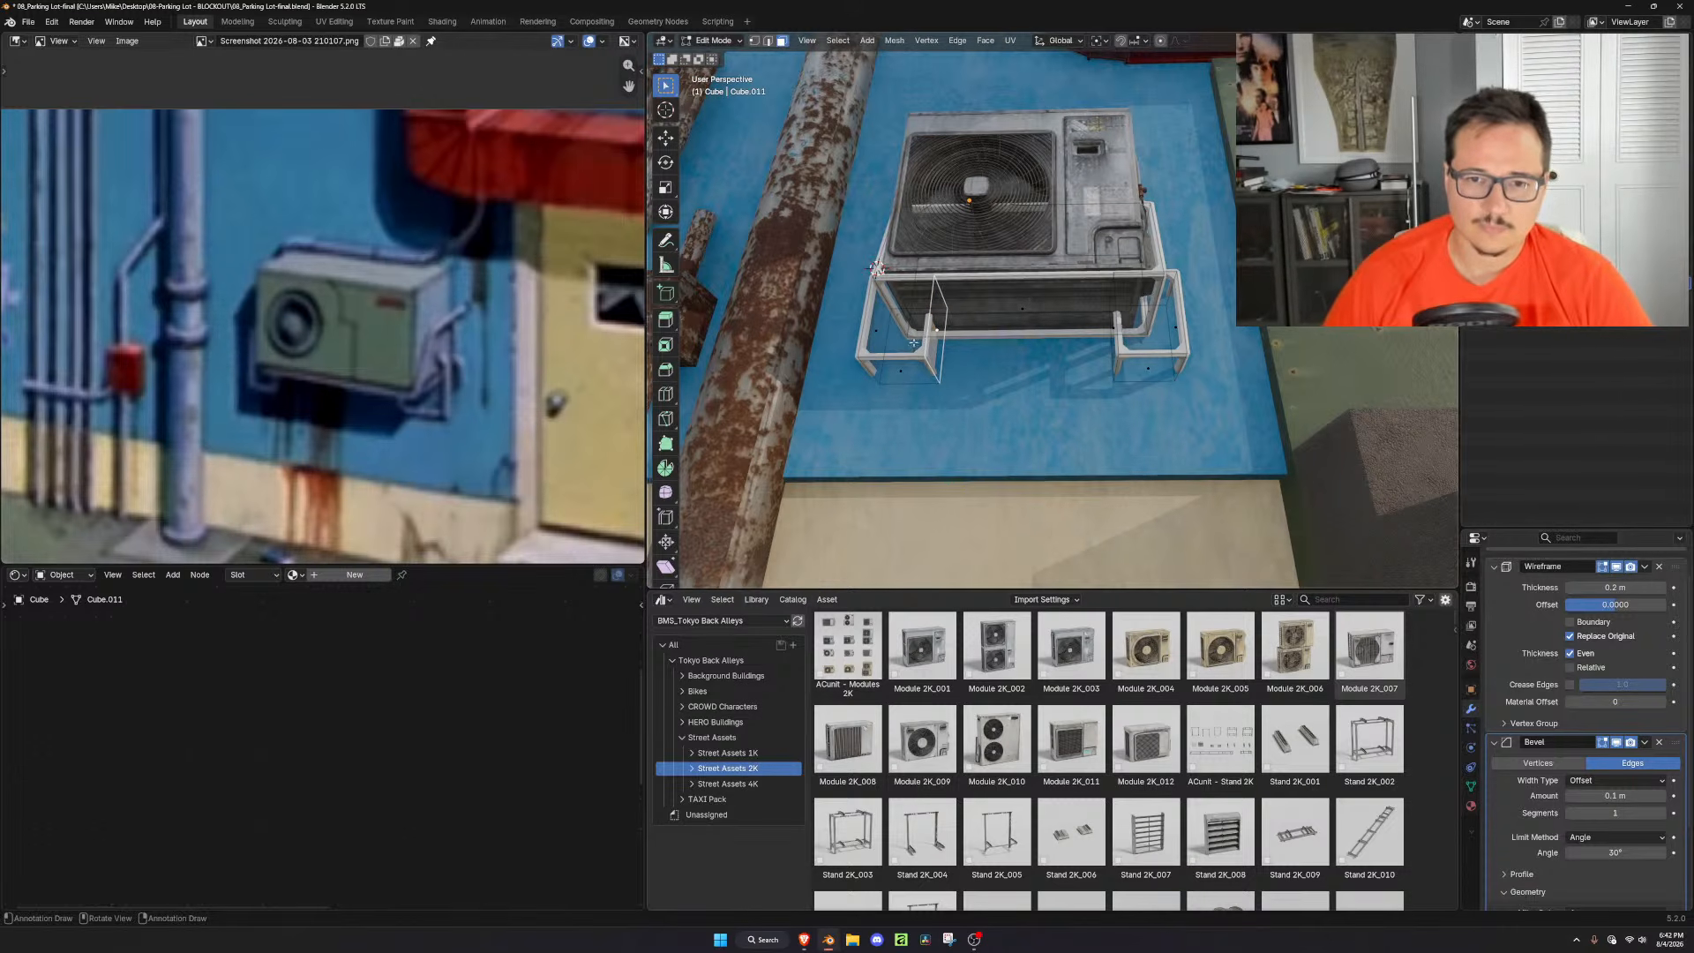
{"action": "left_click", "coordinate": [926, 364]}
{"action": "left_click", "coordinate": [942, 287]}
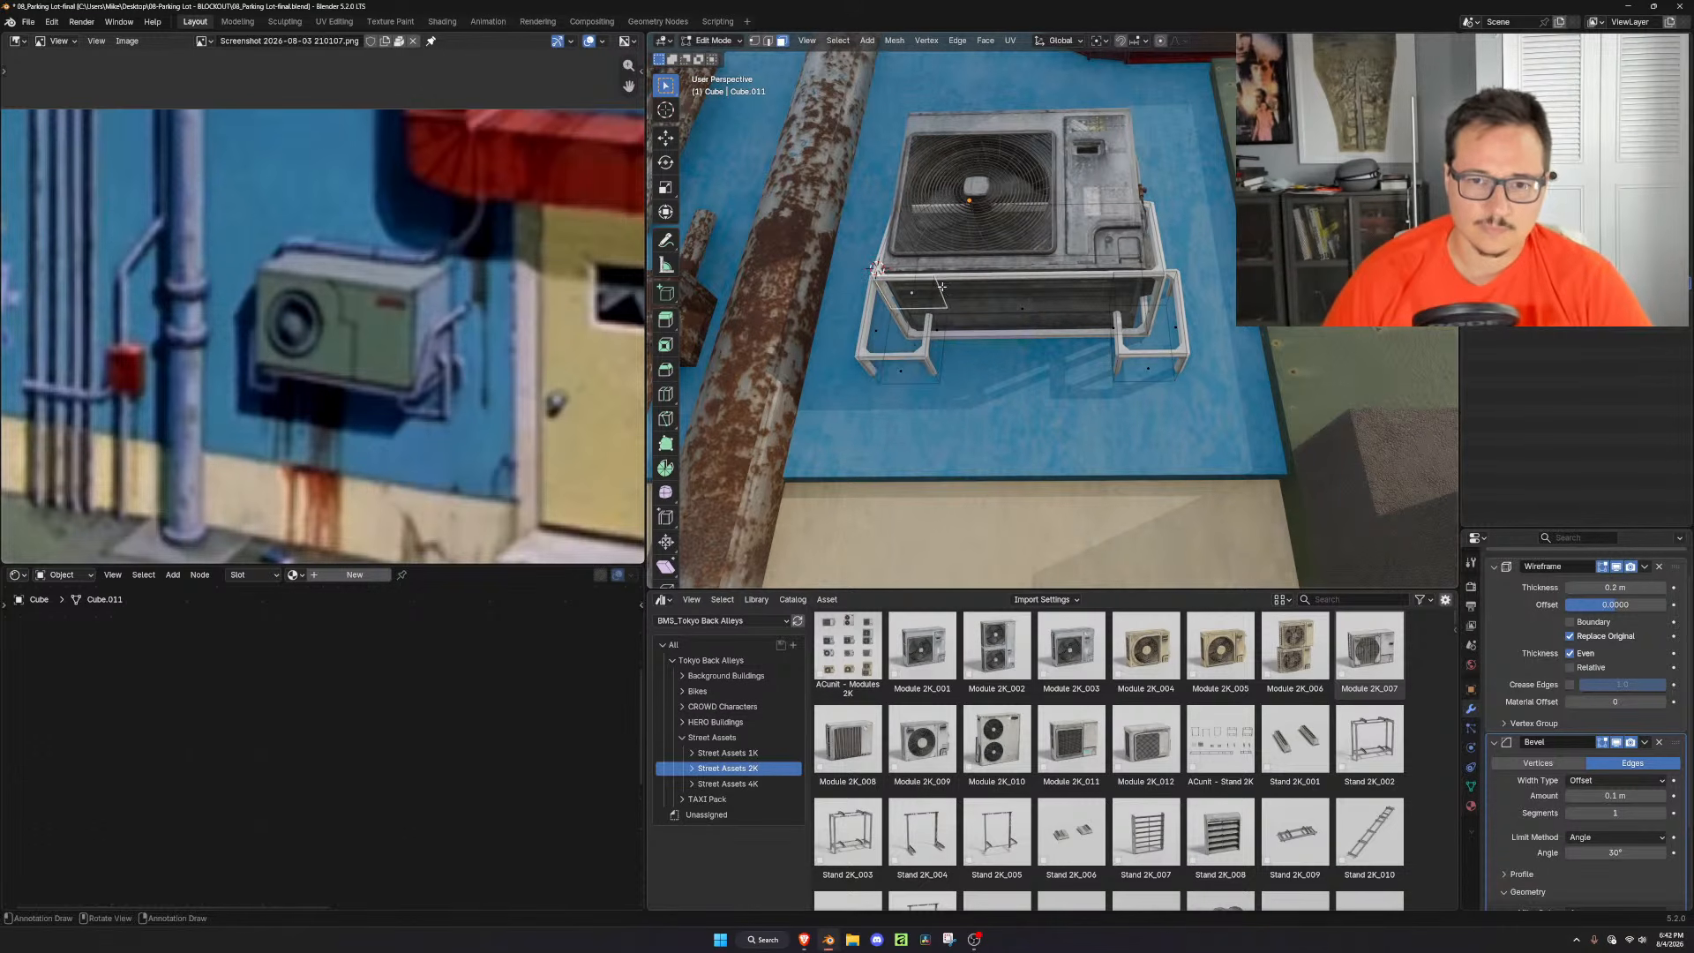
{"action": "key", "text": "2"}
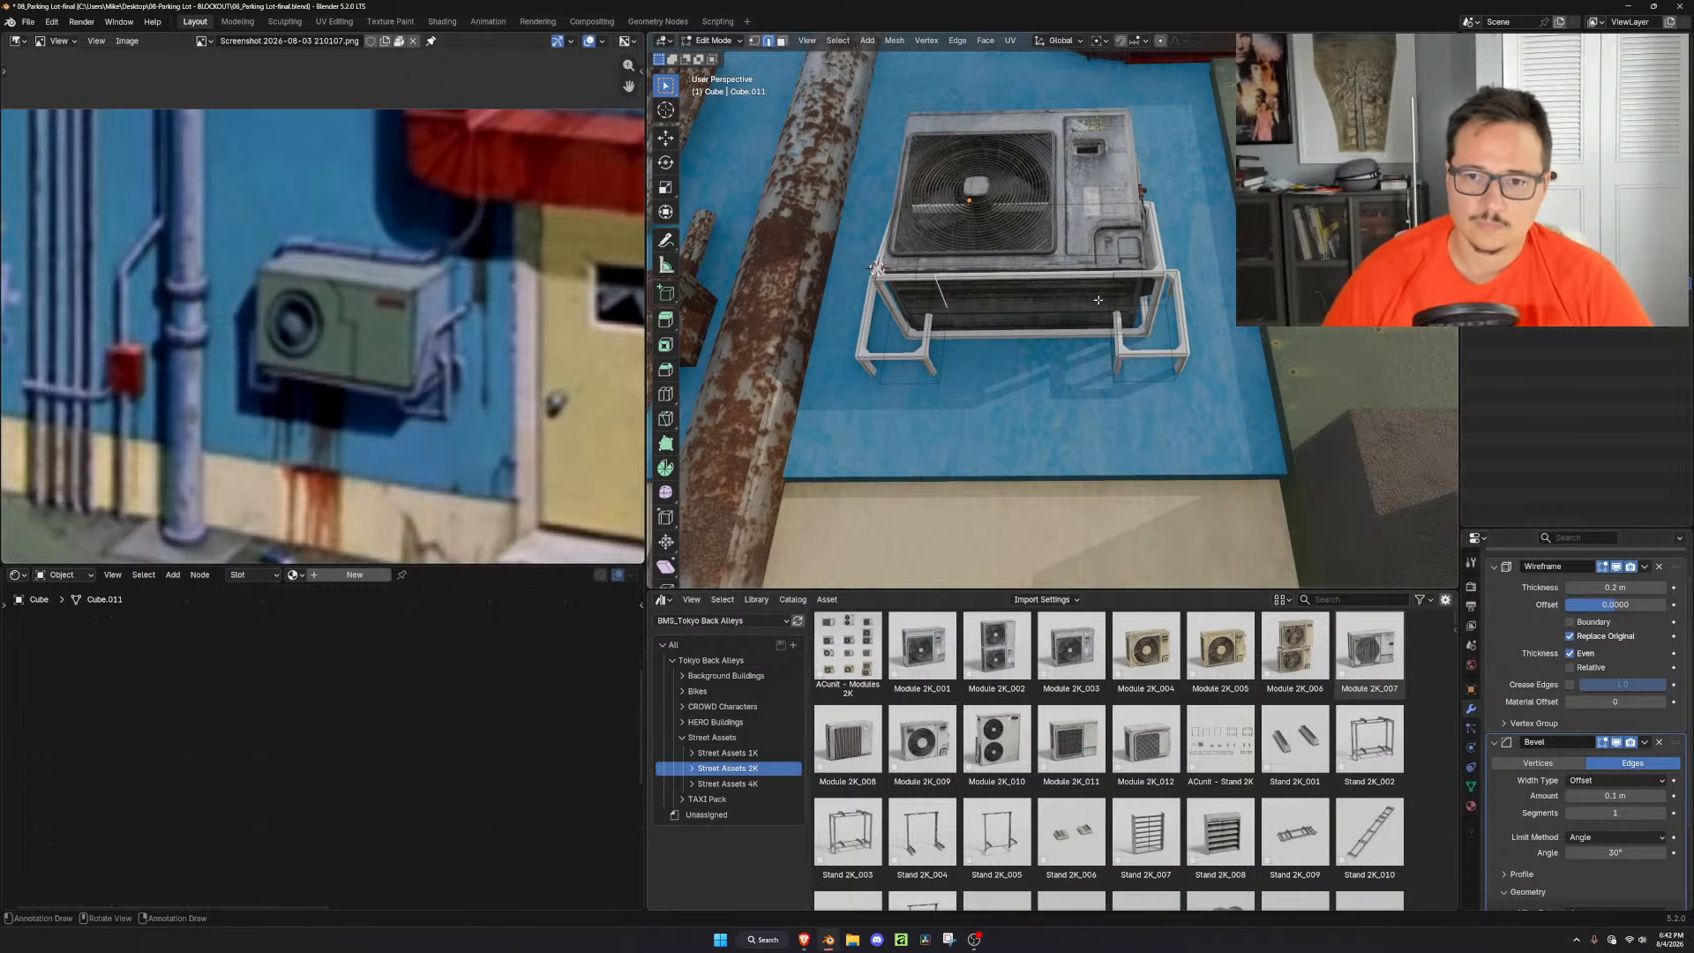
{"action": "key", "text": "s"}
{"action": "key", "text": "y"}
{"action": "key", "text": "x"}
{"action": "left_click", "coordinate": [1135, 291]}
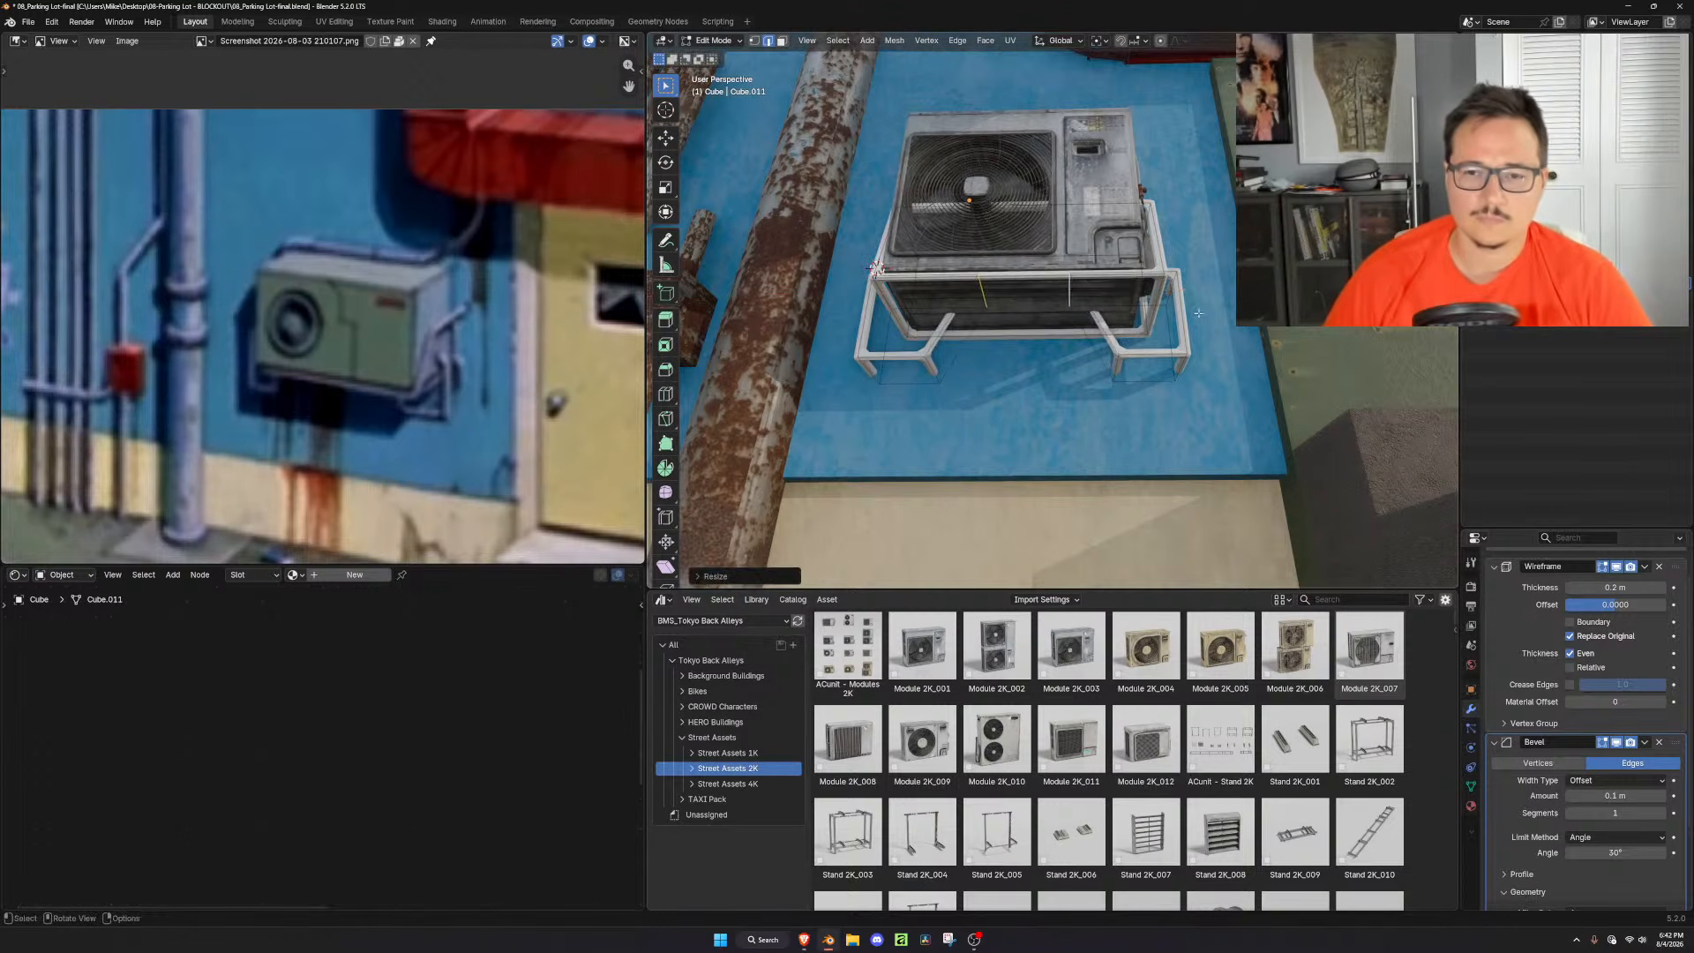
{"action": "middle_click_drag", "start_coordinate": [1130, 293], "coordinate": [1032, 238]}
{"action": "key", "text": "Tab"}
{"action": "middle_click_drag", "start_coordinate": [1085, 353], "coordinate": [1110, 393]}
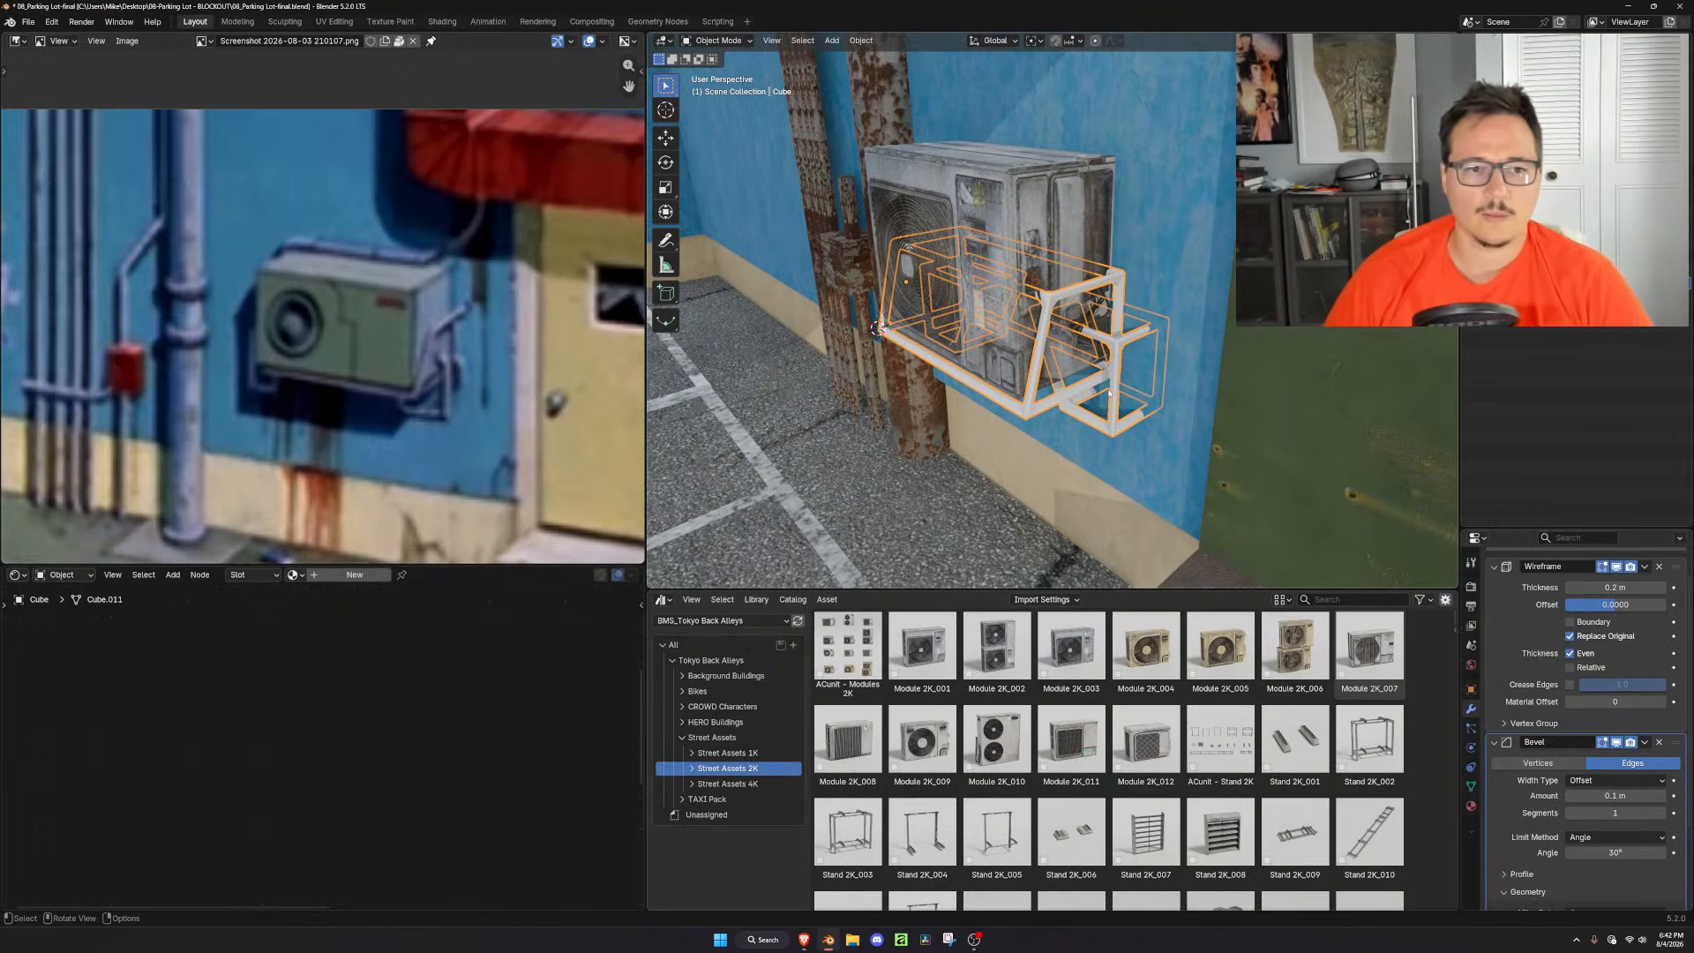
{"action": "middle_click_drag", "start_coordinate": [1152, 297], "coordinate": [1078, 346]}
Select the whole main frame mesh in Edit Mode and move it along Y toward the wall
{"action": "key", "text": "Tab"}
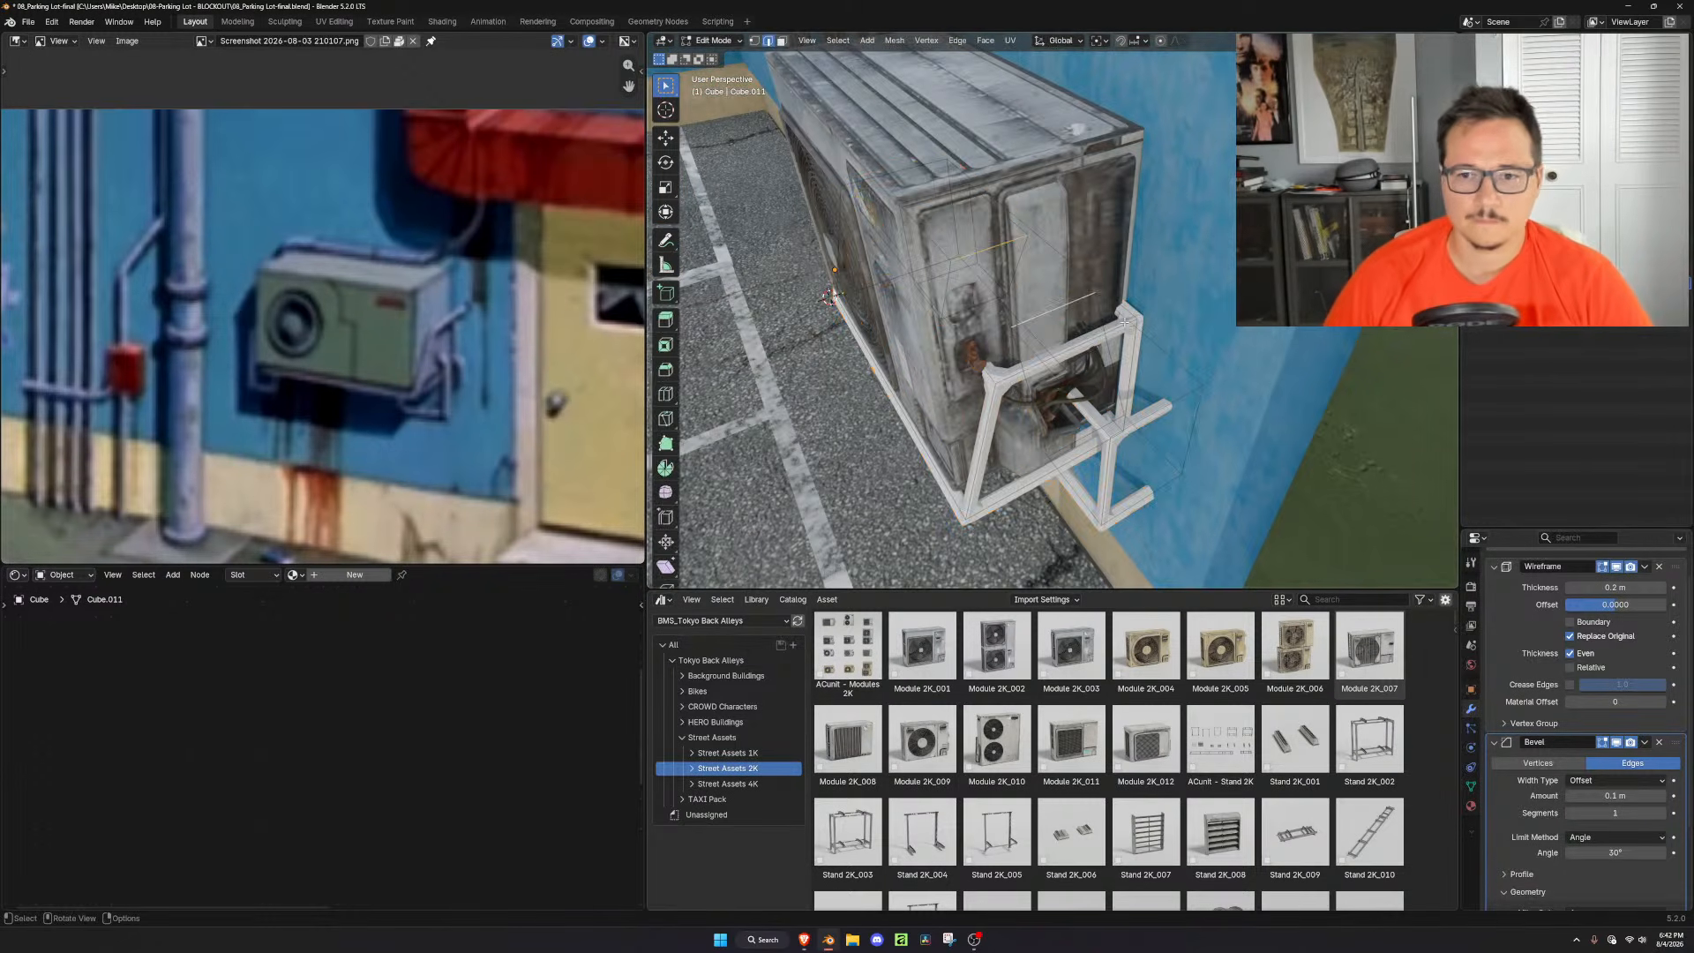
{"action": "key", "text": "l"}
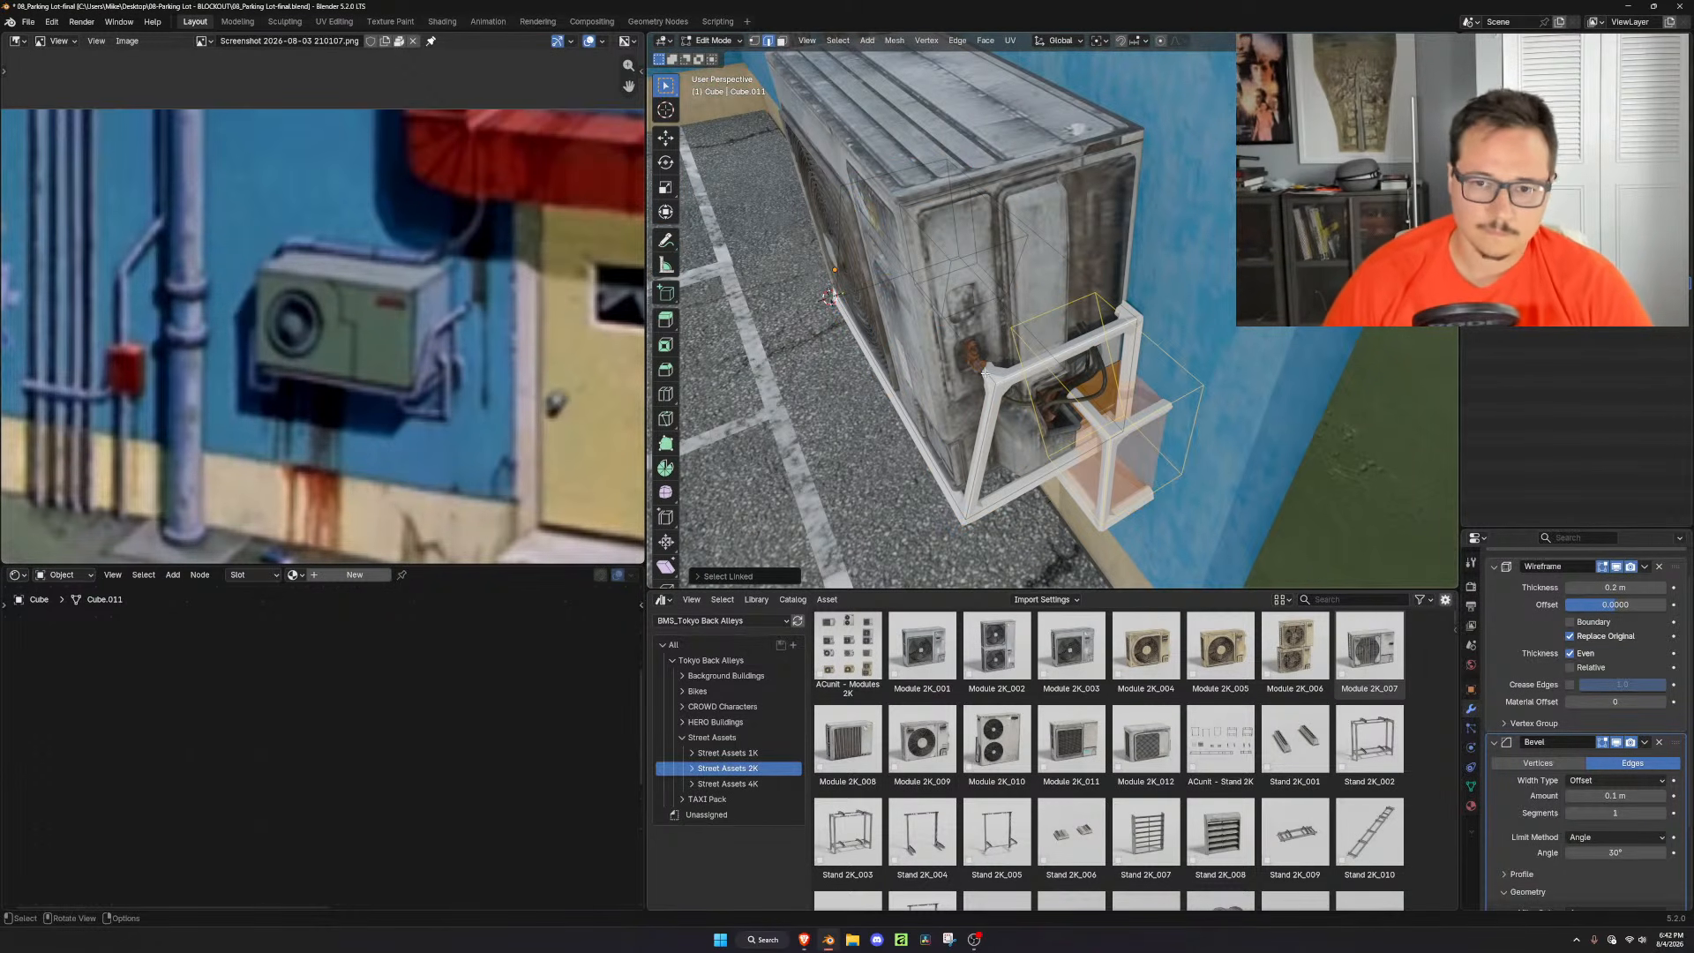
{"action": "left_click", "coordinate": [986, 374]}
{"action": "key", "text": "l"}
{"action": "key", "text": "shift+d"}
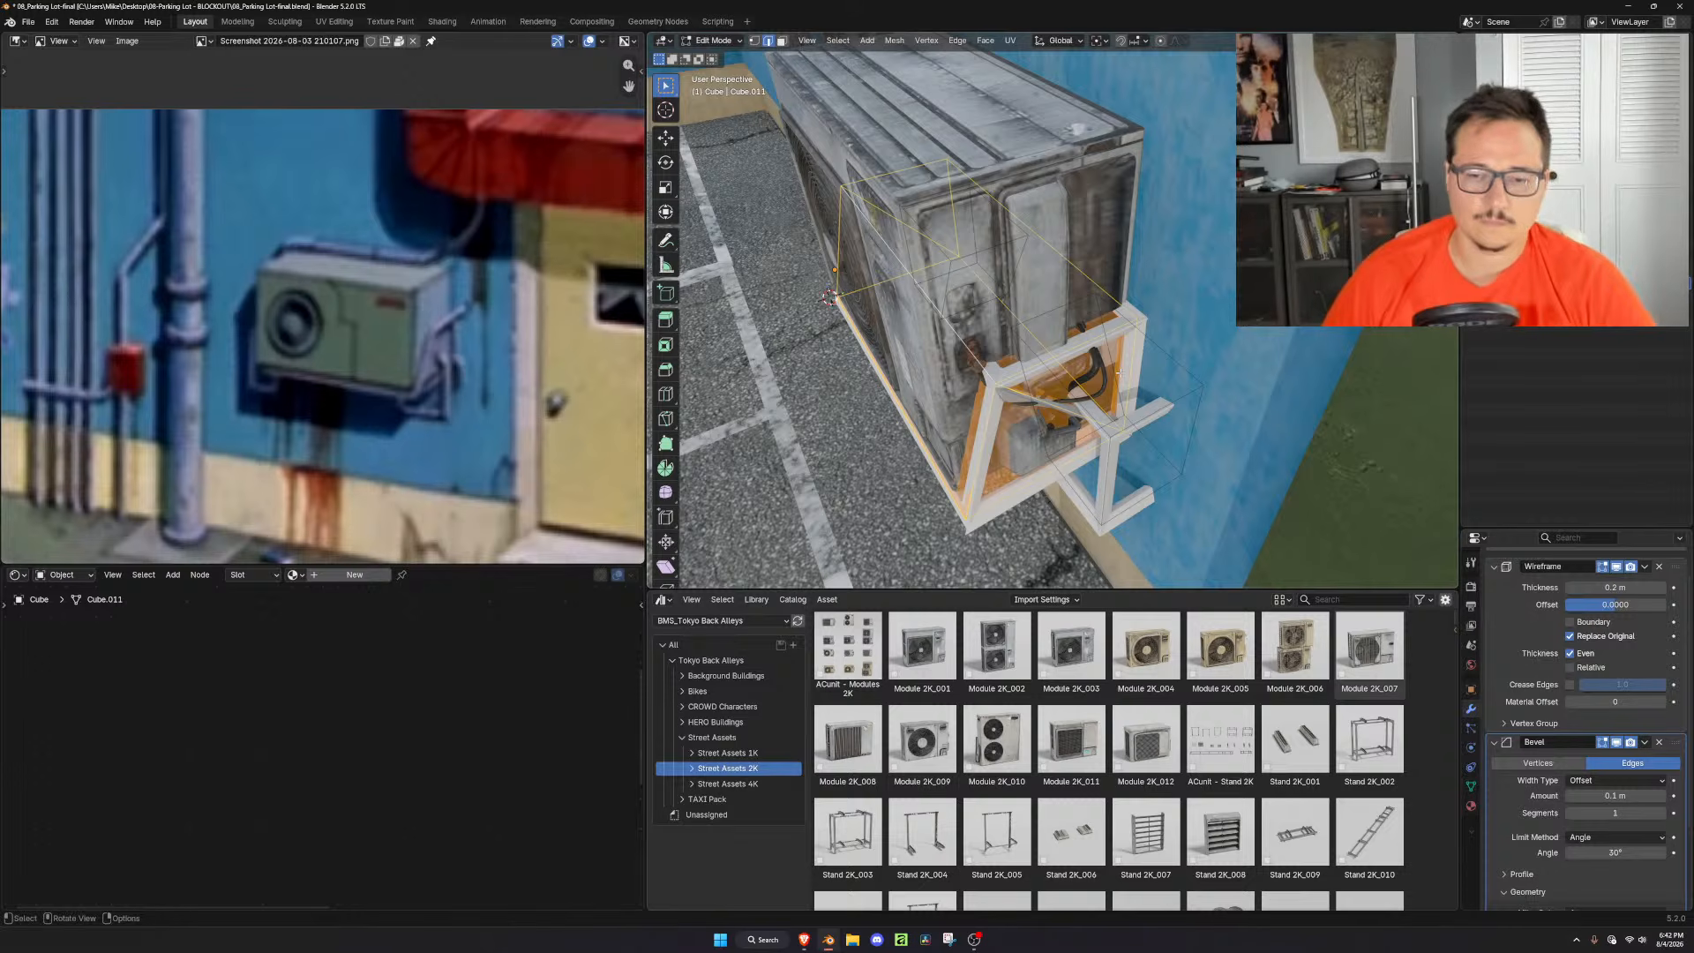
{"action": "key", "text": "g"}
{"action": "key", "text": "y"}
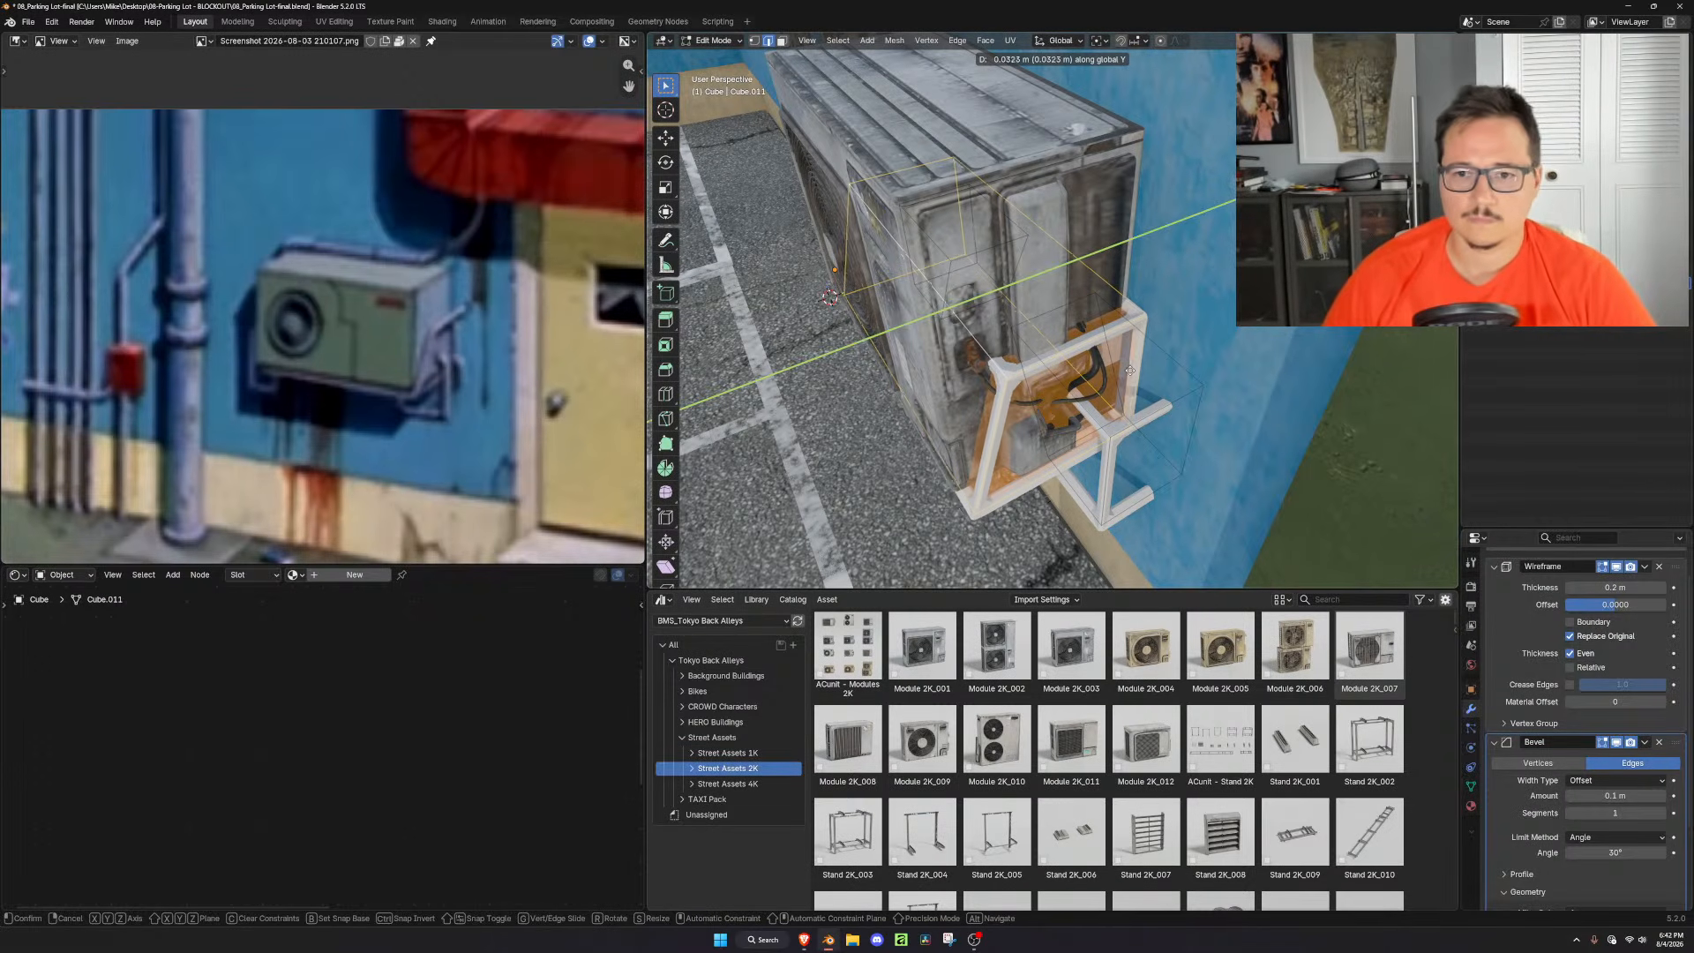
{"action": "left_click", "coordinate": [1141, 366]}
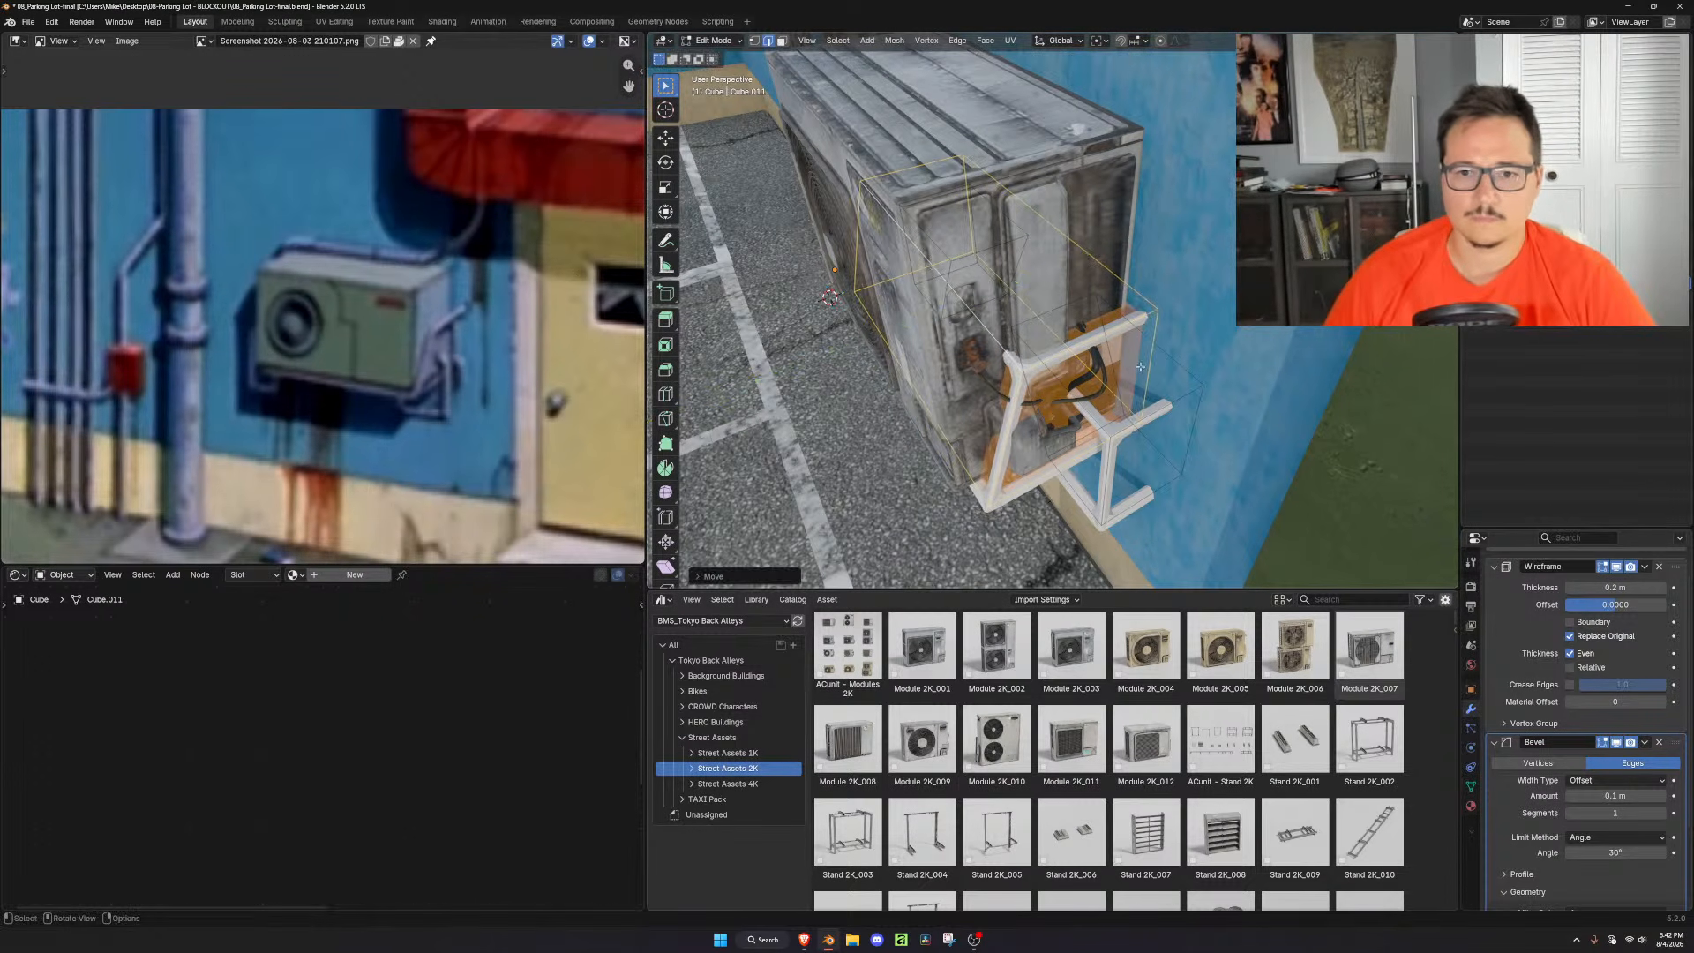
Move the selected face of the AC bracket frame slightly along the global Y axis in face mode
{"action": "key", "text": "3"}
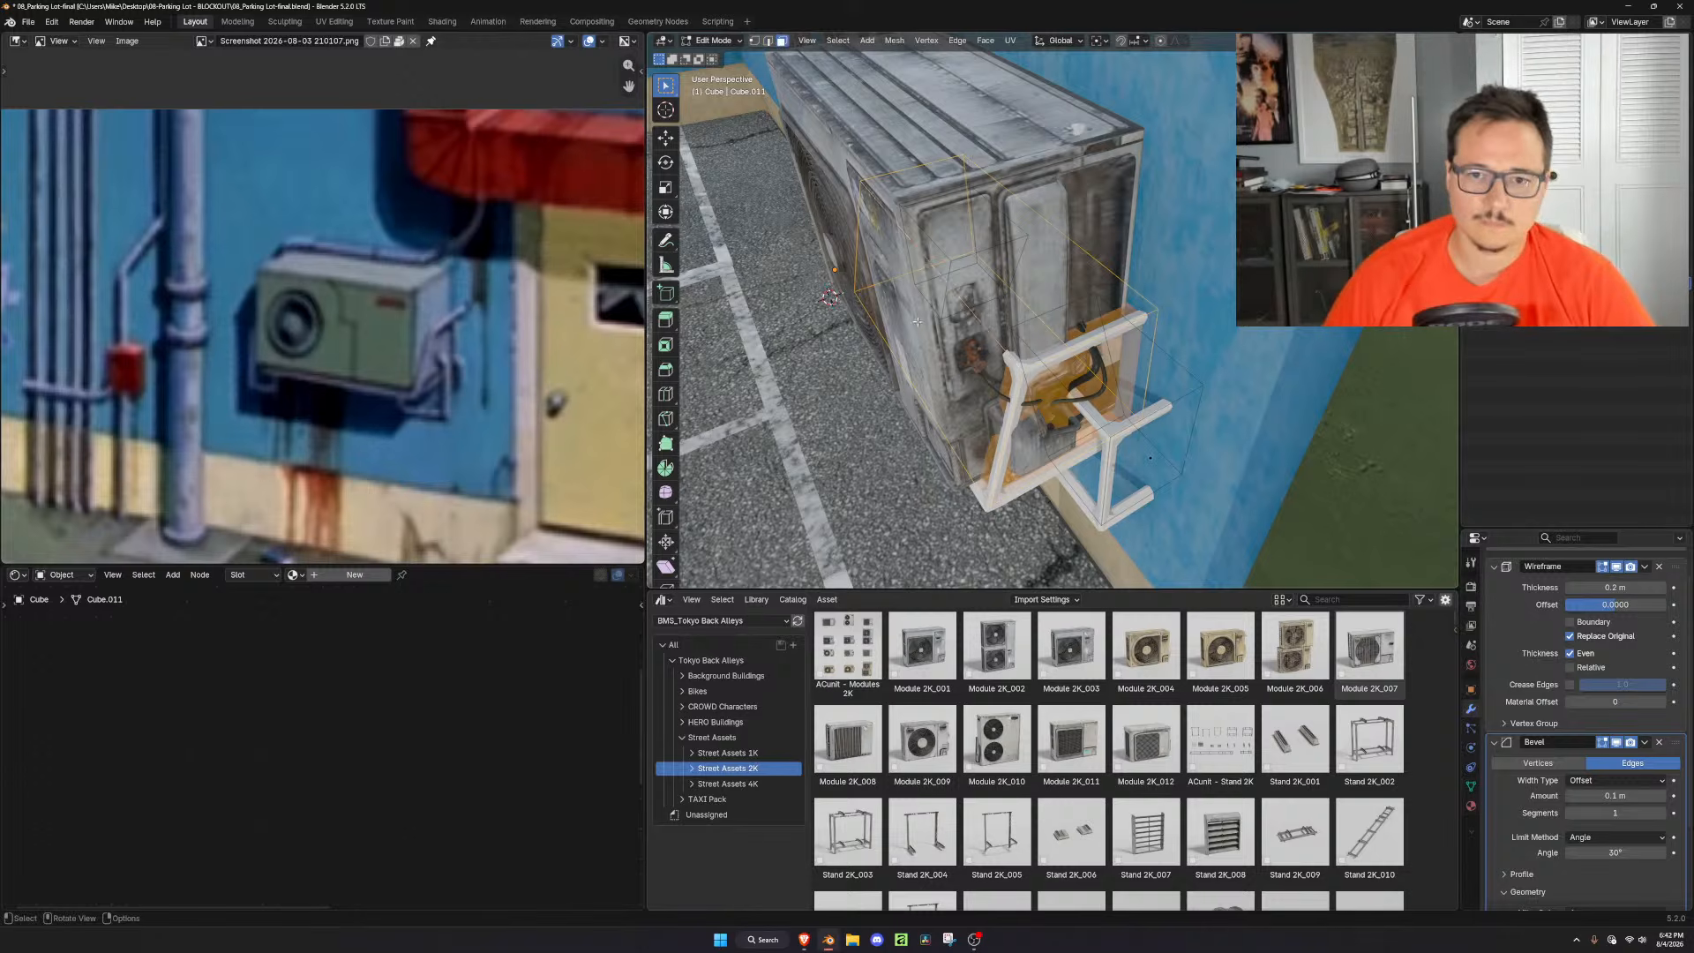
{"action": "key", "text": "g"}
{"action": "key", "text": "y"}
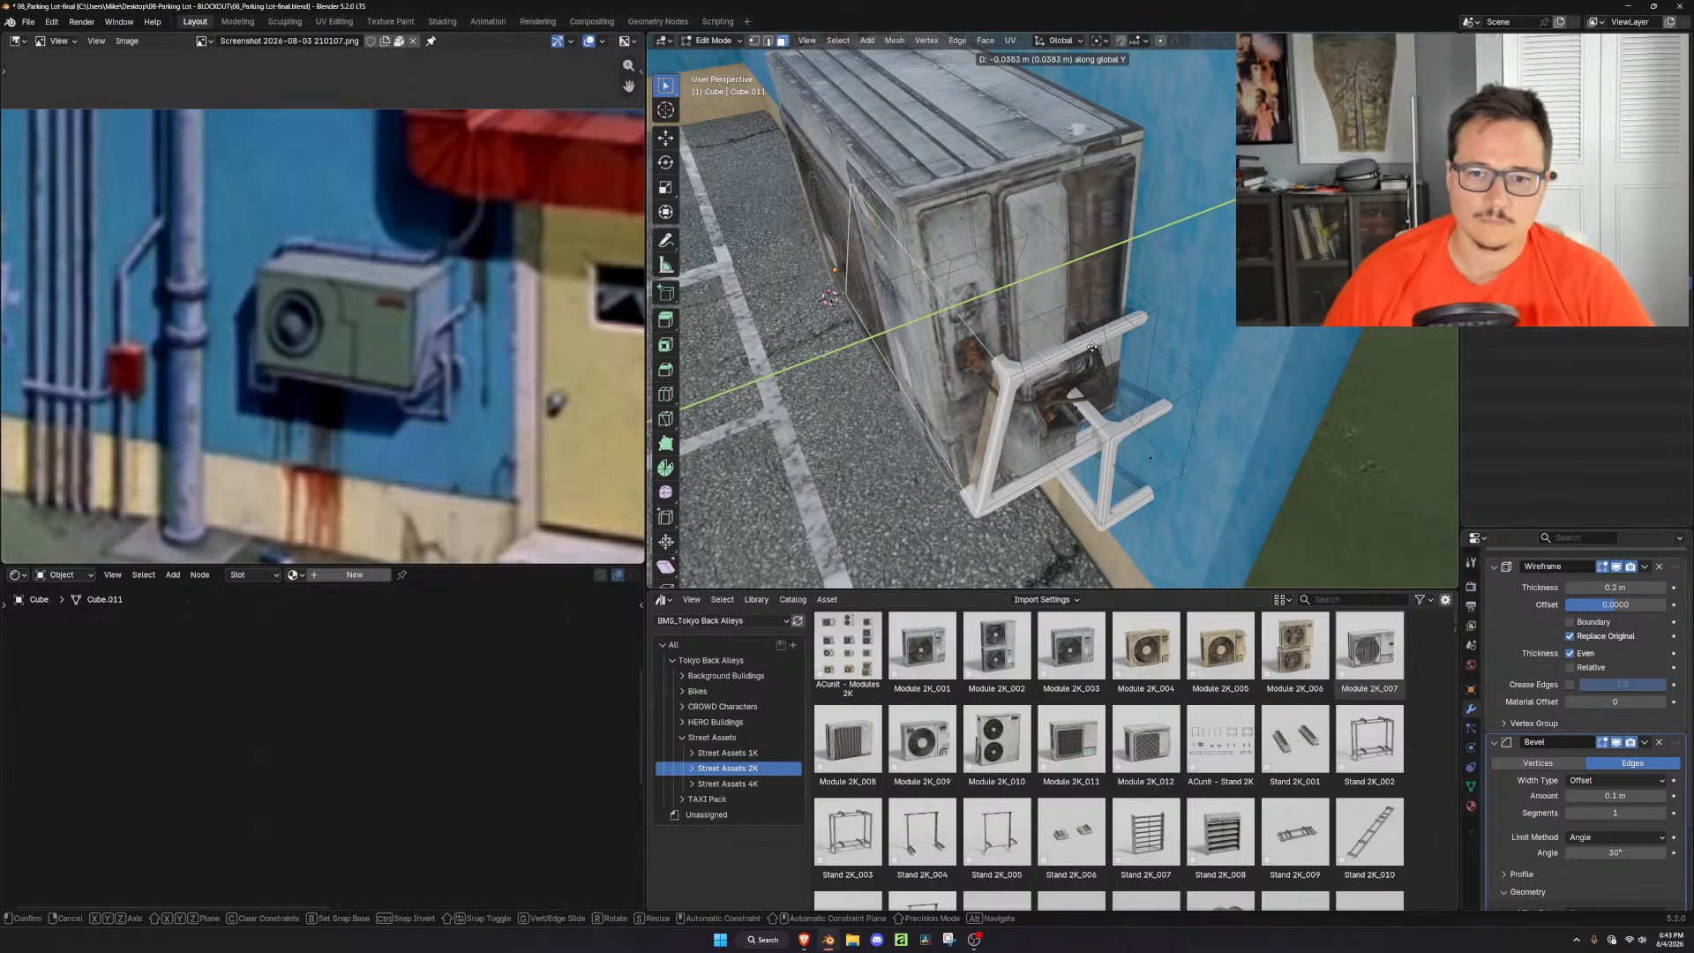
{"action": "left_click", "coordinate": [1087, 347]}
Try deleting faces from the AC bracket frame's mesh, including its upper face, and undo the deletion
{"action": "middle_click_drag", "start_coordinate": [1087, 346], "coordinate": [1005, 235]}
{"action": "key", "text": "x"}
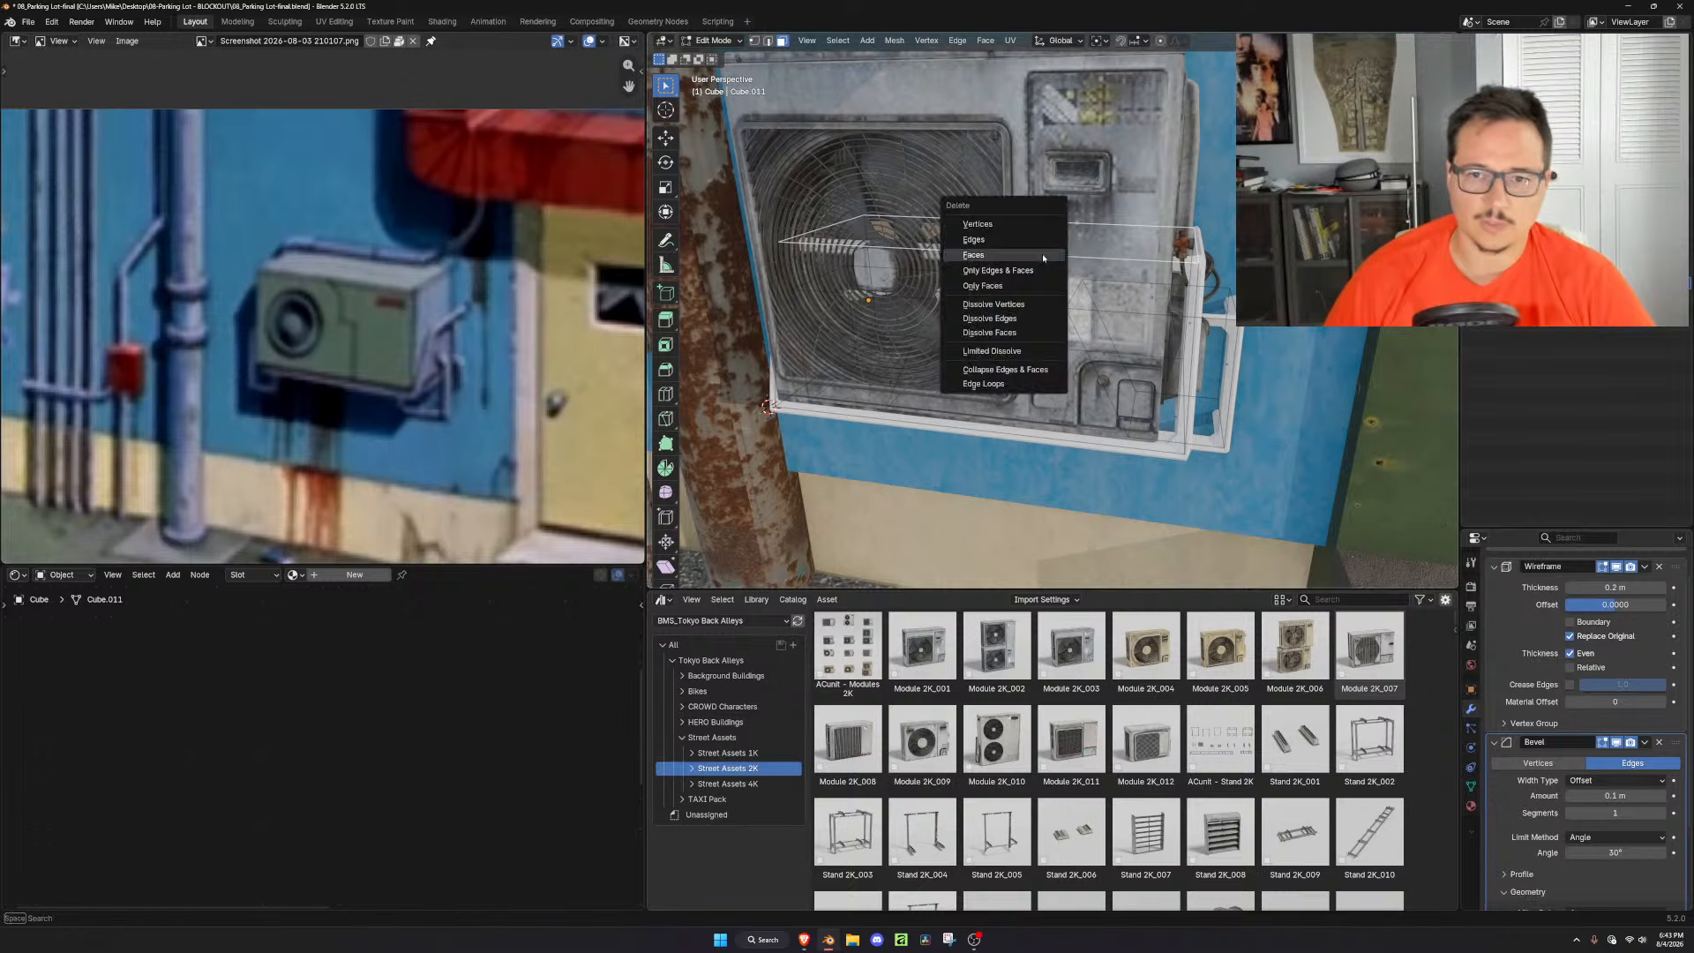
{"action": "left_click", "coordinate": [1042, 258]}
{"action": "mouse_move", "coordinate": [1042, 257]}
{"action": "middle_mouse_down"}
{"action": "mouse_move", "coordinate": [979, 324]}
{"action": "mouse_move", "coordinate": [897, 320]}
{"action": "middle_mouse_up"}
{"action": "key", "text": "c"}
{"action": "key", "text": "Escape"}
{"action": "key", "text": "x"}
{"action": "left_click", "coordinate": [898, 321]}
{"action": "middle_click_drag", "start_coordinate": [898, 323], "coordinate": [1243, 329]}
{"action": "key", "text": "ctrl+z"}
Raise the bracket frame's upper wall-side edge slightly along the global Z axis
{"action": "key", "text": "Tab"}
{"action": "scroll", "coordinate": [1146, 371], "scroll_direction": "down", "scroll_amount": 4}
{"action": "key", "text": "KP_Decimal"}
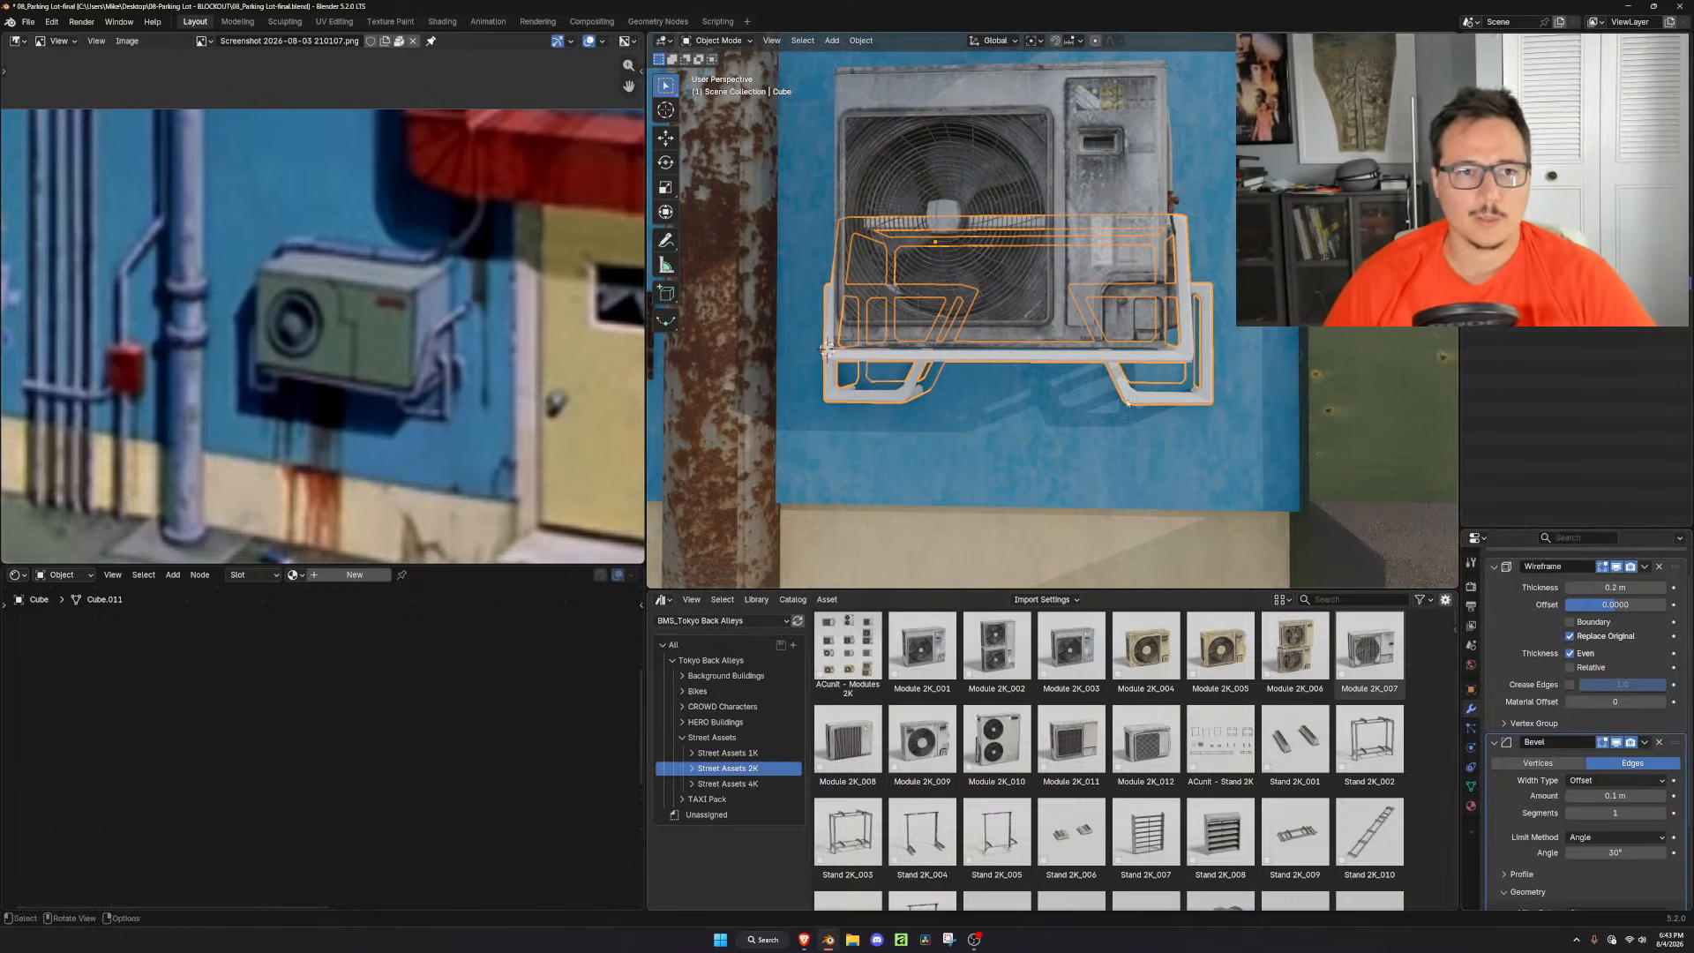
{"action": "key", "text": "Tab"}
{"action": "middle_click_drag", "start_coordinate": [1130, 382], "coordinate": [1051, 280]}
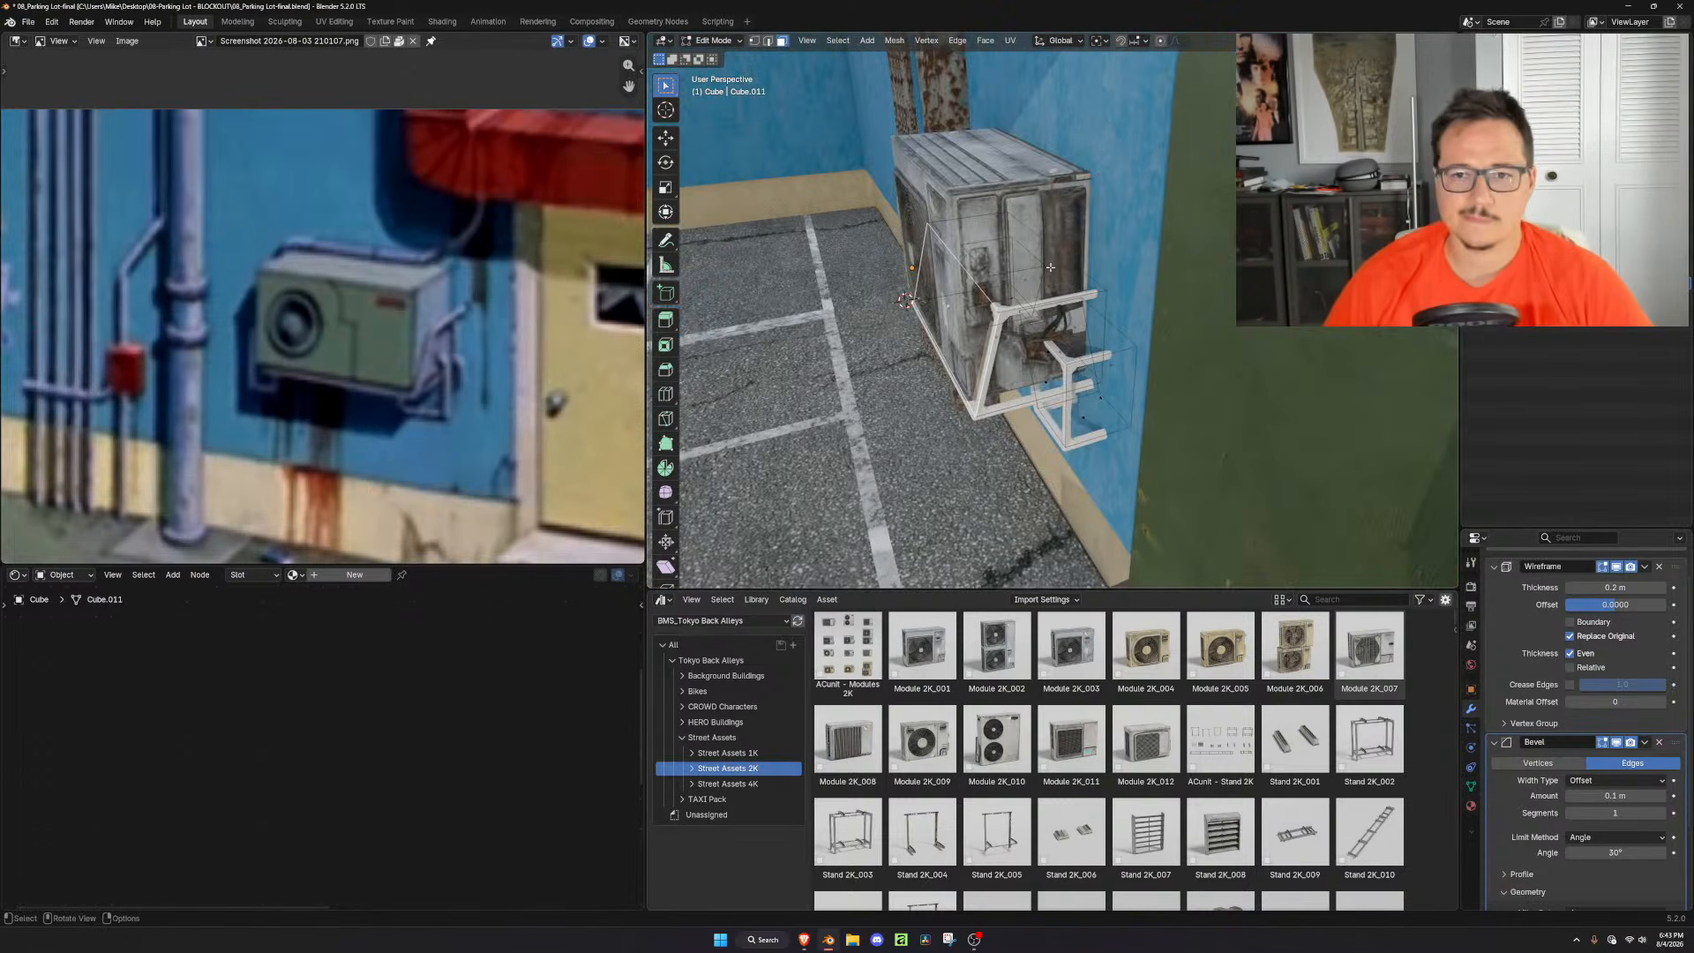
{"action": "key", "text": "g"}
{"action": "key", "text": "z"}
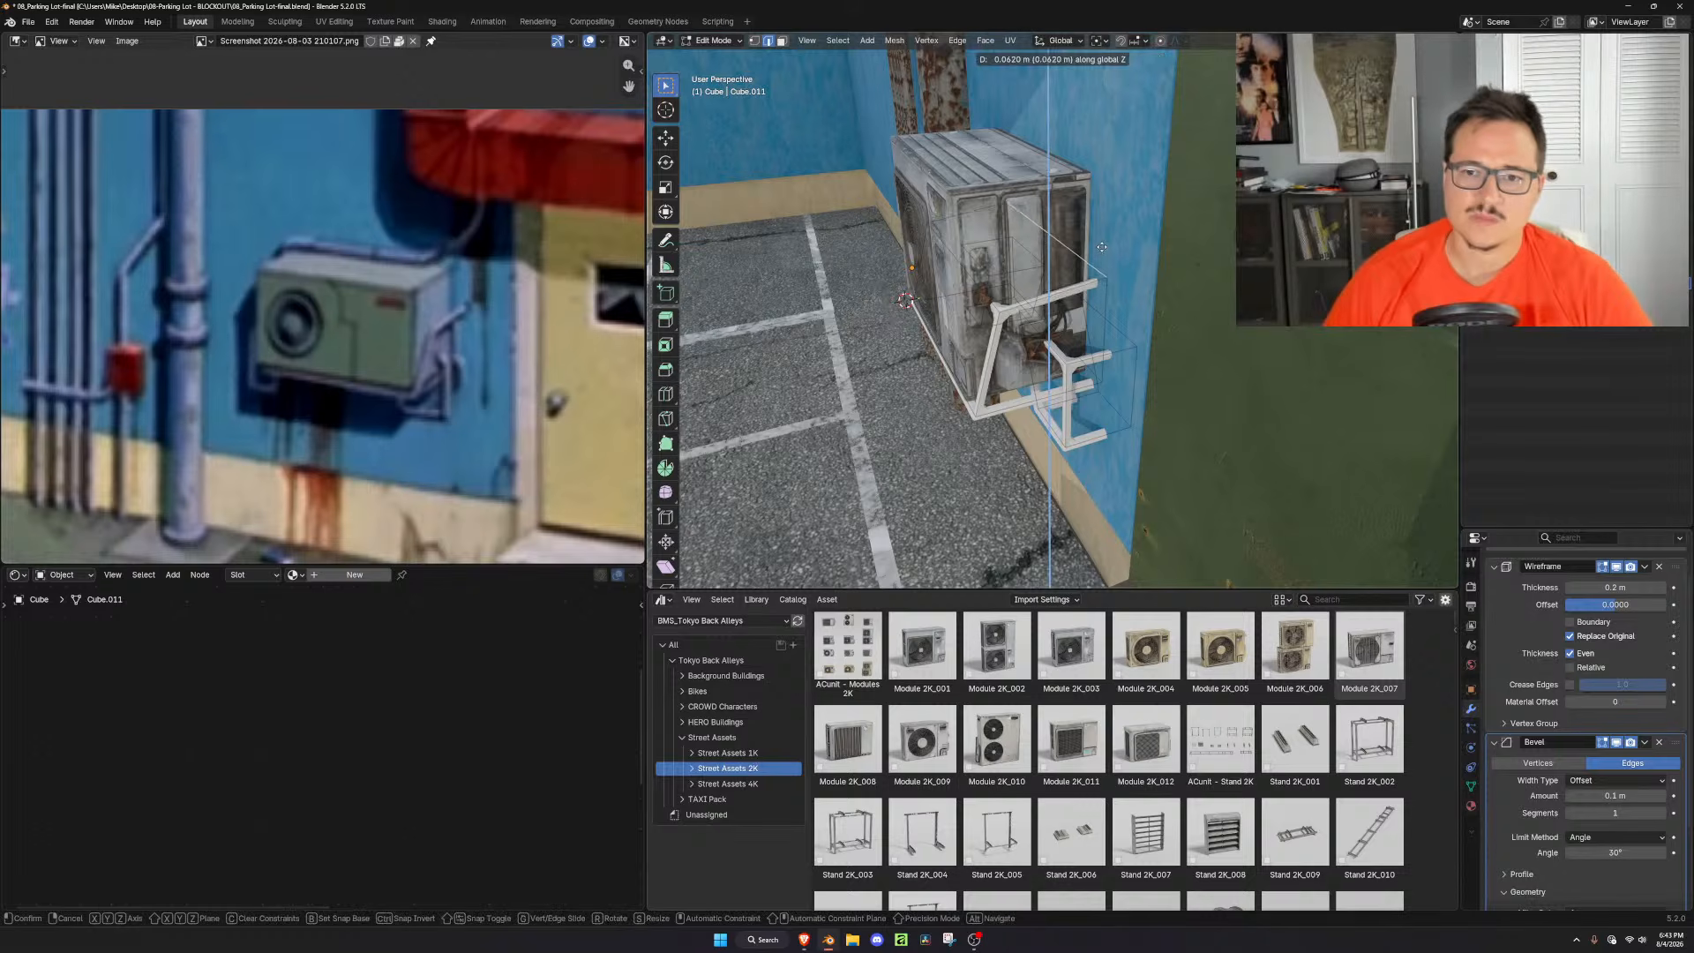
{"action": "left_click", "coordinate": [1101, 228]}
{"action": "middle_click_drag", "start_coordinate": [1101, 227], "coordinate": [1162, 360]}
Try placing the bracket's Bevel modifier above its Wireframe modifier in the modifier stack
{"action": "left_click_drag", "start_coordinate": [1672, 744], "coordinate": [1668, 552]}
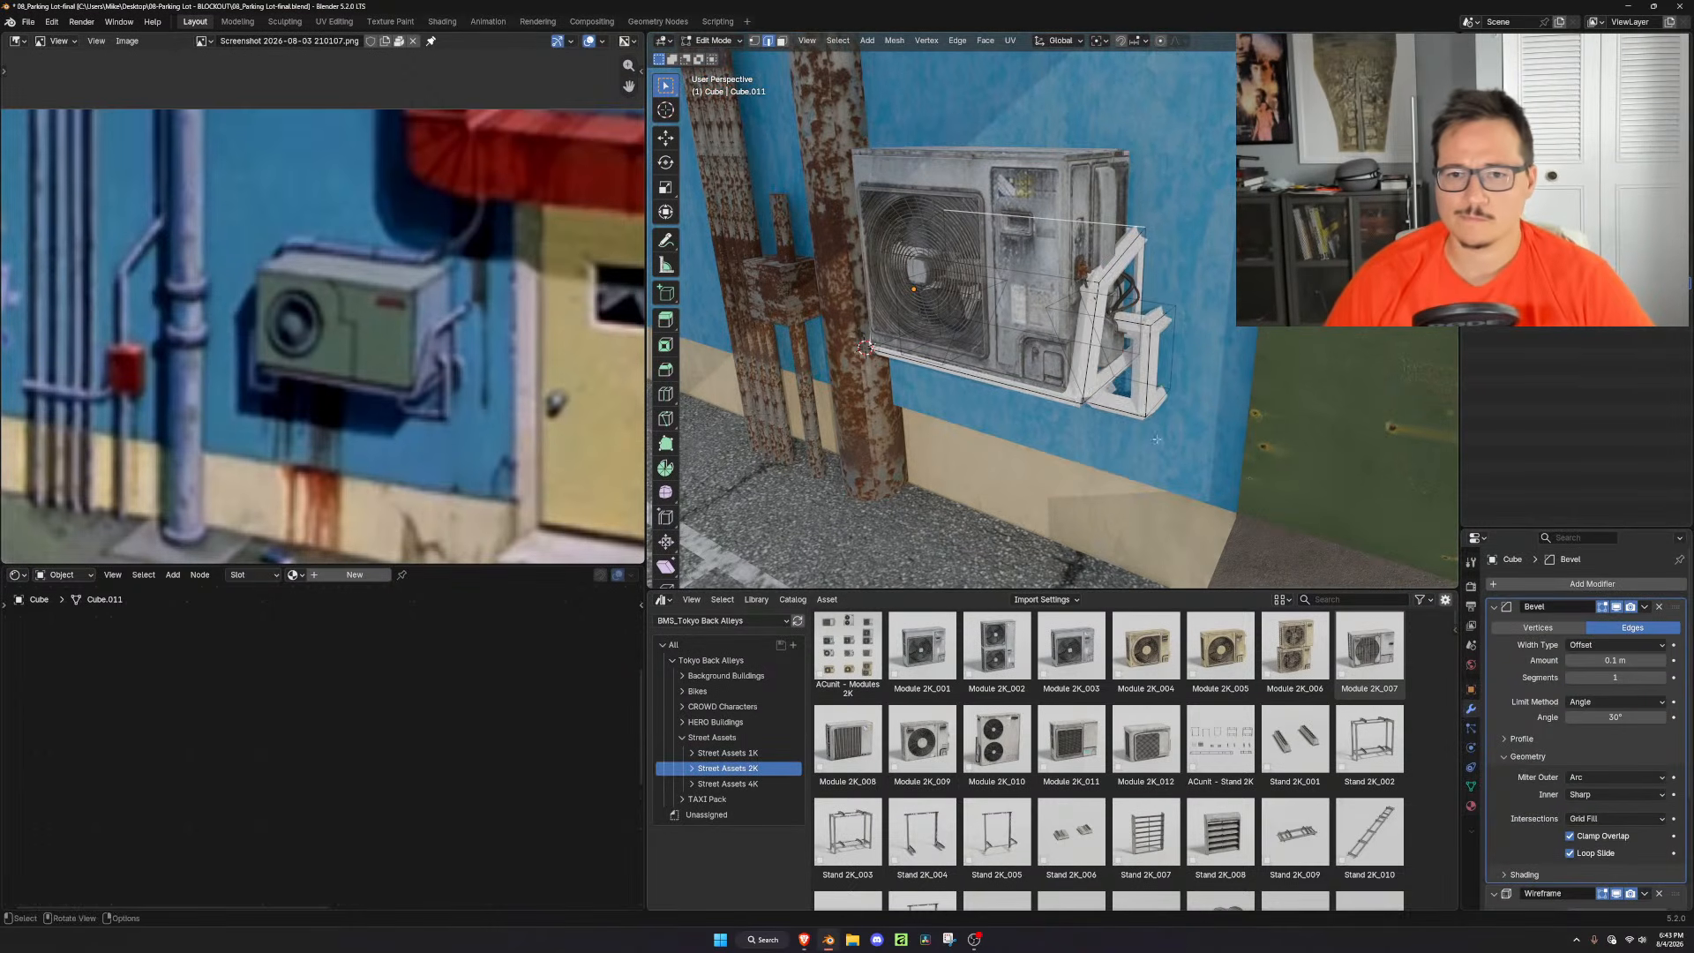
{"action": "scroll", "coordinate": [1138, 379], "scroll_direction": "up", "scroll_amount": 3}
{"action": "middle_click_drag", "start_coordinate": [1139, 380], "coordinate": [1220, 401]}
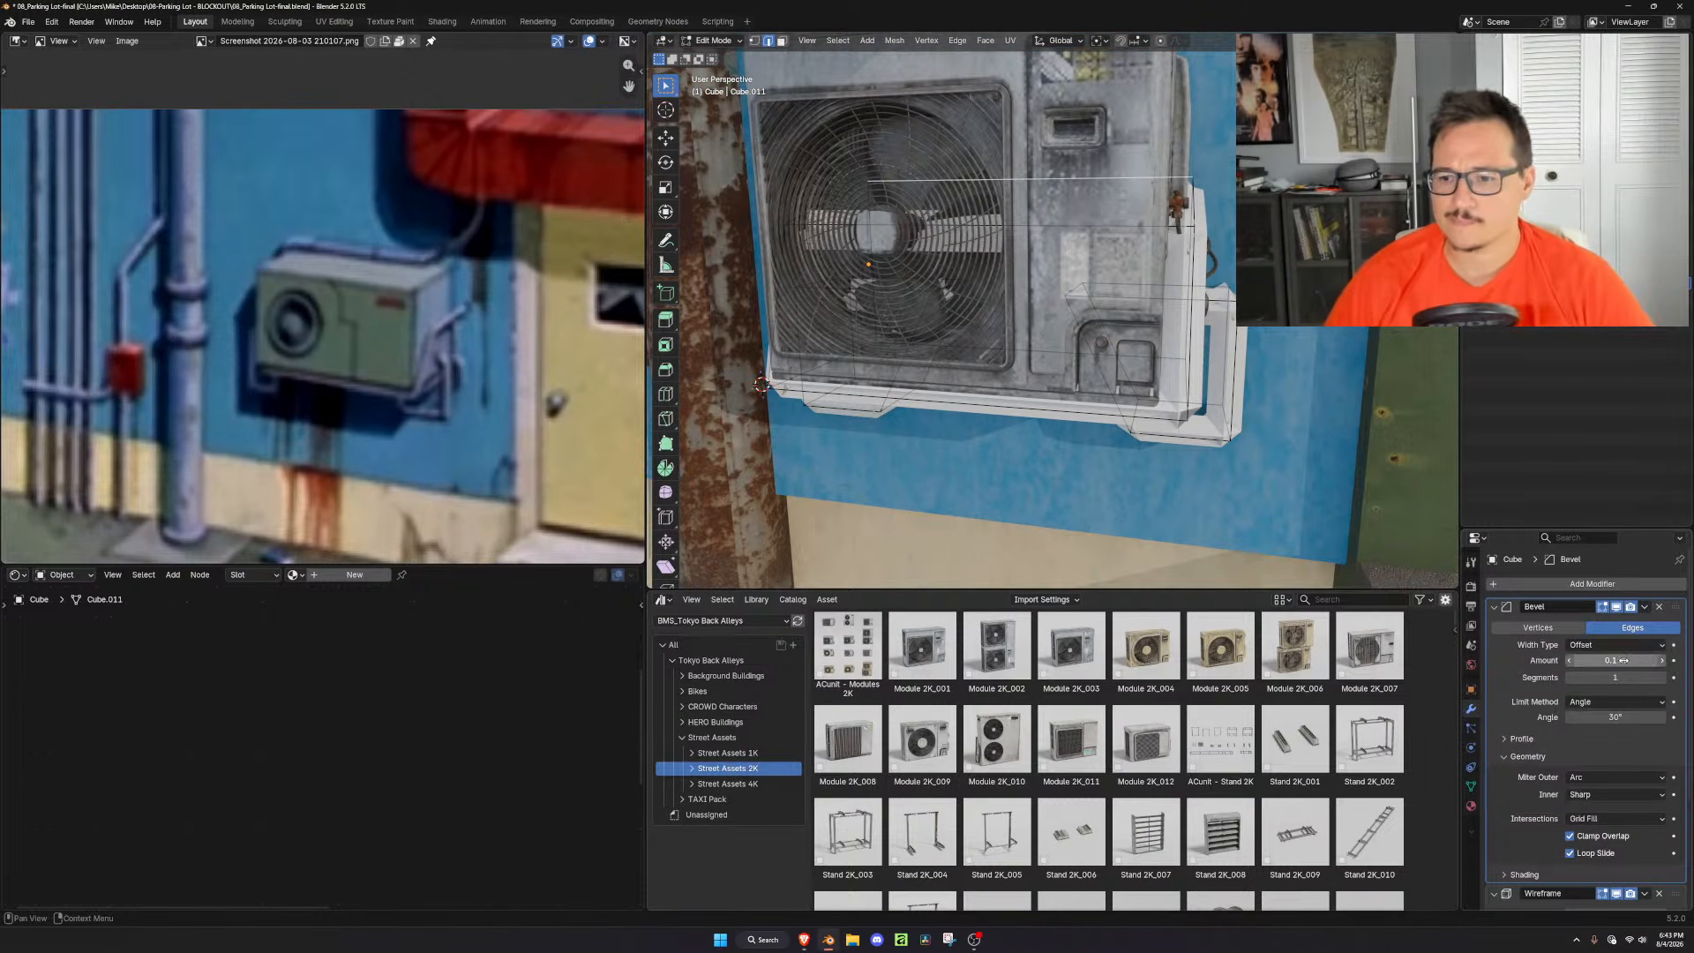
Try a Wireframe thickness of 0.0513 m on the bracket frame
{"action": "scroll", "coordinate": [1596, 823], "scroll_direction": "down", "scroll_amount": 4}
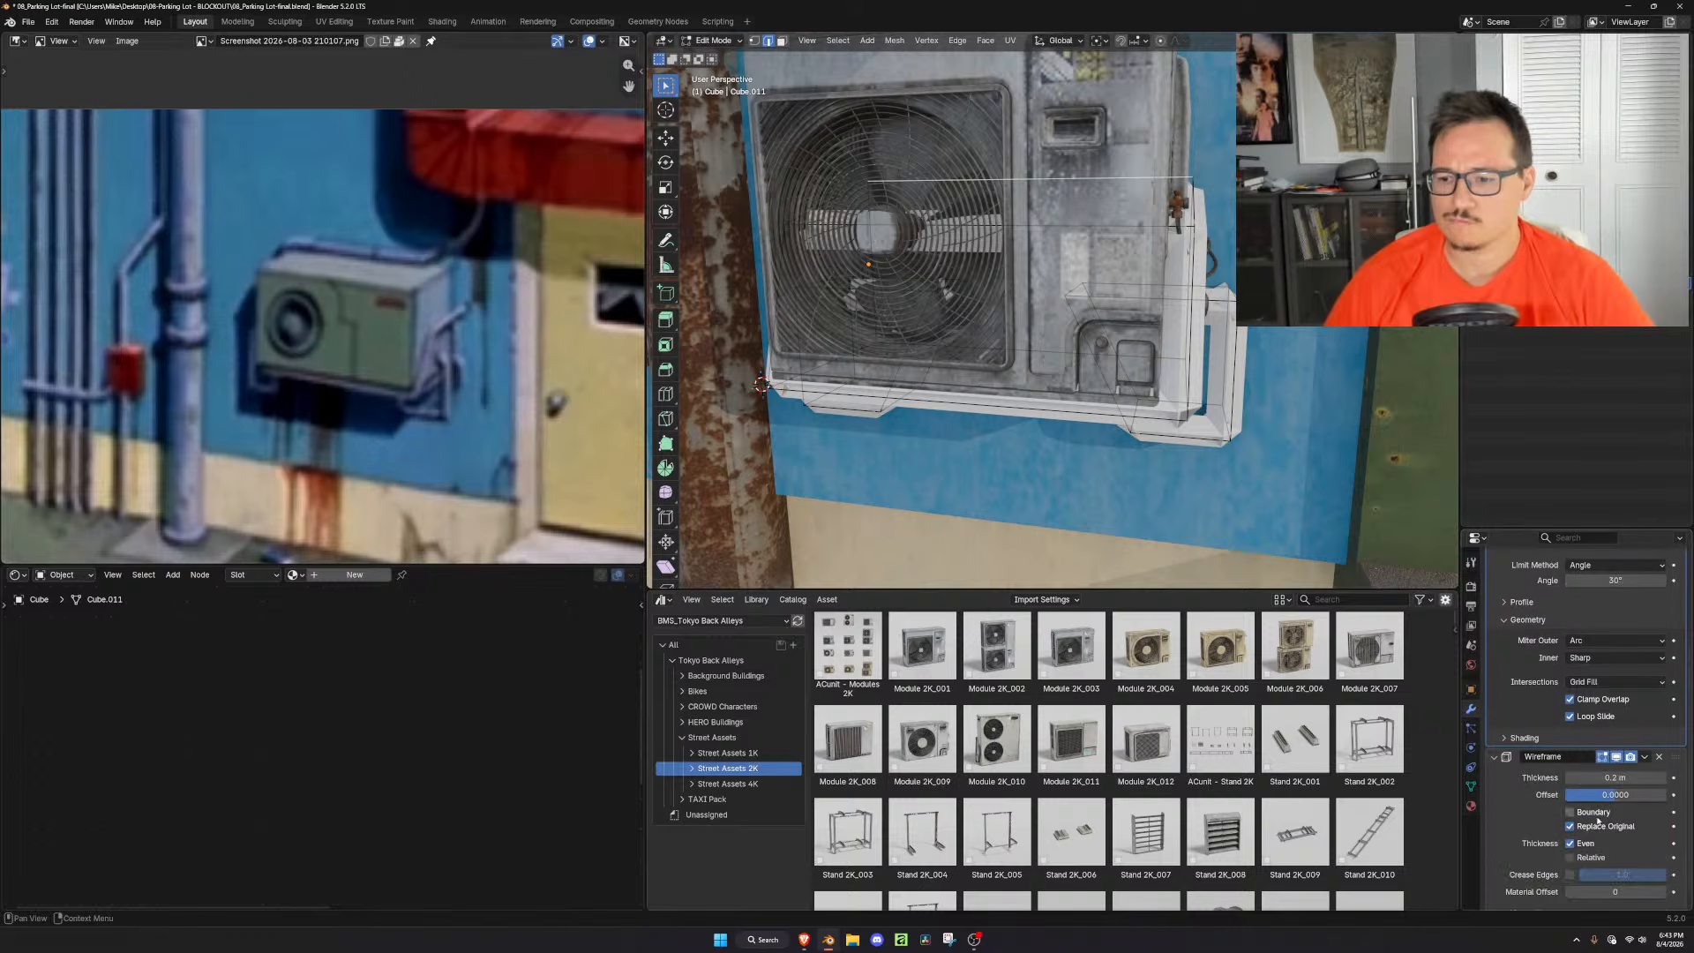
{"action": "mouse_move", "coordinate": [1622, 774]}
{"action": "left_mouse_down"}
{"action": "mouse_move", "coordinate": [1585, 773]}
{"action": "mouse_move", "coordinate": [1630, 775]}
{"action": "left_mouse_up"}
{"action": "middle_click_drag", "start_coordinate": [1348, 410], "coordinate": [1275, 422]}
{"action": "key", "text": "ctrl+z"}
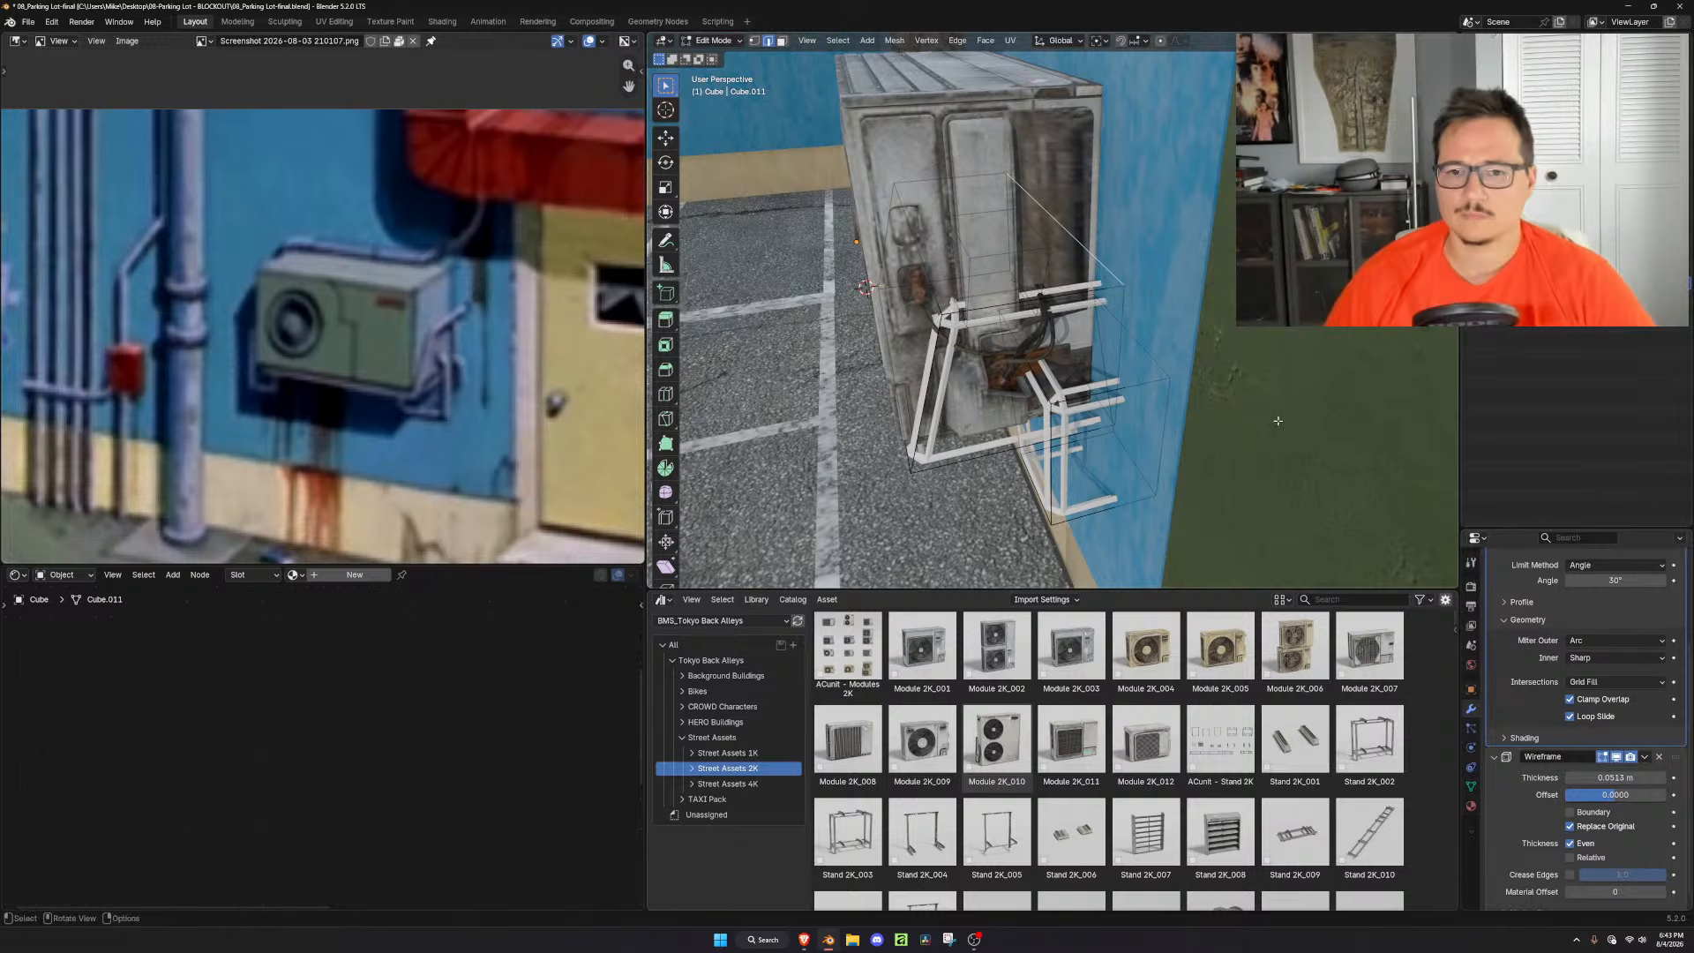
Return the Bevel modifier below the Wireframe modifier and set the Wireframe thickness to 0.2 m
{"action": "scroll", "coordinate": [1581, 734], "scroll_direction": "up", "scroll_amount": 3}
{"action": "left_click_drag", "start_coordinate": [1676, 579], "coordinate": [1675, 809]}
{"action": "scroll", "coordinate": [1631, 726], "scroll_direction": "up", "scroll_amount": 2}
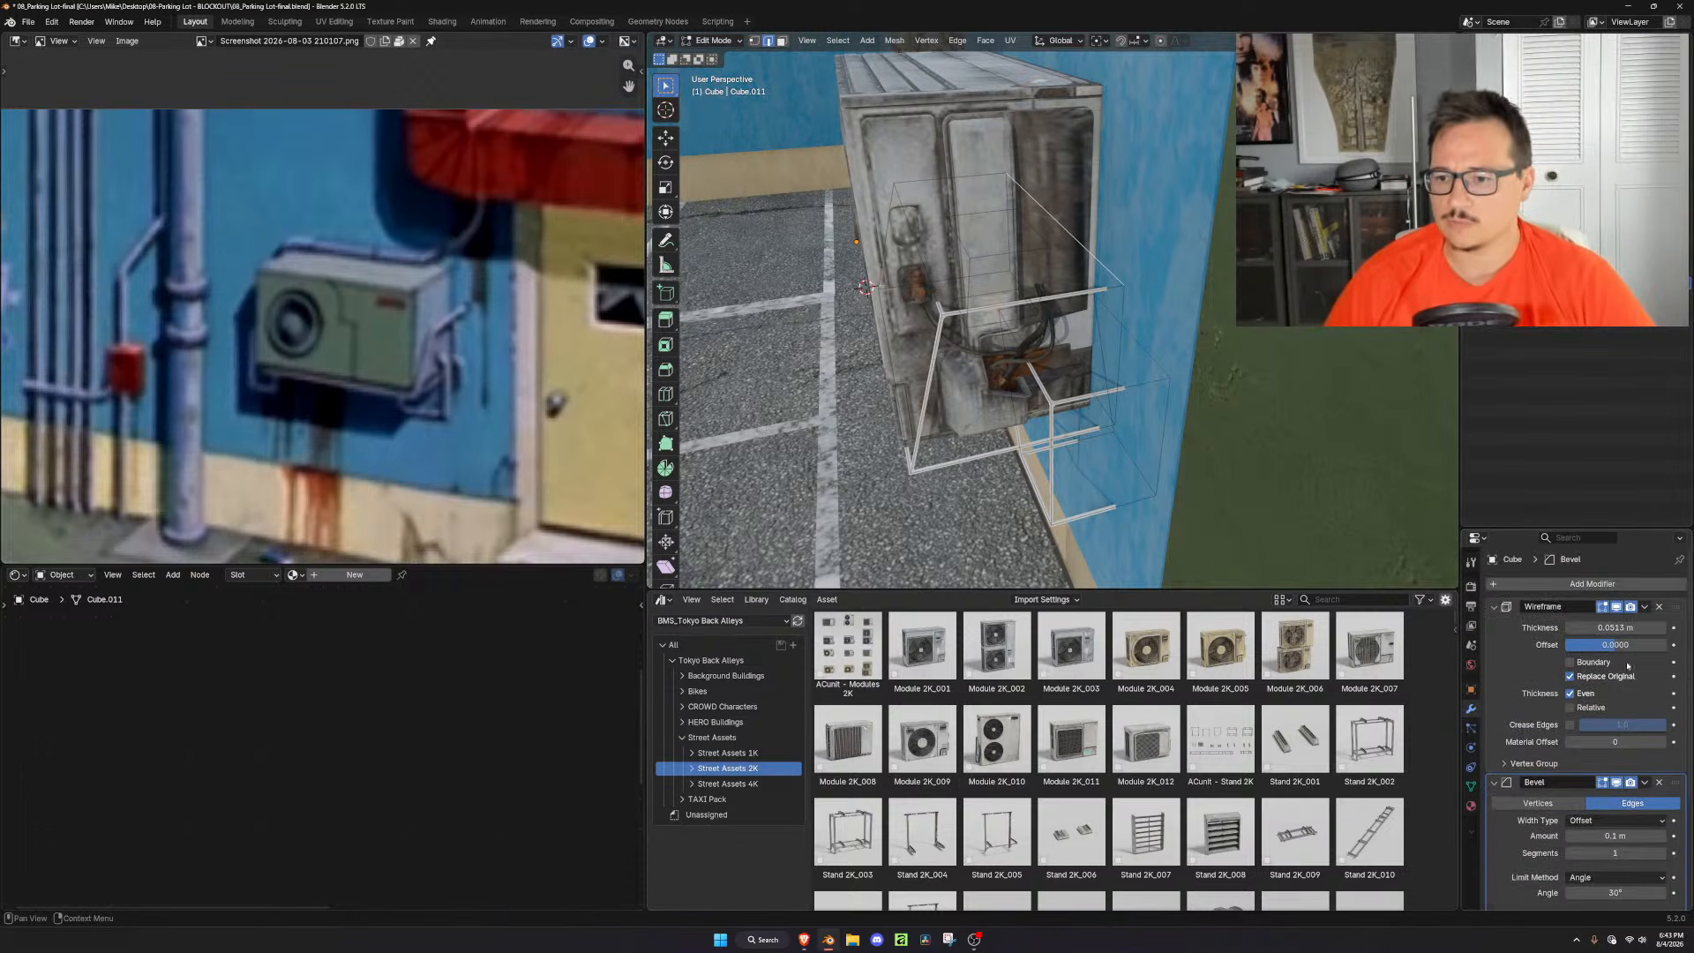
{"action": "mouse_move", "coordinate": [1615, 627]}
{"action": "left_mouse_down"}
{"action": "mouse_move", "coordinate": [1663, 627]}
{"action": "mouse_move", "coordinate": [1641, 627]}
{"action": "left_mouse_up"}
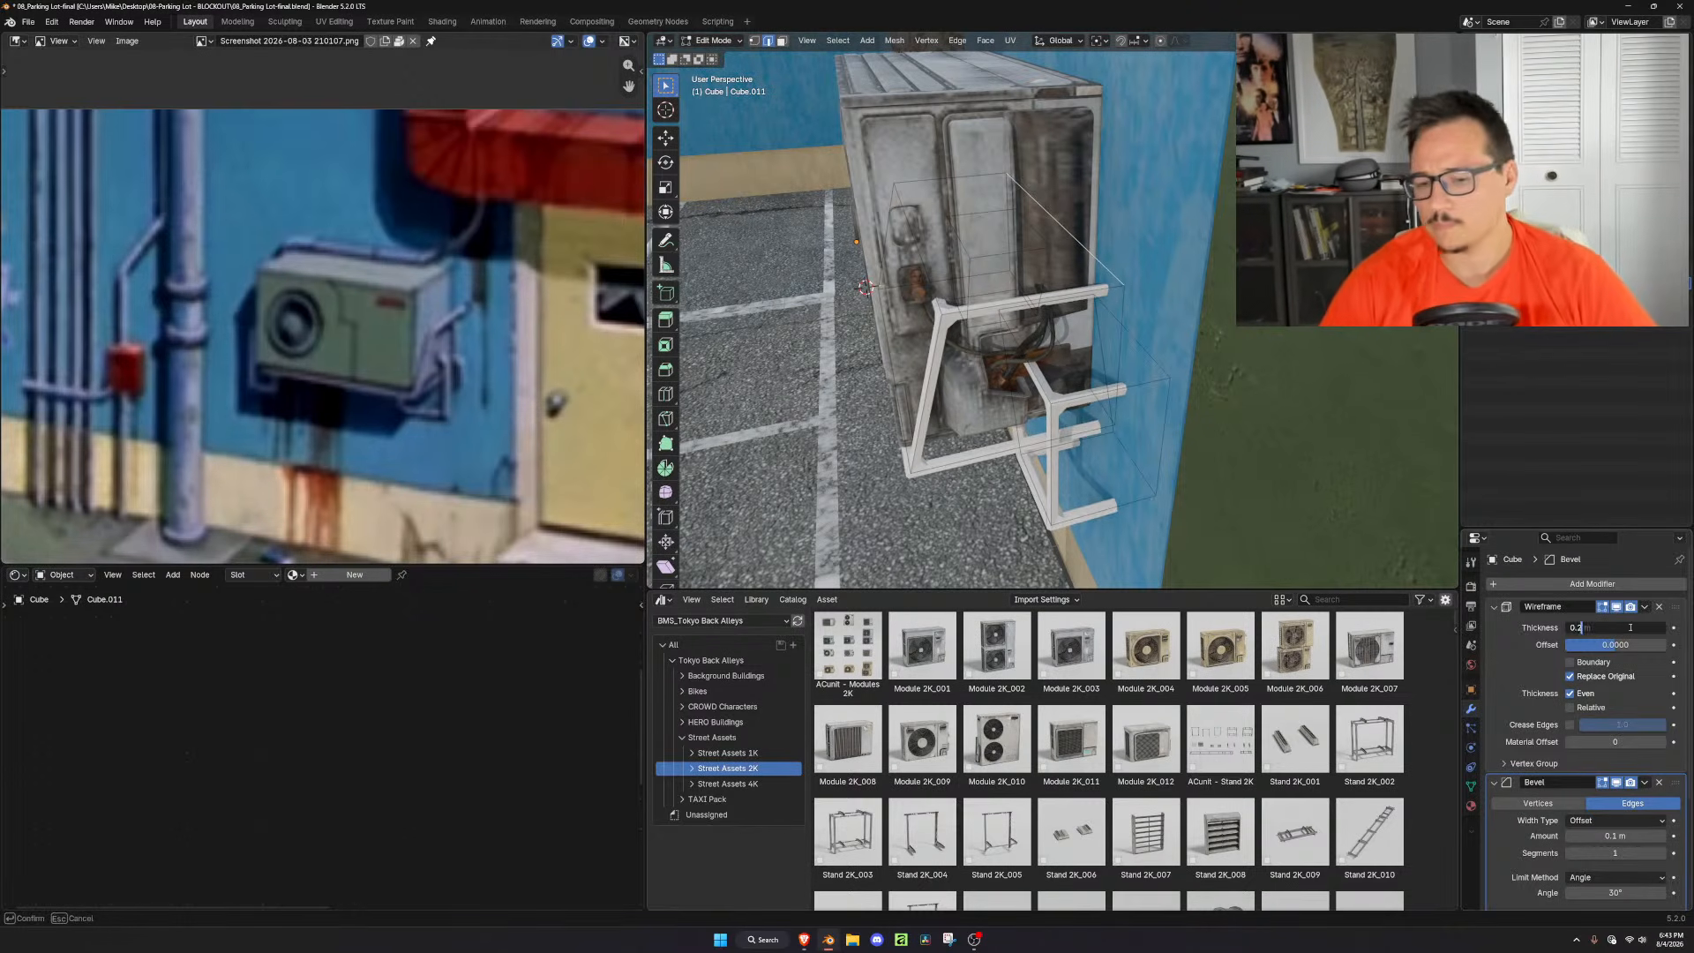
{"action": "key", "text": "Return"}
Leave mesh editing and assign the existing worn metal material to the bracket frame
{"action": "middle_click_drag", "start_coordinate": [944, 357], "coordinate": [1099, 327]}
{"action": "scroll", "coordinate": [1099, 326], "scroll_direction": "down", "scroll_amount": 3}
{"action": "key", "text": "KP_1"}
{"action": "middle_click_drag", "start_coordinate": [1101, 330], "coordinate": [1246, 376]}
{"action": "scroll", "coordinate": [1217, 386], "scroll_direction": "up", "scroll_amount": 2}
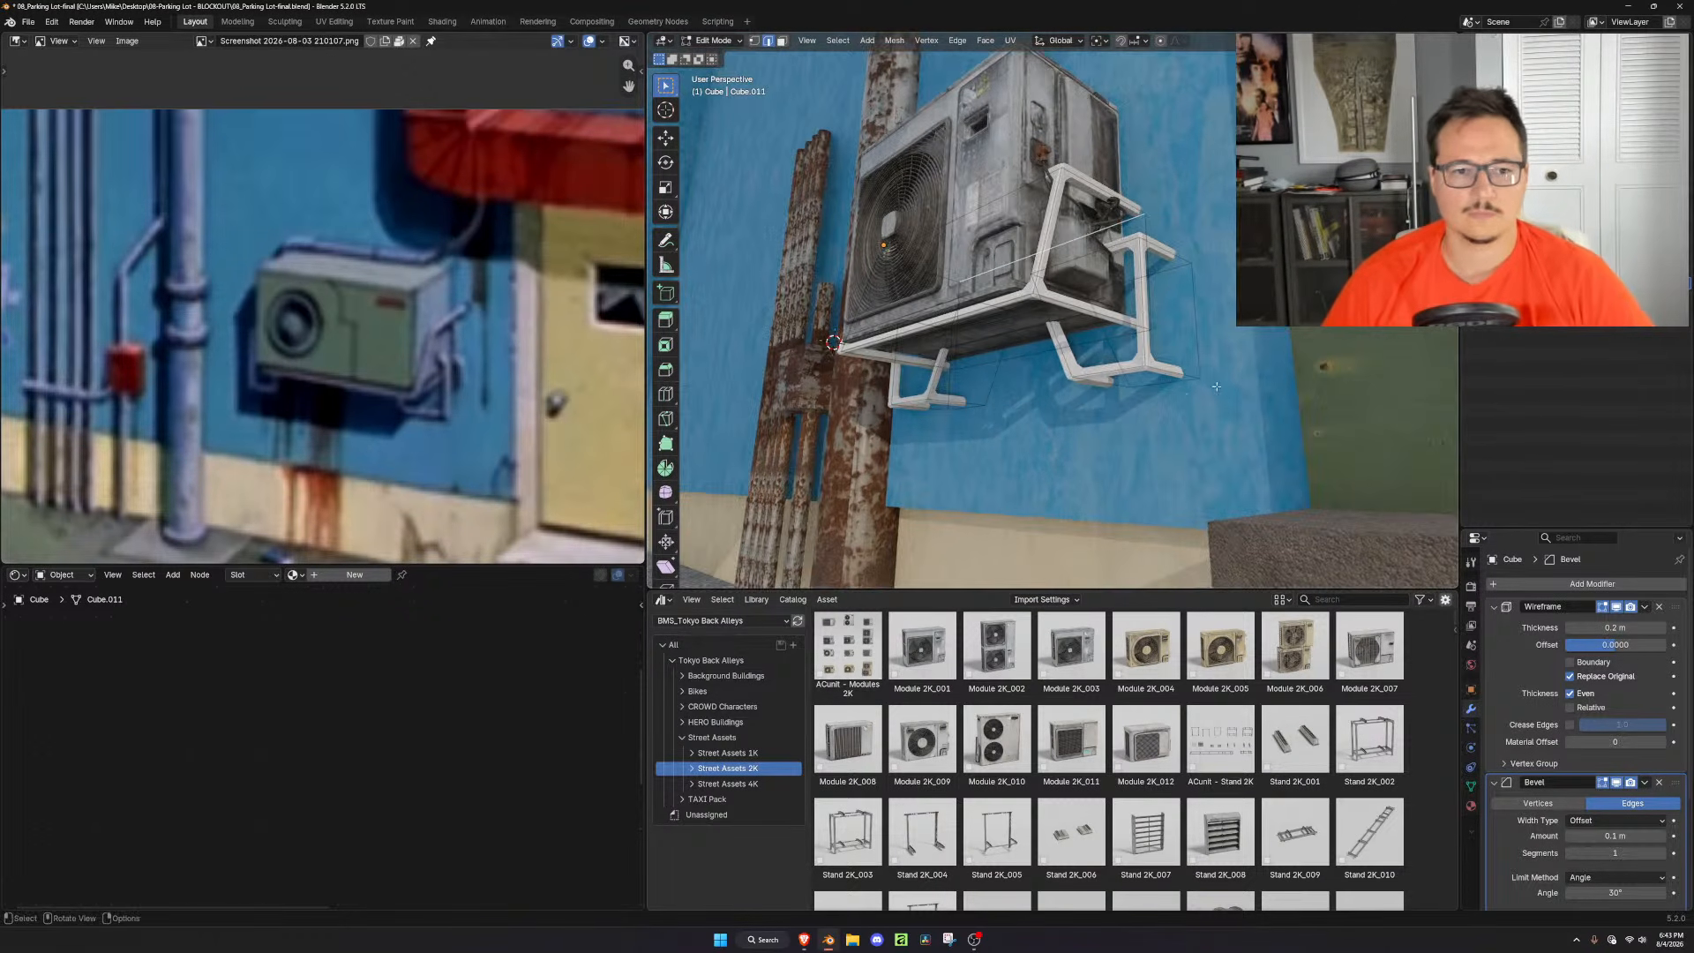
{"action": "key", "text": "Tab"}
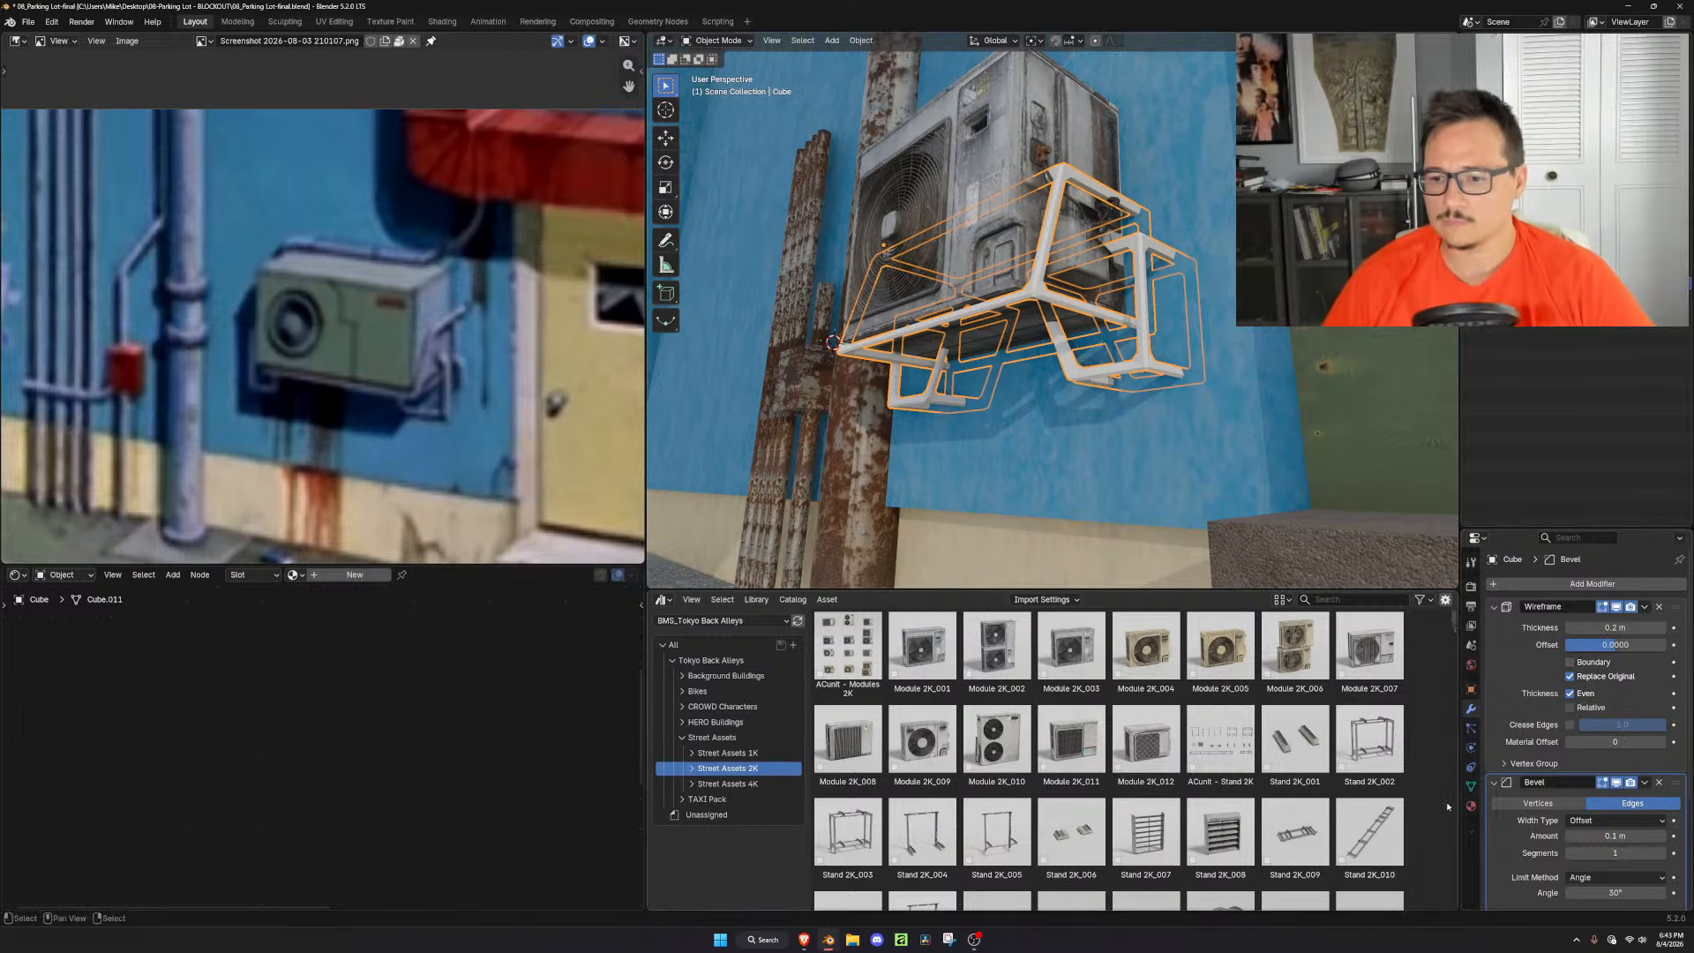
{"action": "left_click", "coordinate": [1472, 804]}
{"action": "left_click", "coordinate": [1495, 643]}
{"action": "type", "text": "me"}
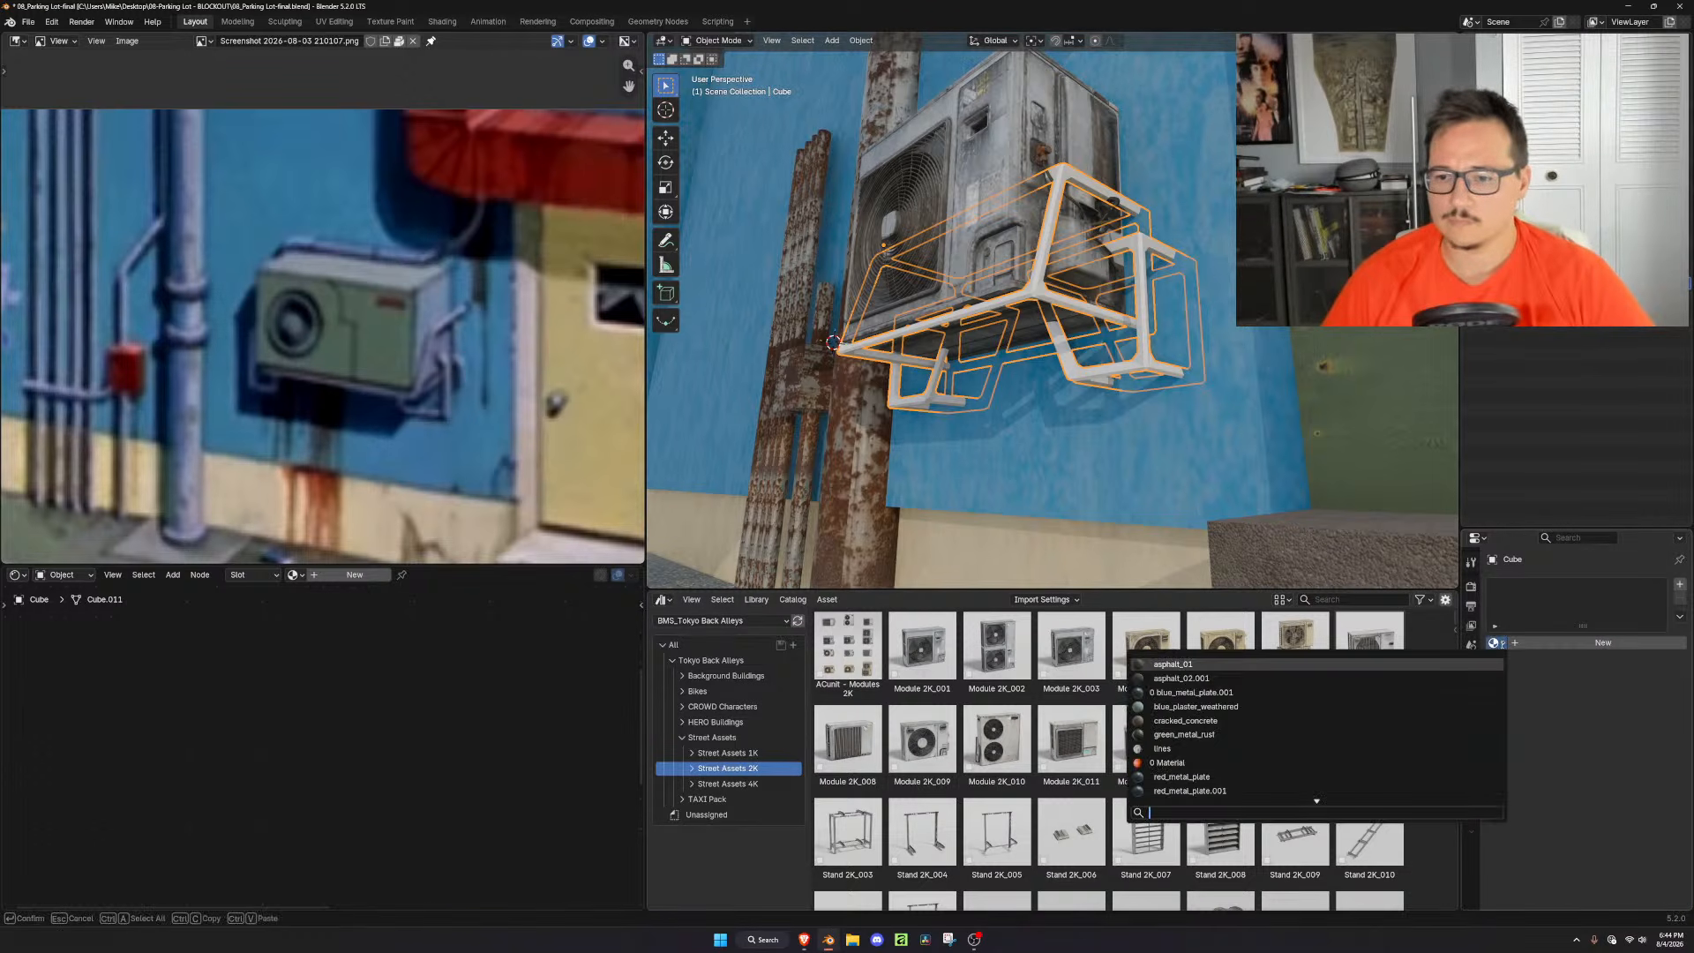
{"action": "type", "text": "ta"}
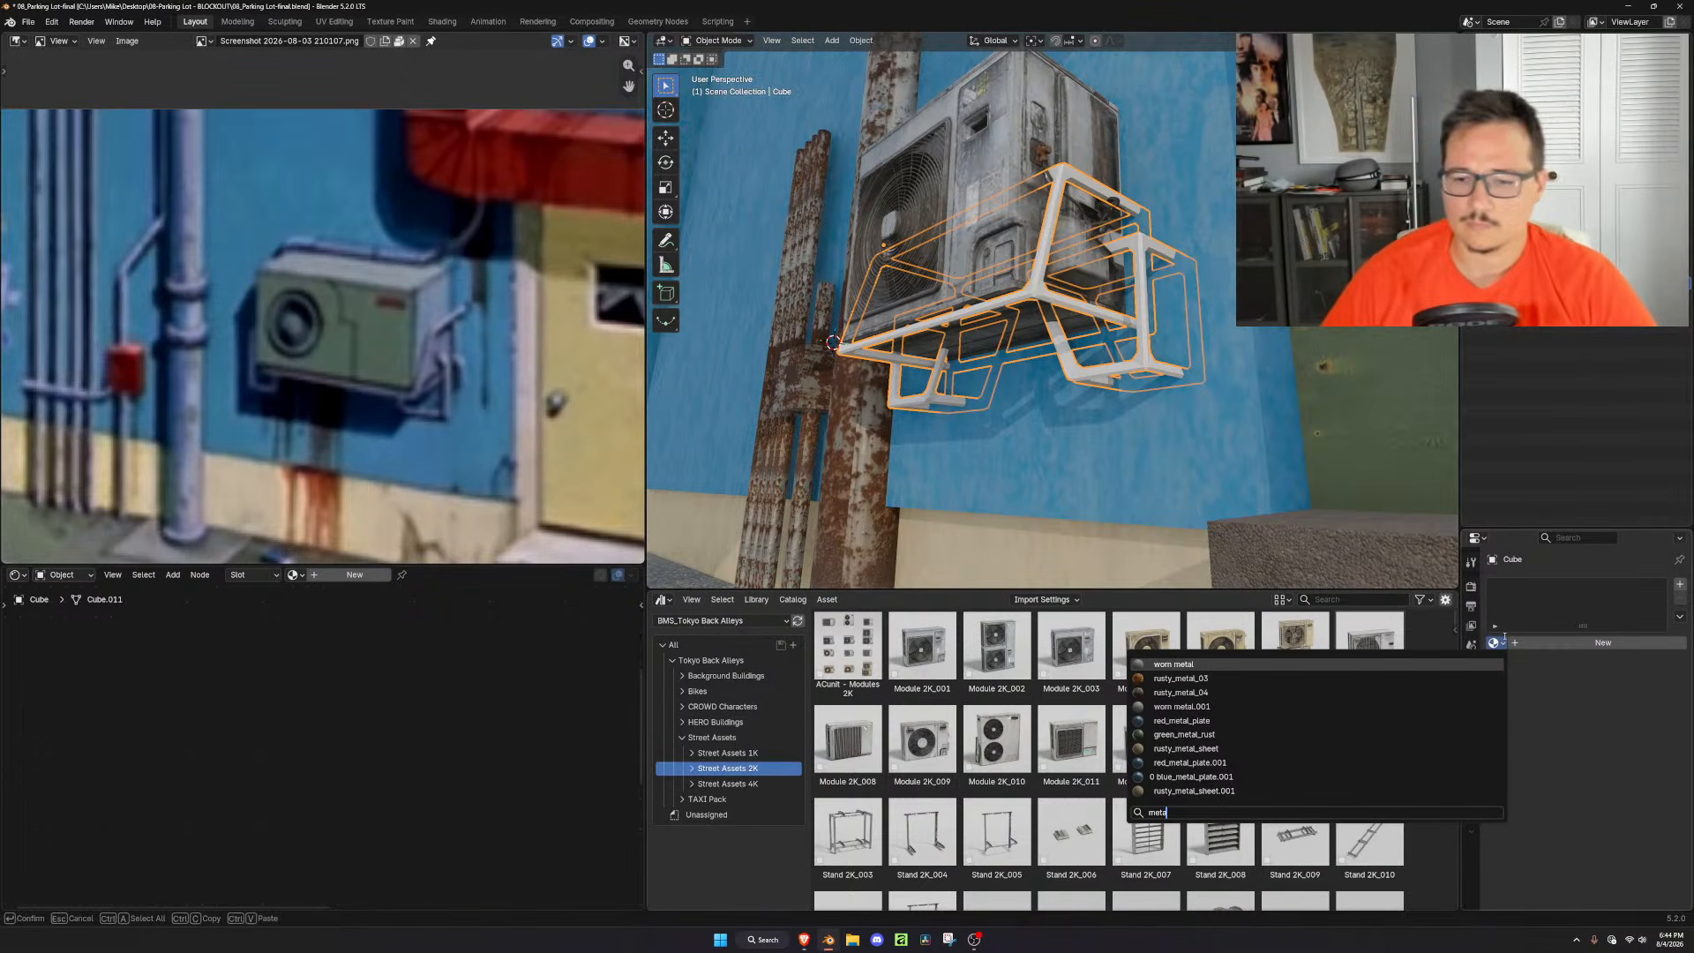
{"action": "key", "text": "Return"}
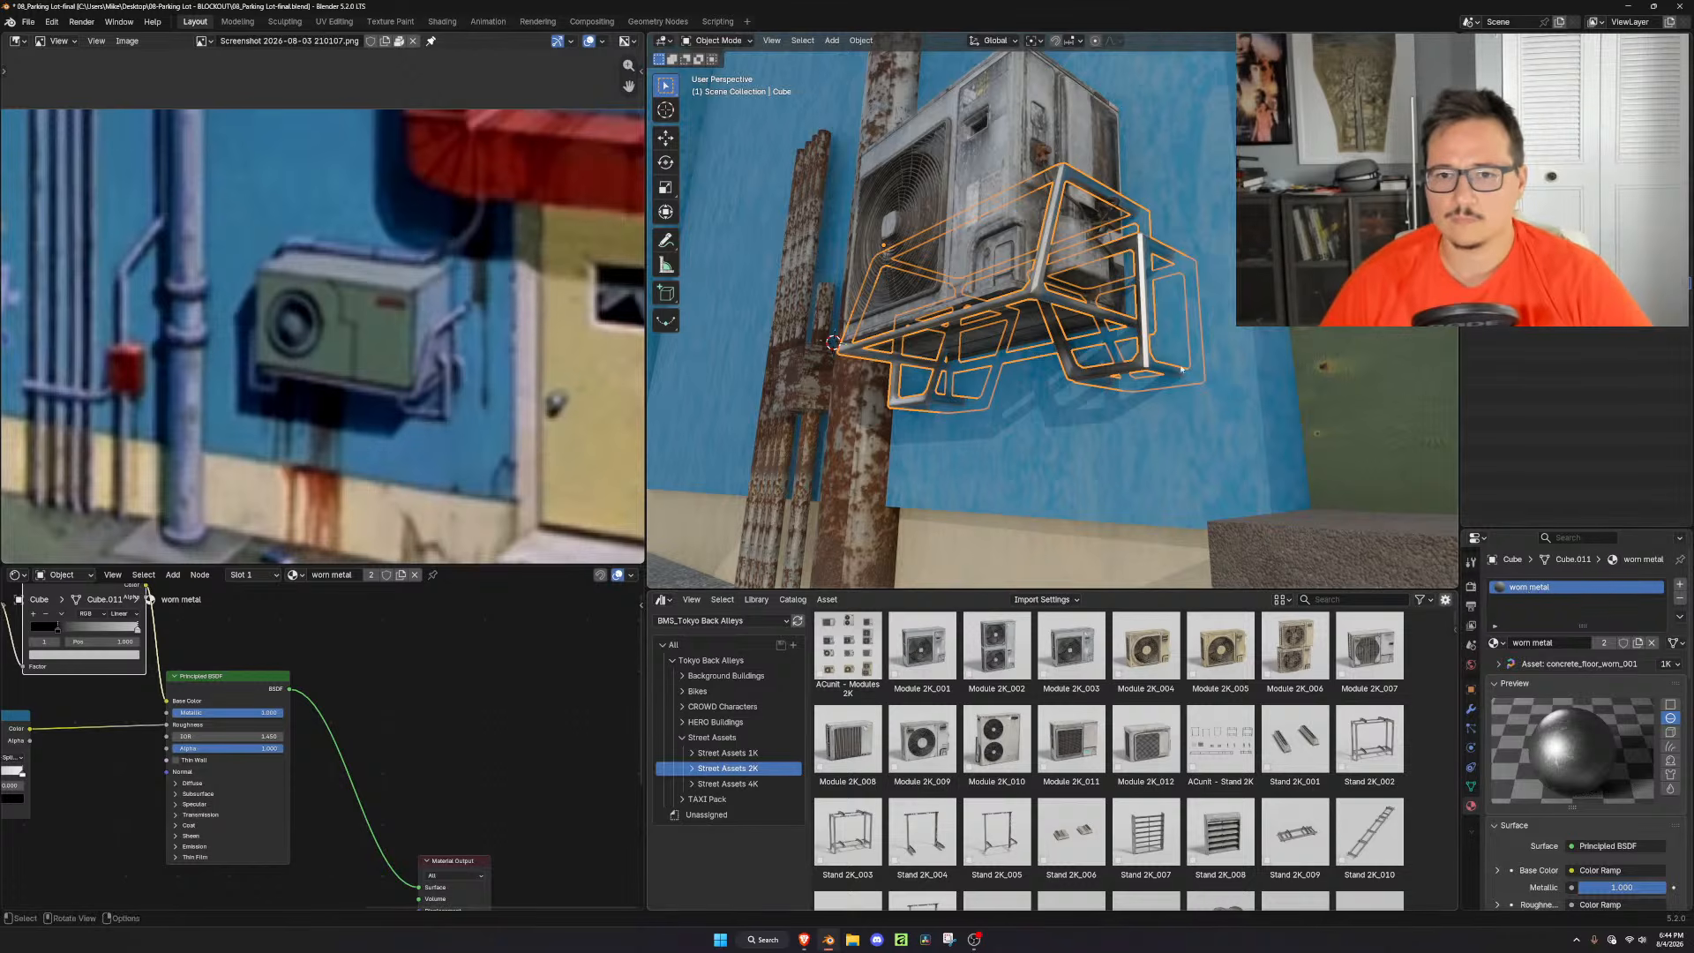
Replace the bracket frame's material with worn metal.001
{"action": "scroll", "coordinate": [1417, 512], "scroll_direction": "up", "scroll_amount": 4}
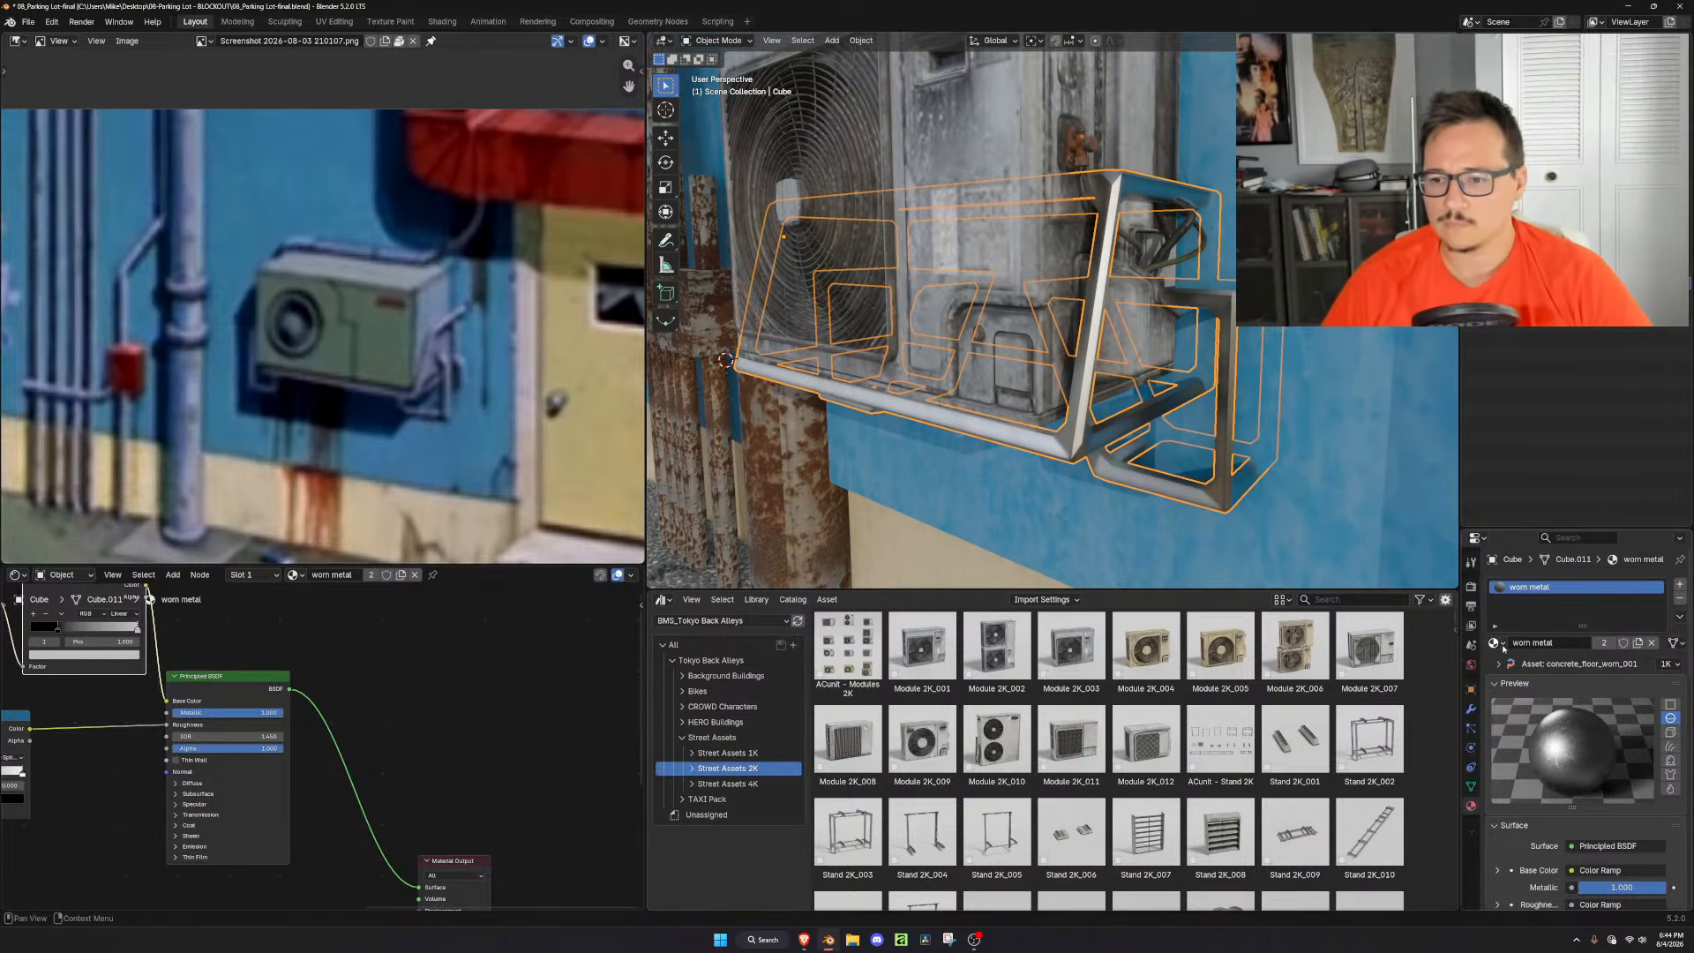
{"action": "left_click", "coordinate": [1503, 647]}
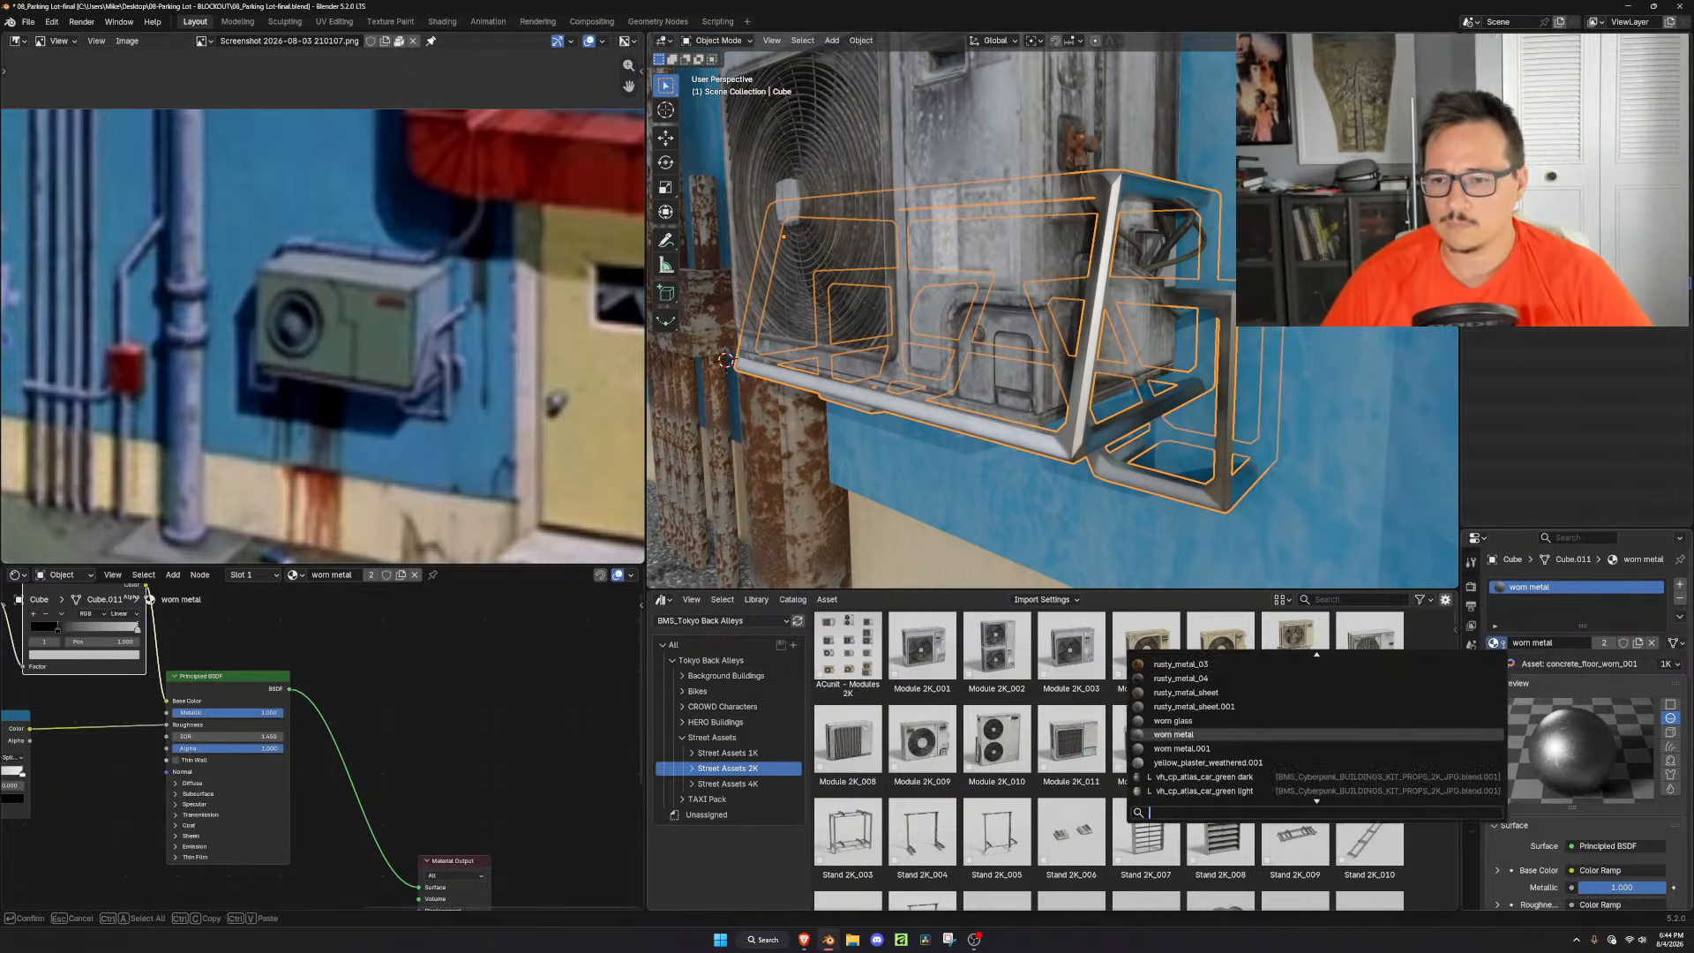
{"action": "left_click", "coordinate": [1271, 749]}
{"action": "scroll", "coordinate": [1244, 427], "scroll_direction": "down", "scroll_amount": 5}
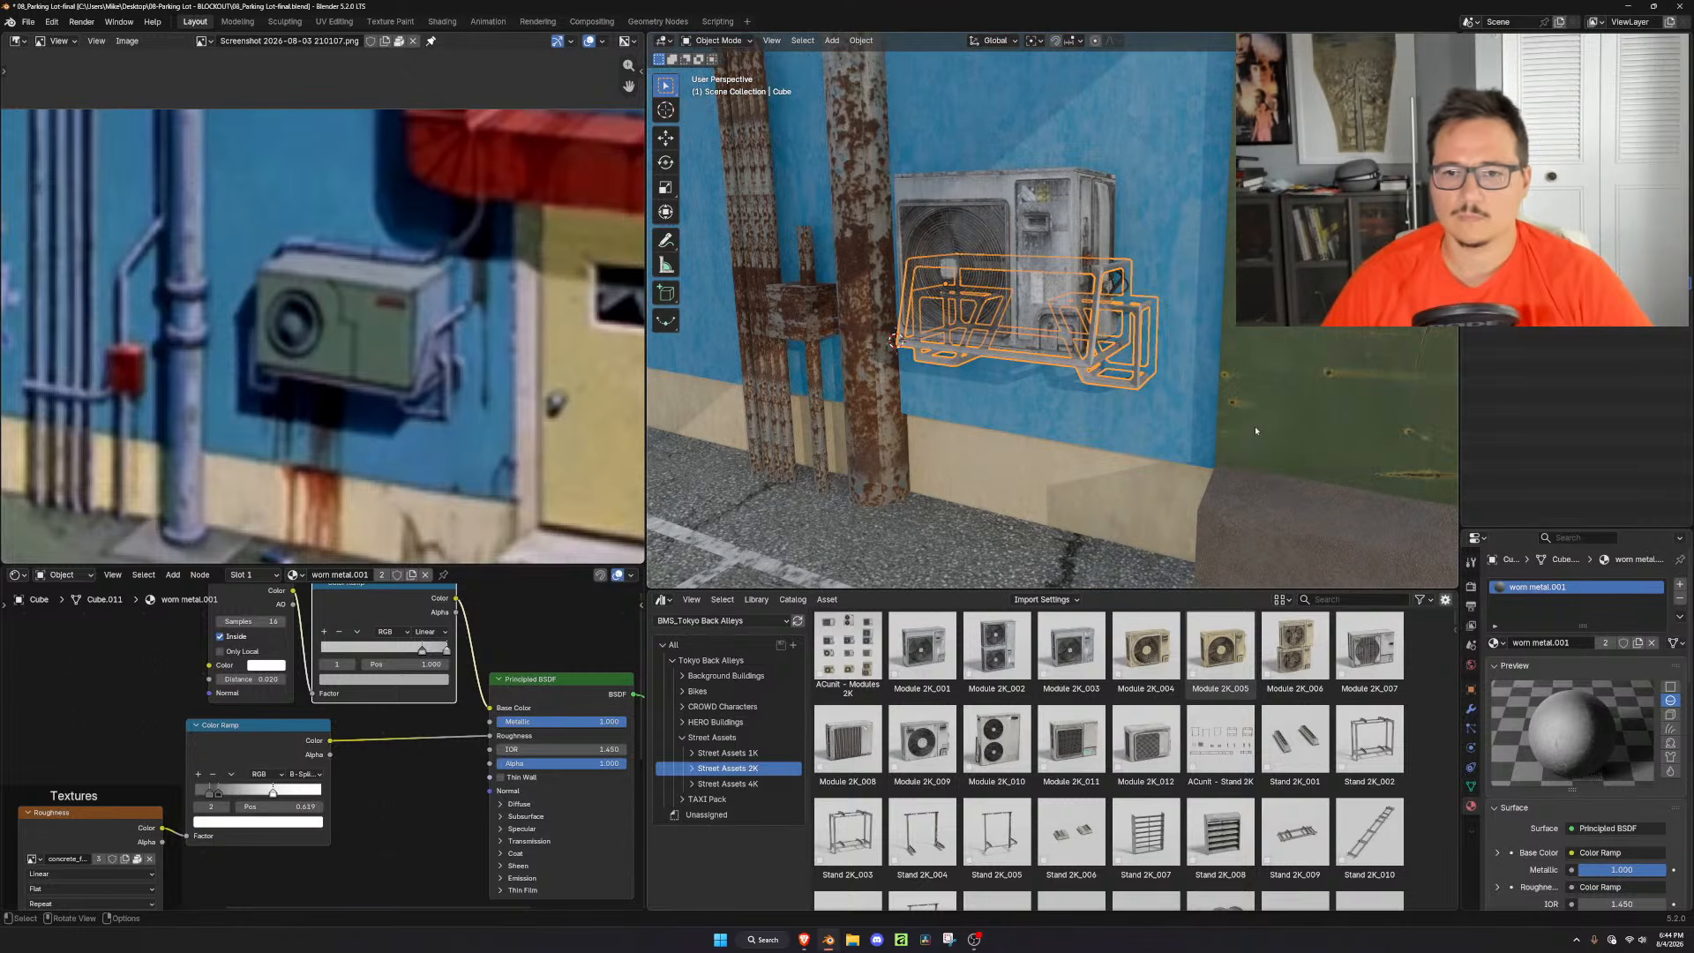
Examine the AC unit and its bracket from several angles against the wall and pipes
{"action": "left_click", "coordinate": [1259, 447]}
{"action": "scroll", "coordinate": [1259, 447], "scroll_direction": "up", "scroll_amount": 3}
{"action": "middle_click_drag", "start_coordinate": [1259, 448], "coordinate": [1088, 274]}
{"action": "scroll", "coordinate": [1290, 441], "scroll_direction": "down", "scroll_amount": 5}
{"action": "scroll", "coordinate": [1201, 451], "scroll_direction": "up", "scroll_amount": 4}
{"action": "left_click", "coordinate": [924, 277]}
{"action": "middle_click_drag", "start_coordinate": [925, 277], "coordinate": [1166, 325]}
{"action": "left_click", "coordinate": [1168, 271]}
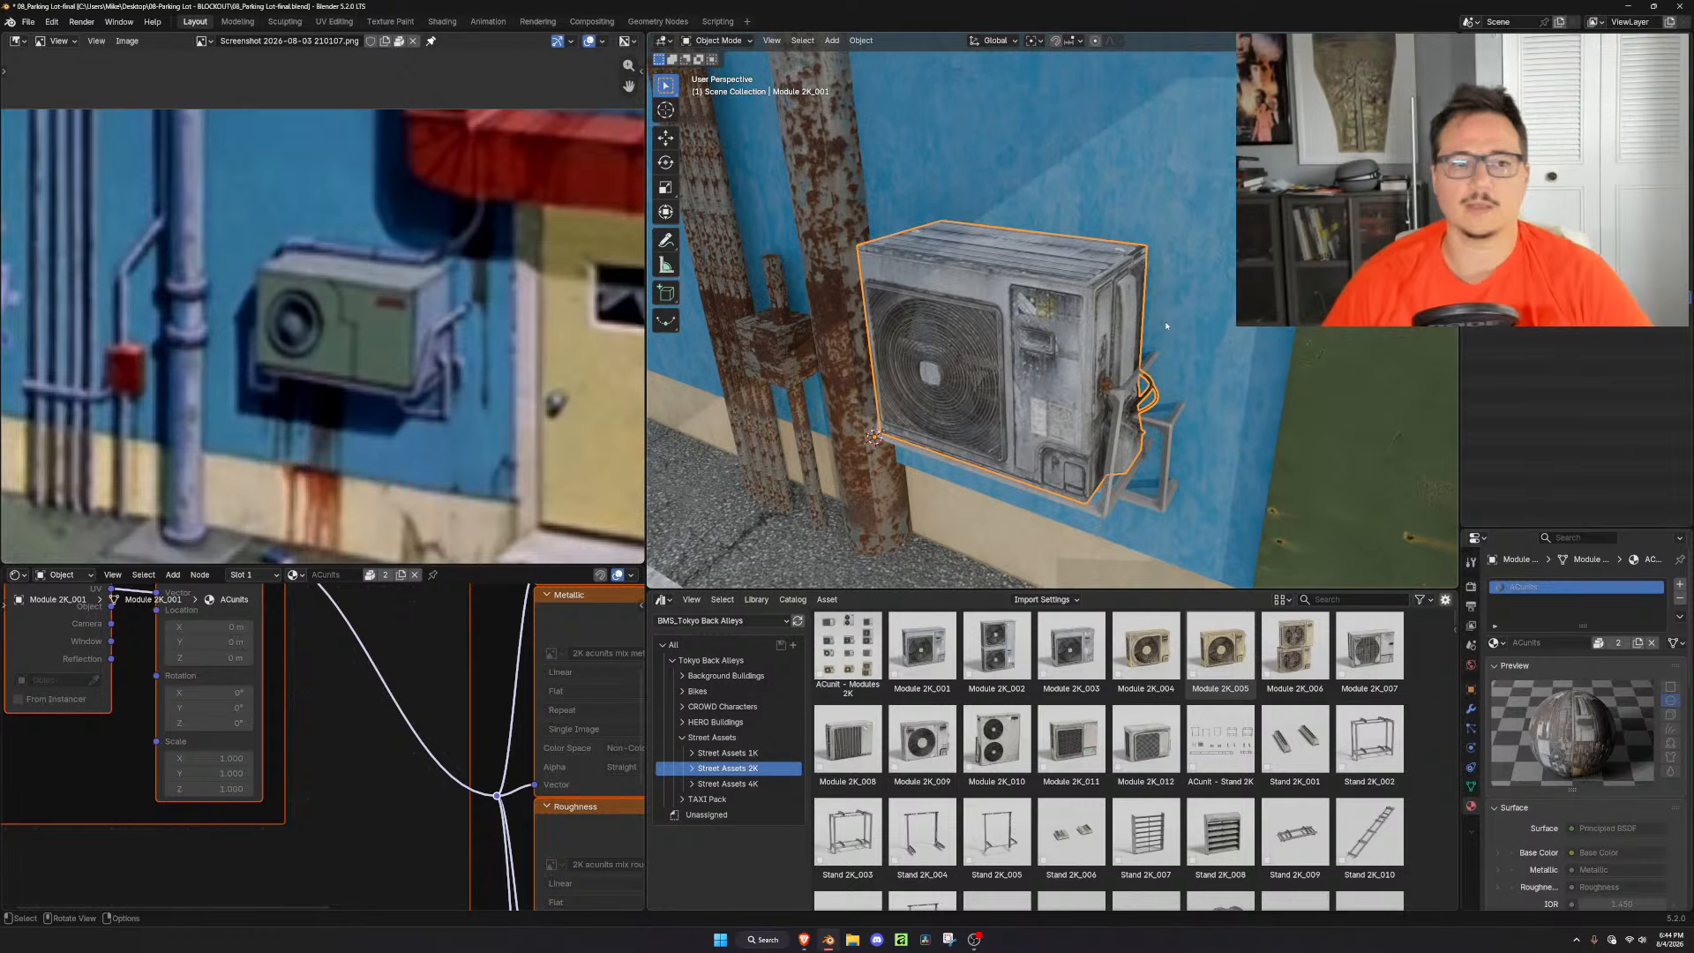
Search the BMS_Tokyo Back Alleys street assets for "cable" and look through the cable mount models
{"action": "left_click", "coordinate": [1386, 601]}
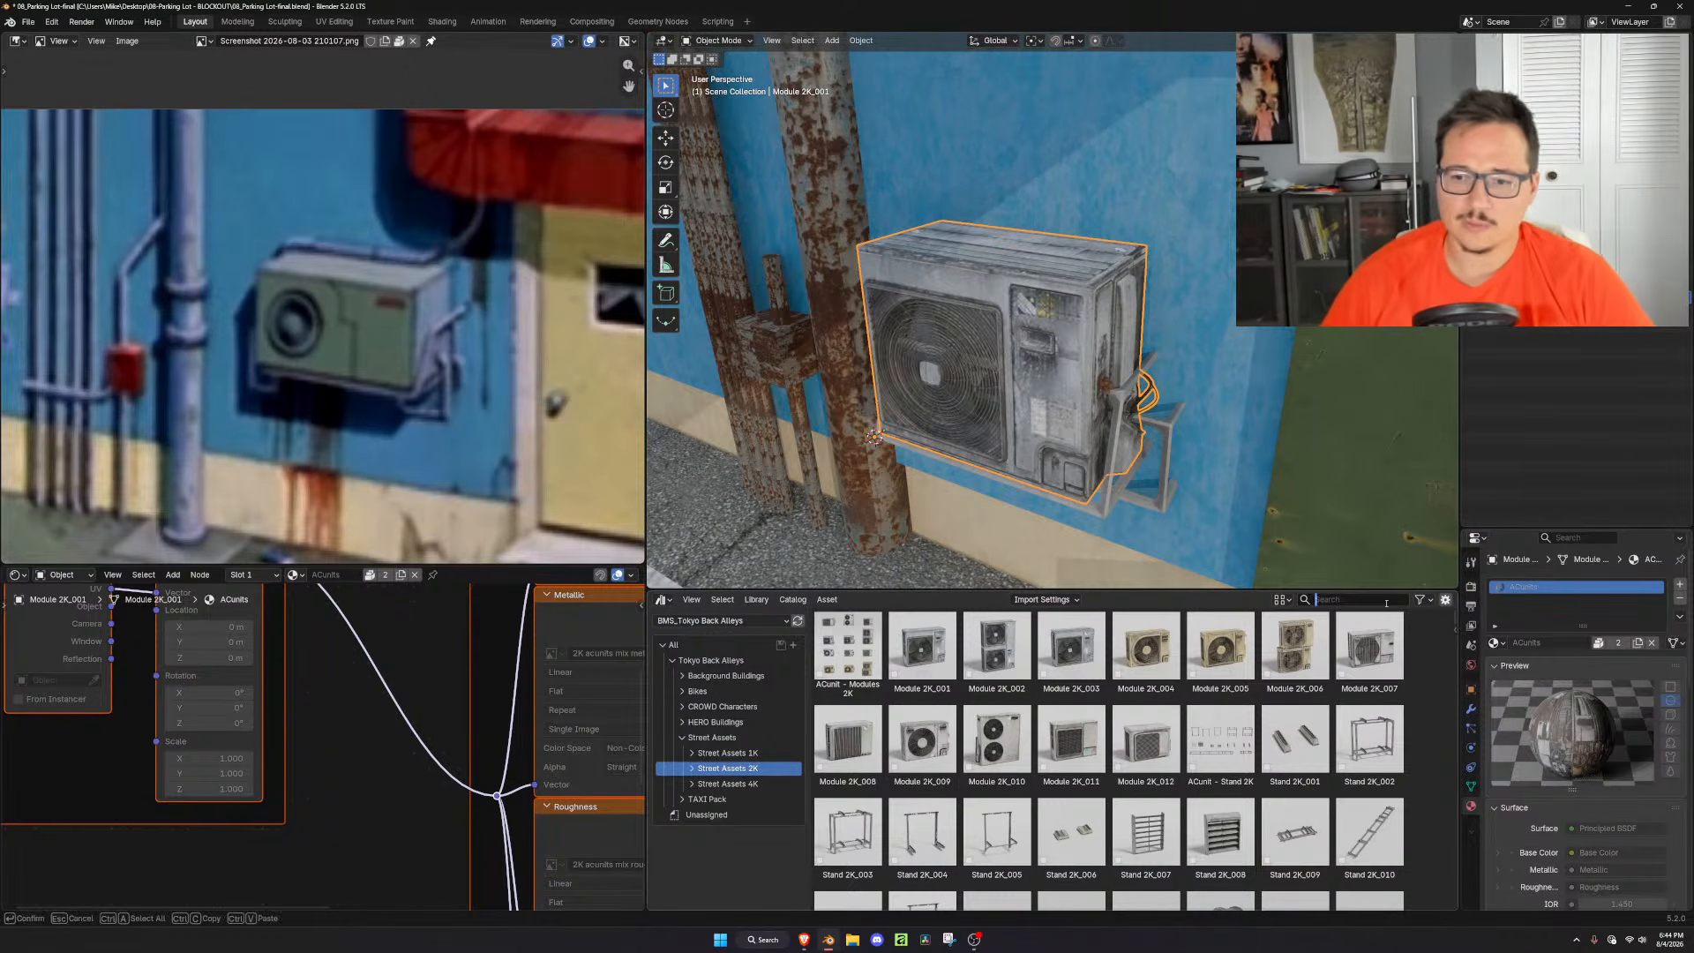
{"action": "type", "text": "cable"}
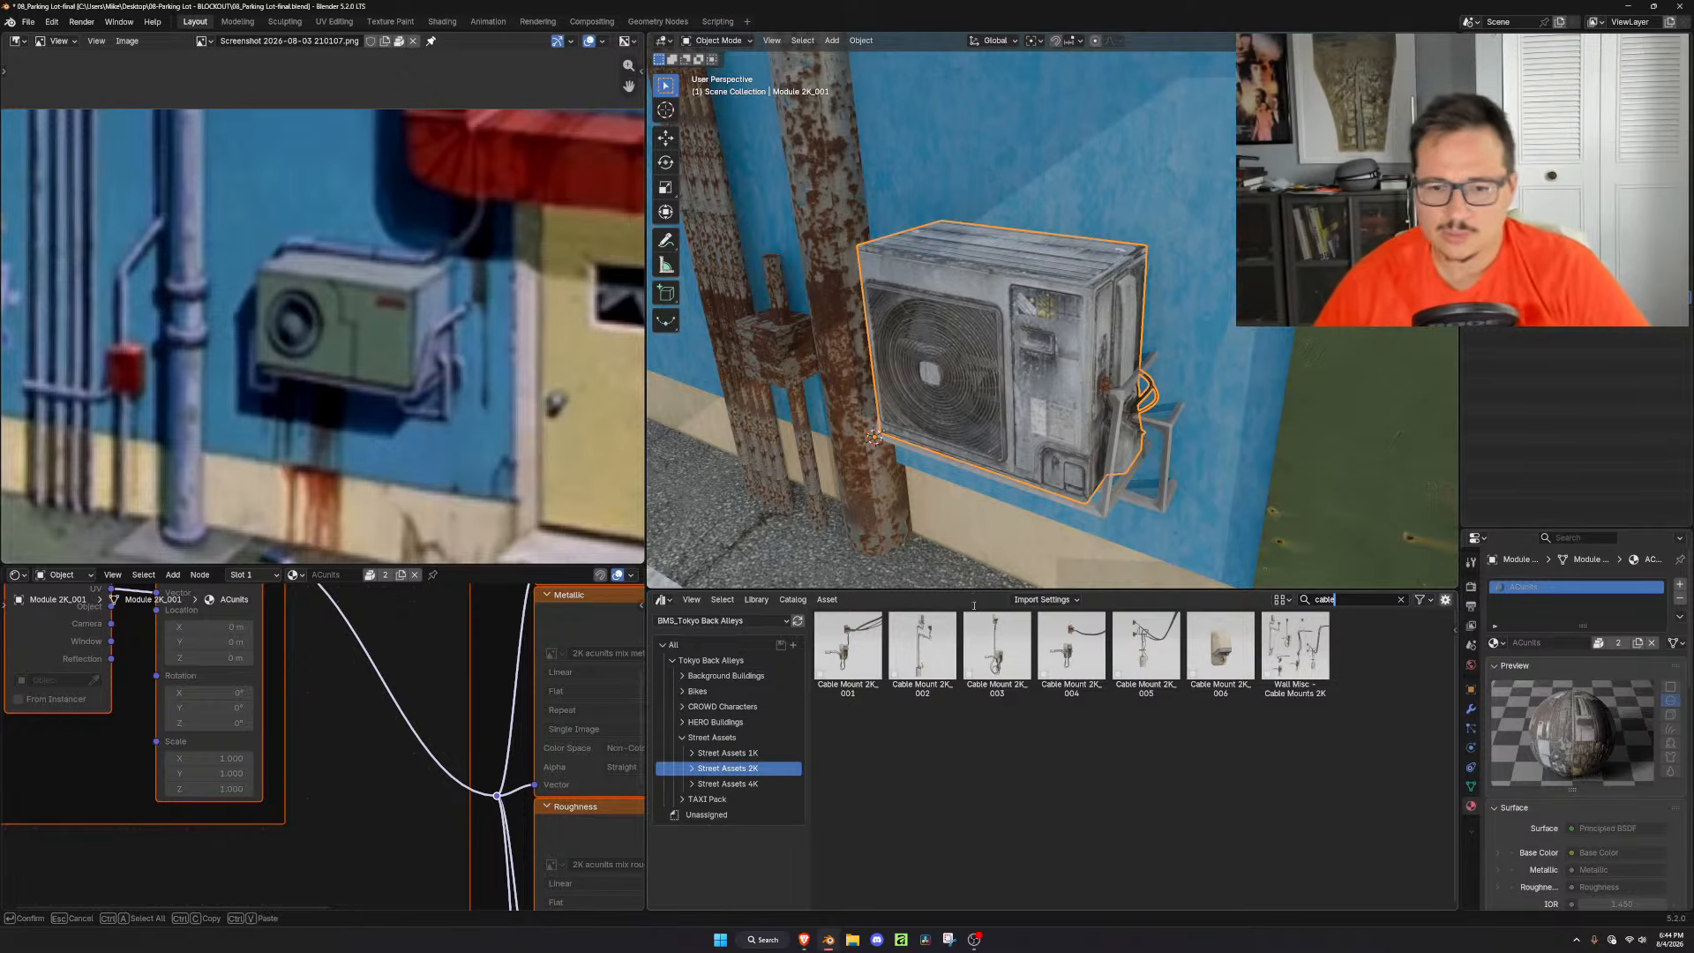
{"action": "left_click", "coordinate": [1145, 653]}
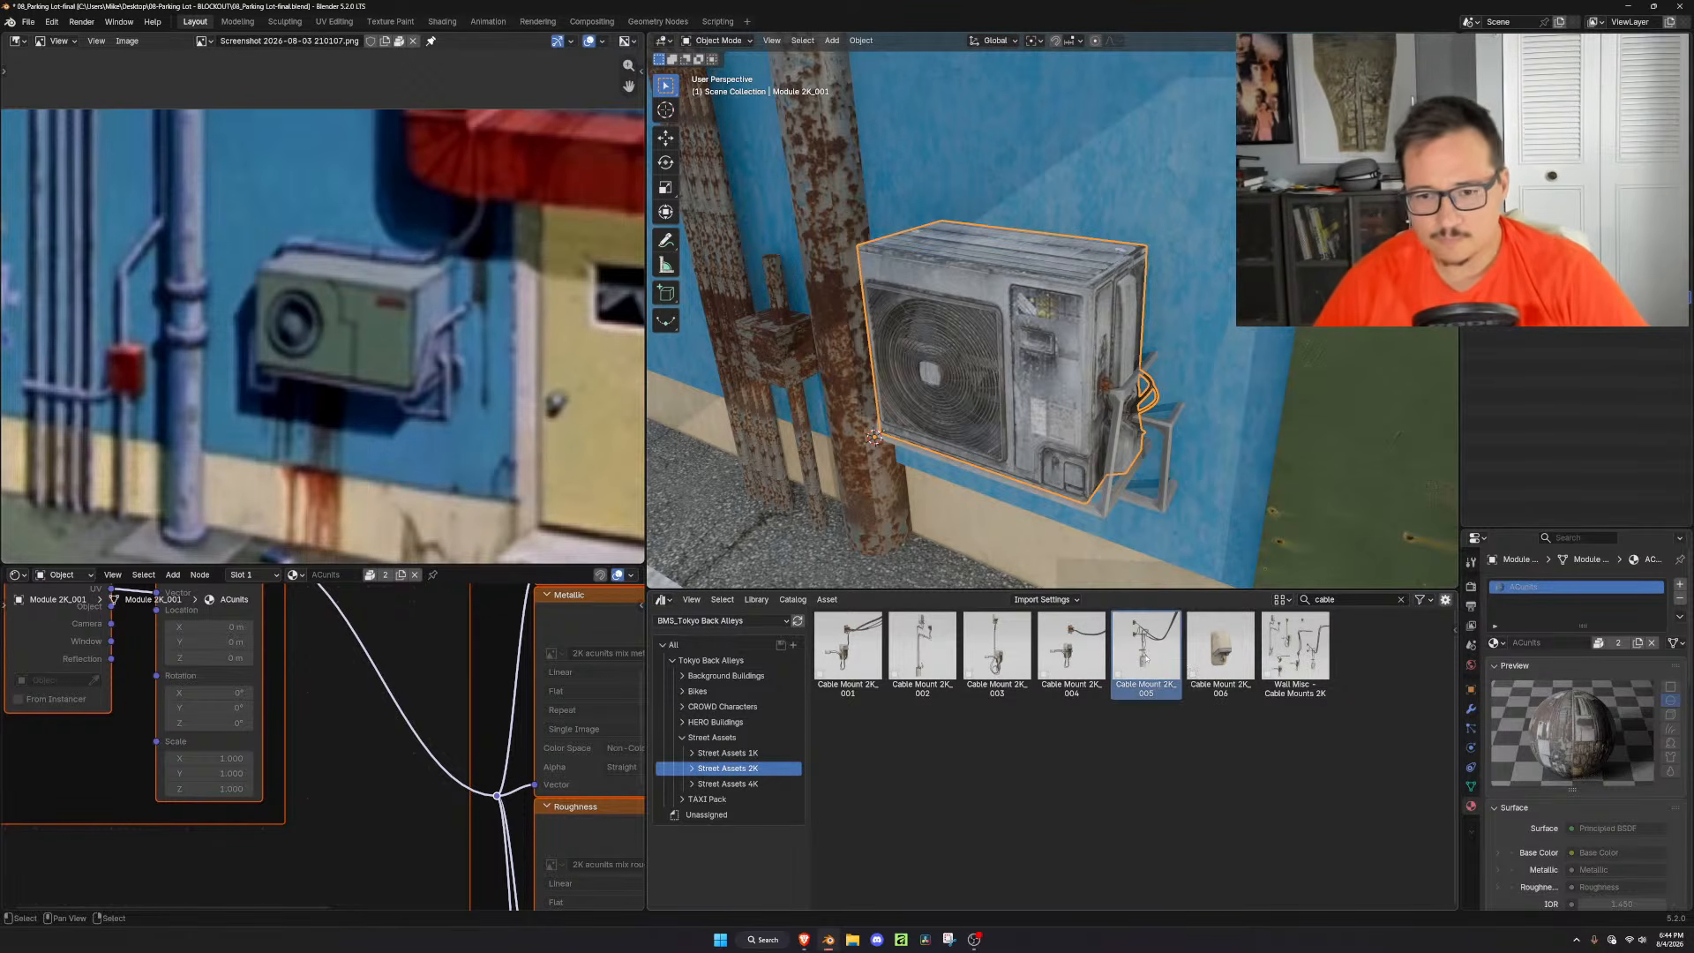
{"action": "left_click", "coordinate": [1076, 641]}
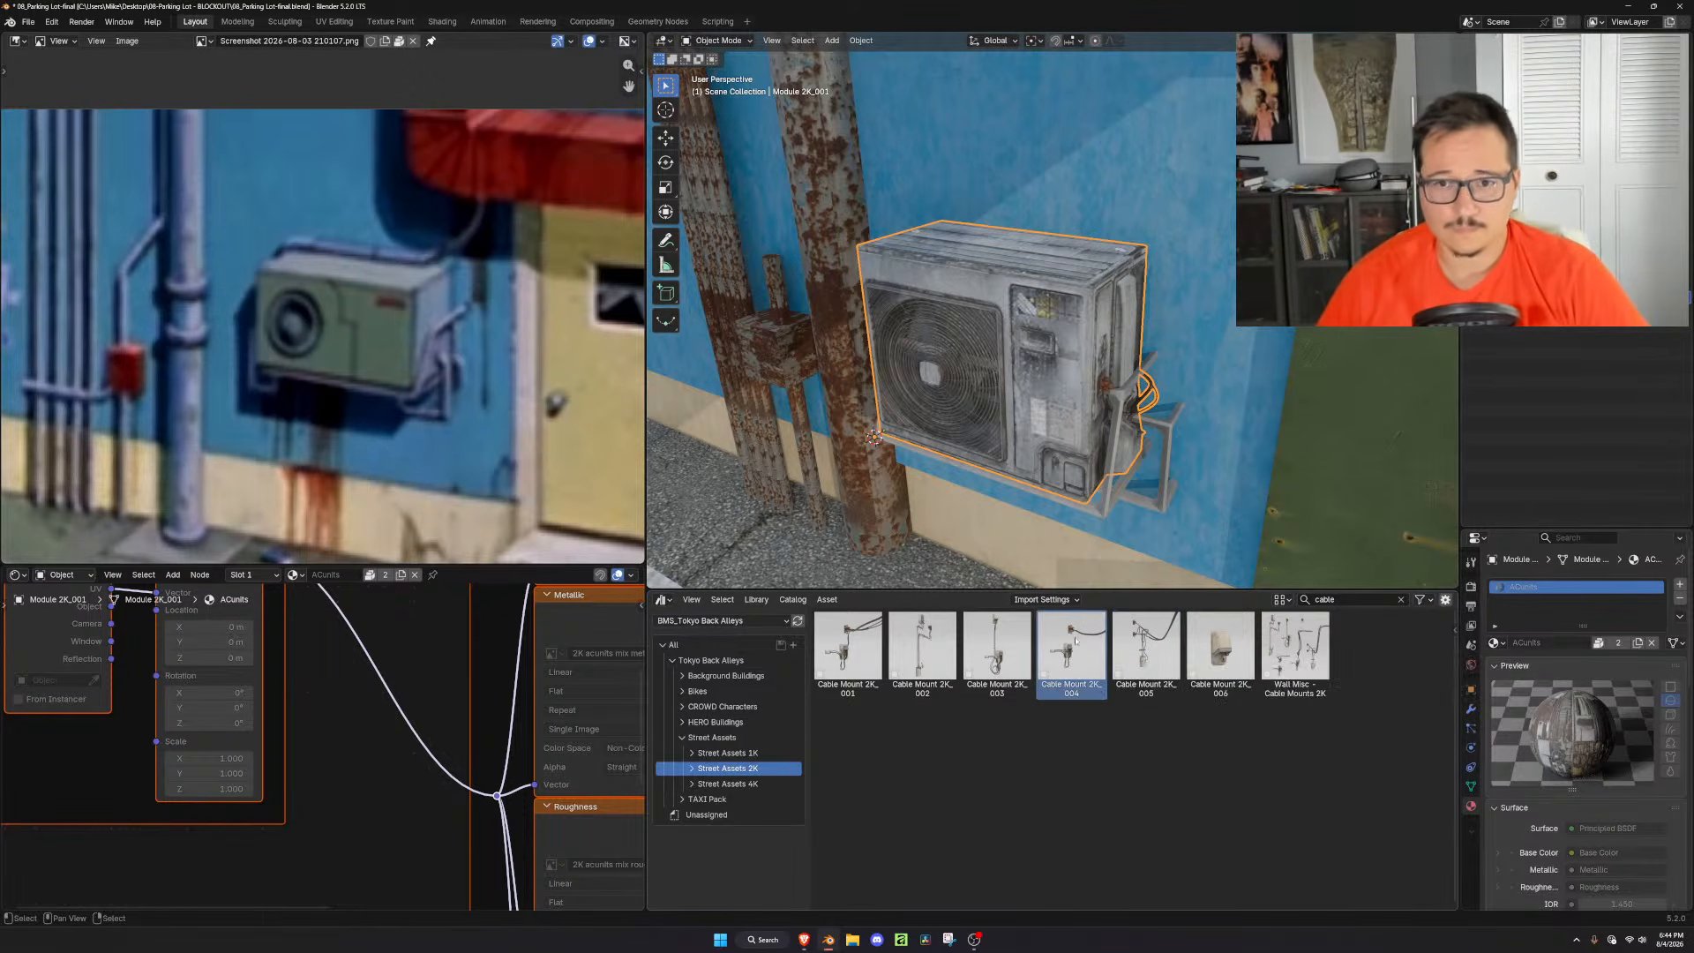
{"action": "scroll", "coordinate": [1123, 332], "scroll_direction": "down", "scroll_amount": 2}
{"action": "left_click", "coordinate": [1006, 653]}
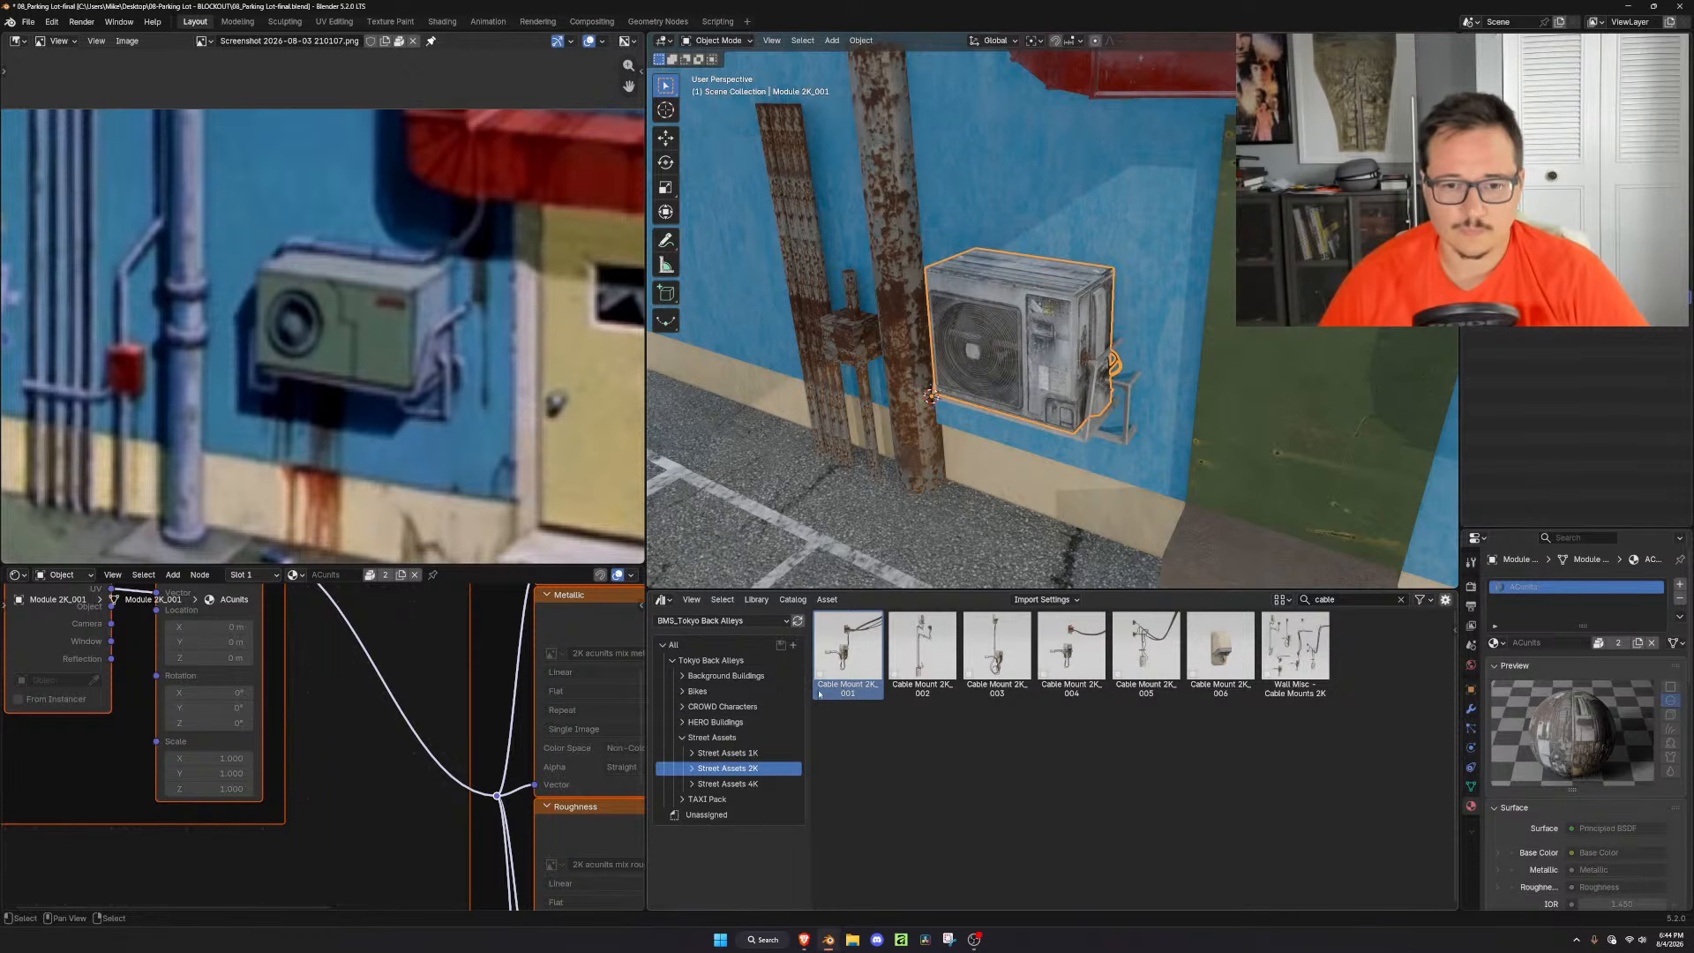
Collapse the current catalogs and switch the asset library to Poly Haven
{"action": "left_click", "coordinate": [682, 737]}
{"action": "left_click", "coordinate": [663, 645]}
{"action": "left_click", "coordinate": [696, 622]}
{"action": "left_click", "coordinate": [721, 727]}
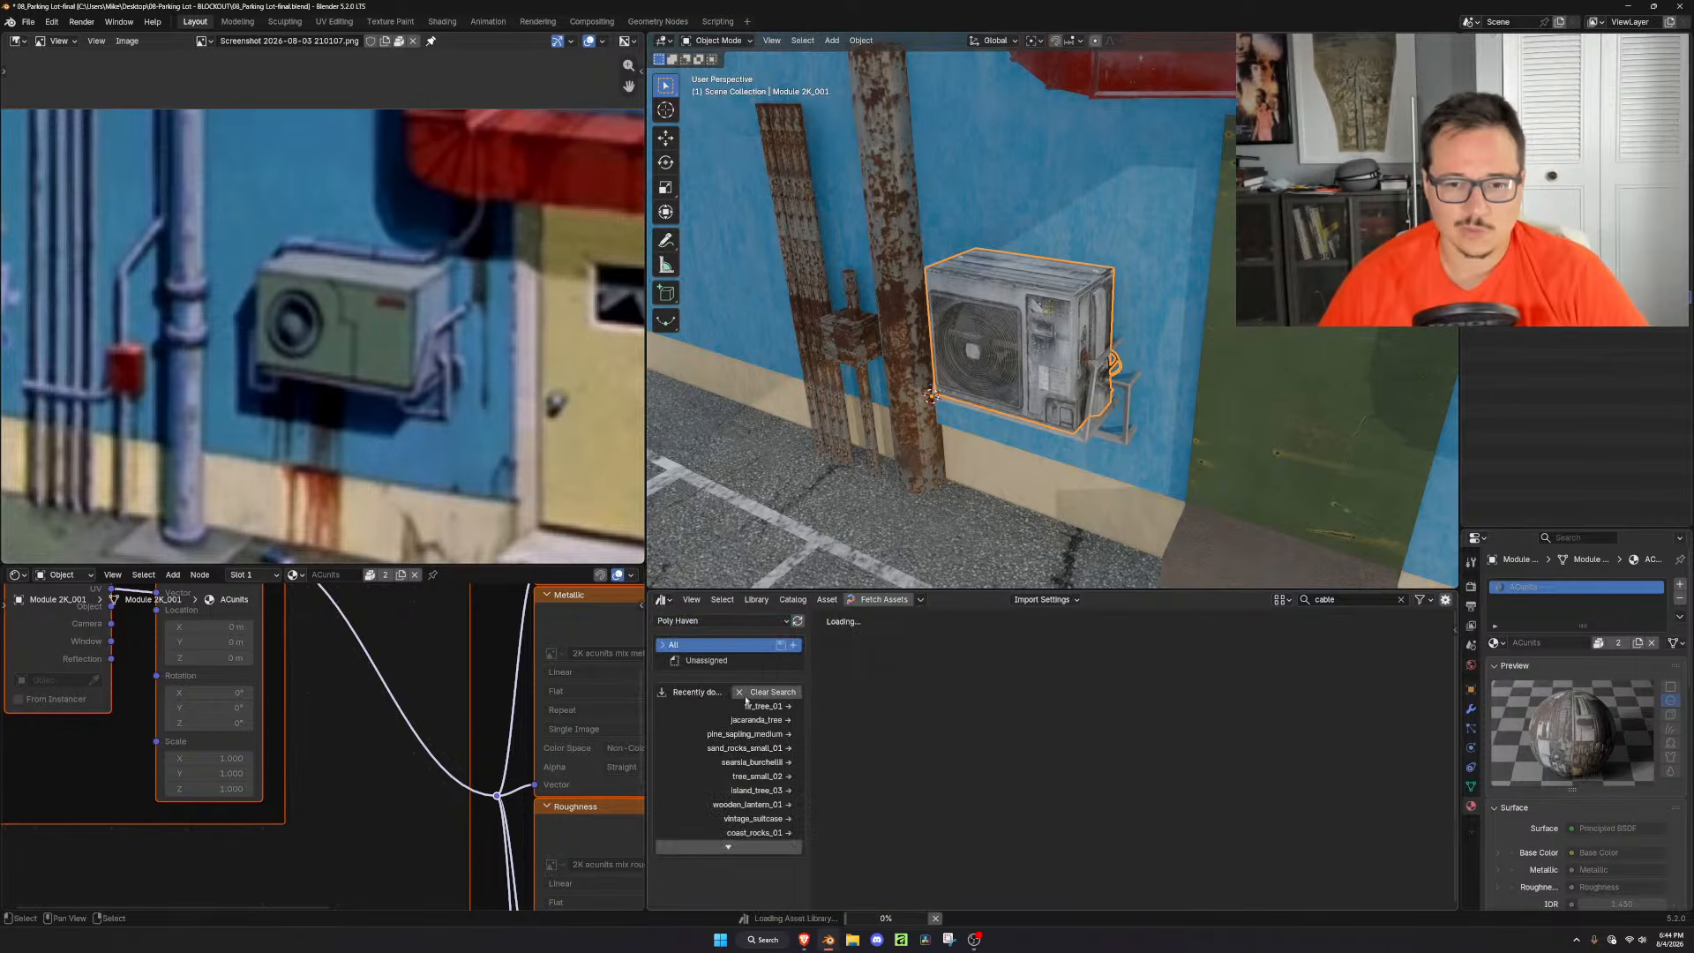
Browse the Poly Haven assets matching "cable" for a suitable wall cable
{"action": "left_click", "coordinate": [1336, 600]}
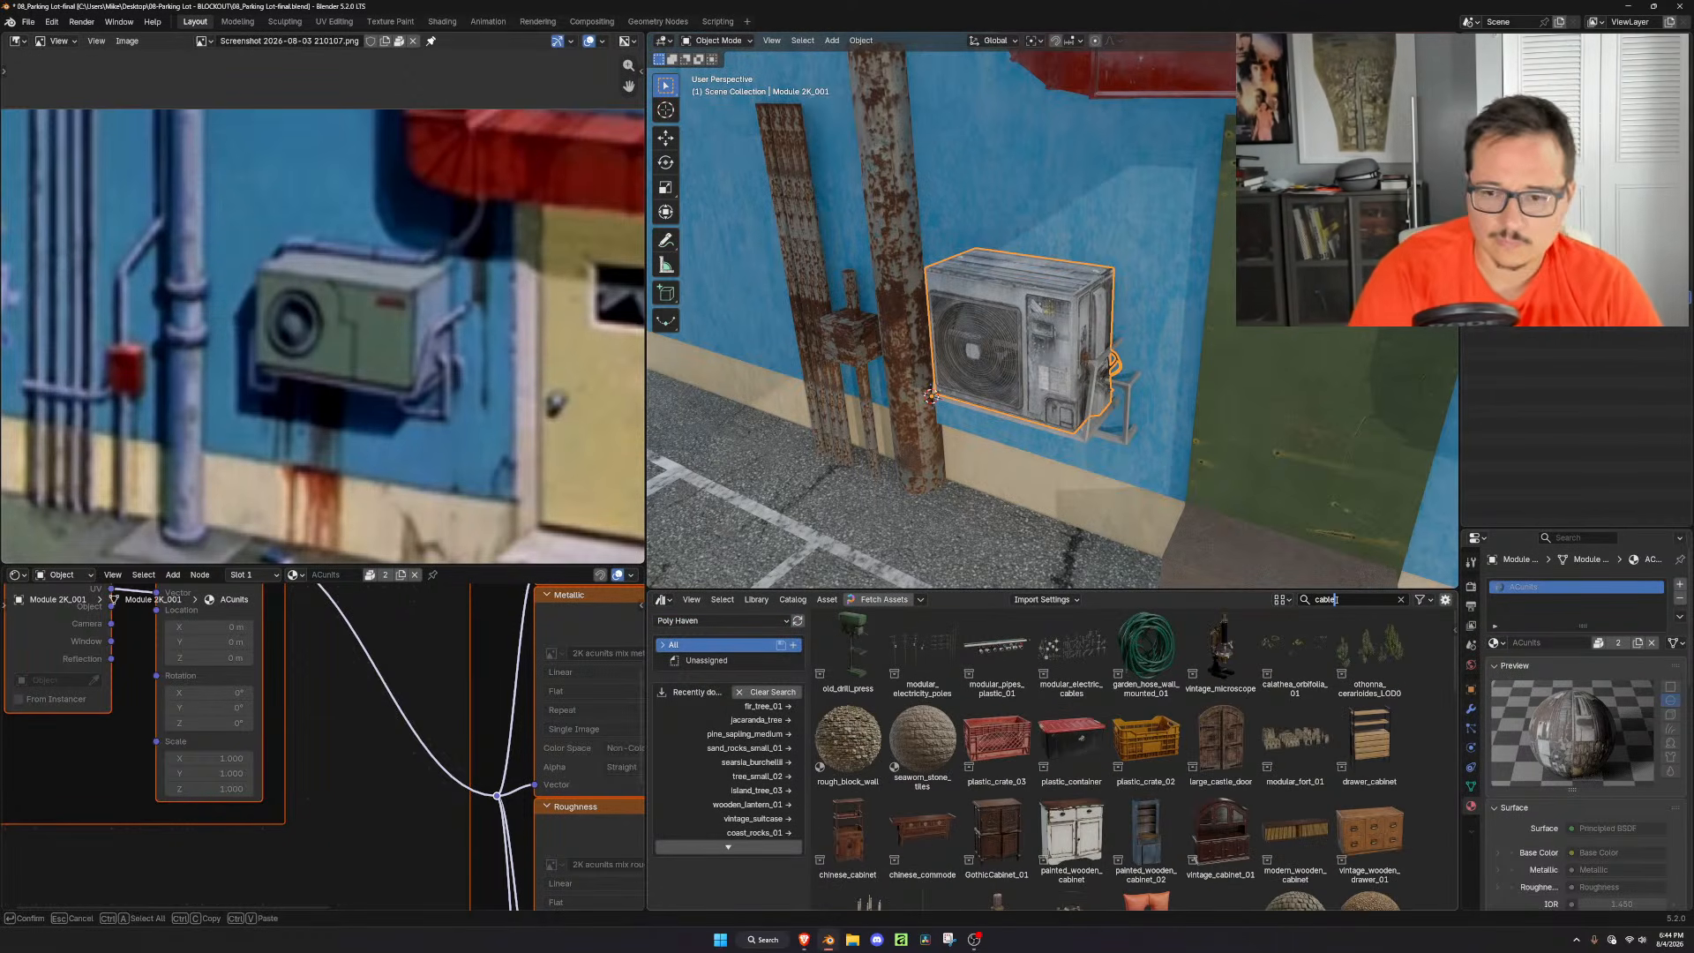
{"action": "left_click", "coordinate": [1142, 671]}
{"action": "scroll", "coordinate": [1144, 679], "scroll_direction": "down", "scroll_amount": 15}
{"action": "scroll", "coordinate": [1154, 747], "scroll_direction": "up", "scroll_amount": 6}
{"action": "scroll", "coordinate": [1156, 749], "scroll_direction": "up", "scroll_amount": 5}
Search the Poly Haven library for "wire", browse the matching assets, and clear the search
{"action": "left_click", "coordinate": [1366, 600]}
{"action": "type", "text": "wire"}
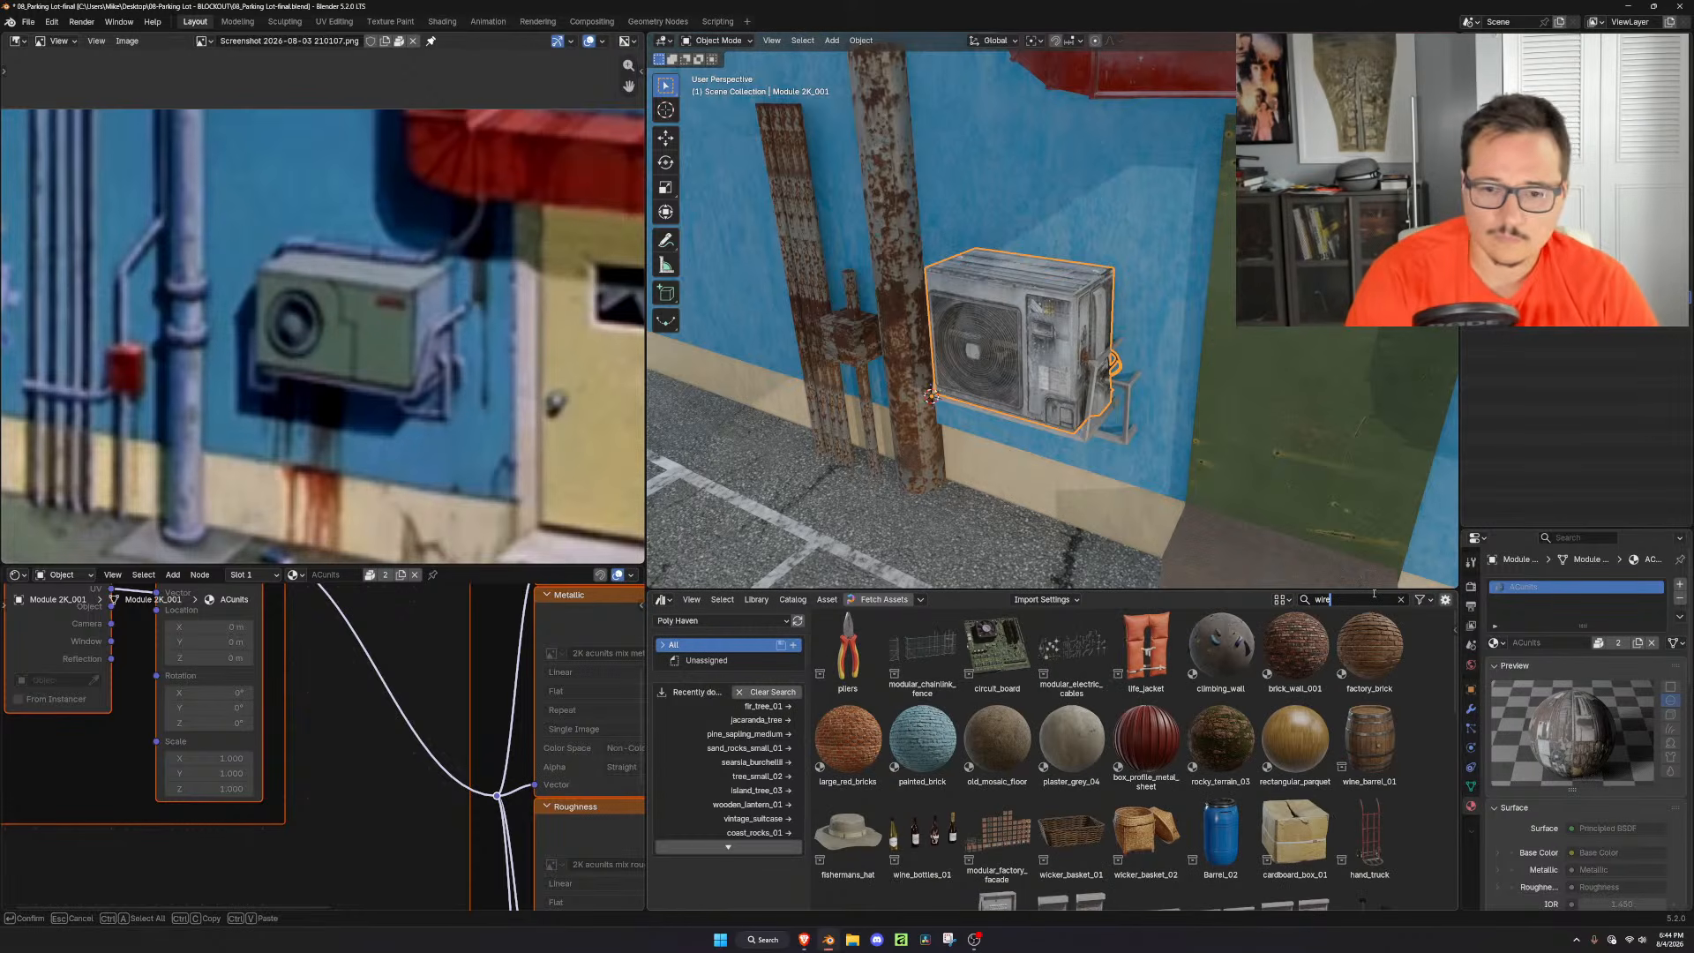
{"action": "key", "text": "Return"}
{"action": "scroll", "coordinate": [1126, 751], "scroll_direction": "down", "scroll_amount": 8}
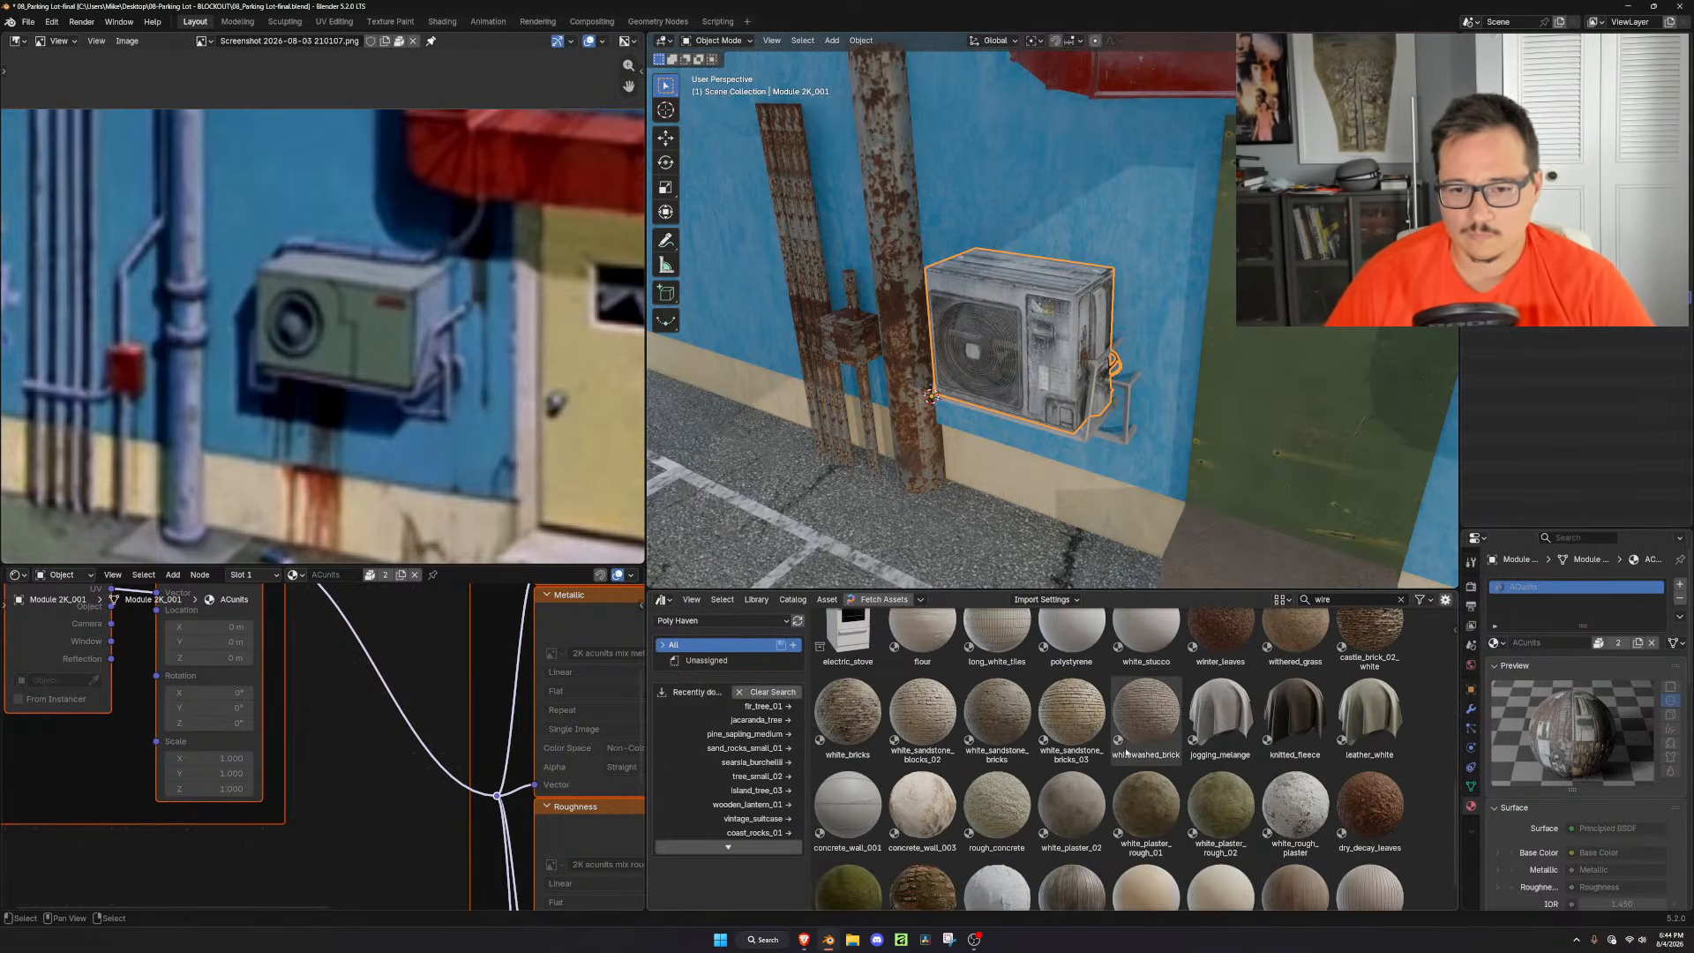
{"action": "scroll", "coordinate": [1126, 751], "scroll_direction": "up", "scroll_amount": 5}
{"action": "scroll", "coordinate": [1126, 751], "scroll_direction": "down", "scroll_amount": 5}
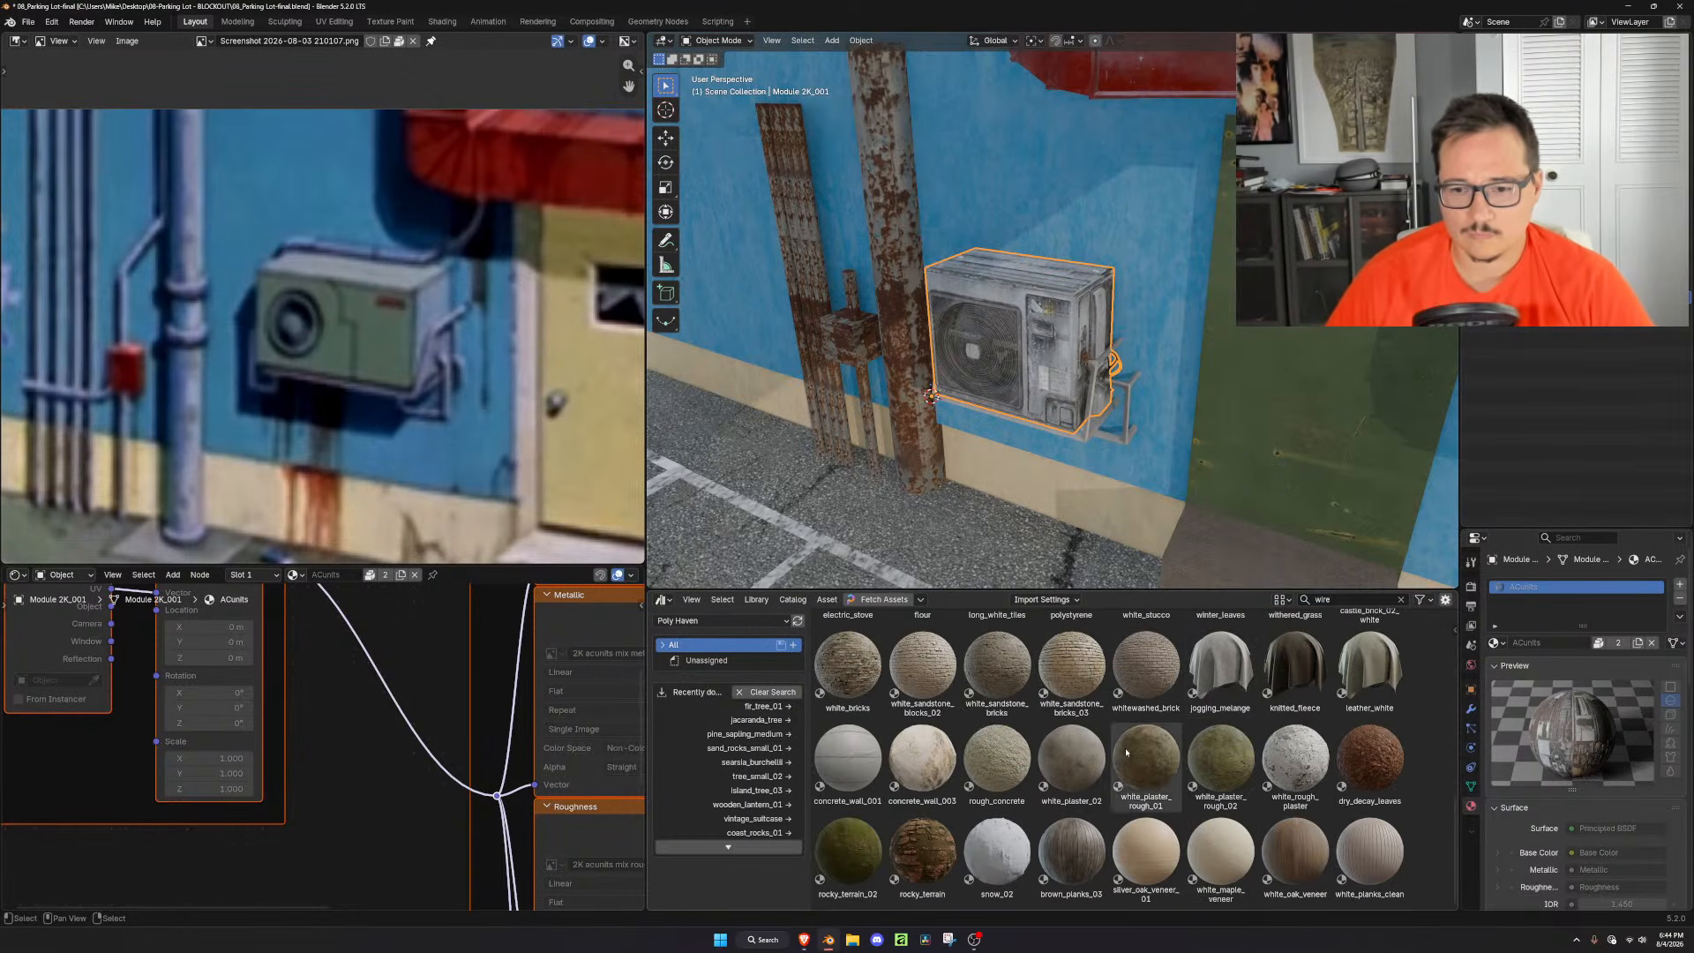
{"action": "left_click", "coordinate": [1401, 600]}
Add a Bézier curve in the front view, raise it above the AC unit's height, and open it for editing
{"action": "left_click", "coordinate": [1297, 415]}
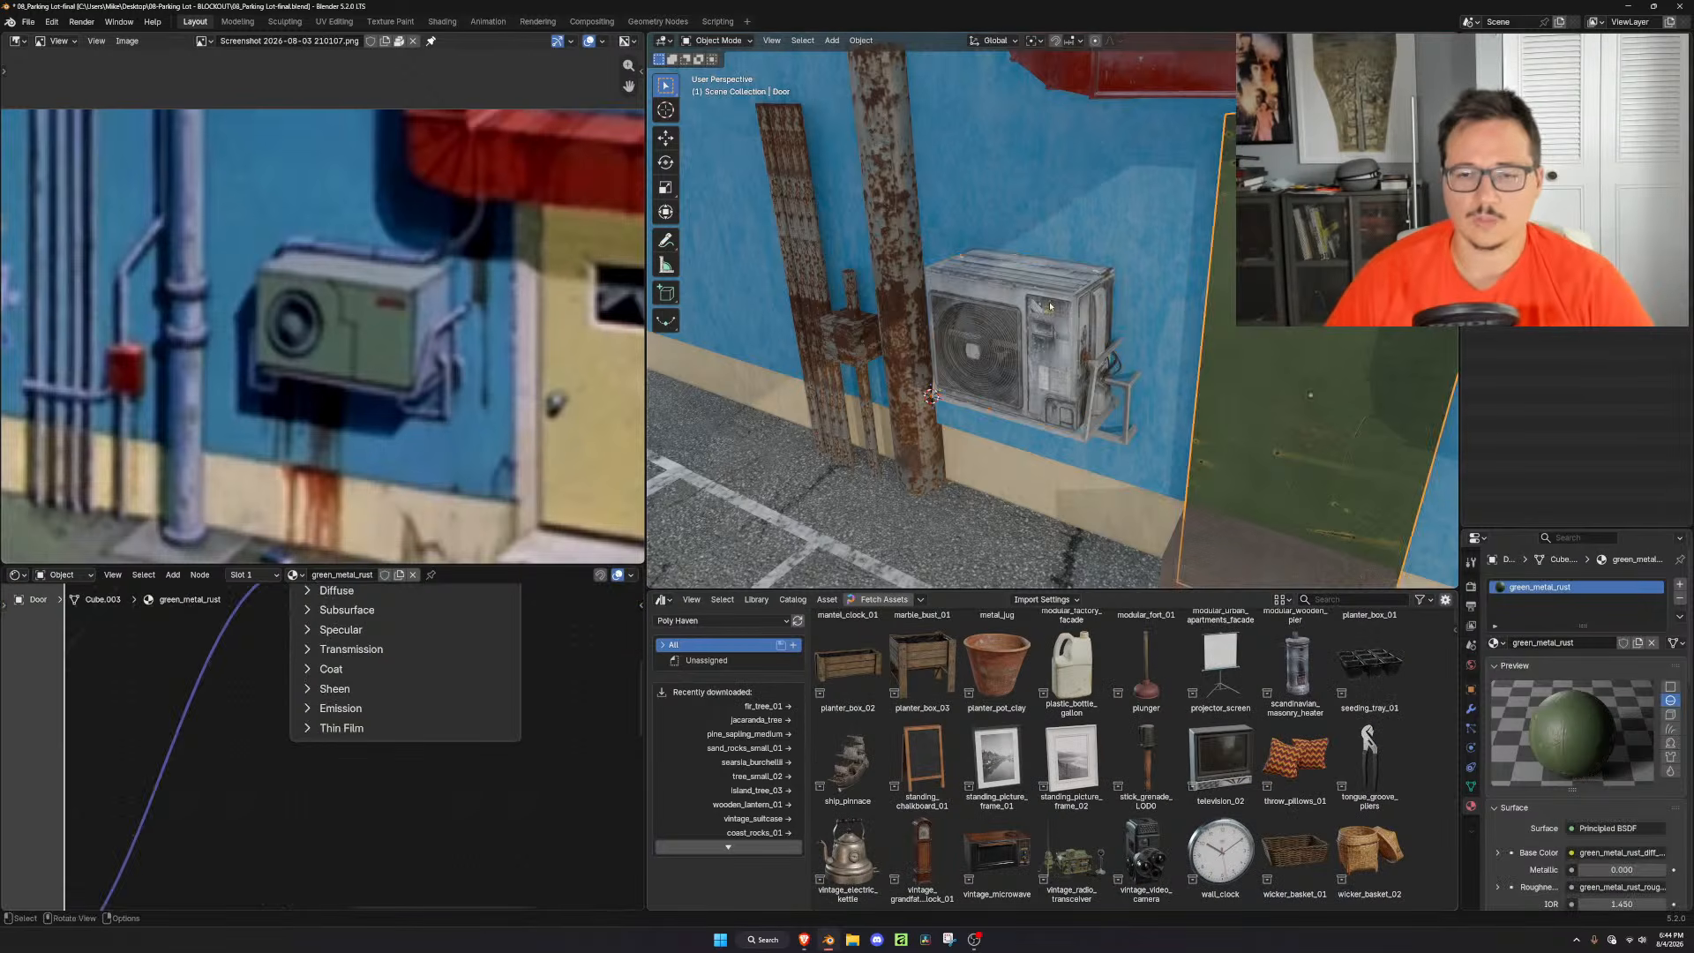
{"action": "middle_click_drag", "start_coordinate": [1271, 397], "coordinate": [1332, 375]}
{"action": "scroll", "coordinate": [1236, 371], "scroll_direction": "down", "scroll_amount": 3}
{"action": "middle_click_drag", "start_coordinate": [1164, 265], "coordinate": [1156, 362], "text": "shift"}
{"action": "mouse_move", "coordinate": [1156, 362]}
{"action": "middle_mouse_down"}
{"action": "mouse_move", "coordinate": [1107, 357]}
{"action": "mouse_move", "coordinate": [1140, 346]}
{"action": "middle_mouse_up"}
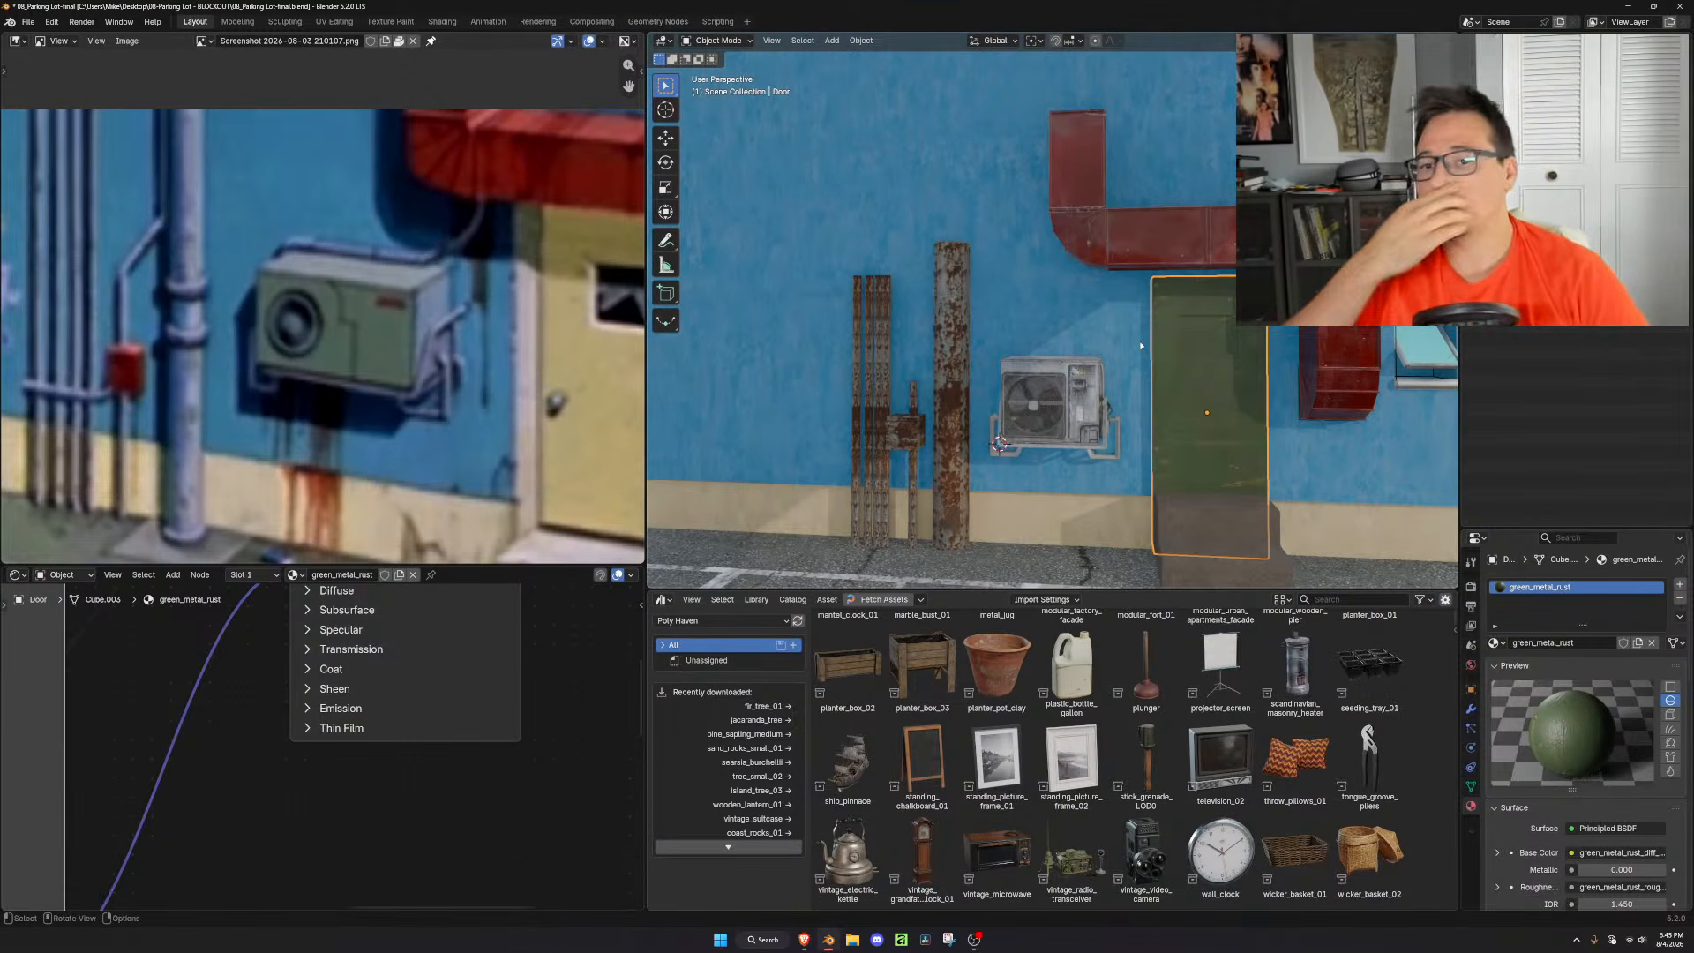
{"action": "key", "text": "KP_1"}
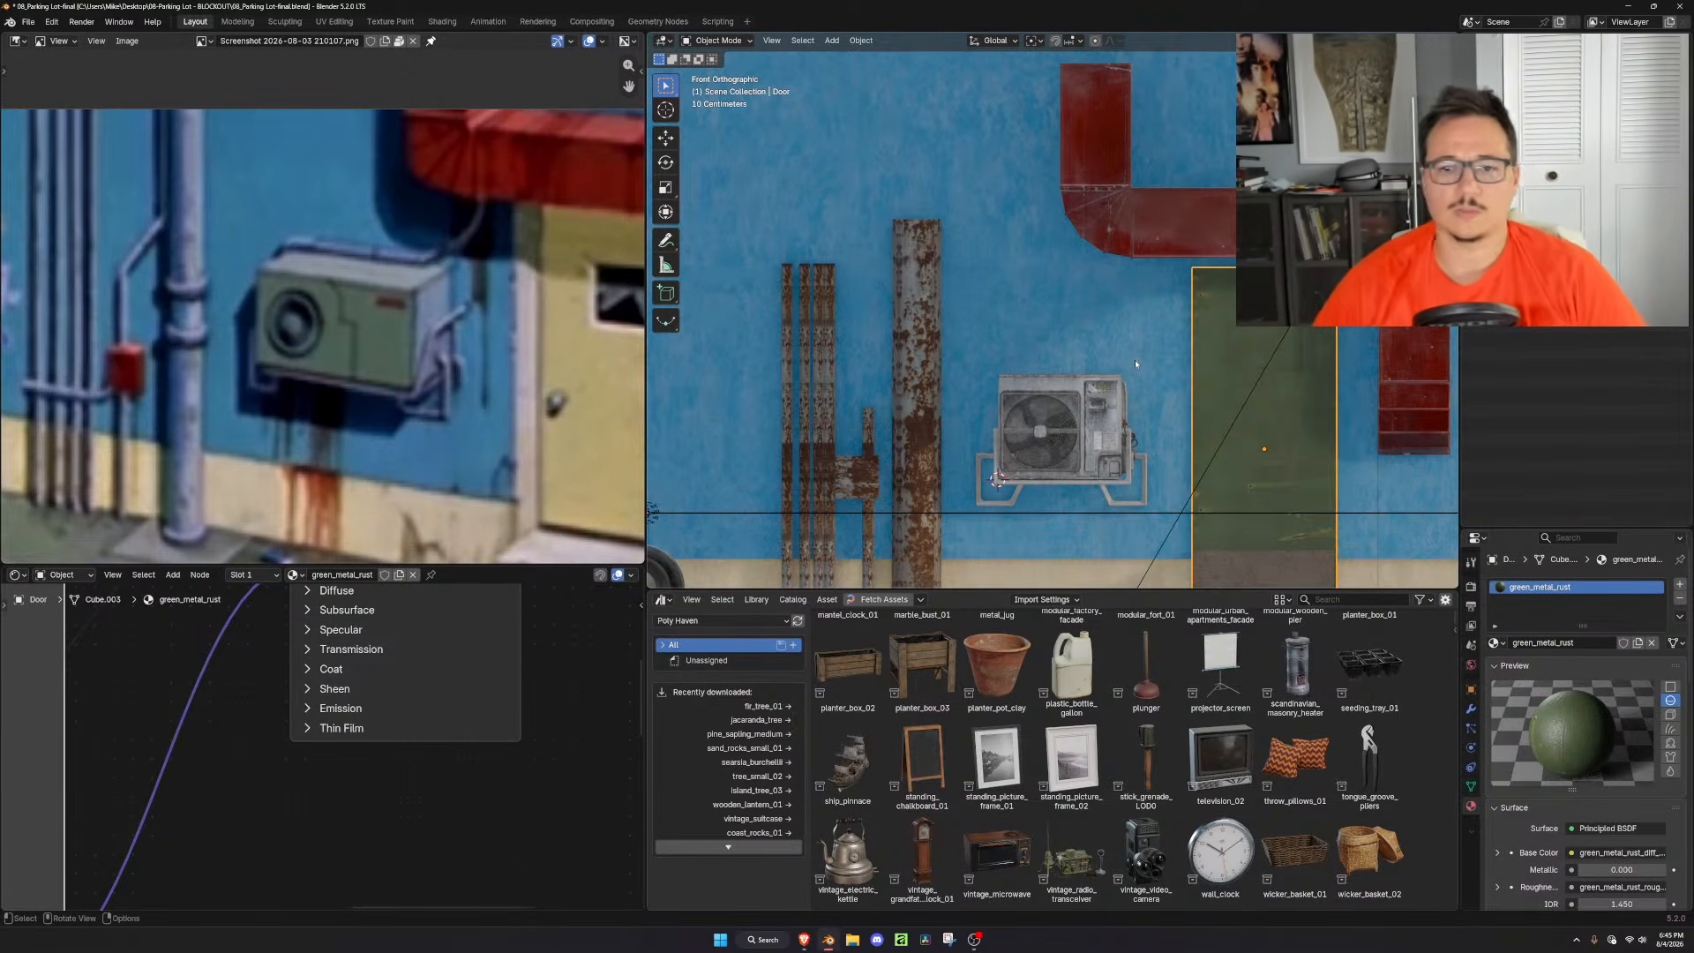
{"action": "key", "text": "shift+a"}
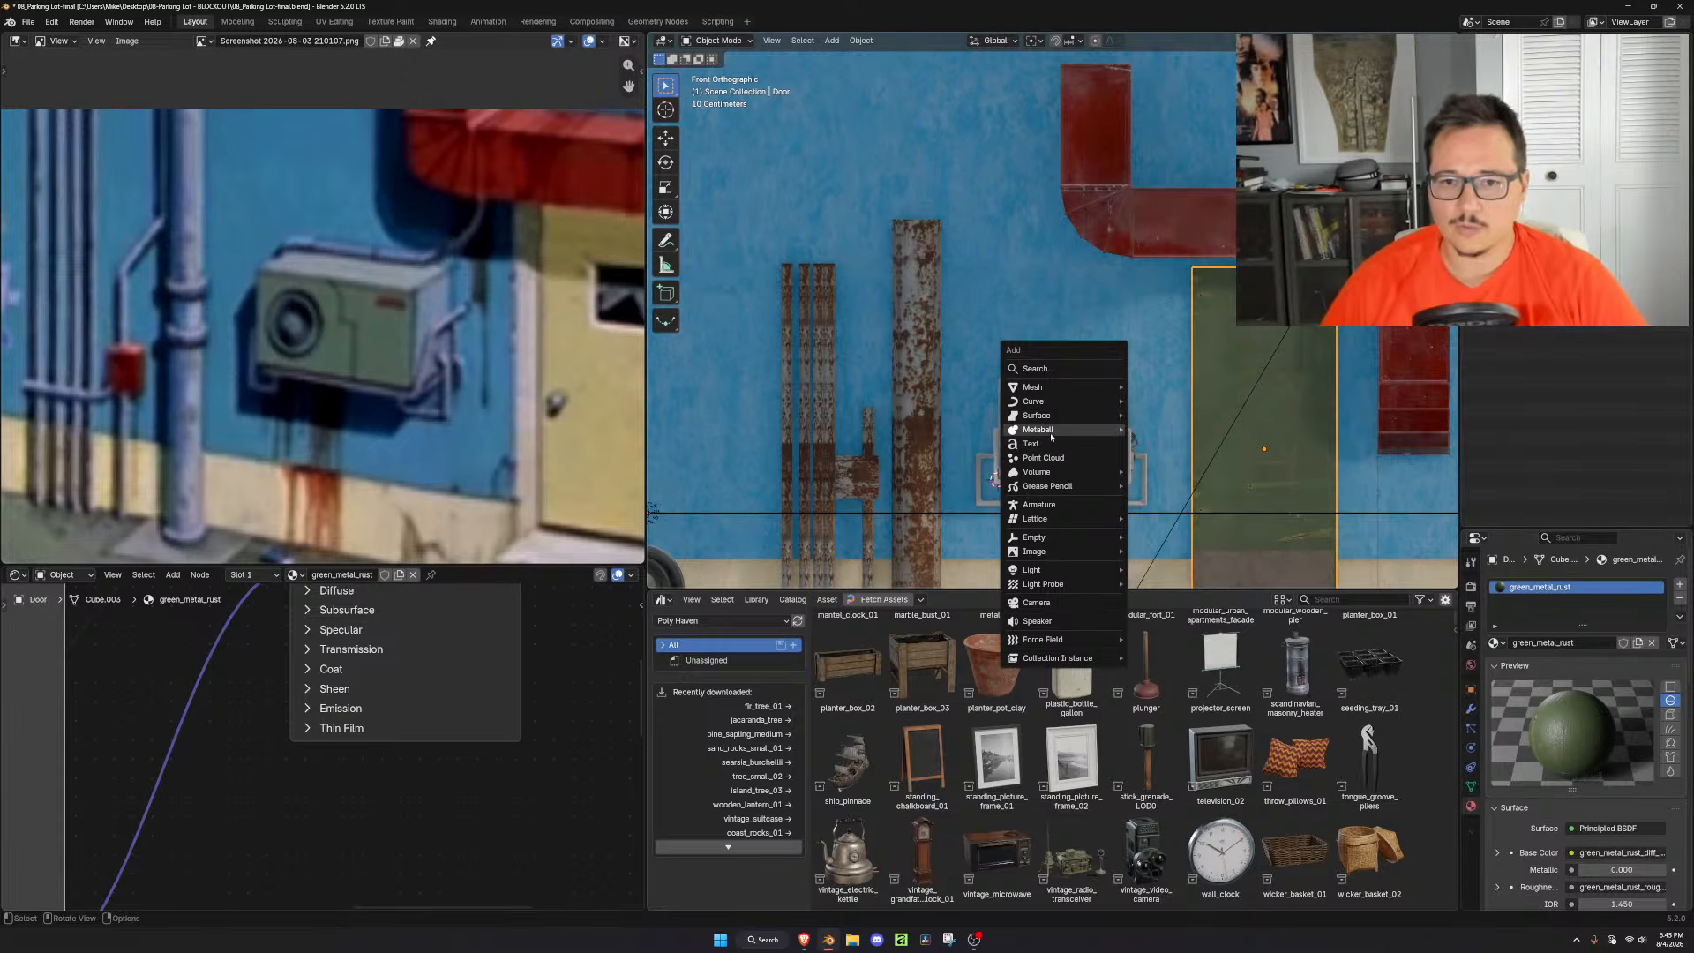
{"action": "mouse_move", "coordinate": [1094, 401]}
{"action": "left_click", "coordinate": [1161, 402]}
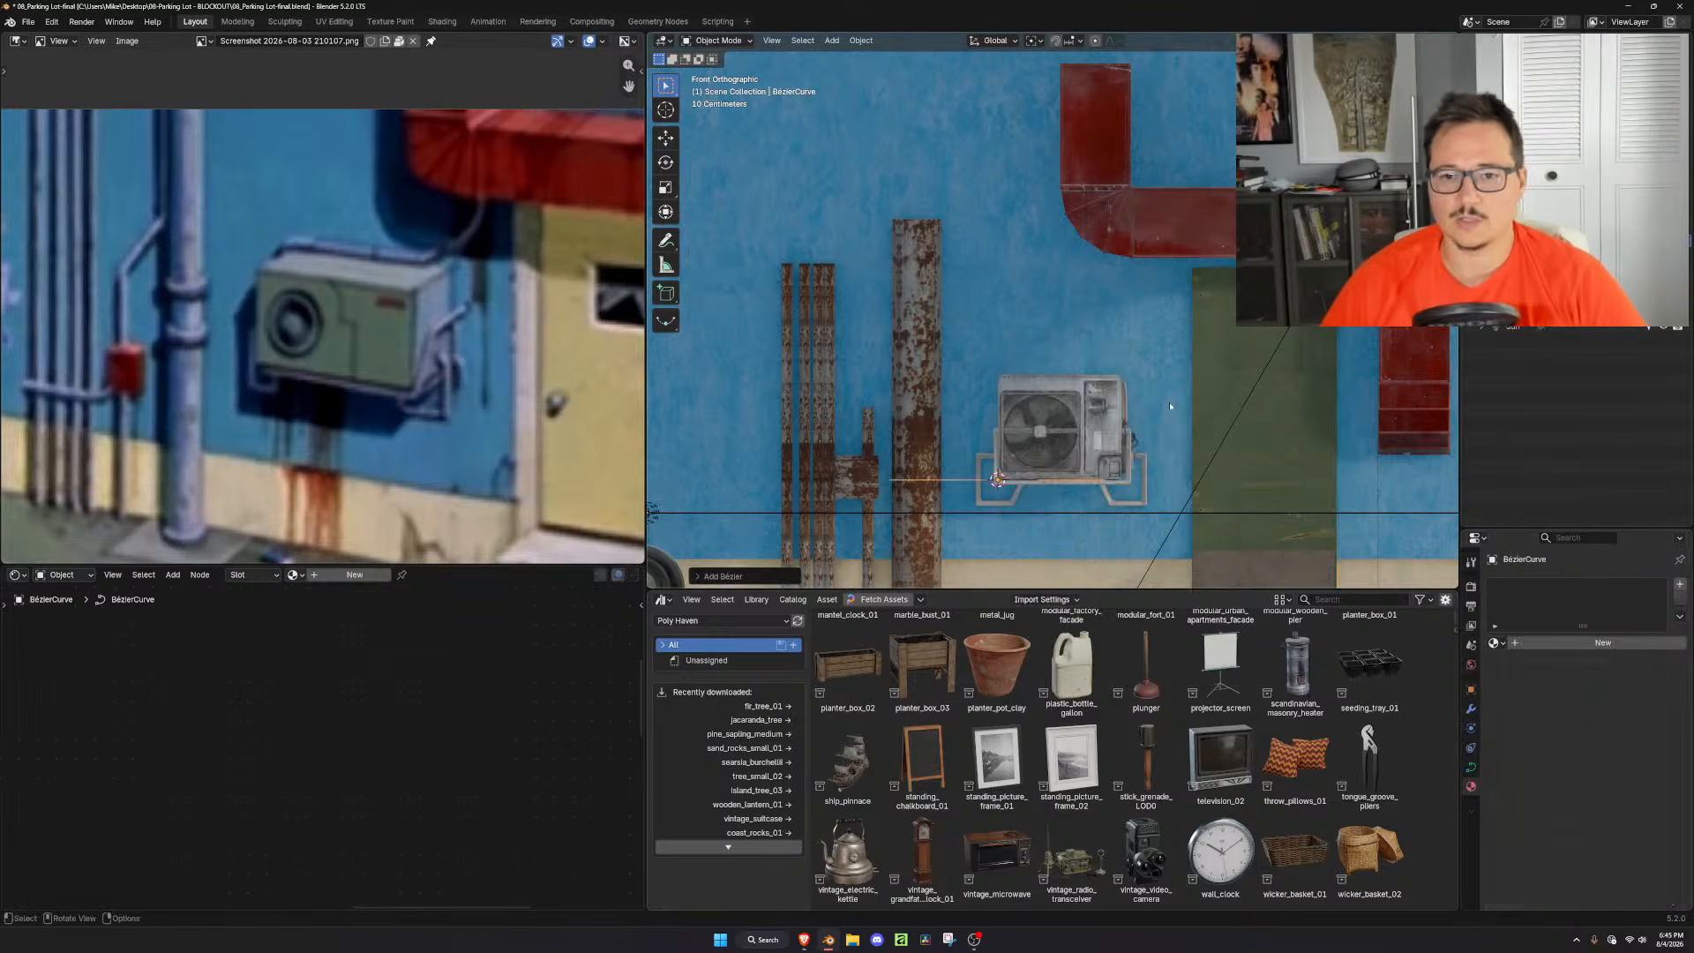
{"action": "key", "text": "Tab"}
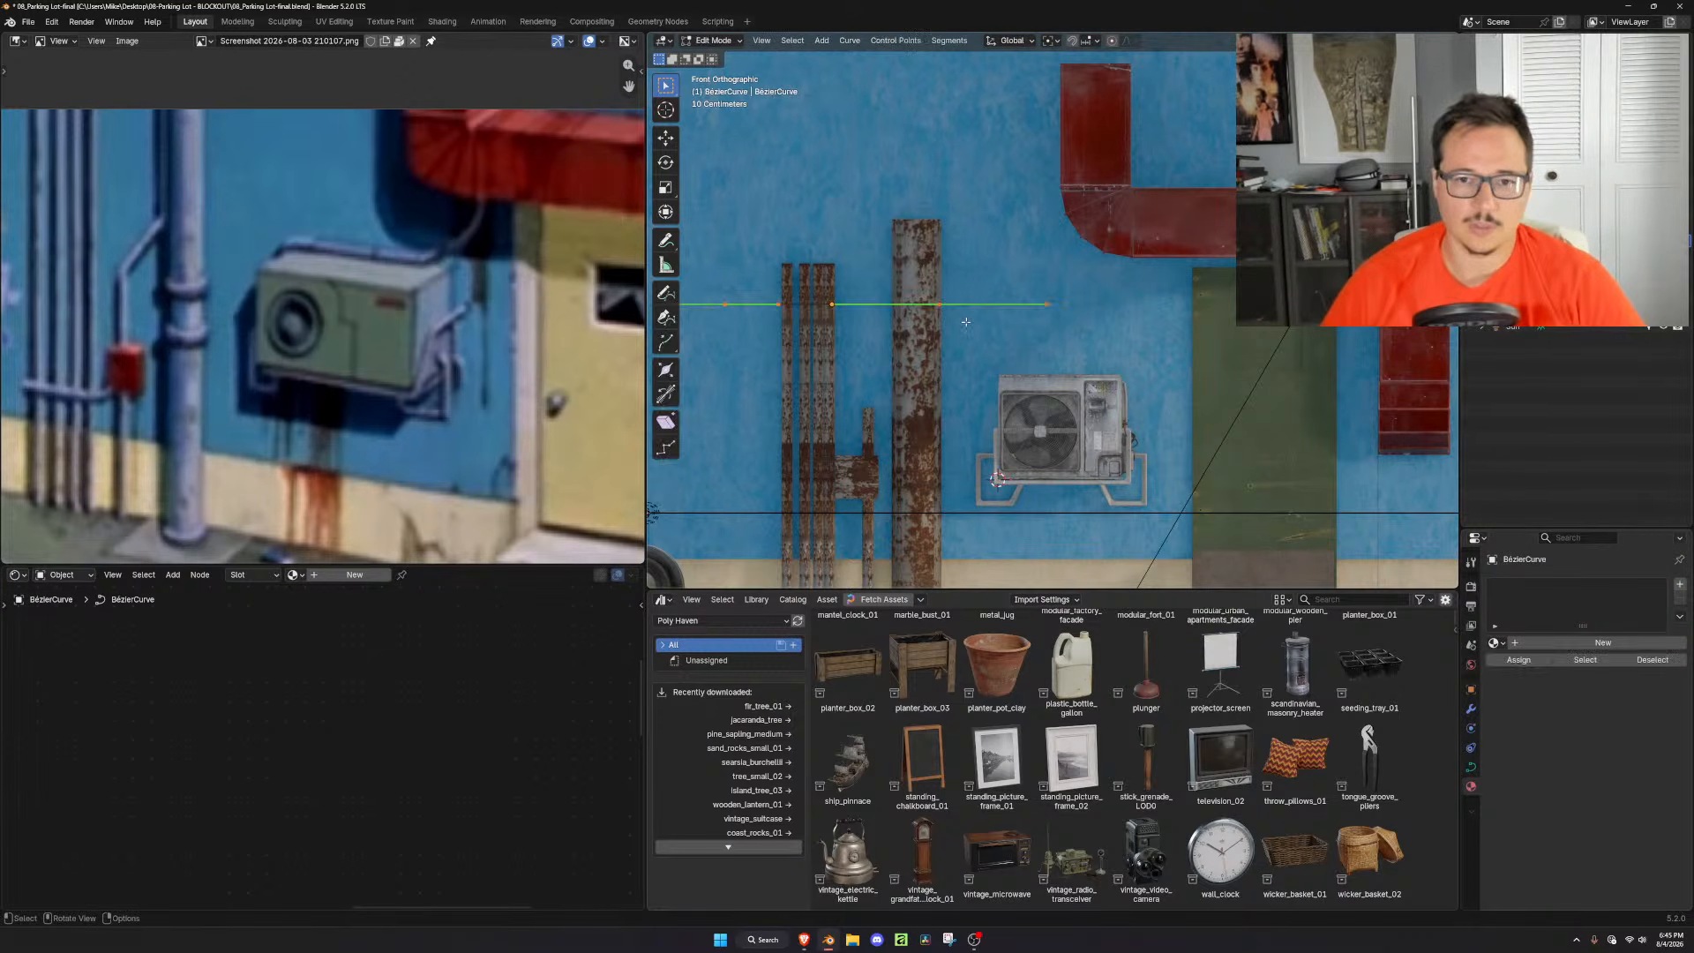
{"action": "left_click", "coordinate": [667, 317]}
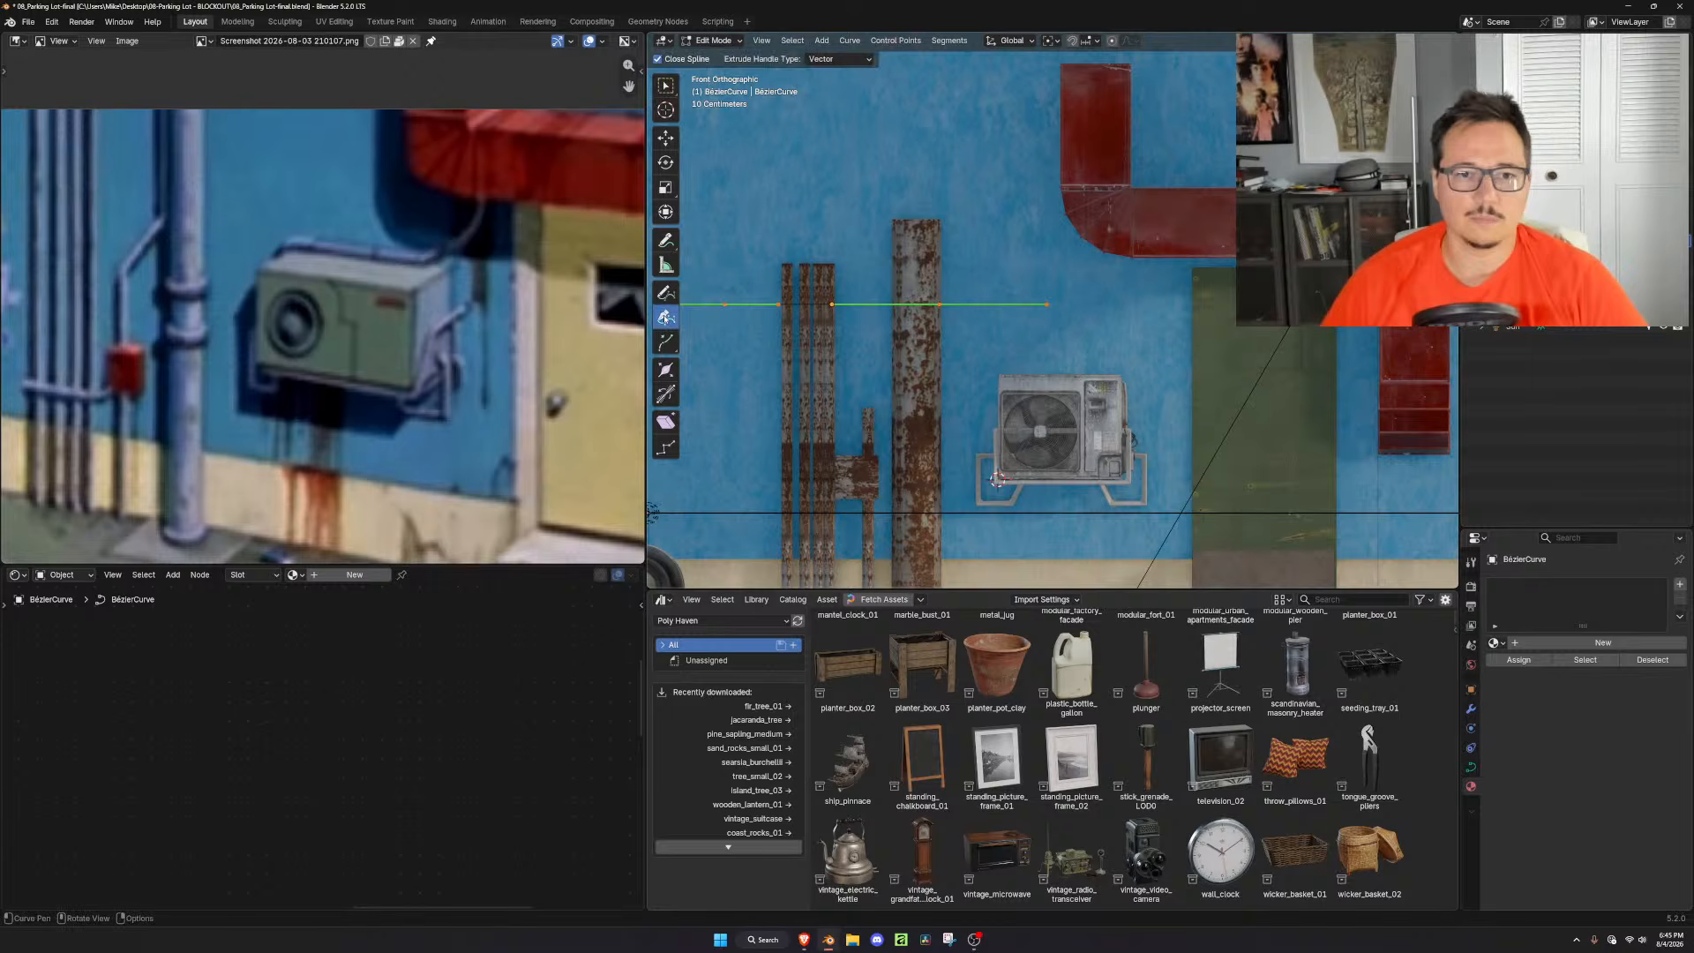
{"action": "left_click", "coordinate": [1131, 262]}
{"action": "key", "text": "ctrl+z"}
{"action": "key", "text": "Tab"}
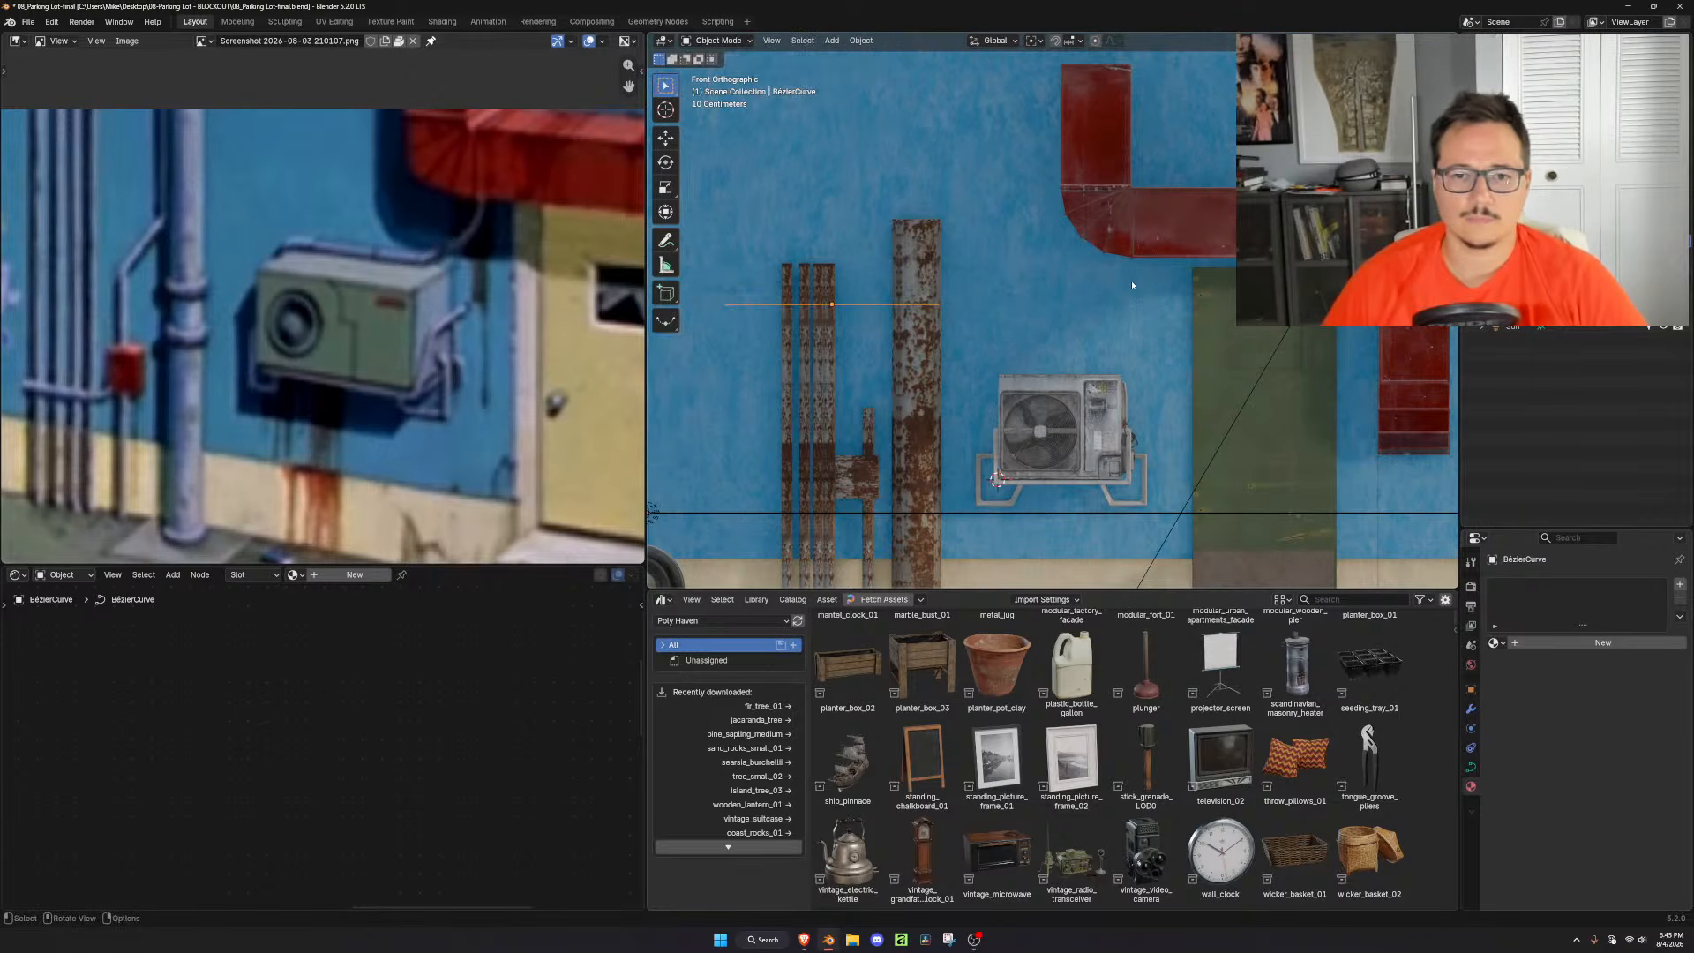
{"action": "key", "text": "Tab"}
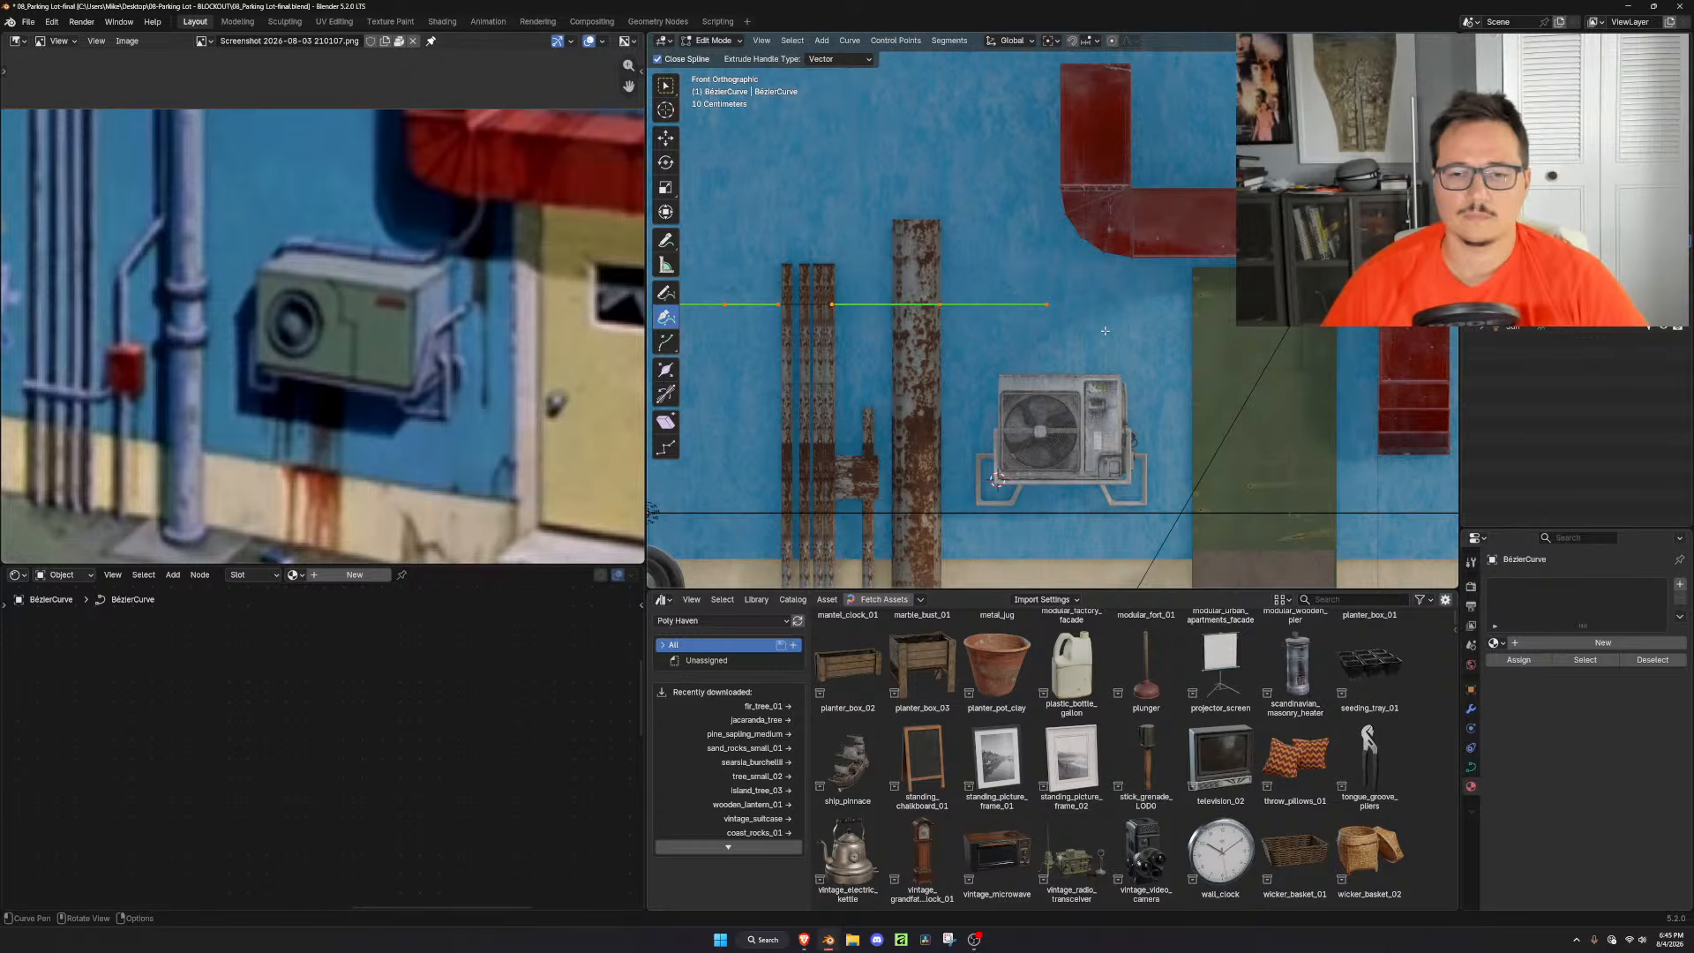
{"action": "left_click_drag", "start_coordinate": [1128, 276], "coordinate": [968, 333]}
{"action": "key", "text": "ctrl+z"}
Draw a freehand curve with surface depth from beneath the red duct, along the AC unit's top and partway down its left side
{"action": "left_click", "coordinate": [669, 293]}
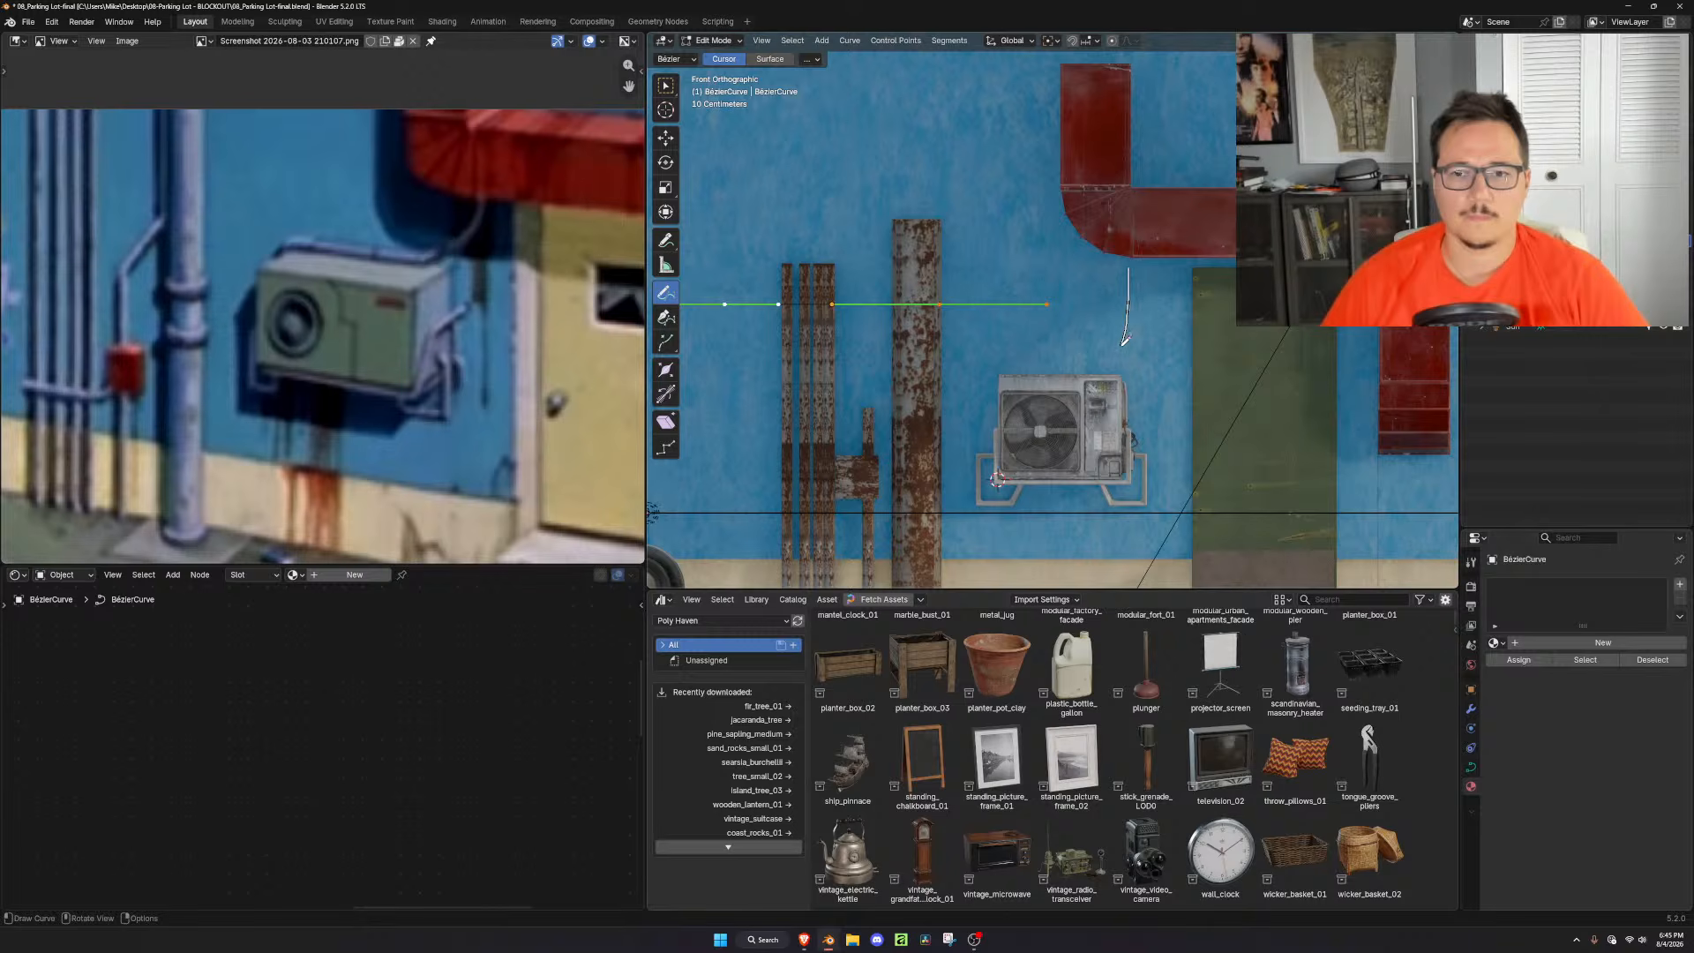
{"action": "left_click_drag", "start_coordinate": [1114, 360], "coordinate": [1032, 379]}
{"action": "key", "text": "ctrl+z"}
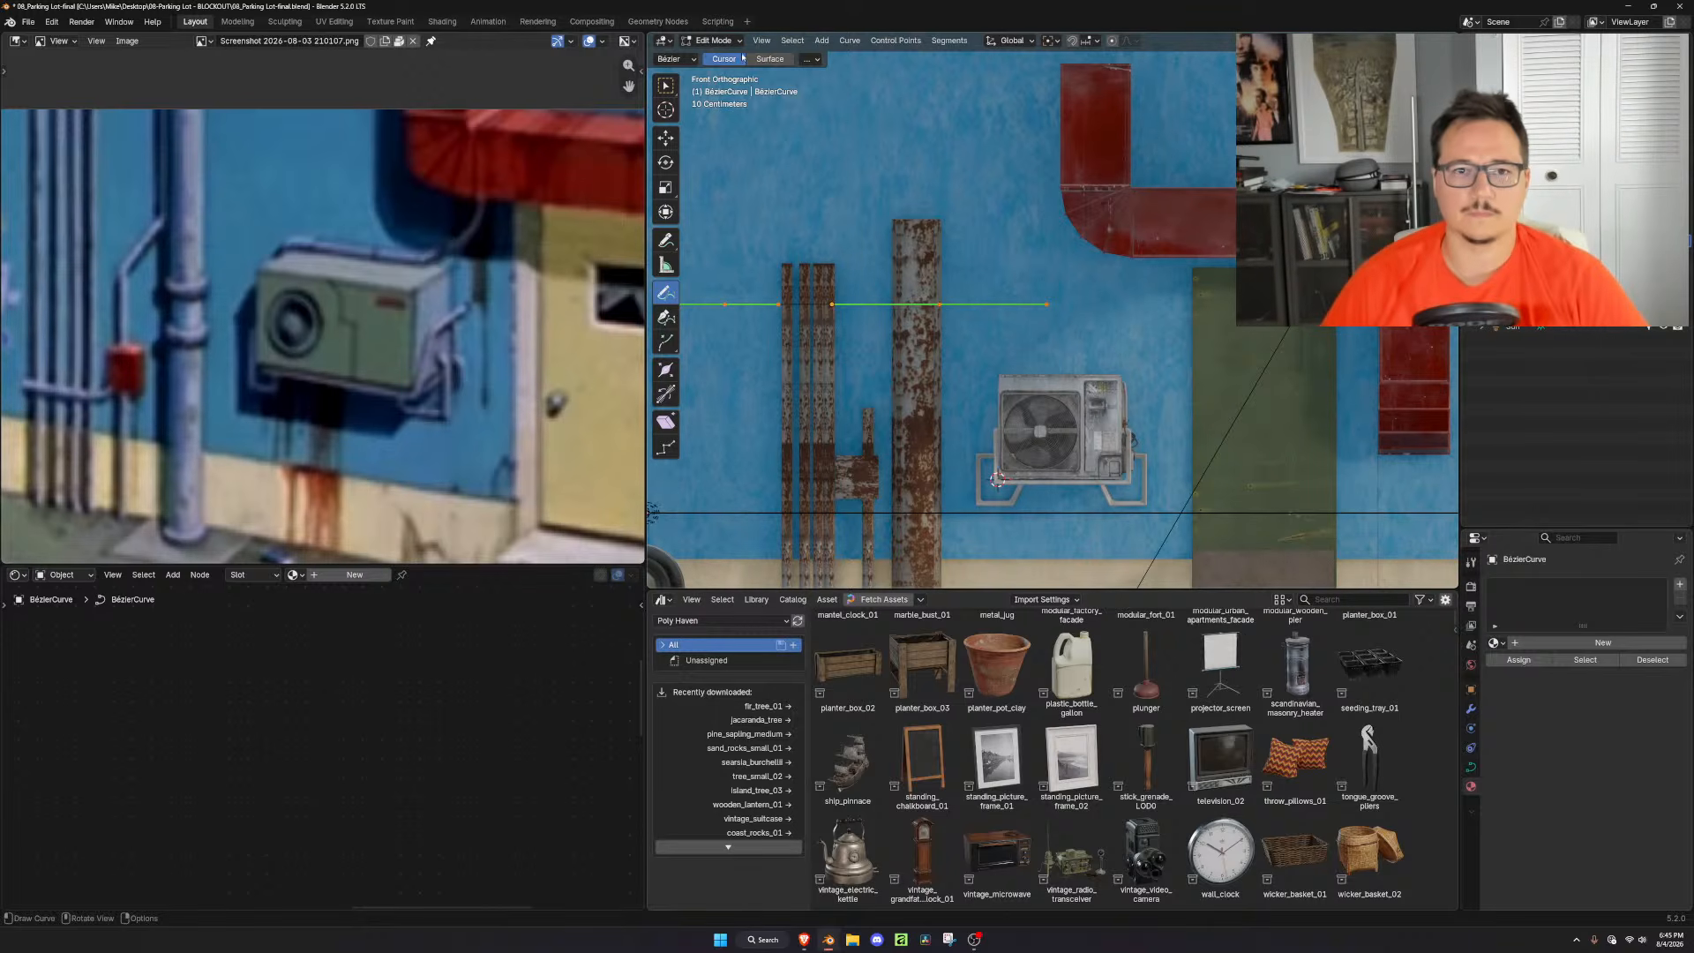
{"action": "left_click", "coordinate": [1135, 261]}
{"action": "key", "text": "ctrl+z"}
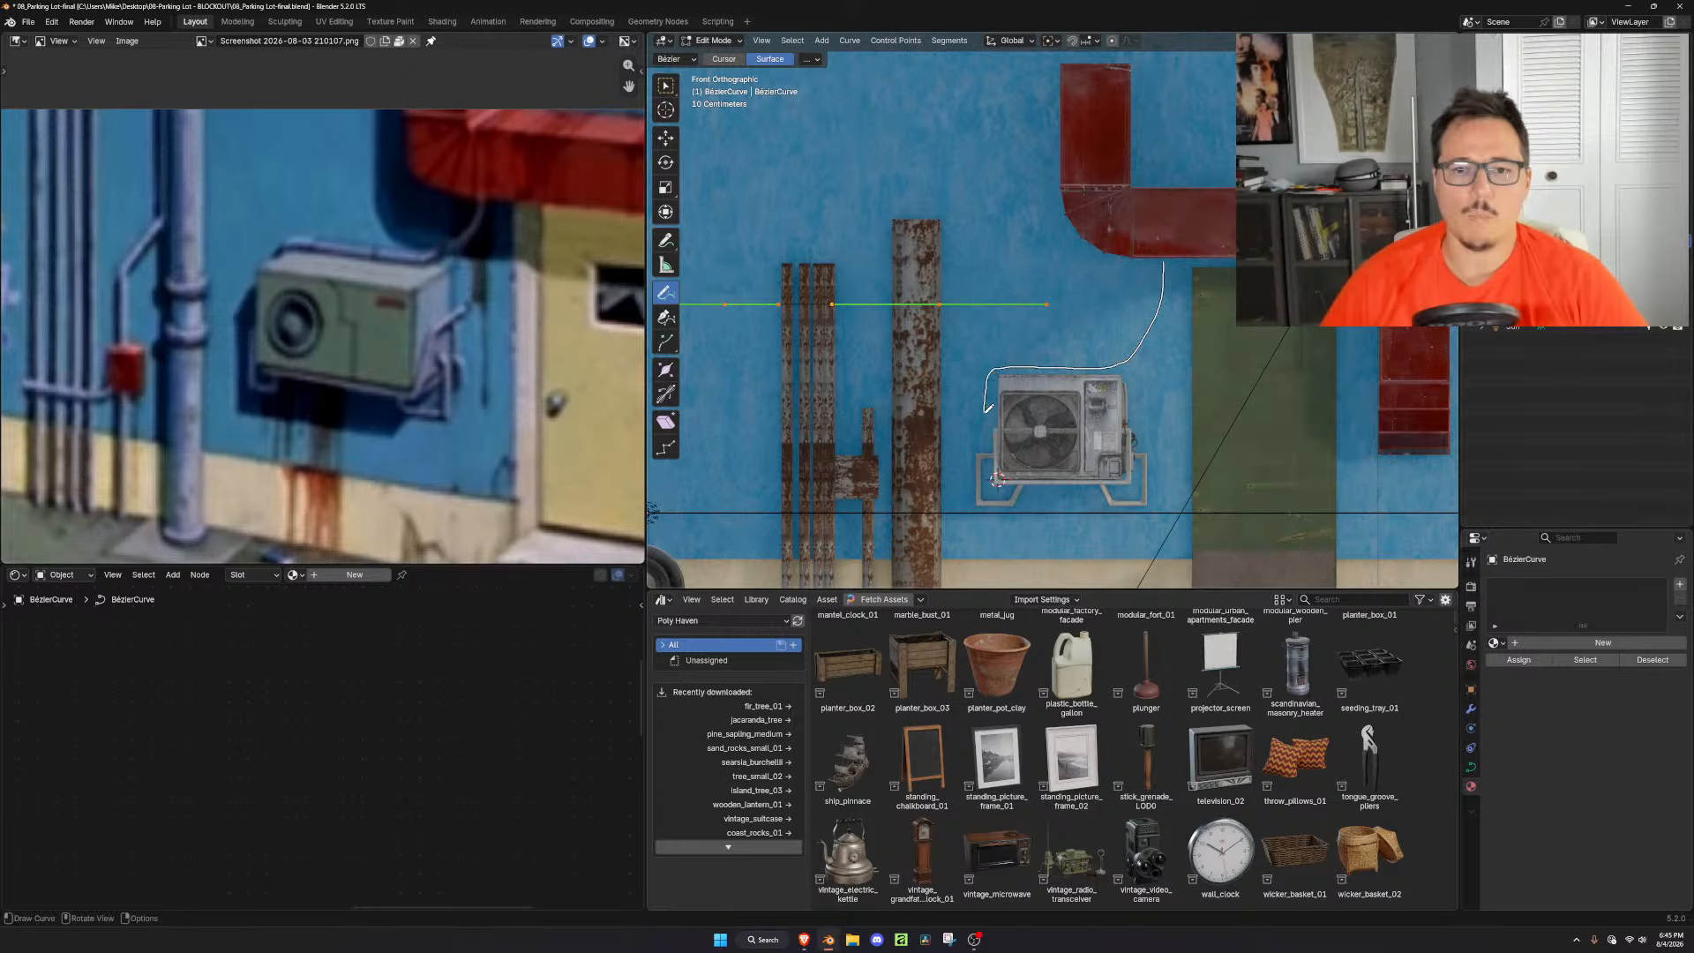
{"action": "left_click_drag", "start_coordinate": [987, 408], "coordinate": [996, 448]}
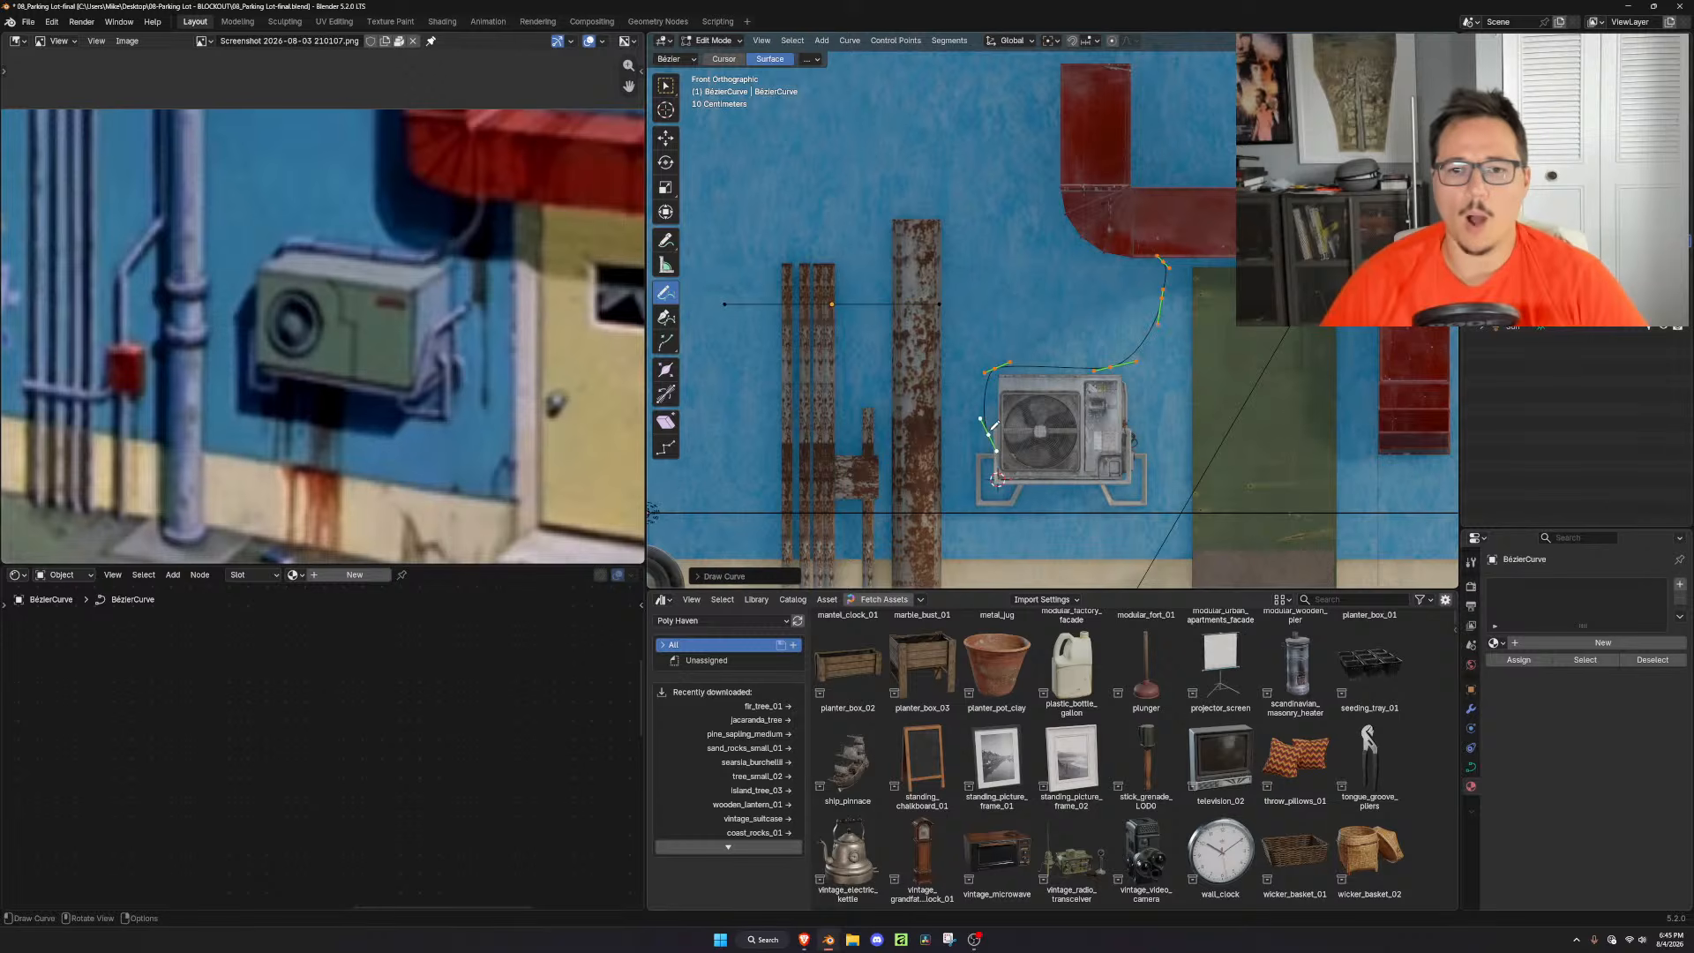
Delete the original straight spline, keeping only the hand-drawn cable curve
{"action": "key", "text": "w"}
{"action": "left_click", "coordinate": [942, 304]}
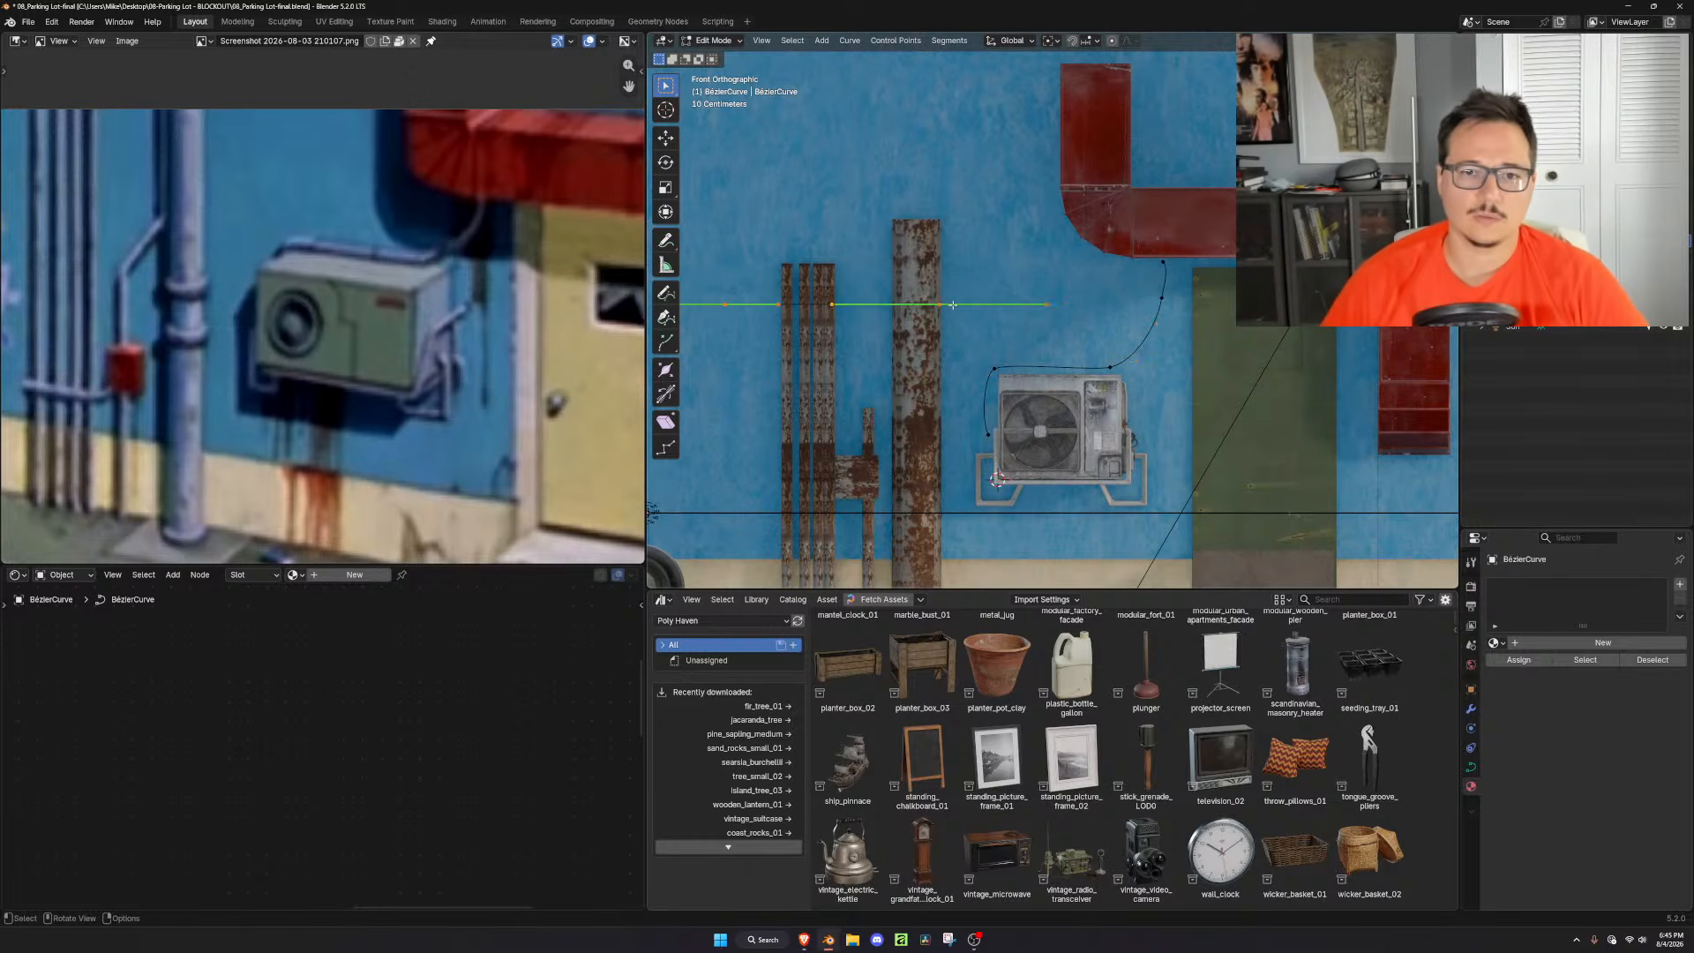
{"action": "key", "text": "Tab"}
Lower the curve point beneath the red duct about 0.34 m and rotate the handles of the point above the AC unit's right end
{"action": "scroll", "coordinate": [1140, 399], "scroll_direction": "up", "scroll_amount": 2}
{"action": "middle_click_drag", "start_coordinate": [1147, 392], "coordinate": [1182, 393]}
{"action": "key", "text": "Tab"}
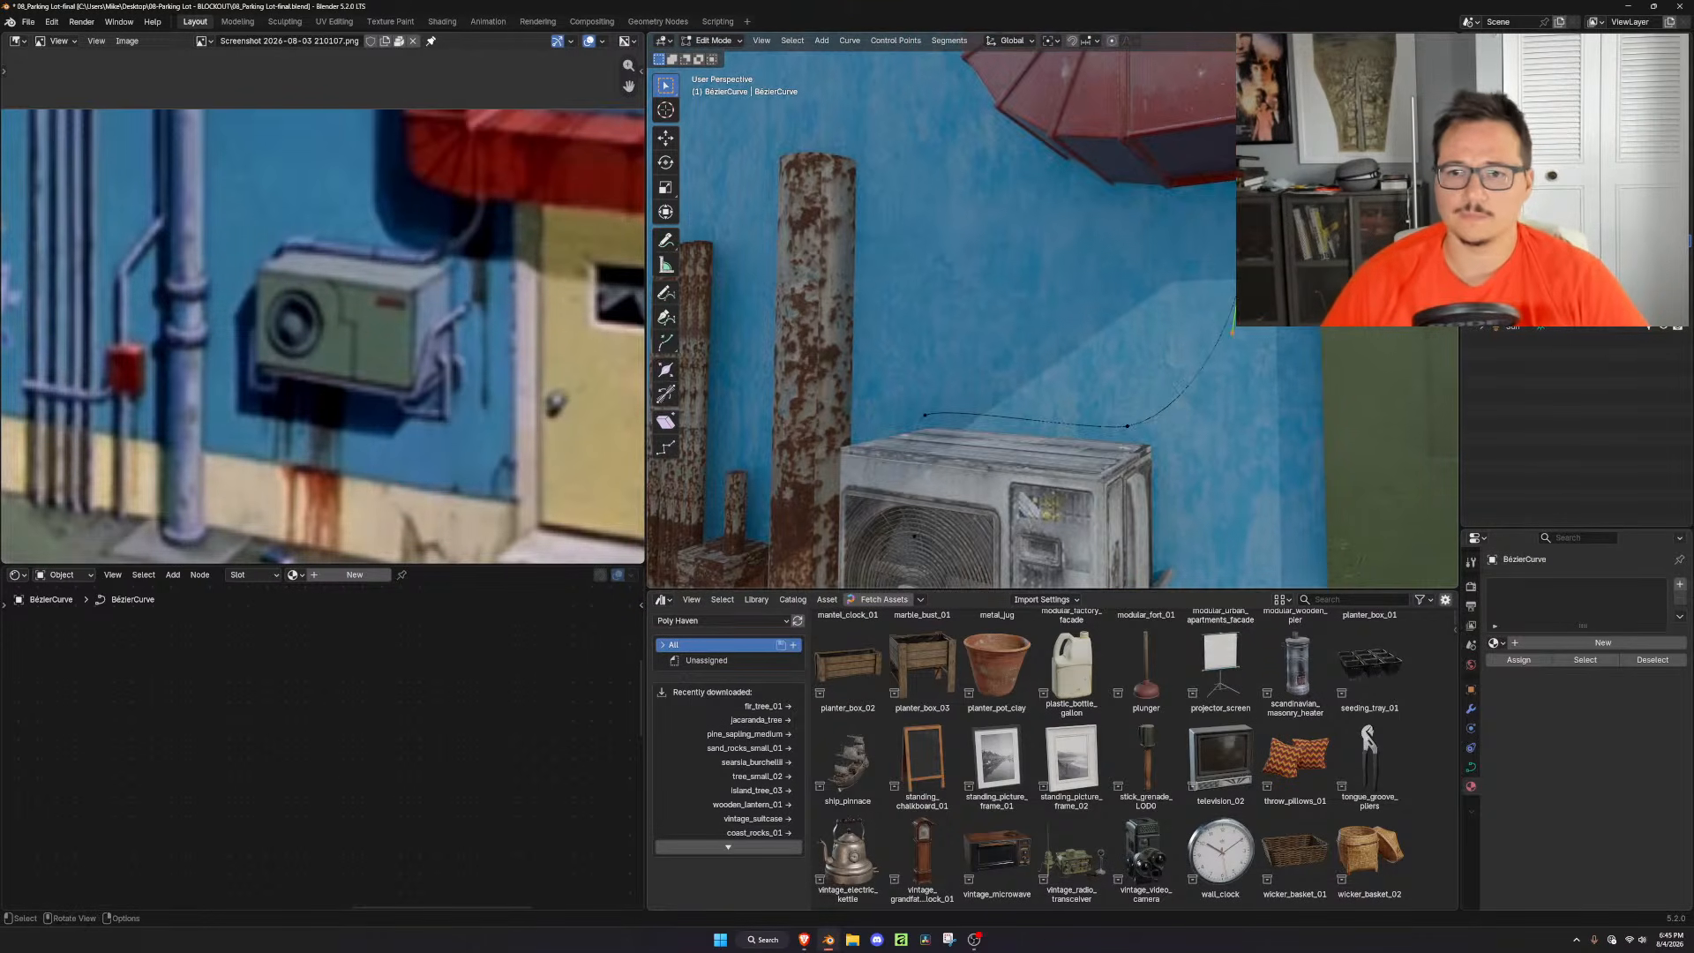
{"action": "middle_click_drag", "start_coordinate": [1279, 340], "coordinate": [1305, 323]}
{"action": "key", "text": "KP_1"}
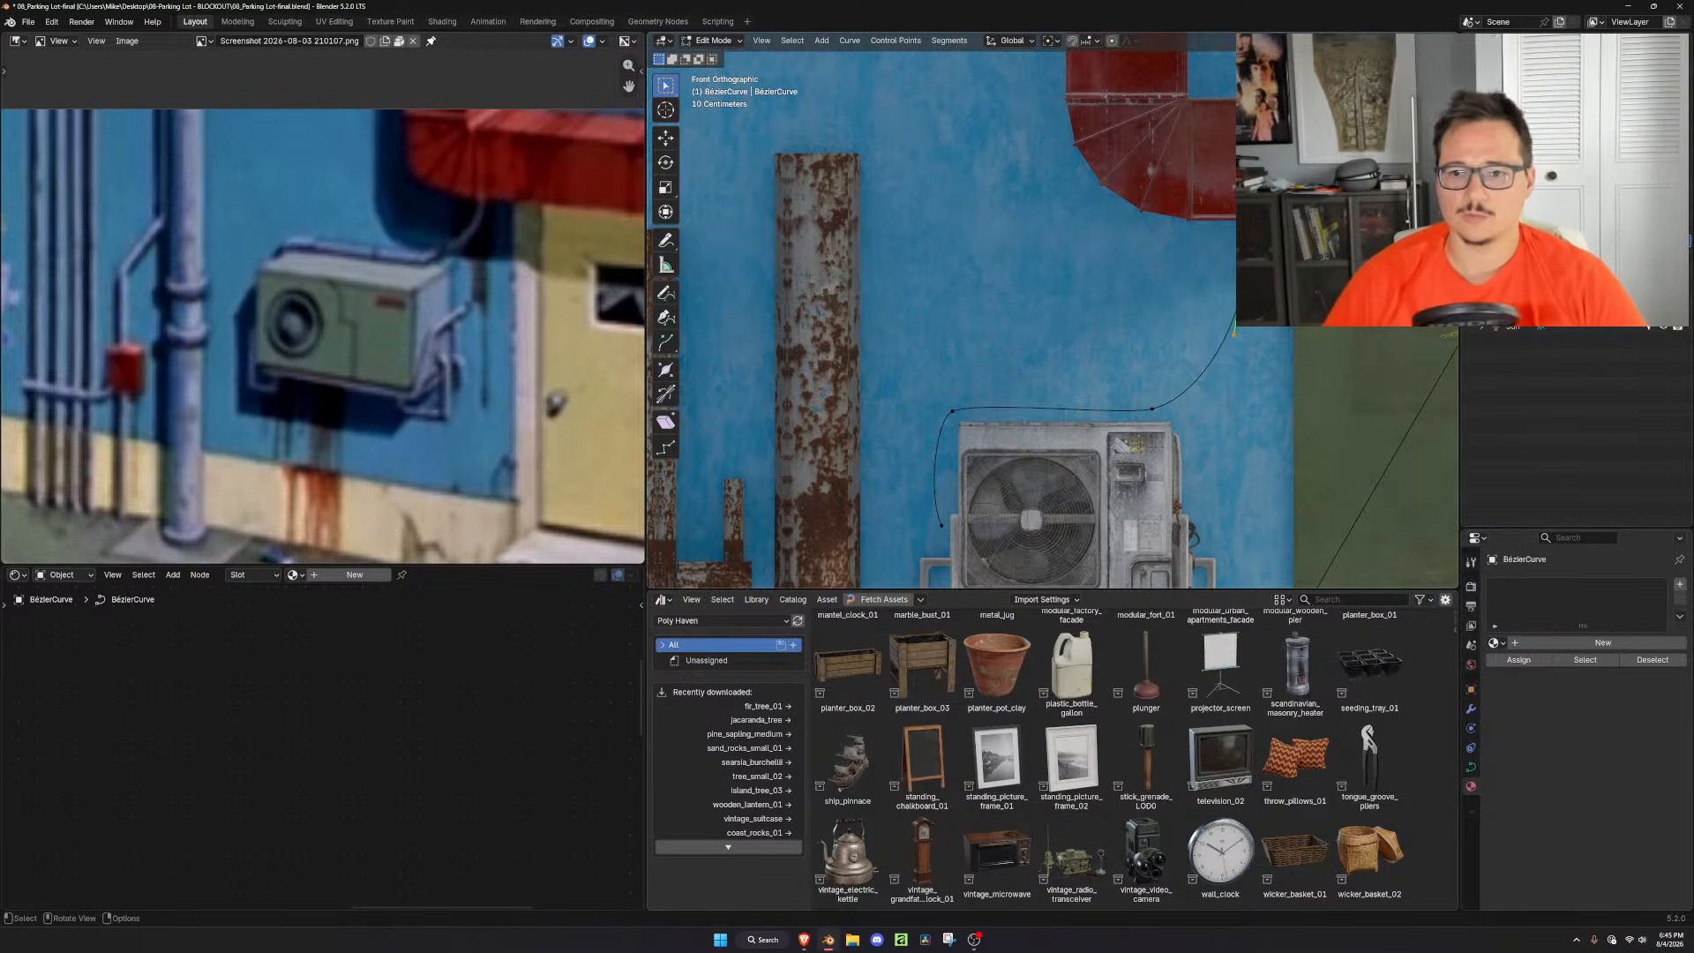
{"action": "key", "text": "g"}
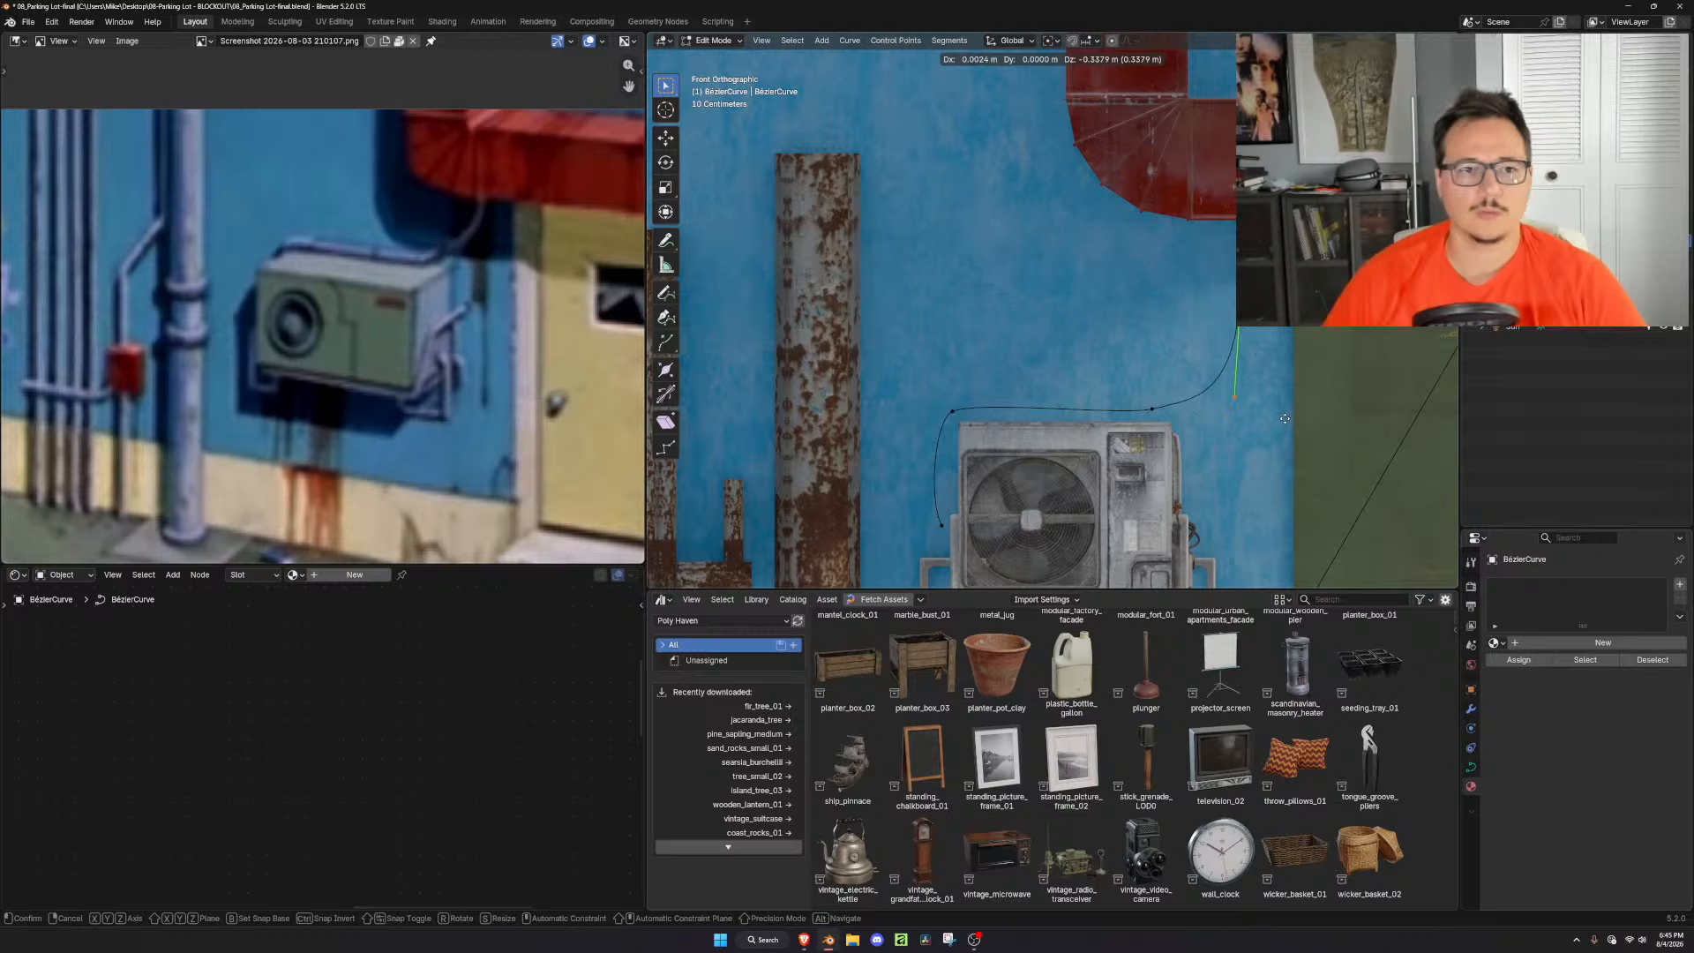
{"action": "left_click", "coordinate": [1284, 420]}
{"action": "left_click_drag", "start_coordinate": [1122, 381], "coordinate": [1187, 435]}
{"action": "key", "text": "r"}
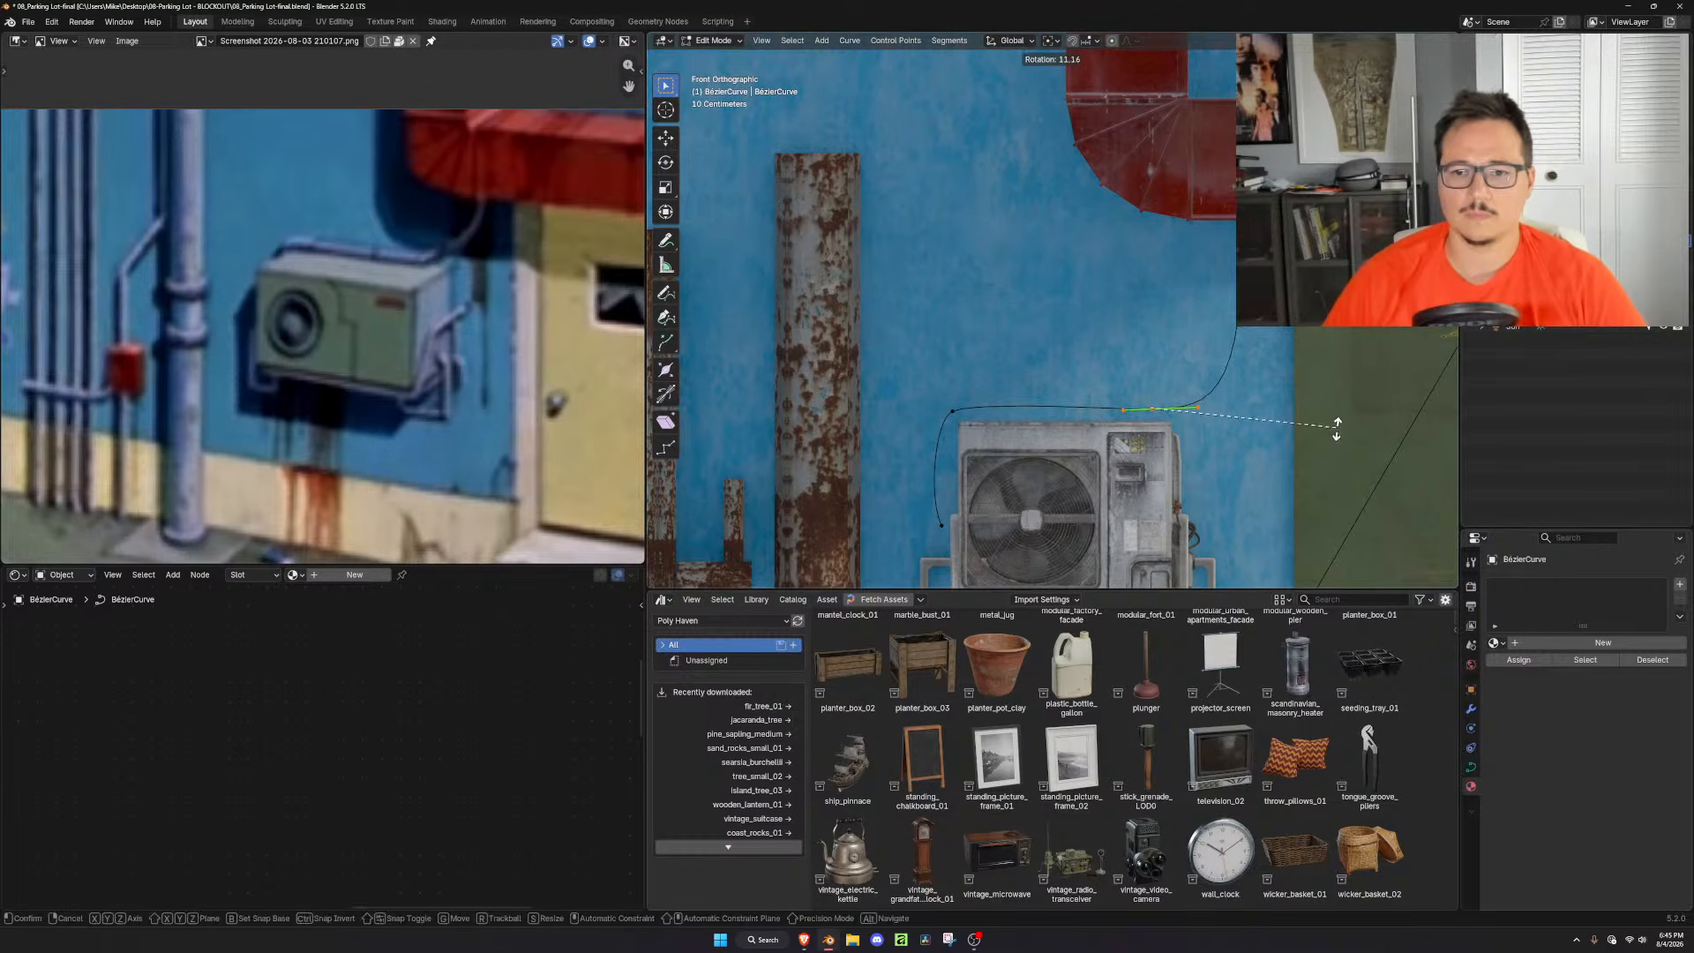
{"action": "left_click", "coordinate": [1339, 426]}
Rotate the upper-left corner point's handles level, lengthen them, and move the point about 0.11 m to the right
{"action": "left_click", "coordinate": [953, 411]}
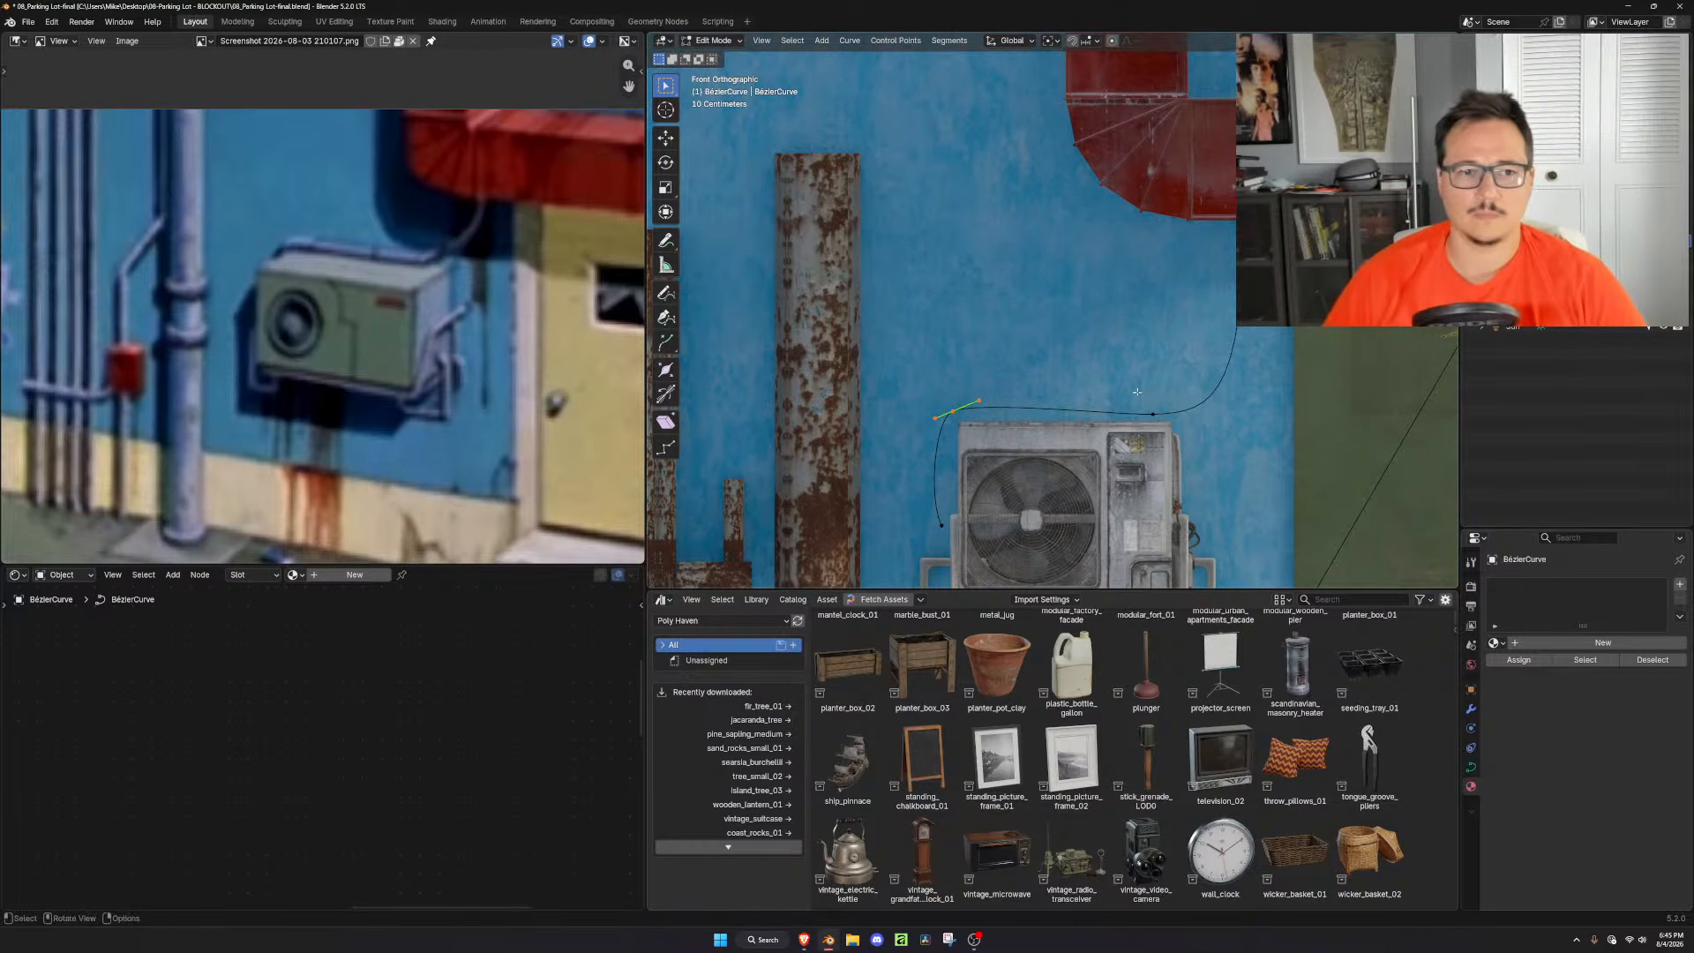
{"action": "key", "text": "r"}
{"action": "left_click", "coordinate": [1109, 461]}
{"action": "key", "text": "s"}
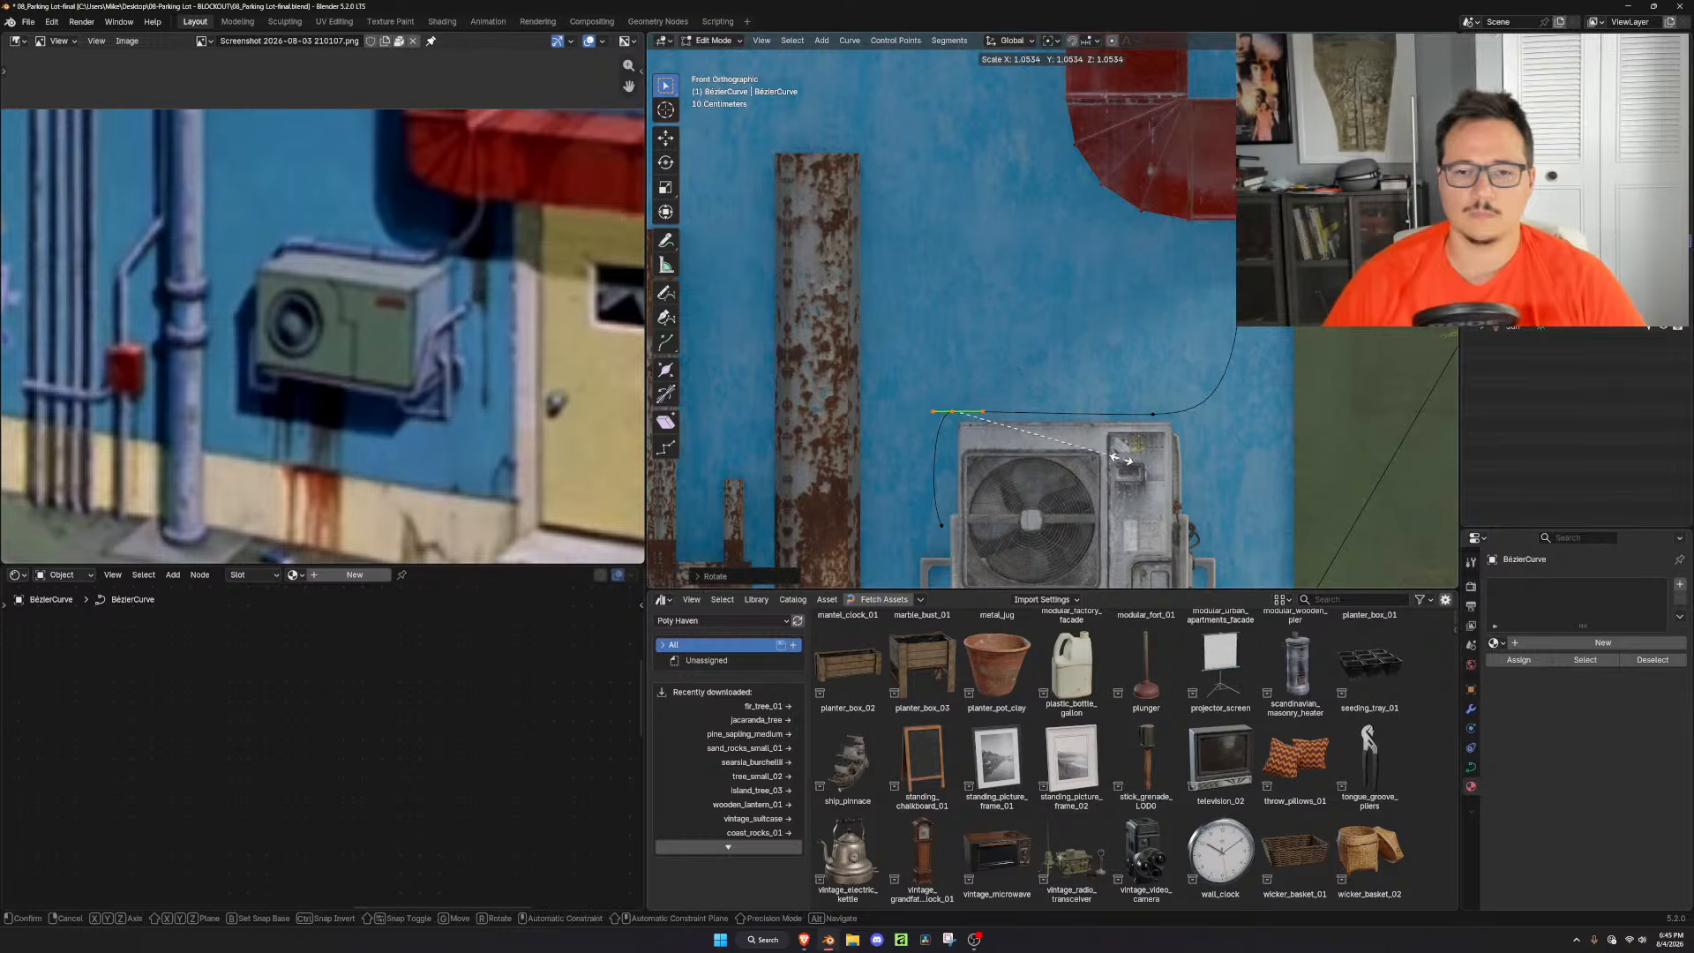
{"action": "left_click", "coordinate": [1192, 464]}
{"action": "key", "text": "g"}
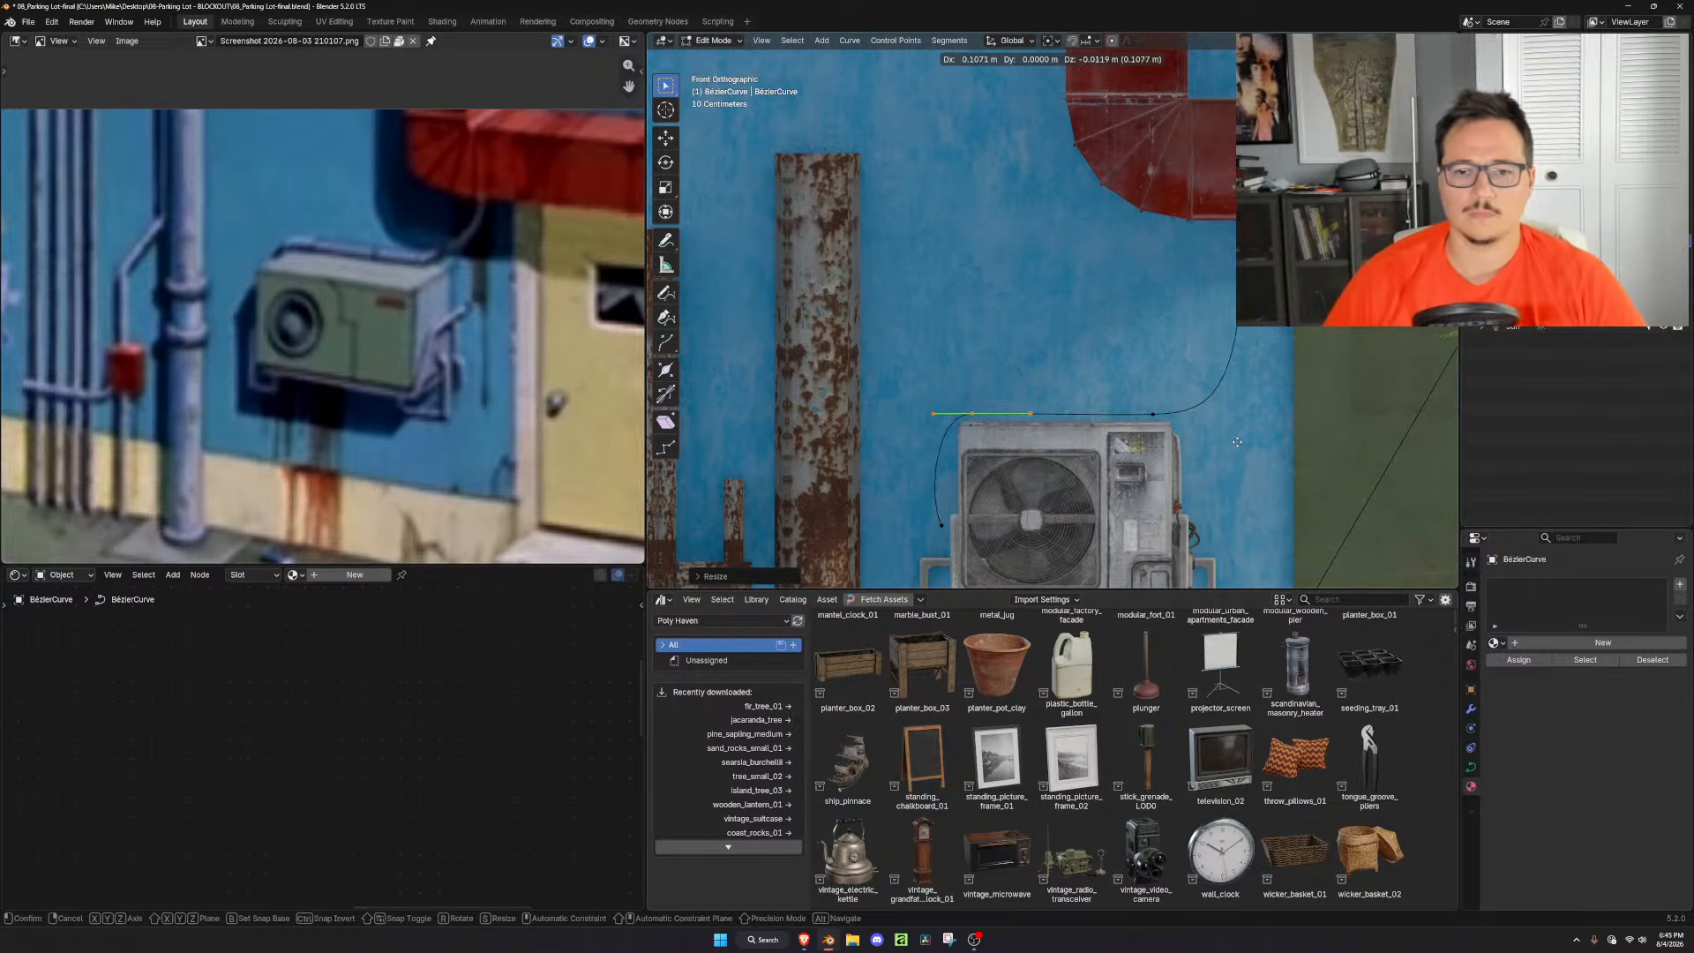
{"action": "left_click", "coordinate": [1235, 440]}
Rotate the handles of the curve's lower end point to vertical
{"action": "left_click", "coordinate": [942, 525]}
{"action": "key", "text": "r"}
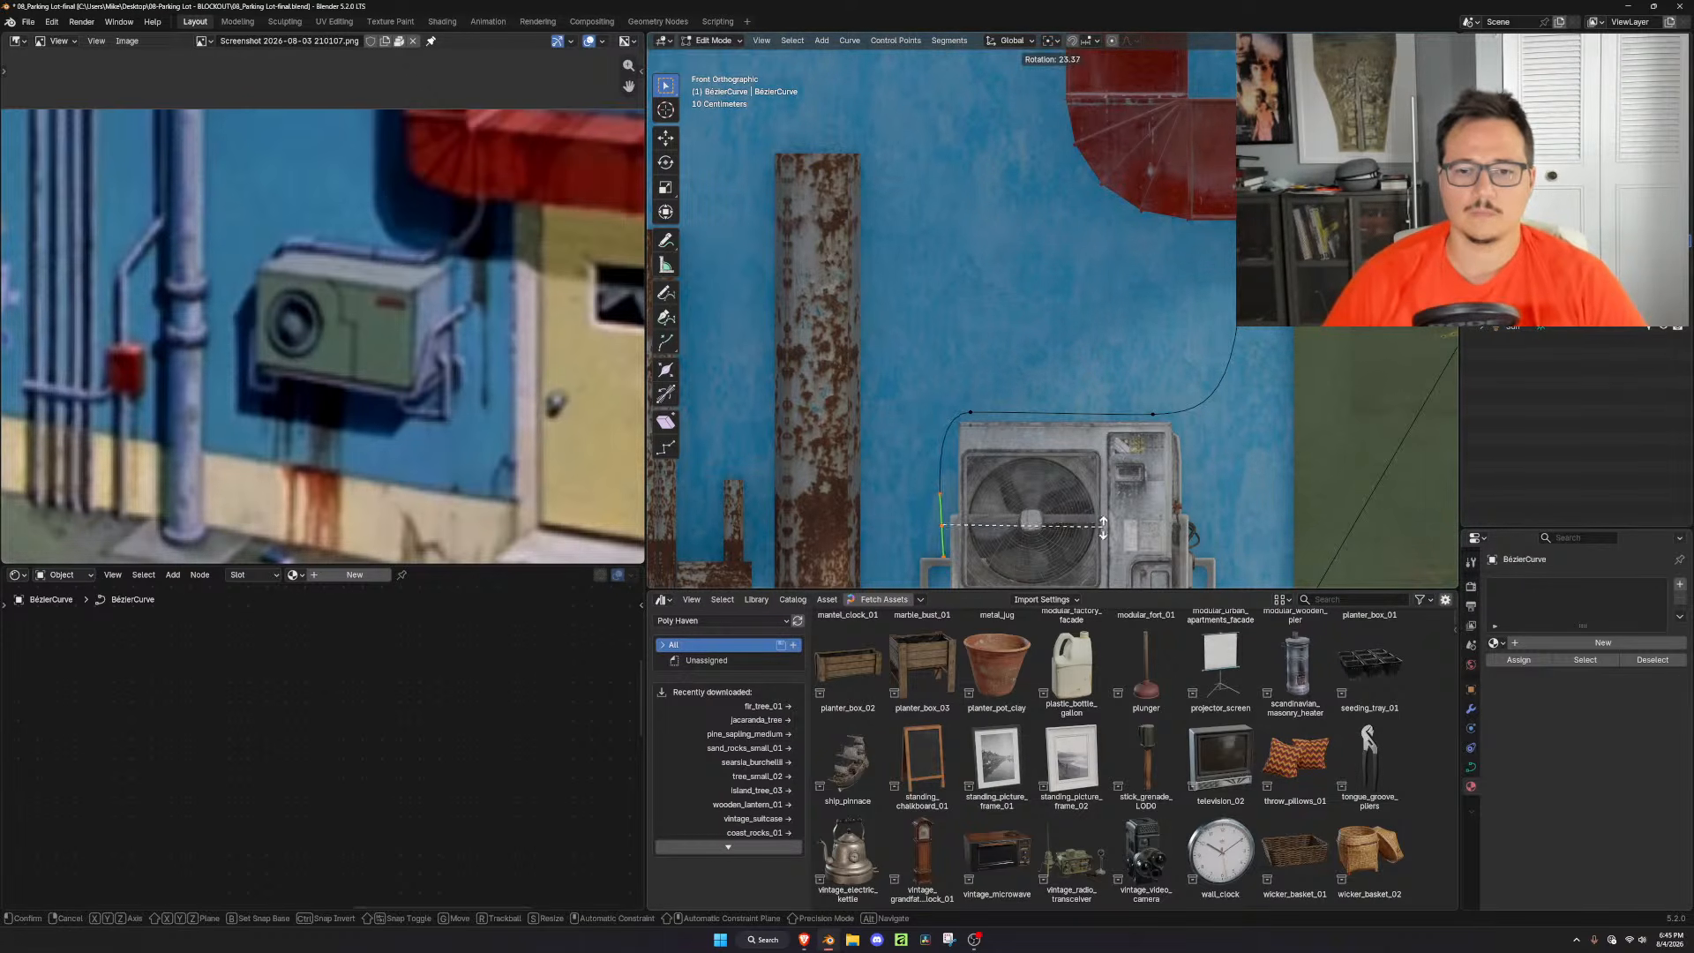
{"action": "left_click", "coordinate": [1092, 533]}
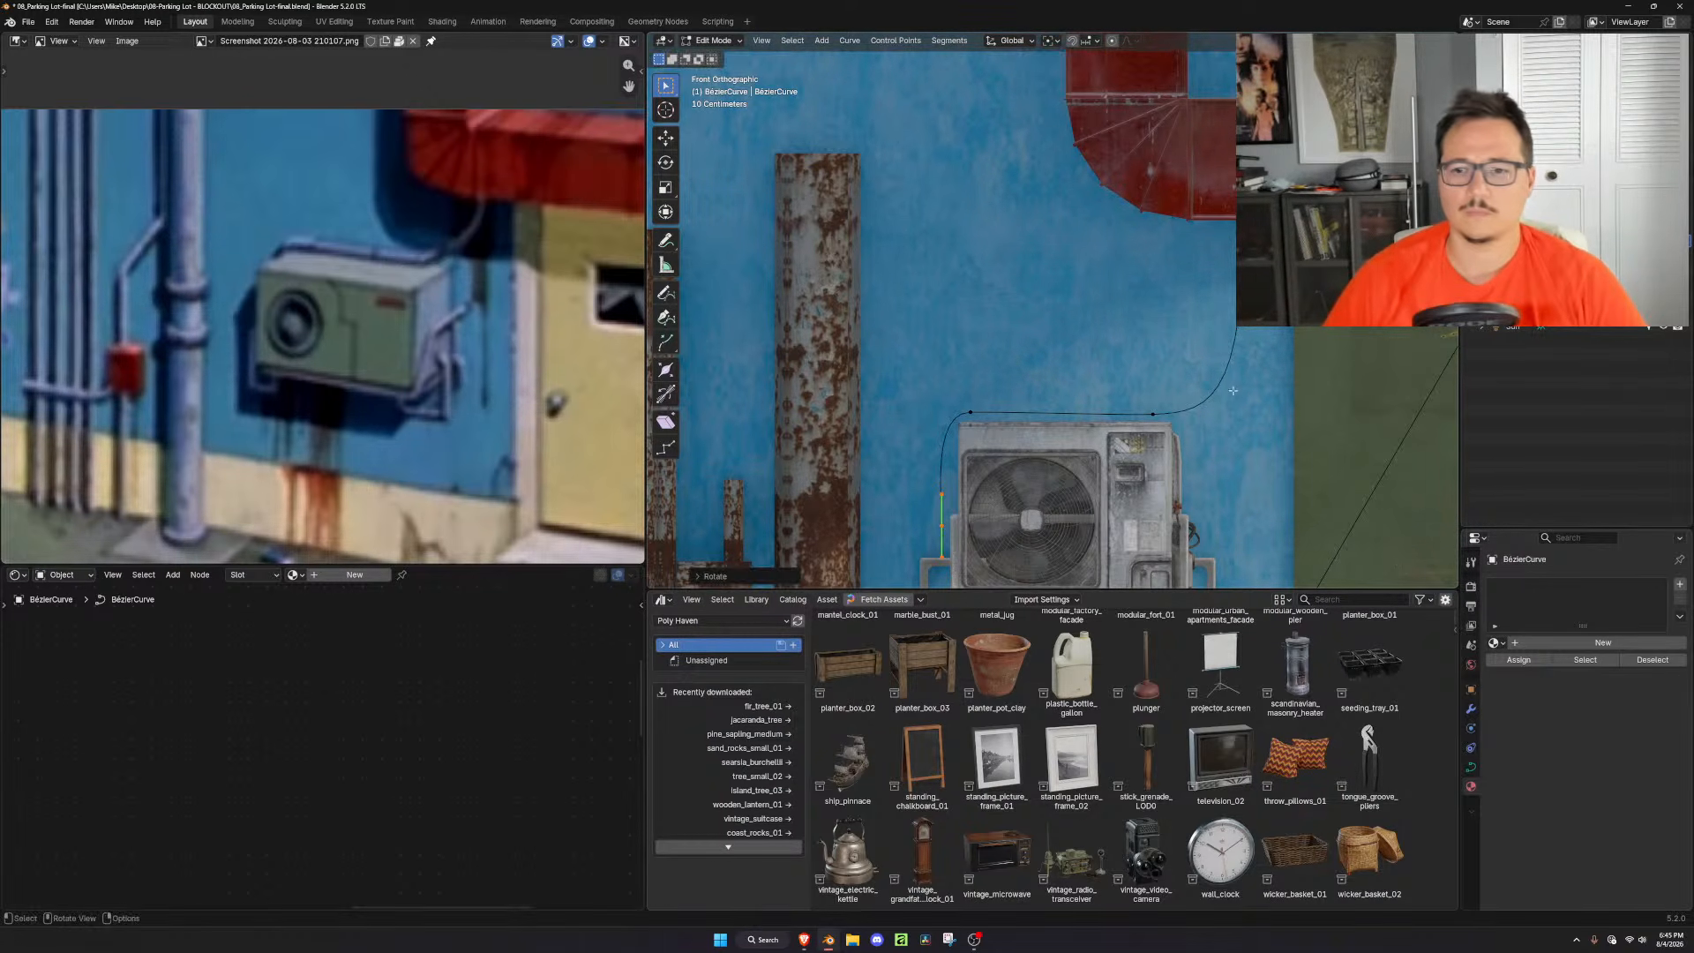
Give the curve a round bevel with a depth of 0.05 m
{"action": "left_click", "coordinate": [1471, 767]}
{"action": "left_click", "coordinate": [1576, 777]}
{"action": "left_click", "coordinate": [1518, 739]}
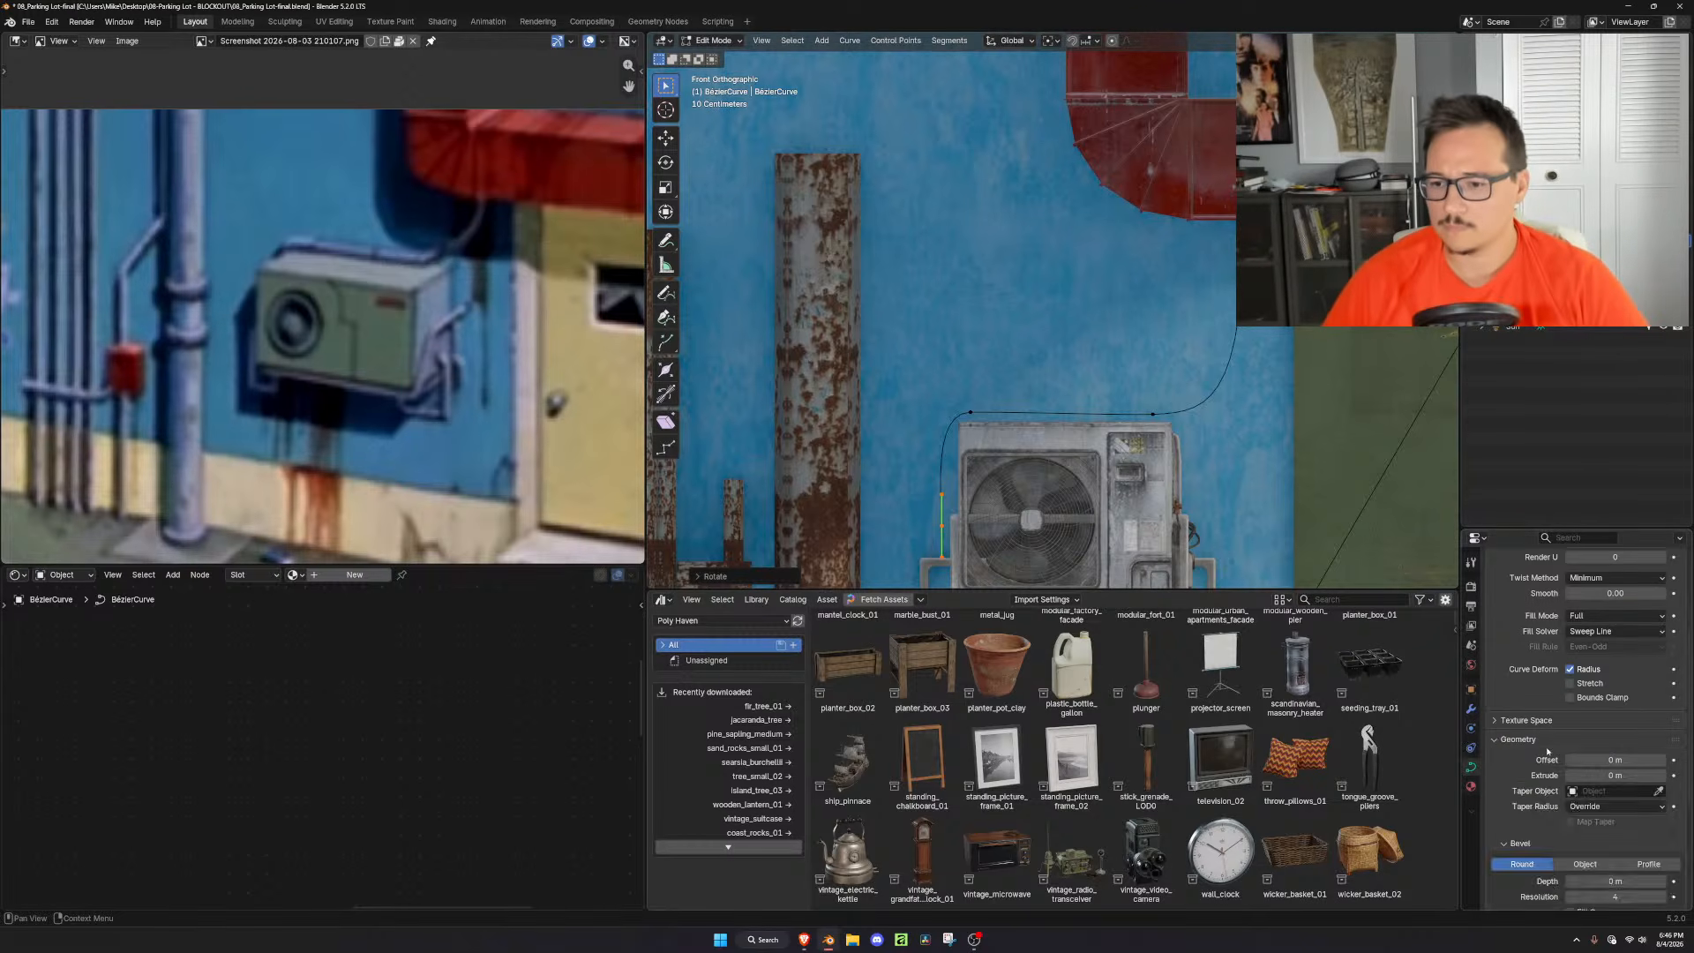
{"action": "scroll", "coordinate": [1523, 743], "scroll_direction": "down", "scroll_amount": 4}
{"action": "mouse_move", "coordinate": [1615, 745]}
{"action": "left_mouse_down"}
{"action": "mouse_move", "coordinate": [1632, 744]}
{"action": "mouse_move", "coordinate": [1614, 745]}
{"action": "left_mouse_up"}
Rotate and raise the curve point beneath the red duct, and adjust the height of the point above the AC unit's right end
{"action": "key", "text": "r"}
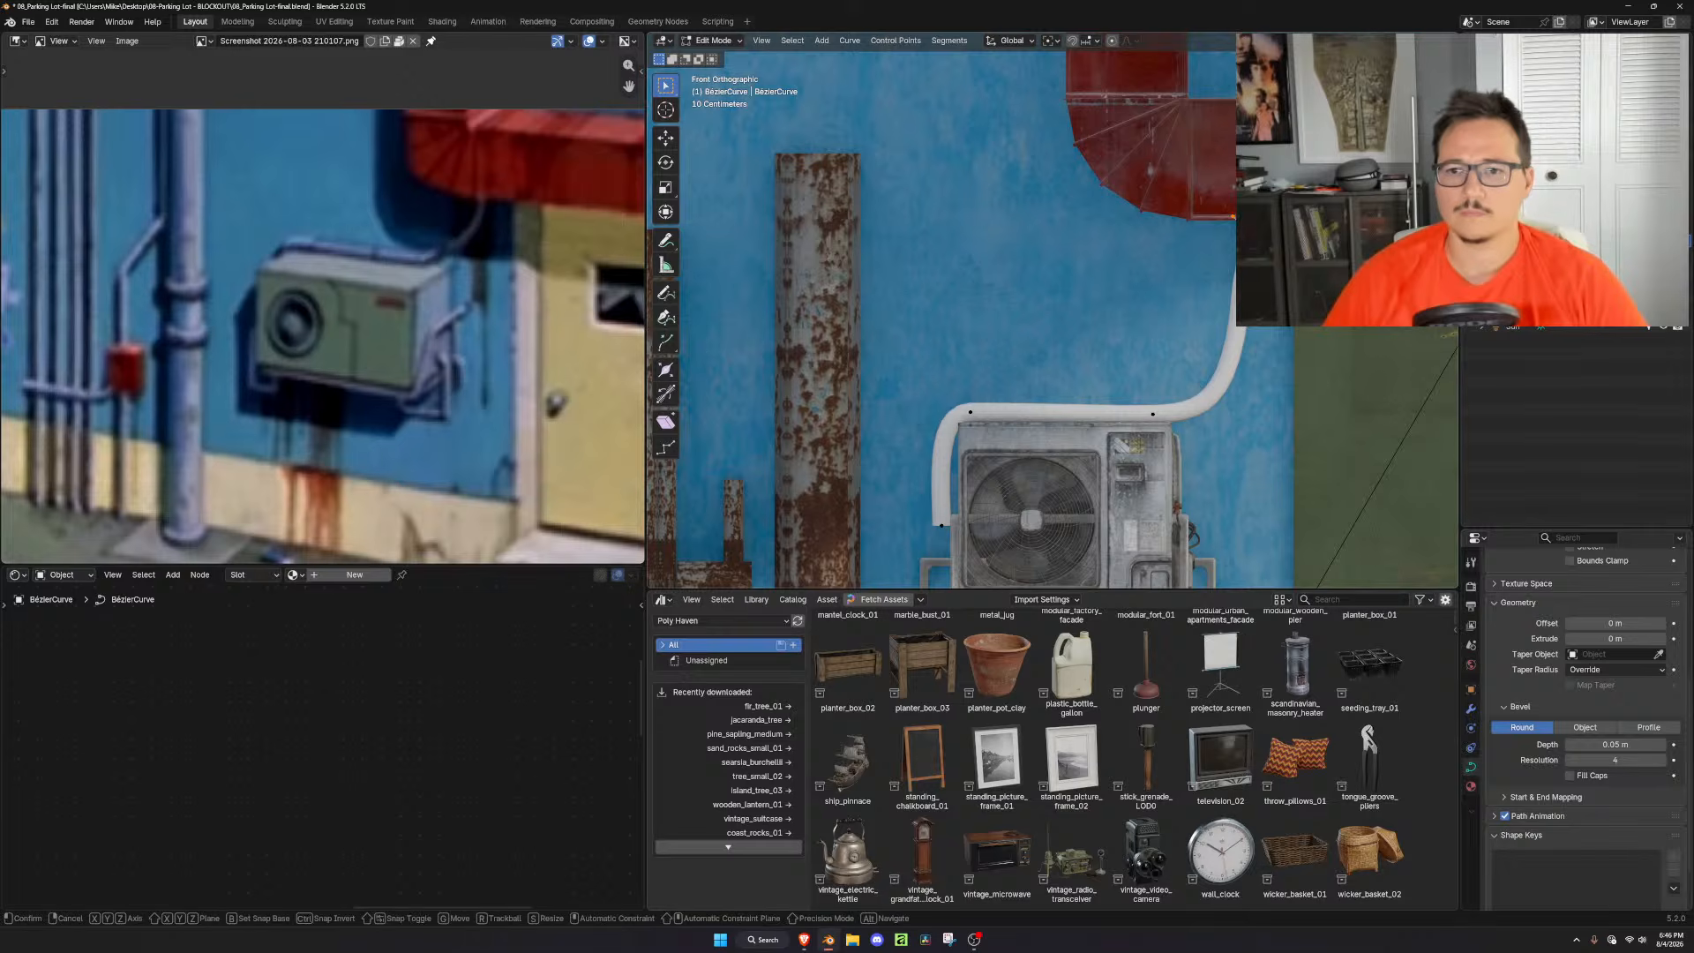
{"action": "left_click", "coordinate": [1340, 342]}
{"action": "key", "text": "g"}
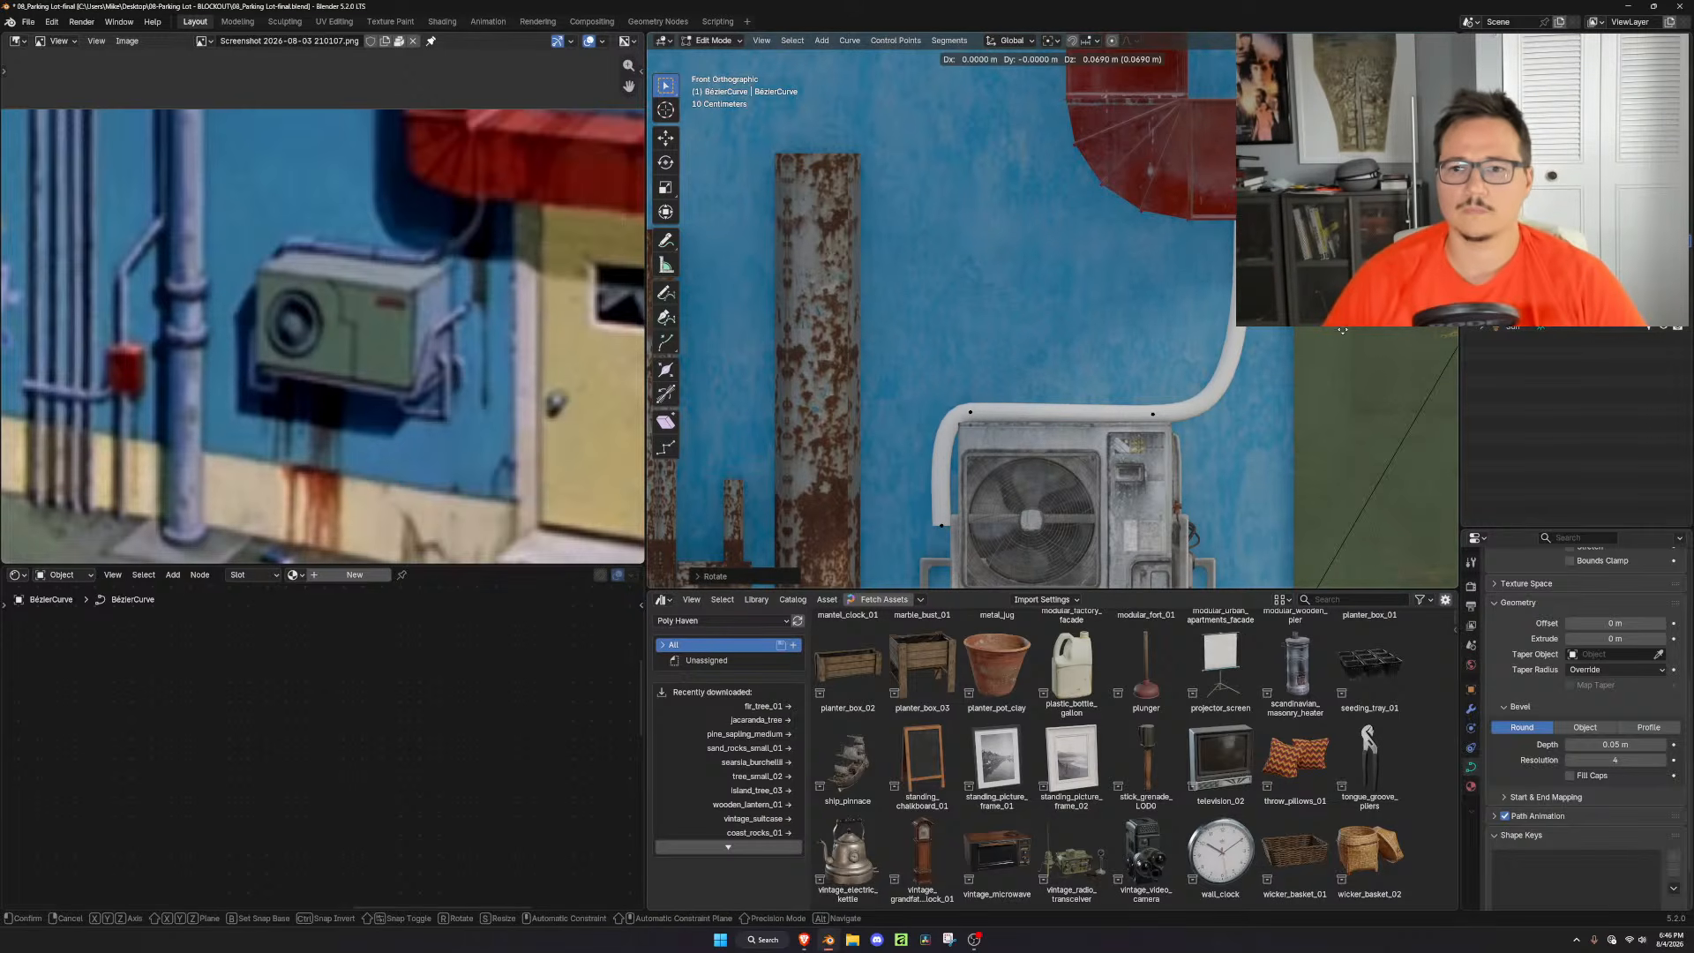
{"action": "key", "text": "z"}
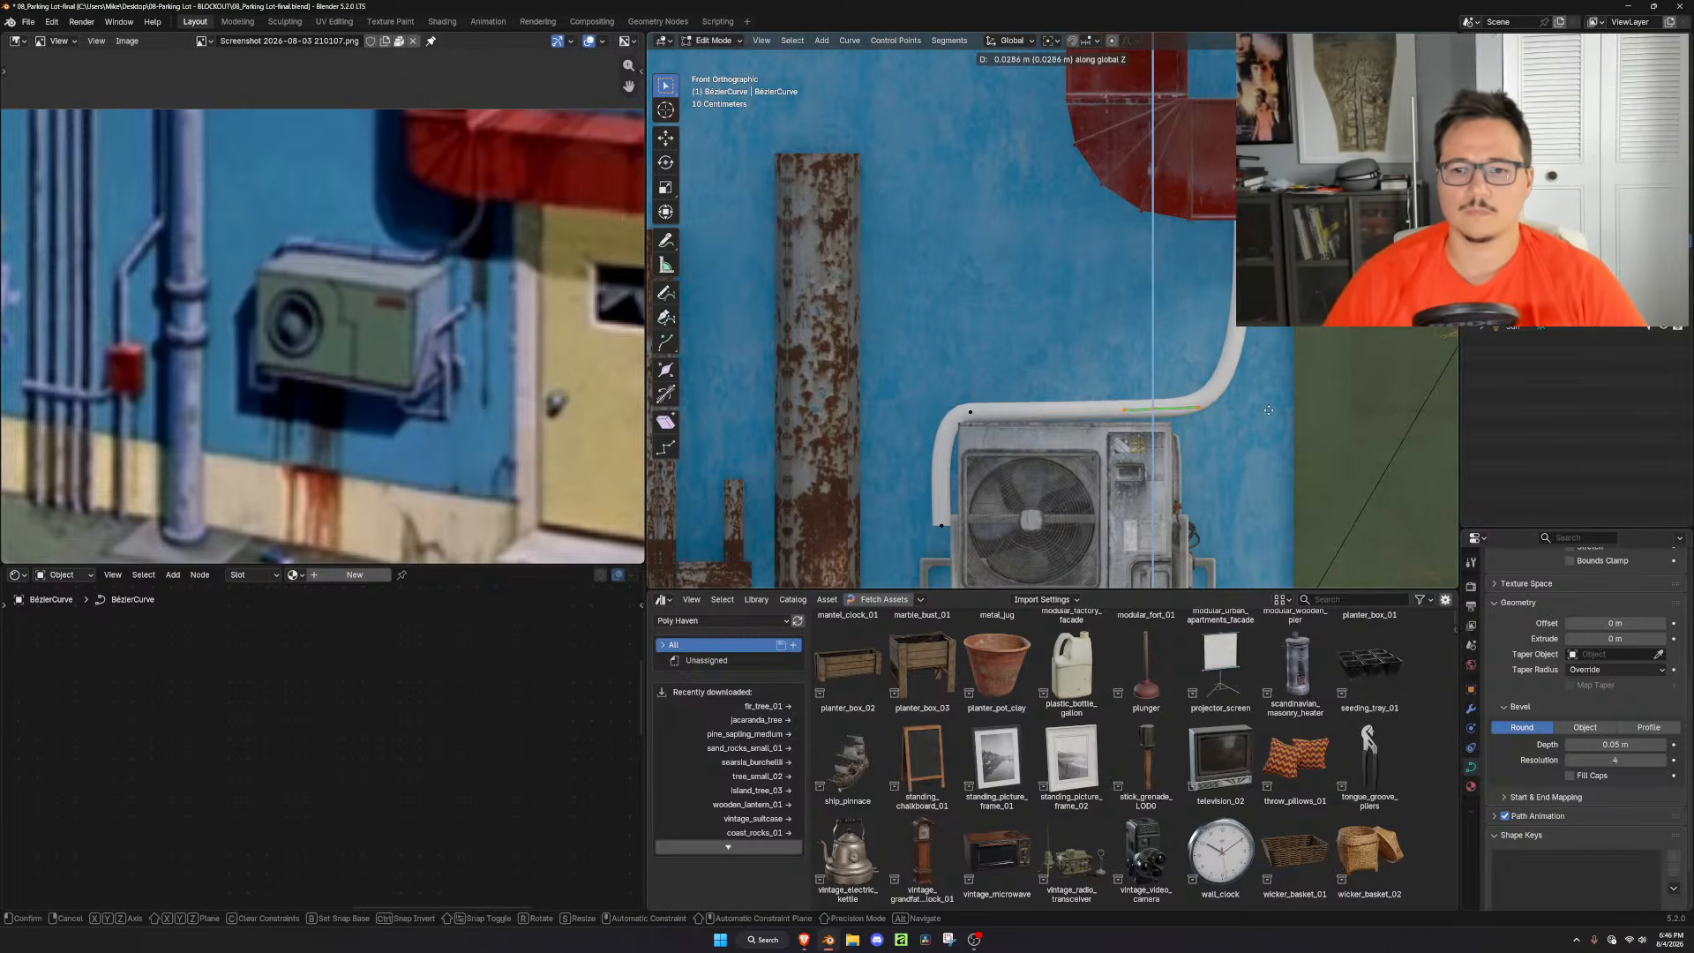
{"action": "left_click", "coordinate": [1104, 404]}
Move the pipe's upper-left corner point about 0.03 m to the left
{"action": "left_click", "coordinate": [969, 411]}
{"action": "key", "text": "g"}
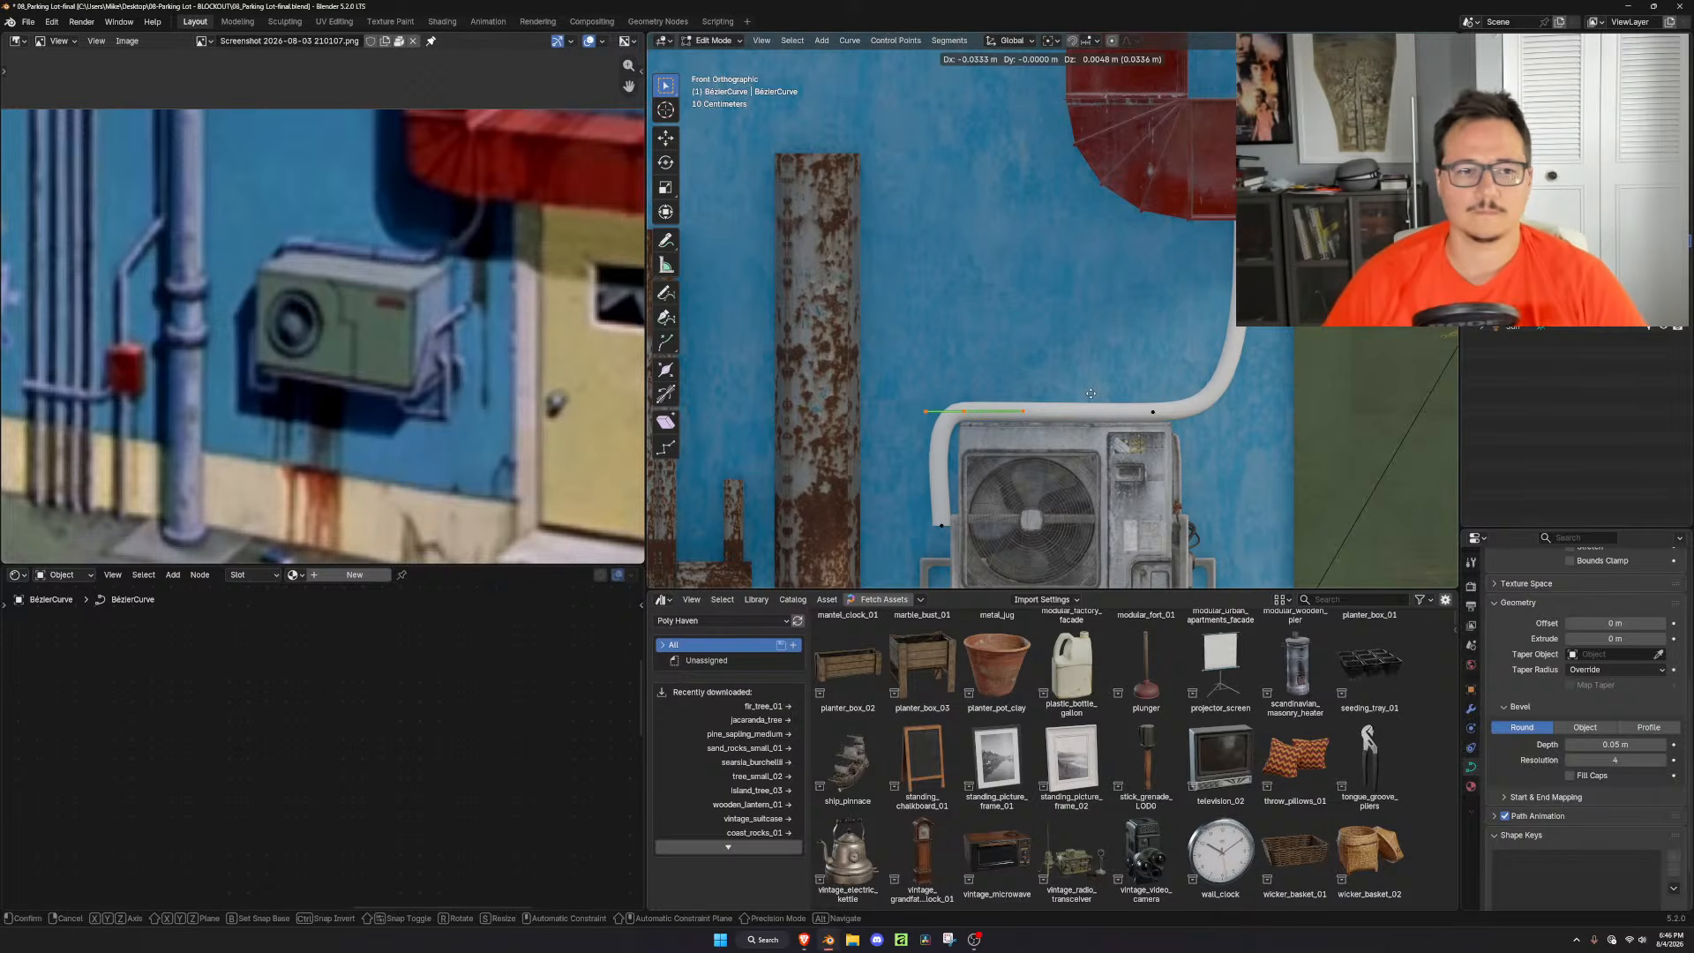
{"action": "left_click", "coordinate": [1092, 392]}
Scale the handles of the pipe's lower end point and move the point up beside the AC unit's upper-left corner
{"action": "left_click_drag", "start_coordinate": [1017, 460], "coordinate": [829, 586]}
{"action": "middle_click_drag", "start_coordinate": [1112, 484], "coordinate": [1132, 404], "text": "shift"}
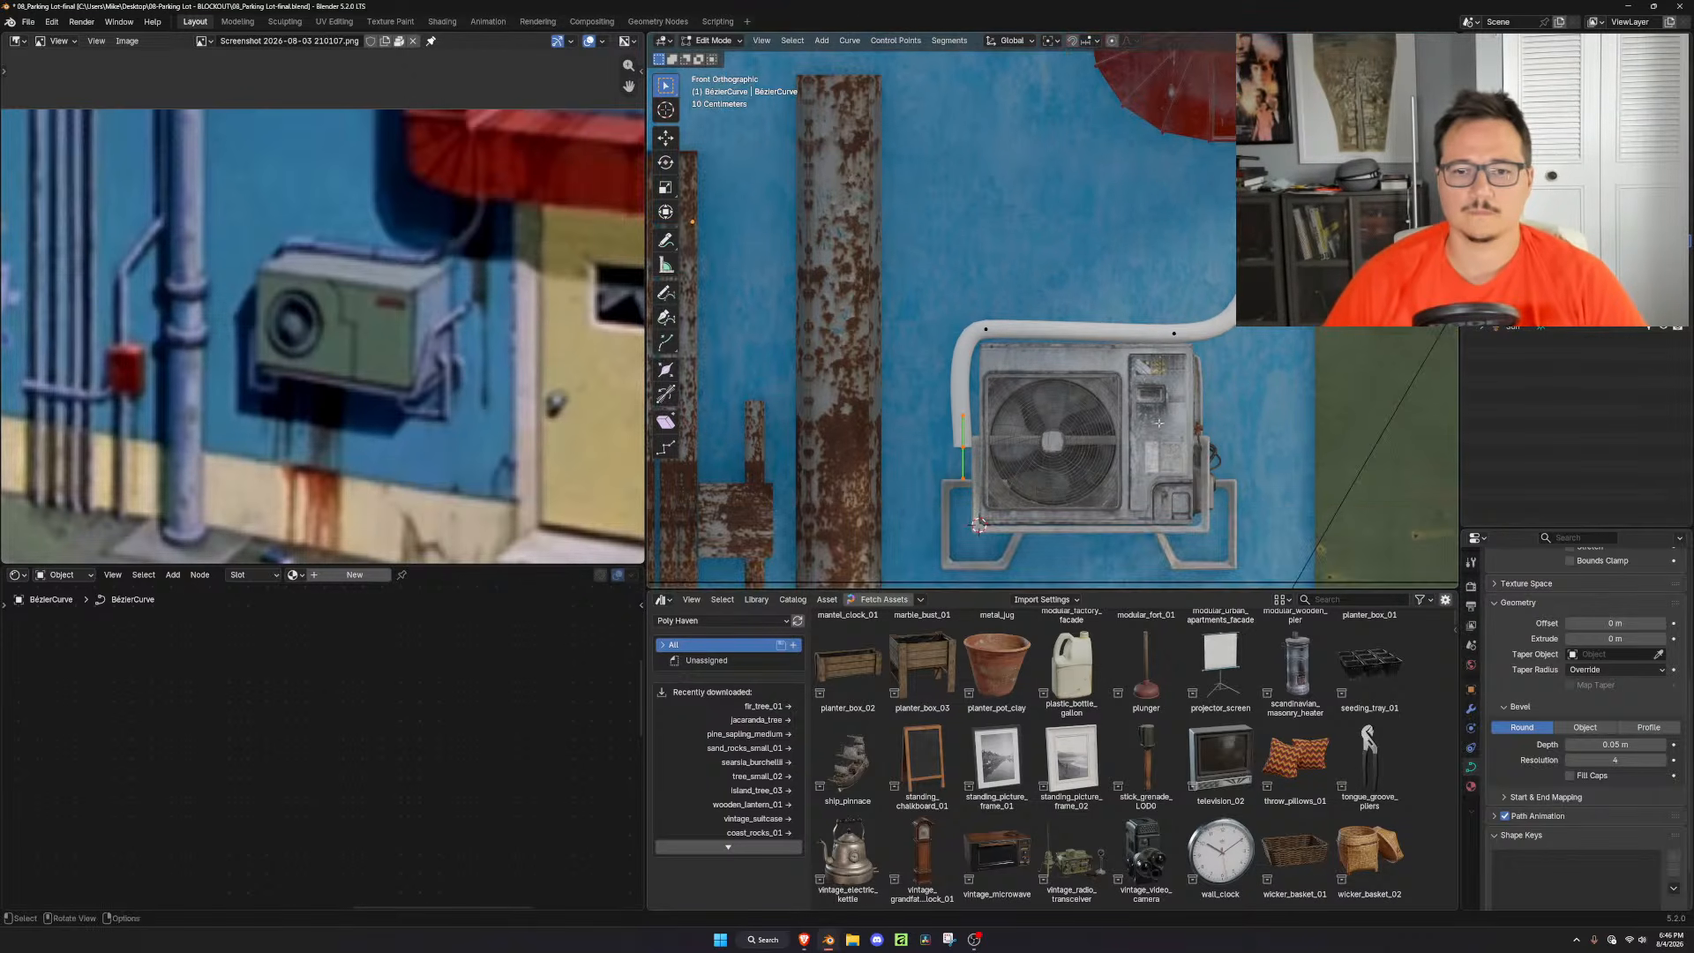
{"action": "key", "text": "s"}
{"action": "left_click", "coordinate": [1144, 388]}
{"action": "key", "text": "g"}
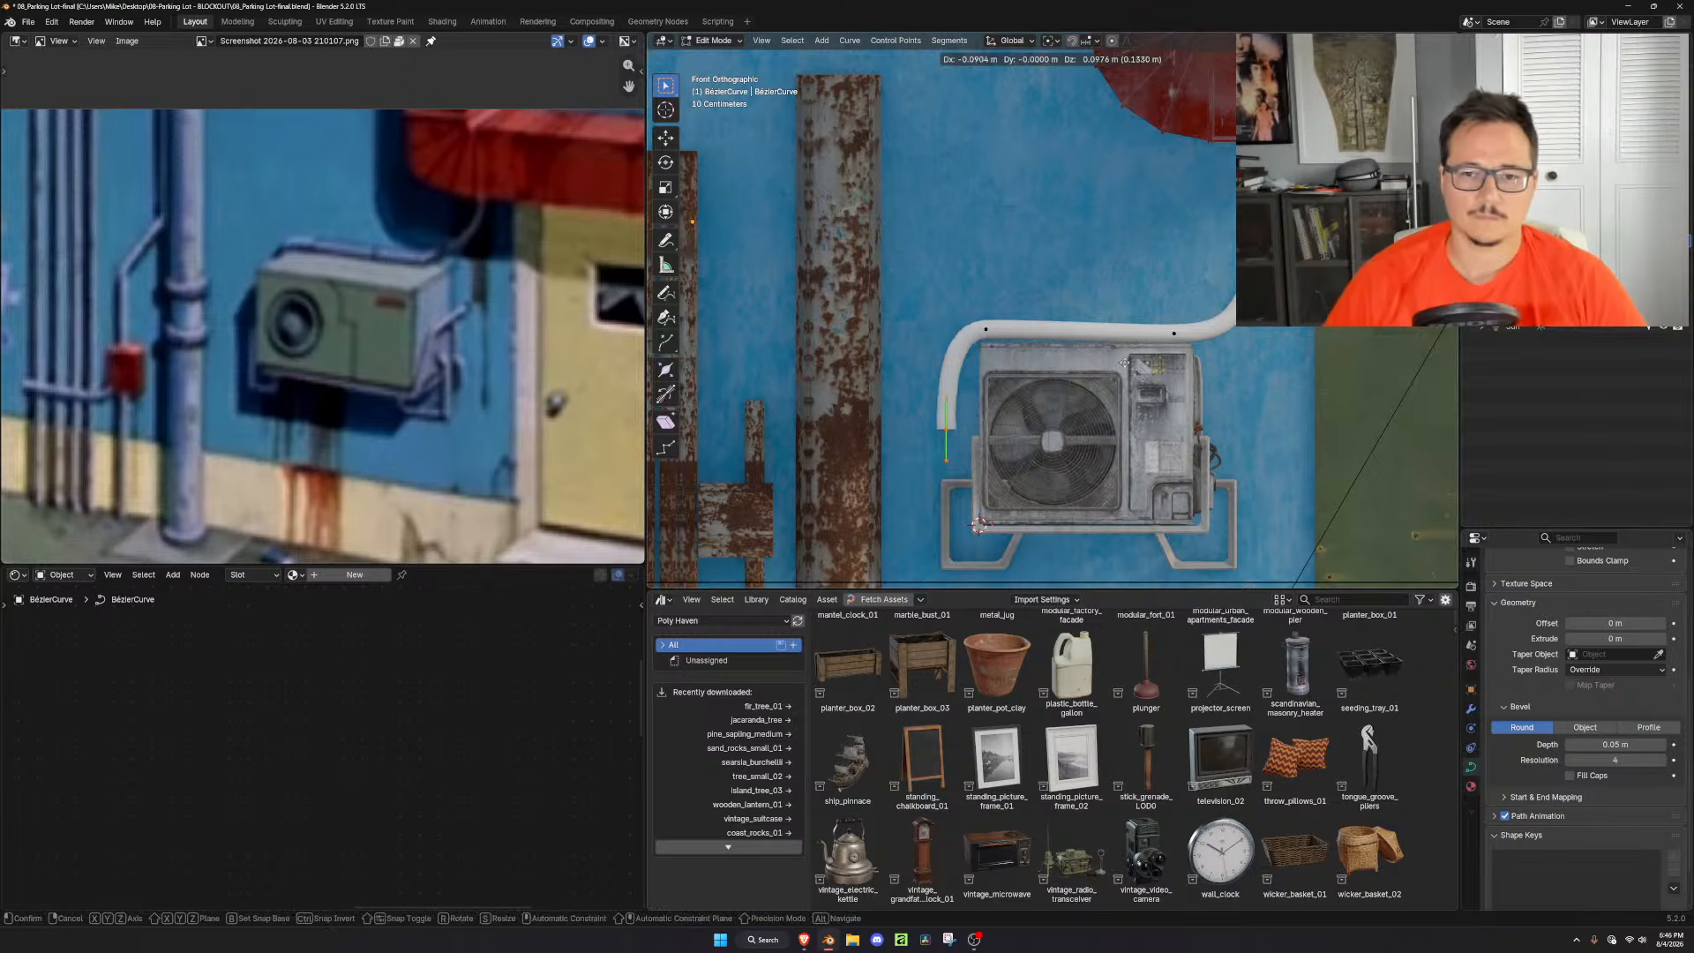
{"action": "left_click", "coordinate": [1141, 339]}
{"action": "left_click_drag", "start_coordinate": [1047, 307], "coordinate": [944, 406]}
{"action": "key", "text": "g"}
{"action": "left_click", "coordinate": [1069, 323]}
Fine-tune the positions of the pipe's upper-left corner point and the point above the AC unit's right end
{"action": "left_click_drag", "start_coordinate": [1071, 309], "coordinate": [978, 346]}
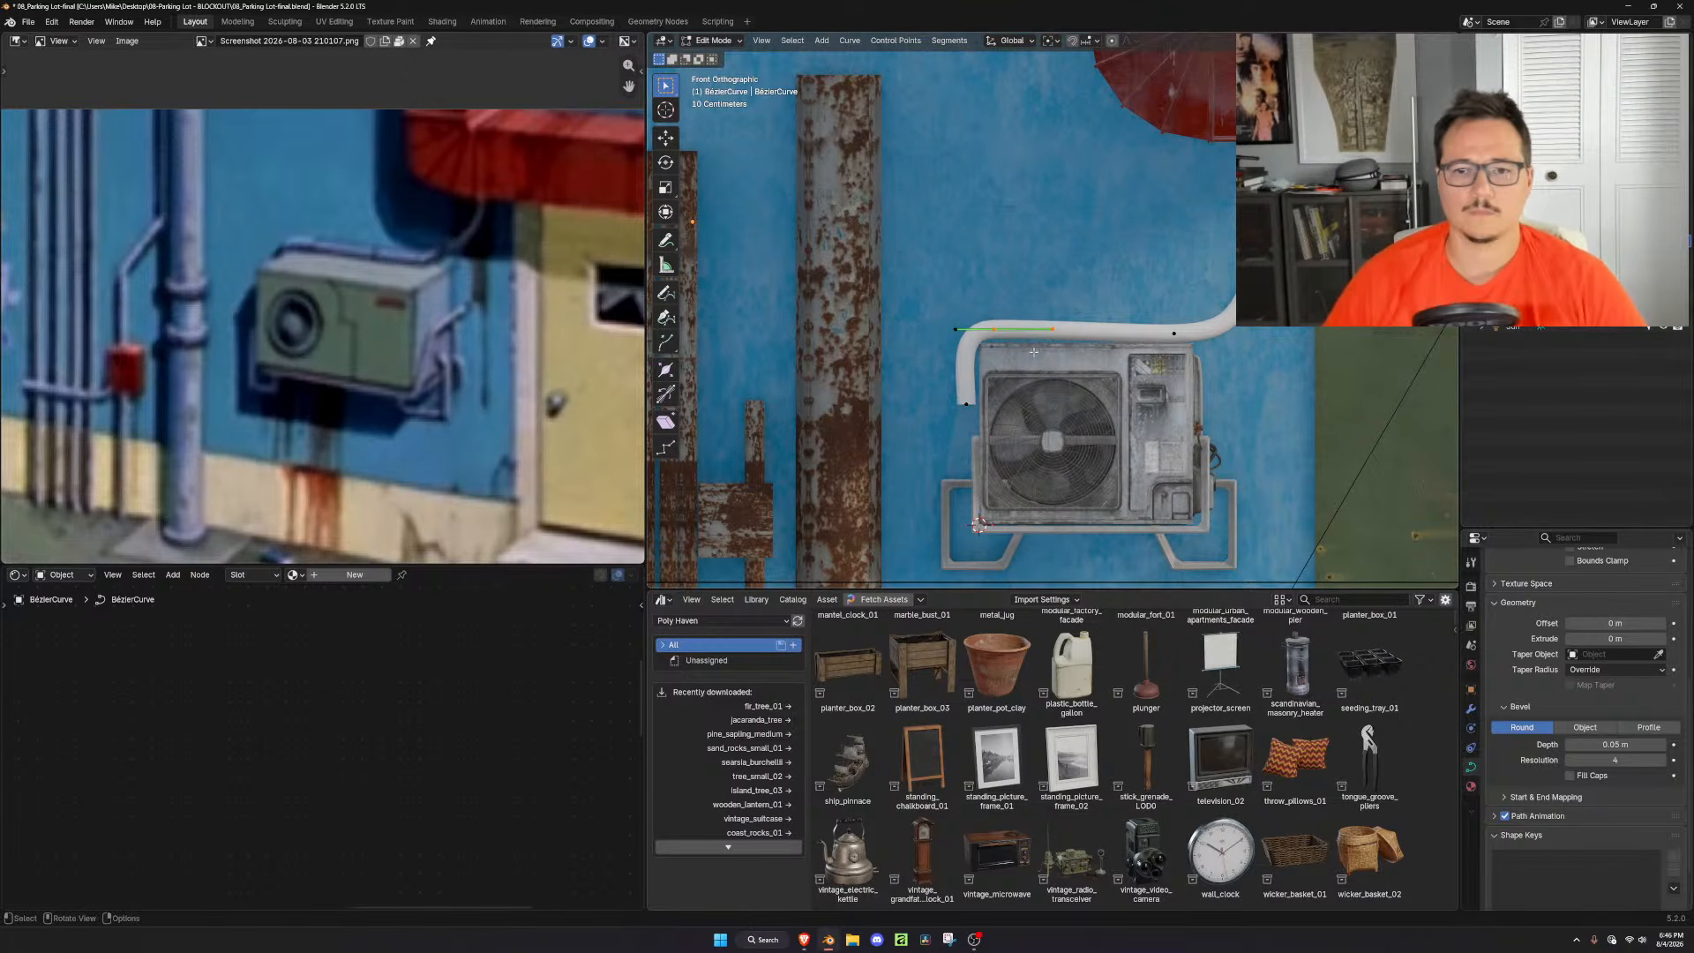
{"action": "key", "text": "g"}
{"action": "left_click", "coordinate": [978, 351]}
{"action": "left_click_drag", "start_coordinate": [1242, 309], "coordinate": [1235, 331]}
{"action": "key", "text": "g"}
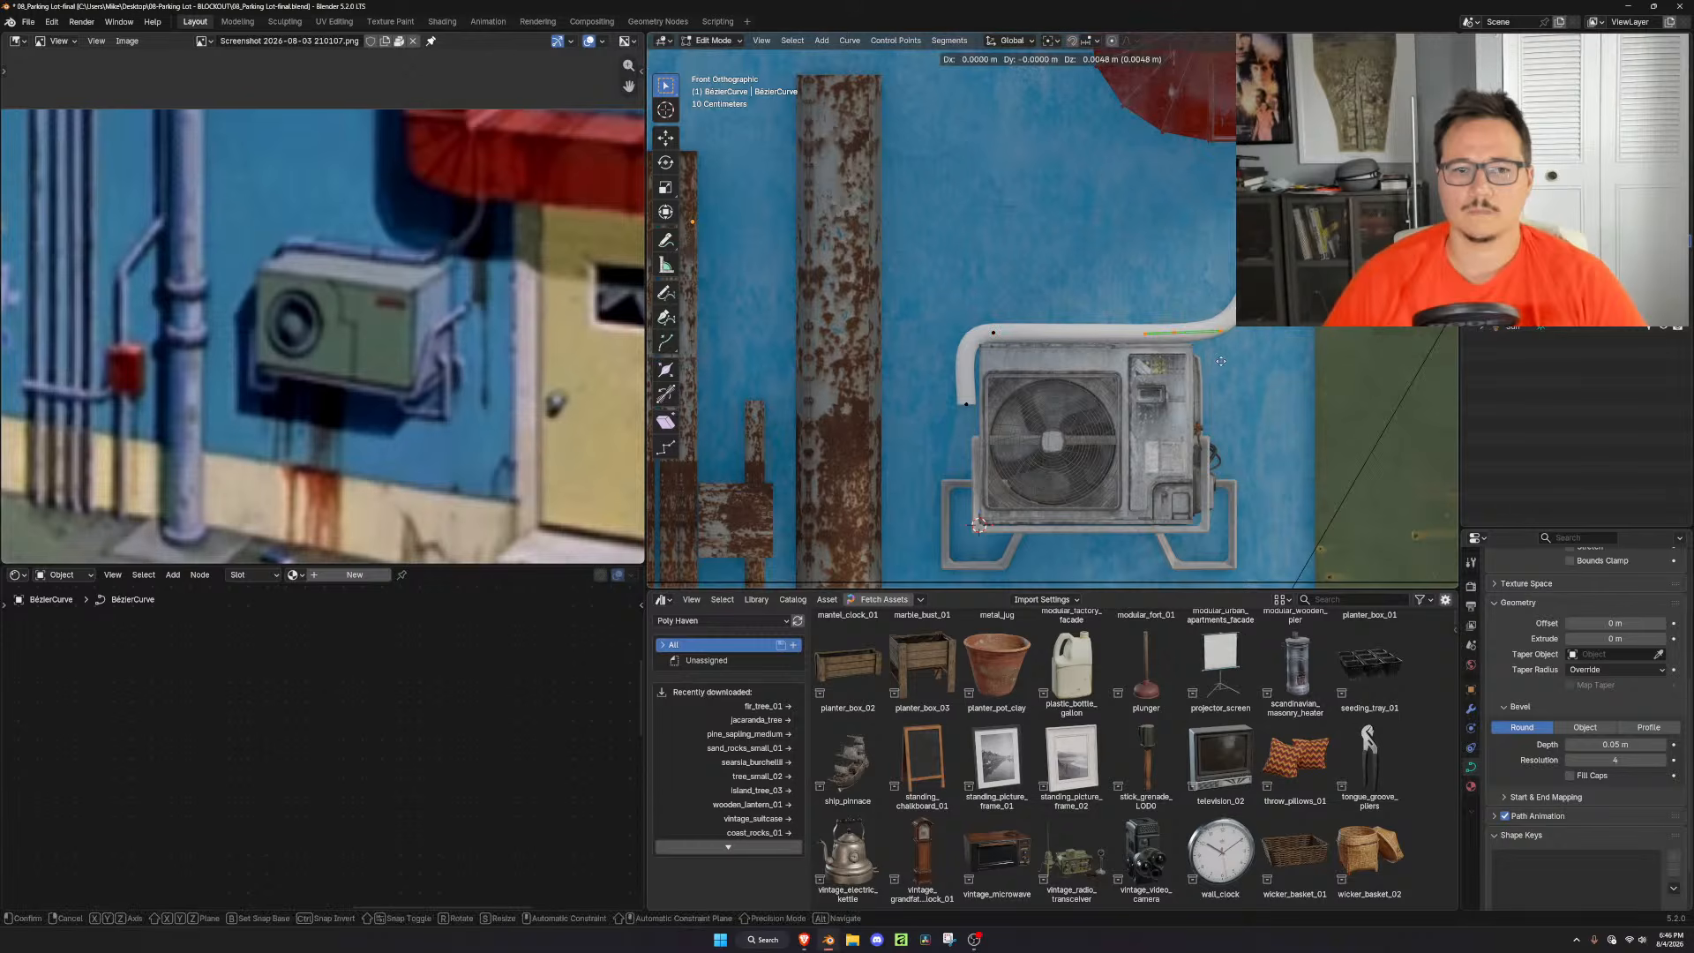
{"action": "left_click", "coordinate": [1221, 361]}
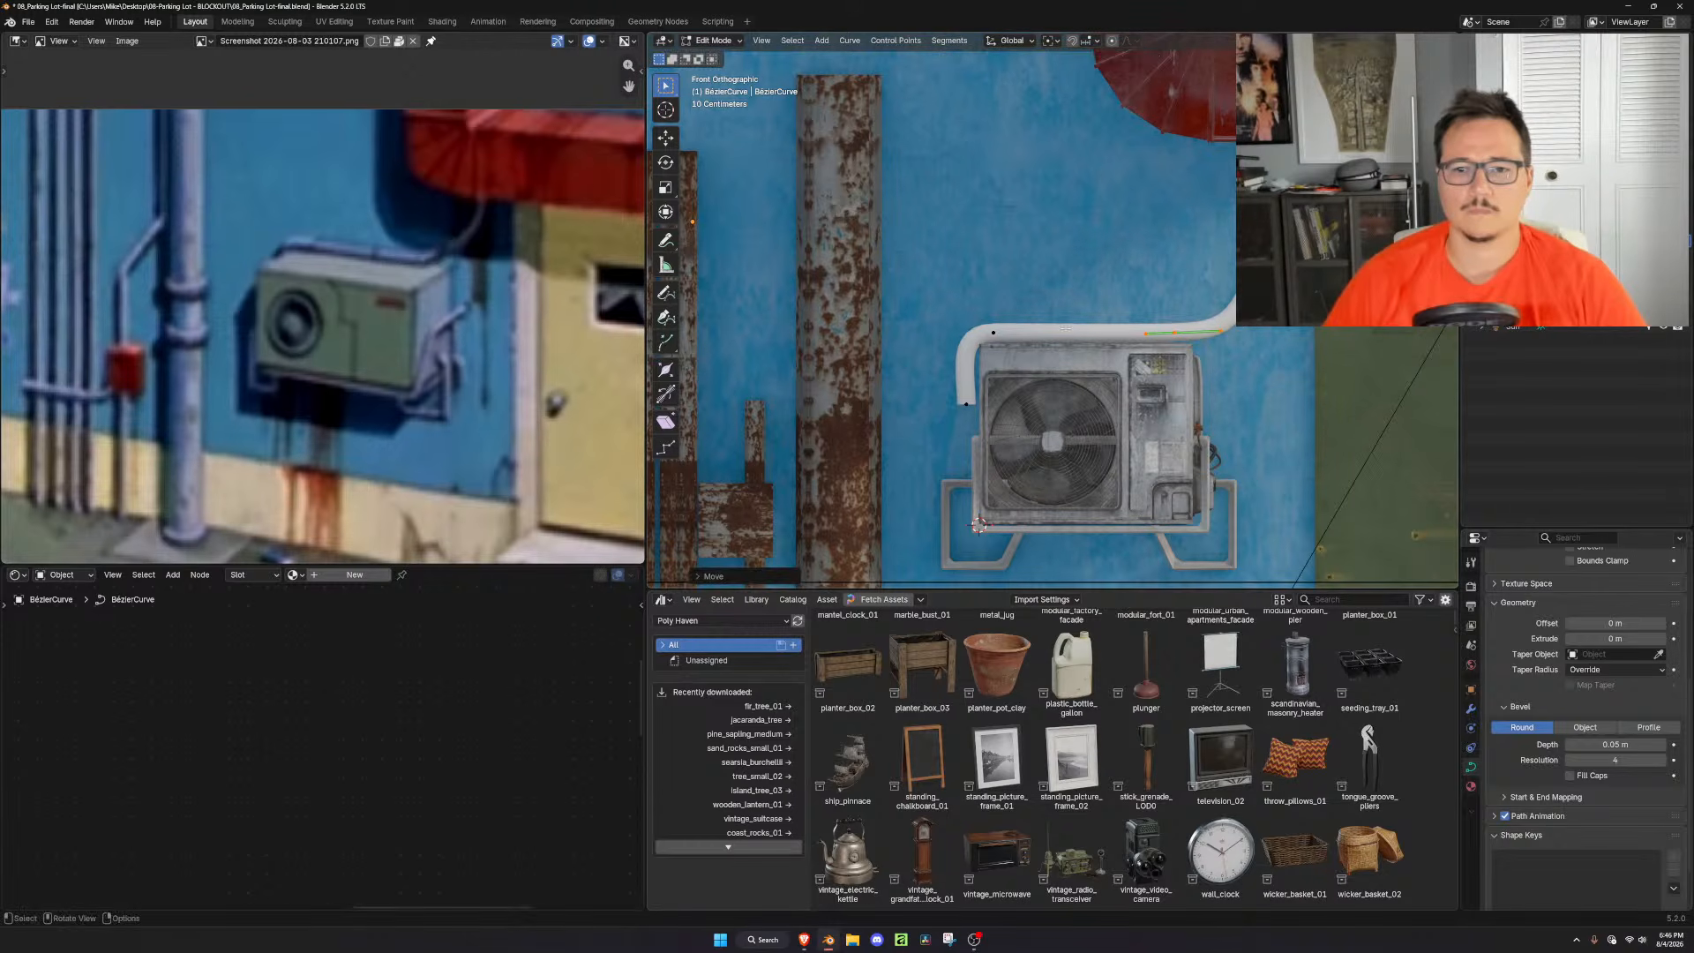
Extrude the pipe's lower end down along the AC unit's left side and rotate the new point toward the unit
{"action": "left_click_drag", "start_coordinate": [1002, 379], "coordinate": [929, 440]}
{"action": "key", "text": "r"}
{"action": "right_click", "coordinate": [1096, 405]}
{"action": "key", "text": "e"}
{"action": "left_click", "coordinate": [1112, 455]}
{"action": "key", "text": "r"}
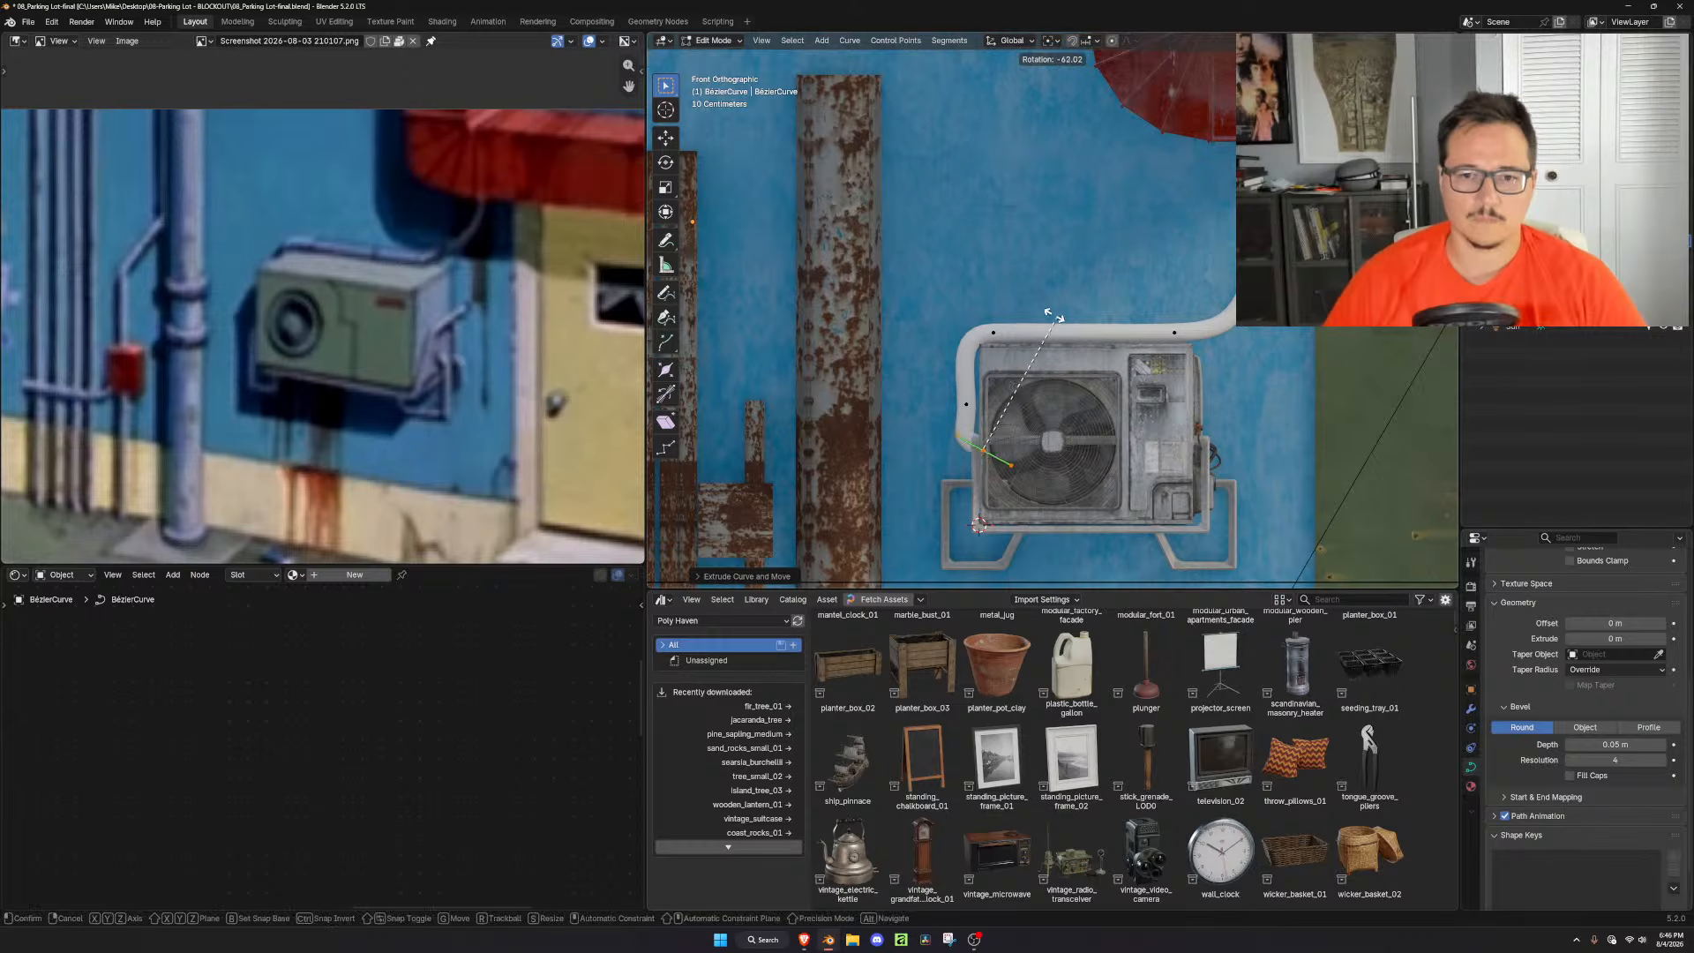
{"action": "left_click", "coordinate": [984, 335]}
Move the pipe's lower end point down beside the AC unit's left side, then scale and rotate its handles to curve the pipe into the unit
{"action": "key", "text": "s"}
{"action": "left_click", "coordinate": [1281, 403]}
{"action": "key", "text": "g"}
{"action": "left_click", "coordinate": [1270, 427]}
{"action": "key", "text": "s"}
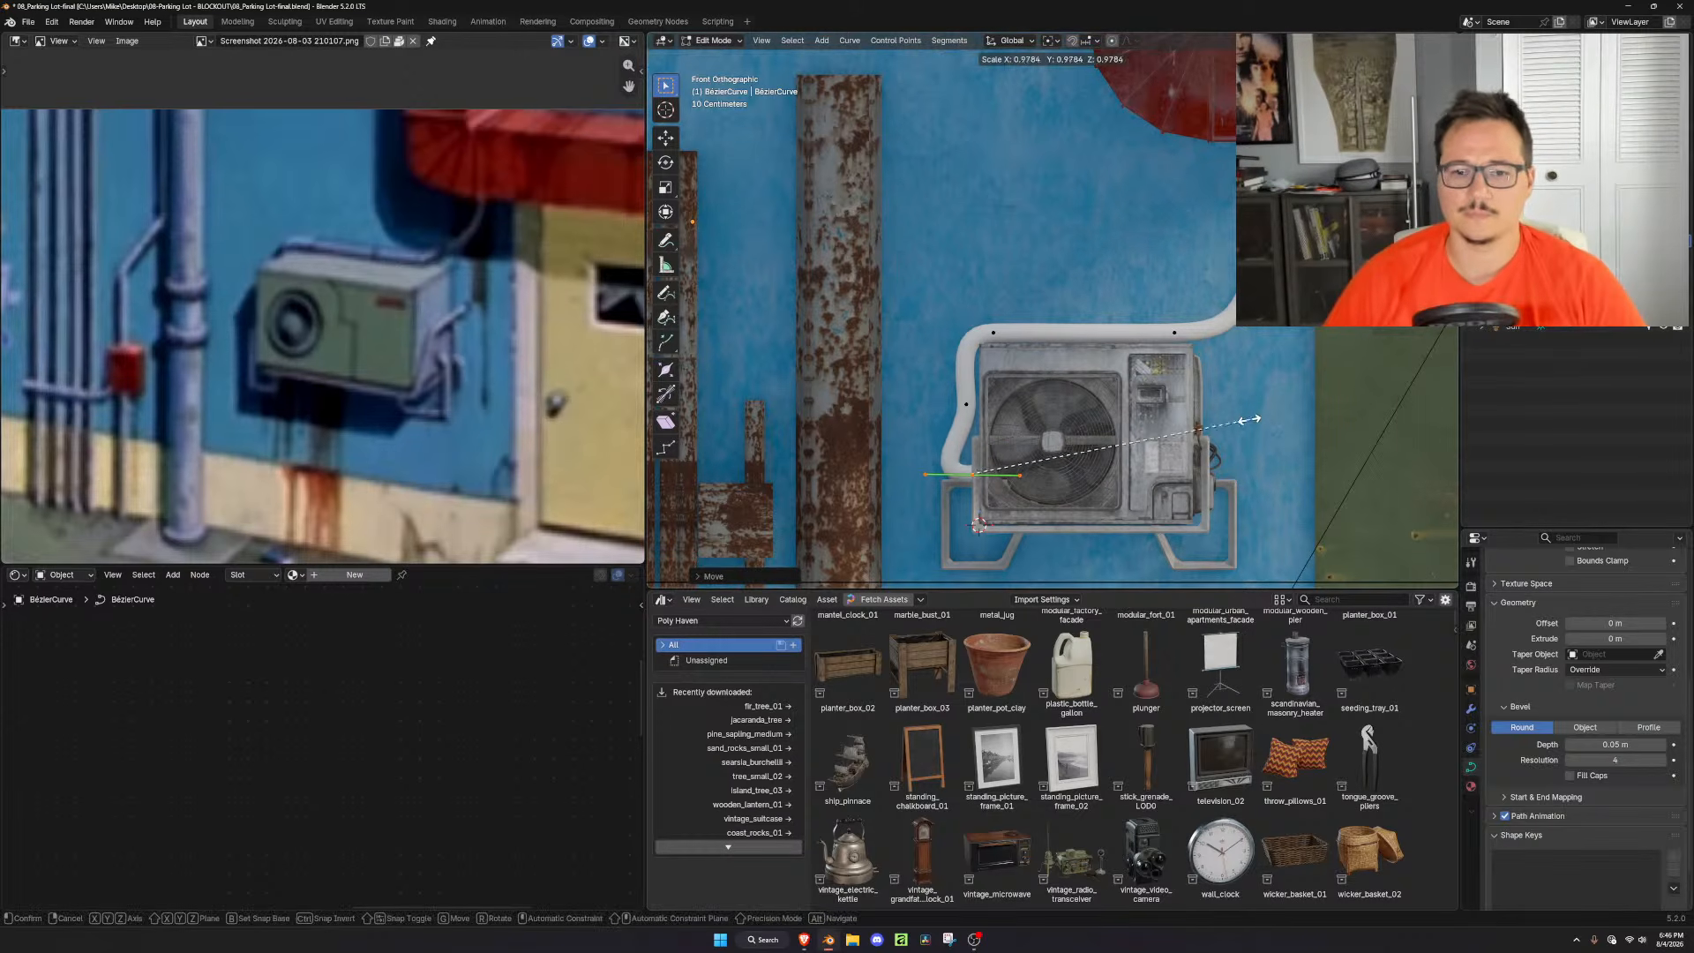
{"action": "left_click", "coordinate": [1213, 412]}
{"action": "key", "text": "r"}
{"action": "left_click", "coordinate": [1212, 401]}
Leave curve editing and thin the pipe by setting its bevel depth to 0.04 m
{"action": "key", "text": "Tab"}
{"action": "left_click", "coordinate": [1621, 744]}
{"action": "type", "text": "0.04"}
{"action": "key", "text": "Return"}
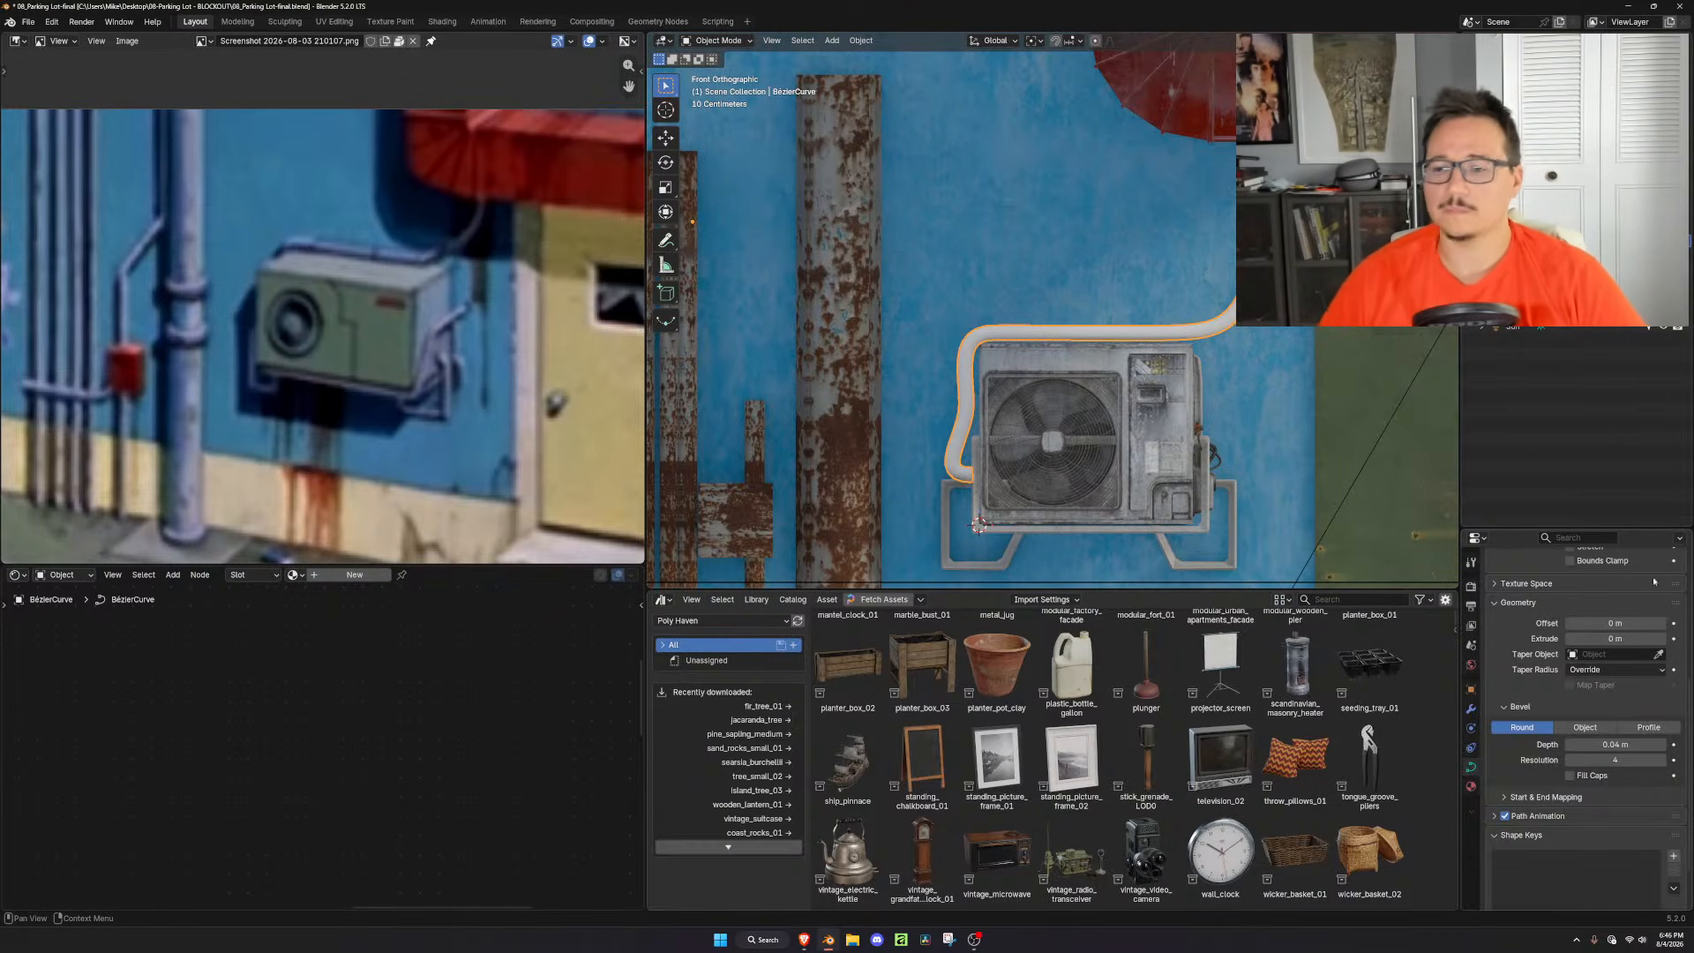
{"action": "scroll", "coordinate": [1537, 657], "scroll_direction": "down", "scroll_amount": 2}
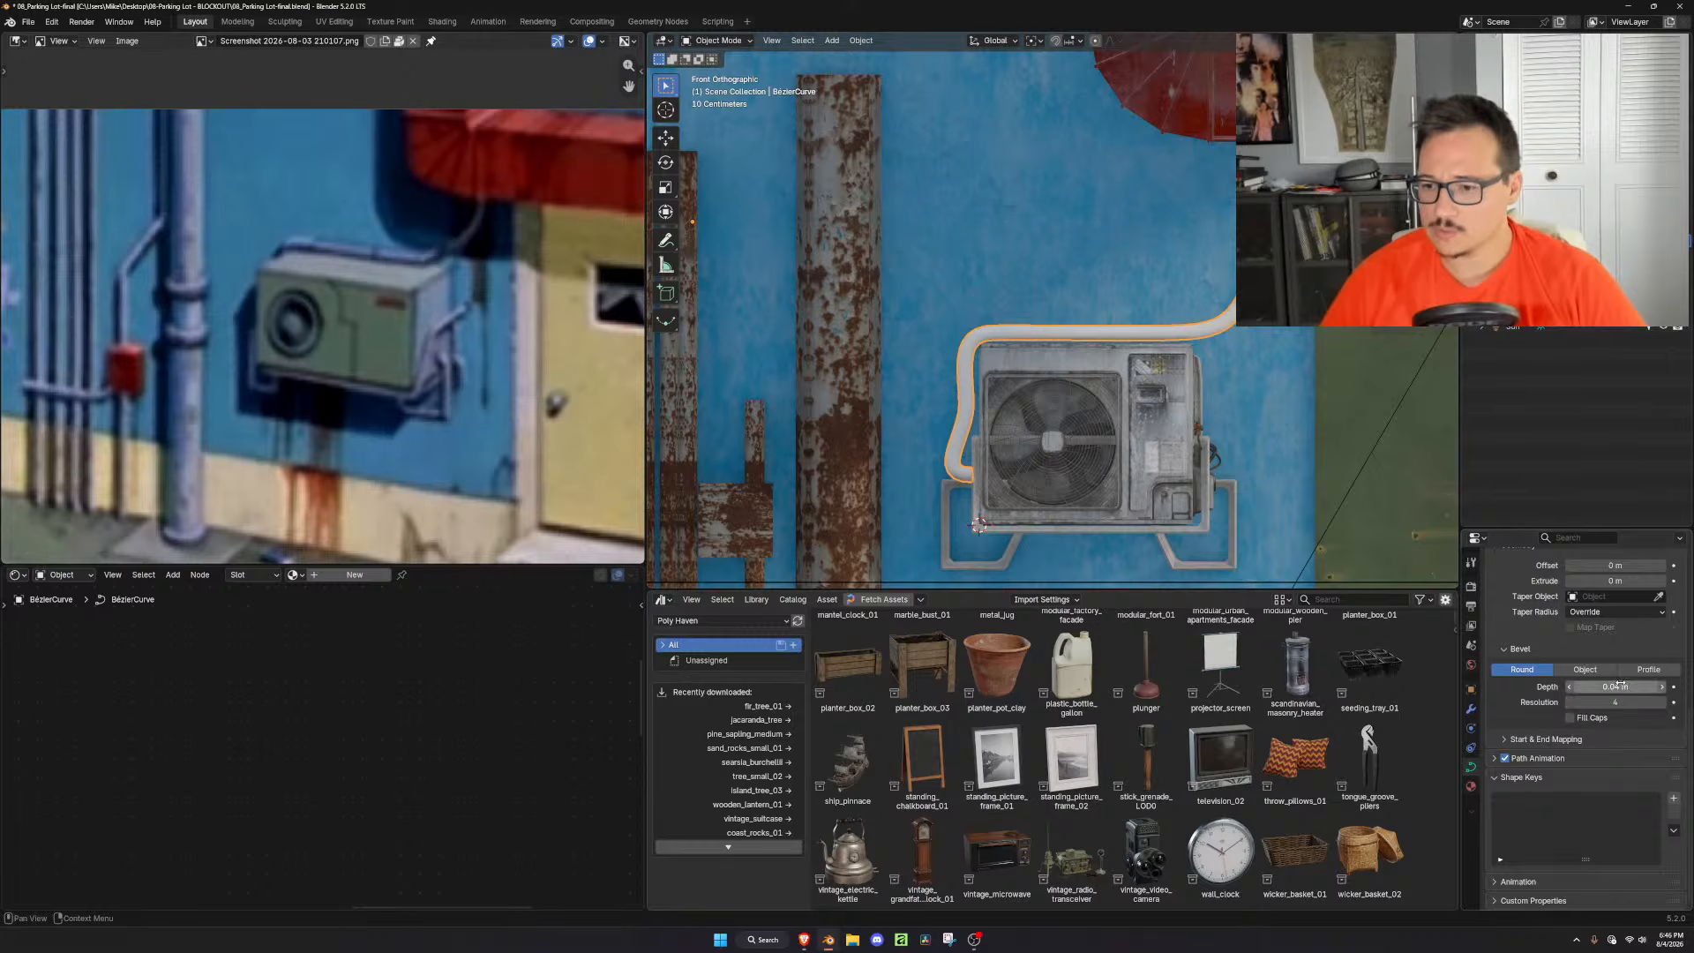
{"action": "scroll", "coordinate": [1619, 689], "scroll_direction": "up", "scroll_amount": 10}
Examine the pipe's run between the AC unit and the red duct from several angles, including the duct's material
{"action": "middle_click_drag", "start_coordinate": [1271, 335], "coordinate": [1172, 381]}
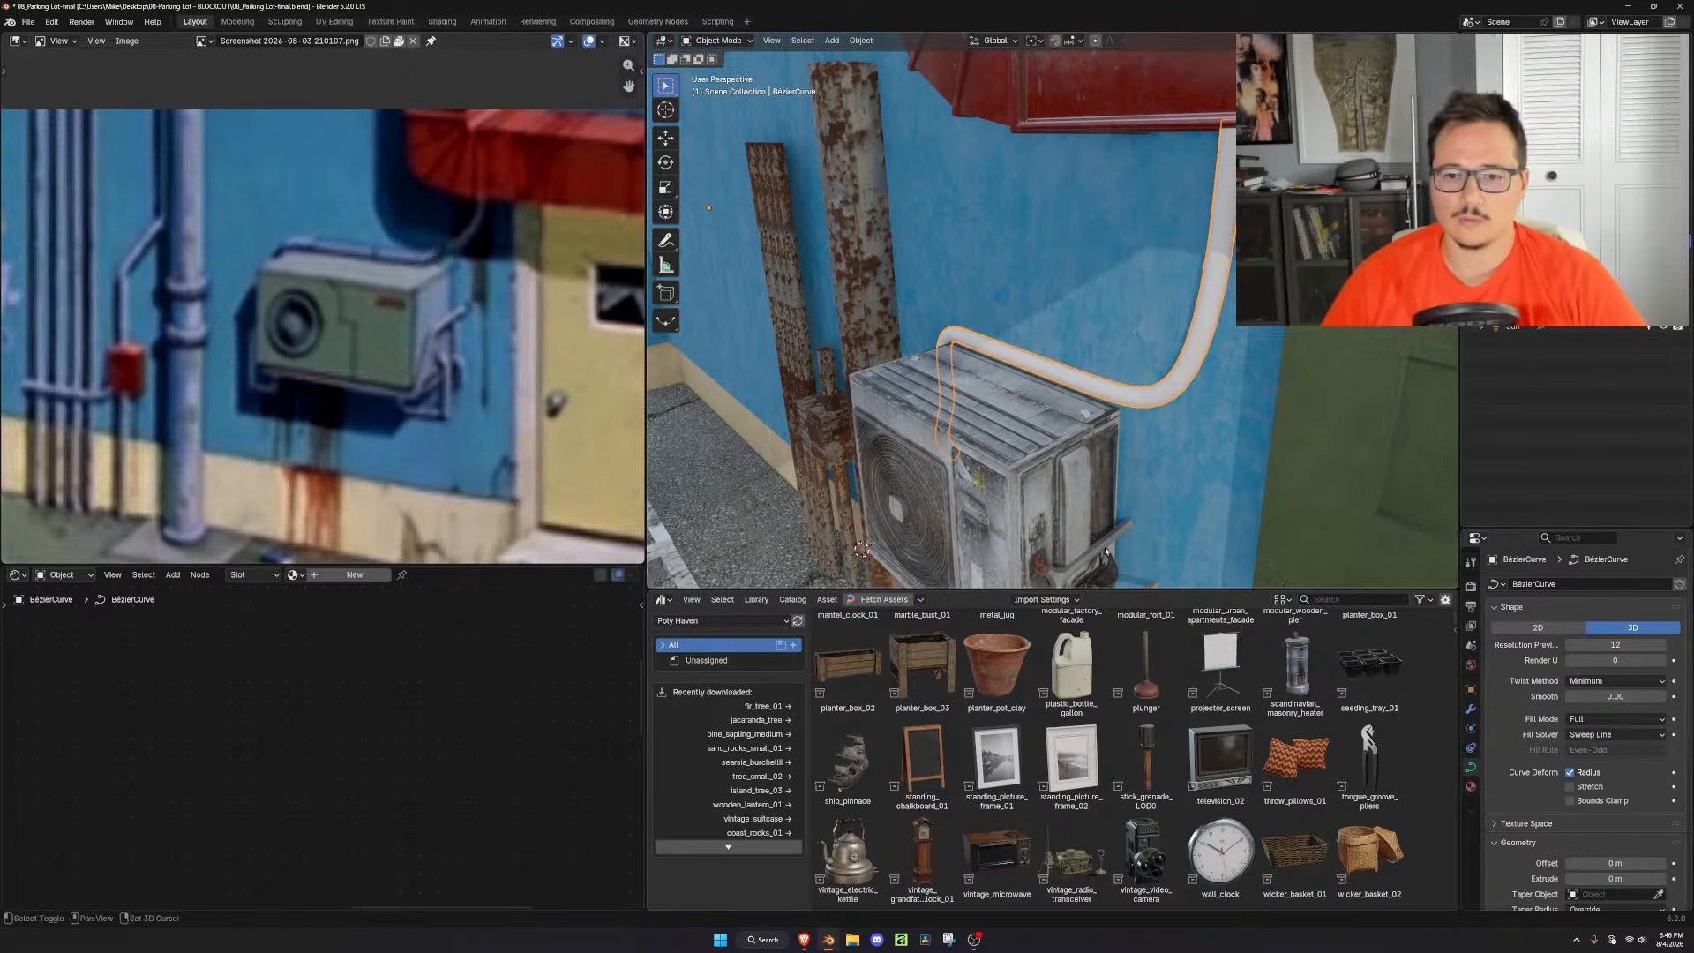
{"action": "left_click", "coordinate": [1106, 551]}
{"action": "middle_click_drag", "start_coordinate": [1105, 551], "coordinate": [1126, 421]}
{"action": "left_click", "coordinate": [1130, 351]}
{"action": "middle_click_drag", "start_coordinate": [1131, 351], "coordinate": [1214, 336]}
{"action": "scroll", "coordinate": [1280, 403], "scroll_direction": "down", "scroll_amount": 4}
{"action": "scroll", "coordinate": [1235, 393], "scroll_direction": "up", "scroll_amount": 1}
{"action": "left_click", "coordinate": [1187, 252]}
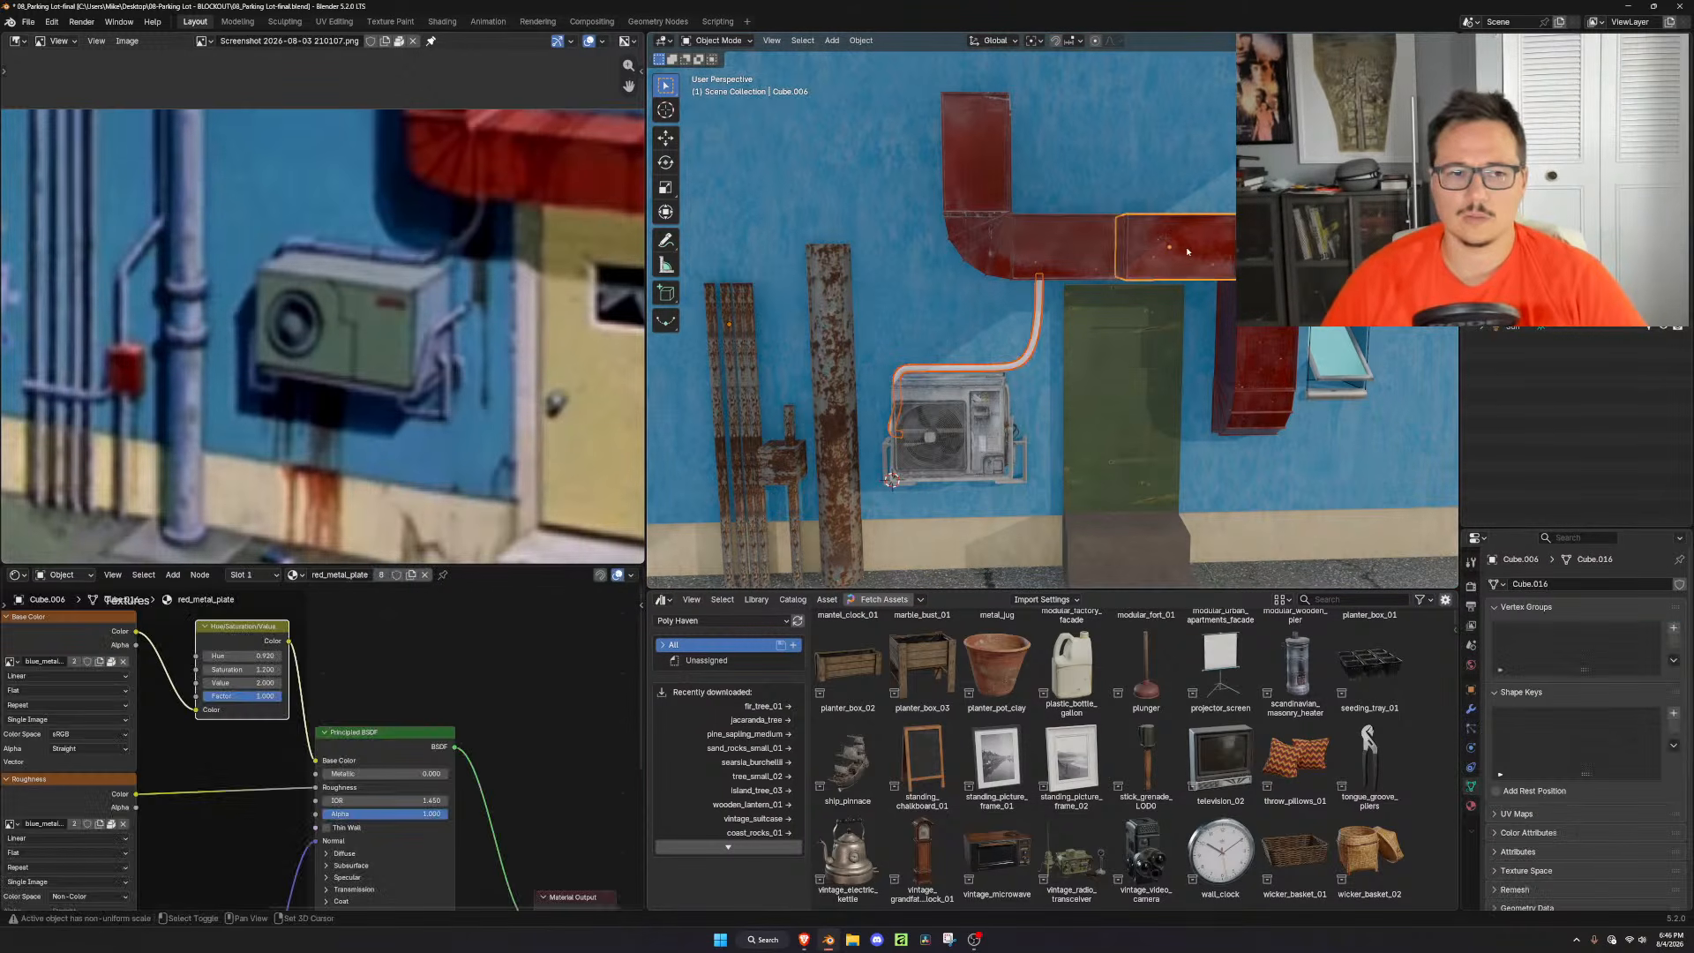
Apply the rusty_metal_02 material from Poly Haven's metal textures to the pipe
{"action": "left_click", "coordinate": [1031, 350]}
{"action": "left_click", "coordinate": [748, 621]}
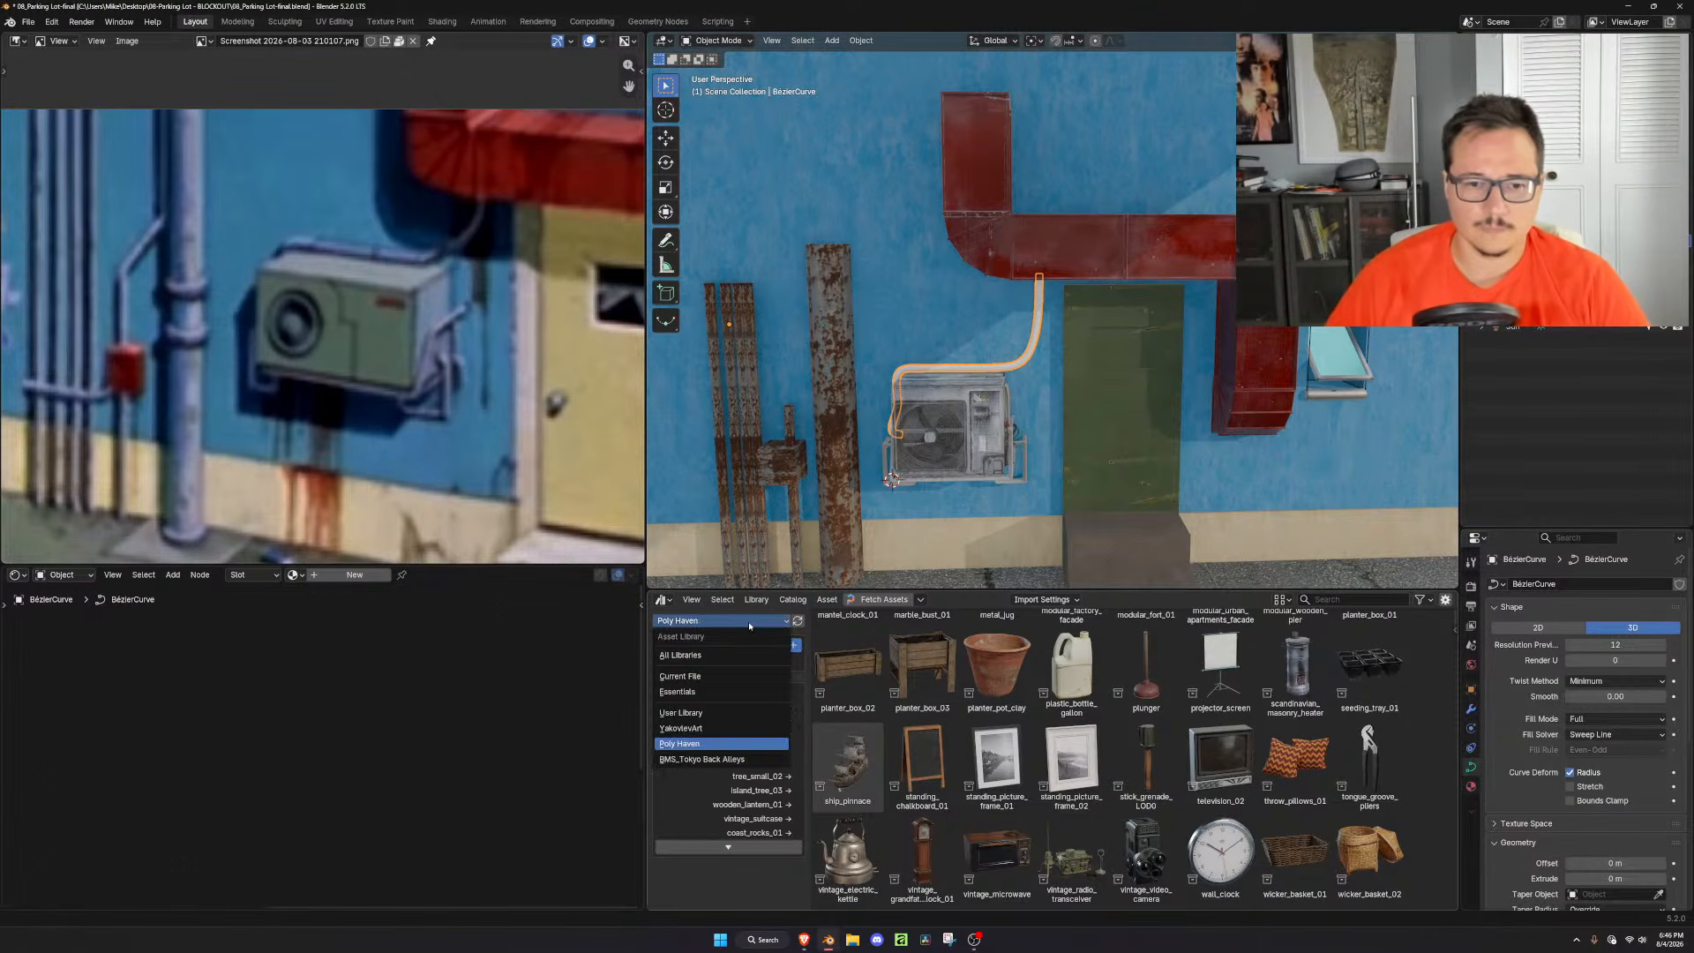
{"action": "left_click", "coordinate": [697, 743]}
{"action": "left_click", "coordinate": [693, 691]}
{"action": "left_click", "coordinate": [673, 691]}
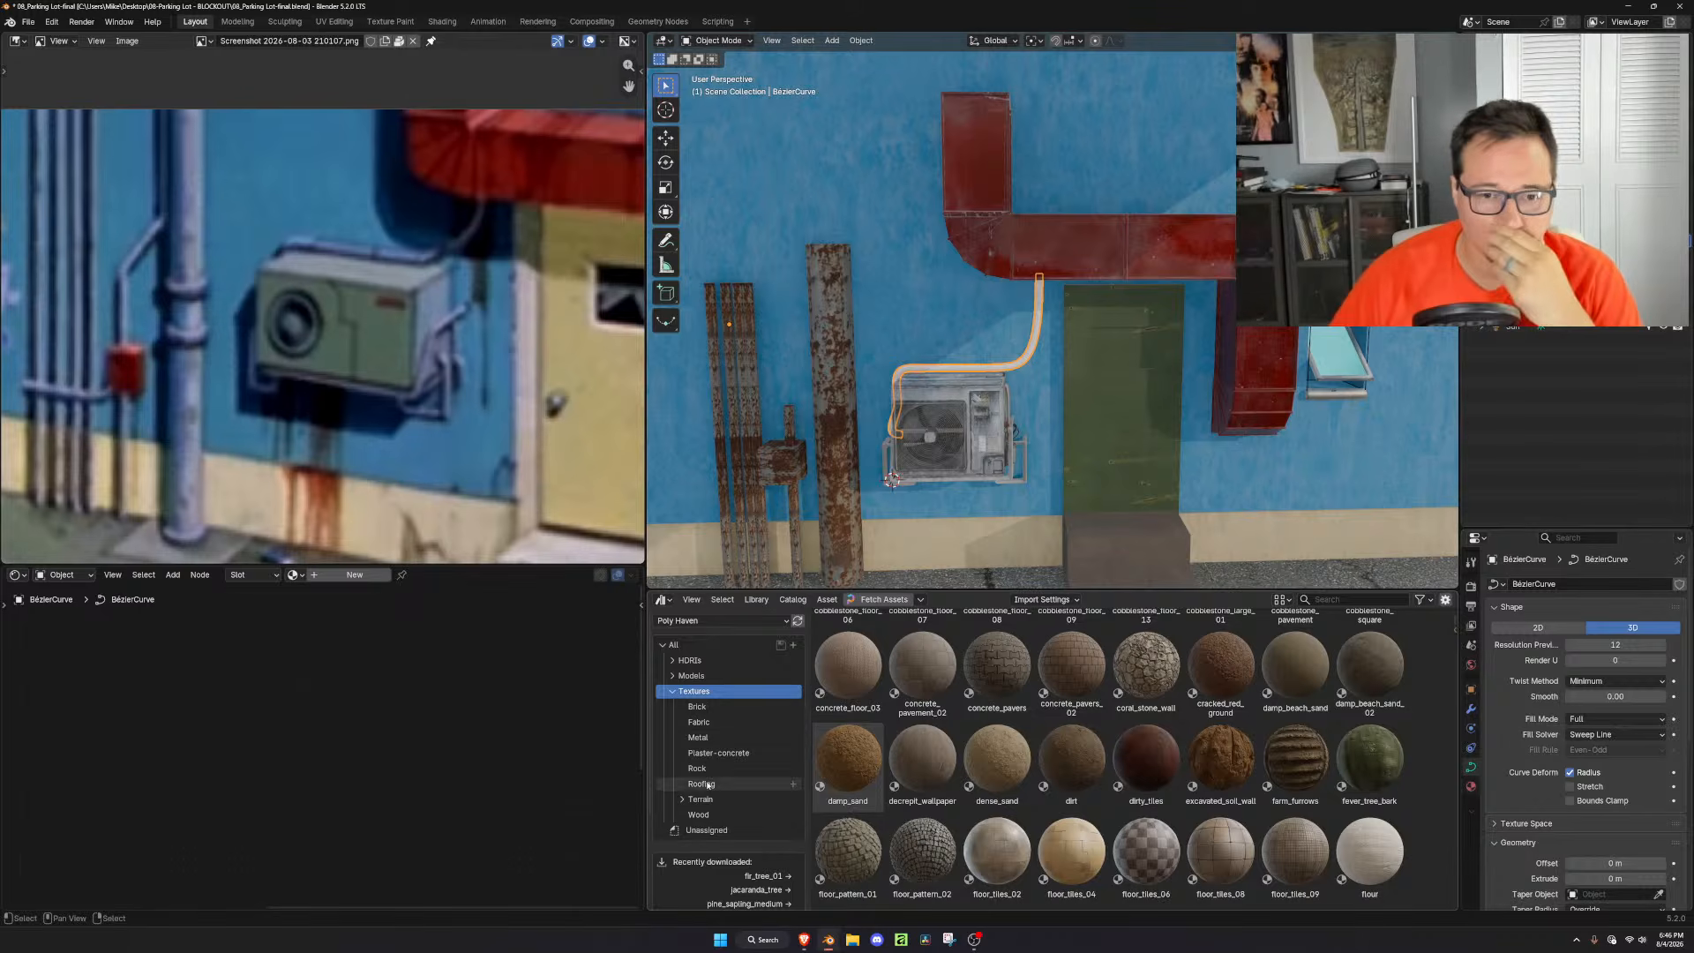
{"action": "left_click", "coordinate": [697, 738]}
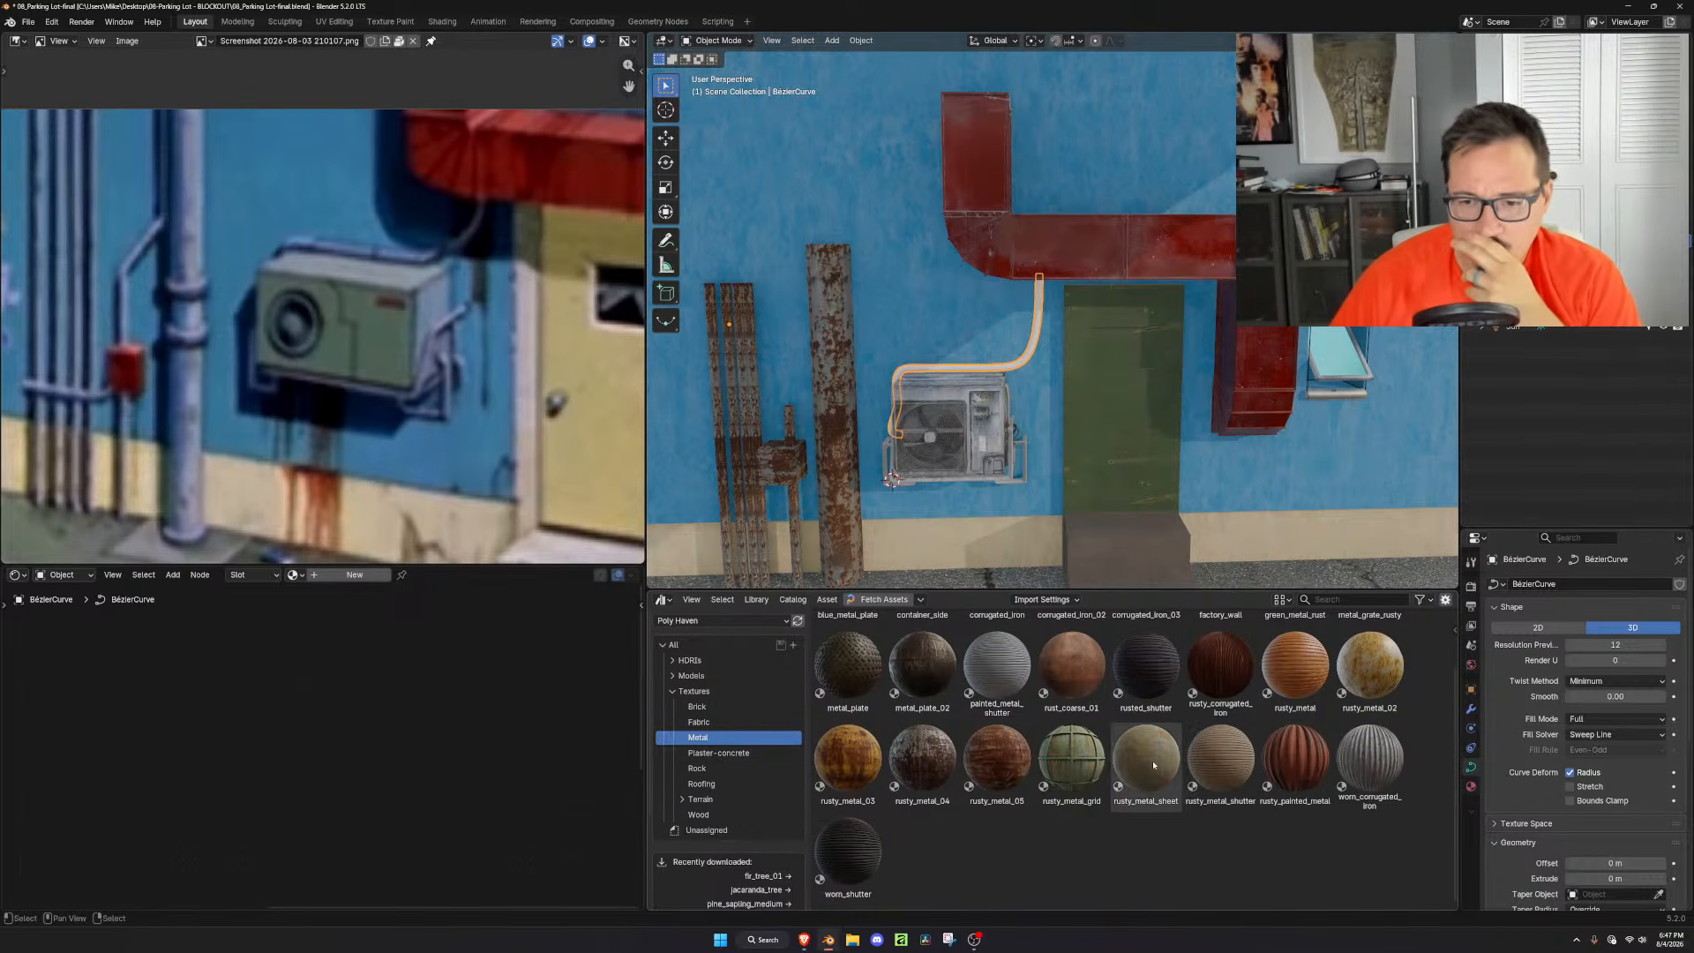
{"action": "left_click_drag", "start_coordinate": [1366, 678], "coordinate": [1028, 342]}
Convert the pipe curve to a mesh
{"action": "scroll", "coordinate": [1048, 387], "scroll_direction": "up", "scroll_amount": 5}
{"action": "scroll", "coordinate": [1048, 388], "scroll_direction": "down", "scroll_amount": 2}
{"action": "key", "text": "Tab"}
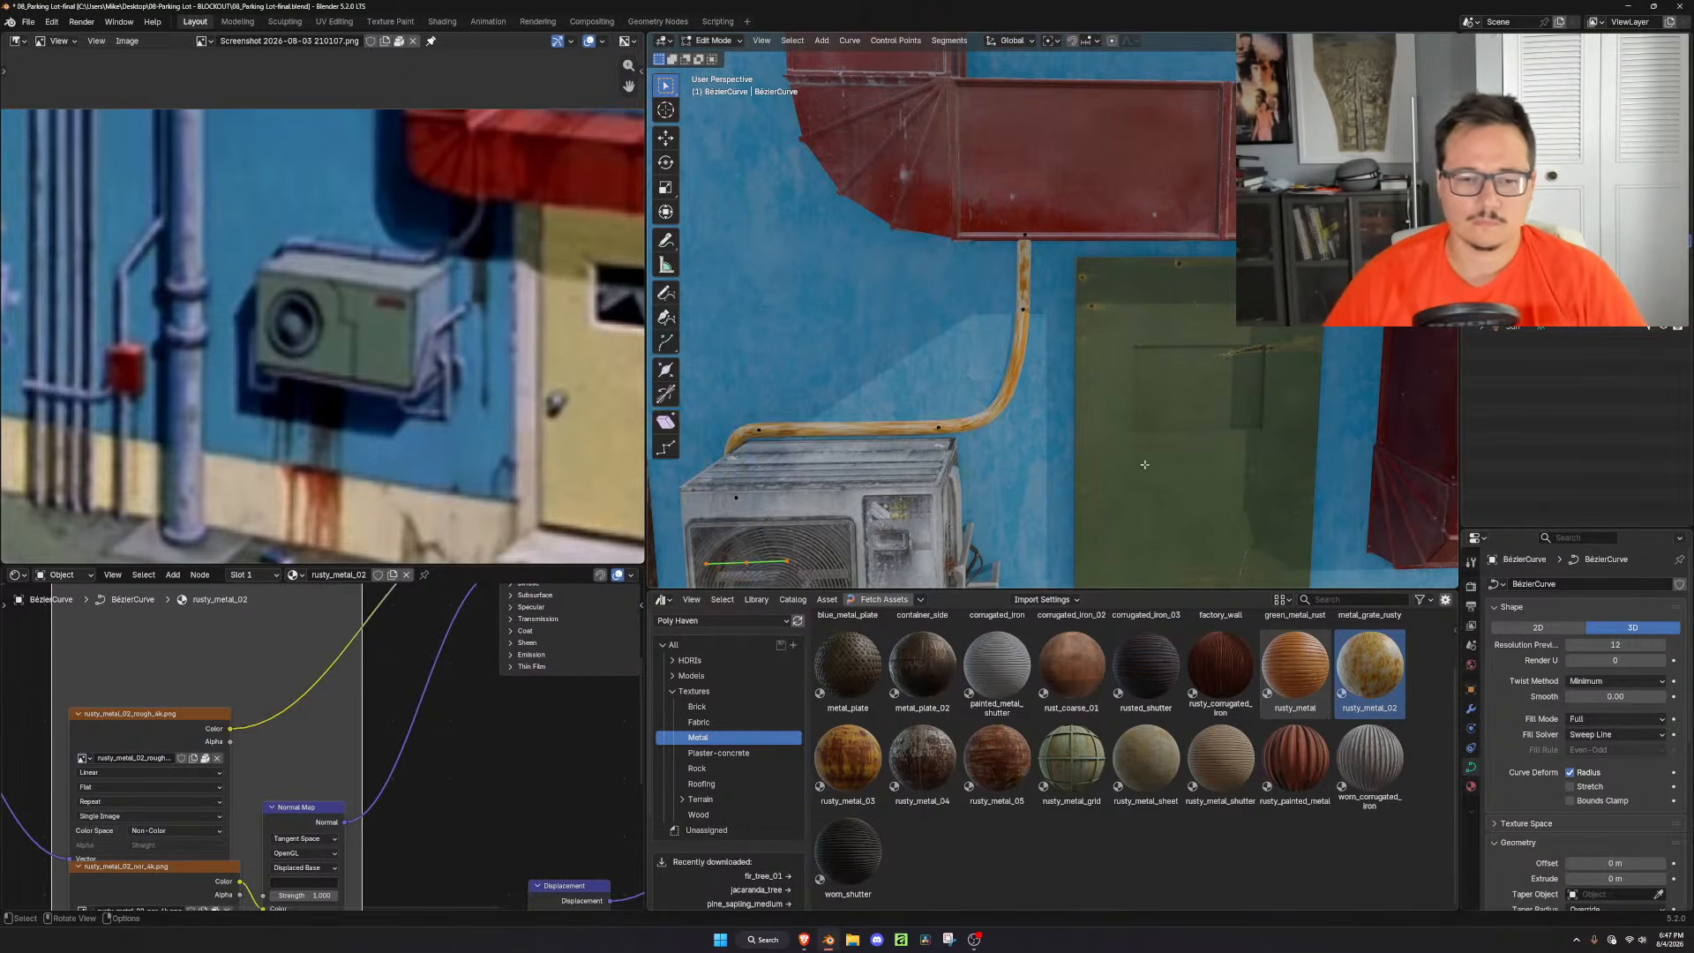
{"action": "key", "text": "Tab"}
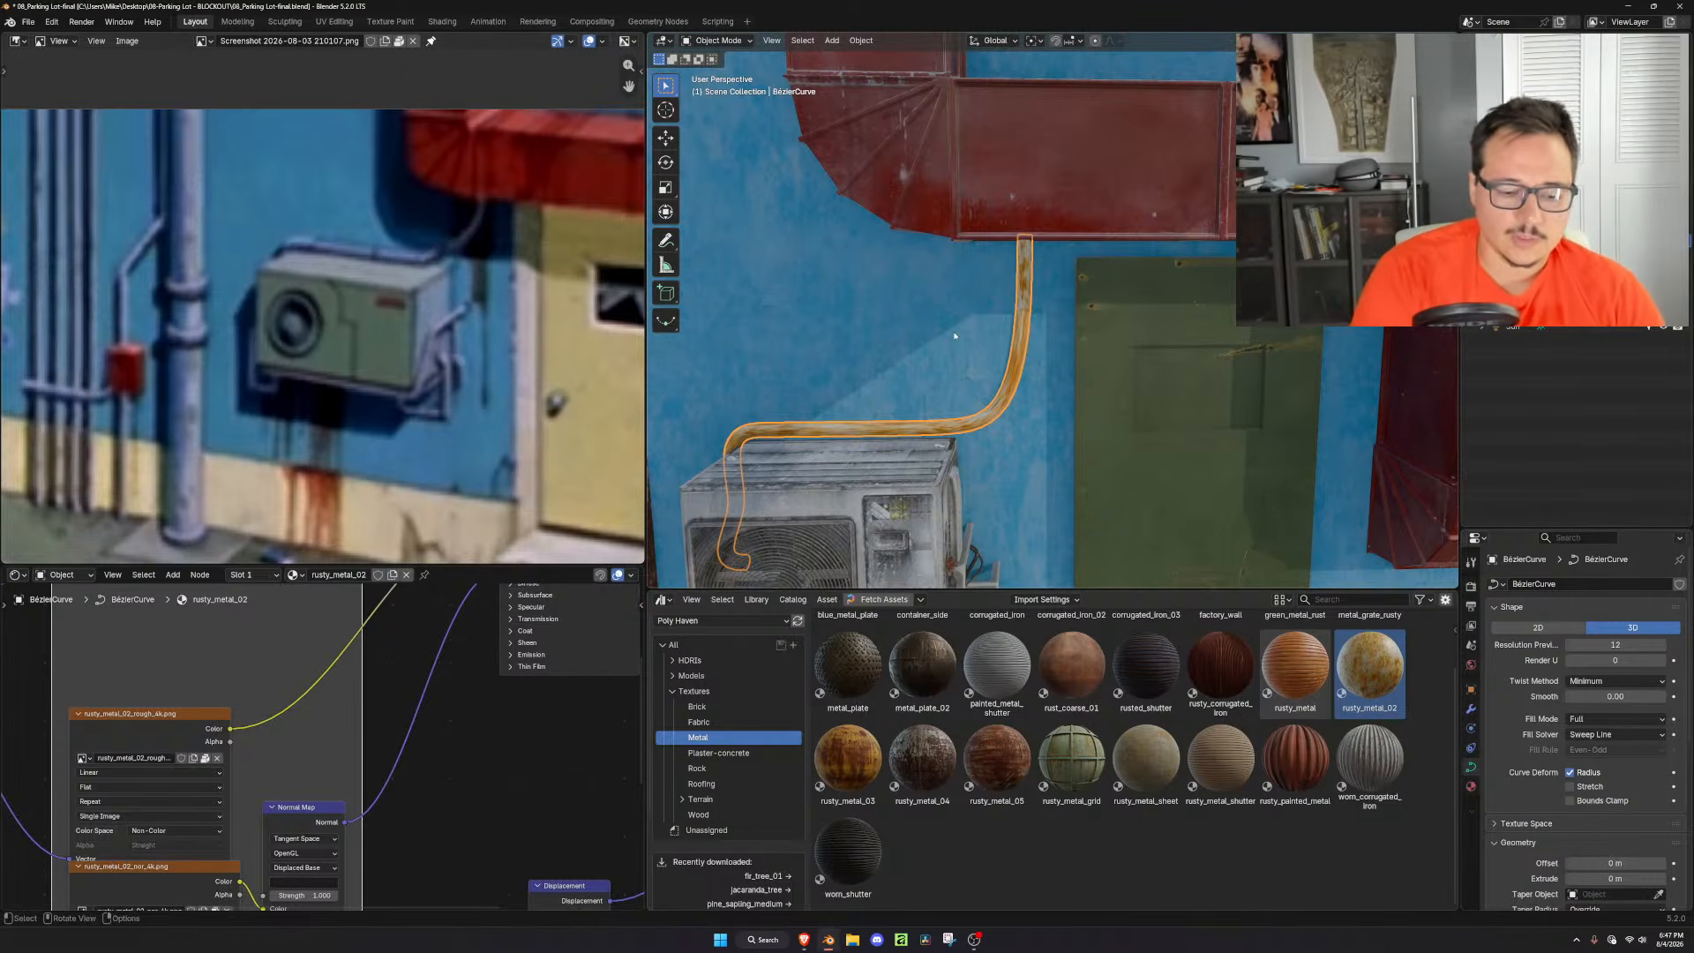
{"action": "key", "text": "F3"}
{"action": "type", "text": "conver"}
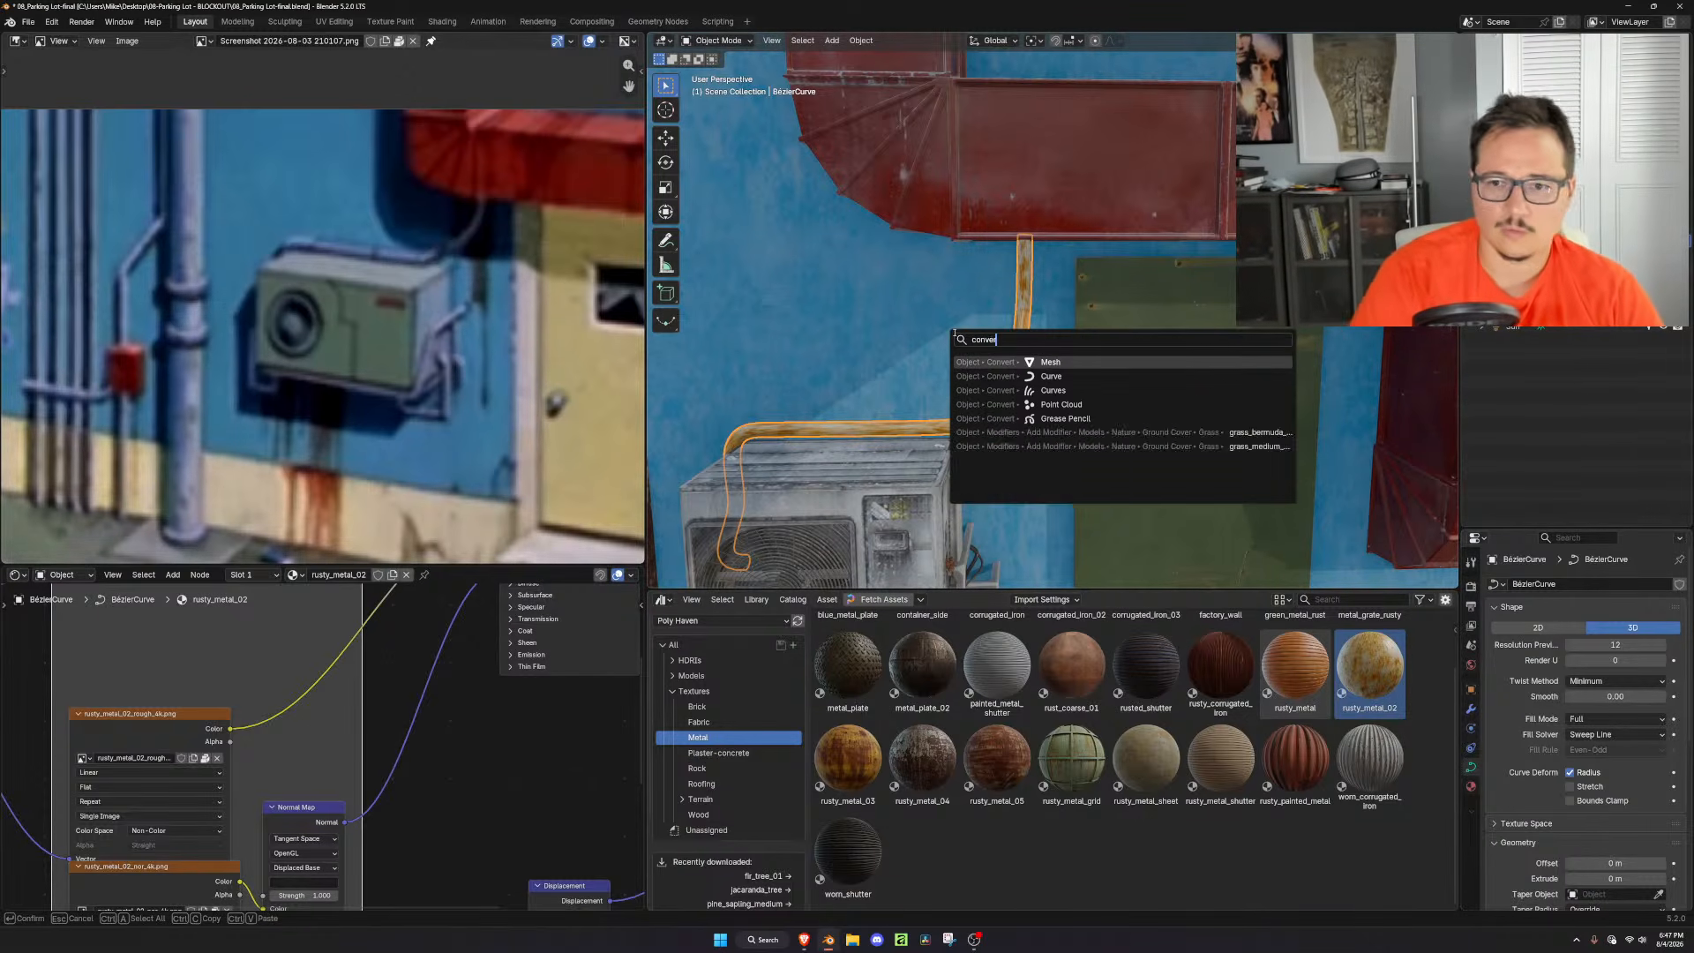
{"action": "key", "text": "Return"}
UV unwrap the whole pipe mesh so the rust texture follows its surface
{"action": "key", "text": "Tab"}
{"action": "key", "text": "a"}
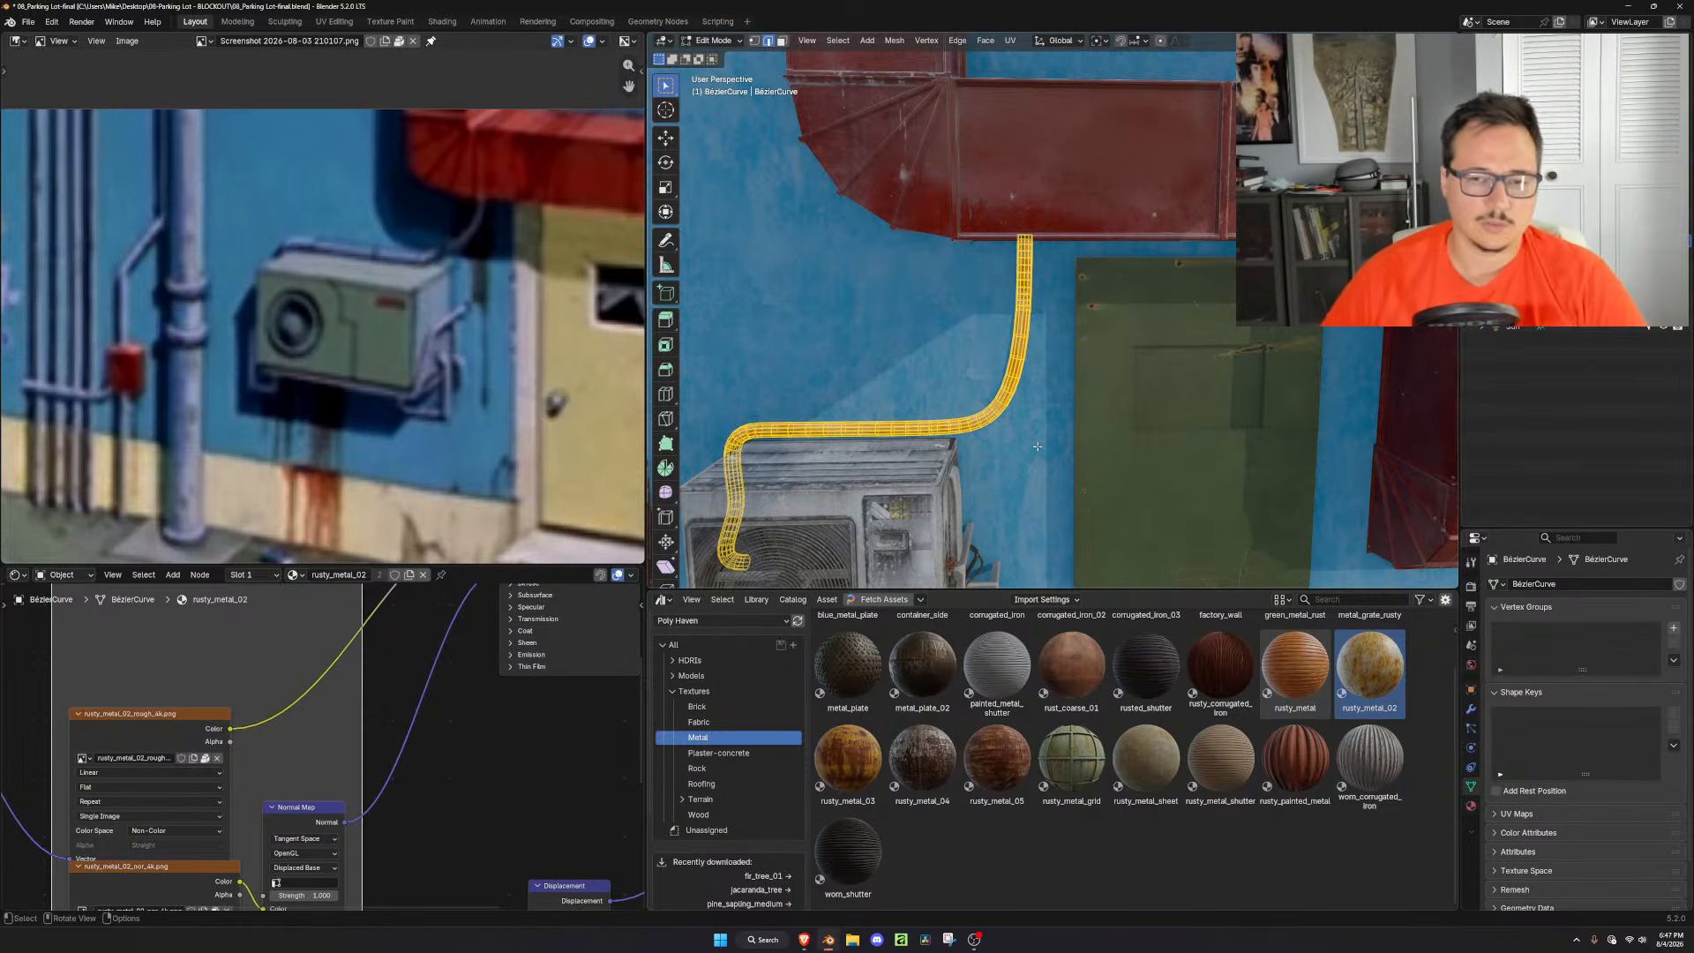
{"action": "key", "text": "u"}
{"action": "left_click", "coordinate": [1031, 449]}
{"action": "middle_click_drag", "start_coordinate": [1031, 449], "coordinate": [1199, 413]}
{"action": "key", "text": "Tab"}
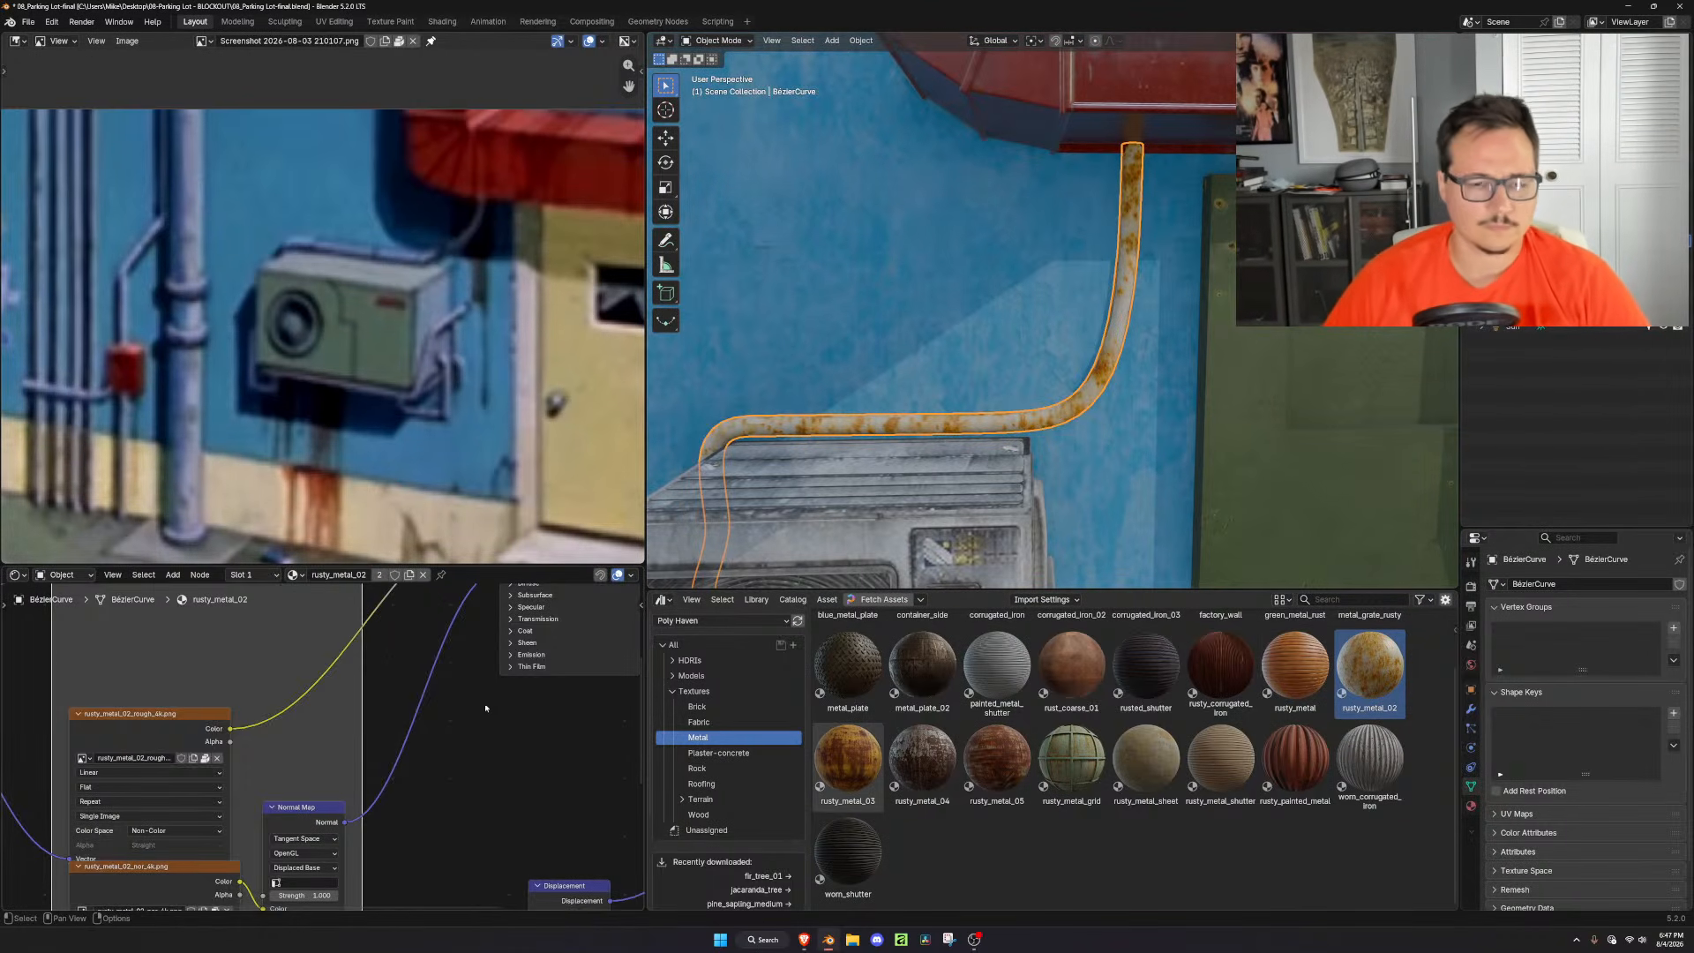
Delete the displacement node and its displacement texture from the pipe's material
{"action": "scroll", "coordinate": [371, 724], "scroll_direction": "down", "scroll_amount": 7}
{"action": "middle_click_drag", "start_coordinate": [432, 775], "coordinate": [513, 644]}
{"action": "left_click", "coordinate": [560, 705]}
{"action": "left_click", "coordinate": [319, 804], "text": "shift"}
{"action": "key", "text": "x"}
Rename the pipe's material as generic dirty metal
{"action": "left_click", "coordinate": [1470, 806]}
{"action": "left_click", "coordinate": [1553, 642]}
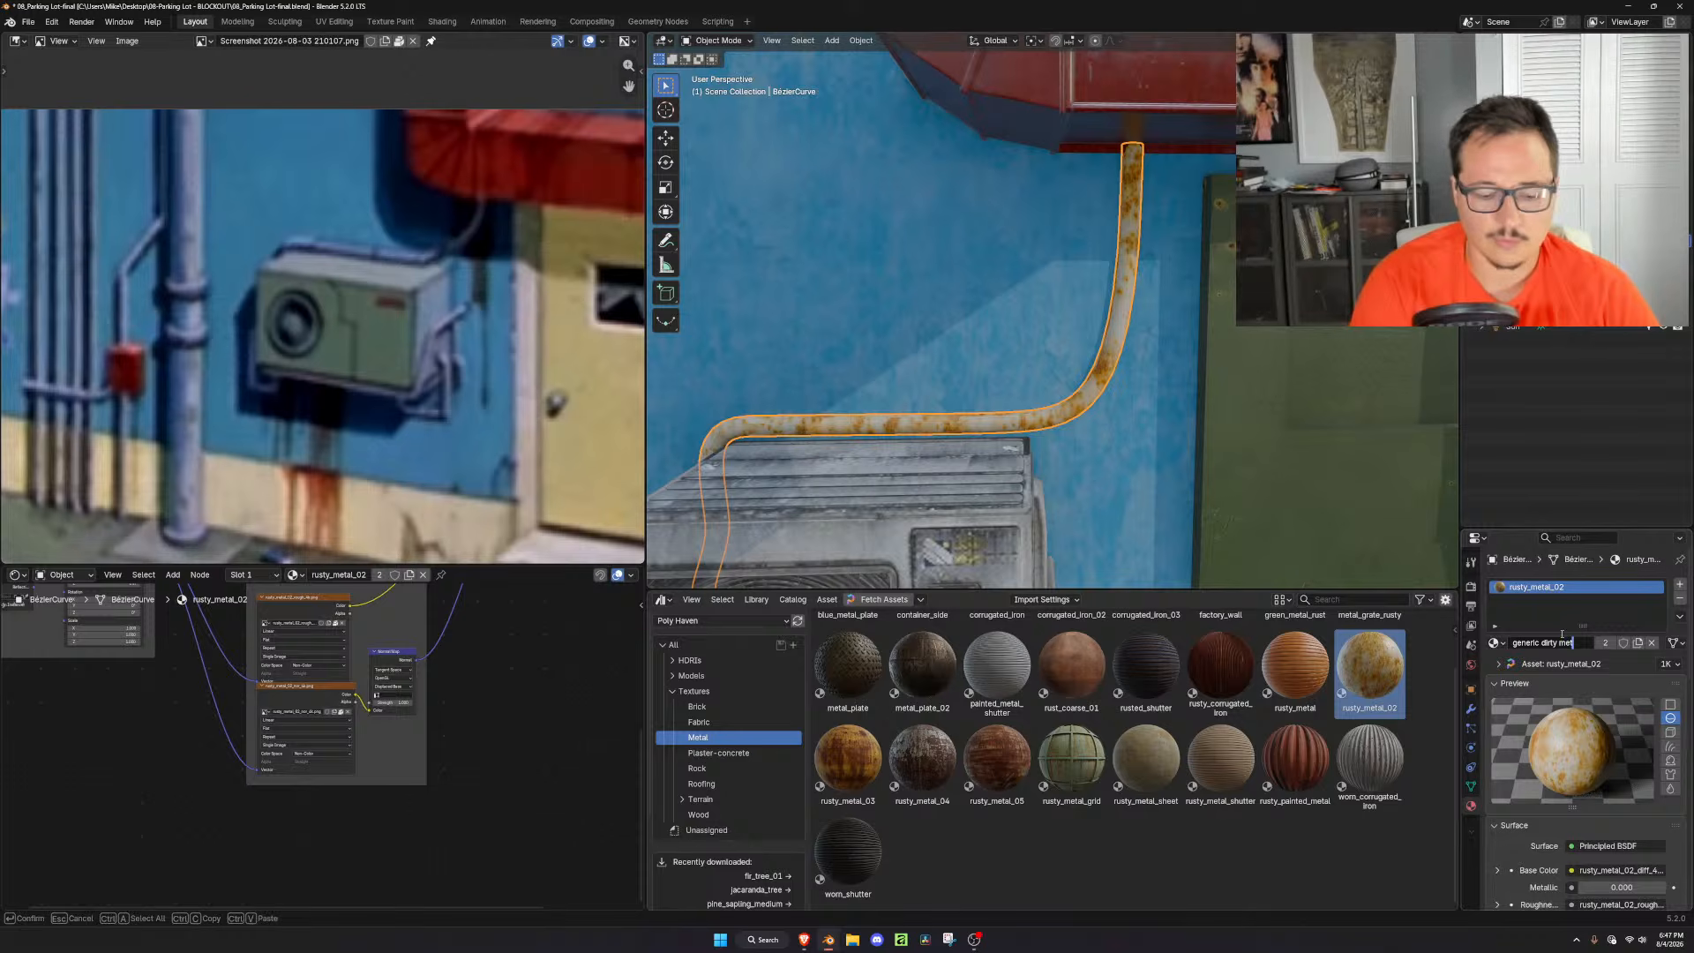
{"action": "key", "text": "Return"}
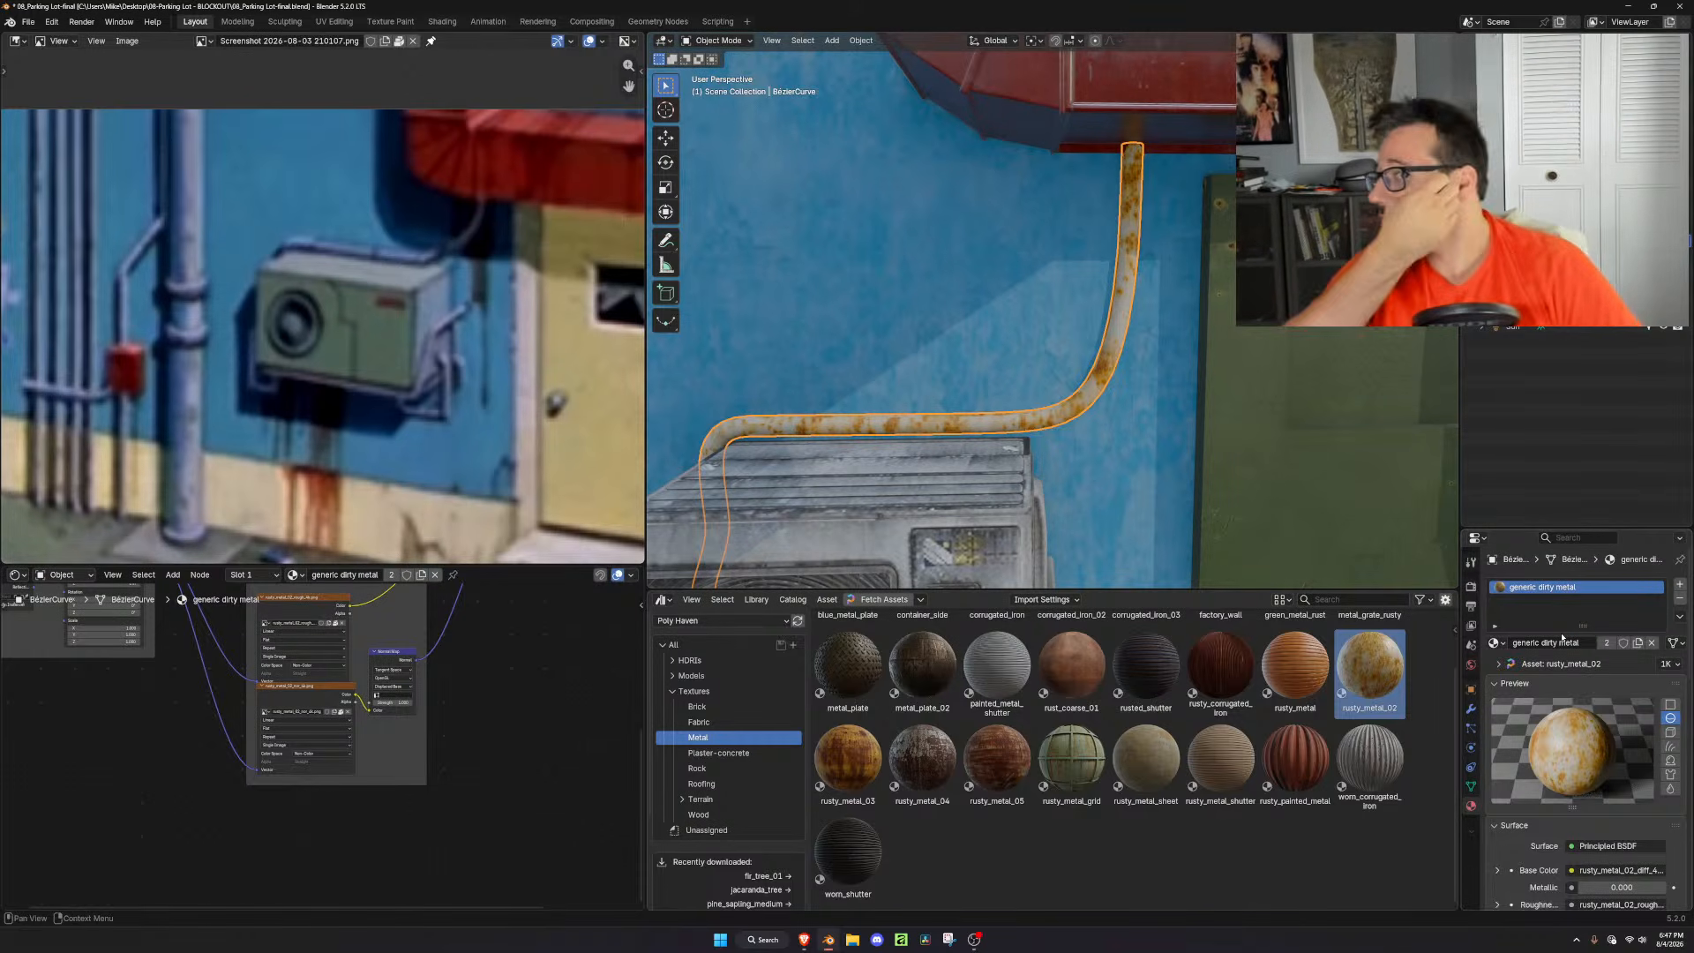
Insert a Hue/Saturation/Value node between the base color texture and the Principled BSDF and set its saturation to 0
{"action": "scroll", "coordinate": [543, 691], "scroll_direction": "down", "scroll_amount": 4}
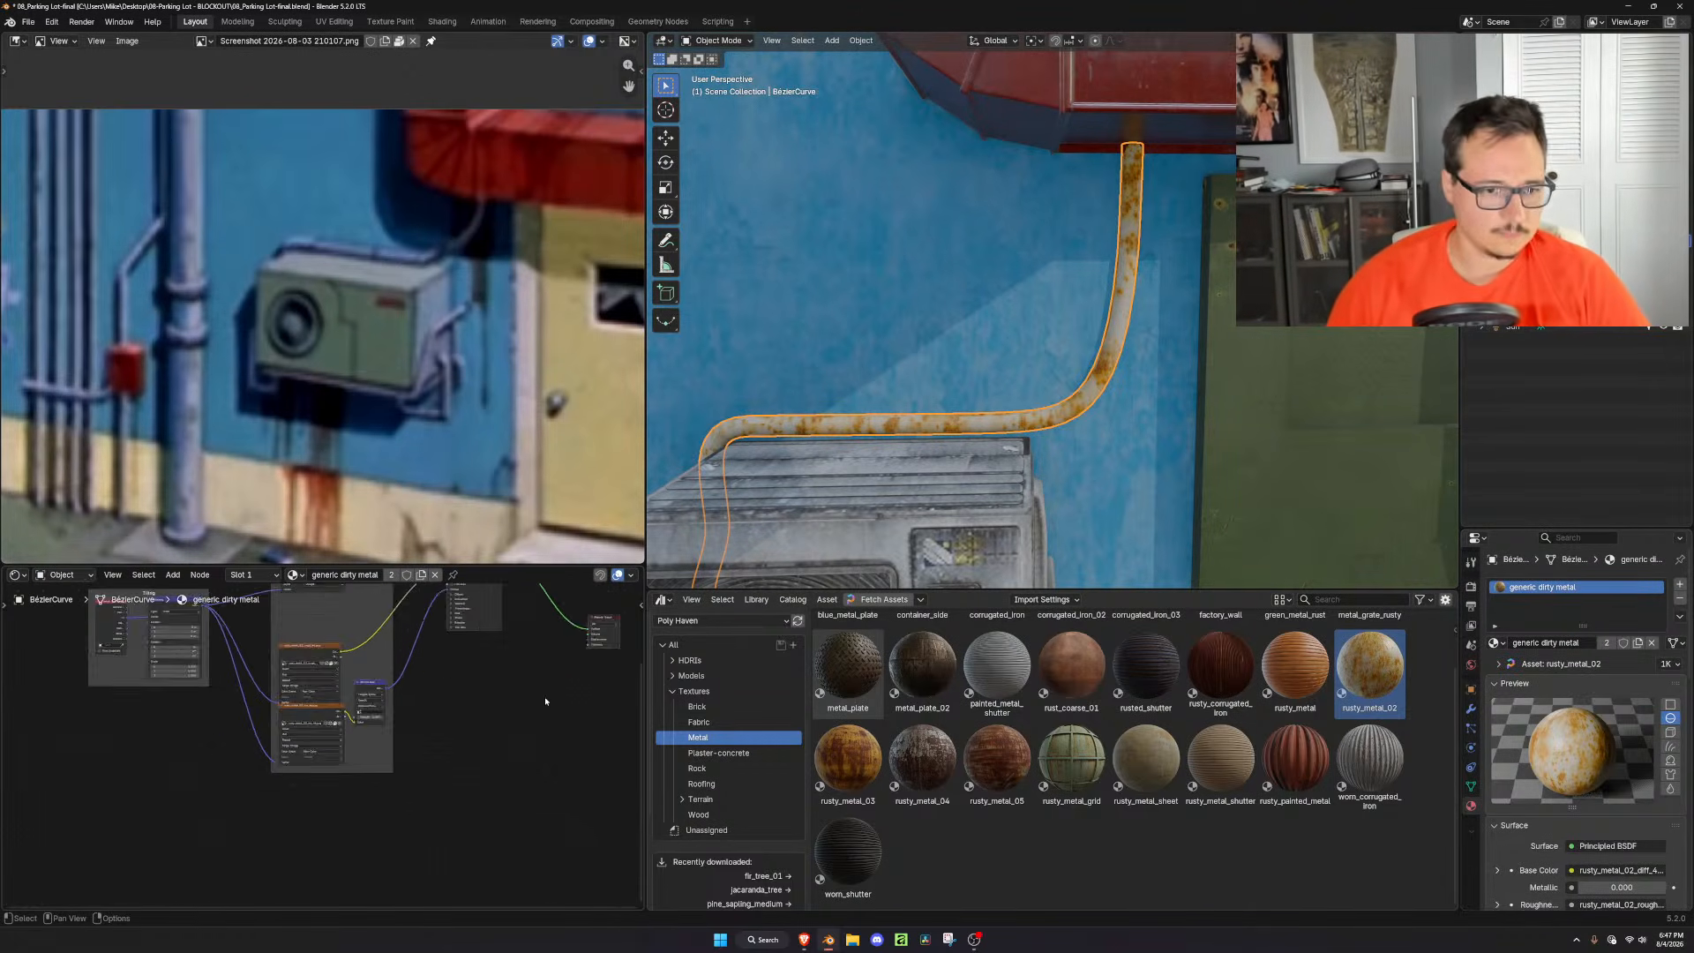
{"action": "middle_click_drag", "start_coordinate": [544, 691], "coordinate": [546, 839]}
{"action": "scroll", "coordinate": [547, 744], "scroll_direction": "up", "scroll_amount": 7}
{"action": "scroll", "coordinate": [546, 744], "scroll_direction": "up", "scroll_amount": 1}
{"action": "key", "text": "shift+a"}
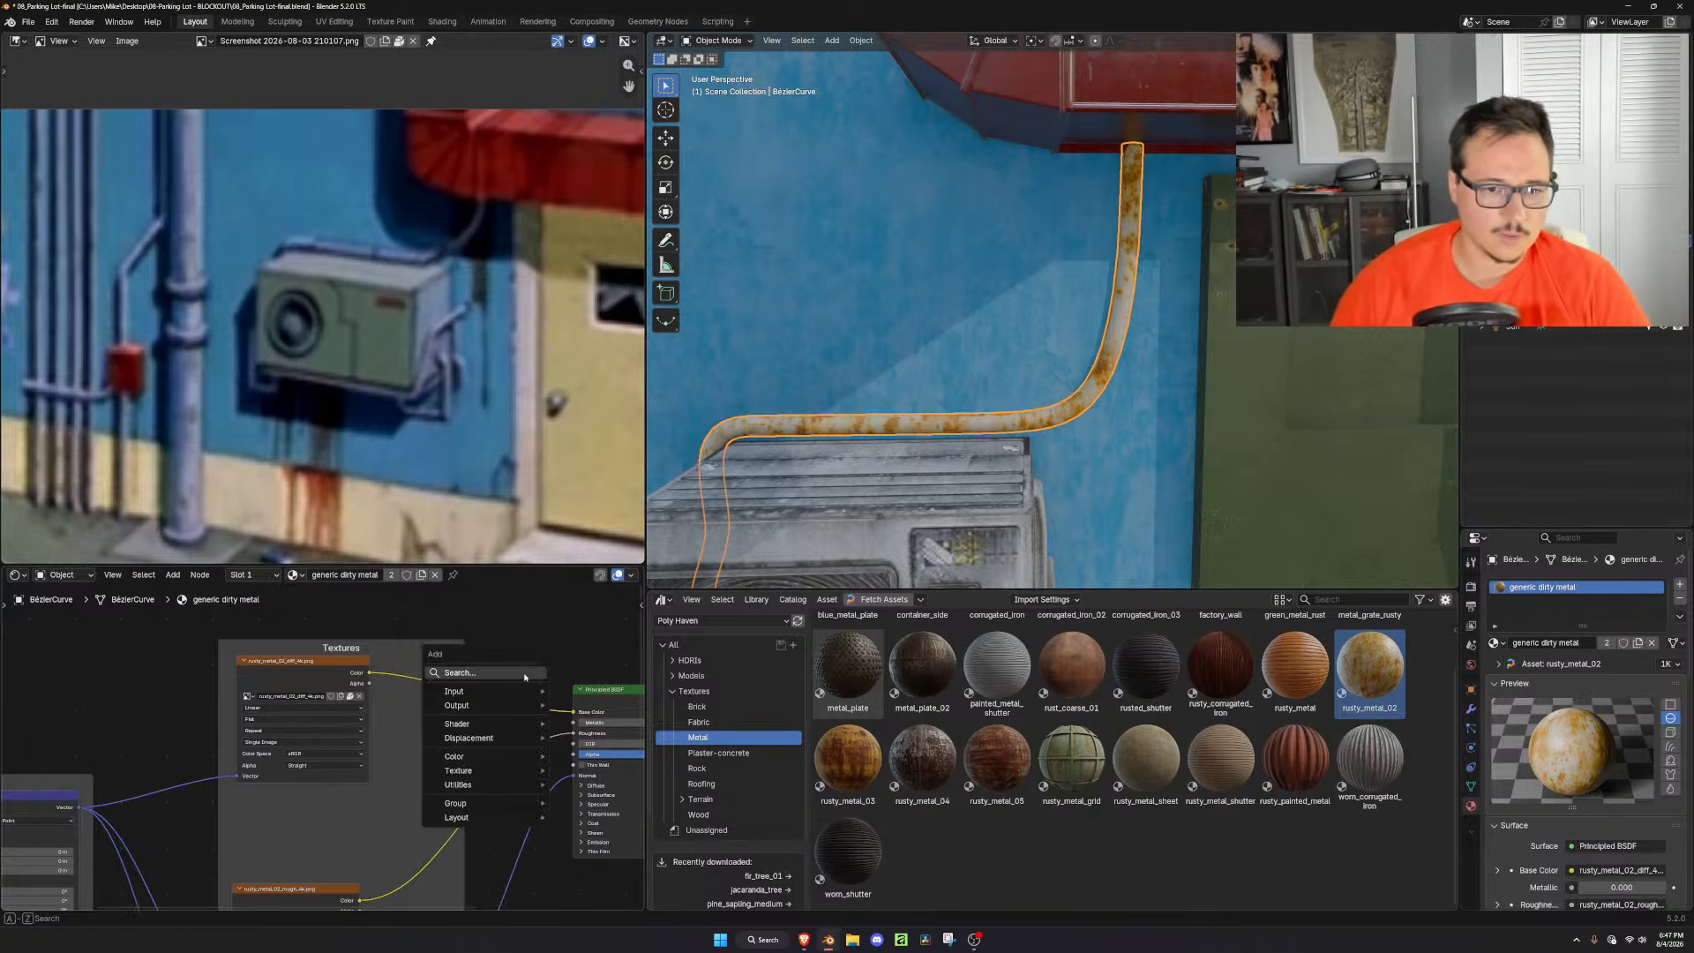
{"action": "type", "text": "hud"}
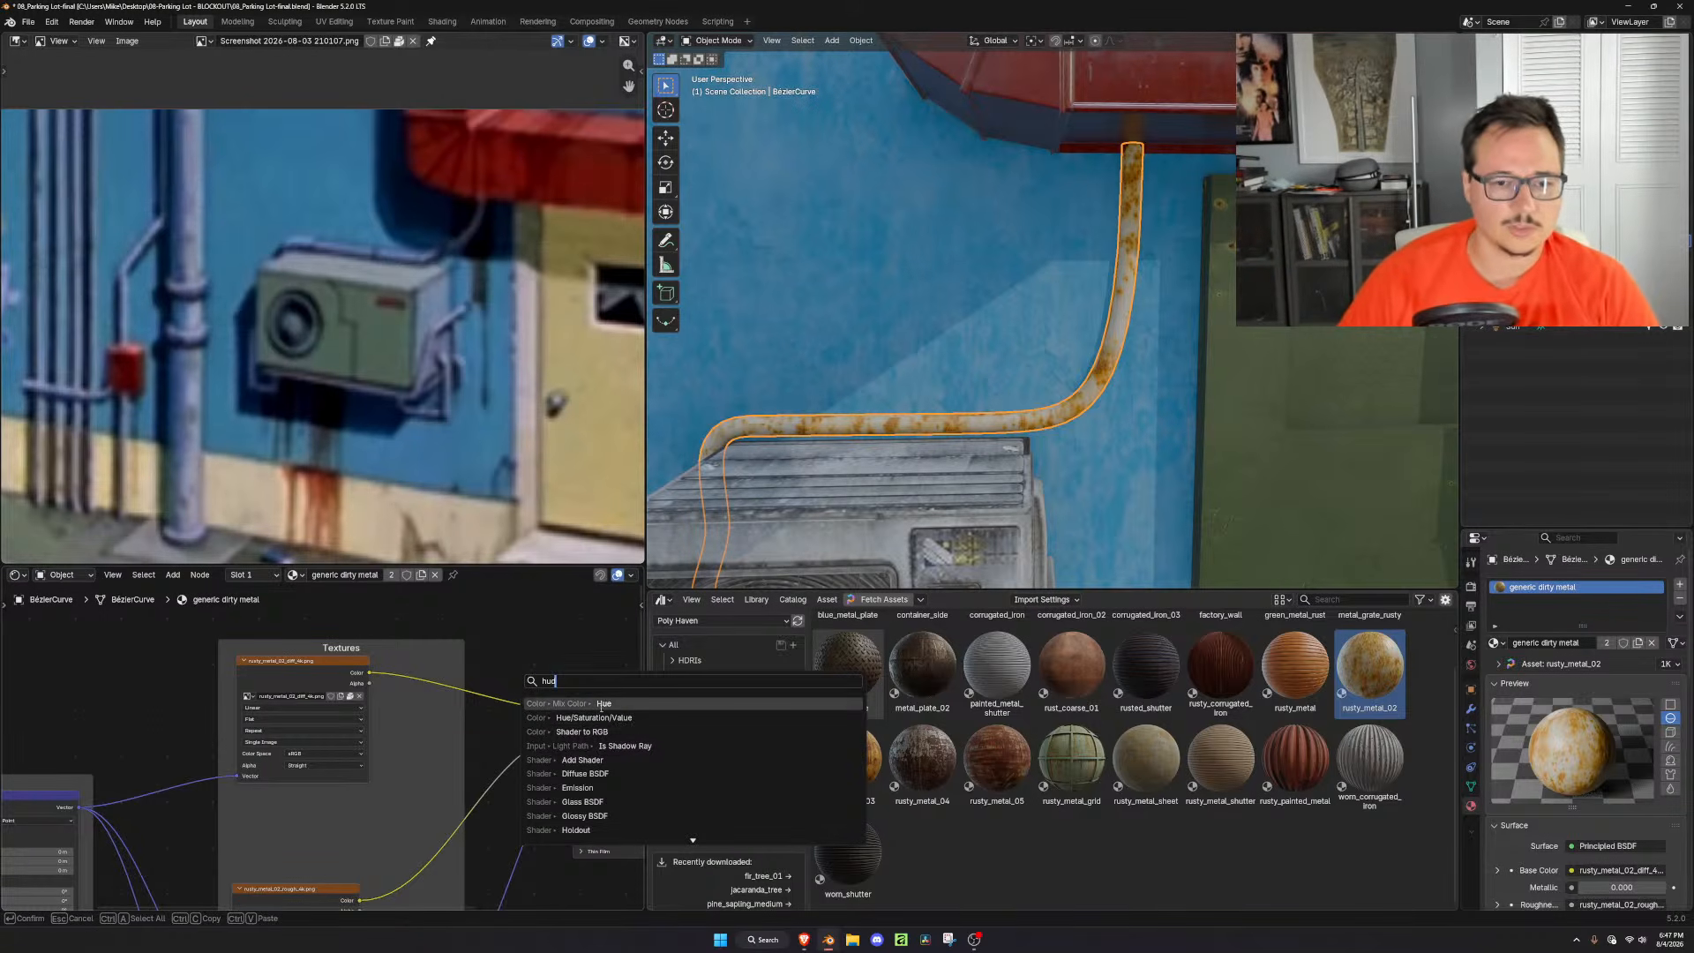
{"action": "left_click", "coordinate": [593, 717]}
{"action": "left_click", "coordinate": [416, 645]}
{"action": "left_click_drag", "start_coordinate": [446, 689], "coordinate": [357, 689]}
Raise the Hue/Saturation/Value node's saturation to bring back a faint rust tint and lower its value slightly
{"action": "scroll", "coordinate": [1127, 404], "scroll_direction": "up", "scroll_amount": 4}
{"action": "middle_click_drag", "start_coordinate": [1127, 404], "coordinate": [1147, 437]}
{"action": "middle_click_drag", "start_coordinate": [1103, 238], "coordinate": [1050, 335], "text": "shift"}
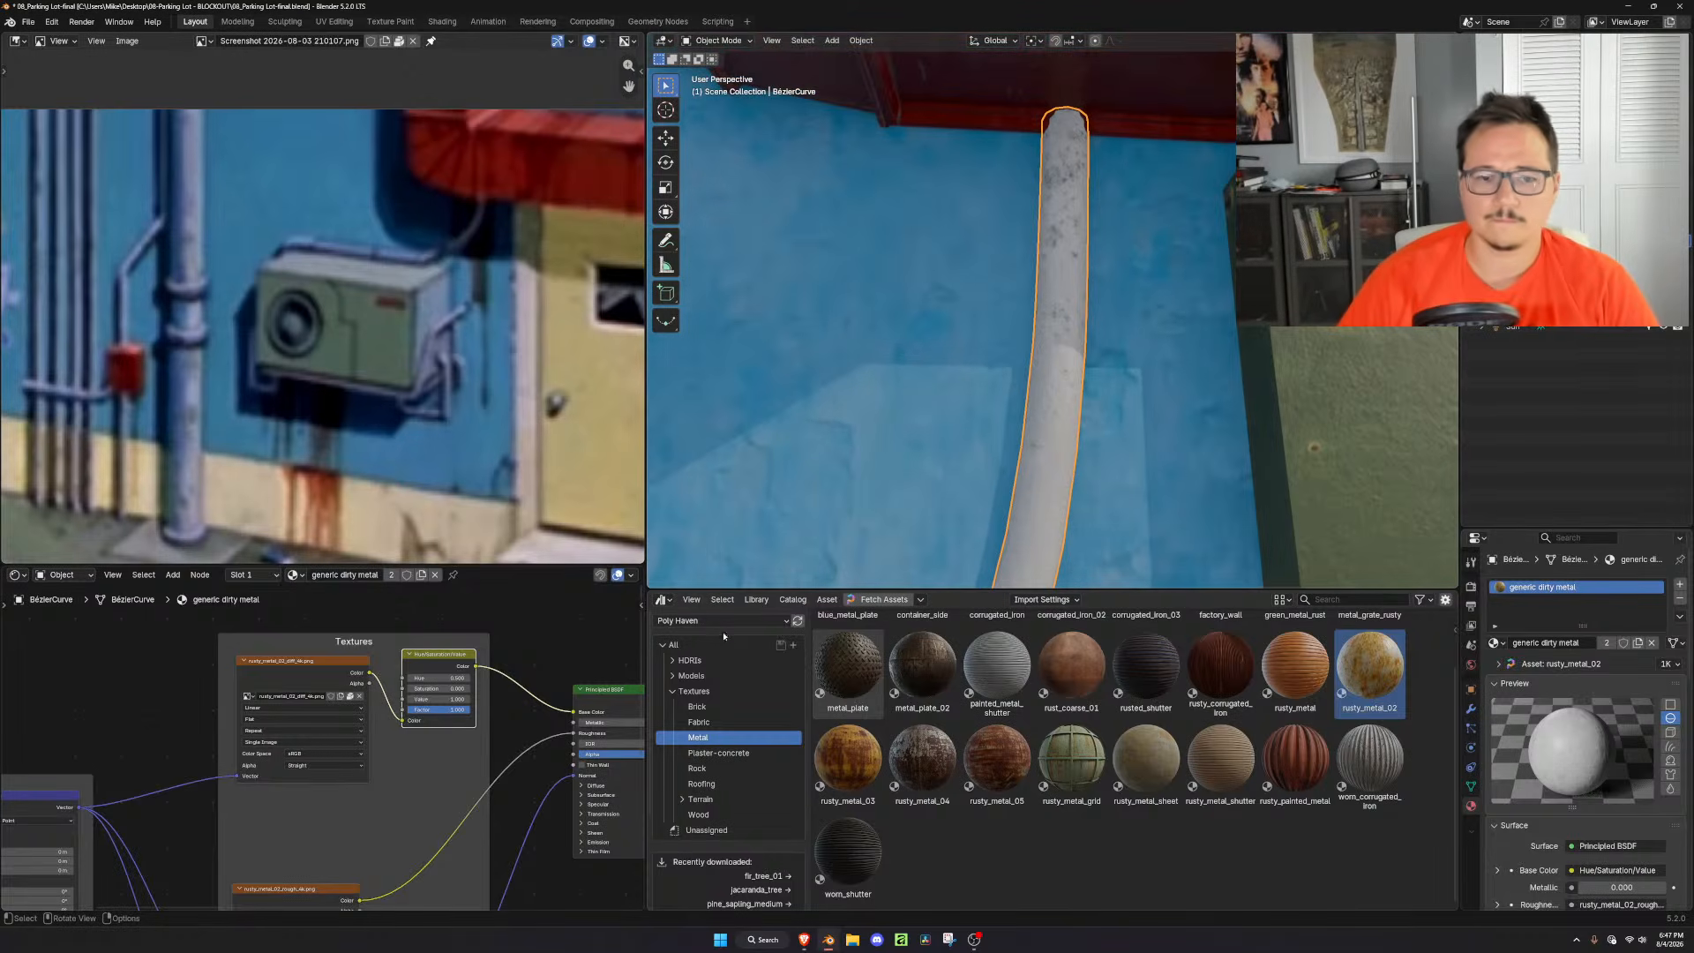
{"action": "left_click", "coordinate": [470, 689]}
{"action": "left_click", "coordinate": [470, 689]}
{"action": "left_click", "coordinate": [470, 689]}
{"action": "scroll", "coordinate": [1092, 439], "scroll_direction": "down", "scroll_amount": 2}
{"action": "middle_click_drag", "start_coordinate": [1092, 438], "coordinate": [984, 383], "text": "shift"}
{"action": "left_click", "coordinate": [412, 700]}
{"action": "left_click", "coordinate": [412, 699]}
Insert an RGB Curves node before the Principled BSDF and shape its curve to increase the contrast of the pipe's color
{"action": "type", "text": "cu"}
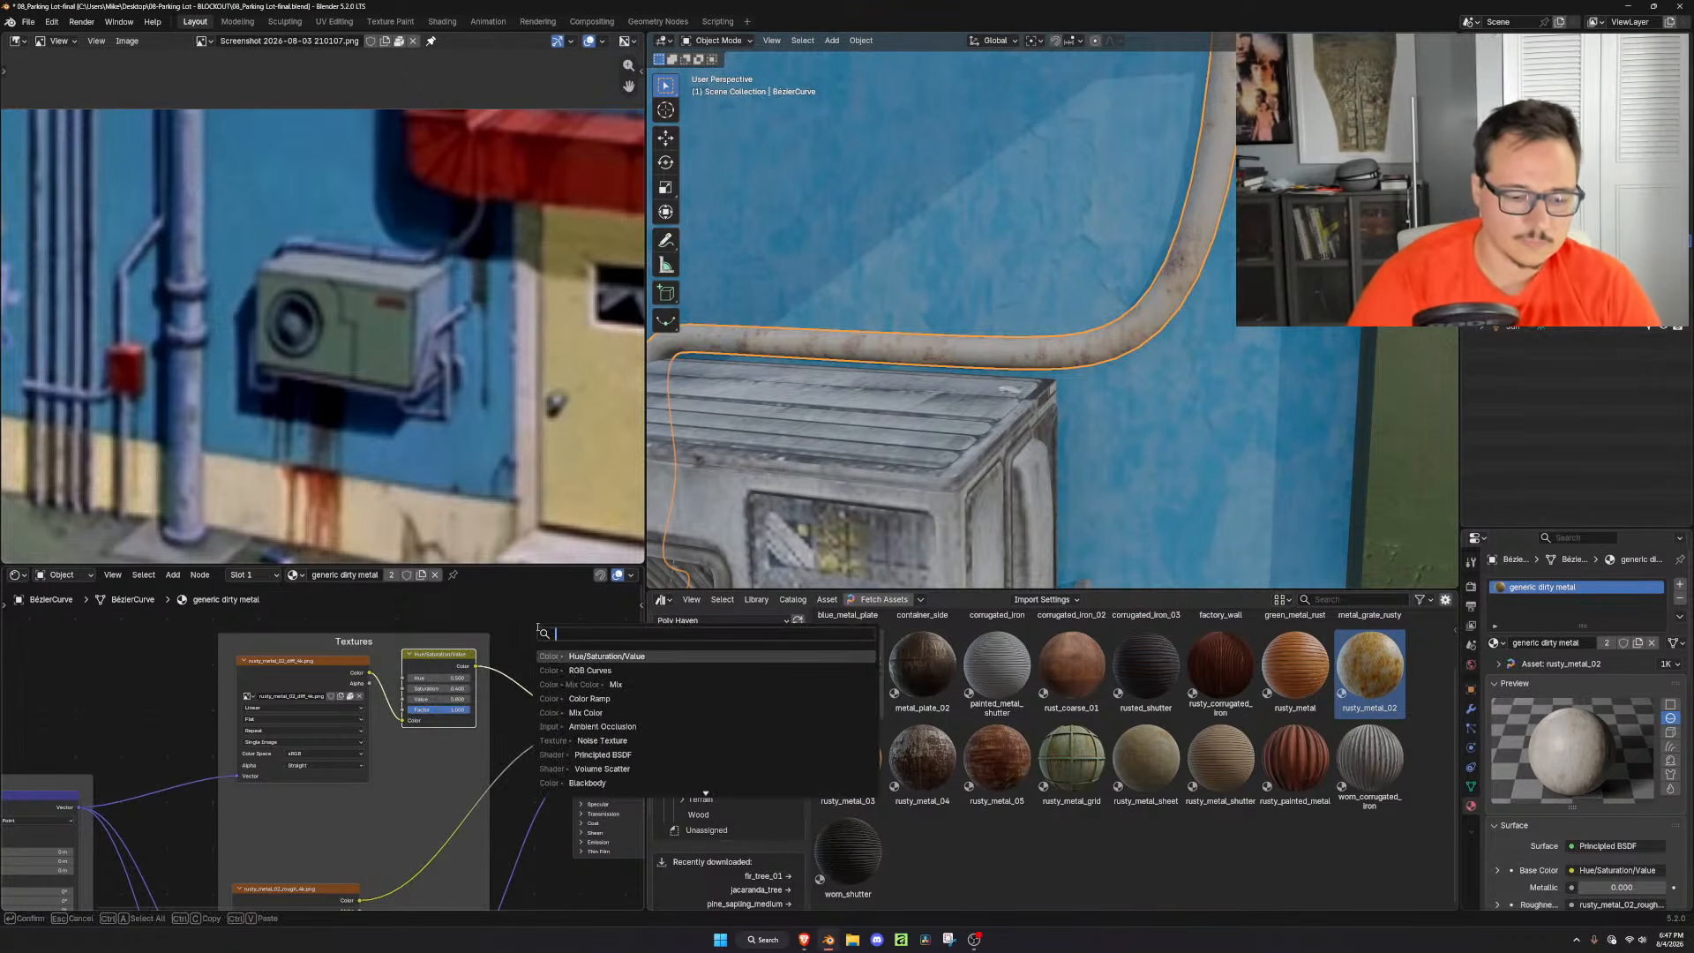
{"action": "key", "text": "Return"}
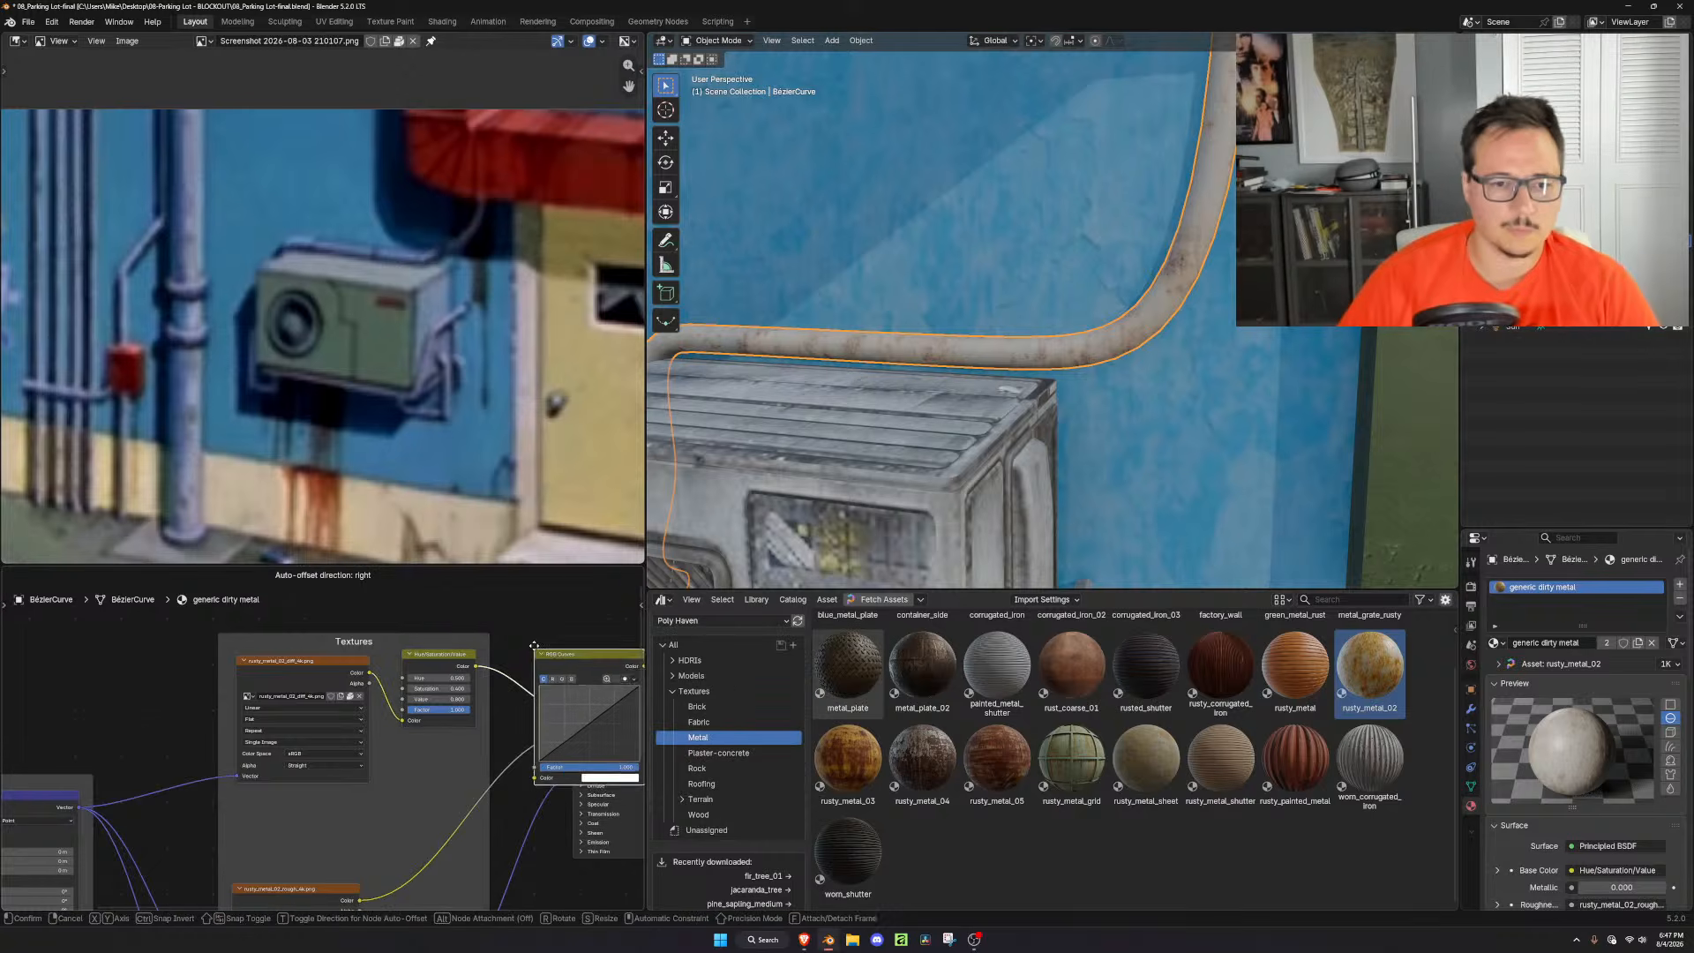
{"action": "left_click", "coordinate": [579, 690]}
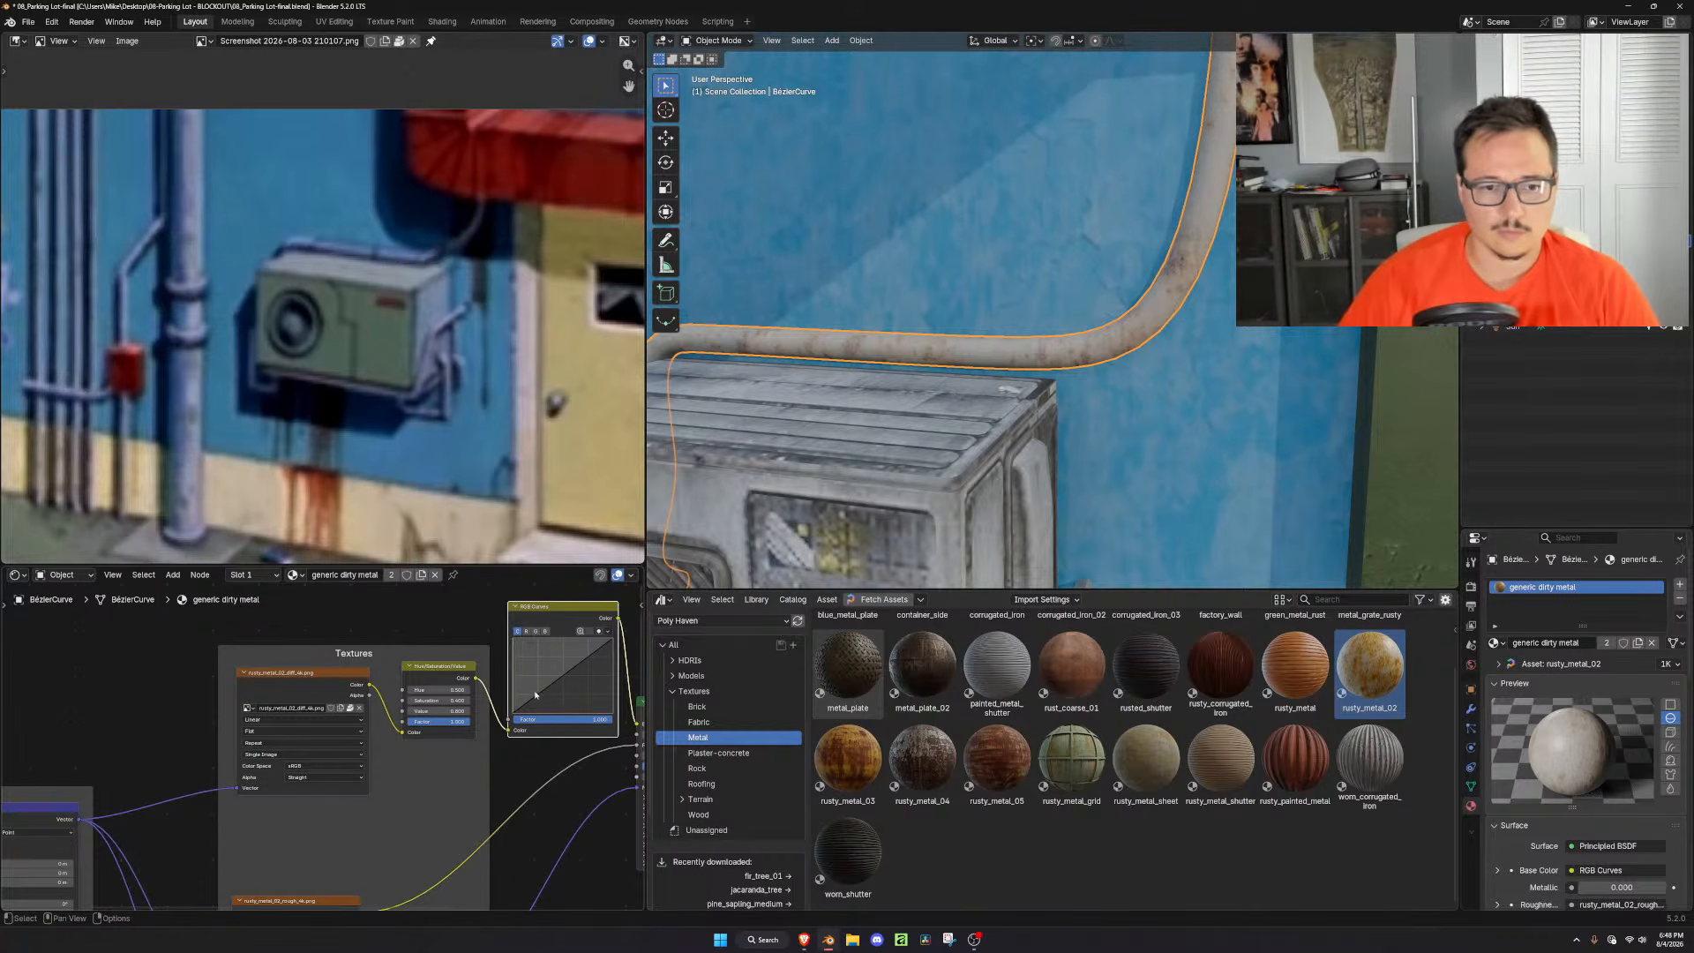
{"action": "left_click_drag", "start_coordinate": [540, 696], "coordinate": [546, 699]}
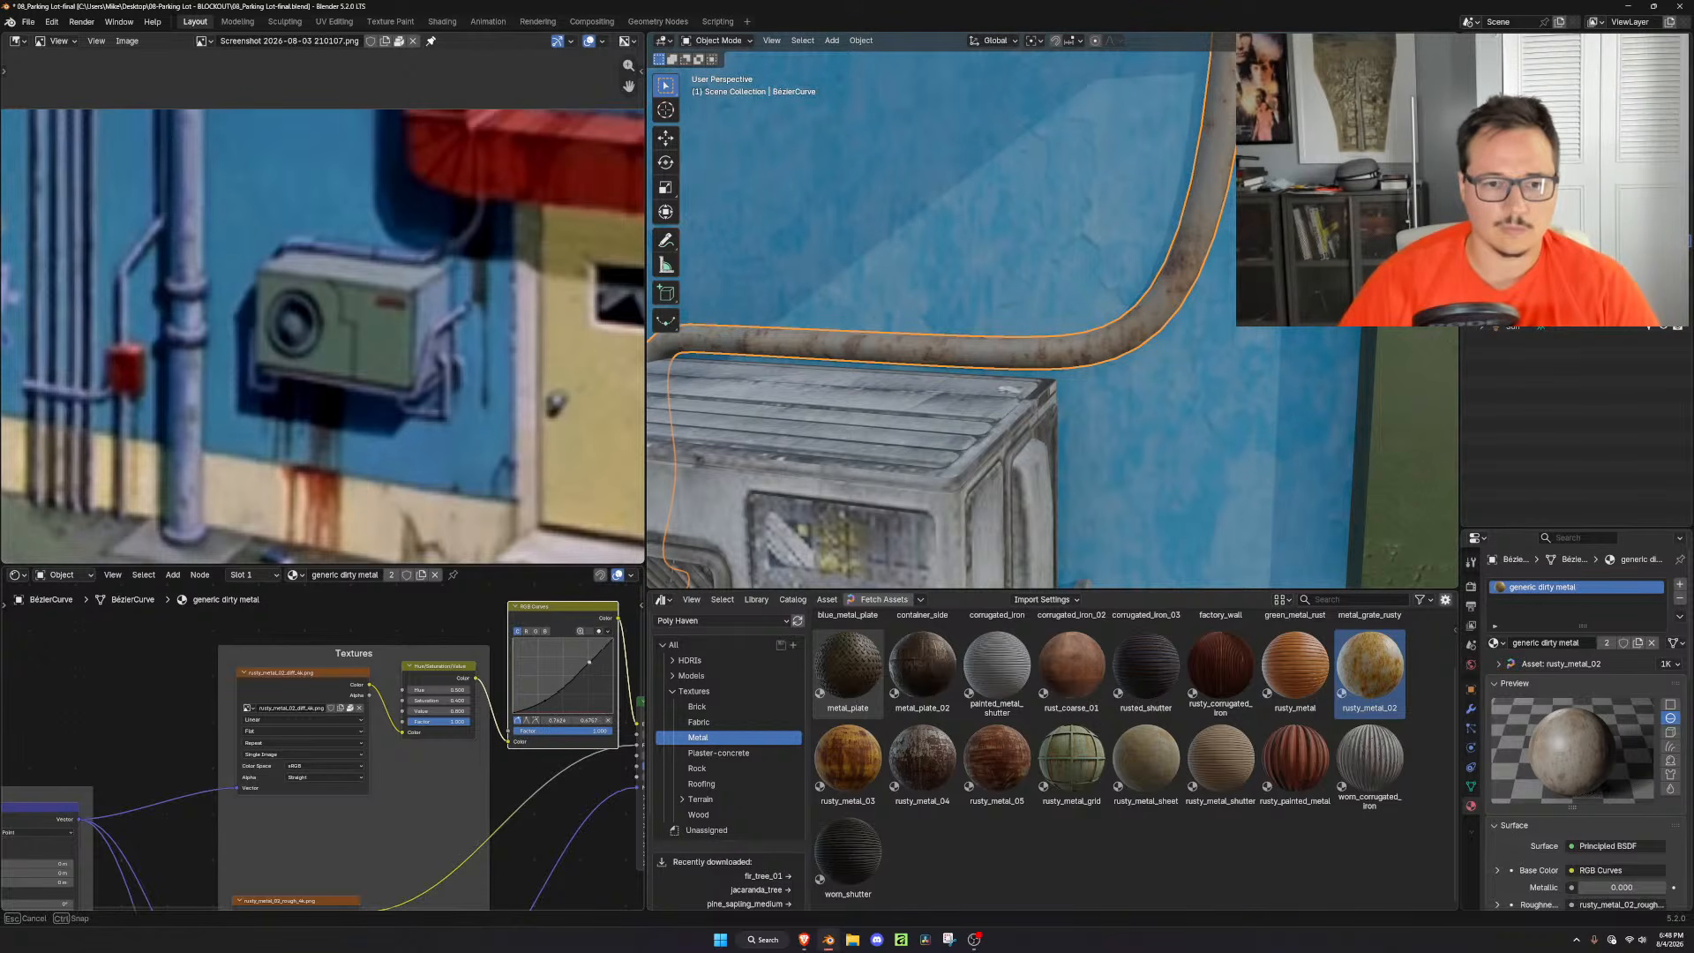
{"action": "scroll", "coordinate": [578, 654], "scroll_direction": "down", "scroll_amount": 2}
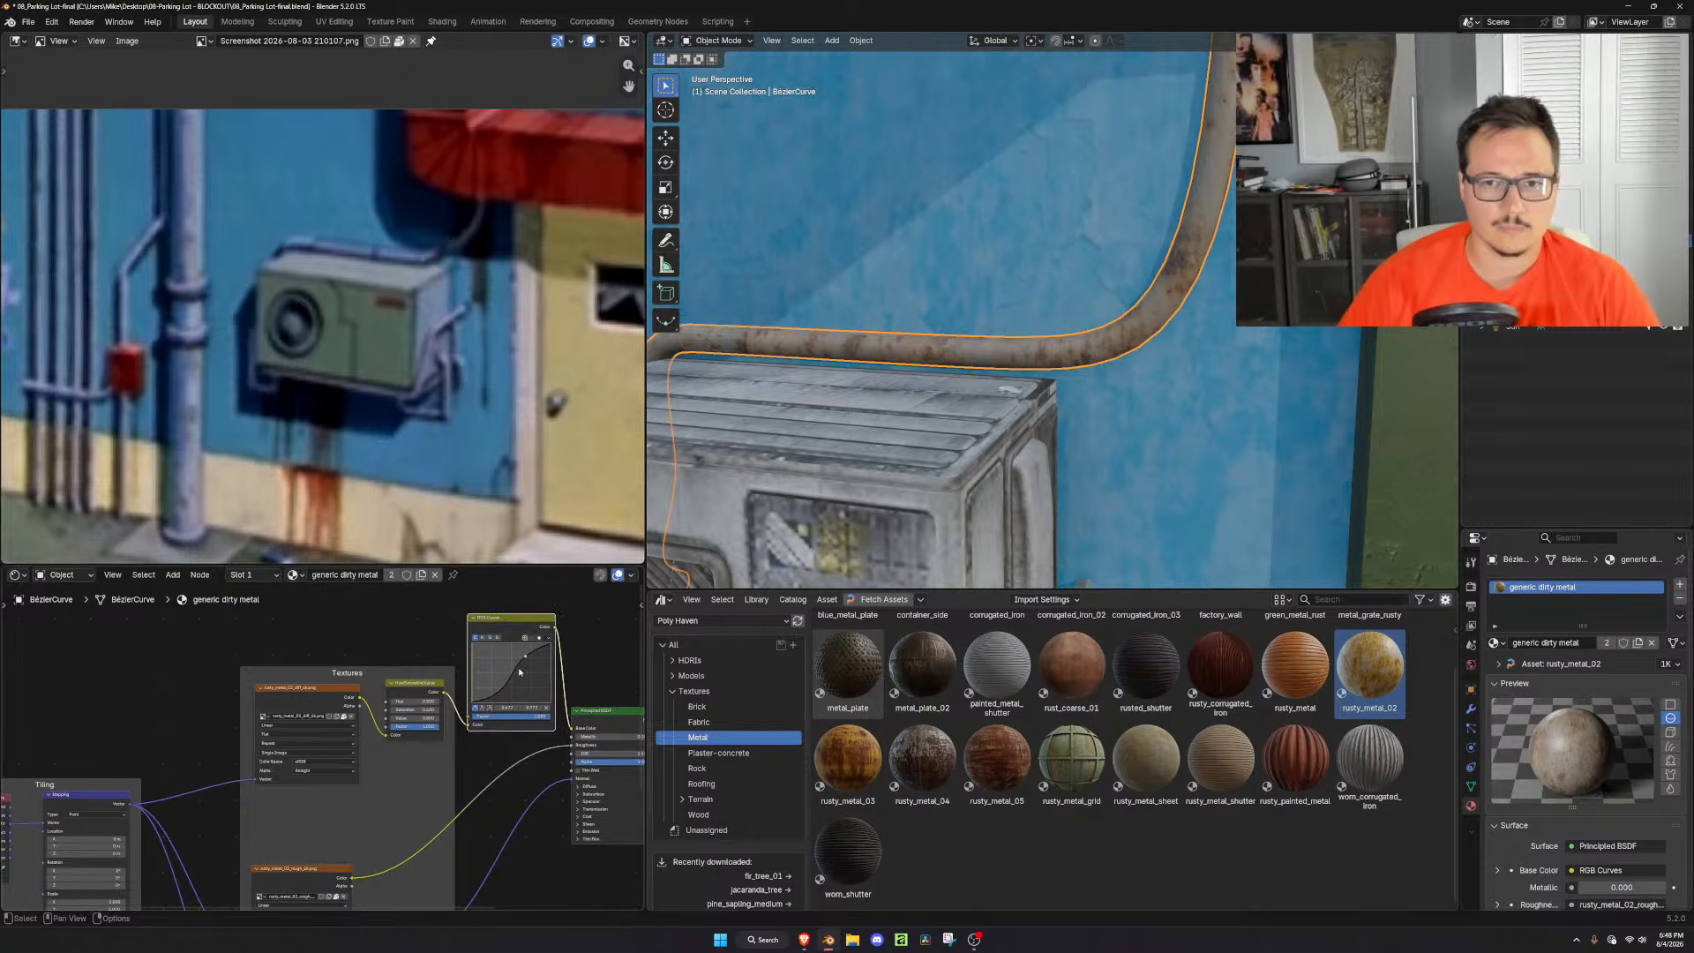
{"action": "left_click_drag", "start_coordinate": [500, 696], "coordinate": [533, 656]}
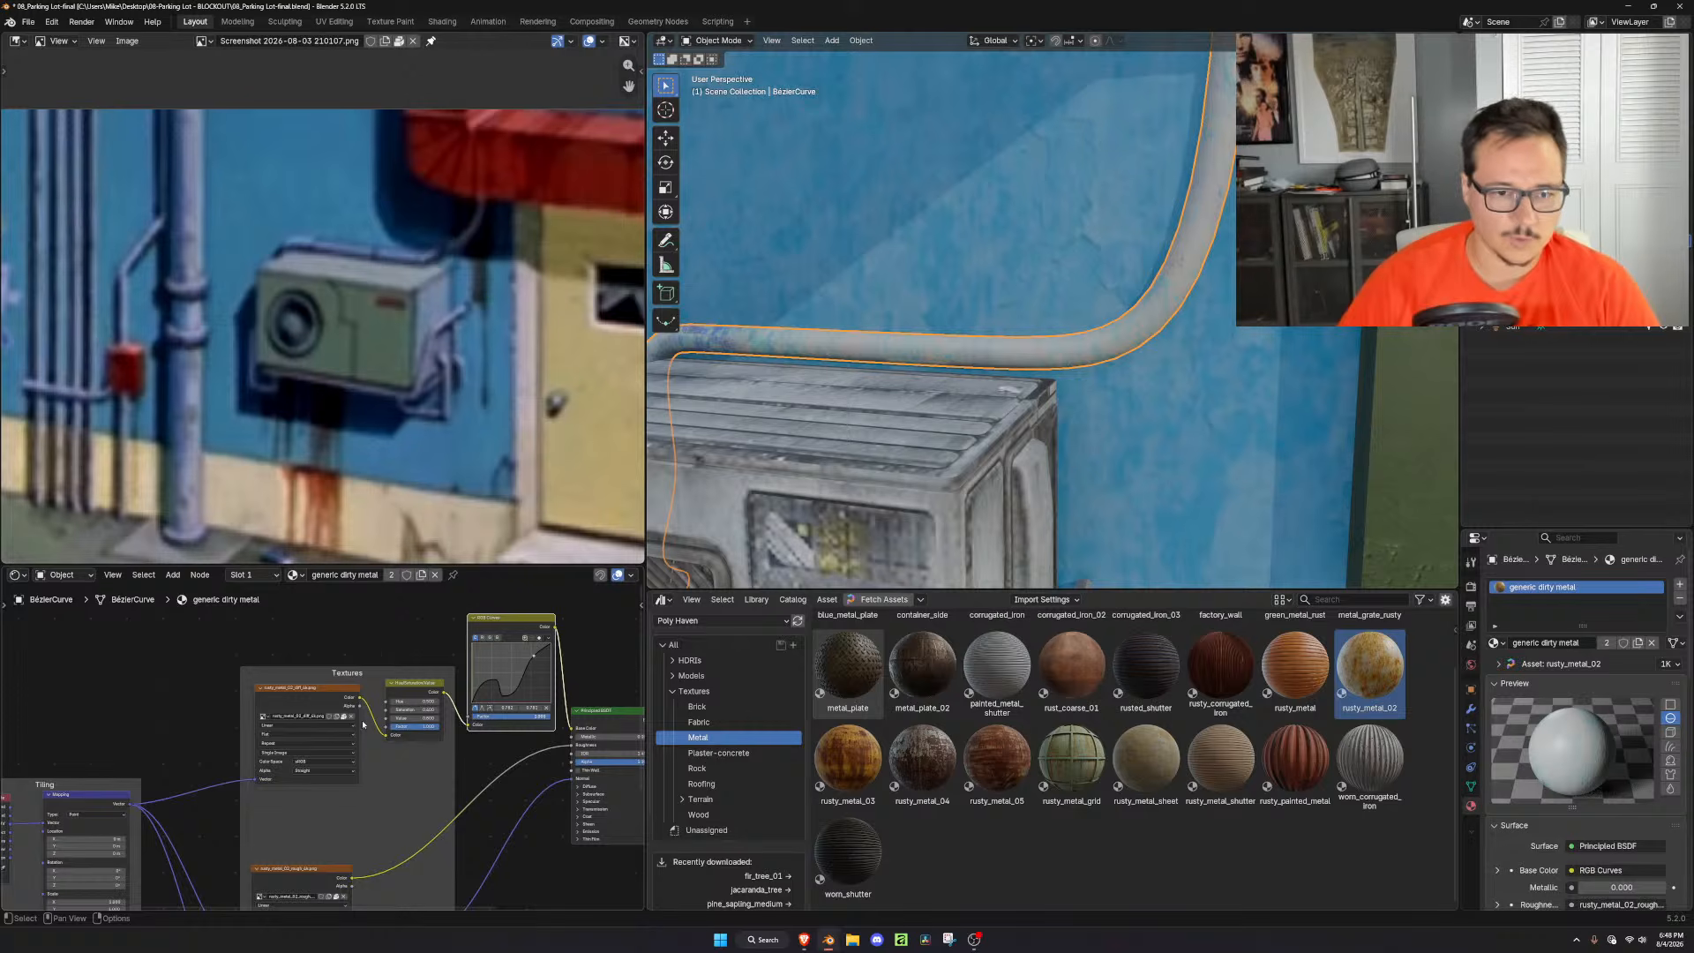
Reconnect the texture color directly to the Principled BSDF and delete the RGB Curves and Hue/Saturation/Value nodes
{"action": "left_click_drag", "start_coordinate": [393, 734], "coordinate": [523, 726]}
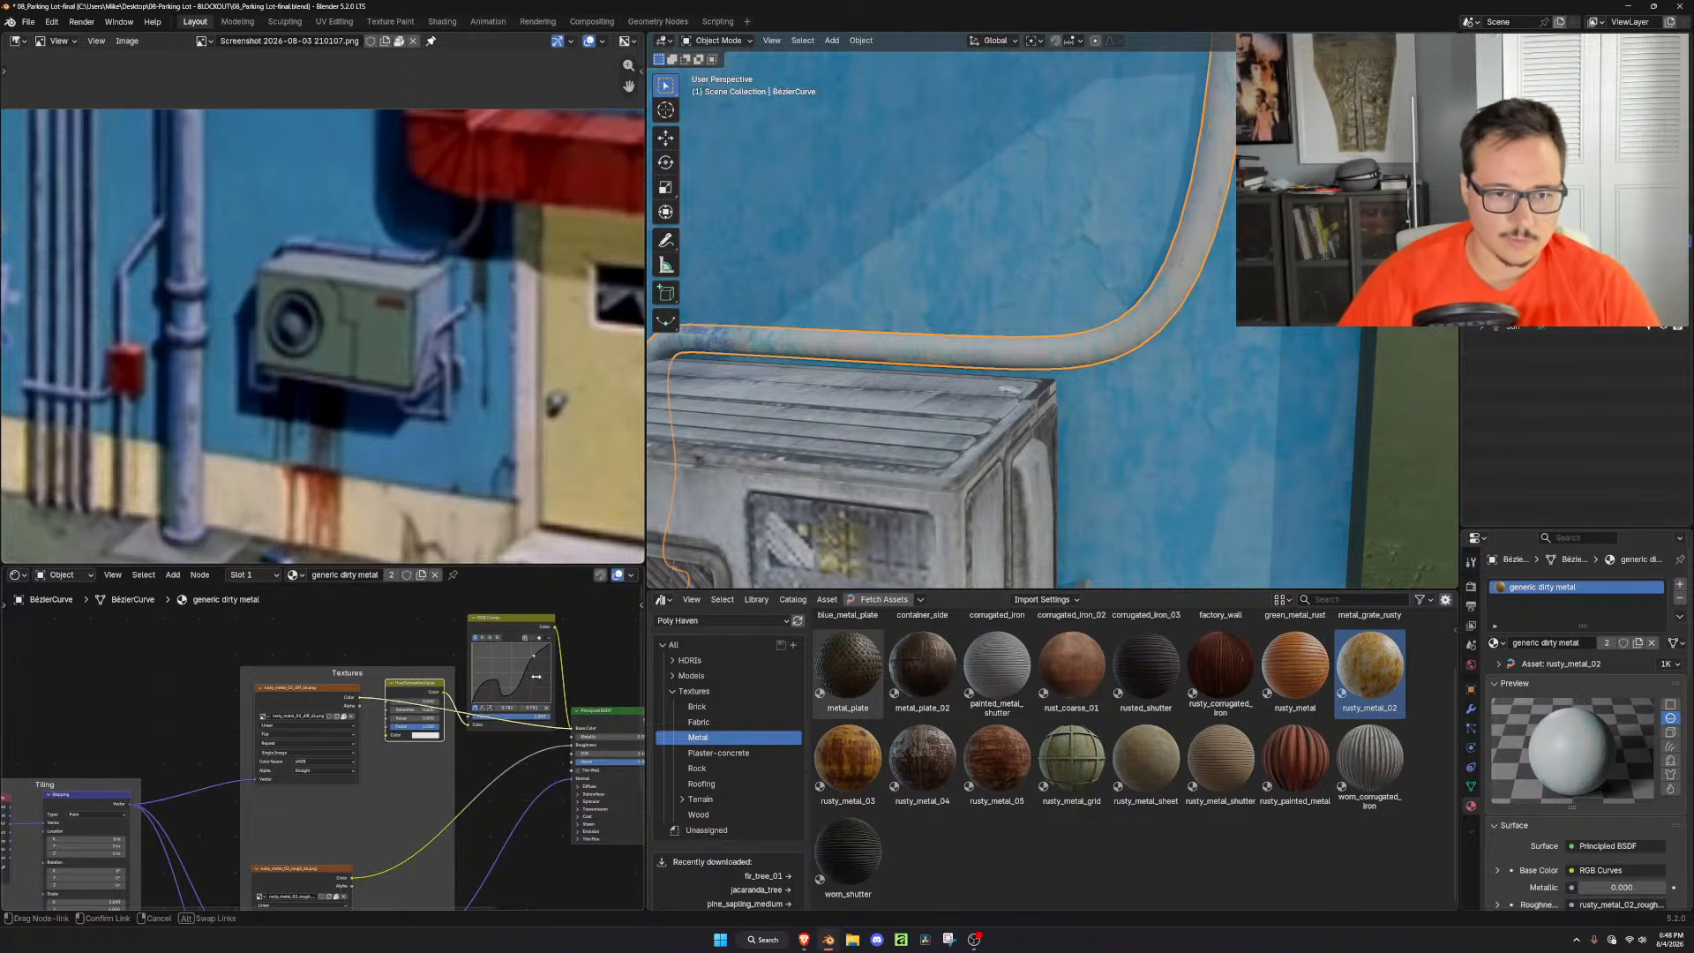
{"action": "left_click", "coordinate": [522, 628]}
{"action": "left_click", "coordinate": [422, 686], "text": "shift"}
{"action": "key", "text": "x"}
Insert a Brightness/Contrast node between the base color texture and the Principled BSDF and raise its contrast slightly
{"action": "key", "text": "shift+a"}
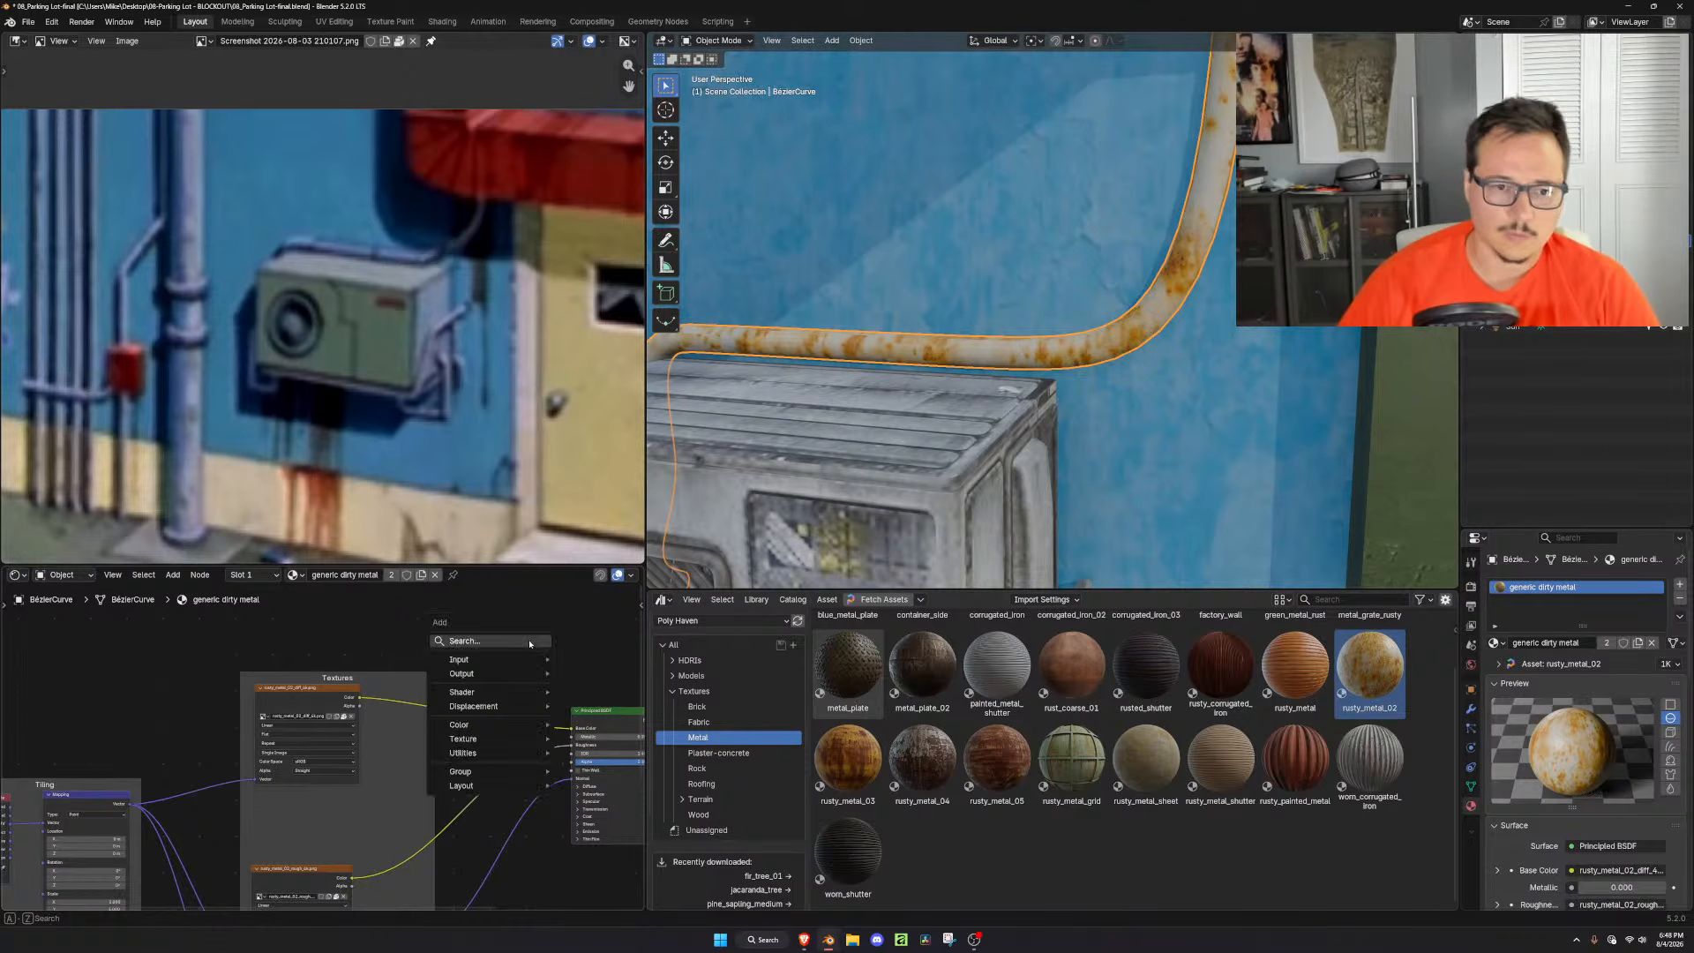
{"action": "type", "text": "cont"}
{"action": "key", "text": "Return"}
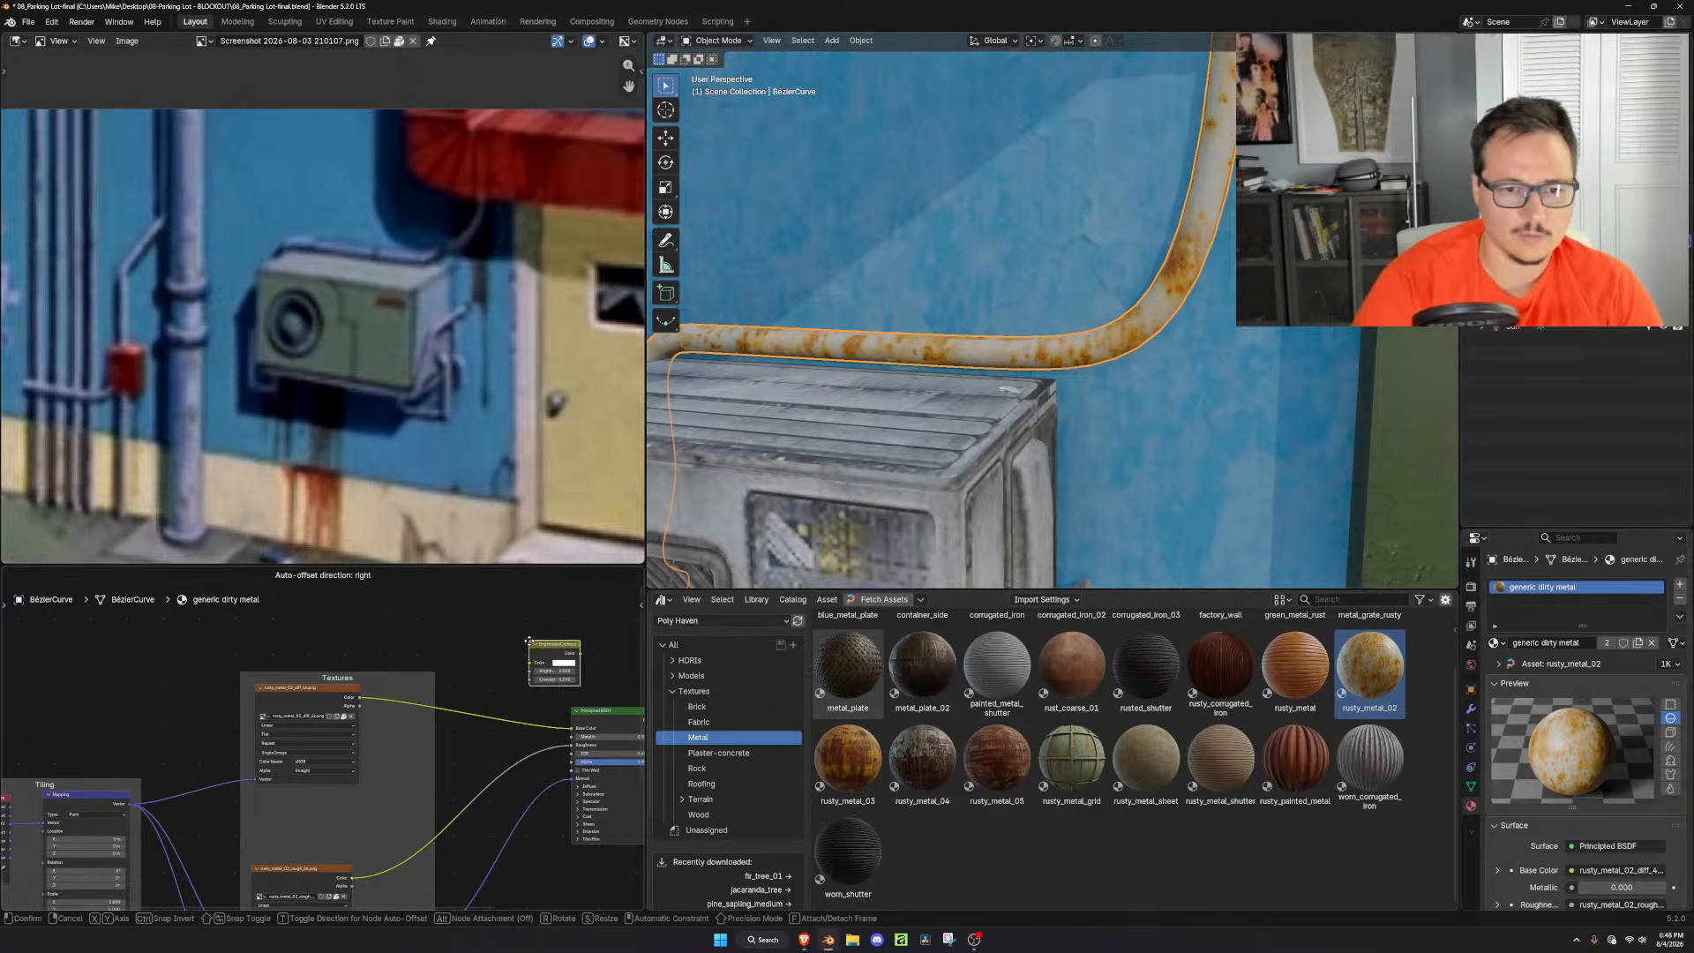
{"action": "left_click", "coordinate": [468, 688]}
{"action": "scroll", "coordinate": [468, 701], "scroll_direction": "up", "scroll_amount": 3}
{"action": "middle_click_drag", "start_coordinate": [385, 751], "coordinate": [338, 751]}
{"action": "mouse_move", "coordinate": [466, 723]}
{"action": "left_mouse_down"}
{"action": "mouse_move", "coordinate": [542, 723]}
{"action": "mouse_move", "coordinate": [474, 723]}
{"action": "left_mouse_up"}
Insert a Hue/Saturation/Value node after the Brightness/Contrast node and set its saturation to 0.1
{"action": "key", "text": "shift+a"}
{"action": "type", "text": "hue"}
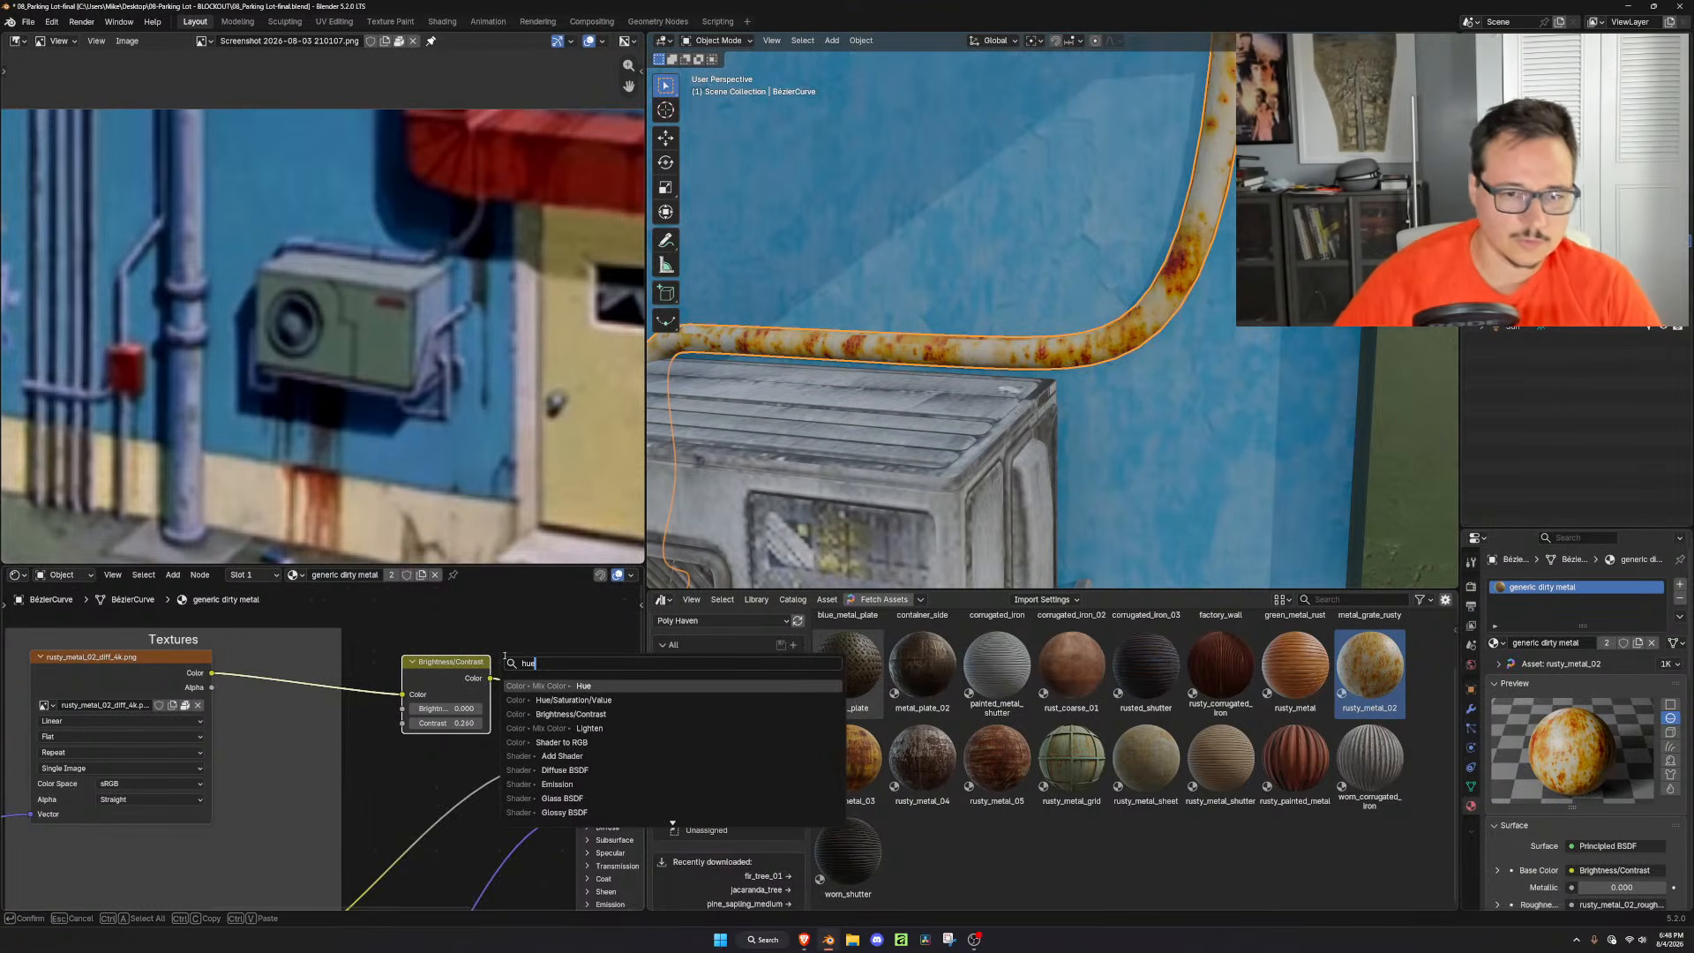
{"action": "left_click", "coordinate": [573, 699]}
{"action": "left_click", "coordinate": [570, 671]}
{"action": "middle_click_drag", "start_coordinate": [523, 788], "coordinate": [364, 799]}
{"action": "left_click", "coordinate": [411, 672]}
{"action": "type", "text": "0.1"}
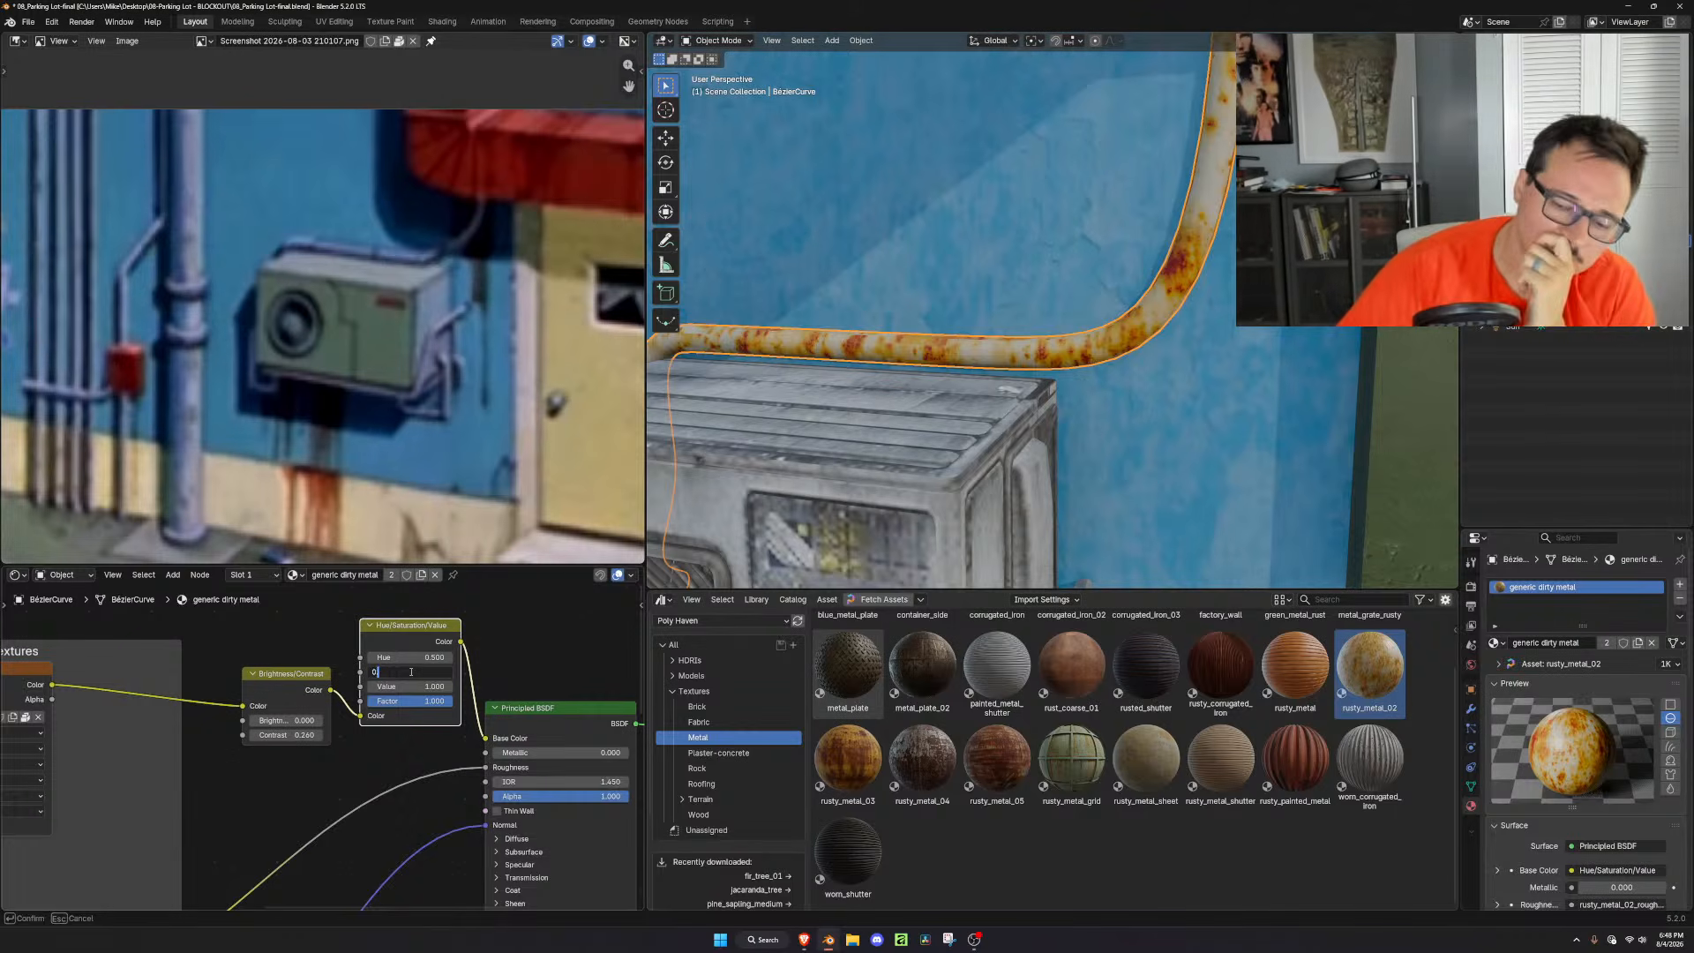
{"action": "key", "text": "Return"}
Set the contrast of the Brightness/Contrast node to 2
{"action": "scroll", "coordinate": [322, 746], "scroll_direction": "up", "scroll_amount": 1}
{"action": "left_click_drag", "start_coordinate": [286, 735], "coordinate": [354, 735]}
{"action": "scroll", "coordinate": [1058, 363], "scroll_direction": "down", "scroll_amount": 4}
{"action": "scroll", "coordinate": [1059, 363], "scroll_direction": "up", "scroll_amount": 4}
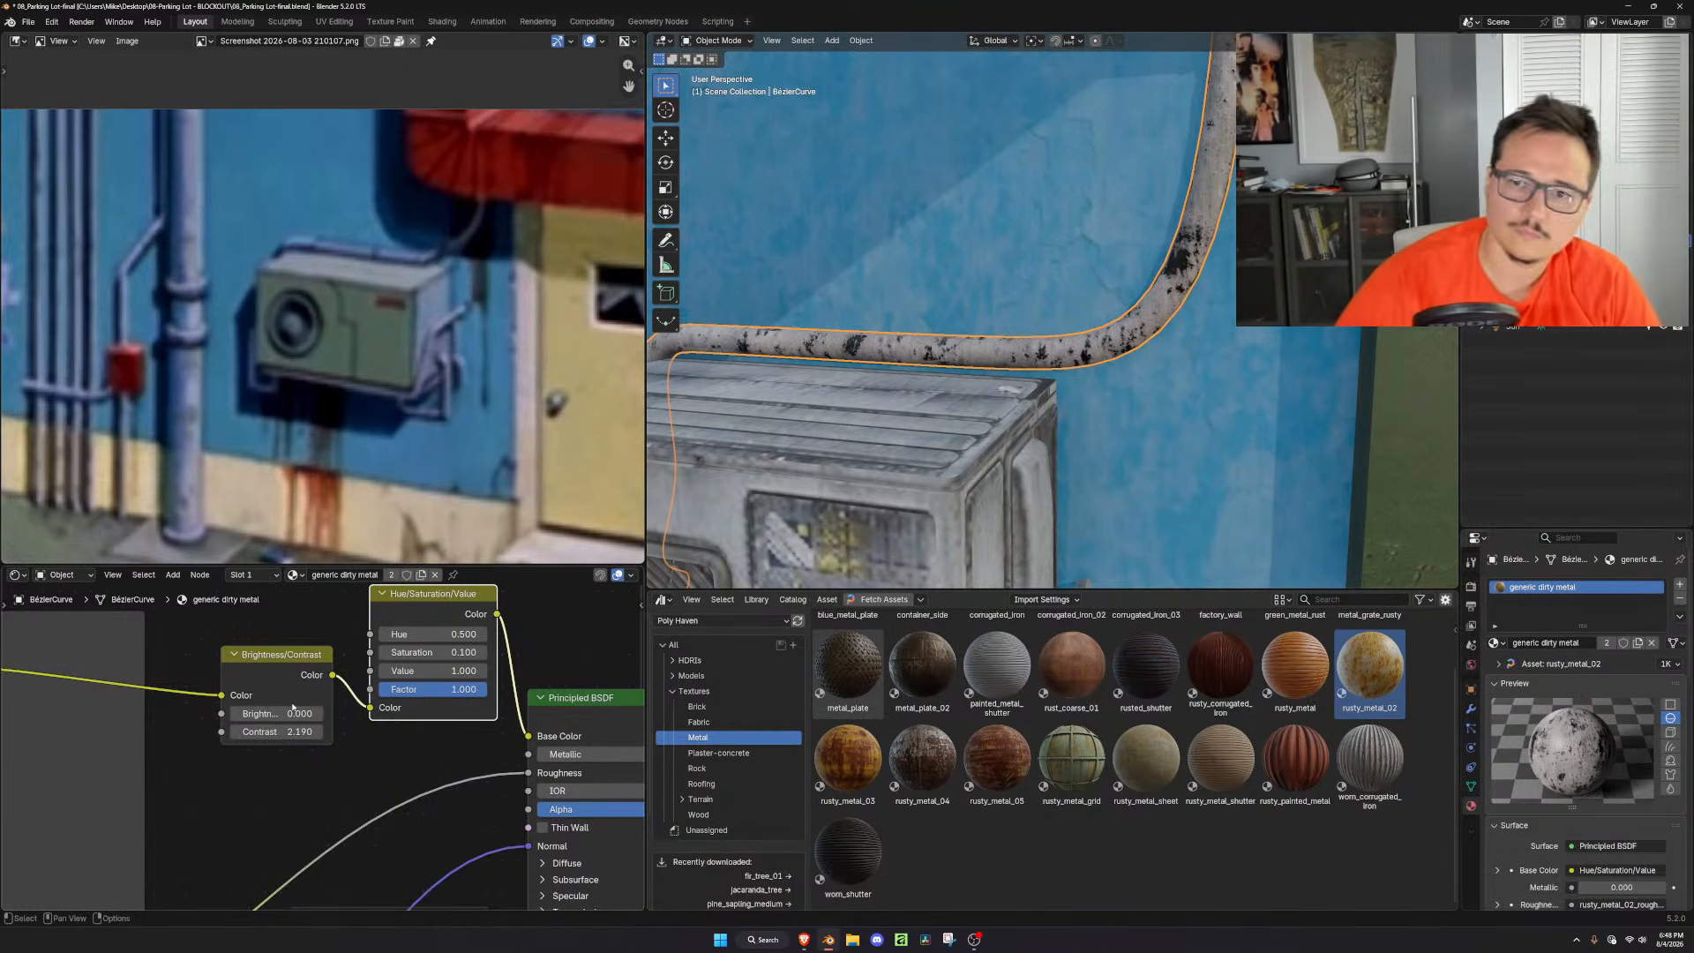
{"action": "double_click", "coordinate": [312, 734]}
{"action": "type", "text": "2"}
{"action": "key", "text": "Return"}
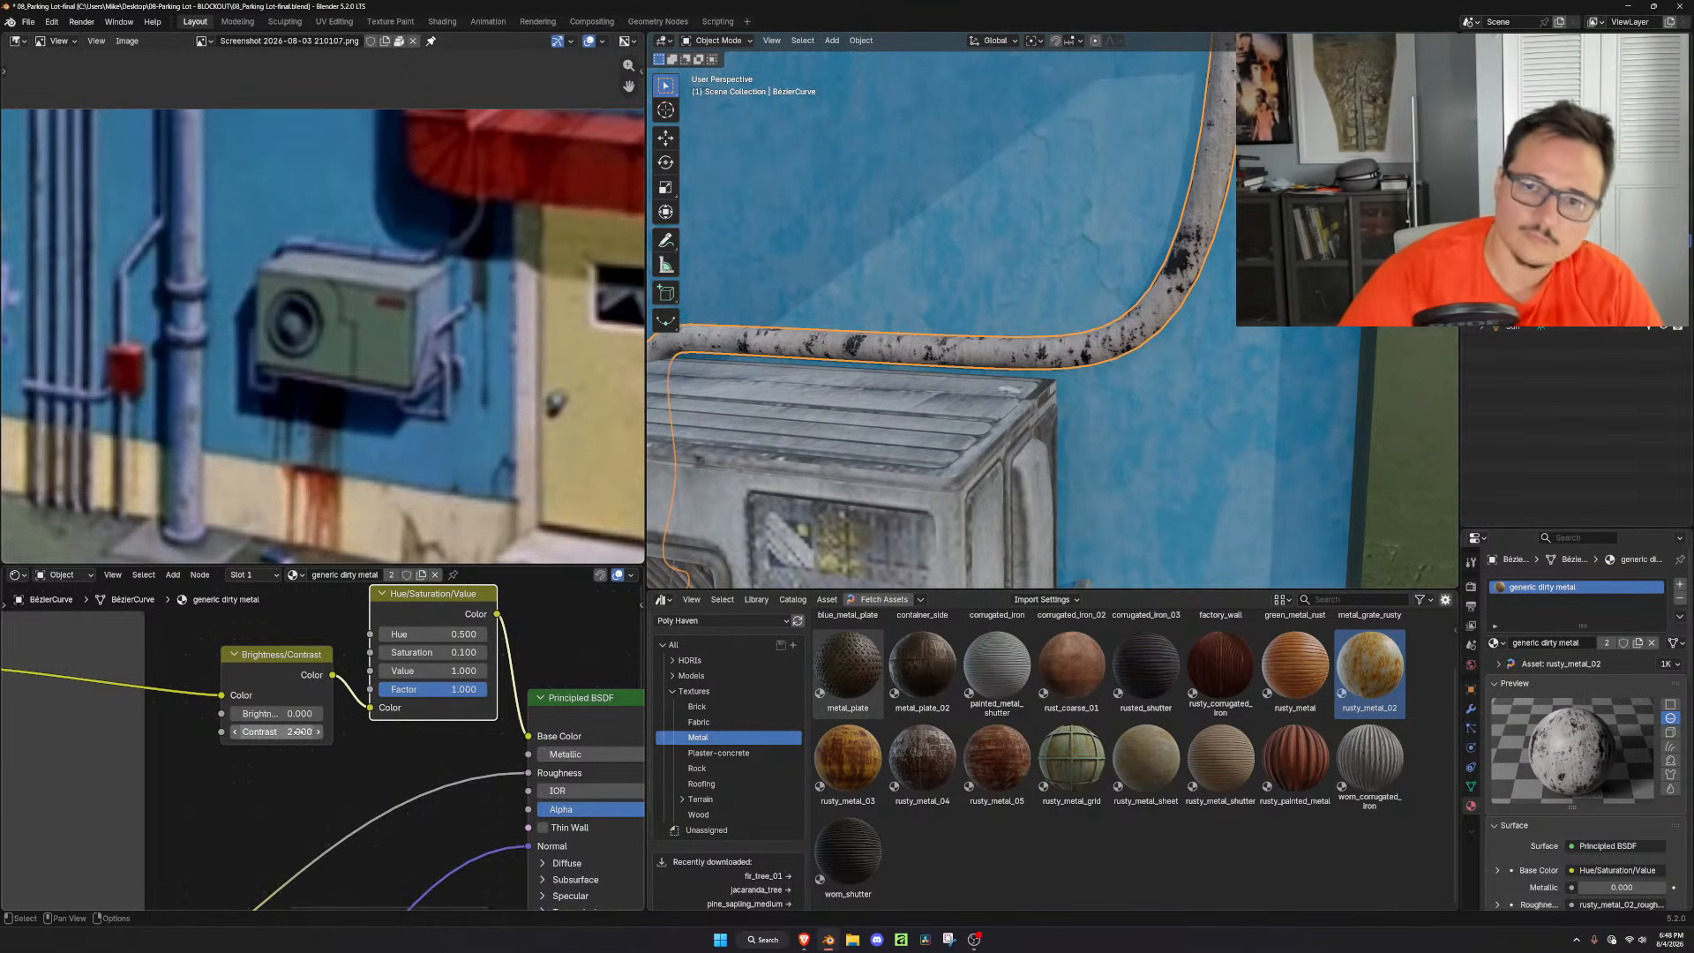
Tint the pipe pale green by setting the Hue/Saturation/Value node to hue 0.86, saturation 0.3 and value 0.8
{"action": "left_click", "coordinate": [384, 672]}
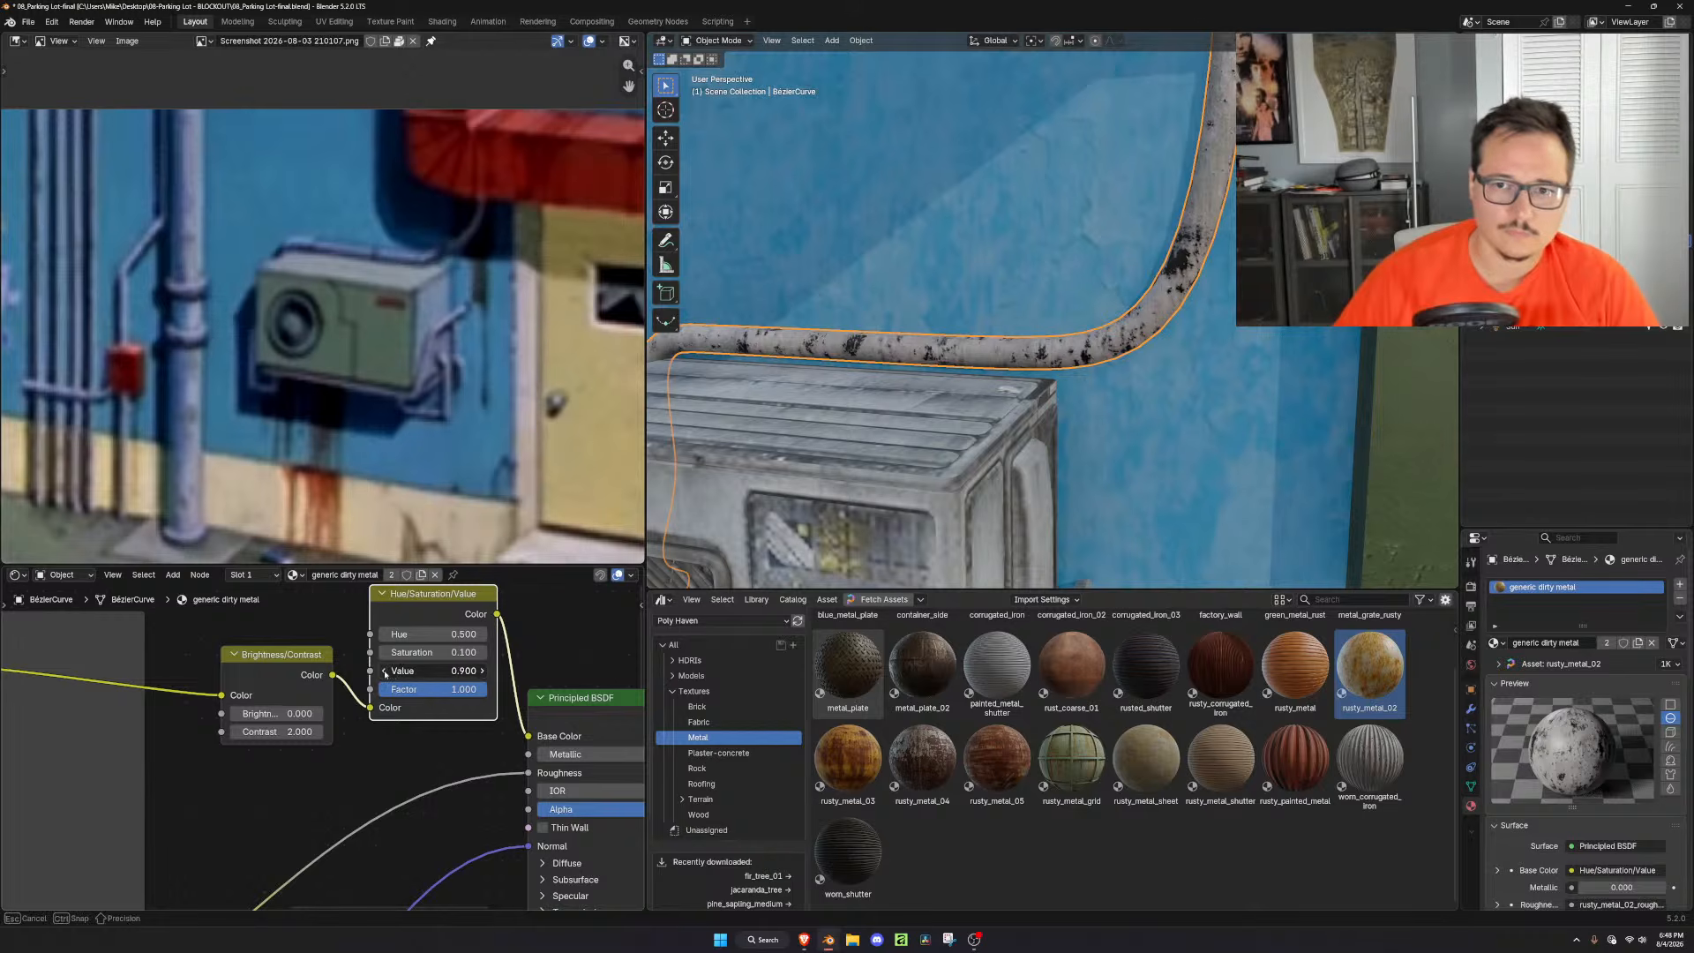
{"action": "left_click", "coordinate": [483, 653]}
{"action": "left_click", "coordinate": [483, 654]}
{"action": "left_click_drag", "start_coordinate": [483, 654], "coordinate": [369, 652]}
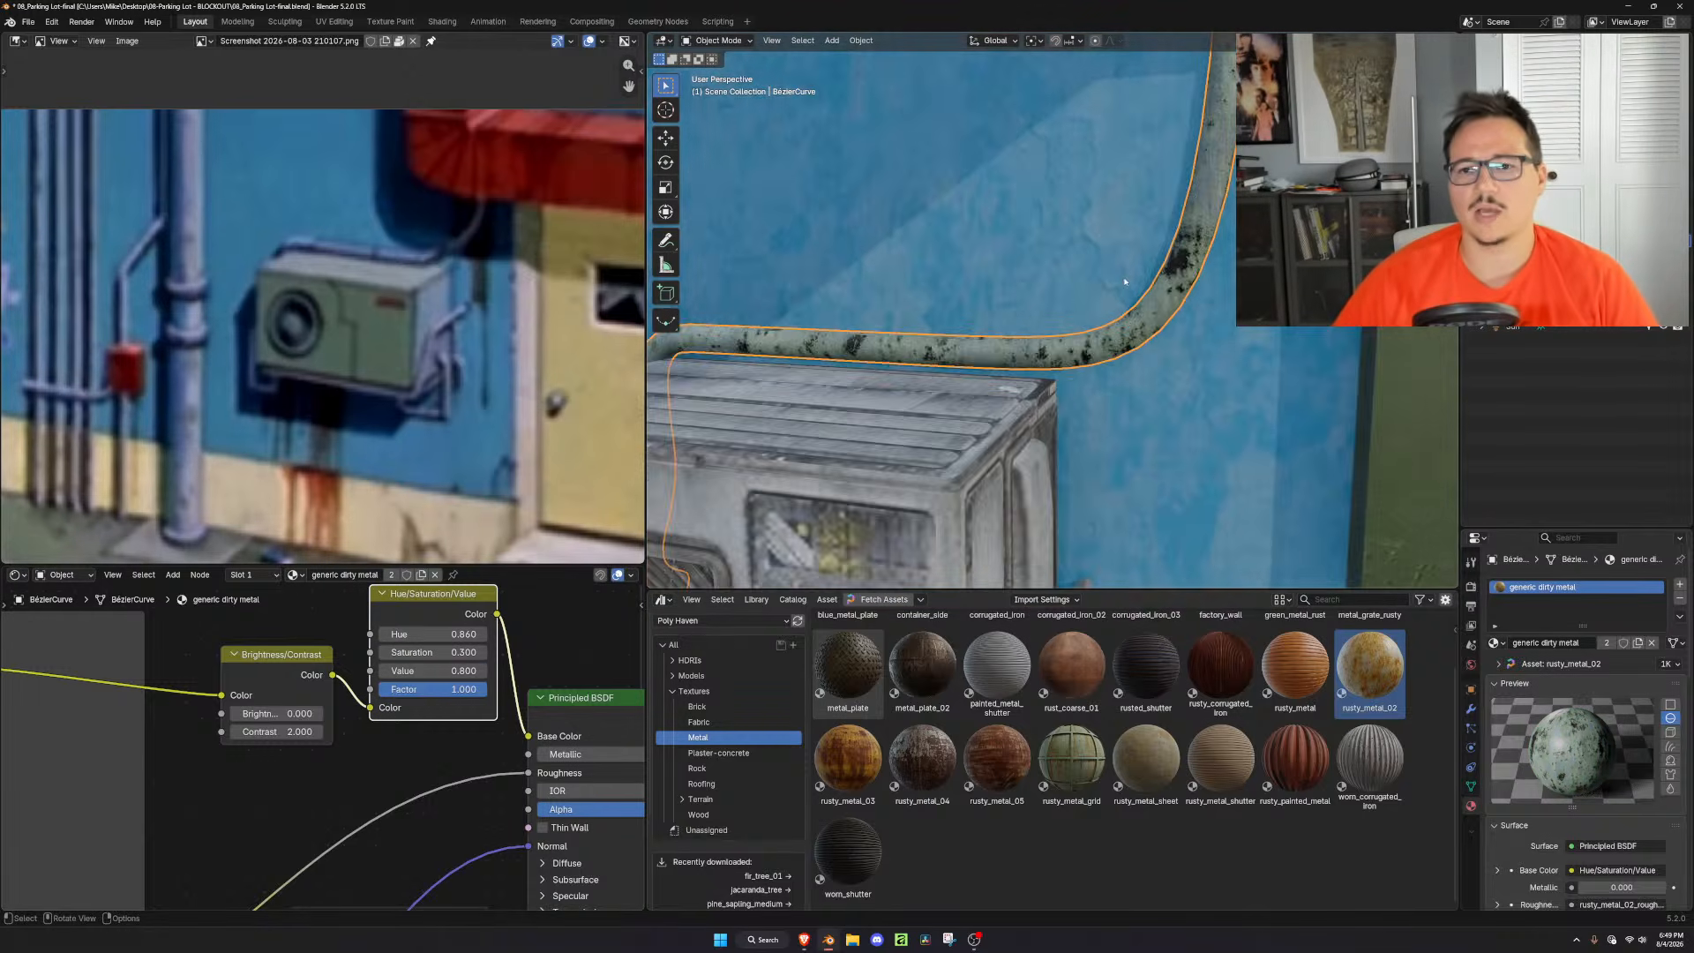
{"action": "scroll", "coordinate": [1125, 280], "scroll_direction": "up", "scroll_amount": 4}
{"action": "scroll", "coordinate": [1125, 280], "scroll_direction": "down", "scroll_amount": 2}
{"action": "middle_click_drag", "start_coordinate": [1125, 280], "coordinate": [1072, 302]}
{"action": "scroll", "coordinate": [1072, 302], "scroll_direction": "down", "scroll_amount": 3}
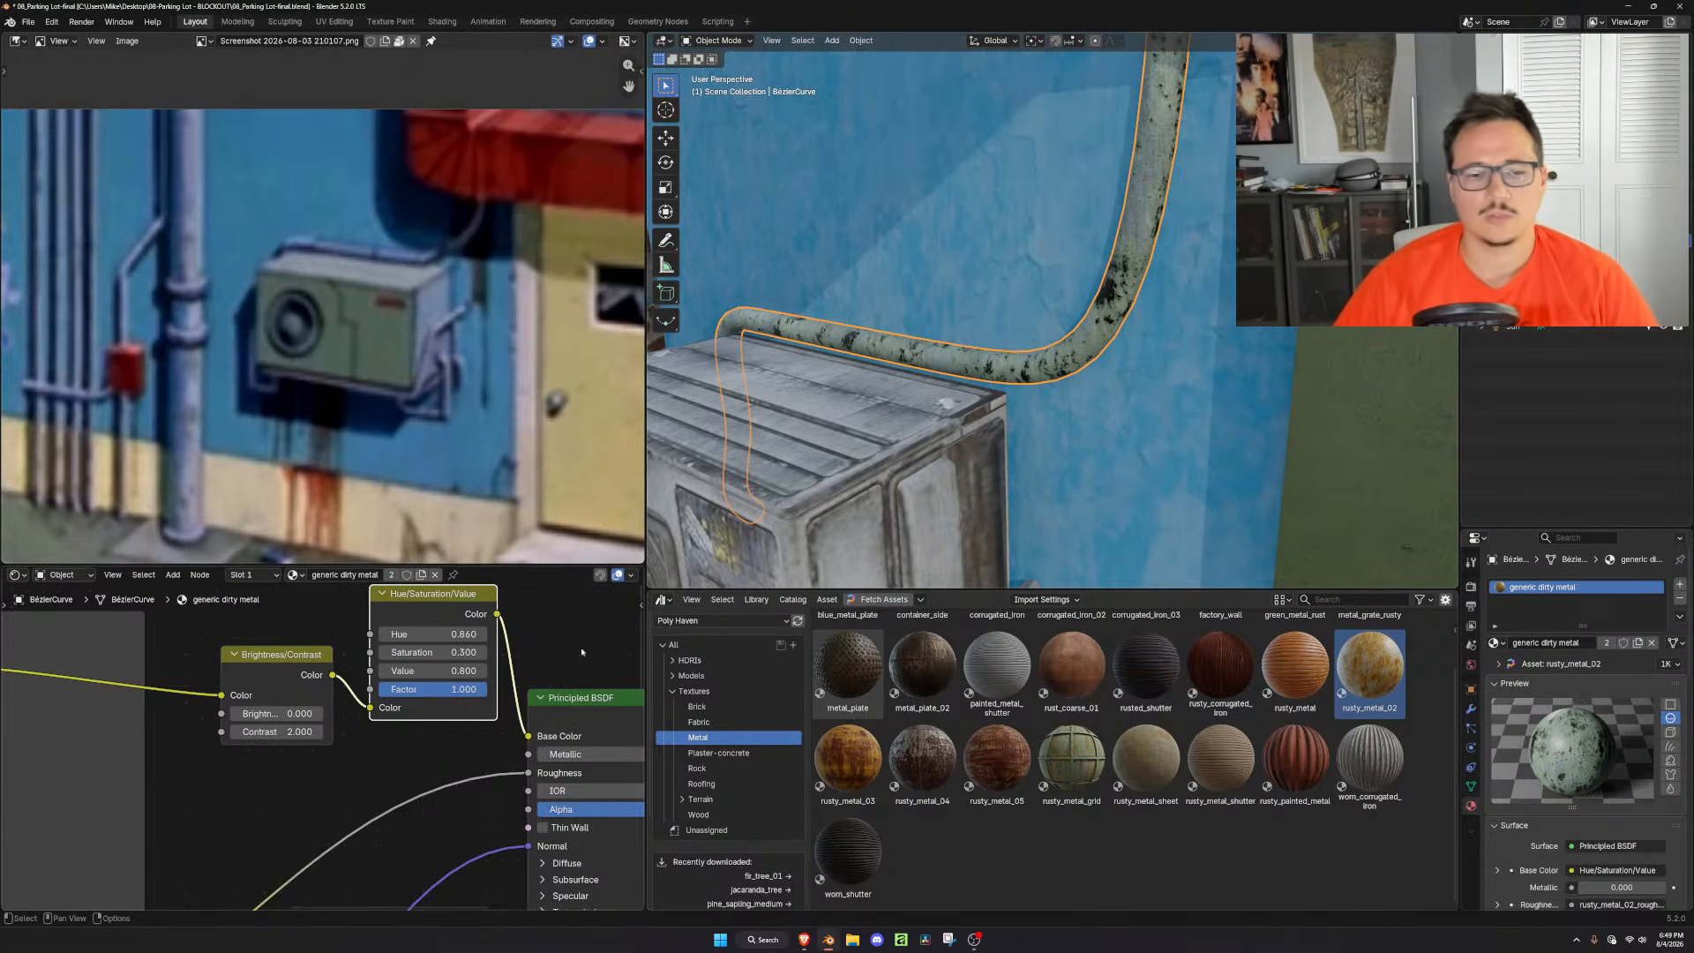
Set the contrast of the pipe material's Brightness/Contrast node to 1.5
{"action": "left_click", "coordinate": [283, 731]}
{"action": "type", "text": "1.5"}
{"action": "key", "text": "Return"}
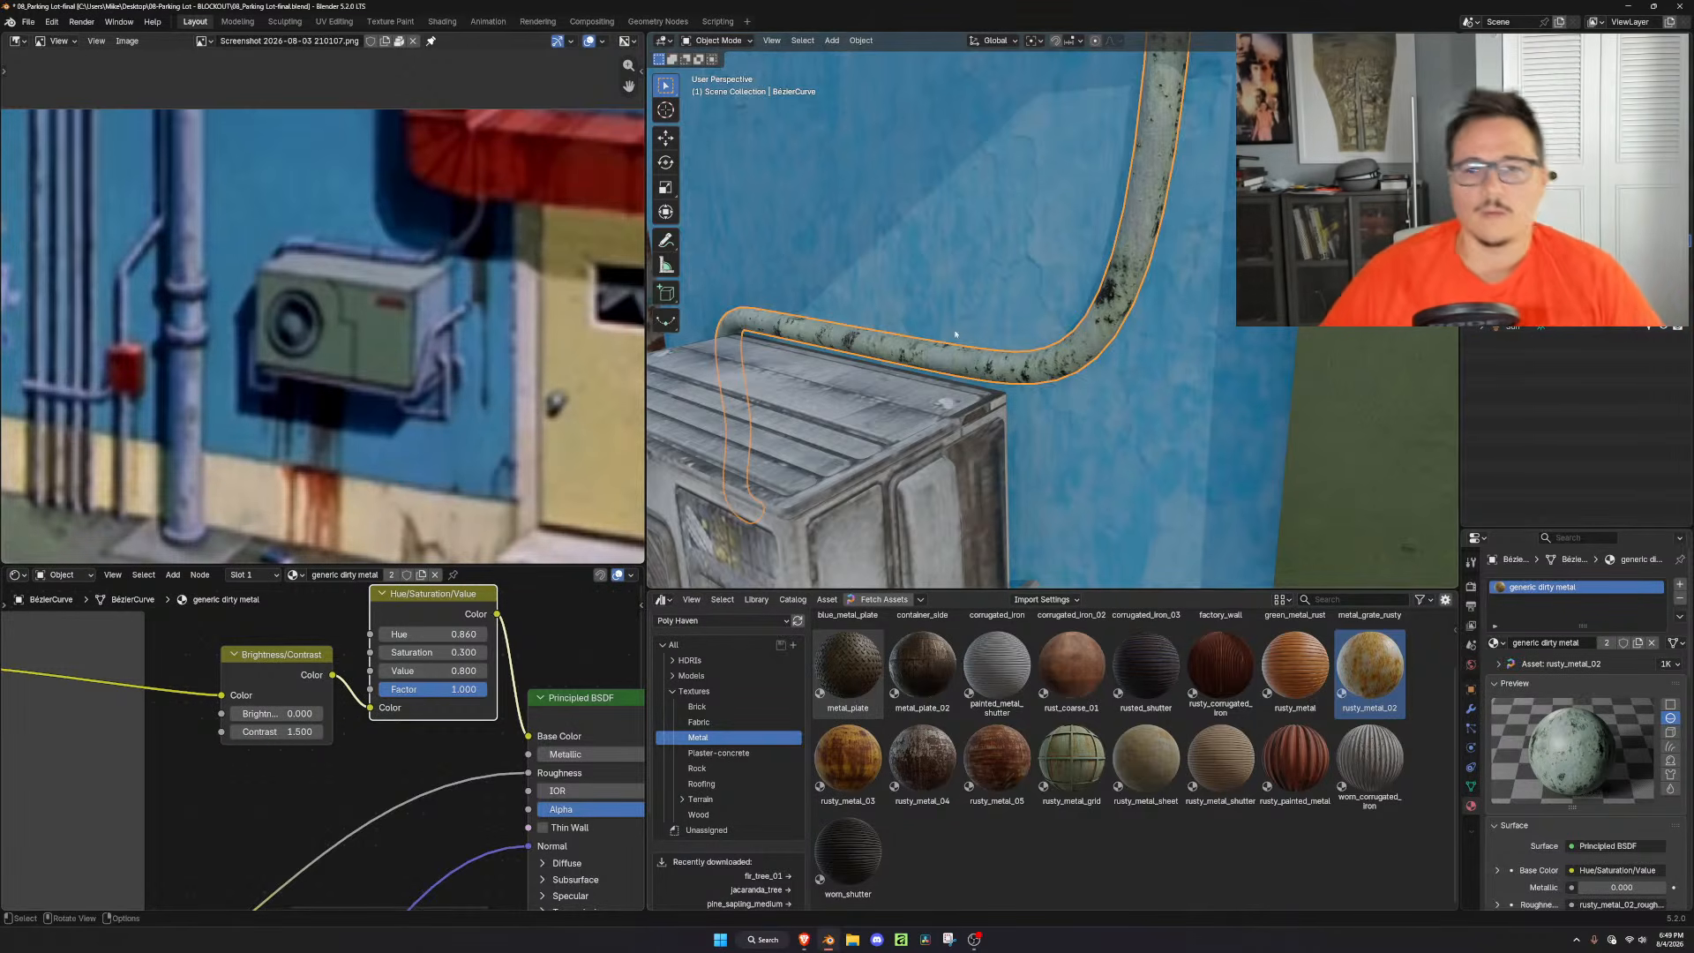
{"action": "scroll", "coordinate": [1150, 327], "scroll_direction": "down", "scroll_amount": 3}
{"action": "scroll", "coordinate": [1151, 335], "scroll_direction": "up", "scroll_amount": 3}
{"action": "middle_click_drag", "start_coordinate": [1151, 335], "coordinate": [1226, 348]}
{"action": "scroll", "coordinate": [1215, 355], "scroll_direction": "down", "scroll_amount": 3}
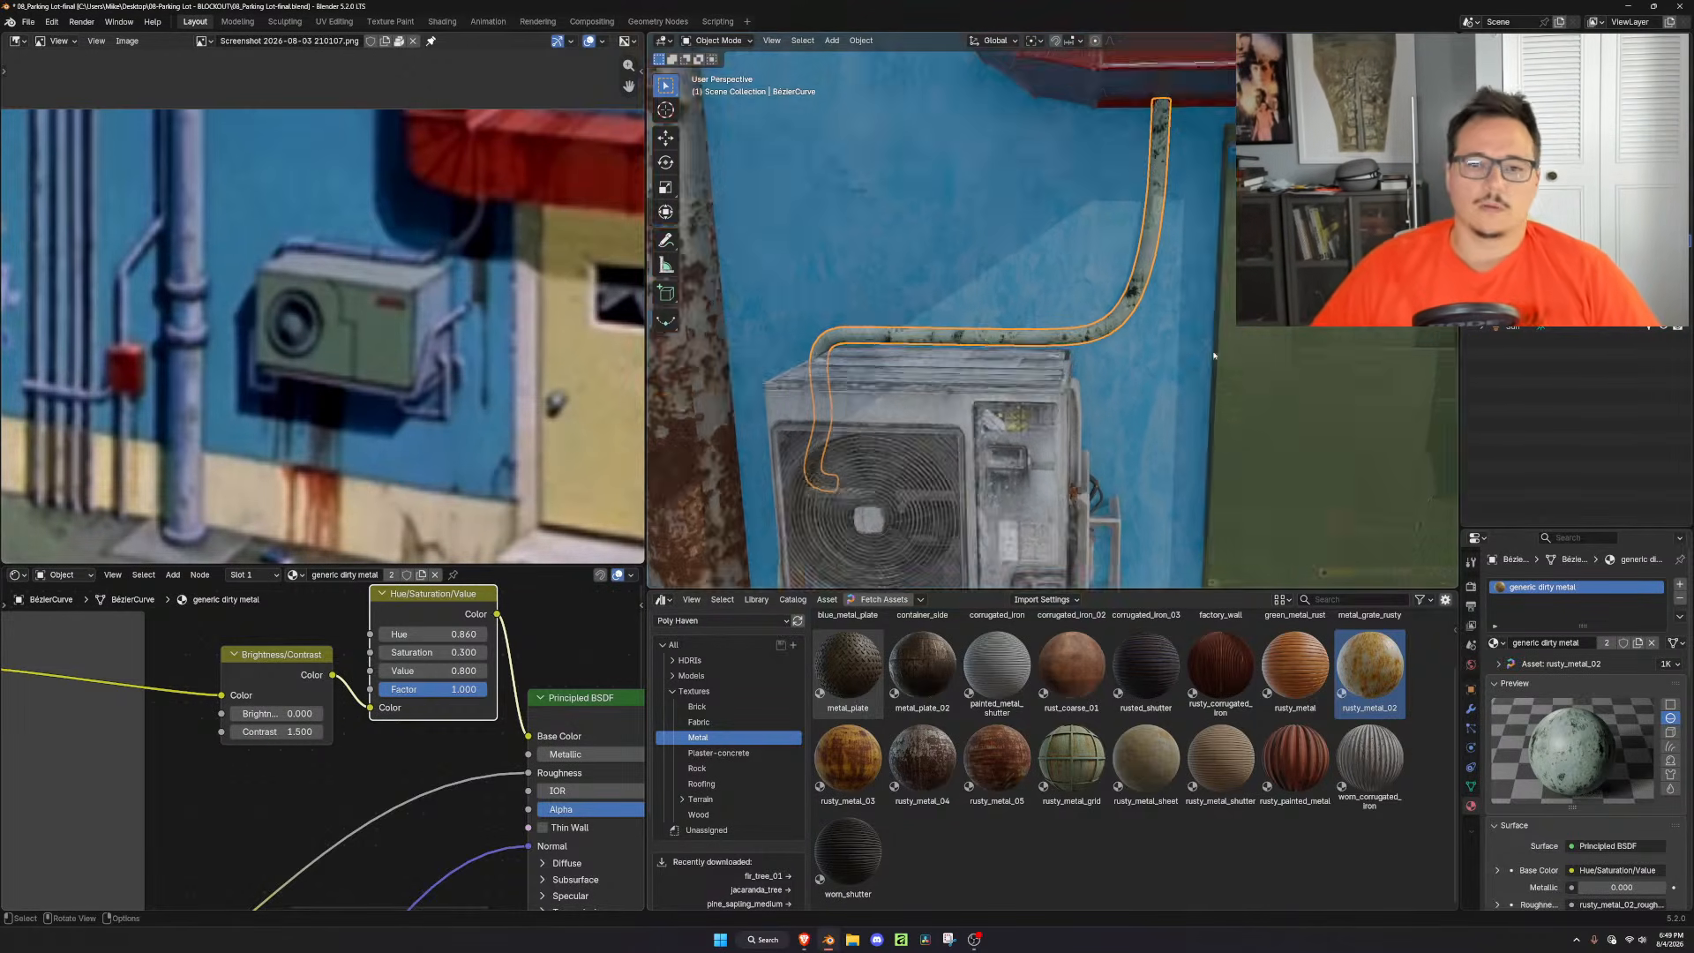
{"action": "scroll", "coordinate": [1214, 356], "scroll_direction": "down", "scroll_amount": 1}
Enter 0.5 for a setting among the nodes feeding the pipe material's Brightness/Contrast node
{"action": "middle_click_drag", "start_coordinate": [121, 723], "coordinate": [269, 878]}
{"action": "left_click", "coordinate": [239, 781]}
{"action": "type", "text": ".5"}
{"action": "key", "text": "Return"}
{"action": "scroll", "coordinate": [1141, 384], "scroll_direction": "down", "scroll_amount": 5}
{"action": "scroll", "coordinate": [1140, 383], "scroll_direction": "up", "scroll_amount": 5}
Shift the pipe tint toward blue by raising the Hue/Saturation/Value node's hue to 1
{"action": "middle_click_drag", "start_coordinate": [618, 693], "coordinate": [199, 871]}
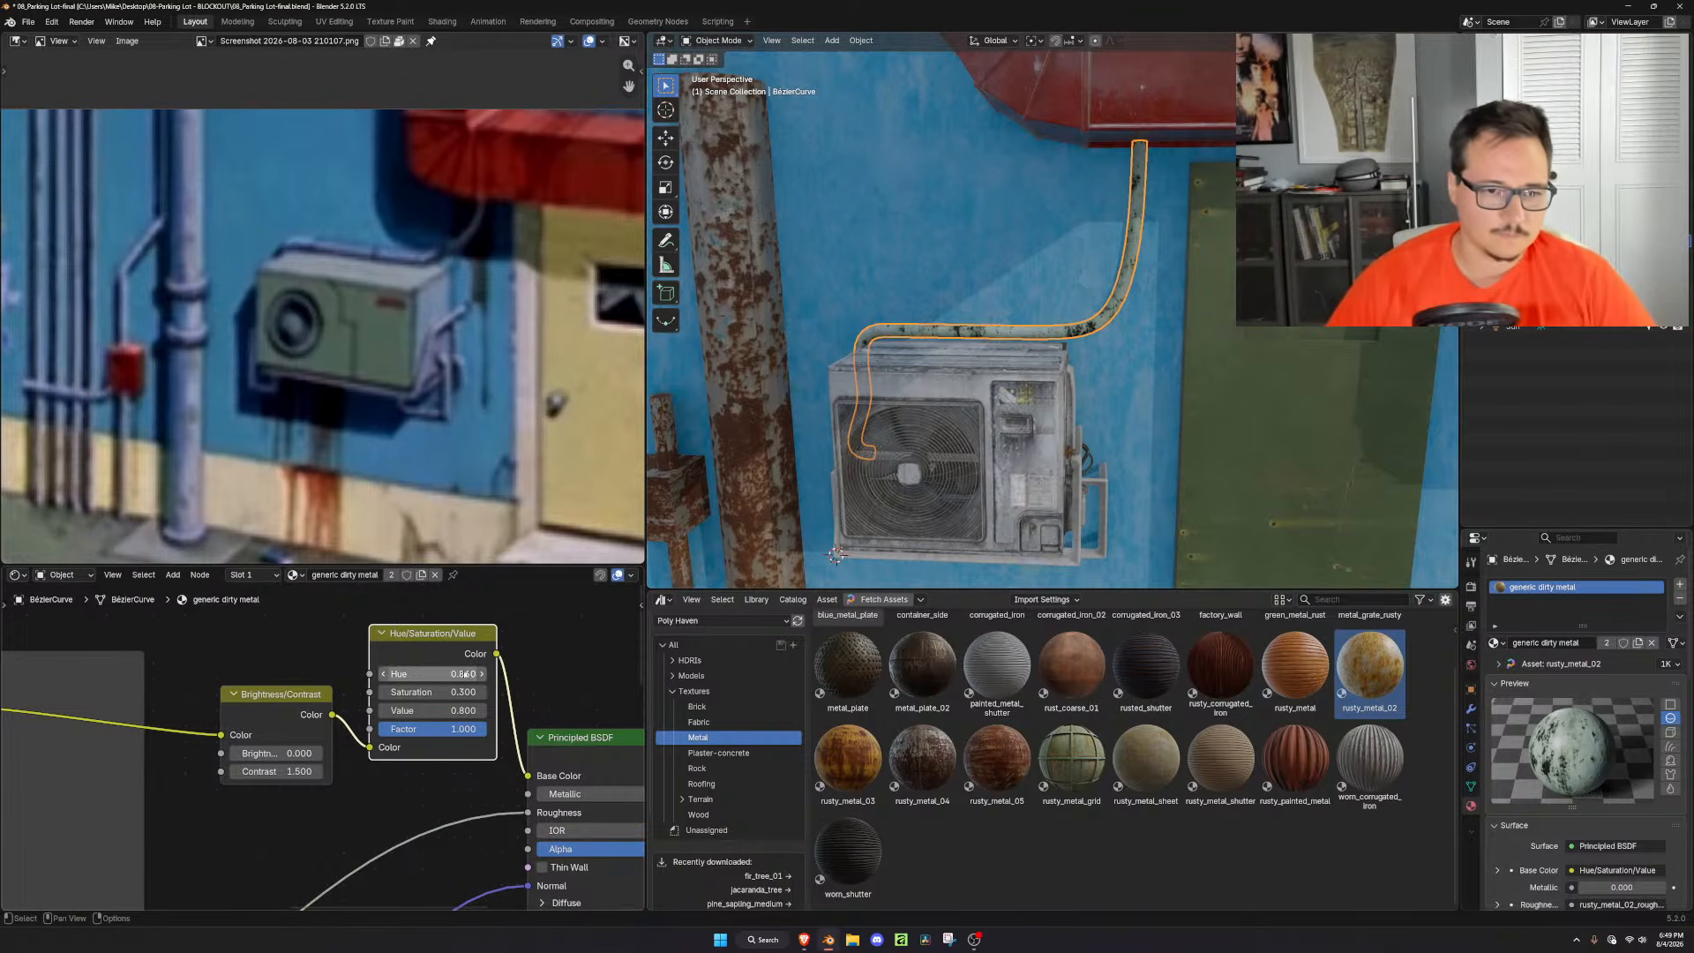
{"action": "left_click_drag", "start_coordinate": [465, 673], "coordinate": [465, 673]}
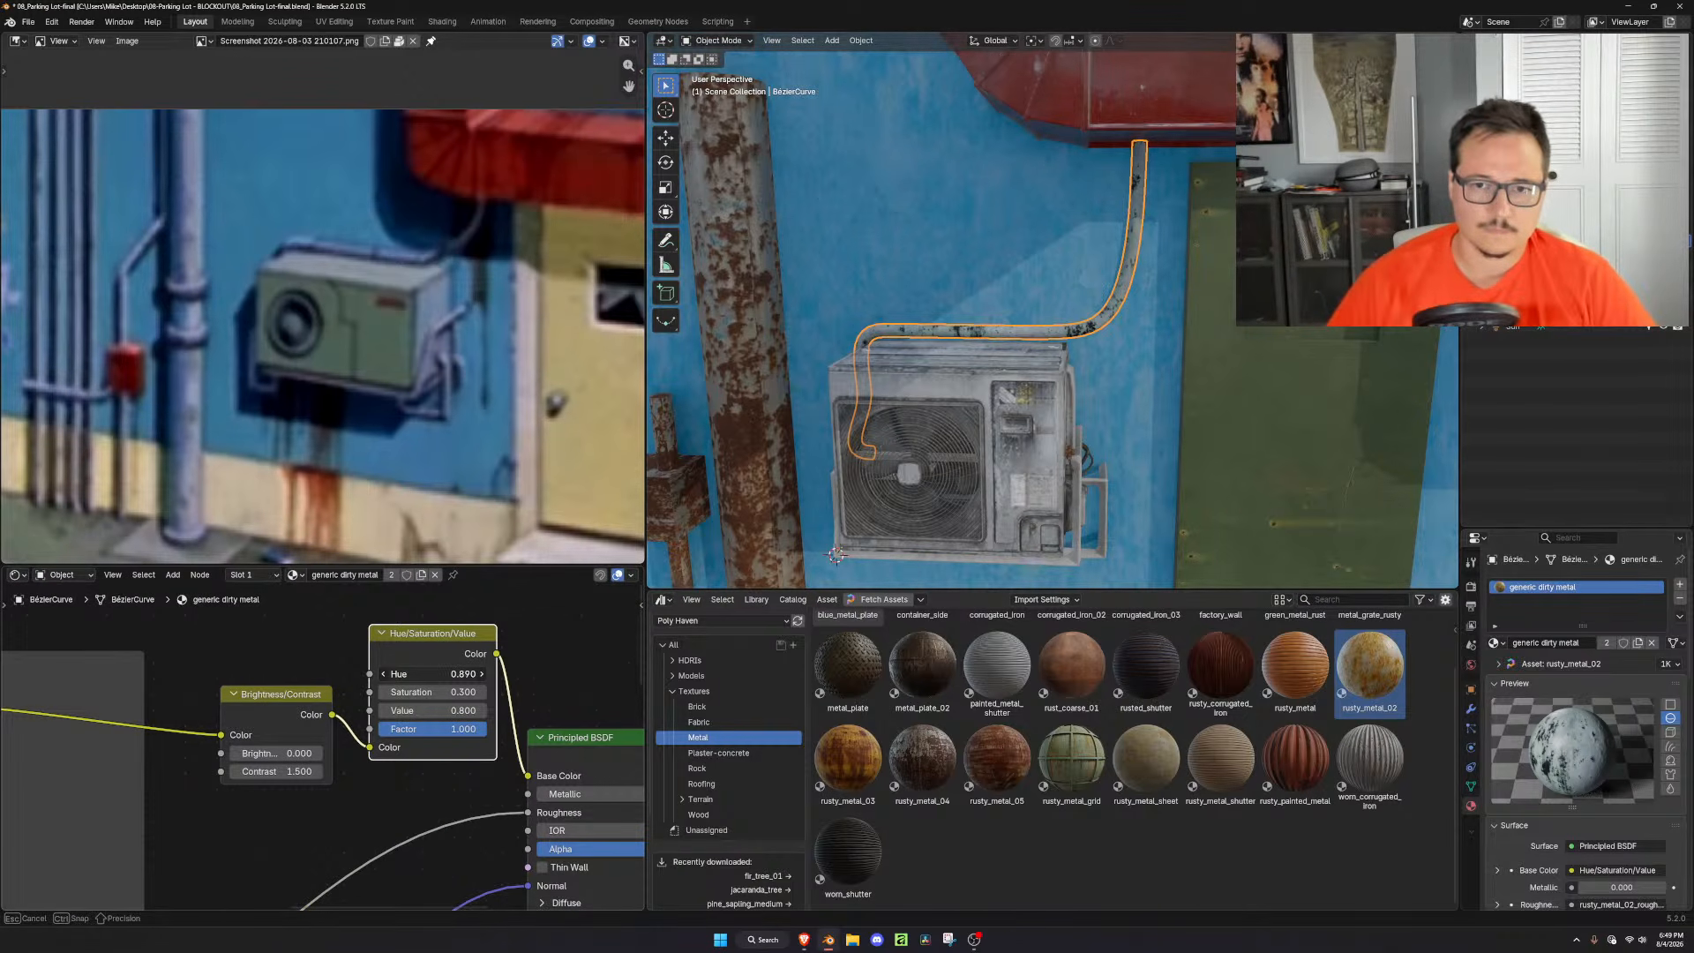
{"action": "left_click_drag", "start_coordinate": [465, 673], "coordinate": [471, 673]}
{"action": "scroll", "coordinate": [908, 371], "scroll_direction": "down", "scroll_amount": 8}
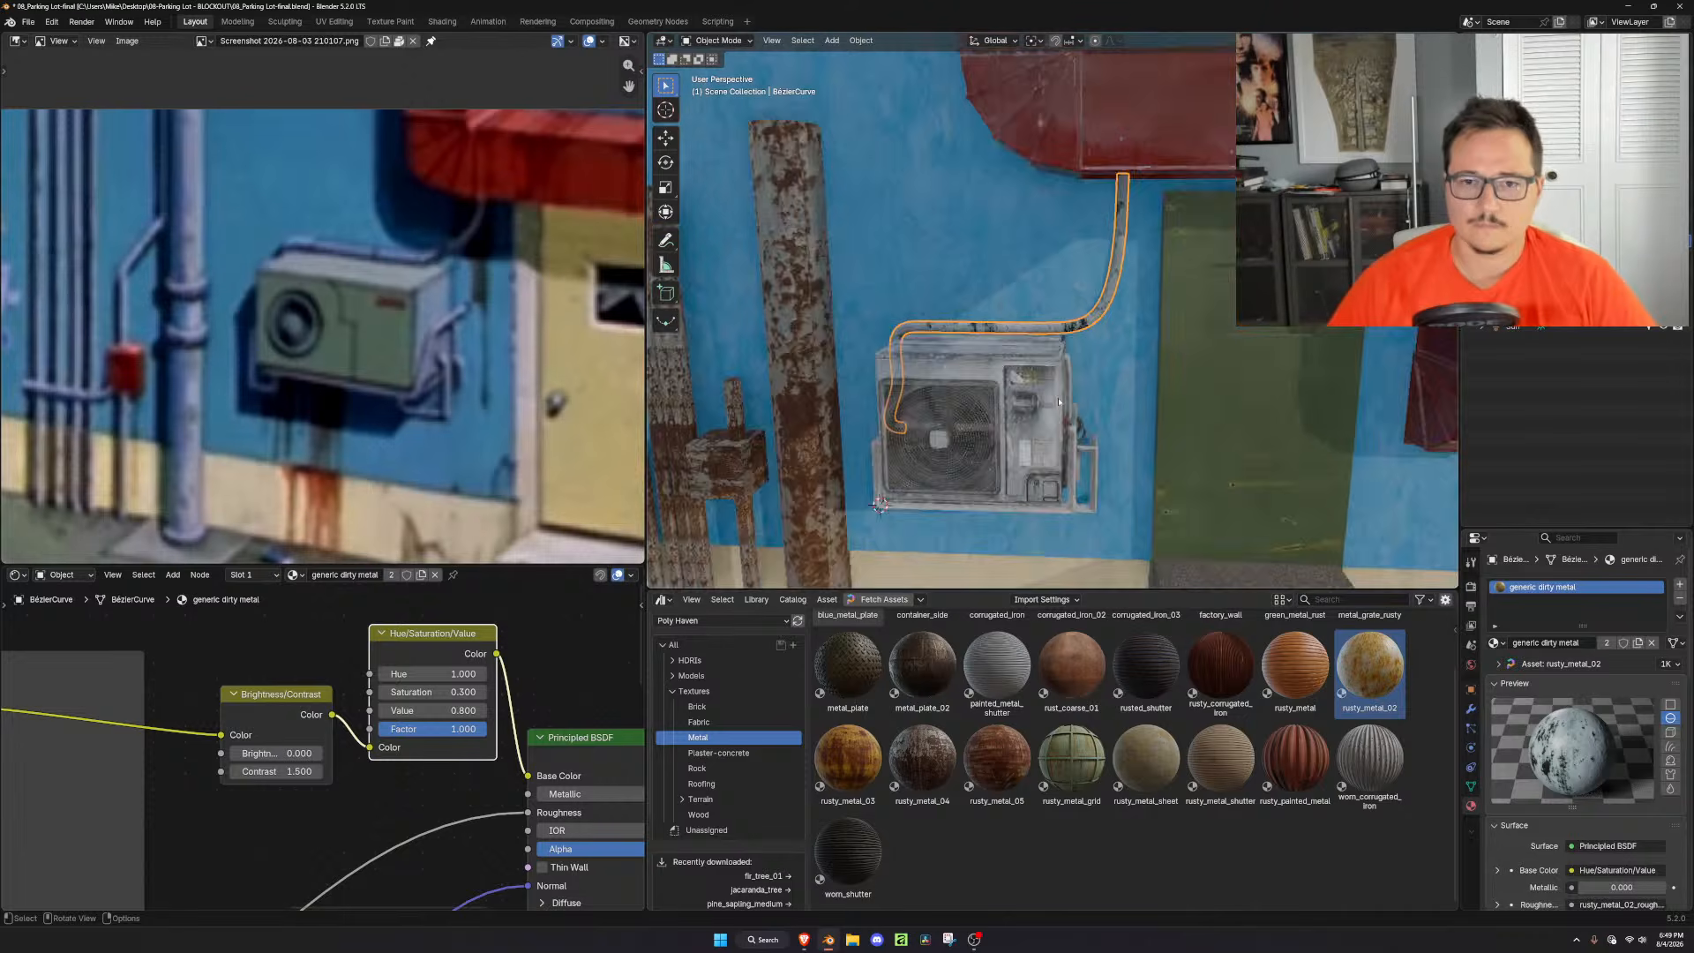
Link the red duct's red_metal_plate material to the small junction box beside the vertical pipes
{"action": "scroll", "coordinate": [312, 300], "scroll_direction": "down", "scroll_amount": 3}
{"action": "middle_click_drag", "start_coordinate": [313, 300], "coordinate": [603, 319]}
{"action": "scroll", "coordinate": [812, 310], "scroll_direction": "up", "scroll_amount": 1}
{"action": "left_click", "coordinate": [881, 354]}
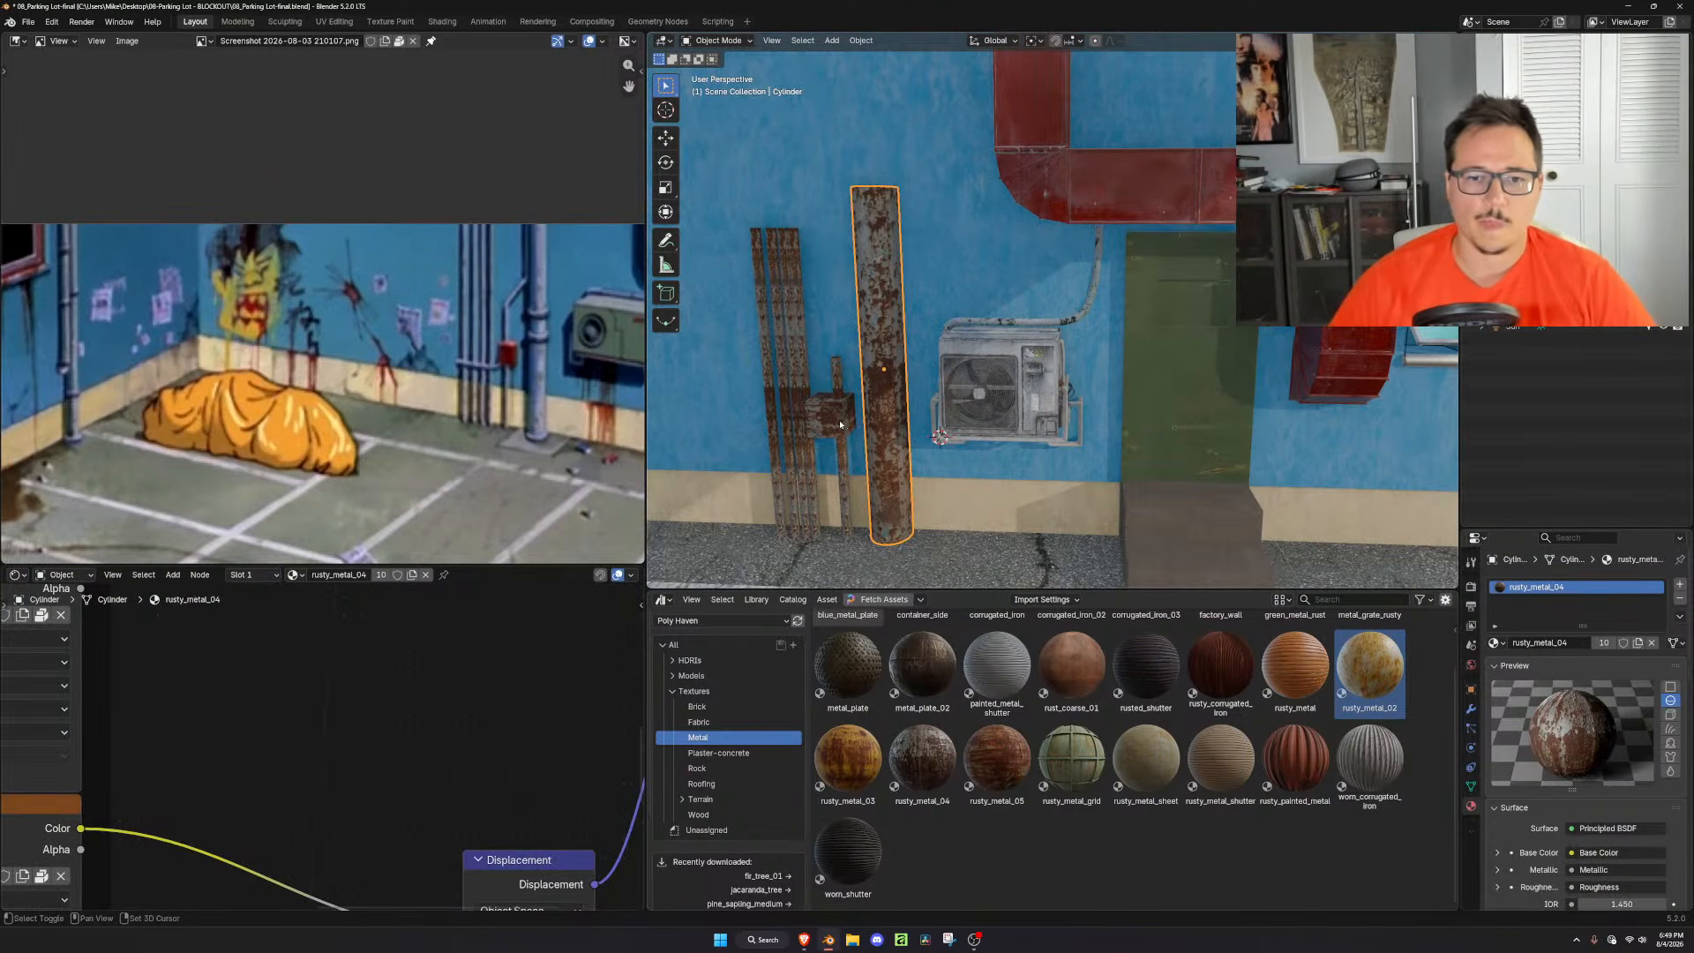
{"action": "left_click", "coordinate": [837, 382]}
{"action": "left_click", "coordinate": [839, 419]}
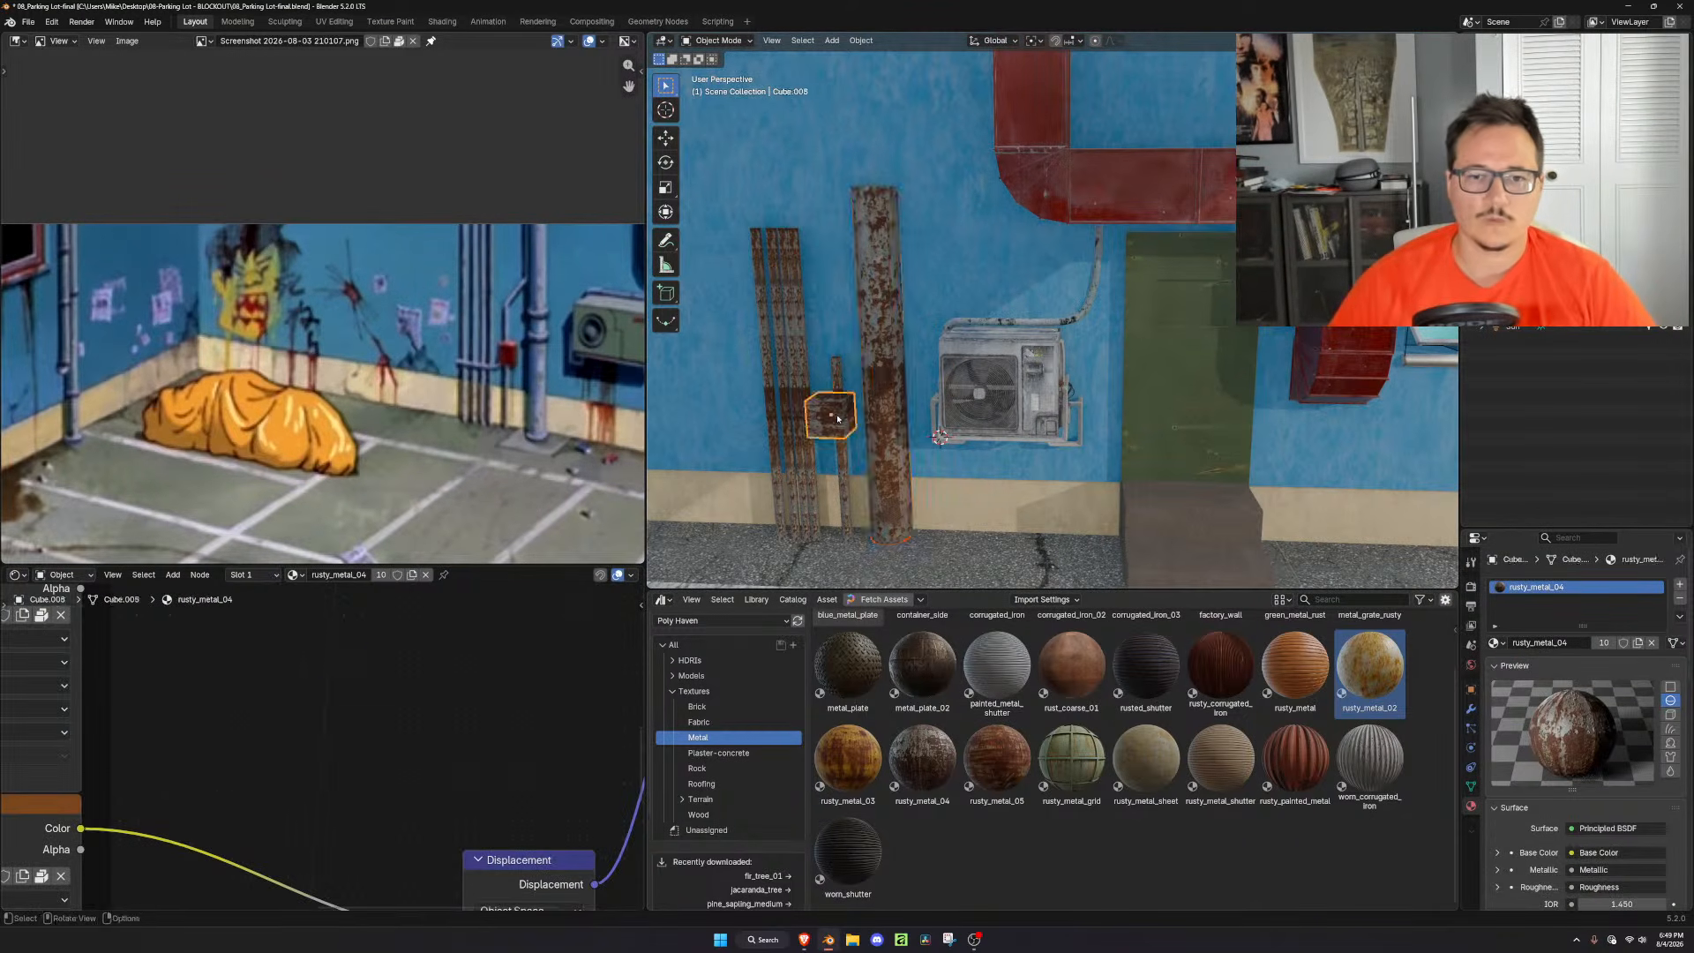
{"action": "left_click", "coordinate": [1069, 168], "text": "shift"}
{"action": "key", "text": "ctrl+l"}
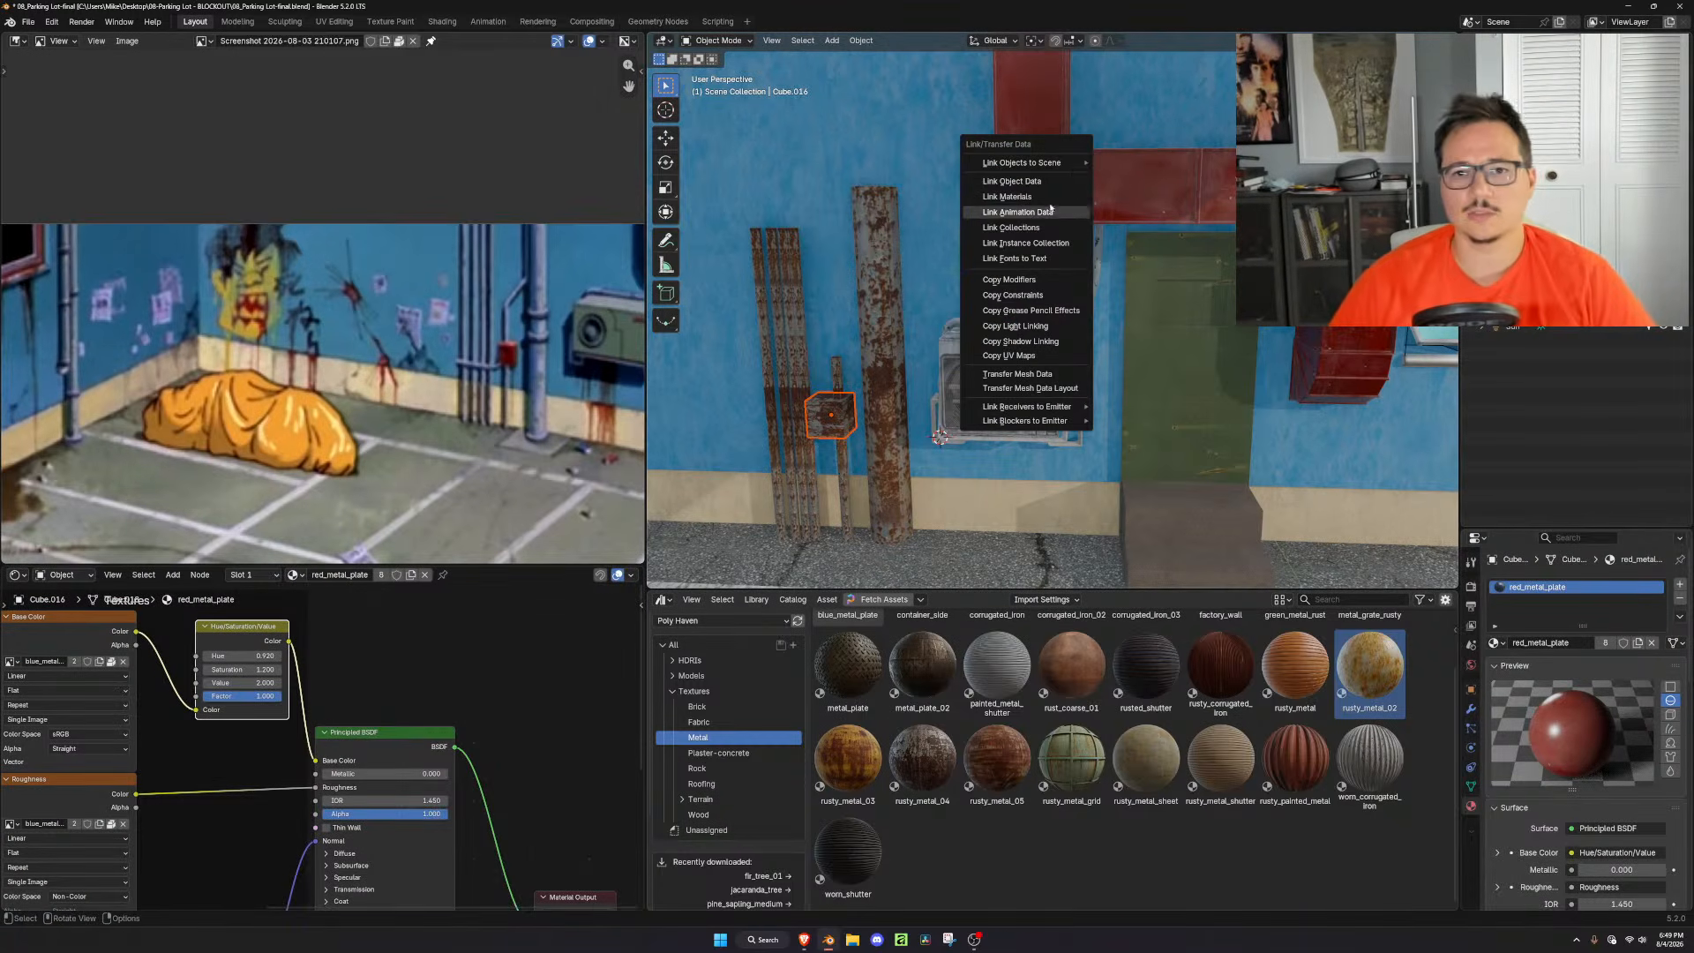
{"action": "left_click", "coordinate": [1041, 198]}
Link the AC cable pipe's generic dirty metal material to the large pipe, the four thin pipes and the short pipe through the box
{"action": "scroll", "coordinate": [918, 353], "scroll_direction": "up", "scroll_amount": 3}
{"action": "scroll", "coordinate": [742, 432], "scroll_direction": "down", "scroll_amount": 1}
{"action": "middle_click_drag", "start_coordinate": [724, 419], "coordinate": [927, 377], "text": "shift"}
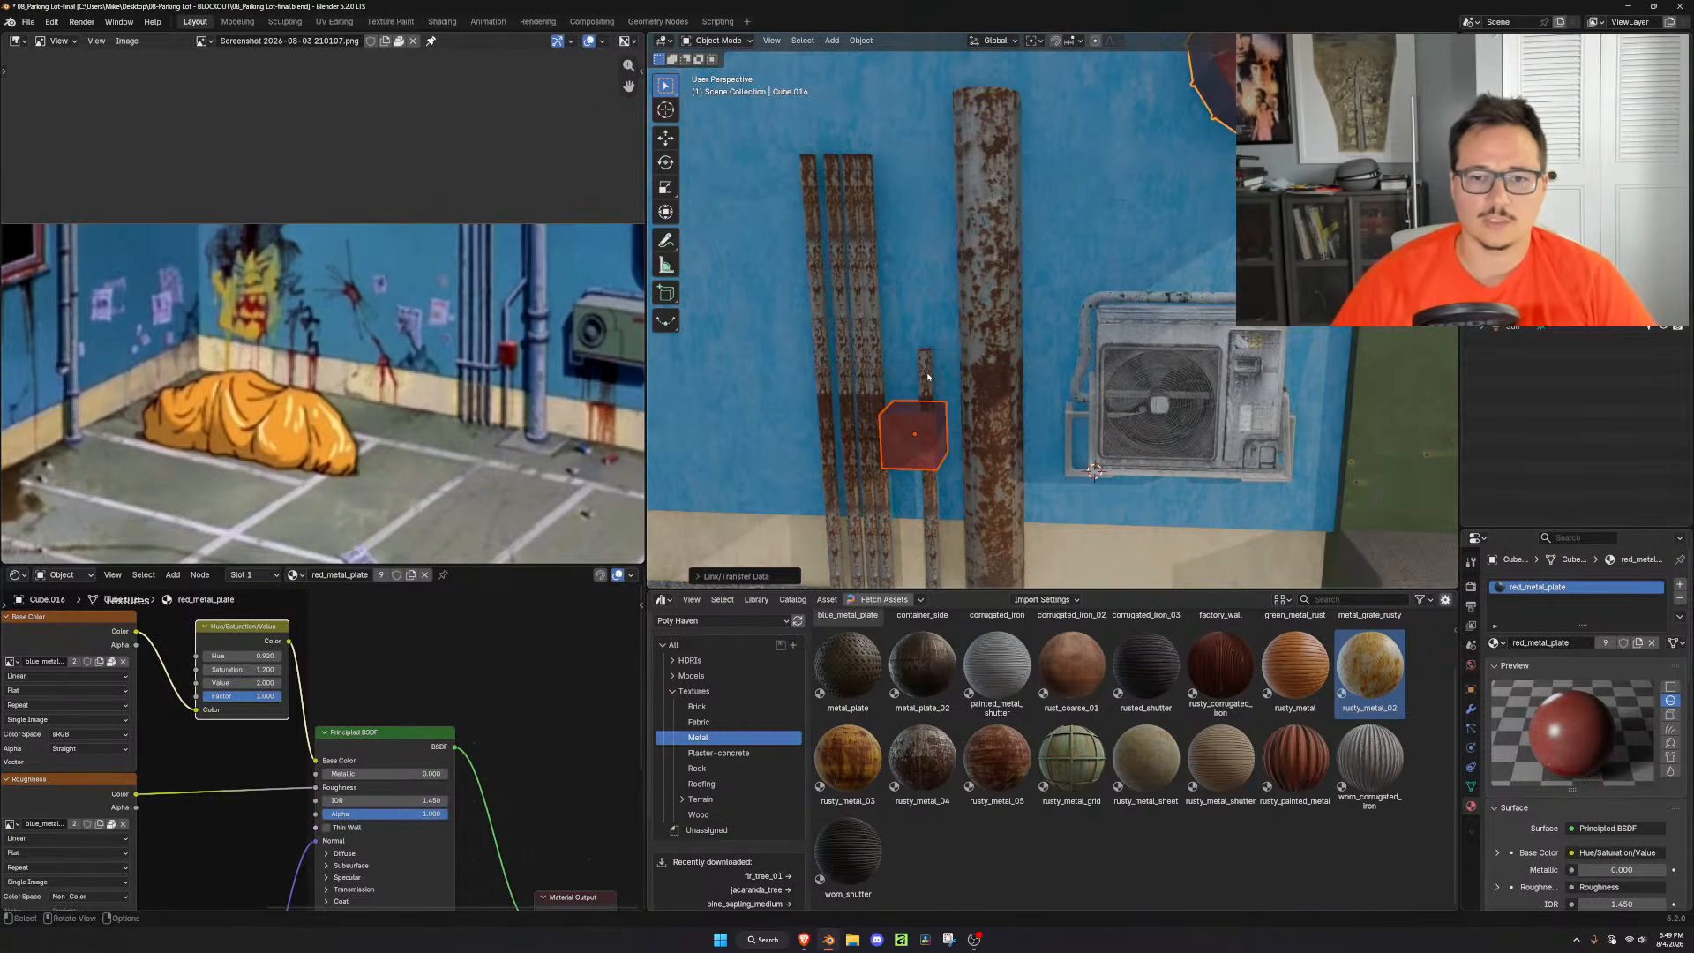
{"action": "left_click", "coordinate": [926, 376]}
{"action": "left_click", "coordinate": [981, 374], "text": "shift"}
{"action": "left_click", "coordinate": [874, 372], "text": "shift"}
{"action": "left_click", "coordinate": [872, 373], "text": "shift"}
{"action": "left_click", "coordinate": [862, 375], "text": "shift"}
{"action": "left_click", "coordinate": [875, 379], "text": "shift"}
{"action": "left_click", "coordinate": [843, 381], "text": "shift"}
{"action": "left_click", "coordinate": [820, 383], "text": "shift"}
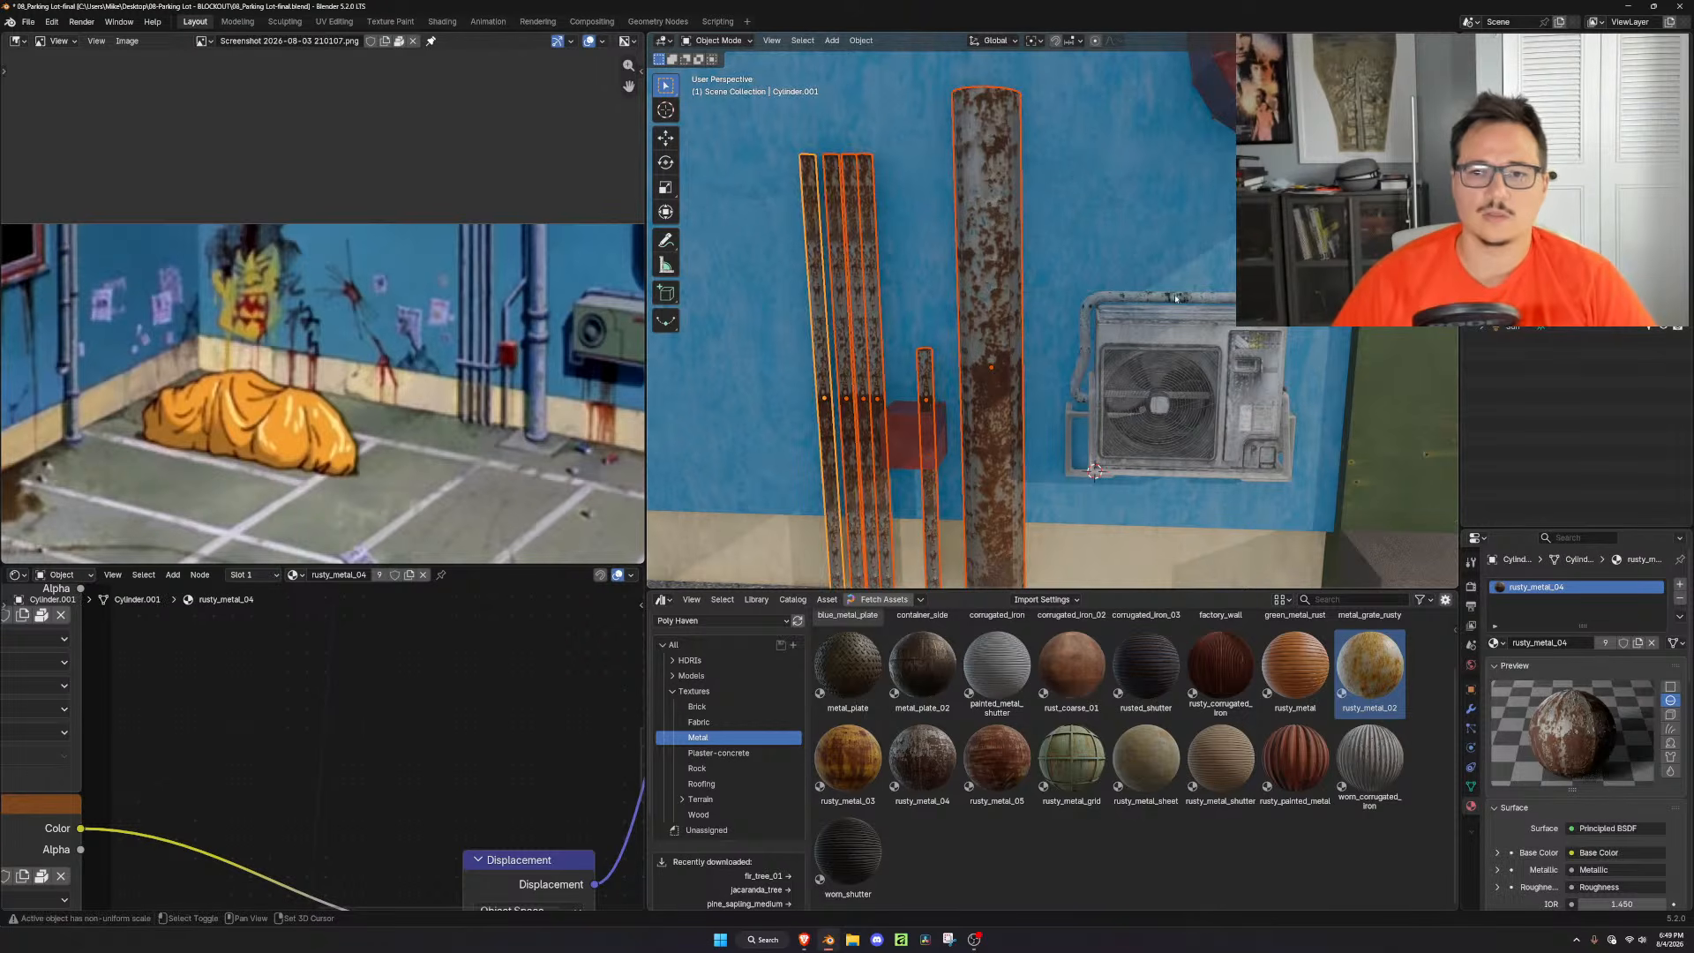
{"action": "left_click", "coordinate": [1196, 298], "text": "shift"}
{"action": "key", "text": "ctrl+l"}
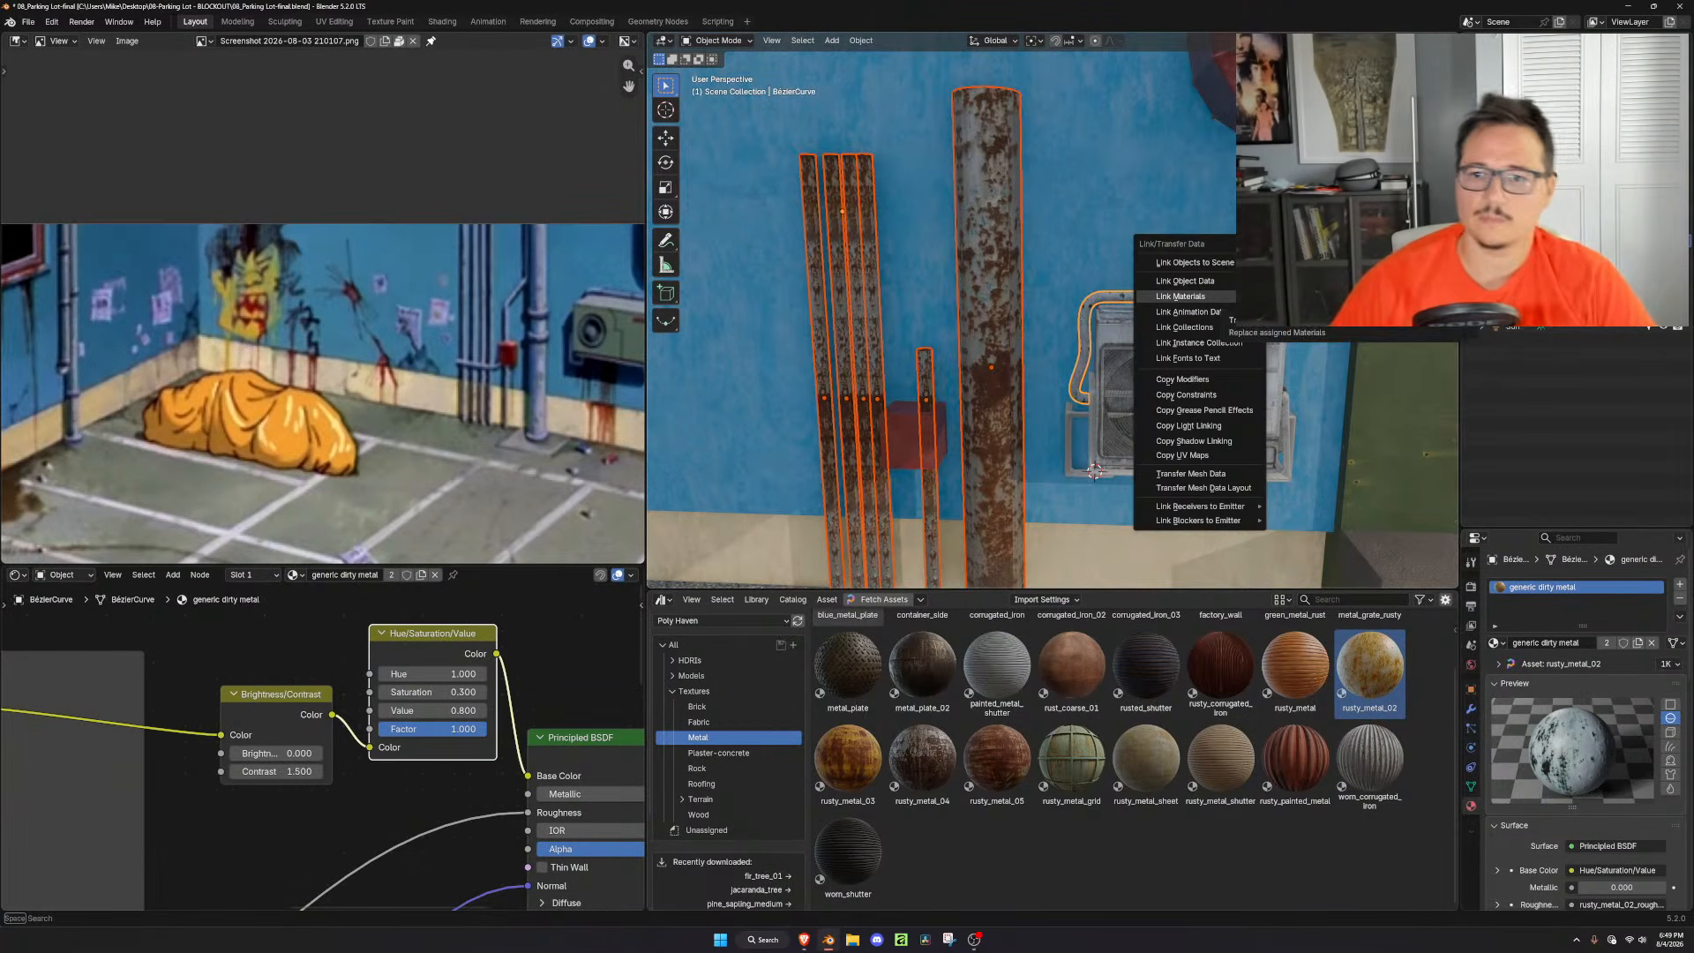
{"action": "left_click", "coordinate": [1196, 299]}
Remap the large vertical pipe's UVs with Cube Projection
{"action": "left_click", "coordinate": [1018, 417]}
{"action": "key", "text": "Tab"}
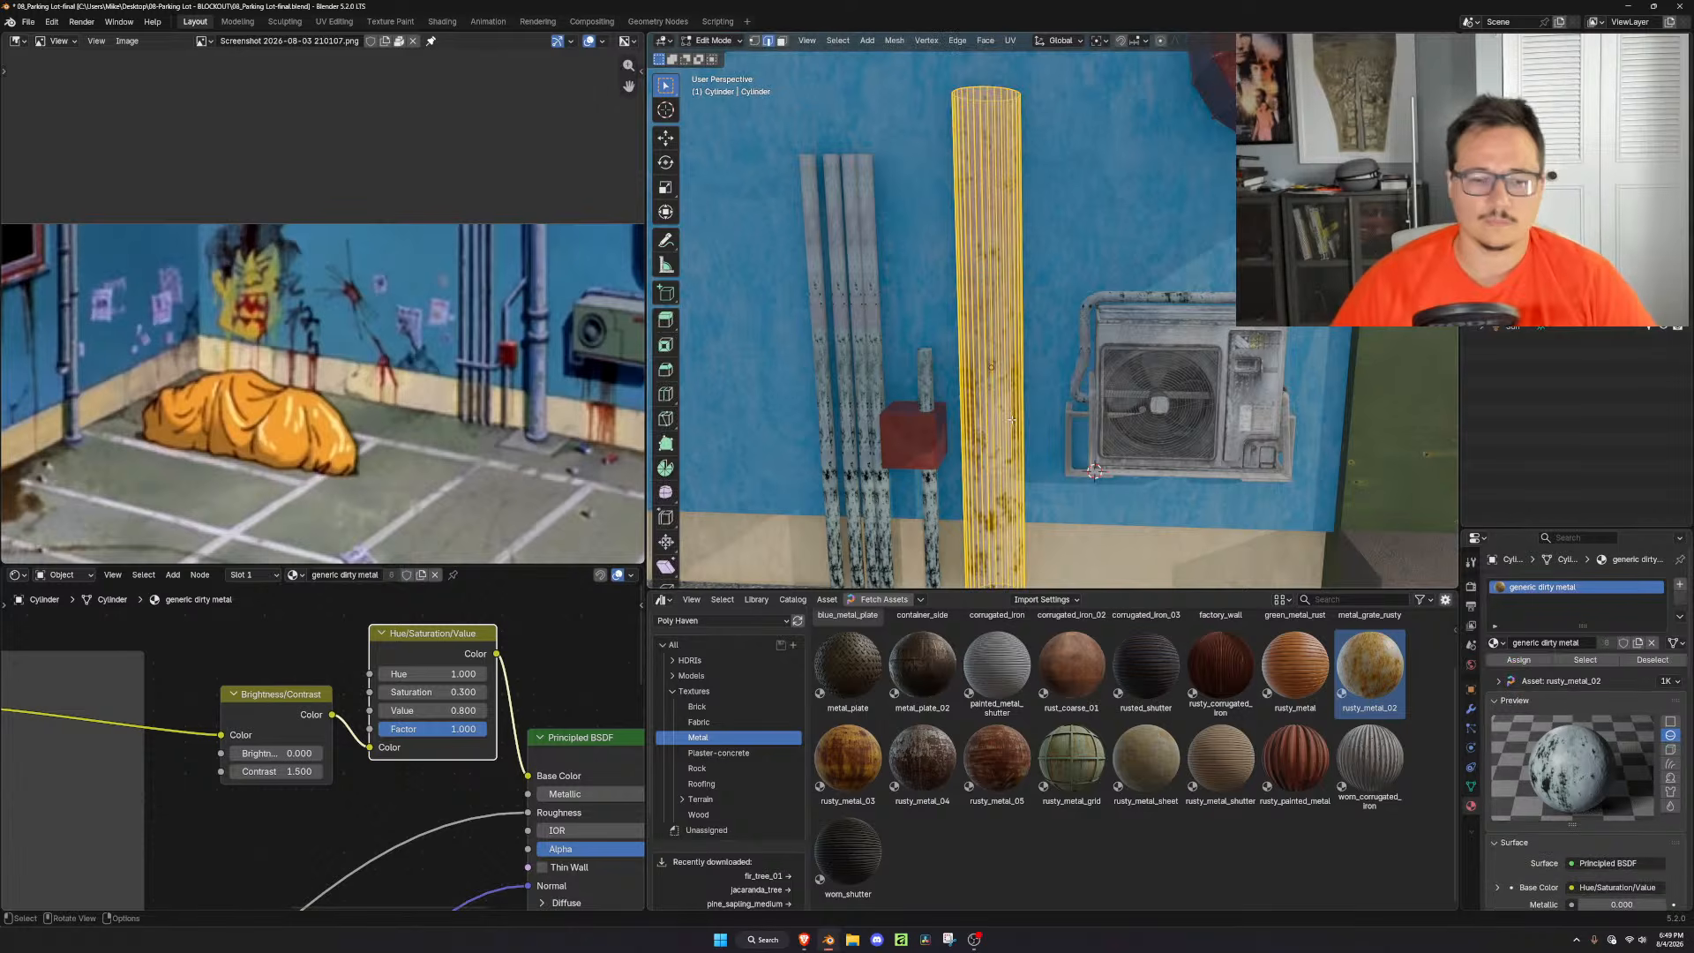
{"action": "key", "text": "u"}
{"action": "left_click", "coordinate": [965, 441]}
{"action": "key", "text": "Tab"}
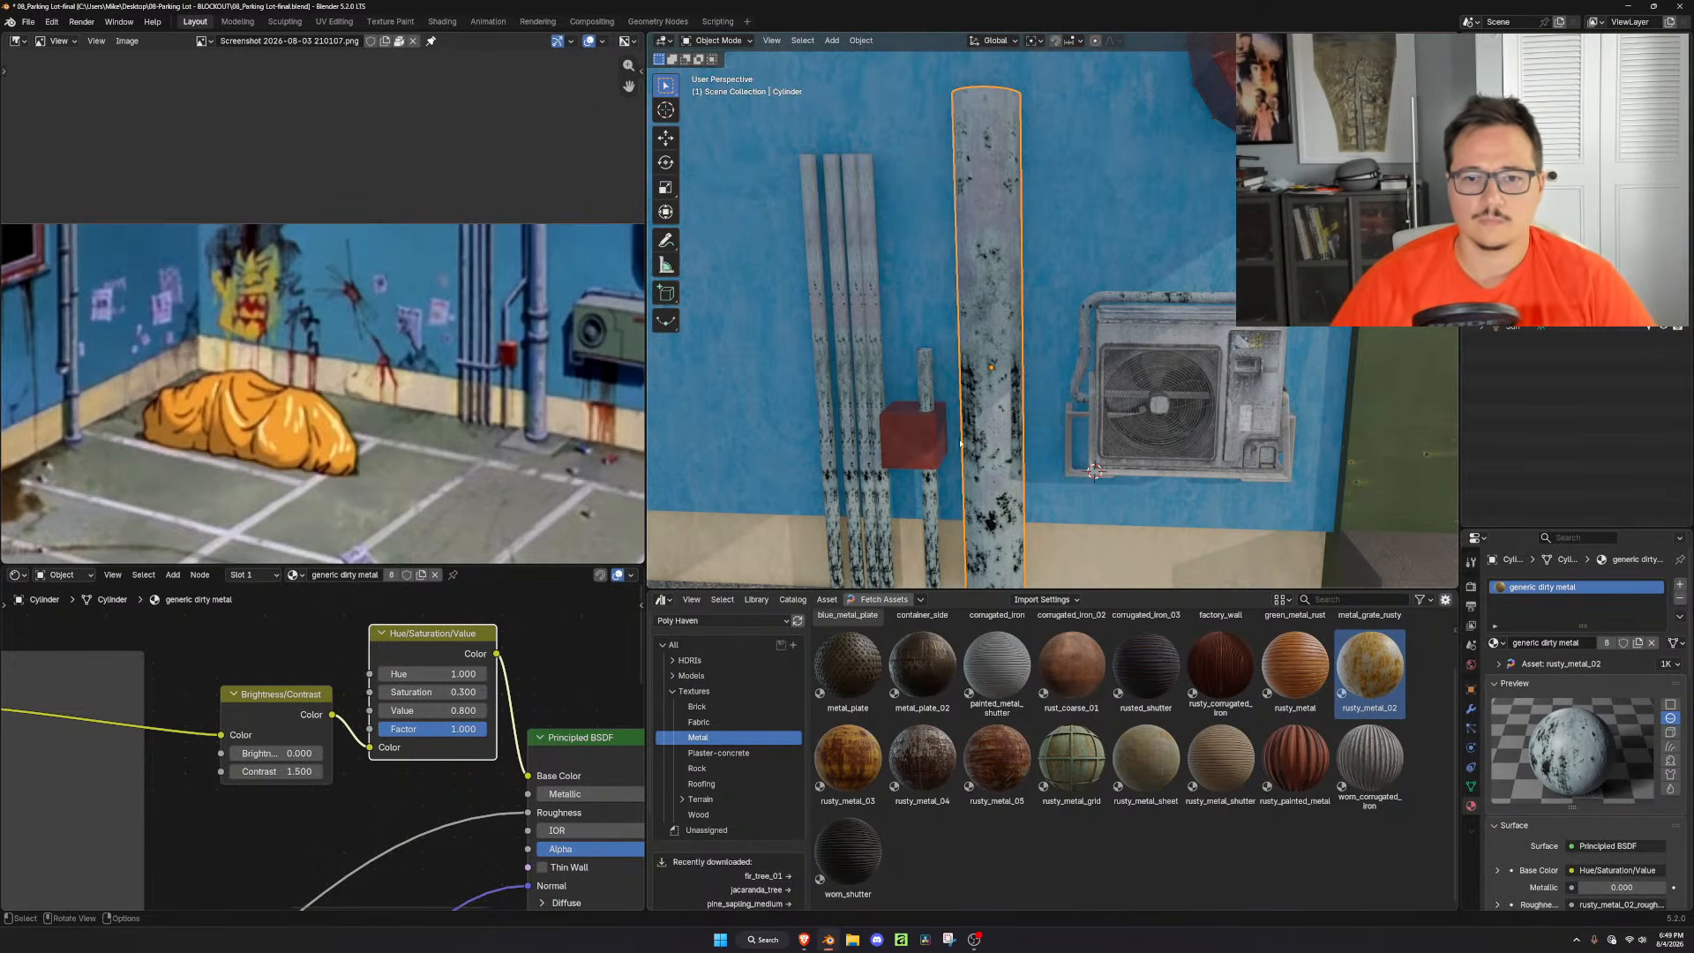
Remap the UVs of the grouped thin vertical pipes together with Cube Projection
{"action": "left_click", "coordinate": [875, 415]}
{"action": "left_click", "coordinate": [863, 411], "text": "shift"}
{"action": "left_click", "coordinate": [848, 408], "text": "shift"}
{"action": "left_click", "coordinate": [834, 406], "text": "shift"}
{"action": "key", "text": "Tab"}
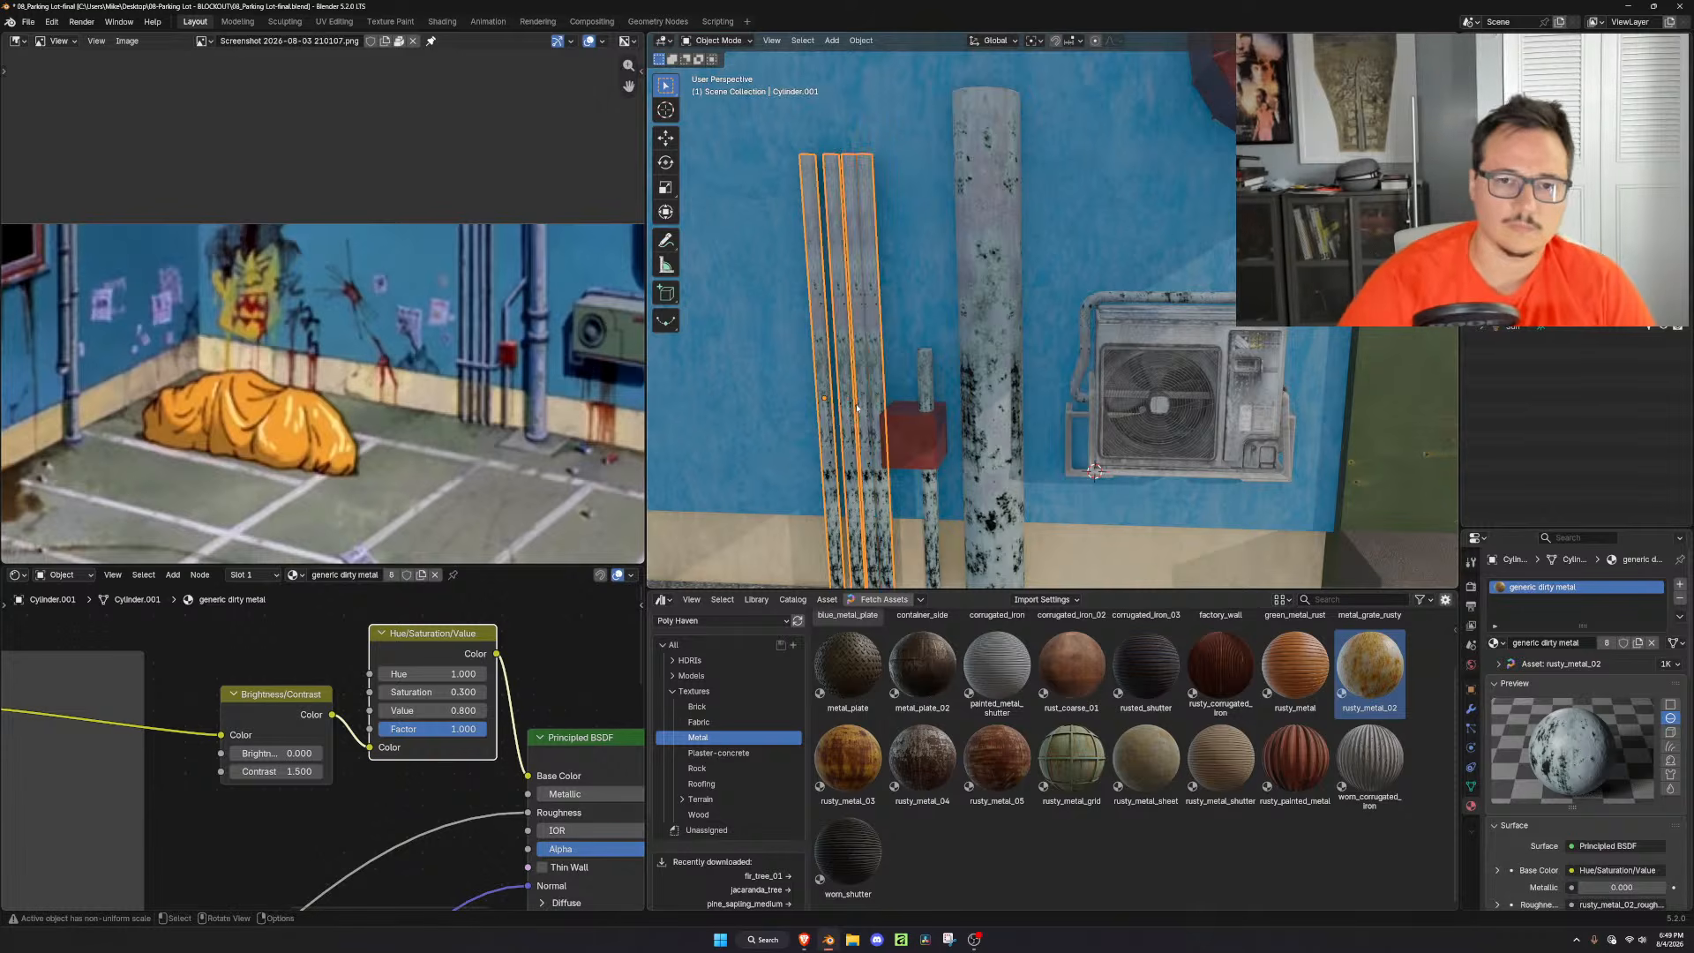
{"action": "key", "text": "a"}
{"action": "key", "text": "u"}
{"action": "left_click", "coordinate": [857, 405]}
{"action": "key", "text": "Tab"}
Mark seams on the large vertical pipe along one lengthwise edge and around its top and bottom rims
{"action": "middle_click_drag", "start_coordinate": [857, 408], "coordinate": [1050, 278]}
{"action": "scroll", "coordinate": [988, 397], "scroll_direction": "up", "scroll_amount": 3}
{"action": "left_click", "coordinate": [989, 396]}
{"action": "scroll", "coordinate": [988, 396], "scroll_direction": "down", "scroll_amount": 4}
{"action": "key", "text": "Tab"}
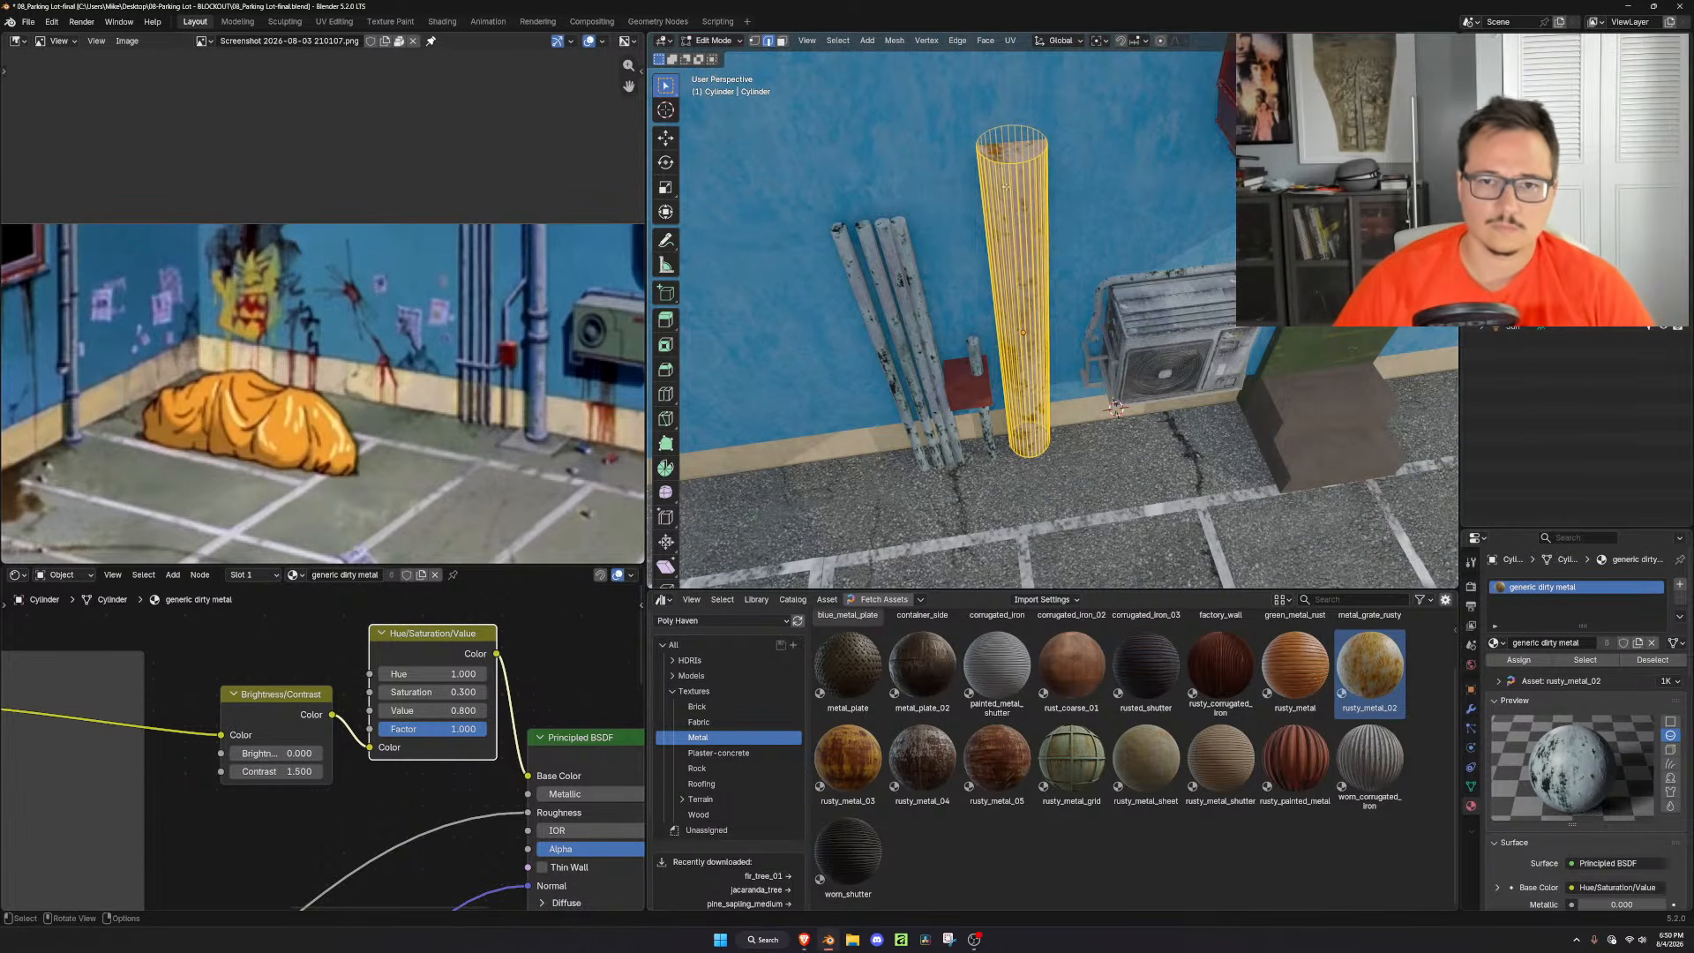
{"action": "left_click", "coordinate": [991, 187], "text": "alt"}
{"action": "scroll", "coordinate": [991, 187], "scroll_direction": "up", "scroll_amount": 3}
{"action": "middle_click_drag", "start_coordinate": [982, 107], "coordinate": [1022, 261], "text": "shift"}
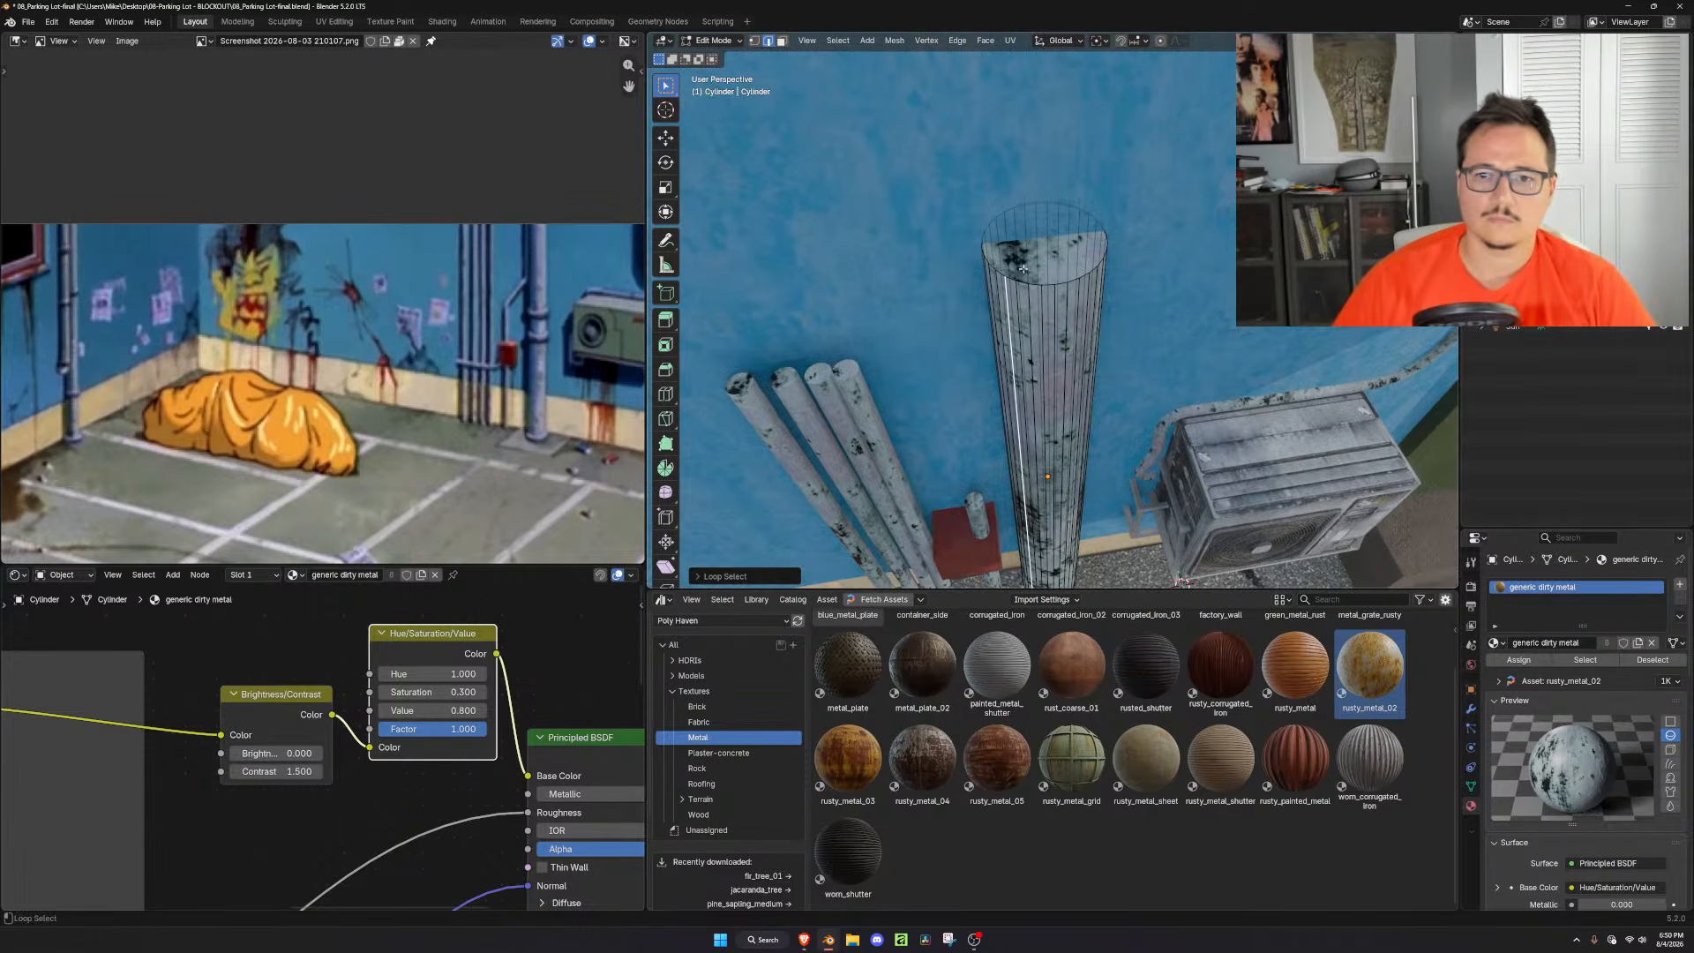
{"action": "left_click", "coordinate": [1022, 281], "text": "alt+shift"}
{"action": "scroll", "coordinate": [1024, 282], "scroll_direction": "down", "scroll_amount": 6}
{"action": "middle_click_drag", "start_coordinate": [1028, 353], "coordinate": [1054, 207]}
{"action": "middle_click_drag", "start_coordinate": [1072, 477], "coordinate": [1080, 287], "text": "shift"}
{"action": "left_click", "coordinate": [1078, 289], "text": "alt+shift"}
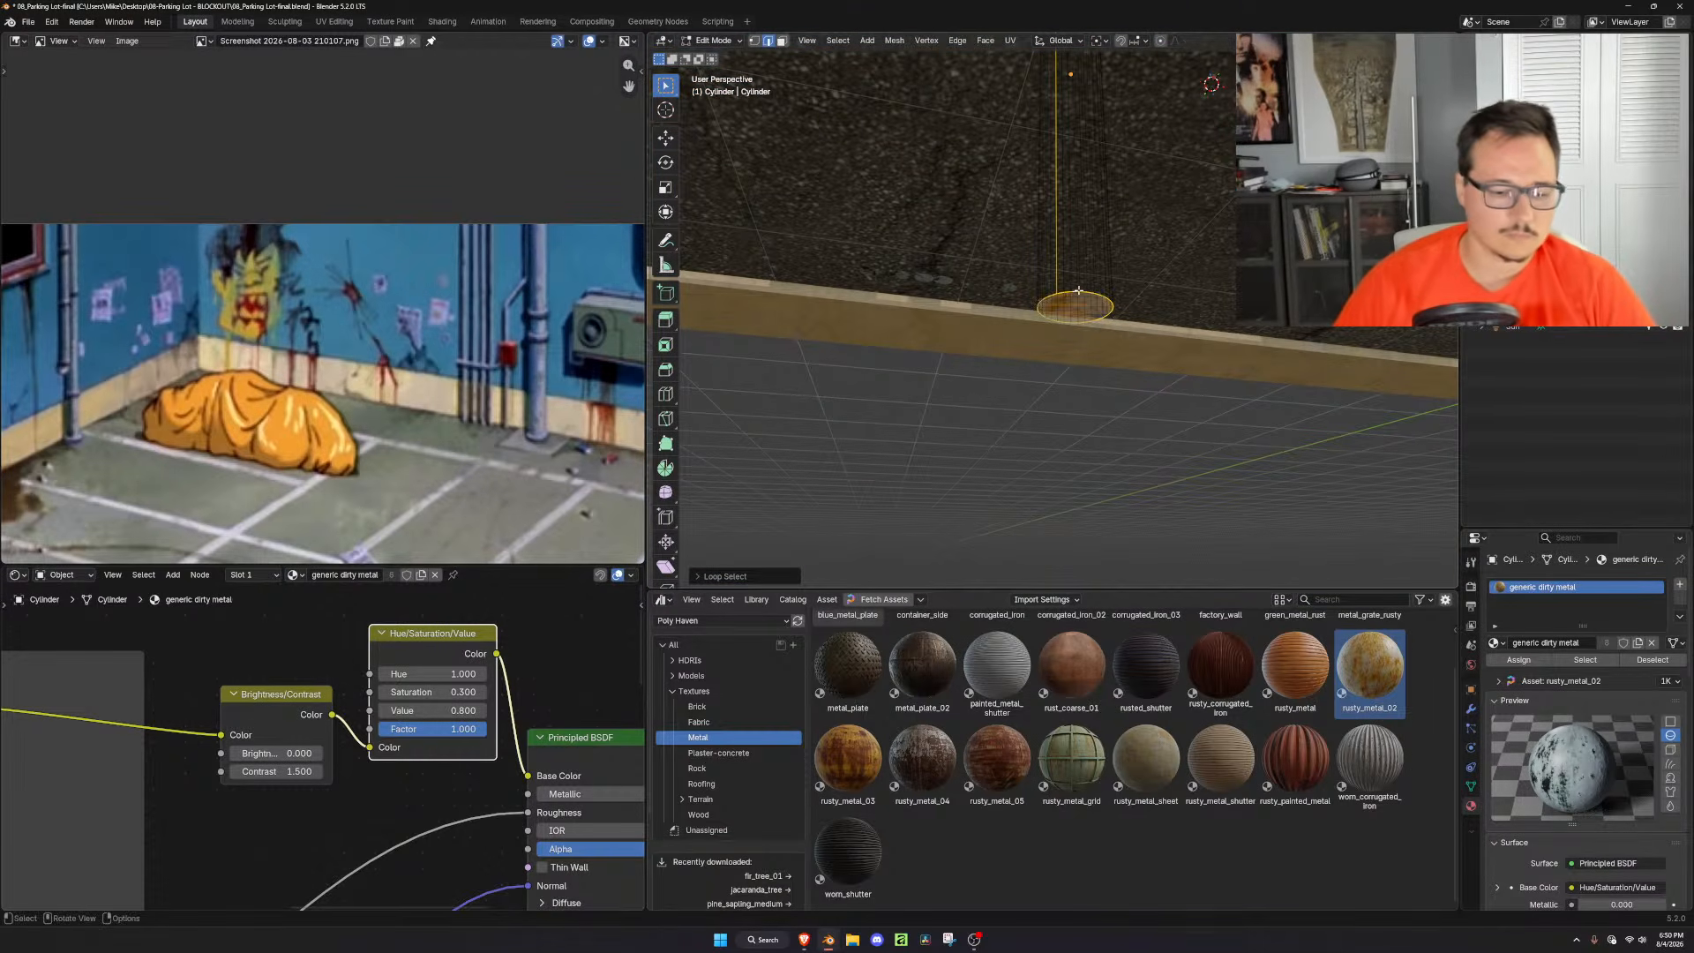
{"action": "right_click", "coordinate": [1078, 289]}
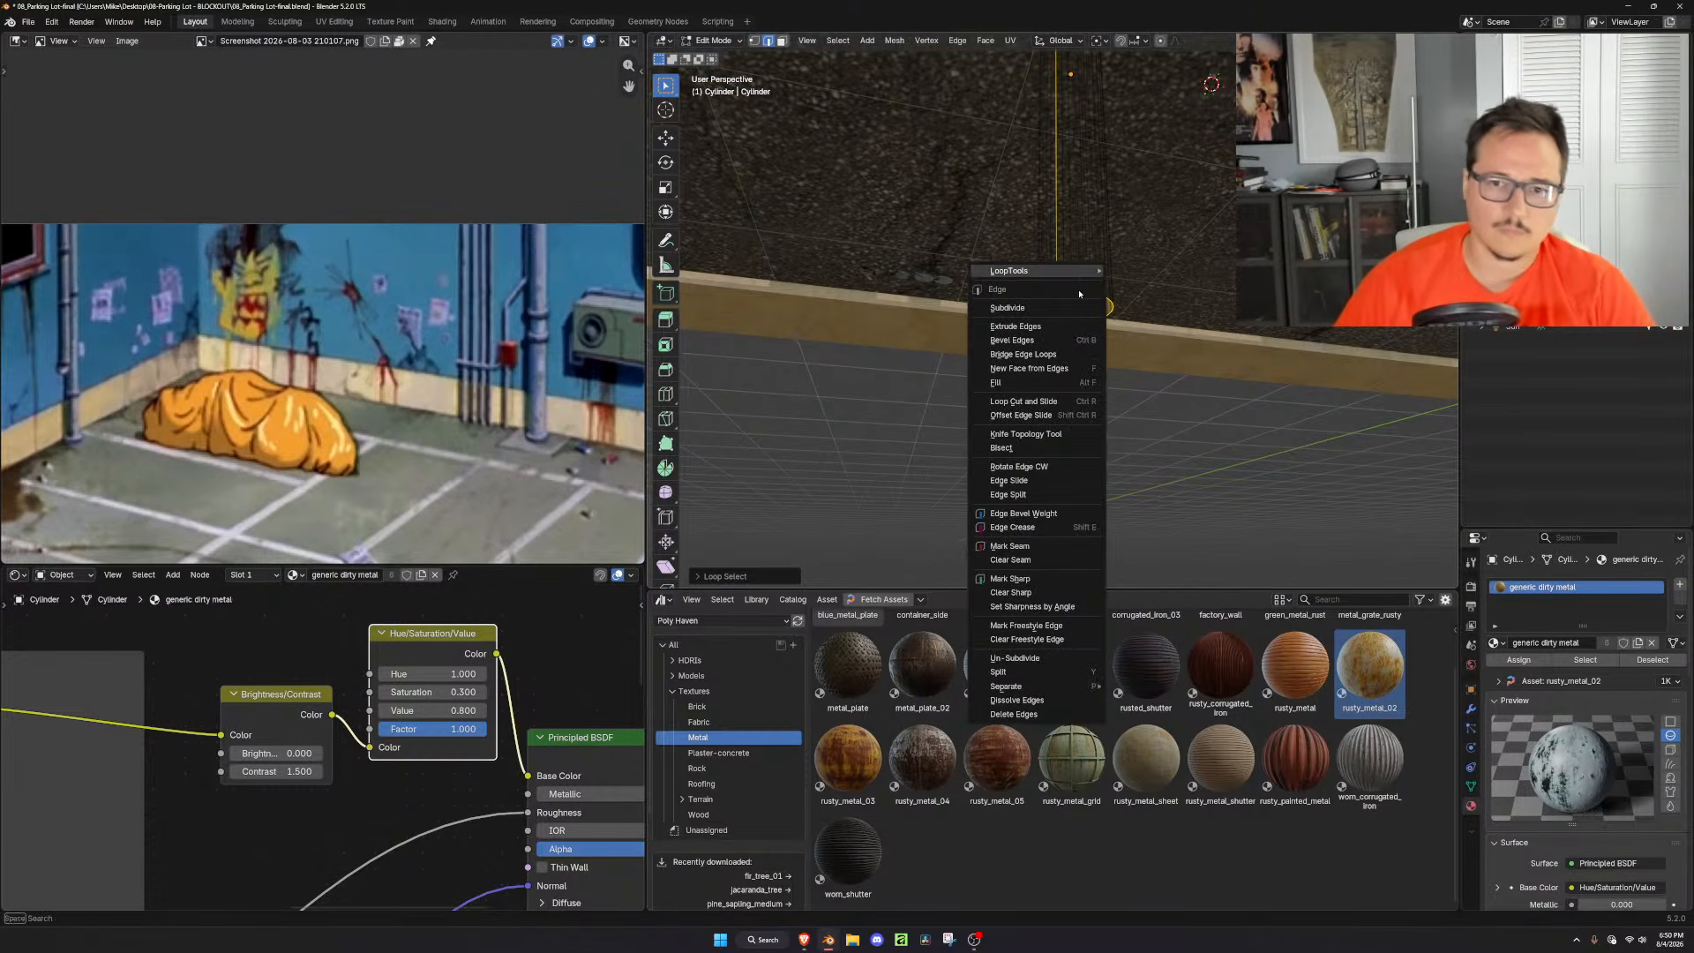
{"action": "left_click", "coordinate": [1010, 546]}
Select the entire large vertical pipe and unwrap its UVs with the Angle Based method
{"action": "key", "text": "l"}
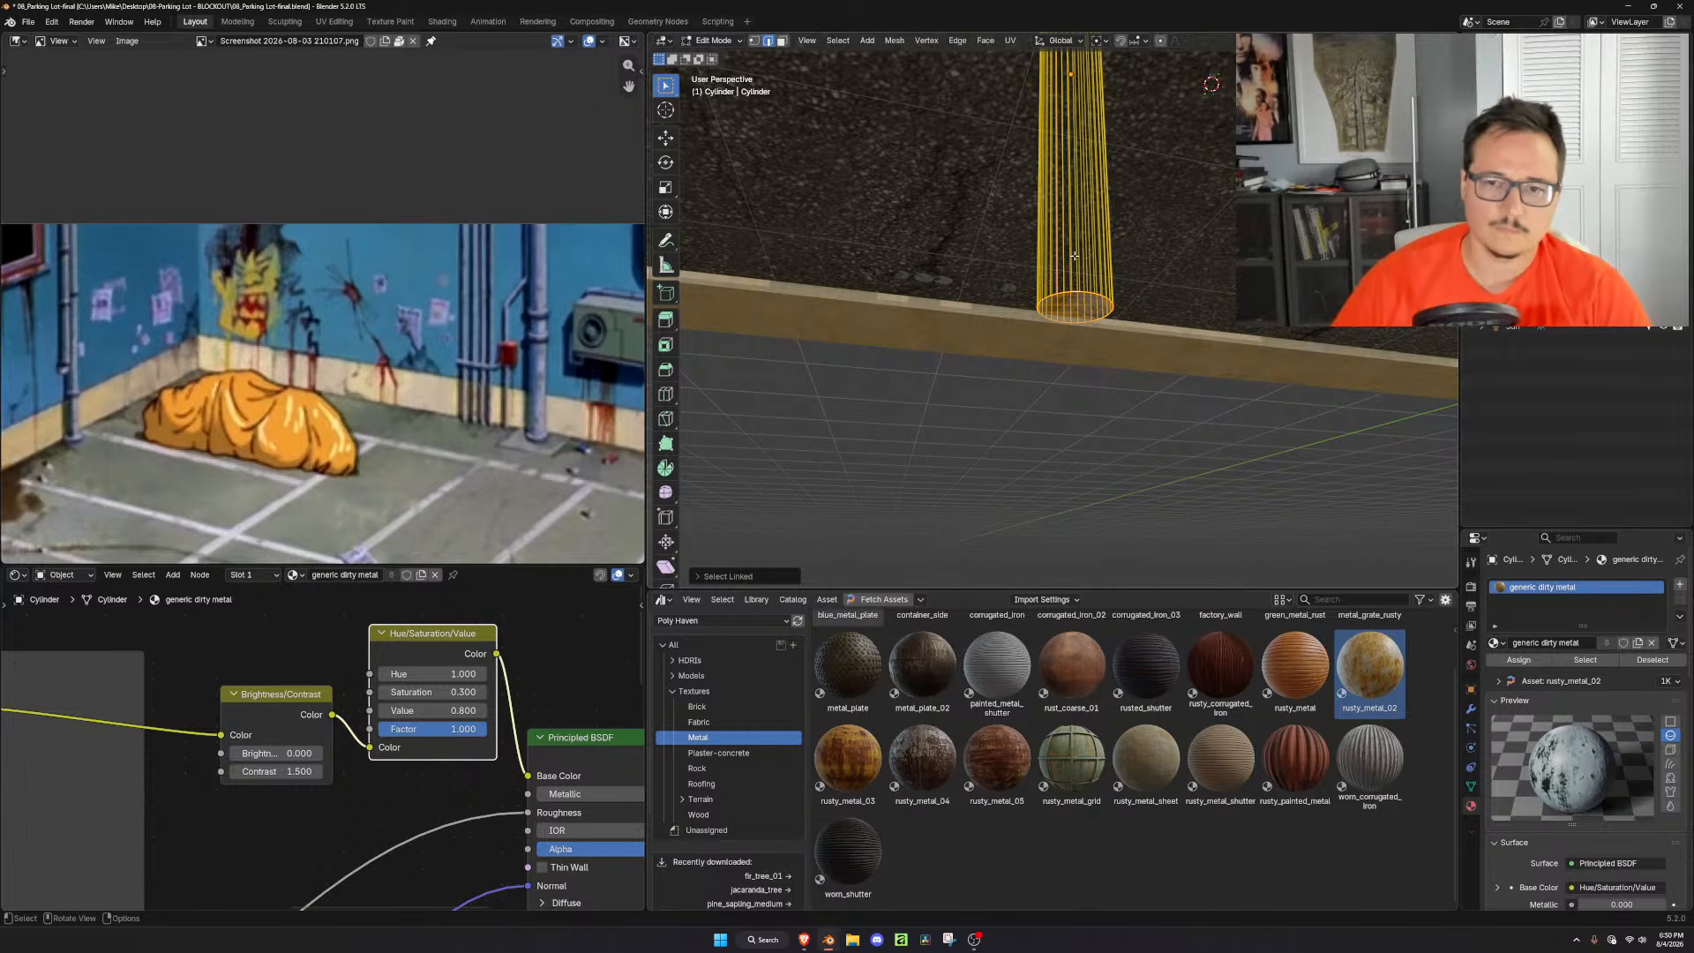
{"action": "right_click", "coordinate": [1075, 256]}
{"action": "left_click", "coordinate": [1086, 146]}
{"action": "right_click", "coordinate": [1085, 146]}
{"action": "left_click", "coordinate": [1085, 145]}
{"action": "key", "text": "ctrl+z"}
{"action": "key", "text": "ctrl+z"}
{"action": "middle_click_drag", "start_coordinate": [1082, 176], "coordinate": [1083, 342]}
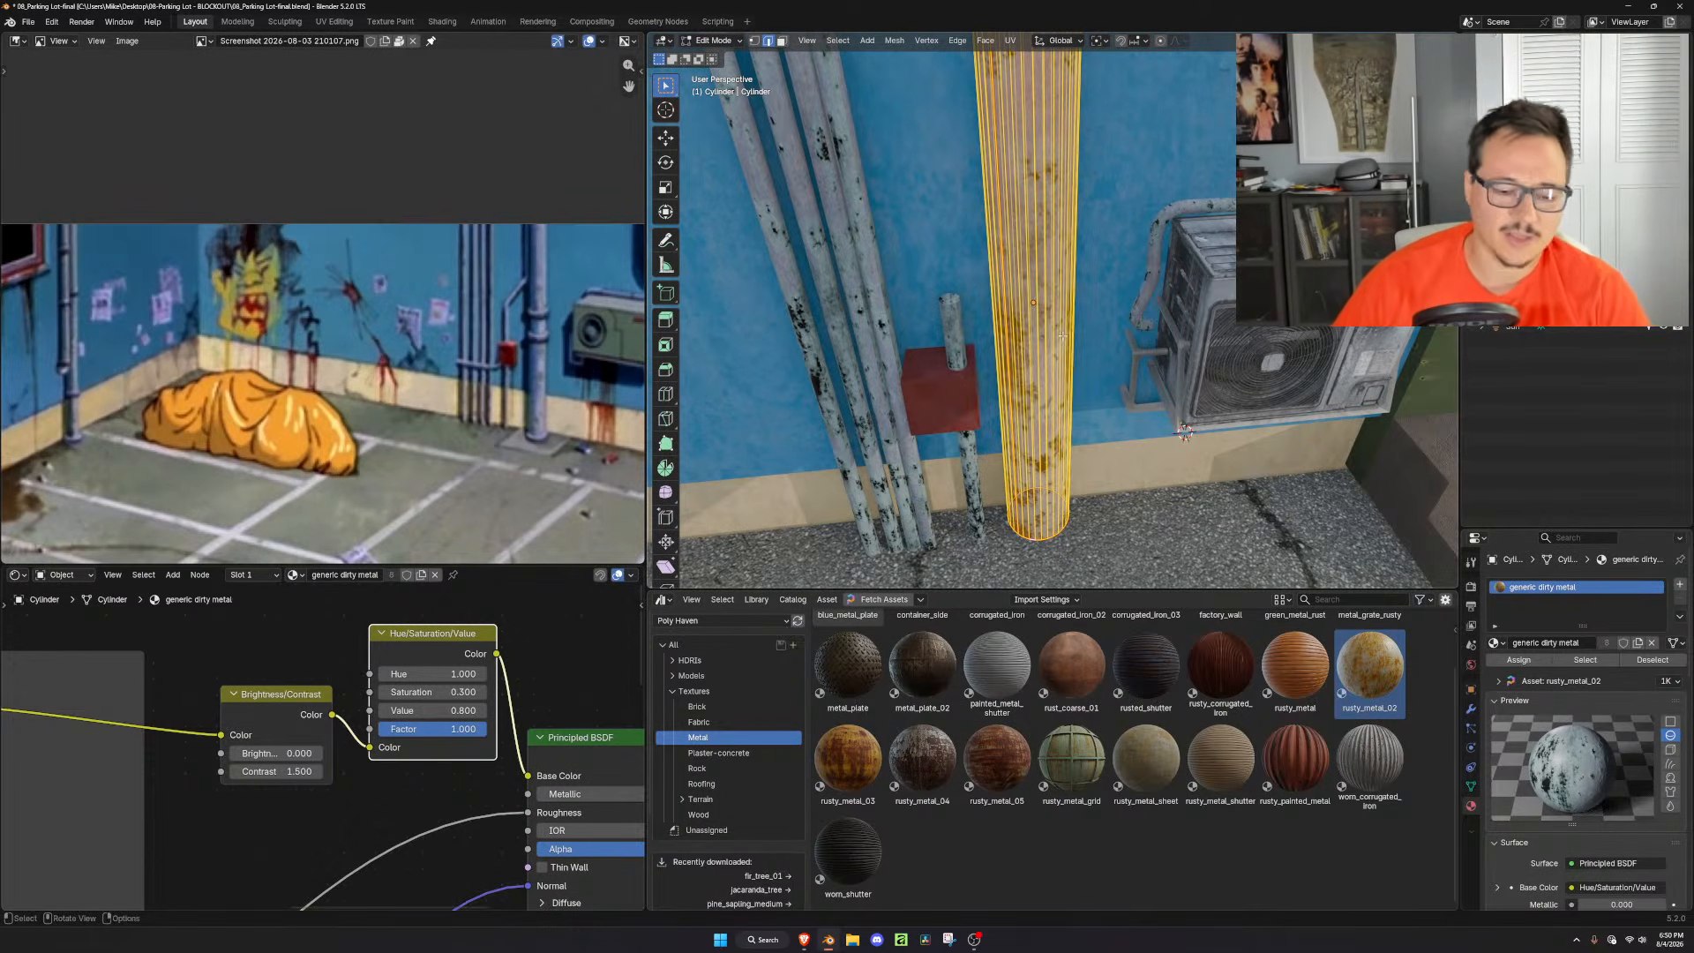
{"action": "key", "text": "u"}
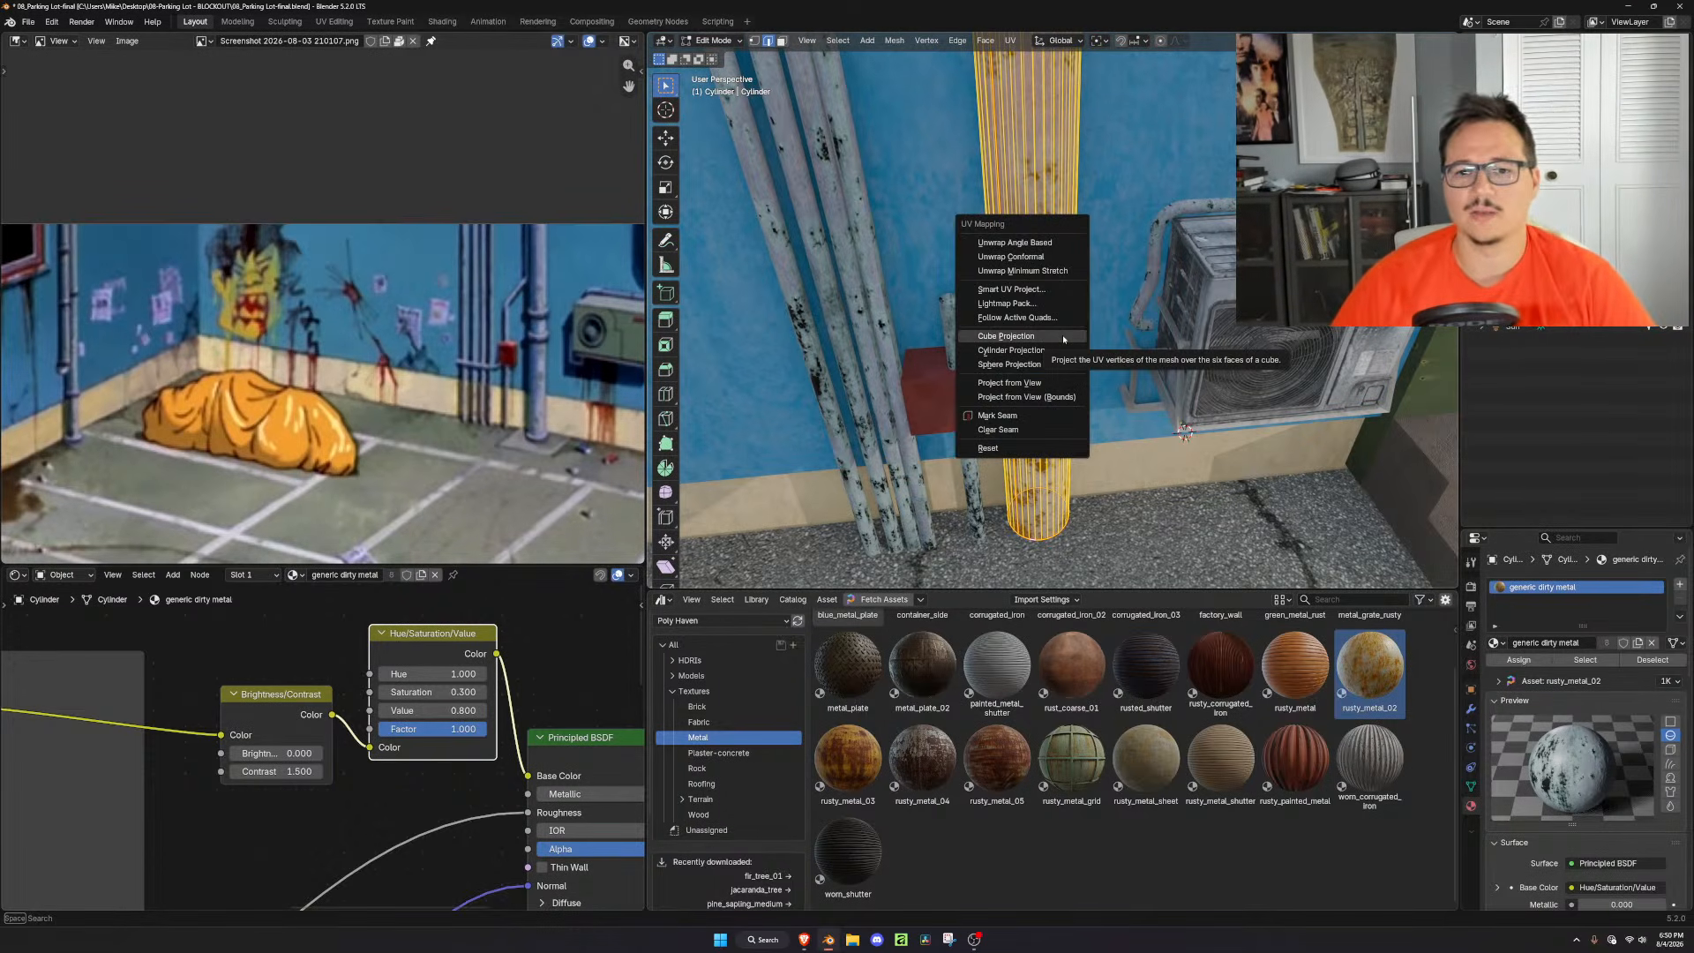
{"action": "left_click", "coordinate": [1054, 243]}
{"action": "key", "text": "Tab"}
{"action": "middle_click_drag", "start_coordinate": [1068, 274], "coordinate": [1127, 434]}
{"action": "scroll", "coordinate": [1127, 434], "scroll_direction": "up", "scroll_amount": 2}
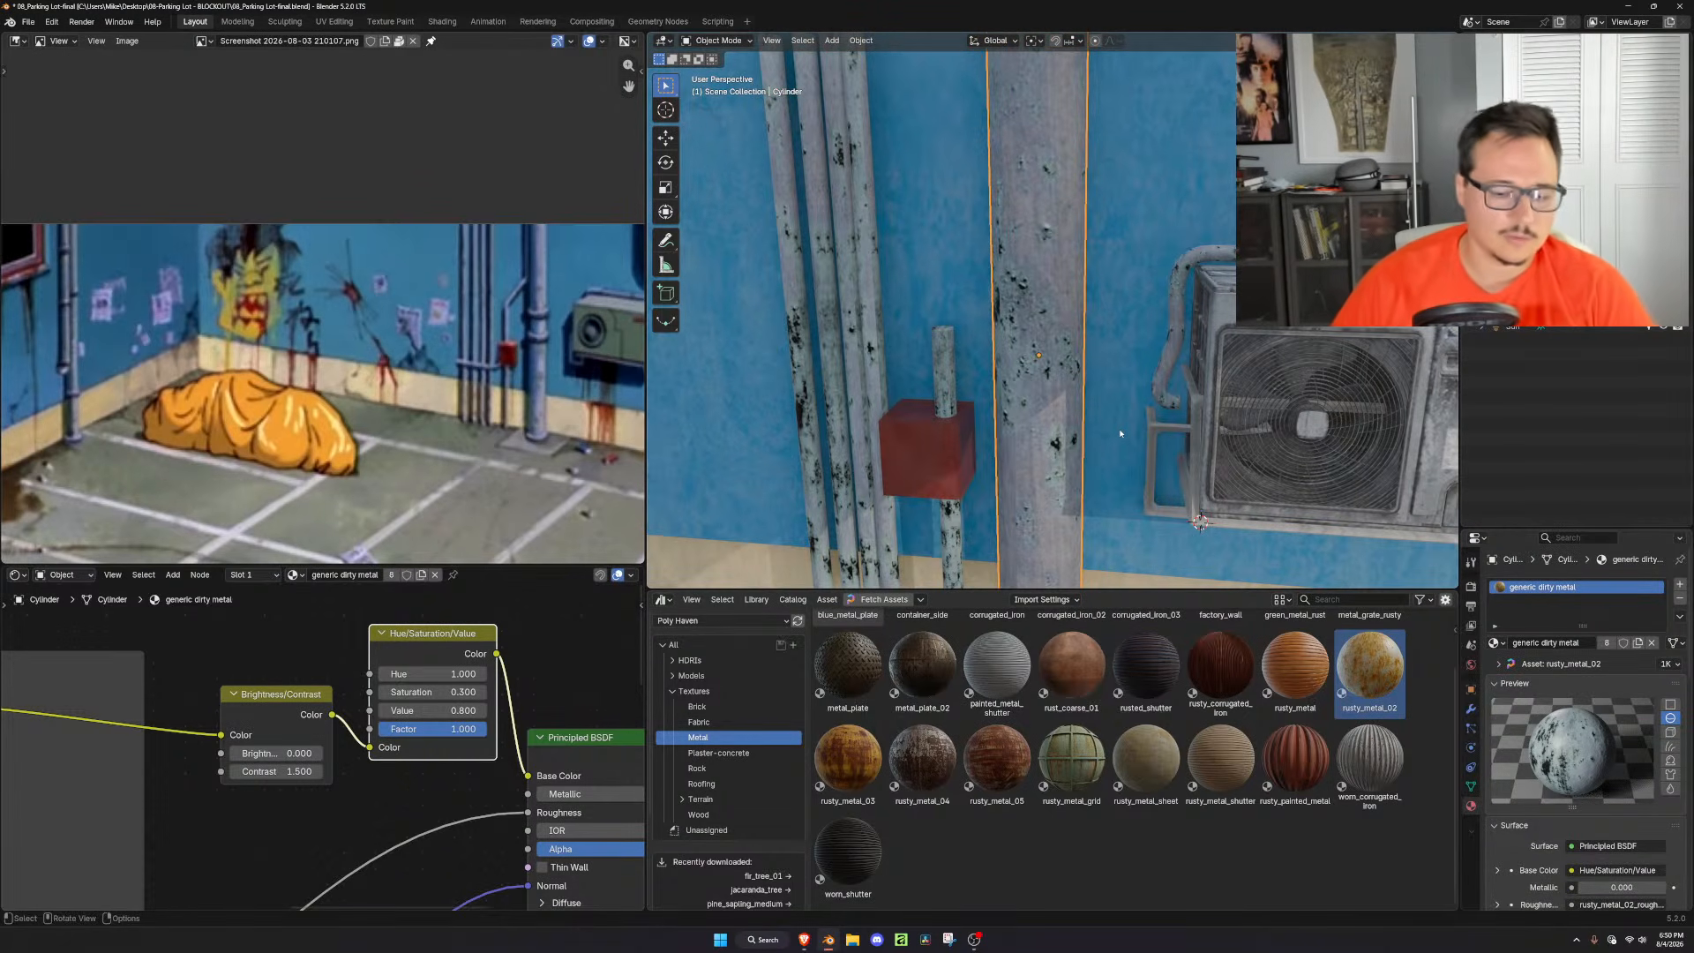
Try Cube Projection on the seamed large pipe to compare the texture layout
{"action": "key", "text": "Tab"}
{"action": "key", "text": "q"}
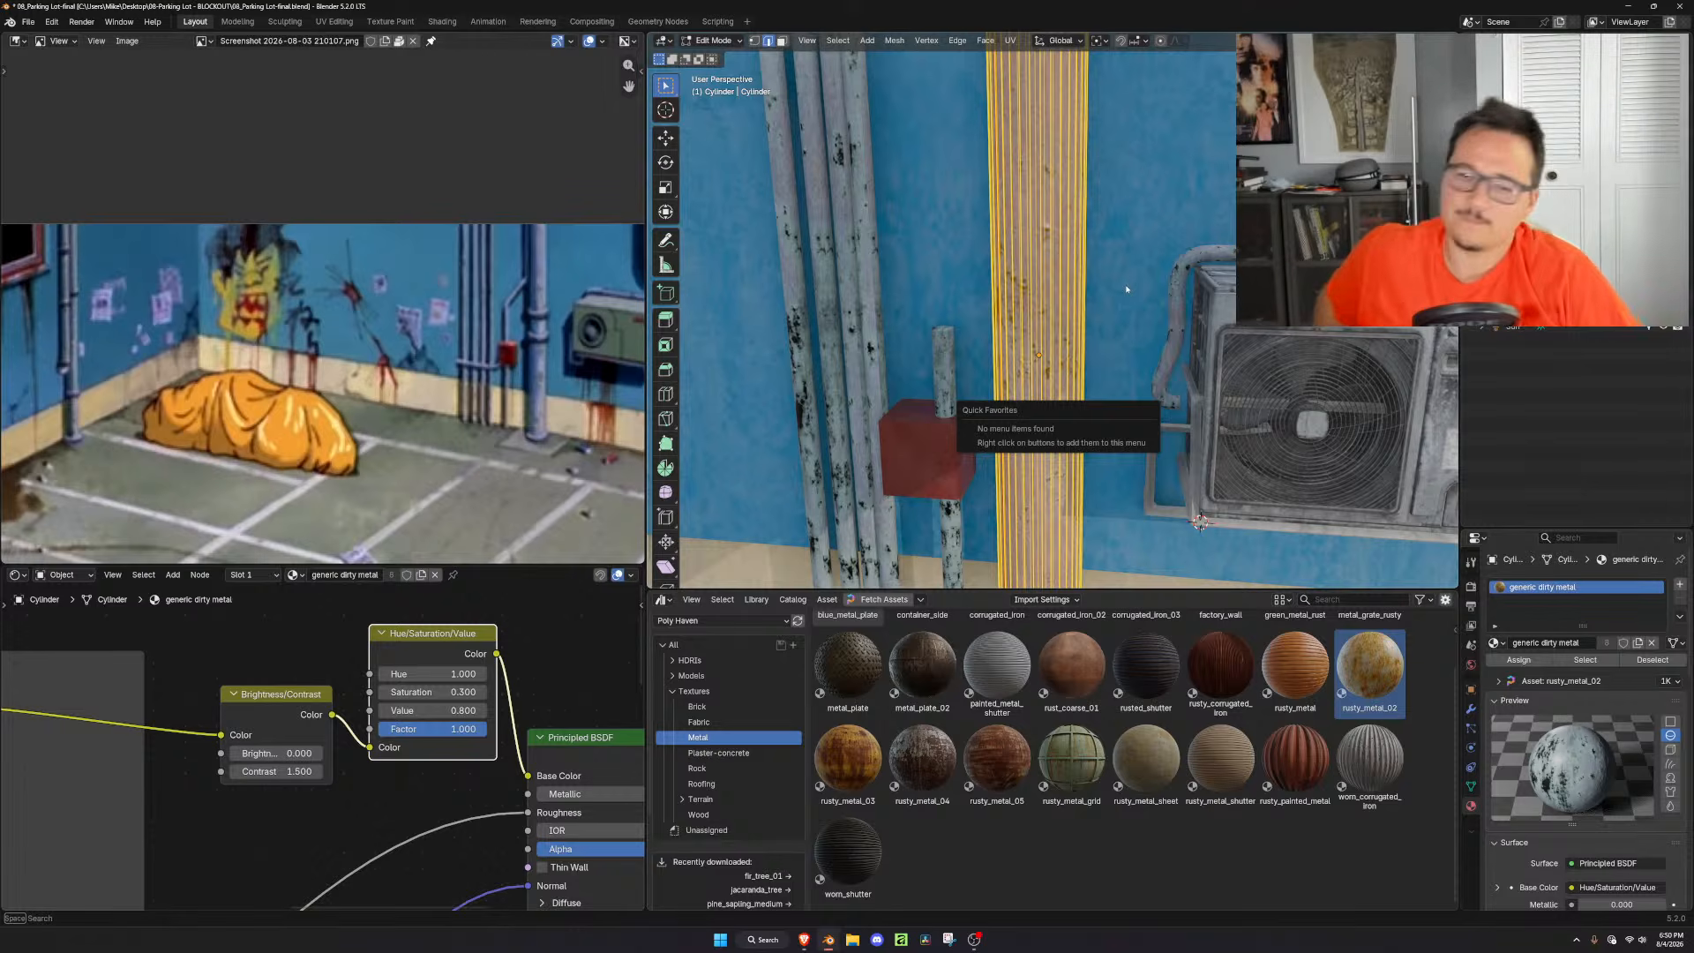
{"action": "key", "text": "Escape"}
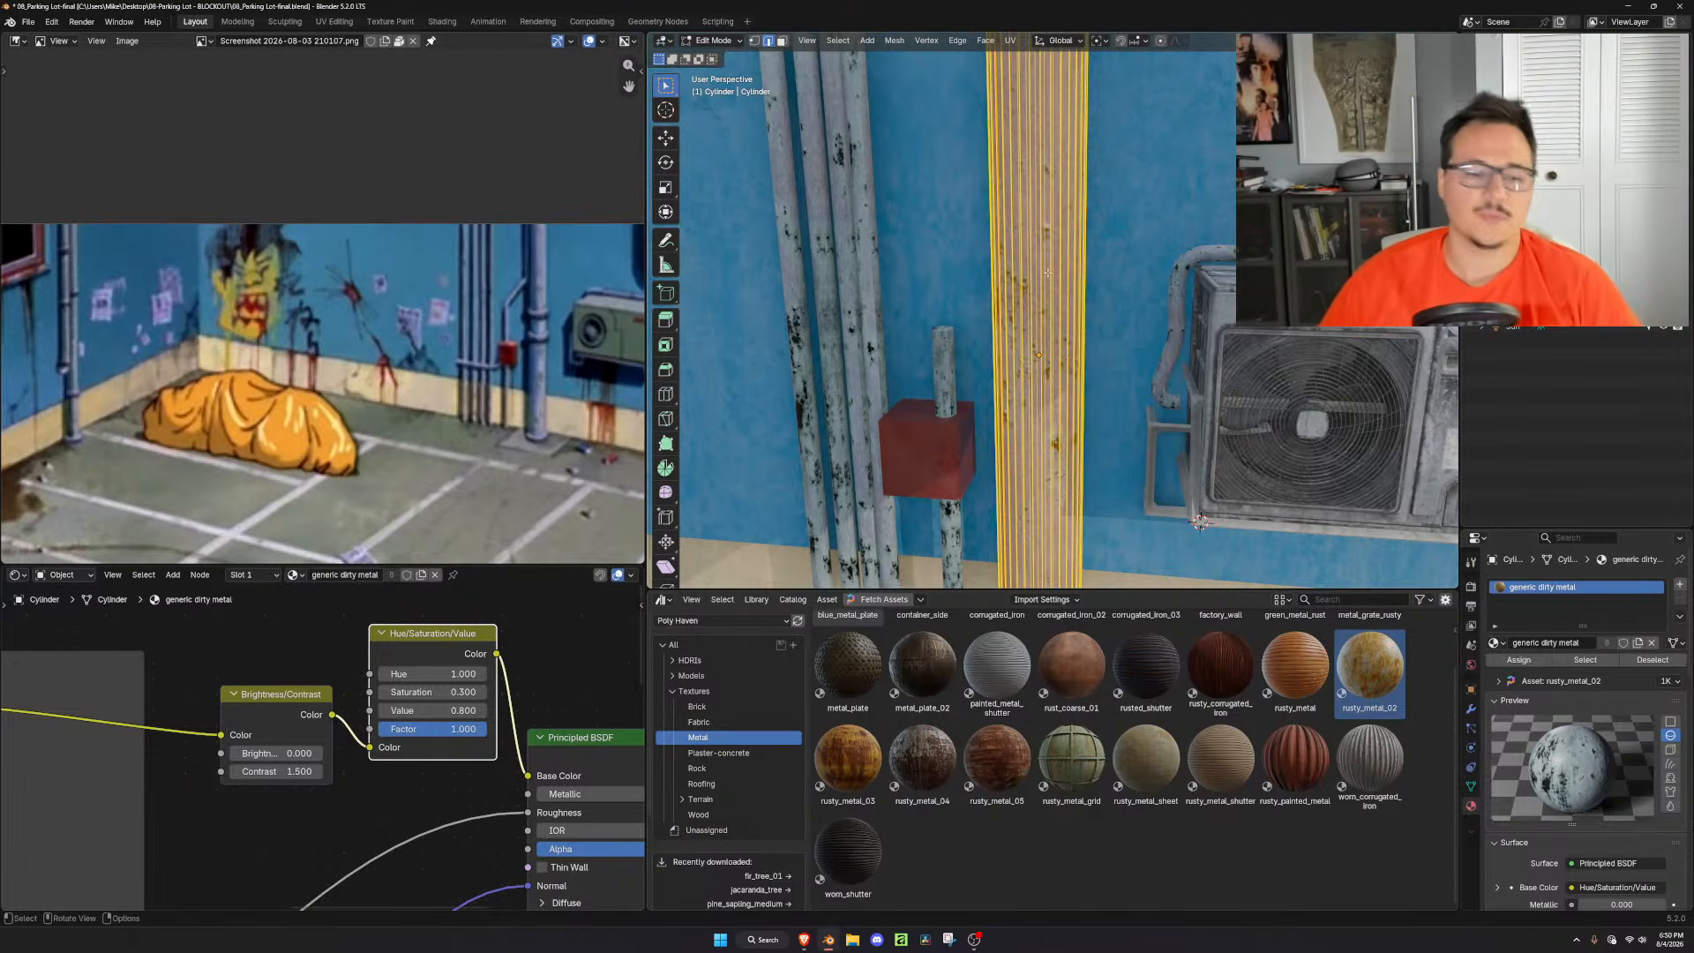
{"action": "key", "text": "u"}
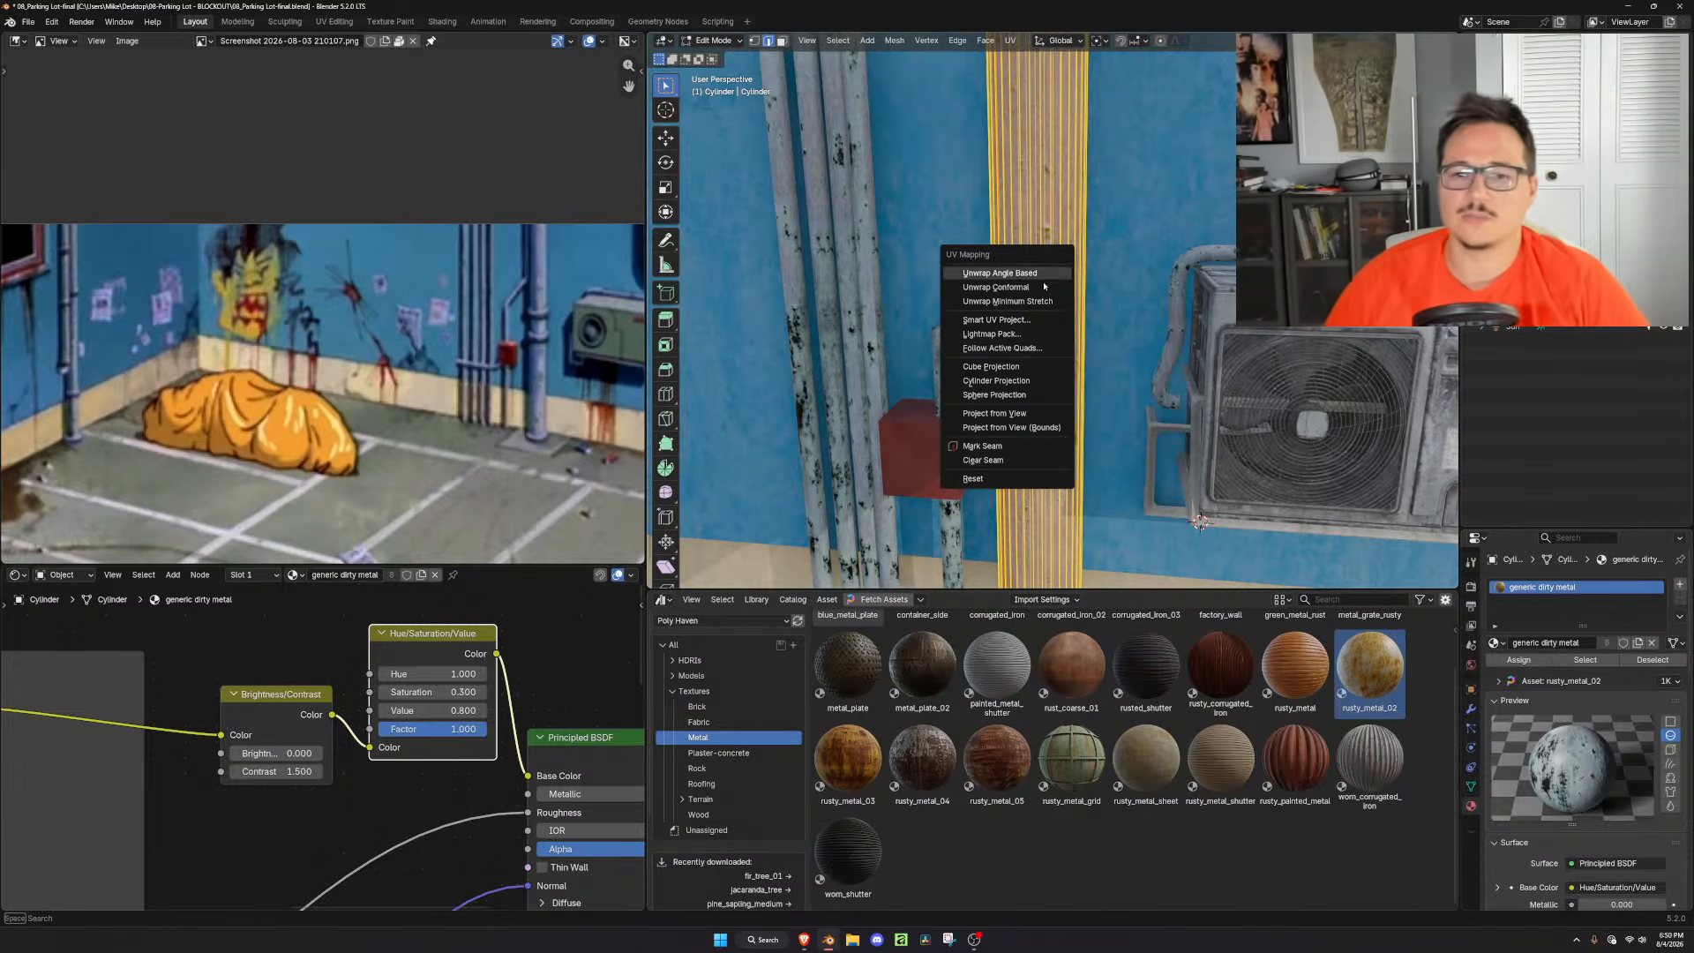
{"action": "left_click", "coordinate": [1032, 367]}
{"action": "key", "text": "Tab"}
{"action": "mouse_move", "coordinate": [1096, 391]}
{"action": "middle_mouse_down"}
{"action": "mouse_move", "coordinate": [1165, 386]}
{"action": "mouse_move", "coordinate": [1122, 393]}
{"action": "middle_mouse_up"}
Try Smart UV Project on the large pipe and compare its texture layout
{"action": "key", "text": "Tab"}
{"action": "key", "text": "u"}
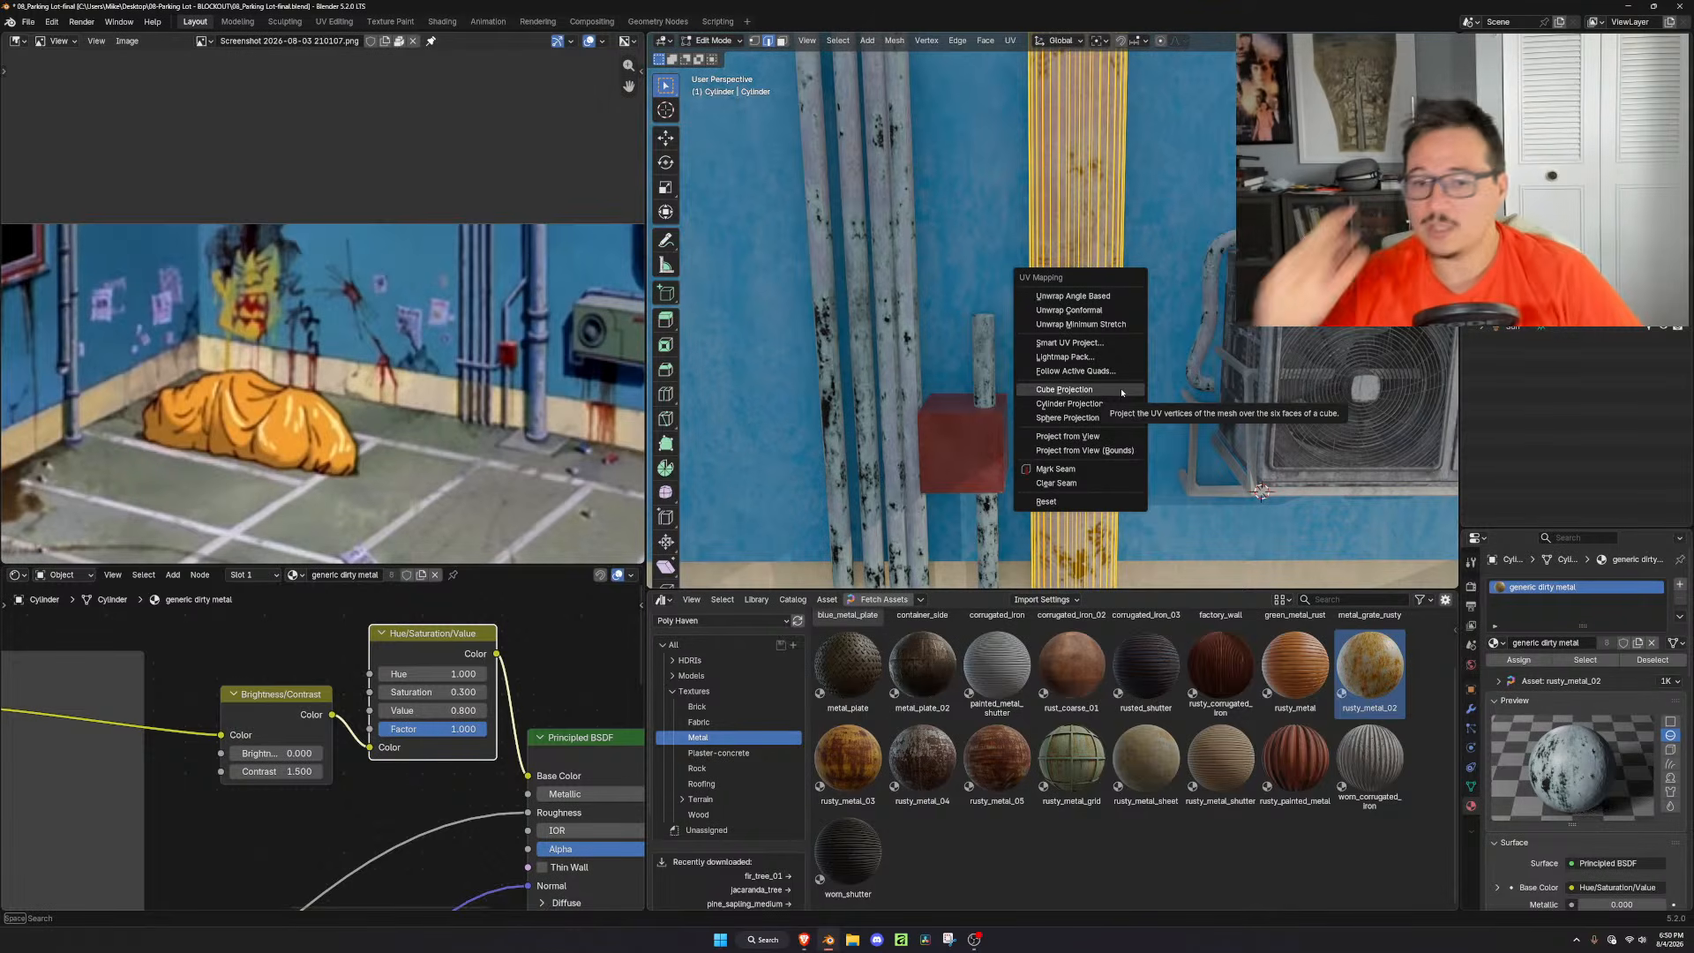
{"action": "left_click", "coordinate": [1094, 344]}
{"action": "left_click", "coordinate": [1088, 467]}
{"action": "key", "text": "Tab"}
{"action": "middle_click_drag", "start_coordinate": [1152, 450], "coordinate": [1159, 453]}
Unwrap the large vertical pipe again using its marked seams
{"action": "key", "text": "Tab"}
{"action": "key", "text": "u"}
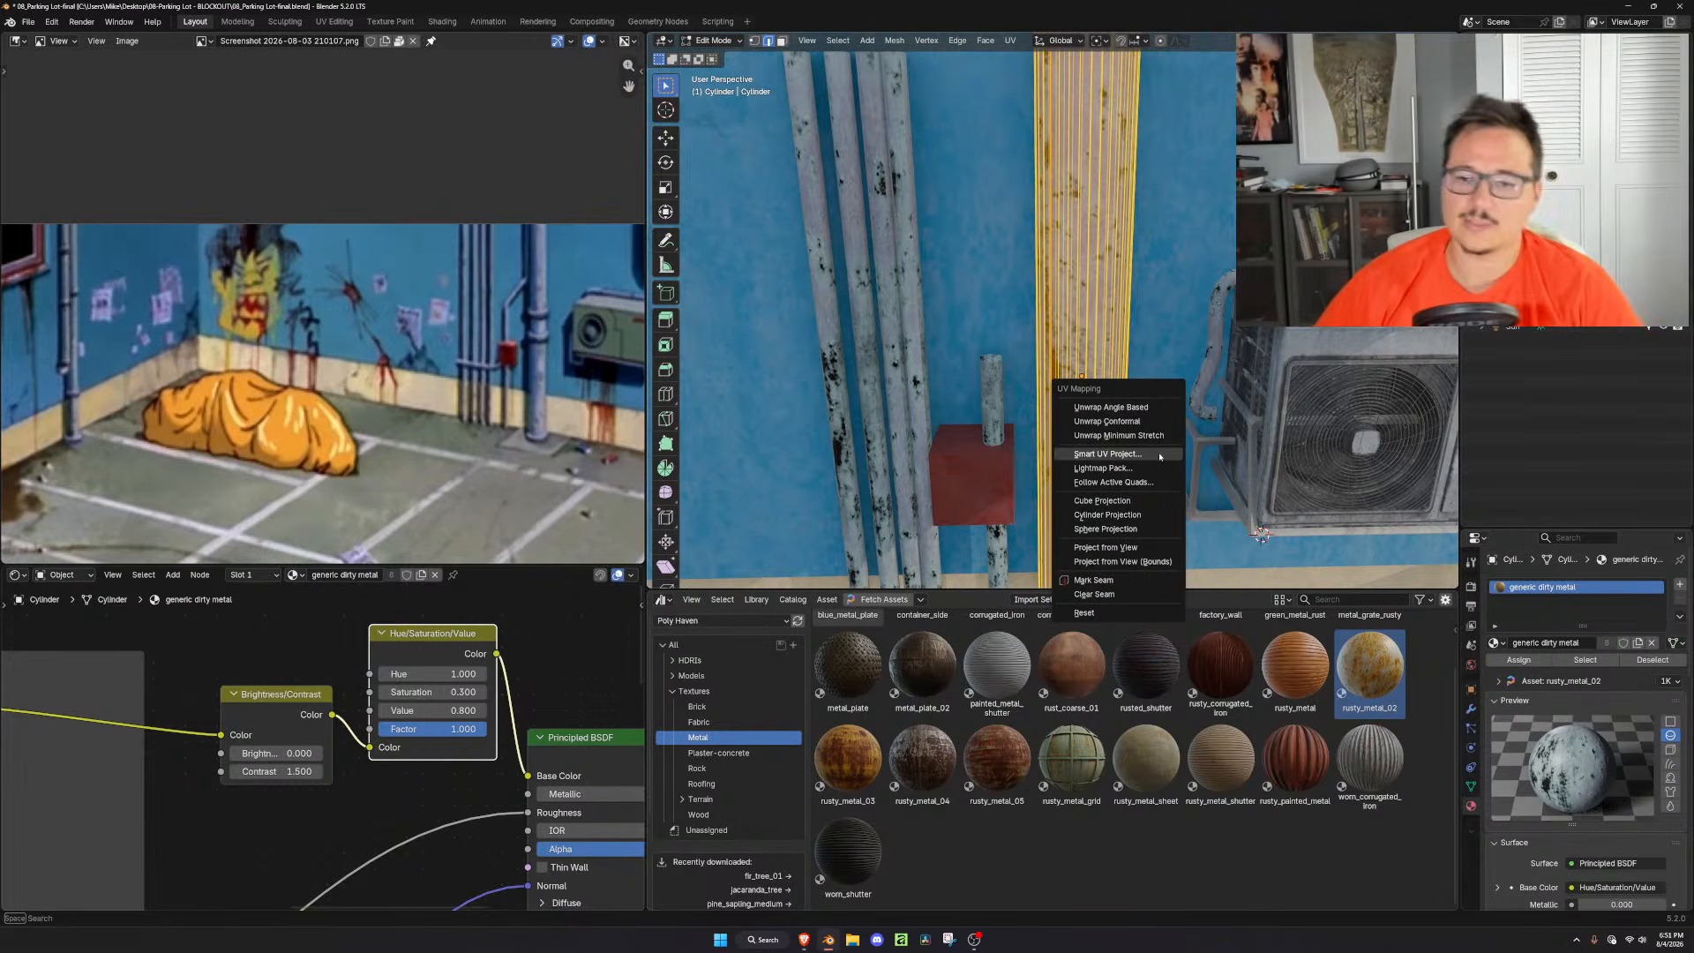
{"action": "left_click", "coordinate": [1143, 415]}
{"action": "key", "text": "Tab"}
{"action": "scroll", "coordinate": [1157, 448], "scroll_direction": "down", "scroll_amount": 3}
{"action": "mouse_move", "coordinate": [1156, 448]}
{"action": "middle_mouse_down"}
{"action": "mouse_move", "coordinate": [1112, 378]}
{"action": "mouse_move", "coordinate": [1131, 440]}
{"action": "middle_mouse_up"}
{"action": "scroll", "coordinate": [1114, 411], "scroll_direction": "up", "scroll_amount": 3}
{"action": "scroll", "coordinate": [1130, 421], "scroll_direction": "down", "scroll_amount": 3}
{"action": "scroll", "coordinate": [1131, 440], "scroll_direction": "up", "scroll_amount": 2}
Narrow the red junction box's mesh along the global X axis and shift it along X to line up with the short pipe
{"action": "left_click", "coordinate": [975, 347]}
{"action": "left_click", "coordinate": [967, 400]}
{"action": "scroll", "coordinate": [968, 402], "scroll_direction": "up", "scroll_amount": 3}
{"action": "middle_click_drag", "start_coordinate": [981, 441], "coordinate": [1116, 331], "text": "shift"}
{"action": "scroll", "coordinate": [1107, 317], "scroll_direction": "up", "scroll_amount": 2}
{"action": "key", "text": "Tab"}
{"action": "key", "text": "s"}
{"action": "key", "text": "x"}
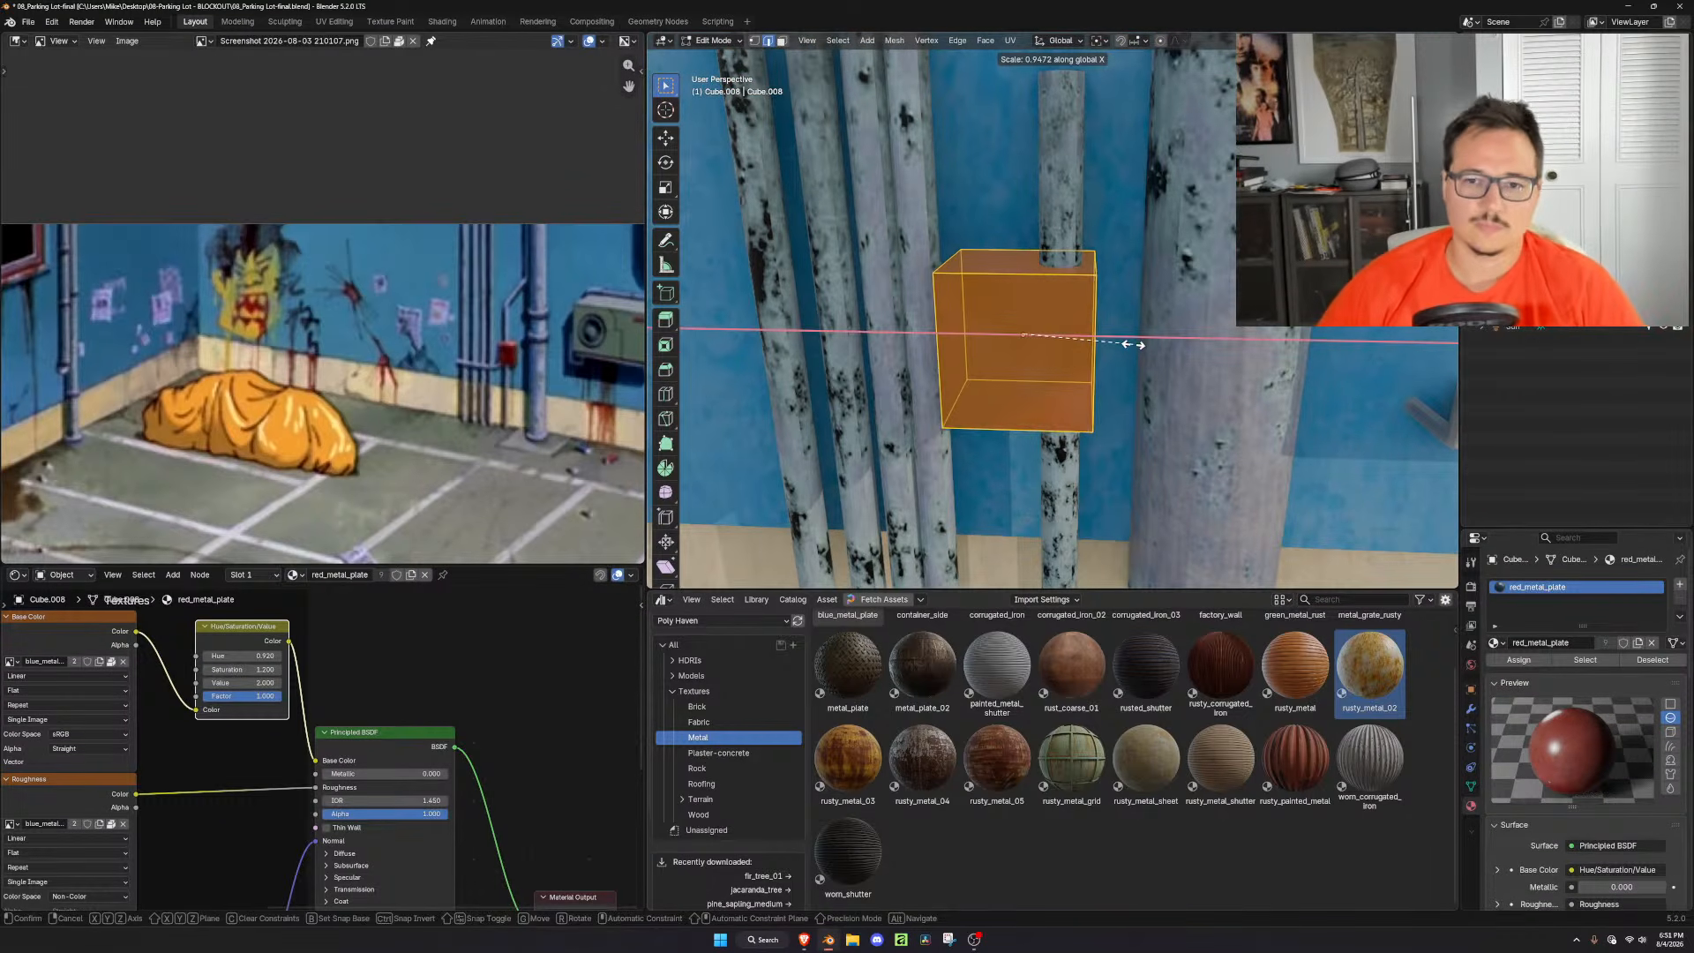
{"action": "left_click", "coordinate": [1105, 340]}
{"action": "key", "text": "x"}
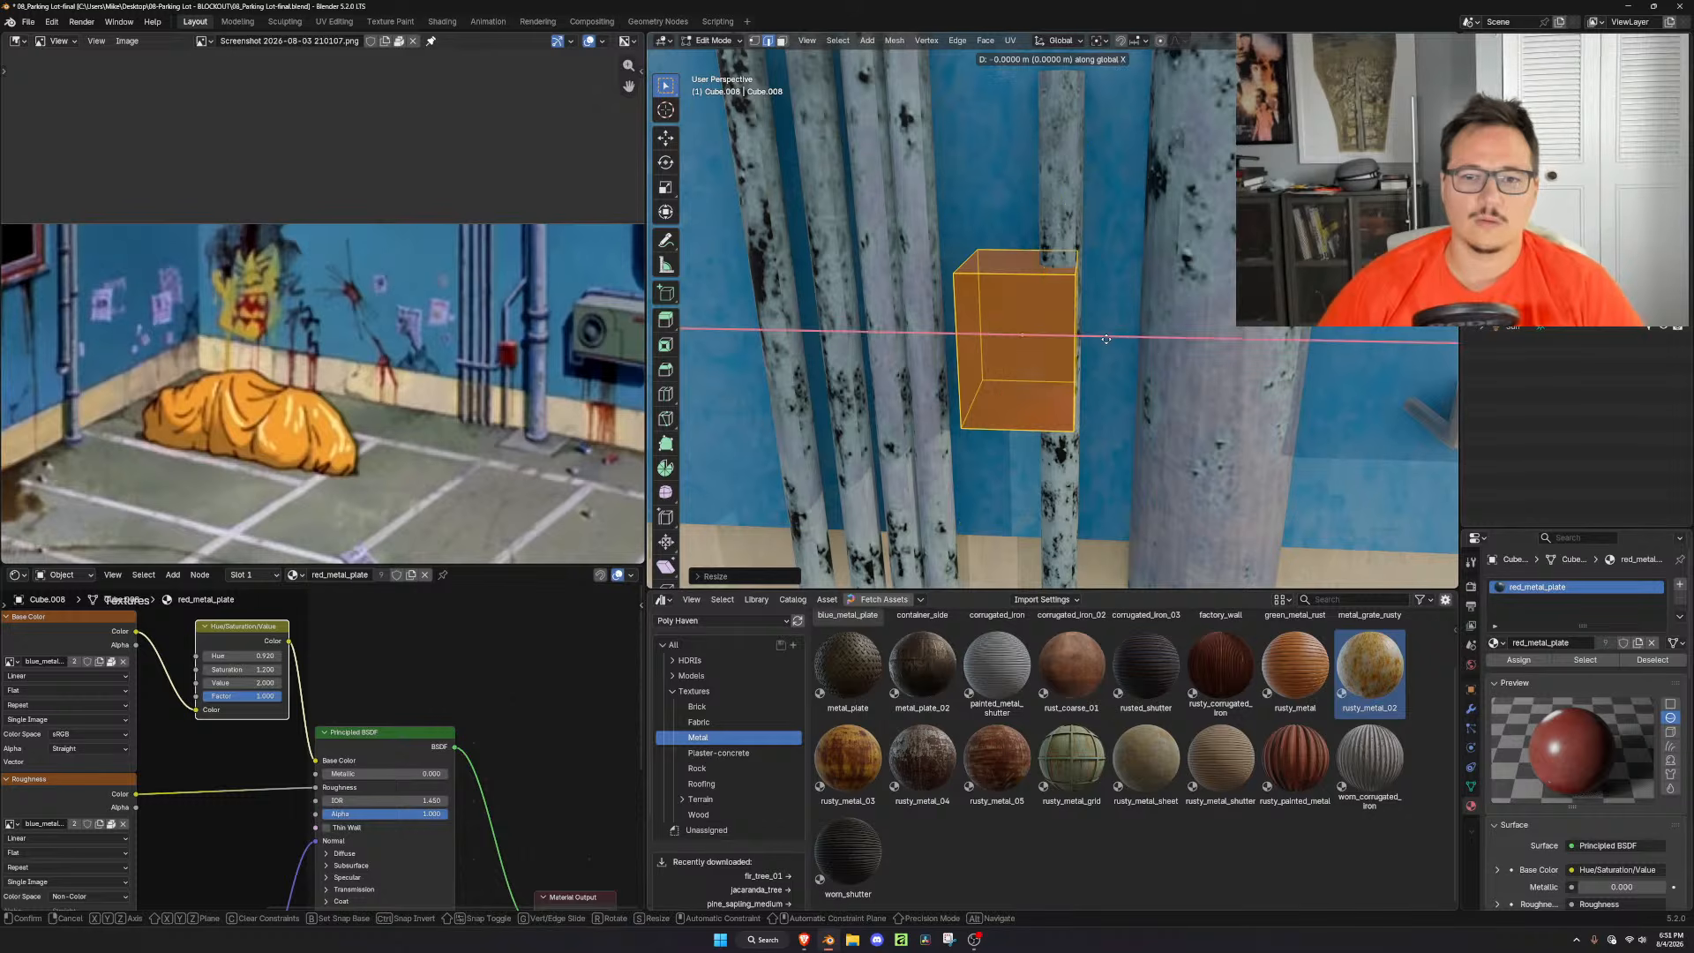
{"action": "left_click", "coordinate": [1155, 348]}
Inset the front face of the red junction box to outline a thin-bordered door panel
{"action": "middle_click_drag", "start_coordinate": [1155, 347], "coordinate": [1072, 341]}
{"action": "left_click", "coordinate": [1018, 351]}
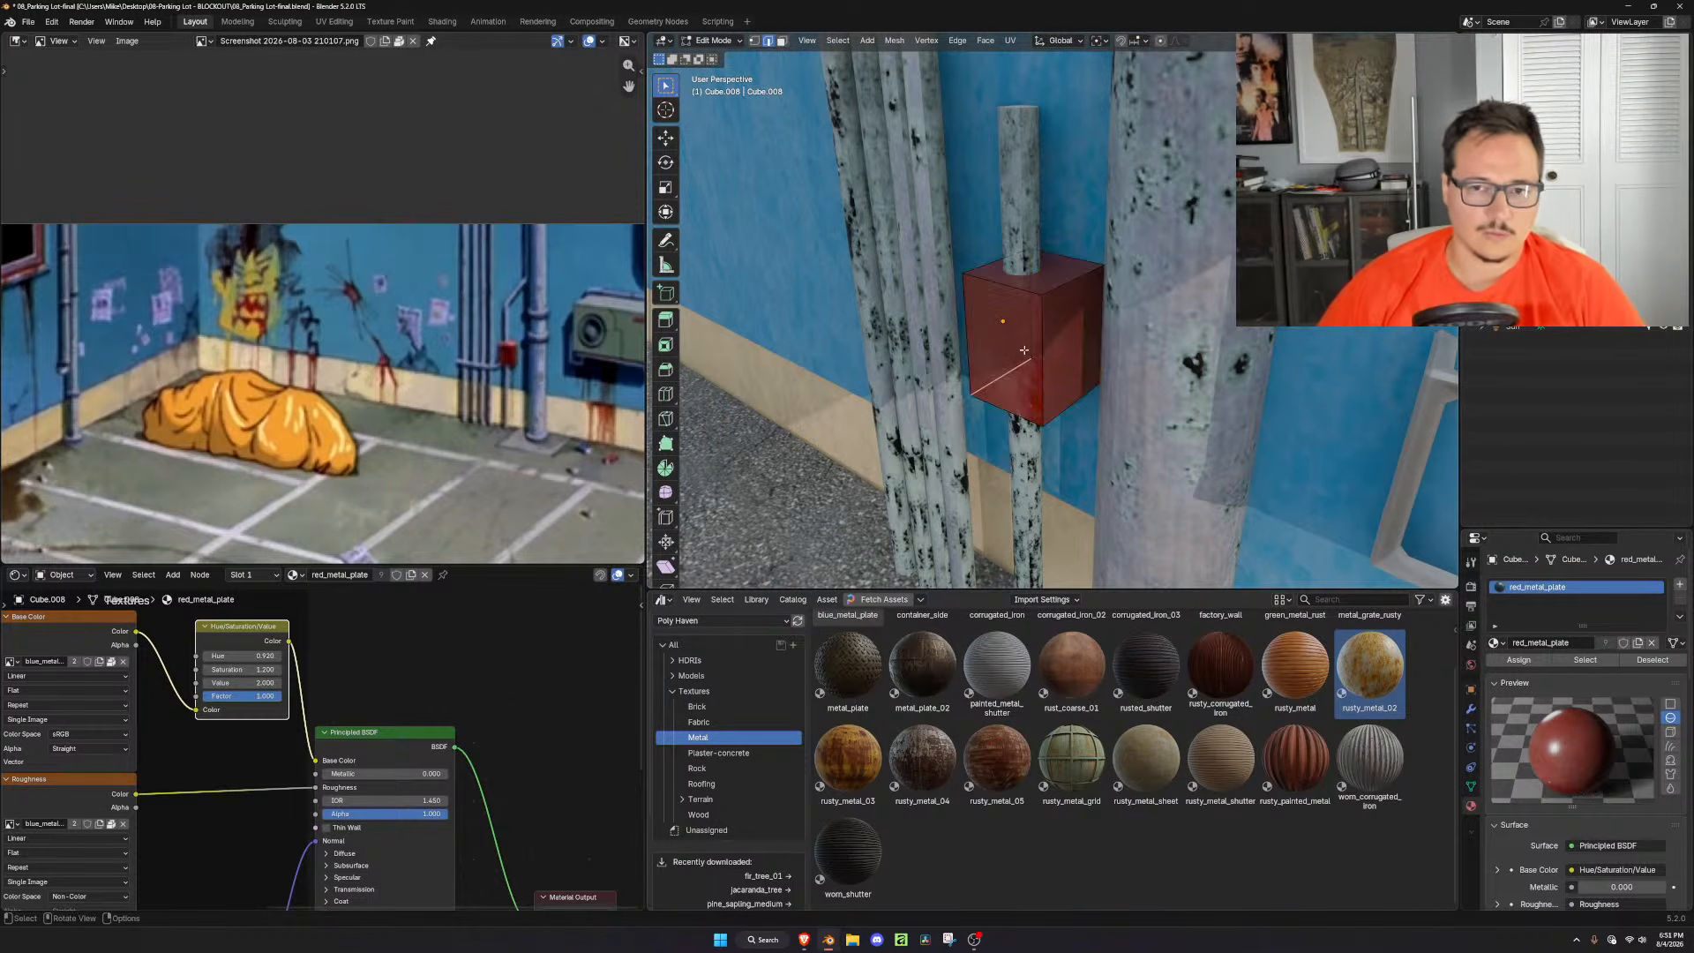
{"action": "key", "text": "3"}
{"action": "left_click", "coordinate": [1019, 343]}
{"action": "key", "text": "i"}
{"action": "left_click", "coordinate": [1151, 335]}
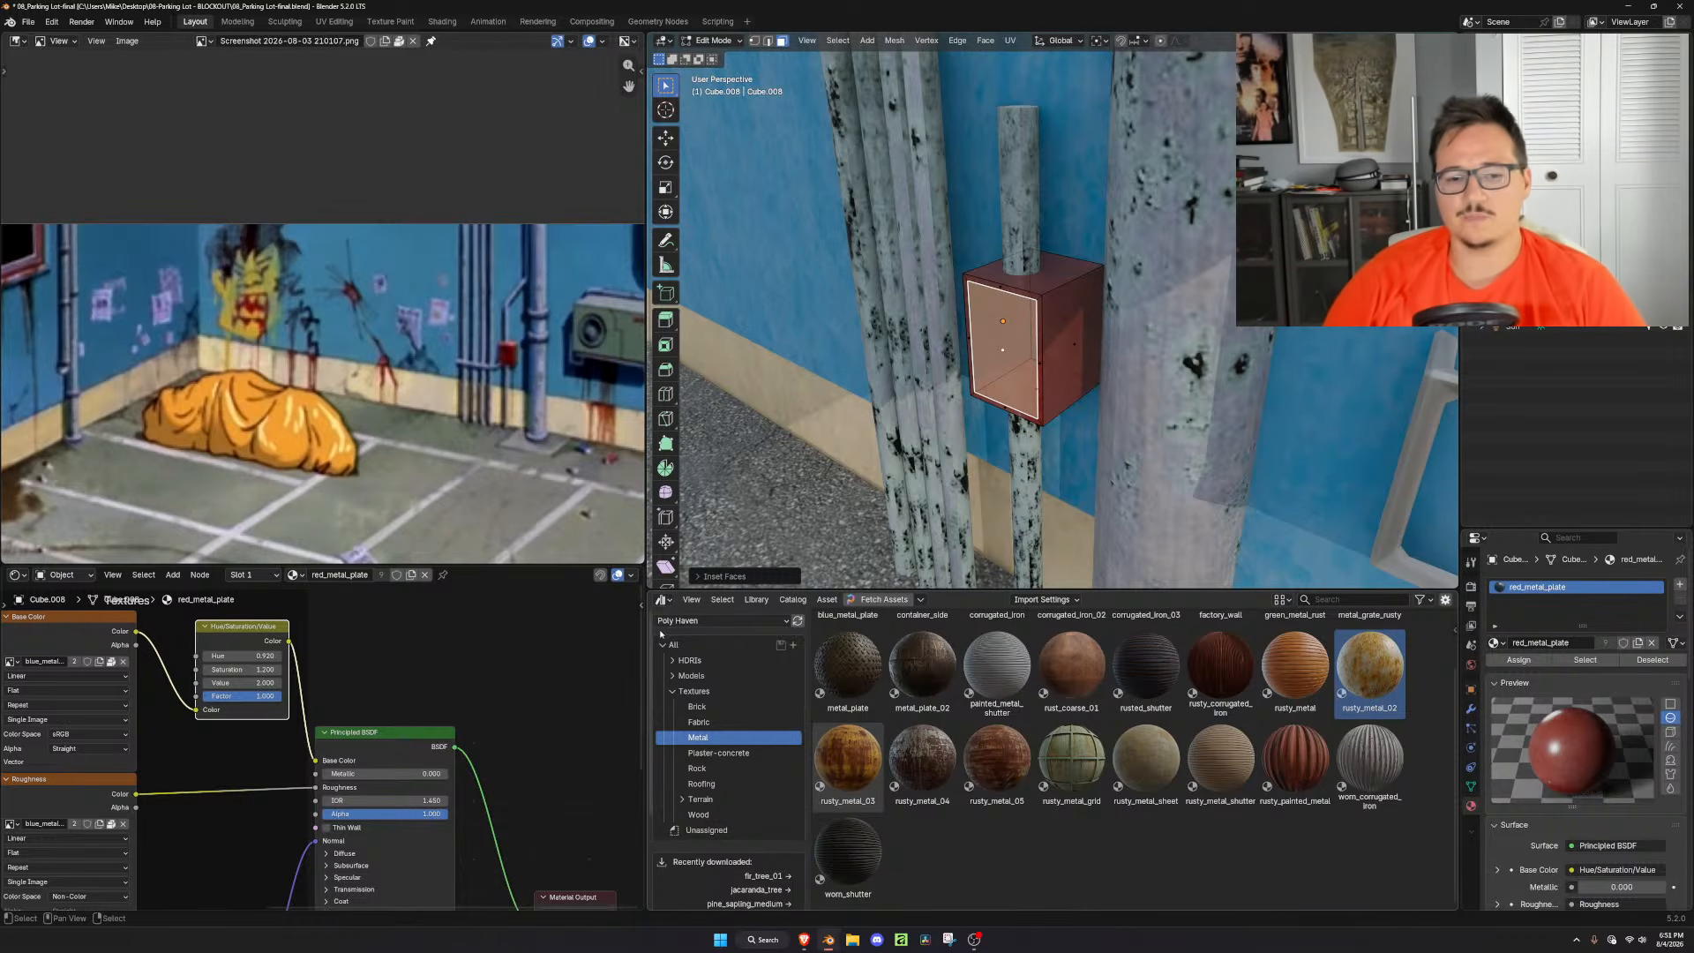
Leave mesh editing of the junction box and browse the Poly Haven texture assets and the full asset list
{"action": "left_click", "coordinate": [682, 692]}
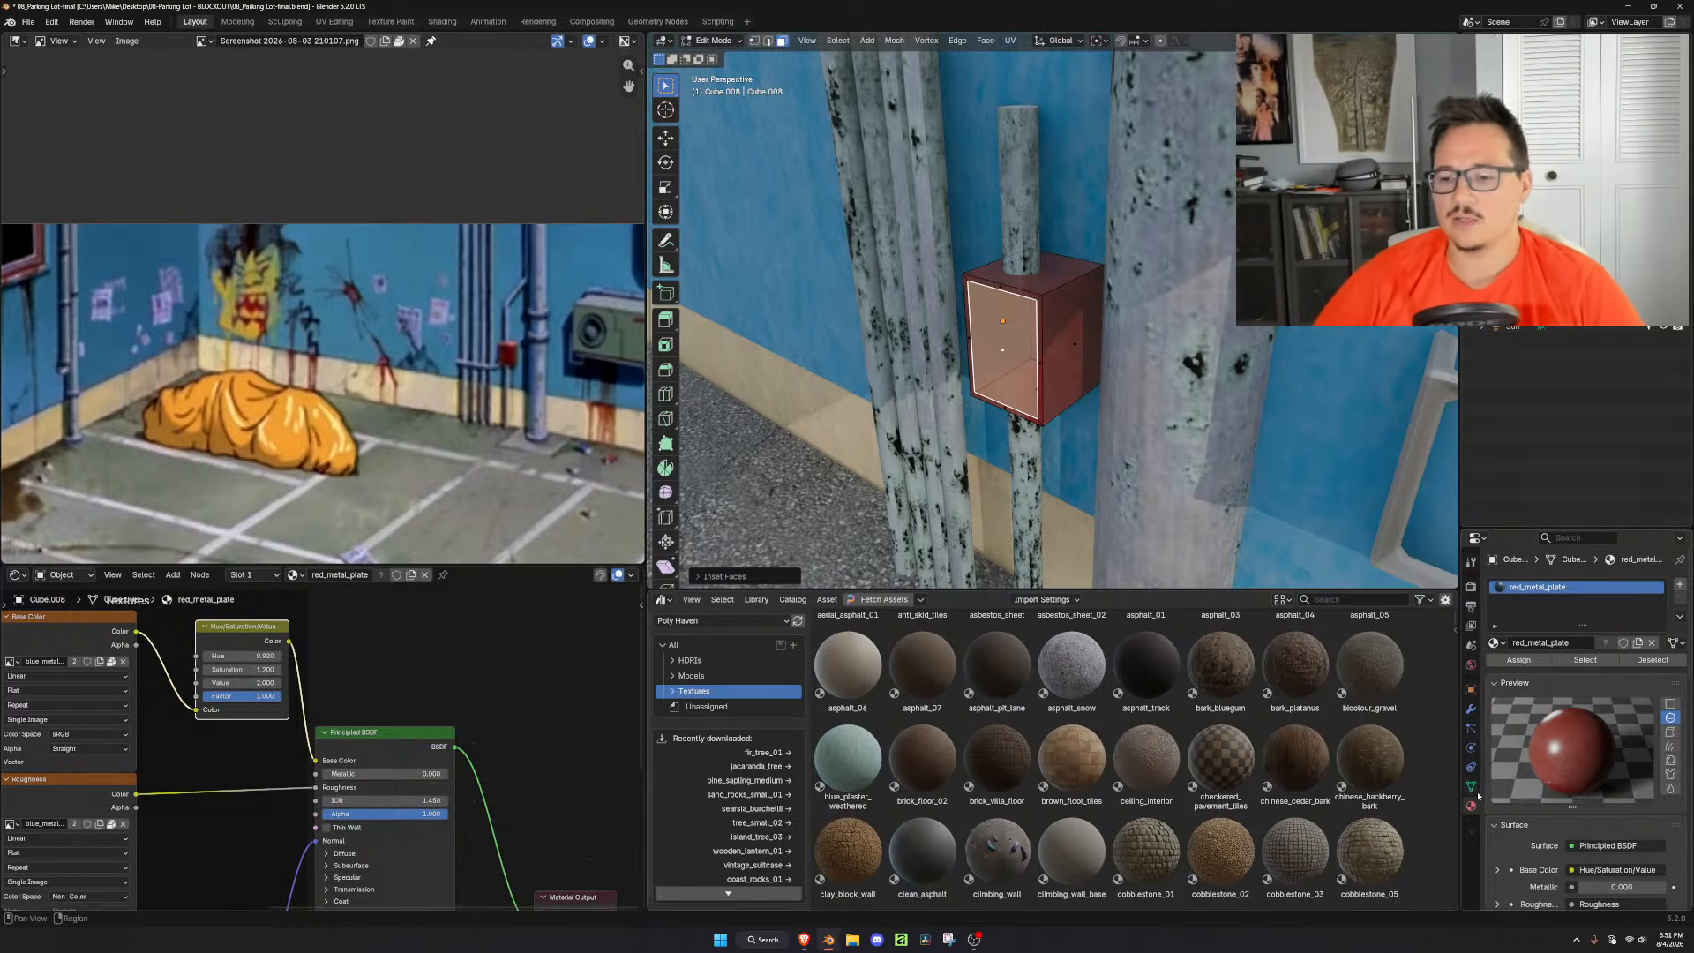
{"action": "key", "text": "Tab"}
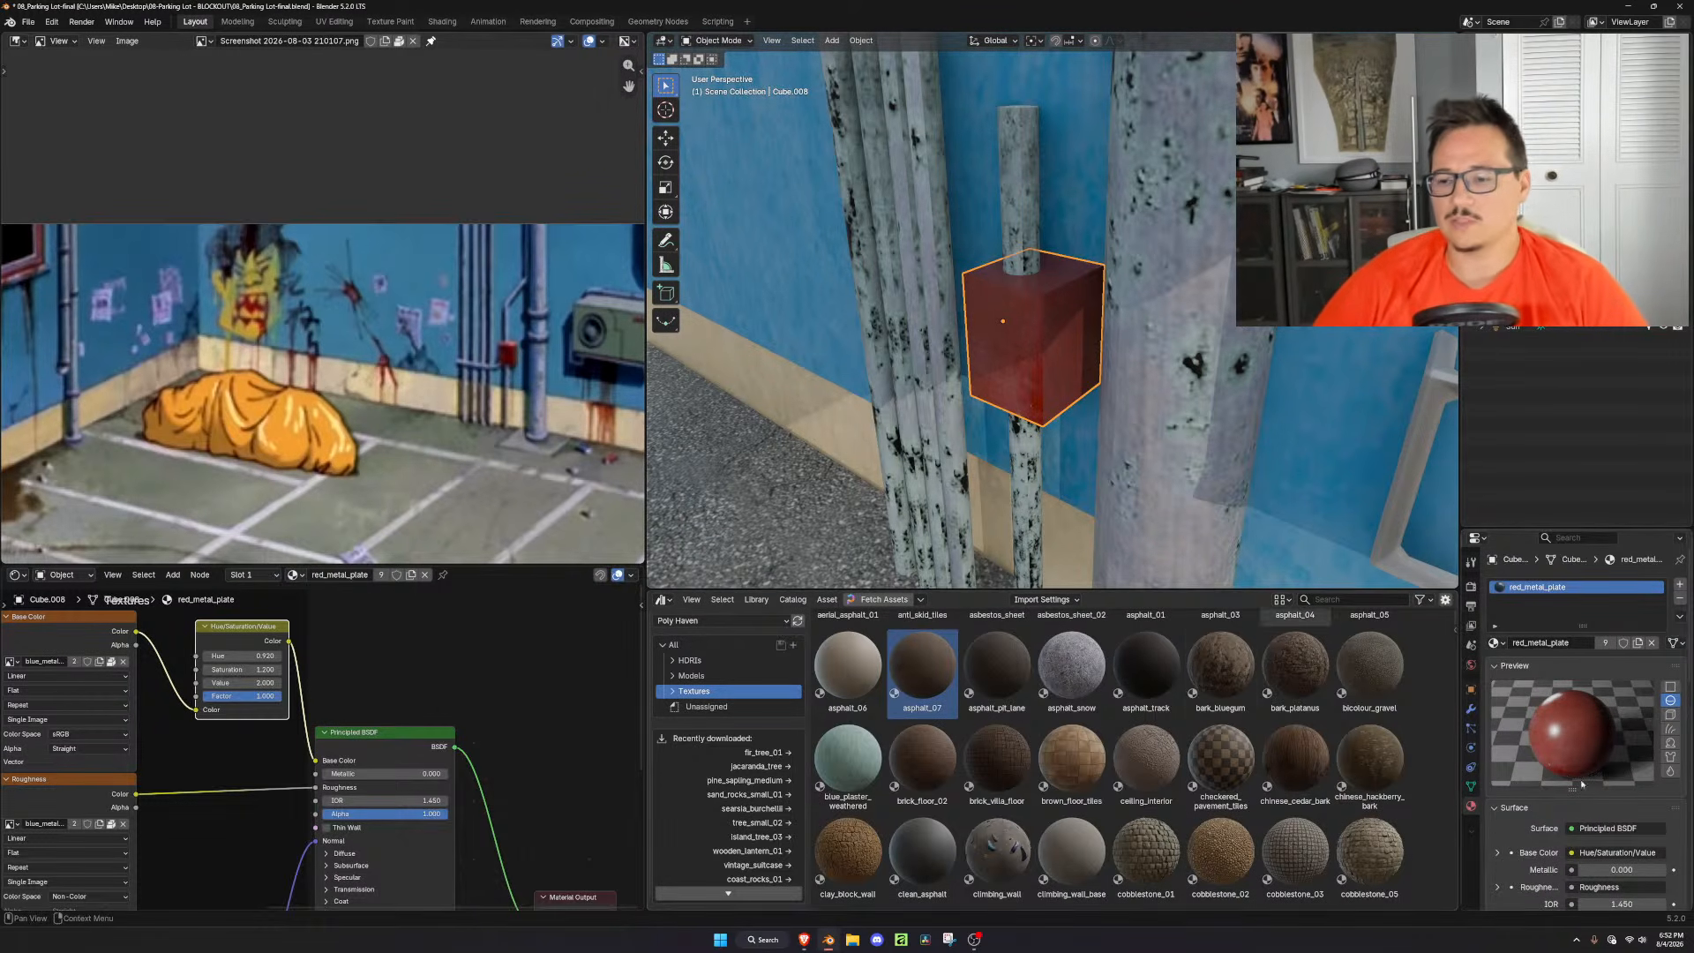
{"action": "scroll", "coordinate": [1076, 417], "scroll_direction": "down", "scroll_amount": 3}
{"action": "scroll", "coordinate": [1077, 417], "scroll_direction": "down", "scroll_amount": 4}
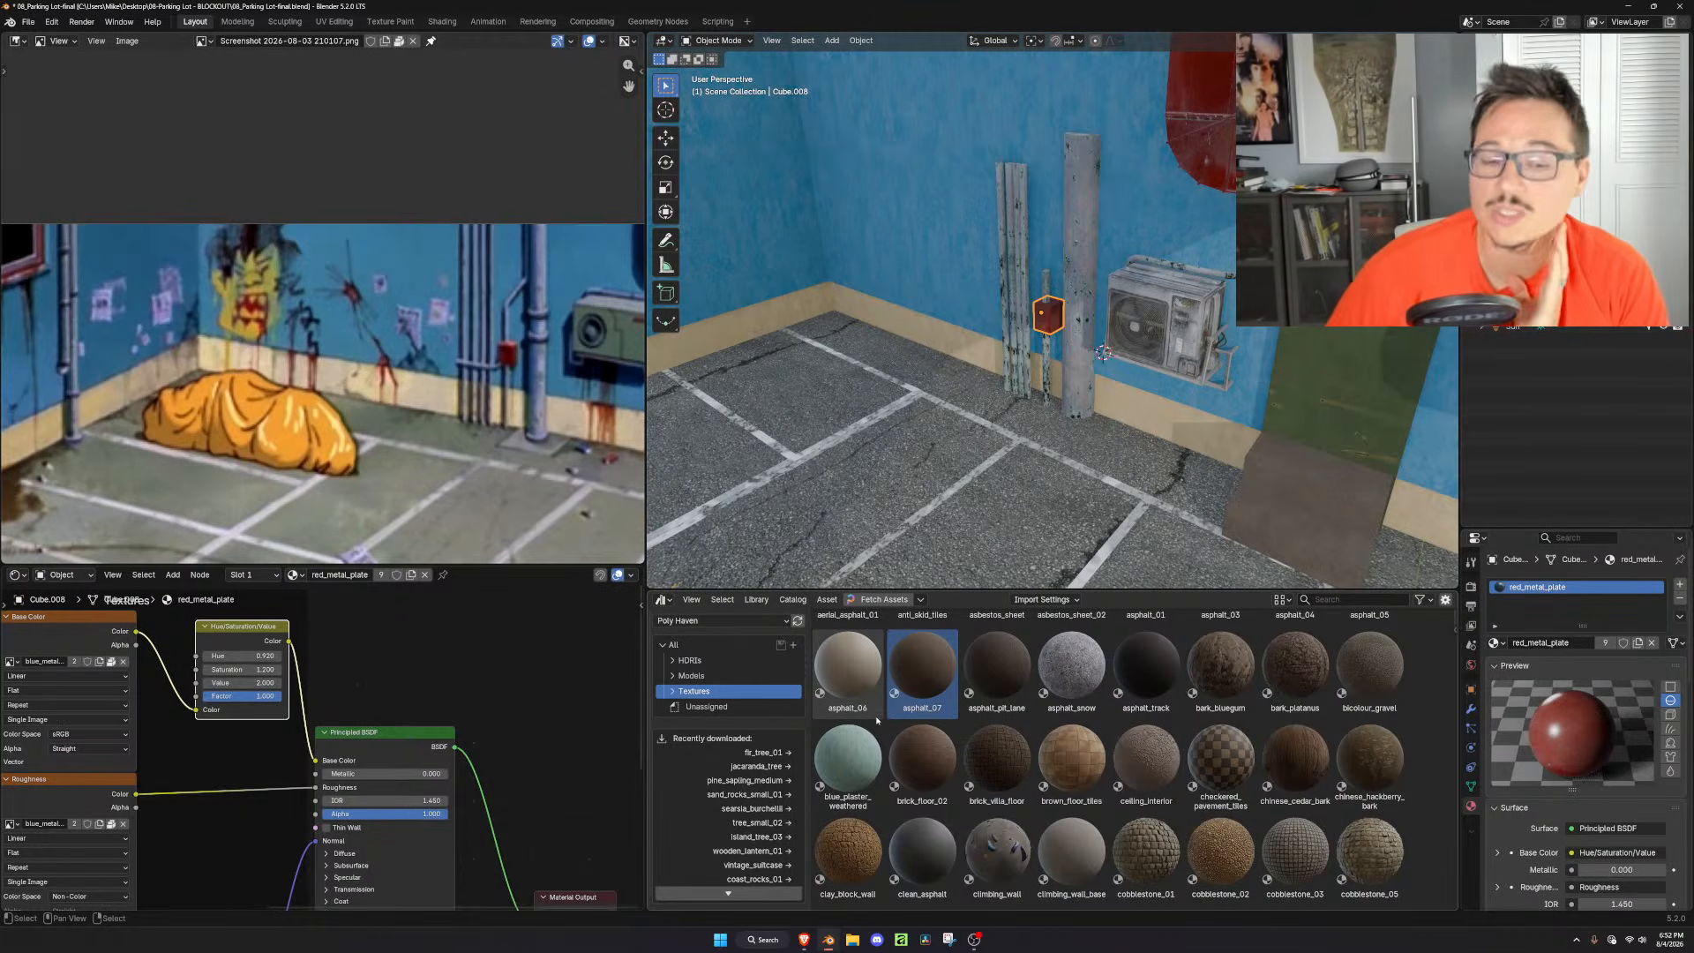
{"action": "left_click", "coordinate": [664, 645]}
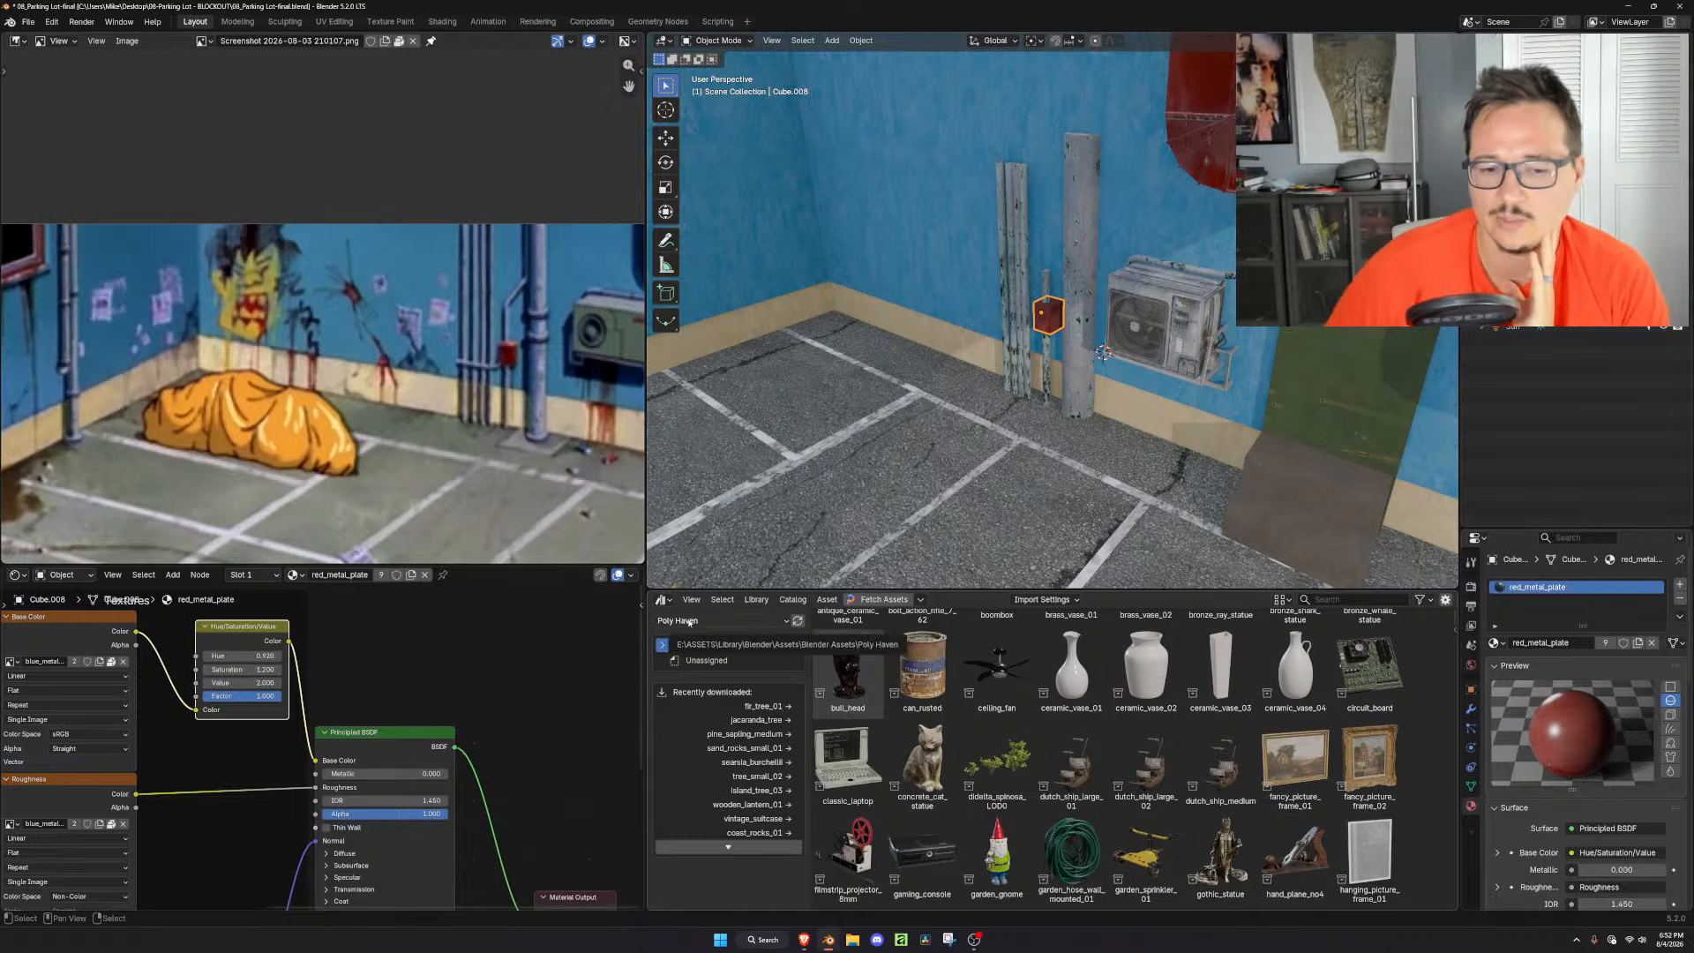
Switch the asset library to BMS_Tokyo Back Alleys and look through its catalogs for props suited to the area around the AC unit
{"action": "left_click", "coordinate": [689, 621]}
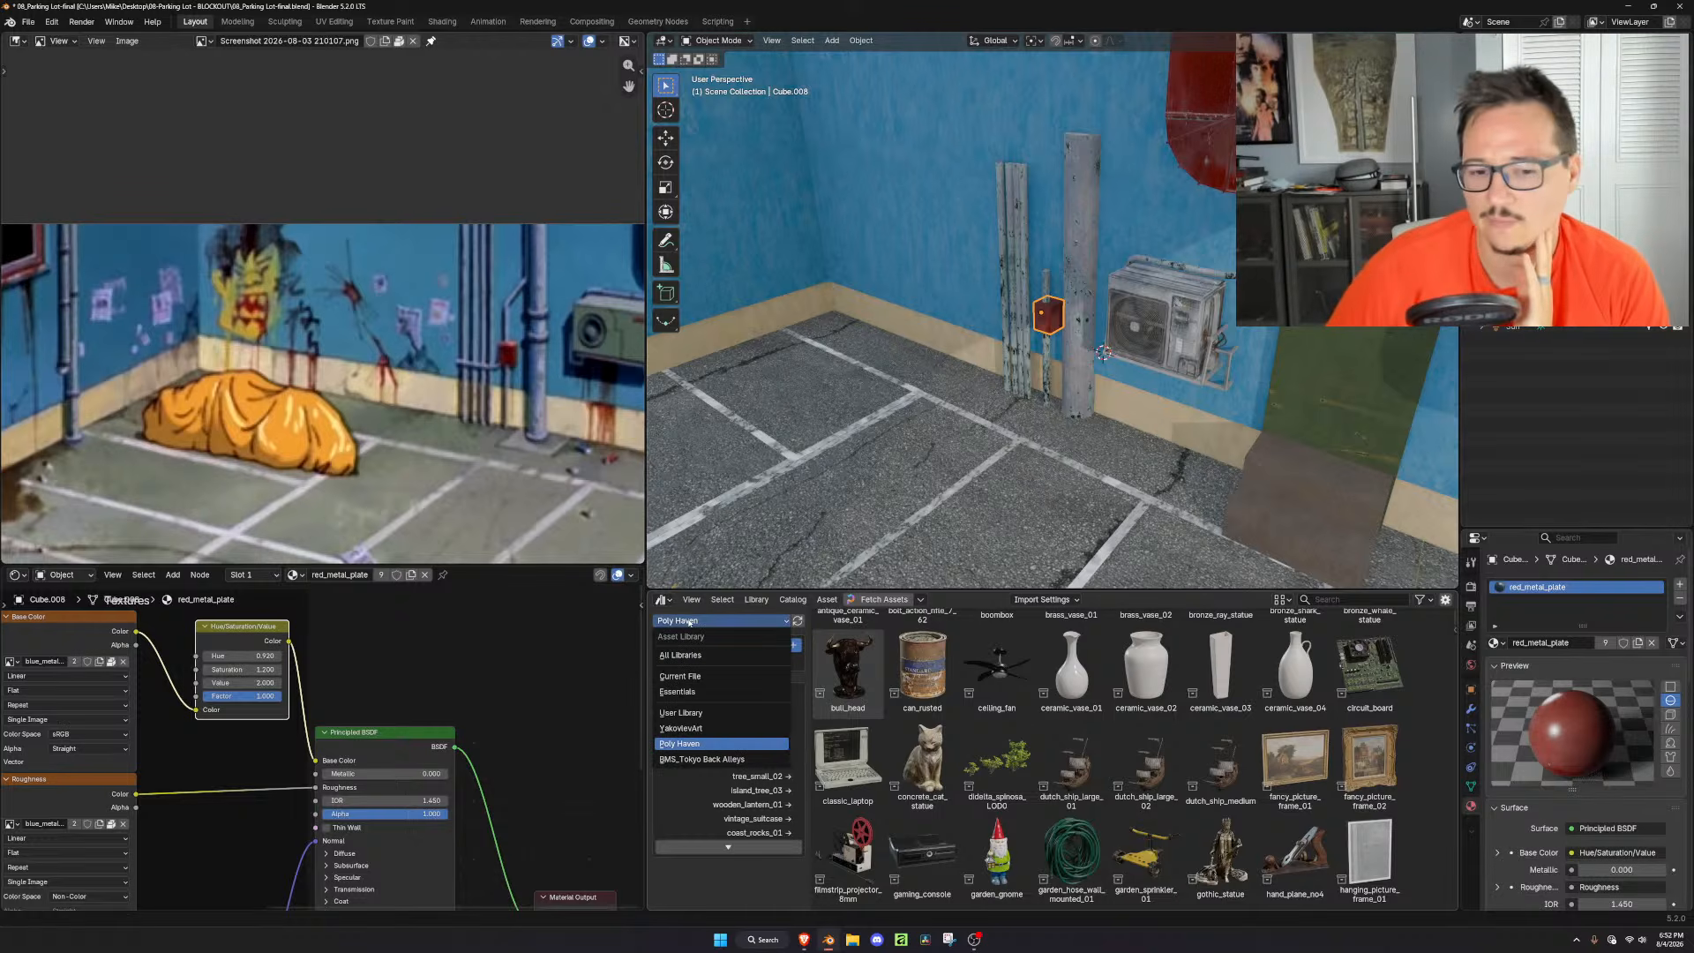
{"action": "left_click", "coordinate": [701, 758]}
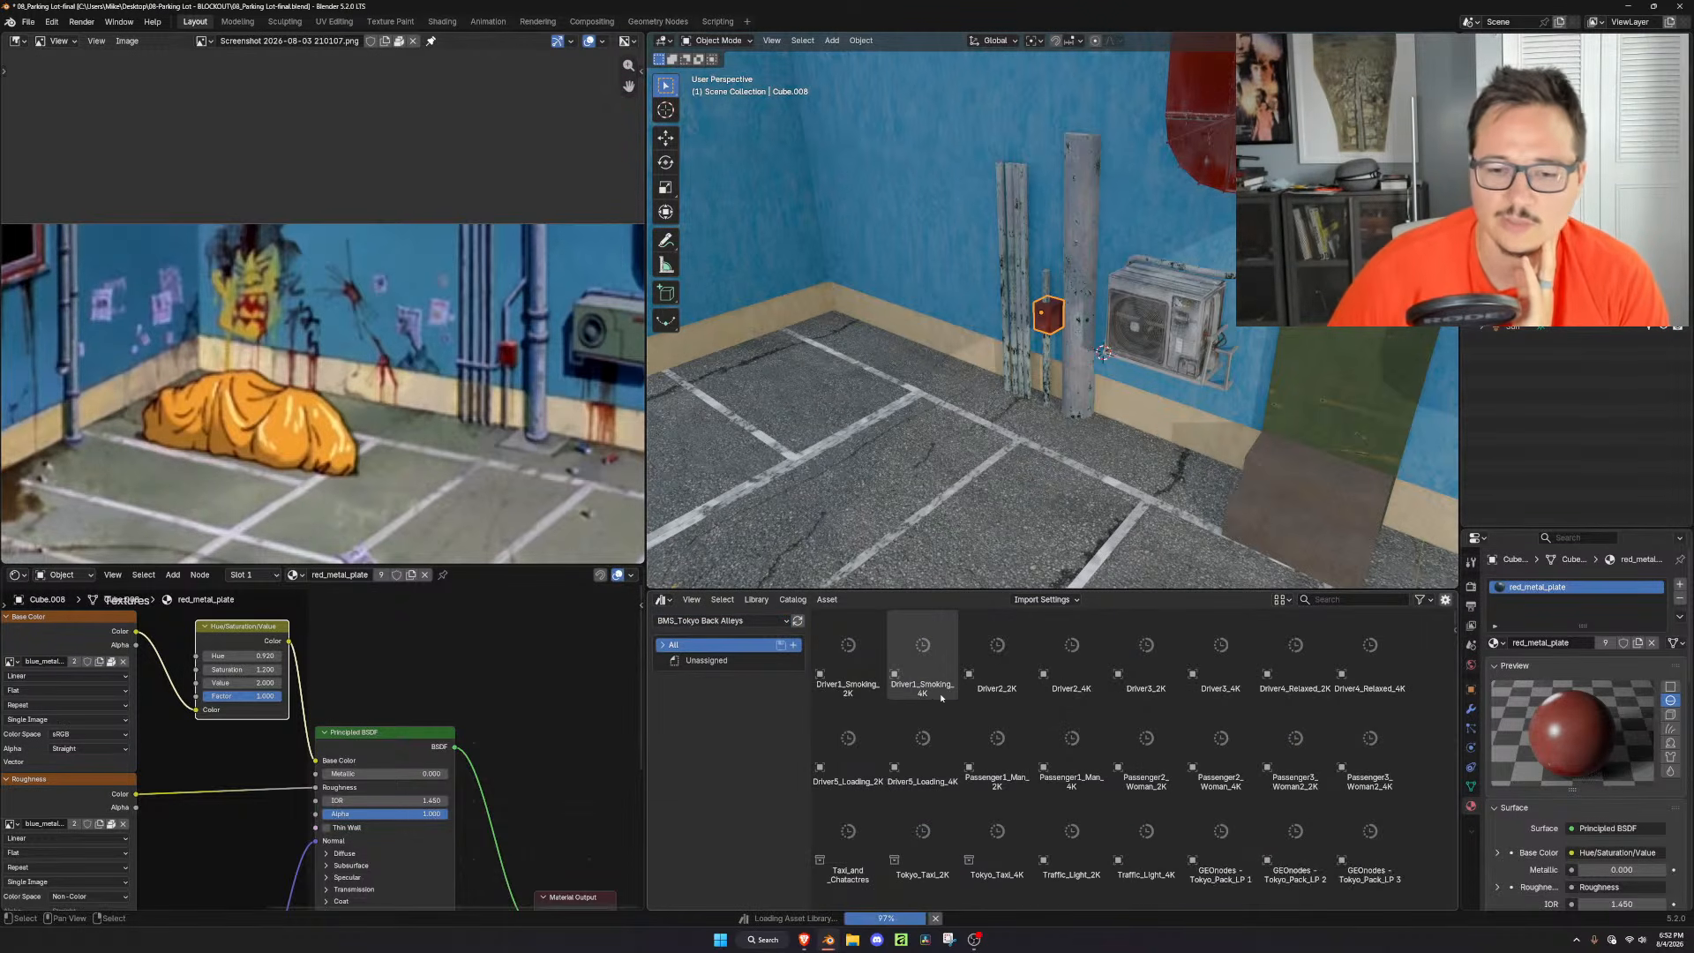
{"action": "left_click", "coordinate": [664, 647]}
{"action": "left_click", "coordinate": [1198, 315]}
{"action": "scroll", "coordinate": [1198, 315], "scroll_direction": "up", "scroll_amount": 3}
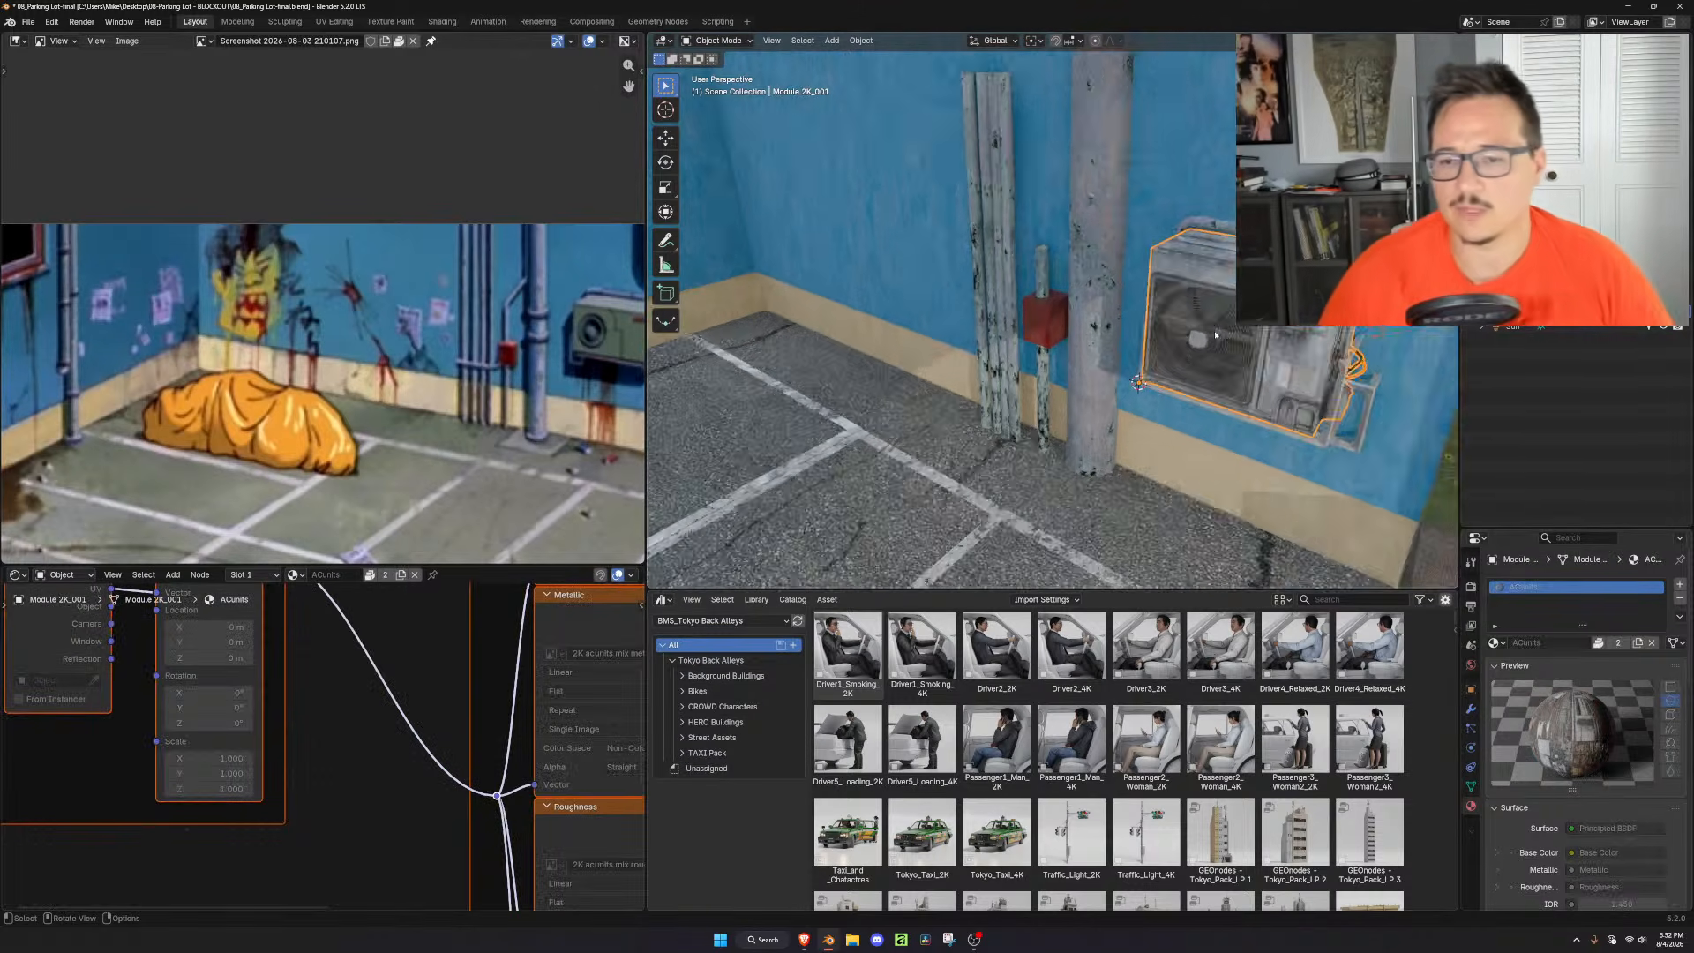
{"action": "scroll", "coordinate": [1198, 315], "scroll_direction": "down", "scroll_amount": 1}
{"action": "middle_click_drag", "start_coordinate": [1199, 315], "coordinate": [1080, 384]}
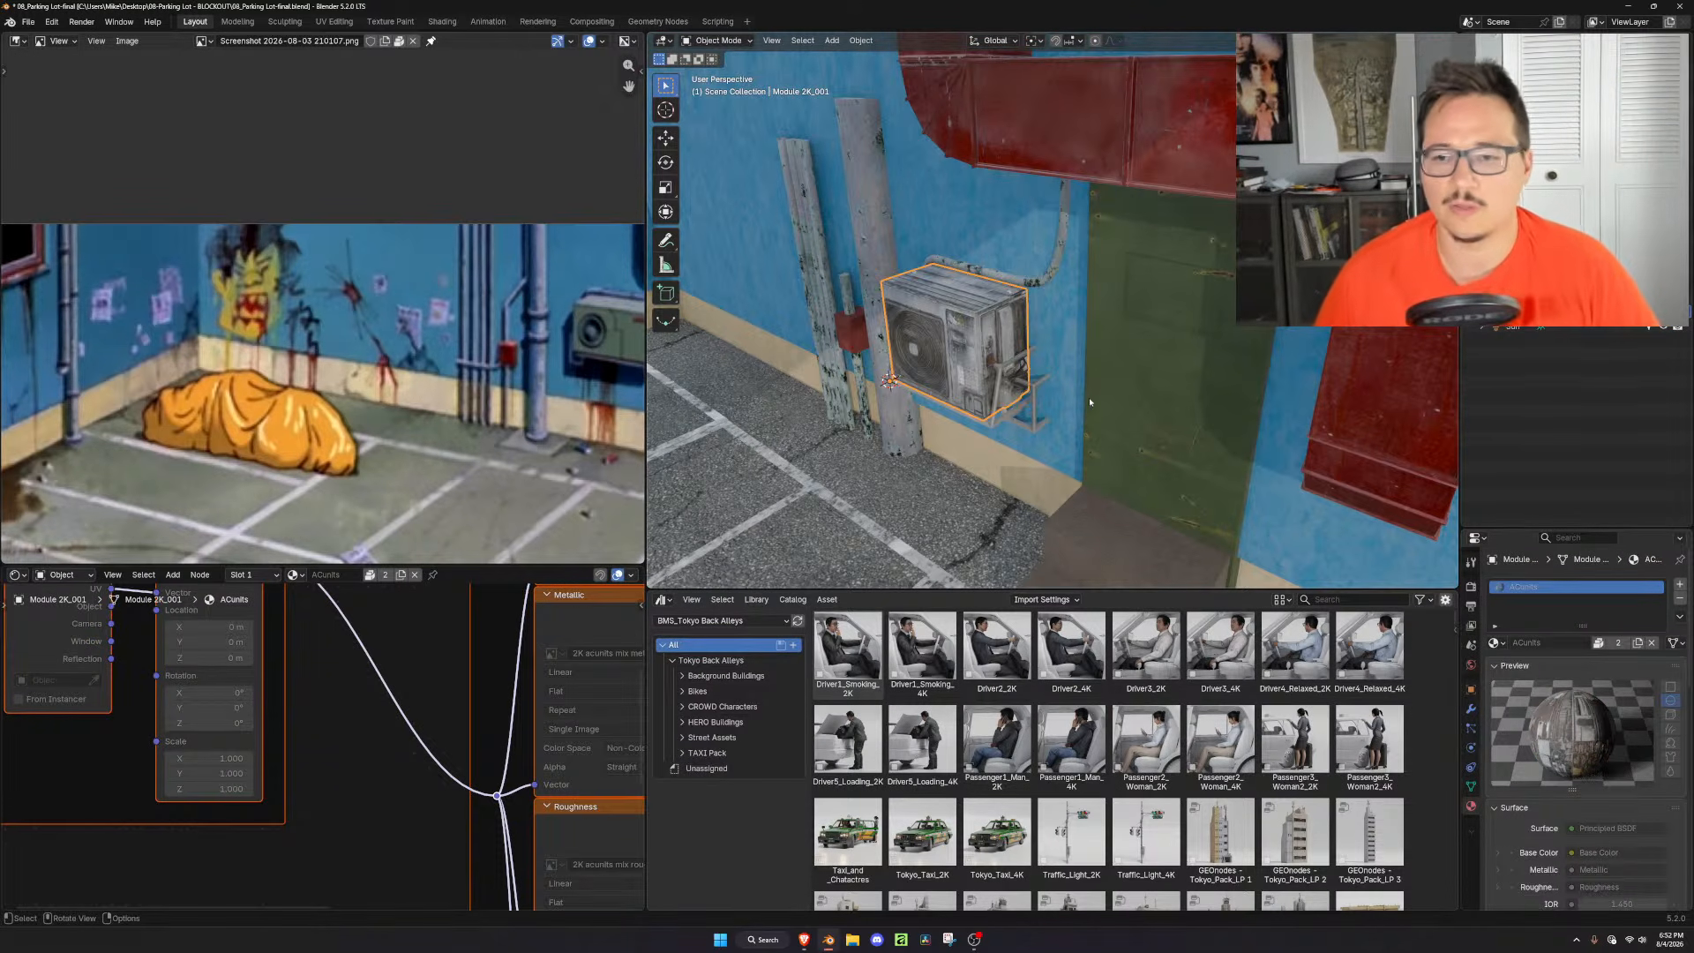
{"action": "scroll", "coordinate": [1089, 397], "scroll_direction": "down", "scroll_amount": 8}
{"action": "scroll", "coordinate": [1078, 412], "scroll_direction": "up", "scroll_amount": 7}
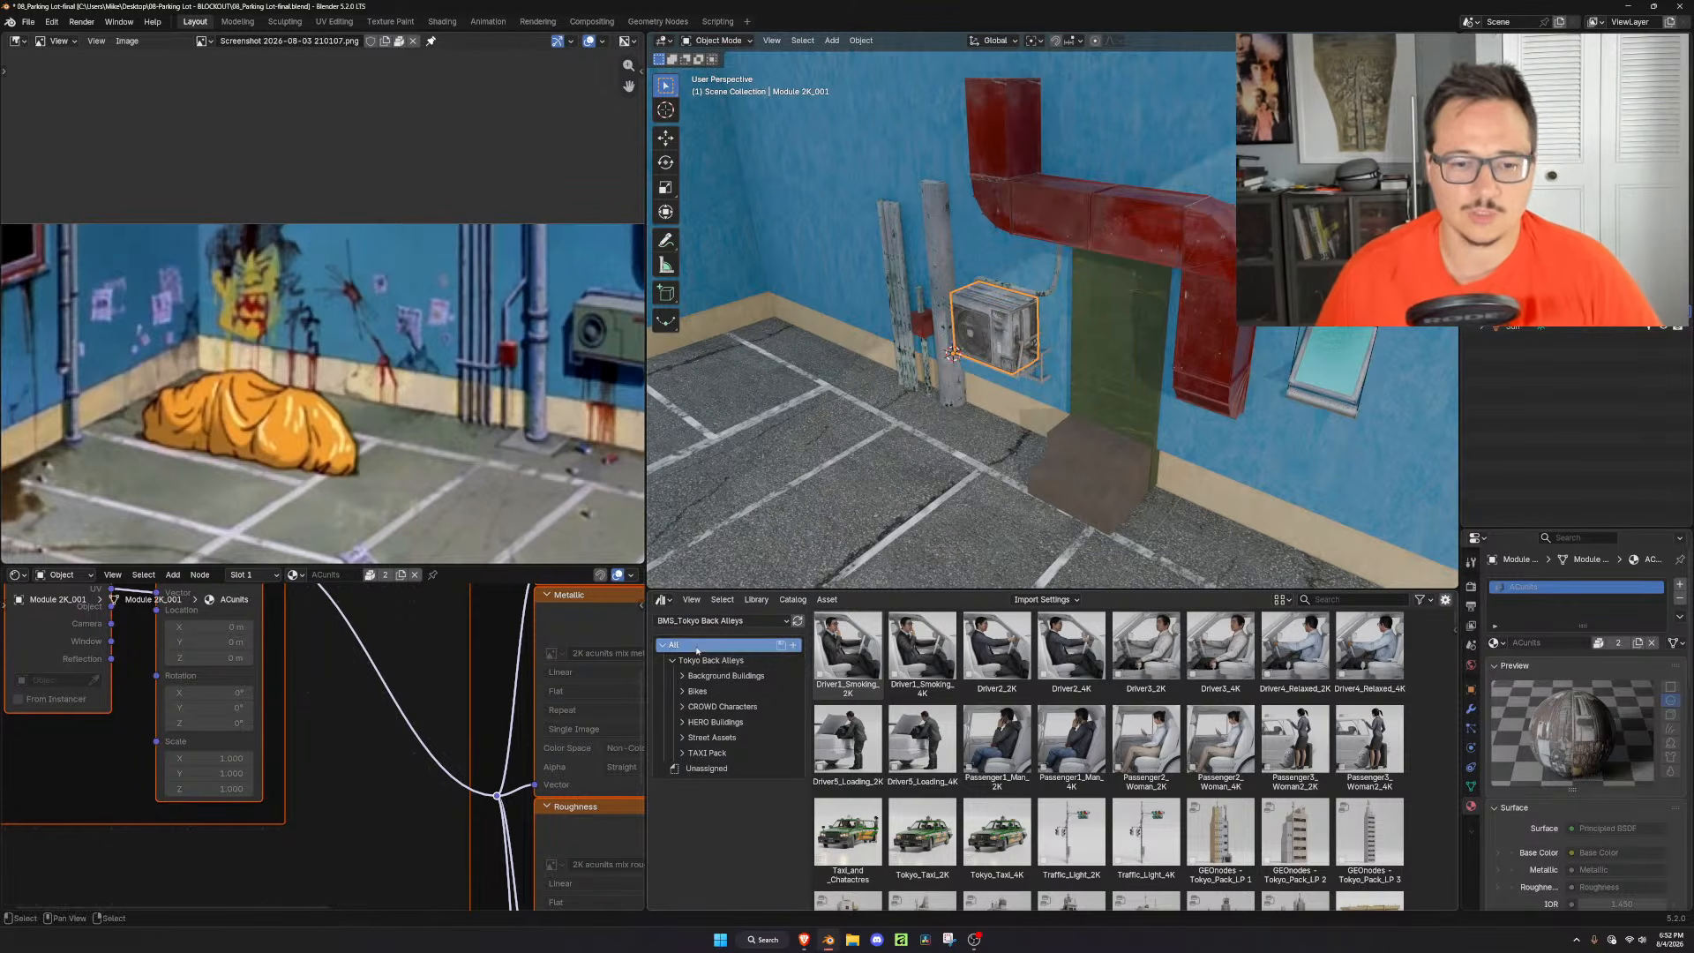
{"action": "left_click", "coordinate": [673, 660]}
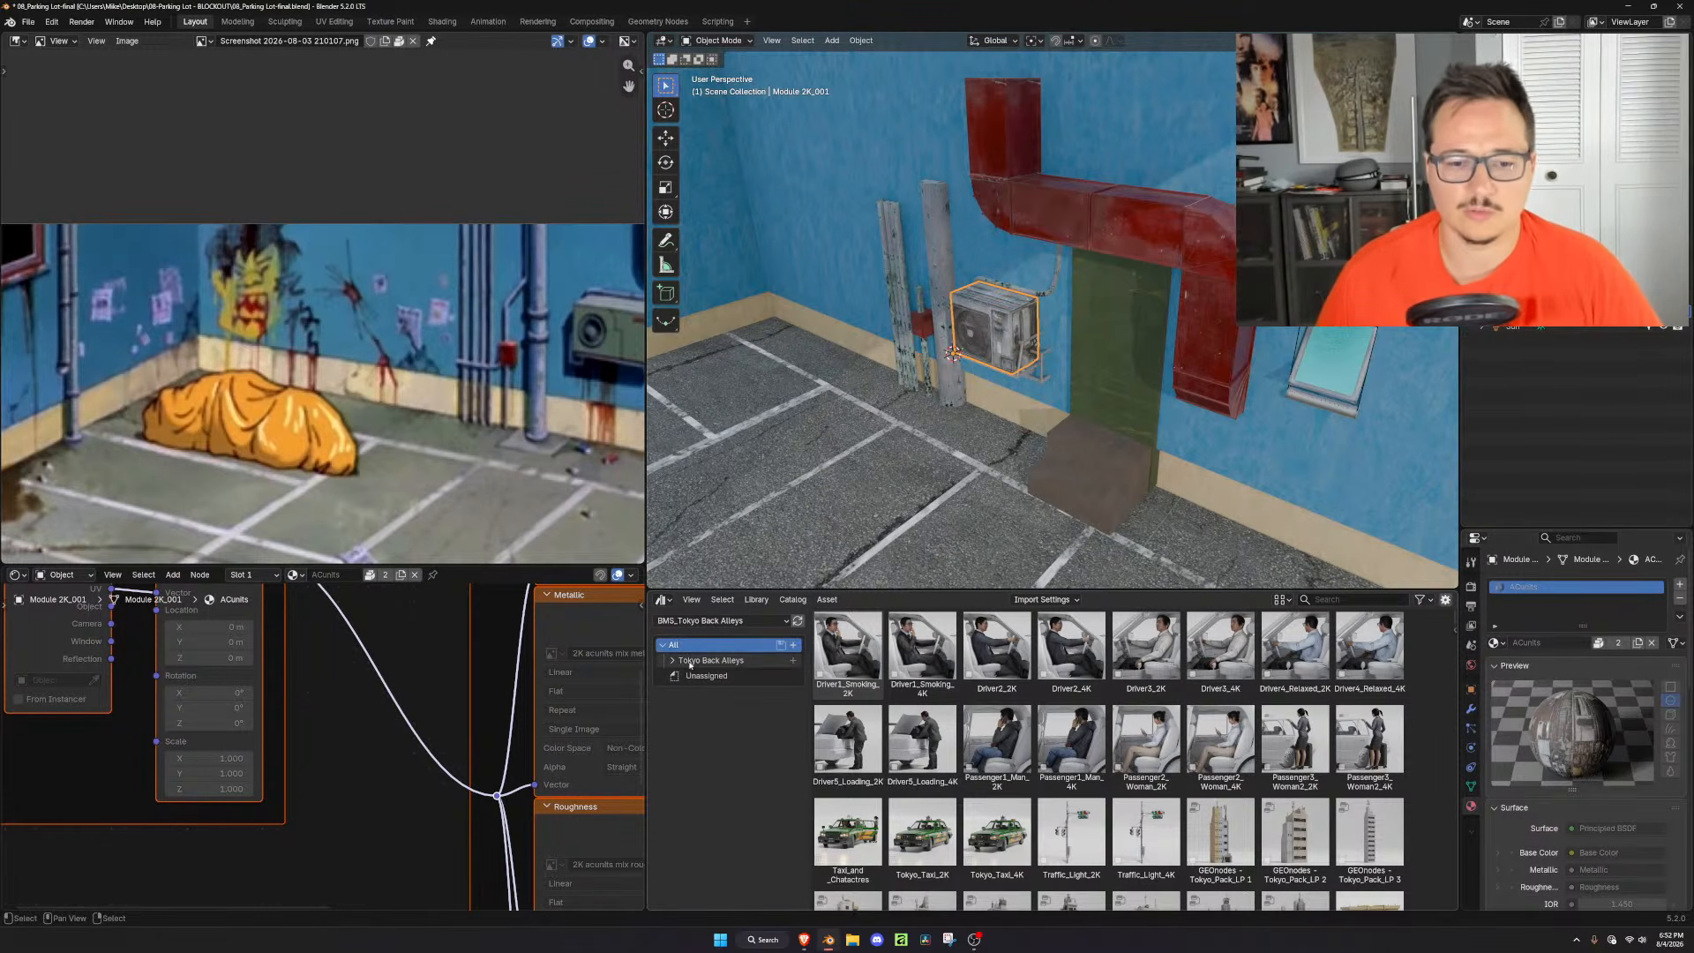
{"action": "left_click", "coordinate": [674, 660]}
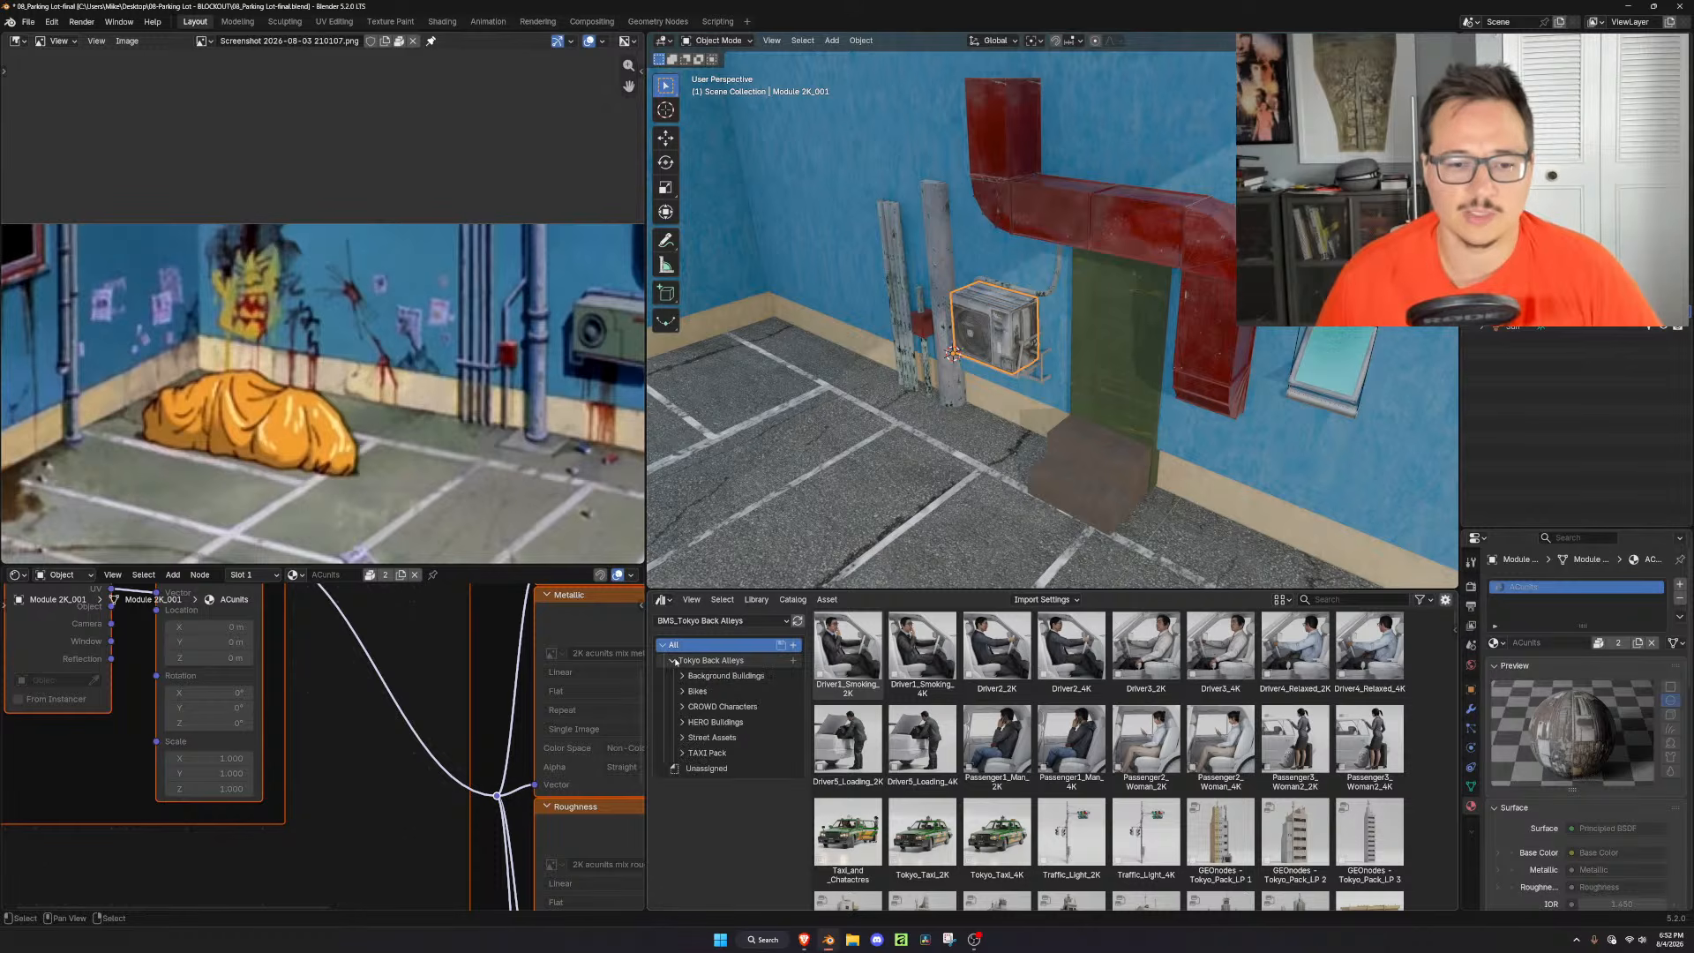
{"action": "left_click", "coordinate": [675, 661]}
Examine the two motorcycles parked beside the rusty wall panel up close, and return to an overview of the lot
{"action": "scroll", "coordinate": [952, 423], "scroll_direction": "down", "scroll_amount": 4}
{"action": "middle_click_drag", "start_coordinate": [944, 423], "coordinate": [1264, 451], "text": "shift"}
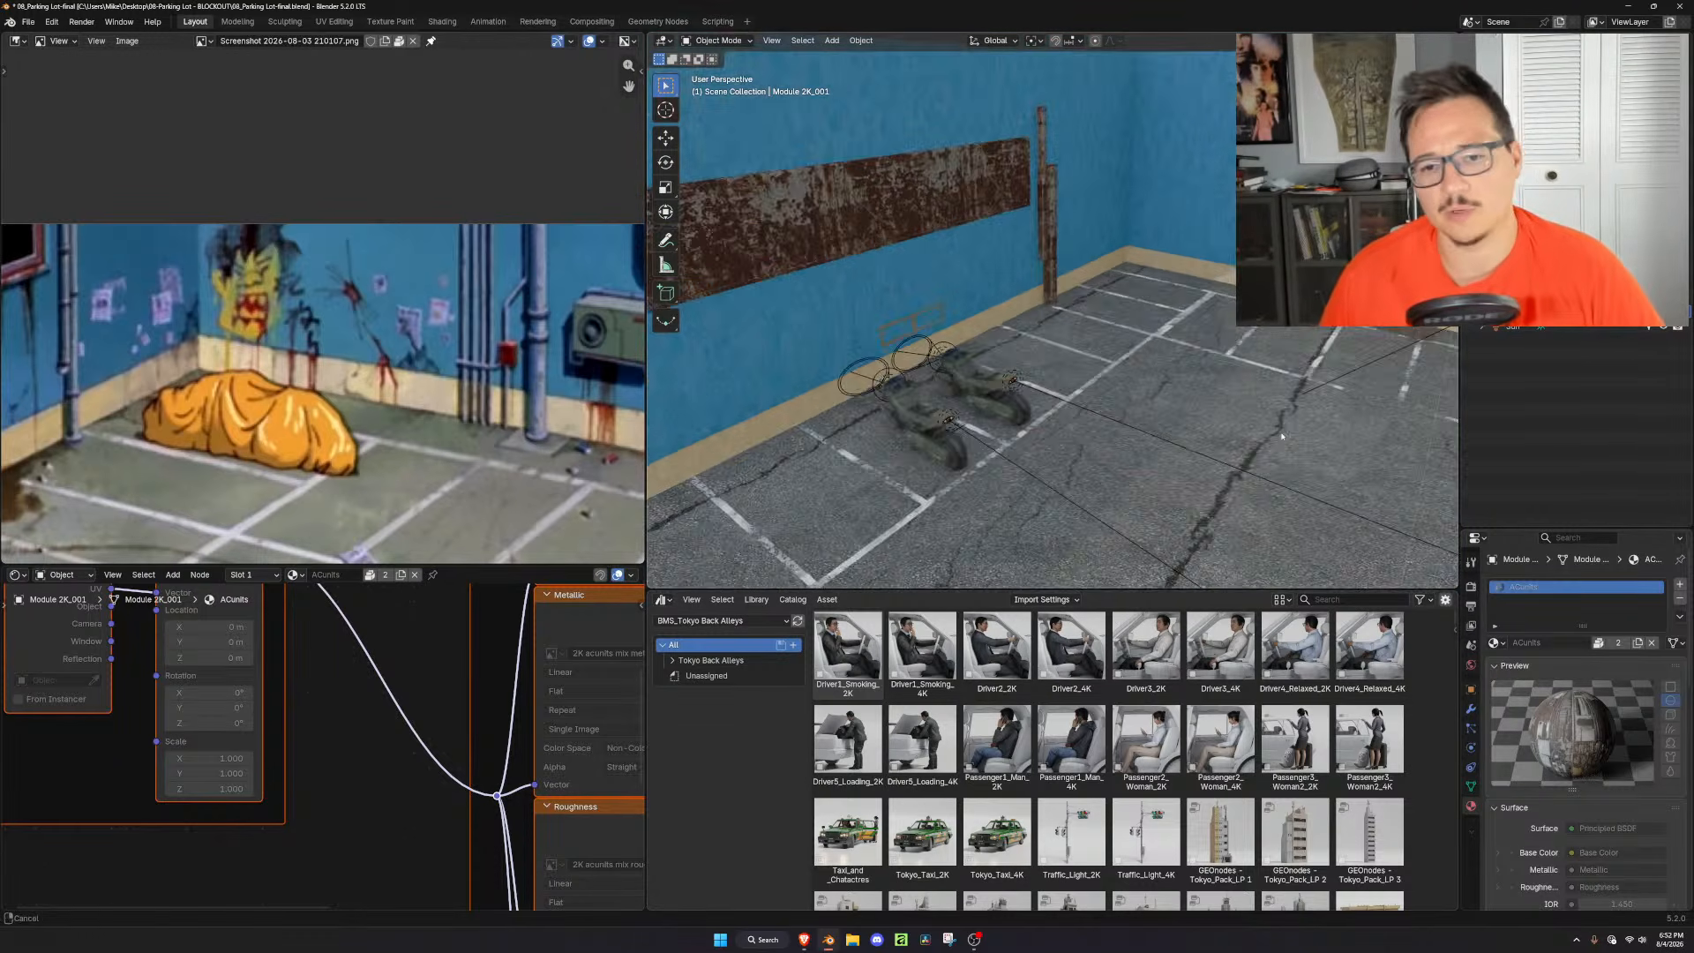
{"action": "scroll", "coordinate": [1264, 451], "scroll_direction": "down", "scroll_amount": 1}
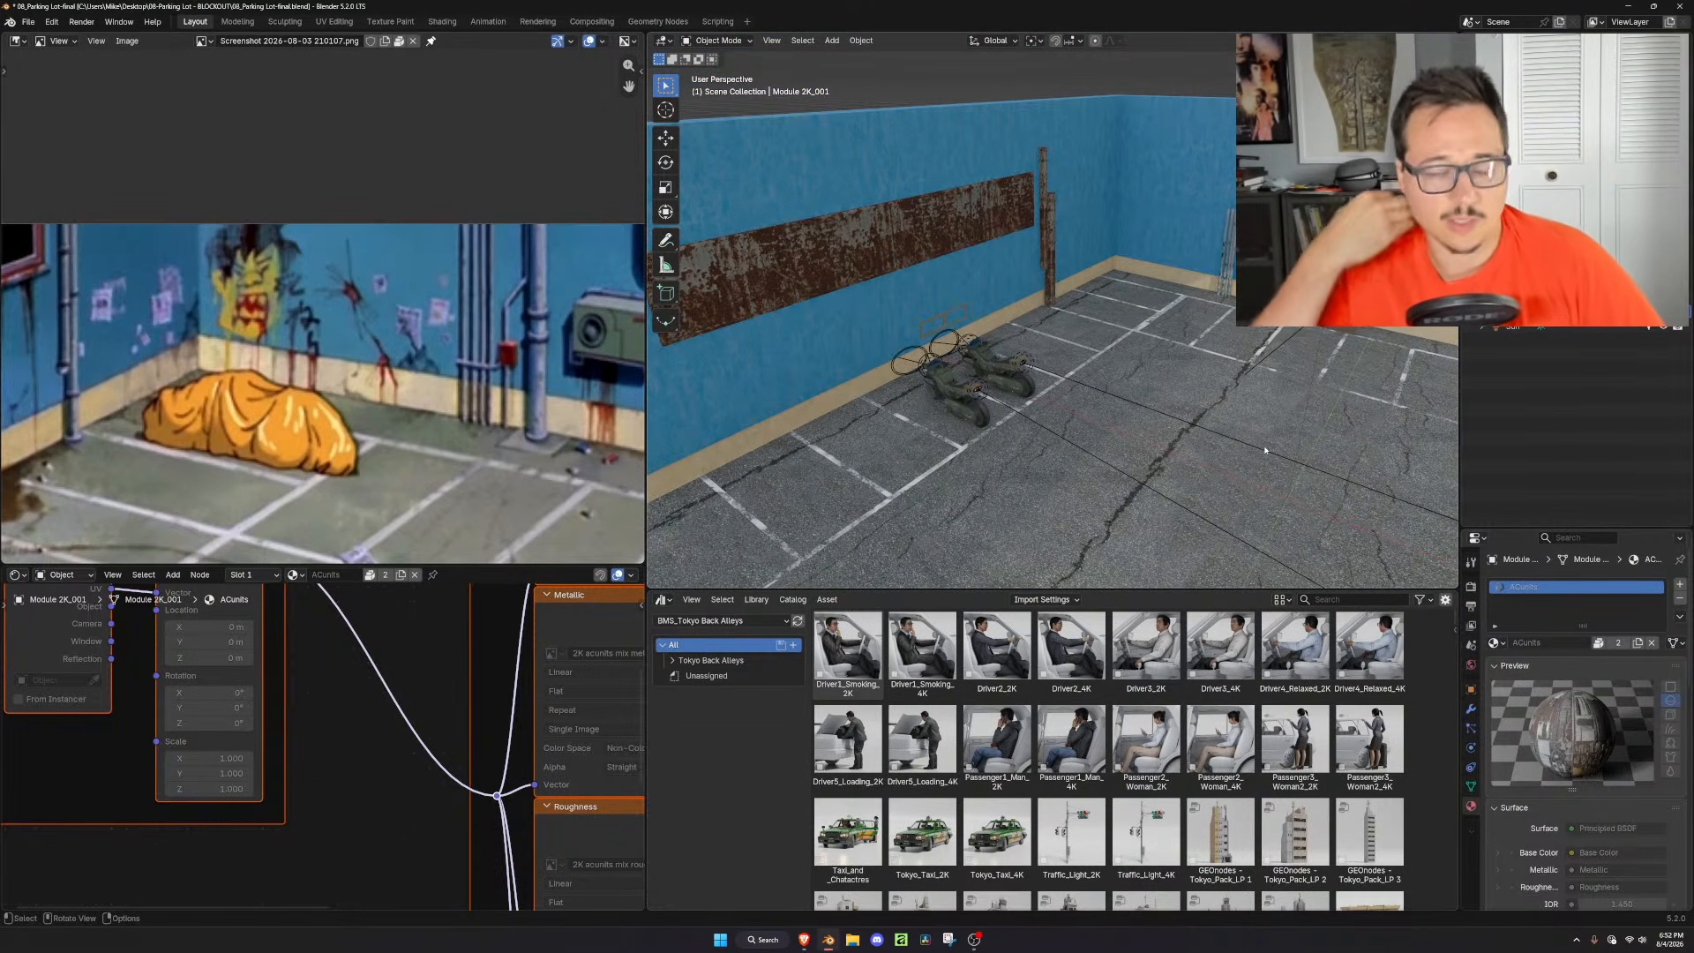
{"action": "left_click", "coordinate": [1003, 367]}
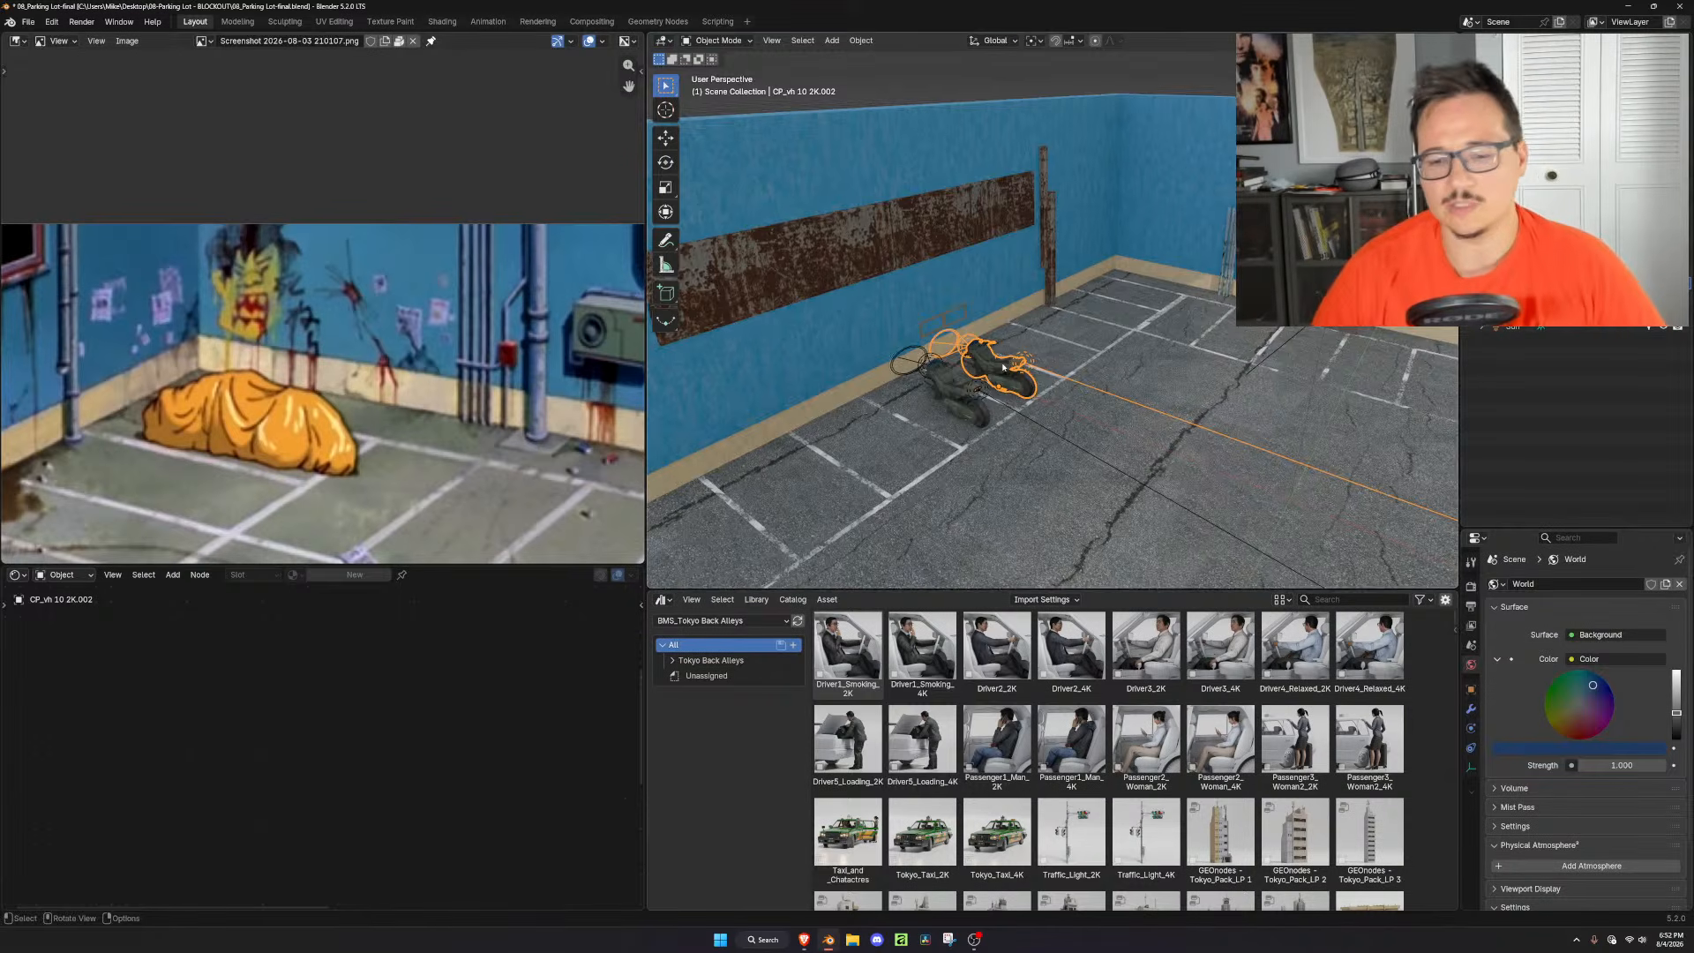
{"action": "key", "text": "KP_Decimal"}
{"action": "middle_click_drag", "start_coordinate": [1279, 445], "coordinate": [1341, 443]}
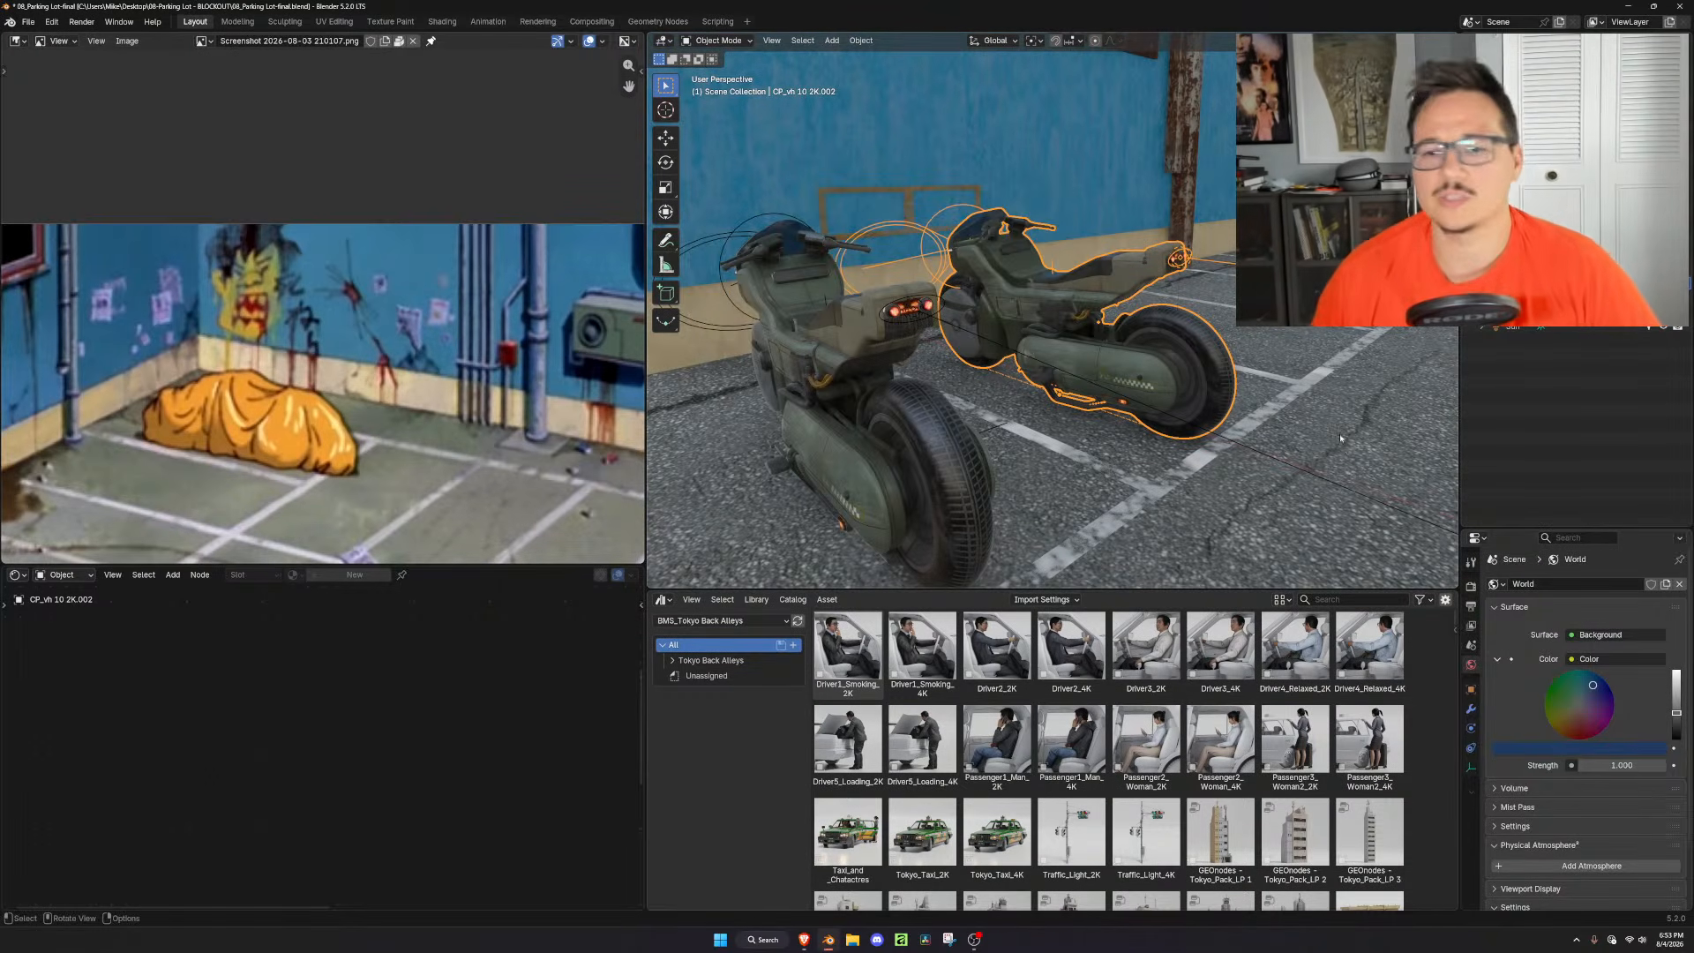
{"action": "scroll", "coordinate": [1341, 418], "scroll_direction": "down", "scroll_amount": 3}
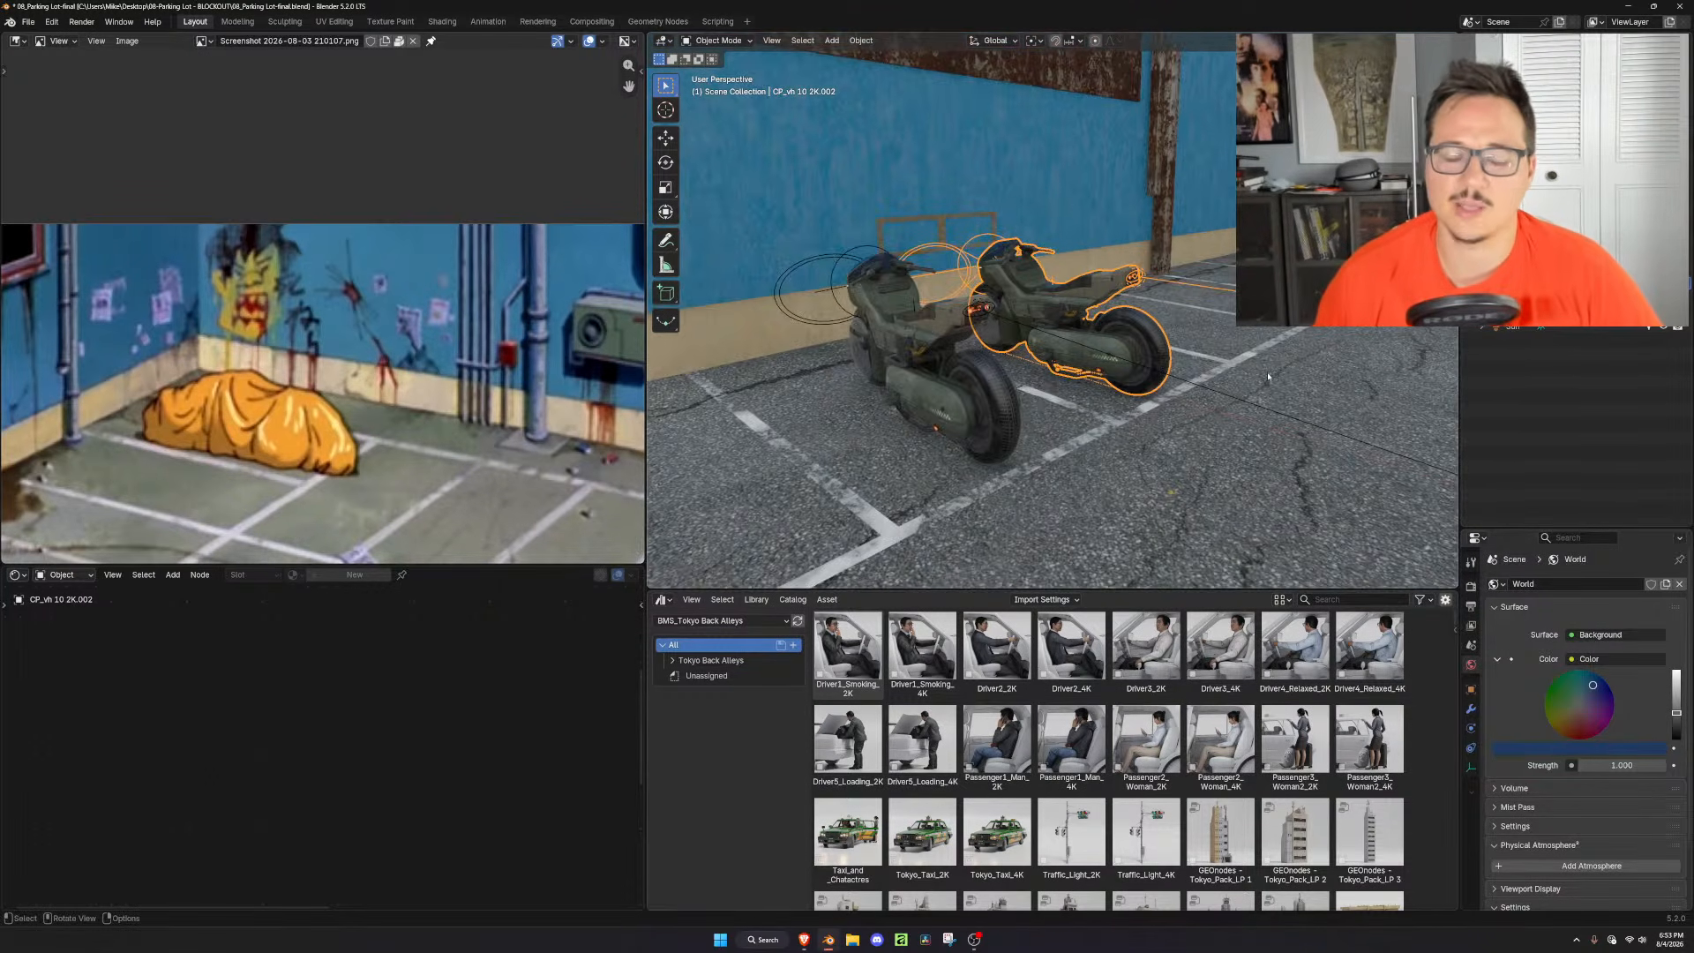
{"action": "scroll", "coordinate": [1268, 377], "scroll_direction": "up", "scroll_amount": 3}
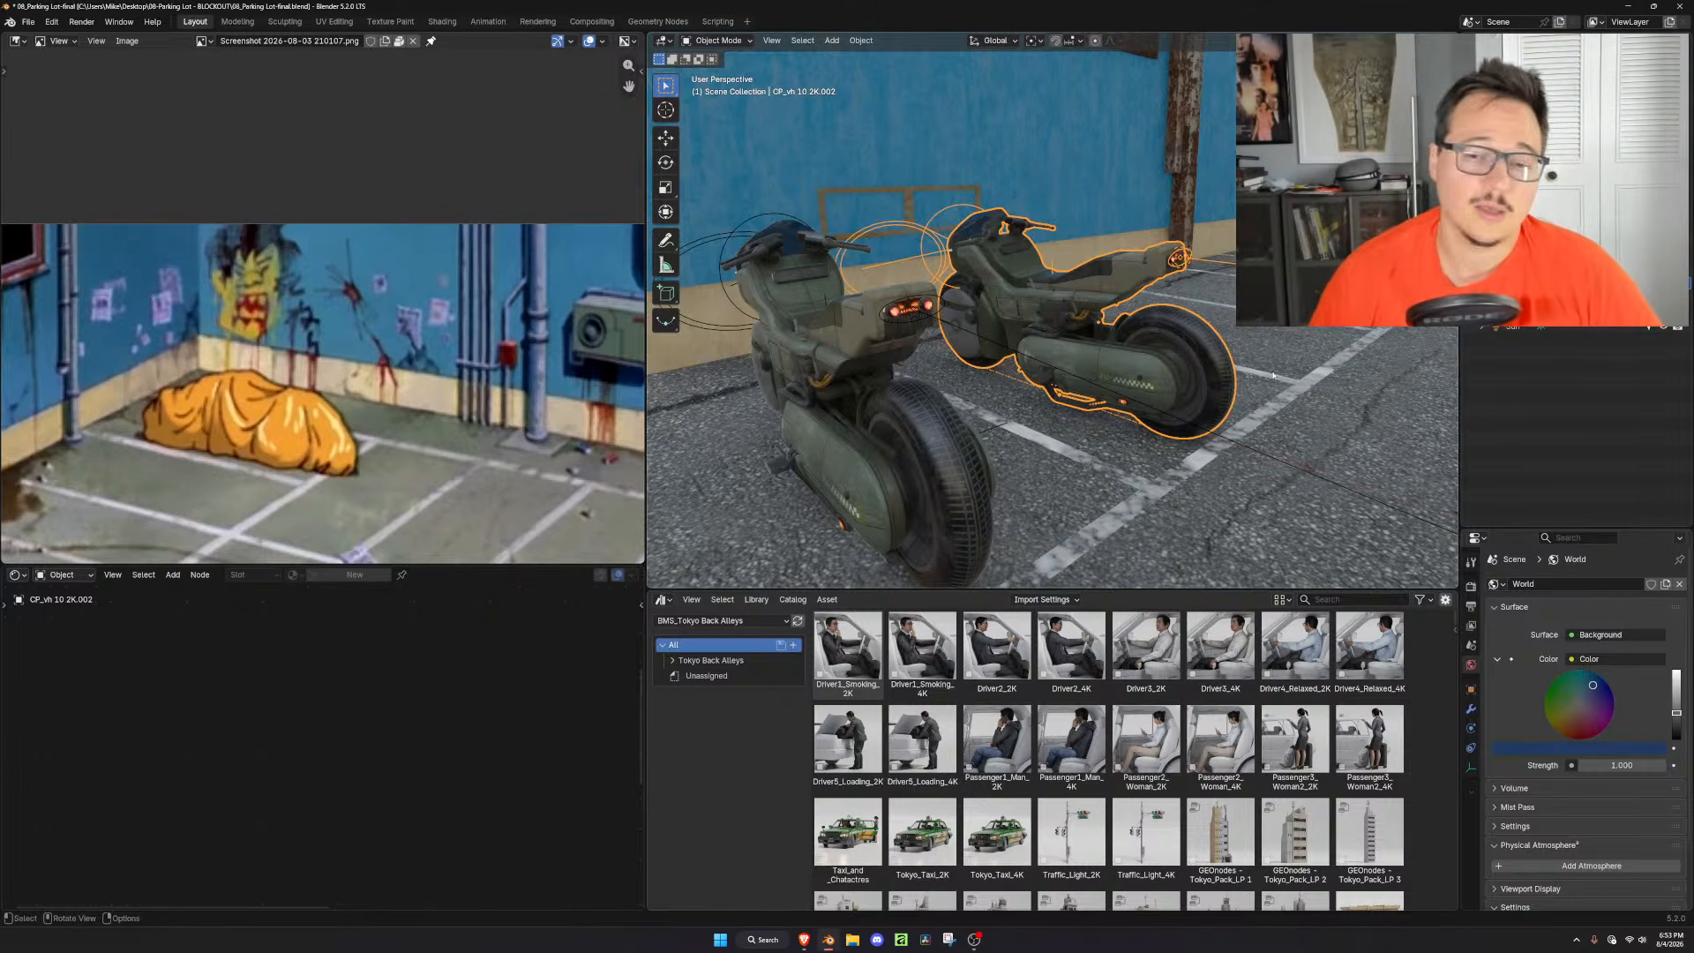
{"action": "scroll", "coordinate": [1272, 378], "scroll_direction": "down", "scroll_amount": 9}
{"action": "middle_click_drag", "start_coordinate": [1279, 369], "coordinate": [1129, 448], "text": "shift"}
{"action": "middle_click_drag", "start_coordinate": [1266, 436], "coordinate": [1071, 447], "text": "shift"}
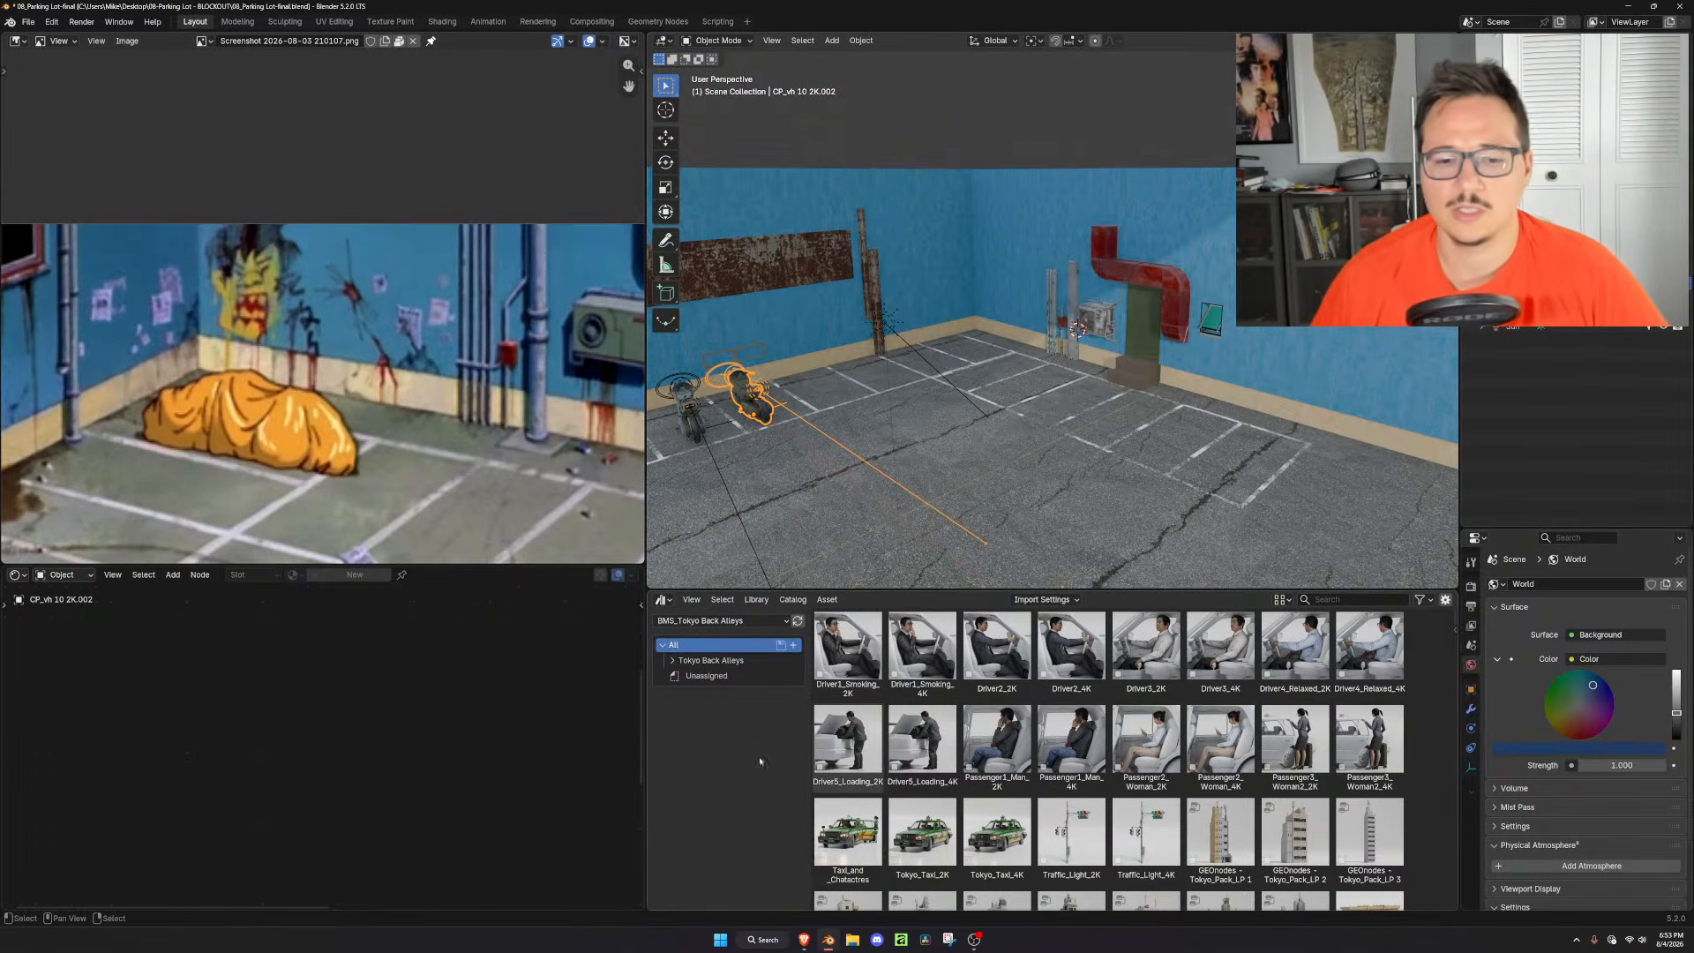
Switch the asset library back to Poly Haven and browse its Models catalog
{"action": "left_click", "coordinate": [722, 622]}
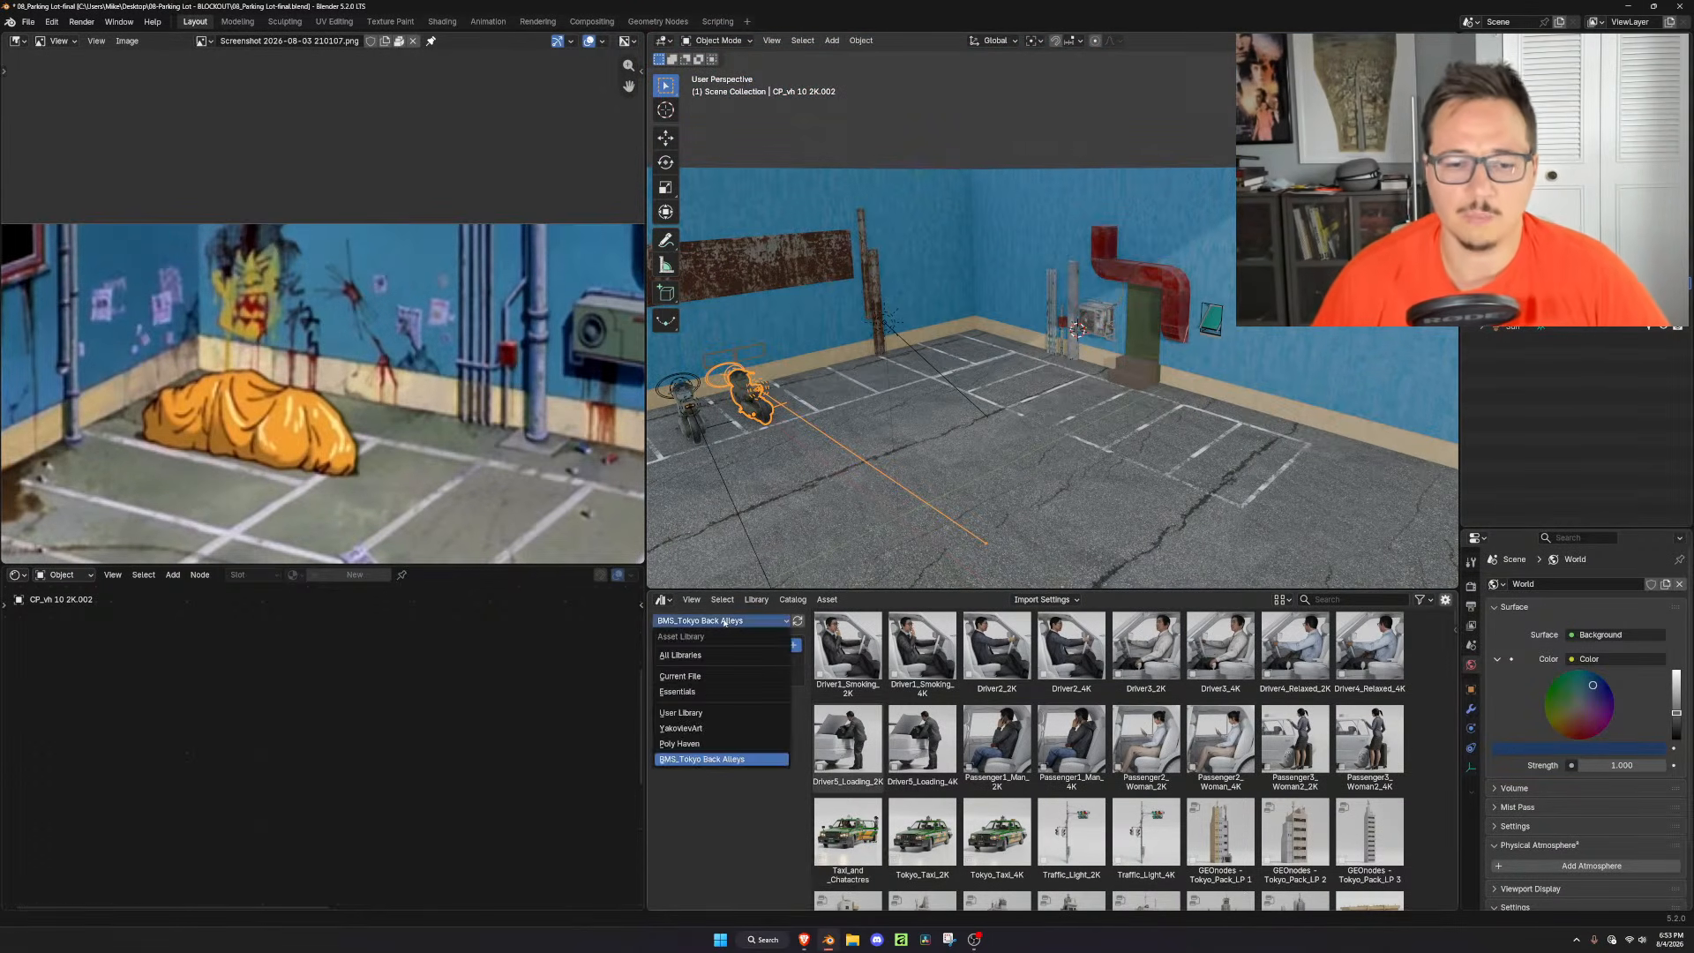
{"action": "left_click", "coordinate": [668, 750]}
{"action": "left_click", "coordinate": [691, 675]}
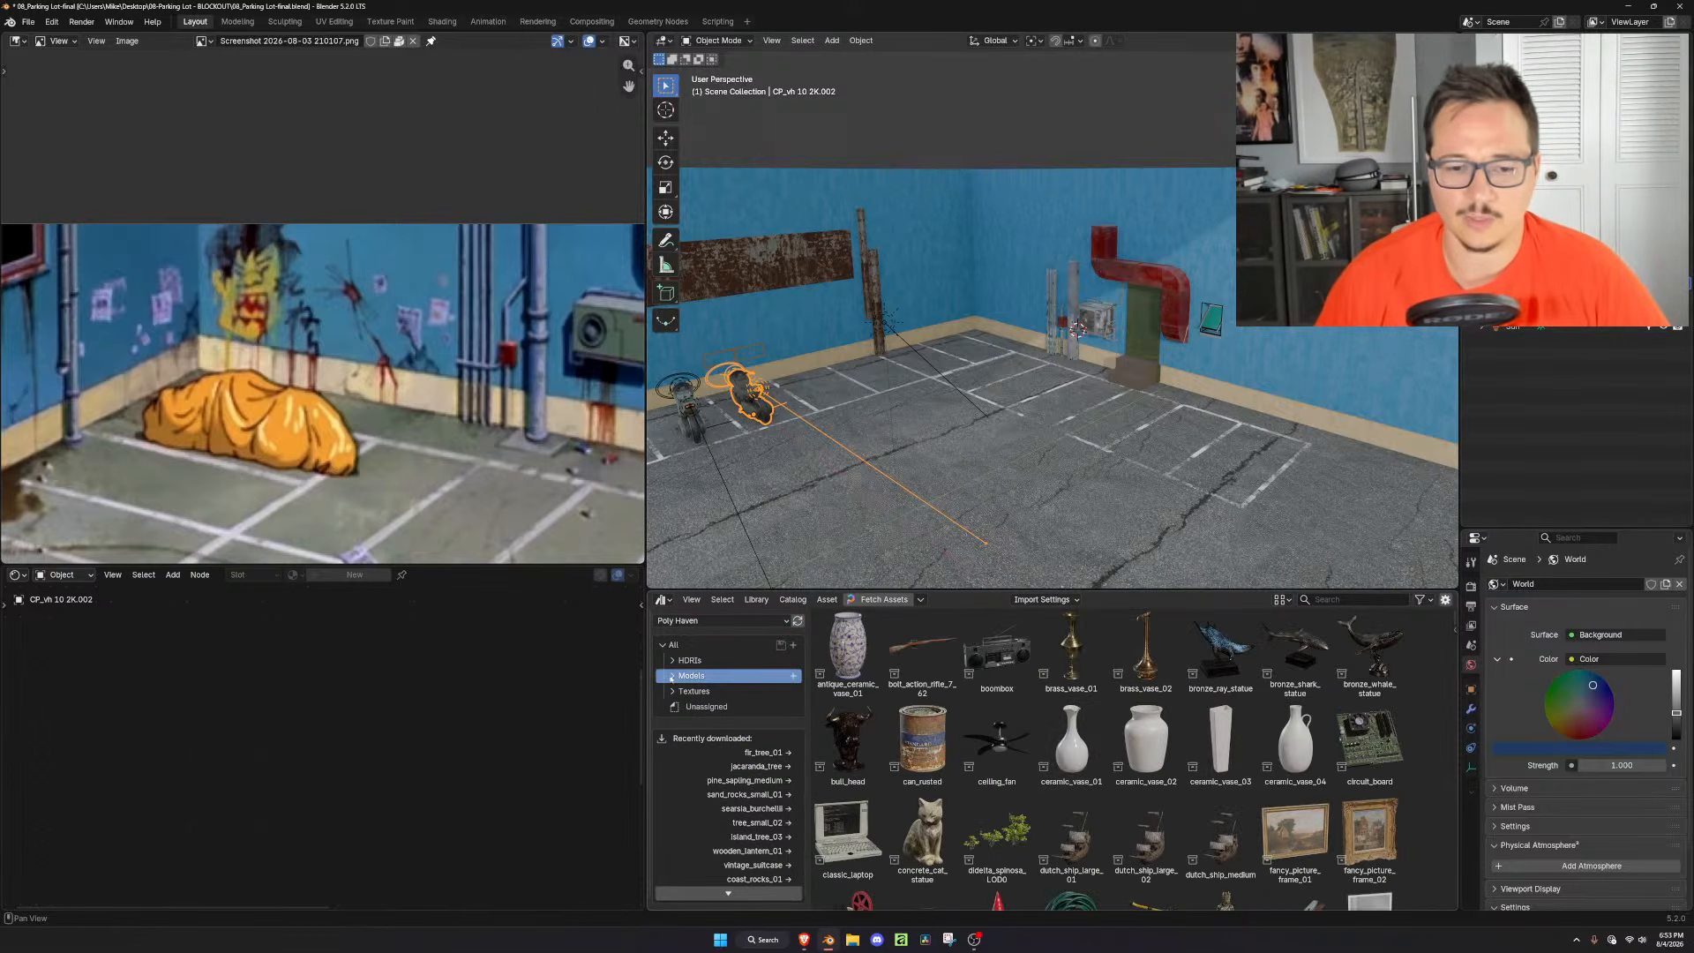
{"action": "scroll", "coordinate": [1059, 757], "scroll_direction": "down", "scroll_amount": 2}
{"action": "scroll", "coordinate": [1059, 757], "scroll_direction": "down", "scroll_amount": 10}
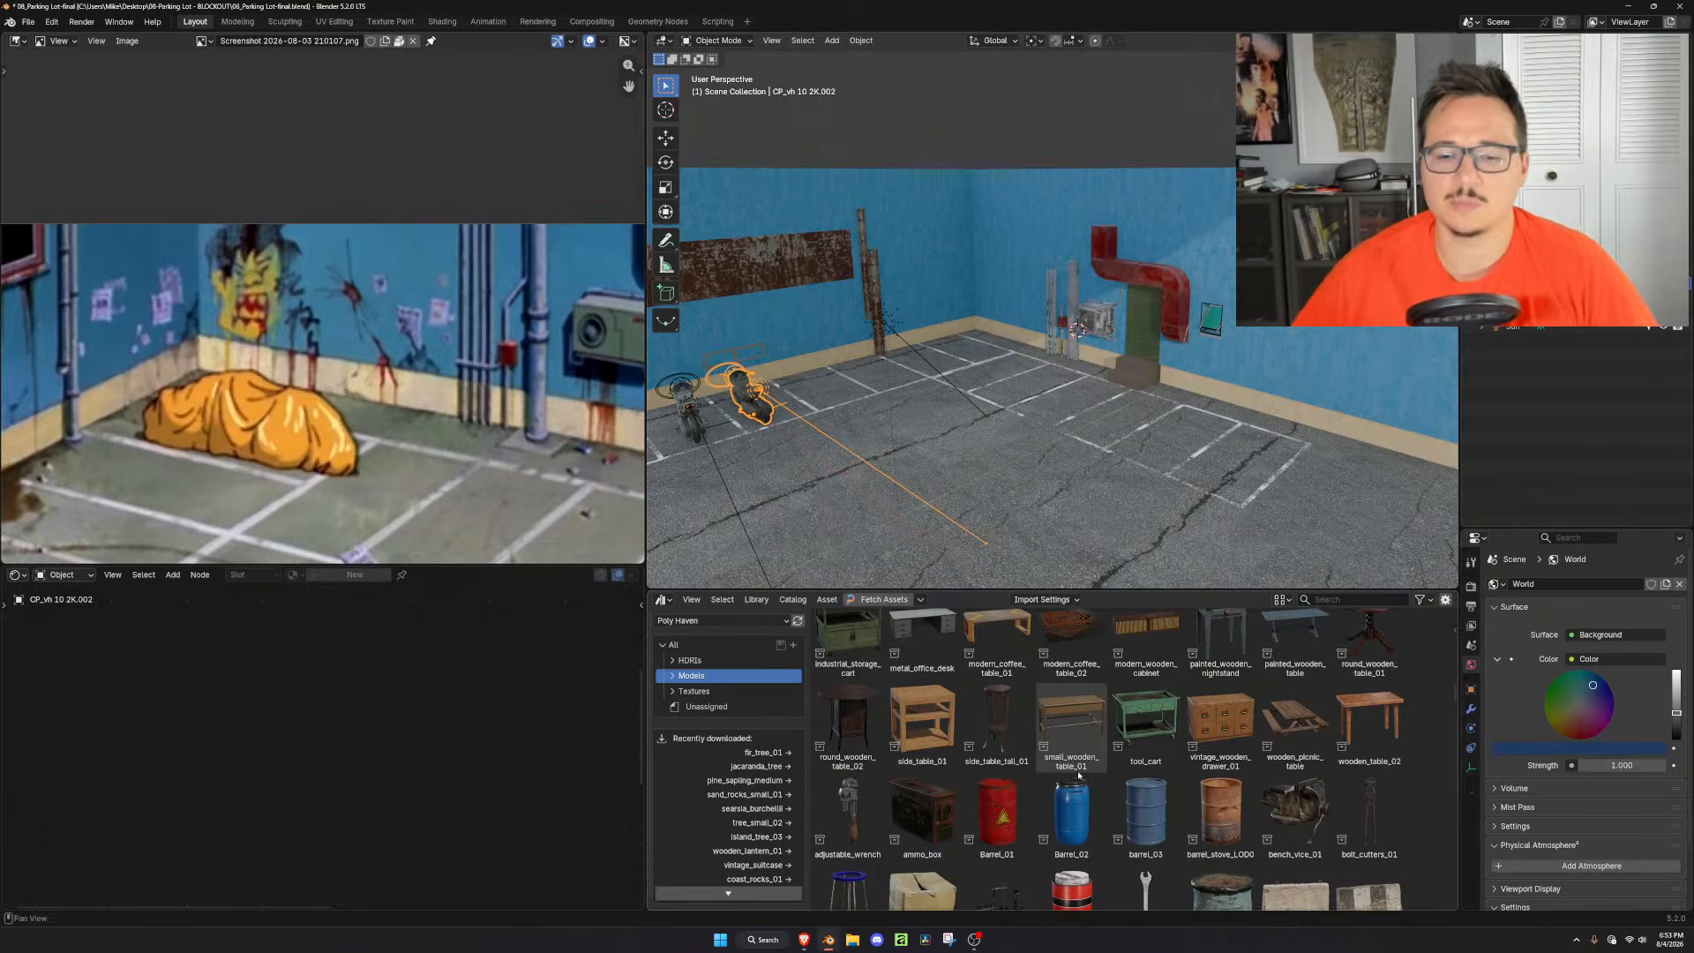
{"action": "scroll", "coordinate": [1068, 766], "scroll_direction": "down", "scroll_amount": 3}
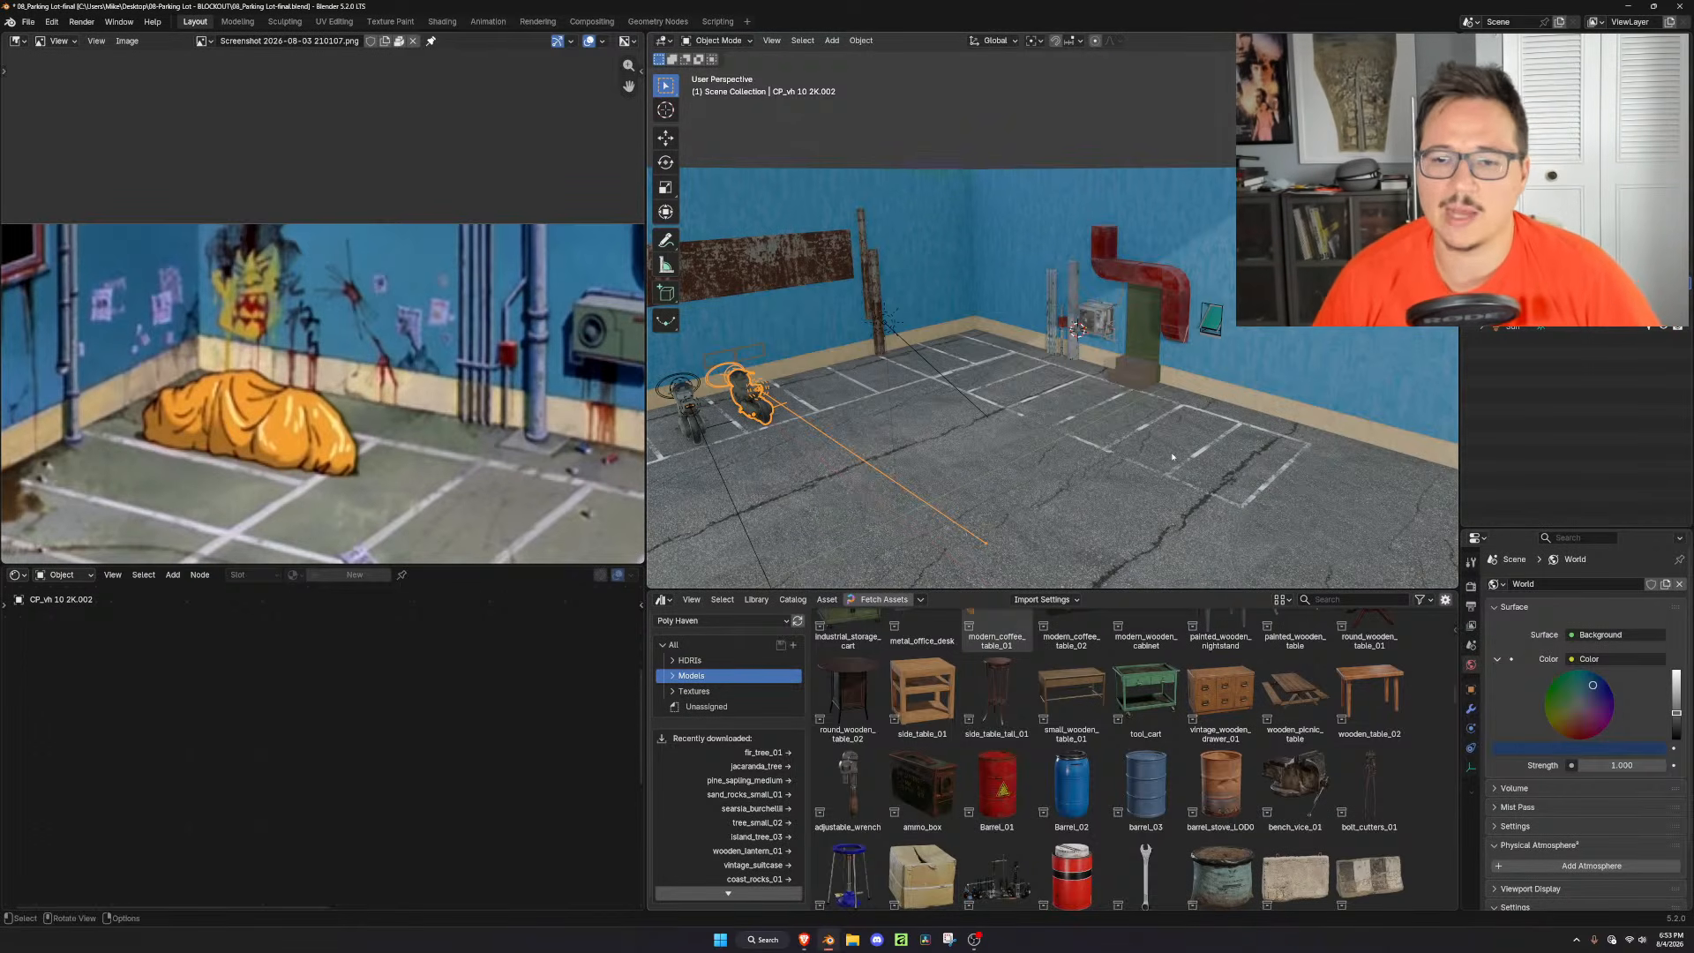
Examine the AC unit from the front and compare it with the AC, doorway and littered ground in the reference image
{"action": "scroll", "coordinate": [1166, 487], "scroll_direction": "up", "scroll_amount": 6}
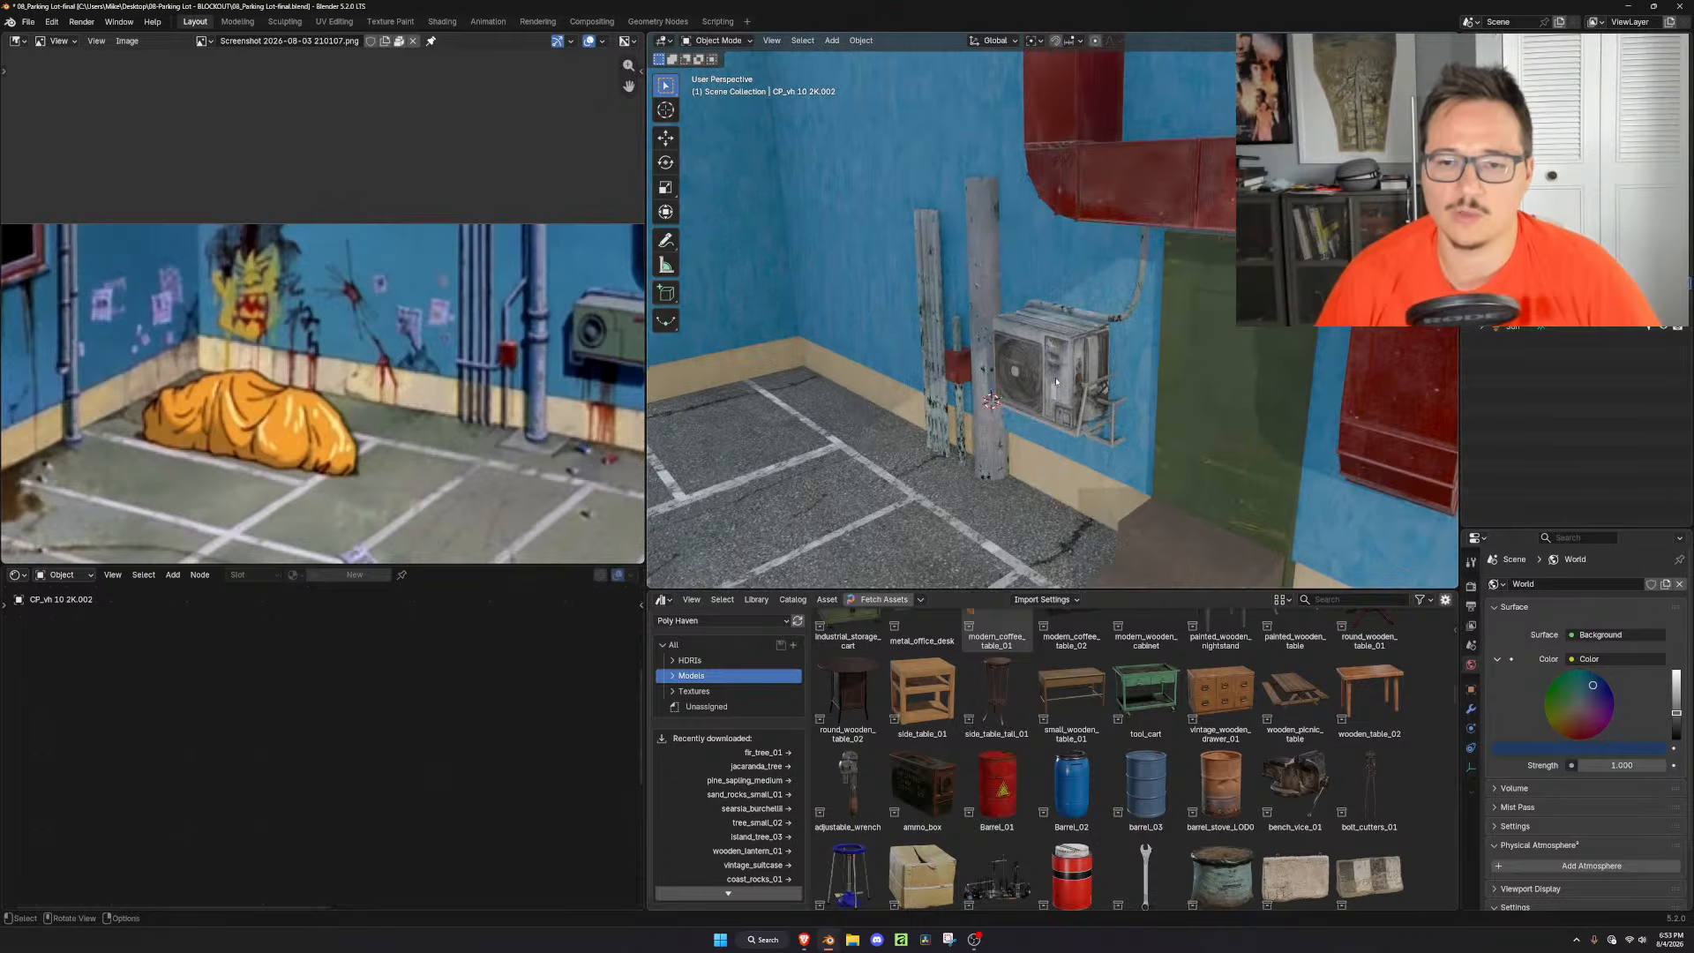
{"action": "left_click", "coordinate": [1050, 348]}
{"action": "key", "text": "KP_Decimal"}
{"action": "scroll", "coordinate": [1056, 388], "scroll_direction": "down", "scroll_amount": 4}
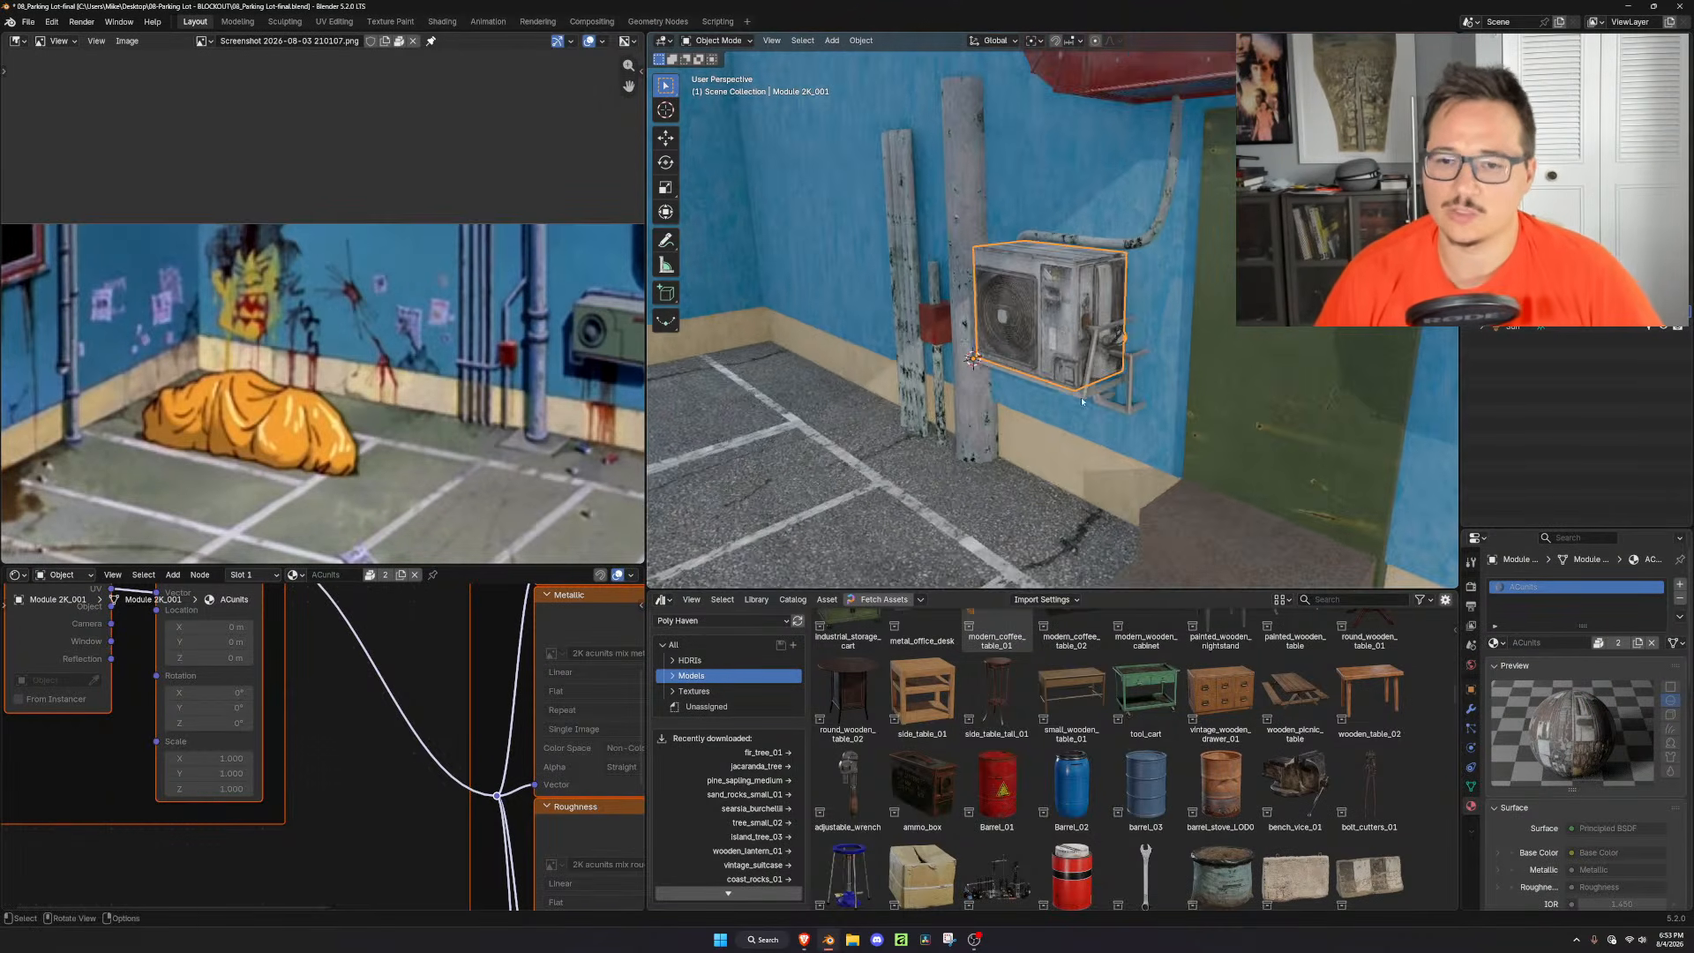
{"action": "middle_click_drag", "start_coordinate": [1056, 389], "coordinate": [1189, 382]}
{"action": "scroll", "coordinate": [1196, 384], "scroll_direction": "up", "scroll_amount": 1}
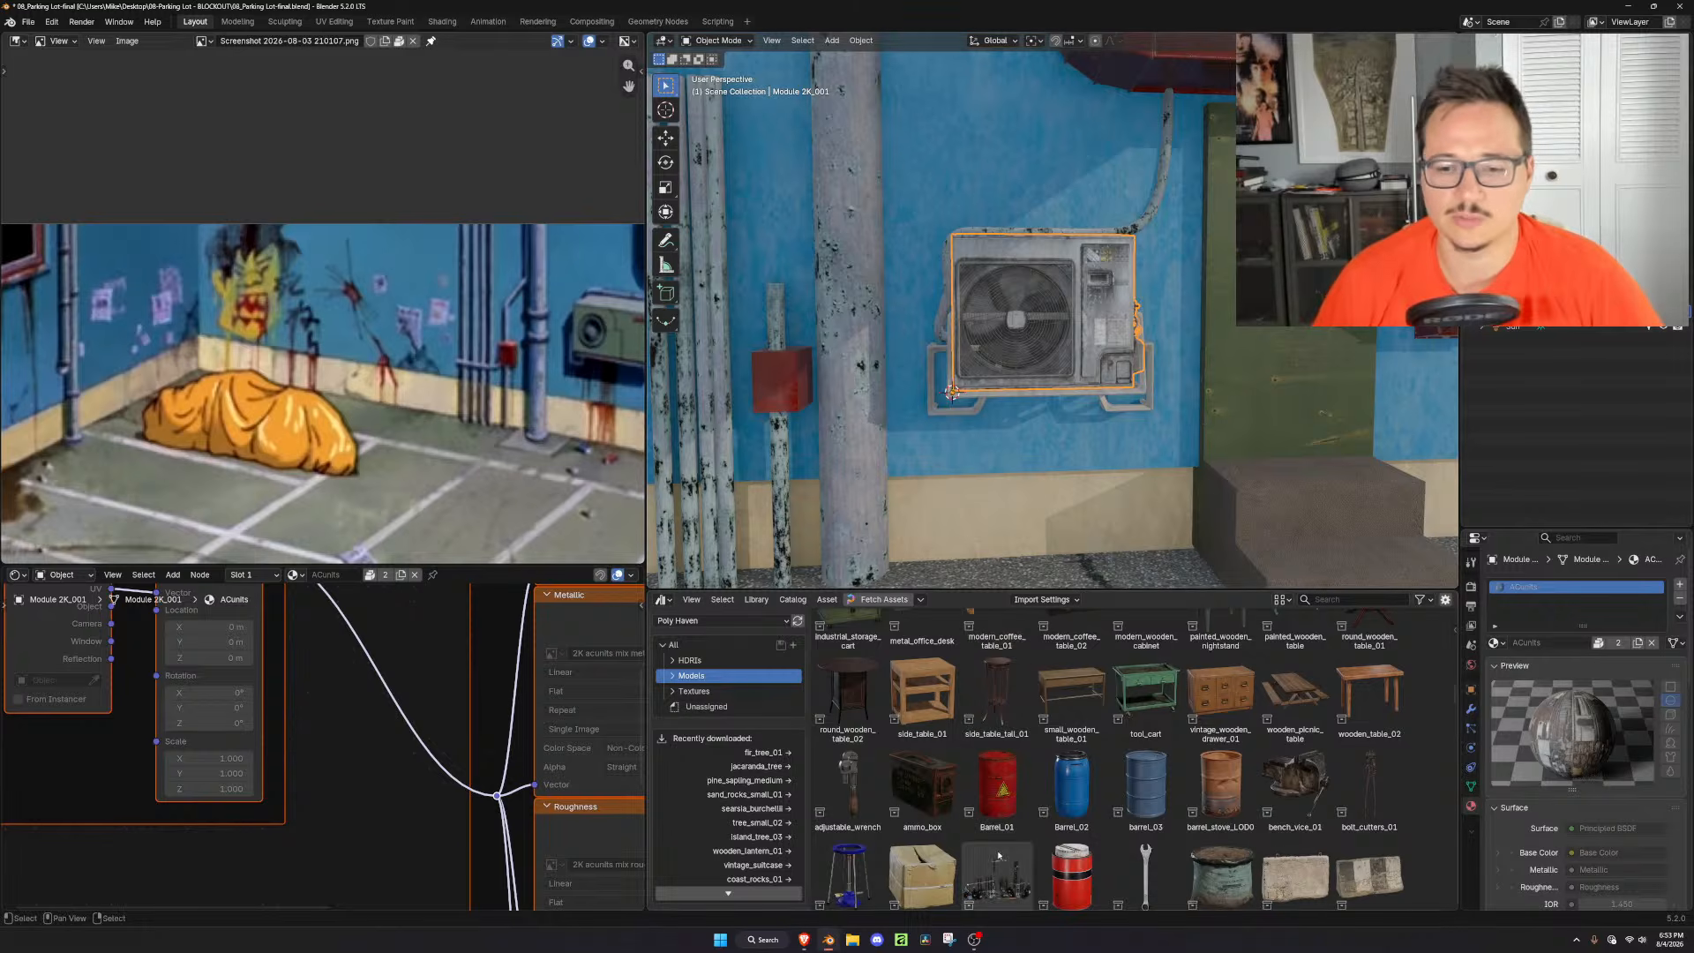
{"action": "scroll", "coordinate": [355, 410], "scroll_direction": "down", "scroll_amount": 8}
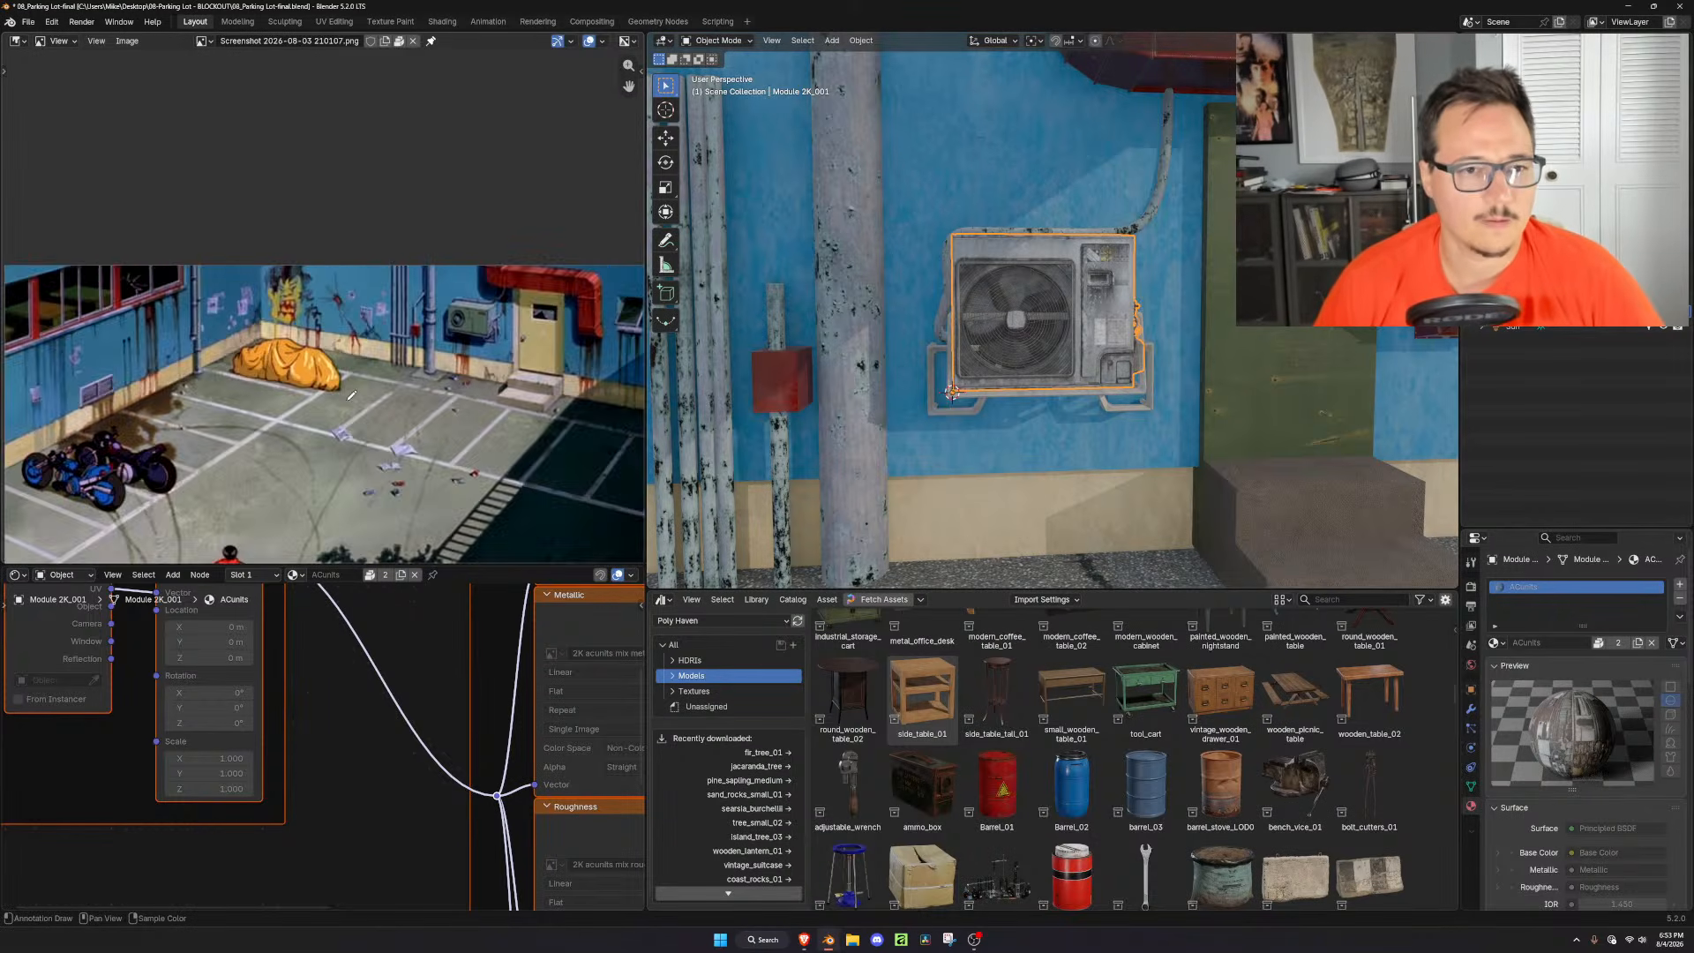
{"action": "scroll", "coordinate": [419, 401], "scroll_direction": "up", "scroll_amount": 5}
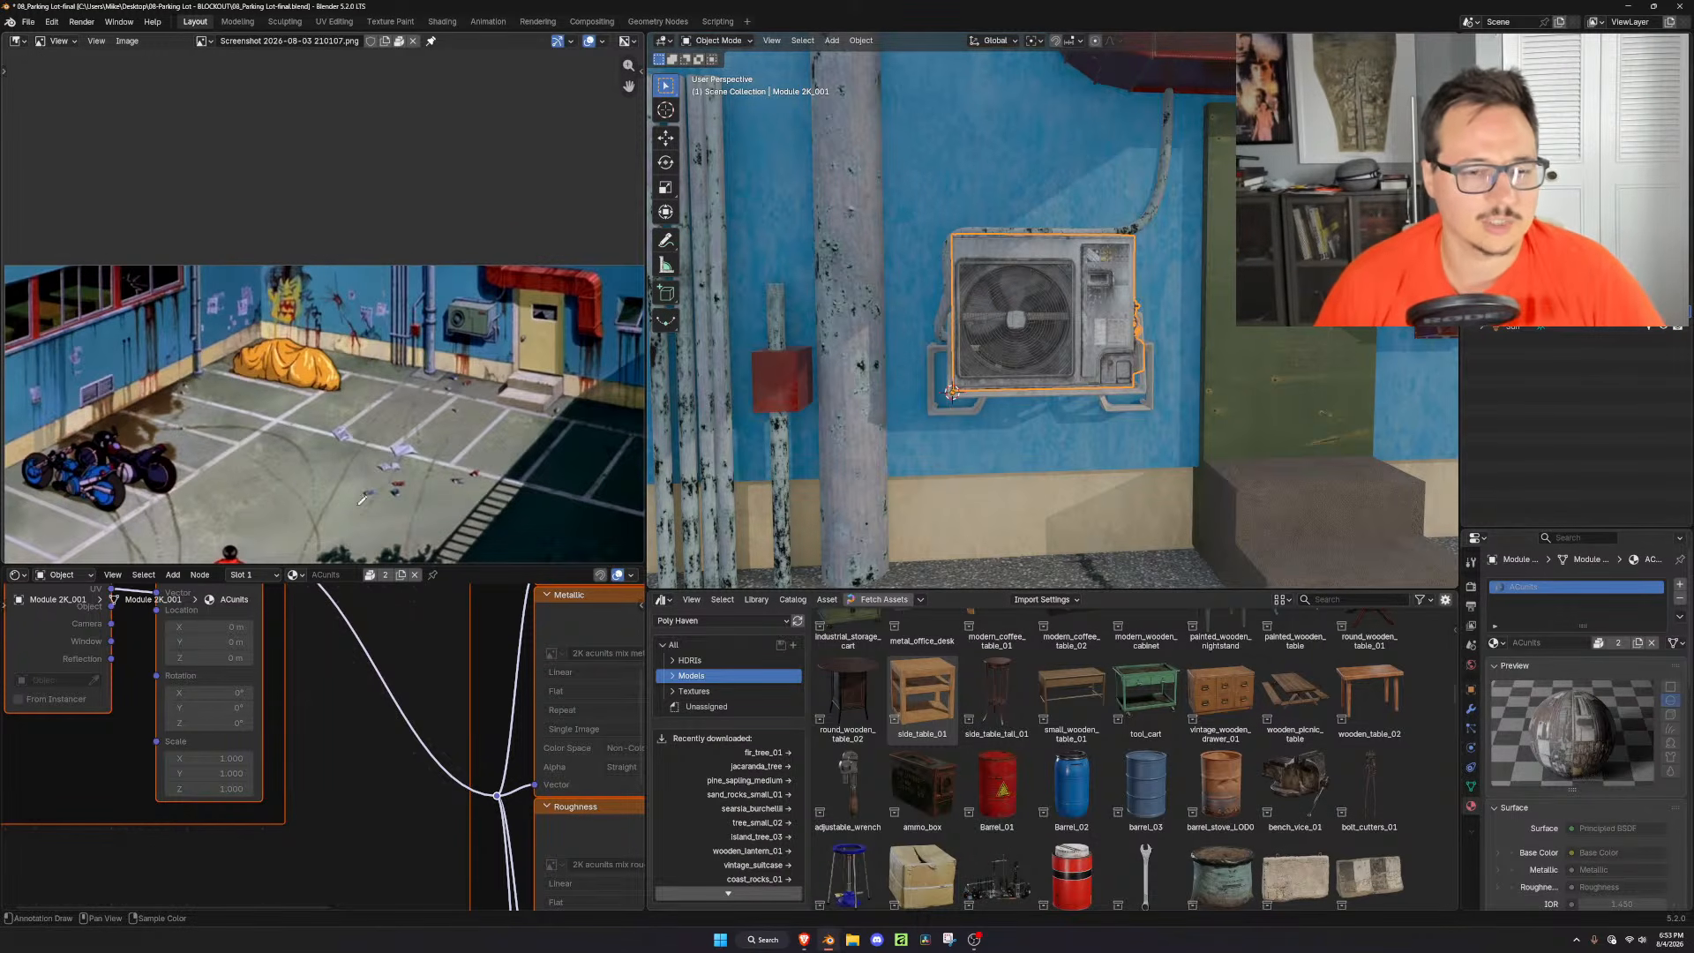
{"action": "scroll", "coordinate": [420, 388], "scroll_direction": "up", "scroll_amount": 4}
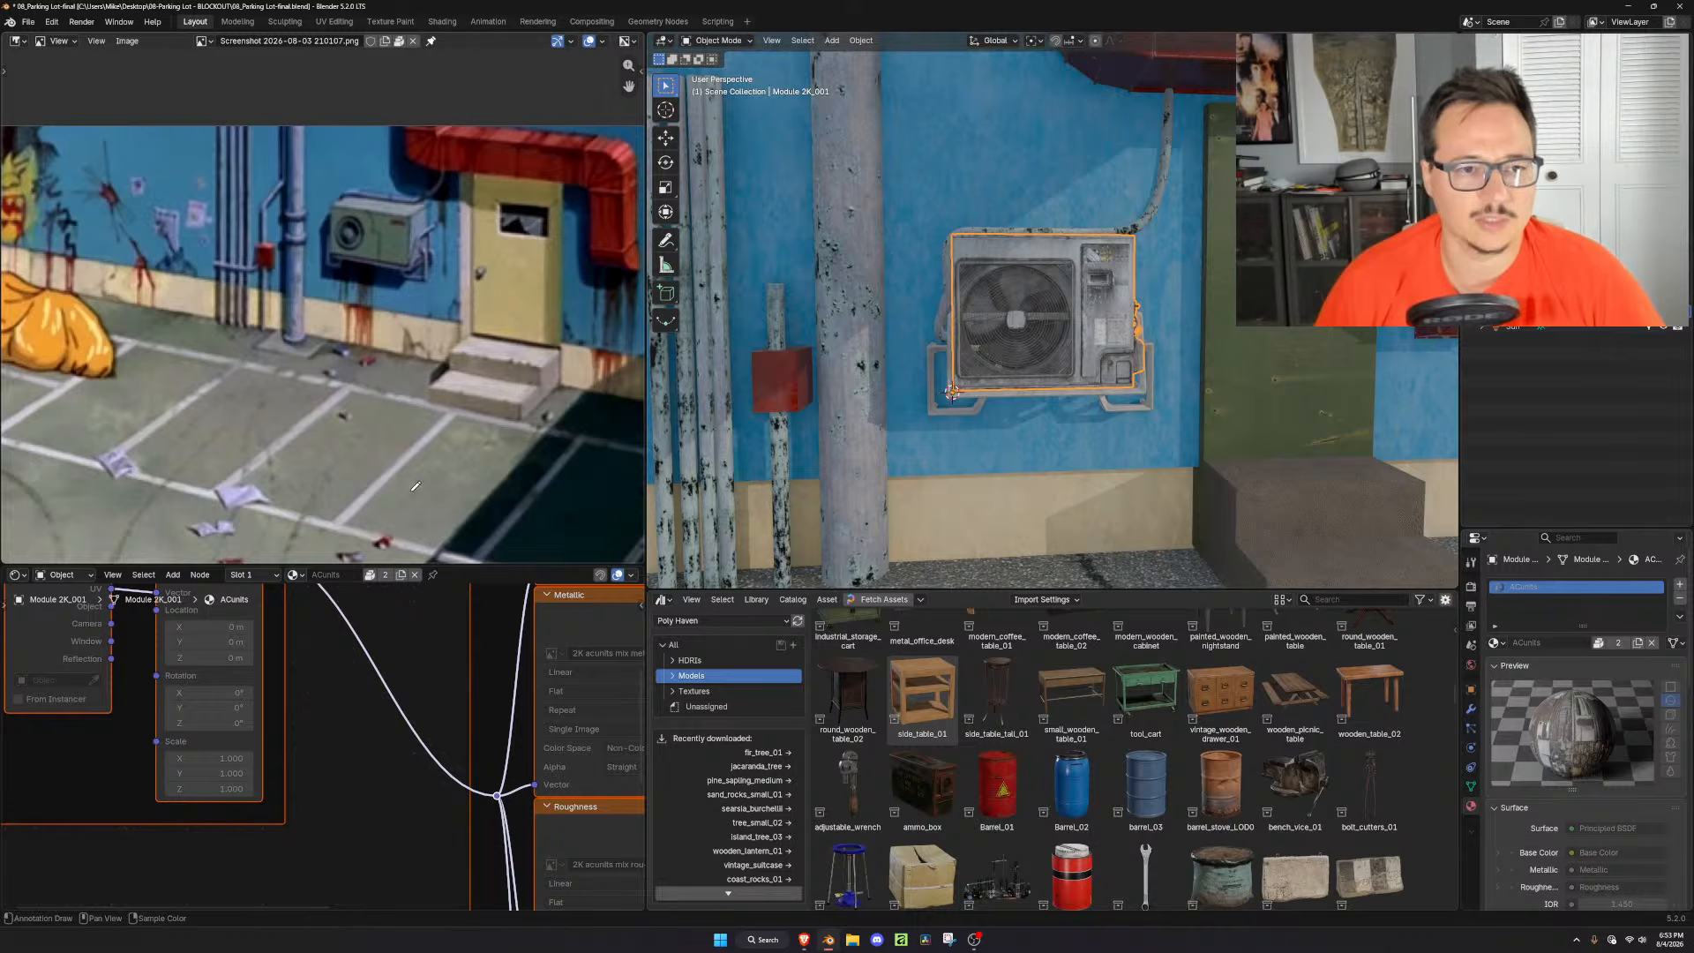
{"action": "middle_click_drag", "start_coordinate": [411, 490], "coordinate": [495, 400]}
Place the cardboard_box_01 model on the ground below the AC unit and scale it up
{"action": "scroll", "coordinate": [1072, 813], "scroll_direction": "down", "scroll_amount": 9}
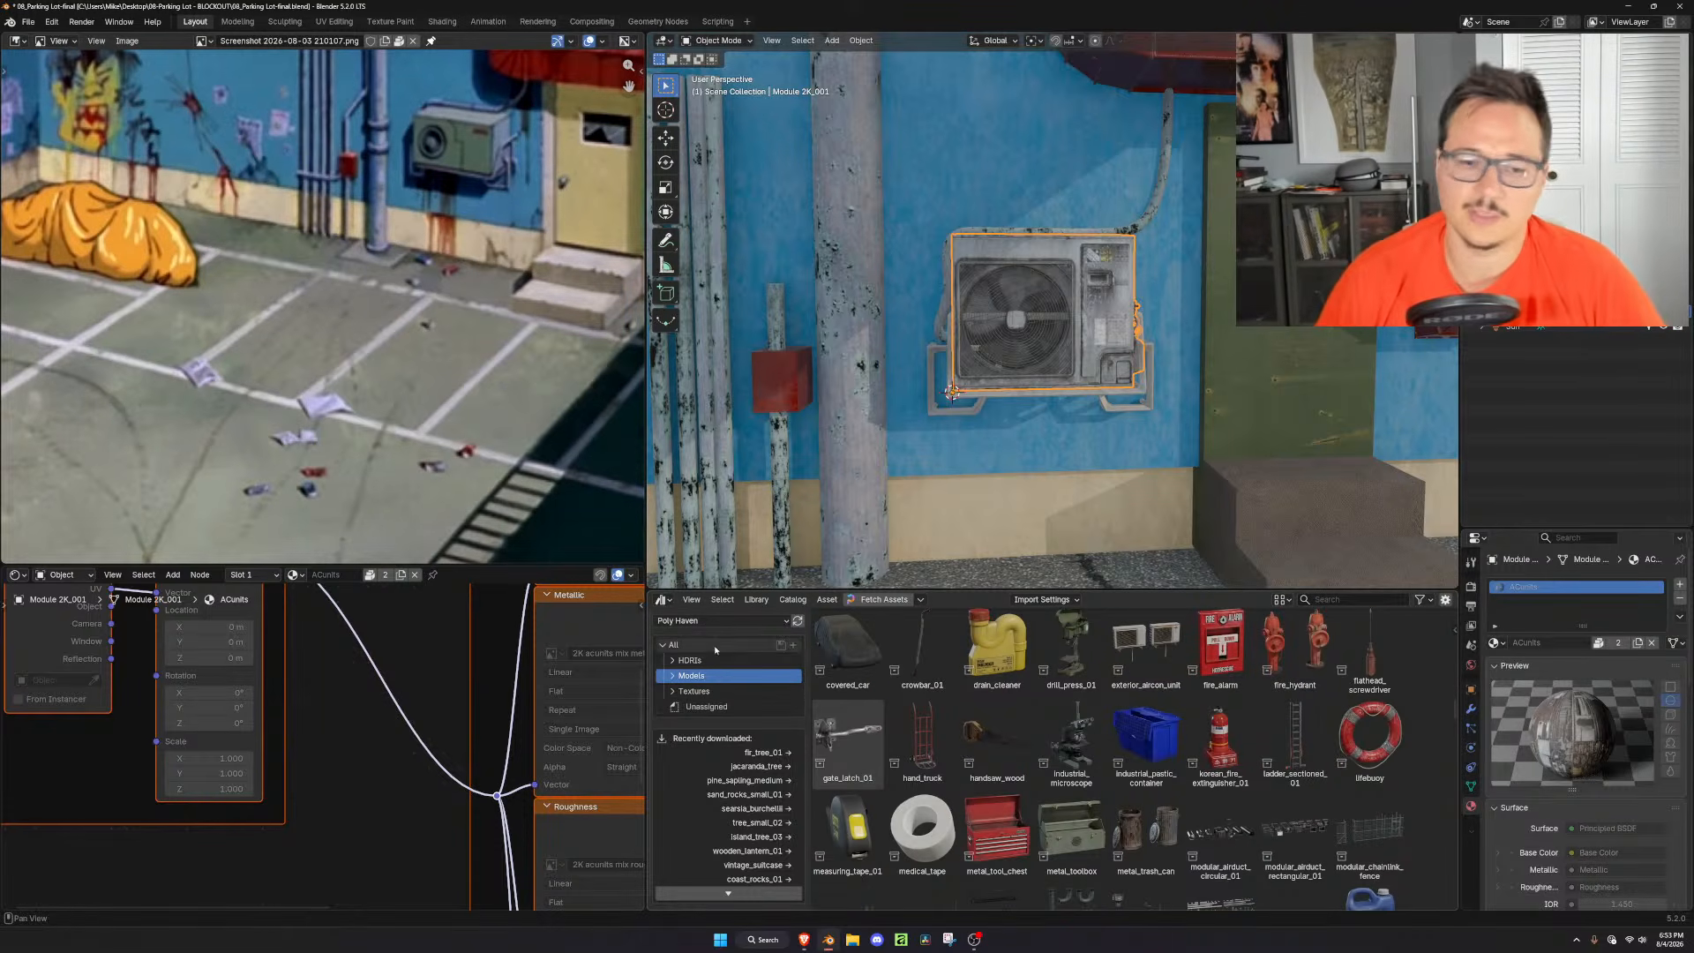
{"action": "scroll", "coordinate": [1229, 802], "scroll_direction": "down", "scroll_amount": 1}
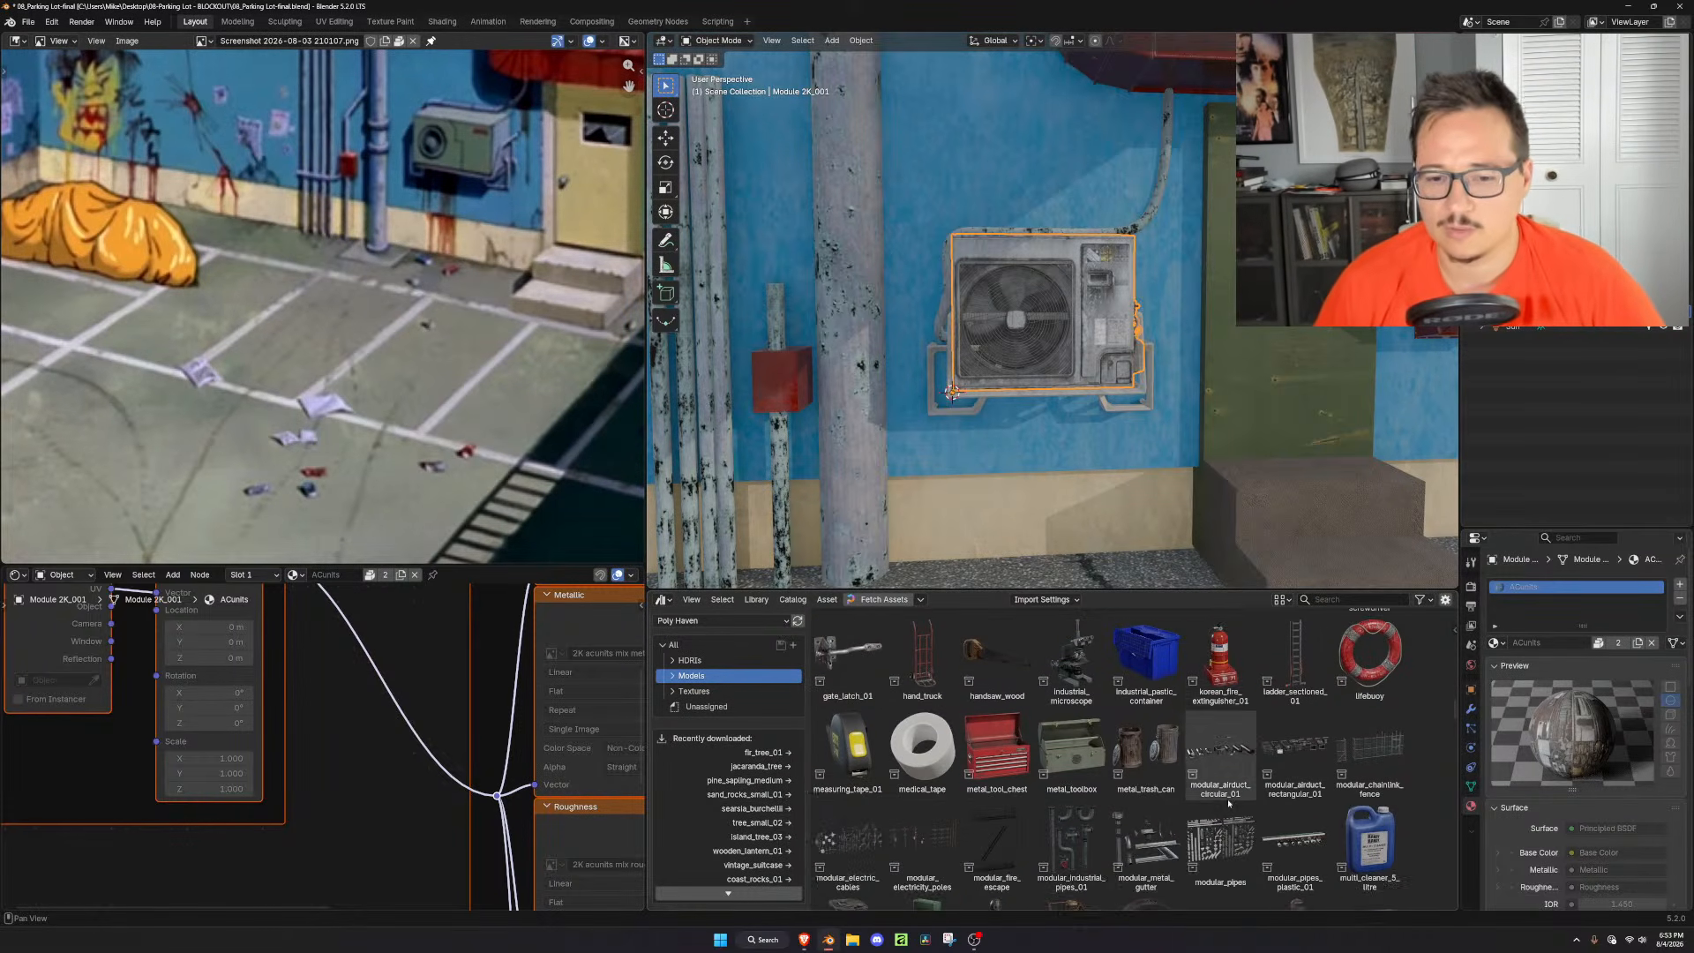
{"action": "scroll", "coordinate": [1076, 803], "scroll_direction": "up", "scroll_amount": 6}
{"action": "left_click_drag", "start_coordinate": [927, 800], "coordinate": [1095, 433]}
{"action": "key", "text": "s"}
{"action": "left_click", "coordinate": [1332, 444]}
Rotate the cardboard box about the Z axis and adjust its height along Z
{"action": "key", "text": "r"}
{"action": "key", "text": "z"}
{"action": "left_click", "coordinate": [1128, 276]}
{"action": "key", "text": "g"}
{"action": "key", "text": "z"}
{"action": "left_click", "coordinate": [1099, 284]}
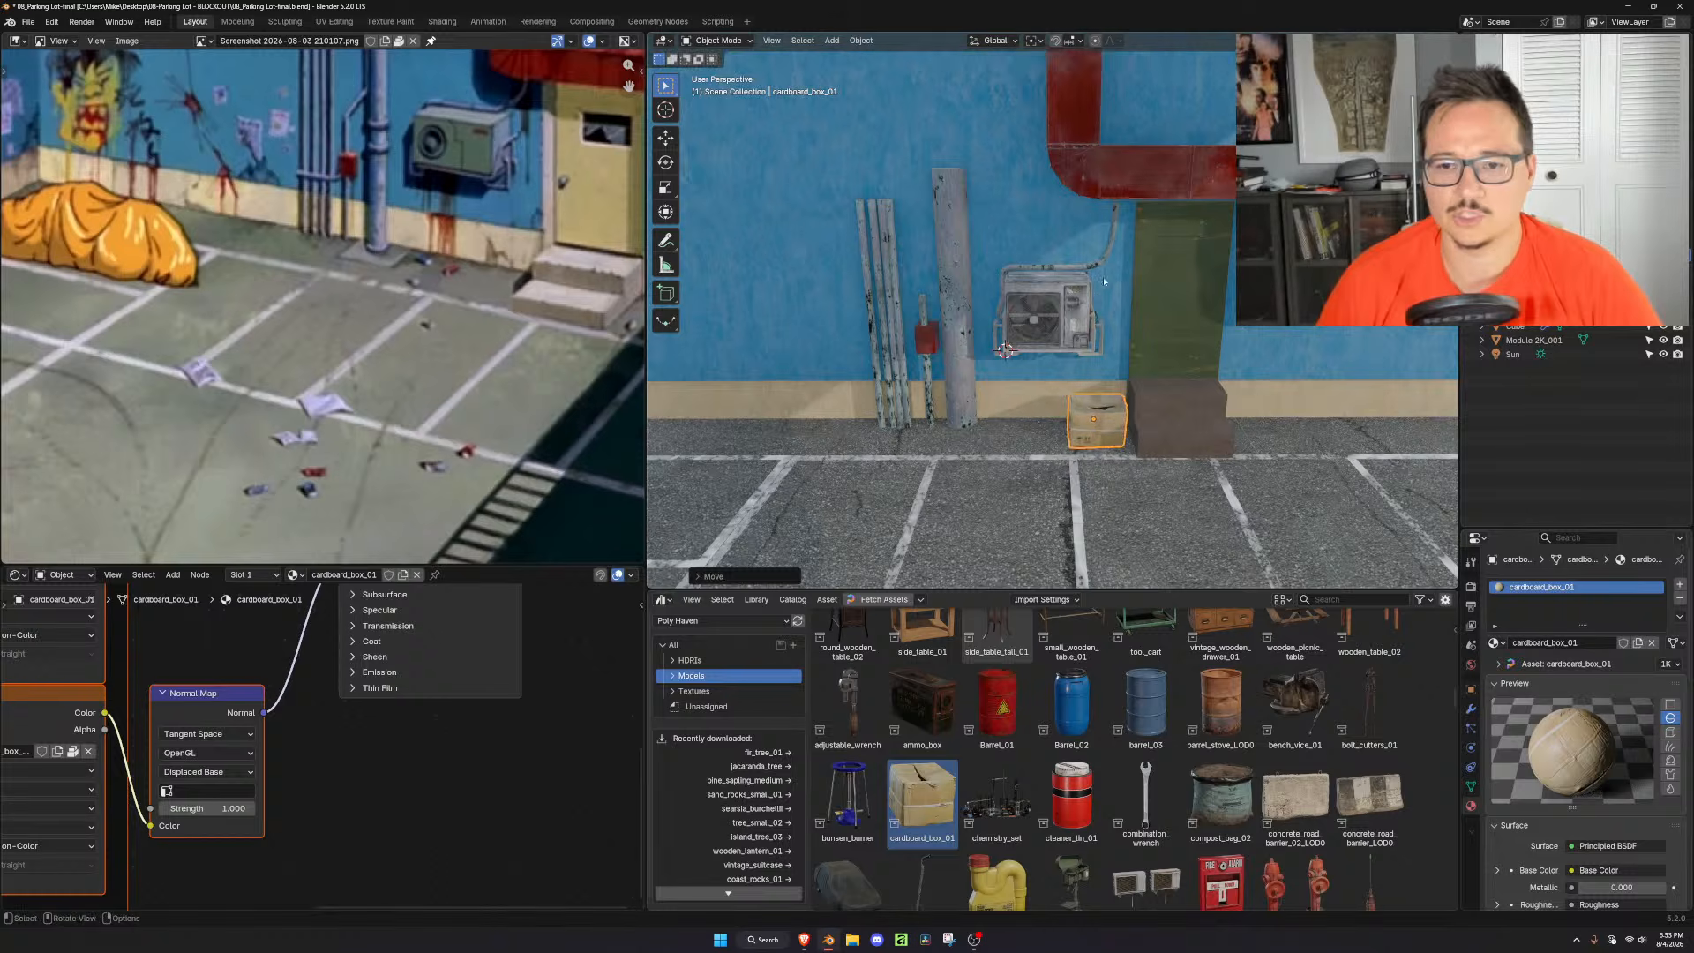
Nudge the cardboard box along the global Z axis so its base meets the asphalt
{"action": "key", "text": "KP_Decimal"}
{"action": "scroll", "coordinate": [1091, 407], "scroll_direction": "down", "scroll_amount": 2}
{"action": "key", "text": "g"}
{"action": "key", "text": "z"}
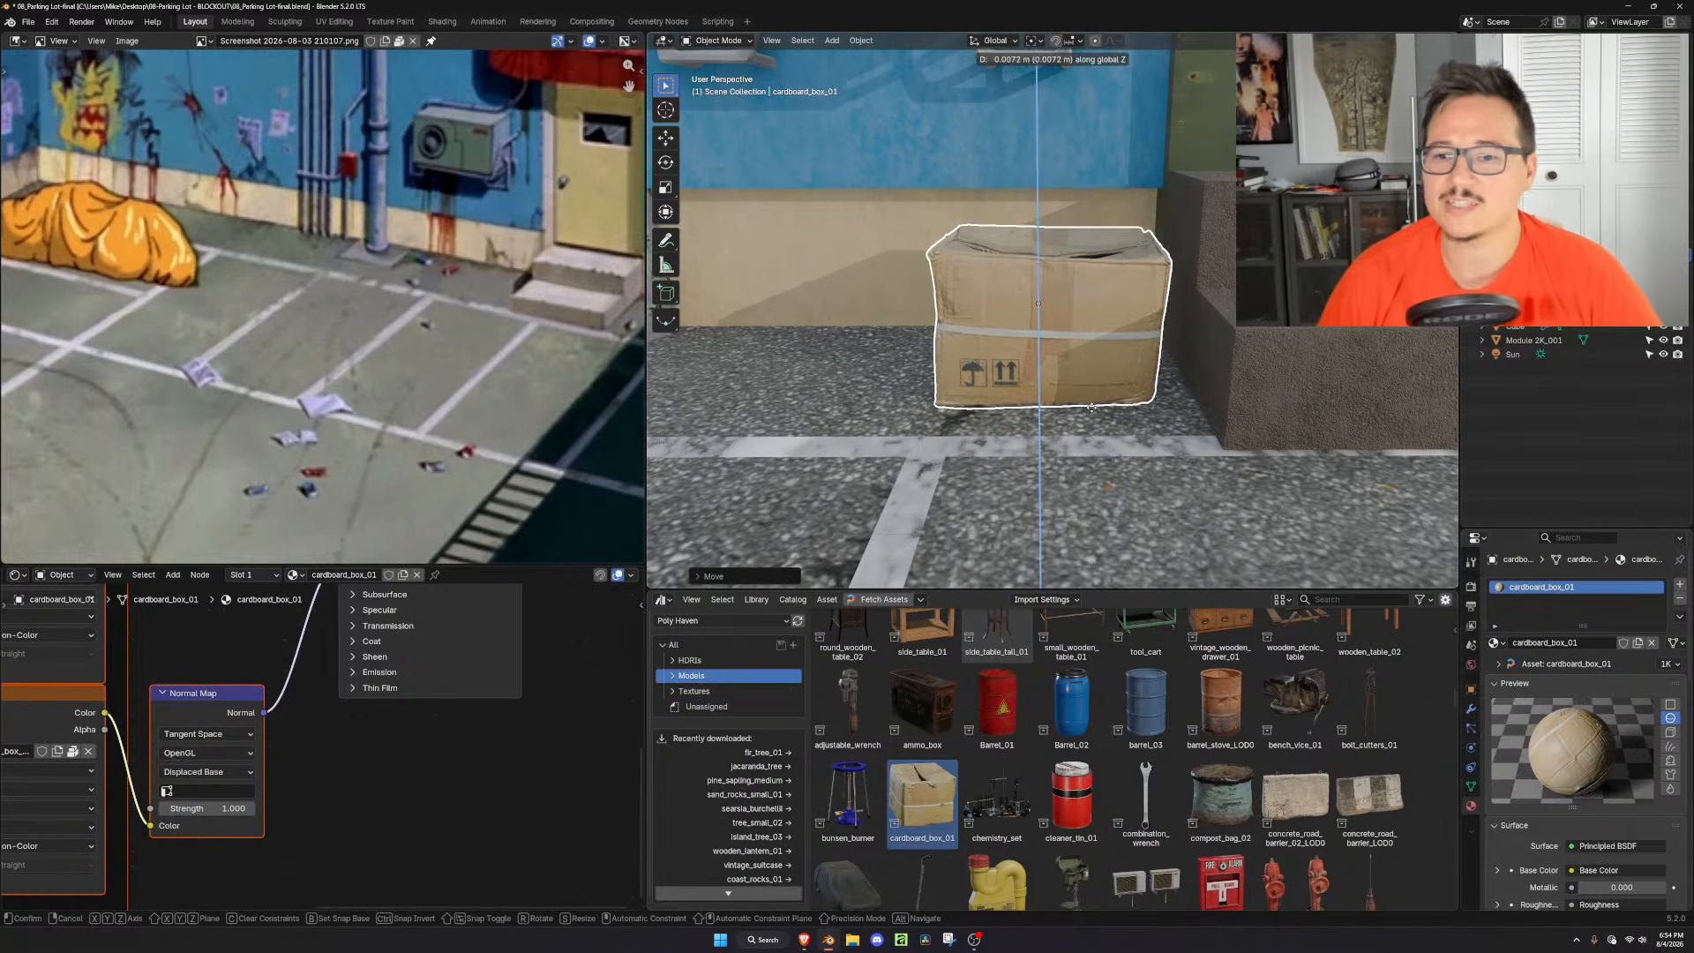
{"action": "left_click", "coordinate": [1093, 407]}
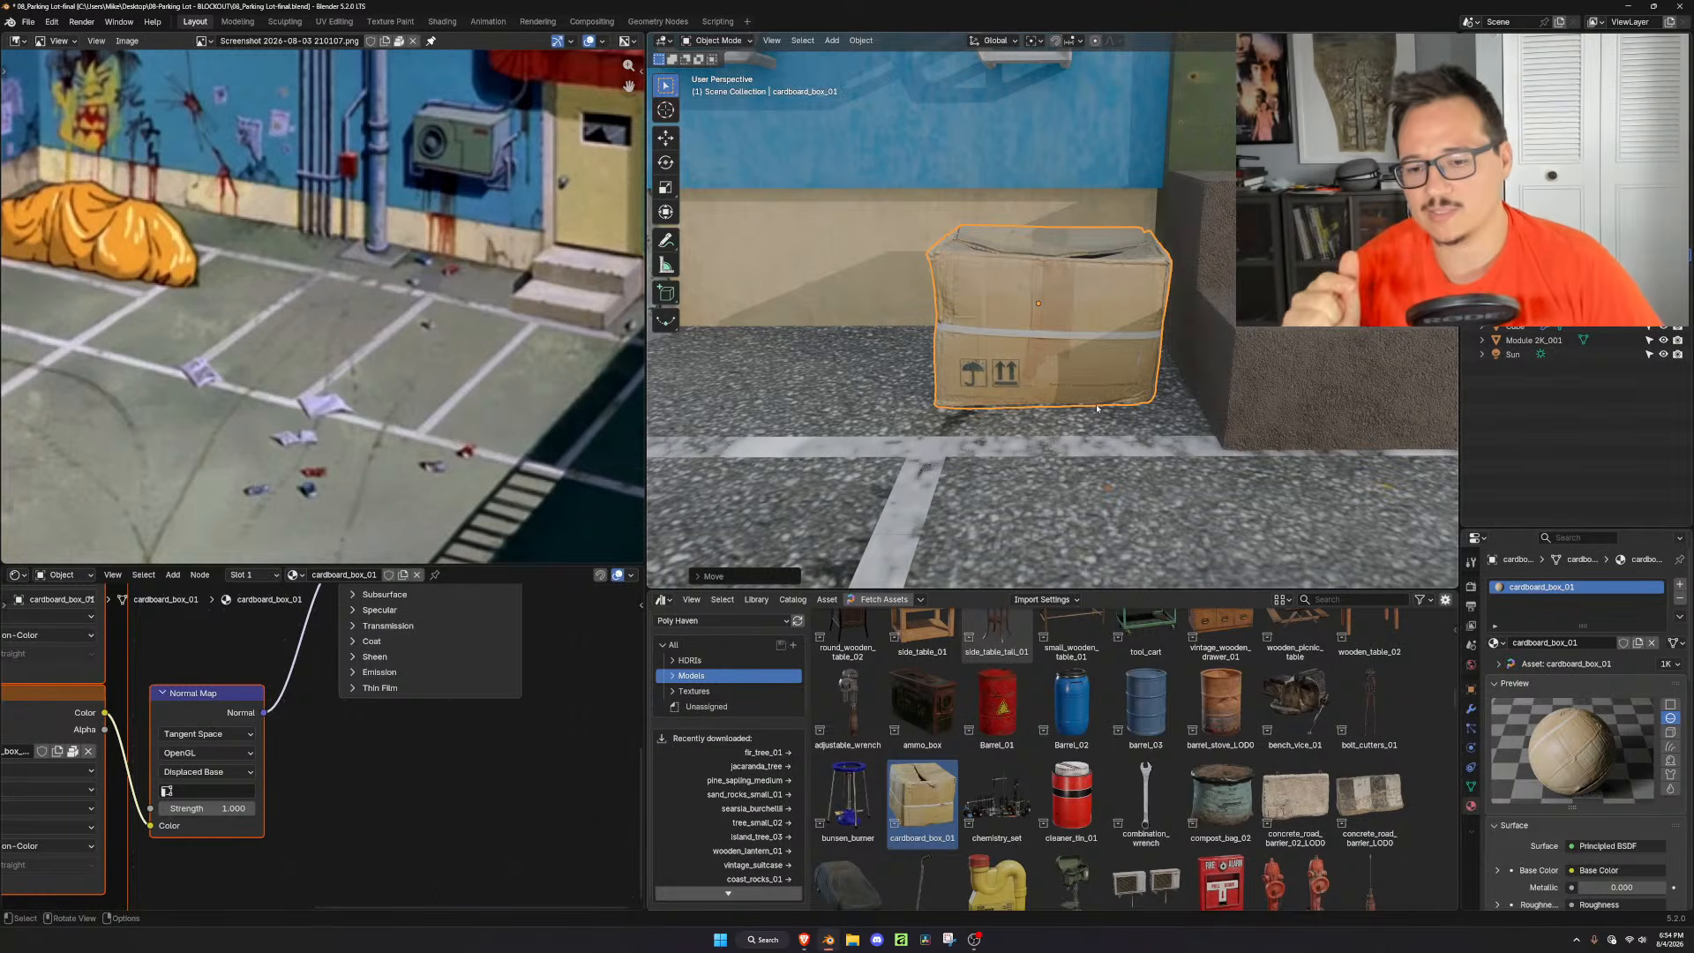
{"action": "middle_click_drag", "start_coordinate": [1169, 484], "coordinate": [1247, 354]}
{"action": "key", "text": "g"}
{"action": "key", "text": "z"}
{"action": "right_click", "coordinate": [1253, 346]}
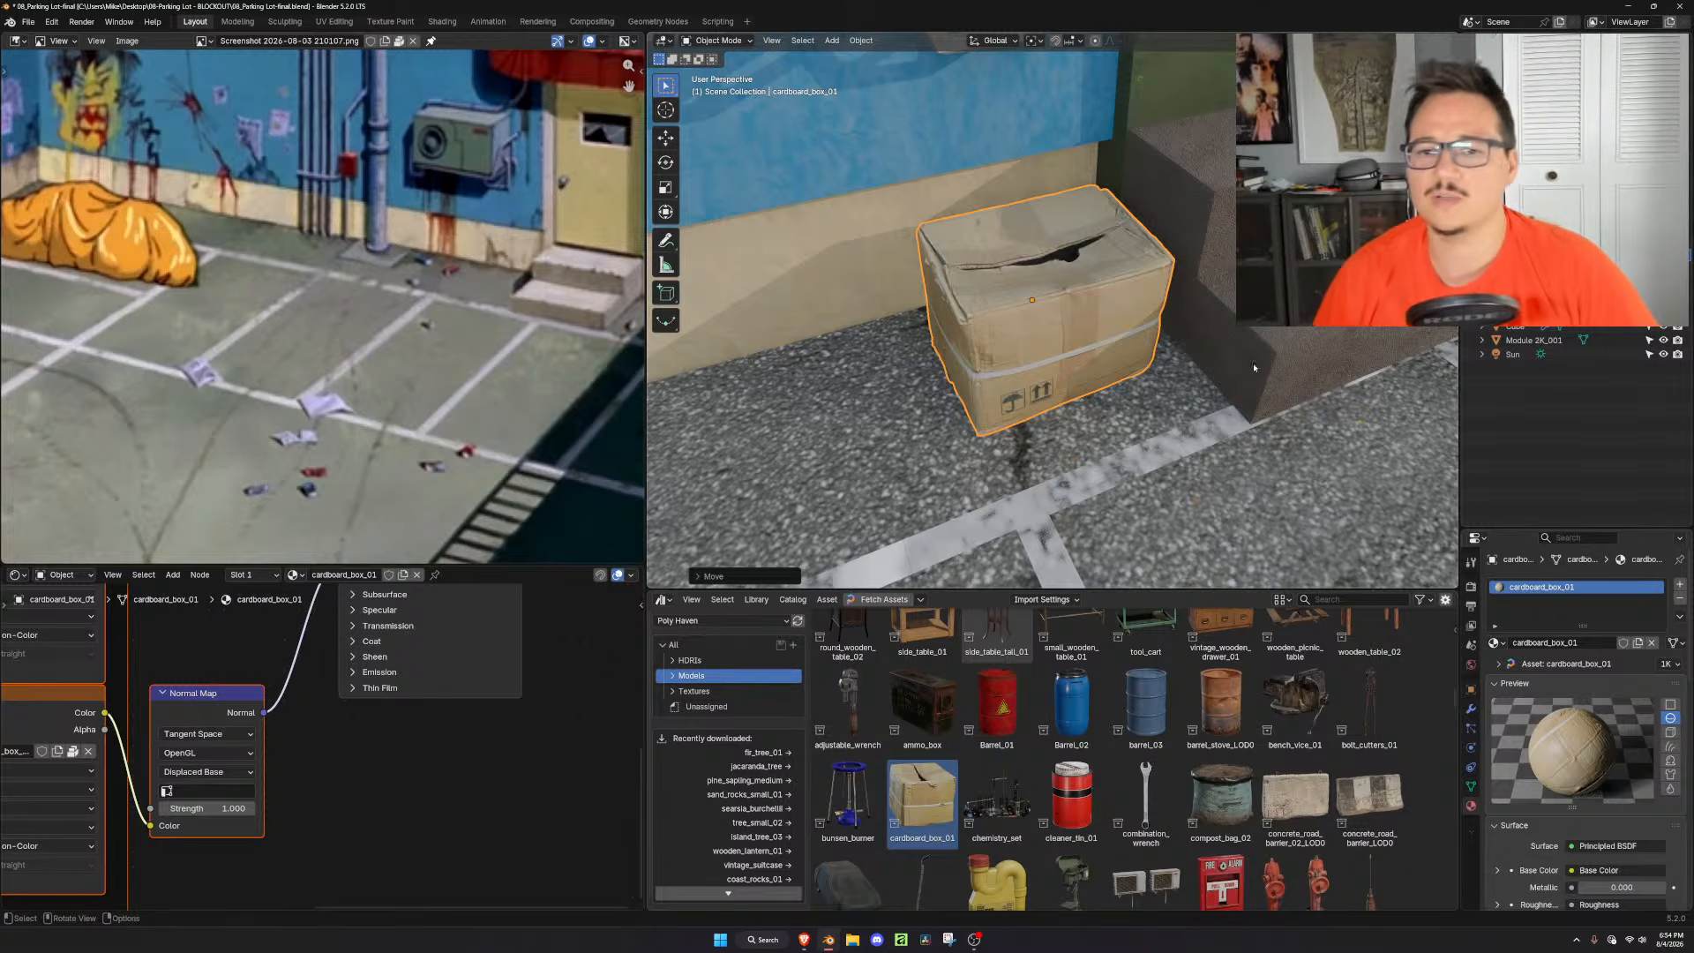
Fine-tune the cardboard box's height and slide it across the ground plane to the wall beside the doorstep
{"action": "scroll", "coordinate": [1252, 350], "scroll_direction": "down", "scroll_amount": 3}
{"action": "middle_click_drag", "start_coordinate": [1238, 374], "coordinate": [1164, 407]}
{"action": "scroll", "coordinate": [1317, 395], "scroll_direction": "up", "scroll_amount": 2}
{"action": "key", "text": "g"}
{"action": "key", "text": "z"}
{"action": "left_click", "coordinate": [1209, 374]}
{"action": "key", "text": "g"}
{"action": "key", "text": "shift+z"}
{"action": "left_click", "coordinate": [1234, 408]}
{"action": "scroll", "coordinate": [1234, 408], "scroll_direction": "down", "scroll_amount": 4}
{"action": "key", "text": "g"}
{"action": "key", "text": "shift+z"}
{"action": "left_click", "coordinate": [1167, 408]}
Place the barrel_stove_LOD0 model on the ground in the far corner of the lot and scale it up
{"action": "scroll", "coordinate": [1156, 719], "scroll_direction": "down", "scroll_amount": 4}
{"action": "scroll", "coordinate": [1158, 434], "scroll_direction": "down", "scroll_amount": 8}
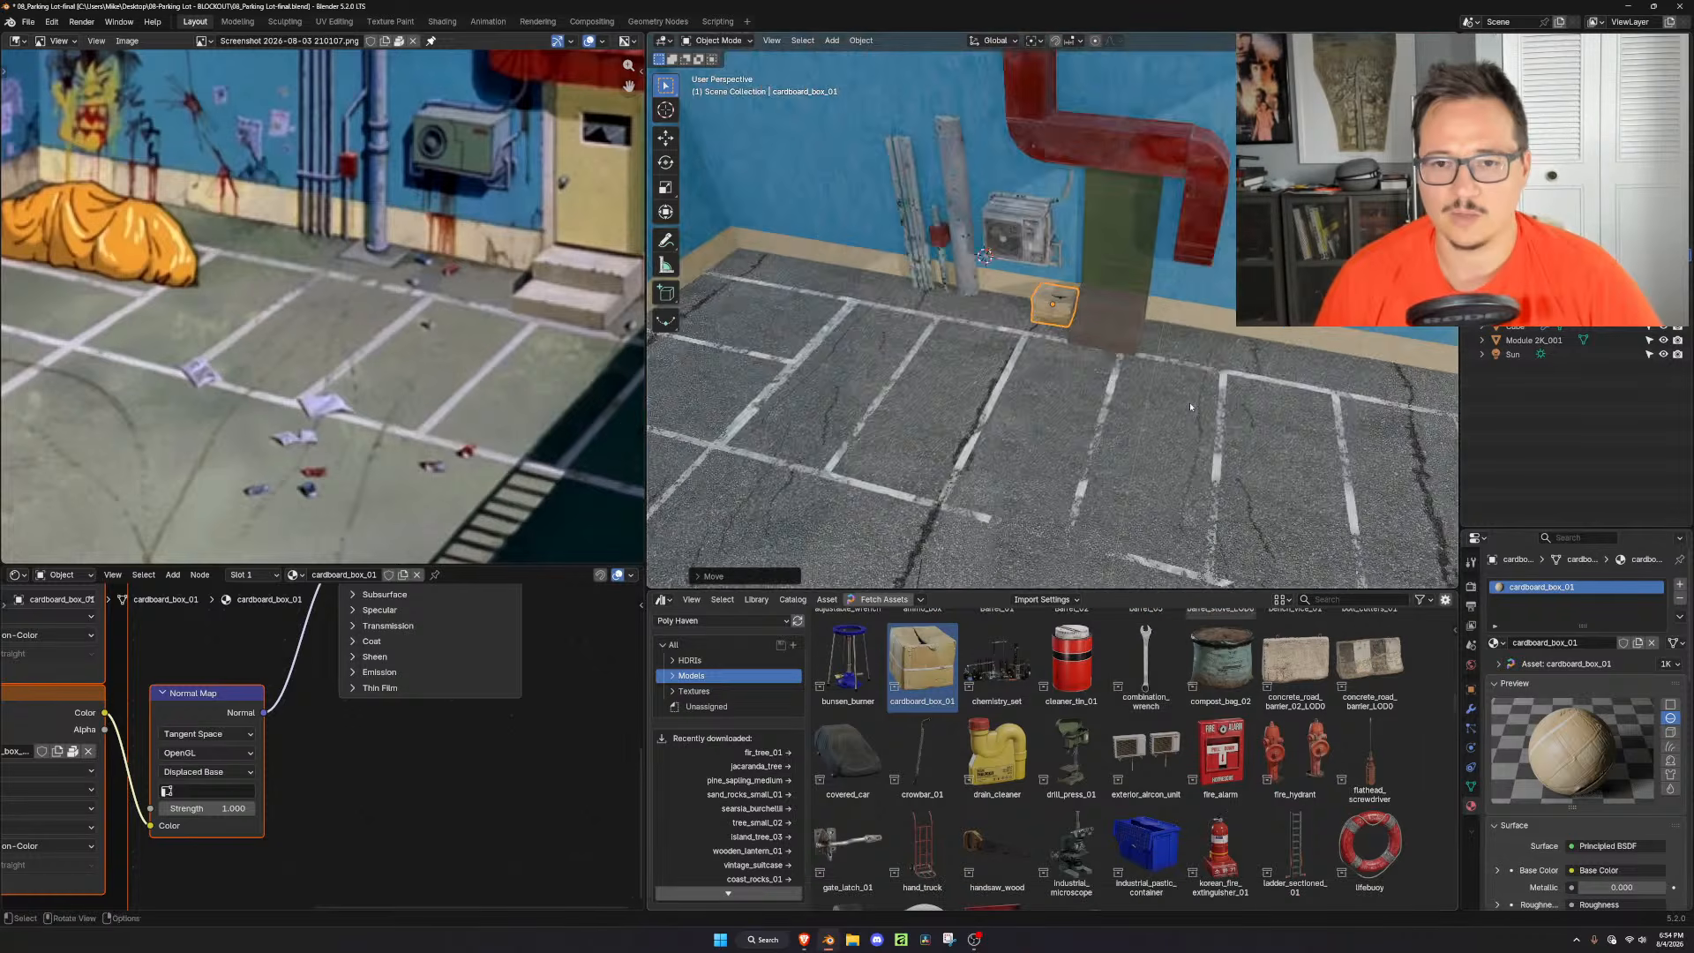
{"action": "middle_click_drag", "start_coordinate": [1156, 433], "coordinate": [1206, 450], "text": "shift"}
{"action": "scroll", "coordinate": [1154, 714], "scroll_direction": "up", "scroll_amount": 8}
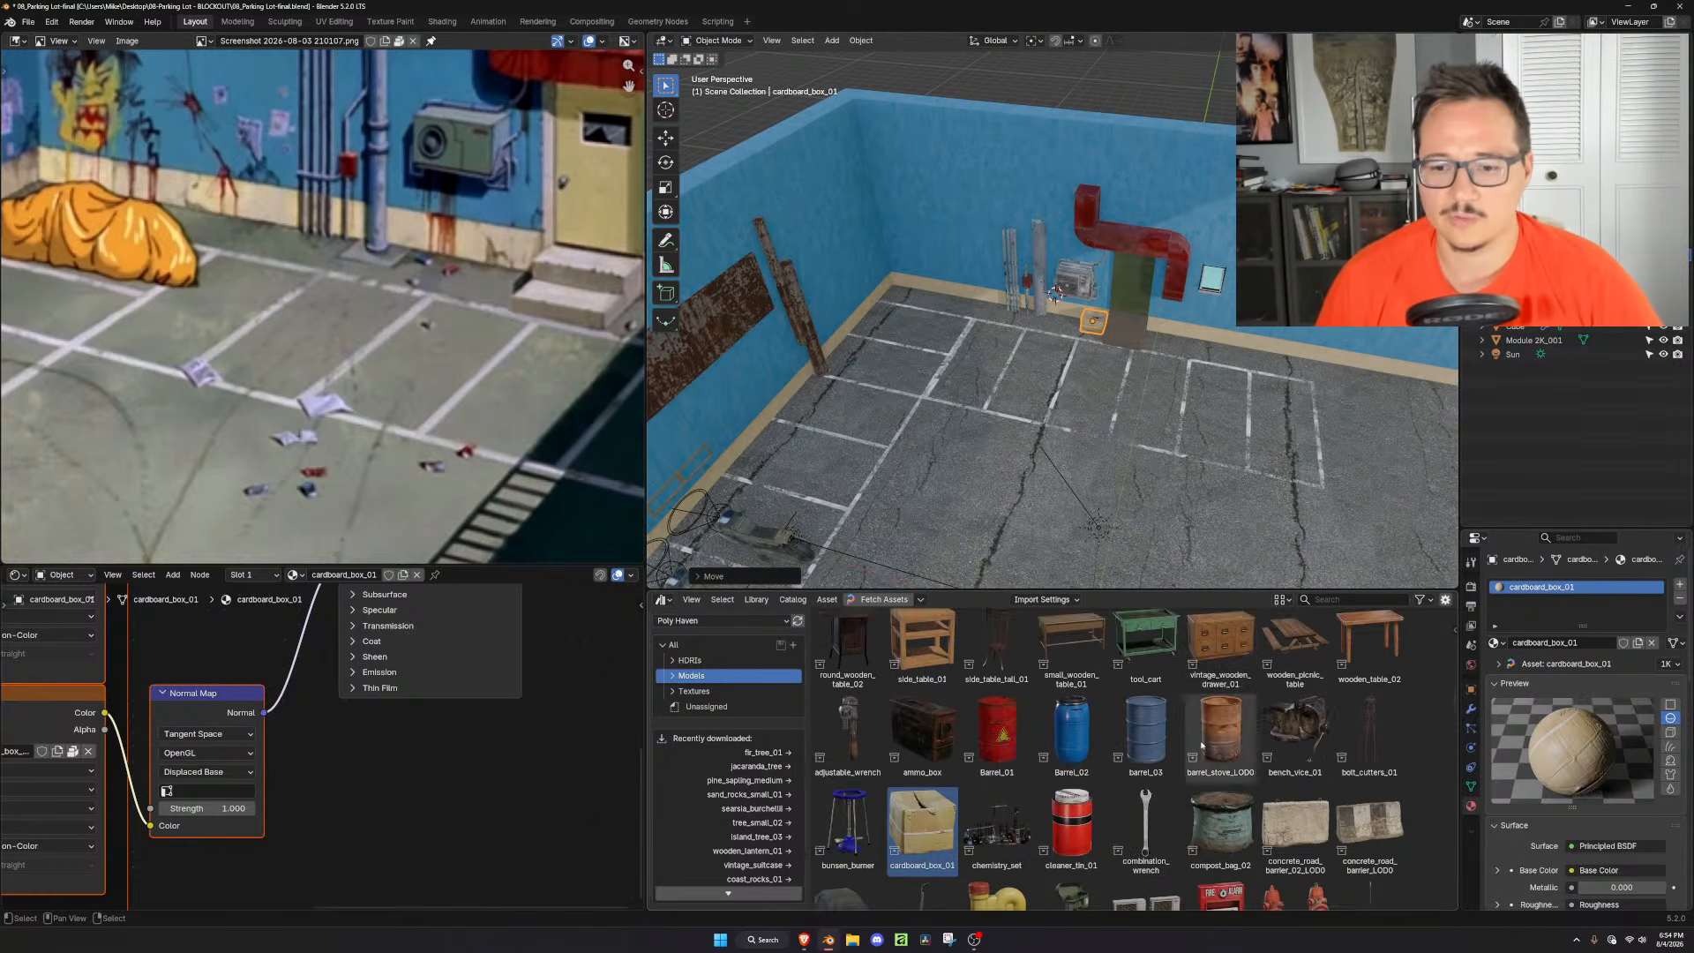
{"action": "scroll", "coordinate": [1232, 800], "scroll_direction": "down", "scroll_amount": 2}
{"action": "left_click_drag", "start_coordinate": [1232, 801], "coordinate": [891, 298]}
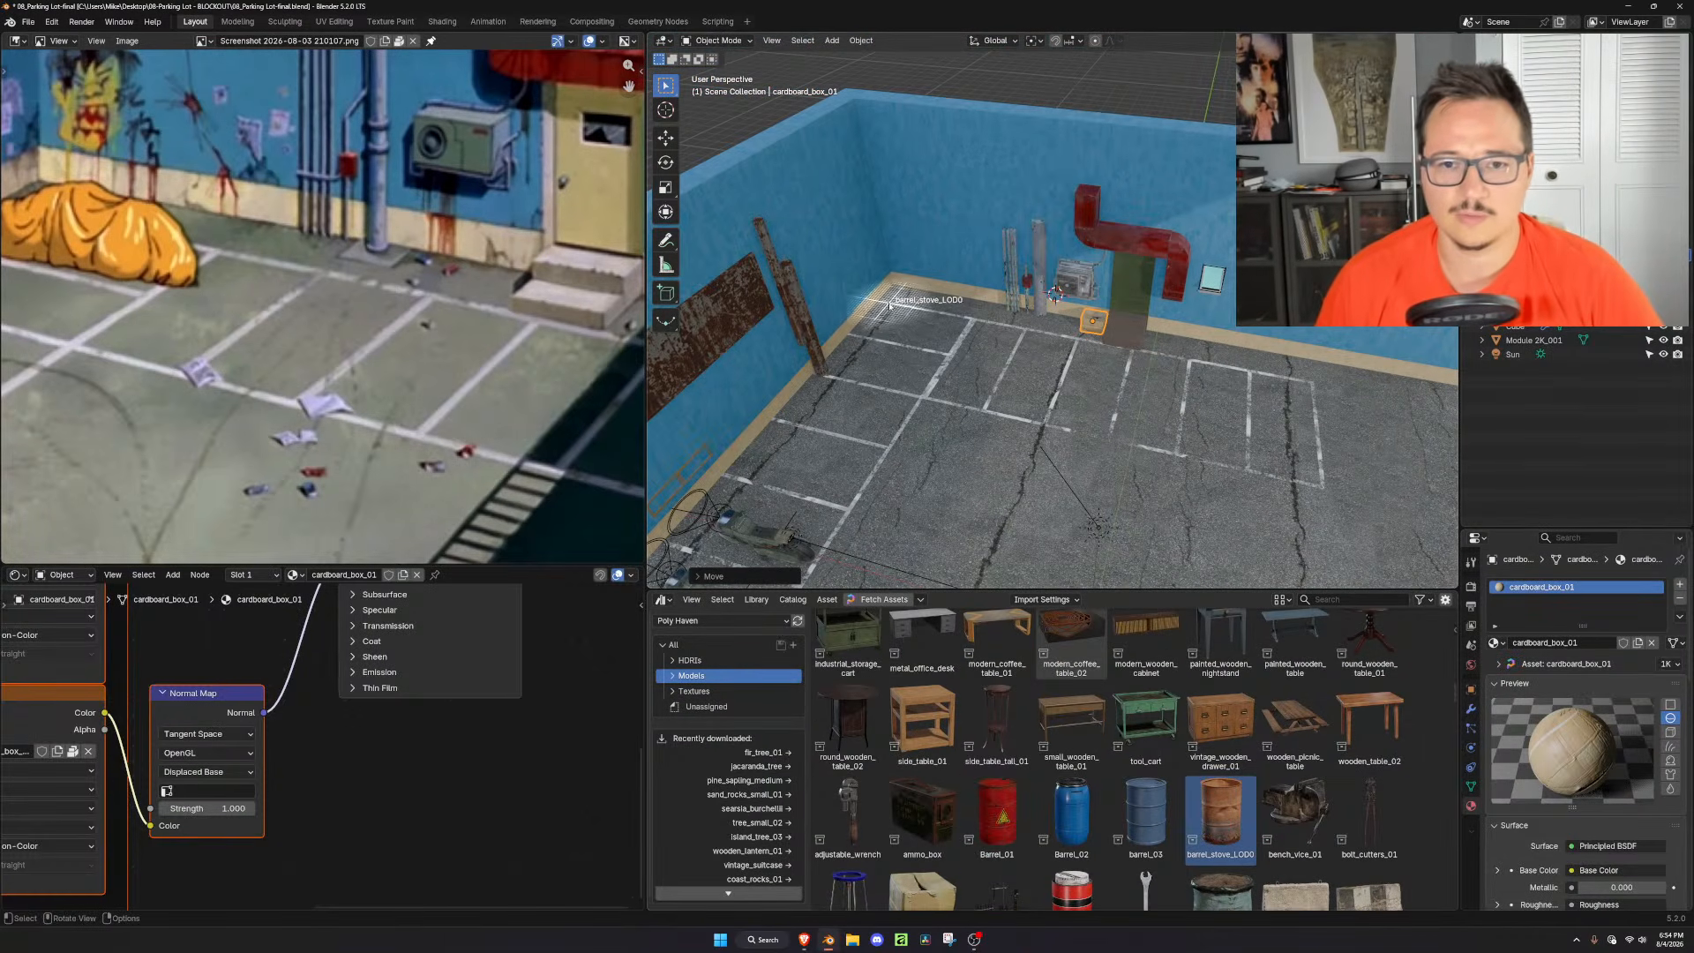
{"action": "key", "text": "s"}
{"action": "left_click", "coordinate": [1244, 407]}
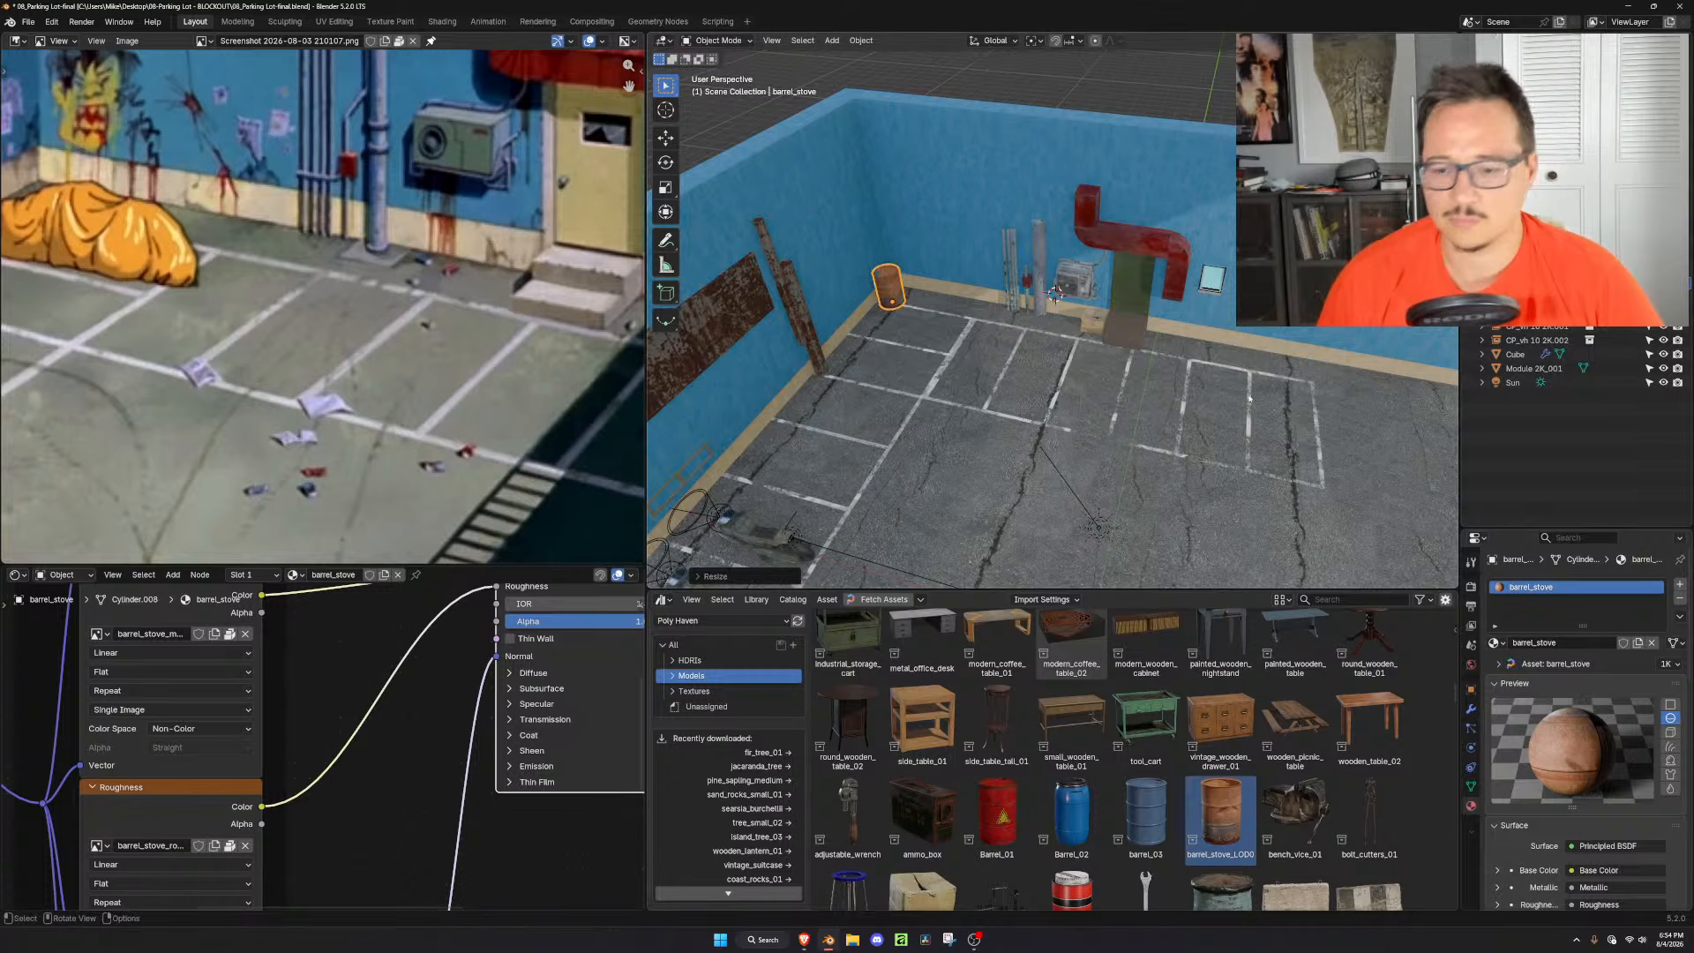
Slide the rusty barrel across the ground plane so it stands in the corner where the two blue walls meet
{"action": "key", "text": "KP_Decimal"}
{"action": "middle_click_drag", "start_coordinate": [1245, 404], "coordinate": [1133, 406]}
{"action": "key", "text": "g"}
{"action": "key", "text": "shift+z"}
{"action": "left_click", "coordinate": [1225, 385]}
{"action": "scroll", "coordinate": [1226, 387], "scroll_direction": "down", "scroll_amount": 3}
{"action": "key", "text": "g"}
{"action": "key", "text": "shift+z"}
{"action": "left_click", "coordinate": [1243, 439]}
{"action": "scroll", "coordinate": [1242, 439], "scroll_direction": "down", "scroll_amount": 4}
{"action": "key", "text": "g"}
{"action": "key", "text": "shift+z"}
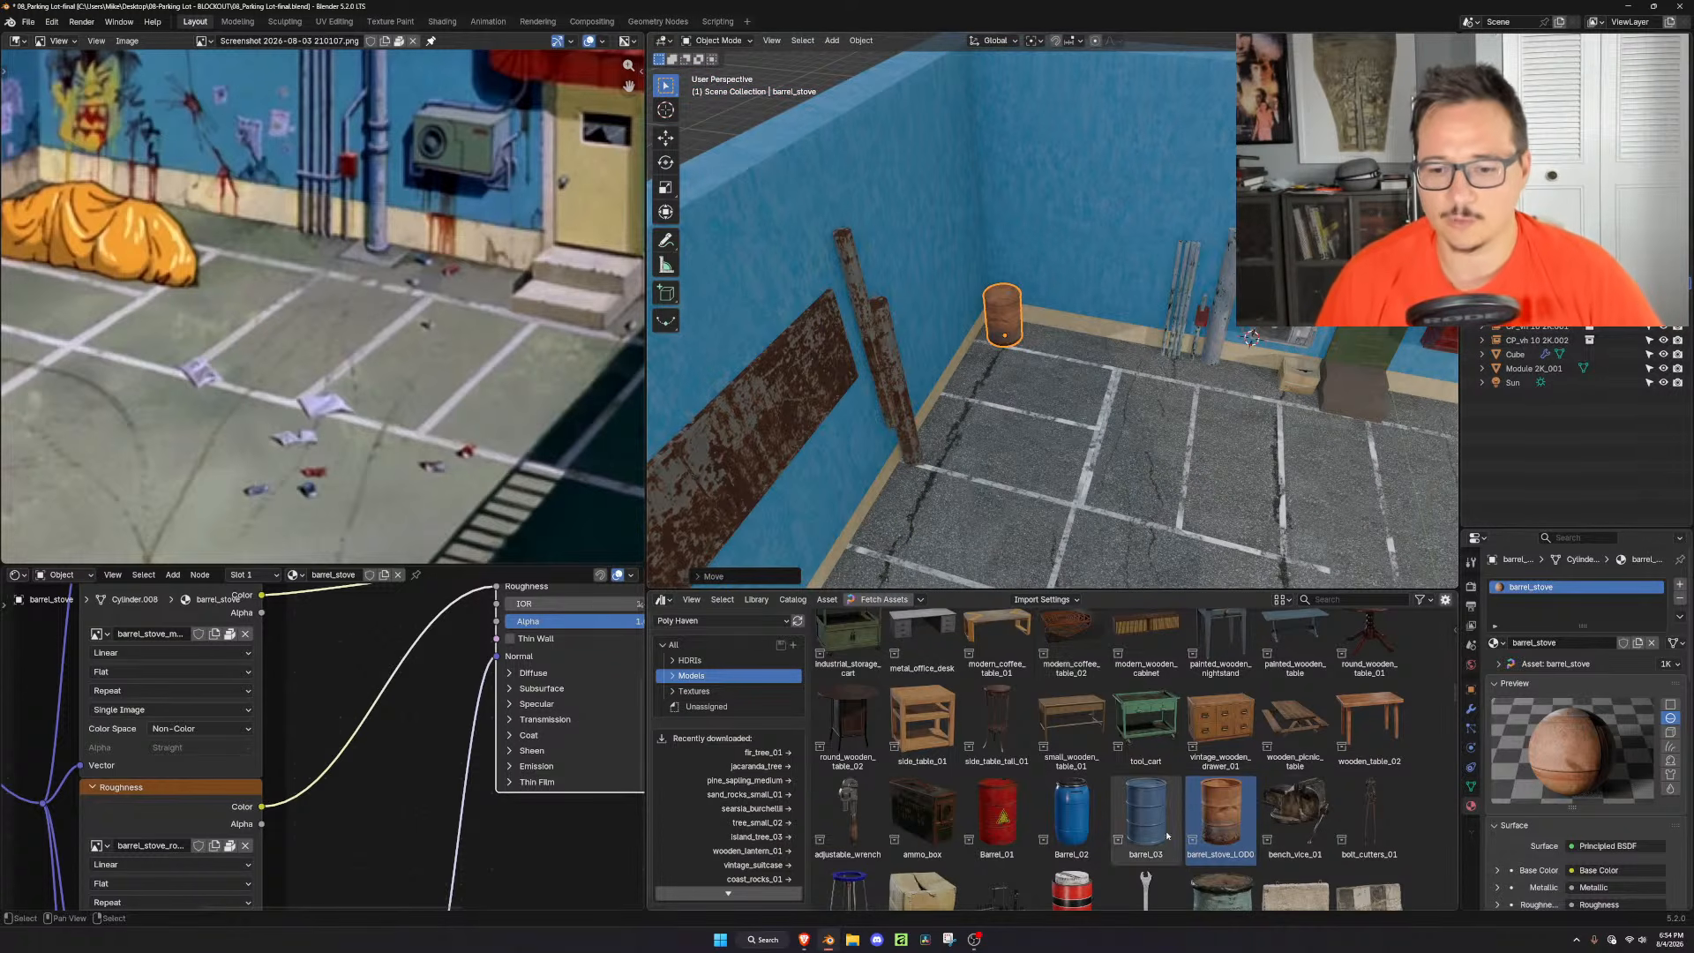
Find the plastic_crate_03 model among the Poly Haven models and place it on the asphalt in front of the cardboard box
{"action": "scroll", "coordinate": [1124, 829], "scroll_direction": "down", "scroll_amount": 3}
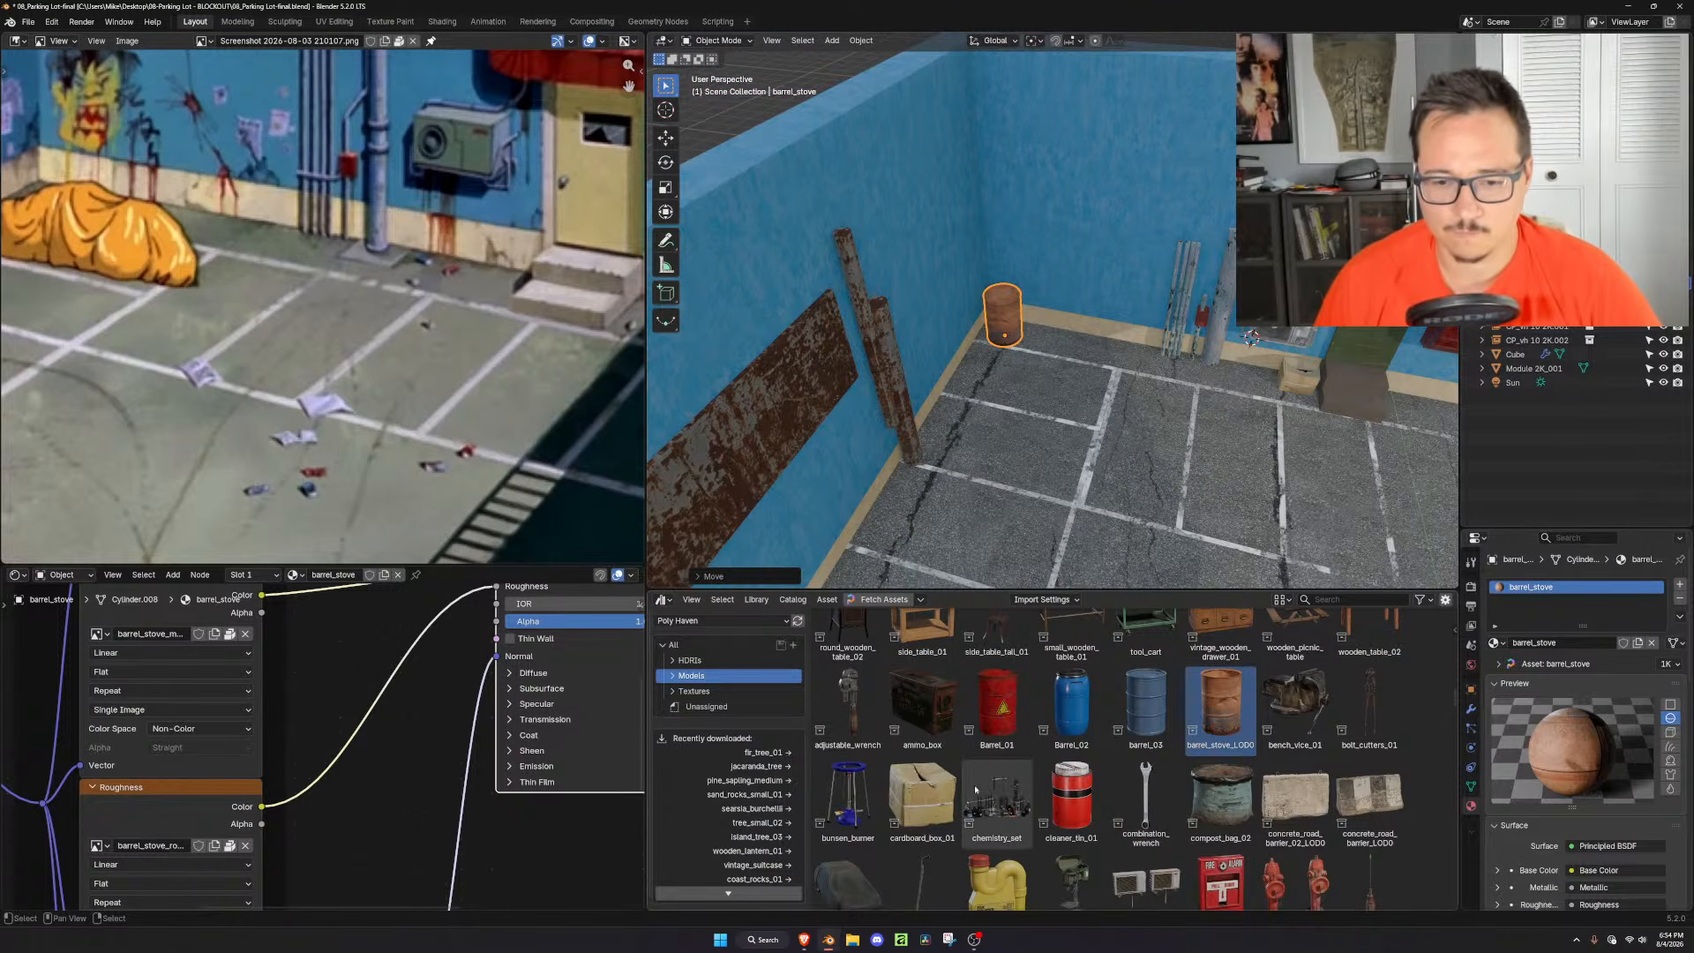
{"action": "scroll", "coordinate": [1095, 815], "scroll_direction": "down", "scroll_amount": 5}
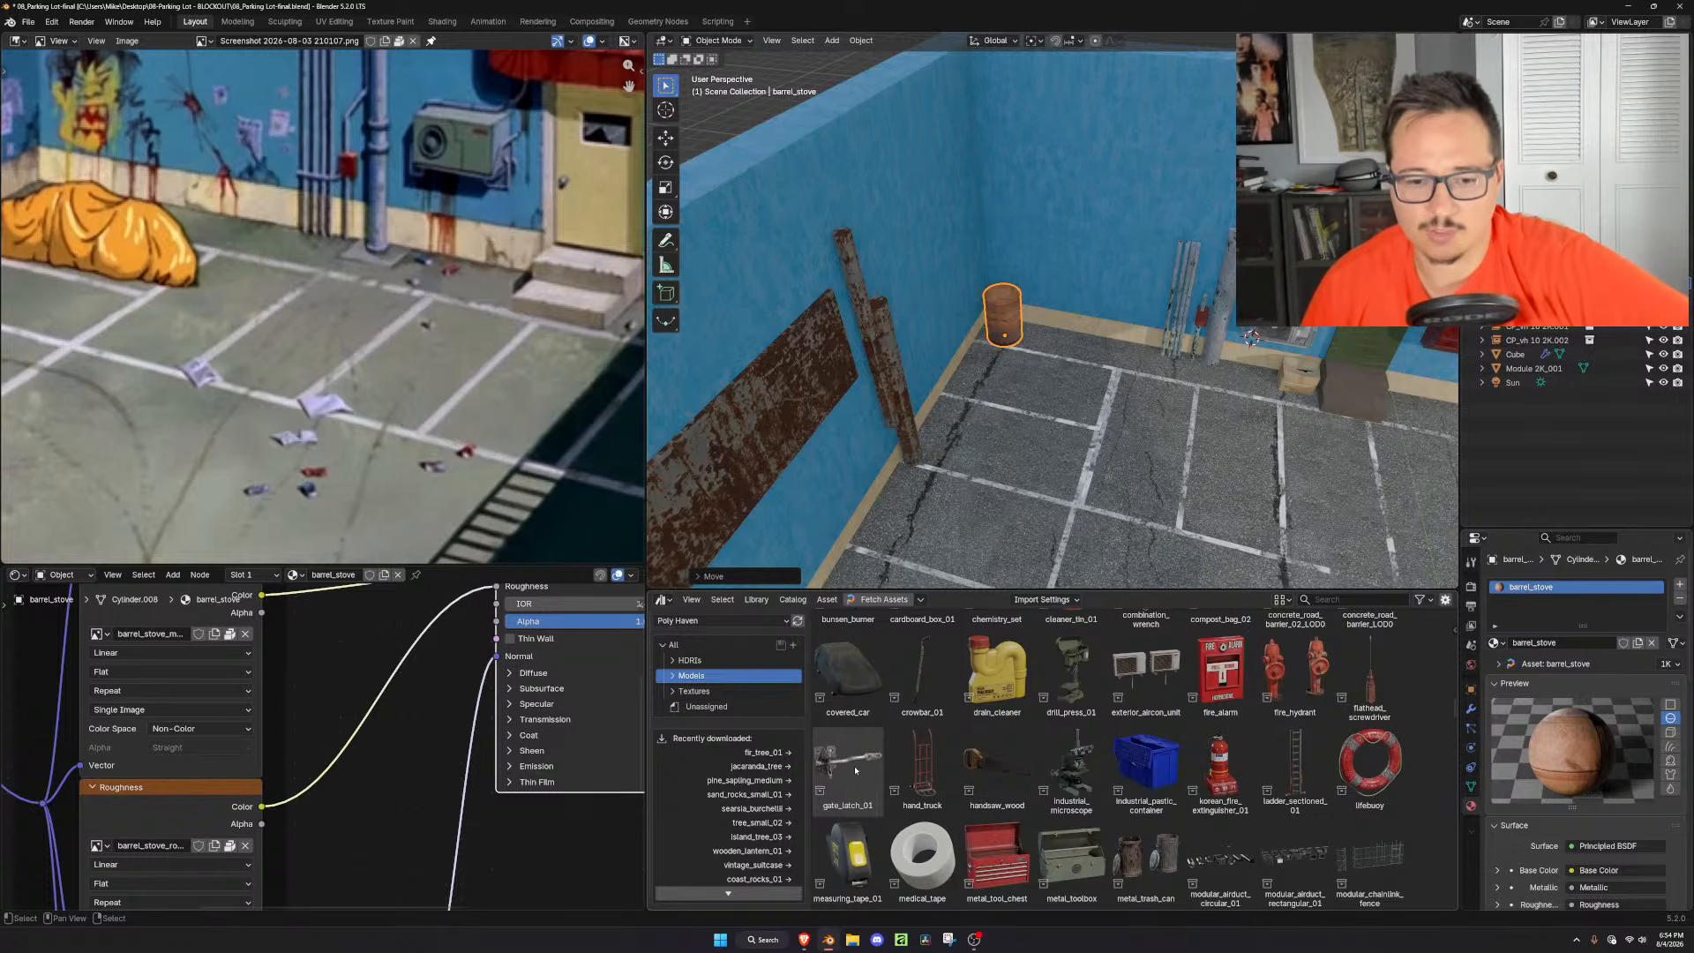
{"action": "scroll", "coordinate": [1370, 768], "scroll_direction": "up", "scroll_amount": 4}
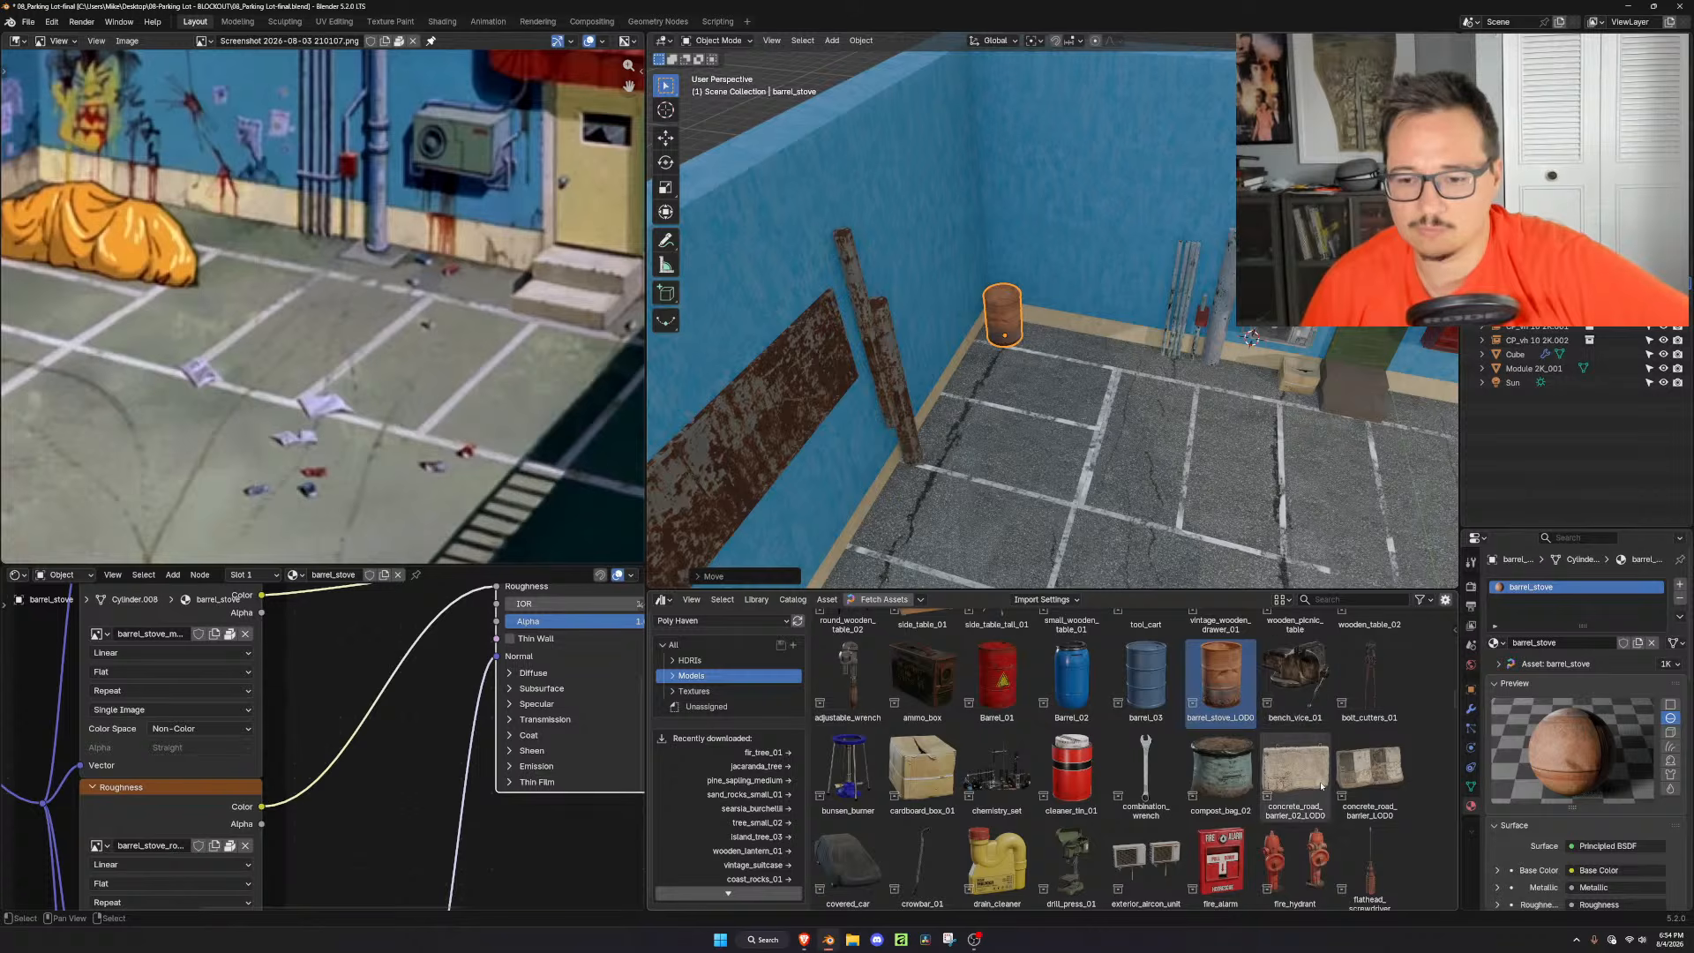
{"action": "scroll", "coordinate": [994, 741], "scroll_direction": "up", "scroll_amount": 2}
{"action": "scroll", "coordinate": [994, 741], "scroll_direction": "down", "scroll_amount": 8}
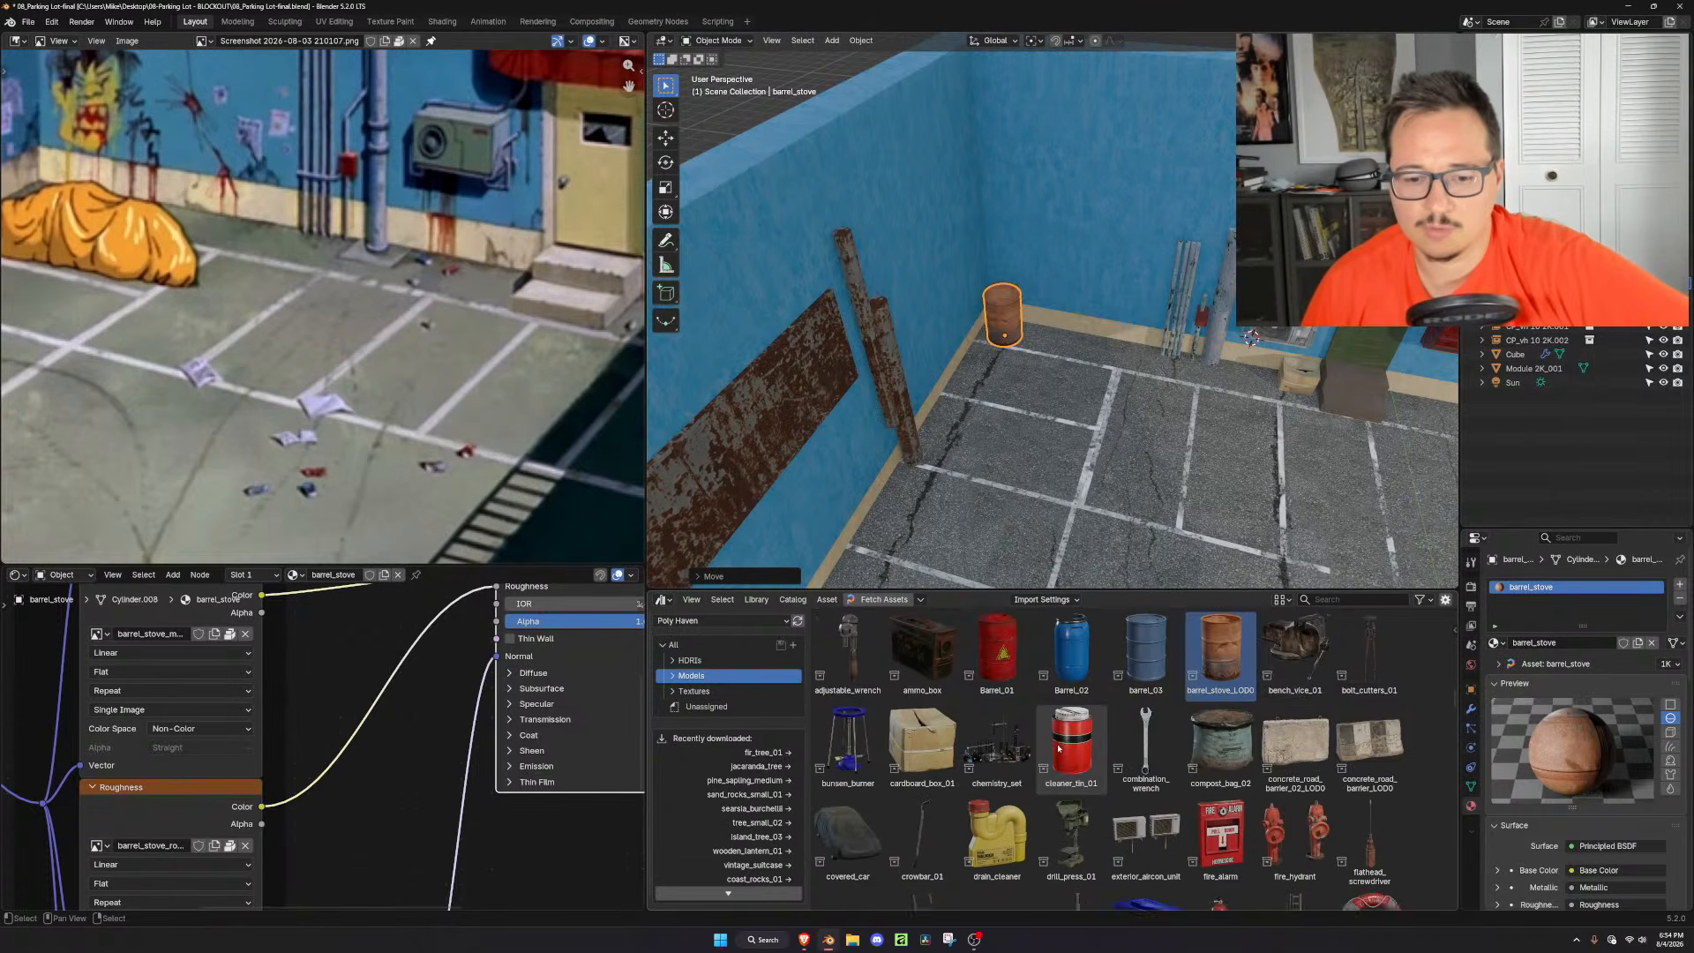
{"action": "scroll", "coordinate": [860, 775], "scroll_direction": "down", "scroll_amount": 3}
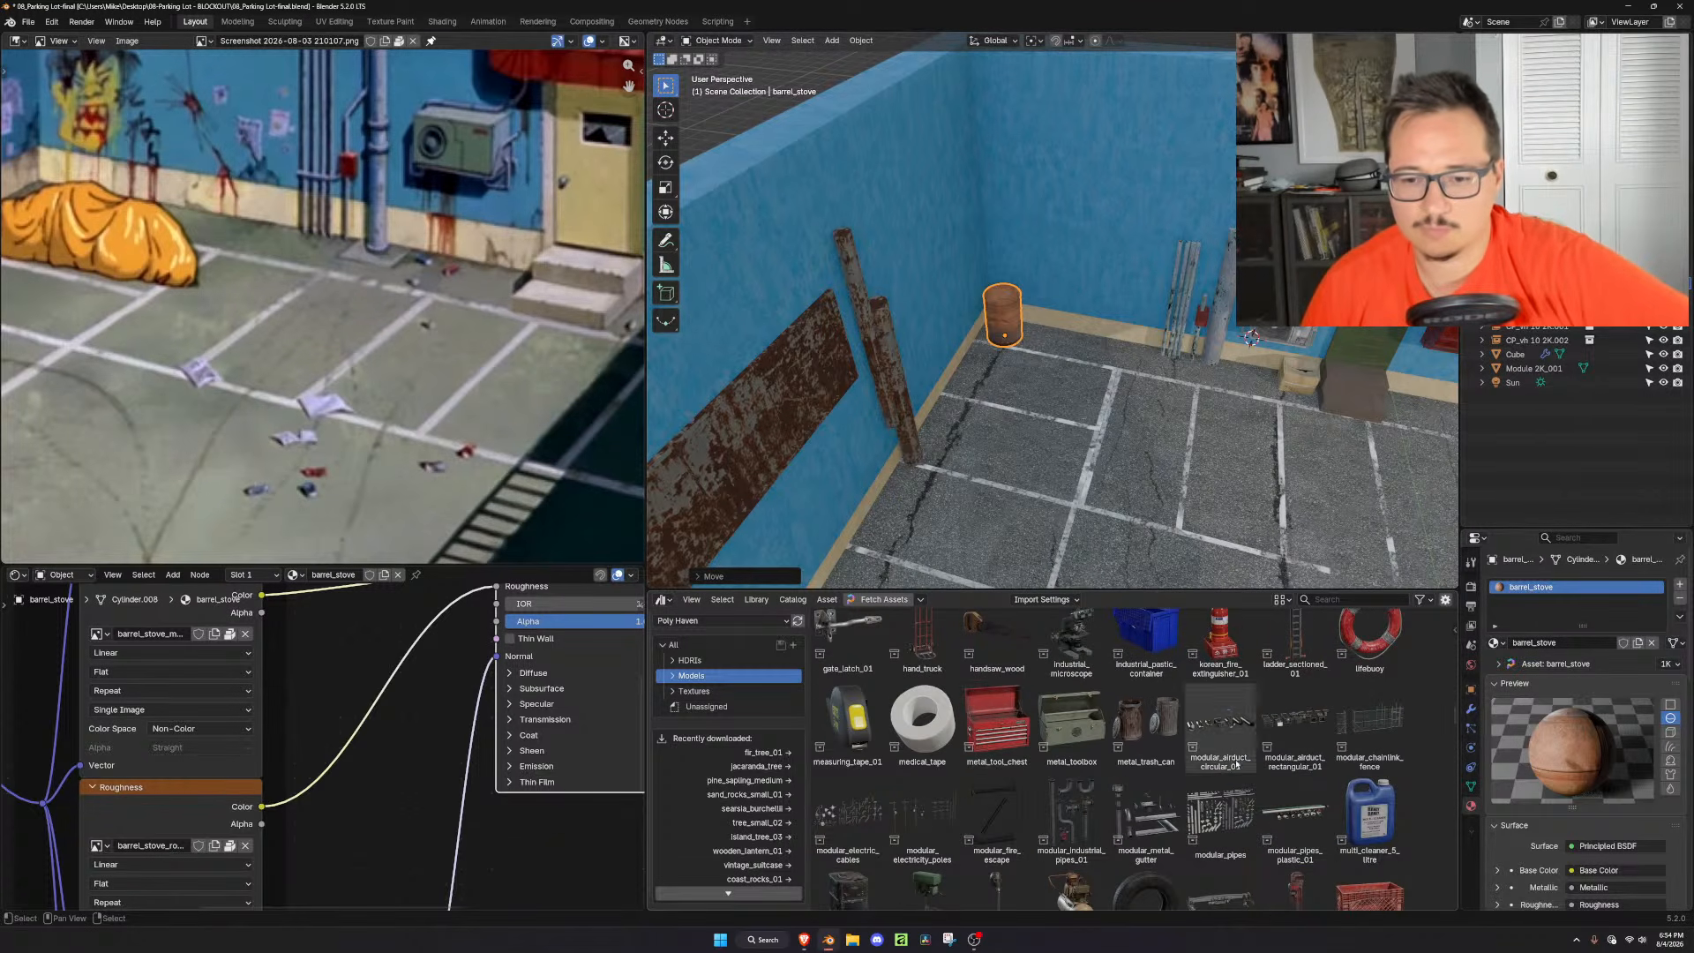
{"action": "scroll", "coordinate": [1221, 734], "scroll_direction": "down", "scroll_amount": 4}
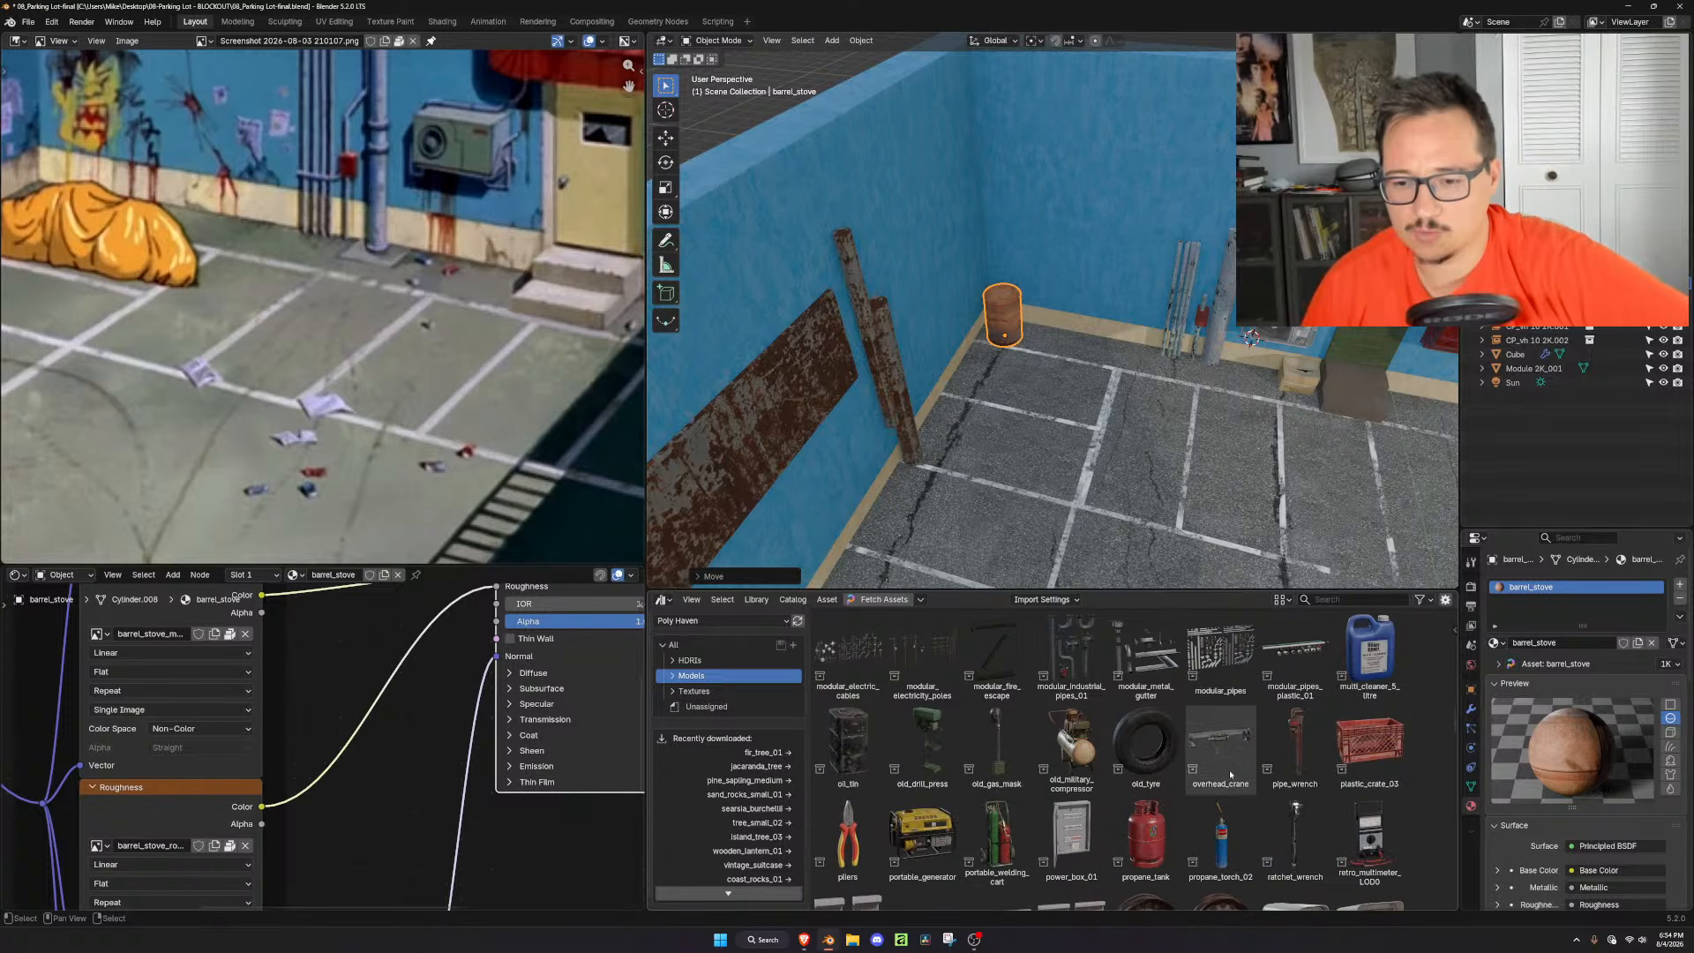
{"action": "left_click_drag", "start_coordinate": [1364, 759], "coordinate": [1304, 382]}
{"action": "key", "text": "KP_Decimal"}
{"action": "scroll", "coordinate": [1302, 378], "scroll_direction": "down", "scroll_amount": 8}
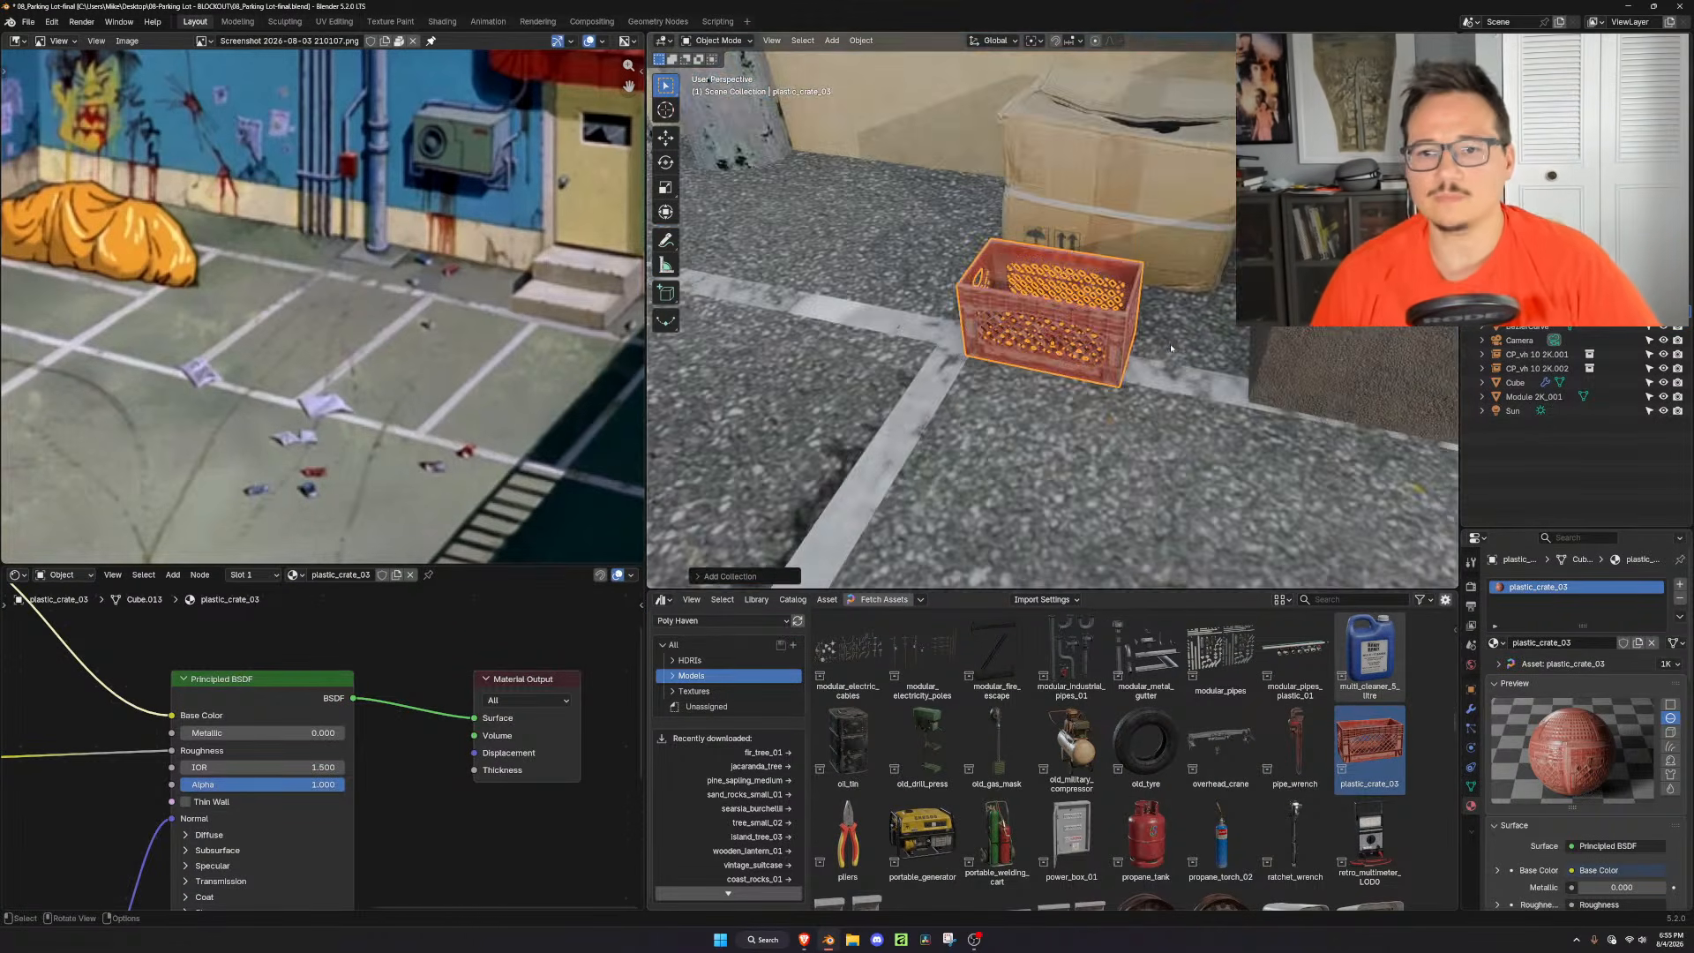
Slide the plastic crate across the ground plane toward the cardboard box and doorstep, and scale it up slightly
{"action": "key", "text": "g"}
{"action": "key", "text": "shift+z"}
{"action": "left_click", "coordinate": [1199, 293]}
{"action": "key", "text": "s"}
{"action": "left_click", "coordinate": [1244, 293]}
{"action": "middle_click_drag", "start_coordinate": [1244, 293], "coordinate": [1200, 400]}
{"action": "key", "text": "g"}
{"action": "key", "text": "shift+z"}
{"action": "left_click", "coordinate": [1264, 380]}
Rotate the plastic crate about the Z axis and slide it on the ground plane into the corner between box and doorstep
{"action": "key", "text": "r"}
{"action": "key", "text": "z"}
{"action": "left_click", "coordinate": [1271, 389]}
{"action": "key", "text": "g"}
{"action": "key", "text": "shift+z"}
{"action": "left_click", "coordinate": [1219, 398]}
Nudge the plastic crate horizontally so it stands clear of the doorstep in front of the cardboard box
{"action": "scroll", "coordinate": [1216, 403], "scroll_direction": "down", "scroll_amount": 3}
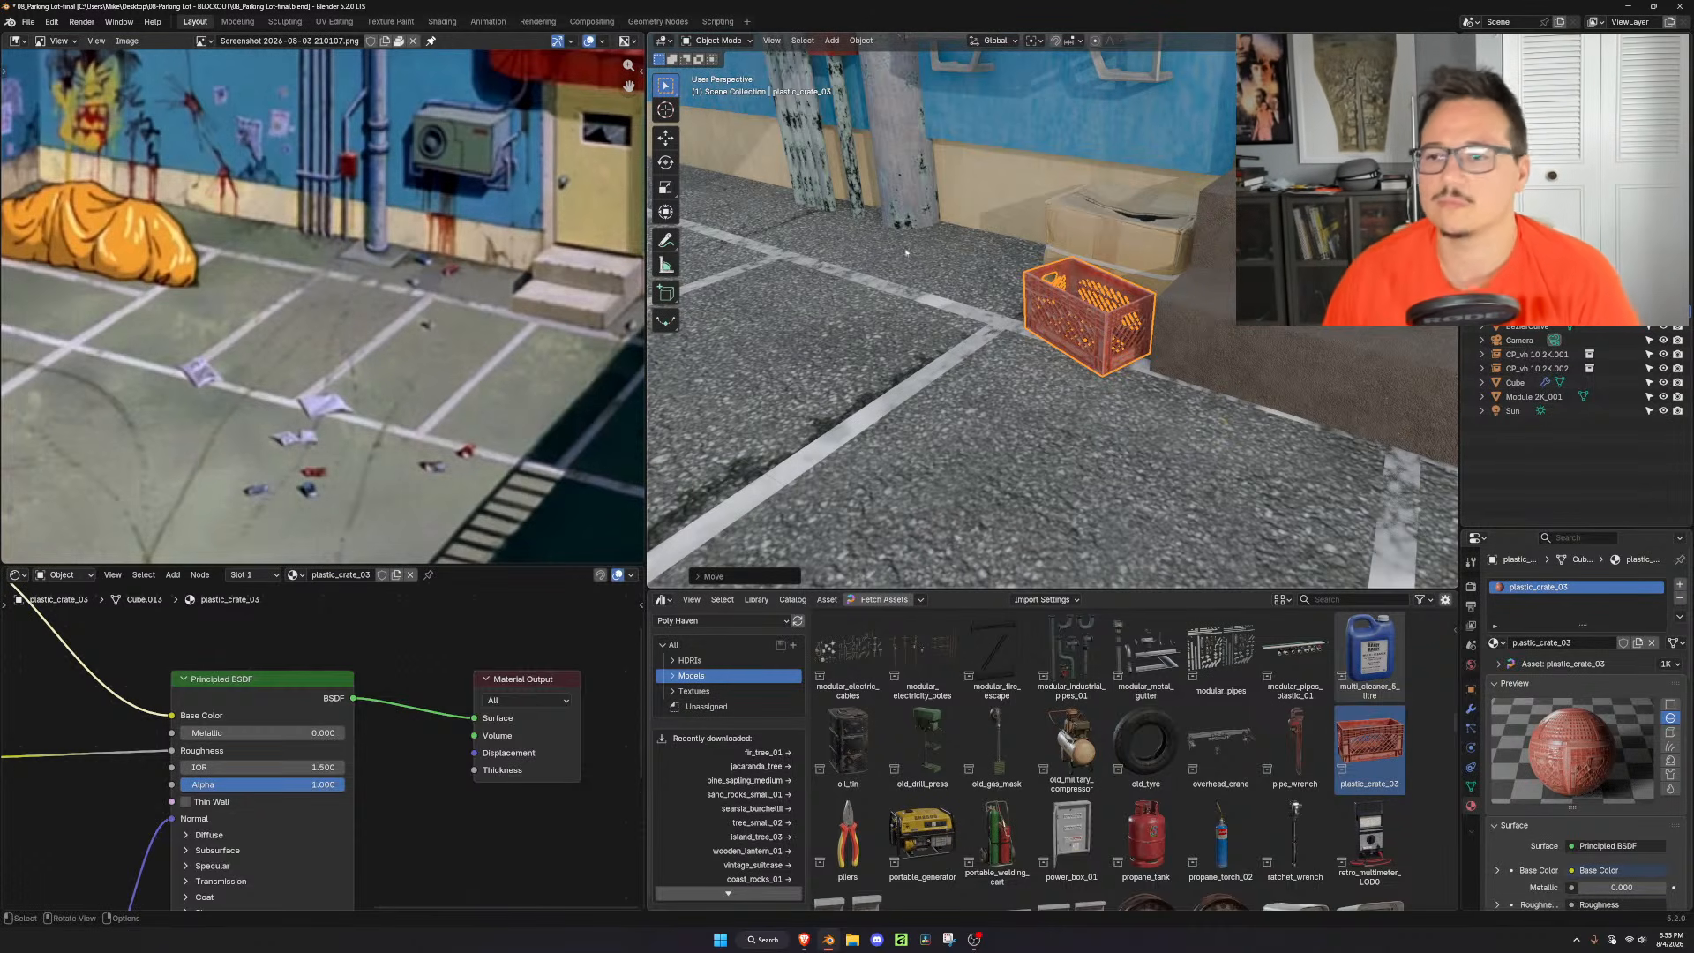
{"action": "left_click", "coordinate": [1102, 335]}
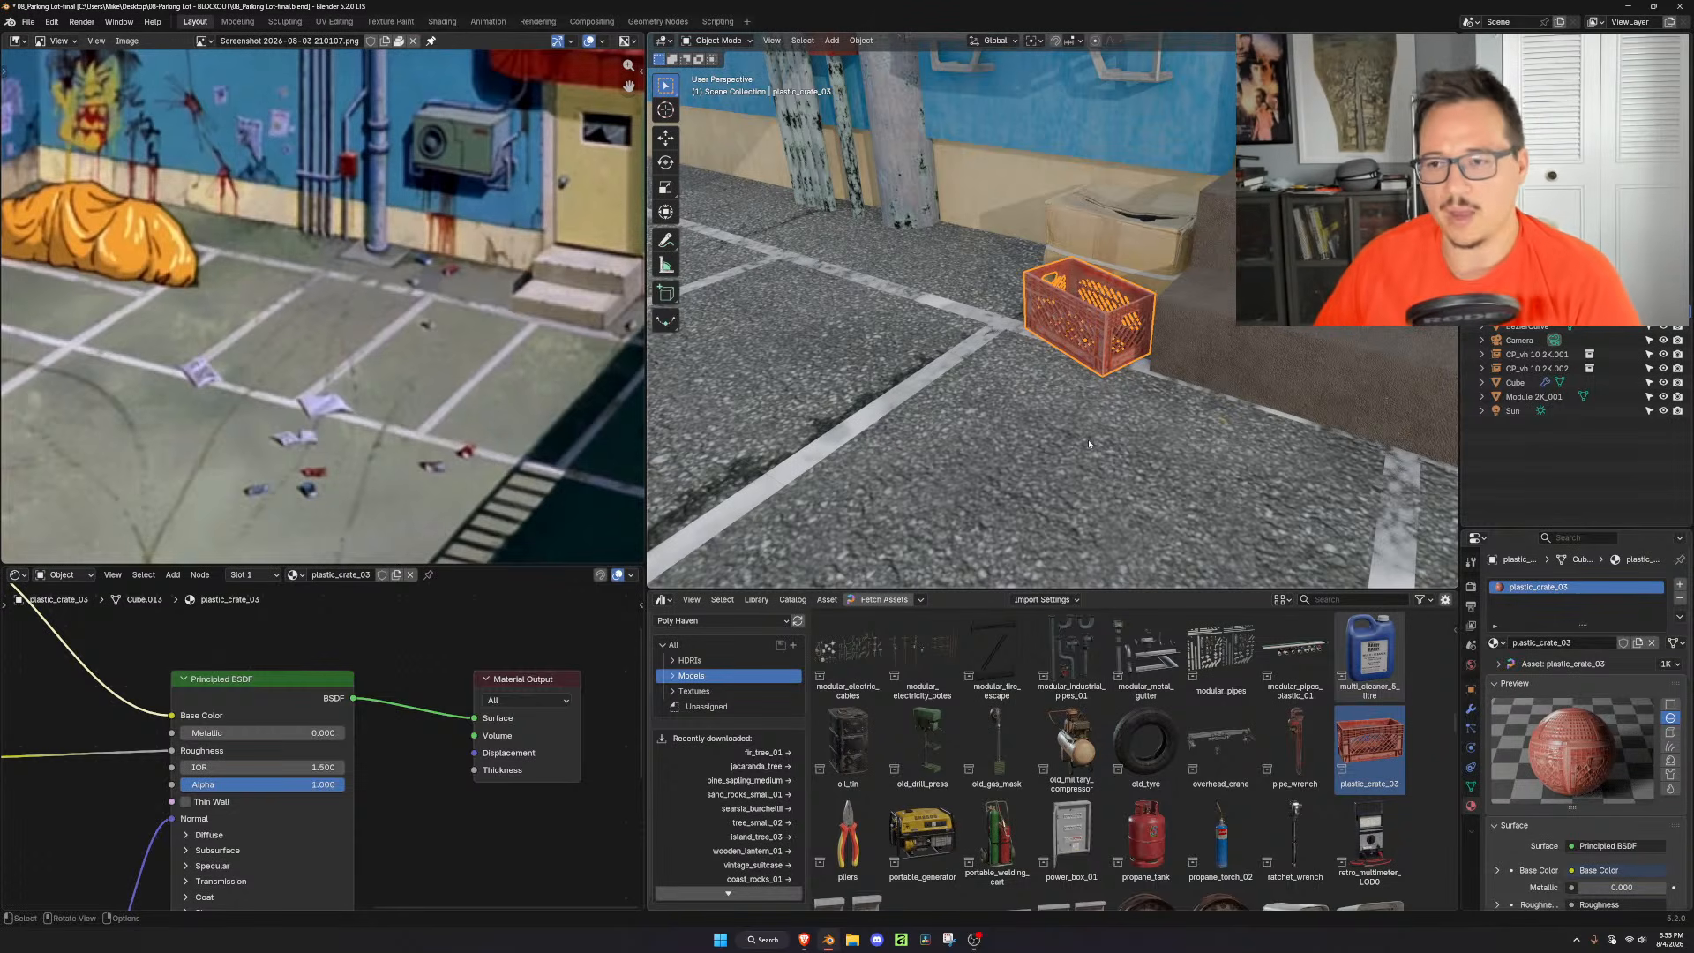
{"action": "middle_click_drag", "start_coordinate": [1103, 424], "coordinate": [1106, 475]}
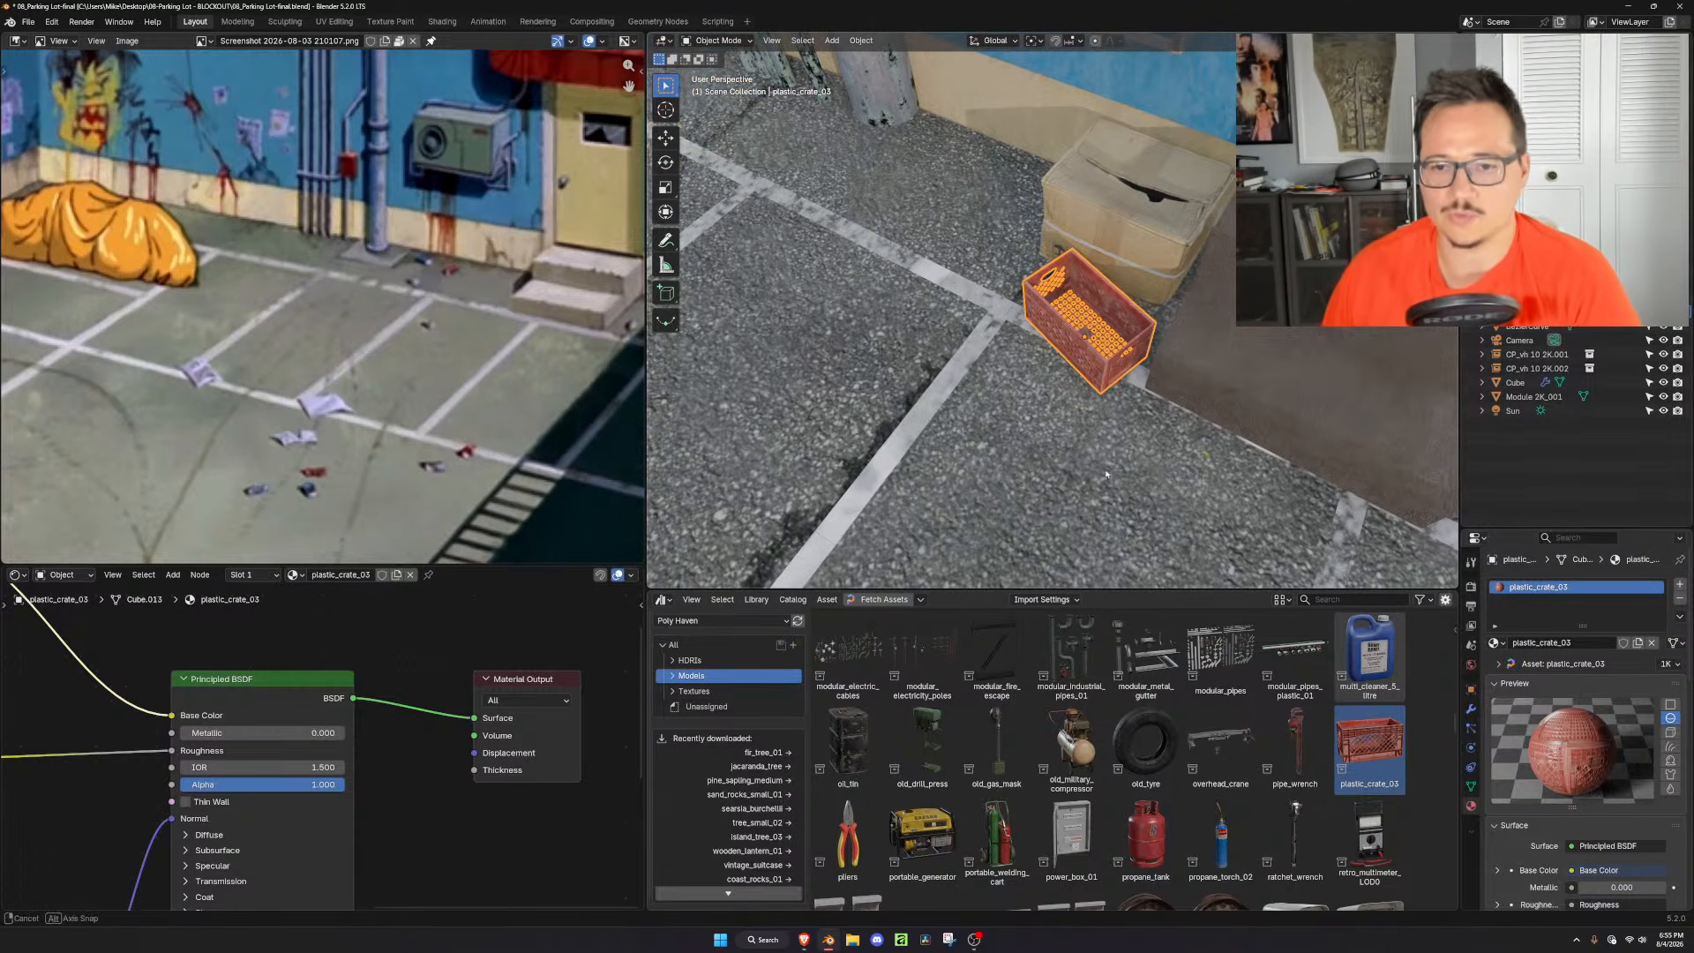
{"action": "key", "text": "g"}
{"action": "key", "text": "x"}
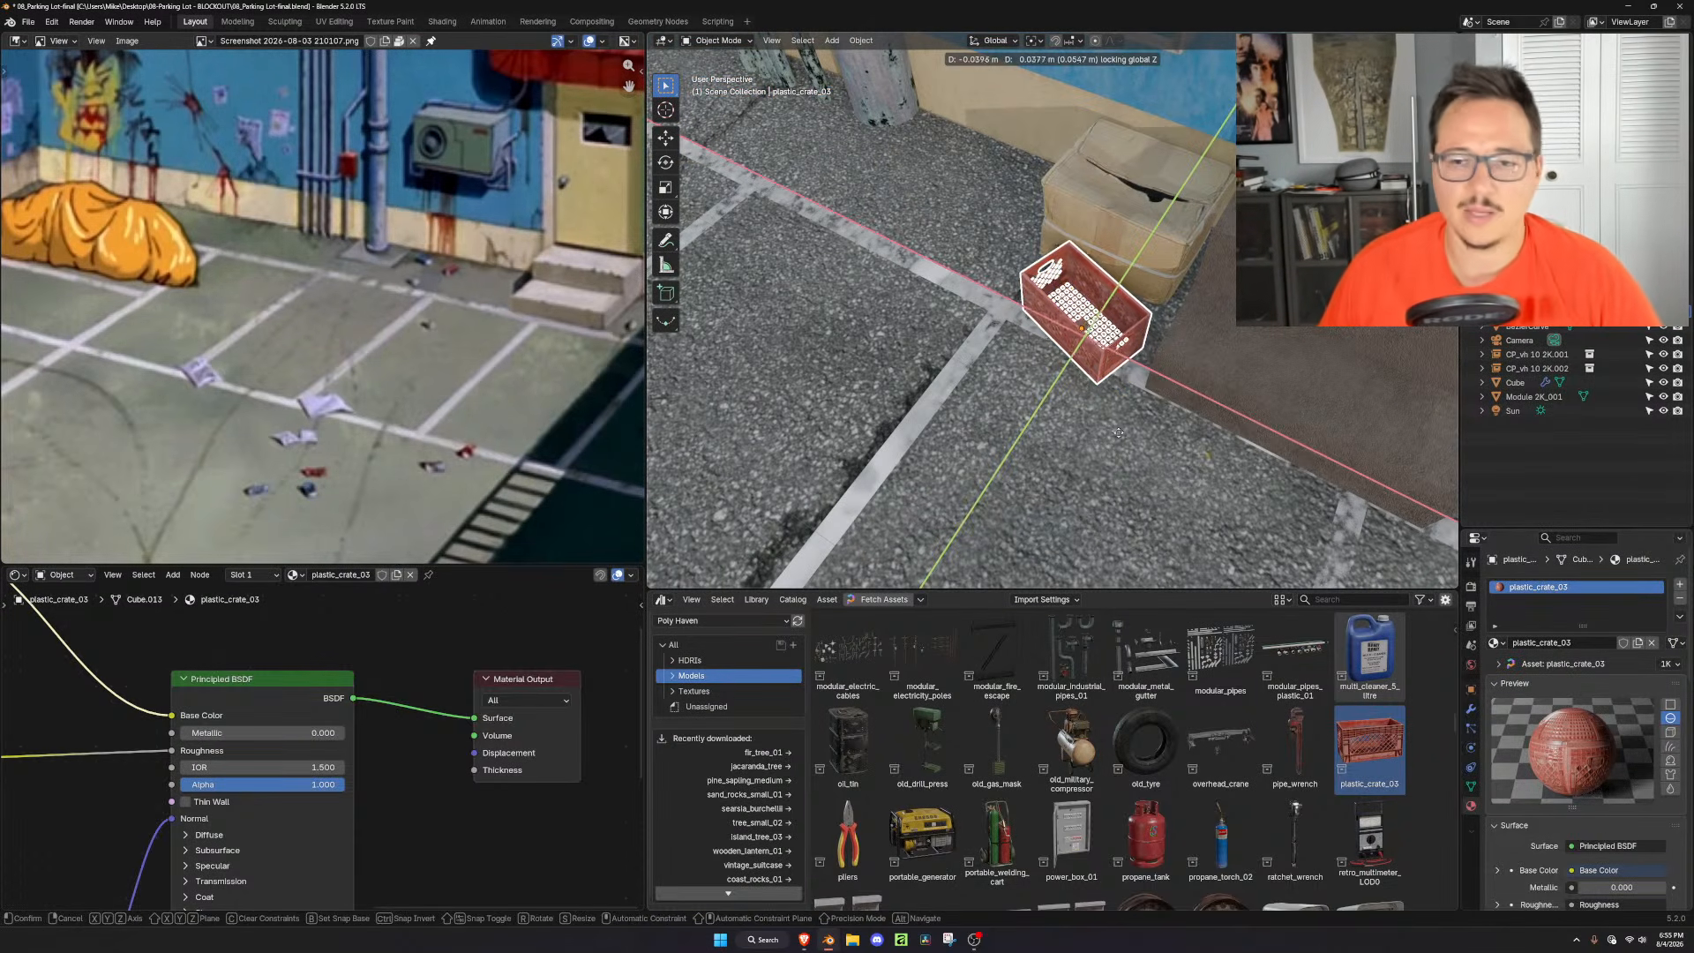
{"action": "left_click", "coordinate": [1151, 434]}
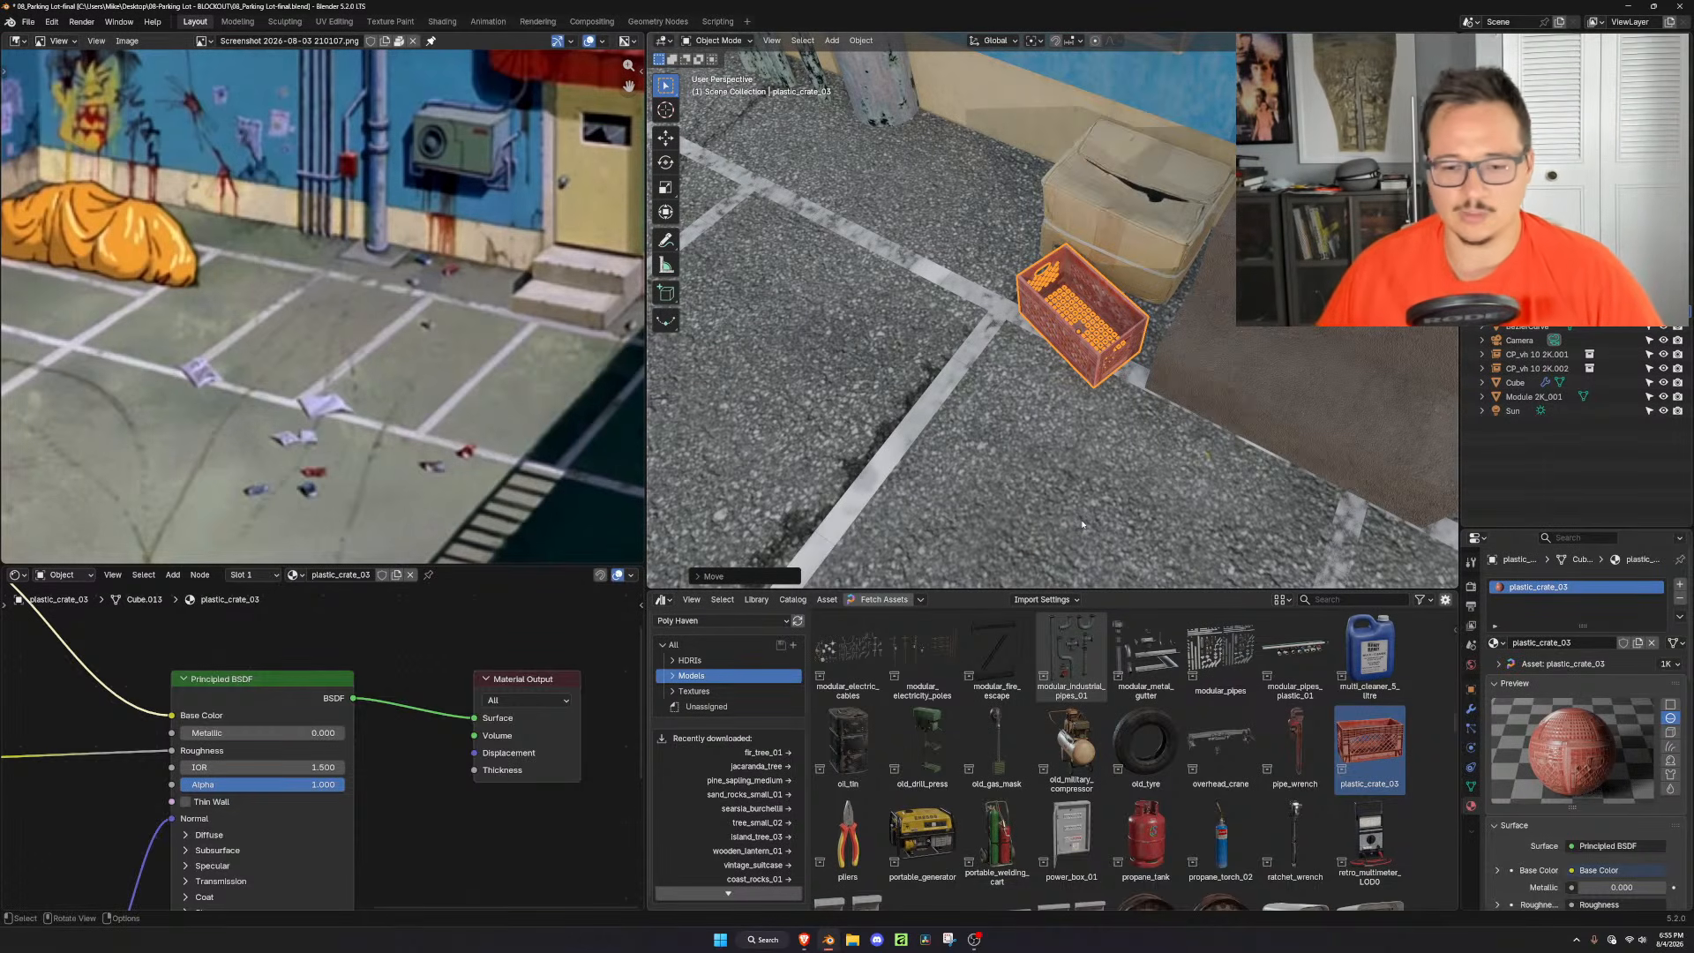
Find the vintage_spacecraft_instrument model among the Poly Haven models and place it on the asphalt near the crate
{"action": "scroll", "coordinate": [1196, 820], "scroll_direction": "down", "scroll_amount": 3}
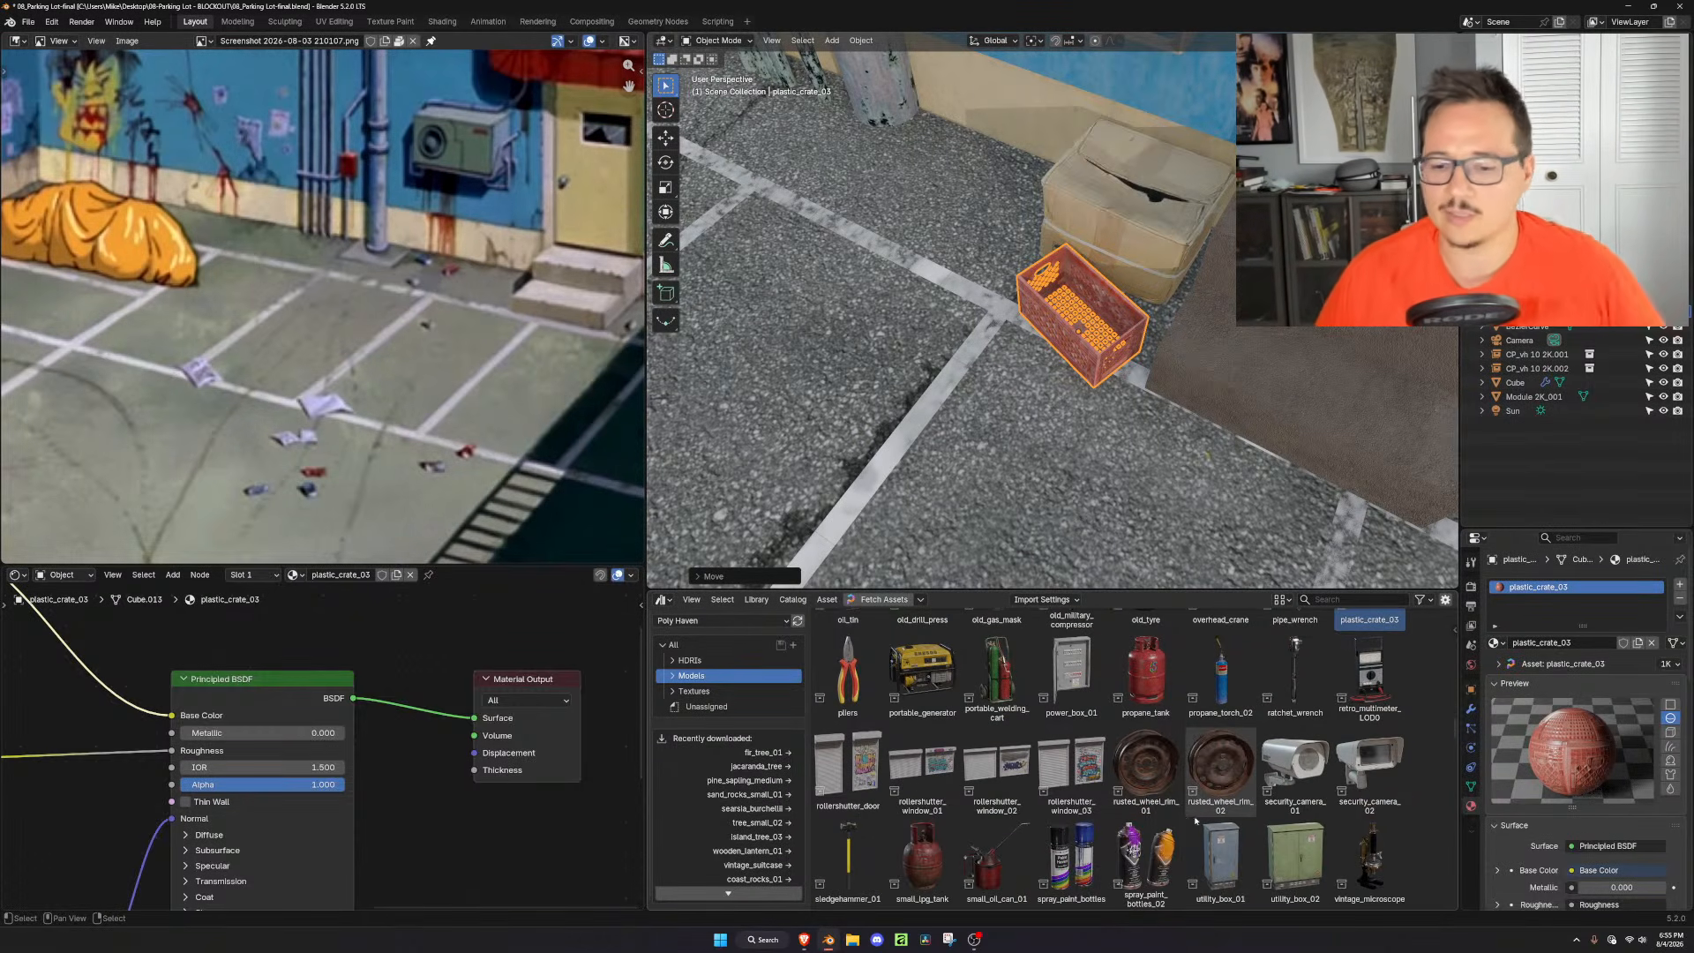
{"action": "scroll", "coordinate": [1191, 818], "scroll_direction": "down", "scroll_amount": 9}
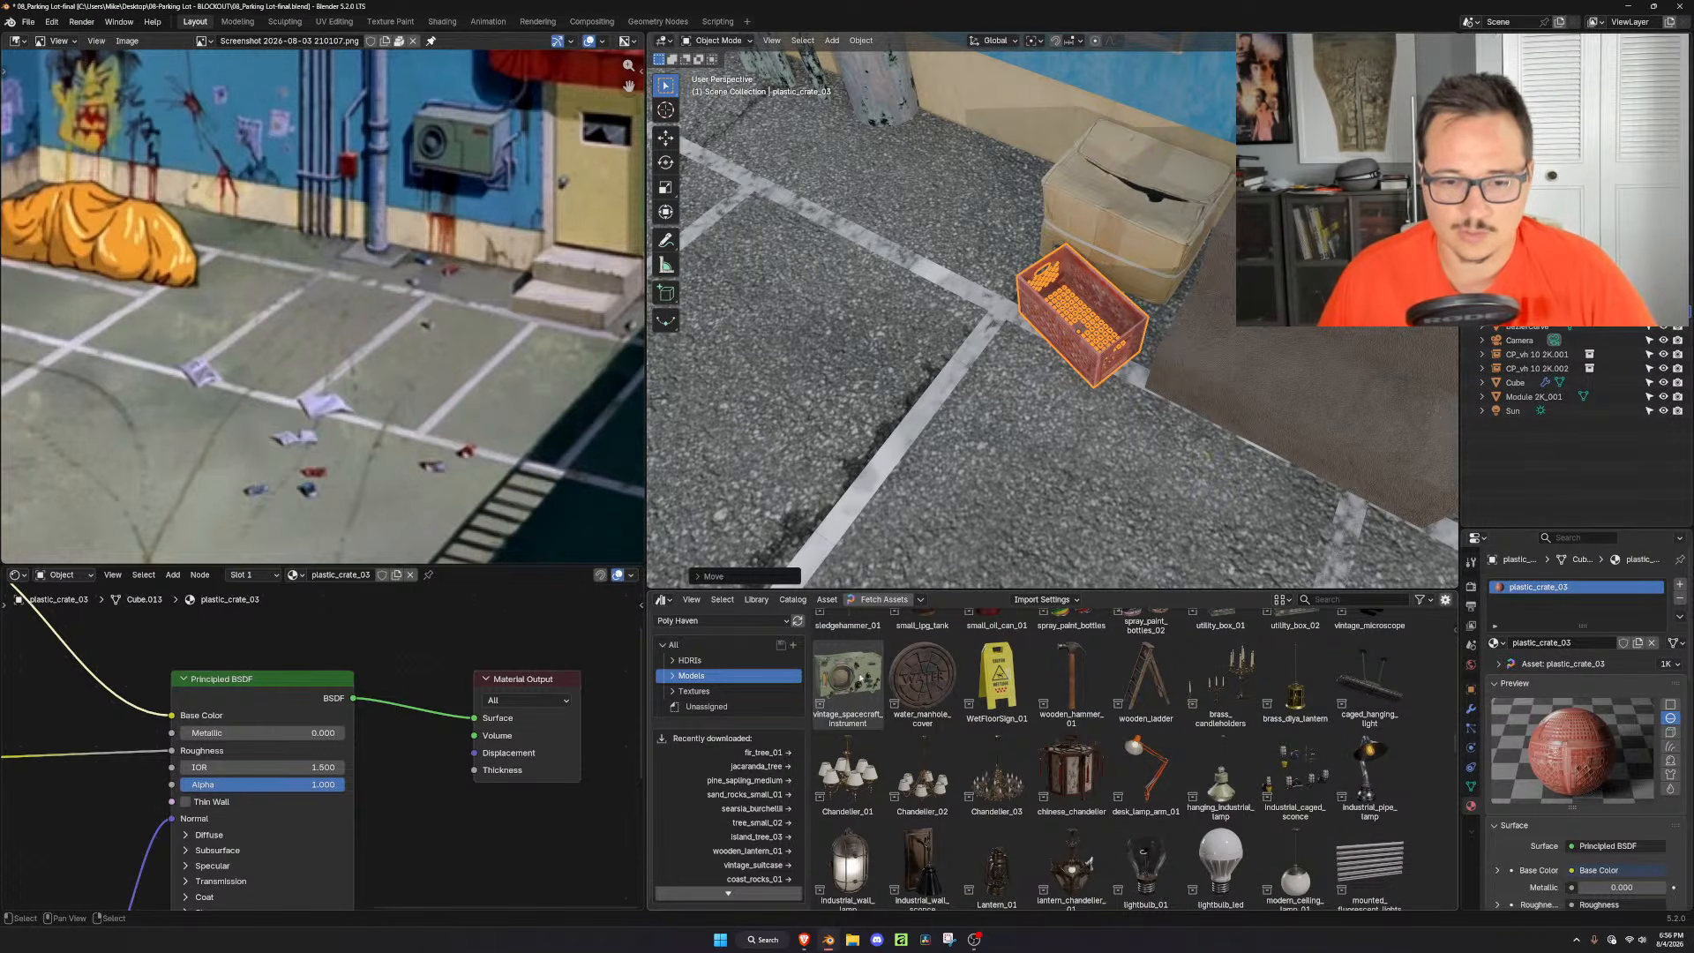
{"action": "left_click_drag", "start_coordinate": [851, 679], "coordinate": [1095, 496]}
{"action": "key", "text": "KP_Decimal"}
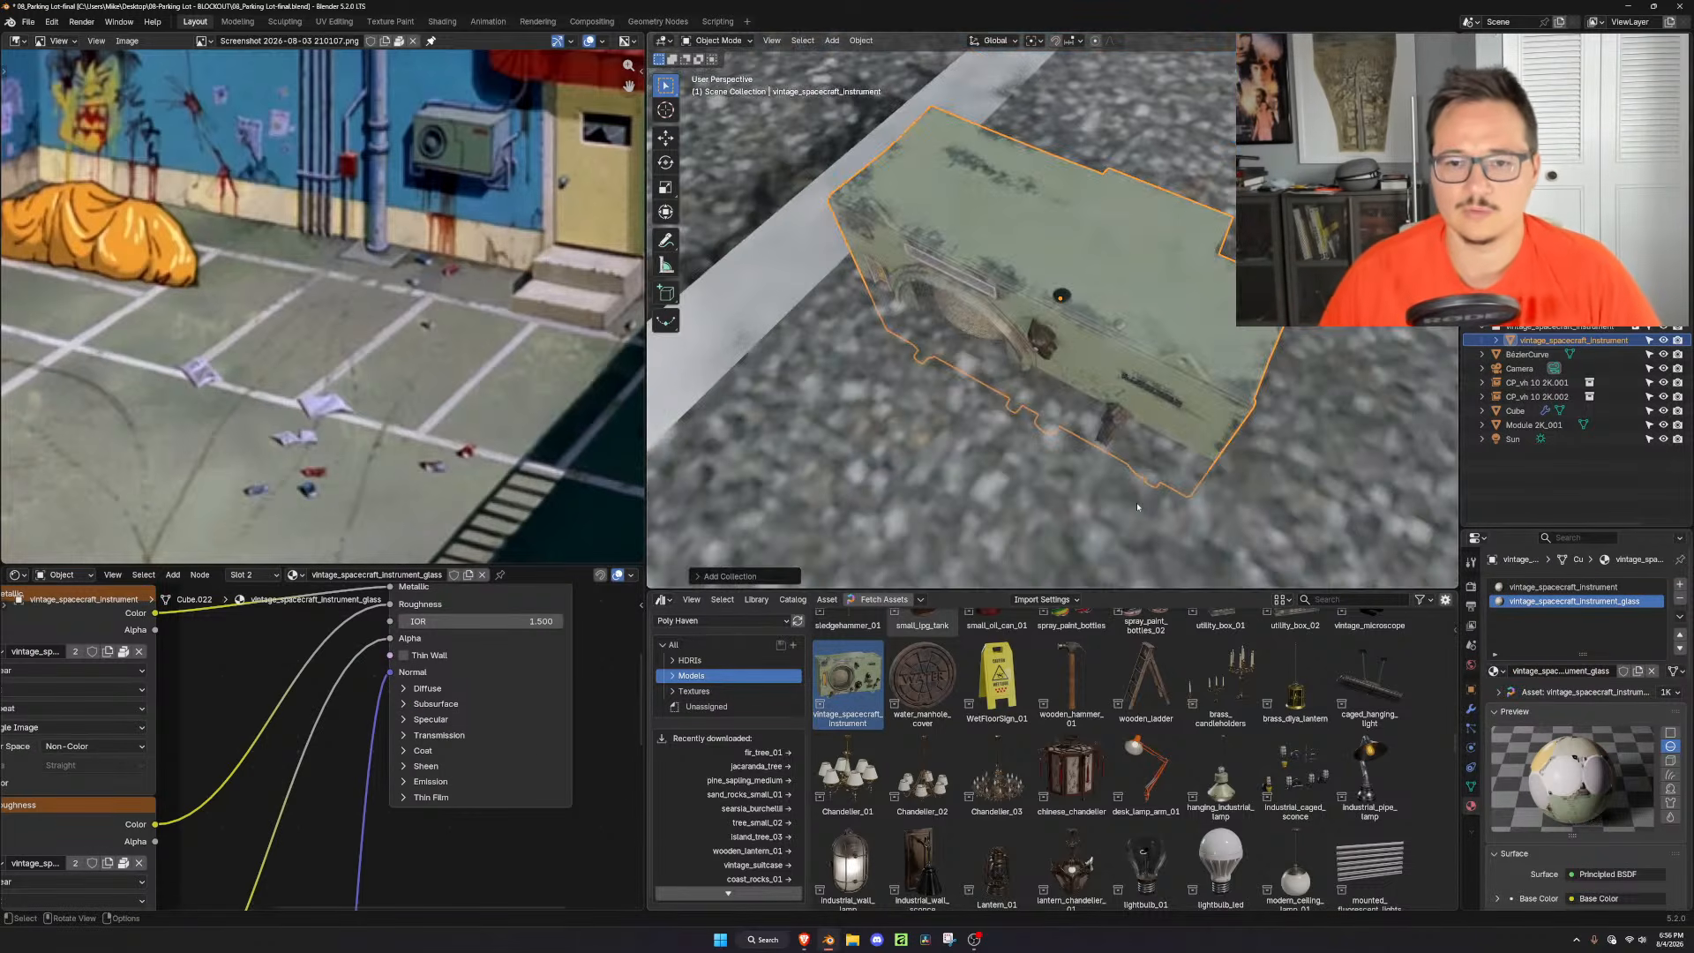
{"action": "scroll", "coordinate": [1137, 507], "scroll_direction": "down", "scroll_amount": 7}
{"action": "middle_click_drag", "start_coordinate": [1137, 507], "coordinate": [1208, 380]}
Raise the spacecraft instrument along the global Z axis and move it toward the wall-mounted air conditioner
{"action": "key", "text": "g"}
{"action": "key", "text": "z"}
{"action": "left_click", "coordinate": [1207, 192]}
{"action": "middle_click_drag", "start_coordinate": [1209, 192], "coordinate": [1205, 406], "text": "shift"}
{"action": "key", "text": "g"}
{"action": "left_click", "coordinate": [1050, 221]}
Scale up the spacecraft instrument and slide it horizontally, with height locked, against the front of the air conditioner
{"action": "middle_click_drag", "start_coordinate": [1036, 229], "coordinate": [1023, 410], "text": "shift"}
{"action": "key", "text": "s"}
{"action": "left_click", "coordinate": [1288, 388]}
{"action": "middle_click_drag", "start_coordinate": [1006, 331], "coordinate": [1070, 422]}
{"action": "key", "text": "g"}
{"action": "key", "text": "shift+z"}
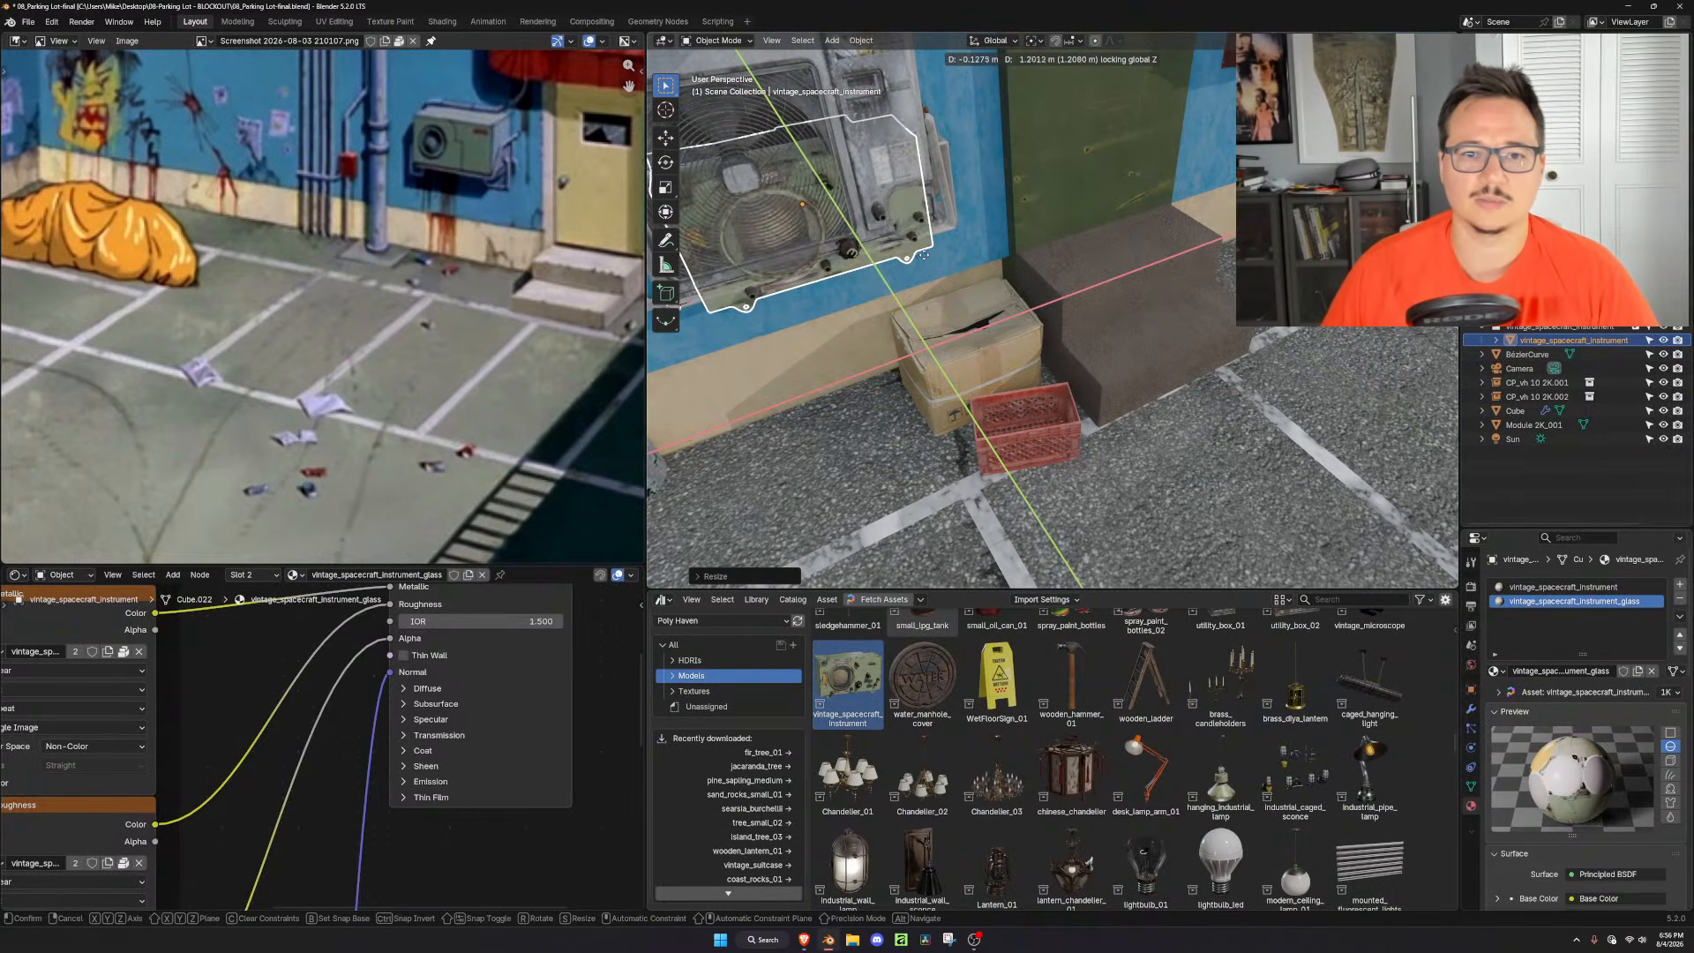
{"action": "left_click", "coordinate": [951, 251]}
In front view, scale and position the spacecraft instrument so it fits over the air conditioner's fan and side panel
{"action": "scroll", "coordinate": [1059, 309], "scroll_direction": "up", "scroll_amount": 2}
{"action": "middle_click_drag", "start_coordinate": [950, 251], "coordinate": [1065, 310], "text": "shift"}
{"action": "key", "text": "KP_1"}
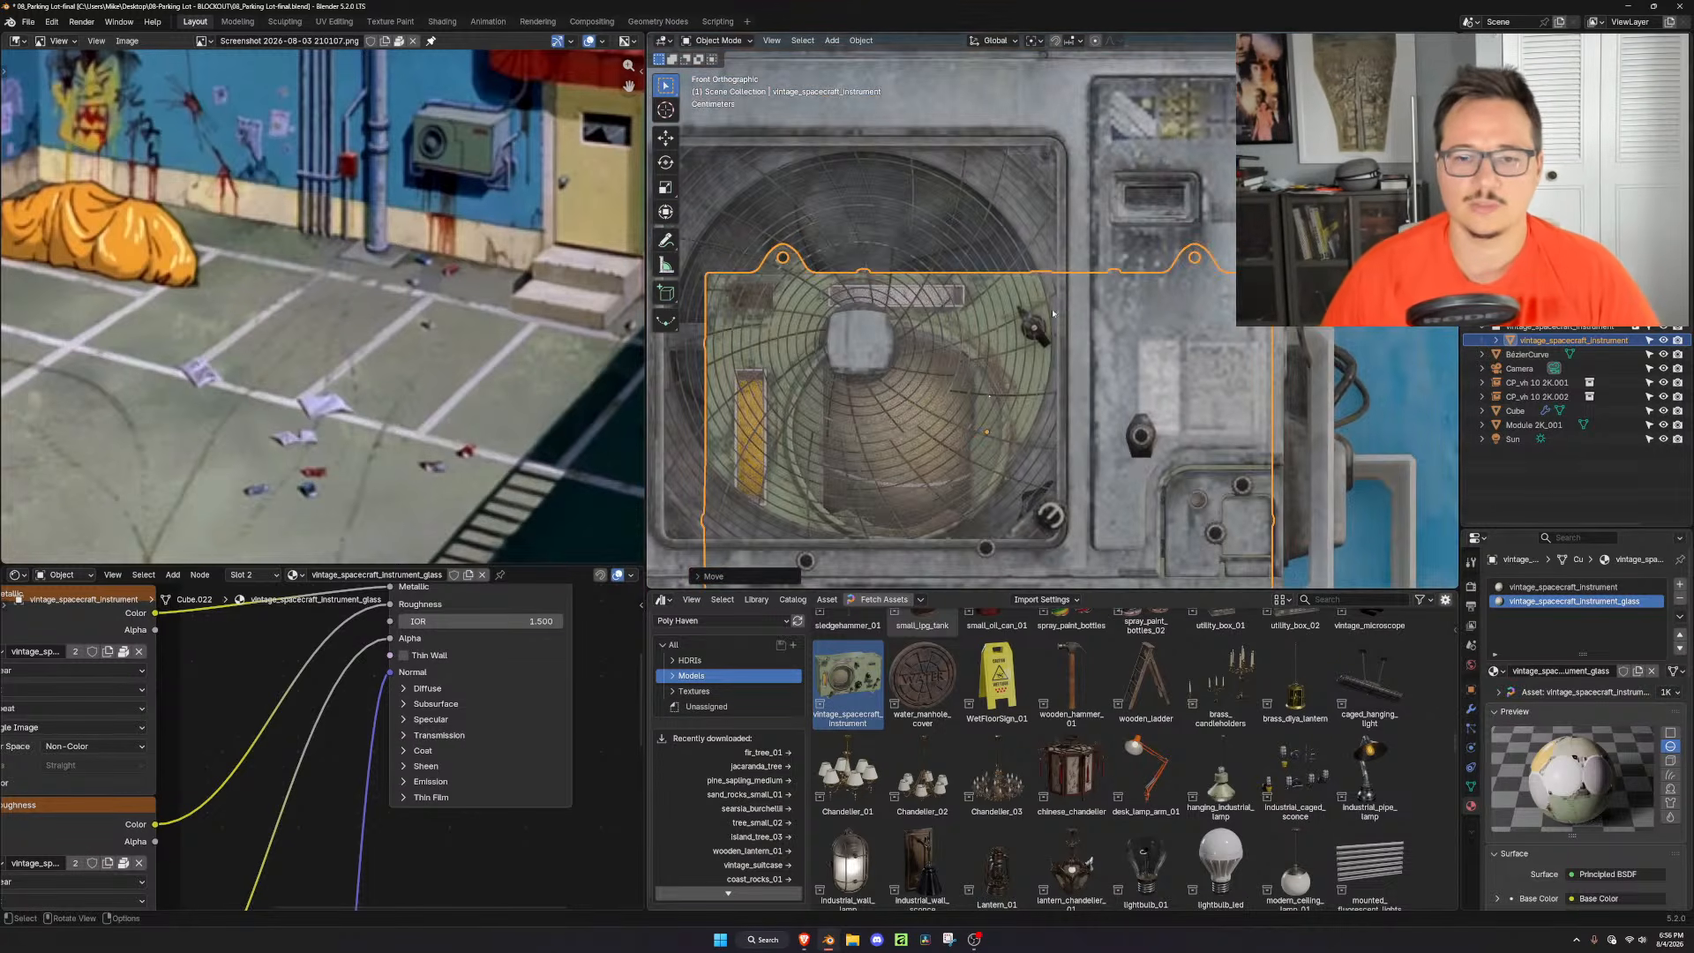
{"action": "scroll", "coordinate": [1065, 310], "scroll_direction": "down", "scroll_amount": 3}
{"action": "key", "text": "g"}
{"action": "key", "text": "s"}
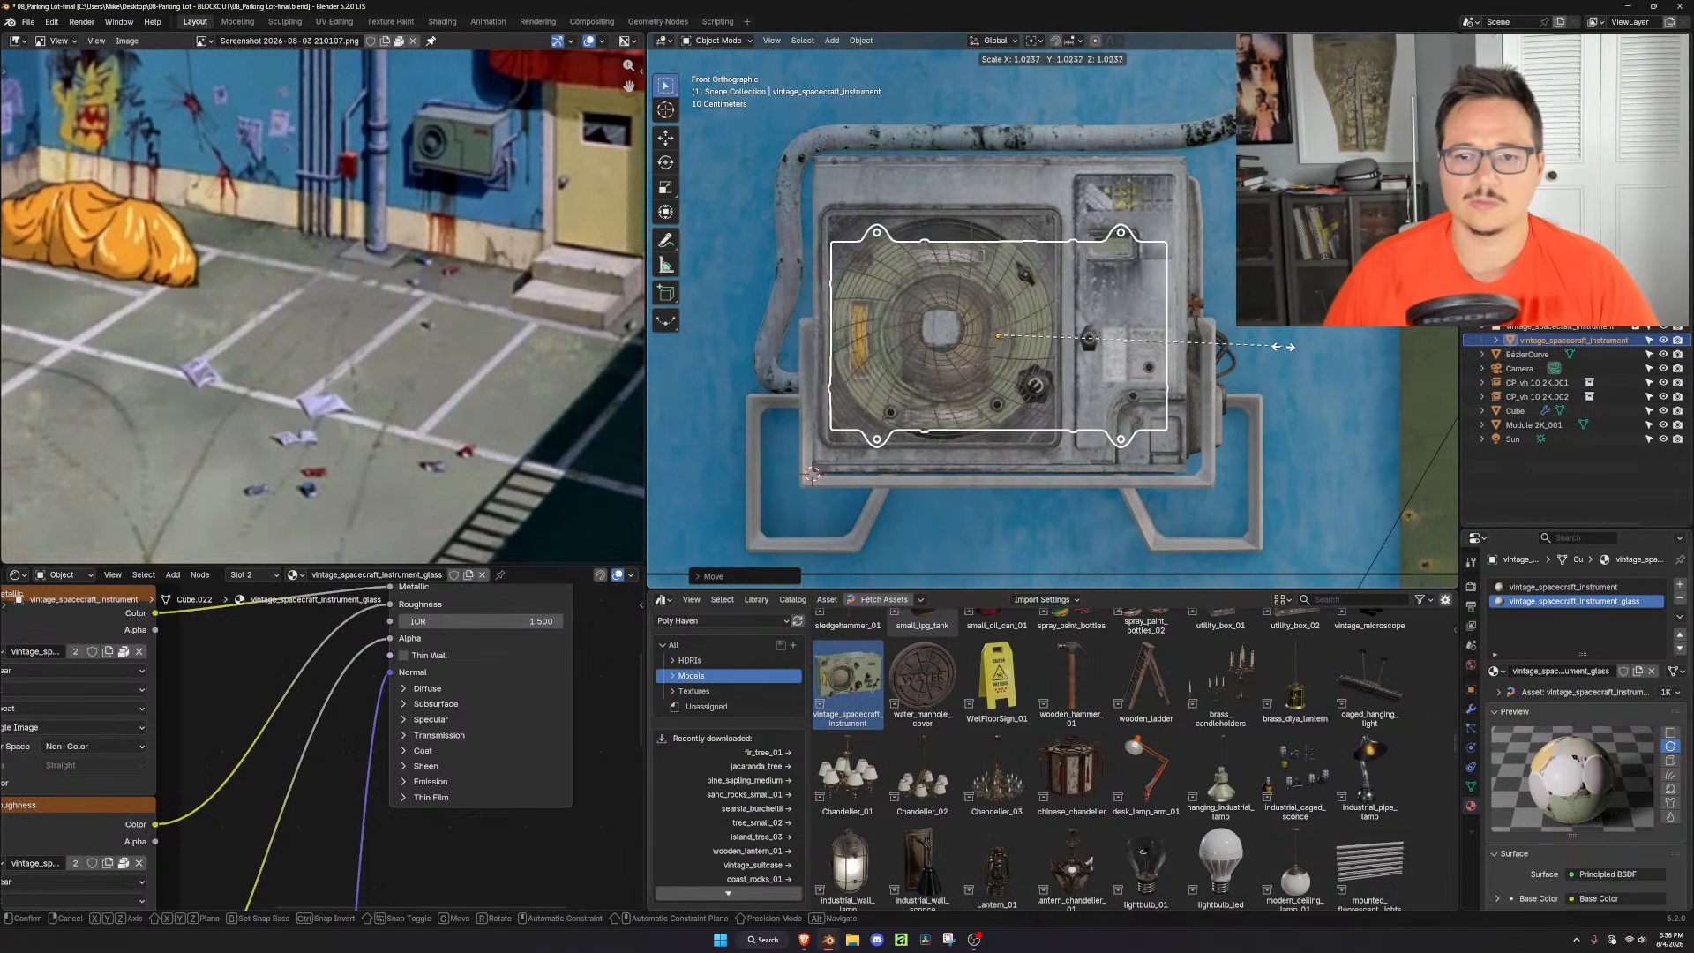
{"action": "left_click", "coordinate": [1301, 347]}
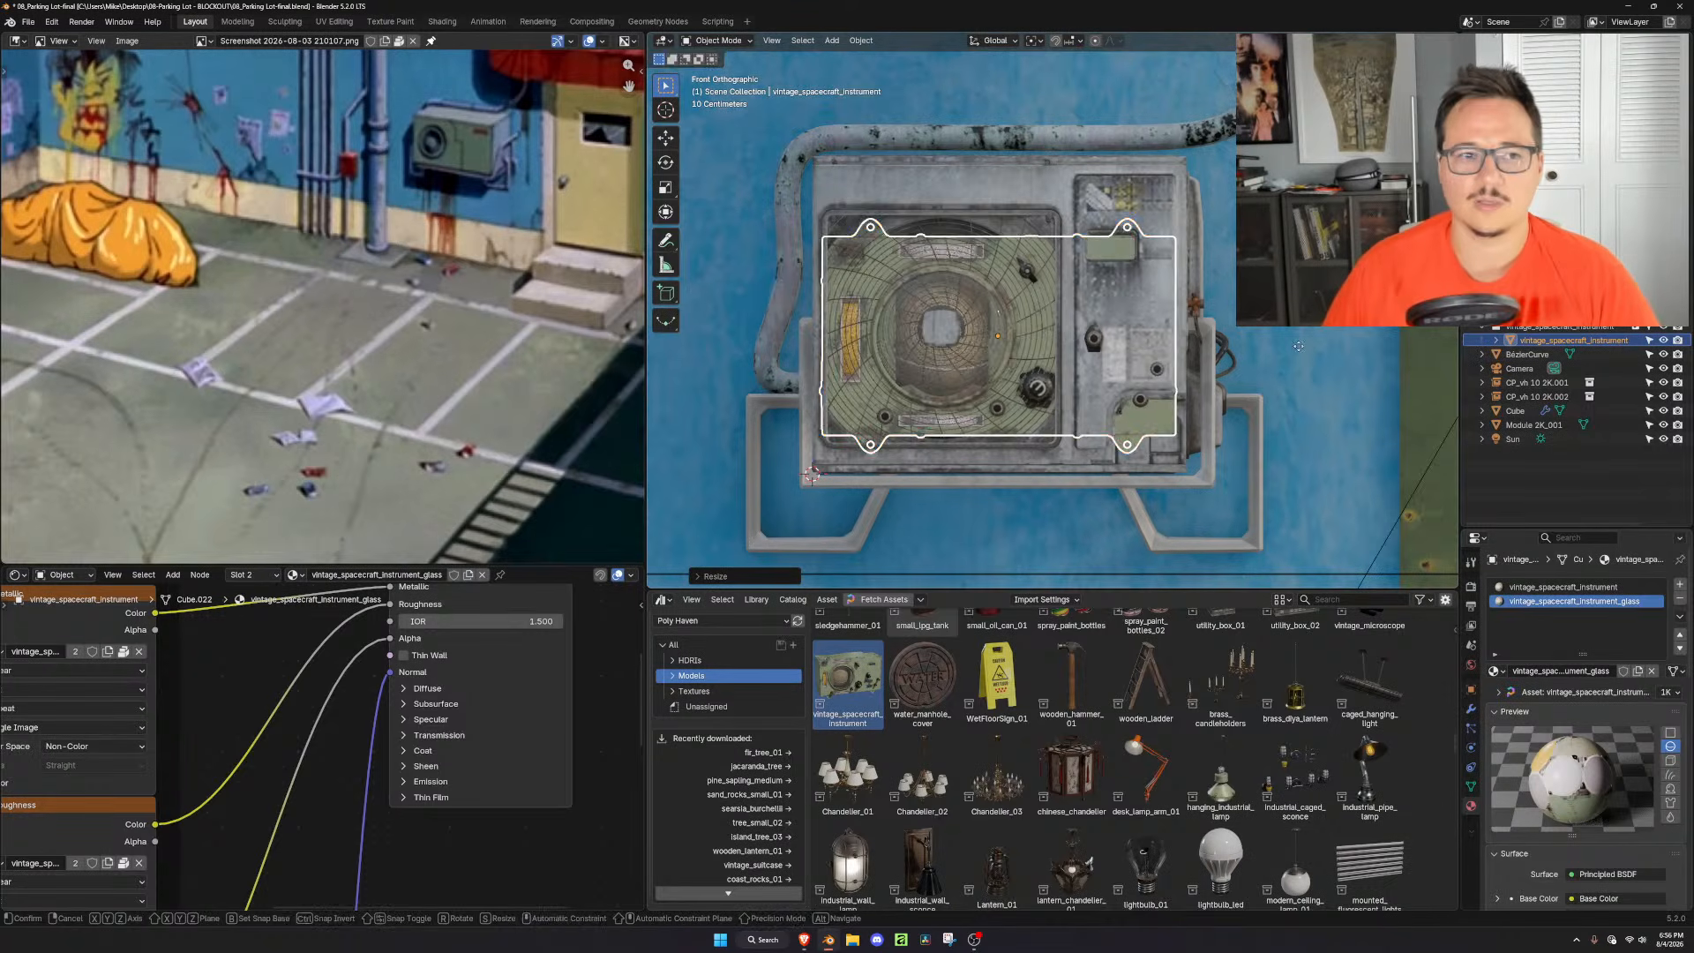
{"action": "key", "text": "g"}
{"action": "left_click", "coordinate": [1299, 315]}
Push the spacecraft instrument horizontally into the air conditioner's casing and adjust its height along the global Z axis
{"action": "middle_click_drag", "start_coordinate": [1300, 315], "coordinate": [1278, 372]}
{"action": "key", "text": "g"}
{"action": "key", "text": "shift+z"}
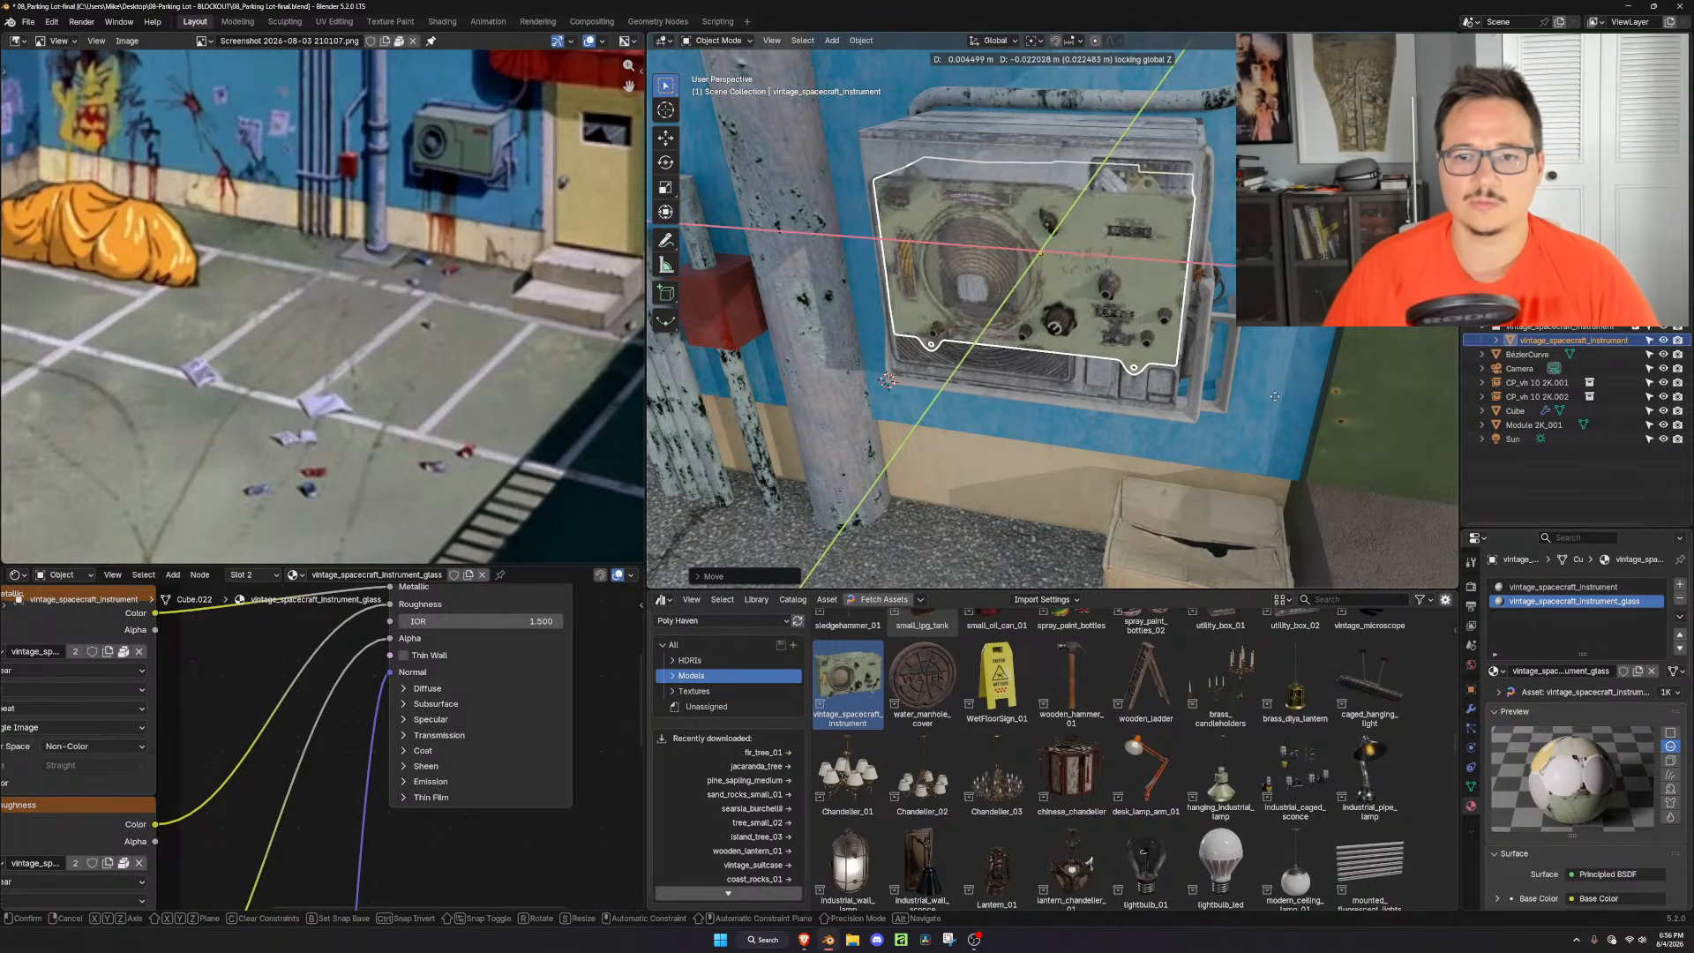
{"action": "key", "text": "z"}
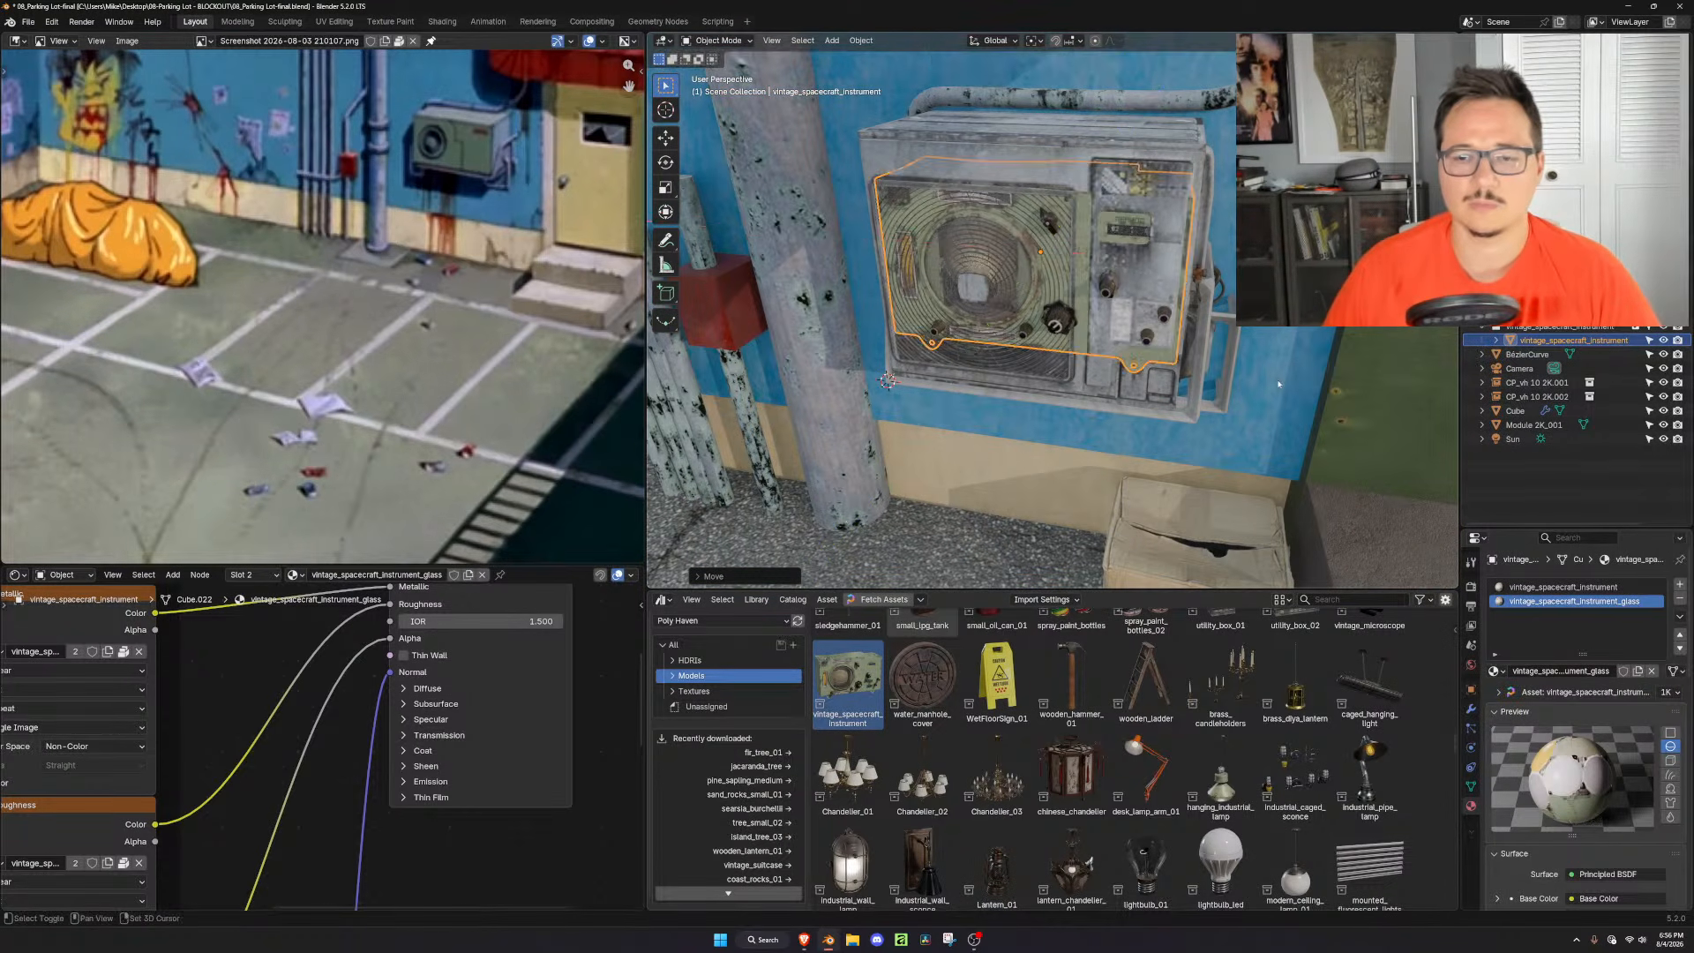
{"action": "scroll", "coordinate": [1270, 406], "scroll_direction": "up", "scroll_amount": 3, "text": "alt"}
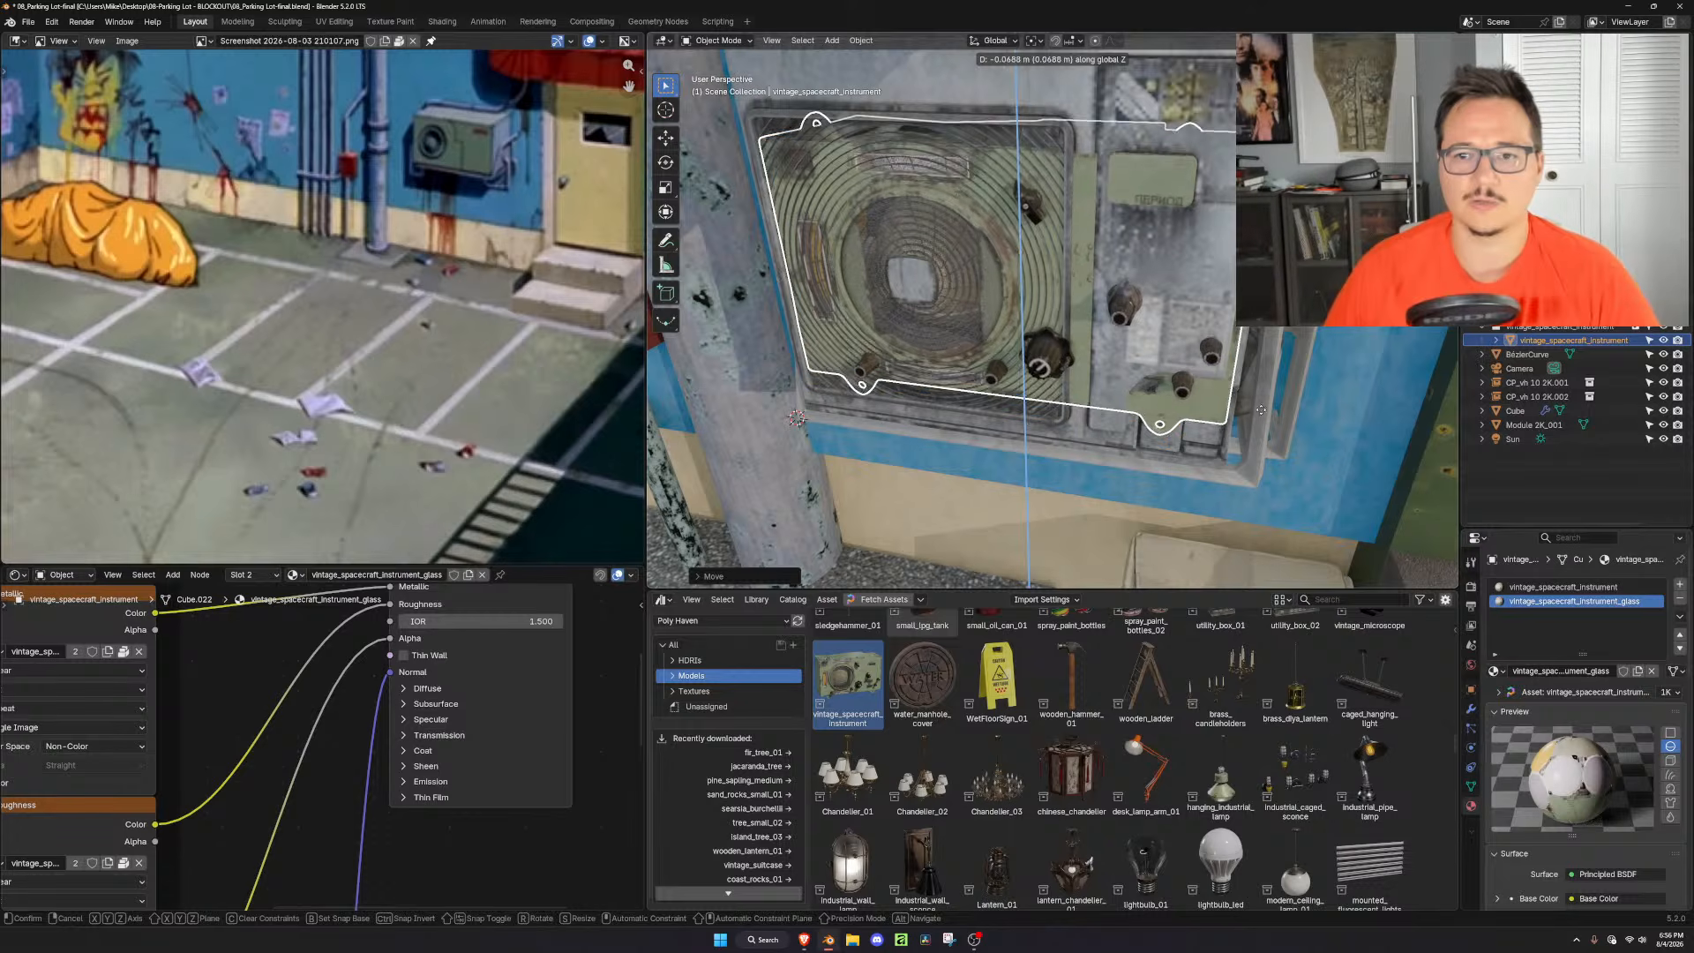
{"action": "left_click", "coordinate": [1260, 413]}
{"action": "scroll", "coordinate": [1259, 413], "scroll_direction": "down", "scroll_amount": 3}
{"action": "middle_click_drag", "start_coordinate": [1260, 413], "coordinate": [1216, 465]}
{"action": "left_click", "coordinate": [1280, 373]}
{"action": "scroll", "coordinate": [1264, 388], "scroll_direction": "down", "scroll_amount": 2}
{"action": "scroll", "coordinate": [1230, 398], "scroll_direction": "up", "scroll_amount": 4}
{"action": "left_click", "coordinate": [1218, 444]}
{"action": "scroll", "coordinate": [1187, 439], "scroll_direction": "down", "scroll_amount": 2}
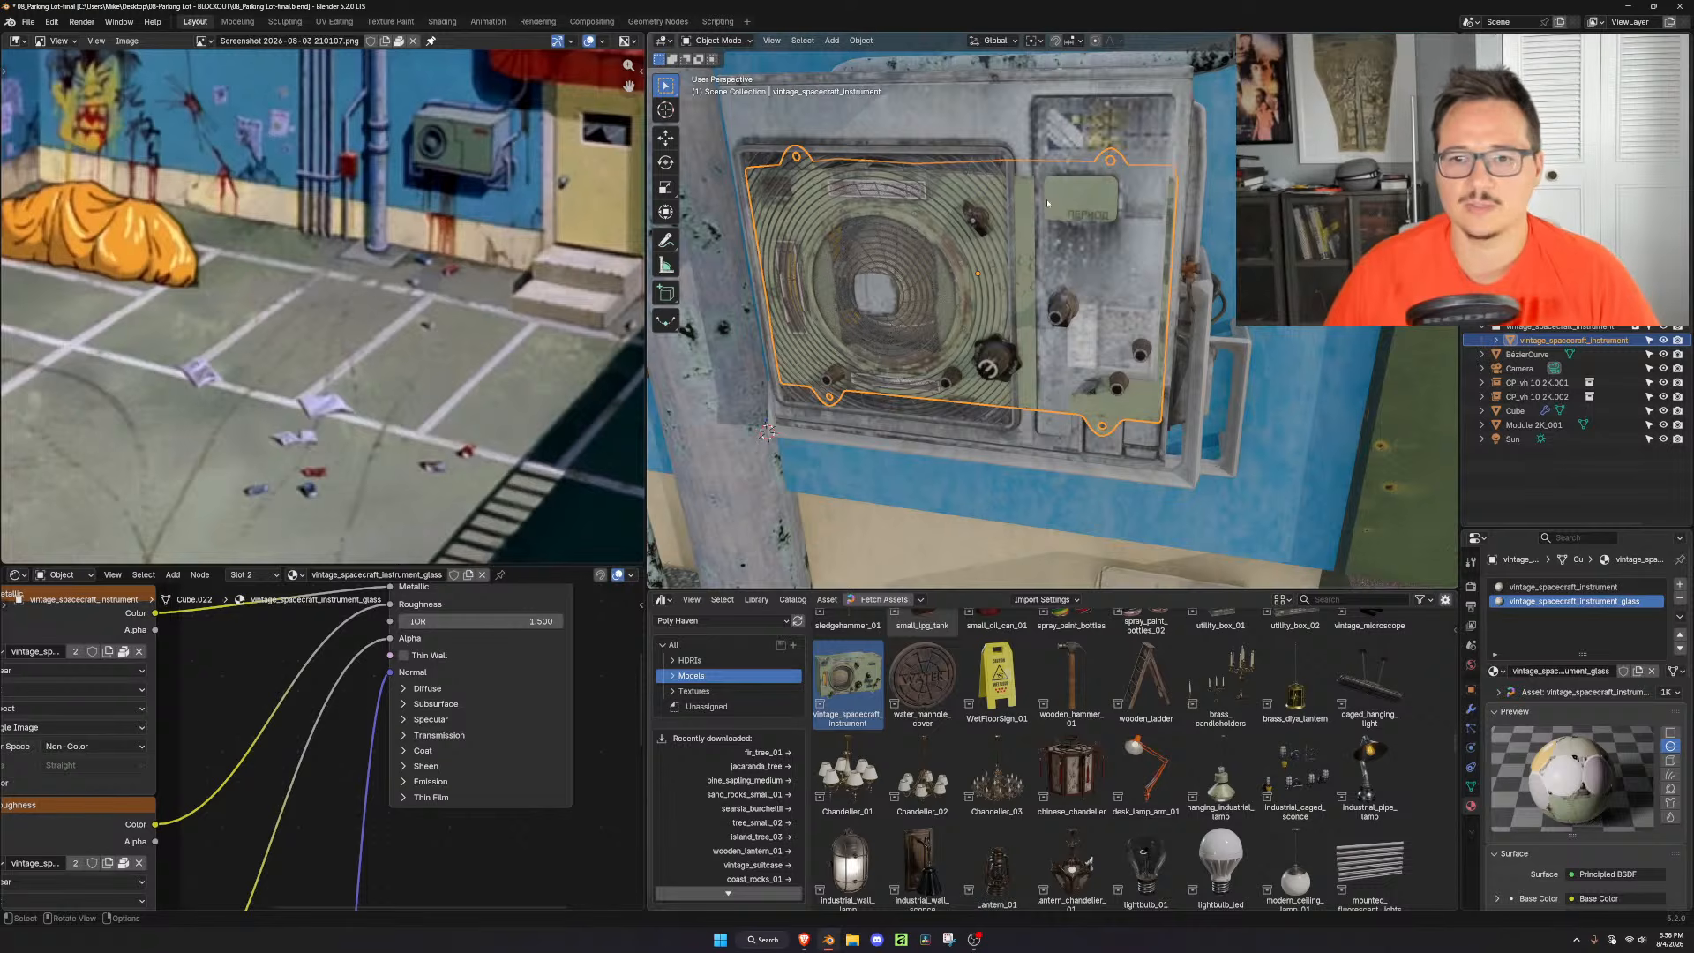
{"action": "key", "text": "g"}
{"action": "key", "text": "z"}
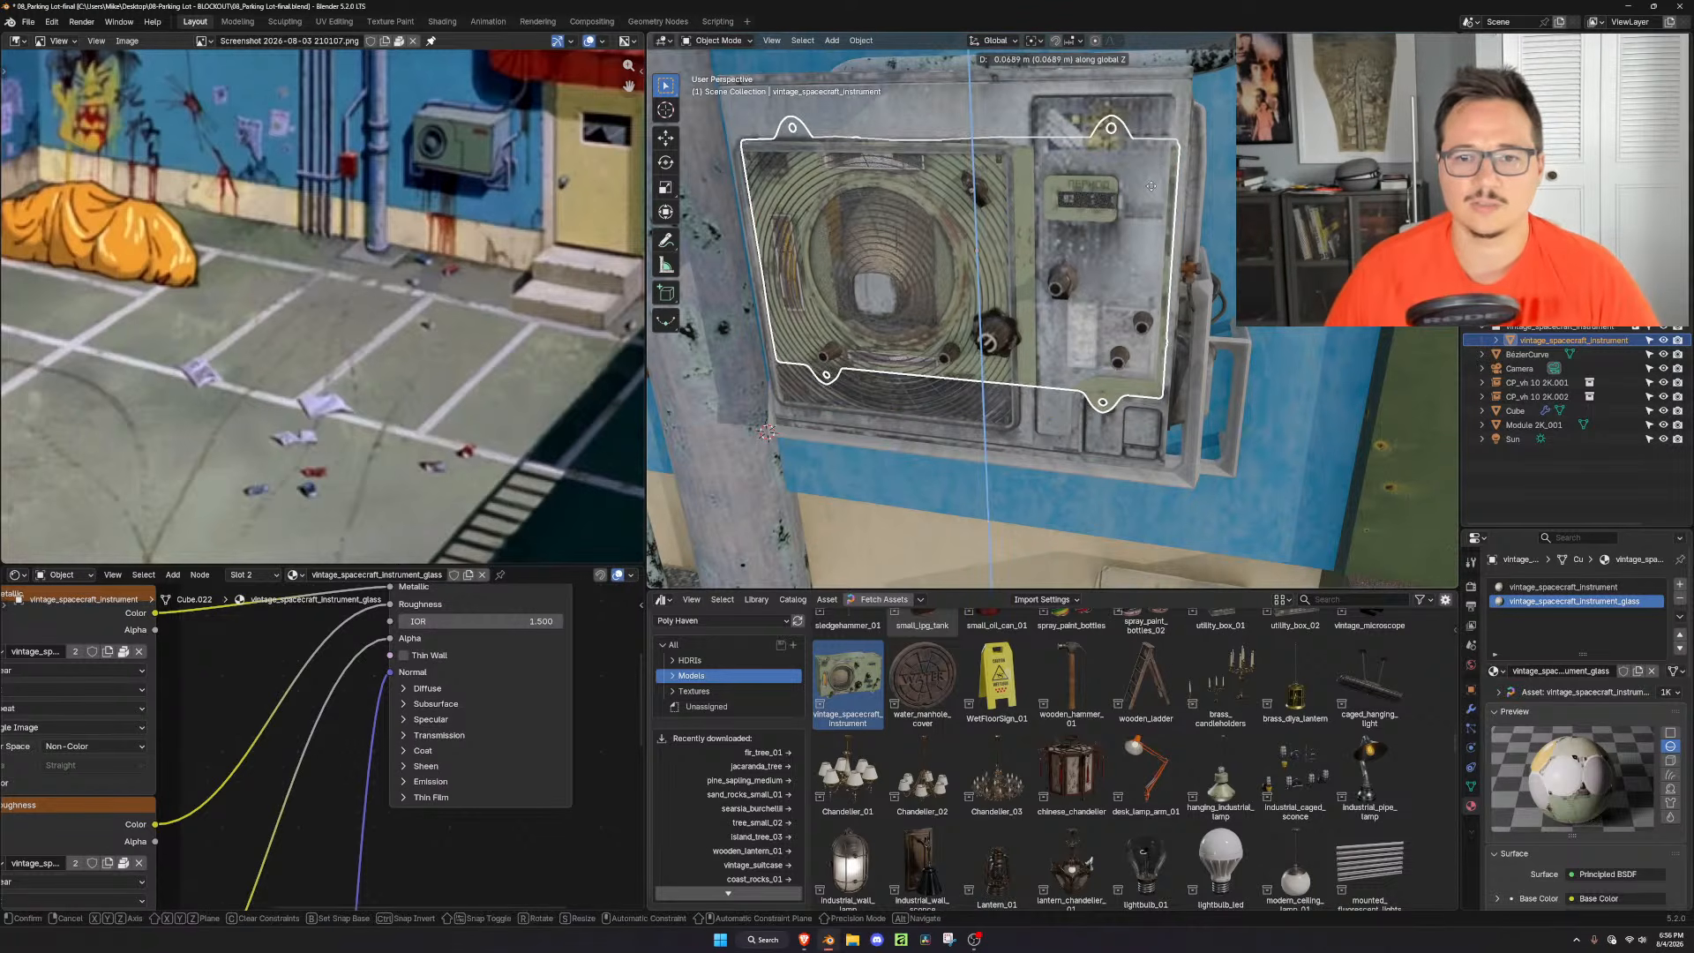
{"action": "key", "text": "s"}
{"action": "left_click", "coordinate": [1183, 196]}
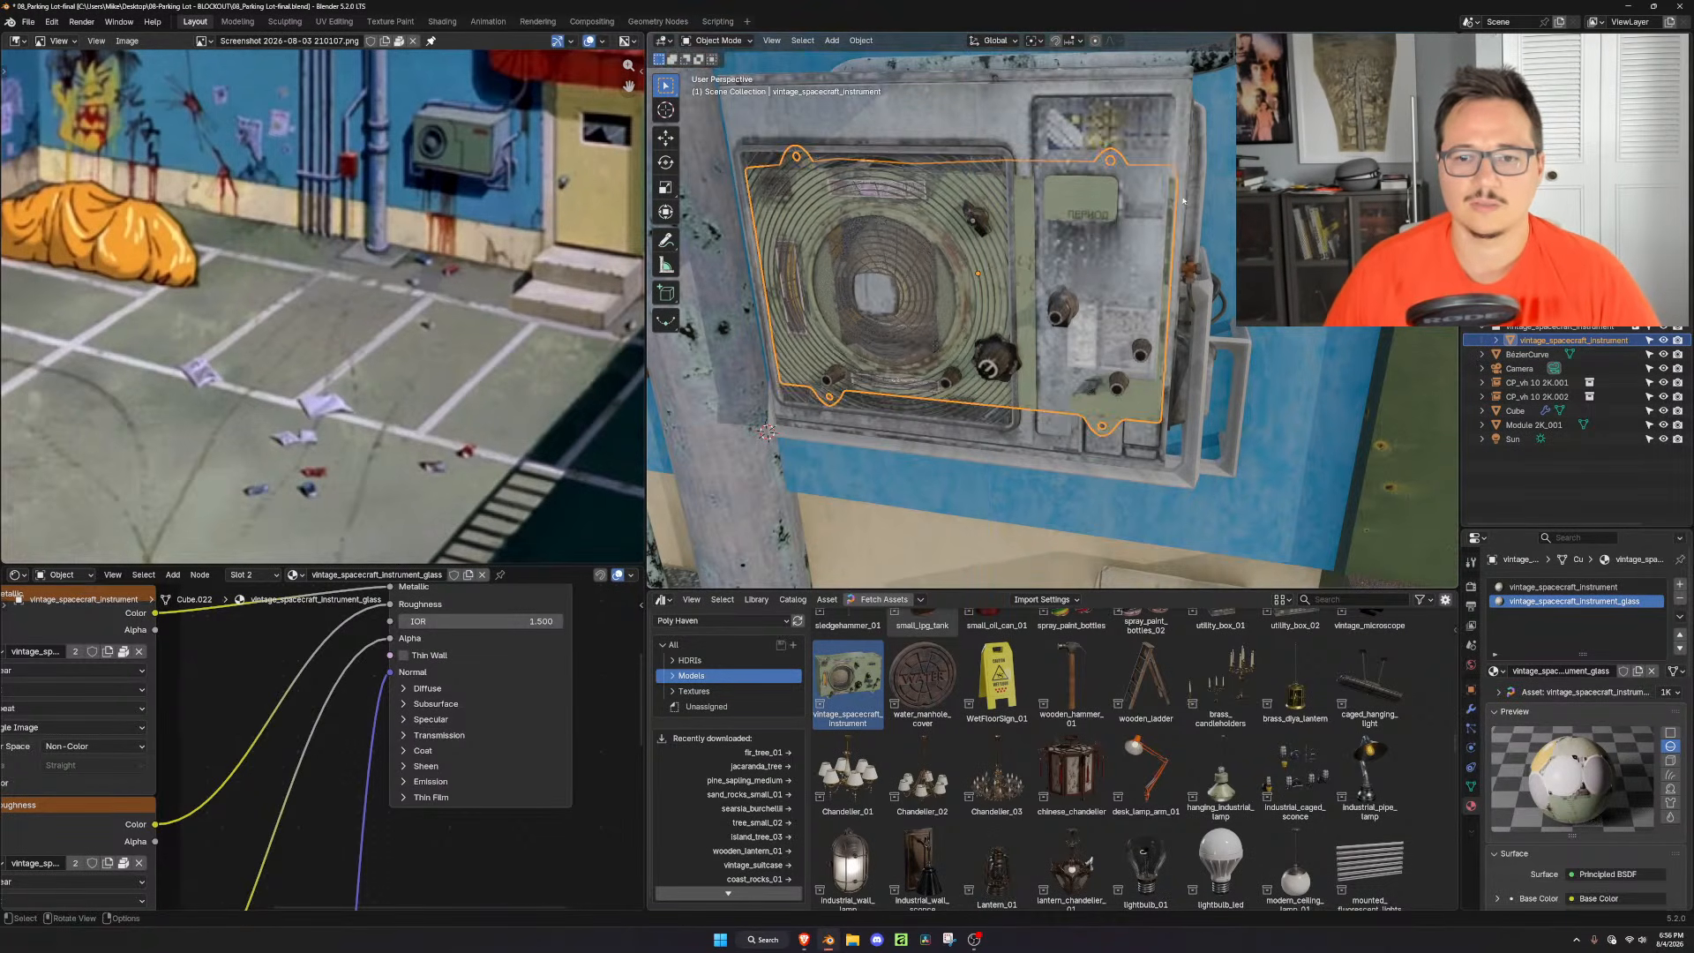
Set the spacecraft instrument's height along the global Z axis so its dial lines up with the air conditioner's fan hub
{"action": "scroll", "coordinate": [1170, 229], "scroll_direction": "down", "scroll_amount": 2}
{"action": "middle_click_drag", "start_coordinate": [1134, 280], "coordinate": [1193, 309]}
{"action": "key", "text": "g"}
{"action": "key", "text": "z"}
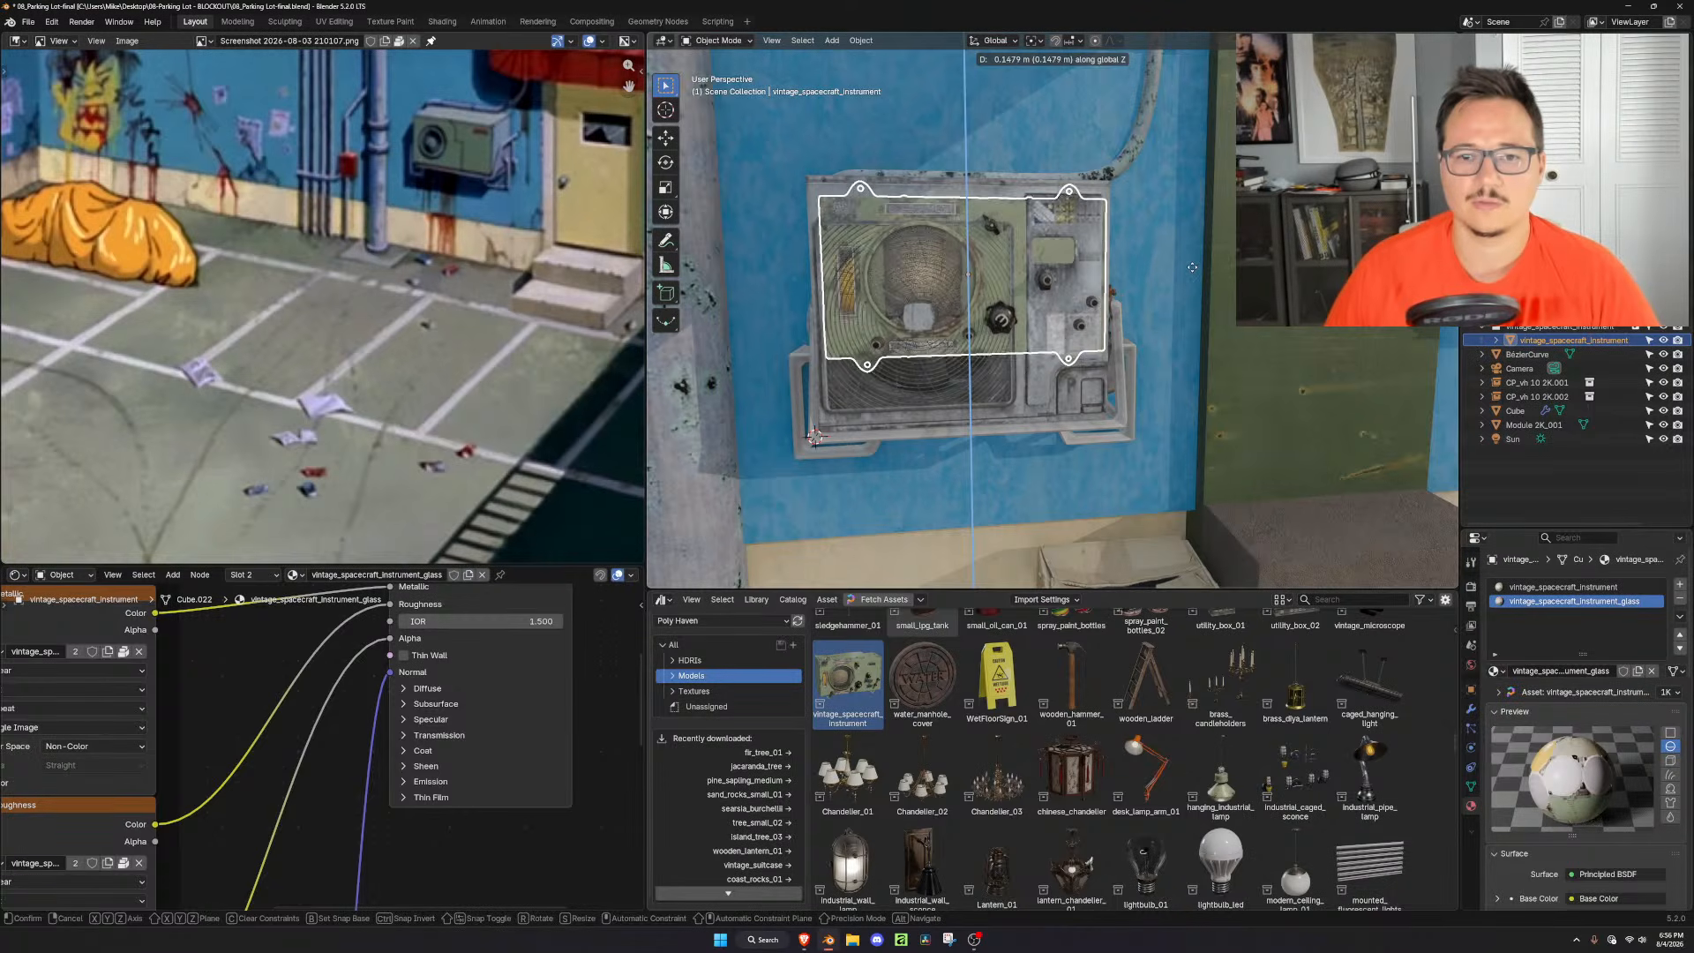
{"action": "left_click", "coordinate": [1186, 302]}
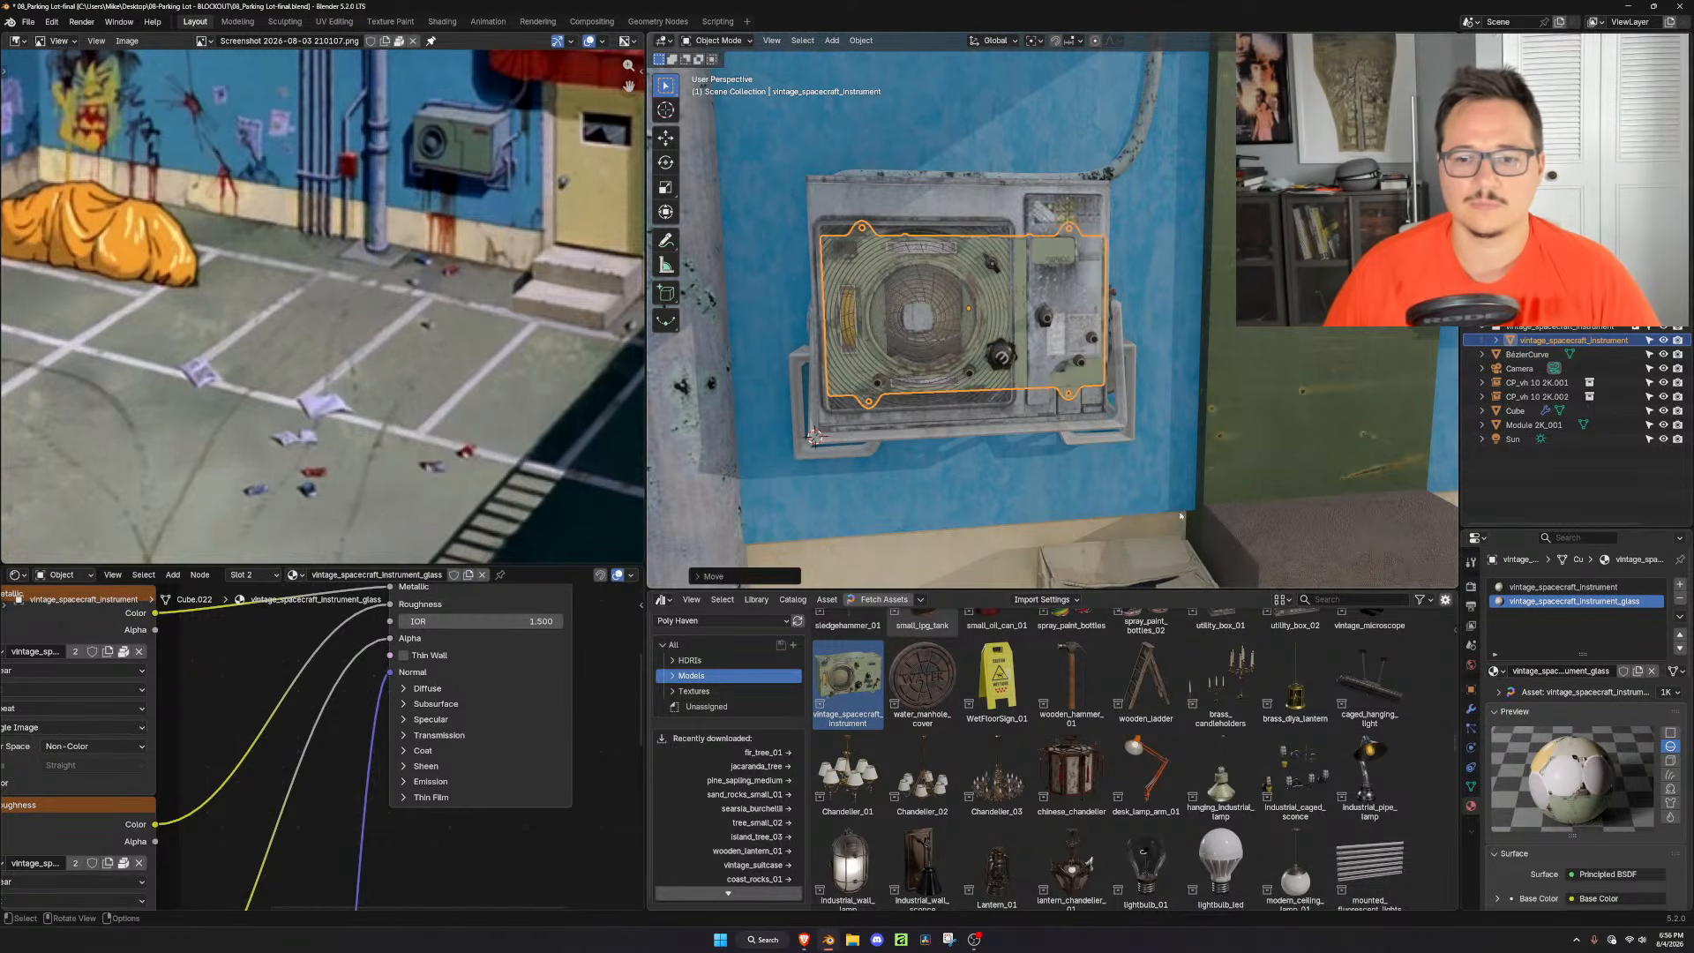
Reselect the spacecraft instrument, shift it slightly along the global X axis within the air conditioner's front, and deselect it
{"action": "left_click", "coordinate": [1181, 515]}
{"action": "scroll", "coordinate": [1179, 518], "scroll_direction": "down", "scroll_amount": 3}
{"action": "left_click", "coordinate": [1022, 284]}
{"action": "scroll", "coordinate": [1022, 285], "scroll_direction": "up", "scroll_amount": 3}
{"action": "key", "text": "g"}
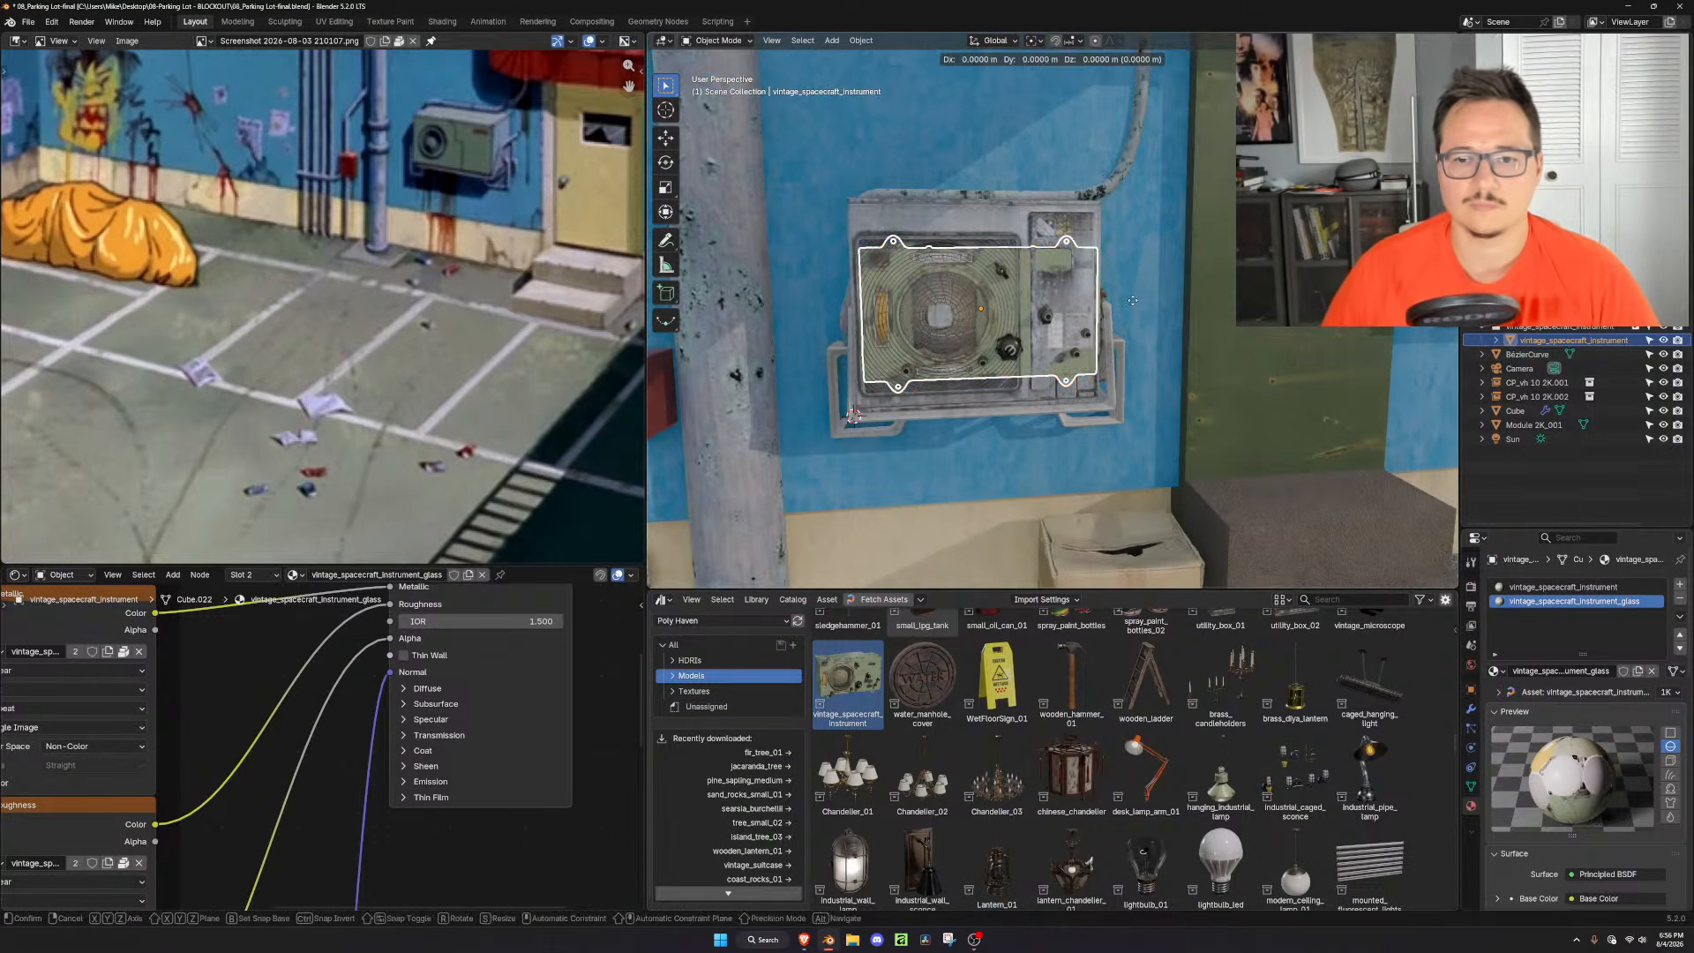
{"action": "key", "text": "y"}
{"action": "key", "text": "x"}
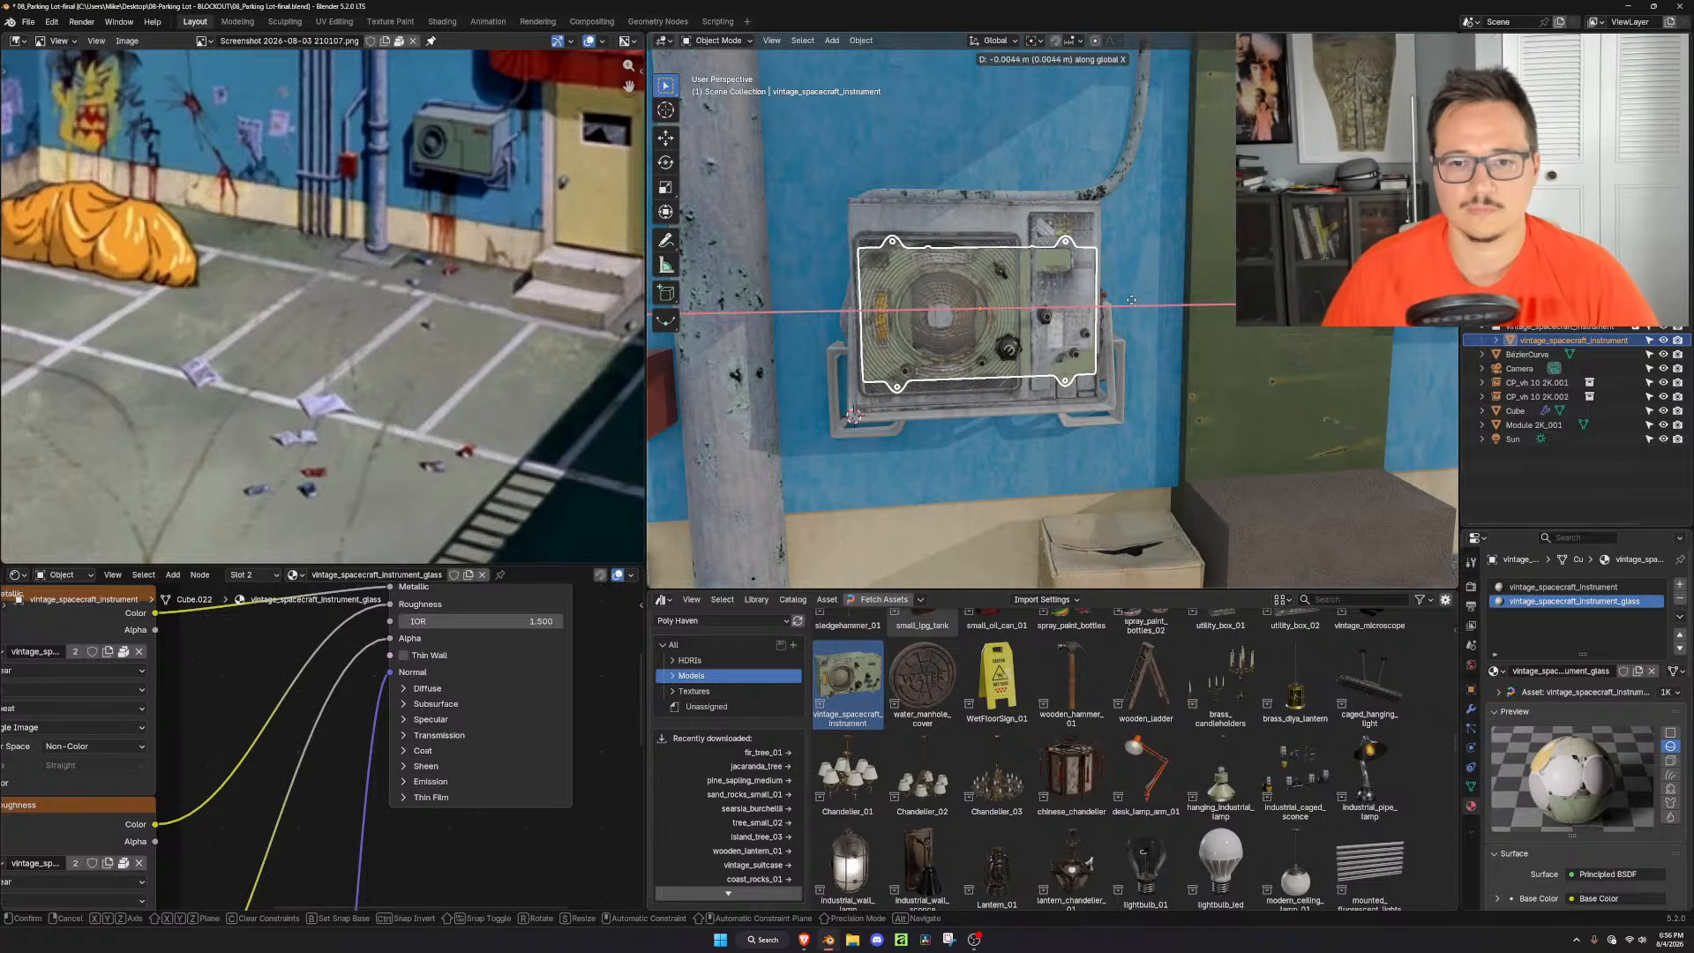
{"action": "left_click", "coordinate": [1130, 302]}
{"action": "left_click", "coordinate": [1130, 487]}
Inspect the detailed air conditioner from several angles and browse the remaining Poly Haven models for further props
{"action": "scroll", "coordinate": [1130, 487], "scroll_direction": "down", "scroll_amount": 5}
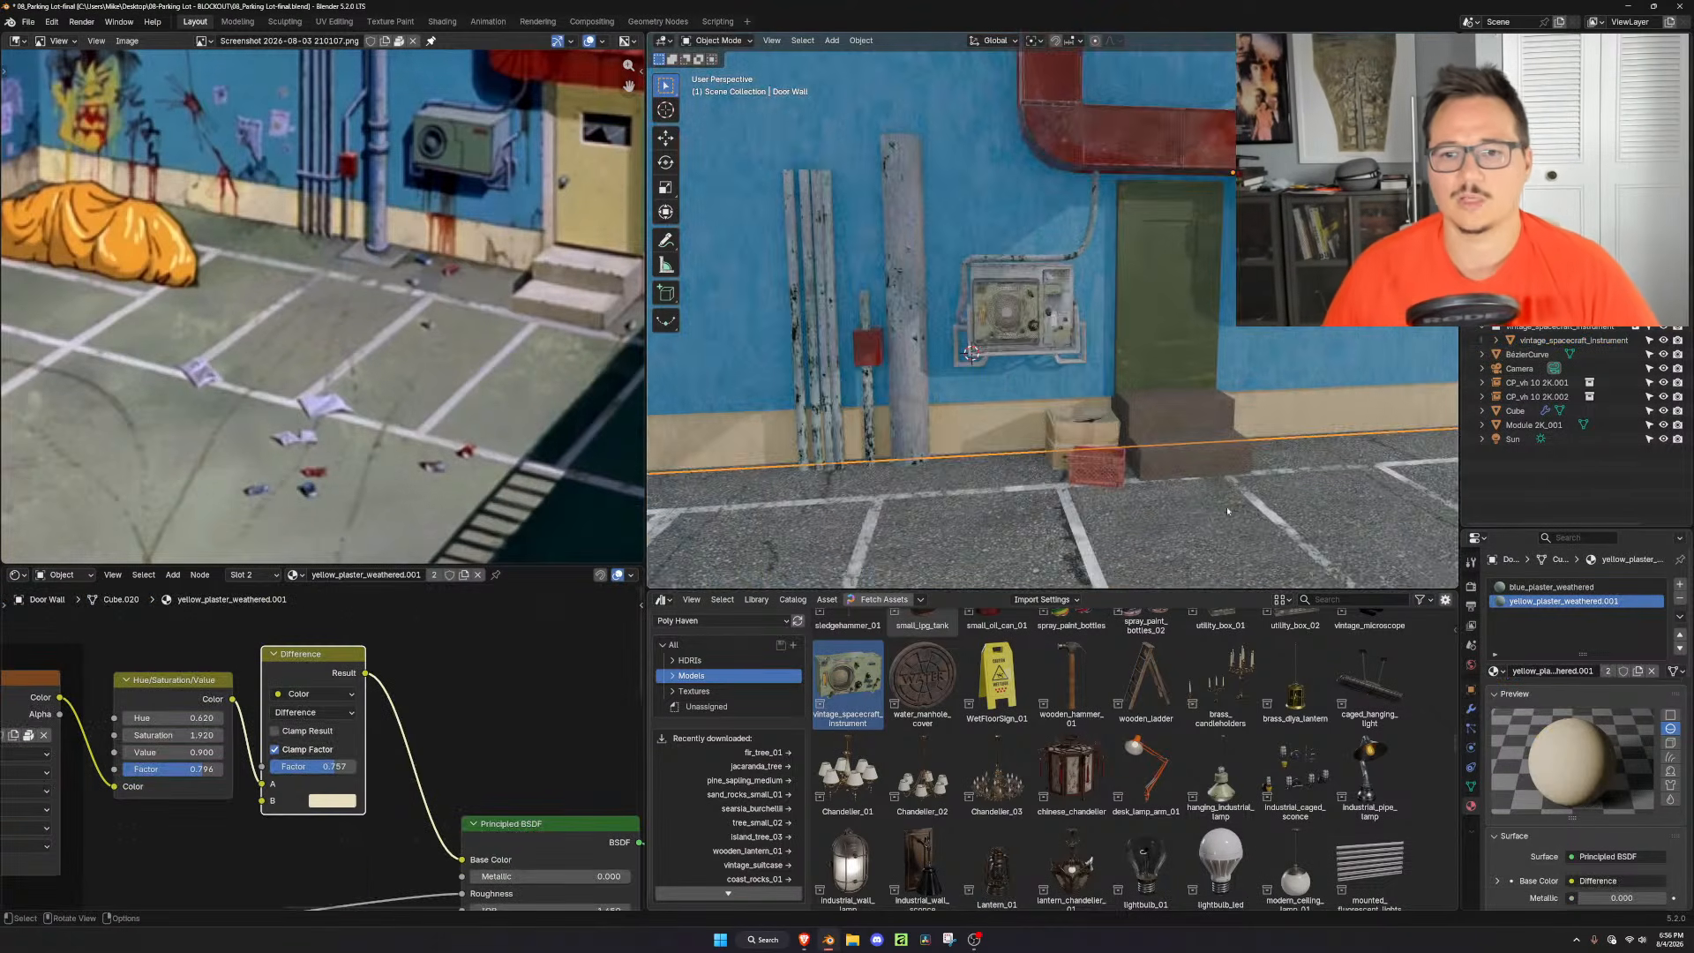
{"action": "scroll", "coordinate": [1138, 415], "scroll_direction": "up", "scroll_amount": 3}
{"action": "middle_click_drag", "start_coordinate": [1244, 322], "coordinate": [1132, 344]}
{"action": "scroll", "coordinate": [1130, 344], "scroll_direction": "up", "scroll_amount": 3}
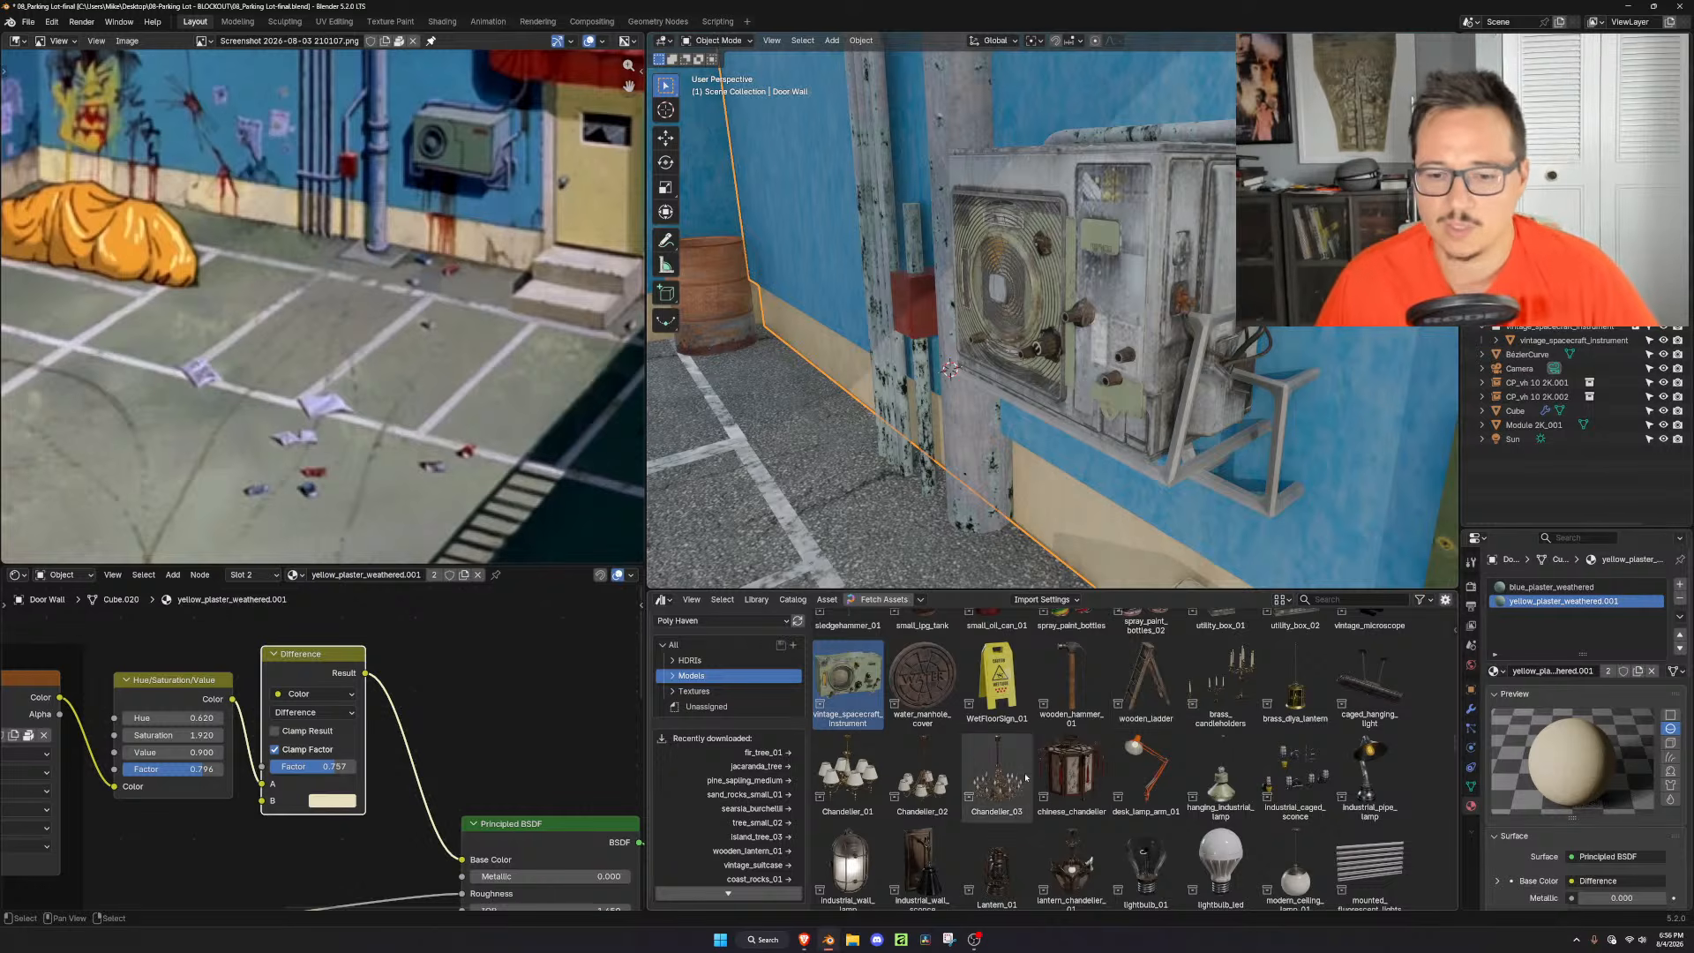
{"action": "scroll", "coordinate": [1024, 773], "scroll_direction": "down", "scroll_amount": 10}
{"action": "scroll", "coordinate": [1025, 772], "scroll_direction": "down", "scroll_amount": 6}
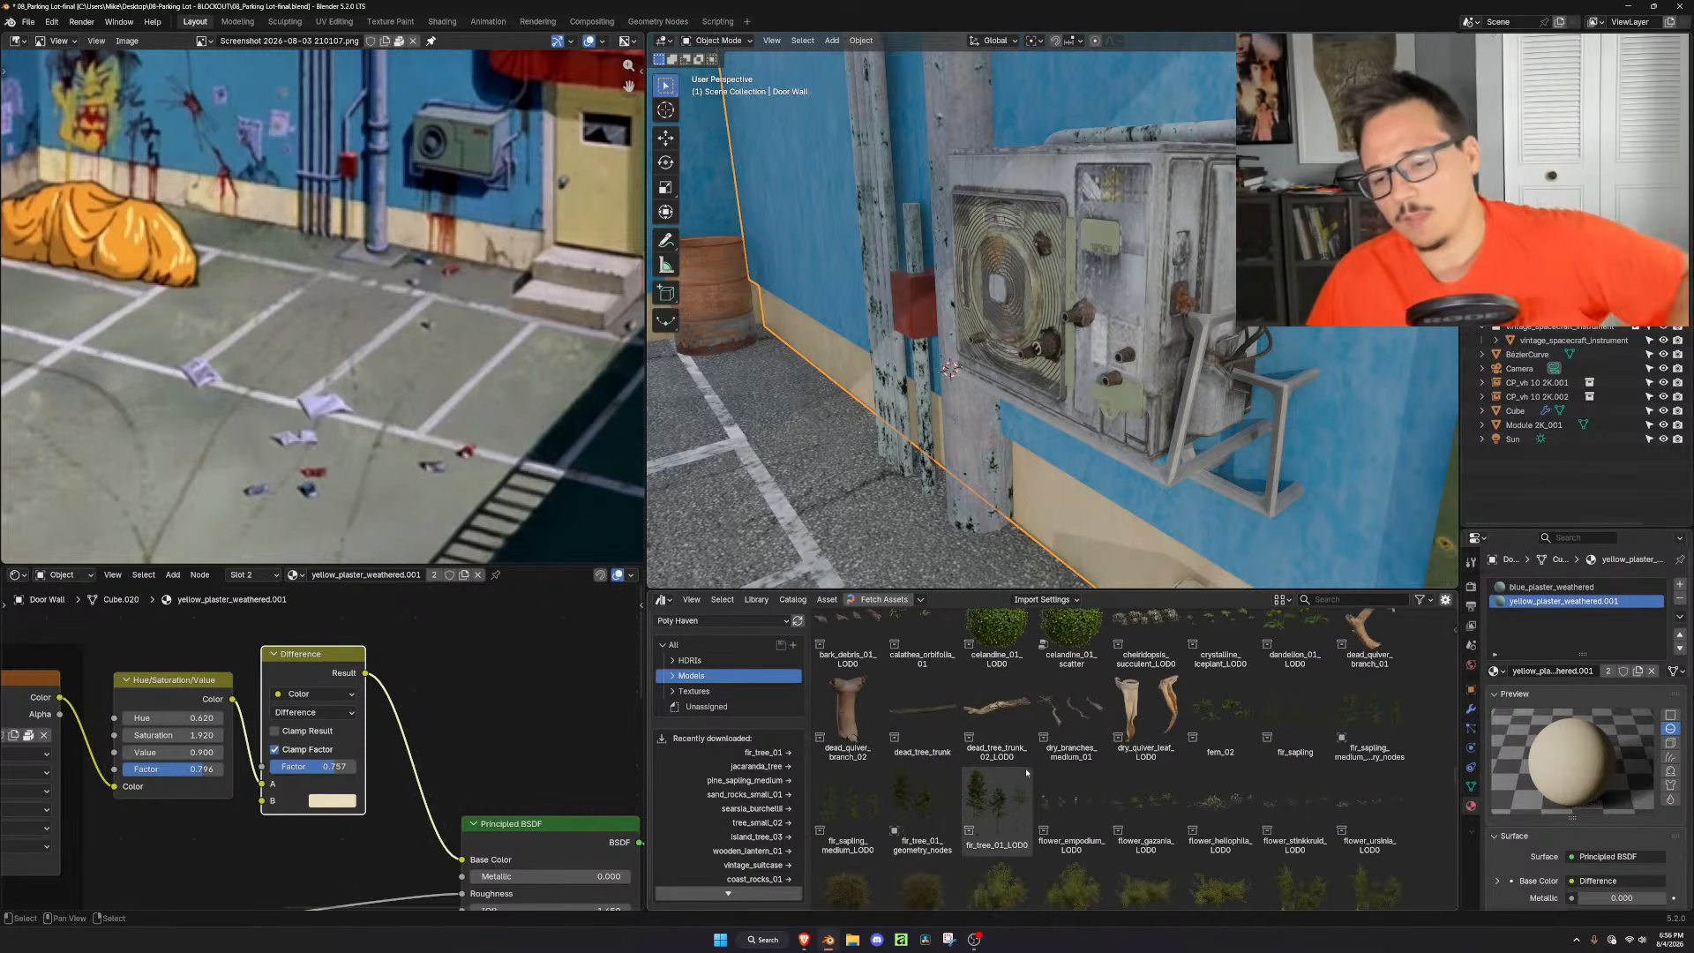
{"action": "scroll", "coordinate": [1029, 770], "scroll_direction": "down", "scroll_amount": 5}
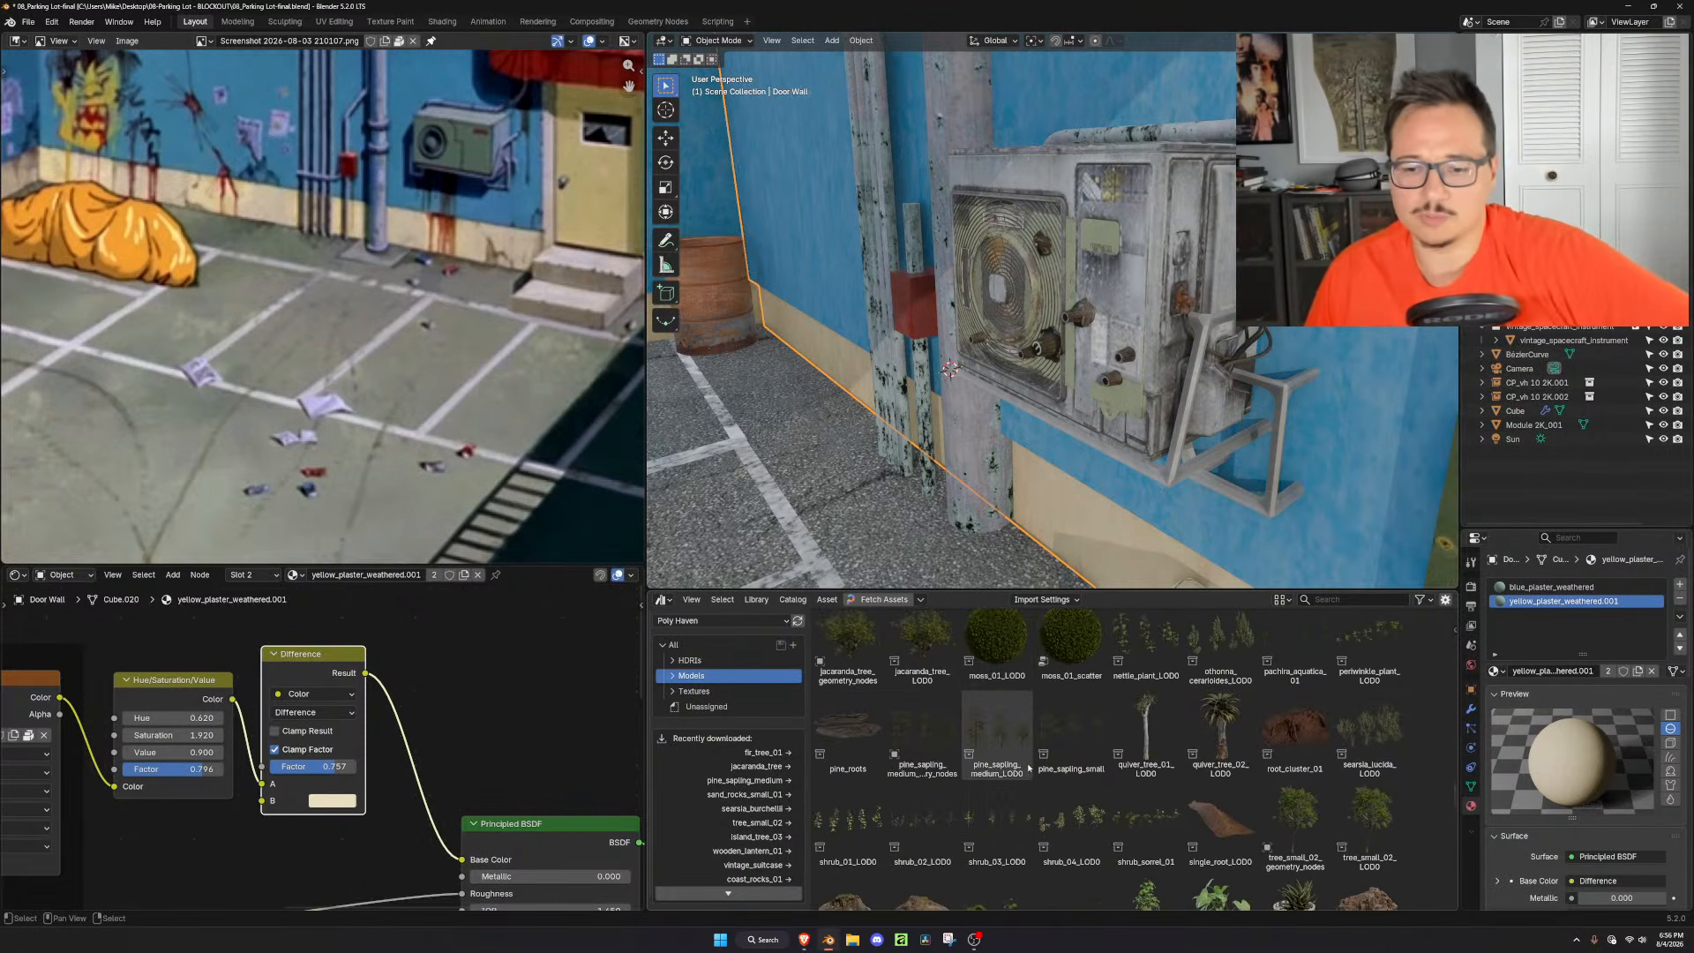
{"action": "scroll", "coordinate": [1232, 486], "scroll_direction": "down", "scroll_amount": 8}
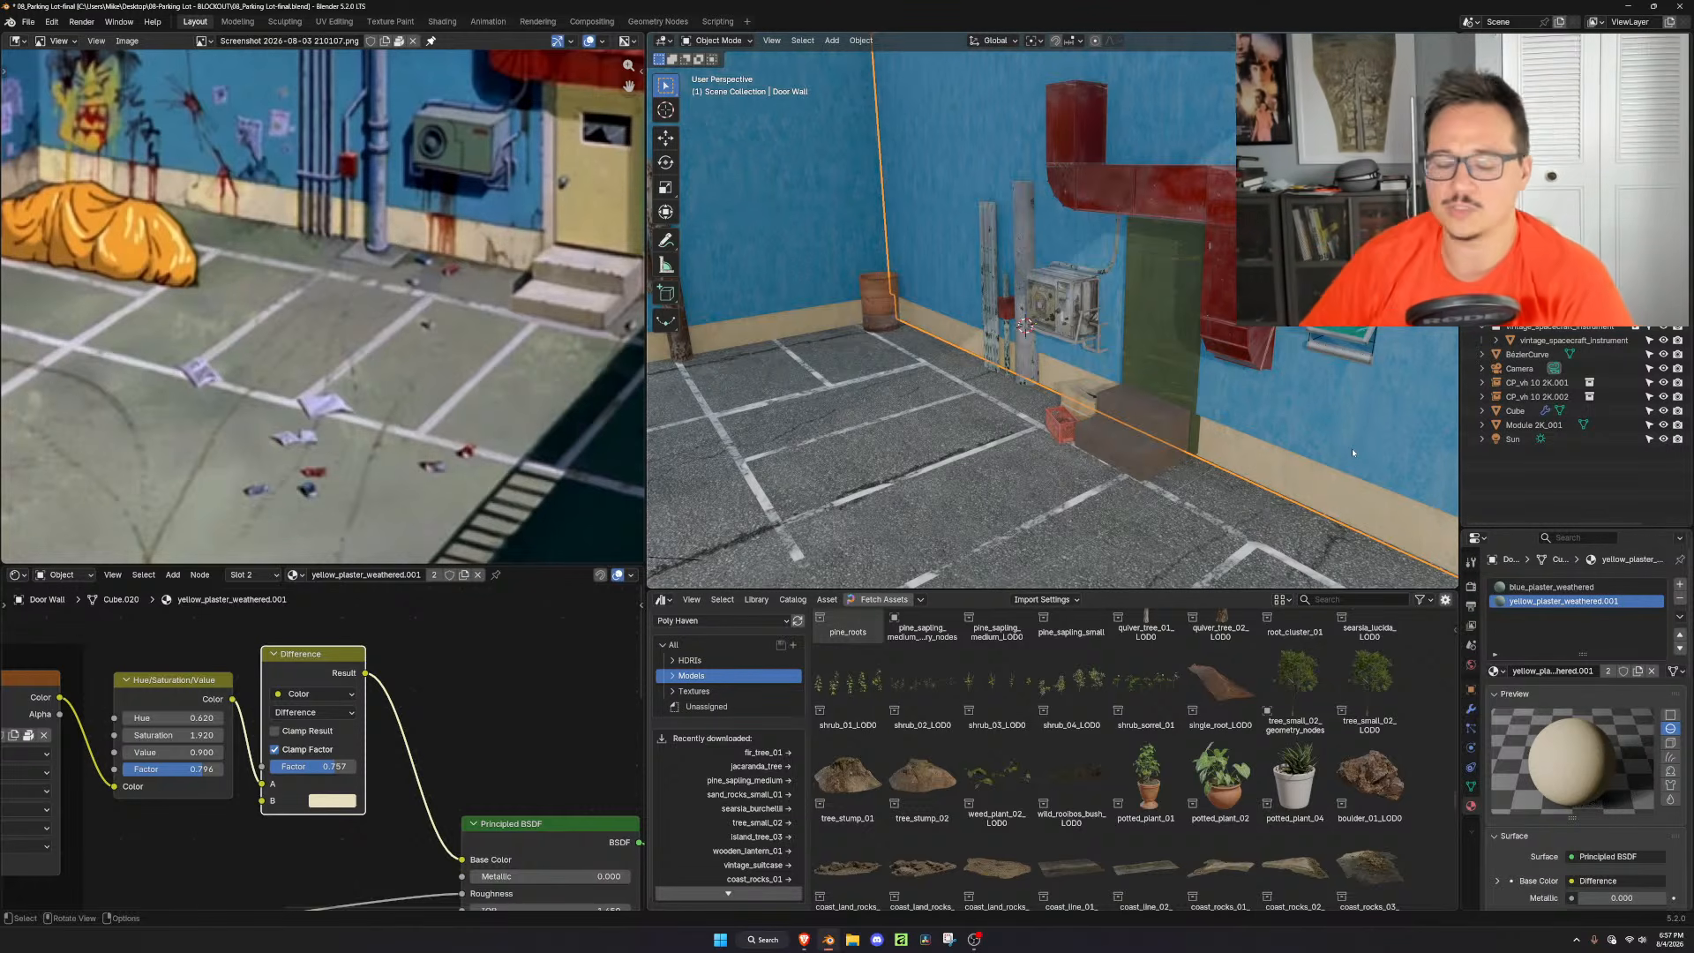
{"action": "middle_click_drag", "start_coordinate": [1283, 436], "coordinate": [1163, 457]}
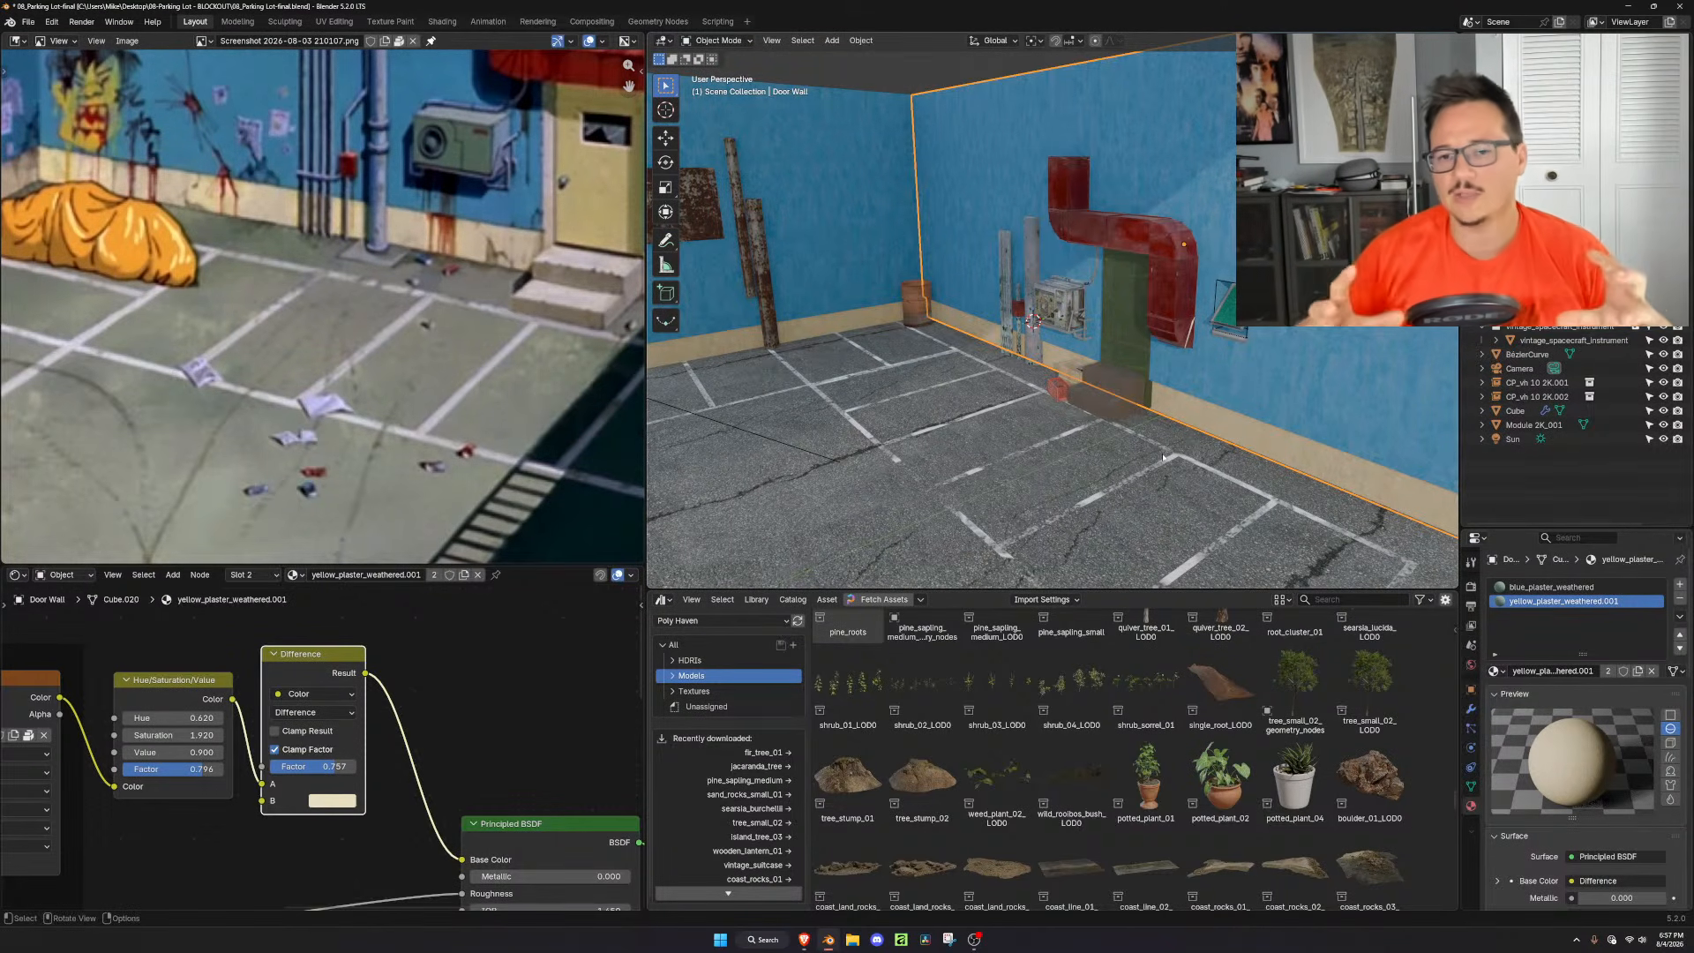
Examine the parking lot from the motorcycles to the door wall for areas that still need detail
{"action": "scroll", "coordinate": [1163, 457], "scroll_direction": "down", "scroll_amount": 5}
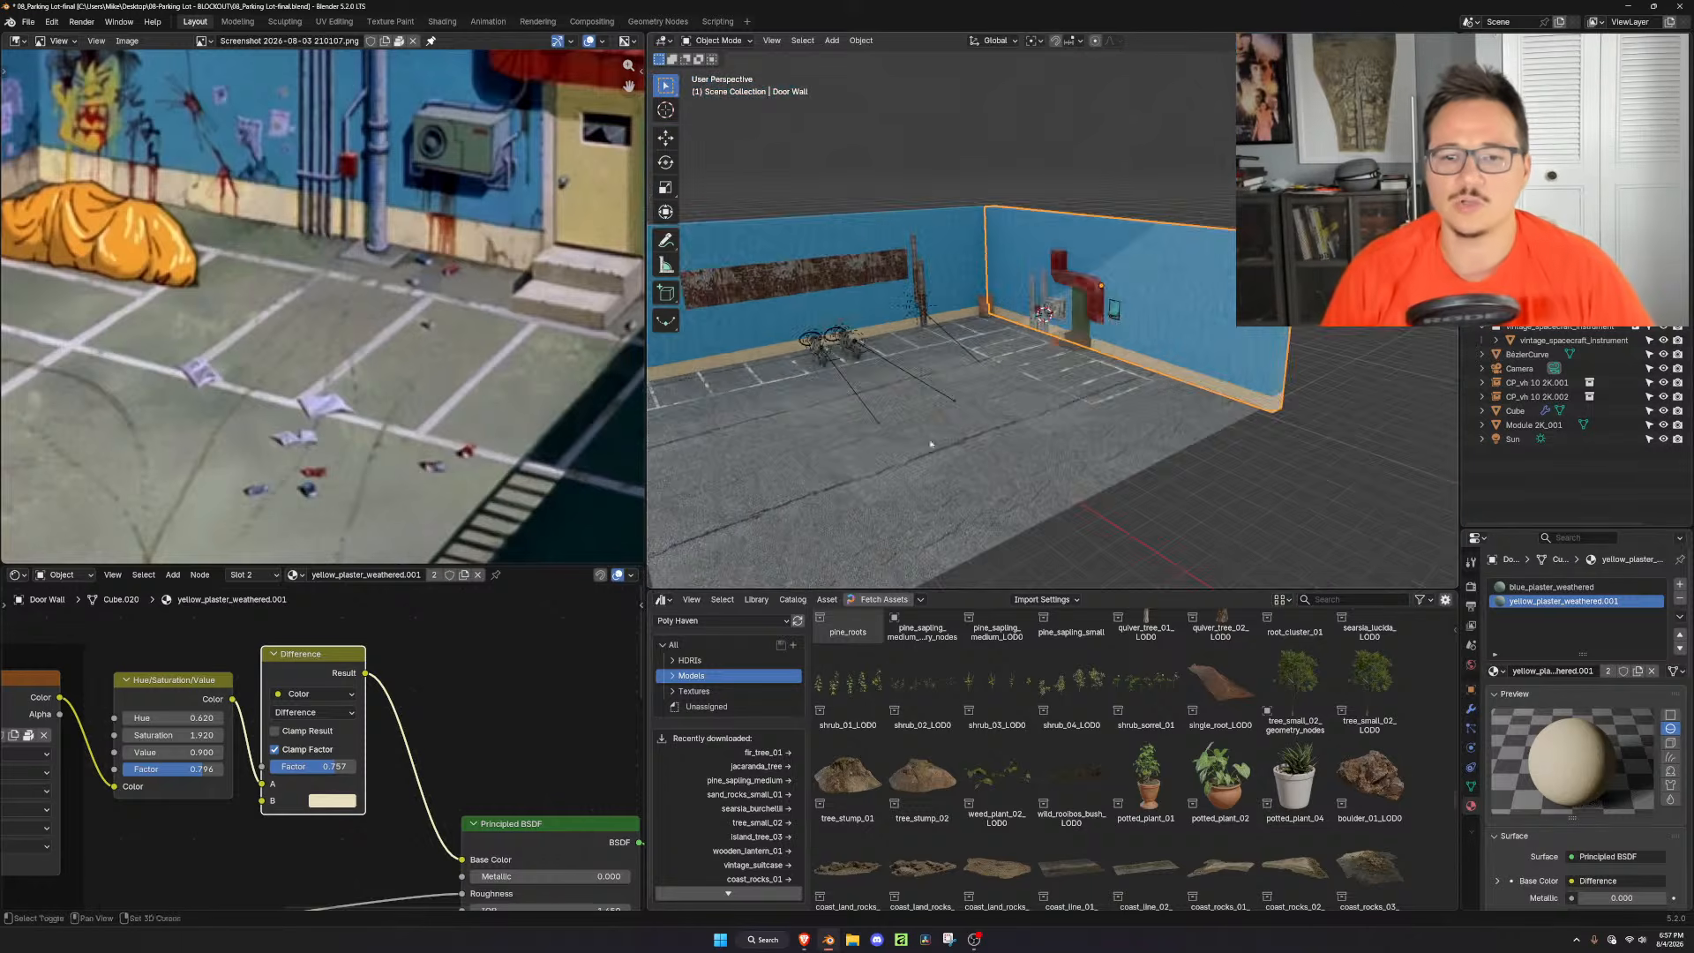
{"action": "middle_click_drag", "start_coordinate": [1163, 457], "coordinate": [1118, 341]}
{"action": "left_click", "coordinate": [1054, 331]}
{"action": "key", "text": "KP_Decimal"}
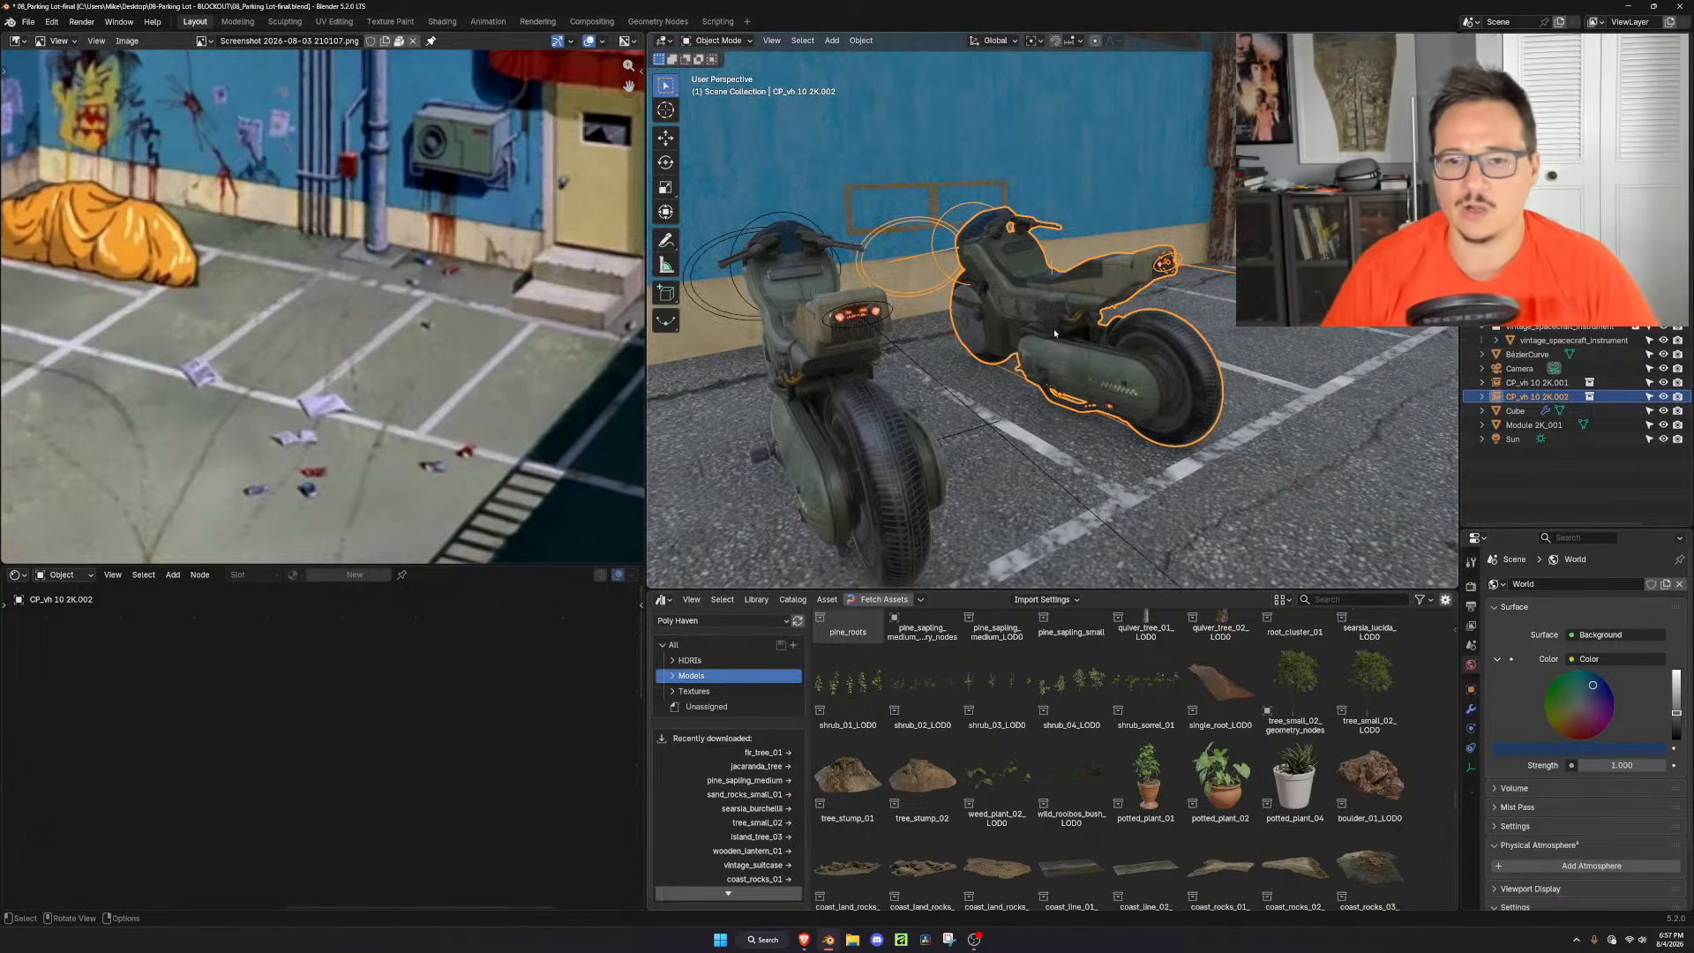
{"action": "scroll", "coordinate": [1222, 419], "scroll_direction": "down", "scroll_amount": 4}
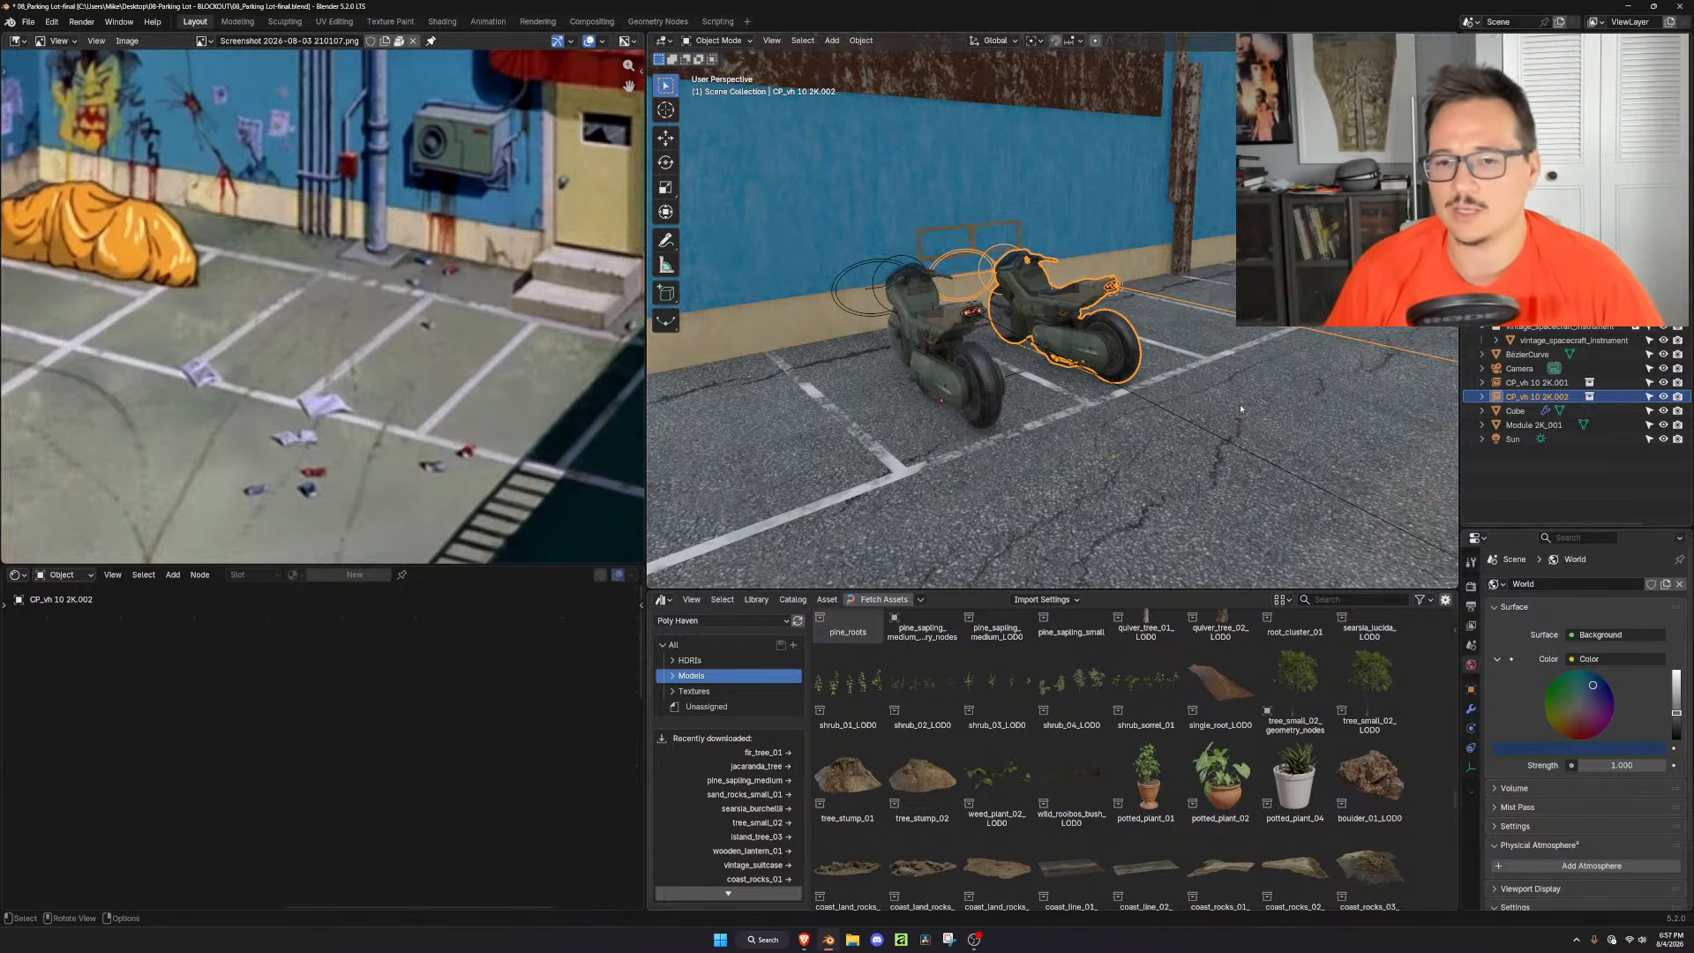
{"action": "scroll", "coordinate": [1240, 409], "scroll_direction": "down", "scroll_amount": 3}
{"action": "middle_click_drag", "start_coordinate": [1241, 409], "coordinate": [1083, 459]}
{"action": "scroll", "coordinate": [1085, 456], "scroll_direction": "down", "scroll_amount": 3}
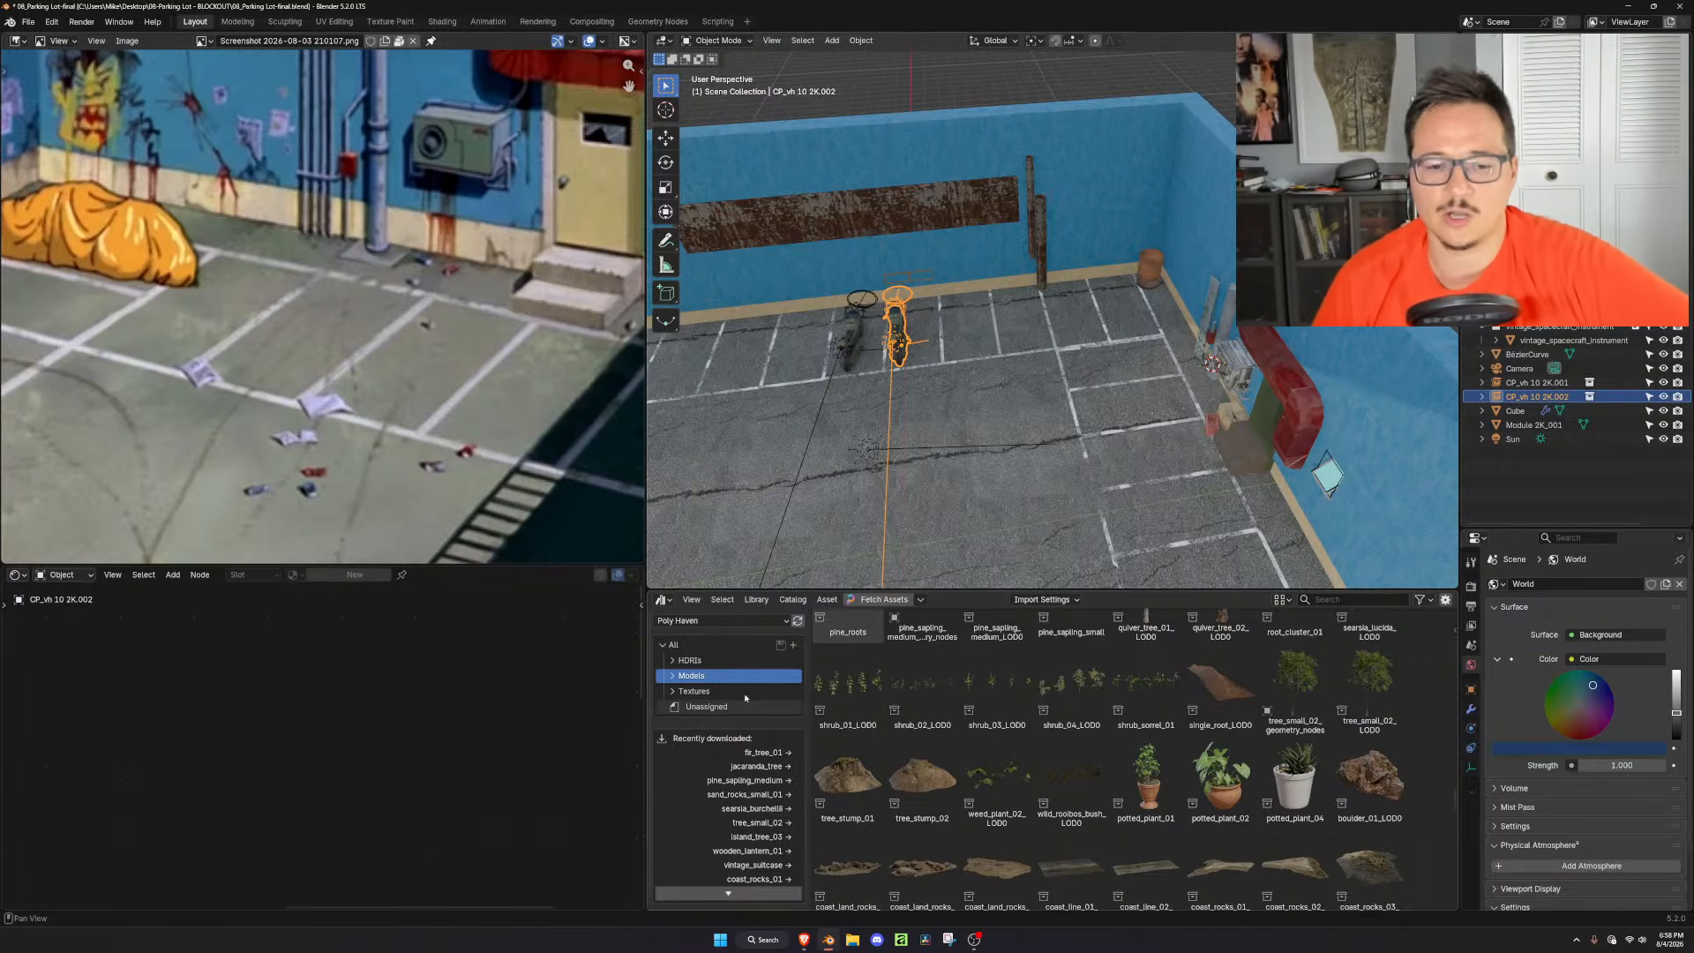
{"action": "middle_click_drag", "start_coordinate": [1098, 405], "coordinate": [1219, 17]}
{"action": "left_click", "coordinate": [1203, 81]}
{"action": "scroll", "coordinate": [1235, 410], "scroll_direction": "up", "scroll_amount": 3}
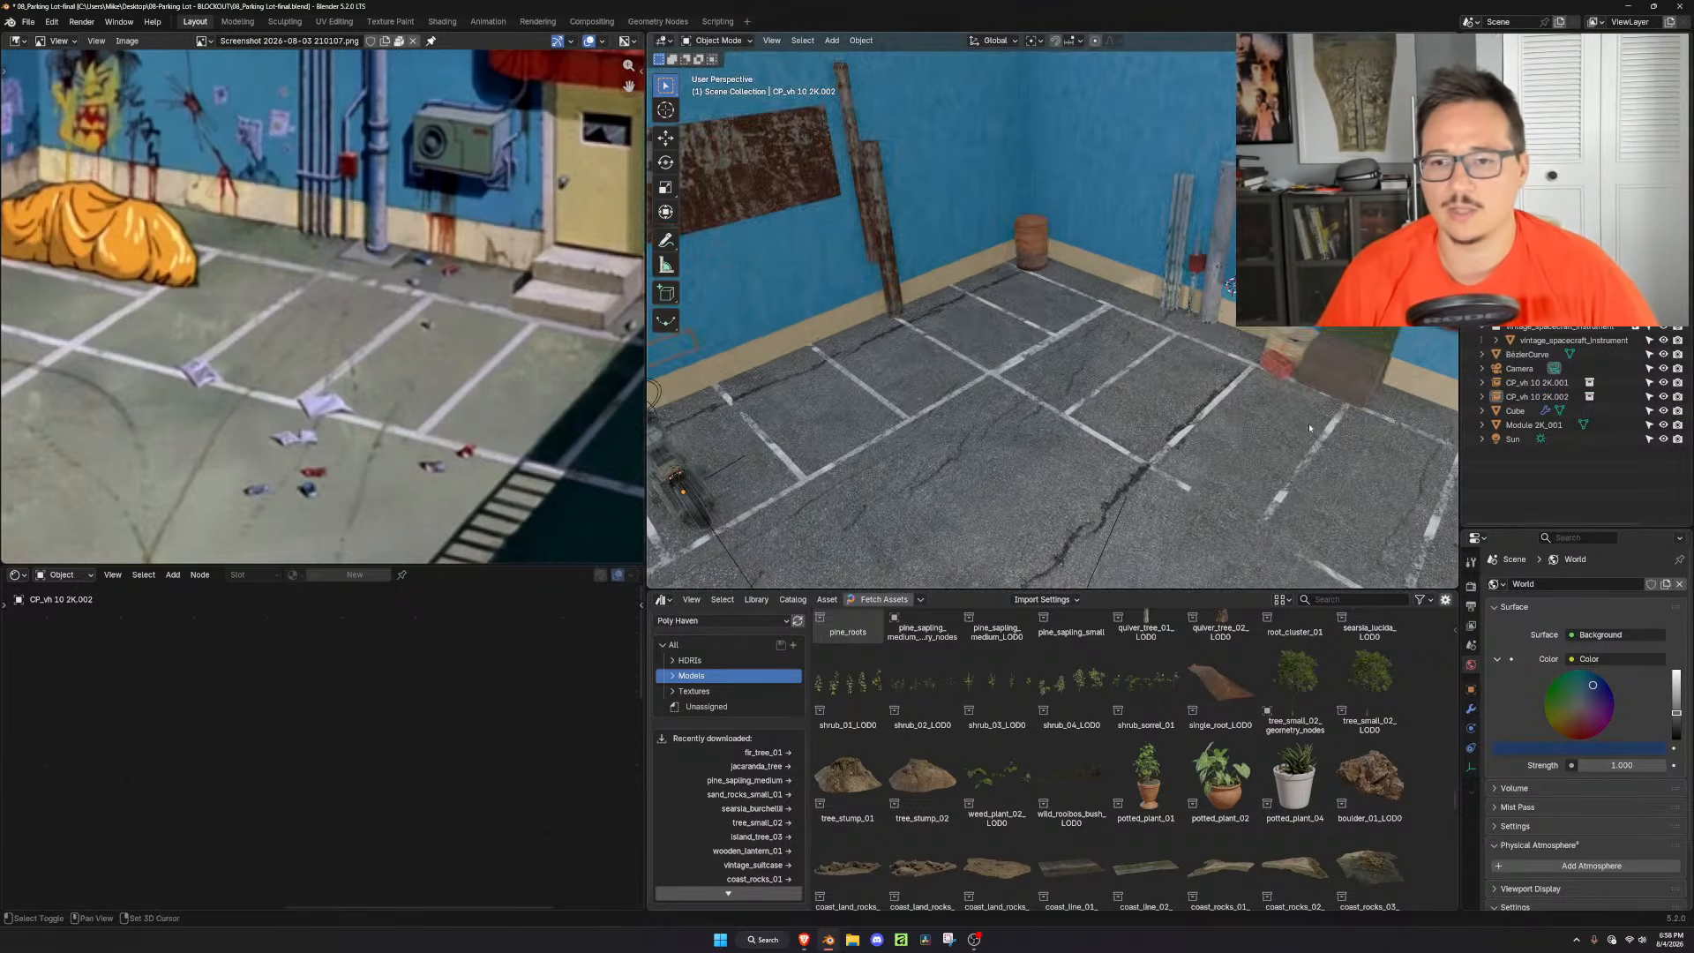
{"action": "middle_click_drag", "start_coordinate": [1305, 425], "coordinate": [1044, 456], "text": "shift"}
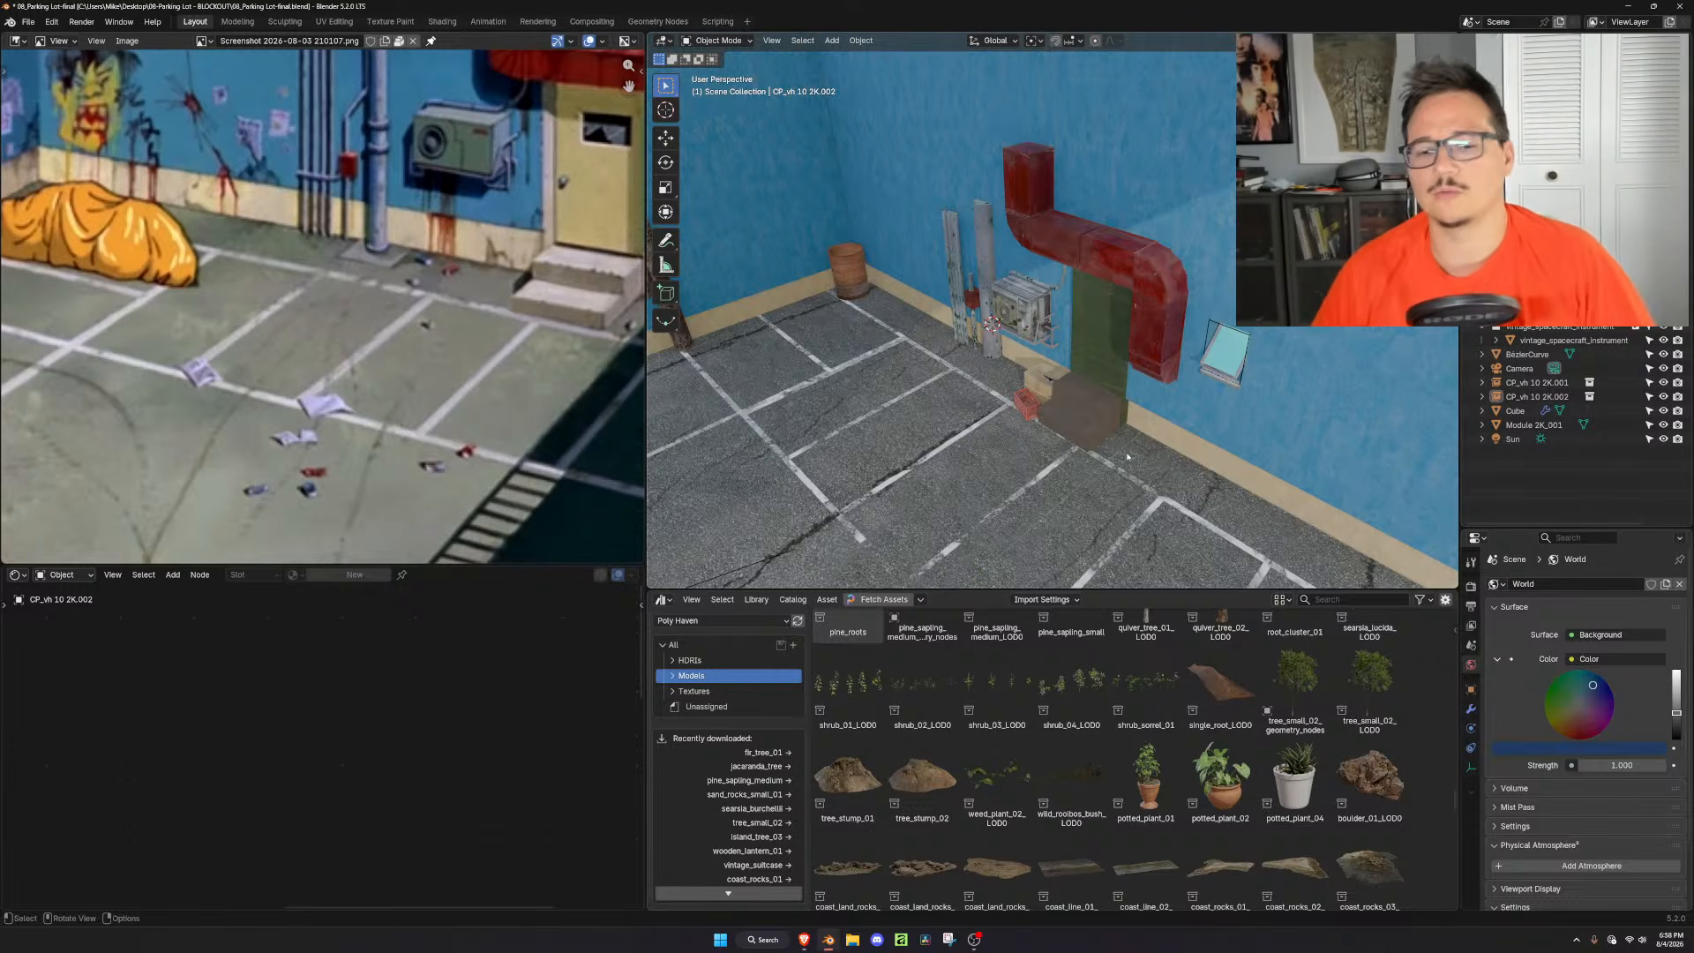
Examine the door and the fixtures around it, comparing them with the reference image
{"action": "left_click", "coordinate": [1099, 367]}
{"action": "key", "text": "KP_Decimal"}
{"action": "middle_click_drag", "start_coordinate": [1077, 382], "coordinate": [1202, 371]}
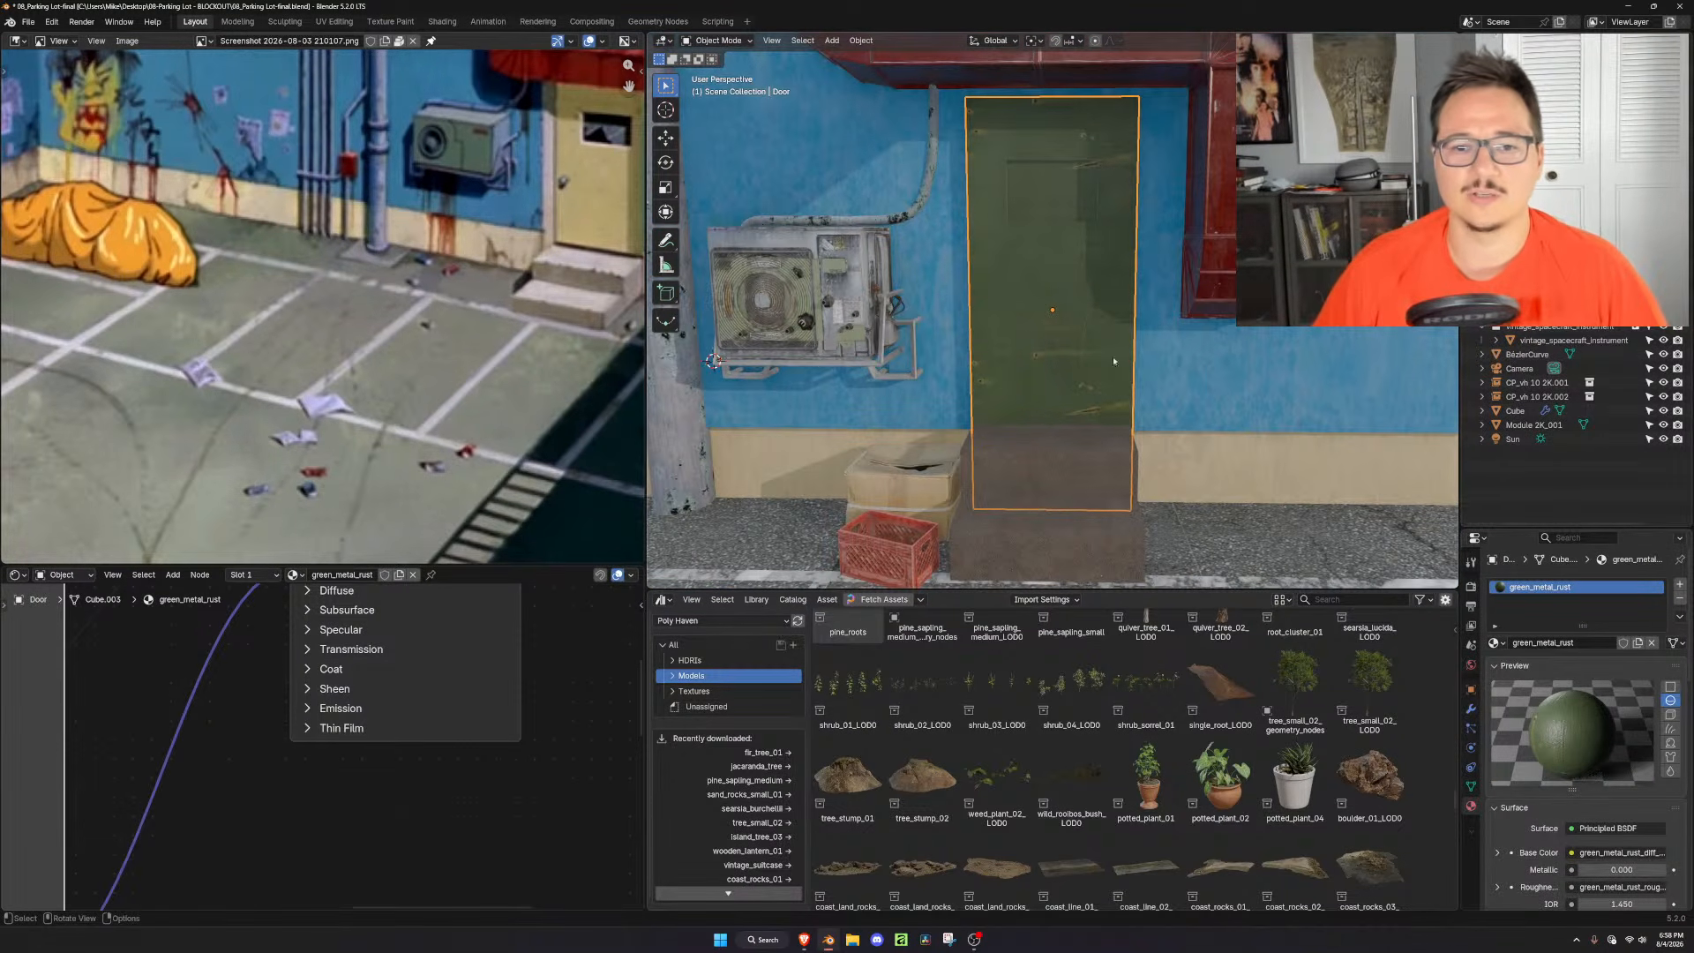
{"action": "scroll", "coordinate": [1029, 345], "scroll_direction": "down", "scroll_amount": 2}
{"action": "scroll", "coordinate": [1076, 374], "scroll_direction": "down", "scroll_amount": 3}
{"action": "middle_click_drag", "start_coordinate": [1076, 373], "coordinate": [1003, 366]}
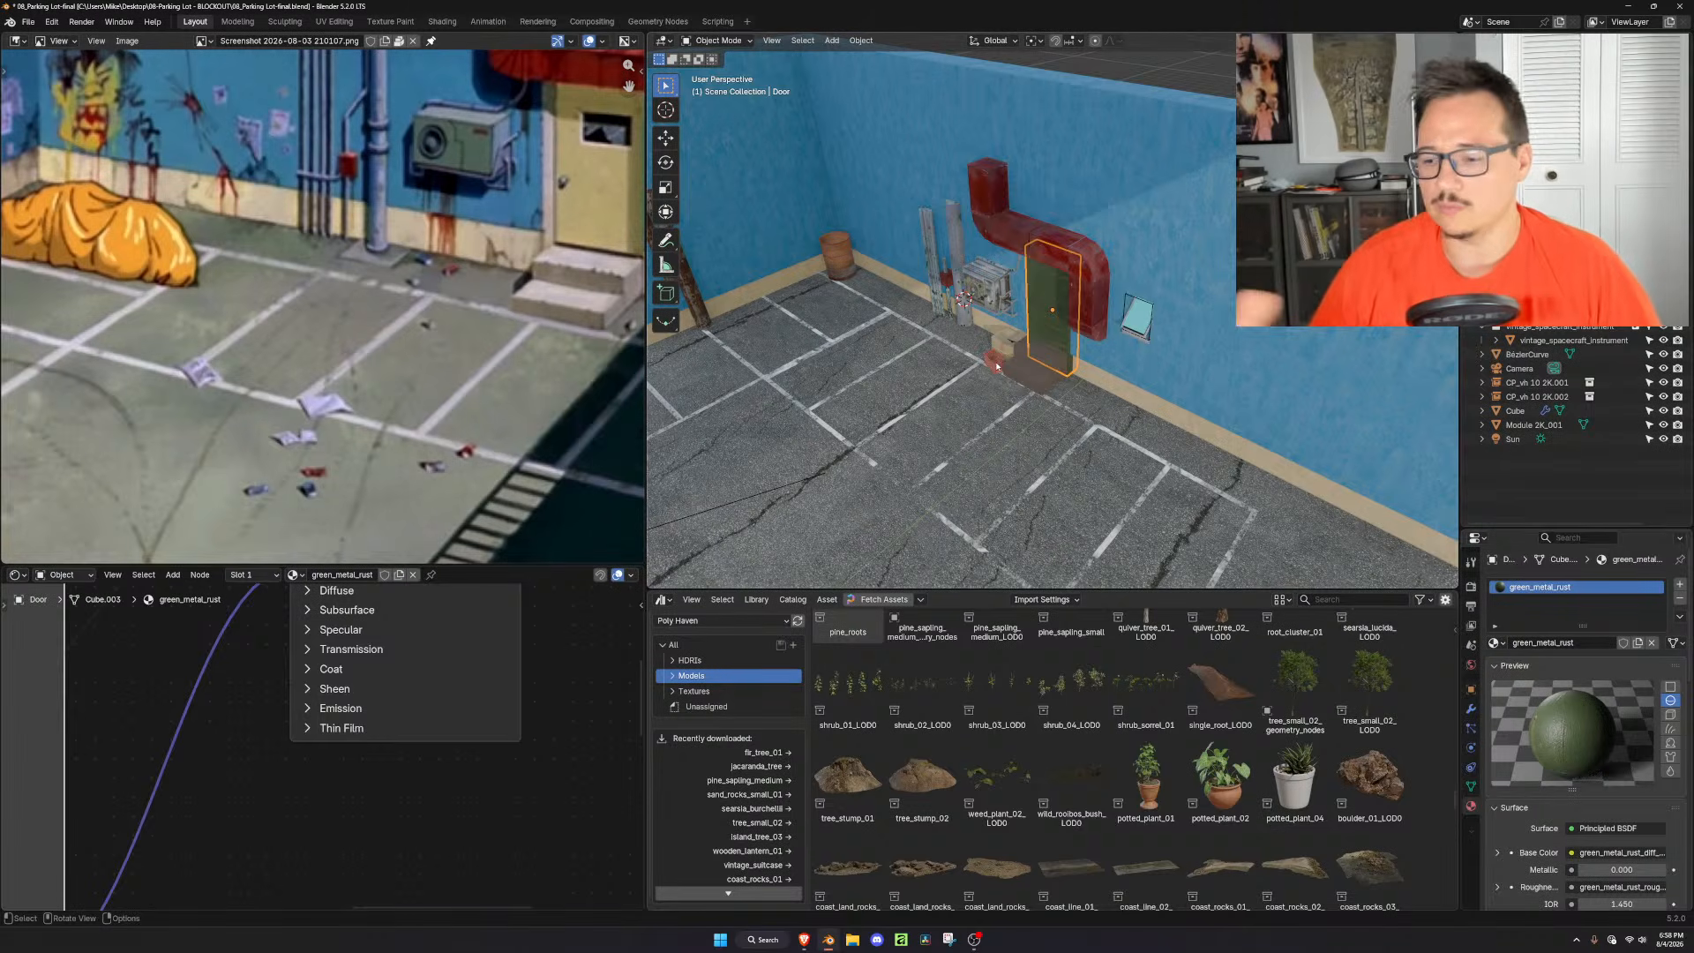
{"action": "scroll", "coordinate": [993, 388], "scroll_direction": "up", "scroll_amount": 3}
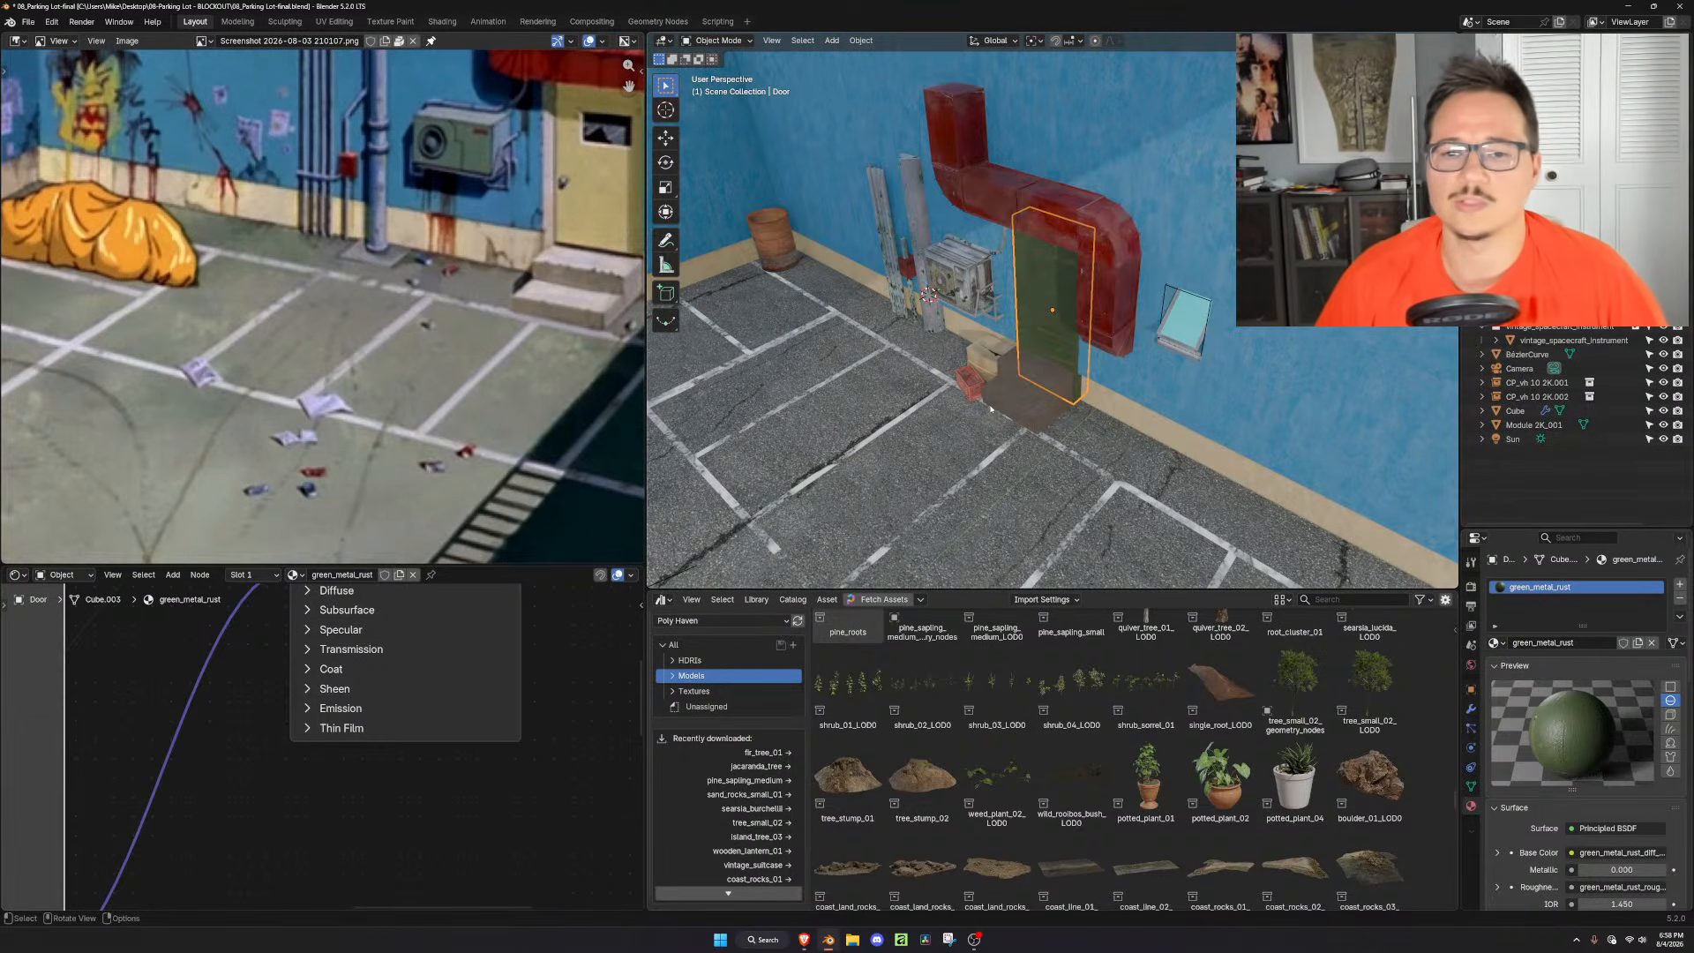
{"action": "middle_click_drag", "start_coordinate": [940, 401], "coordinate": [1108, 417]}
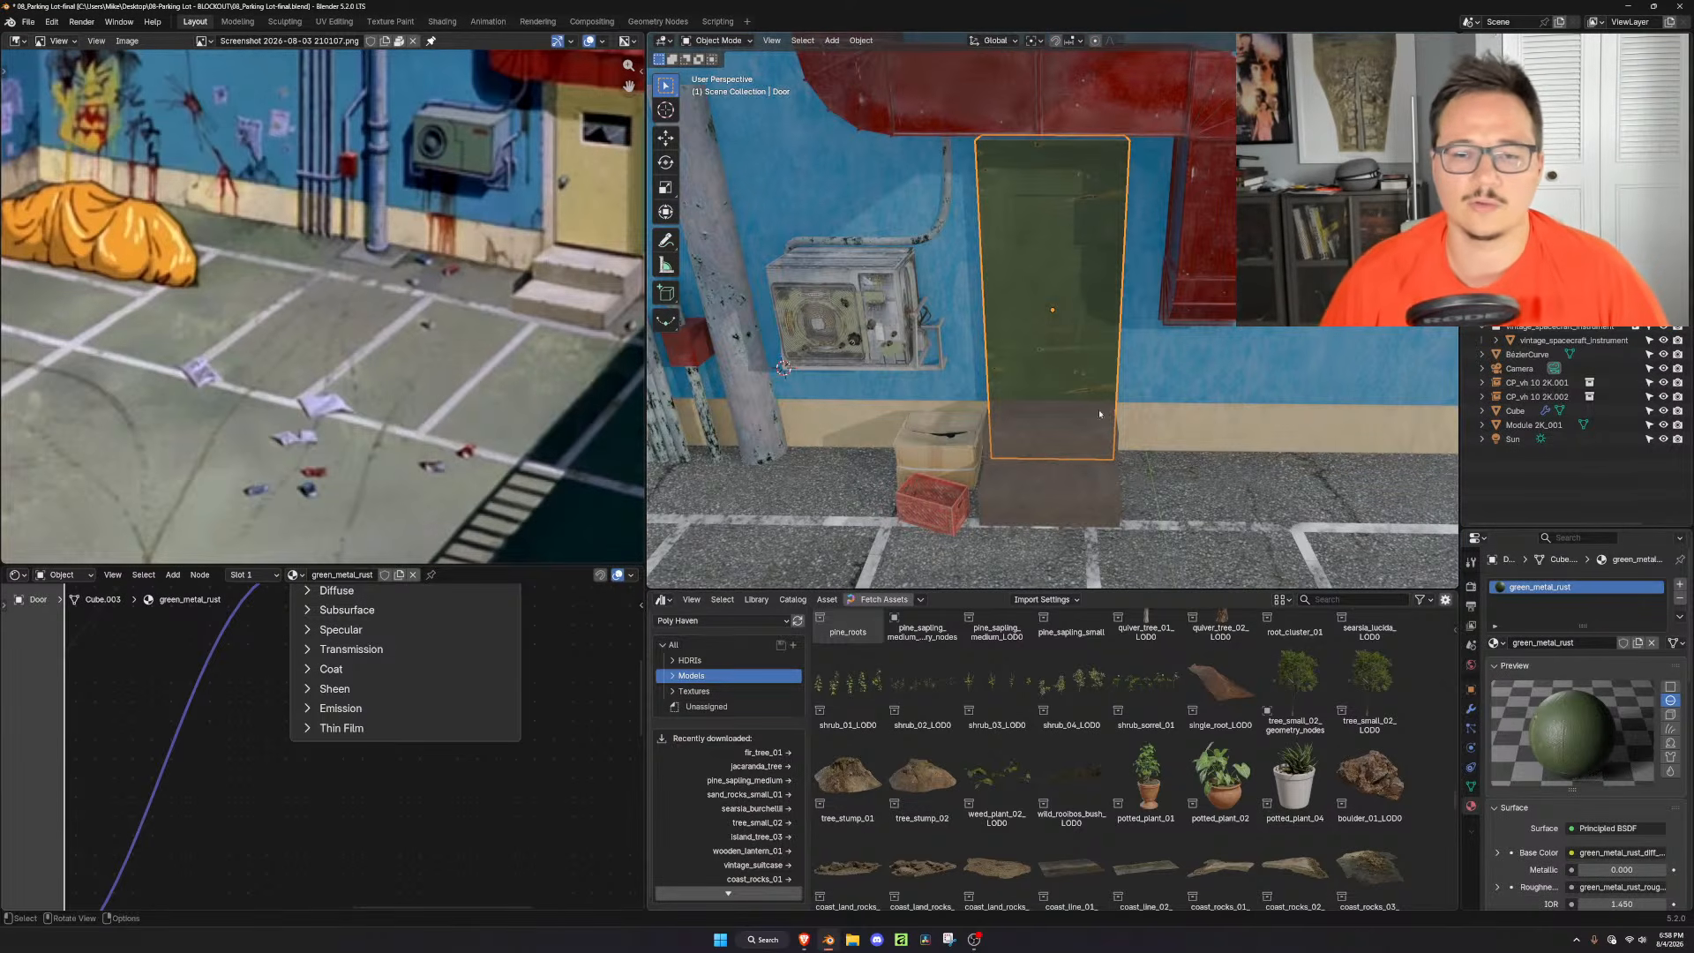
{"action": "middle_click_drag", "start_coordinate": [1051, 359], "coordinate": [1173, 369]}
Extrude the front face of the red box on the thin pipe outward and scale it down slightly
{"action": "left_click", "coordinate": [925, 238]}
{"action": "left_click", "coordinate": [1024, 346]}
{"action": "key", "text": "KP_Decimal"}
{"action": "scroll", "coordinate": [1025, 345], "scroll_direction": "down", "scroll_amount": 5}
{"action": "key", "text": "Tab"}
{"action": "key", "text": "e"}
{"action": "left_click", "coordinate": [1236, 369]}
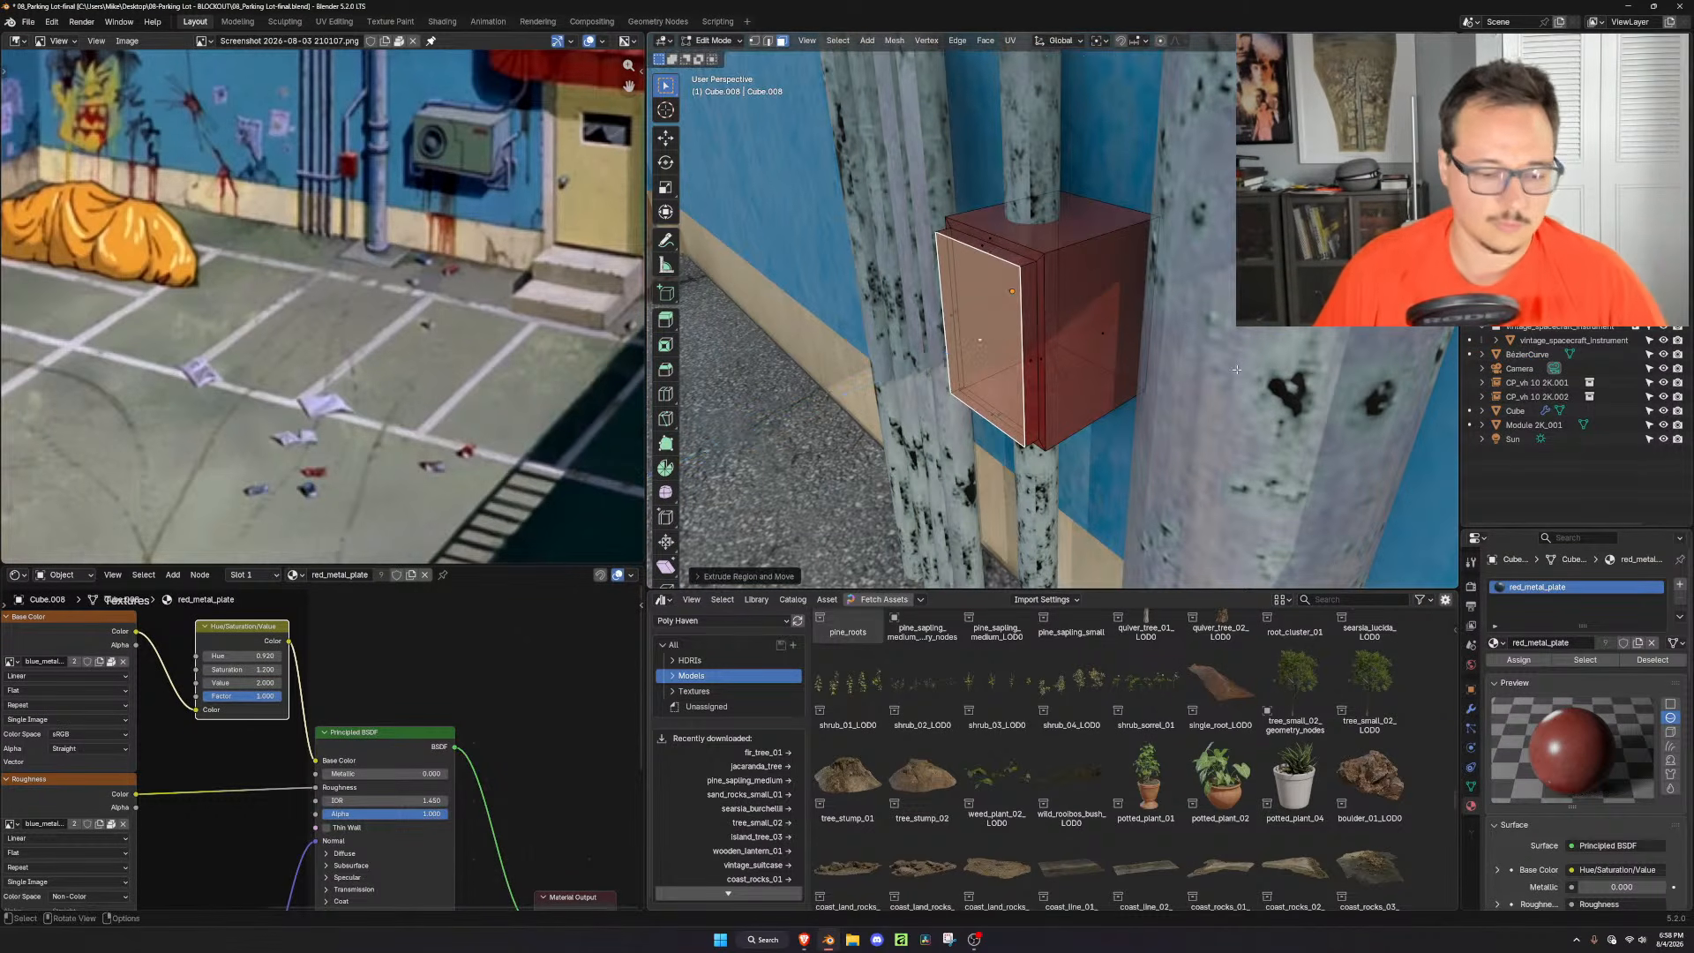
{"action": "key", "text": "s"}
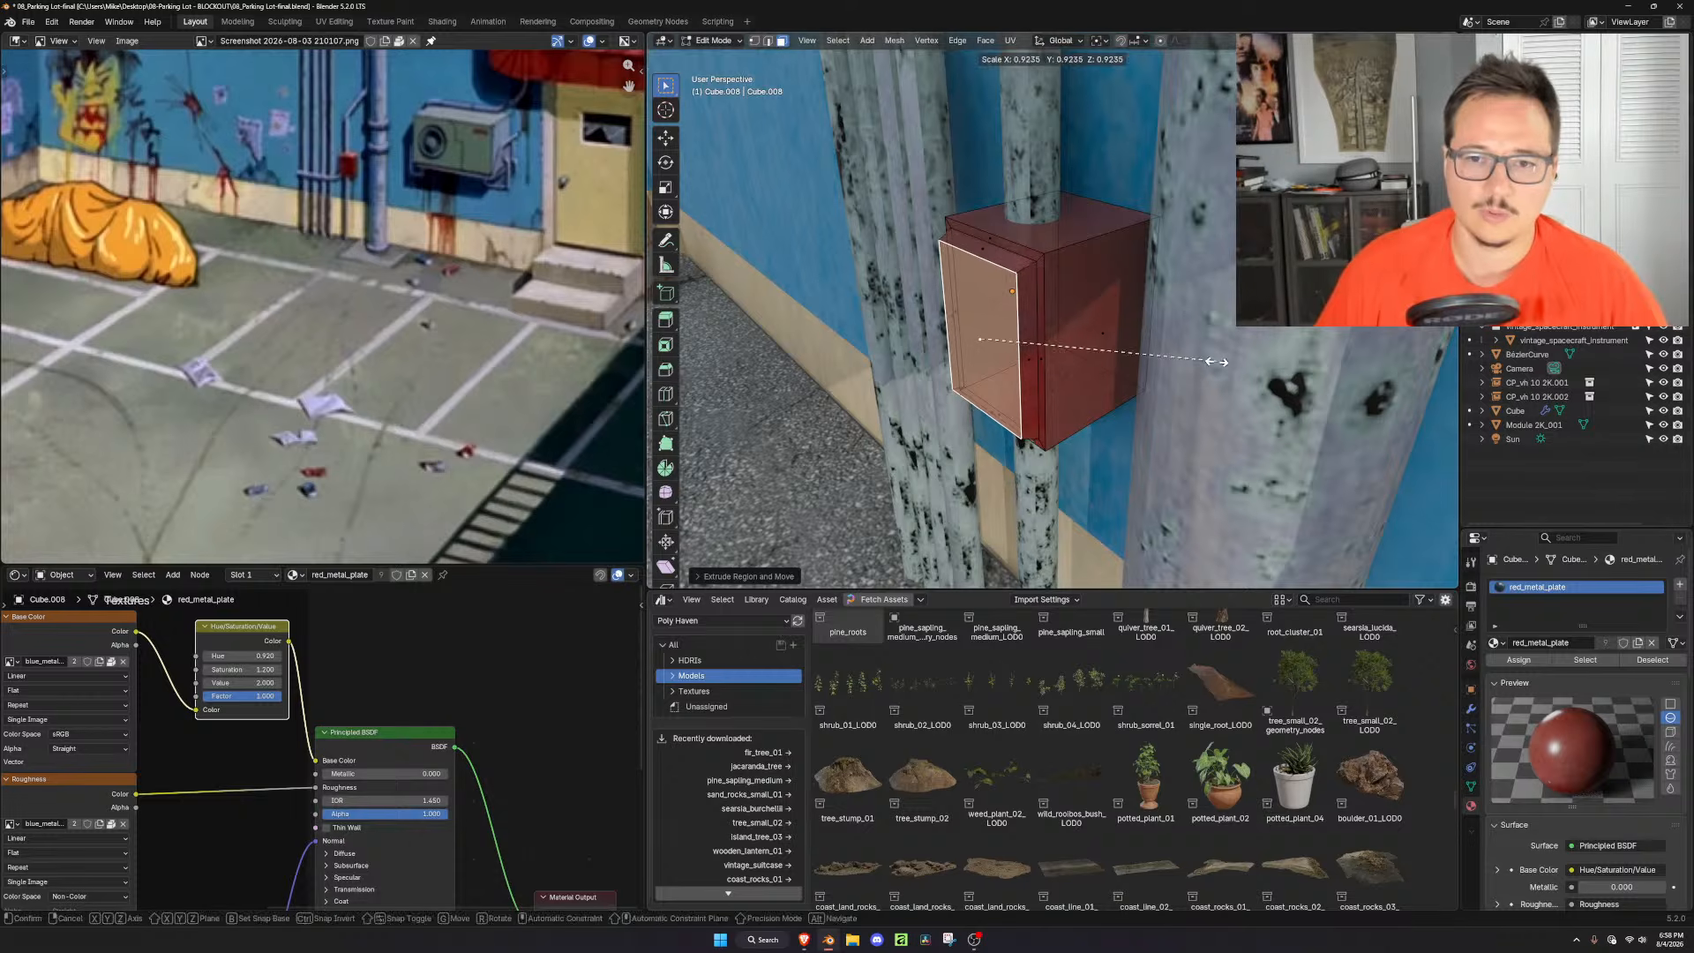
{"action": "left_click", "coordinate": [1207, 355]}
{"action": "middle_click_drag", "start_coordinate": [1207, 355], "coordinate": [1092, 274]}
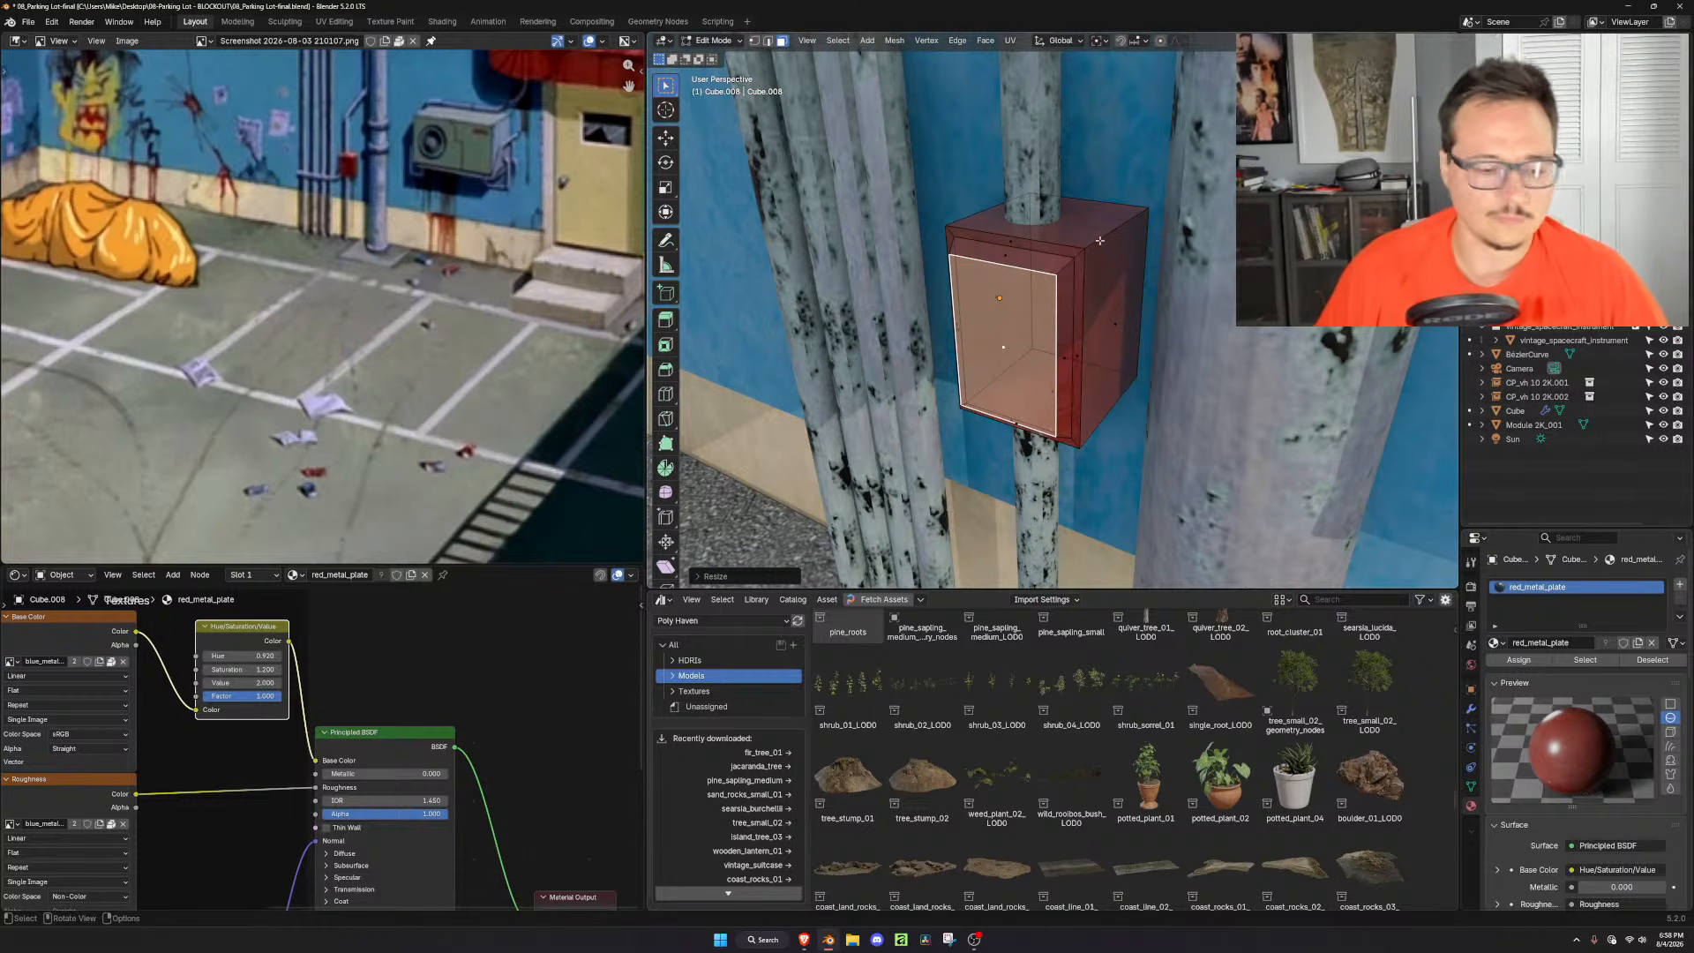
{"action": "key", "text": "Tab"}
Copy the air conditioner casing's modifiers to the red box and select the box alone
{"action": "scroll", "coordinate": [1147, 291], "scroll_direction": "down", "scroll_amount": 6}
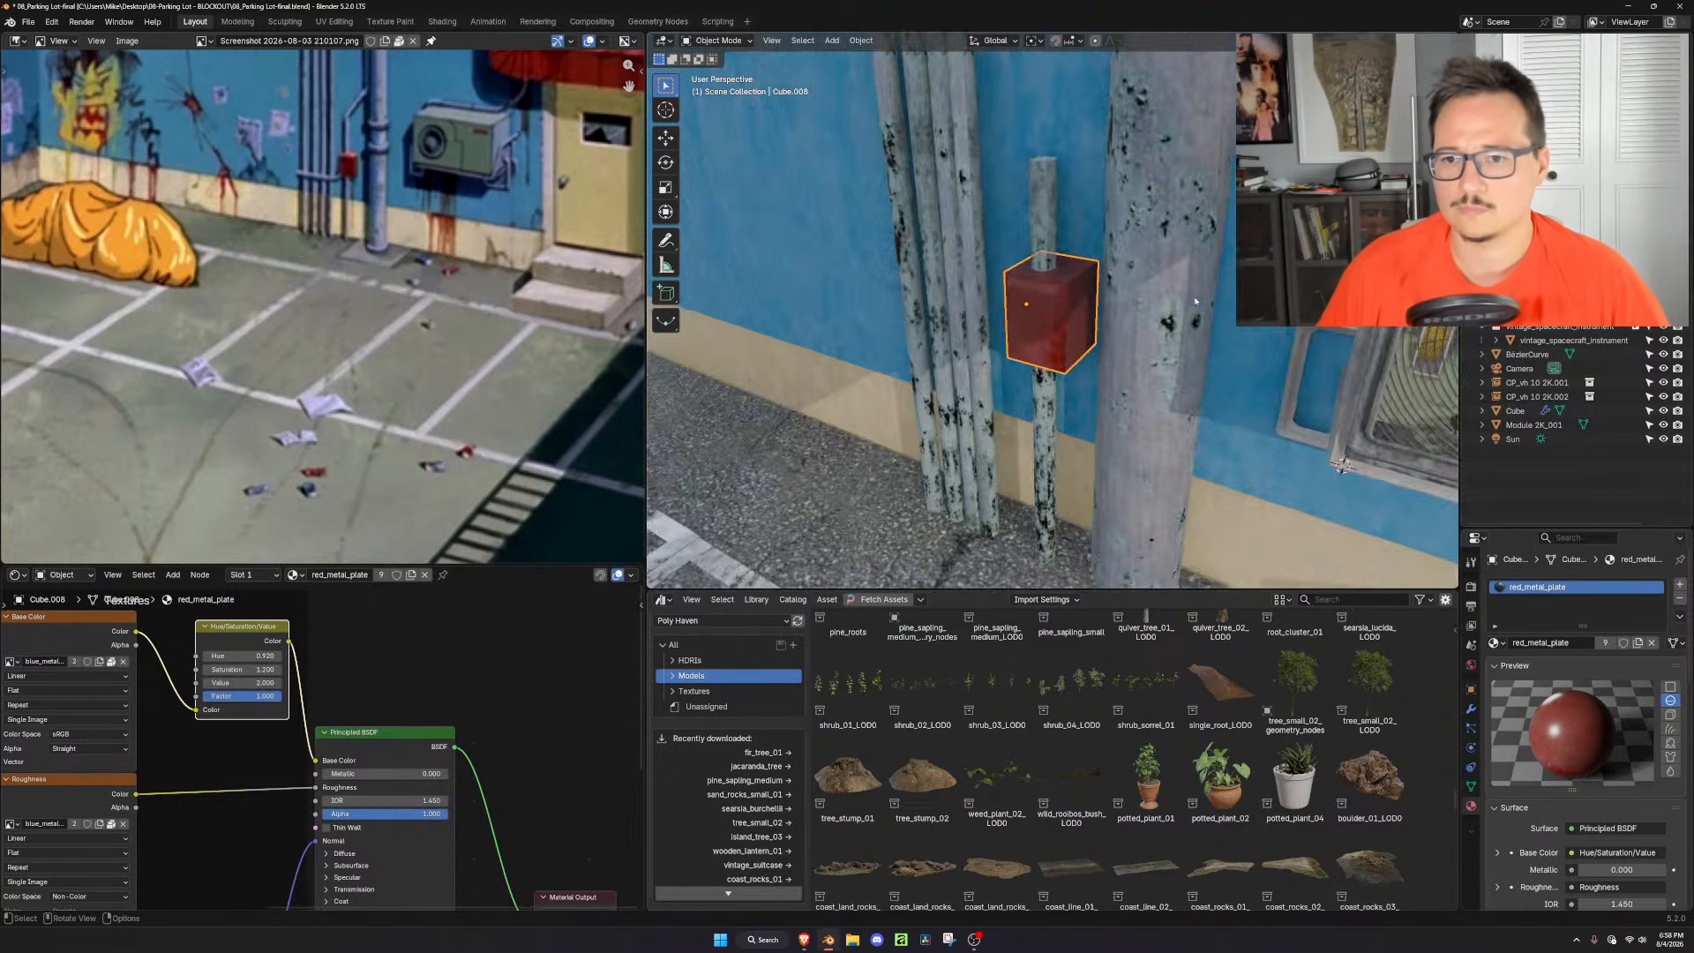
{"action": "left_click", "coordinate": [1184, 320], "text": "shift"}
{"action": "key", "text": "ctrl+l"}
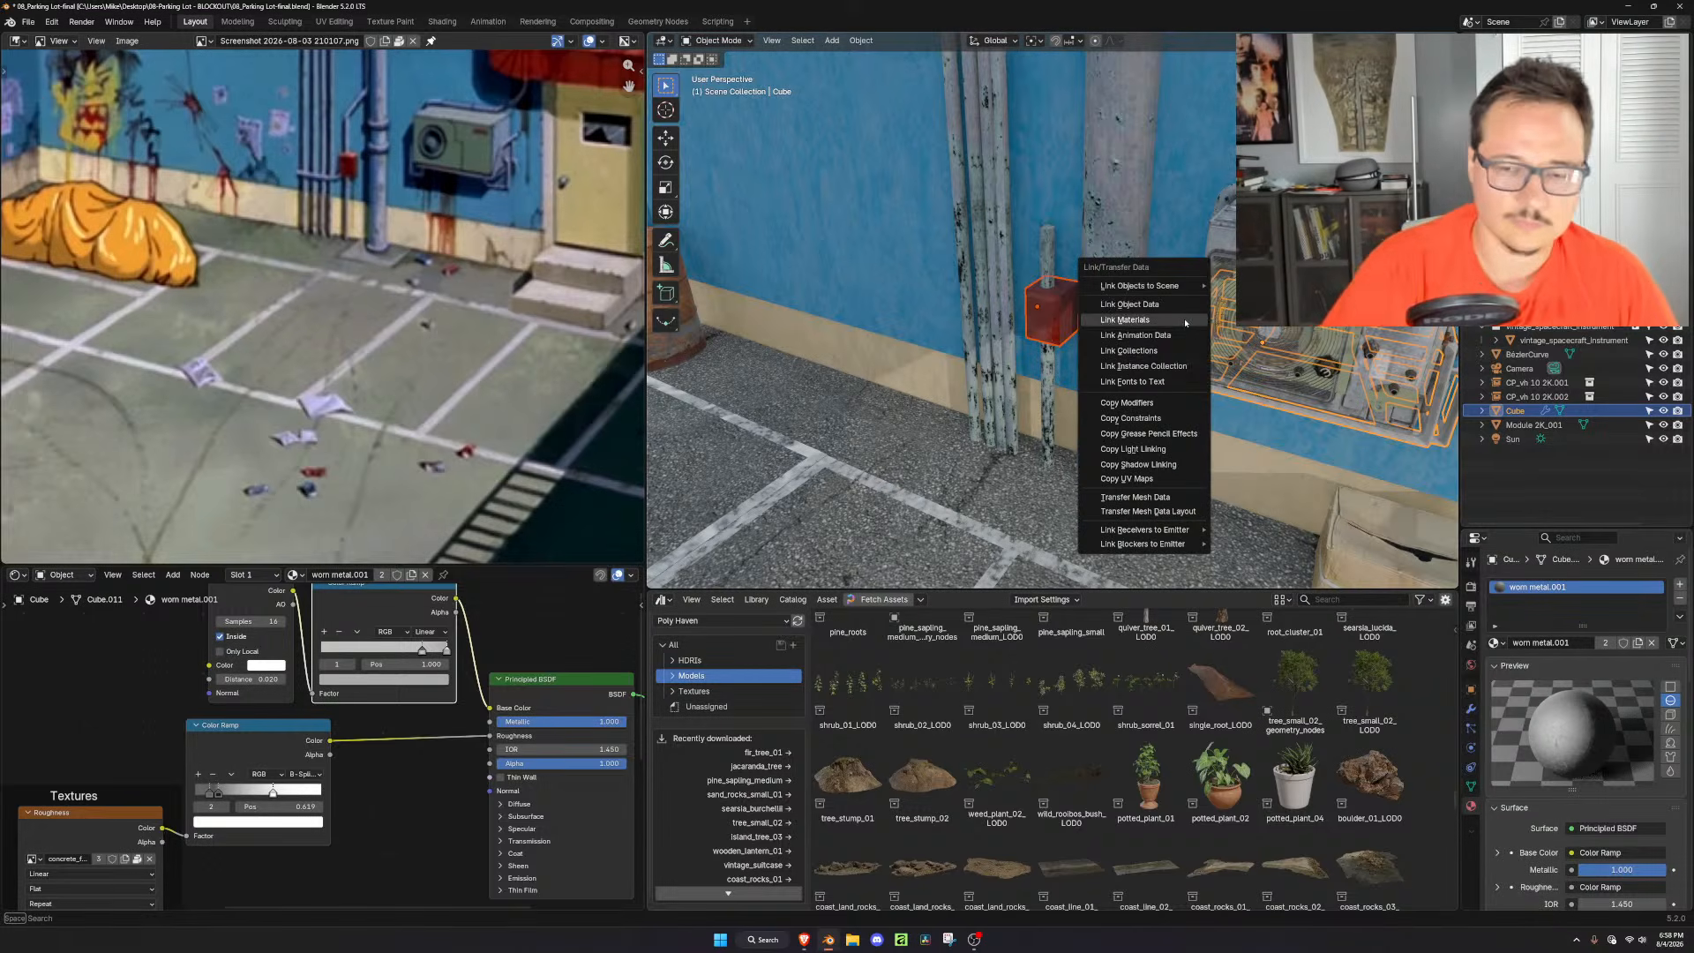
{"action": "left_click", "coordinate": [1170, 403]}
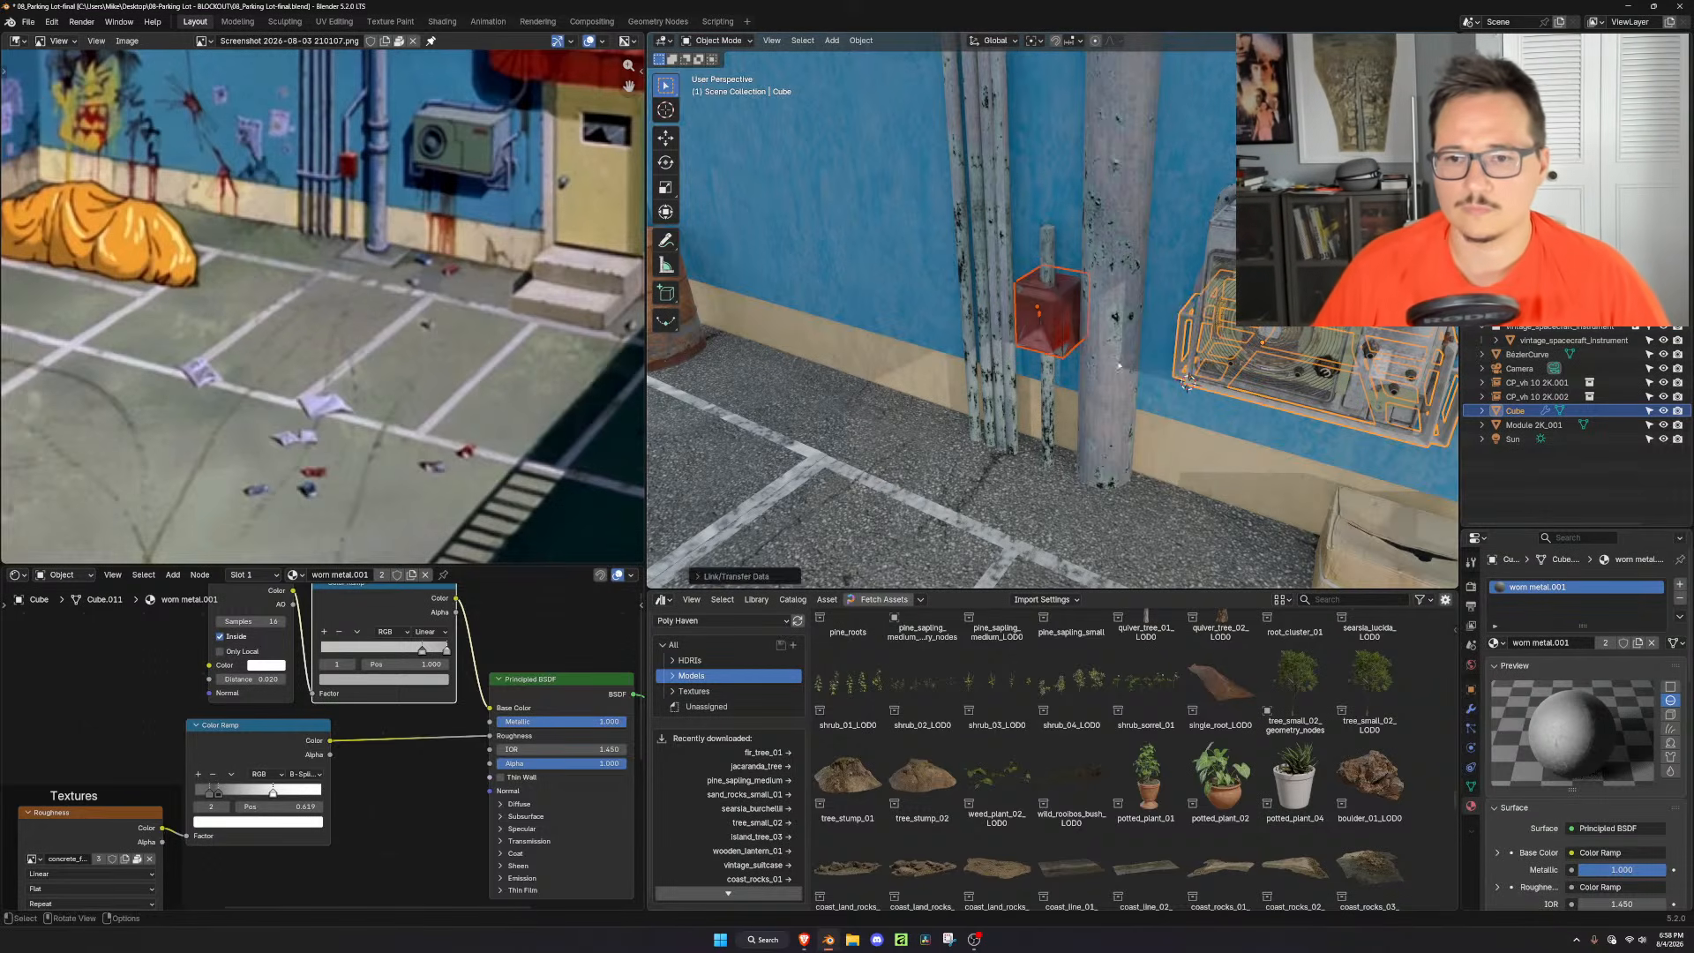
{"action": "left_click", "coordinate": [1061, 309]}
Remove the Wireframe modifier from the red box and set its Bevel amount to 0.052 m
{"action": "left_click", "coordinate": [1471, 708]}
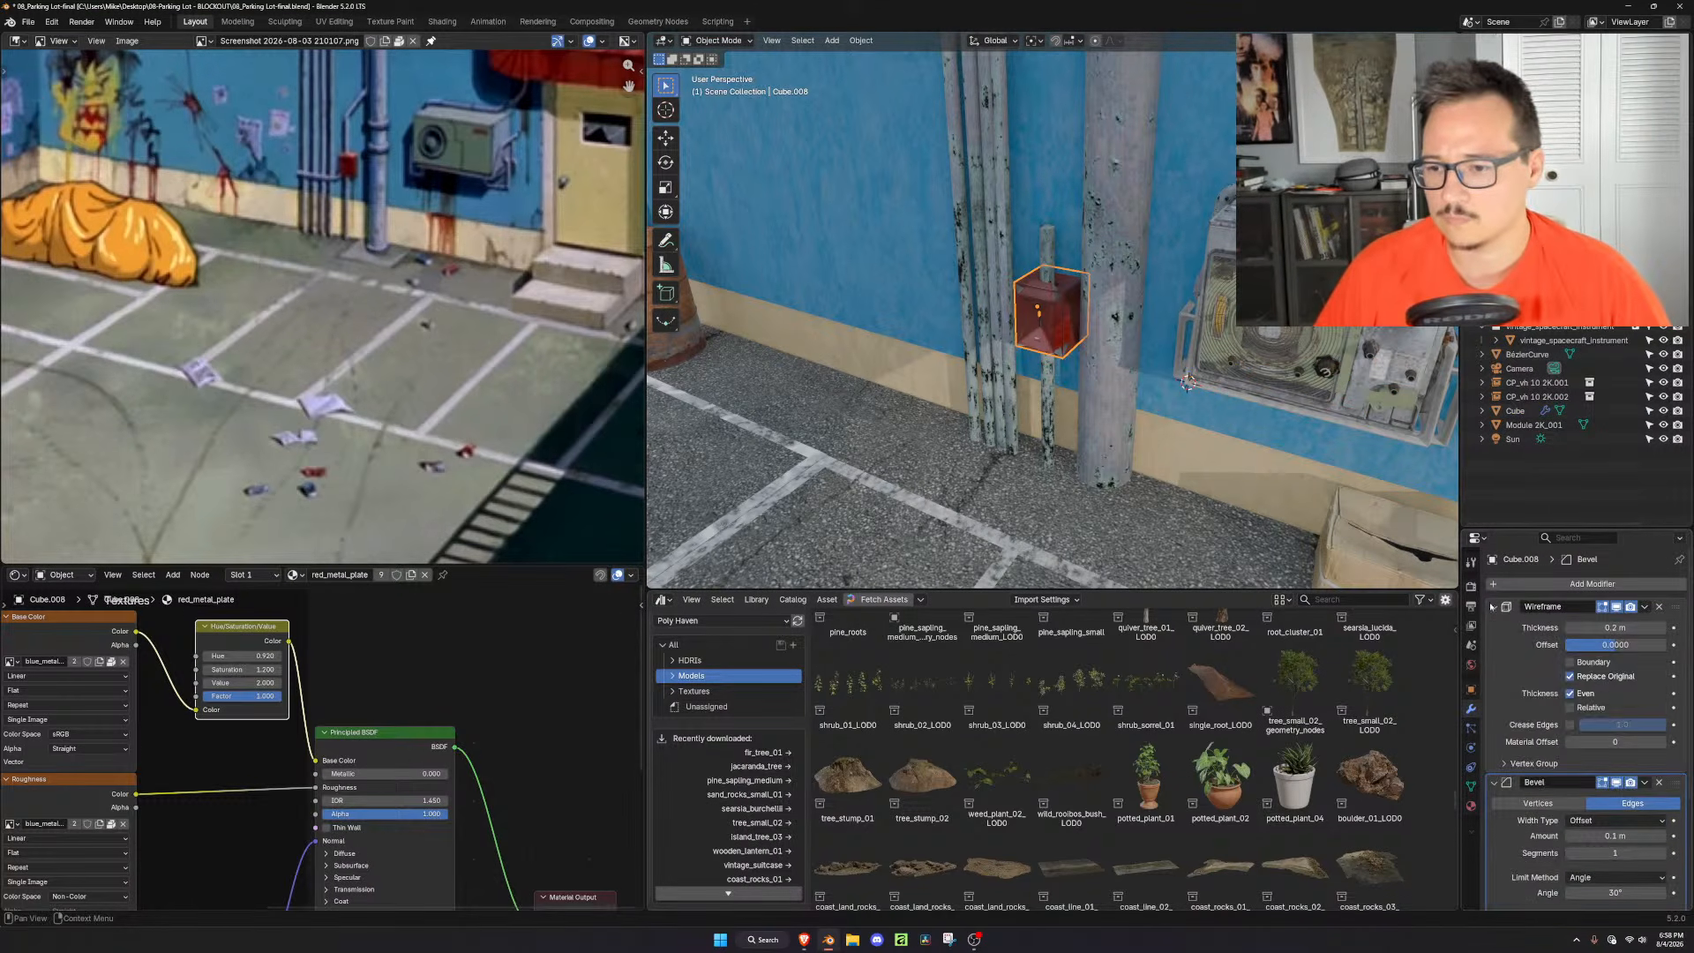
{"action": "left_click", "coordinate": [1493, 606]}
{"action": "left_click", "coordinate": [1659, 607]}
{"action": "scroll", "coordinate": [1114, 325], "scroll_direction": "up", "scroll_amount": 10}
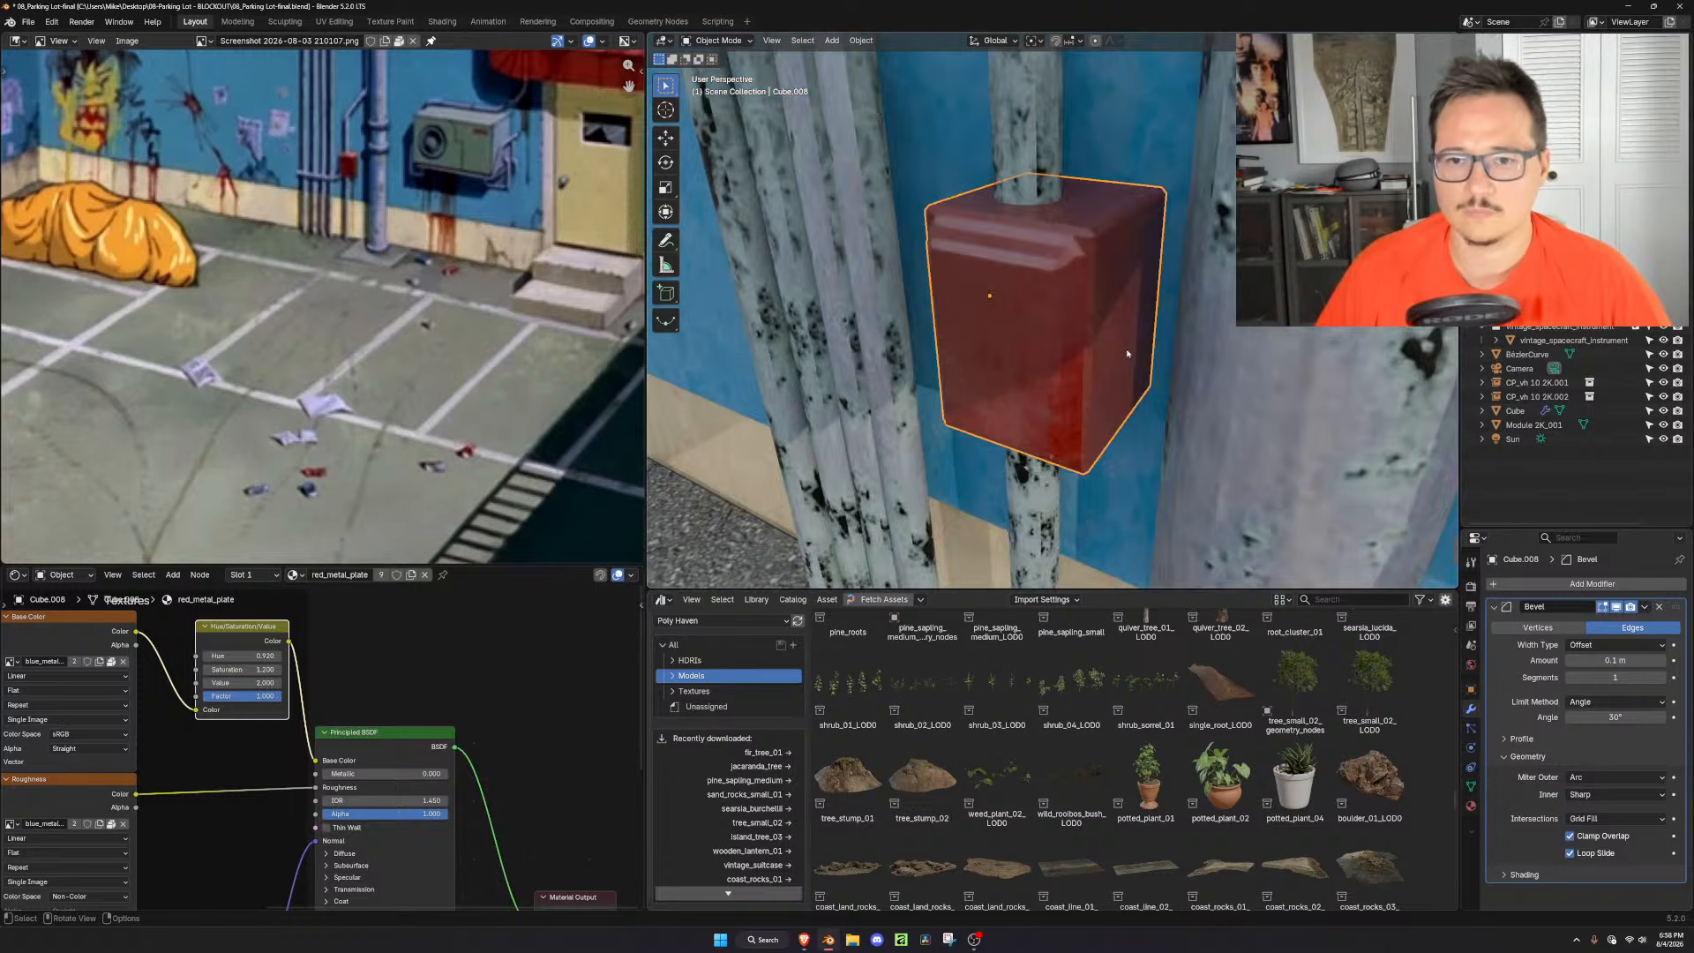
{"action": "left_click_drag", "start_coordinate": [1631, 650], "coordinate": [1597, 659]}
Unwrap all faces of the red box with Cube Projection and check the resulting texture up close
{"action": "scroll", "coordinate": [1217, 424], "scroll_direction": "down", "scroll_amount": 4}
{"action": "middle_click_drag", "start_coordinate": [1192, 458], "coordinate": [1066, 299]}
{"action": "key", "text": "Tab"}
{"action": "key", "text": "a"}
{"action": "key", "text": "u"}
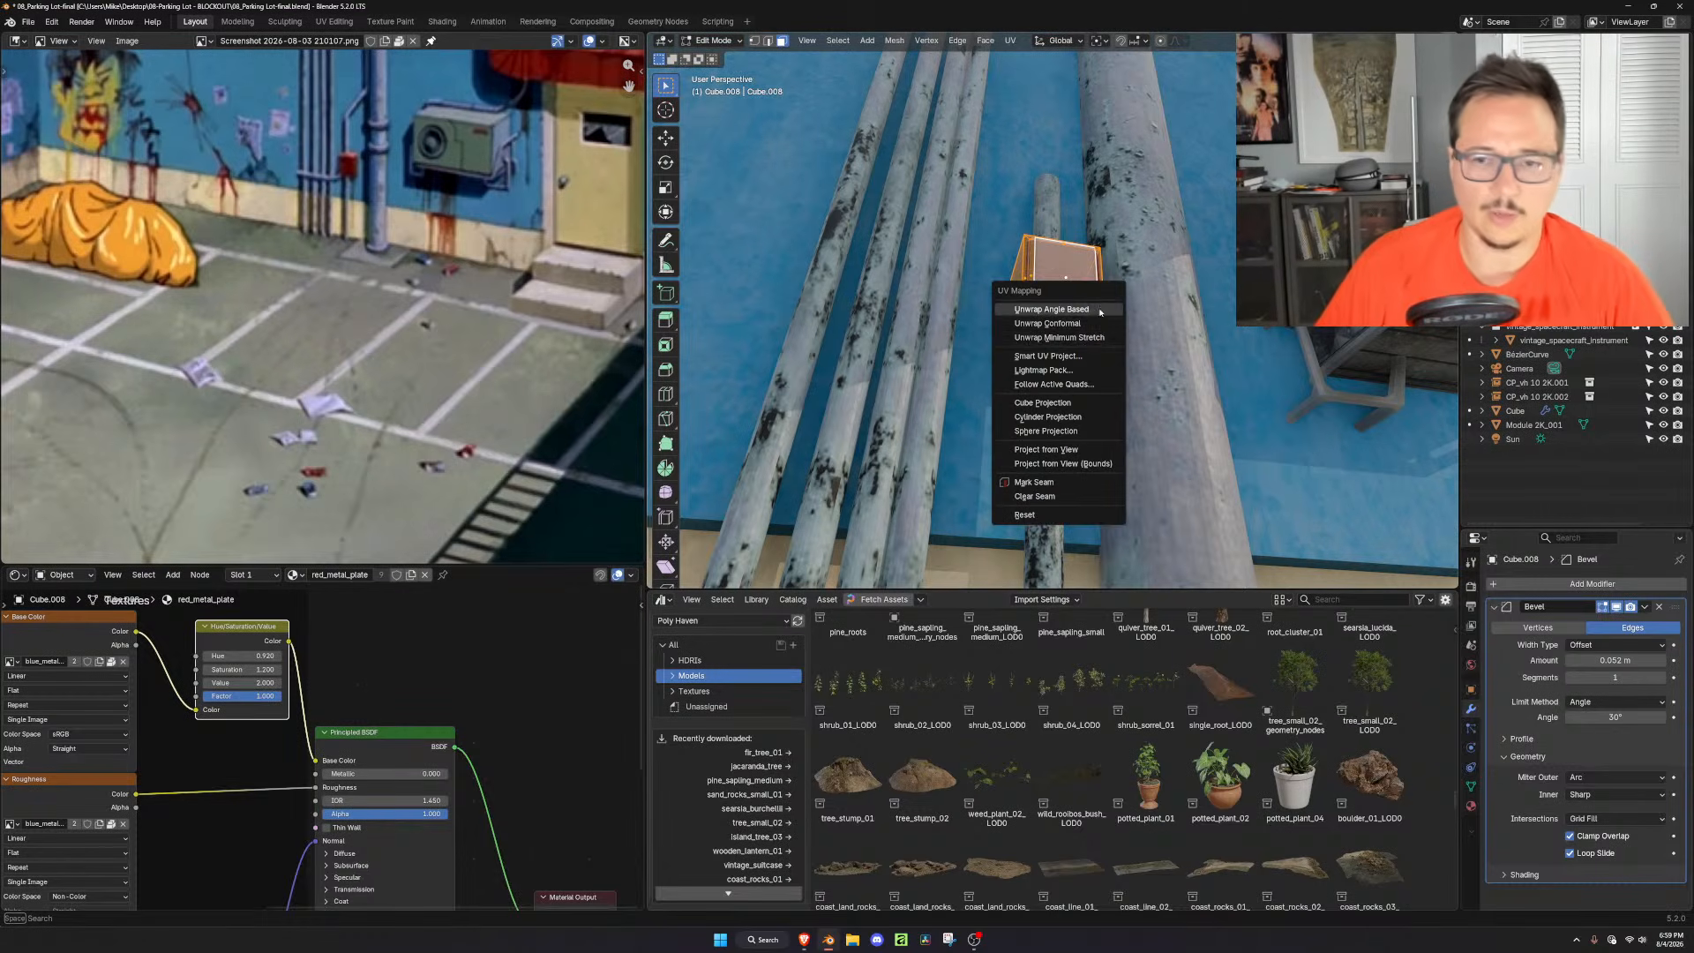
{"action": "left_click", "coordinate": [1078, 403]}
{"action": "key", "text": "Tab"}
{"action": "mouse_move", "coordinate": [1090, 353]}
{"action": "middle_mouse_down"}
{"action": "mouse_move", "coordinate": [1094, 423]}
{"action": "mouse_move", "coordinate": [1096, 369]}
{"action": "middle_mouse_up"}
{"action": "scroll", "coordinate": [1094, 406], "scroll_direction": "up", "scroll_amount": 4}
{"action": "scroll", "coordinate": [1087, 394], "scroll_direction": "up", "scroll_amount": 2}
{"action": "scroll", "coordinate": [1088, 395], "scroll_direction": "down", "scroll_amount": 4}
Inset the red box's top face by about 0.04 m
{"action": "key", "text": "Tab"}
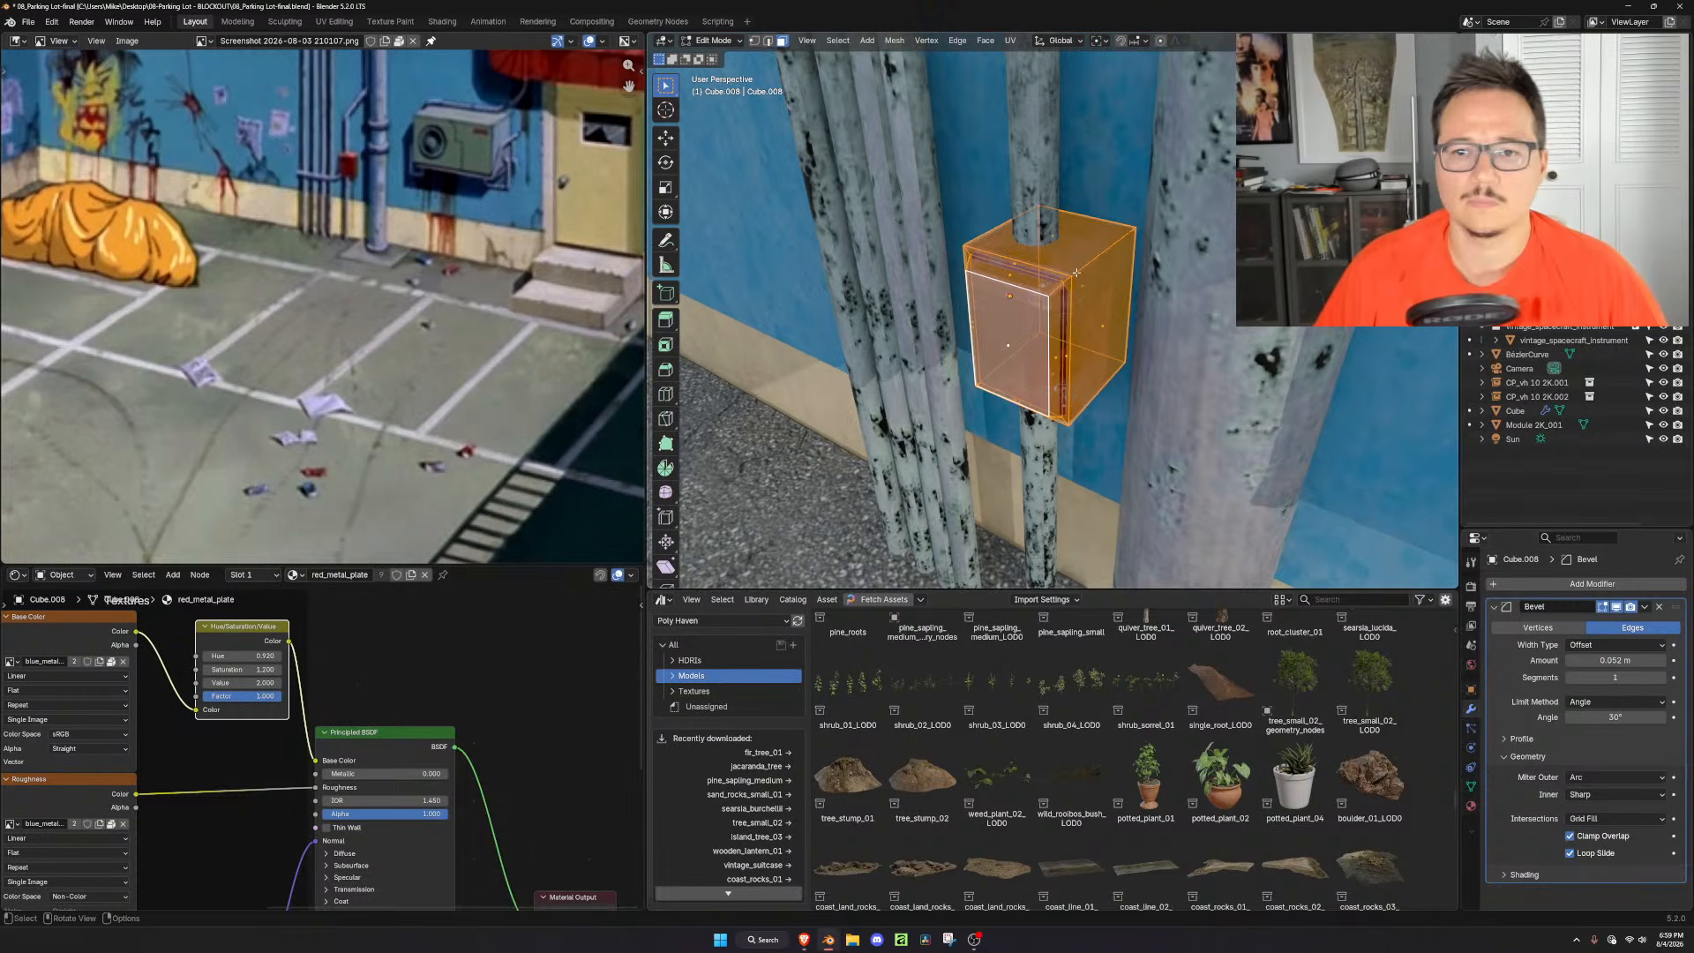
{"action": "left_click", "coordinate": [1073, 247]}
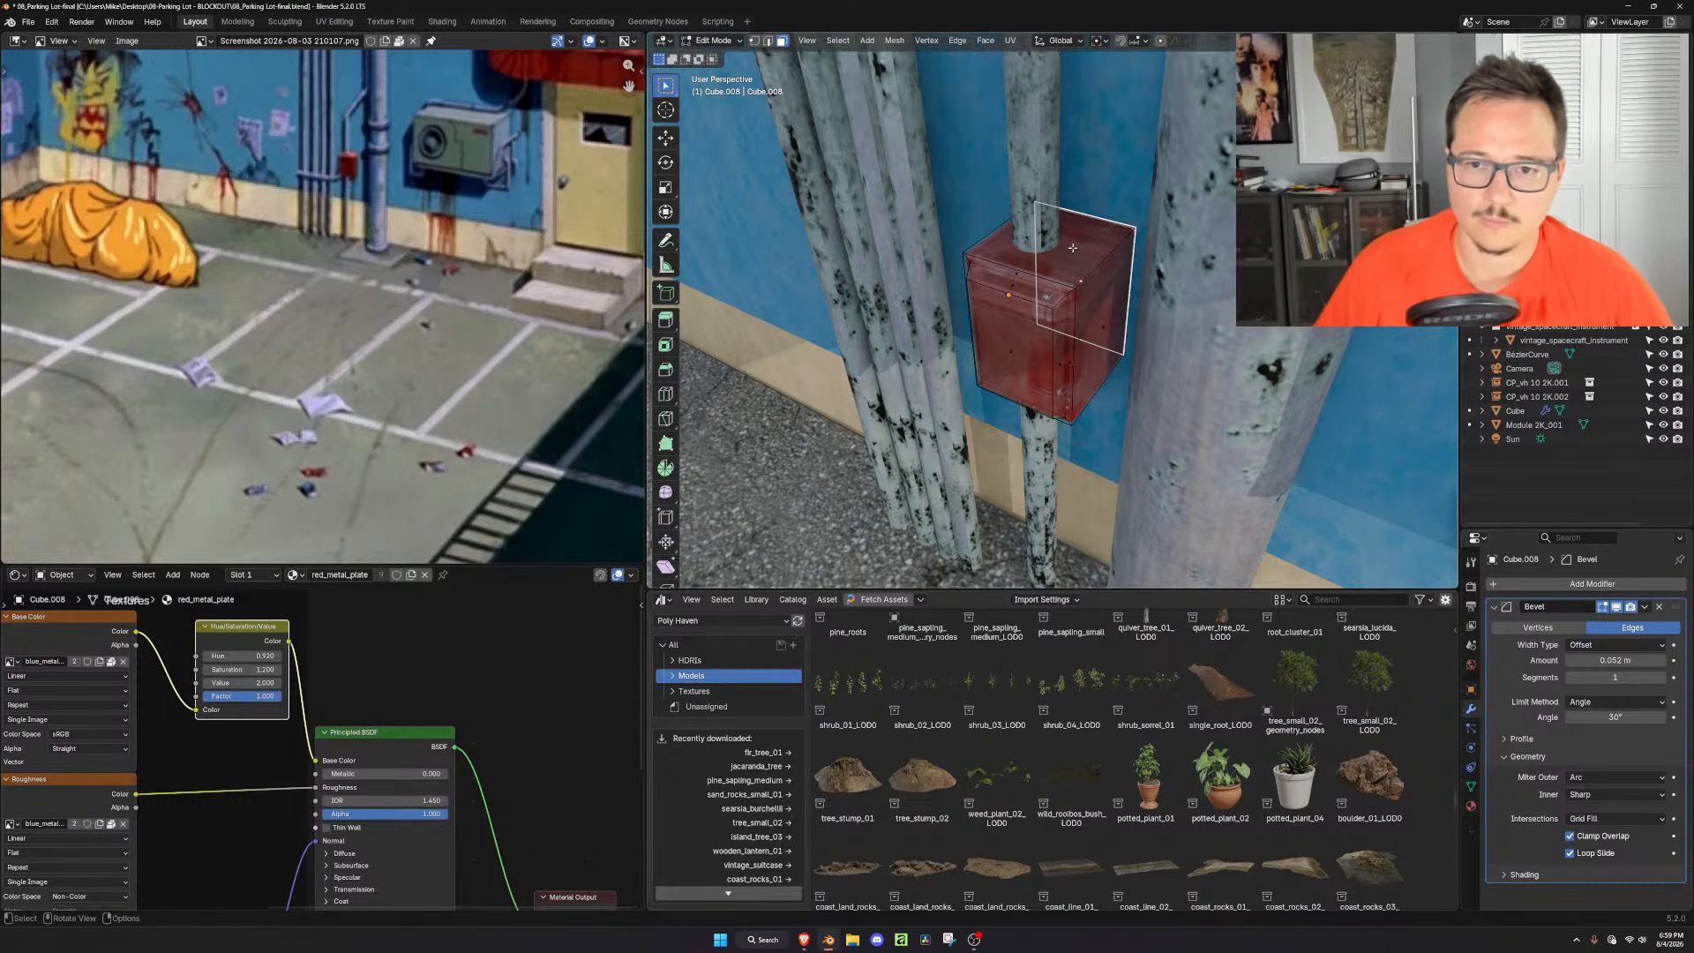
{"action": "left_click", "coordinate": [1051, 245]}
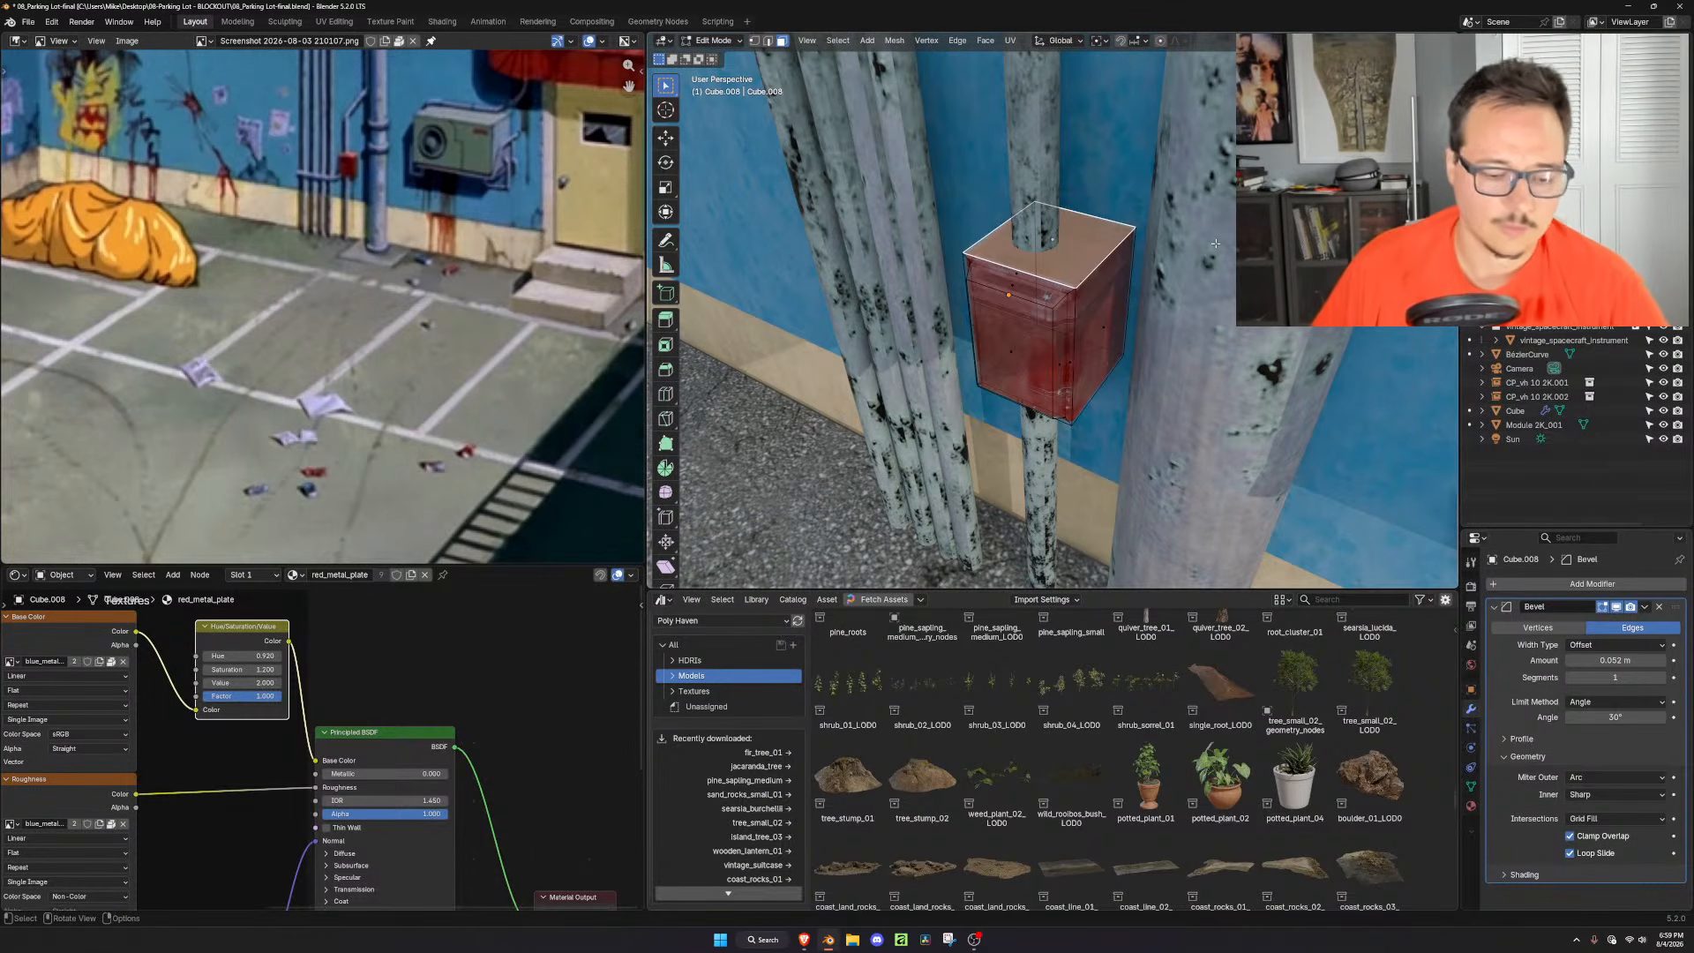
{"action": "key", "text": "i"}
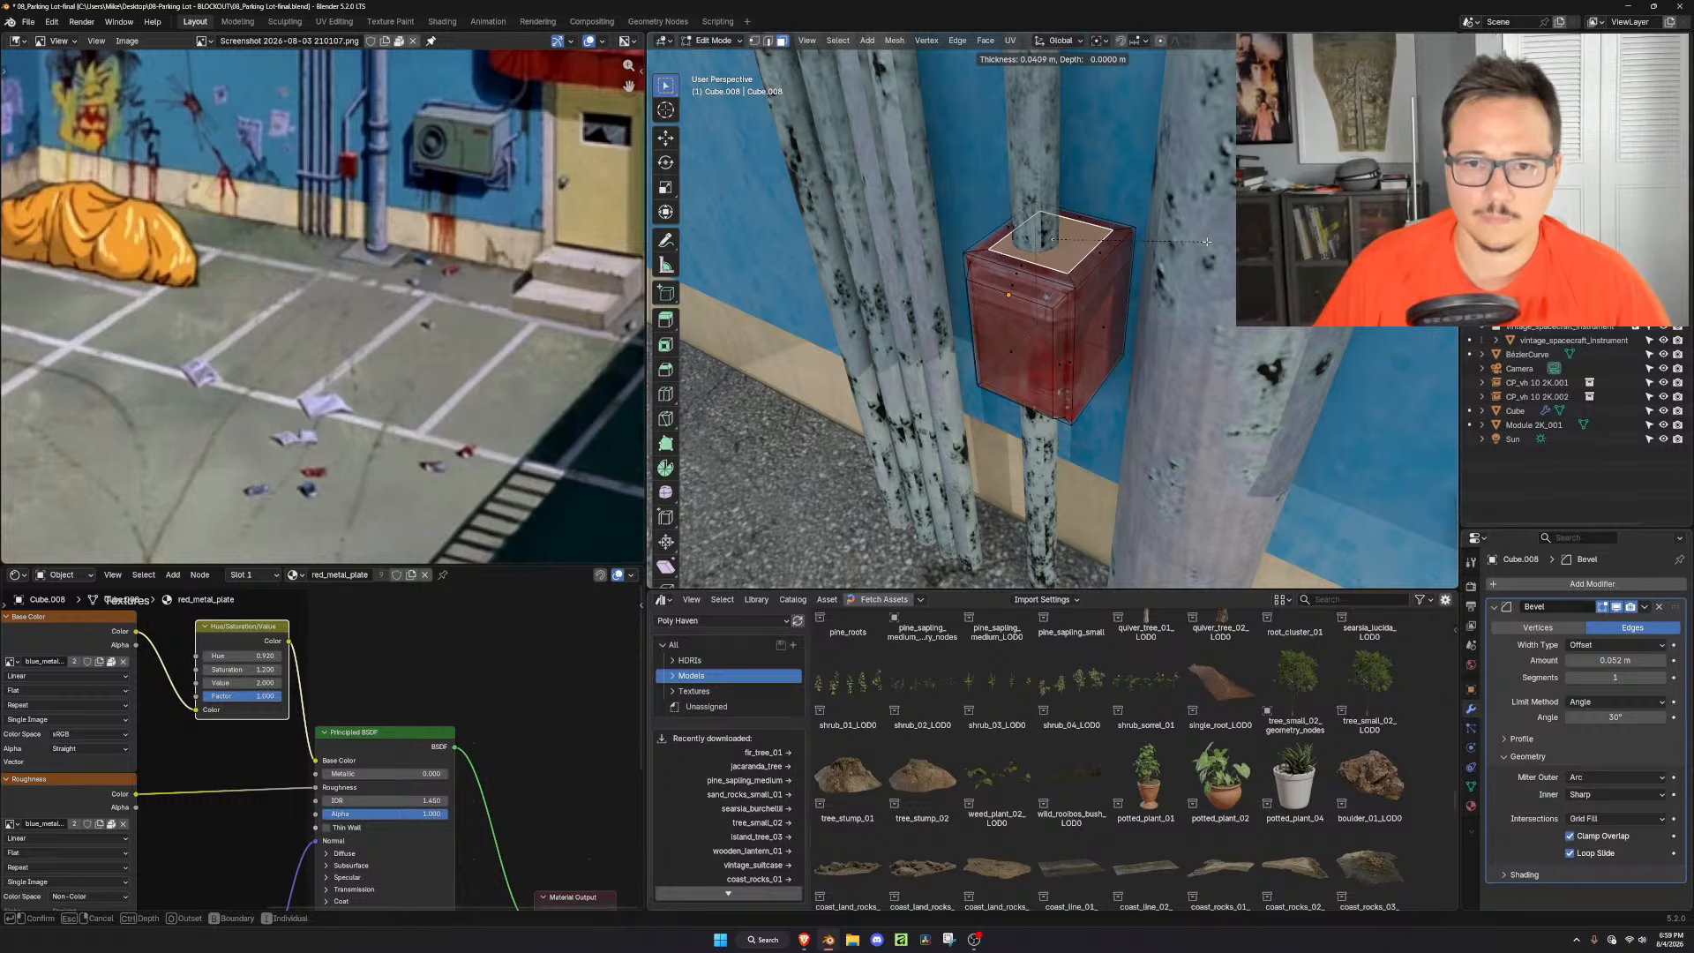
{"action": "left_click", "coordinate": [1206, 241]}
Extrude the inset top face upward and scale it down to form a tapered cap
{"action": "key", "text": "e"}
{"action": "left_click", "coordinate": [1206, 227]}
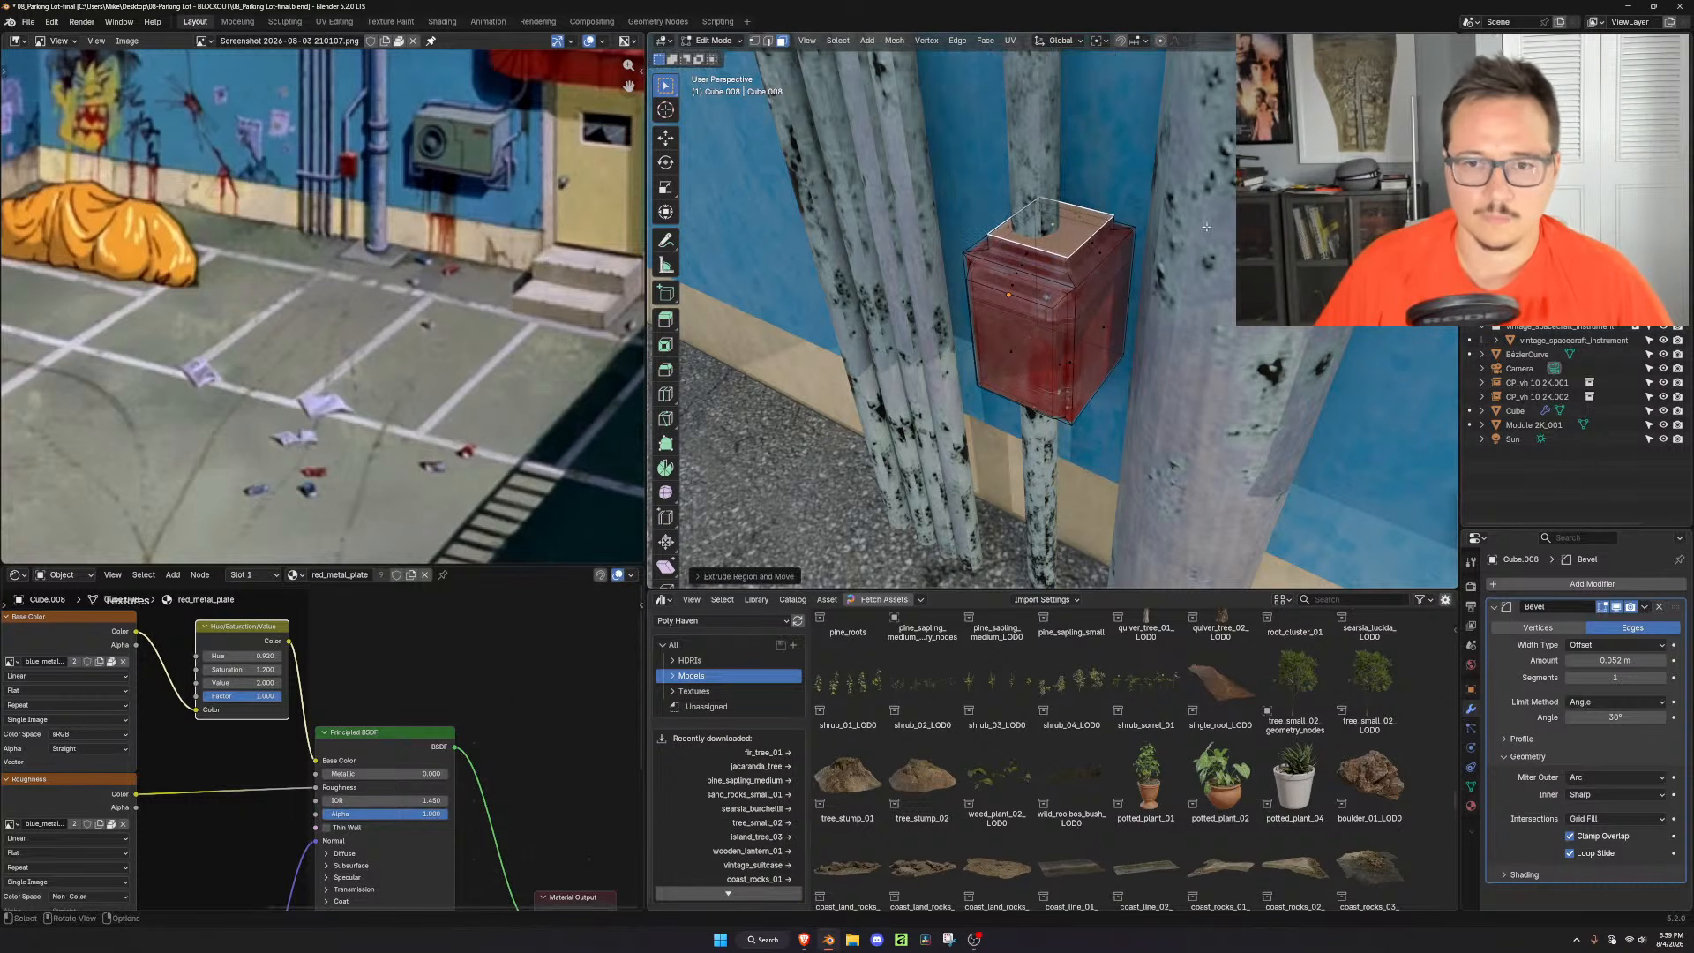
{"action": "key", "text": "s"}
{"action": "left_click", "coordinate": [1198, 229]}
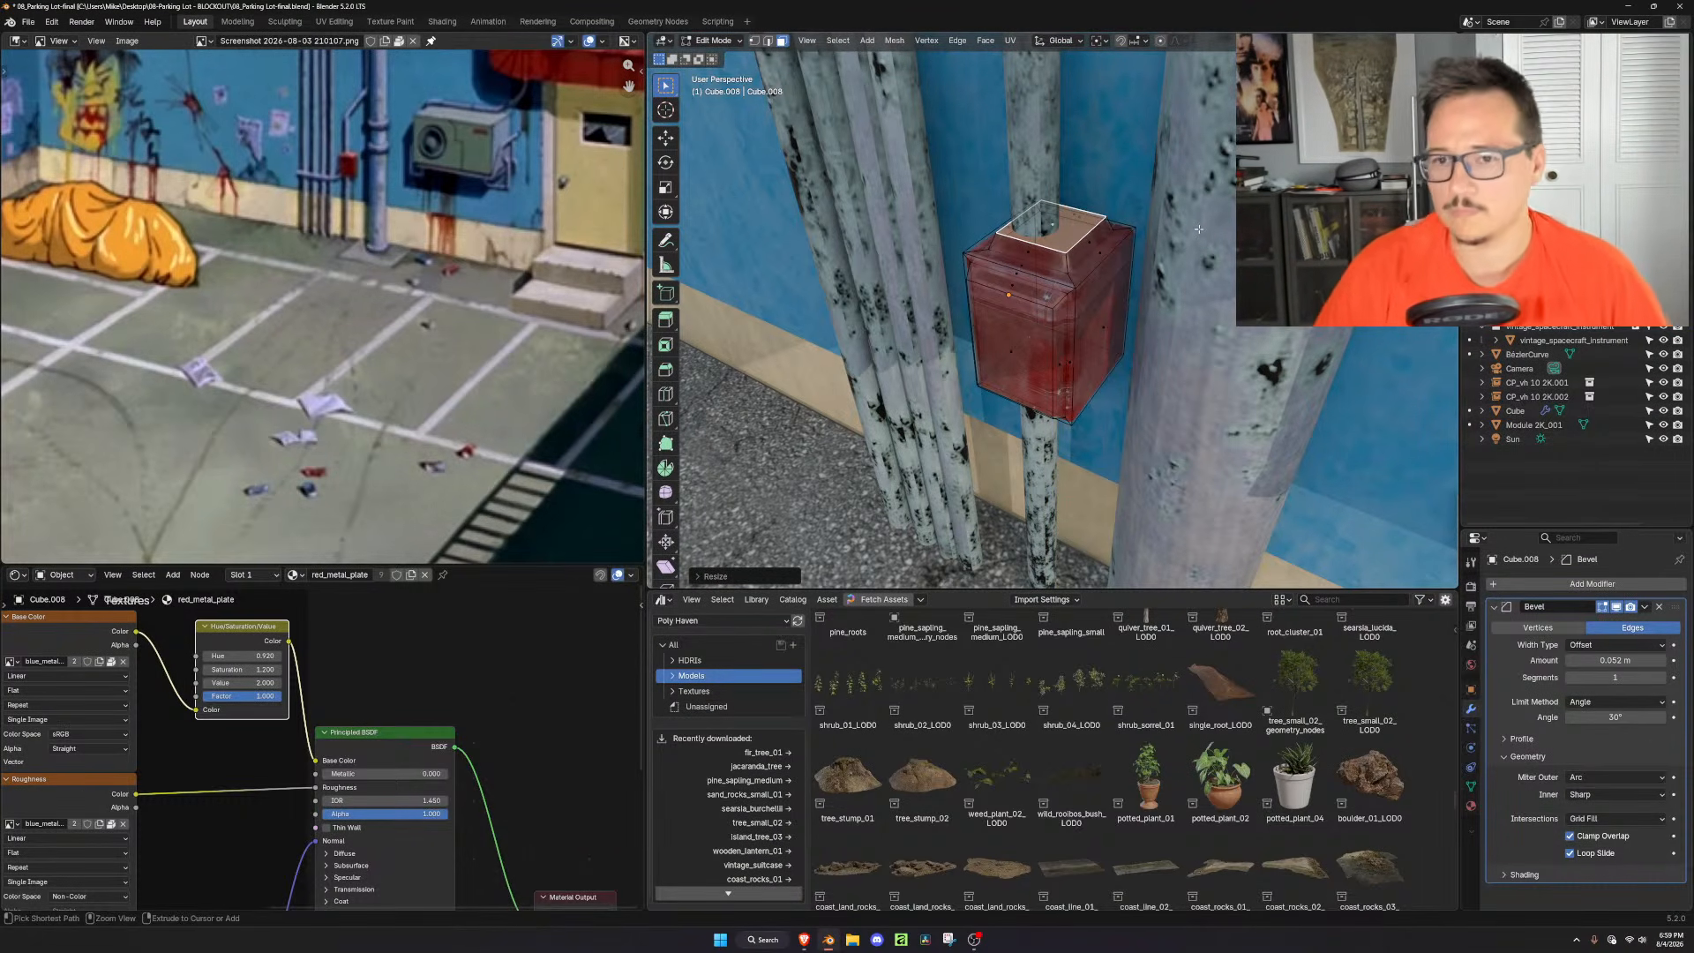
Add a second material slot to the red box and assign worn metal.001 to the whole tapered cap
{"action": "key", "text": "ctrl+KP_Add"}
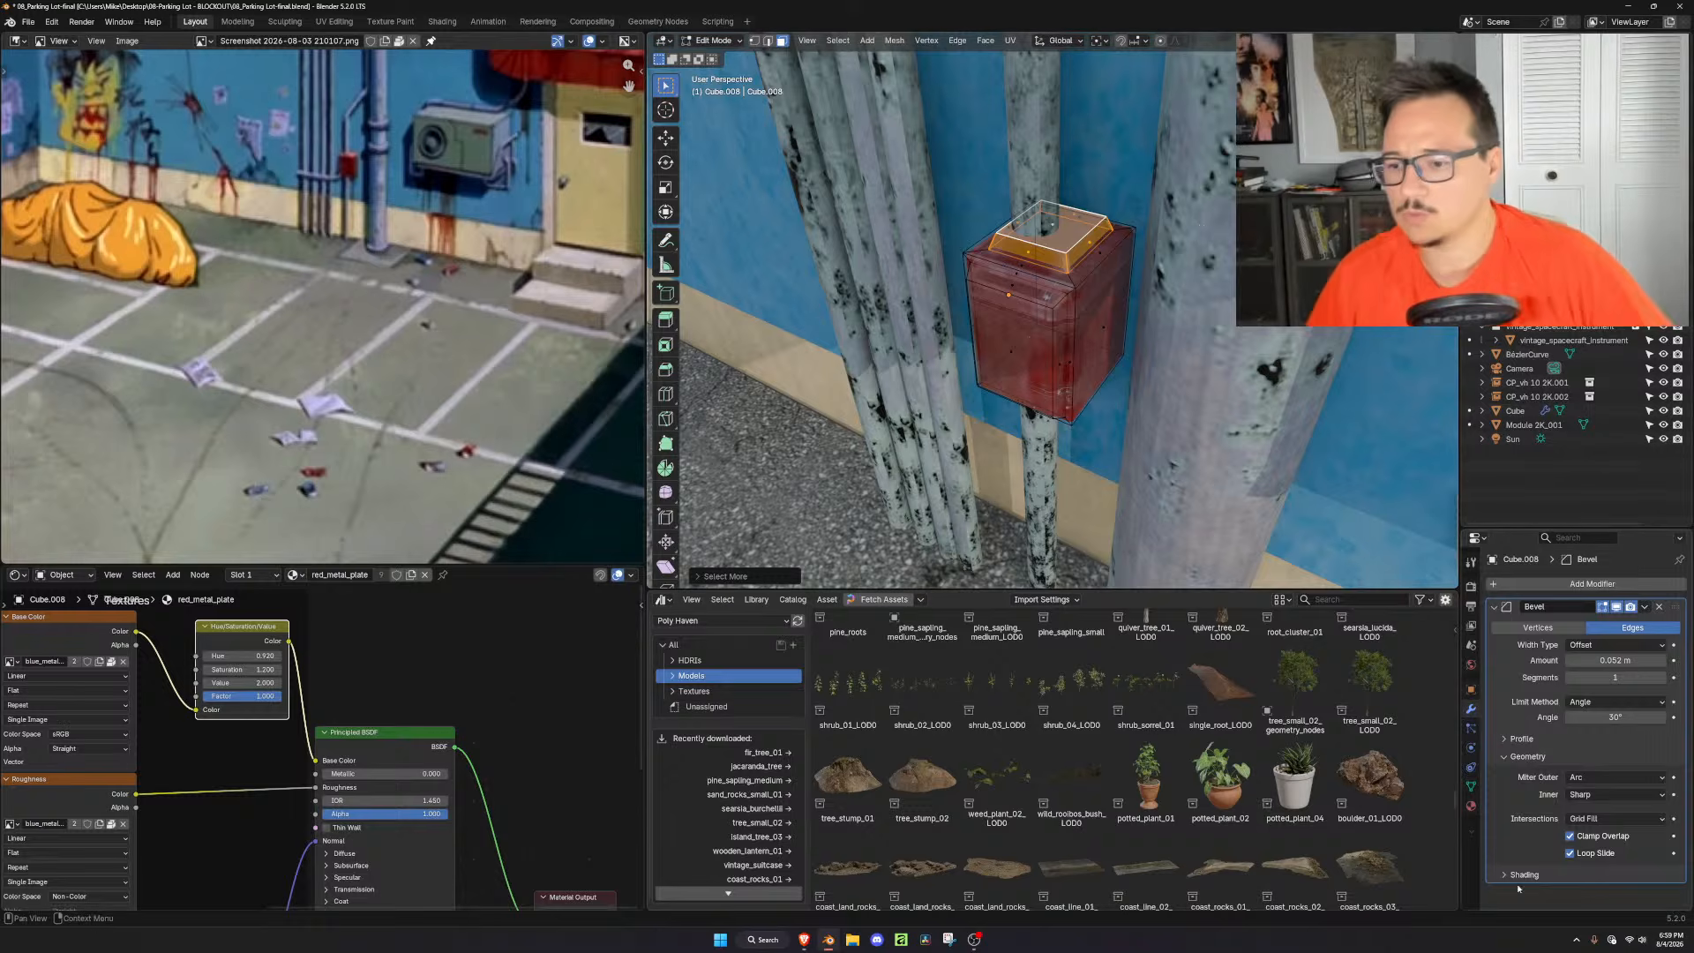
{"action": "left_click", "coordinate": [1470, 805]}
{"action": "left_click", "coordinate": [1679, 584]}
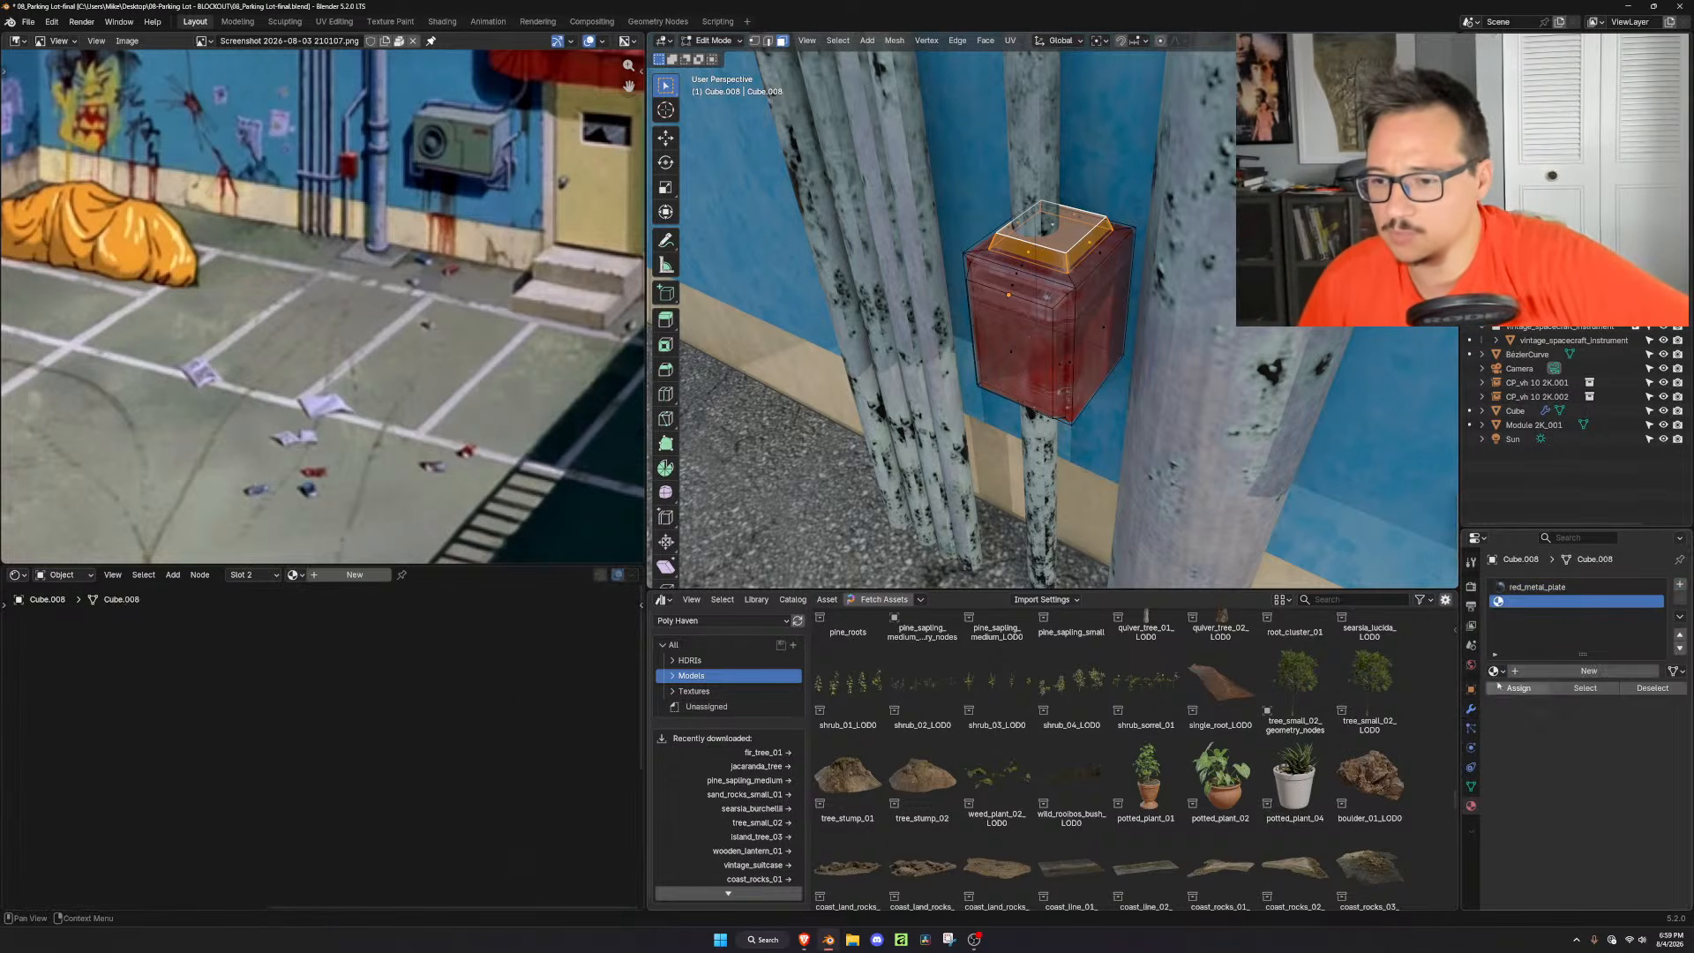
{"action": "left_click", "coordinate": [1494, 671]}
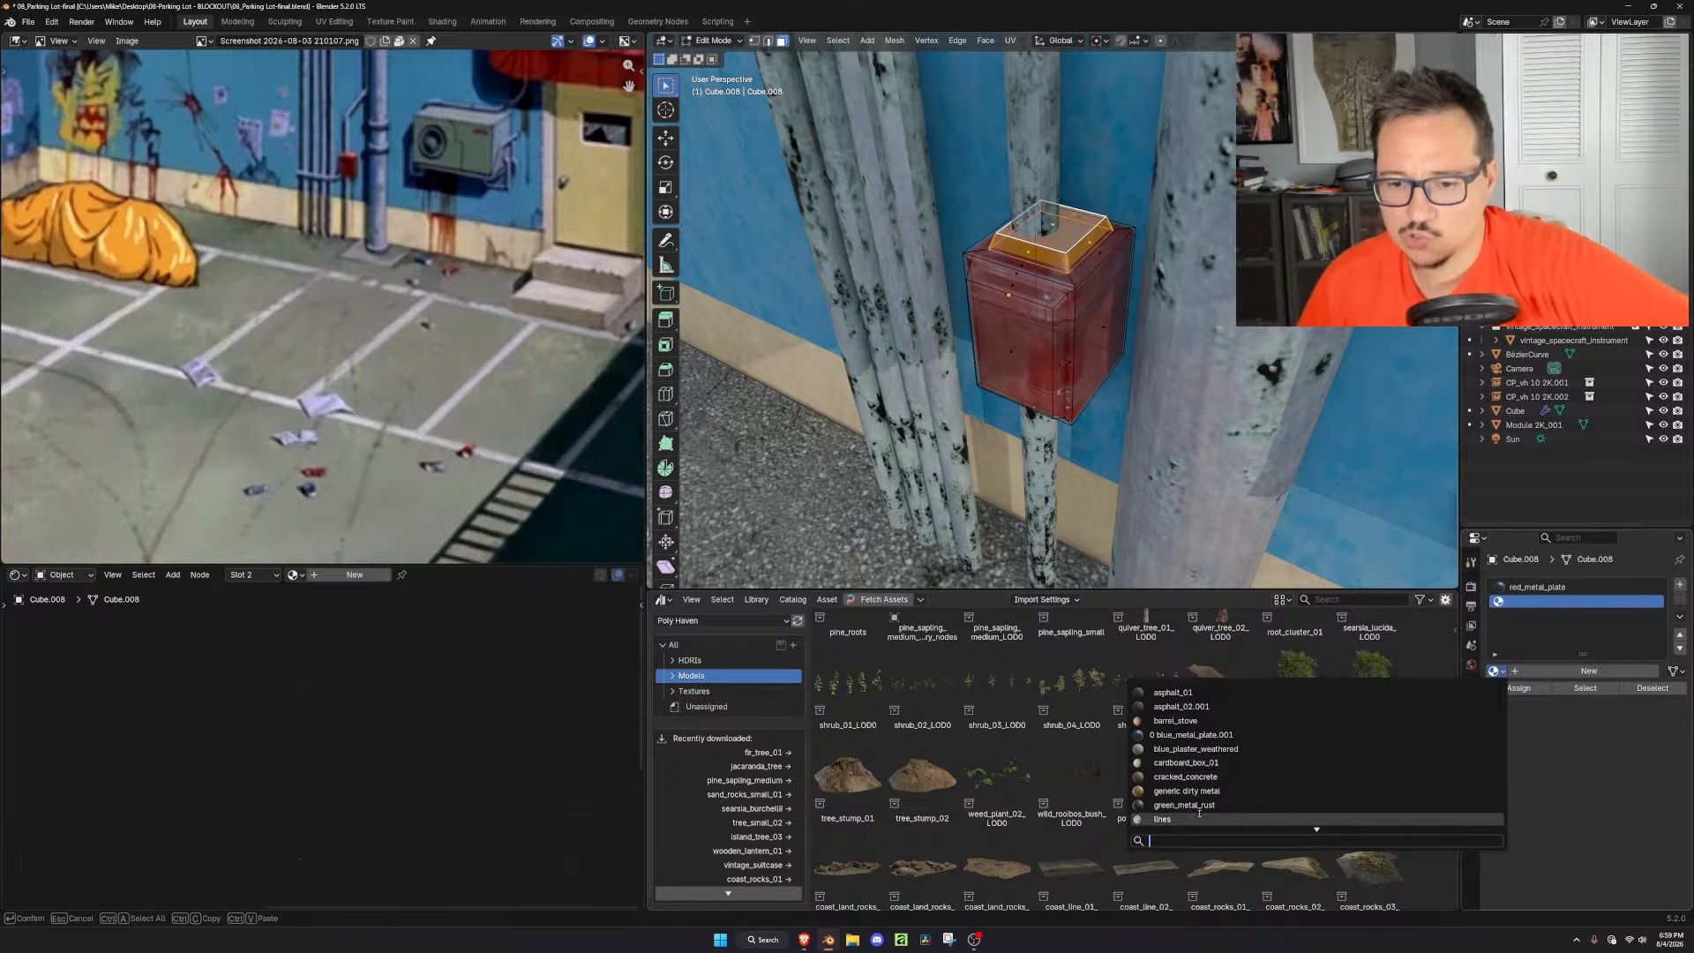
{"action": "type", "text": "metal"}
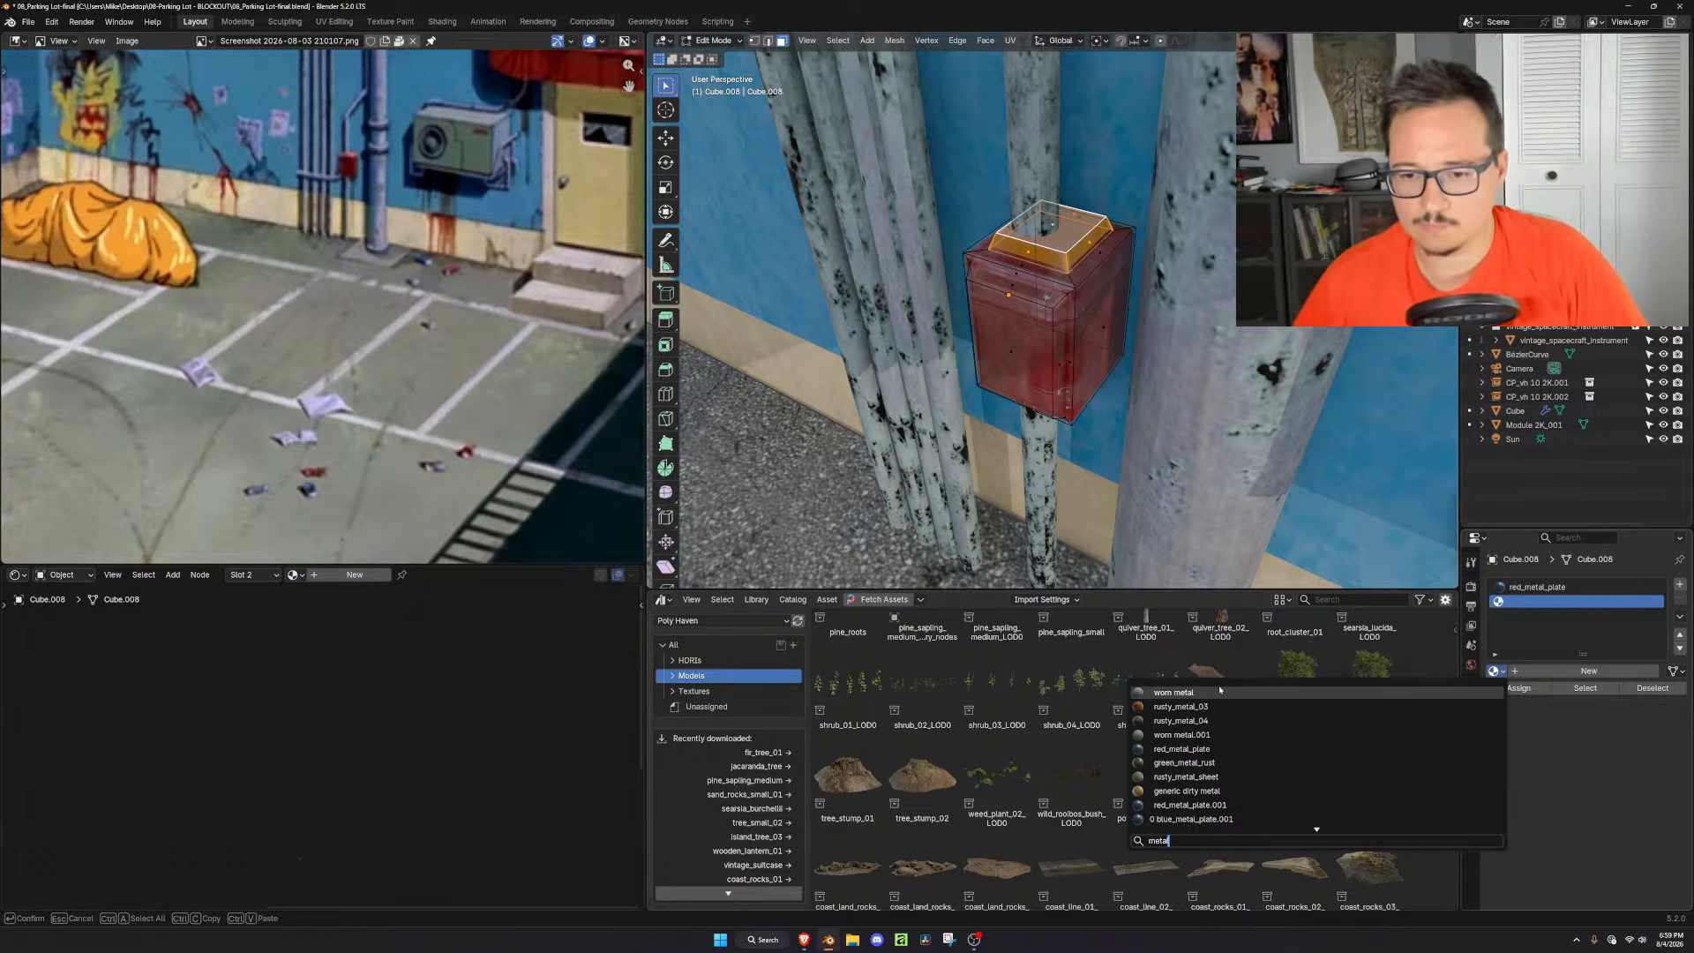
{"action": "left_click", "coordinate": [1412, 693]}
{"action": "left_click", "coordinate": [1496, 672]}
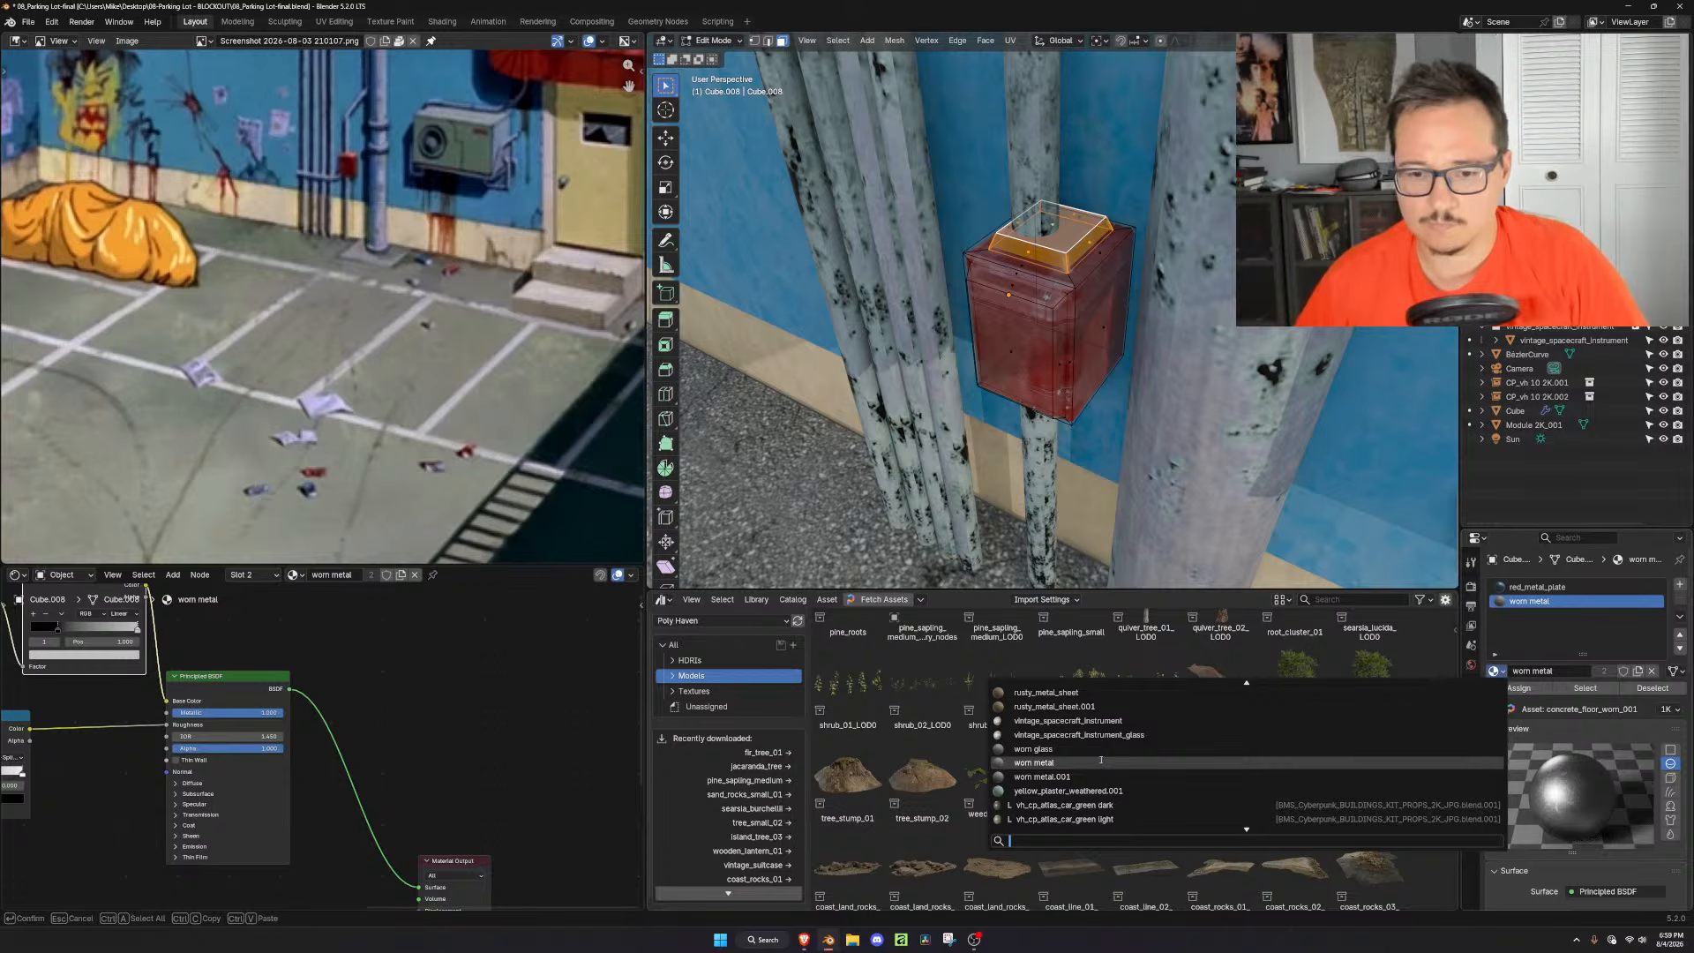
{"action": "left_click", "coordinate": [1460, 776]}
{"action": "left_click", "coordinate": [1519, 688]}
{"action": "key", "text": "Tab"}
{"action": "scroll", "coordinate": [1134, 332], "scroll_direction": "down", "scroll_amount": 2}
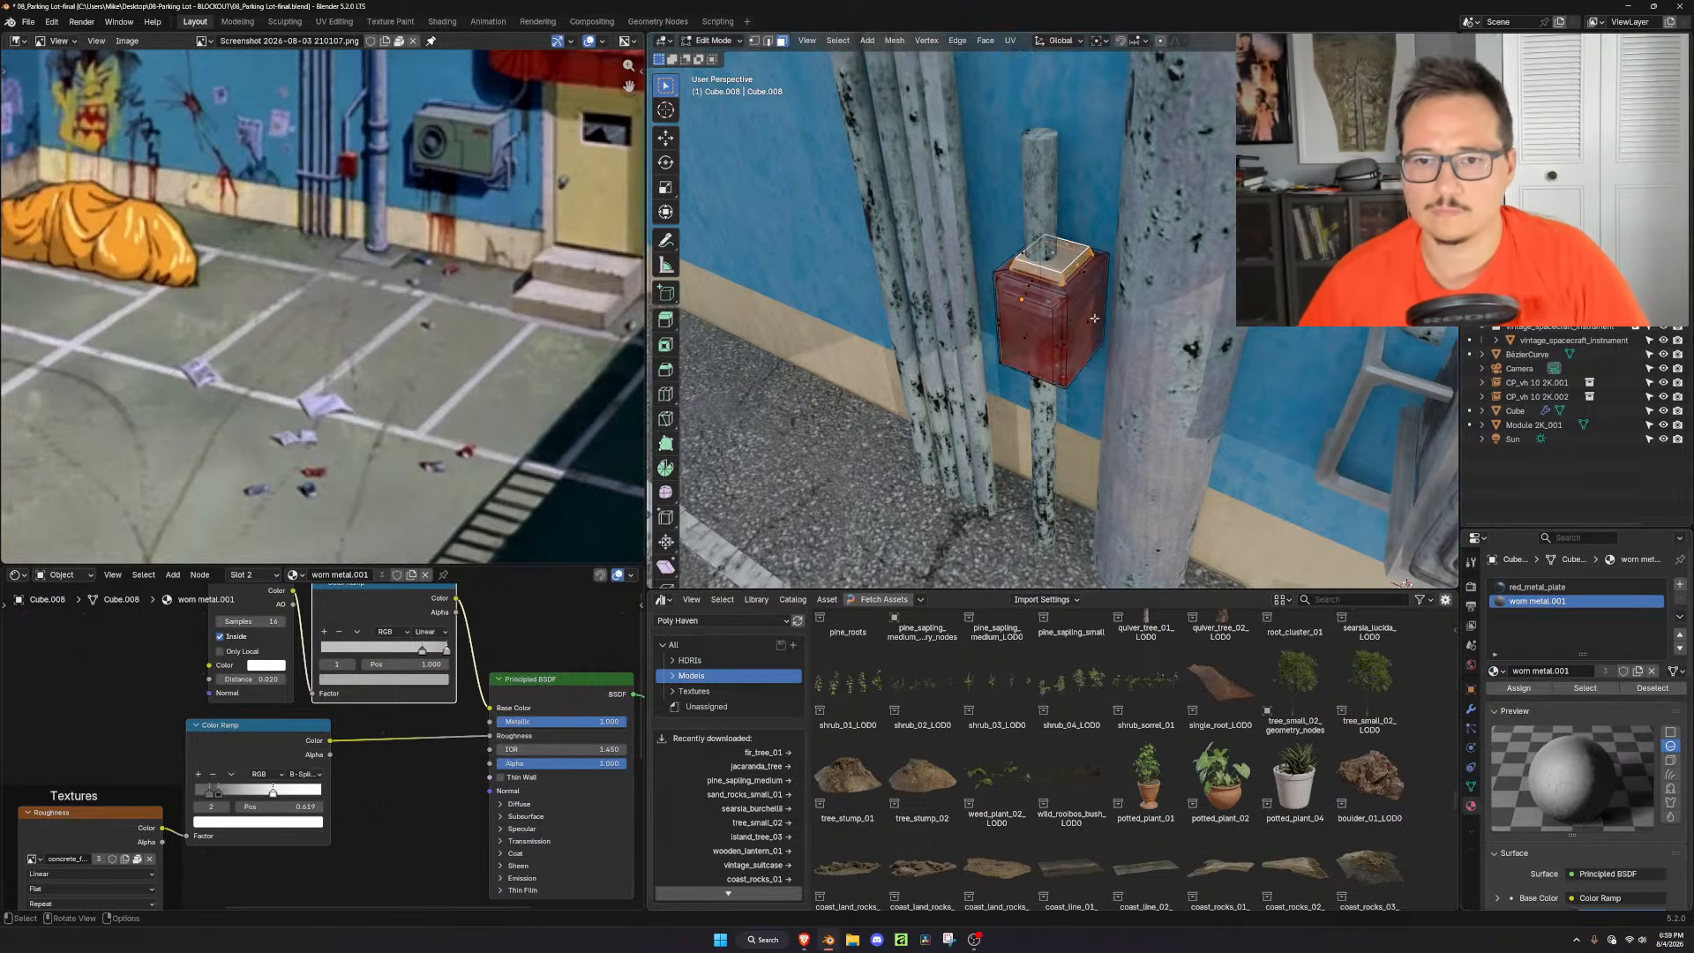
{"action": "middle_click_drag", "start_coordinate": [1134, 333], "coordinate": [1195, 349]}
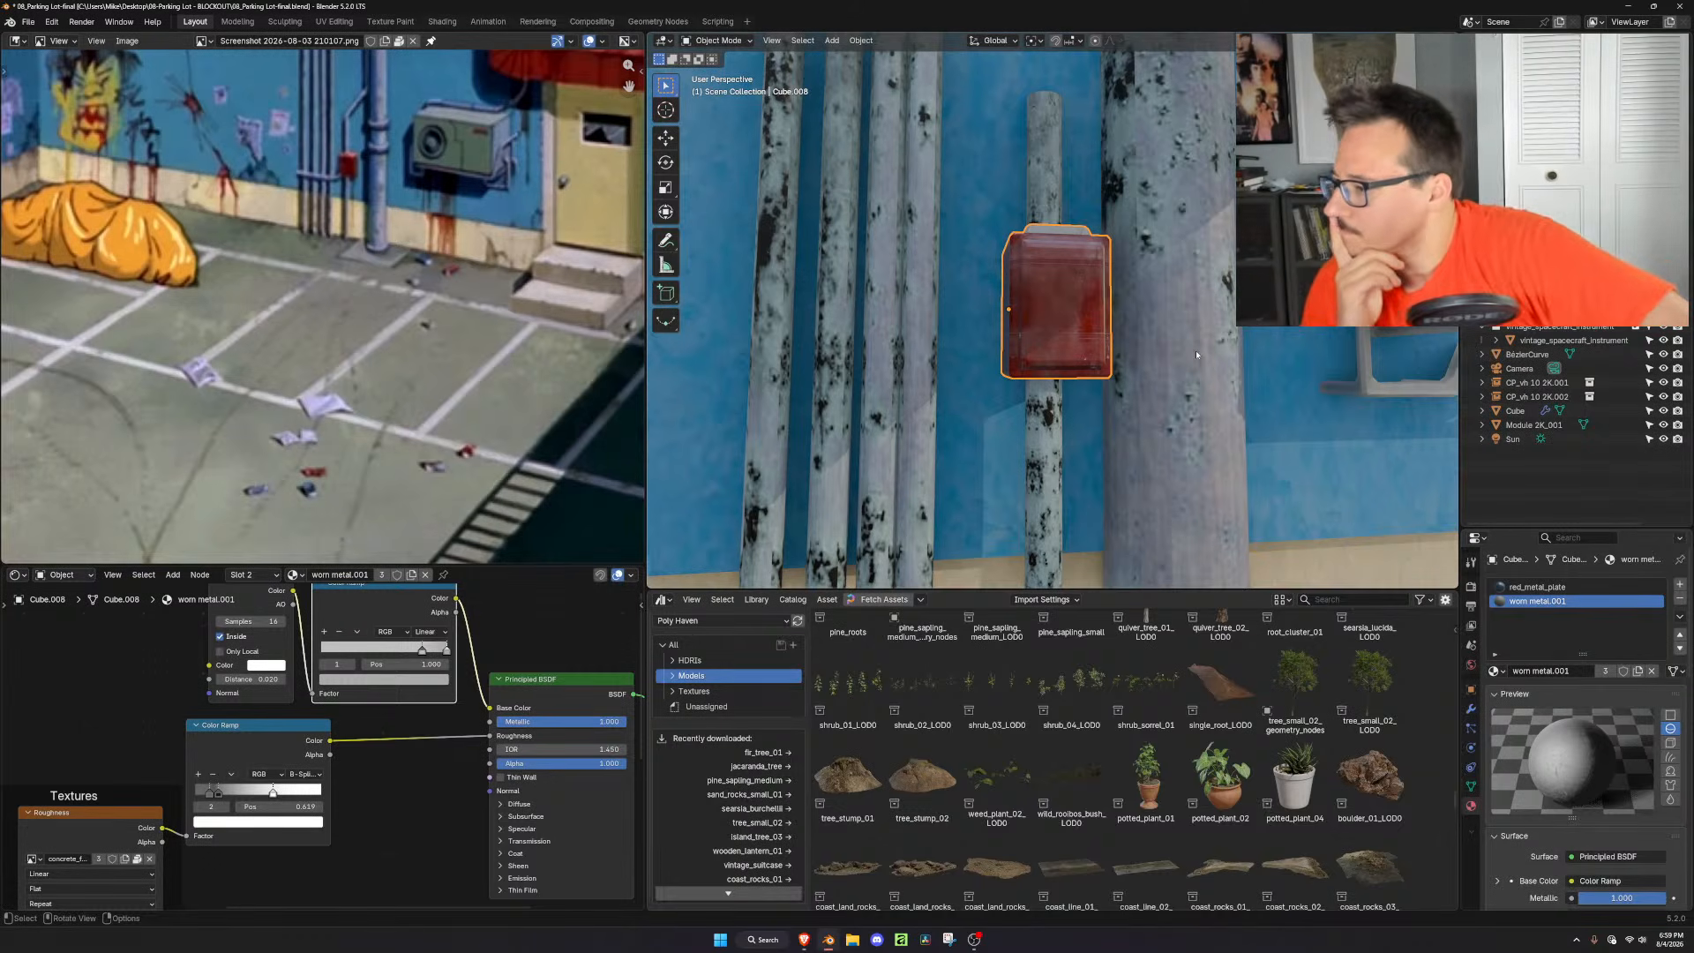
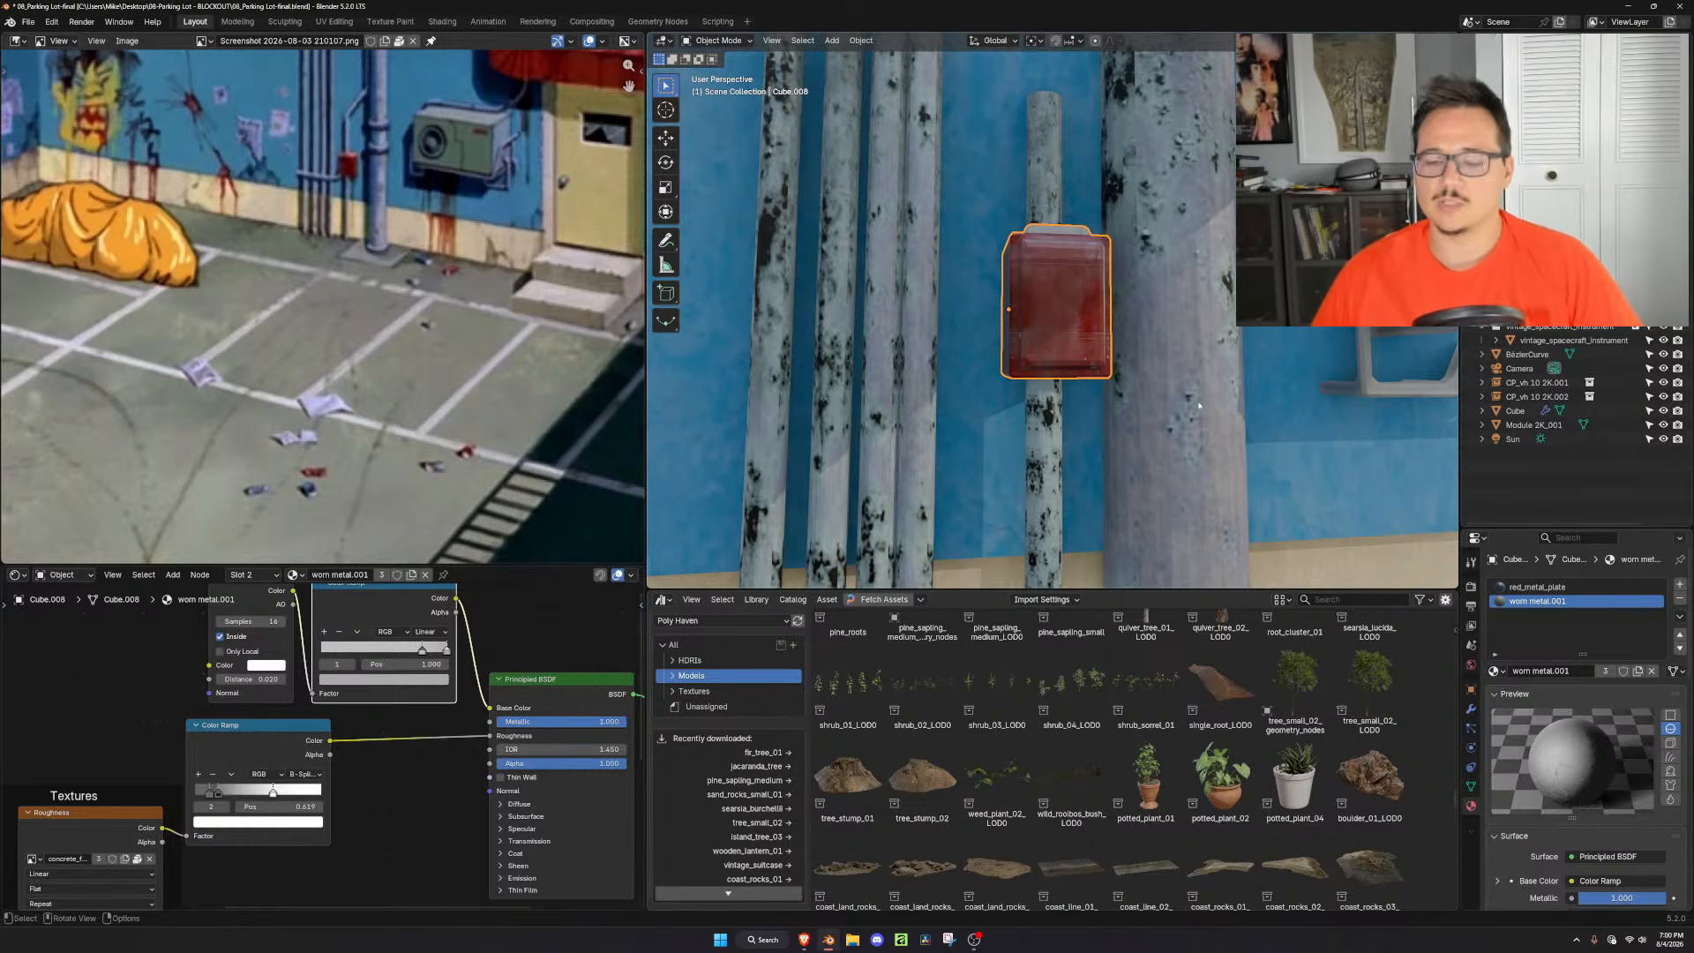
Shift the thin pipe slightly along the global X axis to centre it on the red box
{"action": "scroll", "coordinate": [1197, 405], "scroll_direction": "down", "scroll_amount": 3}
{"action": "middle_click_drag", "start_coordinate": [1197, 404], "coordinate": [1087, 373]}
{"action": "scroll", "coordinate": [1082, 333], "scroll_direction": "up", "scroll_amount": 2}
{"action": "left_click", "coordinate": [1048, 207]}
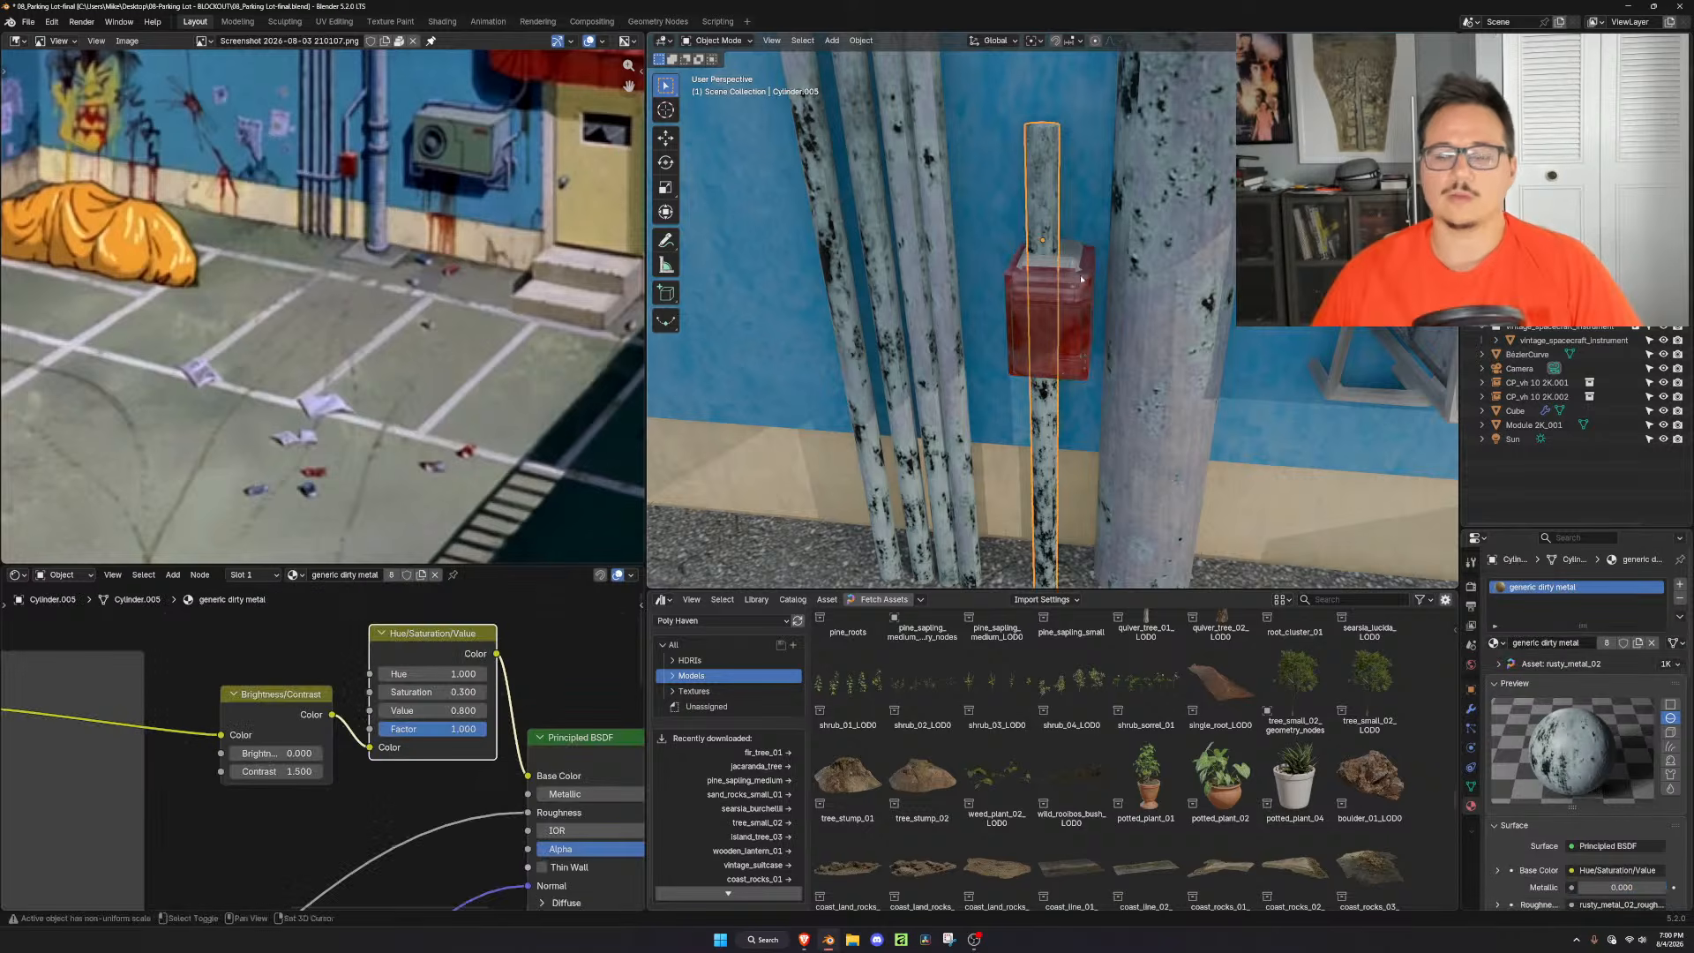
{"action": "middle_click_drag", "start_coordinate": [1049, 207], "coordinate": [1083, 281]}
{"action": "key", "text": "g"}
{"action": "key", "text": "x"}
{"action": "left_click", "coordinate": [1088, 280]}
{"action": "scroll", "coordinate": [1088, 279], "scroll_direction": "down", "scroll_amount": 4}
{"action": "middle_click_drag", "start_coordinate": [1088, 280], "coordinate": [1047, 283]}
{"action": "scroll", "coordinate": [308, 188], "scroll_direction": "down", "scroll_amount": 2}
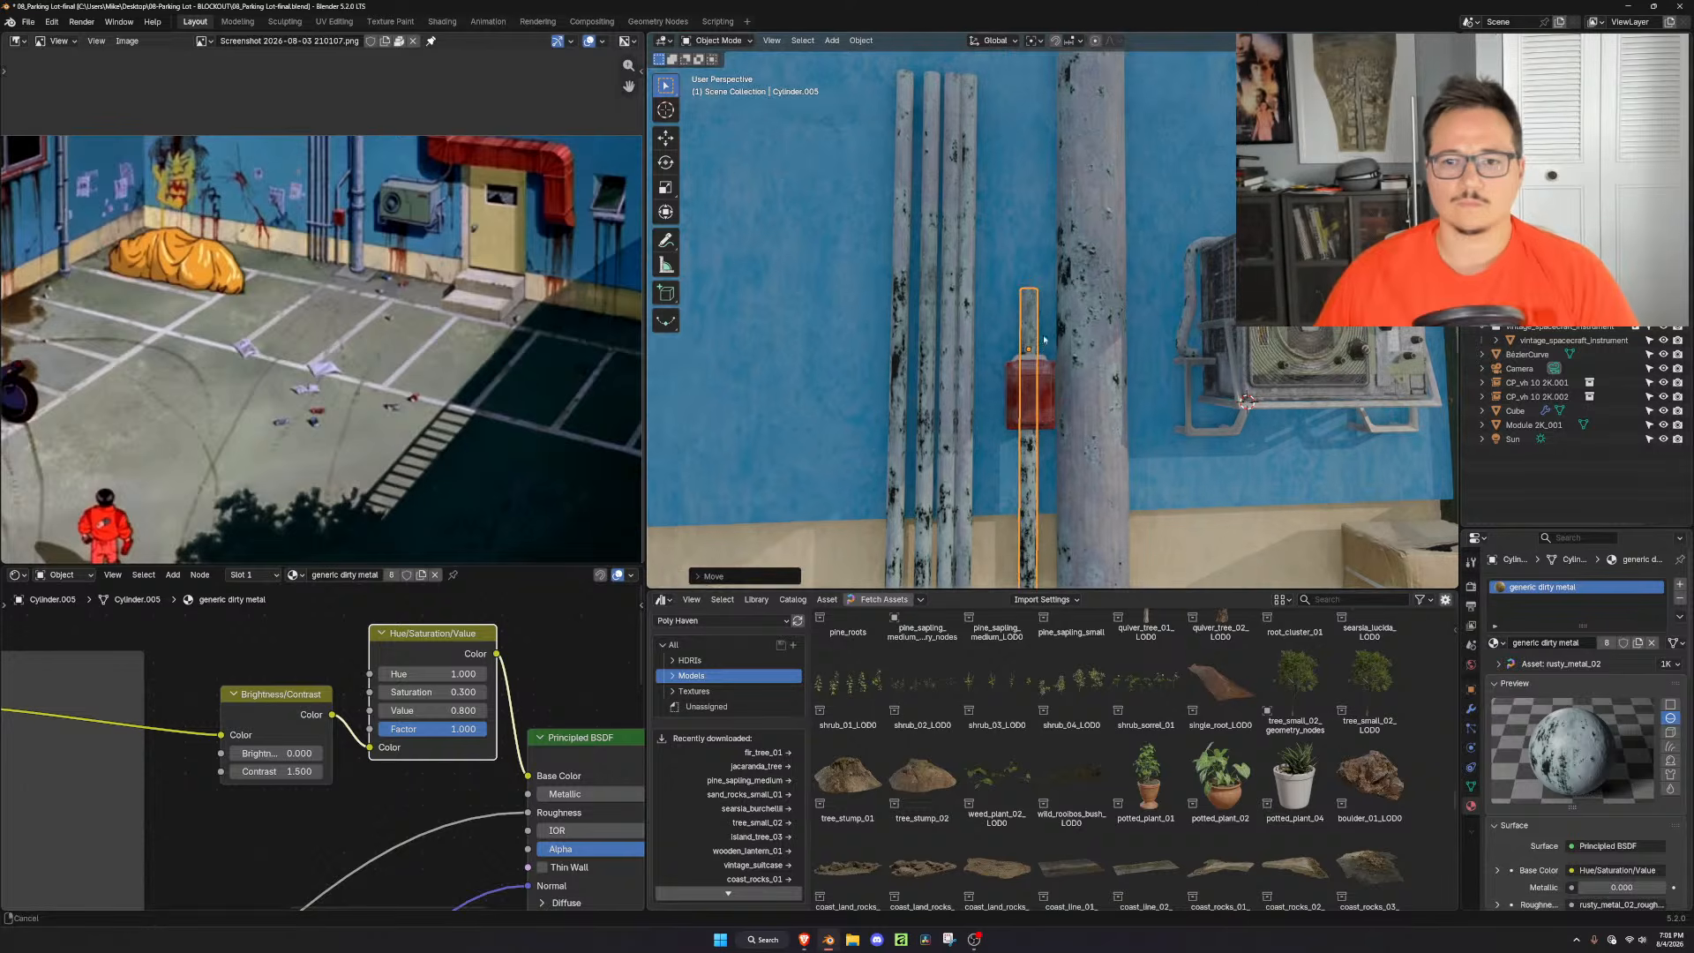
Extrude the thin pipe's top end upward above the red box
{"action": "key", "text": "Tab"}
{"action": "left_click_drag", "start_coordinate": [1048, 265], "coordinate": [998, 302]}
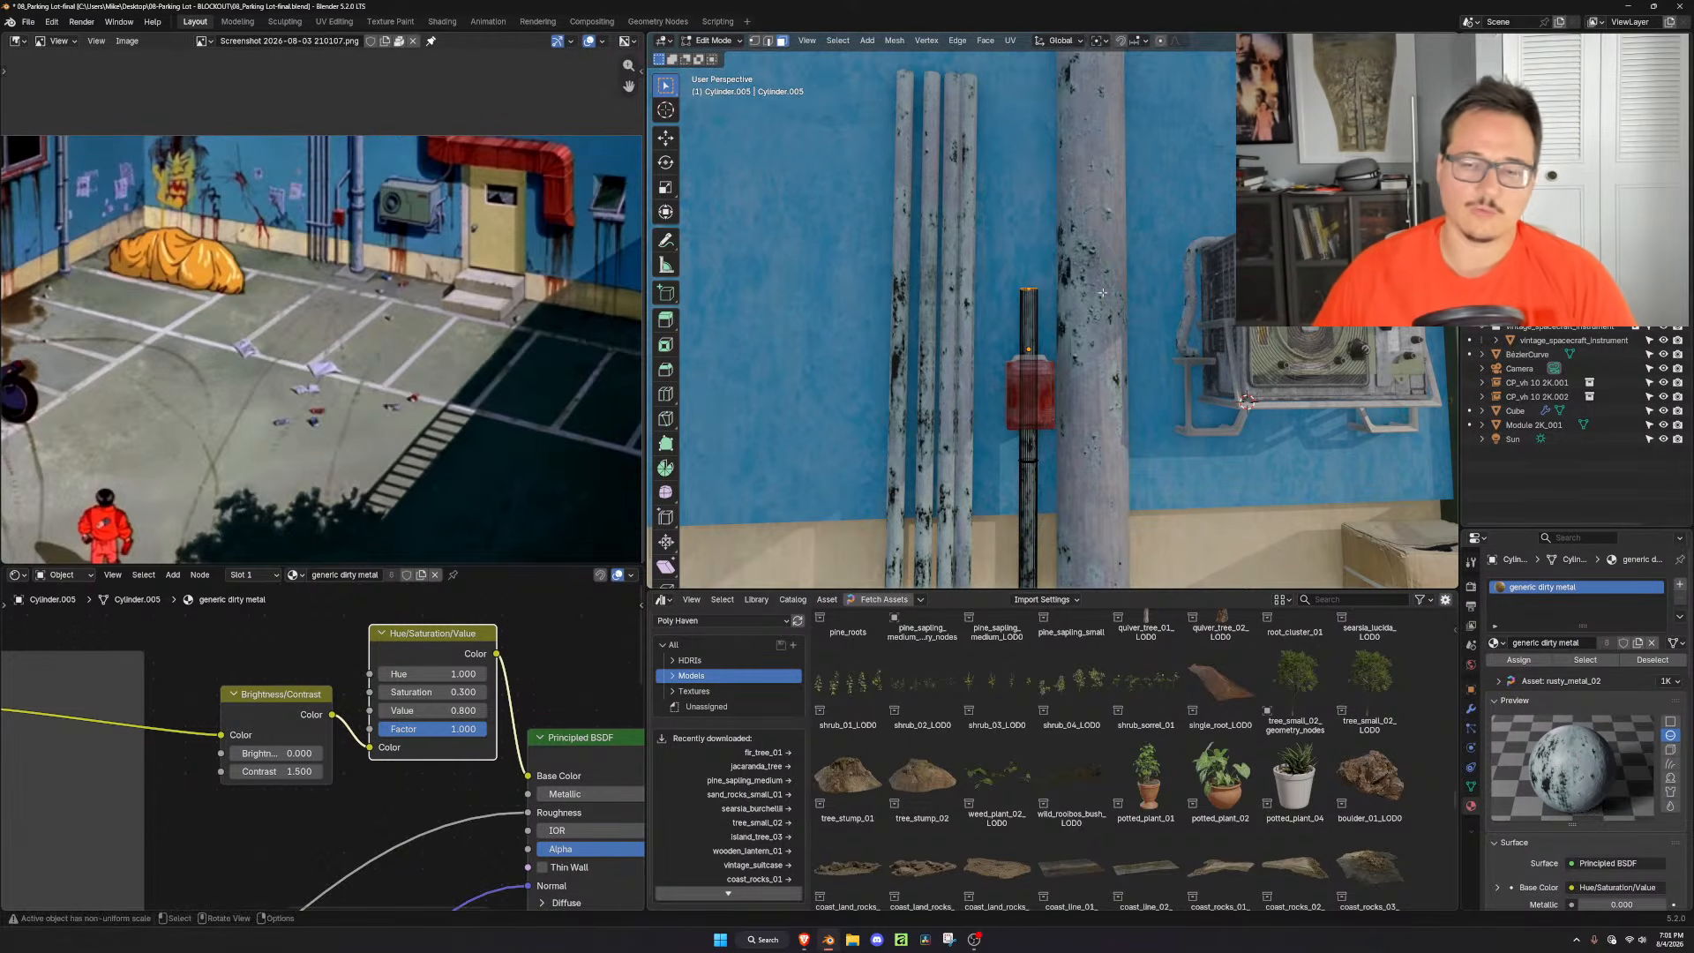
{"action": "key", "text": "e"}
{"action": "left_click", "coordinate": [1121, 199]}
Rotate and move the extruded top end in front view to bend the thin pipe toward the thick pipe
{"action": "key", "text": "KP_1"}
{"action": "key", "text": "KP_3"}
{"action": "key", "text": "KP_1"}
{"action": "key", "text": "r"}
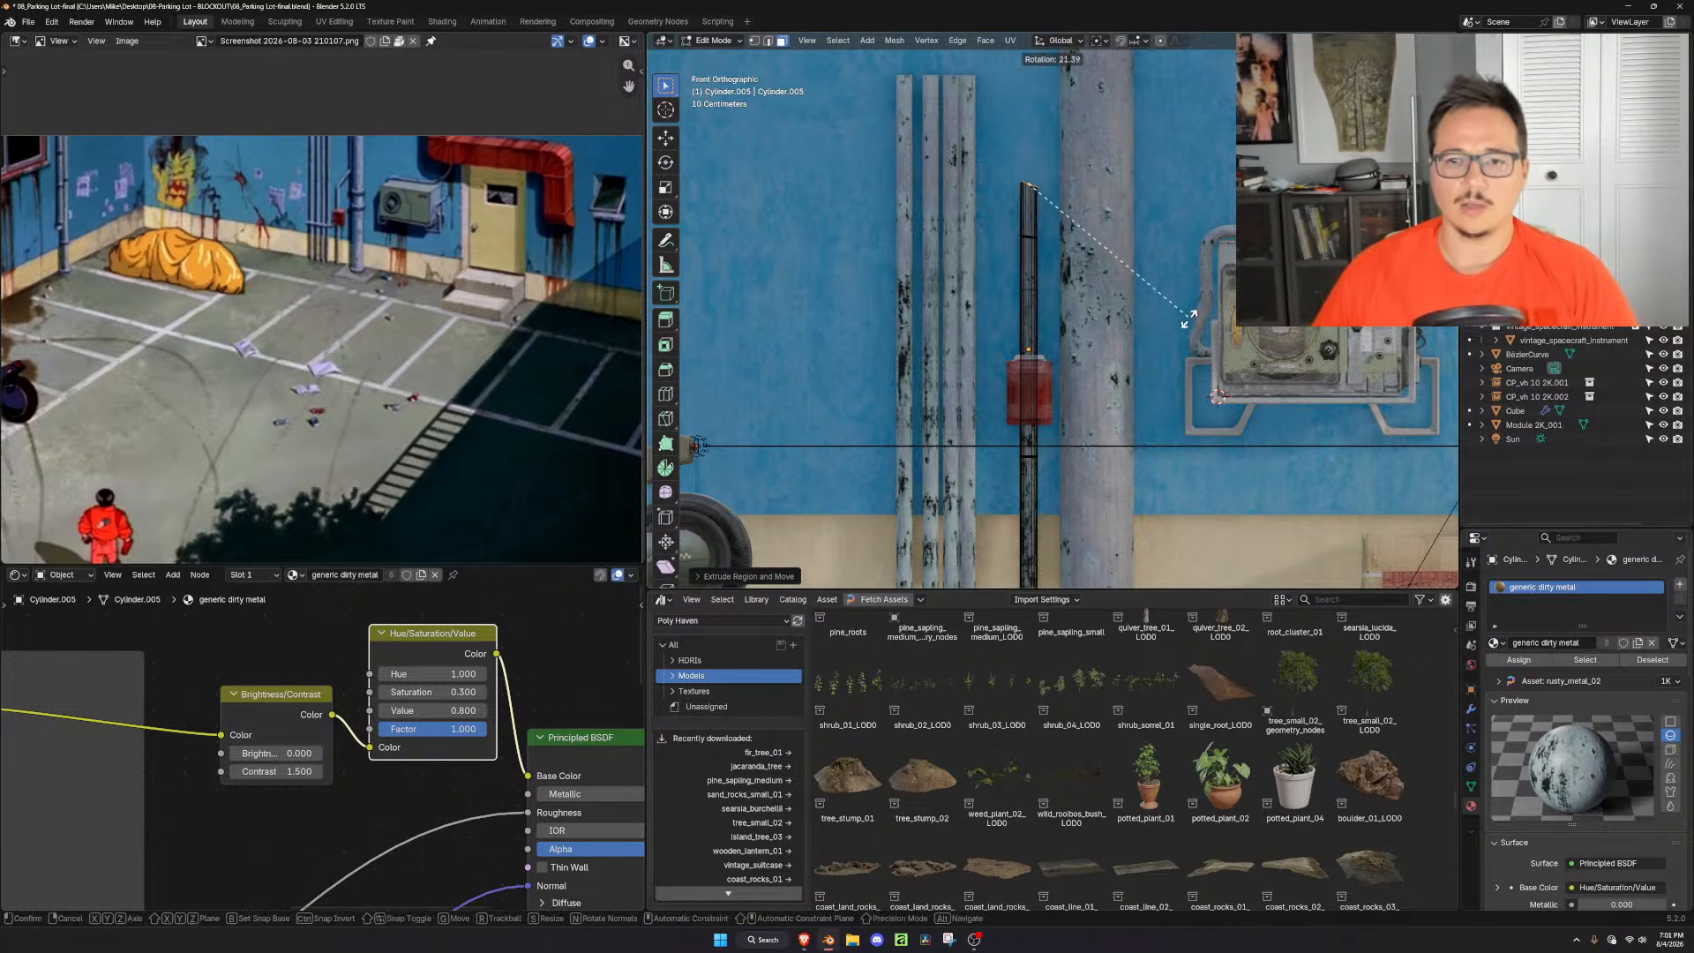
{"action": "left_click", "coordinate": [1060, 474]}
{"action": "key", "text": "g"}
{"action": "left_click", "coordinate": [1102, 487]}
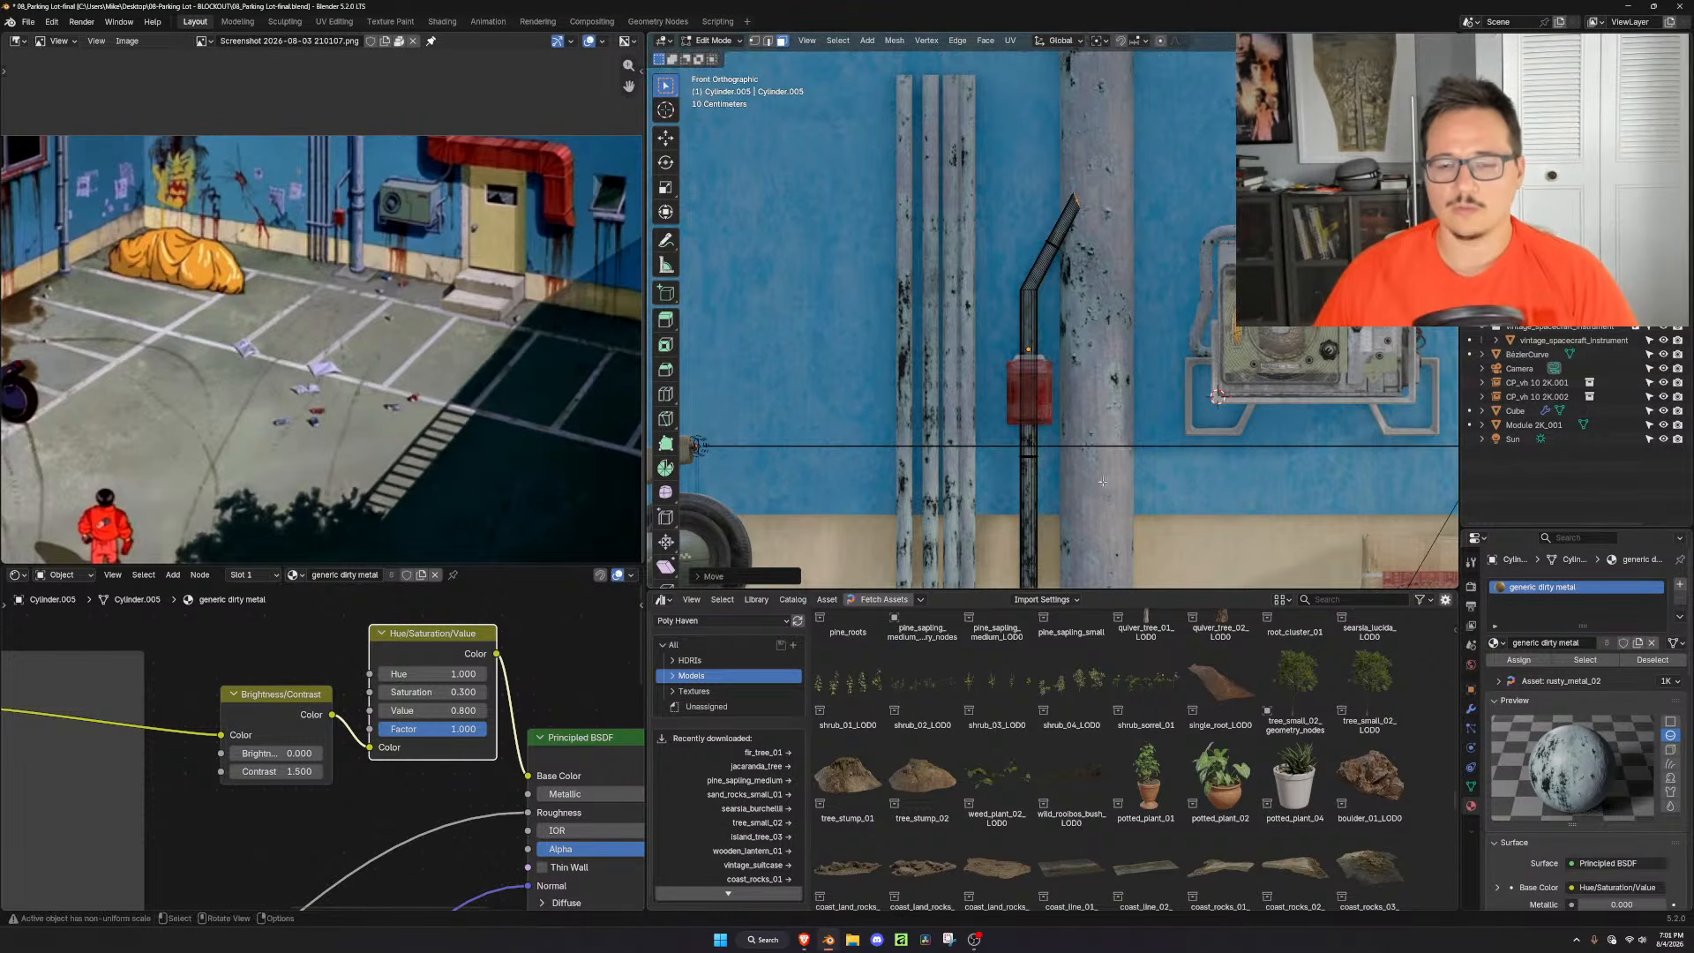
Select the whole bent pipe's linked geometry and shift it slightly on the wall
{"action": "scroll", "coordinate": [1172, 212], "scroll_direction": "up", "scroll_amount": 3}
{"action": "left_click", "coordinate": [1183, 238]}
{"action": "middle_click_drag", "start_coordinate": [1183, 239], "coordinate": [1151, 310]}
{"action": "key", "text": "Tab"}
{"action": "key", "text": "Tab"}
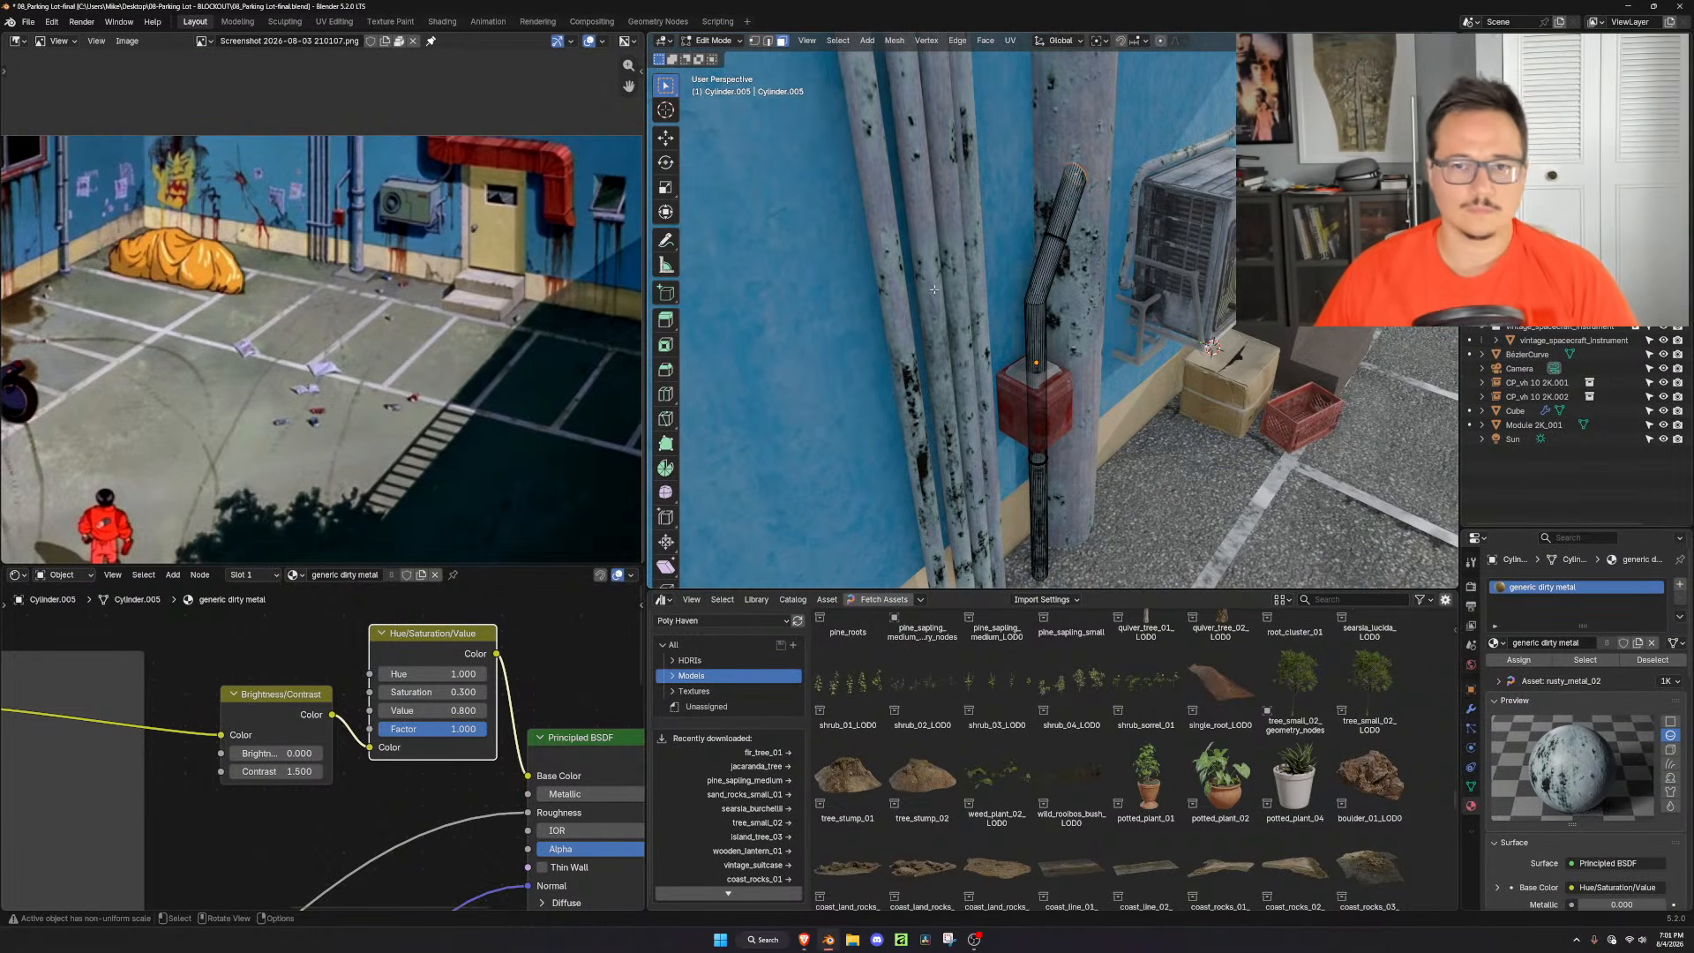
{"action": "key", "text": "ctrl+l"}
{"action": "middle_click_drag", "start_coordinate": [1046, 238], "coordinate": [1065, 298]}
{"action": "key", "text": "g"}
{"action": "left_click", "coordinate": [1072, 294]}
Bevel the edge loop at the thin pipe's bend with several segments to round it off
{"action": "scroll", "coordinate": [1063, 298], "scroll_direction": "up", "scroll_amount": 3}
{"action": "key", "text": "2"}
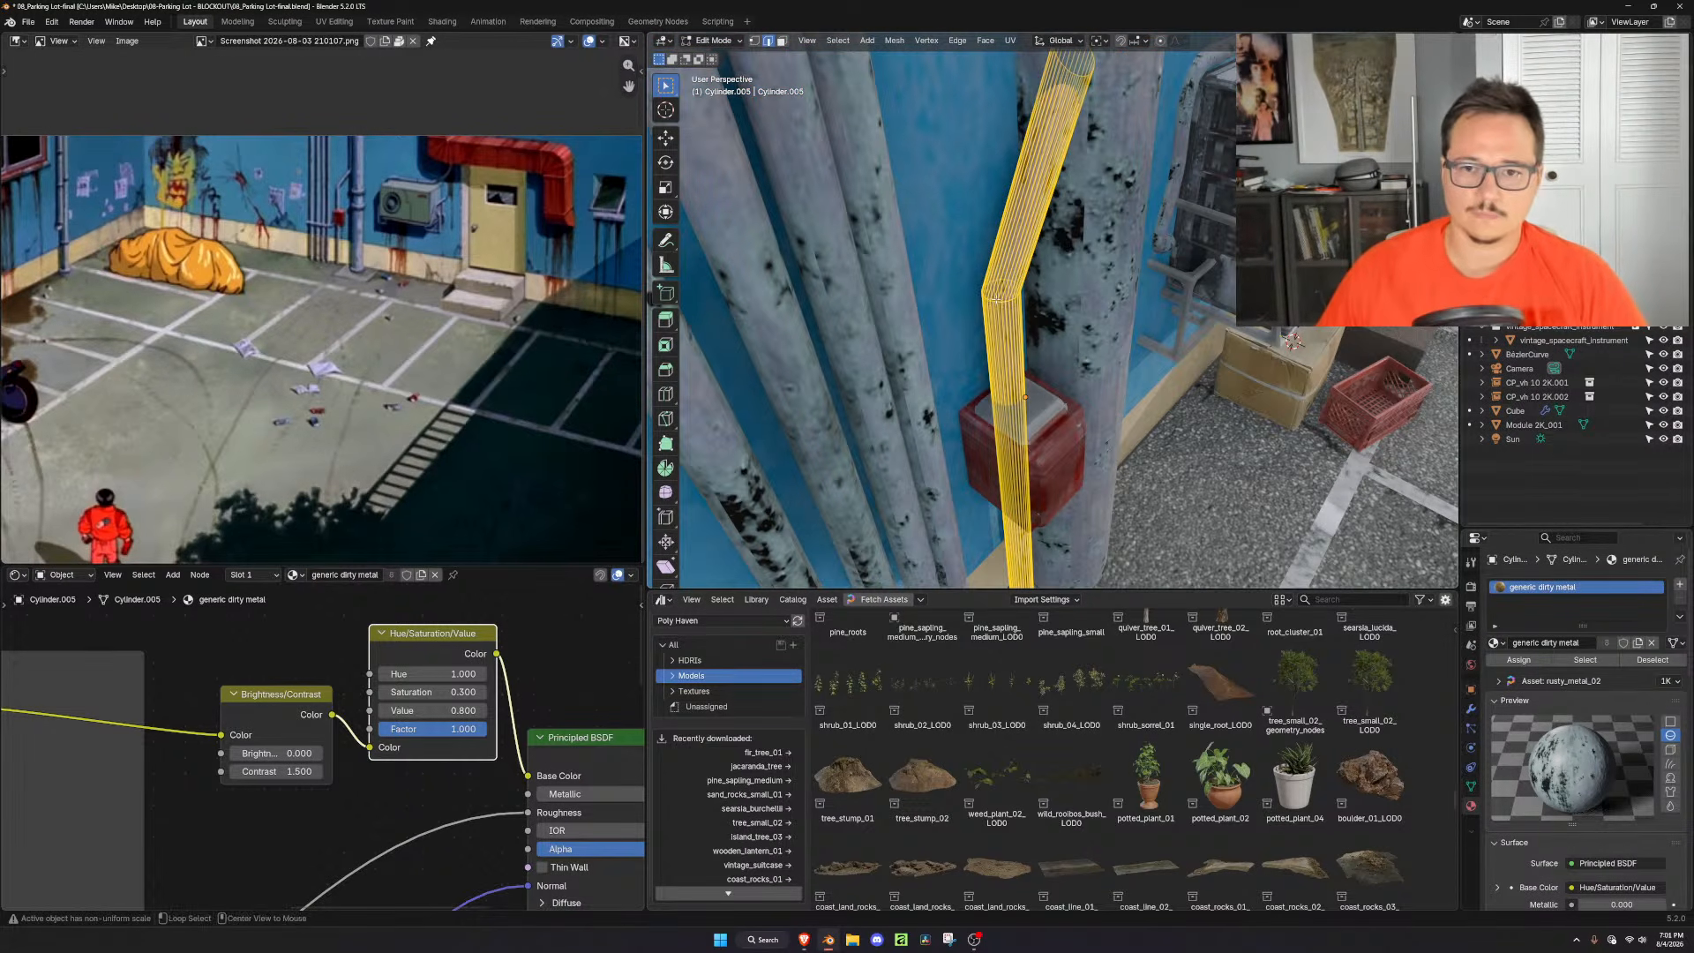
{"action": "left_click", "coordinate": [1020, 299], "text": "alt"}
{"action": "key", "text": "ctrl+b"}
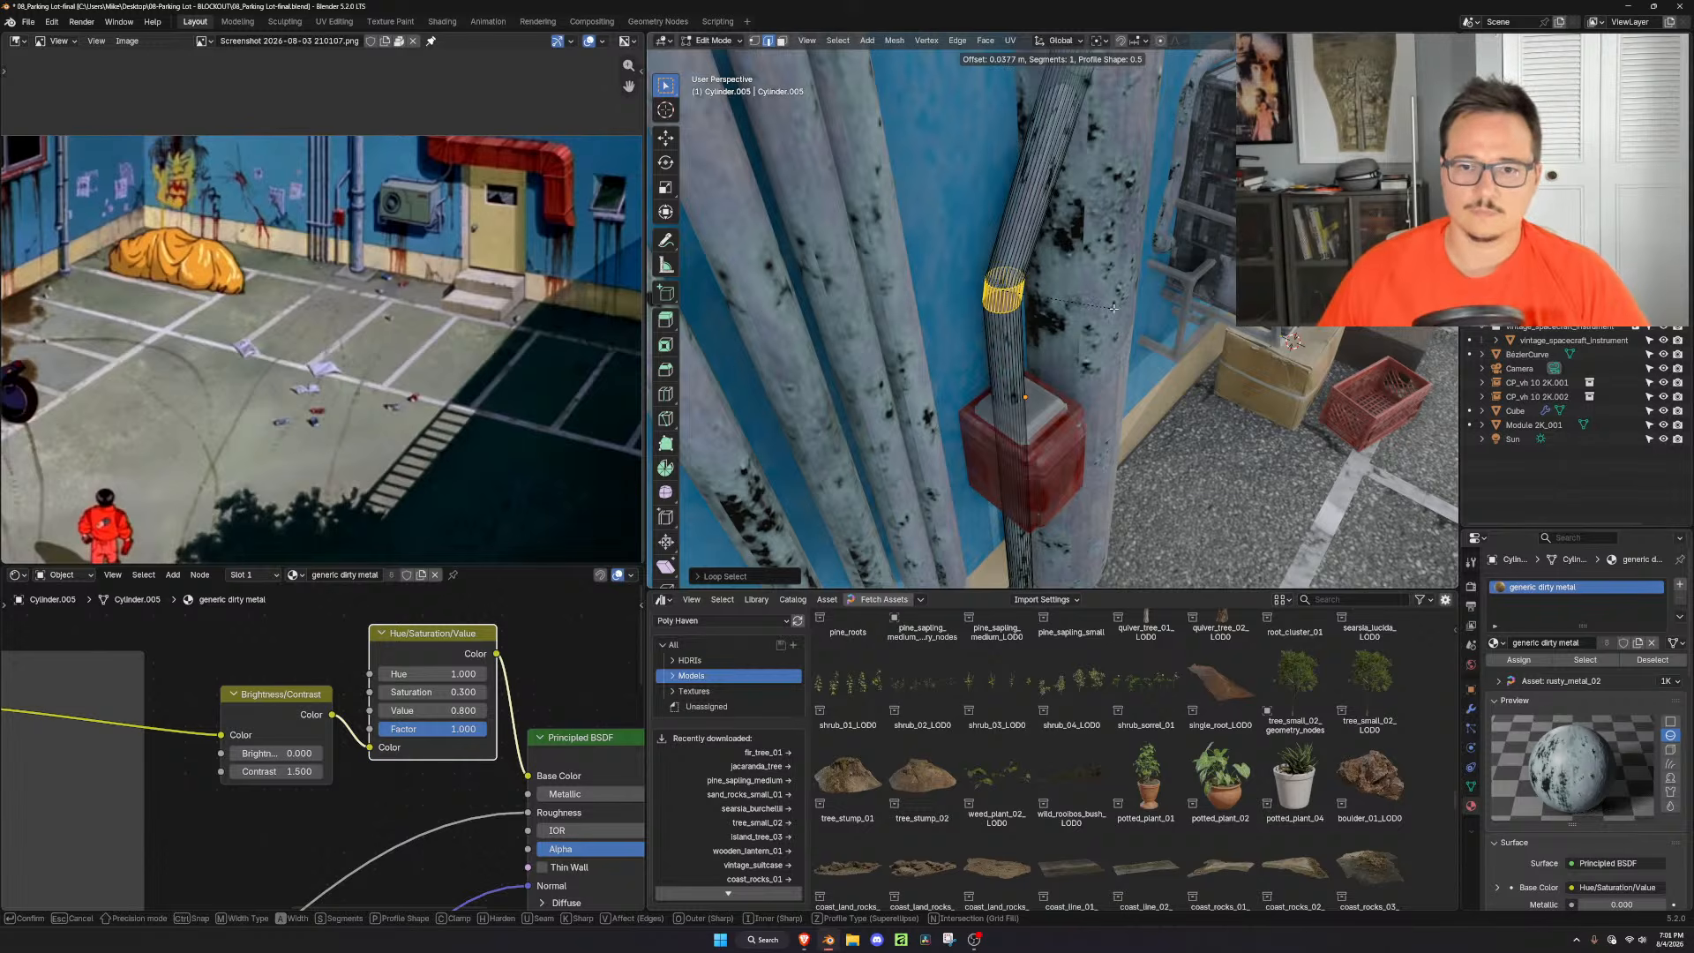
{"action": "scroll", "coordinate": [1114, 309], "scroll_direction": "up", "scroll_amount": 2}
{"action": "left_click", "coordinate": [1115, 309]}
{"action": "key", "text": "Tab"}
{"action": "scroll", "coordinate": [1114, 308], "scroll_direction": "down", "scroll_amount": 4}
{"action": "middle_click_drag", "start_coordinate": [1110, 307], "coordinate": [1063, 278]}
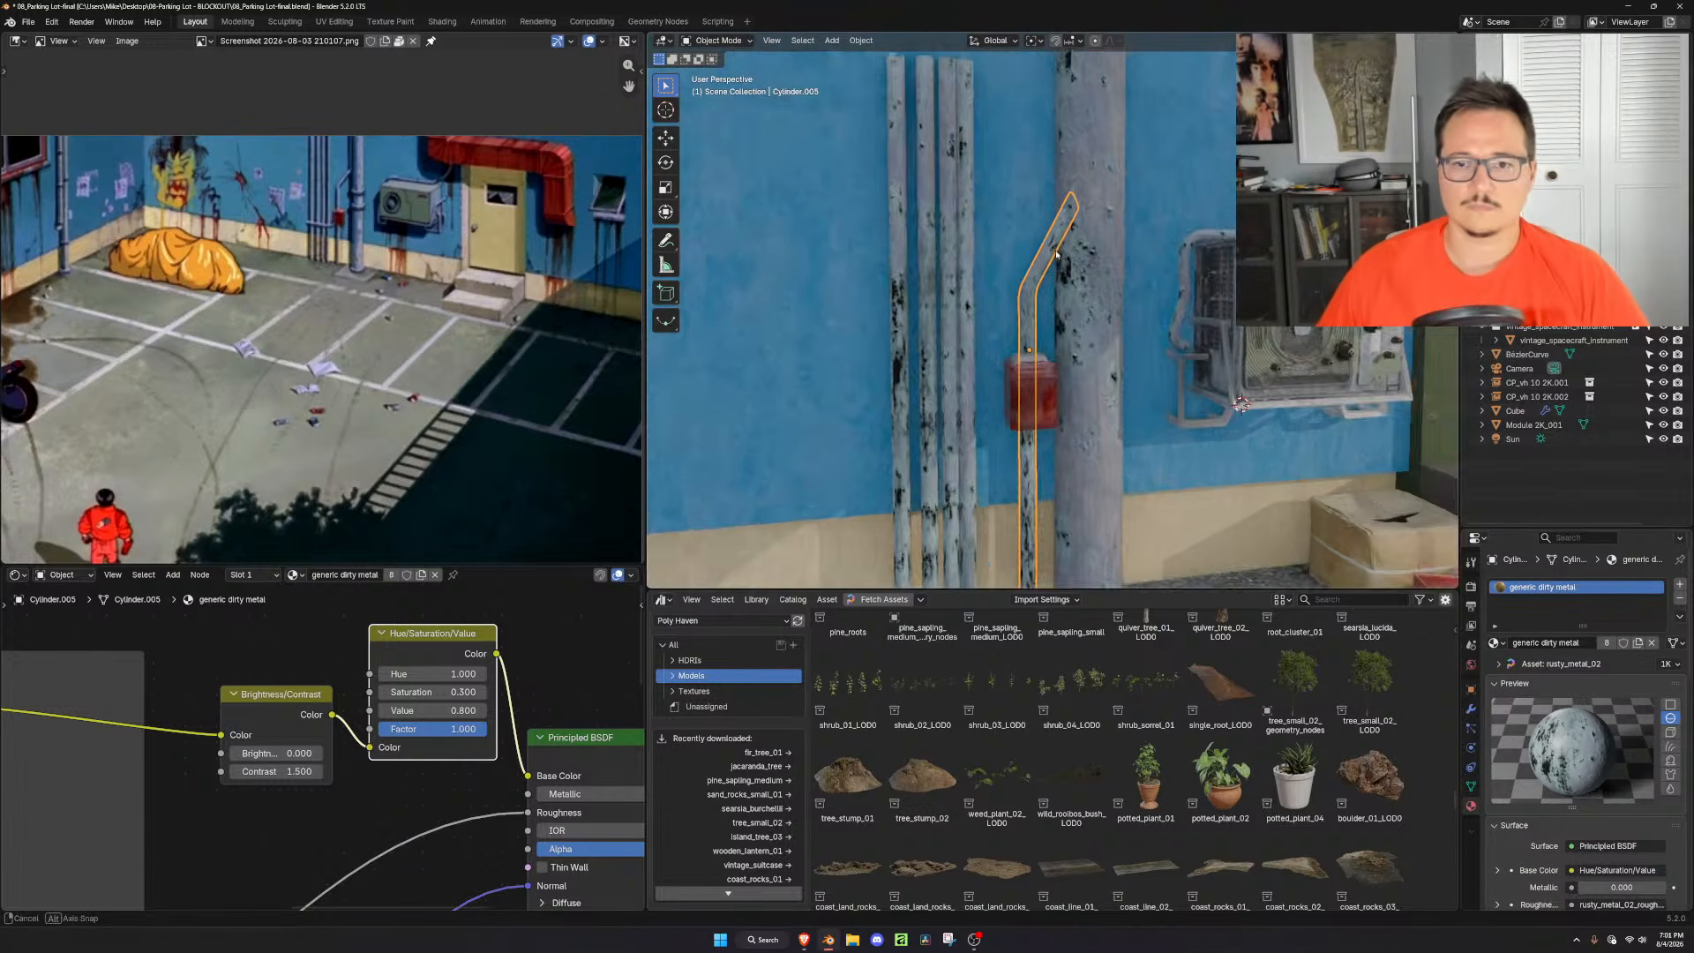
{"action": "scroll", "coordinate": [1060, 277], "scroll_direction": "down", "scroll_amount": 2}
{"action": "scroll", "coordinate": [1060, 307], "scroll_direction": "up", "scroll_amount": 3}
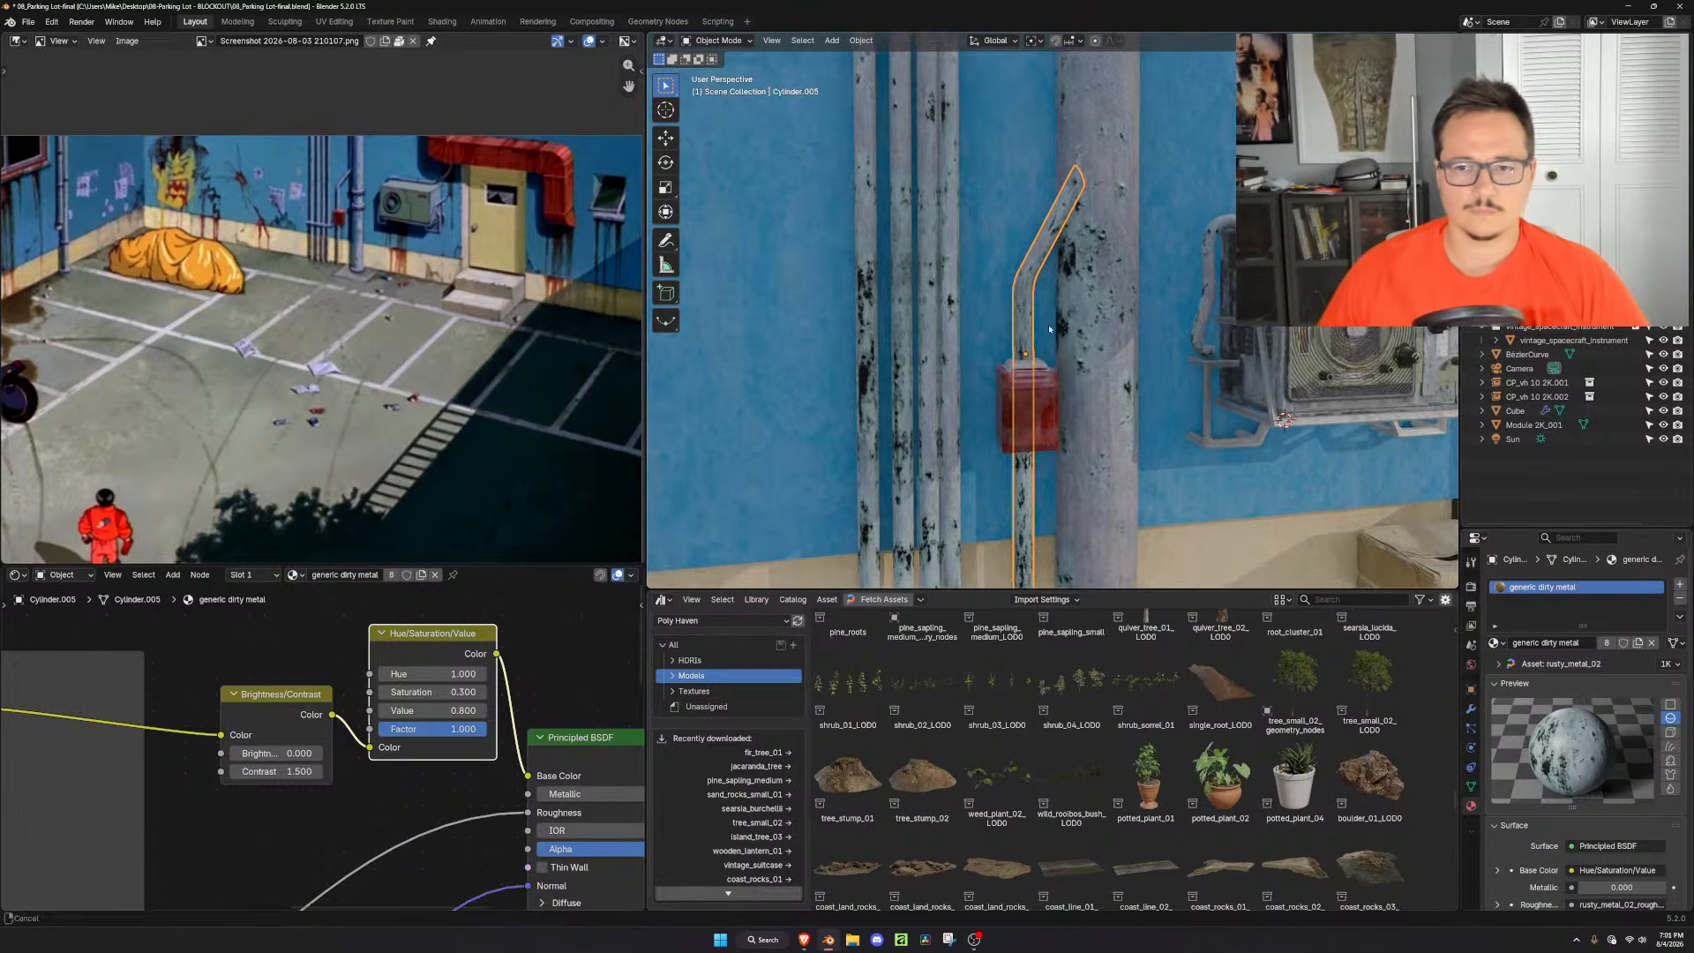
{"action": "scroll", "coordinate": [1211, 285], "scroll_direction": "up", "scroll_amount": 1}
{"action": "left_click", "coordinate": [1203, 263]}
{"action": "middle_click_drag", "start_coordinate": [1204, 263], "coordinate": [1082, 311]}
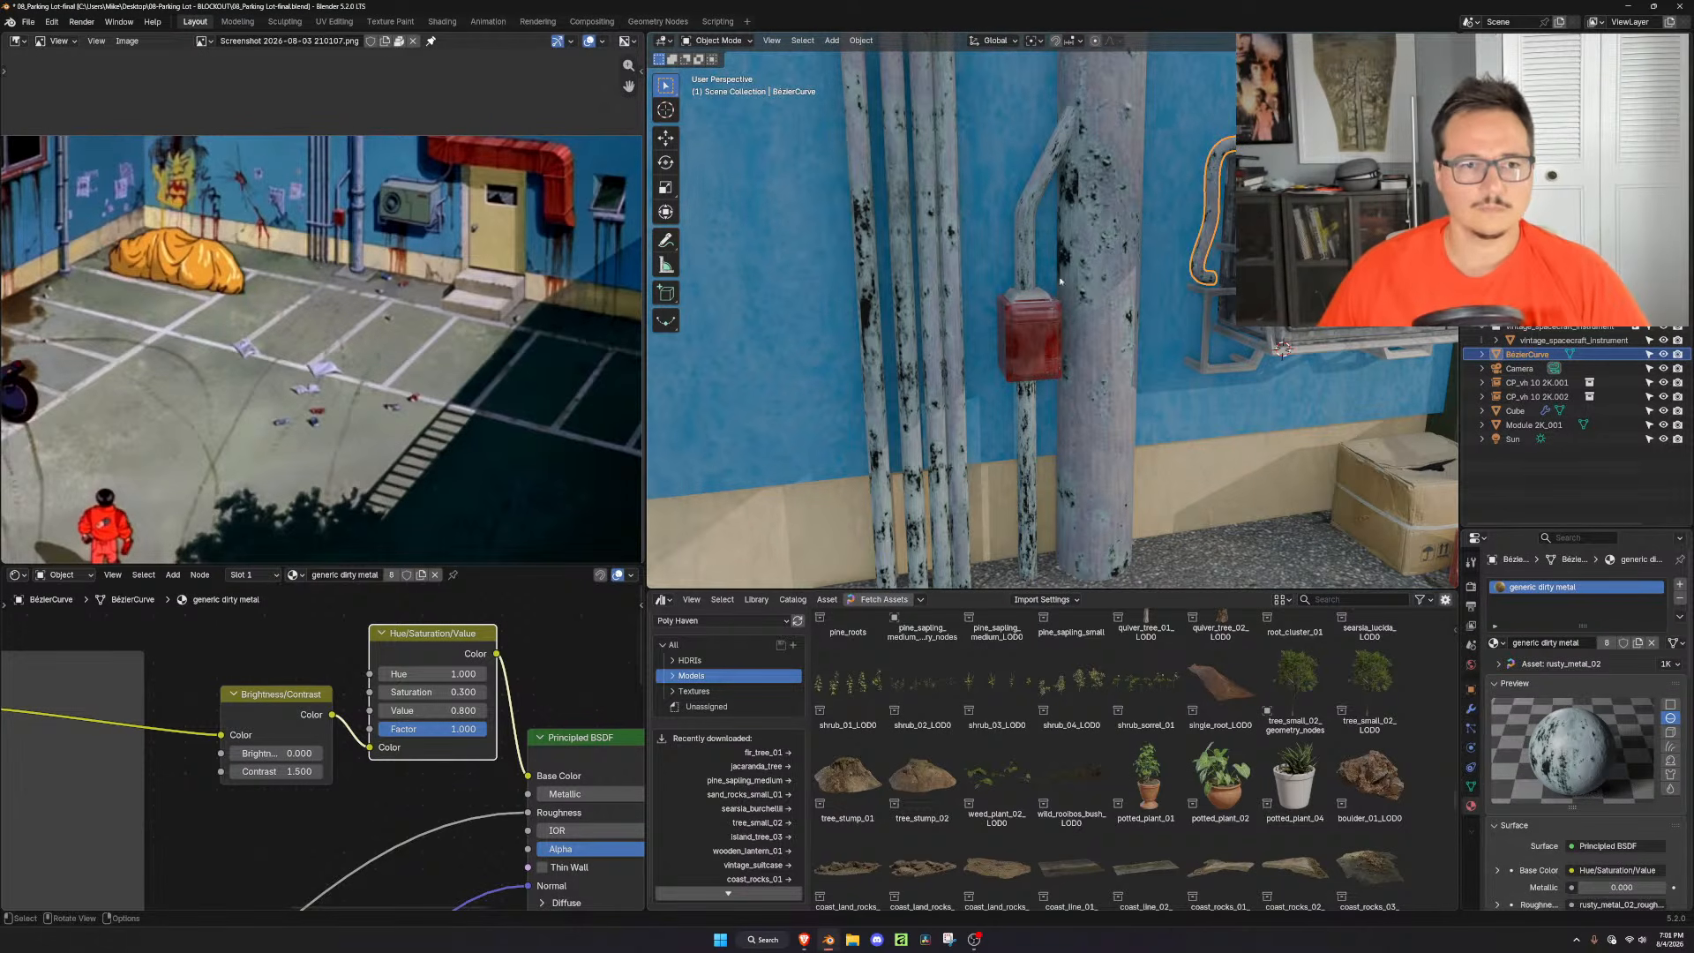
Duplicate the thin pipe's bottom ring, raise the copy along Z below the red box, and rotate it 90° about X
{"action": "left_click", "coordinate": [1026, 246]}
{"action": "key", "text": "Tab"}
{"action": "middle_click_drag", "start_coordinate": [1026, 245], "coordinate": [1011, 452]}
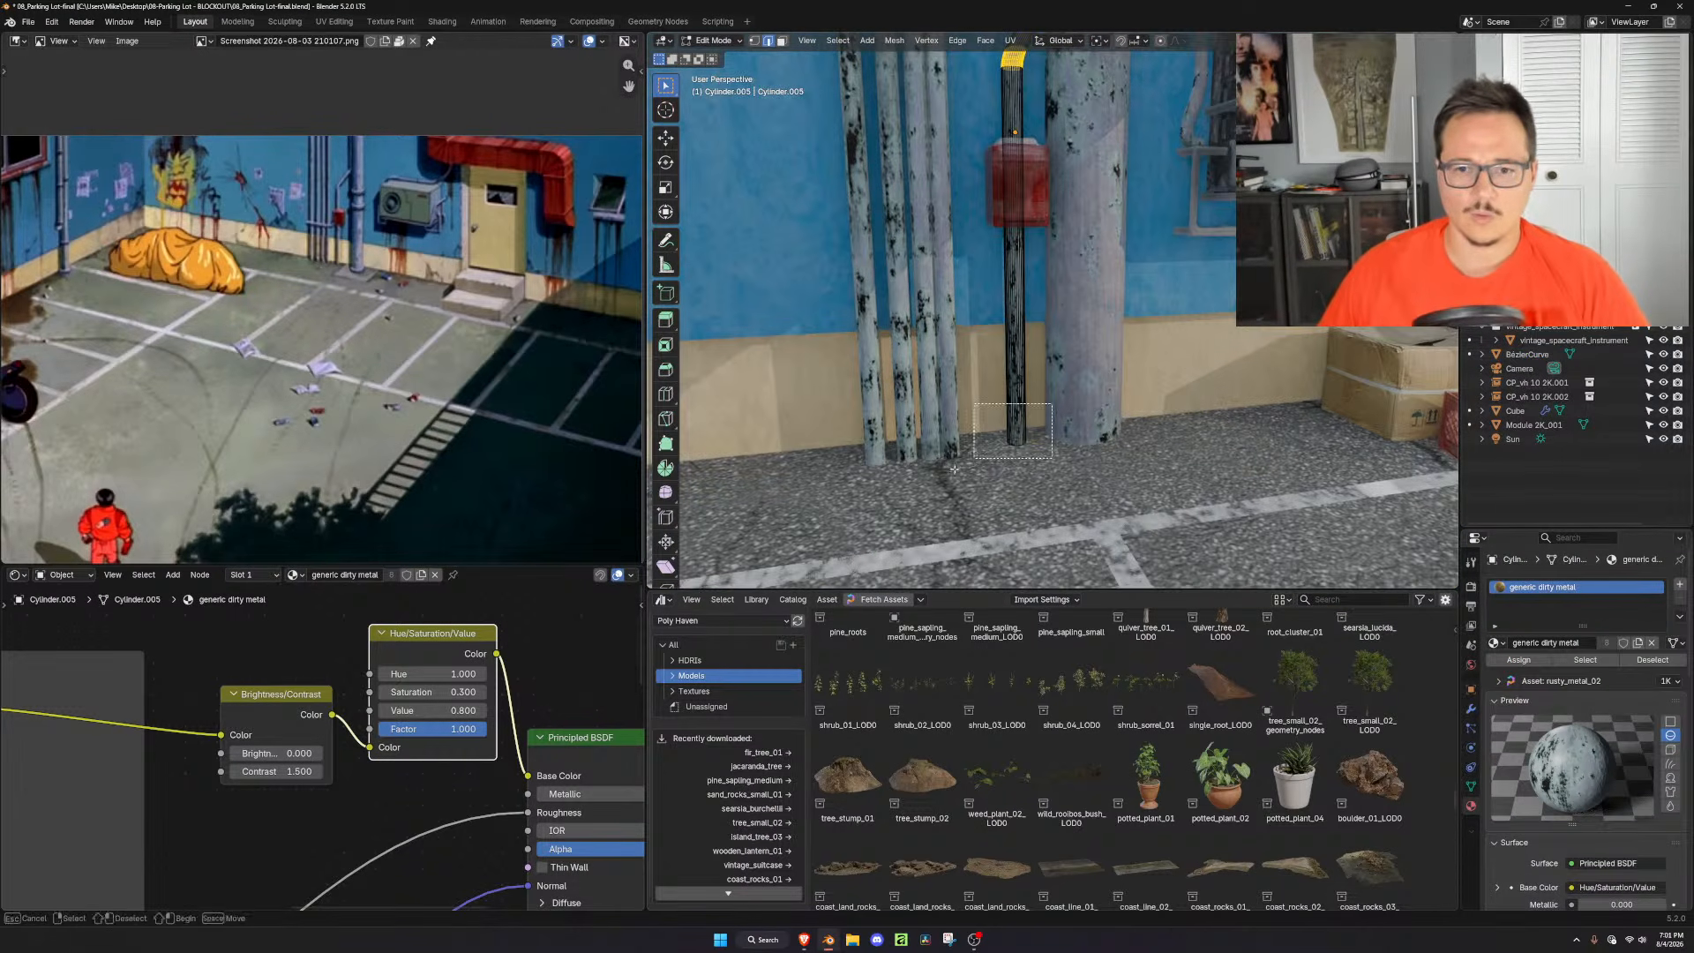
{"action": "key", "text": "shift+d"}
{"action": "key", "text": "z"}
{"action": "left_click", "coordinate": [1050, 267]}
{"action": "type", "text": "rx90"}
{"action": "key", "text": "Return"}
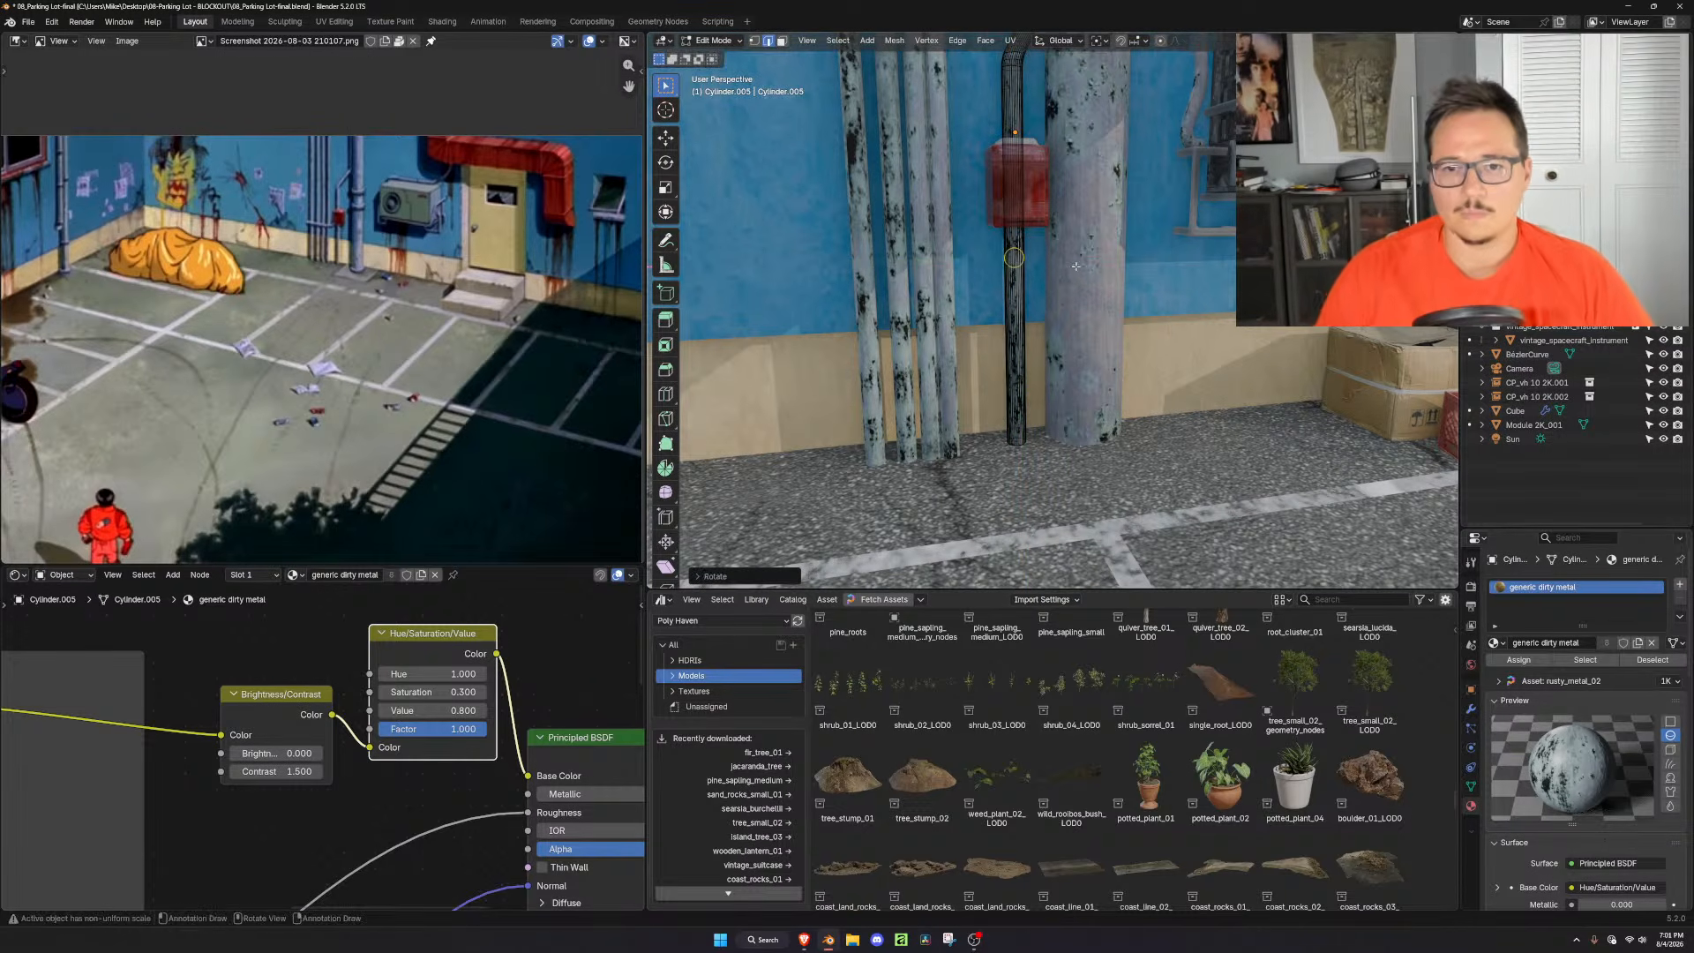
Extrude the rotated ring outward from the wall to start a horizontal branch pipe
{"action": "middle_click_drag", "start_coordinate": [1077, 266], "coordinate": [1188, 373]}
{"action": "key", "text": "g"}
{"action": "key", "text": "z"}
{"action": "key", "text": "z"}
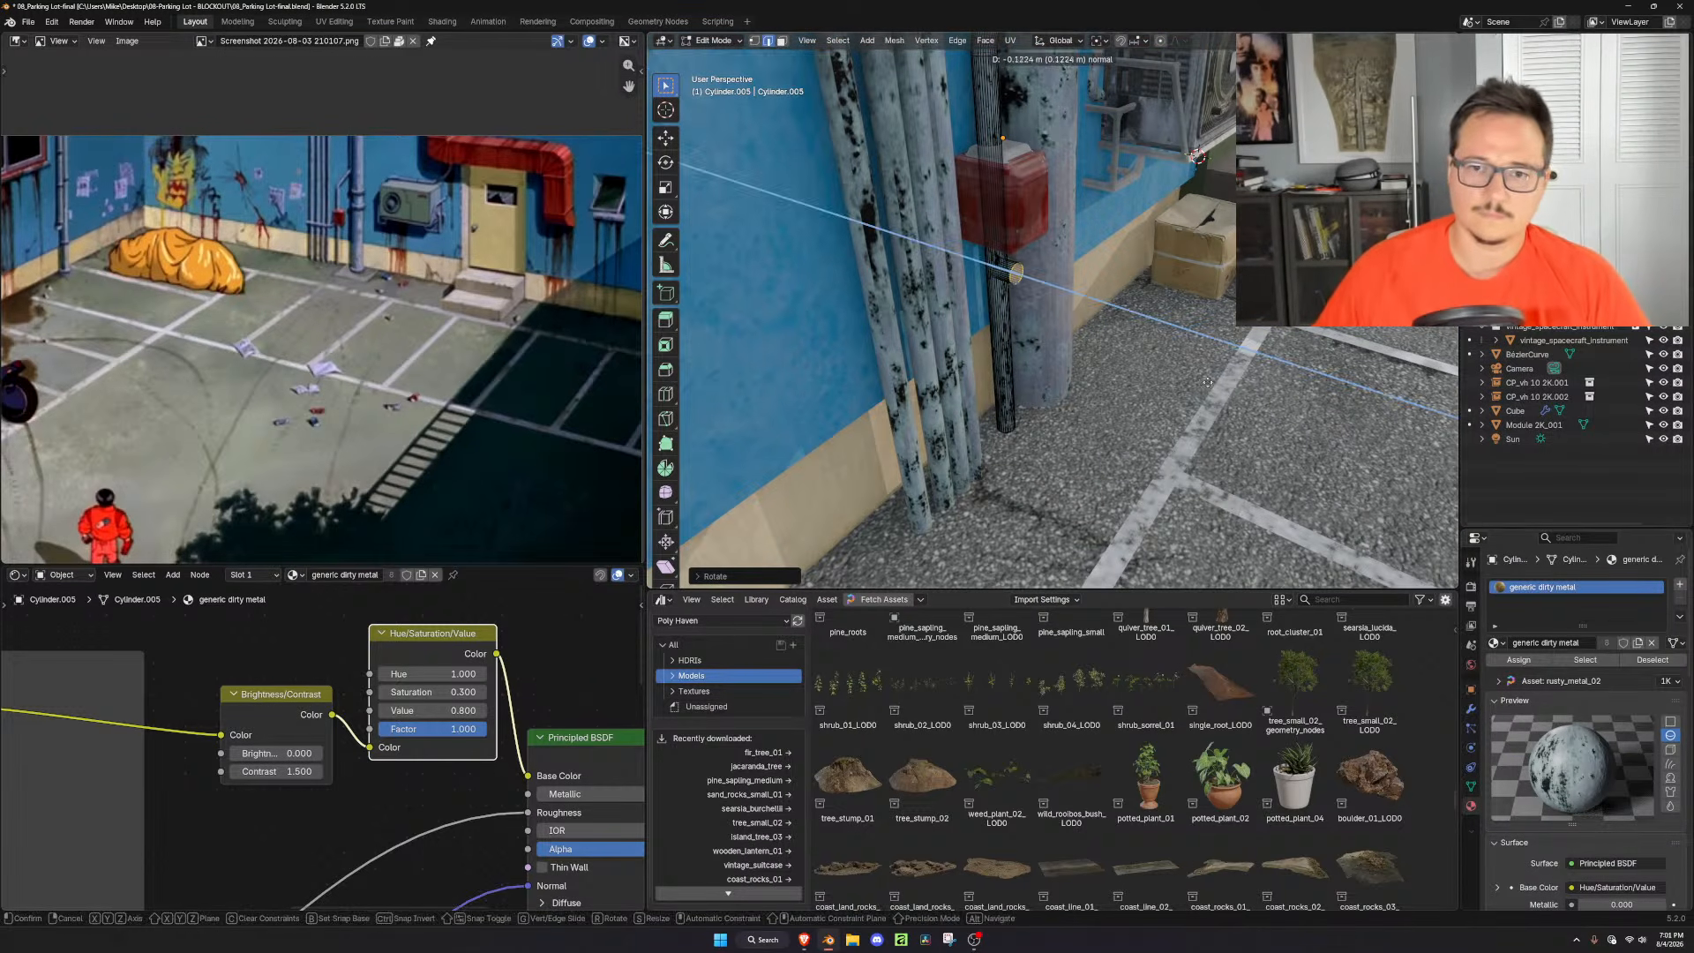
{"action": "left_click", "coordinate": [1221, 394]}
{"action": "key", "text": "e"}
{"action": "left_click", "coordinate": [1229, 391]}
Turn the branch's open end about Z into an angled corner and extrude it sideways across the vertical pipes
{"action": "key", "text": "r"}
{"action": "key", "text": "z"}
{"action": "left_click", "coordinate": [1045, 438]}
{"action": "key", "text": "g"}
{"action": "key", "text": "y"}
{"action": "key", "text": "x"}
{"action": "left_click", "coordinate": [1001, 439]}
{"action": "key", "text": "e"}
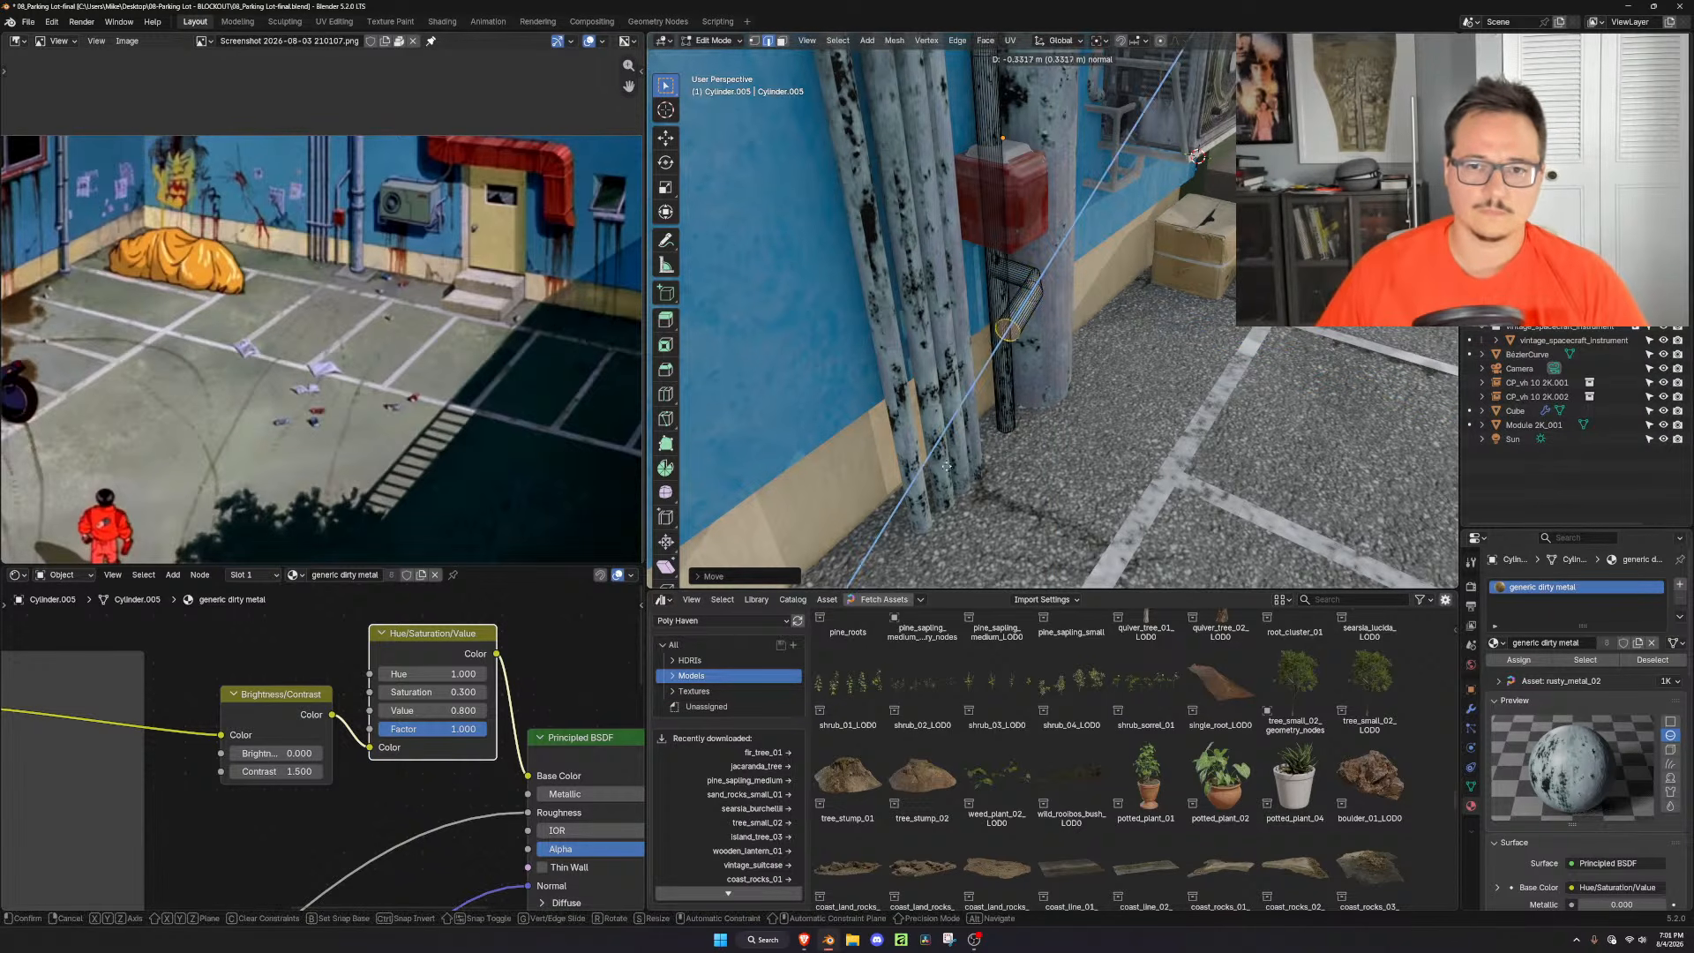
{"action": "left_click", "coordinate": [879, 467]}
Move and rotate the branch's far end ring in top view to straighten the section running along the wall
{"action": "key", "text": "KP_7"}
{"action": "key", "text": "g"}
{"action": "left_click", "coordinate": [1004, 347]}
{"action": "key", "text": "r"}
{"action": "left_click", "coordinate": [1001, 393]}
{"action": "key", "text": "g"}
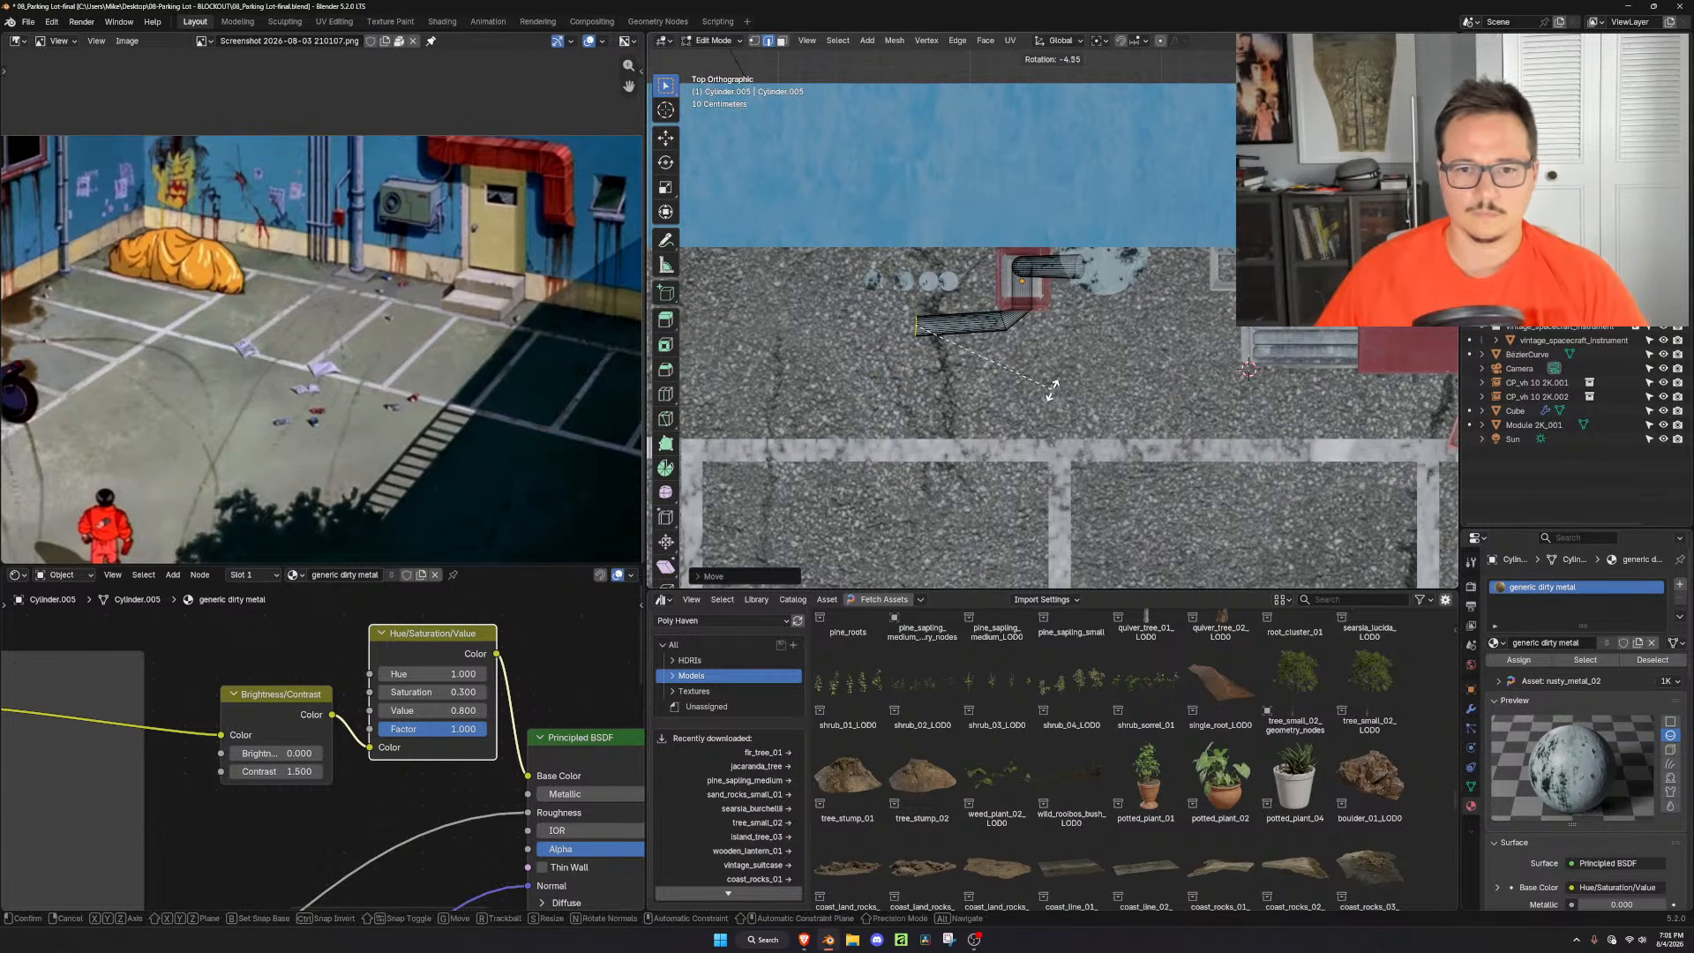
{"action": "left_click", "coordinate": [1053, 377]}
Extrude the branch's far end, then rotate and move it to form a second angled corner
{"action": "key", "text": "e"}
{"action": "left_click", "coordinate": [1043, 379]}
{"action": "key", "text": "r"}
{"action": "left_click", "coordinate": [952, 456]}
{"action": "key", "text": "g"}
{"action": "left_click", "coordinate": [955, 439]}
Extrude and rotate the corner's end to face the wall, then extrude it back into the wall
{"action": "key", "text": "e"}
{"action": "left_click", "coordinate": [979, 391]}
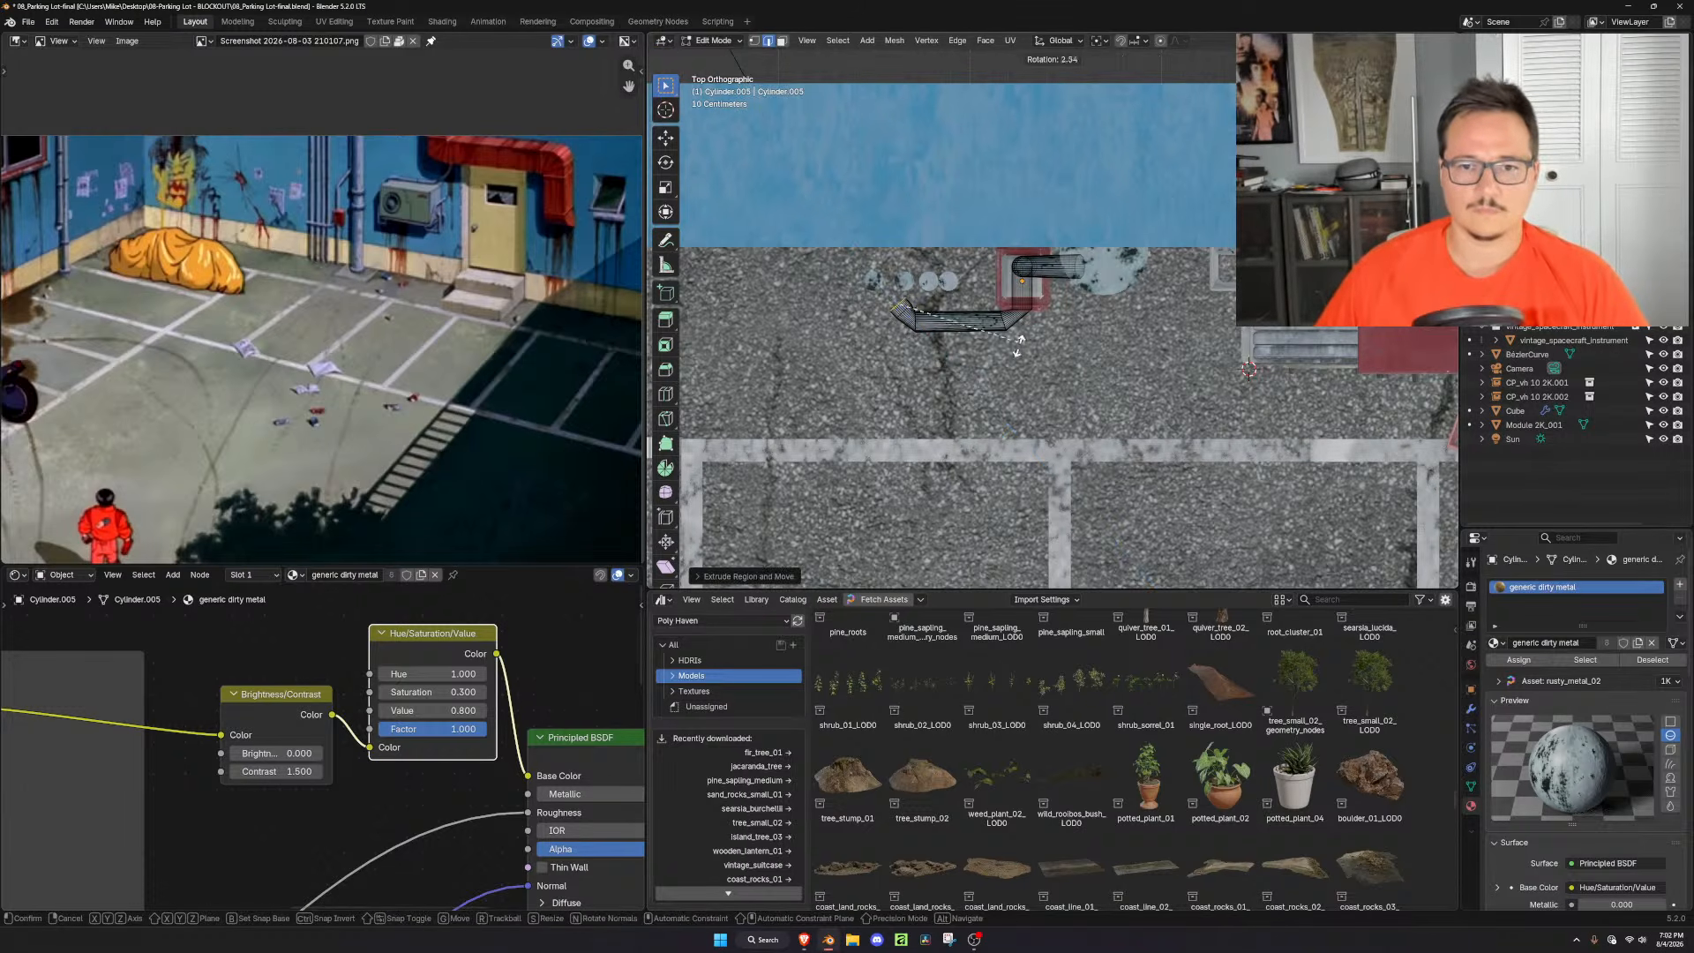
{"action": "key", "text": "r"}
{"action": "left_click", "coordinate": [992, 429]}
{"action": "key", "text": "e"}
{"action": "left_click", "coordinate": [904, 318]}
Dissolve the extra edge loops at both corners of the branch pipe
{"action": "scroll", "coordinate": [904, 319], "scroll_direction": "up", "scroll_amount": 6}
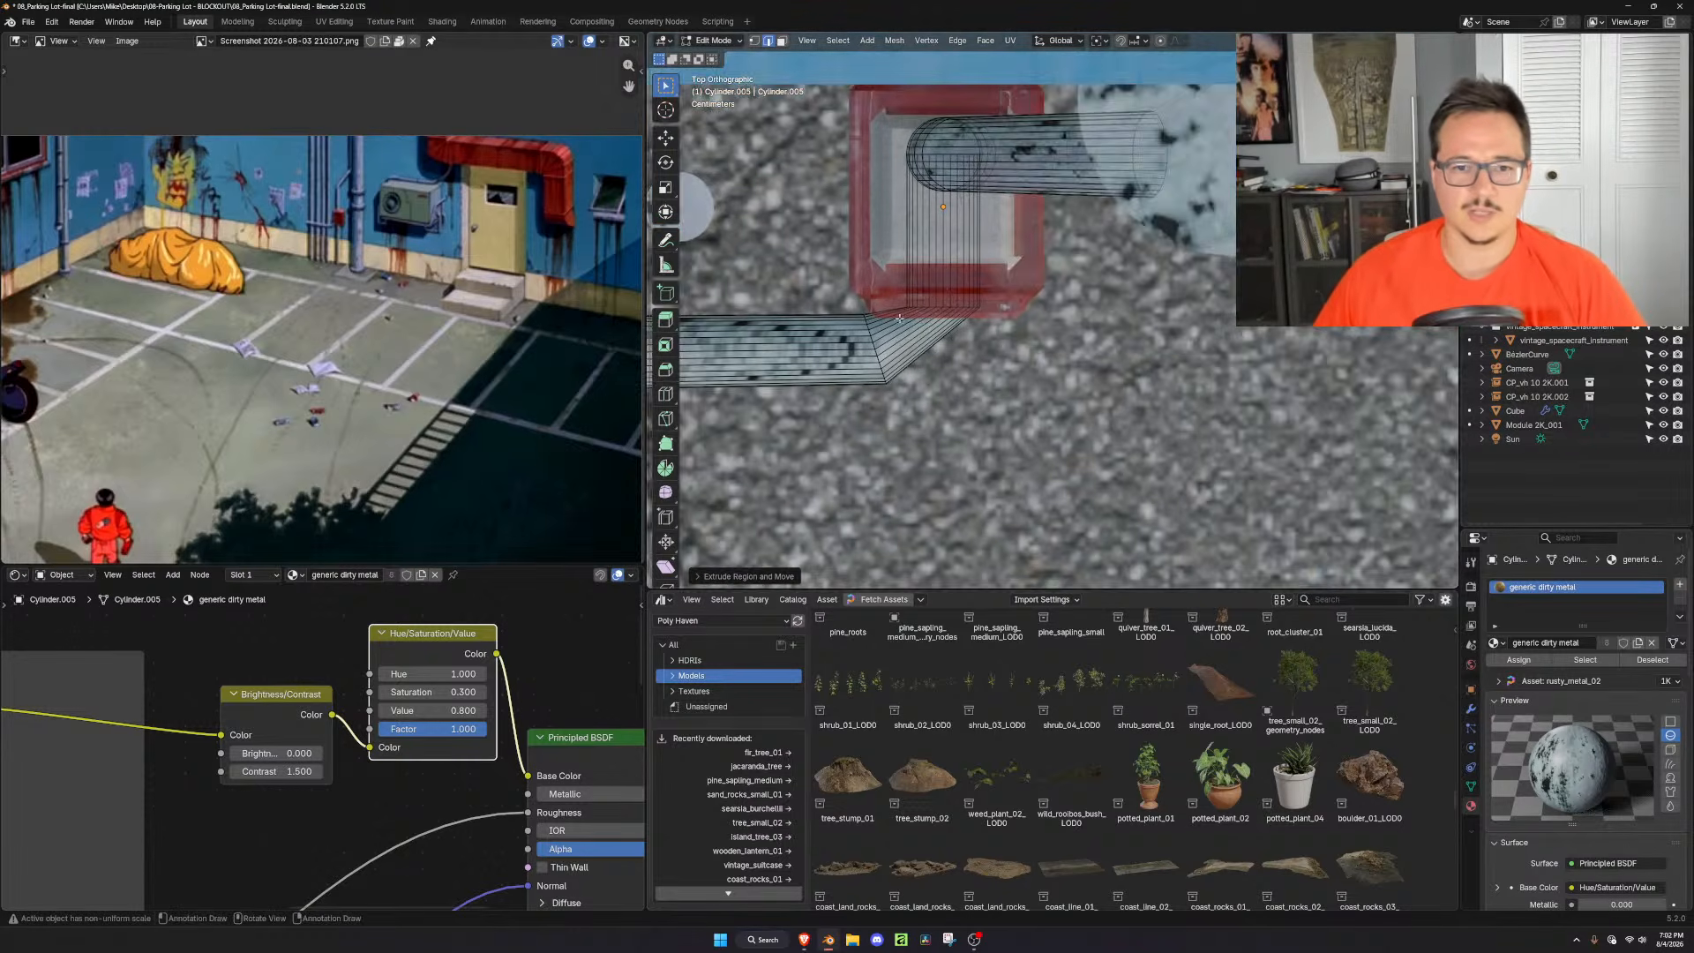
{"action": "middle_click_drag", "start_coordinate": [905, 319], "coordinate": [1136, 302], "text": "shift"}
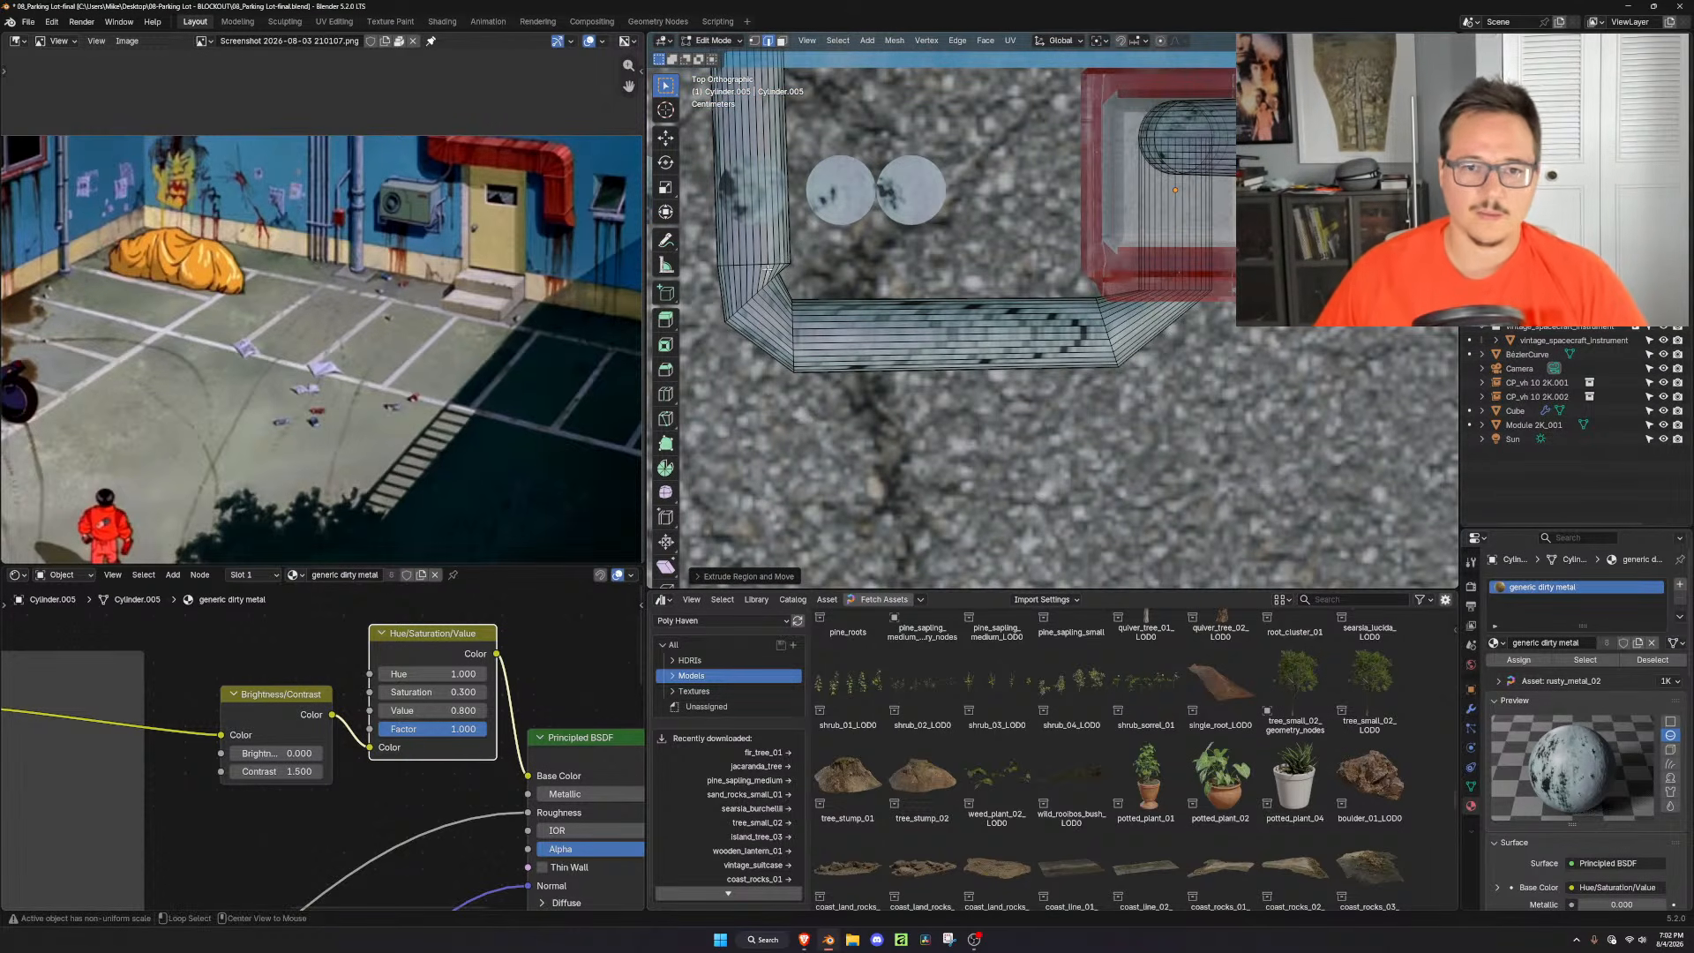
{"action": "key", "text": "ctrl+z"}
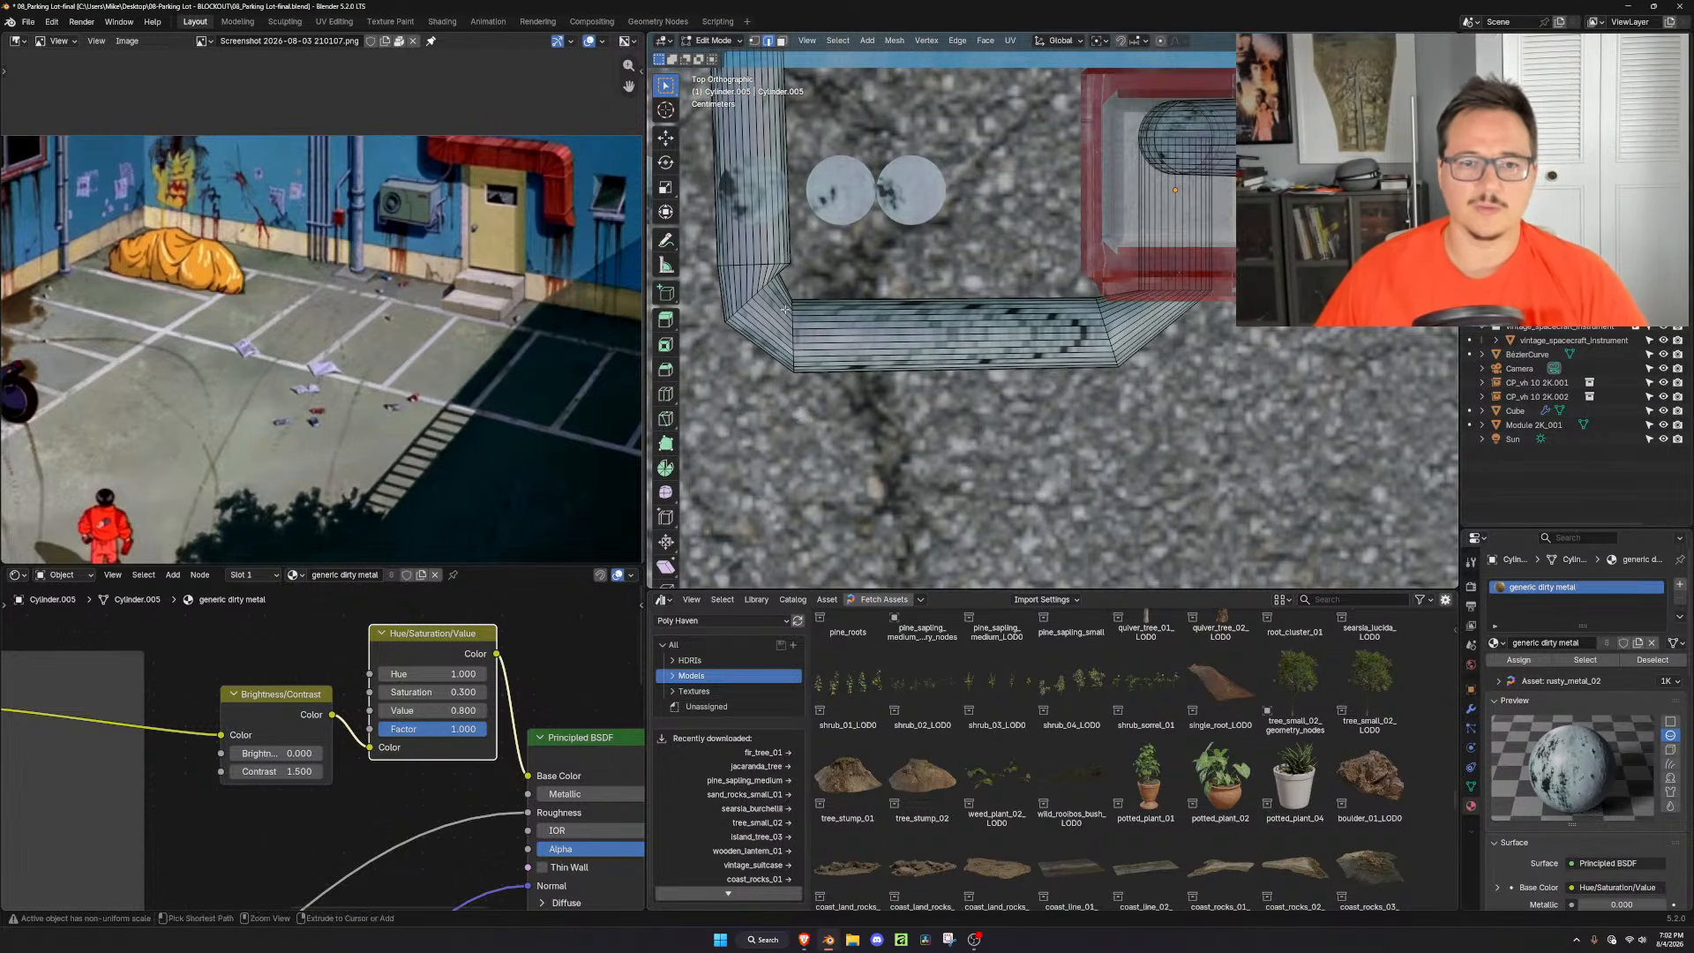
{"action": "left_click", "coordinate": [764, 265], "text": "alt"}
{"action": "key", "text": "ctrl+x"}
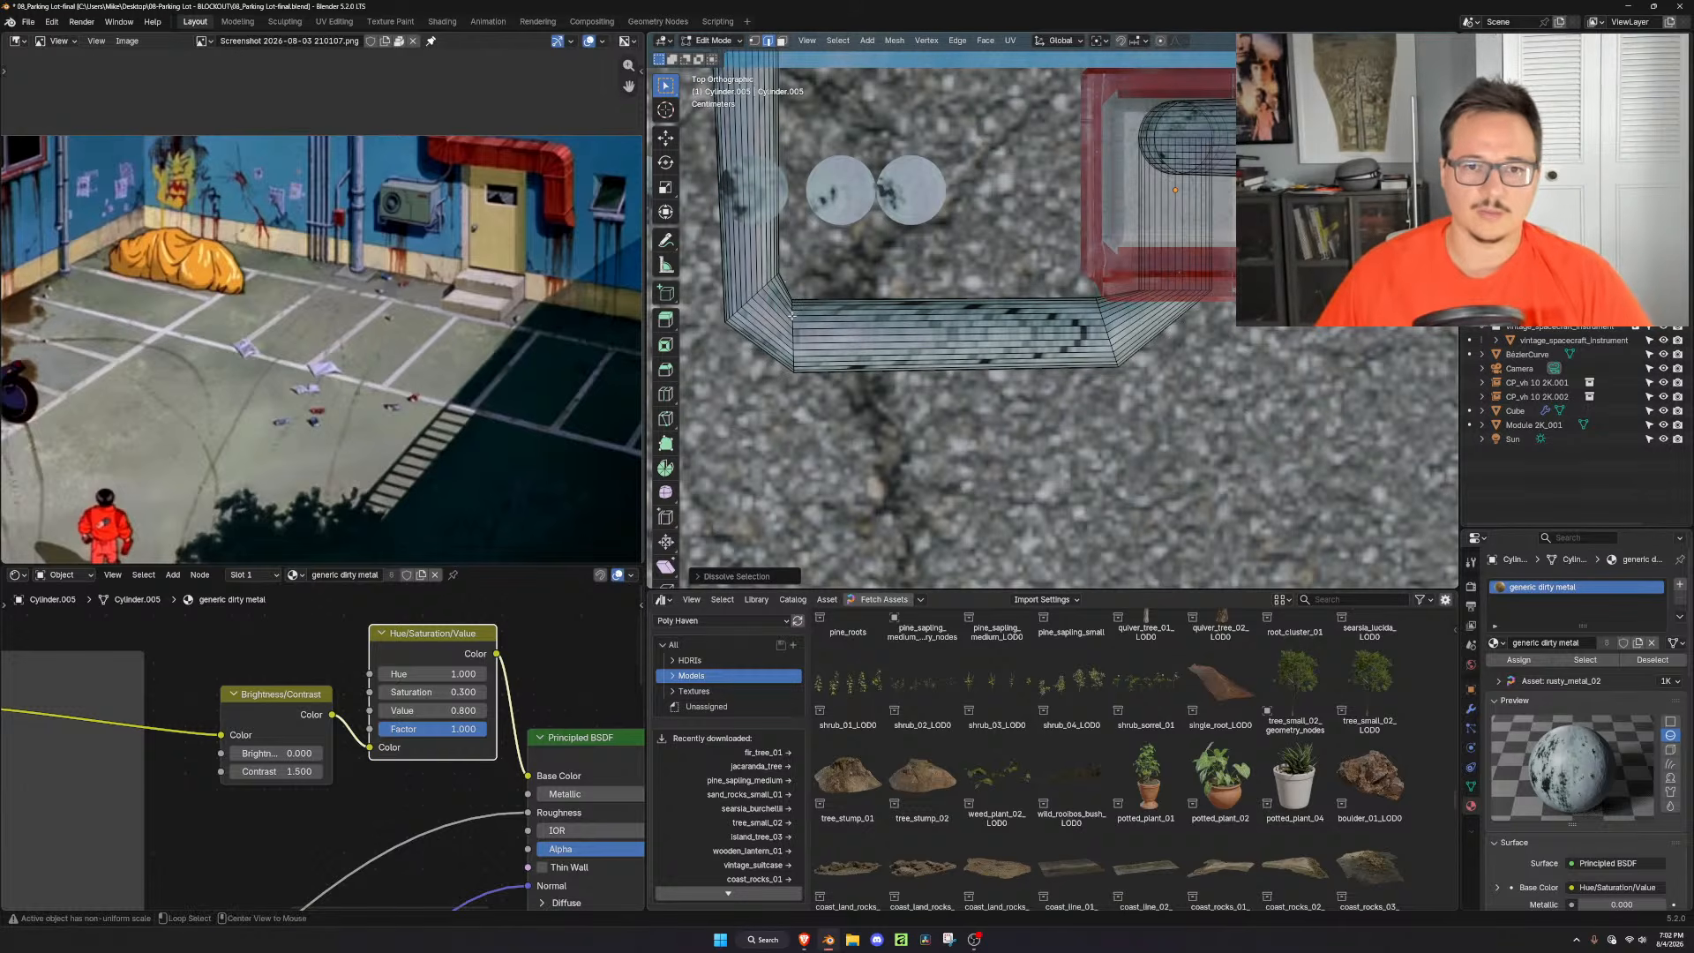
{"action": "key", "text": "ctrl+x"}
{"action": "middle_click_drag", "start_coordinate": [1161, 292], "coordinate": [1091, 339], "text": "shift"}
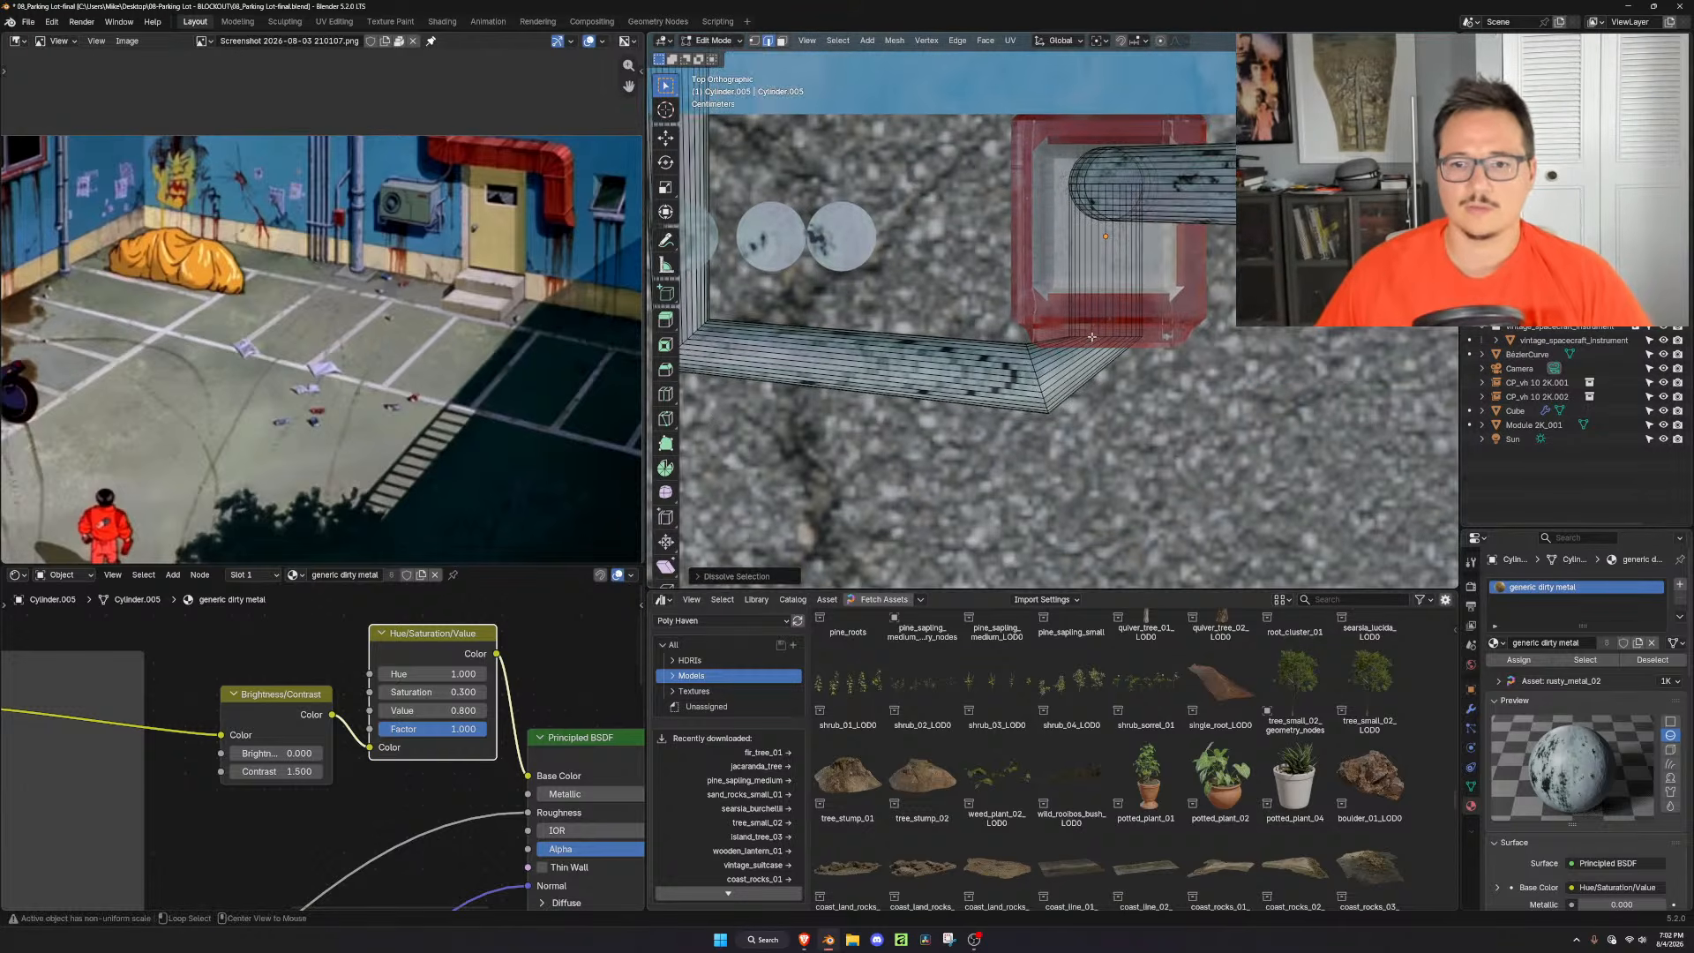
{"action": "left_click", "coordinate": [1092, 338], "text": "alt"}
{"action": "key", "text": "ctrl+x"}
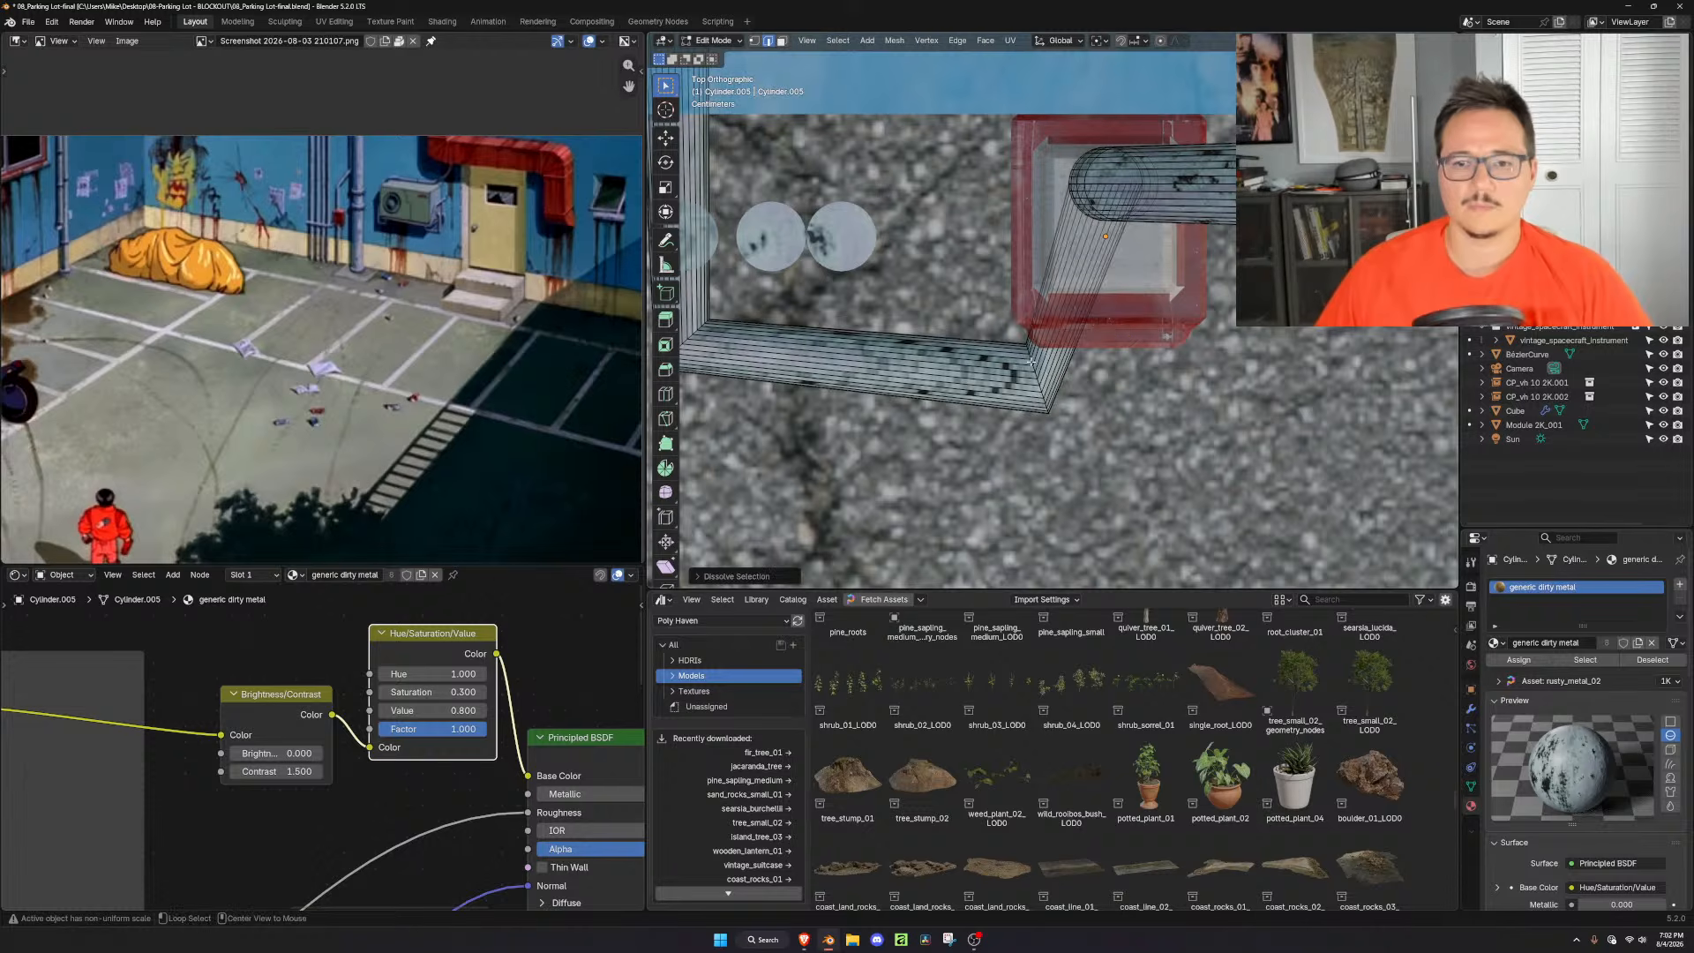
Move the corner loop beside the red box in the XY plane, then rotate and scale it into a clean mitre
{"action": "left_click", "coordinate": [1030, 360], "text": "alt"}
{"action": "key", "text": "g"}
{"action": "key", "text": "shift+z"}
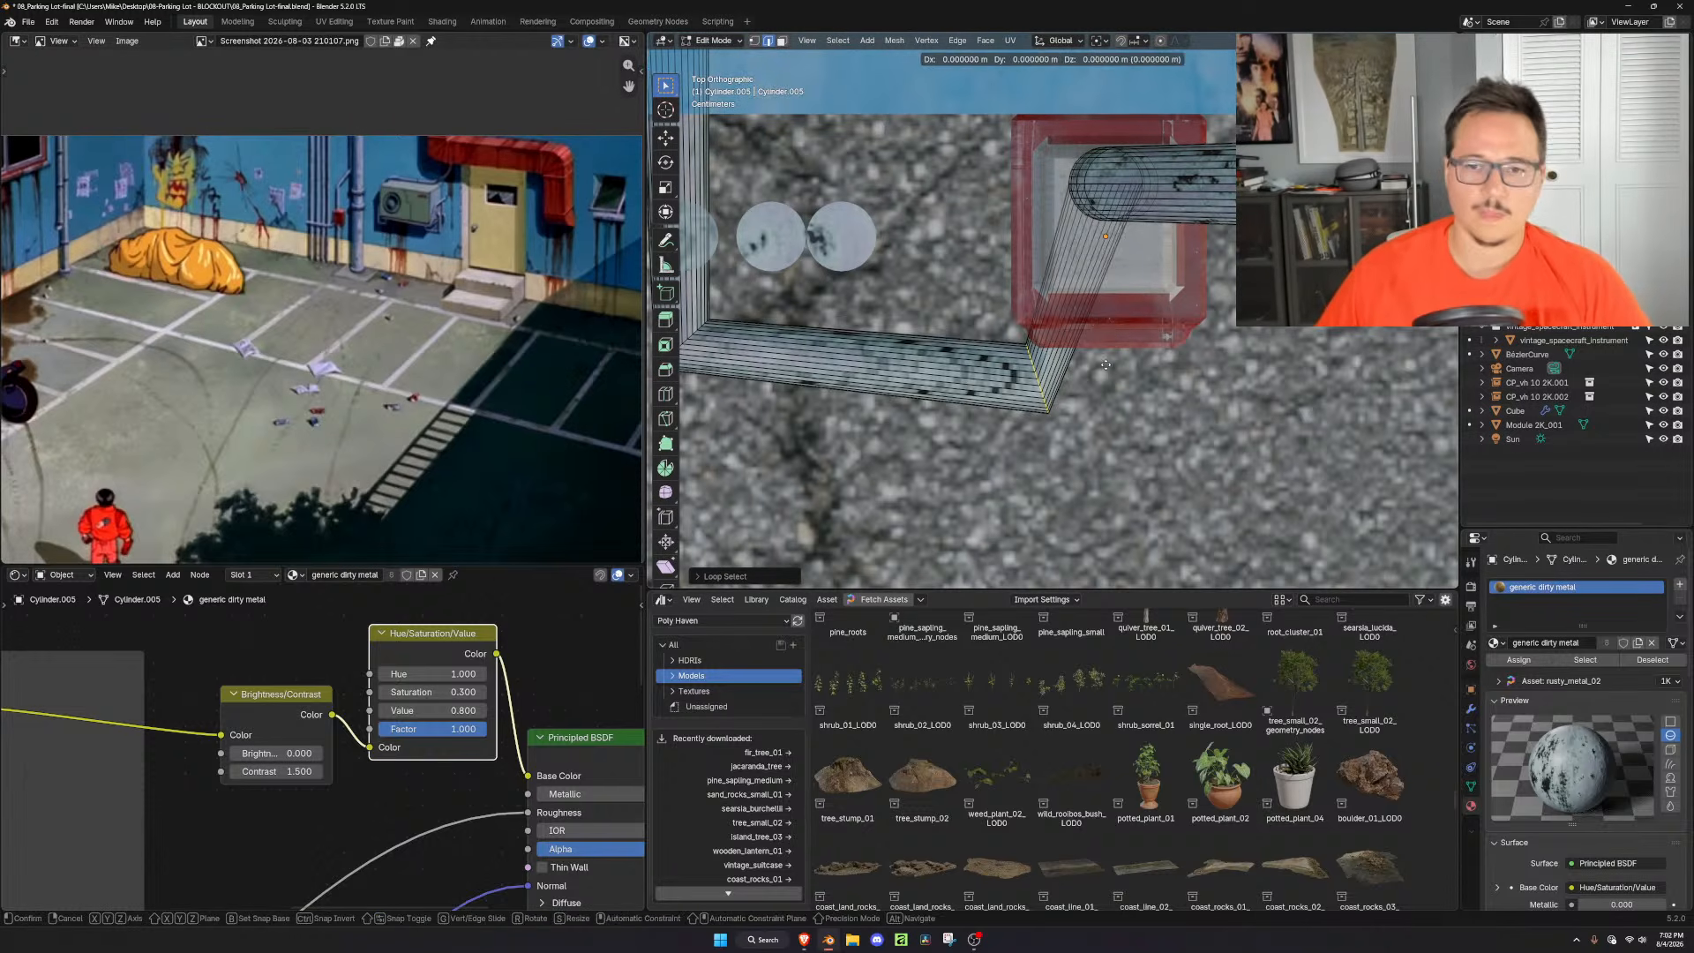
{"action": "left_click", "coordinate": [1178, 313]}
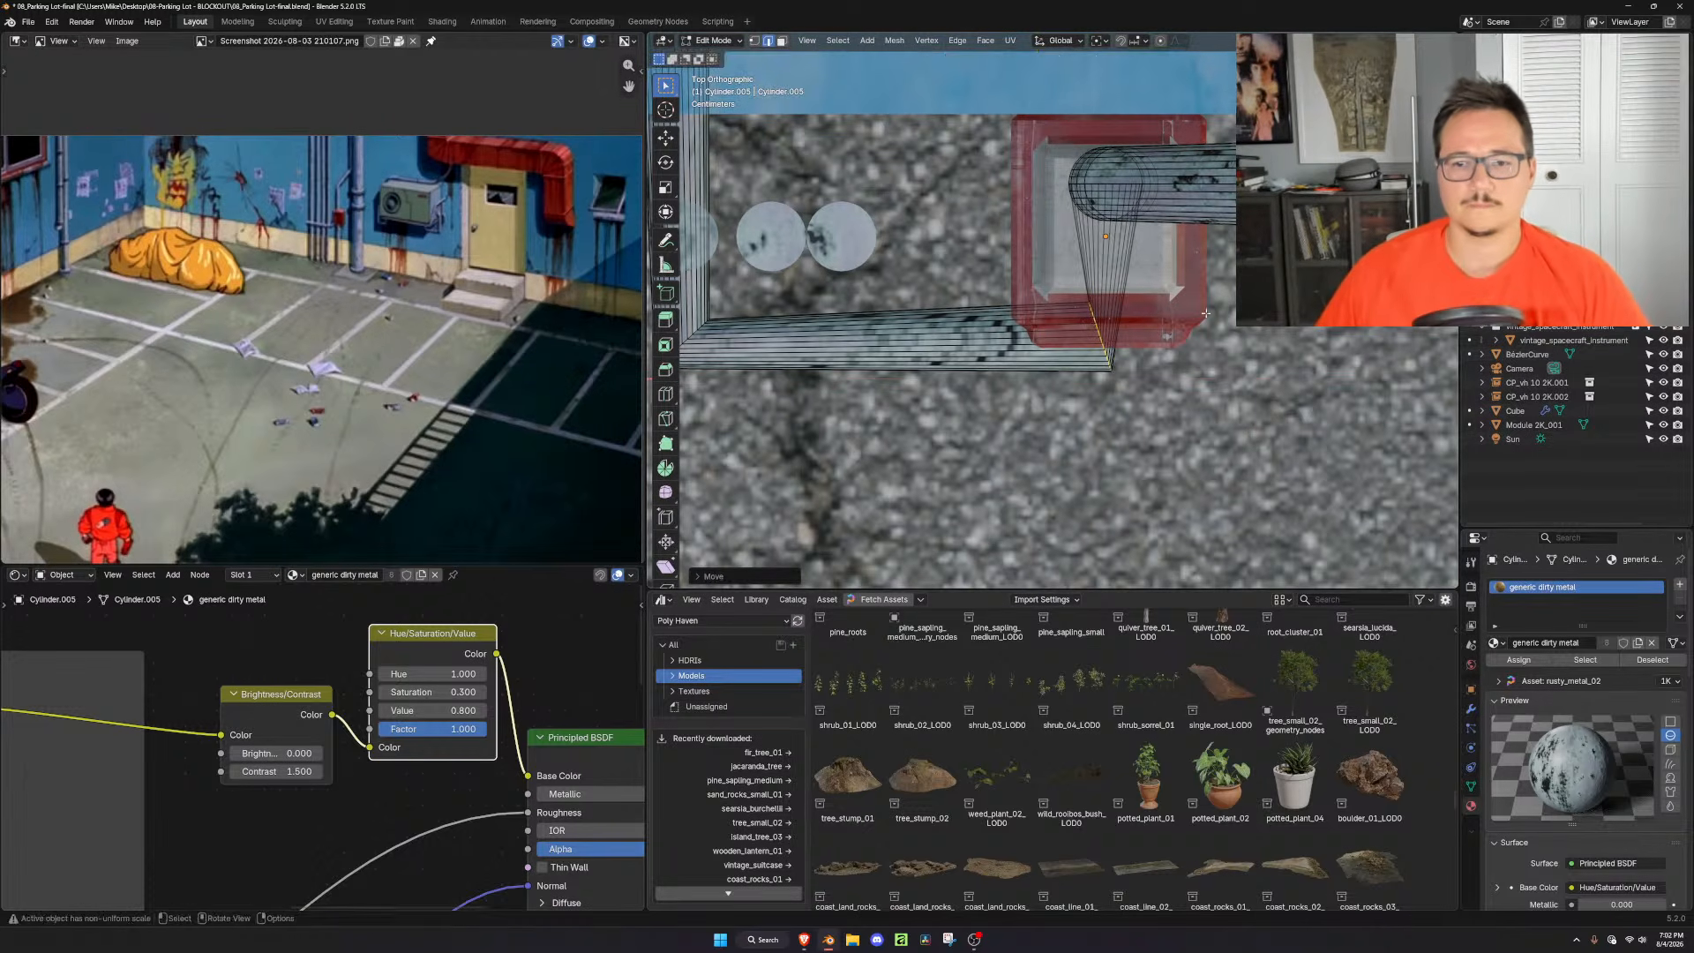
{"action": "key", "text": "r"}
{"action": "left_click", "coordinate": [1193, 239]}
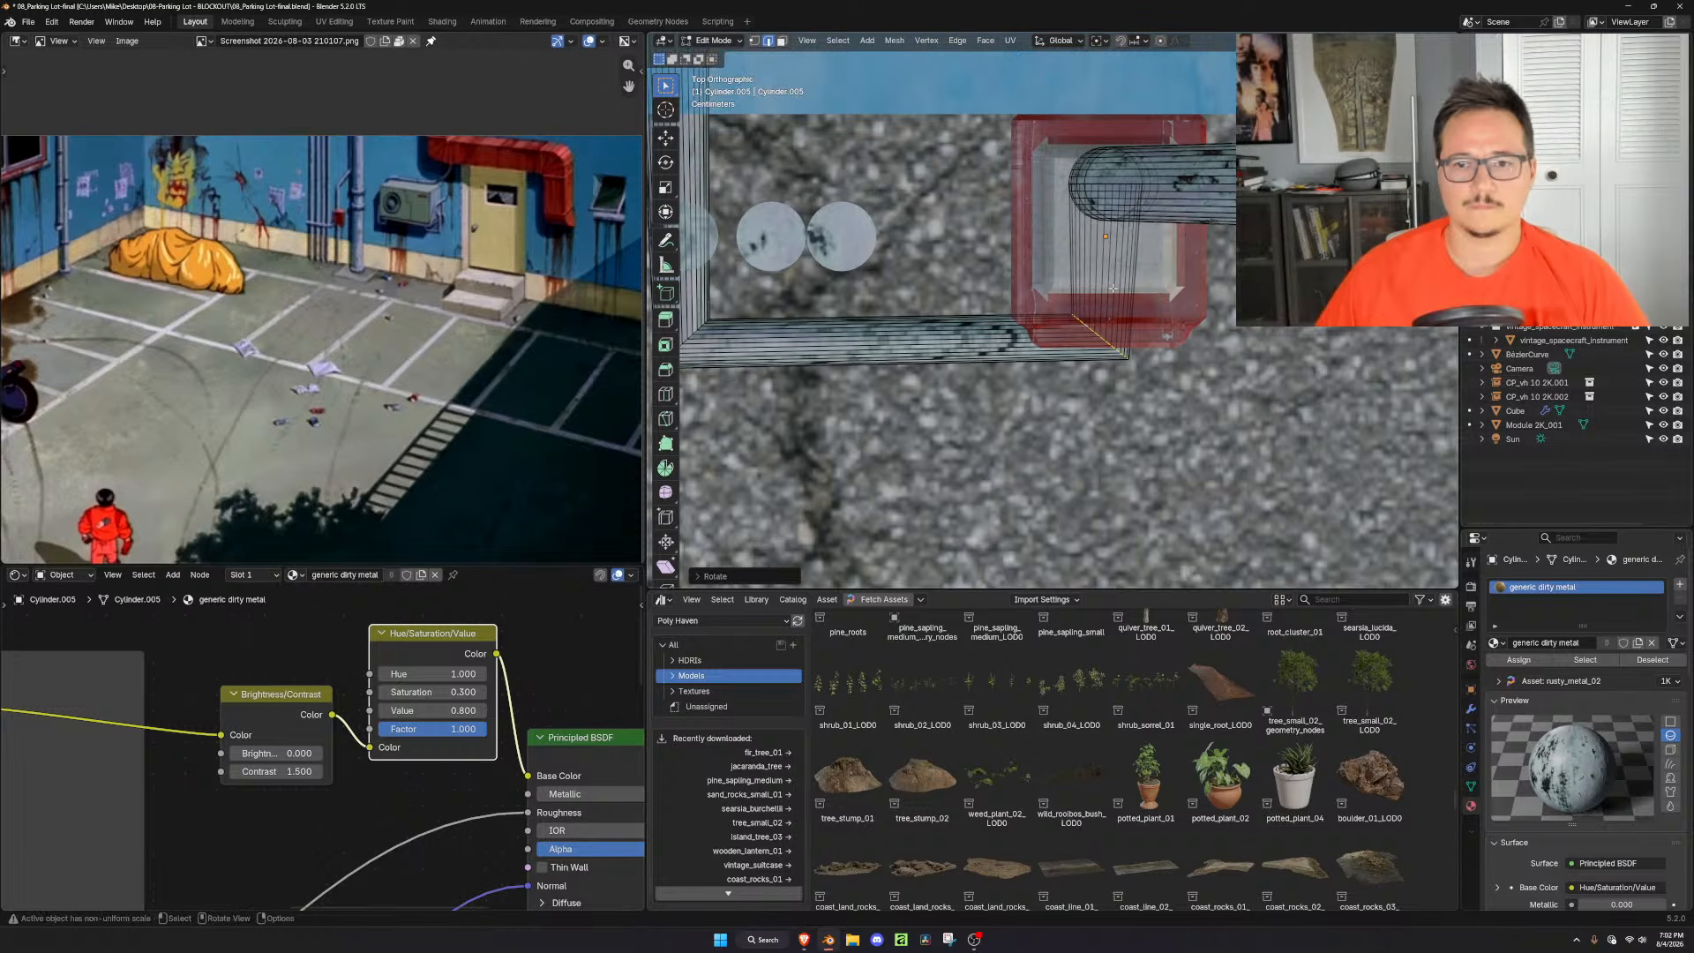
{"action": "key", "text": "s"}
{"action": "left_click", "coordinate": [1180, 305]}
Scale and shift the corner loop at the branch's far end to square that corner
{"action": "middle_click_drag", "start_coordinate": [1094, 310], "coordinate": [1215, 310], "text": "shift"}
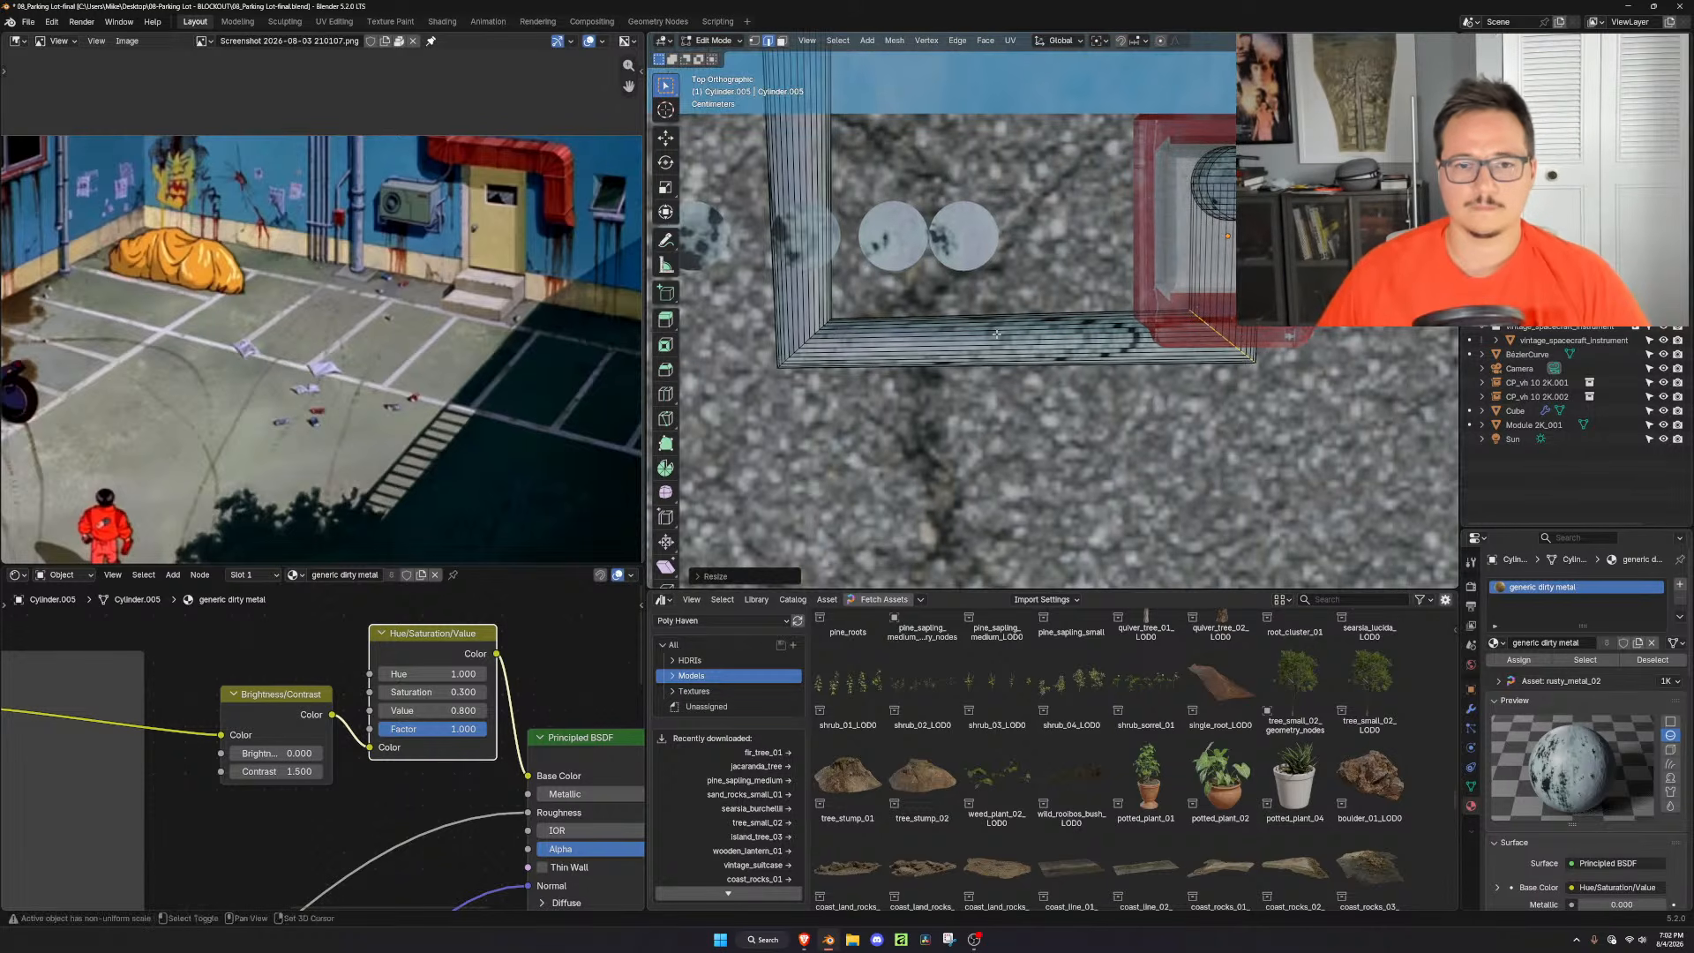
{"action": "key", "text": "g"}
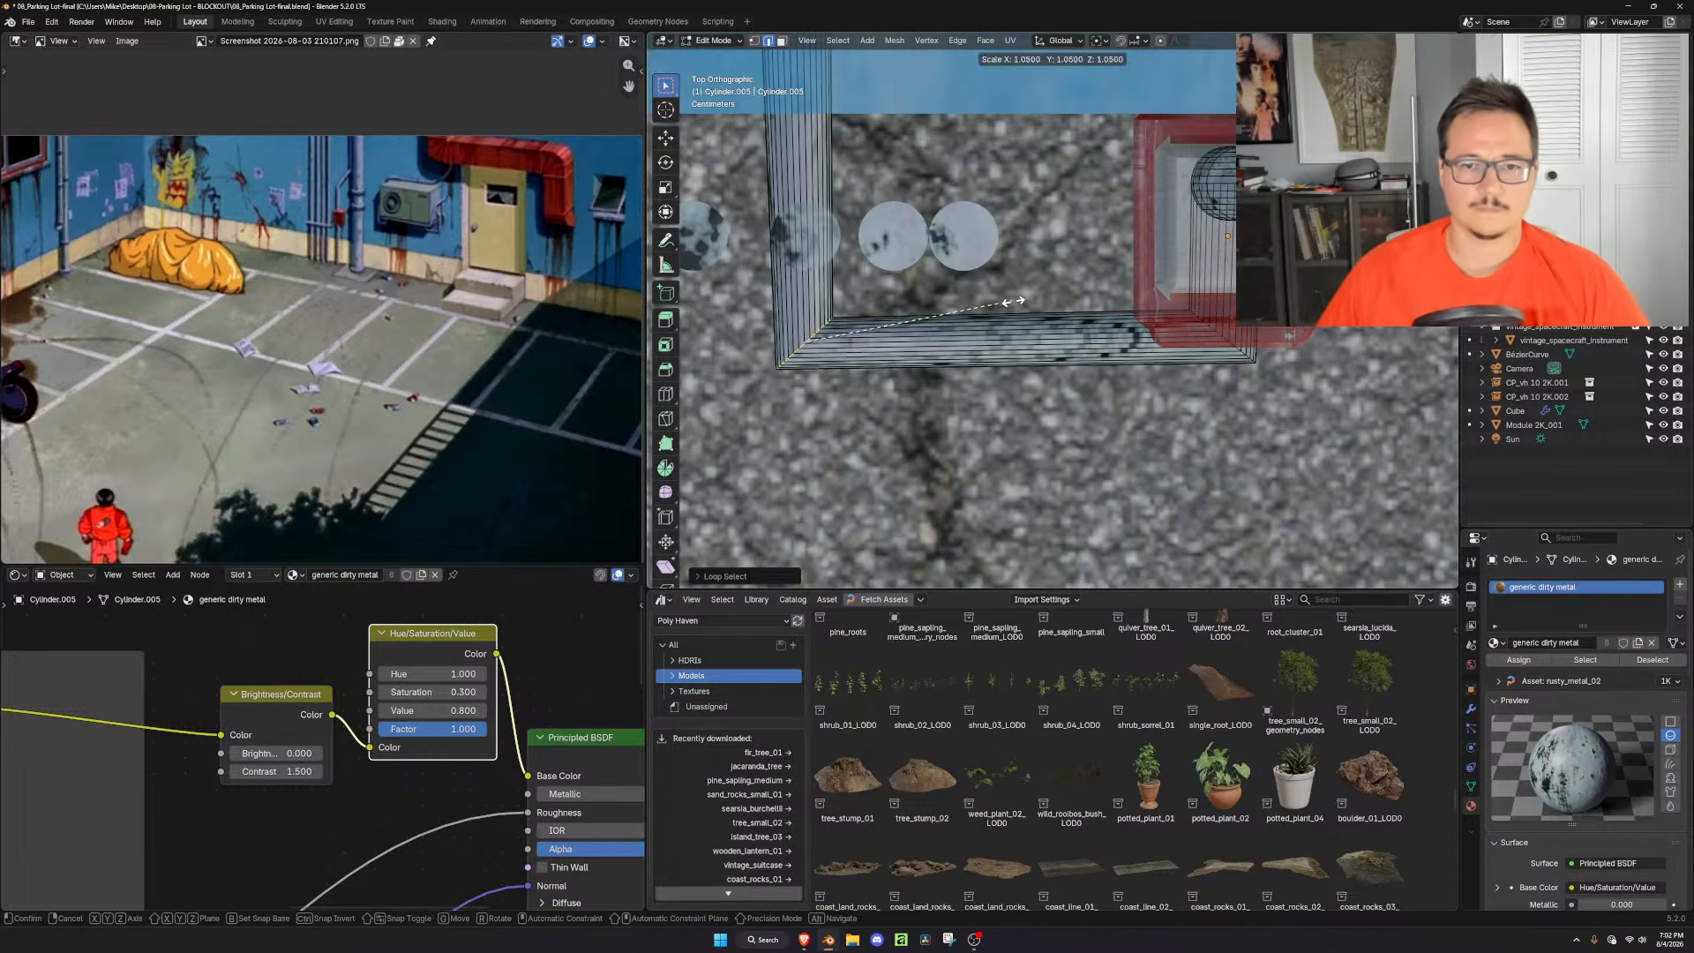
{"action": "left_click", "coordinate": [1028, 295]}
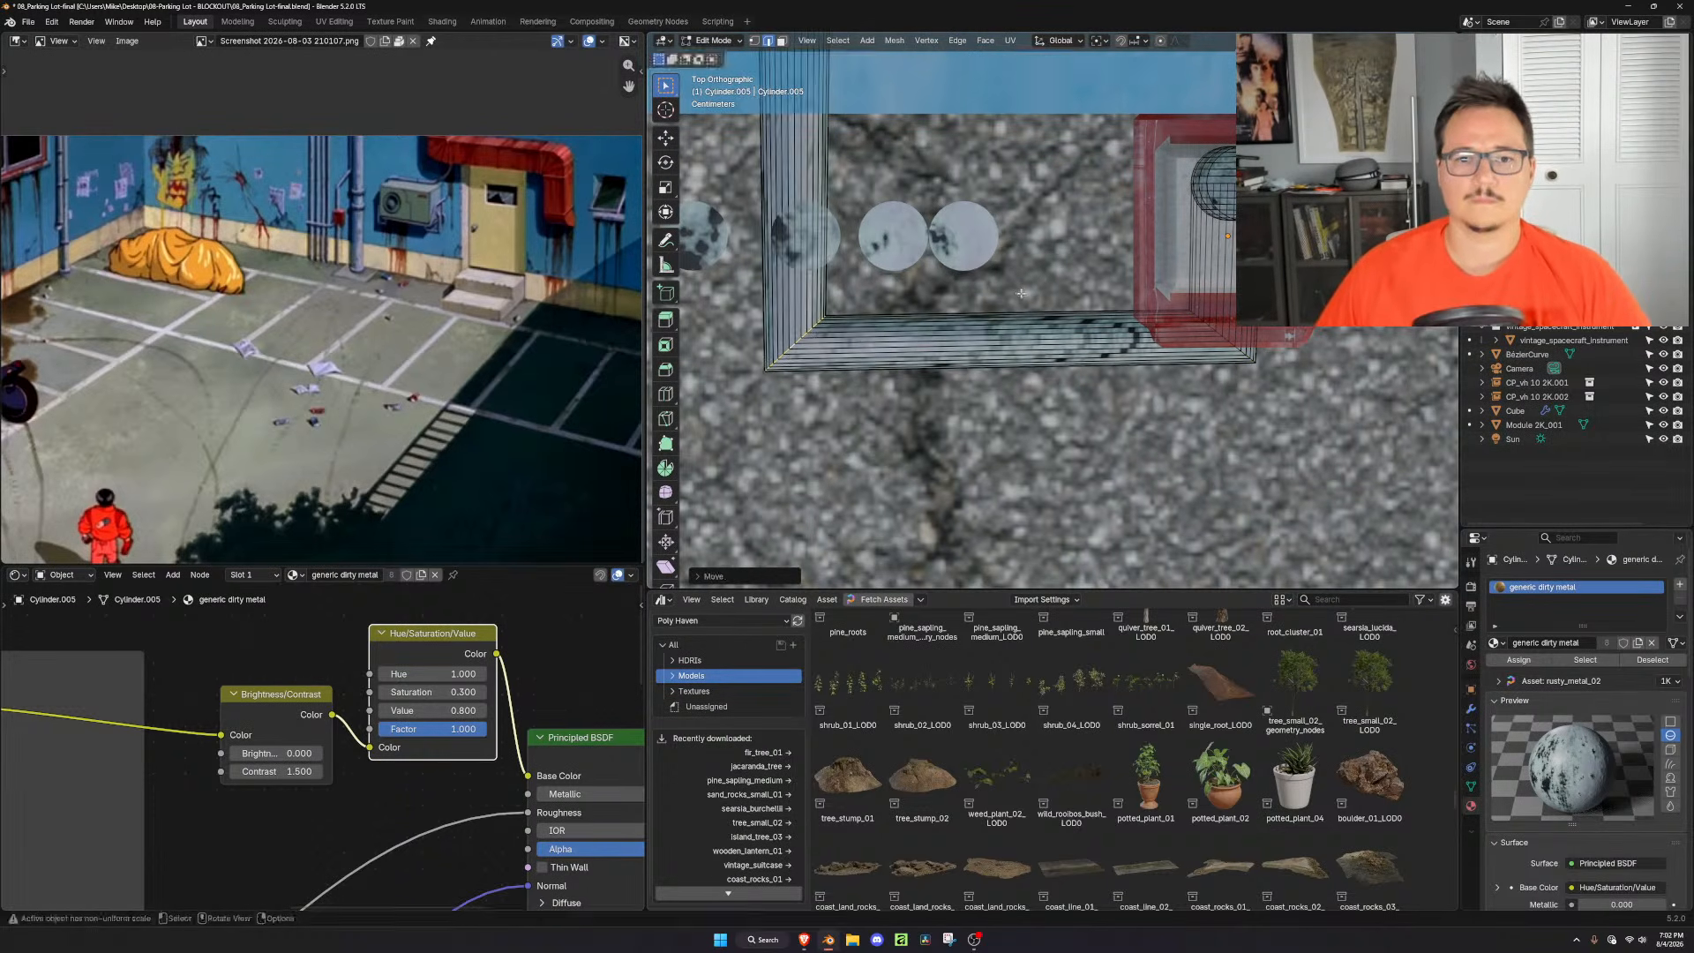
Bevel both corner loops of the branch pipe with 3 segments to form rounded elbows
{"action": "left_click", "coordinate": [1220, 334], "text": "alt"}
{"action": "key", "text": "ctrl+b"}
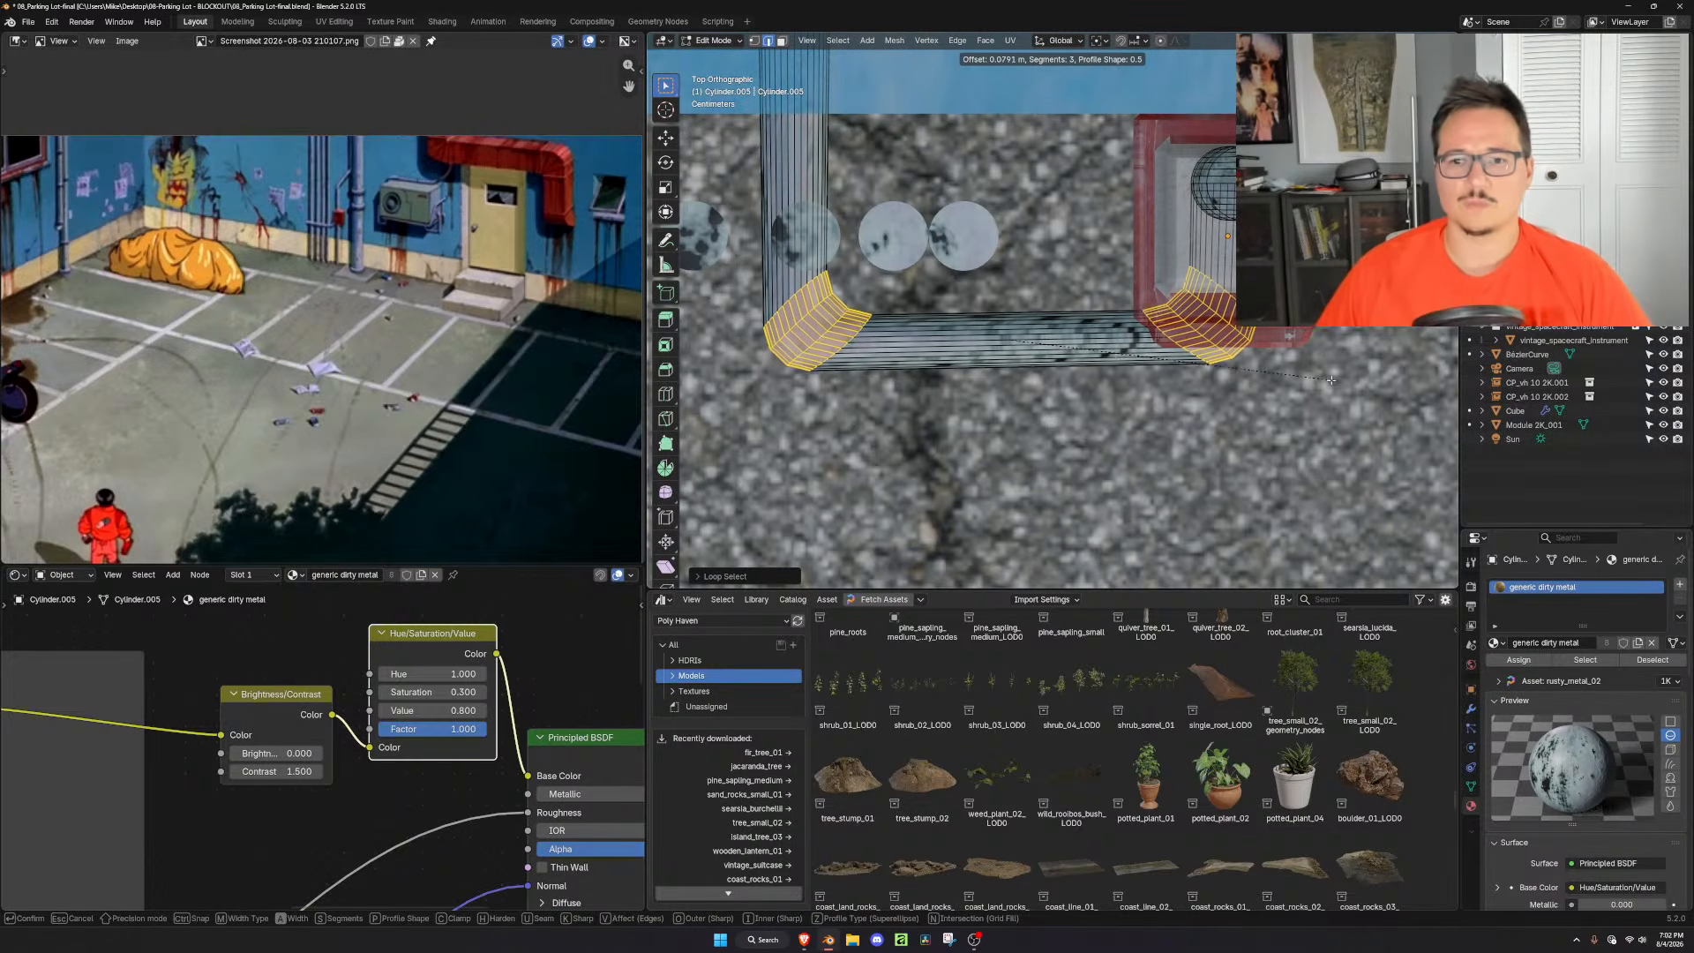
{"action": "left_click", "coordinate": [1355, 385]}
{"action": "key", "text": "Tab"}
{"action": "scroll", "coordinate": [1306, 388], "scroll_direction": "down", "scroll_amount": 2}
{"action": "middle_click_drag", "start_coordinate": [1235, 428], "coordinate": [1158, 269]}
Move the branch's far elbow about 0.33 m along negative global X to lengthen the horizontal run past the vertical pipes
{"action": "key", "text": "Tab"}
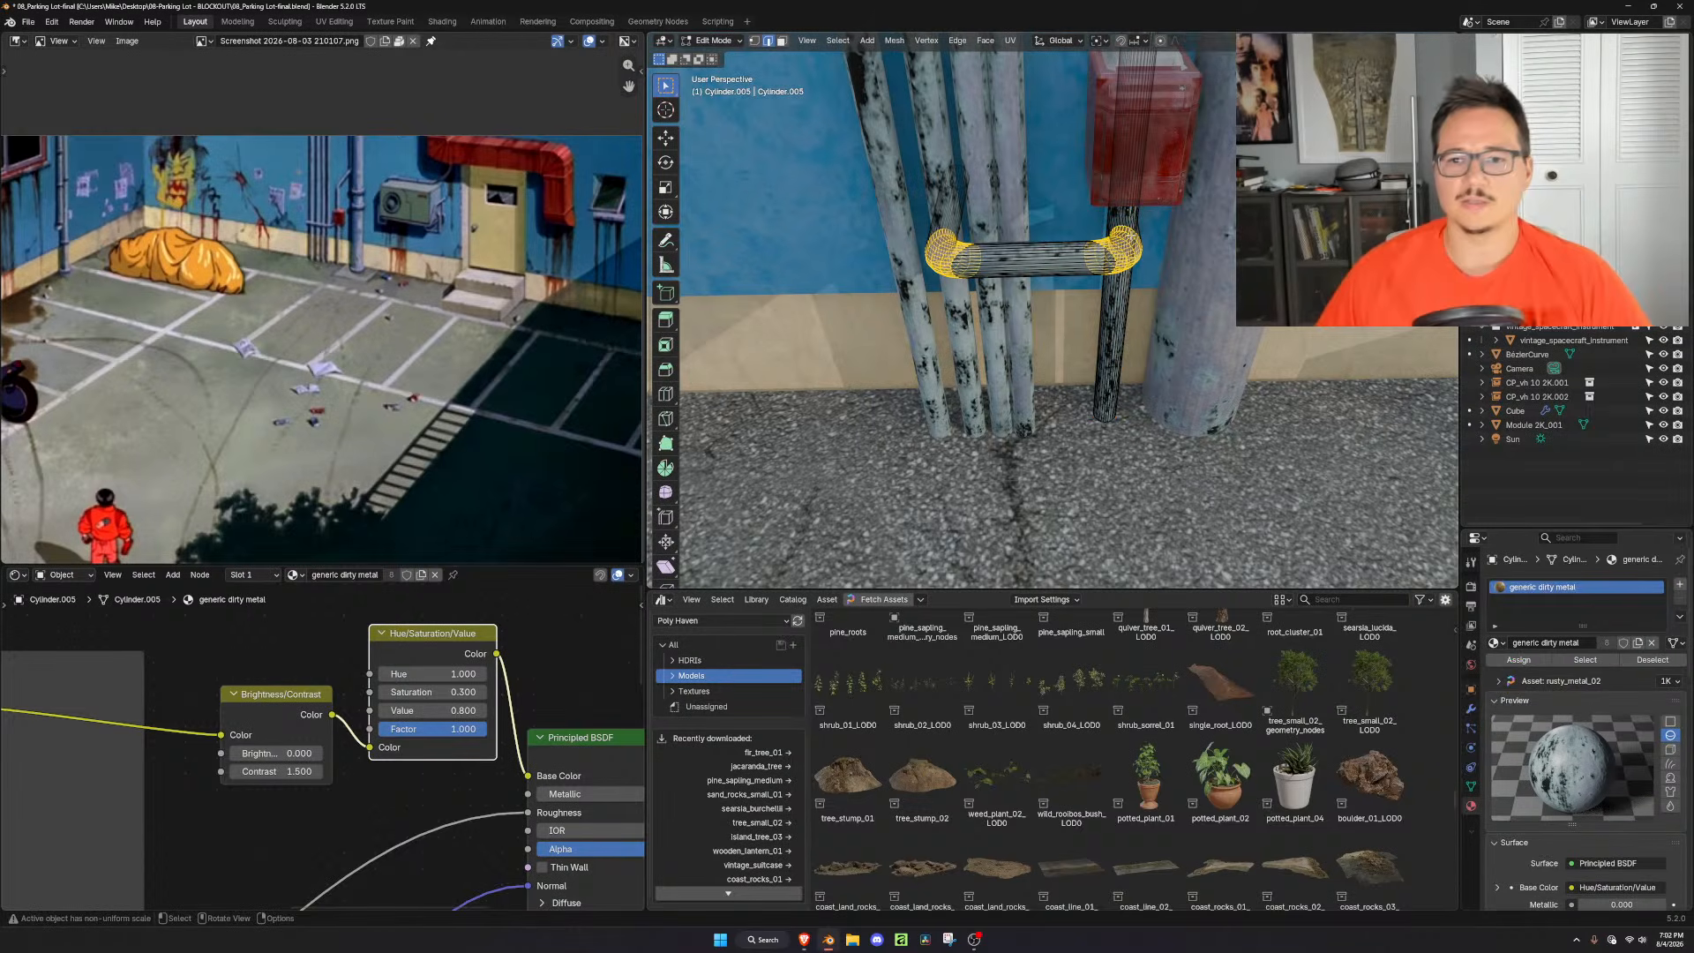
{"action": "key", "text": "KP_1"}
{"action": "key", "text": "1"}
{"action": "left_click_drag", "start_coordinate": [1037, 161], "coordinate": [913, 278]}
{"action": "key", "text": "g"}
{"action": "key", "text": "x"}
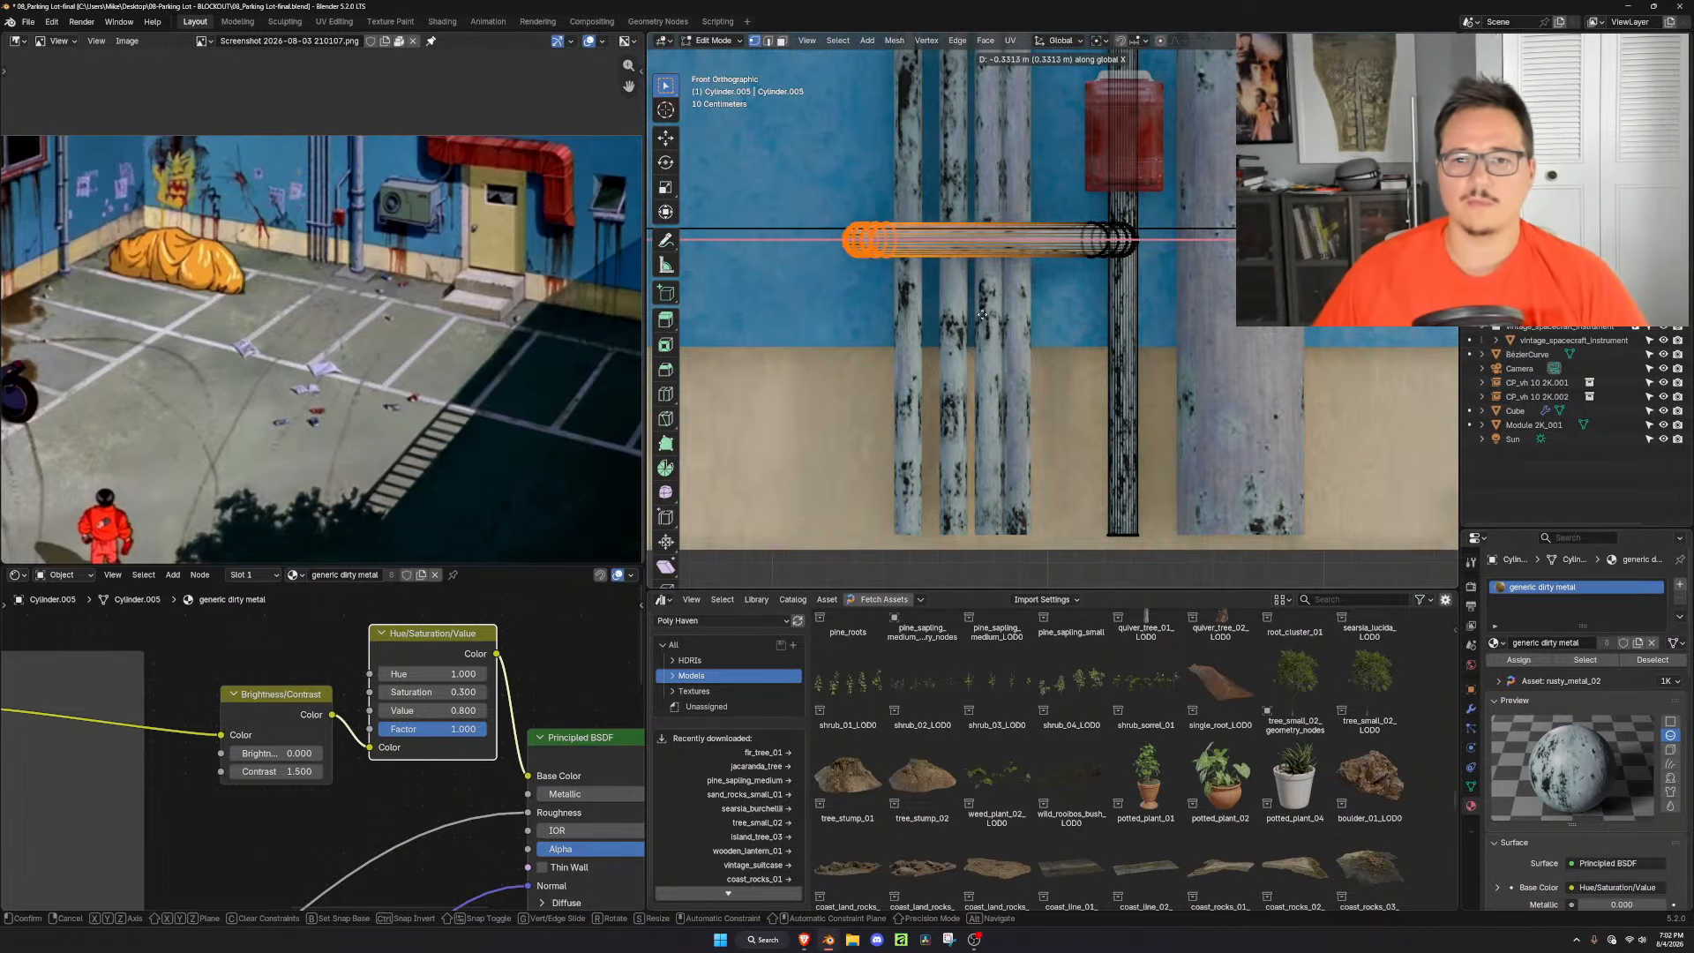
{"action": "left_click", "coordinate": [1024, 265]}
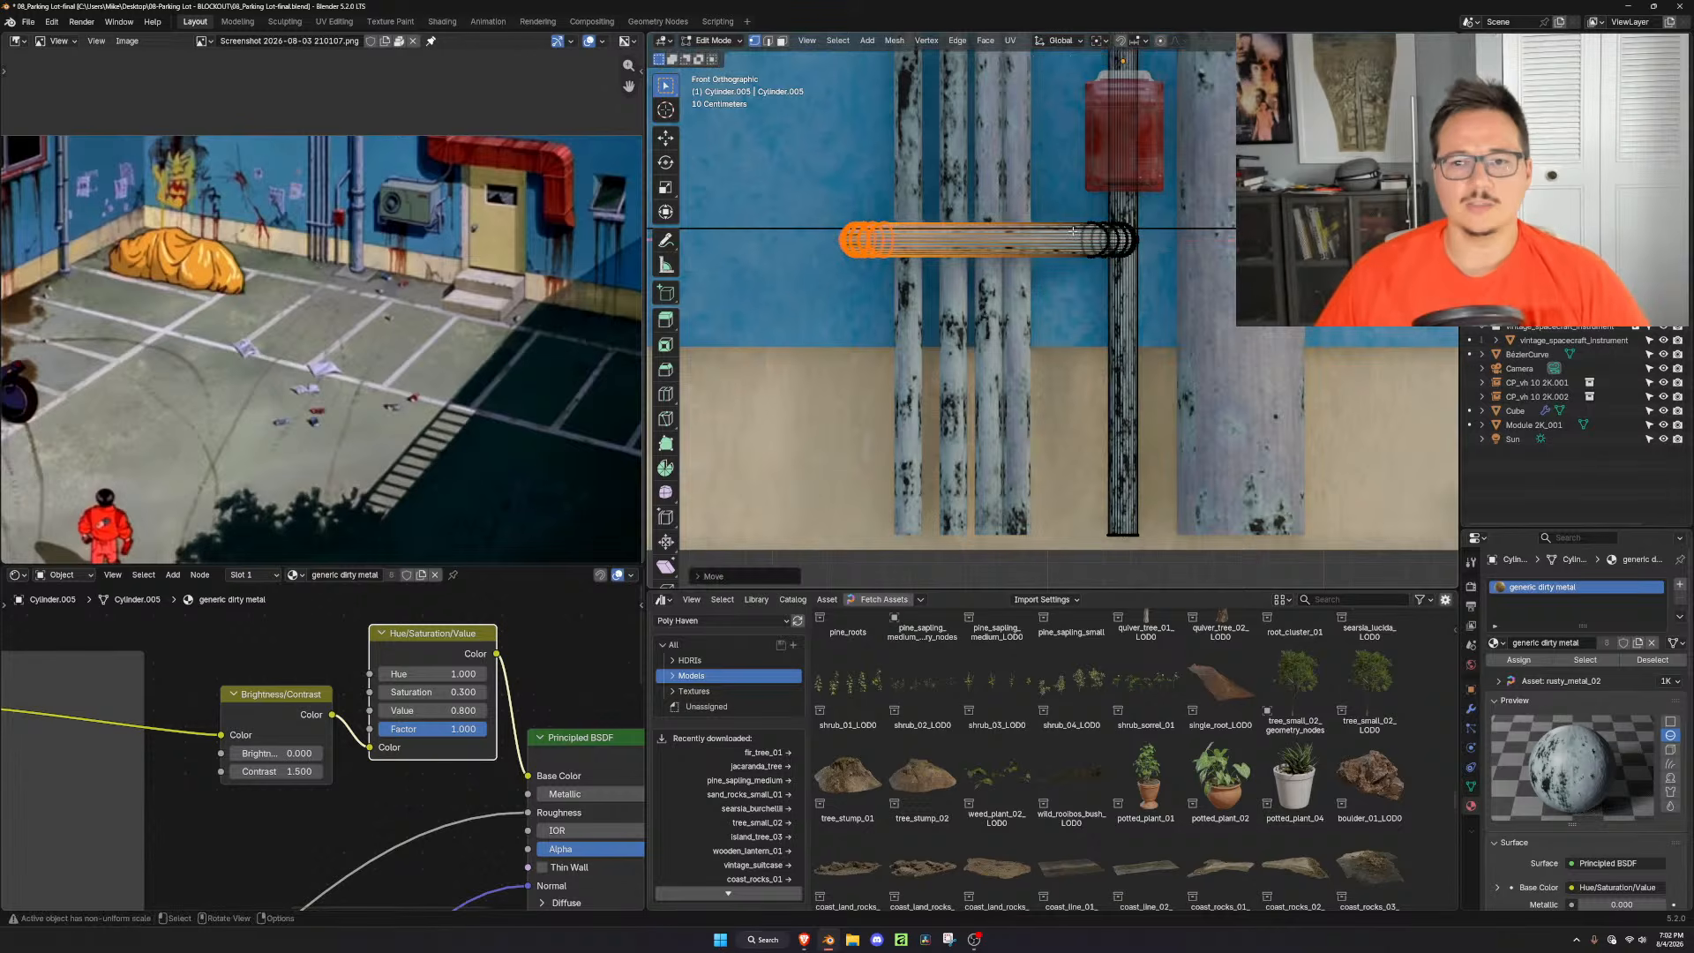
Shift the whole branch pipe along global Z to sit just beneath the red box
{"action": "key", "text": "a"}
{"action": "key", "text": "g"}
{"action": "key", "text": "z"}
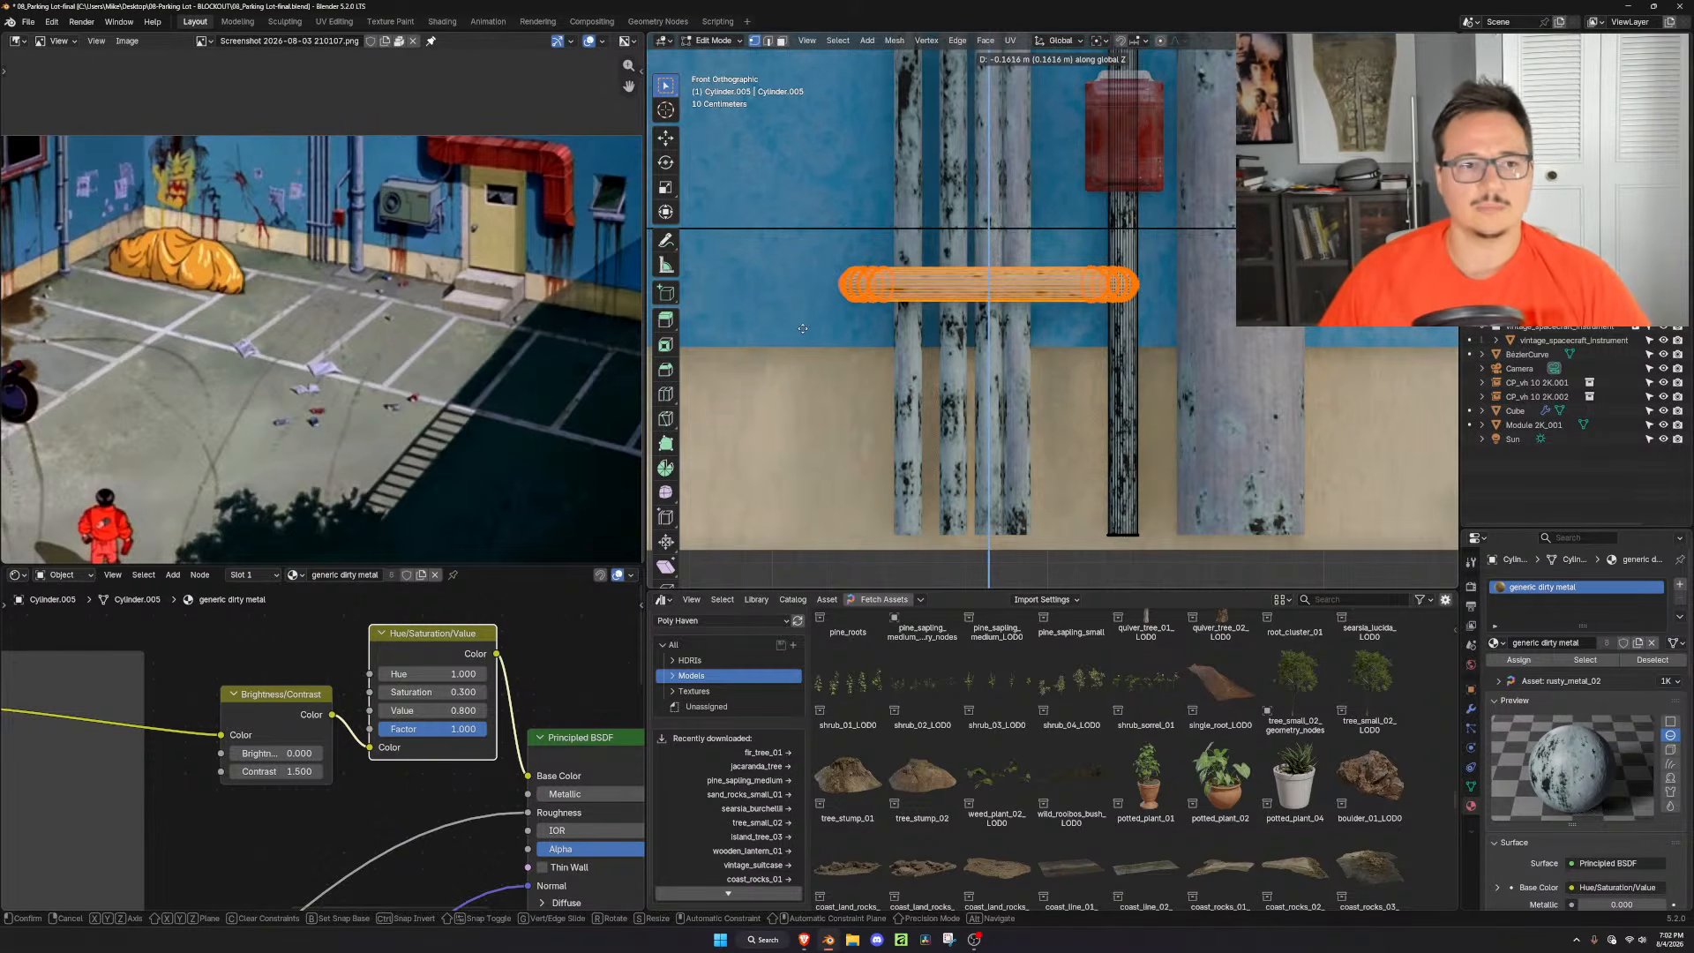
{"action": "left_click", "coordinate": [808, 263]}
Move the branch's open end beneath the red box along global Y toward the wall
{"action": "middle_click_drag", "start_coordinate": [809, 263], "coordinate": [1097, 141]}
{"action": "left_click_drag", "start_coordinate": [1053, 147], "coordinate": [986, 221]}
{"action": "key", "text": "g"}
{"action": "key", "text": "y"}
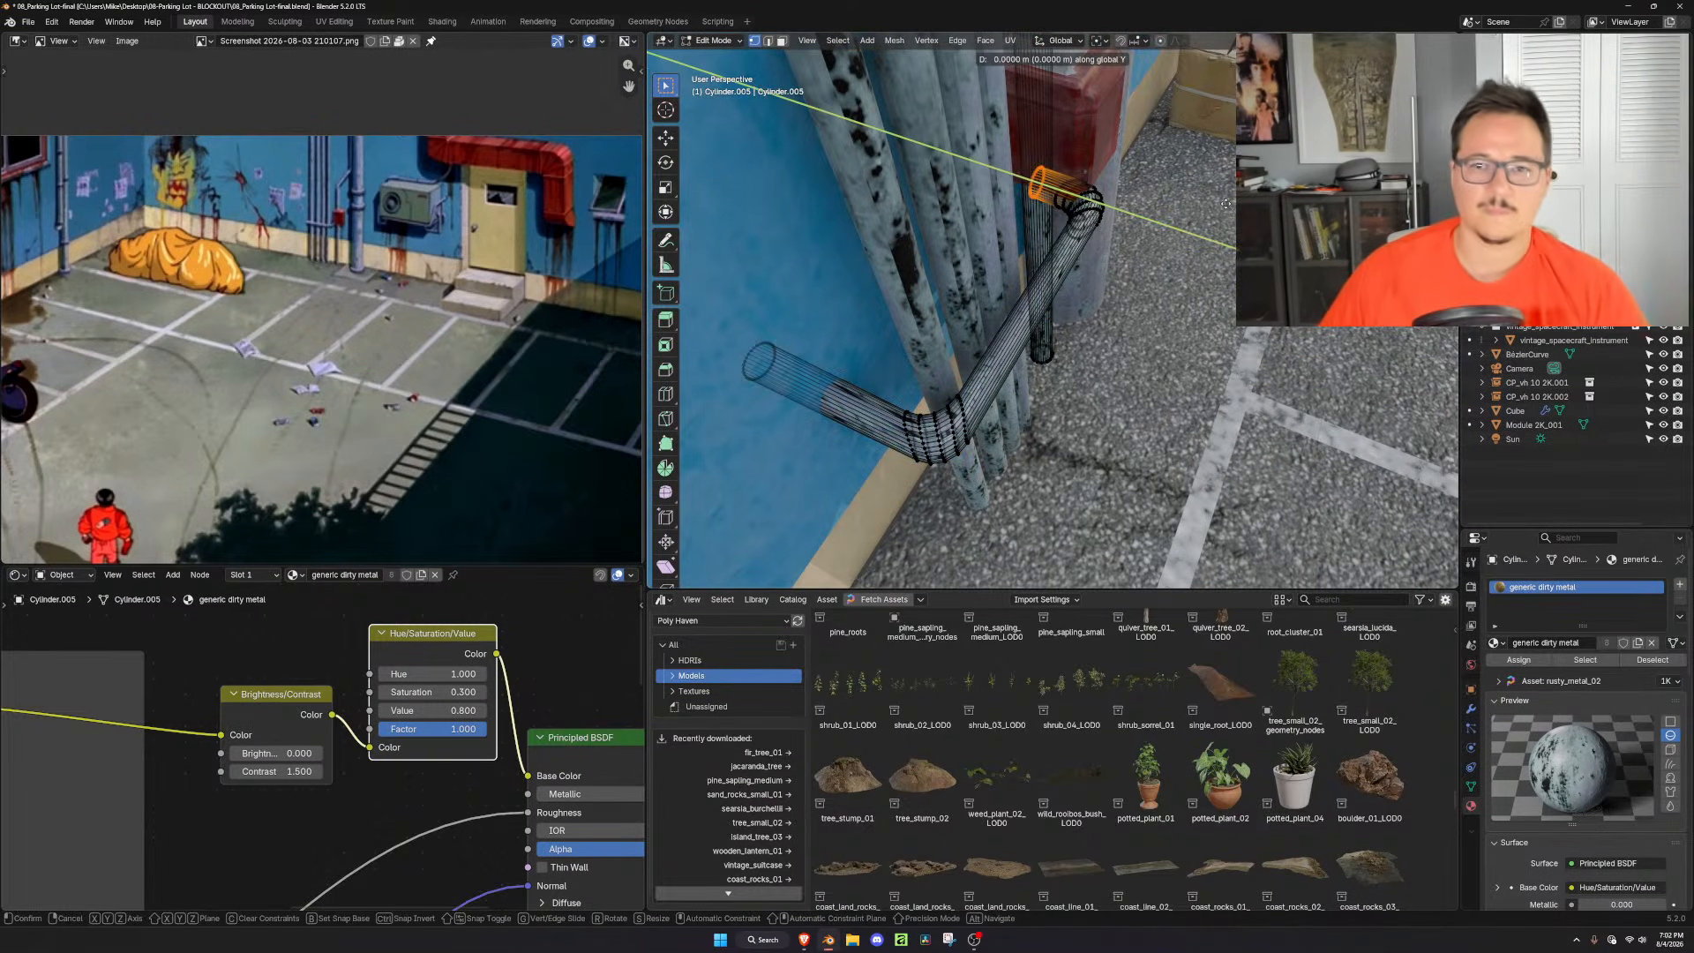
{"action": "left_click", "coordinate": [1176, 202]}
{"action": "key", "text": "Tab"}
{"action": "middle_click_drag", "start_coordinate": [1191, 304], "coordinate": [1128, 286]}
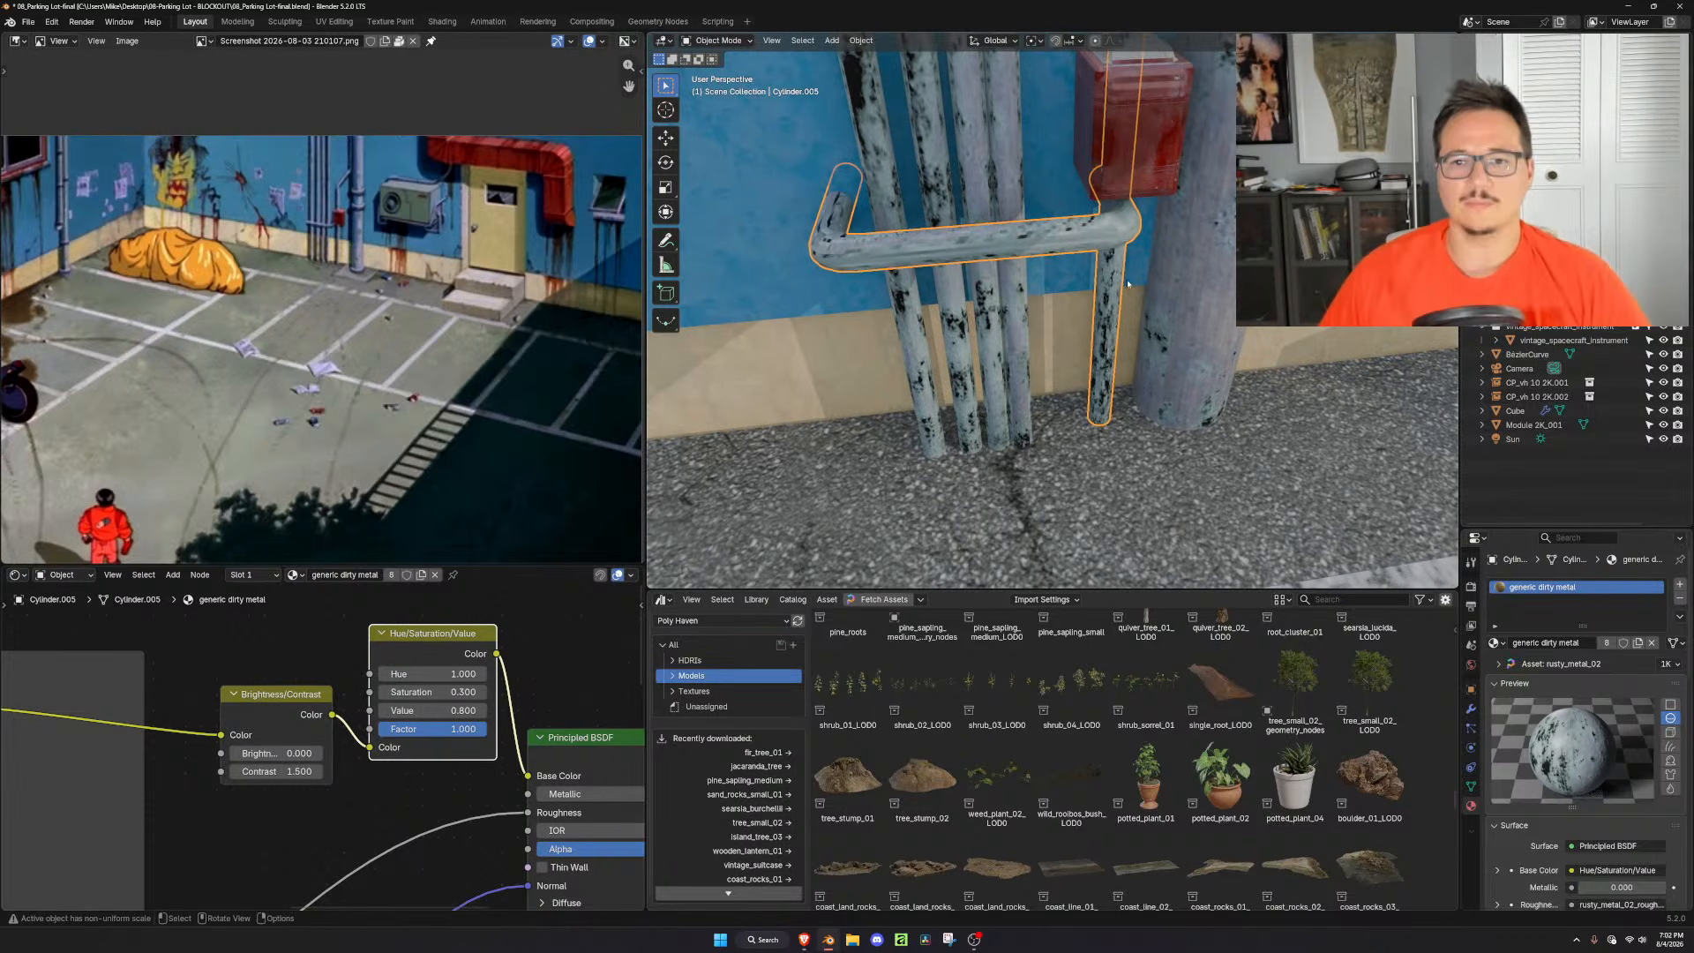
Unwrap the whole branch pipe with Cube Projection
{"action": "key", "text": "Tab"}
{"action": "key", "text": "l"}
{"action": "key", "text": "u"}
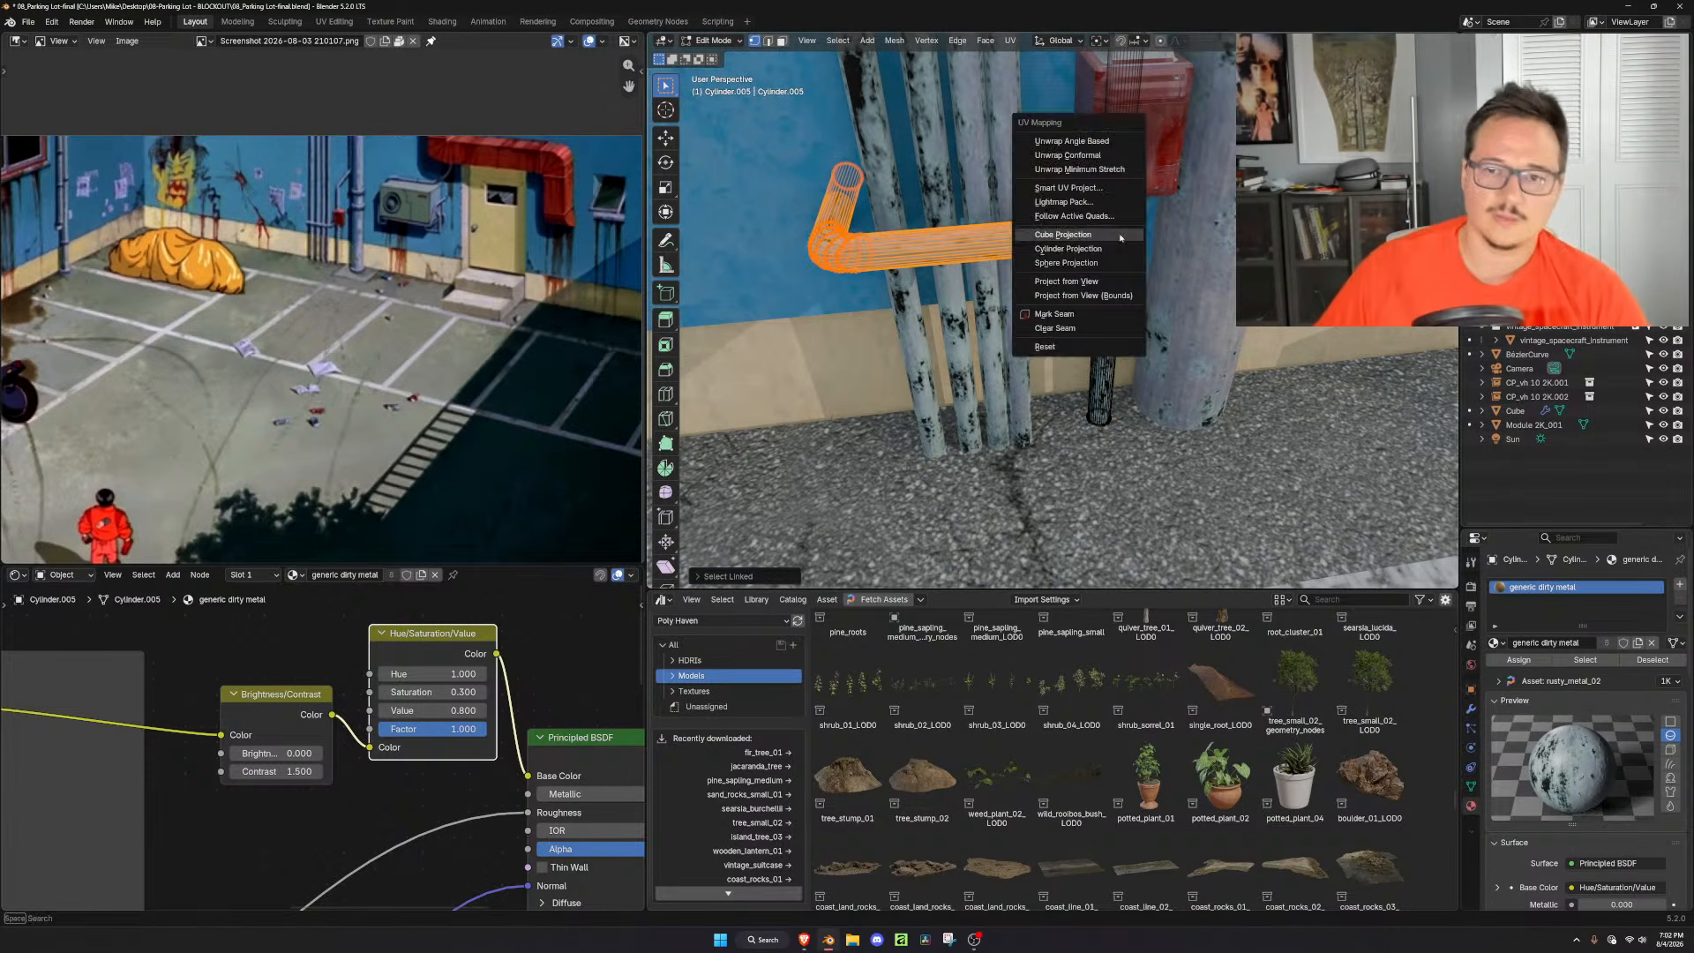
{"action": "left_click", "coordinate": [1120, 235]}
{"action": "key", "text": "Tab"}
{"action": "middle_click_drag", "start_coordinate": [1123, 236], "coordinate": [1075, 295]}
Unwrap the thin vertical pipes and the branch pipe together with Cube Projection, showing their layout in the UV Editor
{"action": "left_click", "coordinate": [1015, 192]}
{"action": "middle_click_drag", "start_coordinate": [1016, 192], "coordinate": [1035, 251], "text": "shift"}
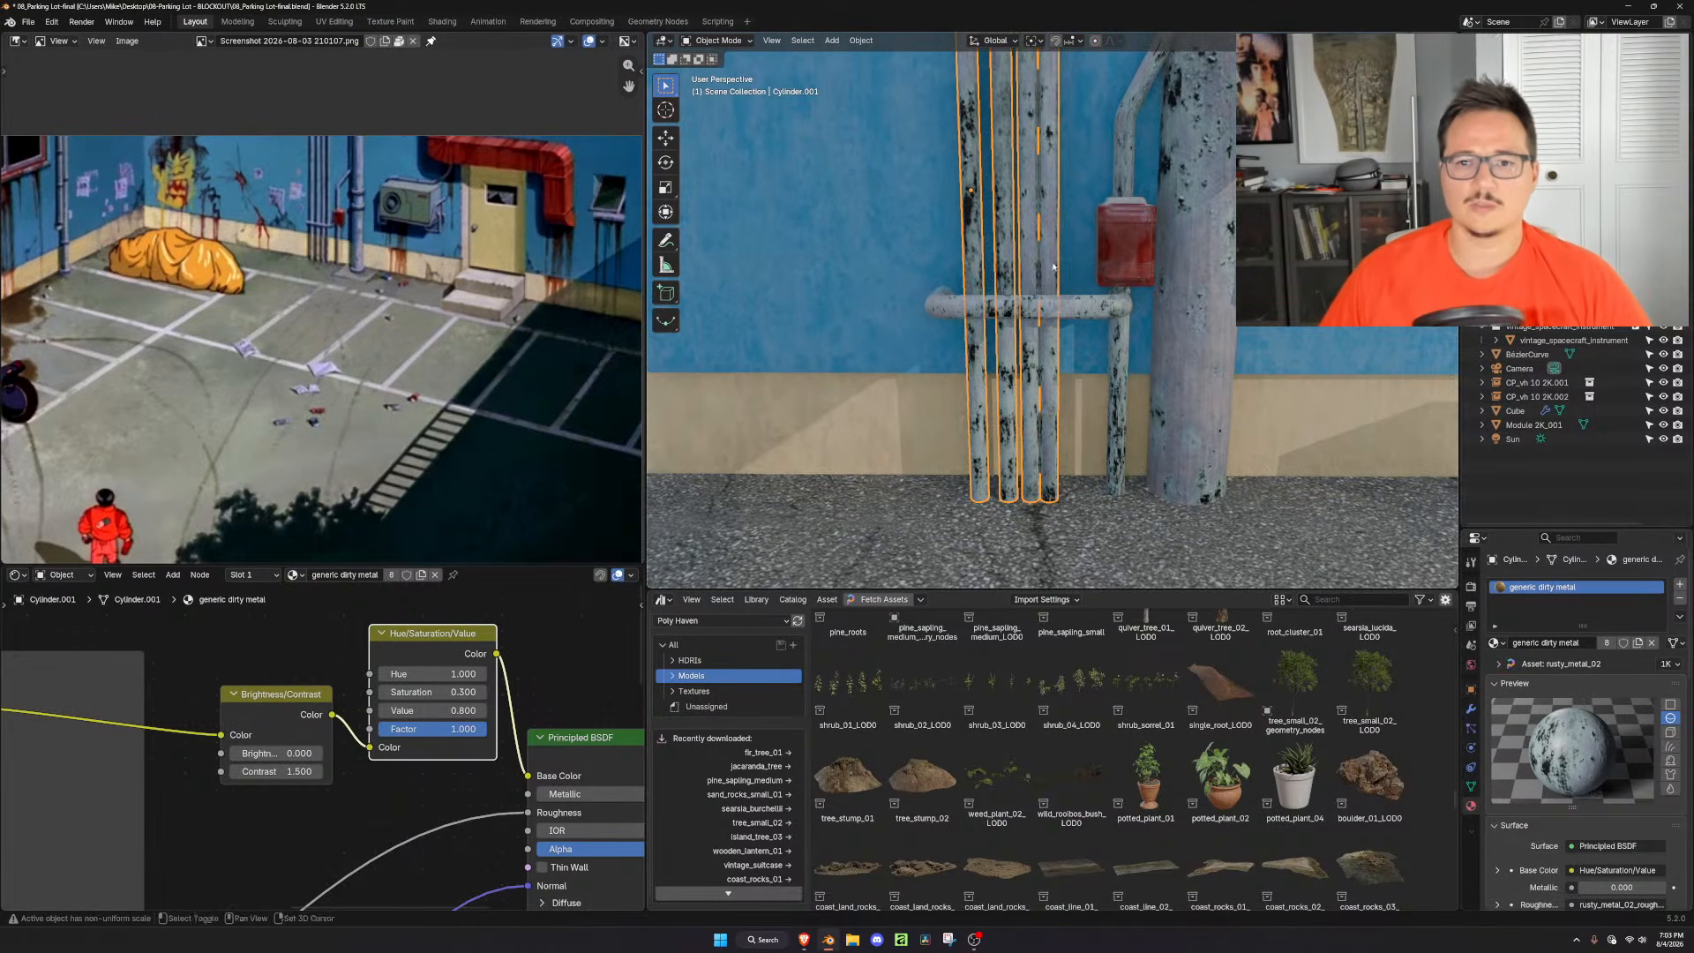
{"action": "left_click_drag", "start_coordinate": [1116, 342], "coordinate": [1129, 348], "text": "shift"}
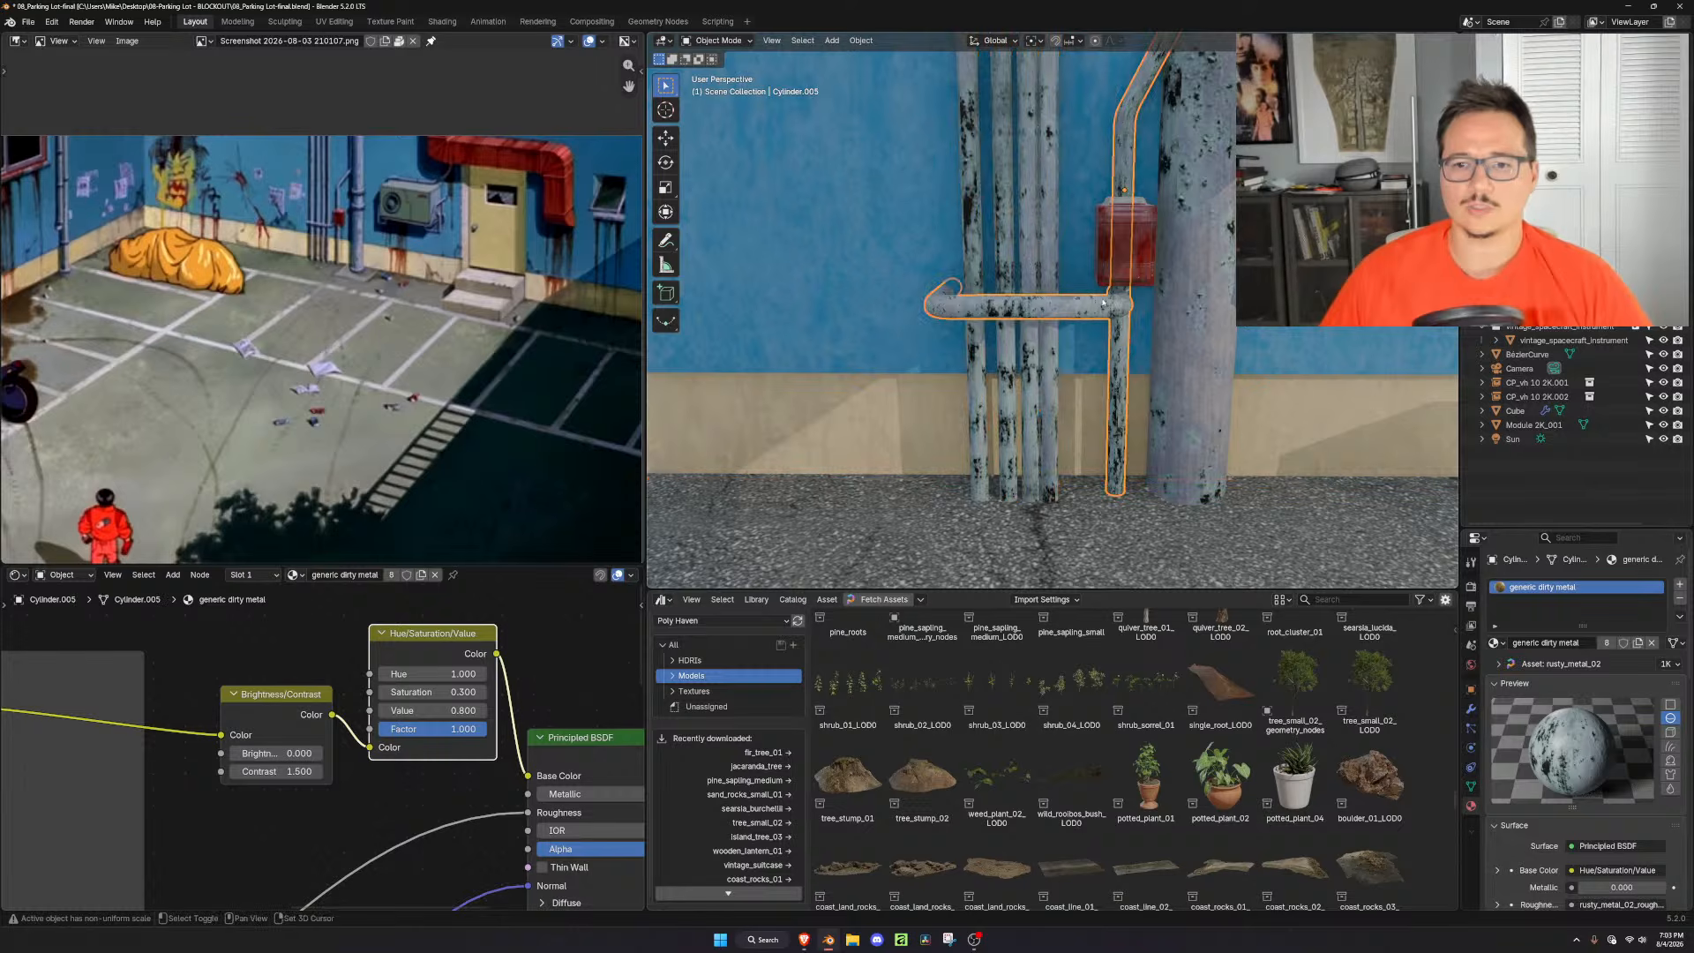
{"action": "key", "text": "Tab"}
{"action": "key", "text": "a"}
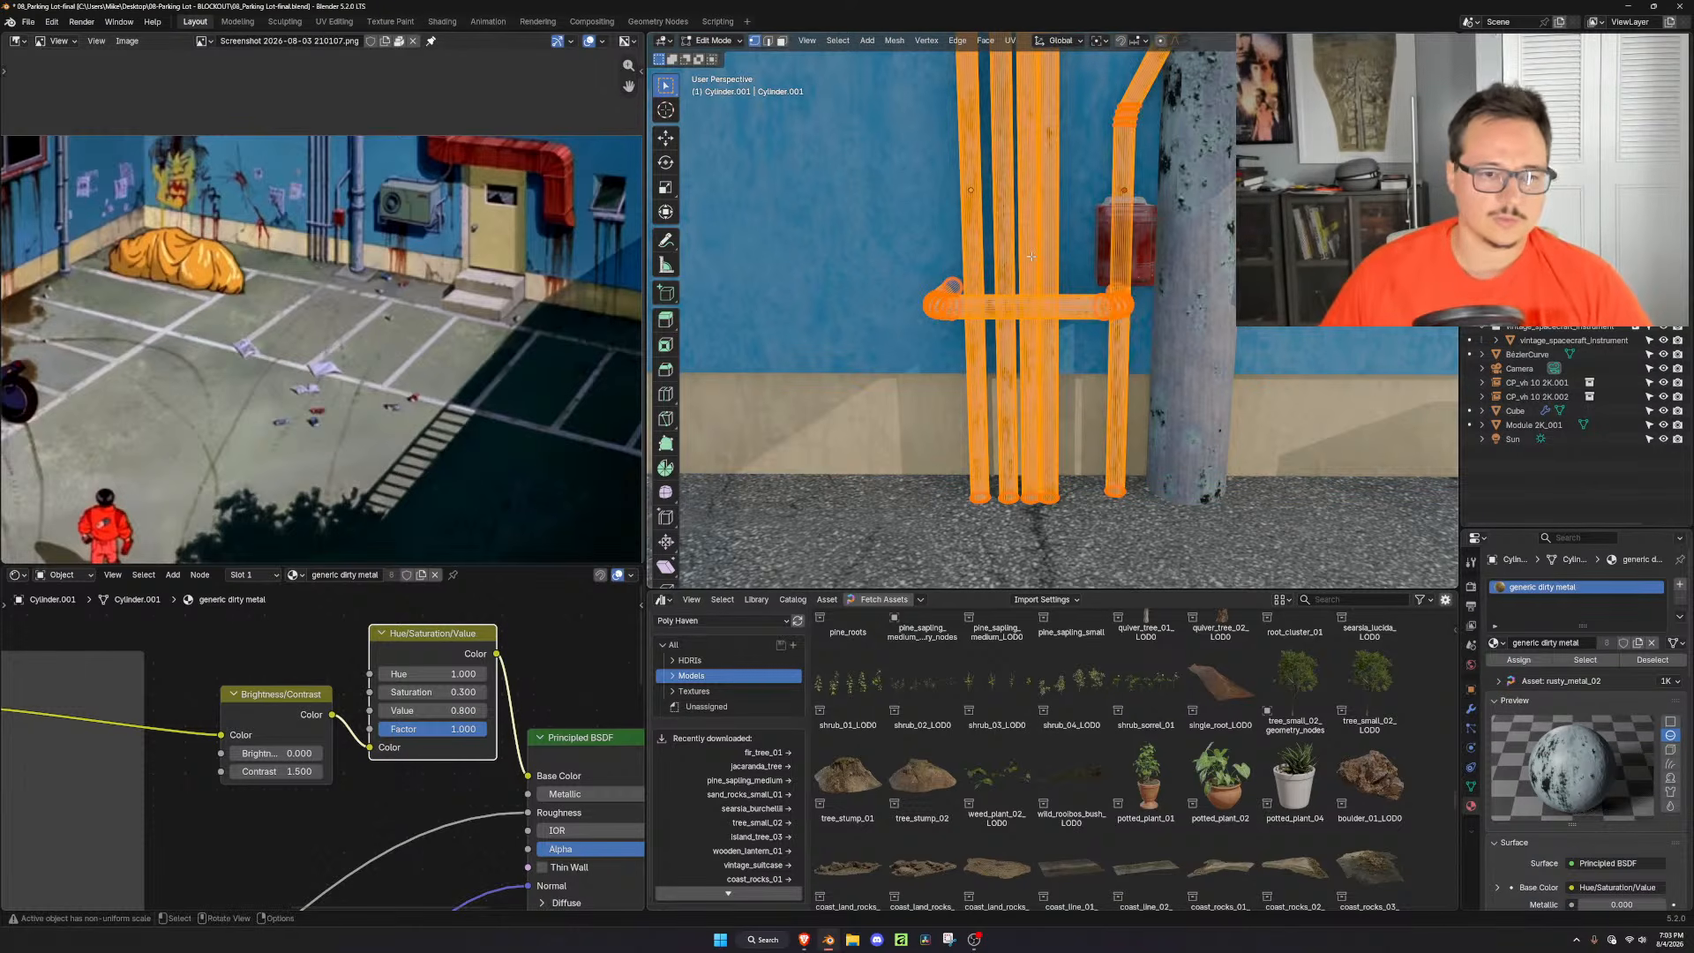
{"action": "left_click", "coordinate": [16, 575]}
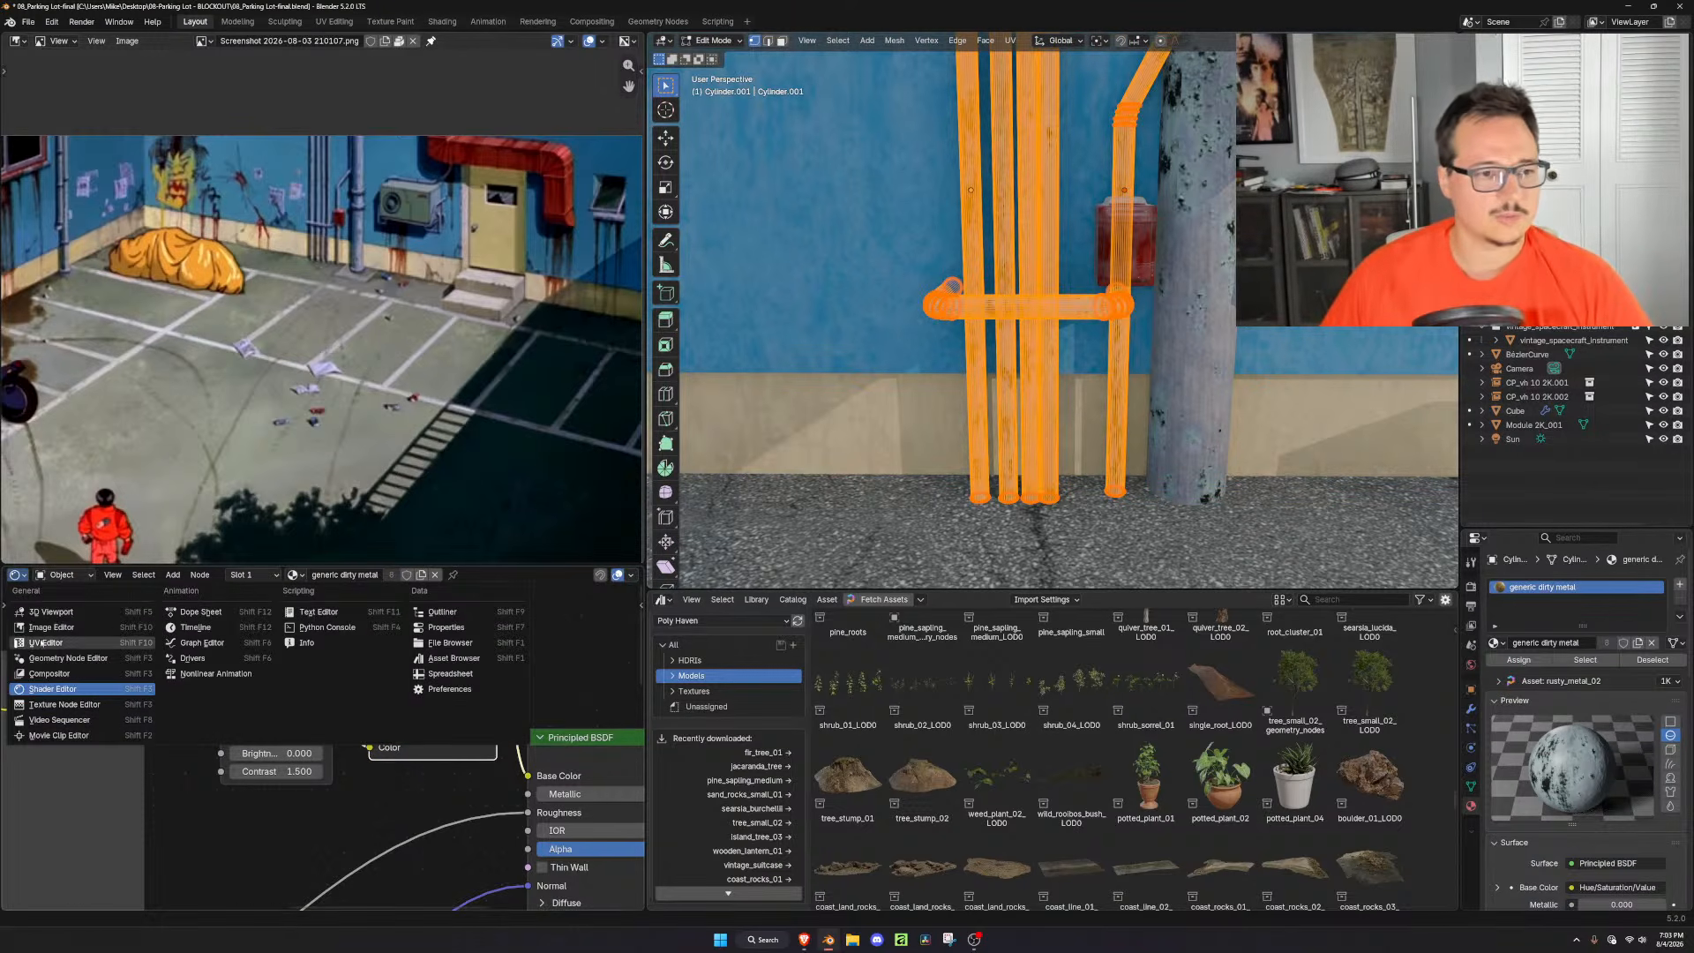
{"action": "left_click", "coordinate": [42, 642]}
{"action": "key", "text": "u"}
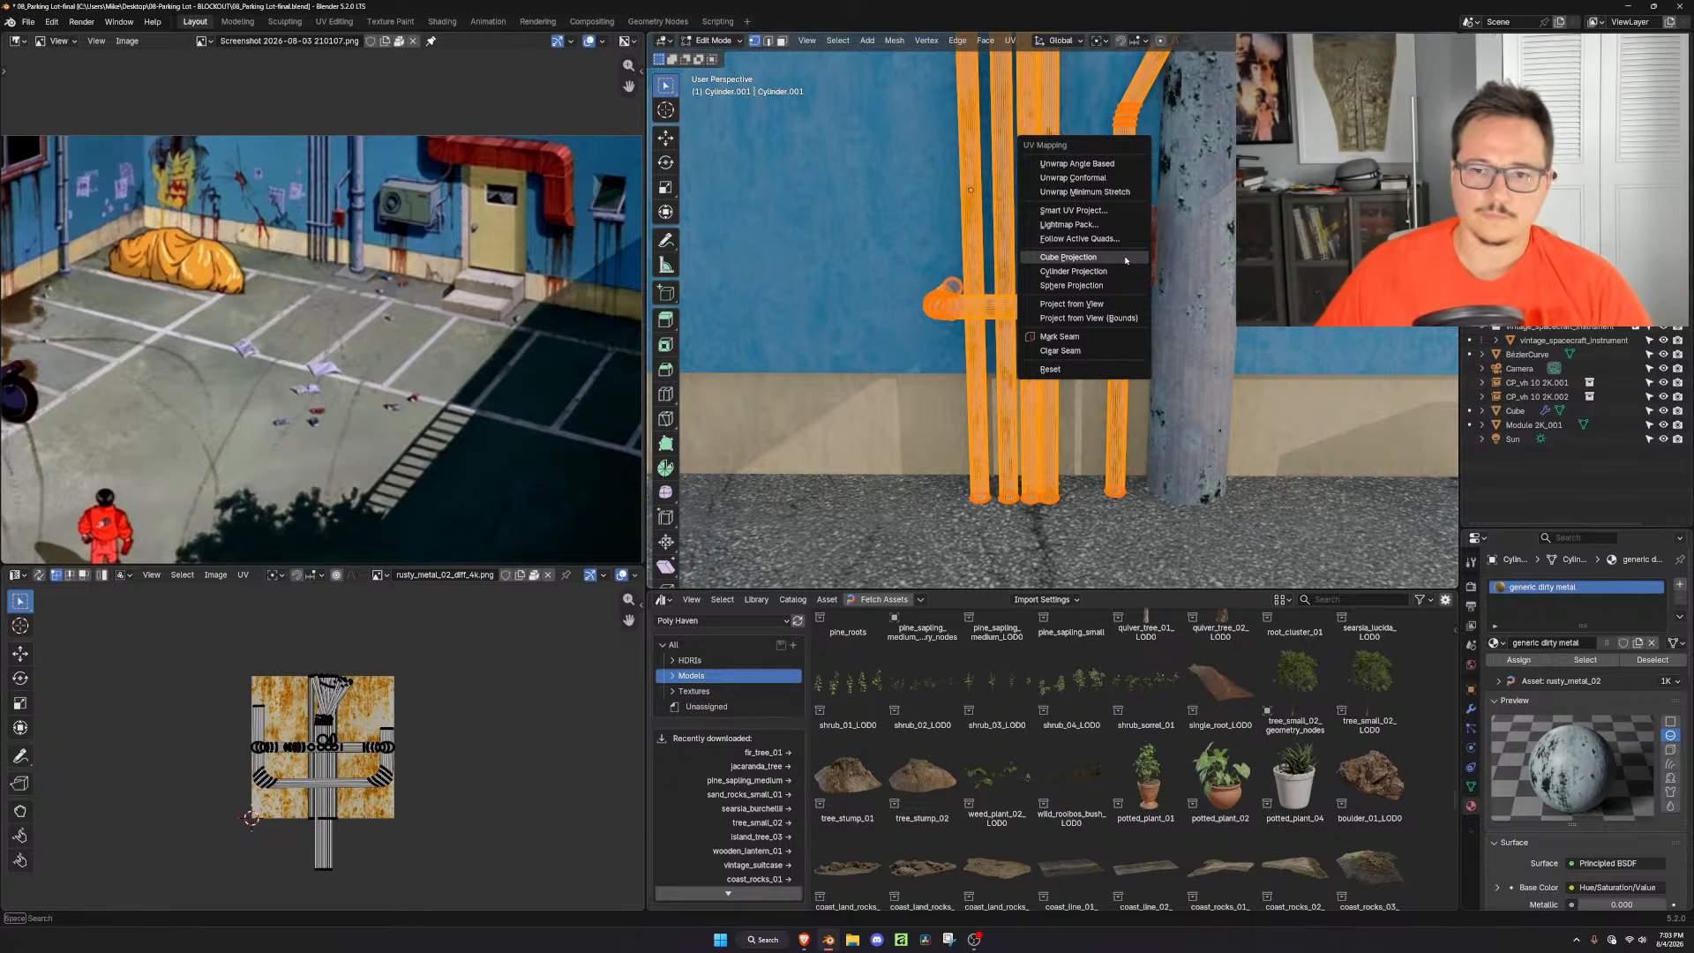
{"action": "left_click", "coordinate": [1103, 265]}
{"action": "scroll", "coordinate": [443, 690], "scroll_direction": "up", "scroll_amount": 2}
Shrink the combined pipe UVs and move them over the left edge of the rusty metal texture
{"action": "key", "text": "s"}
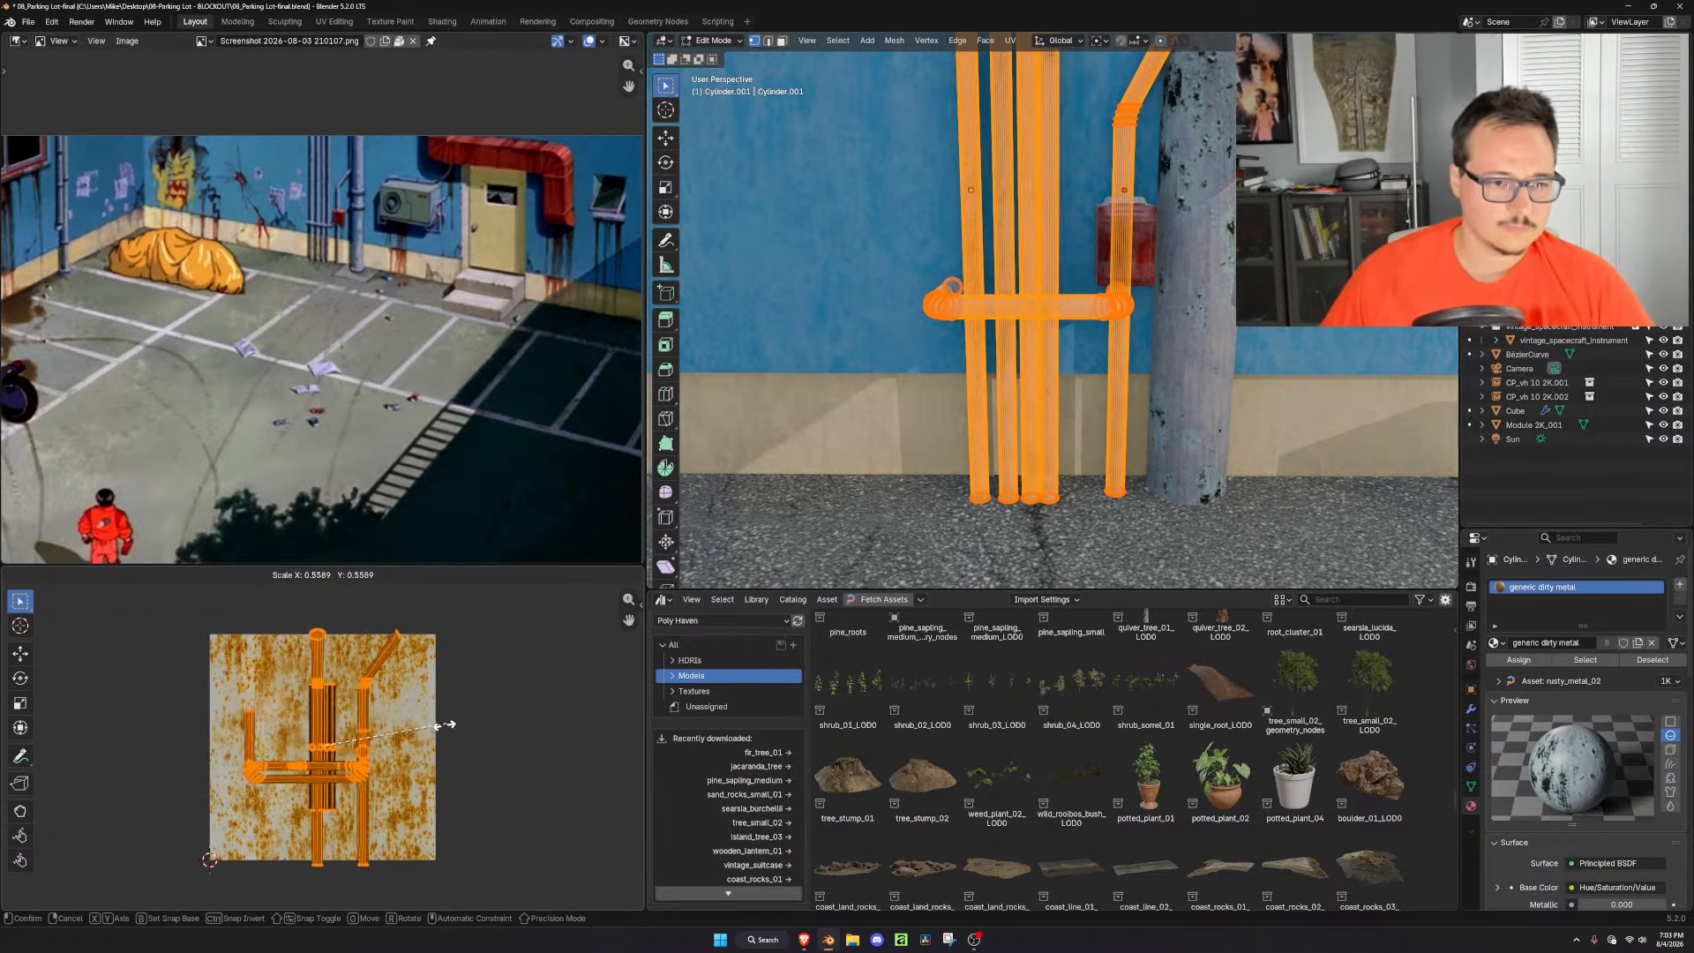
{"action": "left_click", "coordinate": [397, 739]}
{"action": "key", "text": "g"}
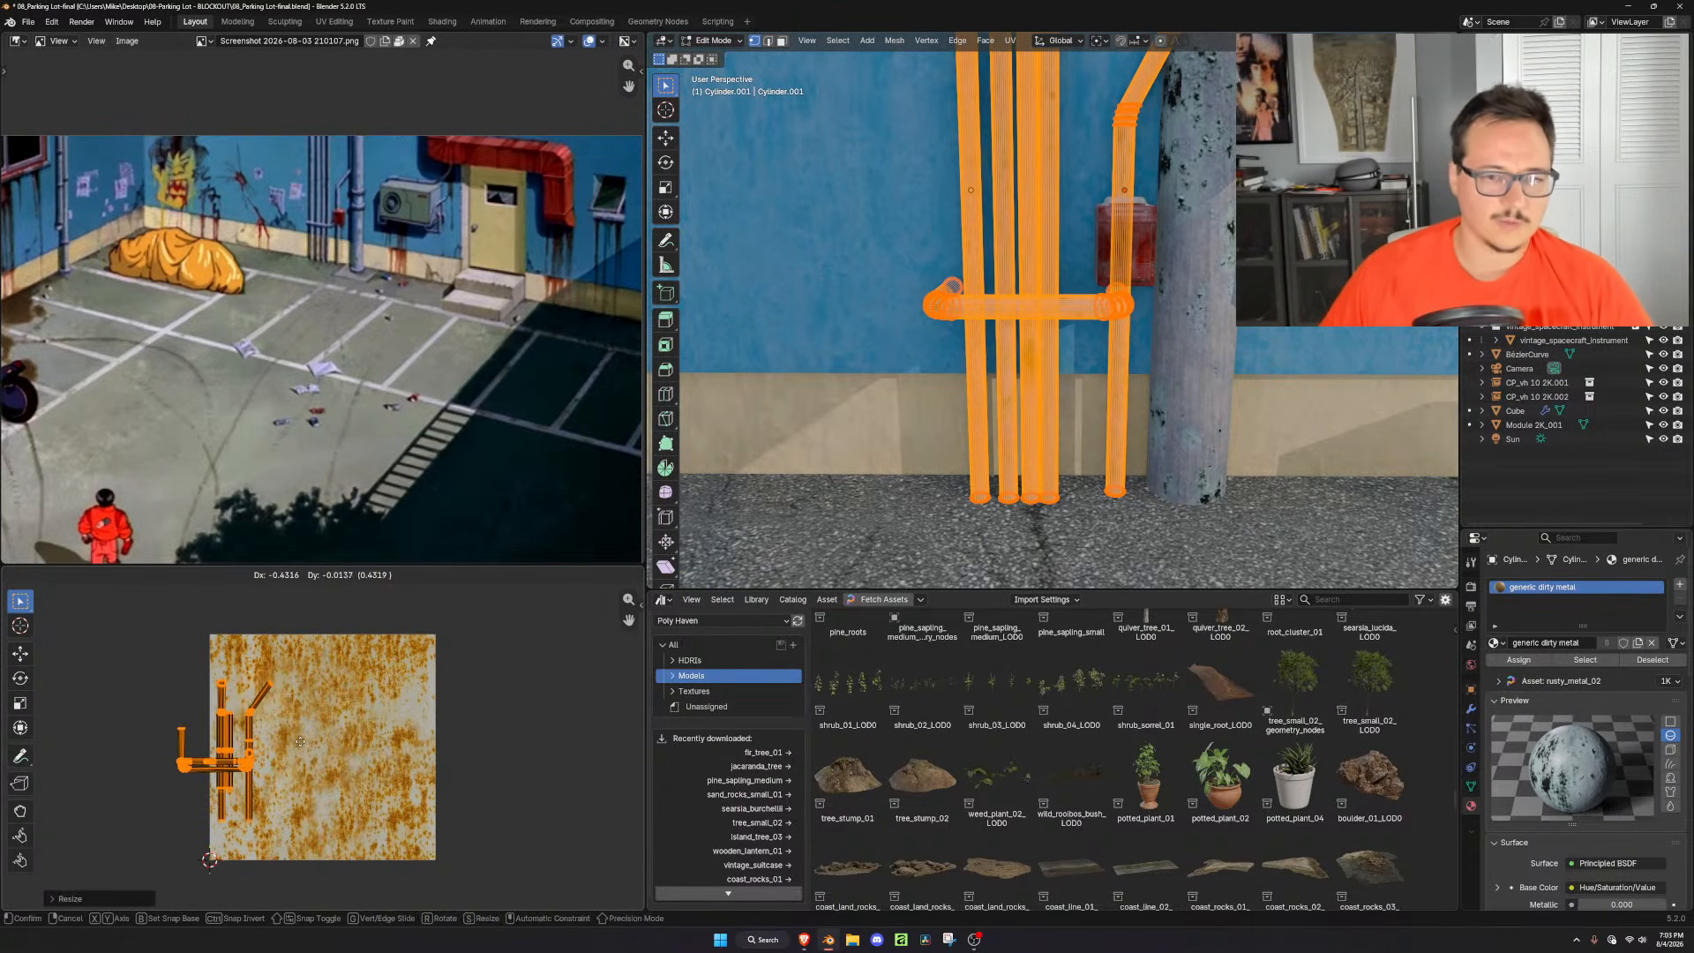
{"action": "left_click", "coordinate": [295, 741]}
{"action": "key", "text": "Tab"}
{"action": "key", "text": "Tab"}
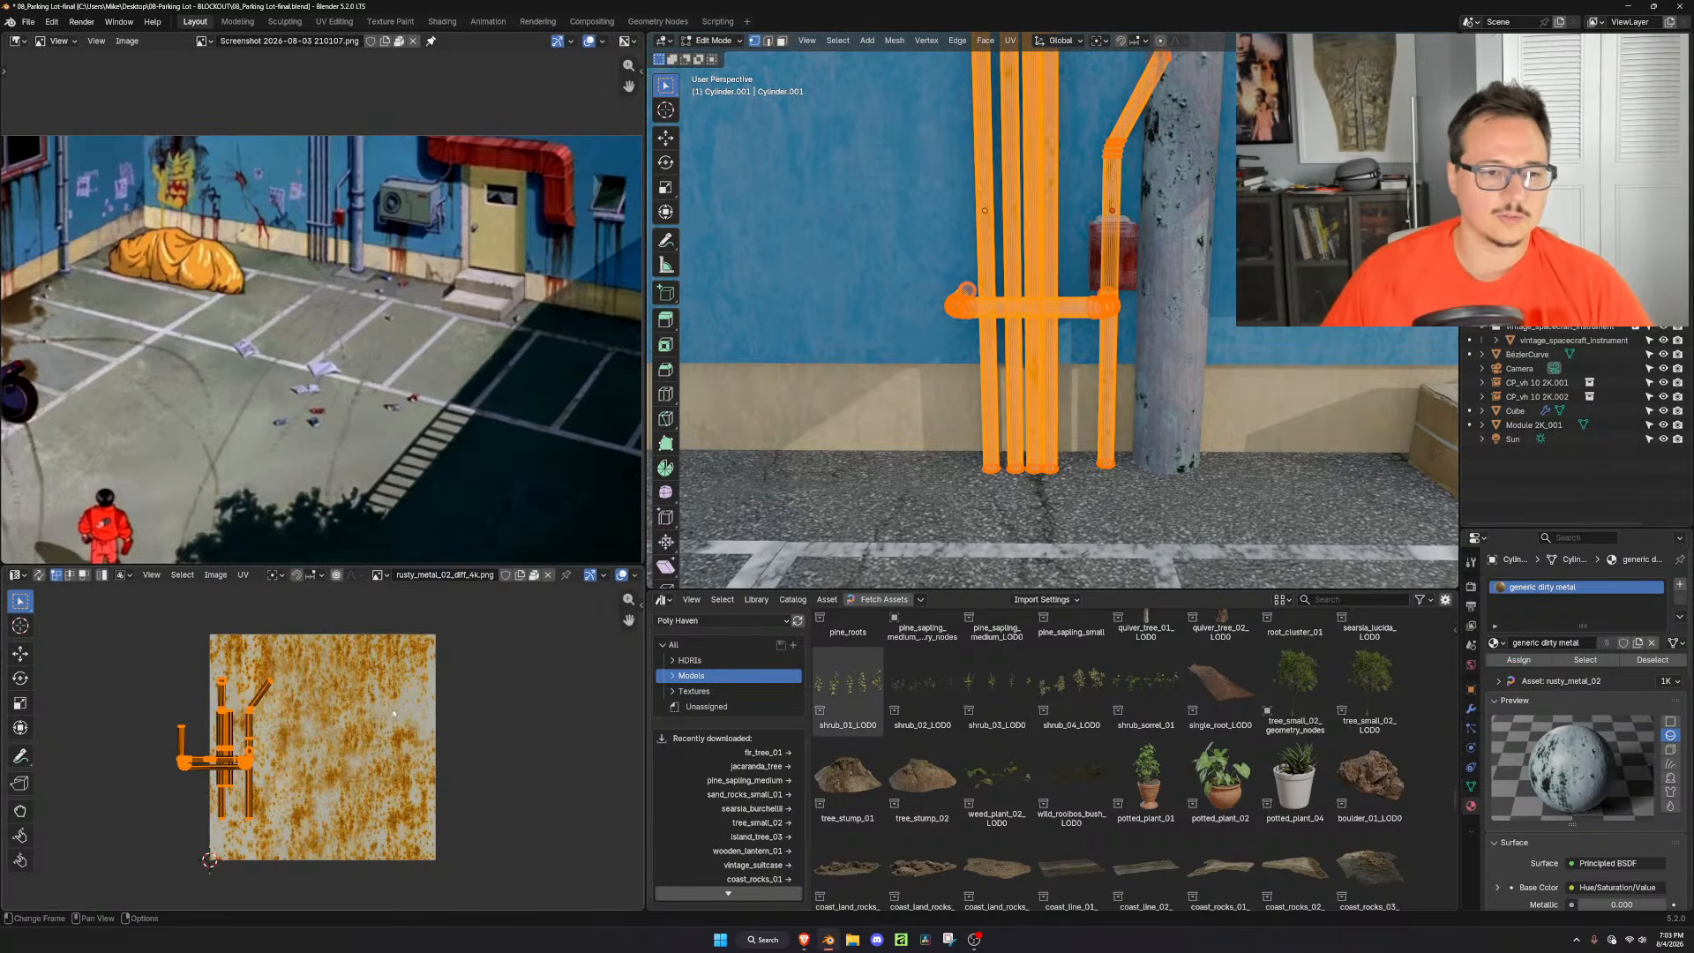
Enlarge the combined pipe UVs again and move them across the right edge of the texture, then leave Edit Mode
{"action": "key", "text": "g"}
{"action": "left_click", "coordinate": [553, 697]}
{"action": "key", "text": "s"}
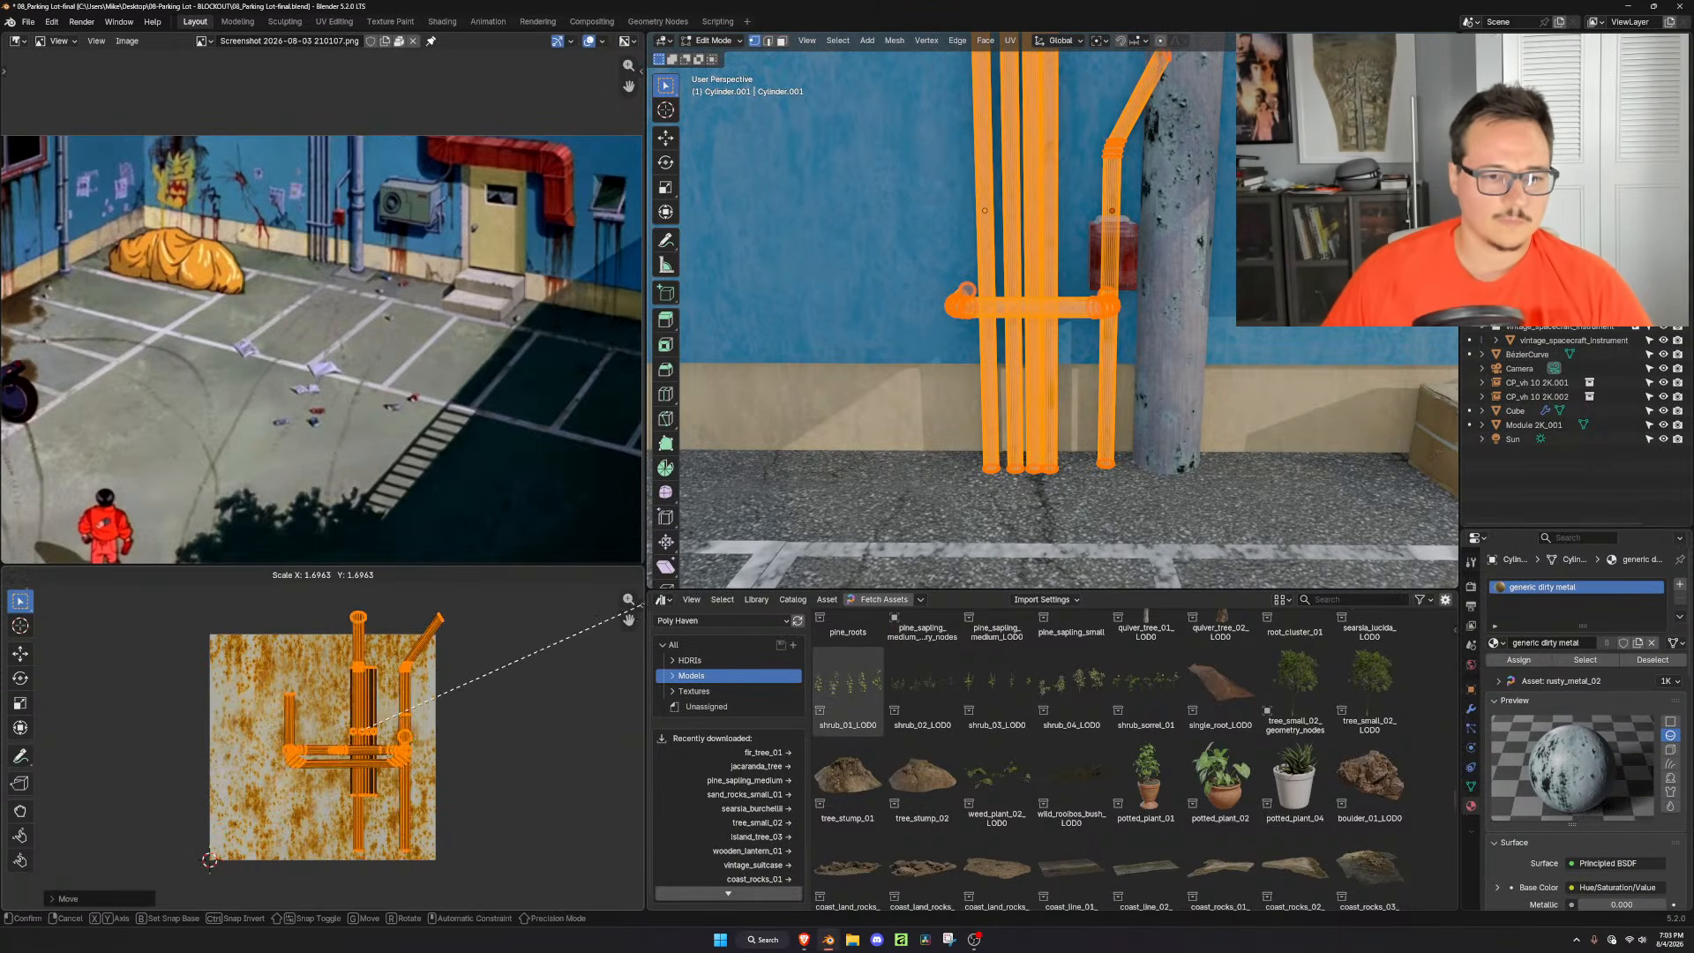
{"action": "left_click", "coordinate": [50, 898]}
{"action": "key", "text": "g"}
{"action": "left_click", "coordinate": [564, 767]}
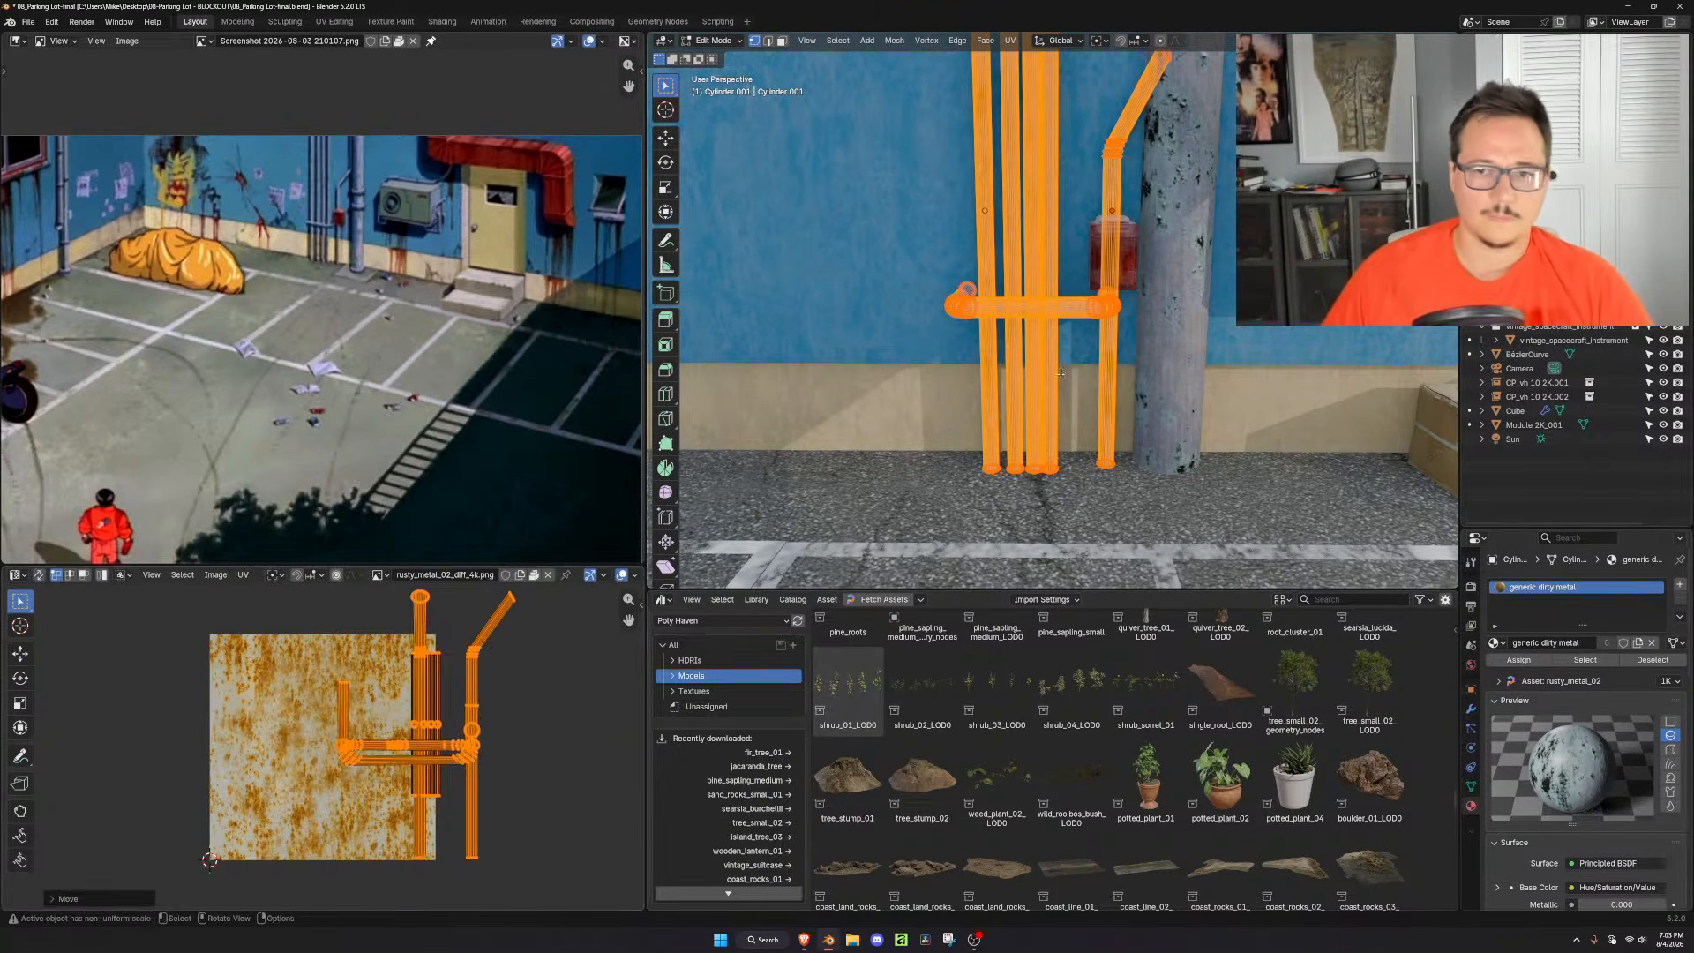
{"action": "key", "text": "Tab"}
Examine the remapped metal texture on the thin vertical pipes and the branch pipe
{"action": "scroll", "coordinate": [1117, 328], "scroll_direction": "up", "scroll_amount": 2}
{"action": "scroll", "coordinate": [1116, 325], "scroll_direction": "down", "scroll_amount": 4}
{"action": "middle_click_drag", "start_coordinate": [1116, 324], "coordinate": [1040, 458], "text": "shift"}
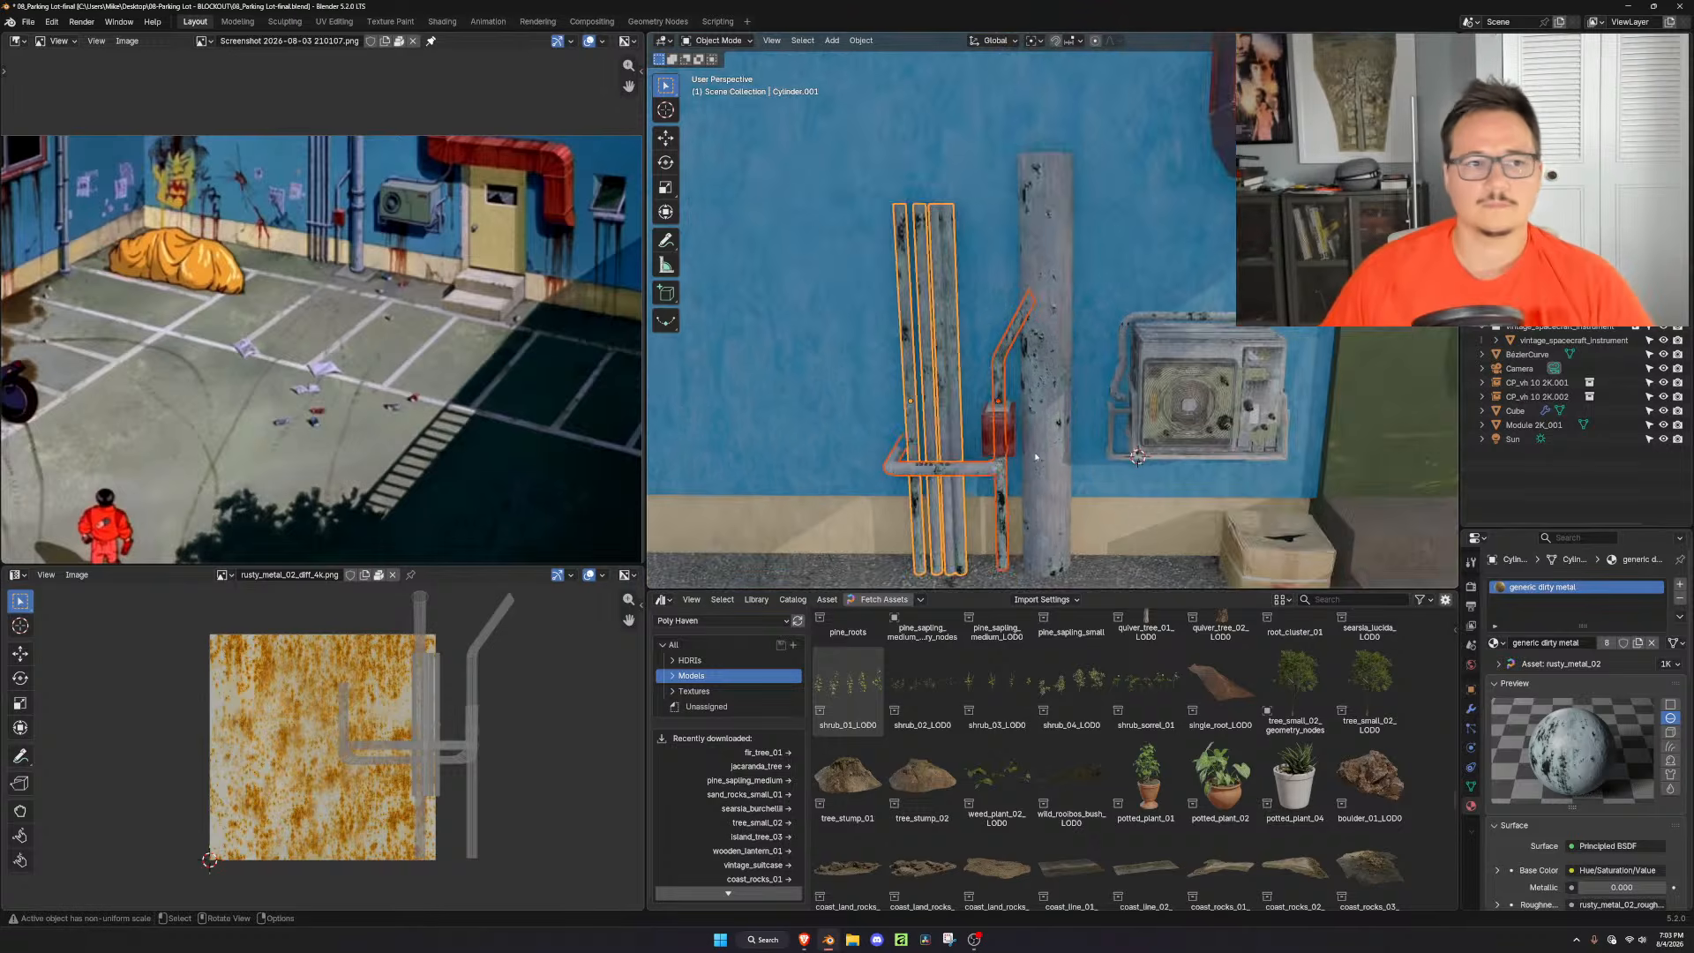
{"action": "scroll", "coordinate": [1039, 457], "scroll_direction": "up", "scroll_amount": 2}
{"action": "key", "text": "Tab"}
{"action": "key", "text": "Tab"}
{"action": "left_click", "coordinate": [978, 402]}
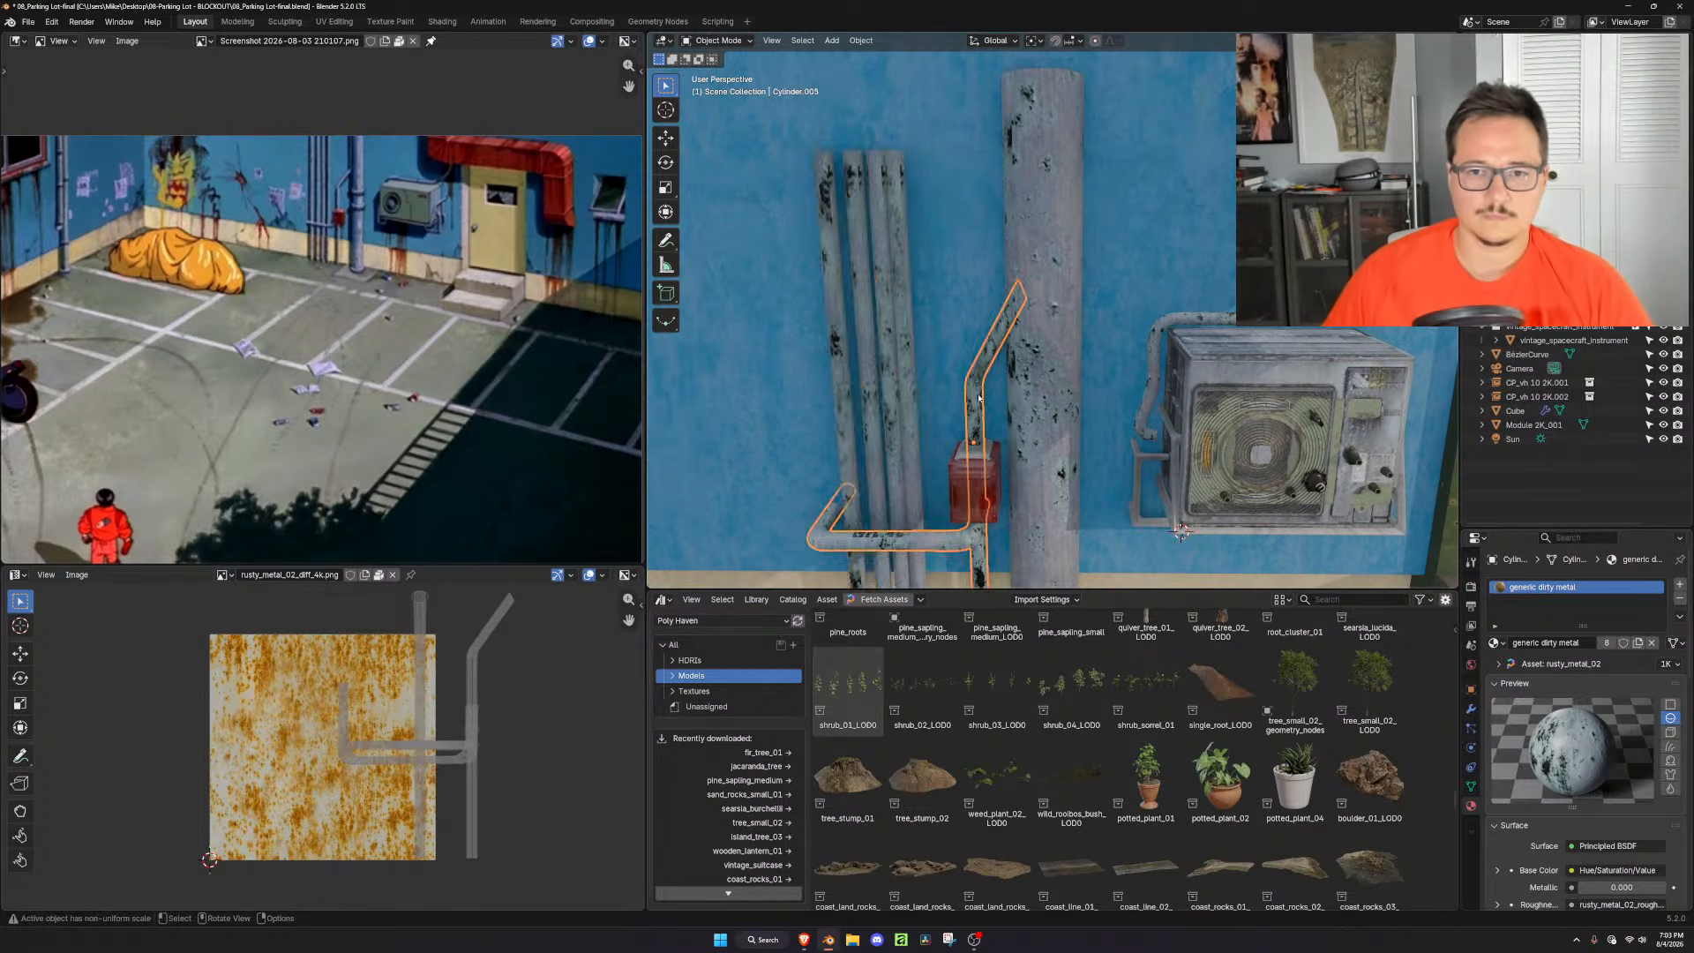
{"action": "scroll", "coordinate": [989, 397], "scroll_direction": "down", "scroll_amount": 6}
{"action": "middle_click_drag", "start_coordinate": [1084, 390], "coordinate": [1025, 437]}
{"action": "scroll", "coordinate": [1024, 436], "scroll_direction": "up", "scroll_amount": 3}
Join the thick vertical pipe and the thin vertical pipes into the branch pipe object
{"action": "left_click", "coordinate": [1051, 231]}
{"action": "middle_click_drag", "start_coordinate": [1051, 231], "coordinate": [1001, 247]}
{"action": "left_click", "coordinate": [963, 264], "text": "shift"}
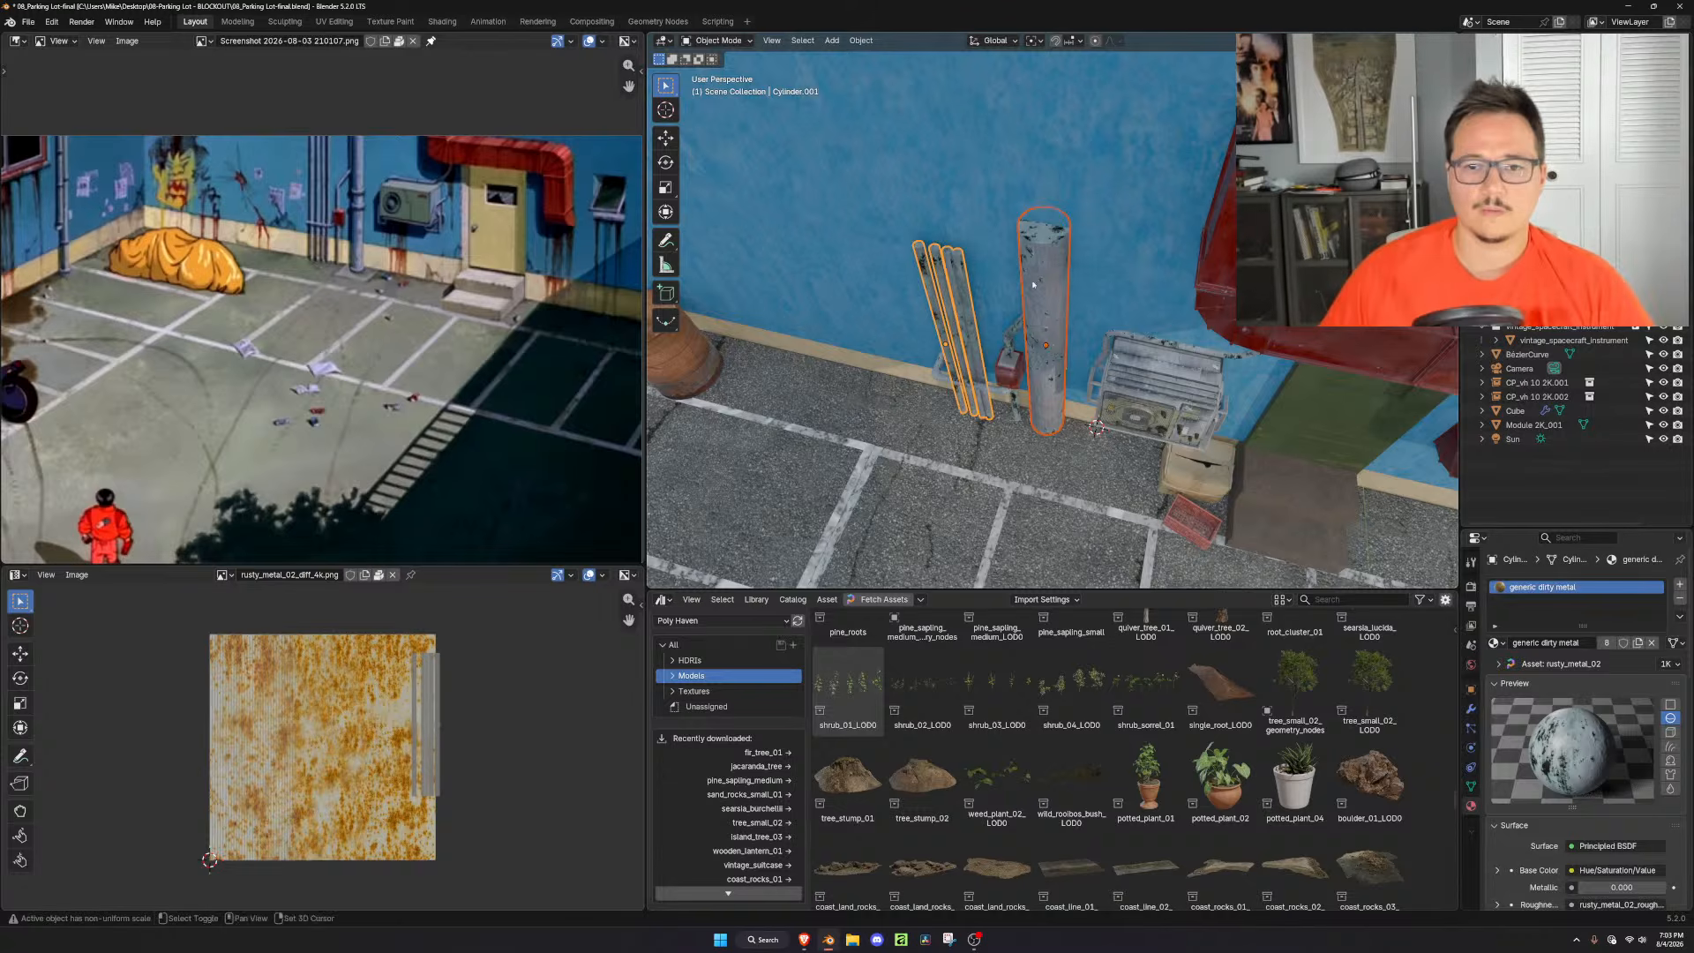
{"action": "left_click", "coordinate": [1010, 355], "text": "shift"}
{"action": "key", "text": "ctrl+j"}
Select the upper ends of the thick and thin vertical pipes in Edit Mode
{"action": "key", "text": "Tab"}
{"action": "middle_click_drag", "start_coordinate": [1082, 213], "coordinate": [1089, 156]}
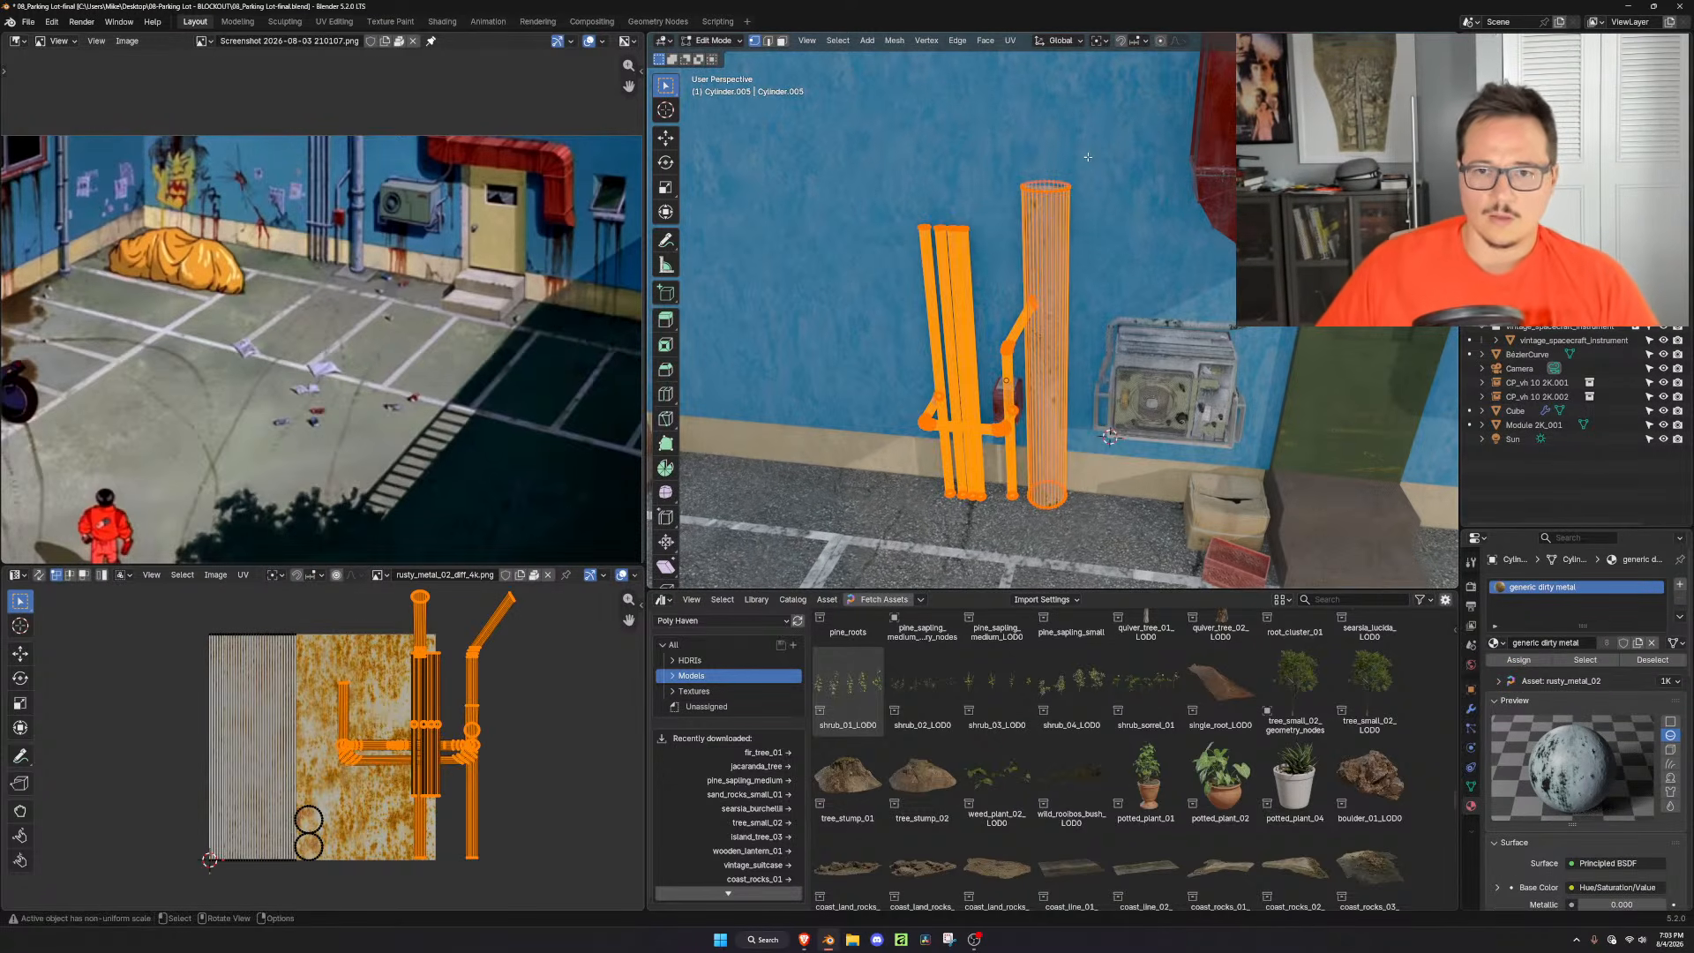
{"action": "left_click_drag", "start_coordinate": [1090, 157], "coordinate": [868, 258]}
{"action": "key", "text": "g"}
{"action": "key", "text": "z"}
{"action": "left_click", "coordinate": [1083, 246]}
{"action": "key", "text": "s"}
{"action": "left_click", "coordinate": [1085, 255]}
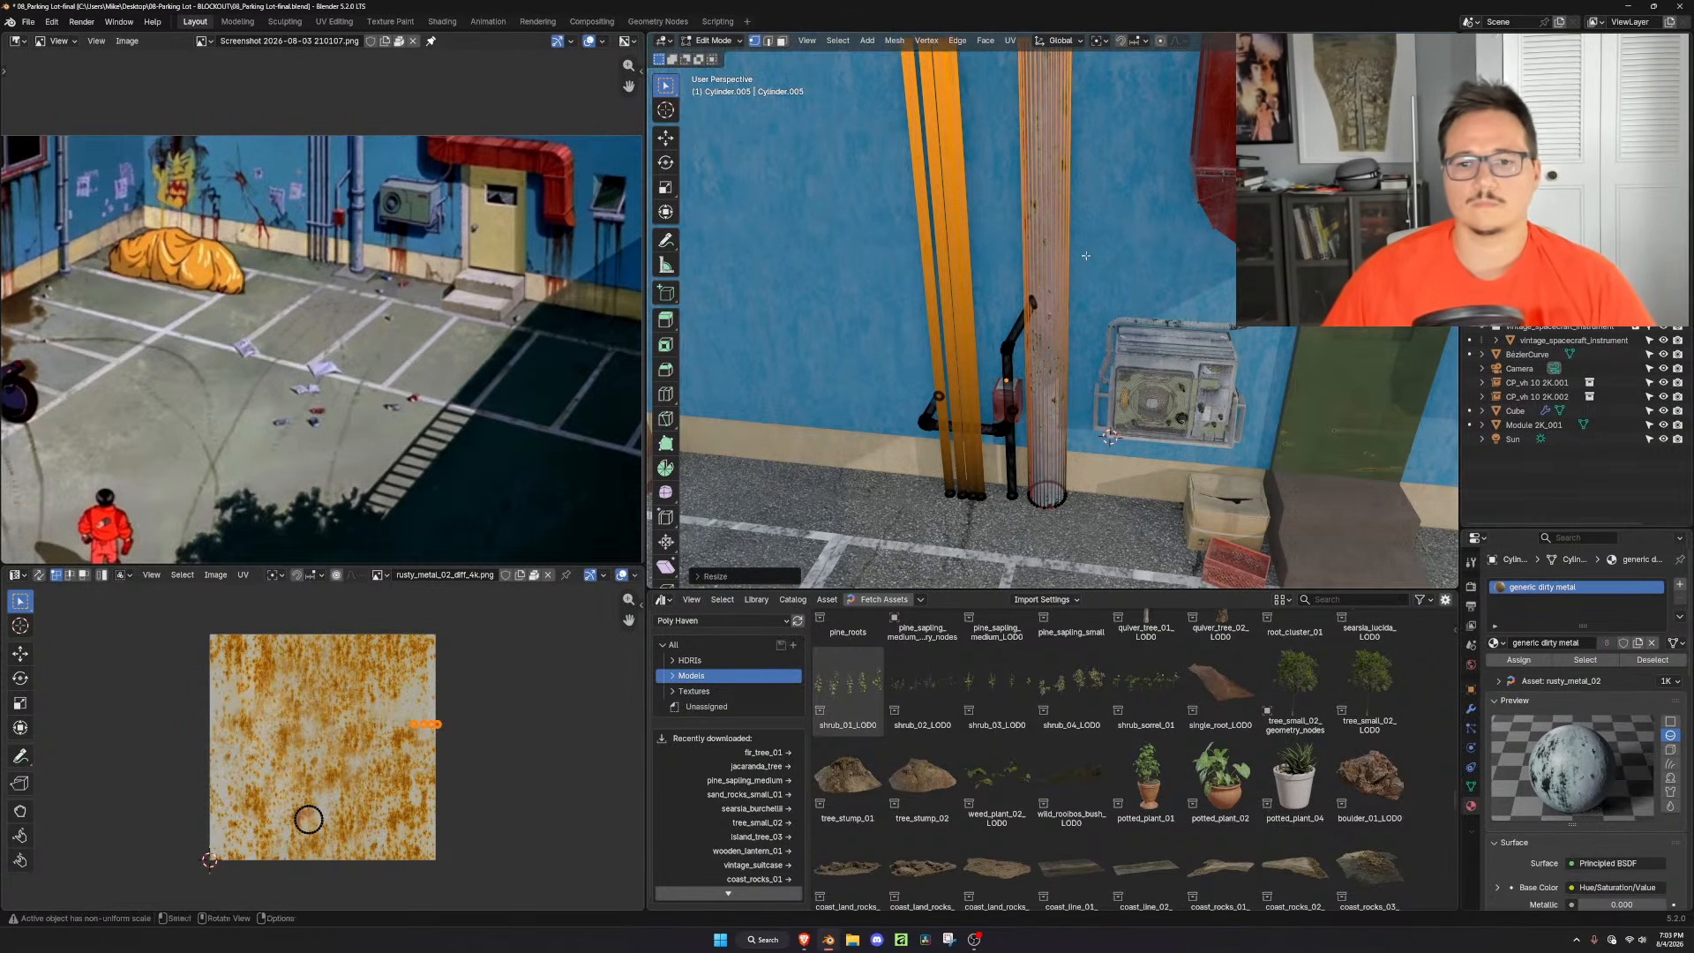
{"action": "key", "text": "ctrl+z"}
{"action": "key", "text": "ctrl+z"}
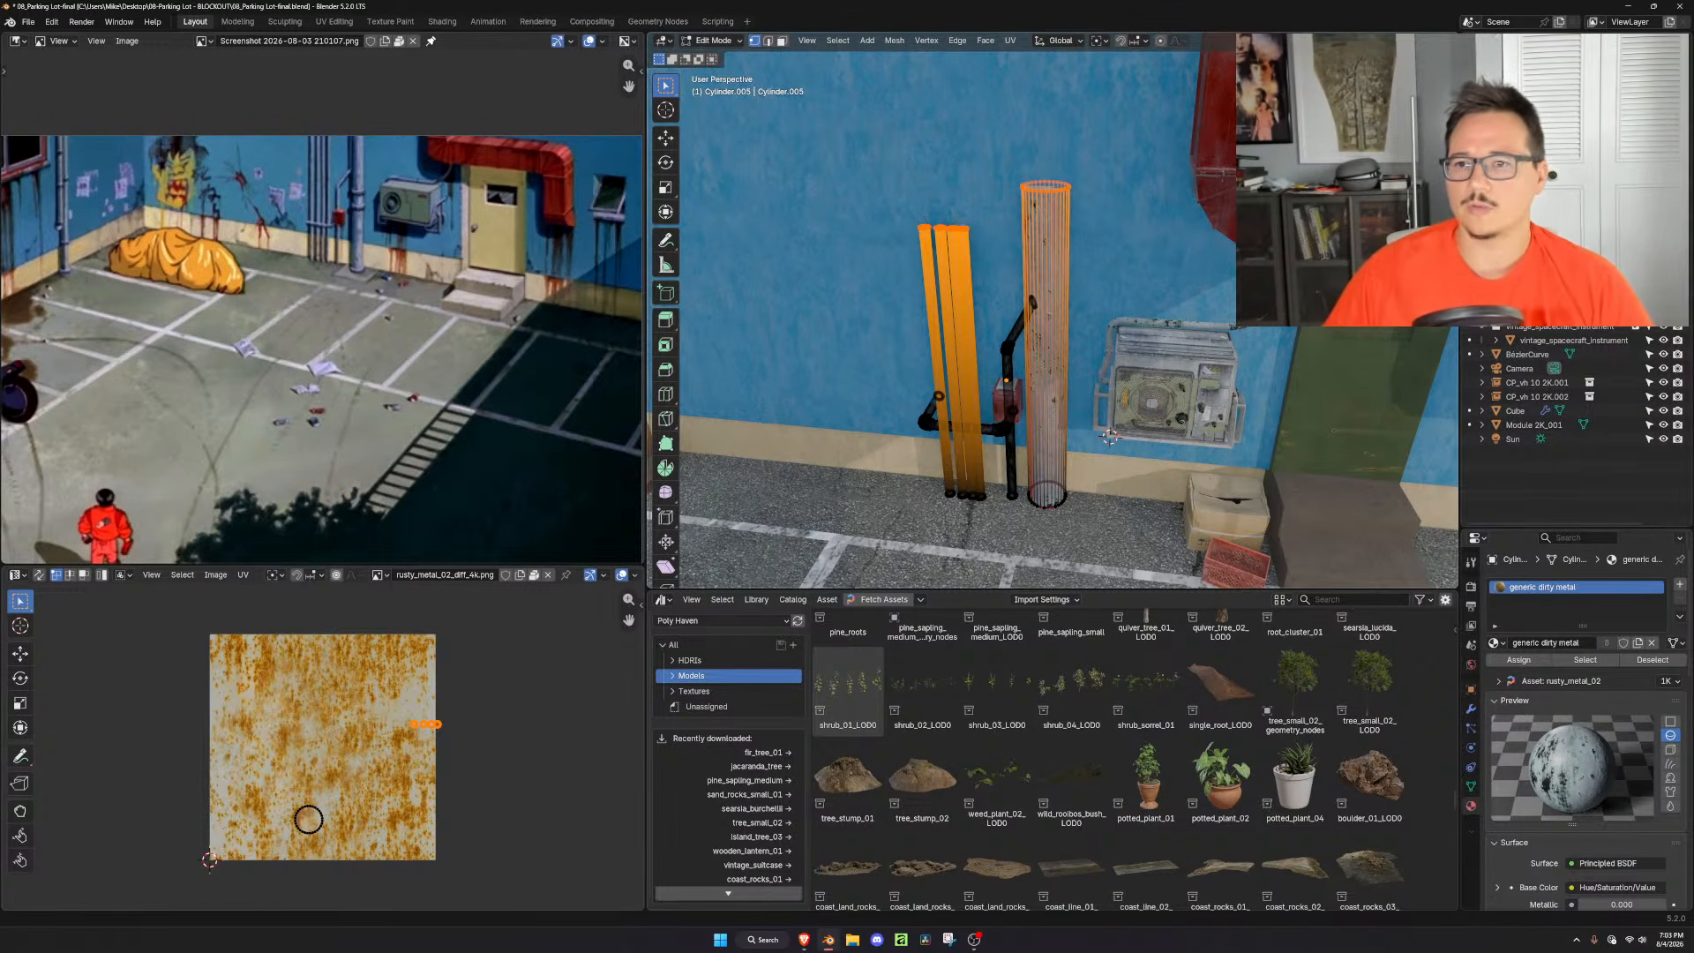
In front view, raise the vertical pipes' upper ends along Z and level them by scaling to 0 on Z
{"action": "key", "text": "KP_1"}
{"action": "key", "text": "g"}
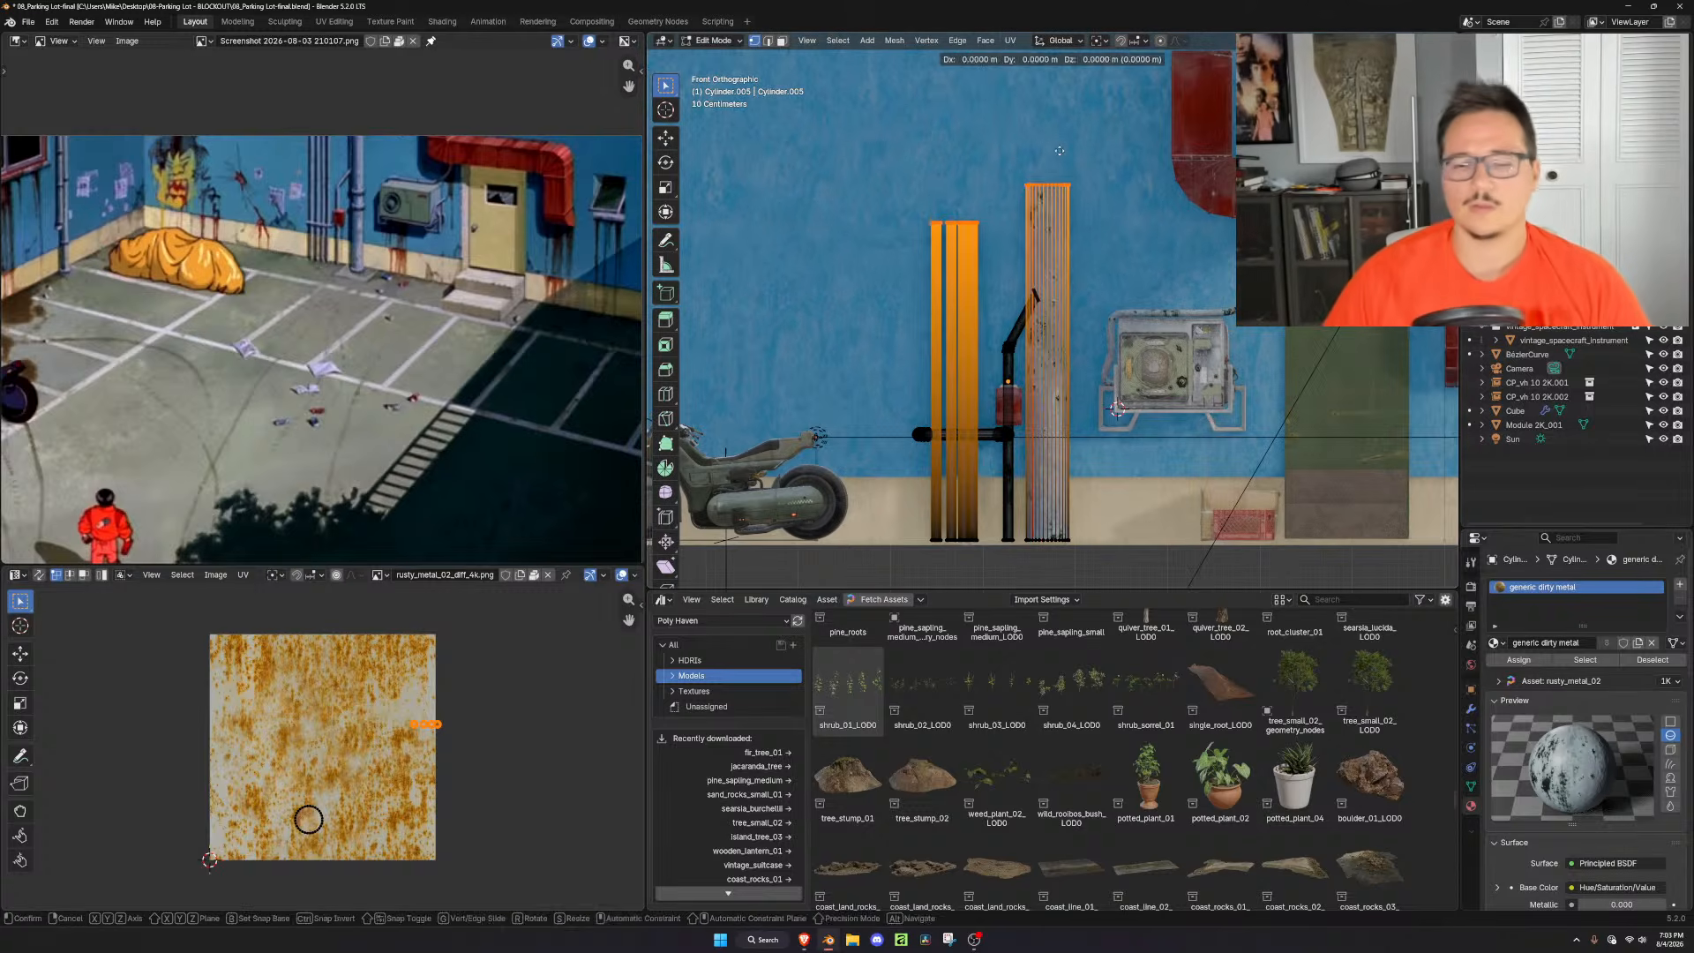
{"action": "key", "text": "z"}
{"action": "left_click", "coordinate": [1068, 62]}
{"action": "middle_click_drag", "start_coordinate": [1076, 66], "coordinate": [1048, 252], "text": "shift"}
{"action": "key", "text": "s"}
{"action": "key", "text": "z"}
{"action": "key", "text": "0"}
{"action": "key", "text": "Return"}
Move the levelled pipe tops along Z to sit above the top of the red duct, then leave Edit Mode
{"action": "key", "text": "g"}
{"action": "key", "text": "z"}
{"action": "left_click", "coordinate": [1112, 261]}
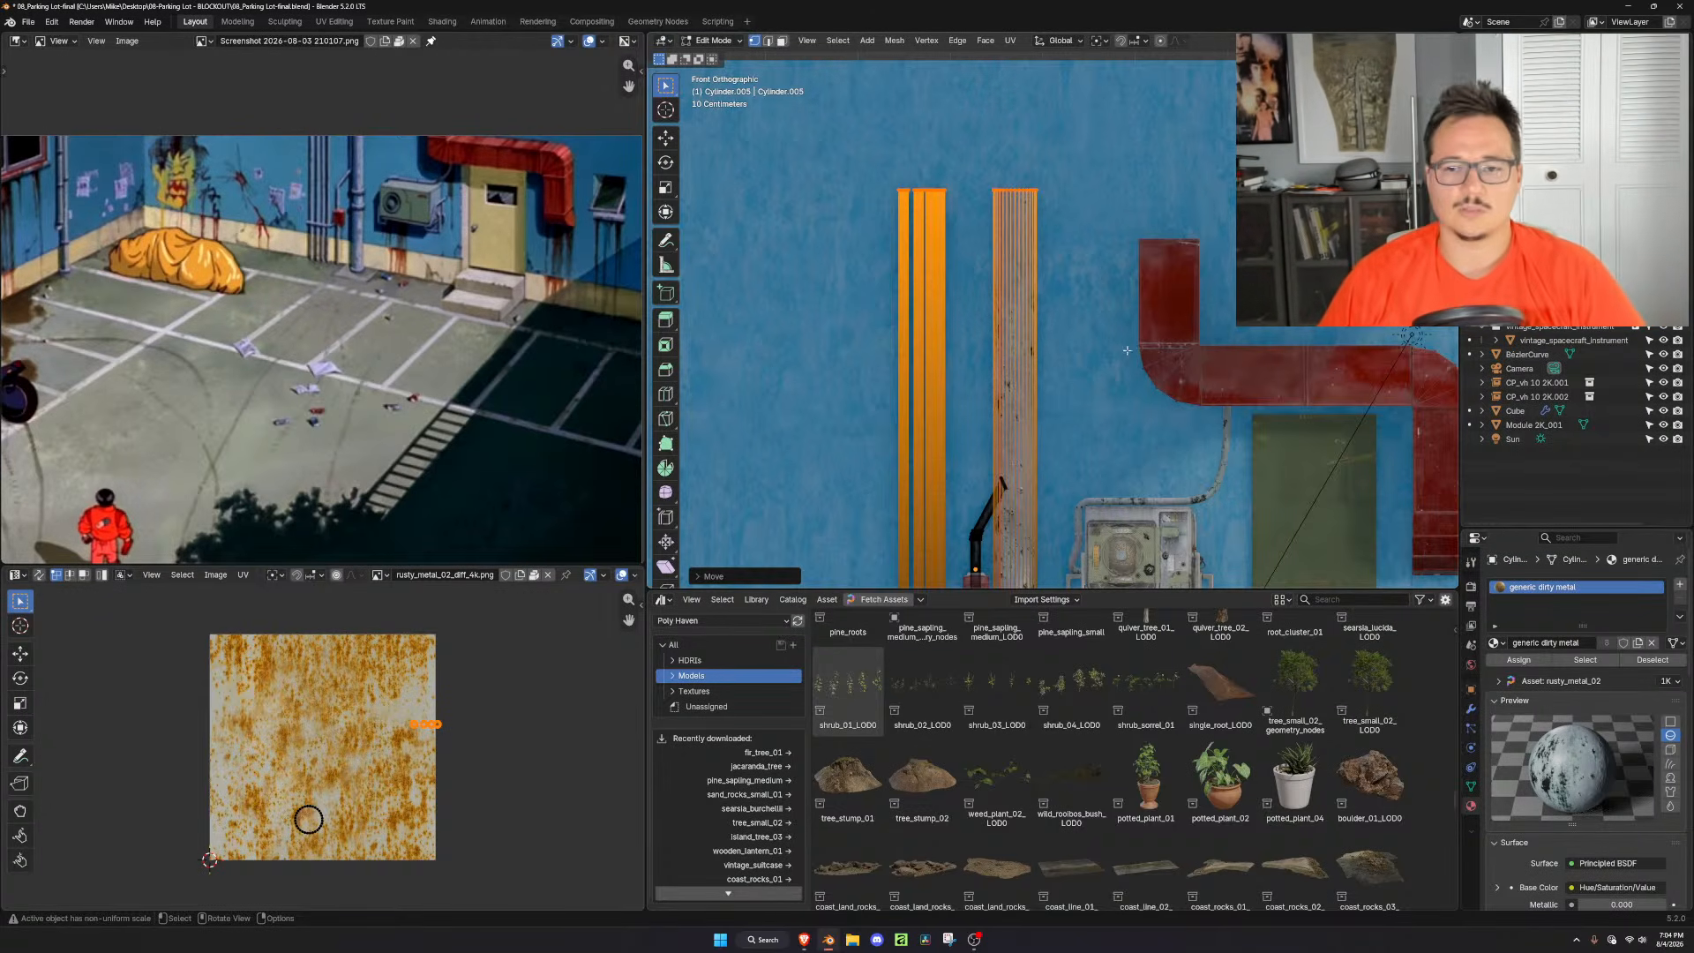
{"action": "scroll", "coordinate": [1102, 344], "scroll_direction": "down", "scroll_amount": 4}
{"action": "scroll", "coordinate": [1093, 367], "scroll_direction": "up", "scroll_amount": 3}
{"action": "key", "text": "Tab"}
Examine the lengthened pipes from the base upward and compare the door area with the reference image
{"action": "middle_click_drag", "start_coordinate": [1093, 424], "coordinate": [1200, 305], "text": "shift"}
{"action": "scroll", "coordinate": [1112, 309], "scroll_direction": "up", "scroll_amount": 4}
{"action": "scroll", "coordinate": [1209, 362], "scroll_direction": "down", "scroll_amount": 4}
{"action": "middle_click_drag", "start_coordinate": [1214, 386], "coordinate": [1209, 300], "text": "shift"}
{"action": "scroll", "coordinate": [1203, 334], "scroll_direction": "up", "scroll_amount": 4}
{"action": "scroll", "coordinate": [1195, 353], "scroll_direction": "up", "scroll_amount": 2}
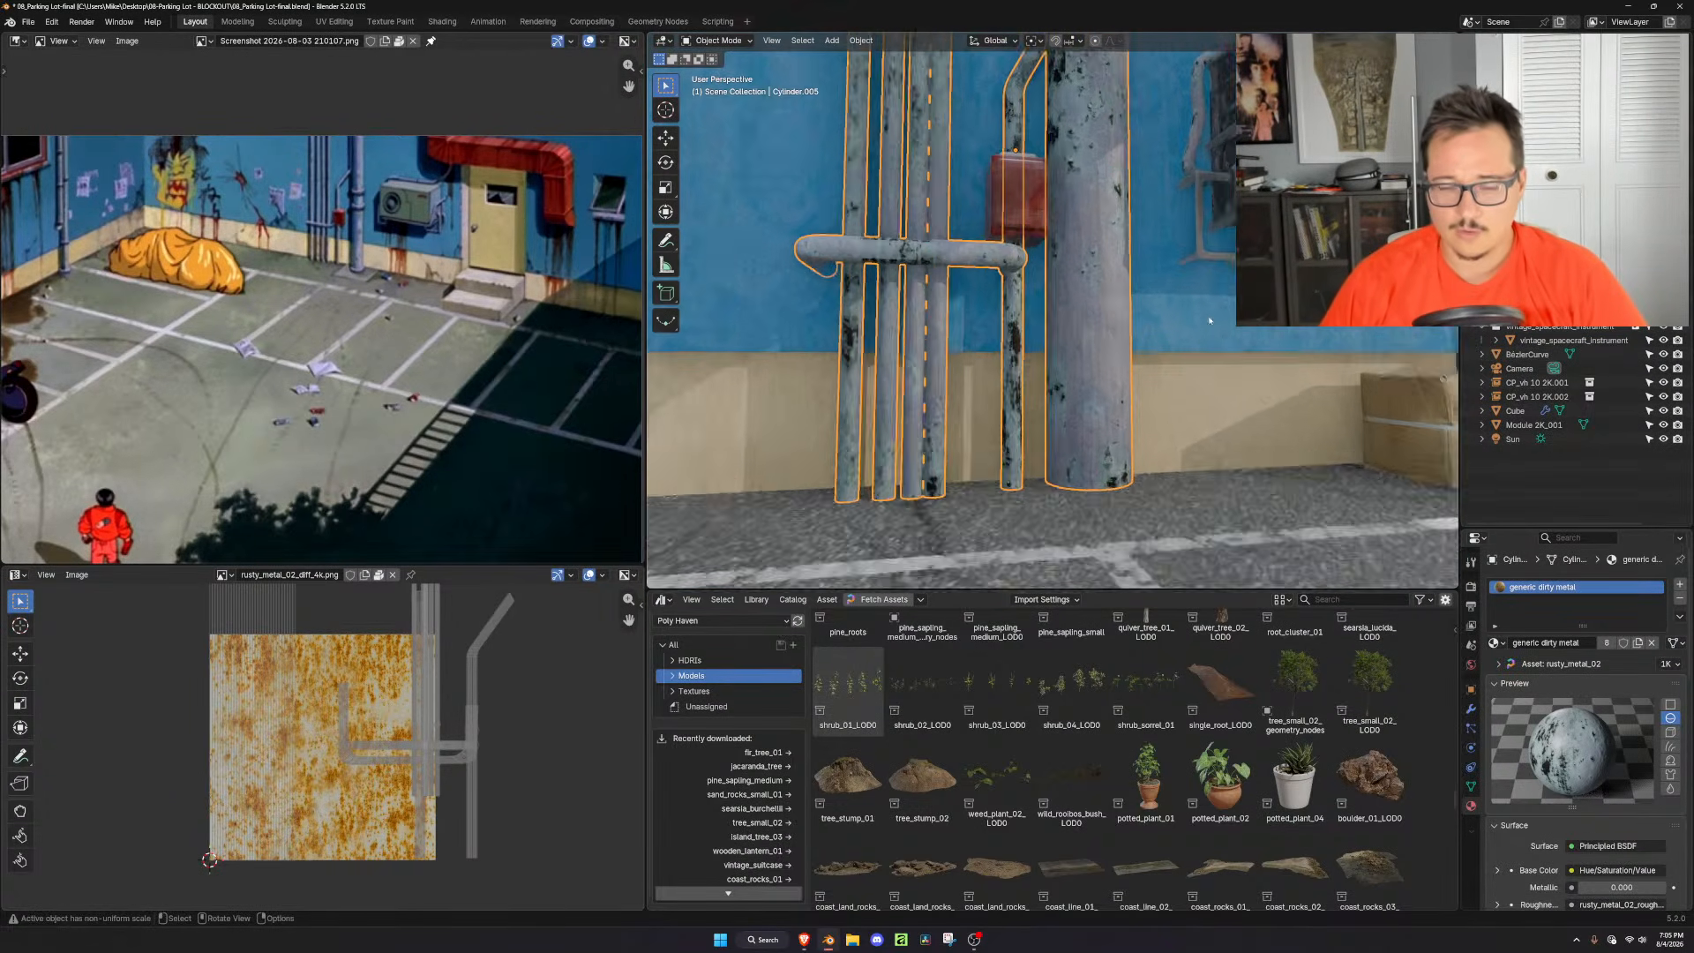
{"action": "mouse_move", "coordinate": [1193, 390]}
{"action": "middle_mouse_down"}
{"action": "mouse_move", "coordinate": [1182, 354]}
{"action": "mouse_move", "coordinate": [1174, 388]}
{"action": "middle_mouse_up"}
{"action": "key", "text": "Tab"}
{"action": "key", "text": "Tab"}
{"action": "scroll", "coordinate": [980, 461], "scroll_direction": "down", "scroll_amount": 6}
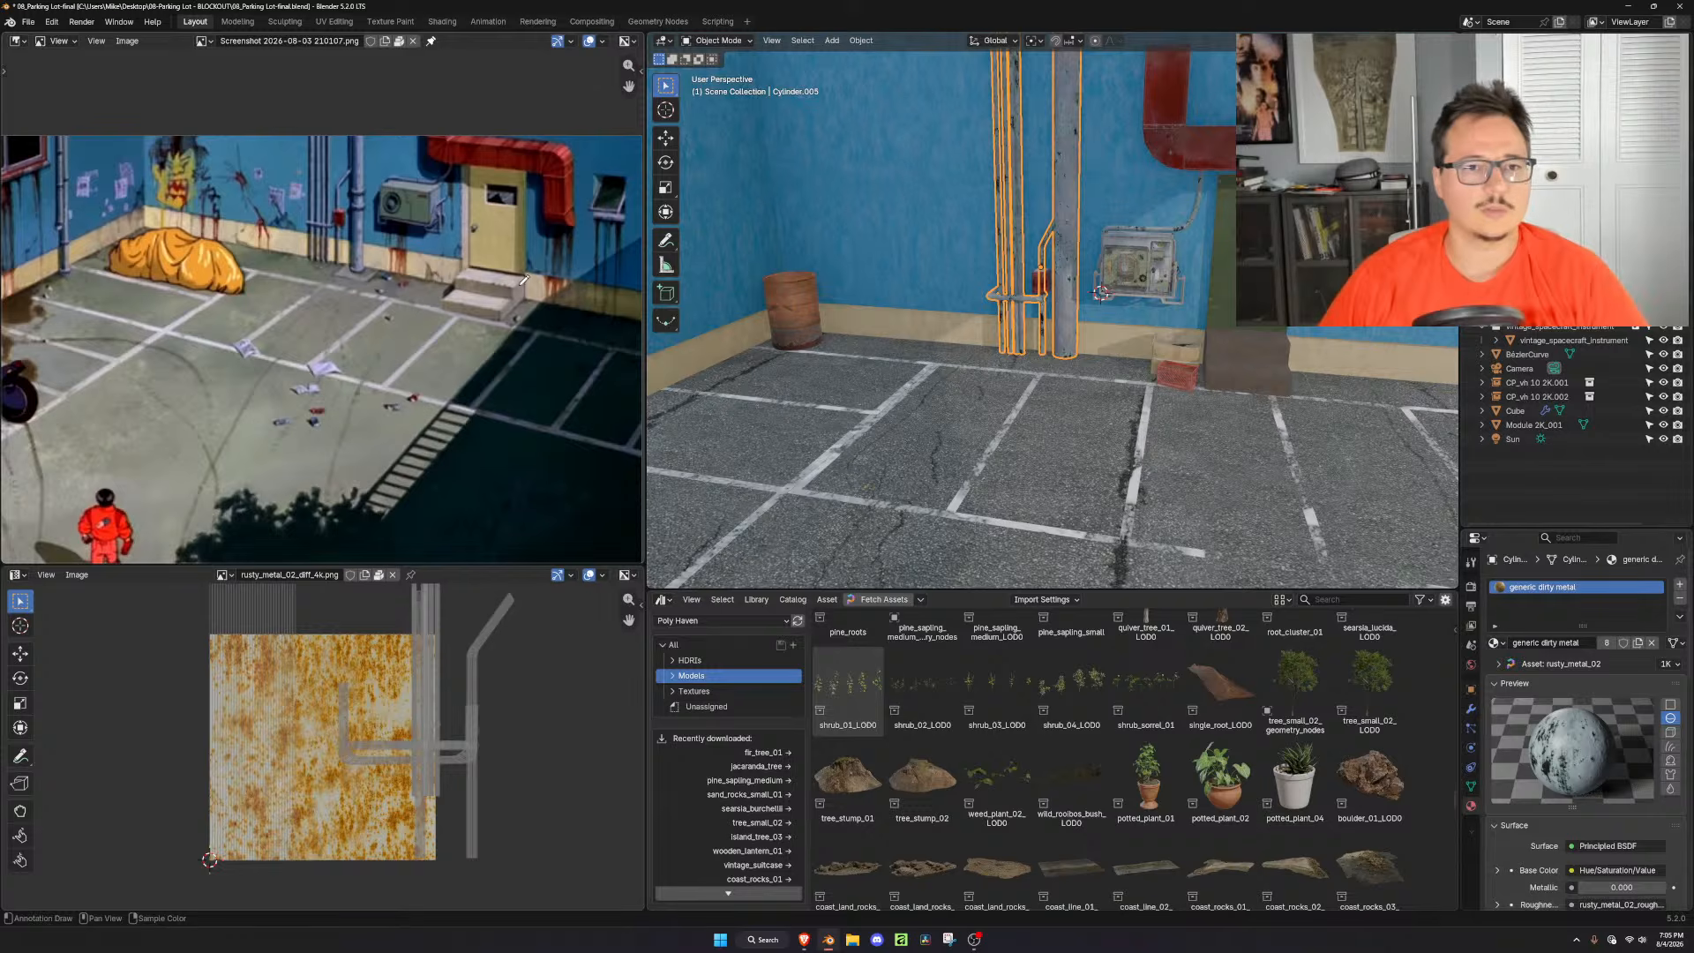
{"action": "middle_click_drag", "start_coordinate": [426, 307], "coordinate": [355, 367]}
{"action": "scroll", "coordinate": [1118, 302], "scroll_direction": "up", "scroll_amount": 3}
{"action": "middle_click_drag", "start_coordinate": [1118, 302], "coordinate": [937, 429], "text": "shift"}
{"action": "middle_click_drag", "start_coordinate": [423, 309], "coordinate": [304, 401]}
{"action": "scroll", "coordinate": [1047, 387], "scroll_direction": "up", "scroll_amount": 2}
{"action": "scroll", "coordinate": [1046, 388], "scroll_direction": "down", "scroll_amount": 4}
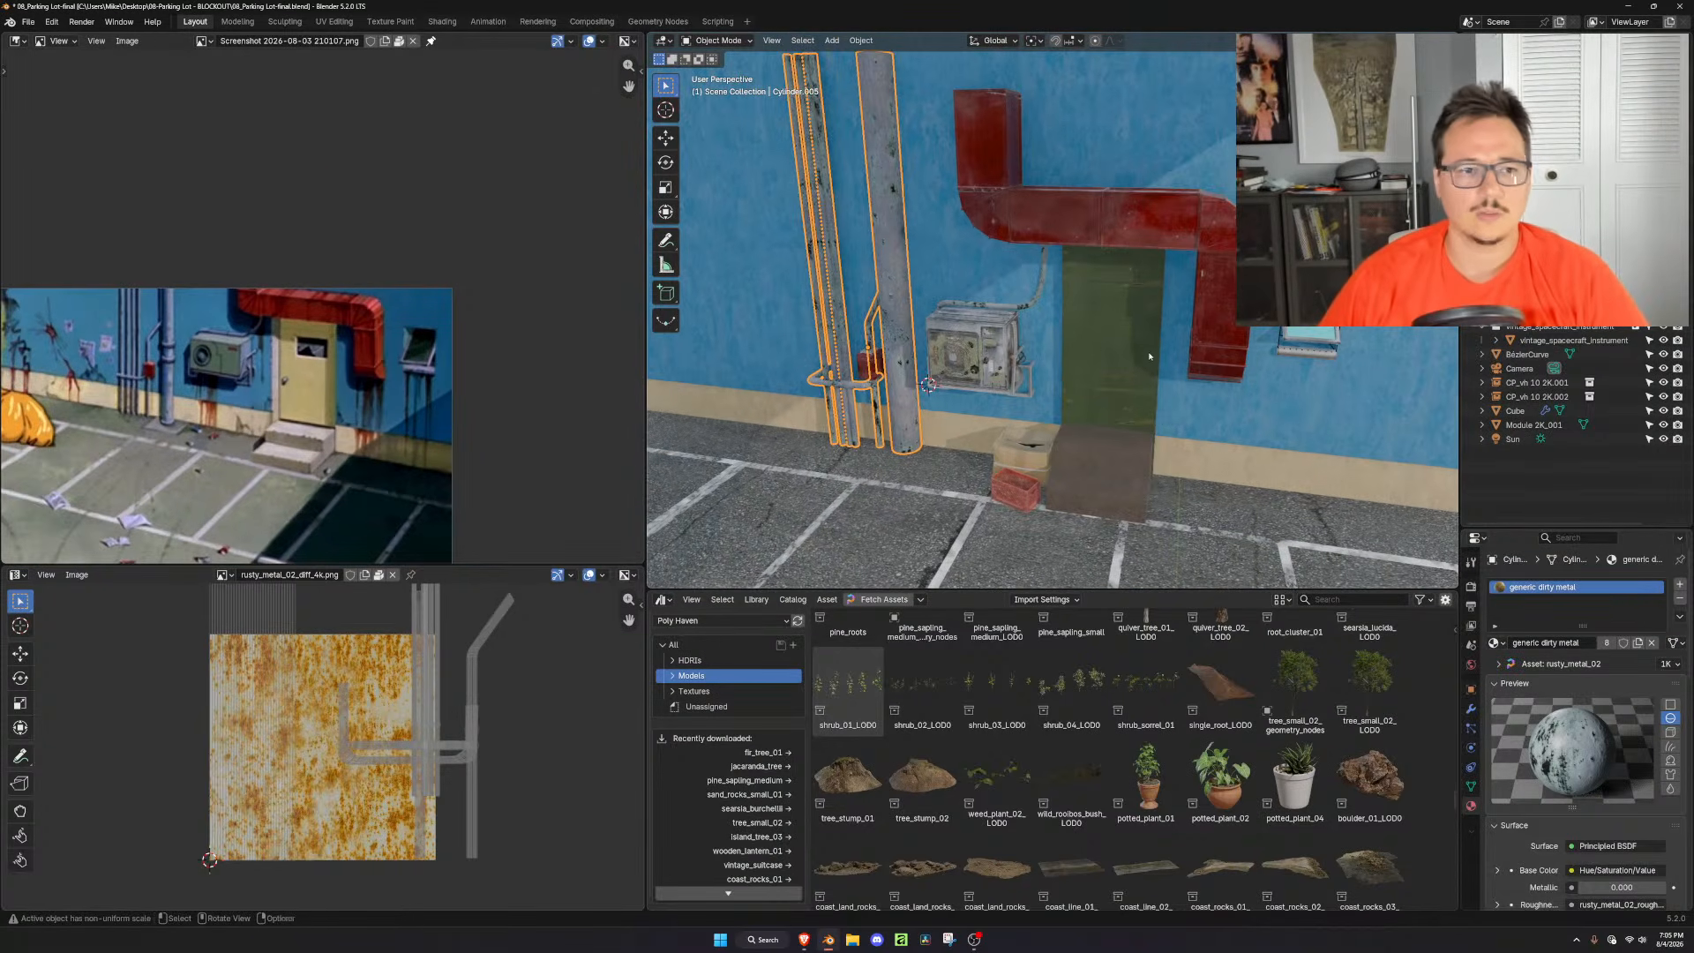
Examine the door's mesh and how it meets the steps and wall, comparing it with the reference door
{"action": "left_click", "coordinate": [1103, 344]}
{"action": "scroll", "coordinate": [1163, 351], "scroll_direction": "up", "scroll_amount": 5}
{"action": "middle_click_drag", "start_coordinate": [1163, 353], "coordinate": [1218, 446], "text": "shift"}
{"action": "key", "text": "Tab"}
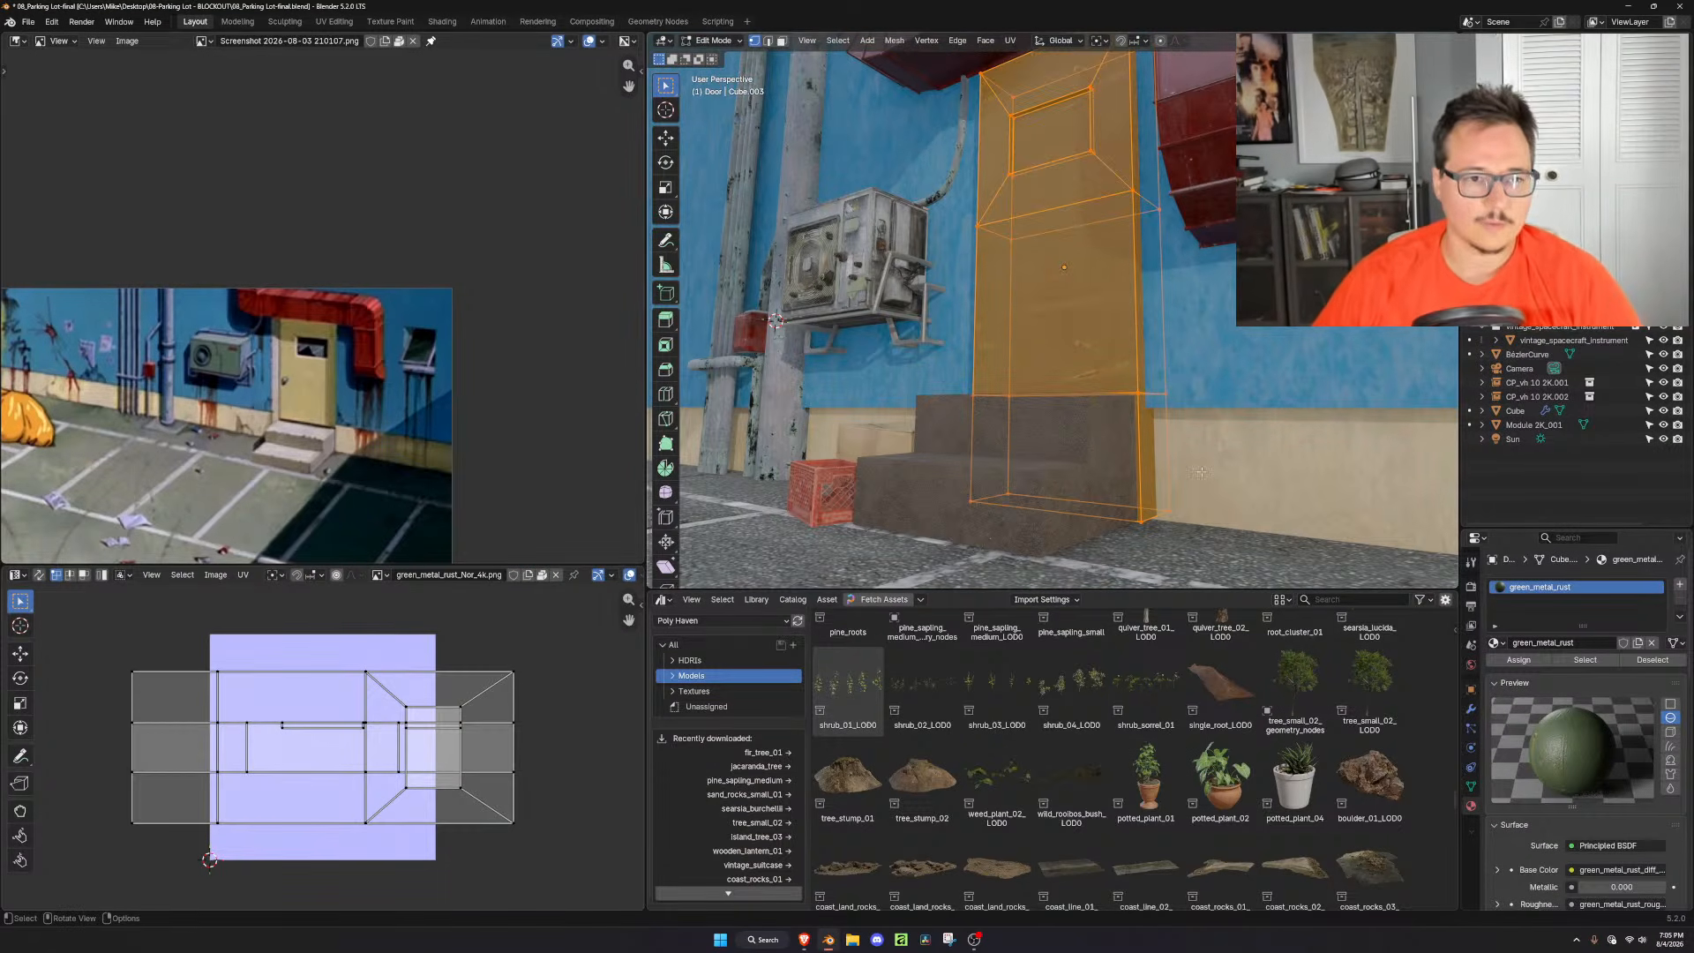
{"action": "scroll", "coordinate": [403, 451], "scroll_direction": "up", "scroll_amount": 4}
{"action": "scroll", "coordinate": [918, 314], "scroll_direction": "down", "scroll_amount": 5}
{"action": "middle_click_drag", "start_coordinate": [918, 314], "coordinate": [891, 415]}
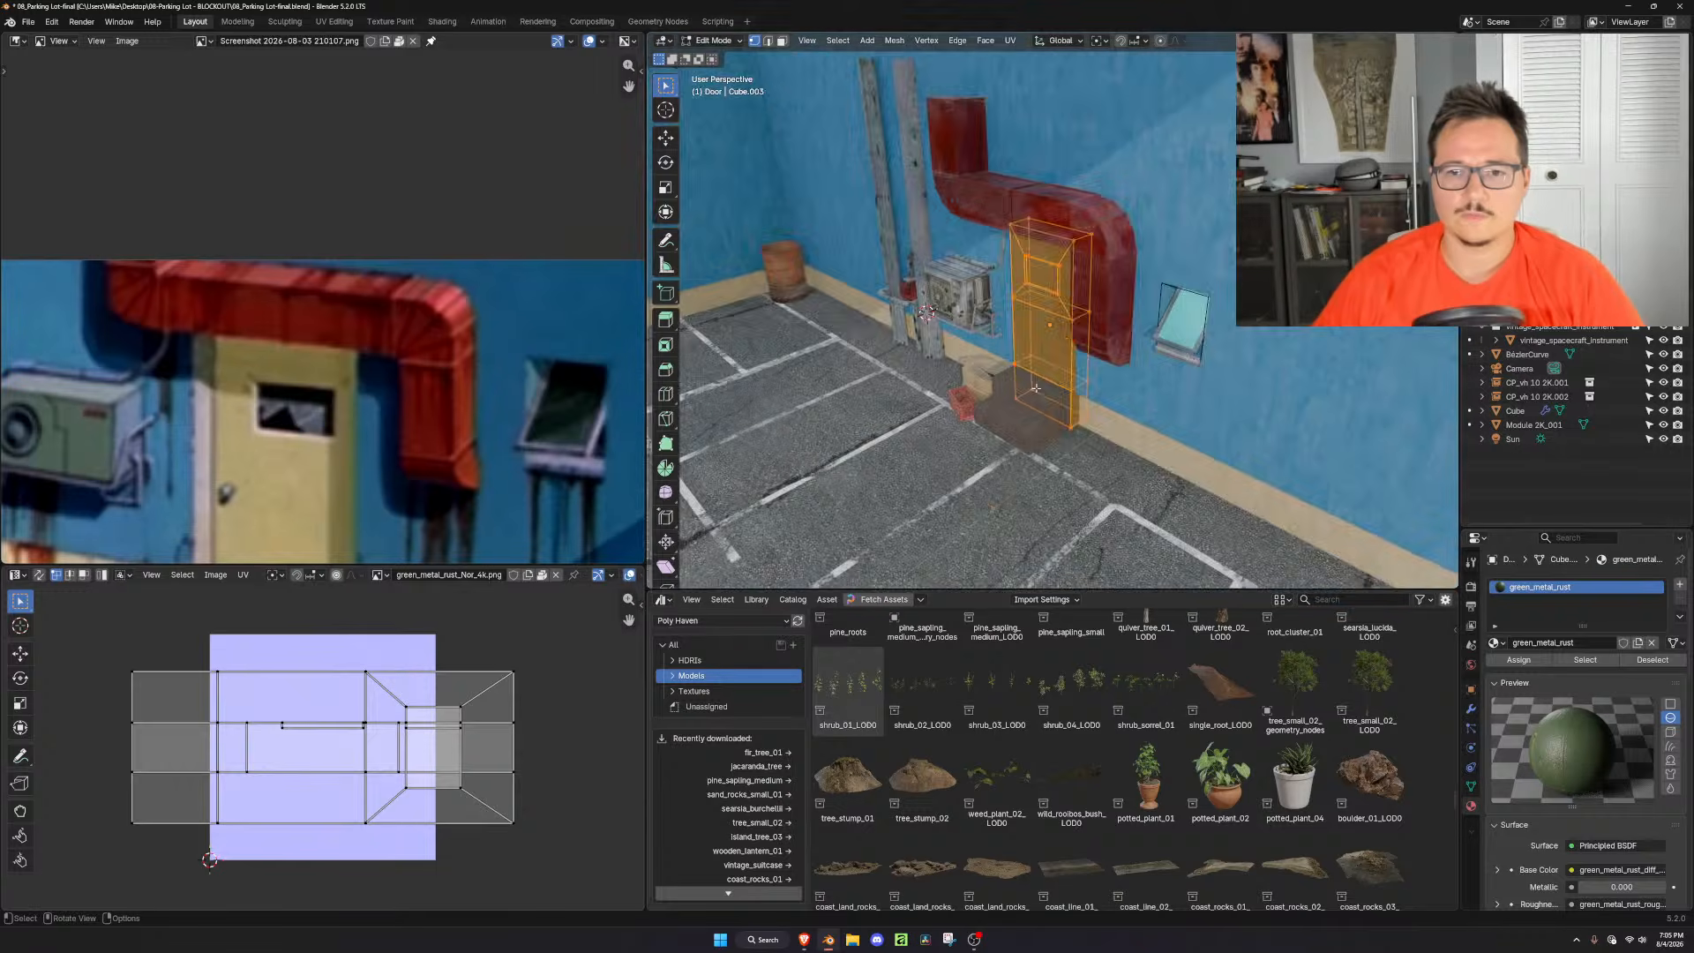
{"action": "key", "text": "Tab"}
{"action": "scroll", "coordinate": [1066, 359], "scroll_direction": "up", "scroll_amount": 5}
{"action": "middle_click_drag", "start_coordinate": [1066, 359], "coordinate": [1145, 335]}
Add a second Boolean modifier set to Difference on the Door Wall, with the Door as its cutting object
{"action": "left_click", "coordinate": [1144, 340]}
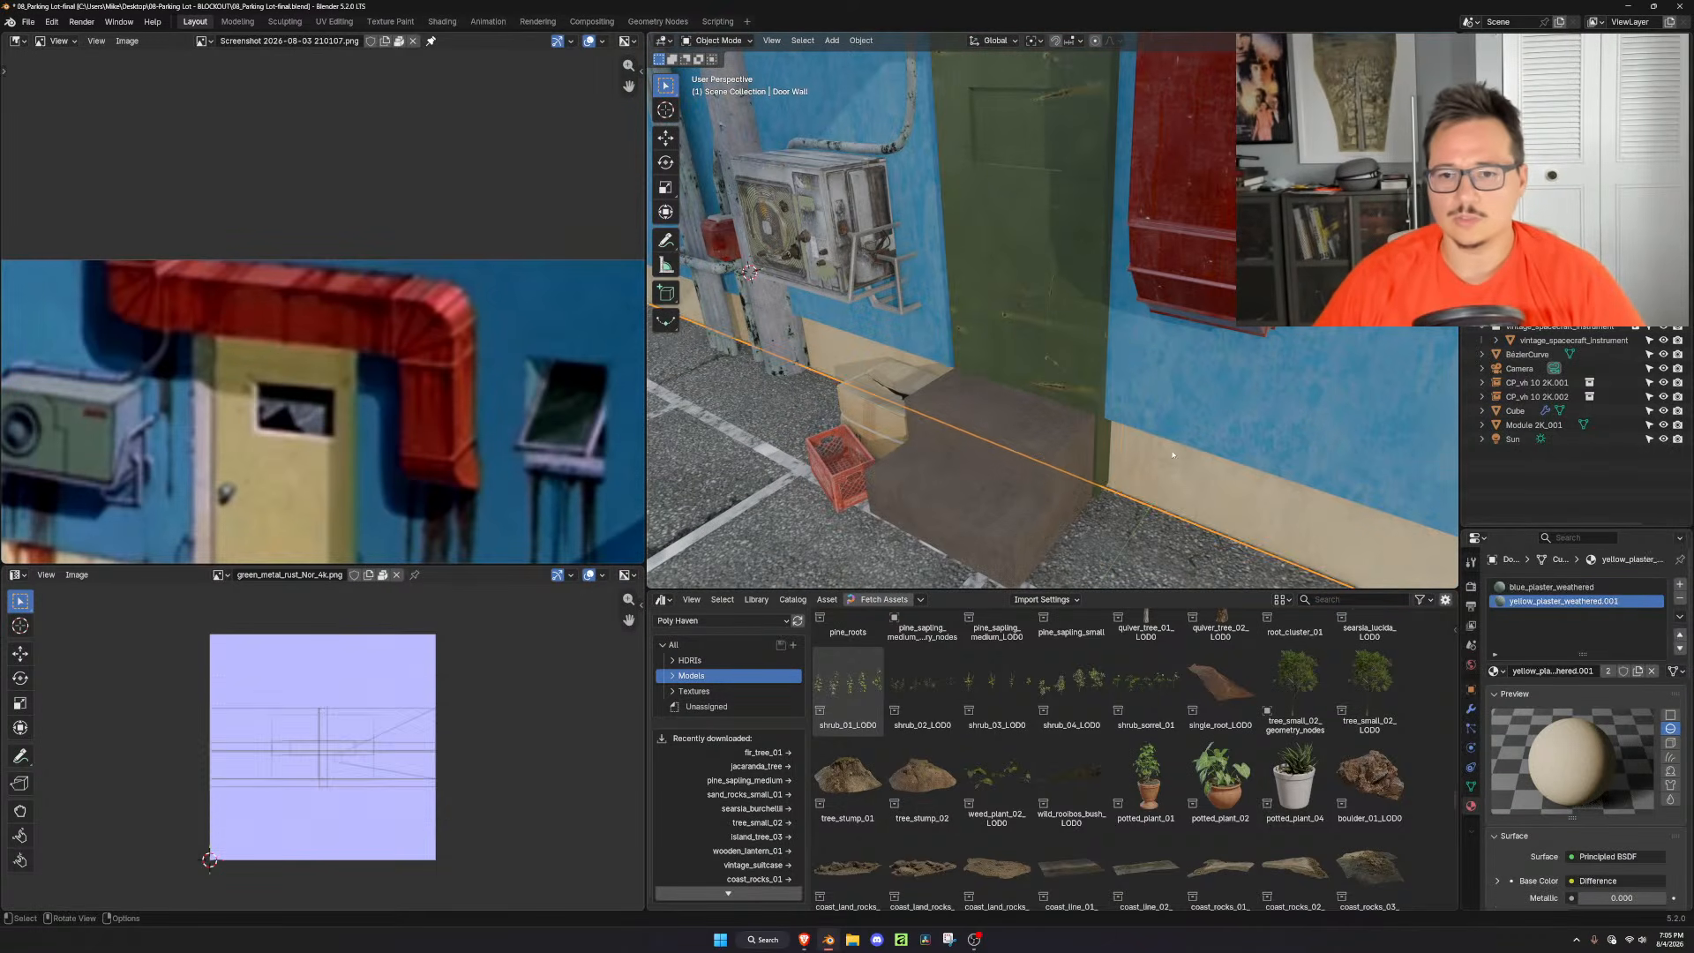
{"action": "left_click", "coordinate": [1071, 353]}
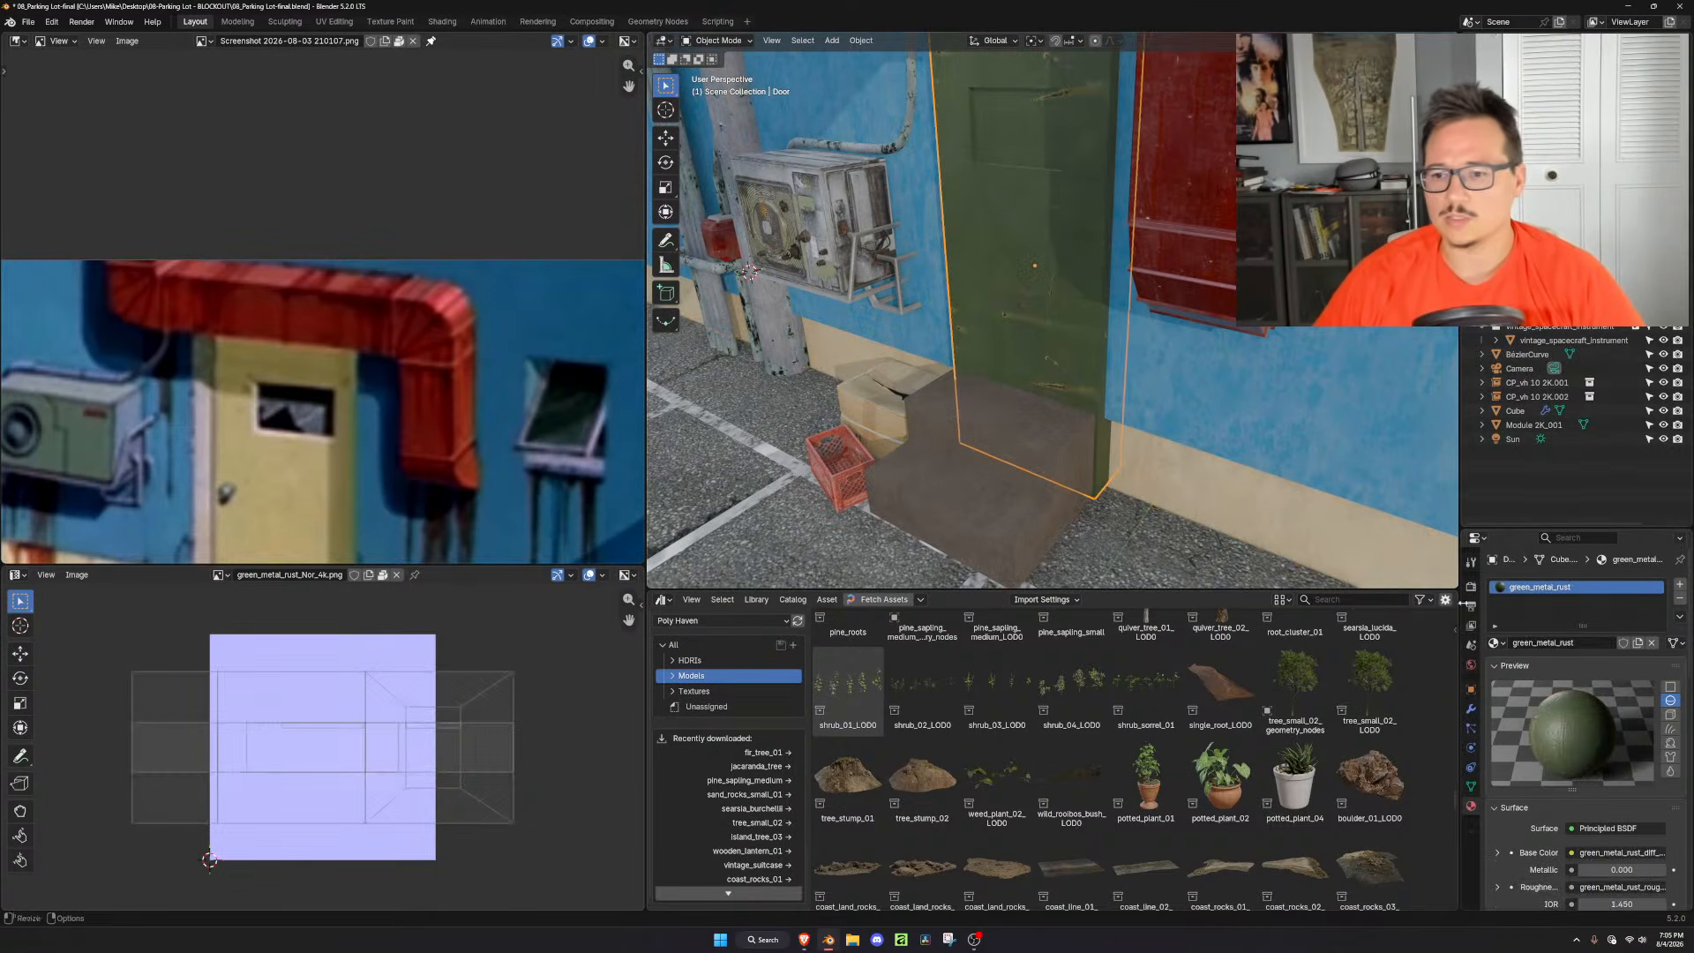
{"action": "left_click", "coordinate": [1262, 442]}
{"action": "left_click", "coordinate": [1472, 709]}
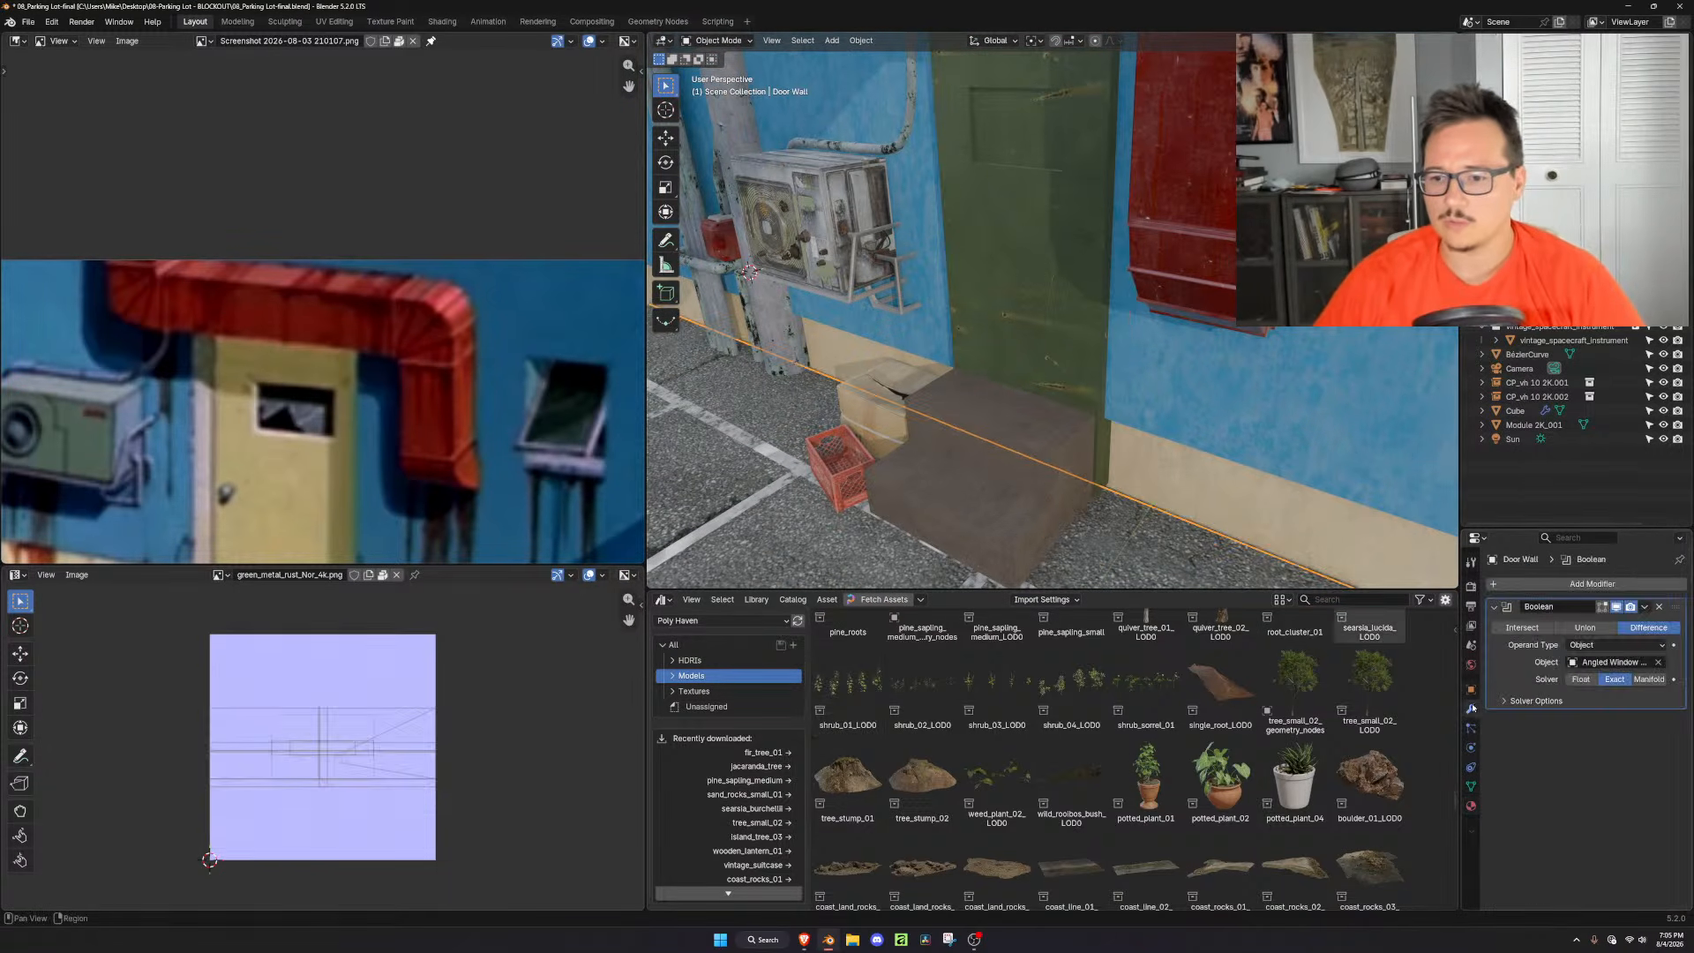
{"action": "left_click", "coordinate": [1637, 585]}
{"action": "type", "text": "bo"}
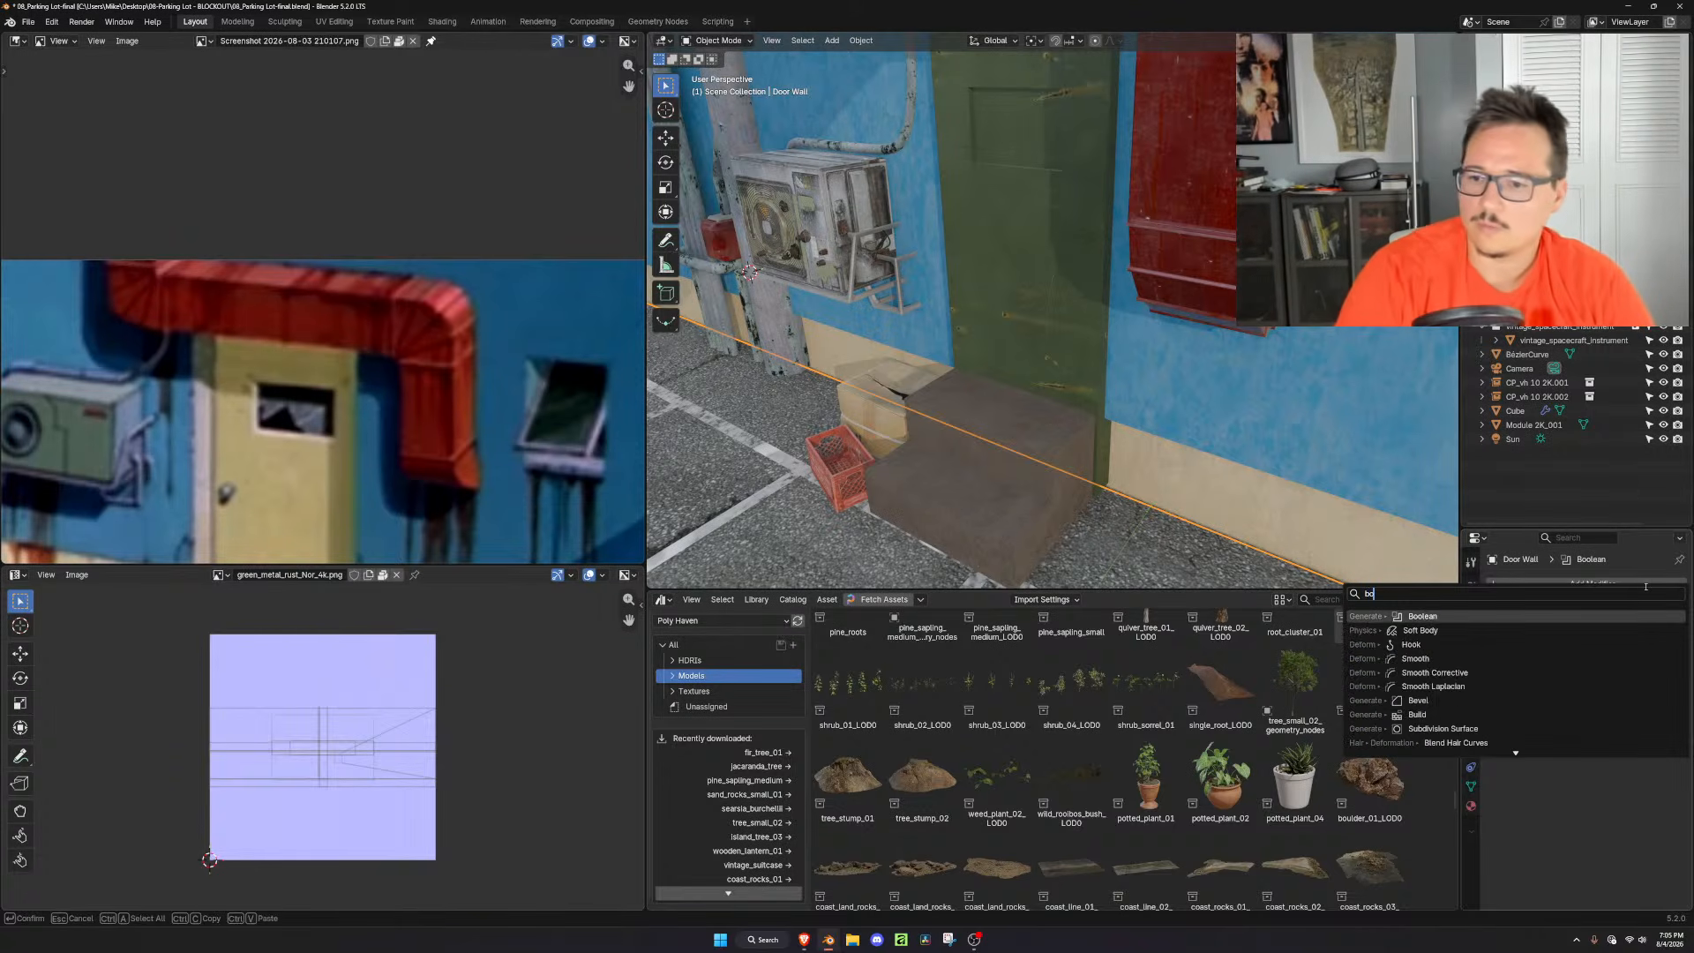
{"action": "key", "text": "Return"}
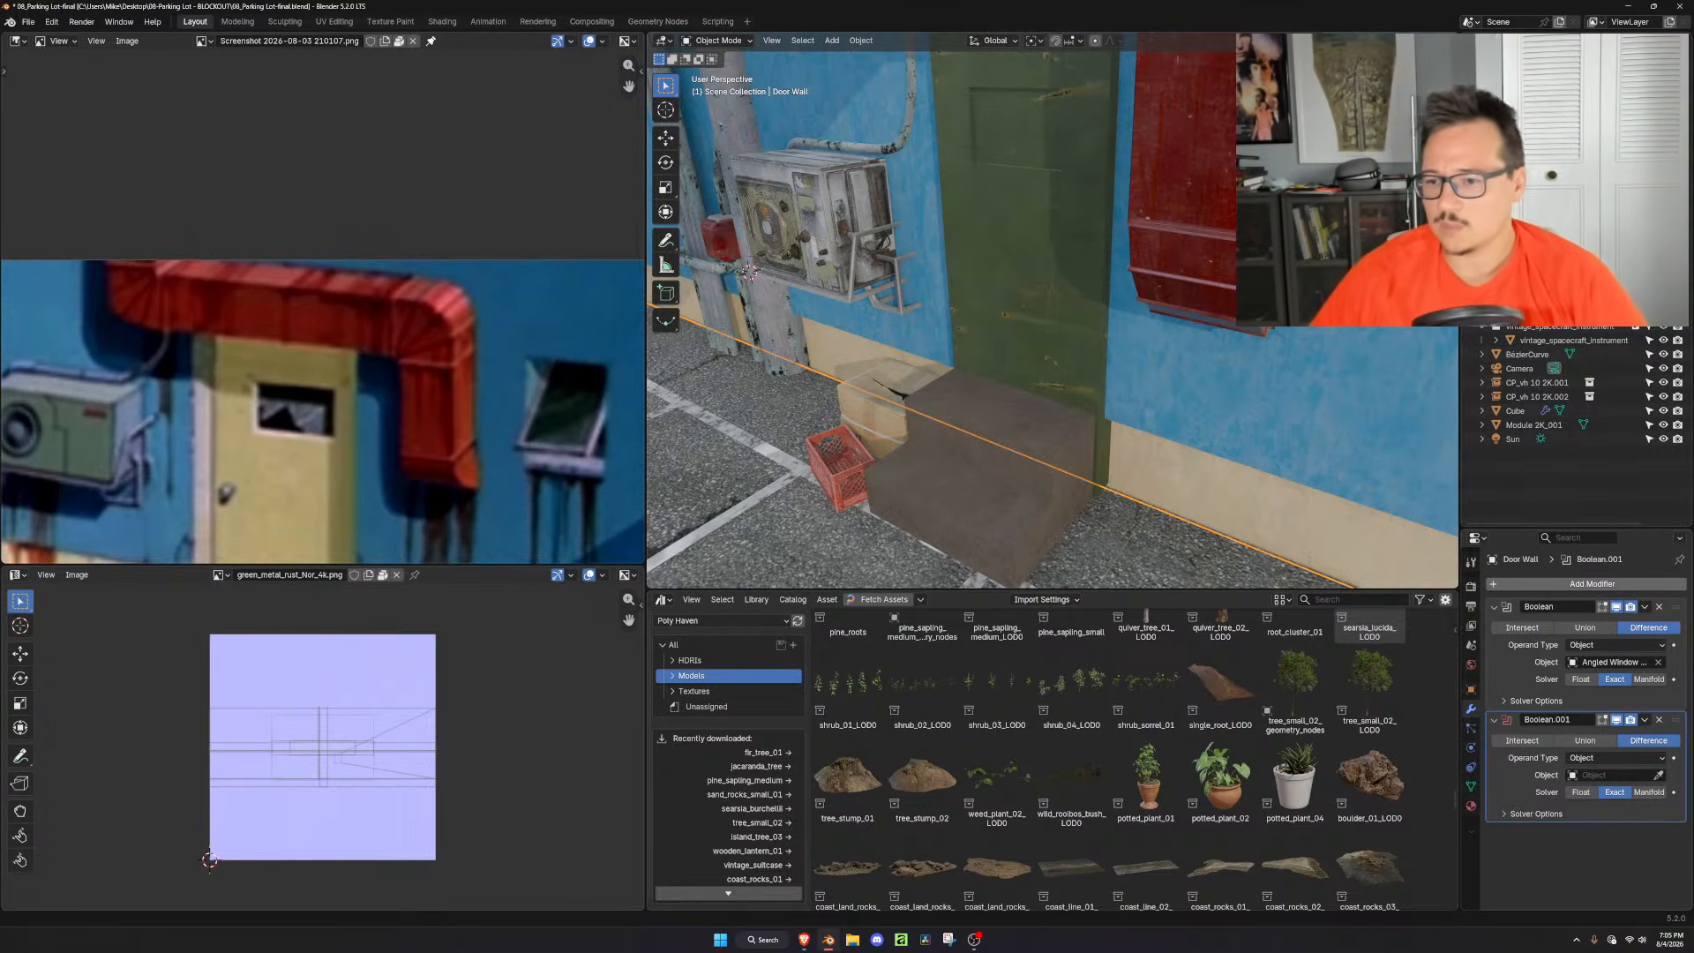
{"action": "left_click", "coordinate": [1658, 774]}
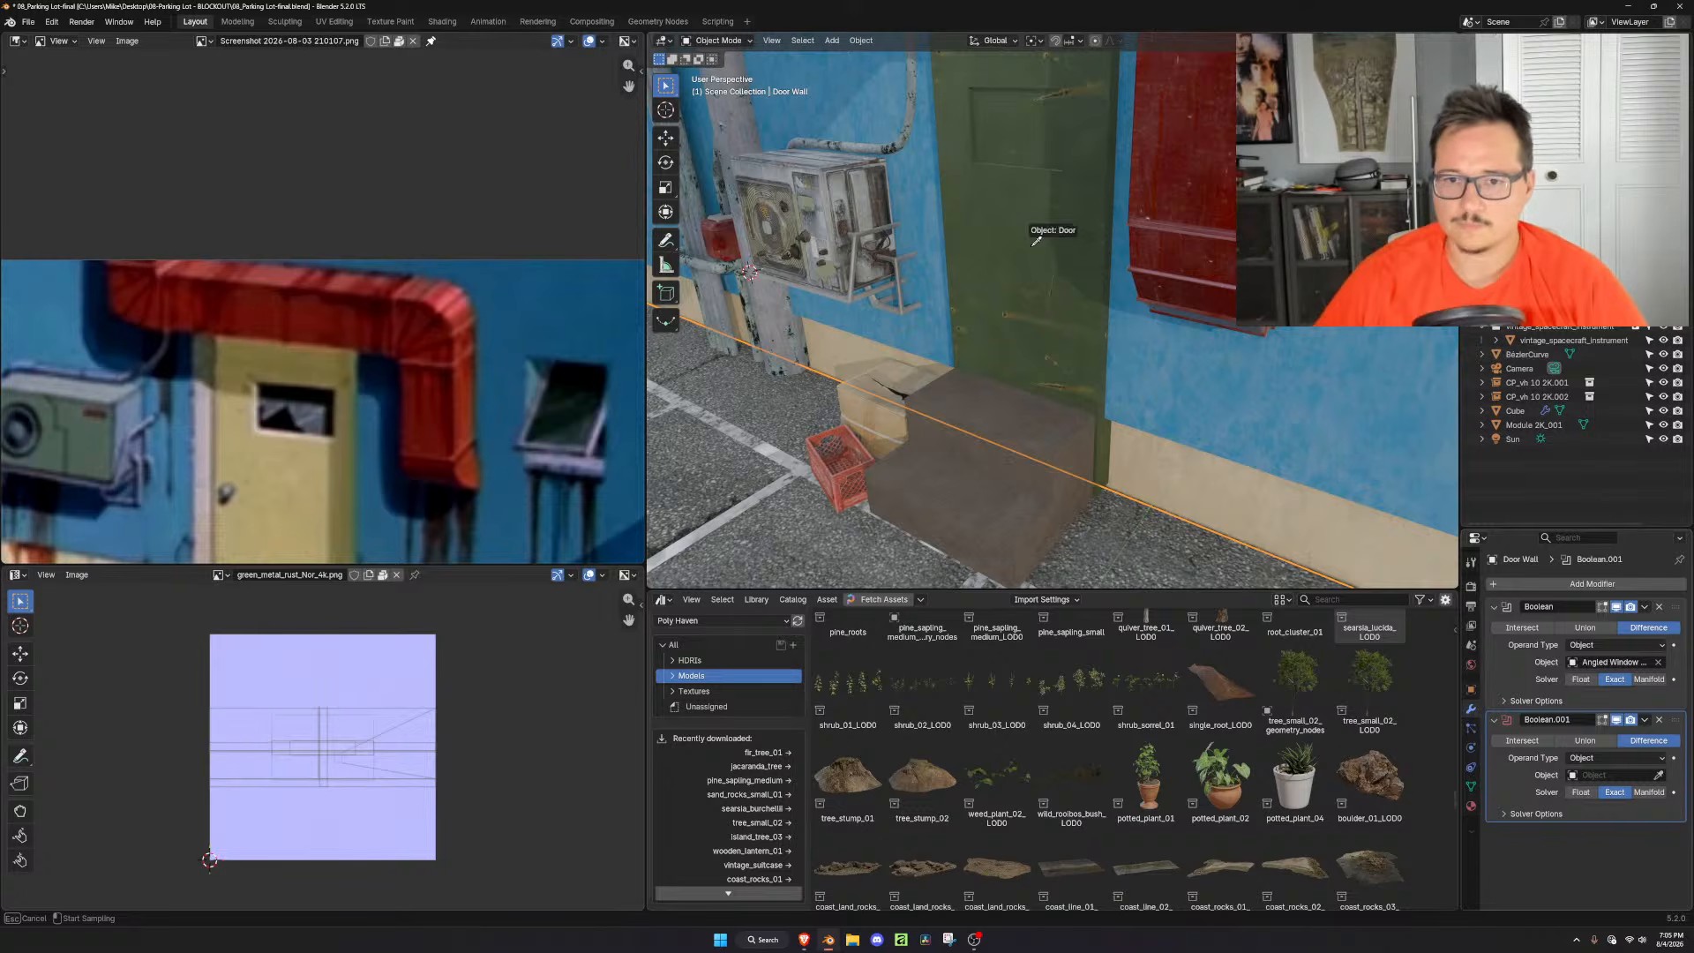
{"action": "left_click", "coordinate": [1056, 271]}
Hide the Door object and select the Door Wall behind it
{"action": "left_click", "coordinate": [1056, 270]}
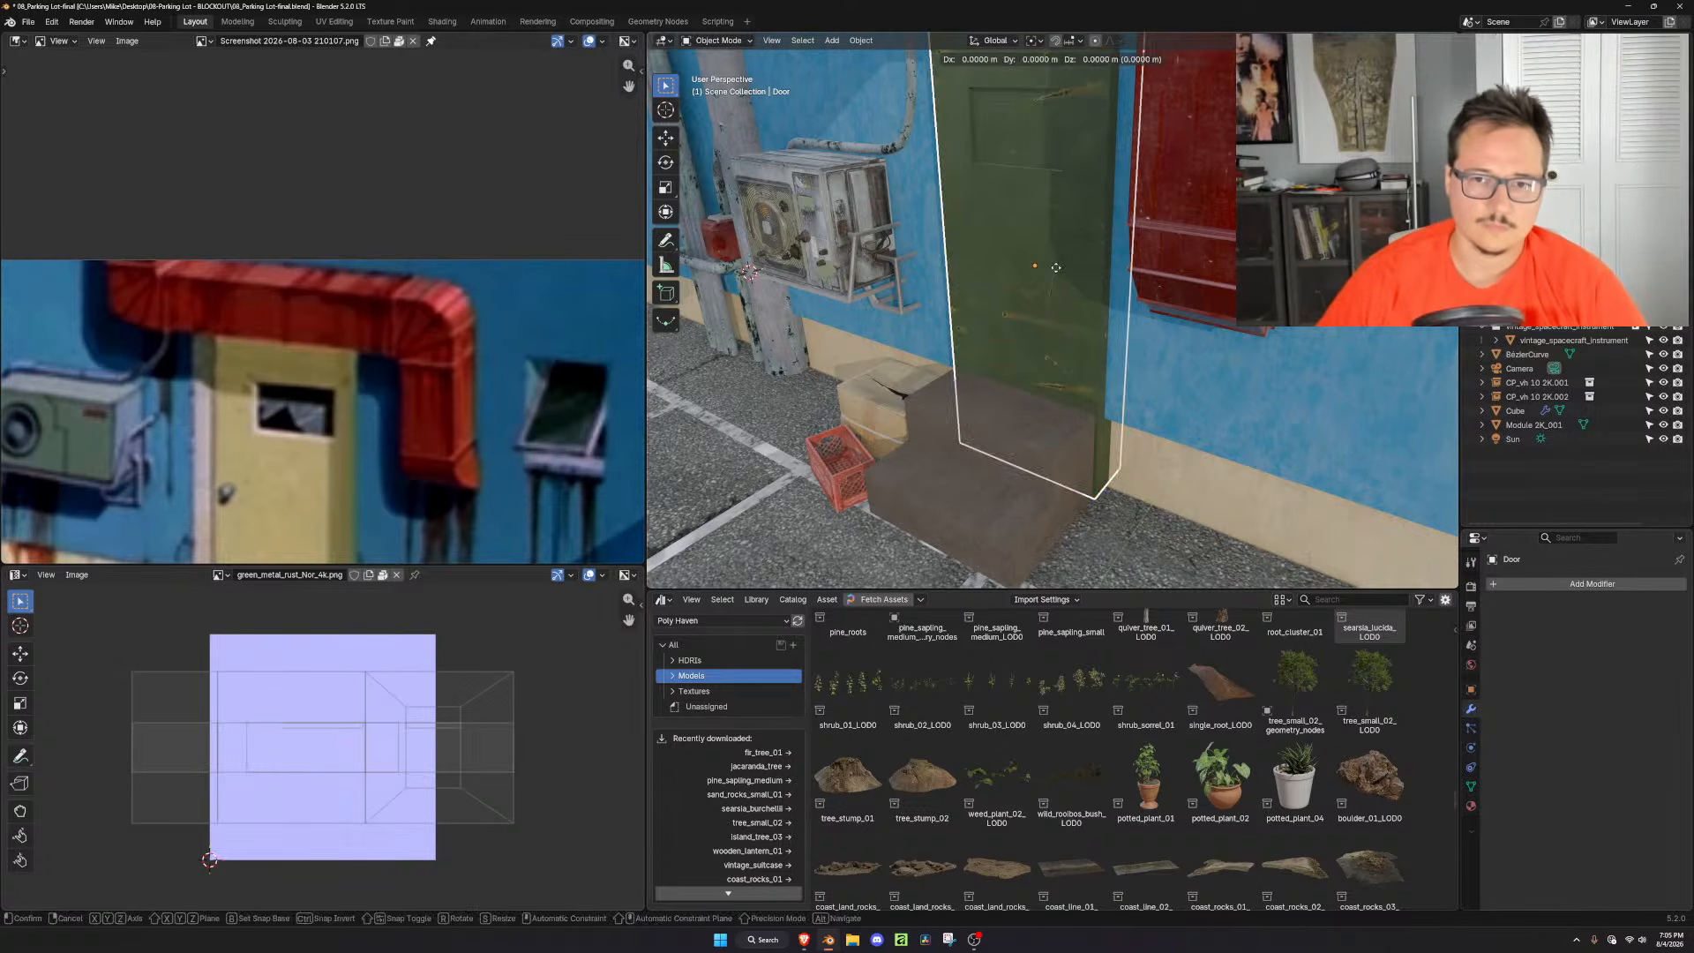
{"action": "key", "text": "h"}
{"action": "middle_click_drag", "start_coordinate": [1057, 271], "coordinate": [1027, 291]}
{"action": "left_click", "coordinate": [1027, 291]}
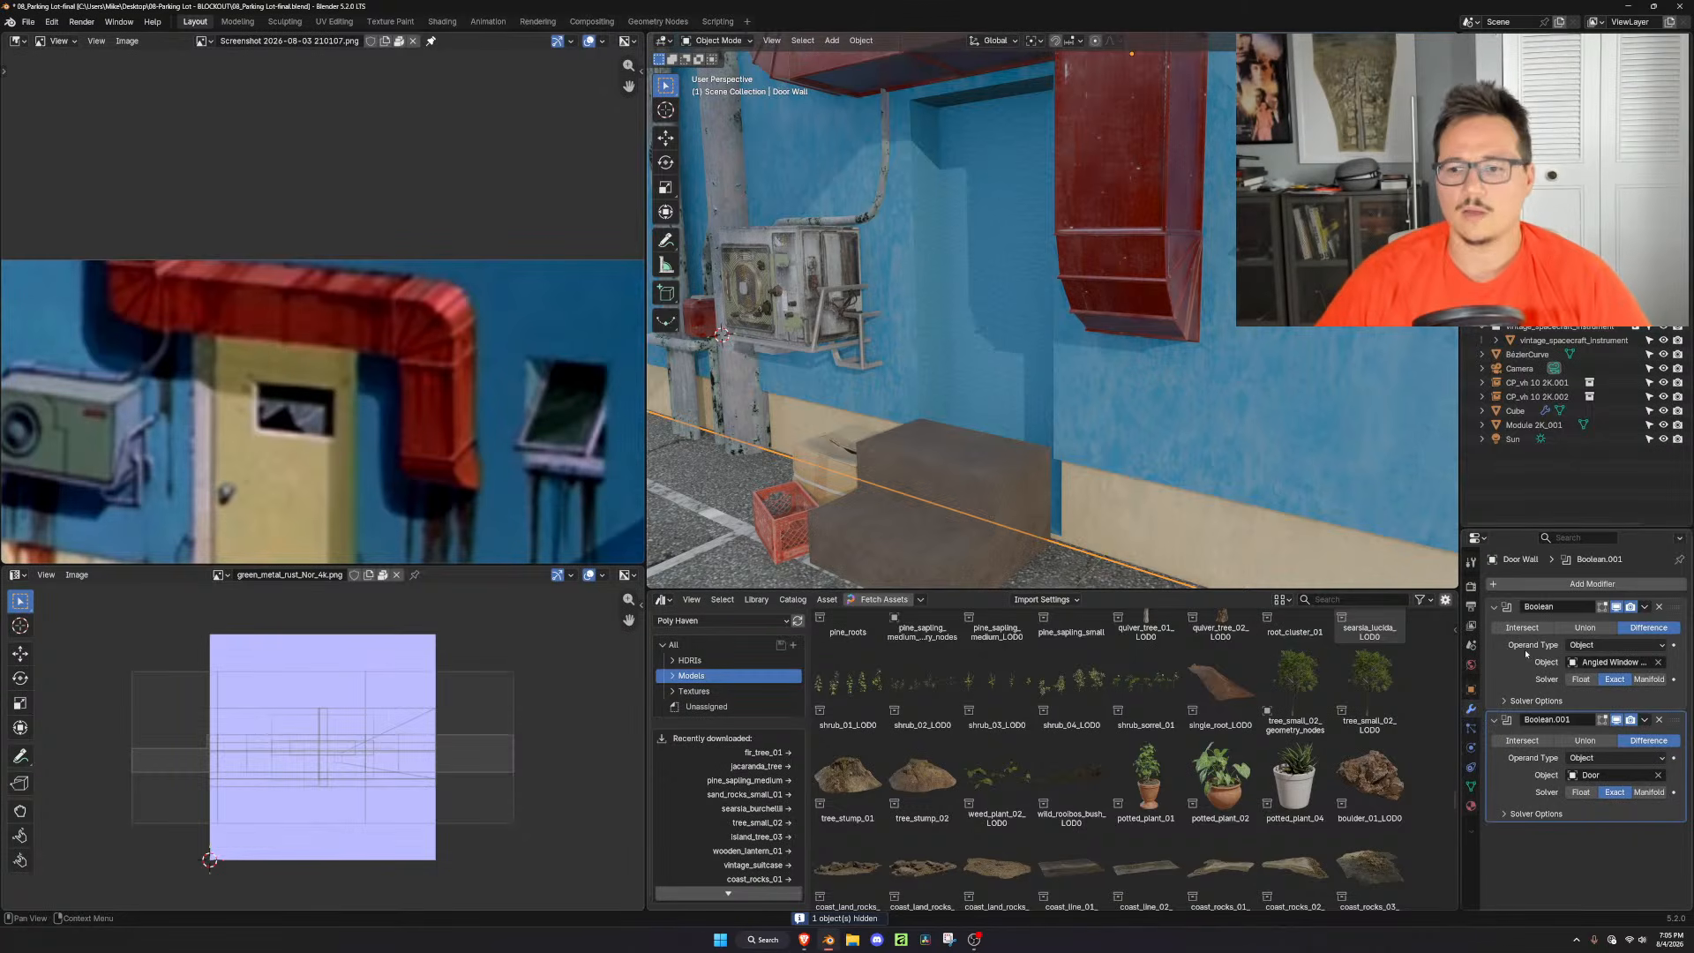
Apply both Boolean modifiers on the Door Wall, the angled window cut first and the door cut second
{"action": "left_click", "coordinate": [1645, 607]}
{"action": "left_click", "coordinate": [1597, 636]}
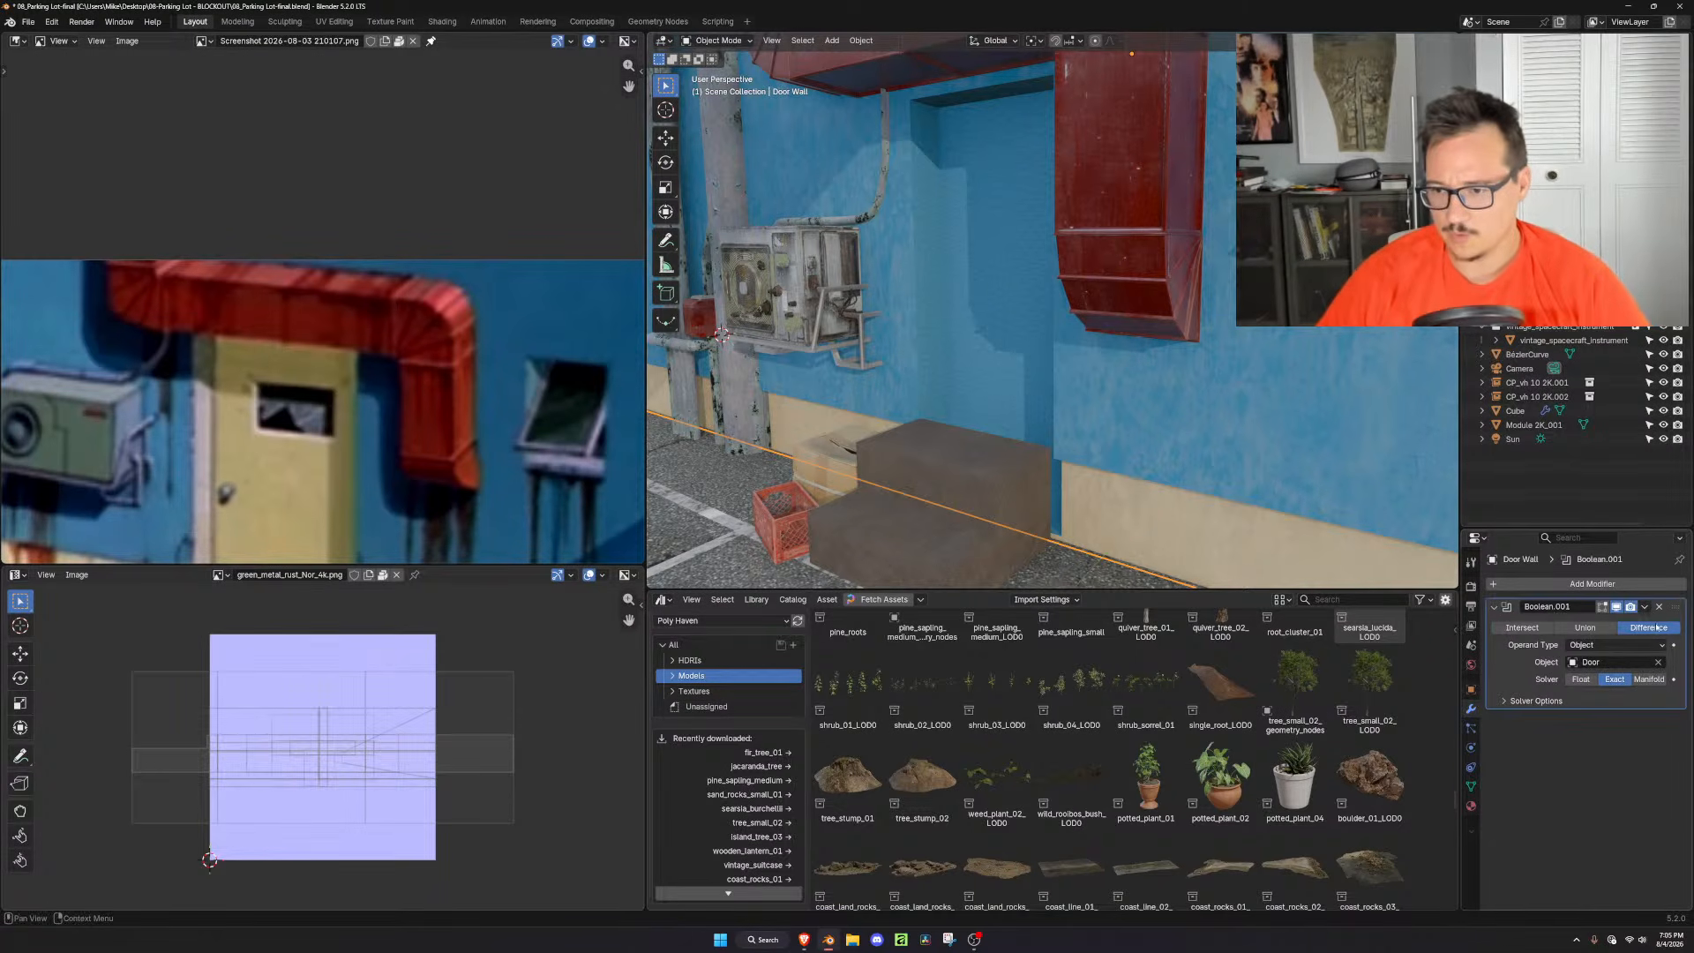
{"action": "left_click", "coordinate": [1647, 607]}
{"action": "left_click", "coordinate": [1598, 622]}
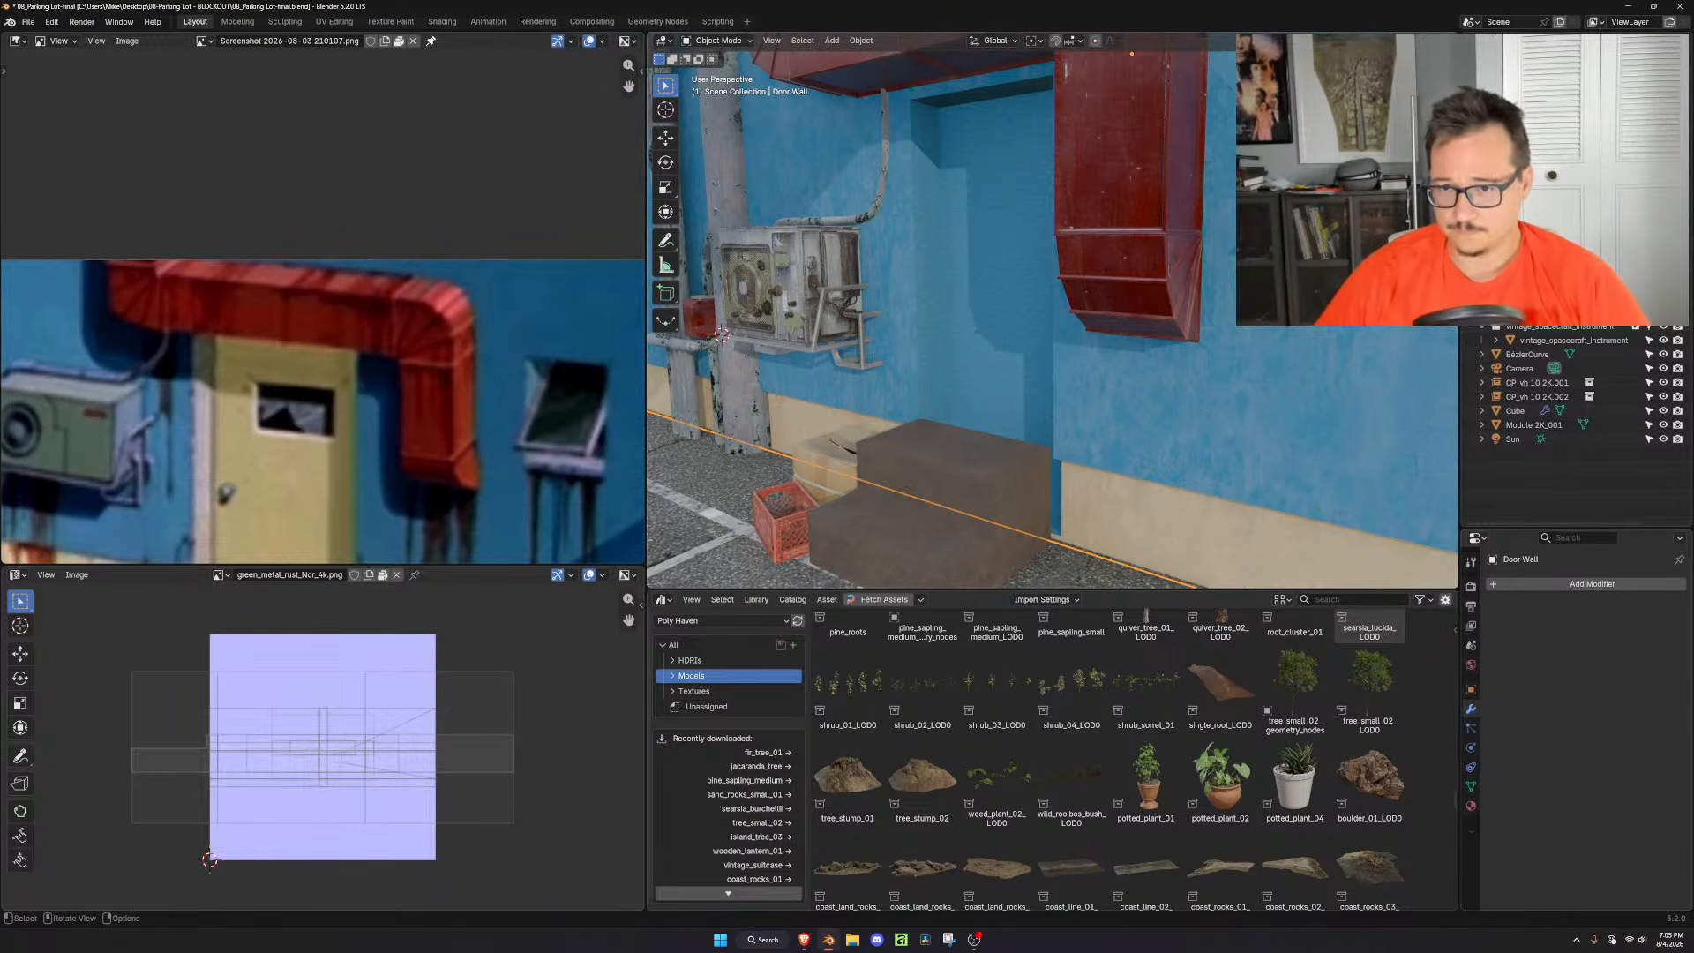
Delete the leftover angled window cutter object and reselect the Door Wall
{"action": "left_click", "coordinate": [1359, 212]}
{"action": "left_click", "coordinate": [1293, 145]}
{"action": "key", "text": "x"}
{"action": "left_click", "coordinate": [1271, 135]}
{"action": "left_click", "coordinate": [981, 272]}
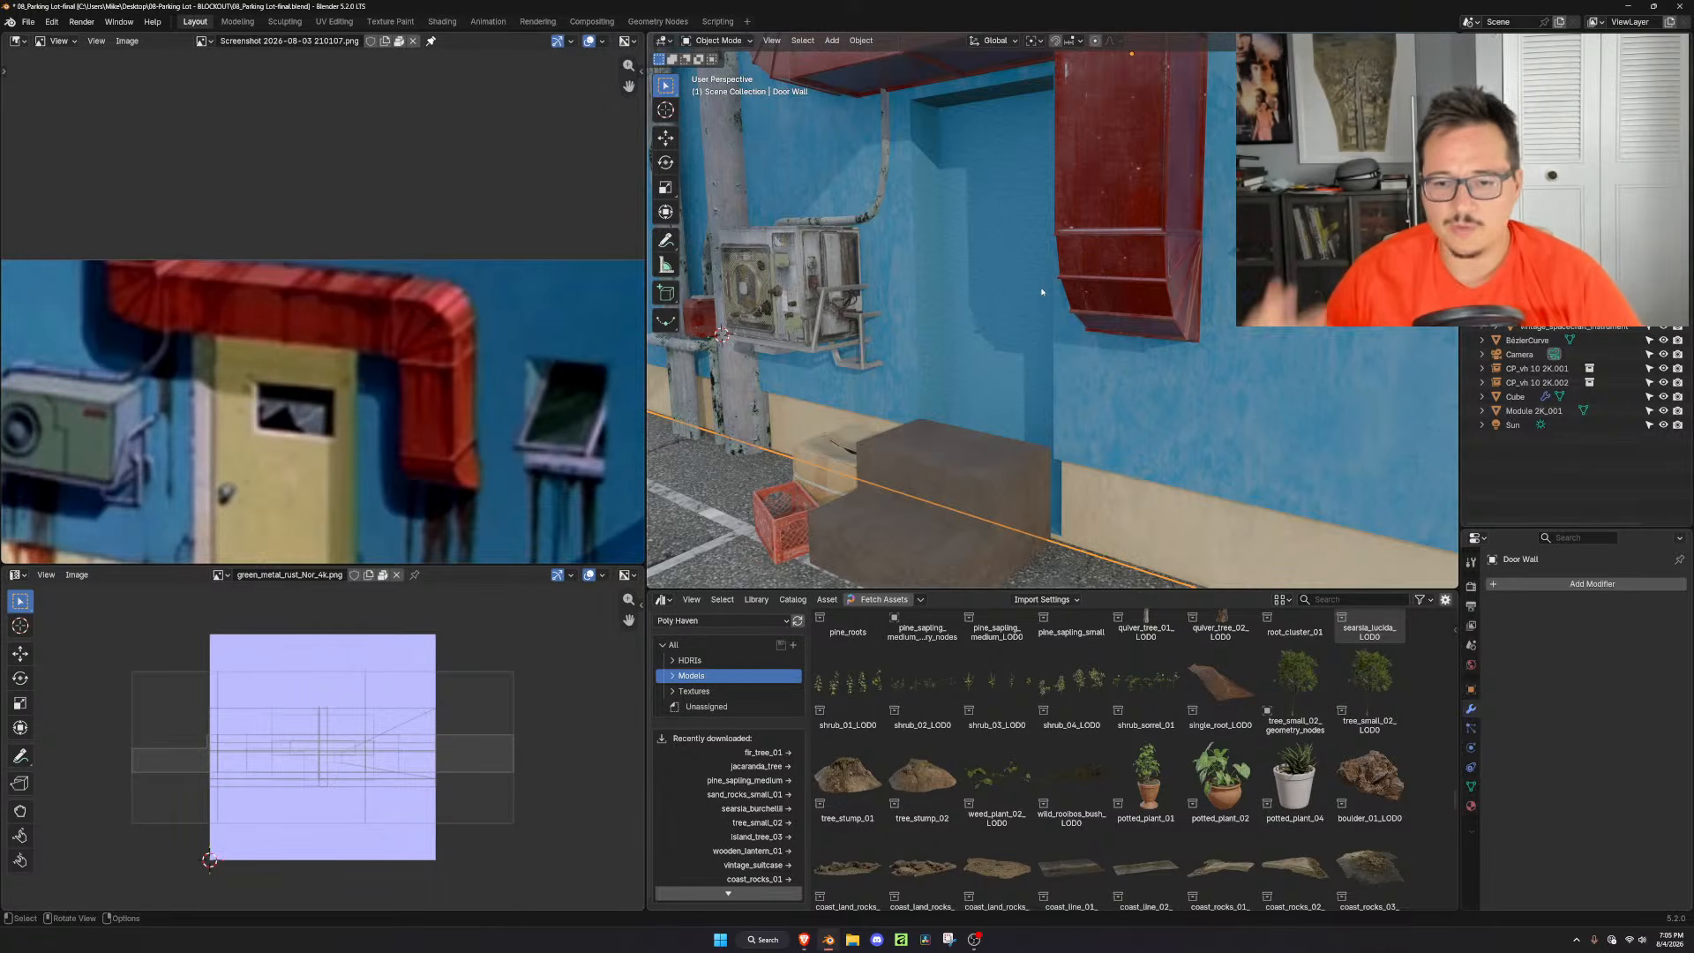
Select the Steps object in front of the door opening
{"action": "middle_click_drag", "start_coordinate": [1034, 375], "coordinate": [1016, 379]}
{"action": "scroll", "coordinate": [1016, 380], "scroll_direction": "down", "scroll_amount": 2}
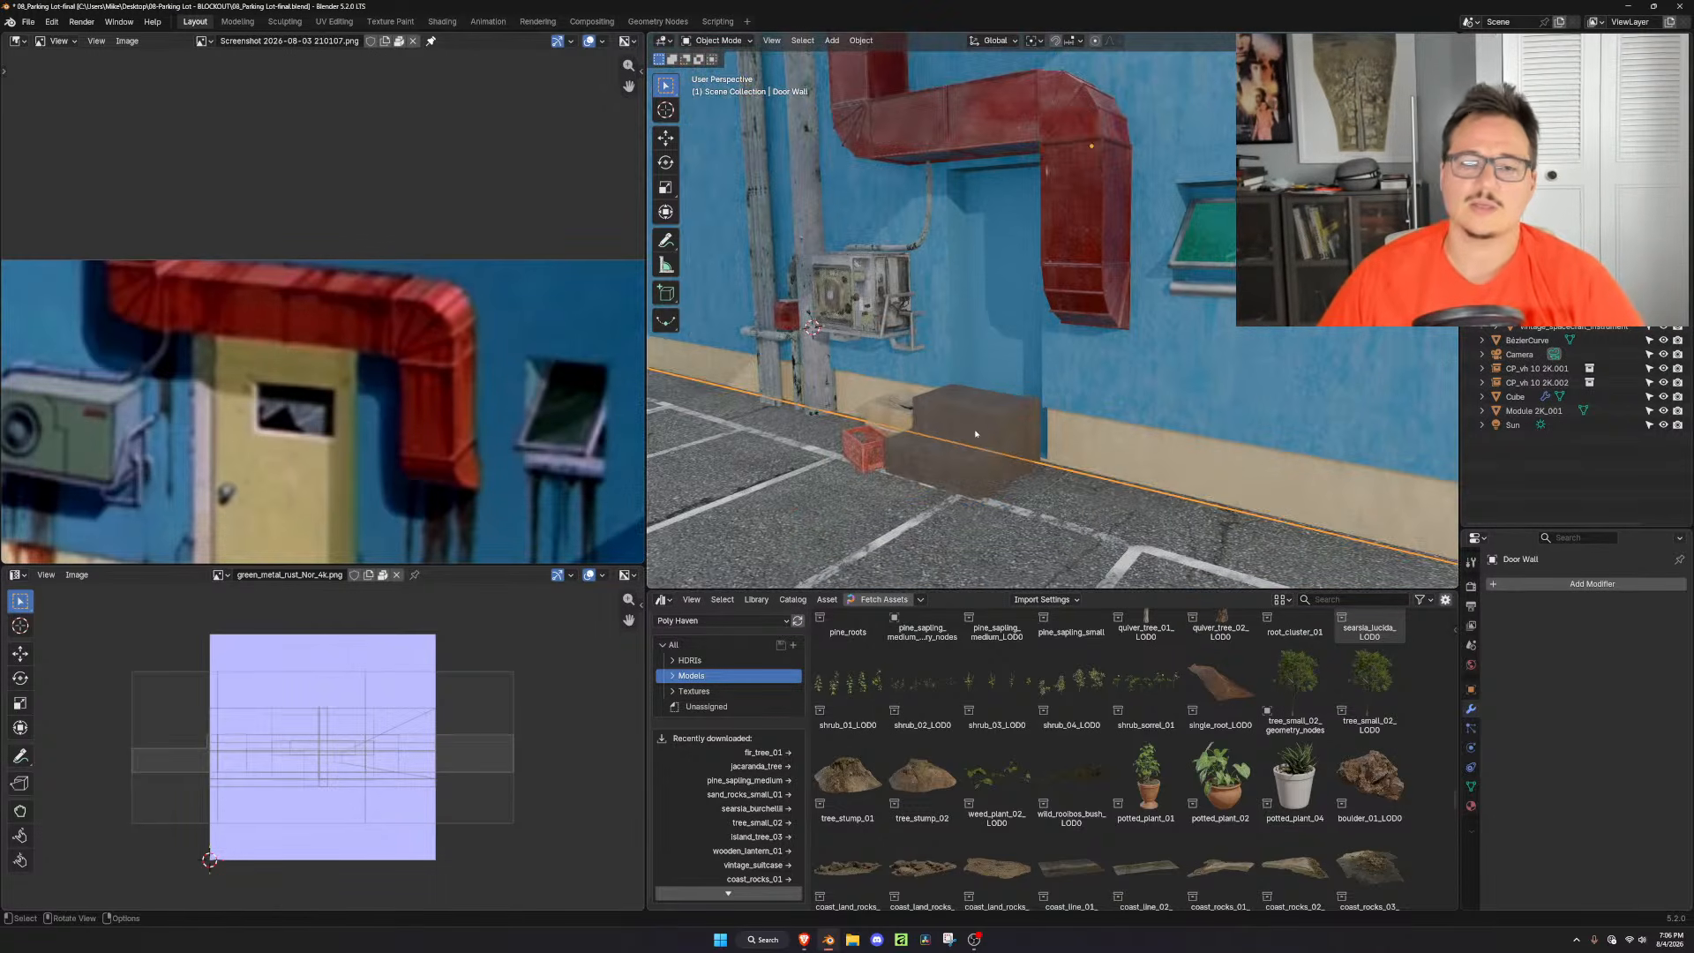
{"action": "left_click", "coordinate": [973, 433]}
{"action": "middle_click_drag", "start_coordinate": [973, 433], "coordinate": [1023, 446]}
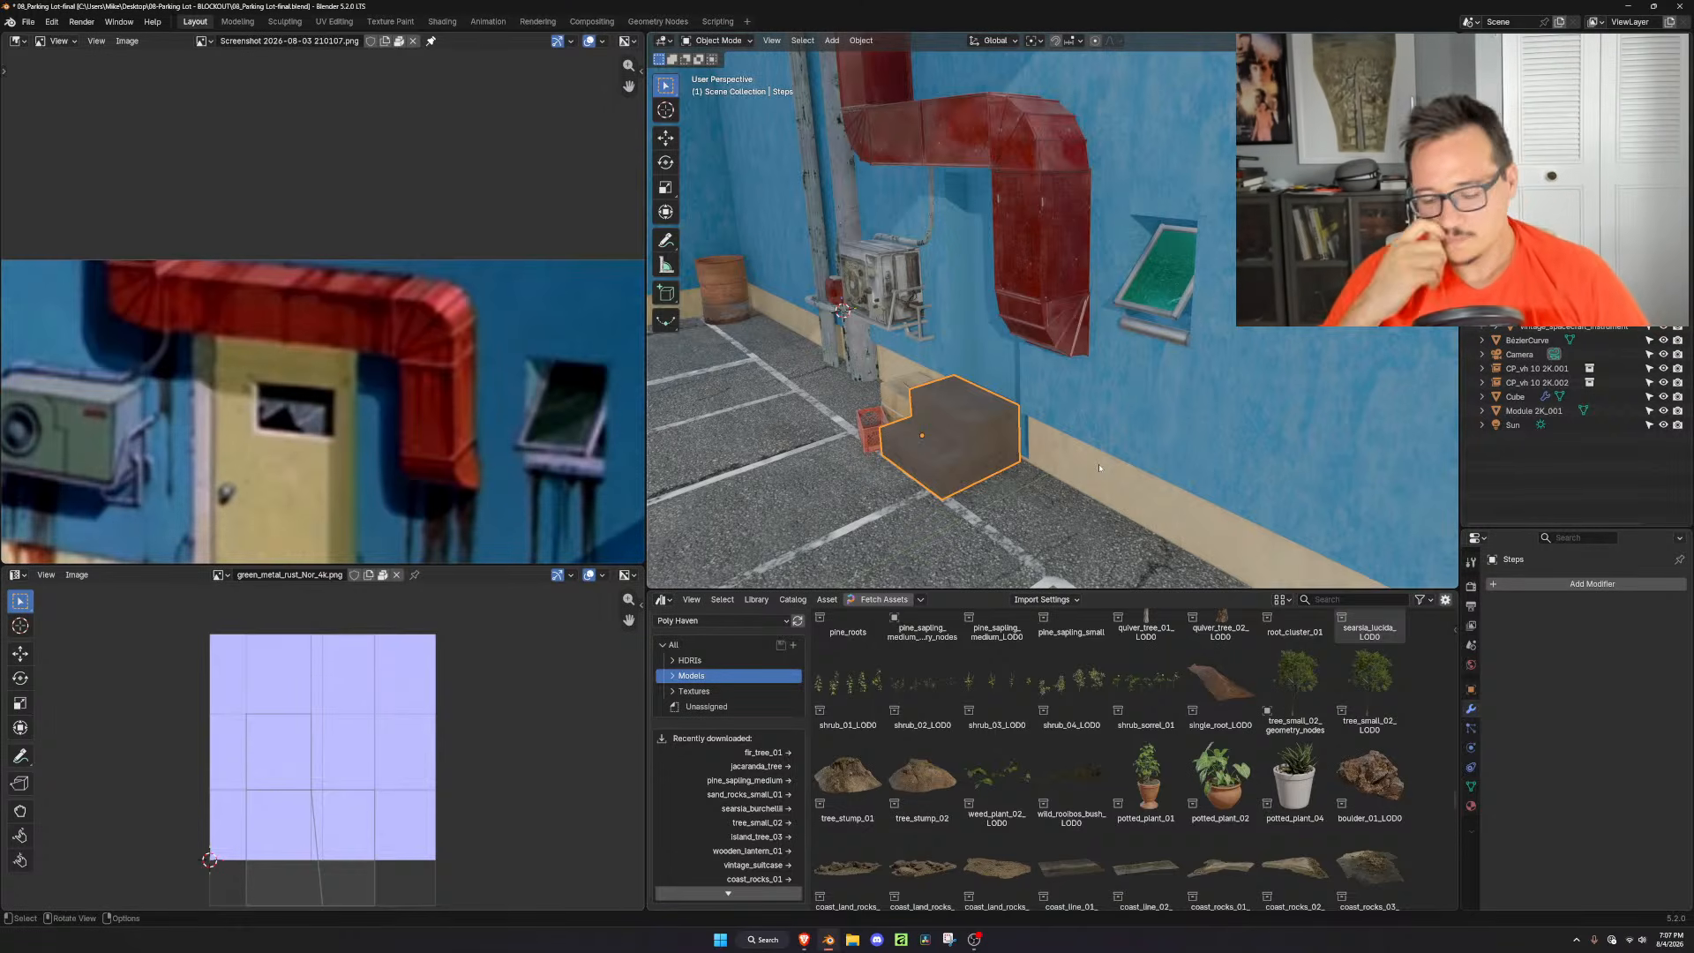
{"action": "middle_click_drag", "start_coordinate": [1098, 448], "coordinate": [1087, 448]}
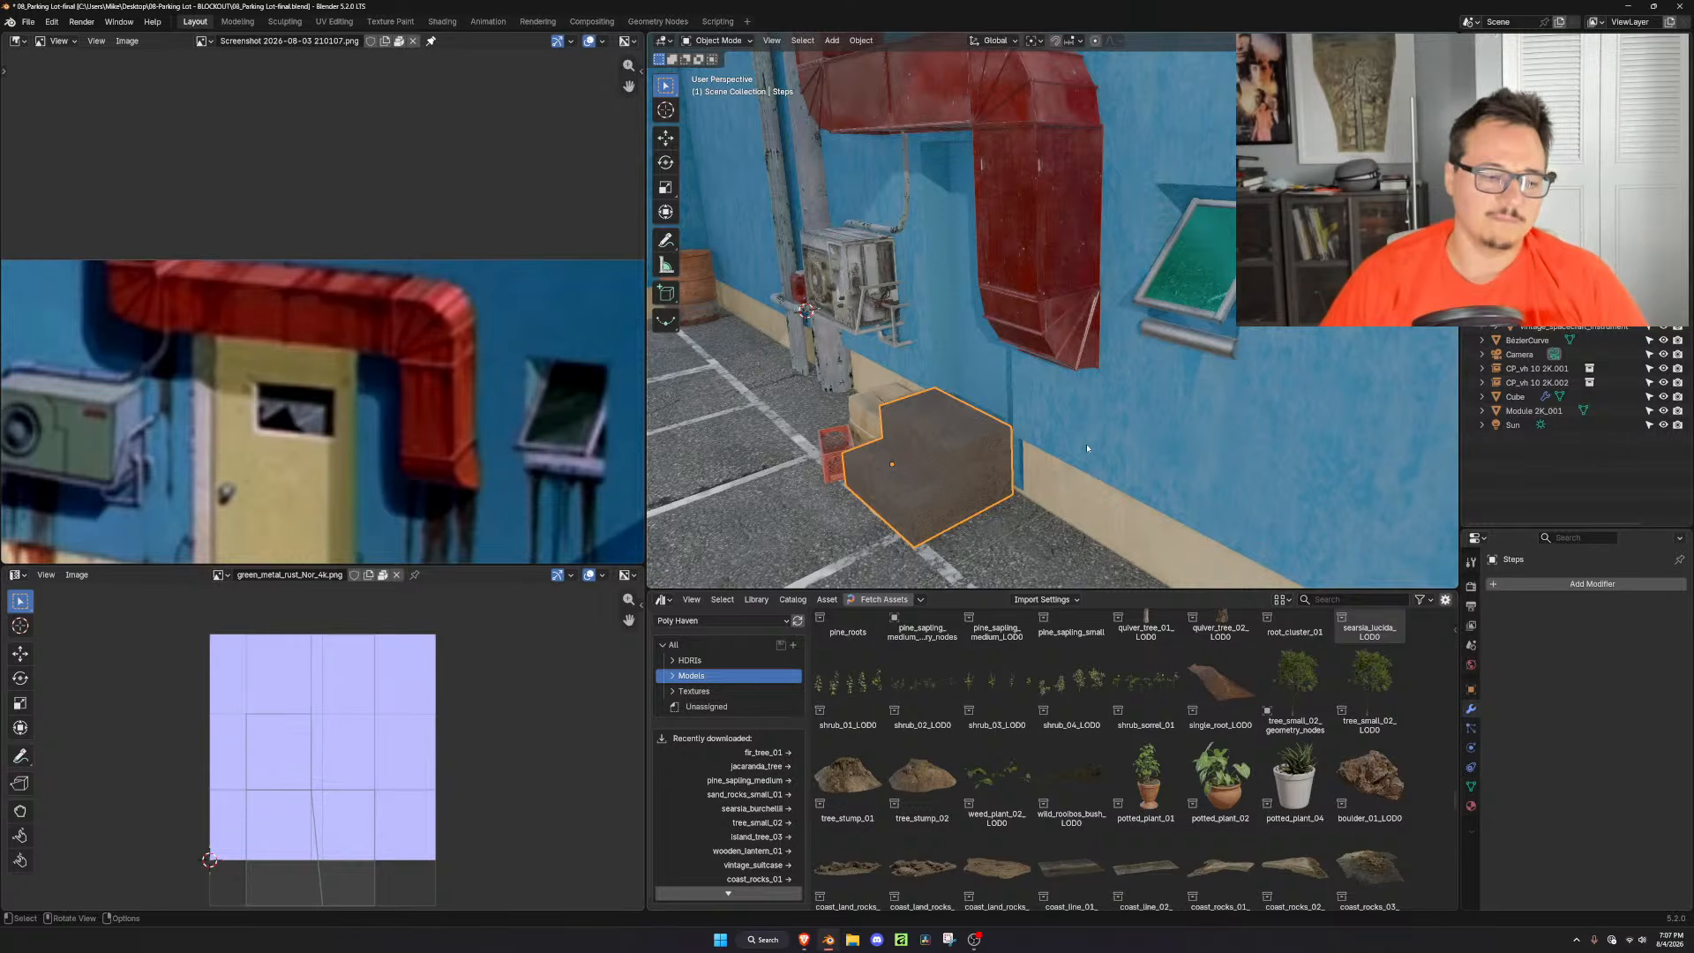
{"action": "scroll", "coordinate": [1087, 448], "scroll_direction": "down", "scroll_amount": 1}
{"action": "scroll", "coordinate": [1087, 448], "scroll_direction": "down", "scroll_amount": 1}
{"action": "scroll", "coordinate": [1087, 449], "scroll_direction": "up", "scroll_amount": 1}
{"action": "scroll", "coordinate": [1087, 448], "scroll_direction": "down", "scroll_amount": 2}
{"action": "scroll", "coordinate": [1087, 448], "scroll_direction": "up", "scroll_amount": 3}
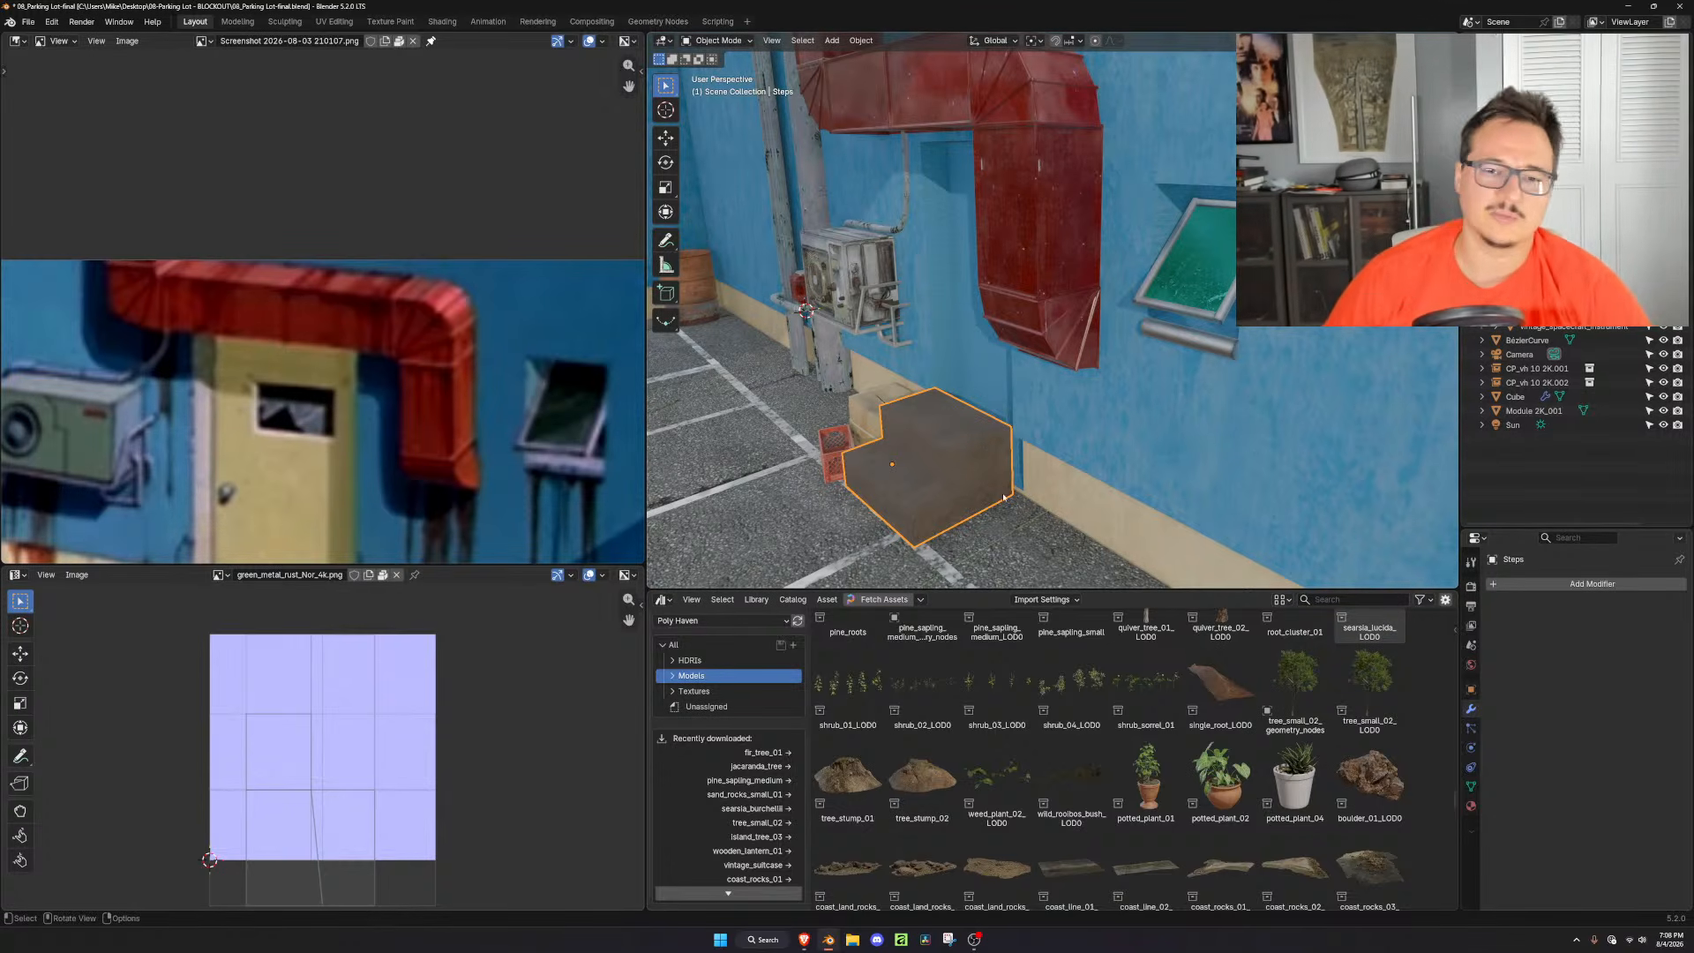
Fill a face between two selected edges at the wall-side end of the Steps mesh
{"action": "middle_click_drag", "start_coordinate": [405, 536], "coordinate": [462, 378]}
{"action": "scroll", "coordinate": [865, 450], "scroll_direction": "up", "scroll_amount": 1}
{"action": "middle_click_drag", "start_coordinate": [864, 446], "coordinate": [1096, 432]}
{"action": "key", "text": "Tab"}
{"action": "key", "text": "3"}
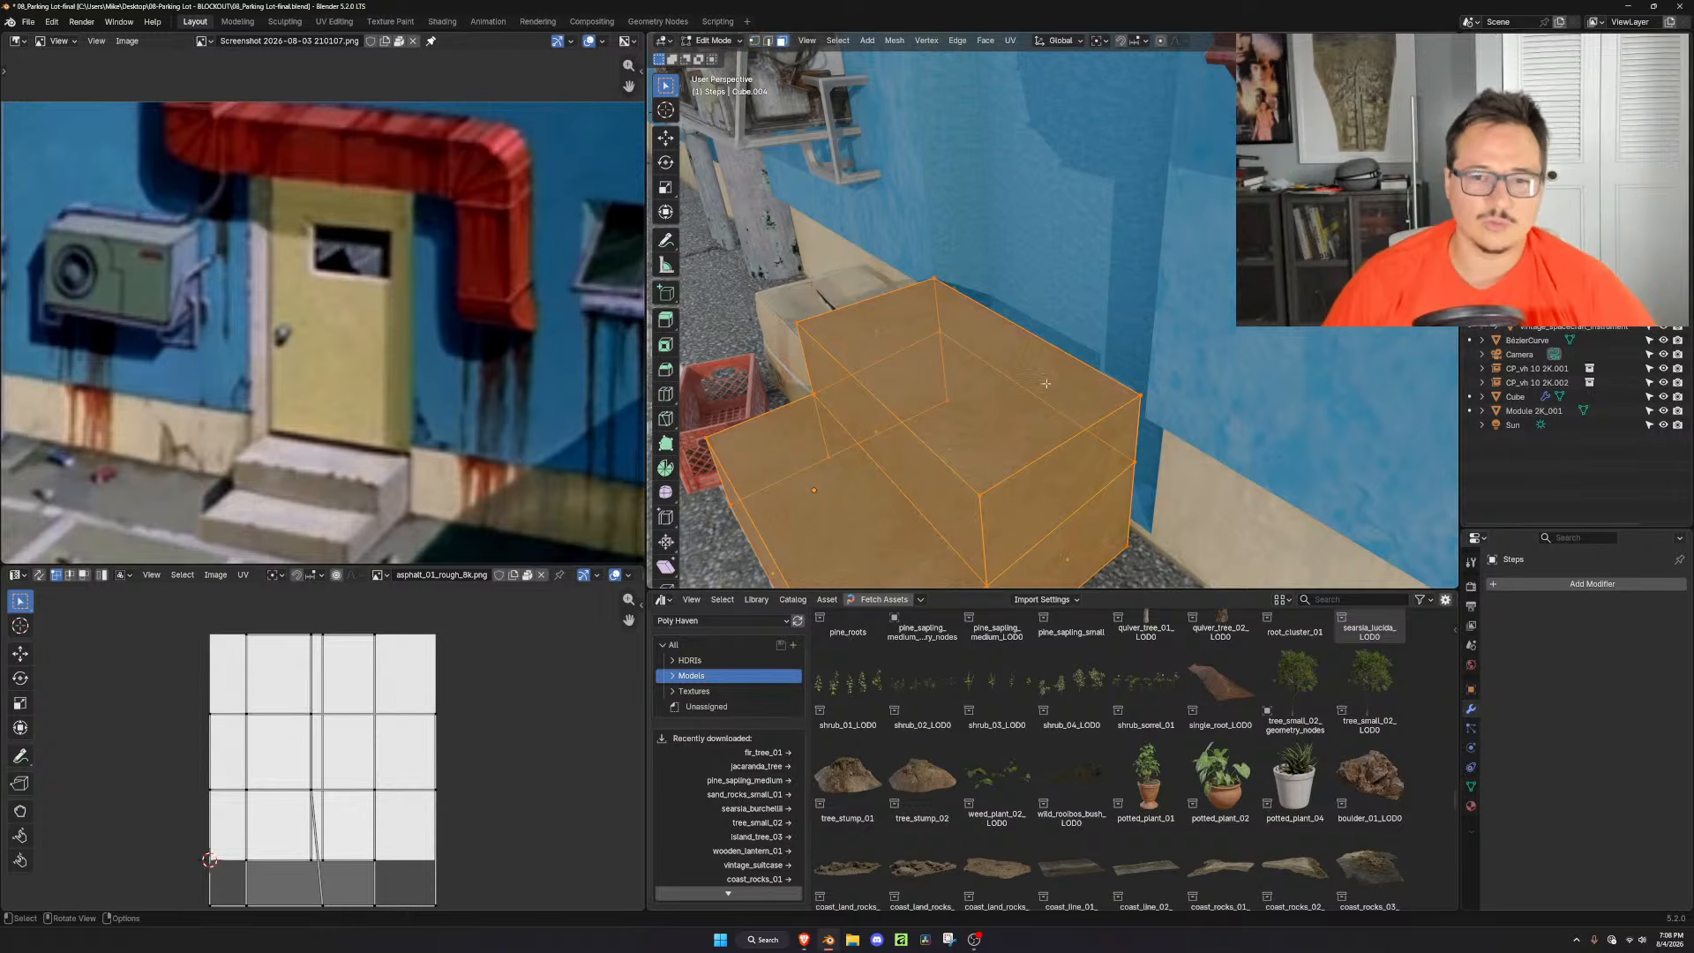
{"action": "left_click", "coordinate": [1058, 408]}
{"action": "middle_click_drag", "start_coordinate": [1058, 409], "coordinate": [1003, 416]}
{"action": "key", "text": "2"}
{"action": "left_click", "coordinate": [1045, 481]}
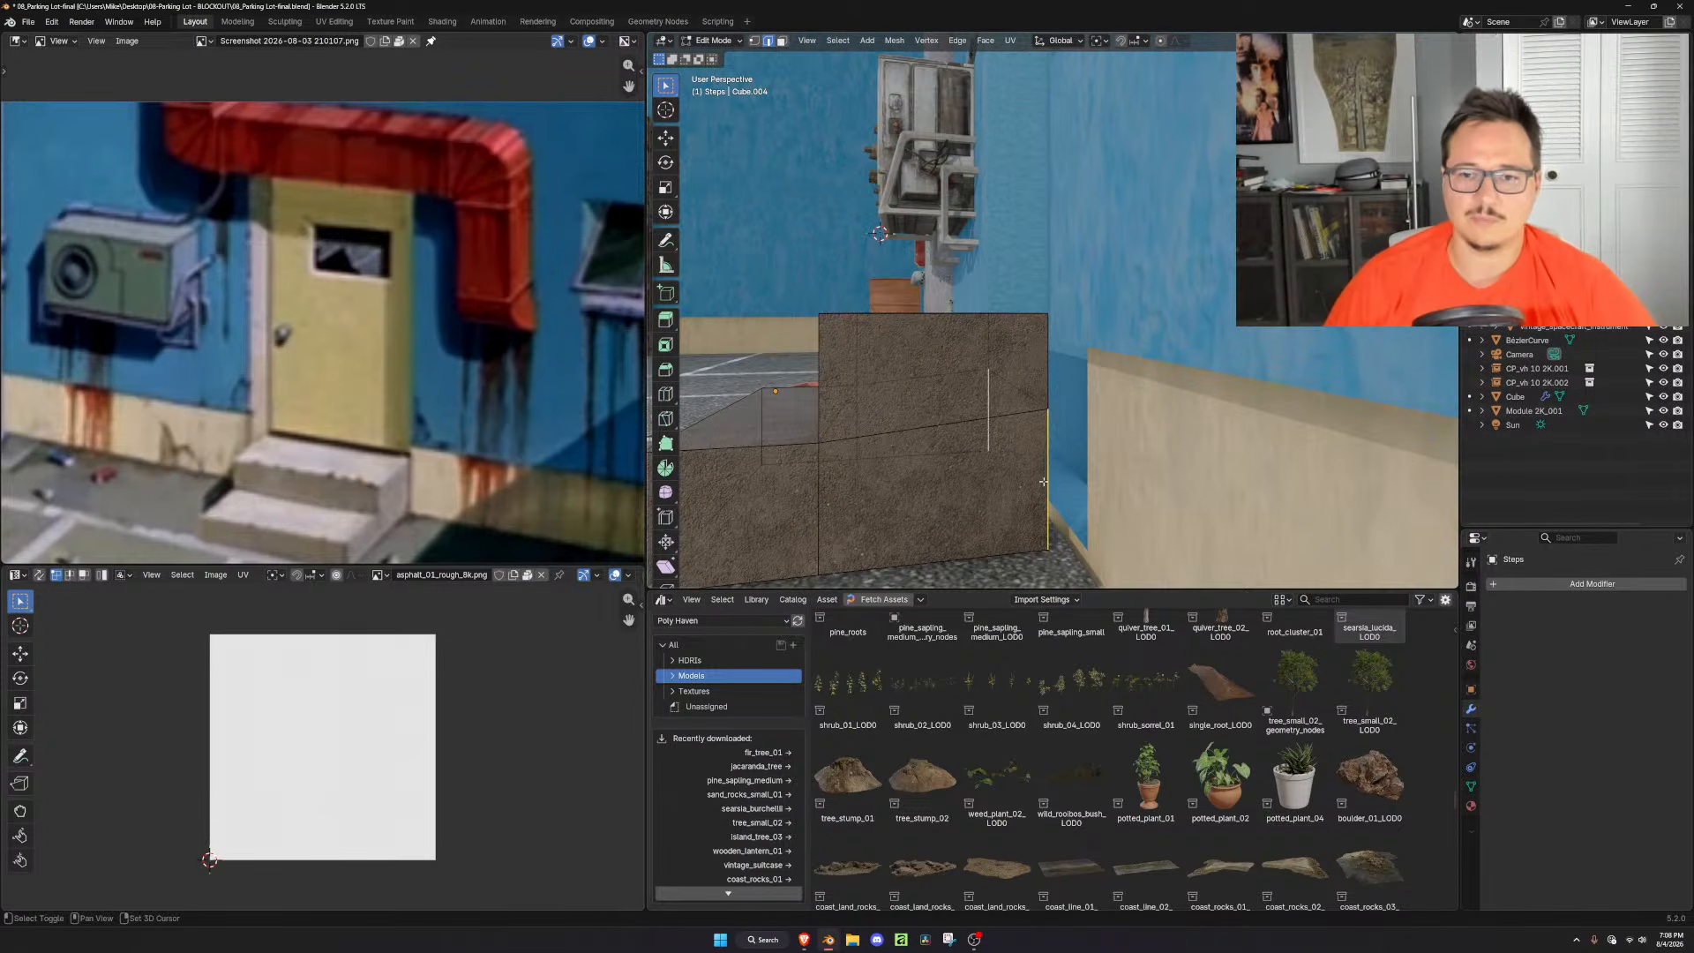
{"action": "left_click", "coordinate": [1027, 397], "text": "shift"}
{"action": "key", "text": "f"}
Move the back faces of the Steps about 0.9 m along Y into the door recess
{"action": "middle_click_drag", "start_coordinate": [1026, 396], "coordinate": [1119, 432]}
{"action": "left_click", "coordinate": [1019, 498], "text": "alt"}
{"action": "left_click", "coordinate": [1051, 388], "text": "alt"}
{"action": "key", "text": "g"}
{"action": "key", "text": "y"}
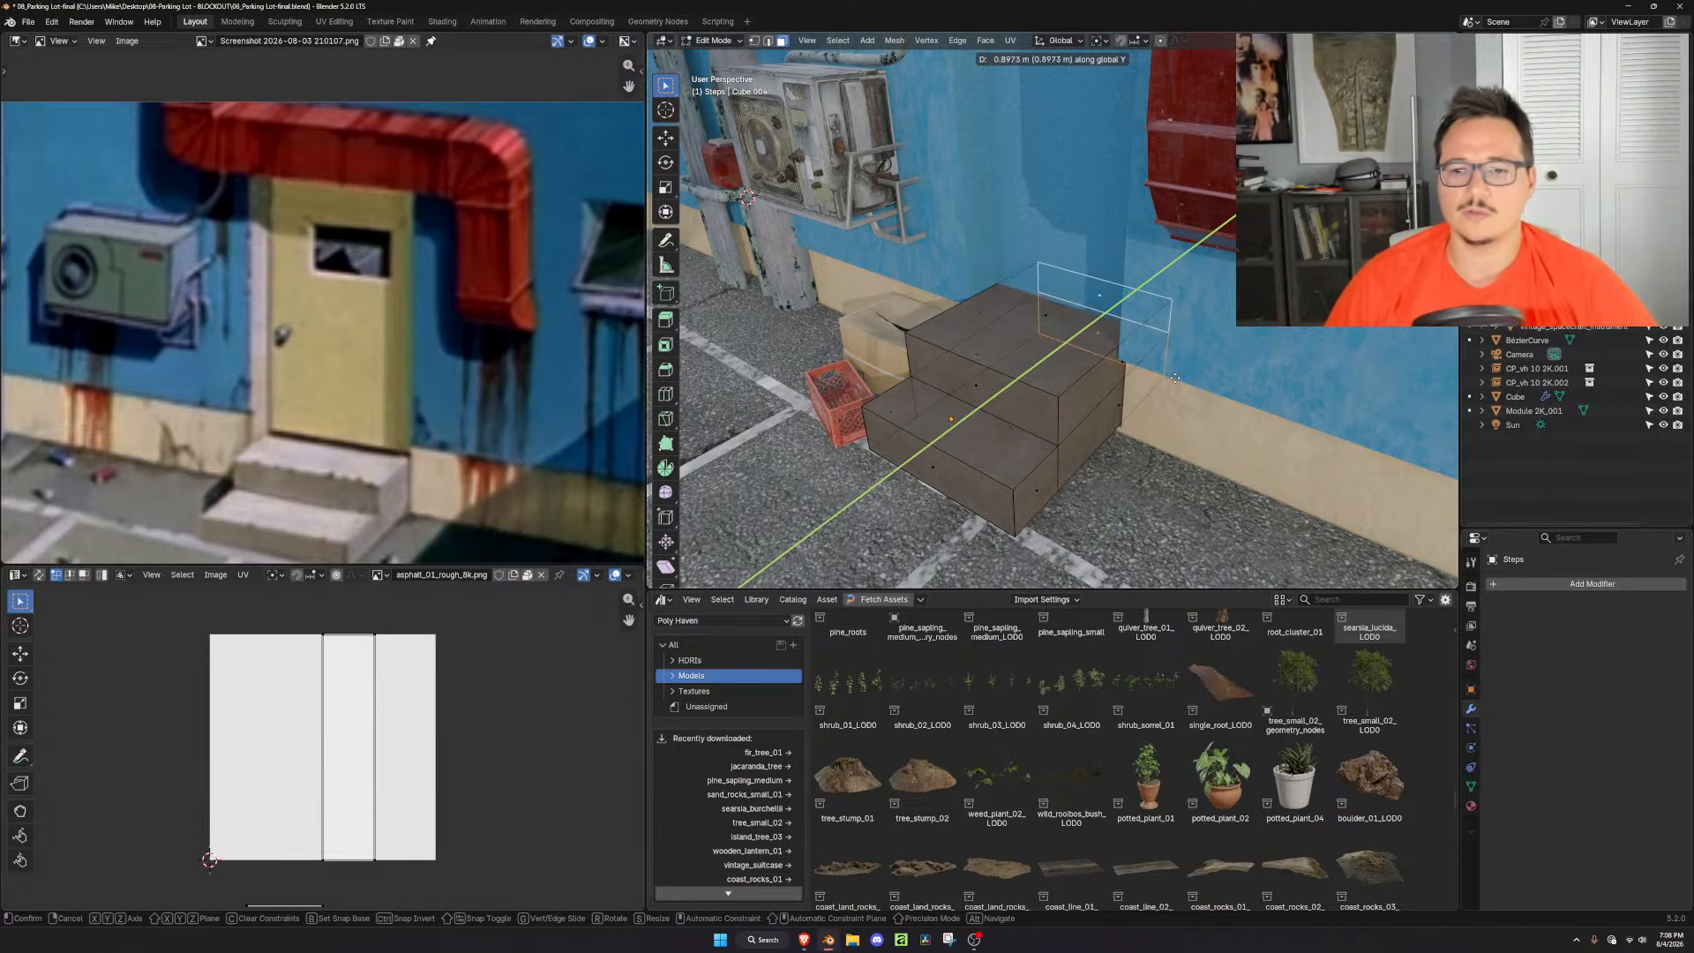
{"action": "left_click", "coordinate": [1174, 376]}
{"action": "key", "text": "Tab"}
Lower the Steps object slightly along Z, about 0.04 m, toward the ground
{"action": "middle_click_drag", "start_coordinate": [1174, 377], "coordinate": [1143, 417]}
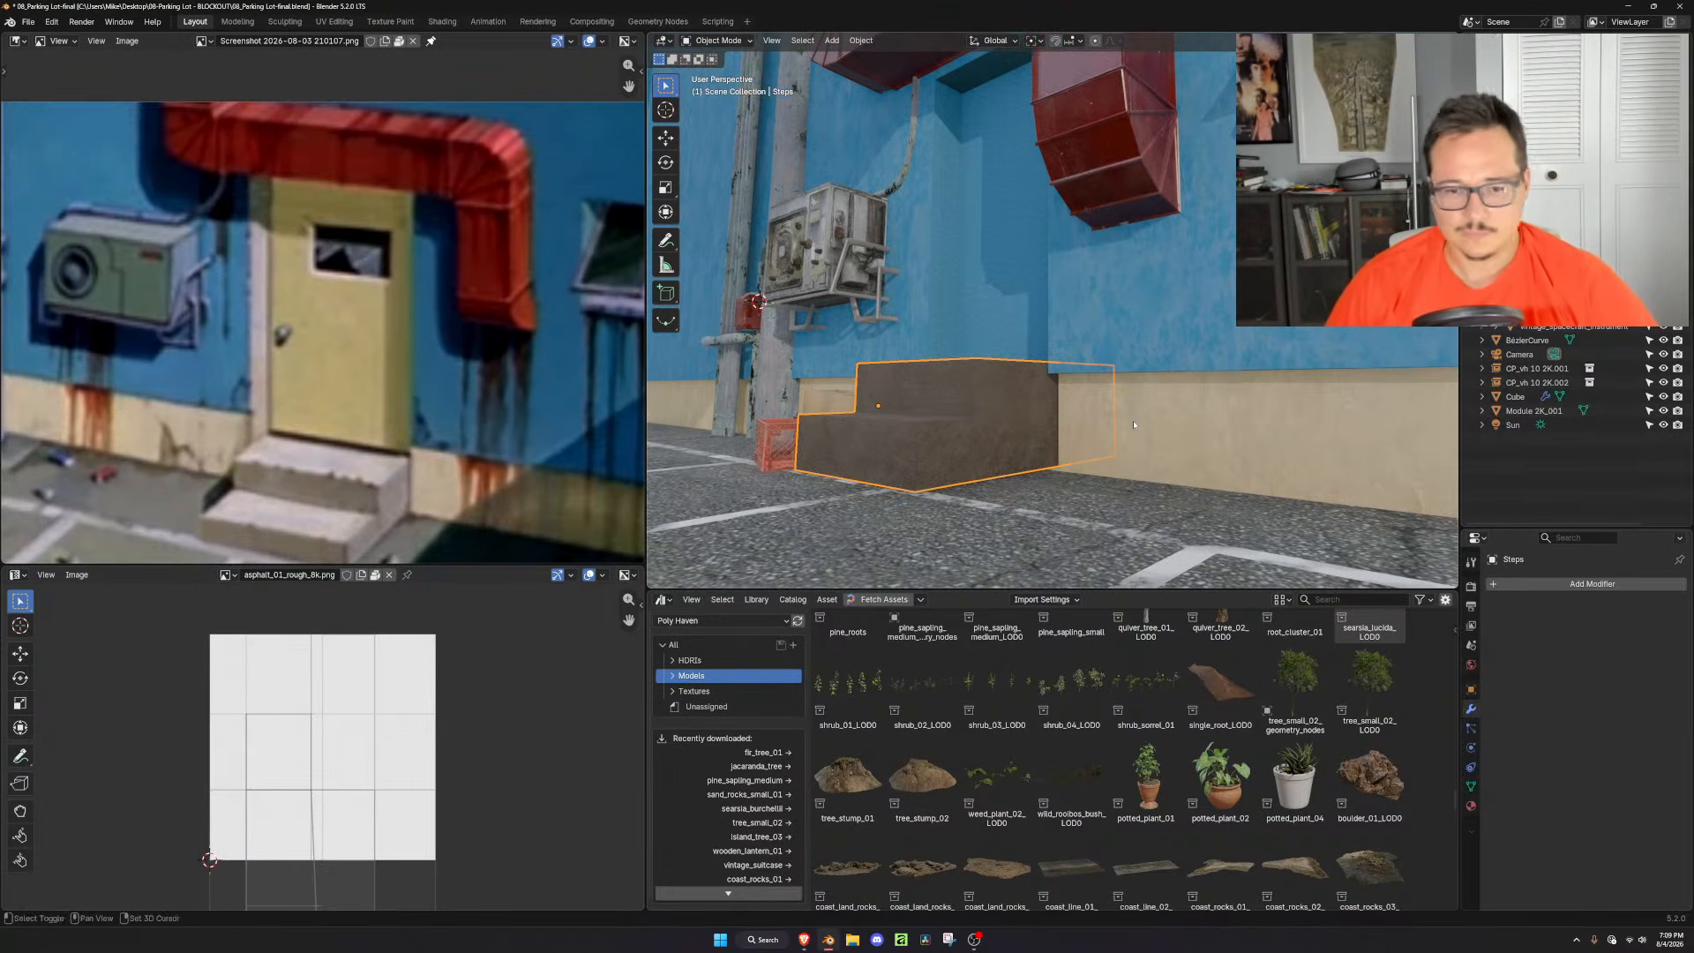
{"action": "key", "text": "g"}
{"action": "key", "text": "z"}
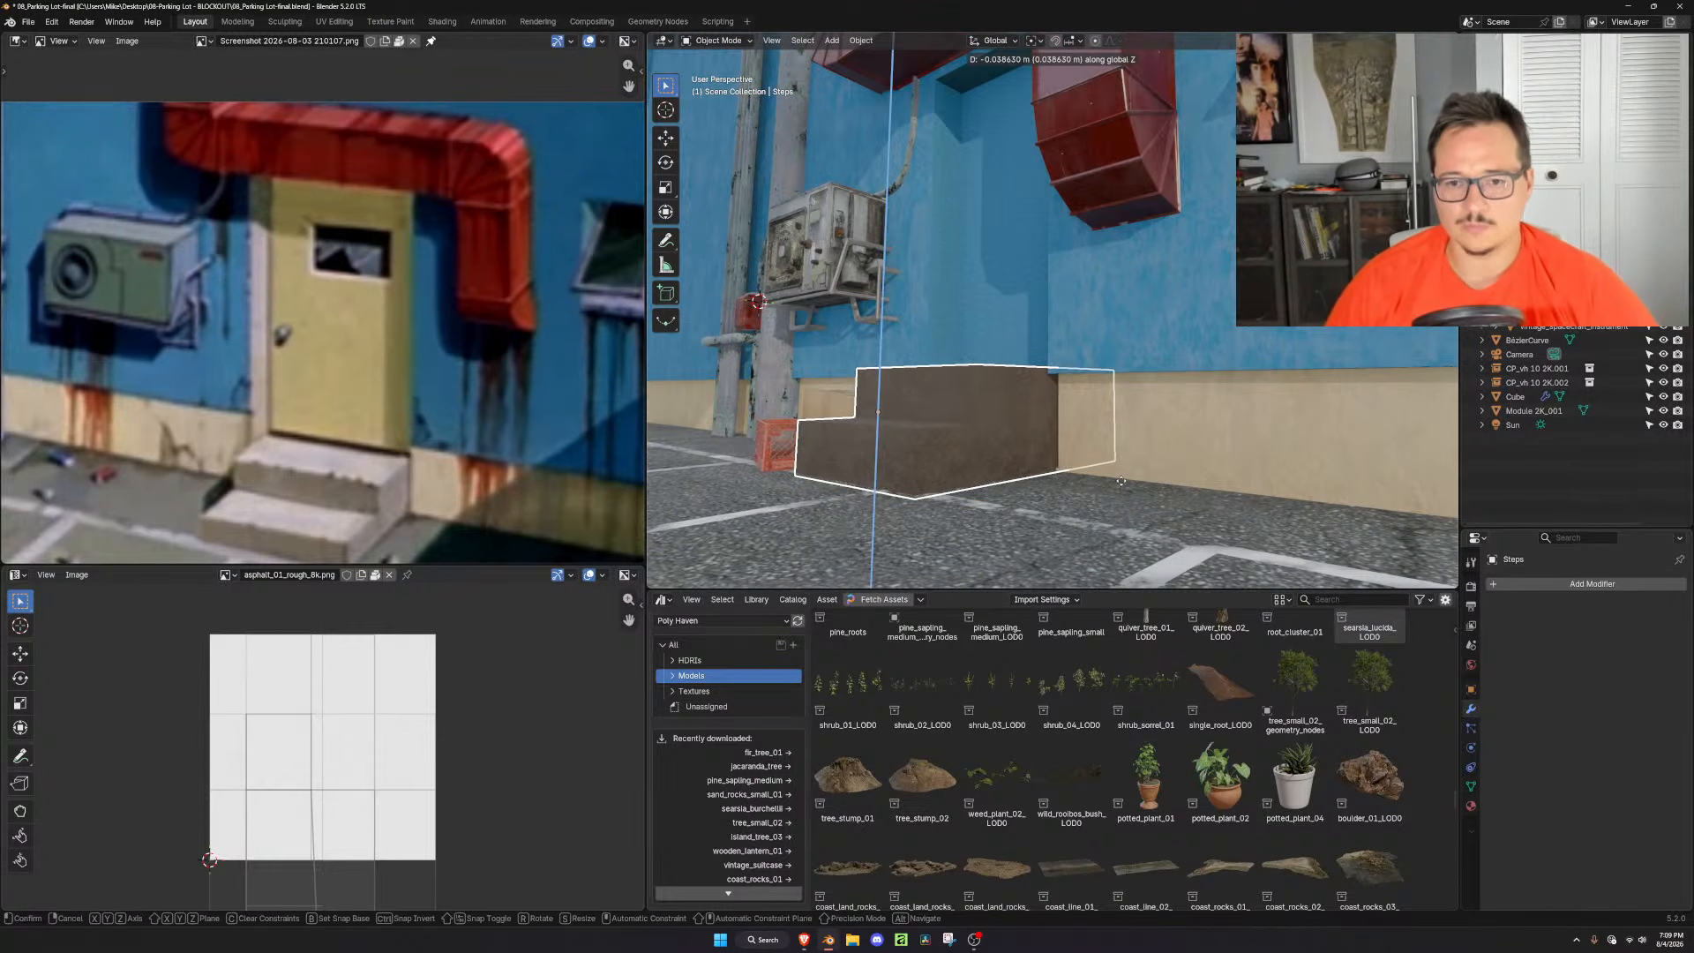
{"action": "left_click", "coordinate": [1066, 496]}
Flatten the underside of the Steps by scaling its bottom face to 0 along Z
{"action": "middle_click_drag", "start_coordinate": [988, 464], "coordinate": [1050, 467]}
{"action": "key", "text": "Tab"}
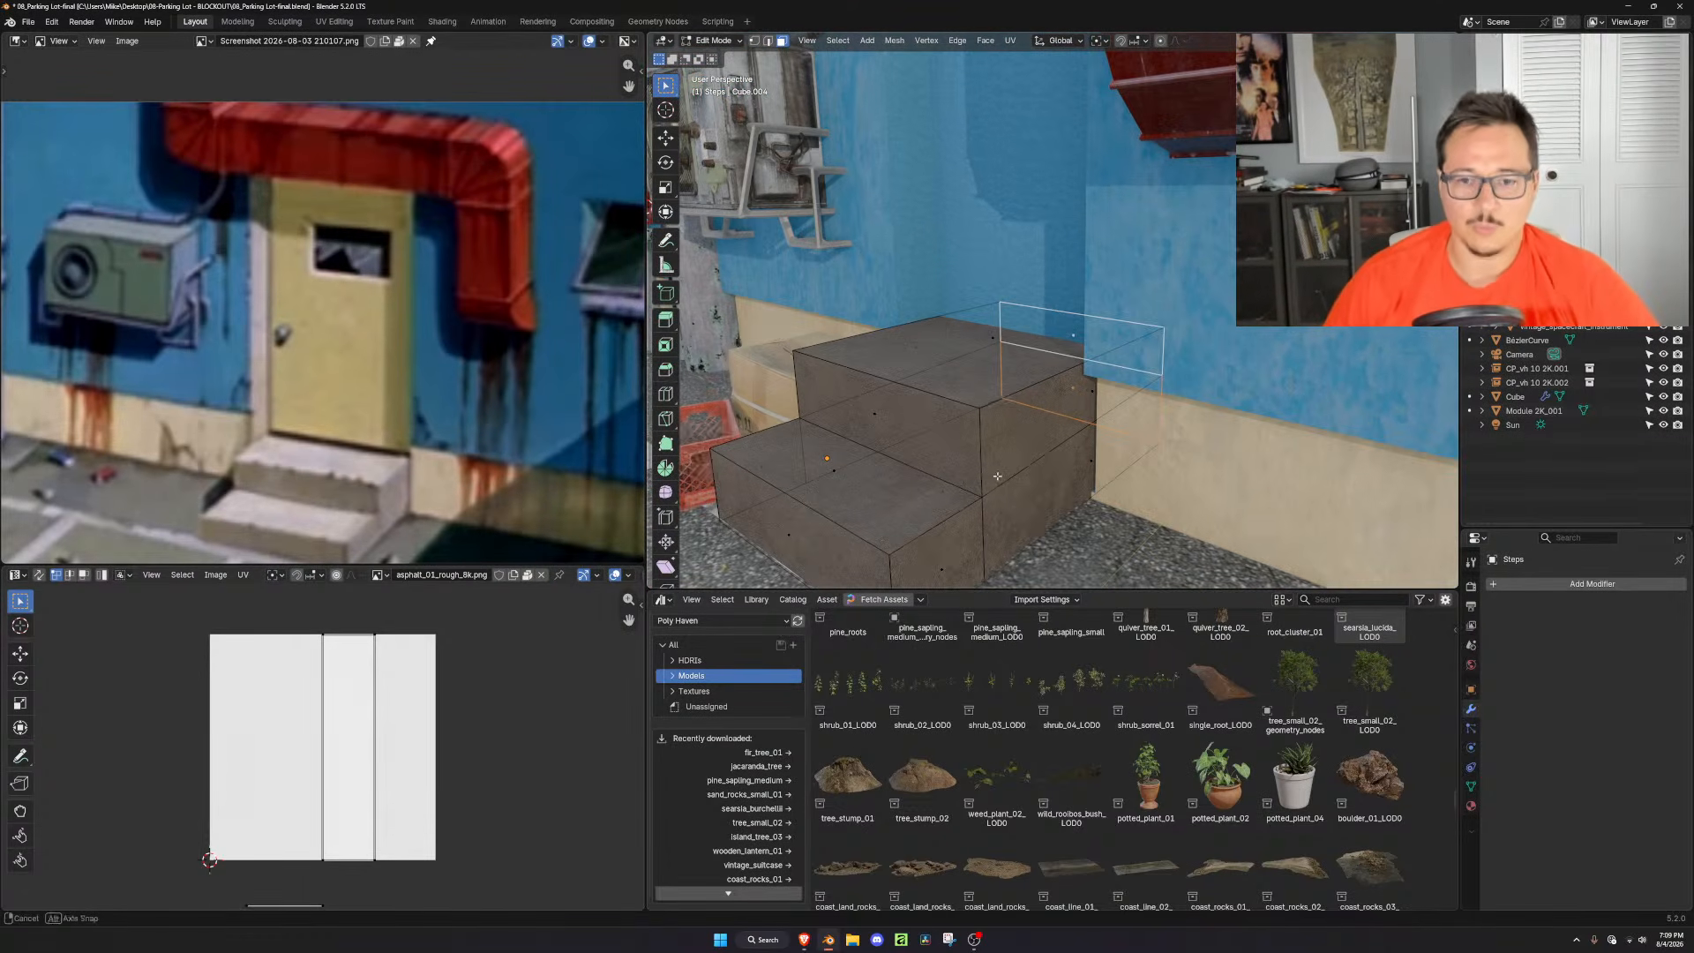
{"action": "key", "text": "2"}
{"action": "left_click", "coordinate": [1067, 503], "text": "alt"}
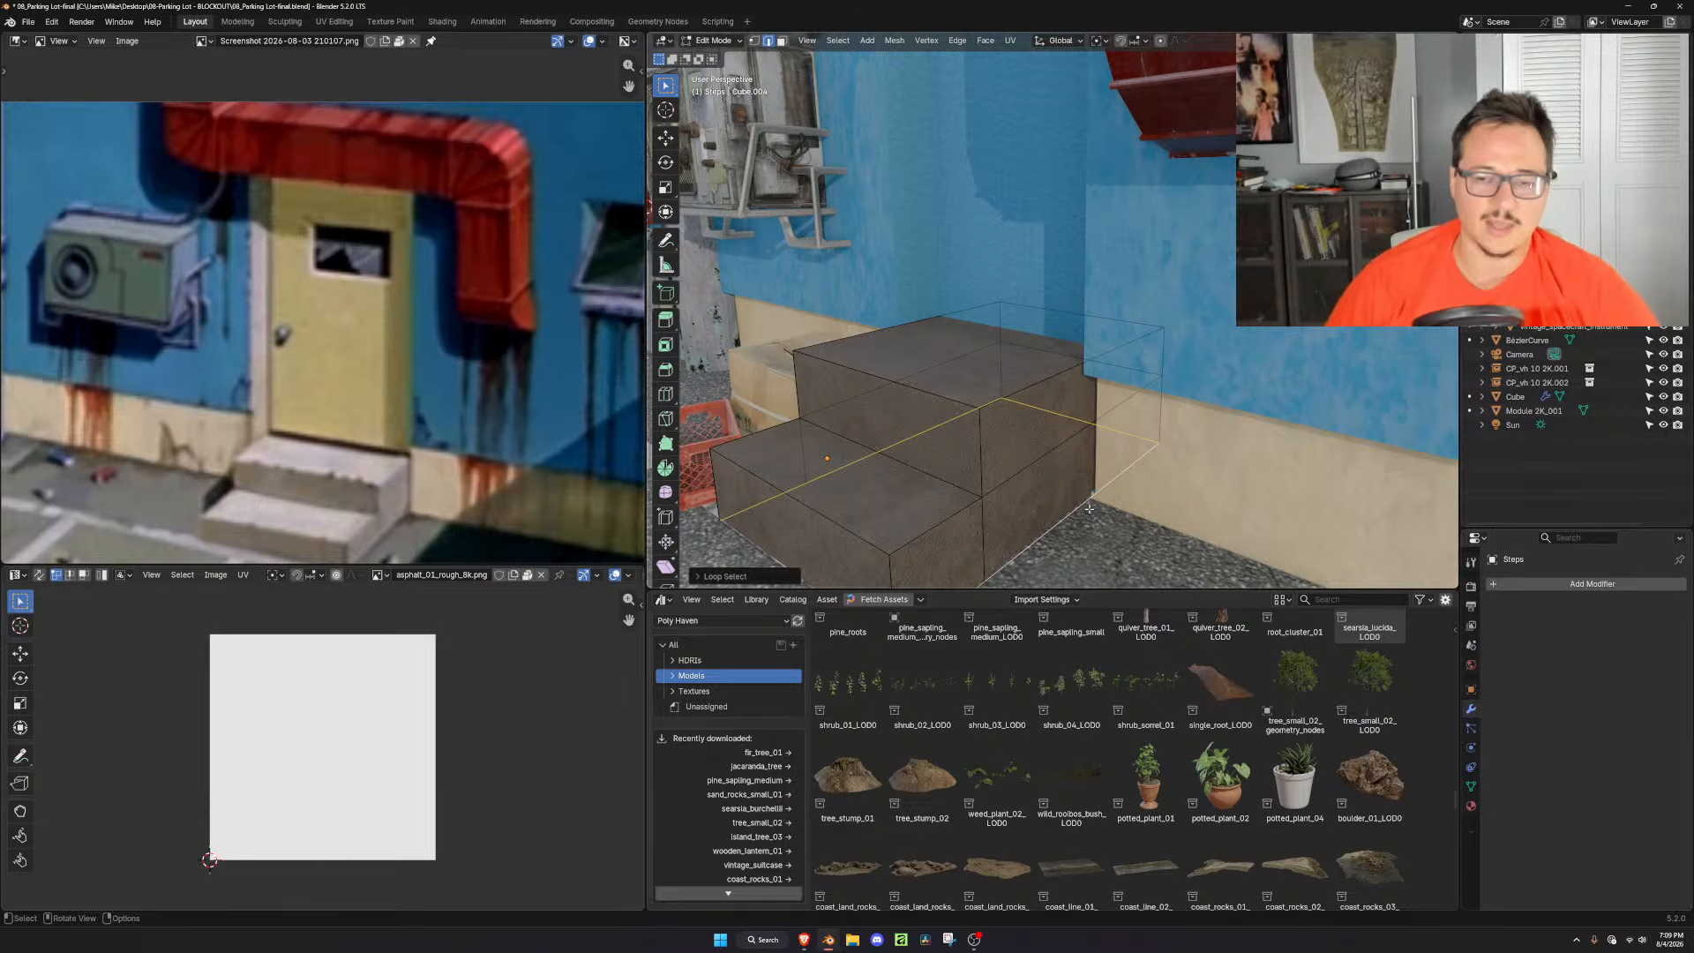
{"action": "right_click", "coordinate": [1089, 508]}
{"action": "middle_click_drag", "start_coordinate": [1216, 469], "coordinate": [1167, 427]}
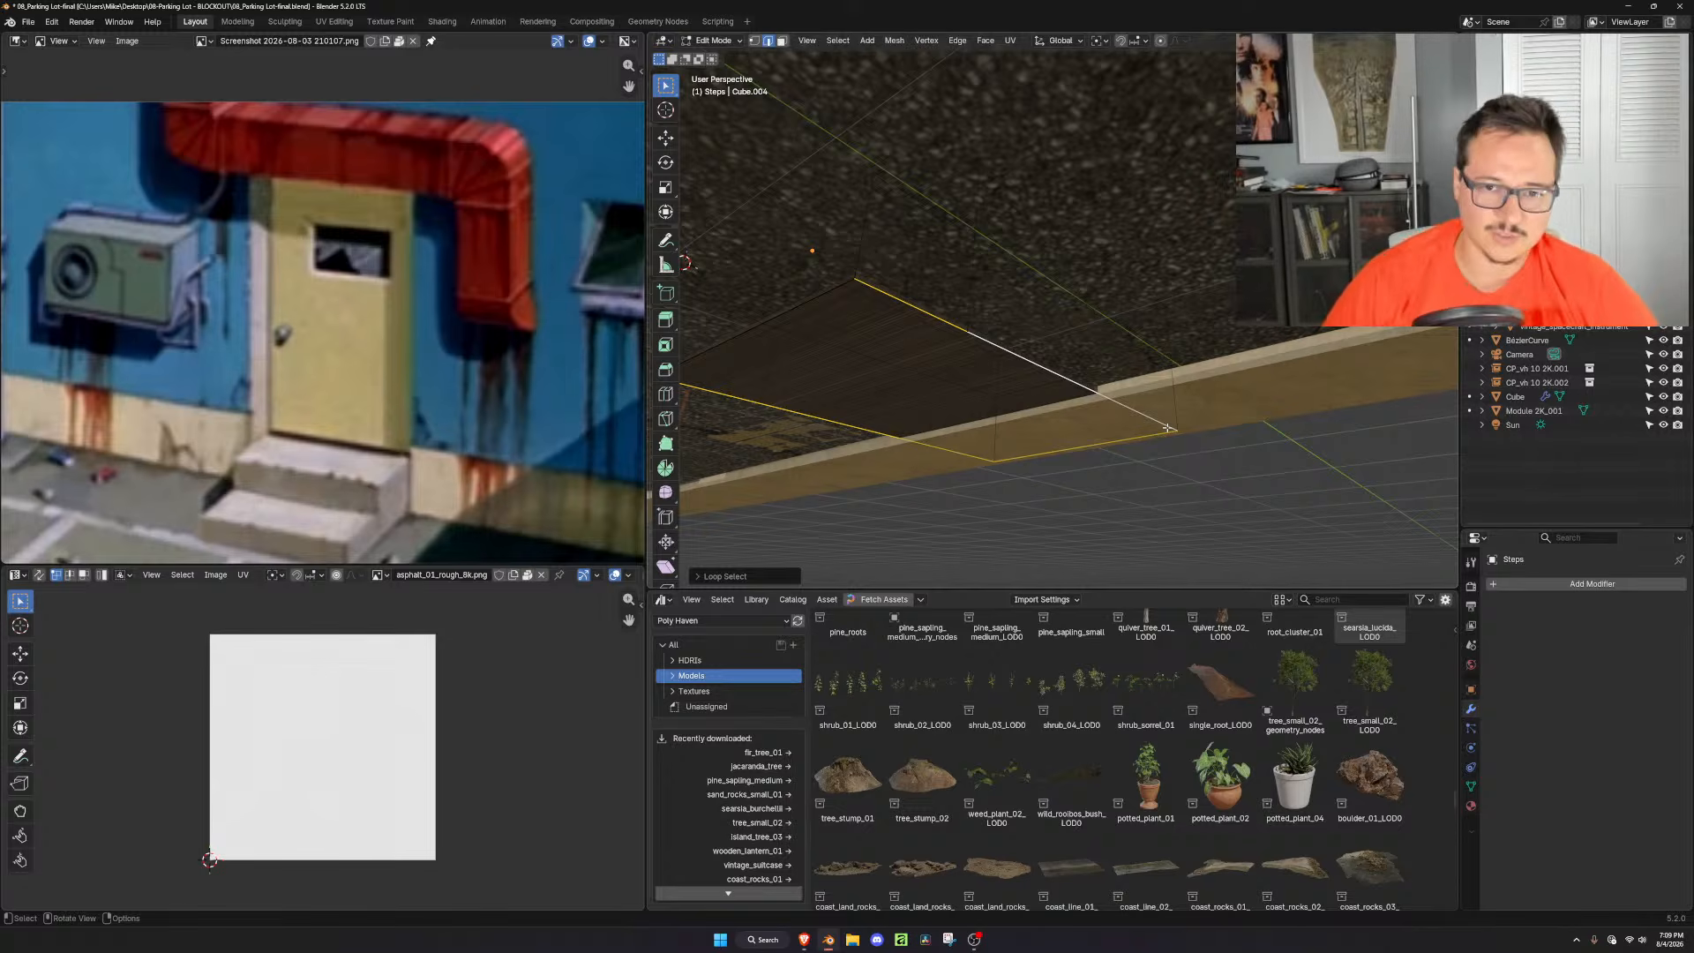
{"action": "key", "text": "3"}
{"action": "left_click", "coordinate": [925, 396]}
{"action": "middle_click_drag", "start_coordinate": [1287, 449], "coordinate": [1190, 470]}
{"action": "key", "text": "s"}
{"action": "key", "text": "z"}
{"action": "key", "text": "0"}
{"action": "key", "text": "Return"}
{"action": "key", "text": "Tab"}
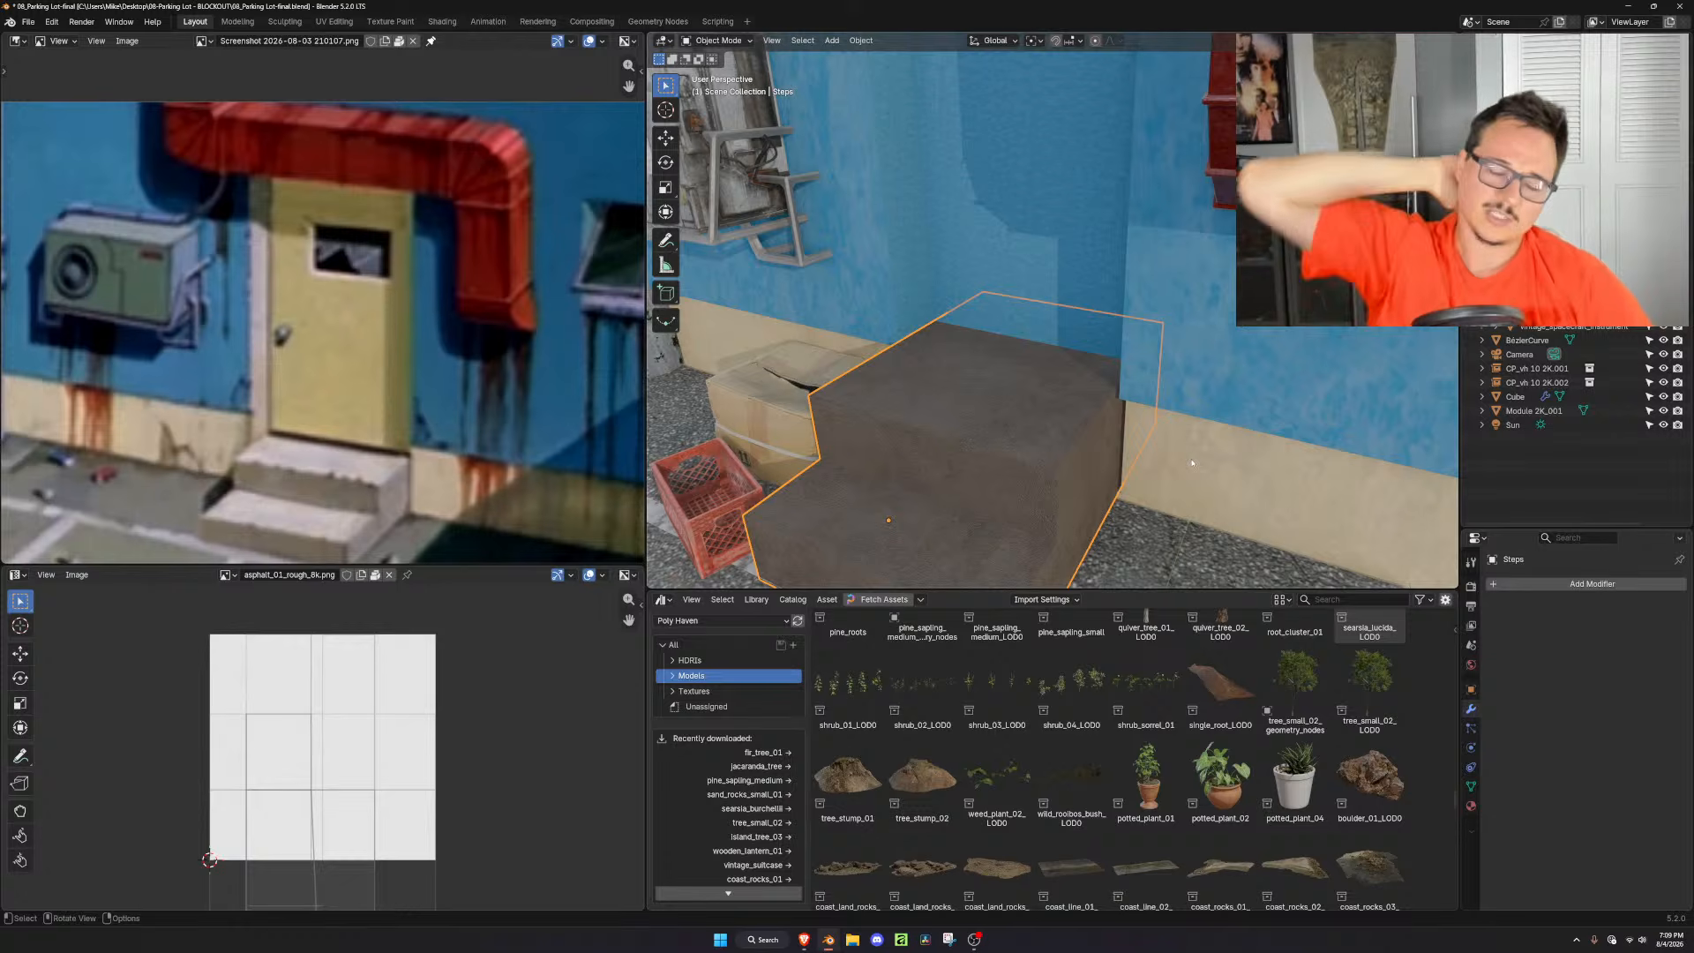
In the Door Wall mesh, shrink the two back faces of the door recess slightly and extrude them about 0.22 m outward as a door panel
{"action": "scroll", "coordinate": [1118, 403], "scroll_direction": "down", "scroll_amount": 3}
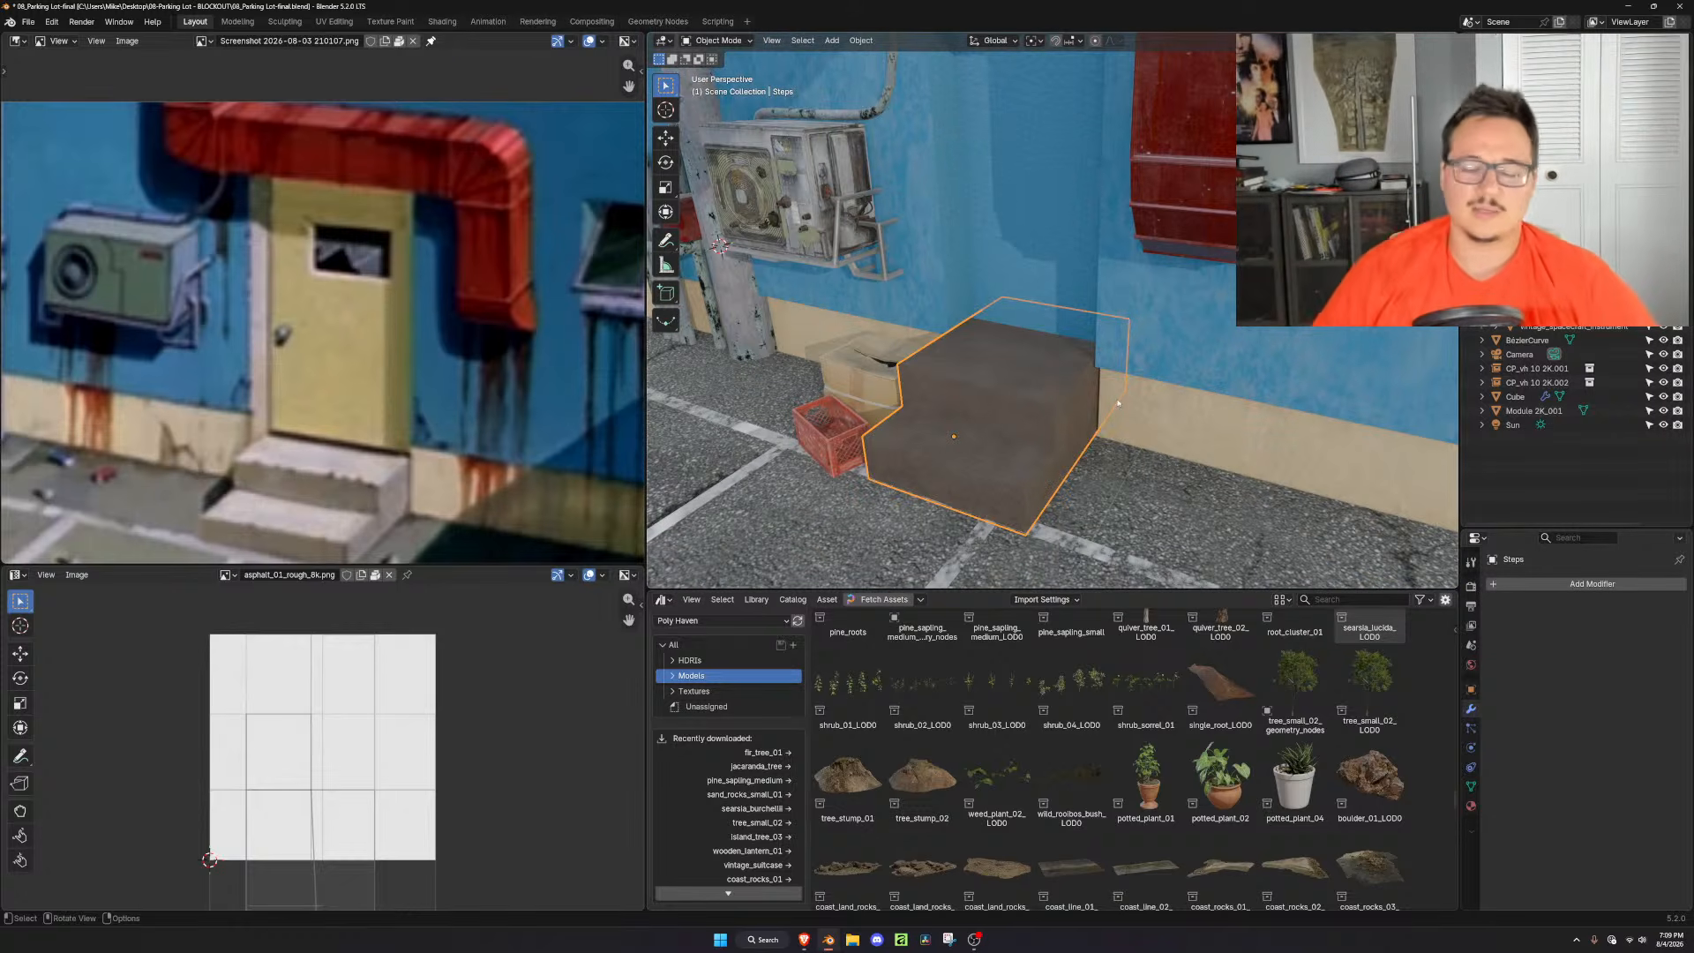
{"action": "middle_click_drag", "start_coordinate": [1118, 403], "coordinate": [1068, 379]}
{"action": "left_click", "coordinate": [1038, 355]}
{"action": "scroll", "coordinate": [1216, 407], "scroll_direction": "up", "scroll_amount": 3}
{"action": "key", "text": "Tab"}
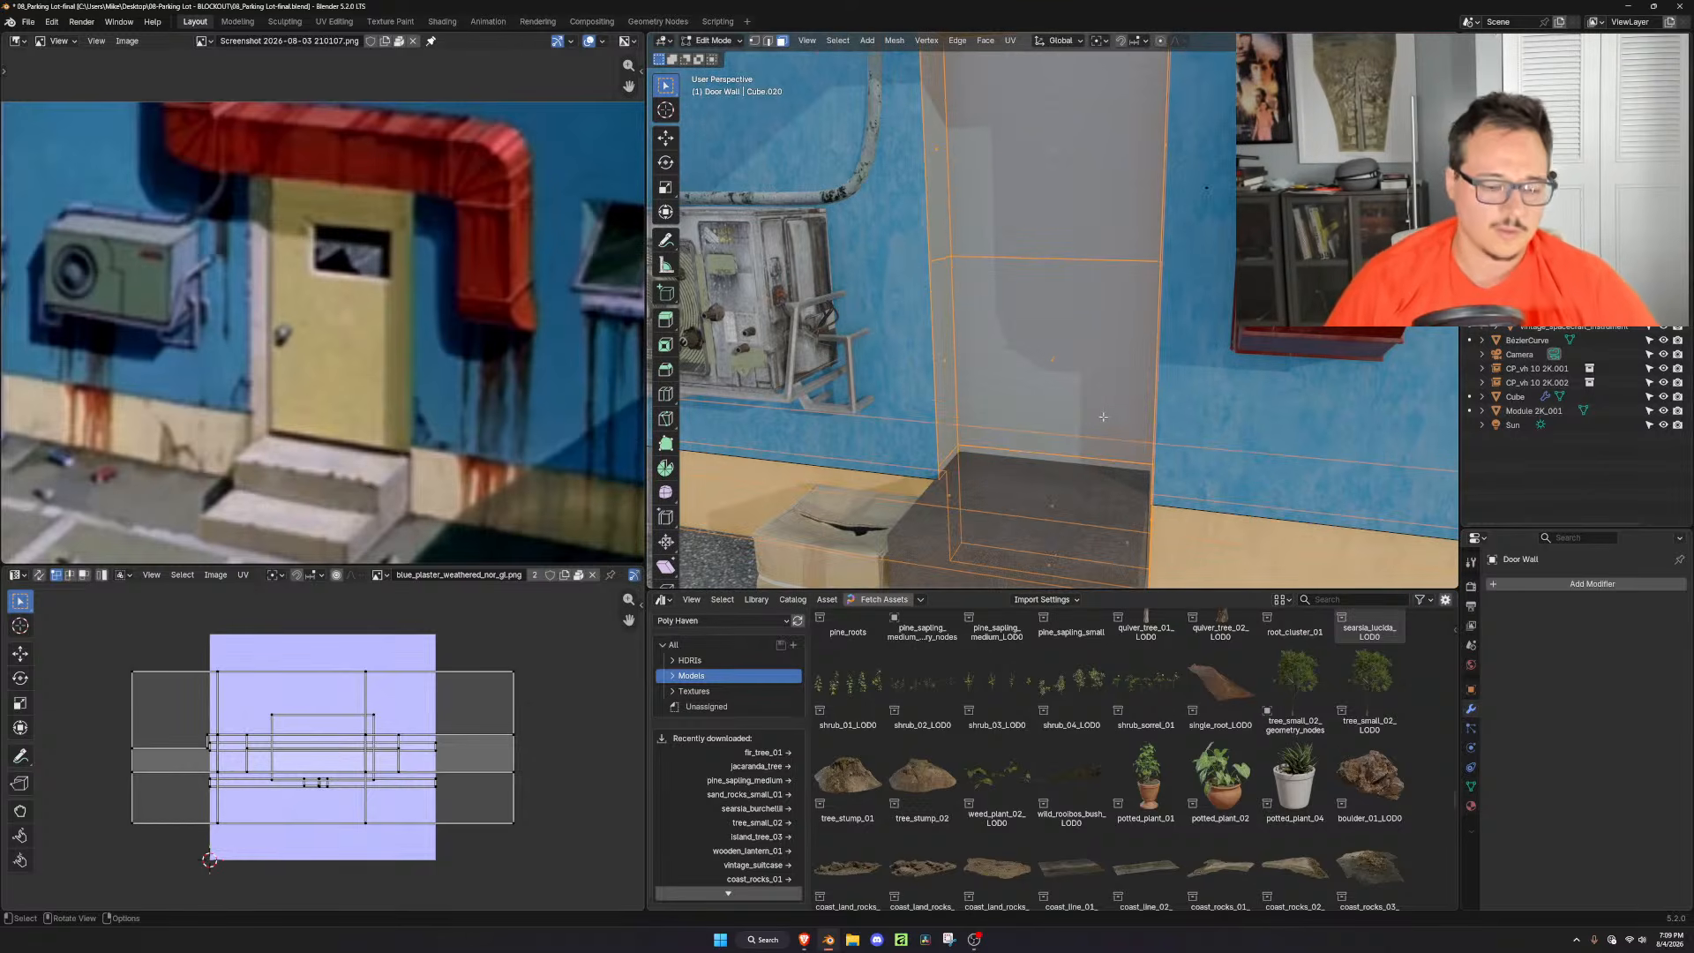
{"action": "key", "text": "alt+a"}
{"action": "left_click", "coordinate": [1056, 364]}
{"action": "left_click", "coordinate": [1066, 227], "text": "shift"}
{"action": "middle_click_drag", "start_coordinate": [1066, 227], "coordinate": [1242, 406]}
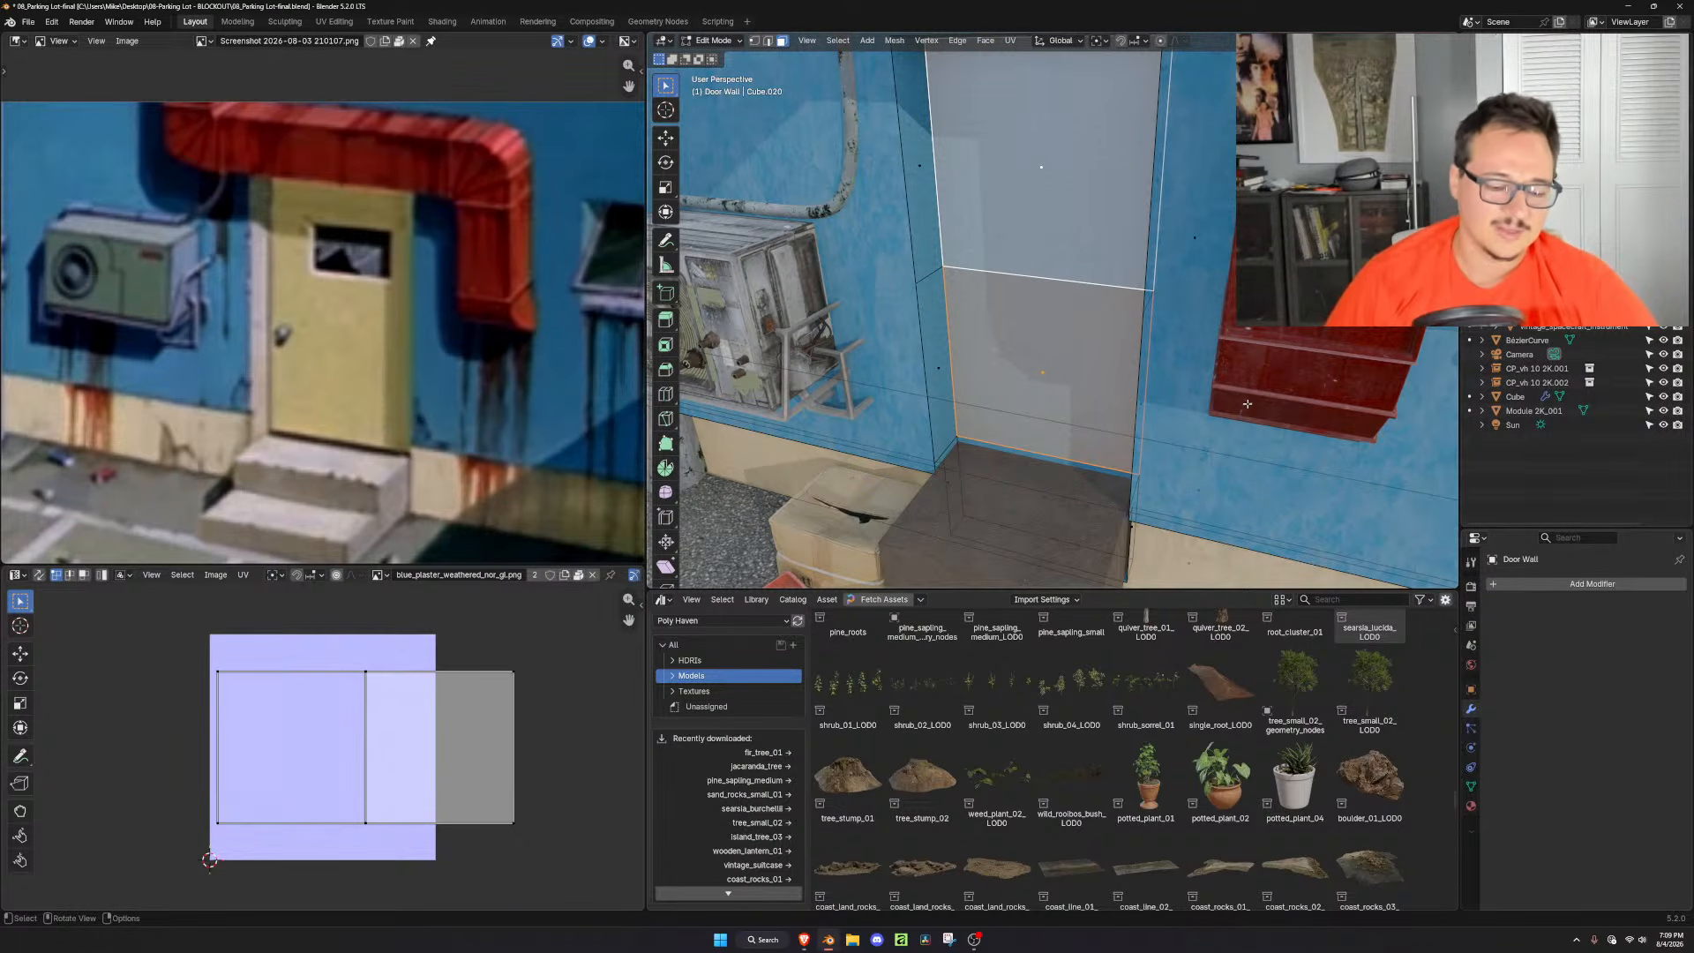
{"action": "key", "text": "shift+n"}
{"action": "key", "text": "s"}
{"action": "left_click", "coordinate": [1264, 391]}
{"action": "key", "text": "e"}
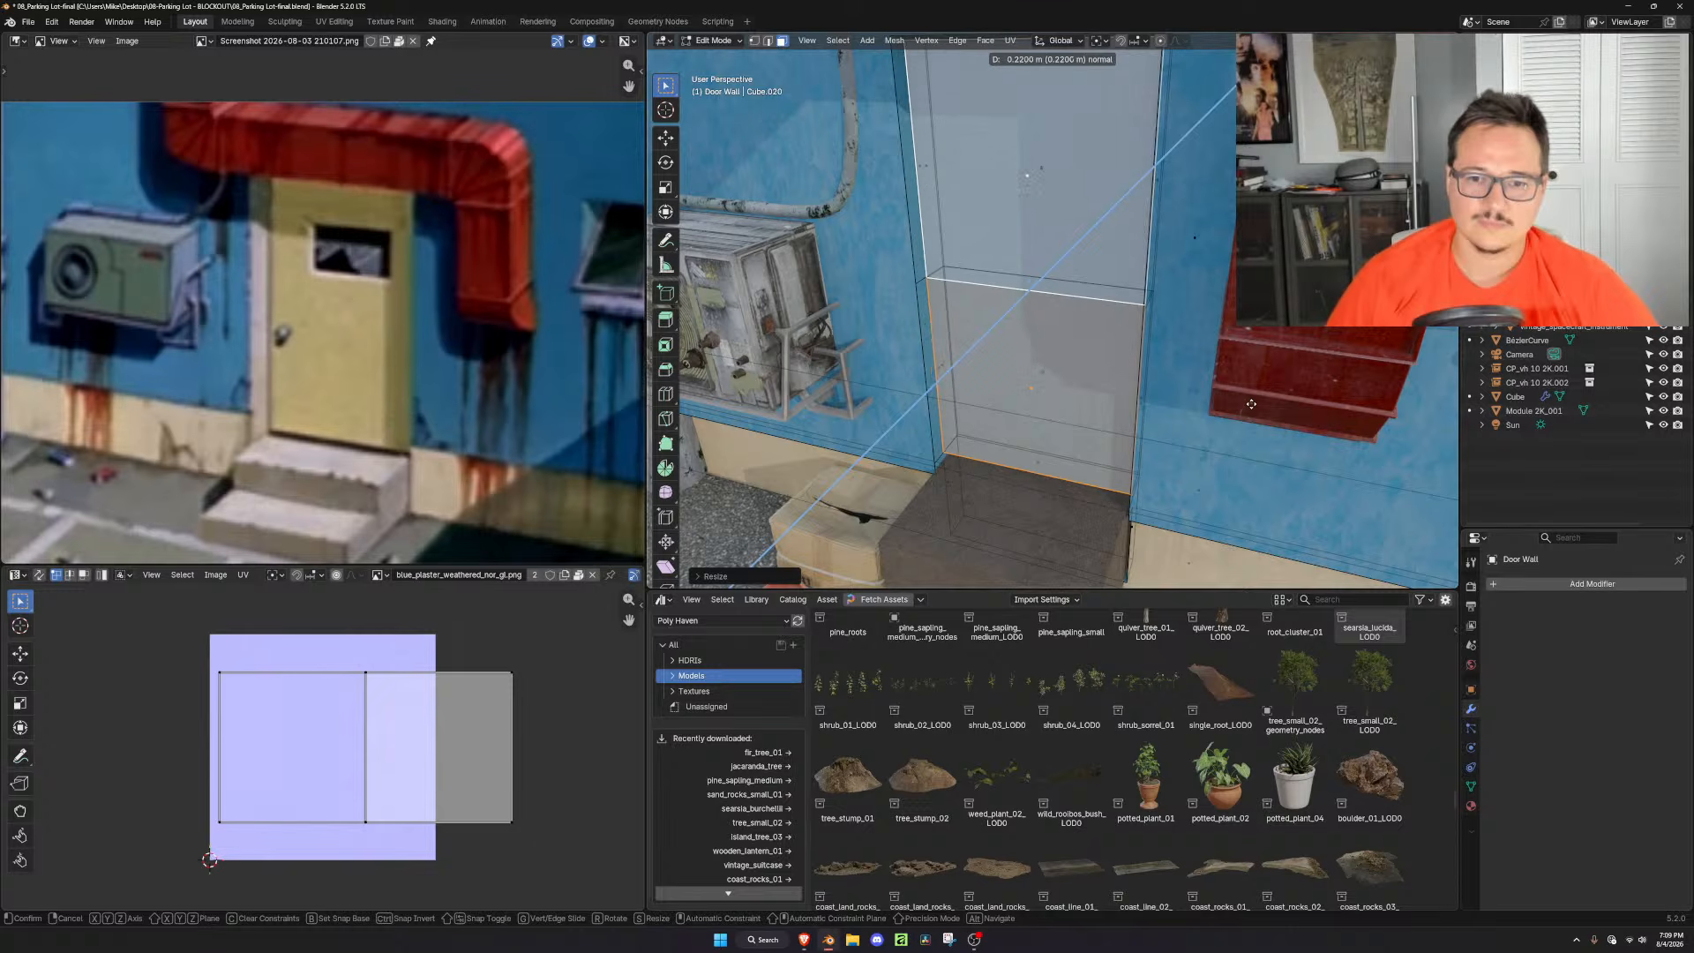
{"action": "left_click", "coordinate": [1252, 400]}
Dissolve the horizontal edge loop across the middle of the extruded door panel
{"action": "scroll", "coordinate": [1057, 314], "scroll_direction": "down", "scroll_amount": 4}
{"action": "key", "text": "2"}
{"action": "left_click", "coordinate": [1057, 302], "text": "alt"}
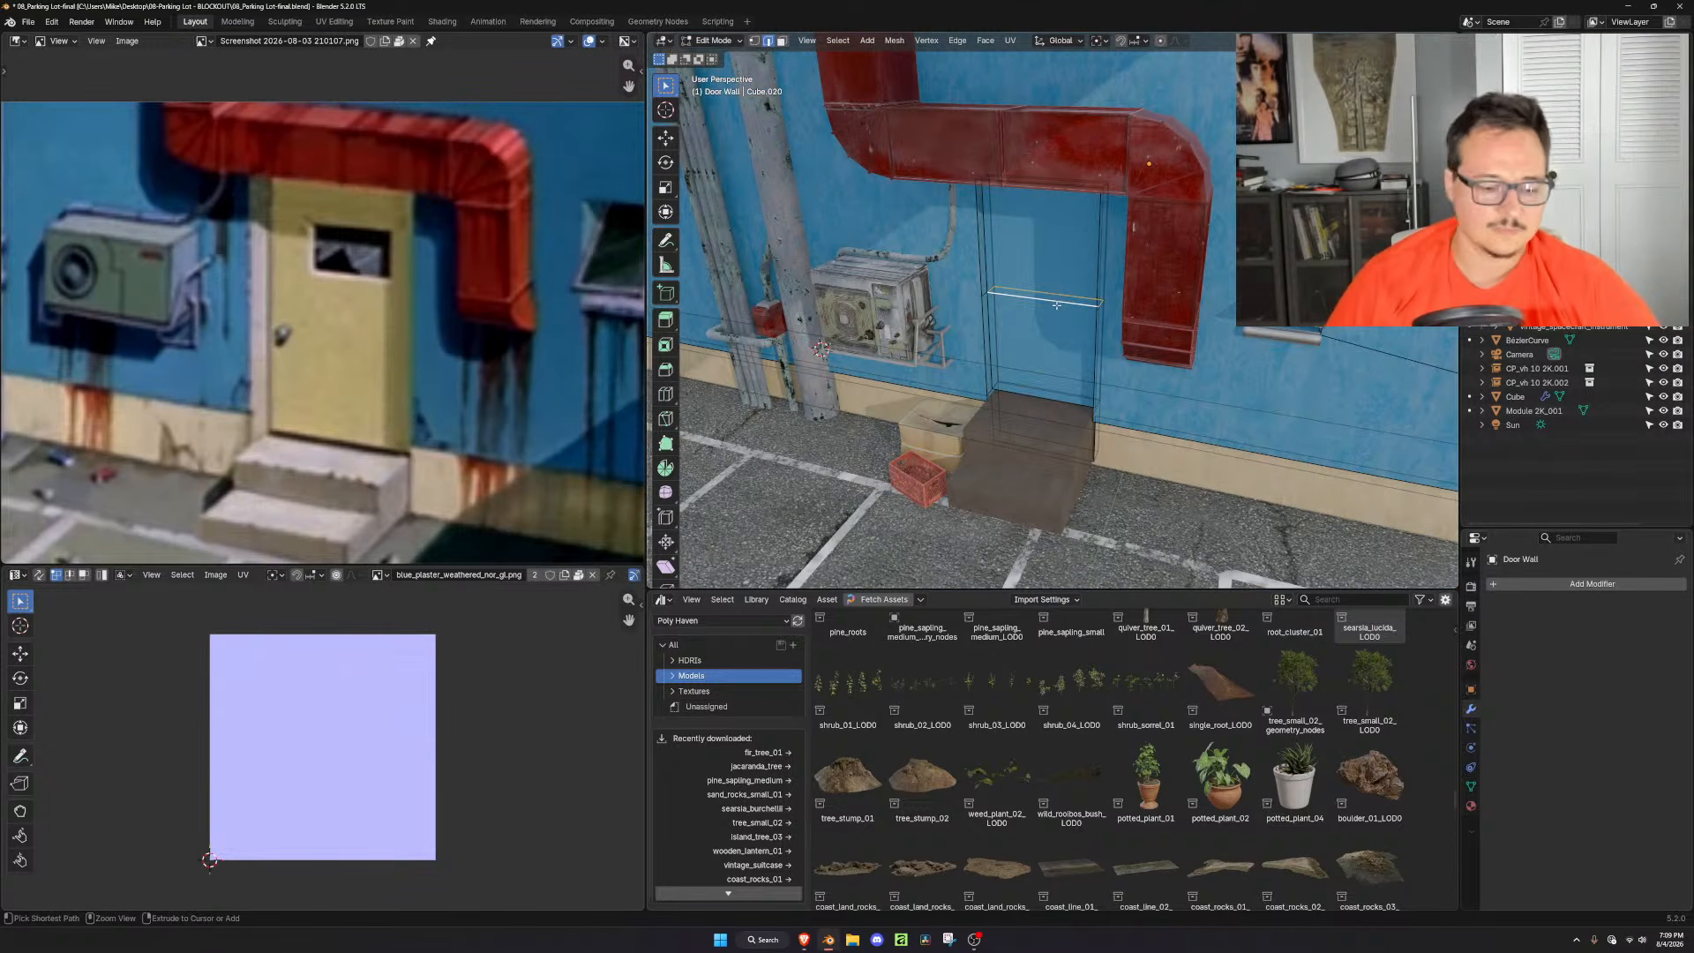
{"action": "key", "text": "ctrl+x"}
{"action": "middle_click_drag", "start_coordinate": [1057, 304], "coordinate": [1180, 403]}
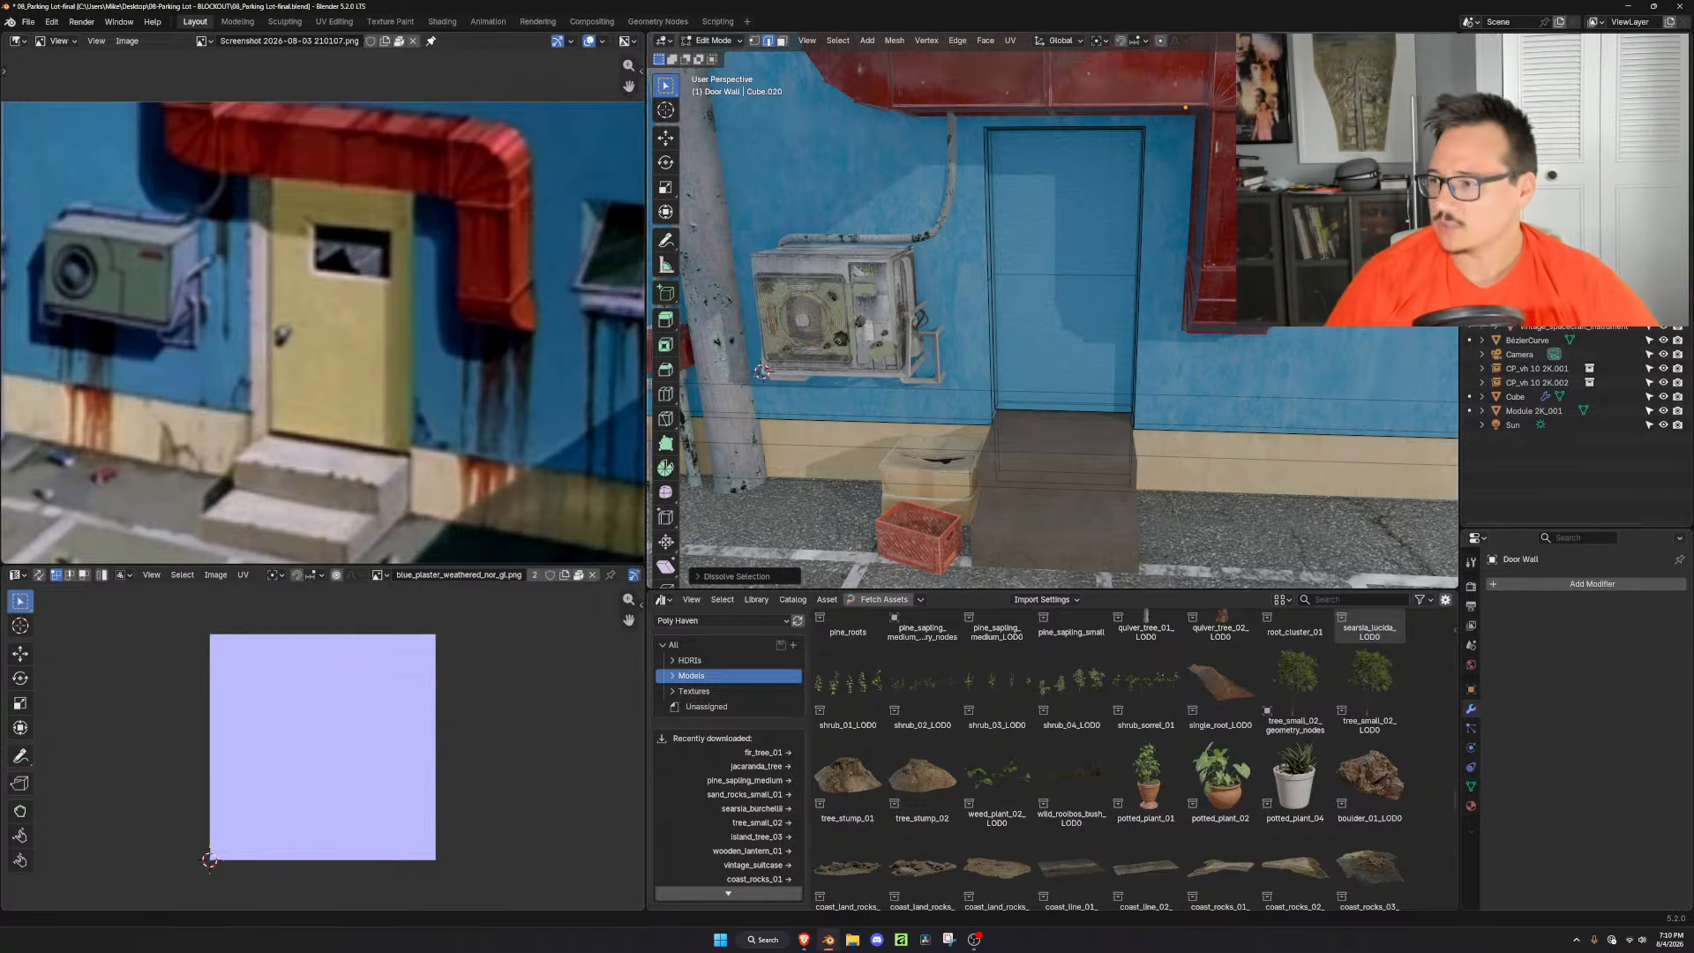
Select all linked geometry of the door panel and open the Door Wall's material settings
{"action": "middle_click_drag", "start_coordinate": [1116, 328], "coordinate": [1031, 379]}
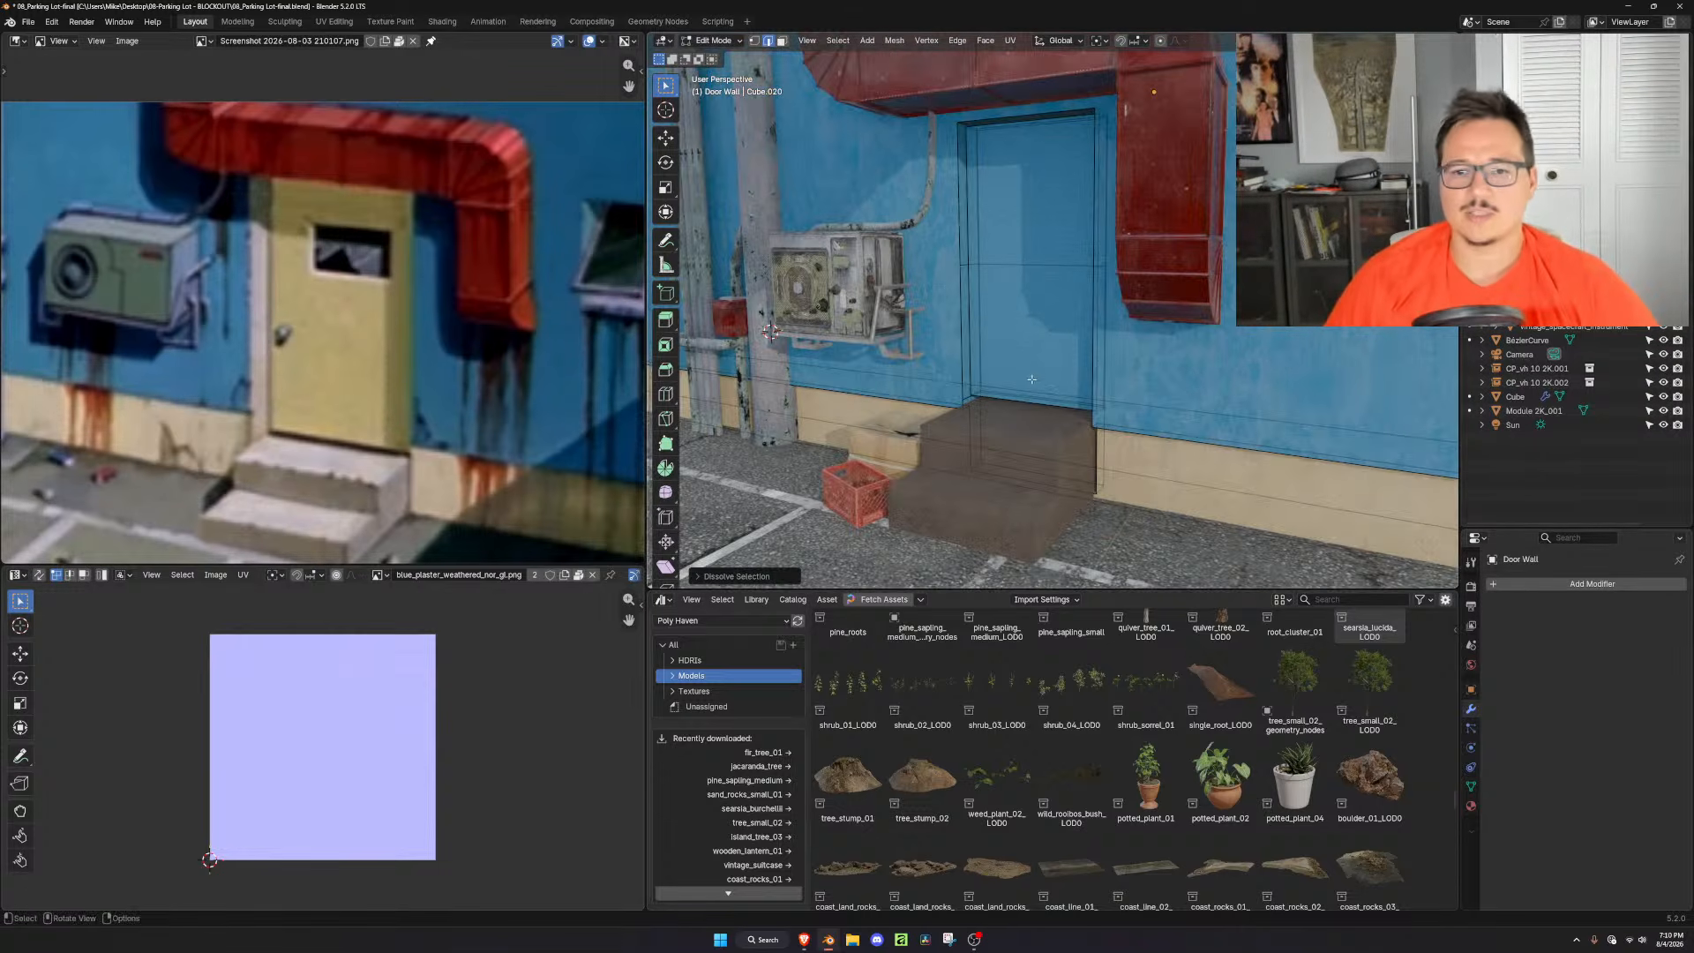
{"action": "left_click", "coordinate": [980, 394]}
{"action": "key", "text": "l"}
{"action": "left_click", "coordinate": [989, 386]}
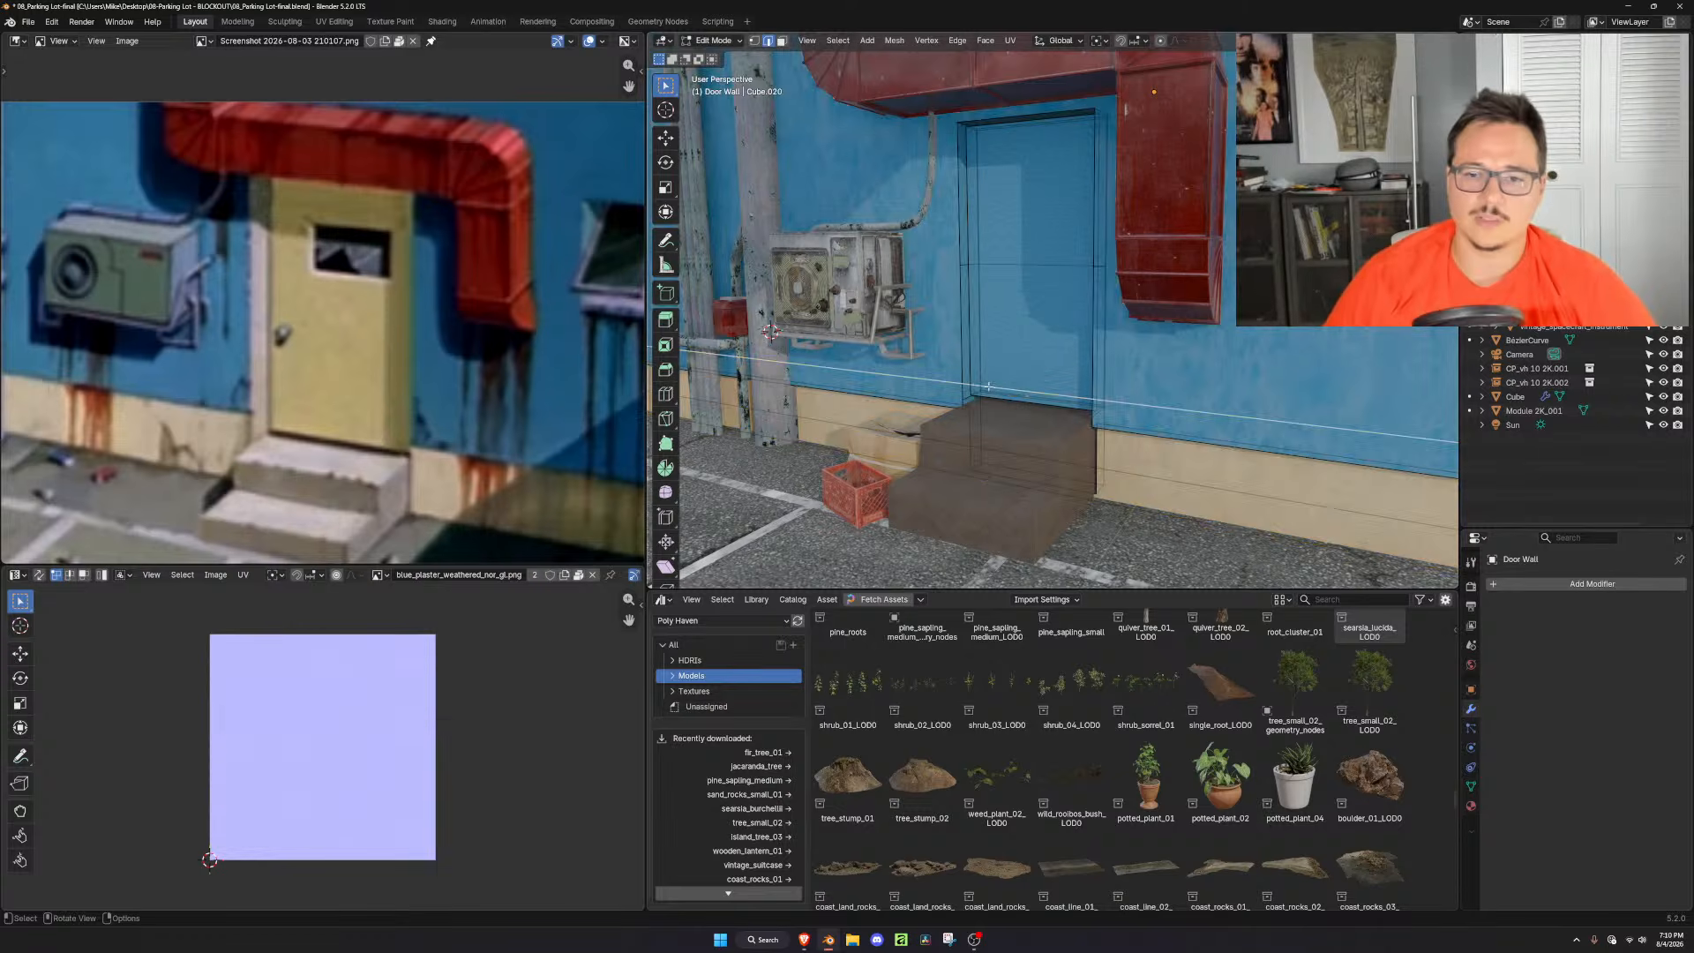
{"action": "key", "text": "ctrl+l"}
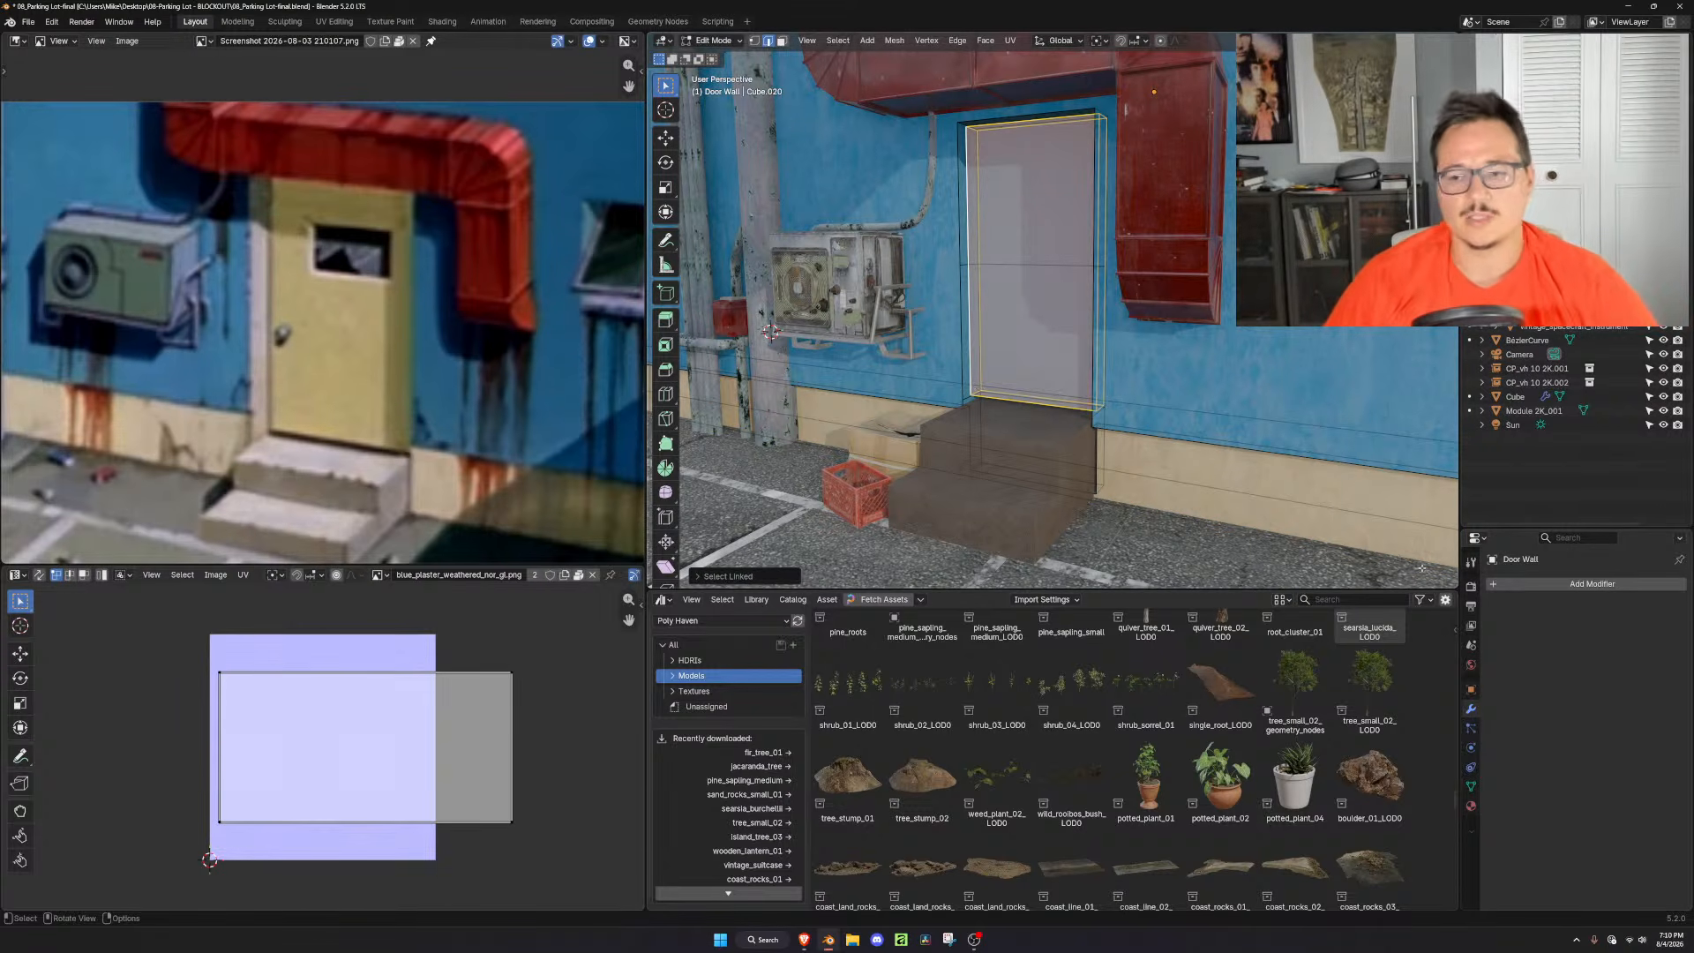
{"action": "left_click", "coordinate": [1470, 806]}
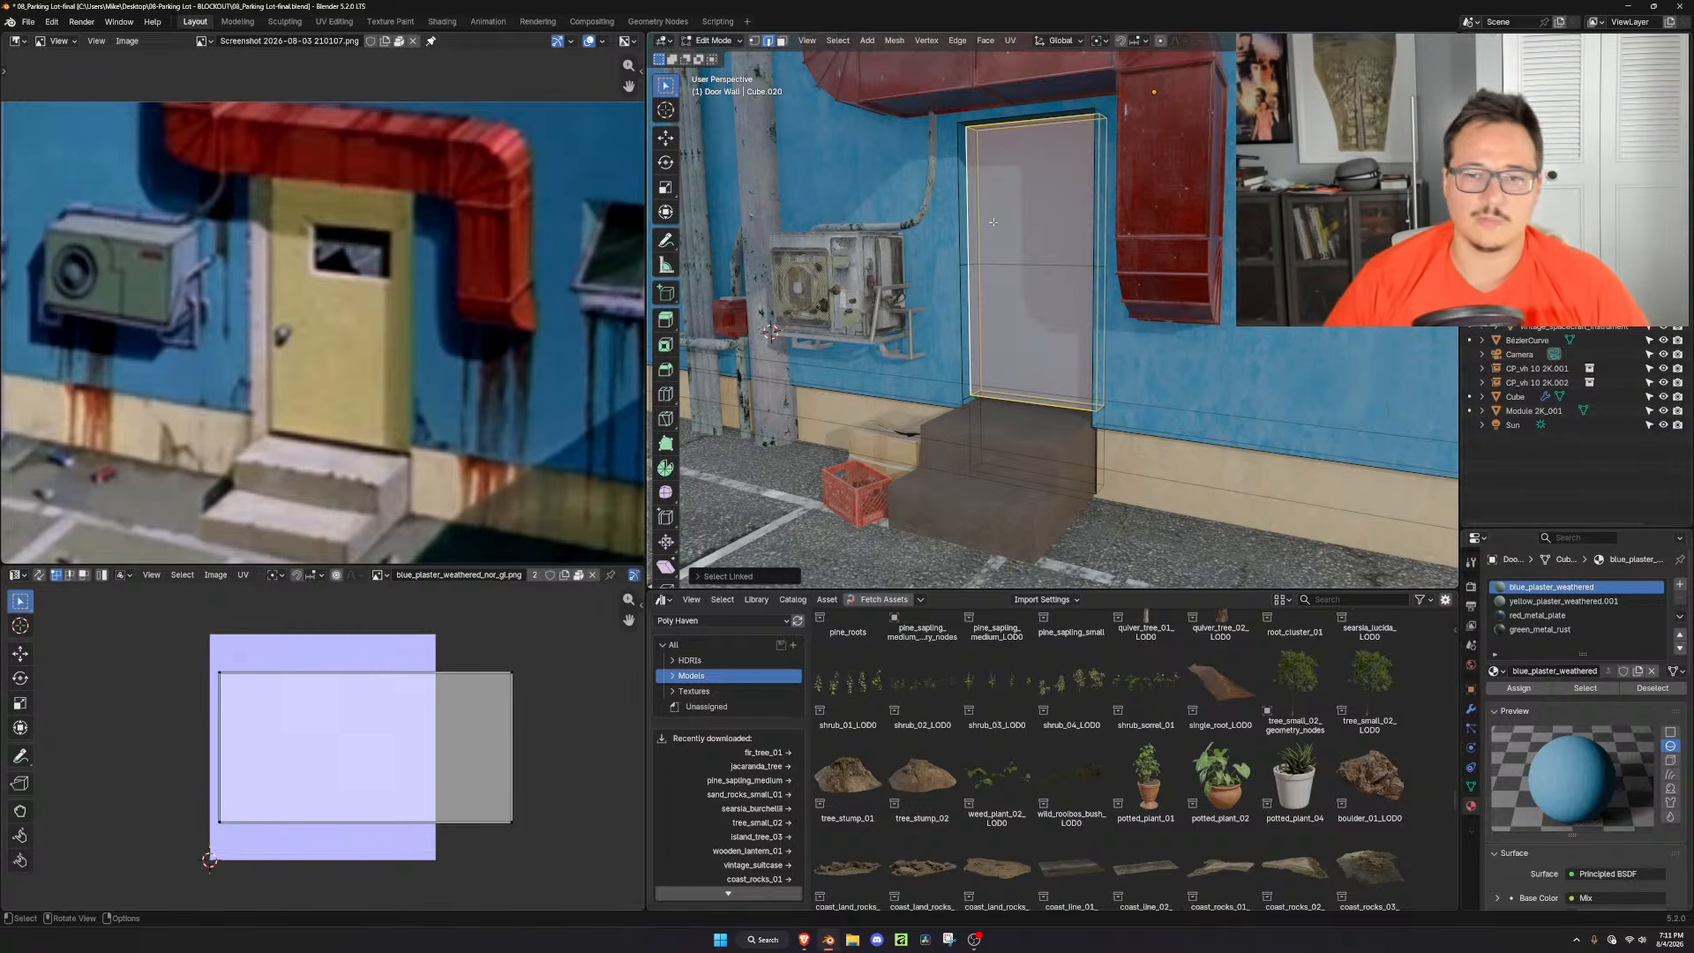
Dissolve the remaining horizontal edge across the door opening and try to reselect the linked door geometry
{"action": "left_click", "coordinate": [995, 265]}
{"action": "key", "text": "ctrl+x"}
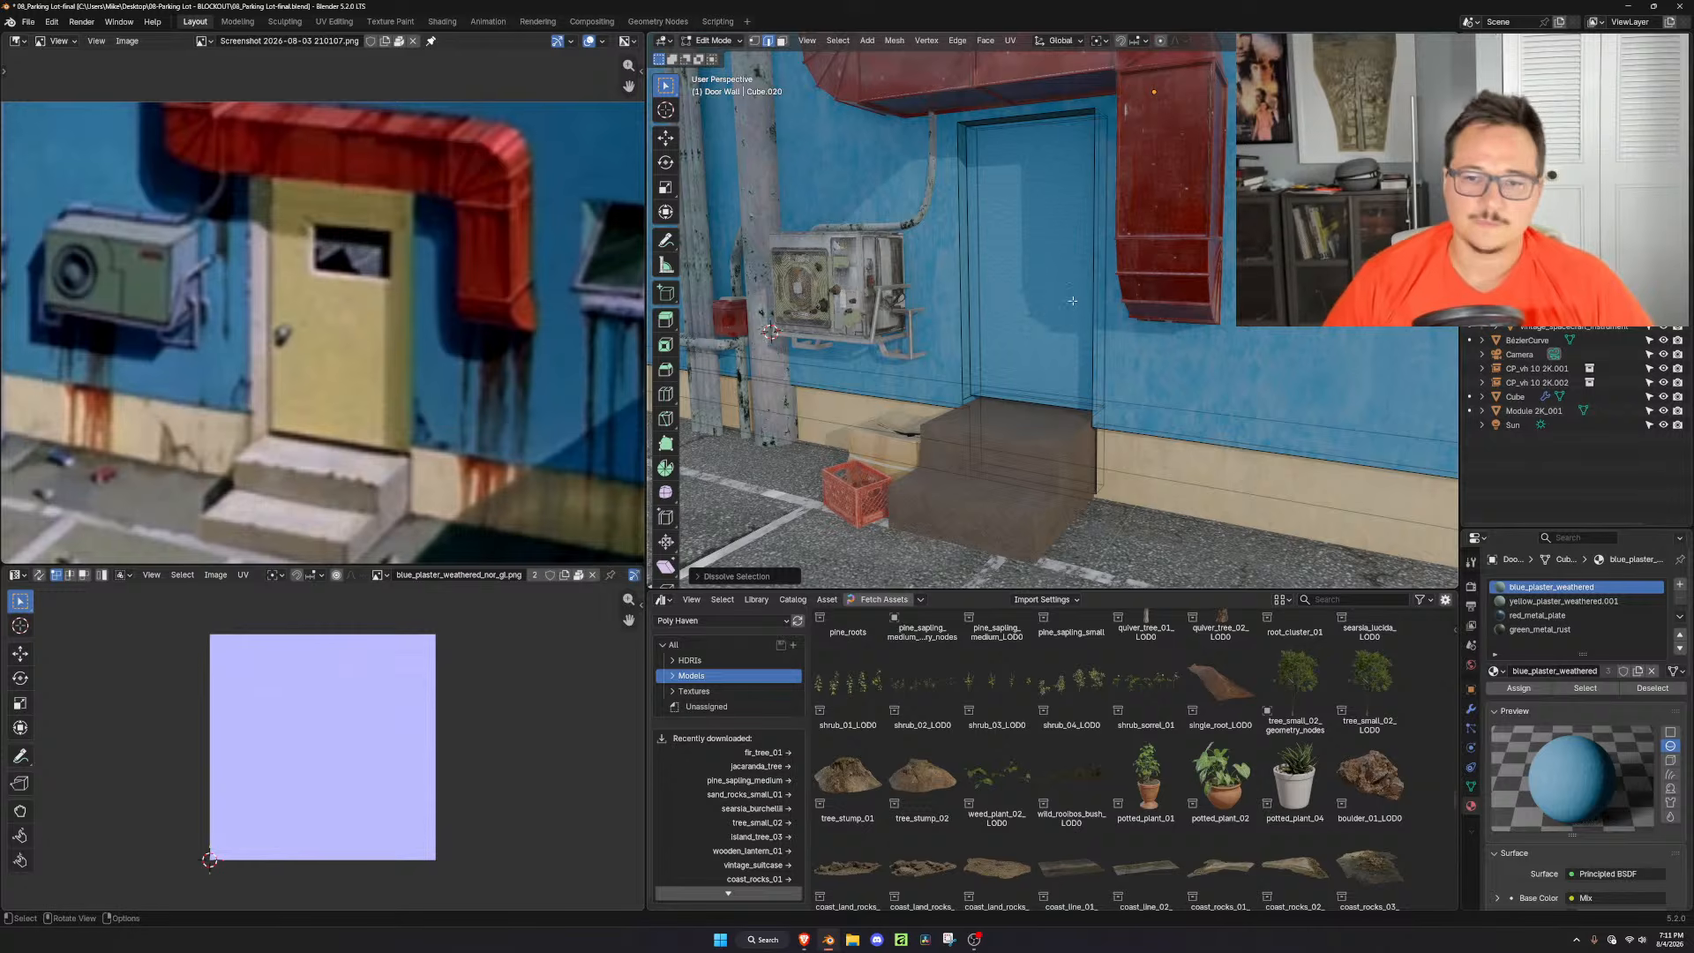
{"action": "key", "text": "l"}
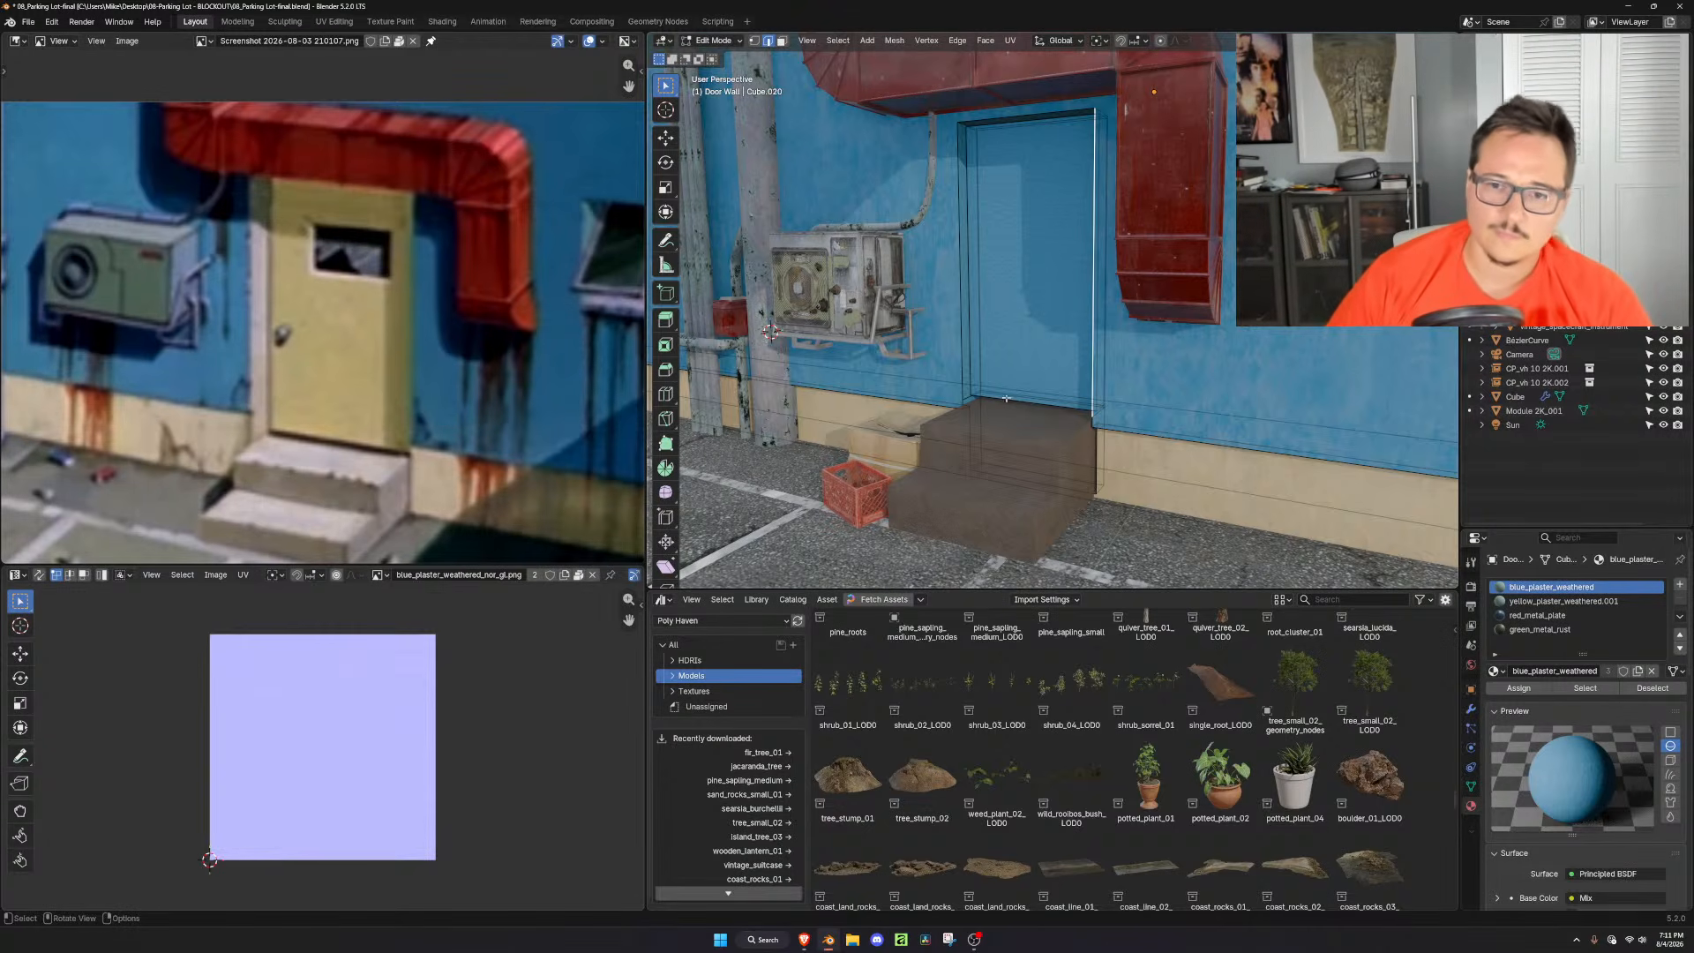
Add a centred horizontal loop cut across the door panel's front face
{"action": "key", "text": "alt+a"}
{"action": "key", "text": "3"}
{"action": "left_click", "coordinate": [1030, 265]}
{"action": "key", "text": "ctrl+l"}
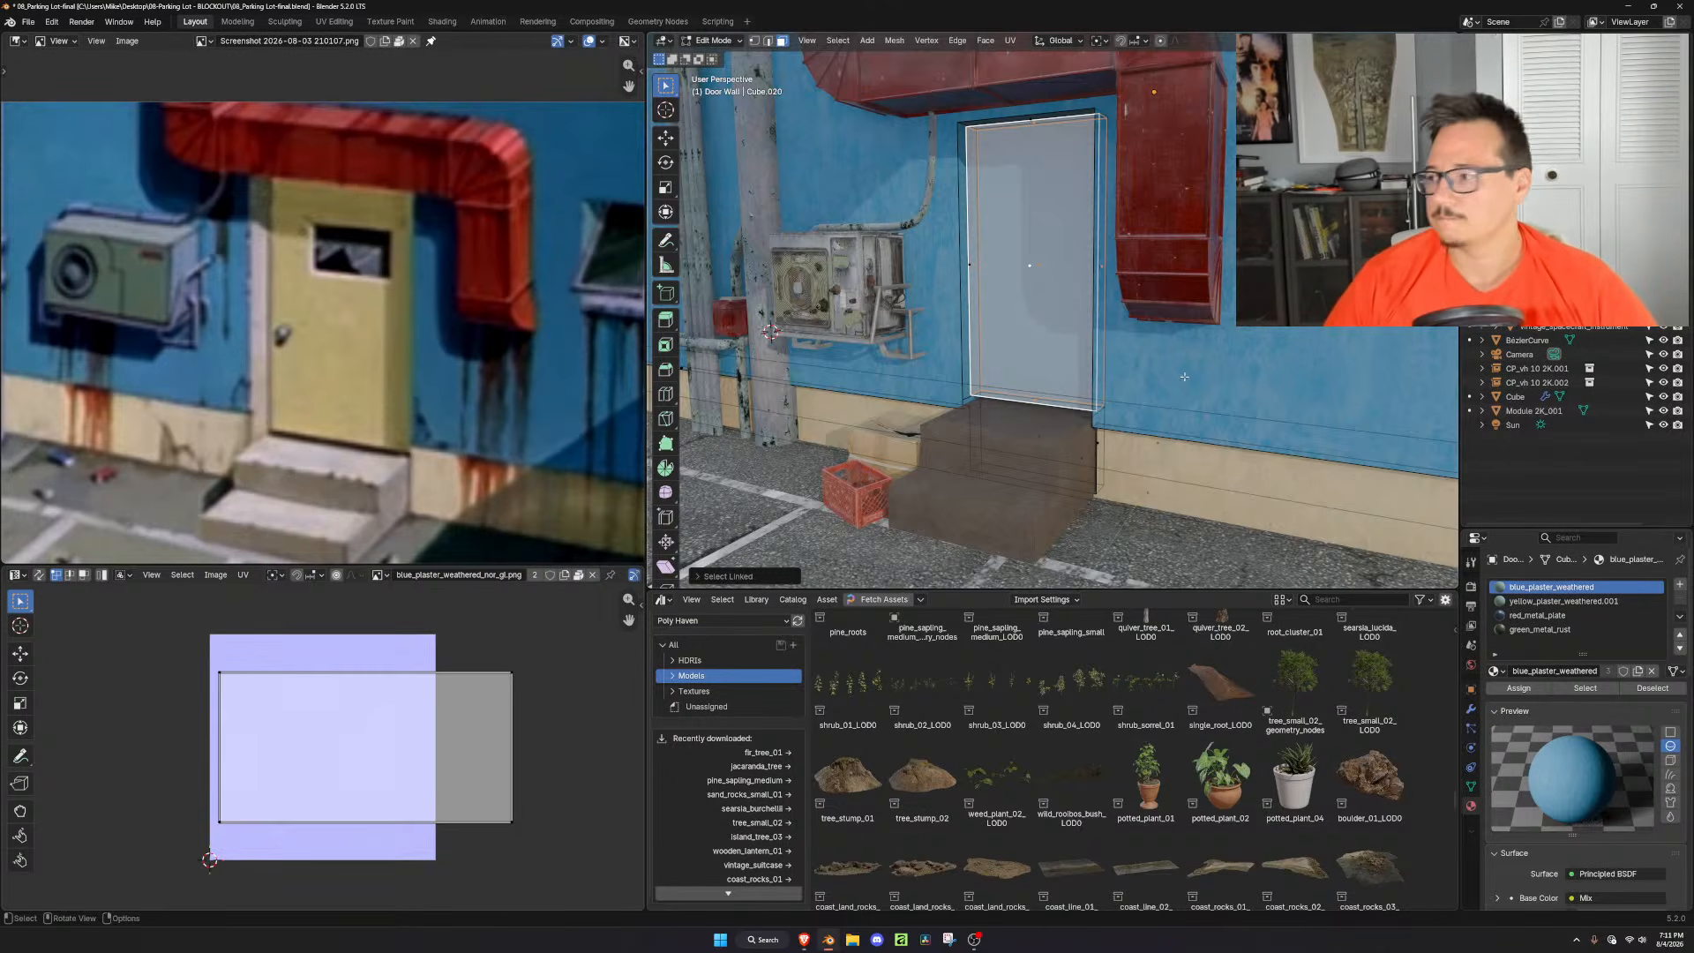
{"action": "scroll", "coordinate": [1184, 377], "scroll_direction": "up", "scroll_amount": 1}
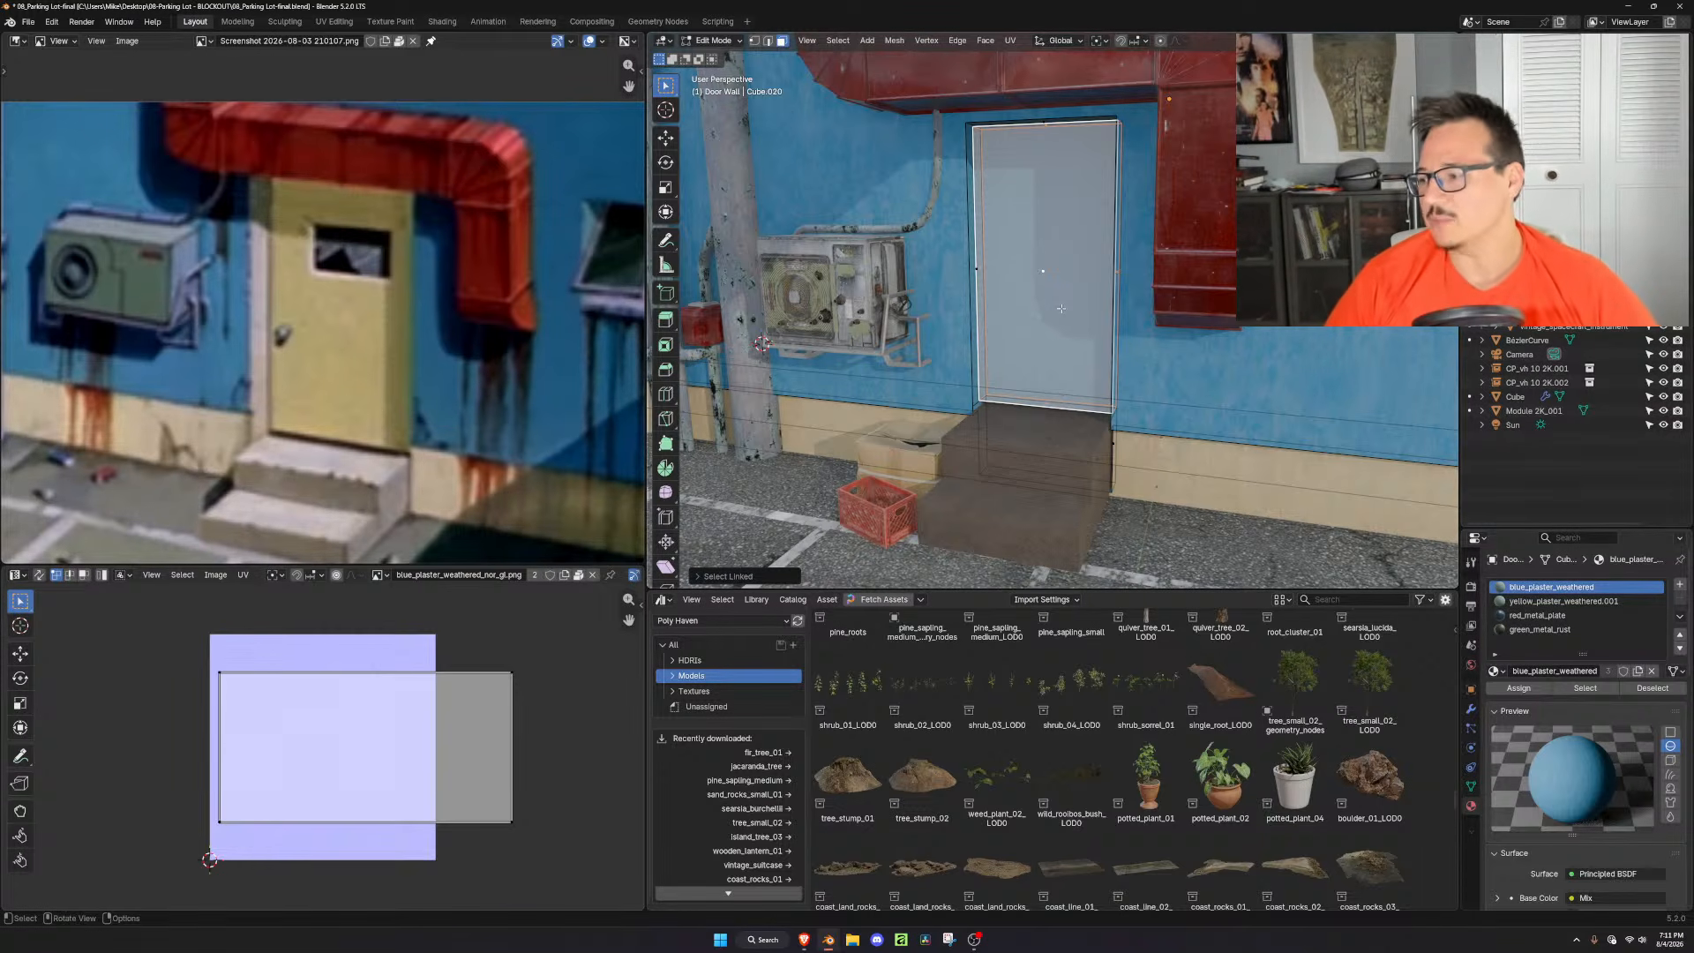
{"action": "scroll", "coordinate": [1060, 308], "scroll_direction": "up", "scroll_amount": 4}
{"action": "mouse_move", "coordinate": [1130, 303]}
{"action": "middle_mouse_down", "text": "shift"}
{"action": "mouse_move", "coordinate": [1102, 354]}
{"action": "mouse_move", "coordinate": [1122, 300]}
{"action": "middle_mouse_up", "text": "shift"}
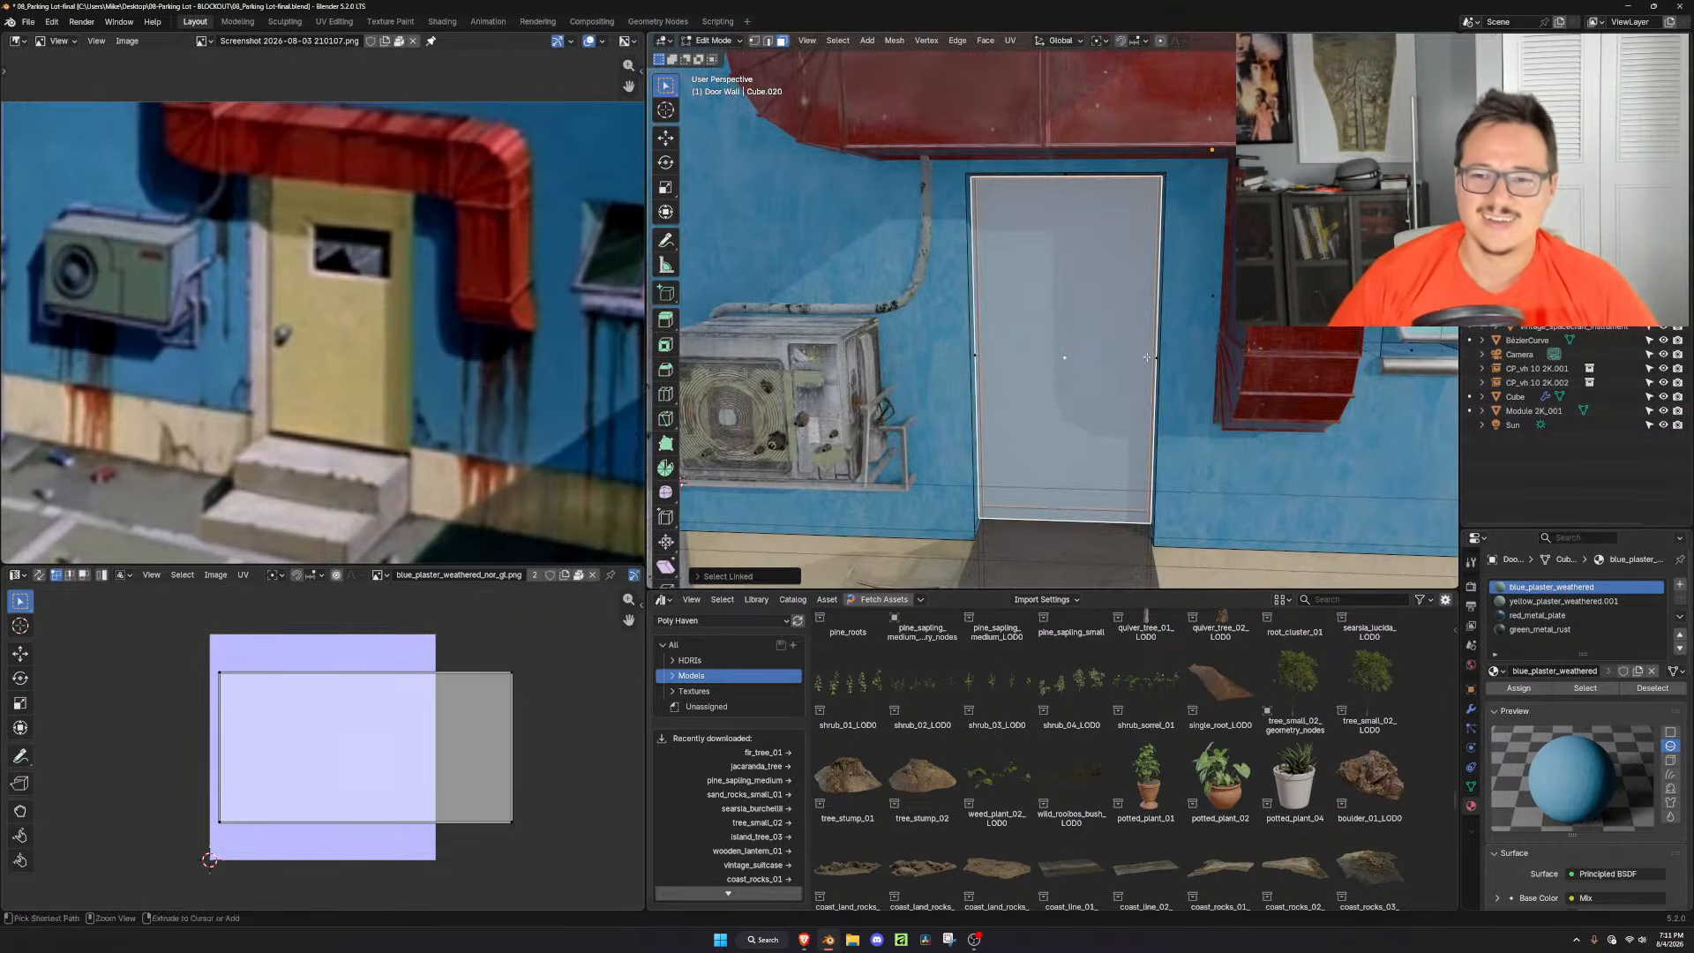
{"action": "key", "text": "ctrl+r"}
{"action": "left_click", "coordinate": [1122, 300]}
{"action": "right_click", "coordinate": [1123, 300]}
Inset the upper half of the door face to form a window outline
{"action": "key", "text": "3"}
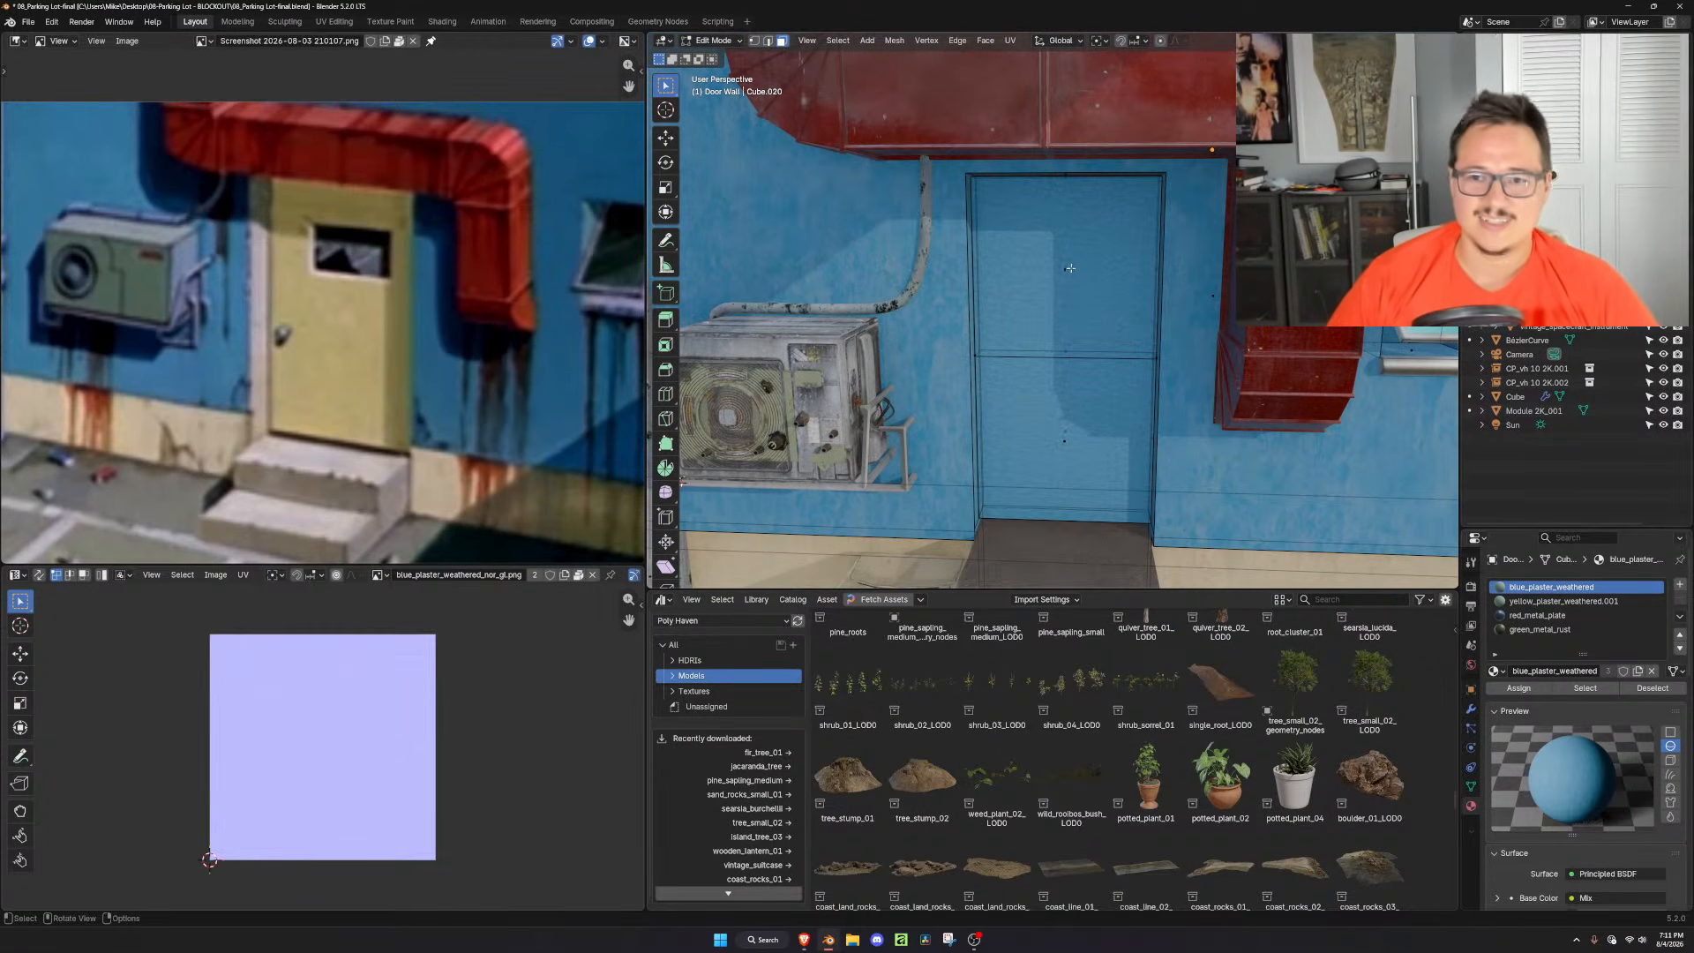
{"action": "left_click", "coordinate": [1072, 274]}
{"action": "middle_click_drag", "start_coordinate": [1072, 274], "coordinate": [1140, 361]}
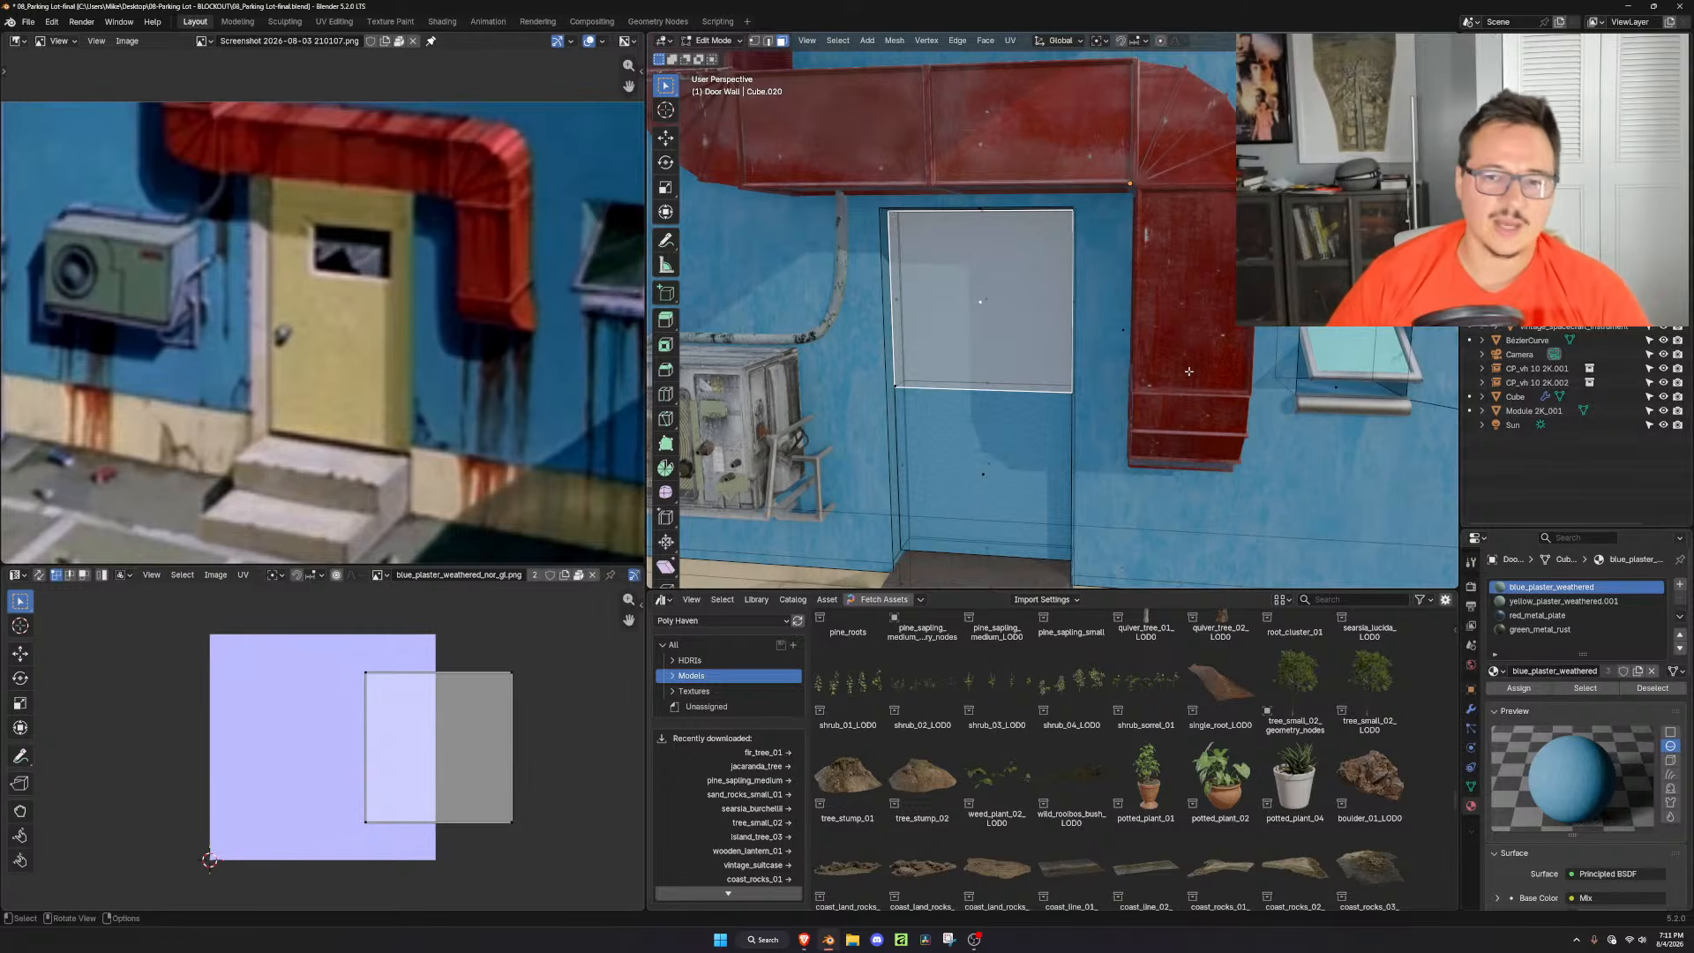
{"action": "key", "text": "i"}
{"action": "left_click", "coordinate": [1157, 353]}
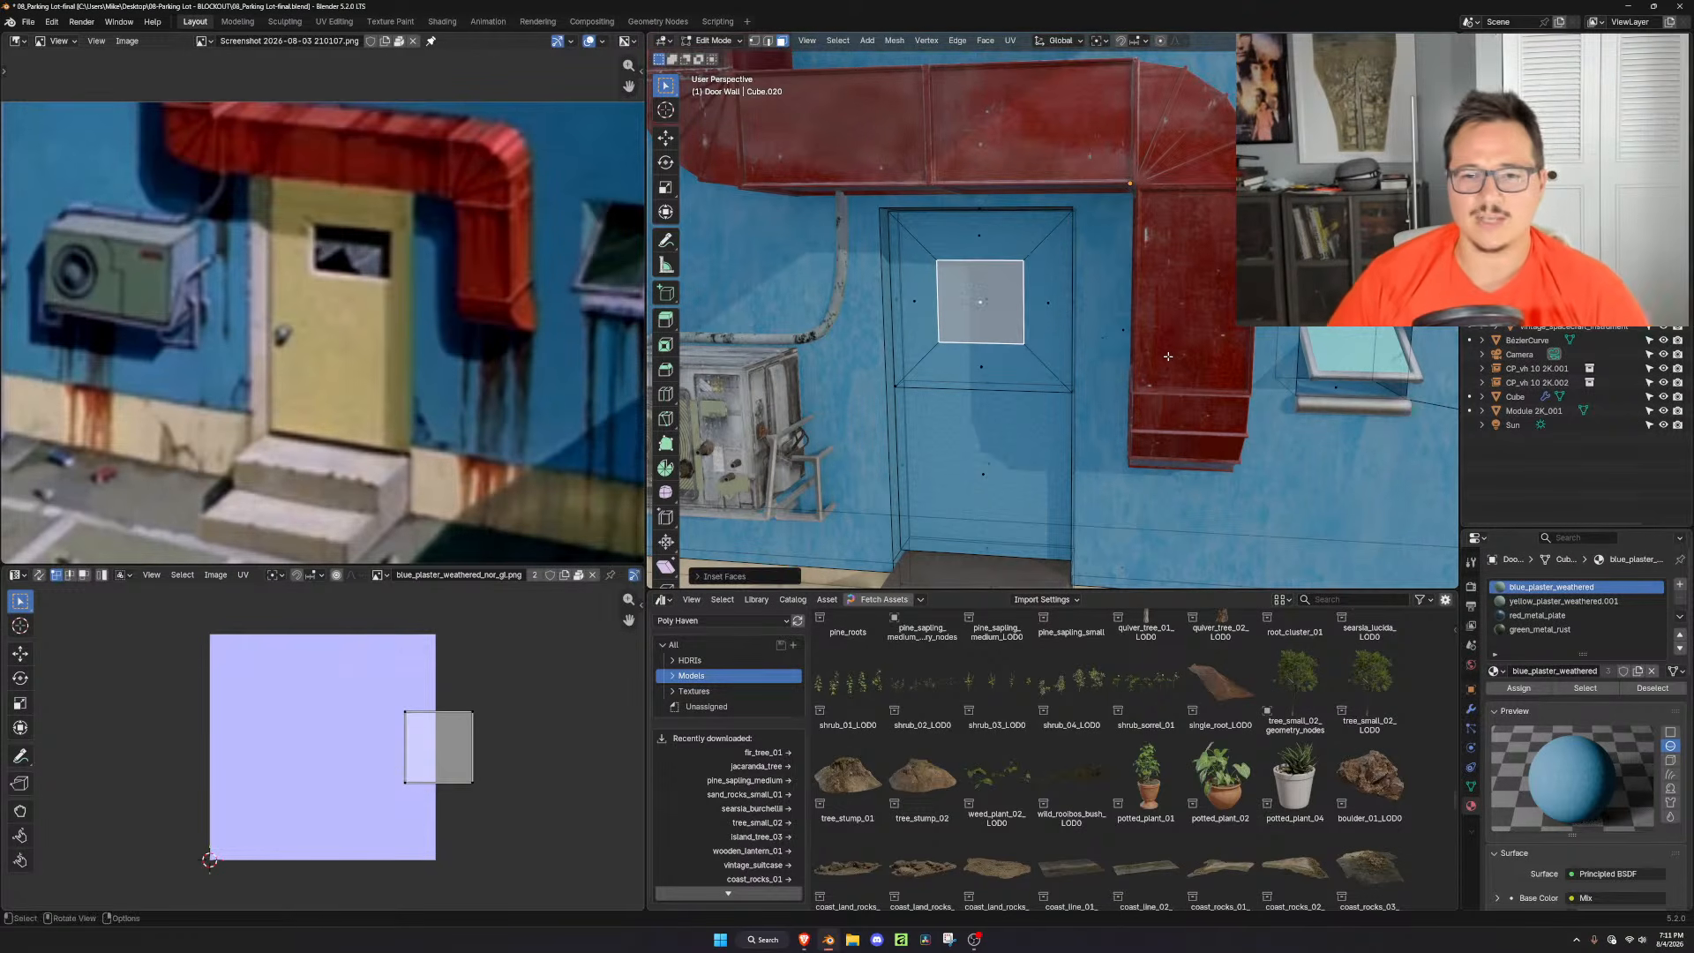
Shrink the inset window face along Z and move it up along Z to match the reference door window
{"action": "key", "text": "s"}
{"action": "key", "text": "z"}
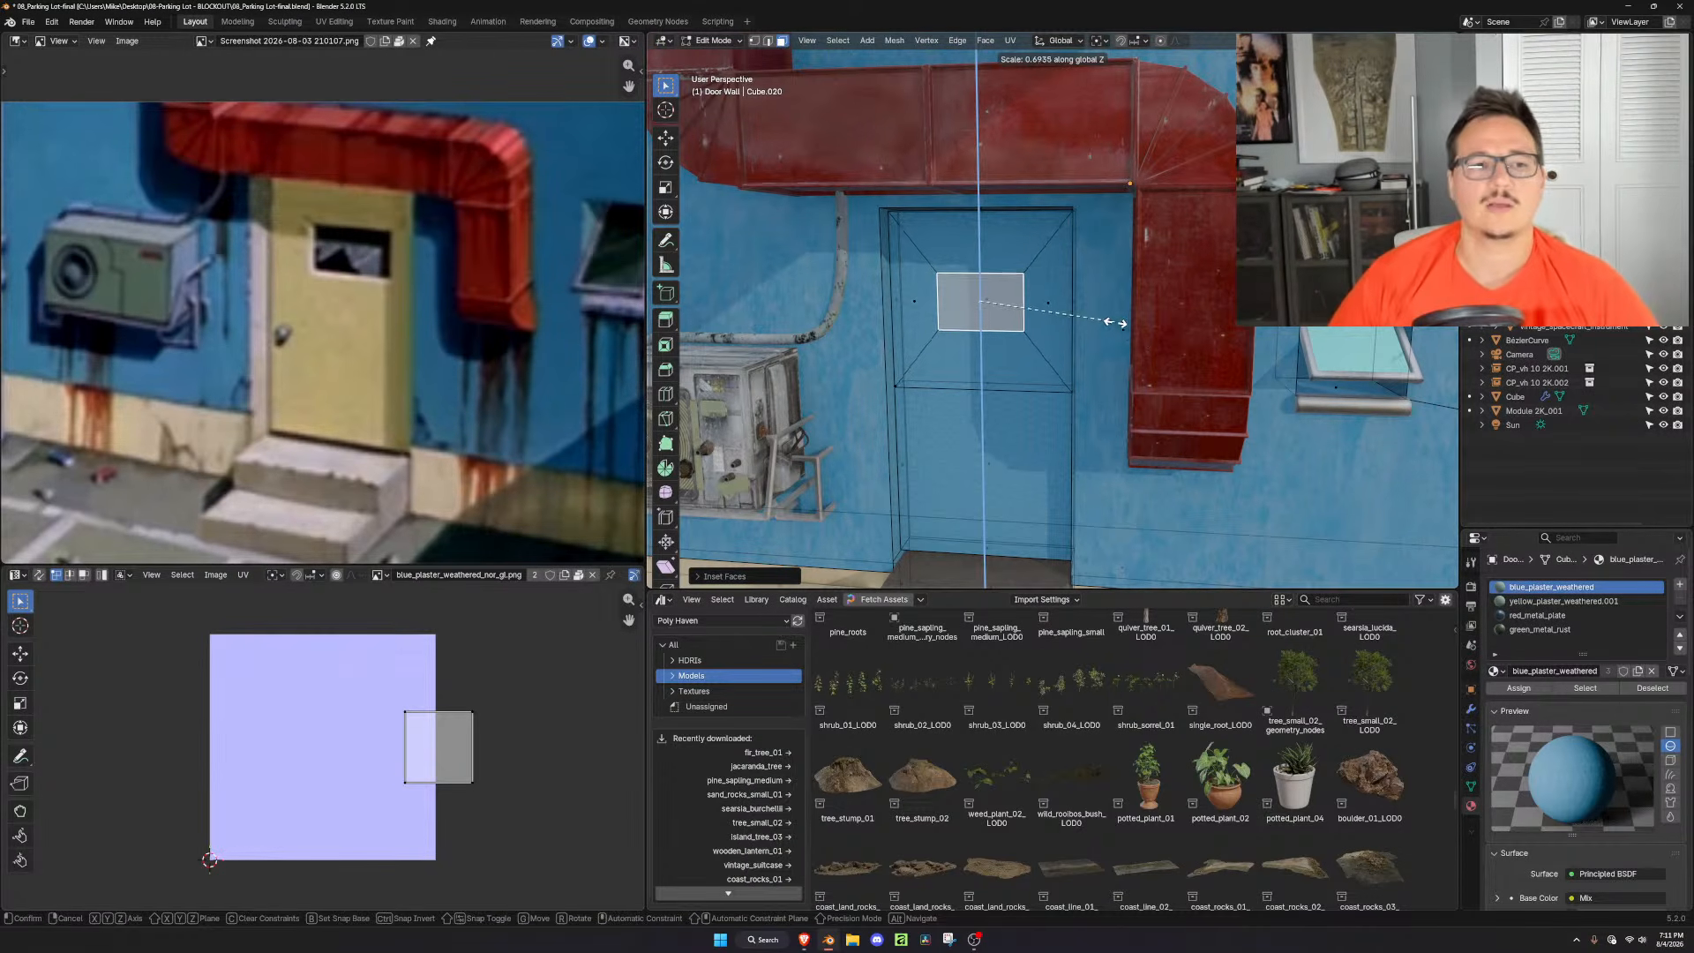
{"action": "left_click", "coordinate": [1095, 312]}
{"action": "key", "text": "g"}
{"action": "key", "text": "z"}
{"action": "left_click", "coordinate": [1088, 291]}
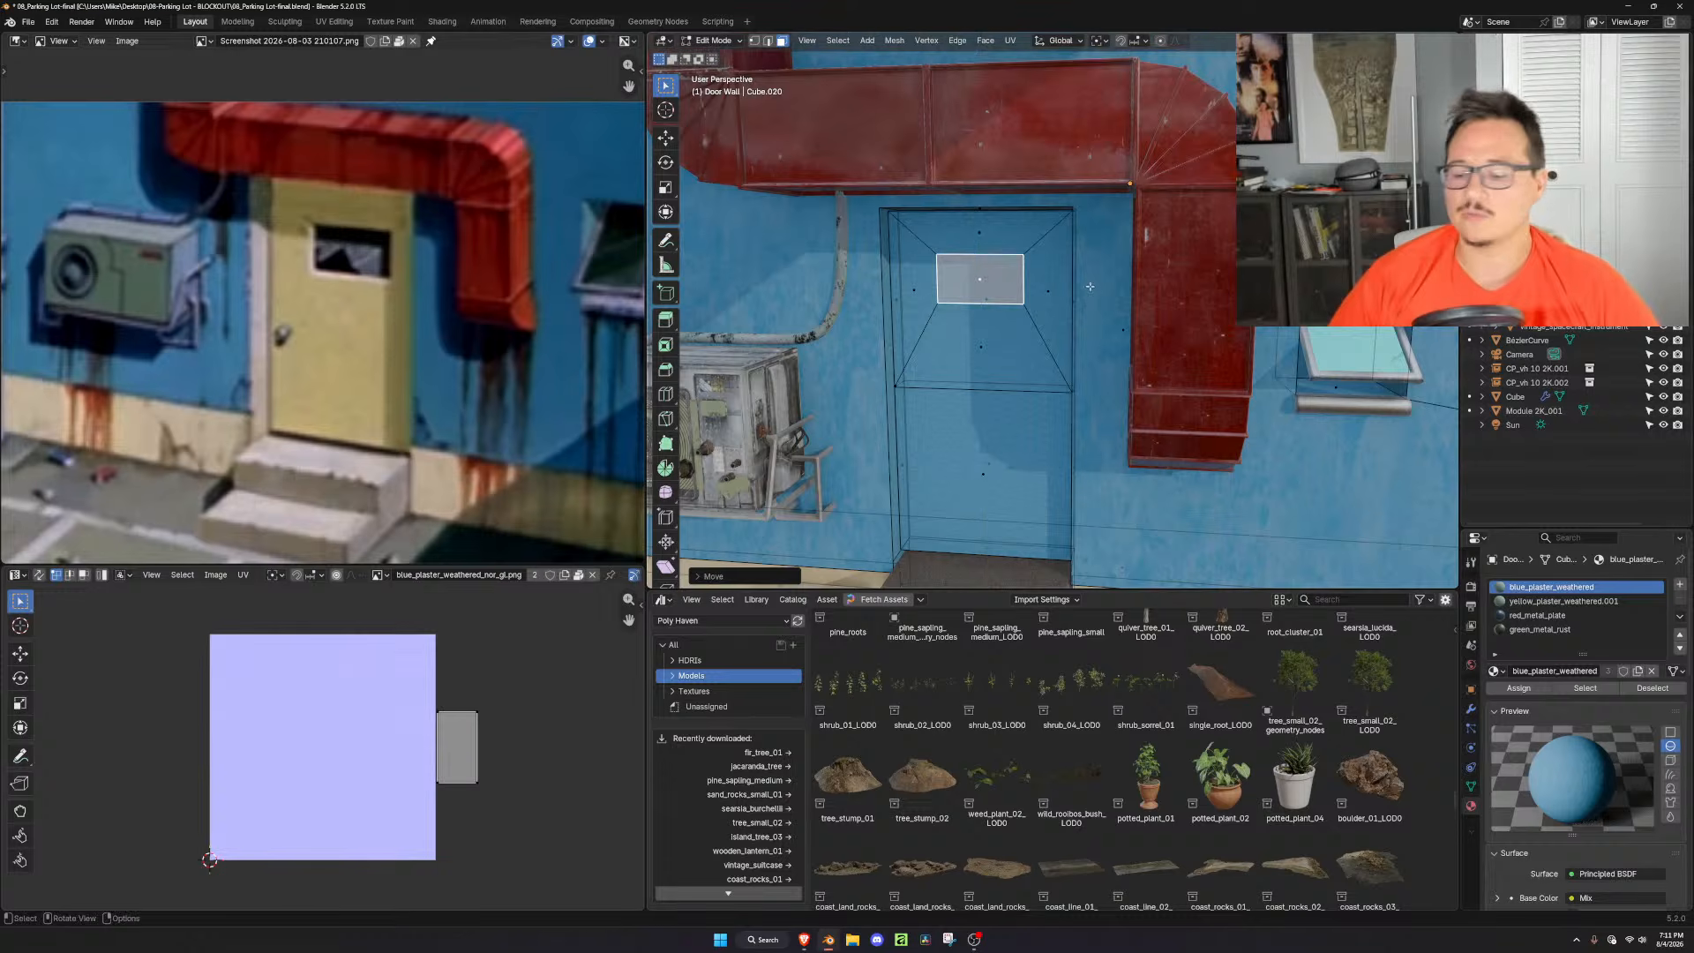
Extrude the window face about 0.06 m into the door and delete that face to leave an opening
{"action": "key", "text": "KP_Decimal"}
{"action": "middle_click_drag", "start_coordinate": [1088, 291], "coordinate": [1120, 387]}
{"action": "key", "text": "e"}
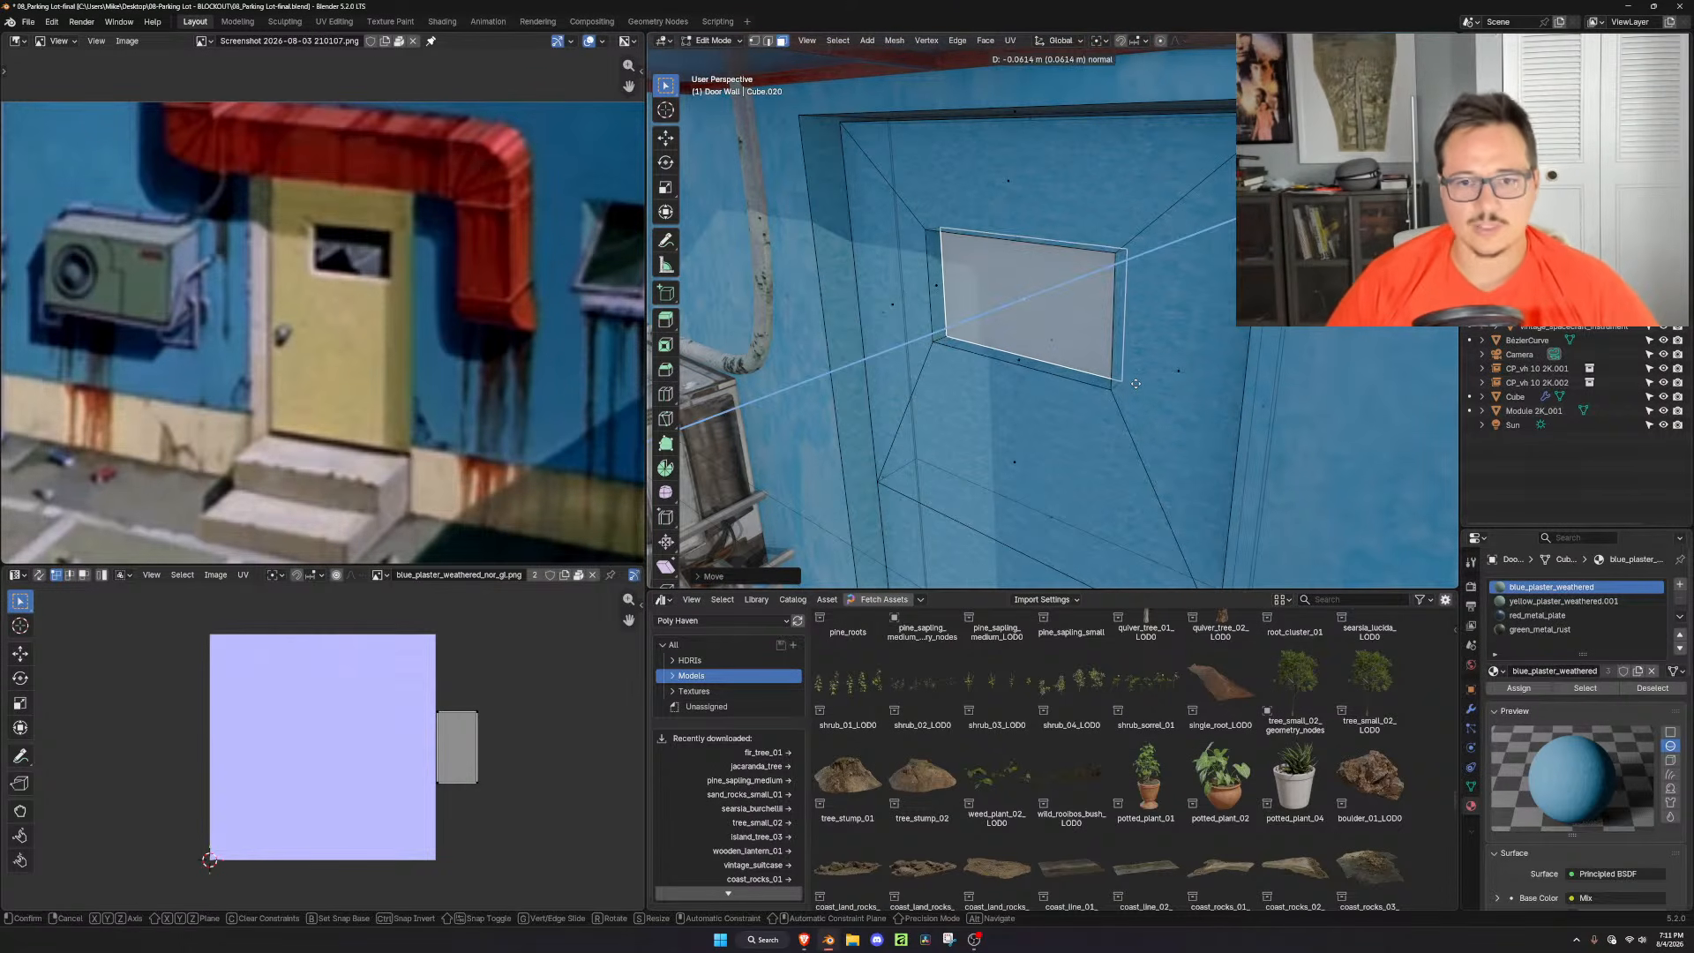
{"action": "left_click", "coordinate": [1133, 381]}
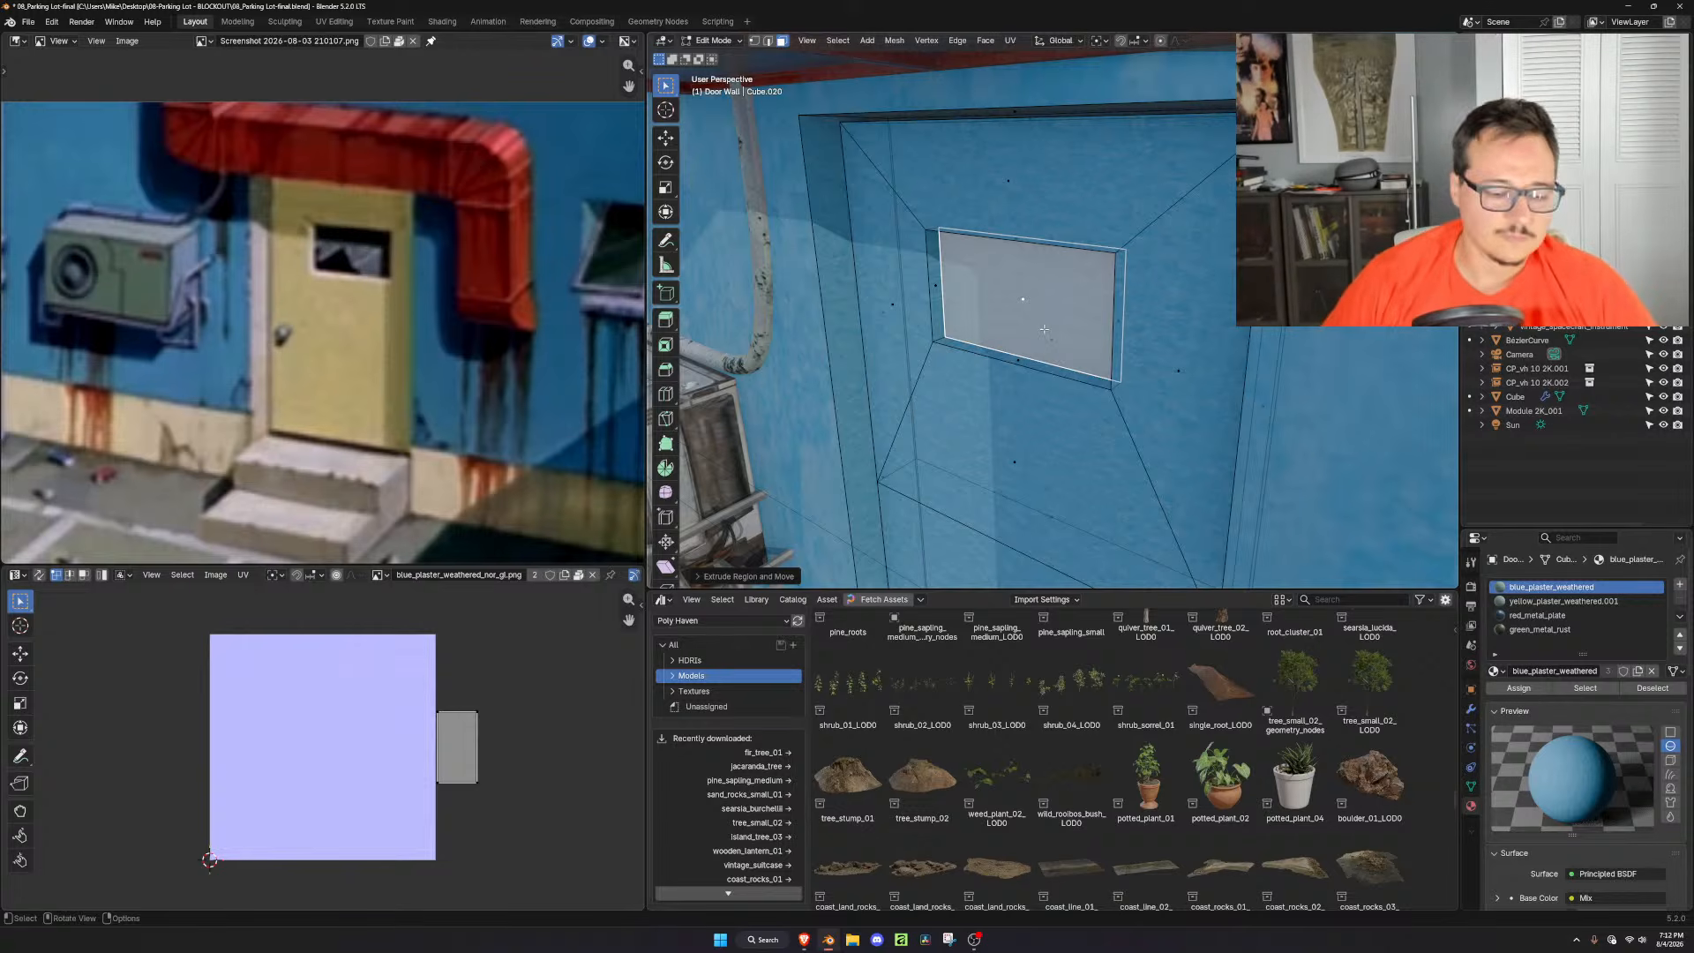
{"action": "key", "text": "x"}
{"action": "left_click", "coordinate": [1031, 360]}
{"action": "middle_click_drag", "start_coordinate": [1031, 360], "coordinate": [1126, 367]}
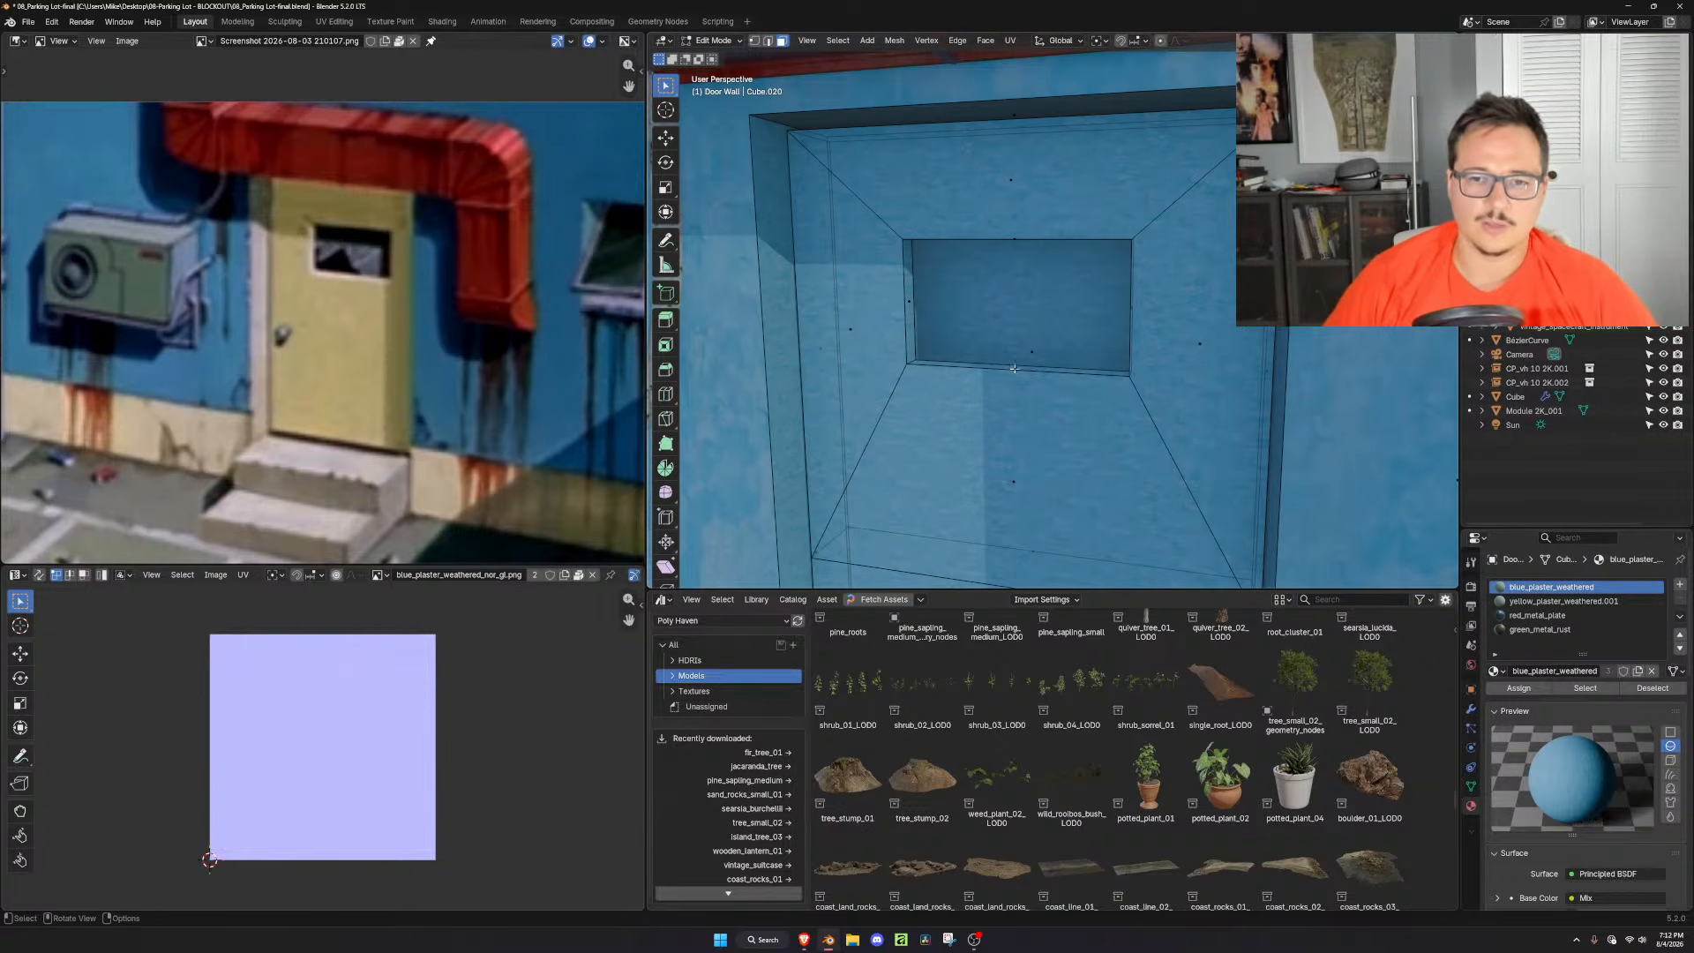
Select the faces around the window opening and the lower door face, and assign them the yellow_plaster_weathered.001 material
{"action": "middle_click_drag", "start_coordinate": [1014, 368], "coordinate": [932, 363]}
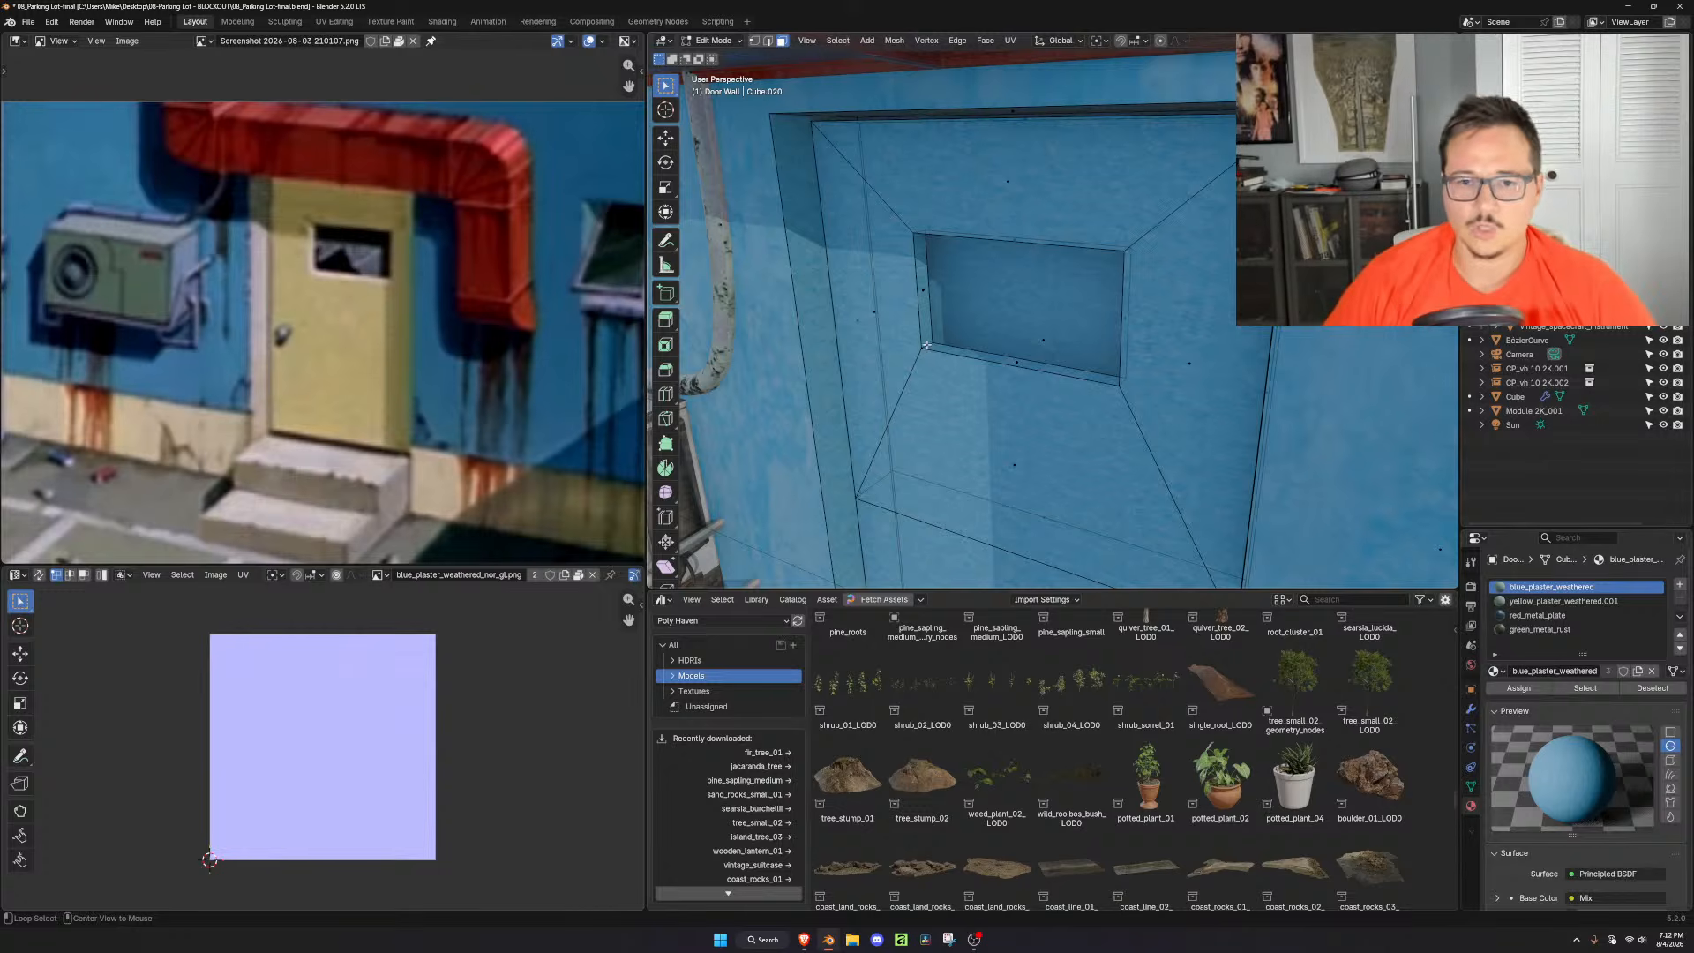
{"action": "left_click", "coordinate": [926, 345], "text": "alt"}
{"action": "key", "text": "ctrl+KP_Add"}
{"action": "middle_click_drag", "start_coordinate": [1044, 398], "coordinate": [1047, 507], "text": "ctrl"}
{"action": "left_click", "coordinate": [1047, 507], "text": "shift"}
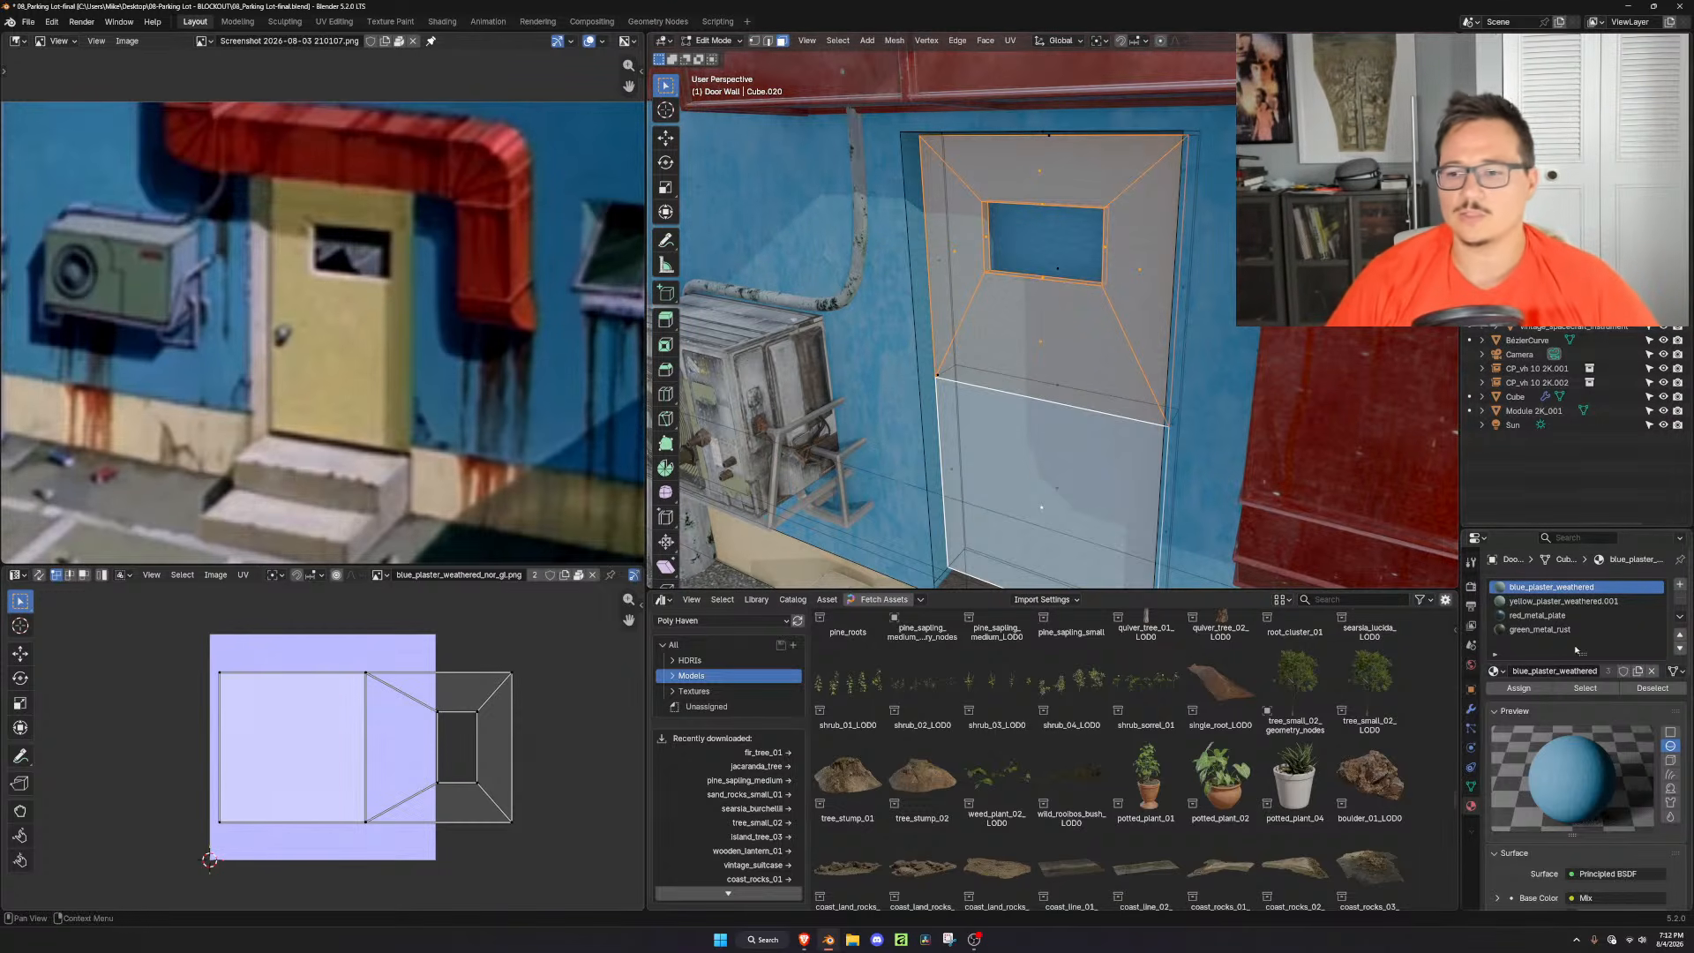
{"action": "left_click", "coordinate": [1564, 601]}
{"action": "left_click", "coordinate": [1519, 688]}
Unwrap the selected door faces with Cube Projection
{"action": "key", "text": "Tab"}
{"action": "middle_click_drag", "start_coordinate": [1103, 446], "coordinate": [1183, 449]}
{"action": "scroll", "coordinate": [1134, 460], "scroll_direction": "up", "scroll_amount": 3}
{"action": "key", "text": "Tab"}
{"action": "key", "text": "u"}
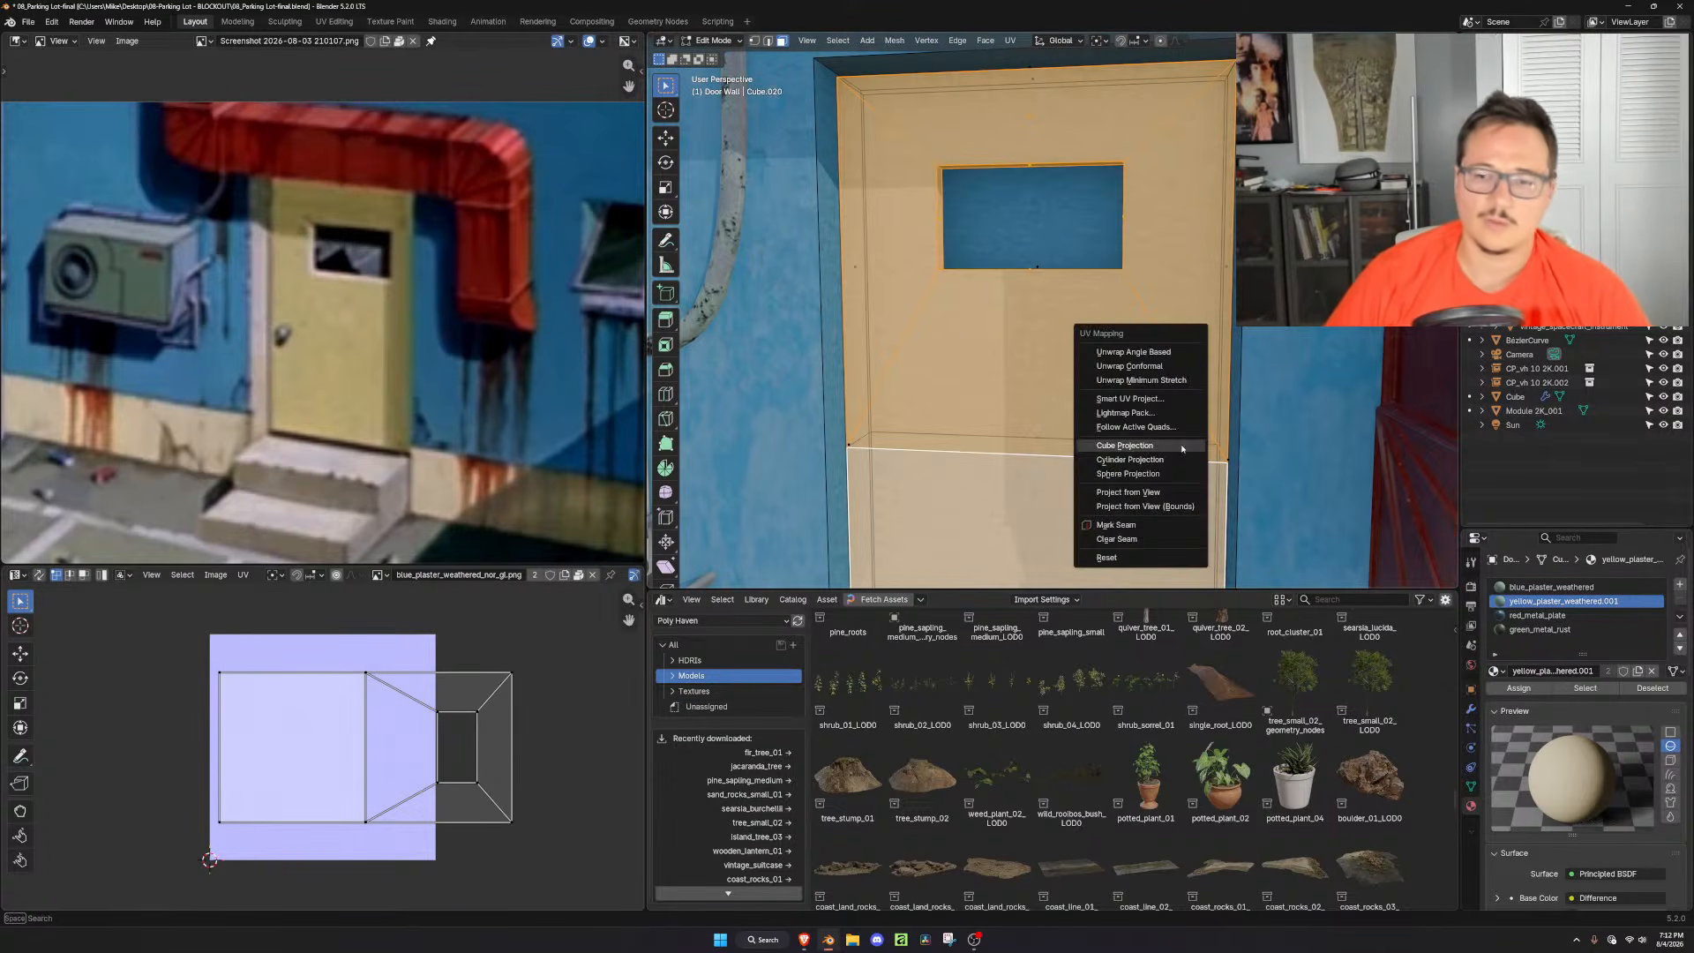
{"action": "left_click", "coordinate": [1180, 447]}
{"action": "key", "text": "Tab"}
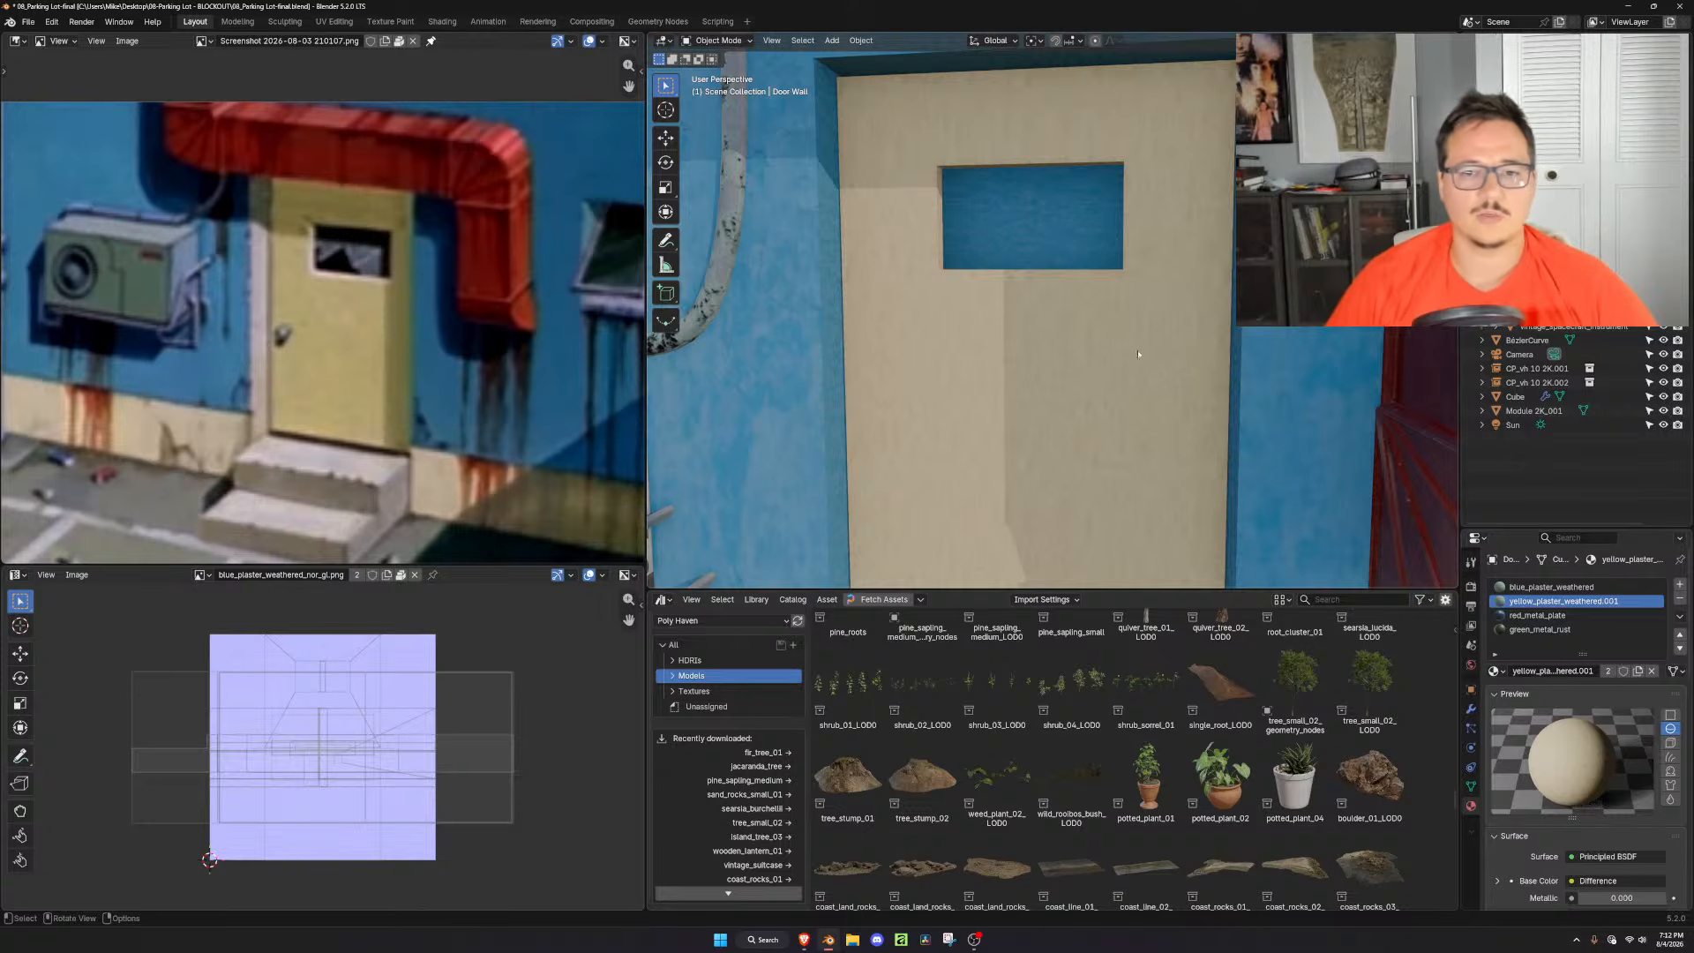
Select the edge loop around the door's window opening and fill it with a new face
{"action": "scroll", "coordinate": [1147, 365], "scroll_direction": "down", "scroll_amount": 4}
{"action": "middle_click_drag", "start_coordinate": [1133, 352], "coordinate": [1090, 371]}
{"action": "scroll", "coordinate": [1093, 373], "scroll_direction": "up", "scroll_amount": 3}
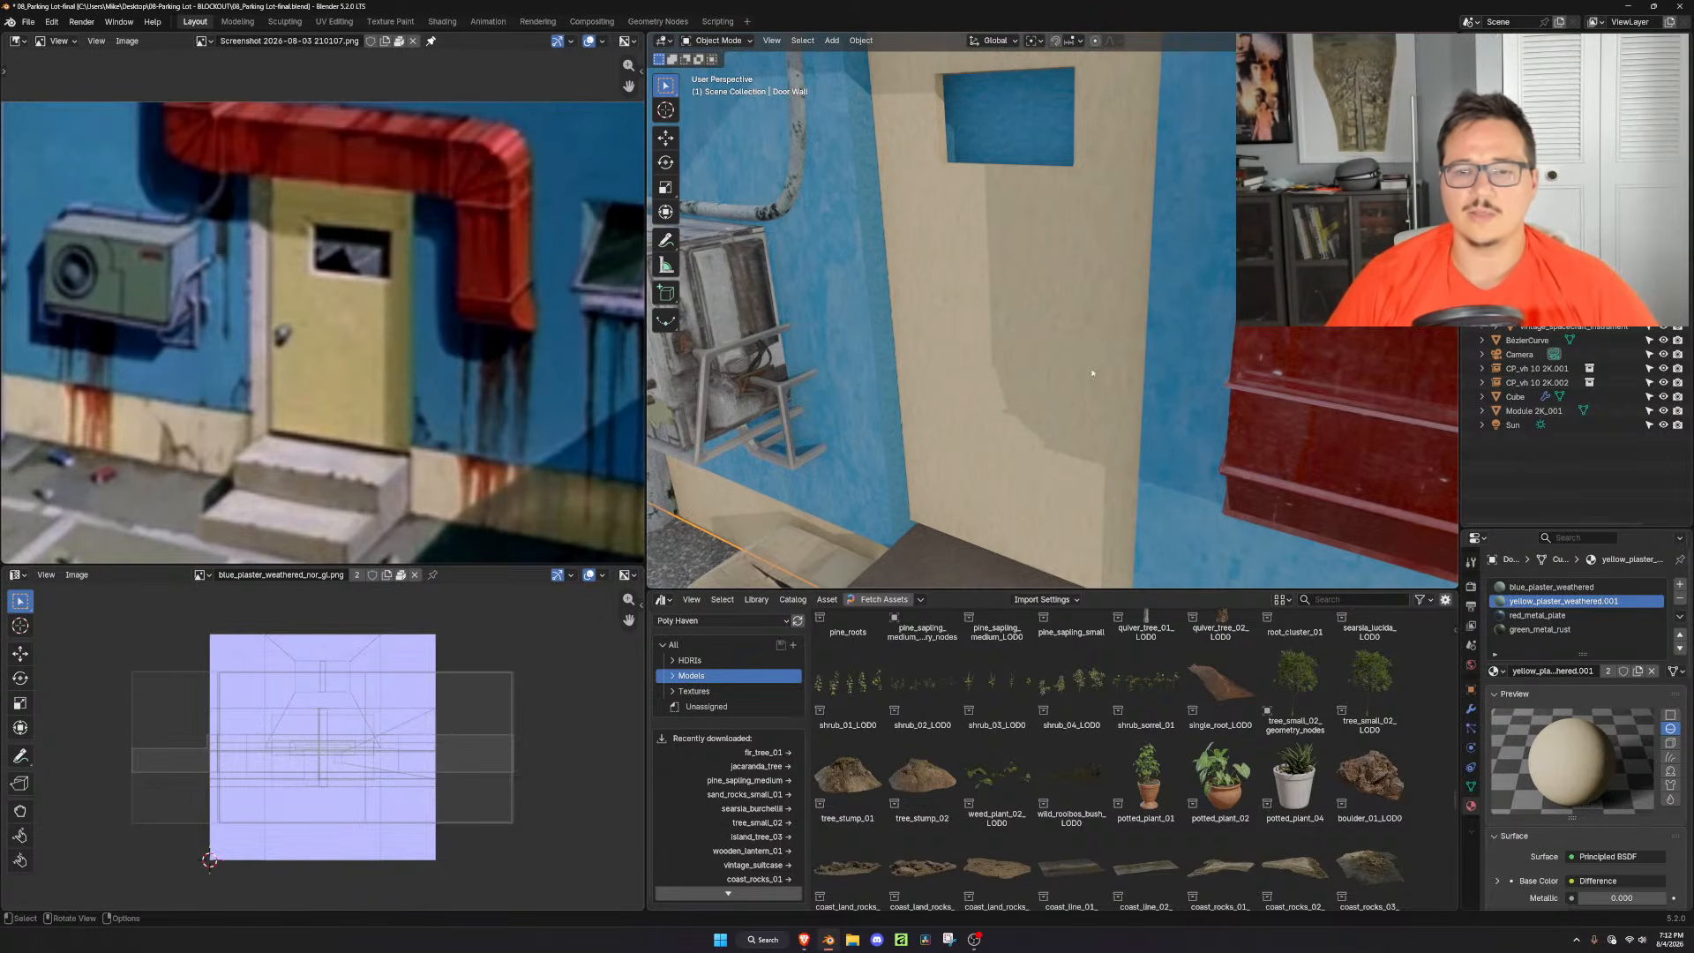
{"action": "middle_click_drag", "start_coordinate": [1102, 310], "coordinate": [1118, 326]}
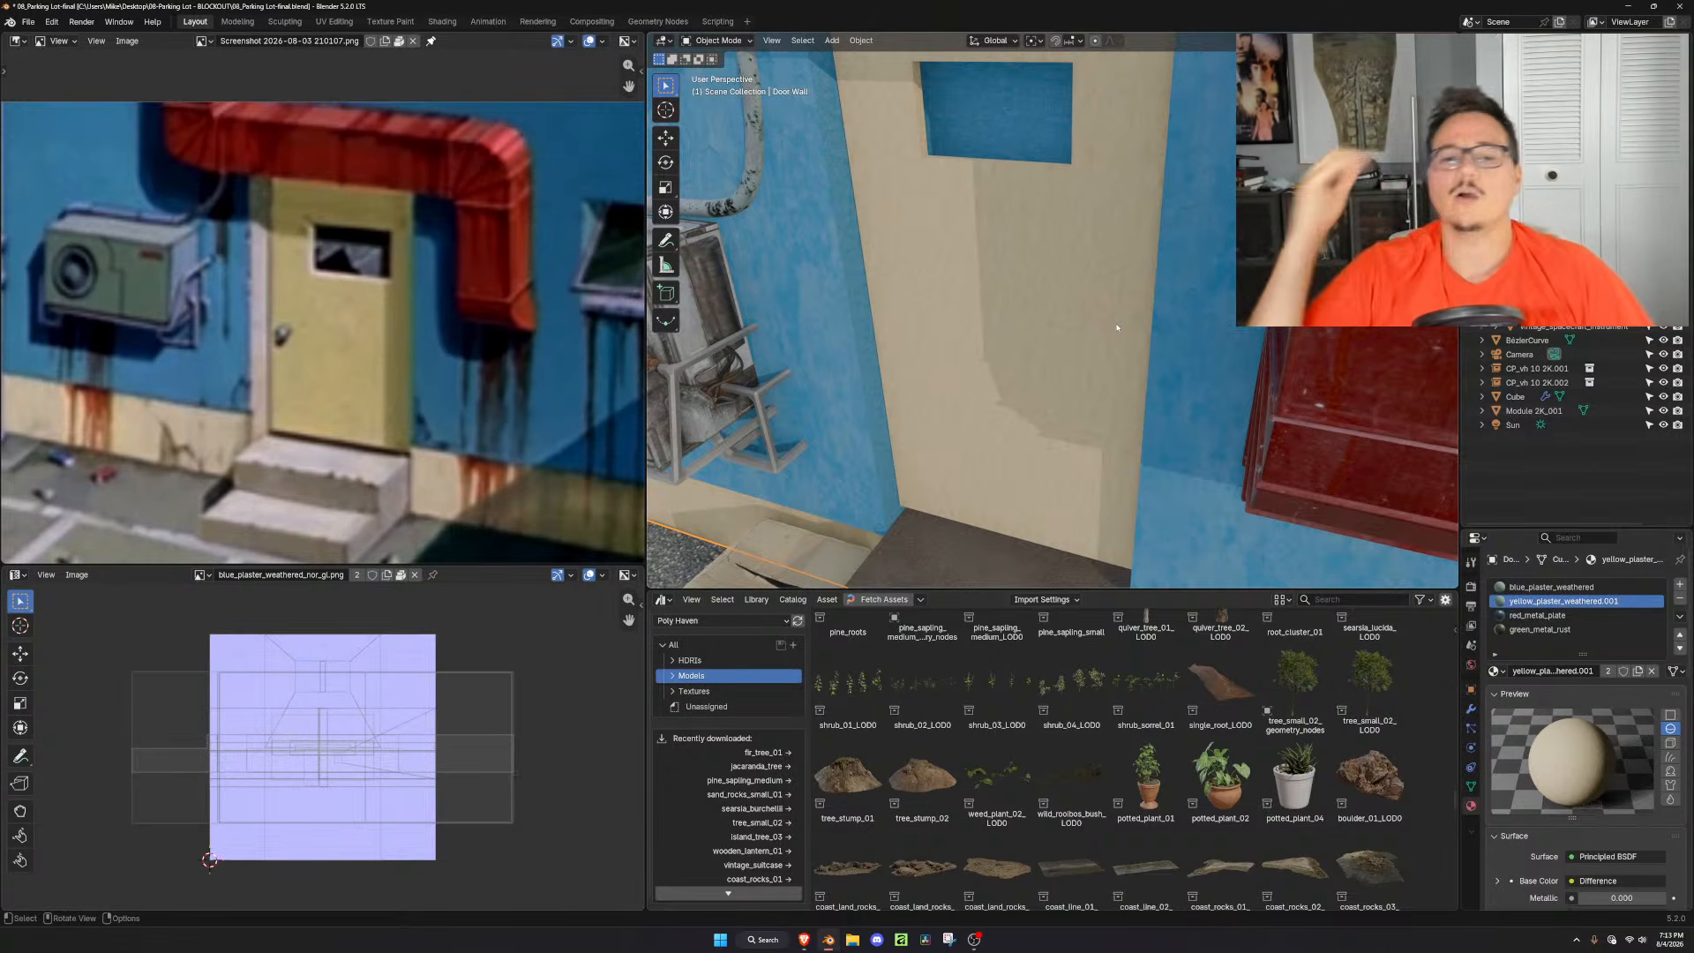
{"action": "scroll", "coordinate": [1078, 315], "scroll_direction": "down", "scroll_amount": 3}
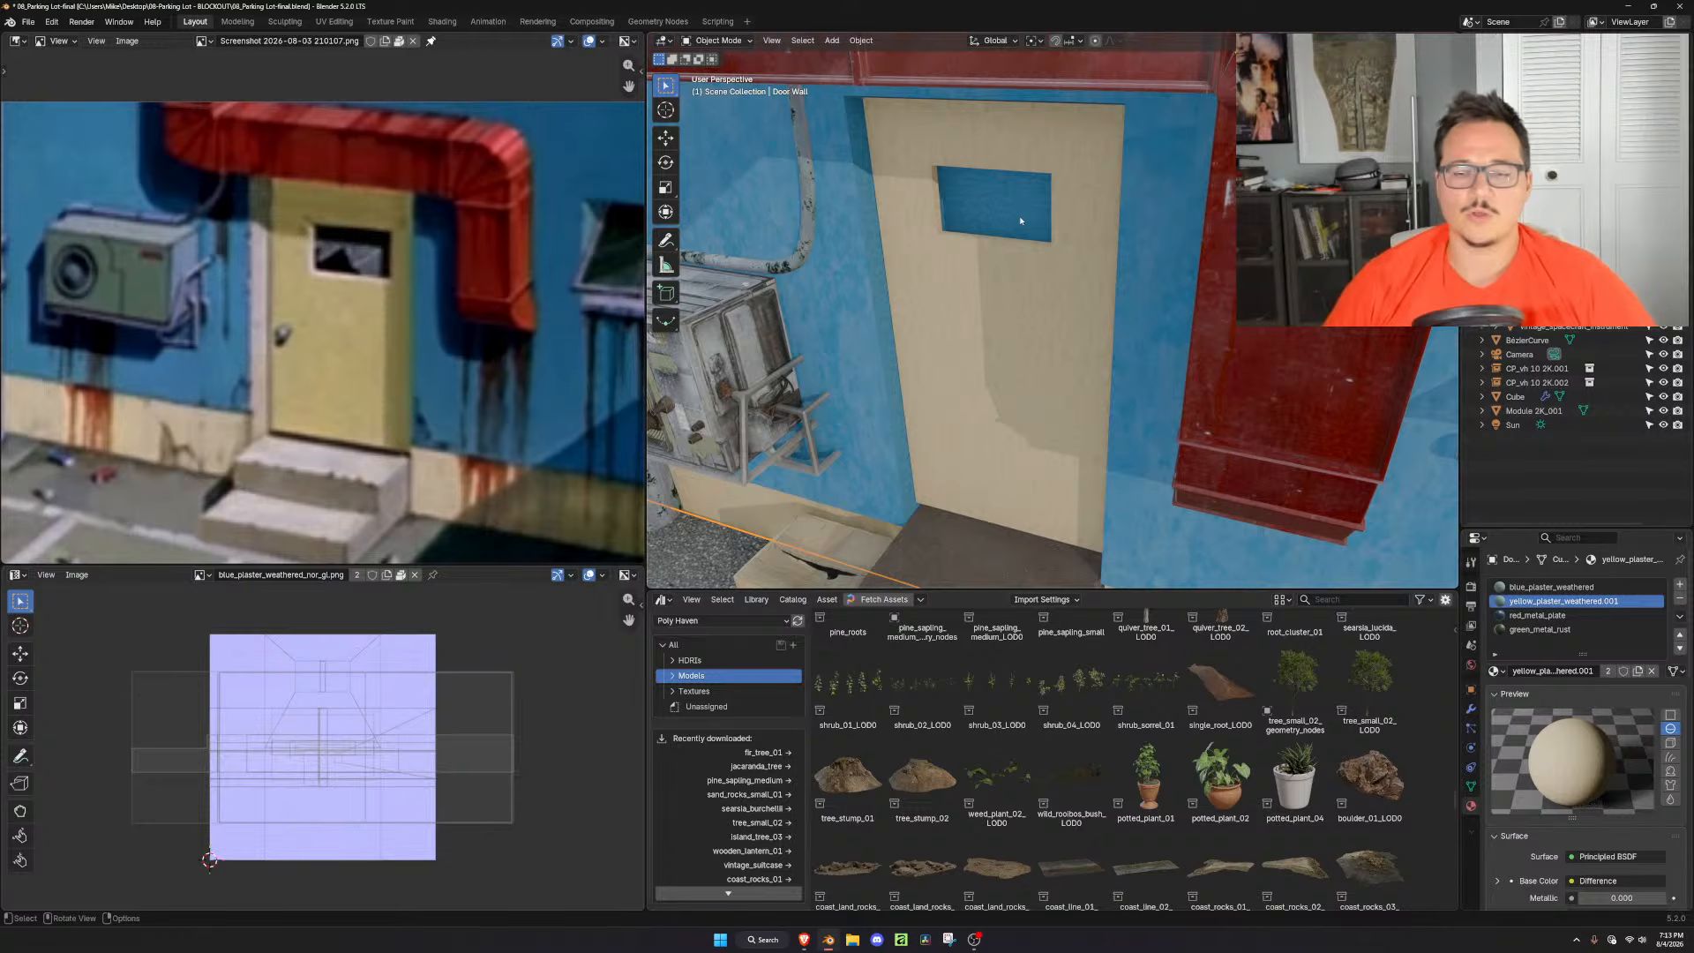
{"action": "scroll", "coordinate": [1064, 272], "scroll_direction": "up", "scroll_amount": 1}
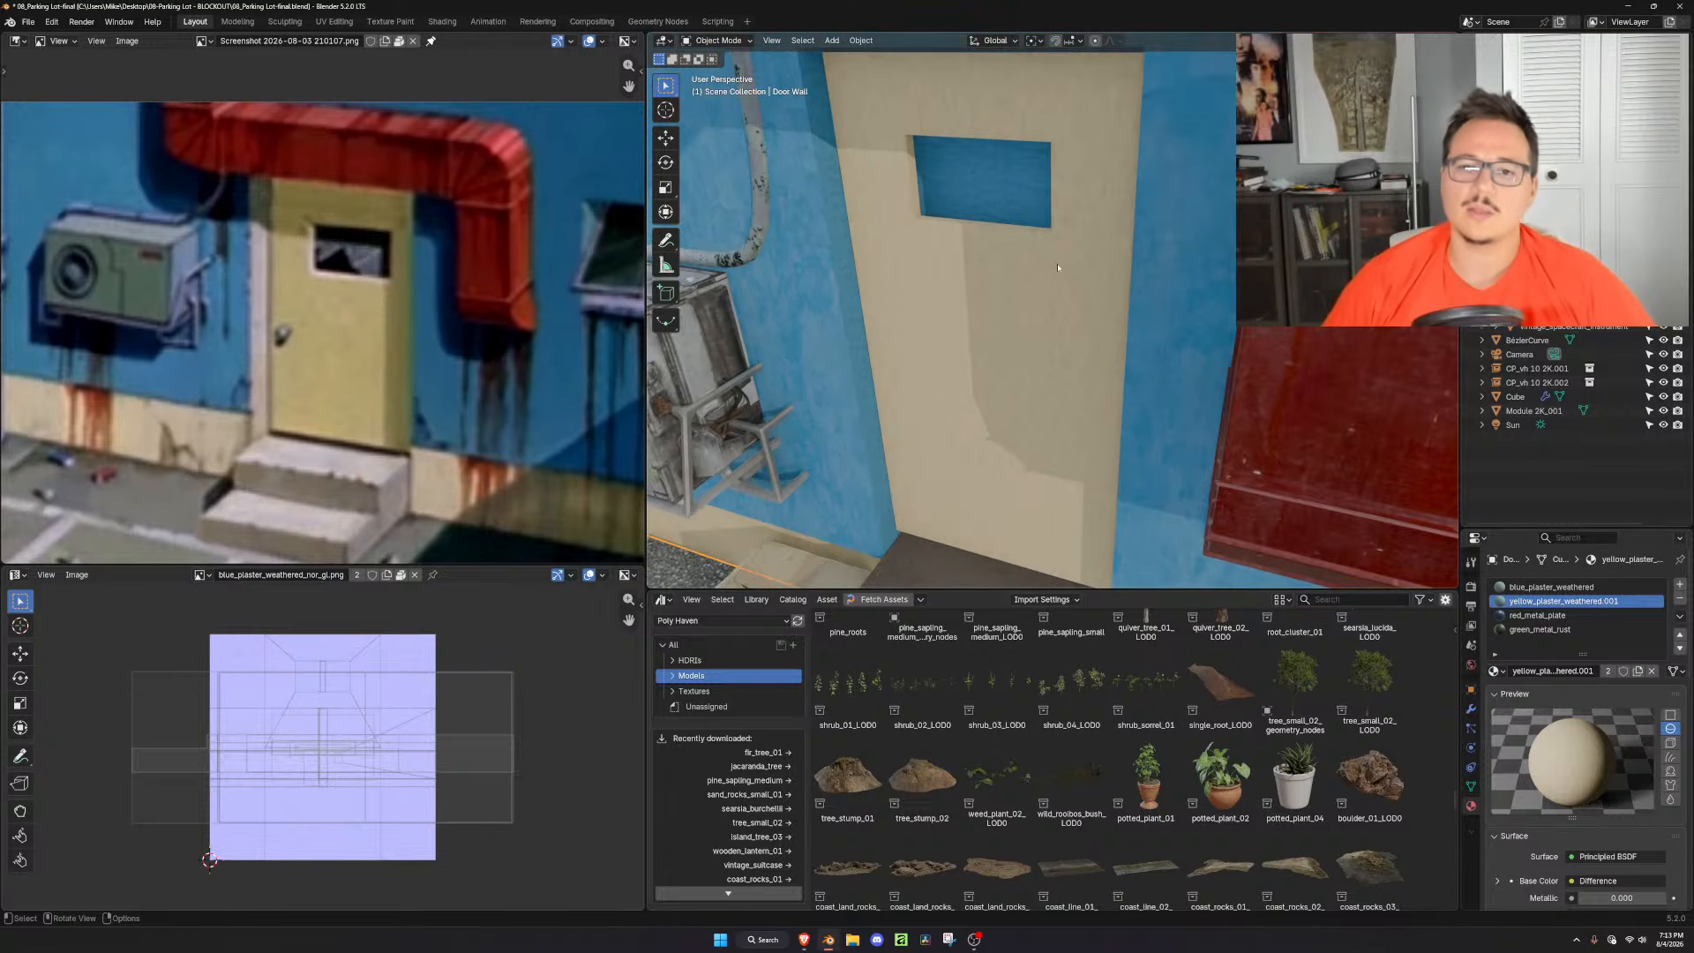
{"action": "left_click", "coordinate": [1020, 203]}
{"action": "key", "text": "Tab"}
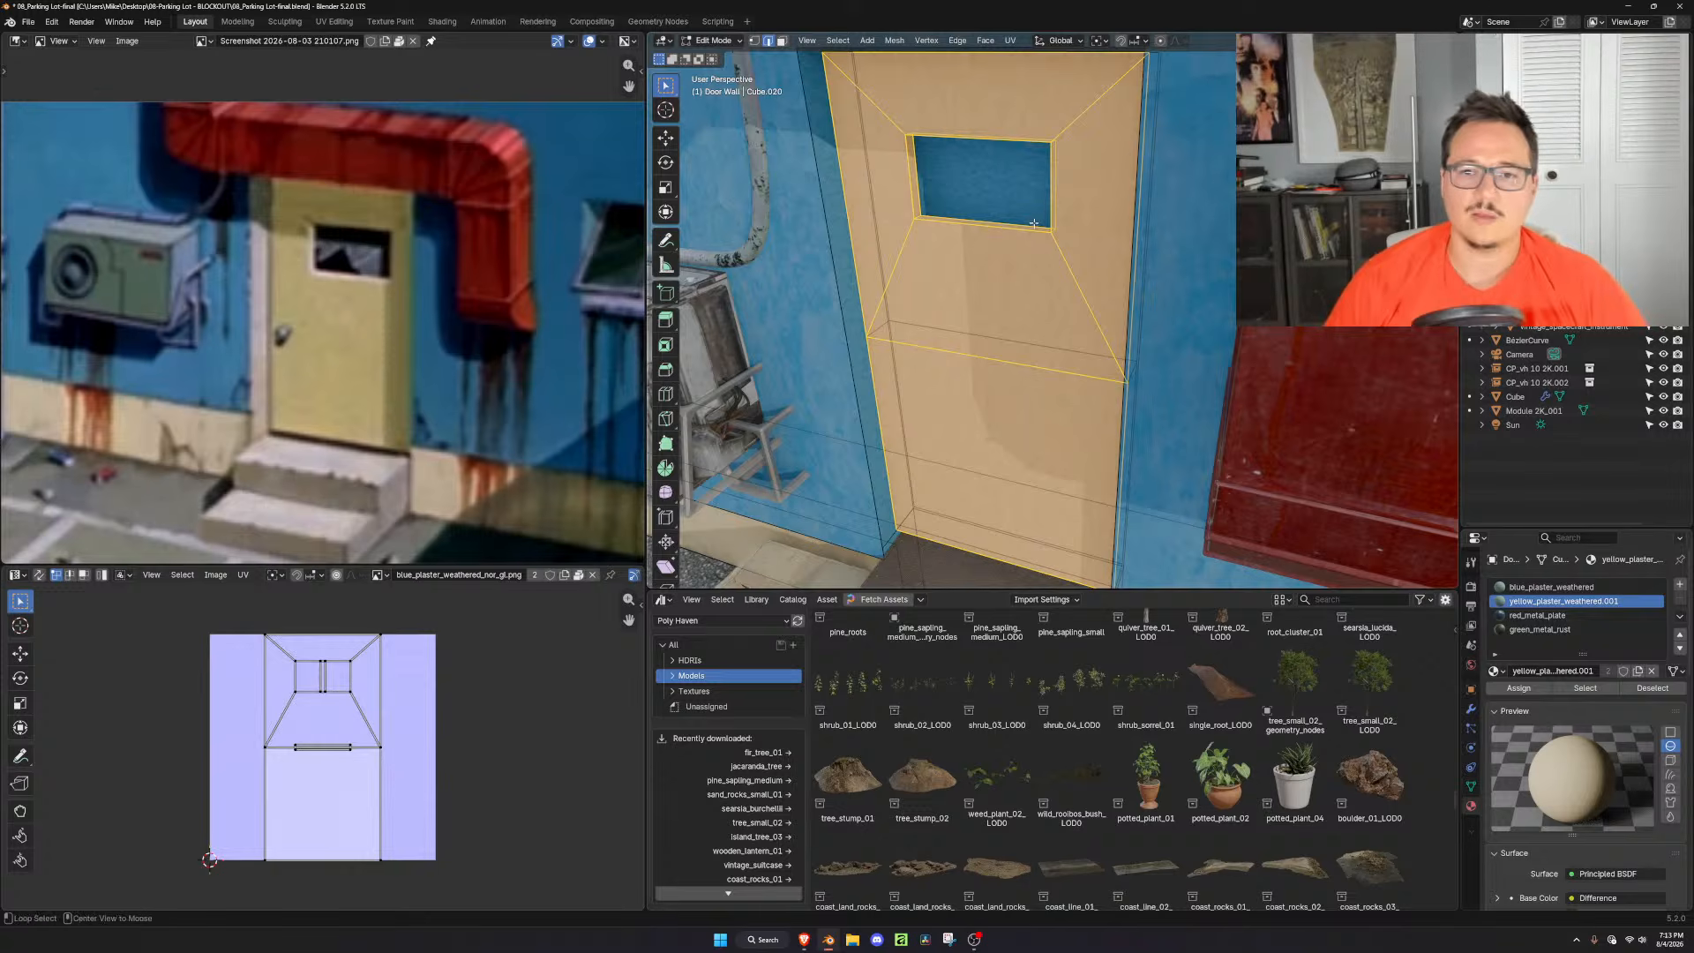
{"action": "left_click", "coordinate": [1125, 246], "text": "alt"}
{"action": "key", "text": "f"}
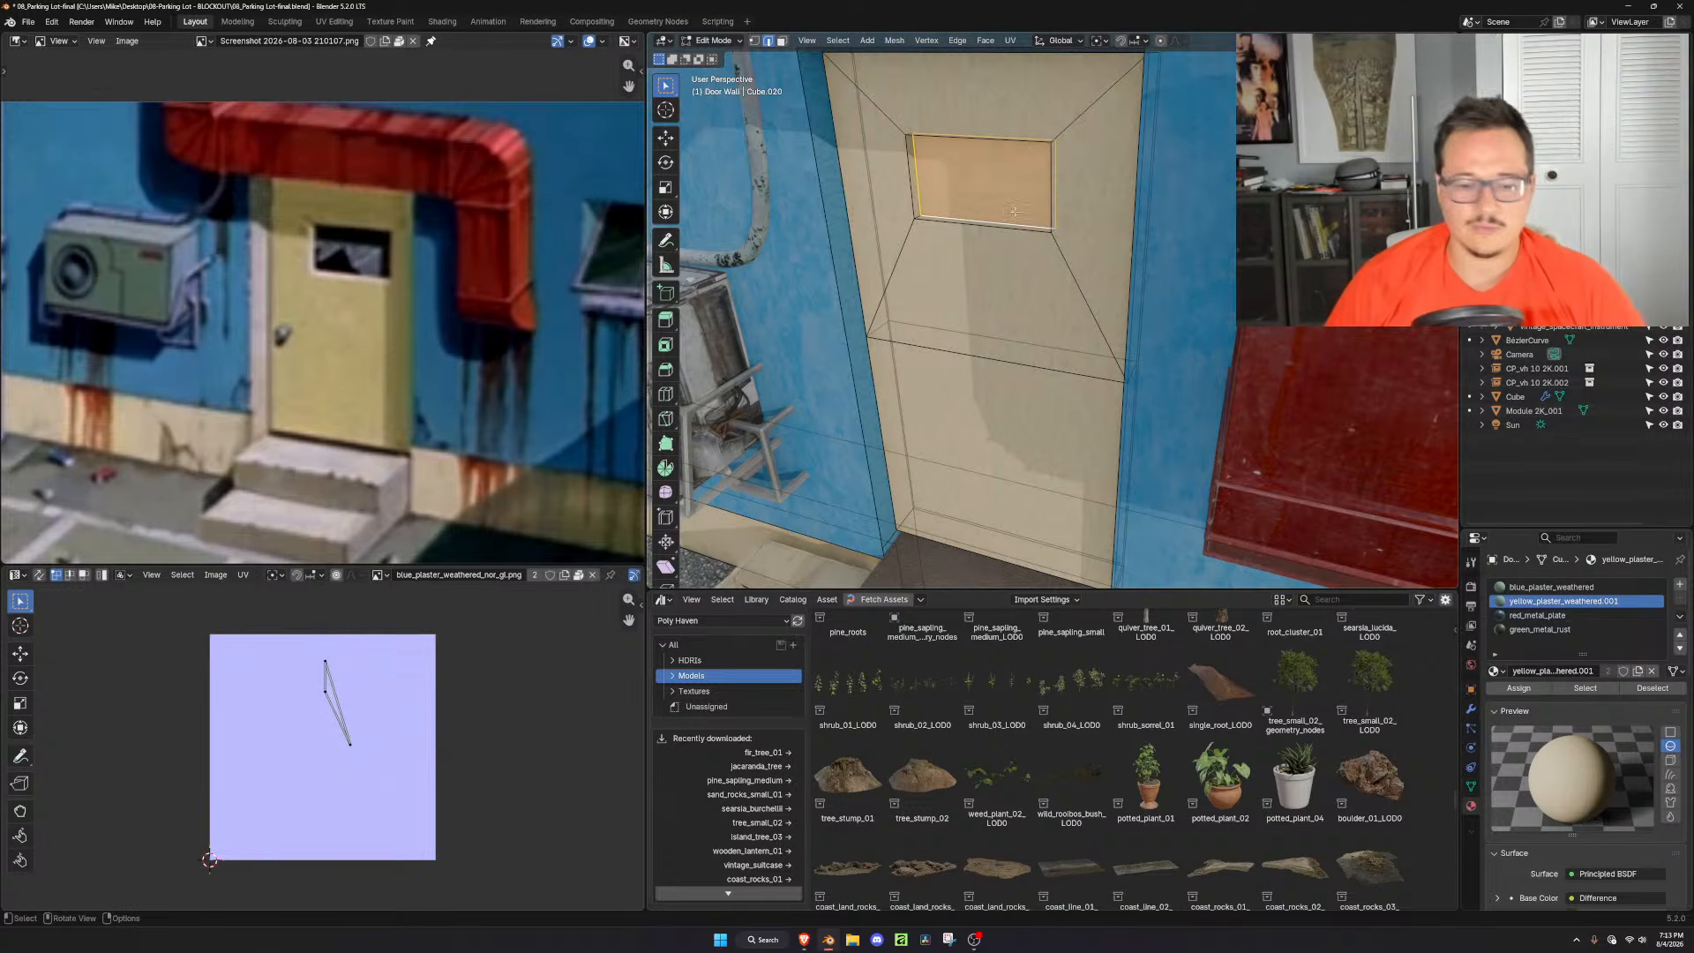
Separate the new window face into its own object
{"action": "key", "text": "p"}
{"action": "left_click", "coordinate": [1016, 208]}
{"action": "key", "text": "Tab"}
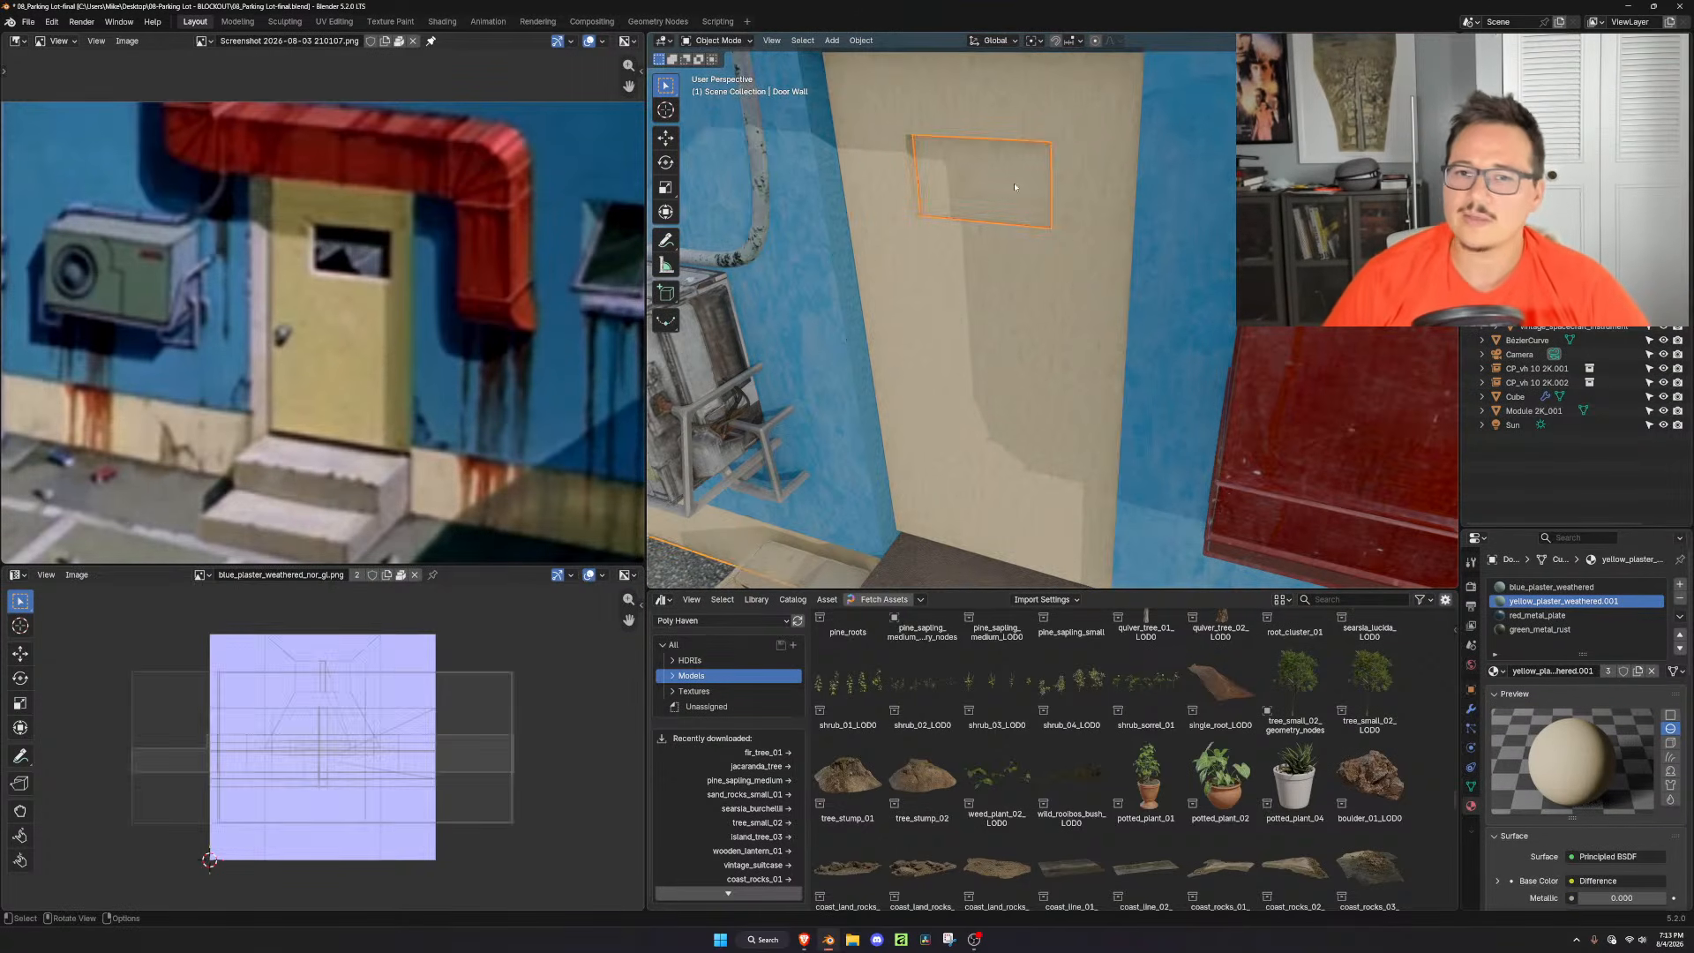
Knife a jagged broken-glass outline into the separated window pane, from its bottom edge to its left edge
{"action": "left_click", "coordinate": [1017, 205]}
{"action": "scroll", "coordinate": [1041, 238], "scroll_direction": "up", "scroll_amount": 2}
{"action": "middle_click_drag", "start_coordinate": [1047, 253], "coordinate": [1117, 281]}
{"action": "key", "text": "Tab"}
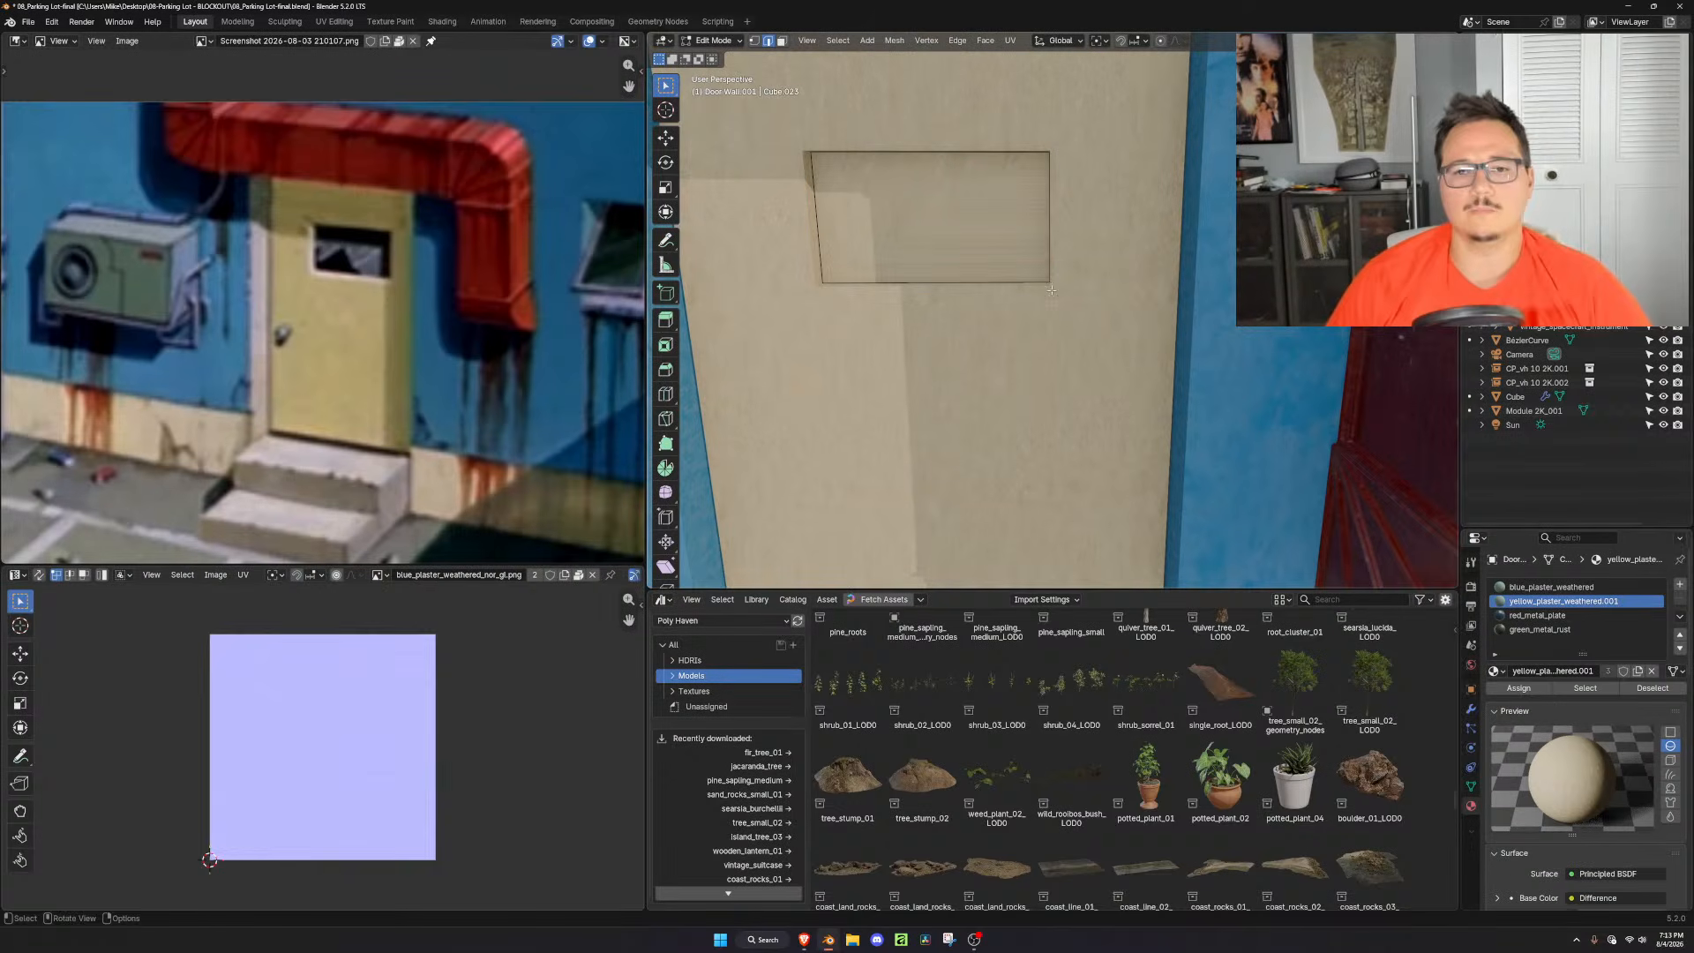
{"action": "key", "text": "k"}
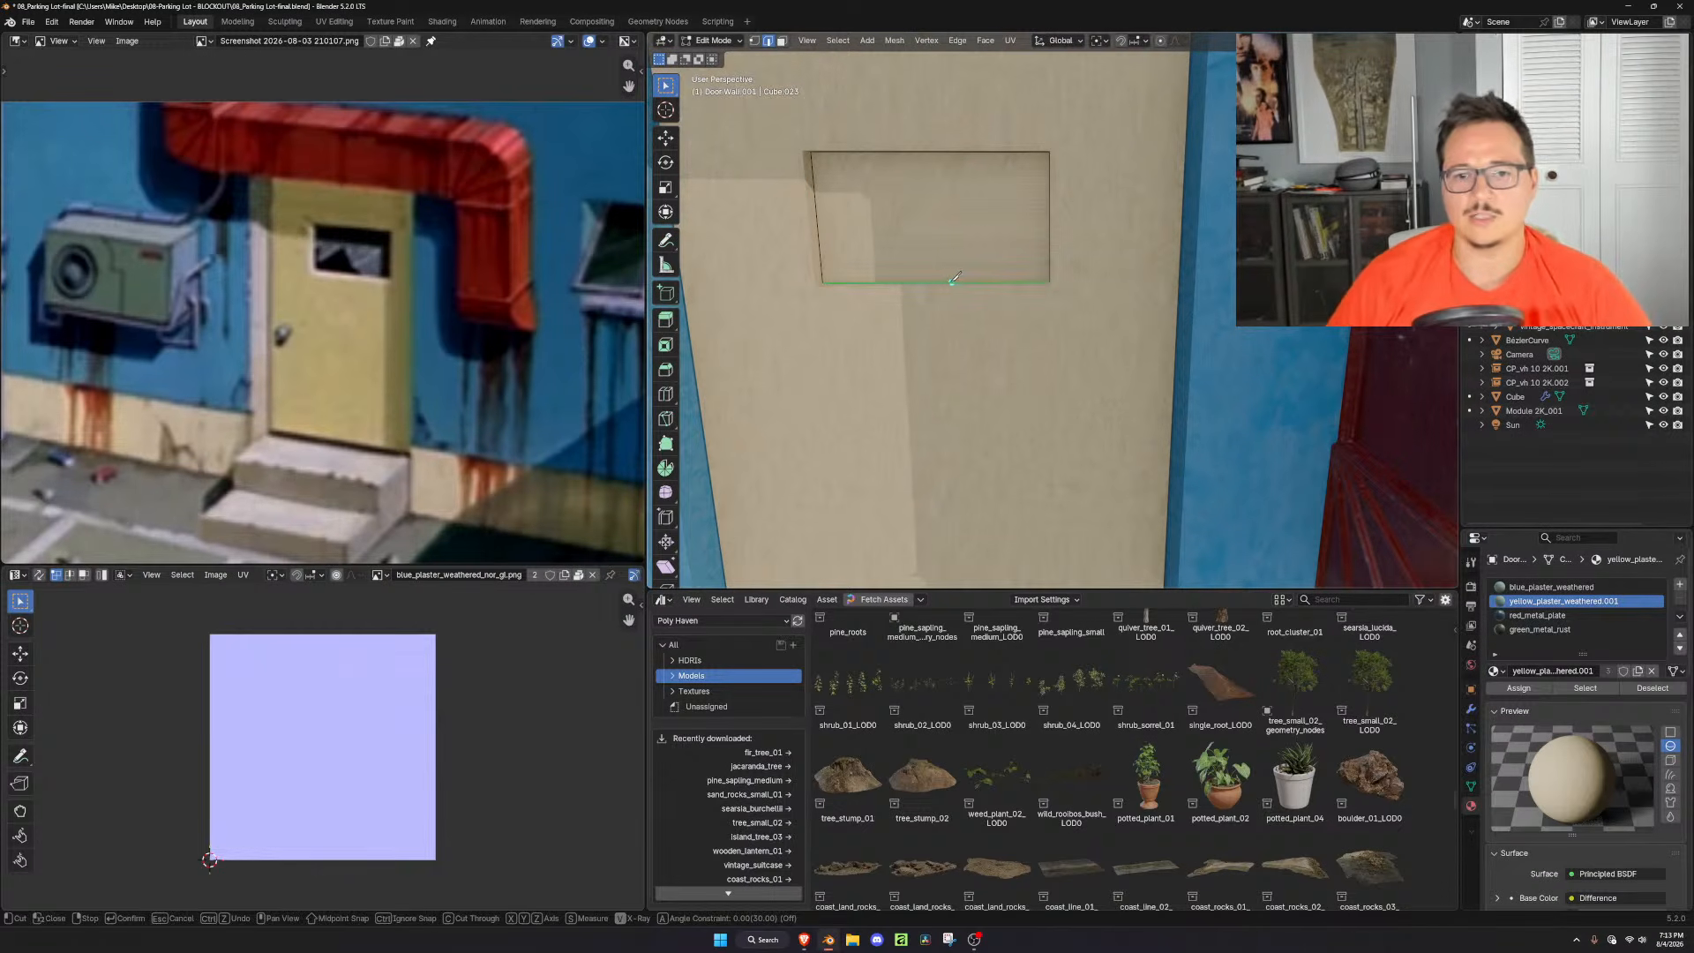
{"action": "left_click", "coordinate": [947, 282]}
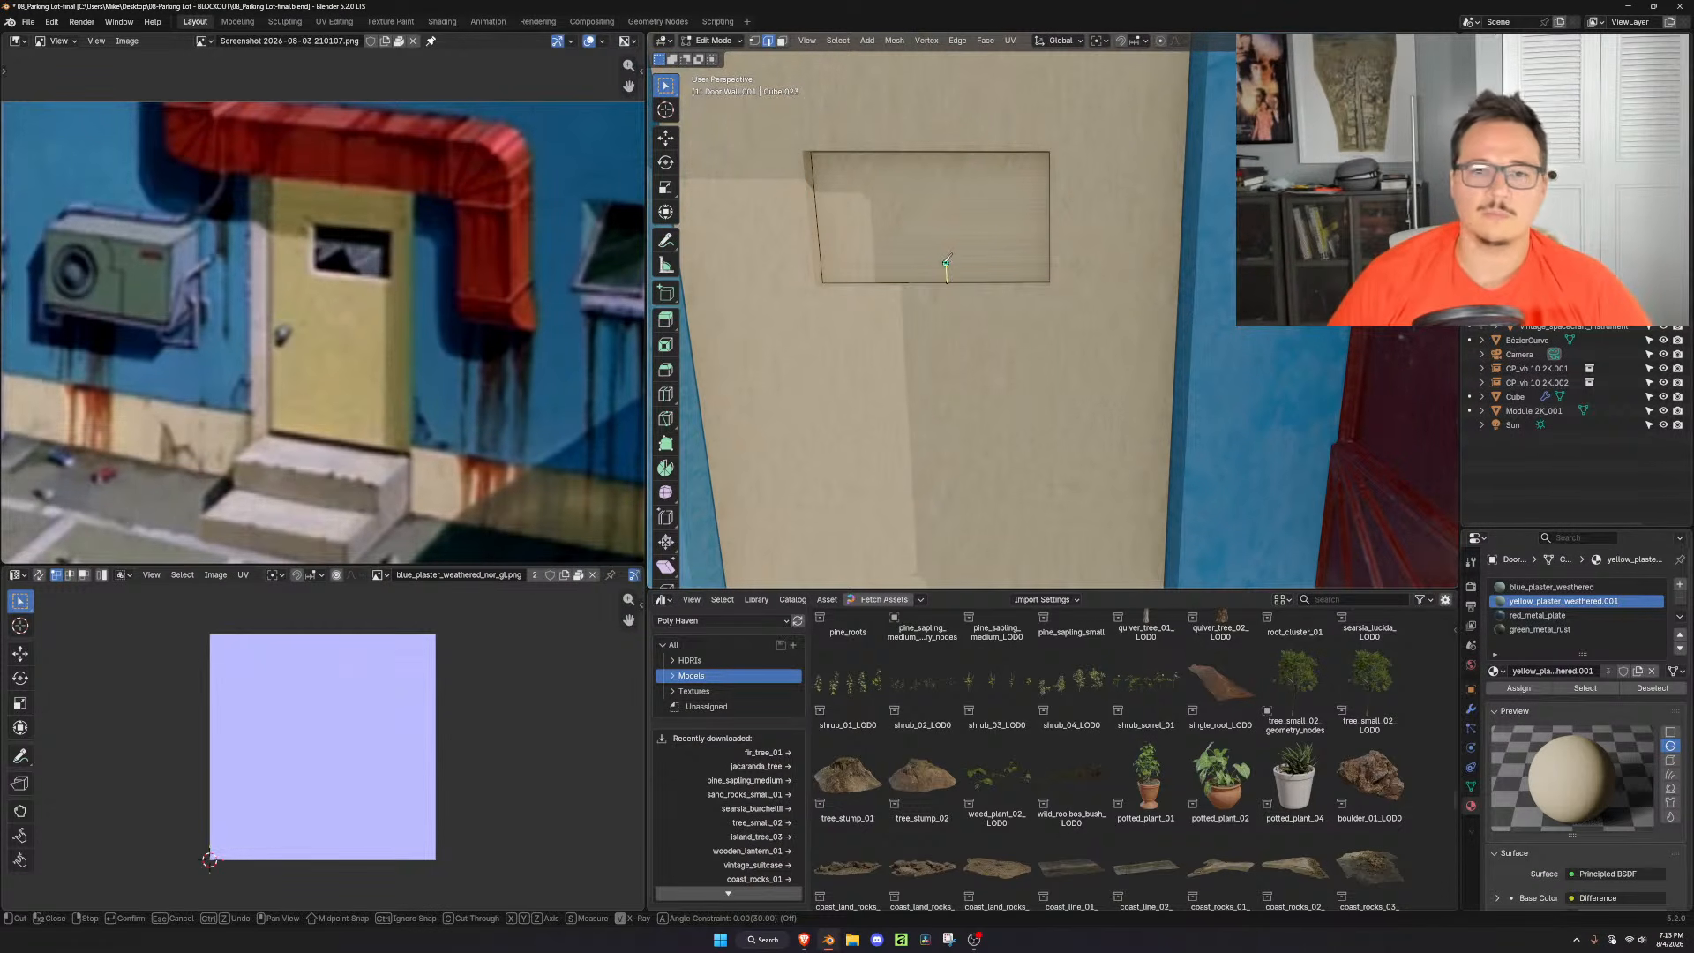
{"action": "left_click", "coordinate": [927, 260]}
{"action": "left_click", "coordinate": [905, 208]}
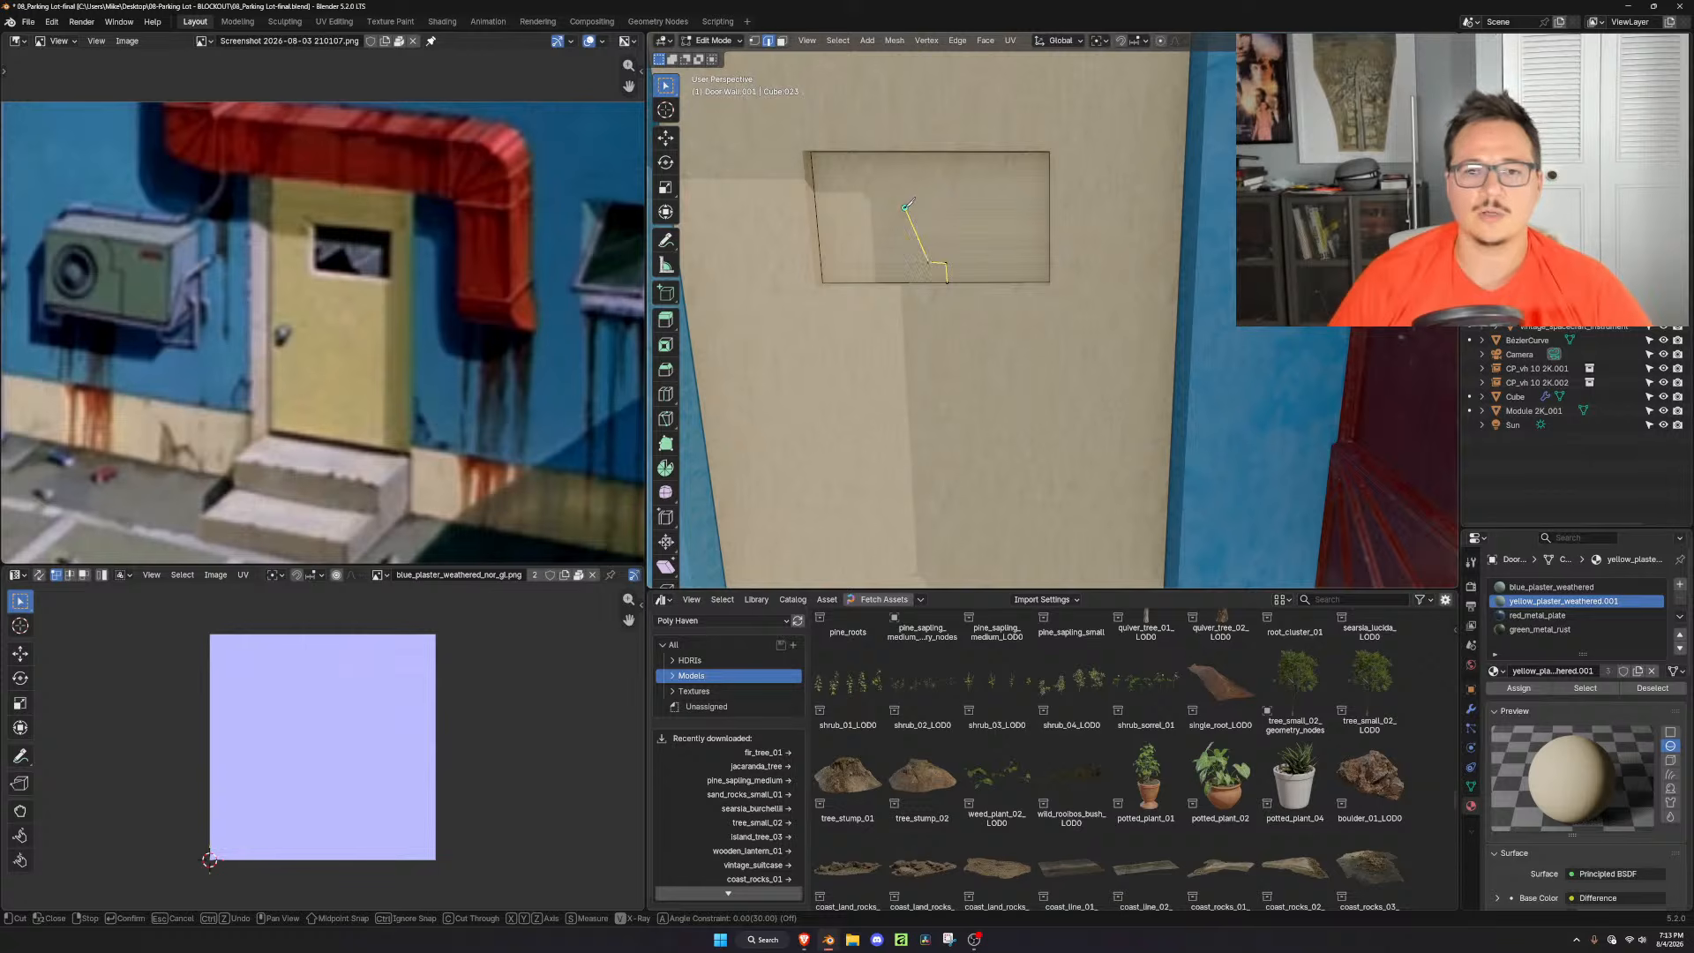
{"action": "left_click", "coordinate": [839, 258]}
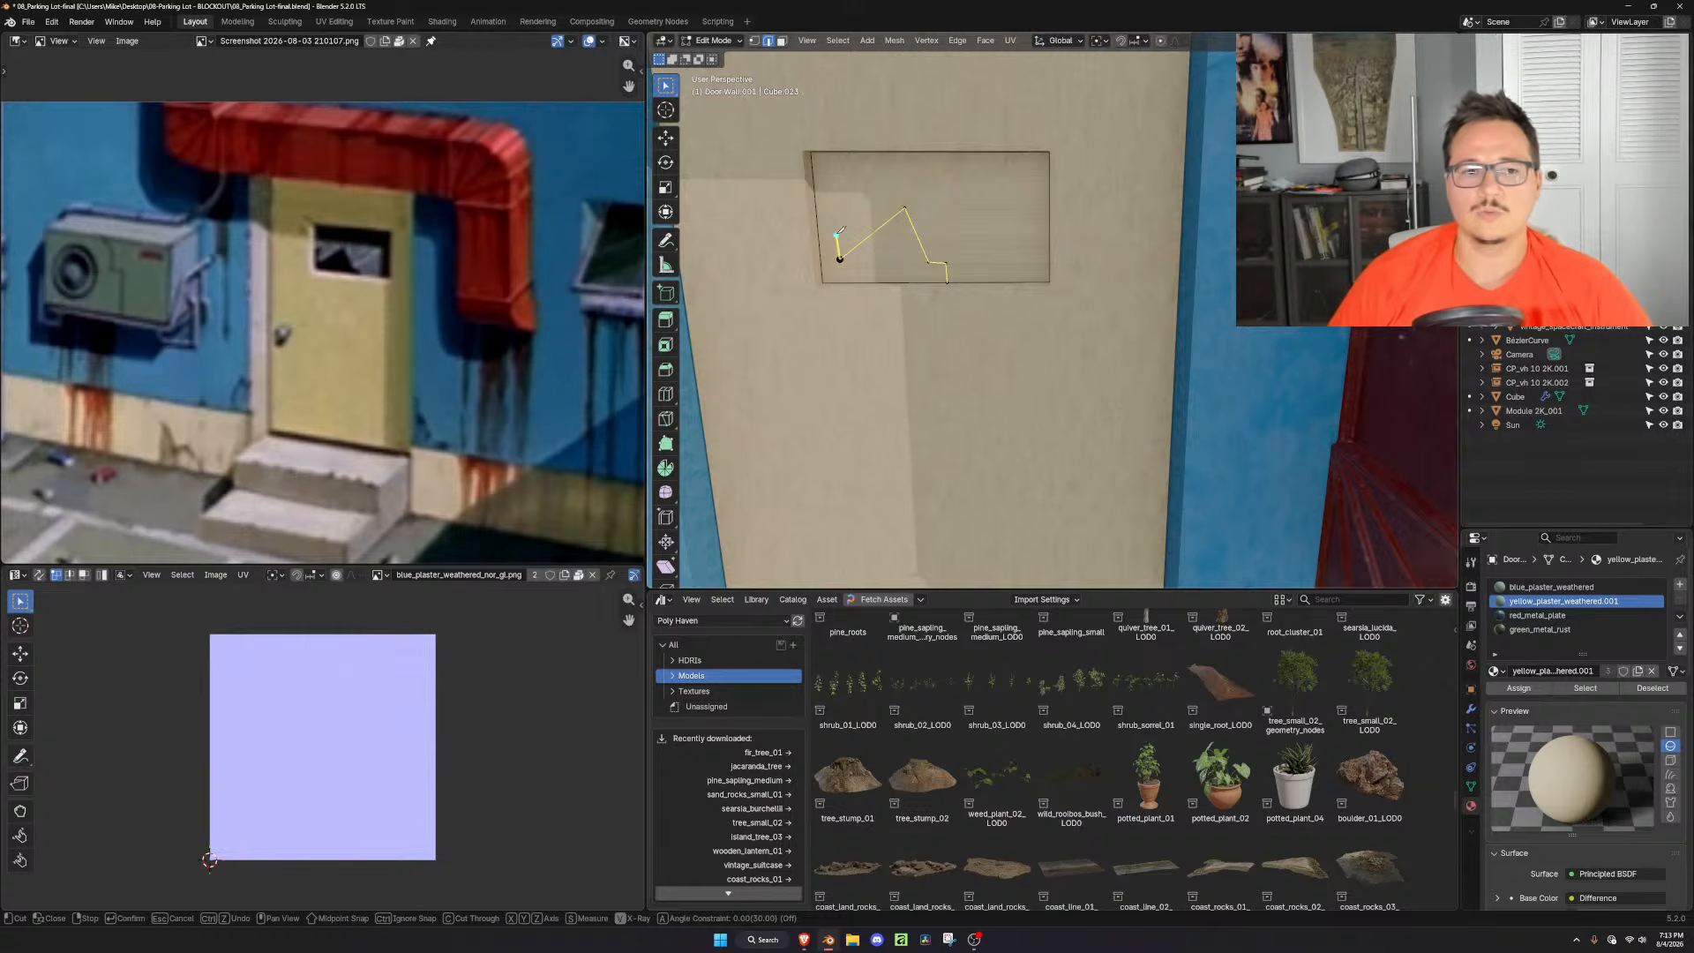
{"action": "left_click", "coordinate": [835, 220]}
{"action": "left_click", "coordinate": [815, 220]}
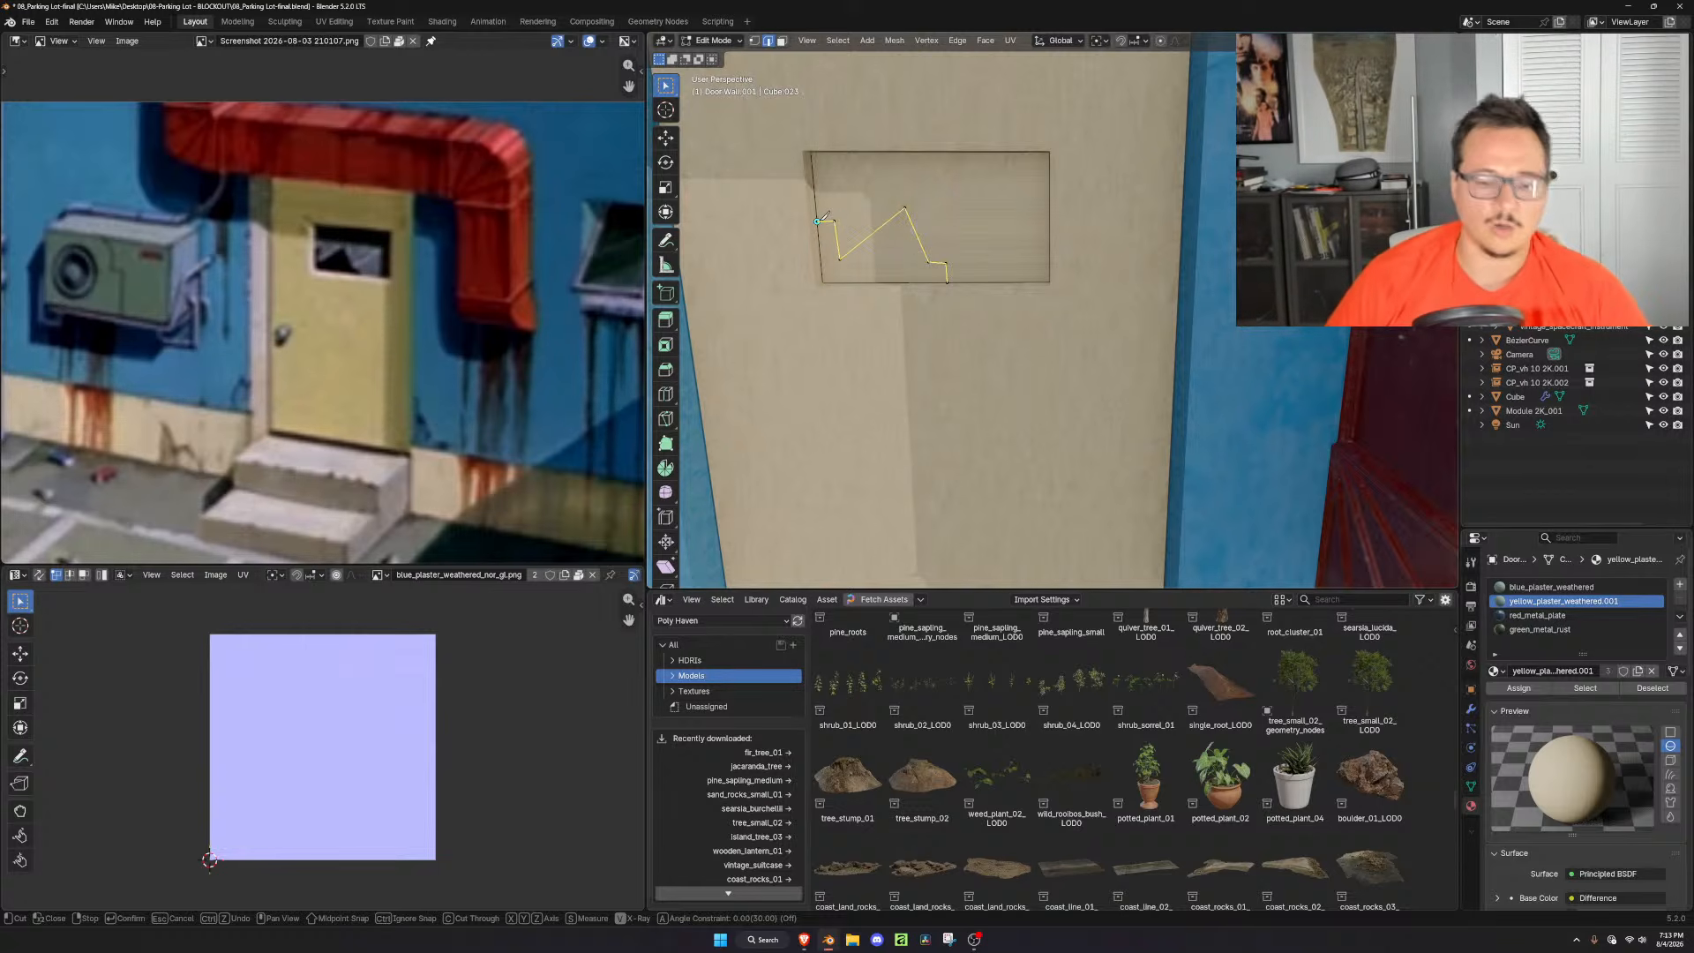
{"action": "key", "text": "Return"}
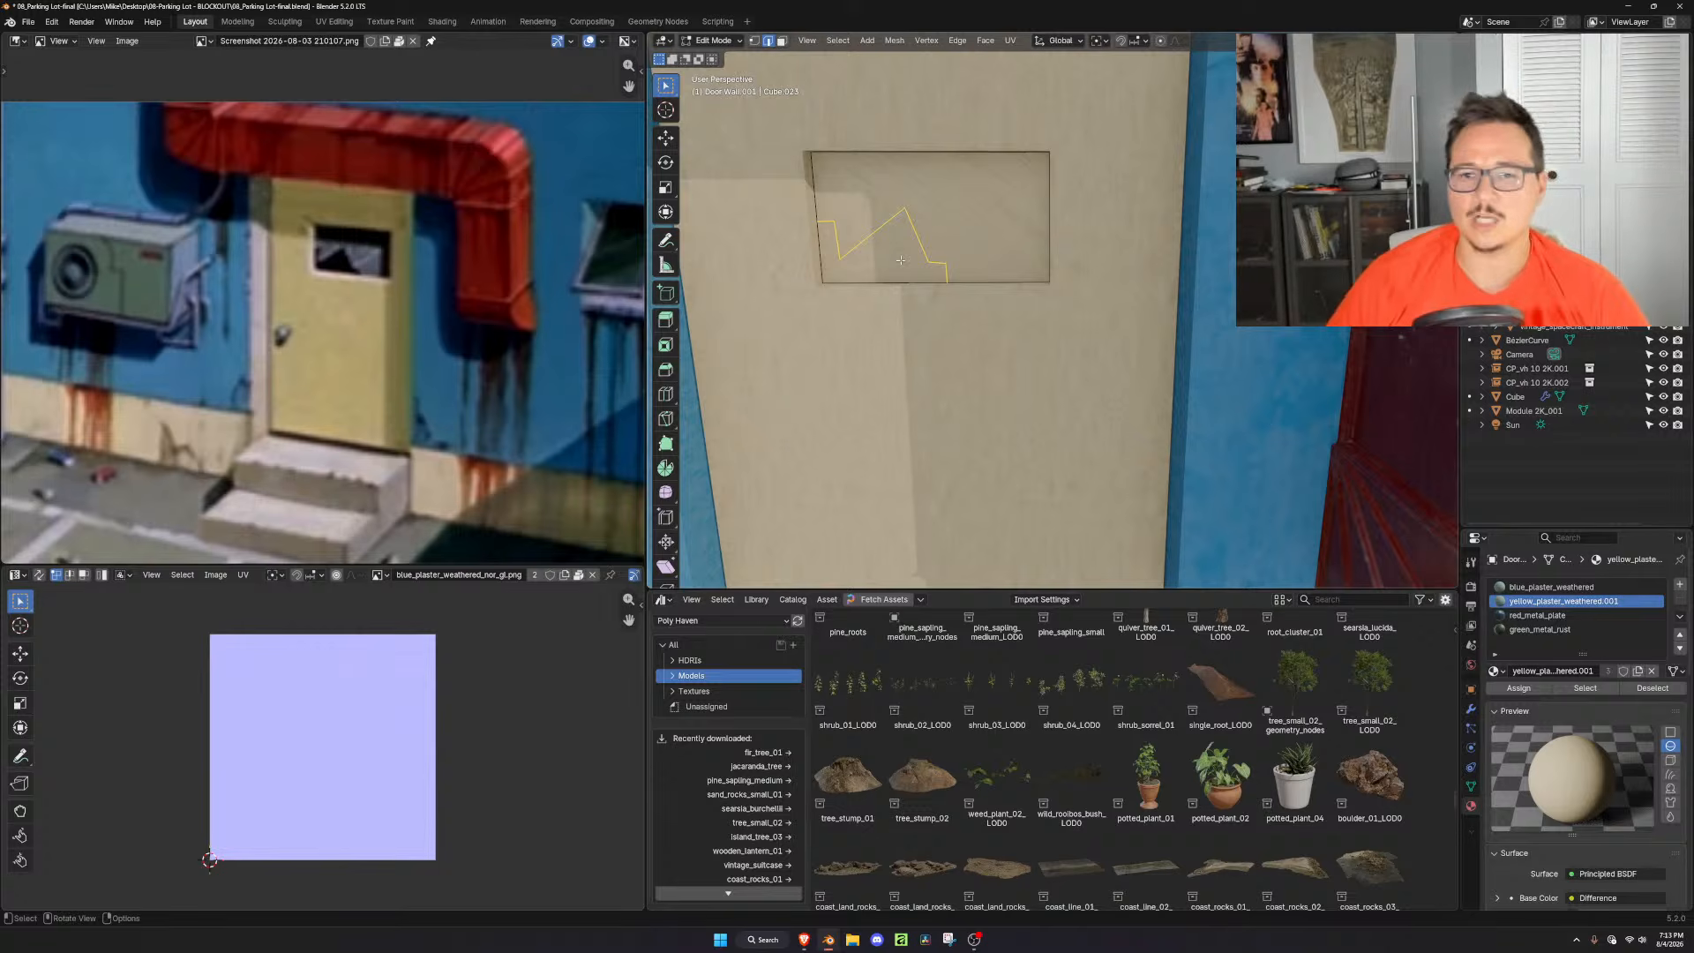
Delete the jagged face below the knife cut to leave a hole in the pane
{"action": "key", "text": "3"}
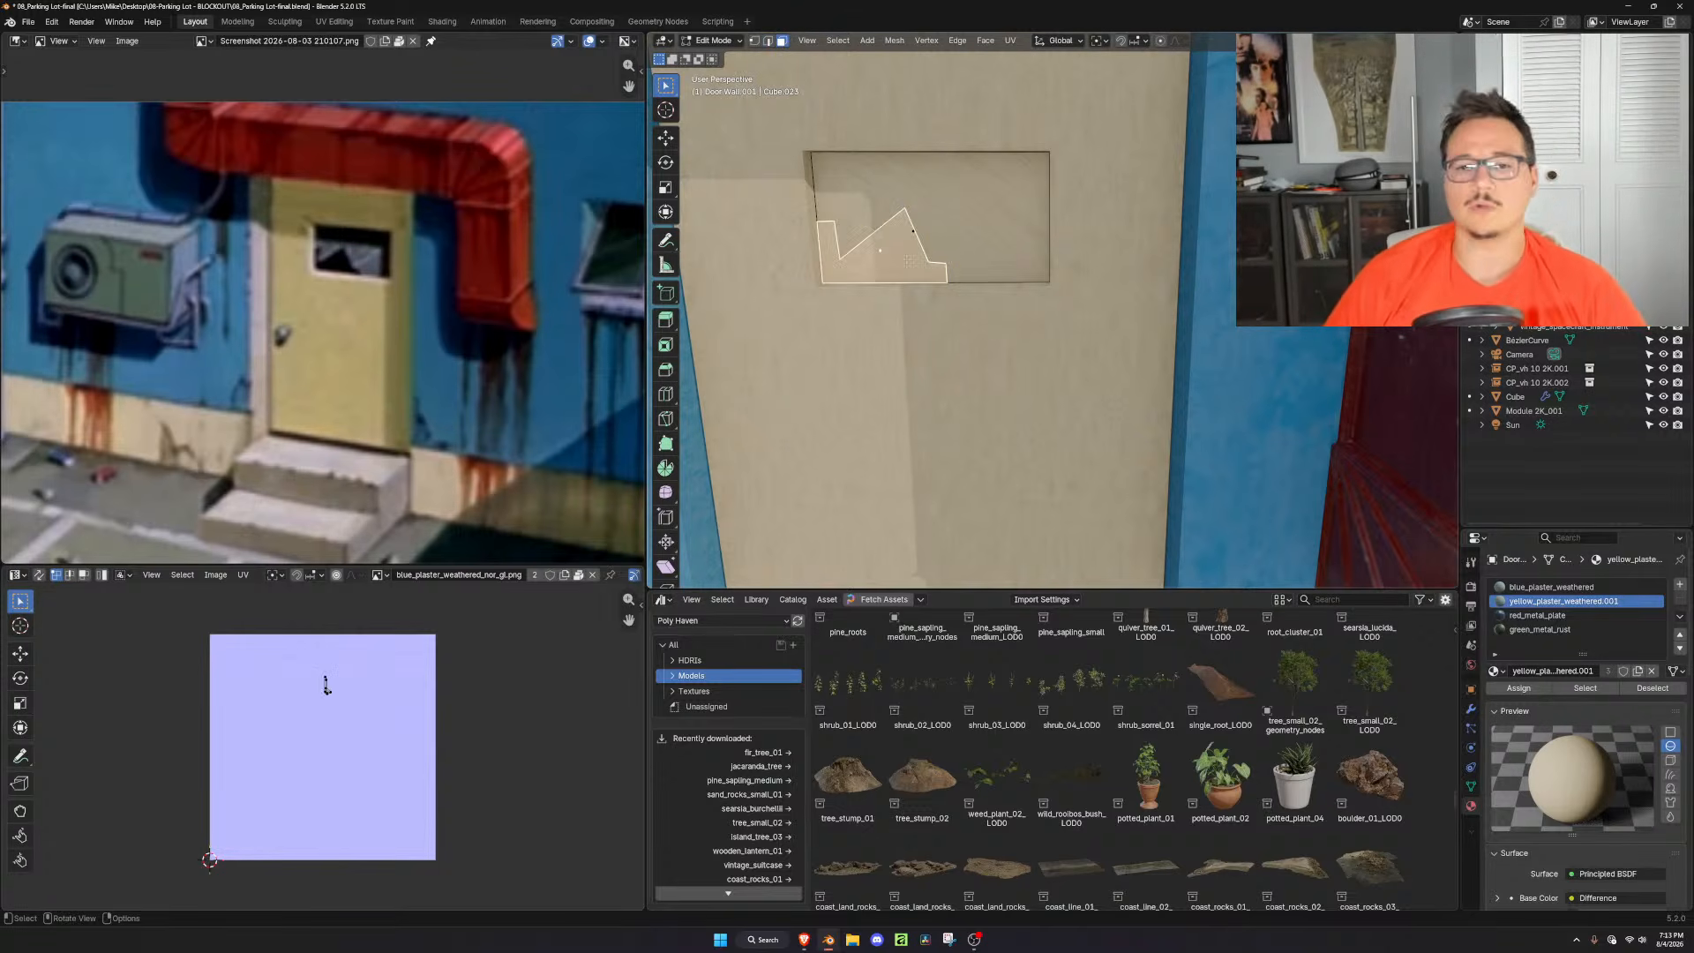
{"action": "key", "text": "x"}
{"action": "left_click", "coordinate": [900, 259]}
{"action": "middle_click_drag", "start_coordinate": [900, 260], "coordinate": [986, 244]}
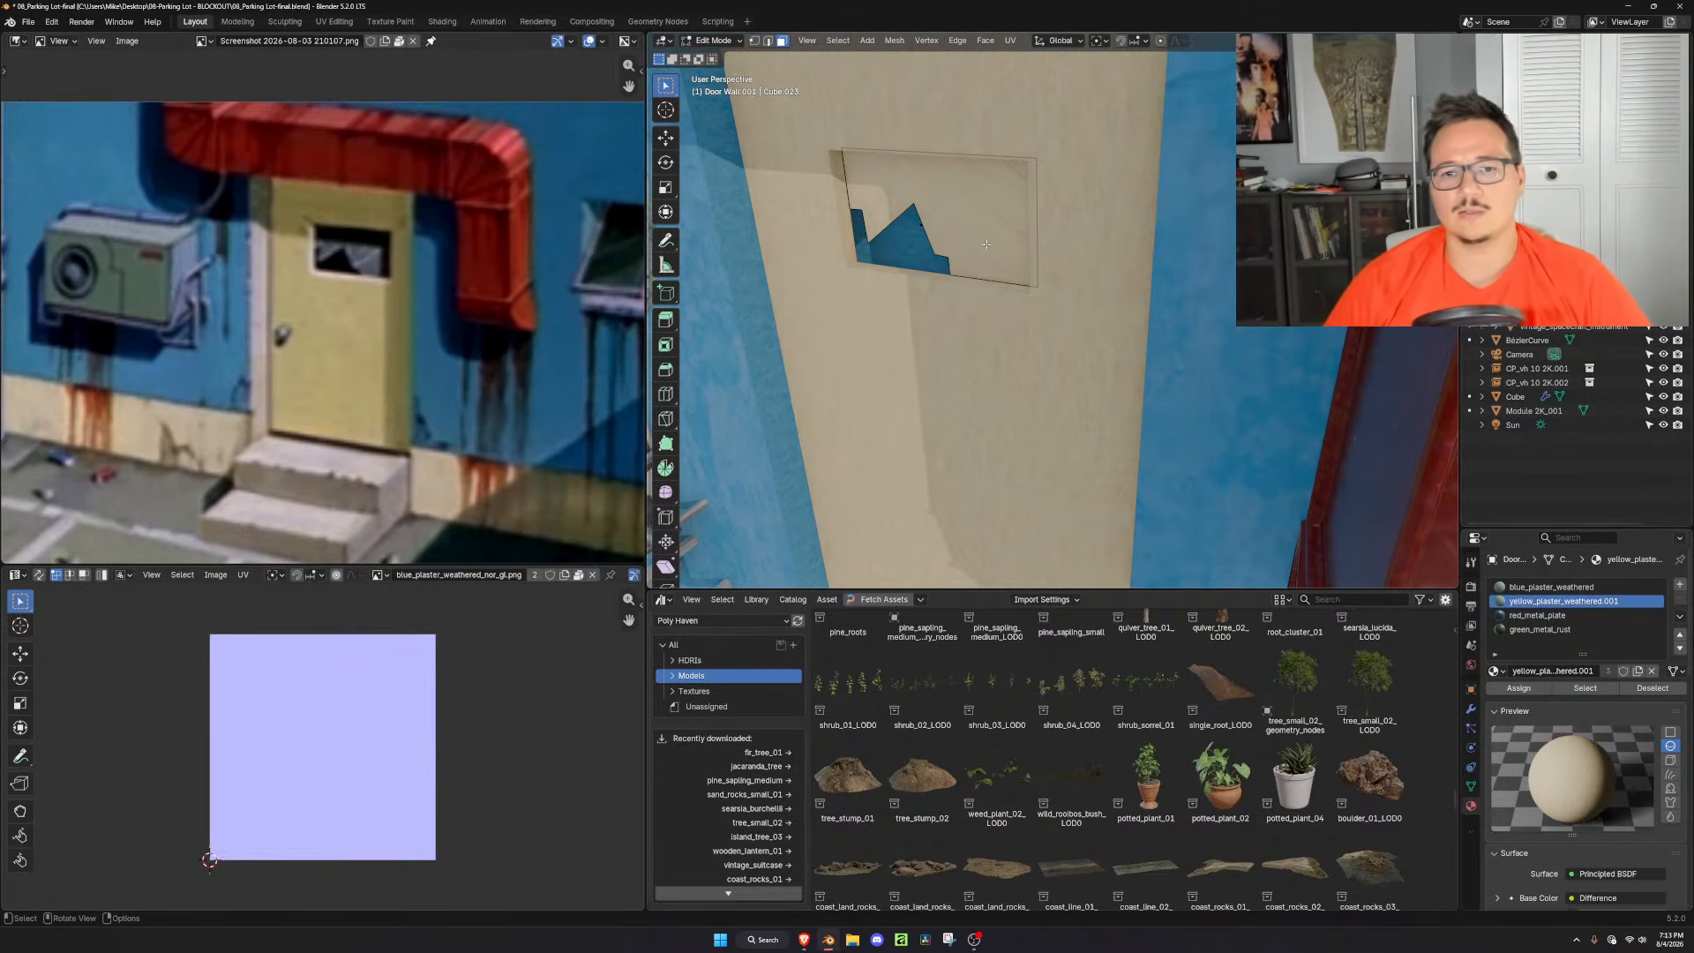
Add a material slot for the broken window pane and assign the existing worn glass material to it
{"action": "left_click", "coordinate": [951, 218]}
{"action": "scroll", "coordinate": [1041, 256], "scroll_direction": "up", "scroll_amount": 2}
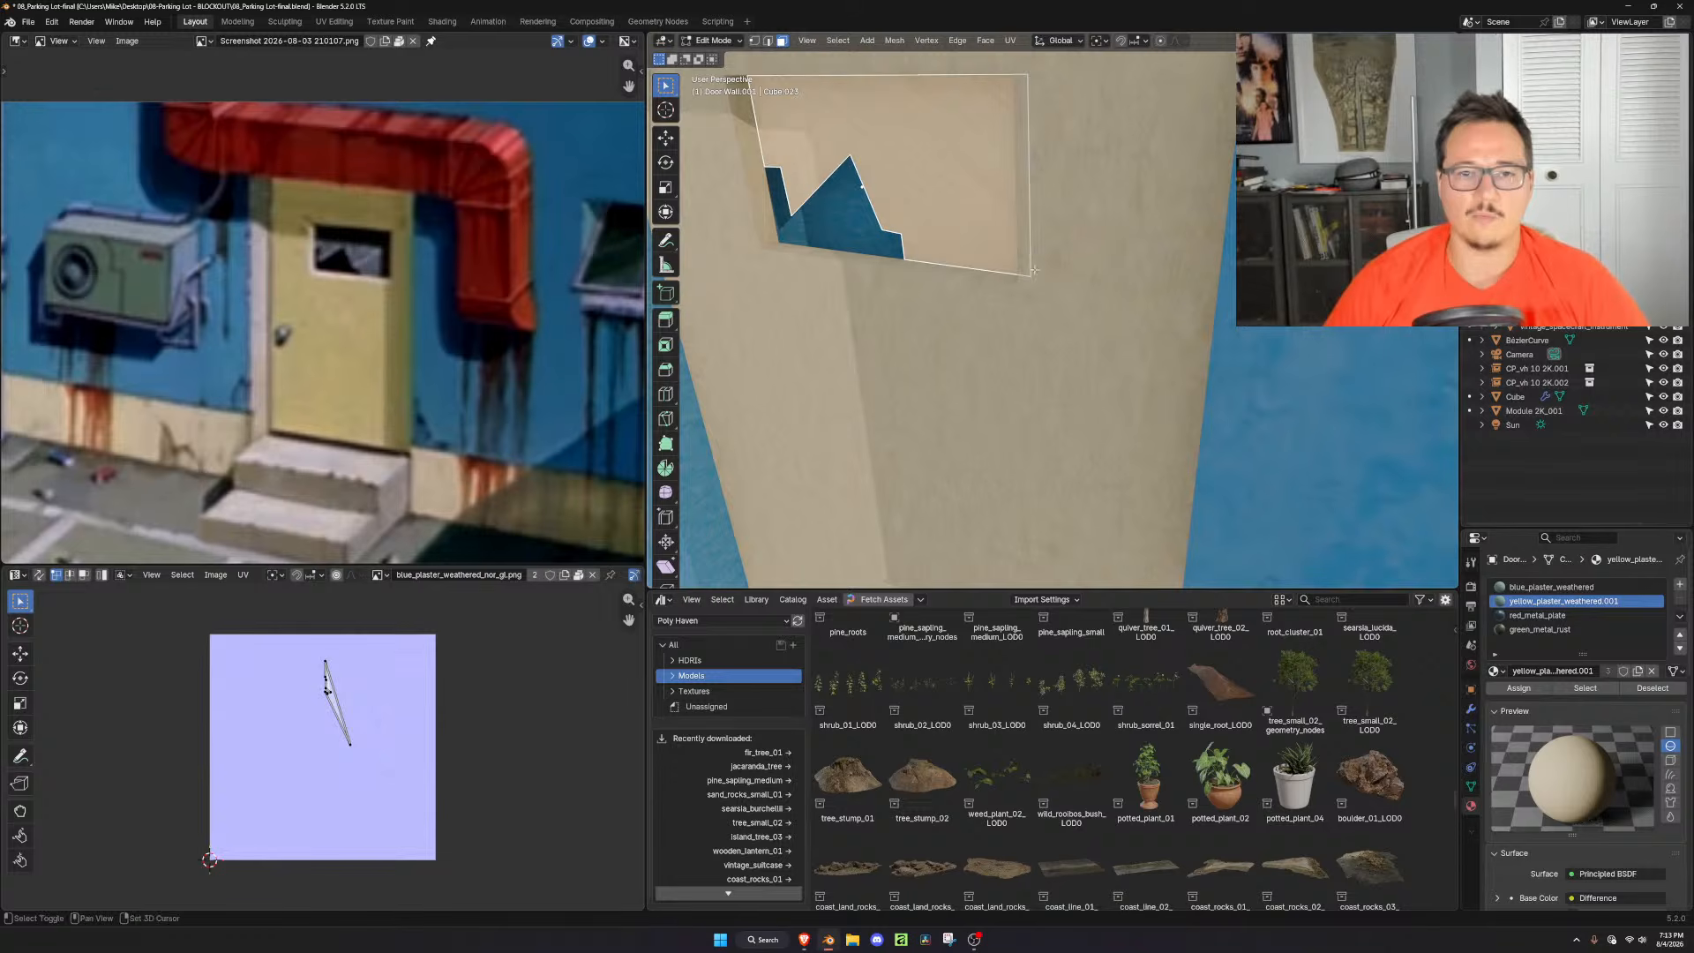
{"action": "middle_click_drag", "start_coordinate": [1184, 307], "coordinate": [1188, 372], "text": "shift"}
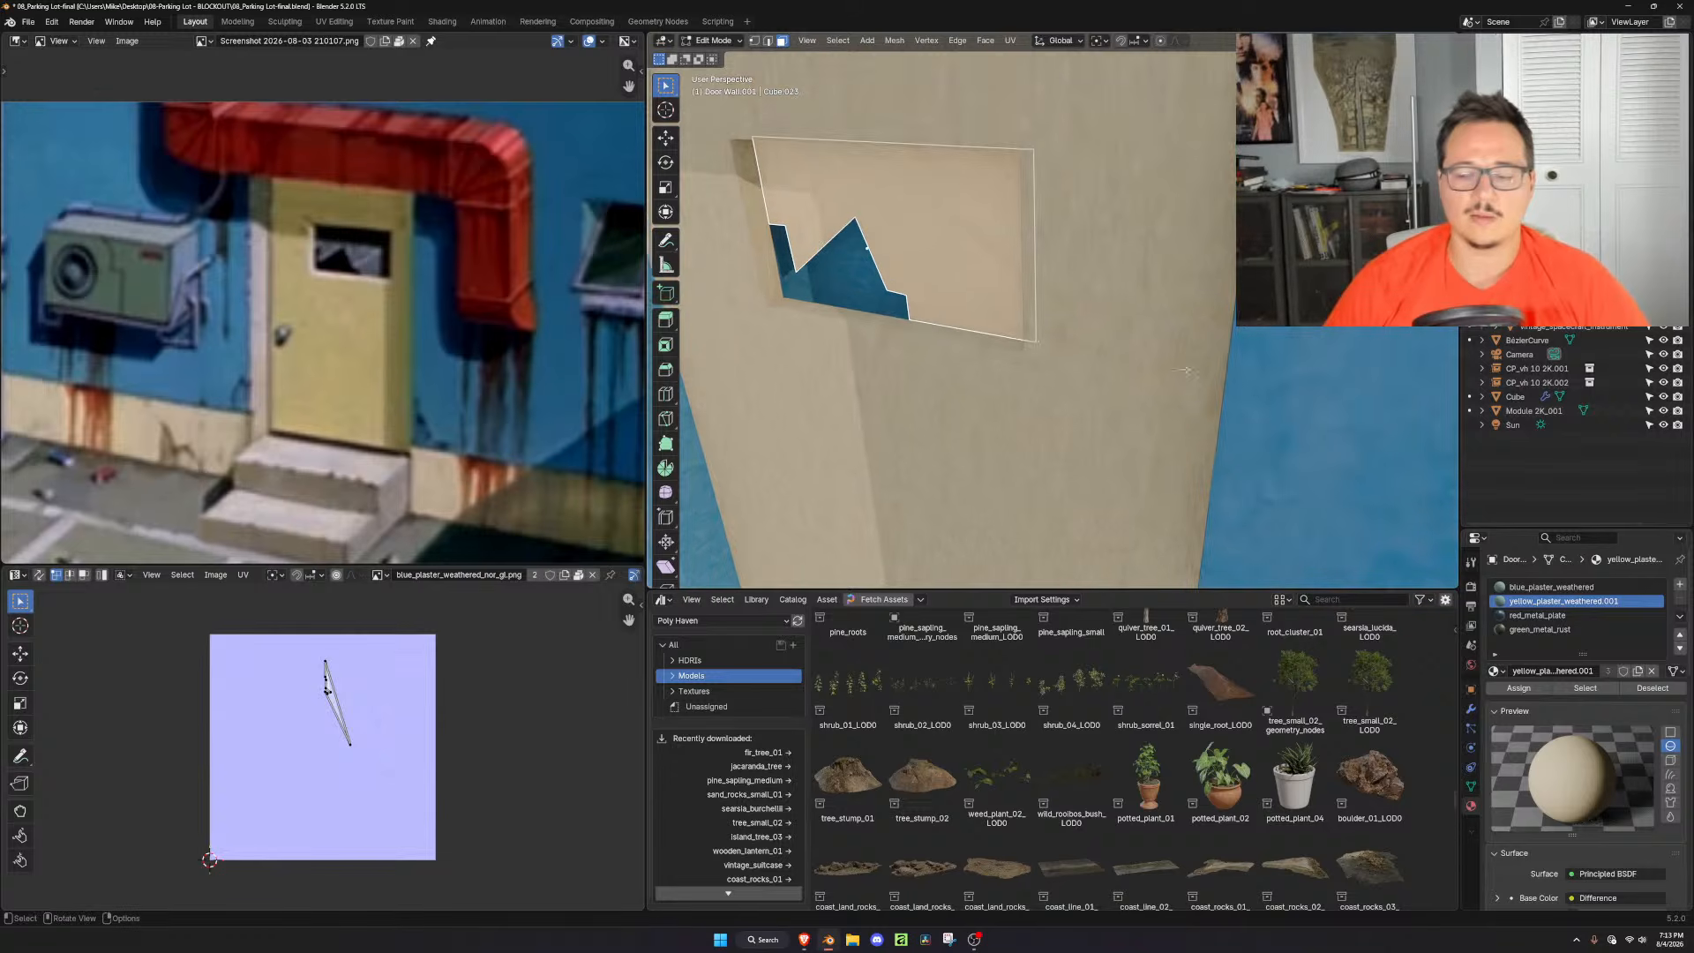
{"action": "left_click", "coordinate": [1679, 584]}
{"action": "left_click", "coordinate": [1494, 671]}
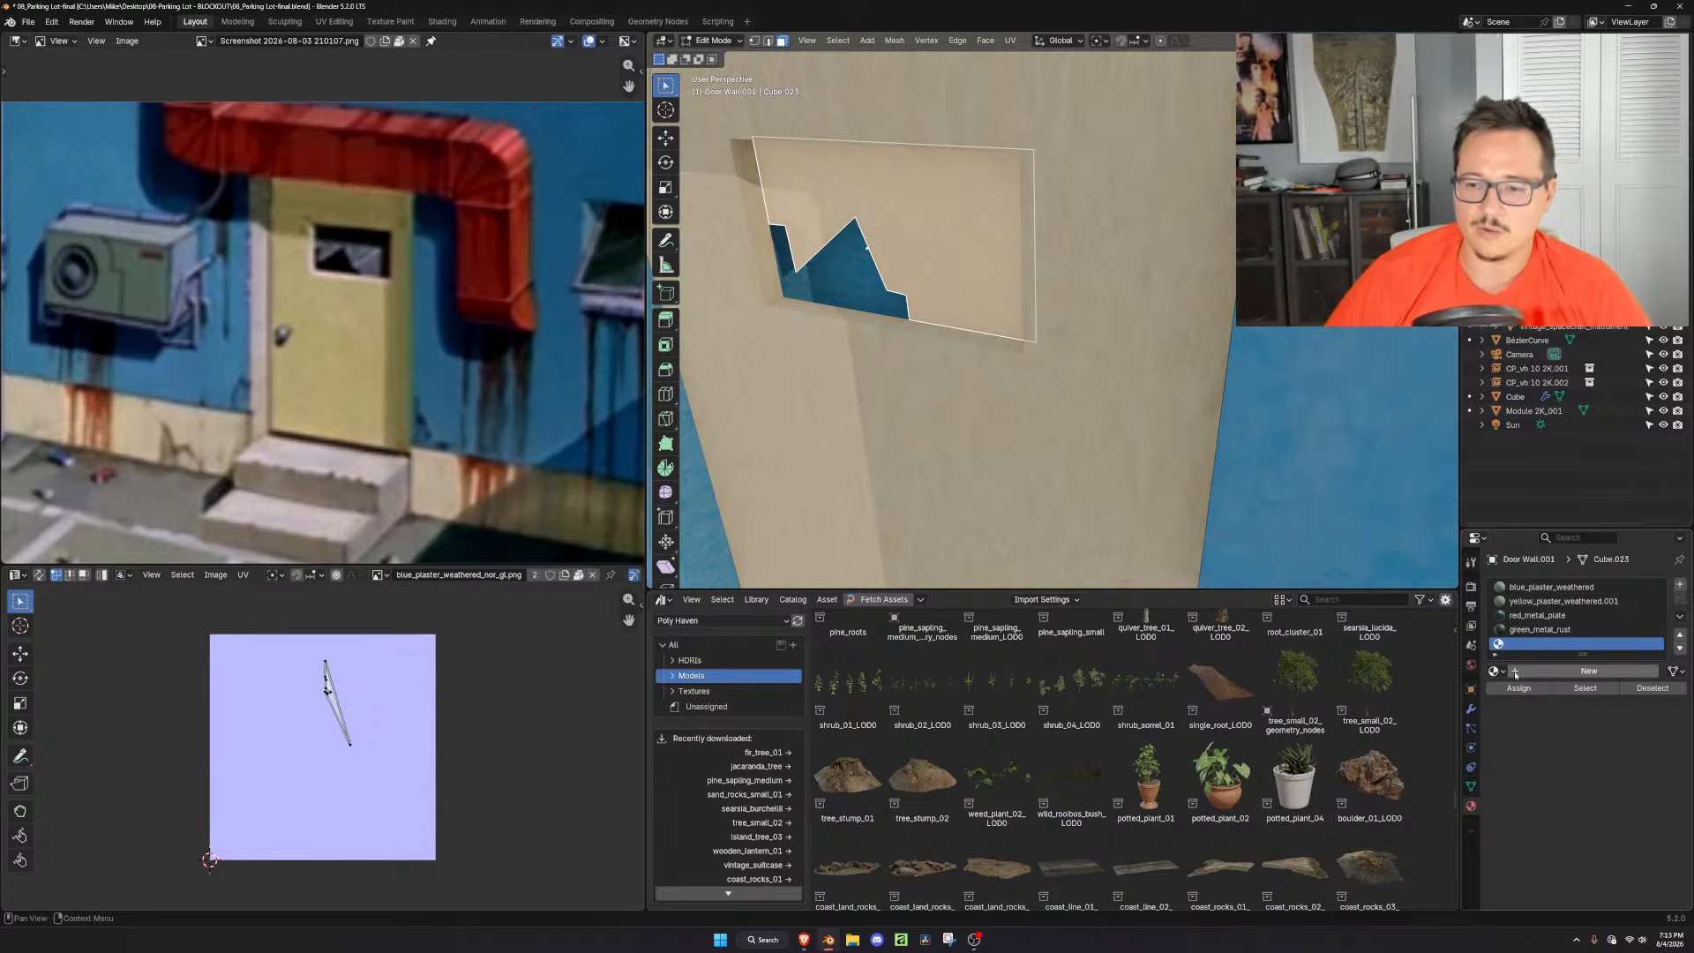
{"action": "left_click", "coordinate": [1495, 671]}
{"action": "type", "text": "gkl"}
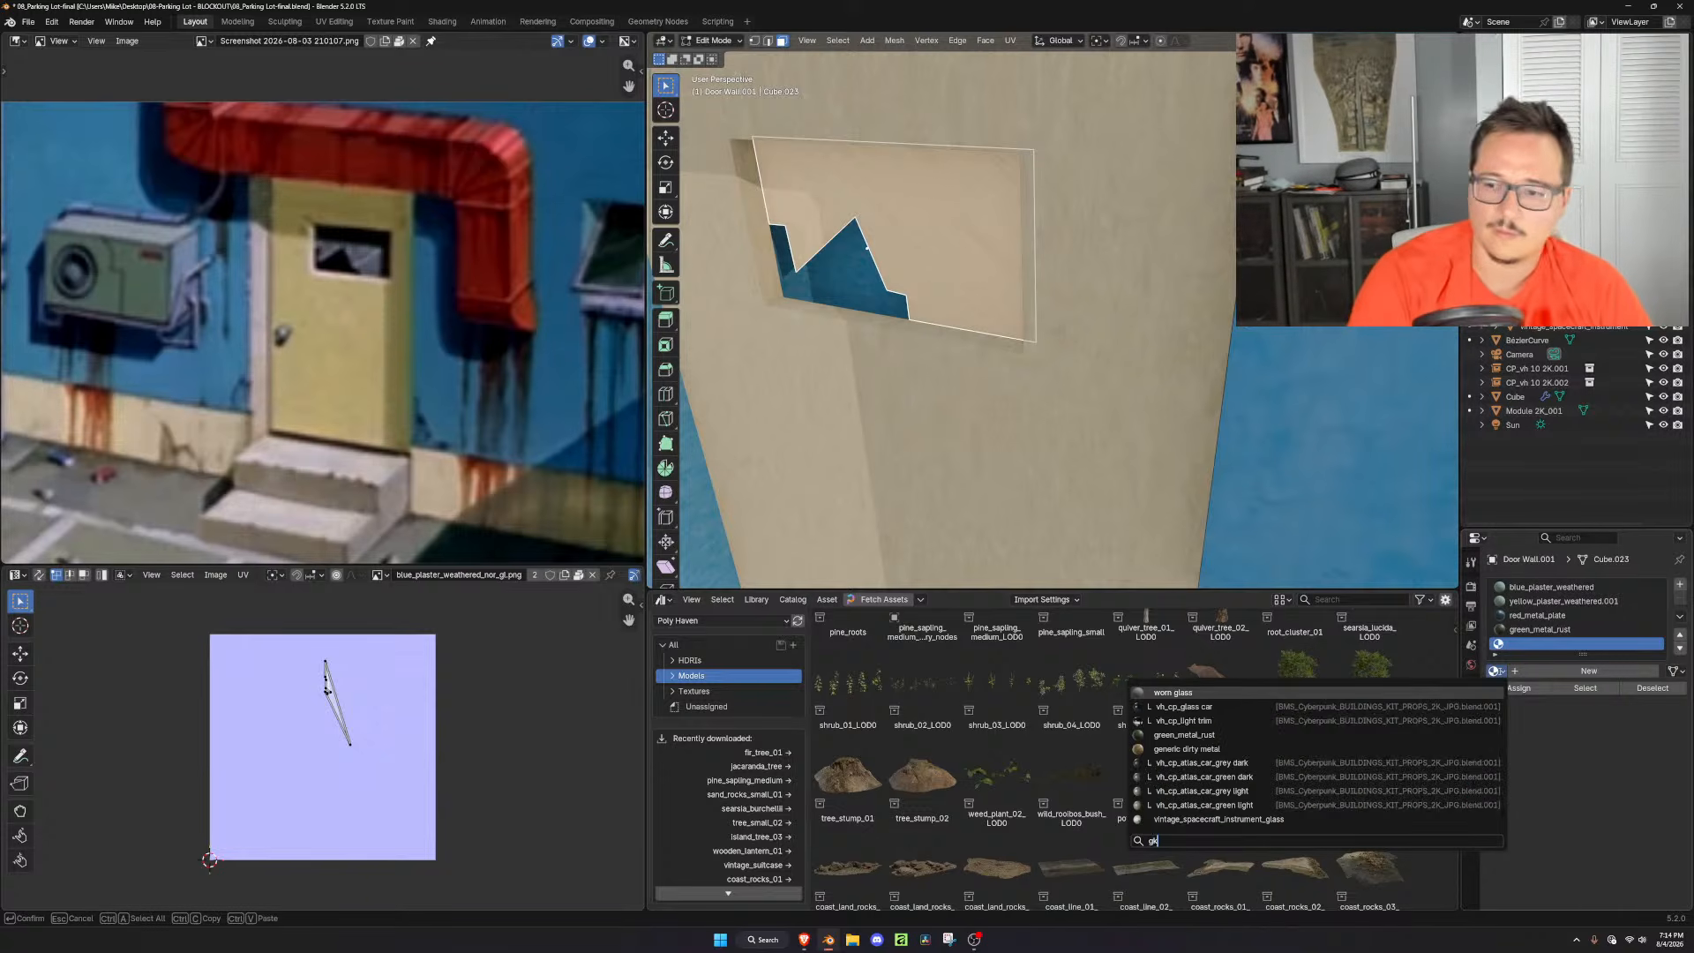
{"action": "key", "text": "BackSpace"}
{"action": "key", "text": "BackSpace"}
{"action": "type", "text": "la"}
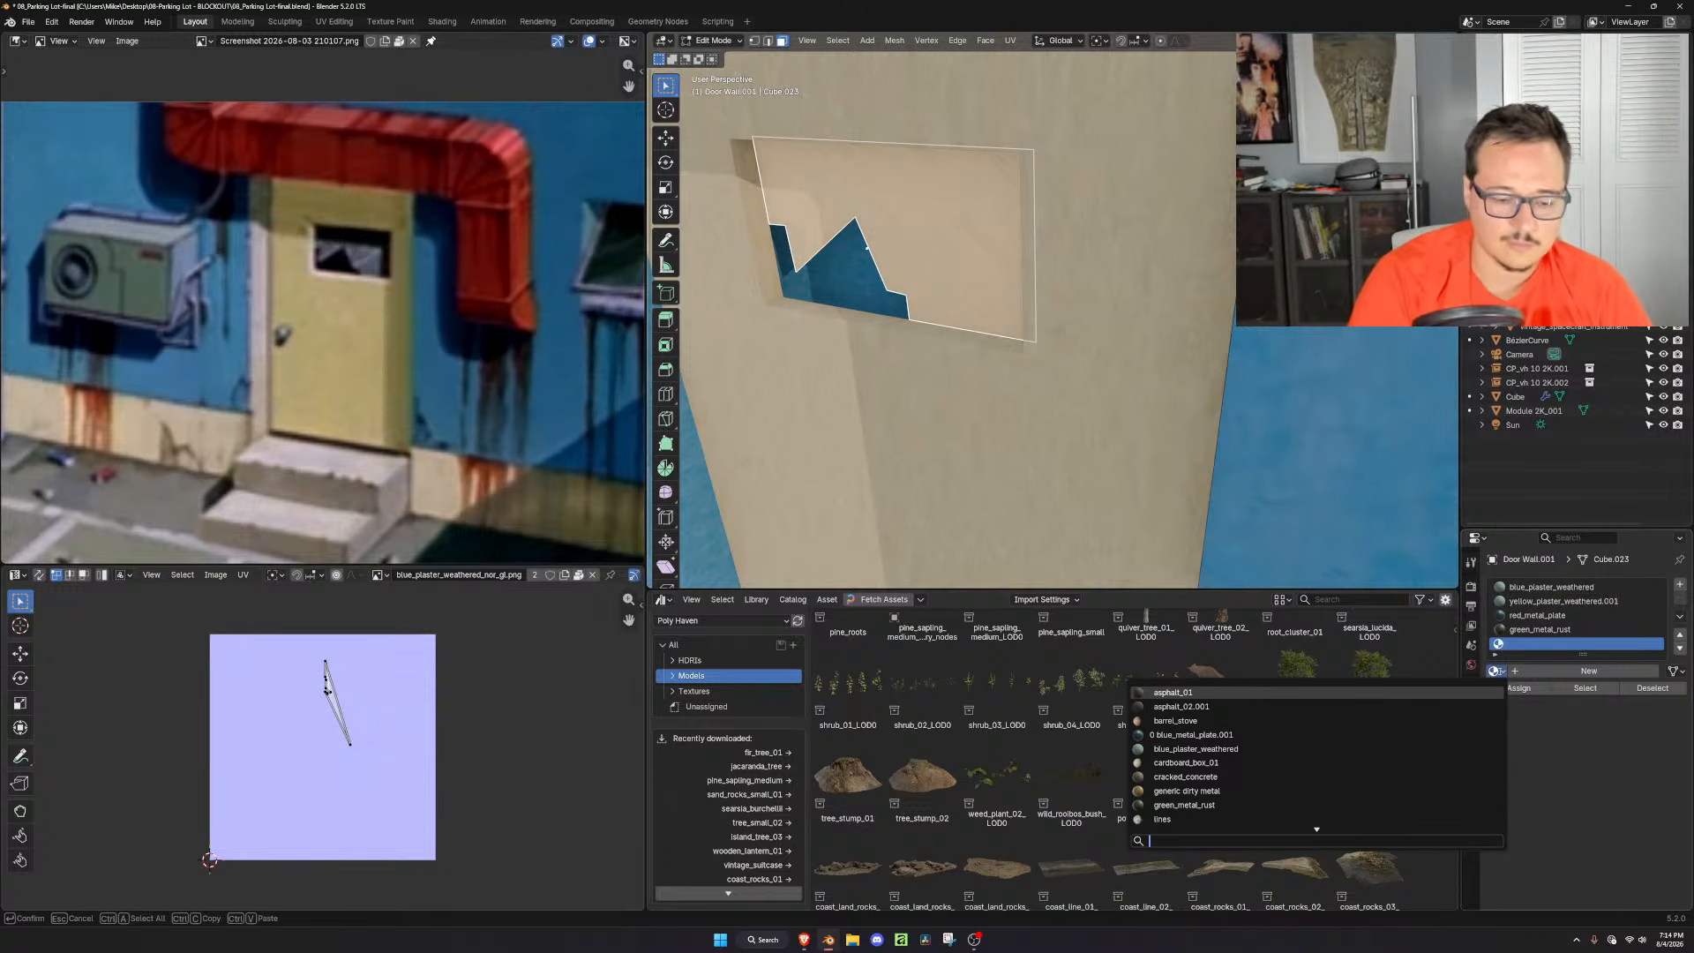
{"action": "type", "text": "ss"}
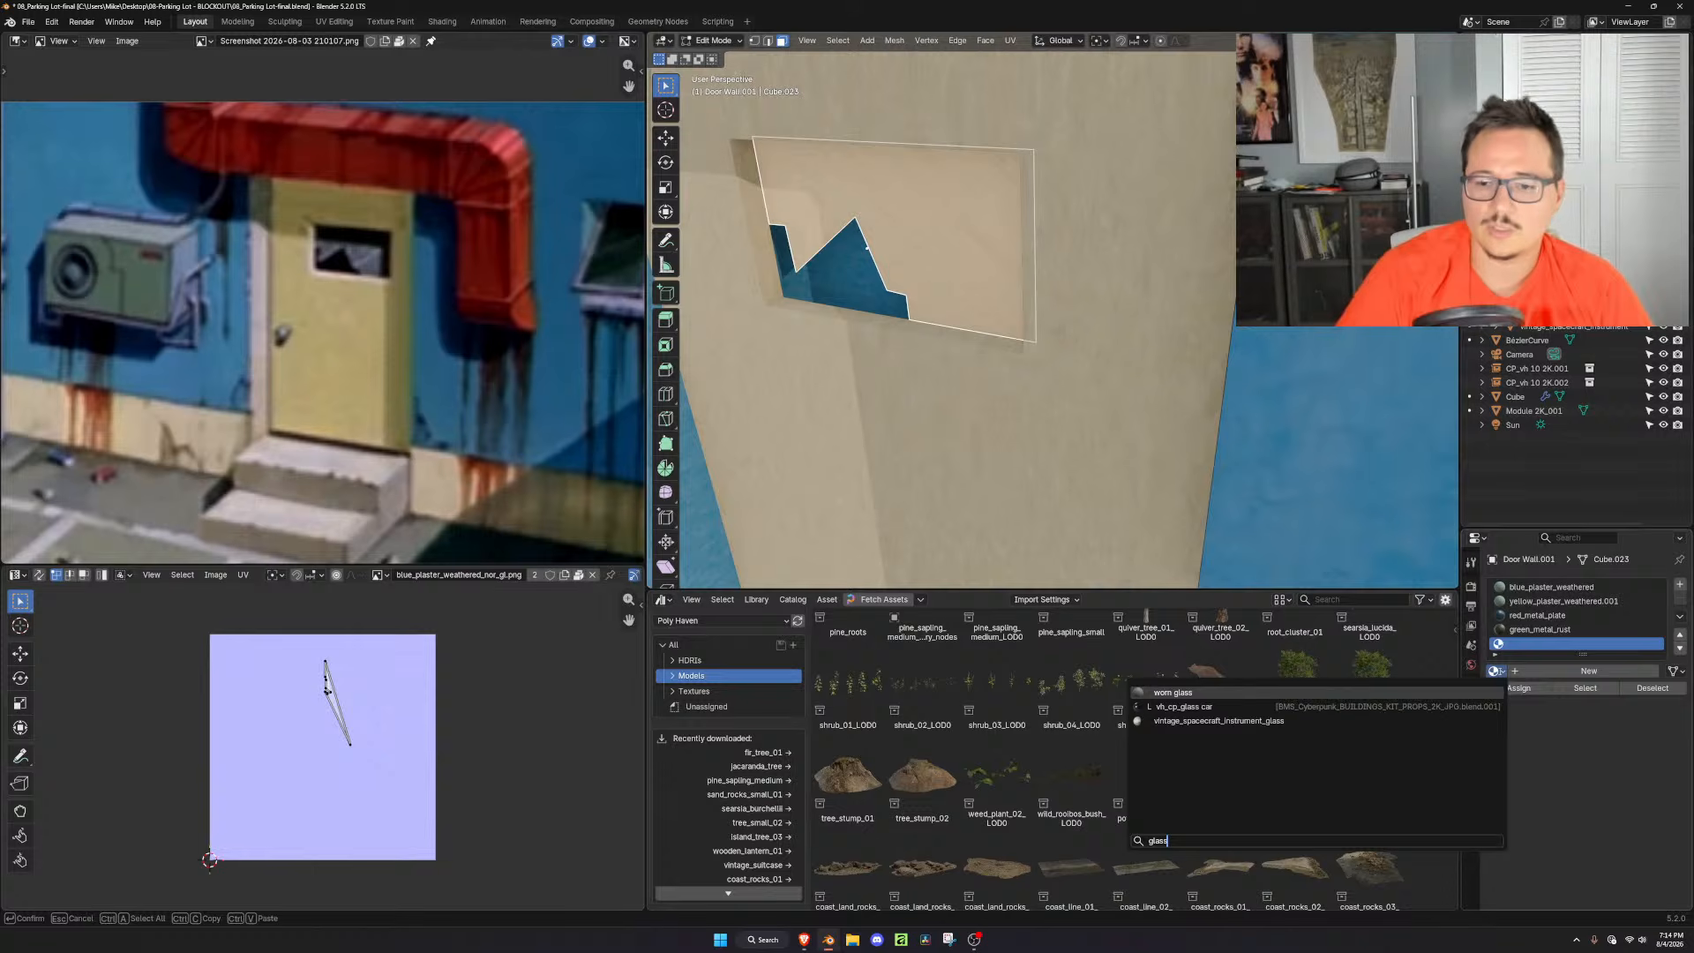
{"action": "key", "text": "Return"}
{"action": "left_click", "coordinate": [1518, 687]}
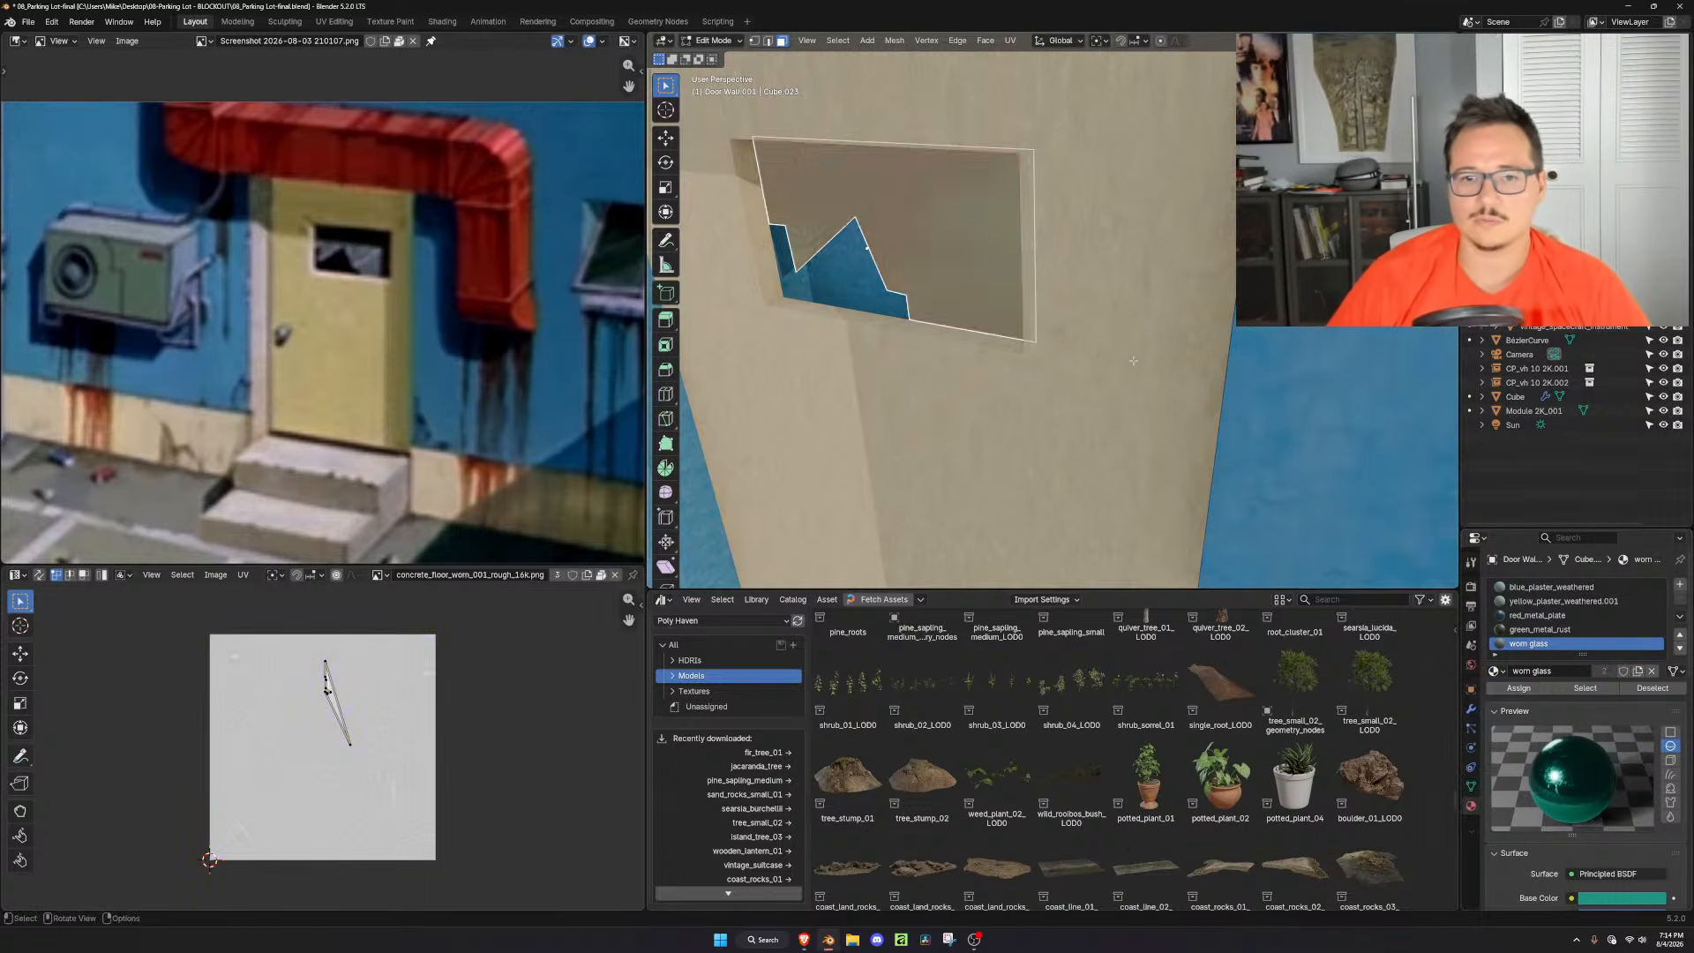
Make the pane's worn glass material a single-user copy and change its base color to a muted greyish teal
{"action": "key", "text": "Tab"}
{"action": "middle_click_drag", "start_coordinate": [957, 252], "coordinate": [1032, 257]}
{"action": "scroll", "coordinate": [1039, 259], "scroll_direction": "down", "scroll_amount": 2}
{"action": "scroll", "coordinate": [1002, 268], "scroll_direction": "up", "scroll_amount": 3}
{"action": "left_click", "coordinate": [1638, 672]}
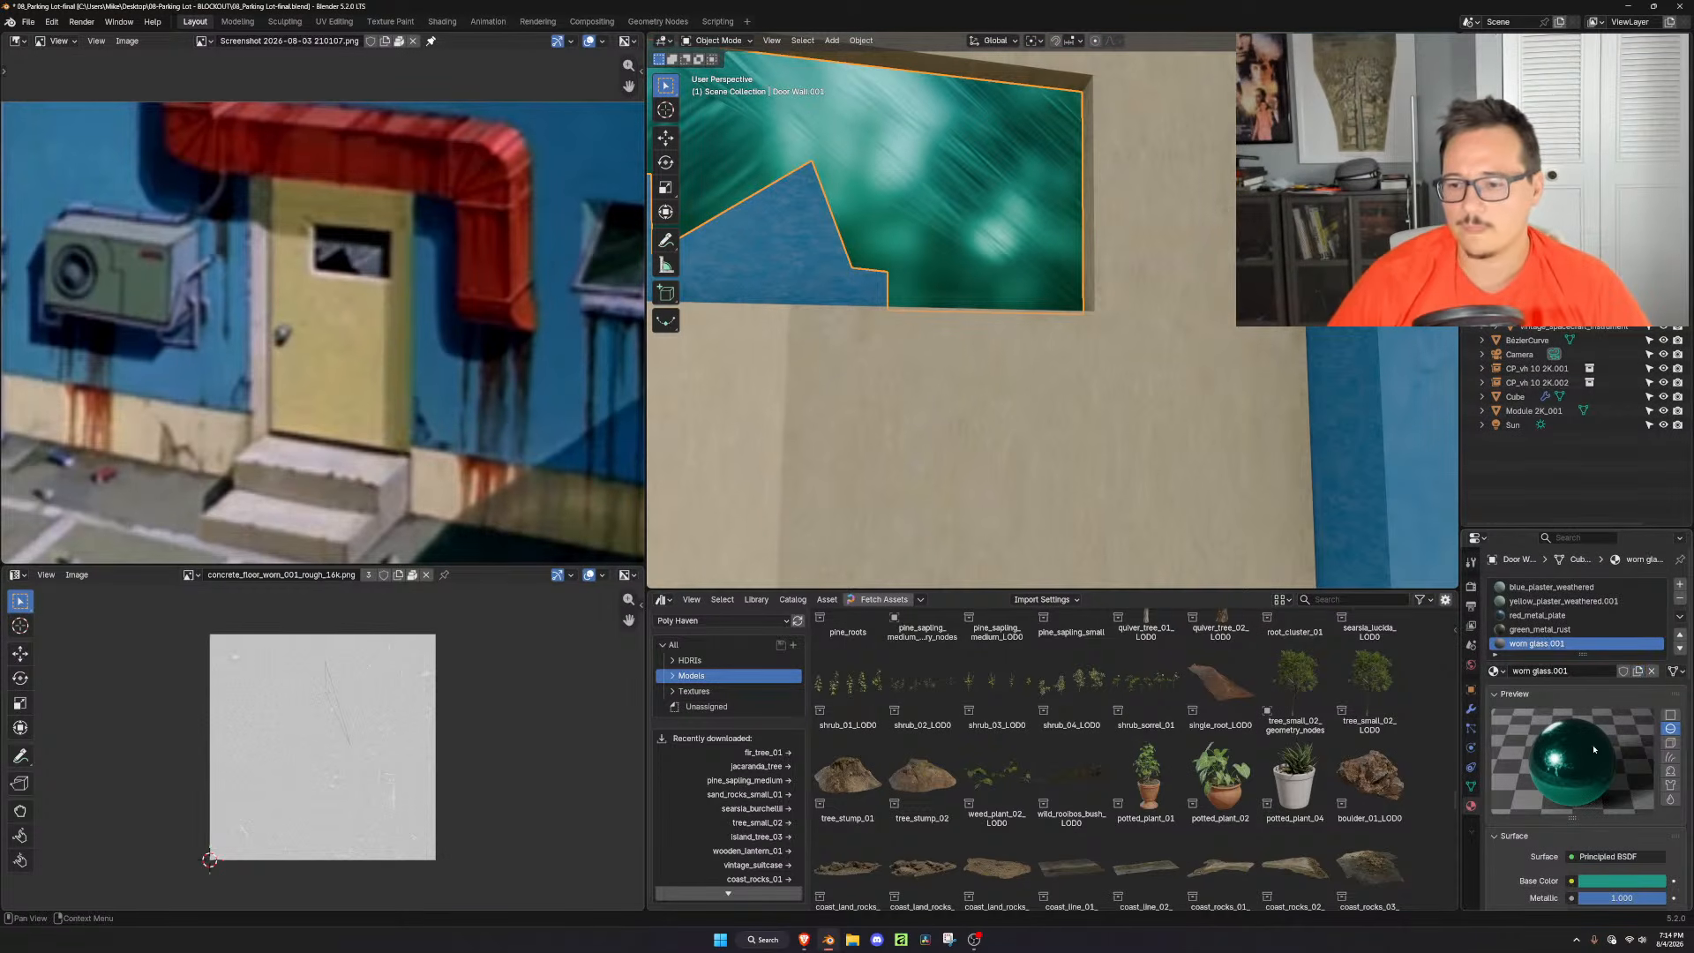
{"action": "left_click", "coordinate": [1622, 881]}
{"action": "left_click_drag", "start_coordinate": [1583, 651], "coordinate": [1591, 674]}
Move the dark stop of the glass material's roughness Color Ramp to a position of about 0.51
{"action": "scroll", "coordinate": [1502, 860], "scroll_direction": "down", "scroll_amount": 4}
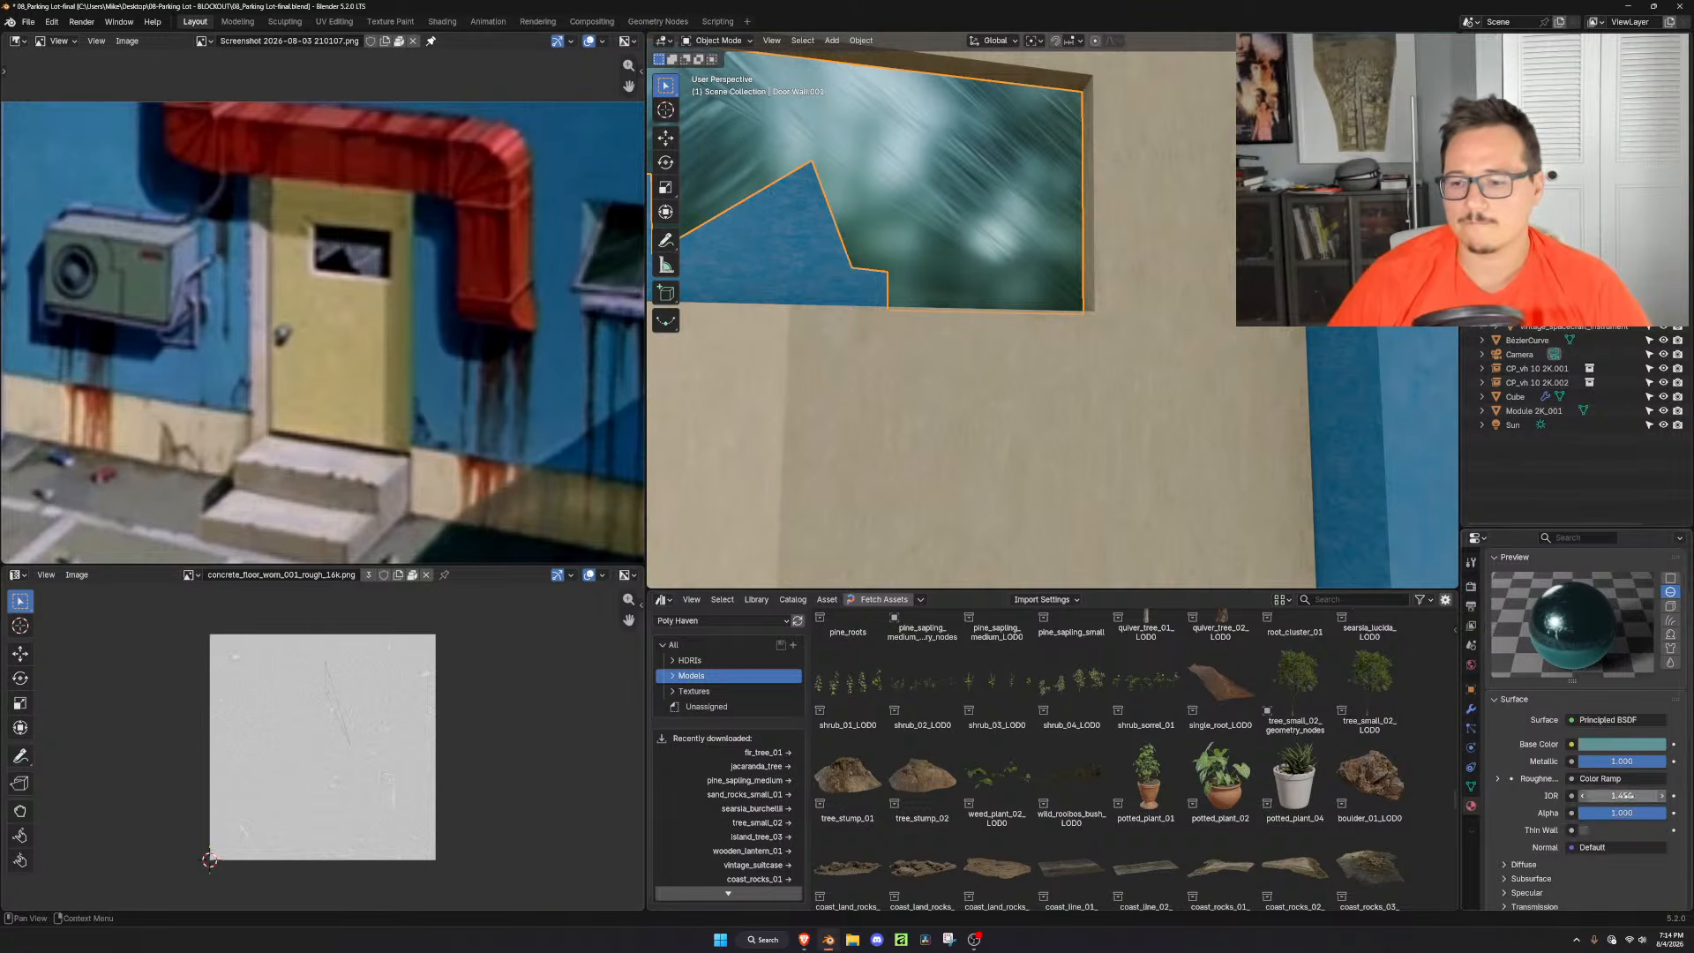
{"action": "left_click", "coordinate": [1497, 779]}
{"action": "mouse_move", "coordinate": [1594, 822]}
{"action": "left_mouse_down"}
{"action": "mouse_move", "coordinate": [1576, 823]}
{"action": "mouse_move", "coordinate": [1646, 821]}
{"action": "mouse_move", "coordinate": [1588, 822]}
{"action": "left_mouse_up"}
Unwrap the UVs of the broken glass pane
{"action": "key", "text": "Tab"}
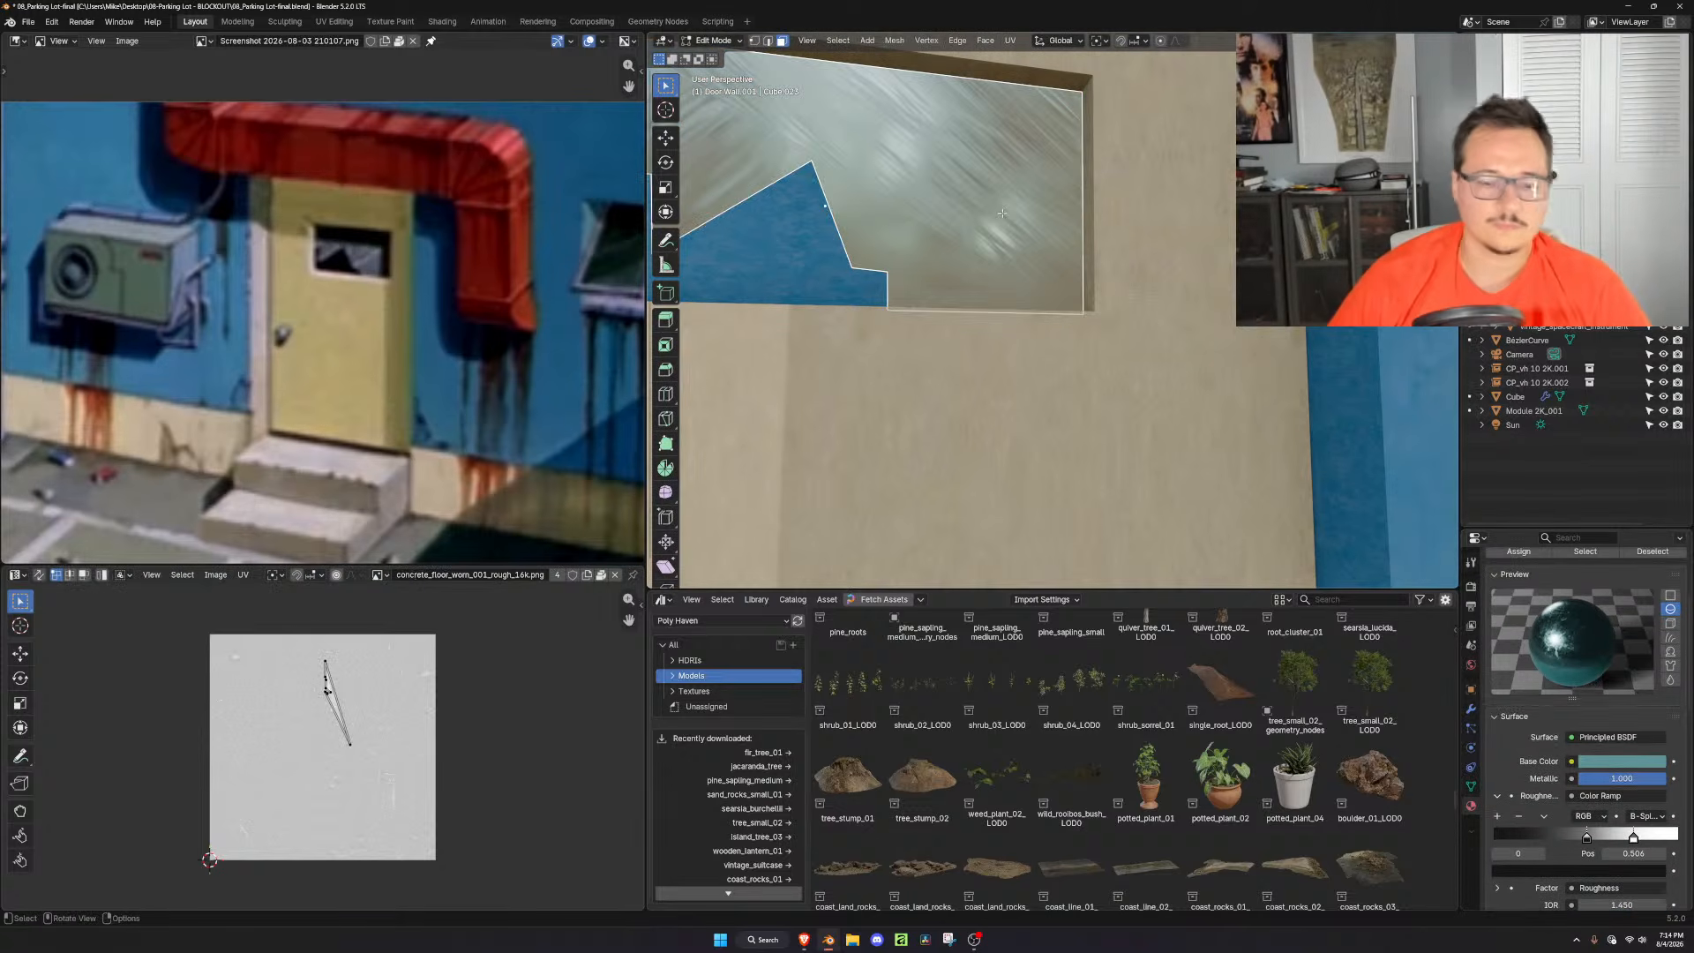
{"action": "key", "text": "u"}
{"action": "left_click", "coordinate": [1000, 217]}
{"action": "key", "text": "Tab"}
{"action": "scroll", "coordinate": [1000, 217], "scroll_direction": "down", "scroll_amount": 6}
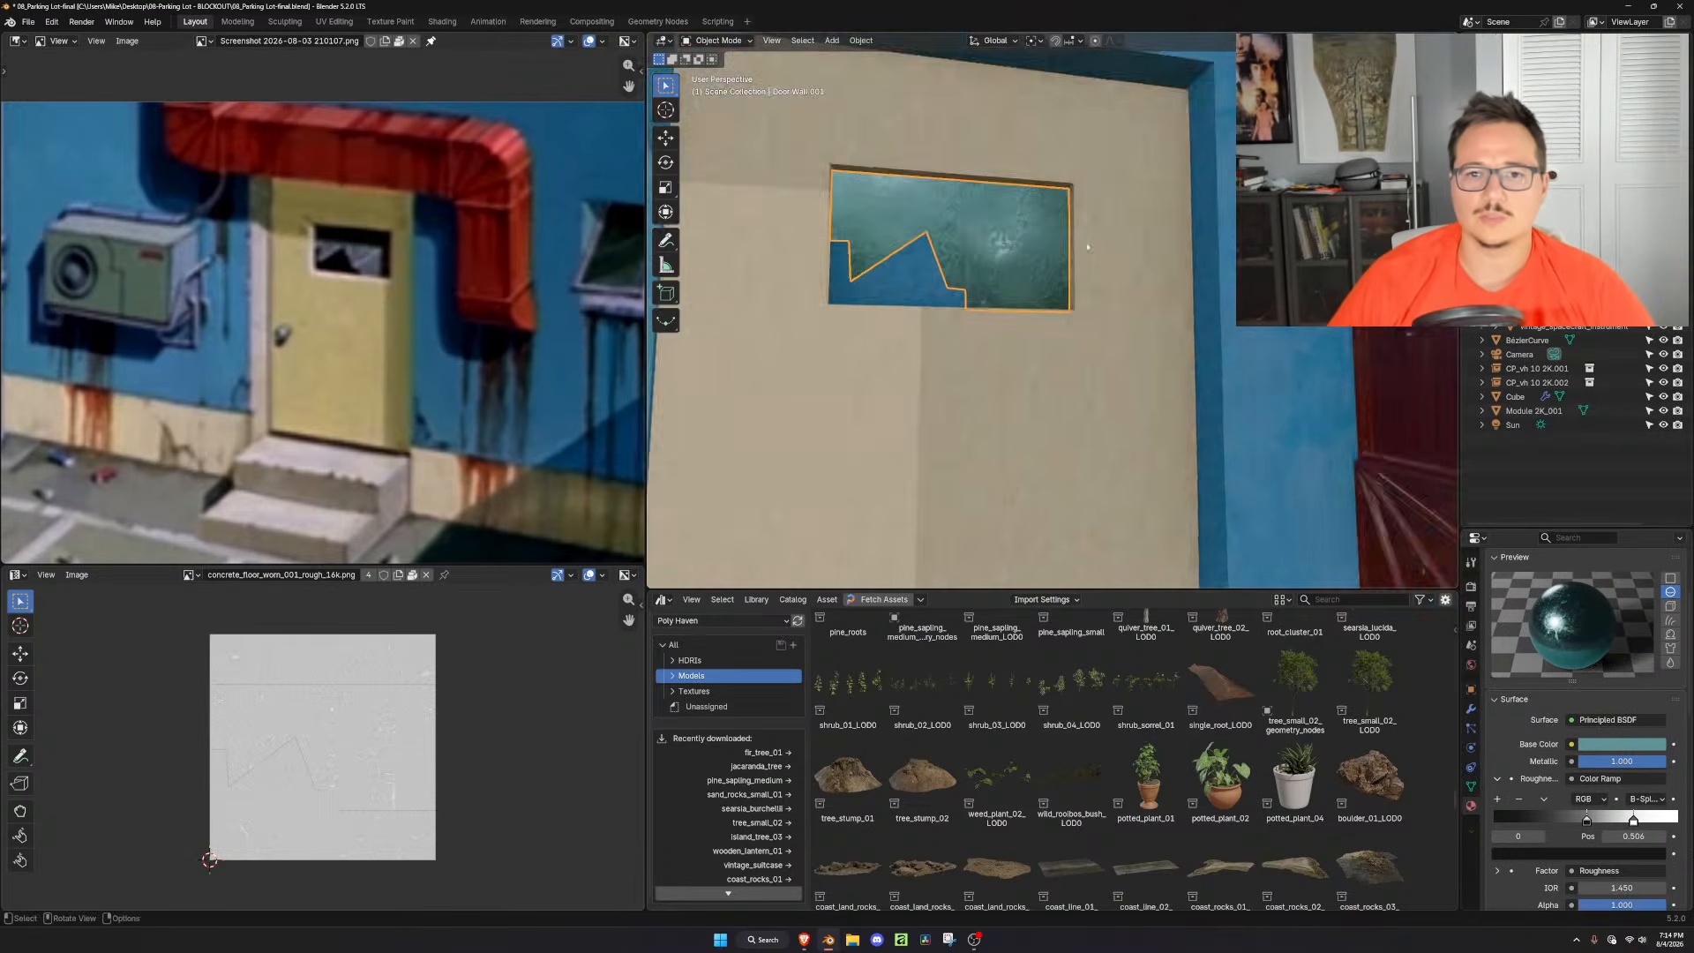
Open the door wall mesh for editing and check the faces around the door with the overlays hidden
{"action": "left_click", "coordinate": [1087, 328]}
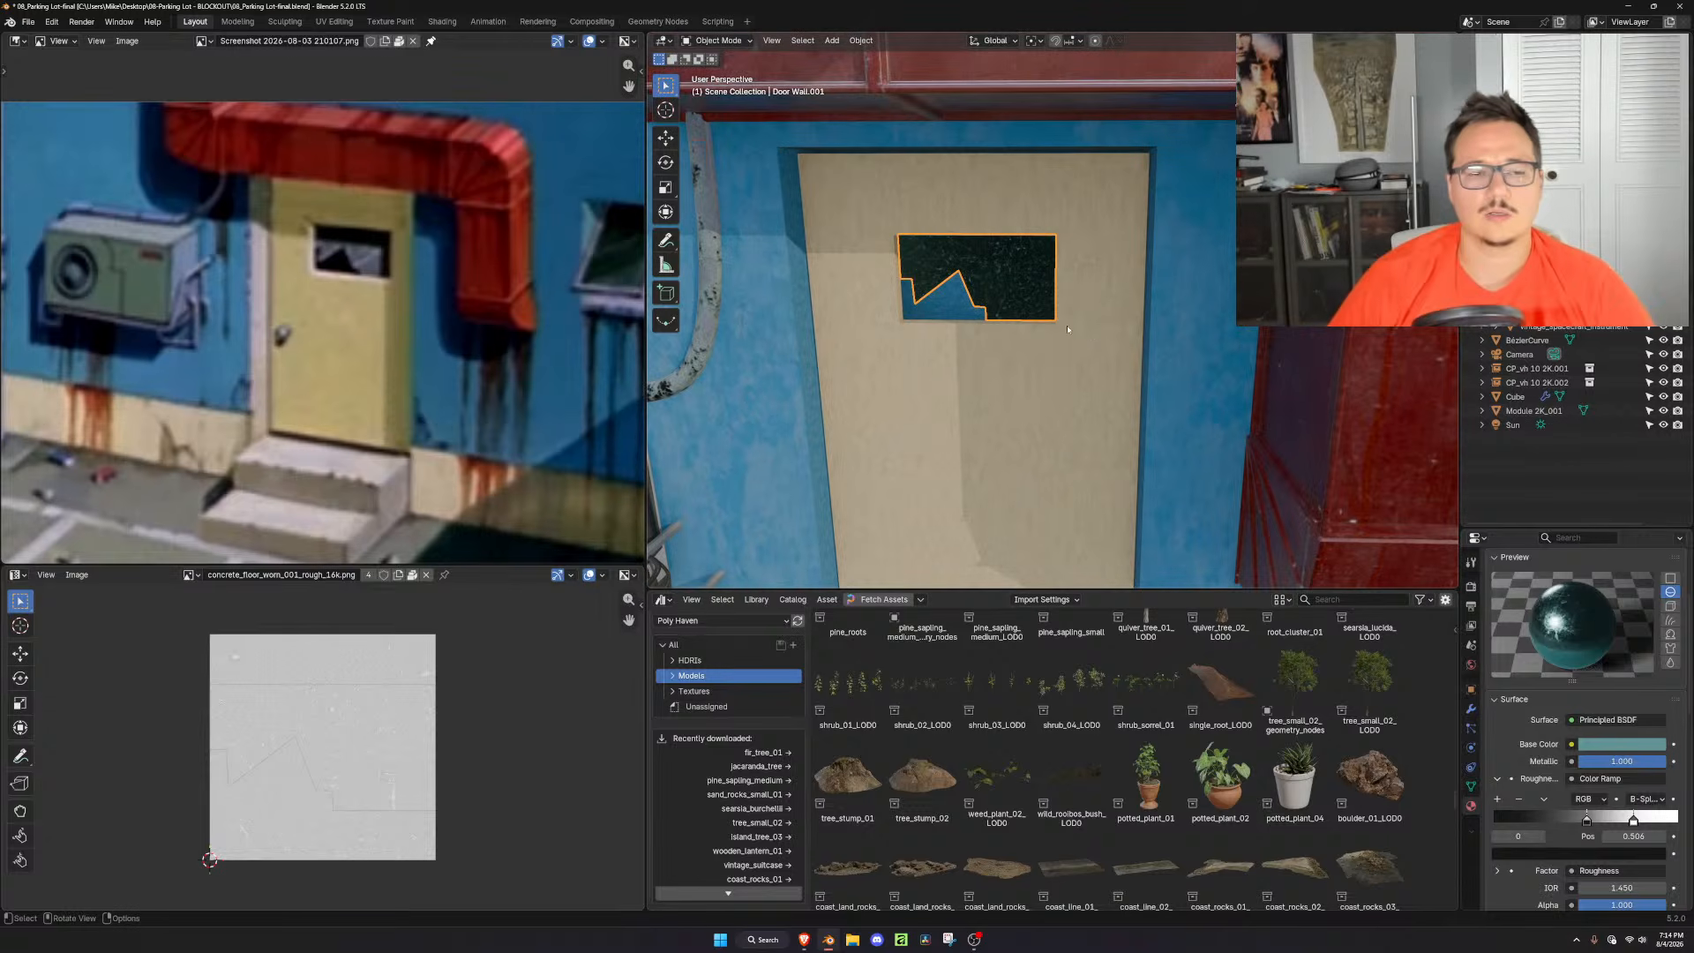
{"action": "scroll", "coordinate": [1090, 332], "scroll_direction": "down", "scroll_amount": 4}
{"action": "scroll", "coordinate": [1069, 386], "scroll_direction": "down", "scroll_amount": 5}
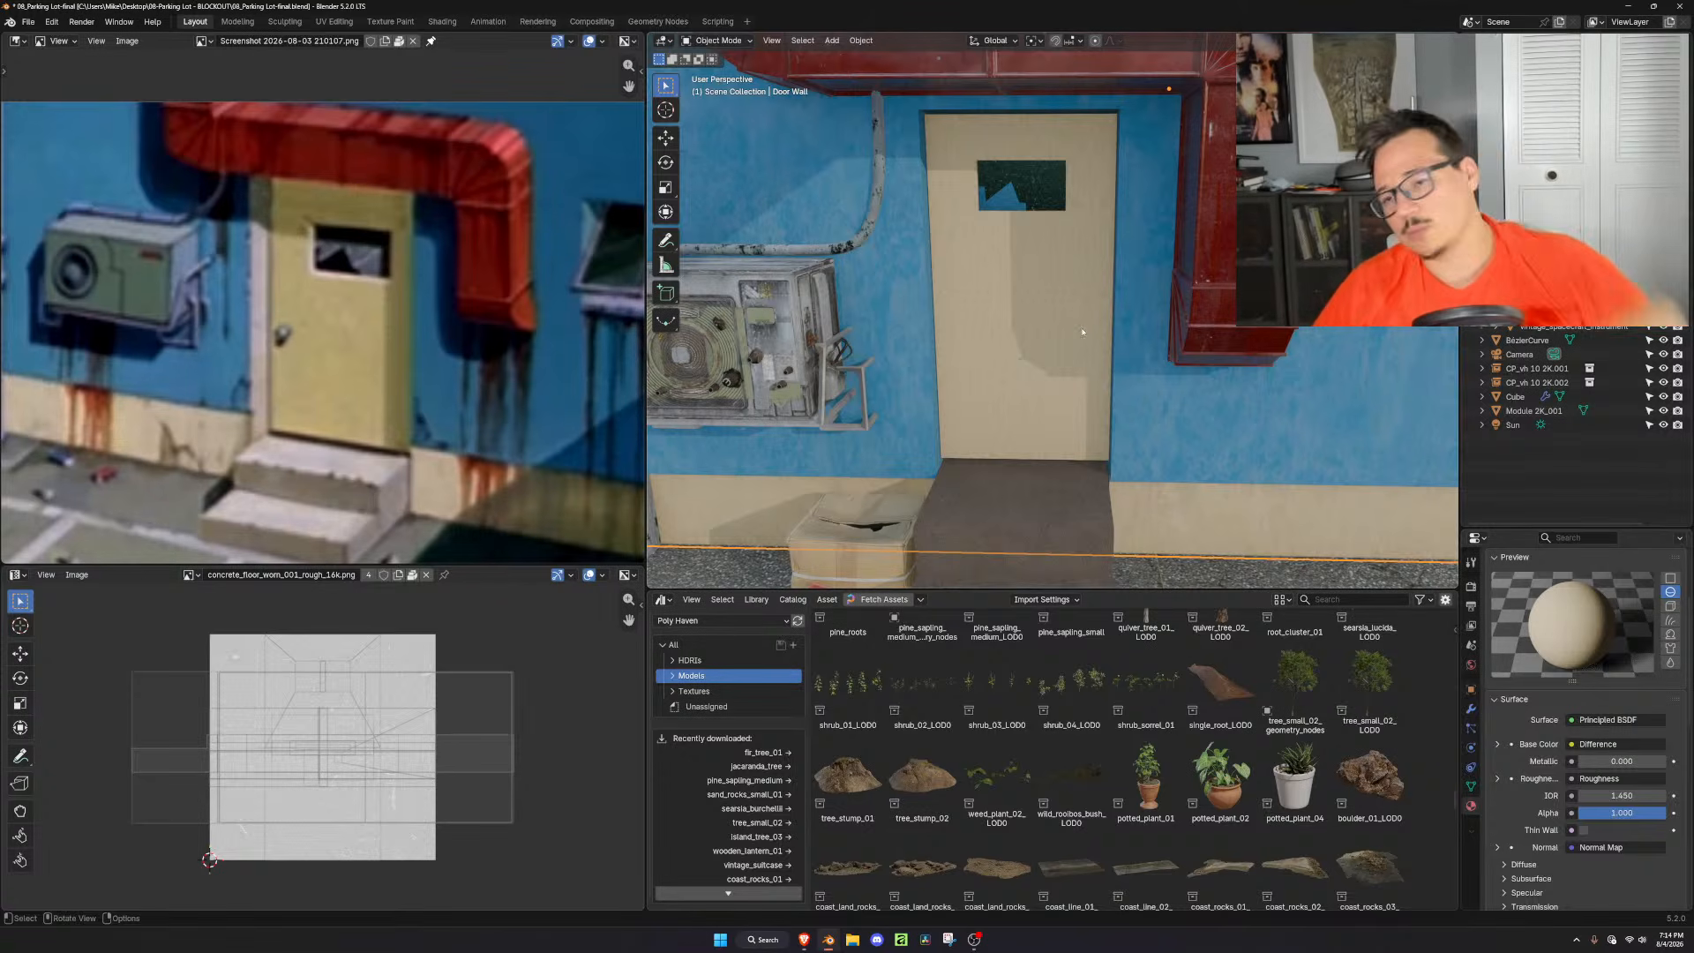
{"action": "middle_click_drag", "start_coordinate": [1054, 318], "coordinate": [979, 308]}
{"action": "middle_click_drag", "start_coordinate": [944, 217], "coordinate": [947, 195]}
{"action": "key", "text": "Tab"}
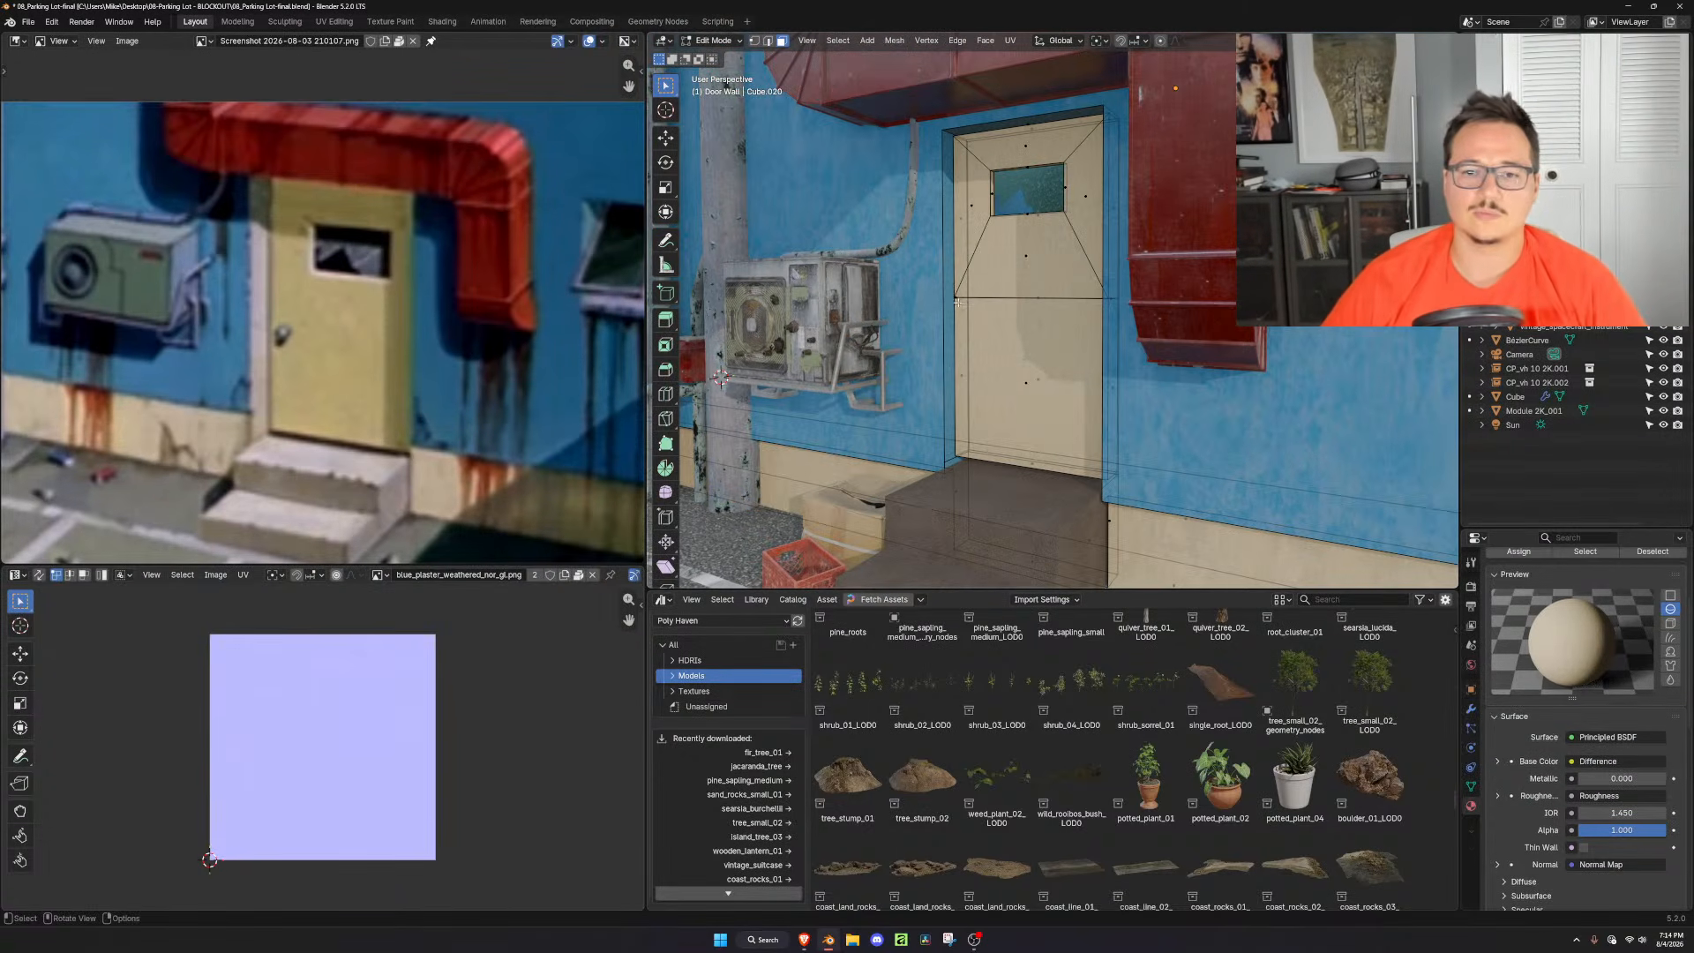
{"action": "left_click", "coordinate": [954, 359]}
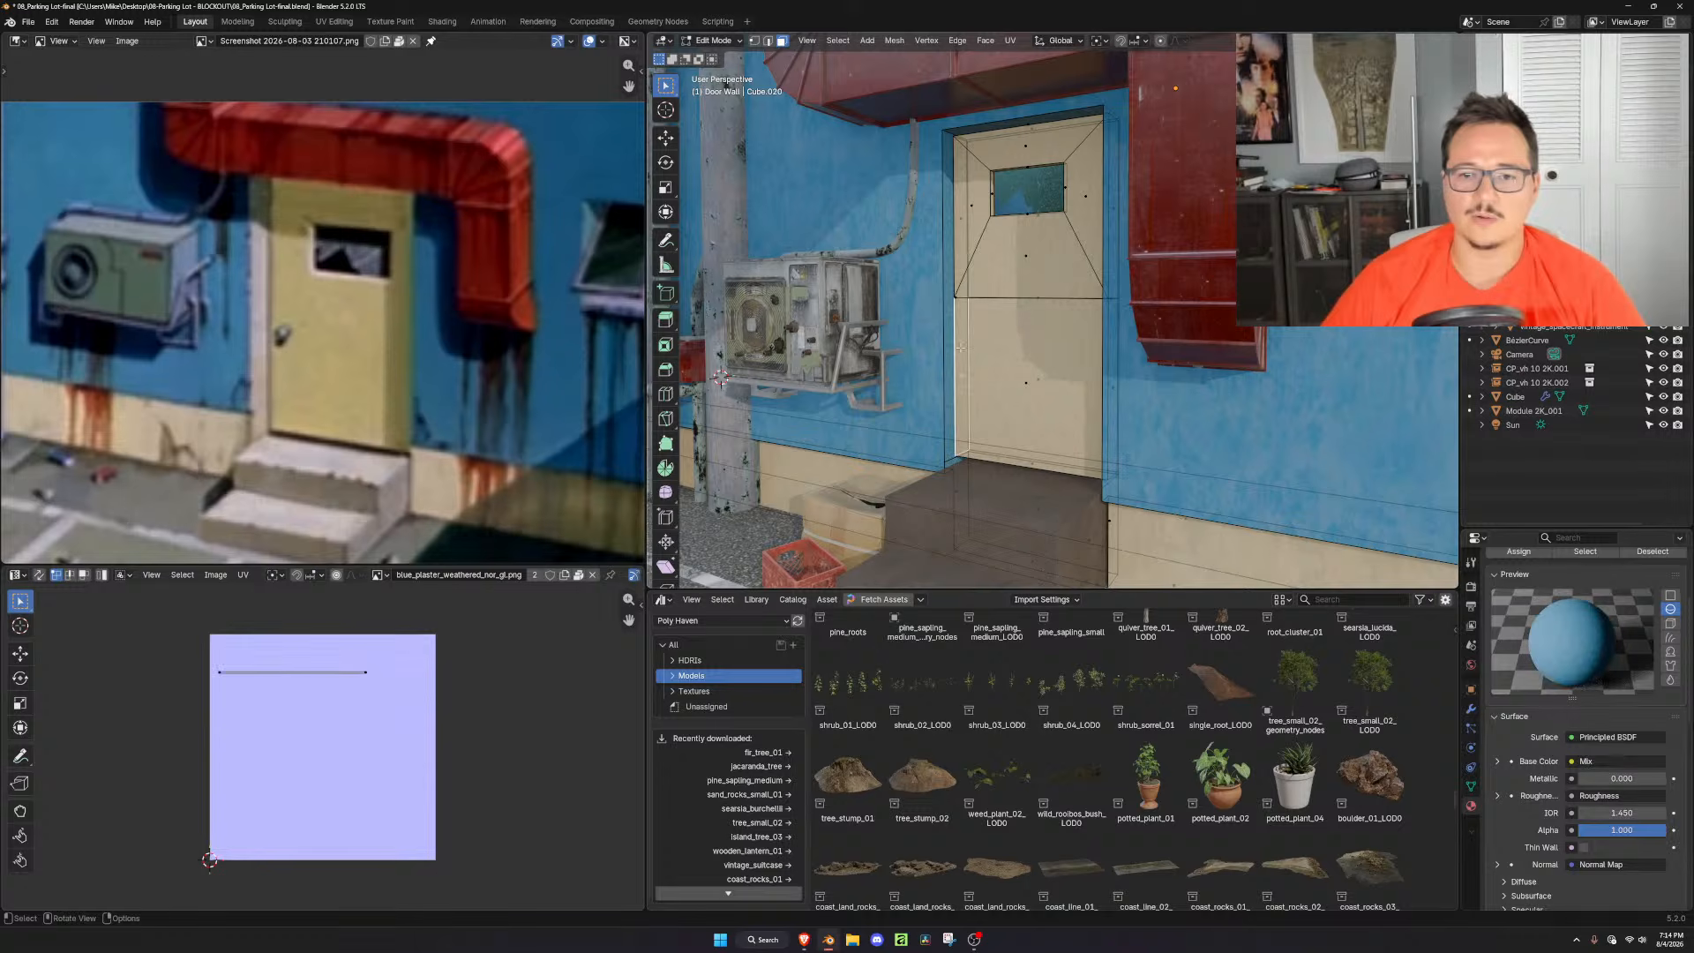
{"action": "left_click", "coordinate": [969, 220]}
{"action": "middle_click_drag", "start_coordinate": [968, 220], "coordinate": [973, 190]}
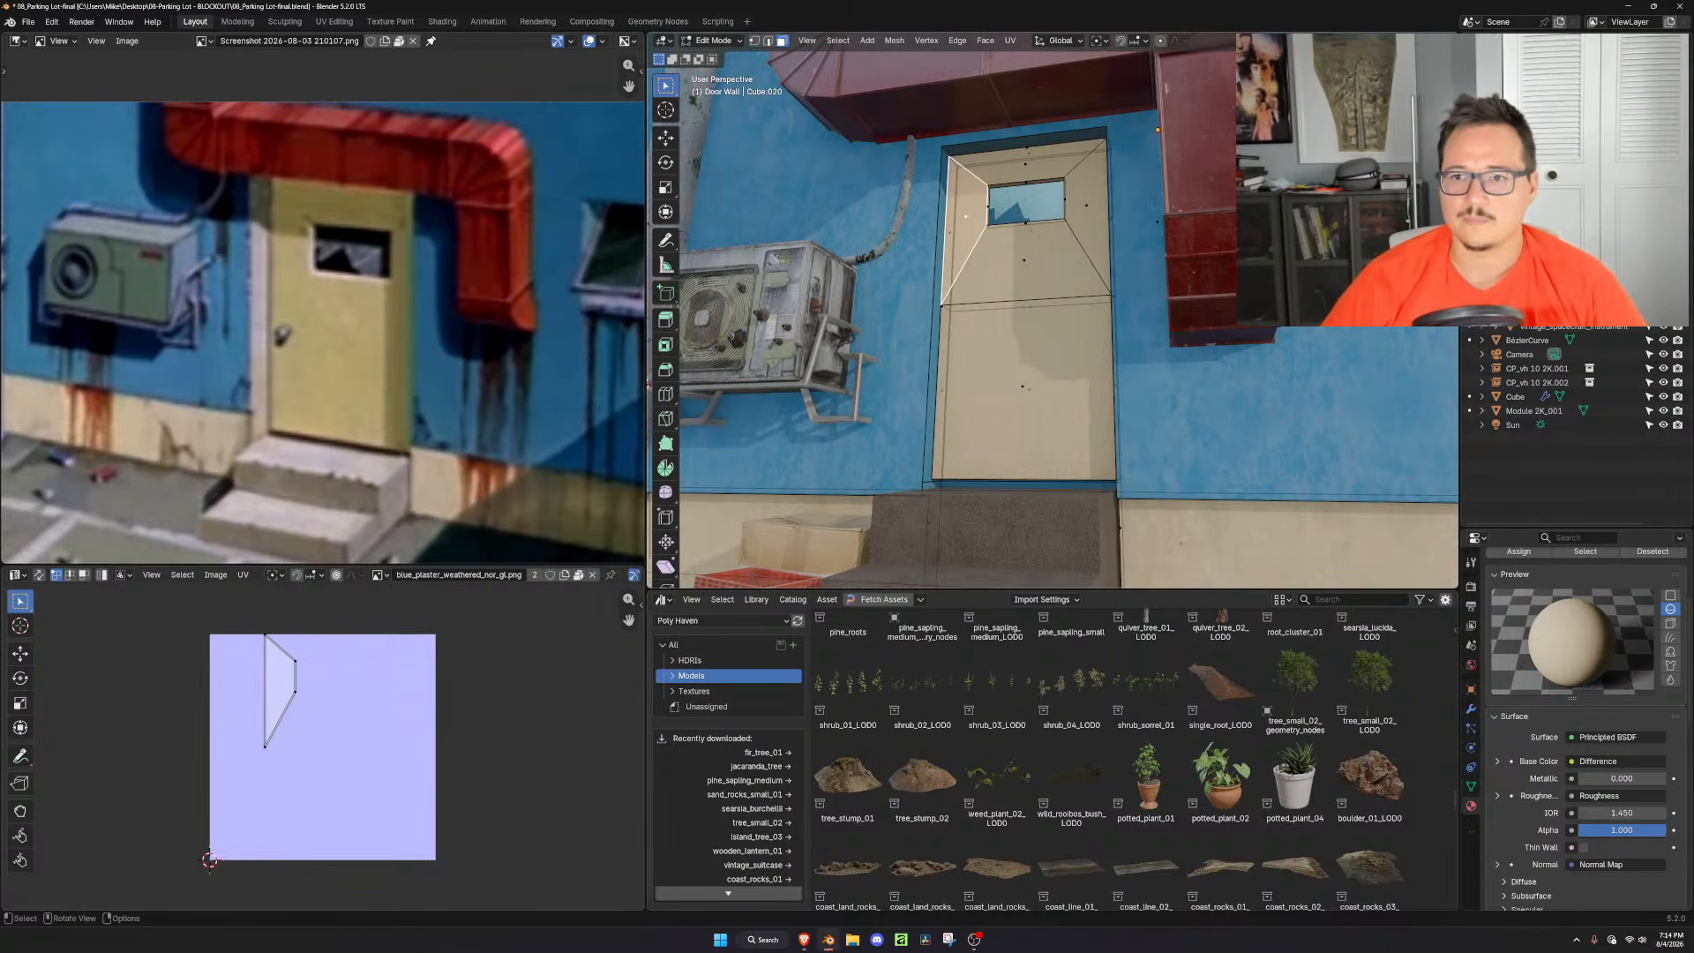
{"action": "key", "text": "shift+alt+z"}
{"action": "scroll", "coordinate": [956, 280], "scroll_direction": "up", "scroll_amount": 2}
{"action": "middle_click_drag", "start_coordinate": [955, 280], "coordinate": [929, 271]}
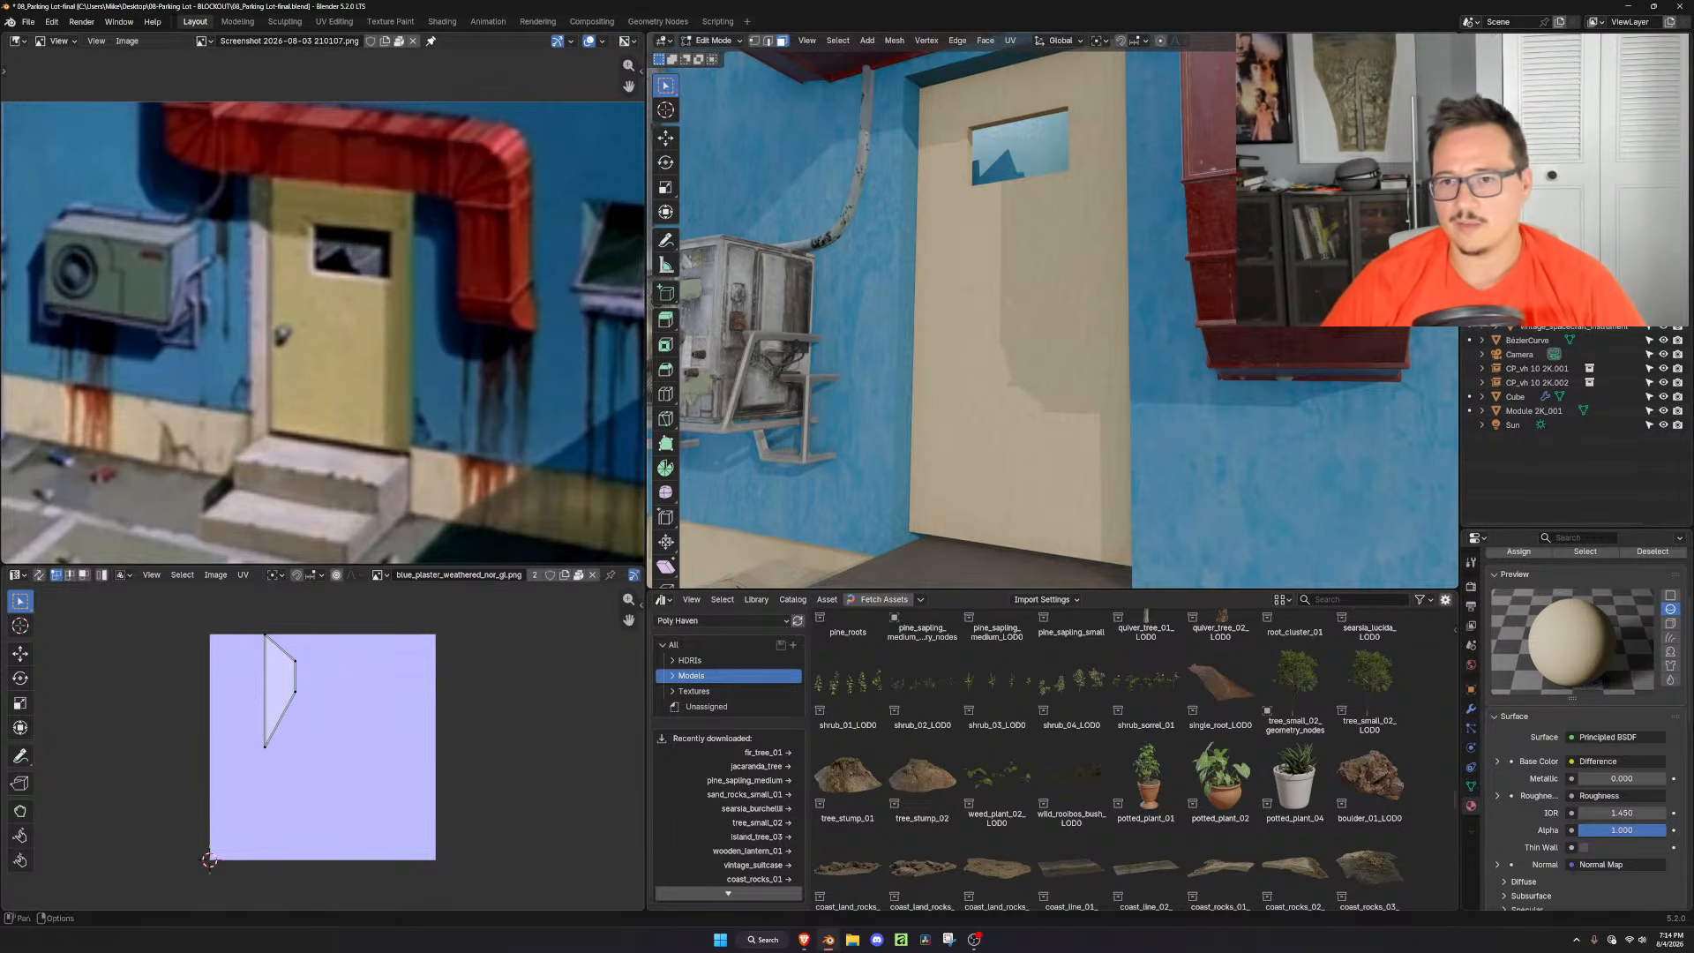
{"action": "key", "text": "shift+alt+z"}
{"action": "key", "text": "alt+z"}
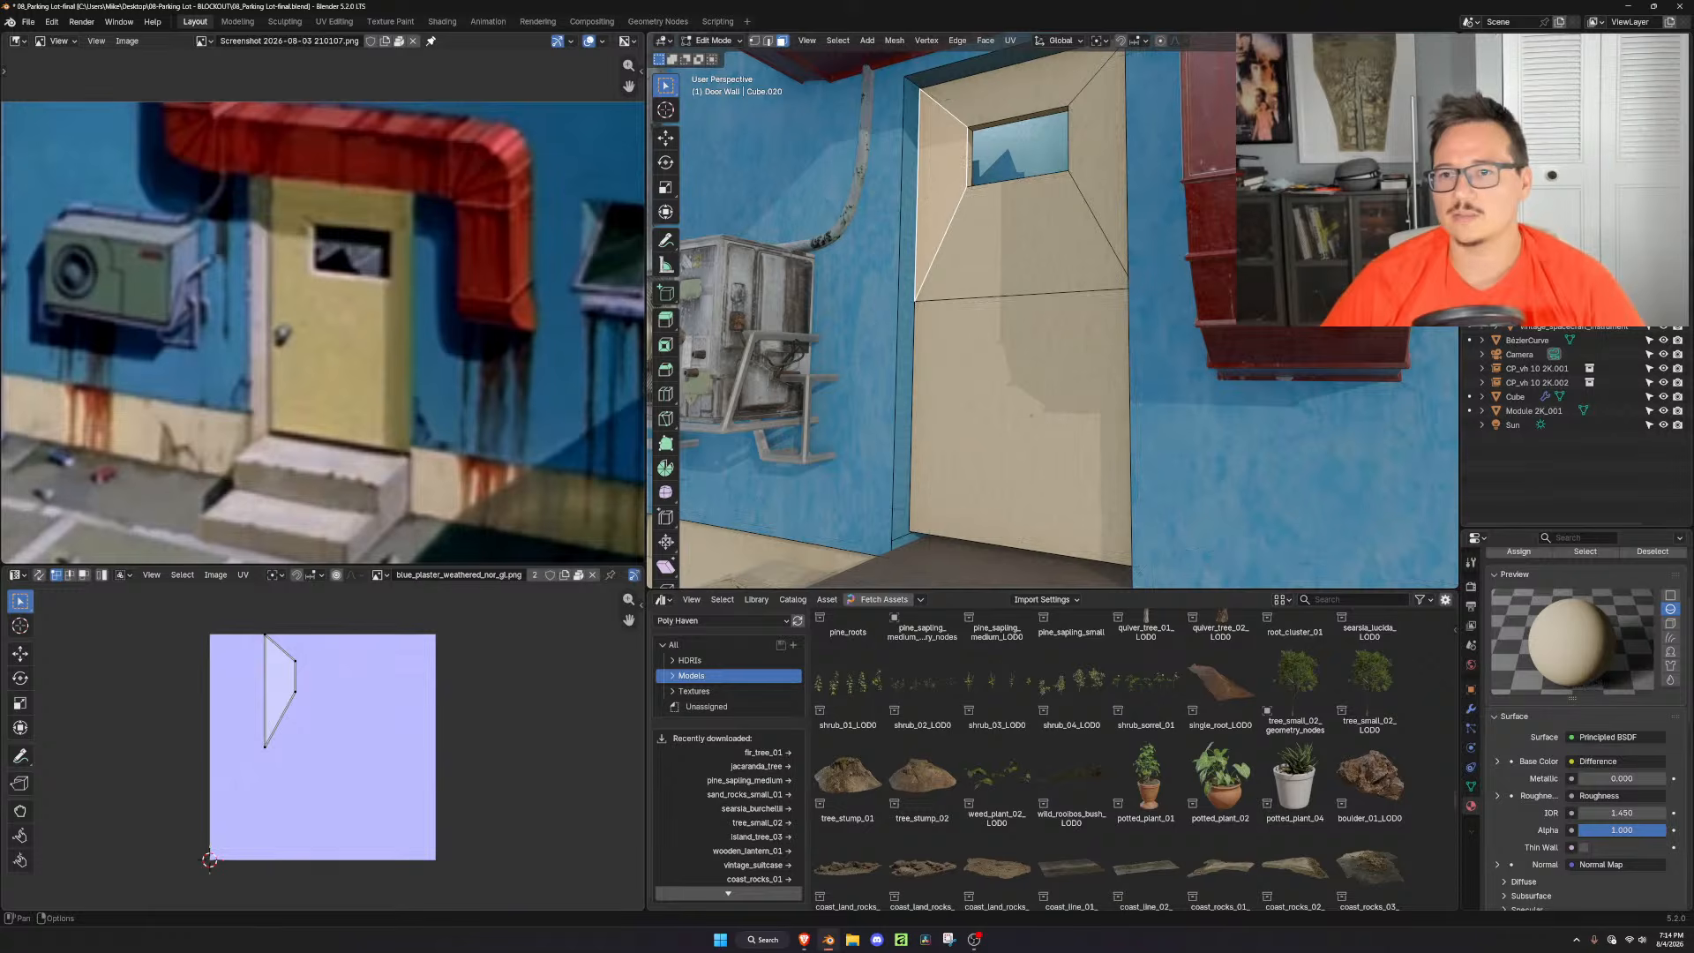
Assign yellow_plaster_weathered.001 to the recess faces around the door: both sides, the top and the threshold
{"action": "left_click", "coordinate": [904, 323]}
{"action": "middle_click_drag", "start_coordinate": [903, 324], "coordinate": [917, 274]}
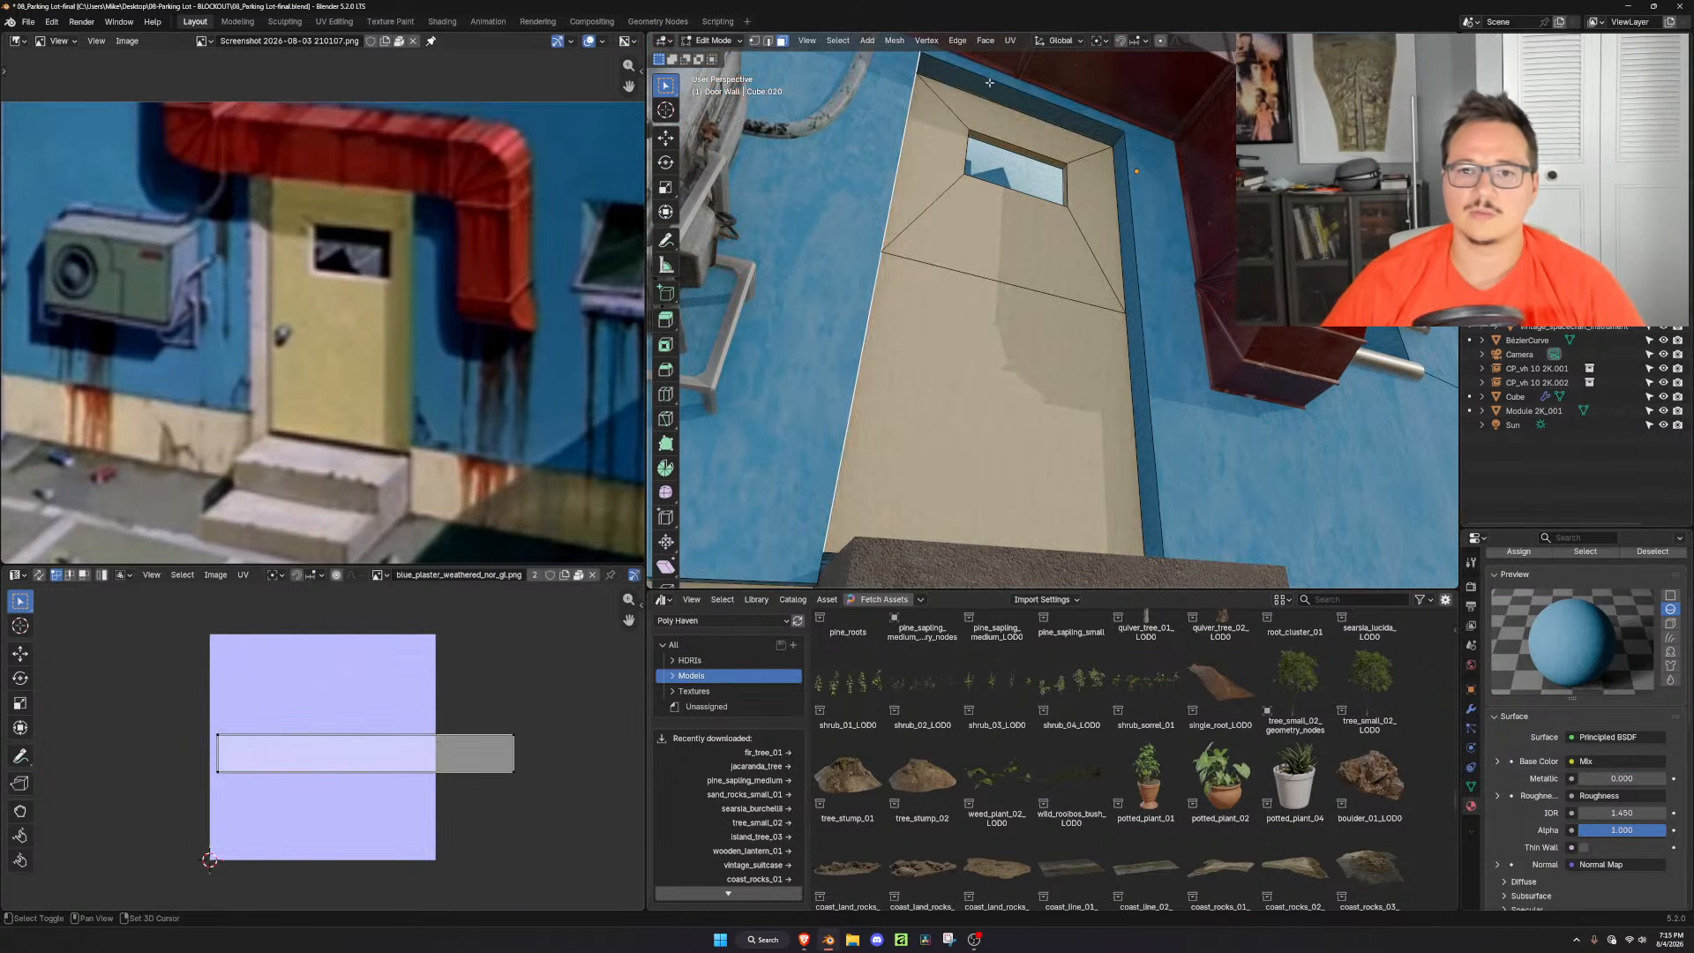
{"action": "left_click", "coordinate": [981, 71], "text": "shift"}
{"action": "middle_click_drag", "start_coordinate": [981, 79], "coordinate": [1107, 155]}
{"action": "left_click", "coordinate": [1124, 296], "text": "shift"}
{"action": "middle_click_drag", "start_coordinate": [1124, 296], "coordinate": [1125, 319]}
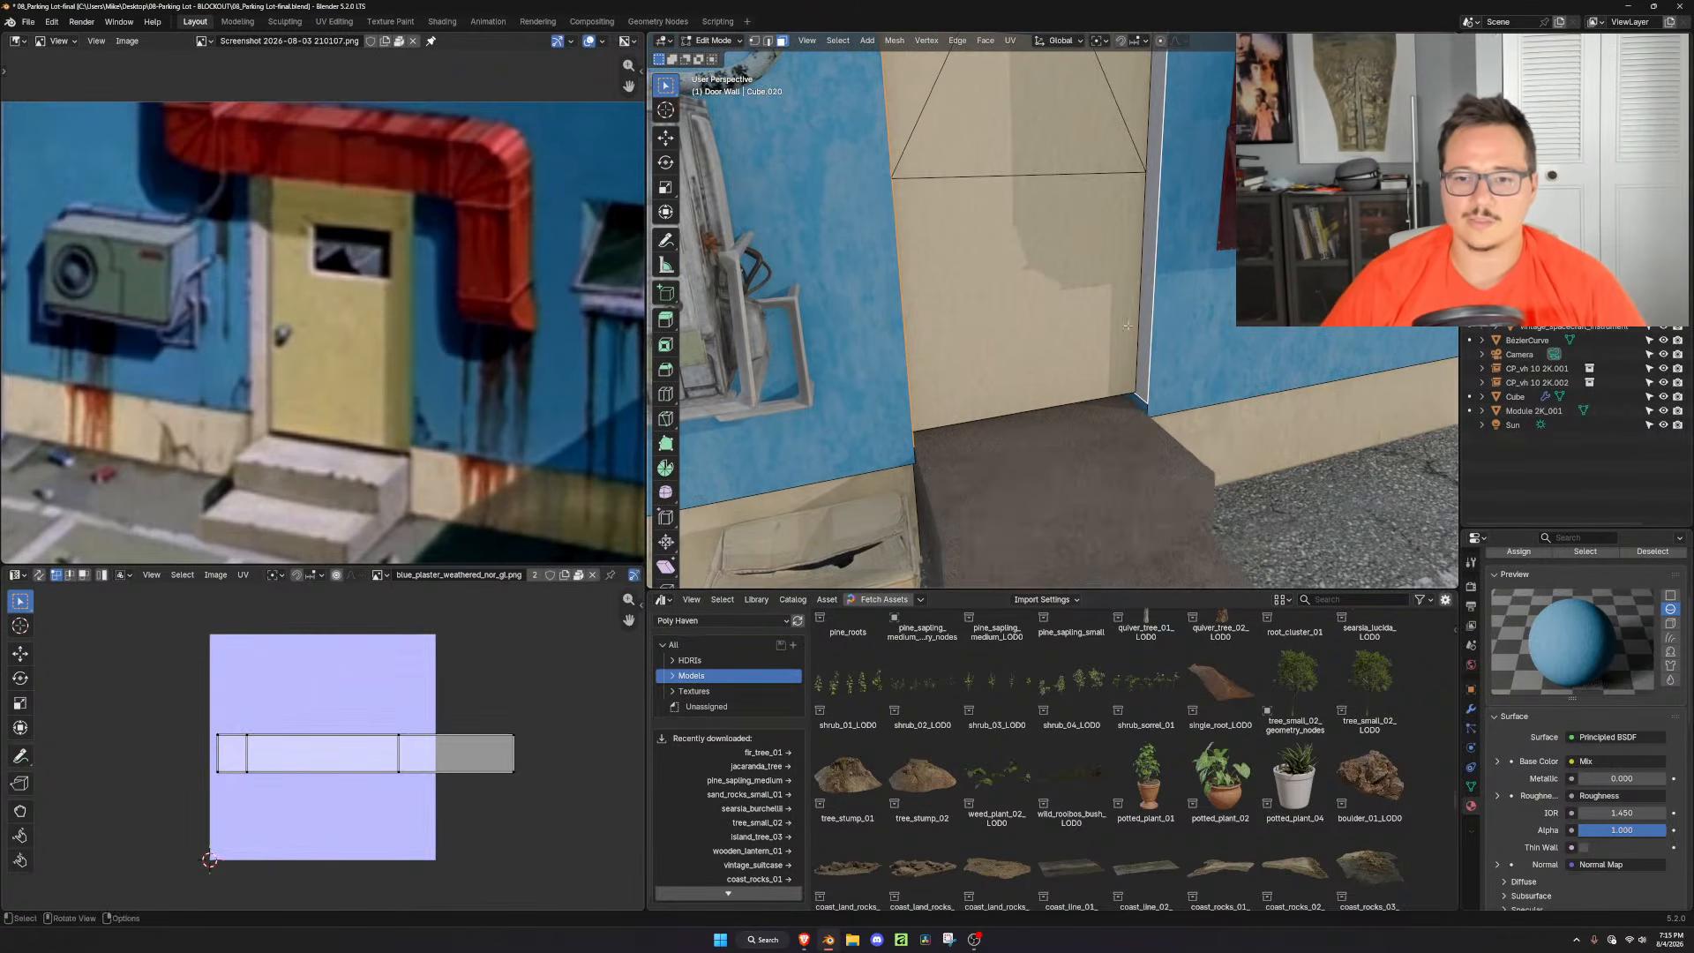
{"action": "left_click", "coordinate": [1138, 399], "text": "shift"}
{"action": "middle_click_drag", "start_coordinate": [1138, 400], "coordinate": [1050, 443]}
{"action": "left_click", "coordinate": [1050, 444], "text": "shift"}
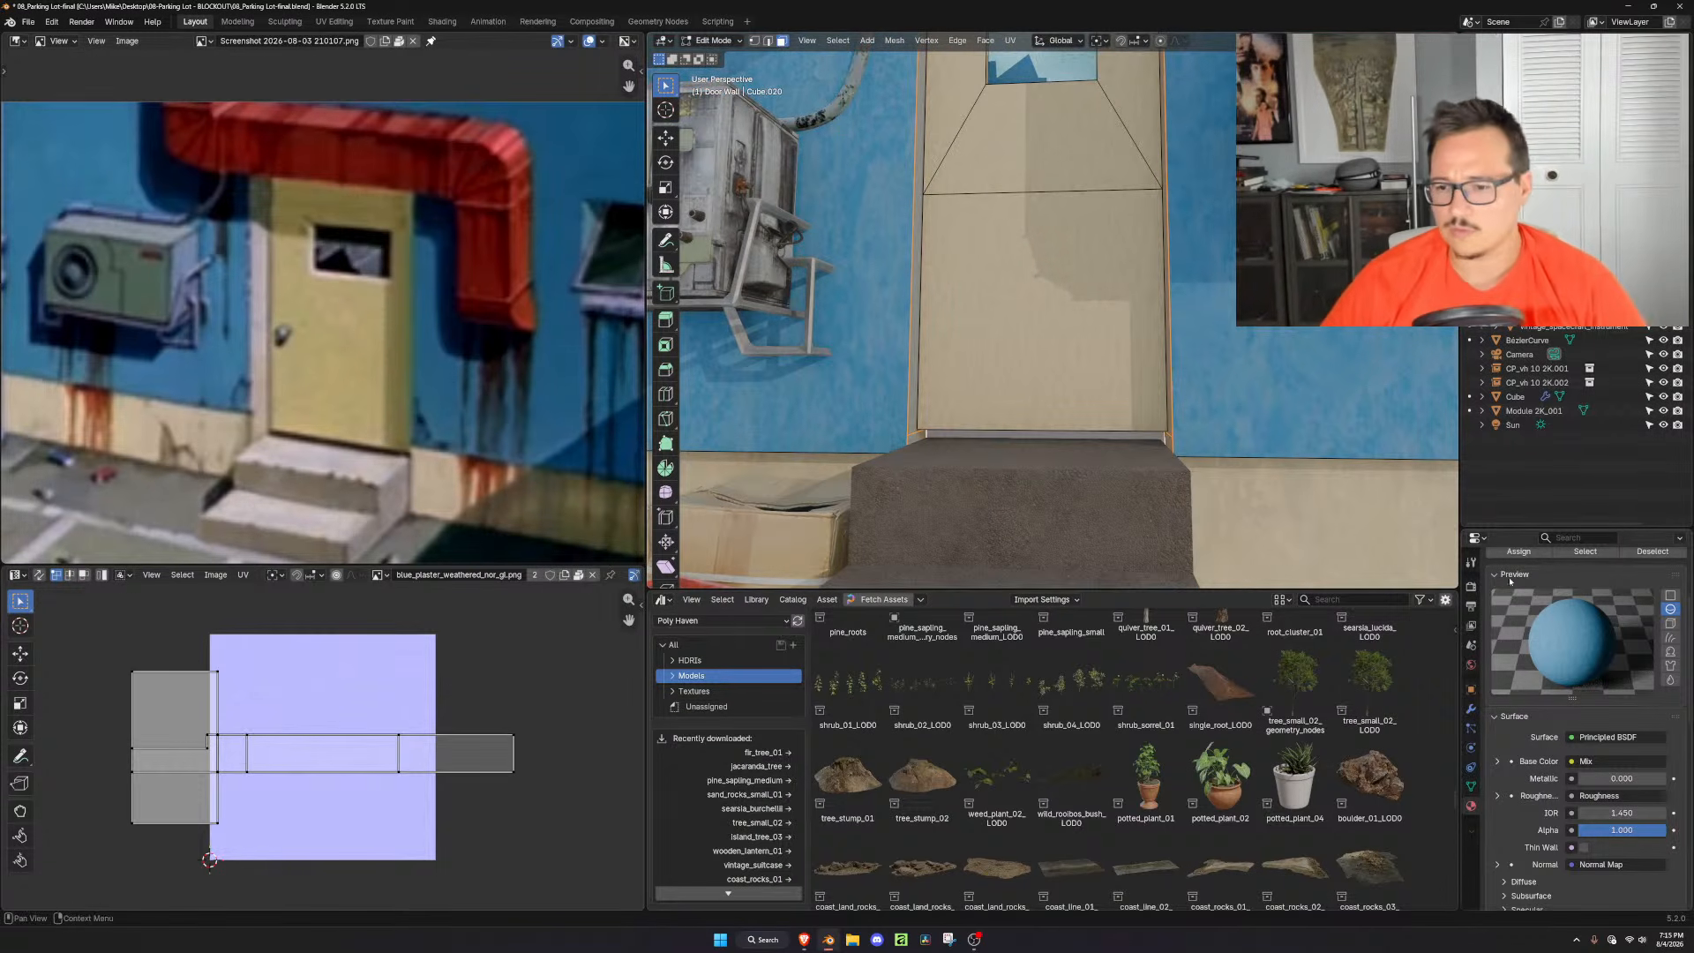
{"action": "scroll", "coordinate": [968, 537], "scroll_direction": "down", "scroll_amount": 3}
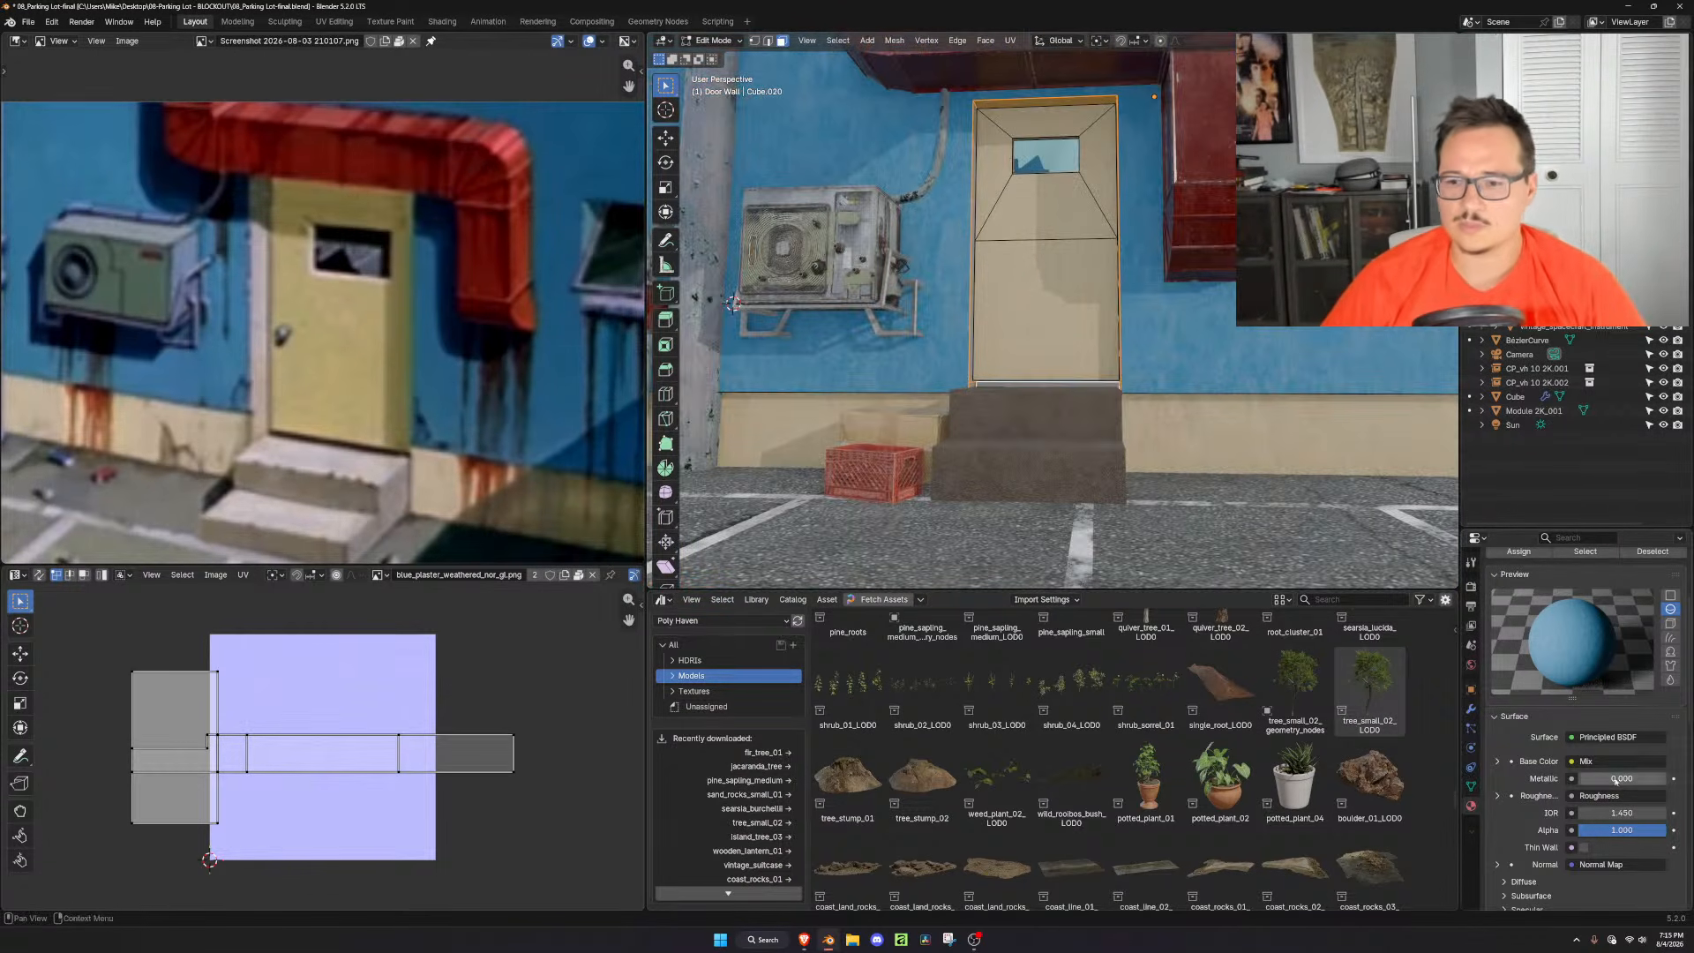
{"action": "scroll", "coordinate": [1516, 741], "scroll_direction": "up", "scroll_amount": 3}
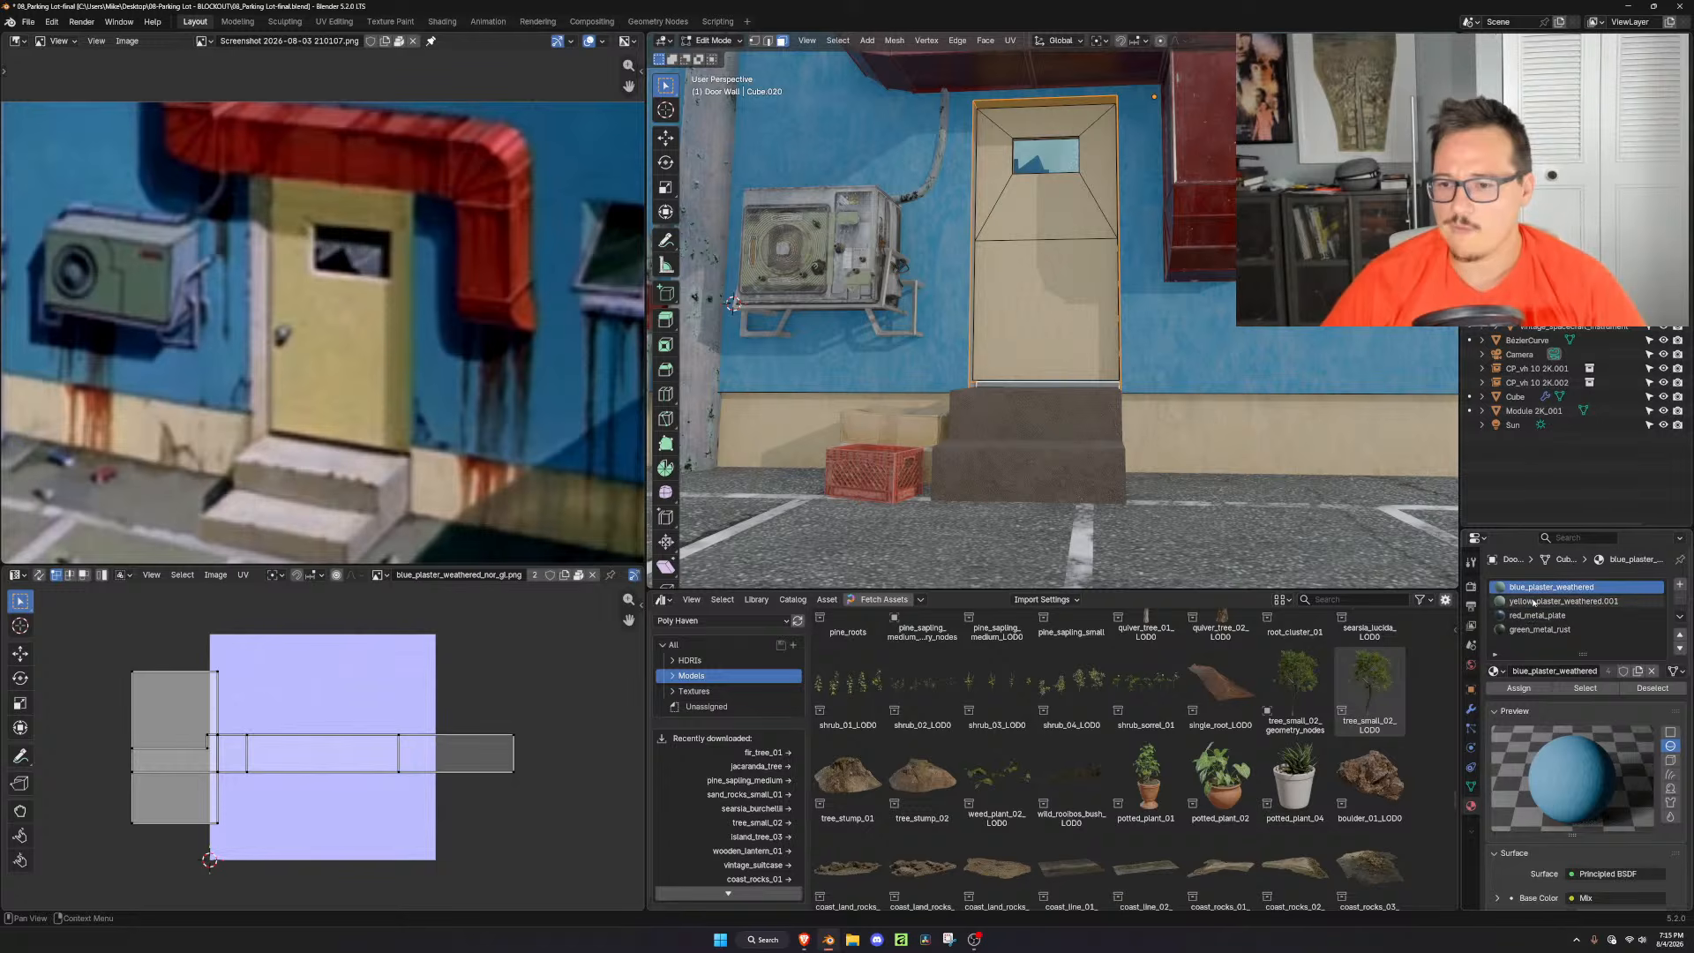
{"action": "left_click", "coordinate": [1562, 601]}
{"action": "left_click", "coordinate": [1517, 686]}
{"action": "key", "text": "Tab"}
Select all linked geometry of the door and separate it from the door wall into its own object
{"action": "middle_click_drag", "start_coordinate": [1210, 418], "coordinate": [1149, 441]}
{"action": "scroll", "coordinate": [1153, 424], "scroll_direction": "up", "scroll_amount": 5}
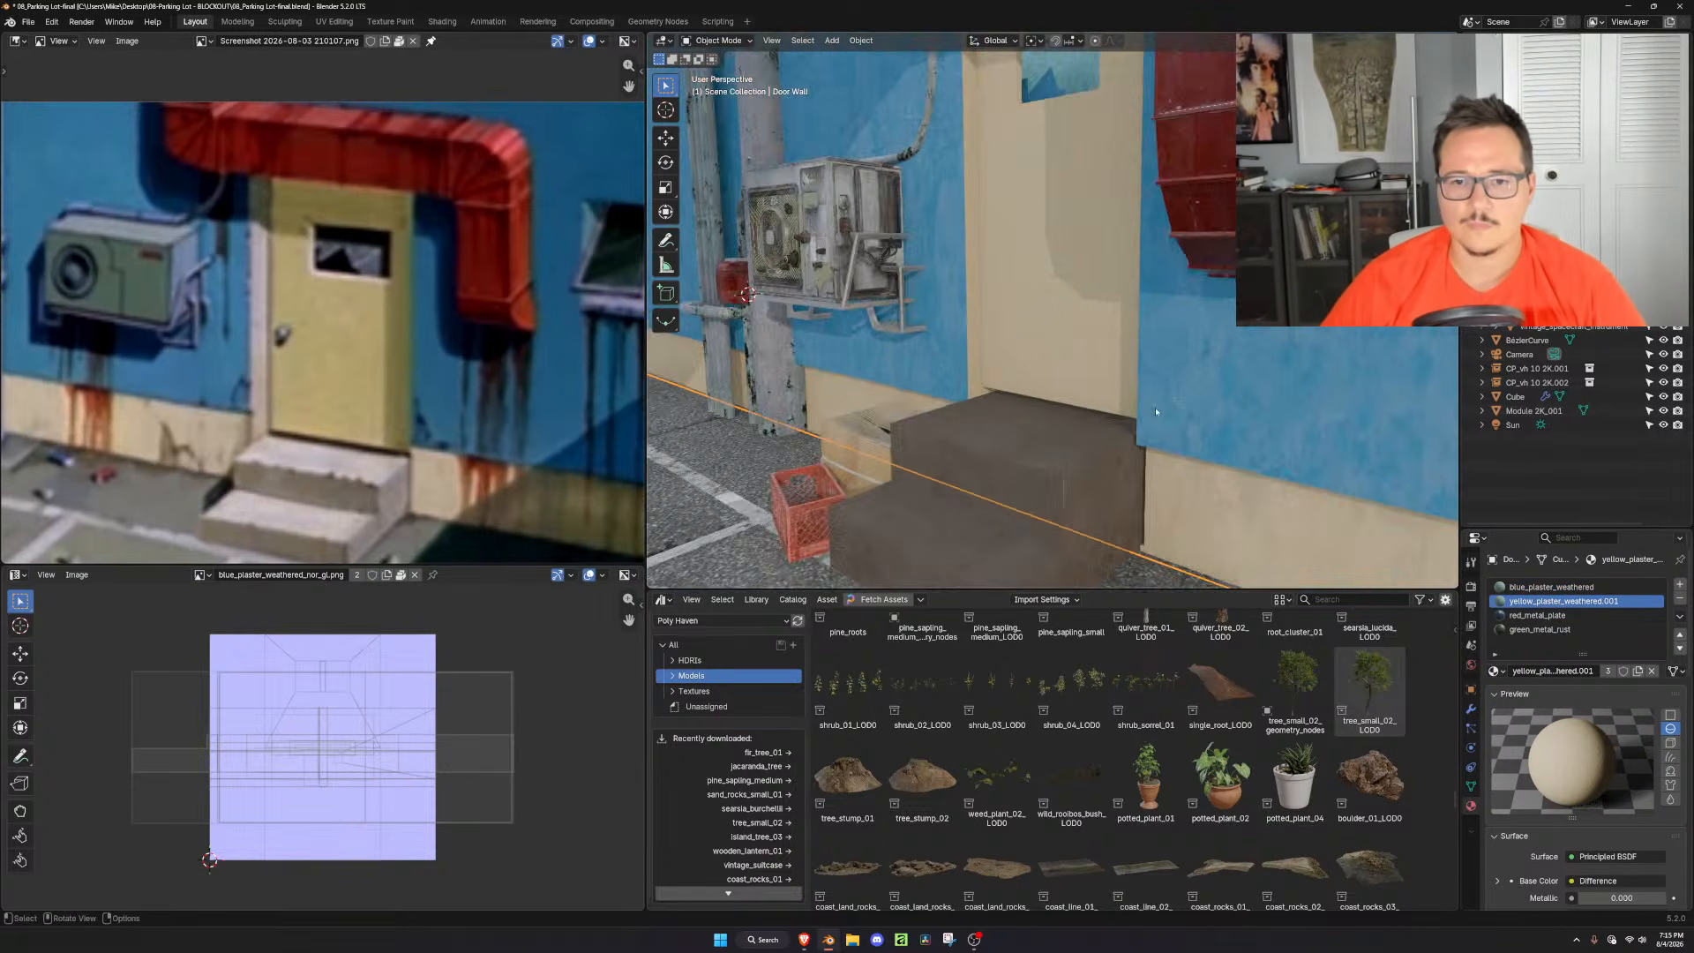
{"action": "scroll", "coordinate": [1156, 406], "scroll_direction": "down", "scroll_amount": 7}
{"action": "middle_click_drag", "start_coordinate": [1015, 412], "coordinate": [1068, 388]}
{"action": "scroll", "coordinate": [1069, 389], "scroll_direction": "up", "scroll_amount": 2}
{"action": "left_click", "coordinate": [1045, 356]}
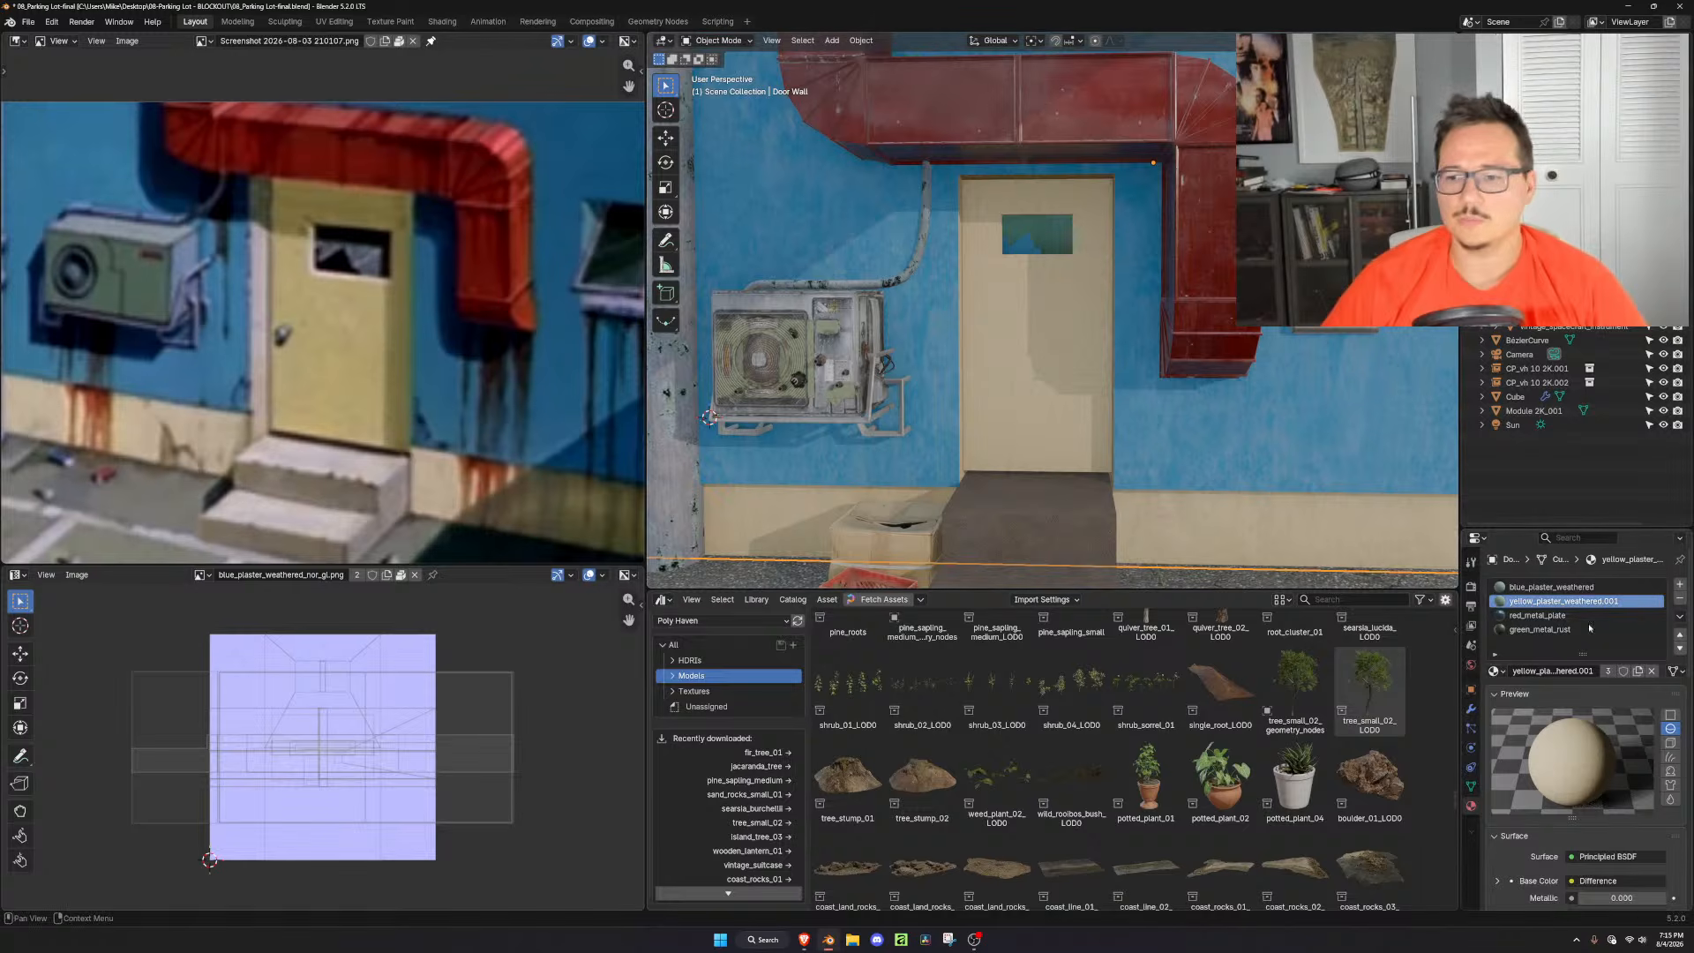
{"action": "key", "text": "Tab"}
{"action": "left_click", "coordinate": [1044, 312]}
{"action": "key", "text": "Tab"}
{"action": "key", "text": "Tab"}
{"action": "left_click", "coordinate": [1047, 345]}
{"action": "key", "text": "l"}
{"action": "key", "text": "p"}
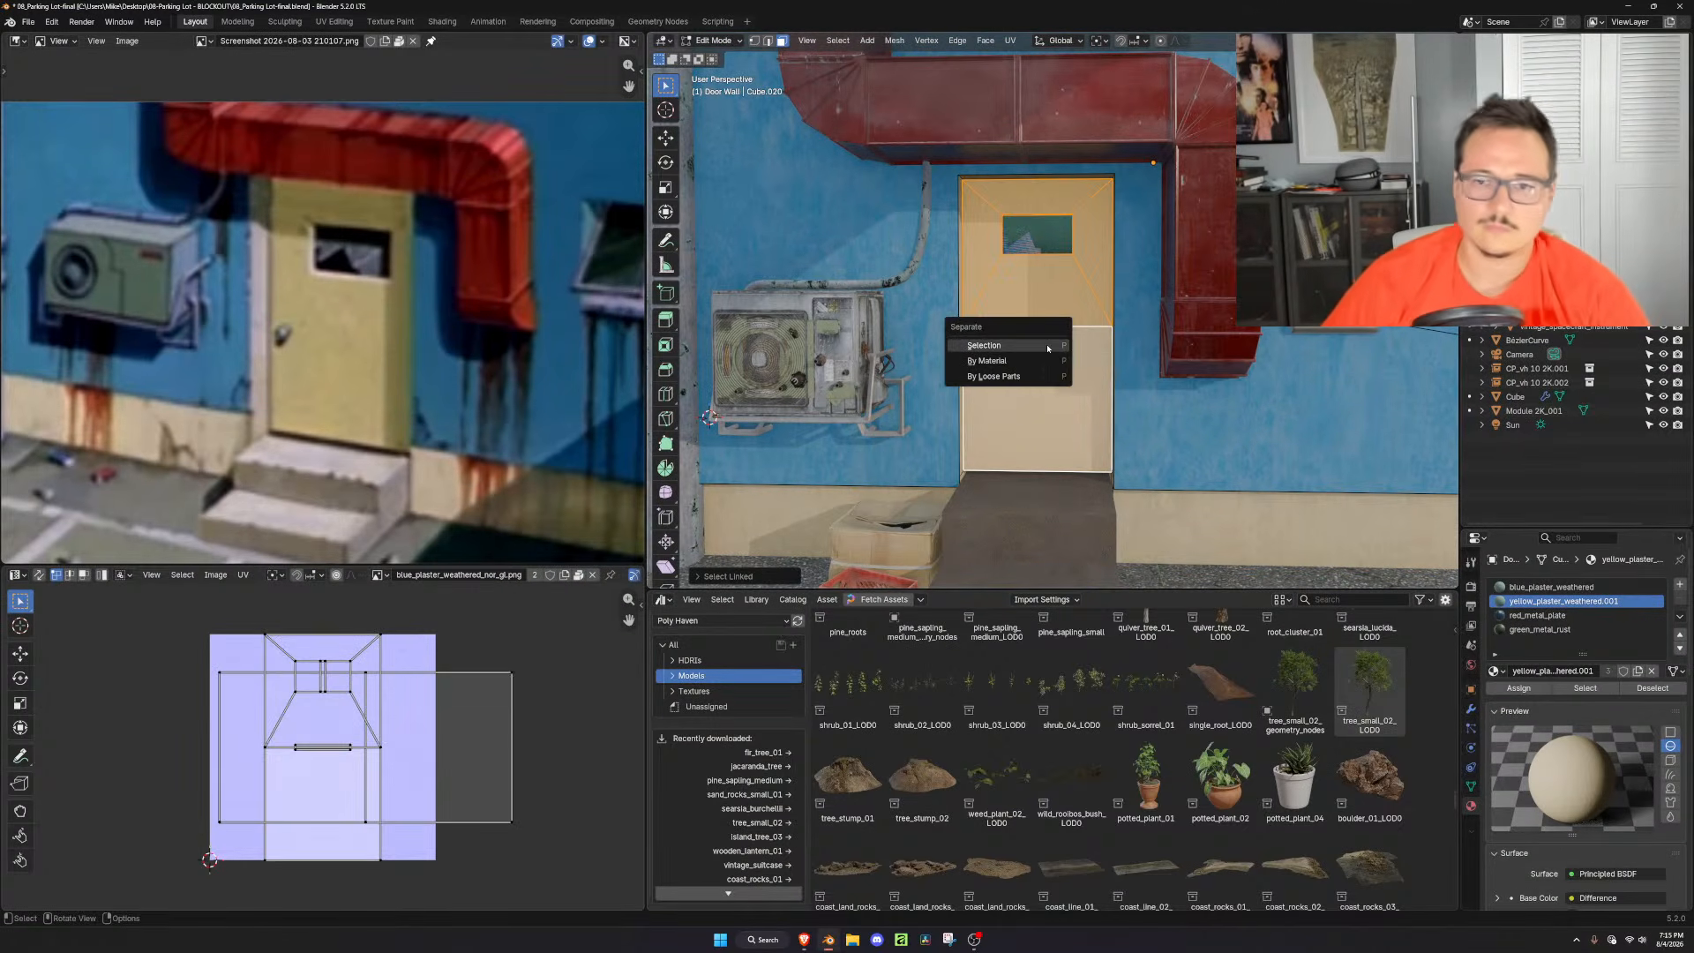
{"action": "scroll", "coordinate": [1056, 234], "scroll_direction": "up", "scroll_amount": 3}
{"action": "middle_click_drag", "start_coordinate": [1066, 158], "coordinate": [1042, 183]}
{"action": "key", "text": "p"}
{"action": "left_click", "coordinate": [1078, 230]}
{"action": "key", "text": "Tab"}
Join the broken glass pane with the separated door object
{"action": "left_click", "coordinate": [1074, 199]}
{"action": "key", "text": "Tab"}
{"action": "key", "text": "Tab"}
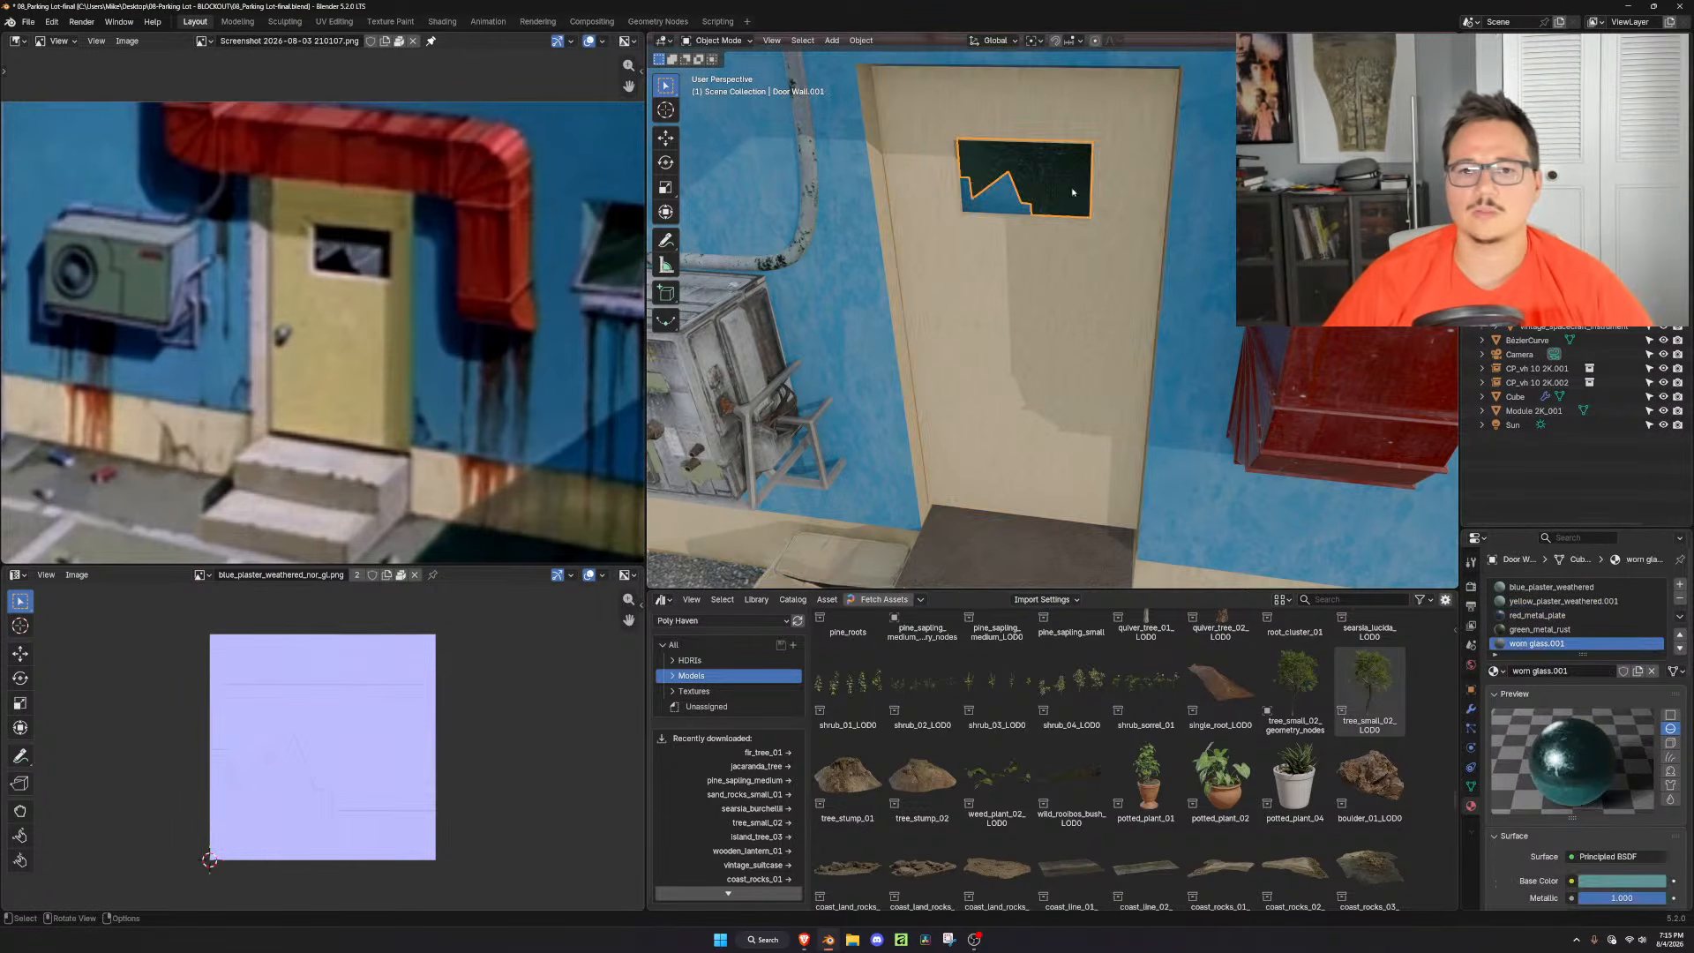
{"action": "left_click", "coordinate": [1063, 279]}
{"action": "key", "text": "ctrl+j"}
Set the joined door's origin to its geometry
{"action": "key", "text": "g"}
{"action": "key", "text": "y"}
{"action": "right_click", "coordinate": [1111, 288]}
{"action": "right_click", "coordinate": [1107, 291]}
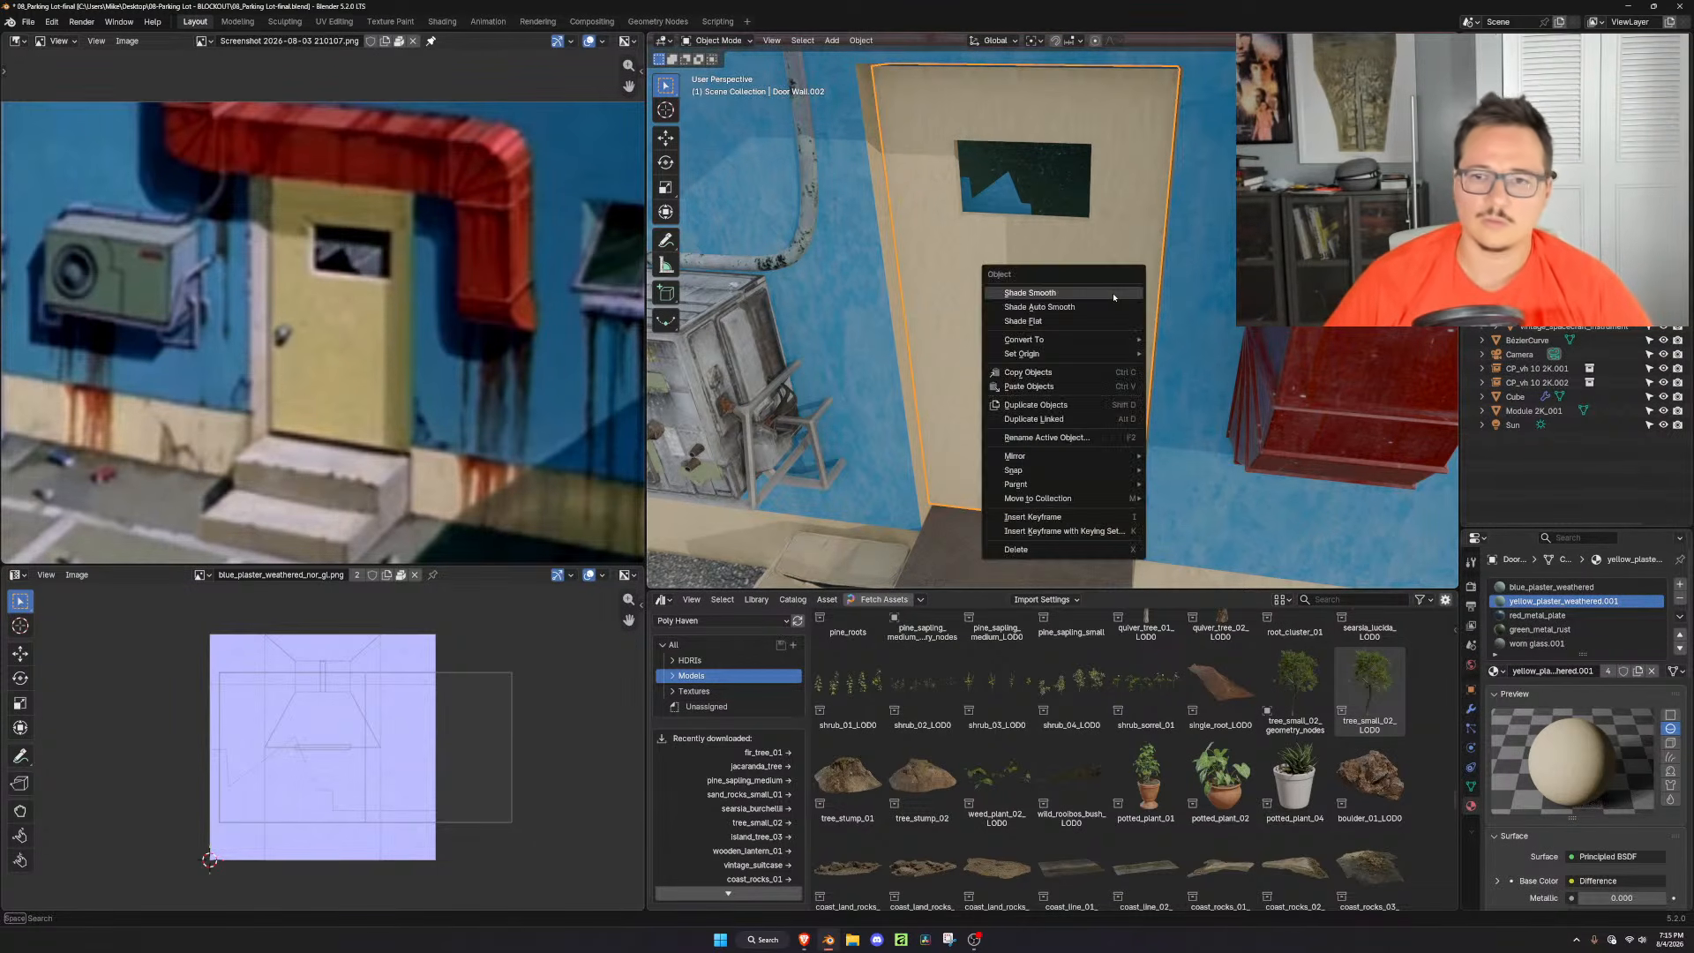
{"action": "mouse_move", "coordinate": [1088, 354]}
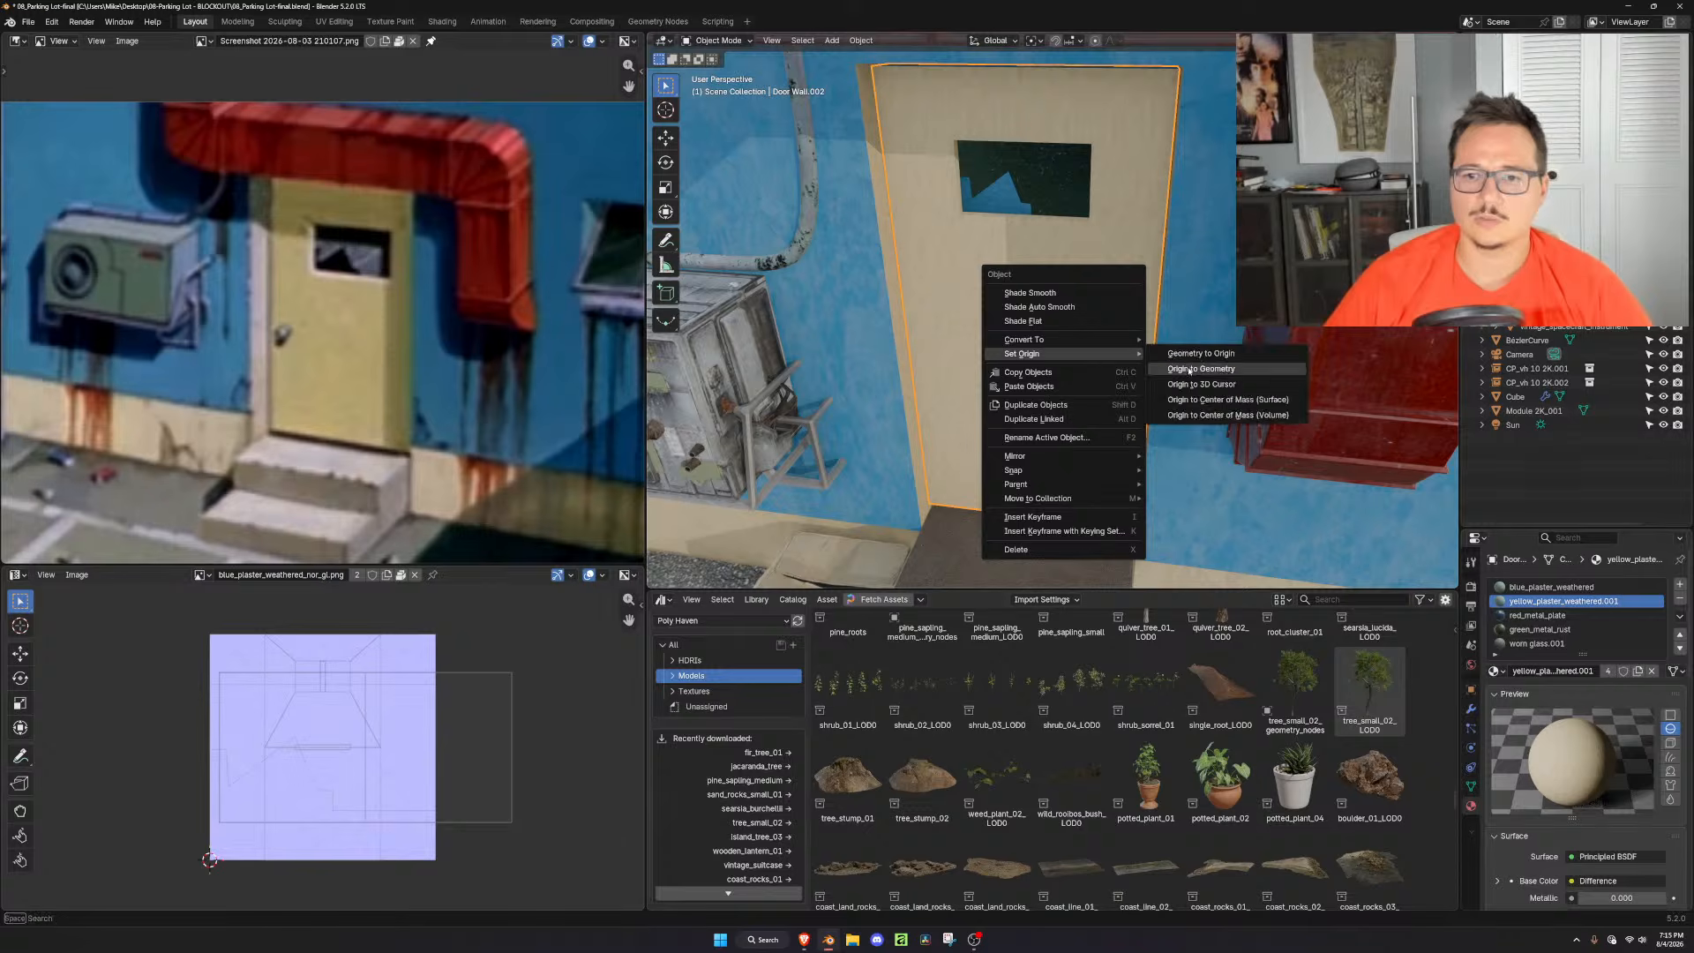
{"action": "left_click", "coordinate": [1187, 368]}
Move the door along the Y axis out of its frame until it stands clear in front of the wall
{"action": "key", "text": "g"}
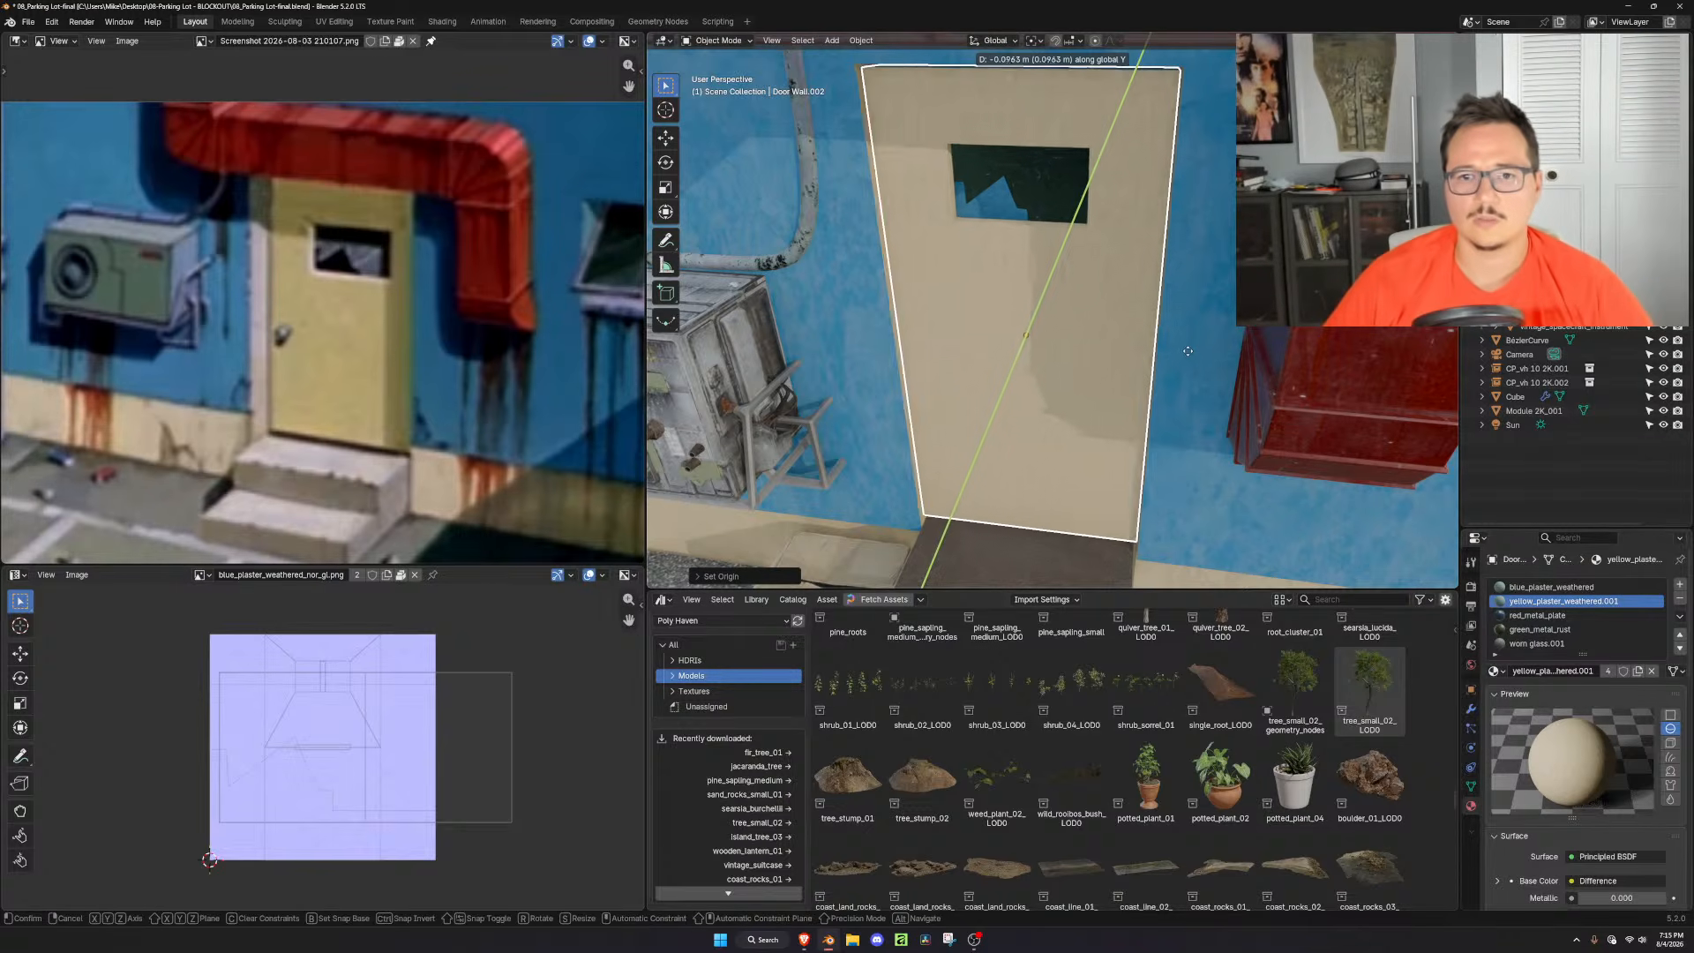
{"action": "left_click", "coordinate": [1137, 473]}
{"action": "scroll", "coordinate": [1137, 473], "scroll_direction": "down", "scroll_amount": 5}
{"action": "middle_click_drag", "start_coordinate": [1147, 414], "coordinate": [1297, 458]}
{"action": "key", "text": "g"}
{"action": "key", "text": "y"}
{"action": "left_click", "coordinate": [1309, 439]}
Select the door's blue back and side faces, then add a new material and assign it to them
{"action": "key", "text": "Tab"}
{"action": "scroll", "coordinate": [1271, 424], "scroll_direction": "up", "scroll_amount": 4}
{"action": "middle_click_drag", "start_coordinate": [1252, 397], "coordinate": [1221, 326]}
{"action": "left_click", "coordinate": [1219, 326]}
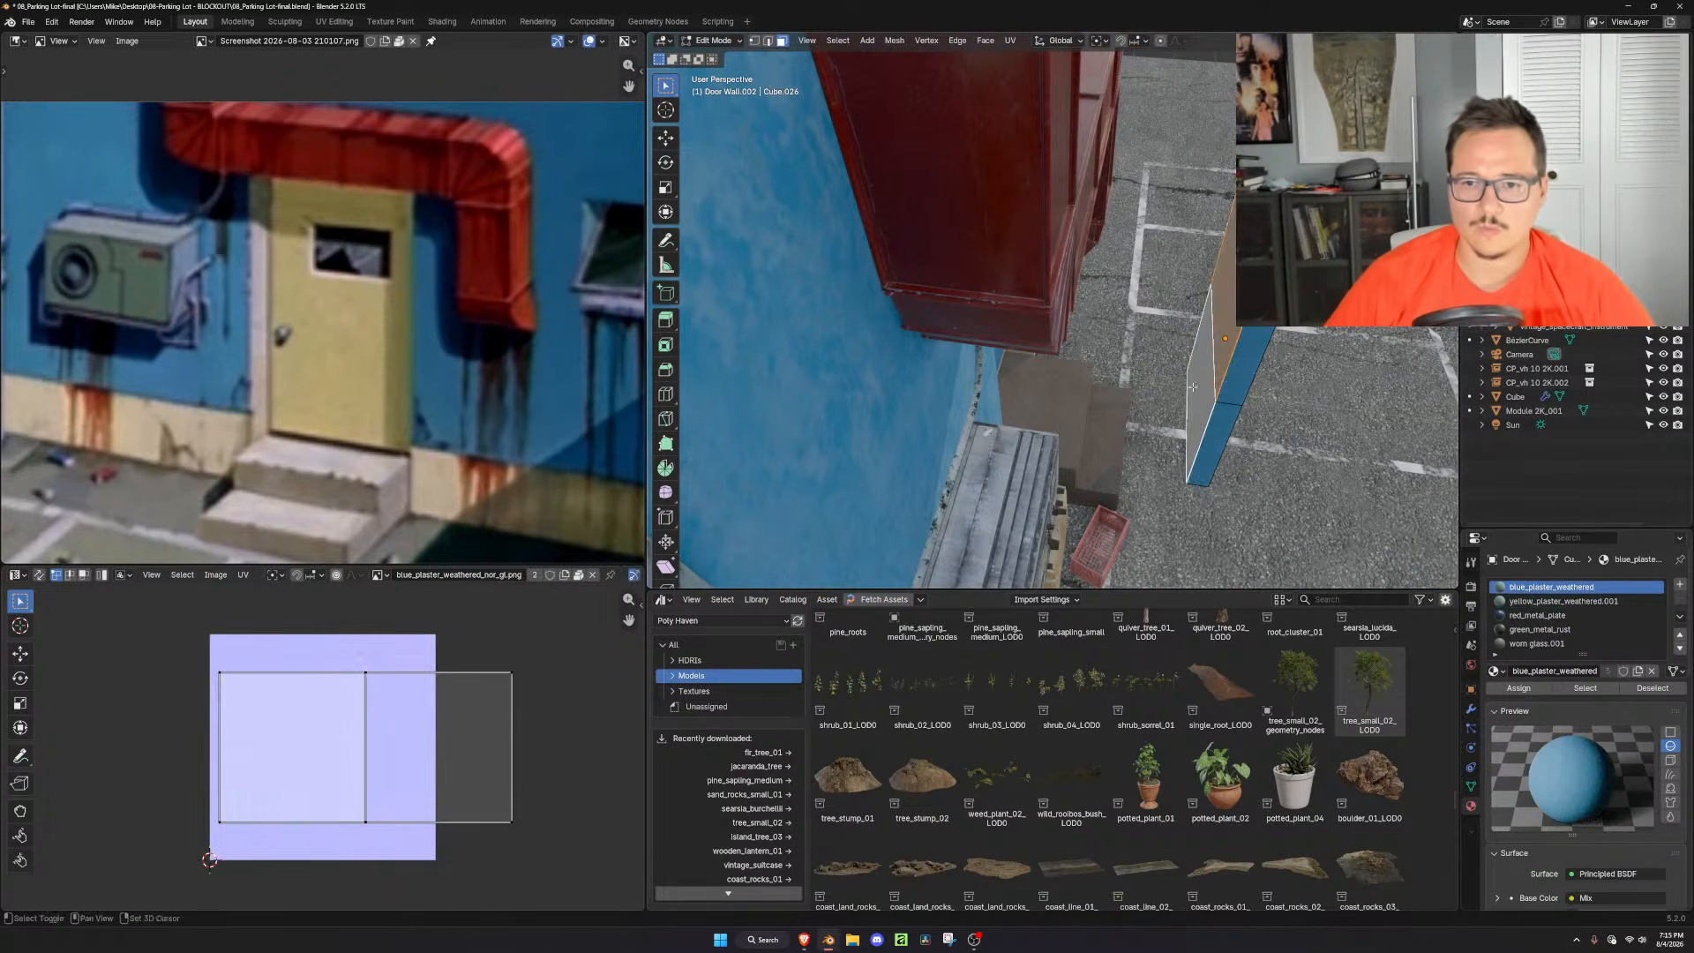
{"action": "left_click", "coordinate": [1209, 416], "text": "shift"}
{"action": "middle_click_drag", "start_coordinate": [1209, 412], "coordinate": [1124, 360]}
{"action": "key", "text": "ctrl+KP_Add"}
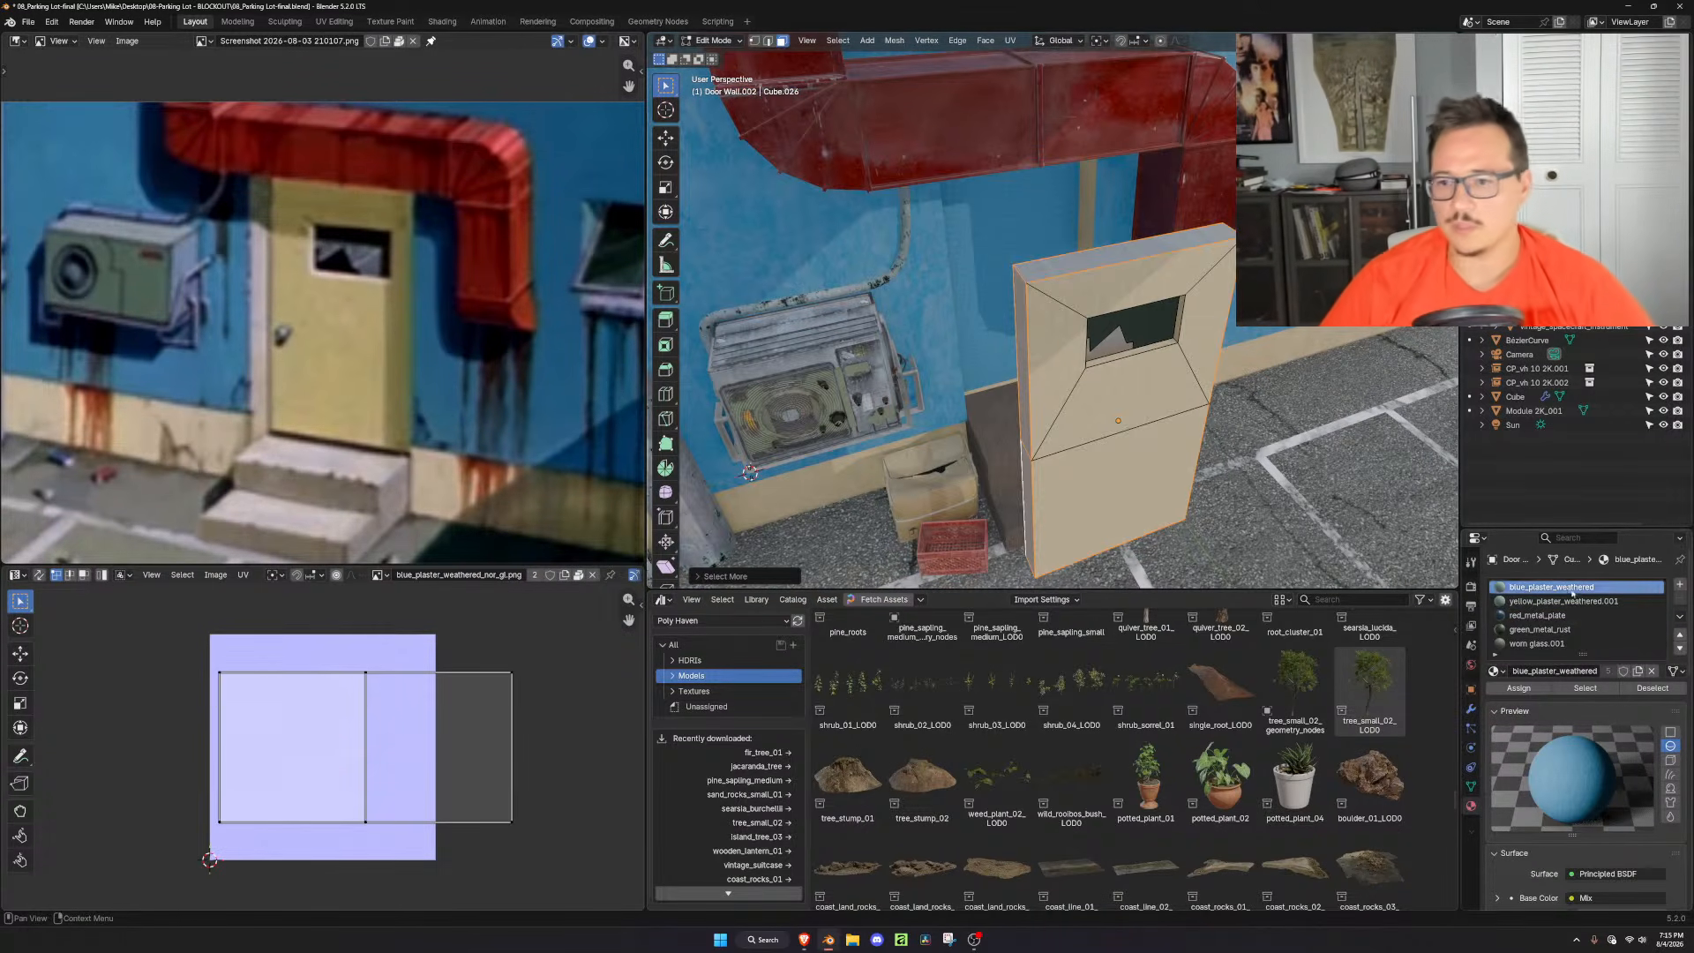
{"action": "left_click", "coordinate": [1539, 643]}
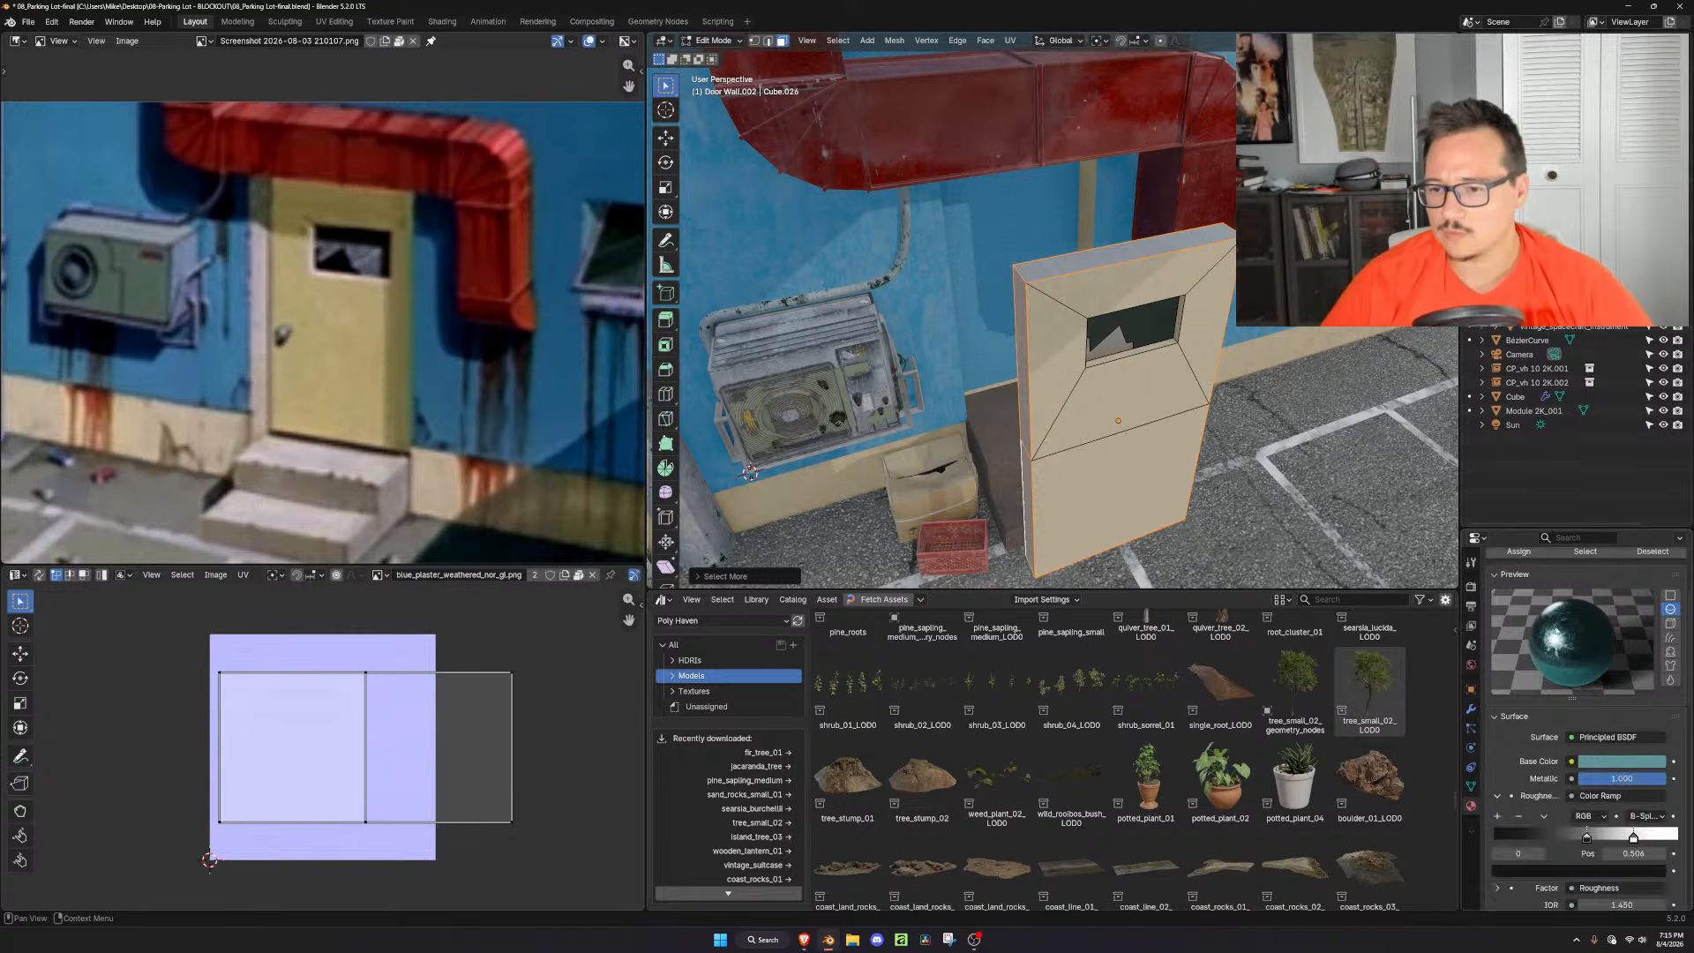
{"action": "left_click", "coordinate": [1679, 584]}
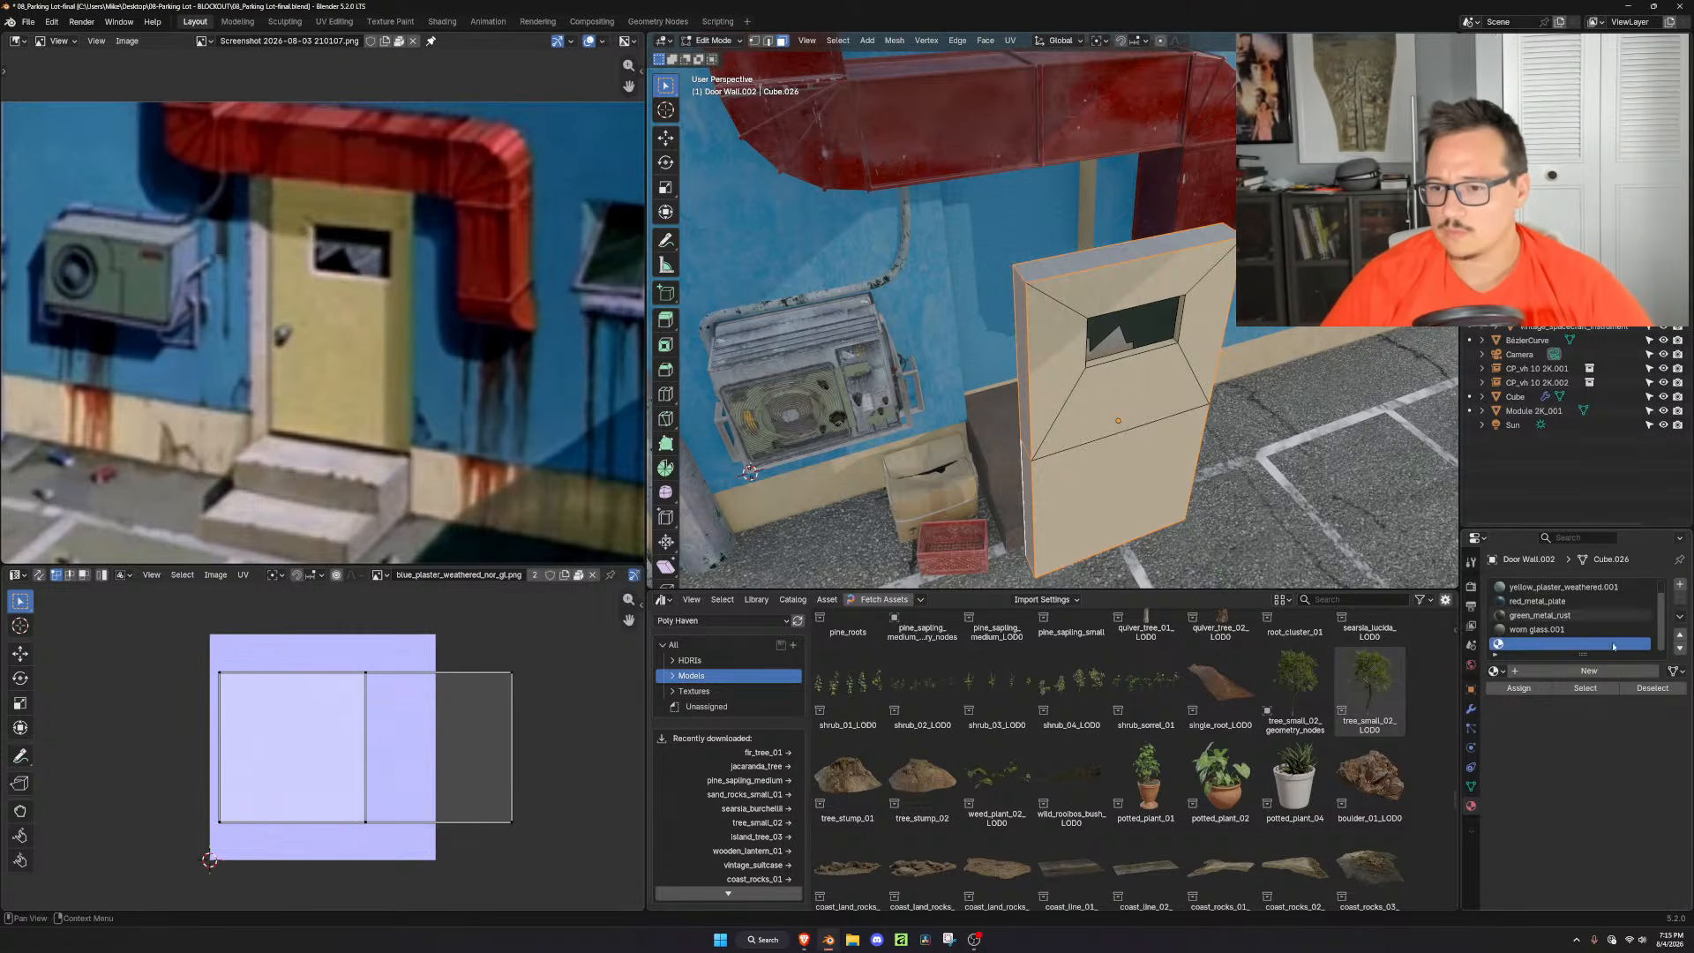
{"action": "left_click", "coordinate": [1523, 672]}
{"action": "left_click", "coordinate": [1535, 687]}
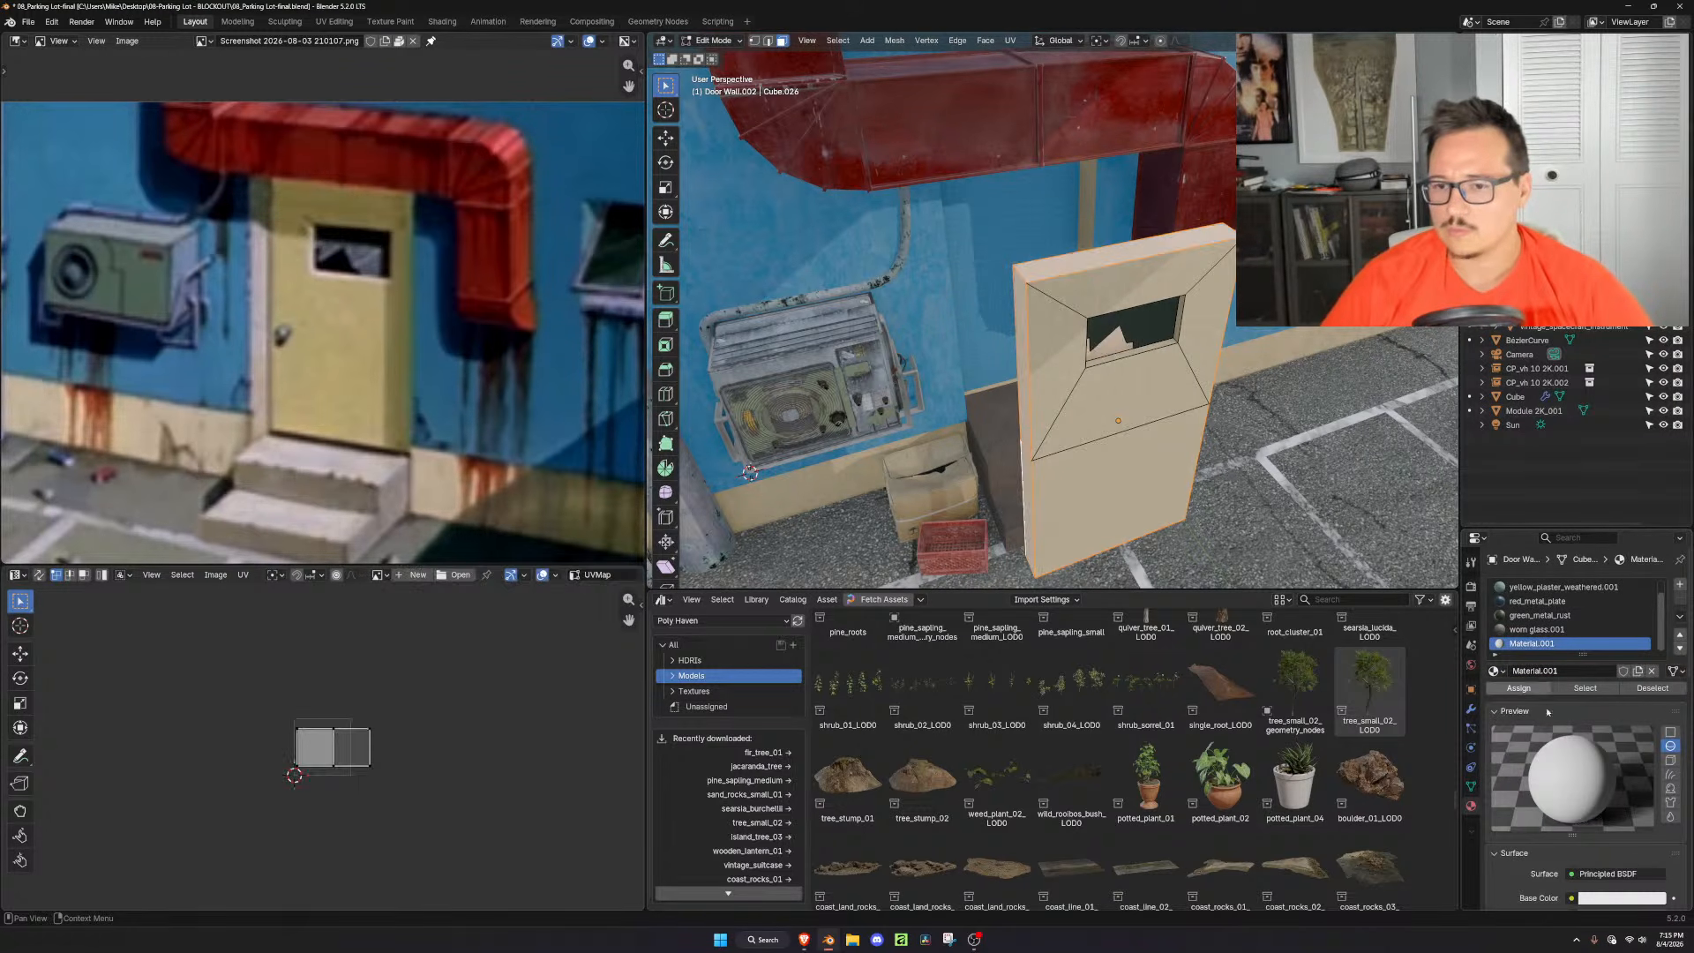
Darken the new material's base colour to near black with a value of 0.044 and set its roughness to 0.764
{"action": "left_click", "coordinate": [1637, 899]}
{"action": "left_click", "coordinate": [1653, 719]}
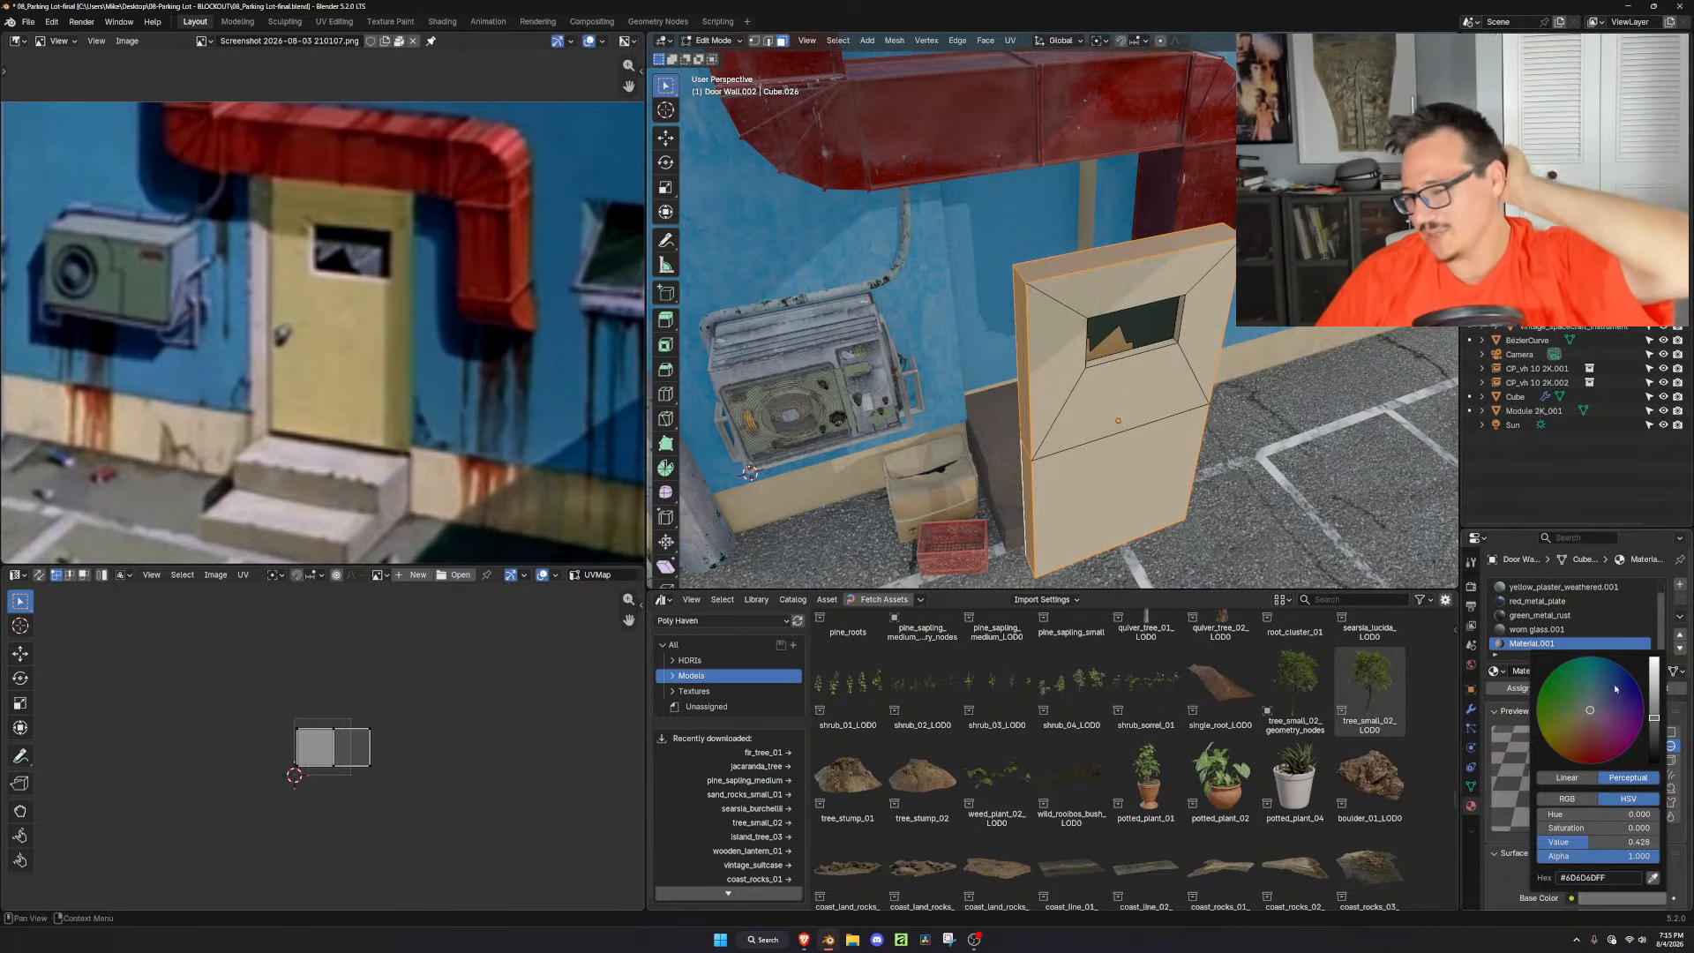
{"action": "scroll", "coordinate": [1578, 782], "scroll_direction": "down", "scroll_amount": 3}
{"action": "scroll", "coordinate": [1578, 782], "scroll_direction": "down", "scroll_amount": 1}
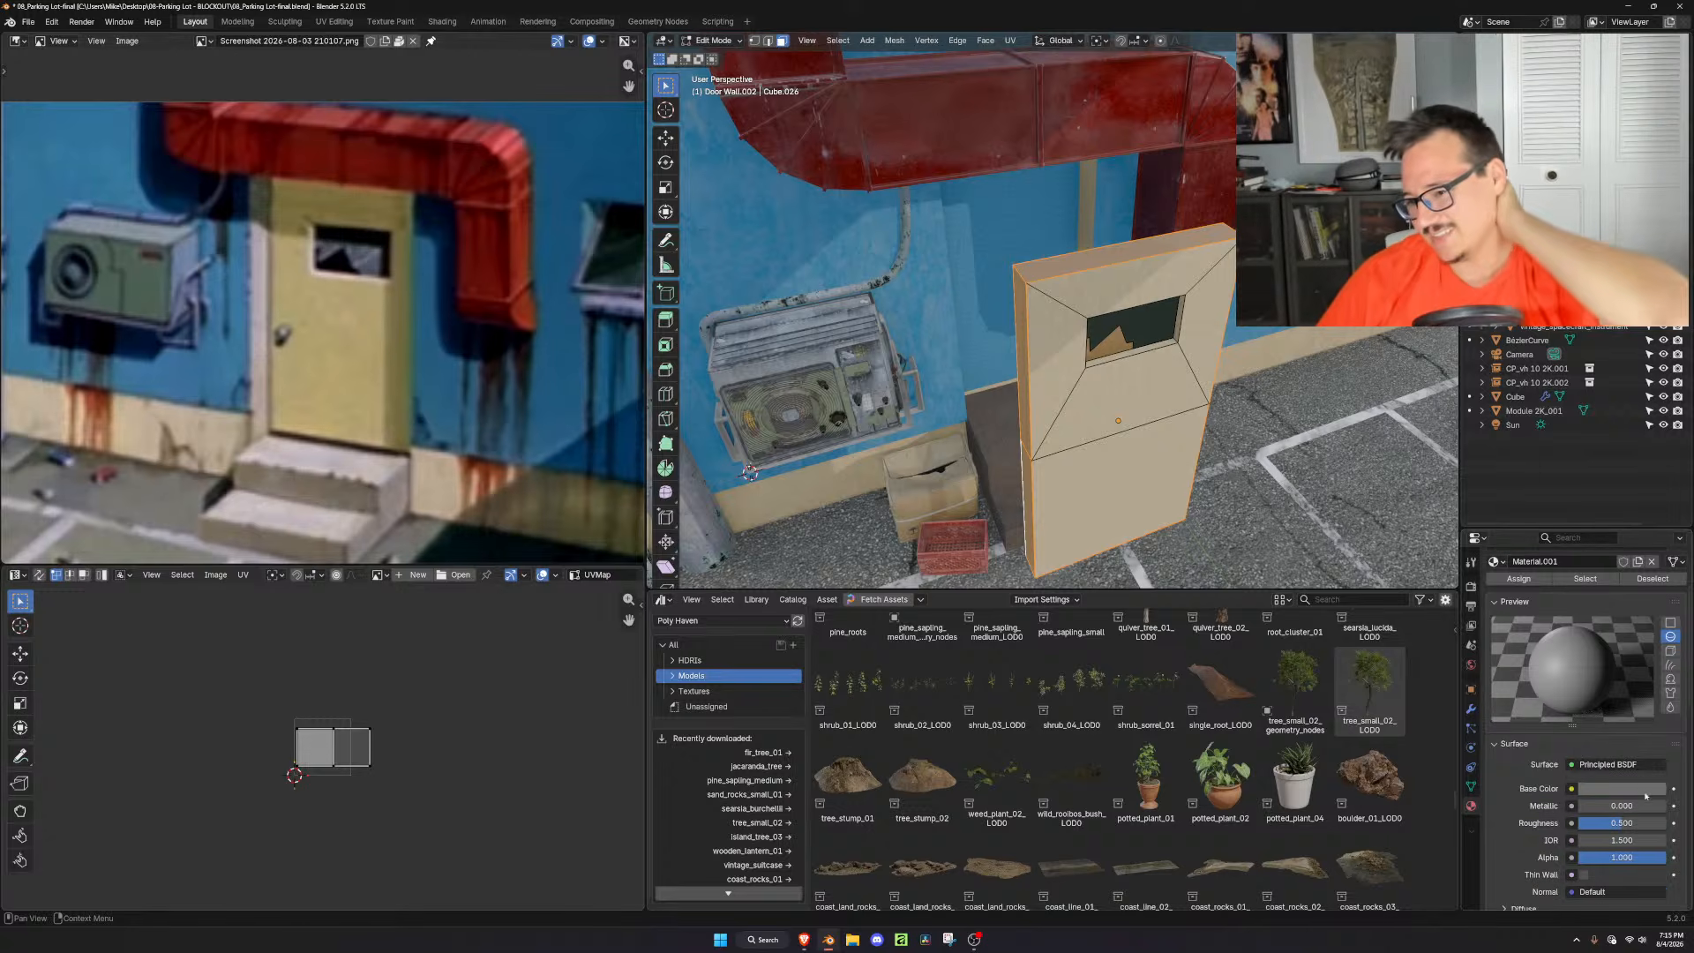
{"action": "left_click", "coordinate": [1621, 788]}
{"action": "left_click_drag", "start_coordinate": [1654, 609], "coordinate": [1654, 649]}
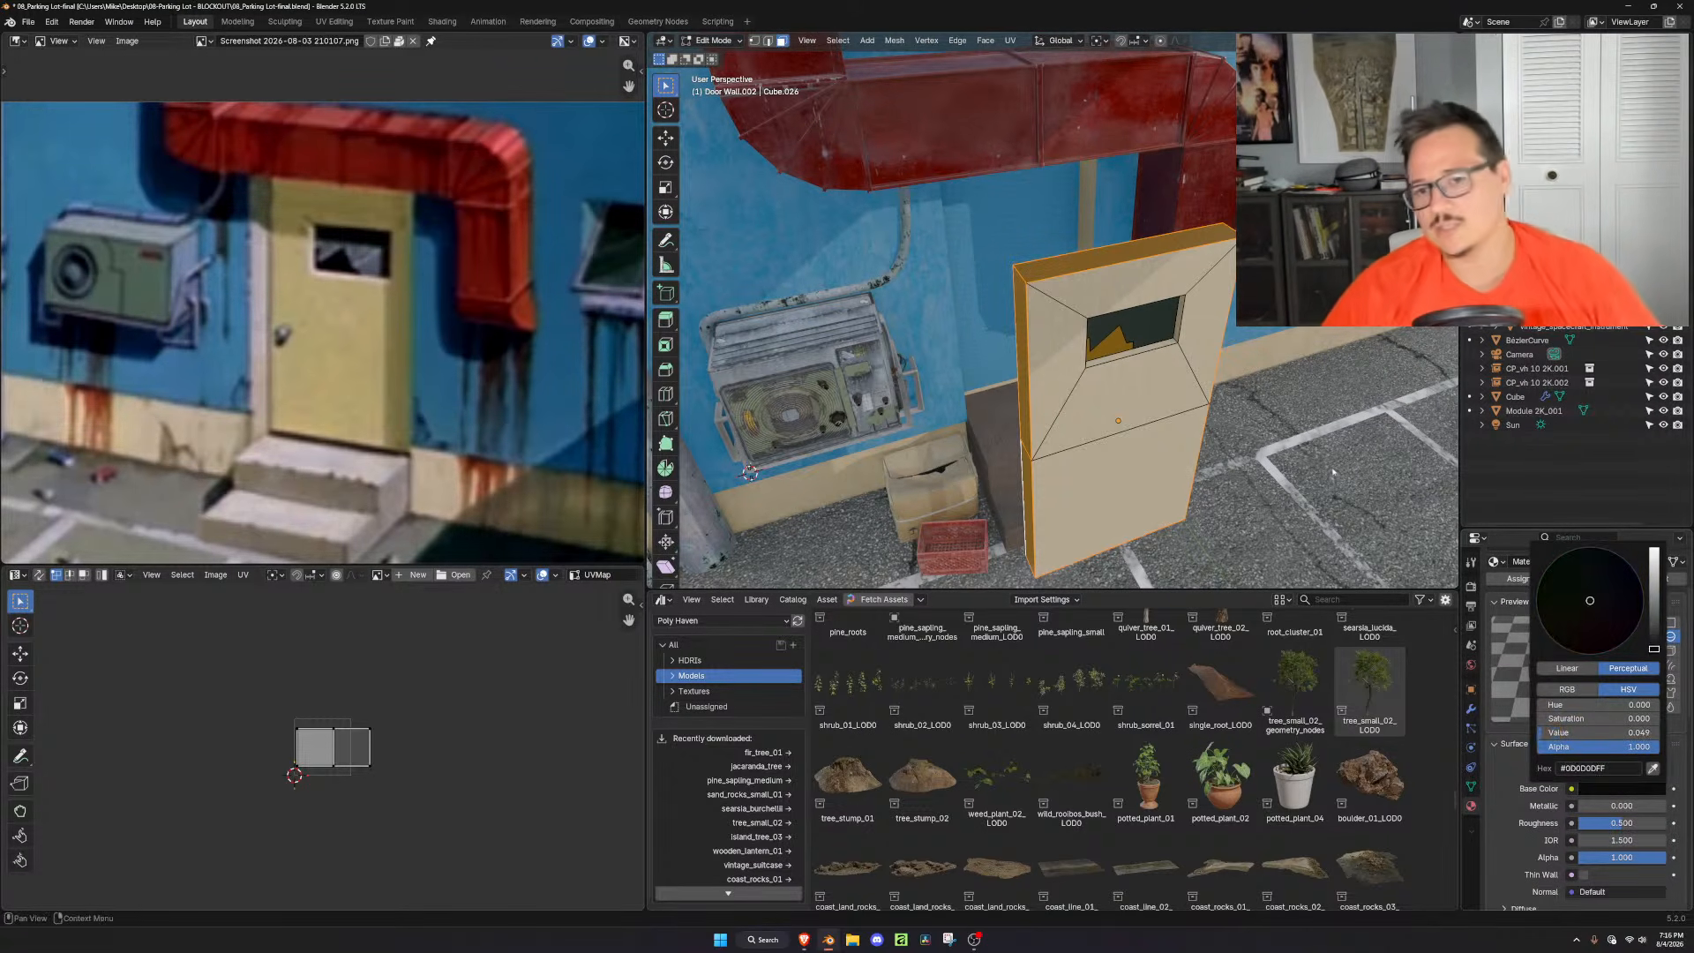
{"action": "middle_click_drag", "start_coordinate": [1288, 469], "coordinate": [1147, 362]}
{"action": "key", "text": "Tab"}
{"action": "left_click_drag", "start_coordinate": [1626, 806], "coordinate": [1644, 806]}
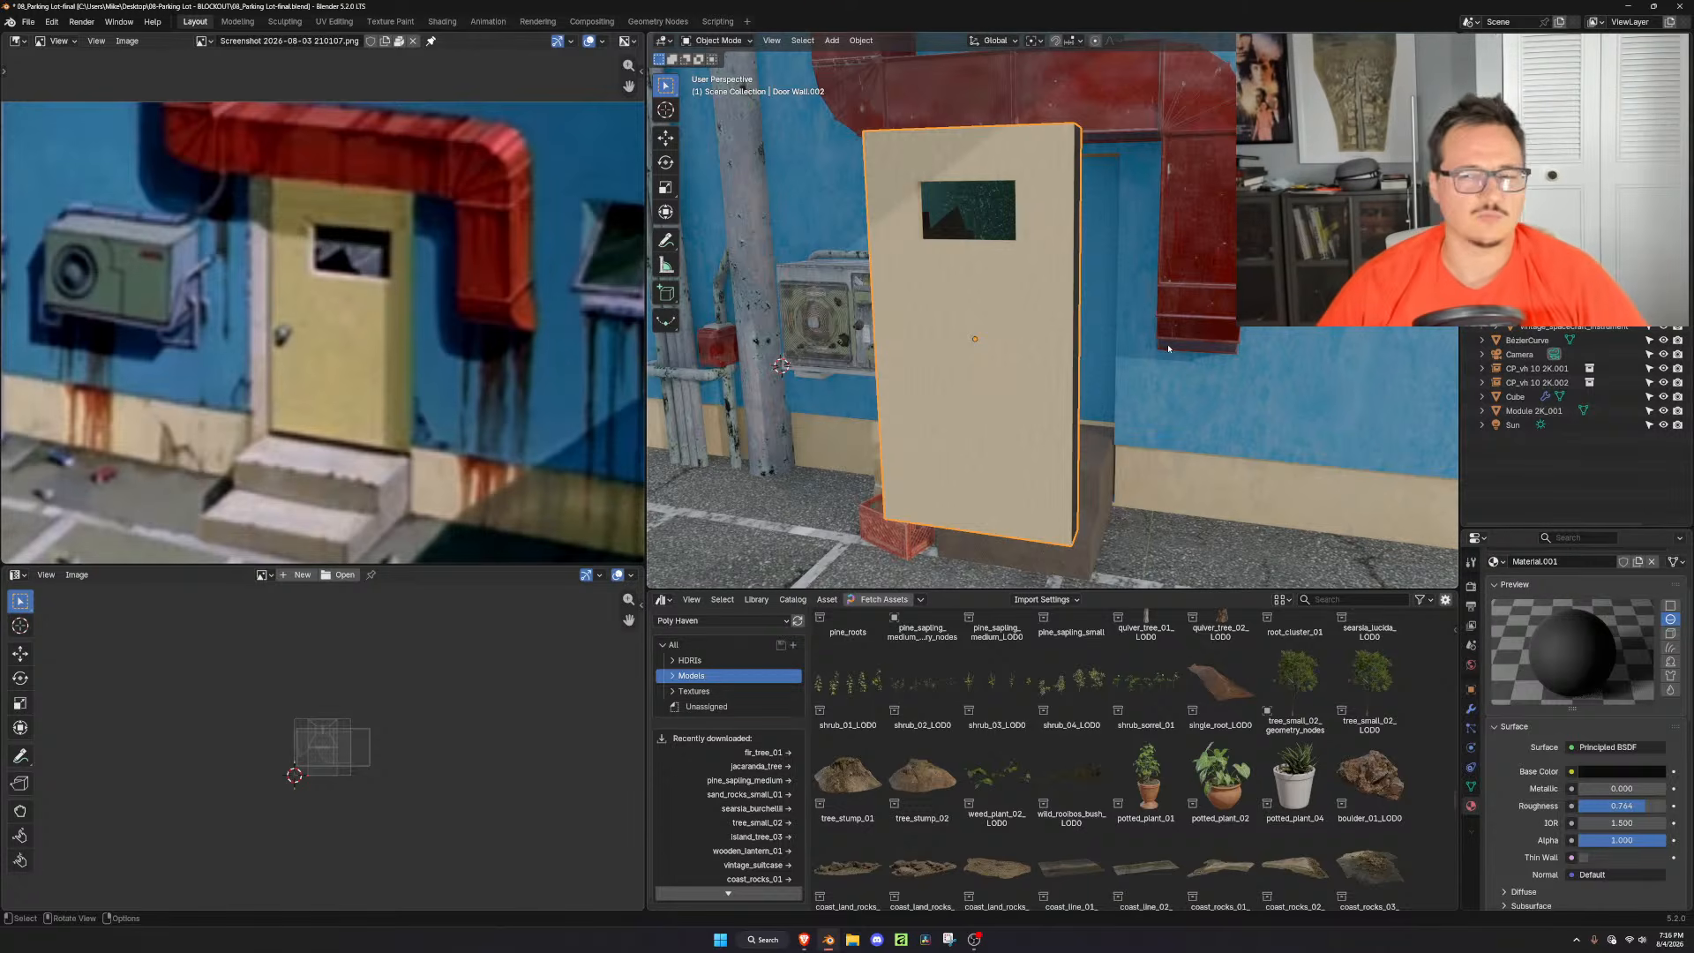
Select the loop of faces lining the door's window opening and make the yellow_plaster_weathered.001 material slot active
{"action": "middle_click_drag", "start_coordinate": [1170, 344], "coordinate": [1134, 359]}
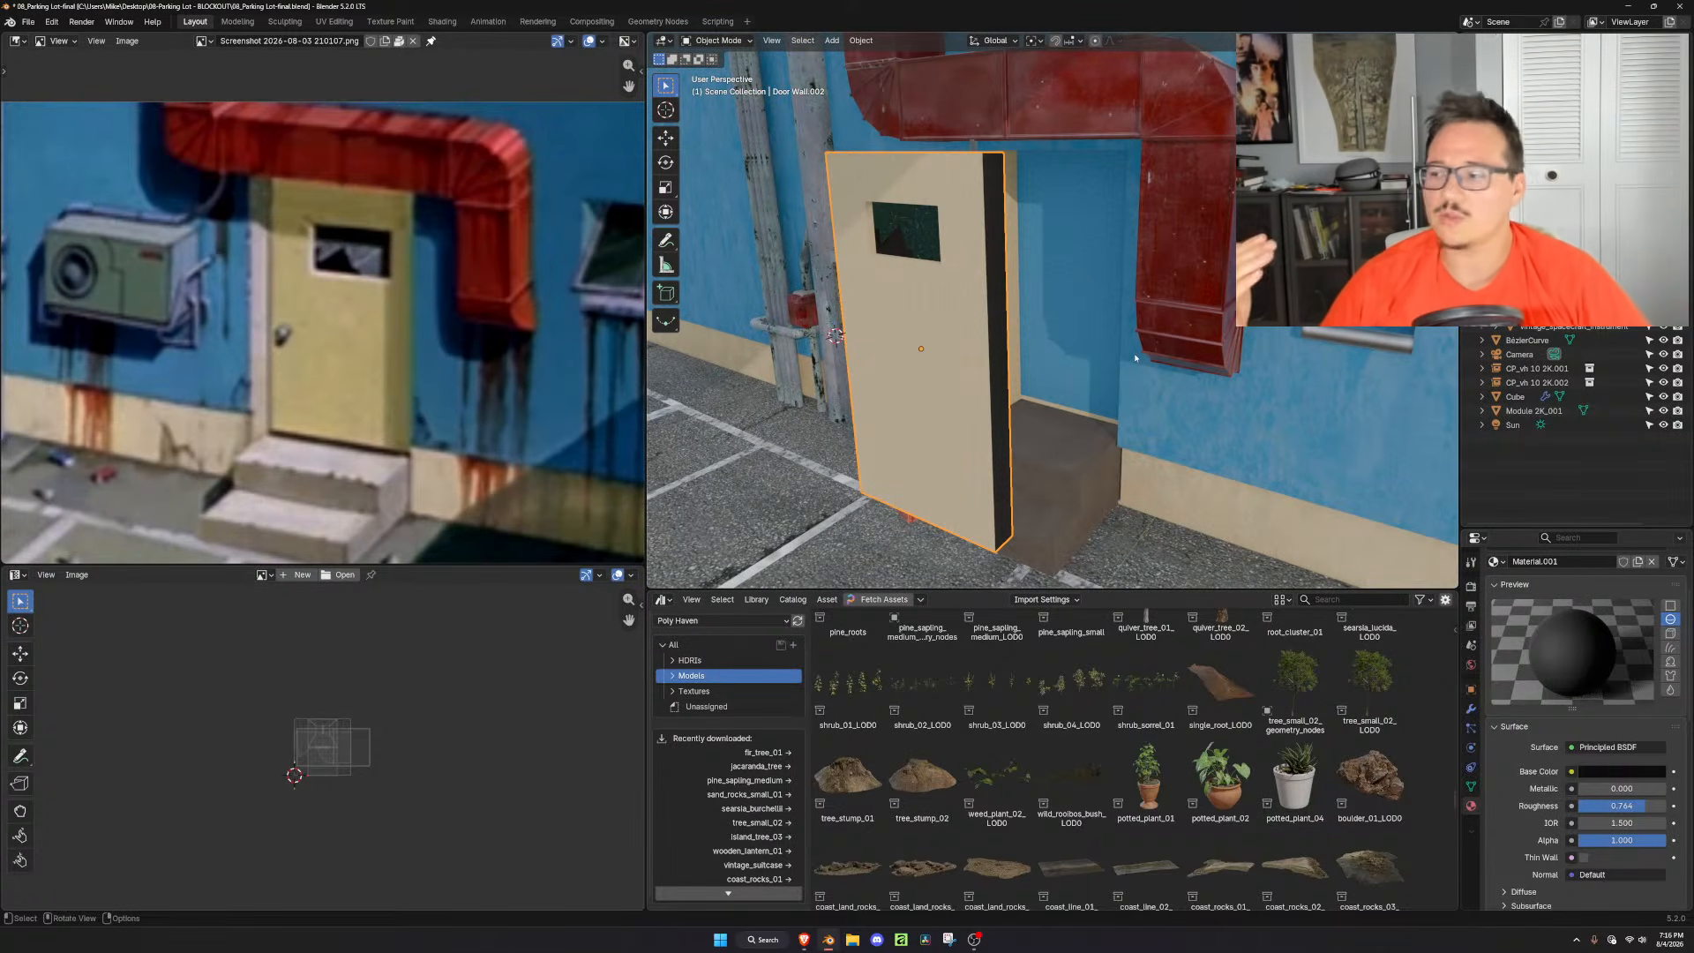
{"action": "middle_click_drag", "start_coordinate": [1158, 284], "coordinate": [1261, 371]}
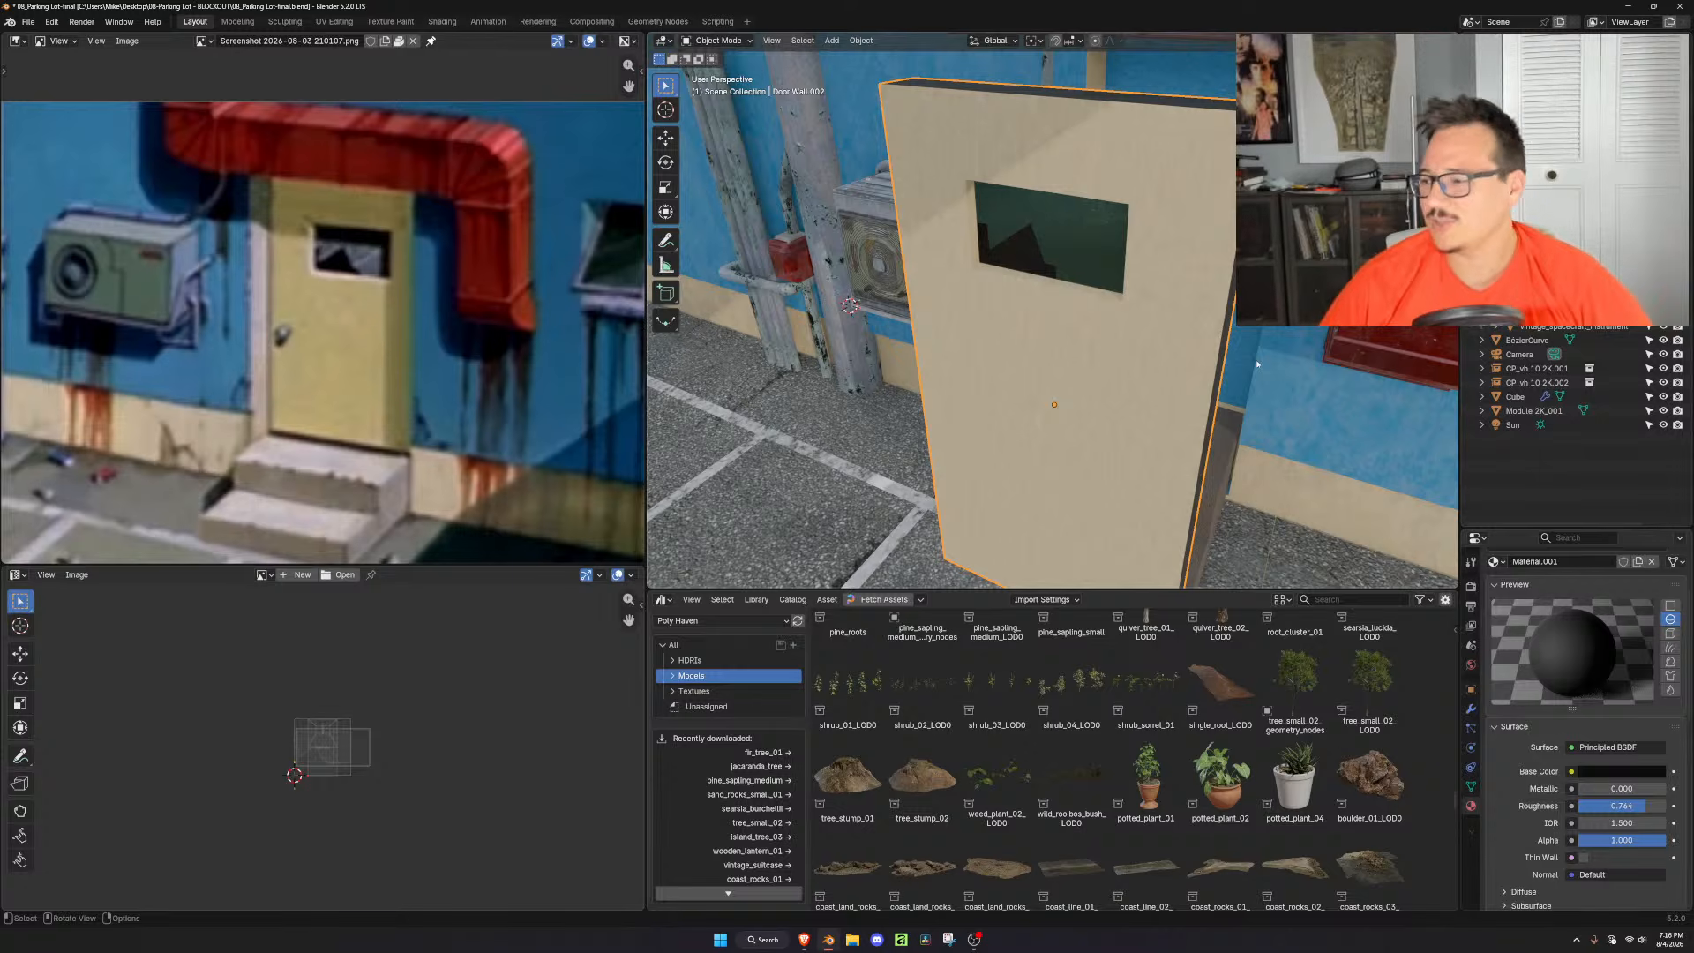
{"action": "middle_click_drag", "start_coordinate": [1257, 364], "coordinate": [1207, 367]}
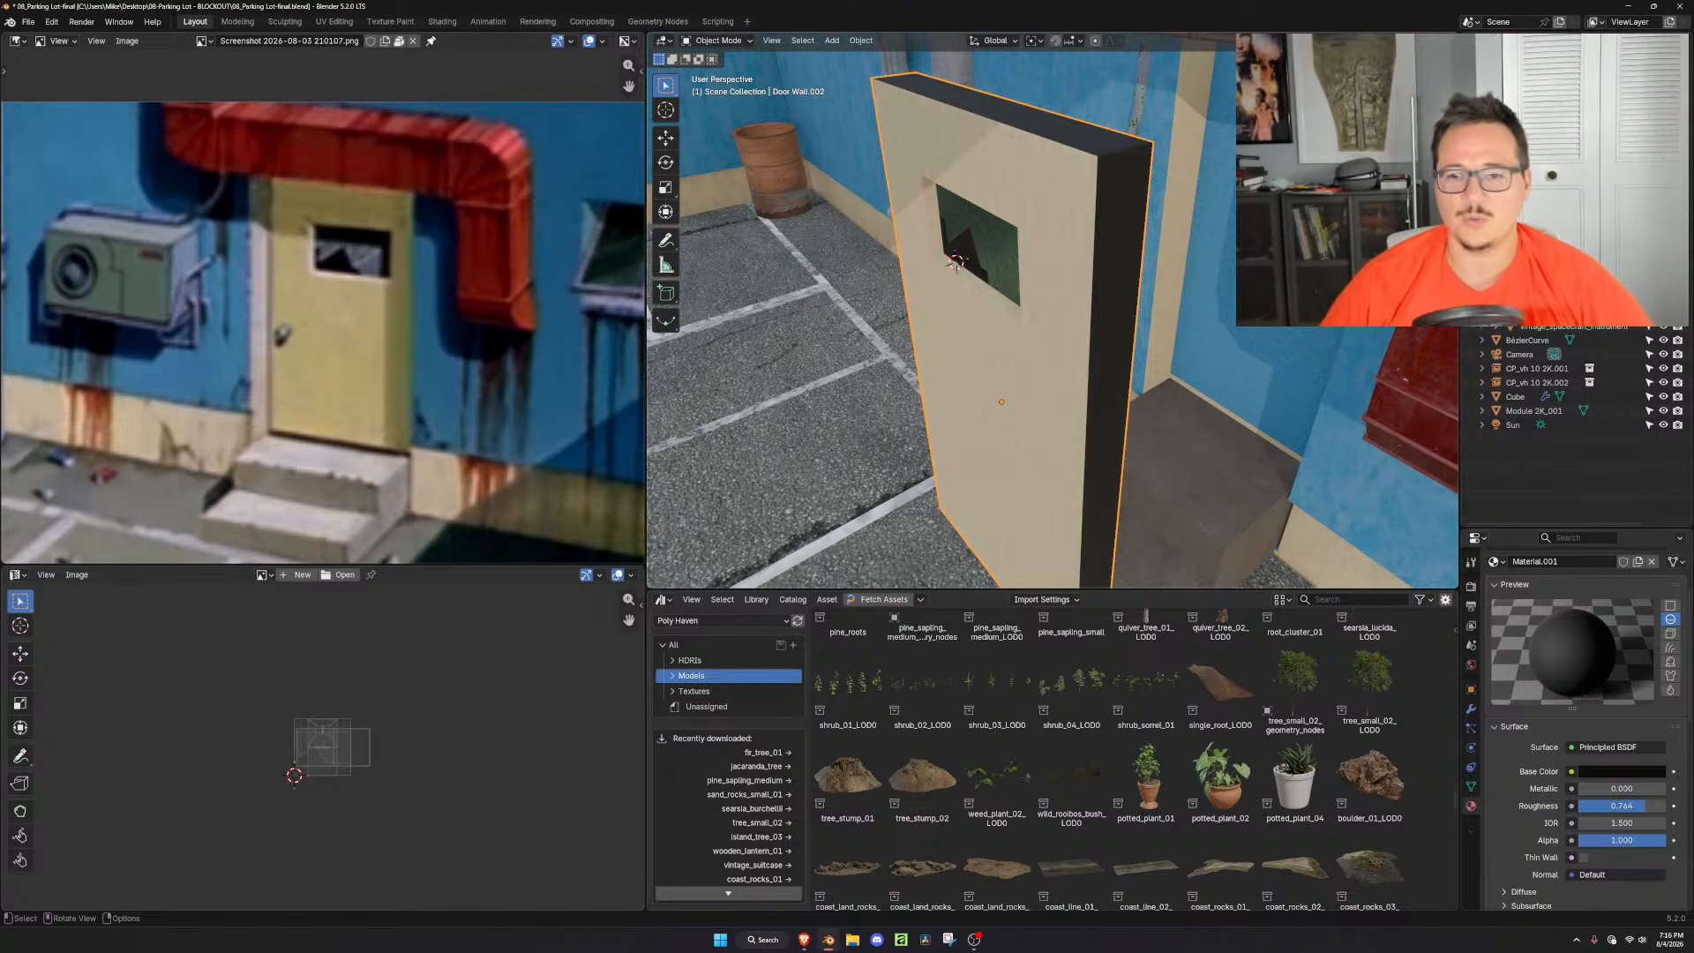
{"action": "scroll", "coordinate": [1187, 281], "scroll_direction": "down", "scroll_amount": 3}
{"action": "scroll", "coordinate": [1187, 280], "scroll_direction": "up", "scroll_amount": 5}
{"action": "middle_click_drag", "start_coordinate": [1039, 291], "coordinate": [1120, 304]}
{"action": "key", "text": "Tab"}
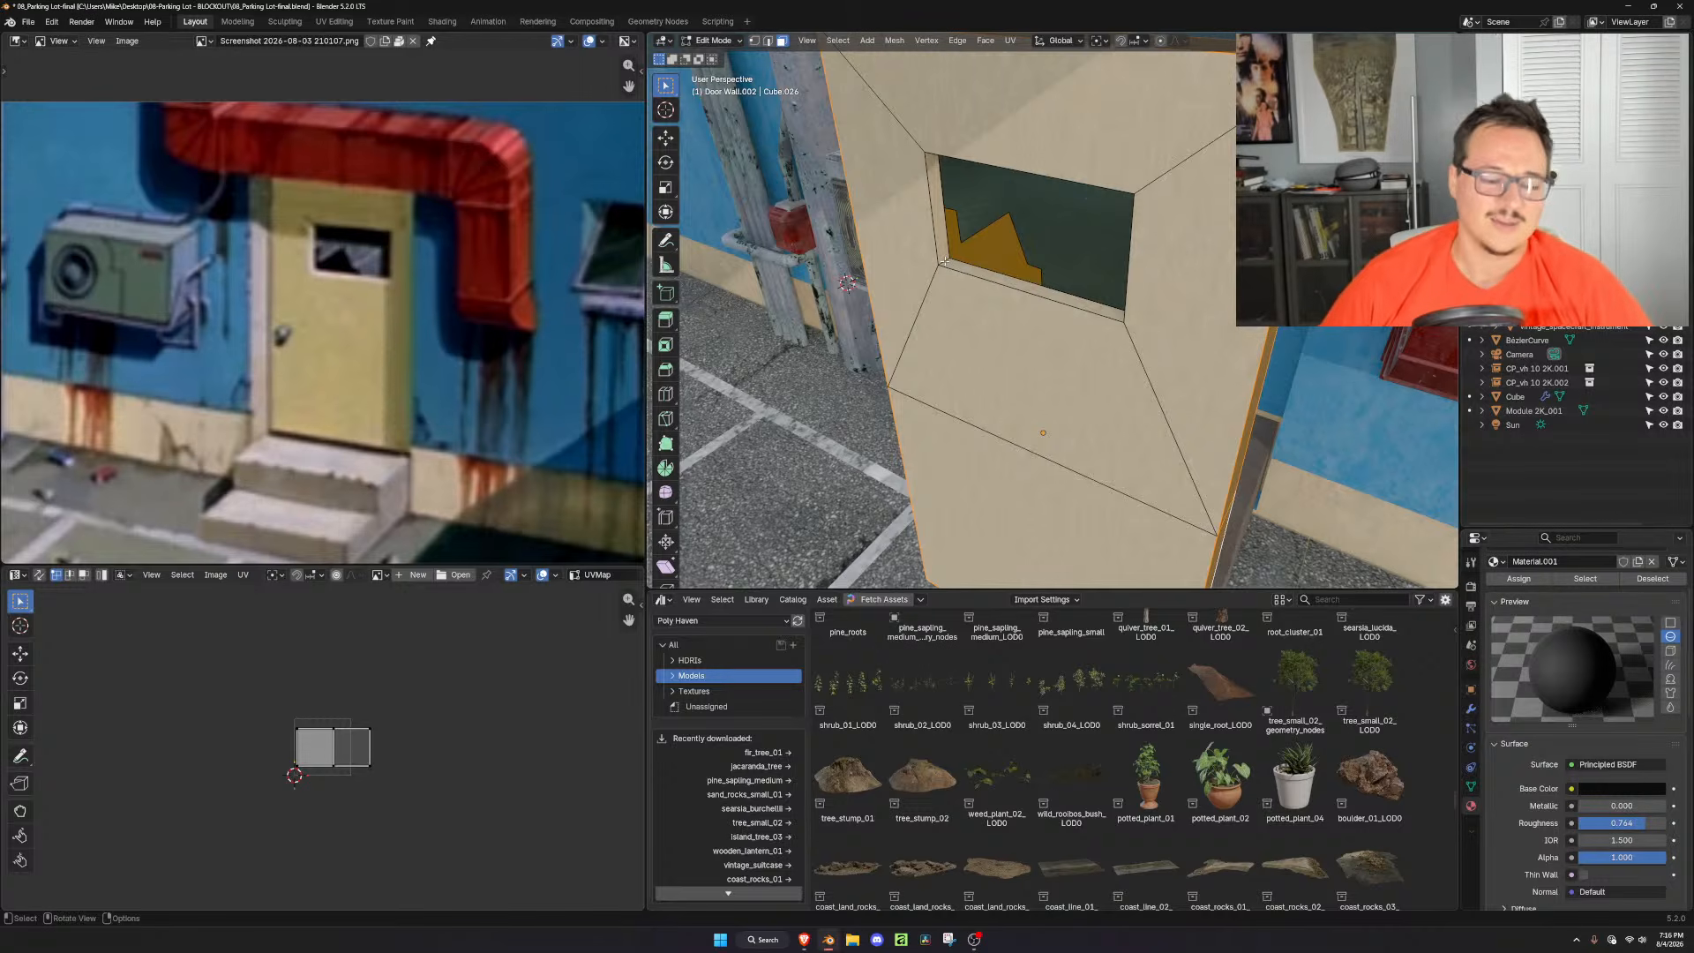
{"action": "left_click", "coordinate": [945, 261], "text": "alt"}
{"action": "middle_click_drag", "start_coordinate": [988, 269], "coordinate": [1129, 296]}
{"action": "middle_click_drag", "start_coordinate": [1306, 304], "coordinate": [1137, 308], "text": "shift"}
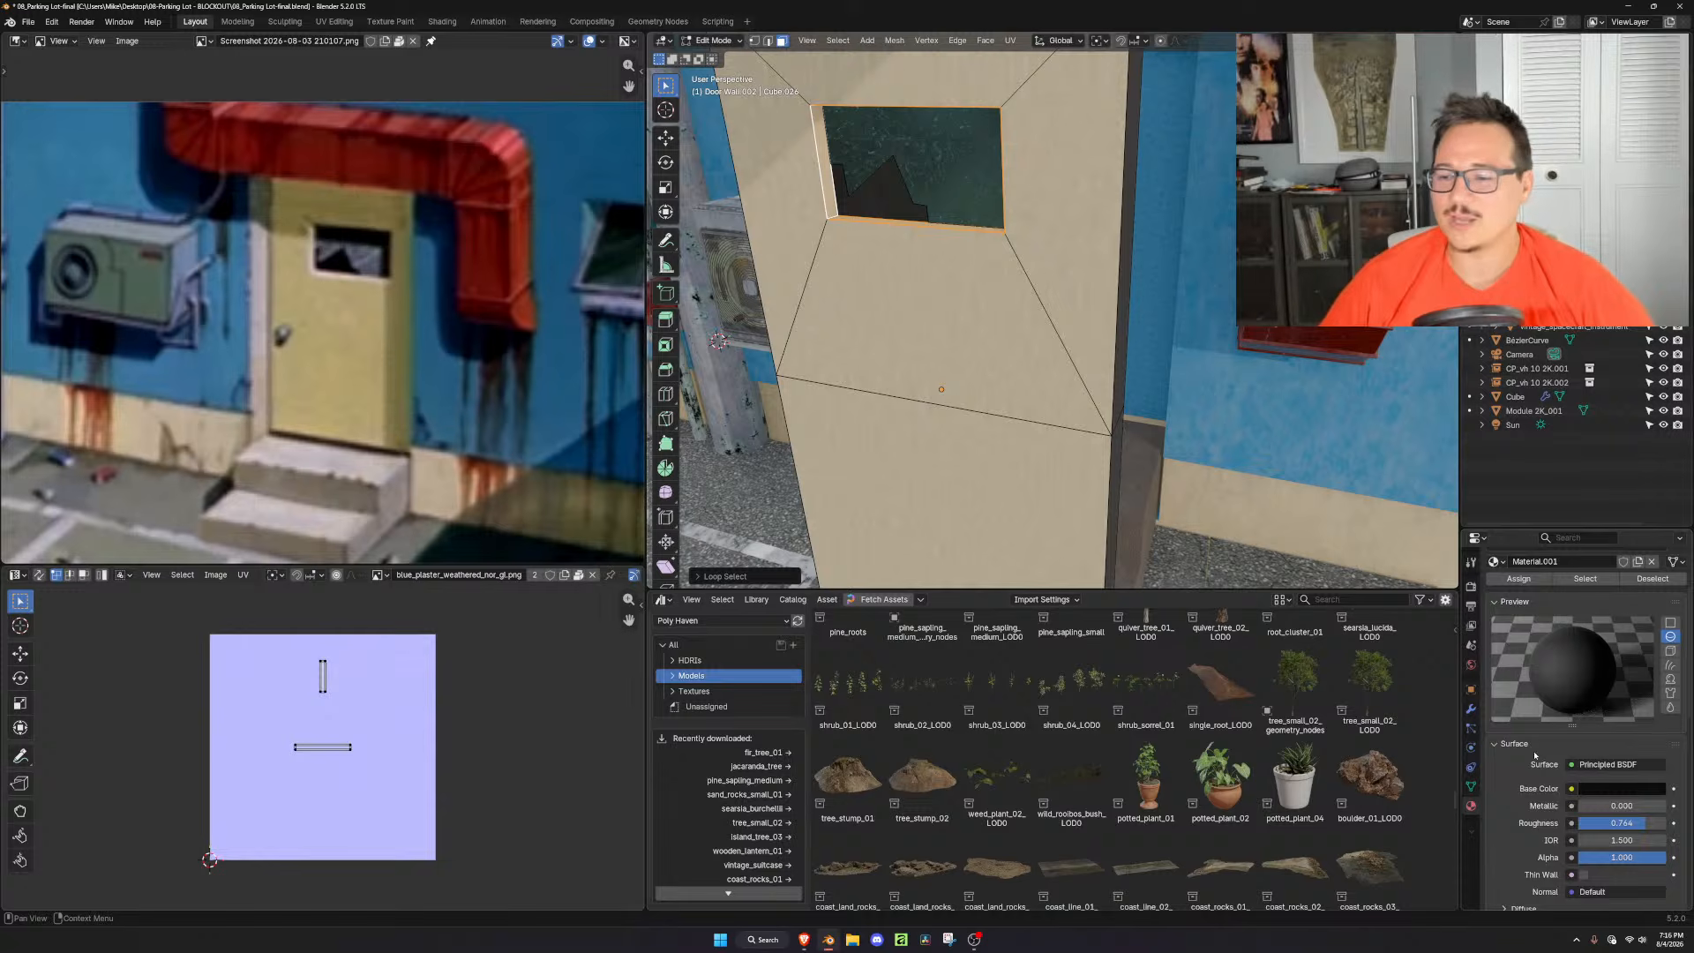
{"action": "scroll", "coordinate": [1535, 752], "scroll_direction": "up", "scroll_amount": 3}
{"action": "left_click", "coordinate": [1553, 601]}
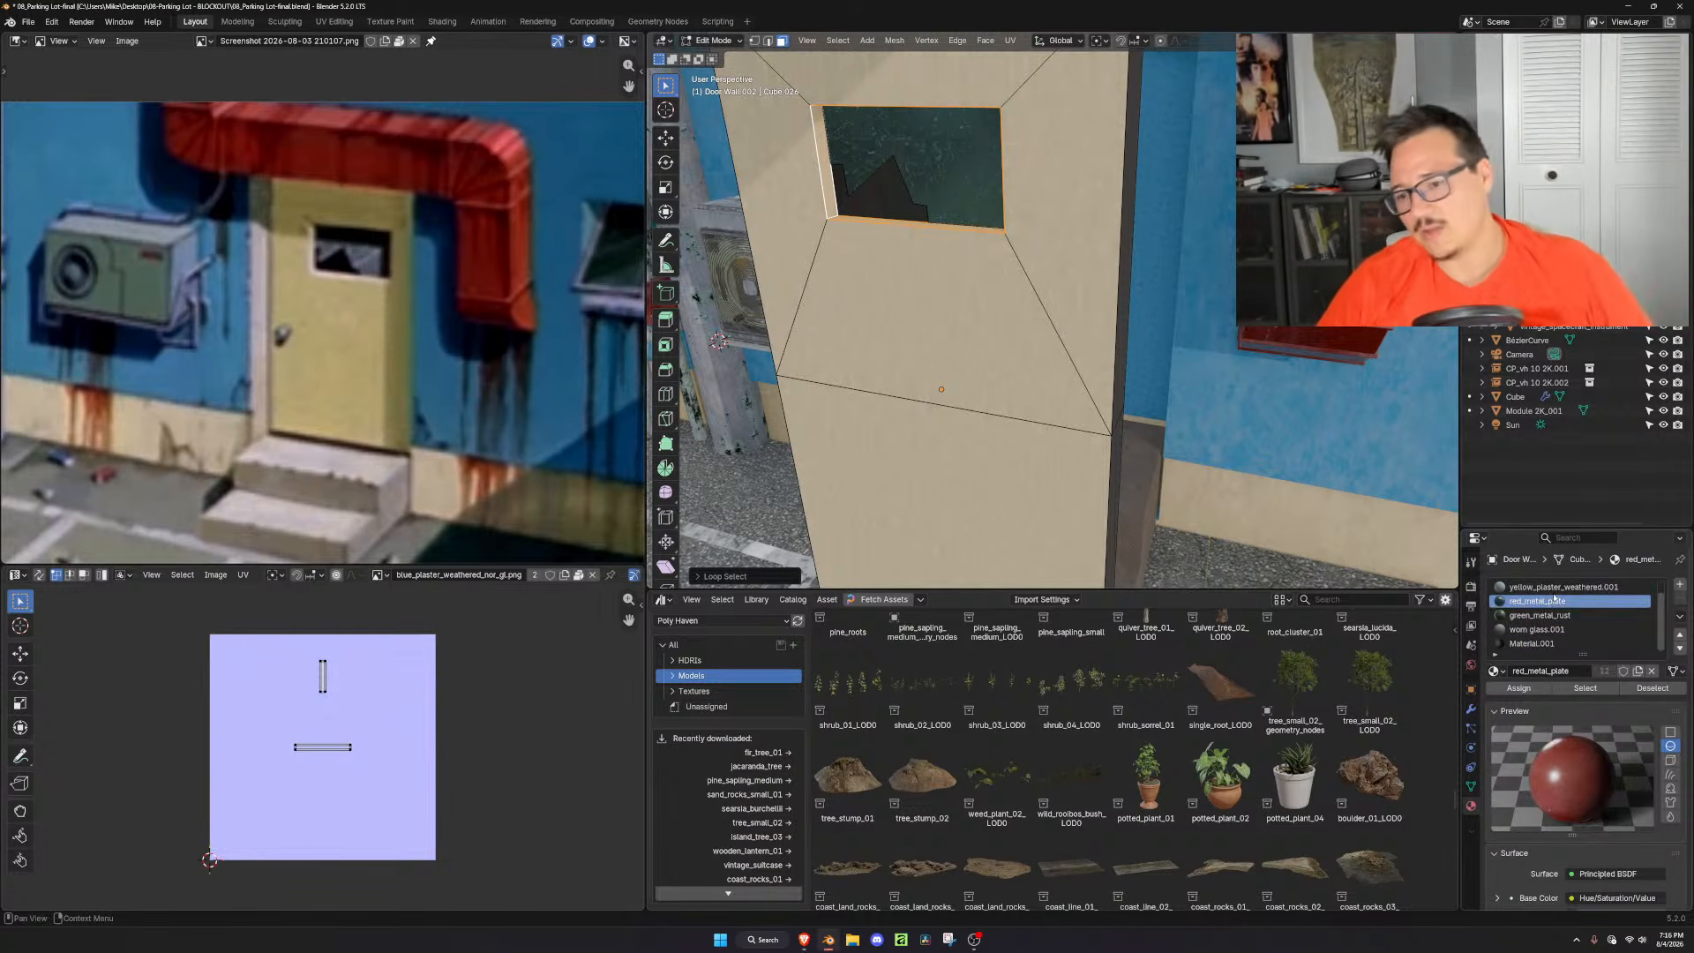
{"action": "left_click", "coordinate": [1553, 586]}
{"action": "scroll", "coordinate": [1660, 585], "scroll_direction": "up", "scroll_amount": 1}
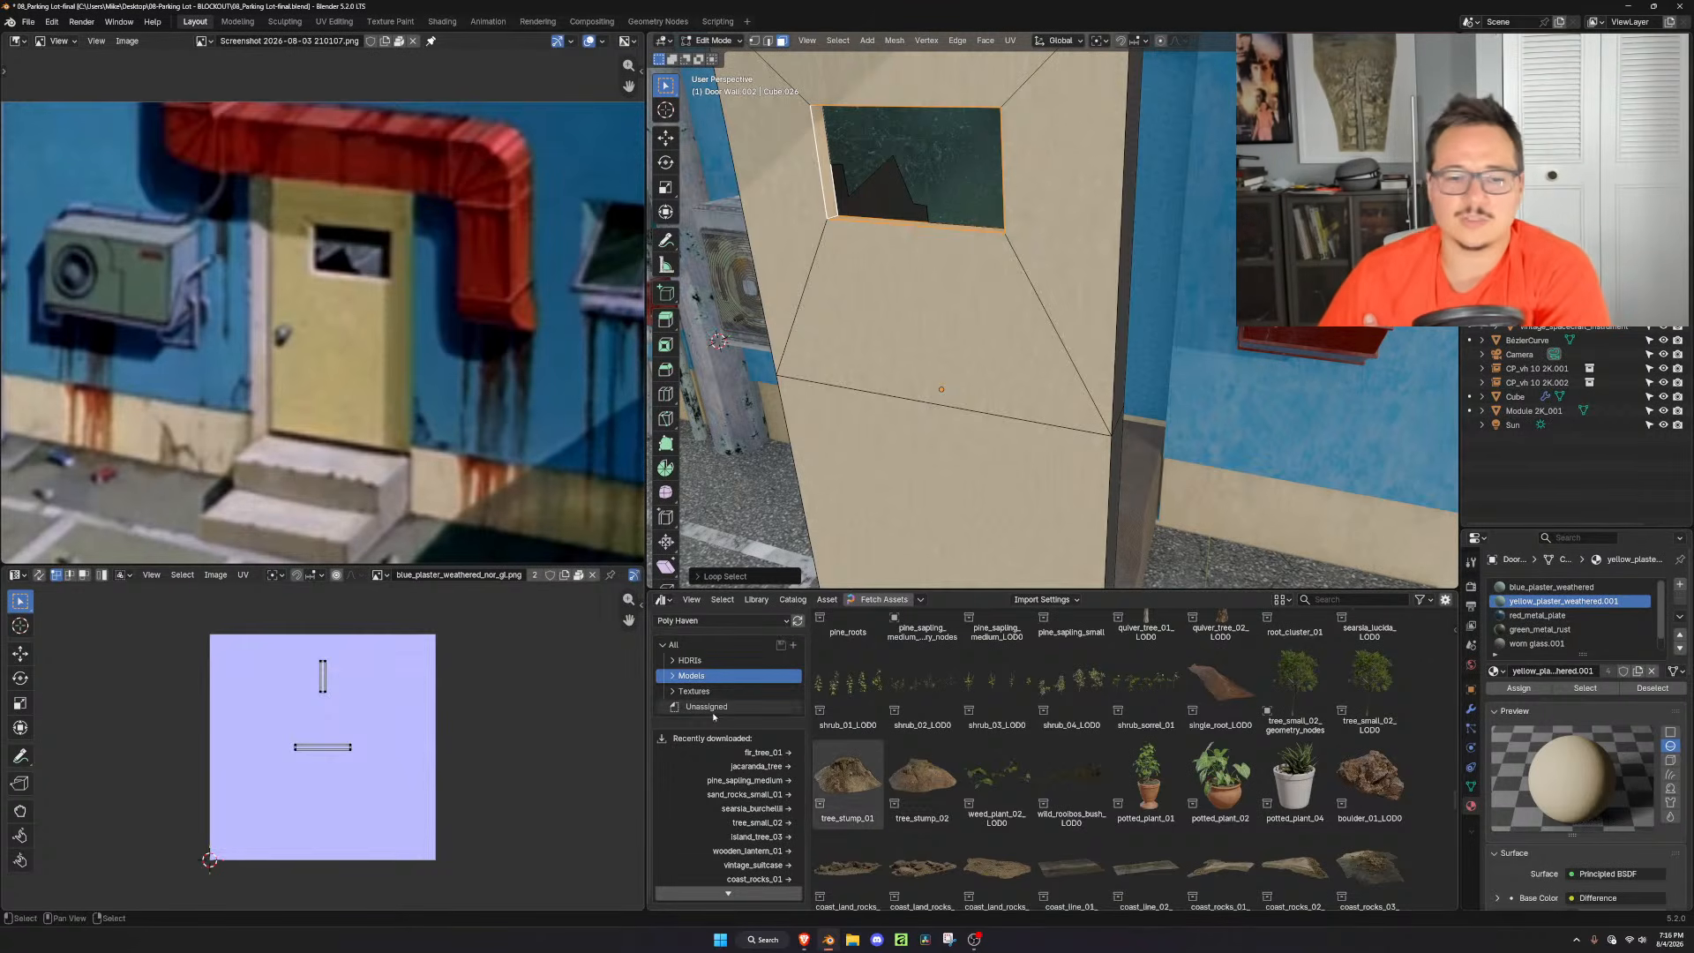
Browse the asset library's texture categories, from brick, fabric and metal through to wood, for a suitable door material
{"action": "left_click", "coordinate": [671, 693]}
{"action": "left_click", "coordinate": [699, 708]}
{"action": "left_click", "coordinate": [702, 723]}
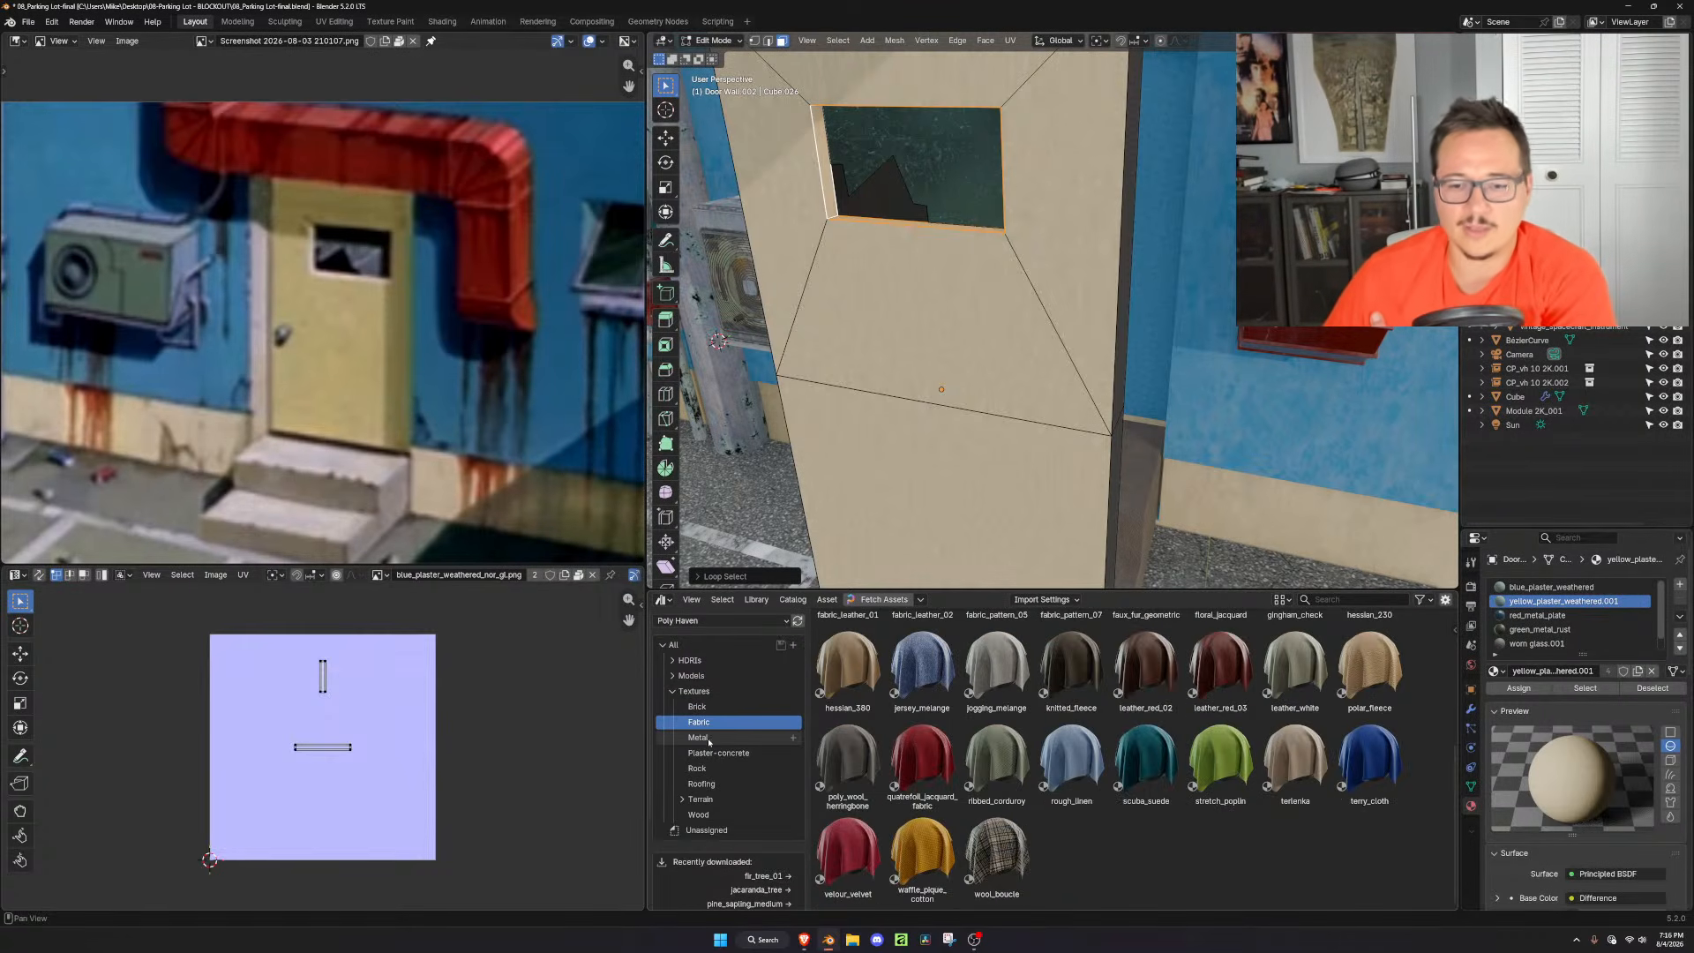
{"action": "left_click", "coordinate": [709, 740]}
{"action": "left_click", "coordinate": [709, 754]}
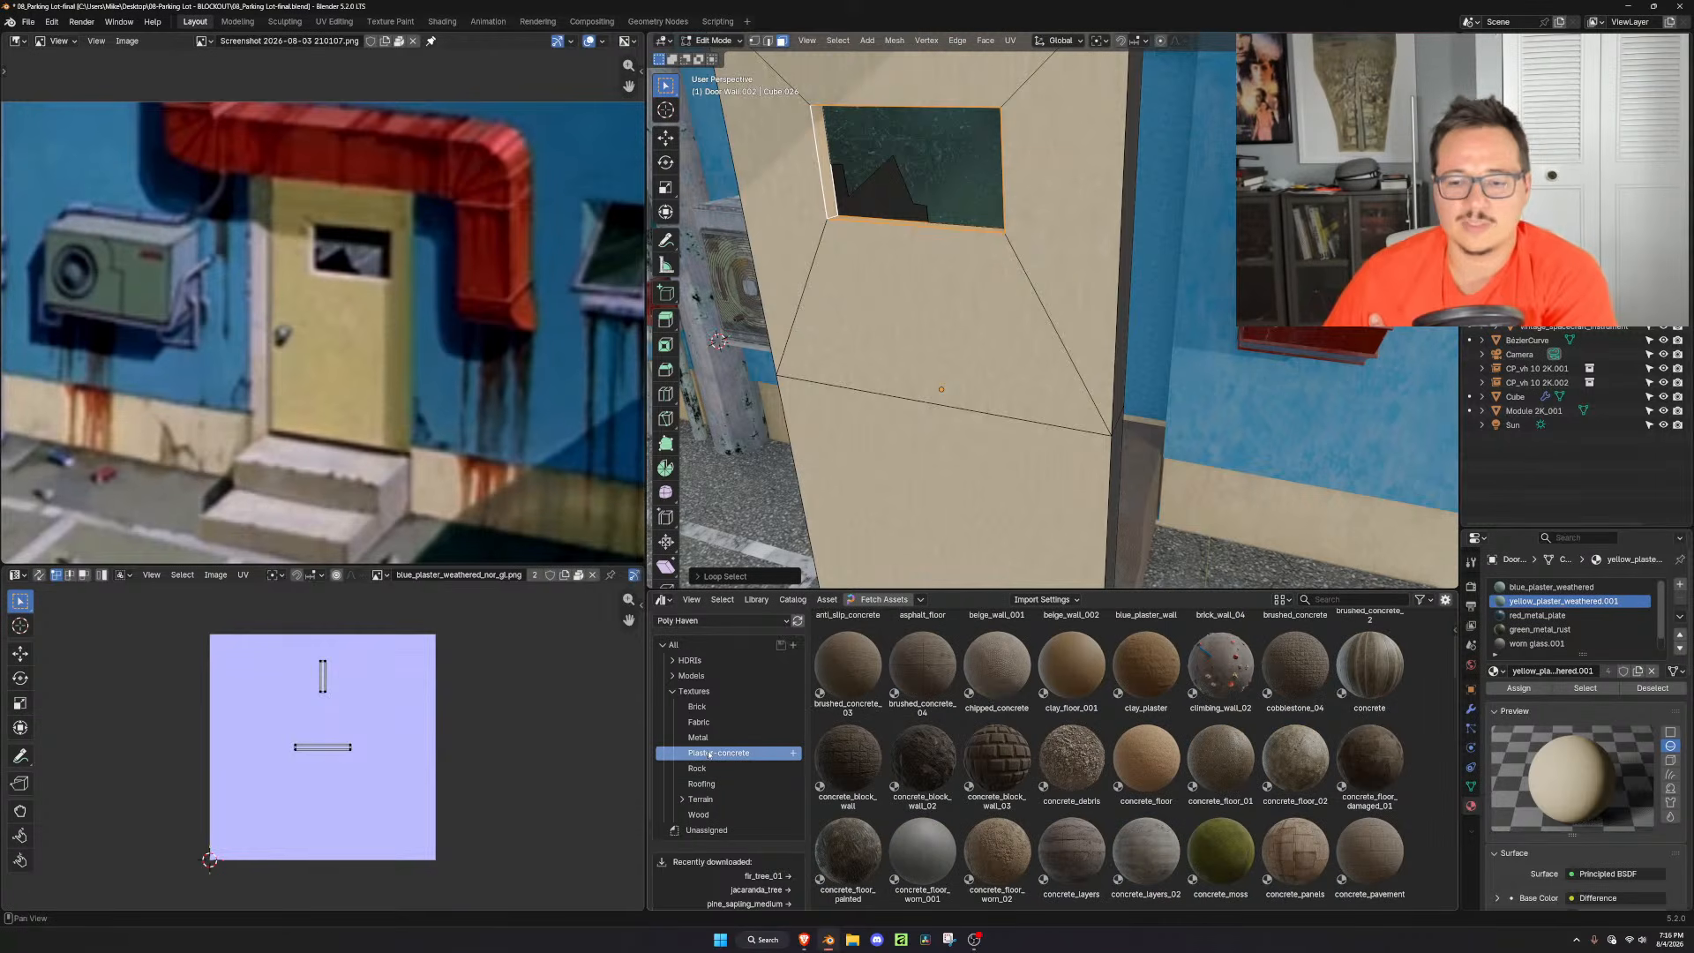
{"action": "left_click", "coordinate": [719, 768]}
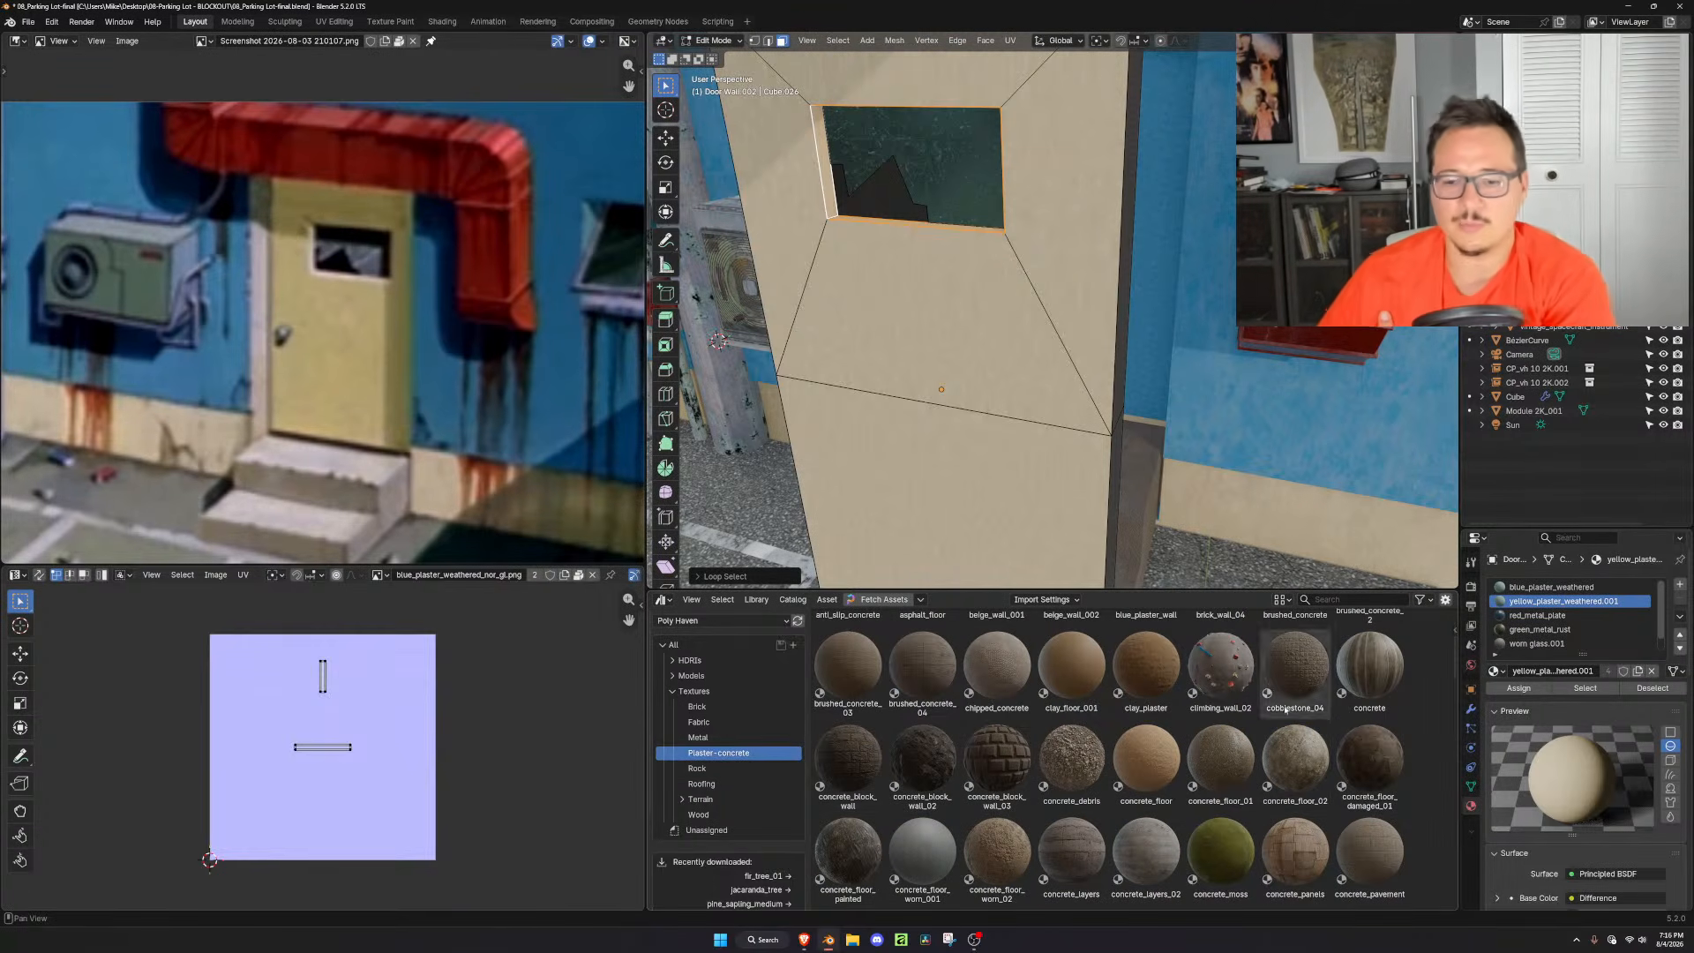
{"action": "left_click", "coordinate": [726, 783]}
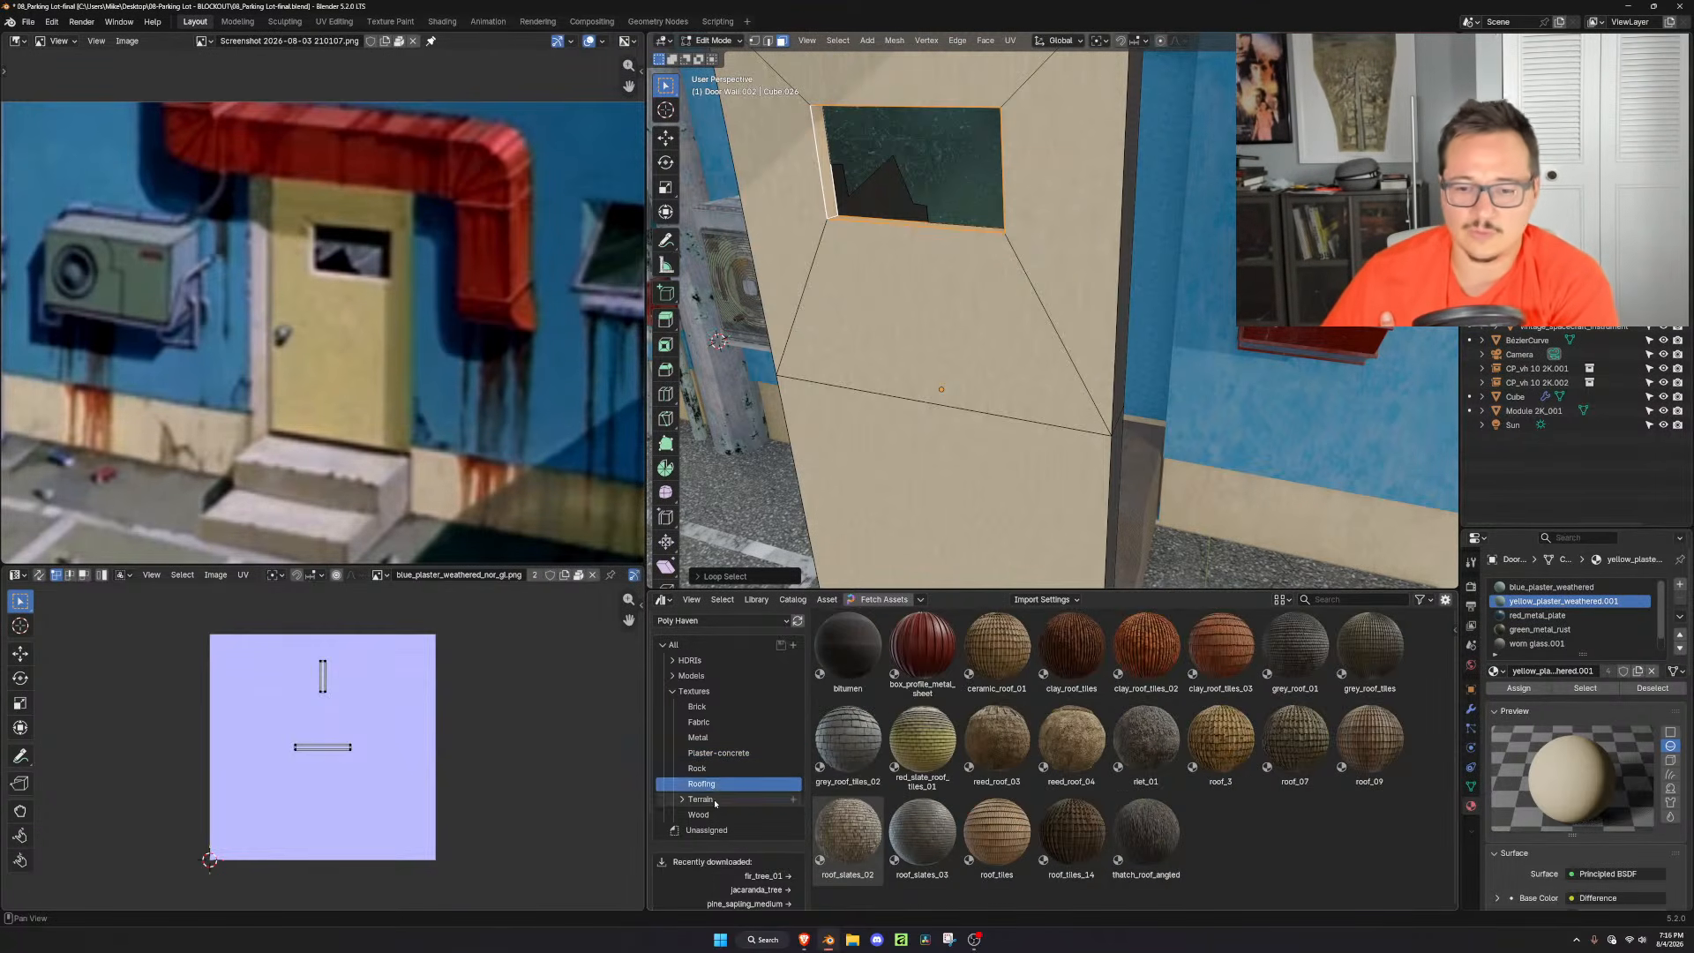
{"action": "left_click", "coordinate": [706, 798]}
{"action": "scroll", "coordinate": [711, 794], "scroll_direction": "down", "scroll_amount": 2}
{"action": "left_click", "coordinate": [709, 760]}
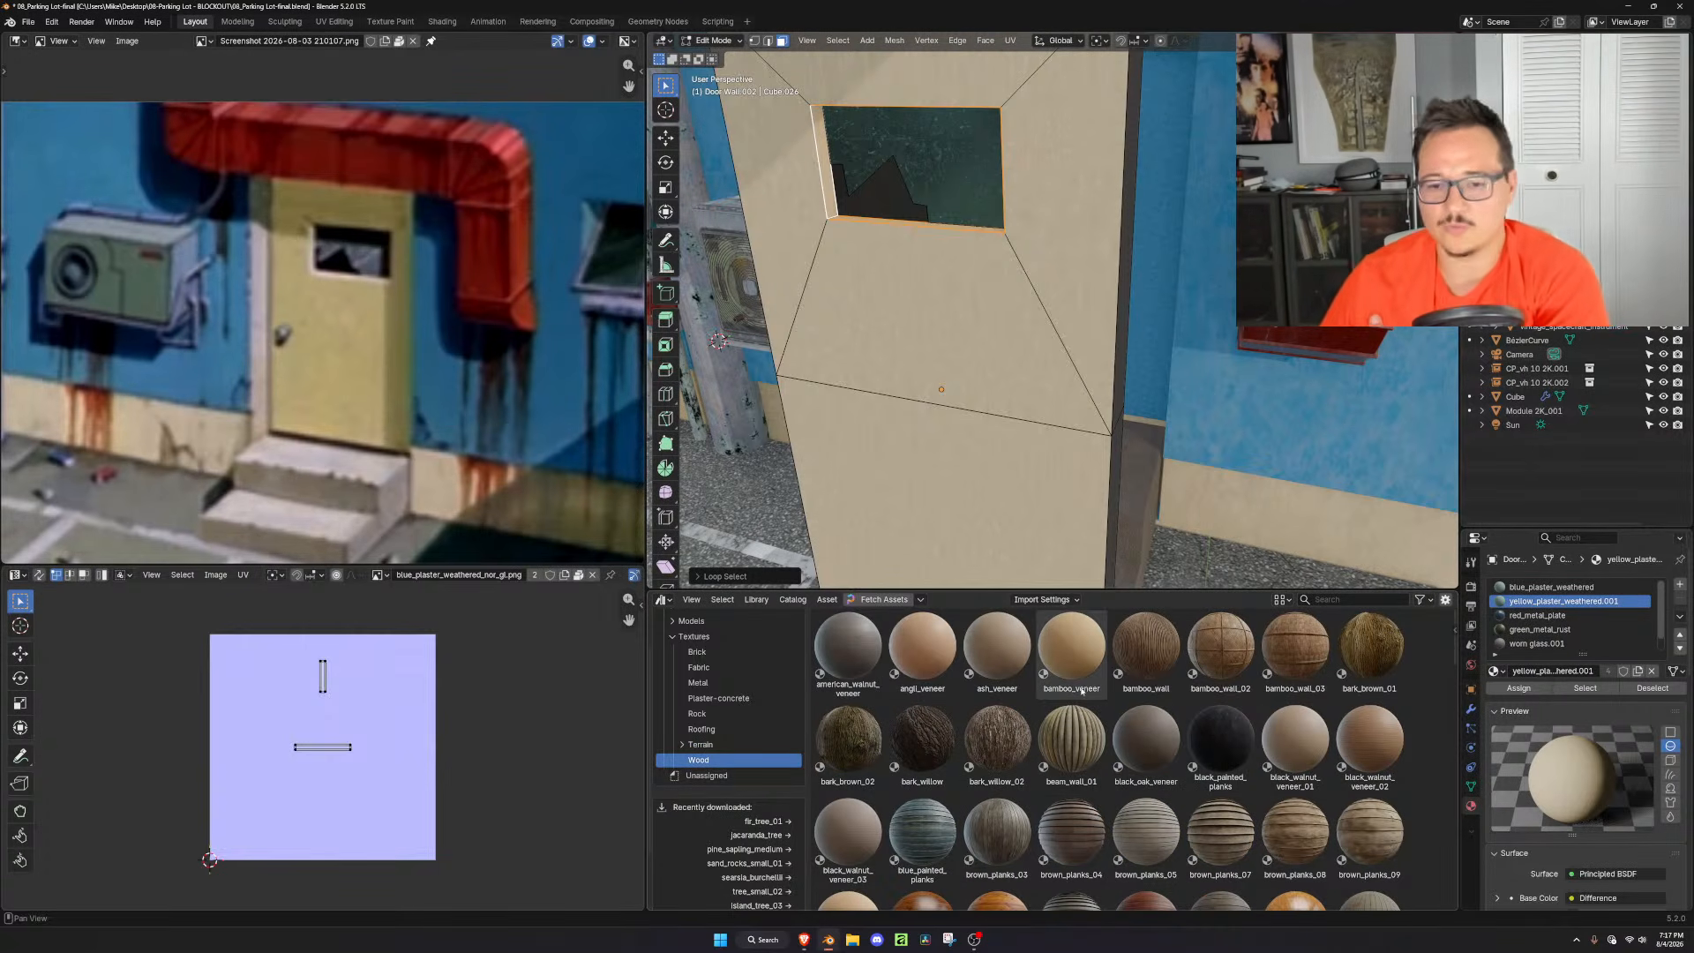
{"action": "scroll", "coordinate": [1059, 679], "scroll_direction": "down", "scroll_amount": 5}
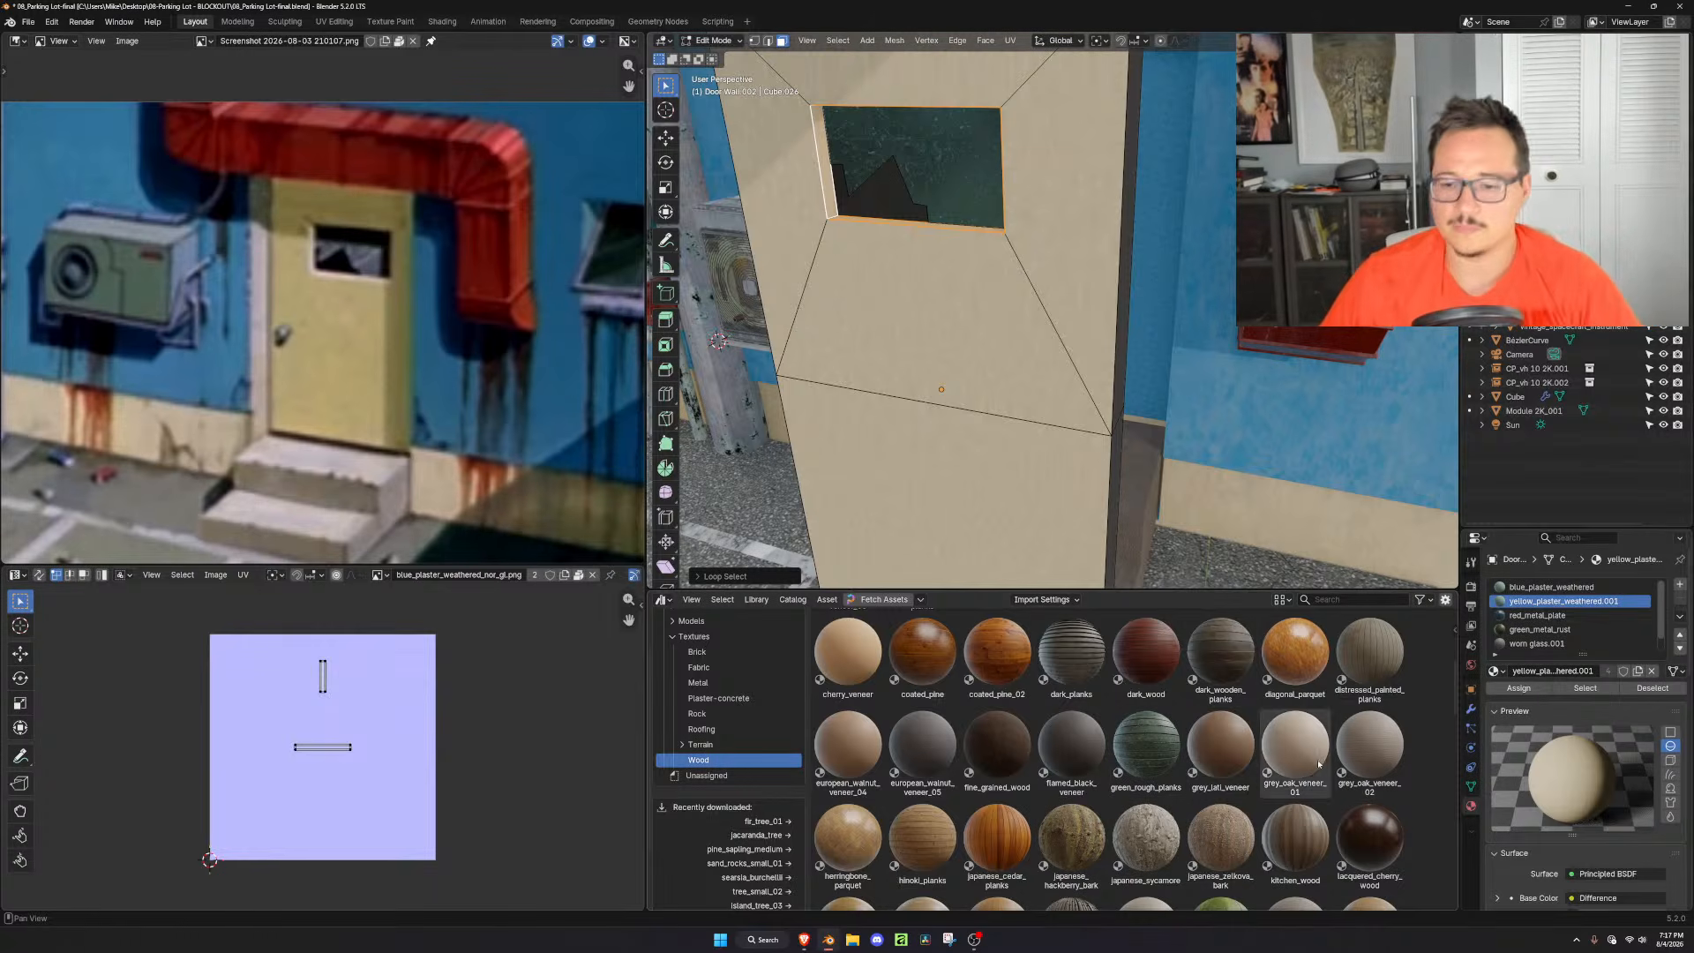
{"action": "scroll", "coordinate": [679, 689], "scroll_direction": "up", "scroll_amount": 2}
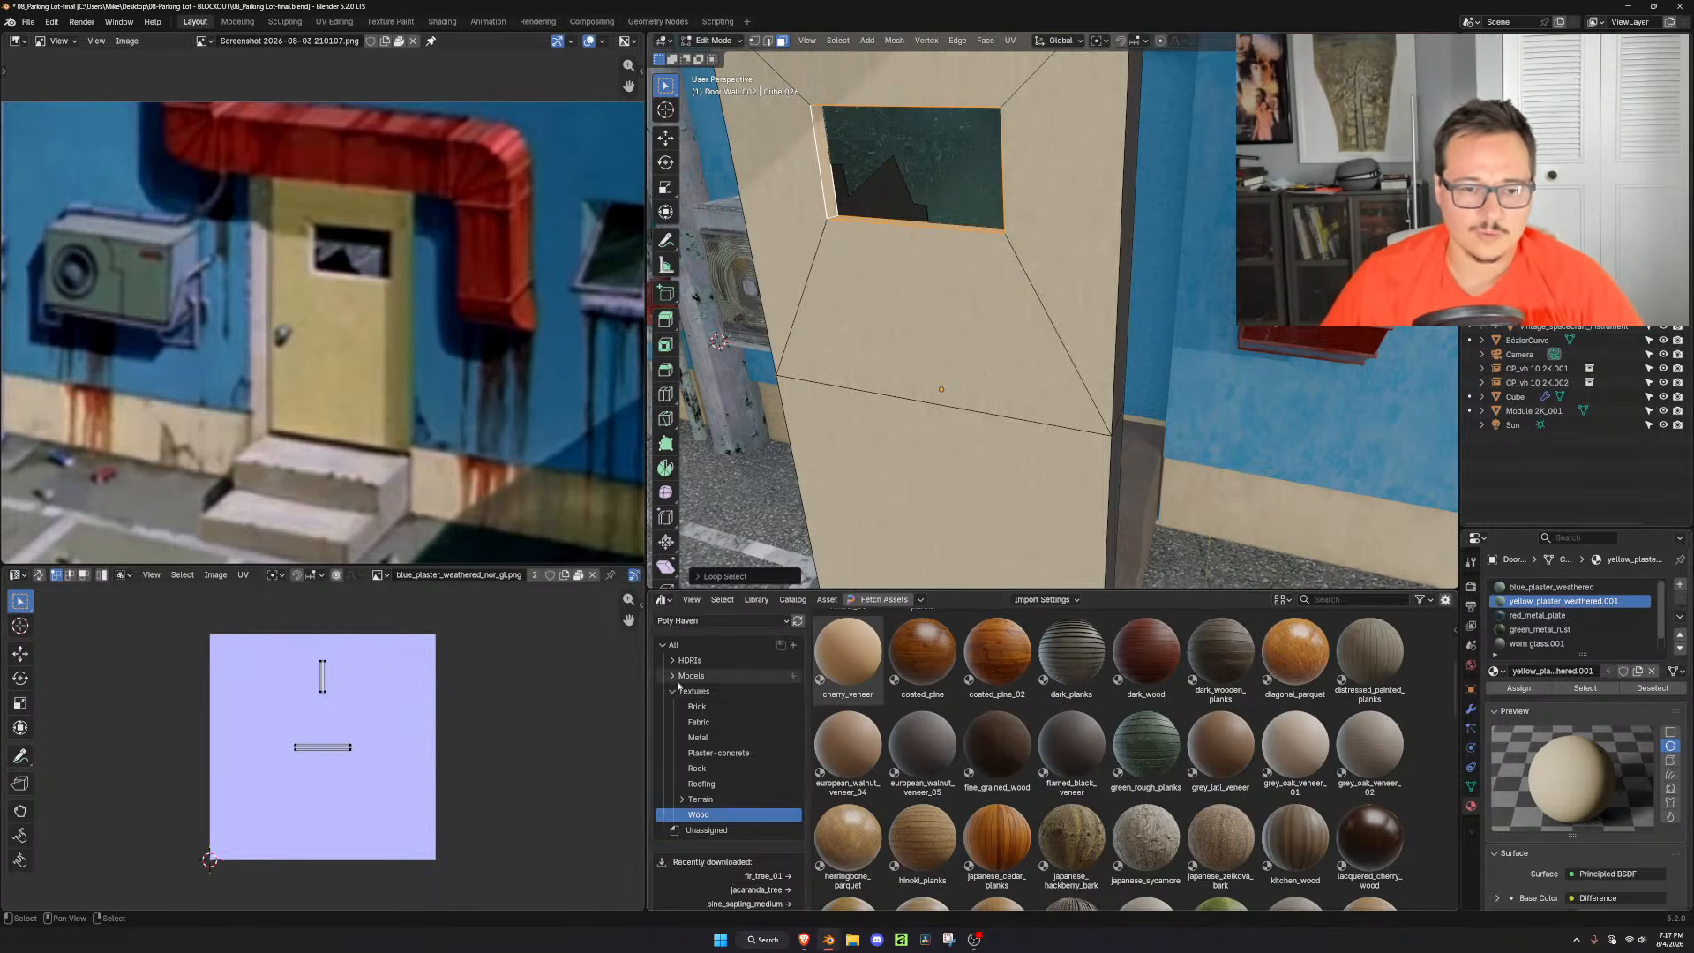
{"action": "left_click", "coordinate": [672, 695]}
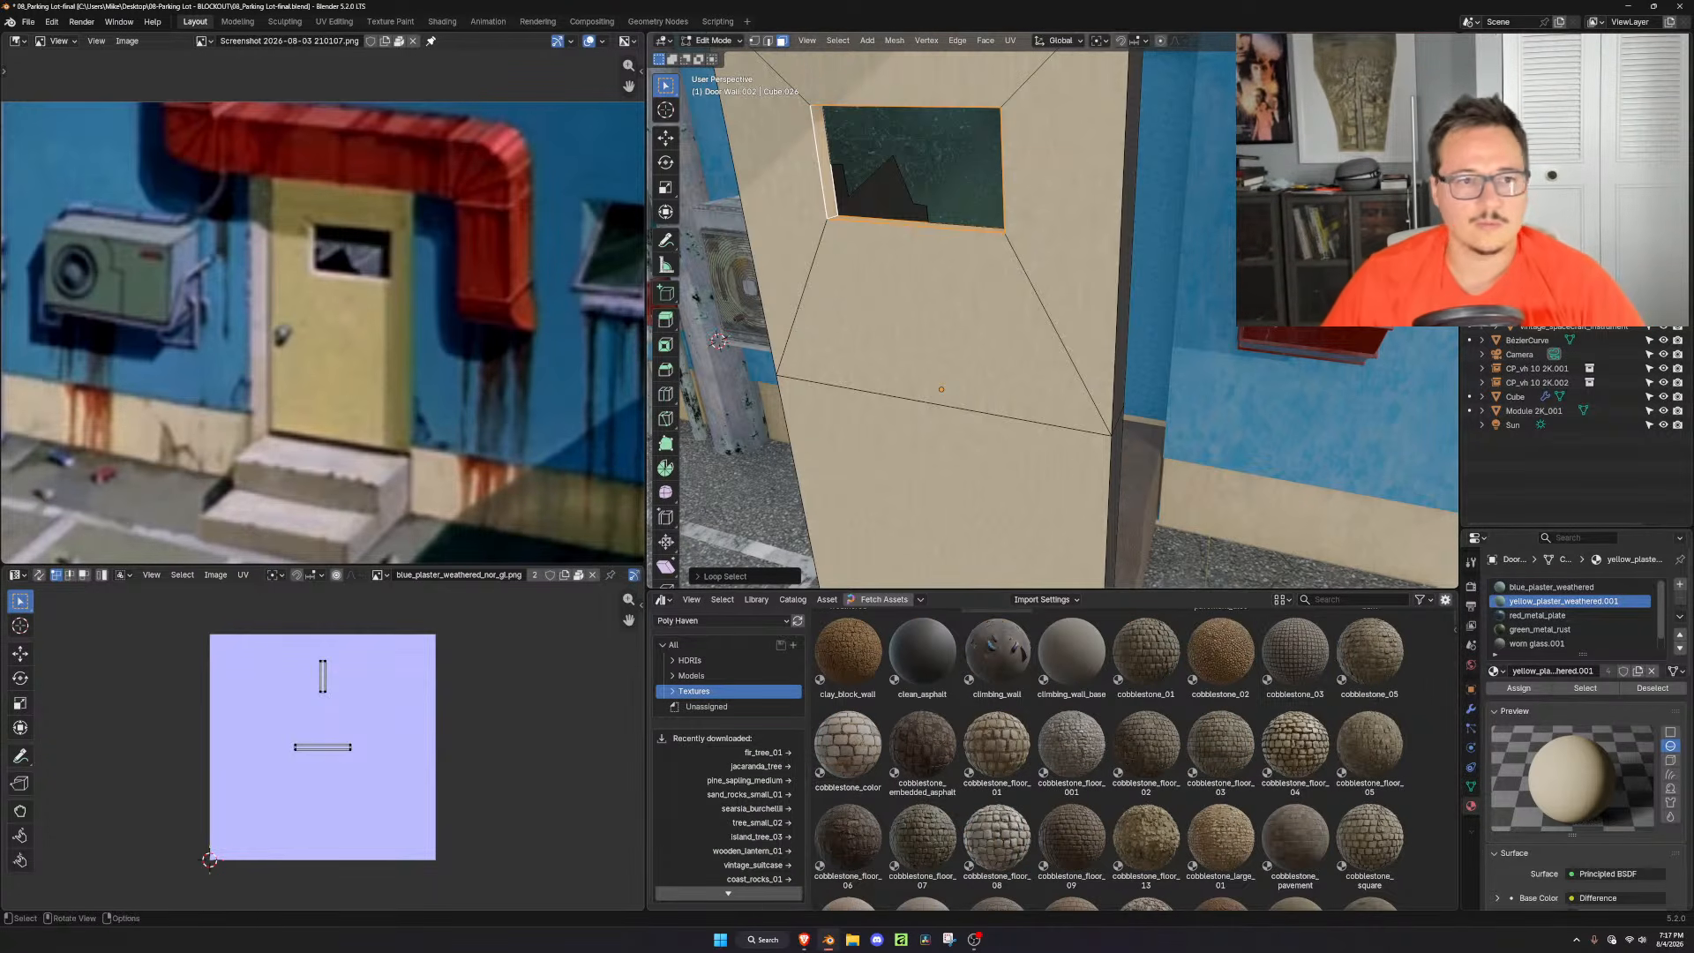
Assign yellow_plaster_weathered.001 to the window opening's faces, check the wall's materials and return to editing the door mesh
{"action": "left_click", "coordinate": [1518, 689]}
{"action": "key", "text": "Tab"}
{"action": "left_click", "coordinate": [1273, 513]}
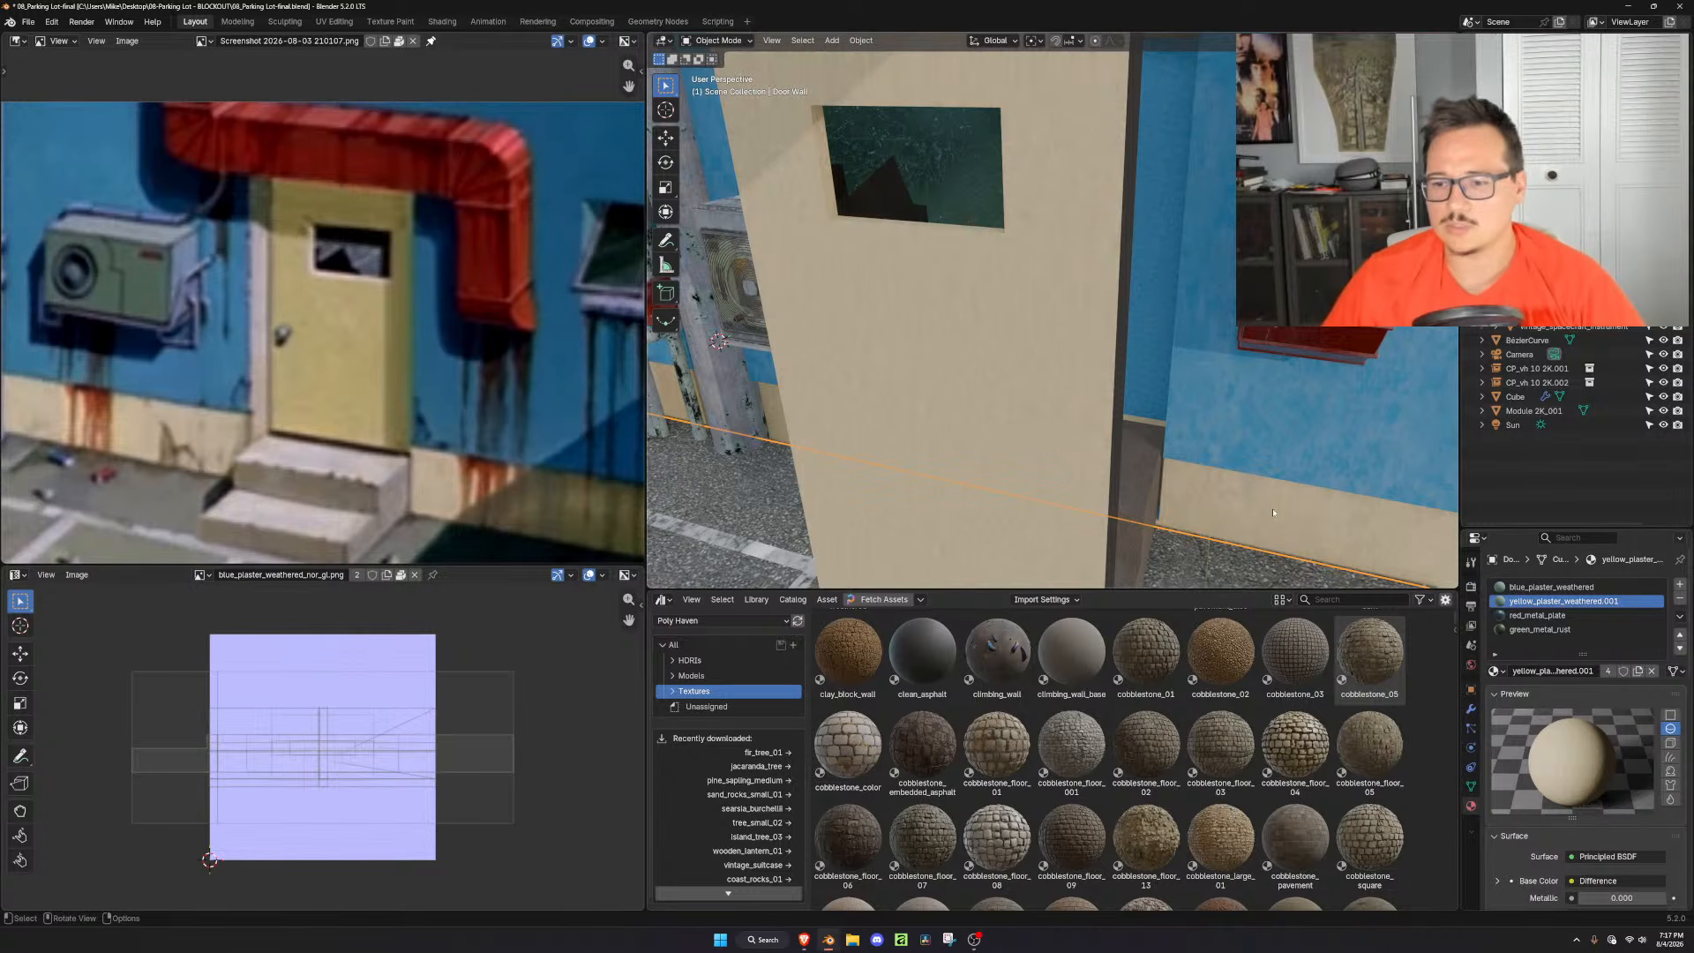
{"action": "left_click", "coordinate": [877, 242]}
{"action": "key", "text": "Tab"}
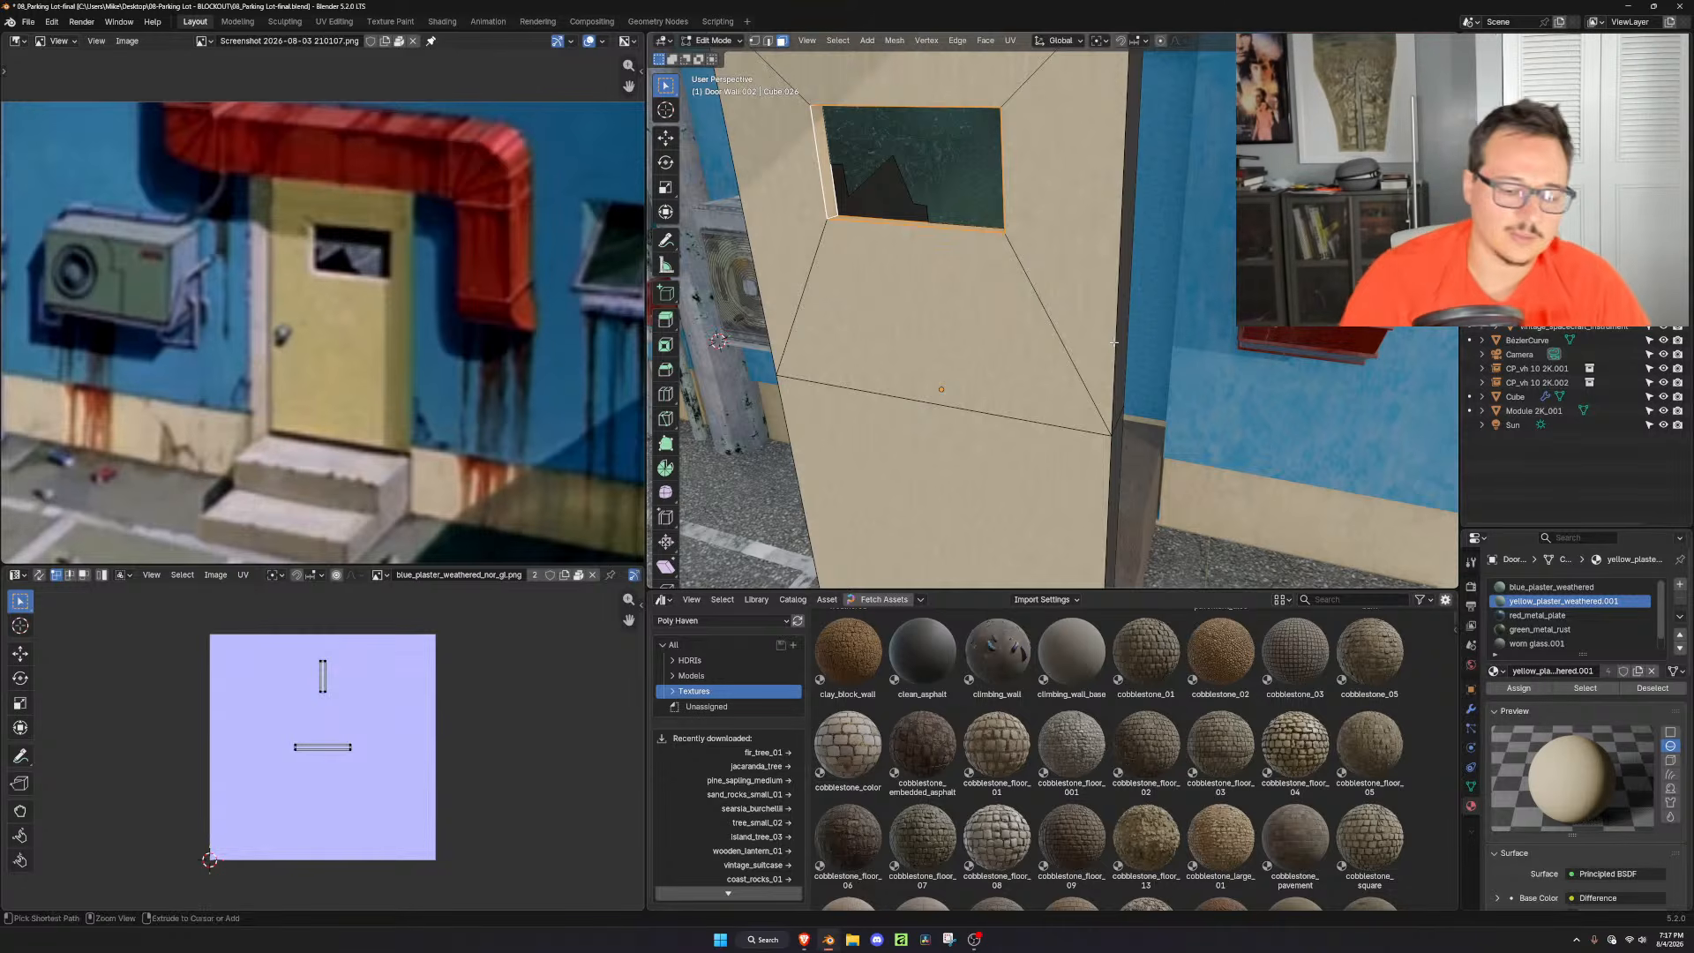
Select all of the door's faces, then deselect those using Material.001 and worn glass.001
{"action": "key", "text": "a"}
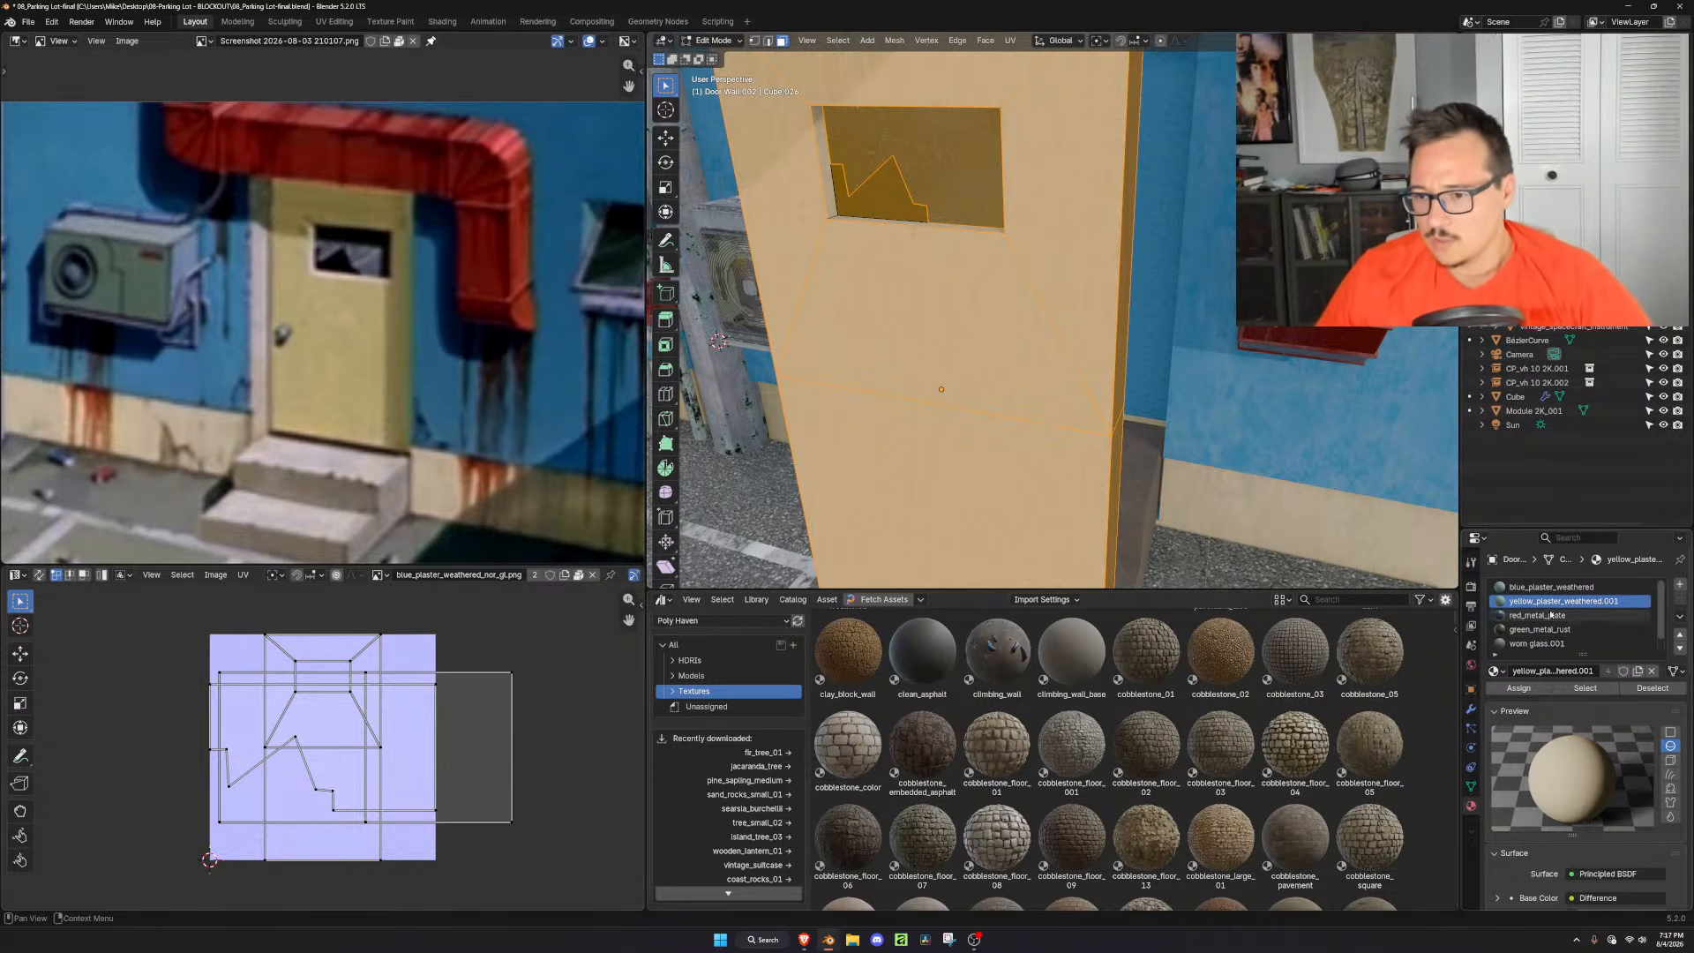
{"action": "left_click", "coordinate": [1550, 615]}
{"action": "left_click", "coordinate": [1593, 589]}
{"action": "left_click", "coordinate": [1553, 643]}
{"action": "scroll", "coordinate": [1566, 646], "scroll_direction": "down", "scroll_amount": 1}
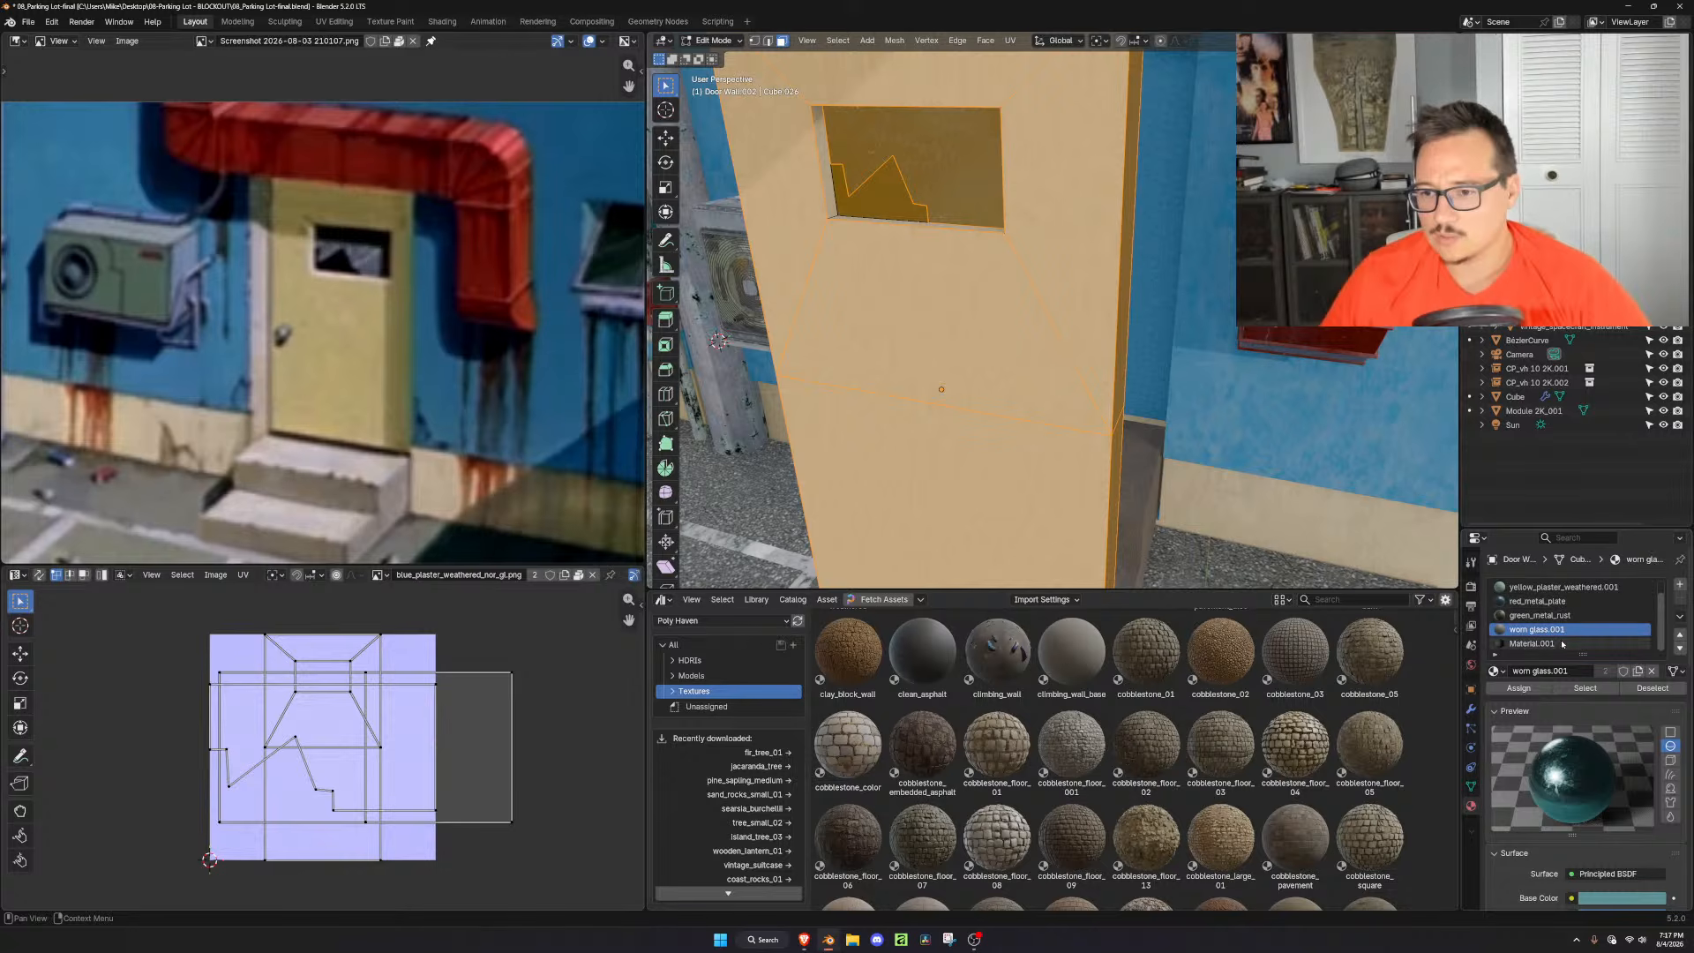
{"action": "left_click", "coordinate": [1562, 645]}
{"action": "left_click", "coordinate": [1651, 688]}
{"action": "scroll", "coordinate": [1376, 477], "scroll_direction": "down", "scroll_amount": 2}
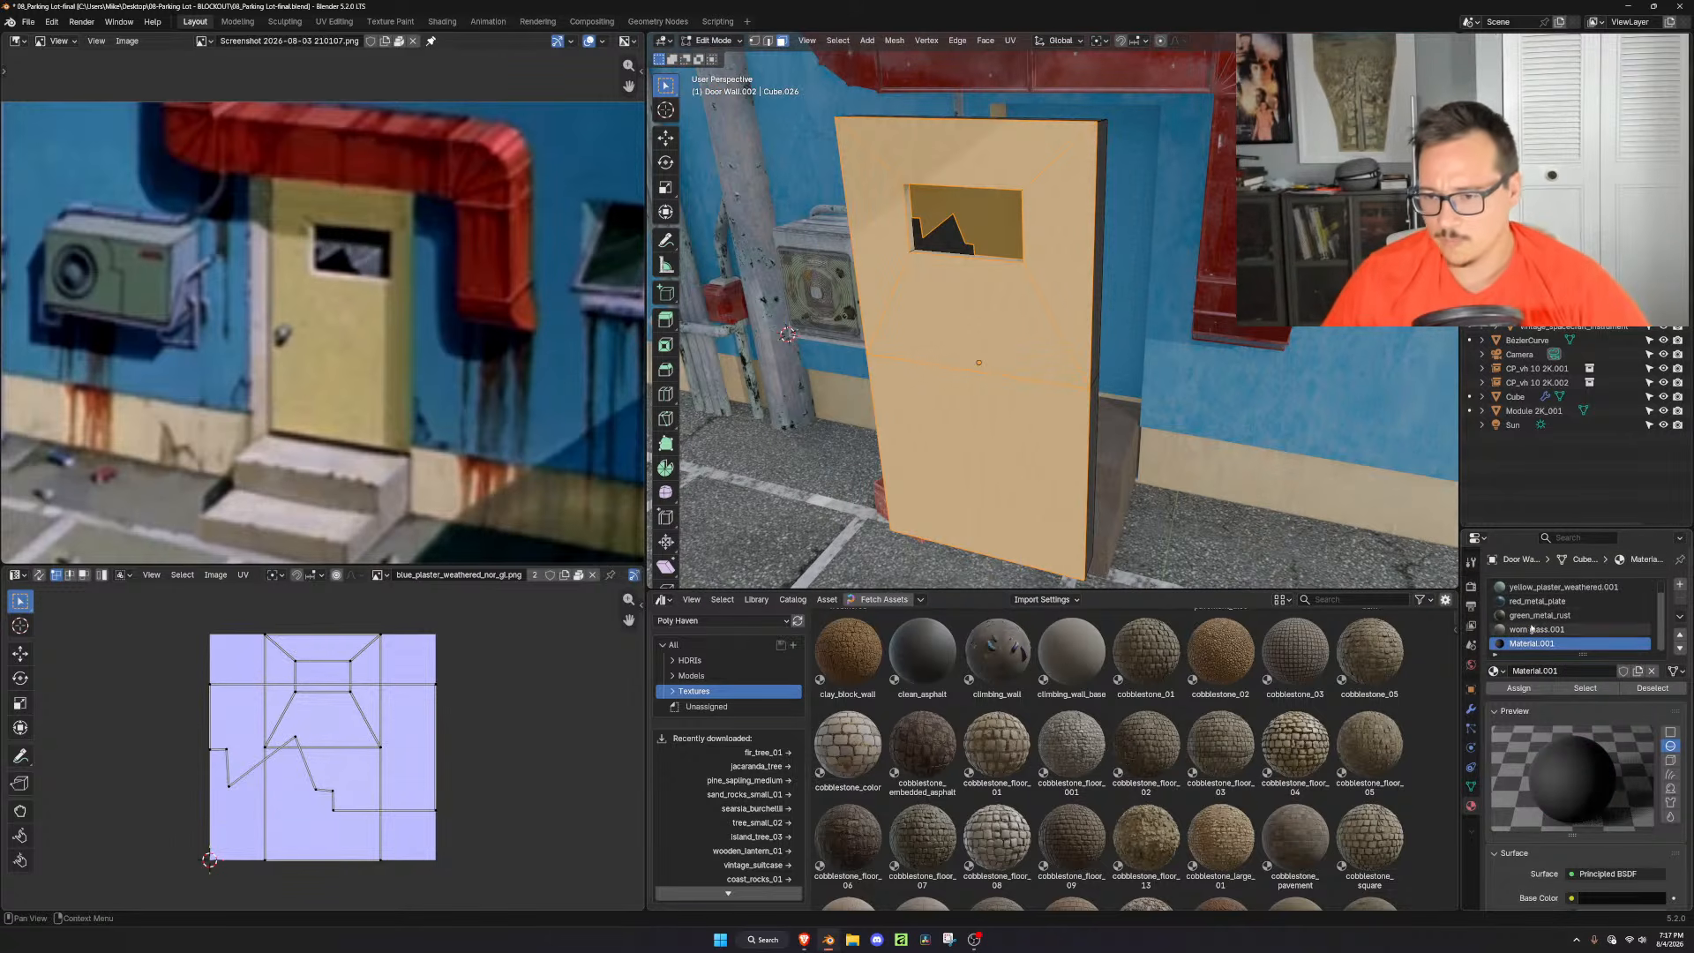
{"action": "scroll", "coordinate": [1533, 623], "scroll_direction": "up", "scroll_amount": 1}
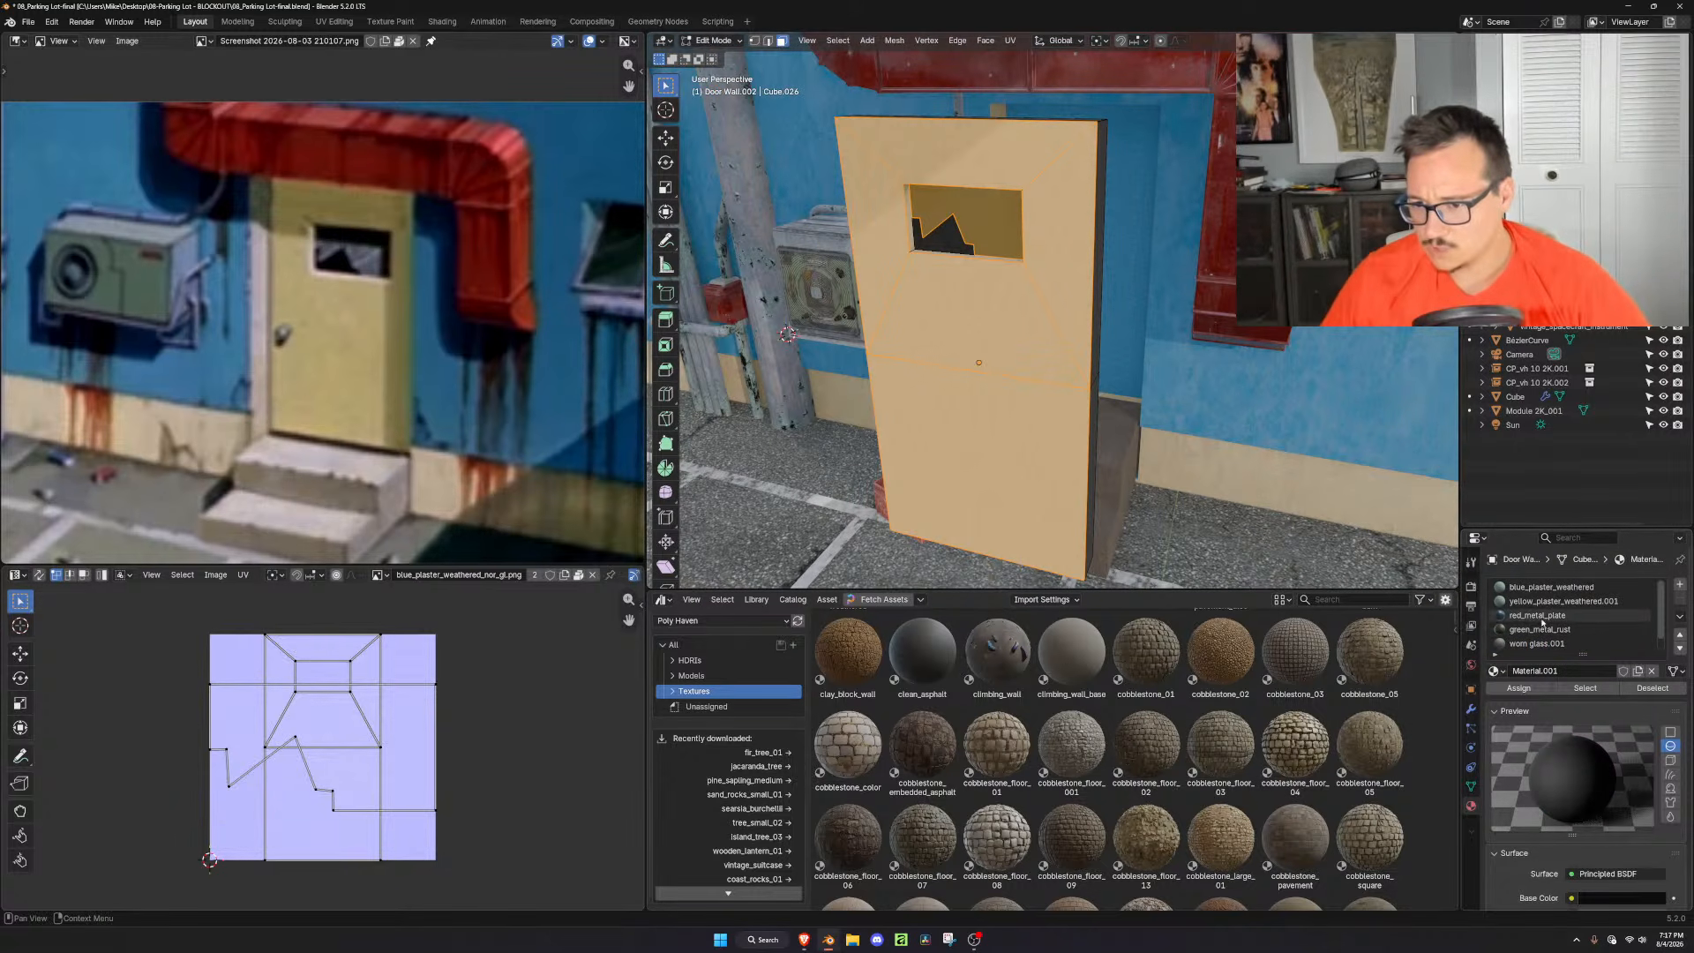
{"action": "left_click", "coordinate": [1553, 644]}
{"action": "left_click", "coordinate": [1652, 688]}
Remove the door's unused material slots and make the yellow_plaster_weathered.001 slot active with the door mesh in editing
{"action": "key", "text": "Tab"}
{"action": "left_click", "coordinate": [1679, 616]}
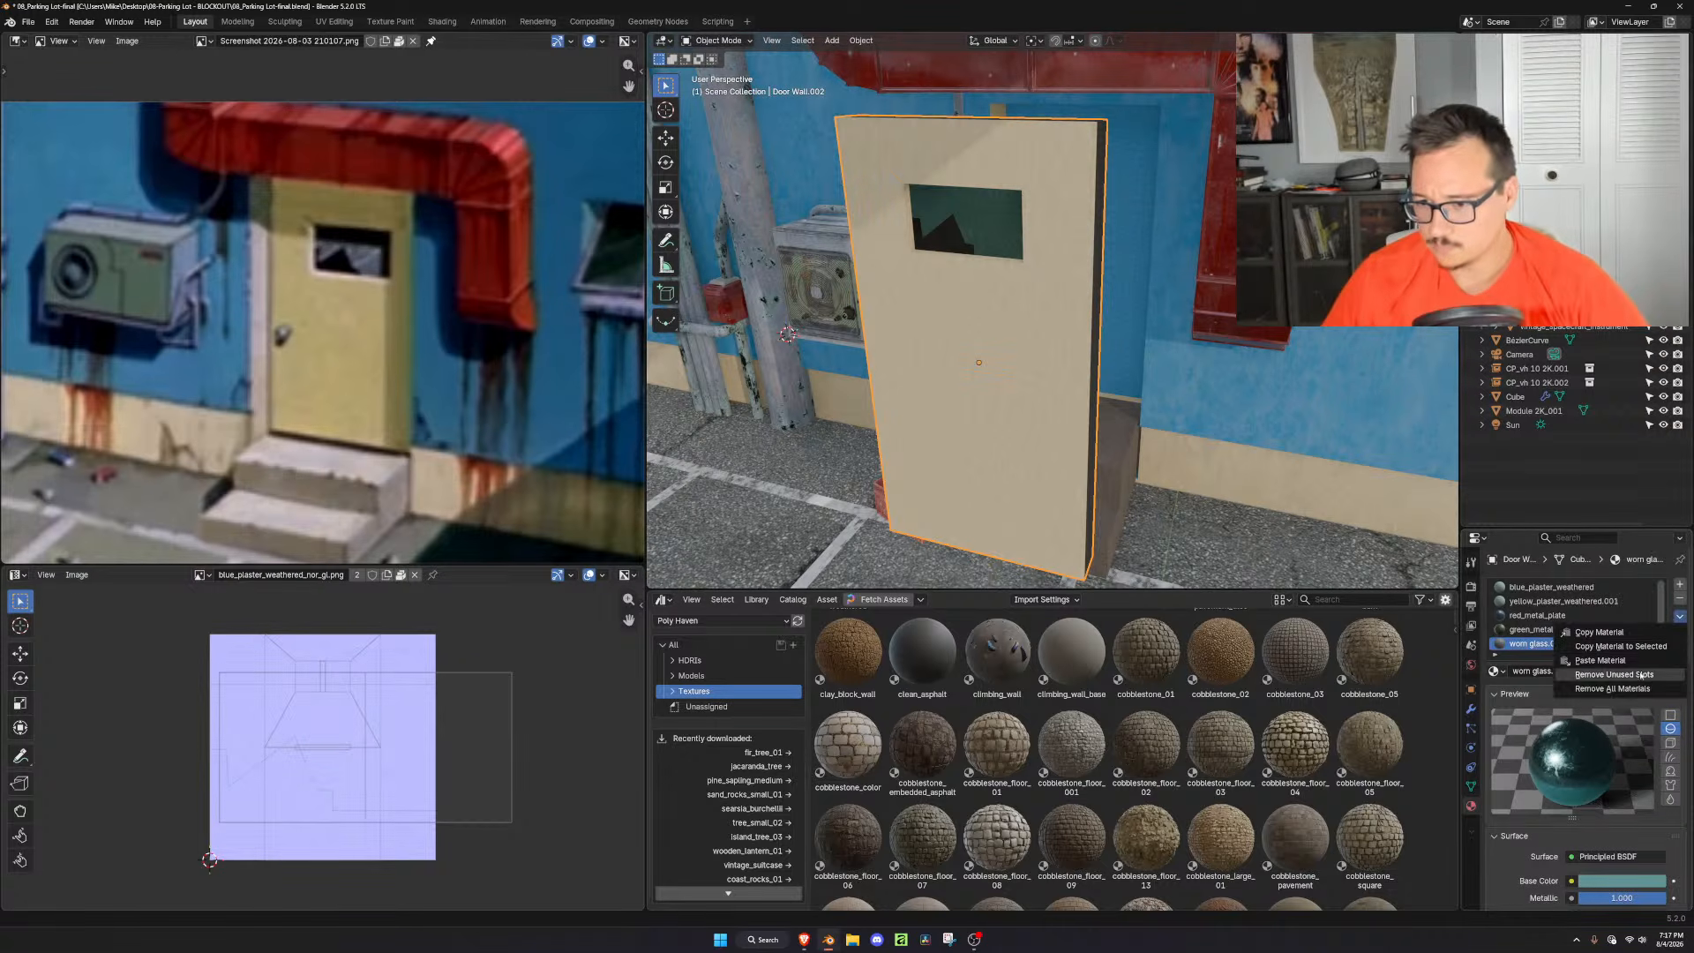
{"action": "left_click", "coordinate": [1597, 684]}
{"action": "middle_click_drag", "start_coordinate": [992, 285], "coordinate": [995, 386]}
{"action": "key", "text": "Tab"}
{"action": "left_click", "coordinate": [1562, 587]}
{"action": "scroll", "coordinate": [1235, 406], "scroll_direction": "up", "scroll_amount": 3}
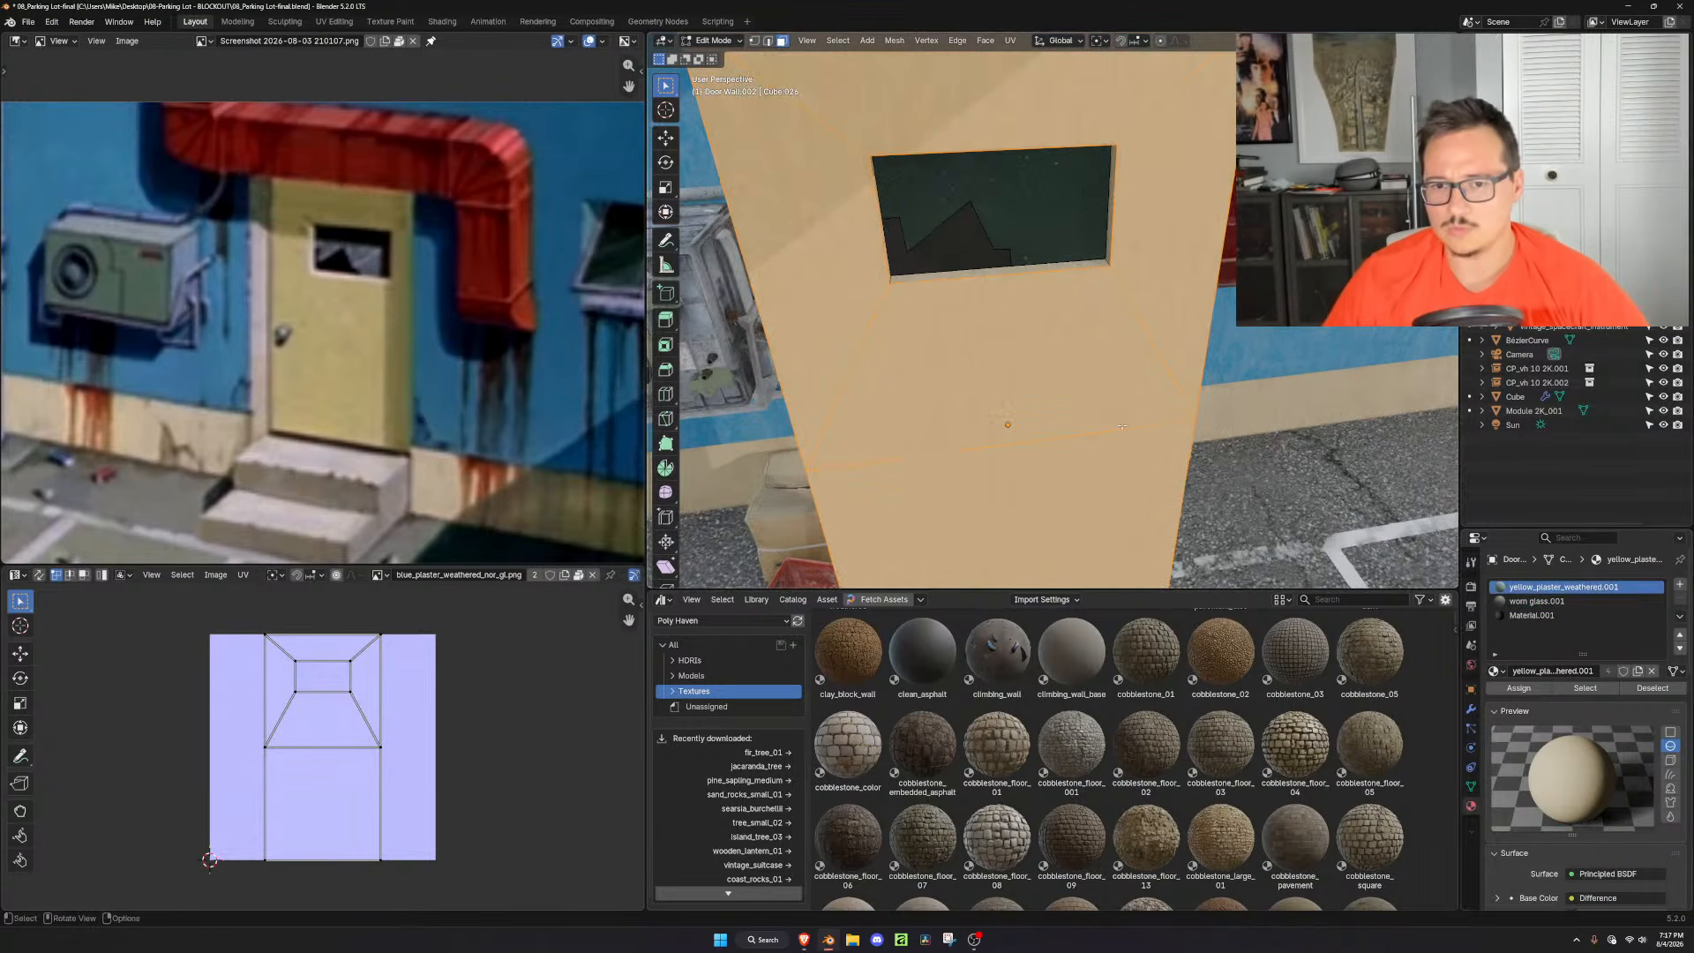
Search the existing materials for "metal" and replace the door's yellow plaster material with rusty_metal_03
{"action": "scroll", "coordinate": [600, 406], "scroll_direction": "down", "scroll_amount": 7}
{"action": "scroll", "coordinate": [590, 405], "scroll_direction": "up", "scroll_amount": 7}
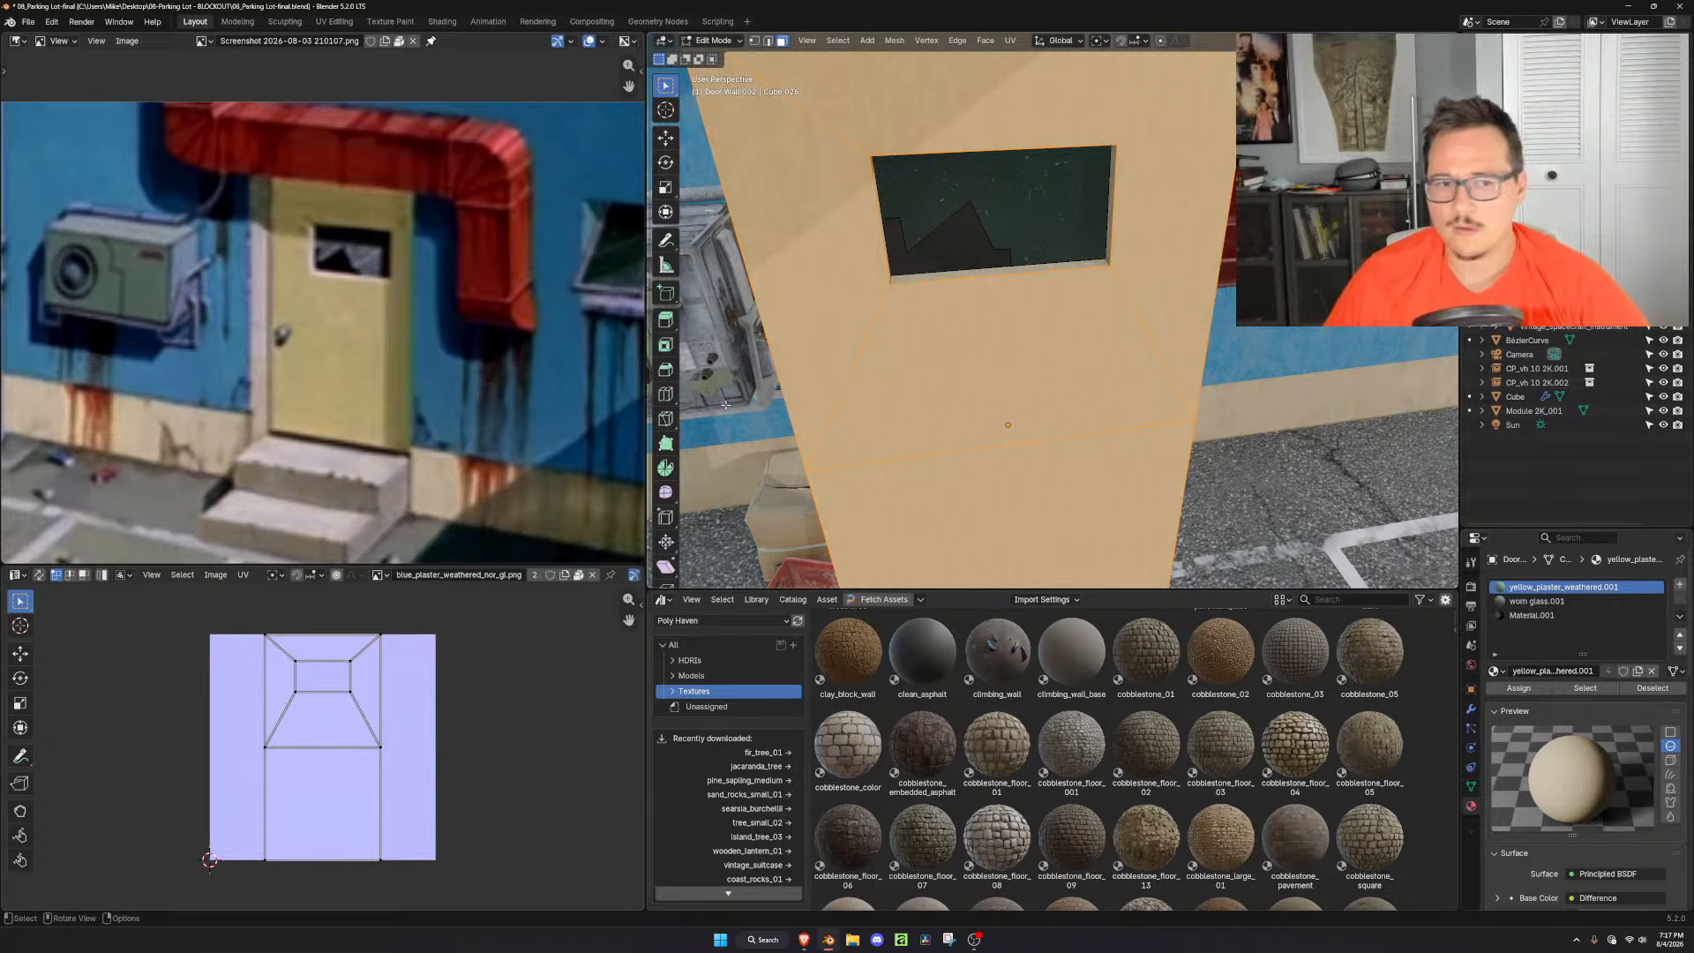
{"action": "scroll", "coordinate": [784, 432], "scroll_direction": "down", "scroll_amount": 4}
{"action": "middle_click_drag", "start_coordinate": [748, 359], "coordinate": [1204, 375], "text": "shift"}
{"action": "key", "text": "KP_Decimal"}
{"action": "scroll", "coordinate": [1058, 370], "scroll_direction": "down", "scroll_amount": 4}
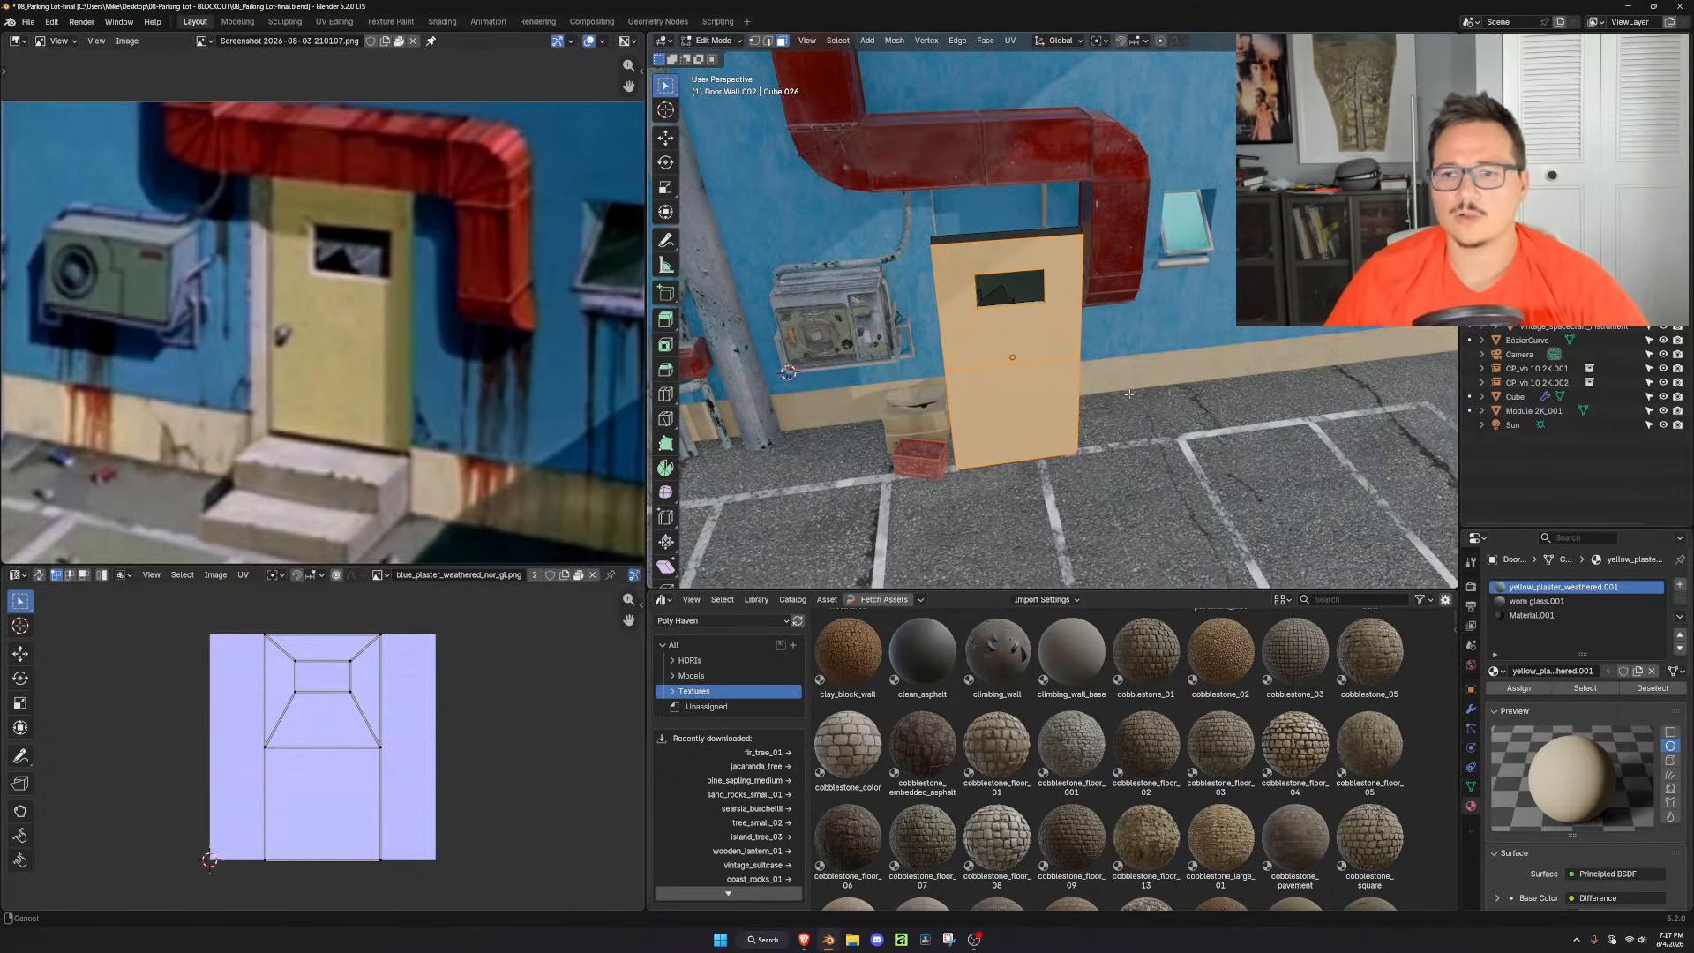
{"action": "left_click", "coordinate": [1497, 671]}
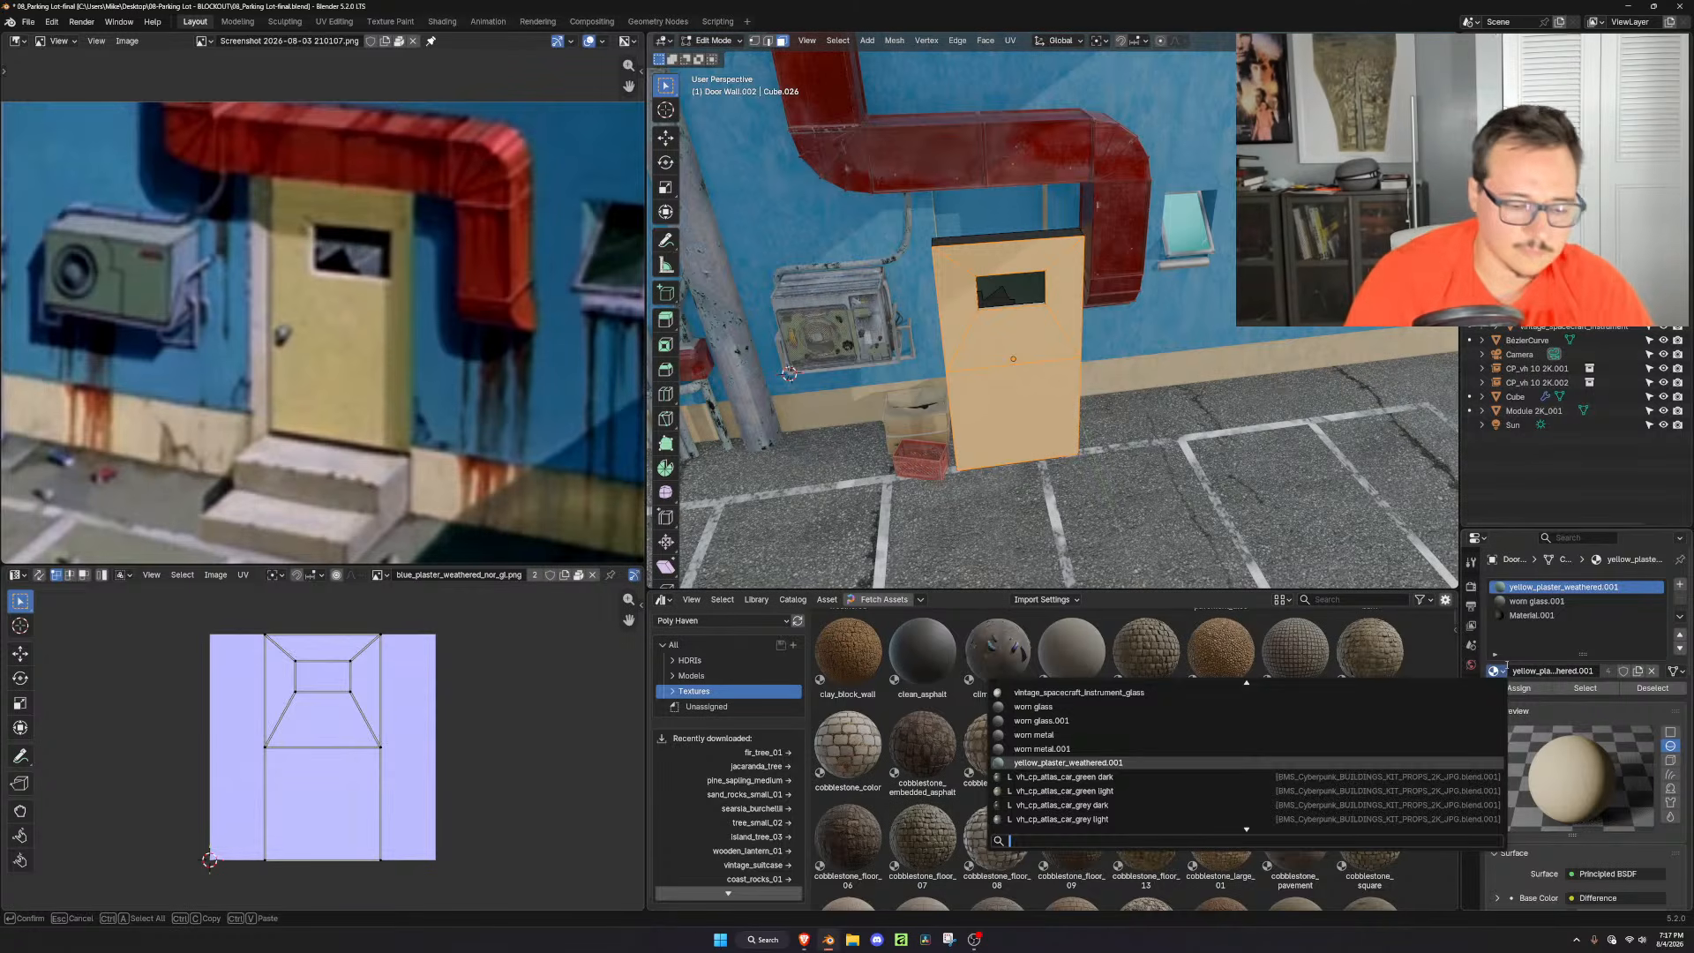
{"action": "type", "text": "metal"}
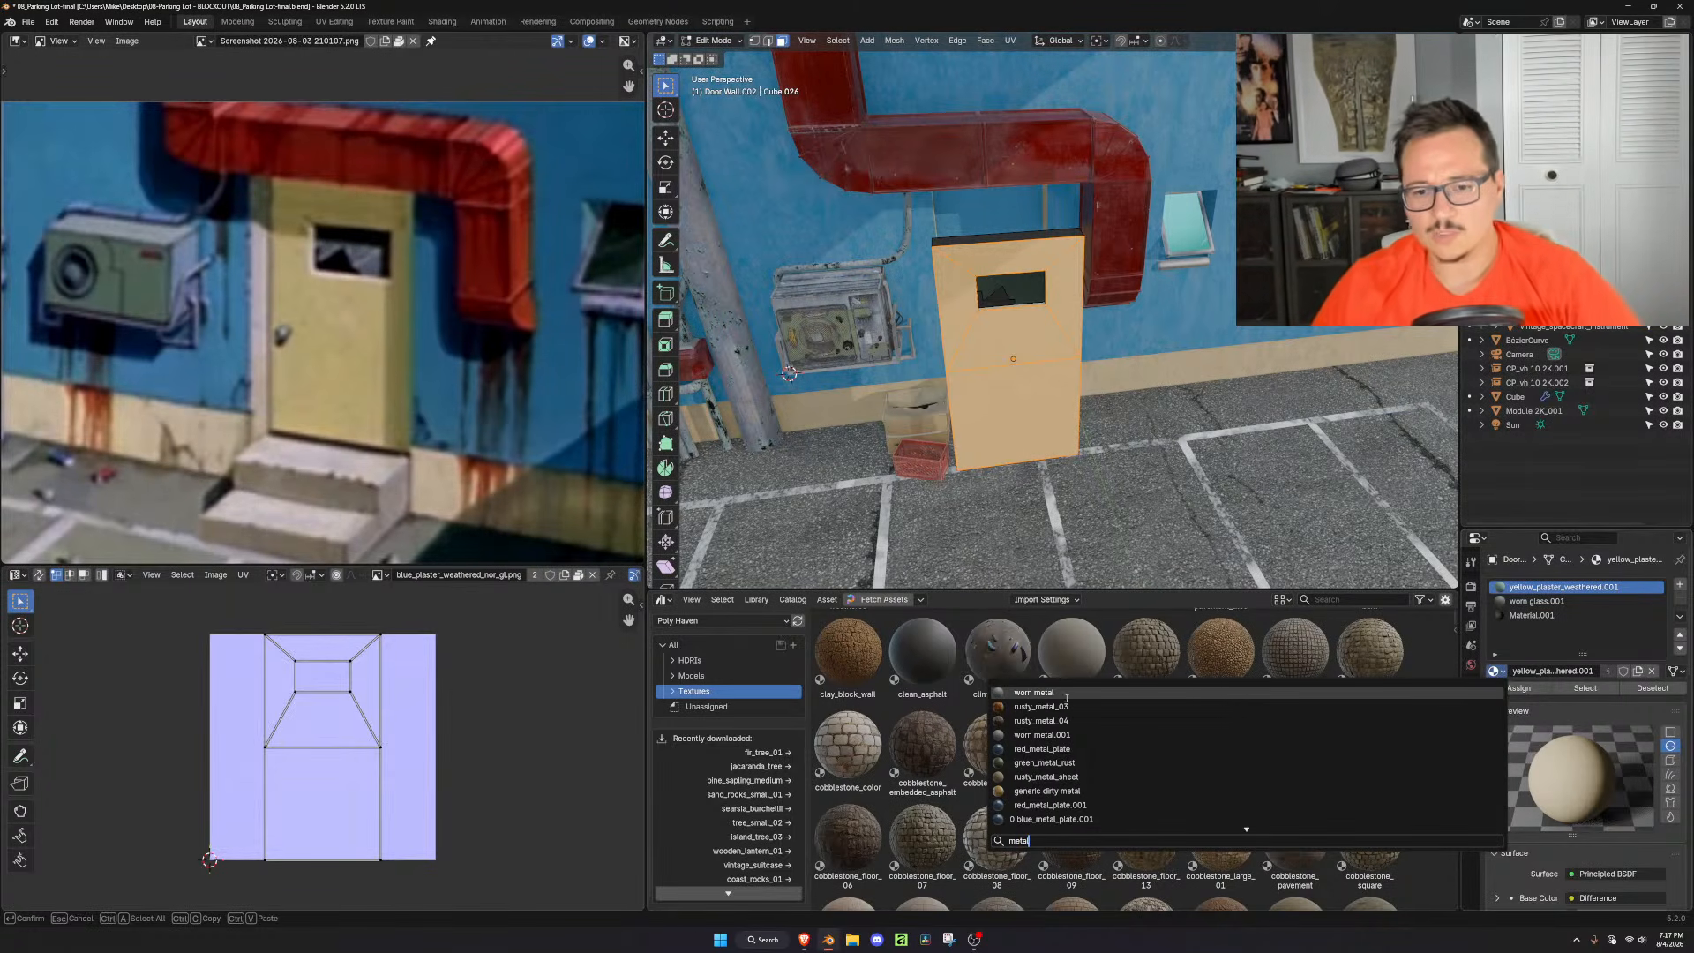
{"action": "left_click", "coordinate": [1063, 707]}
{"action": "scroll", "coordinate": [1102, 379], "scroll_direction": "up", "scroll_amount": 3}
{"action": "middle_click_drag", "start_coordinate": [1113, 370], "coordinate": [1067, 314]}
{"action": "key", "text": "Tab"}
{"action": "scroll", "coordinate": [1070, 320], "scroll_direction": "up", "scroll_amount": 4}
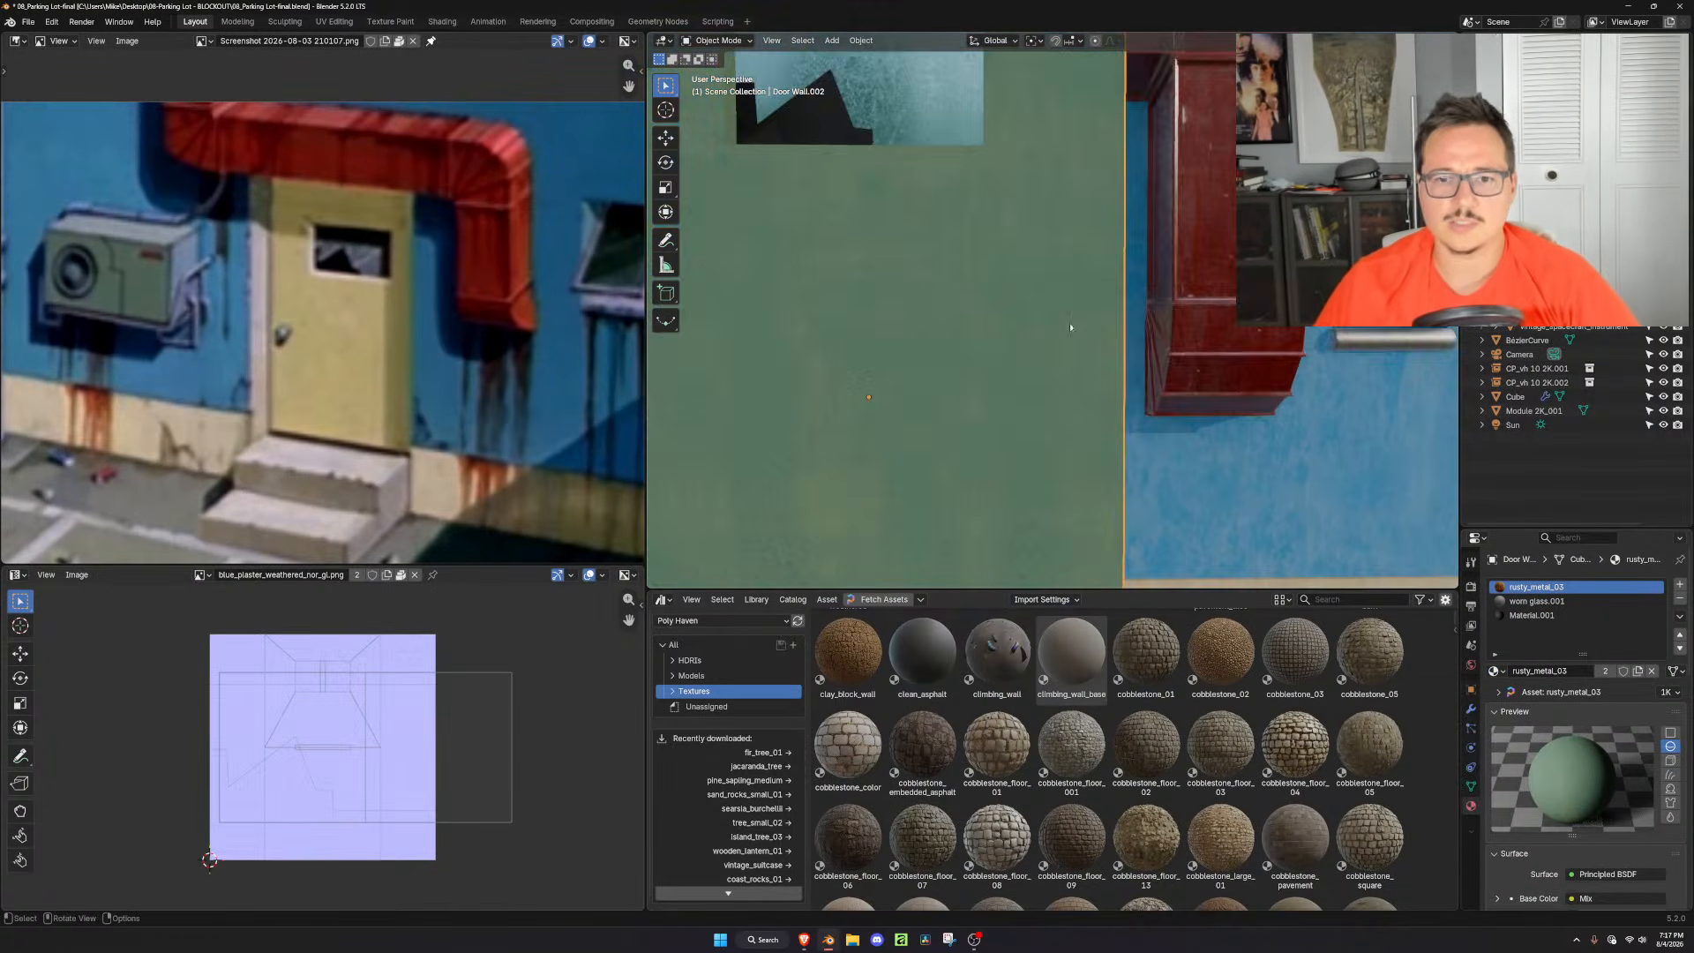
{"action": "middle_click_drag", "start_coordinate": [953, 396], "coordinate": [1160, 320], "text": "shift"}
Show the rusty_metal_03 nodes in the Shader Editor and sample the Mix node's B colour from the reference image's yellow door
{"action": "left_click", "coordinate": [27, 575]}
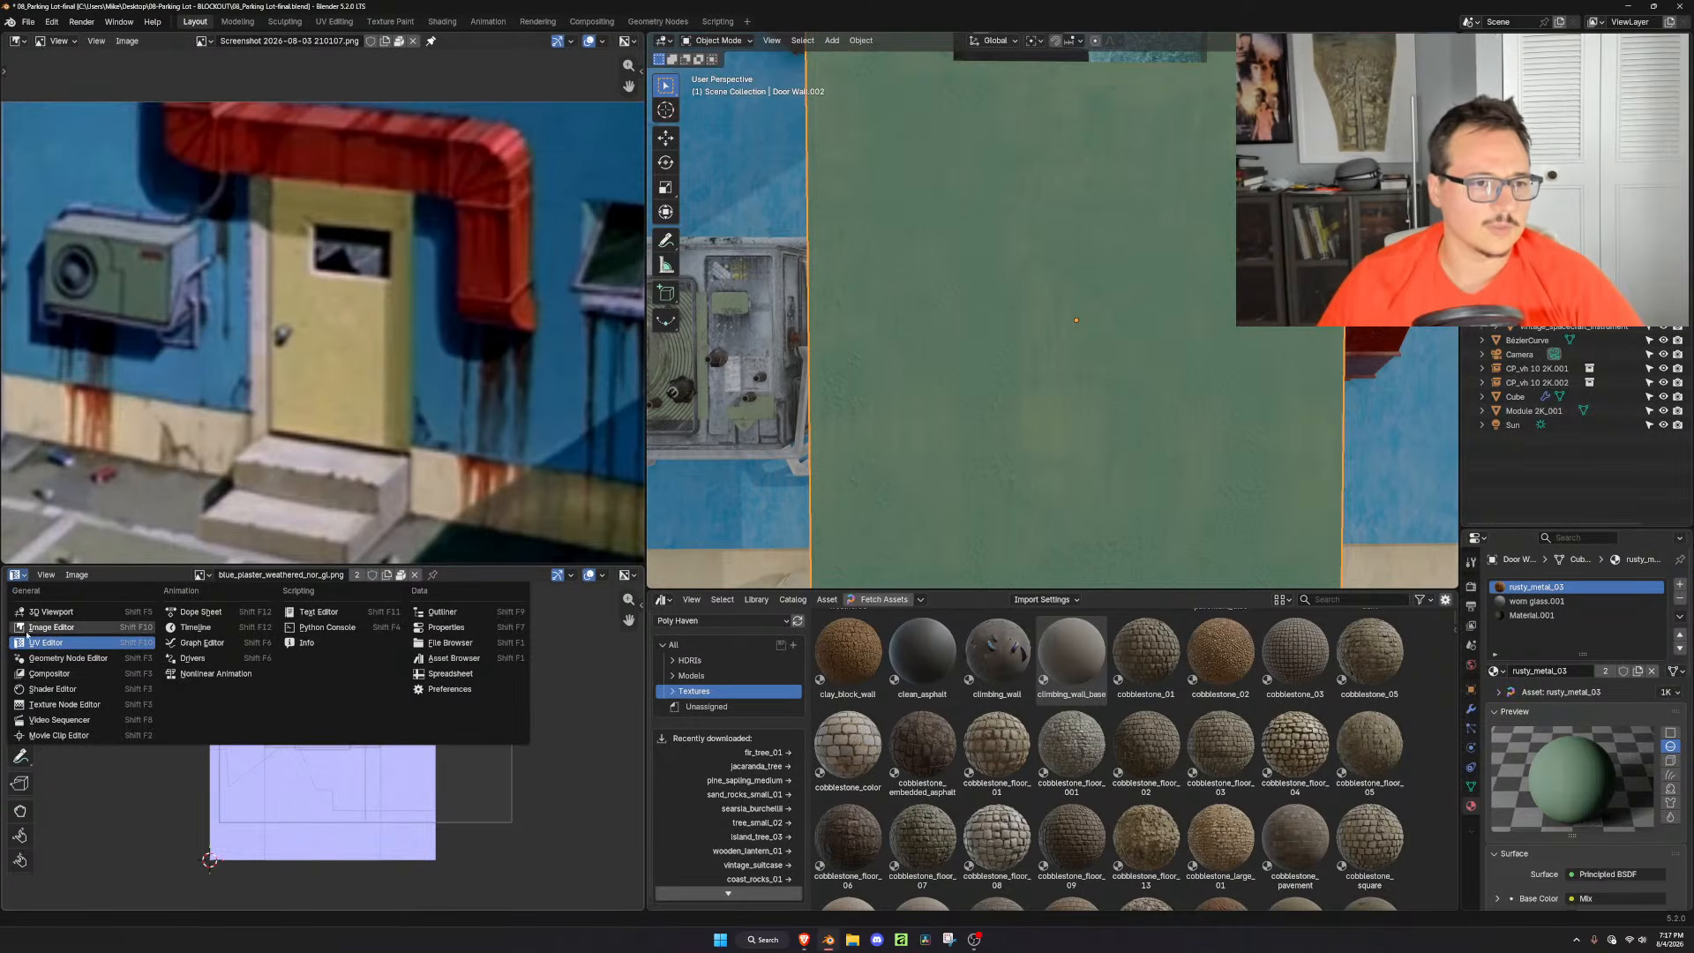
{"action": "left_click", "coordinate": [80, 679]}
{"action": "scroll", "coordinate": [320, 729], "scroll_direction": "up", "scroll_amount": 1}
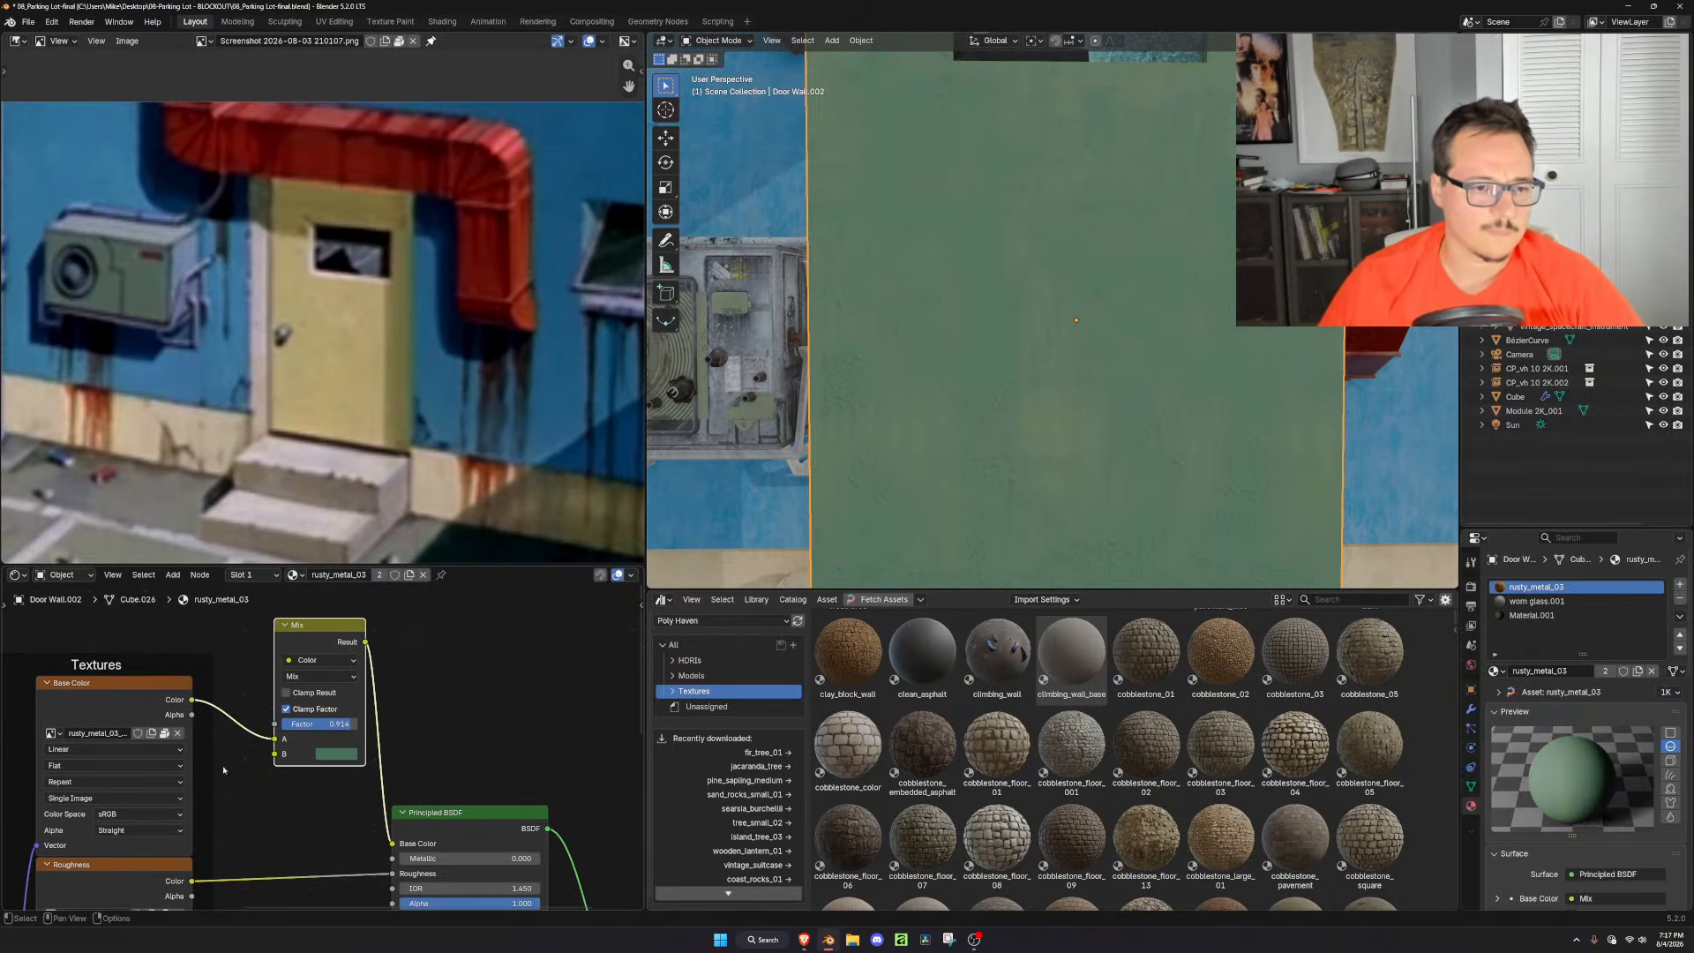
{"action": "left_click", "coordinate": [347, 755]}
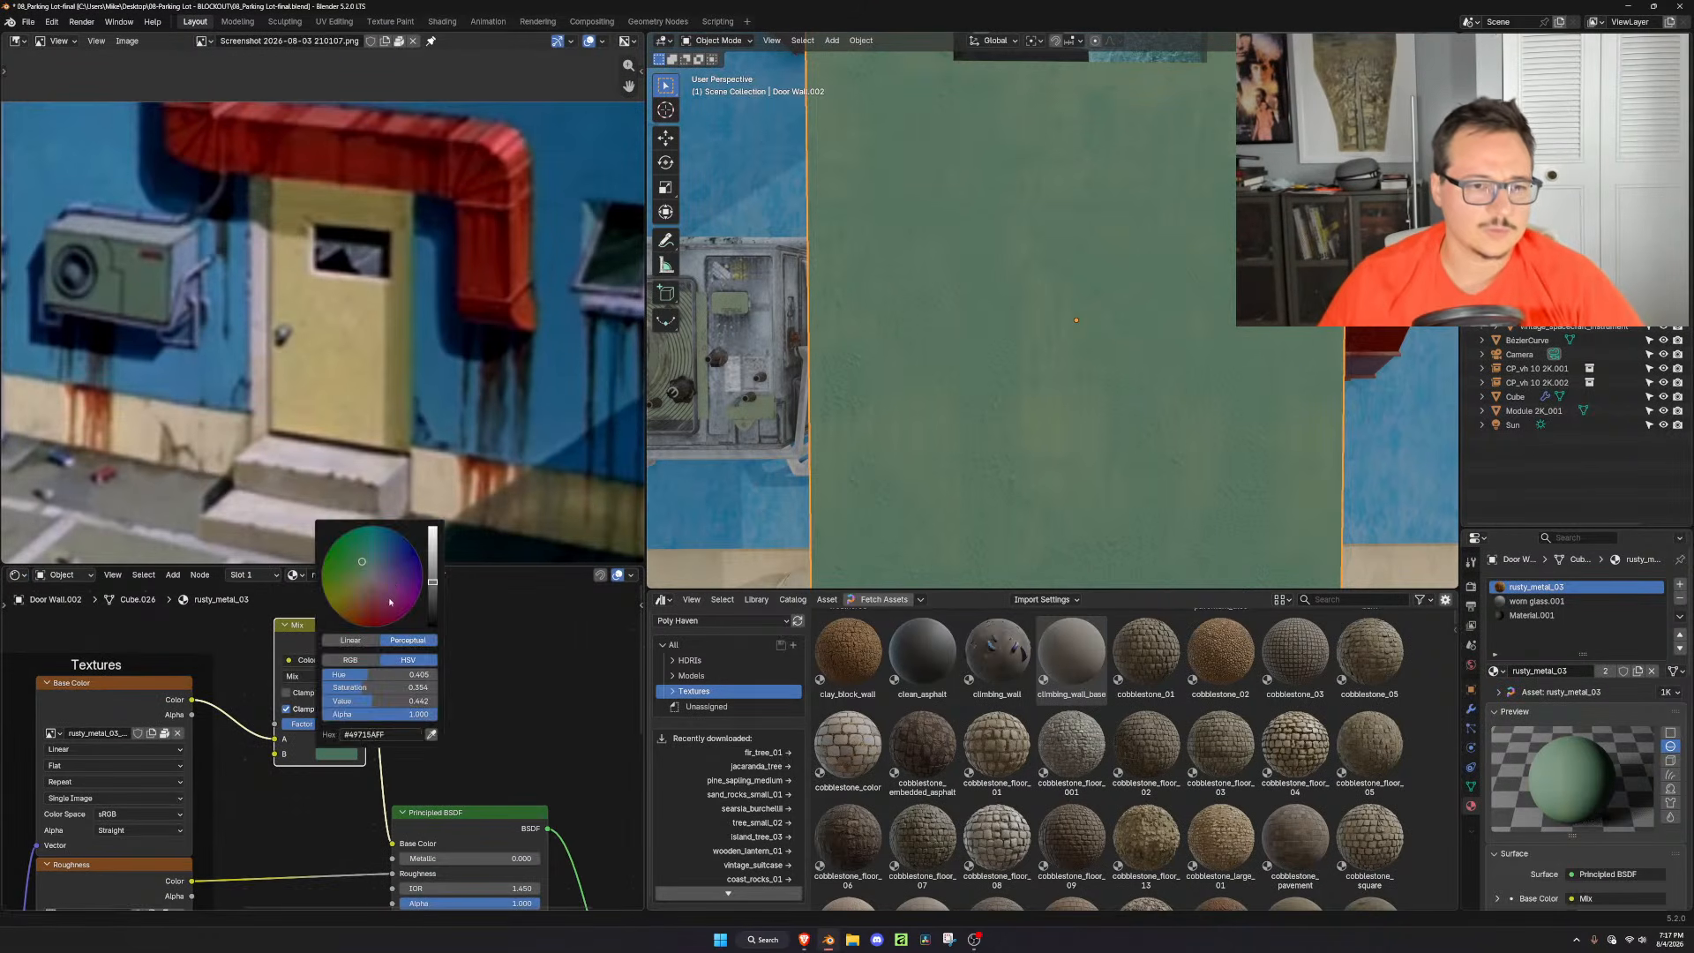
{"action": "left_click", "coordinate": [431, 734]}
{"action": "left_click", "coordinate": [334, 327]}
{"action": "scroll", "coordinate": [1200, 309], "scroll_direction": "down", "scroll_amount": 2}
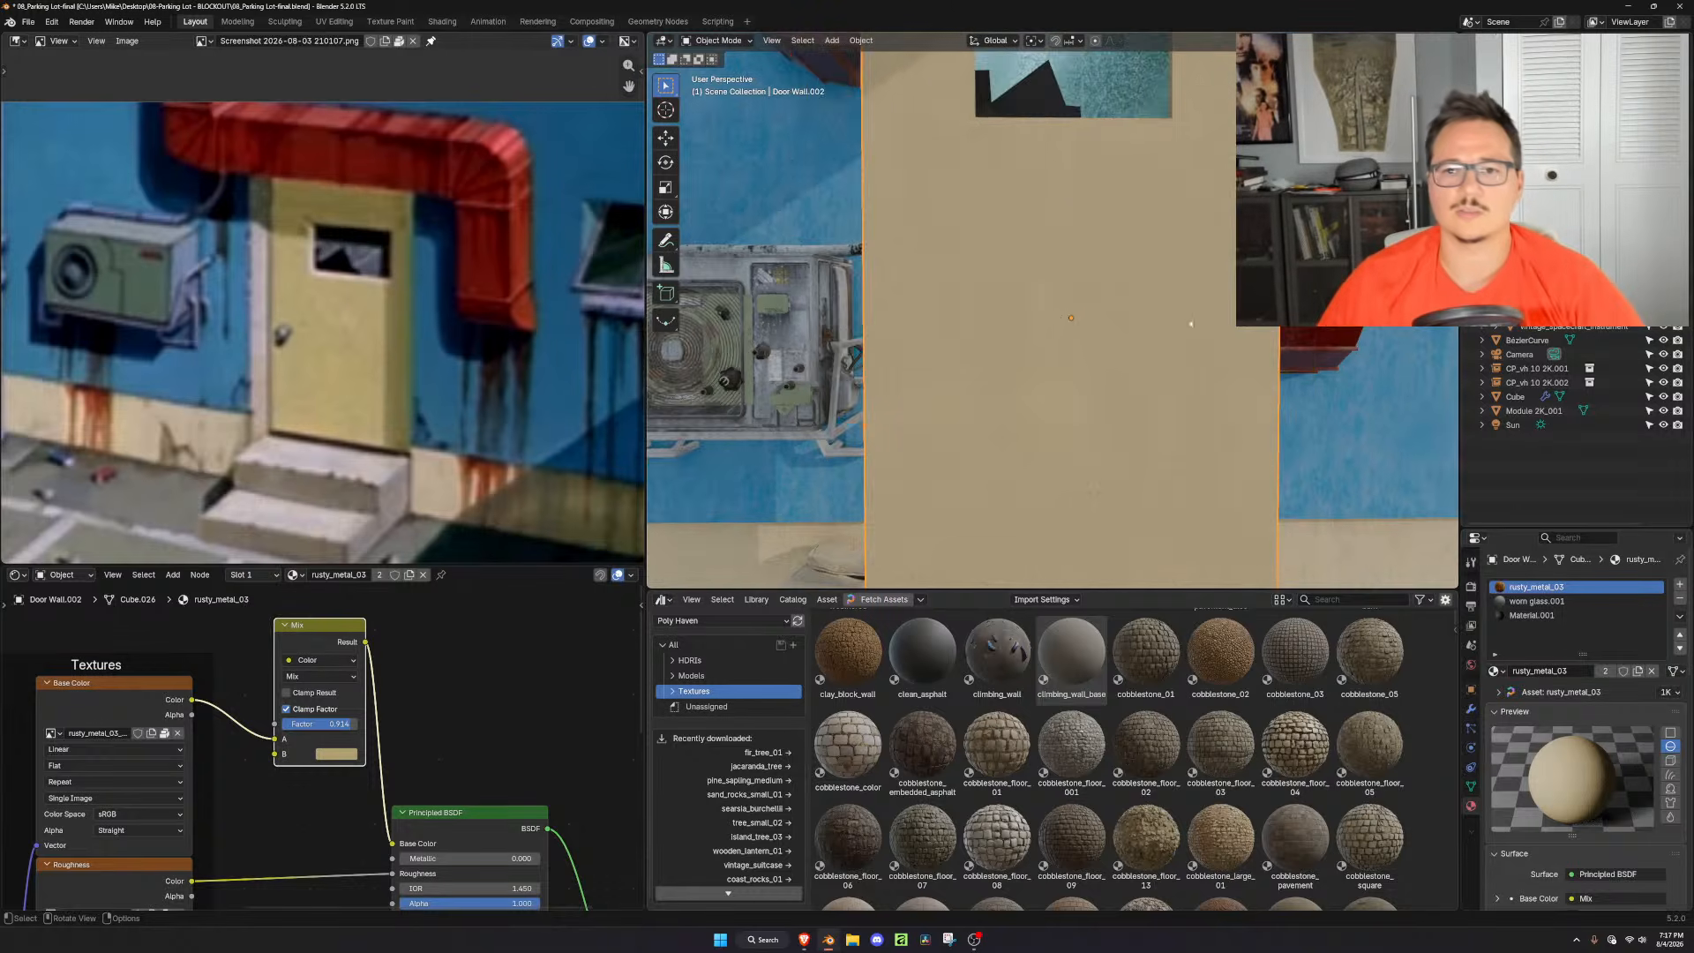
Adjust the rusty_metal_03 Mix node's B colour to a more saturated, slightly darker yellow, about #948135
{"action": "middle_click_drag", "start_coordinate": [1213, 304], "coordinate": [1153, 356]}
{"action": "scroll", "coordinate": [942, 435], "scroll_direction": "up", "scroll_amount": 4}
{"action": "middle_click_drag", "start_coordinate": [1005, 168], "coordinate": [1001, 343], "text": "shift"}
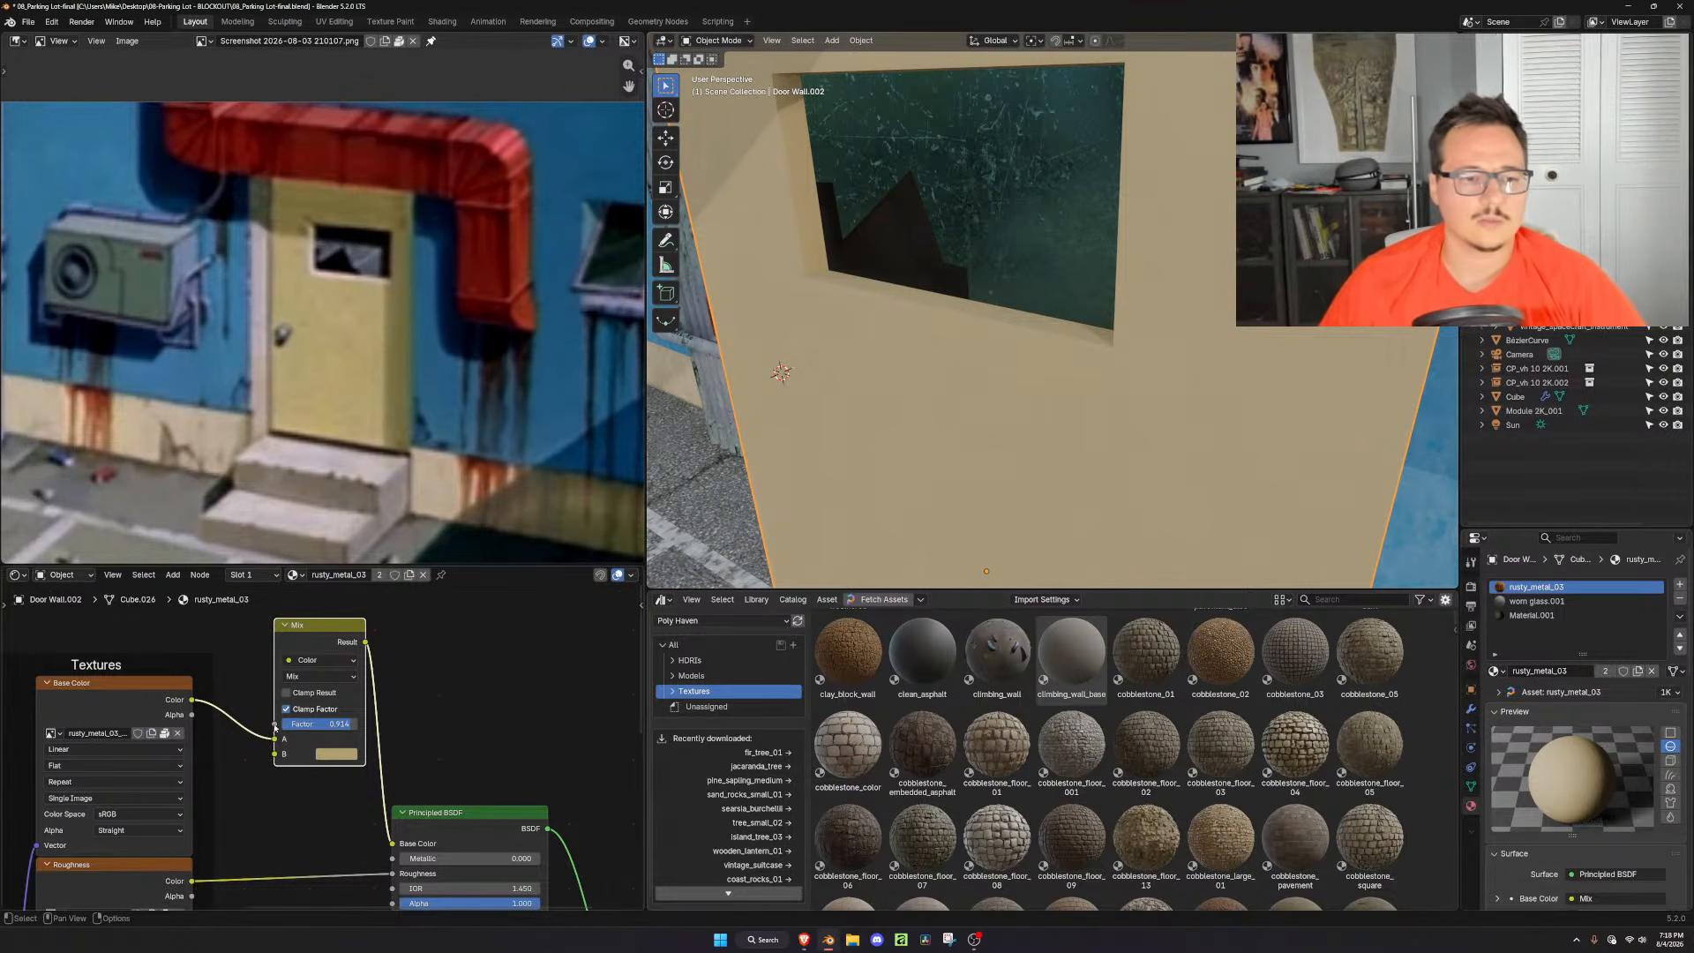
{"action": "left_click", "coordinate": [330, 755]}
{"action": "left_click_drag", "start_coordinate": [347, 584], "coordinate": [348, 598]}
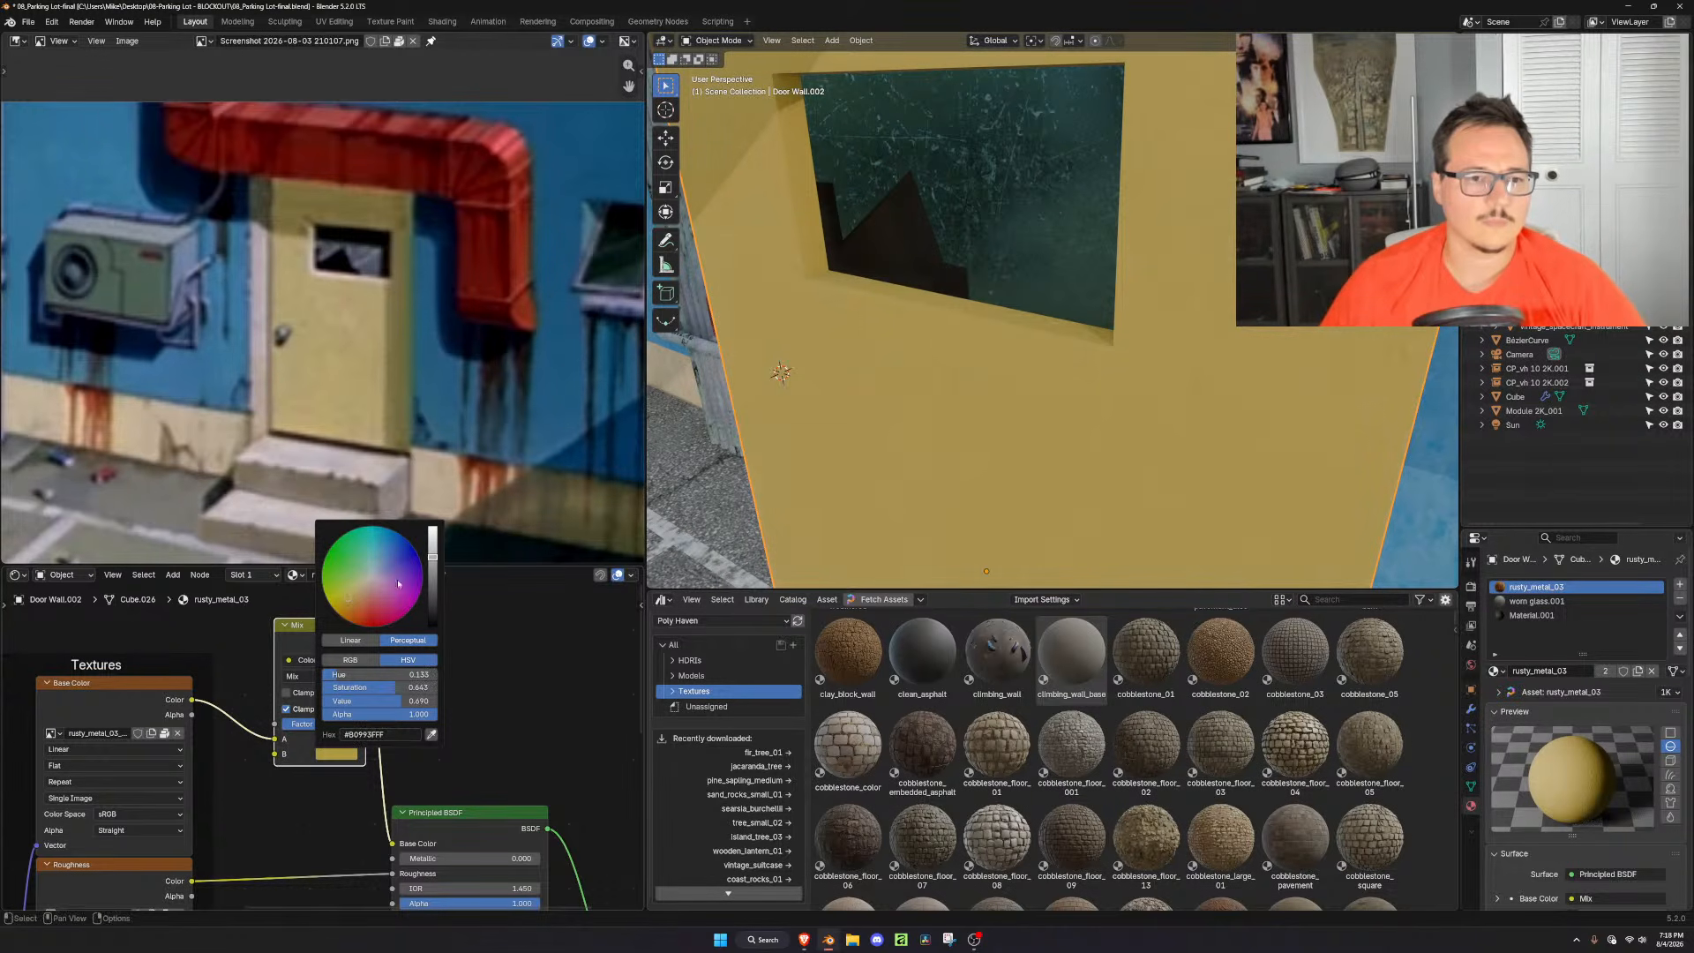
{"action": "left_click_drag", "start_coordinate": [432, 557], "coordinate": [435, 570]}
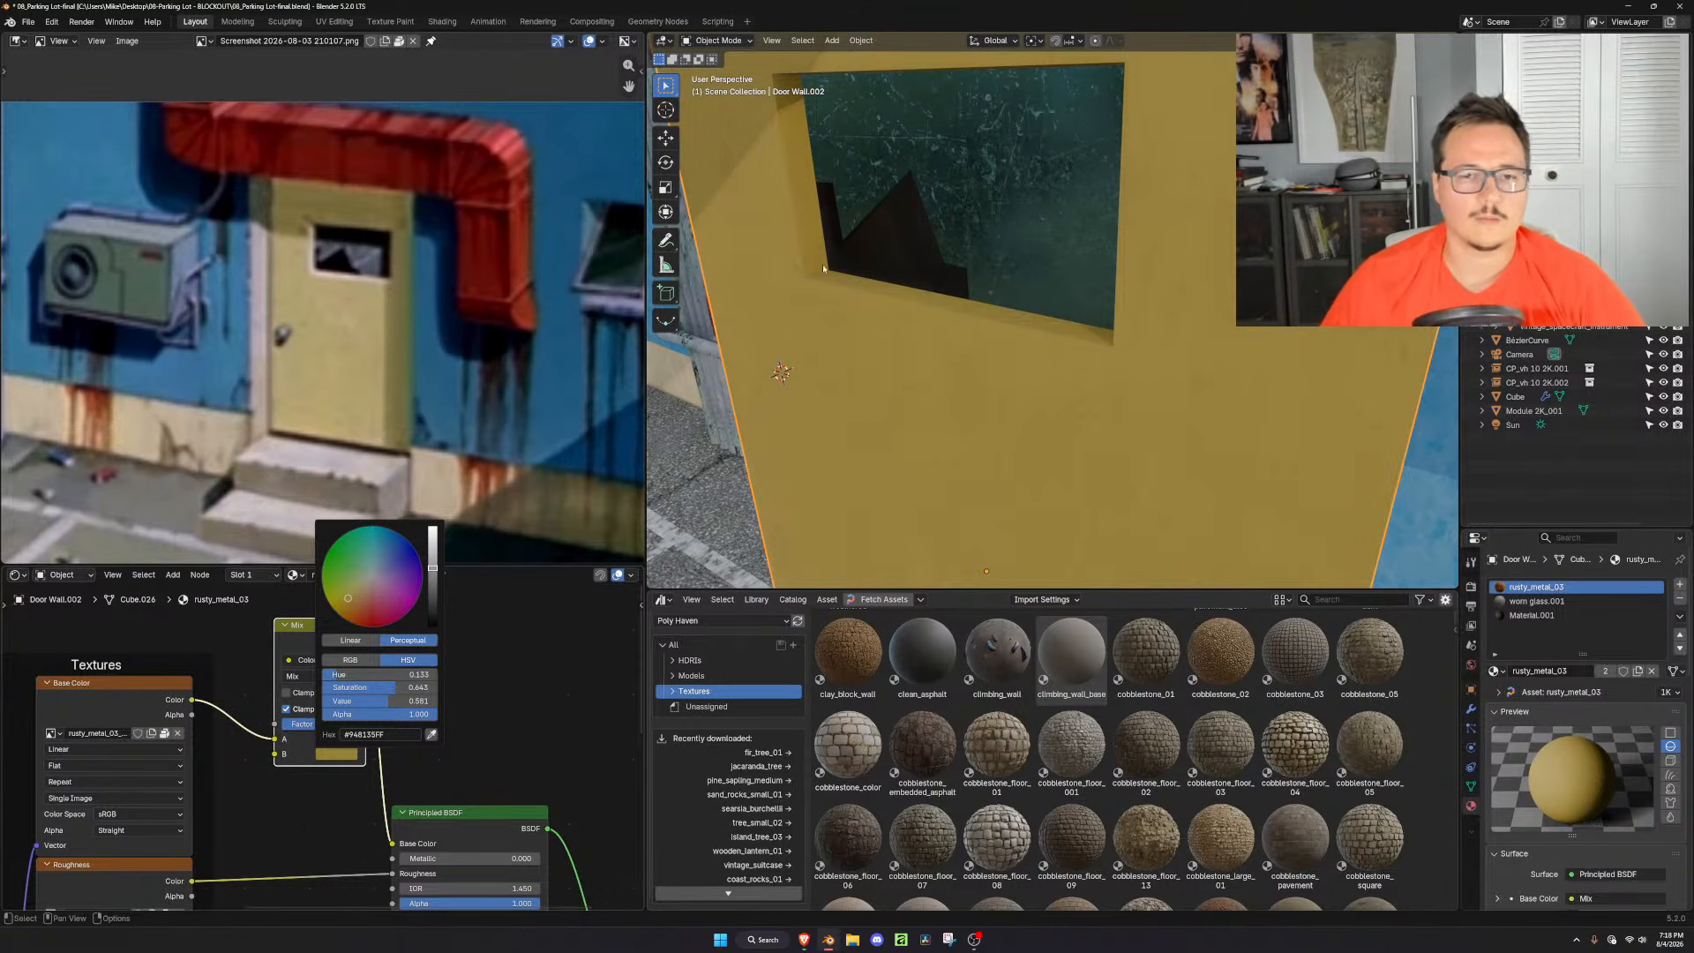
Select the loop of faces inside the door's window opening and assign them yellow_plaster_weathered.001 in a new material slot
{"action": "key", "text": "Tab"}
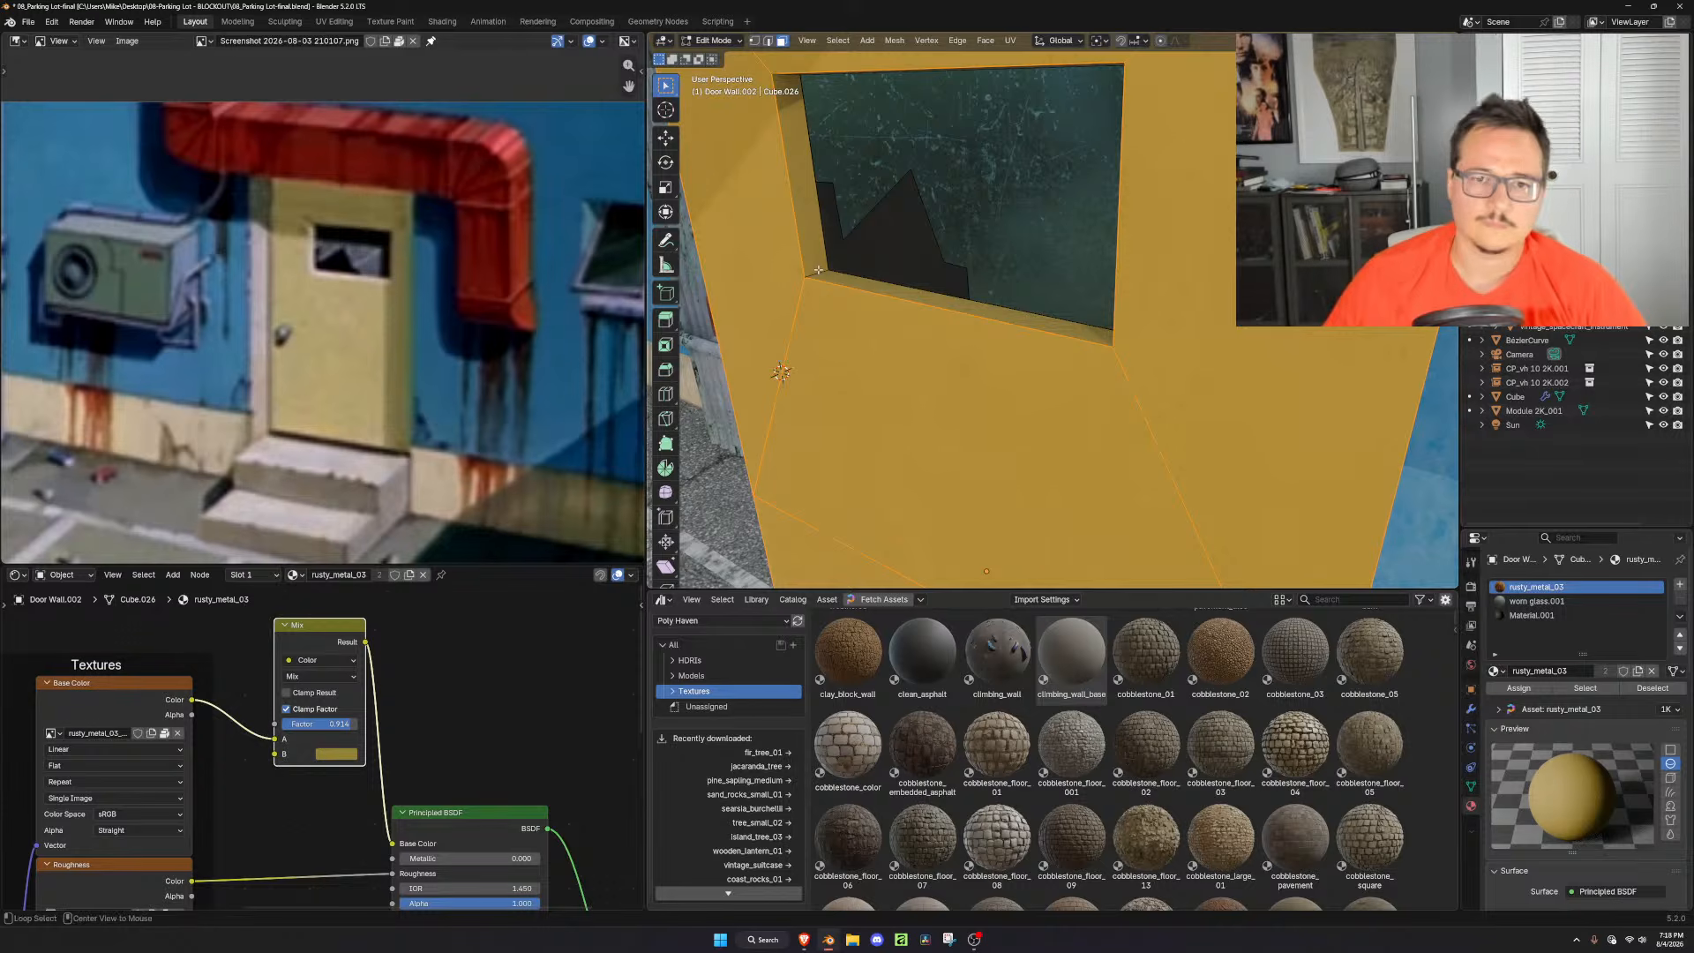
{"action": "left_click", "coordinate": [817, 270], "text": "alt"}
{"action": "left_click", "coordinate": [1679, 584]}
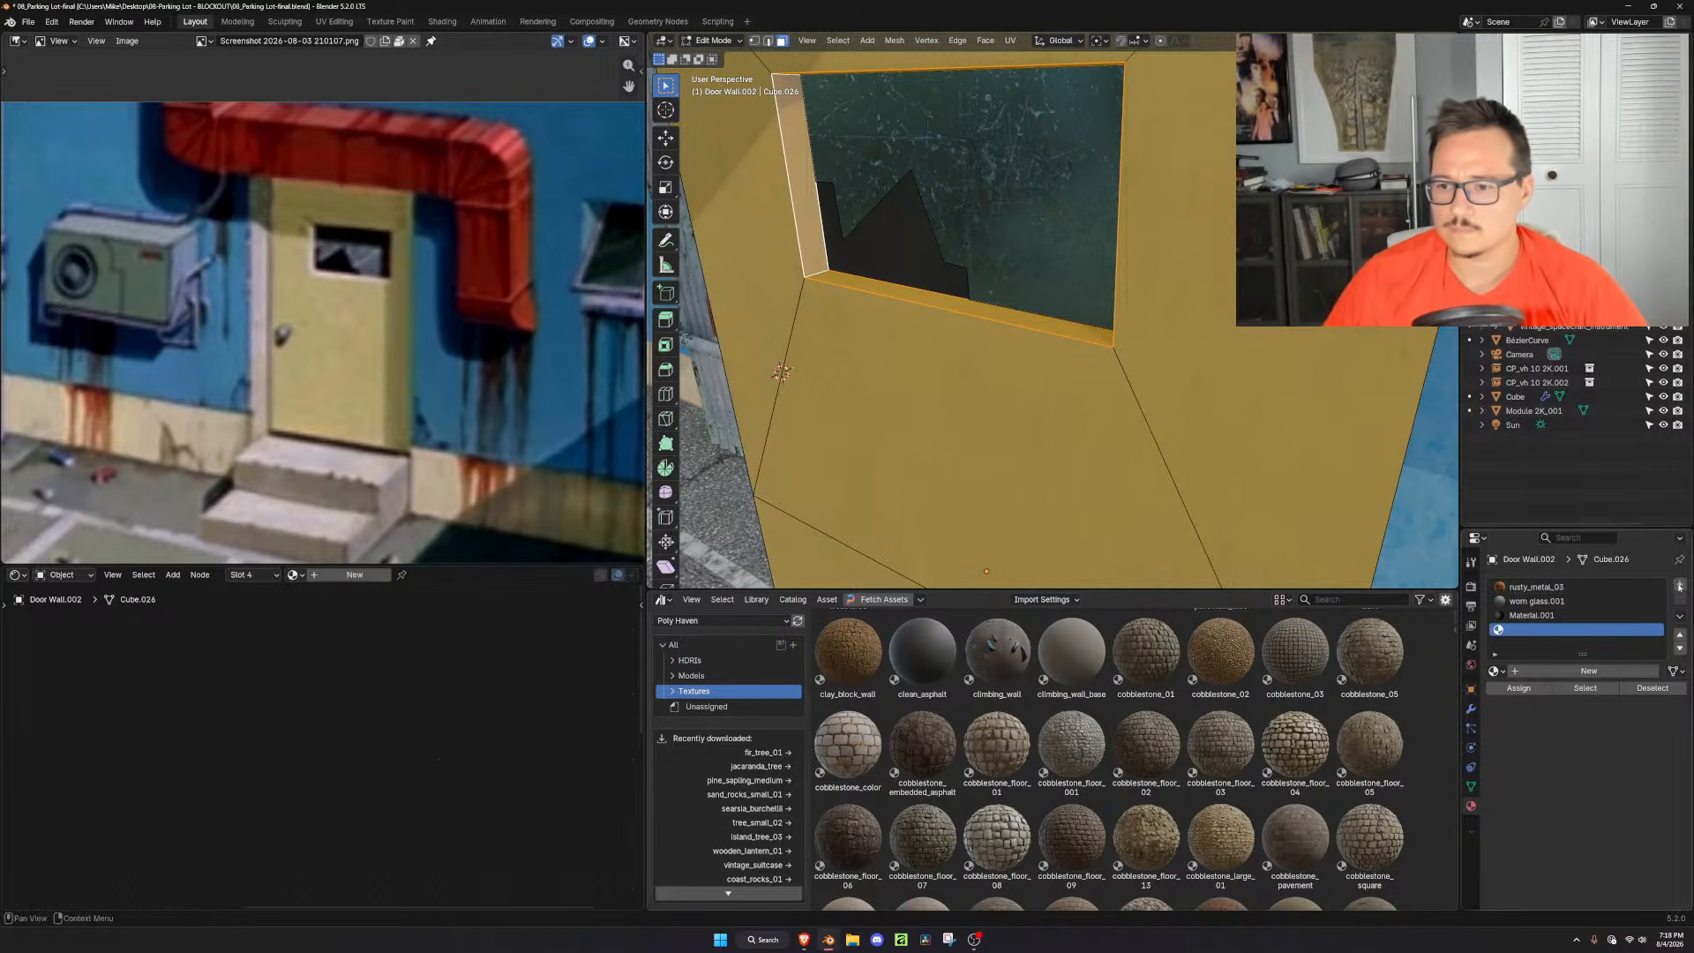
{"action": "left_click", "coordinate": [1493, 670]}
{"action": "type", "text": "weather"}
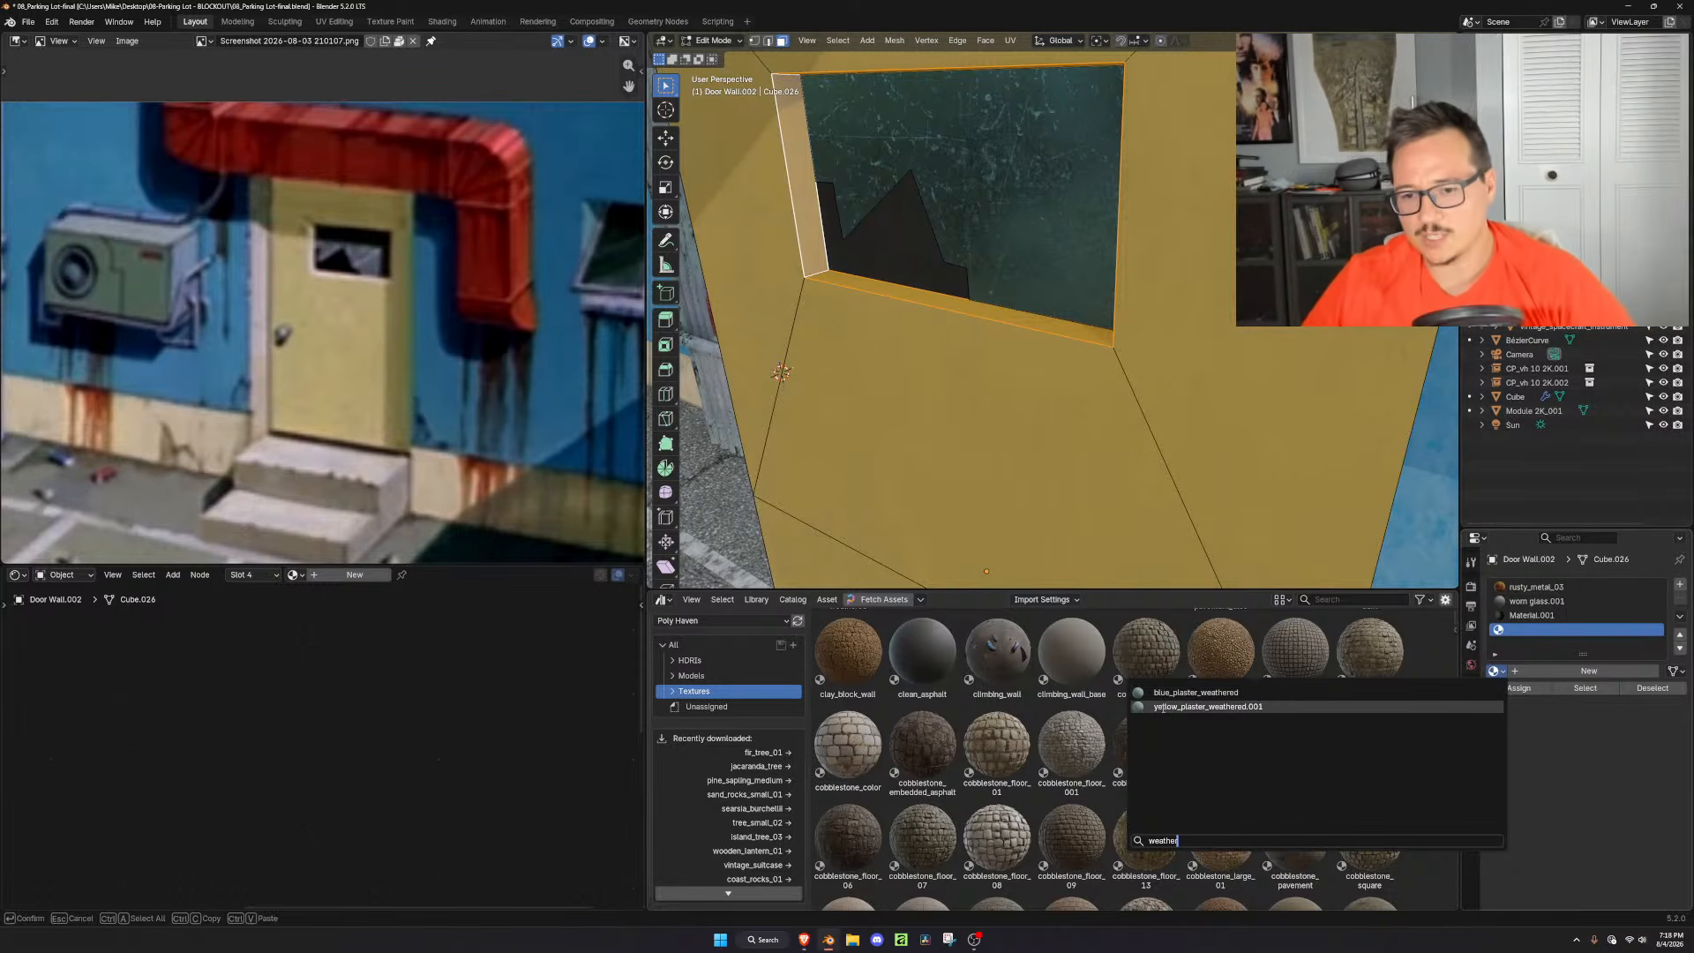
{"action": "left_click", "coordinate": [1207, 706]}
{"action": "left_click", "coordinate": [1535, 690]}
{"action": "key", "text": "Tab"}
{"action": "scroll", "coordinate": [1059, 327], "scroll_direction": "down", "scroll_amount": 8}
{"action": "middle_click_drag", "start_coordinate": [1060, 327], "coordinate": [1143, 305]}
Separate the window's glass face from the door mesh into its own object
{"action": "key", "text": "Tab"}
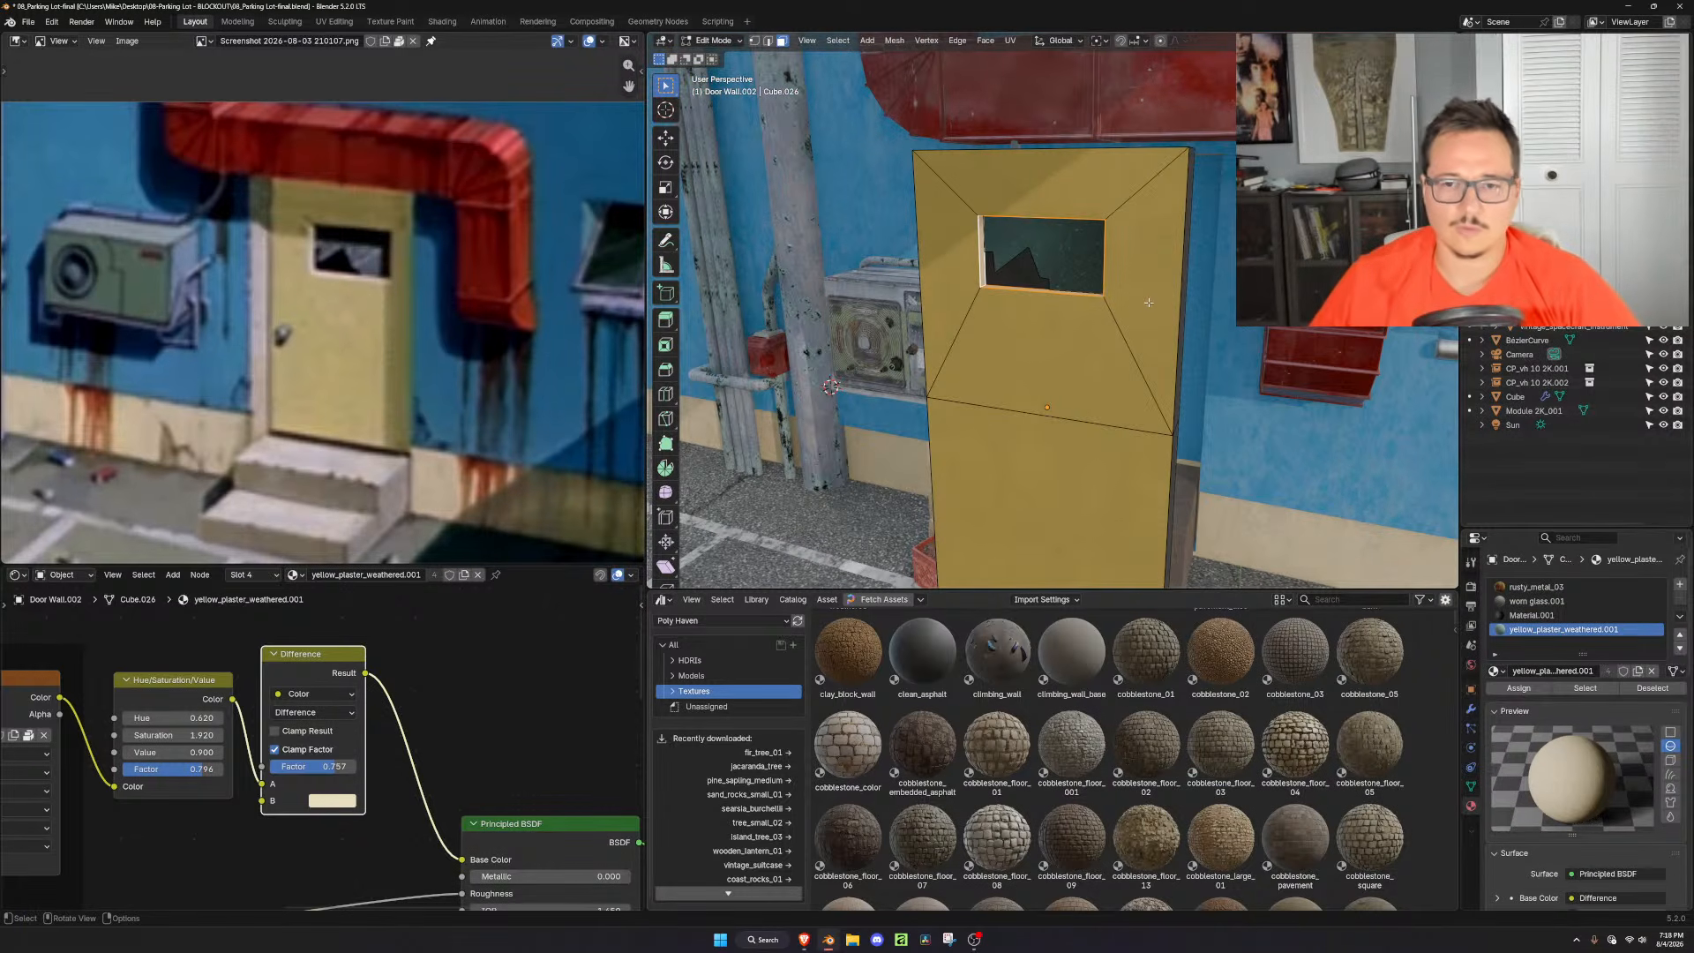
{"action": "left_click", "coordinate": [1068, 269]}
{"action": "key", "text": "p"}
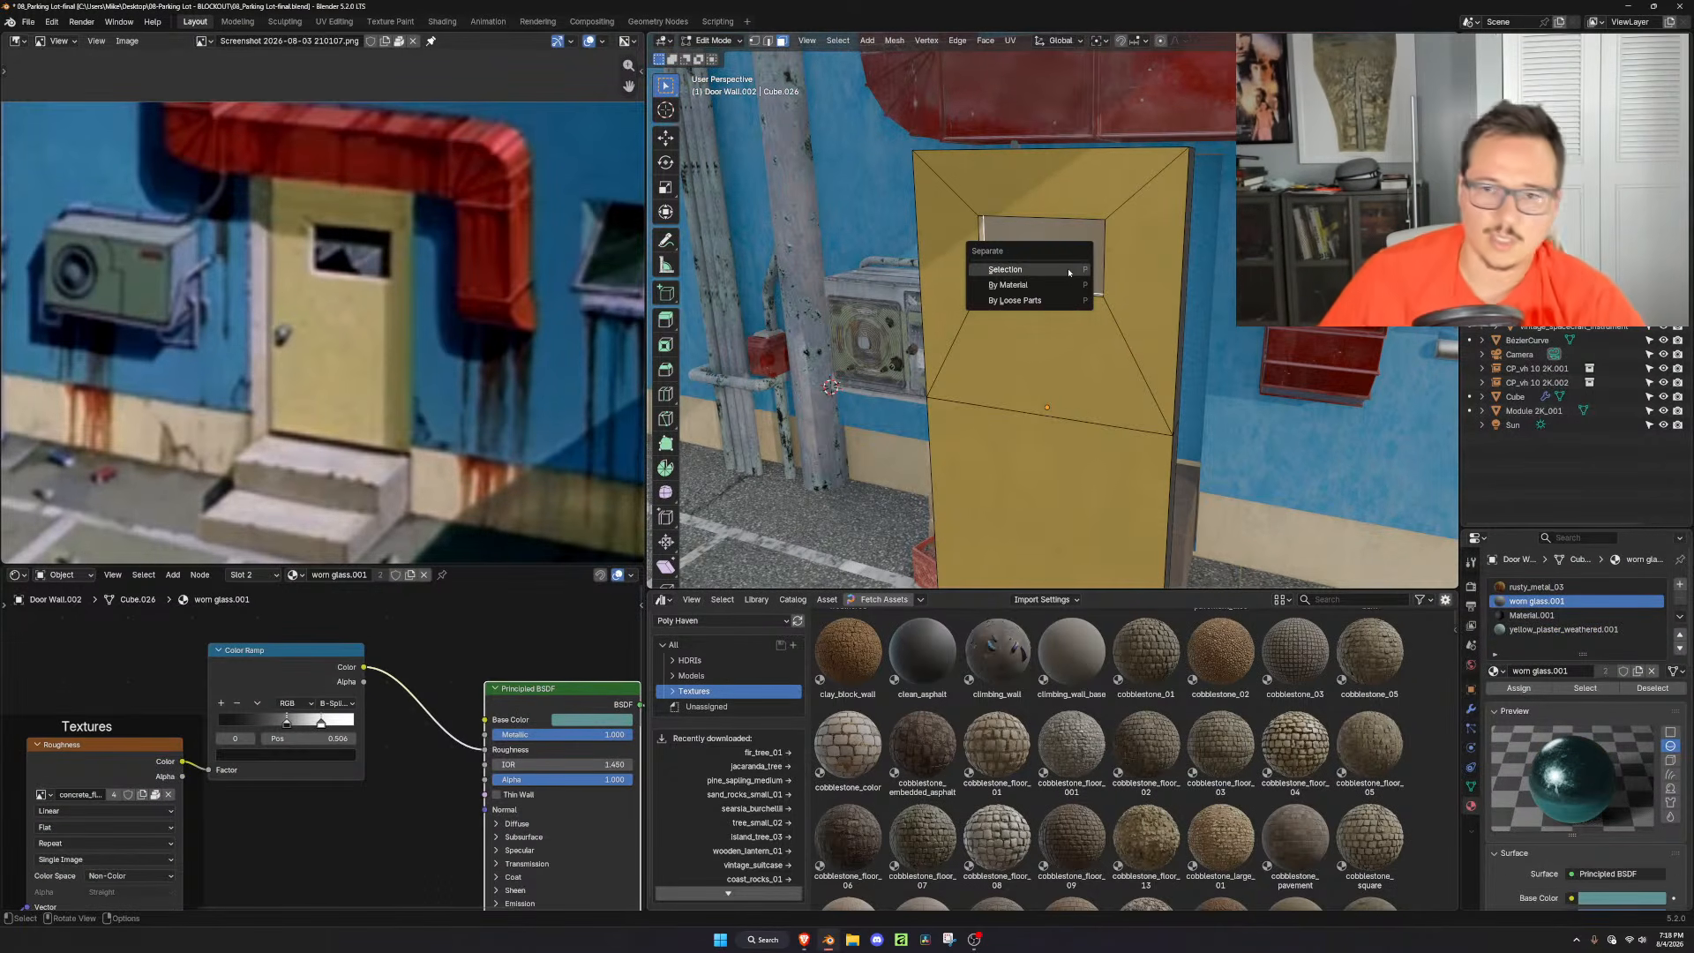
{"action": "left_click", "coordinate": [1063, 268]}
{"action": "key", "text": "Tab"}
{"action": "scroll", "coordinate": [1139, 423], "scroll_direction": "down", "scroll_amount": 2}
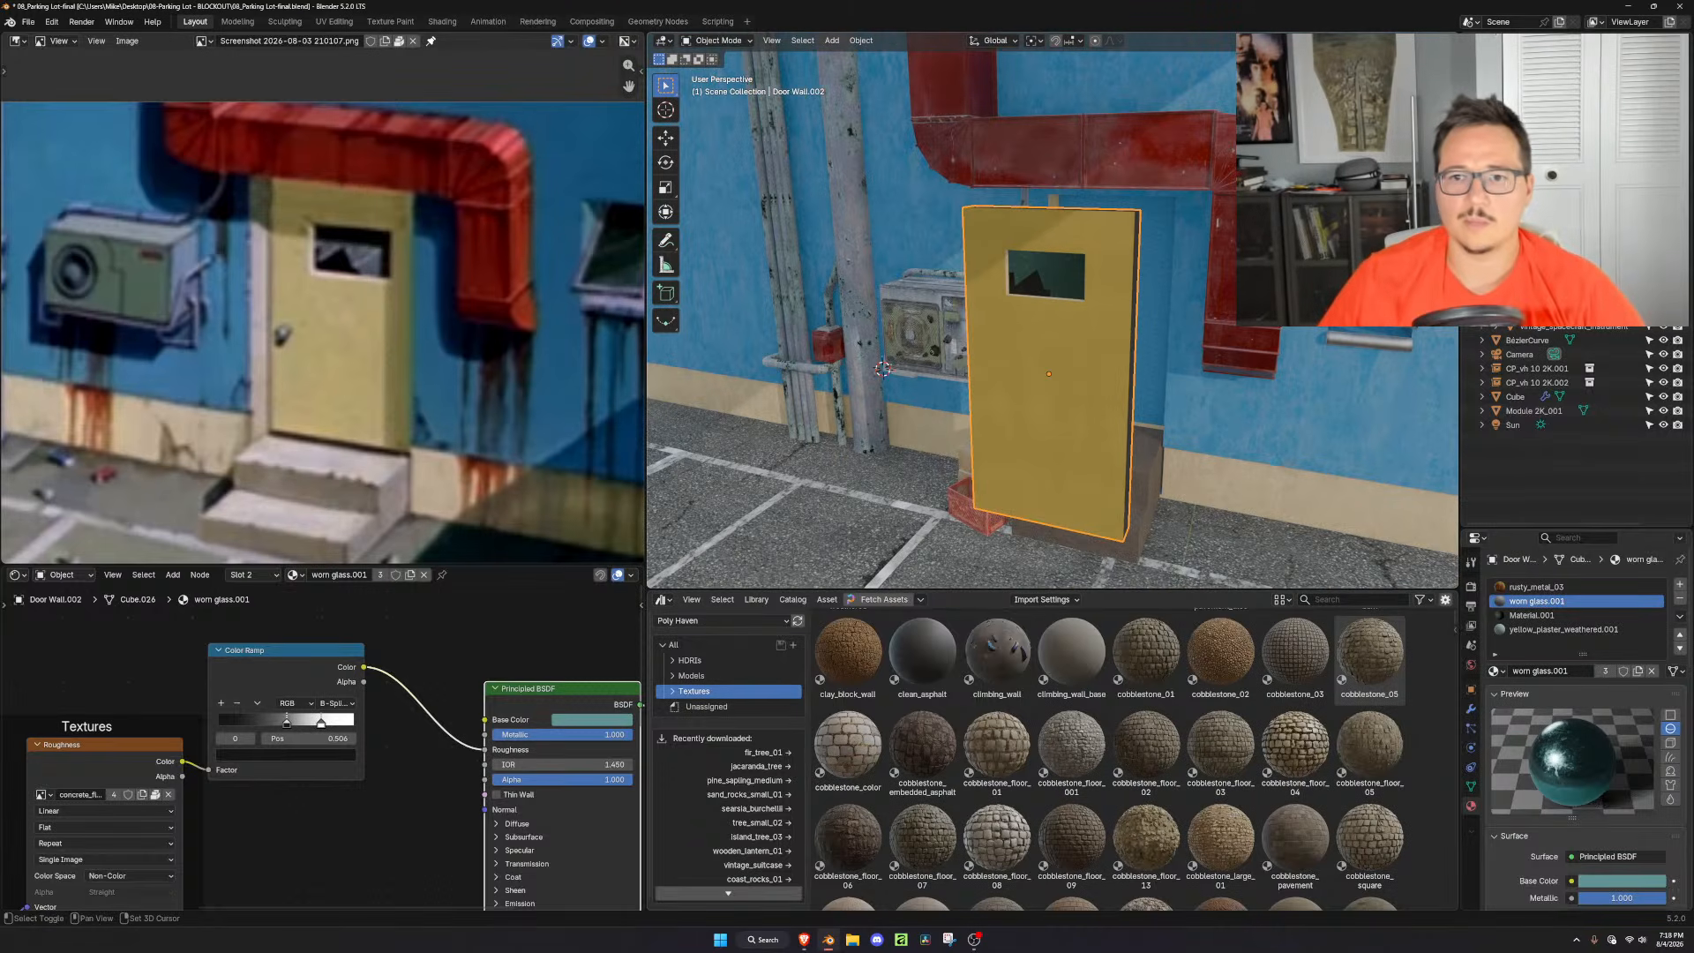
Copy the modifiers between the door and the red duct above it using Link/Transfer Data
{"action": "left_click", "coordinate": [1222, 171], "text": "shift"}
{"action": "key", "text": "ctrl+l"}
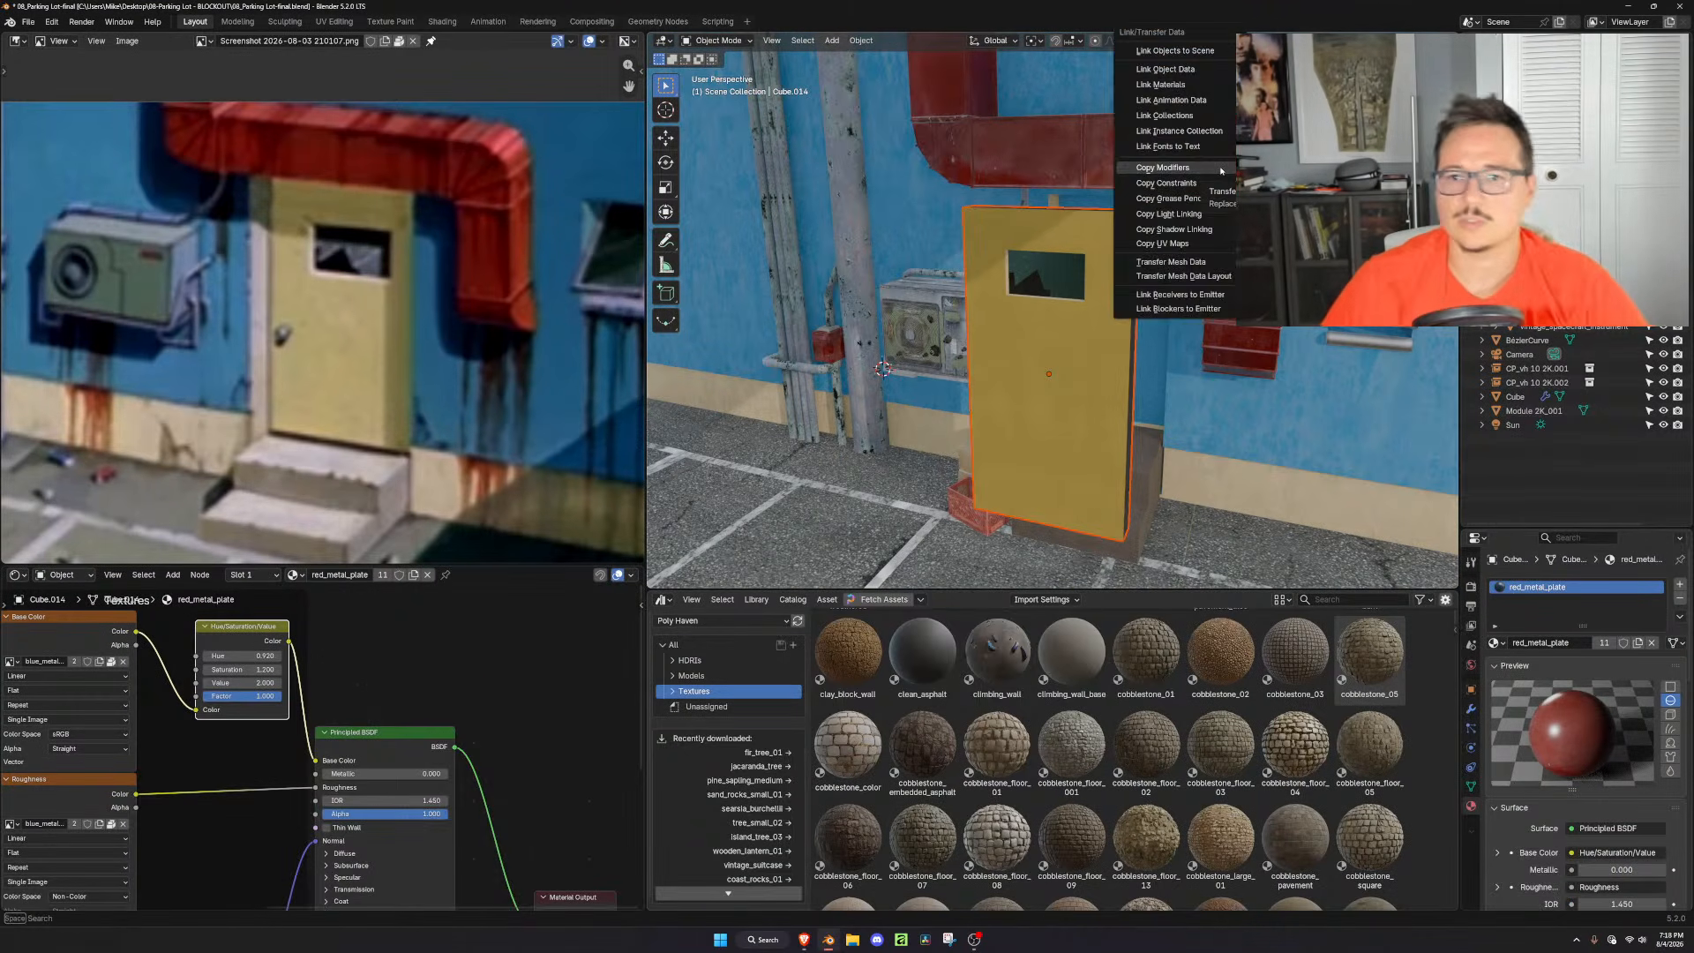
{"action": "left_click", "coordinate": [1221, 170]}
{"action": "left_click", "coordinate": [1093, 358]}
{"action": "scroll", "coordinate": [1088, 372], "scroll_direction": "up", "scroll_amount": 4}
Apply the door's object transform and set its Bevel modifier amount to 0.004 m
{"action": "left_click", "coordinate": [1470, 708]}
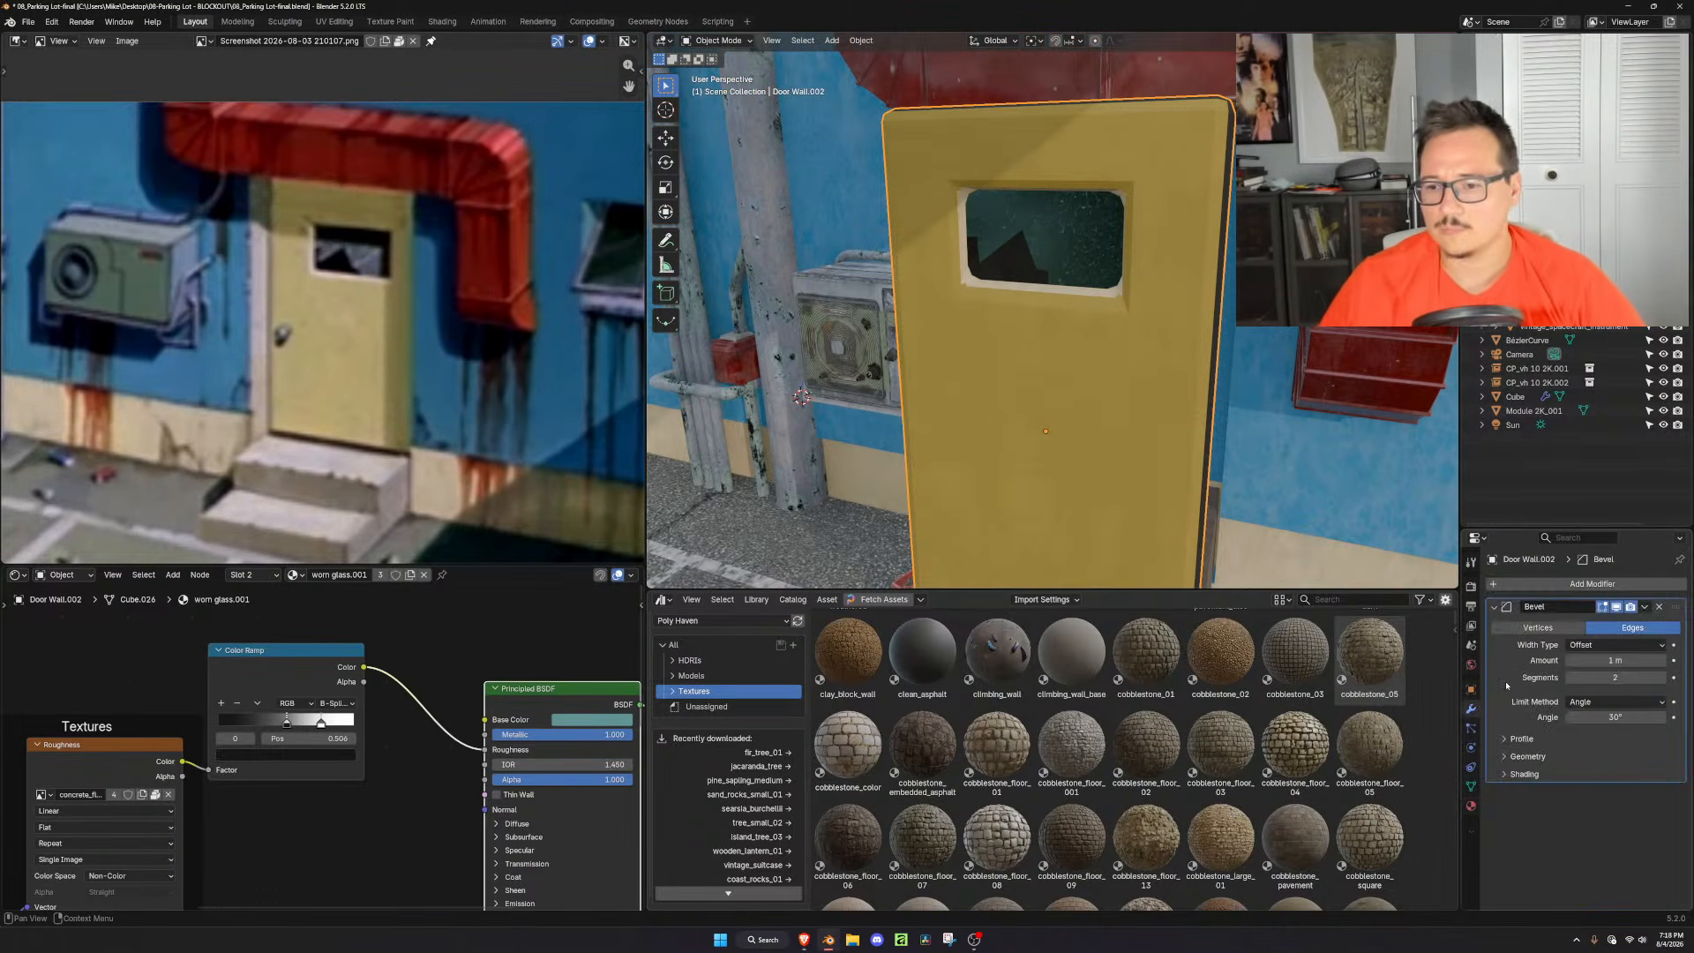
{"action": "key", "text": "ctrl+a"}
{"action": "left_click", "coordinate": [1147, 447]}
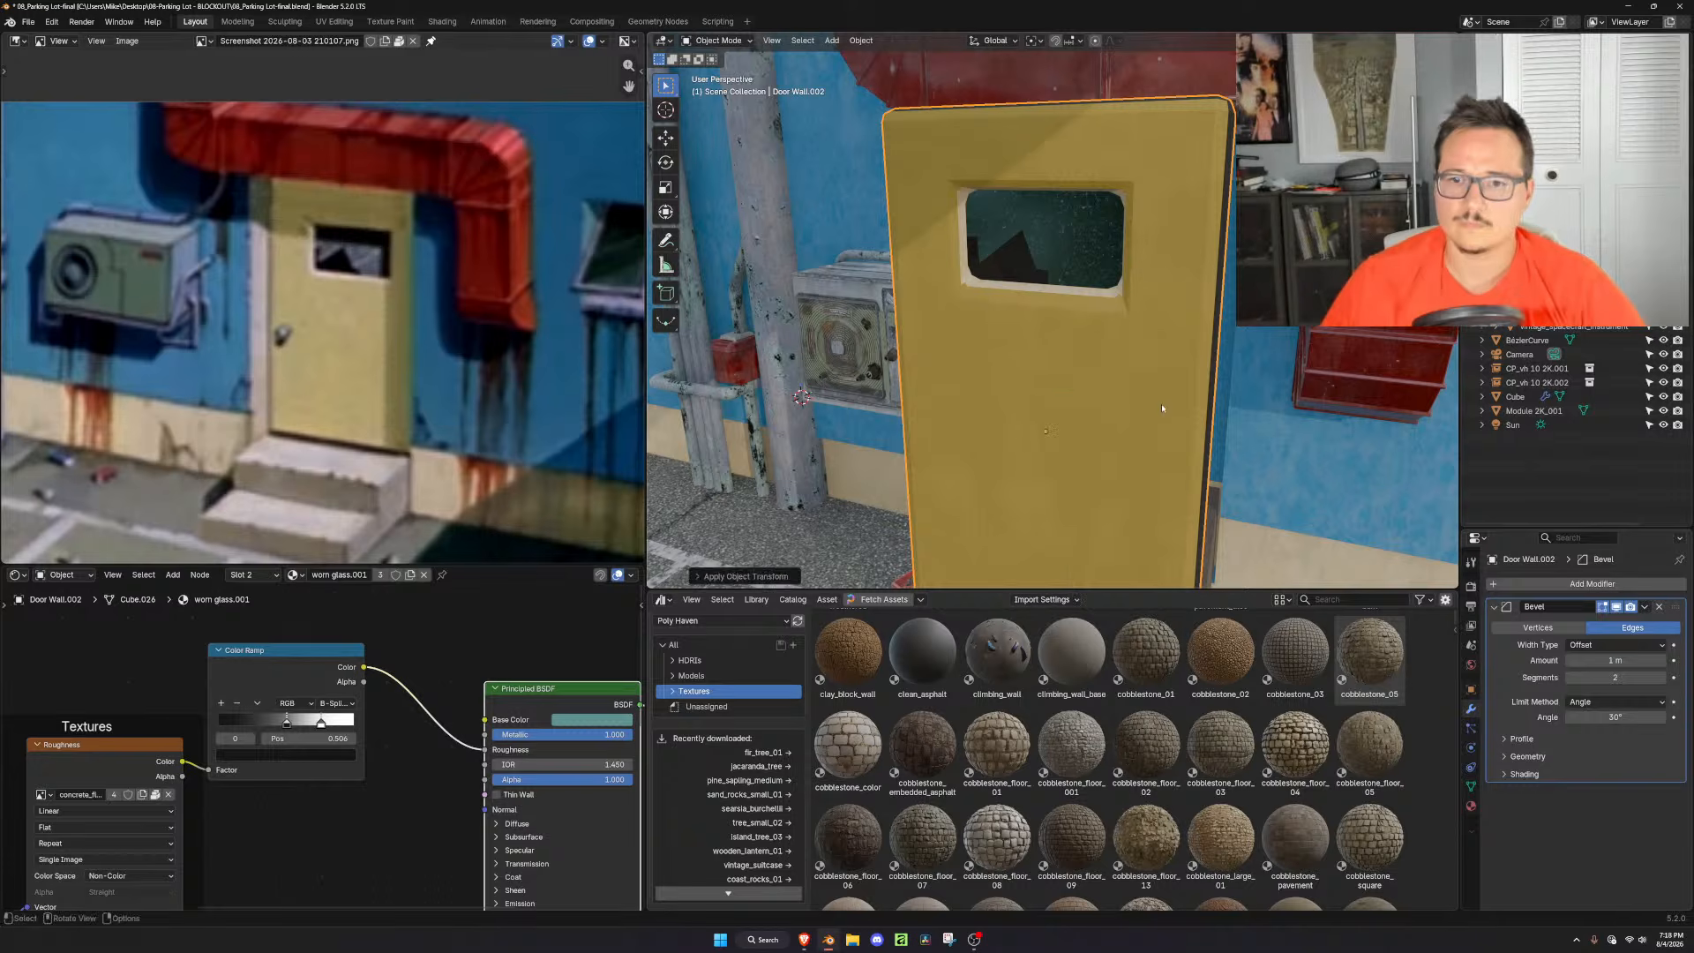
{"action": "left_click_drag", "start_coordinate": [1614, 660], "coordinate": [1601, 660]}
{"action": "left_click", "coordinate": [1636, 659]}
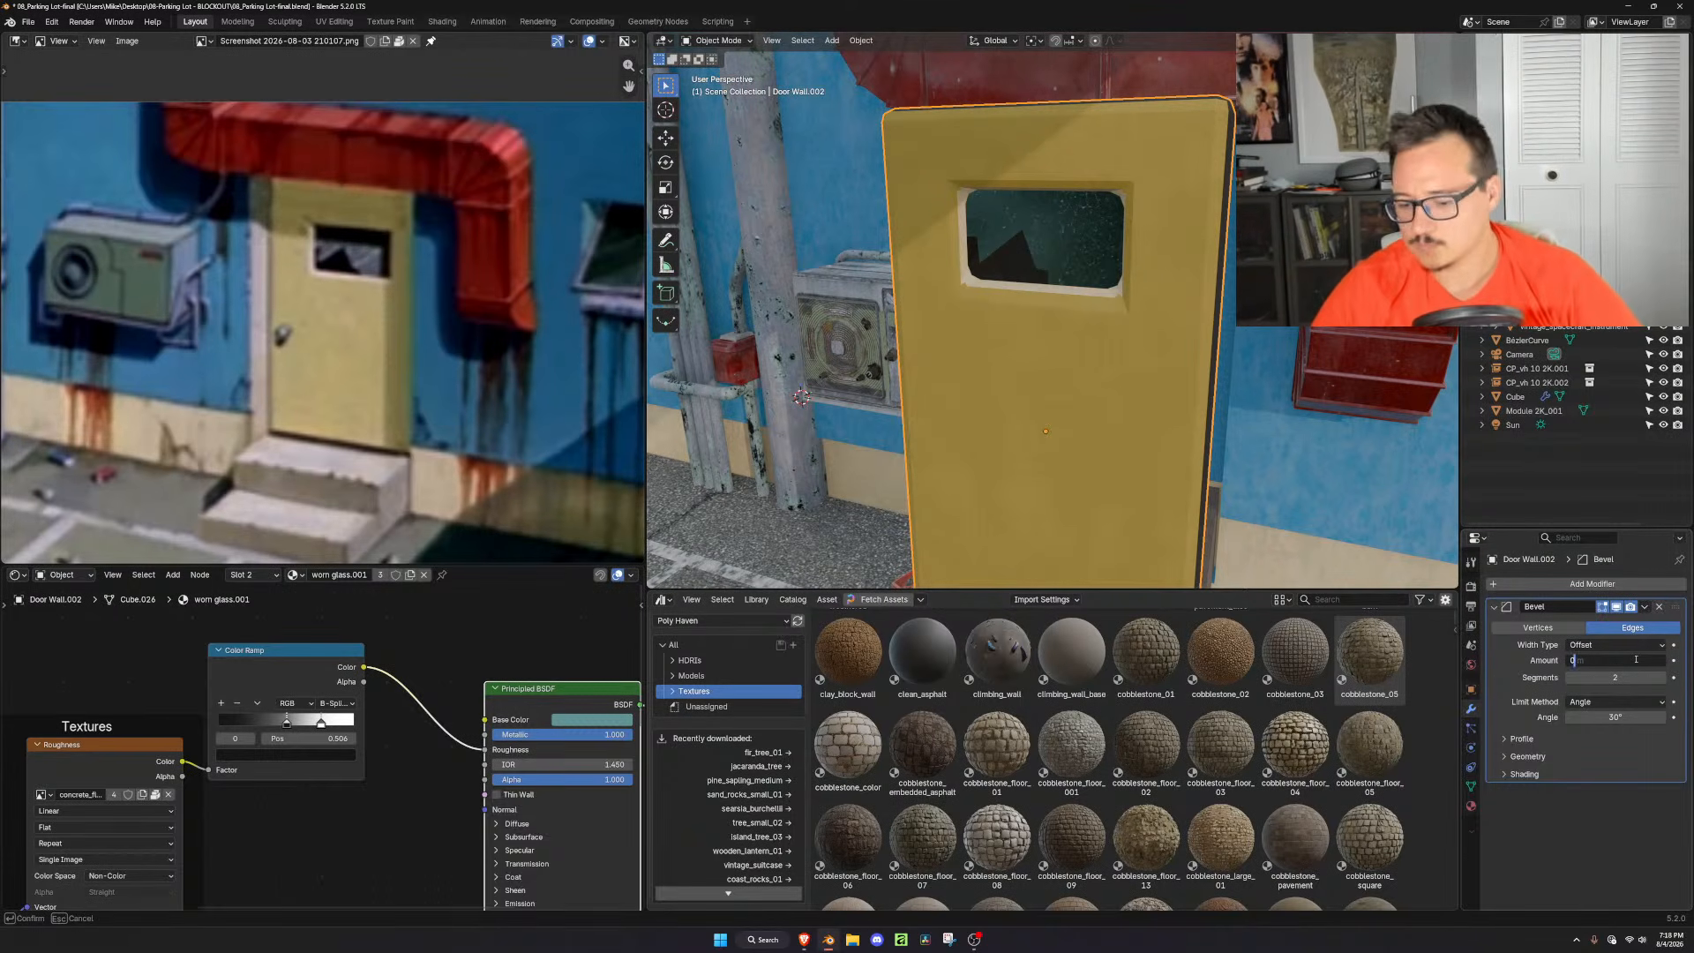
{"action": "type", "text": "0.1"}
{"action": "key", "text": "Return"}
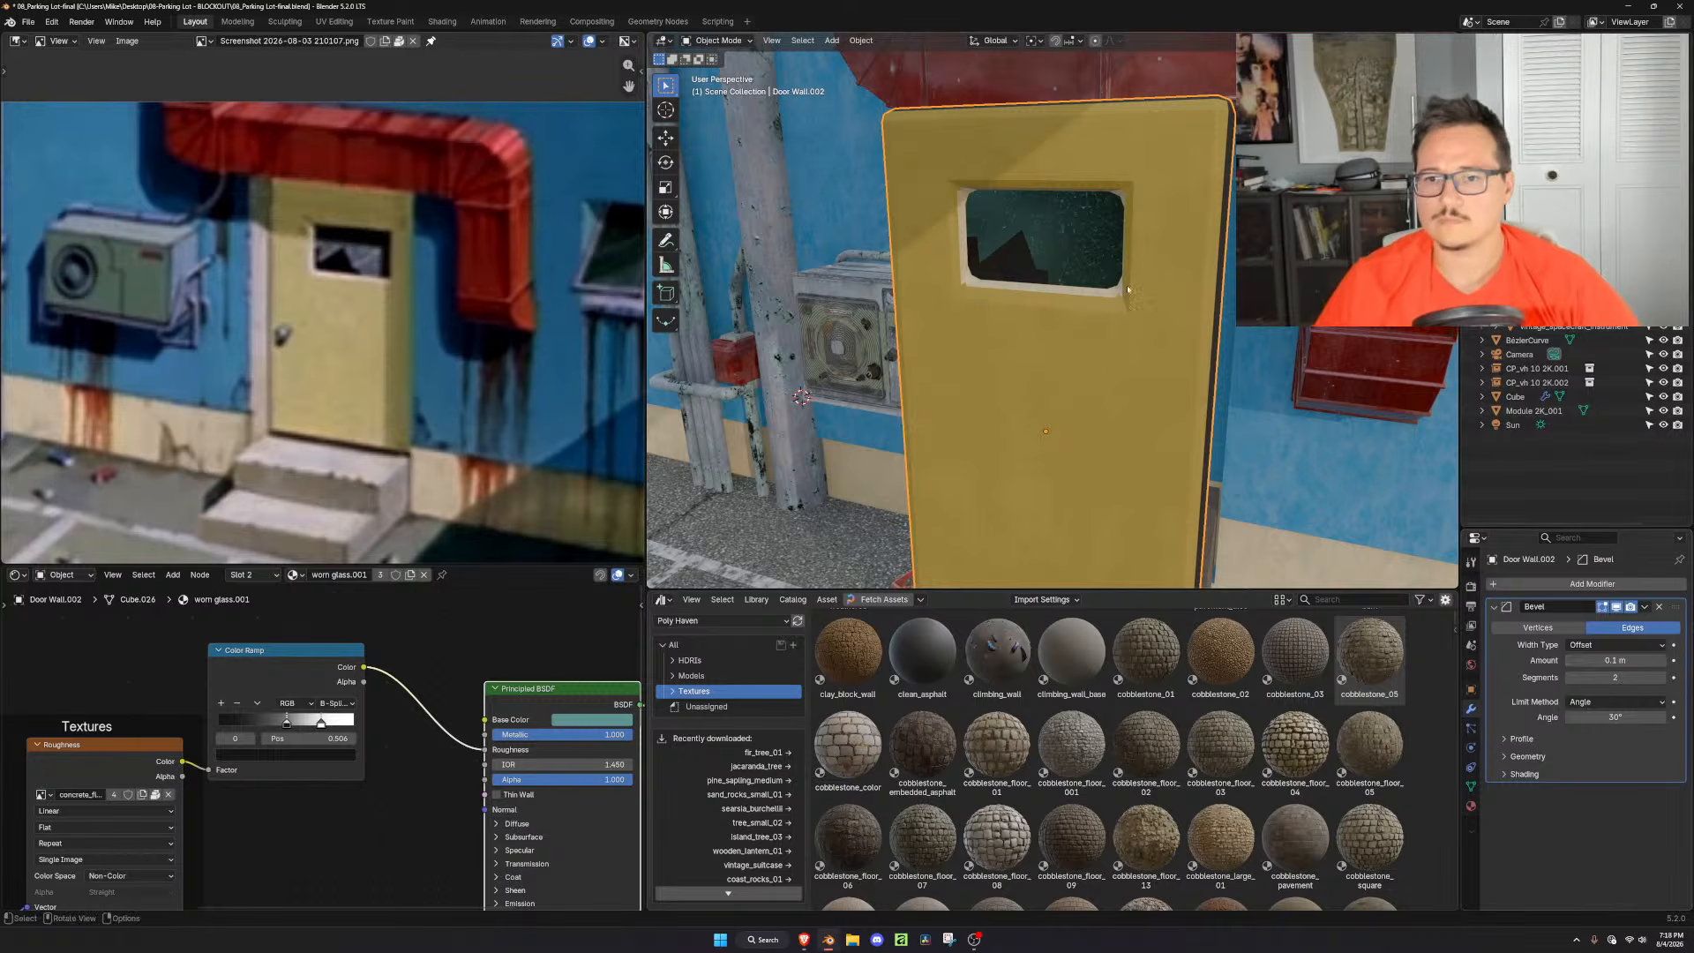
{"action": "left_click_drag", "start_coordinate": [1628, 661], "coordinate": [1588, 661]}
{"action": "scroll", "coordinate": [1178, 328], "scroll_direction": "up", "scroll_amount": 4}
{"action": "middle_click_drag", "start_coordinate": [1184, 327], "coordinate": [1274, 448], "text": "shift"}
{"action": "mouse_move", "coordinate": [1615, 660]}
{"action": "left_mouse_down"}
{"action": "mouse_move", "coordinate": [1634, 660]}
{"action": "mouse_move", "coordinate": [1612, 660]}
{"action": "left_mouse_up"}
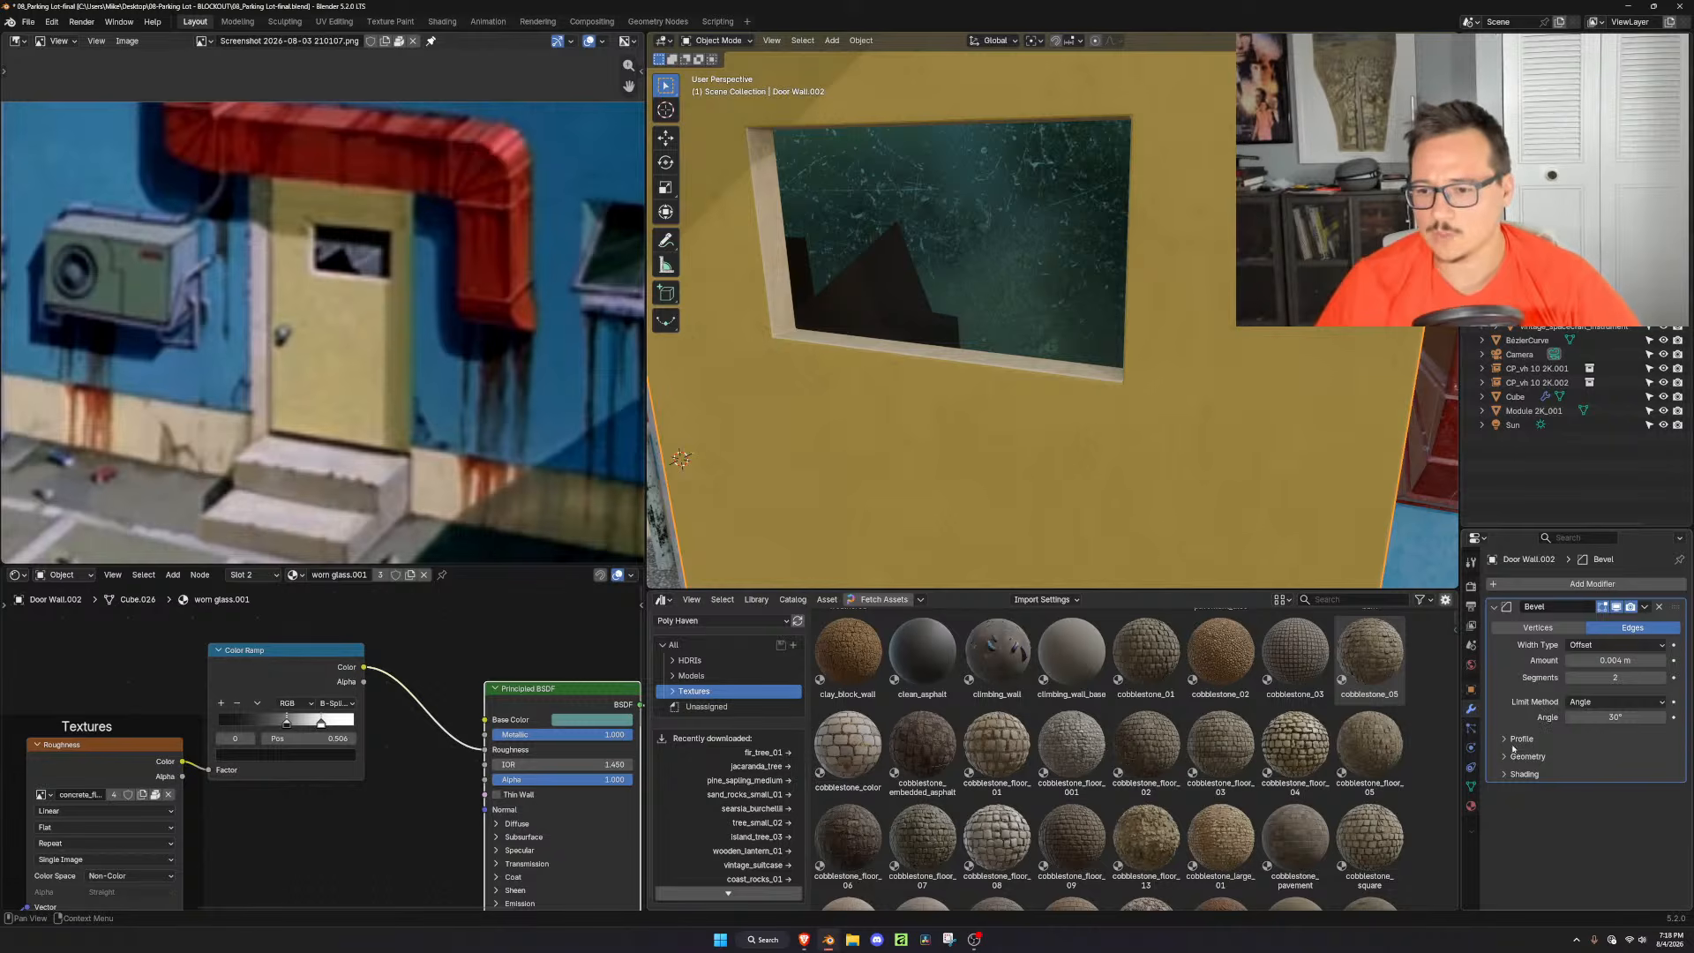
Set the outer miter of the door's Bevel modifier to Arc
{"action": "left_click", "coordinate": [1619, 756]}
{"action": "left_click", "coordinate": [1609, 777]}
{"action": "left_click", "coordinate": [1611, 813]}
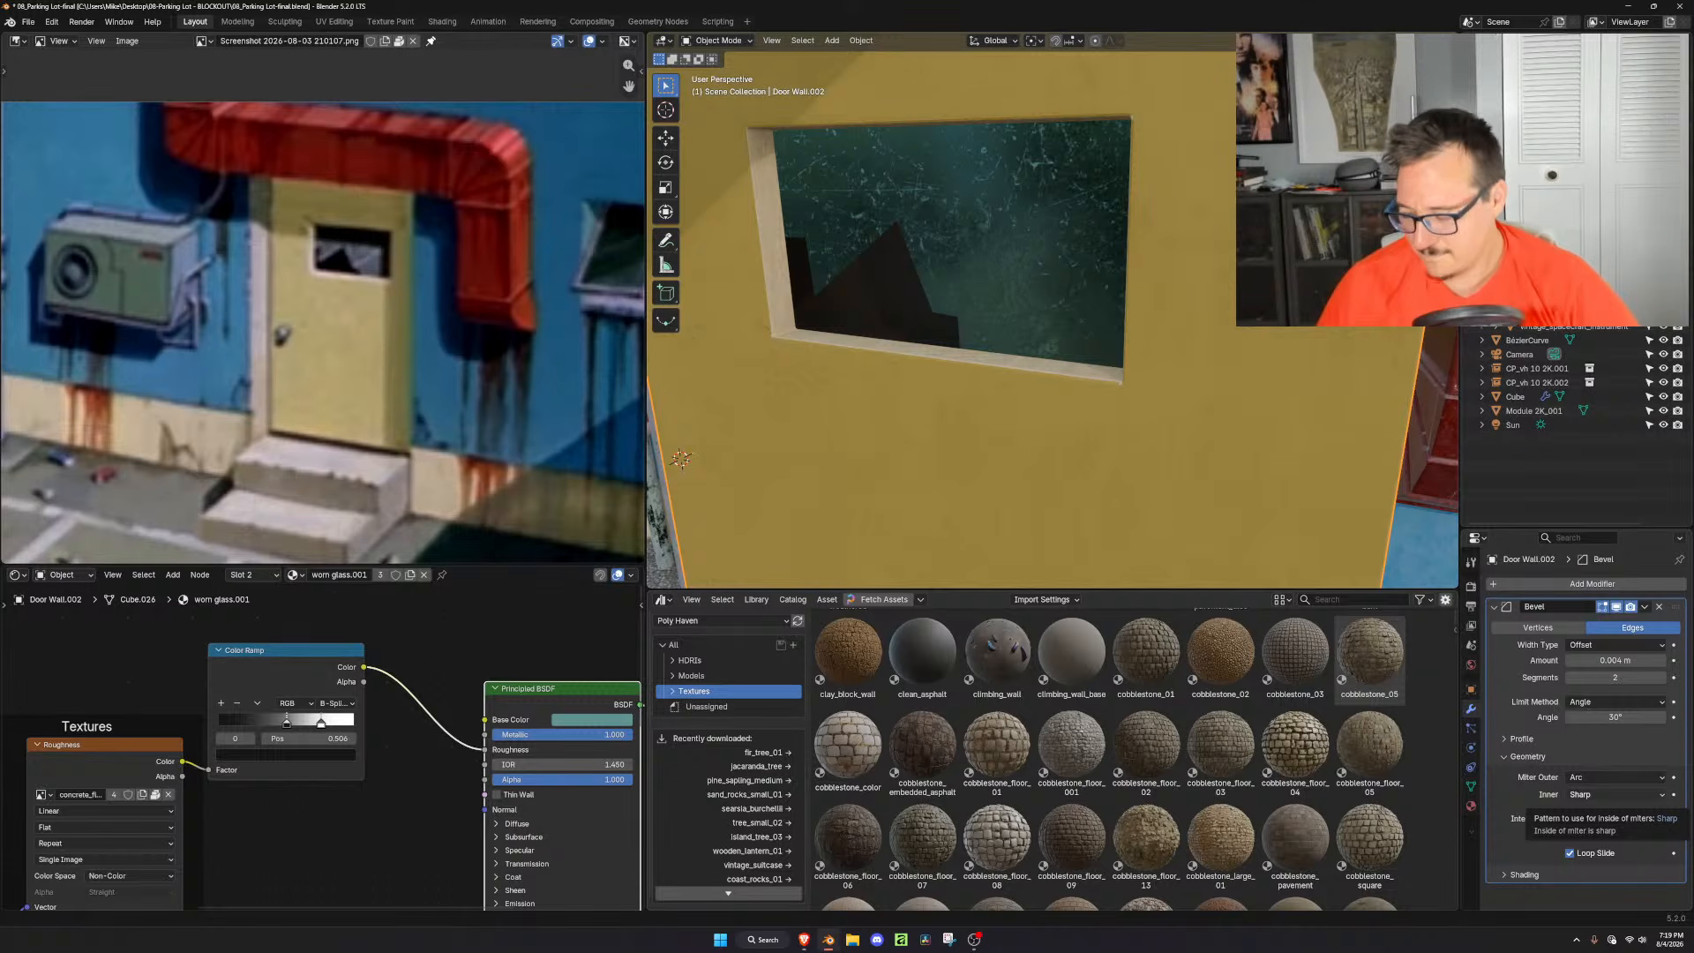
{"action": "scroll", "coordinate": [1089, 309], "scroll_direction": "down", "scroll_amount": 2}
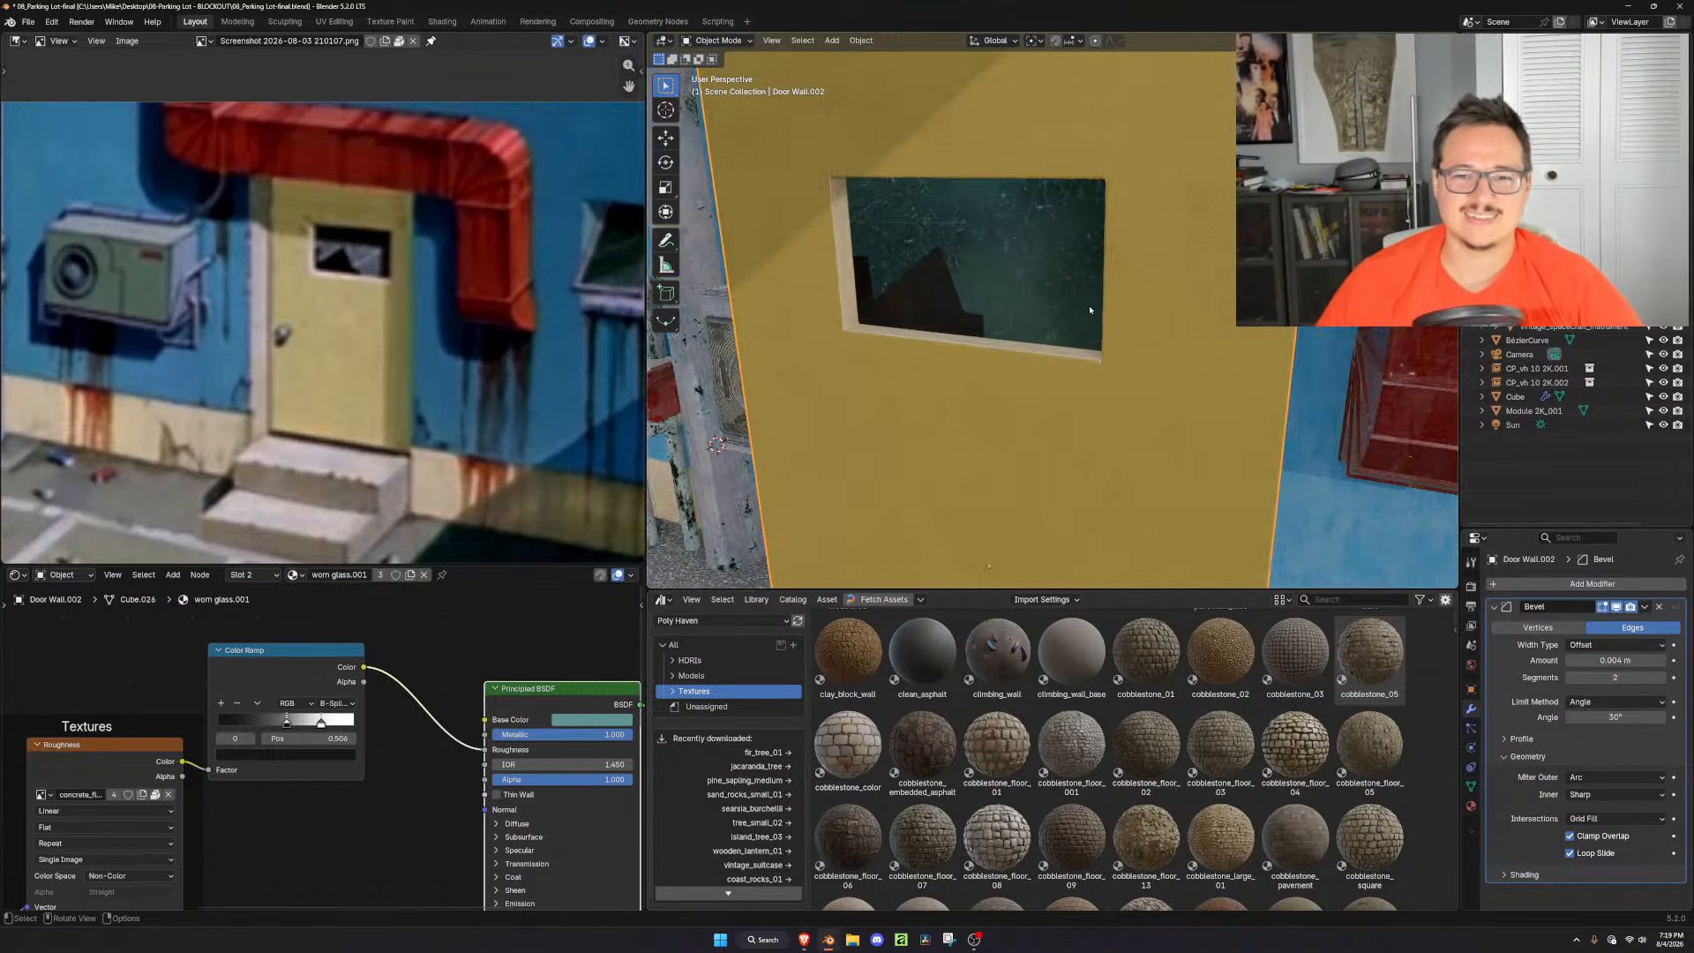
{"action": "scroll", "coordinate": [1089, 309], "scroll_direction": "down", "scroll_amount": 2}
Cut a centred edge loop around the outer side faces of the door to split its thickness
{"action": "left_click", "coordinate": [1077, 263]}
{"action": "middle_click_drag", "start_coordinate": [1076, 300], "coordinate": [1073, 365]}
{"action": "scroll", "coordinate": [1071, 283], "scroll_direction": "down", "scroll_amount": 3}
{"action": "left_click", "coordinate": [1050, 349]}
{"action": "key", "text": "Tab"}
{"action": "middle_click_drag", "start_coordinate": [976, 284], "coordinate": [967, 338]}
{"action": "key", "text": "ctrl+r"}
{"action": "left_click", "coordinate": [955, 220]}
{"action": "right_click", "coordinate": [955, 219]}
Select the front ring of the door's outer side faces and assign yellow_plaster_weathered.001 to it
{"action": "key", "text": "3"}
{"action": "left_click", "coordinate": [952, 220], "text": "alt"}
{"action": "left_click", "coordinate": [1471, 805]}
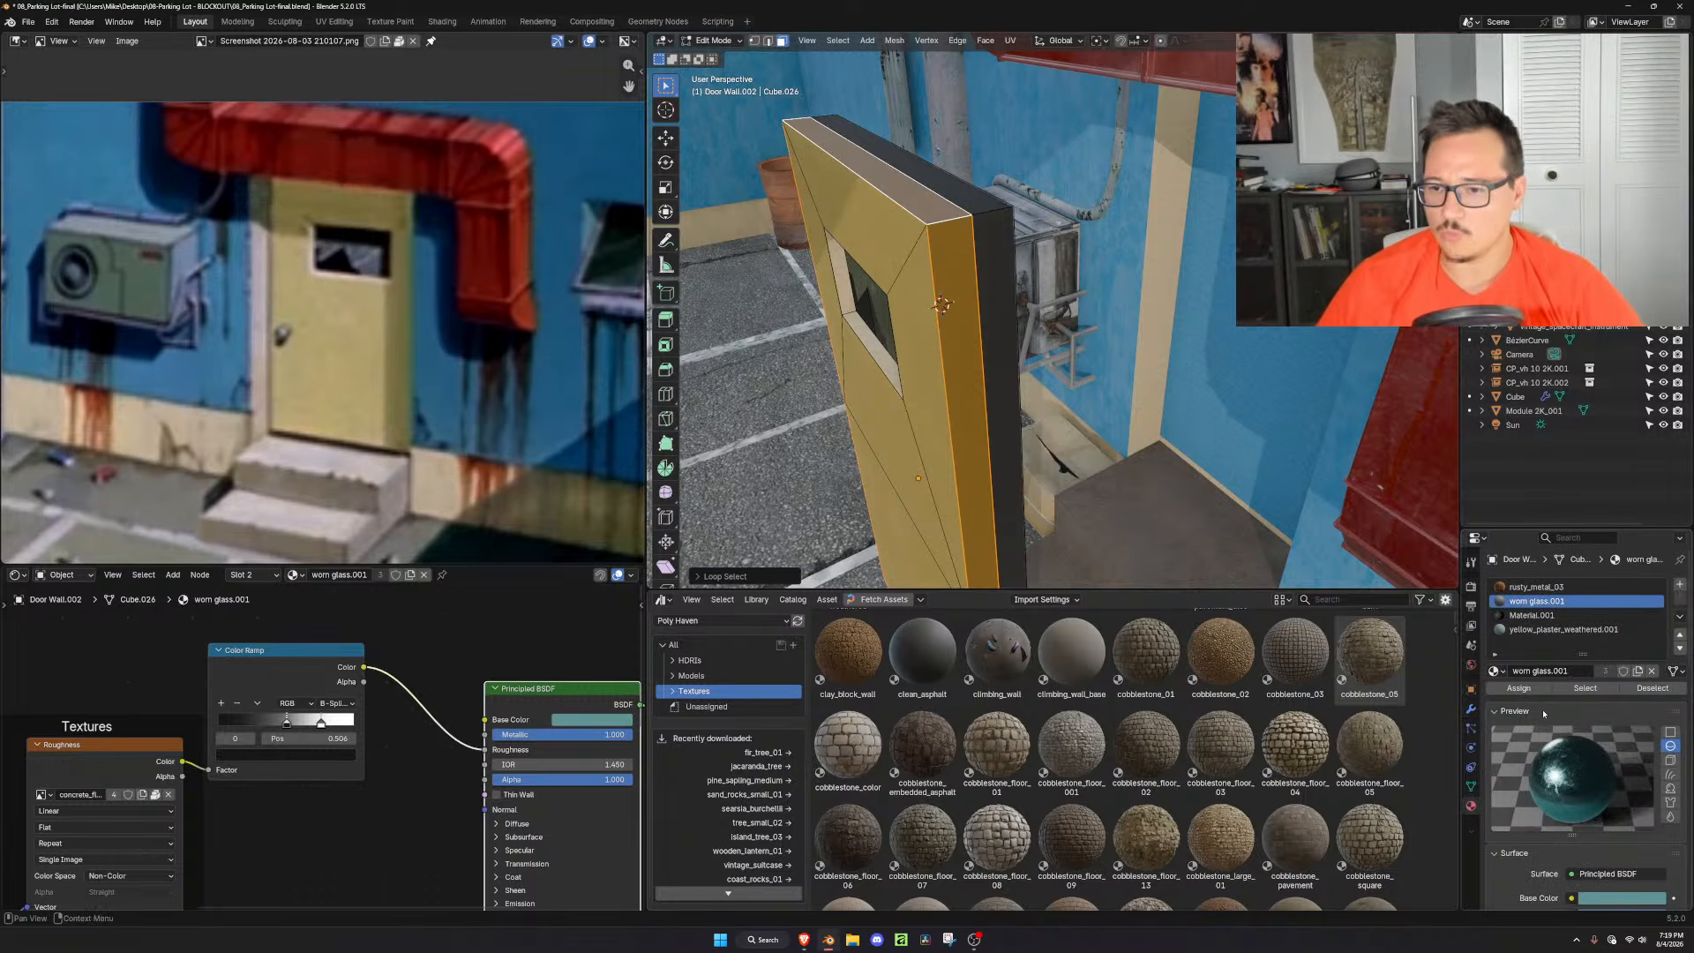
{"action": "left_click", "coordinate": [1561, 629]}
{"action": "left_click", "coordinate": [1519, 688]}
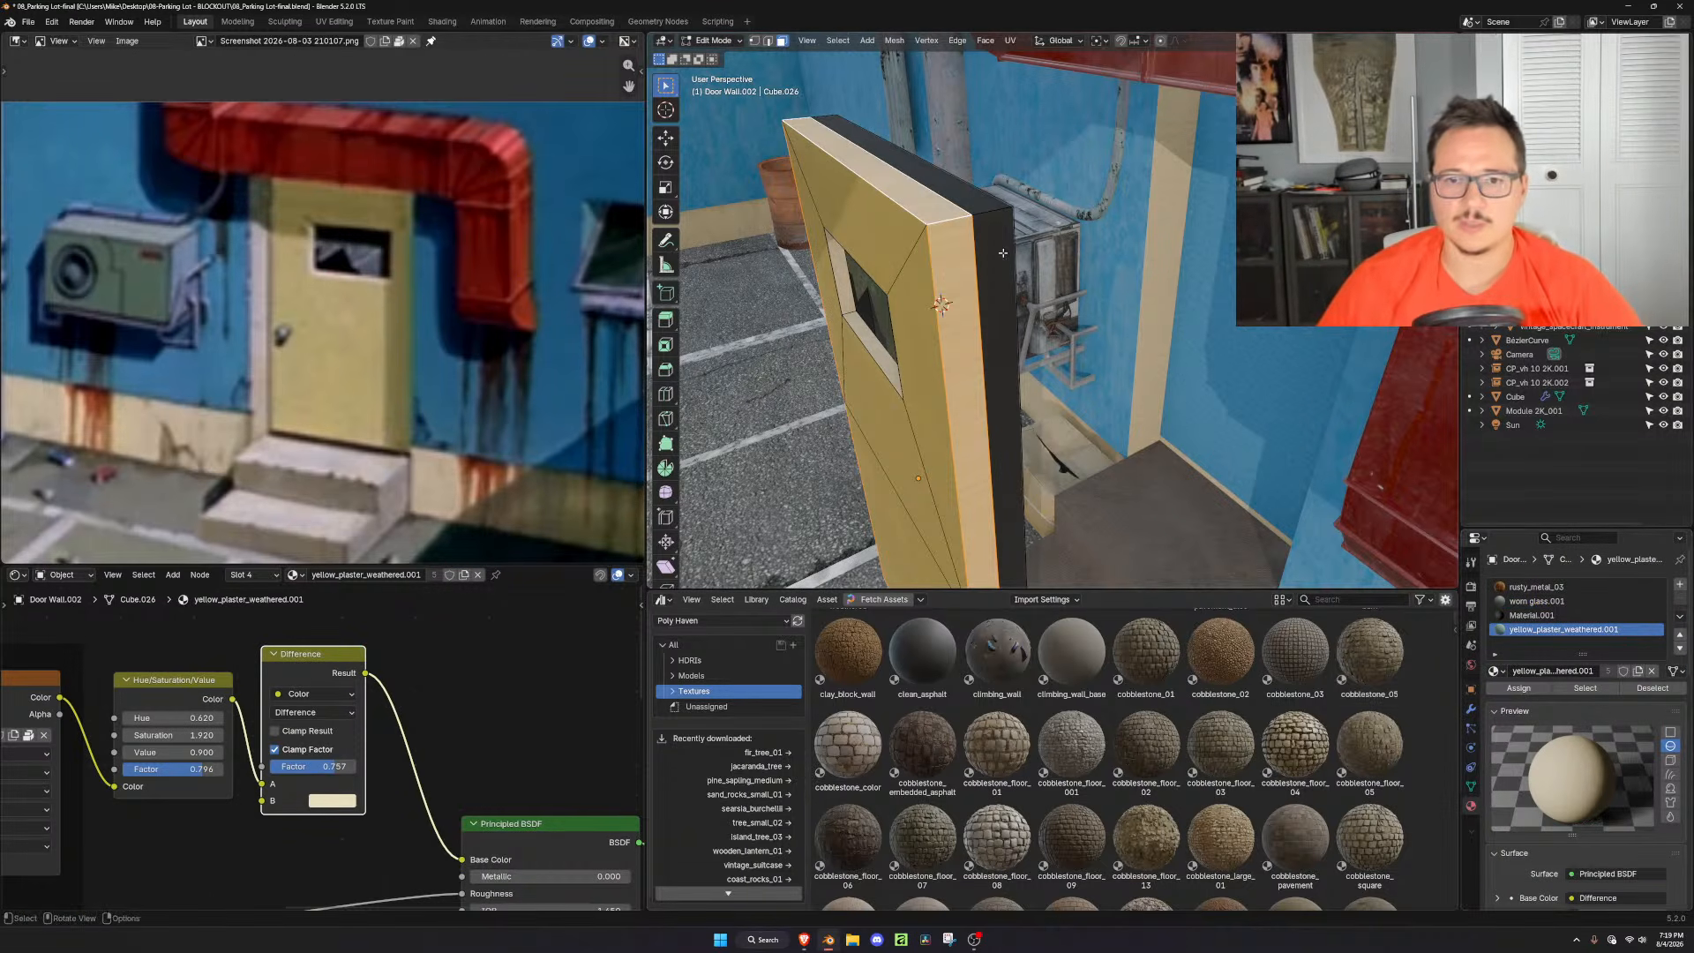
Unwrap all of the door's faces with Cube Projection and return to Object Mode
{"action": "left_click", "coordinate": [987, 213]}
{"action": "left_click", "coordinate": [962, 220]}
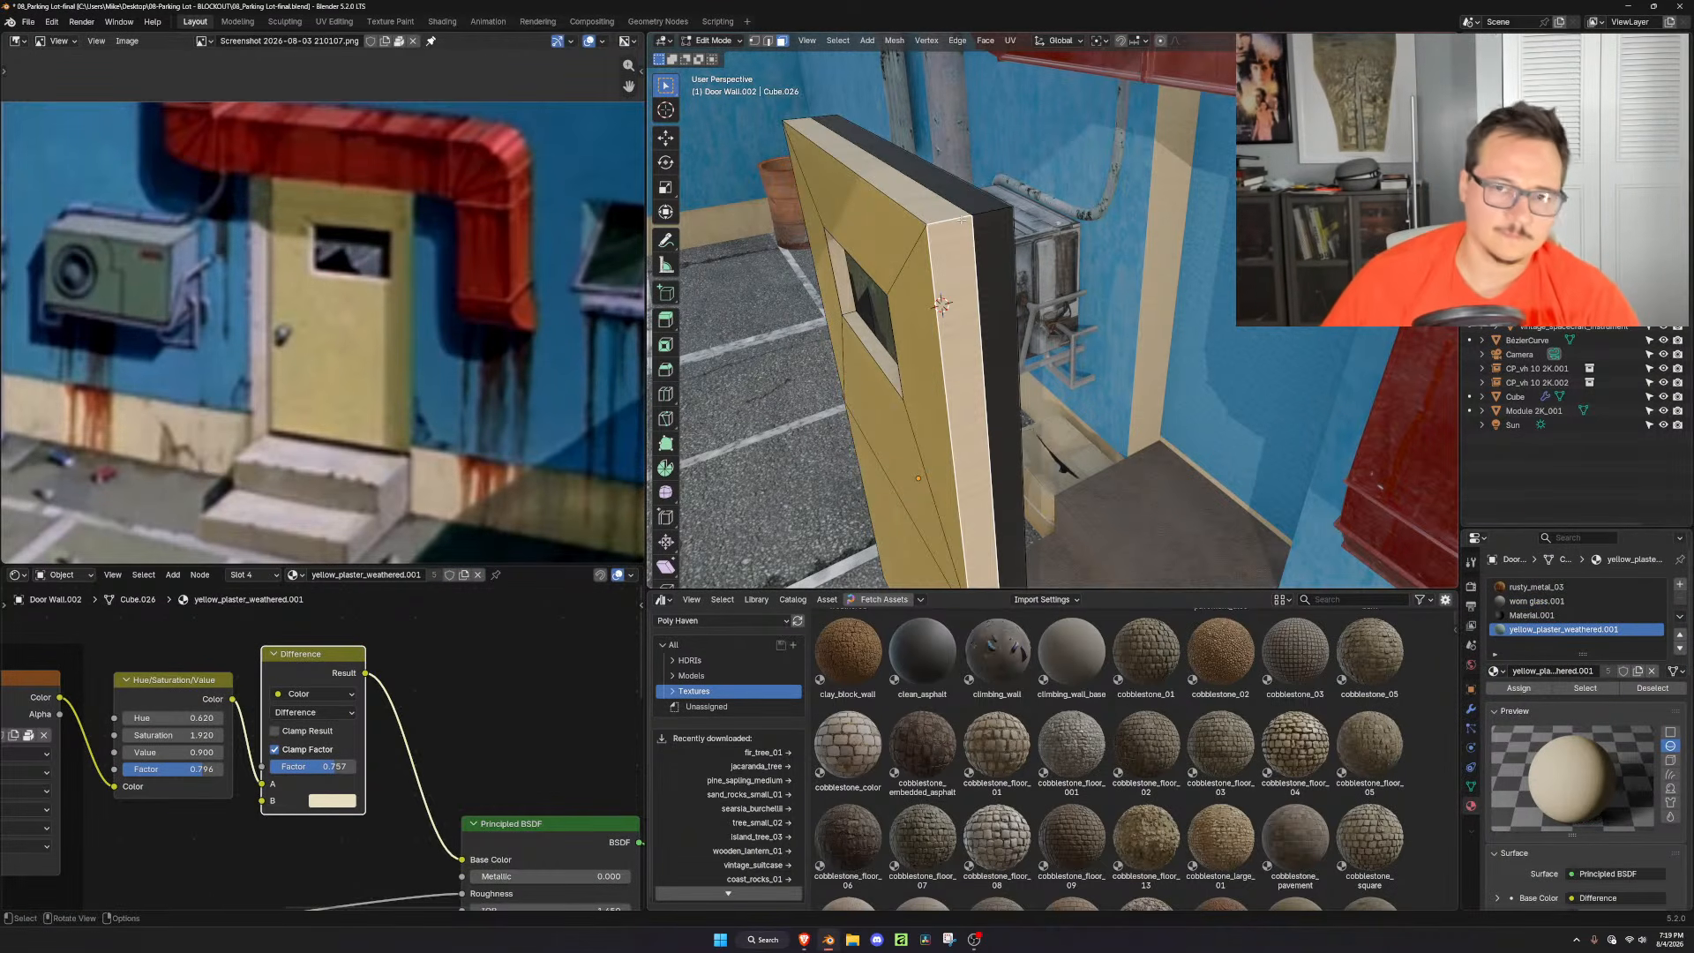
{"action": "key", "text": "a"}
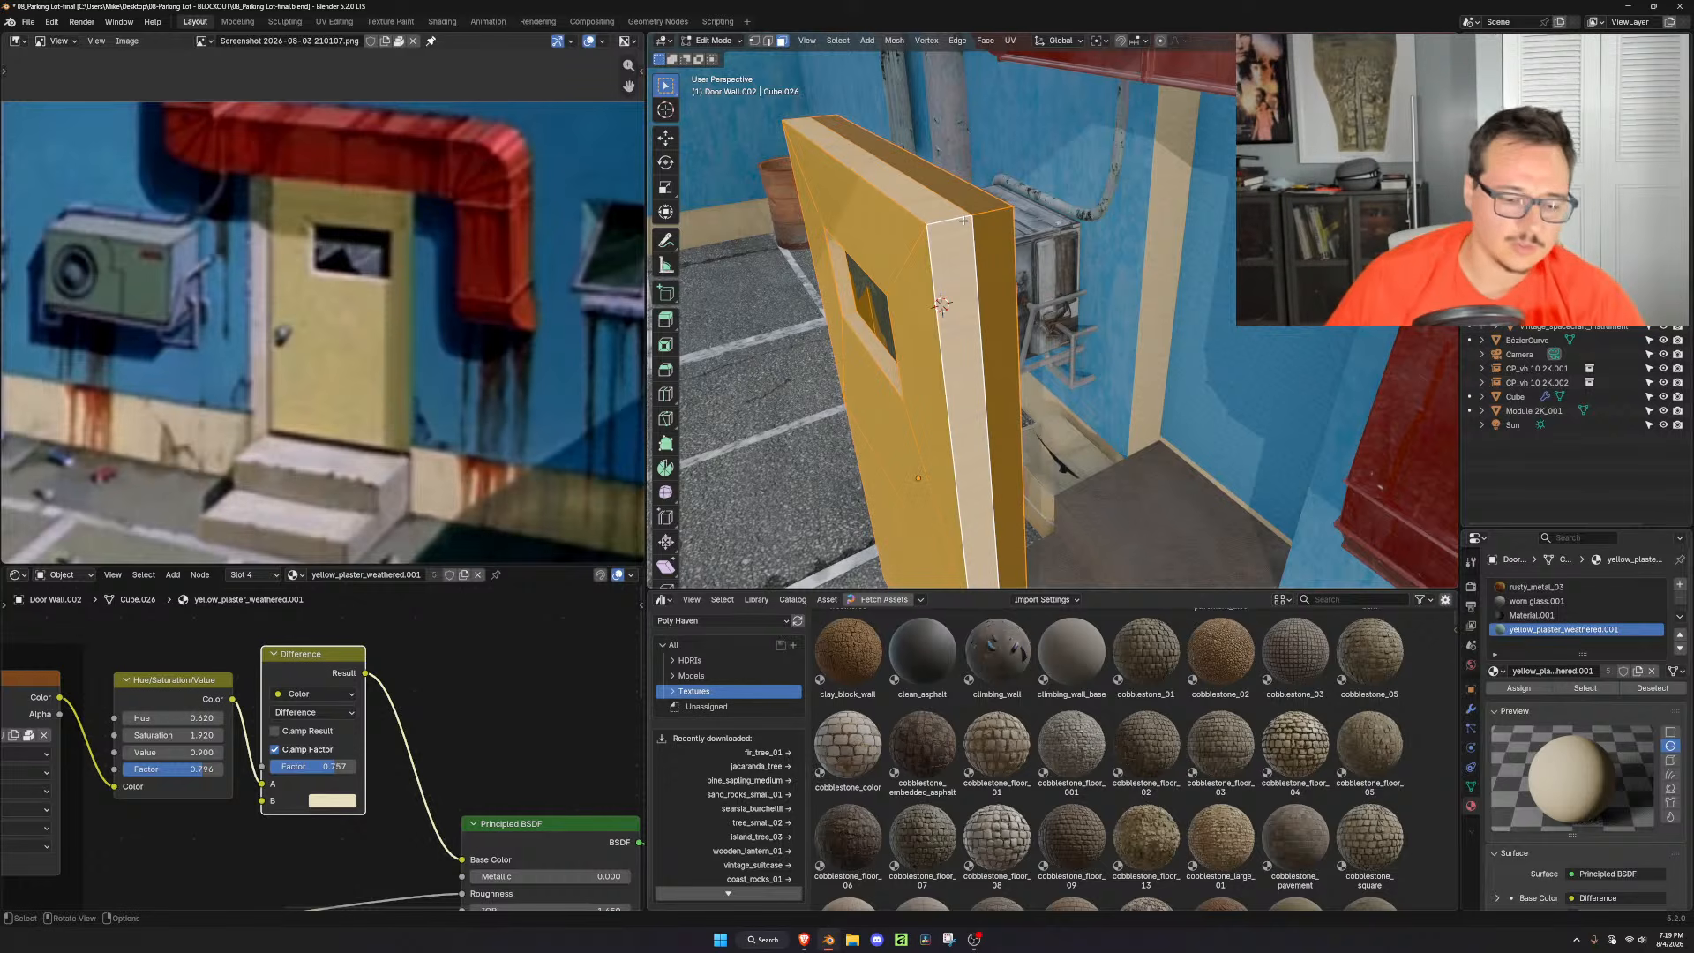
{"action": "key", "text": "u"}
{"action": "left_click", "coordinate": [958, 315]}
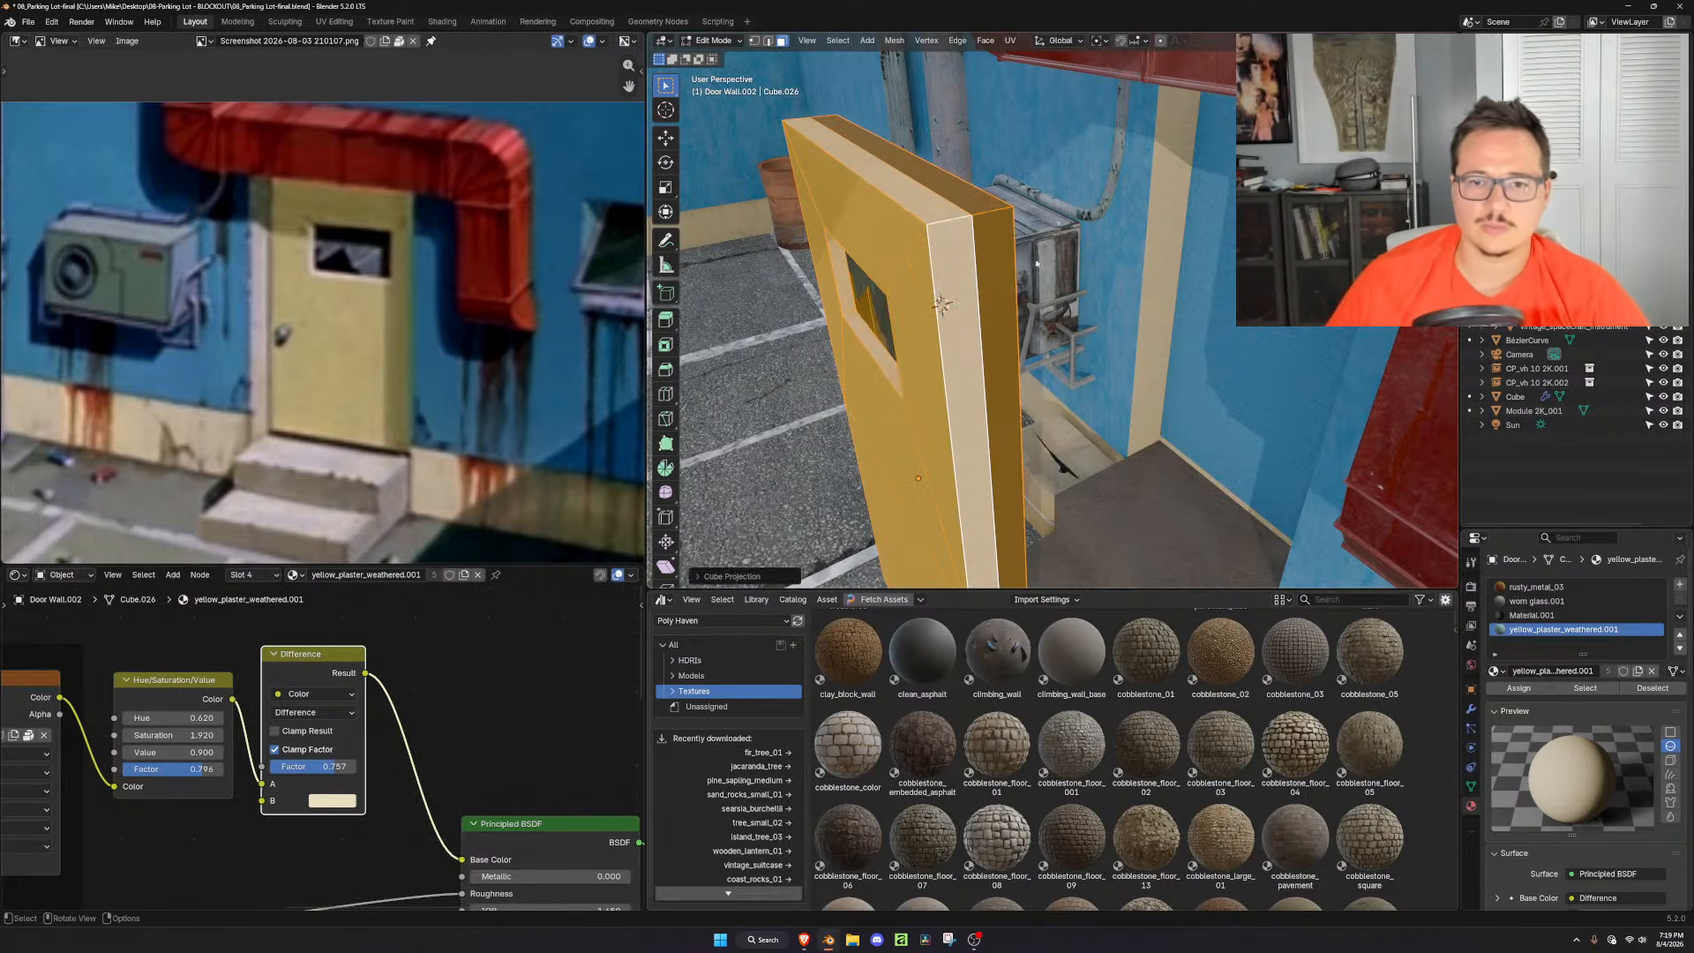
{"action": "key", "text": "Tab"}
{"action": "middle_click_drag", "start_coordinate": [1028, 280], "coordinate": [1093, 306]}
{"action": "scroll", "coordinate": [1134, 217], "scroll_direction": "down", "scroll_amount": 4}
Parent the separated window glass to the door
{"action": "left_click", "coordinate": [999, 296]}
{"action": "left_click", "coordinate": [1036, 364]}
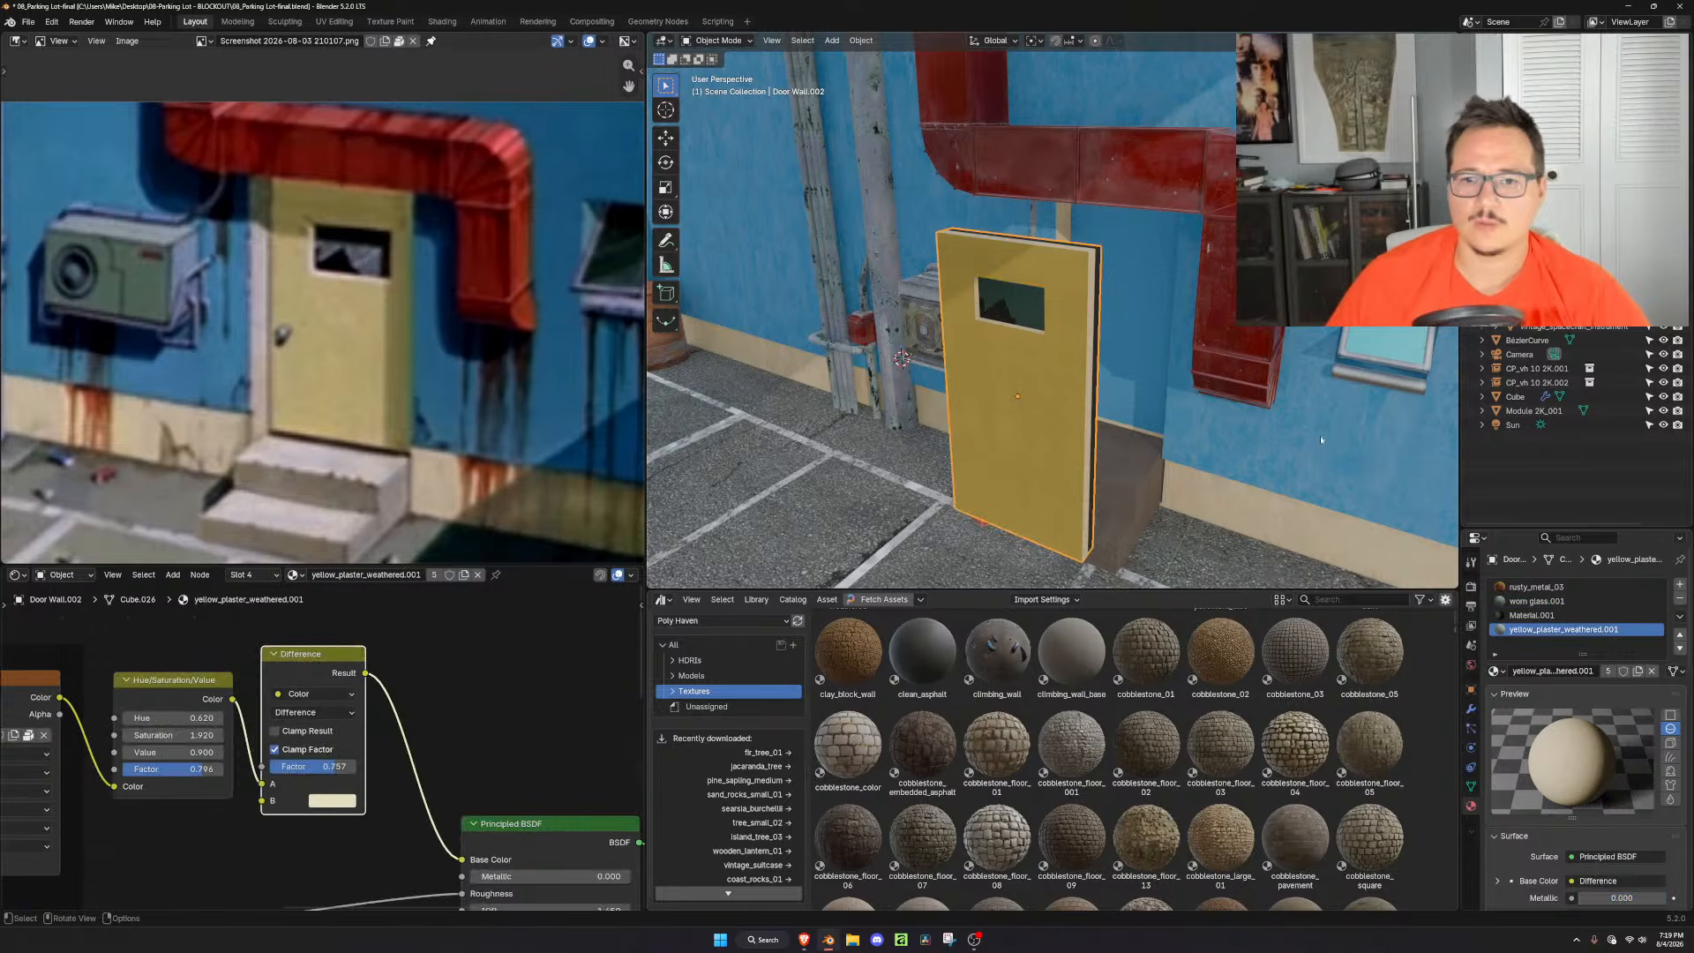
{"action": "left_click", "coordinate": [1010, 309]}
{"action": "left_click", "coordinate": [1052, 386], "text": "shift"}
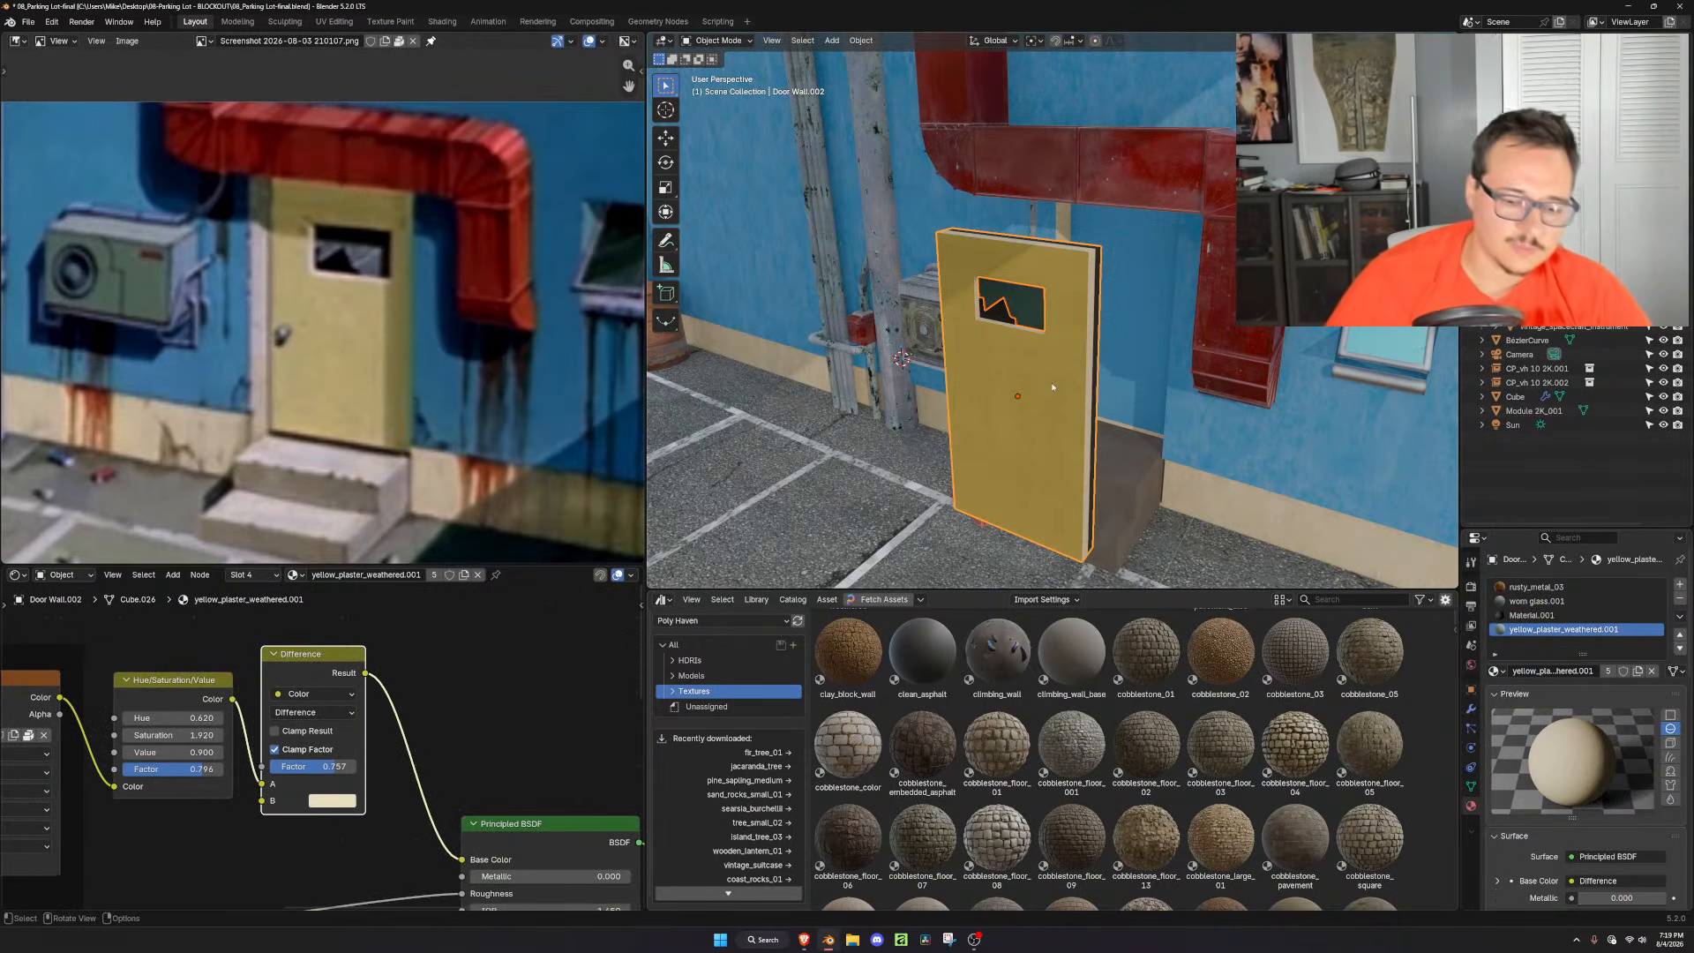
{"action": "key", "text": "ctrl+p"}
{"action": "left_click", "coordinate": [1050, 396]}
Move the door along the global Y axis into the wall's doorway
{"action": "middle_click_drag", "start_coordinate": [1050, 397], "coordinate": [1103, 389]}
{"action": "key", "text": "g"}
{"action": "key", "text": "y"}
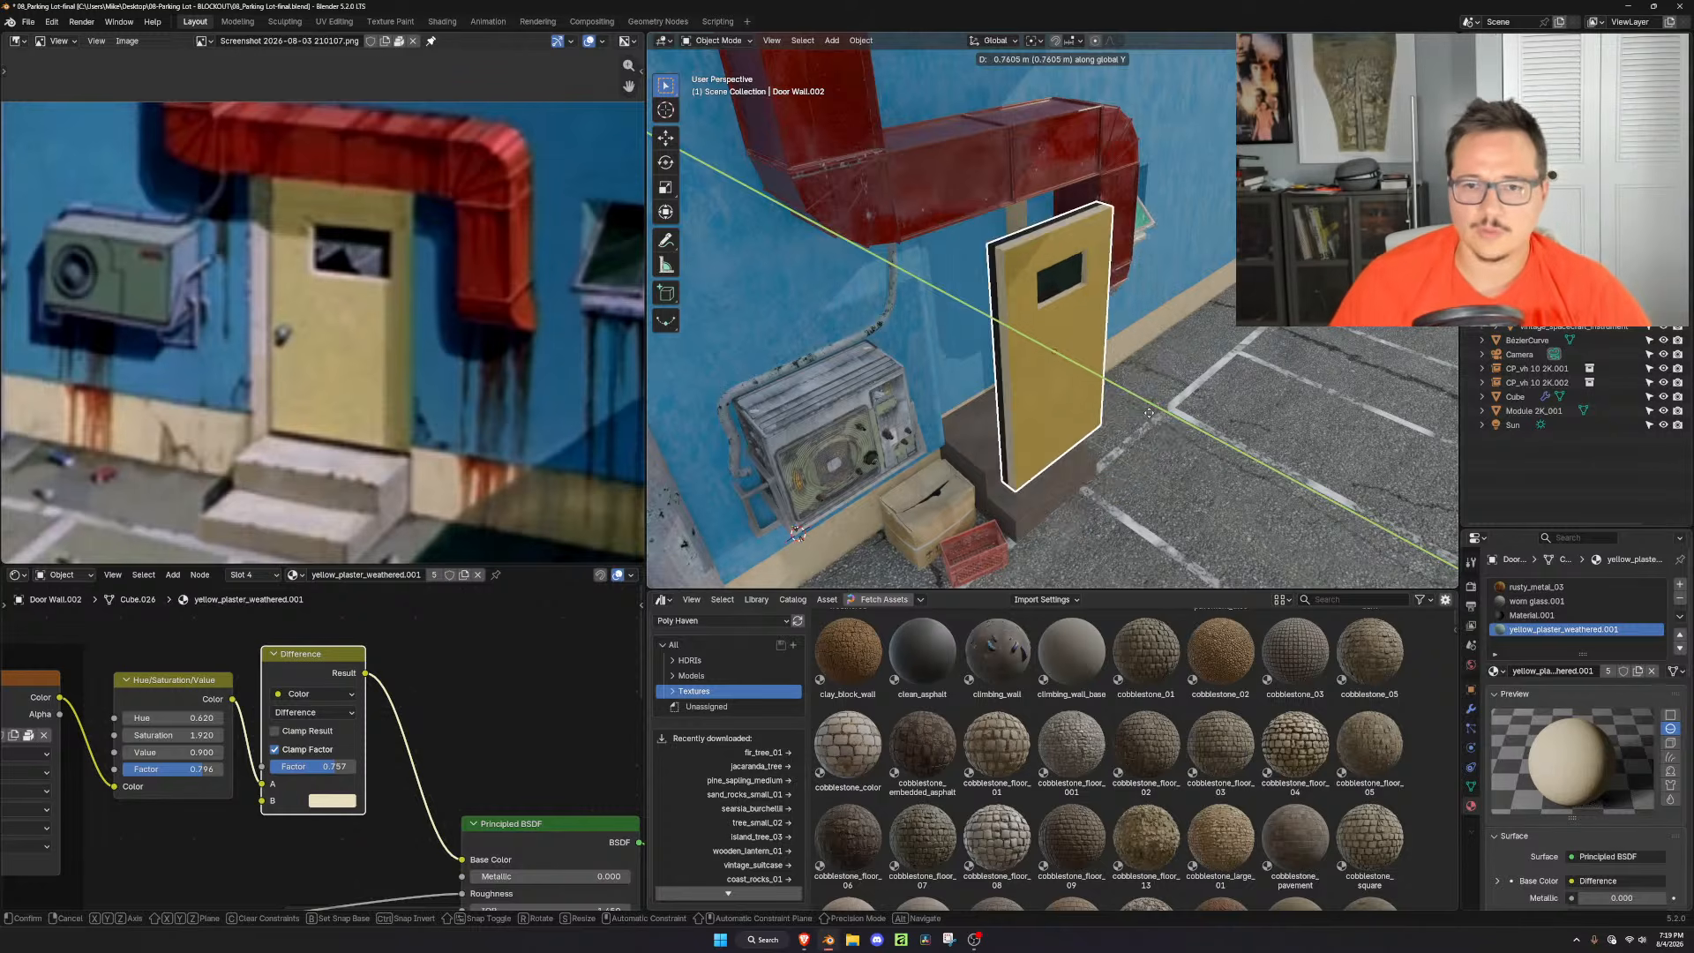
{"action": "left_click", "coordinate": [1089, 358]}
{"action": "scroll", "coordinate": [1089, 358], "scroll_direction": "up", "scroll_amount": 4}
{"action": "middle_click_drag", "start_coordinate": [1089, 358], "coordinate": [1139, 348]}
{"action": "key", "text": "g"}
{"action": "key", "text": "y"}
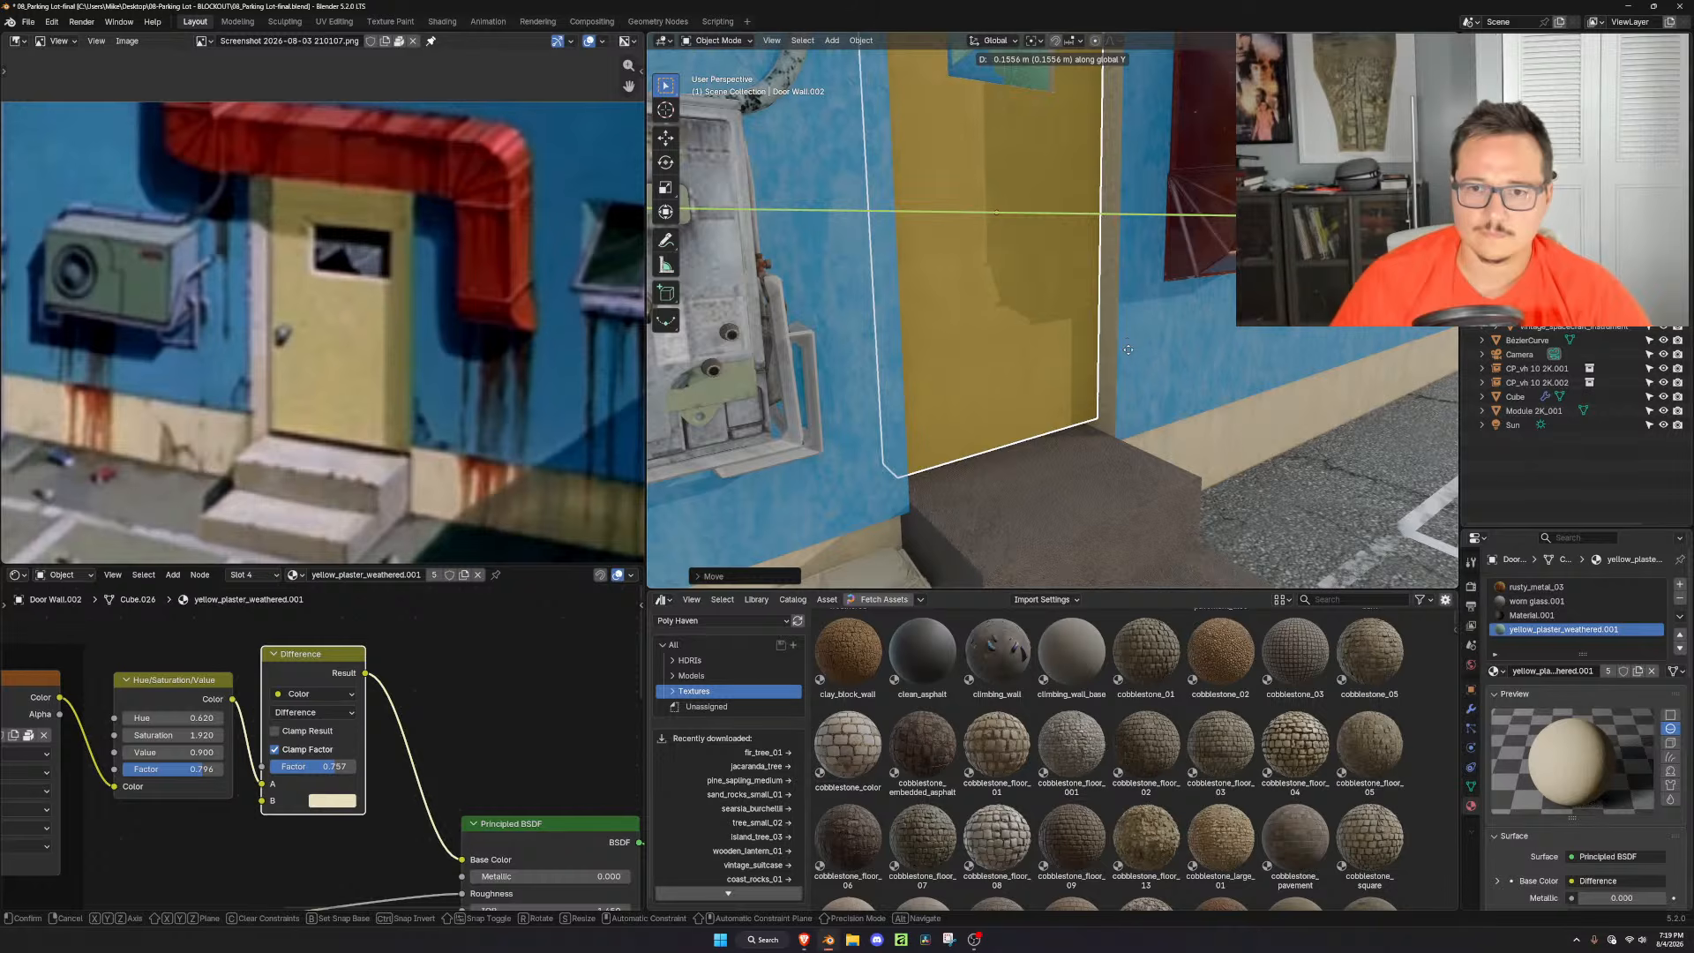
{"action": "left_click", "coordinate": [1131, 353]}
{"action": "middle_click_drag", "start_coordinate": [1131, 353], "coordinate": [1148, 431], "text": "shift"}
{"action": "middle_click_drag", "start_coordinate": [1263, 375], "coordinate": [1194, 312]}
{"action": "scroll", "coordinate": [1201, 325], "scroll_direction": "down", "scroll_amount": 3}
Deepen the wall's door recess by selecting its back face with the coplanar faces and moving them along global Y
{"action": "left_click", "coordinate": [1103, 264]}
{"action": "key", "text": "Tab"}
{"action": "left_click", "coordinate": [1157, 264]}
{"action": "key", "text": "shift+g"}
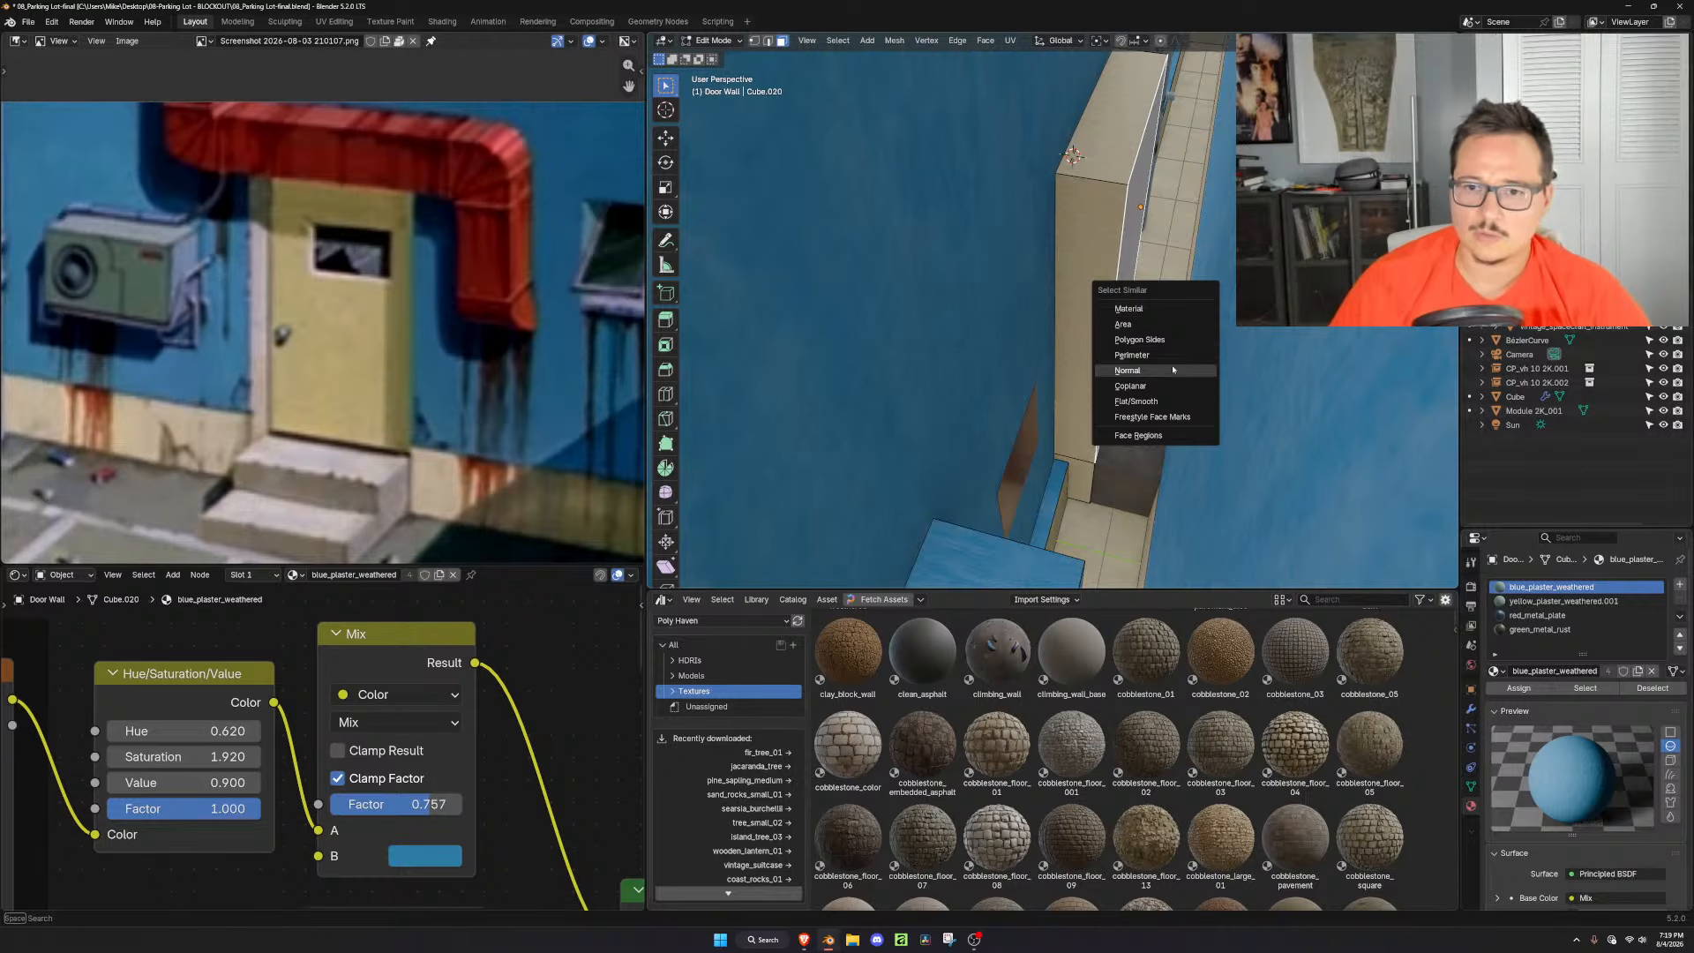
{"action": "left_click", "coordinate": [1182, 386]}
{"action": "mouse_move", "coordinate": [1182, 385]}
{"action": "middle_mouse_down"}
{"action": "mouse_move", "coordinate": [1212, 362]}
{"action": "mouse_move", "coordinate": [1174, 370]}
{"action": "middle_mouse_up"}
{"action": "key", "text": "g"}
{"action": "key", "text": "y"}
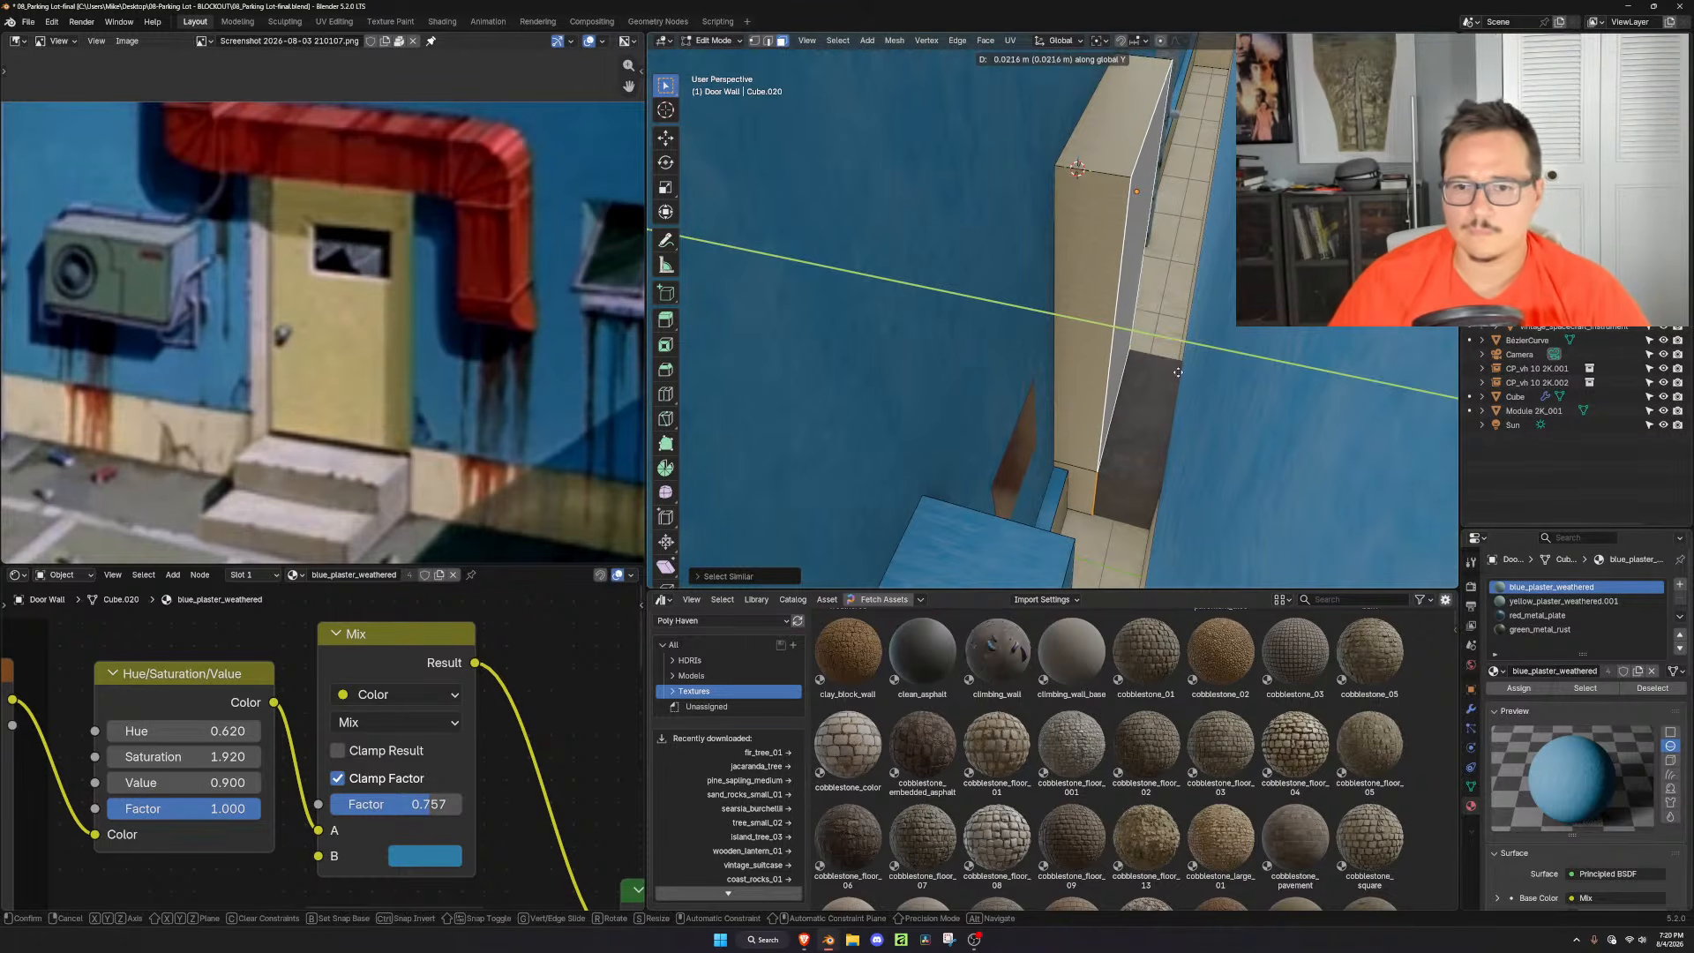
{"action": "left_click", "coordinate": [1210, 386]}
{"action": "key", "text": "Tab"}
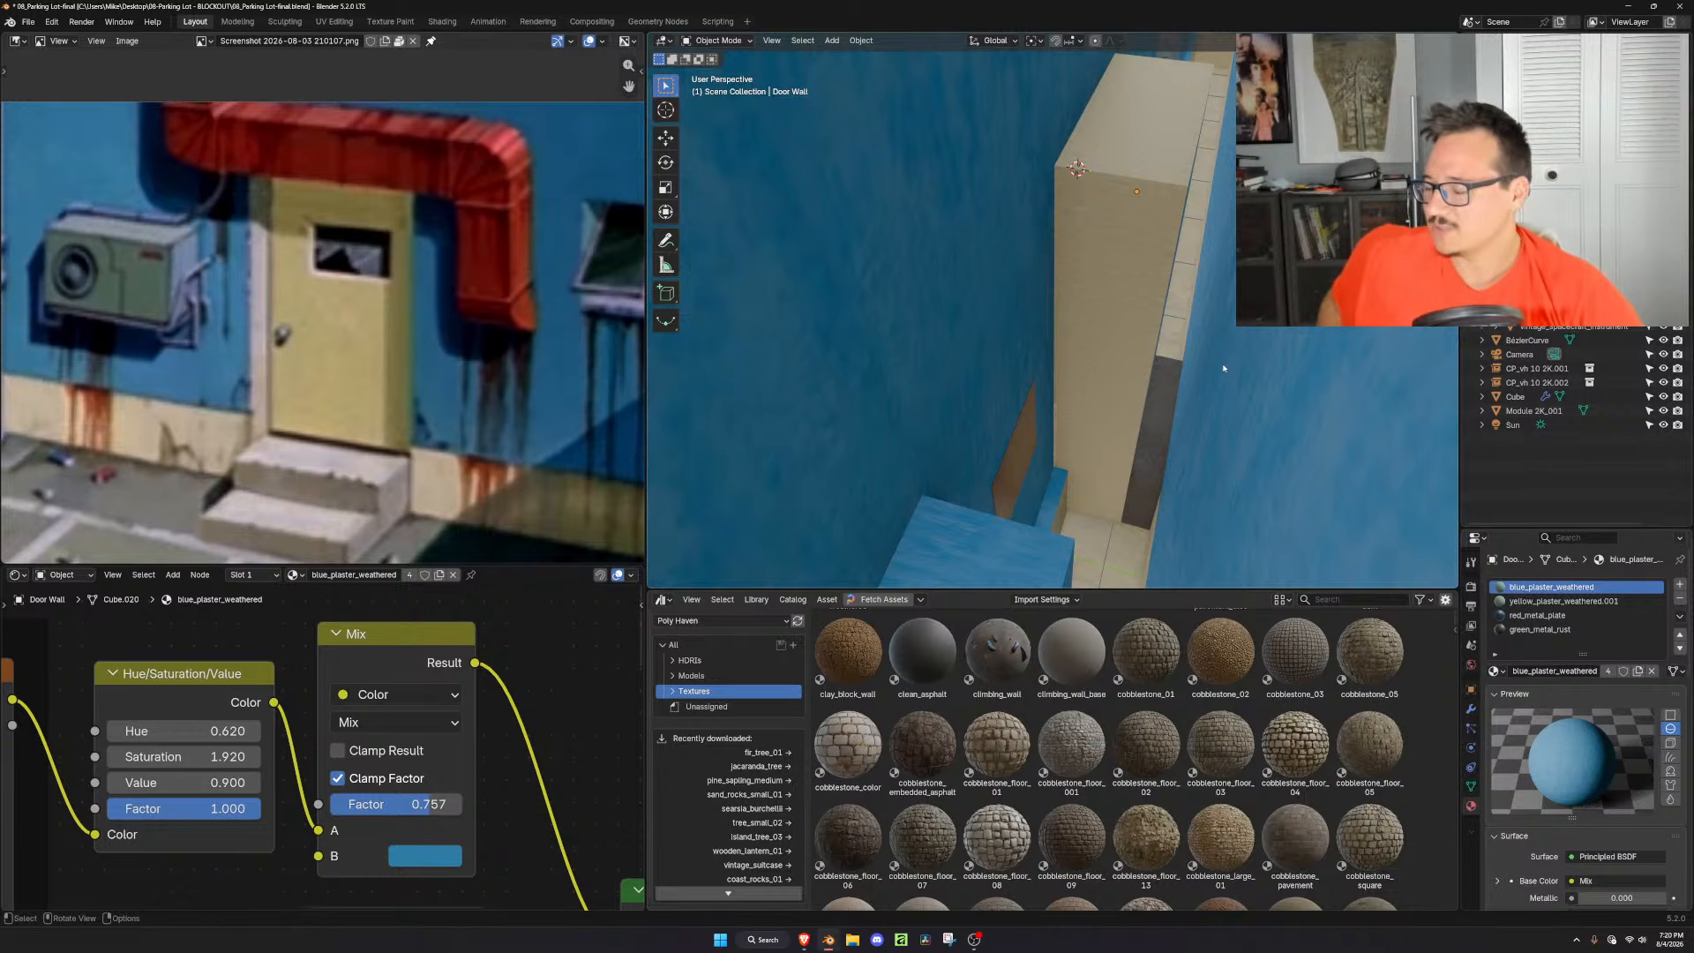
Fine-tune the door's depth in the doorway by moving it along the global Y axis
{"action": "middle_click_drag", "start_coordinate": [1222, 368], "coordinate": [1167, 394]}
{"action": "left_click", "coordinate": [1125, 359]}
{"action": "scroll", "coordinate": [1184, 397], "scroll_direction": "up", "scroll_amount": 2}
{"action": "key", "text": "g"}
{"action": "key", "text": "y"}
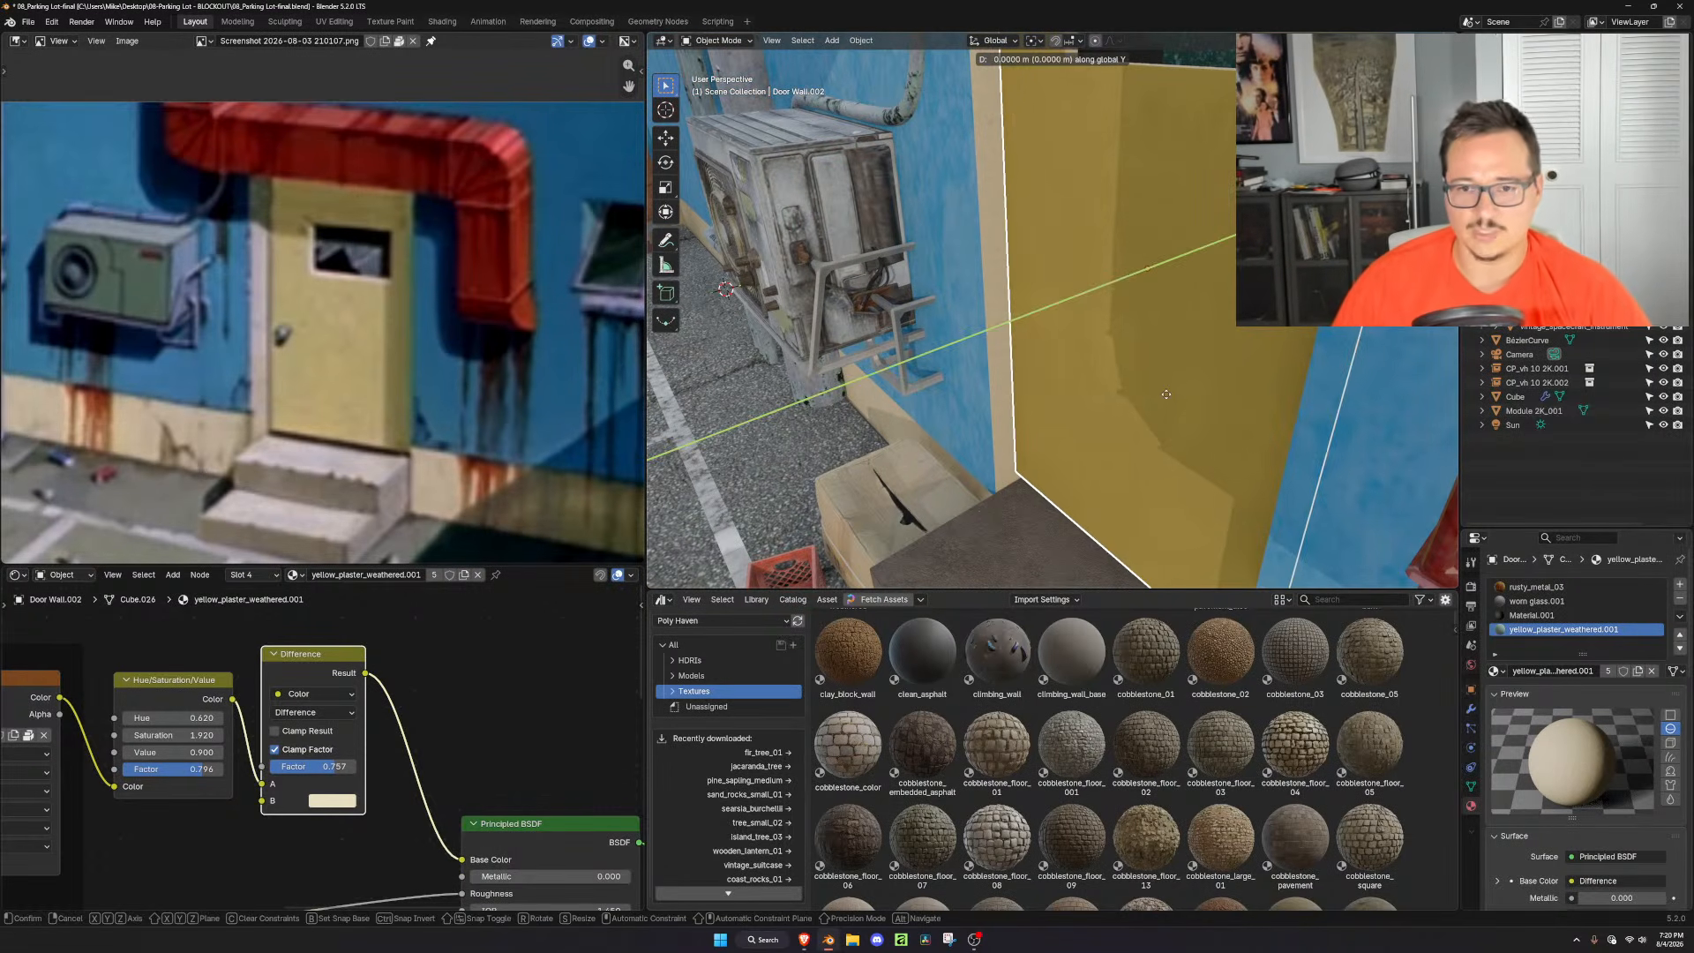
{"action": "left_click", "coordinate": [1178, 386]}
{"action": "middle_click_drag", "start_coordinate": [1179, 386], "coordinate": [1209, 416]}
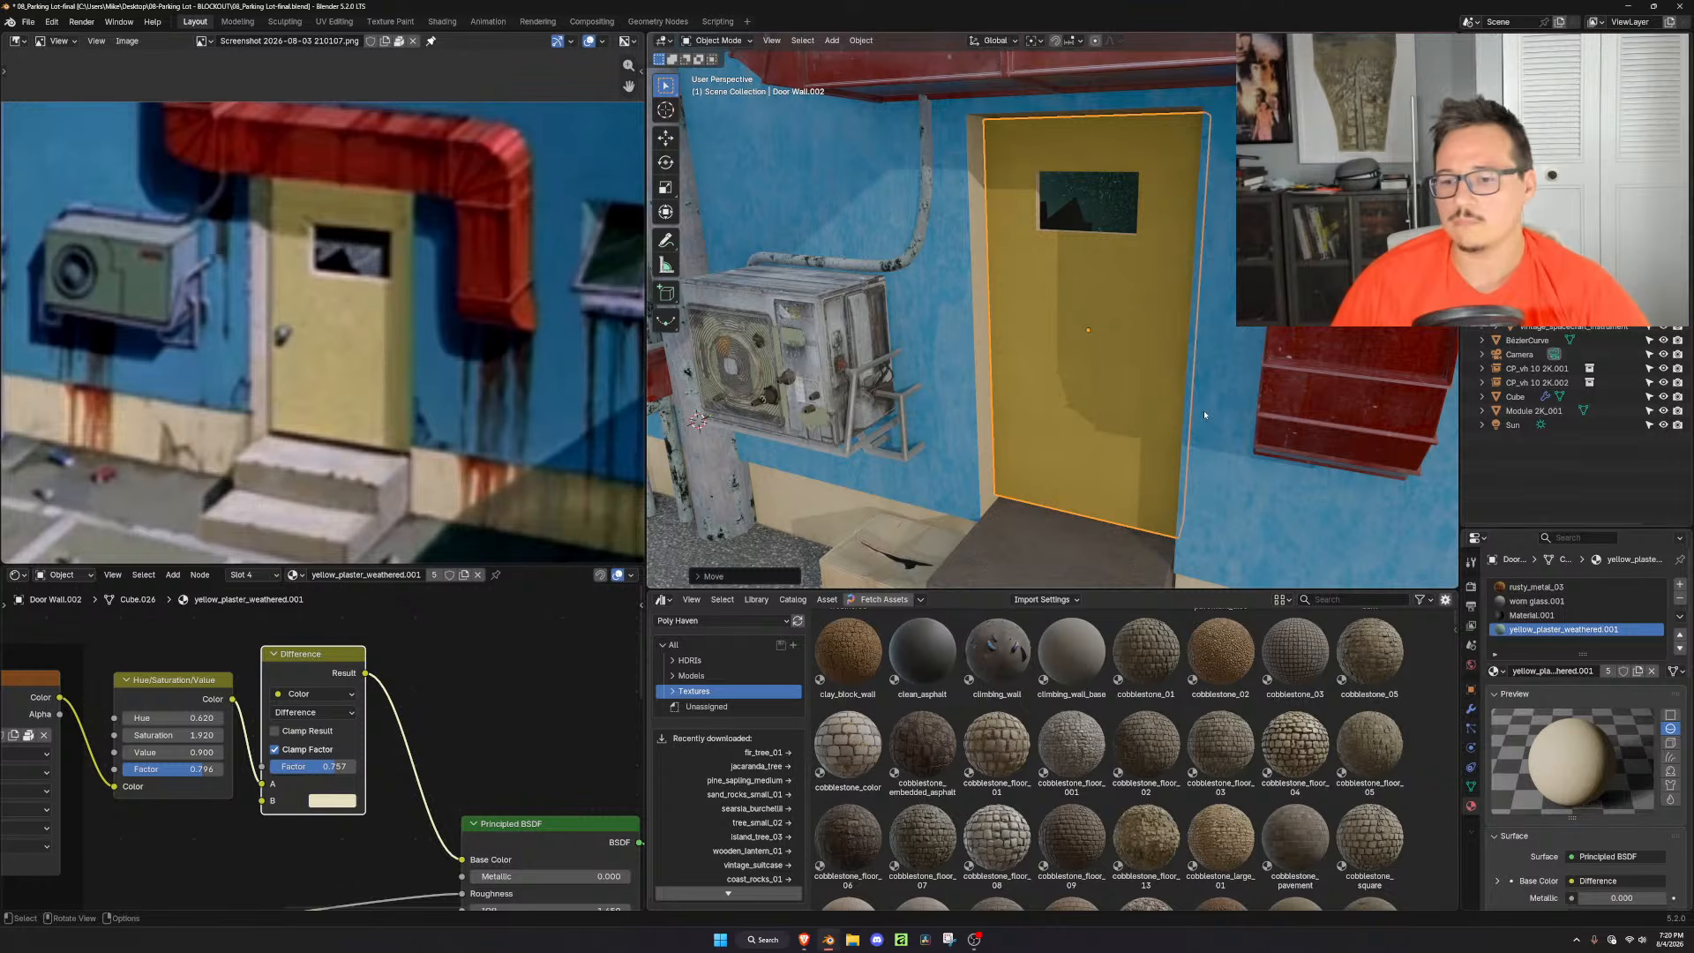
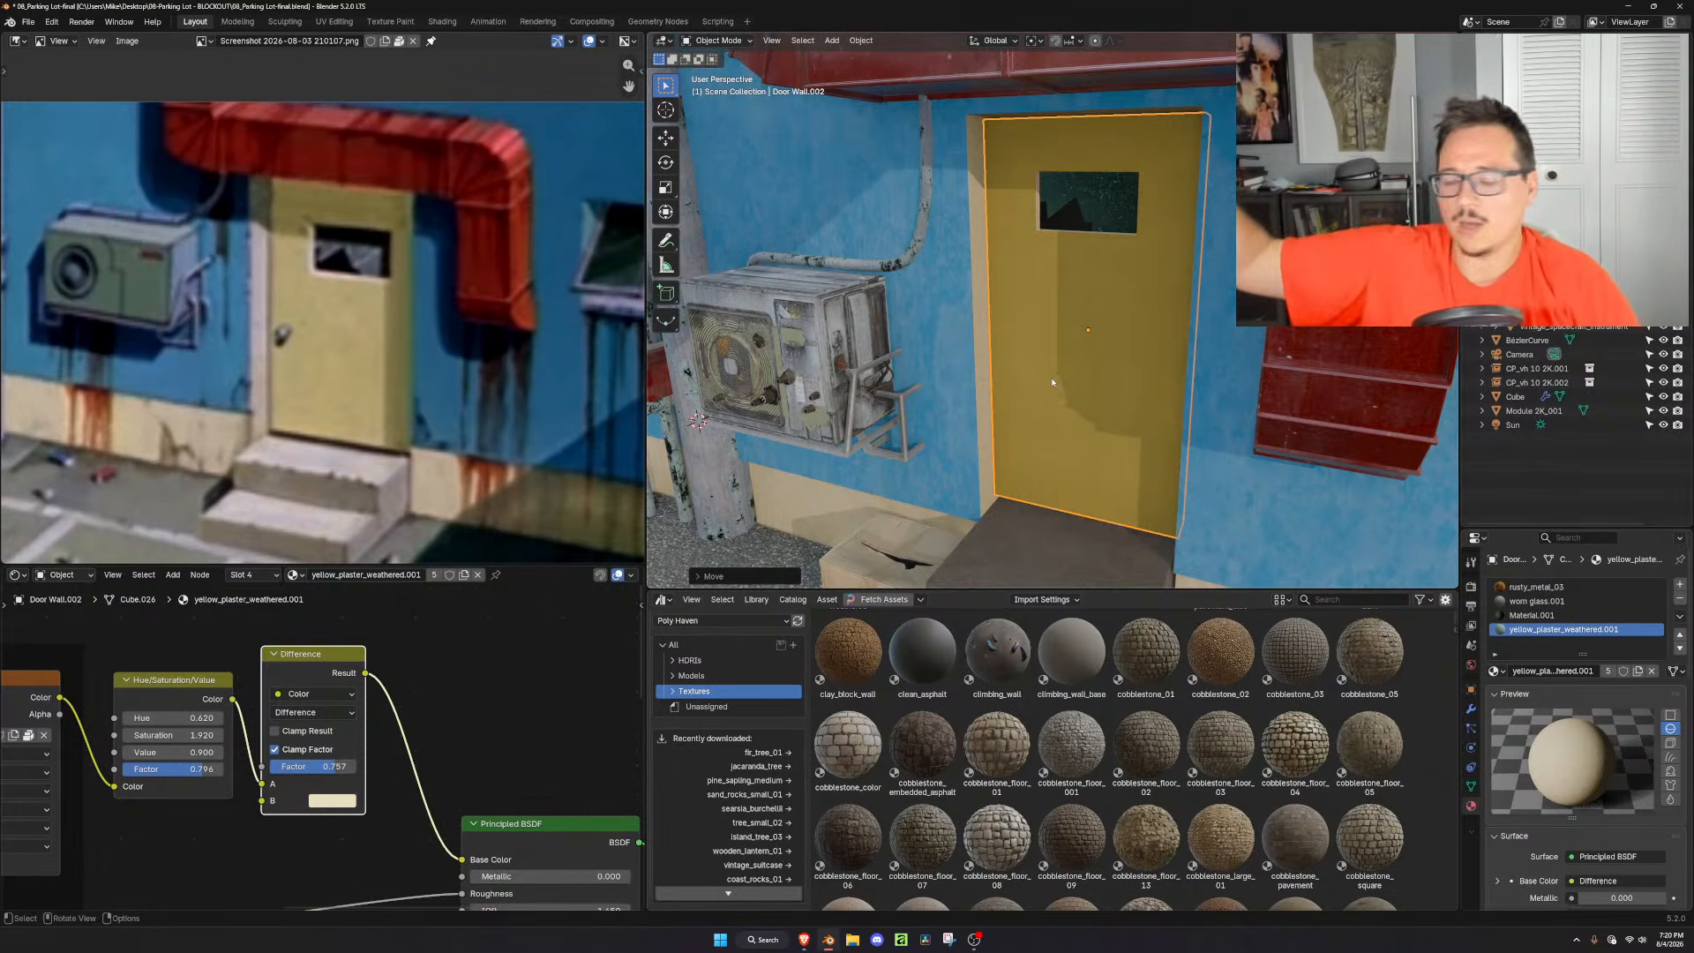
Examine the yellow door and its broken window in the wall's doorway up close and from farther back
{"action": "middle_click_drag", "start_coordinate": [821, 433], "coordinate": [1128, 381]}
{"action": "scroll", "coordinate": [1110, 432], "scroll_direction": "up", "scroll_amount": 2}
{"action": "scroll", "coordinate": [1127, 381], "scroll_direction": "up", "scroll_amount": 1}
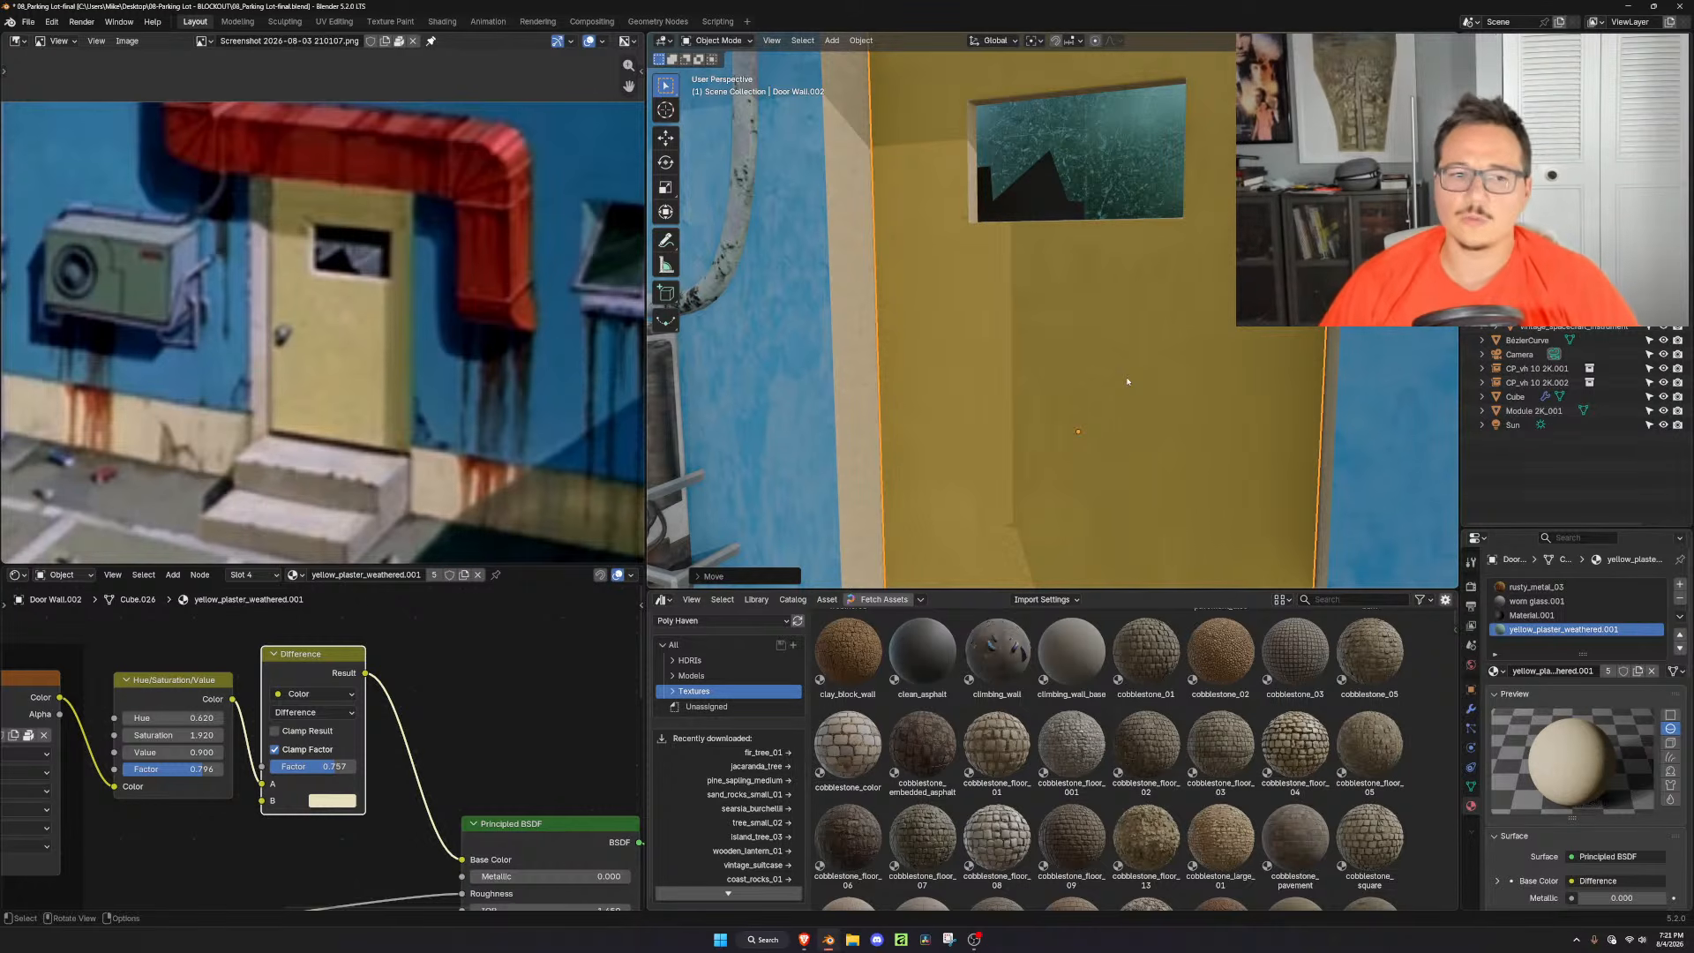
{"action": "scroll", "coordinate": [1127, 382], "scroll_direction": "down", "scroll_amount": 5}
{"action": "scroll", "coordinate": [1129, 384], "scroll_direction": "down", "scroll_amount": 4}
{"action": "scroll", "coordinate": [1132, 389], "scroll_direction": "up", "scroll_amount": 3}
{"action": "scroll", "coordinate": [1133, 388], "scroll_direction": "up", "scroll_amount": 3}
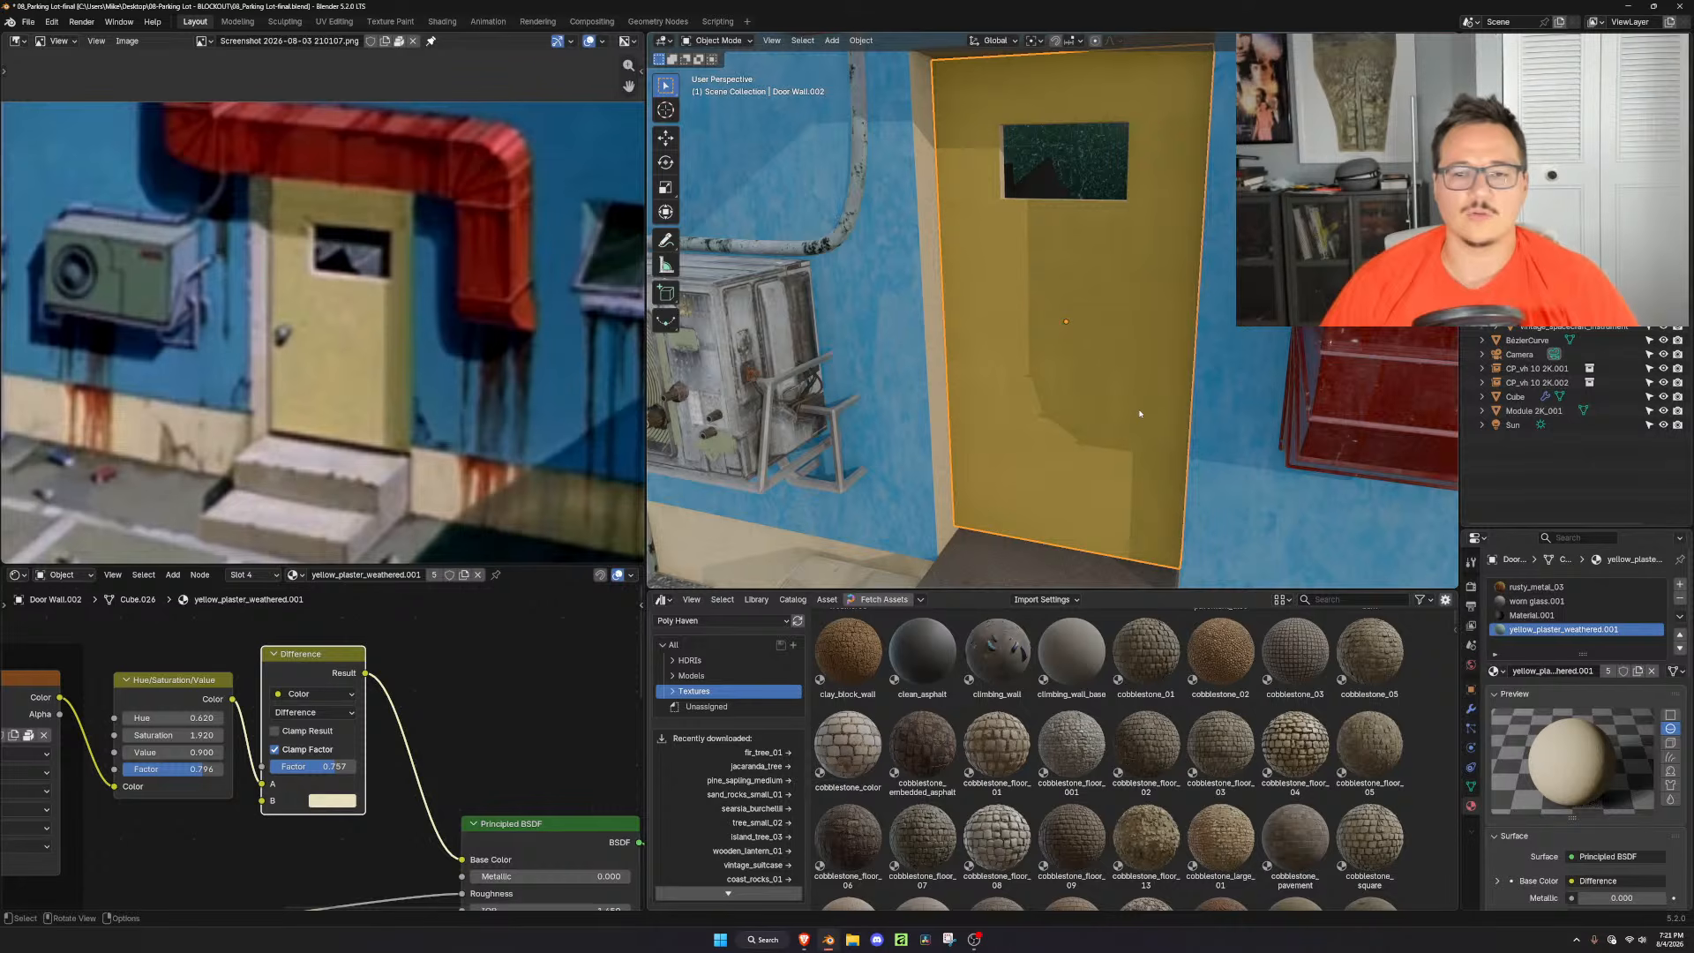
{"action": "scroll", "coordinate": [1138, 410], "scroll_direction": "up", "scroll_amount": 1}
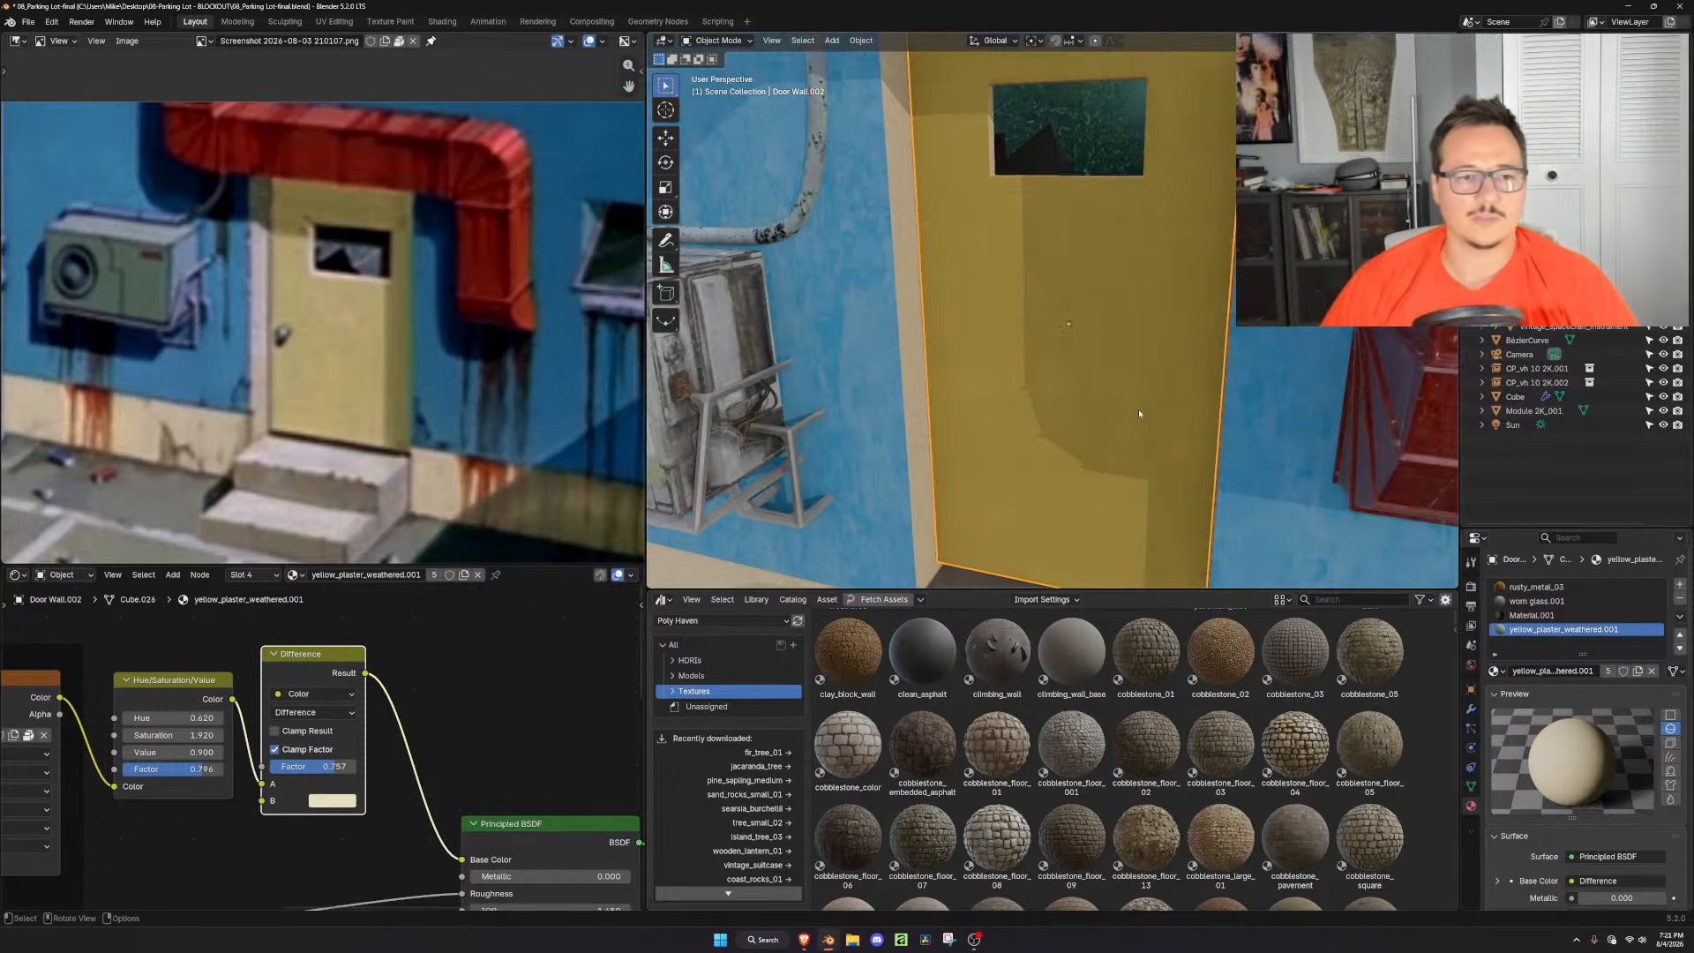
Switch the asset library to BMS_Tokyo Back Alleys and search it for "doors"
{"action": "left_click", "coordinate": [742, 622]}
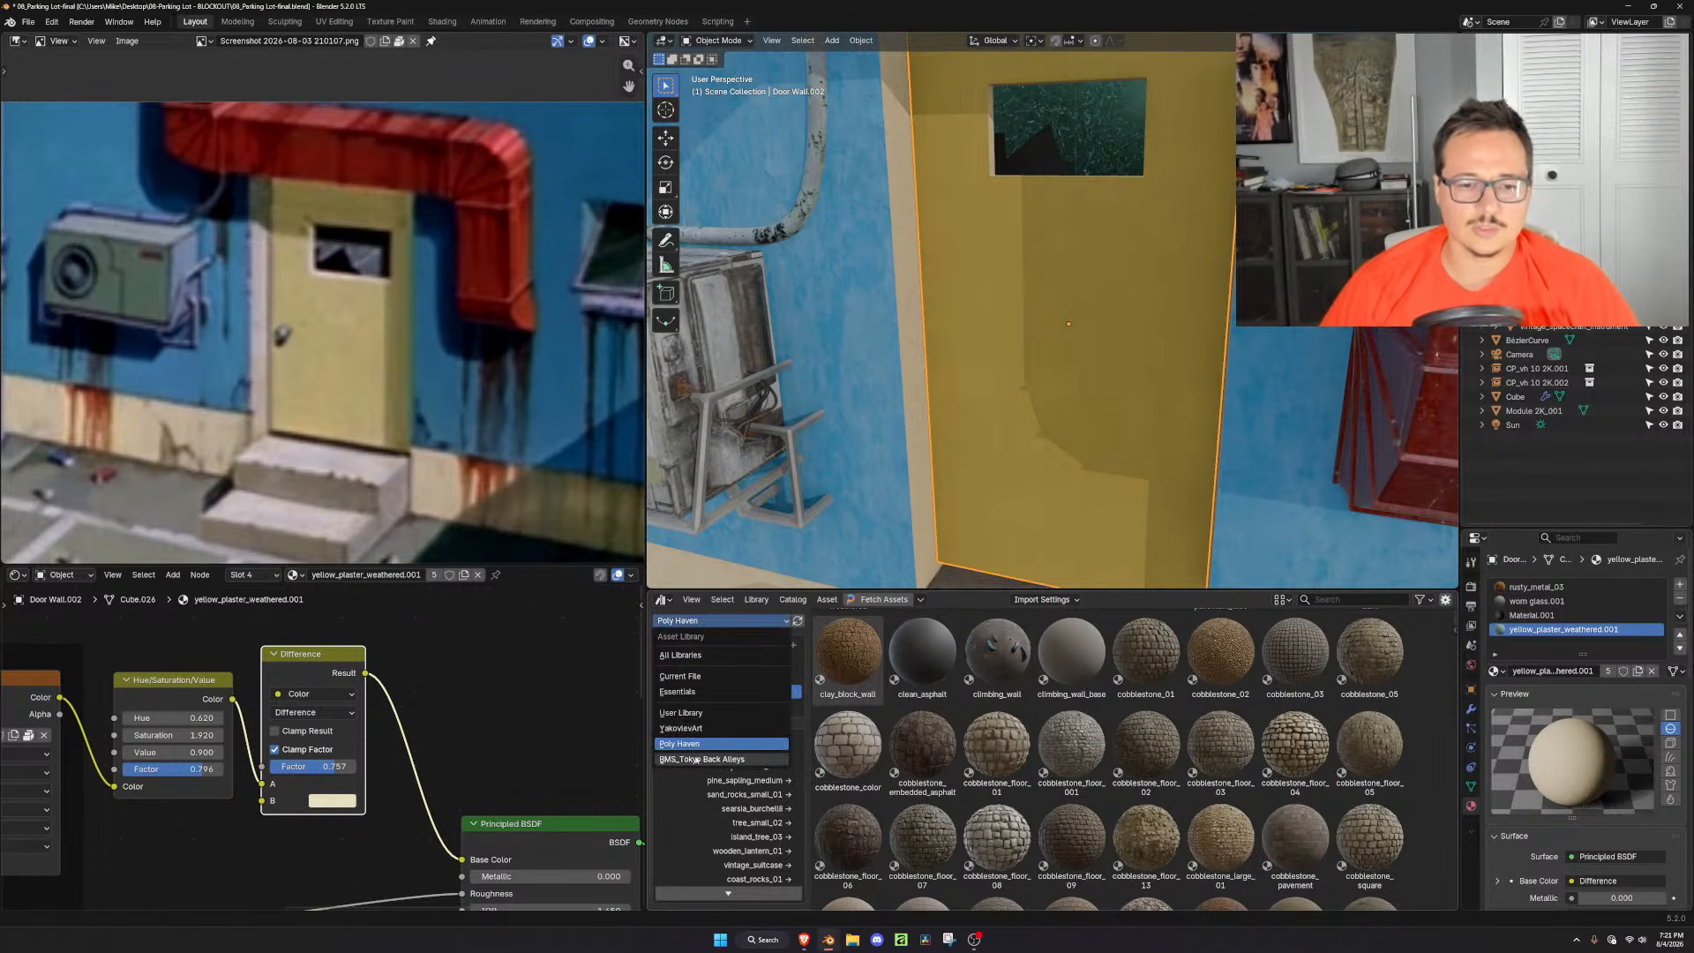
{"action": "left_click", "coordinate": [721, 760]}
{"action": "type", "text": "doors"}
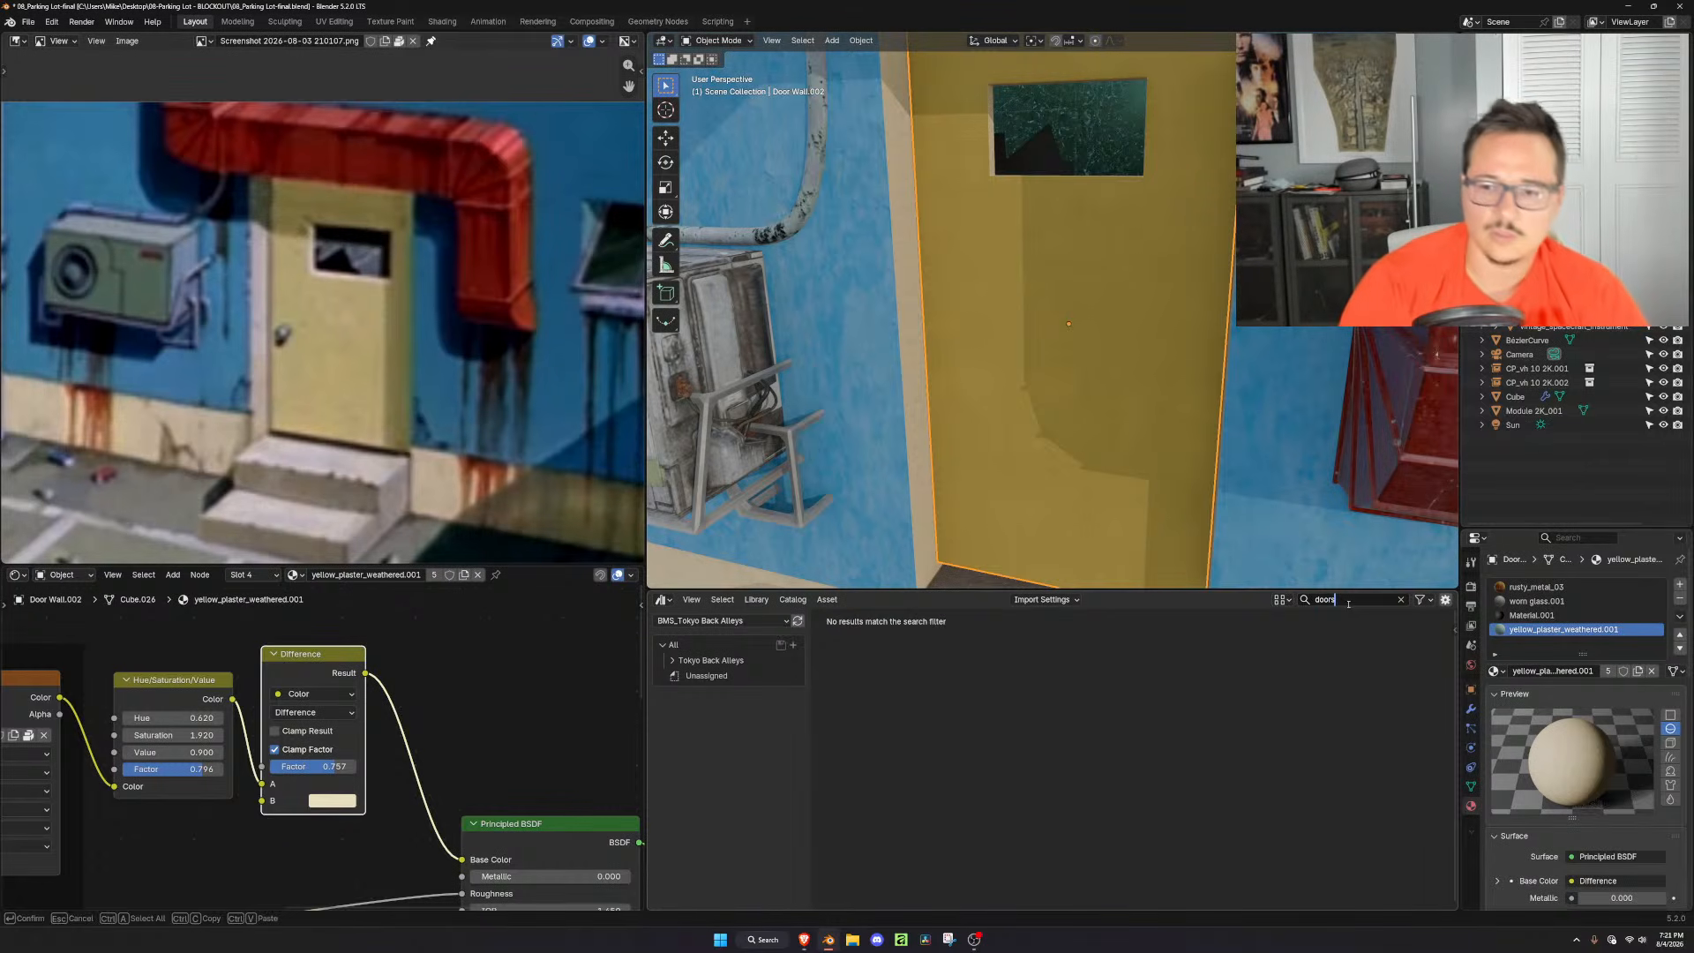
{"action": "key", "text": "Return"}
Expand the Tokyo Back Alleys catalog, choose HERO Buildings and clear the asset search
{"action": "left_click", "coordinate": [706, 661]}
{"action": "left_click", "coordinate": [672, 661]}
{"action": "left_click", "coordinate": [711, 738]}
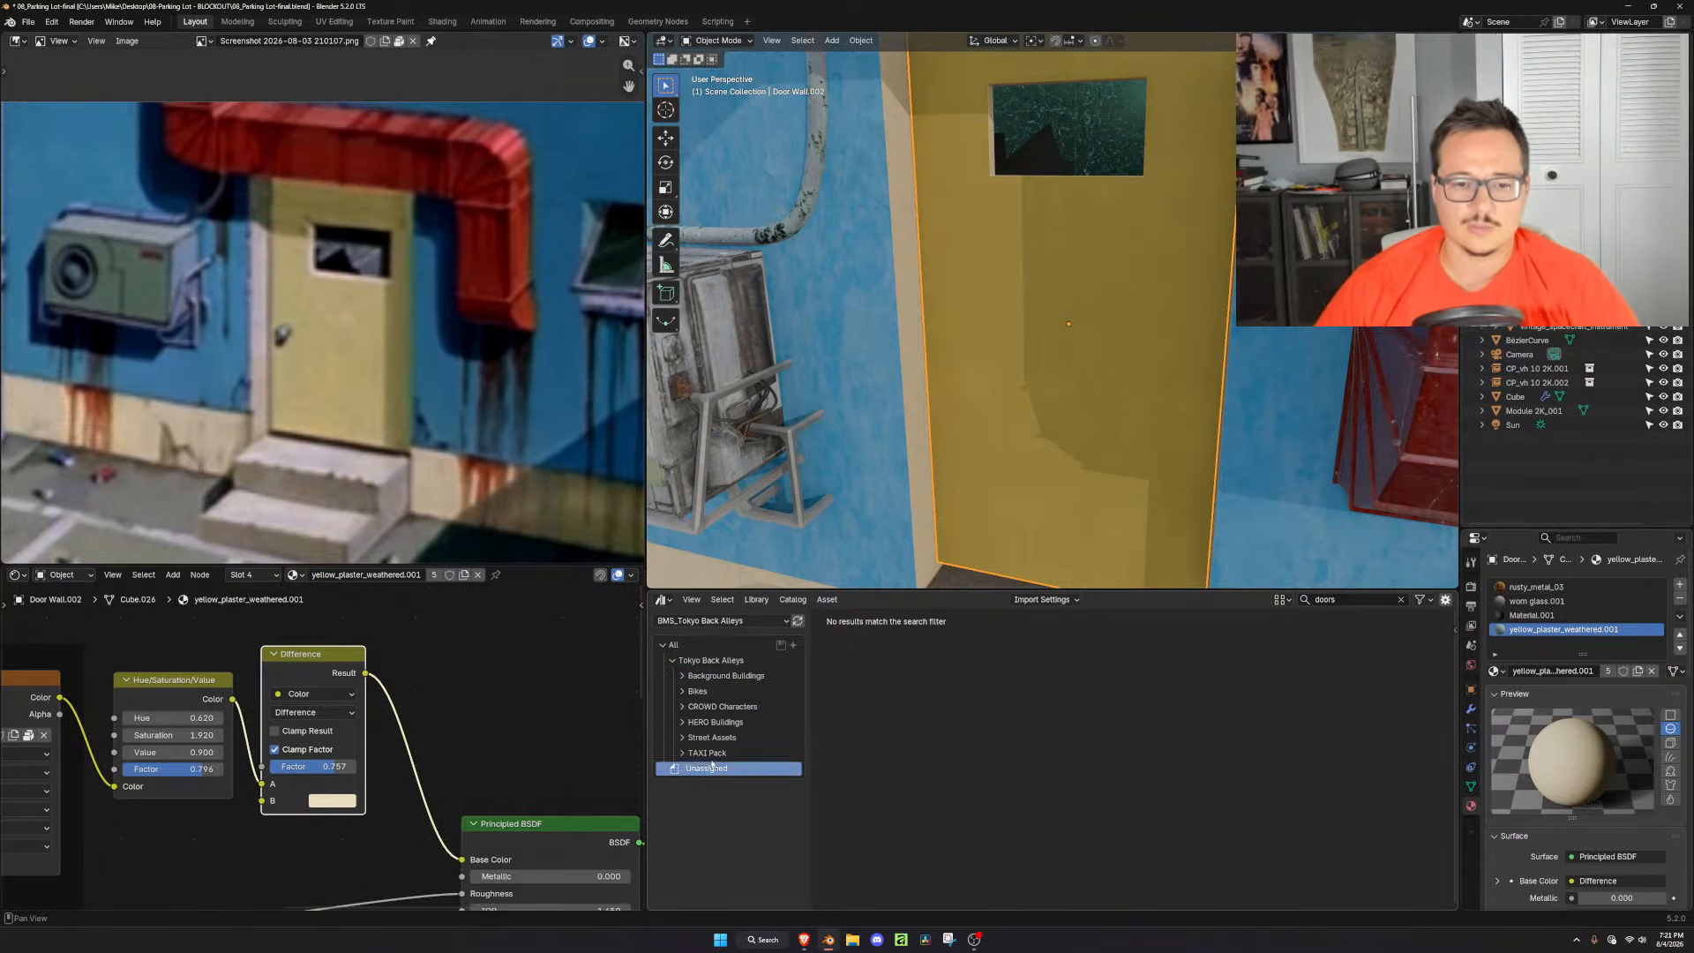
{"action": "left_click", "coordinate": [703, 621]}
{"action": "left_click", "coordinate": [703, 622]}
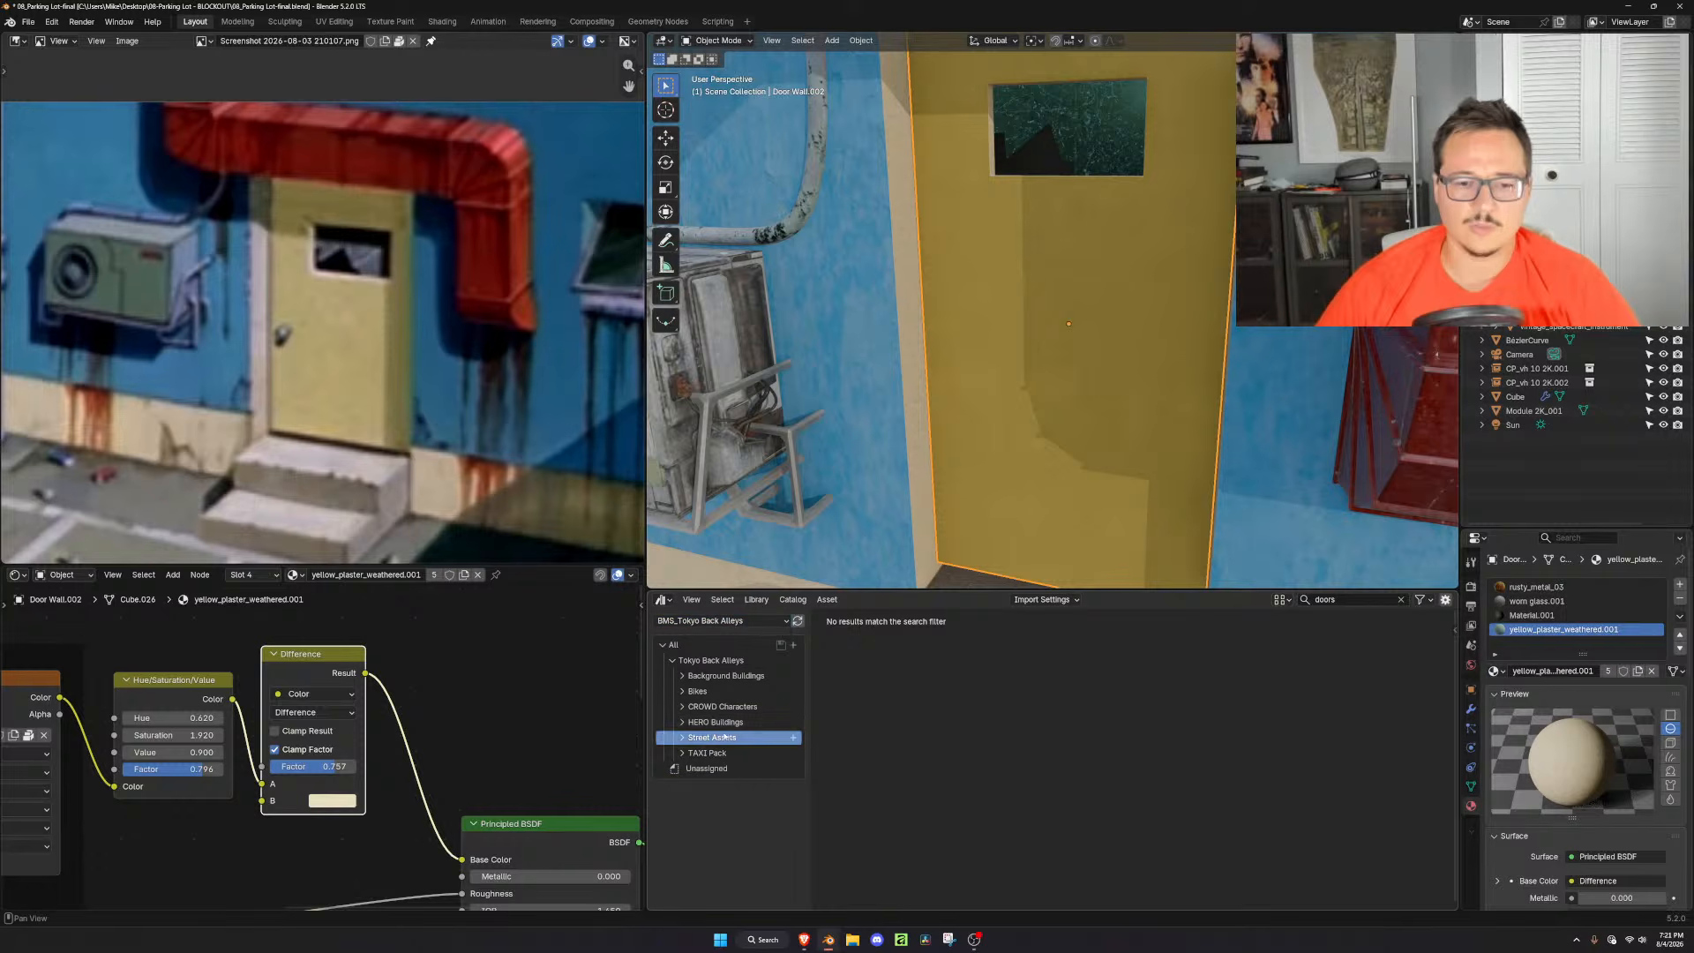
{"action": "left_click", "coordinate": [715, 722]}
{"action": "left_click", "coordinate": [1400, 600]}
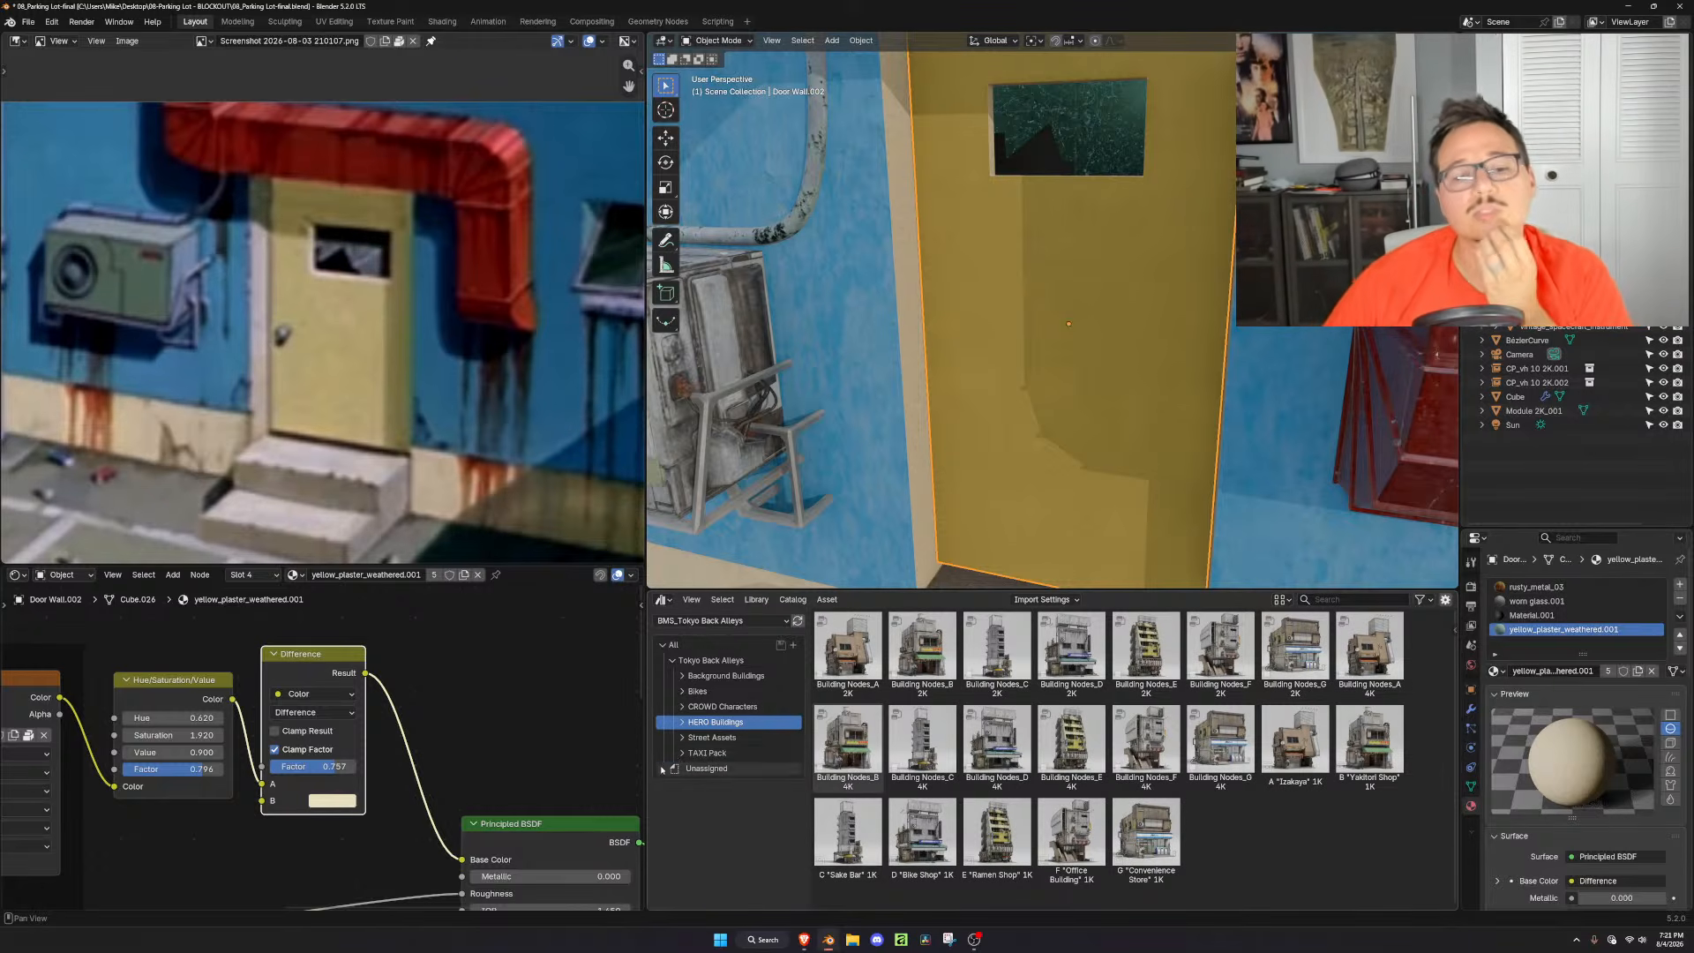
Browse the Street Assets and CROWD Characters catalogs and their subcatalogs for usable props
{"action": "left_click", "coordinate": [706, 738]}
{"action": "left_click", "coordinate": [722, 707]}
{"action": "left_click", "coordinate": [717, 738]}
{"action": "left_click", "coordinate": [683, 737]}
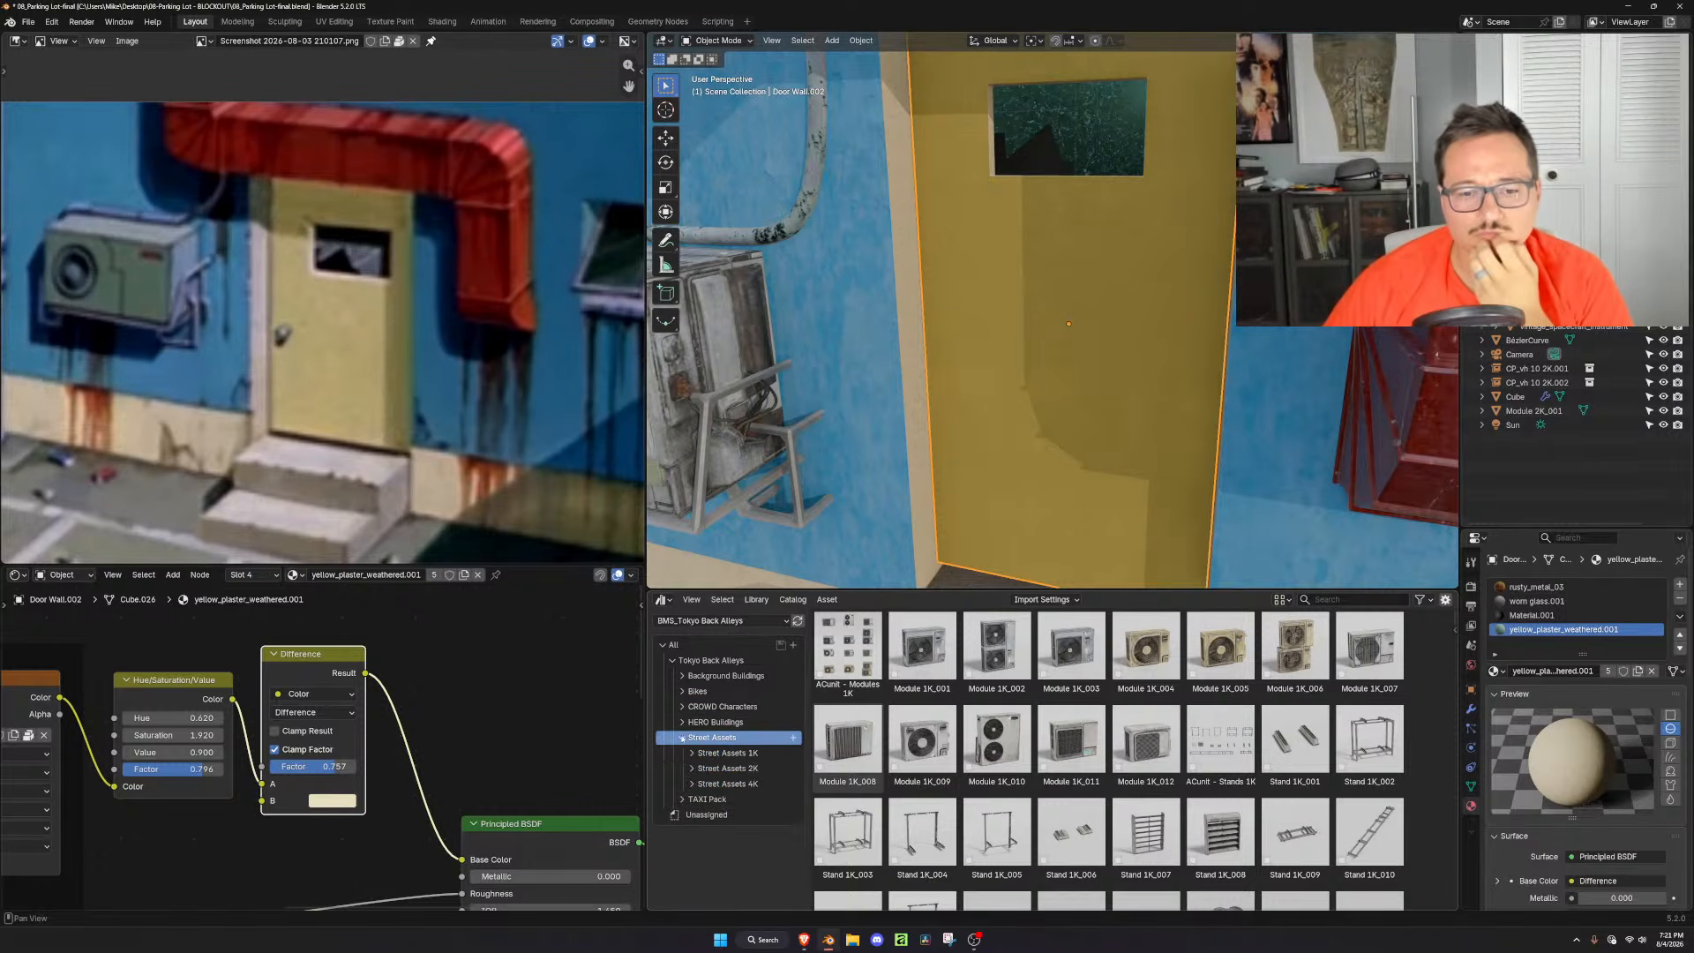
{"action": "left_click", "coordinate": [682, 722]}
{"action": "left_click", "coordinate": [690, 706]}
{"action": "left_click", "coordinate": [683, 706]}
{"action": "left_click", "coordinate": [720, 723]}
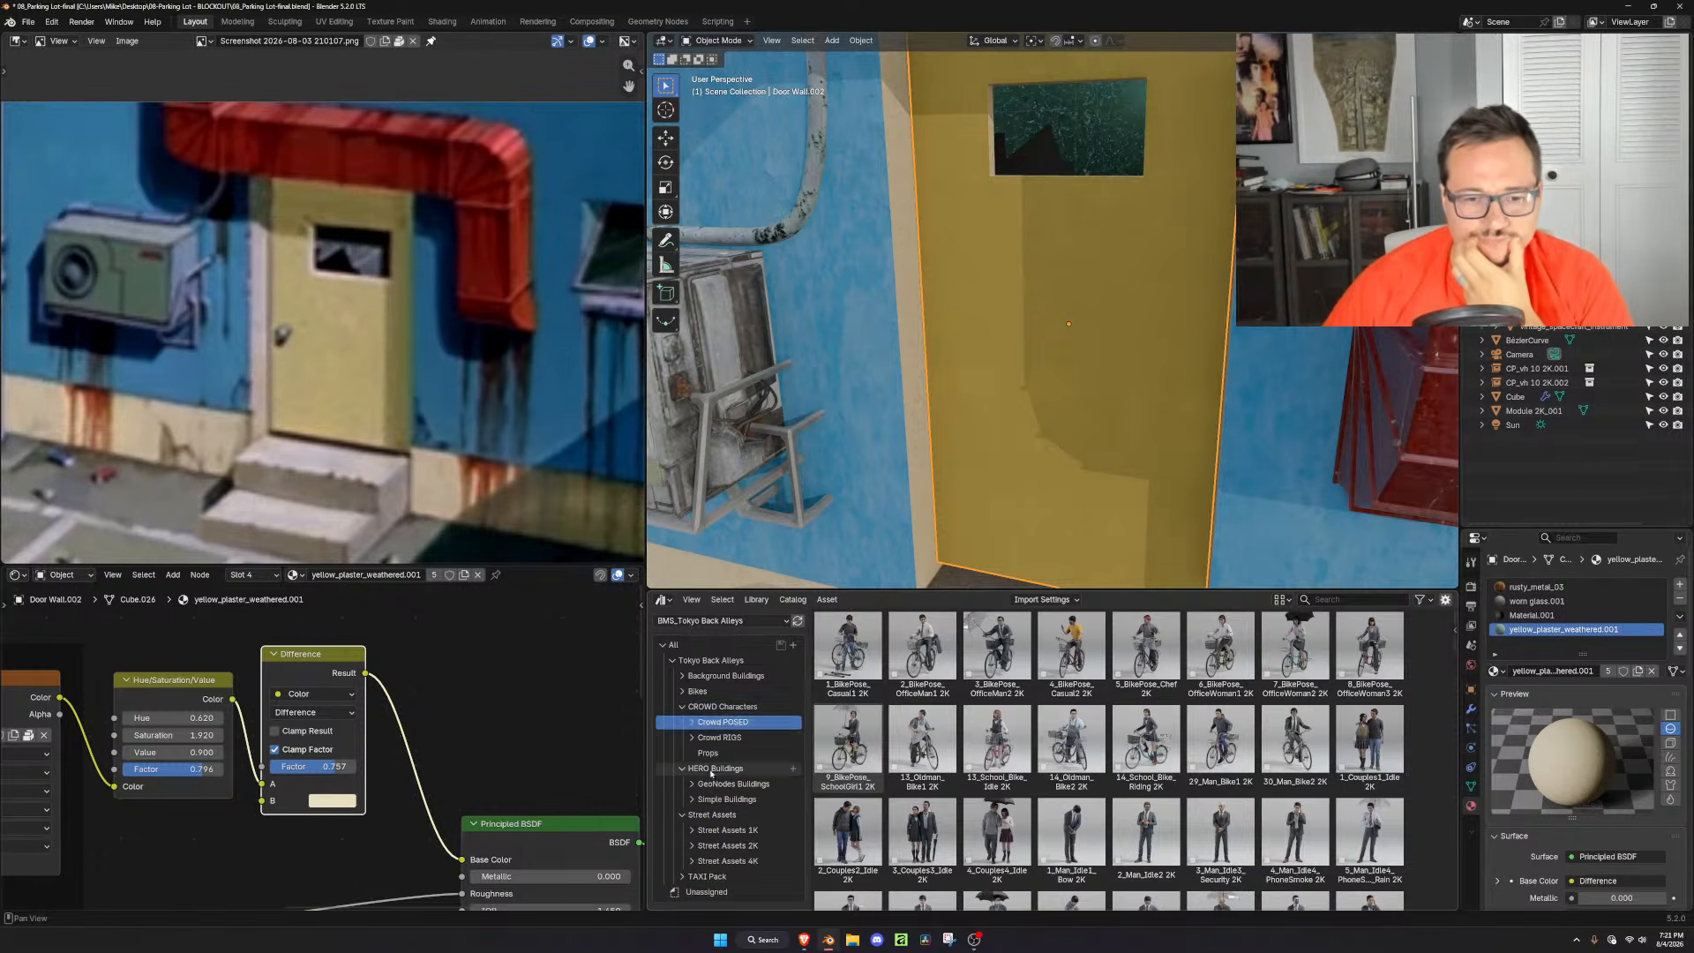
{"action": "left_click", "coordinate": [683, 707]}
{"action": "left_click", "coordinate": [725, 753]}
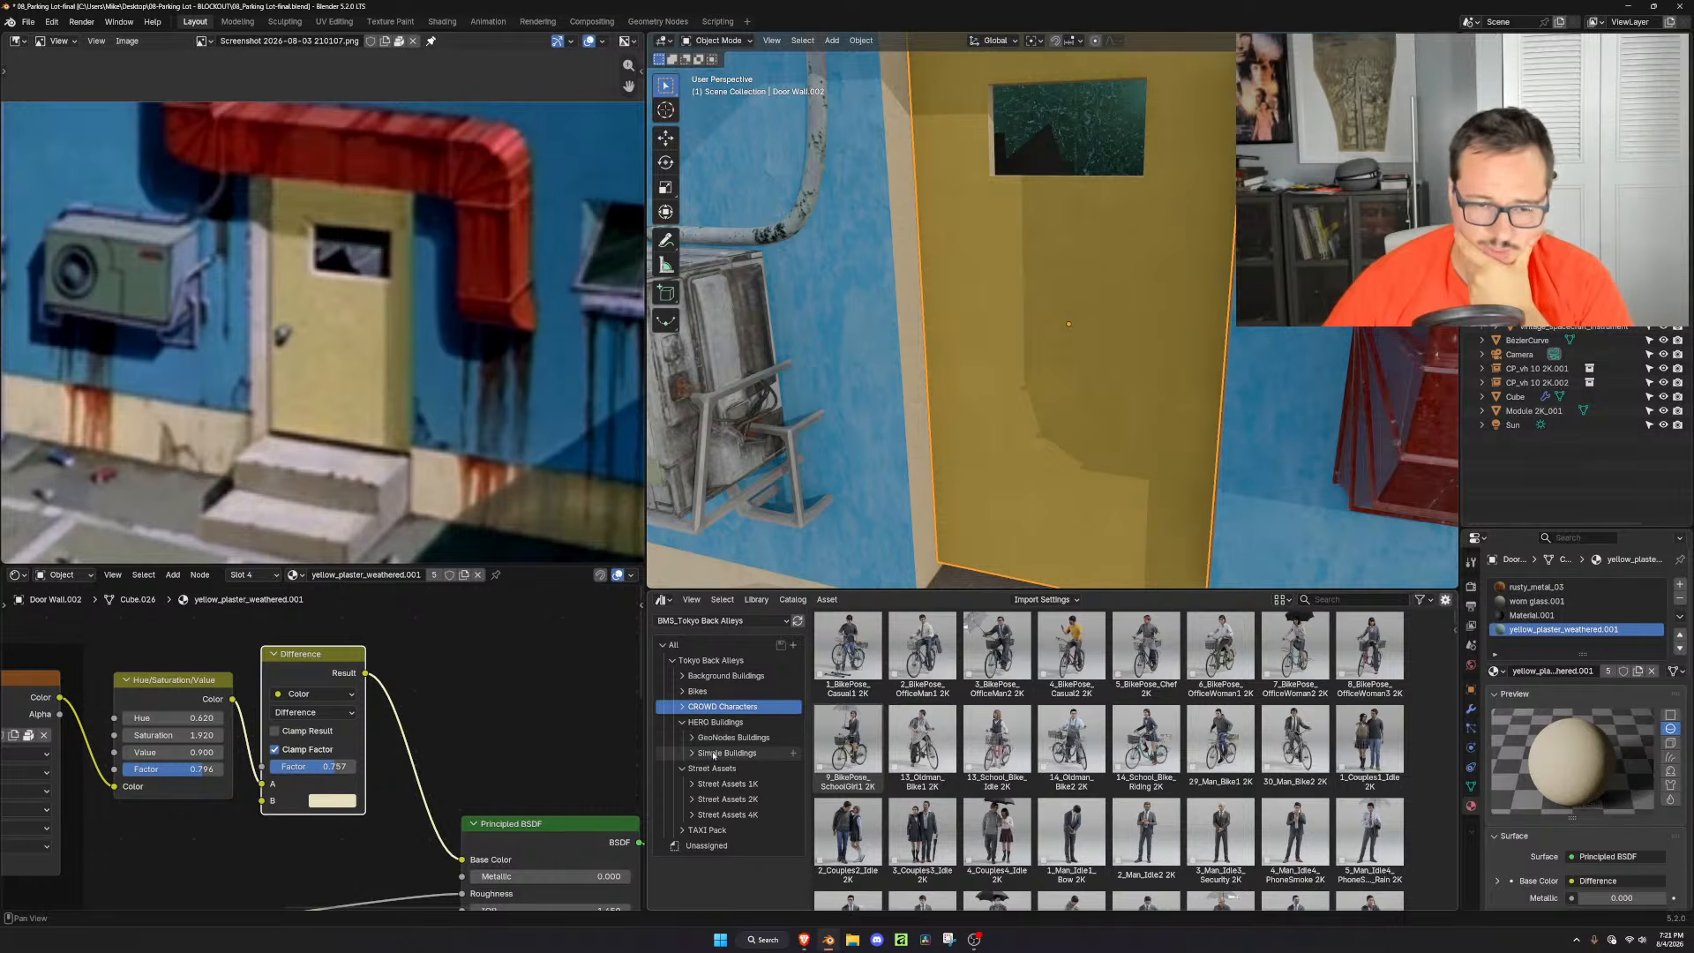
Collapse the HERO Buildings and Street Assets catalogs, expand Background Buildings and show the Bikes assets
{"action": "left_click", "coordinate": [682, 721]}
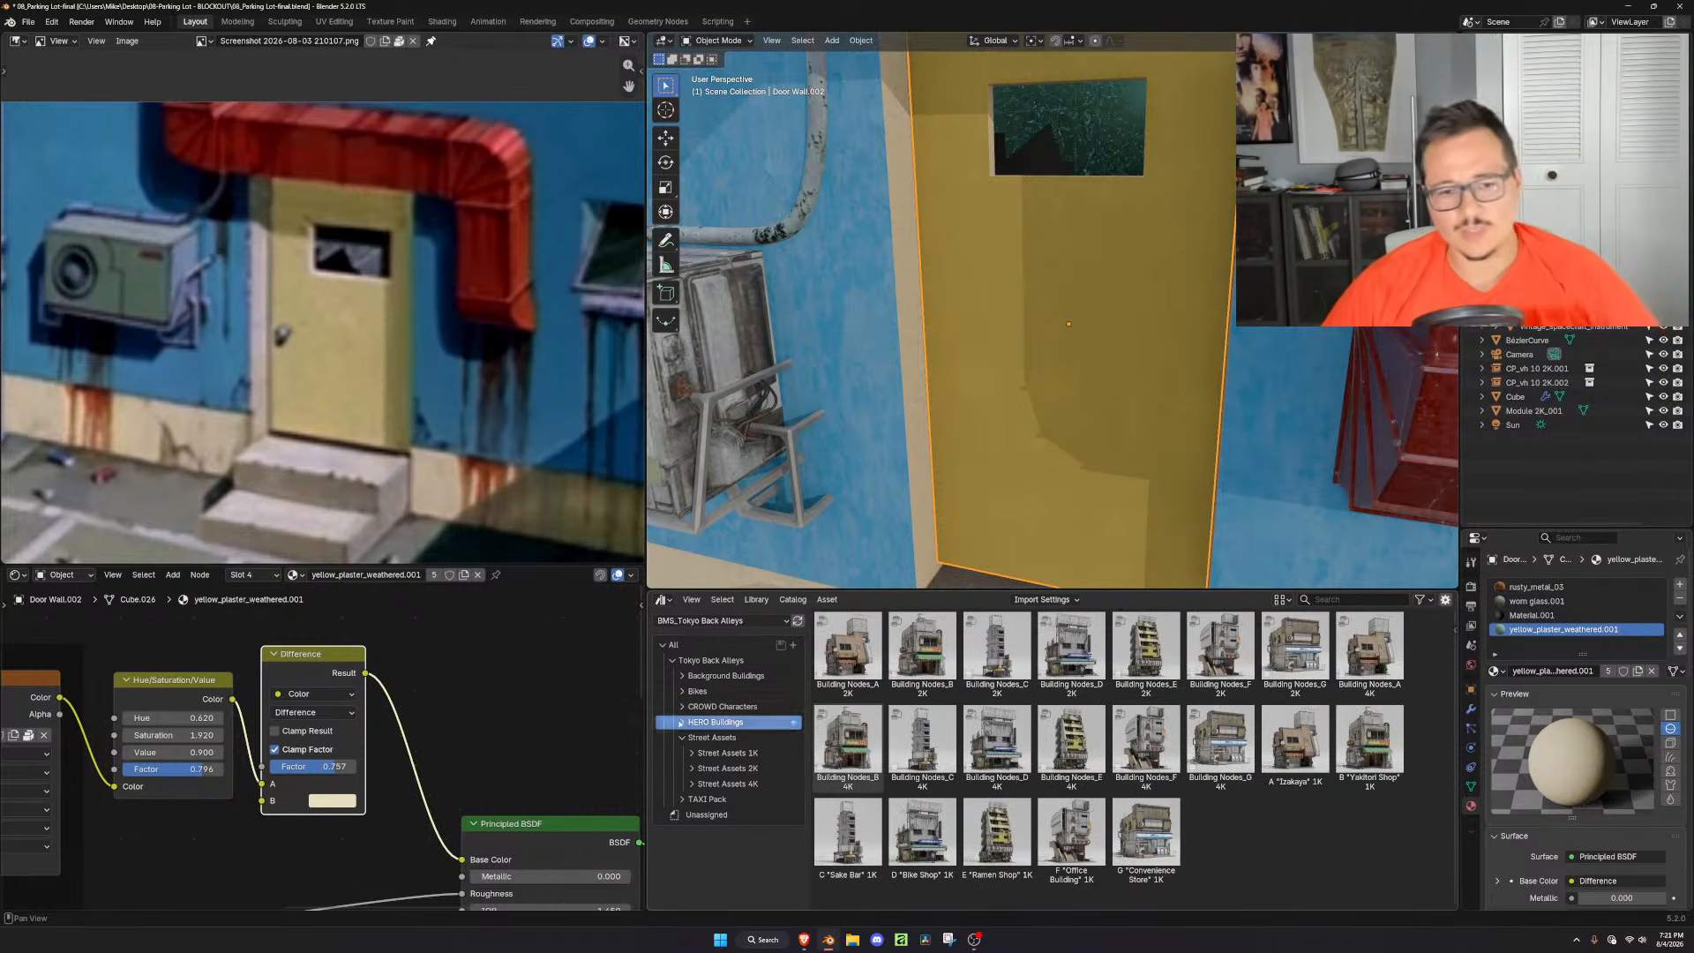
{"action": "left_click", "coordinate": [683, 738]}
{"action": "left_click", "coordinate": [683, 676]}
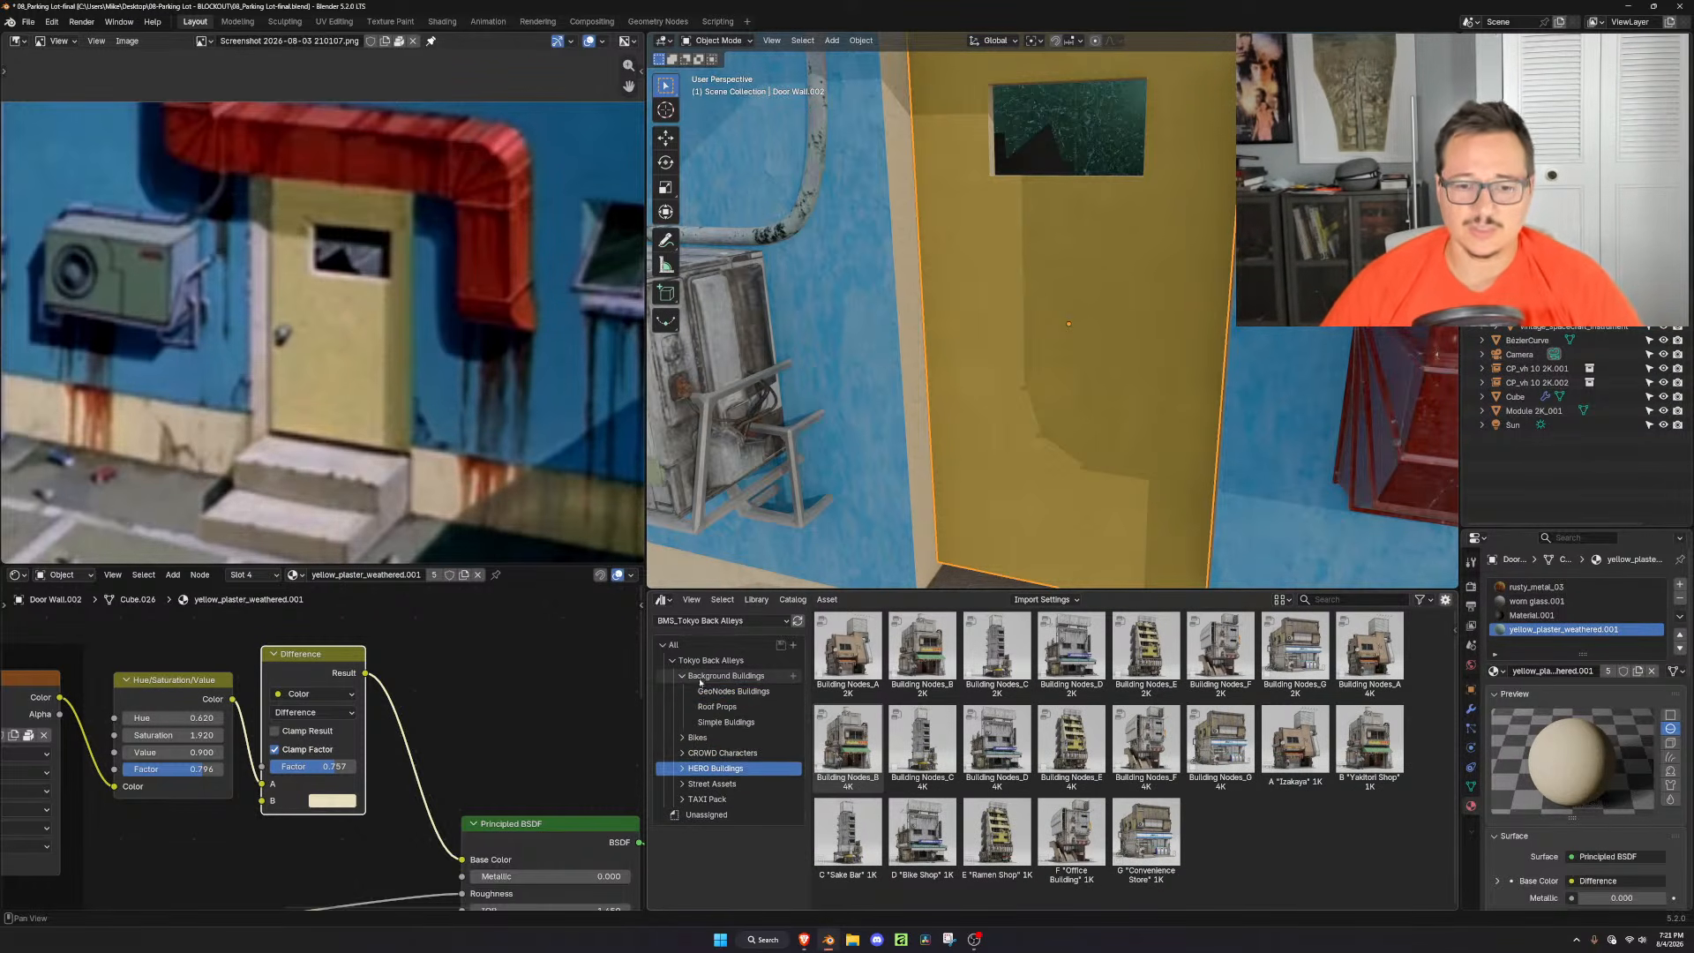
{"action": "left_click", "coordinate": [722, 736]}
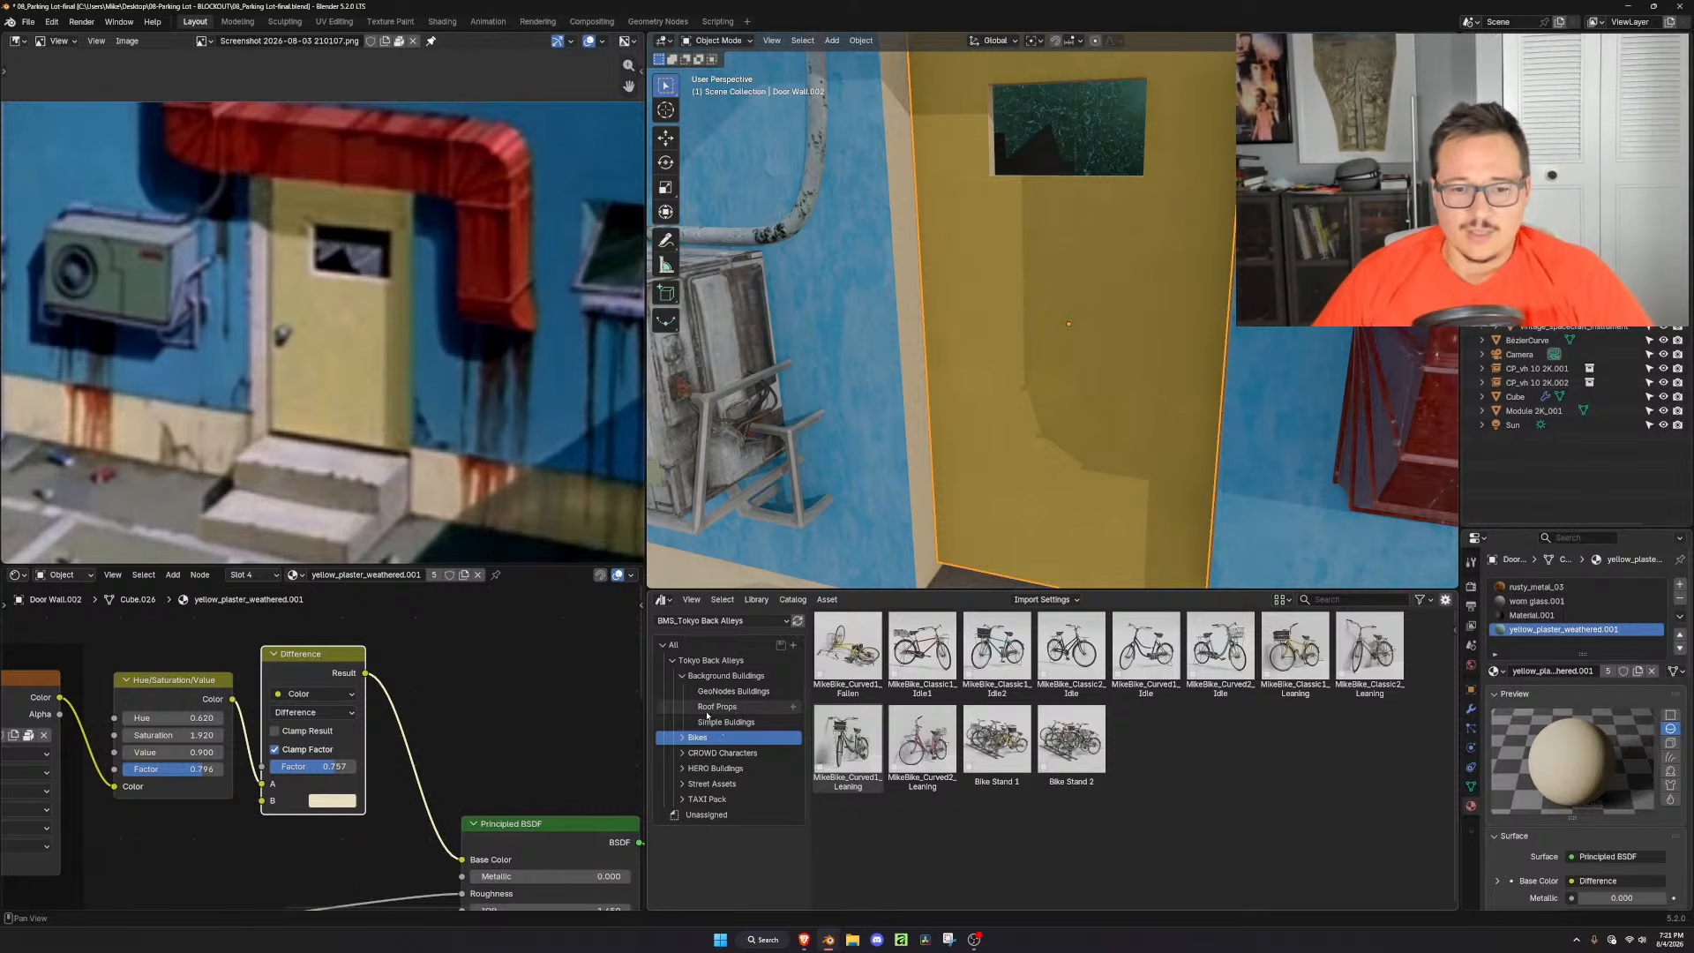
{"action": "left_click", "coordinate": [682, 677]}
{"action": "left_click", "coordinate": [682, 677]}
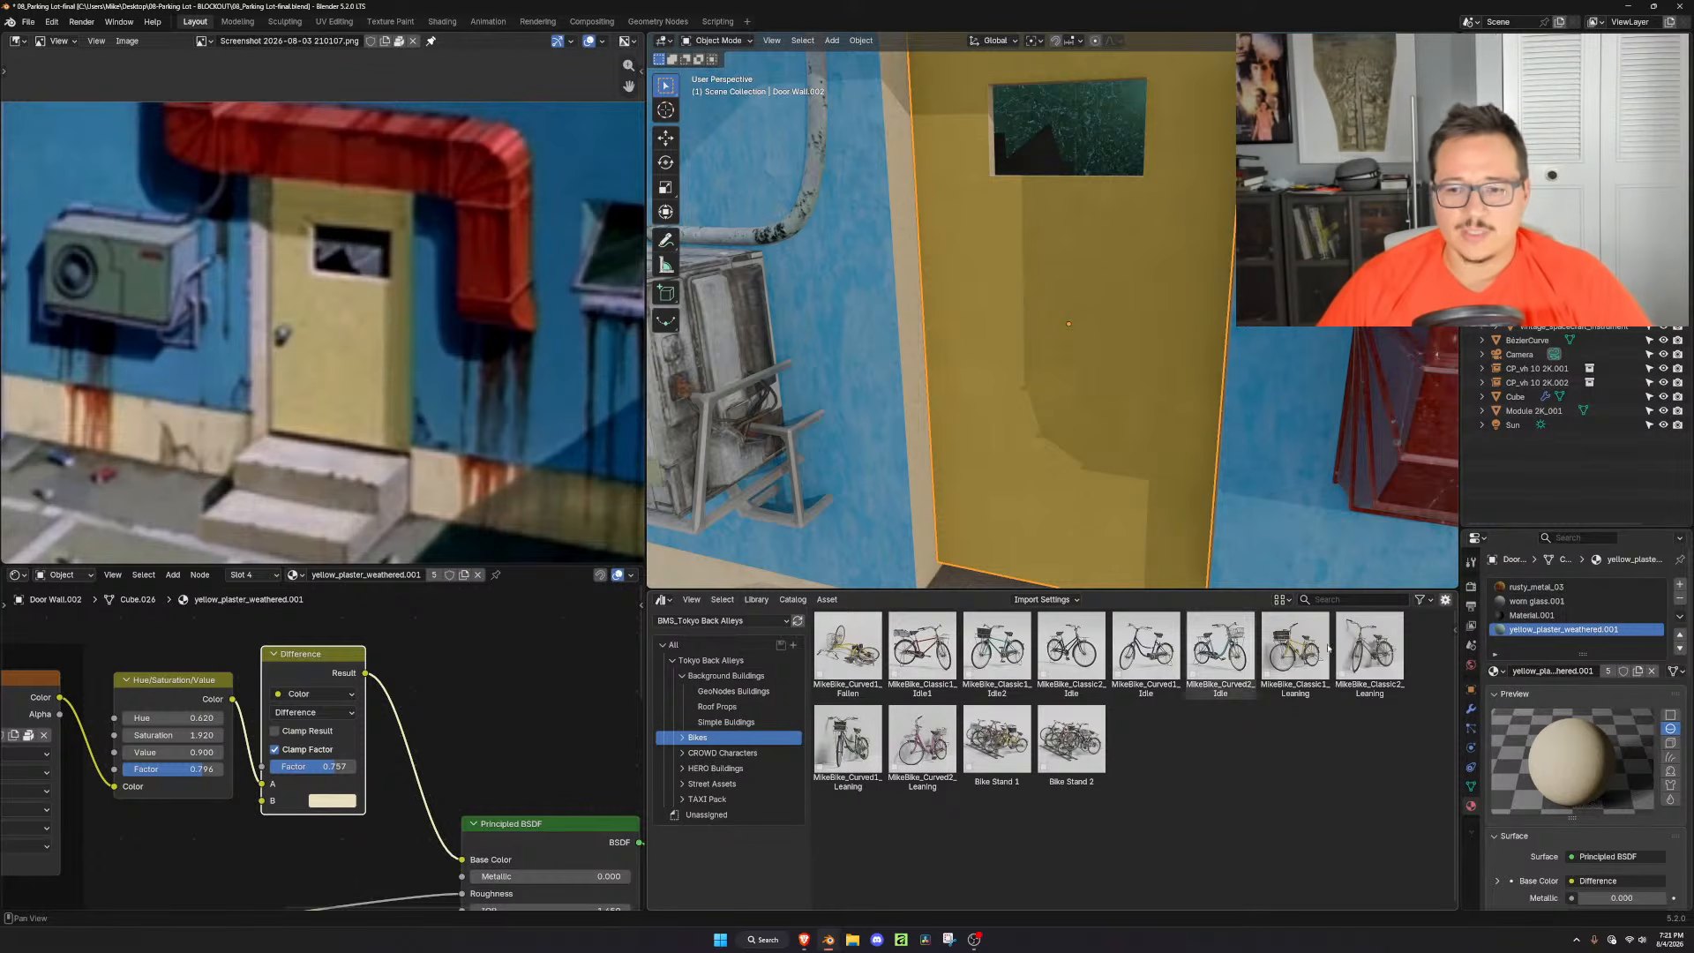
Place the MikeBike_Curved1_Fallen bicycle on the parking lot in front of the door and scale it up
{"action": "scroll", "coordinate": [1186, 430], "scroll_direction": "down", "scroll_amount": 8}
{"action": "middle_click_drag", "start_coordinate": [1187, 431], "coordinate": [1129, 451]}
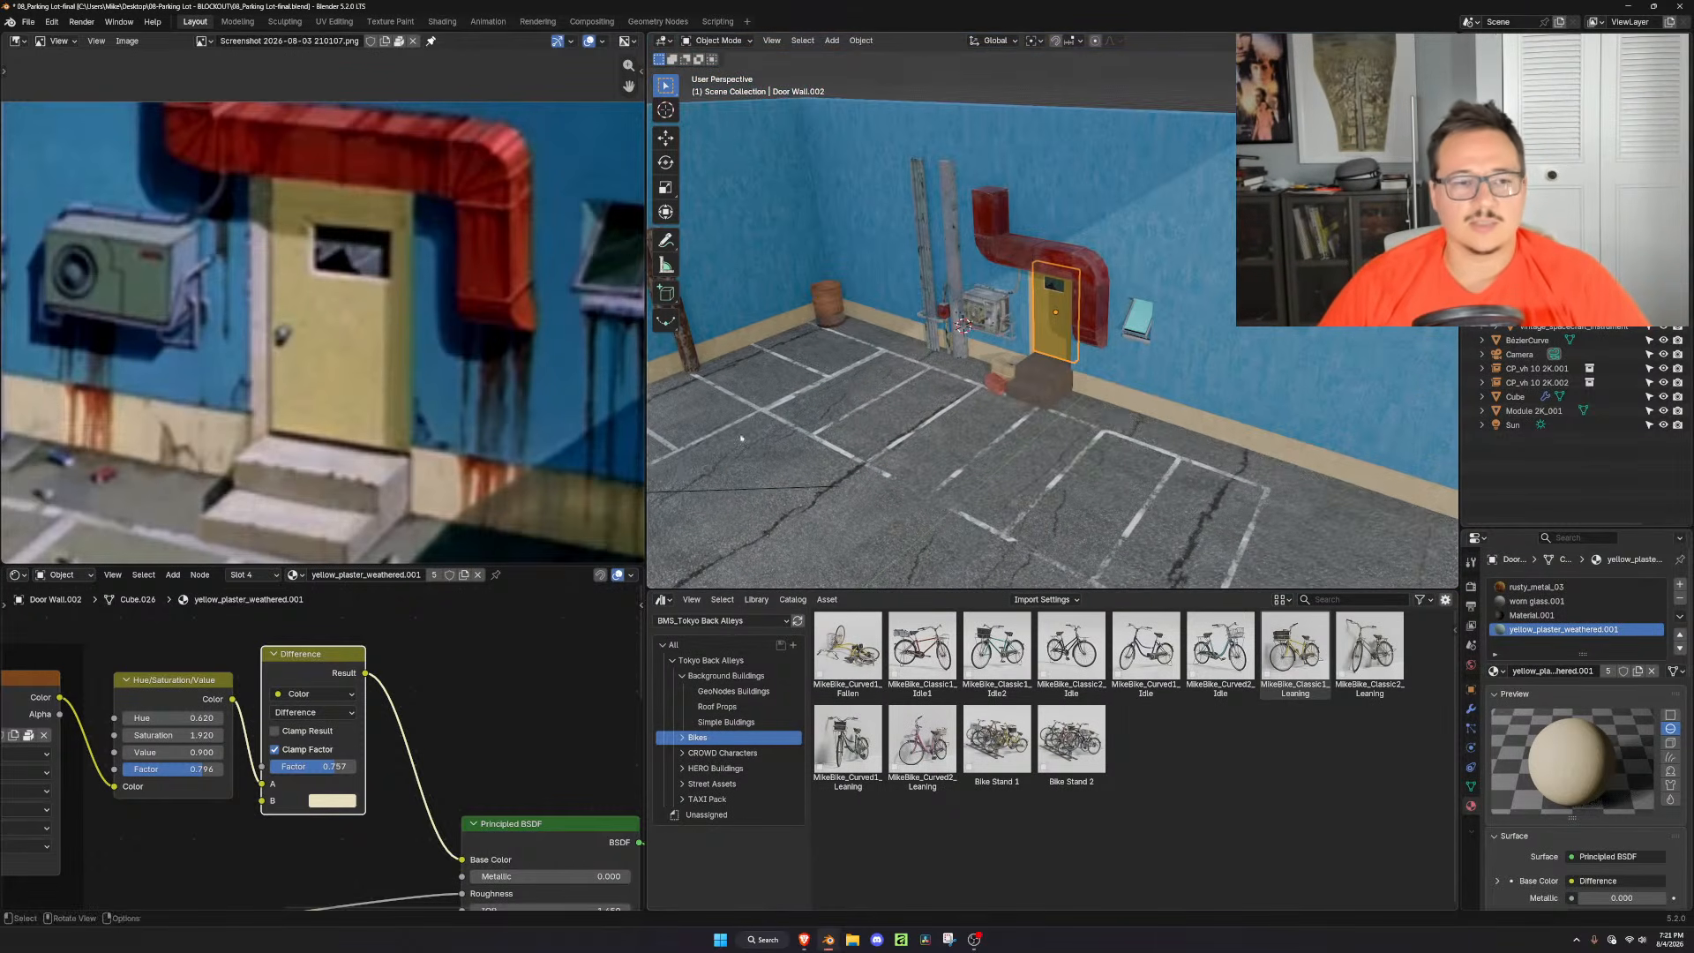
{"action": "scroll", "coordinate": [253, 357], "scroll_direction": "down", "scroll_amount": 8}
{"action": "scroll", "coordinate": [253, 356], "scroll_direction": "up", "scroll_amount": 5}
{"action": "middle_click_drag", "start_coordinate": [253, 356], "coordinate": [497, 391]}
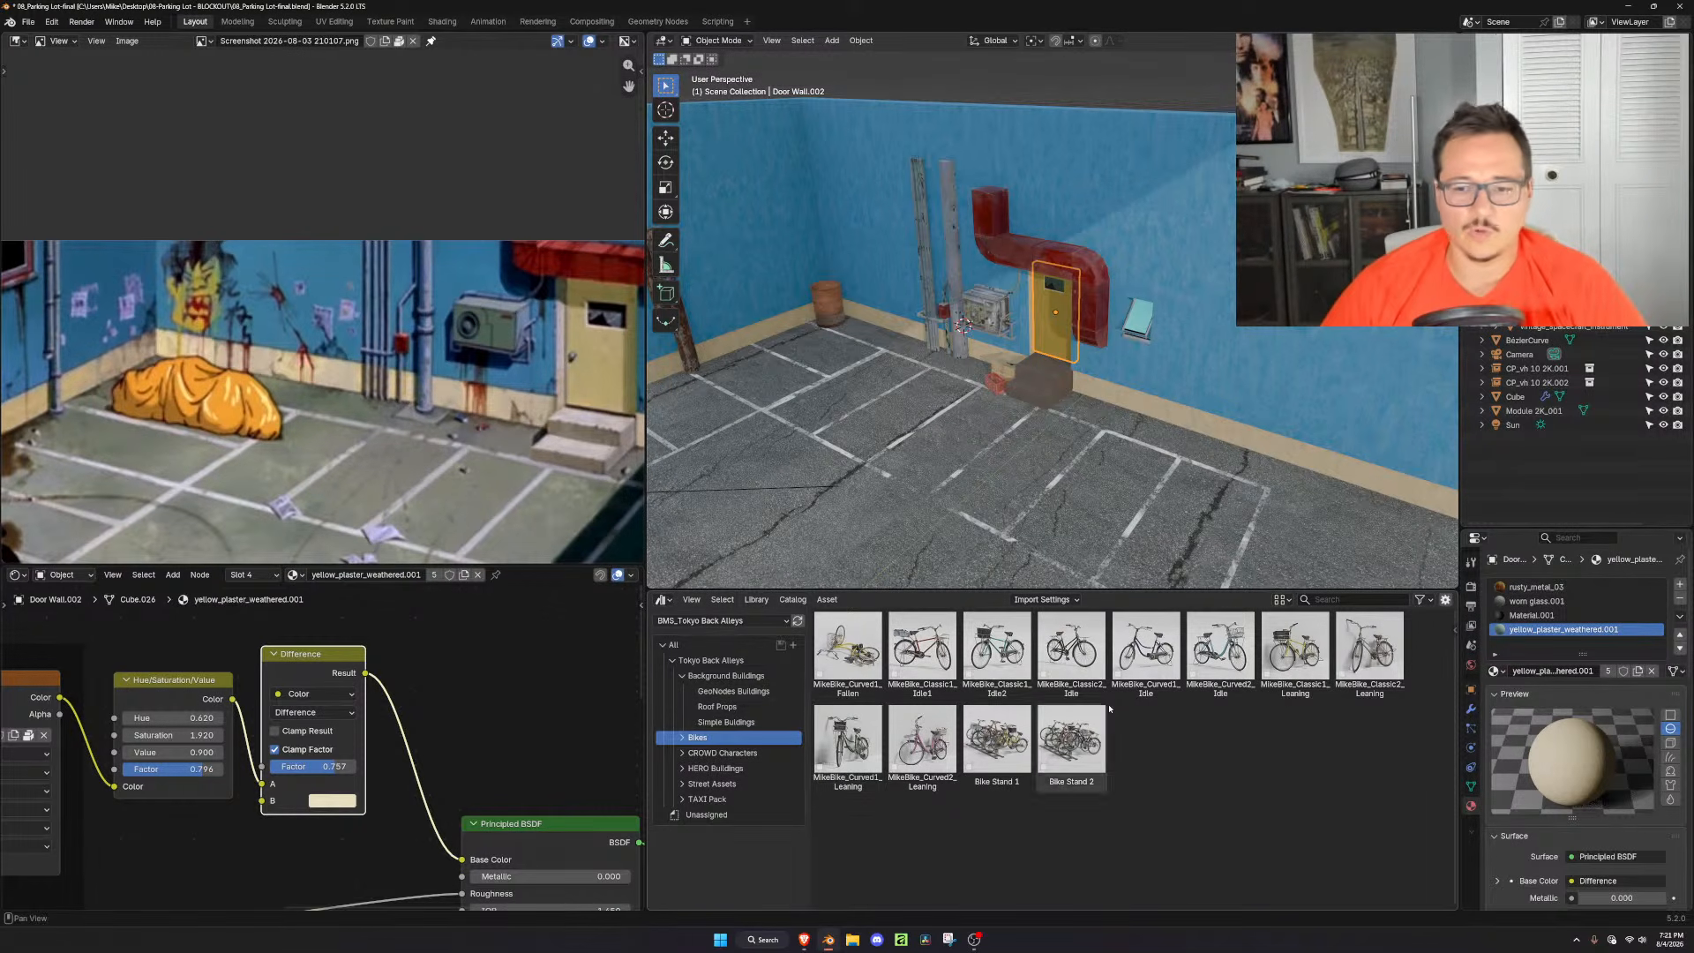
{"action": "left_click_drag", "start_coordinate": [847, 648], "coordinate": [1109, 482]}
{"action": "key", "text": "s"}
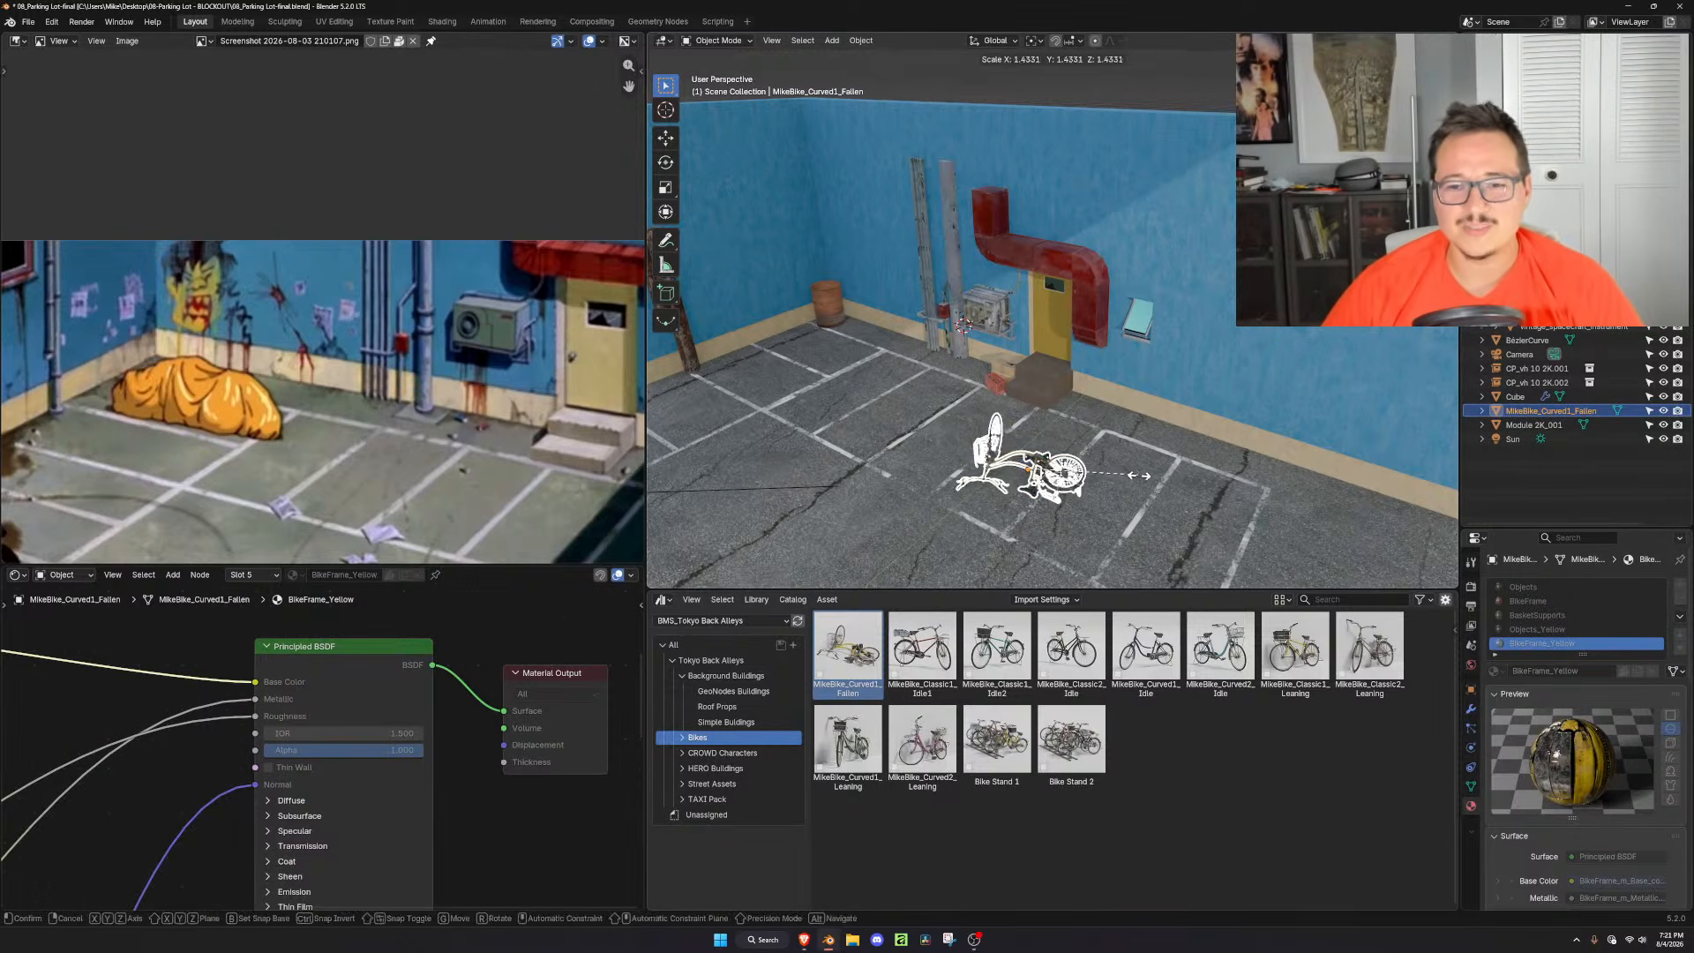
{"action": "left_click", "coordinate": [1150, 480]}
Move the fallen bicycle across the ground plane to a spot near the wall beside the door steps
{"action": "middle_click_drag", "start_coordinate": [1150, 482], "coordinate": [1180, 523]}
{"action": "key", "text": "g"}
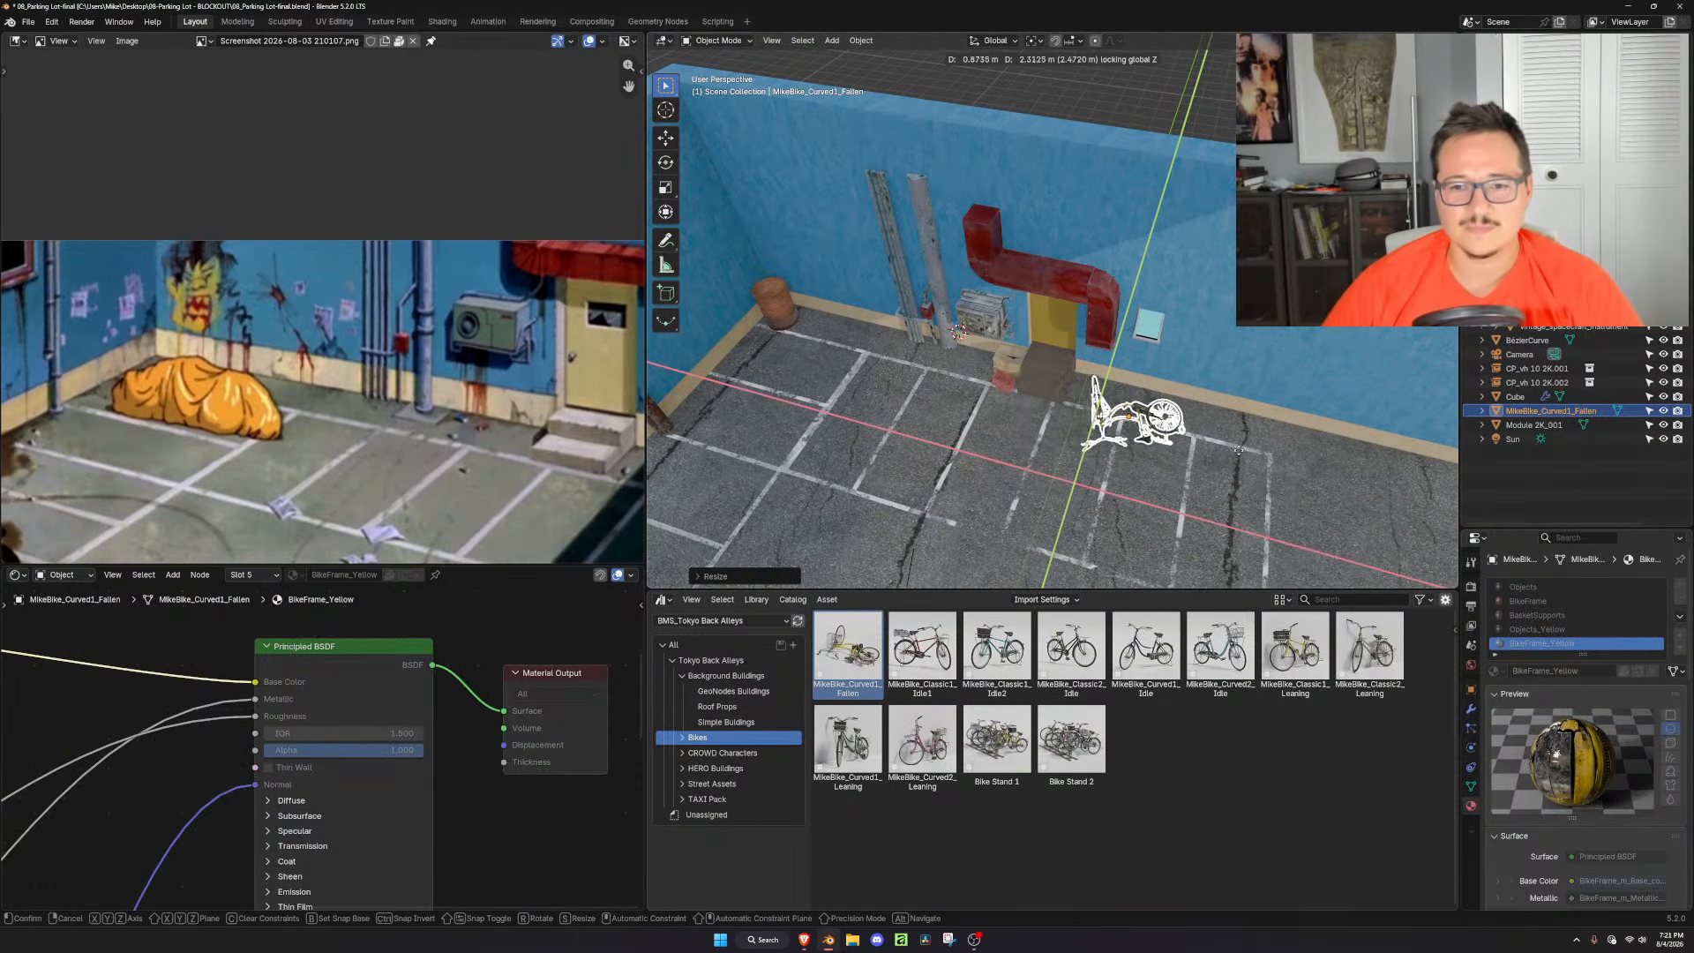
{"action": "left_click", "coordinate": [1233, 447]}
{"action": "left_click", "coordinate": [1310, 483]}
{"action": "scroll", "coordinate": [1310, 483], "scroll_direction": "up", "scroll_amount": 3}
{"action": "scroll", "coordinate": [1249, 463], "scroll_direction": "up", "scroll_amount": 2}
{"action": "middle_click_drag", "start_coordinate": [1311, 483], "coordinate": [1232, 487], "text": "shift"}
{"action": "scroll", "coordinate": [1232, 488], "scroll_direction": "down", "scroll_amount": 4}
{"action": "middle_click_drag", "start_coordinate": [1078, 422], "coordinate": [1122, 446]}
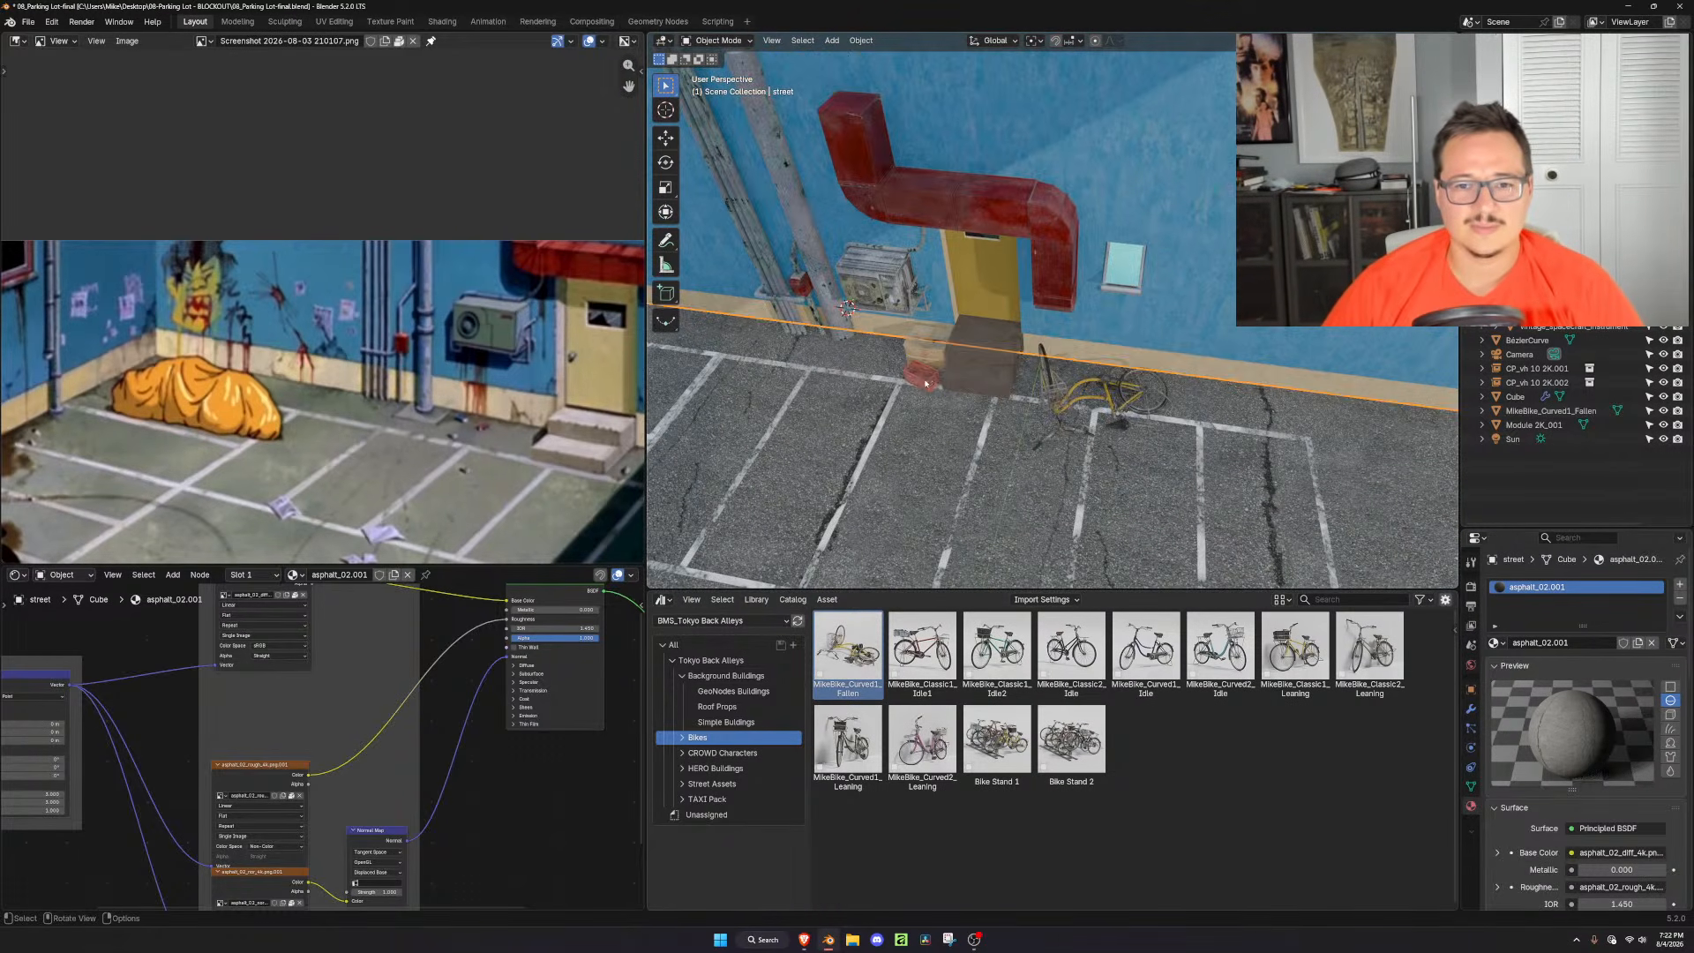
Select the red crate together with the cardboard box and move both slightly away from the door steps
{"action": "left_click", "coordinate": [922, 375]}
{"action": "left_click", "coordinate": [941, 344], "text": "shift"}
{"action": "key", "text": "g"}
{"action": "key", "text": "shift+z"}
{"action": "right_click", "coordinate": [960, 349]}
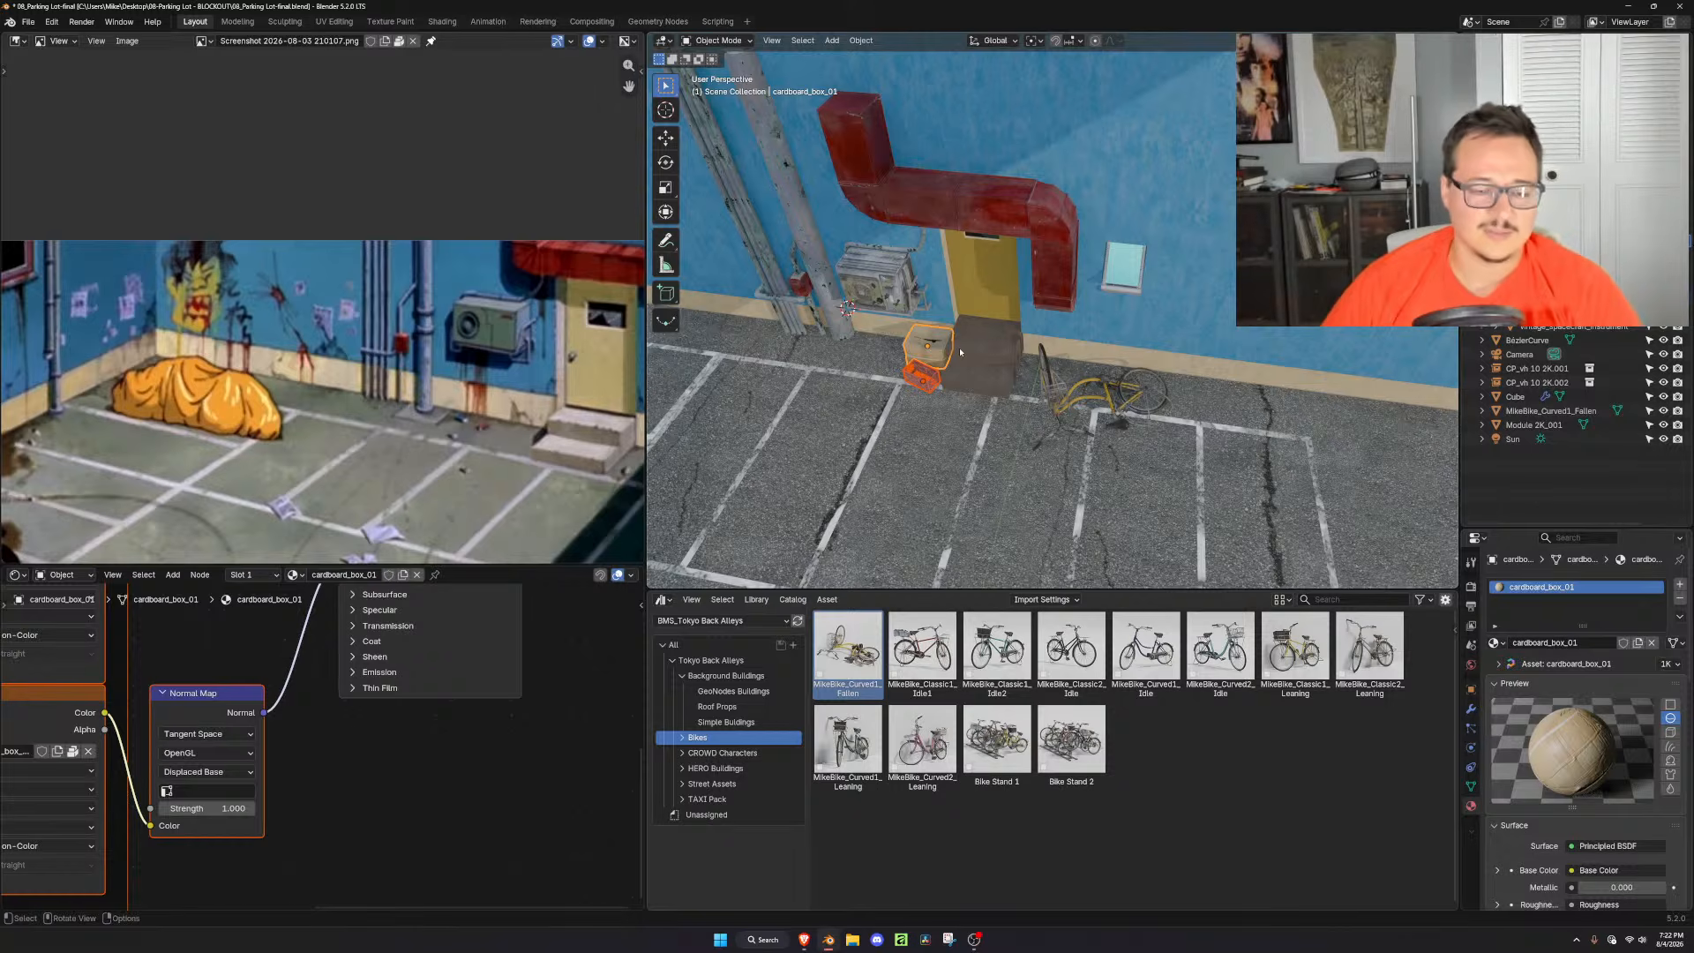
{"action": "key", "text": "g"}
{"action": "left_click", "coordinate": [1015, 357]}
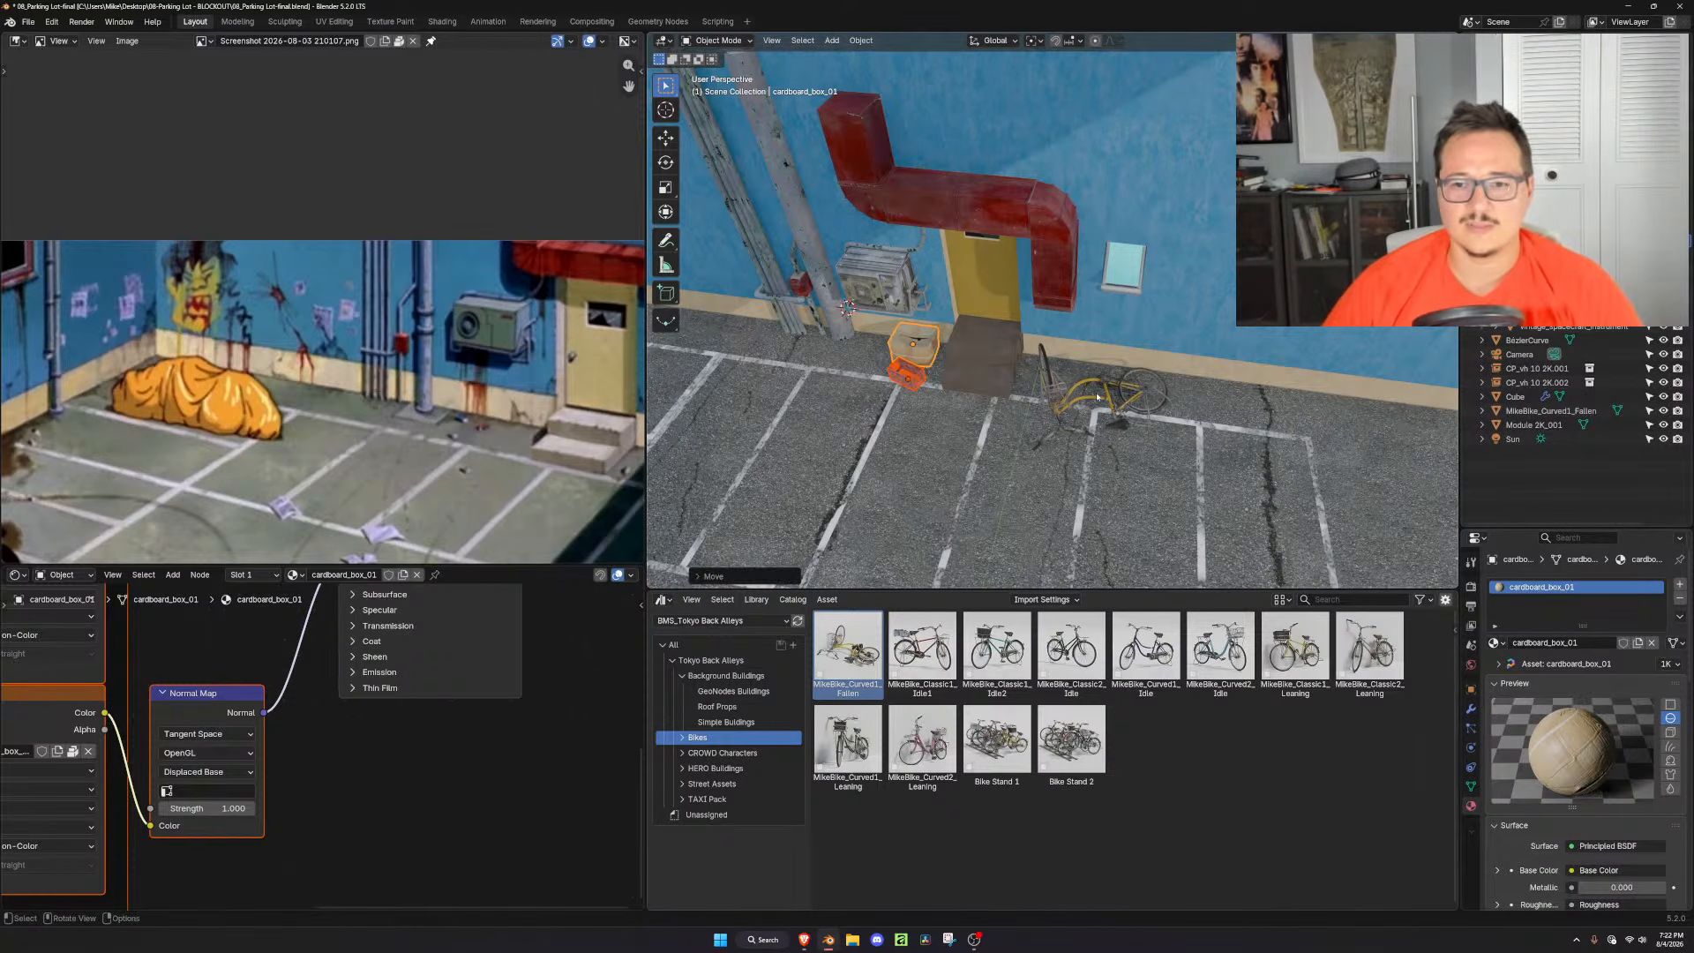
Shift the fallen bicycle along the ground plane, slightly farther from the door steps
{"action": "left_click", "coordinate": [1097, 397]}
{"action": "key", "text": "g"}
{"action": "key", "text": "shift+z"}
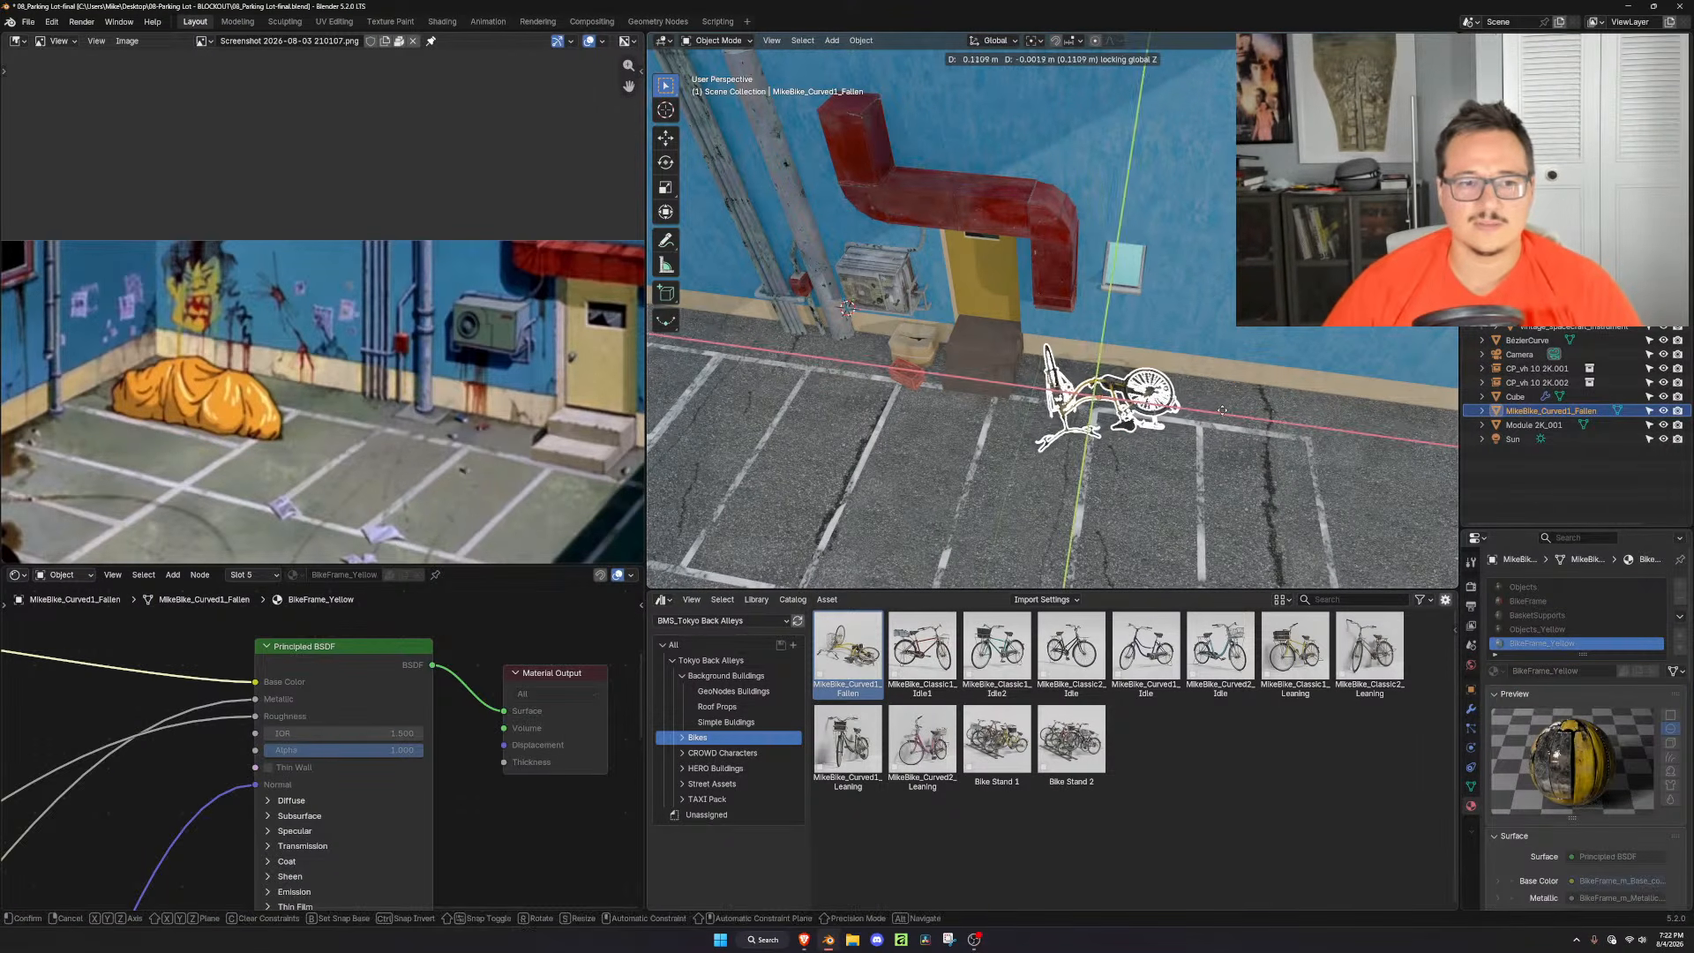
{"action": "left_click", "coordinate": [1221, 408]}
{"action": "scroll", "coordinate": [422, 393], "scroll_direction": "down", "scroll_amount": 3}
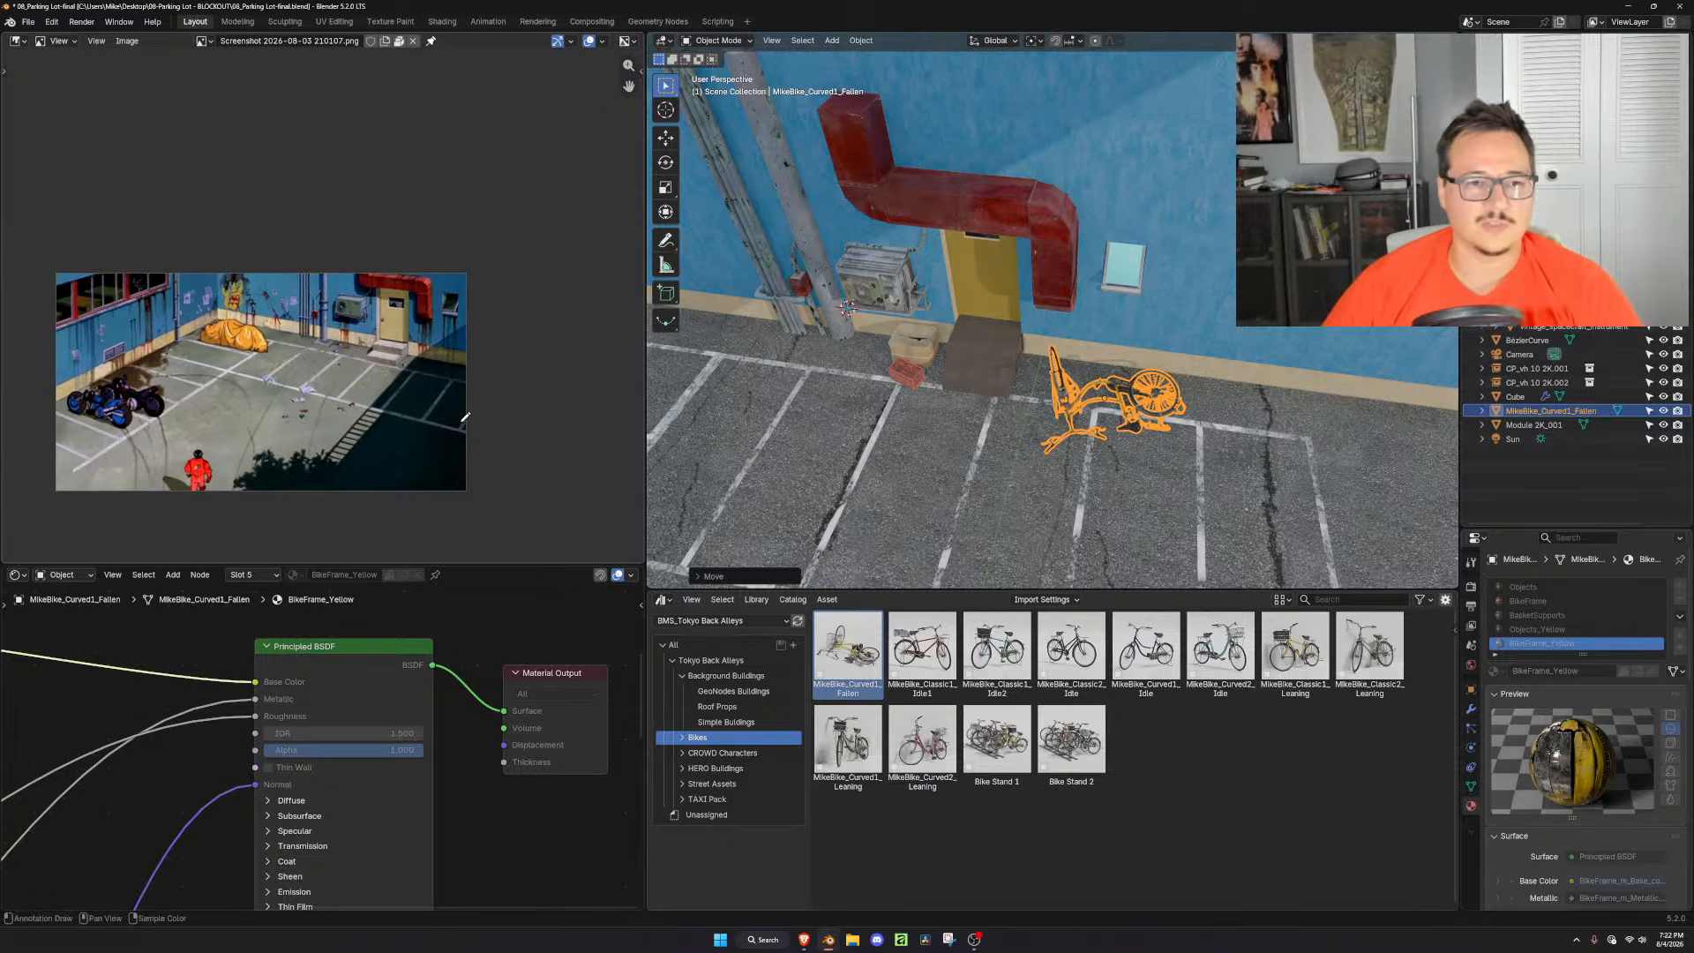
Switch the viewport to rendered shading without overlays, check the camera view and frame the fallen bicycle
{"action": "middle_click_drag", "start_coordinate": [1061, 494], "coordinate": [1002, 475], "text": "shift"}
{"action": "left_click", "coordinate": [1435, 40]}
{"action": "scroll", "coordinate": [1140, 475], "scroll_direction": "up", "scroll_amount": 4}
{"action": "key", "text": "shift+alt+z"}
{"action": "middle_click_drag", "start_coordinate": [1147, 465], "coordinate": [1121, 358]}
{"action": "key", "text": "KP_0"}
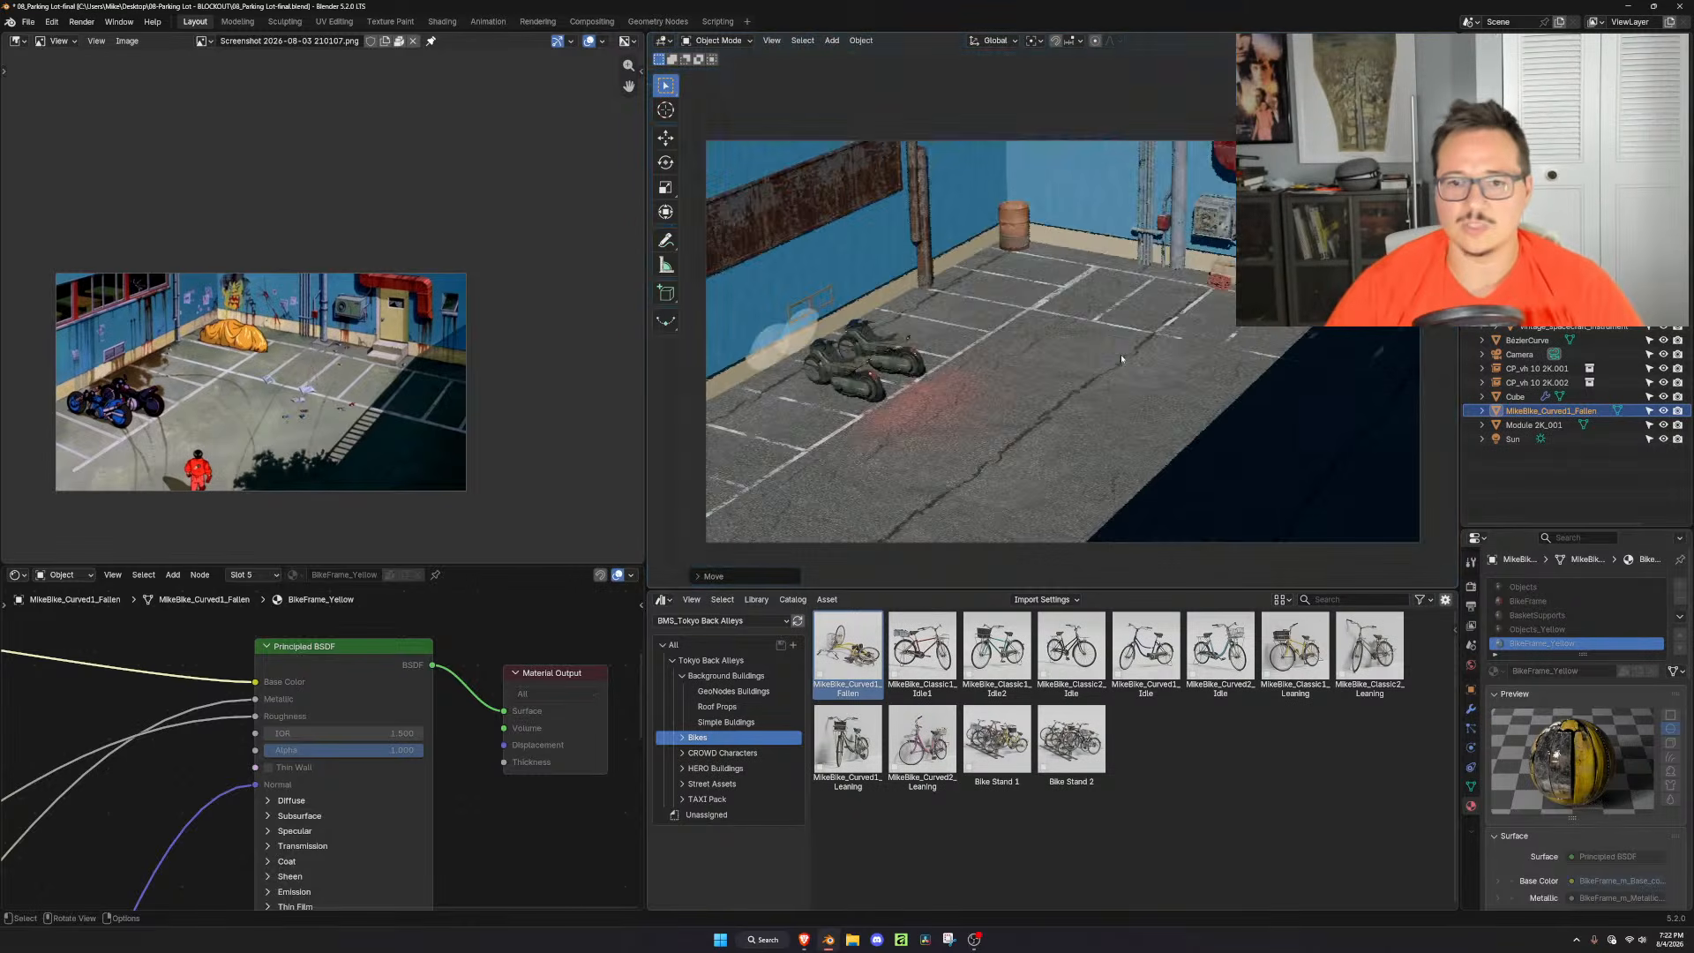
{"action": "key", "text": "KP_Decimal"}
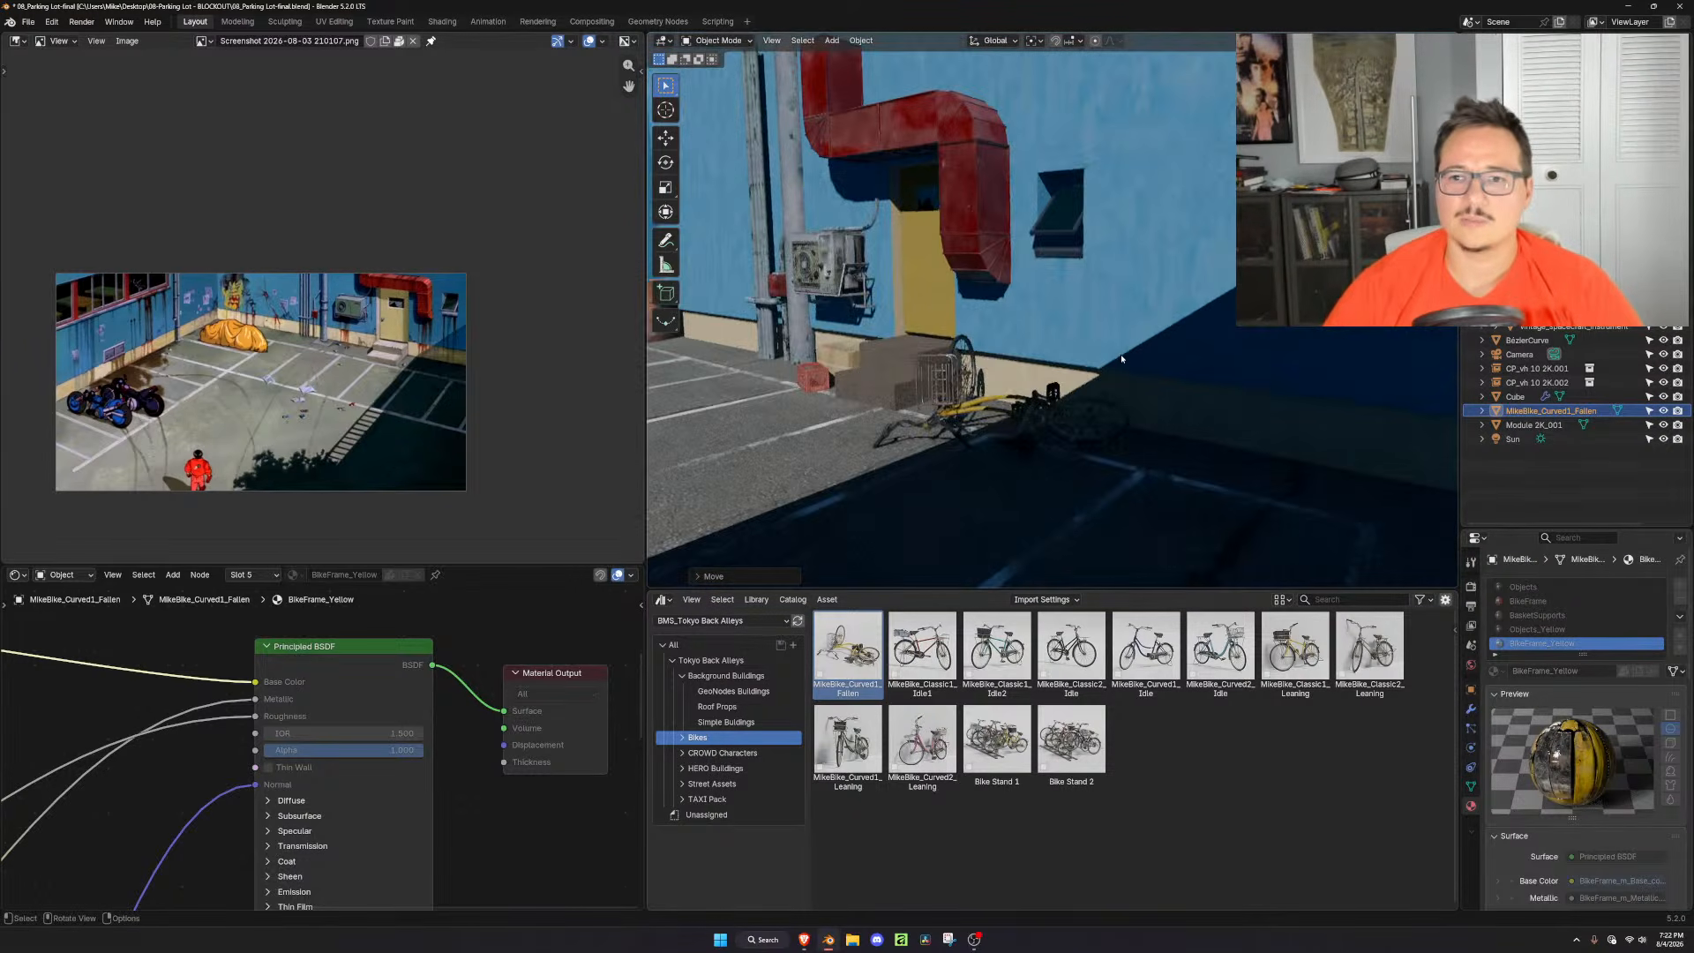
Select the yellow door, frame it in the rendered view and compare it with the door in the reference image
{"action": "left_click", "coordinate": [940, 266]}
{"action": "key", "text": "KP_Decimal"}
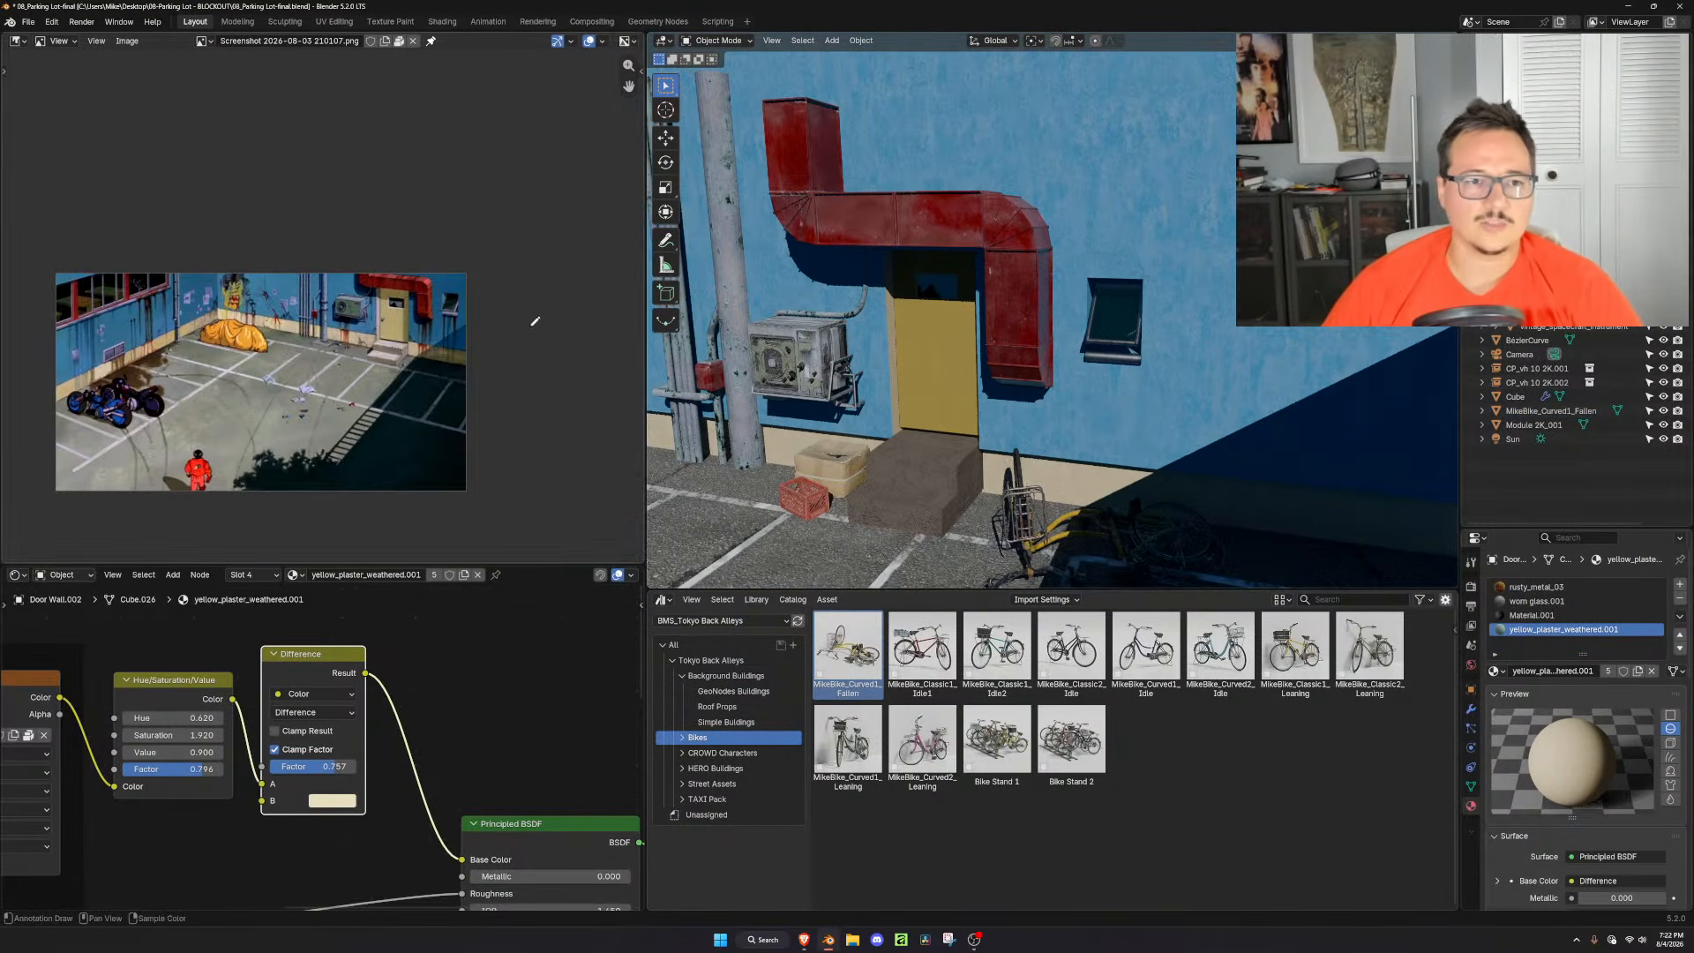
{"action": "scroll", "coordinate": [490, 322], "scroll_direction": "up", "scroll_amount": 6}
{"action": "middle_click_drag", "start_coordinate": [572, 319], "coordinate": [444, 369]}
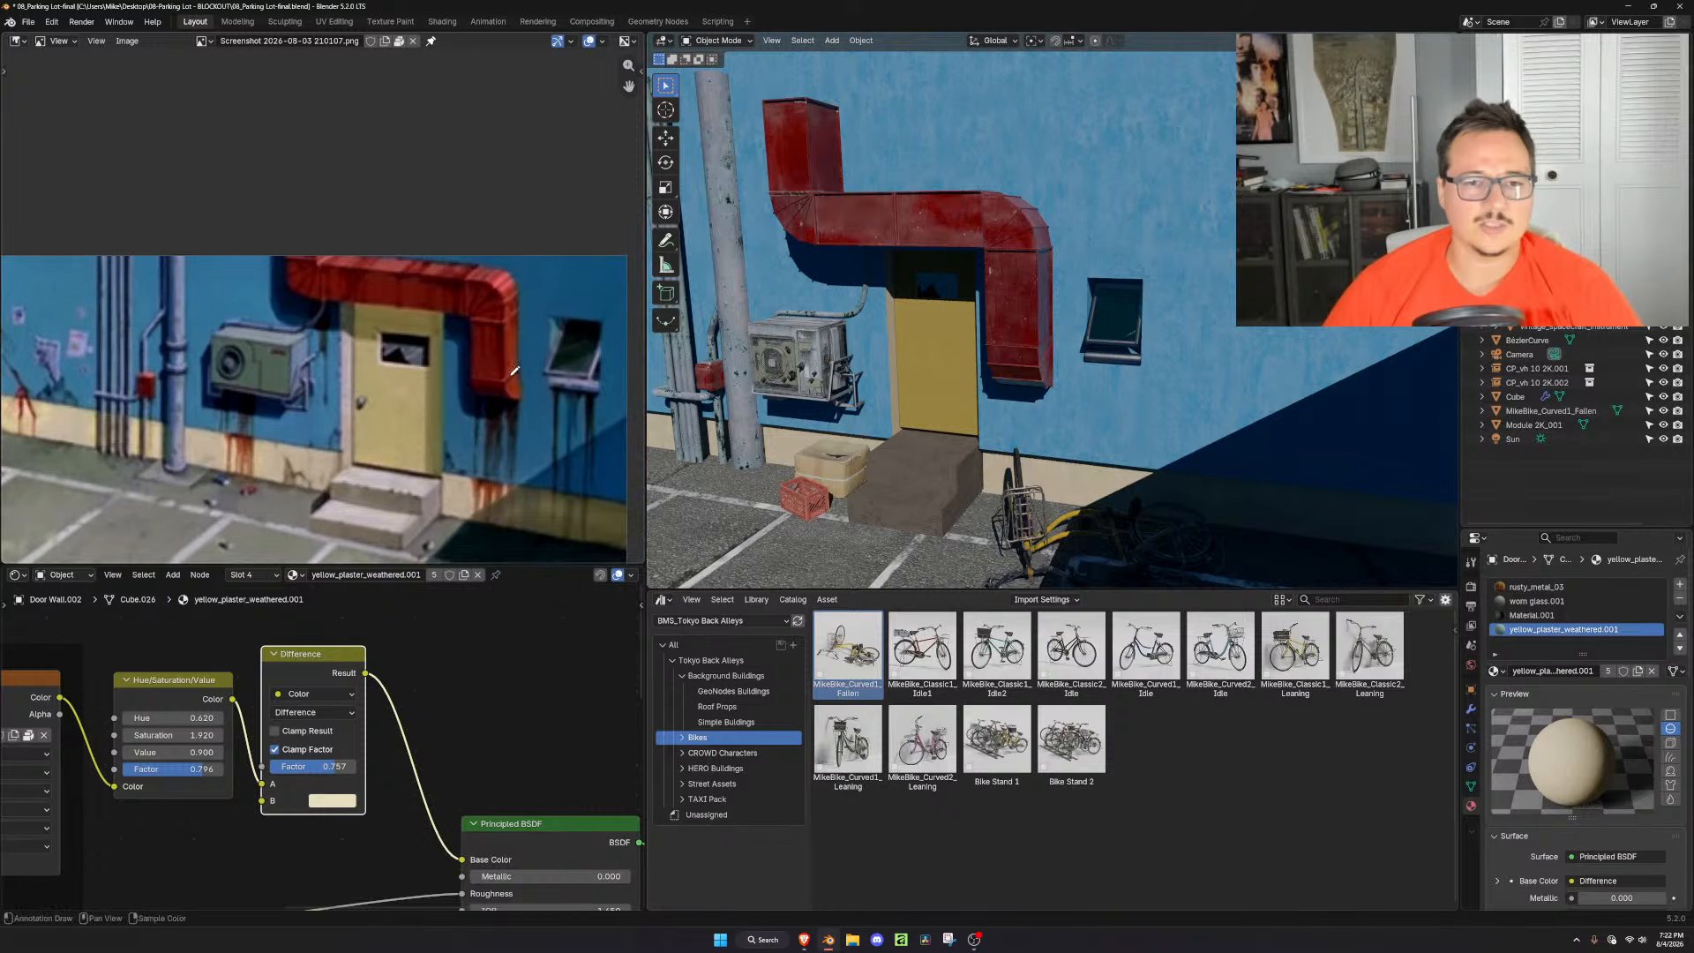
{"action": "scroll", "coordinate": [918, 340], "scroll_direction": "up", "scroll_amount": 8}
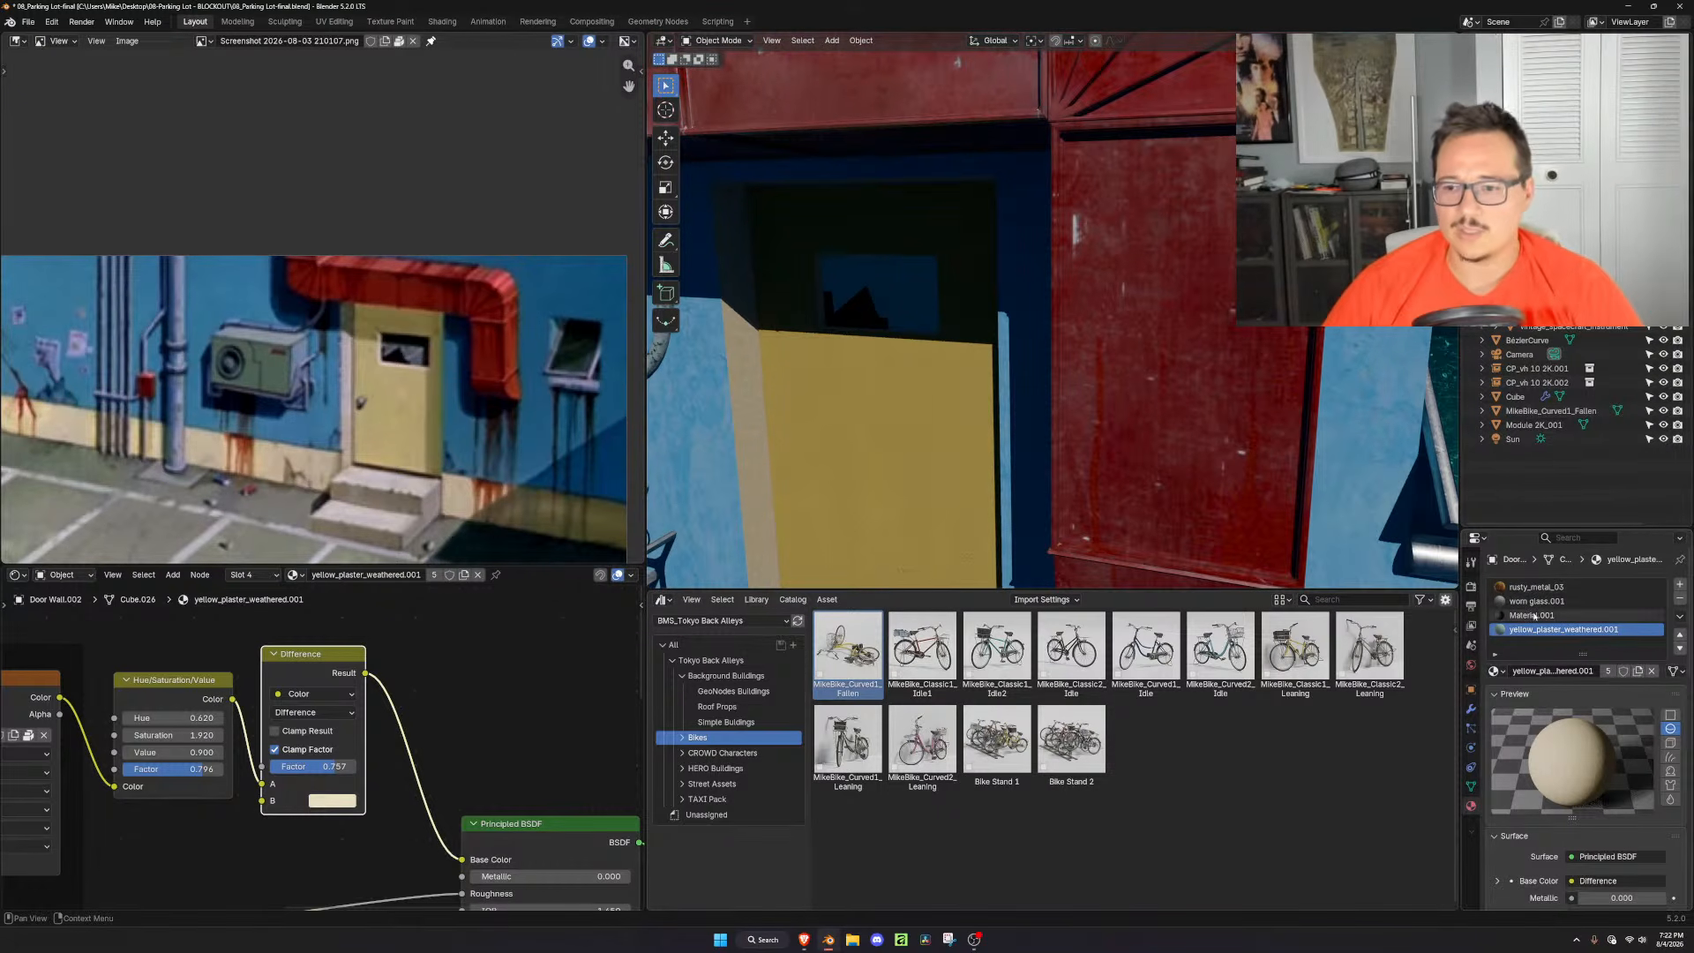
Restore the overlays, make the door's yellow plaster material a single-user copy and rename it yellow_door_weathered.002
{"action": "key", "text": "Tab"}
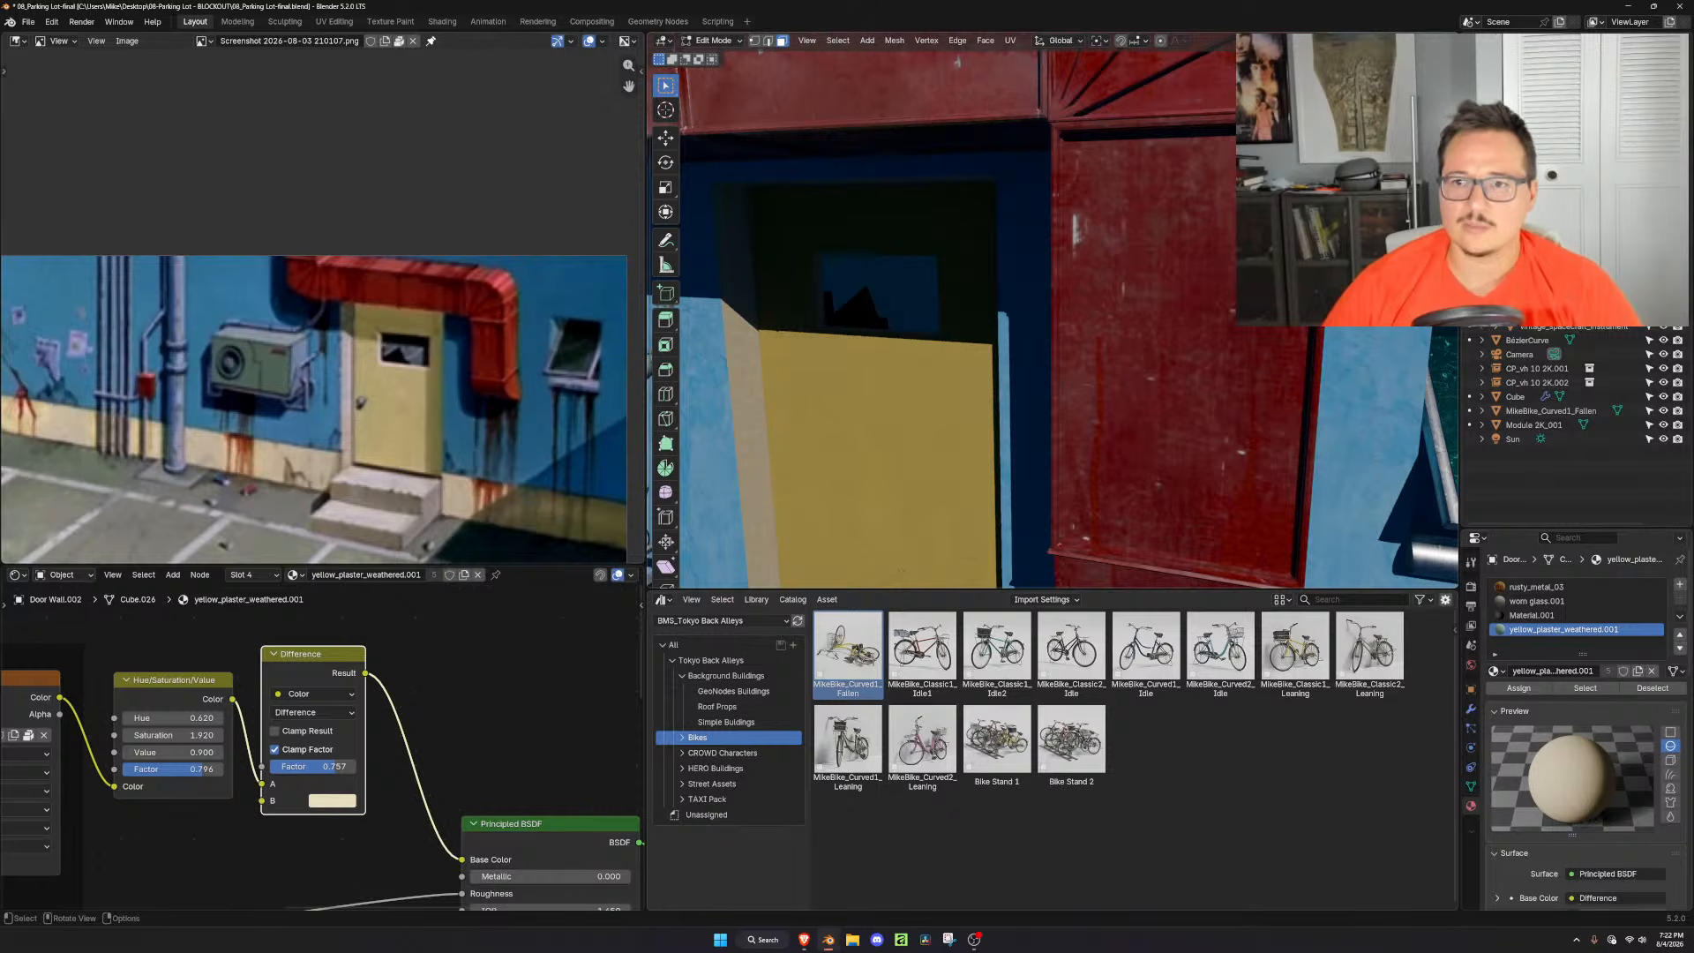
{"action": "key", "text": "Tab"}
{"action": "key", "text": "shift+alt+z"}
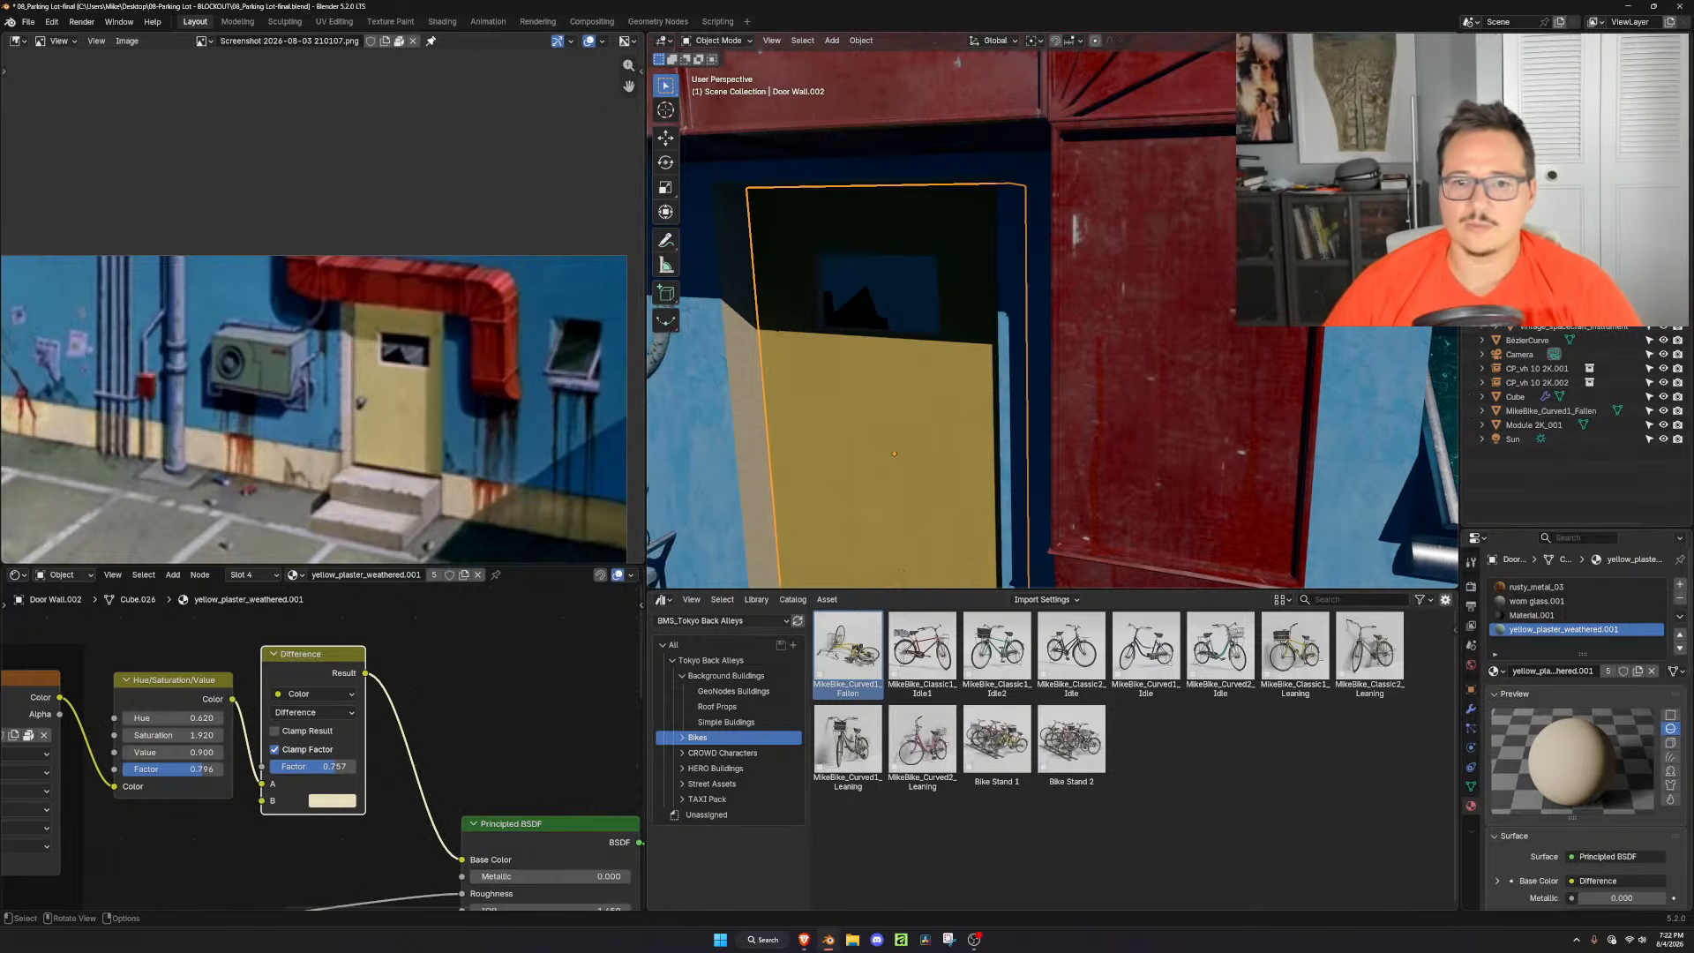
{"action": "left_click", "coordinate": [1638, 671]}
{"action": "left_click", "coordinate": [1606, 676]}
{"action": "left_click", "coordinate": [1610, 672]}
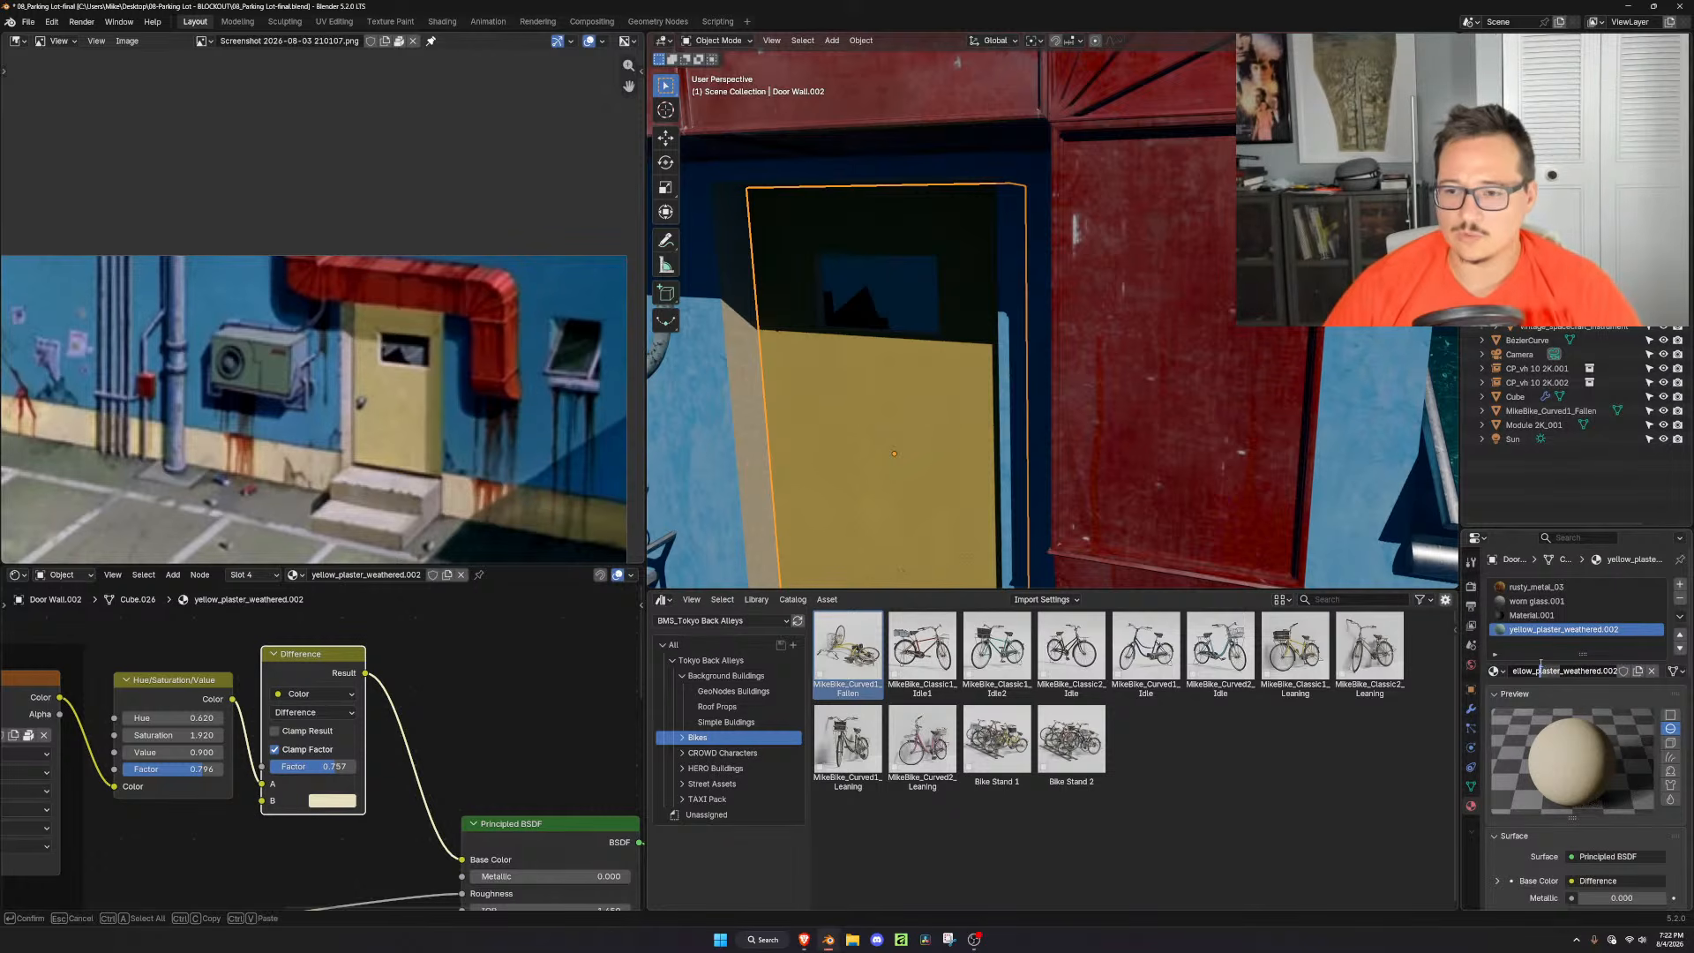
{"action": "type", "text": "oor"}
{"action": "key", "text": "Return"}
Feed the yellow_door_weathered.002 material's Difference colour into its shader emission and set the emission strength to 1
{"action": "scroll", "coordinate": [378, 731], "scroll_direction": "down", "scroll_amount": 5}
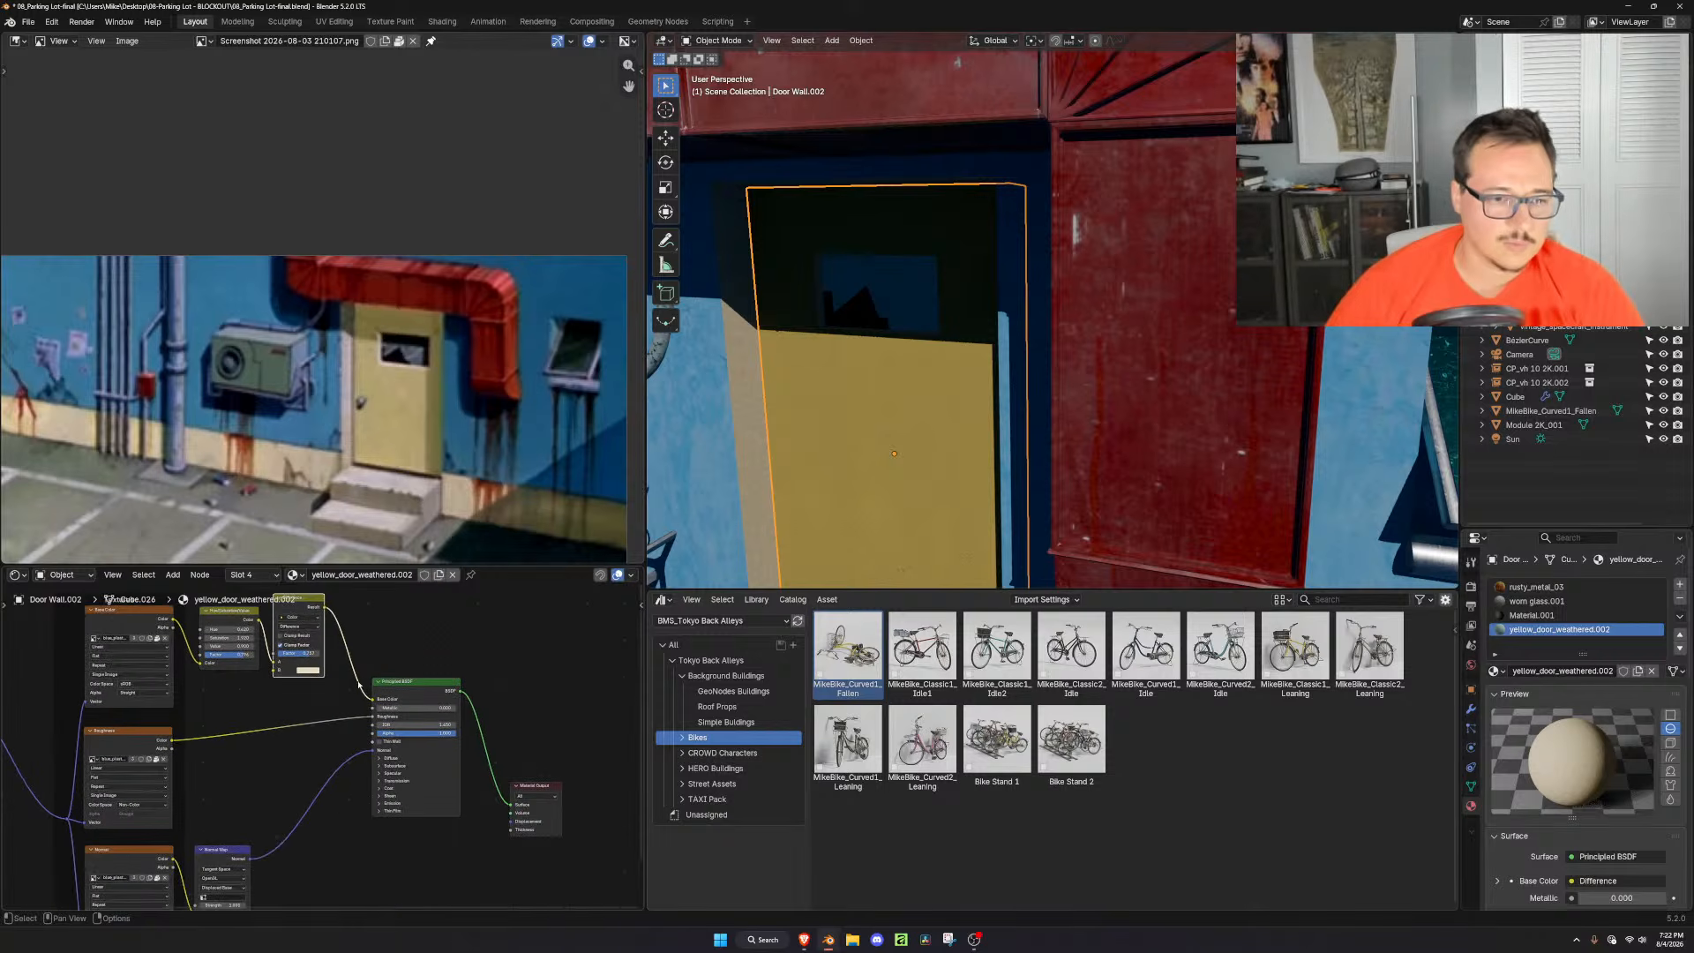
{"action": "left_click", "coordinate": [379, 804]}
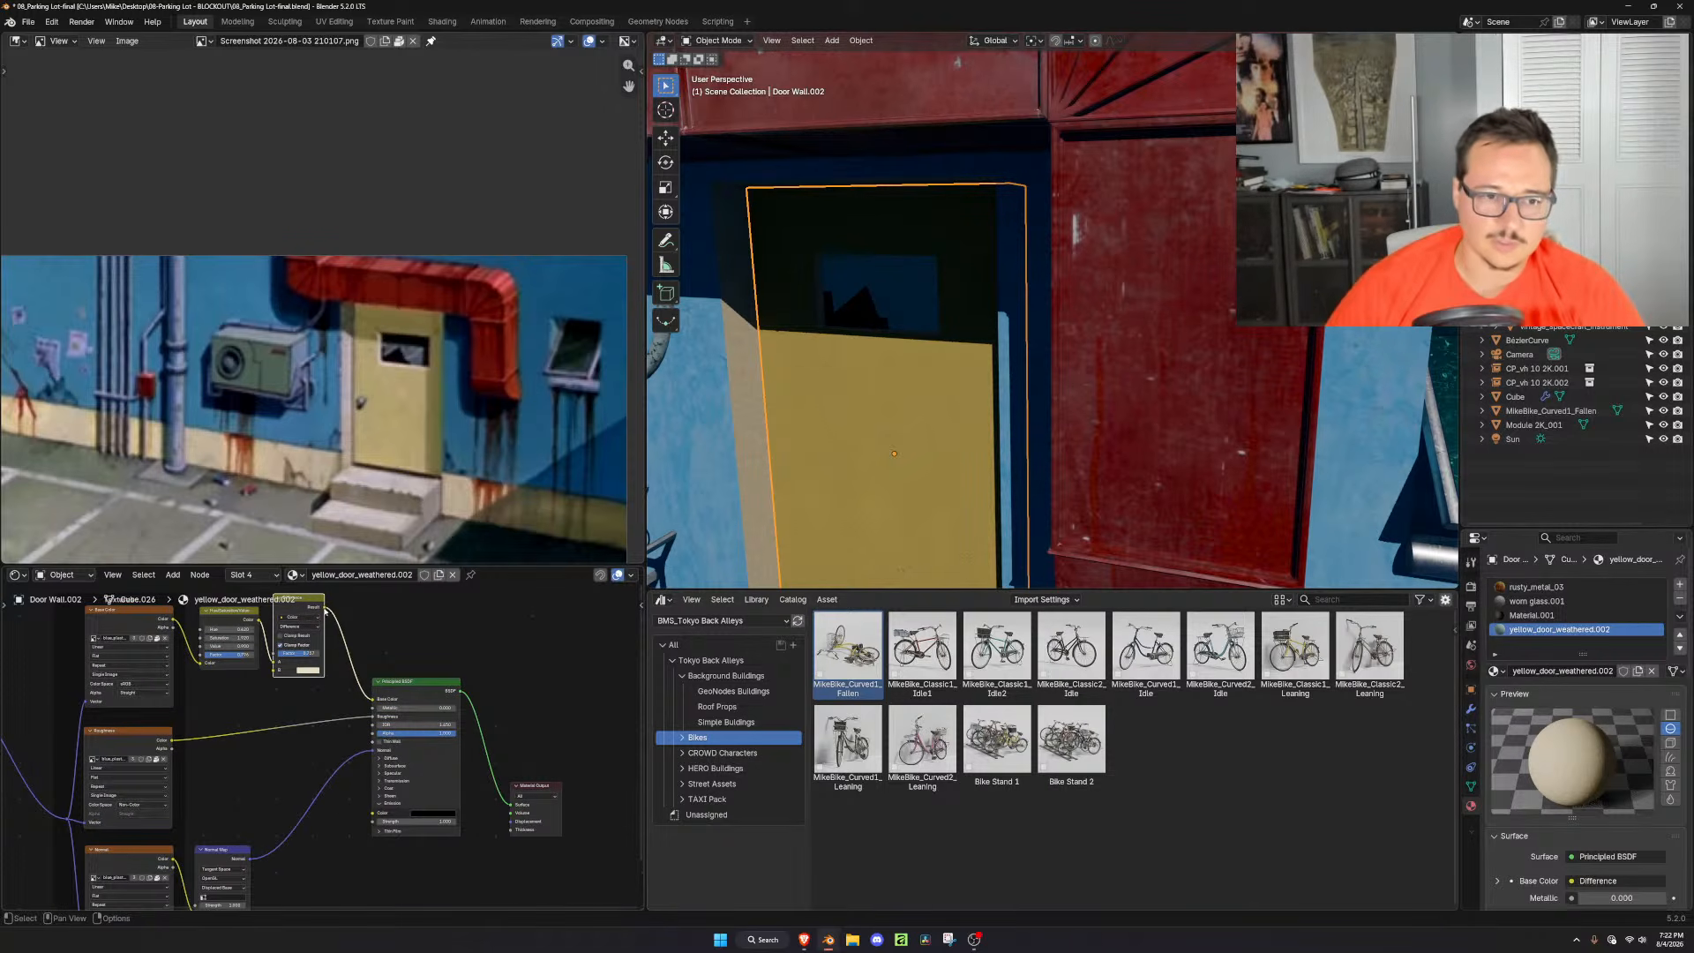
{"action": "left_click_drag", "start_coordinate": [375, 817], "coordinate": [375, 814]}
{"action": "left_click", "coordinate": [427, 822]}
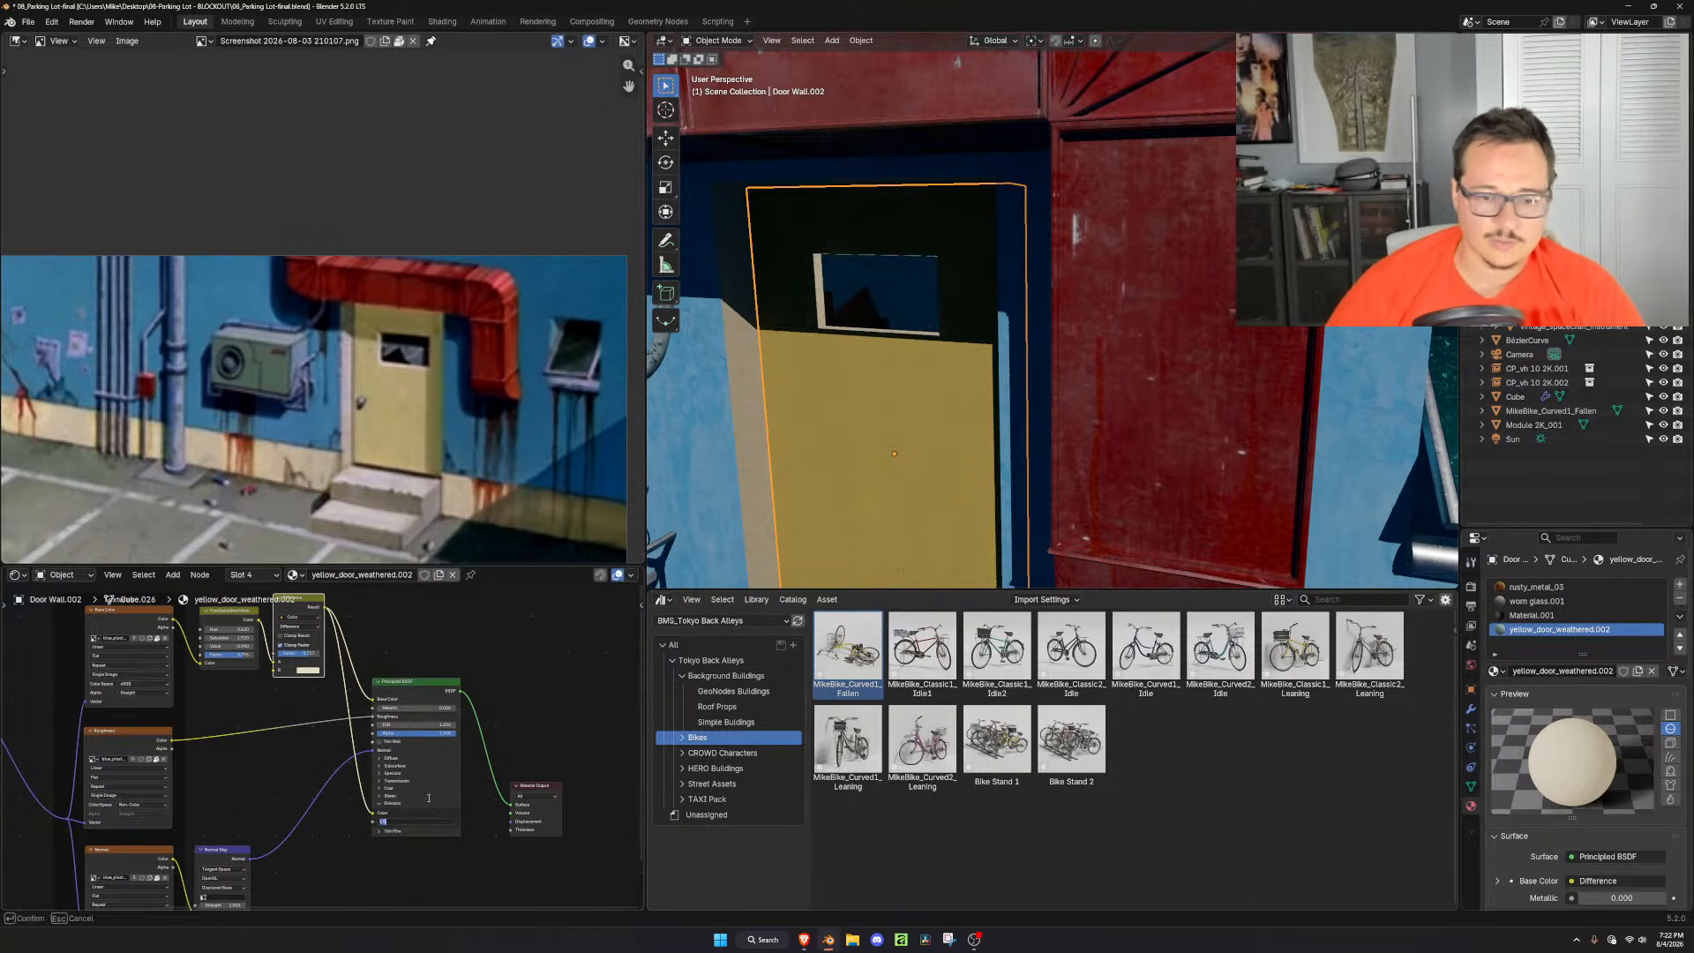
{"action": "type", "text": "1"}
{"action": "key", "text": "Return"}
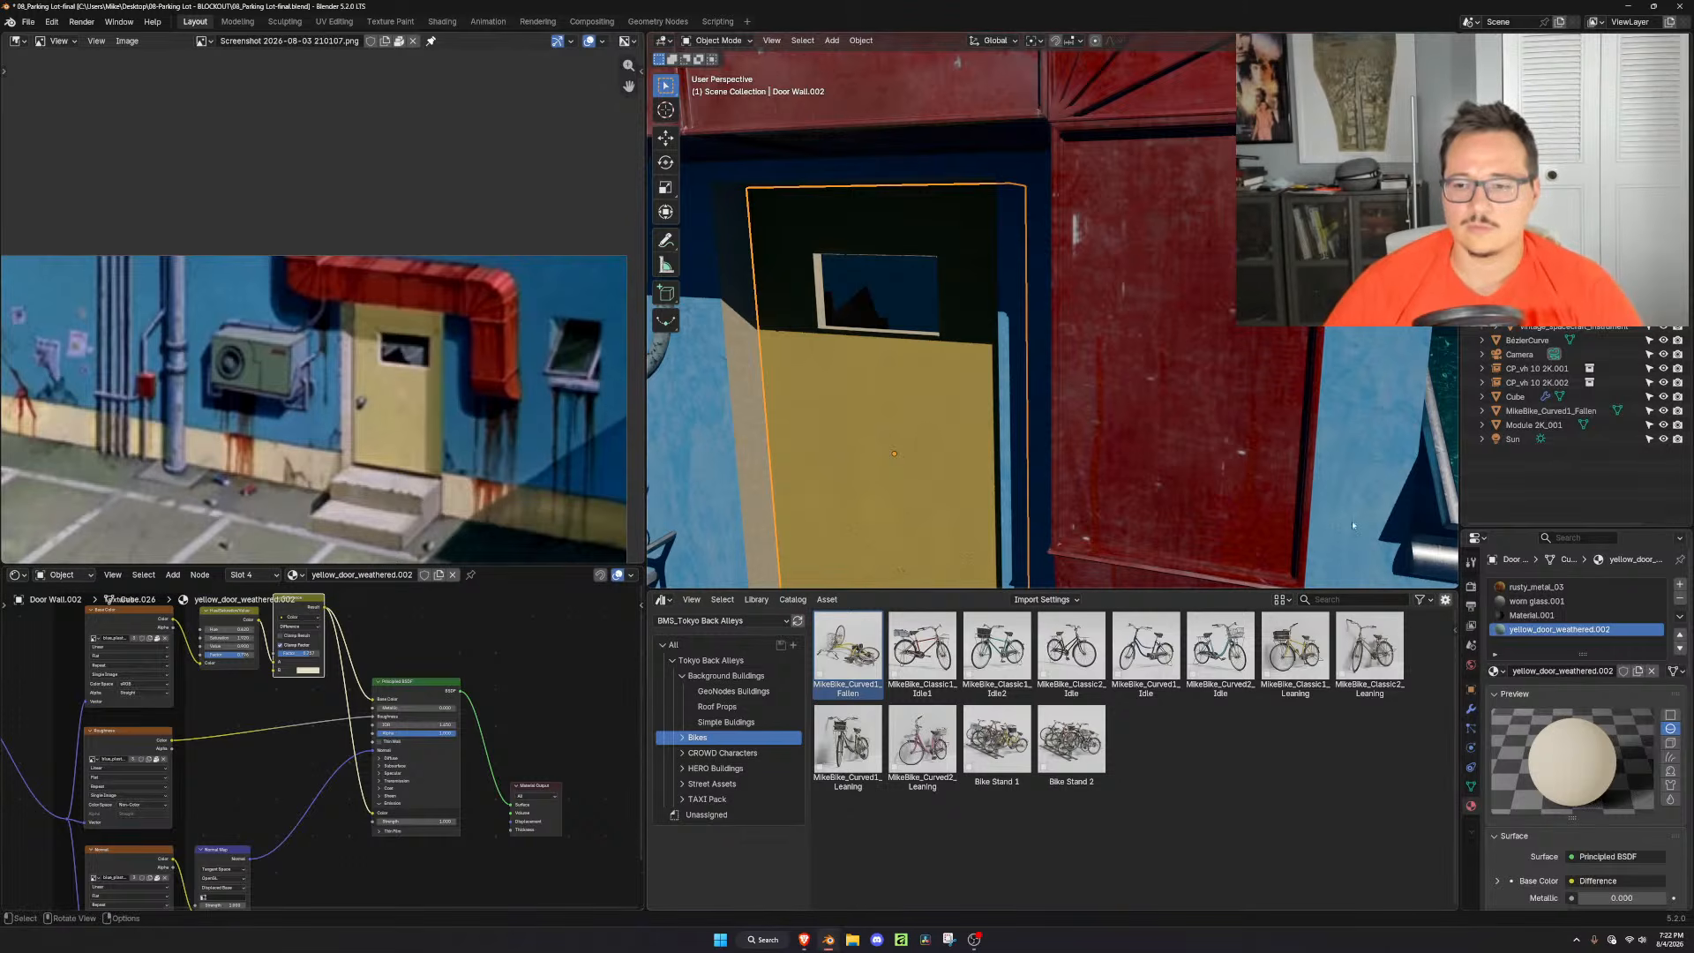
Select the door's front face and its similar faces in Edit Mode to check which material slot they use
{"action": "key", "text": "Tab"}
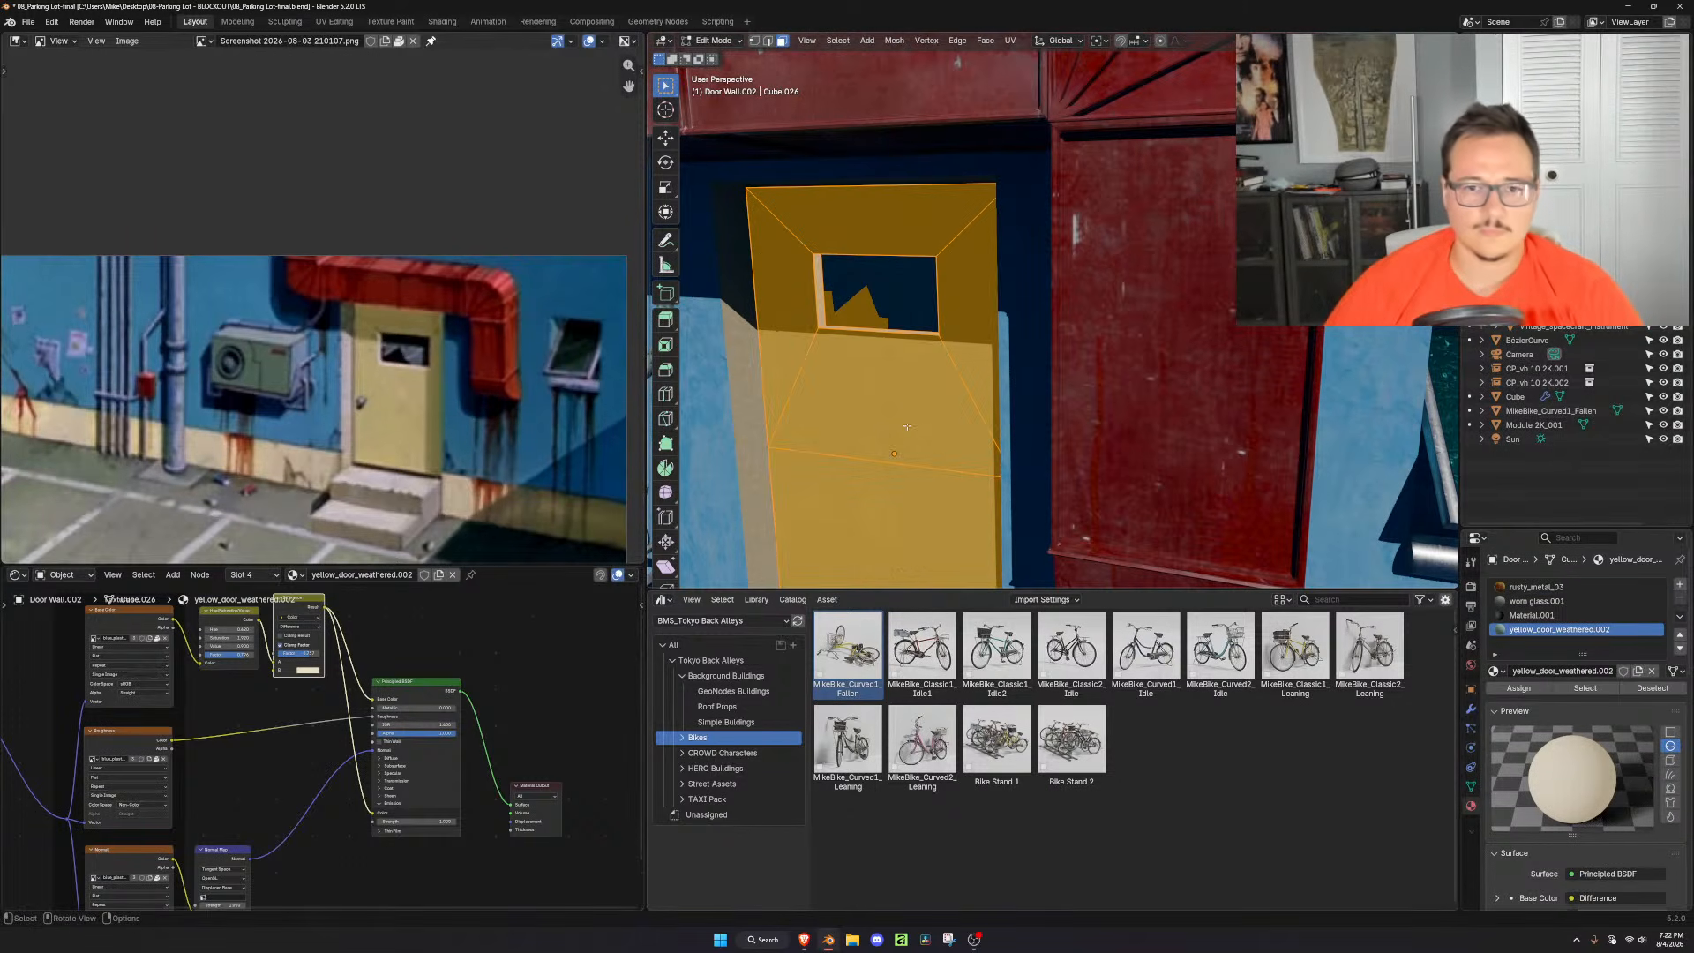
{"action": "left_click", "coordinate": [907, 426]}
{"action": "key", "text": "shift+g"}
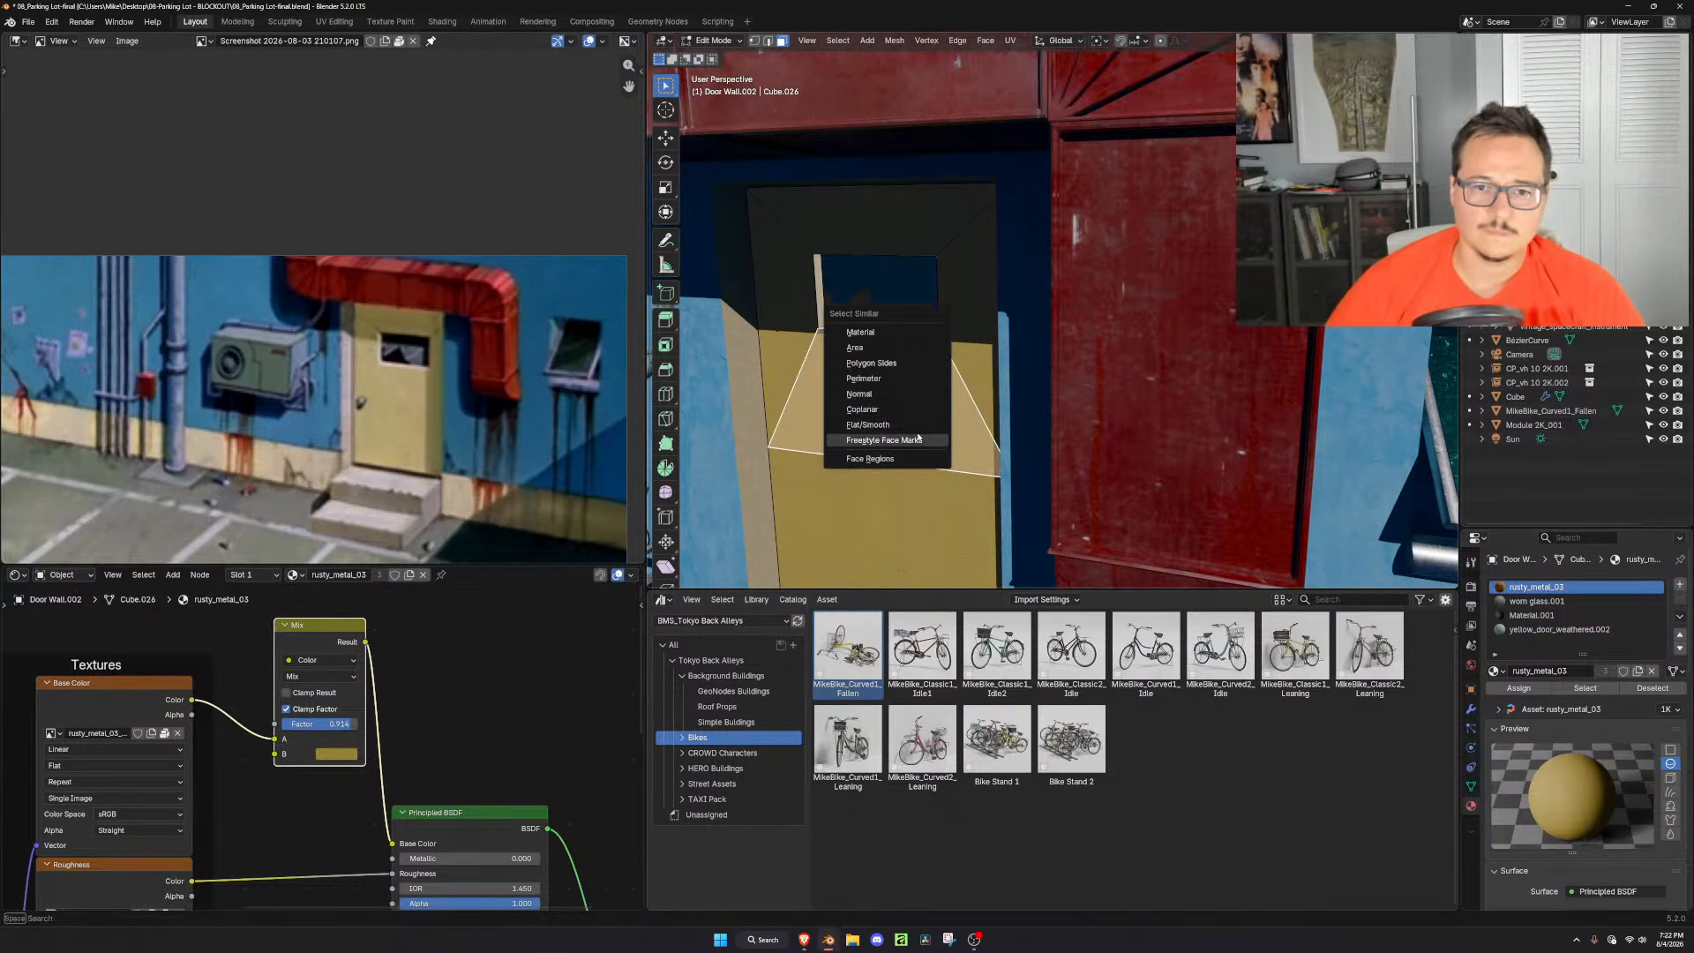
{"action": "left_click", "coordinate": [922, 435]}
{"action": "scroll", "coordinate": [946, 454], "scroll_direction": "down", "scroll_amount": 5}
{"action": "scroll", "coordinate": [945, 453], "scroll_direction": "down", "scroll_amount": 6}
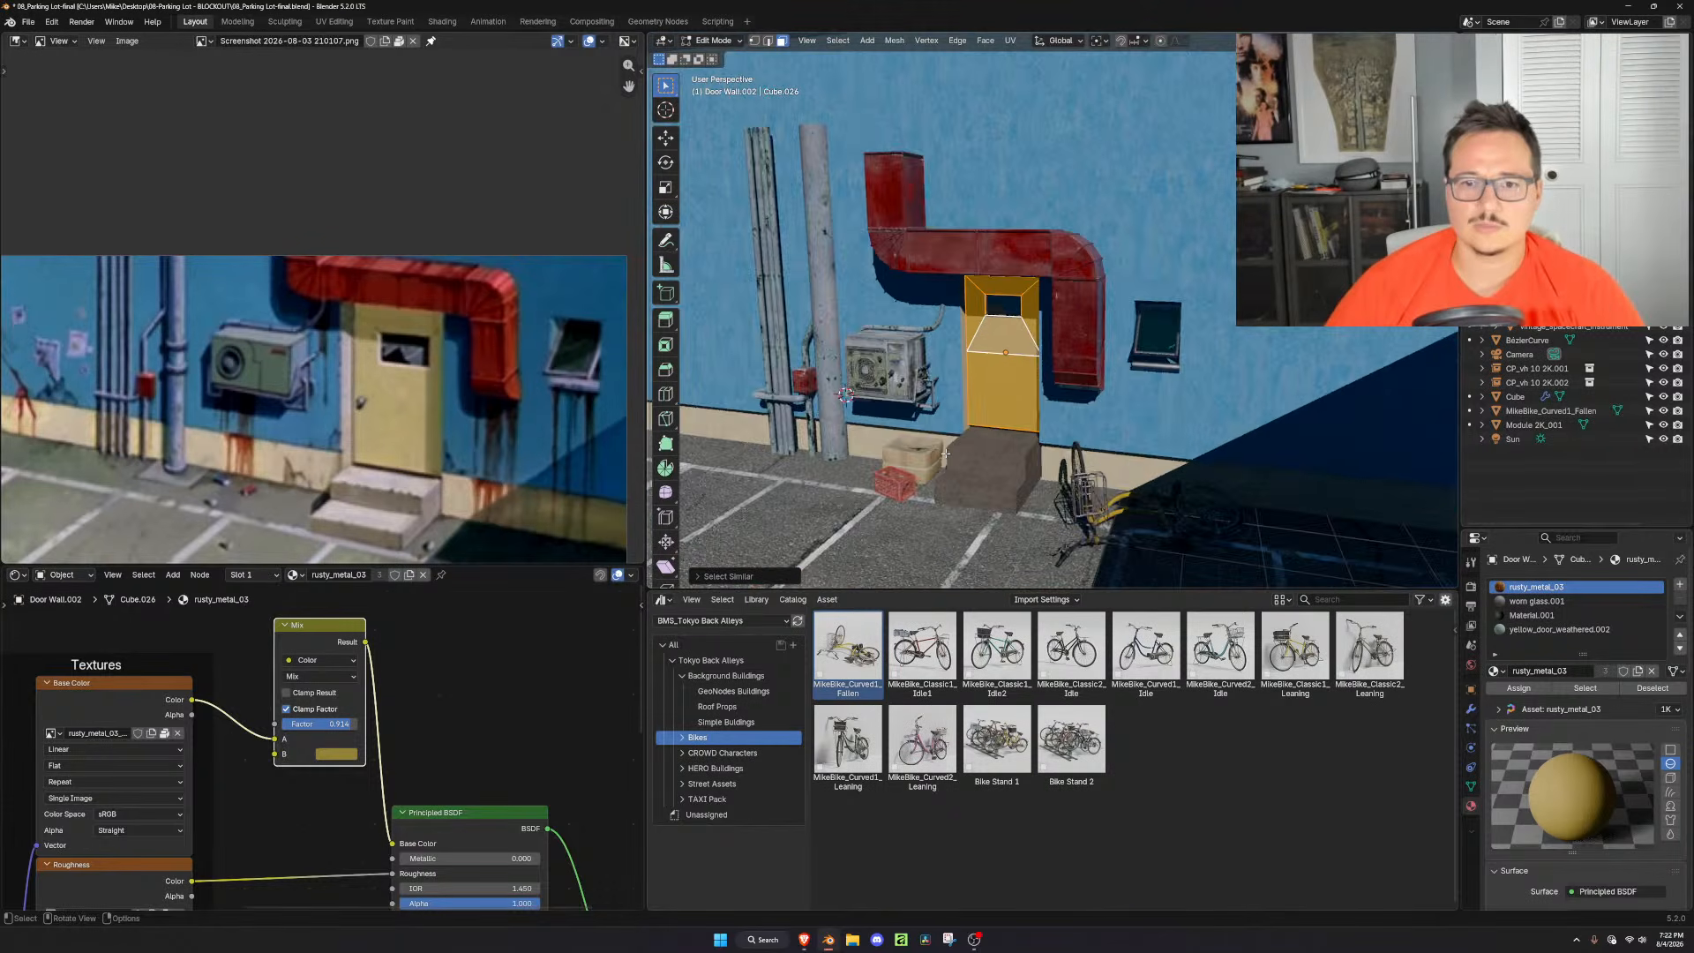
{"action": "scroll", "coordinate": [946, 454], "scroll_direction": "up", "scroll_amount": 8}
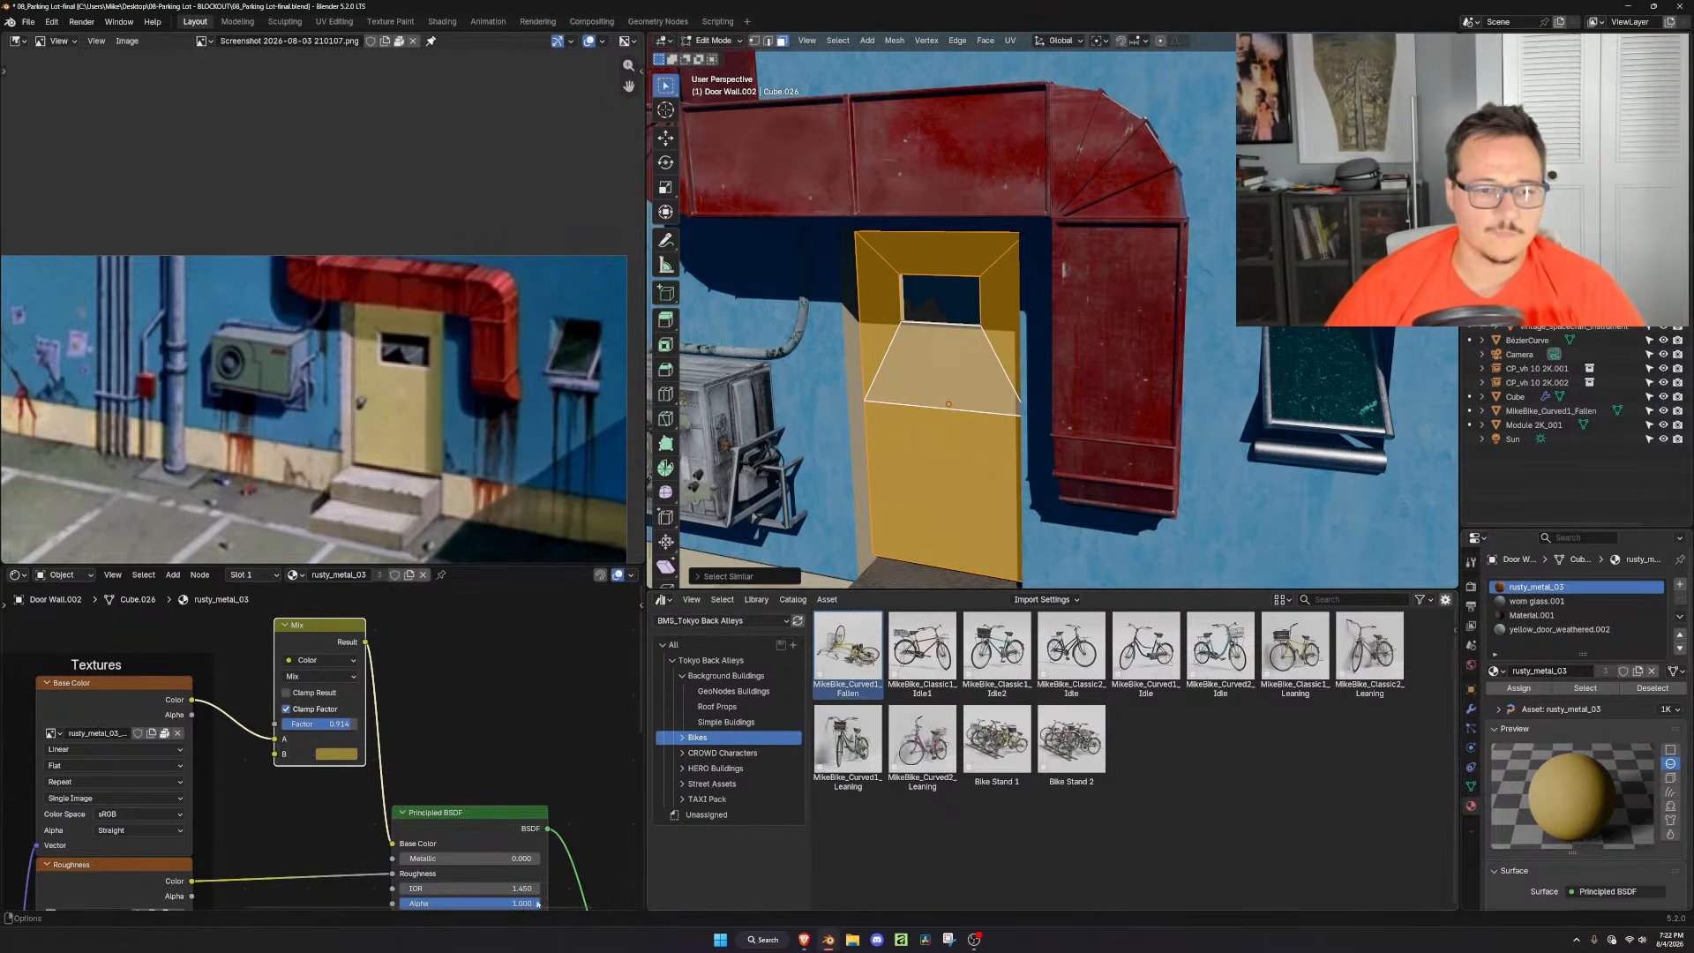
{"action": "scroll", "coordinate": [457, 745], "scroll_direction": "down", "scroll_amount": 2}
{"action": "middle_click_drag", "start_coordinate": [465, 812], "coordinate": [457, 745]}
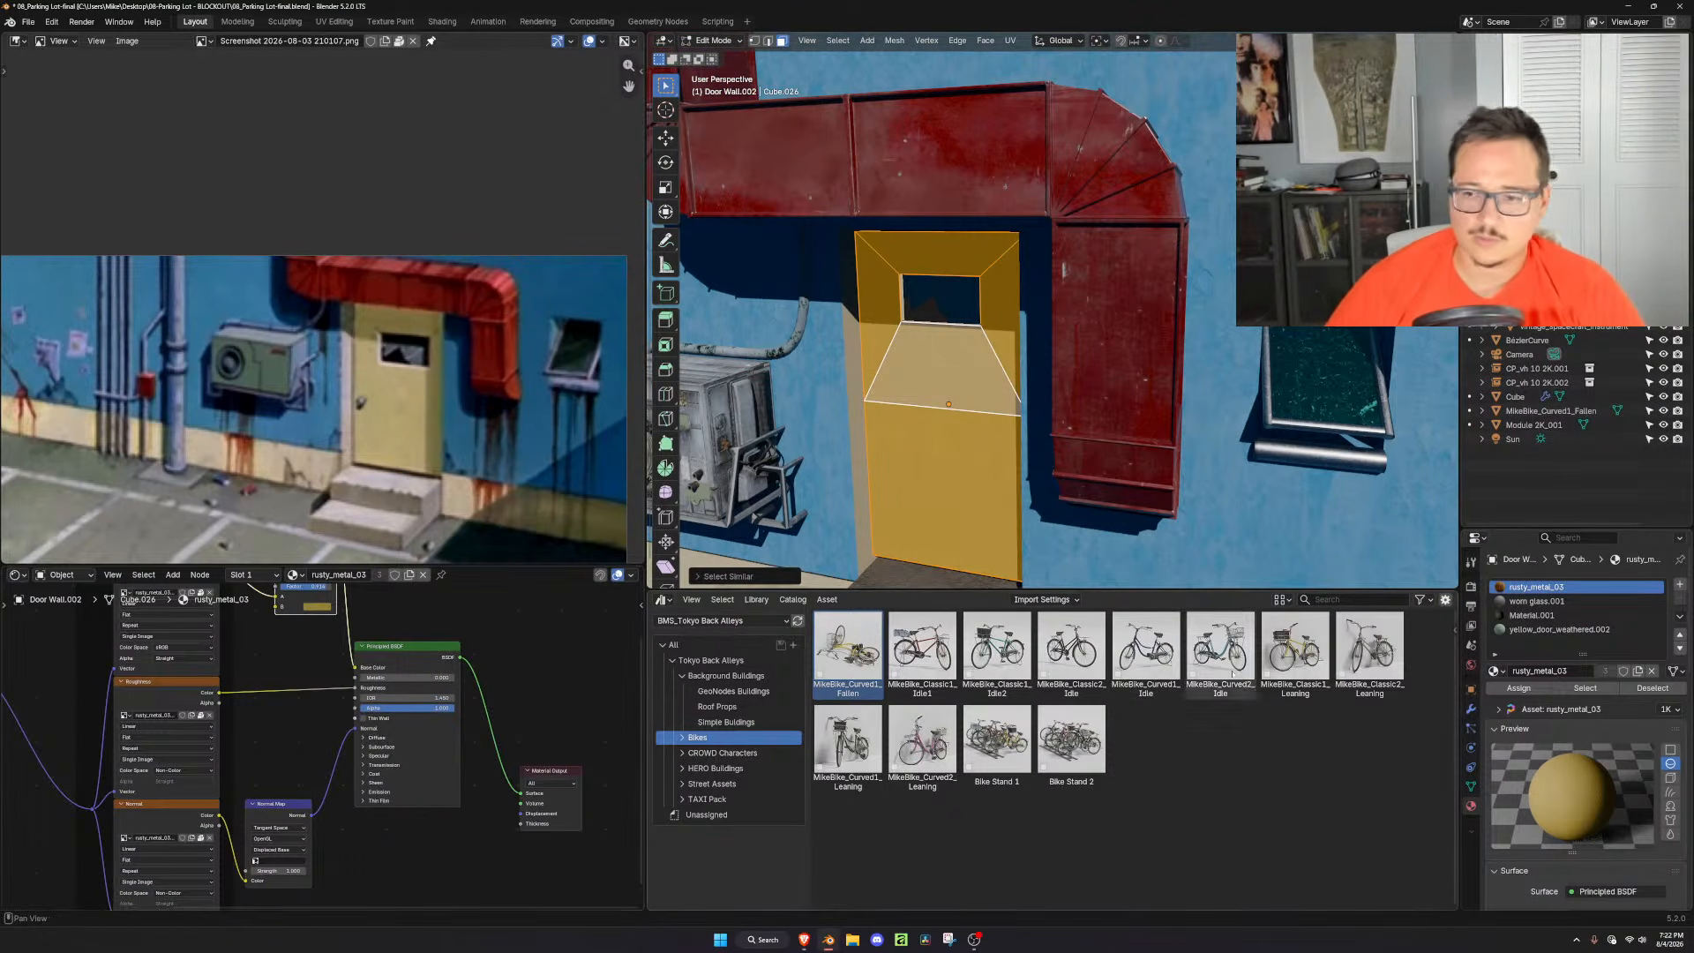
Disconnect the emission colour link in the yellow_door_weathered.002 material and reset its emission strength to 0
{"action": "left_click", "coordinate": [1542, 630]}
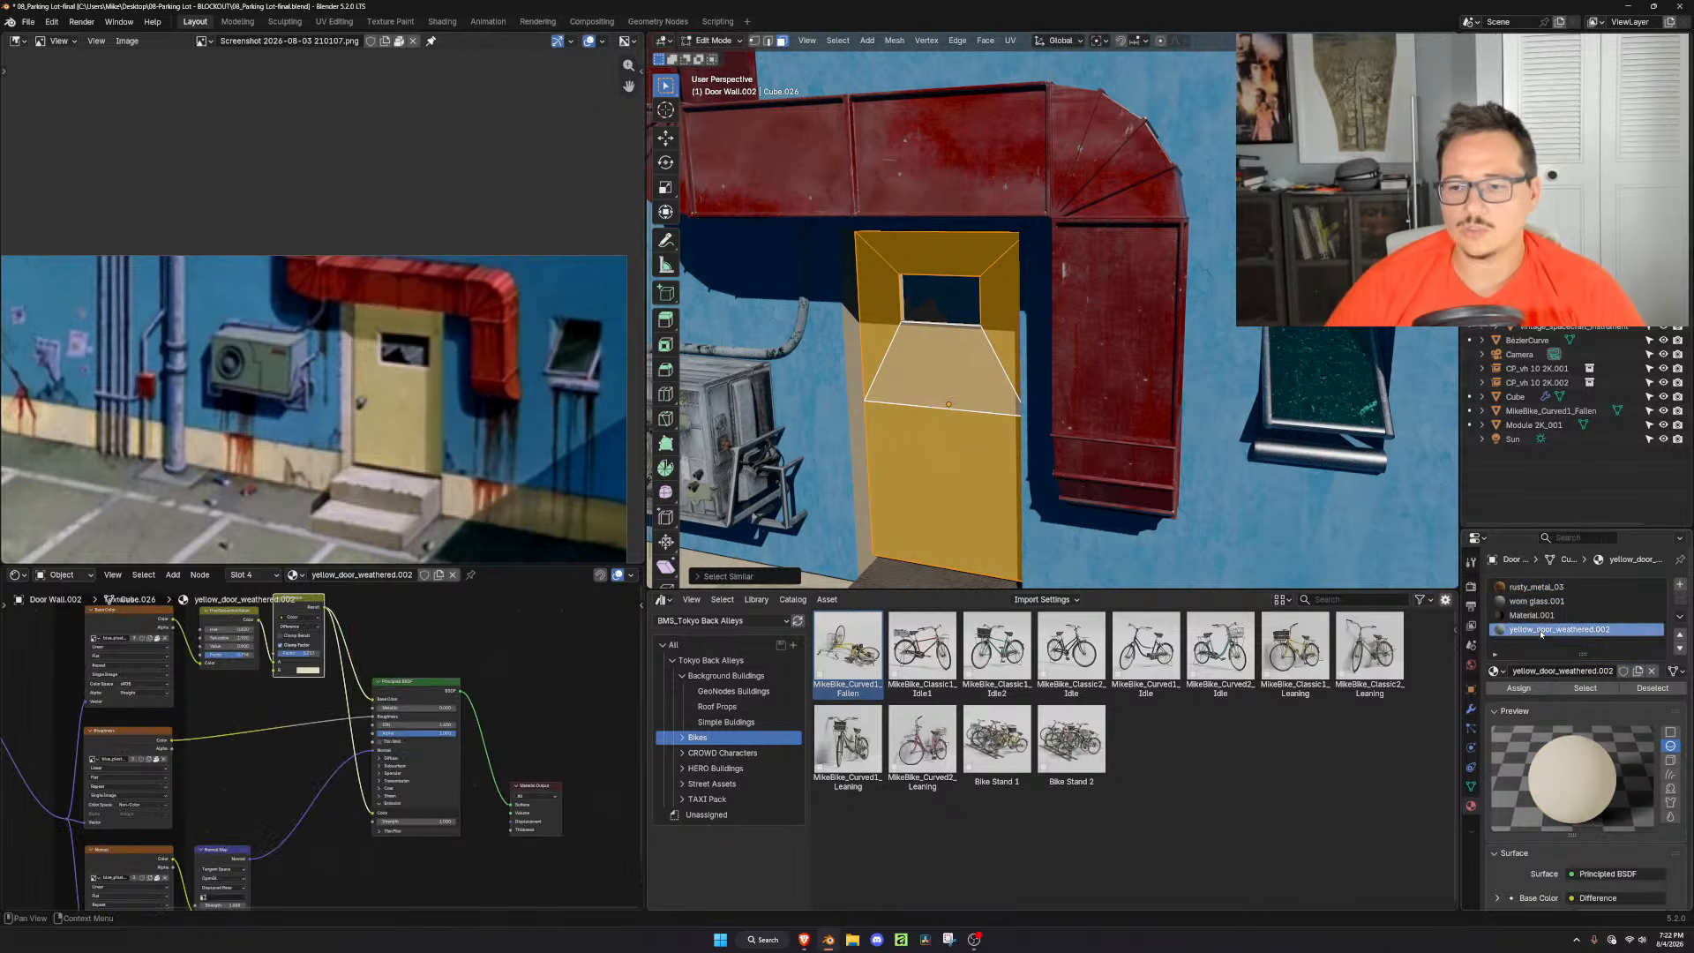
{"action": "mouse_move", "coordinate": [374, 813]}
{"action": "left_mouse_down"}
{"action": "mouse_move", "coordinate": [343, 777]}
{"action": "mouse_move", "coordinate": [355, 788]}
{"action": "left_mouse_up"}
{"action": "double_click", "coordinate": [429, 822]}
{"action": "type", "text": "0"}
{"action": "key", "text": "Return"}
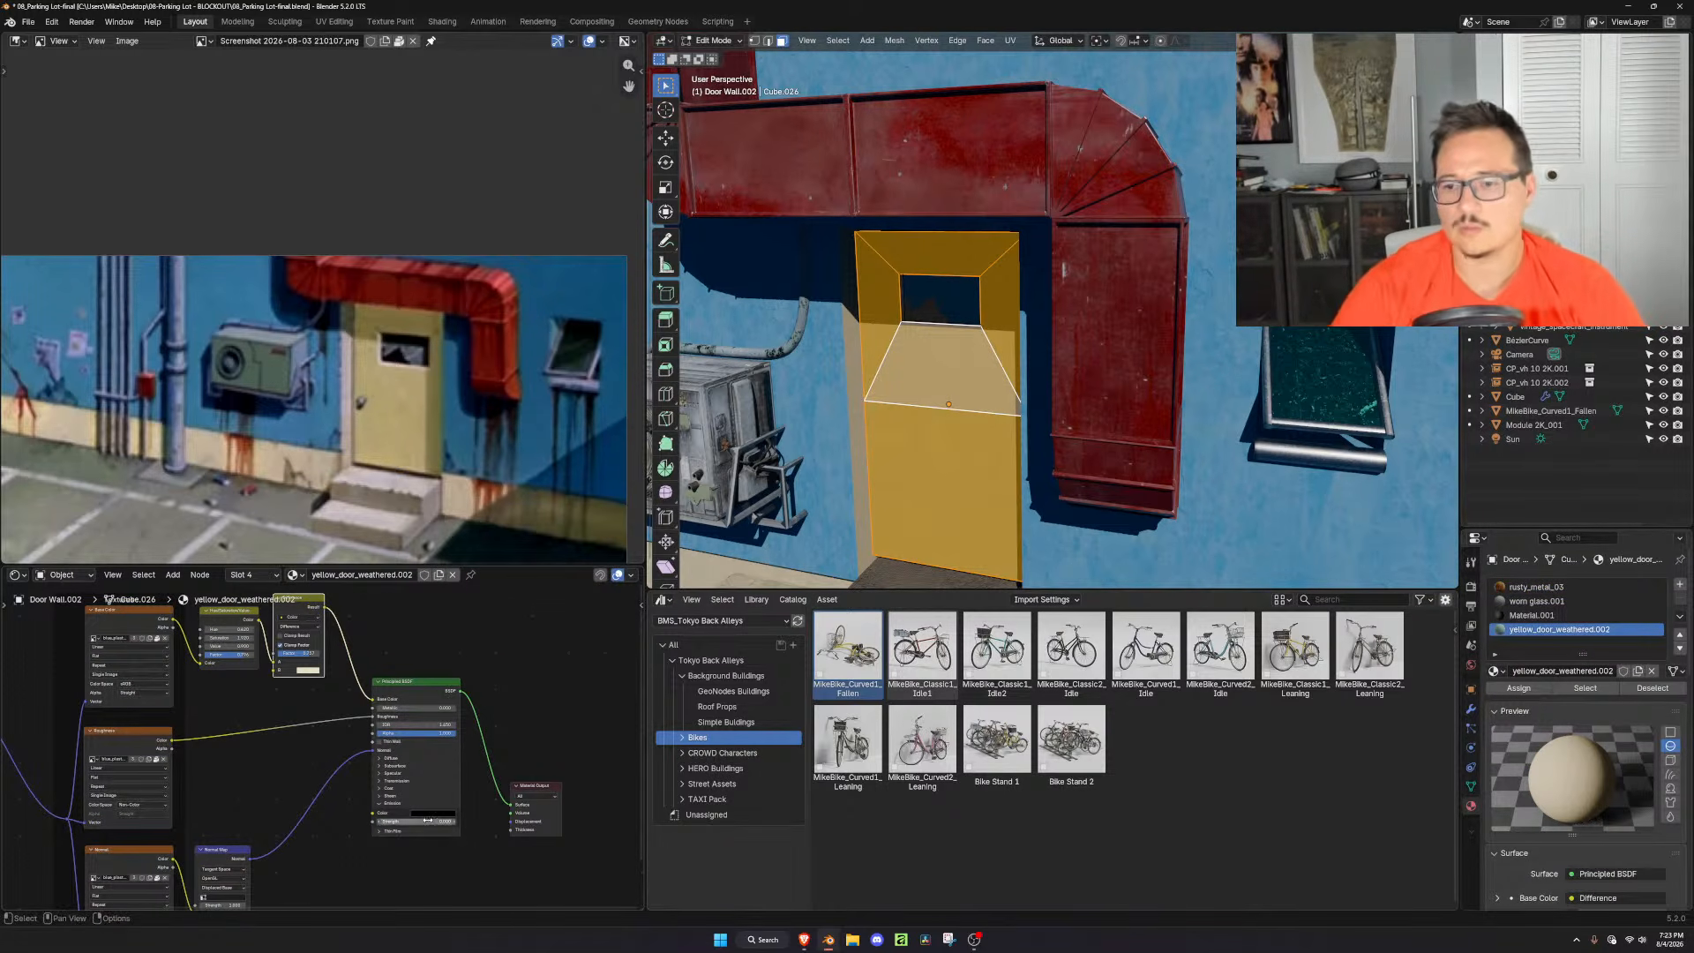
Rename the yellow_door_weathered.002 material as yellow_plaster_weathered.002
{"action": "left_click", "coordinate": [1554, 671]}
{"action": "left_click", "coordinate": [1555, 670]}
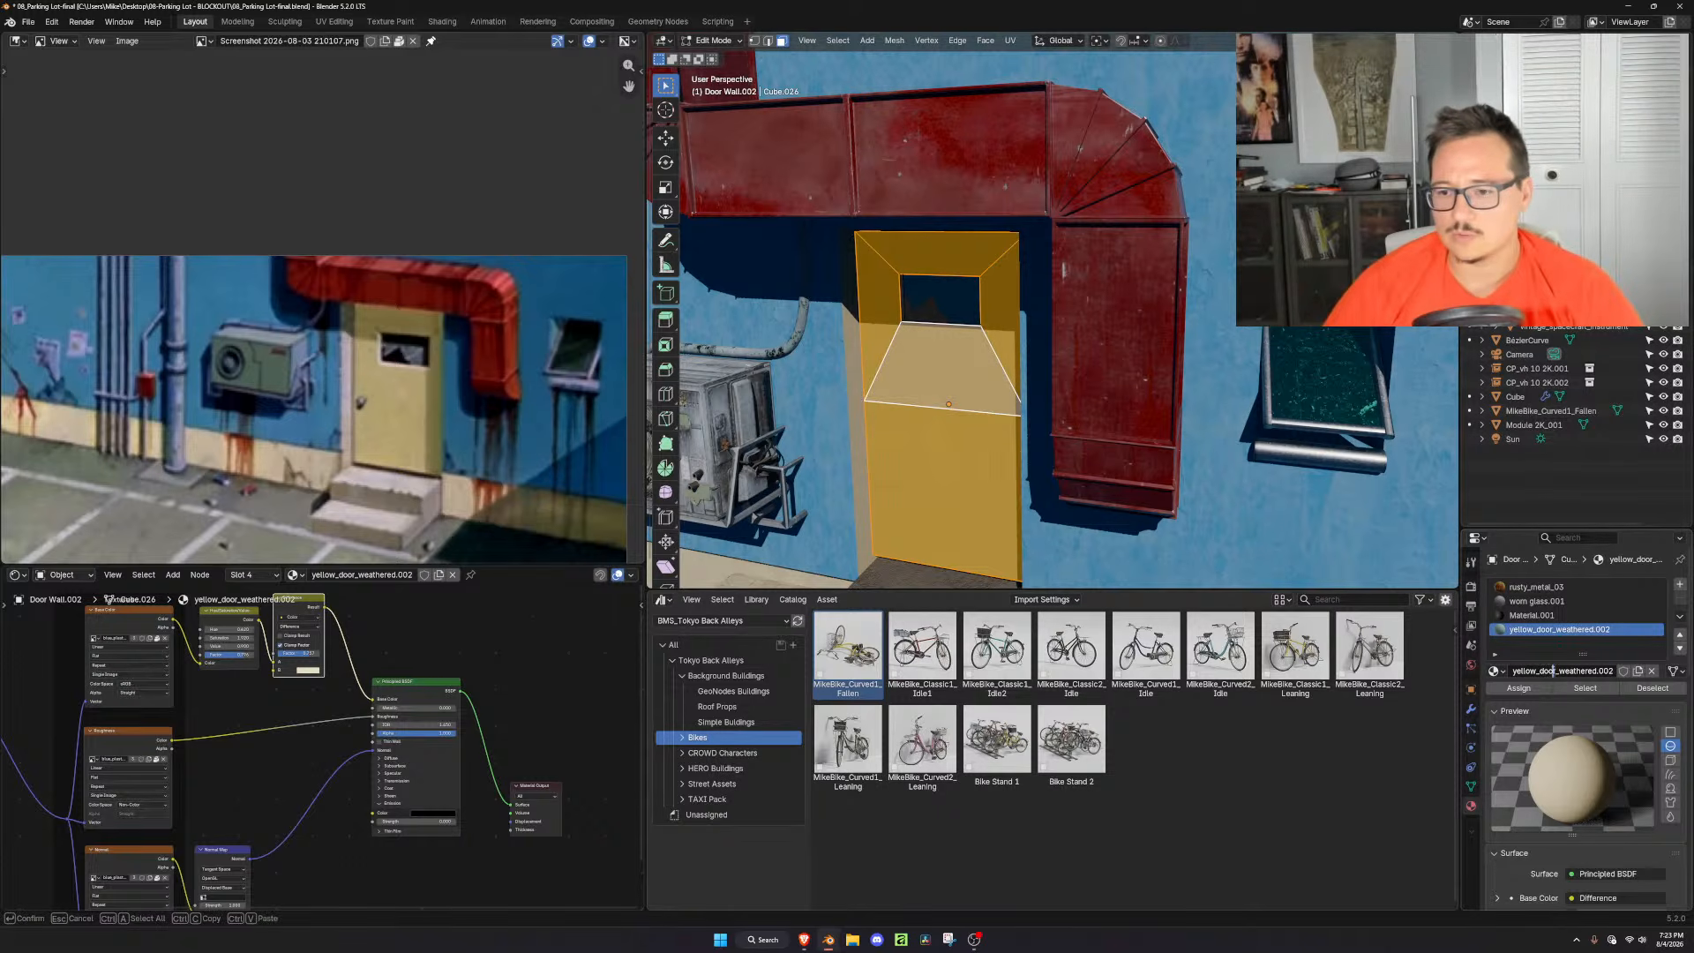
{"action": "key", "text": "Delete"}
{"action": "key", "text": "Delete"}
{"action": "key", "text": "Delete"}
{"action": "key", "text": "Delete"}
{"action": "type", "text": "plaste"}
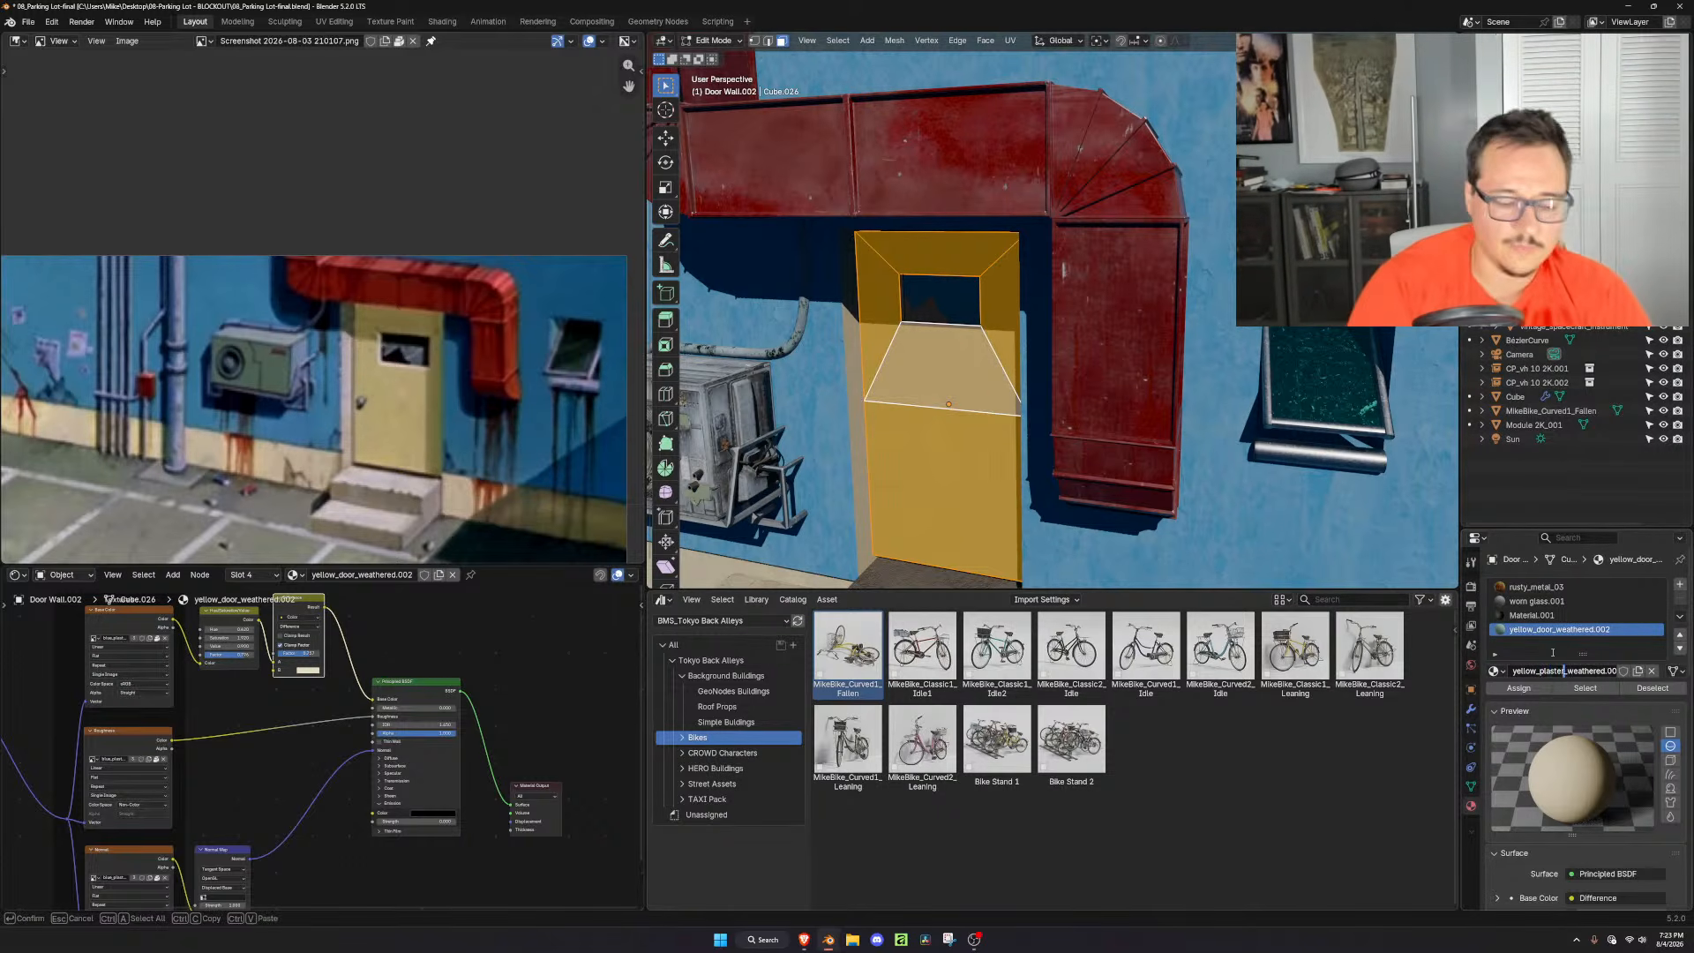
{"action": "type", "text": "r"}
{"action": "key", "text": "Return"}
Make the door's rusty_metal_03 material a single-user copy and rename it yellow door
{"action": "left_click", "coordinate": [1544, 586]}
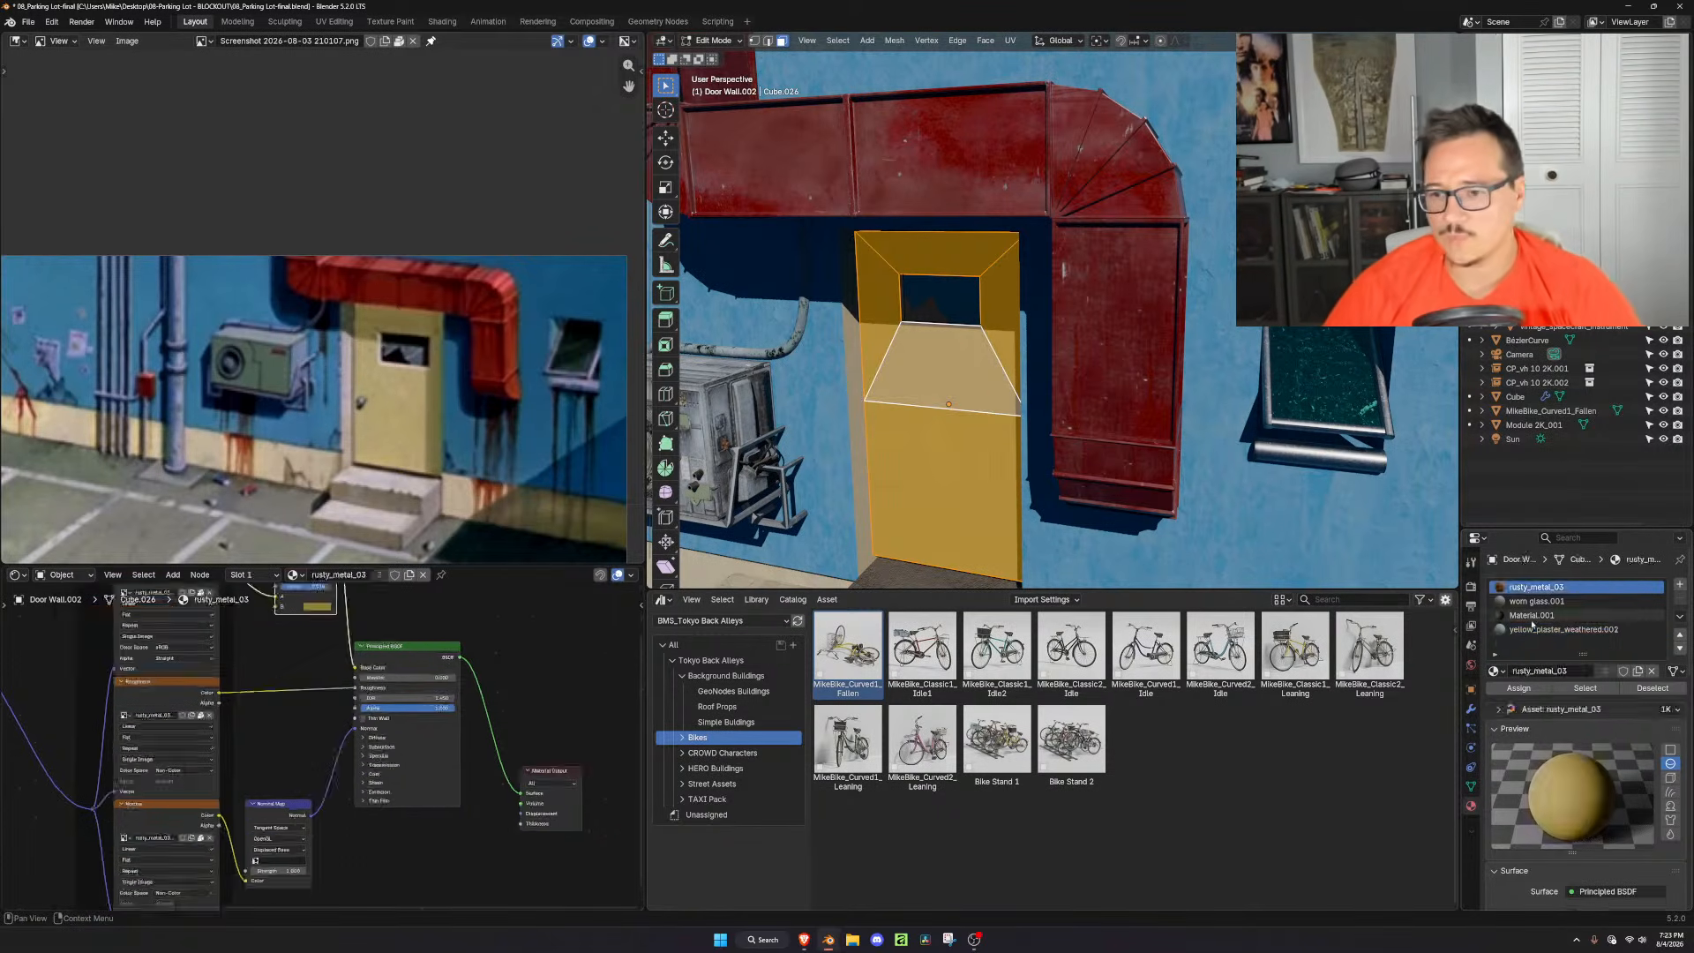
{"action": "left_click", "coordinate": [1637, 672]}
{"action": "left_click", "coordinate": [1554, 670]}
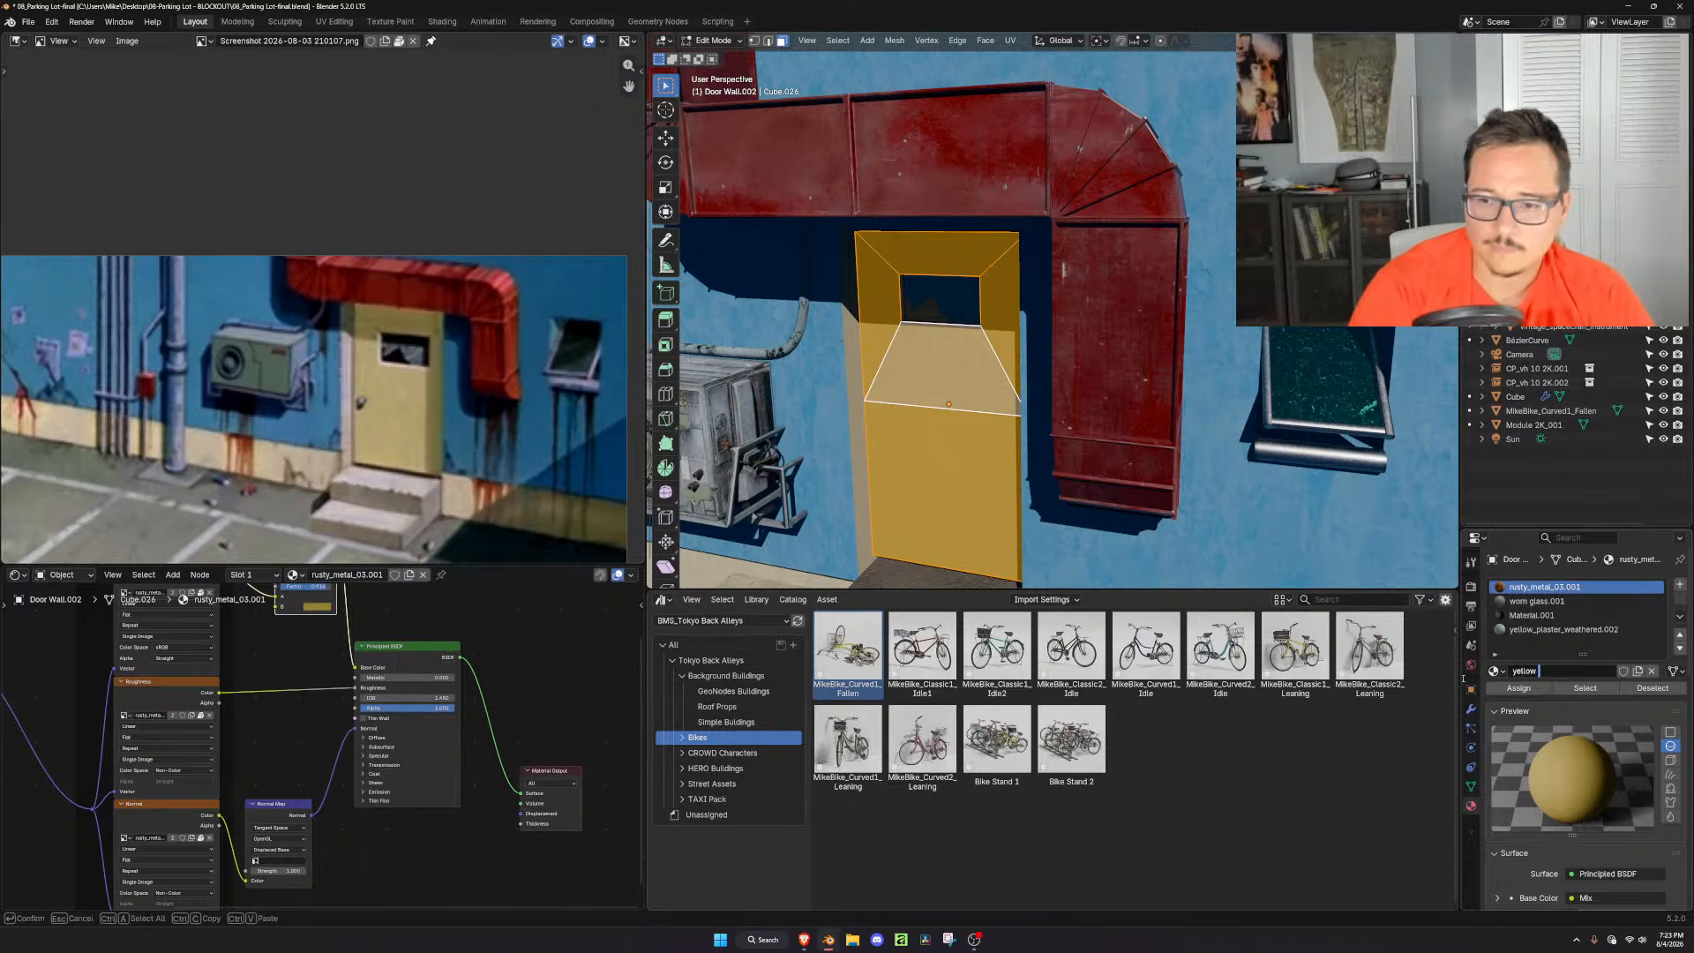
{"action": "type", "text": "yellow door"}
{"action": "key", "text": "Return"}
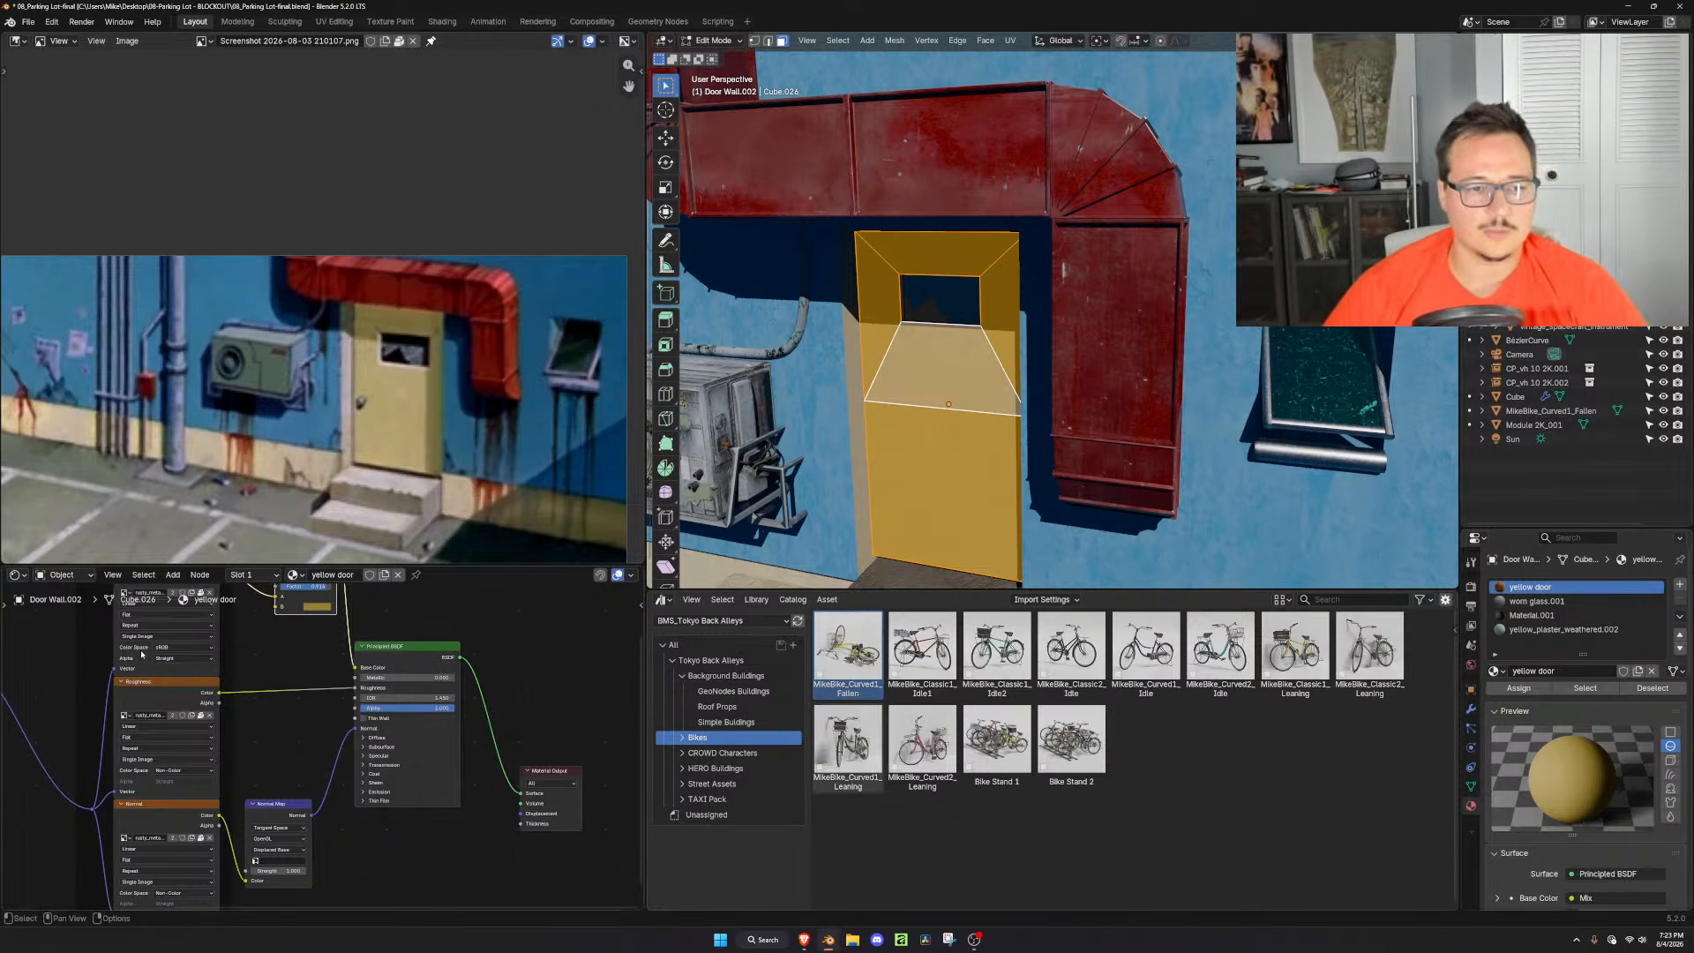
Feed the yellow door material's Mix colour into the Principled BSDF emission colour with an emission strength of 1
{"action": "scroll", "coordinate": [455, 732], "scroll_direction": "up", "scroll_amount": 1}
{"action": "middle_click_drag", "start_coordinate": [499, 727], "coordinate": [527, 796]}
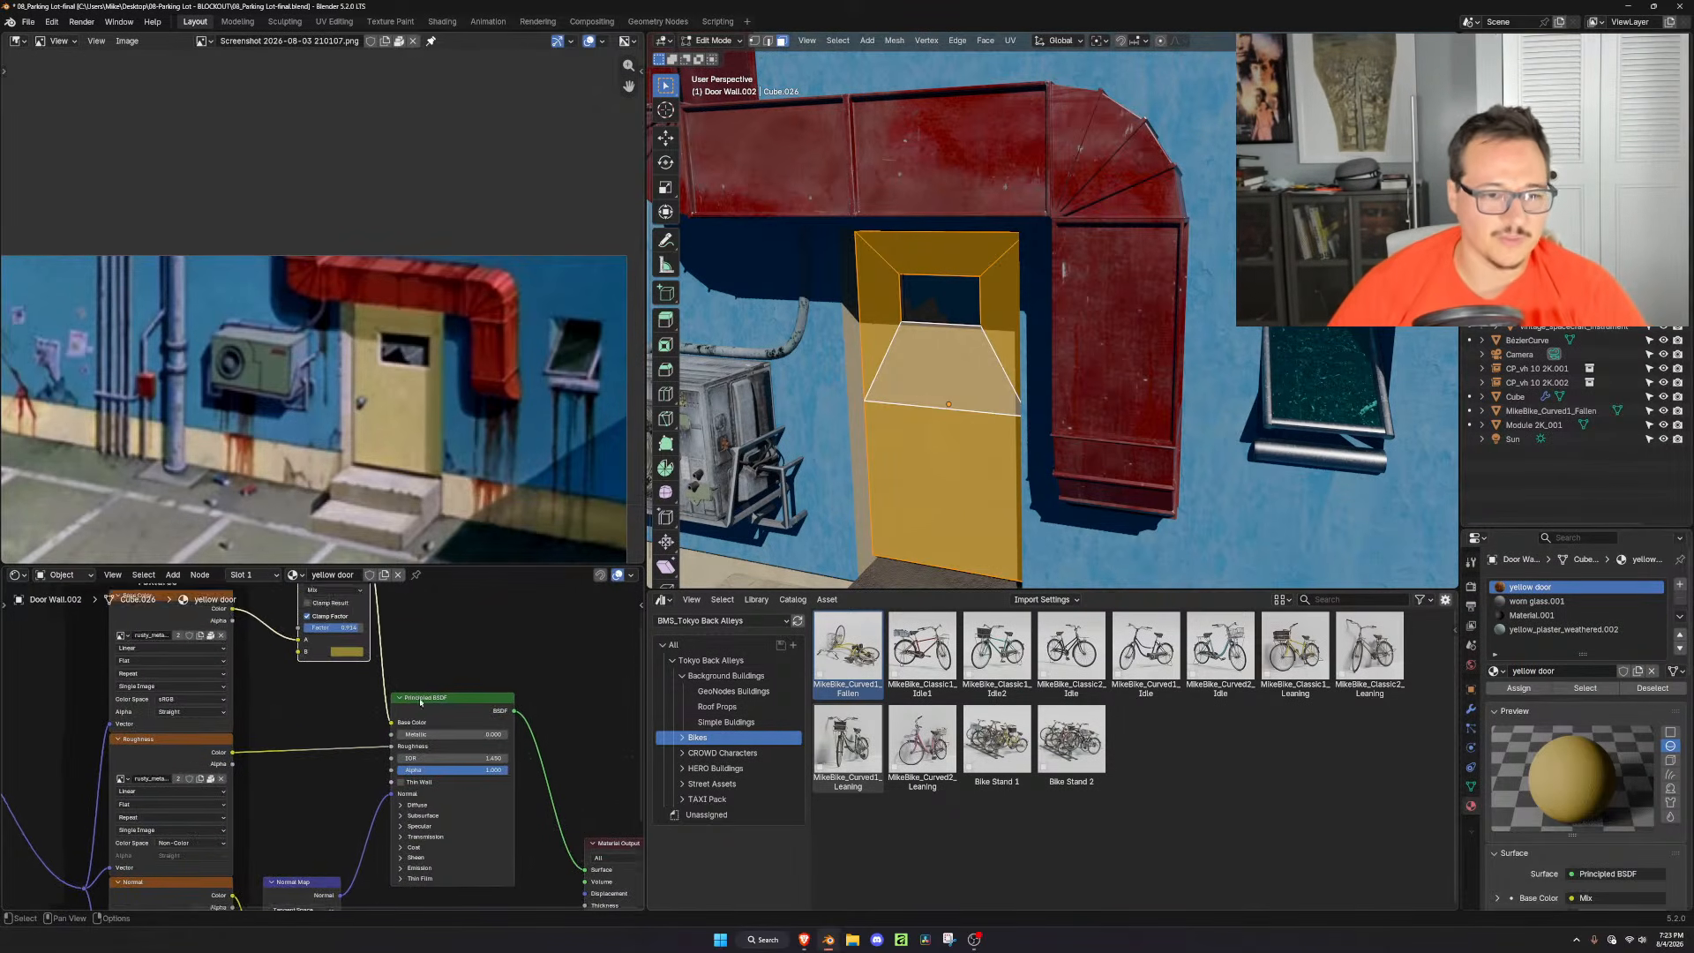
{"action": "scroll", "coordinate": [378, 634], "scroll_direction": "down", "scroll_amount": 3}
{"action": "left_click", "coordinate": [389, 844]}
{"action": "left_click_drag", "start_coordinate": [359, 601], "coordinate": [361, 606]}
{"action": "left_click_drag", "start_coordinate": [364, 836], "coordinate": [378, 853]}
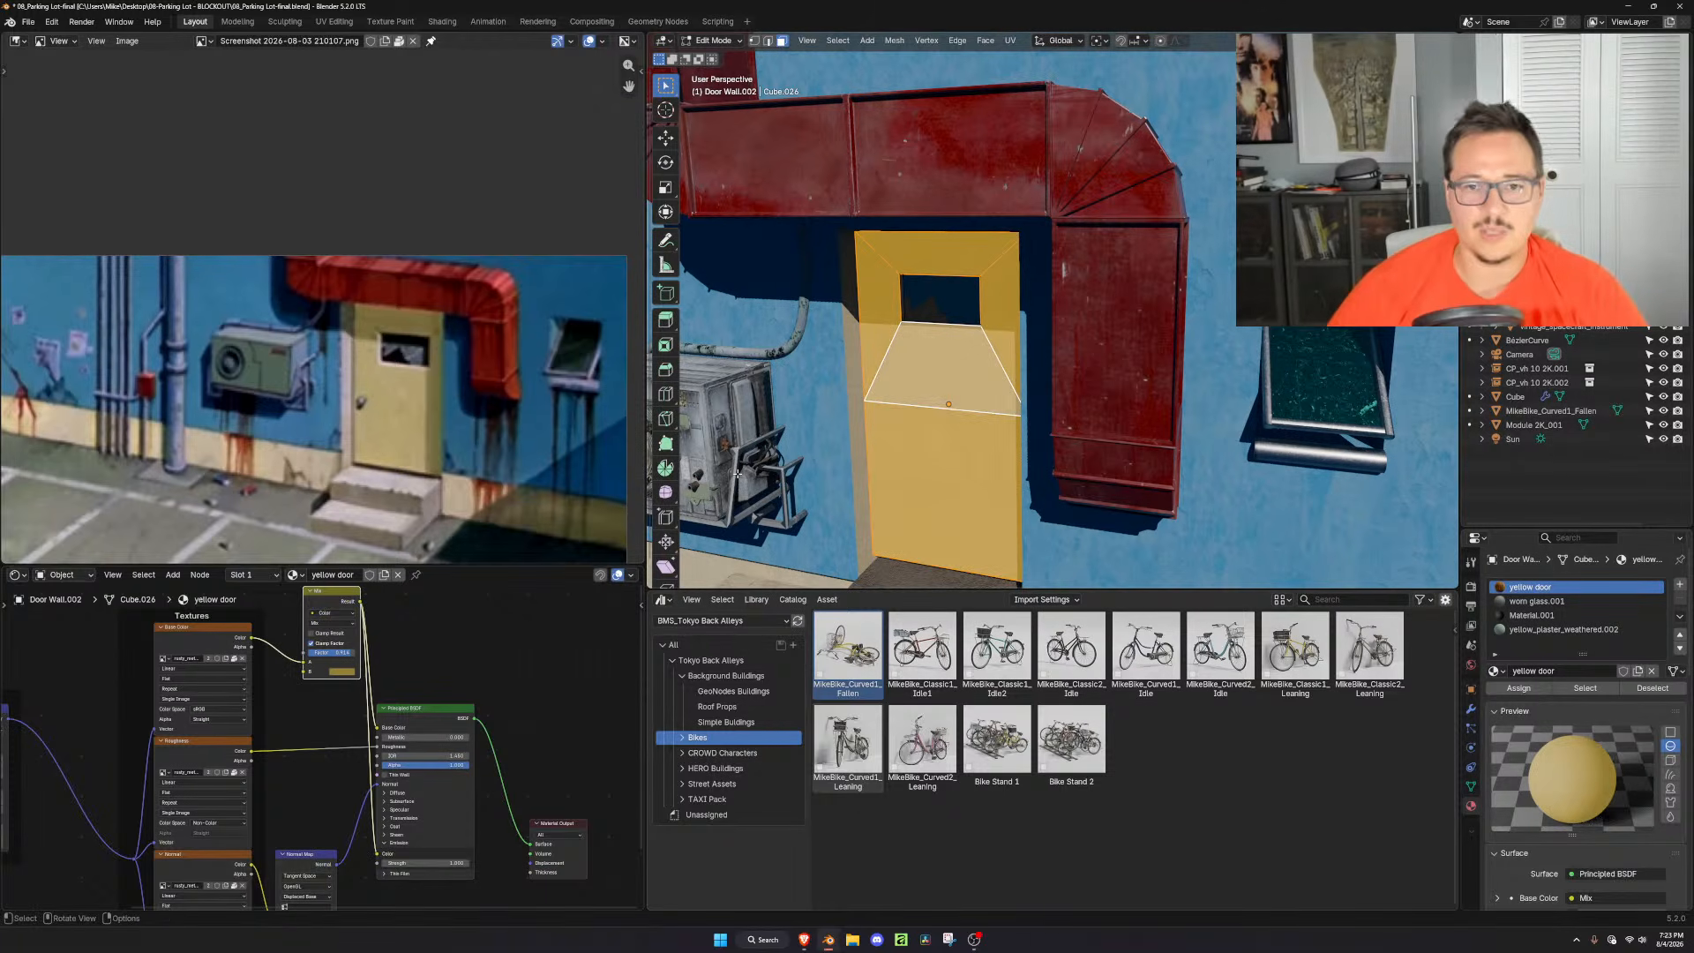
Leave Edit Mode and examine the glowing yellow door through the camera view, from afar and up close
{"action": "key", "text": "Tab"}
{"action": "scroll", "coordinate": [1038, 279], "scroll_direction": "up", "scroll_amount": 2}
{"action": "scroll", "coordinate": [1035, 309], "scroll_direction": "down", "scroll_amount": 2}
{"action": "scroll", "coordinate": [1032, 370], "scroll_direction": "up", "scroll_amount": 4}
{"action": "middle_click_drag", "start_coordinate": [1032, 392], "coordinate": [1102, 341], "text": "shift"}
{"action": "key", "text": "KP_0"}
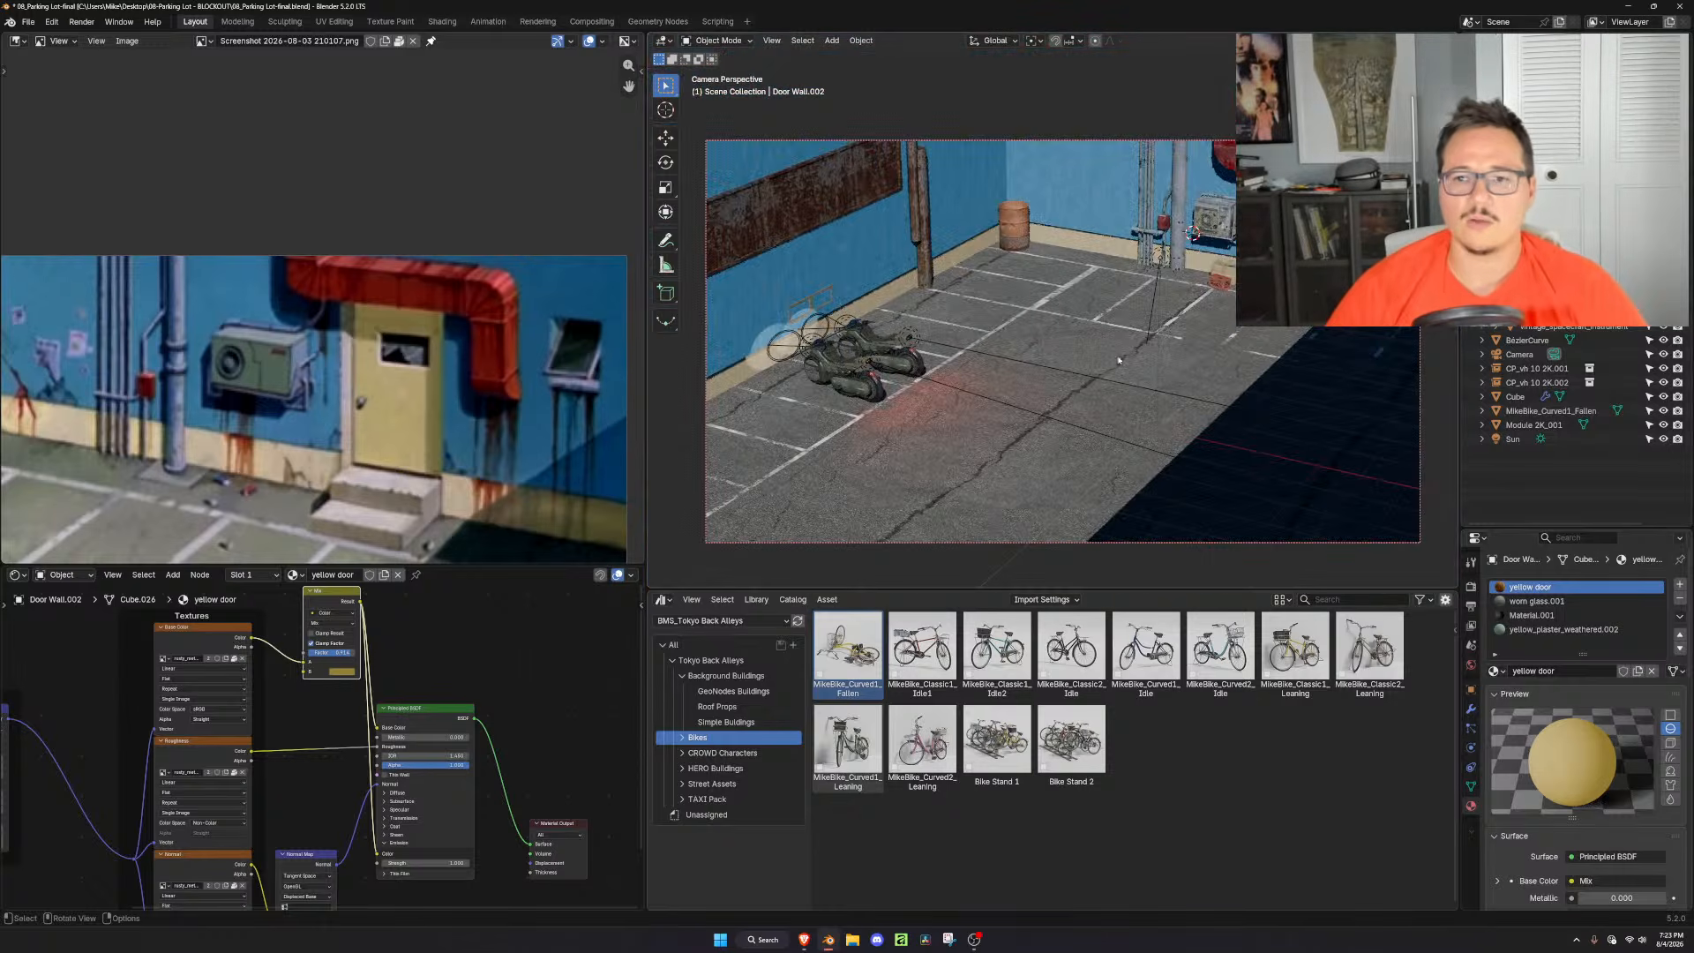
{"action": "scroll", "coordinate": [944, 396], "scroll_direction": "up", "scroll_amount": 2}
{"action": "scroll", "coordinate": [944, 399], "scroll_direction": "down", "scroll_amount": 5}
{"action": "left_click", "coordinate": [955, 491]}
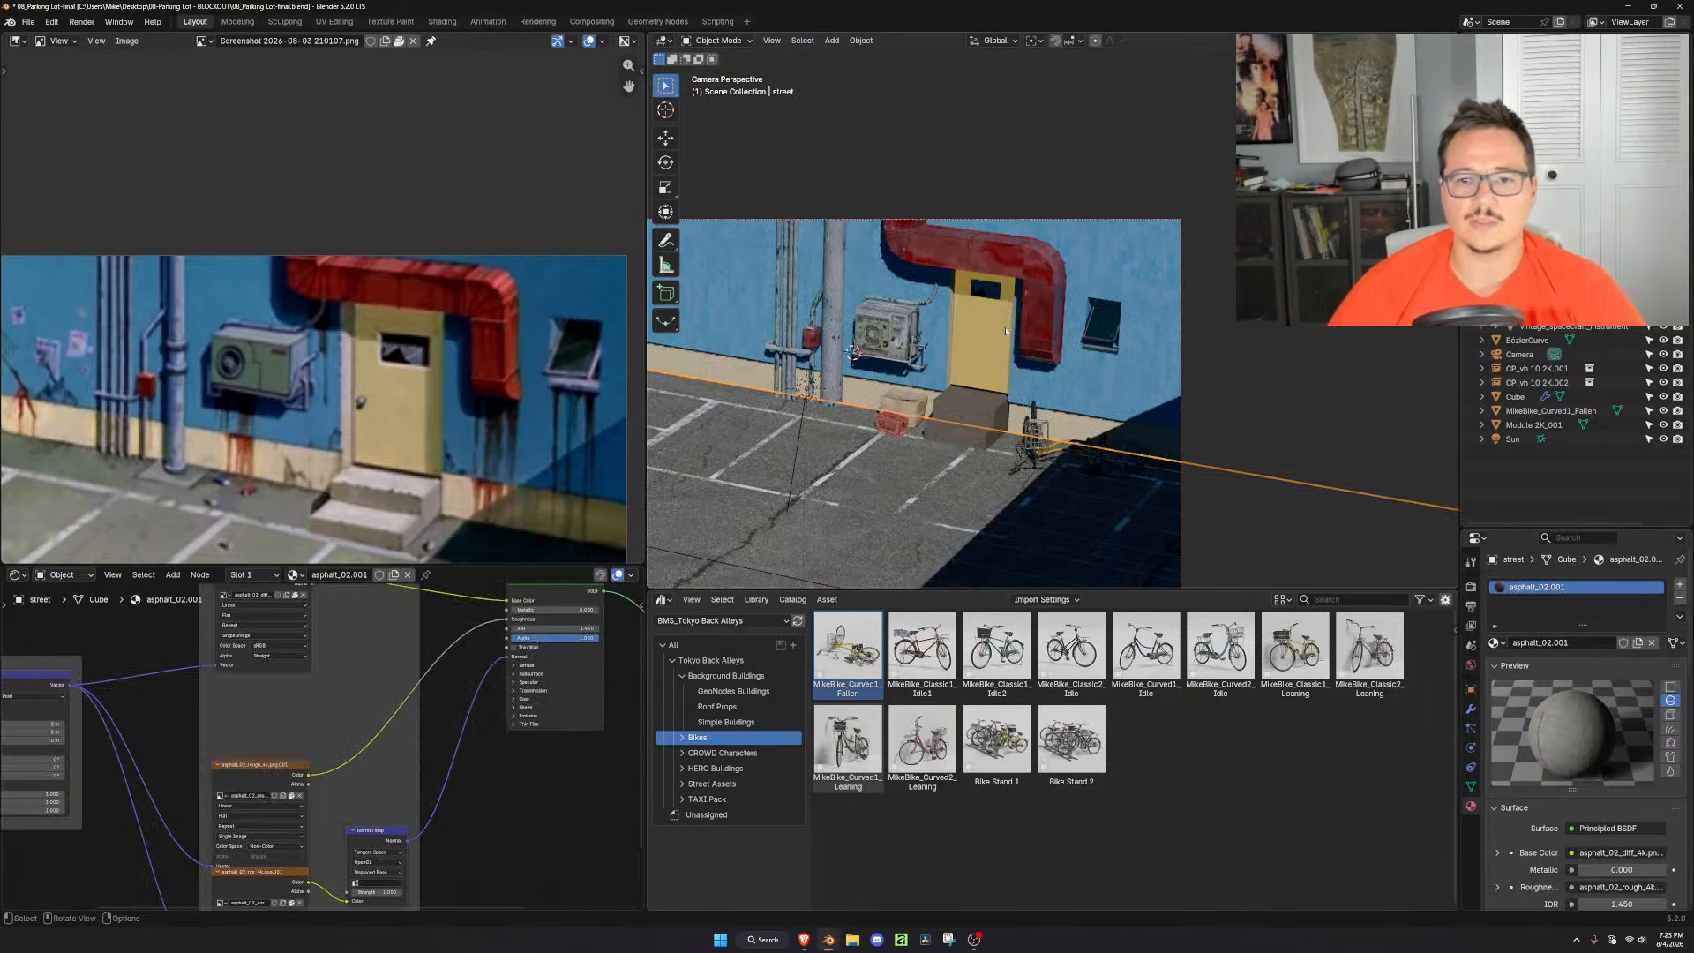
{"action": "scroll", "coordinate": [1006, 331], "scroll_direction": "up", "scroll_amount": 5}
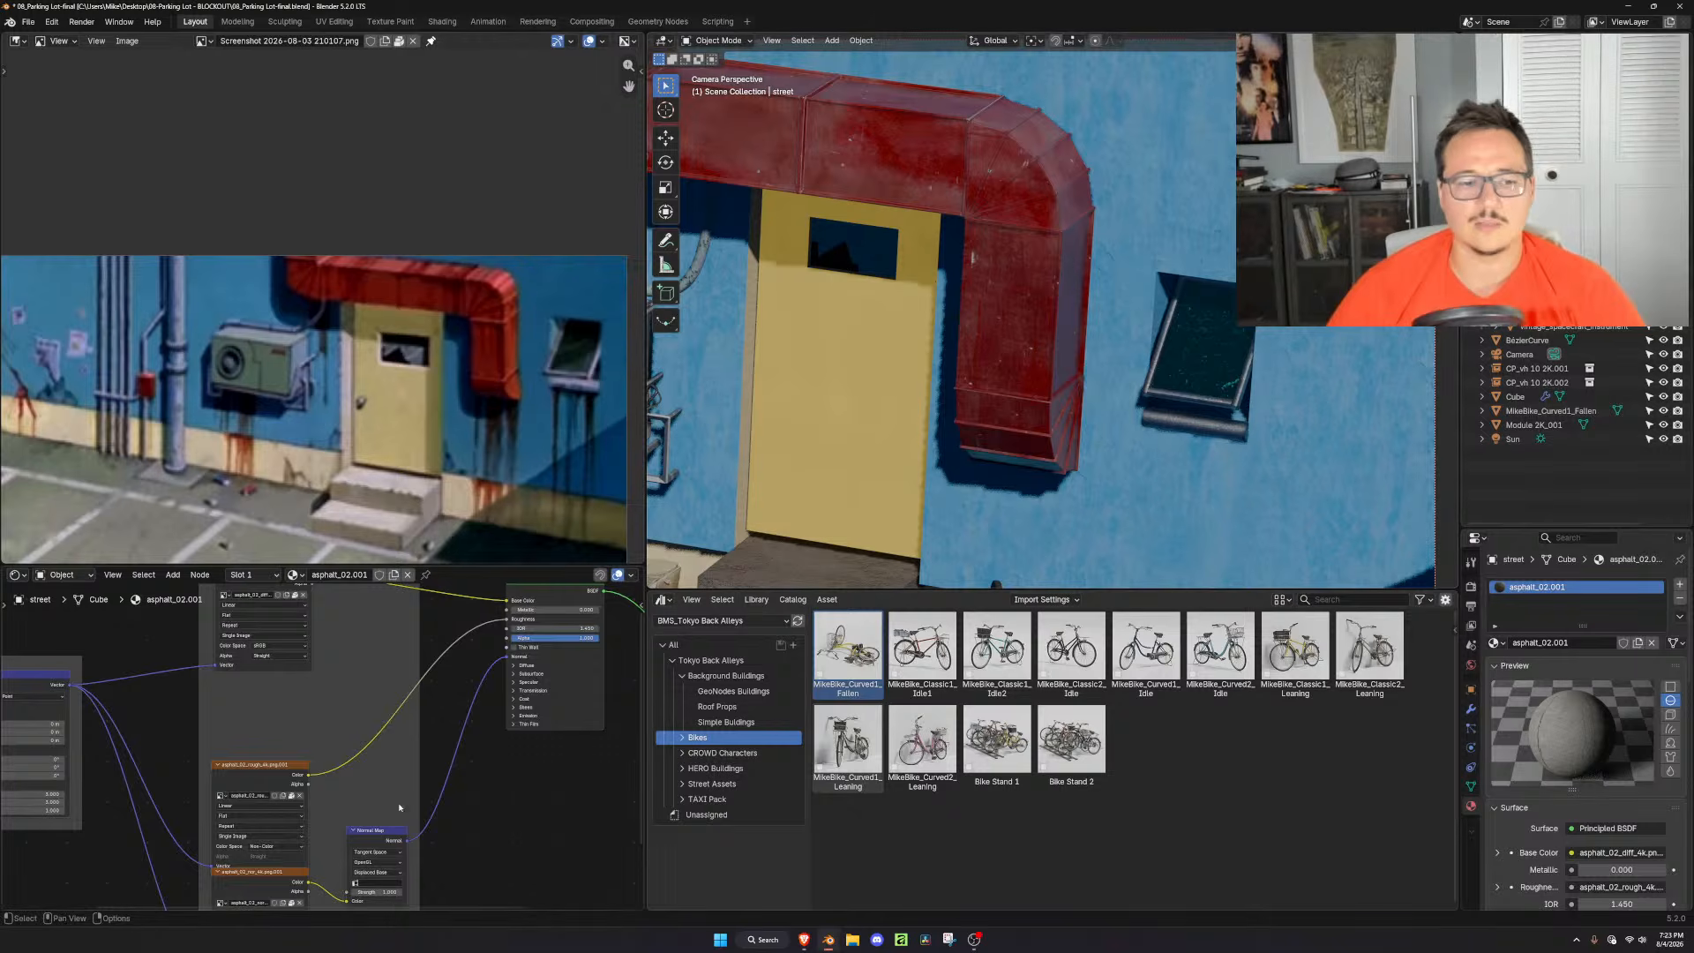
{"action": "scroll", "coordinate": [454, 780], "scroll_direction": "down", "scroll_amount": 2}
Reselect the yellow door and set its material's emission strength to 0
{"action": "left_click", "coordinate": [822, 388]}
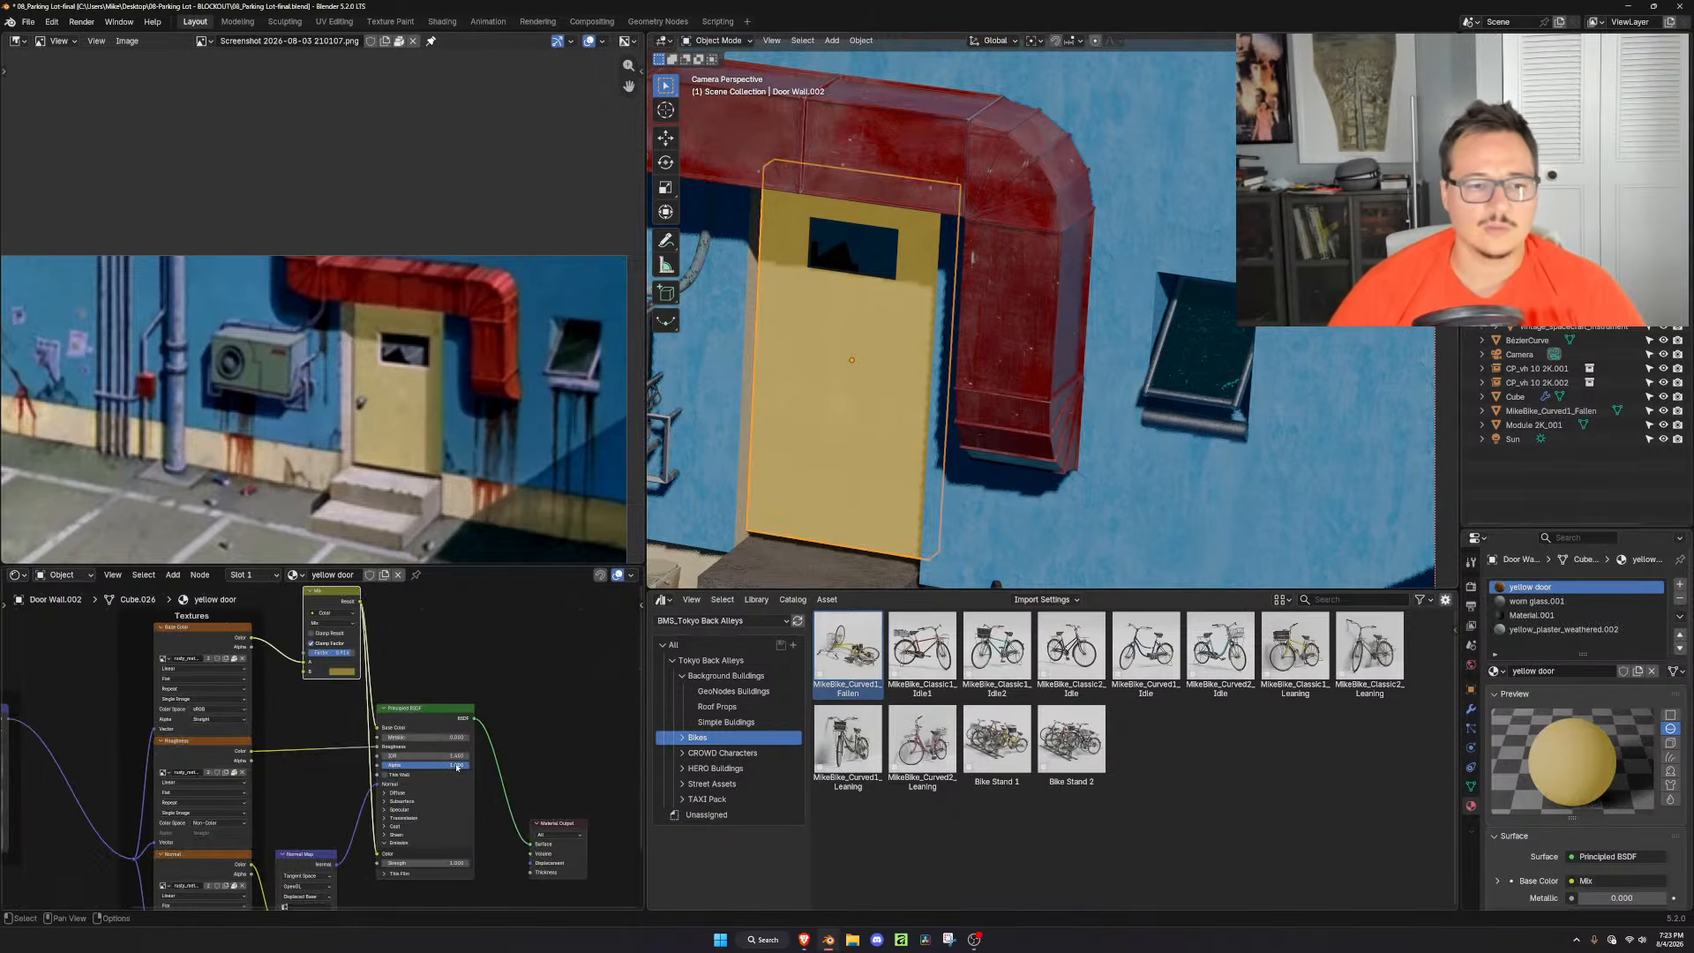
{"action": "middle_click_drag", "start_coordinate": [375, 826], "coordinate": [386, 797]}
{"action": "left_click", "coordinate": [444, 833]}
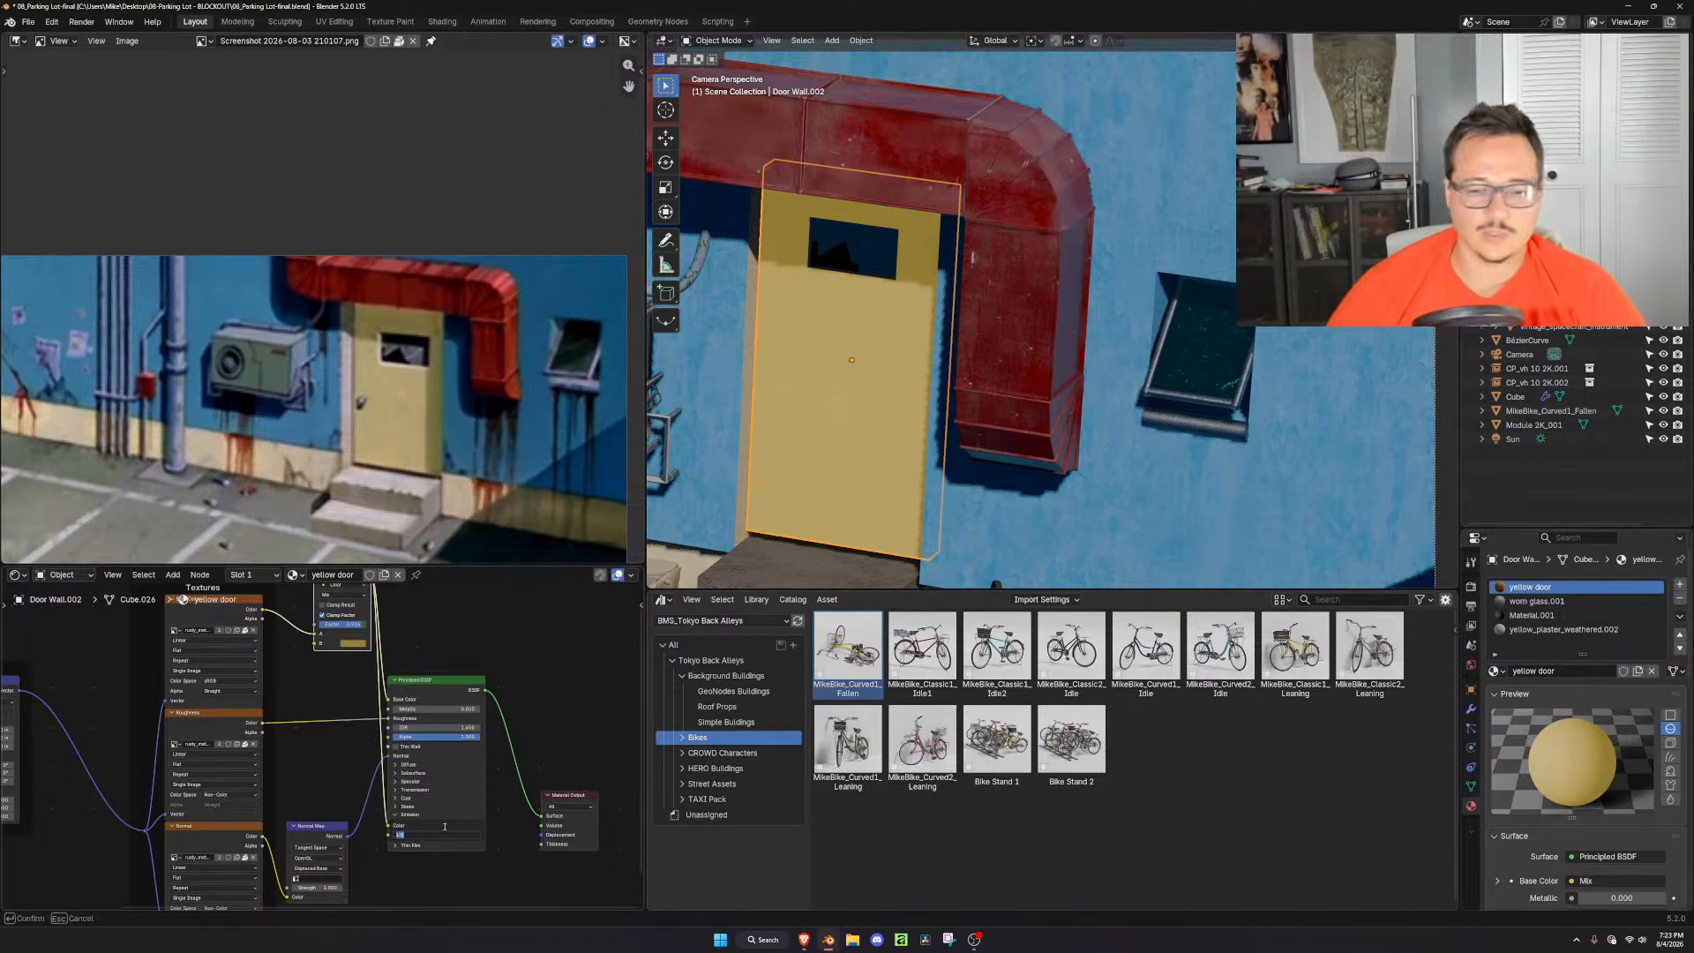
{"action": "type", "text": "0"}
{"action": "key", "text": "Return"}
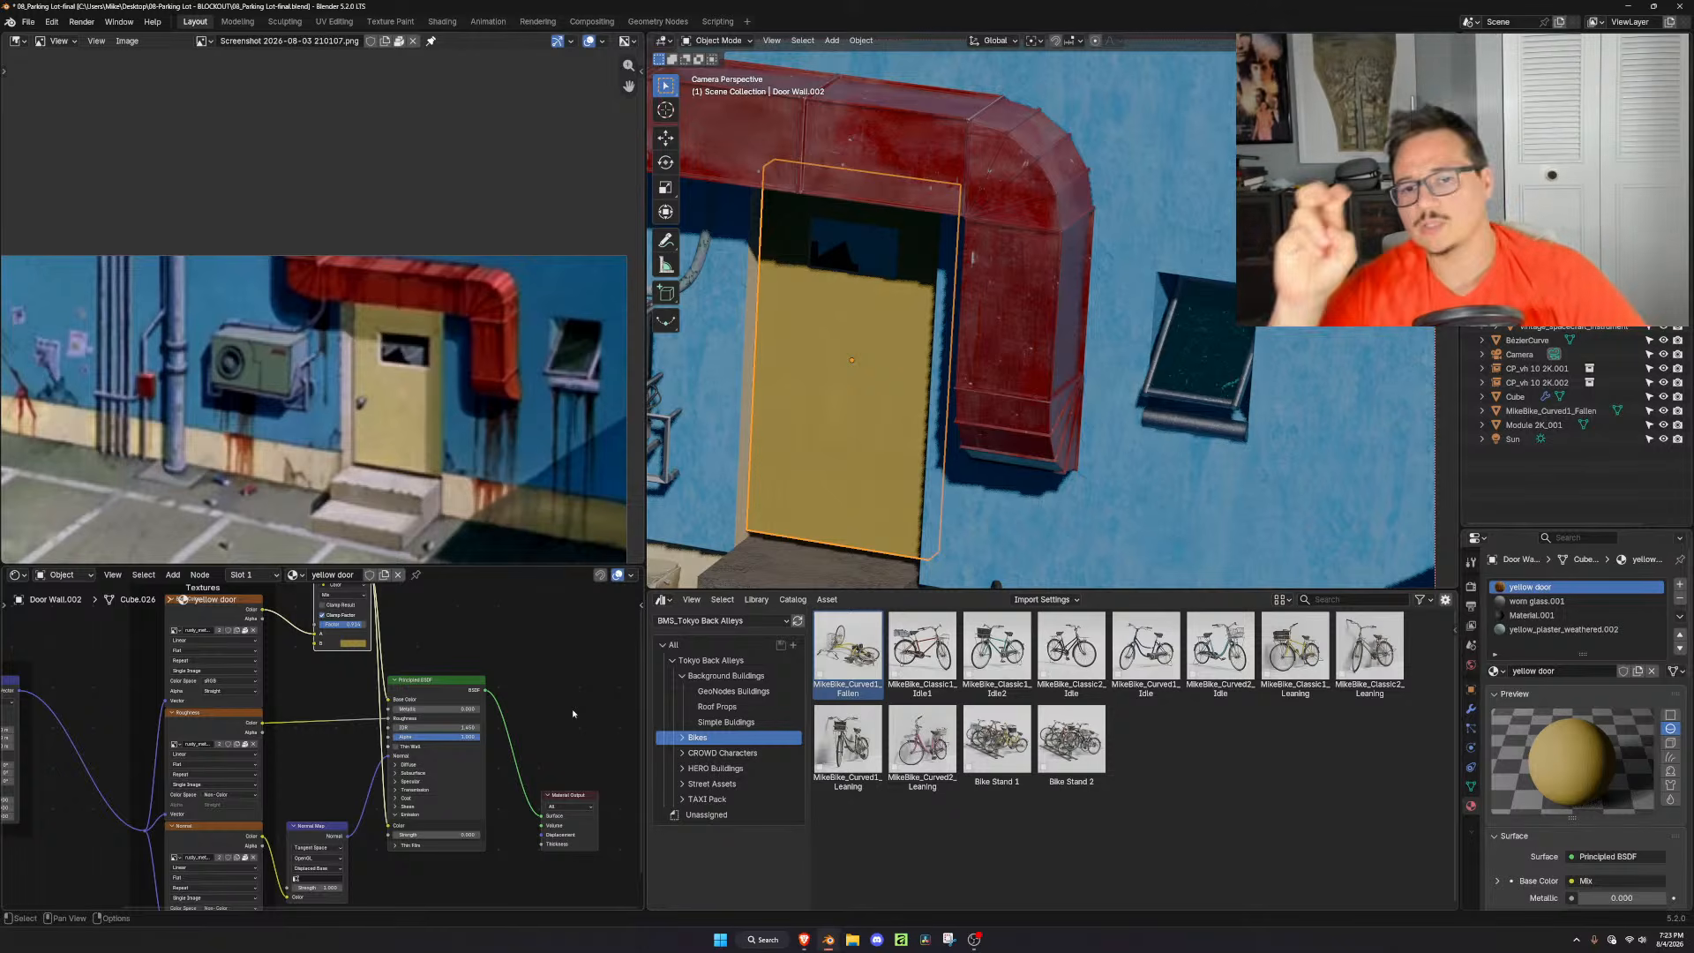
Compare the door with its surroundings in the camera view and slightly brighten the yellow in its material's Mix node
{"action": "key", "text": "Home"}
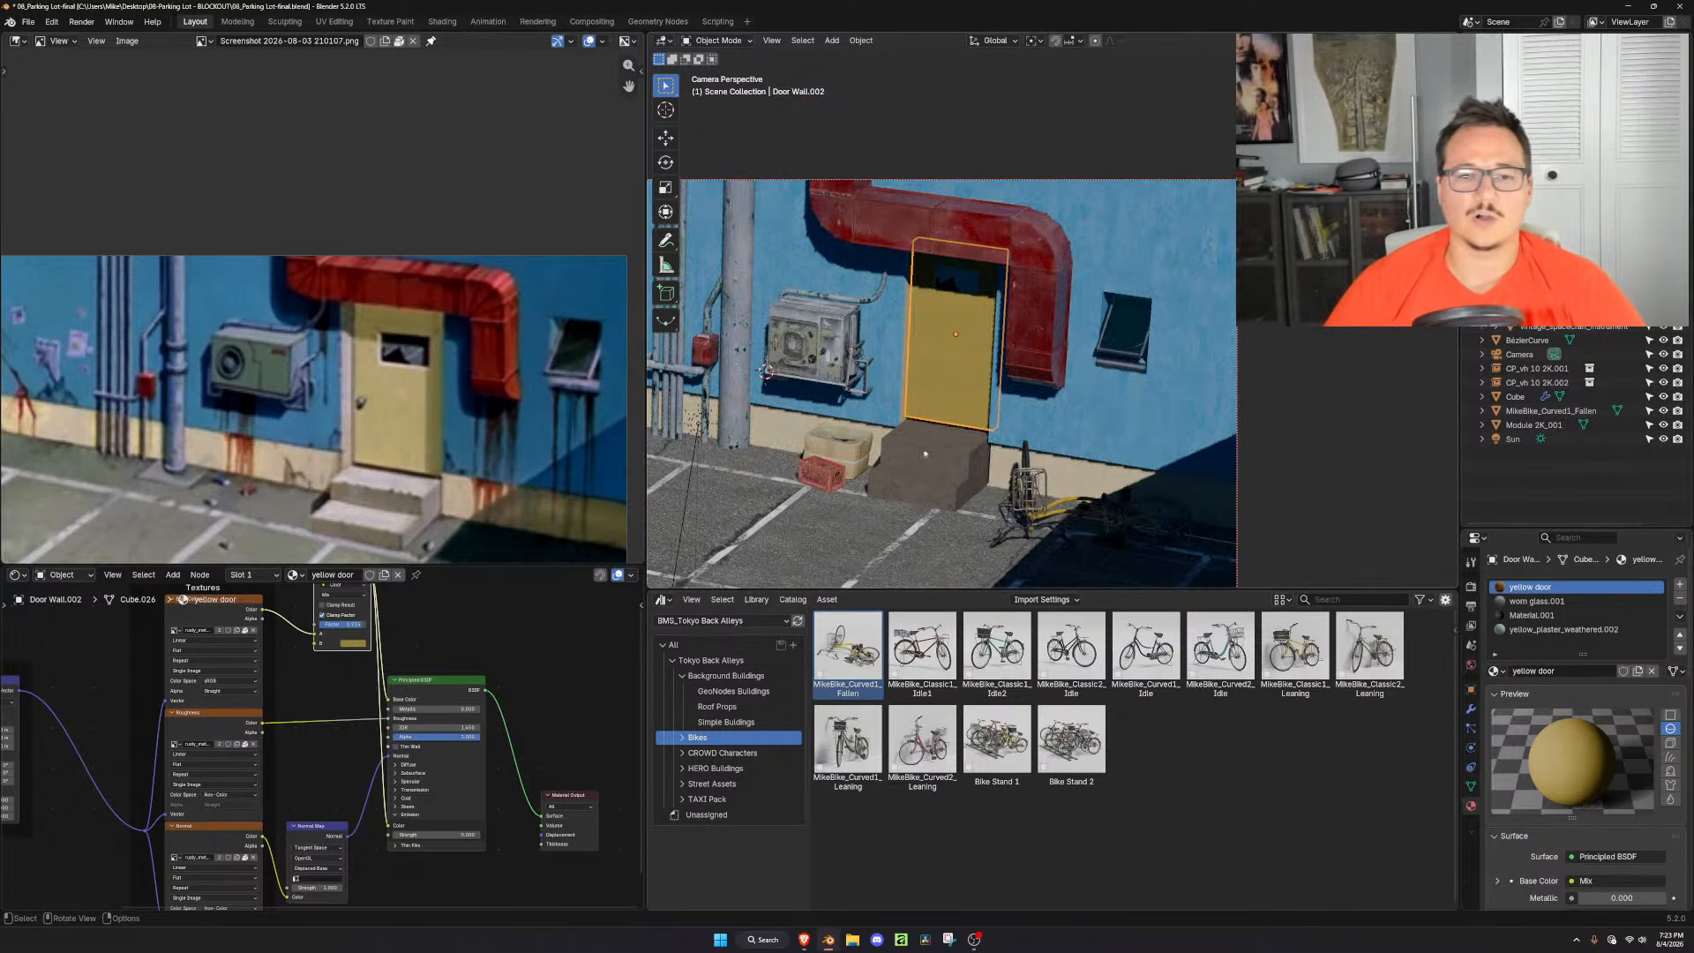
{"action": "left_click", "coordinate": [948, 496]}
{"action": "scroll", "coordinate": [948, 496], "scroll_direction": "down", "scroll_amount": 2}
{"action": "left_click", "coordinate": [1004, 334]}
{"action": "scroll", "coordinate": [450, 665], "scroll_direction": "up", "scroll_amount": 2}
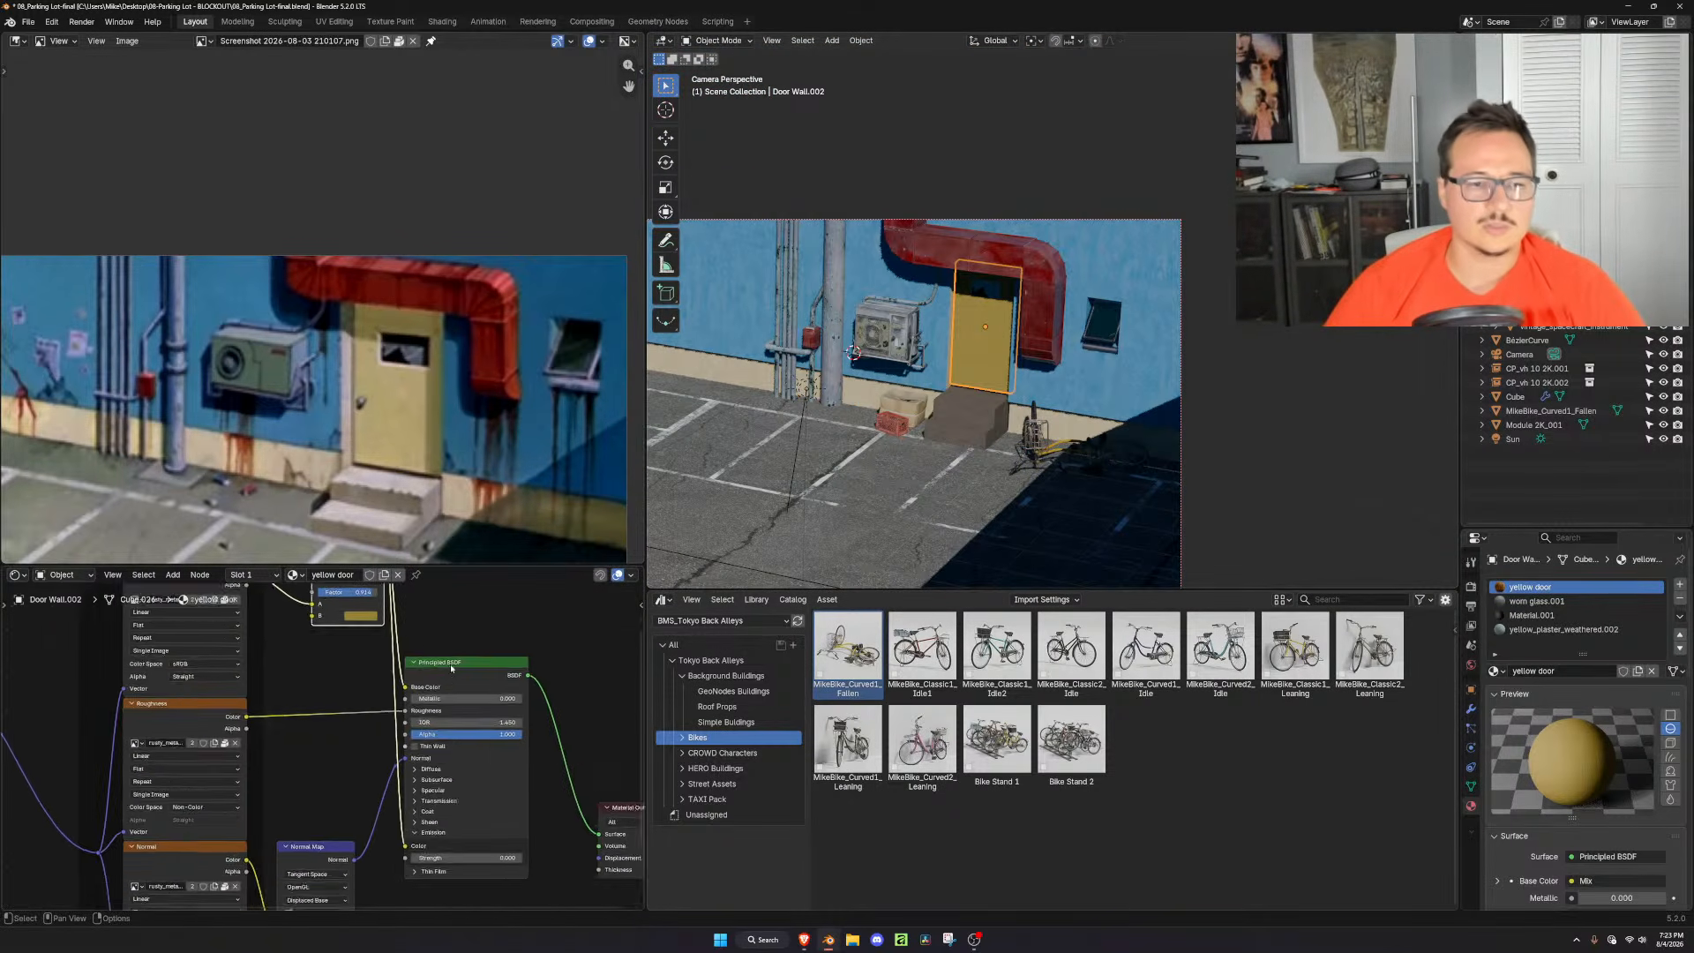
{"action": "middle_click_drag", "start_coordinate": [449, 665], "coordinate": [469, 692]}
{"action": "left_click", "coordinate": [379, 643]}
{"action": "left_click_drag", "start_coordinate": [456, 497], "coordinate": [455, 488]}
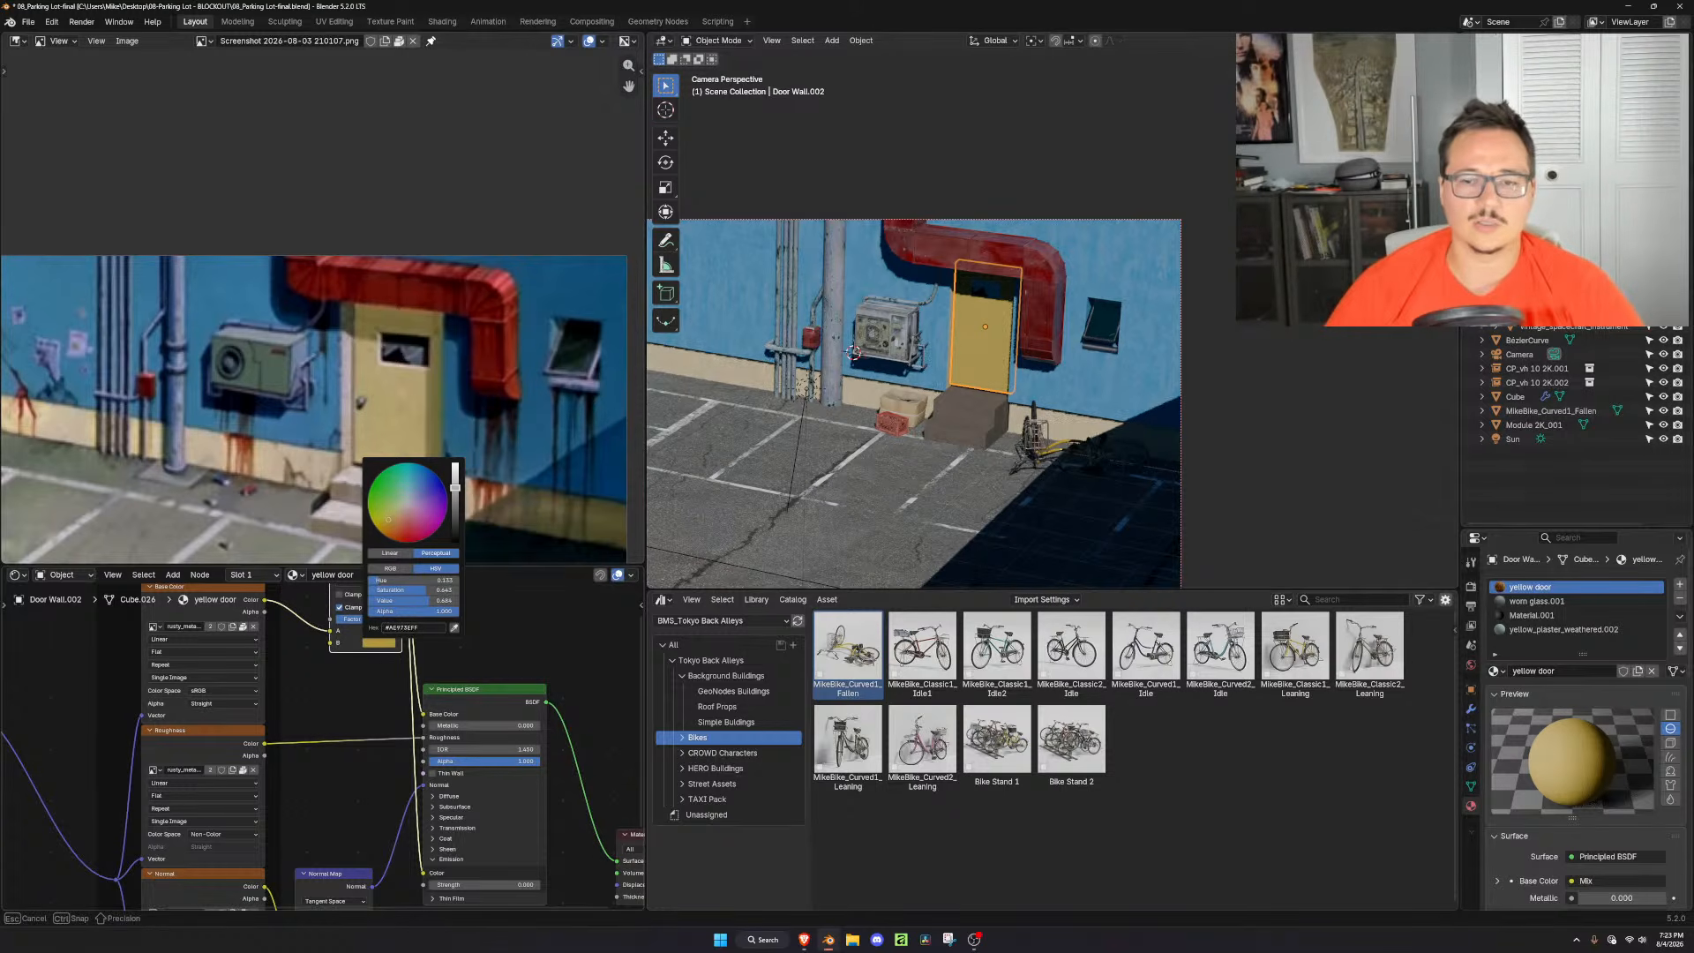
Set the yellow door material's emission strength to 0.1
{"action": "scroll", "coordinate": [1100, 459], "scroll_direction": "up", "scroll_amount": 5}
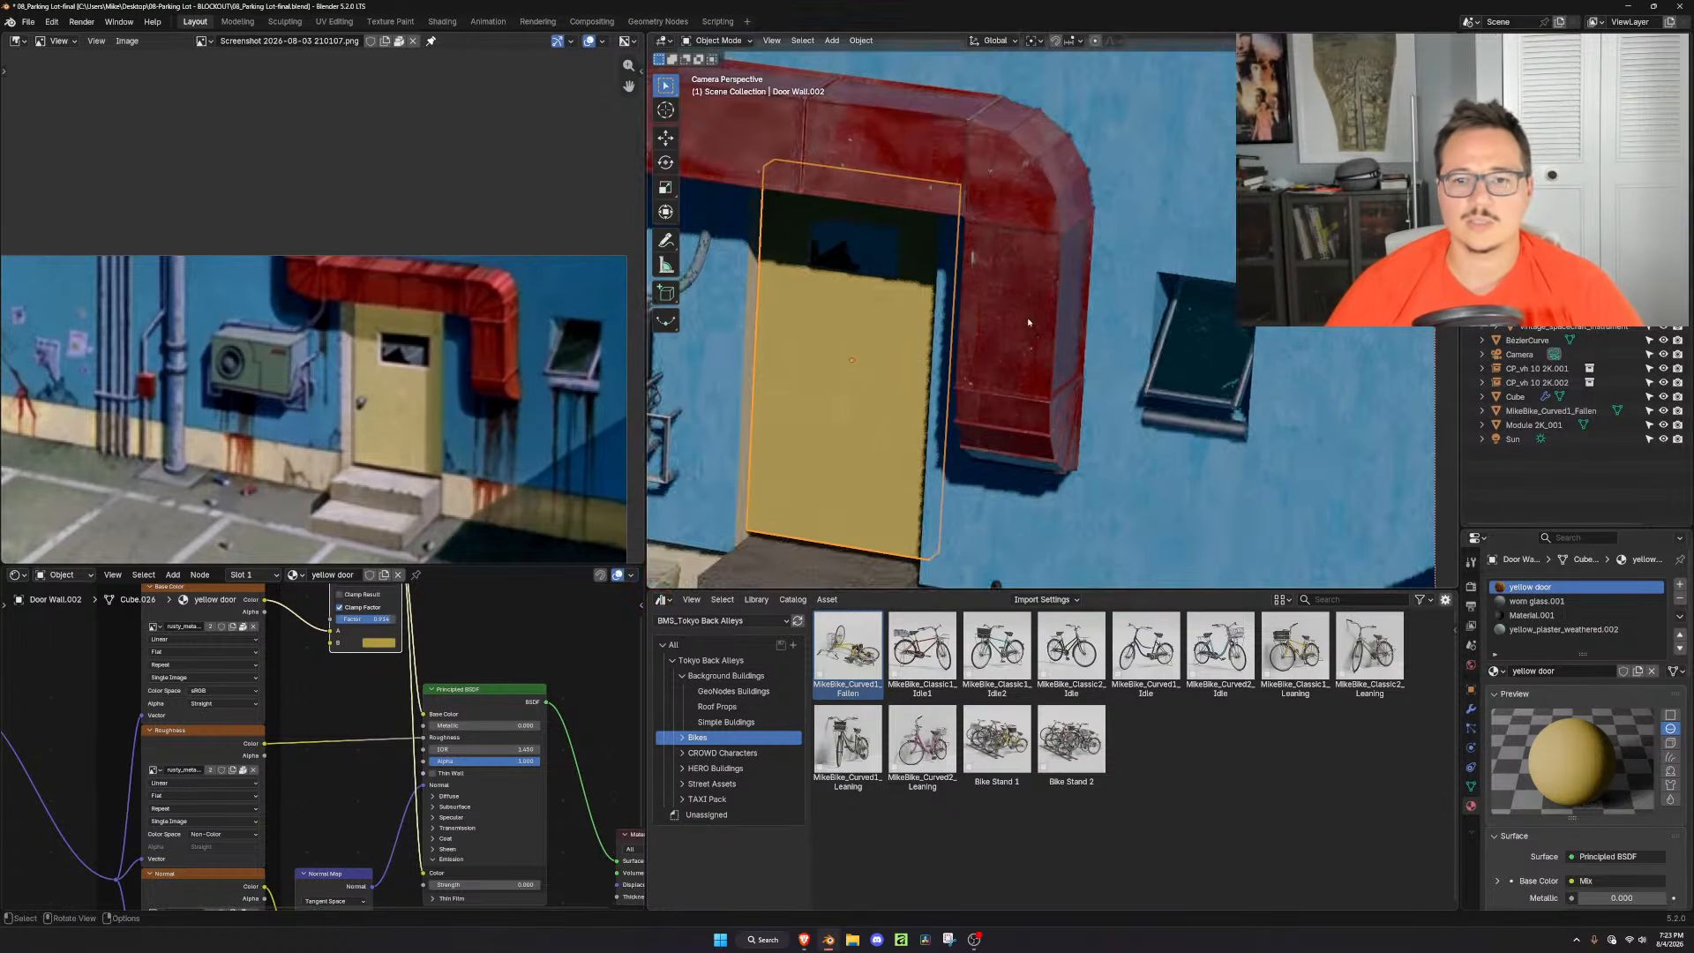
{"action": "middle_click_drag", "start_coordinate": [361, 755], "coordinate": [362, 677]}
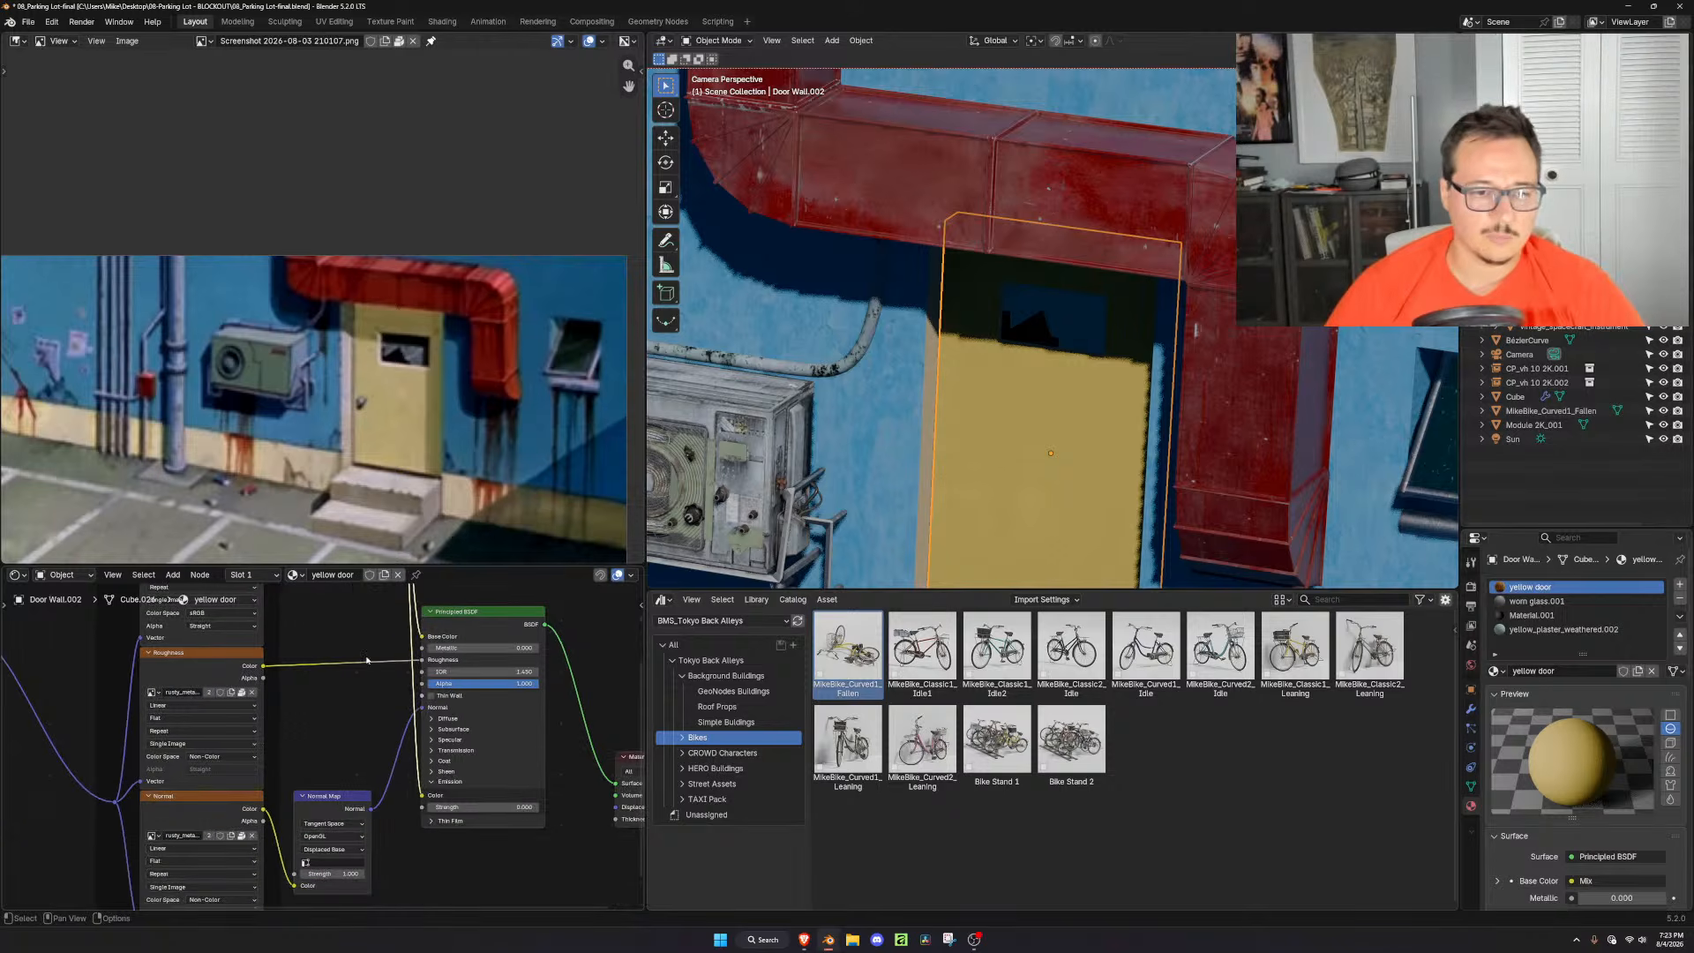
{"action": "left_click", "coordinate": [526, 807]}
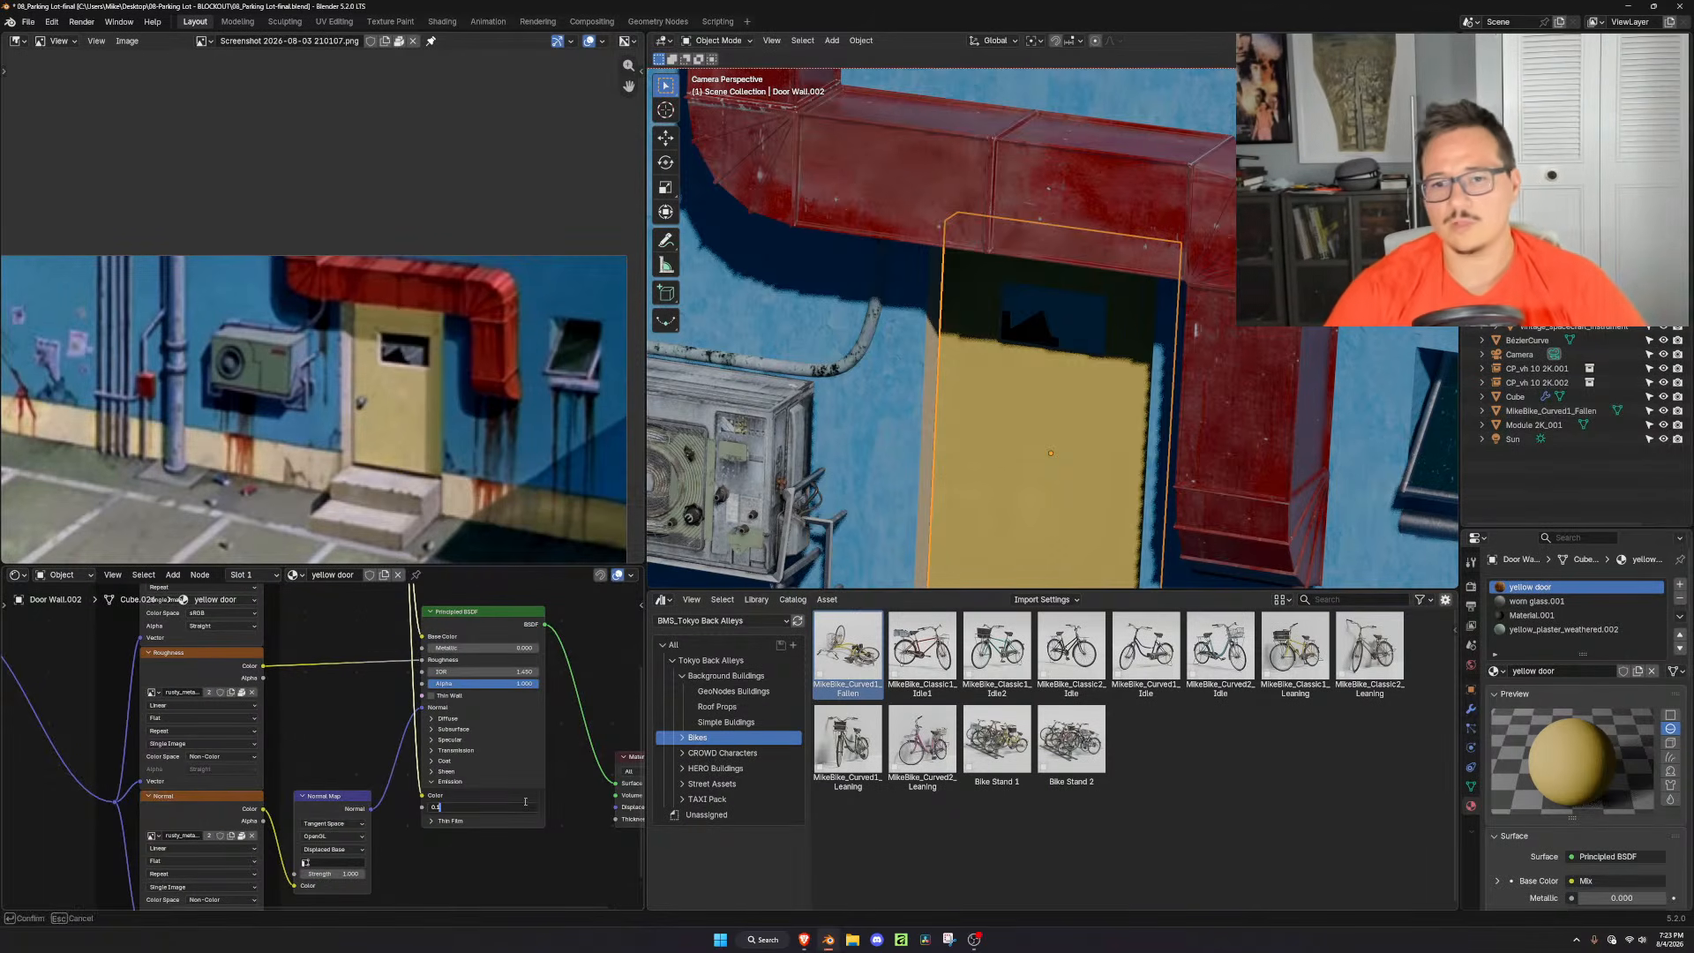
{"action": "type", "text": "0.1"}
{"action": "key", "text": "Return"}
Deselect the door and examine its brightness in shadow and sunlight through the camera view
{"action": "scroll", "coordinate": [1188, 374], "scroll_direction": "down", "scroll_amount": 8}
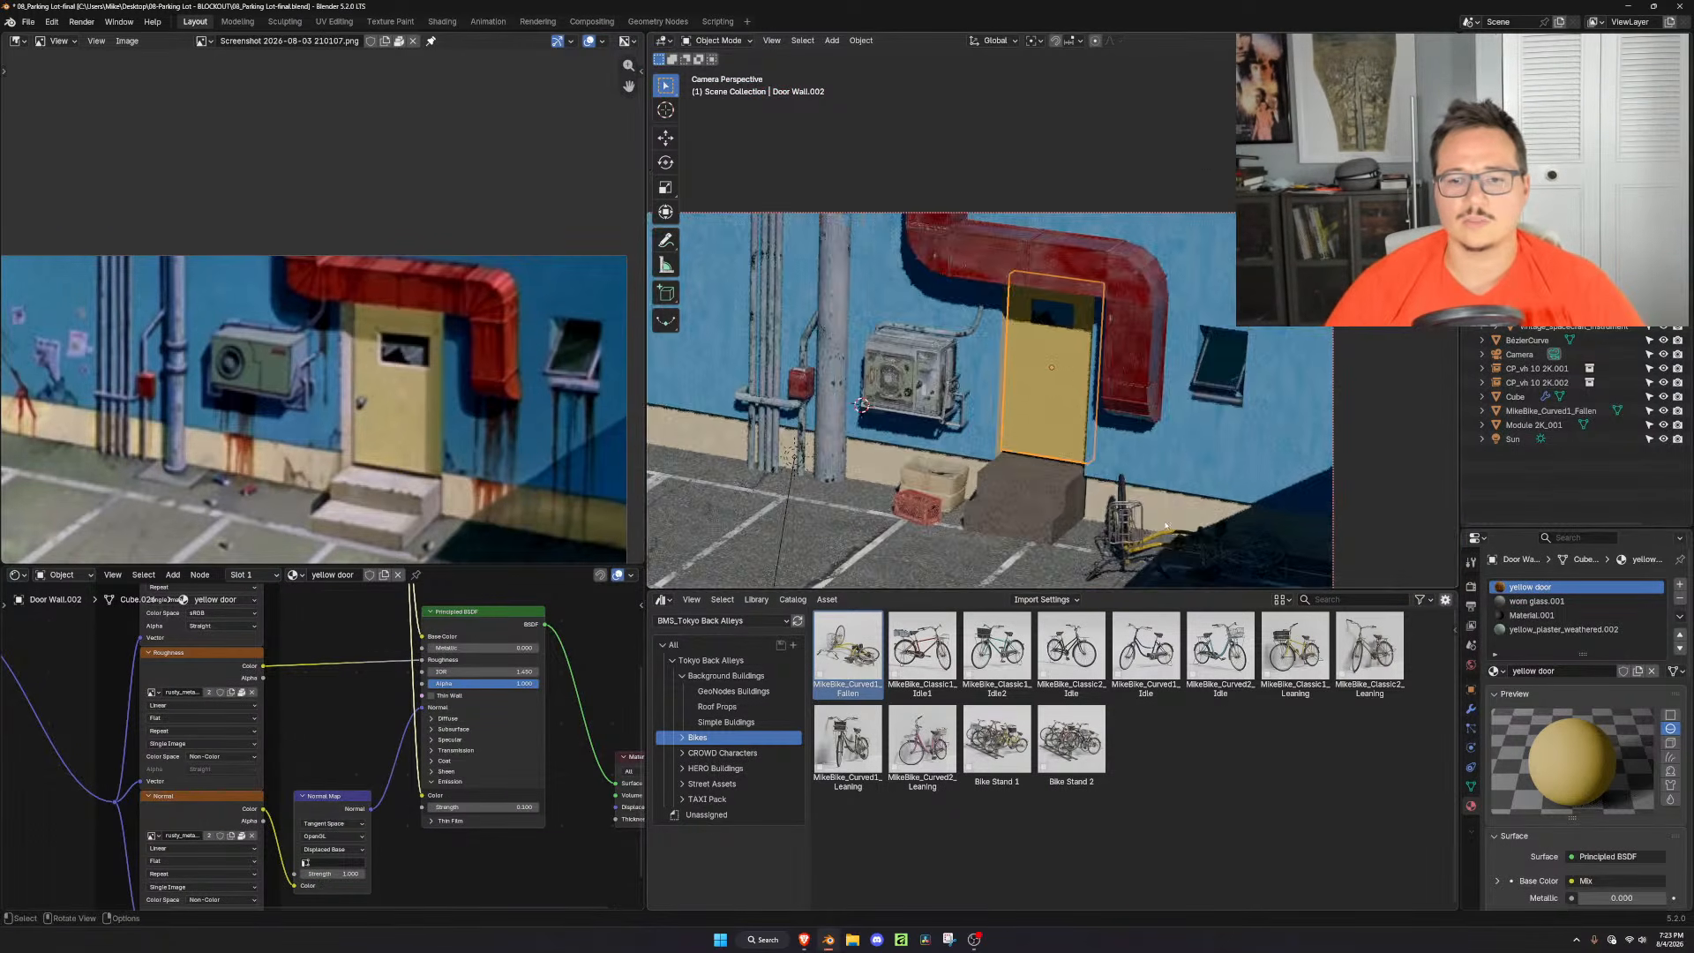
{"action": "left_click", "coordinate": [1047, 516]}
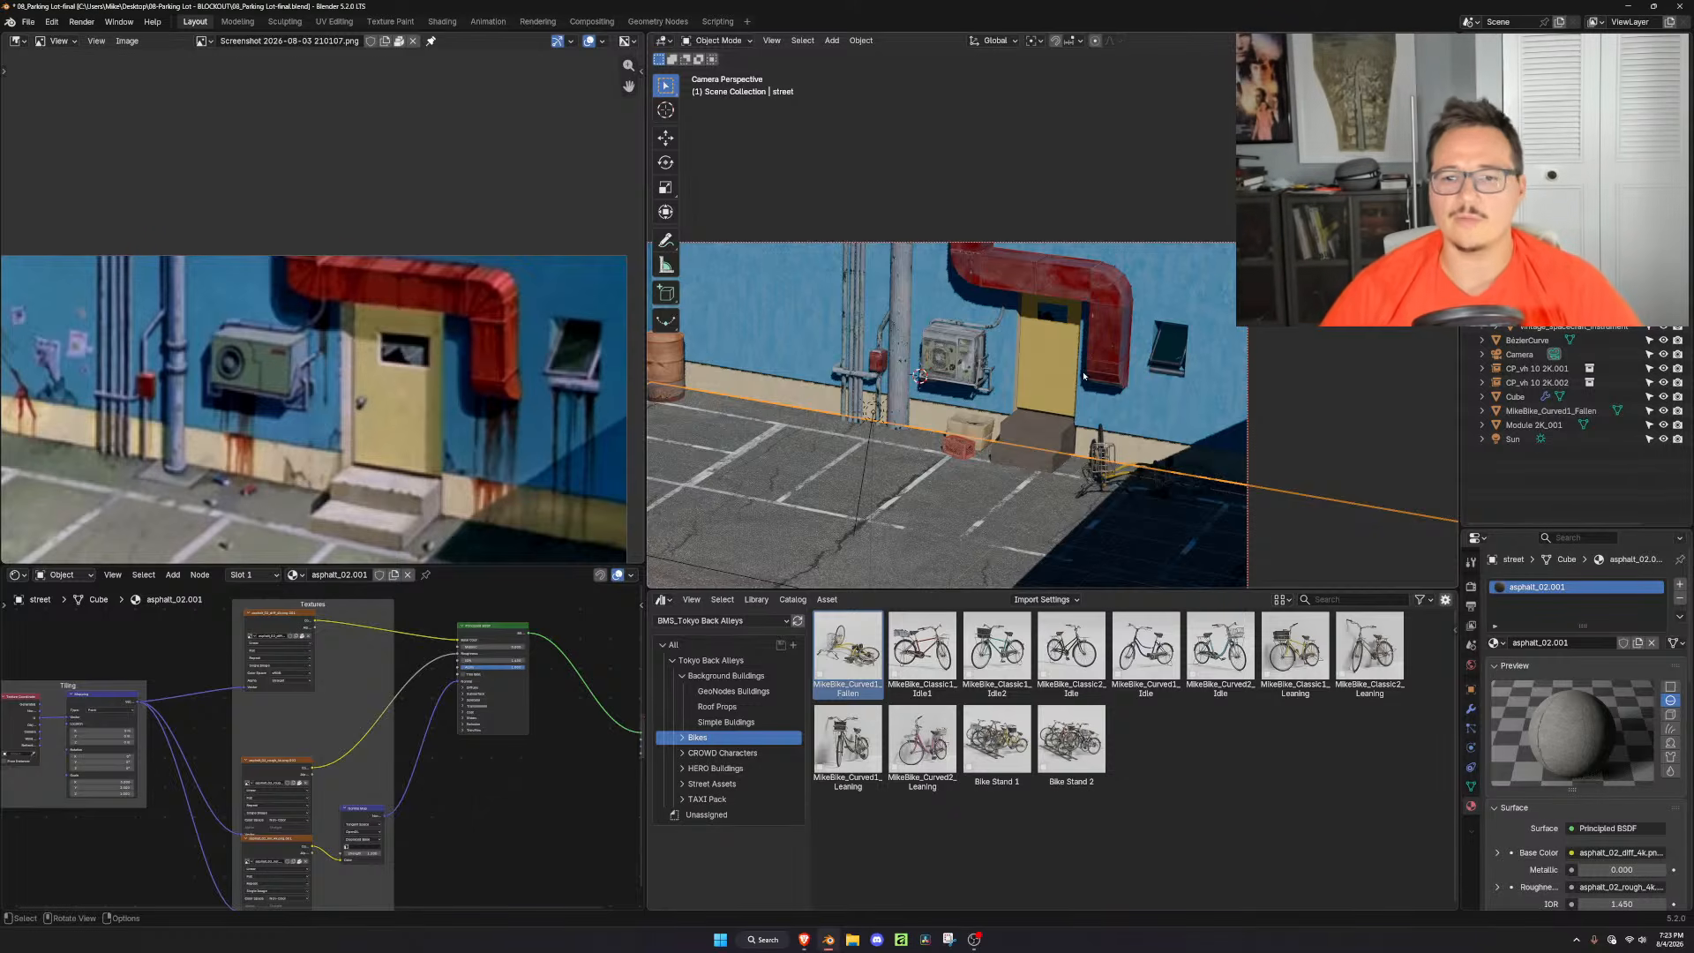
{"action": "scroll", "coordinate": [1083, 362], "scroll_direction": "up", "scroll_amount": 8}
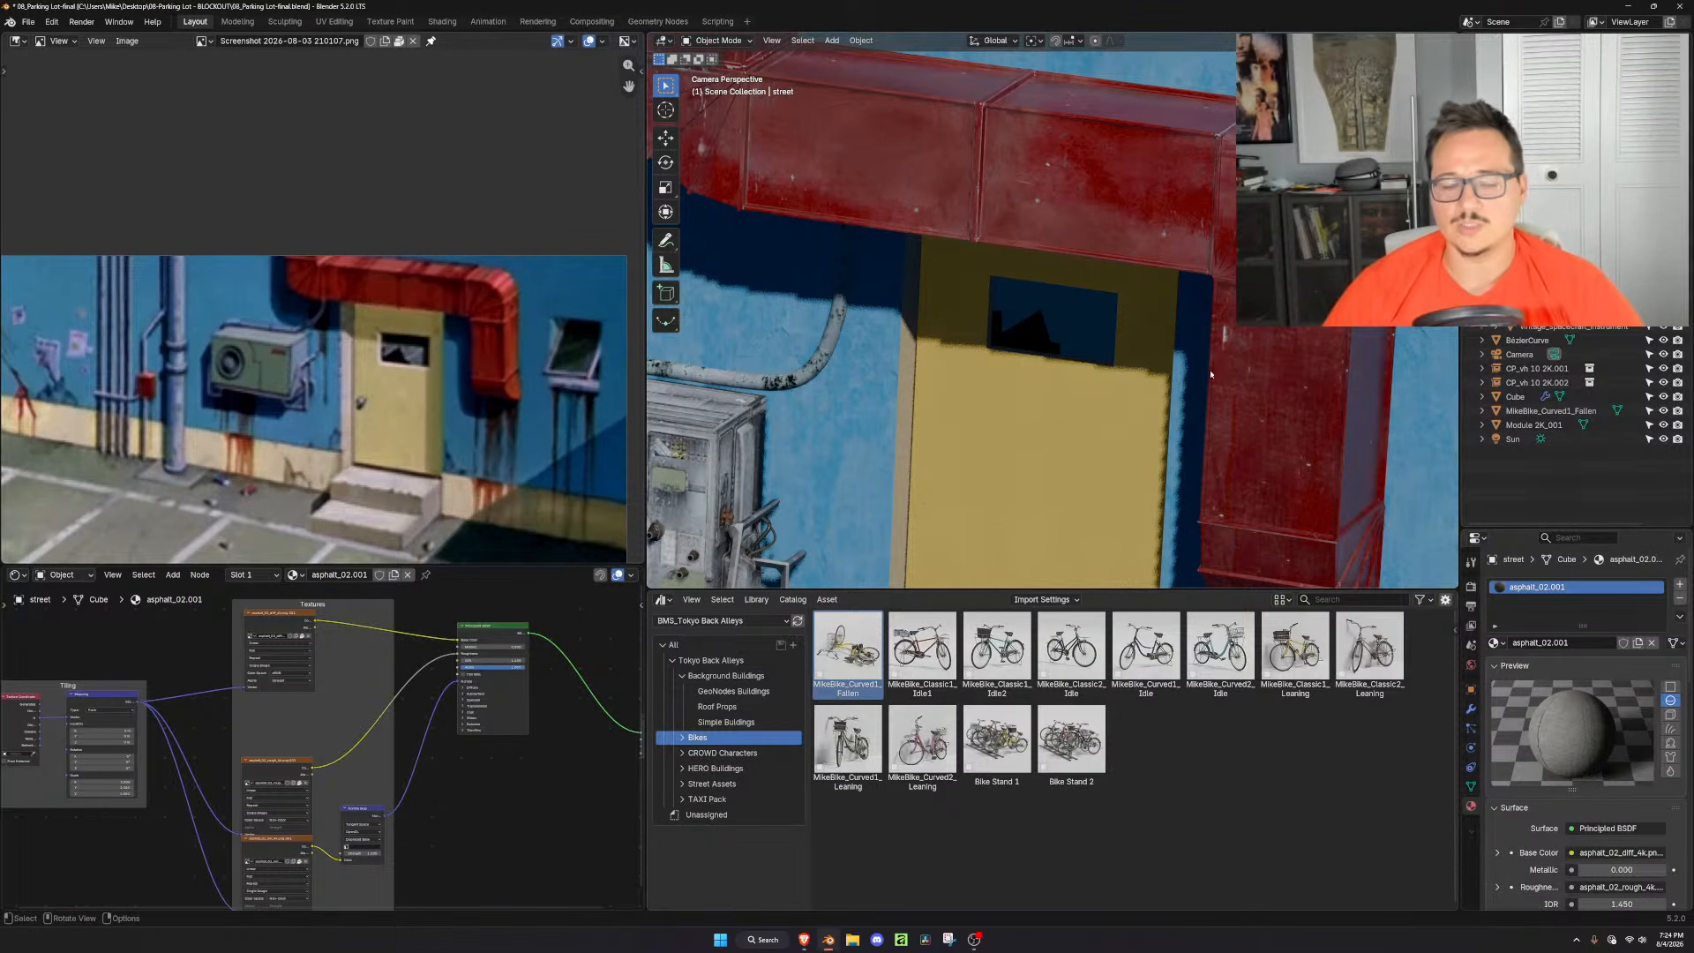
{"action": "scroll", "coordinate": [1078, 315], "scroll_direction": "down", "scroll_amount": 8}
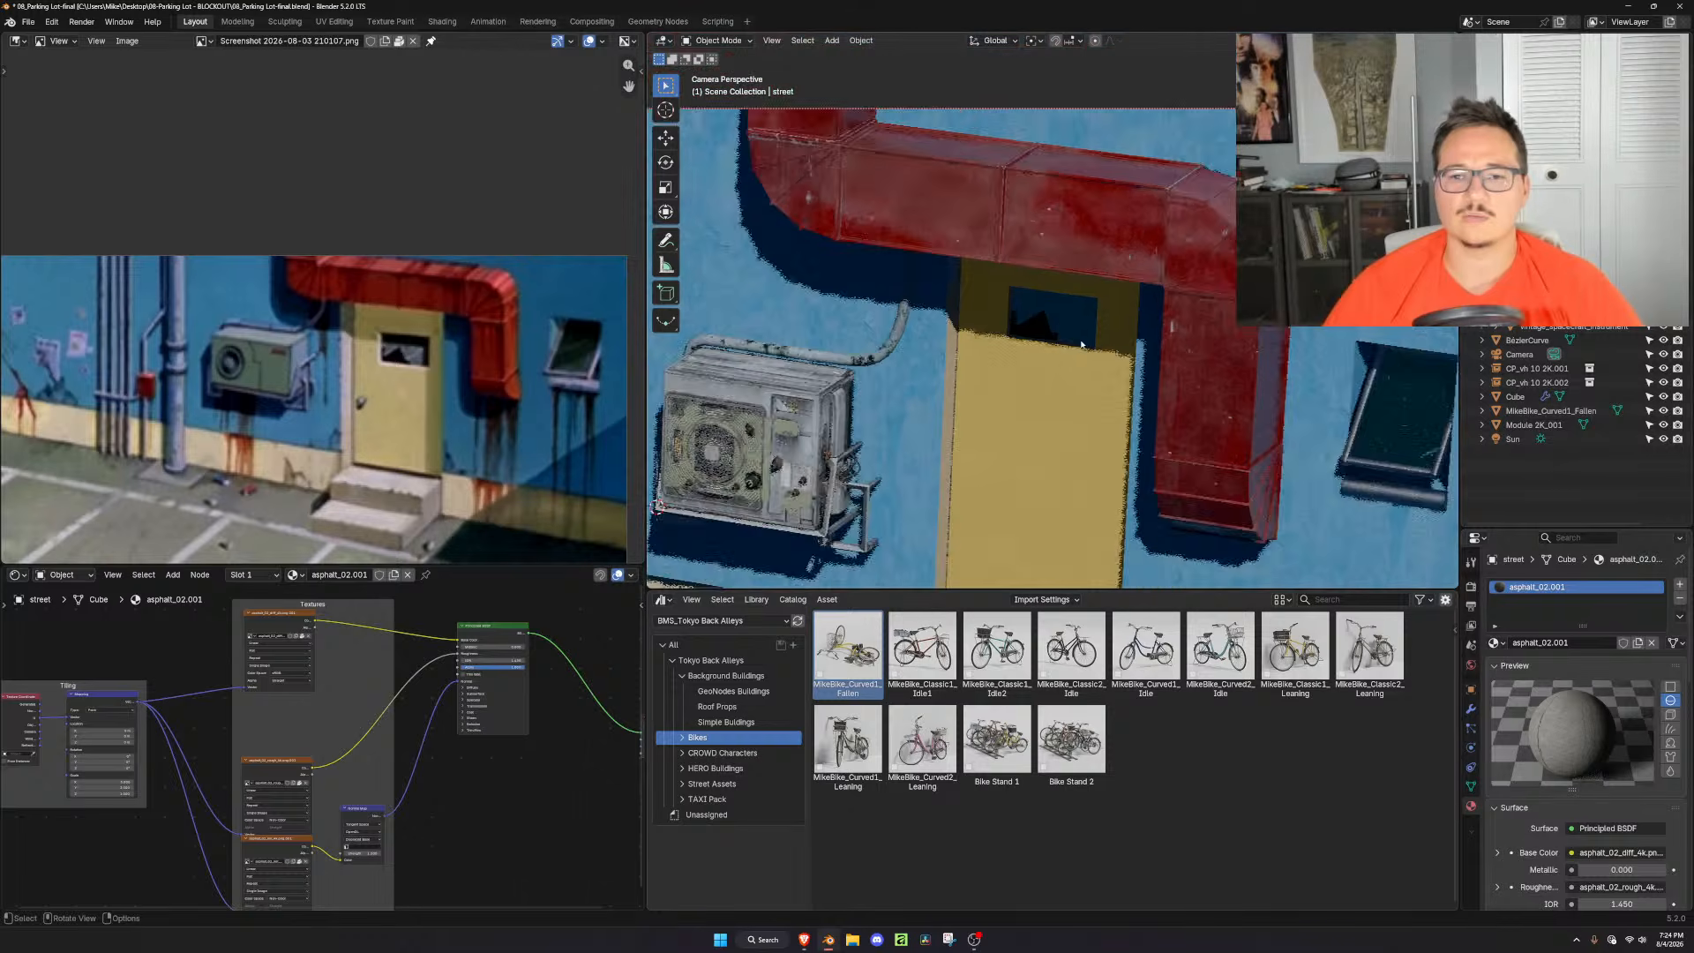
{"action": "scroll", "coordinate": [1082, 348], "scroll_direction": "down", "scroll_amount": 3}
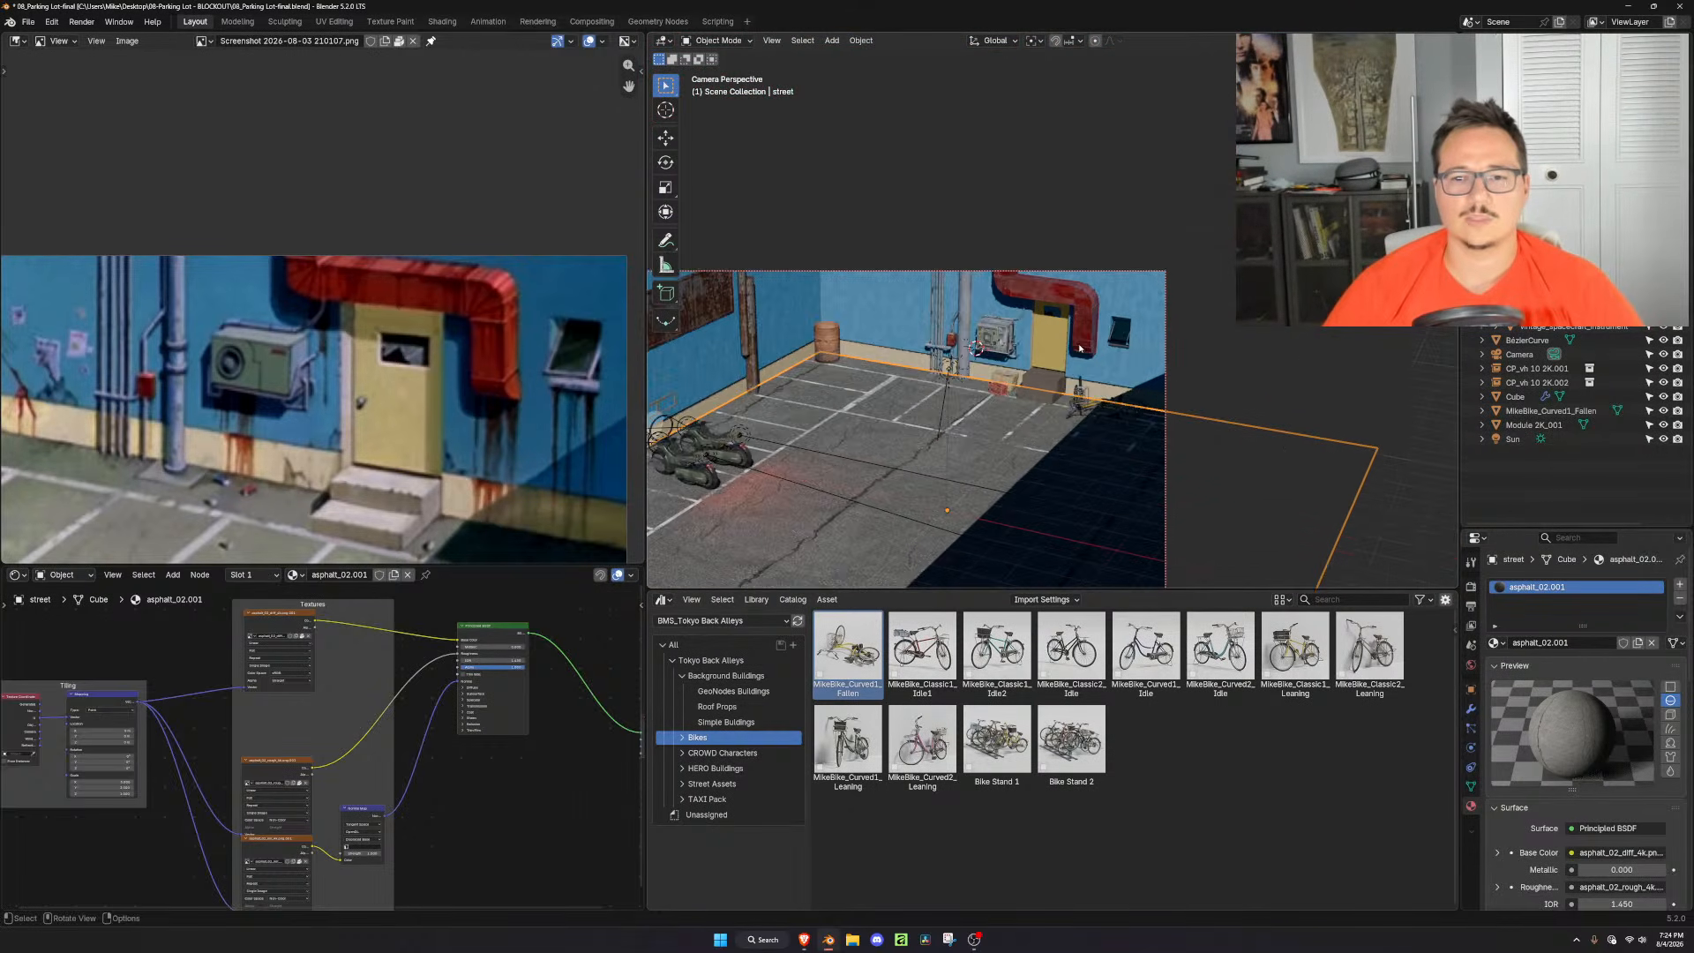
{"action": "scroll", "coordinate": [1332, 430], "scroll_direction": "up", "scroll_amount": 3}
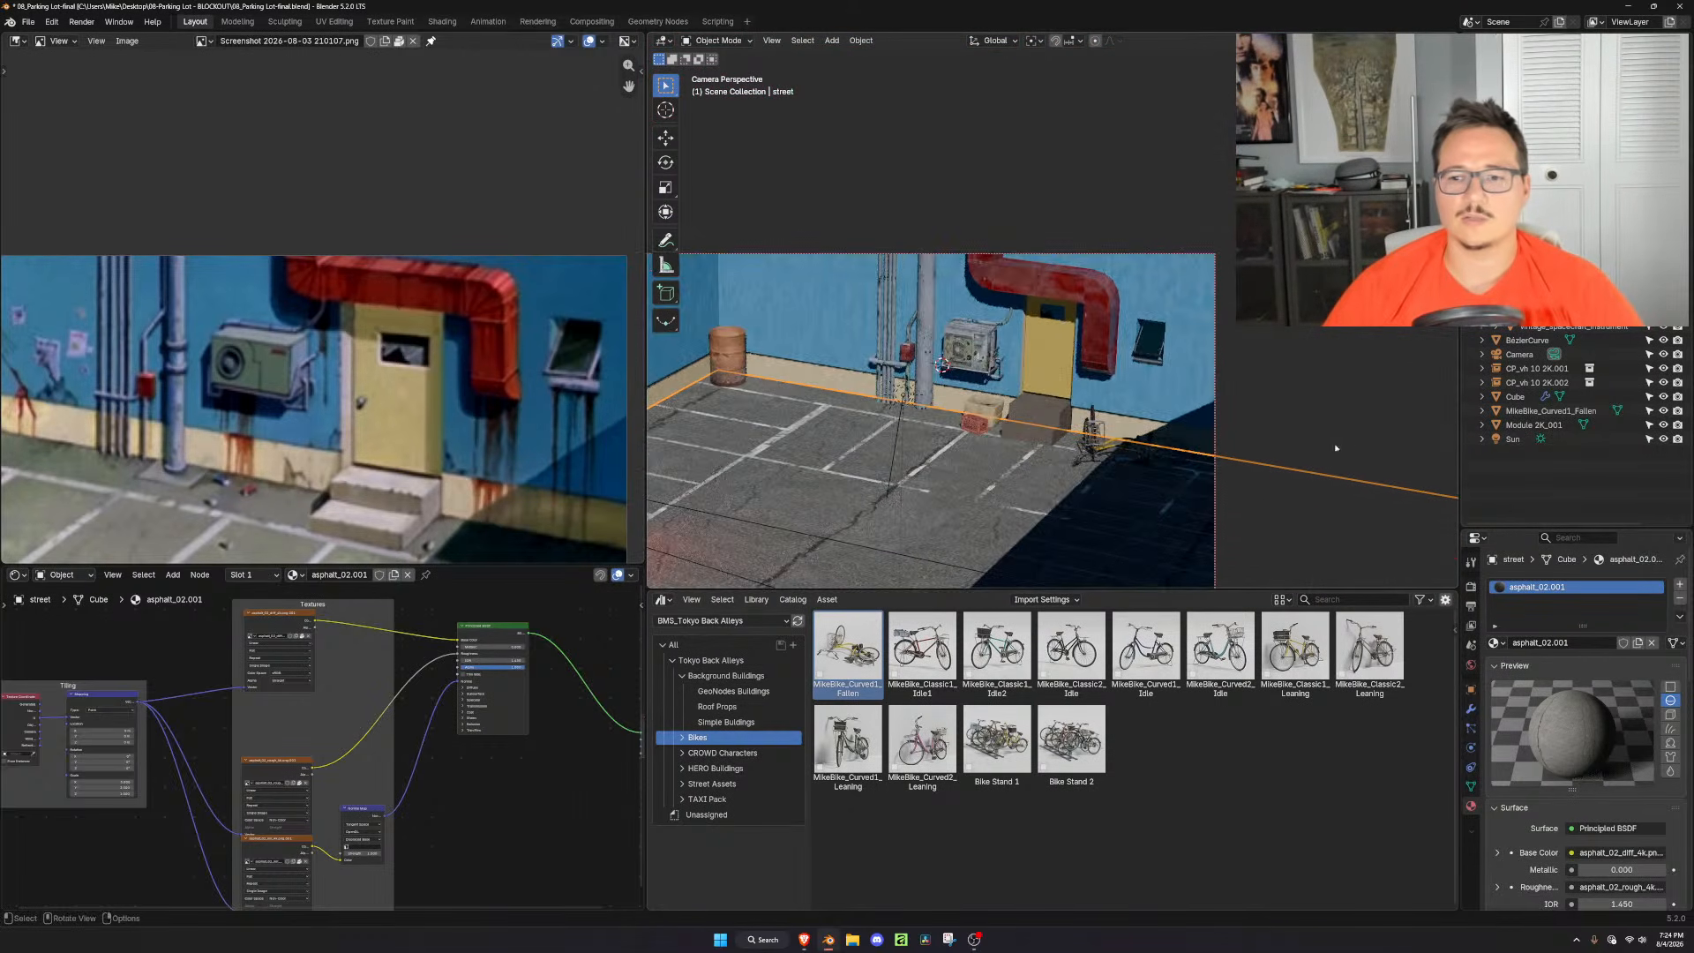
{"action": "scroll", "coordinate": [1335, 449], "scroll_direction": "down", "scroll_amount": 5}
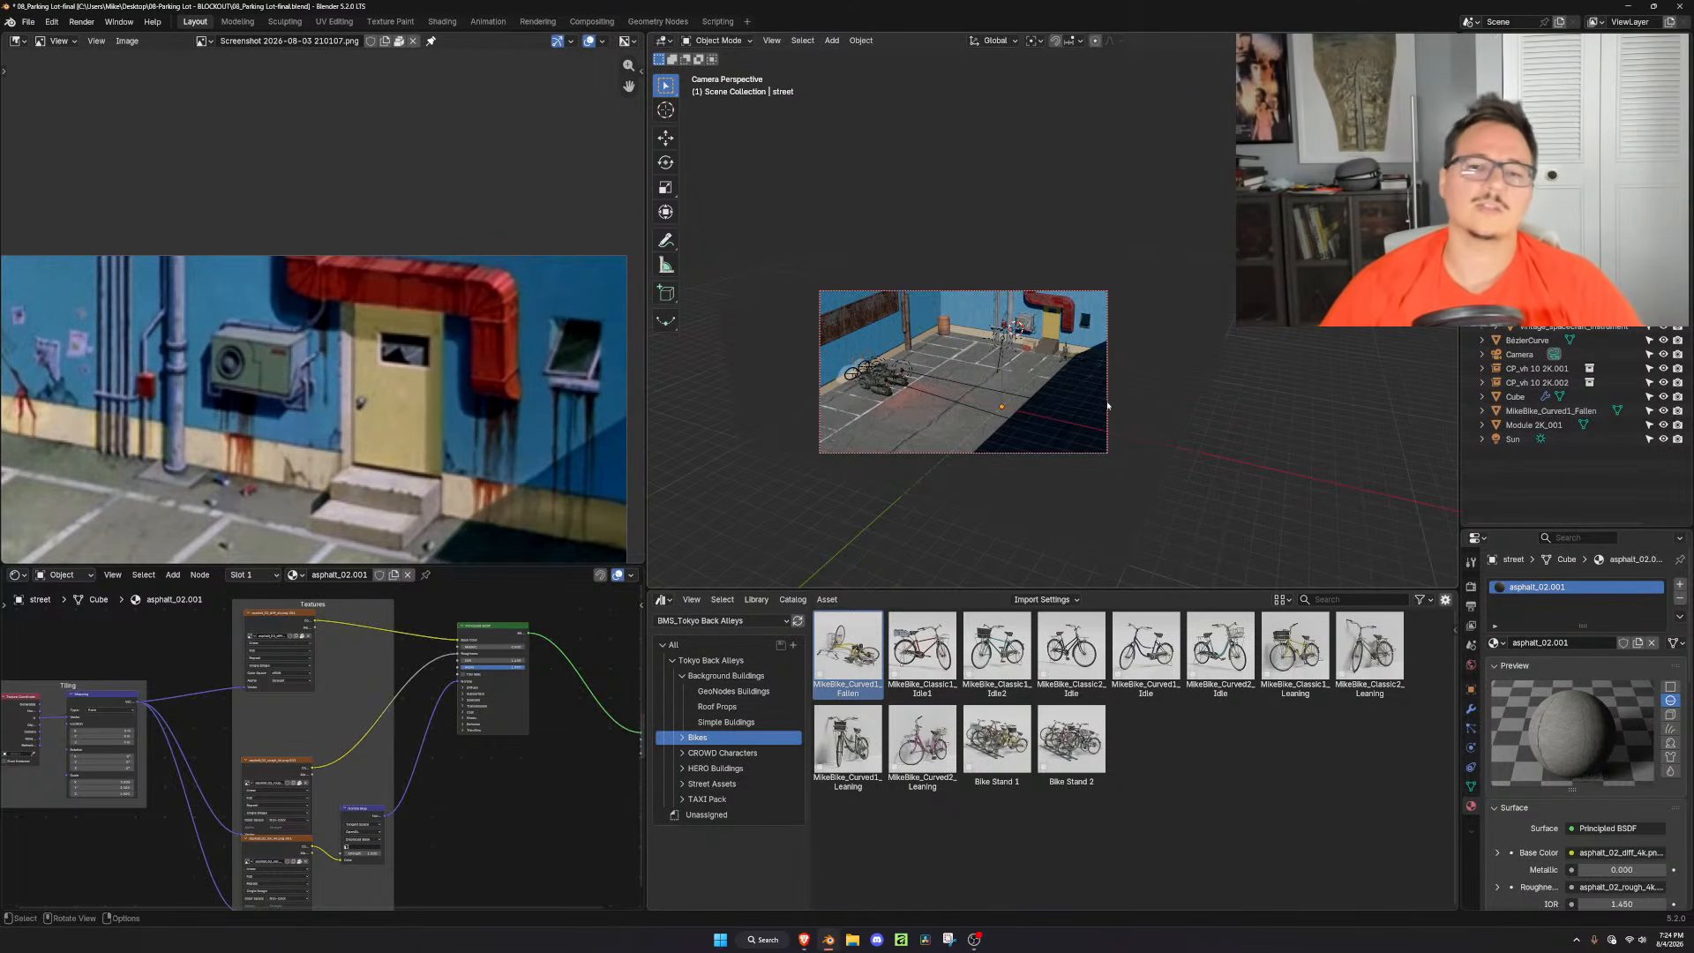
{"action": "scroll", "coordinate": [1059, 256], "scroll_direction": "up", "scroll_amount": 8}
{"action": "scroll", "coordinate": [1249, 423], "scroll_direction": "down", "scroll_amount": 4}
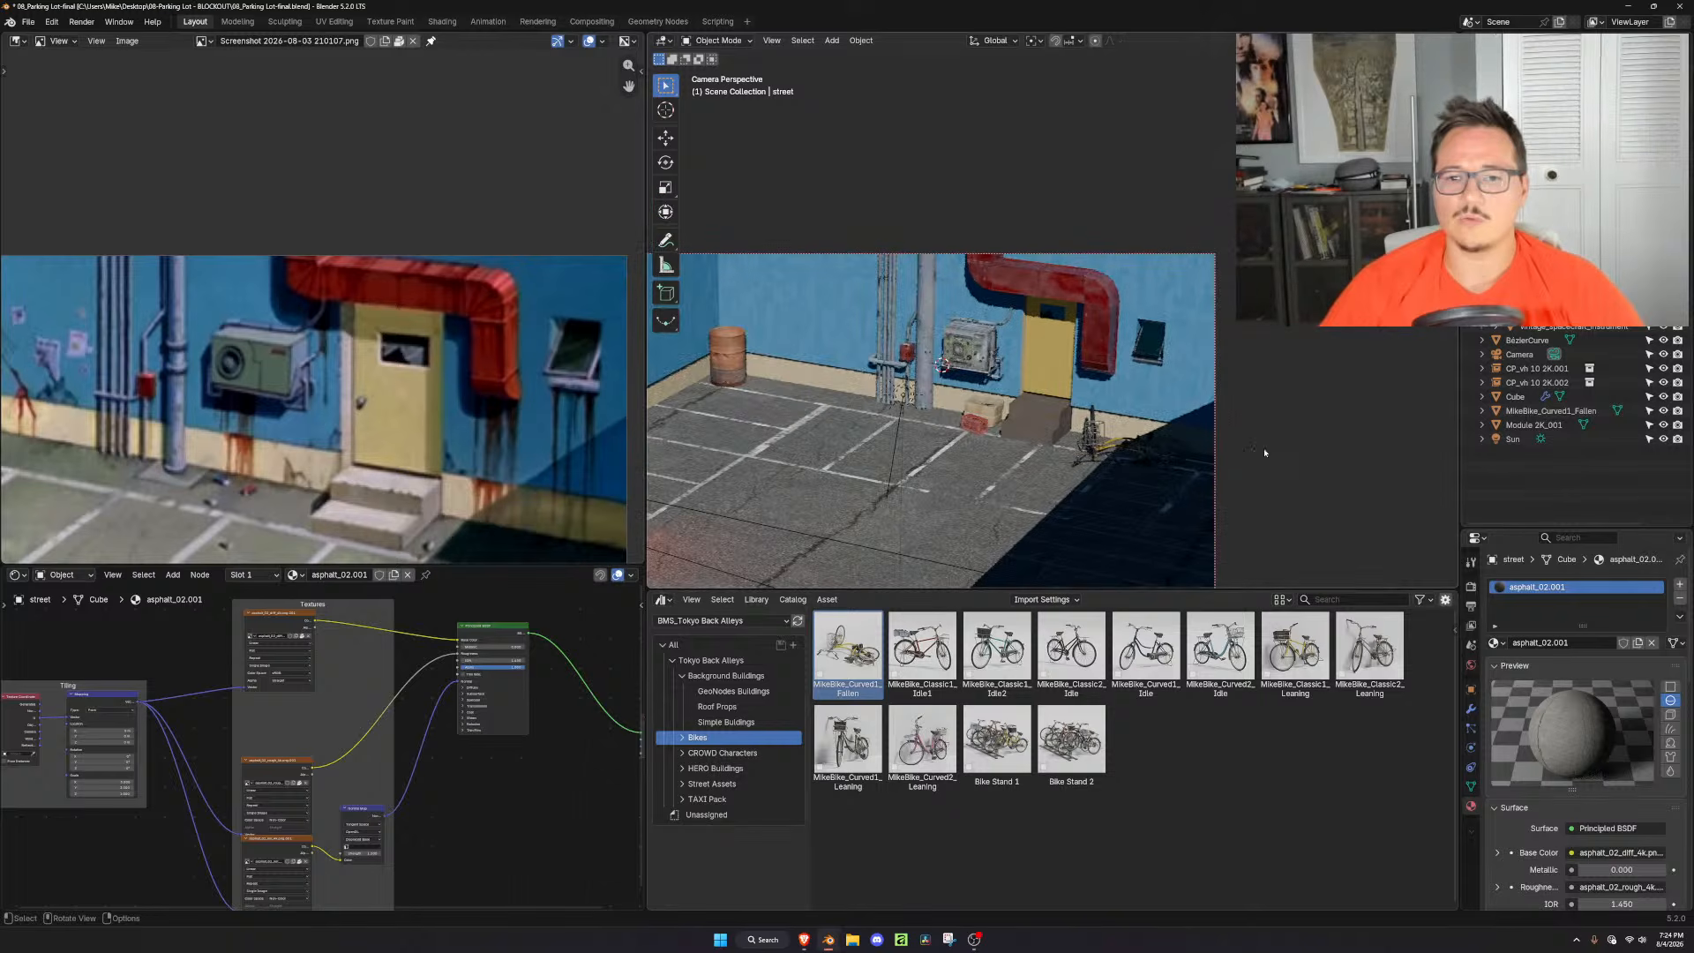
{"action": "scroll", "coordinate": [905, 383], "scroll_direction": "down", "scroll_amount": 3}
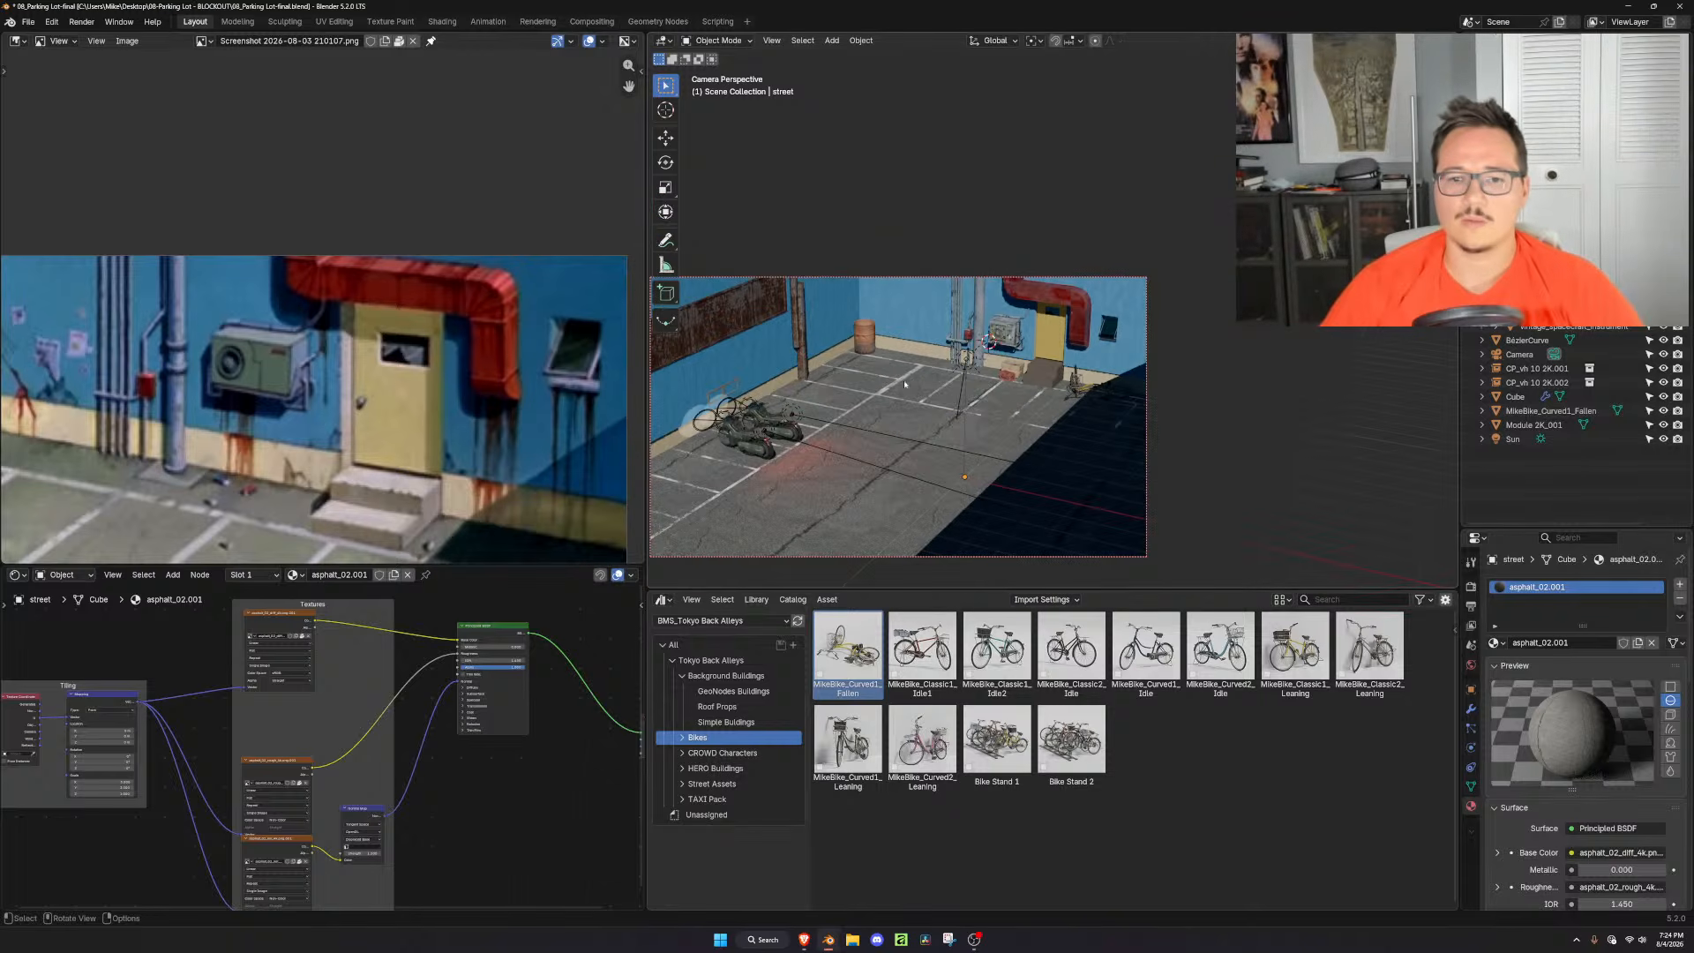
Rotate the sun light slightly about the global X axis to adjust the shadow falling across the parking lot
{"action": "left_click", "coordinate": [964, 384]}
{"action": "scroll", "coordinate": [1210, 444], "scroll_direction": "down", "scroll_amount": 1}
{"action": "key", "text": "r"}
{"action": "key", "text": "x"}
{"action": "key", "text": "y"}
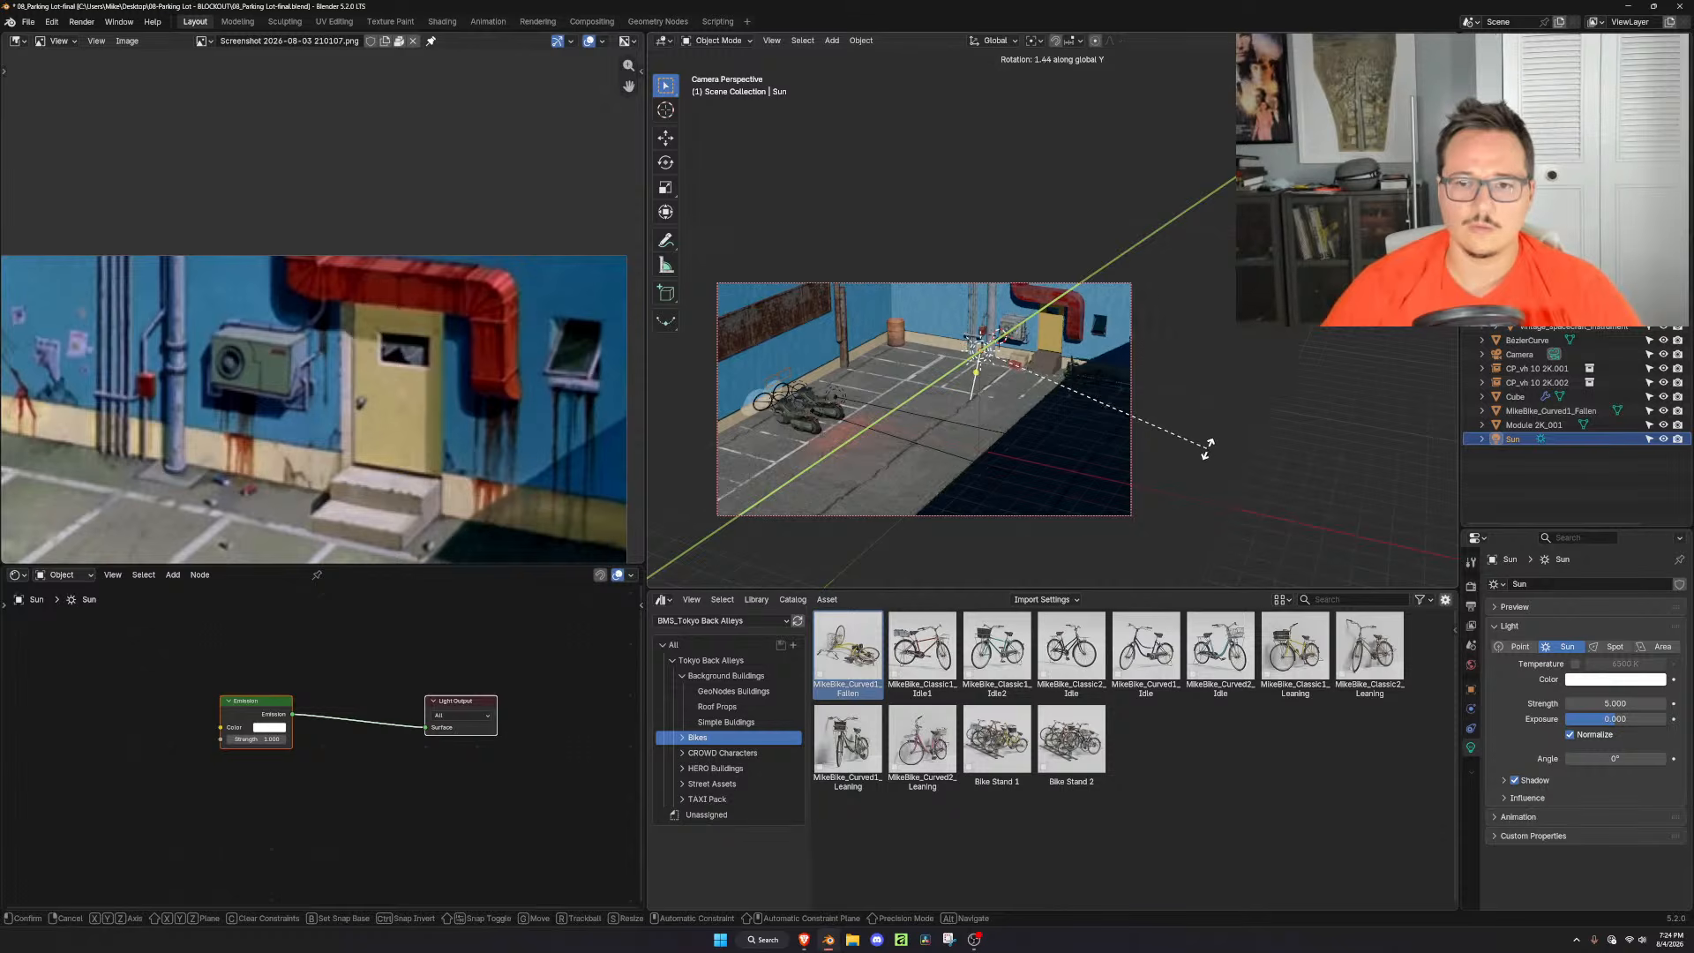
{"action": "key", "text": "y"}
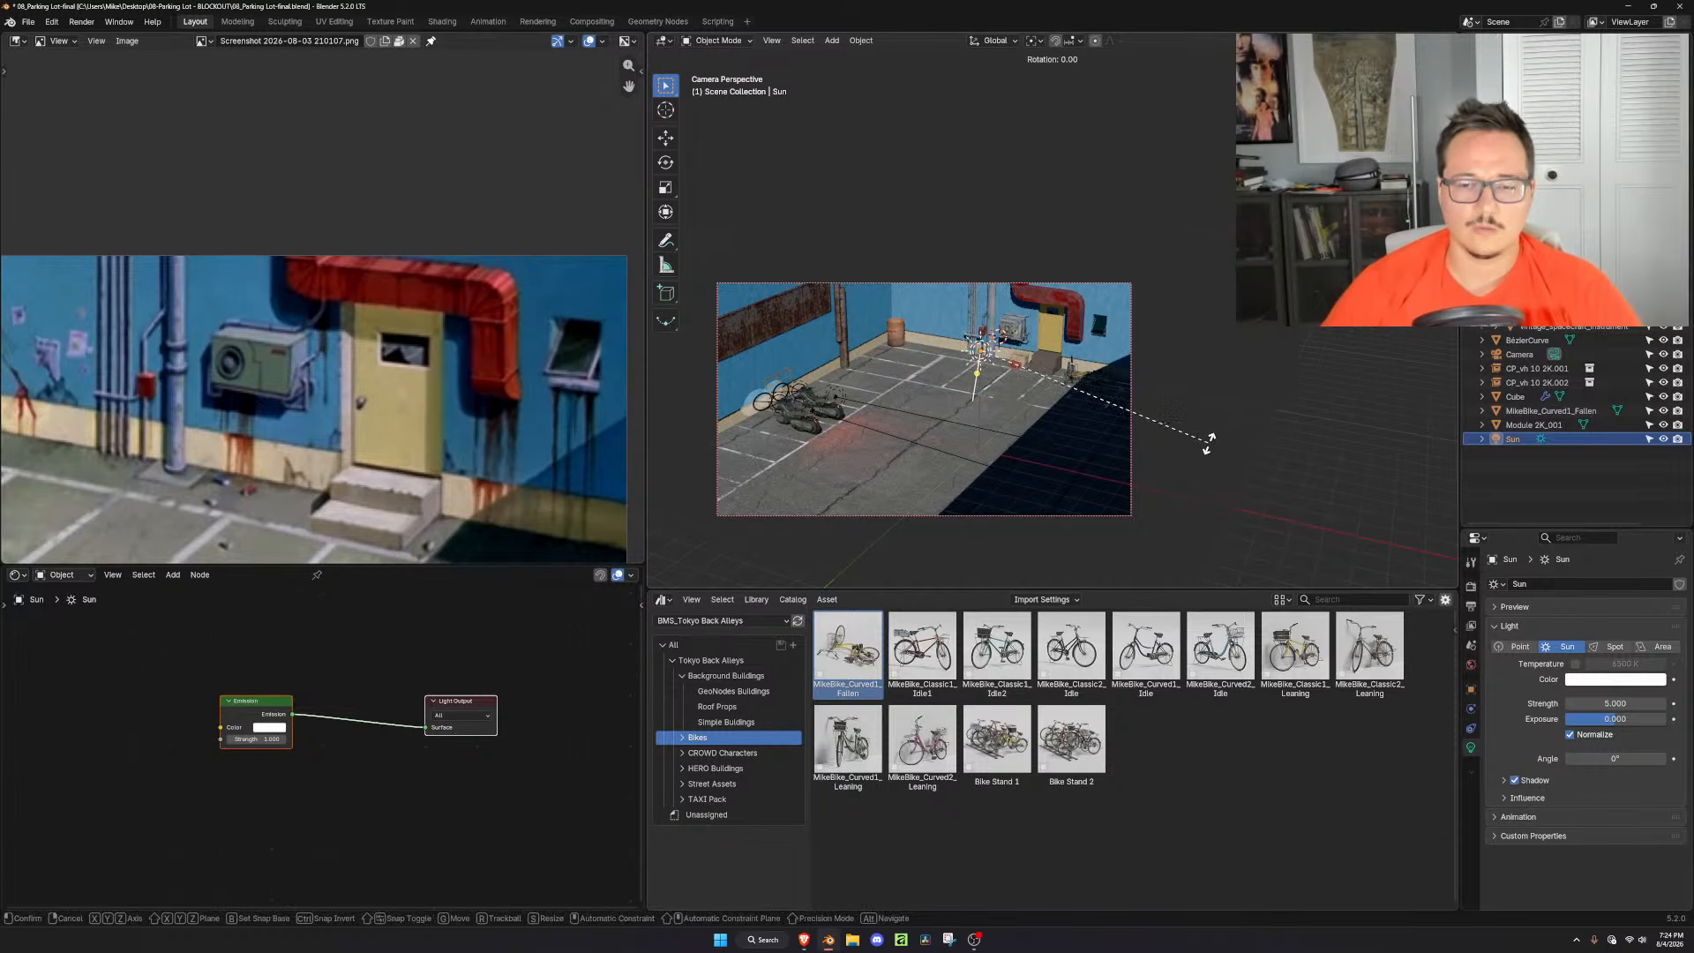
{"action": "key", "text": "x"}
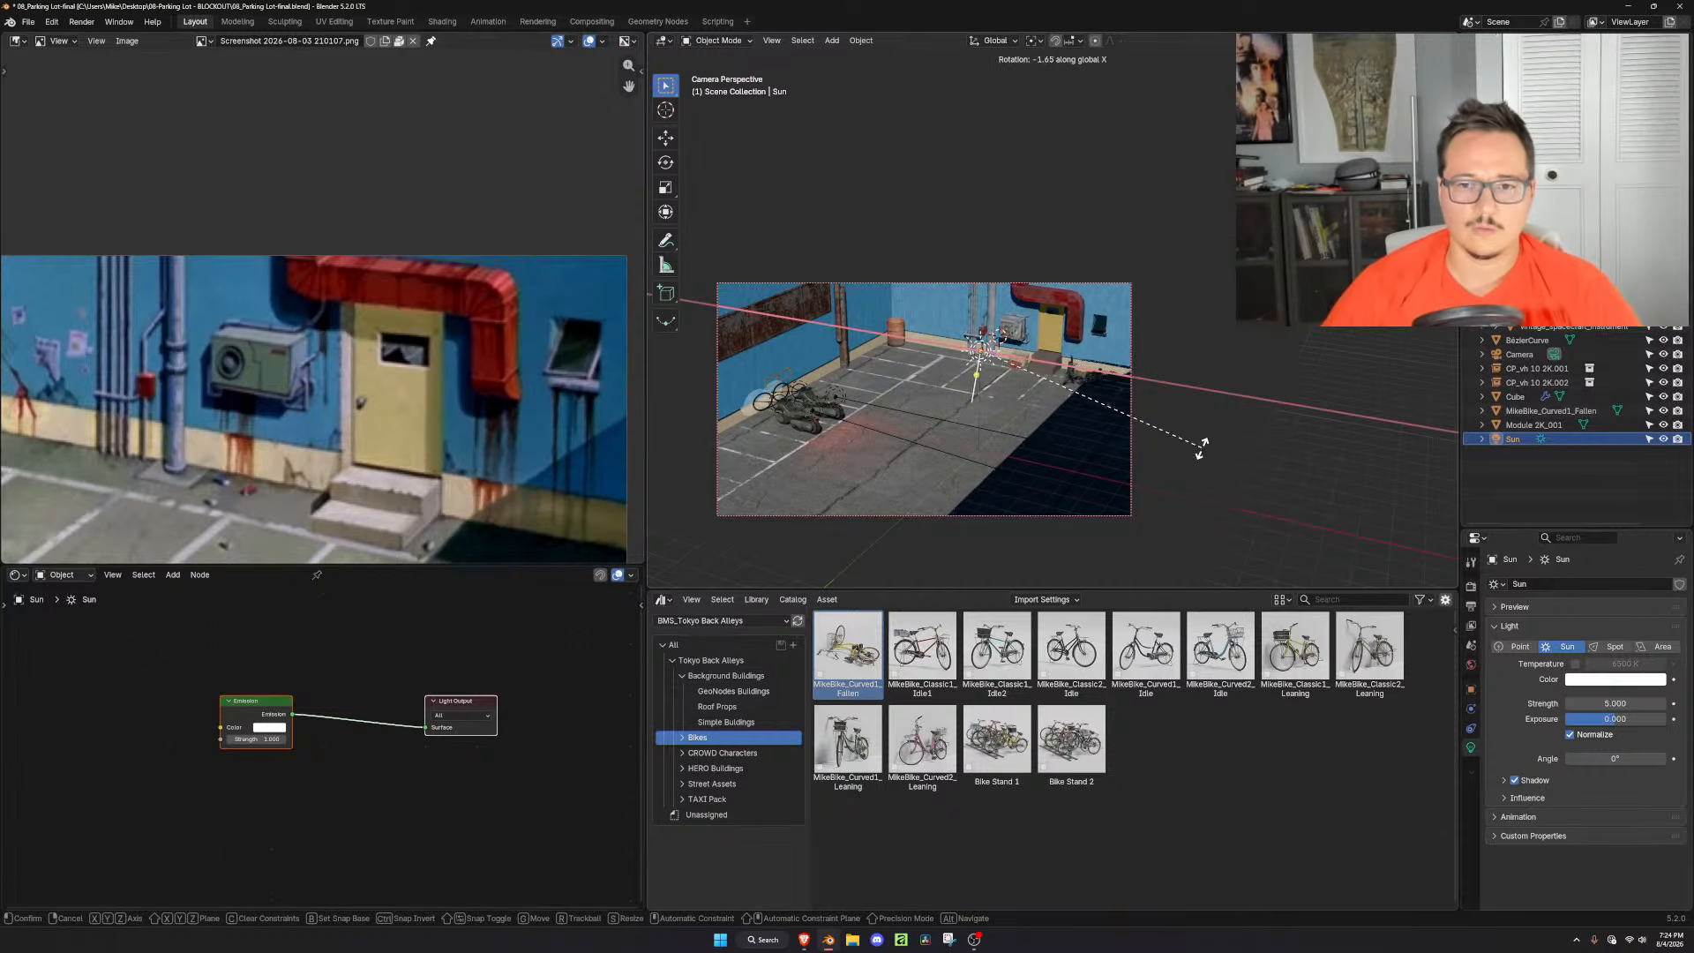
{"action": "left_click", "coordinate": [1216, 450]}
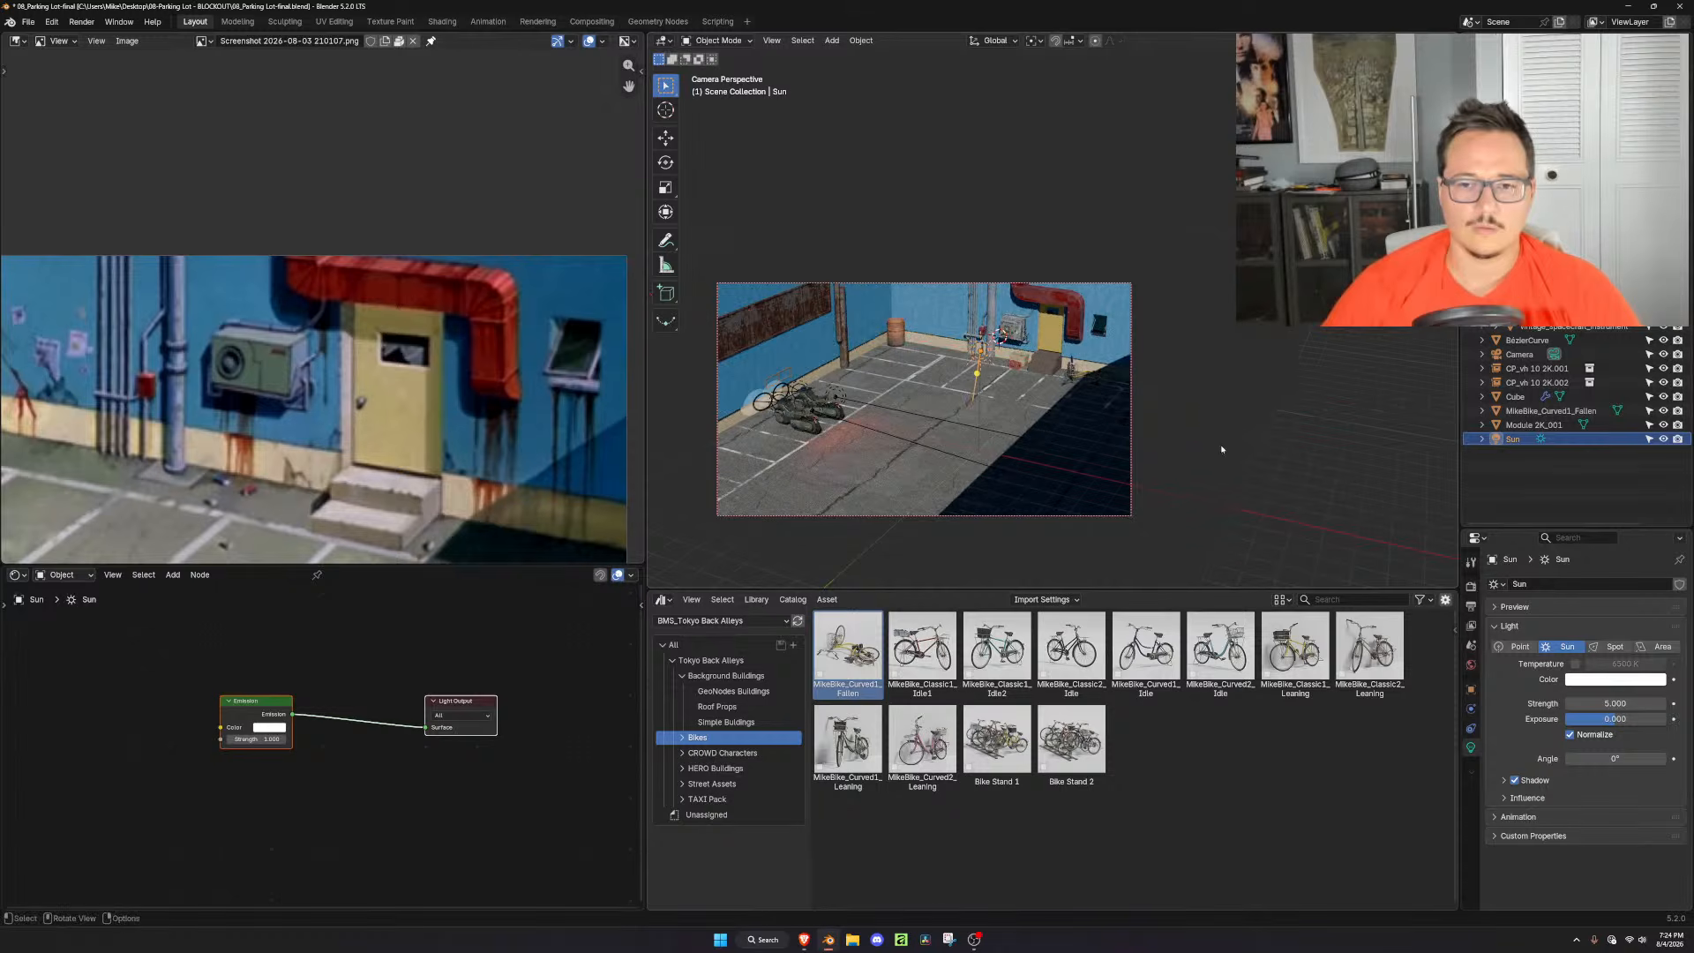
Select all segments of the red duct above the door and raise them about 0.04 m along Z
{"action": "scroll", "coordinate": [1048, 336], "scroll_direction": "up", "scroll_amount": 8}
{"action": "left_click", "coordinate": [1041, 258]}
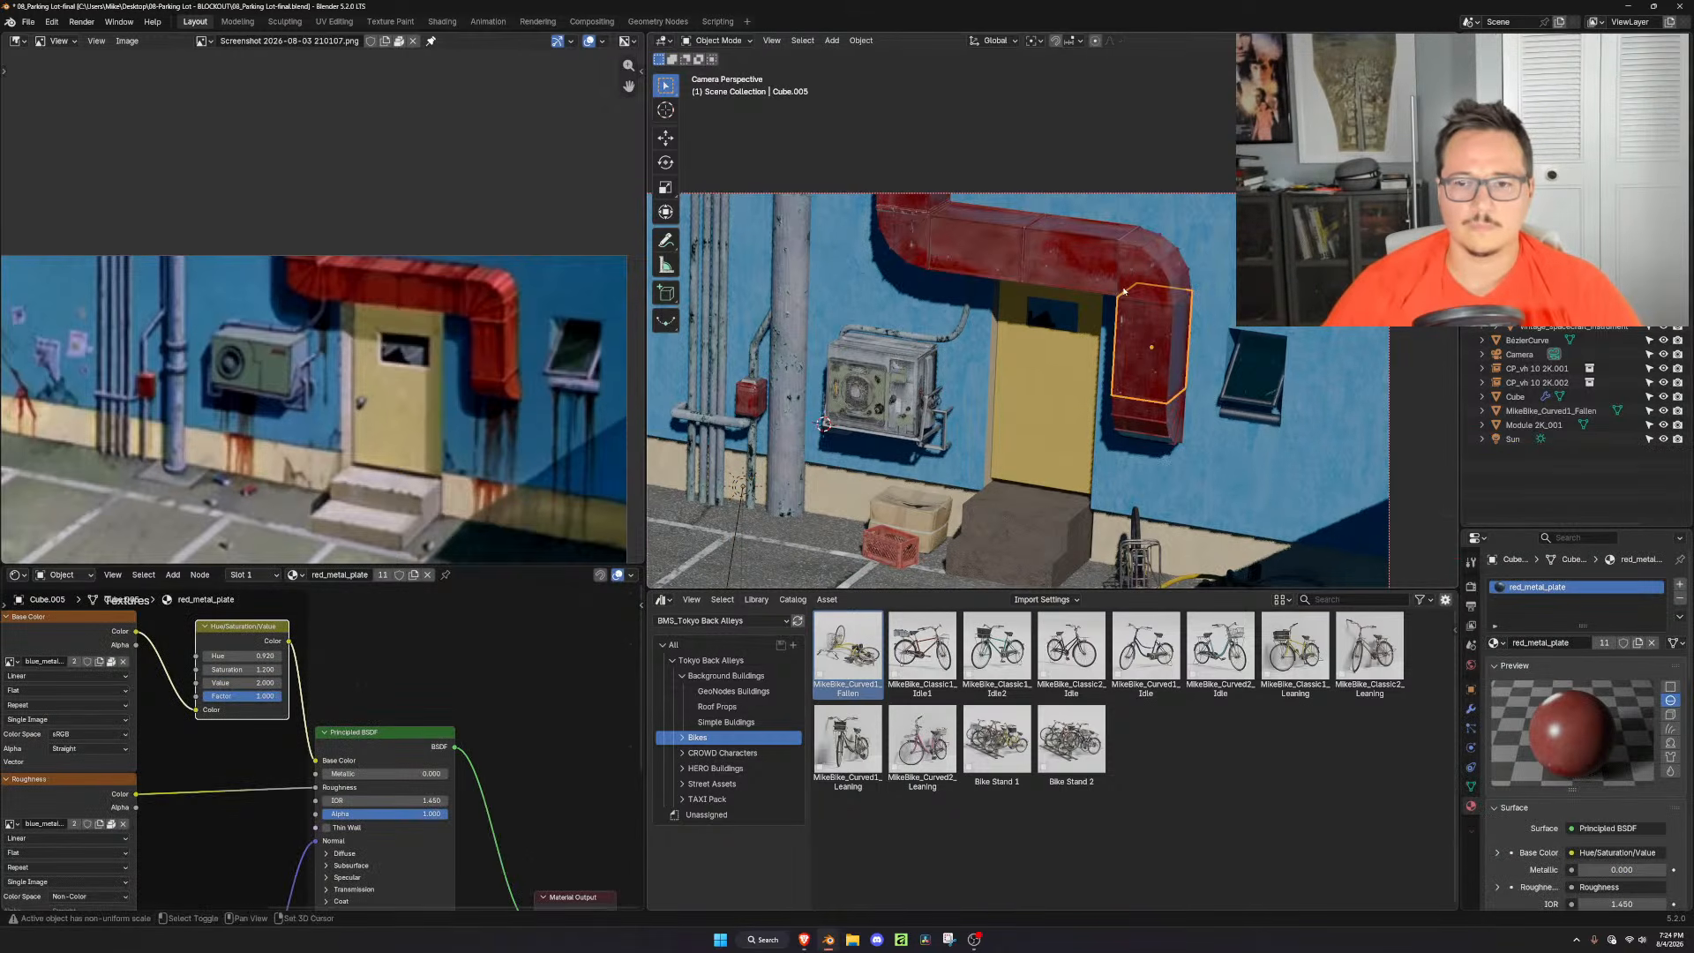
{"action": "left_click", "coordinate": [1041, 258], "text": "shift"}
{"action": "left_click", "coordinate": [902, 239], "text": "shift"}
{"action": "left_click", "coordinate": [912, 202], "text": "shift"}
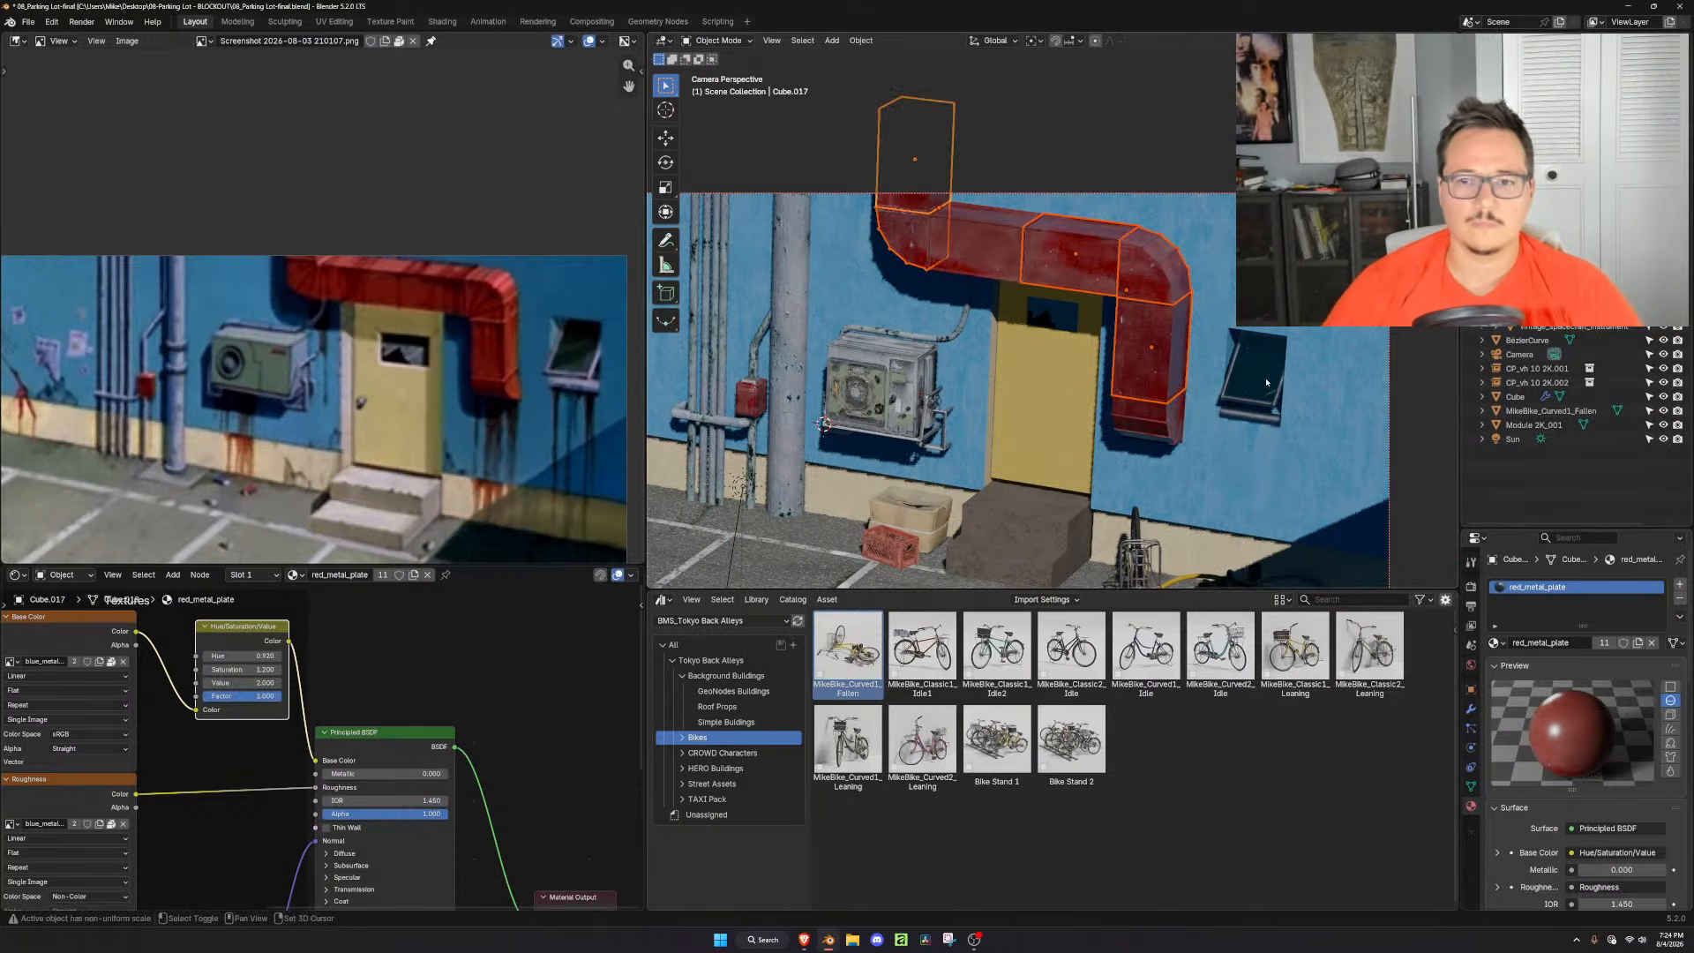
{"action": "left_click", "coordinate": [1146, 396], "text": "shift"}
{"action": "key", "text": "g"}
{"action": "key", "text": "z"}
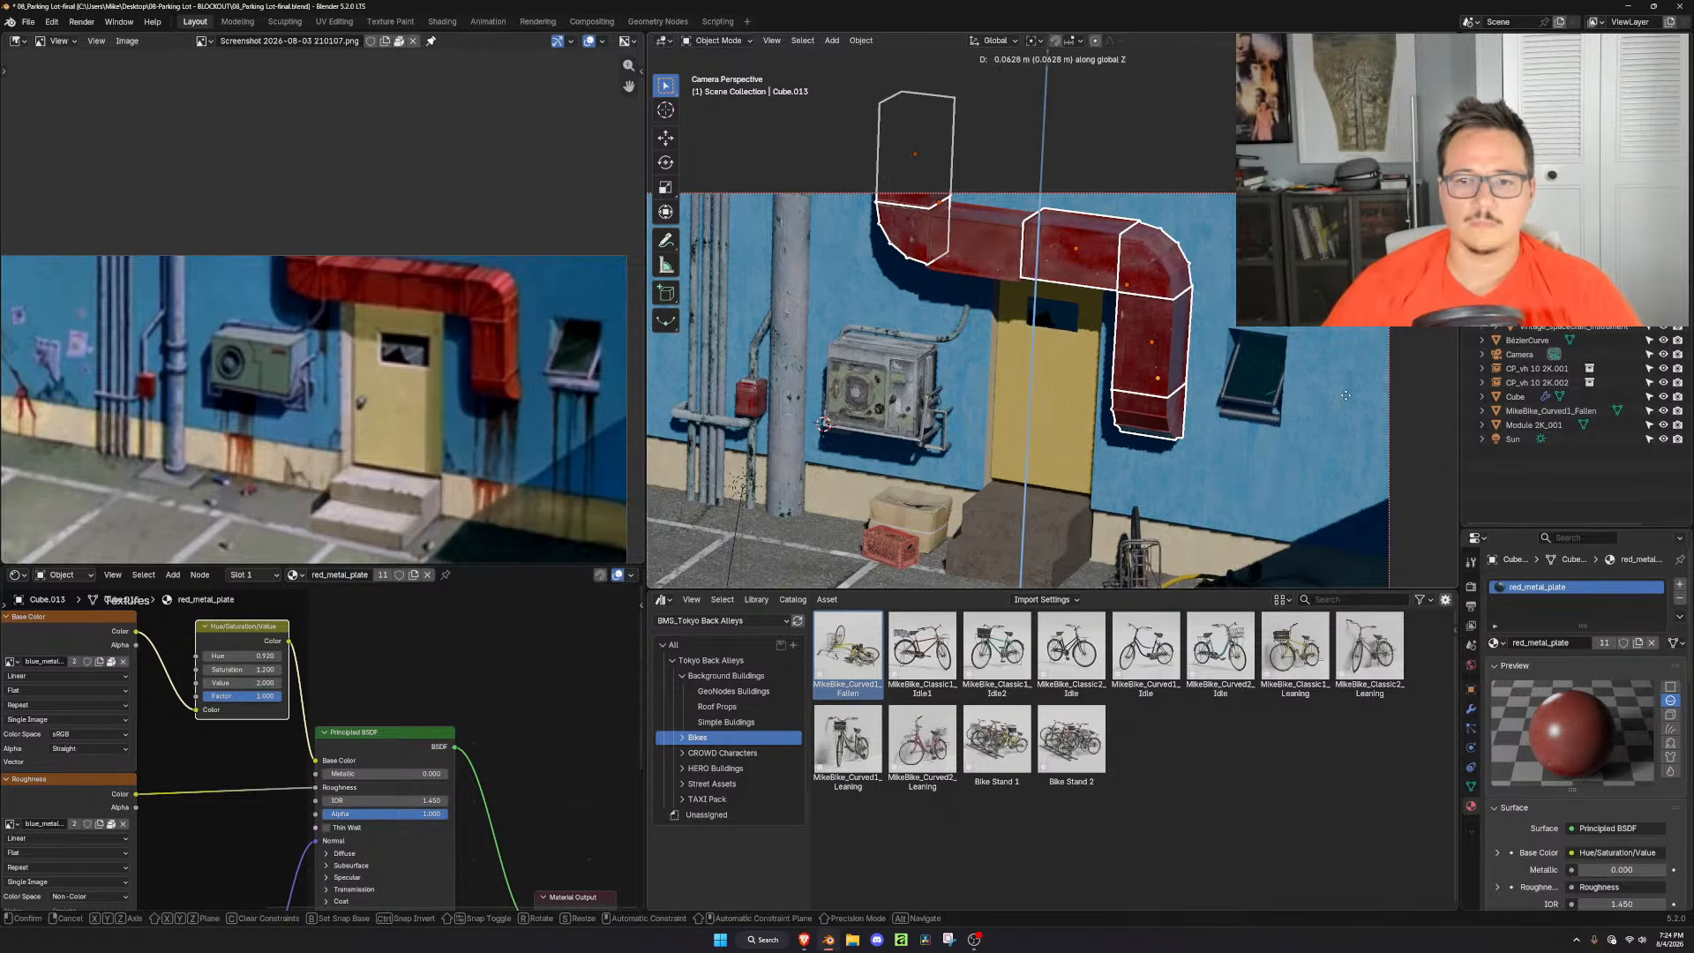
{"action": "right_click", "coordinate": [1346, 394]}
{"action": "key", "text": "g"}
{"action": "key", "text": "z"}
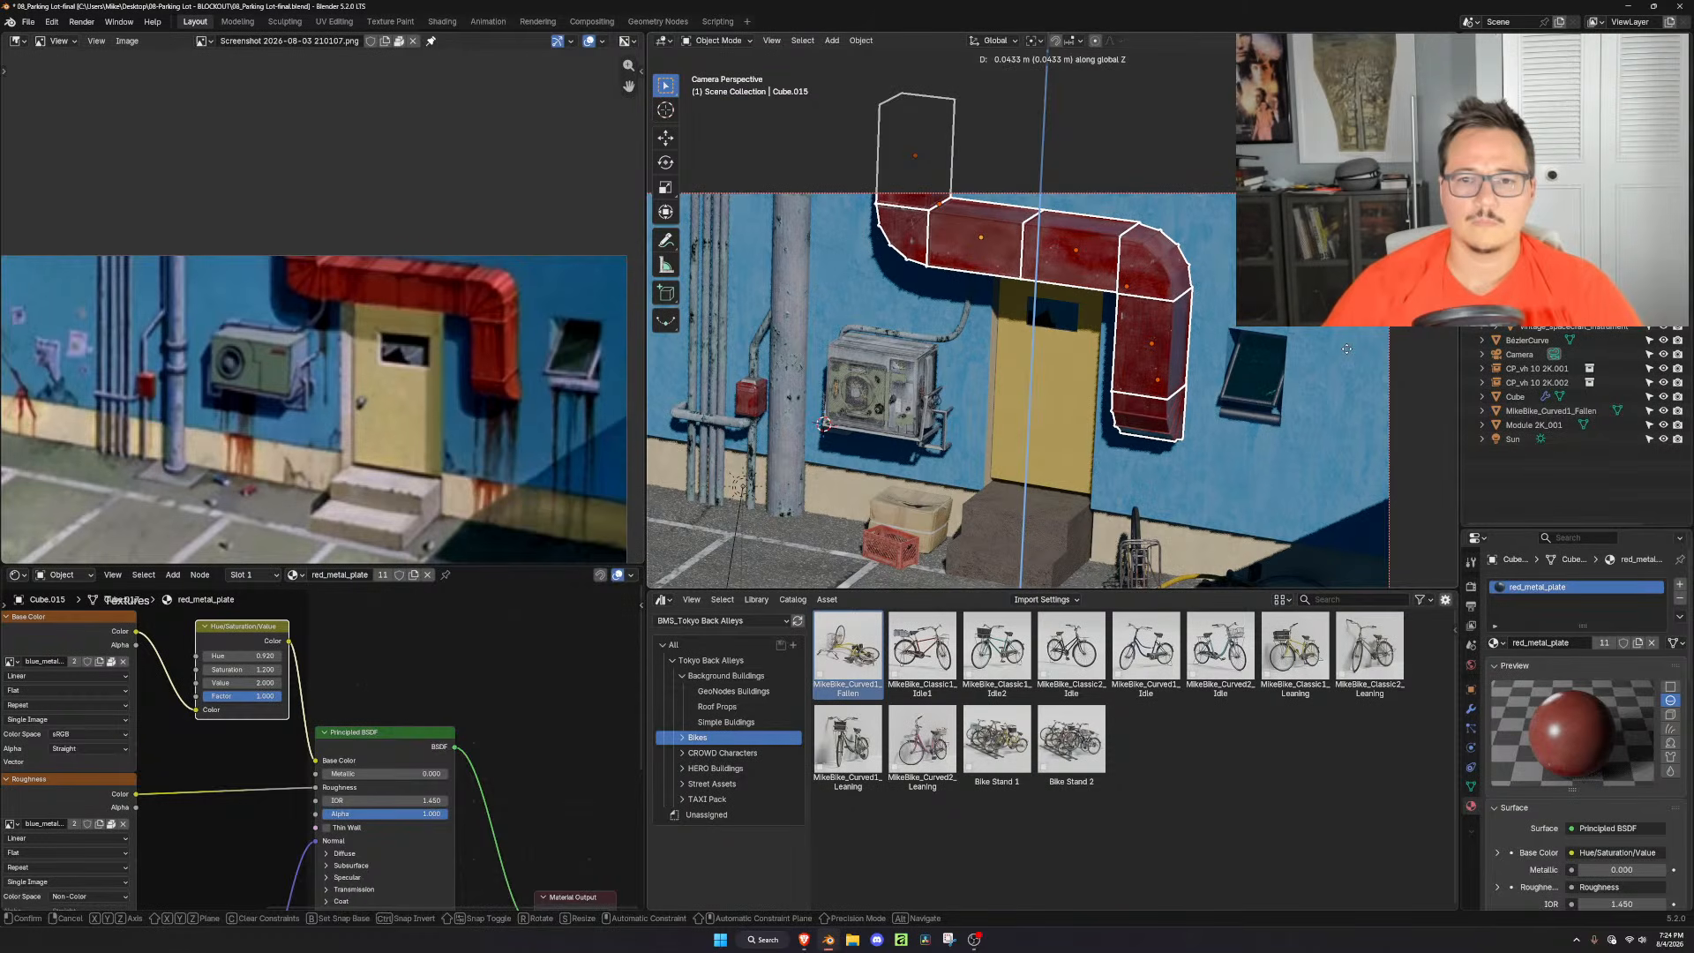
{"action": "left_click", "coordinate": [1347, 348]}
{"action": "left_click", "coordinate": [1318, 374]}
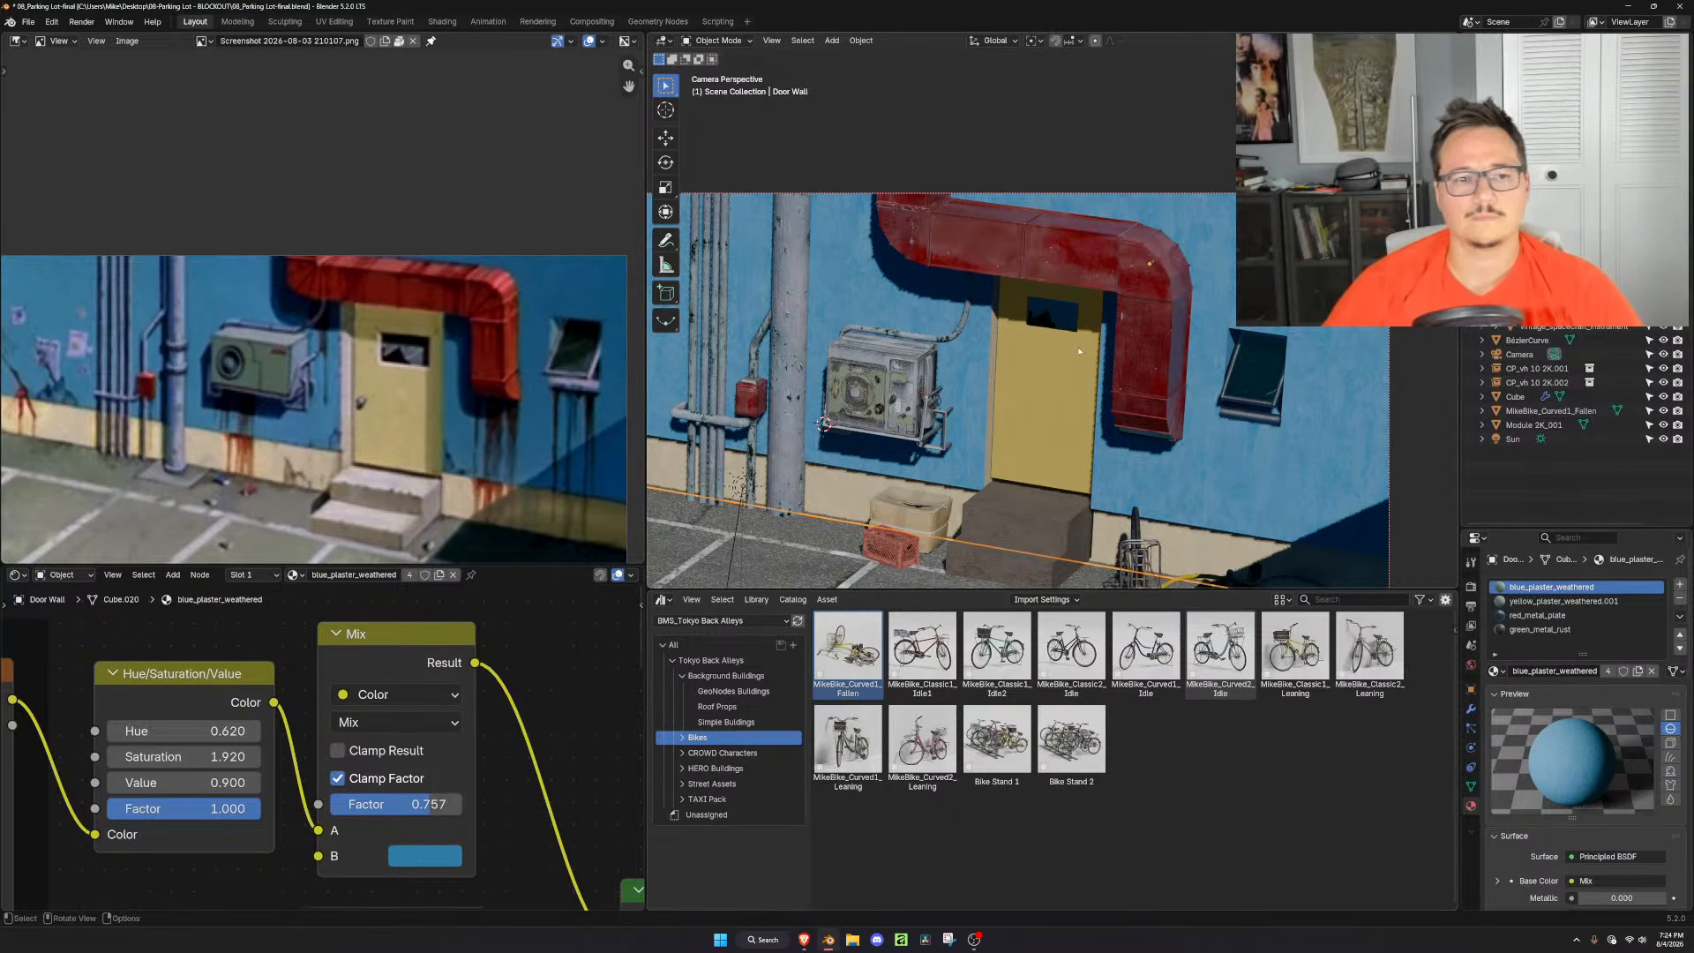
Select the vertices of the yellow door's window opening with its broken glass and lower them along Z
{"action": "left_click", "coordinate": [1064, 323]}
{"action": "scroll", "coordinate": [1076, 350], "scroll_direction": "up", "scroll_amount": 2}
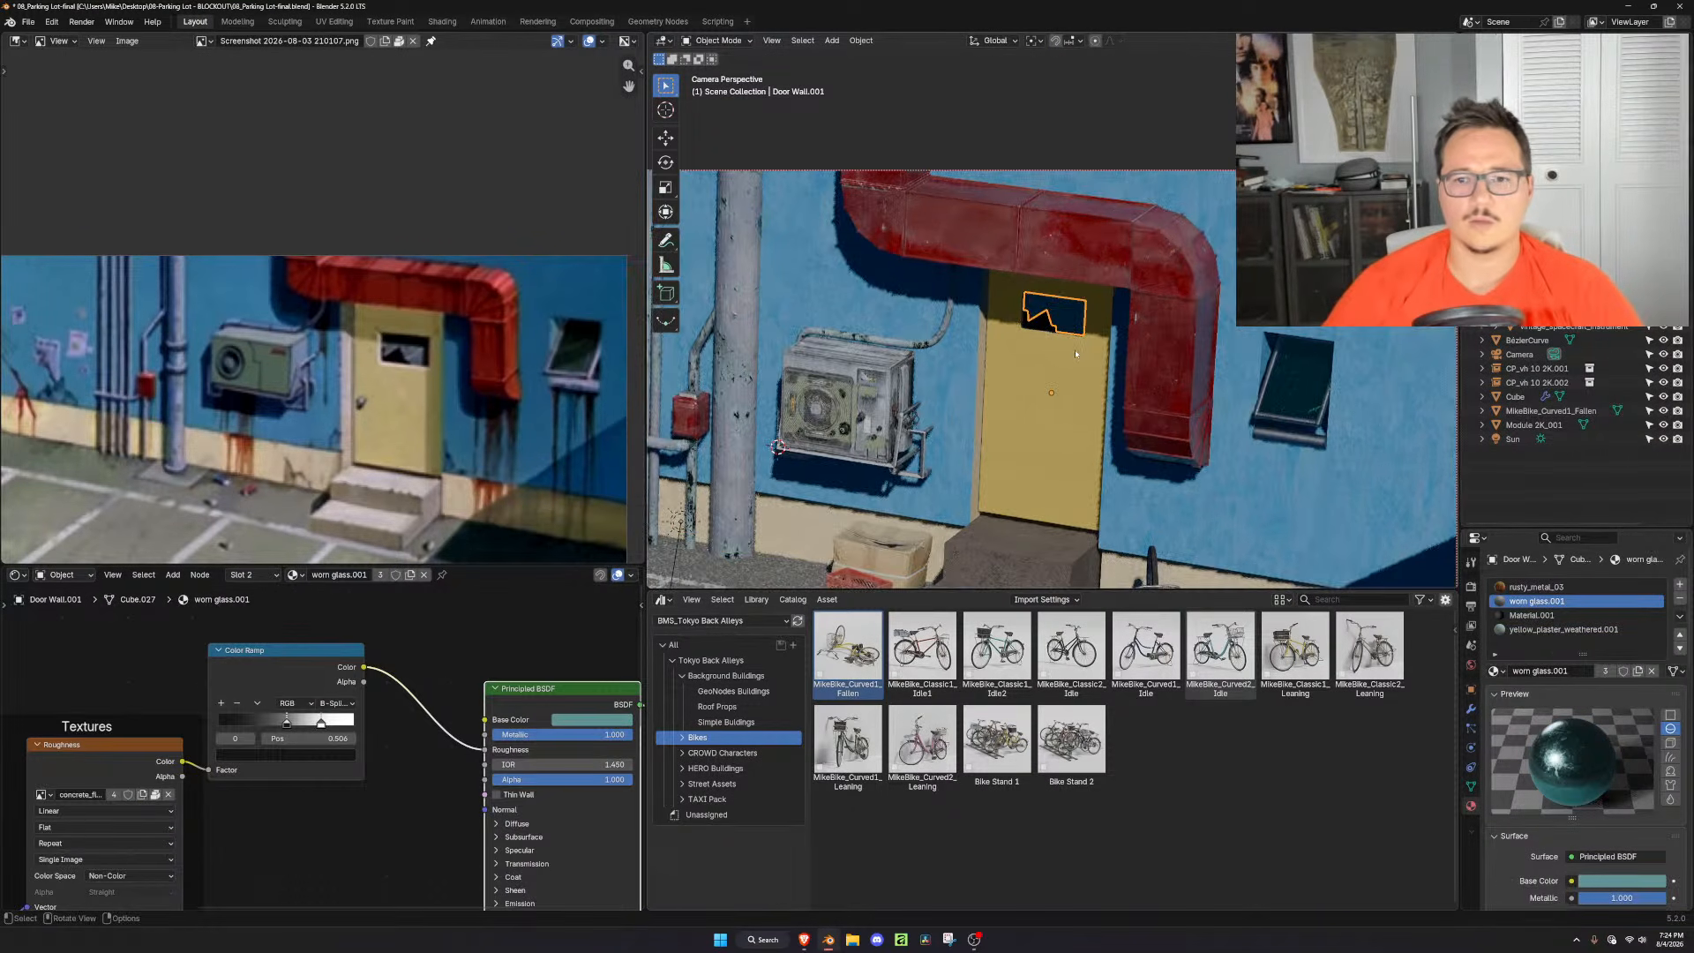
{"action": "left_click", "coordinate": [1076, 353]}
{"action": "key", "text": "KP_Decimal"}
{"action": "middle_click_drag", "start_coordinate": [1076, 354], "coordinate": [1191, 344]}
{"action": "key", "text": "Tab"}
{"action": "key", "text": "shift+z"}
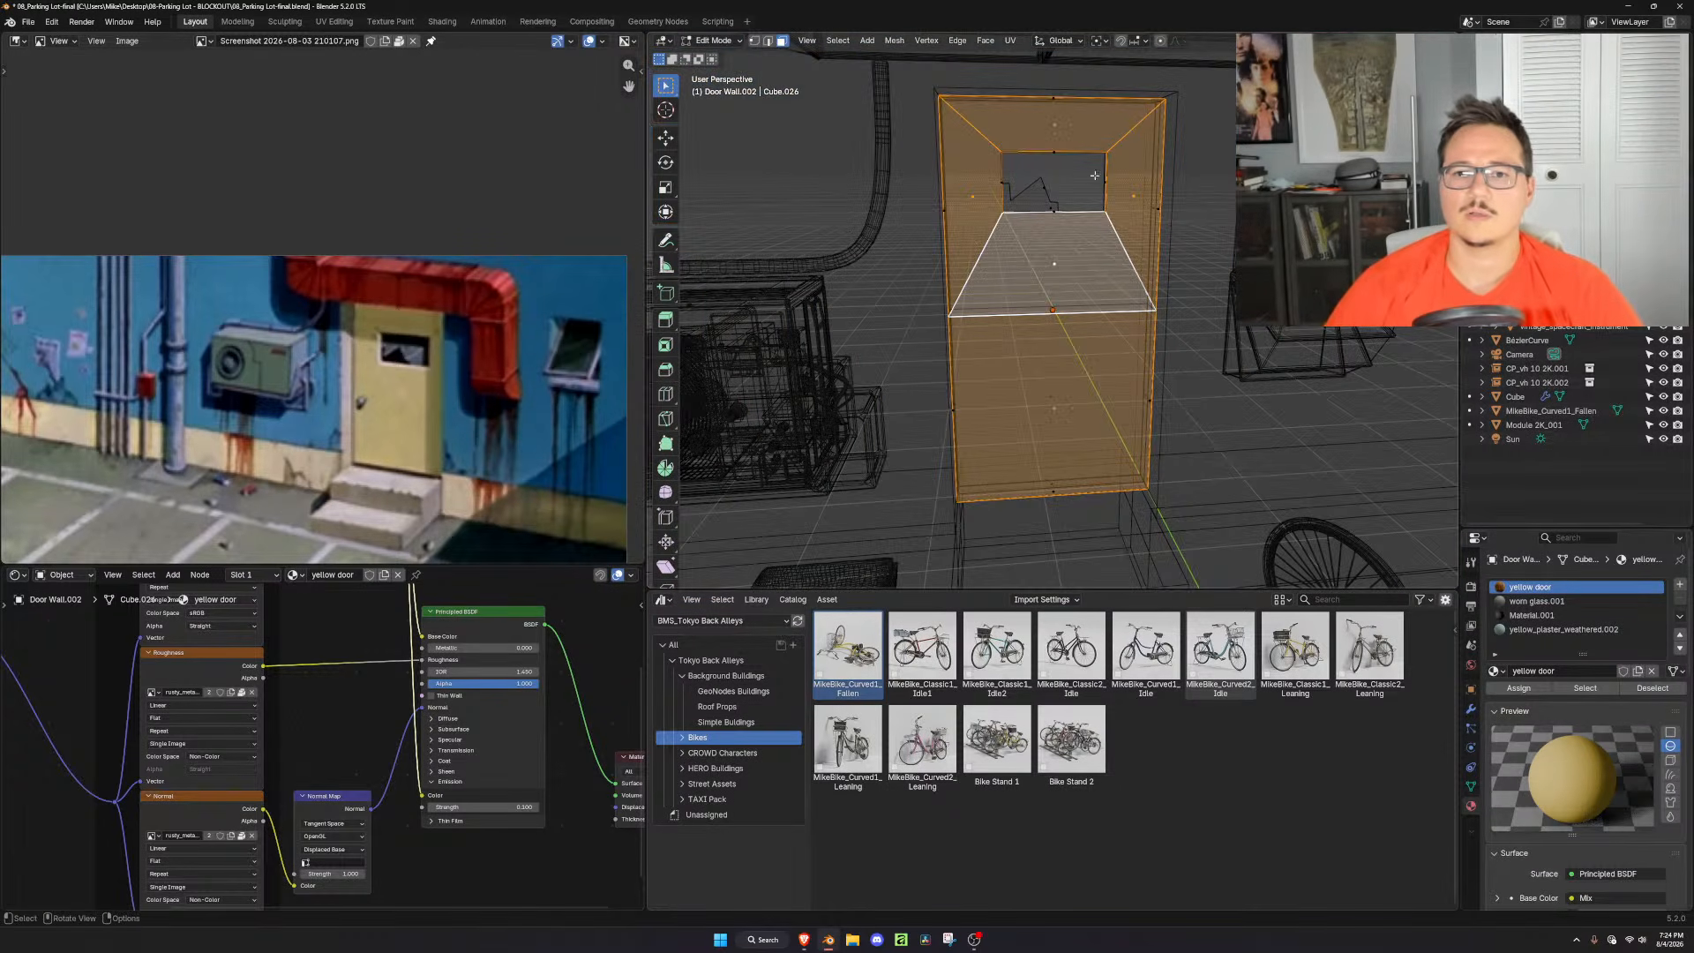
{"action": "key", "text": "1"}
{"action": "left_click_drag", "start_coordinate": [1118, 142], "coordinate": [986, 232]}
{"action": "key", "text": "KP_0"}
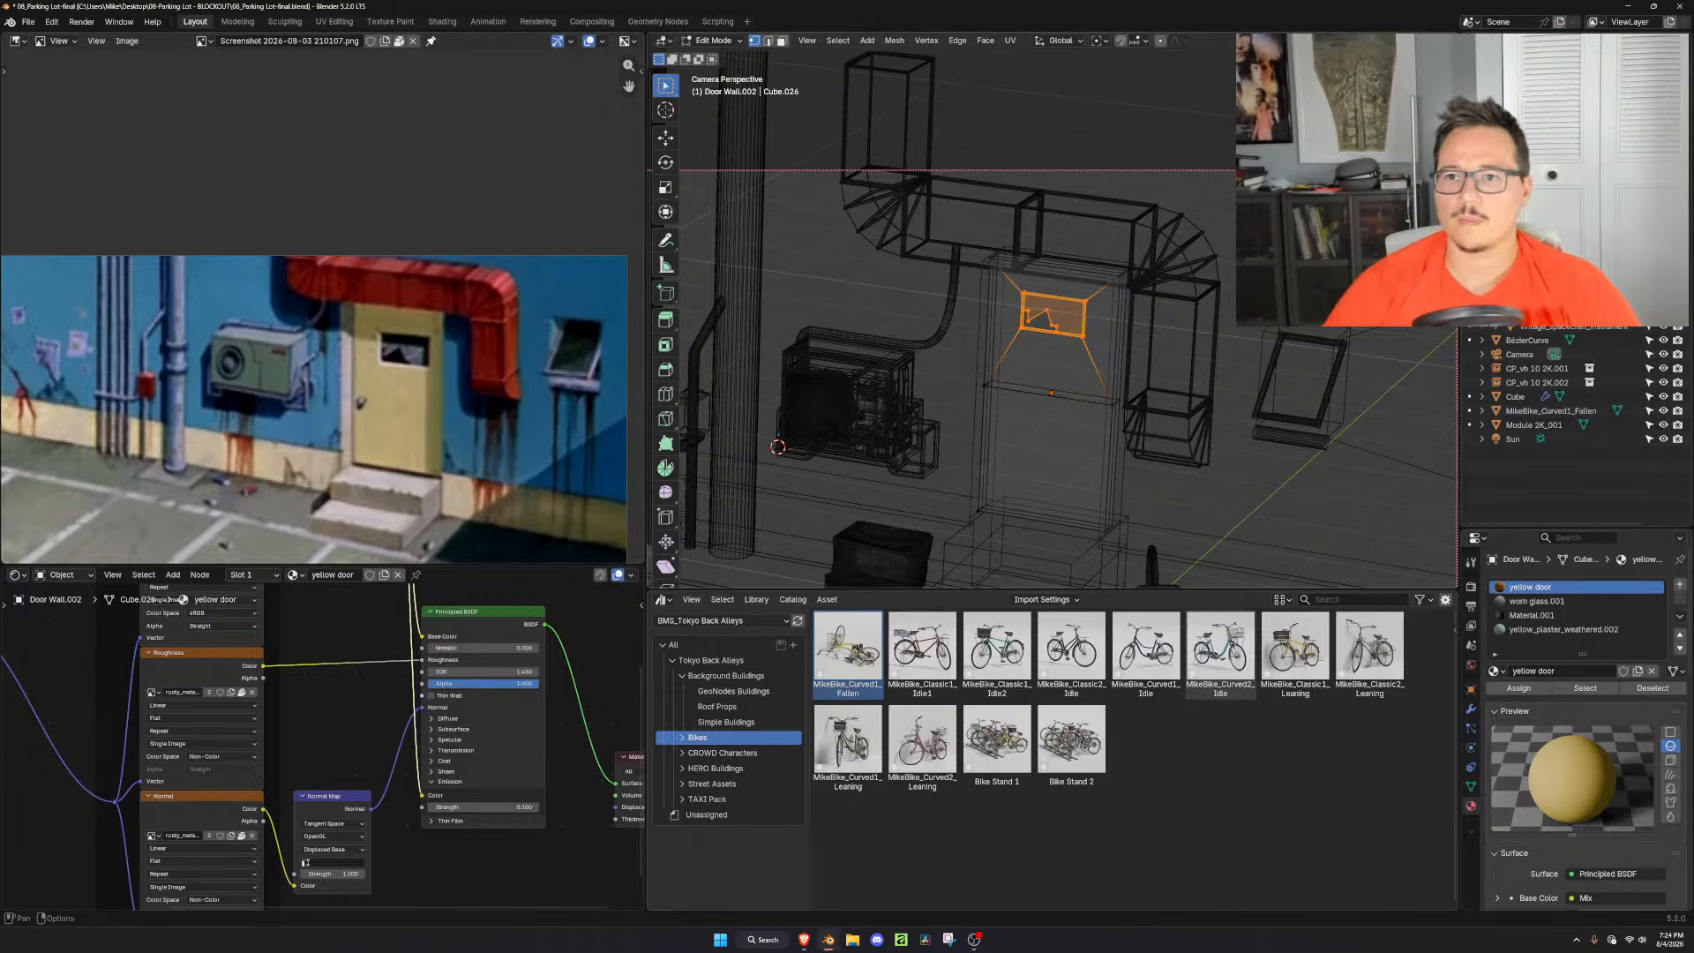
{"action": "key", "text": "shift+z"}
{"action": "key", "text": "g"}
{"action": "key", "text": "z"}
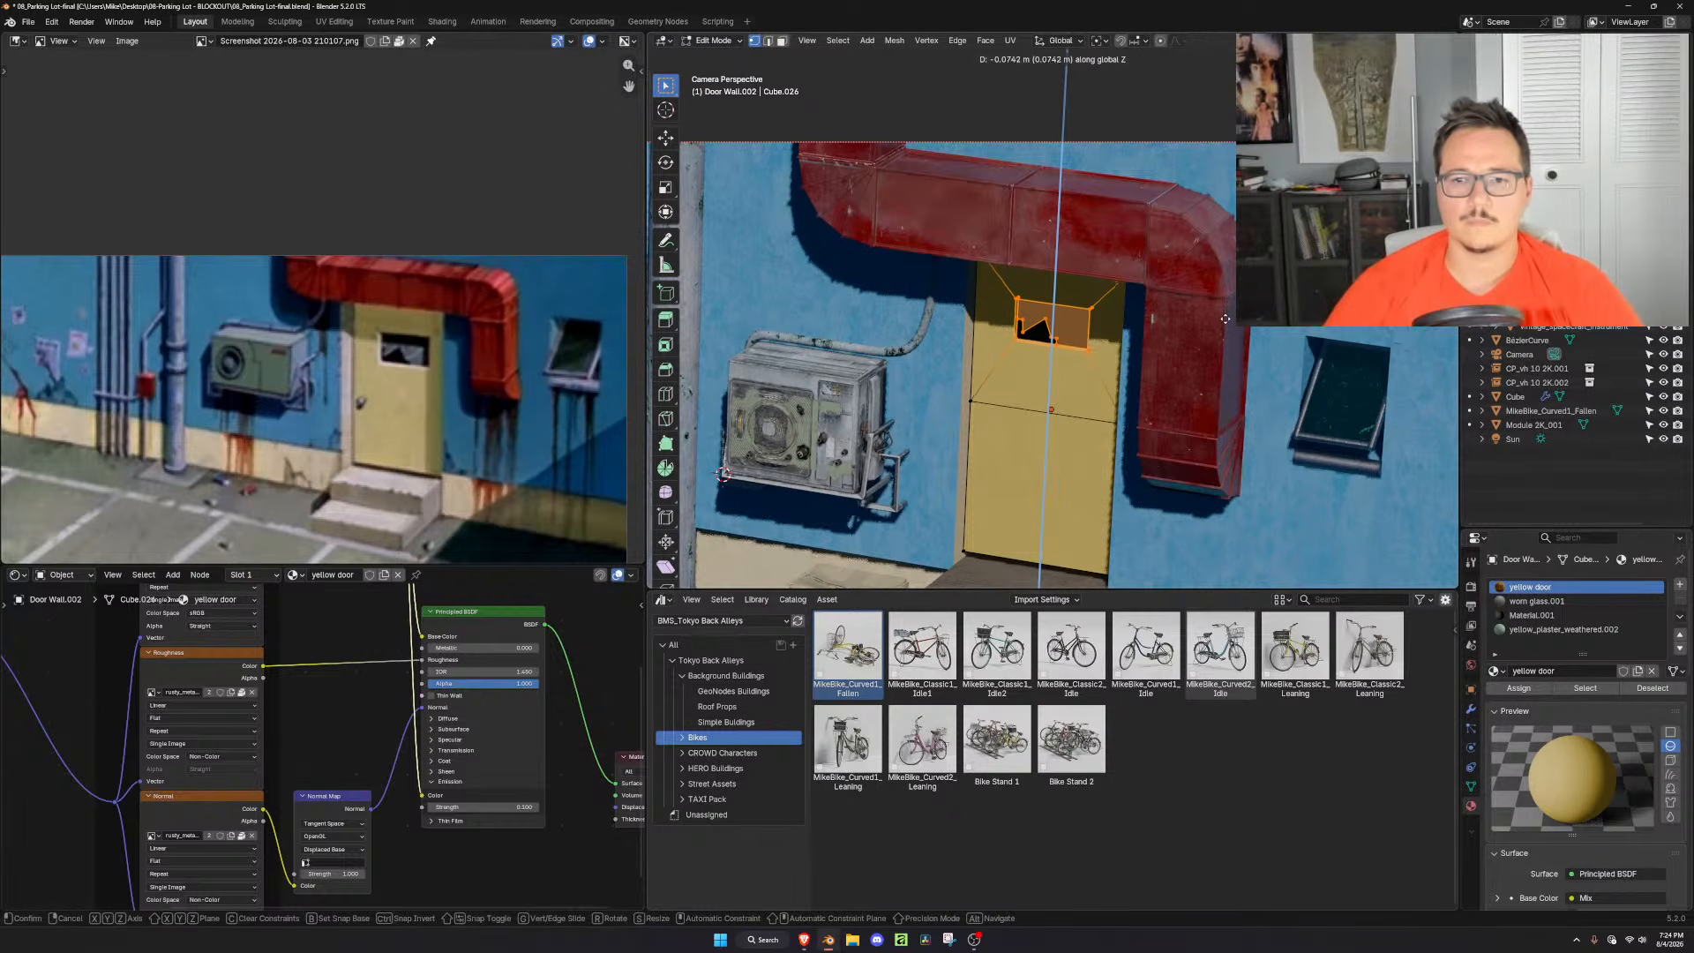
{"action": "left_click", "coordinate": [1228, 322]}
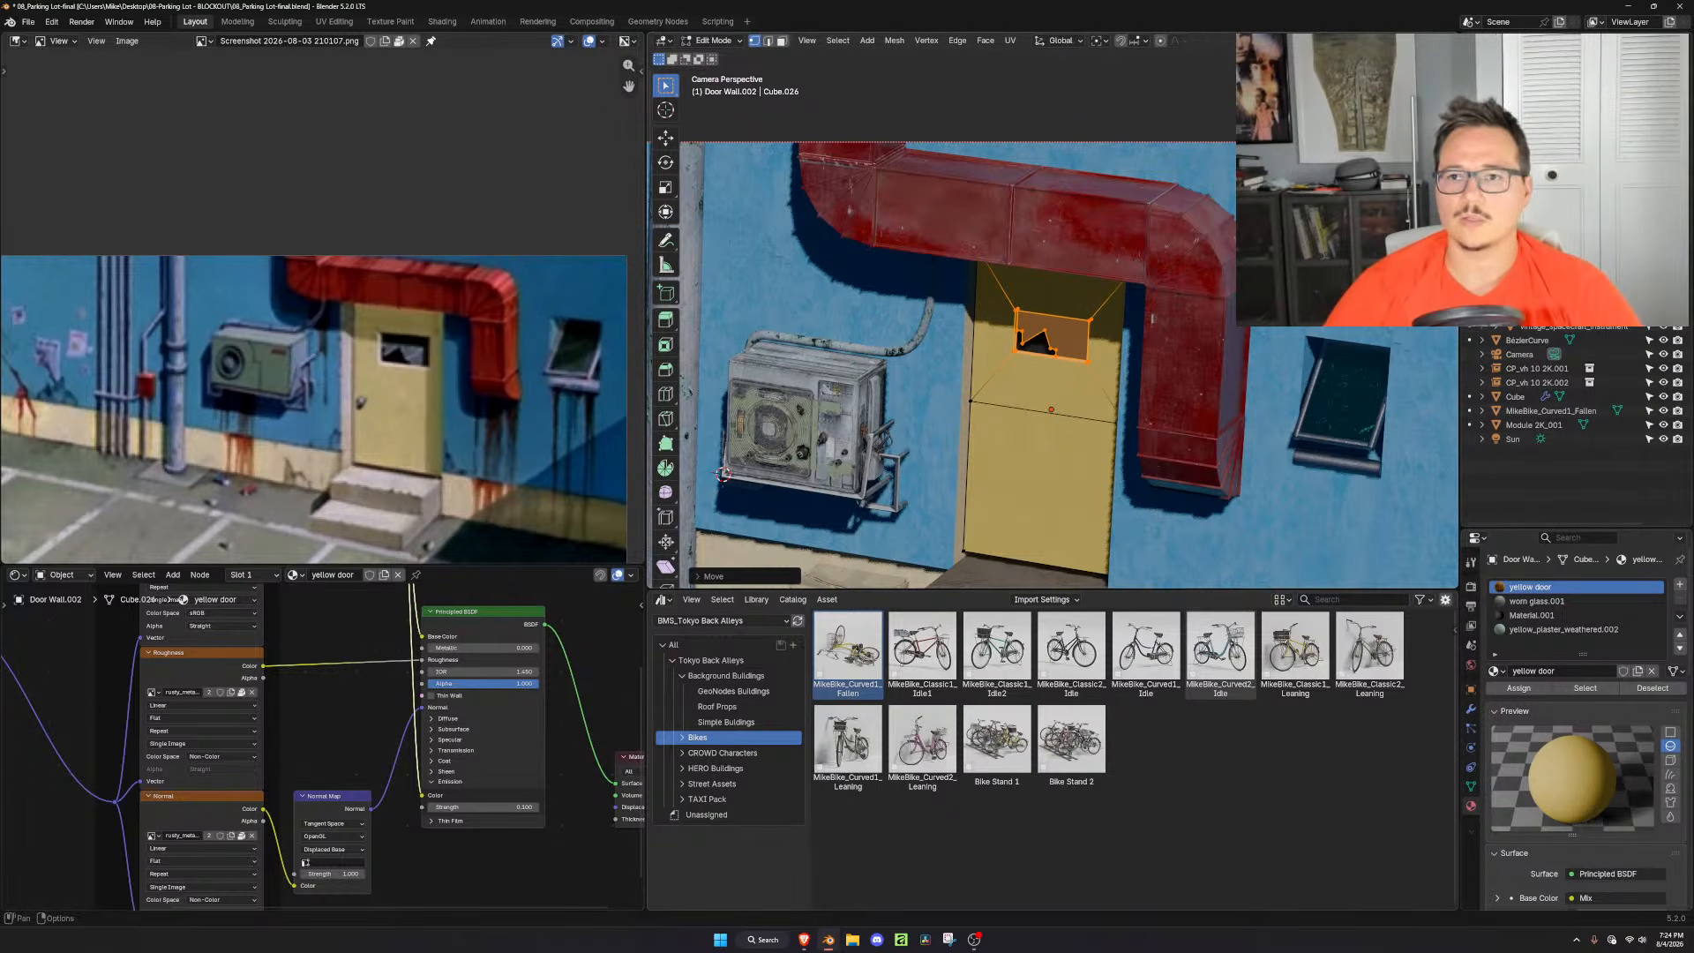
Nudge the door window about 0.01 m lower and enlarge it slightly in height and width
{"action": "key", "text": "shift+alt+z"}
{"action": "key", "text": "g"}
{"action": "key", "text": "z"}
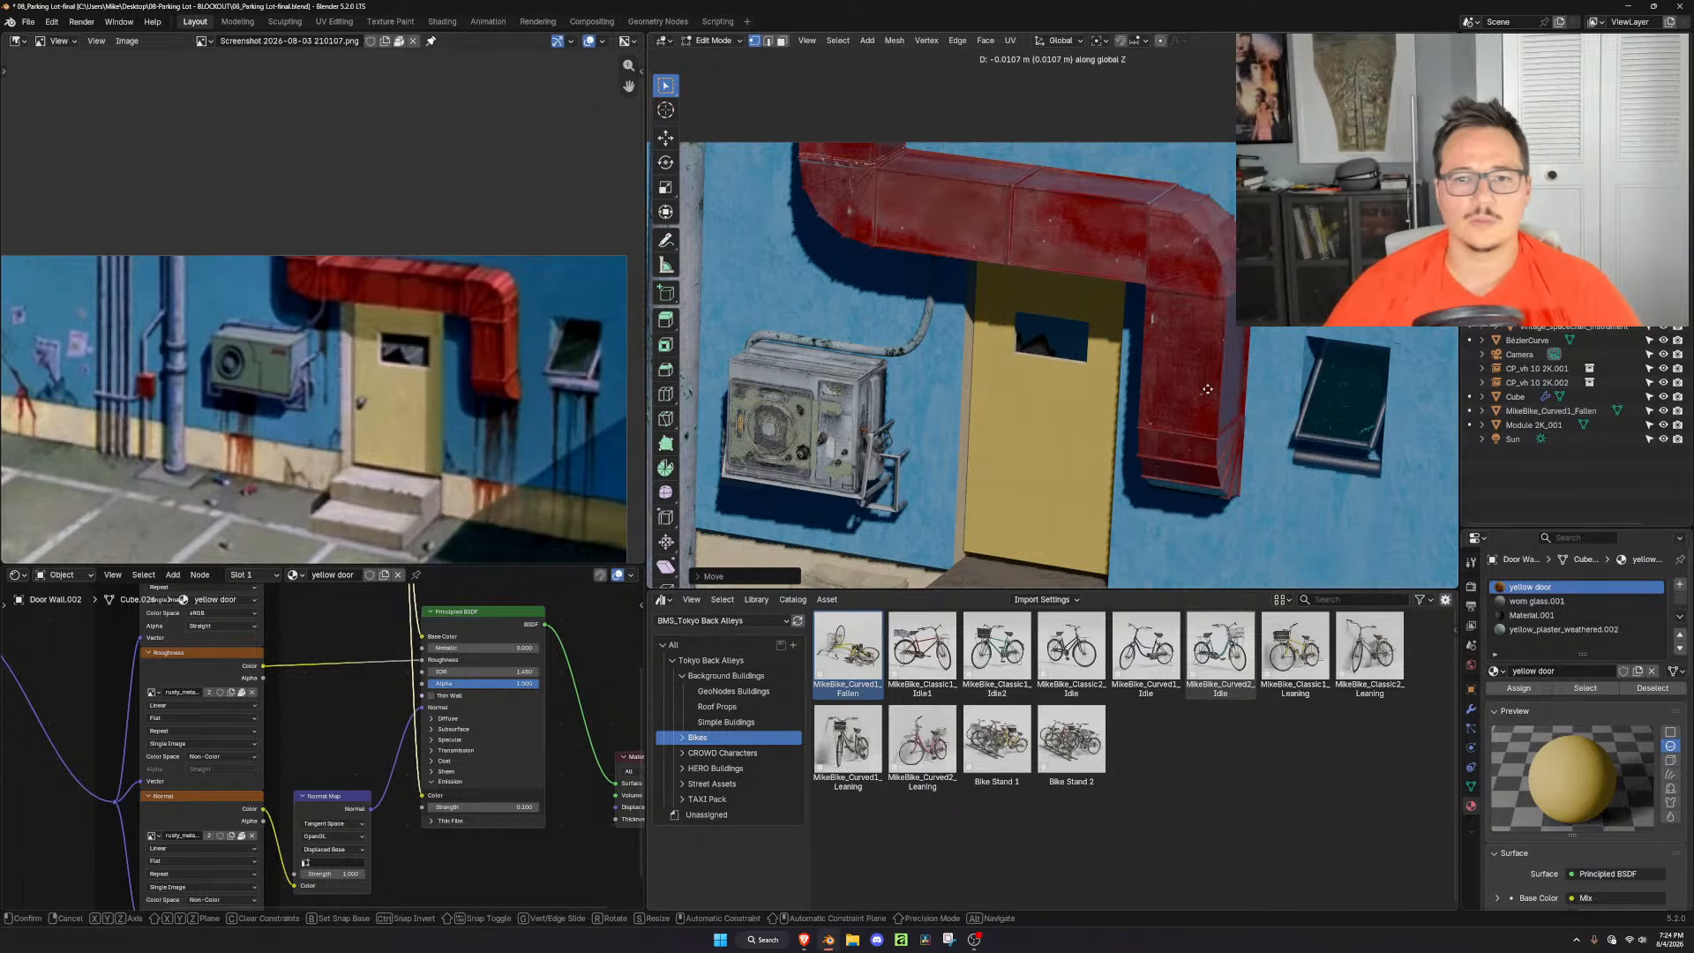
{"action": "left_click", "coordinate": [1207, 389]}
{"action": "key", "text": "s"}
{"action": "key", "text": "z"}
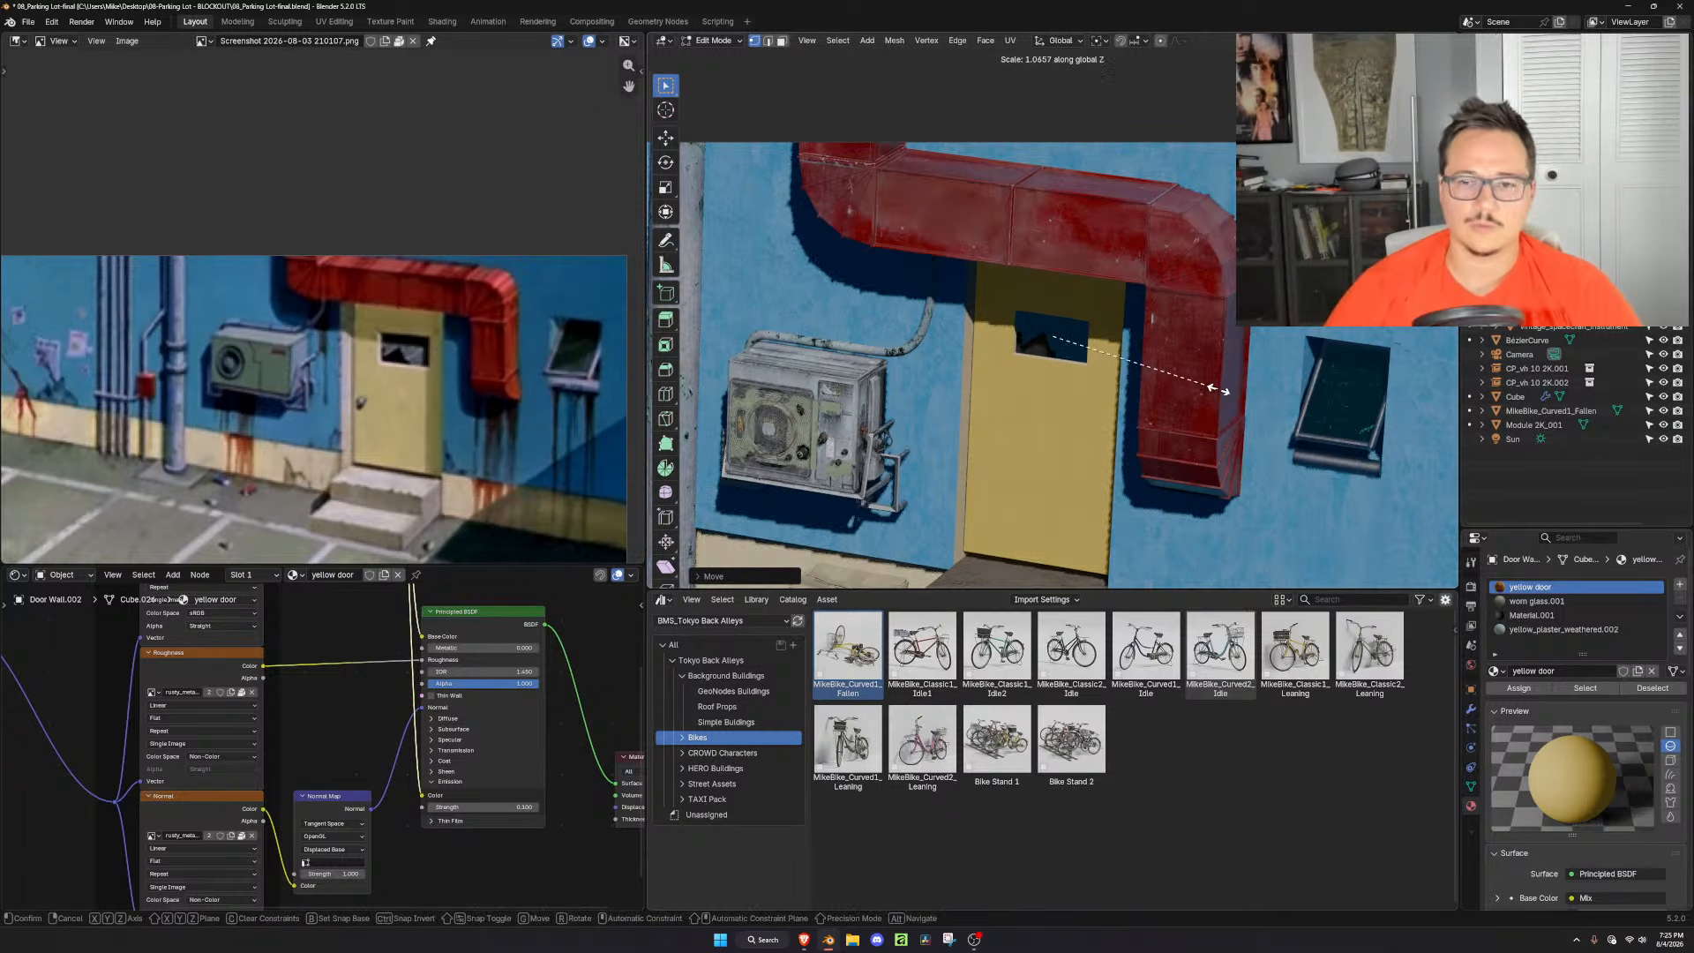
{"action": "left_click", "coordinate": [1241, 393]}
{"action": "key", "text": "s"}
{"action": "key", "text": "x"}
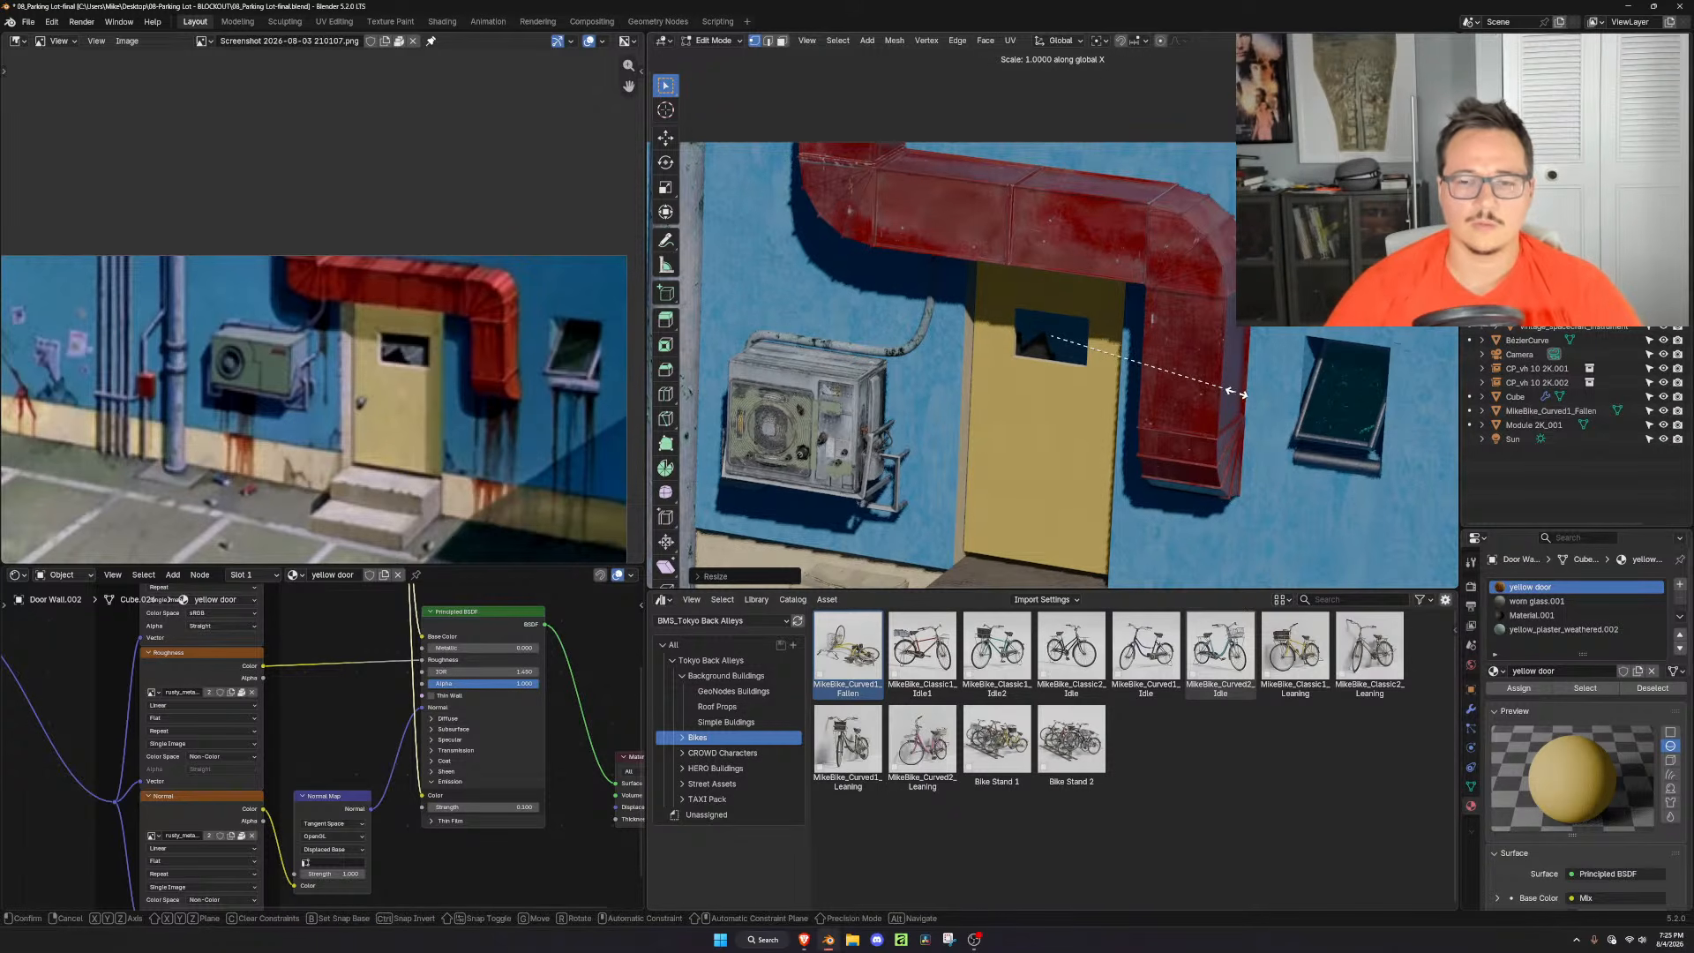
{"action": "left_click", "coordinate": [1256, 399]}
{"action": "scroll", "coordinate": [1163, 402], "scroll_direction": "up", "scroll_amount": 3}
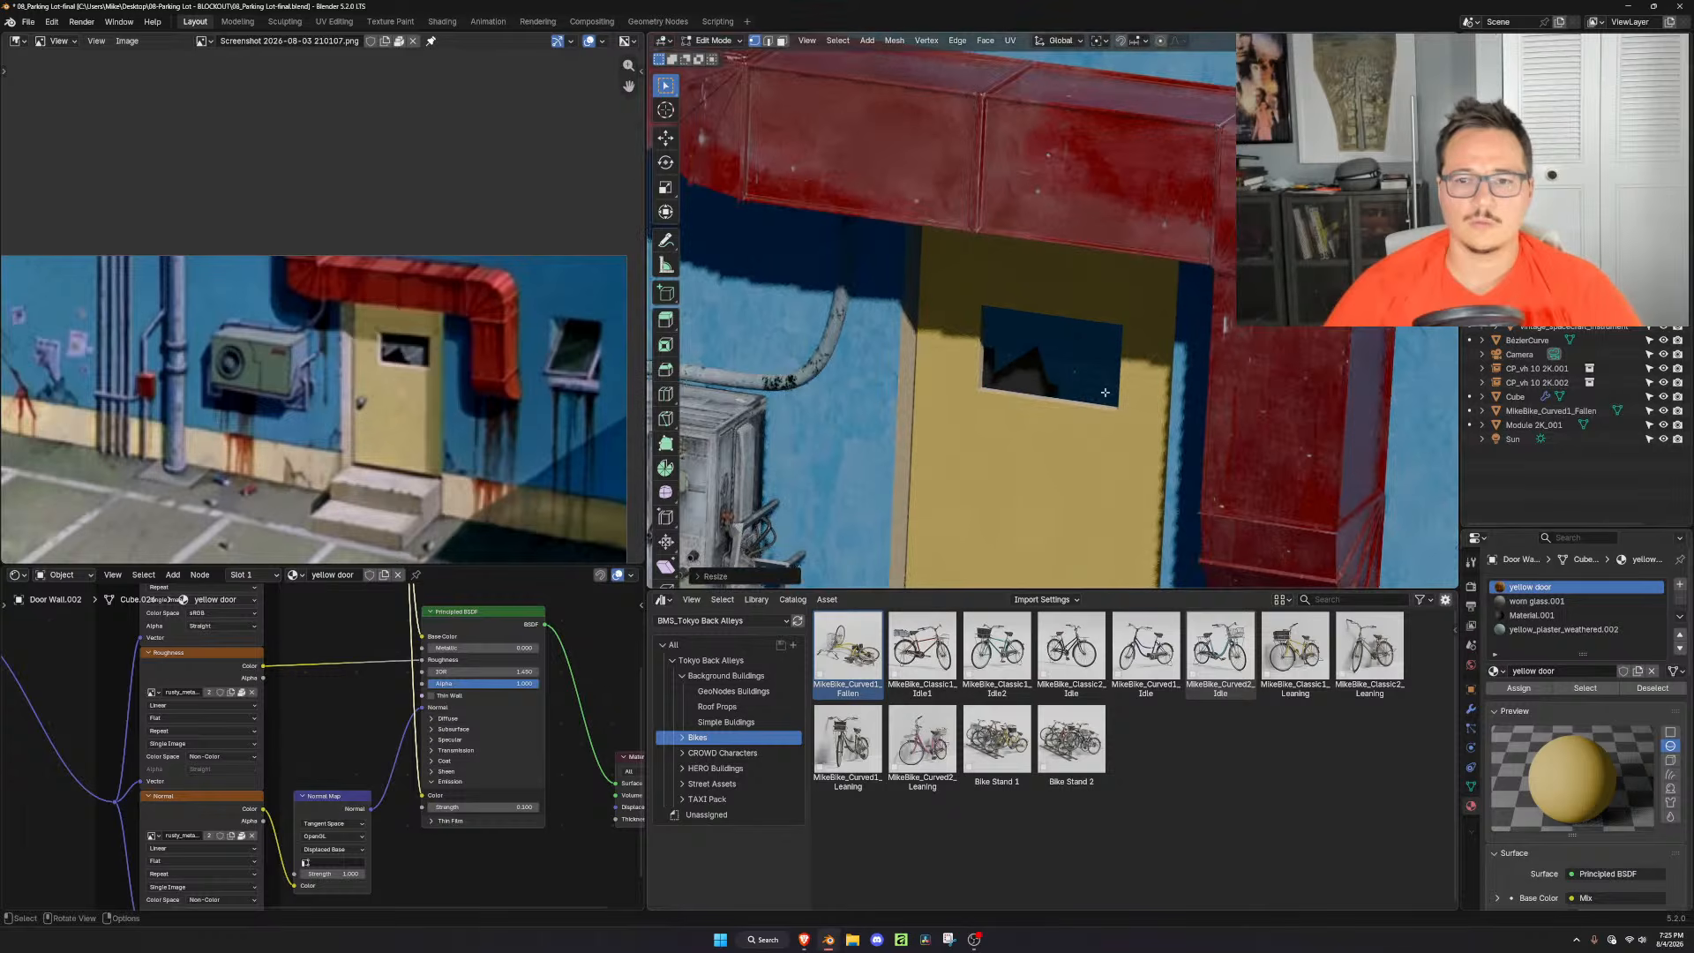
{"action": "key", "text": "Tab"}
Give the door's broken glass its own single-user copy of the worn glass.001 material, comparing it with the reference
{"action": "left_click", "coordinate": [1101, 382]}
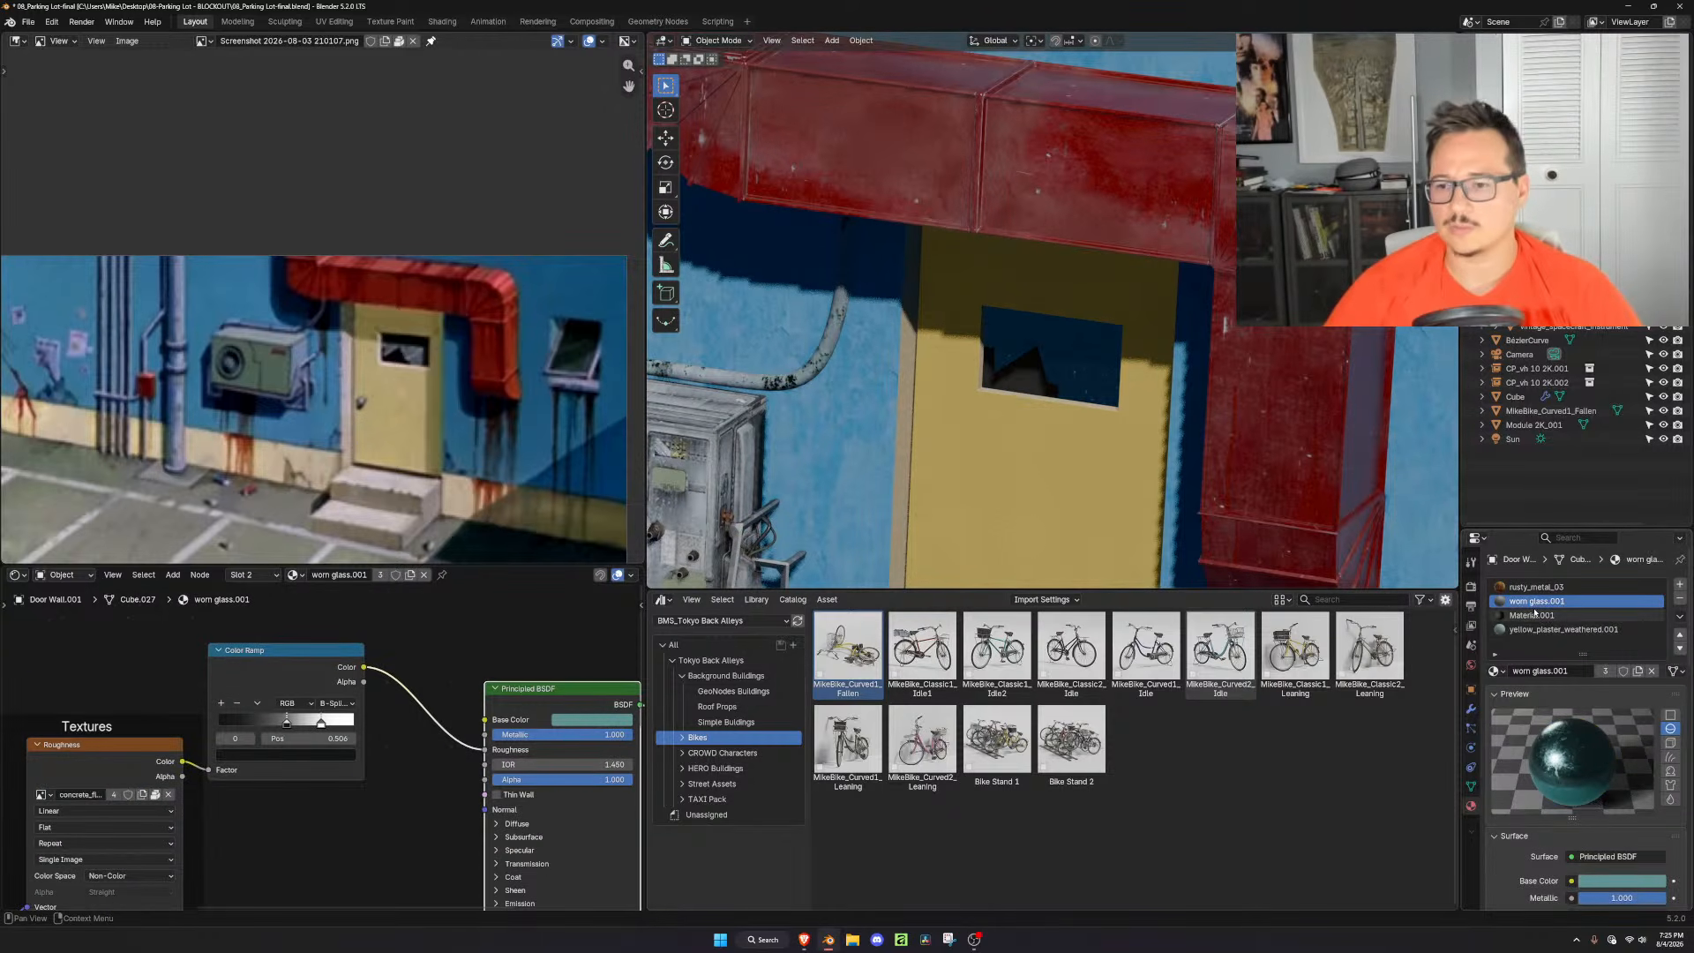
{"action": "scroll", "coordinate": [343, 375], "scroll_direction": "up", "scroll_amount": 4}
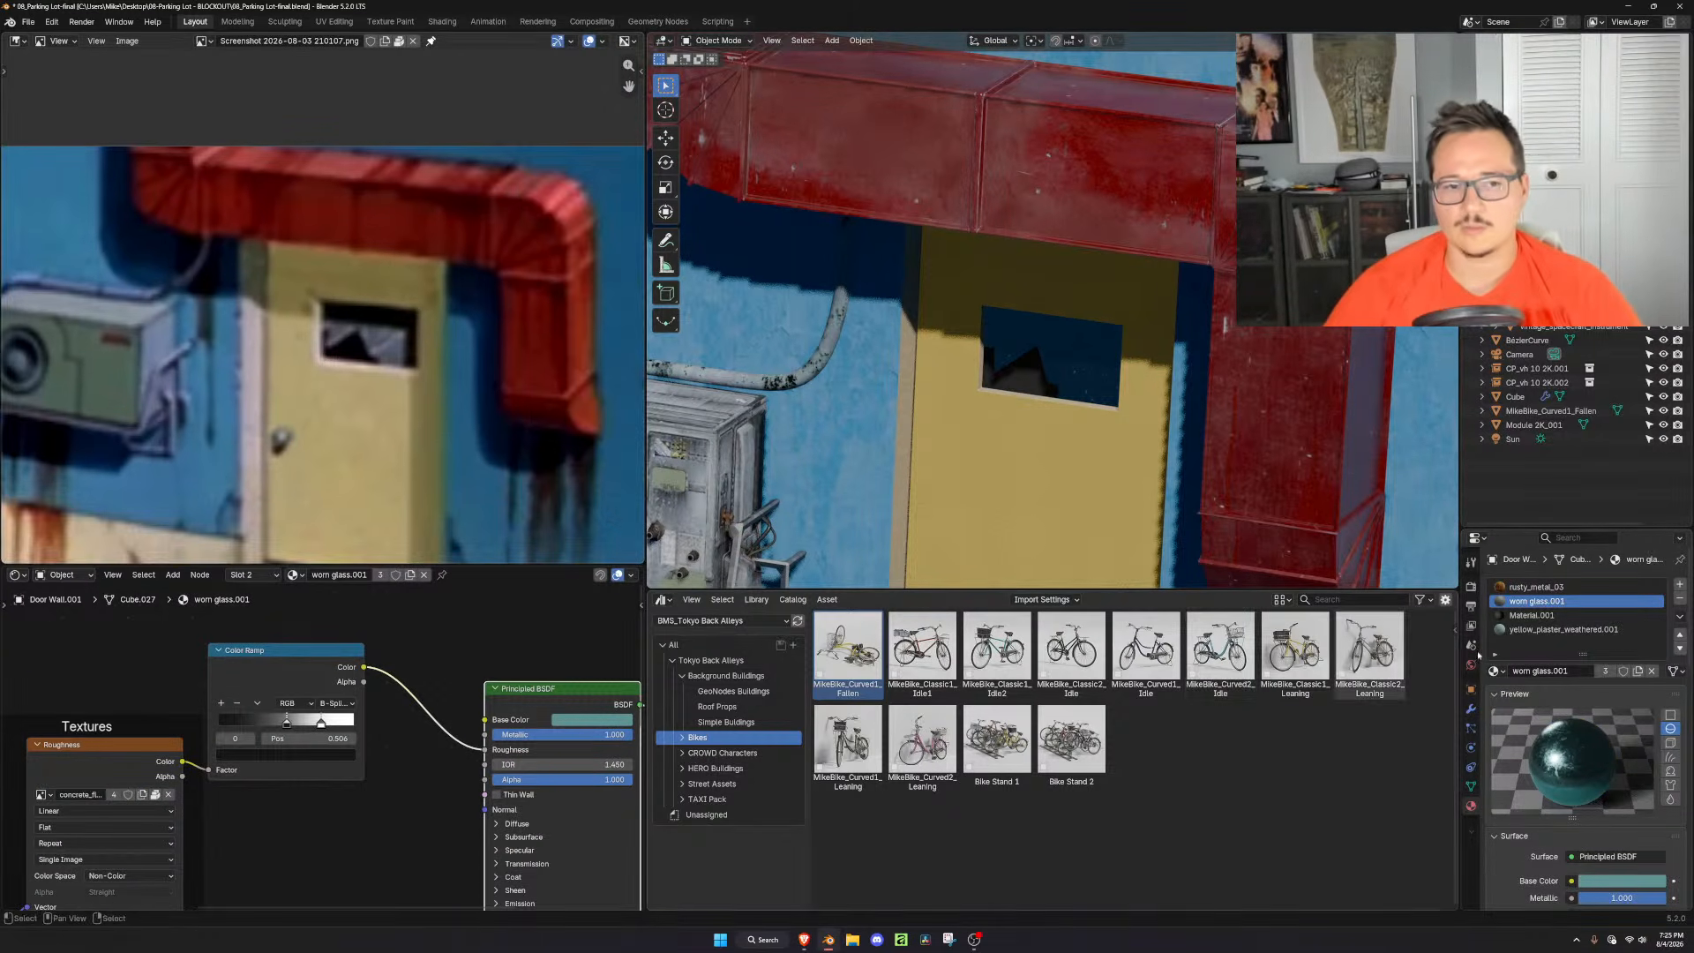
{"action": "left_click", "coordinate": [1639, 673]}
Move the glass material's Color Ramp dark stop toward the start and its light stop to about 0.609
{"action": "scroll", "coordinate": [406, 811], "scroll_direction": "down", "scroll_amount": 3}
{"action": "middle_click_drag", "start_coordinate": [399, 813], "coordinate": [376, 730]}
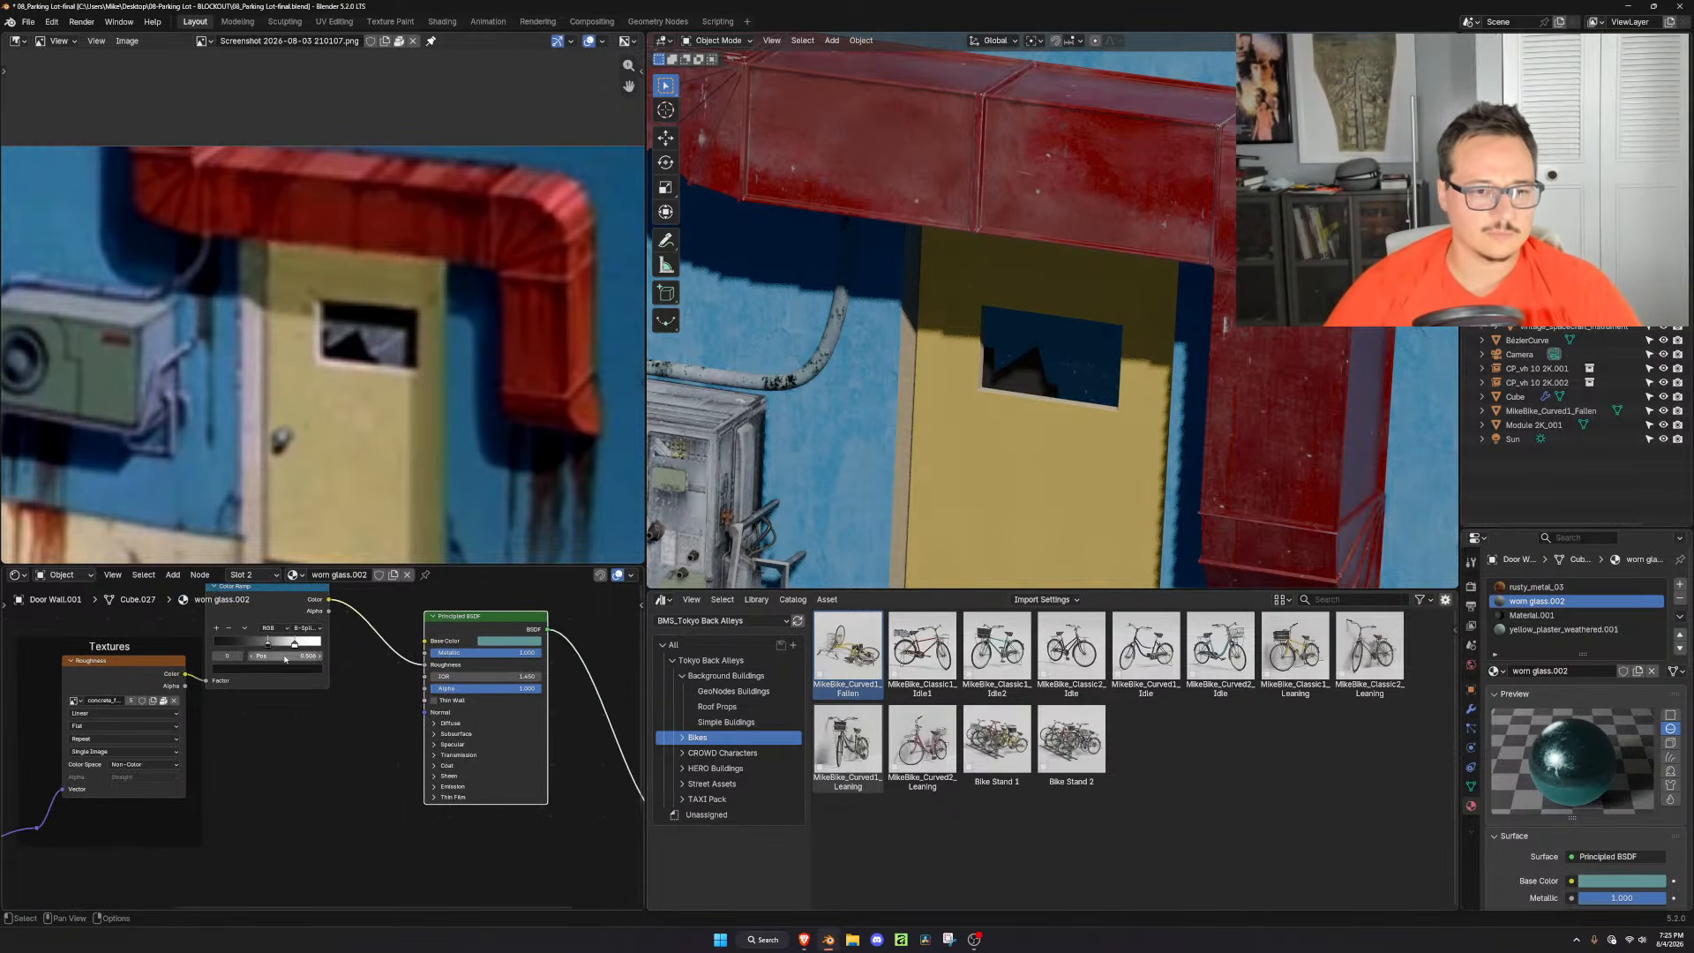
{"action": "left_click_drag", "start_coordinate": [259, 643], "coordinate": [217, 642]}
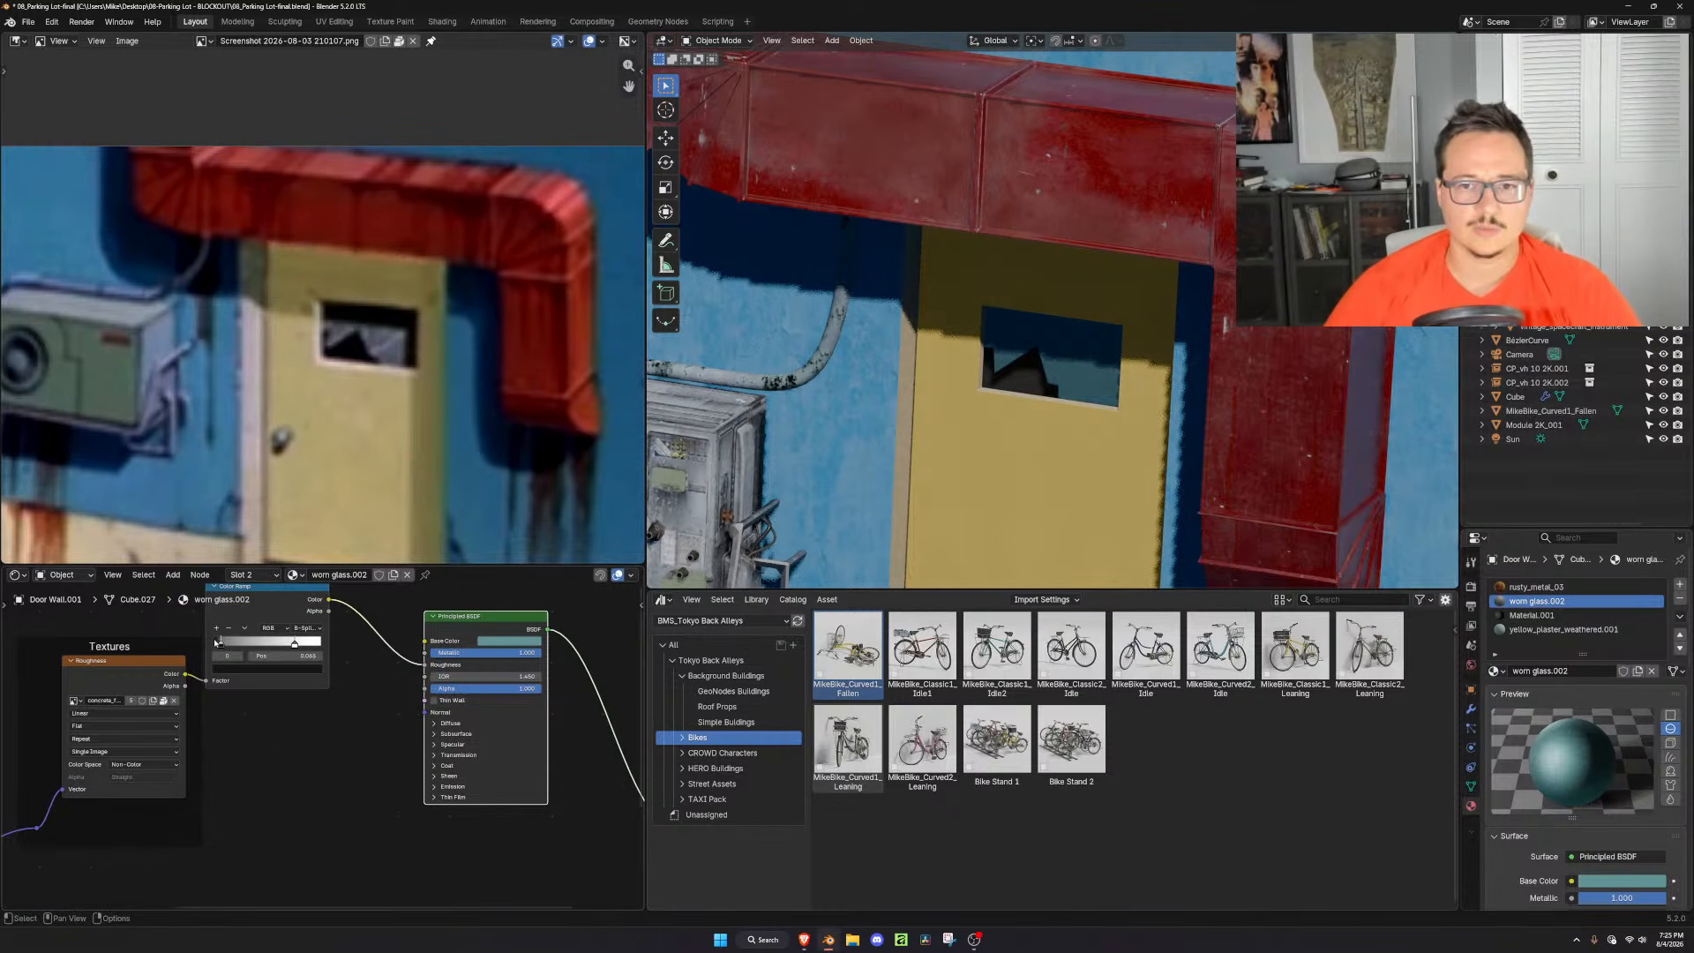
{"action": "left_click_drag", "start_coordinate": [296, 645], "coordinate": [279, 645]}
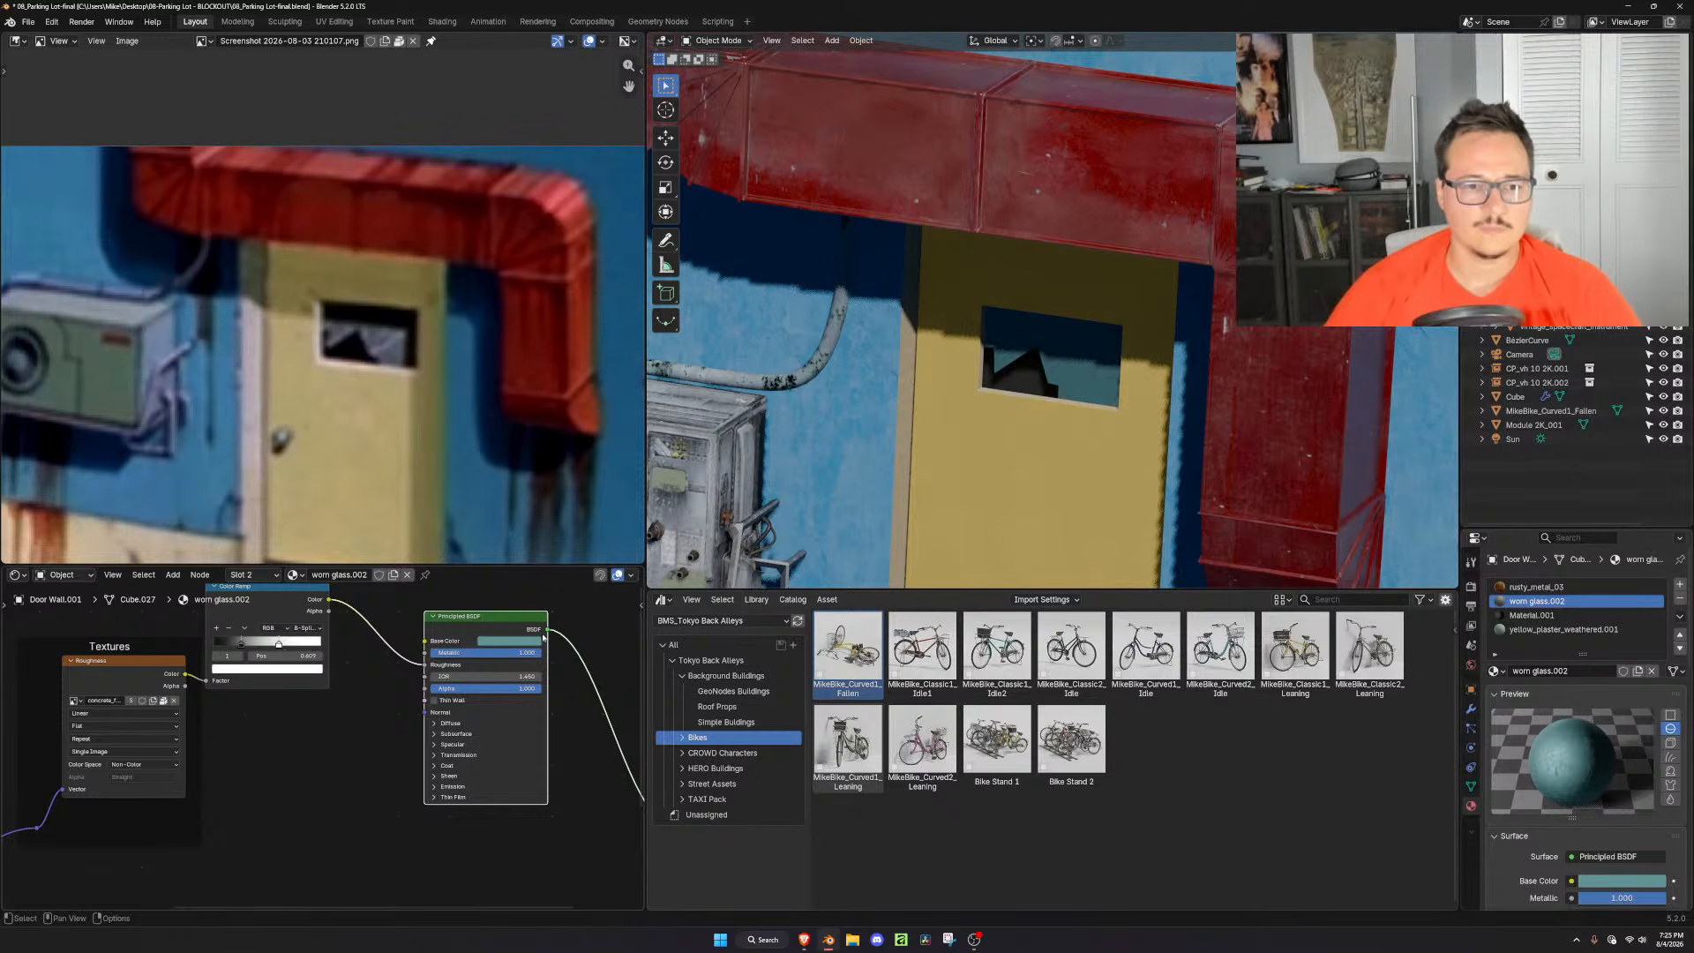
Change the glass material's teal base color to a light neutral grey
{"action": "left_click", "coordinate": [525, 640]}
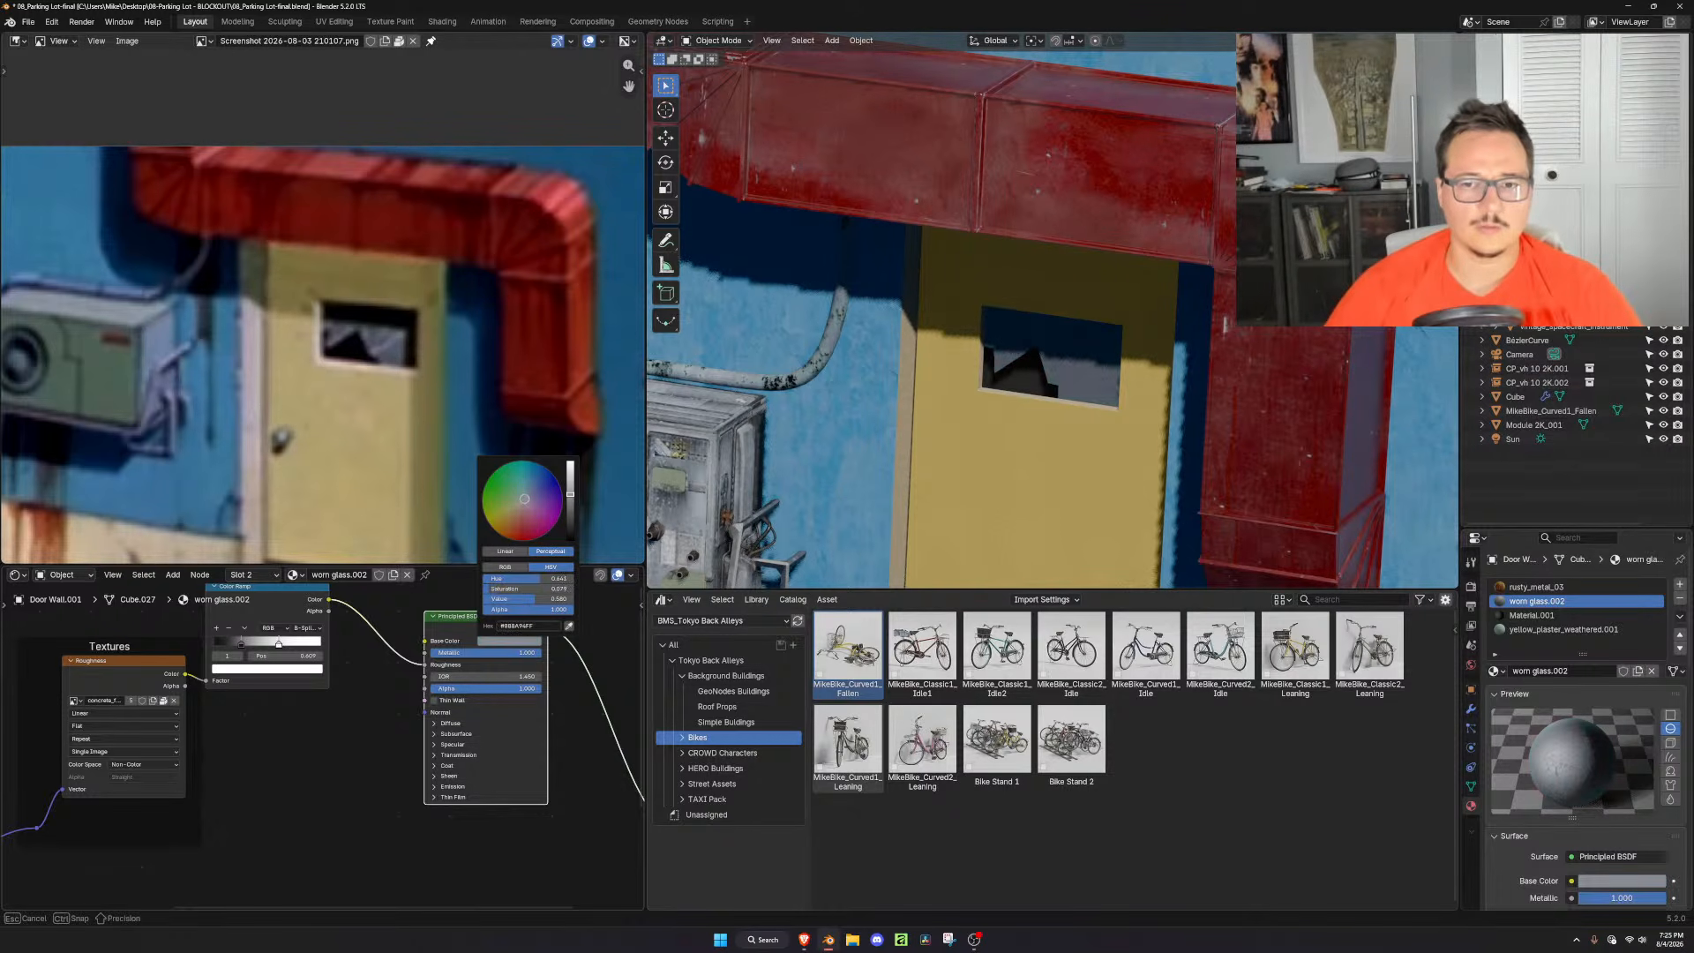
{"action": "left_click_drag", "start_coordinate": [524, 497], "coordinate": [525, 501]}
{"action": "mouse_move", "coordinate": [537, 588]}
{"action": "left_mouse_down"}
{"action": "mouse_move", "coordinate": [495, 588]}
{"action": "mouse_move", "coordinate": [538, 599]}
{"action": "left_mouse_up"}
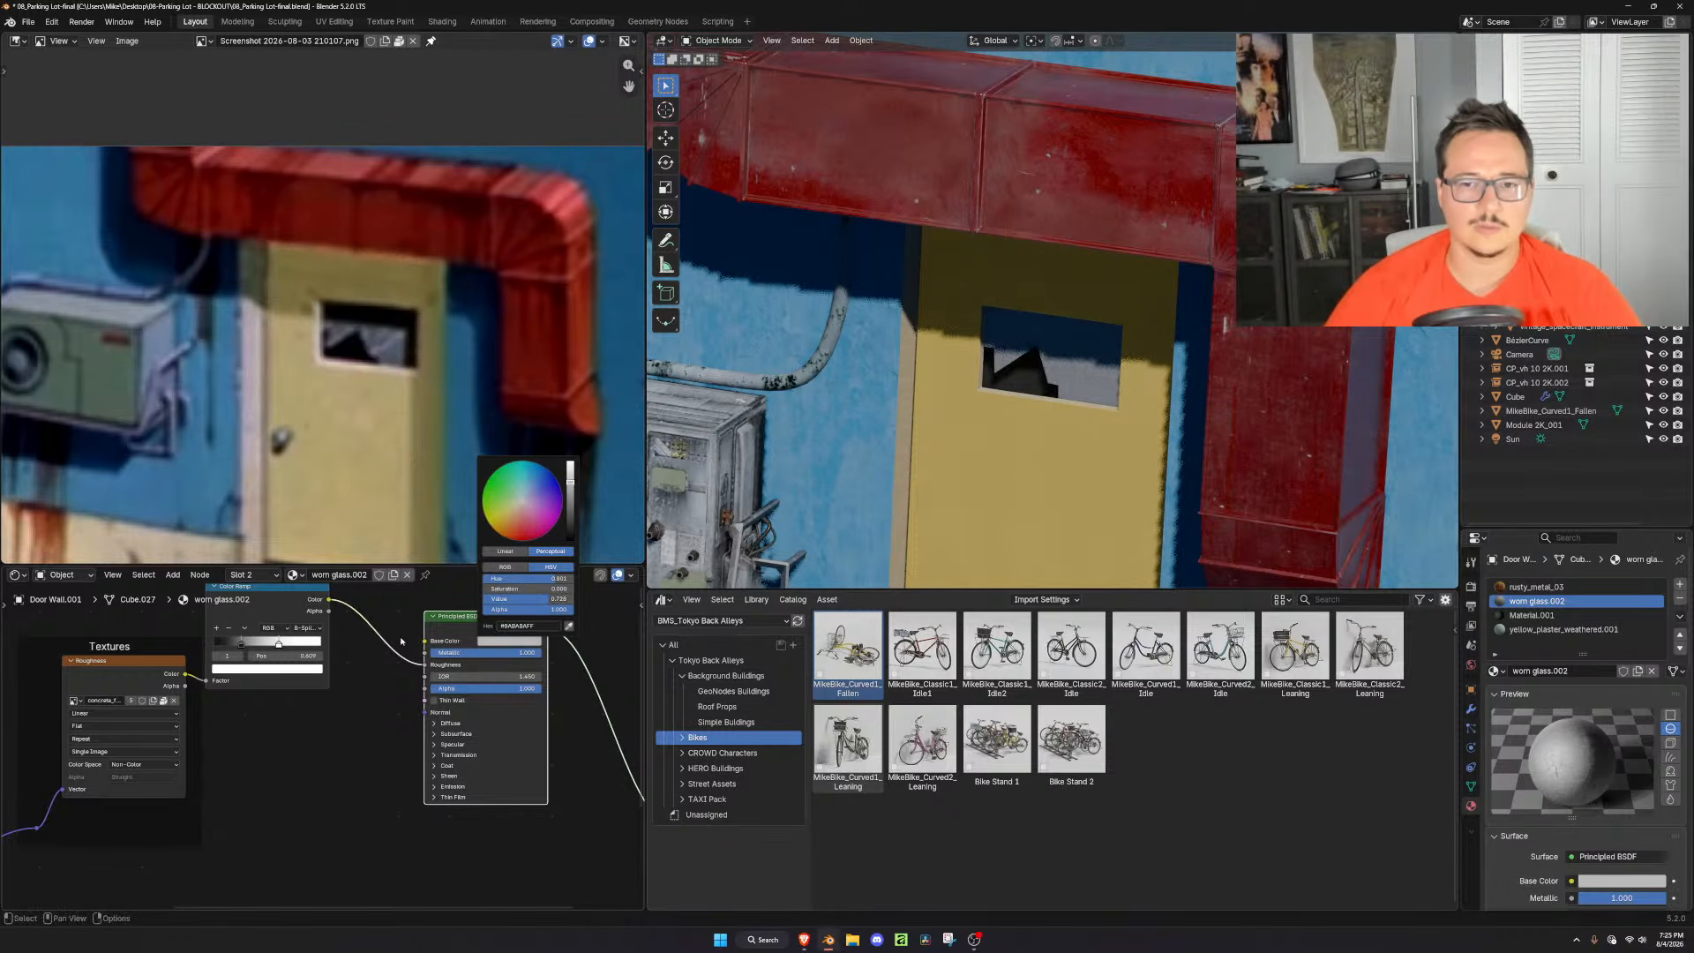
Connect the Color Ramp's color to the glass material's Base Color and readjust both ramp stops for a worn pattern
{"action": "scroll", "coordinate": [261, 722], "scroll_direction": "up", "scroll_amount": 2}
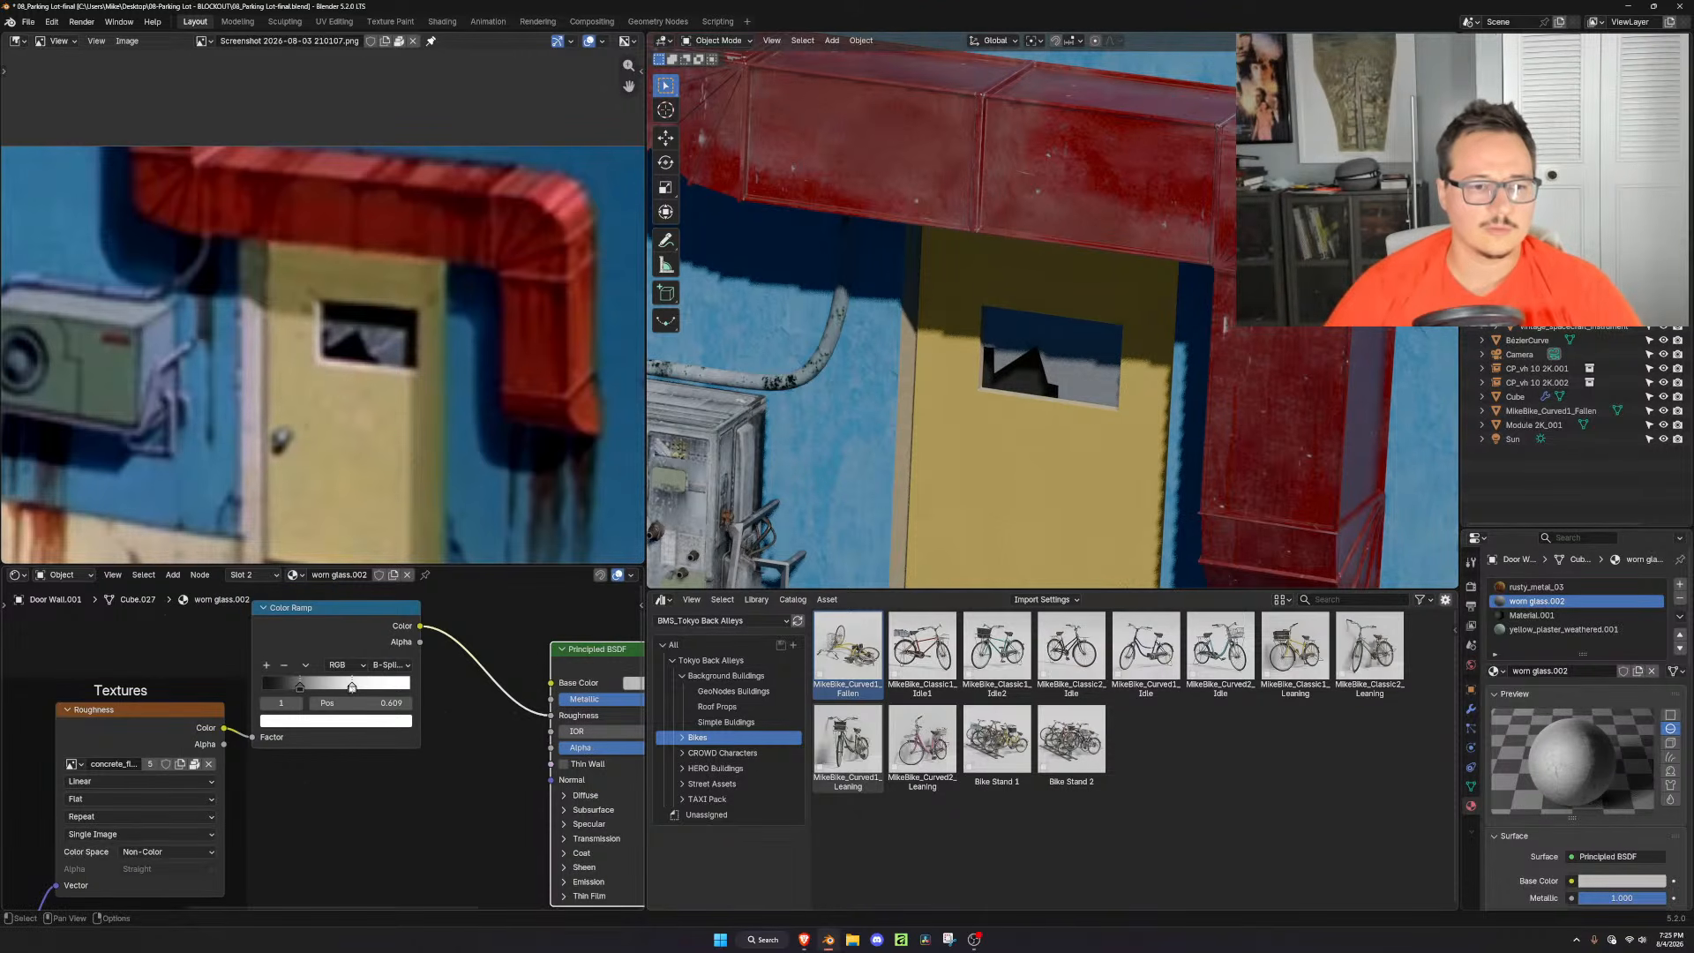
{"action": "left_click_drag", "start_coordinate": [352, 687], "coordinate": [372, 687]}
{"action": "left_click_drag", "start_coordinate": [420, 626], "coordinate": [558, 682]}
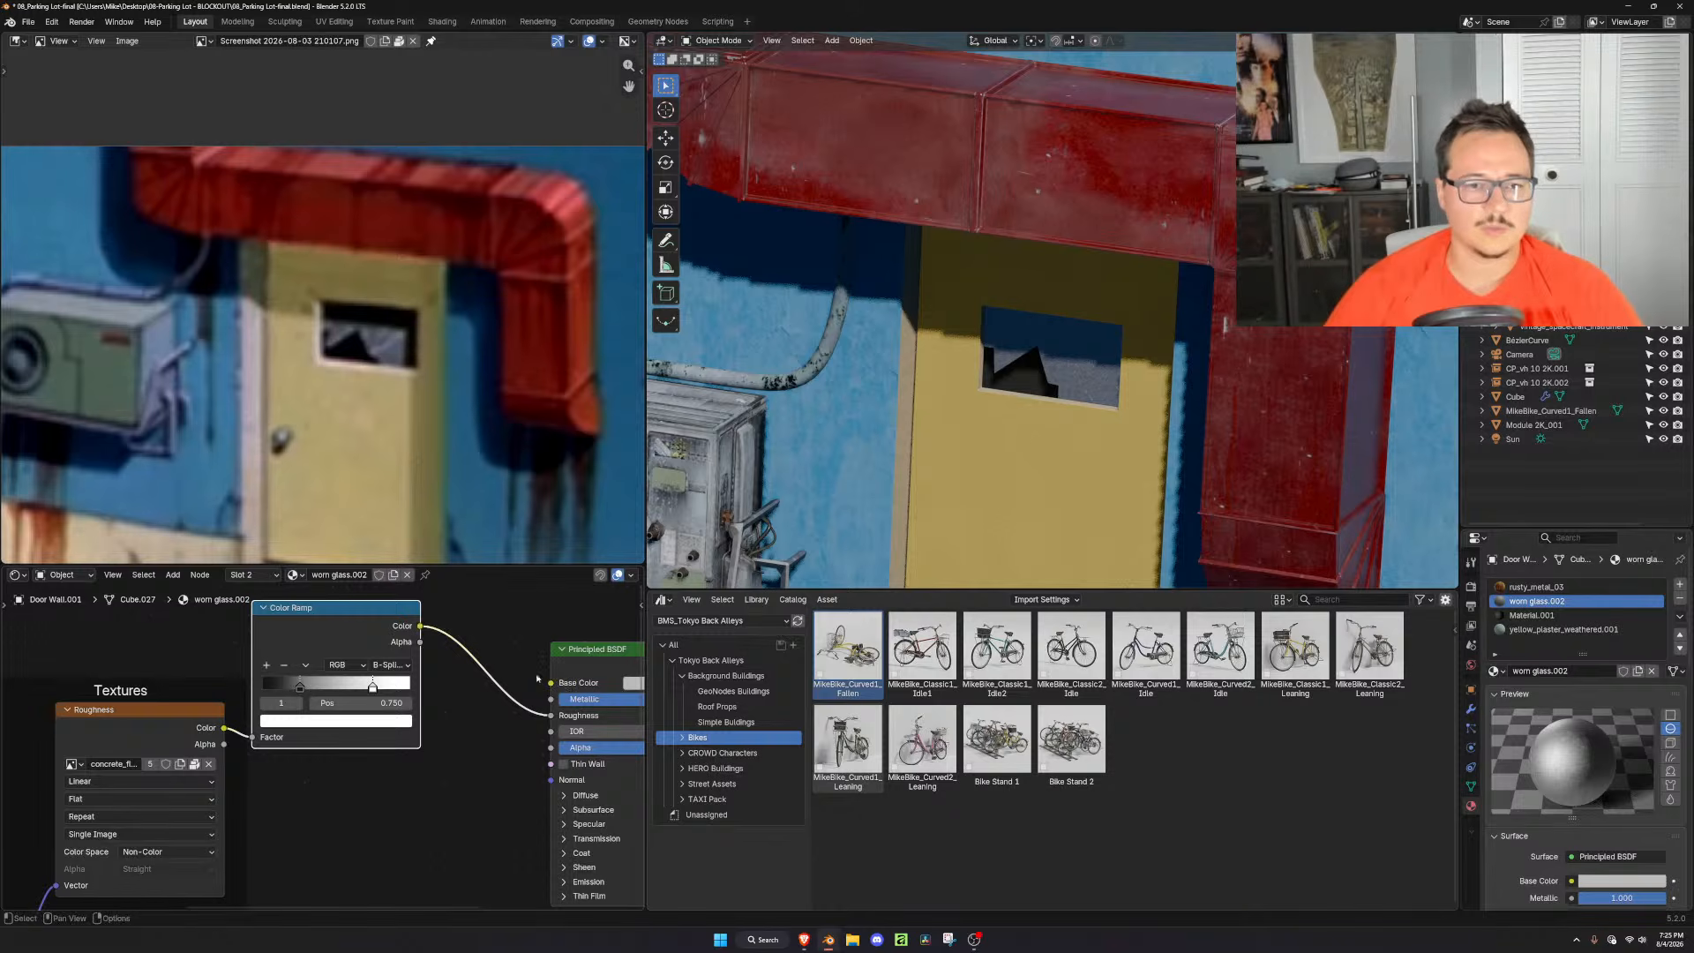
{"action": "left_click_drag", "start_coordinate": [420, 625], "coordinate": [552, 684]}
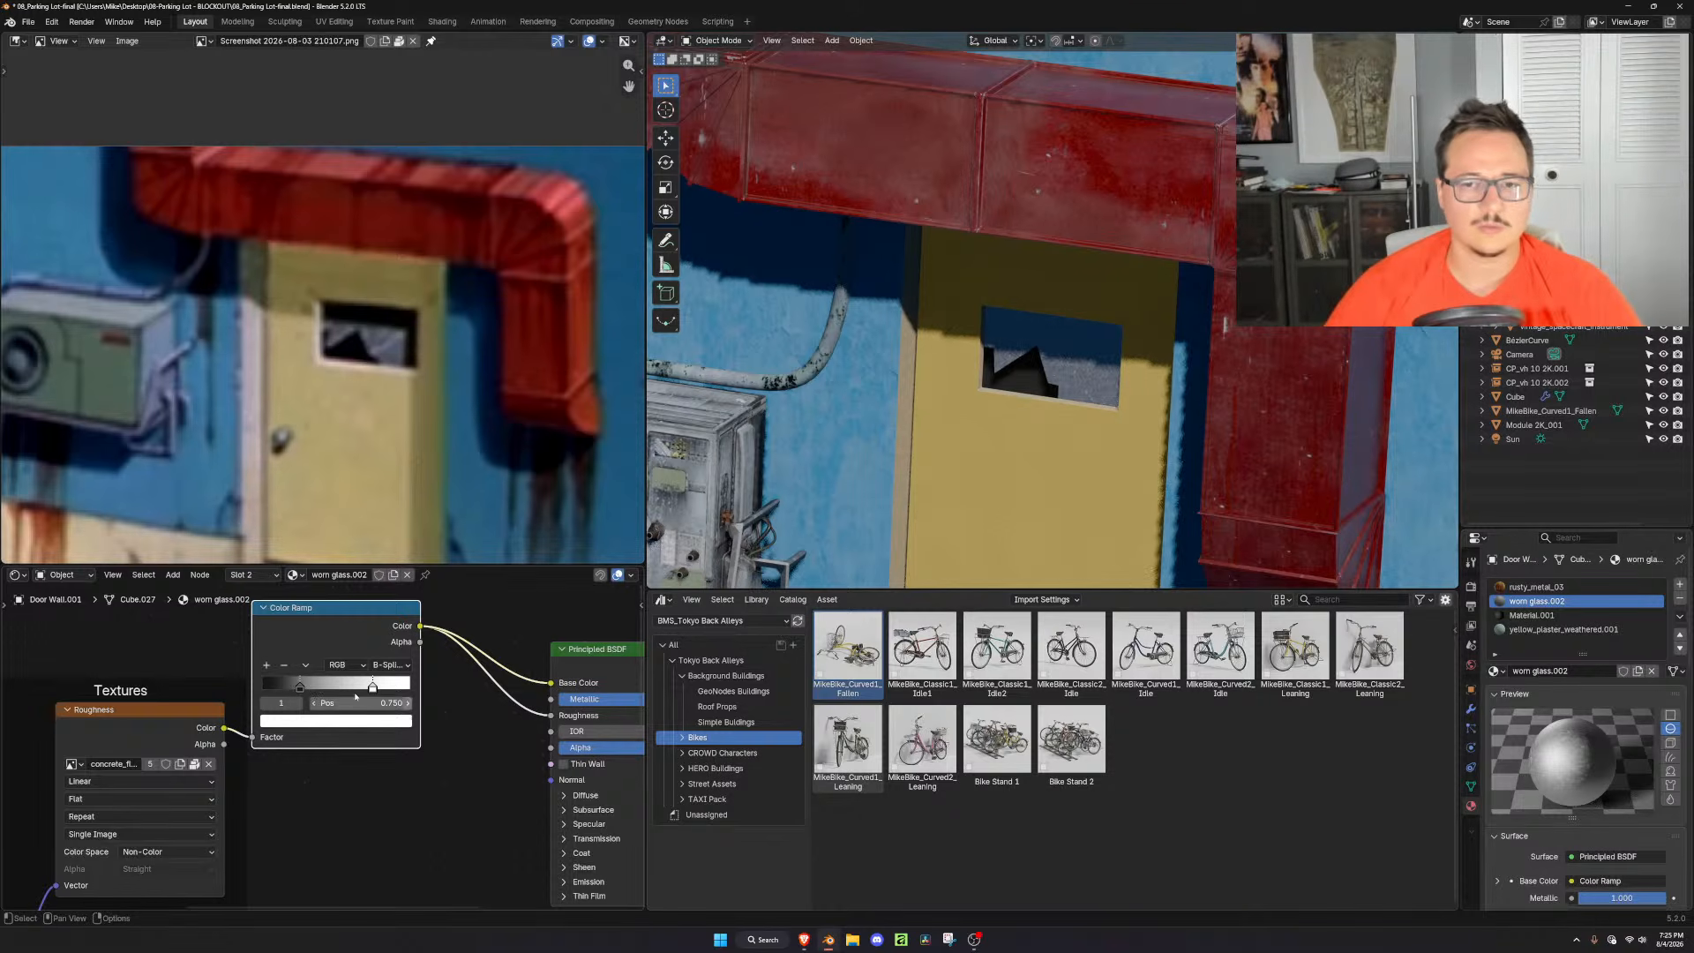
{"action": "left_click_drag", "start_coordinate": [372, 687], "coordinate": [319, 686]}
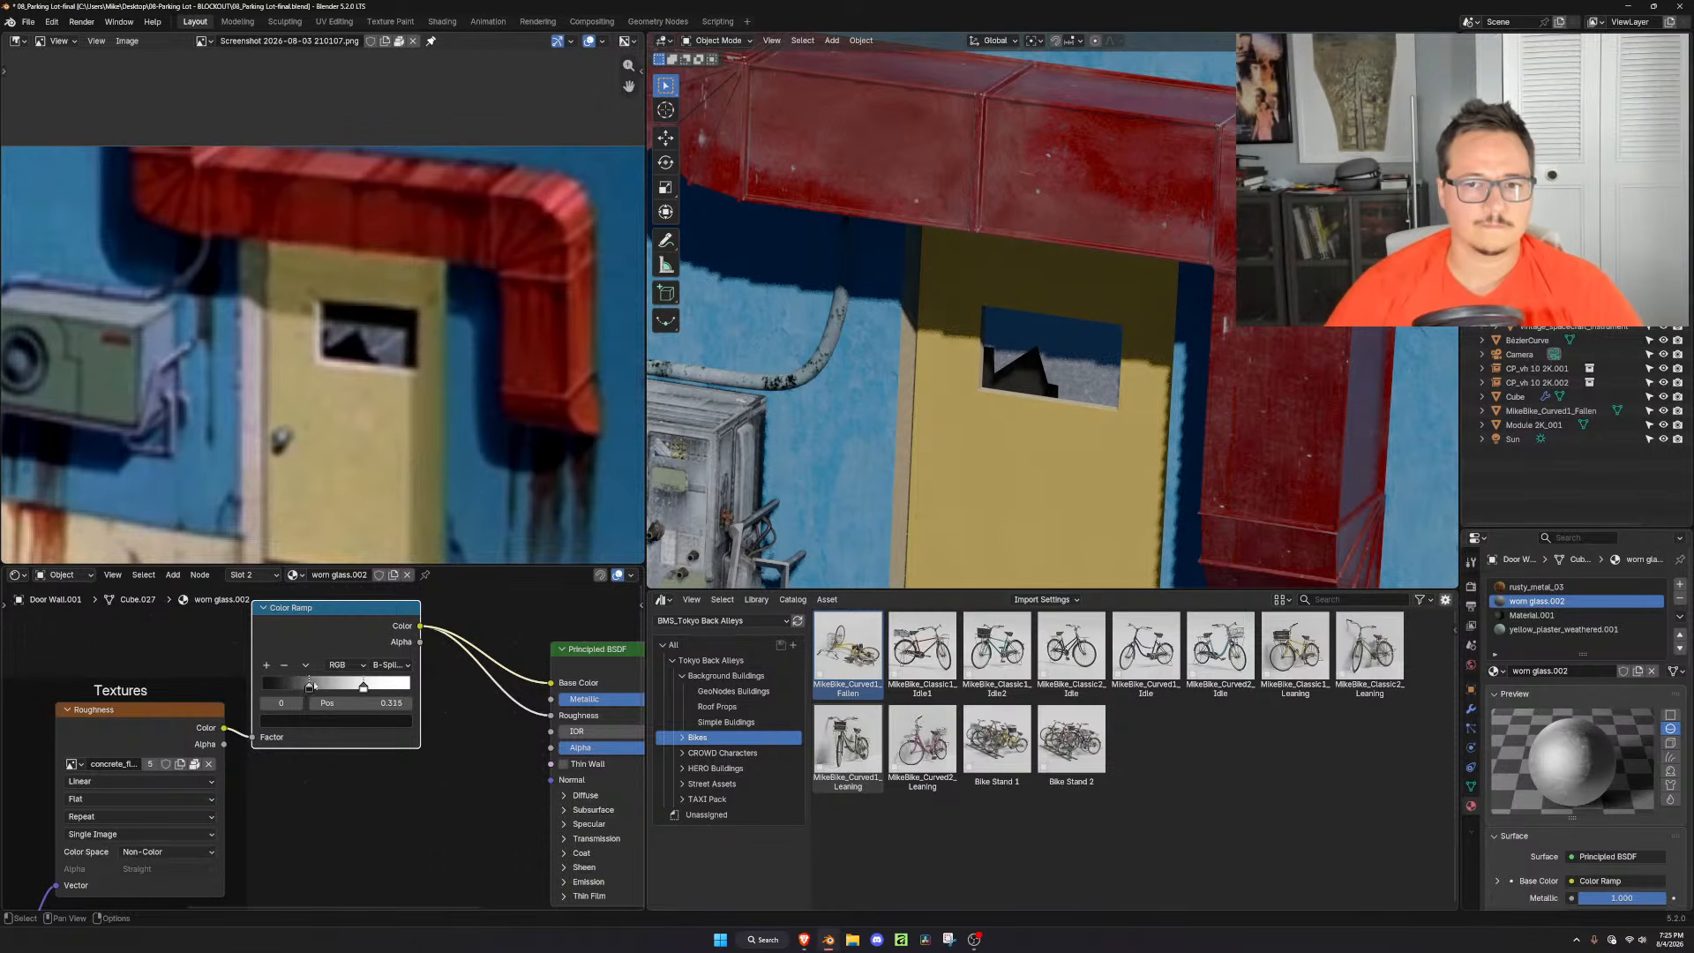
Reduce the X and Y scale in the glass material's Mapping node to enlarge the worn pattern
{"action": "scroll", "coordinate": [300, 750], "scroll_direction": "down", "scroll_amount": 5}
{"action": "middle_click_drag", "start_coordinate": [291, 772], "coordinate": [569, 589]}
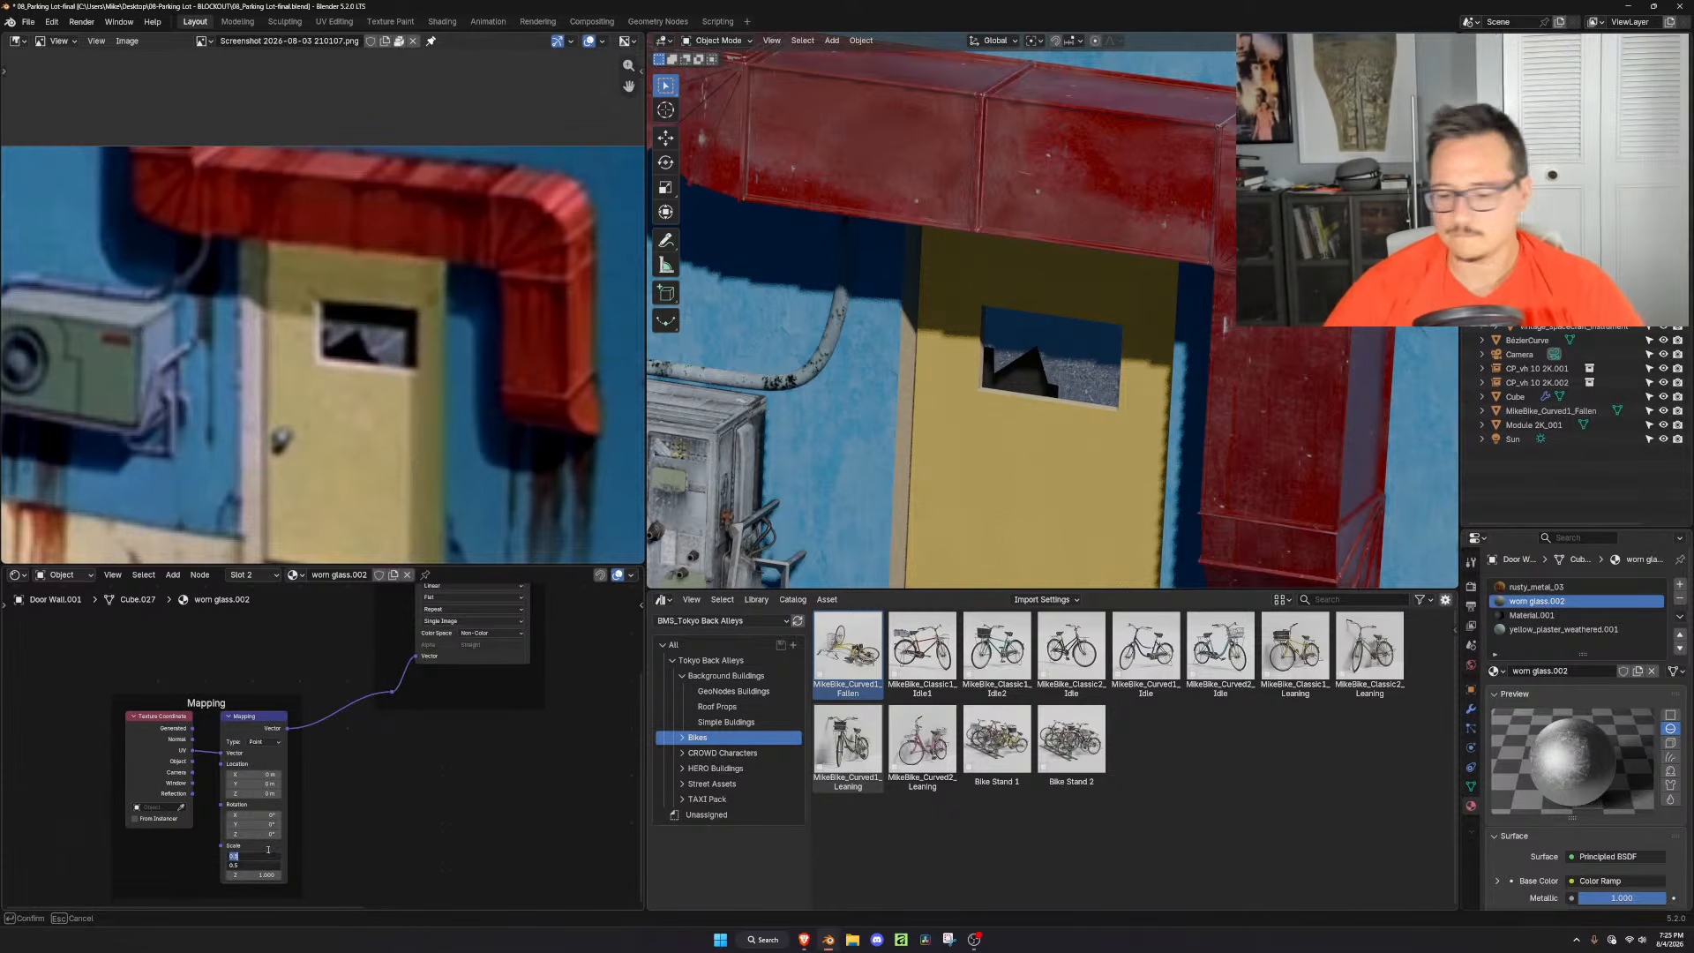
{"action": "key", "text": "Return"}
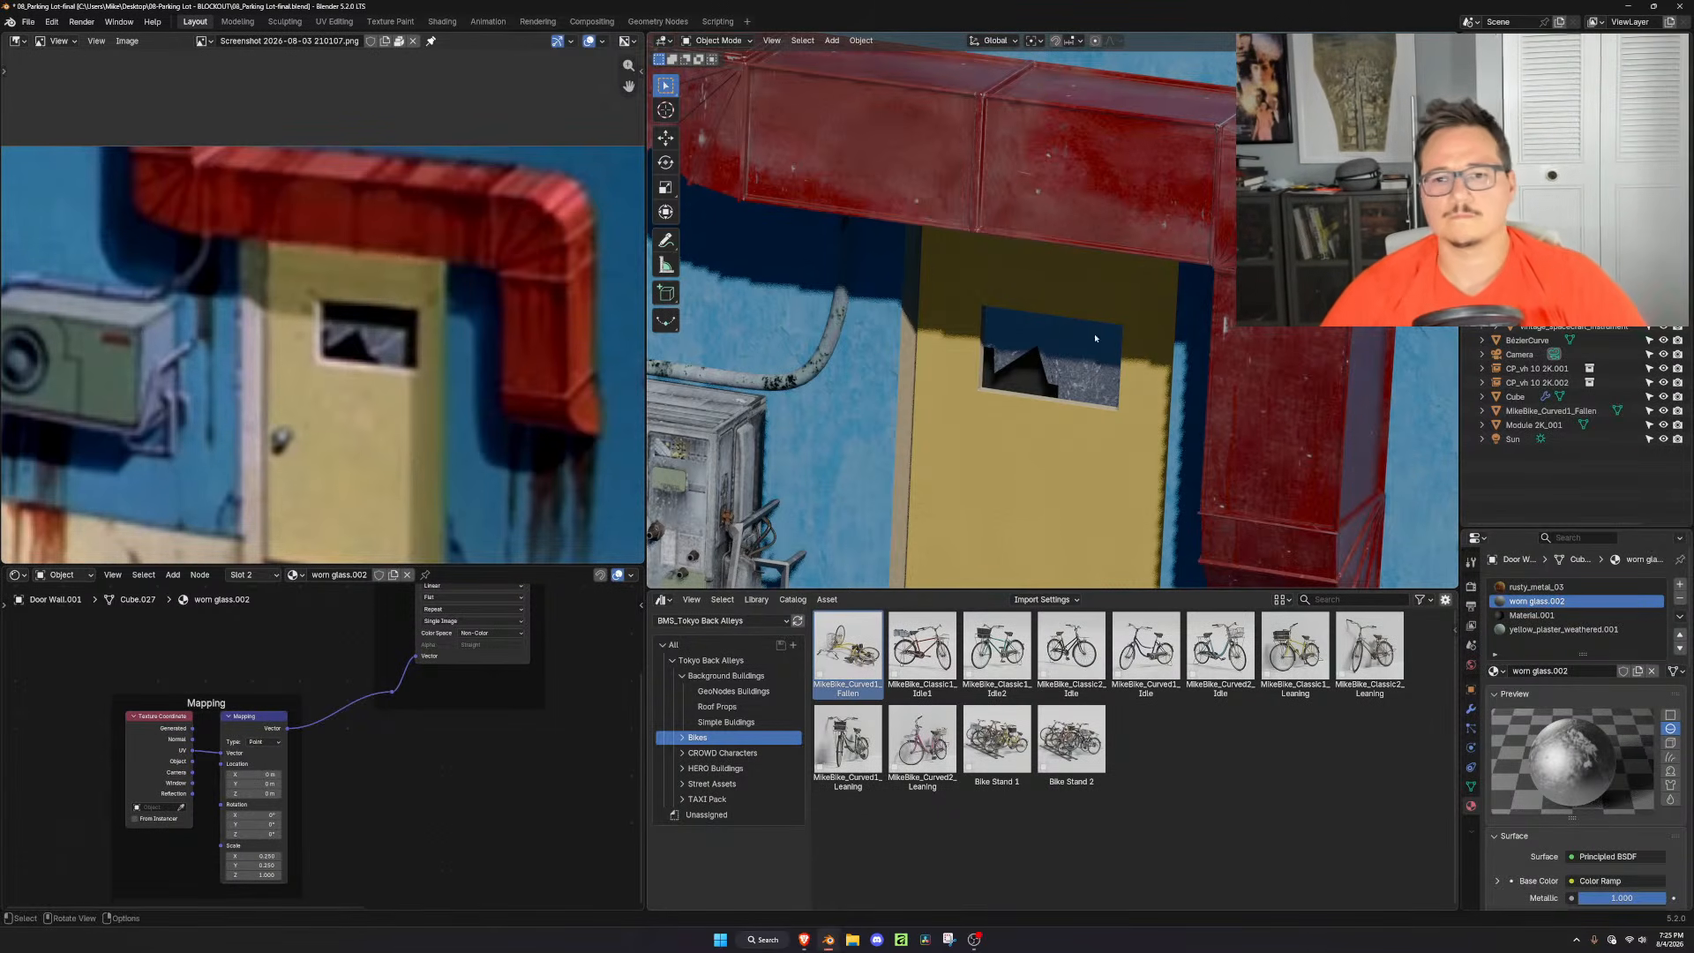
Inspect the broken worn-glass window and the yellow door up close and within the whole parking lot scene
{"action": "scroll", "coordinate": [1084, 472], "scroll_direction": "down", "scroll_amount": 6}
{"action": "scroll", "coordinate": [1084, 457], "scroll_direction": "up", "scroll_amount": 8}
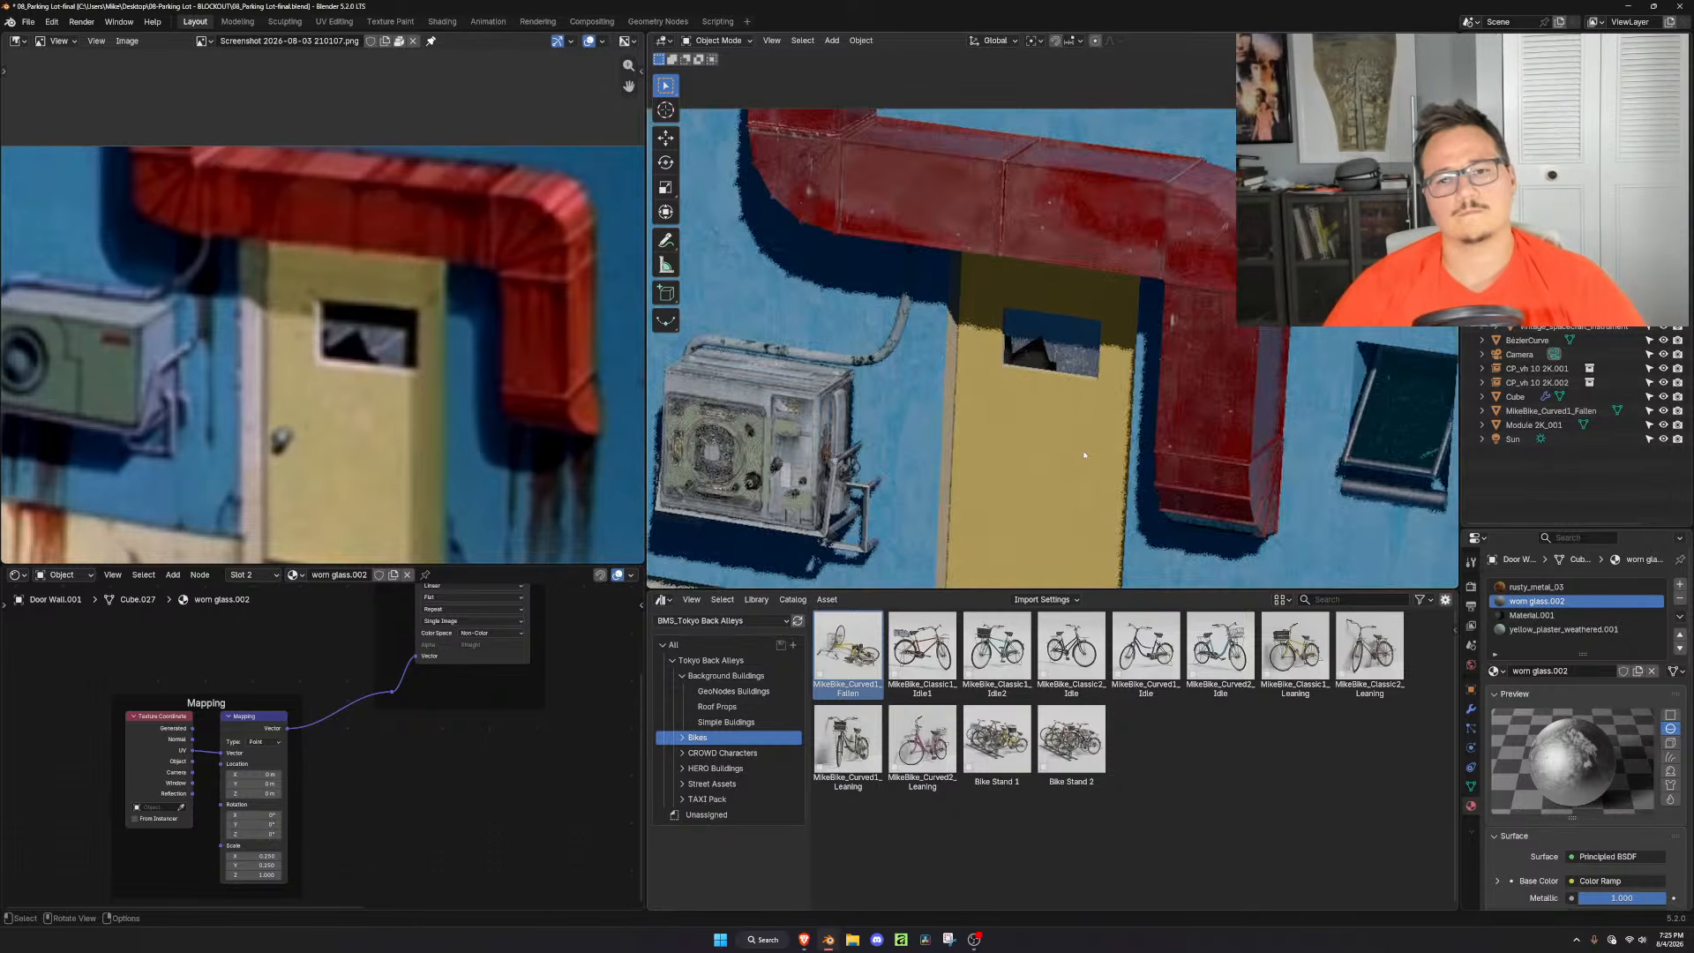
{"action": "scroll", "coordinate": [1084, 455], "scroll_direction": "down", "scroll_amount": 2}
{"action": "scroll", "coordinate": [1084, 455], "scroll_direction": "up", "scroll_amount": 5}
{"action": "scroll", "coordinate": [1084, 455], "scroll_direction": "down", "scroll_amount": 7}
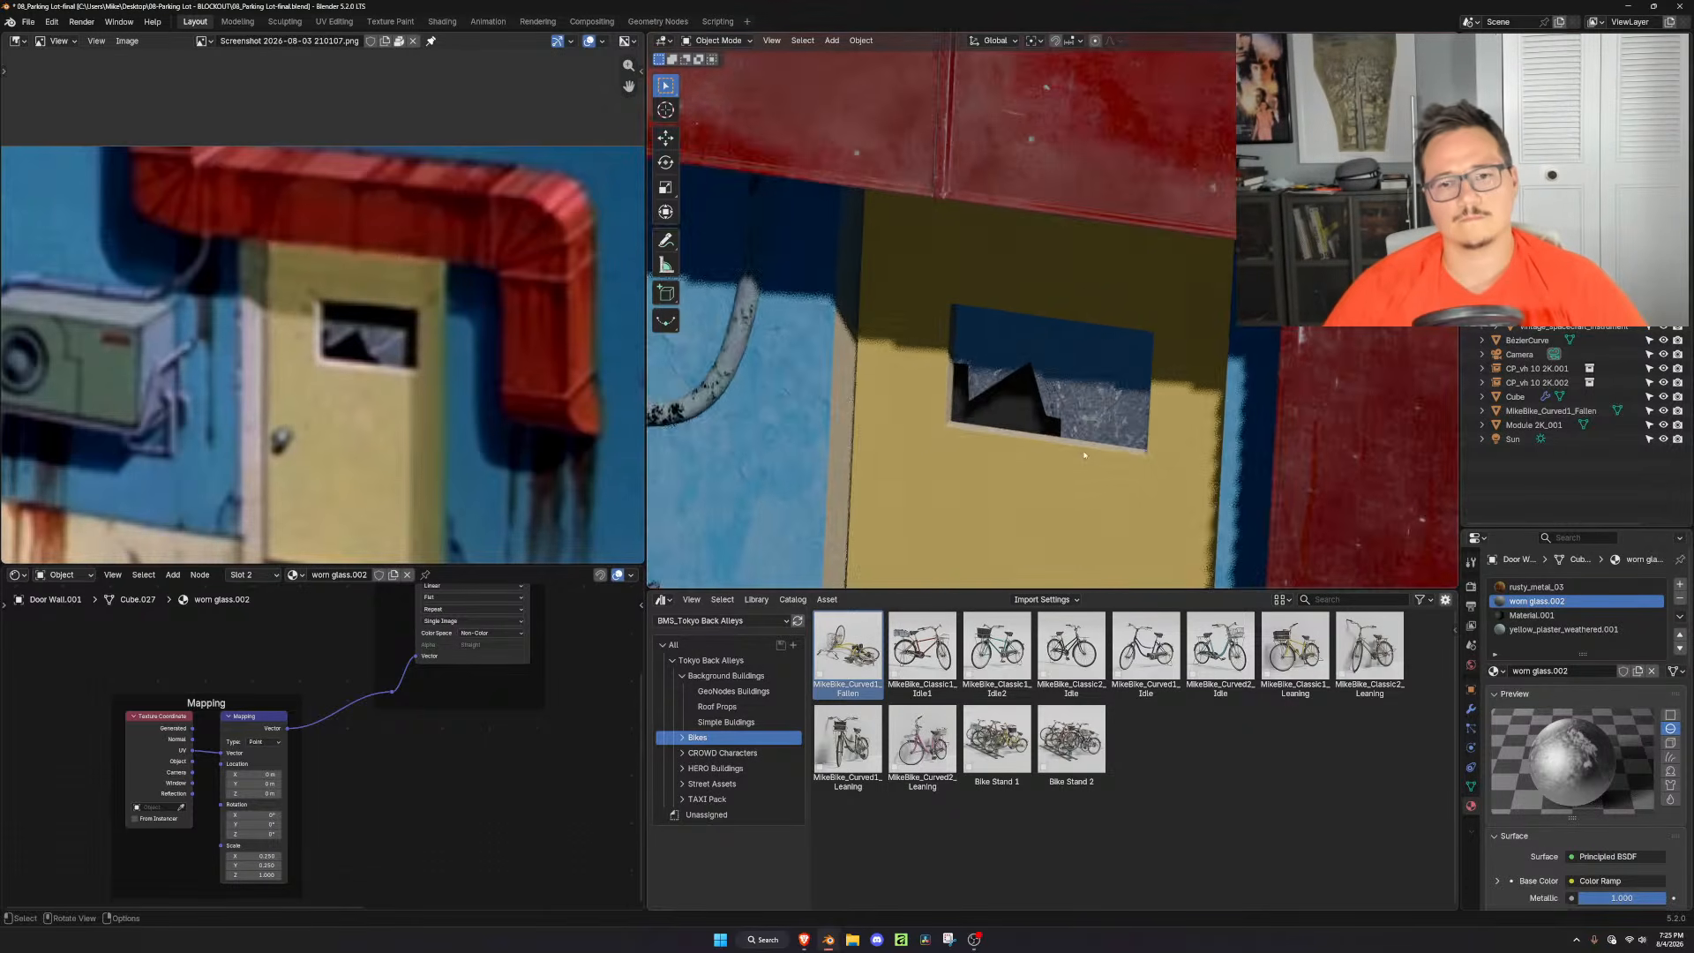
{"action": "scroll", "coordinate": [1084, 455], "scroll_direction": "down", "scroll_amount": 6}
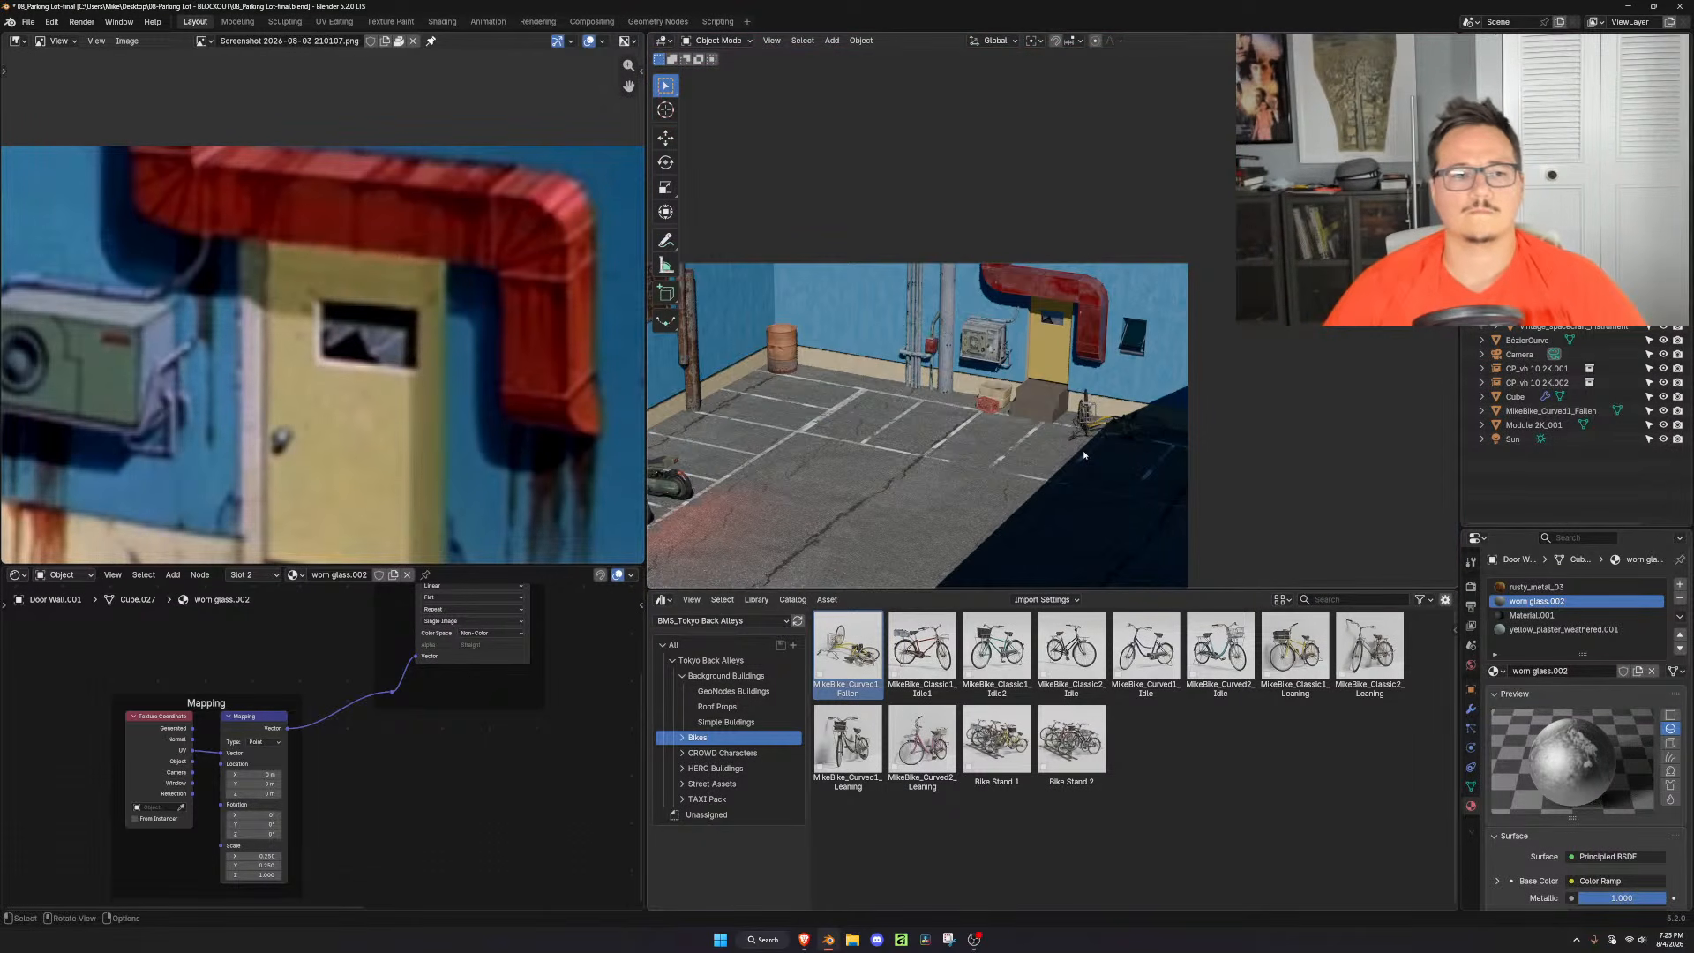
{"action": "scroll", "coordinate": [1084, 455], "scroll_direction": "up", "scroll_amount": 5}
{"action": "left_click", "coordinate": [1072, 445]}
{"action": "scroll", "coordinate": [1067, 442], "scroll_direction": "up", "scroll_amount": 5}
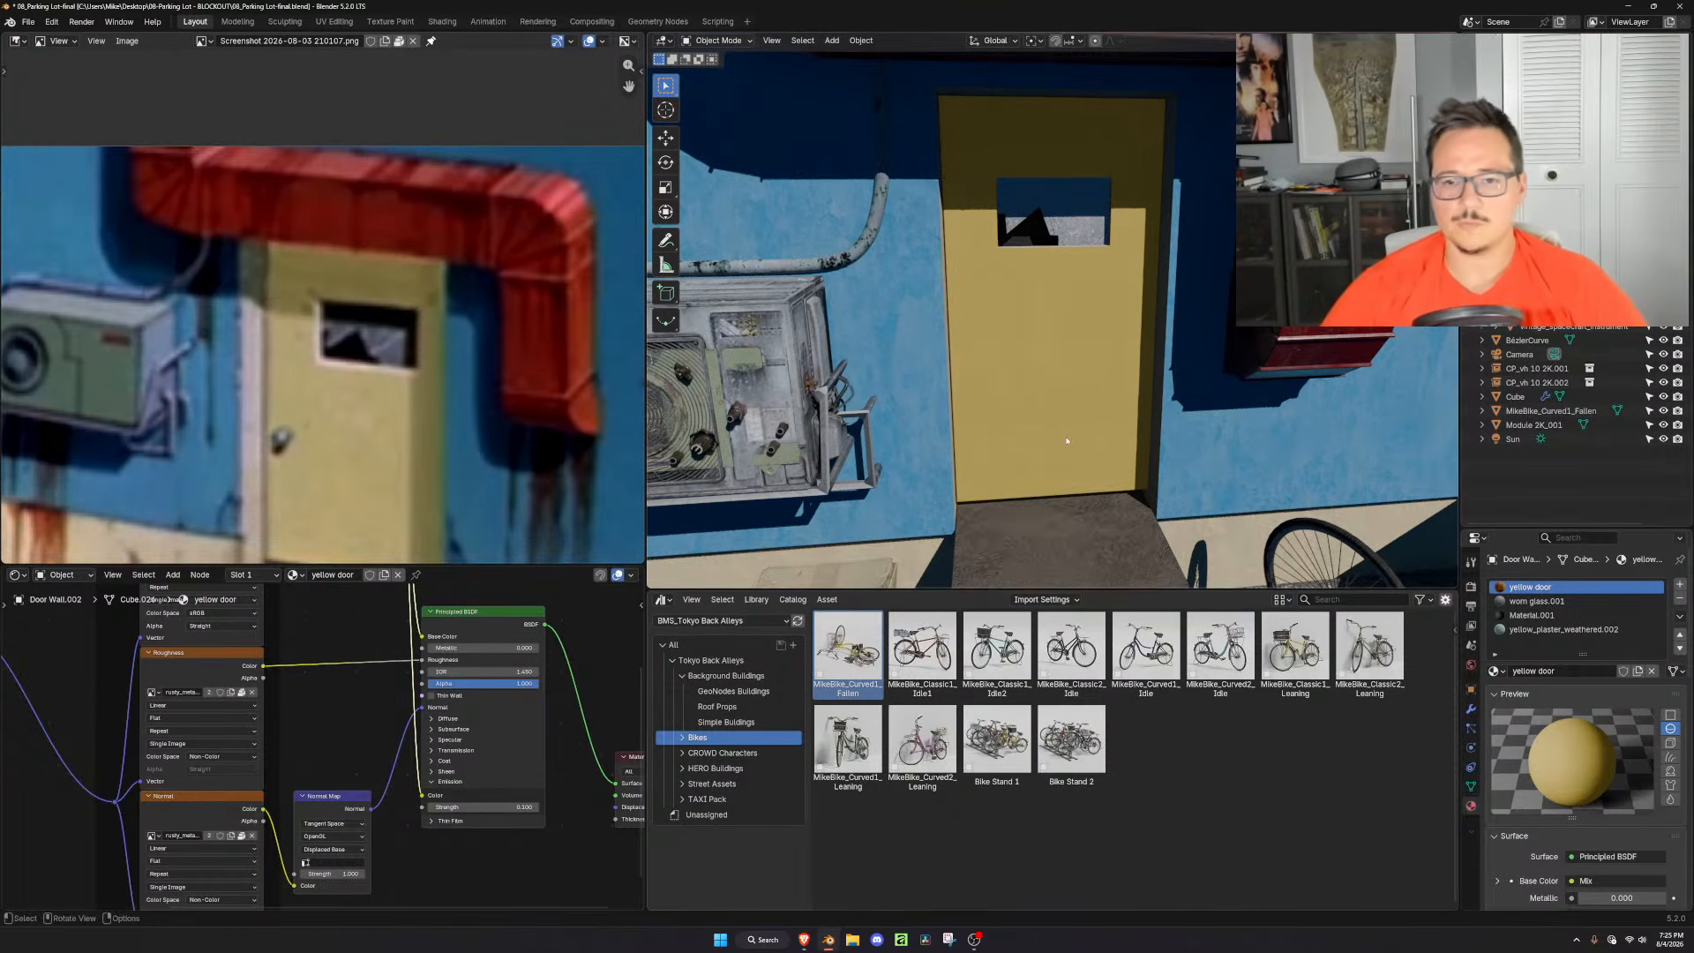
Browse the assets of all libraries and switch the asset browser to the Poly Haven library
{"action": "left_click", "coordinate": [685, 622]}
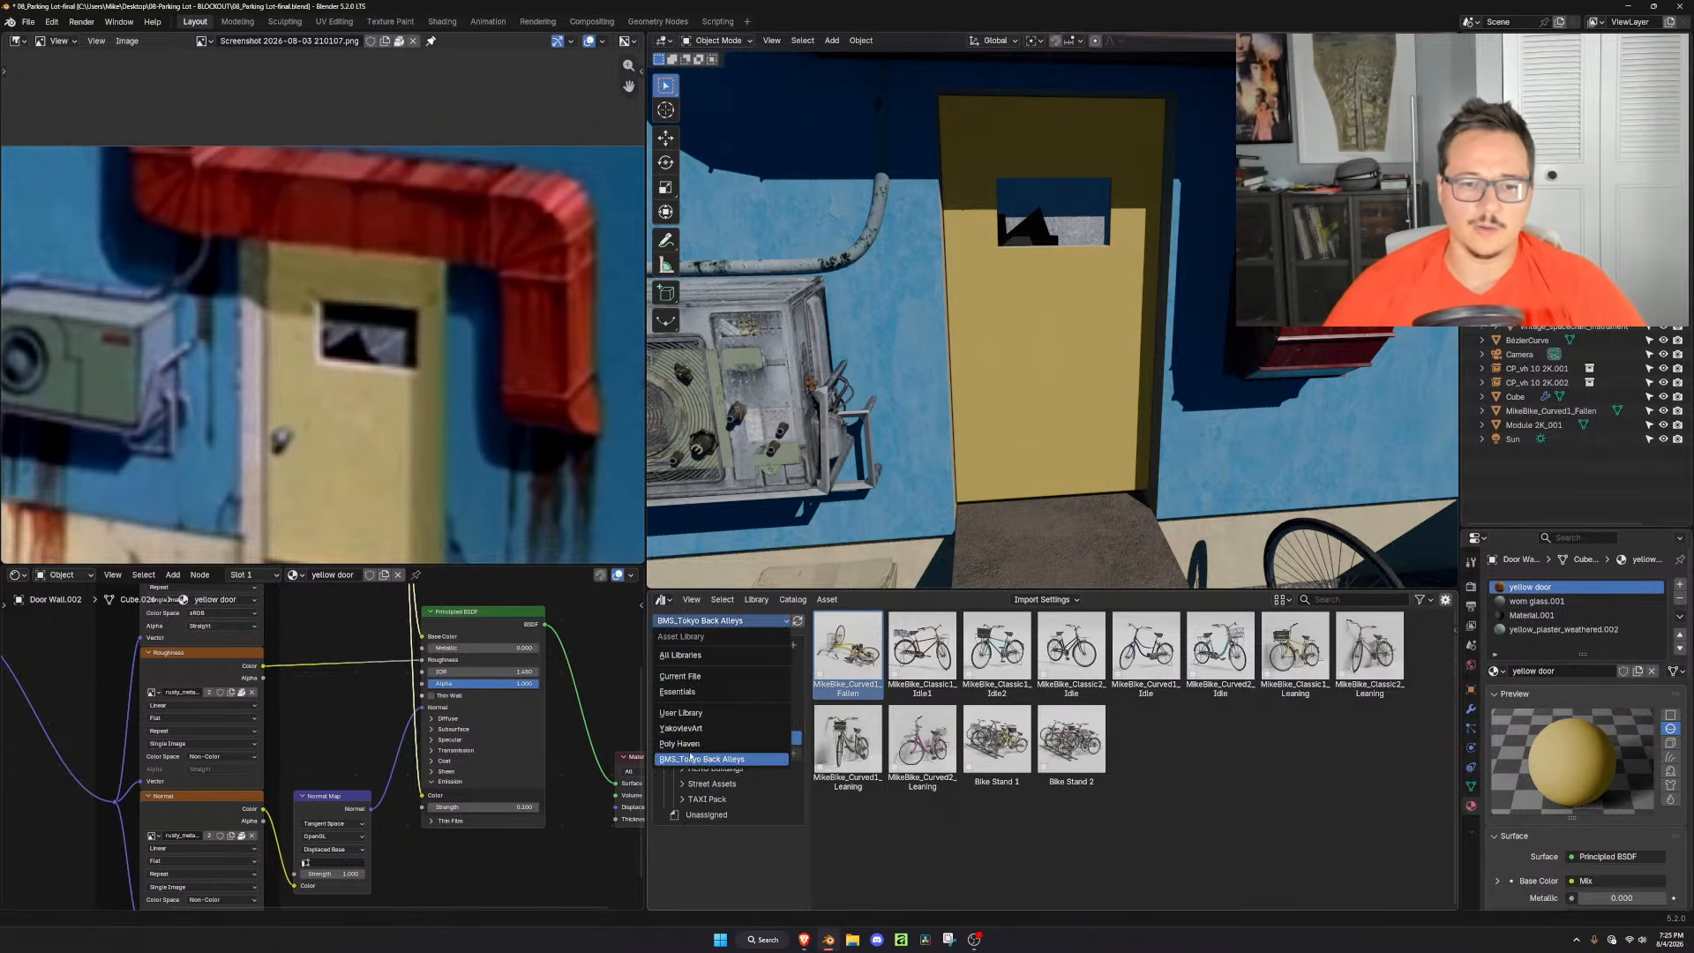
{"action": "left_click", "coordinate": [715, 656]}
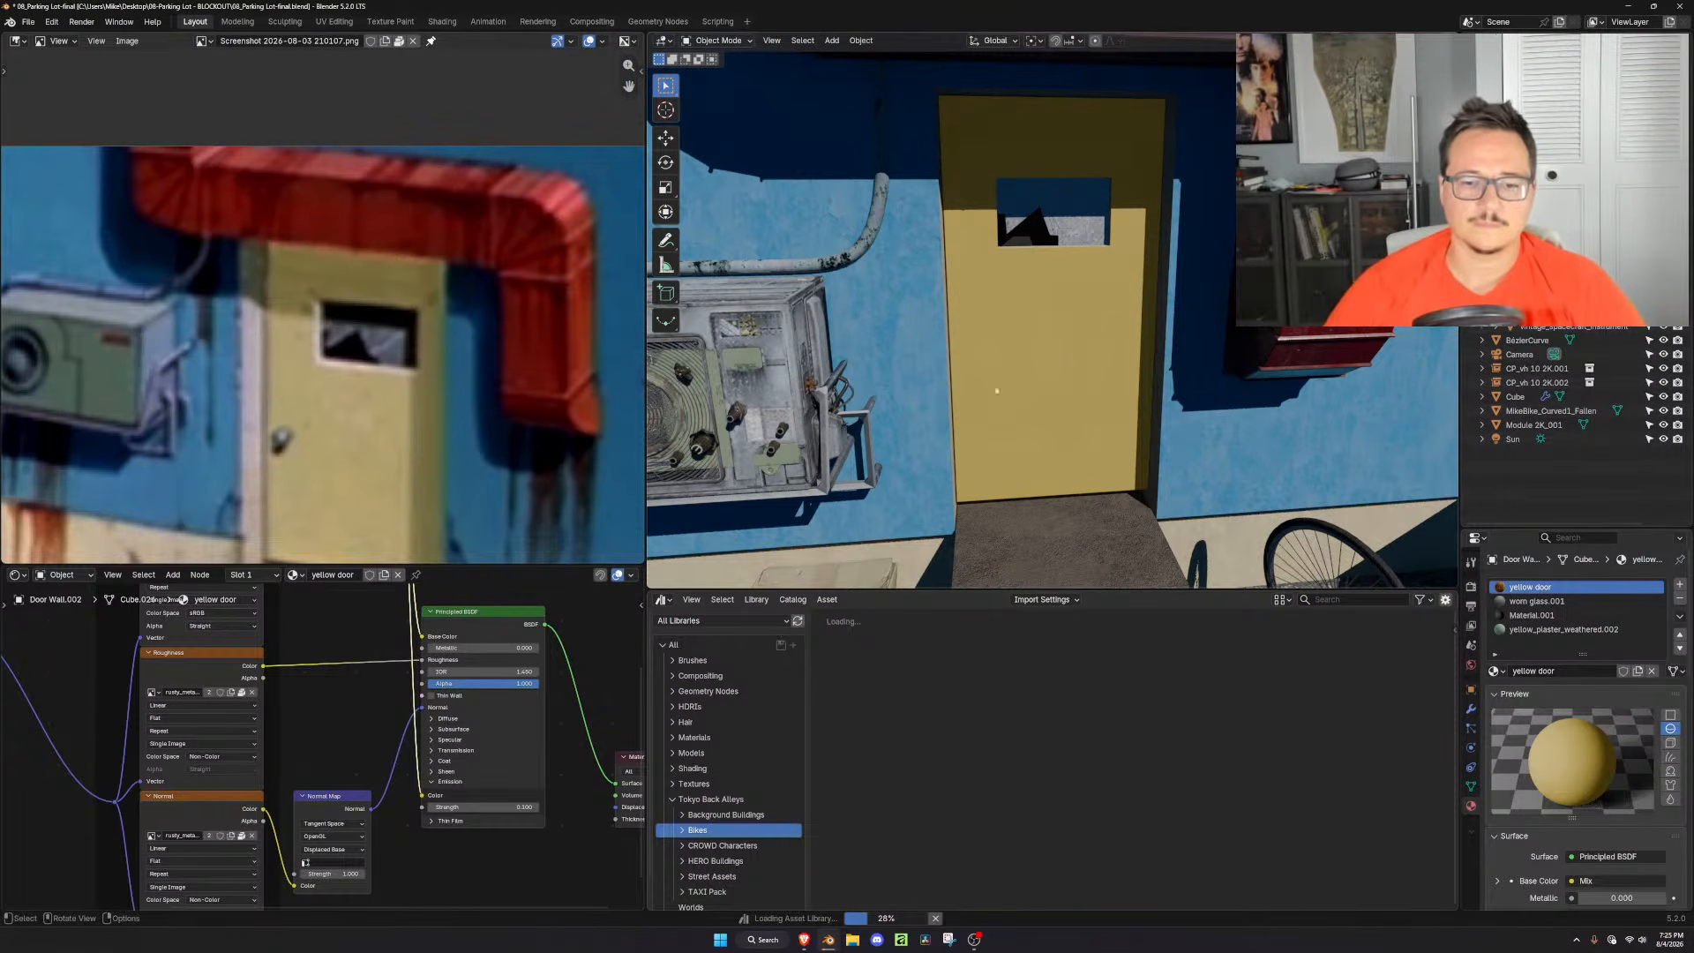
{"action": "left_click", "coordinate": [668, 646]}
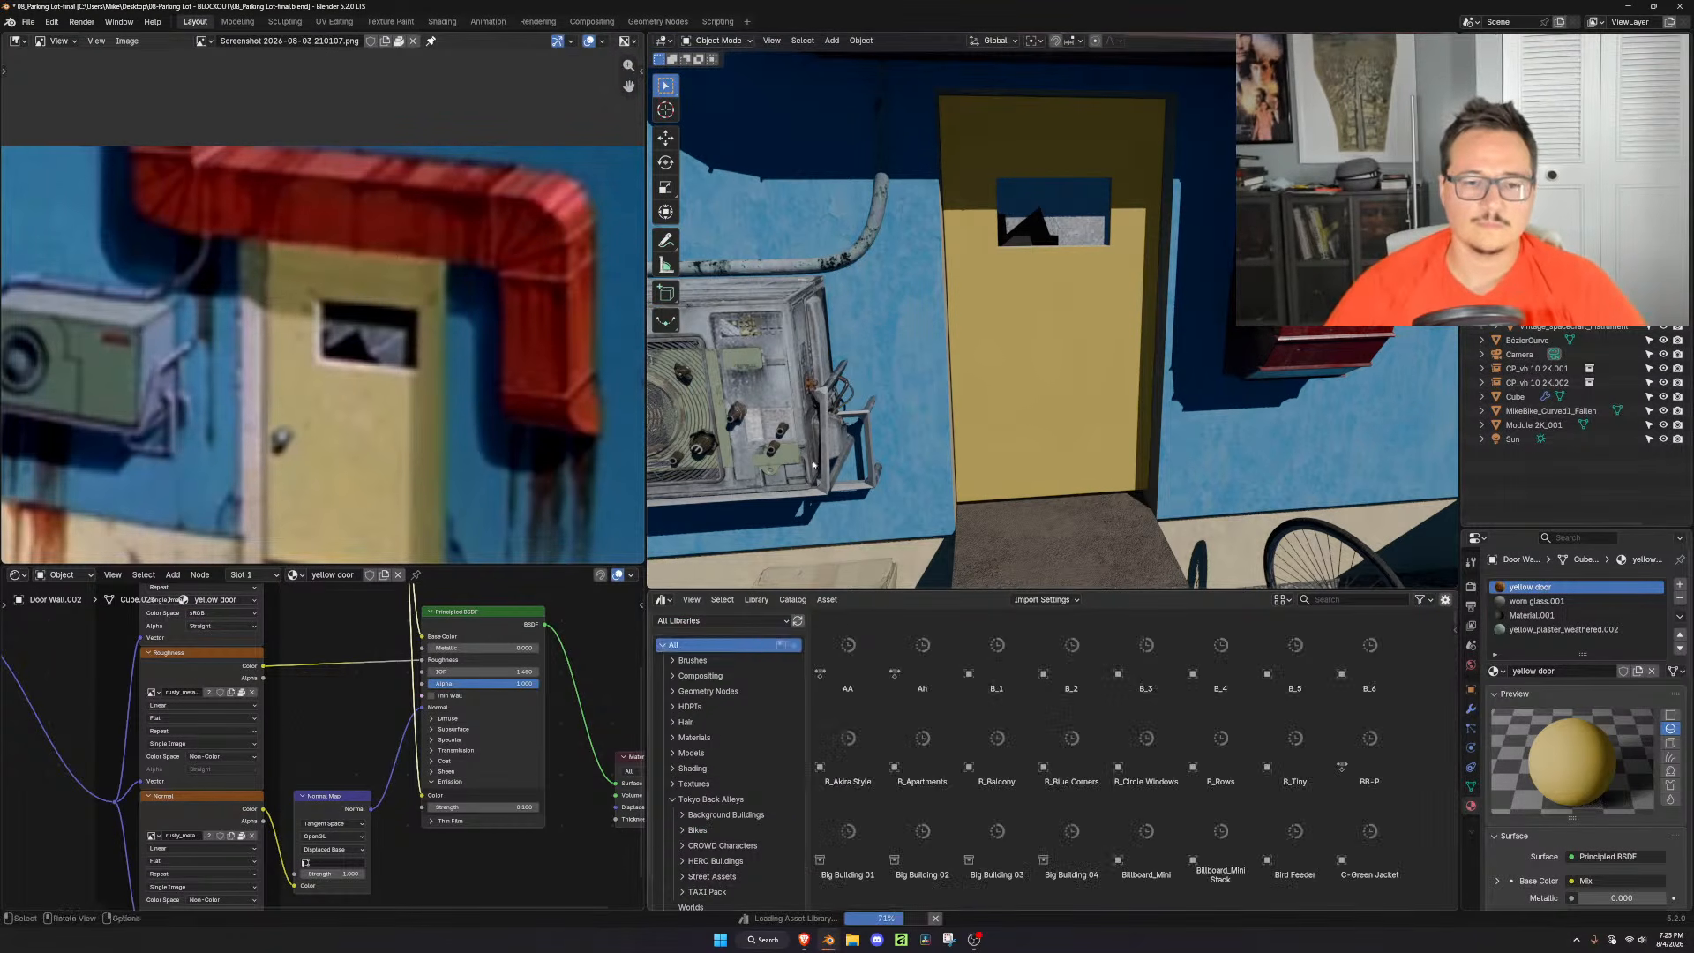
{"action": "left_click", "coordinate": [662, 645]}
{"action": "left_click", "coordinate": [688, 622]}
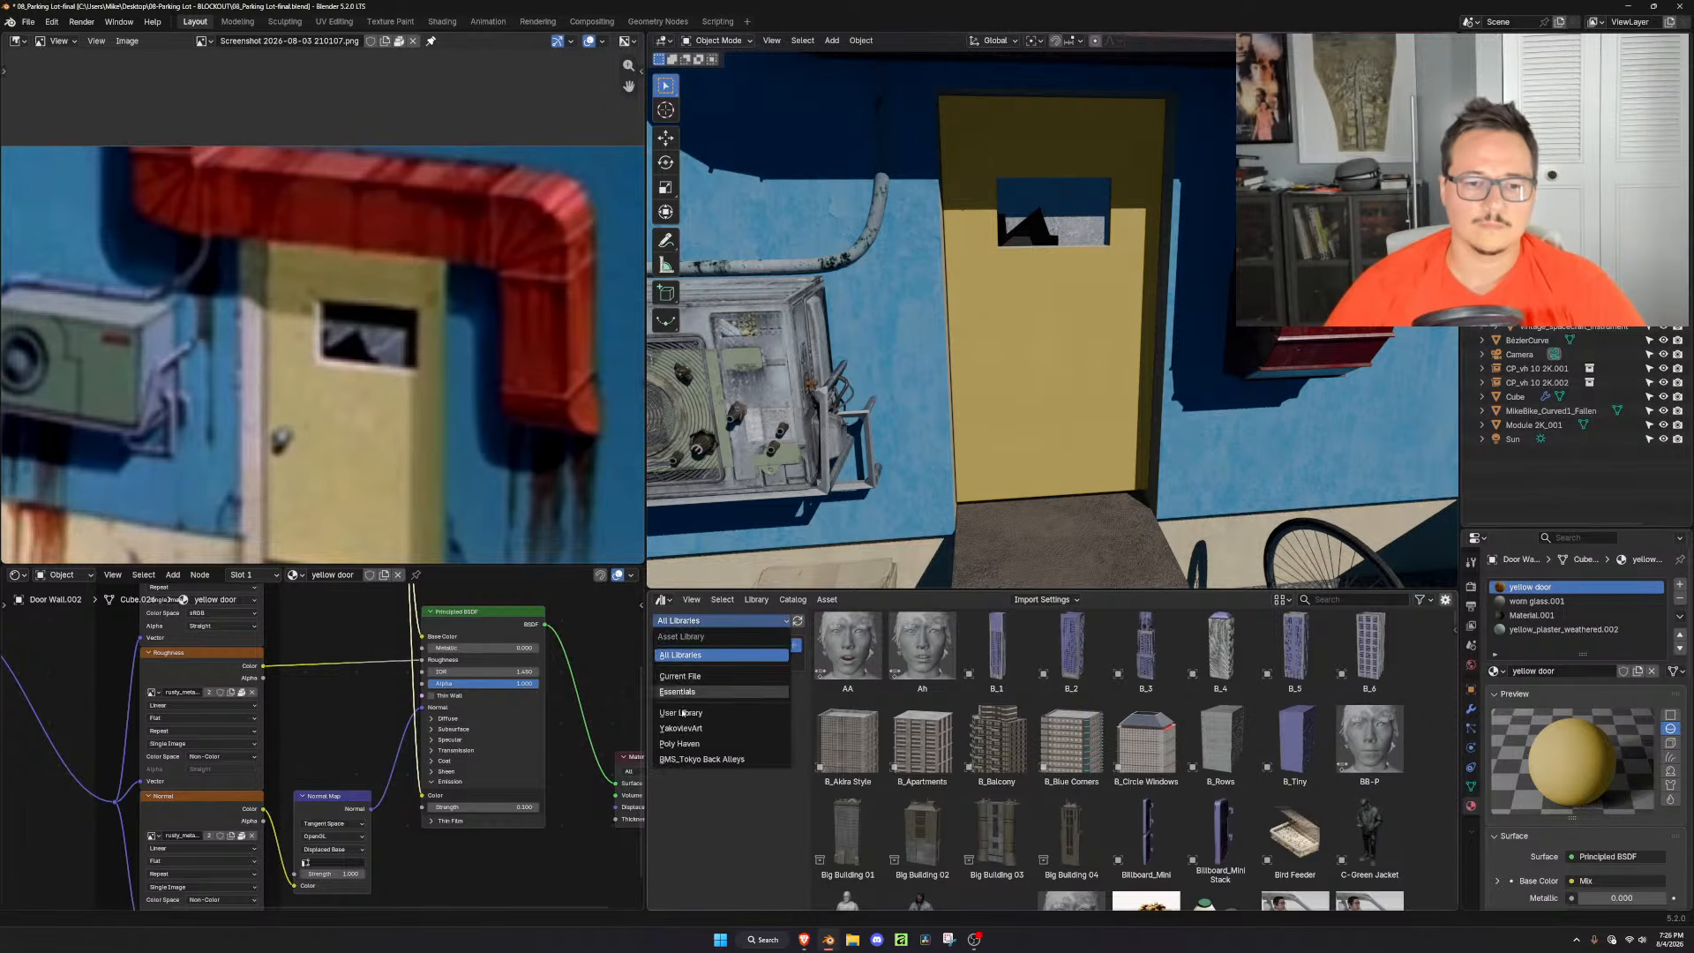
{"action": "left_click", "coordinate": [716, 739]}
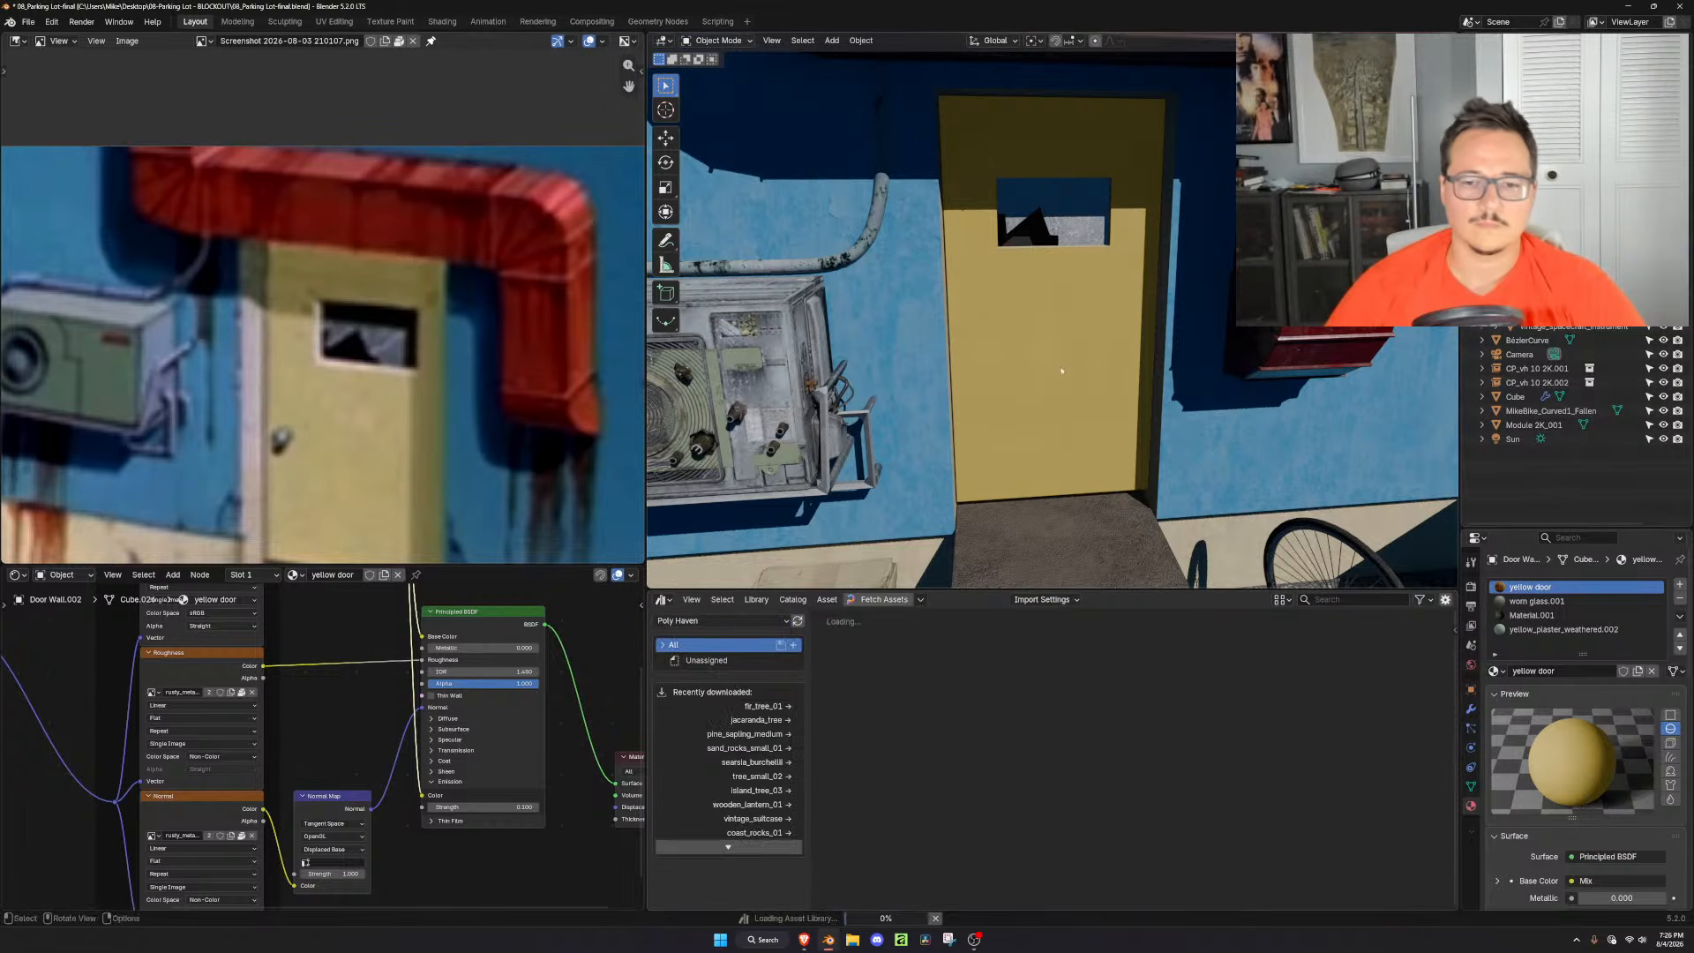
Draw a small cylinder on the yellow door's face near its left edge as the base of a doorknob, following the reference
{"action": "left_click", "coordinate": [667, 294]}
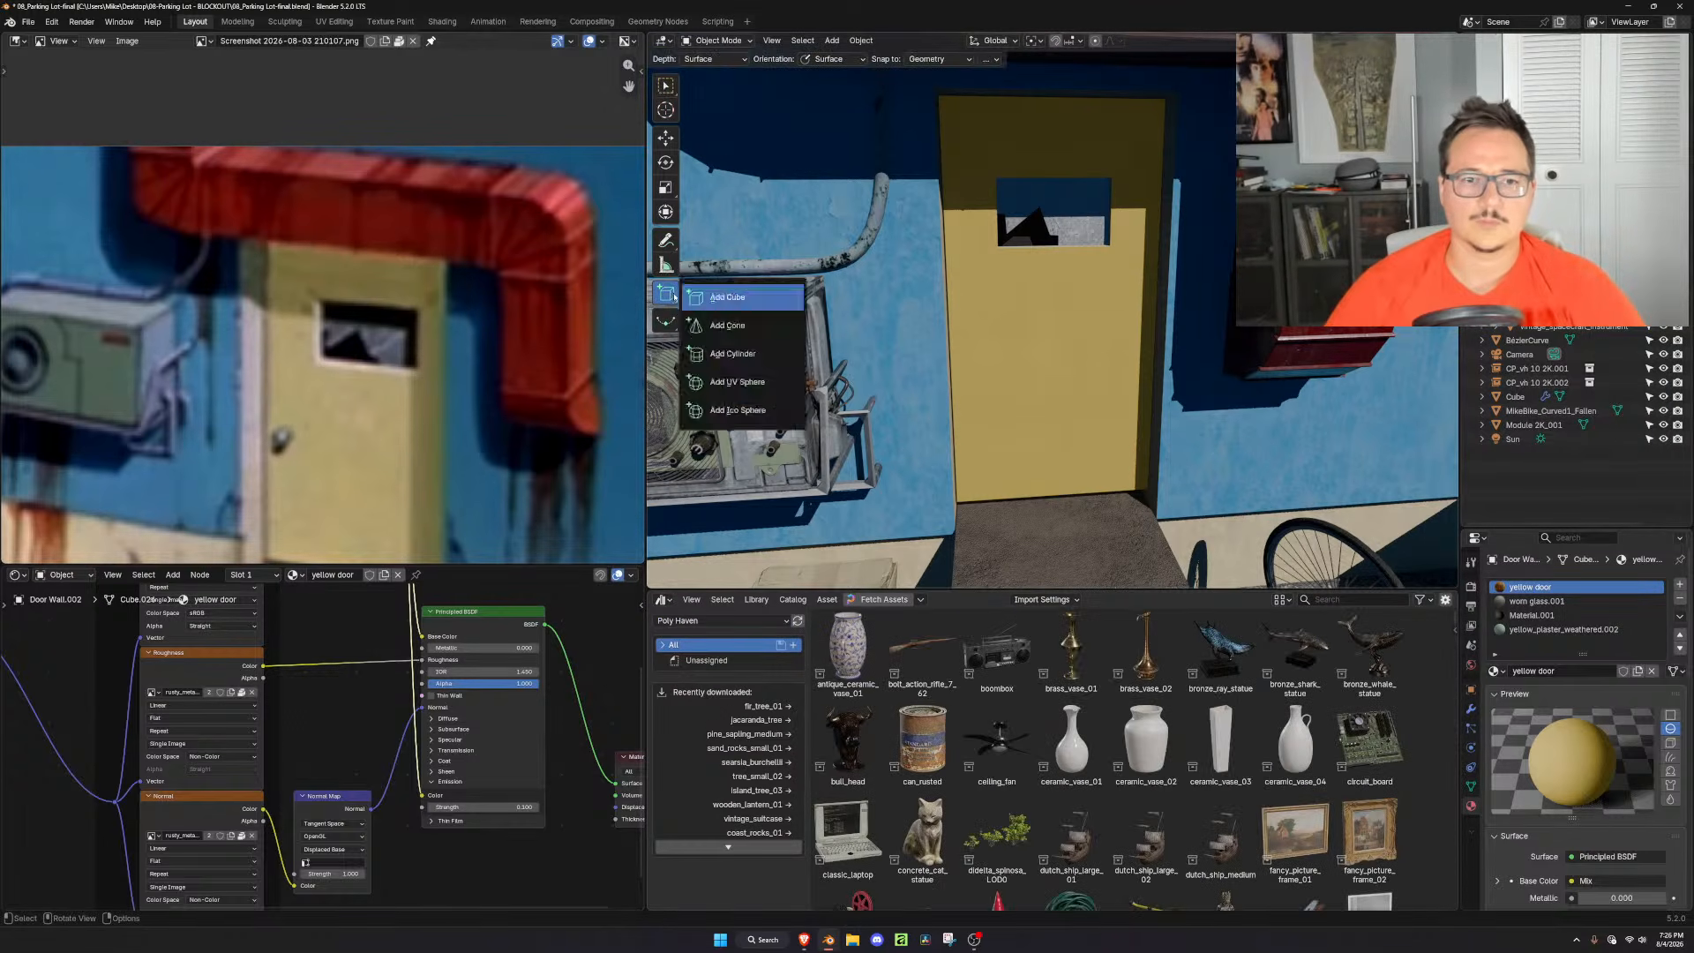
{"action": "left_click", "coordinate": [732, 353]}
{"action": "key", "text": "KP_1"}
{"action": "scroll", "coordinate": [1088, 386], "scroll_direction": "up", "scroll_amount": 3}
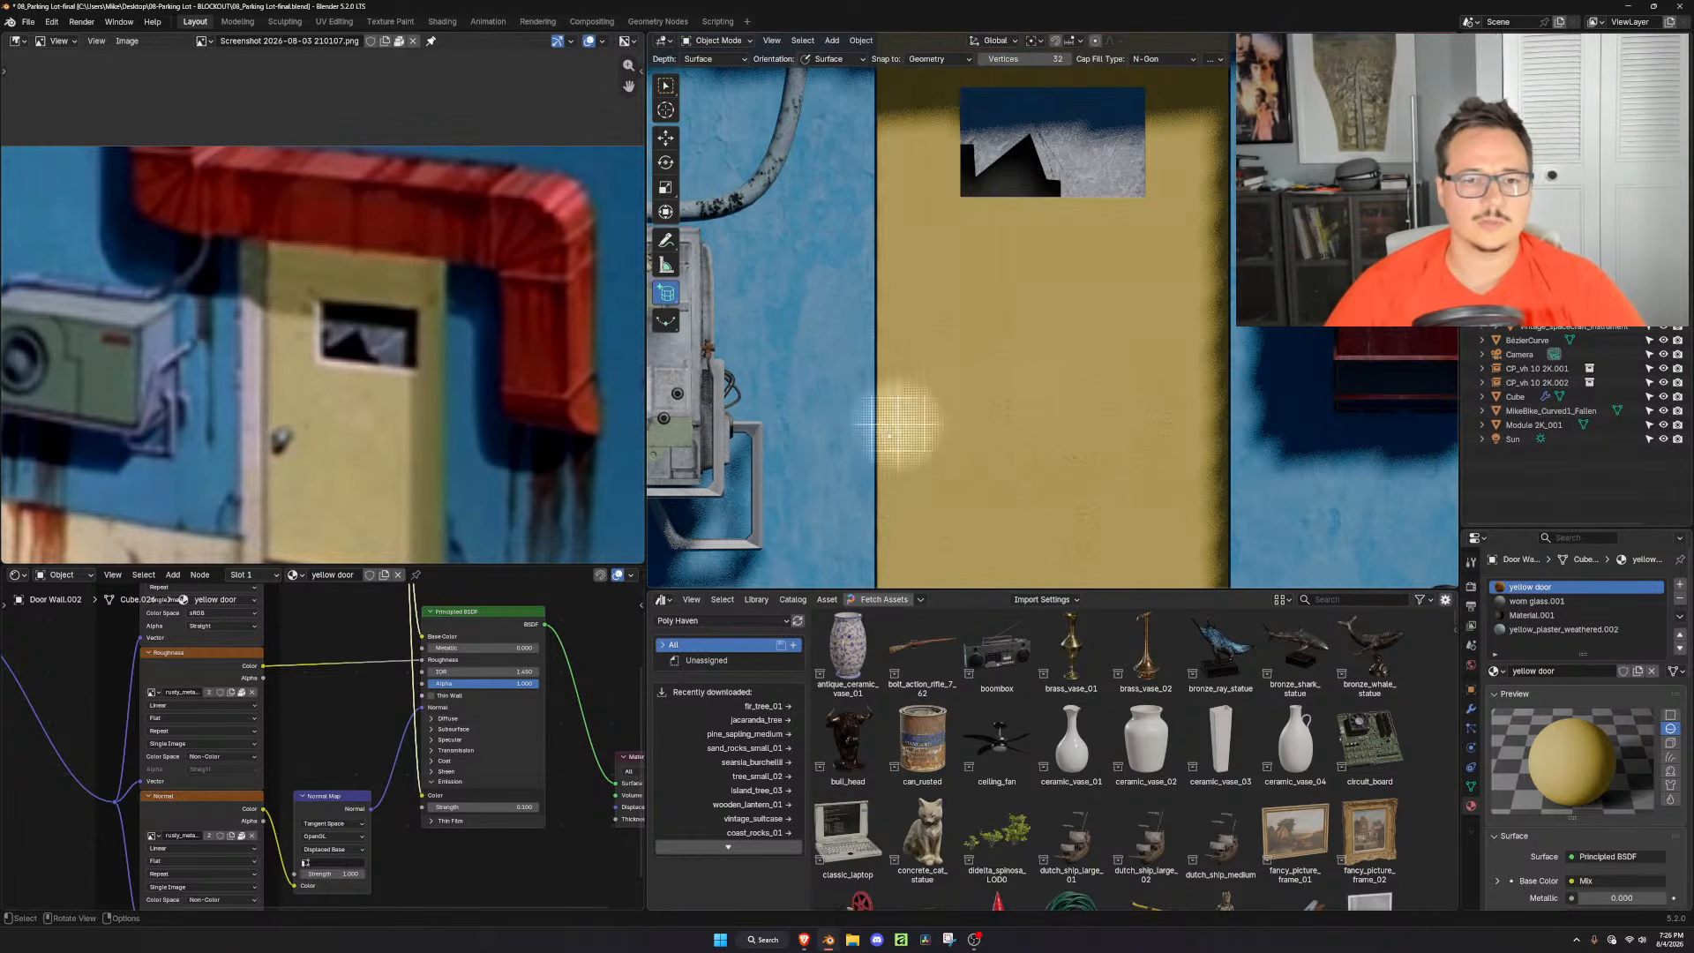
{"action": "left_click_drag", "start_coordinate": [180, 419], "coordinate": [281, 444]}
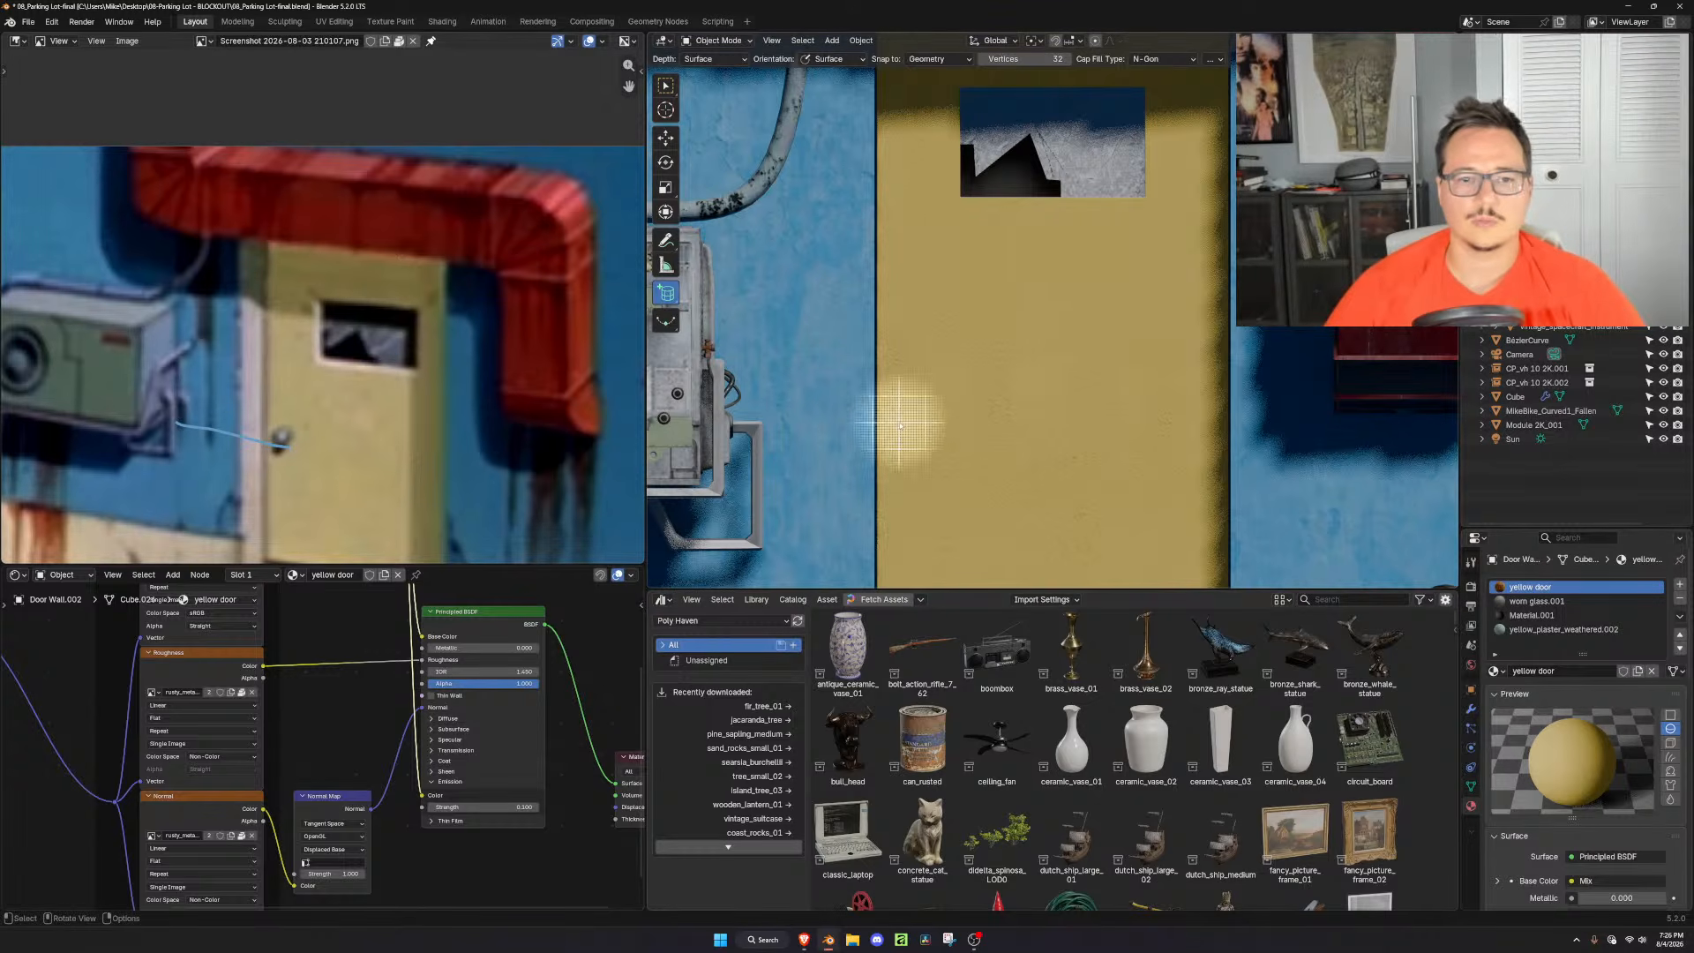
{"action": "left_click_drag", "start_coordinate": [901, 417], "coordinate": [932, 450]}
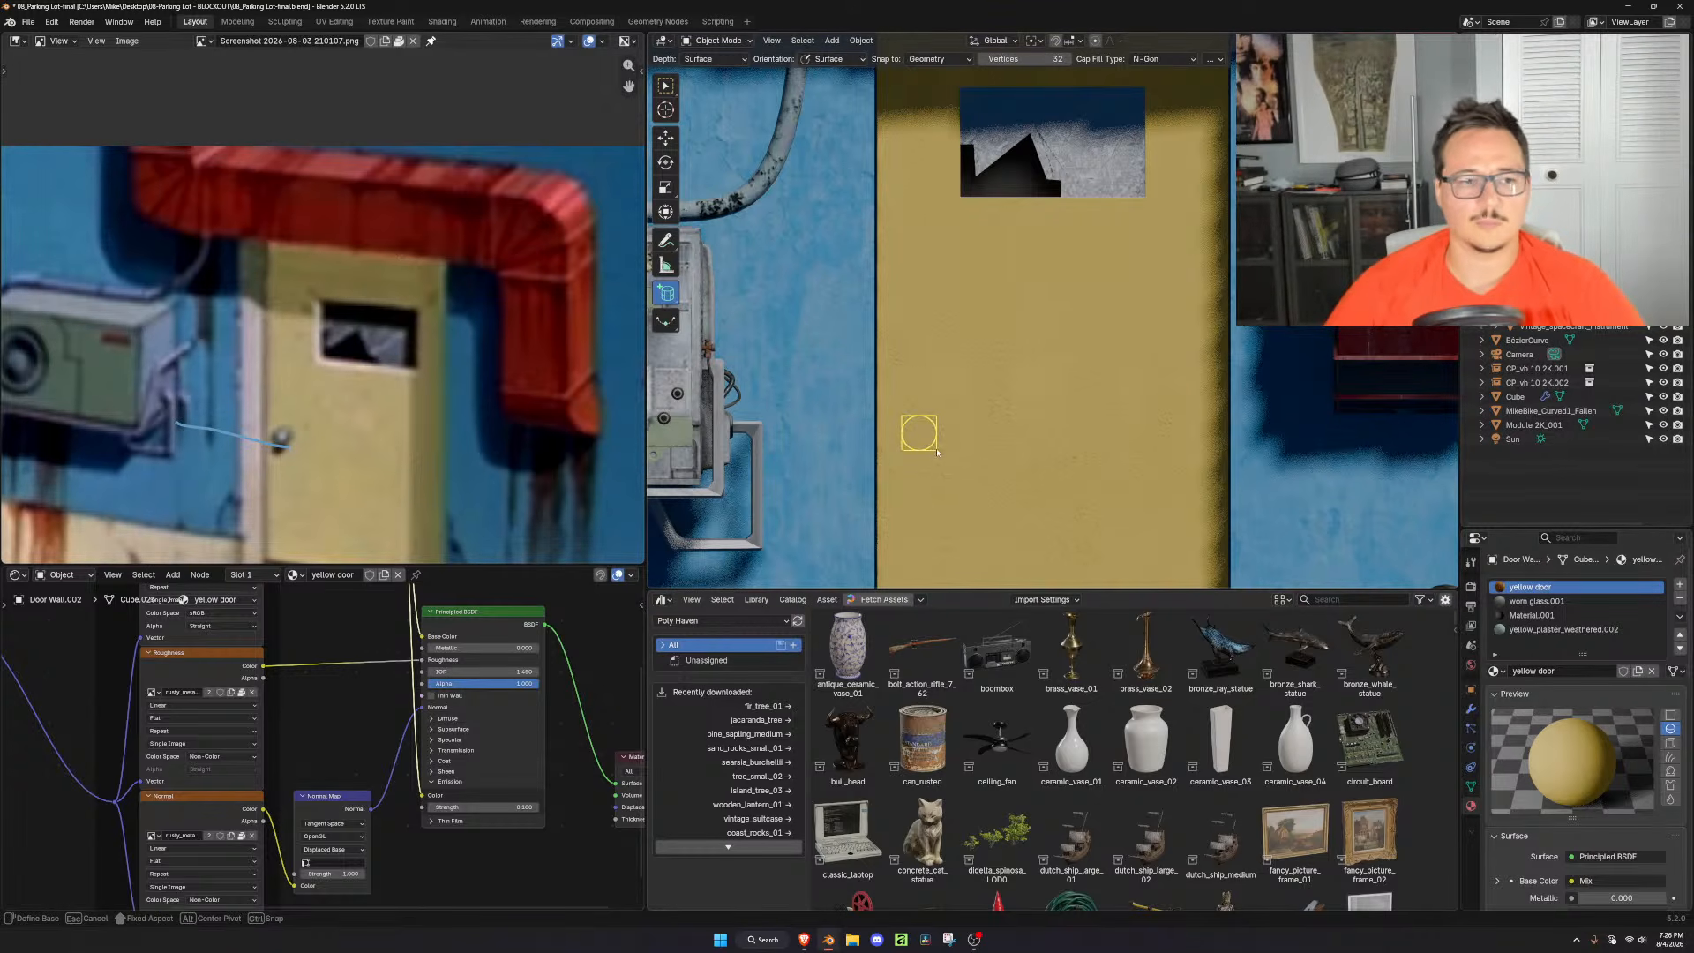
{"action": "left_click", "coordinate": [953, 436]}
{"action": "middle_click_drag", "start_coordinate": [971, 437], "coordinate": [949, 450]}
{"action": "key", "text": "KP_Decimal"}
{"action": "scroll", "coordinate": [961, 388], "scroll_direction": "down", "scroll_amount": 4}
{"action": "scroll", "coordinate": [961, 388], "scroll_direction": "down", "scroll_amount": 3}
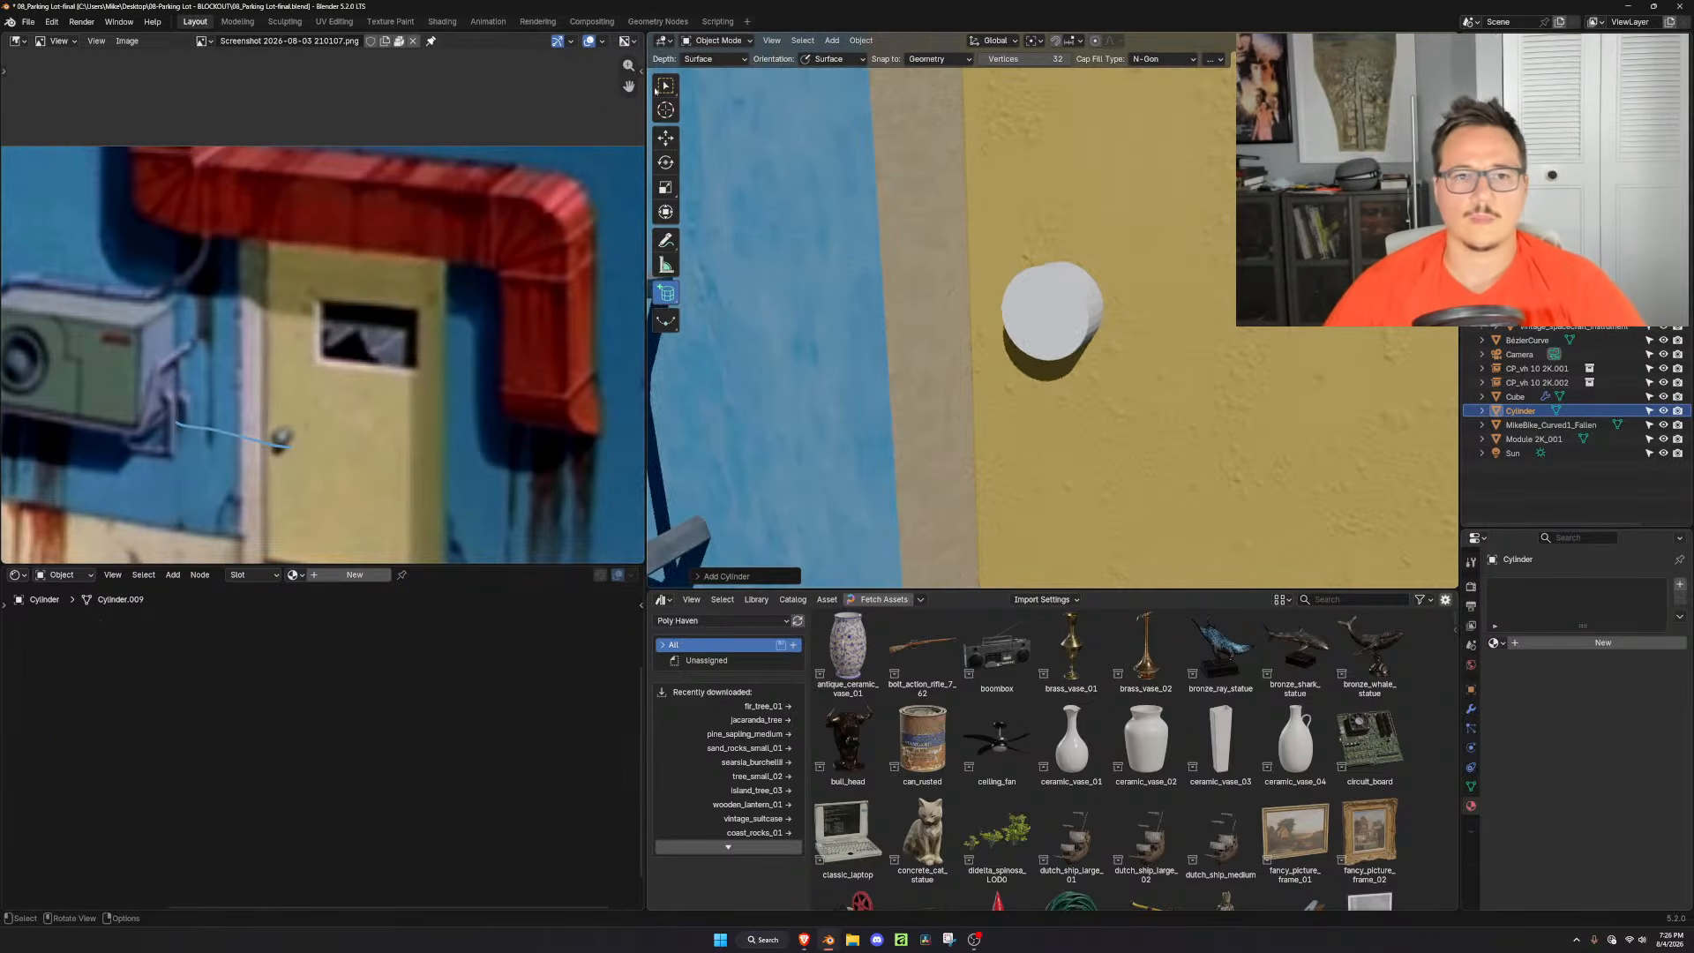
{"action": "left_click", "coordinate": [665, 85]}
Scale down the doorknob cylinder's mesh on every axis except global Y to make it narrower
{"action": "middle_click_drag", "start_coordinate": [1050, 310], "coordinate": [1066, 306]}
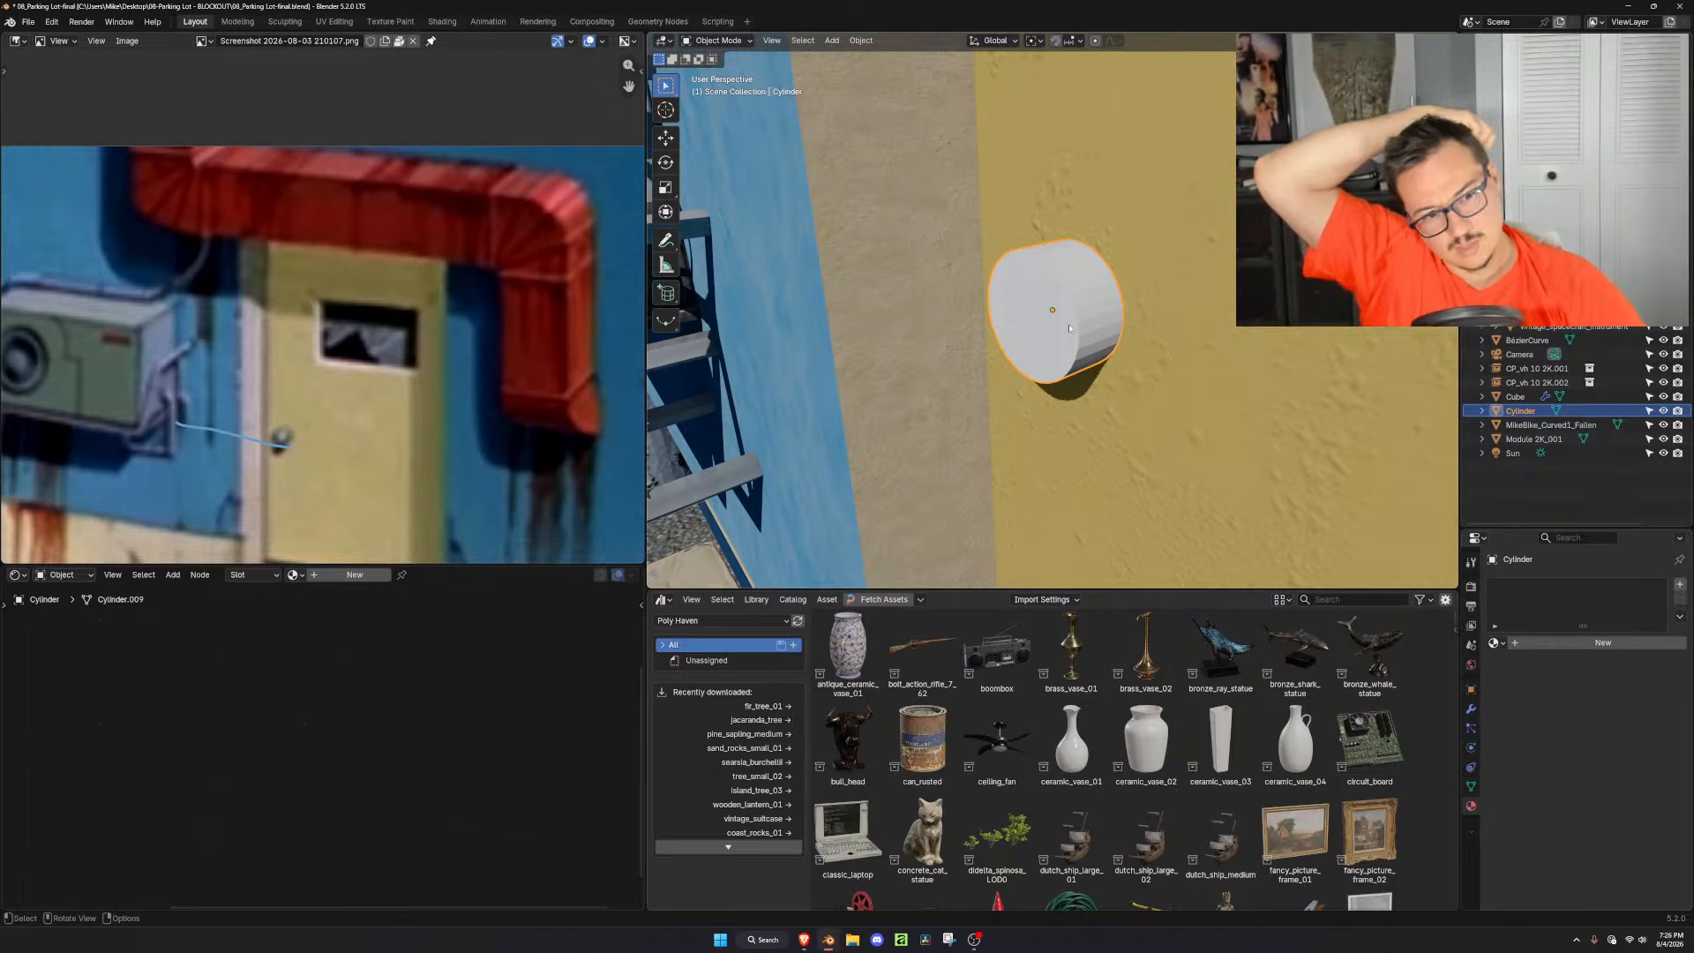
{"action": "middle_click_drag", "start_coordinate": [1069, 328], "coordinate": [1136, 331]}
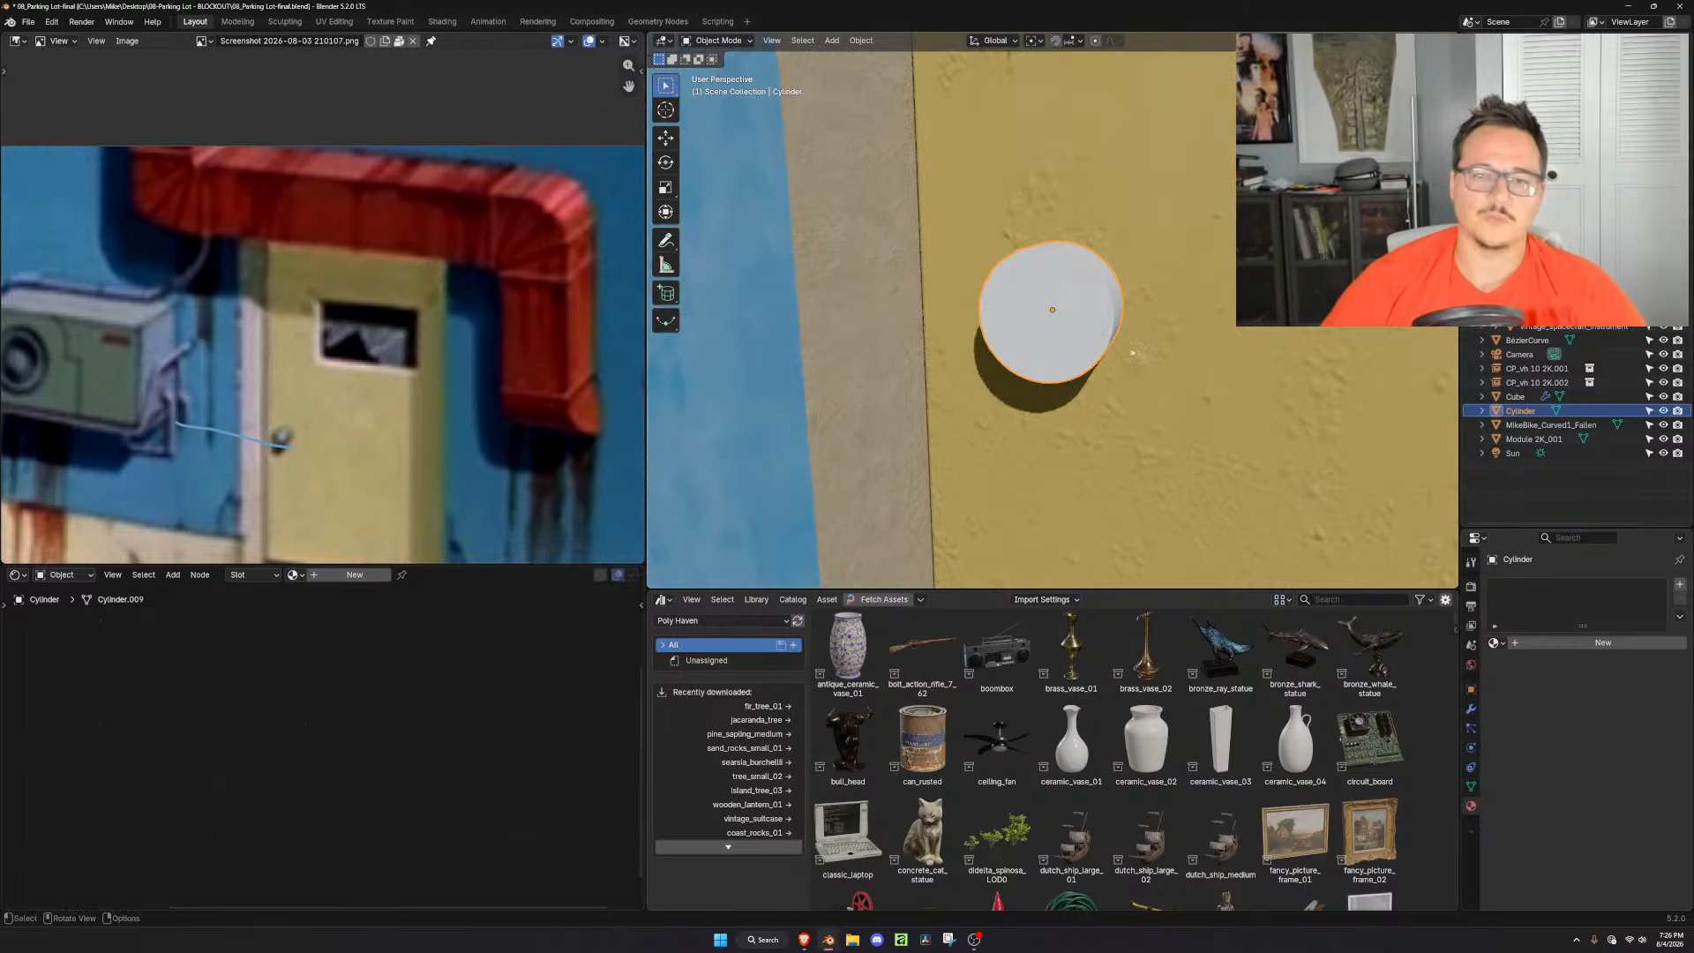
{"action": "key", "text": "Tab"}
{"action": "key", "text": "s"}
{"action": "key", "text": "shift+x"}
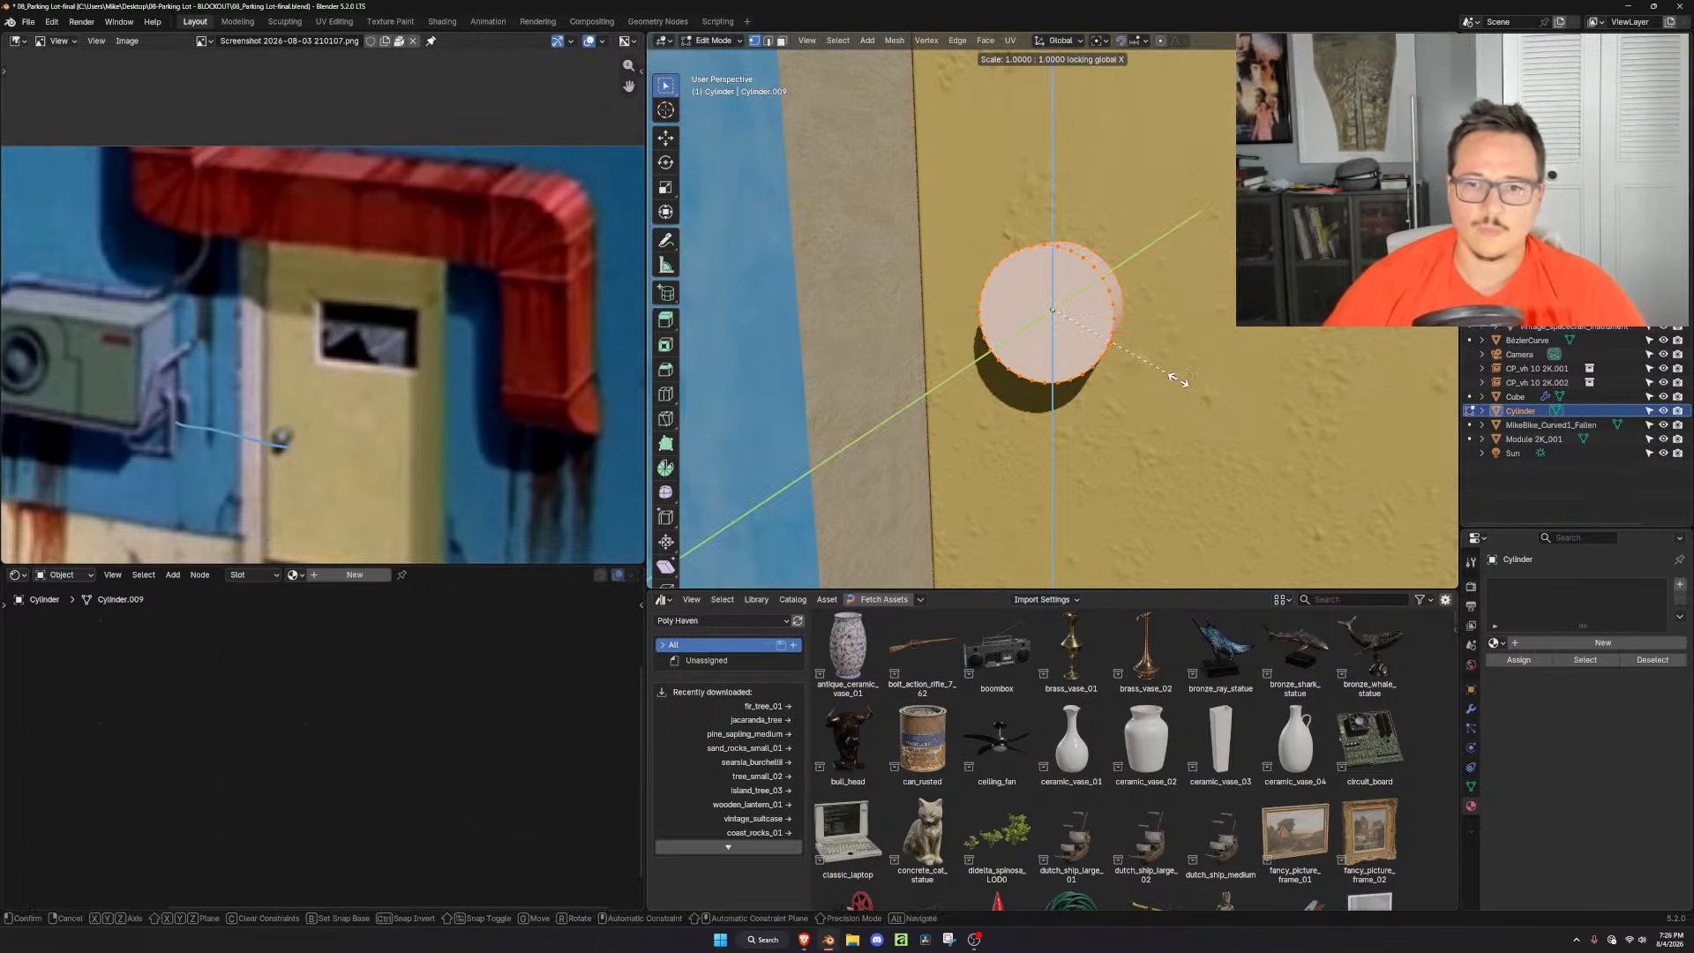
{"action": "right_click", "coordinate": [1178, 379]}
{"action": "key", "text": "shift+s"}
{"action": "right_click", "coordinate": [1178, 380]}
{"action": "key", "text": "s"}
{"action": "key", "text": "shift+x"}
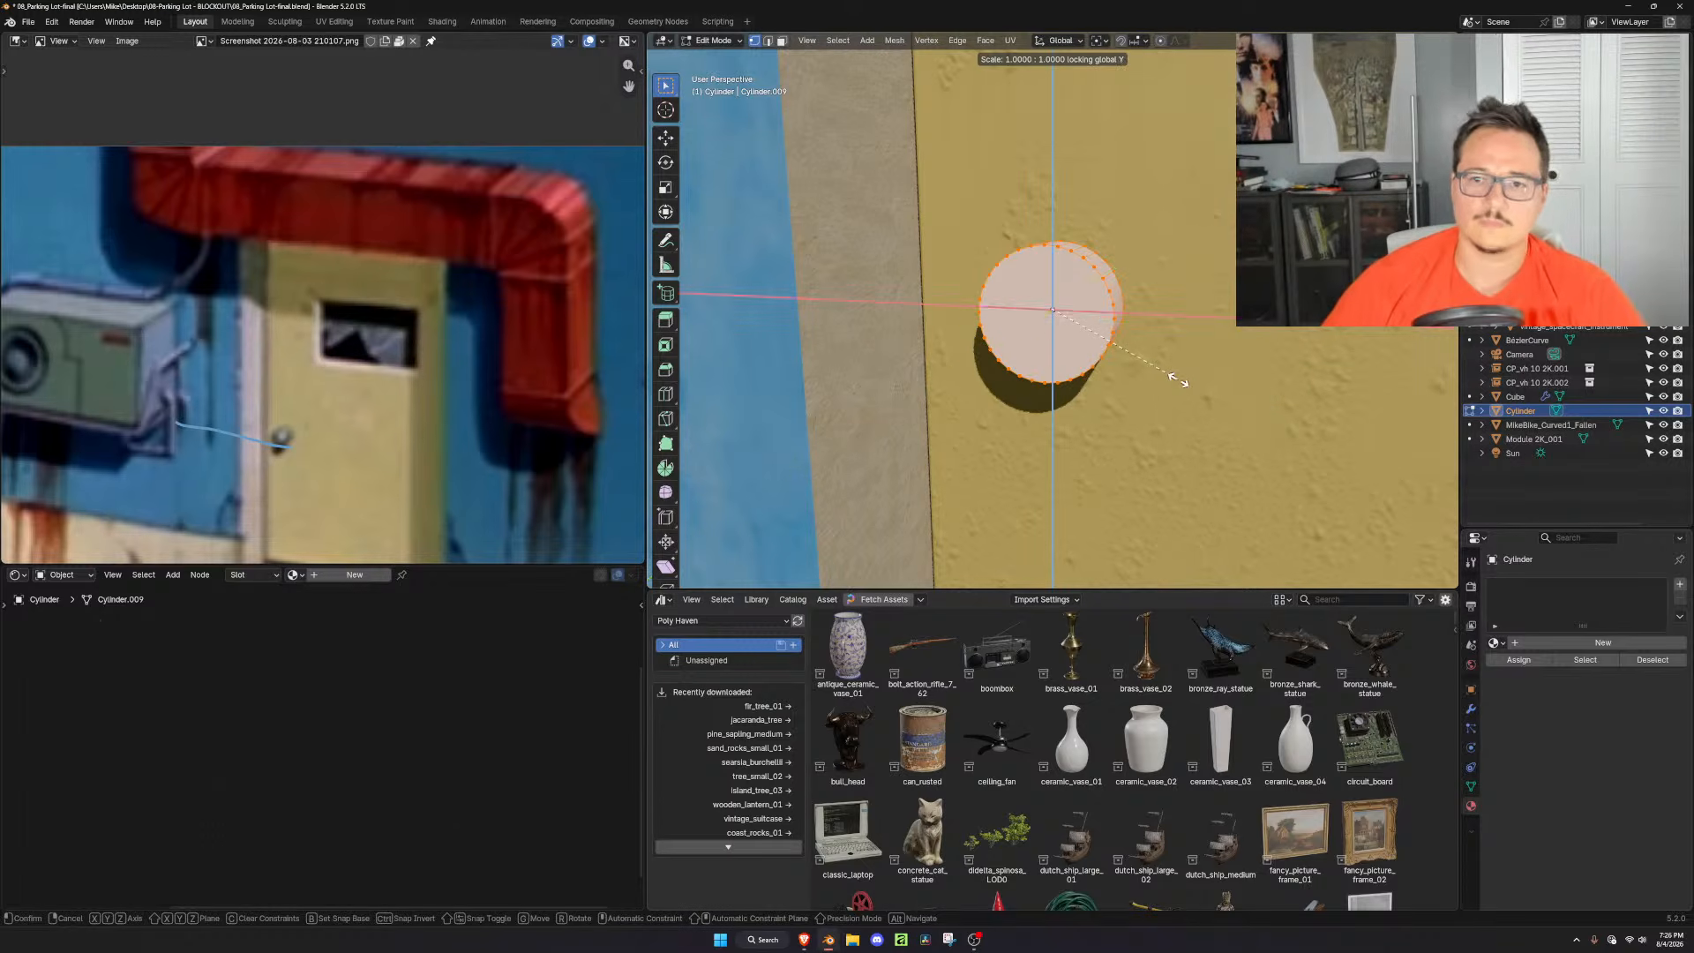
{"action": "left_click", "coordinate": [1129, 375]}
{"action": "scroll", "coordinate": [1135, 379], "scroll_direction": "down", "scroll_amount": 4}
Extrude the cylinder's front face, enlarge it, extrude it again and shrink the end to shape a tapered knob head
{"action": "mouse_move", "coordinate": [1135, 379]}
{"action": "middle_mouse_down"}
{"action": "mouse_move", "coordinate": [1039, 332]}
{"action": "mouse_move", "coordinate": [1129, 352]}
{"action": "middle_mouse_up"}
{"action": "key", "text": "3"}
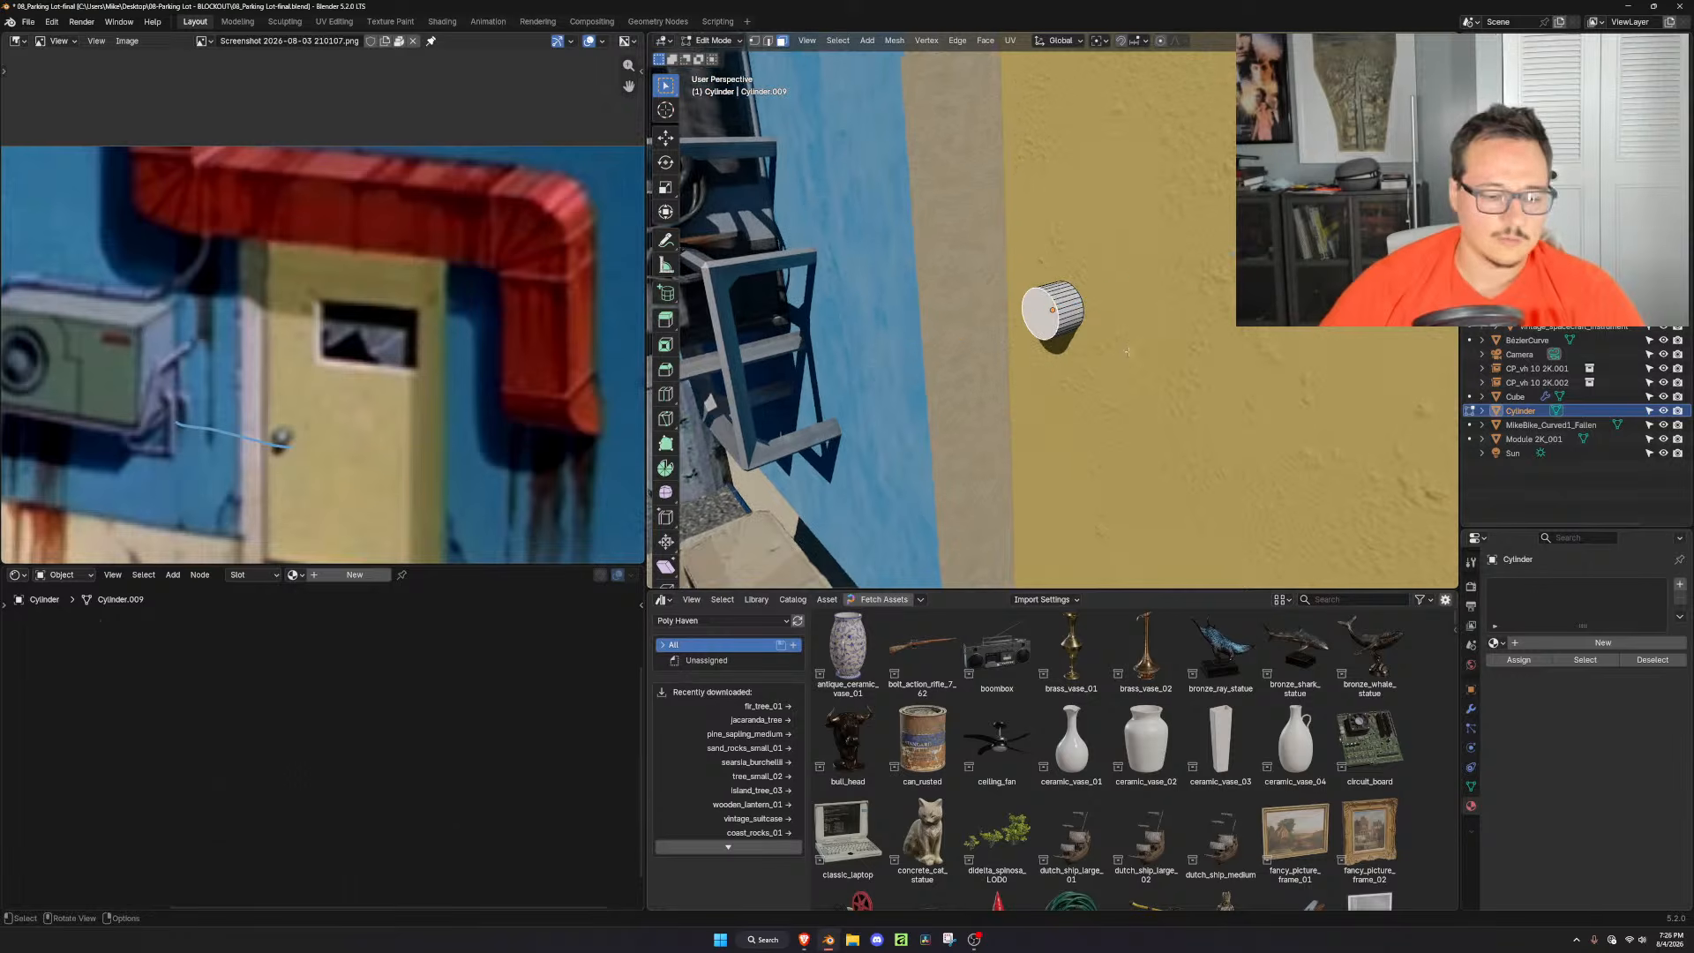
{"action": "key", "text": "e"}
{"action": "left_click", "coordinate": [1117, 355]}
{"action": "key", "text": "s"}
{"action": "left_click", "coordinate": [1136, 380]}
{"action": "key", "text": "e"}
{"action": "left_click", "coordinate": [1100, 397]}
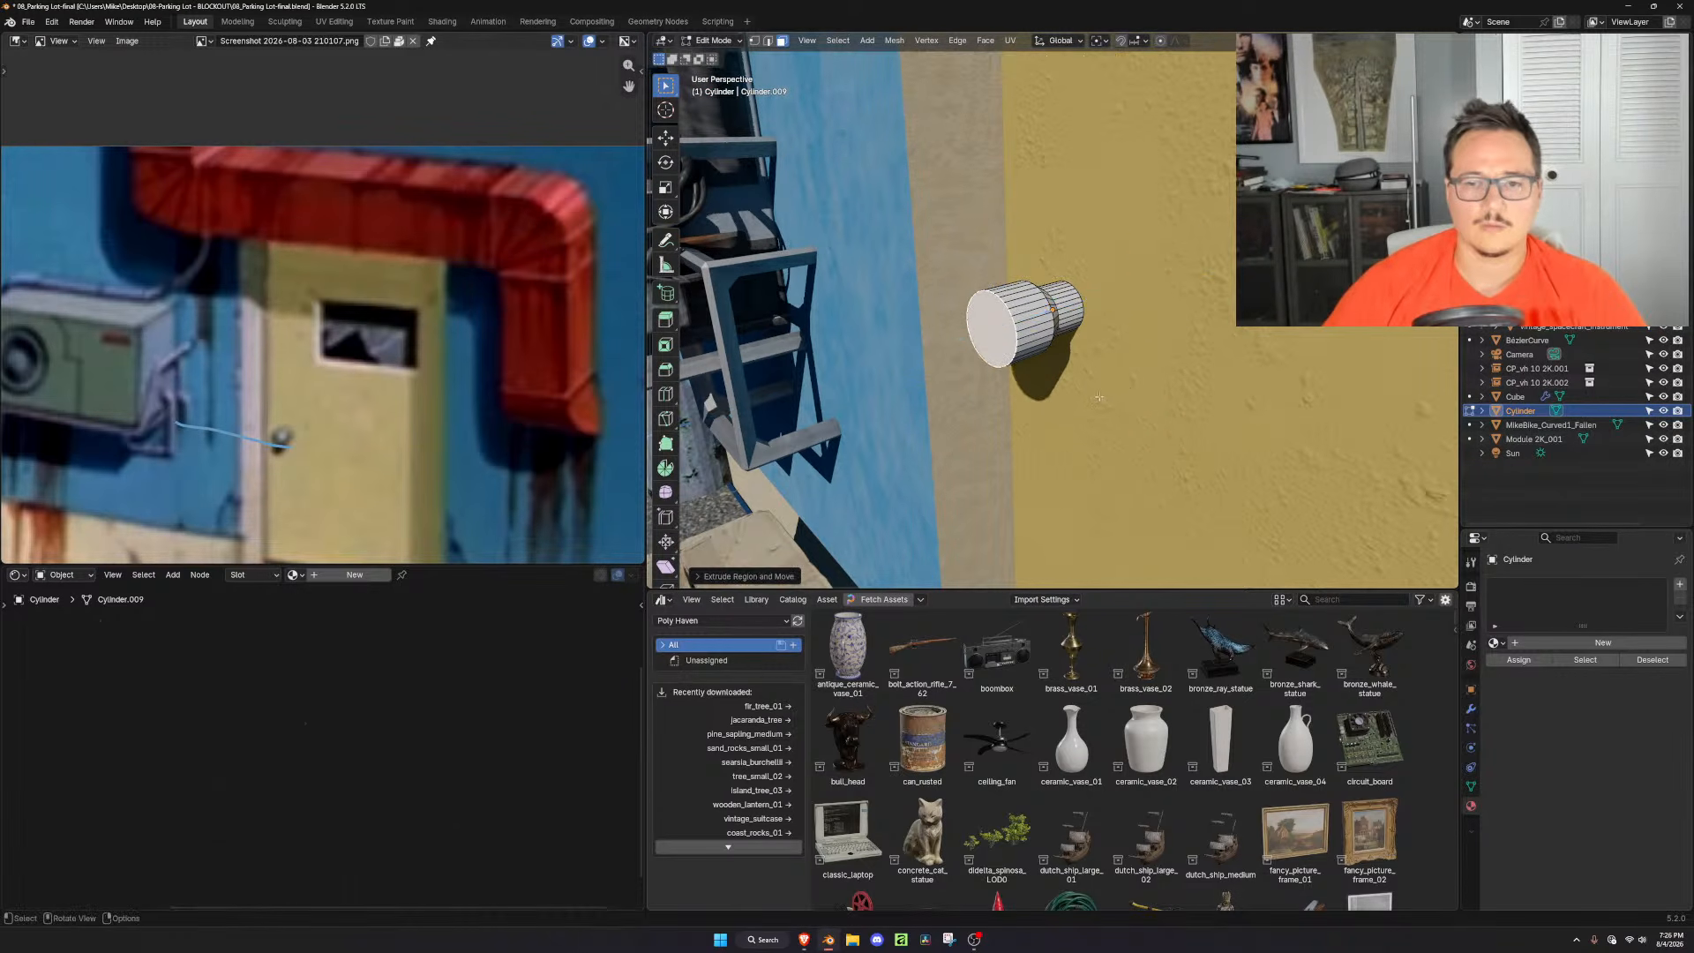
{"action": "key", "text": "s"}
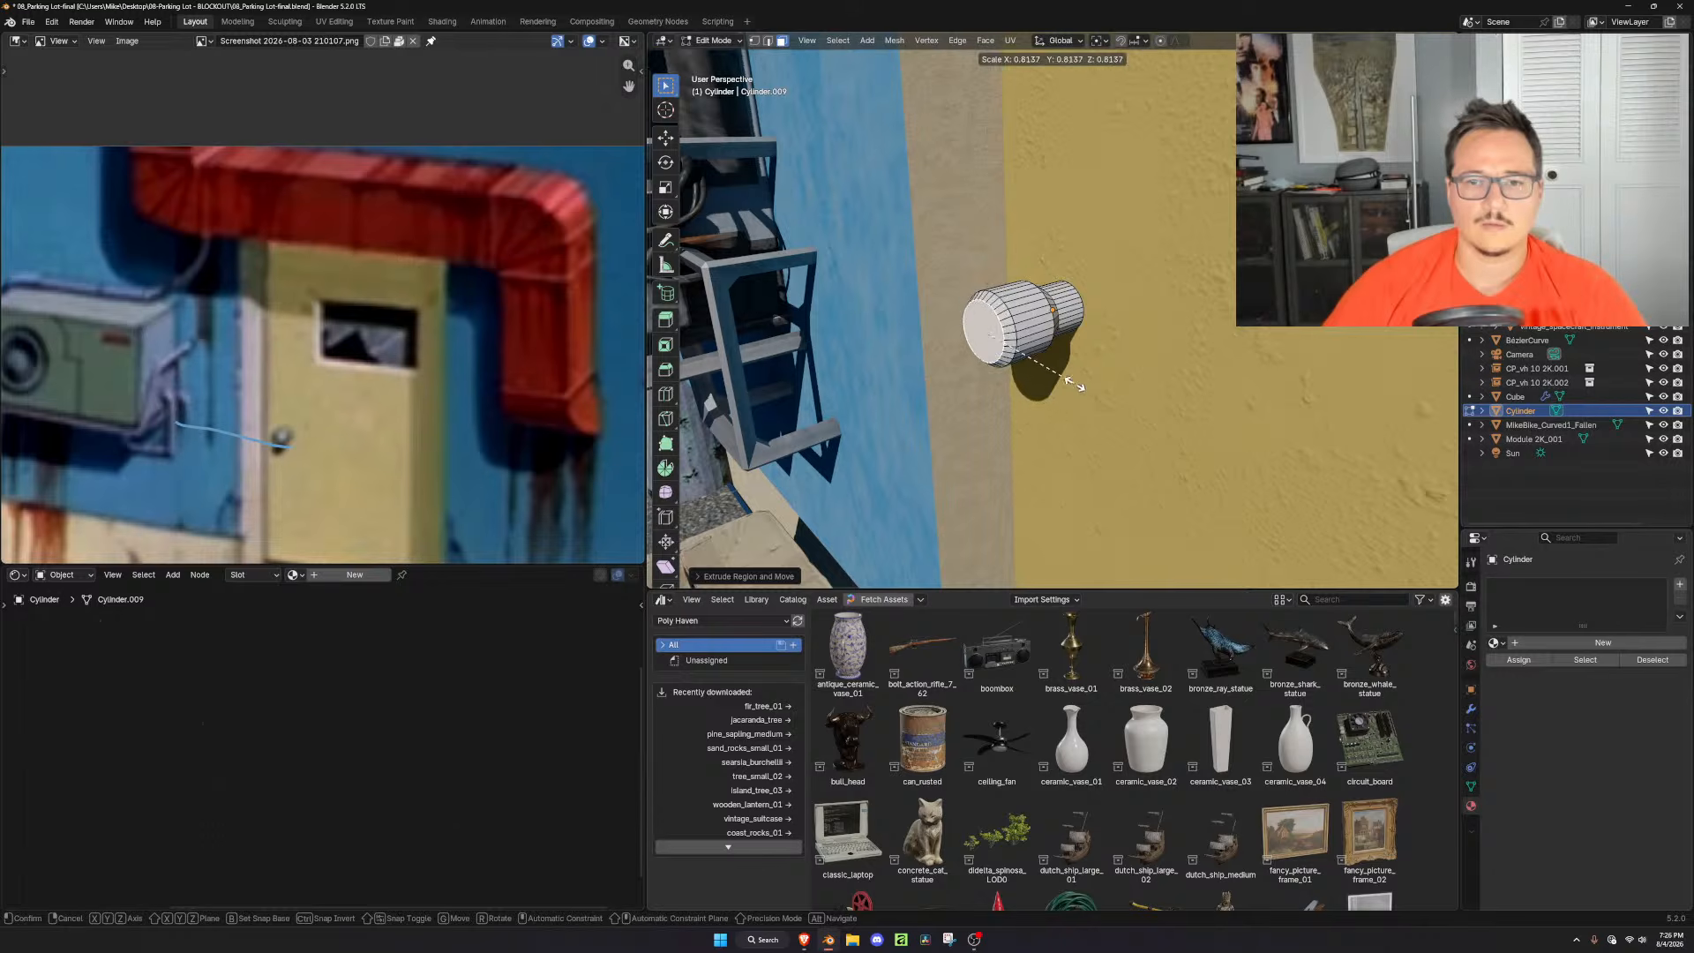
{"action": "left_click", "coordinate": [1067, 376]}
Select the whole linked knob mesh and raise it about 0.27 m along Z
{"action": "middle_click_drag", "start_coordinate": [1067, 376], "coordinate": [1166, 377]}
{"action": "scroll", "coordinate": [1167, 377], "scroll_direction": "down", "scroll_amount": 3}
{"action": "scroll", "coordinate": [1167, 377], "scroll_direction": "down", "scroll_amount": 7}
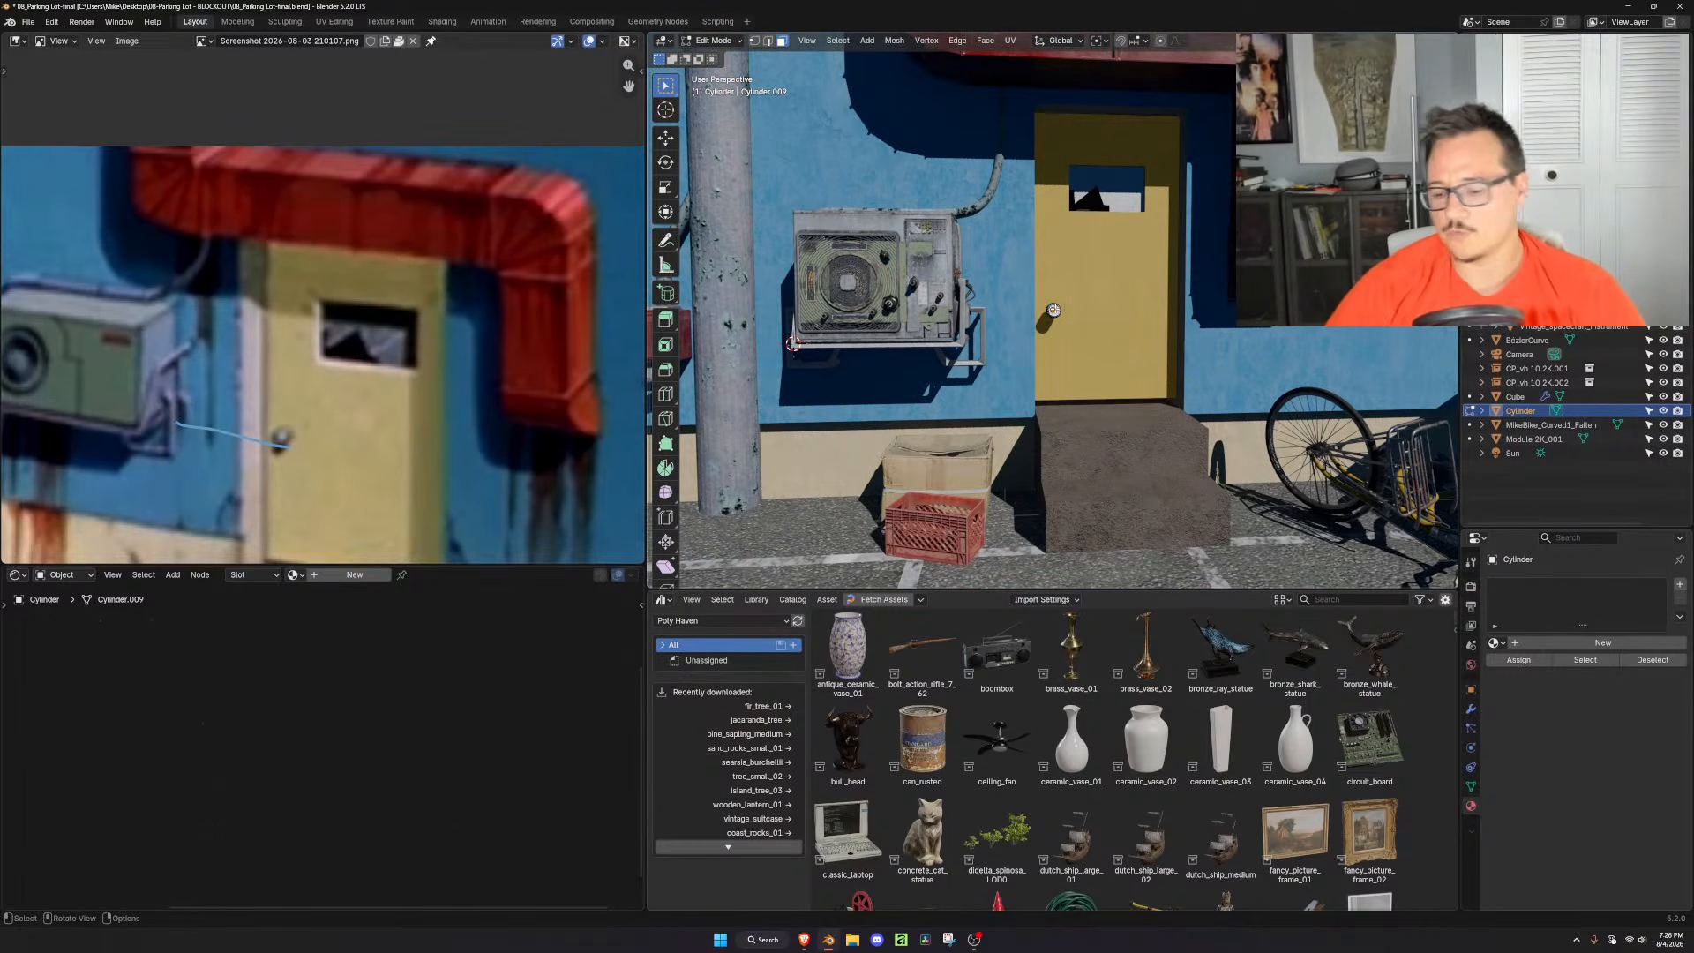
{"action": "key", "text": "l"}
{"action": "middle_click_drag", "start_coordinate": [1054, 309], "coordinate": [1138, 303]}
{"action": "key", "text": "g"}
{"action": "key", "text": "z"}
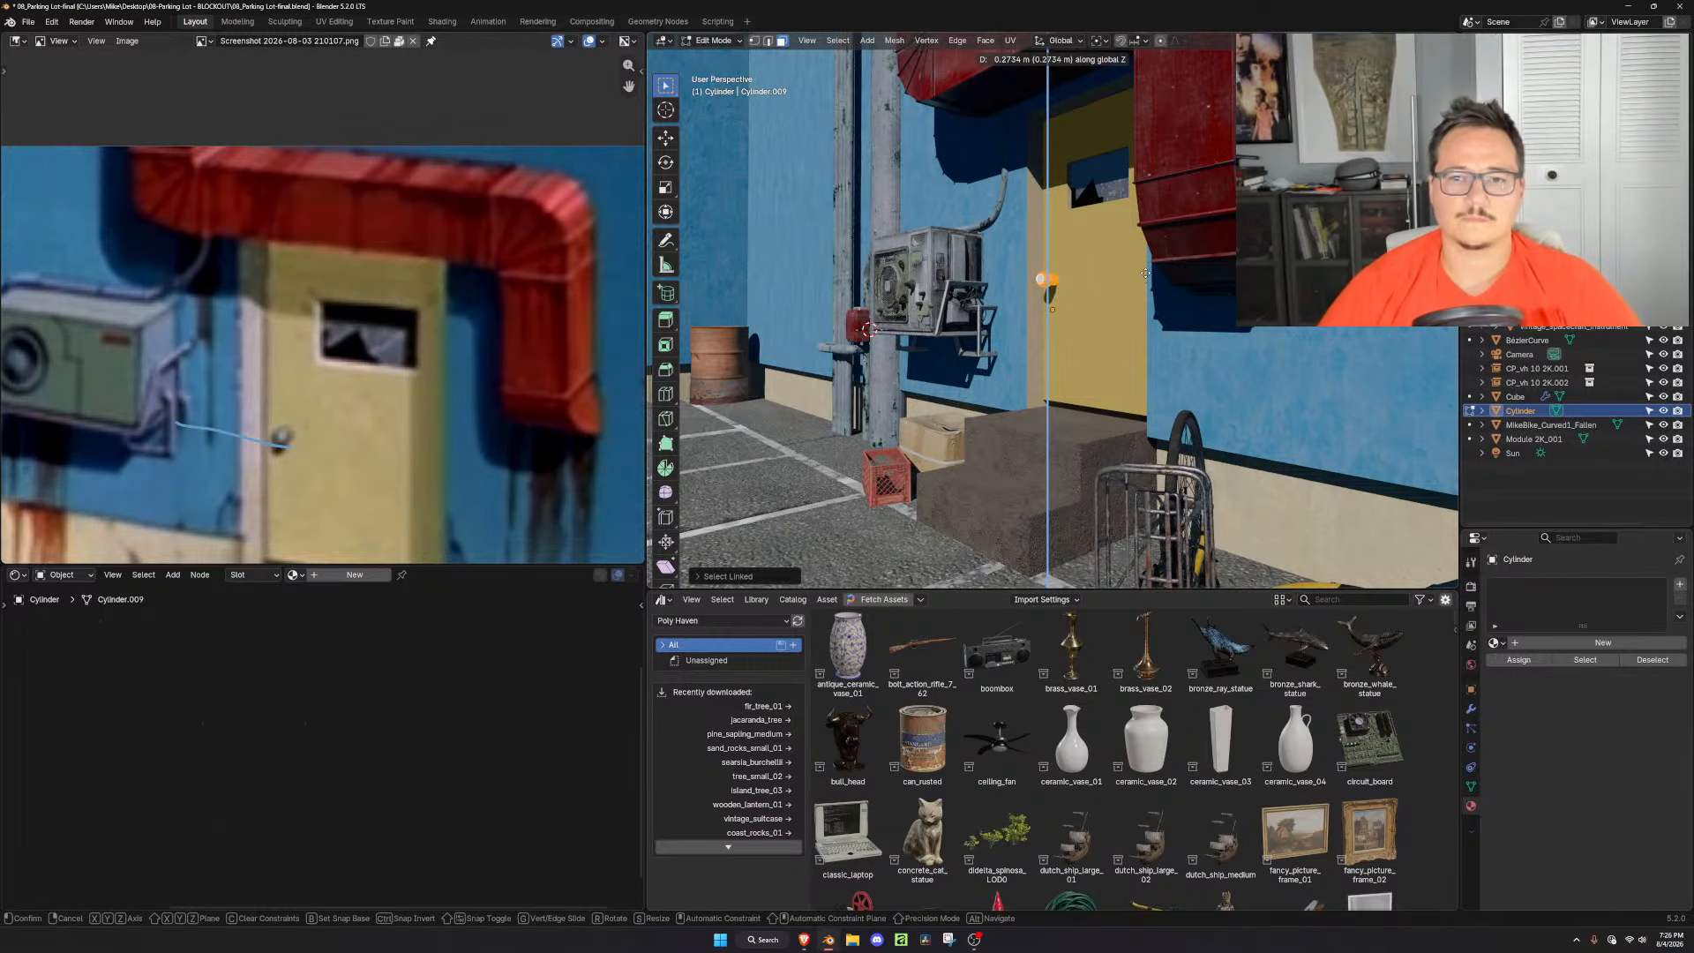
{"action": "left_click", "coordinate": [1144, 267]}
Scale the whole doorknob down and shift it along Y so its base meets the door surface
{"action": "scroll", "coordinate": [1174, 300], "scroll_direction": "down", "scroll_amount": 8}
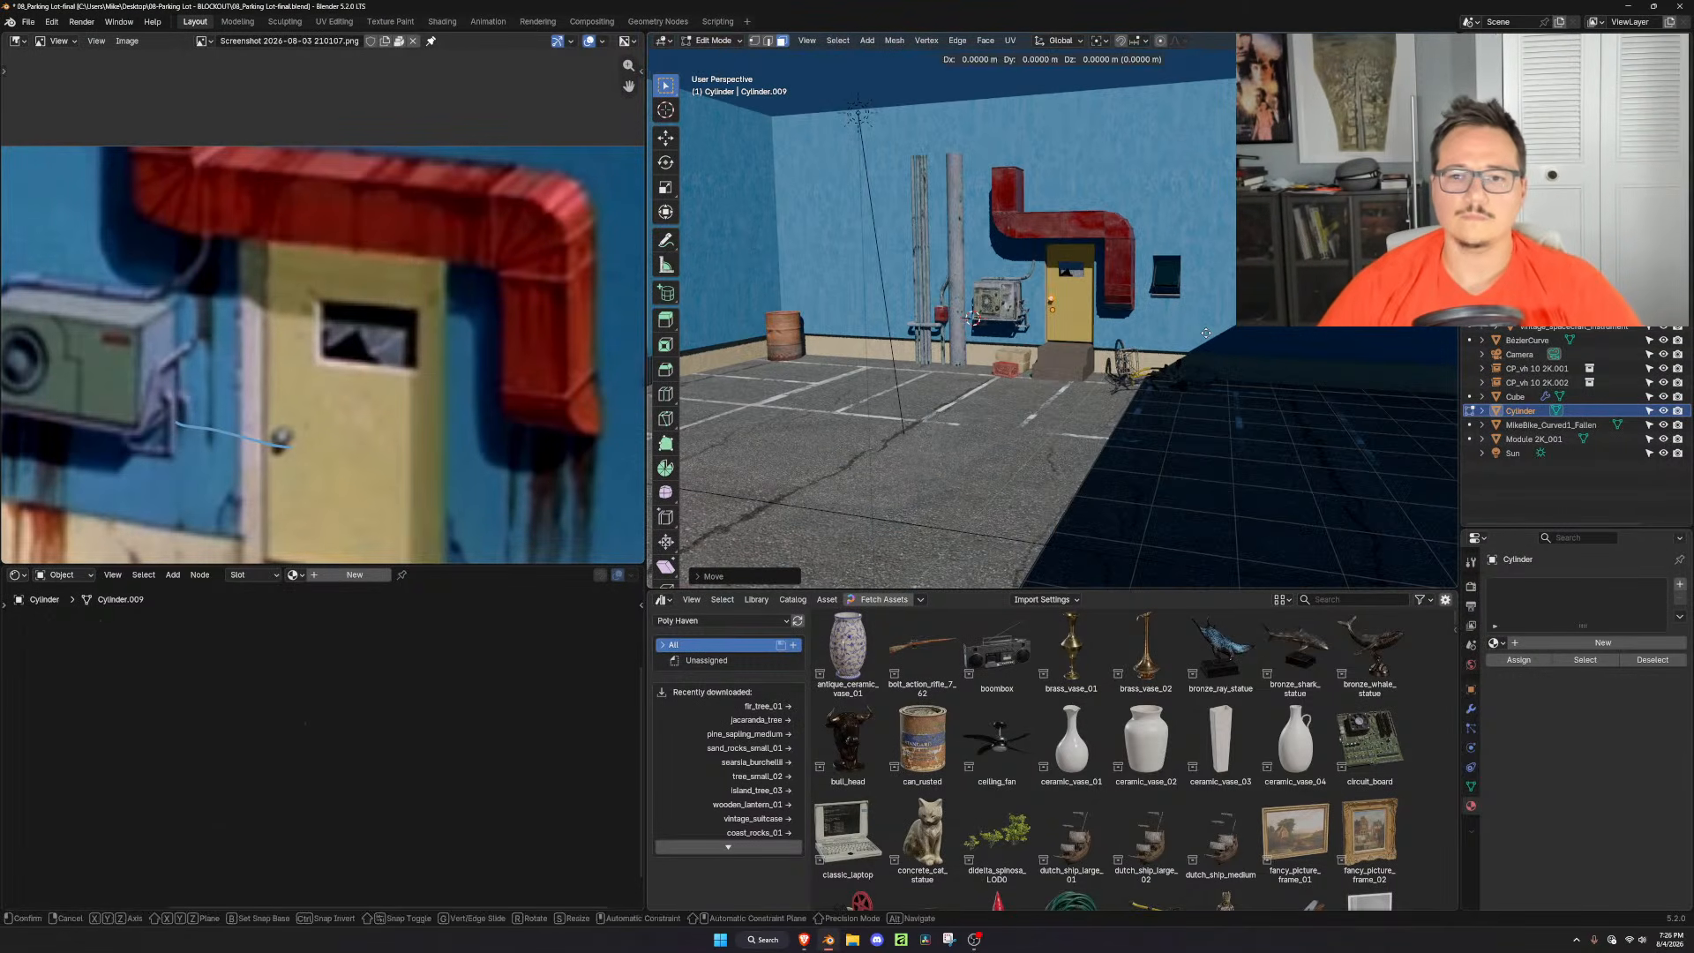
{"action": "key", "text": "KP_Decimal"}
{"action": "middle_click_drag", "start_coordinate": [1412, 381], "coordinate": [1323, 397]}
{"action": "key", "text": "s"}
{"action": "left_click", "coordinate": [1315, 394]}
{"action": "key", "text": "g"}
{"action": "key", "text": "y"}
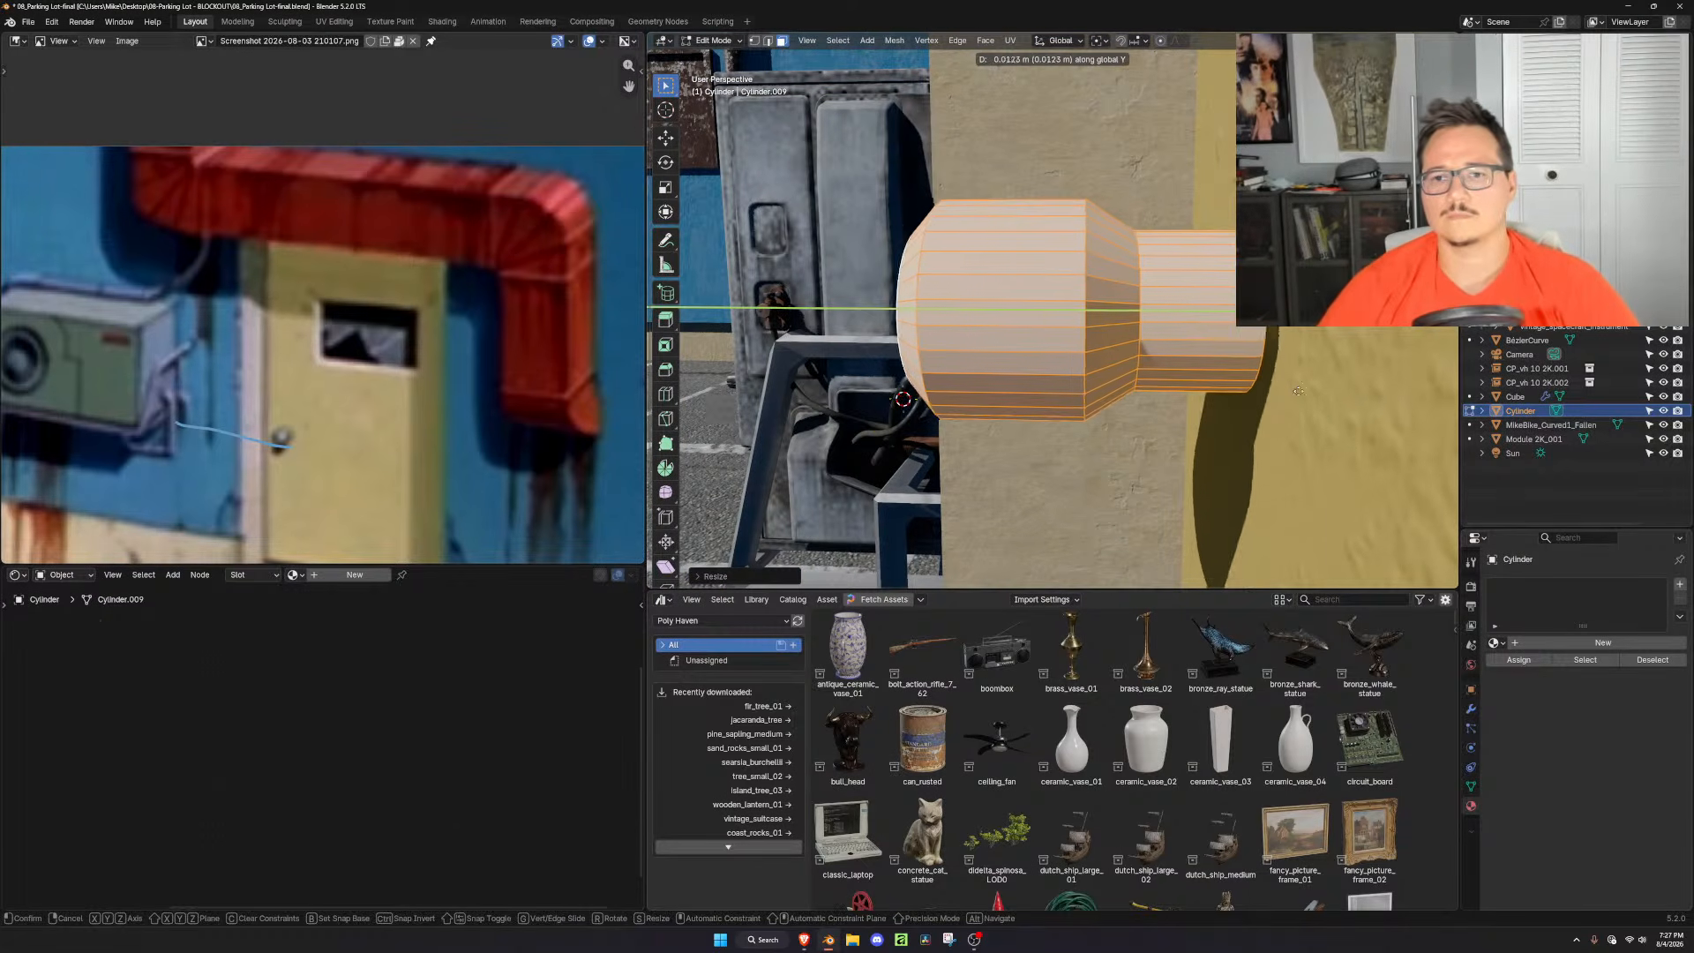
{"action": "left_click", "coordinate": [1341, 402]}
{"action": "key", "text": "Tab"}
Assign the existing "worn metal" material to the doorknob
{"action": "middle_click_drag", "start_coordinate": [1341, 402], "coordinate": [1403, 432]}
{"action": "scroll", "coordinate": [1403, 432], "scroll_direction": "down", "scroll_amount": 3}
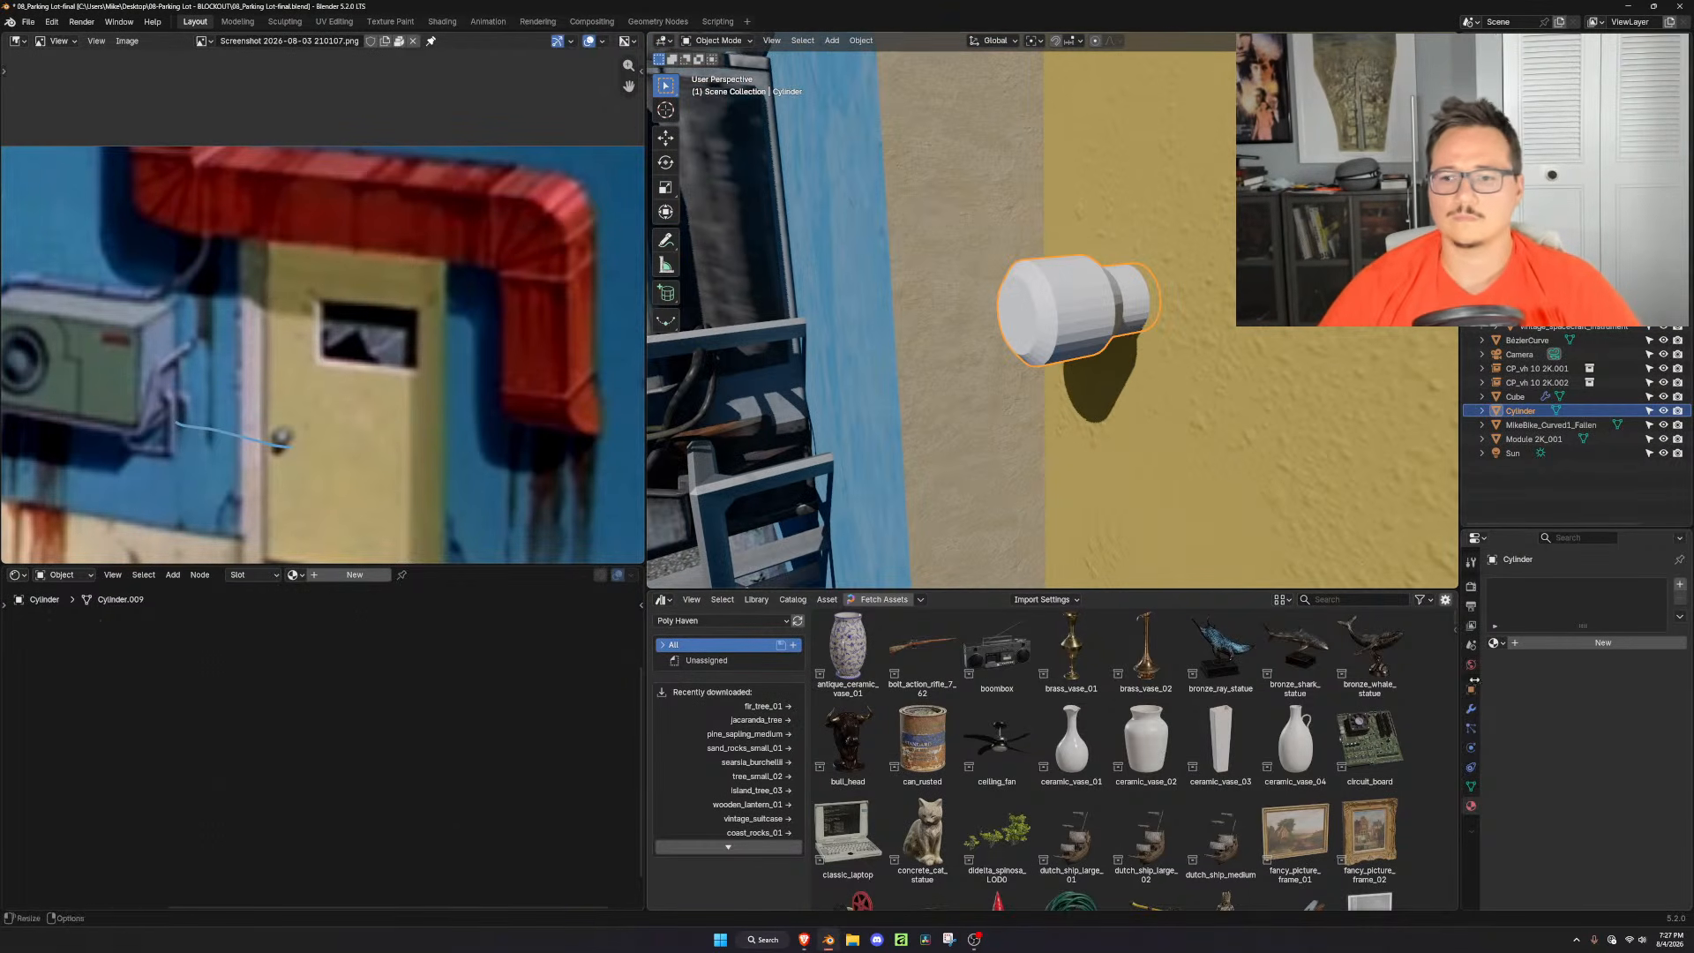
{"action": "left_click", "coordinate": [1503, 644]}
{"action": "type", "text": "meta"}
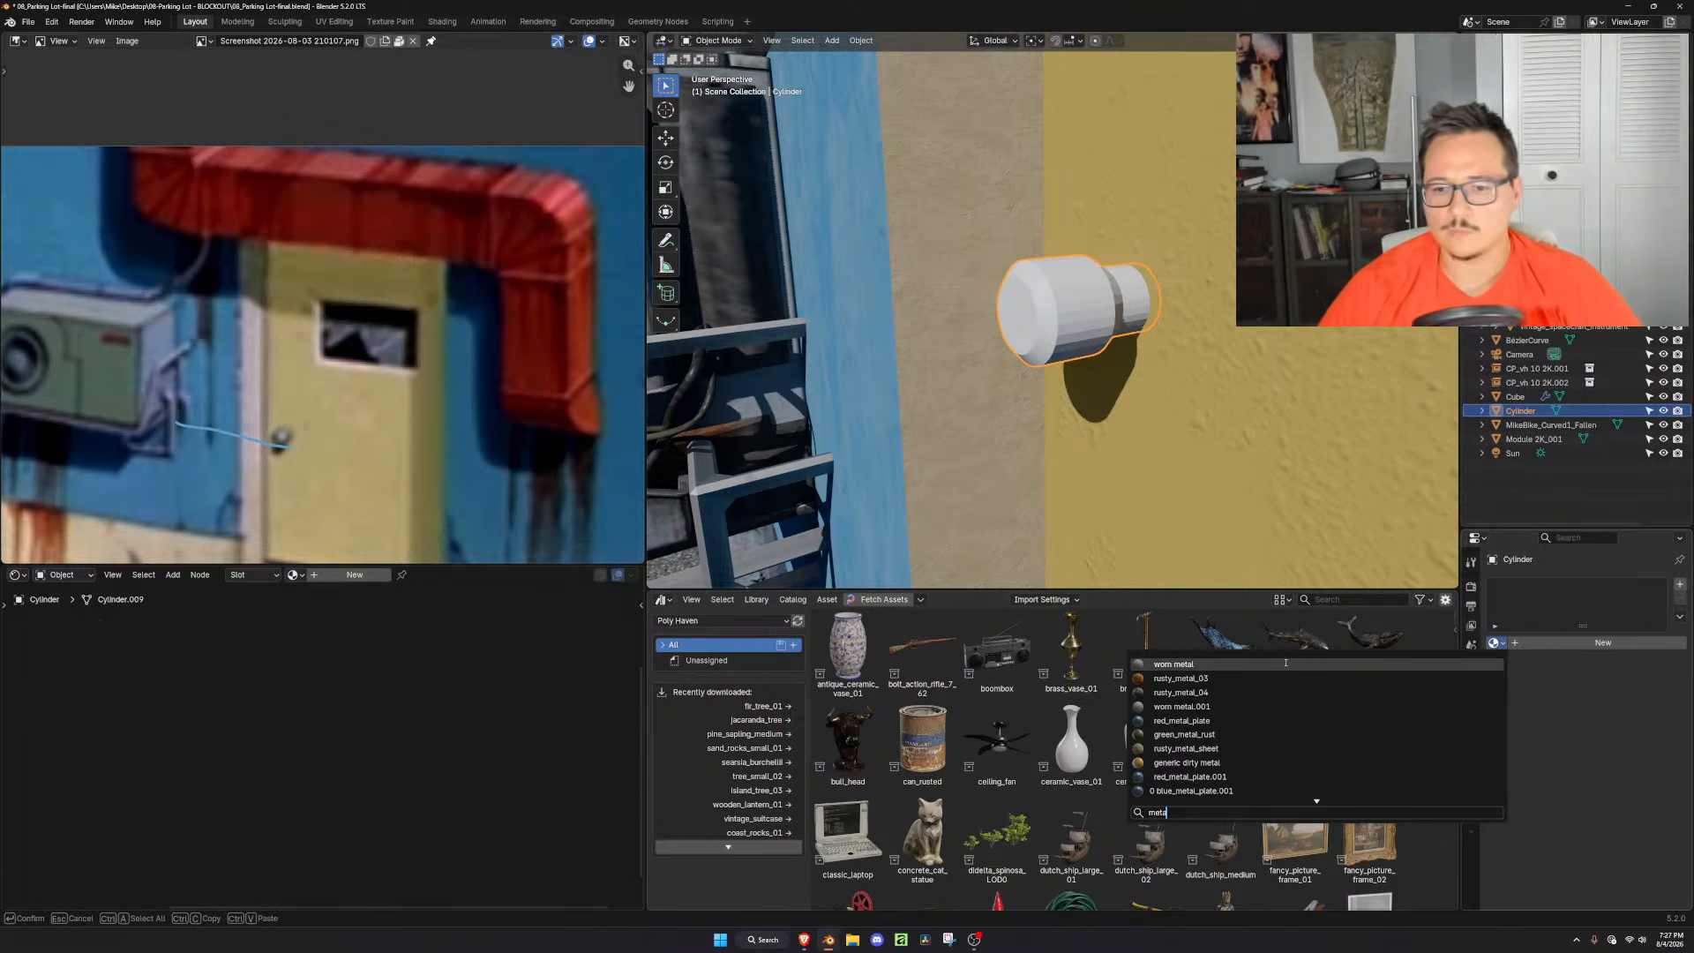
{"action": "key", "text": "Return"}
Inset the knob's front face by about 0.016 m, extrude the inner face and resize it
{"action": "middle_click_drag", "start_coordinate": [1164, 415], "coordinate": [1102, 396]}
{"action": "key", "text": "Tab"}
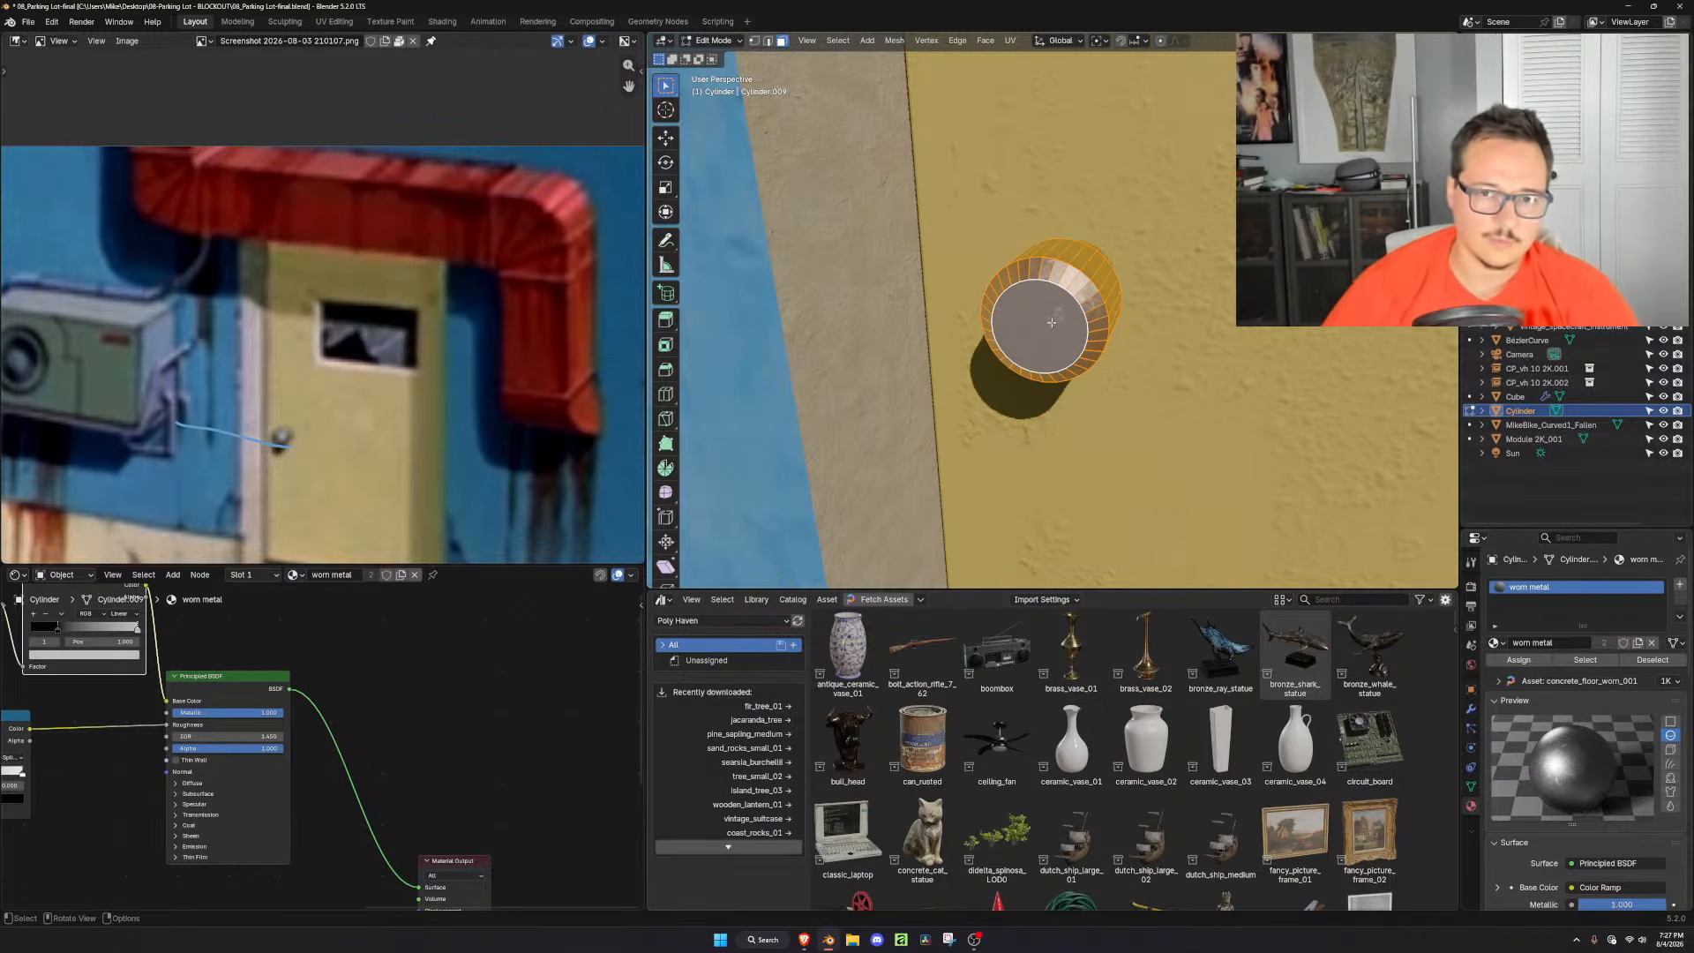
{"action": "left_click", "coordinate": [1052, 322]}
{"action": "key", "text": "i"}
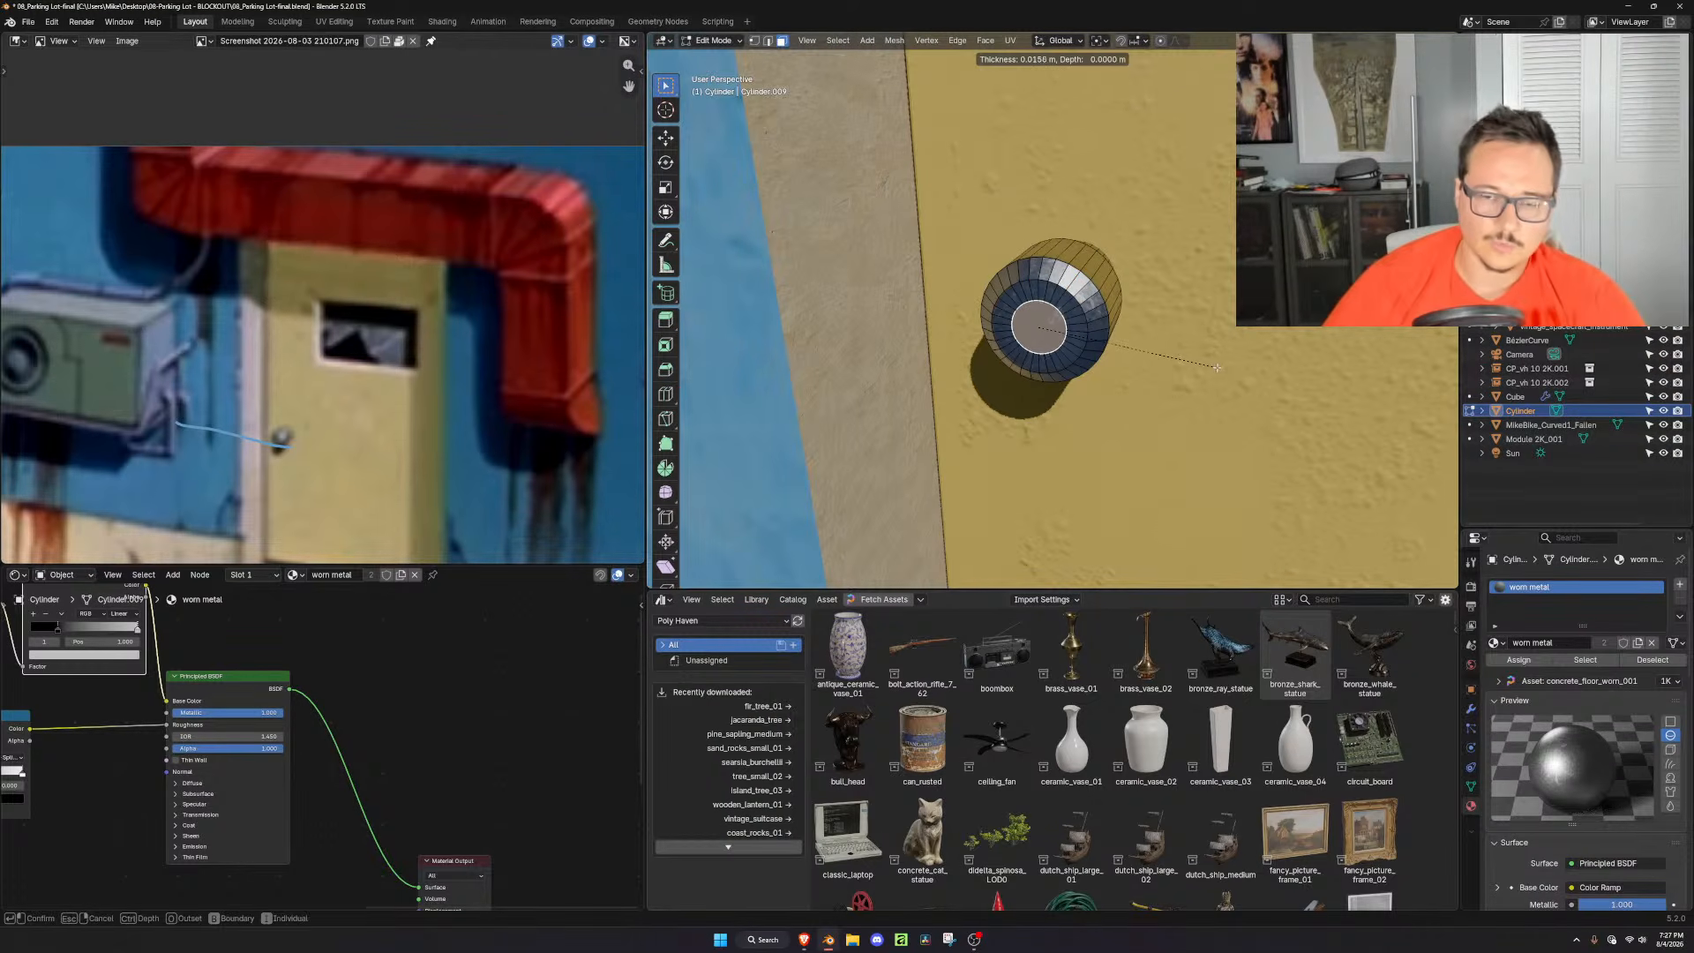
{"action": "left_click", "coordinate": [1216, 367]}
{"action": "scroll", "coordinate": [1217, 367], "scroll_direction": "up", "scroll_amount": 2}
{"action": "key", "text": "e"}
{"action": "left_click", "coordinate": [1218, 362]}
{"action": "key", "text": "s"}
{"action": "left_click", "coordinate": [1169, 348]}
{"action": "middle_click_drag", "start_coordinate": [1169, 347], "coordinate": [1232, 317]}
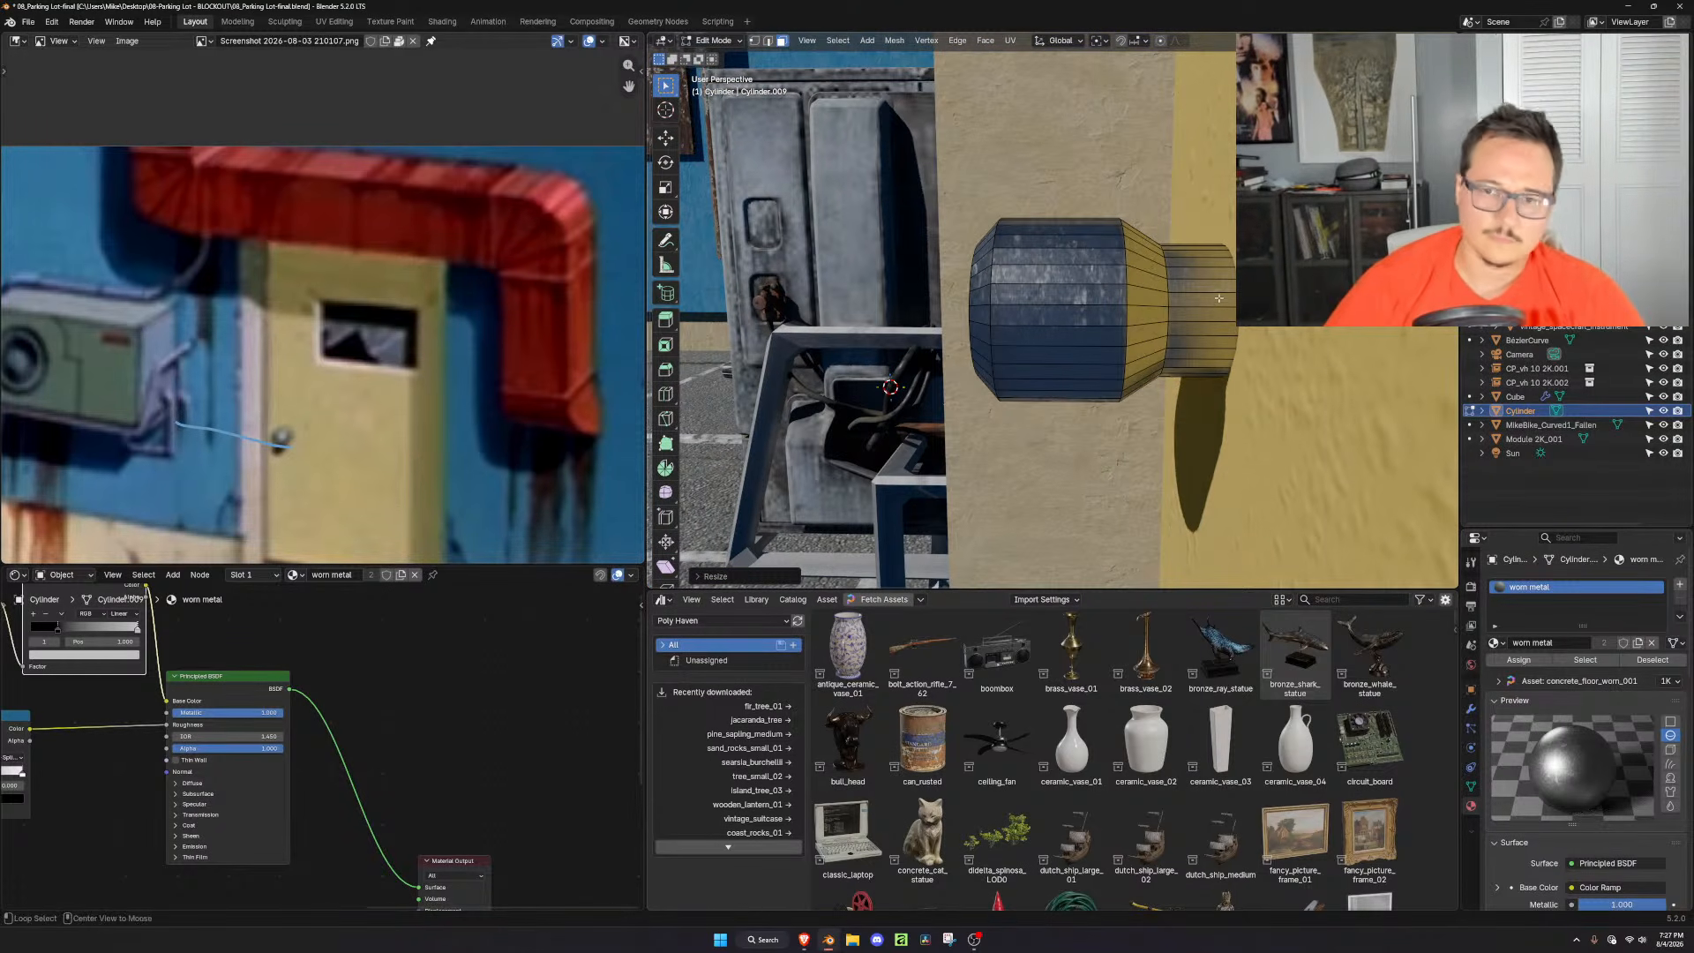
Select the face loop around the knob's neck and scale it thinner on every axis except Y
{"action": "left_click", "coordinate": [1218, 299], "text": "alt"}
{"action": "key", "text": "space"}
{"action": "key", "text": "space"}
{"action": "middle_click_drag", "start_coordinate": [1218, 299], "coordinate": [1267, 365]}
{"action": "key", "text": "s"}
{"action": "key", "text": "shift+y"}
{"action": "left_click", "coordinate": [1232, 339]}
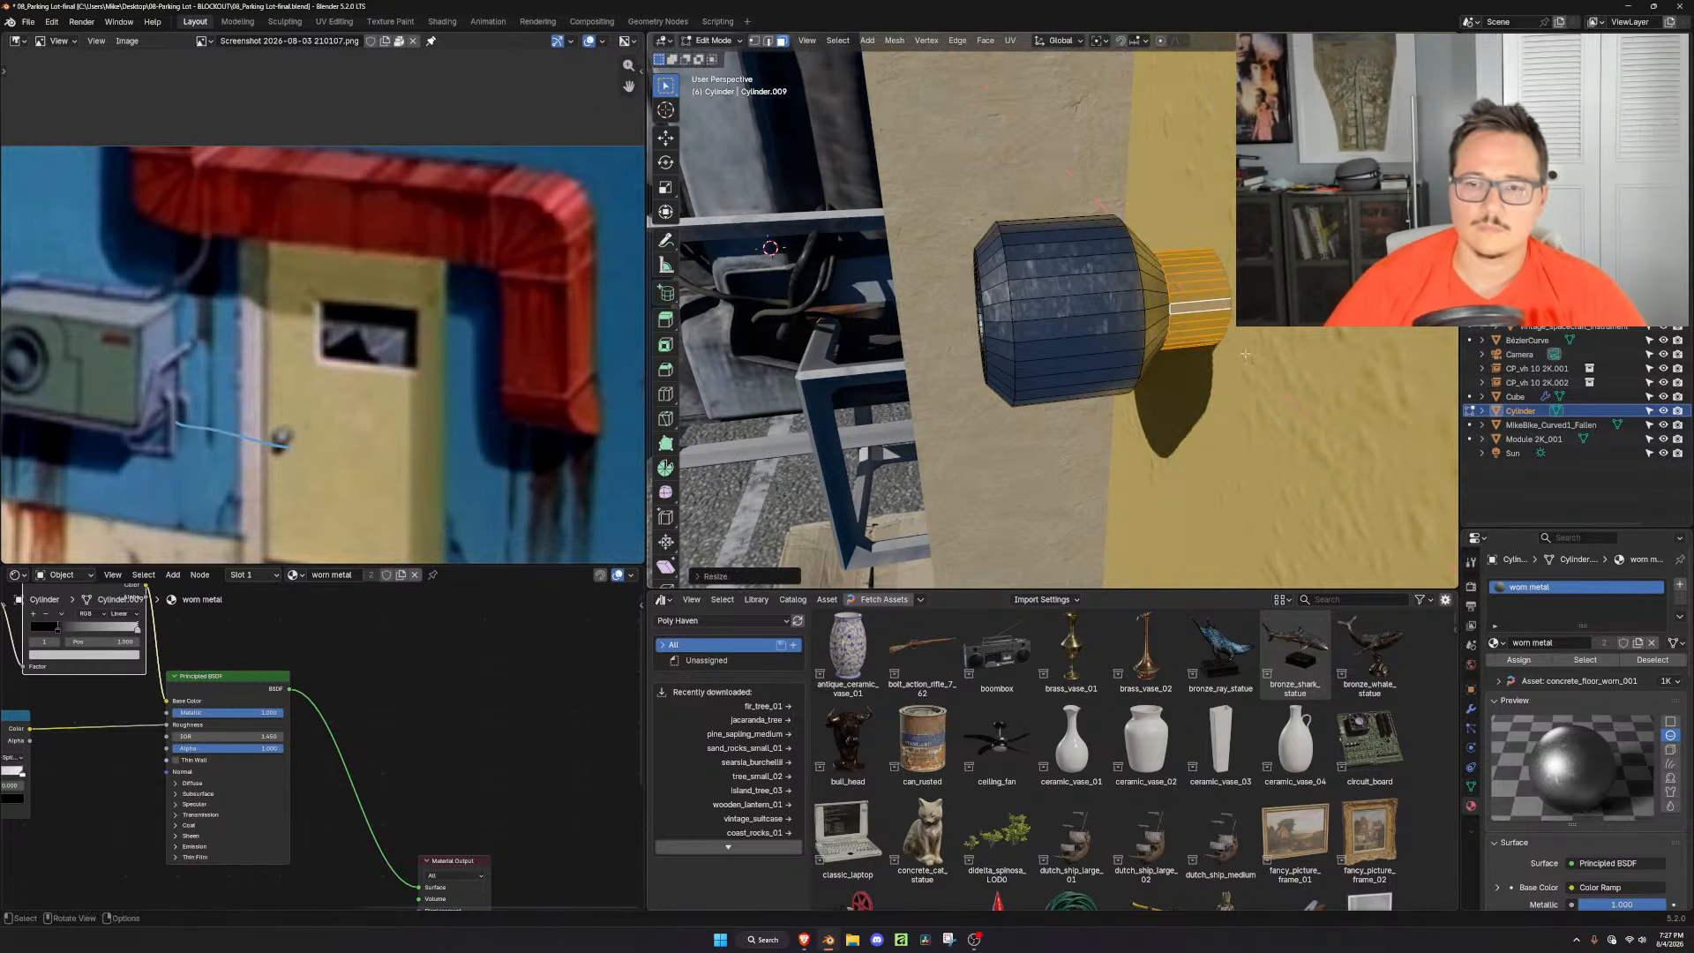
Thicken the knob's neck slightly again by scaling its faces up on every axis except Y
{"action": "scroll", "coordinate": [1226, 337], "scroll_direction": "down", "scroll_amount": 3}
{"action": "middle_click_drag", "start_coordinate": [1198, 337], "coordinate": [1161, 345]}
{"action": "scroll", "coordinate": [1265, 355], "scroll_direction": "down", "scroll_amount": 5}
{"action": "key", "text": "Tab"}
{"action": "scroll", "coordinate": [1219, 339], "scroll_direction": "down", "scroll_amount": 5}
{"action": "scroll", "coordinate": [1161, 346], "scroll_direction": "up", "scroll_amount": 8}
{"action": "key", "text": "Tab"}
{"action": "key", "text": "s"}
{"action": "key", "text": "shift+y"}
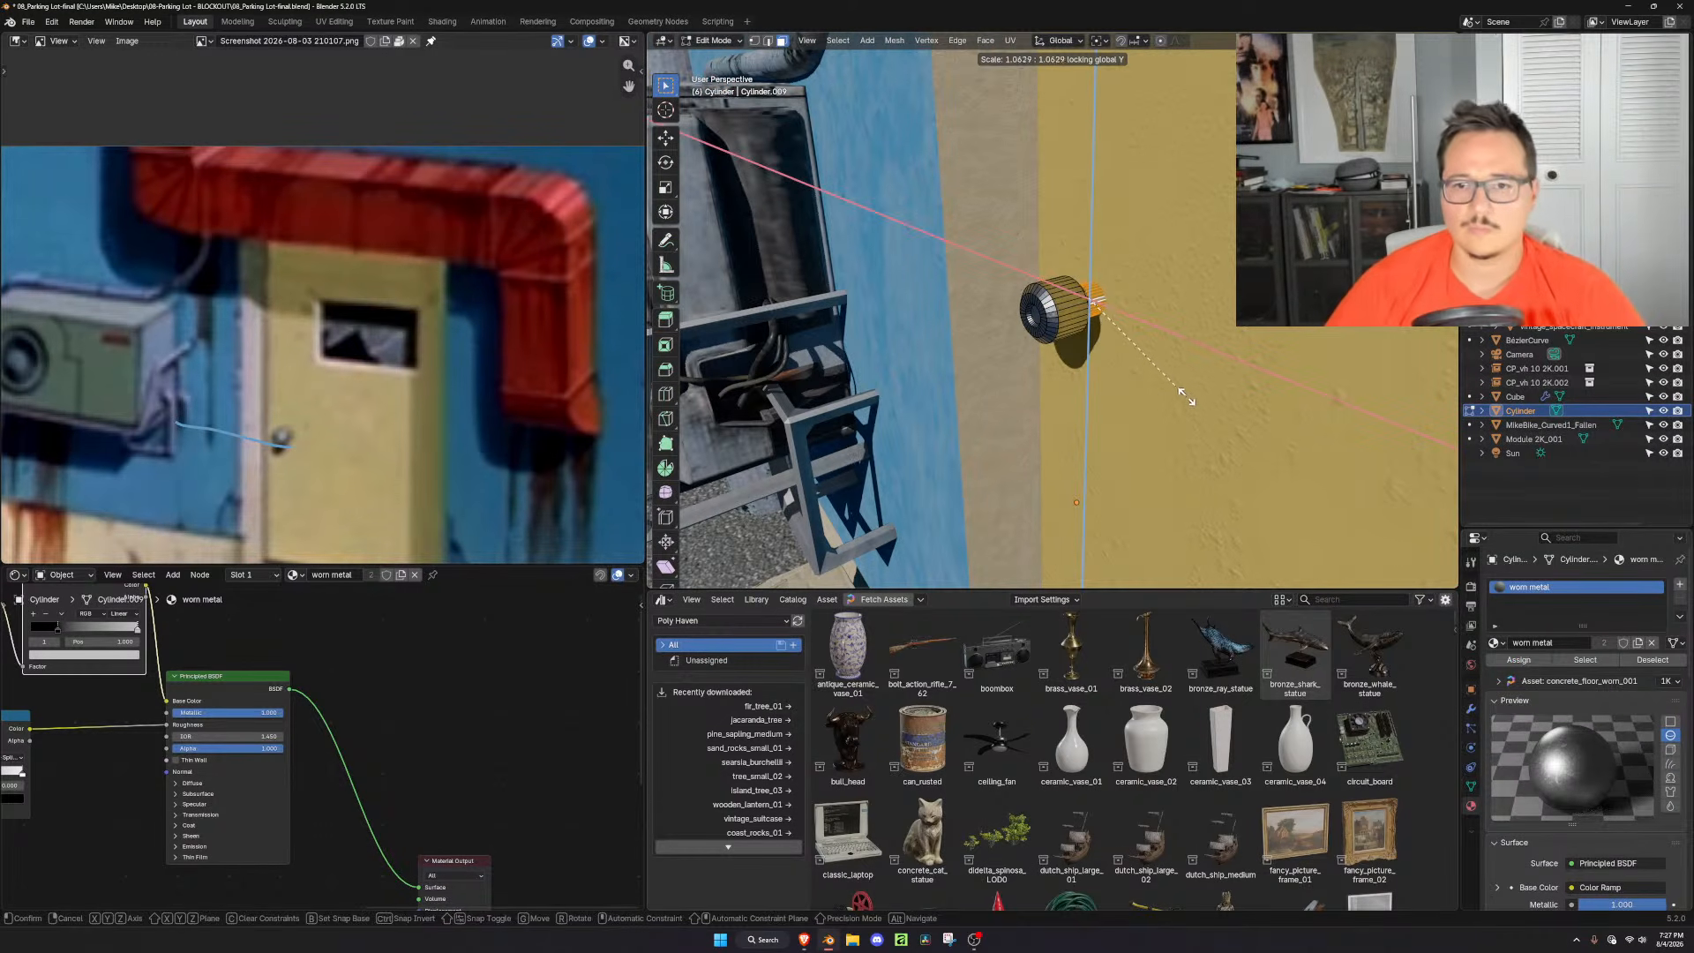
{"action": "left_click", "coordinate": [1200, 416]}
Select the knob's front faces and move them about 0.007 m along Y toward the door
{"action": "middle_click_drag", "start_coordinate": [1200, 416], "coordinate": [1153, 339]}
{"action": "left_click", "coordinate": [1062, 322]}
{"action": "key", "text": "ctrl+KP_Add"}
{"action": "key", "text": "ctrl+KP_Add"}
{"action": "key", "text": "ctrl+KP_Add"}
{"action": "key", "text": "ctrl+KP_Add"}
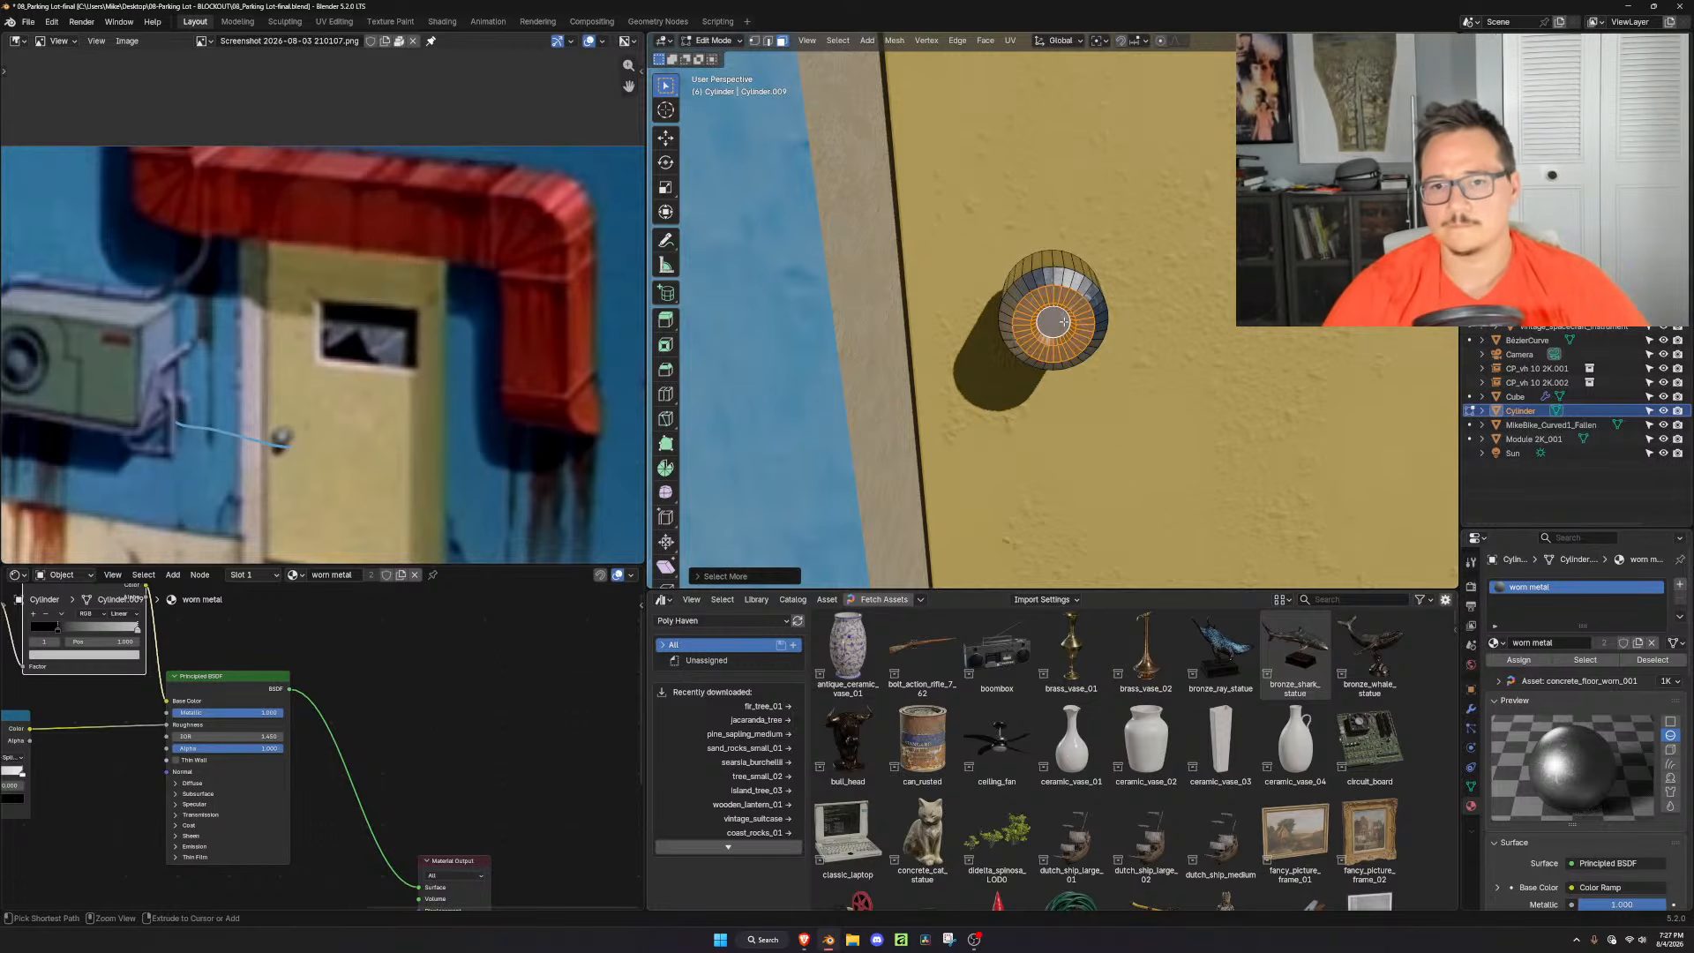
{"action": "middle_click_drag", "start_coordinate": [1244, 372], "coordinate": [1086, 364]}
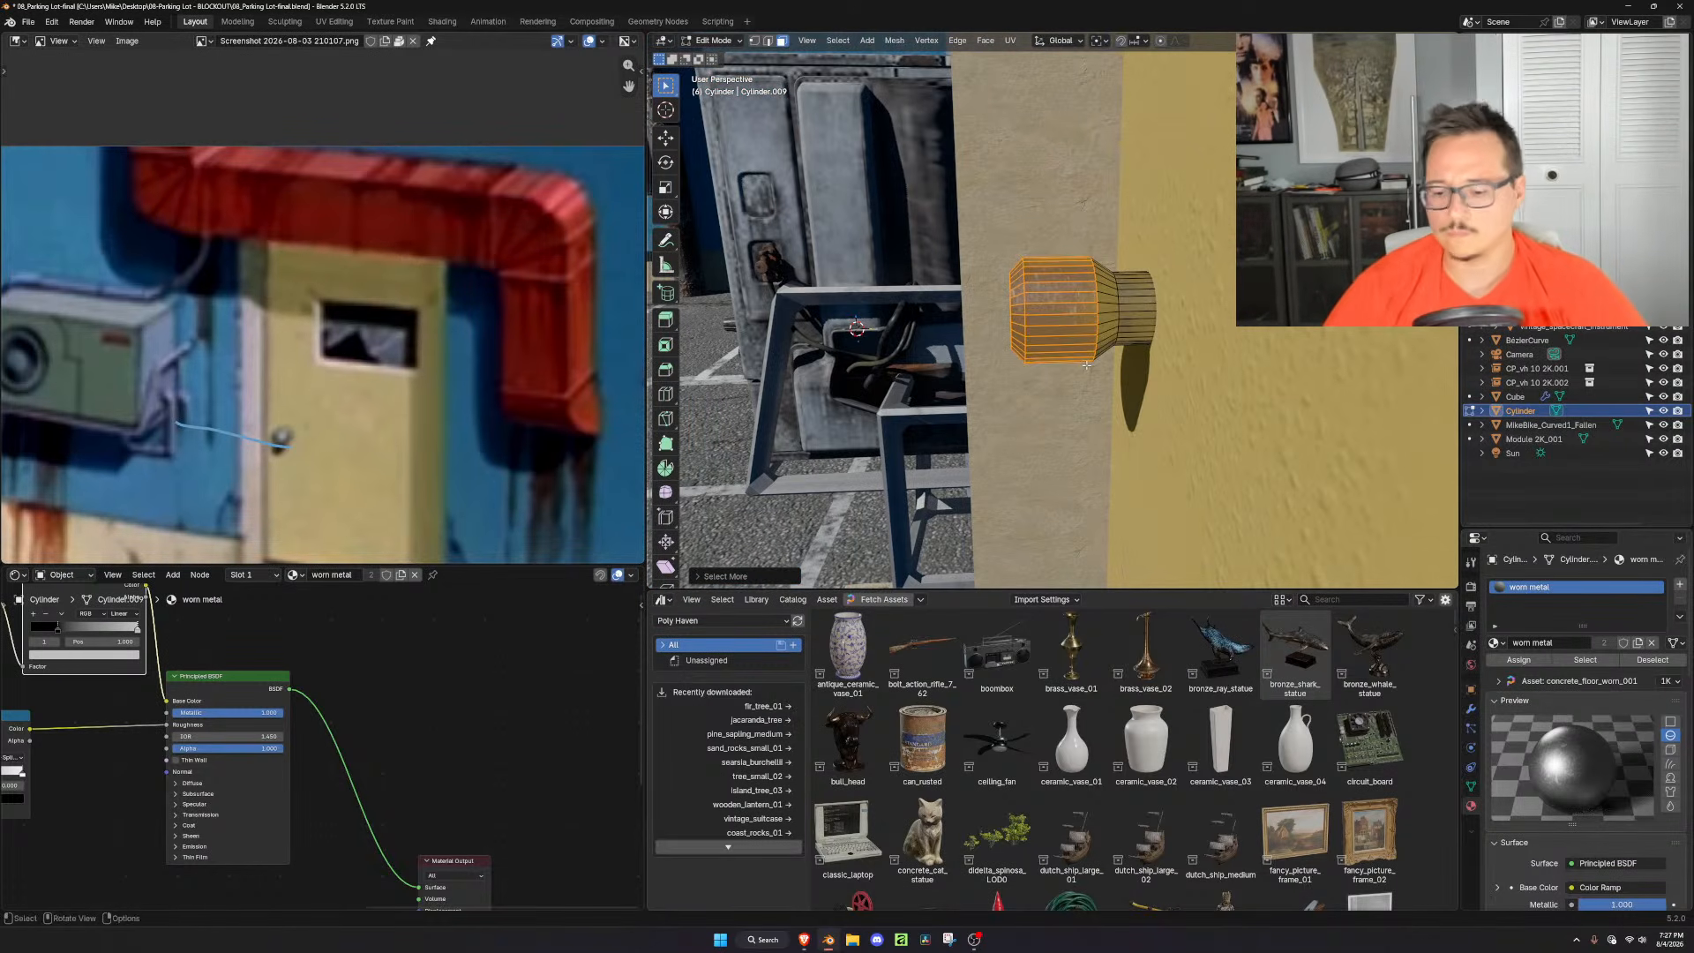
{"action": "key", "text": "ctrl+KP_Subtract"}
{"action": "key", "text": "g"}
{"action": "key", "text": "y"}
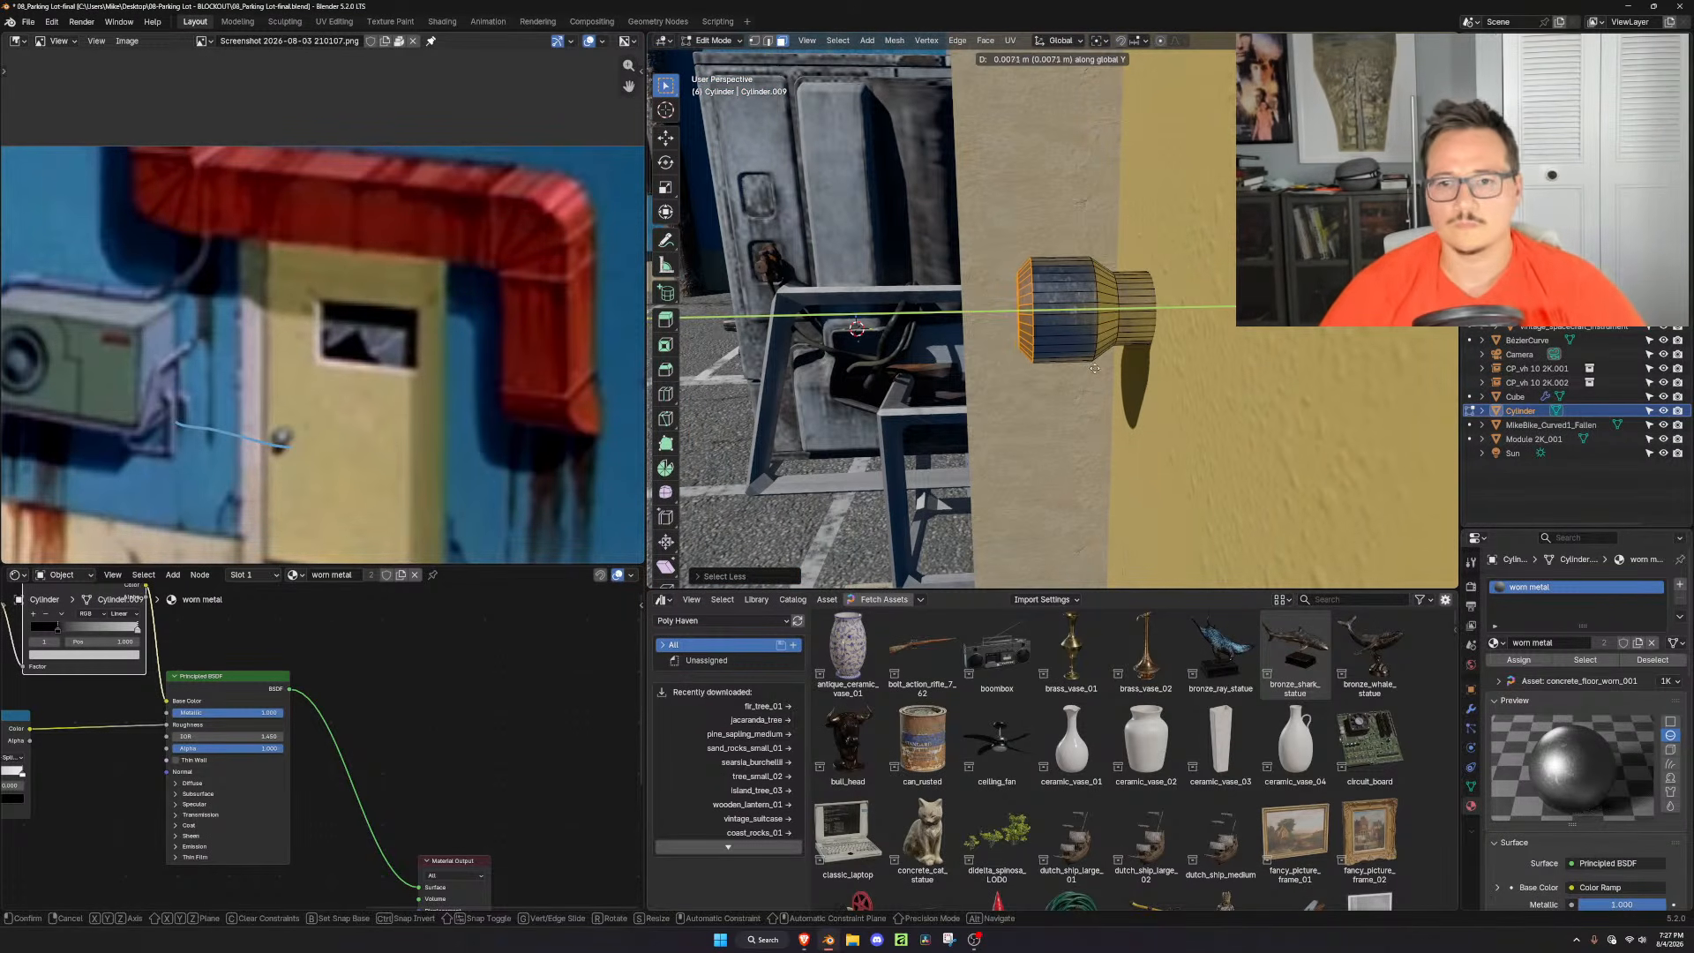
{"action": "left_click", "coordinate": [1098, 369]}
Expand the selection to the knob's side faces and then its rear taper, shifting each selection along Y to shorten the knob
{"action": "key", "text": "ctrl+KP_Add"}
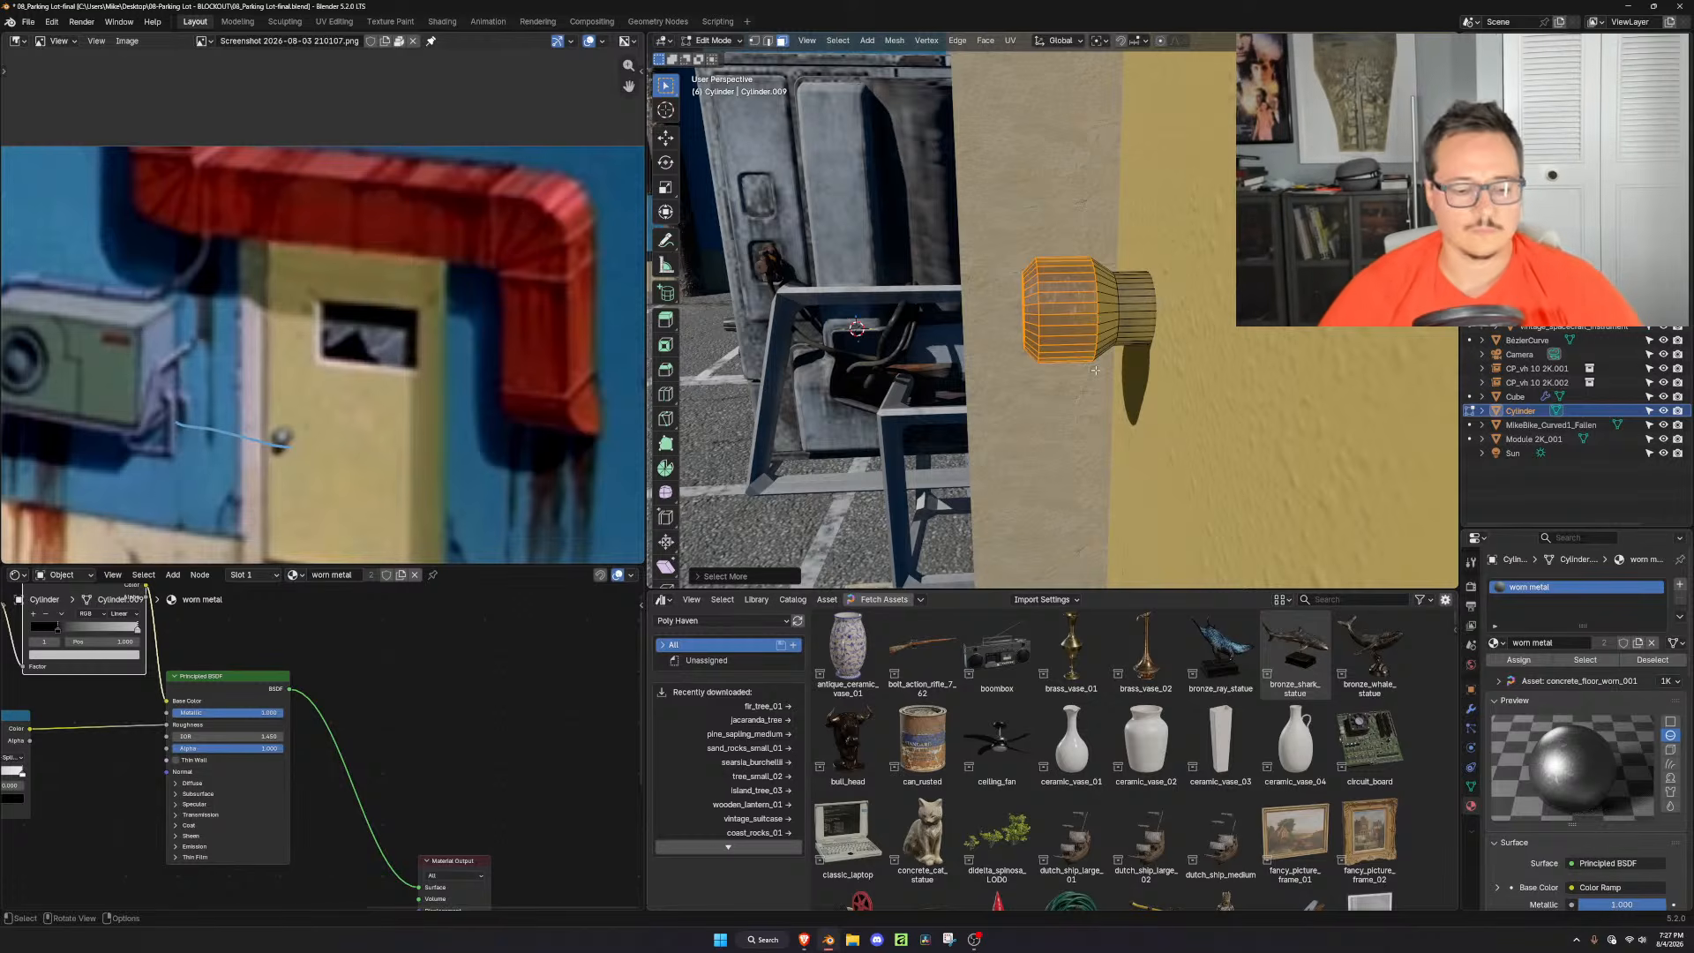
{"action": "key", "text": "g"}
{"action": "key", "text": "y"}
{"action": "left_click", "coordinate": [1099, 372]}
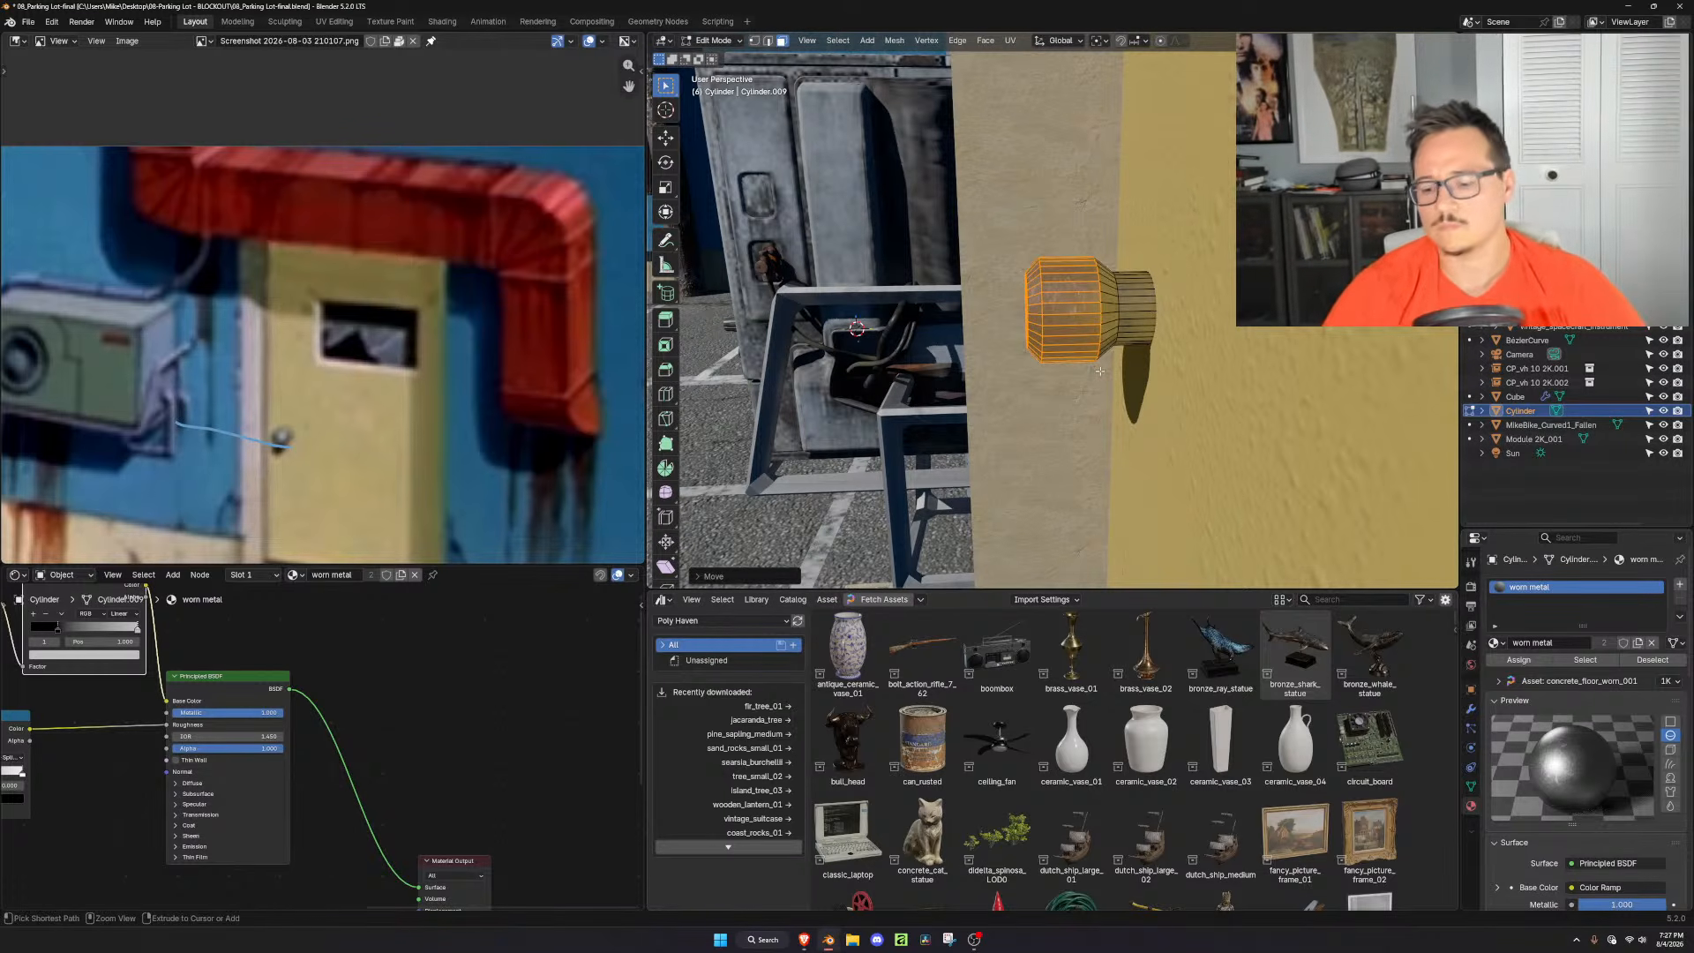
{"action": "key", "text": "ctrl+KP_Add"}
{"action": "key", "text": "g"}
{"action": "key", "text": "y"}
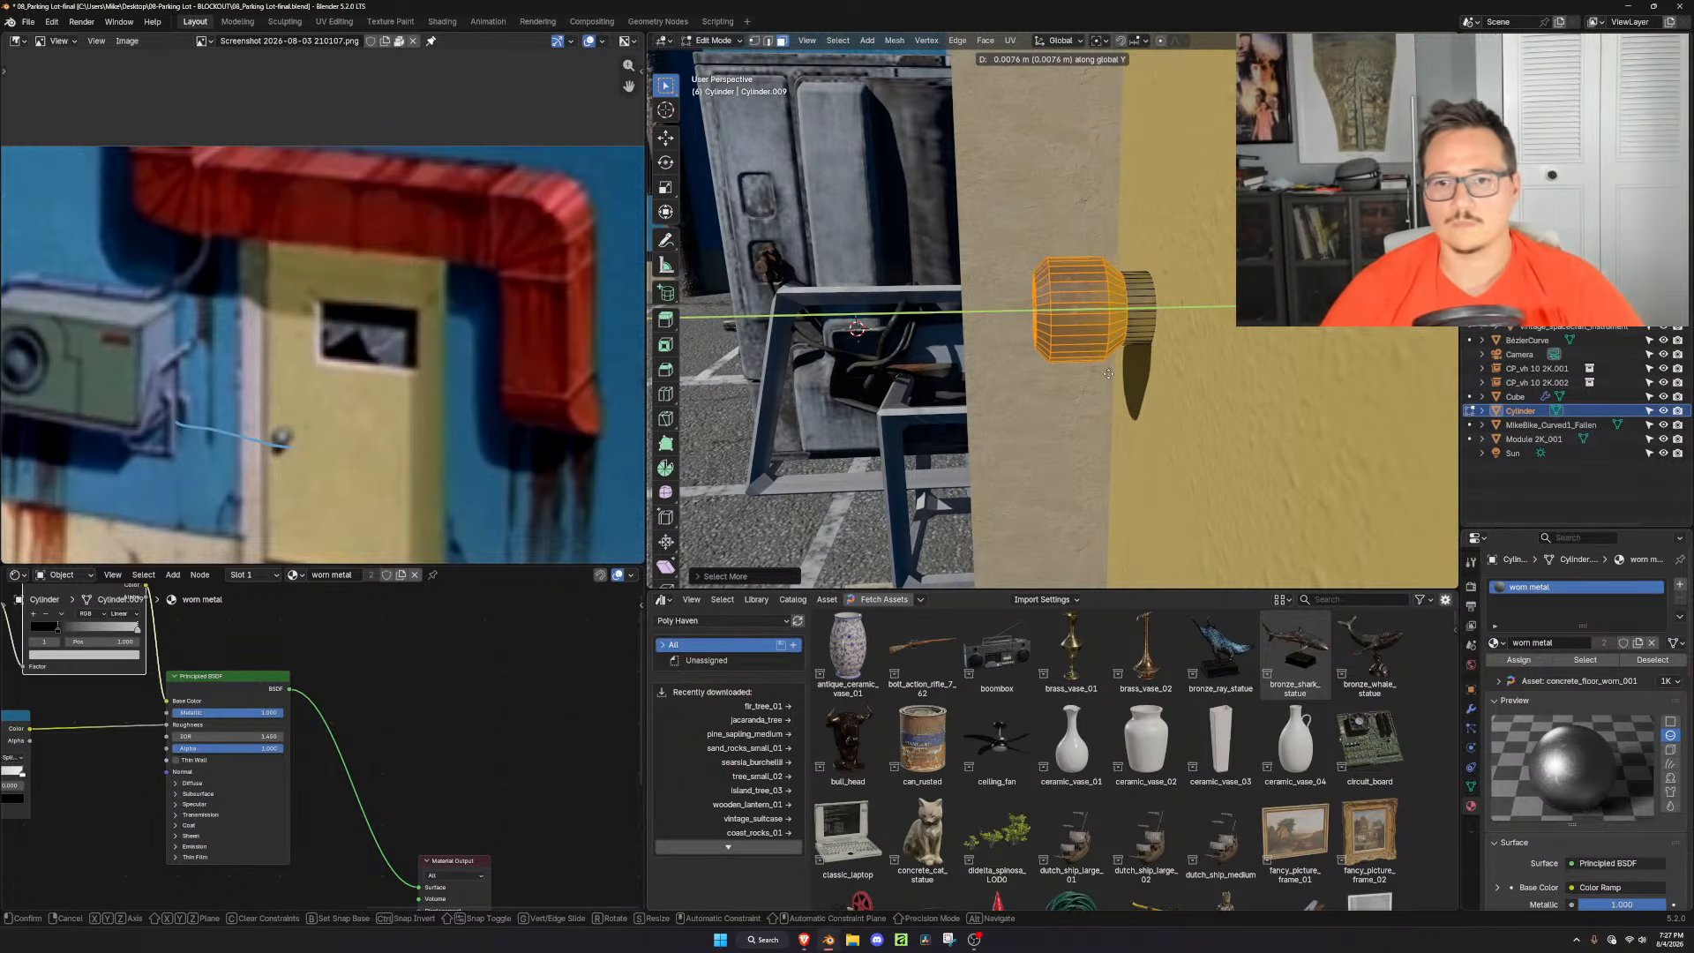
{"action": "left_click", "coordinate": [1109, 371]}
{"action": "scroll", "coordinate": [1109, 371], "scroll_direction": "down", "scroll_amount": 3}
{"action": "middle_click_drag", "start_coordinate": [1109, 372], "coordinate": [1050, 349]}
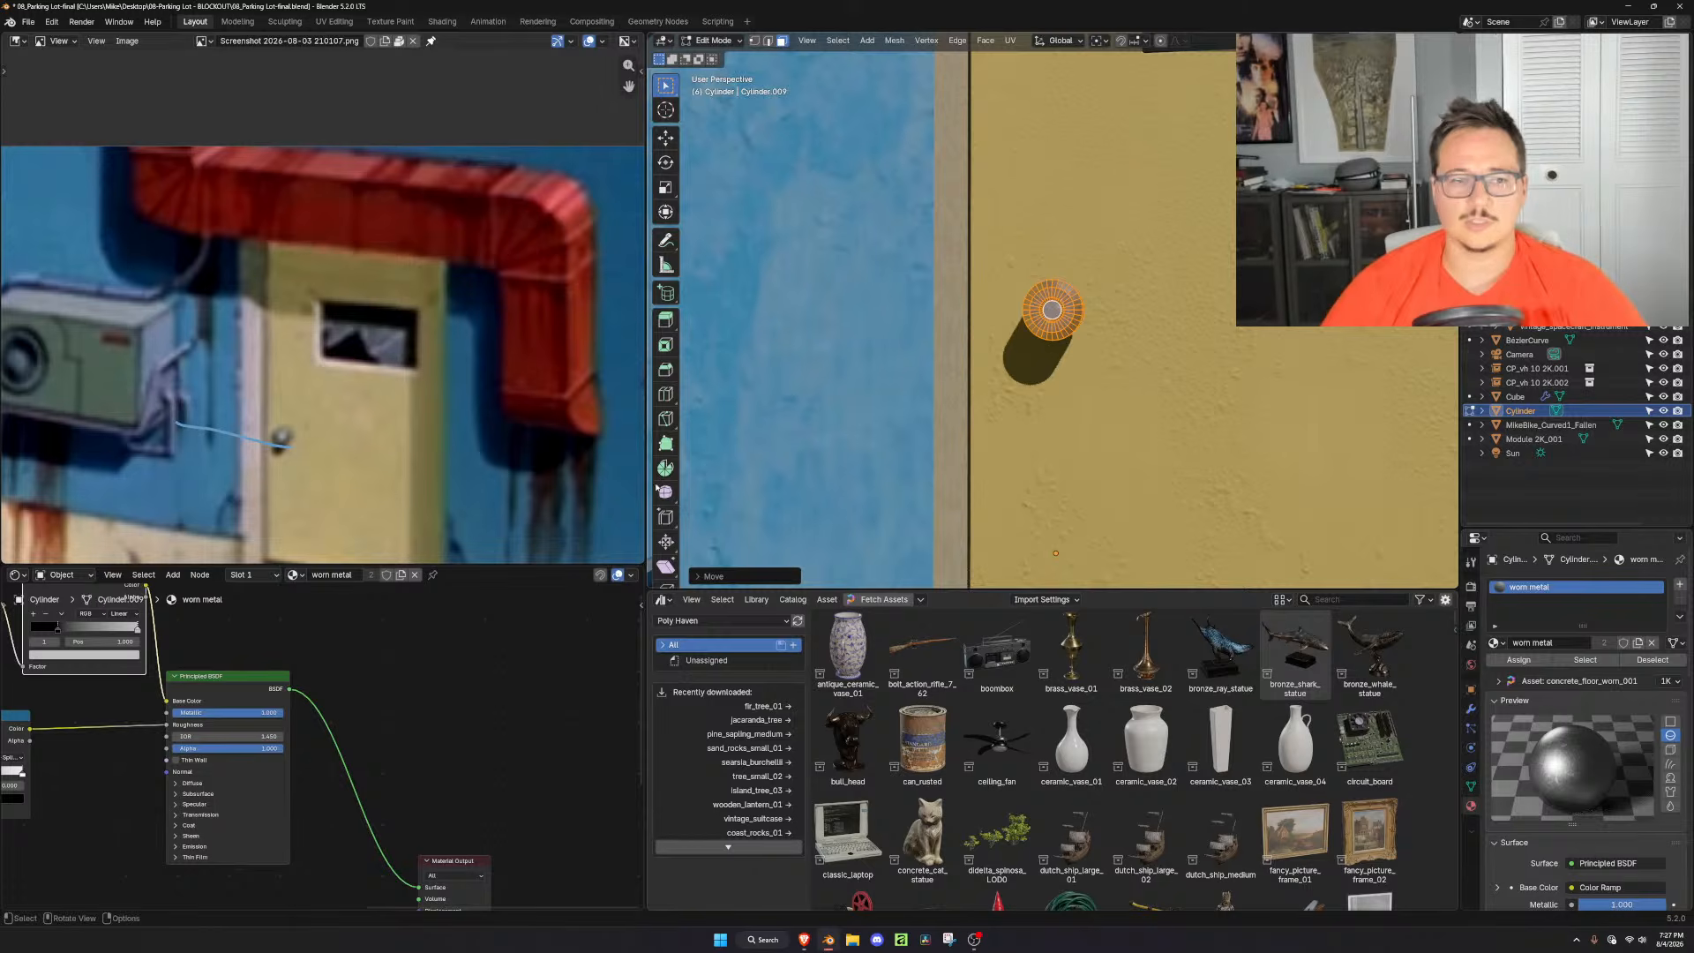
Lower the whole doorknob by about 0.1 m along Z in the camera view
{"action": "key", "text": "KP_0"}
{"action": "key", "text": "Tab"}
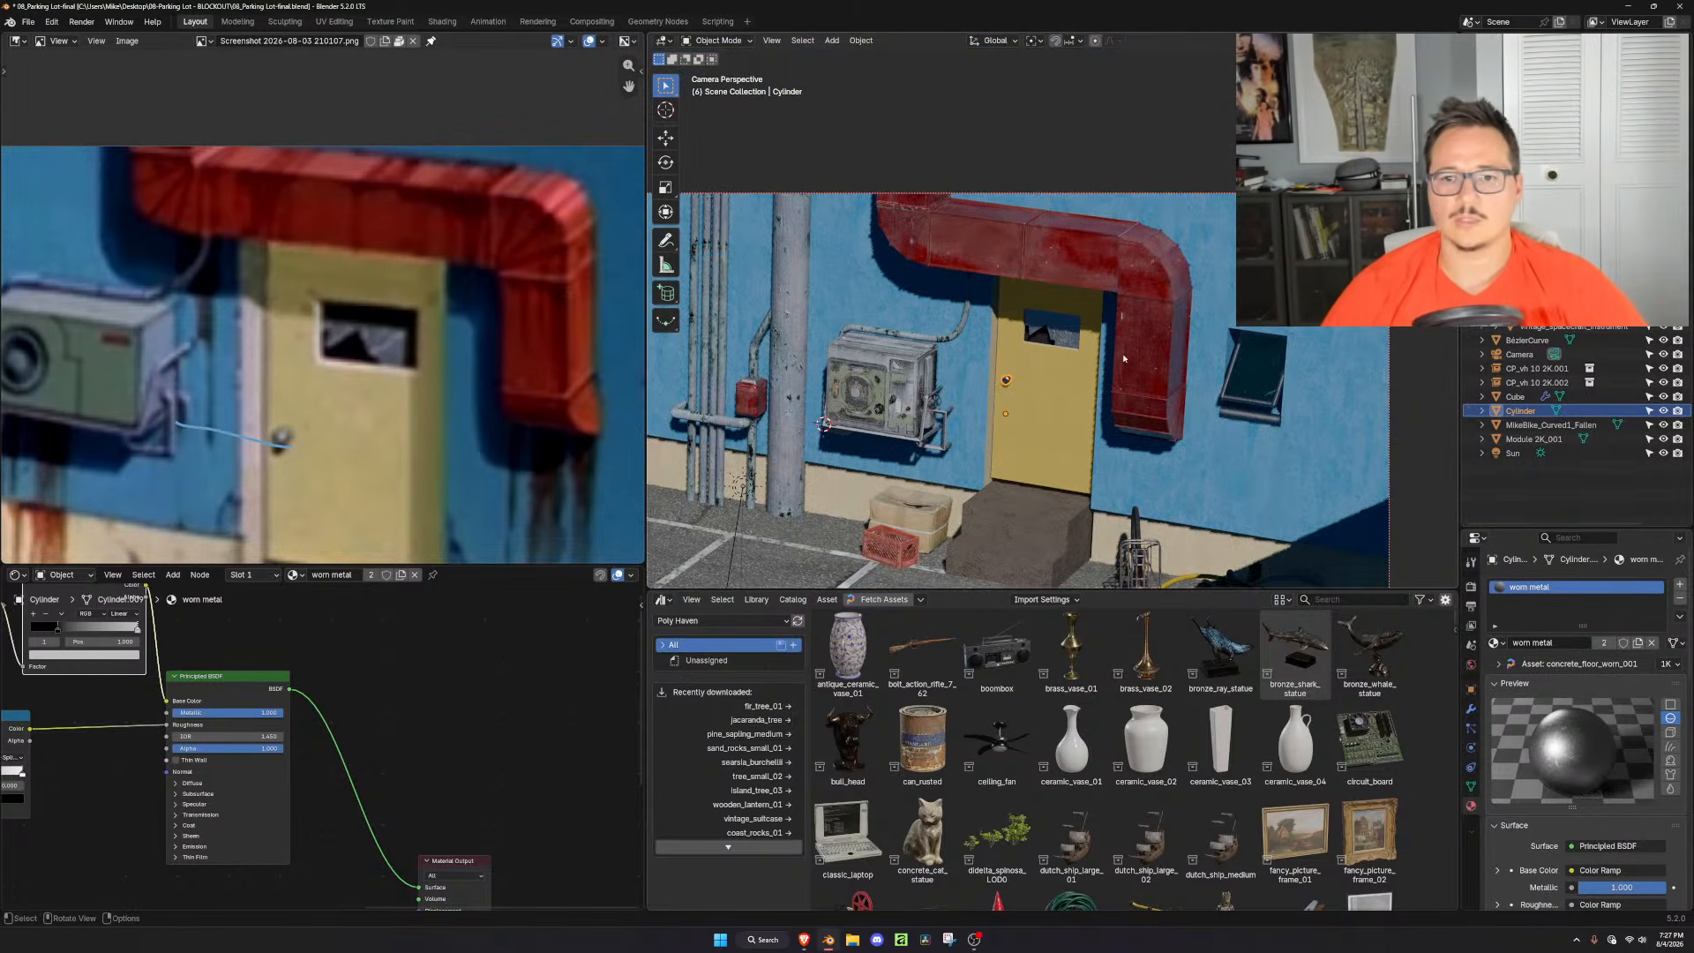
{"action": "key", "text": "g"}
{"action": "key", "text": "z"}
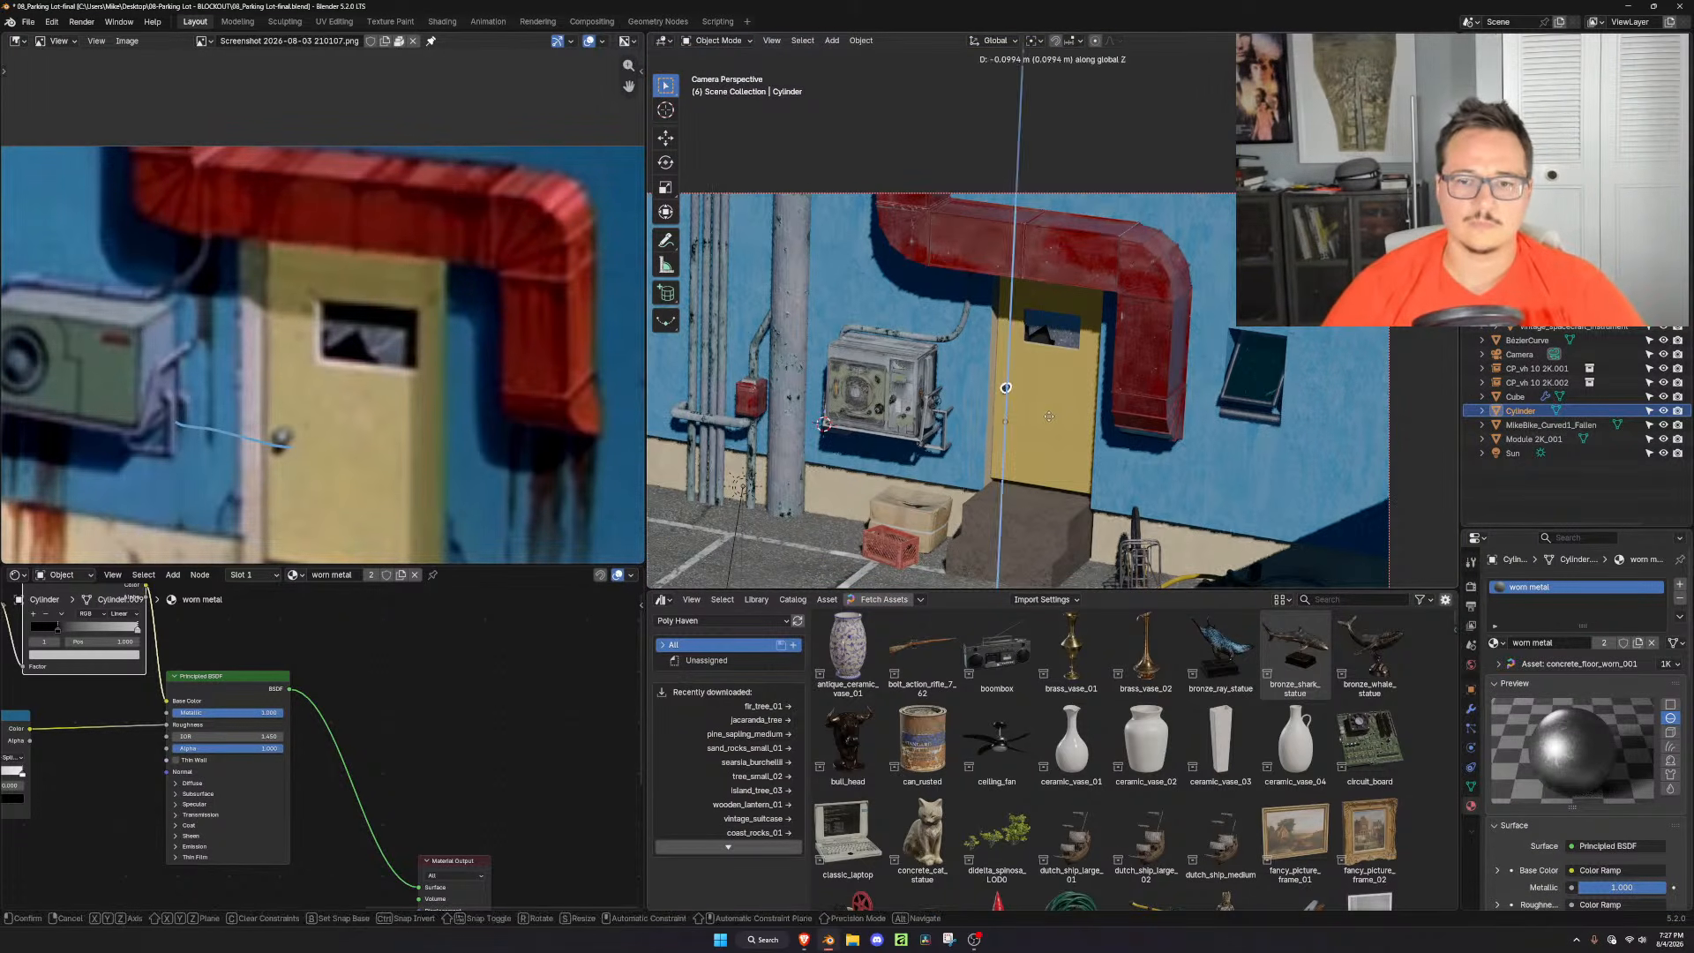
{"action": "left_click", "coordinate": [1052, 420]}
Try to scale the selected knob faces up by about 1.1 and pull them away from the door along Y
{"action": "key", "text": "KP_Decimal"}
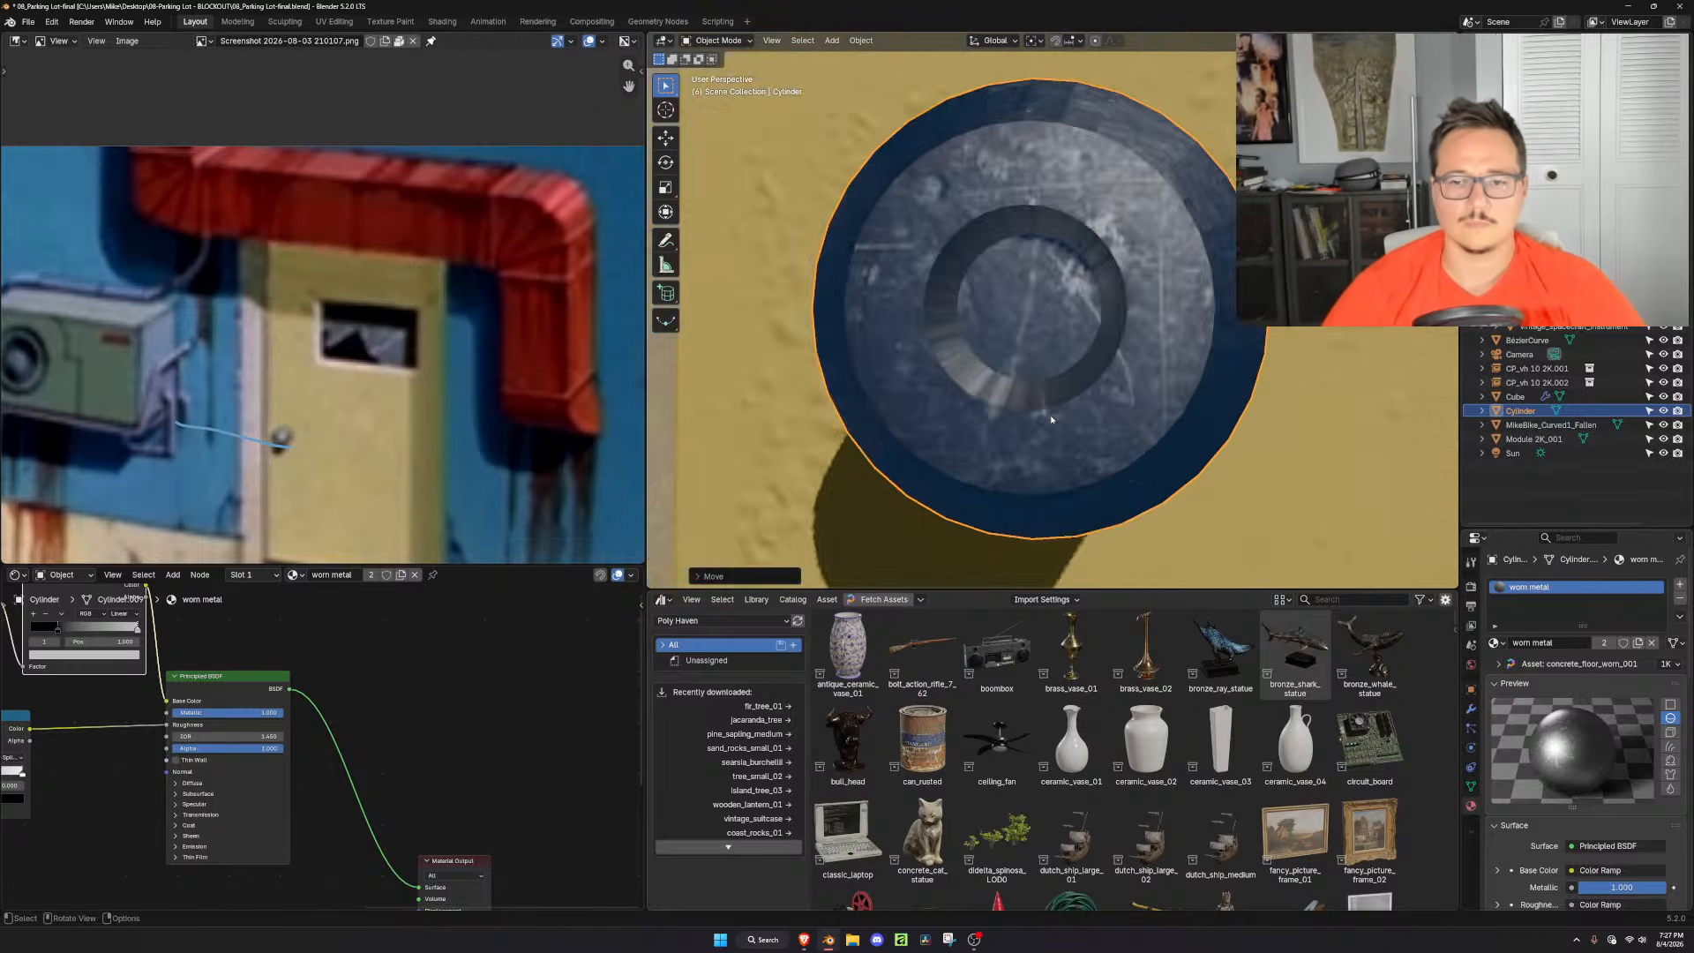
{"action": "key", "text": "Tab"}
{"action": "scroll", "coordinate": [1087, 408], "scroll_direction": "down", "scroll_amount": 5}
{"action": "key", "text": "s"}
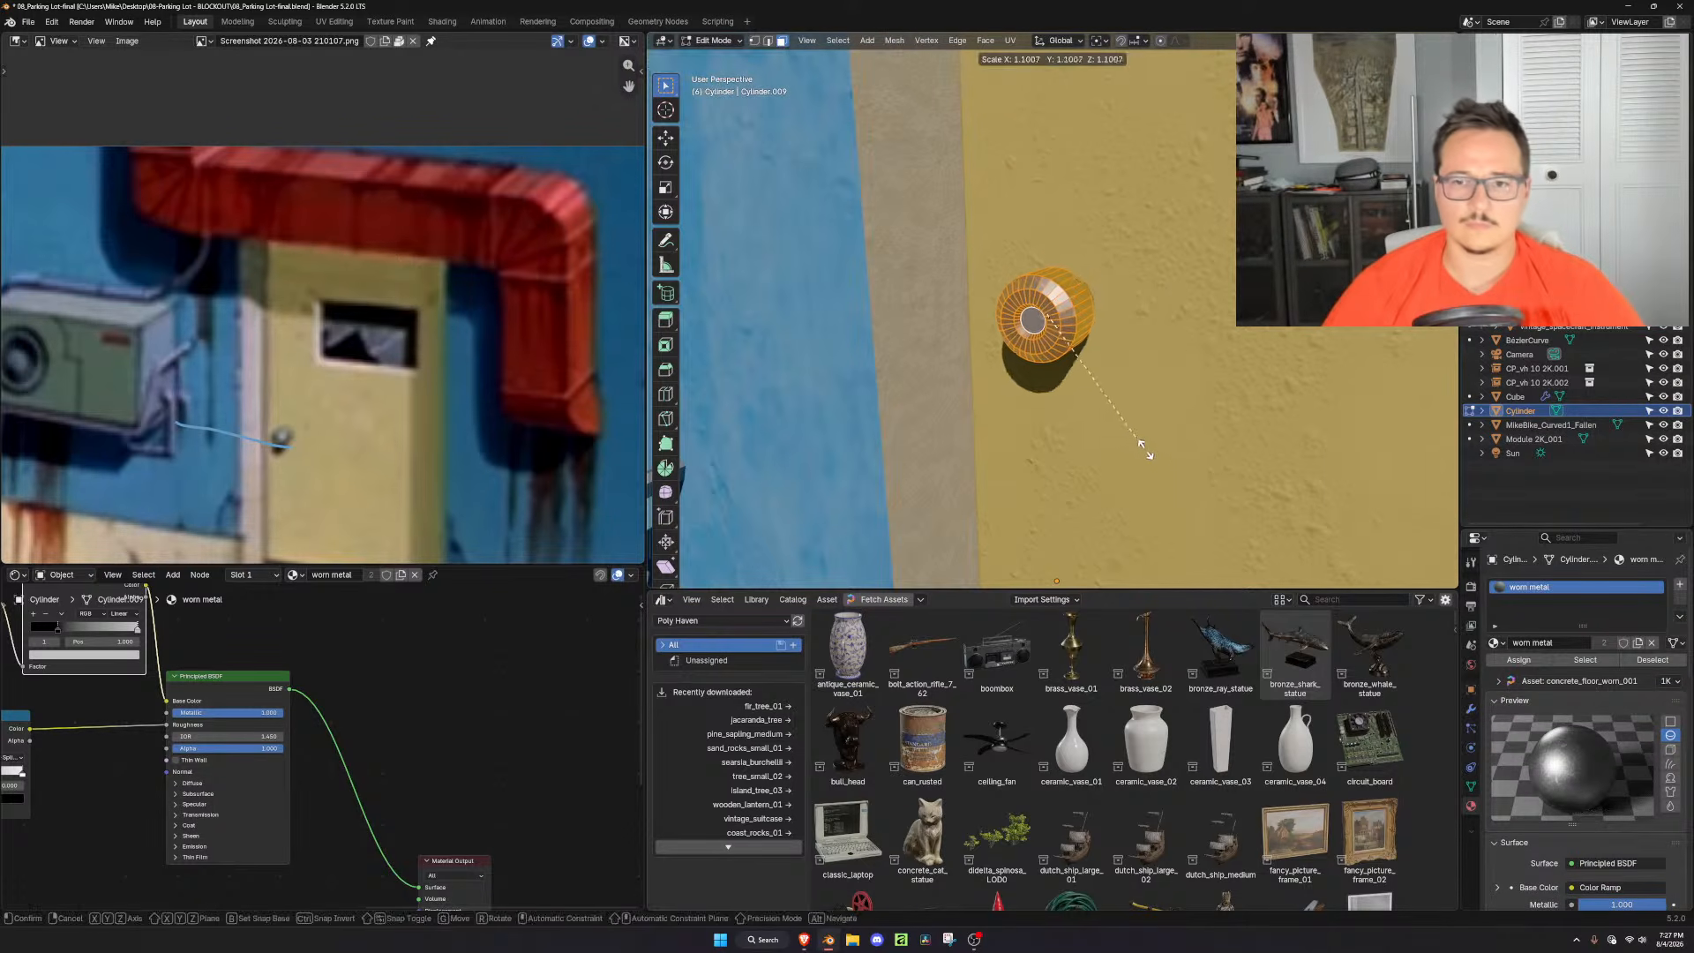
{"action": "left_click", "coordinate": [1135, 473]}
{"action": "middle_click_drag", "start_coordinate": [1135, 473], "coordinate": [1161, 417]}
{"action": "key", "text": "g"}
{"action": "key", "text": "y"}
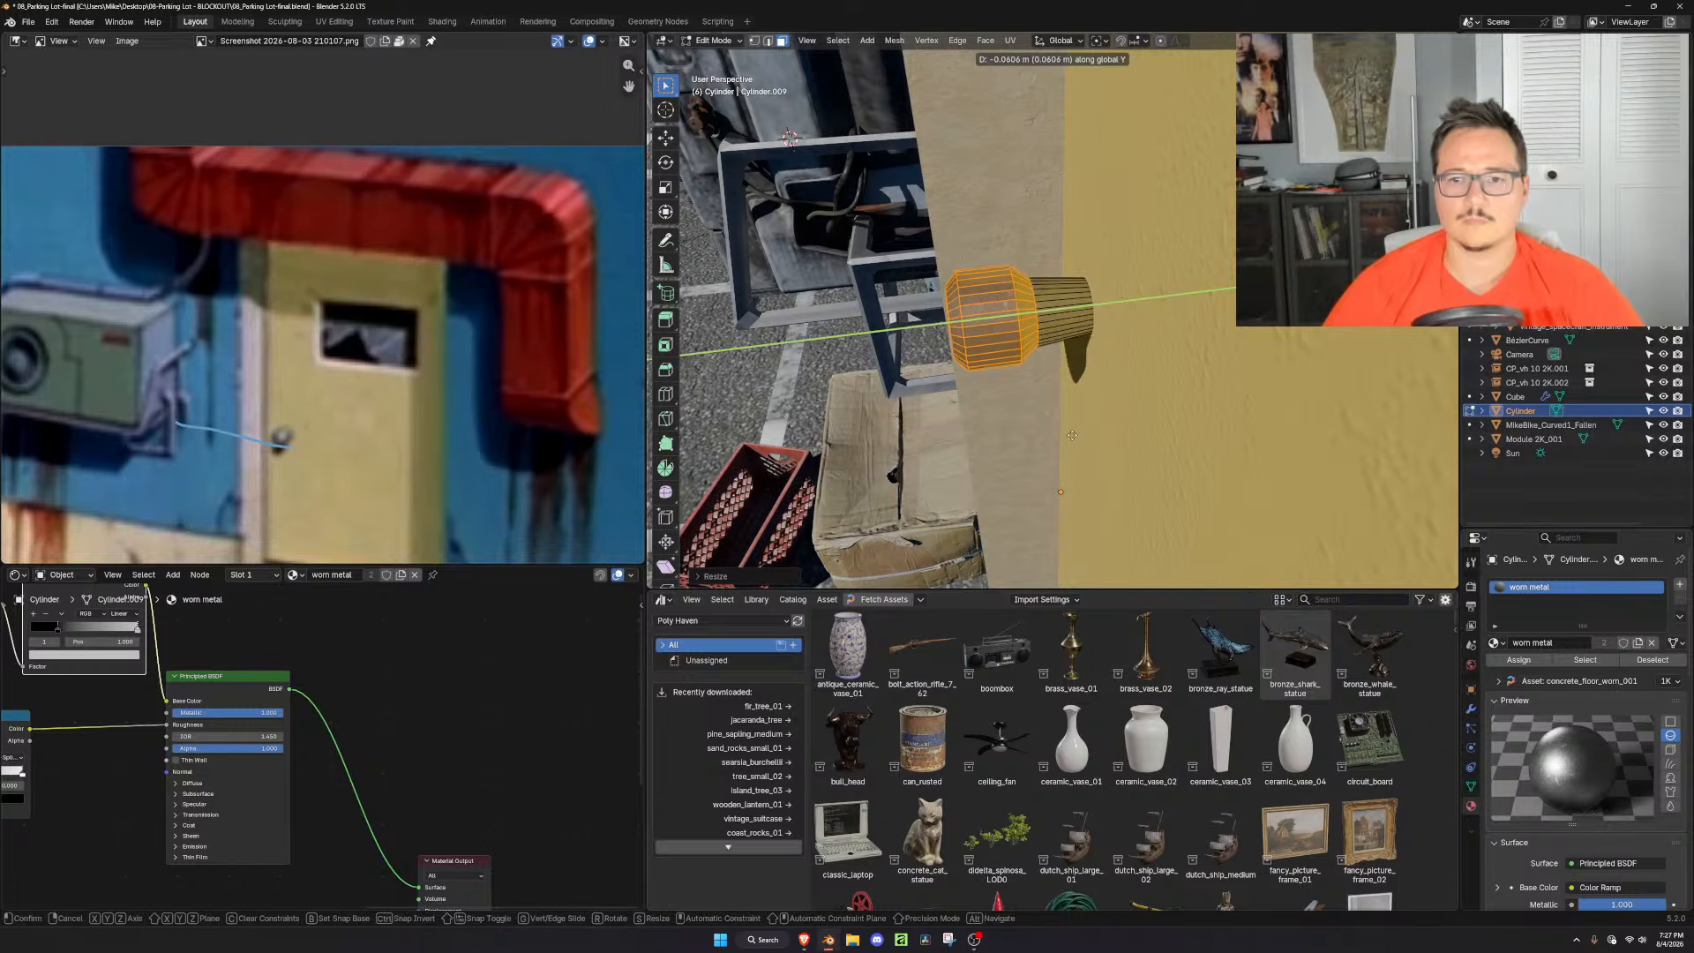
{"action": "left_click", "coordinate": [1175, 403]}
{"action": "key", "text": "Tab"}
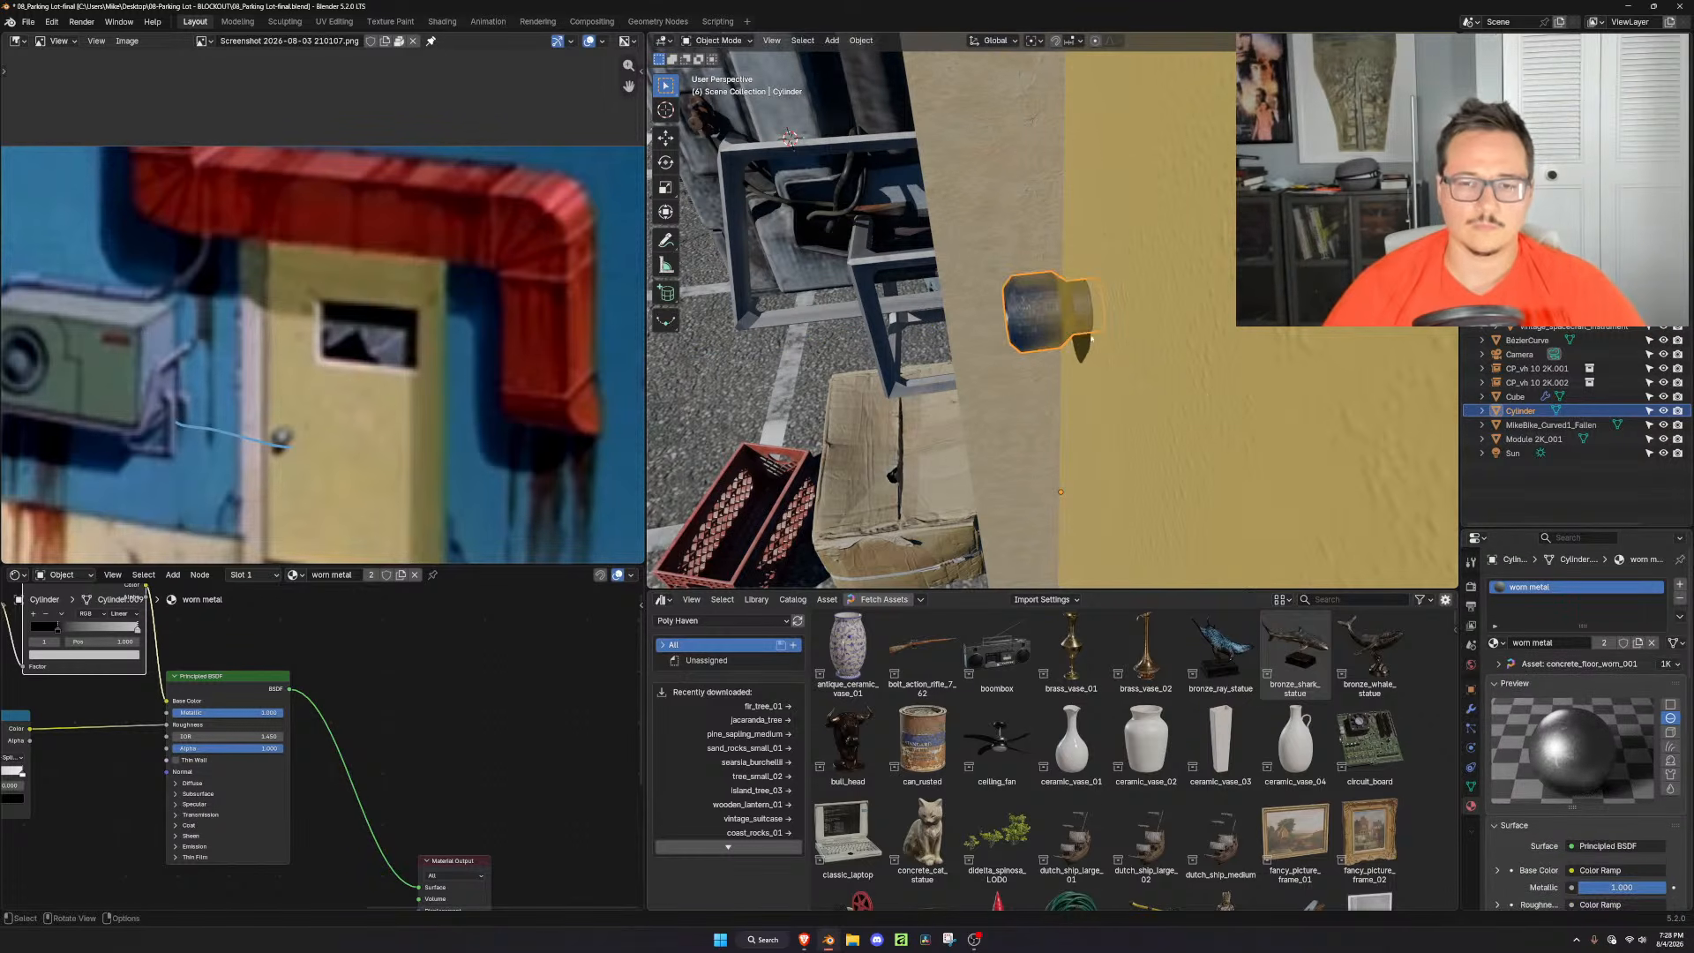
Enlarge the whole doorknob mesh and move it along Y so it stands farther out from the door
{"action": "key", "text": "Tab"}
{"action": "key", "text": "g"}
{"action": "key", "text": "y"}
{"action": "left_click", "coordinate": [1176, 399]}
{"action": "key", "text": "Tab"}
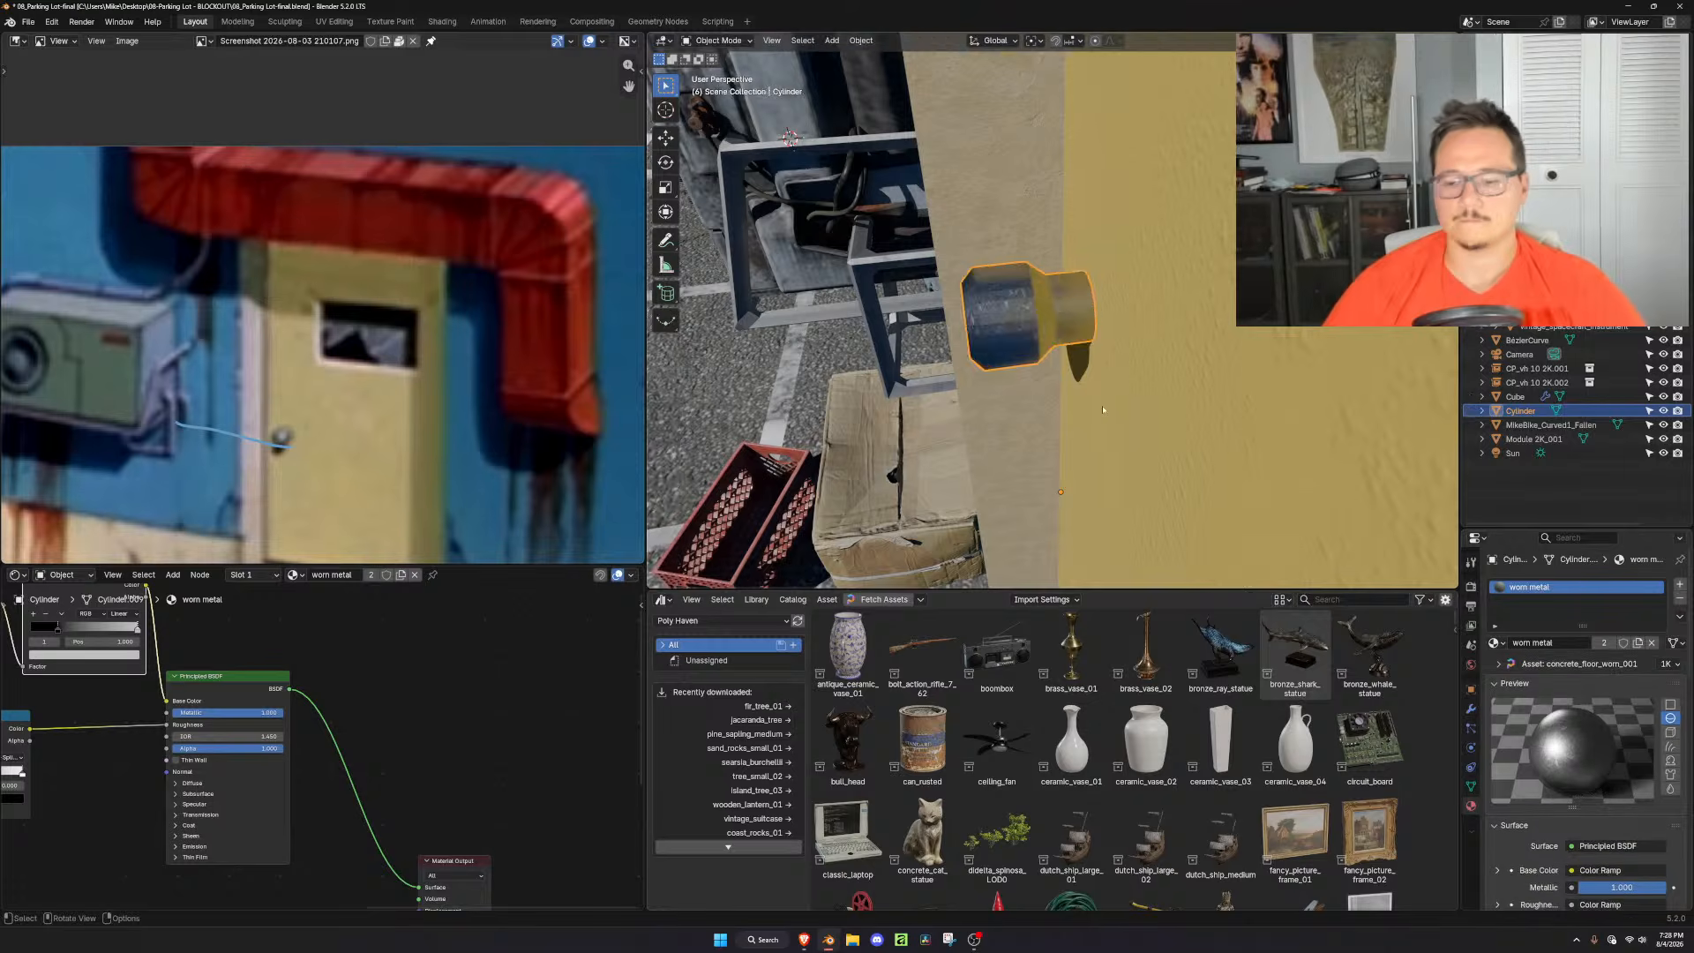
Lower the doorknob along Z and scale it slightly smaller in the camera view to match the reference
{"action": "key", "text": "KP_0"}
{"action": "scroll", "coordinate": [1103, 417], "scroll_direction": "down", "scroll_amount": 3}
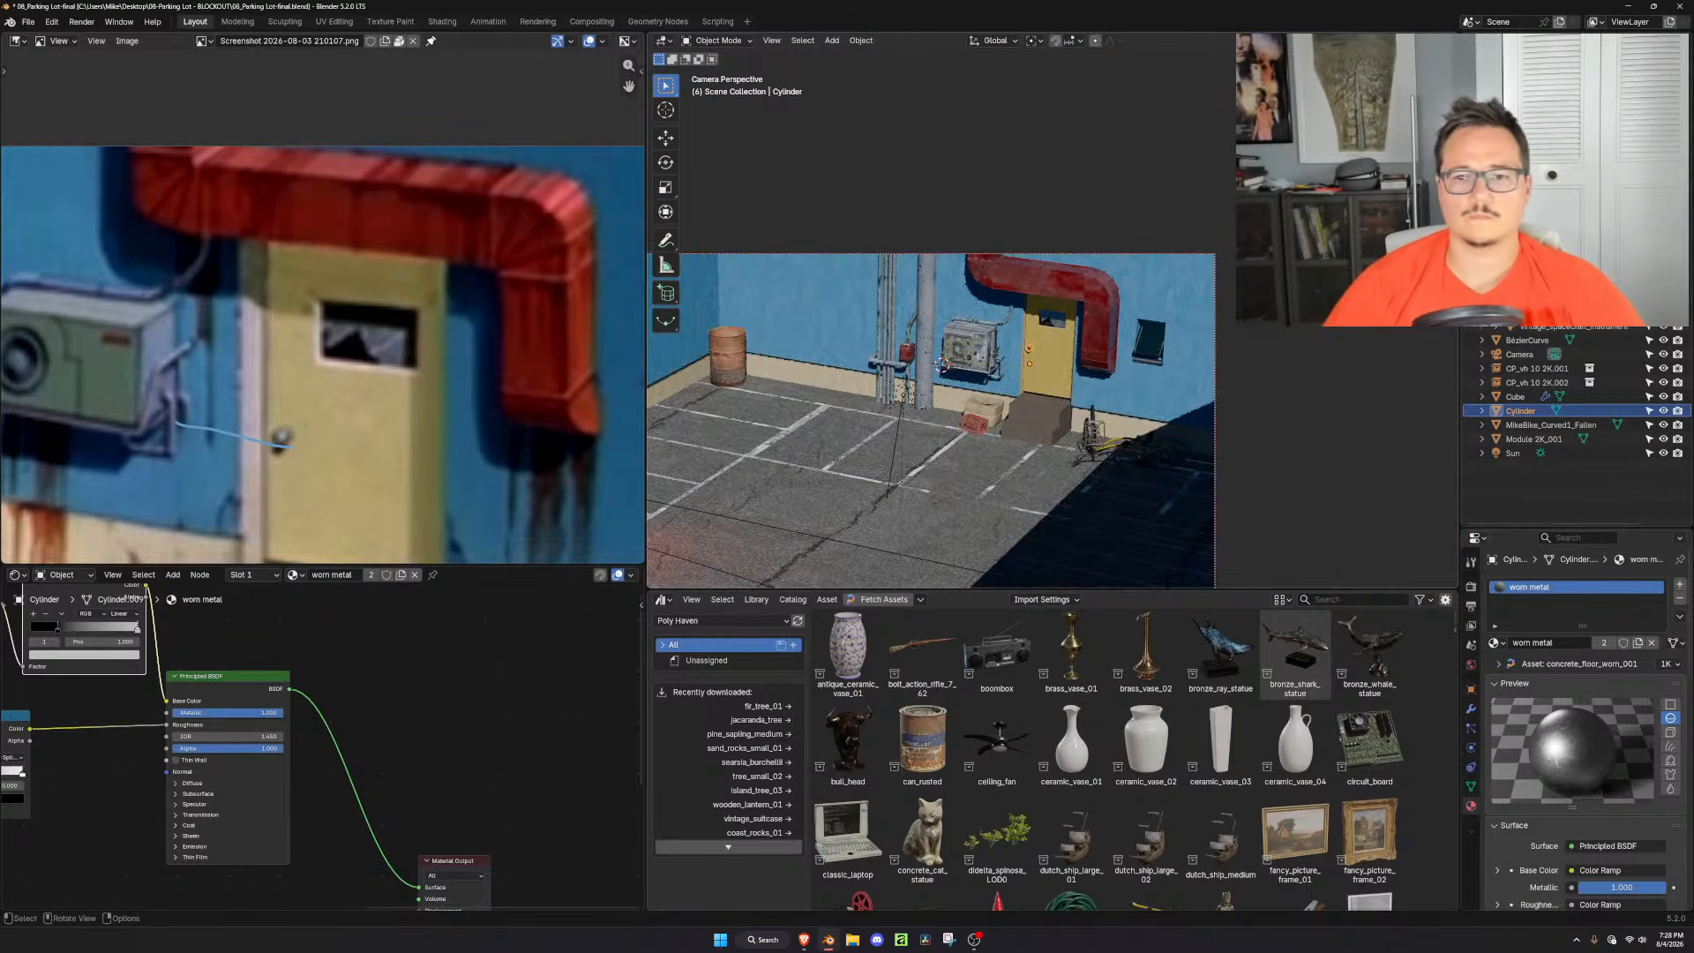
{"action": "scroll", "coordinate": [943, 366], "scroll_direction": "up", "scroll_amount": 8}
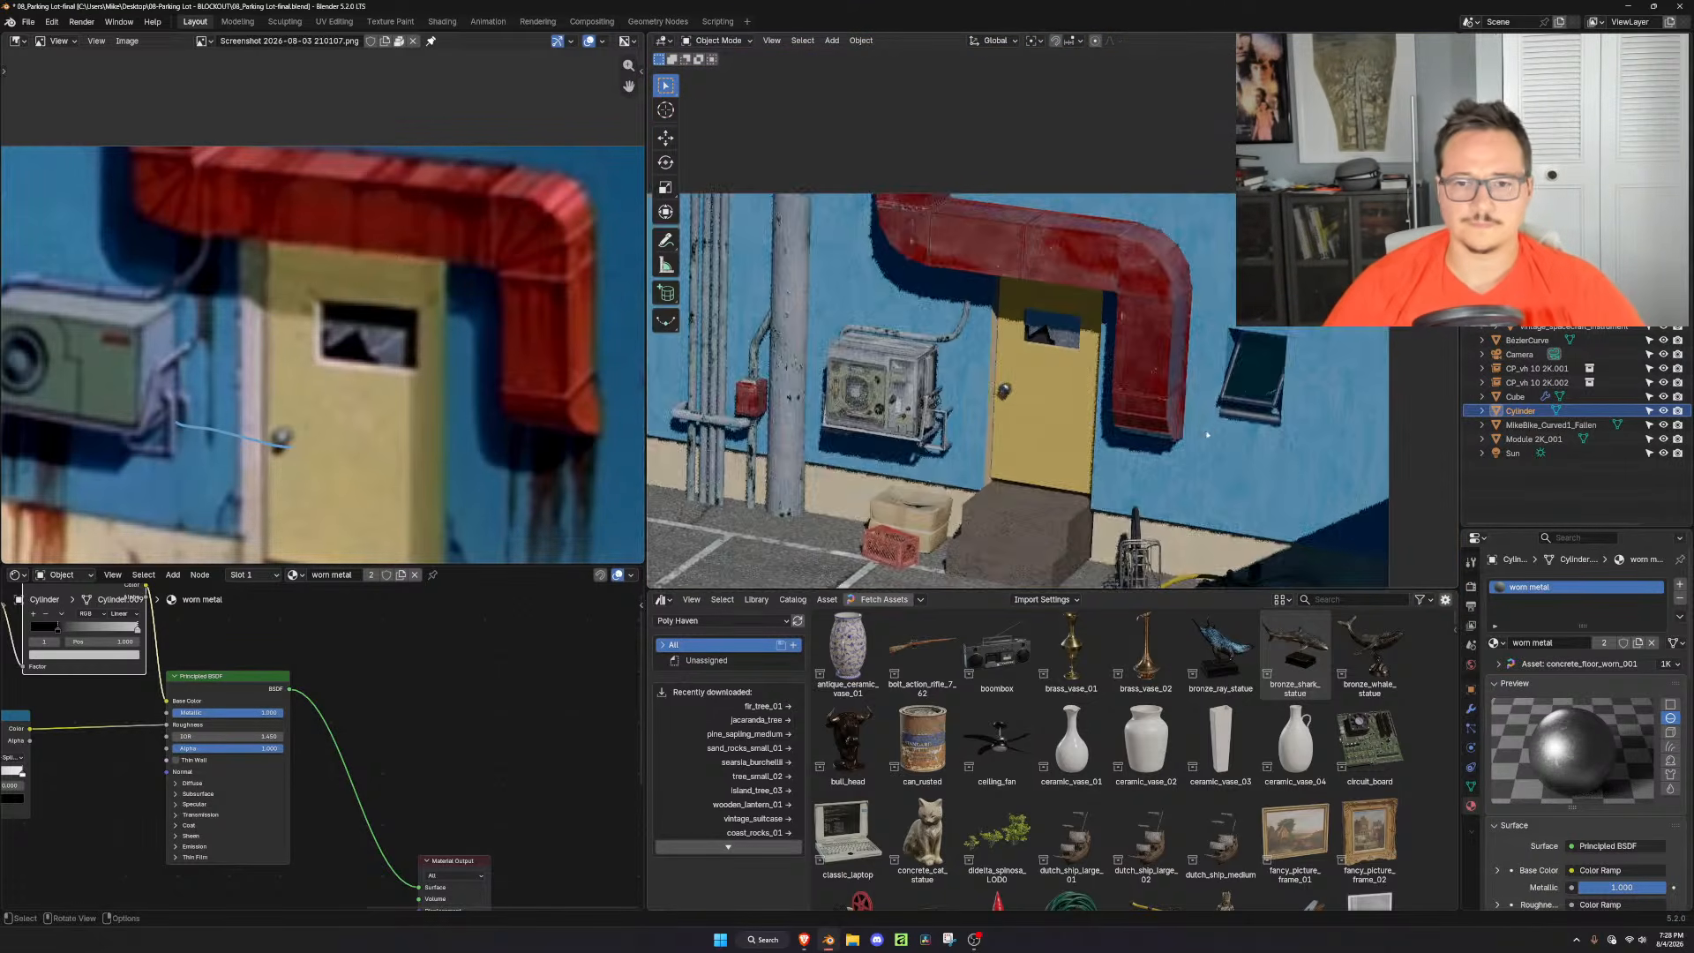
{"action": "middle_click_drag", "start_coordinate": [1157, 471], "coordinate": [1204, 385], "text": "shift"}
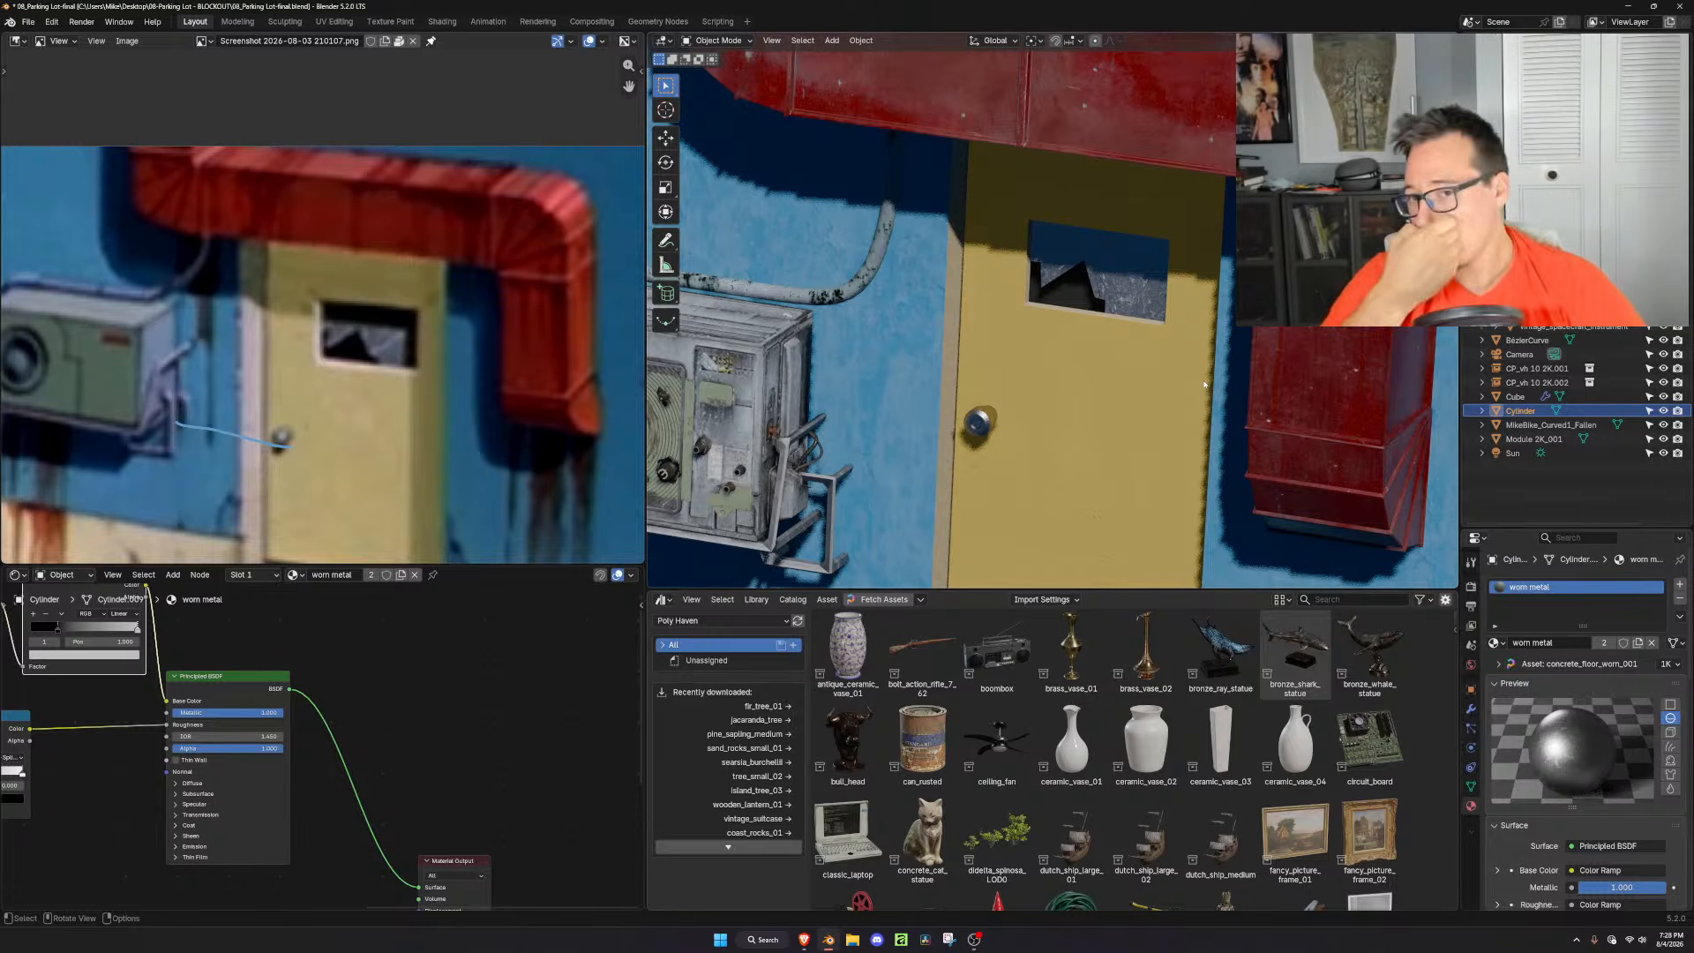
{"action": "key", "text": "Tab"}
{"action": "scroll", "coordinate": [1199, 392], "scroll_direction": "down", "scroll_amount": 4}
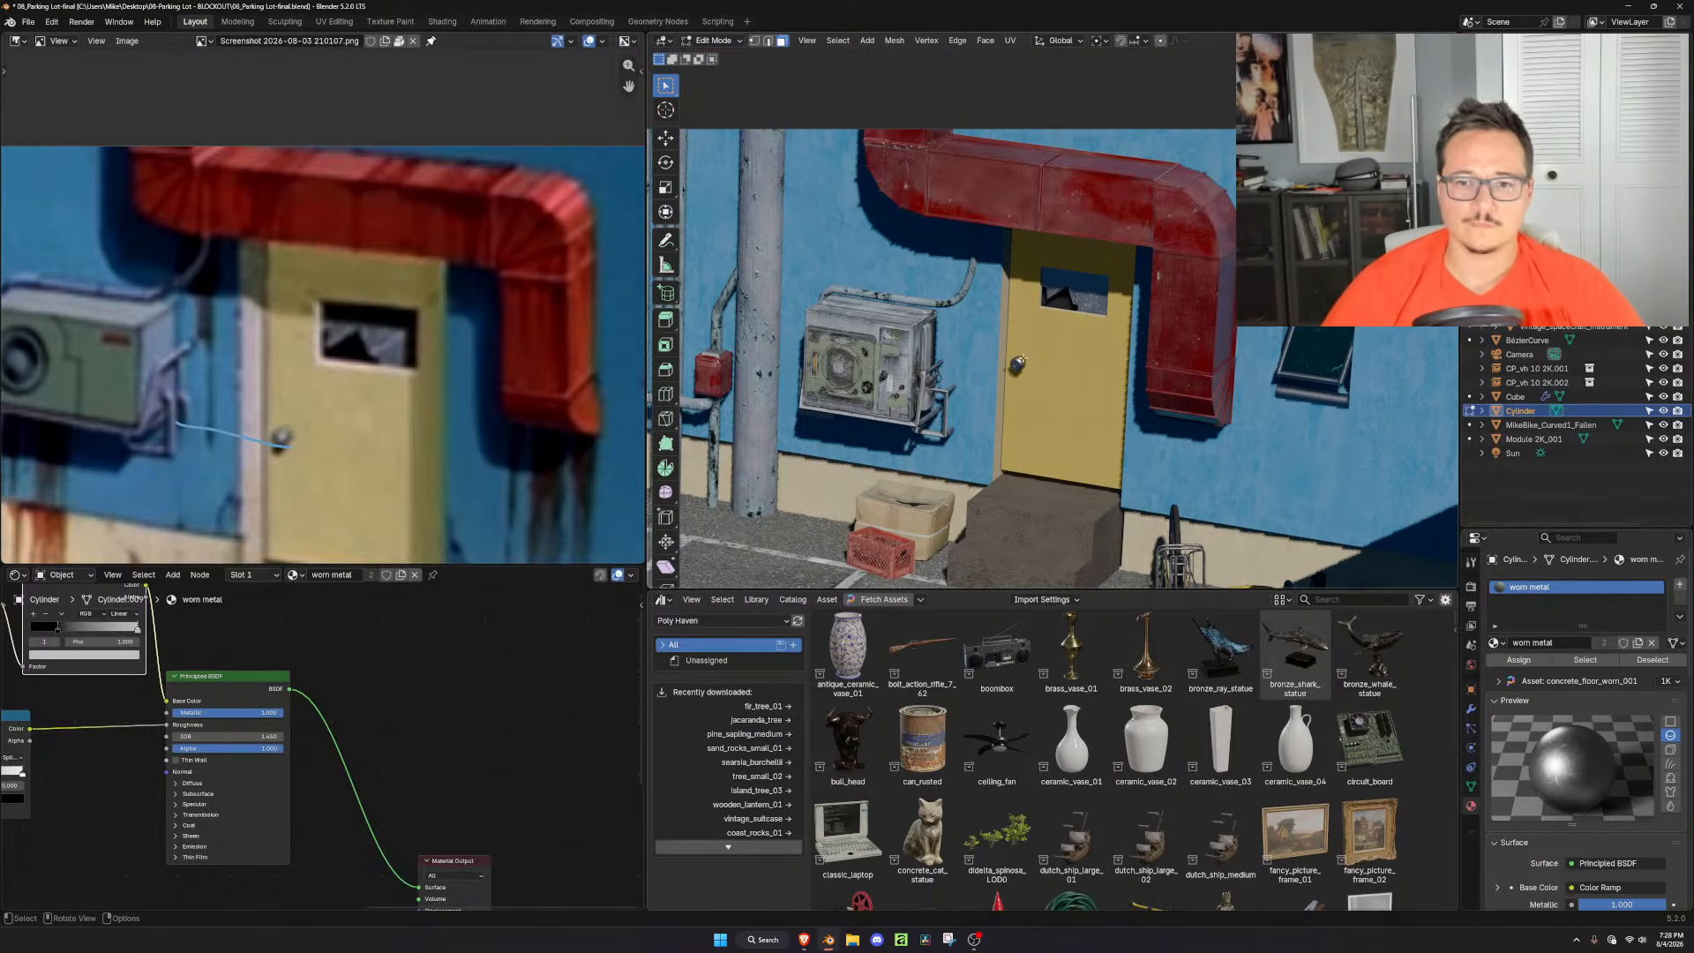
{"action": "key", "text": "g"}
{"action": "key", "text": "z"}
{"action": "left_click", "coordinate": [1179, 303]}
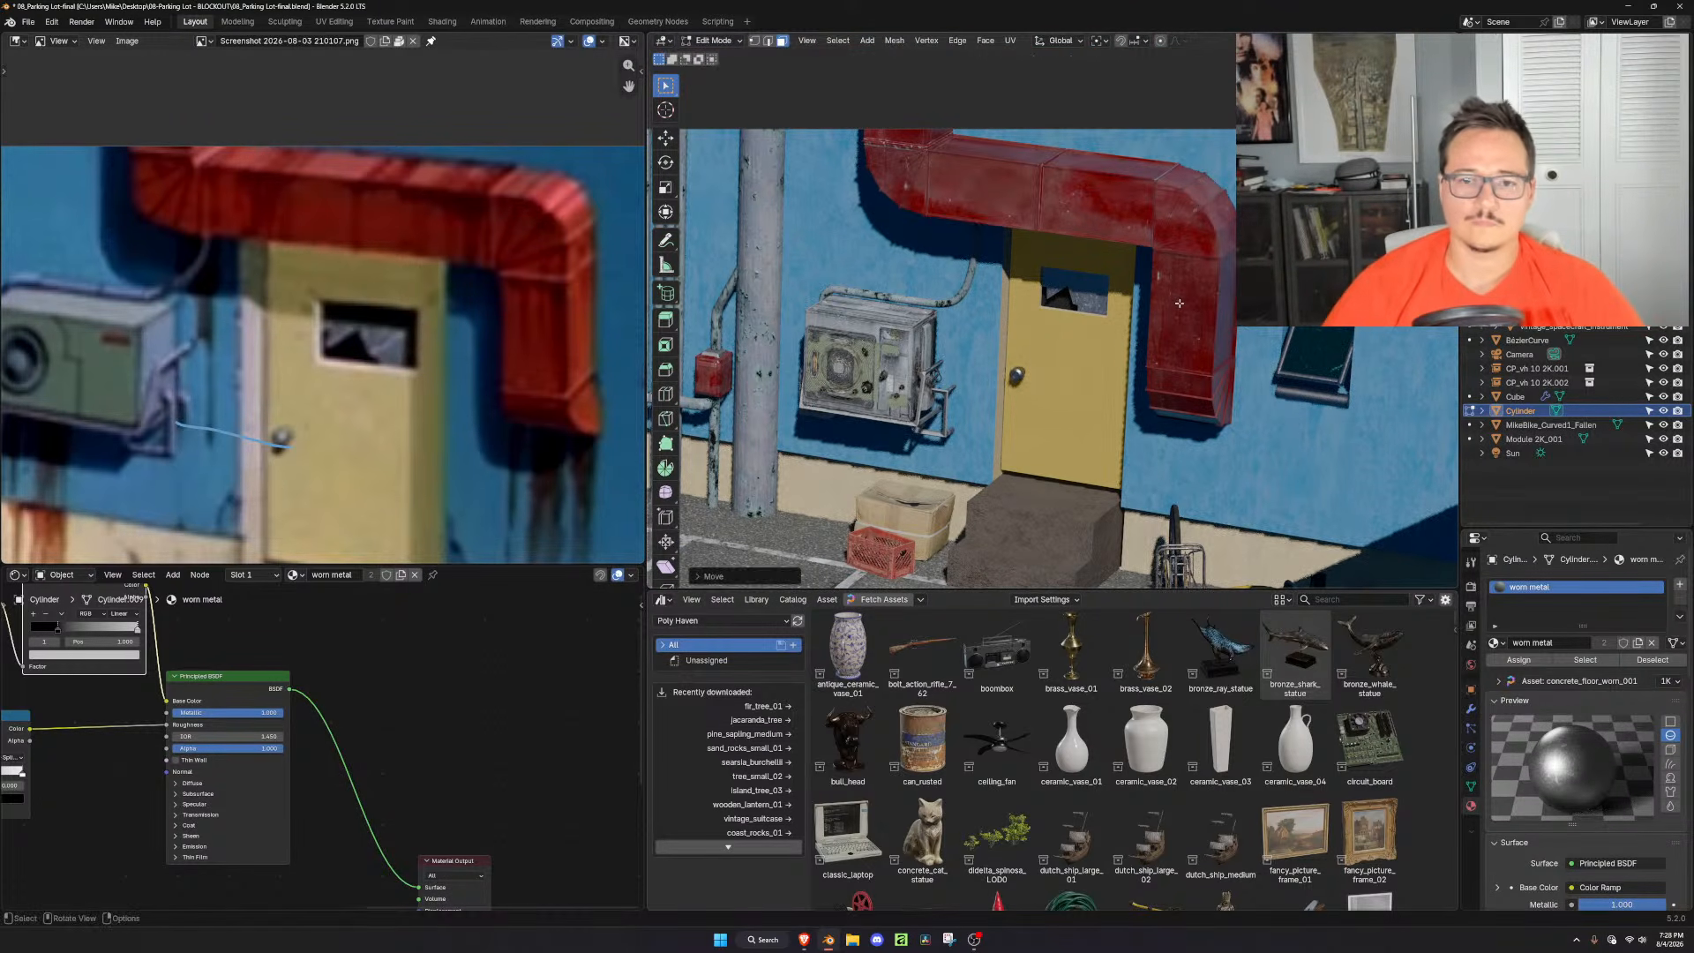
{"action": "key", "text": "s"}
{"action": "left_click", "coordinate": [1163, 301]}
{"action": "key", "text": "g"}
{"action": "key", "text": "z"}
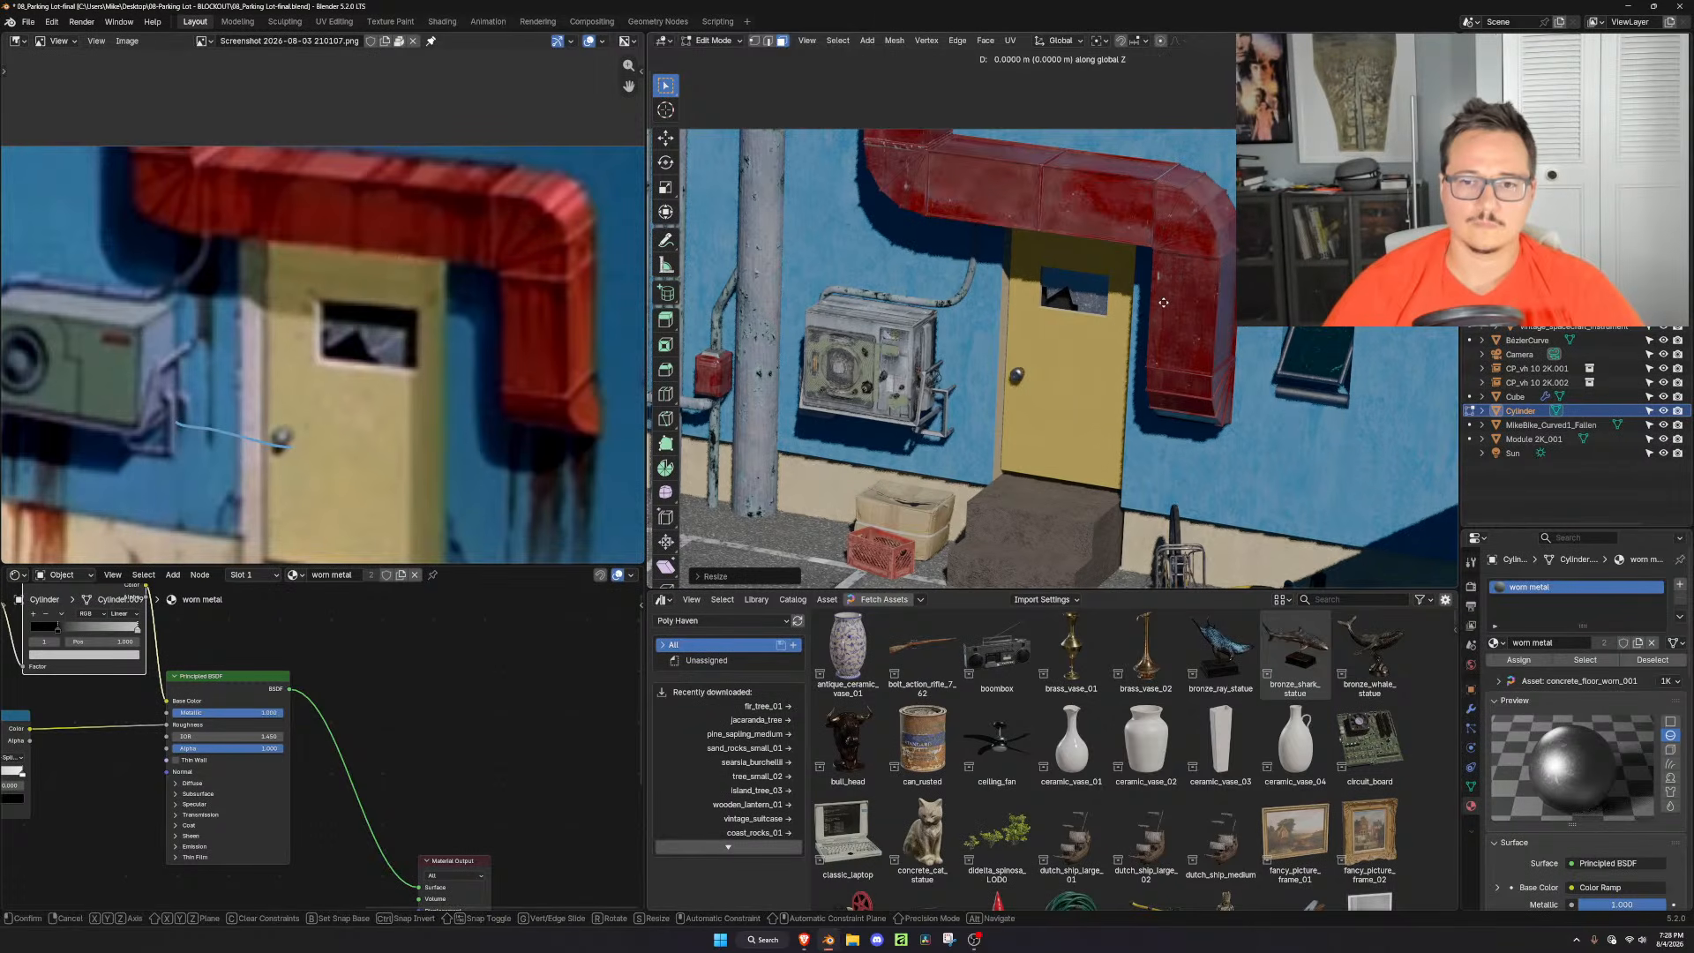
{"action": "left_click", "coordinate": [1164, 308]}
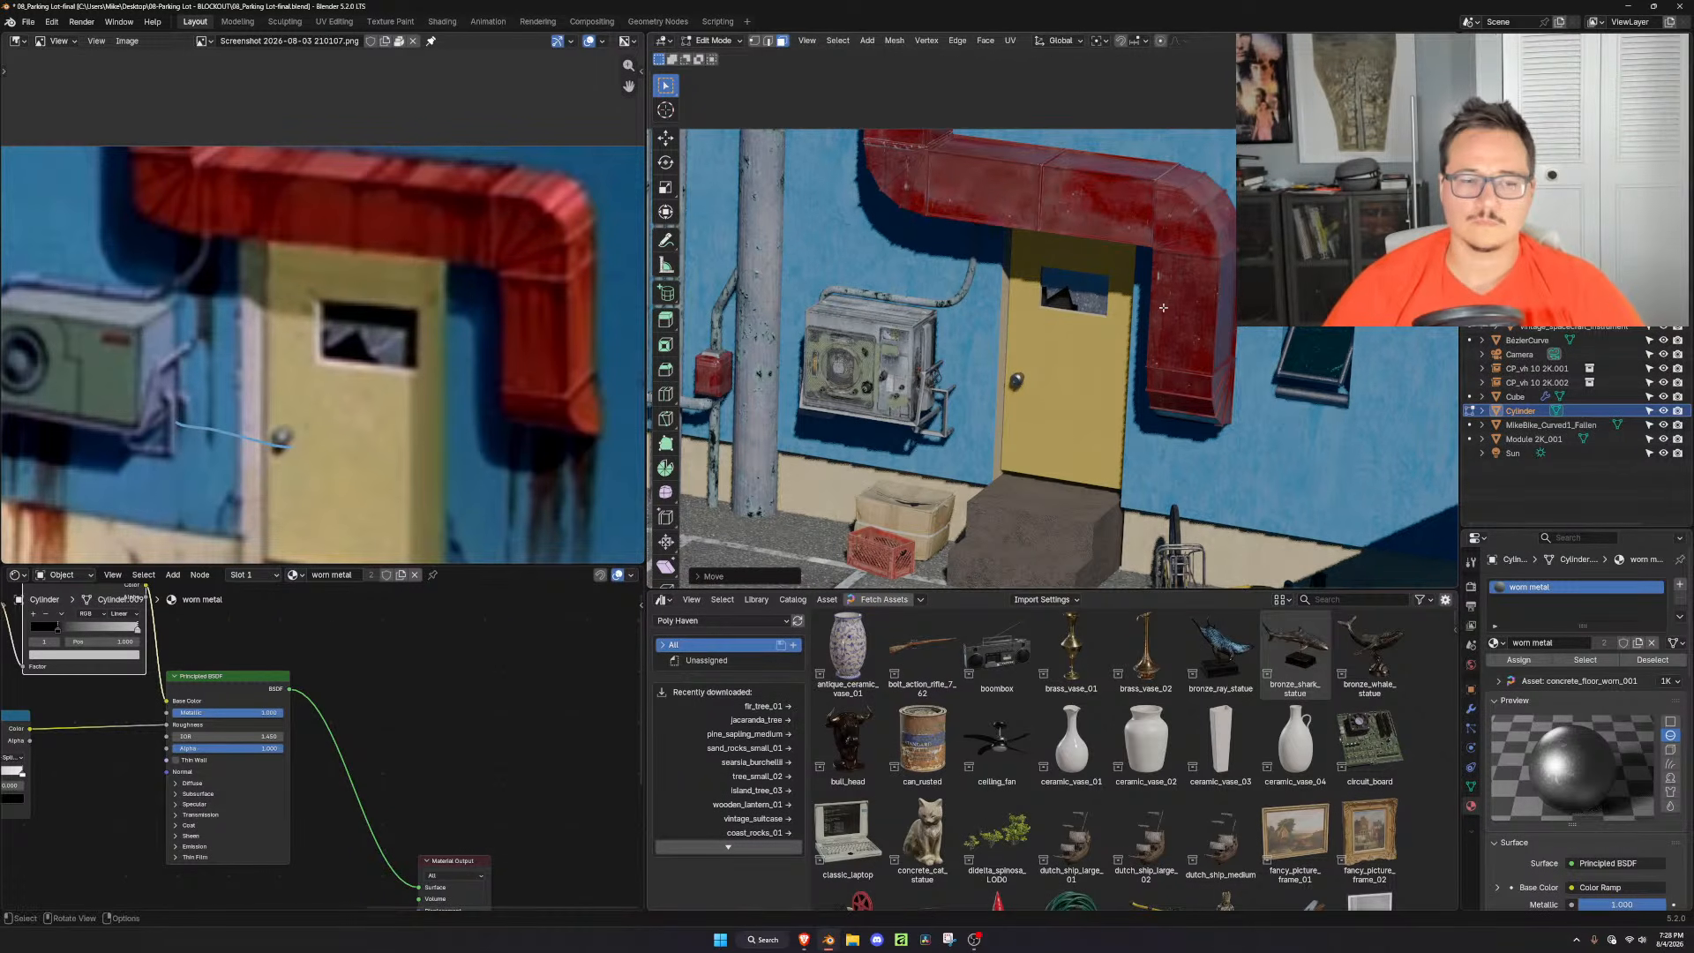
Compare the scene's door, wall pipes and pole base with the reference image to find missing details
{"action": "key", "text": "Tab"}
{"action": "scroll", "coordinate": [1165, 304], "scroll_direction": "down", "scroll_amount": 5}
{"action": "scroll", "coordinate": [1155, 318], "scroll_direction": "down", "scroll_amount": 3}
{"action": "scroll", "coordinate": [1121, 354], "scroll_direction": "up", "scroll_amount": 5}
{"action": "scroll", "coordinate": [422, 434], "scroll_direction": "down", "scroll_amount": 6}
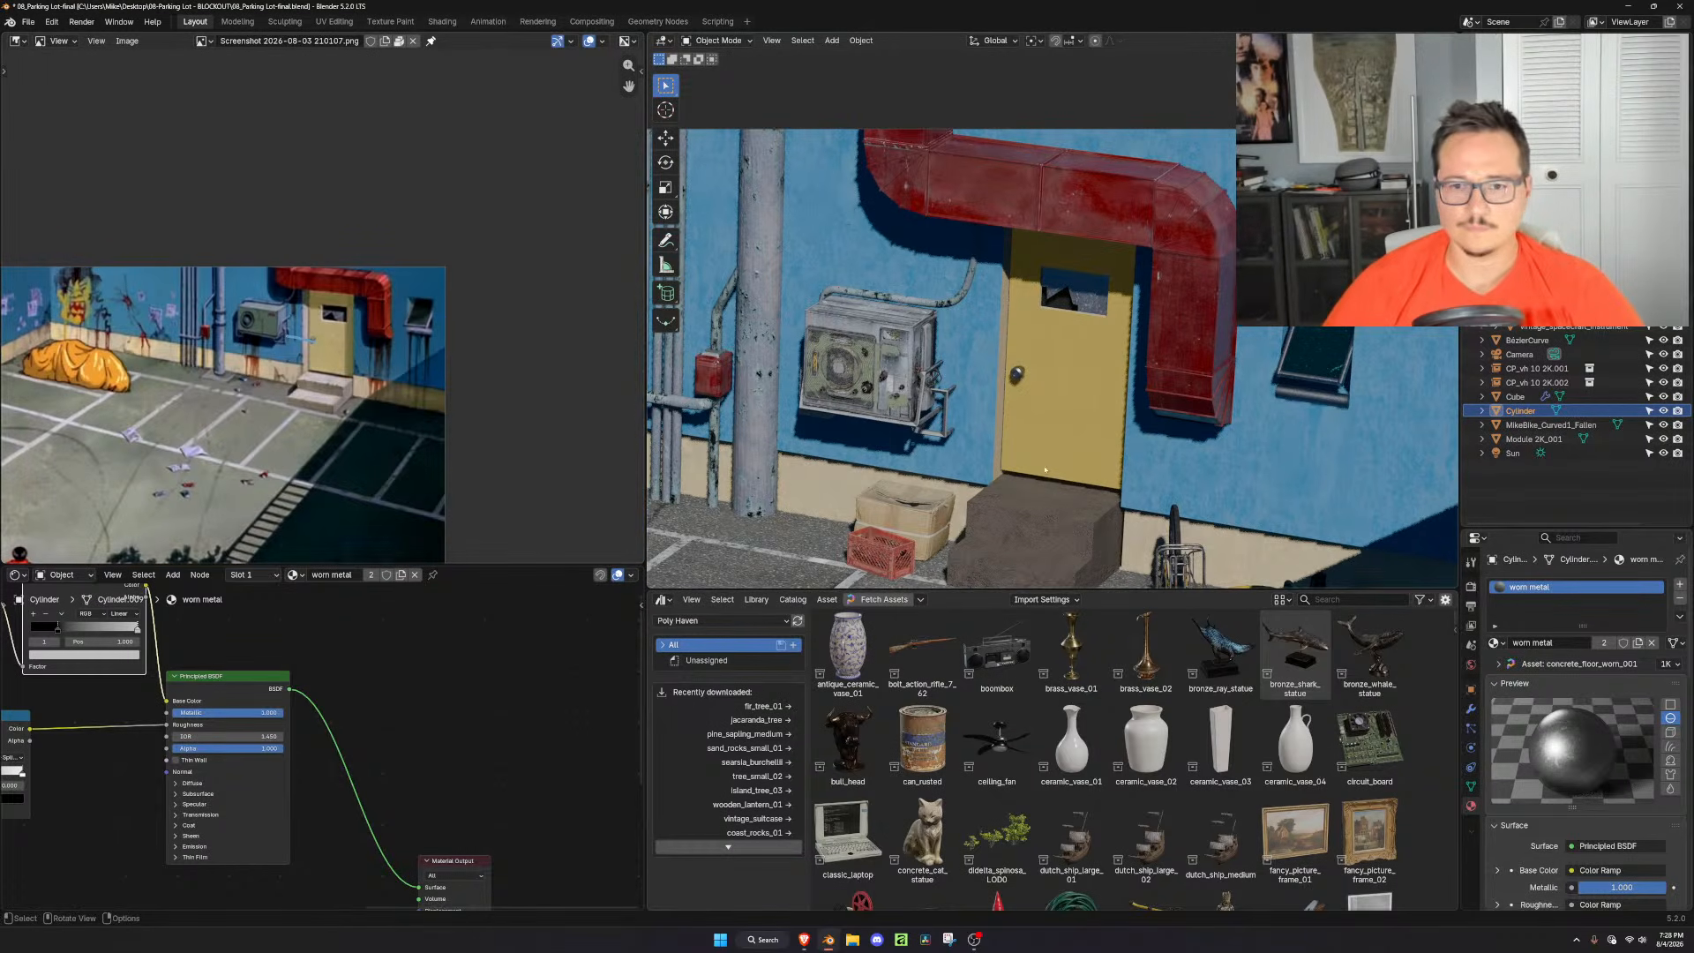
{"action": "scroll", "coordinate": [1050, 476], "scroll_direction": "down", "scroll_amount": 5}
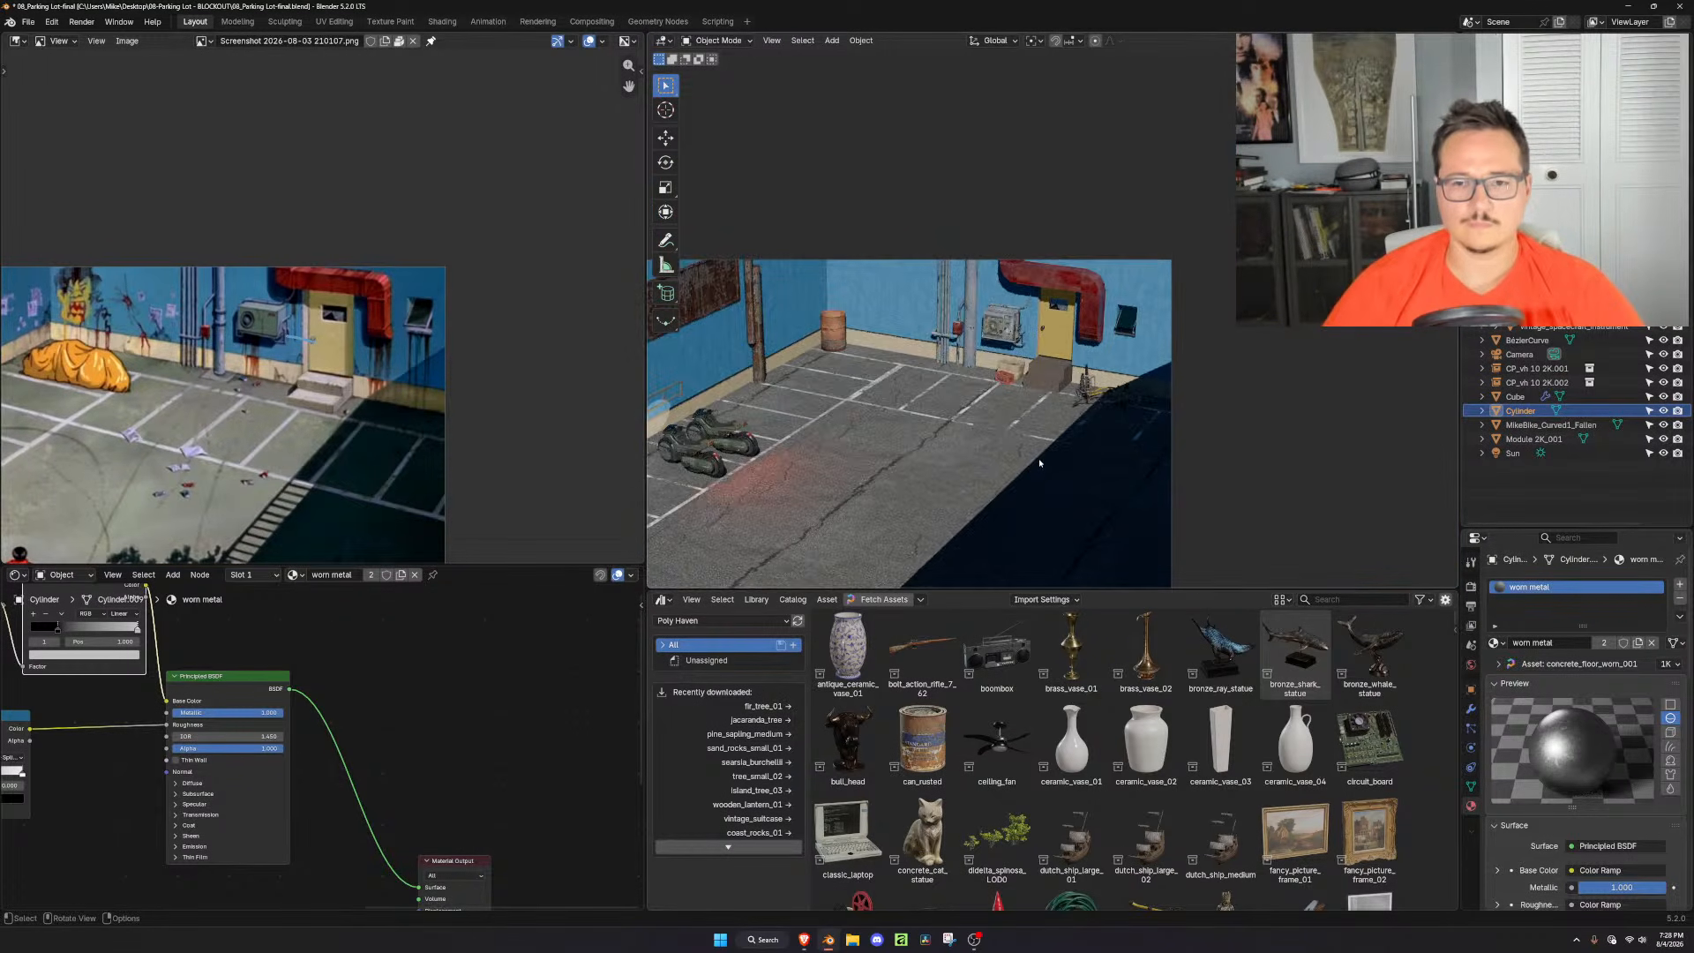
{"action": "scroll", "coordinate": [1039, 458], "scroll_direction": "up", "scroll_amount": 6}
{"action": "scroll", "coordinate": [1119, 483], "scroll_direction": "down", "scroll_amount": 4}
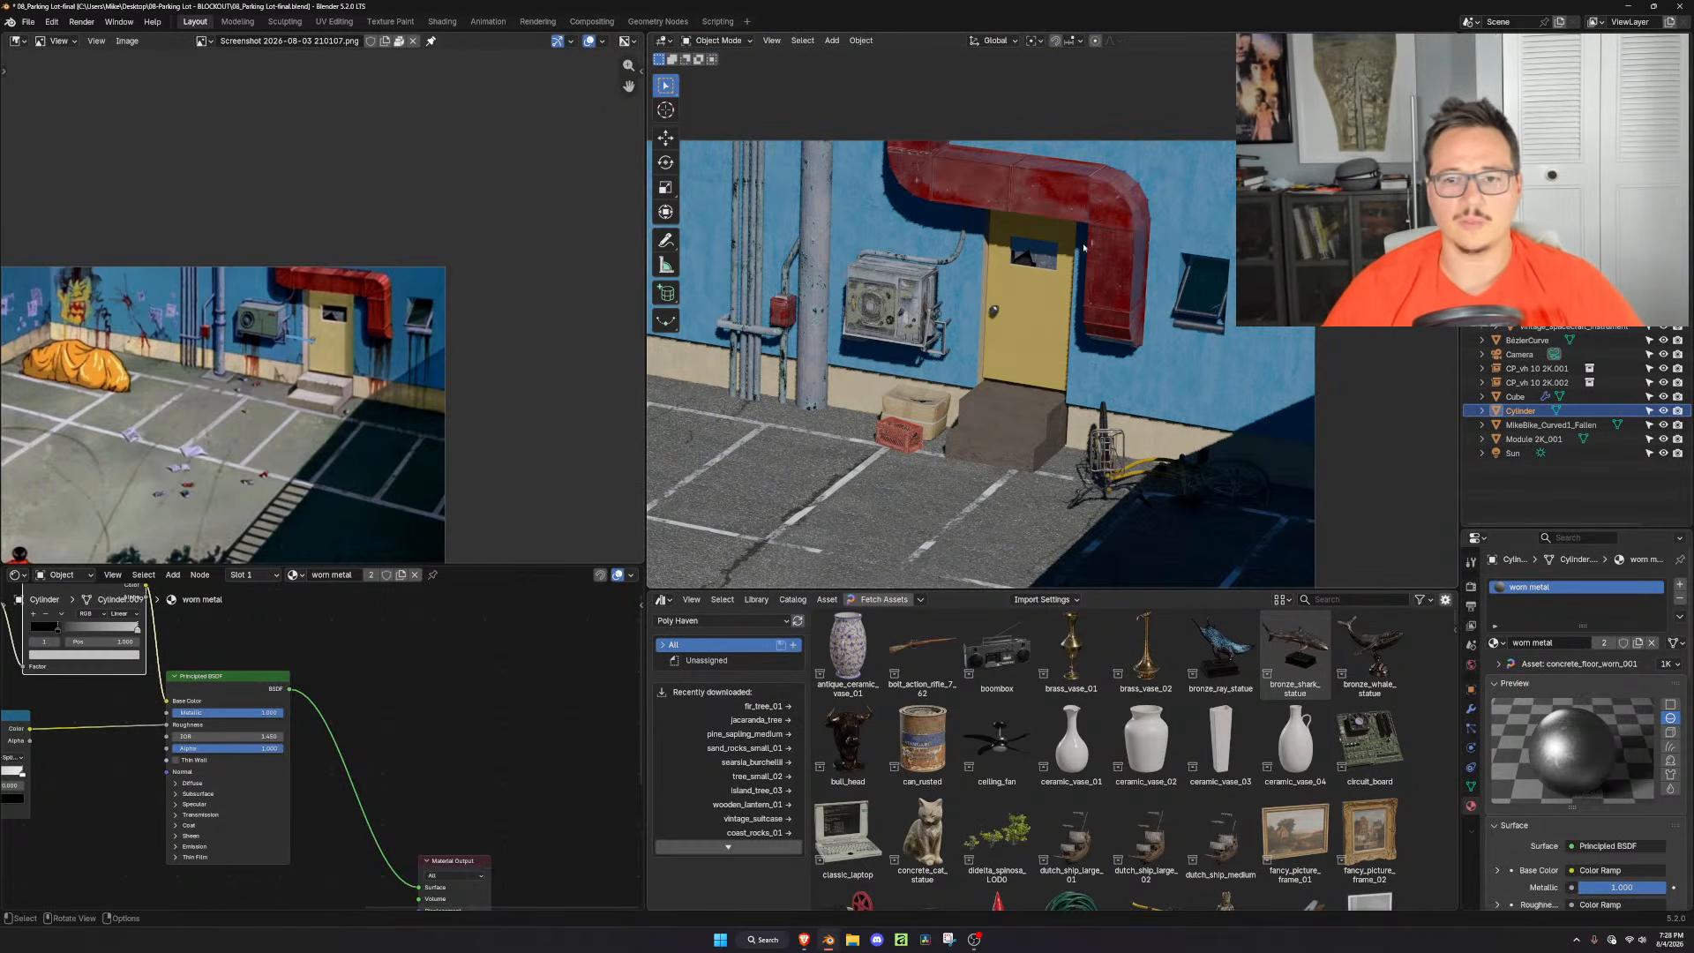
{"action": "scroll", "coordinate": [949, 356], "scroll_direction": "up", "scroll_amount": 6}
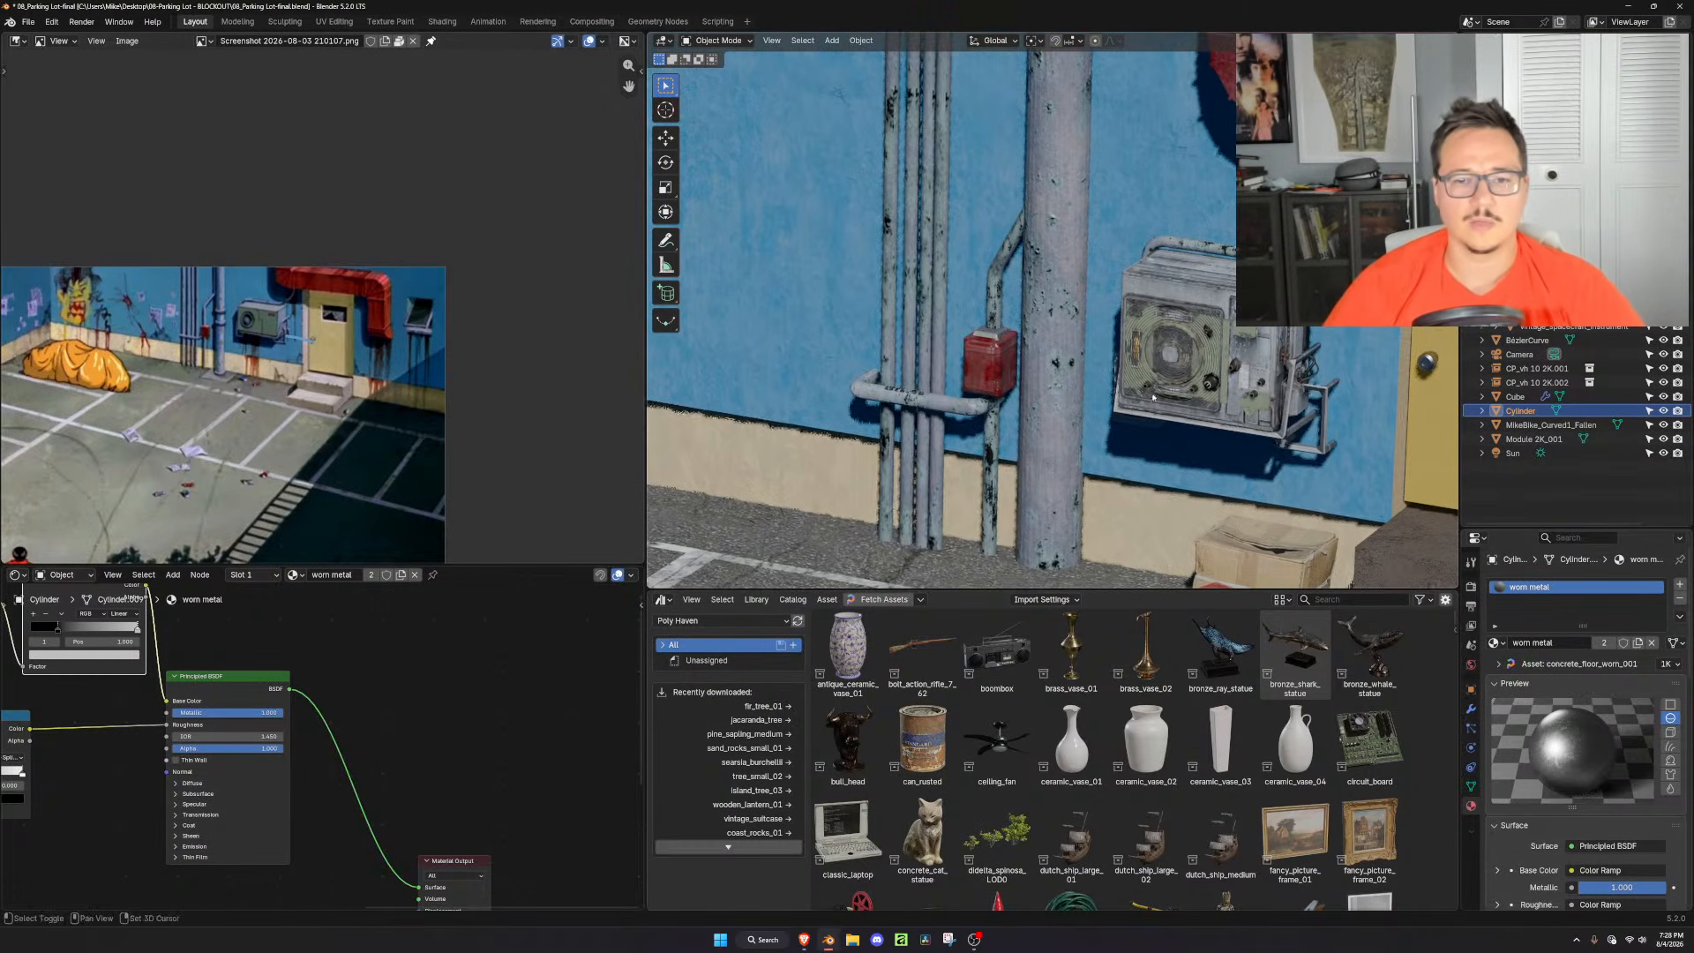
{"action": "scroll", "coordinate": [318, 309], "scroll_direction": "up", "scroll_amount": 4}
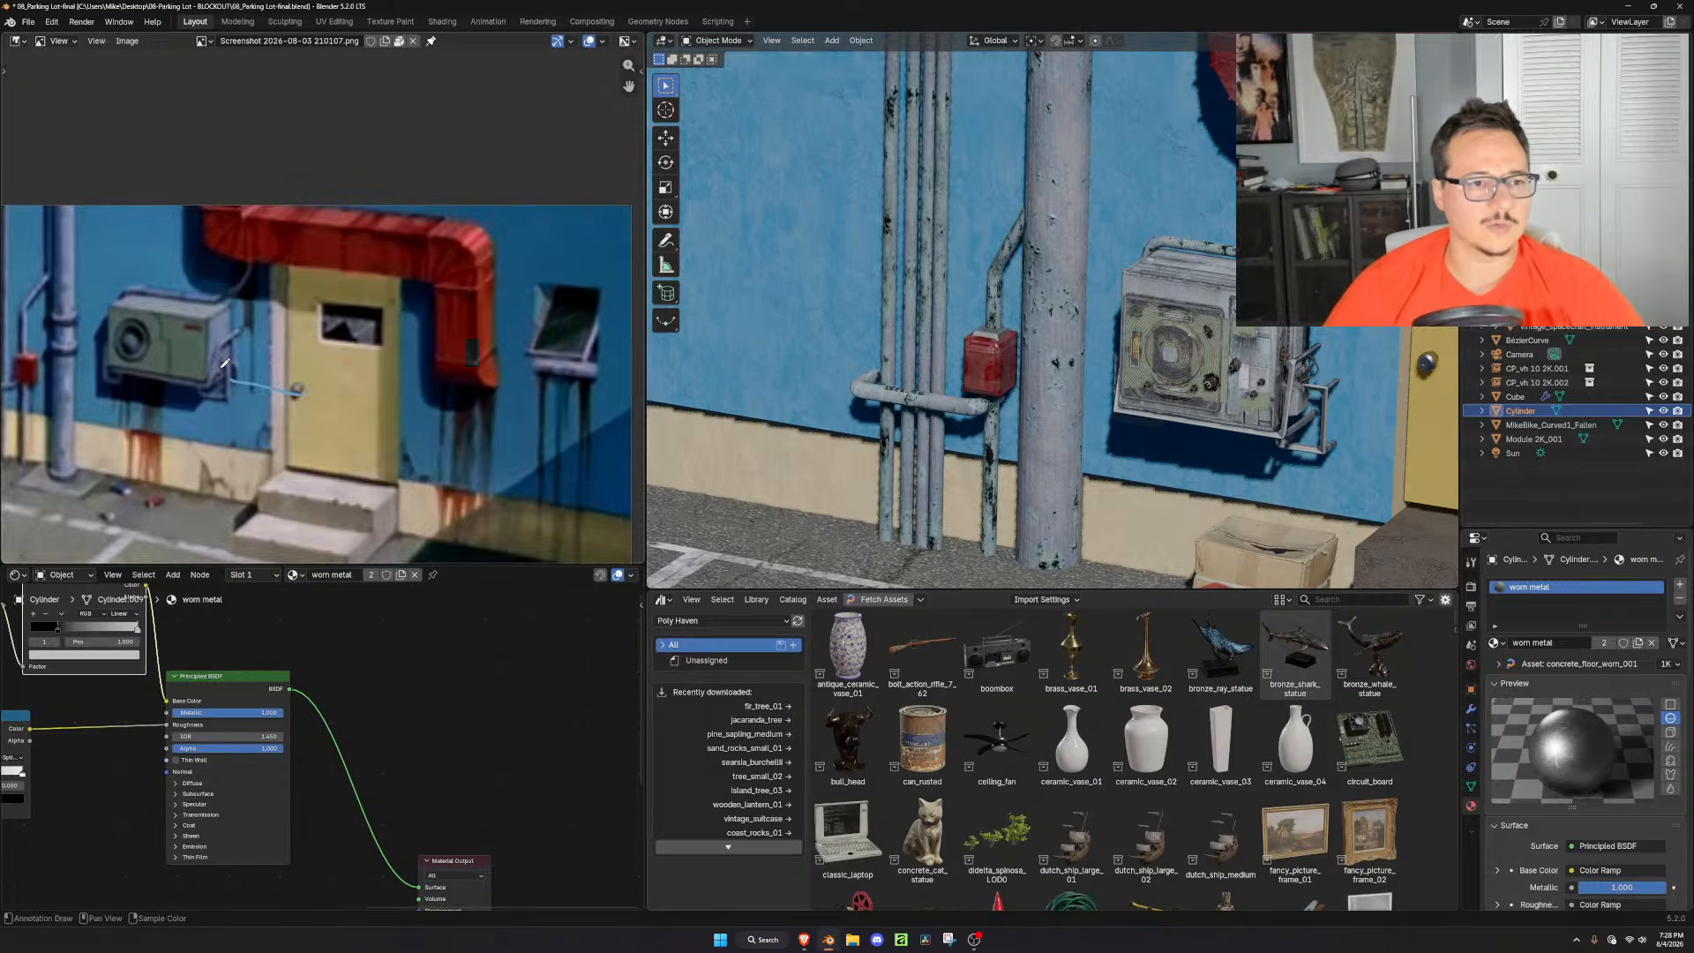
{"action": "scroll", "coordinate": [317, 308], "scroll_direction": "down", "scroll_amount": 3}
{"action": "middle_click_drag", "start_coordinate": [847, 379], "coordinate": [828, 269], "text": "shift"}
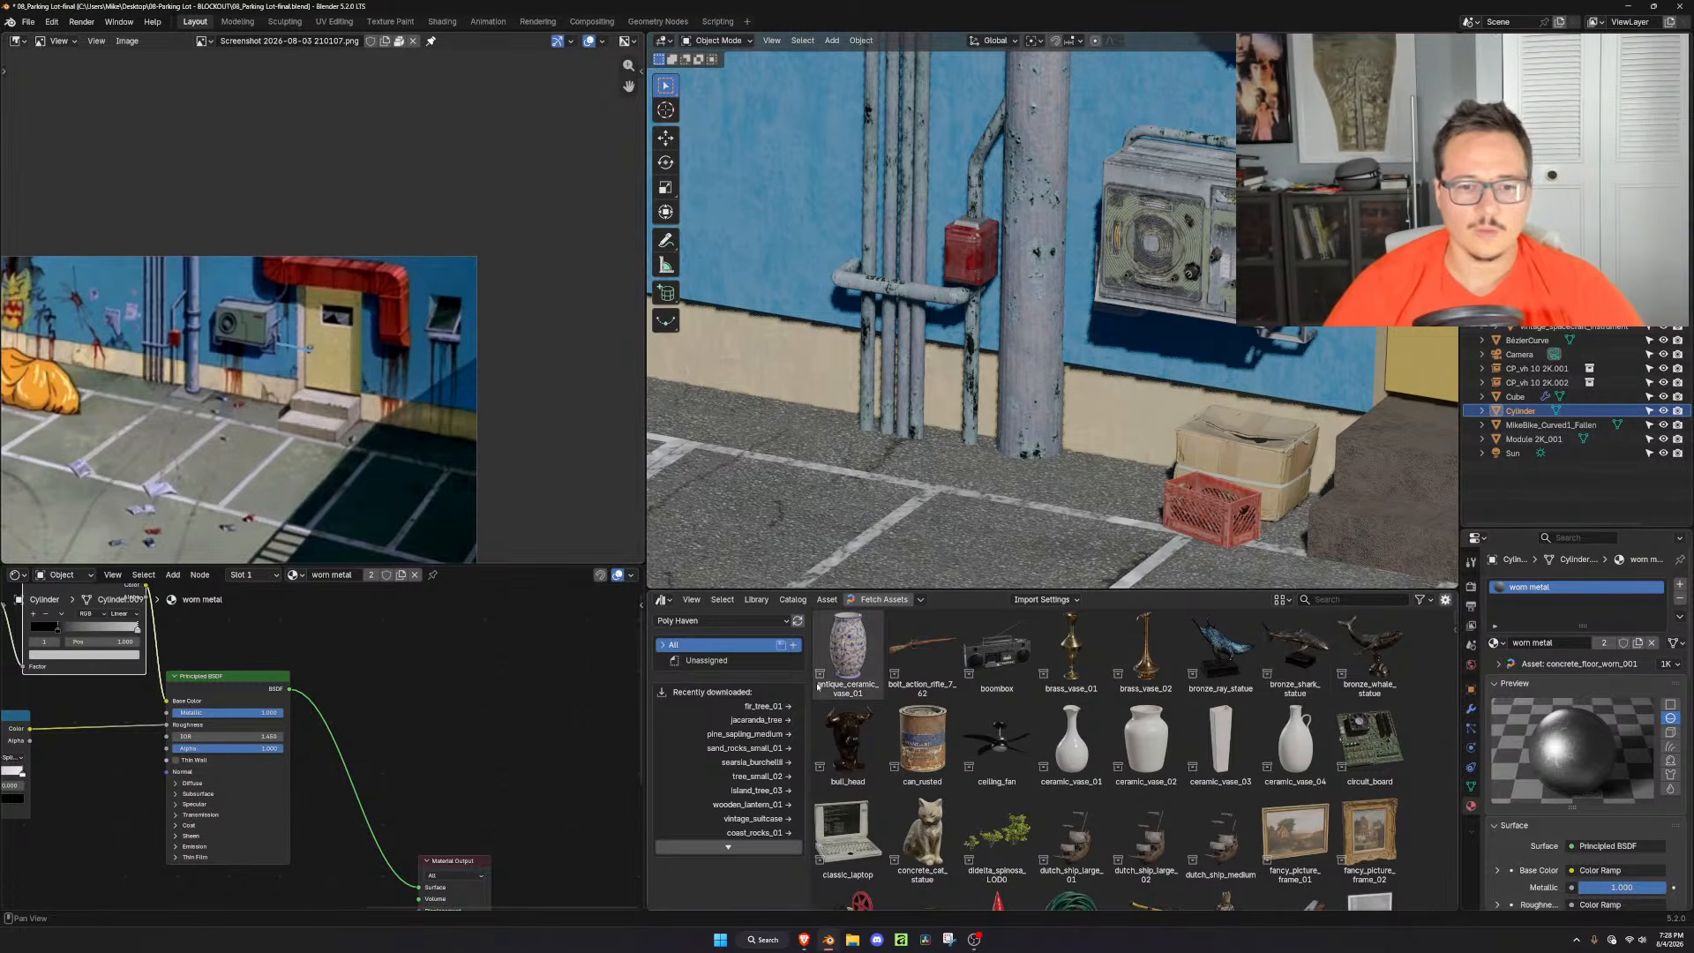
Show the viewport overlays and draw a flat box on the ground in front of the large vertical pipe
{"action": "key", "text": "shift+alt+z"}
{"action": "mouse_move", "coordinate": [668, 301]}
{"action": "left_mouse_down"}
{"action": "mouse_move", "coordinate": [729, 324]}
{"action": "mouse_move", "coordinate": [729, 298]}
{"action": "left_mouse_up"}
{"action": "left_click_drag", "start_coordinate": [935, 455], "coordinate": [1019, 540]}
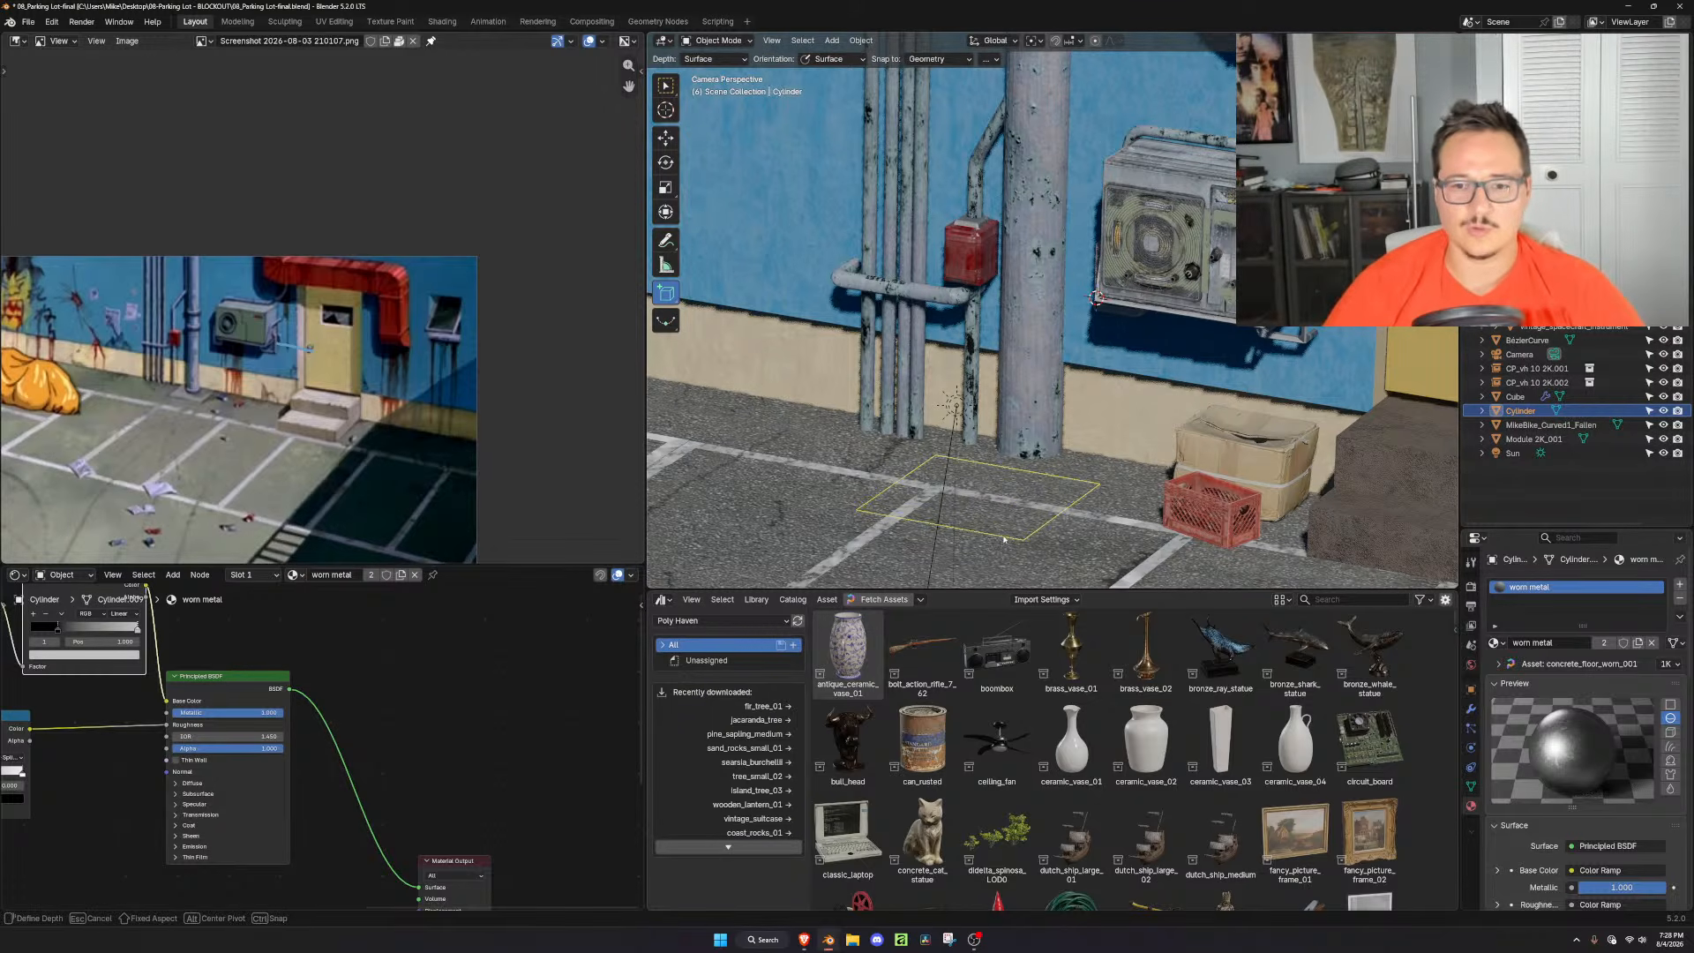
{"action": "left_click", "coordinate": [1006, 528]}
Move the slab under the large pipe's base, about 0.6 m along Y and 0.2 m along X
{"action": "key", "text": "g"}
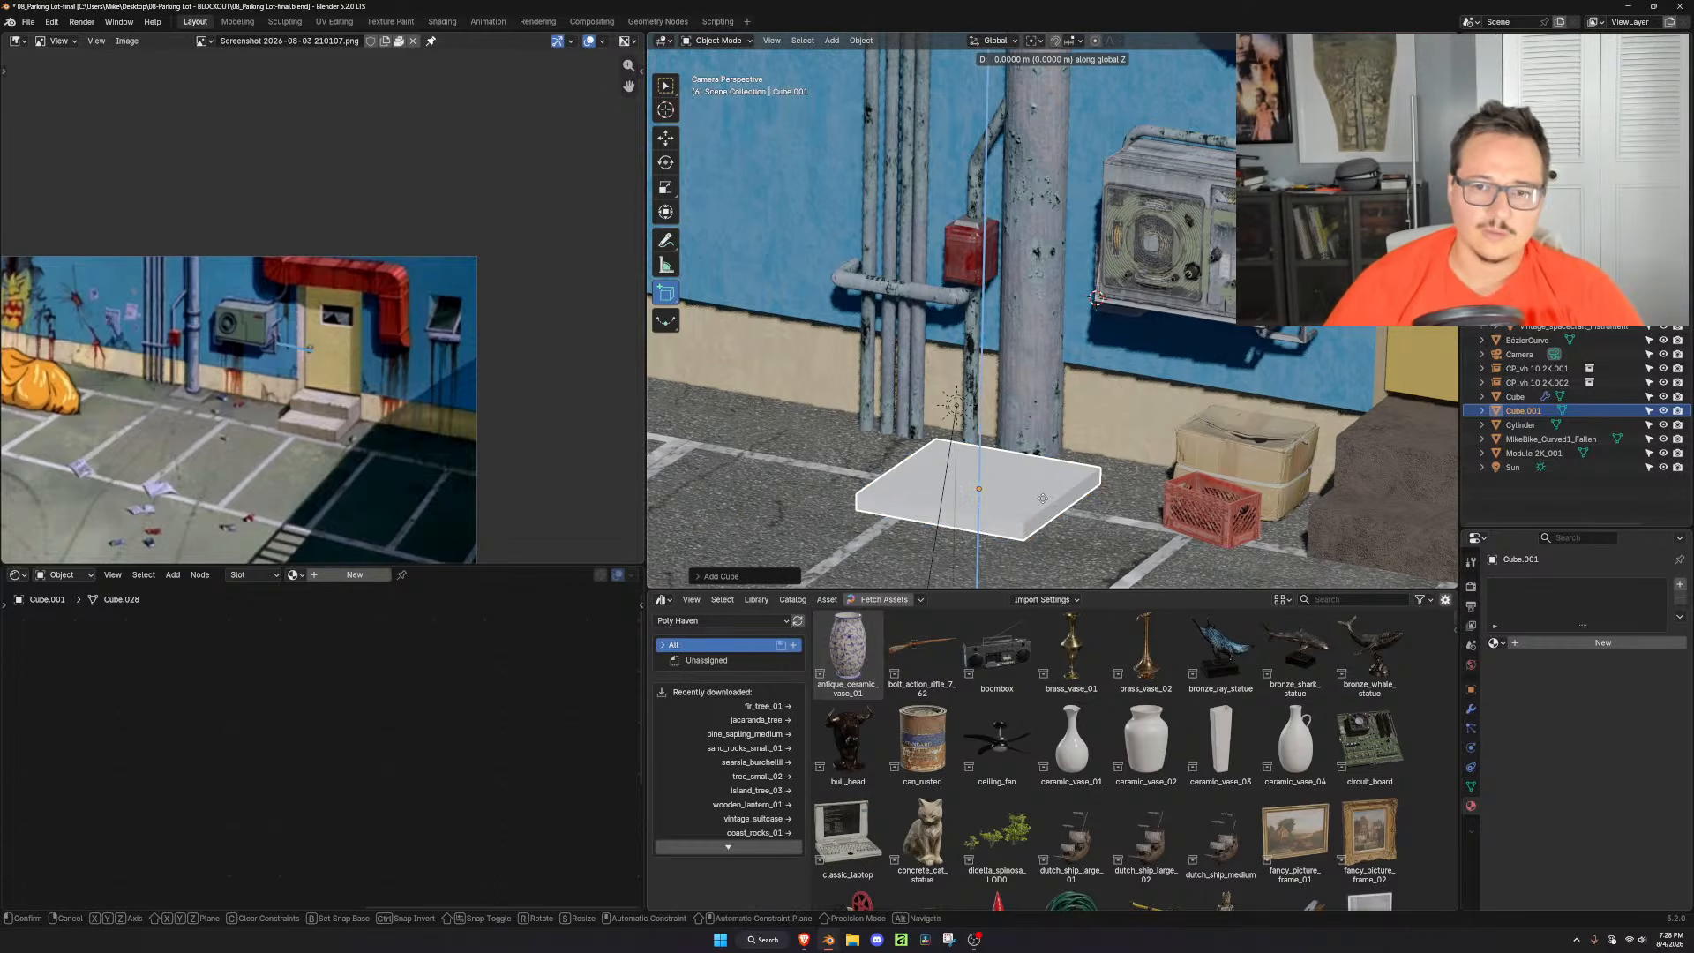
{"action": "key", "text": "y"}
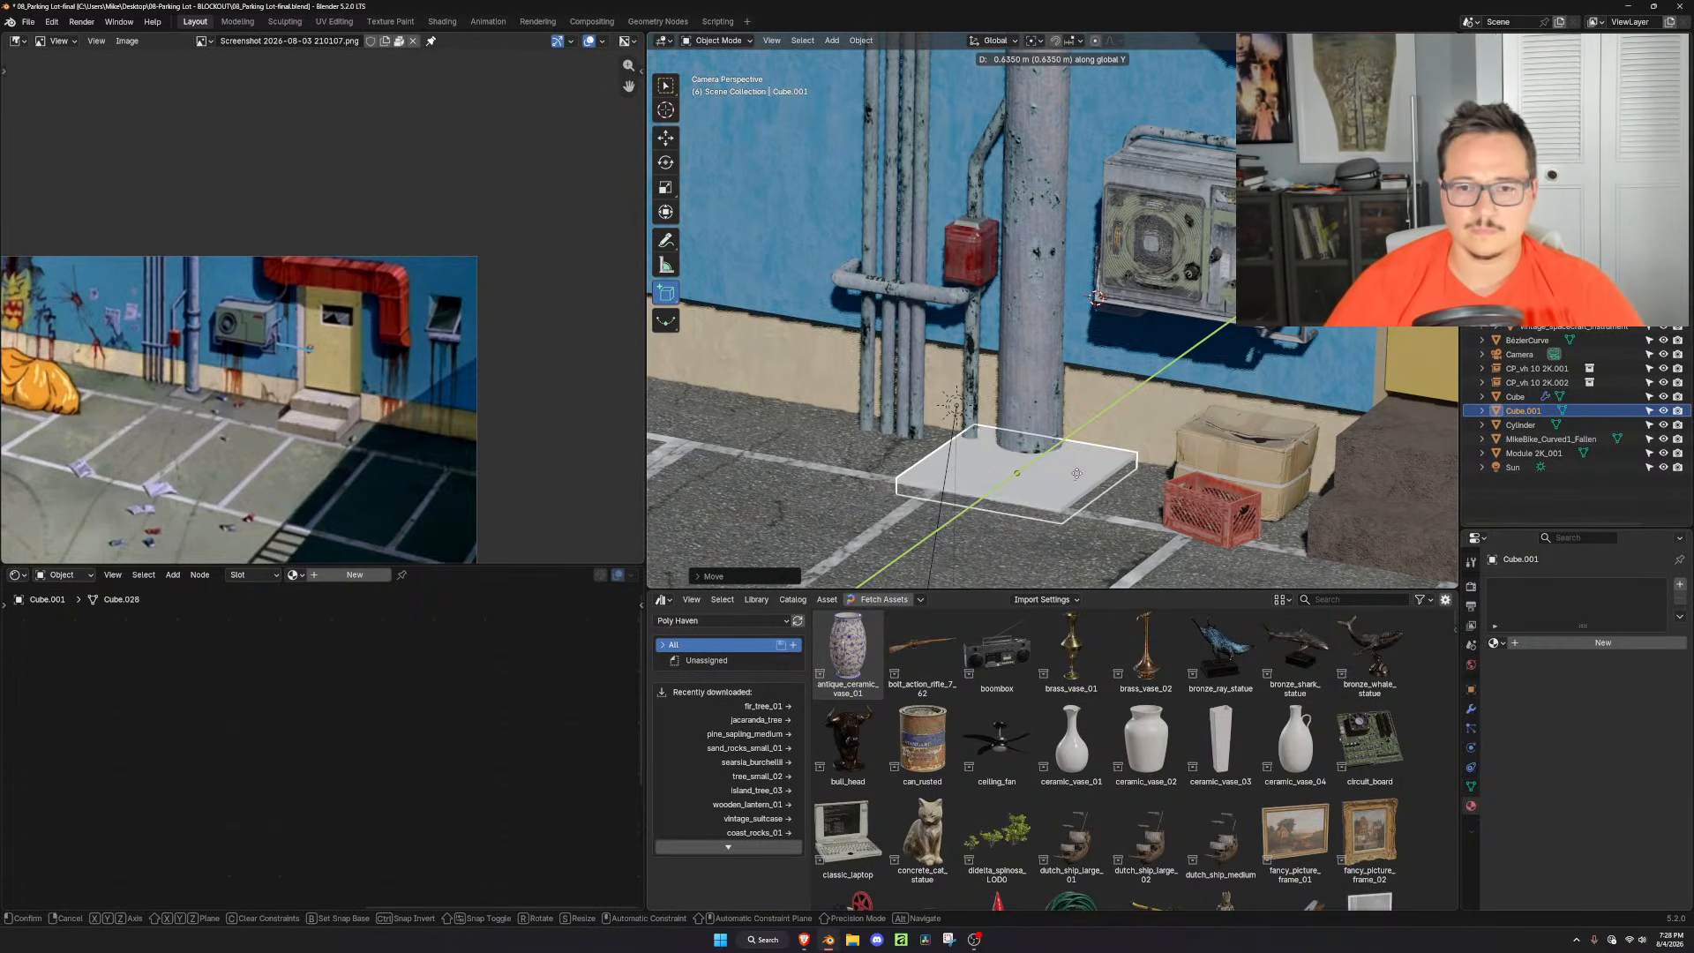
{"action": "key", "text": "x"}
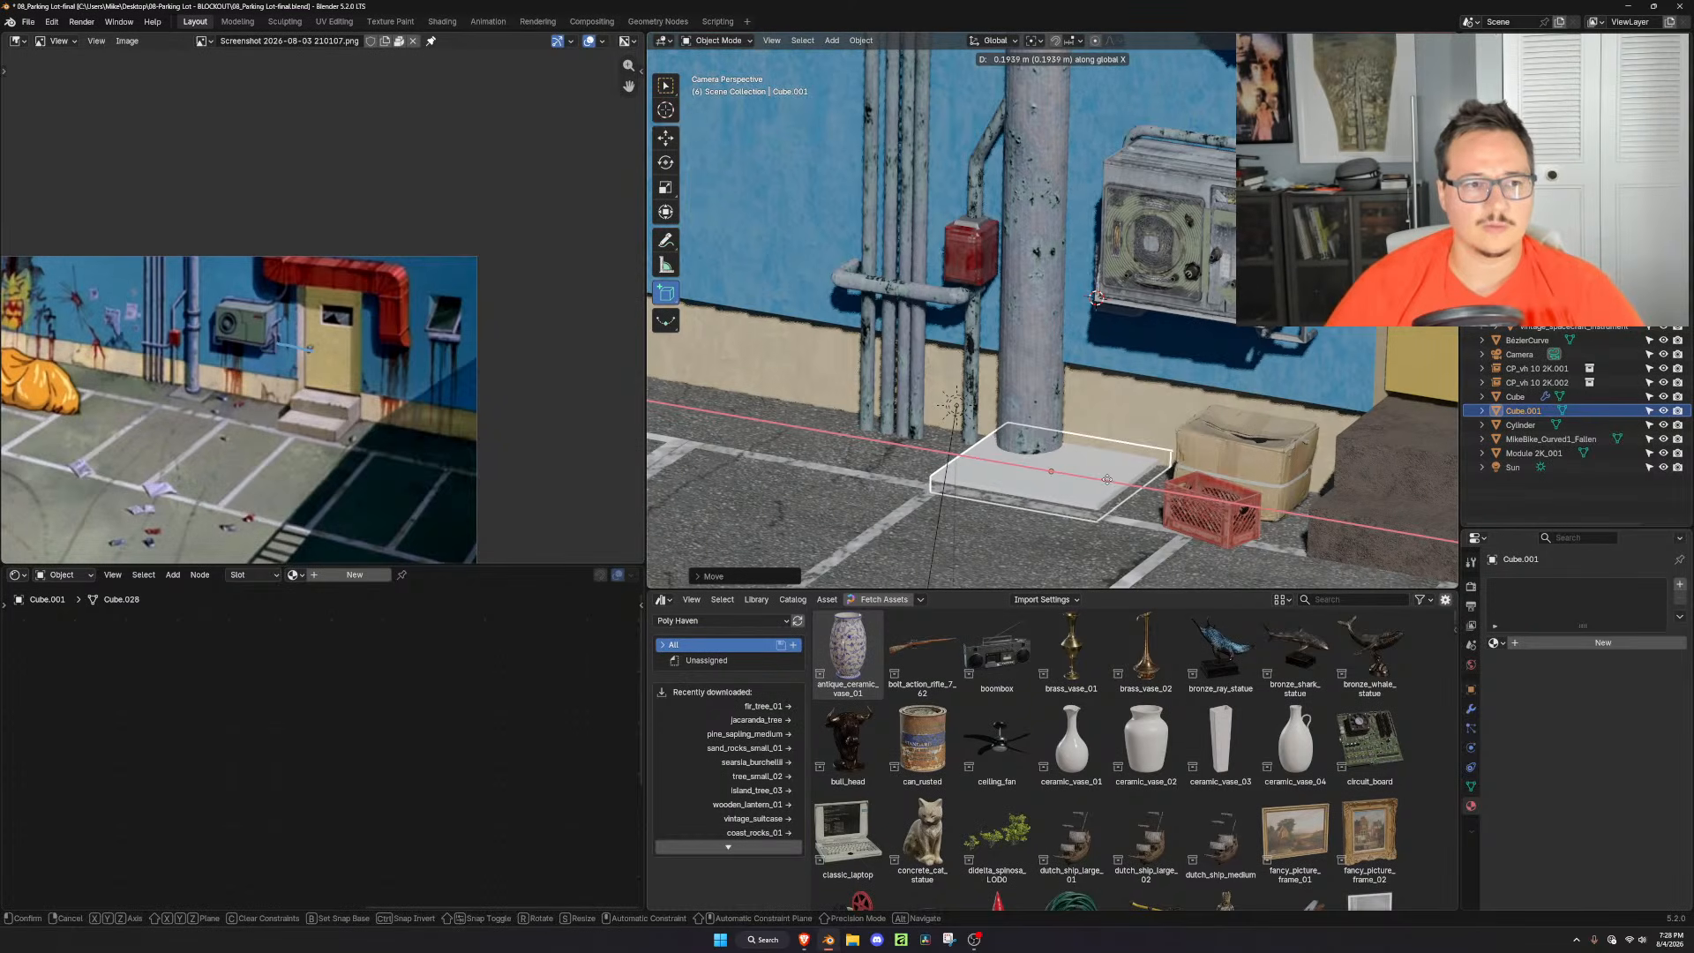
Scale the slab smaller on every axis except Z and recentre it beneath the pipe along X and Y
{"action": "key", "text": "s"}
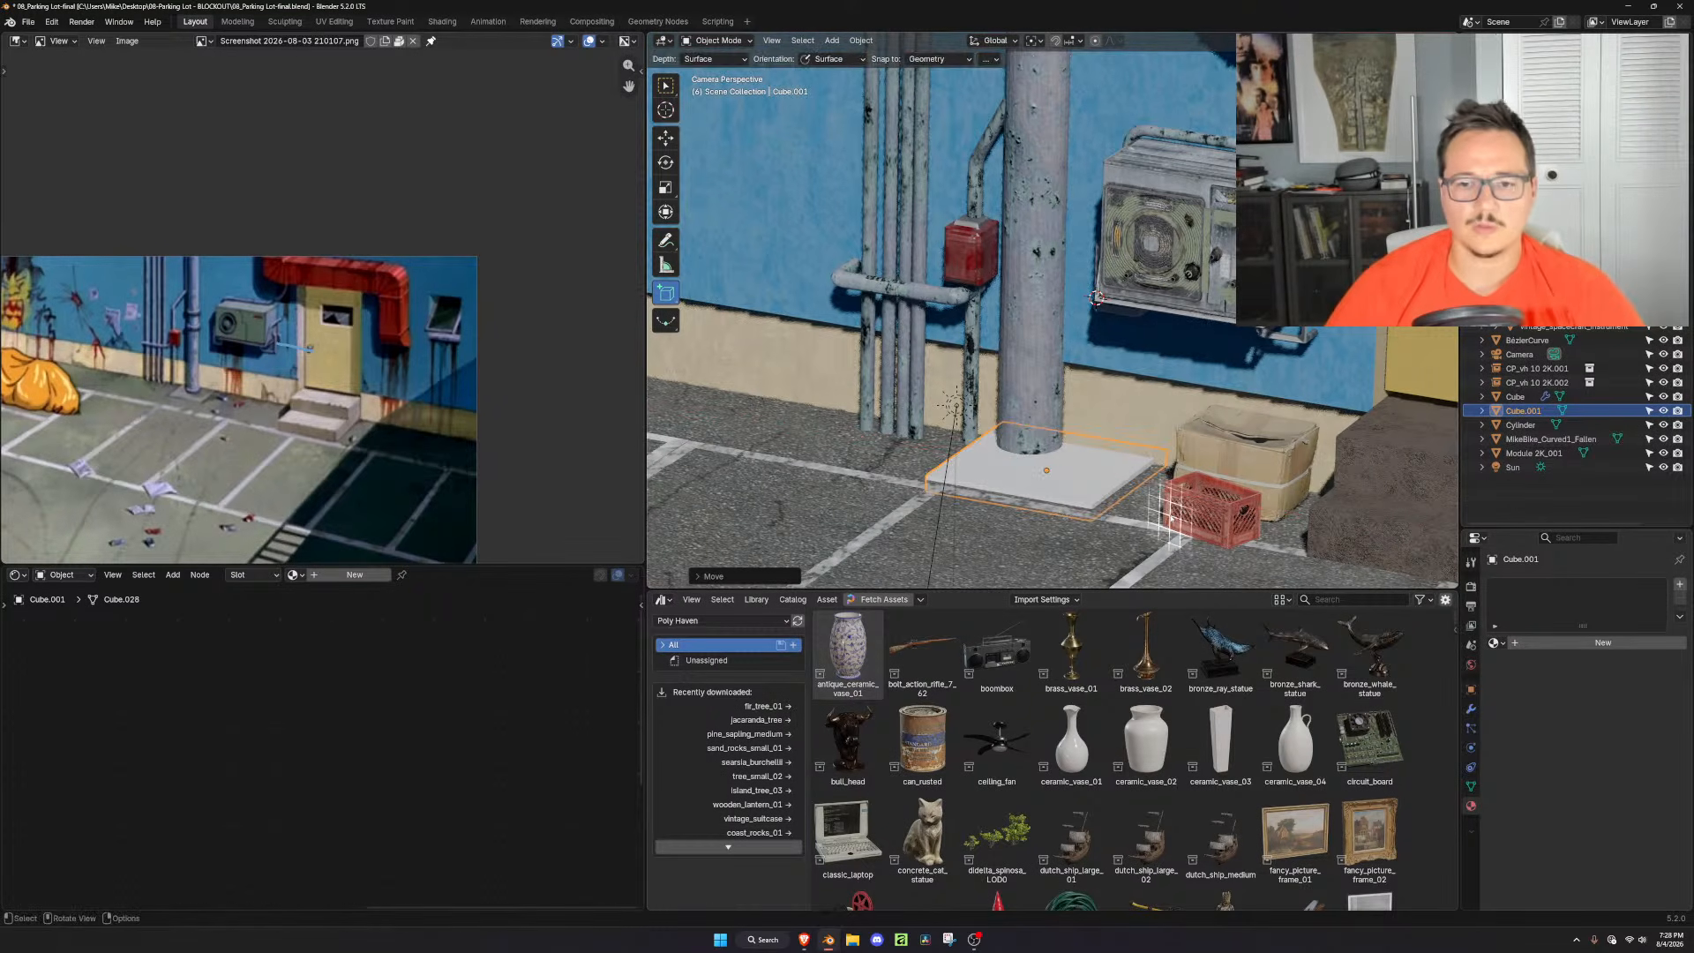
{"action": "key", "text": "shift+z"}
{"action": "left_click", "coordinate": [1127, 493]}
{"action": "key", "text": "g"}
{"action": "key", "text": "x"}
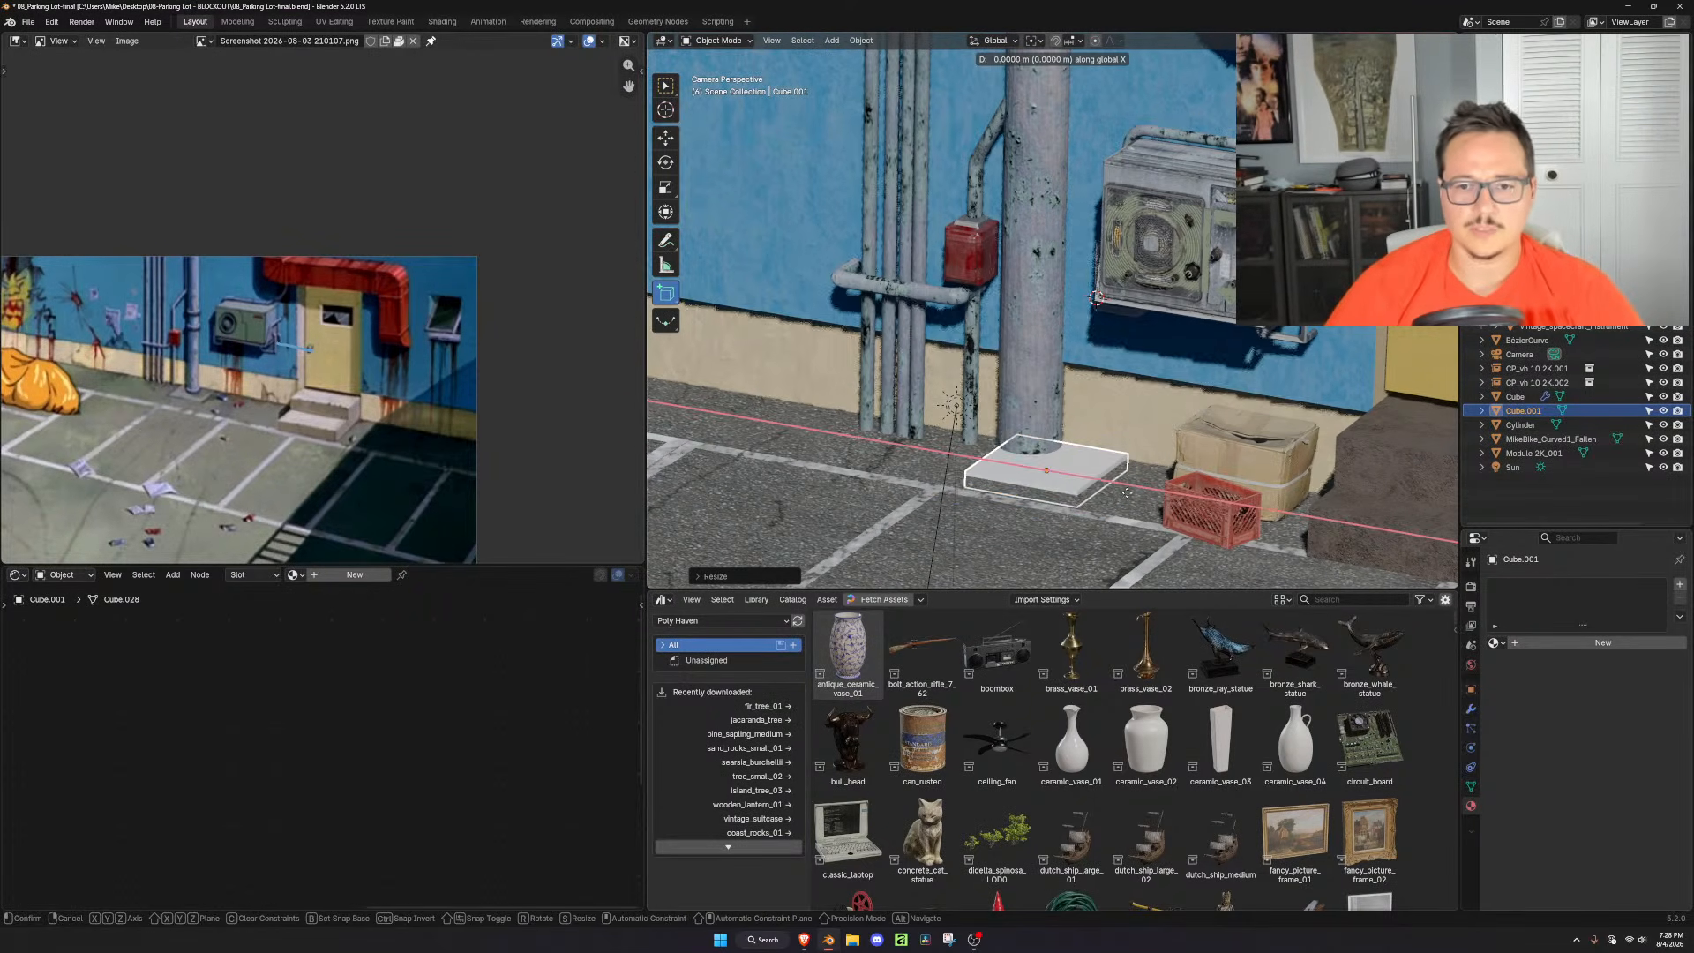
{"action": "left_click", "coordinate": [1102, 483]}
{"action": "key", "text": "g"}
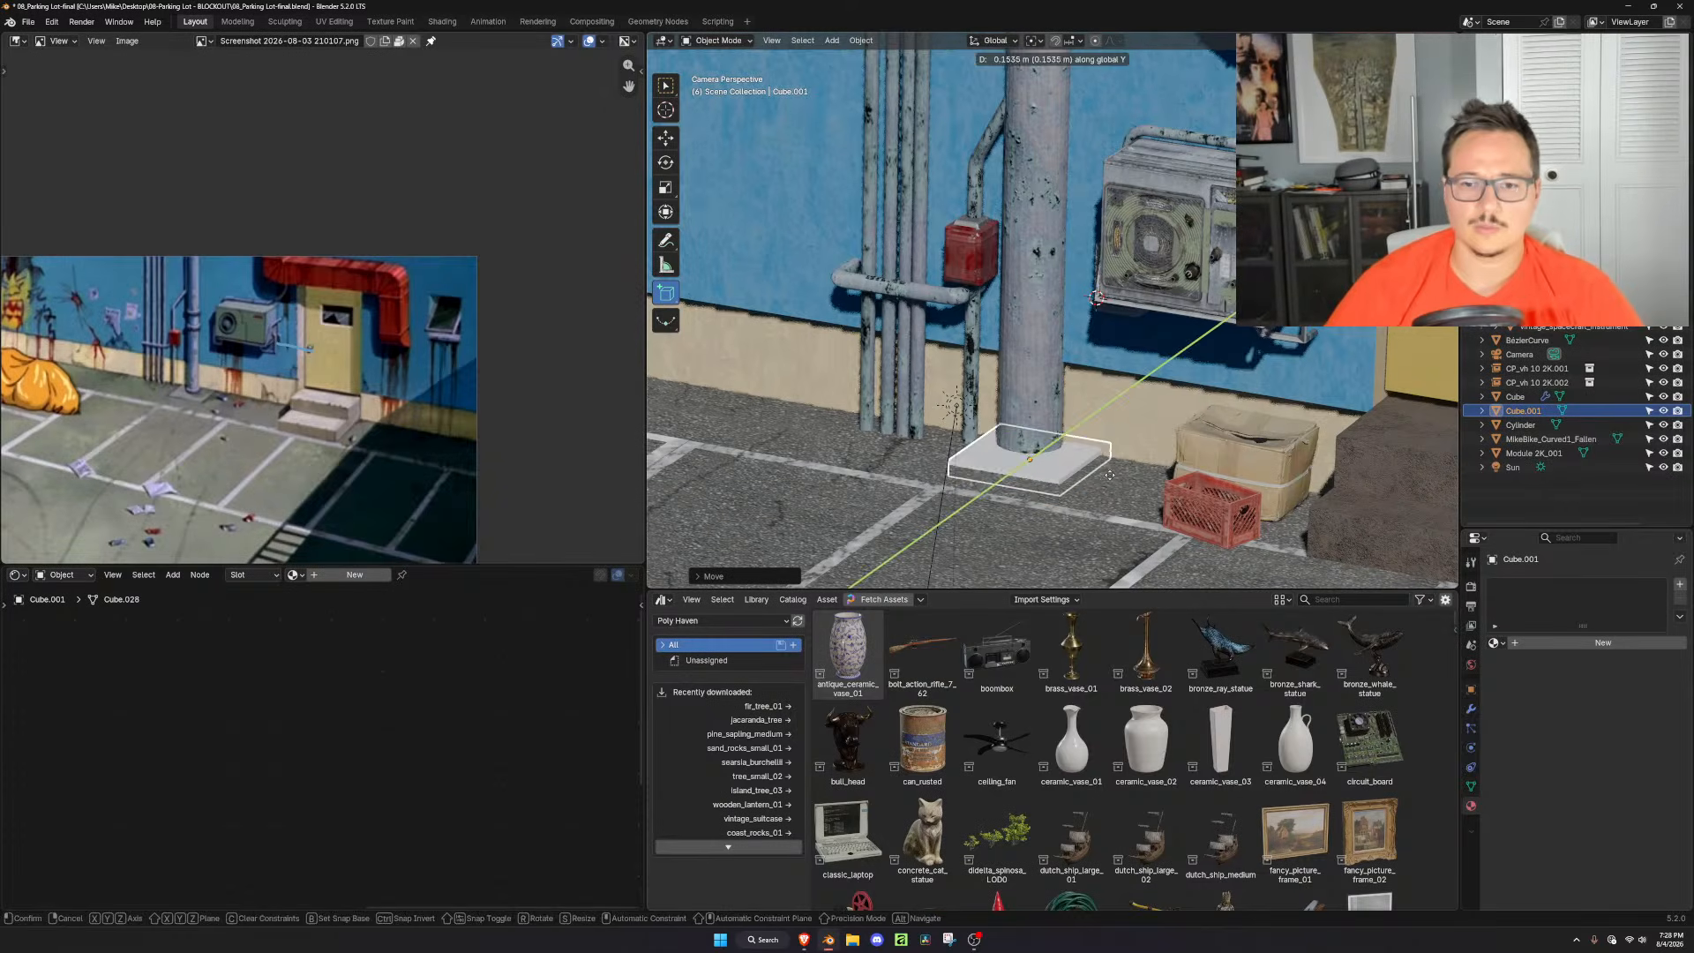
{"action": "left_click", "coordinate": [1103, 487]}
Apply the slab's scale and give it the Poly Haven plaster-concrete material concrete_layers_02
{"action": "key", "text": "ctrl+a"}
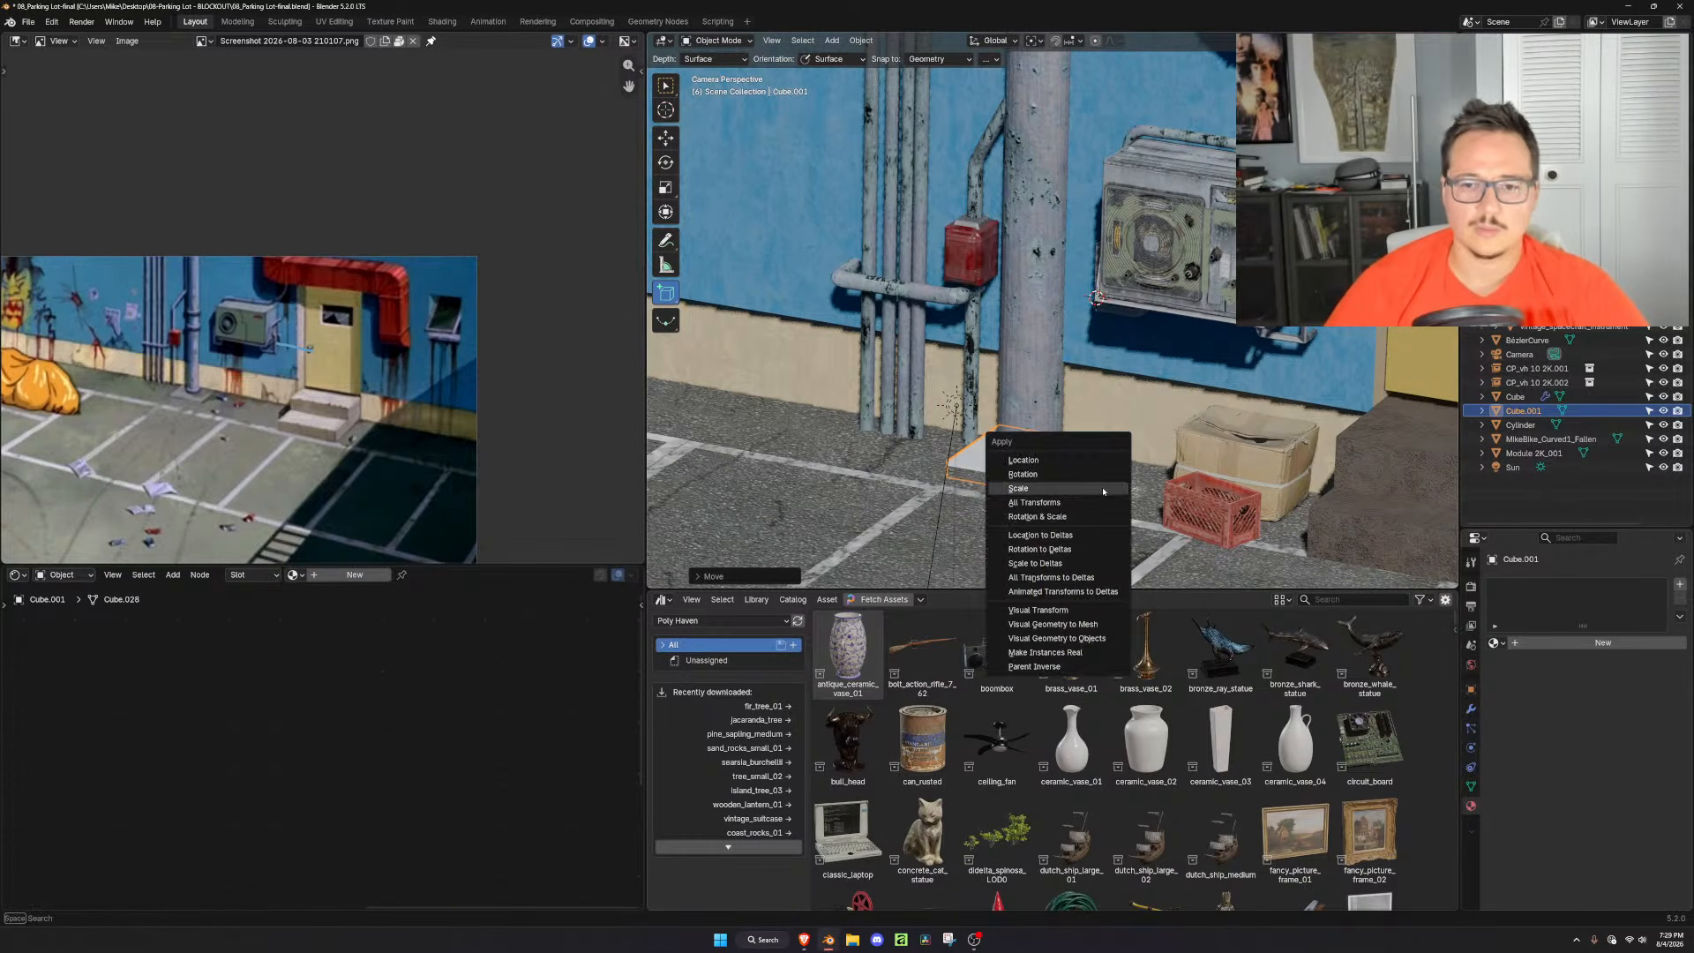
{"action": "left_click", "coordinate": [1094, 488]}
{"action": "left_click", "coordinate": [719, 620]}
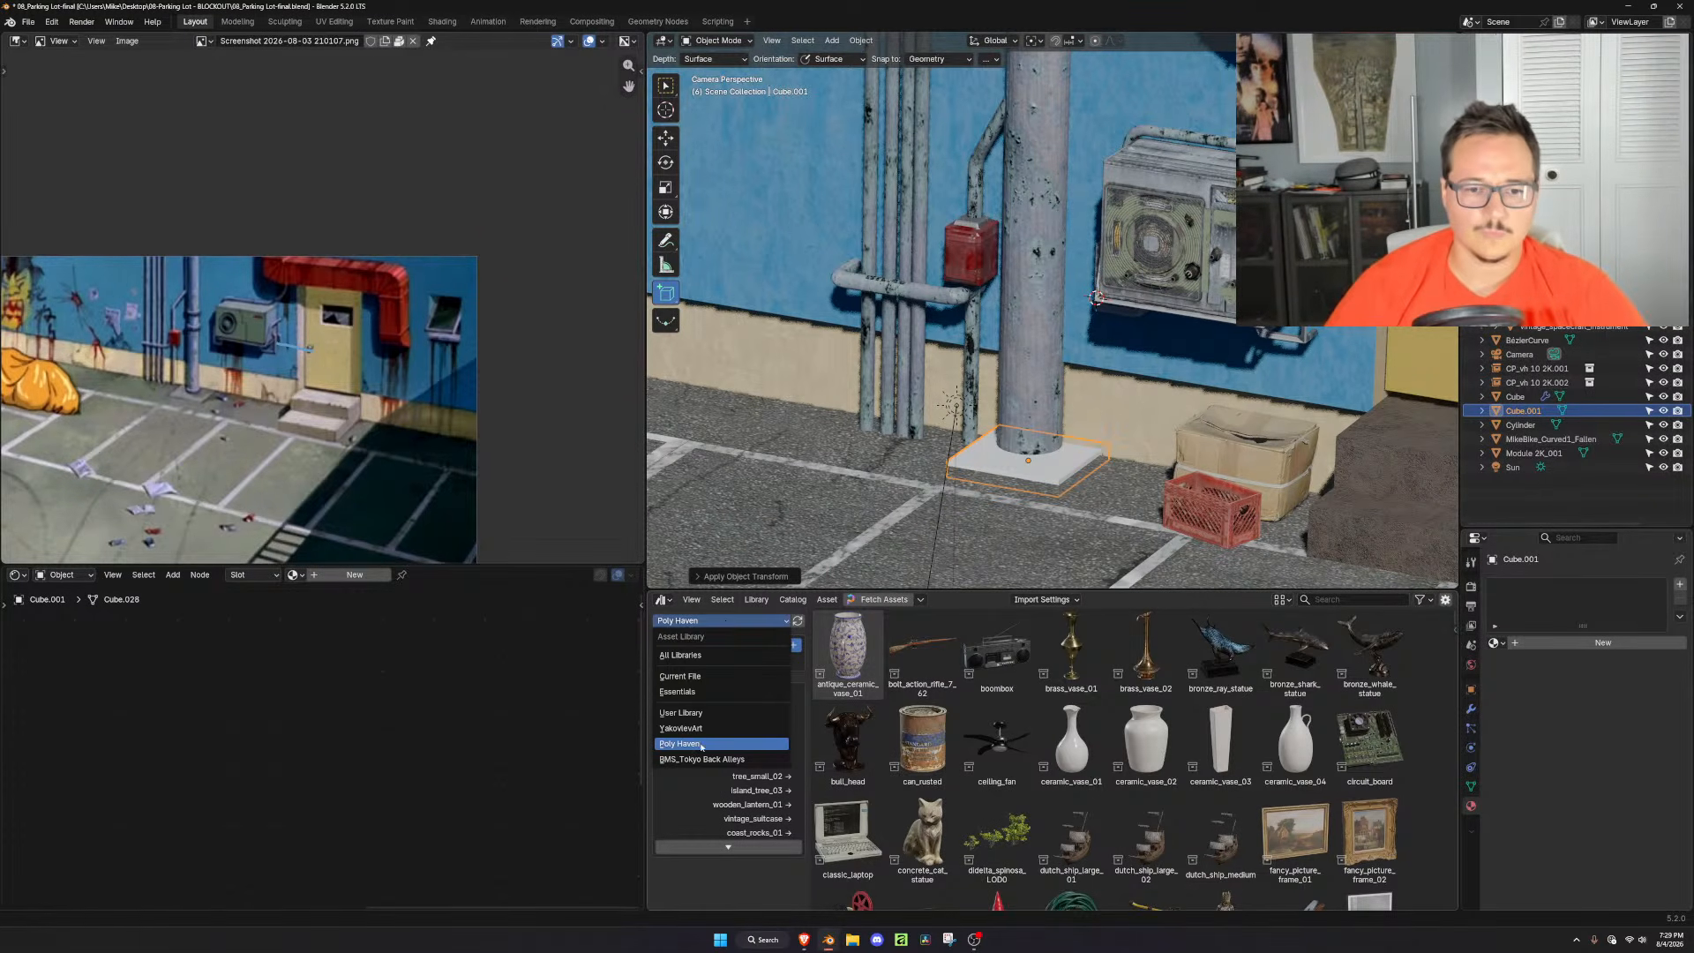
{"action": "left_click", "coordinate": [663, 645]}
{"action": "left_click", "coordinate": [693, 691]}
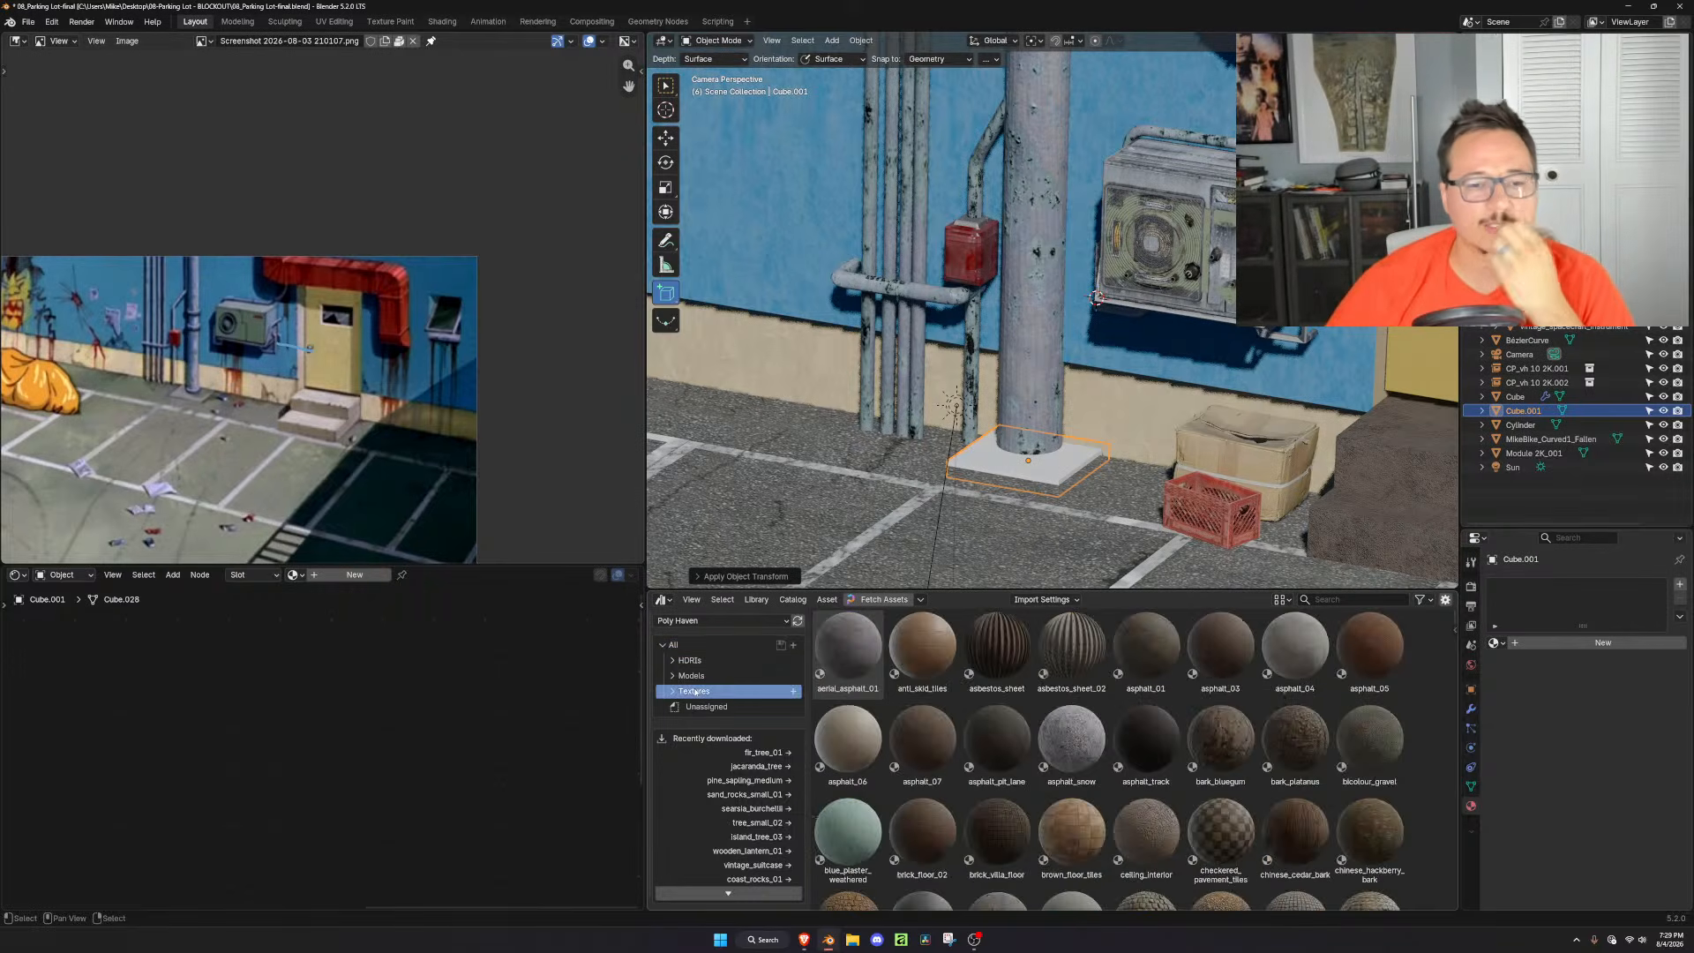
{"action": "left_click", "coordinate": [673, 691]}
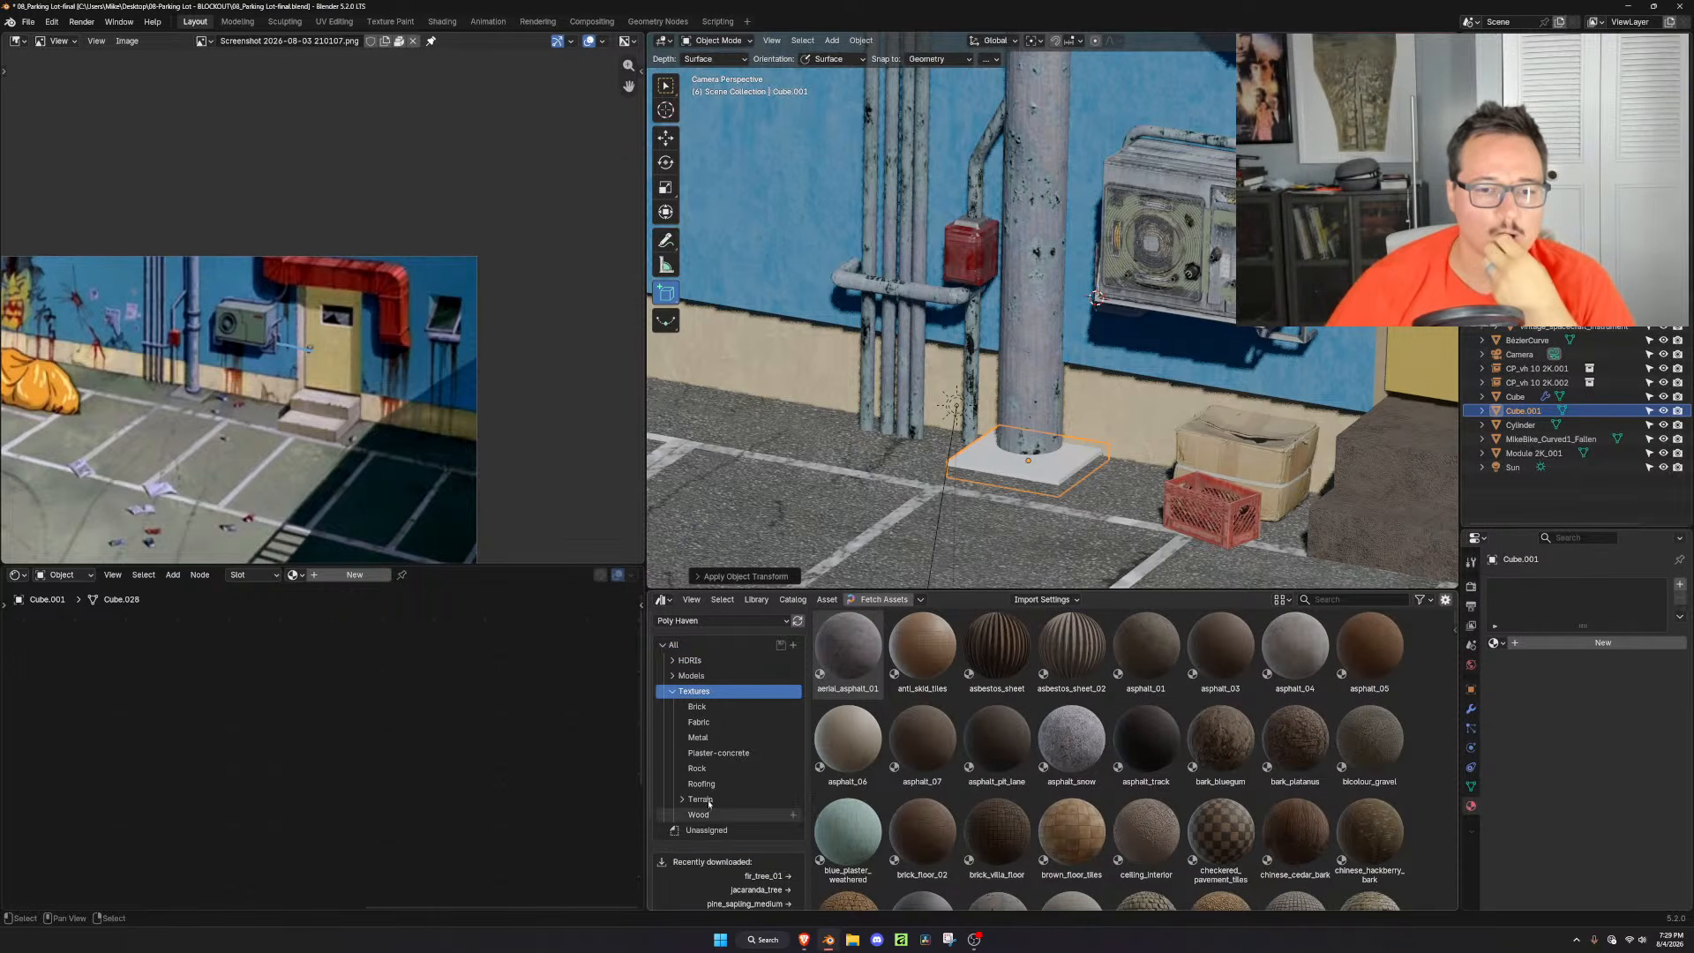
{"action": "left_click", "coordinate": [709, 753]}
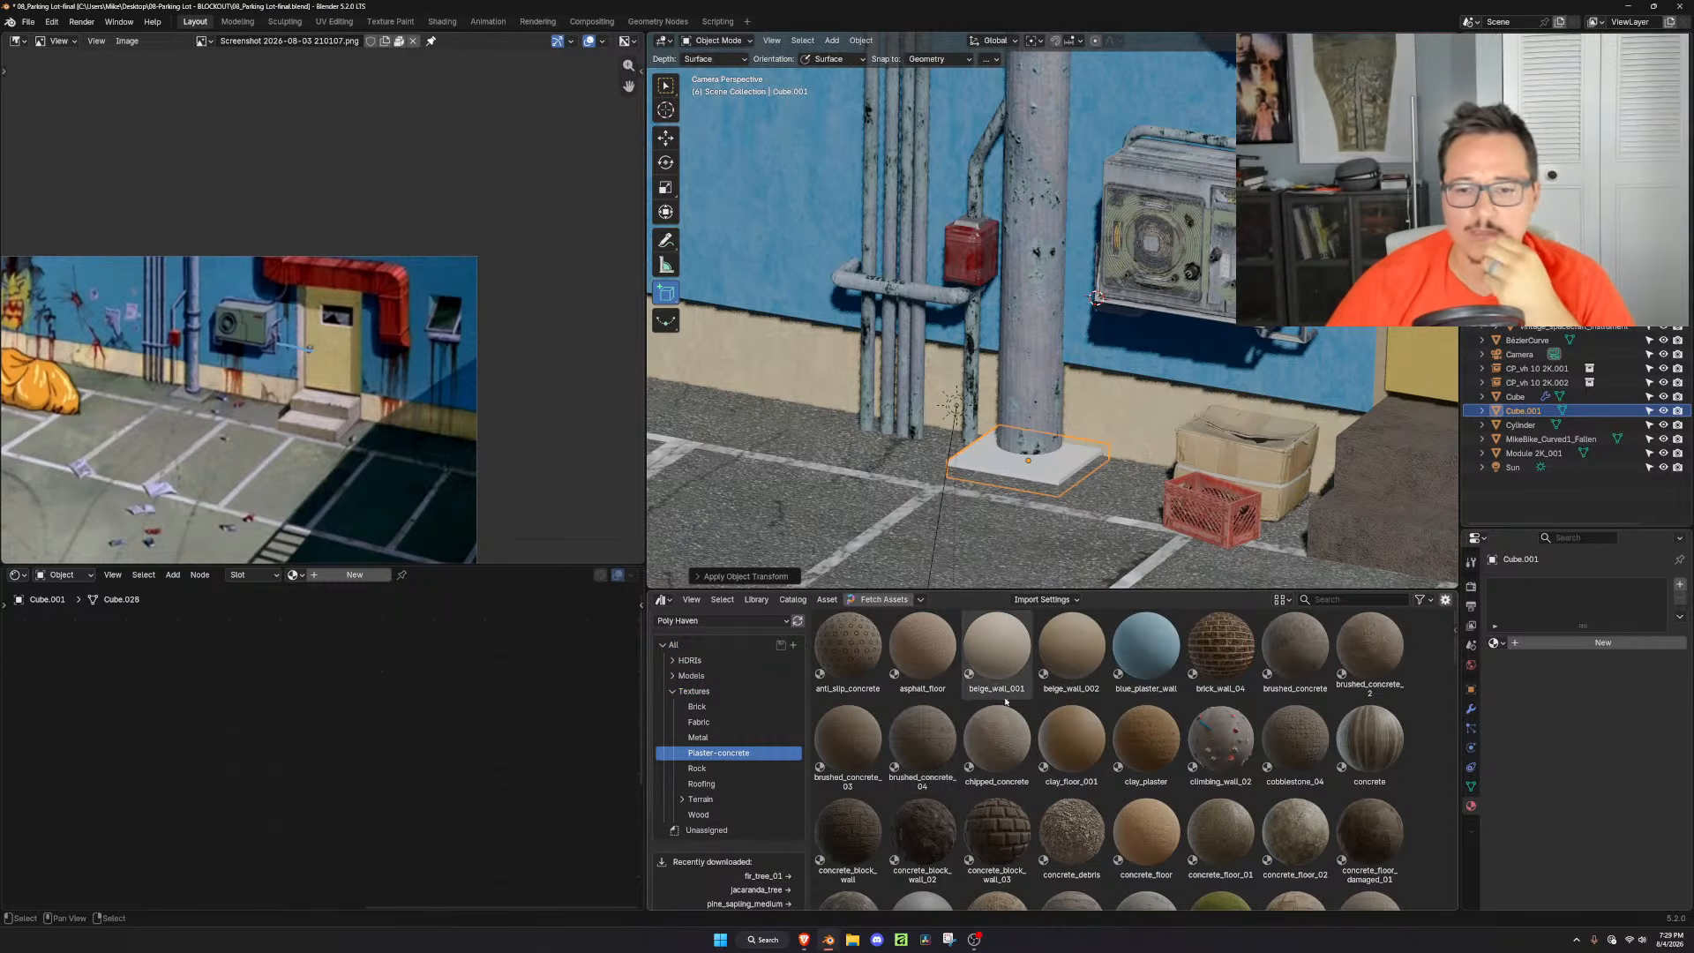
{"action": "scroll", "coordinate": [1147, 794], "scroll_direction": "down", "scroll_amount": 5}
{"action": "left_click_drag", "start_coordinate": [1151, 797], "coordinate": [1111, 474]}
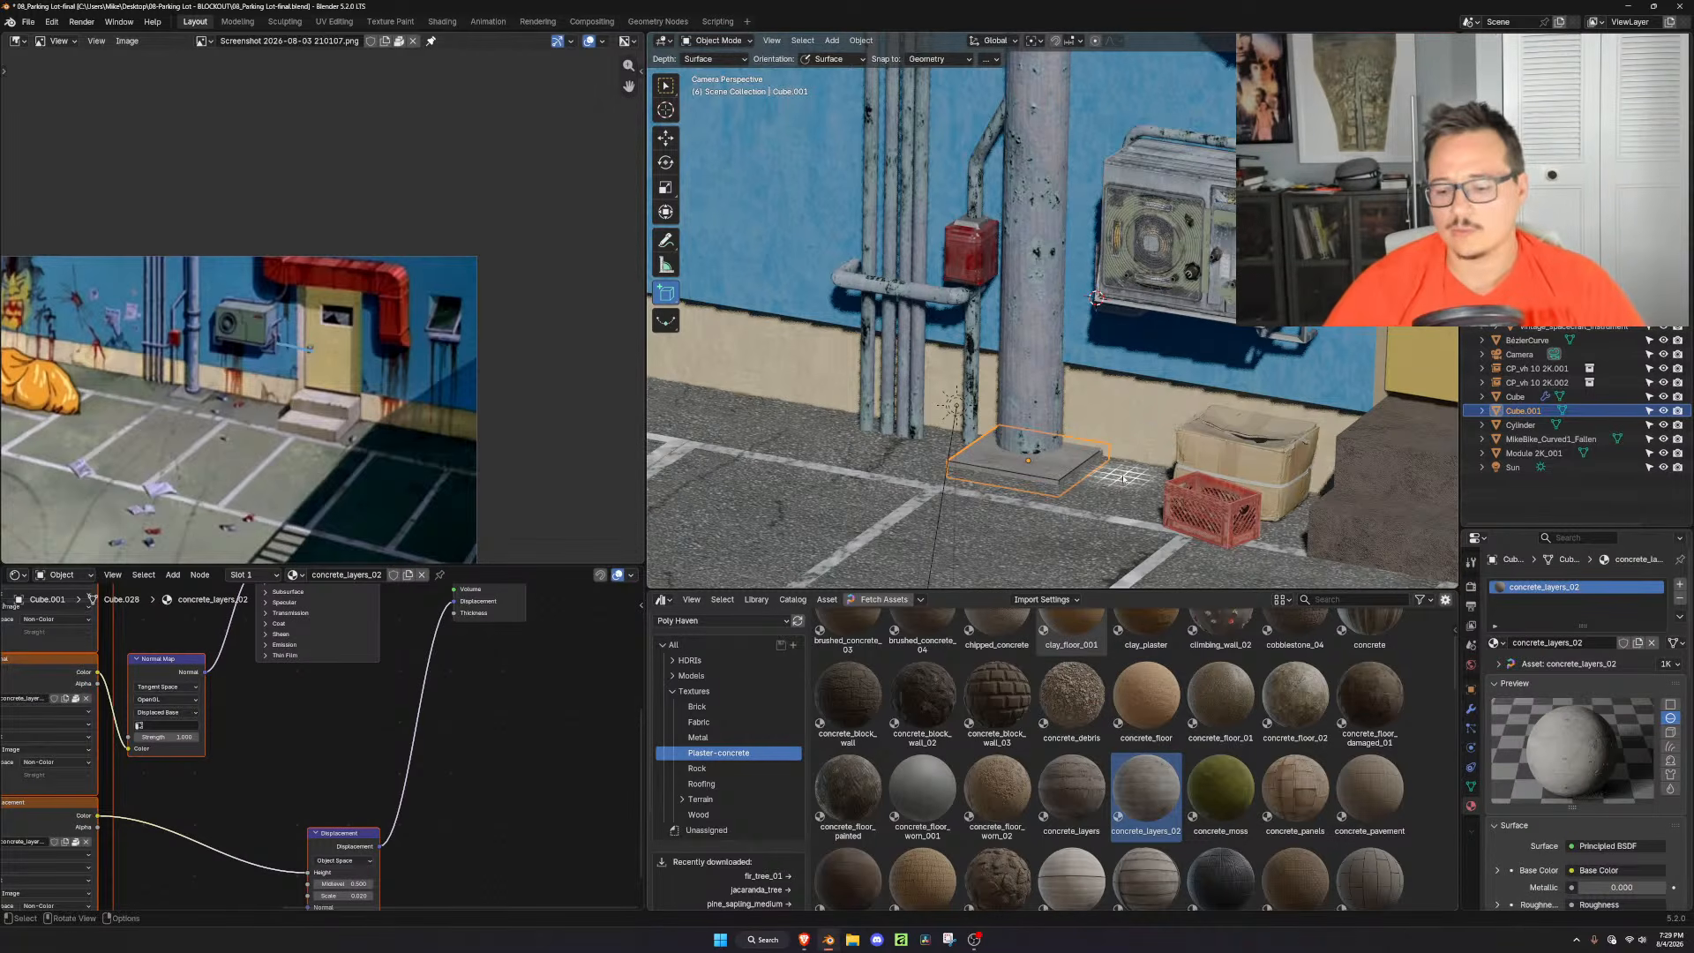
Delete the Displacement node and its displacement texture from the slab's concrete_layers_02 material
{"action": "key", "text": "KP_Decimal"}
{"action": "middle_click_drag", "start_coordinate": [1122, 475], "coordinate": [1187, 393]}
{"action": "key", "text": "Tab"}
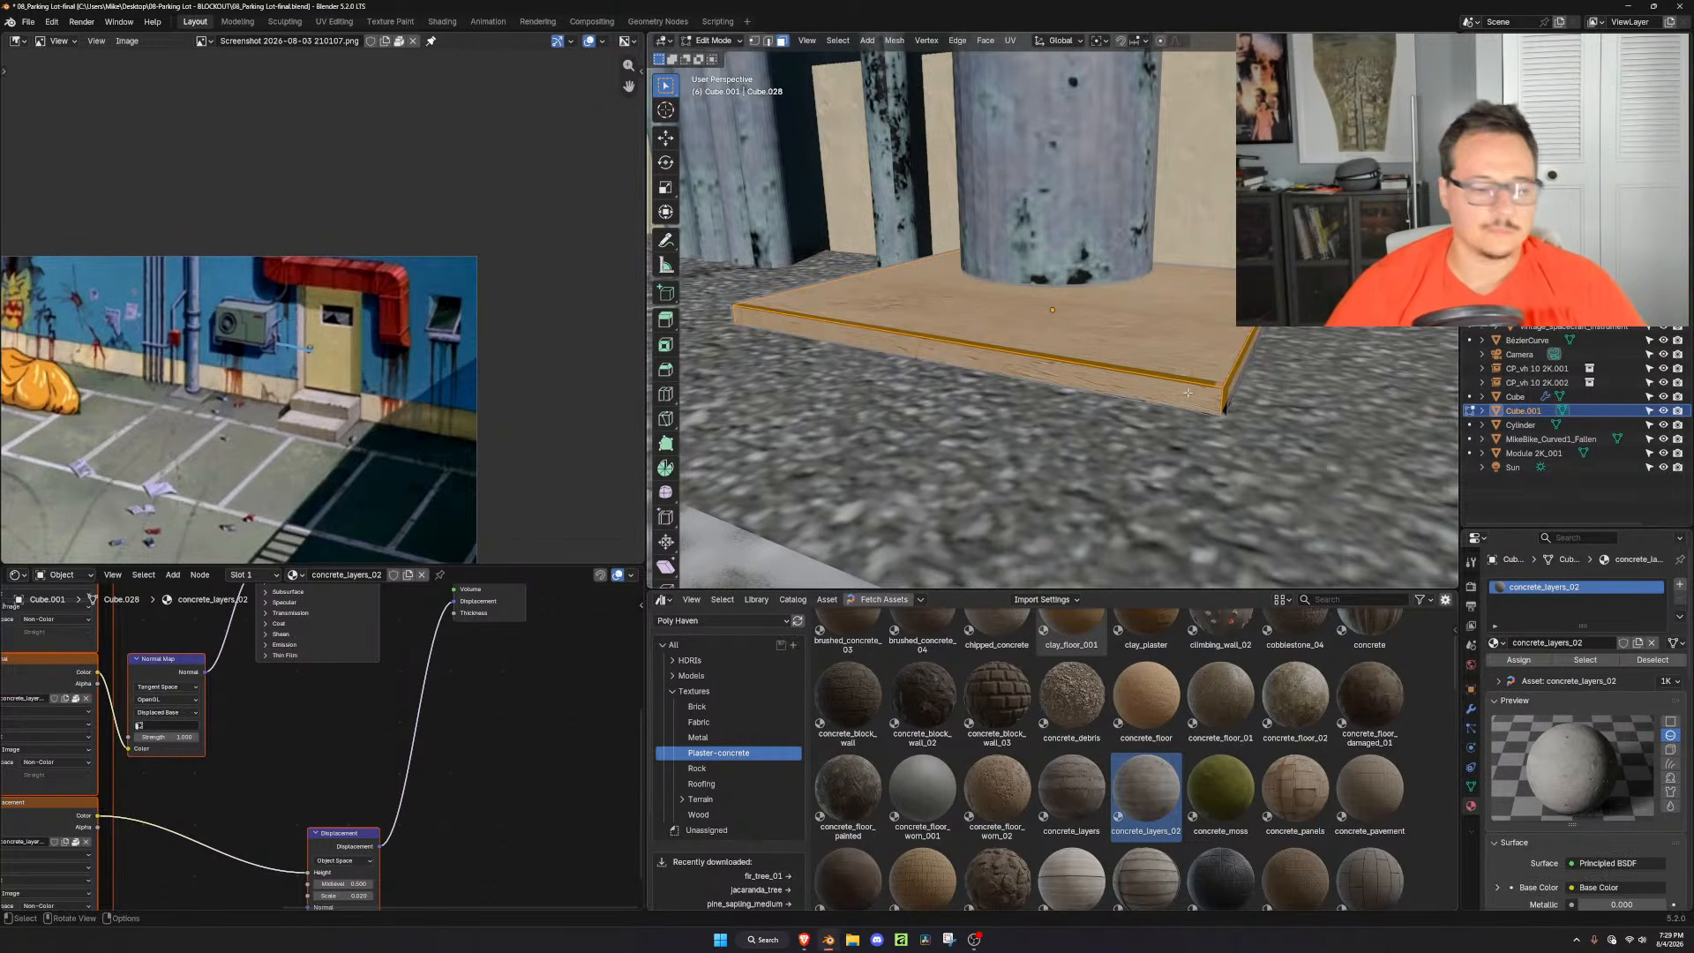
{"action": "key", "text": "Tab"}
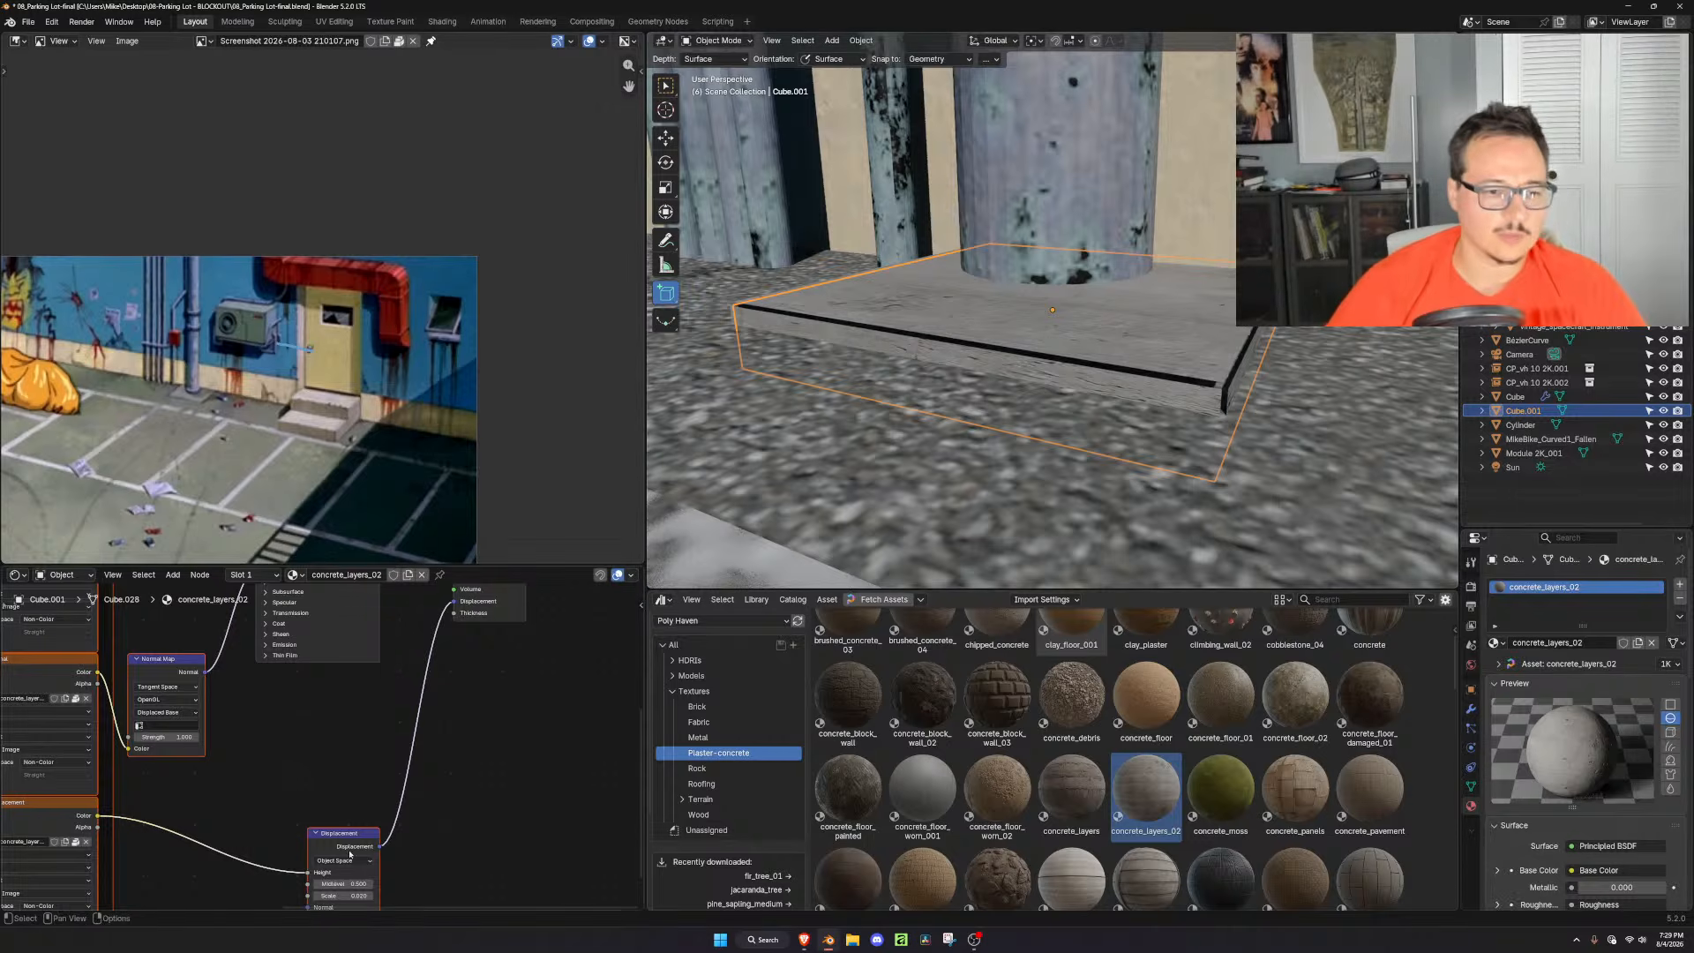
{"action": "key", "text": "x"}
Unwrap the whole slab under the large pipe with Cube Projection
{"action": "middle_click_drag", "start_coordinate": [1149, 336], "coordinate": [1076, 391]}
{"action": "key", "text": "Tab"}
{"action": "key", "text": "u"}
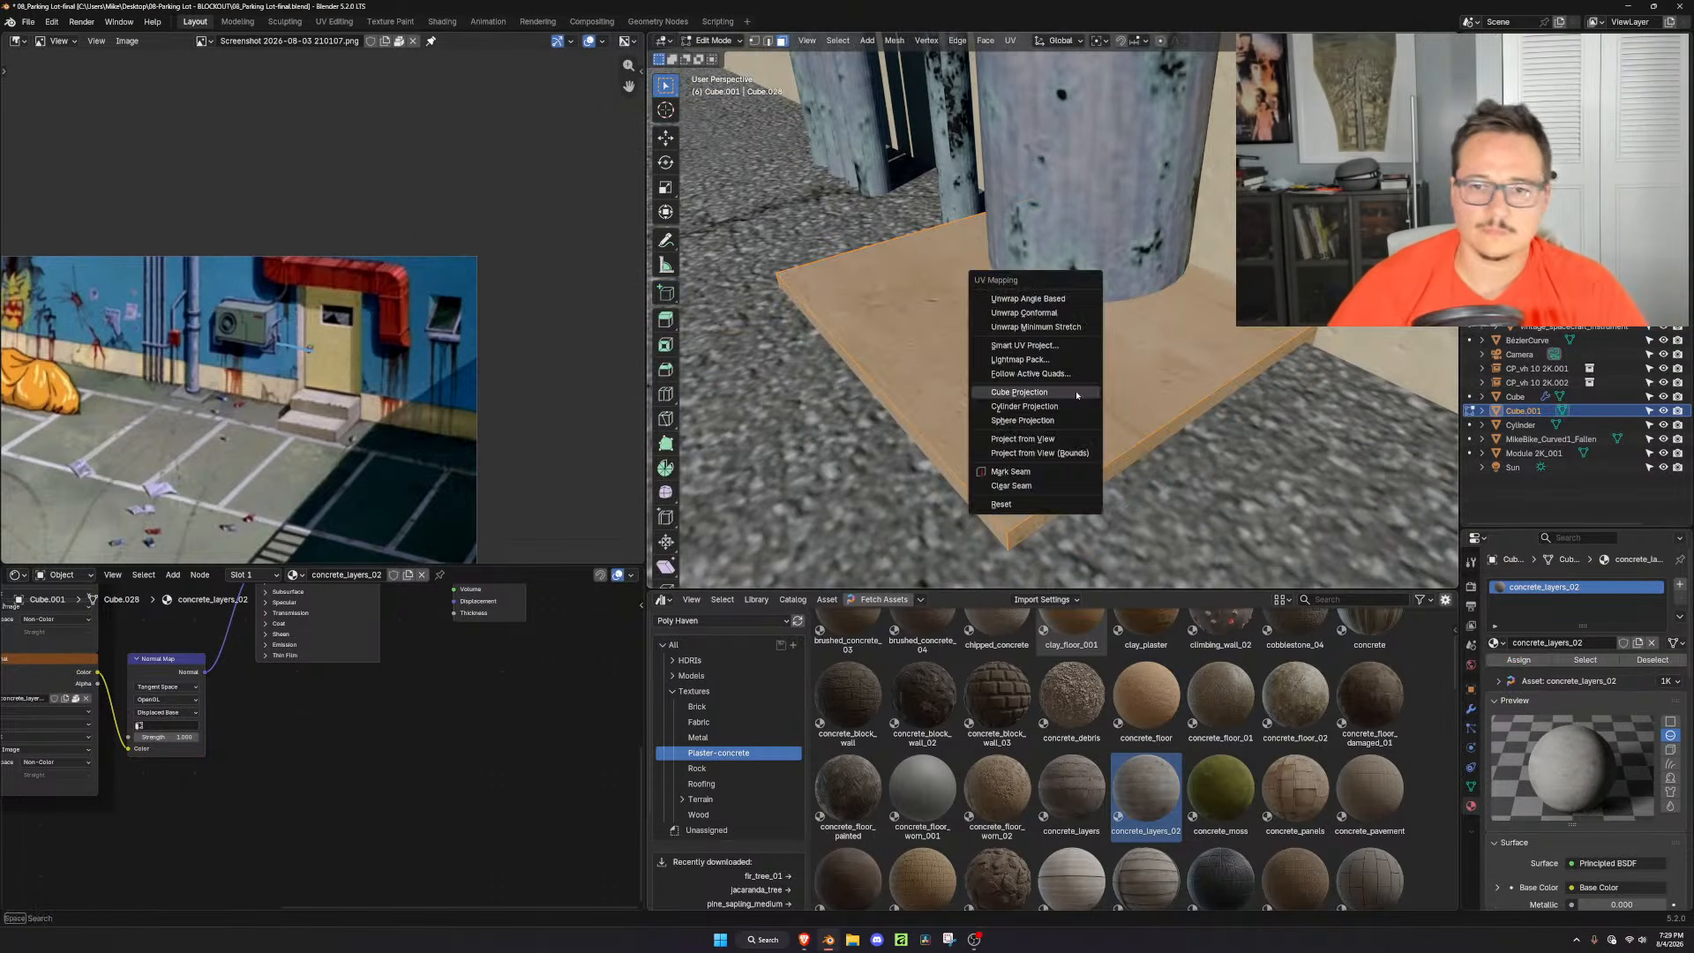
{"action": "left_click", "coordinate": [1076, 394]}
{"action": "key", "text": "Tab"}
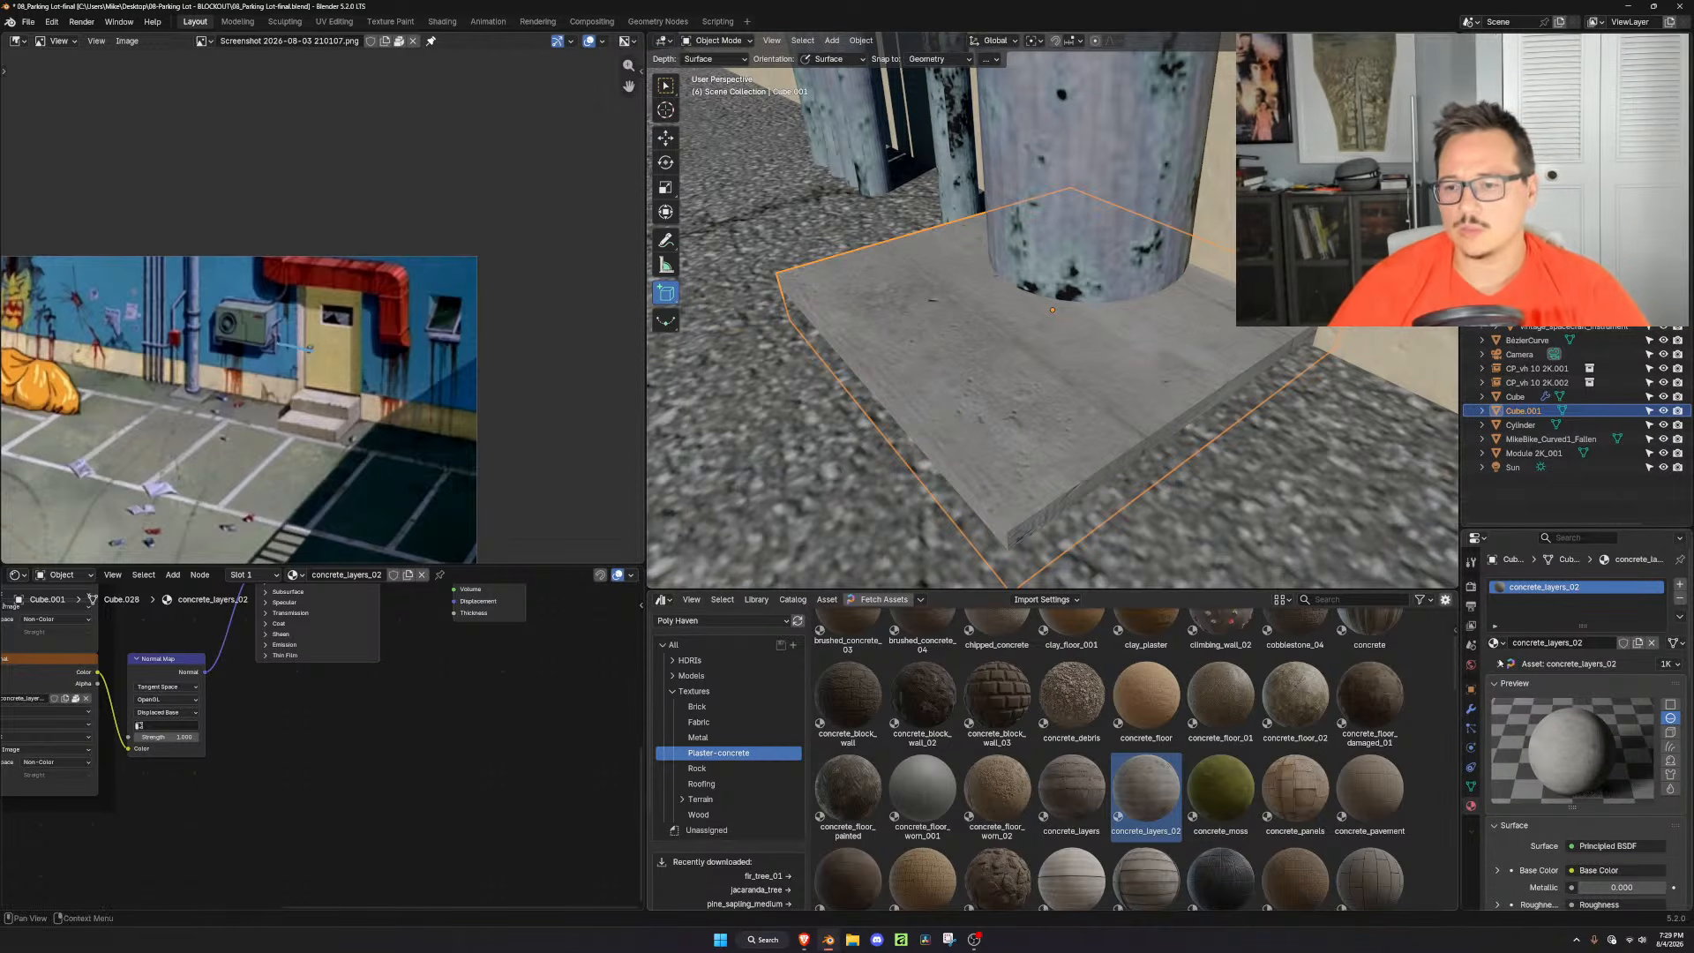
Fix the texture scale of the slab's concrete material and return to the camera view
{"action": "left_click", "coordinate": [1498, 664]}
{"action": "left_click", "coordinate": [1526, 685]}
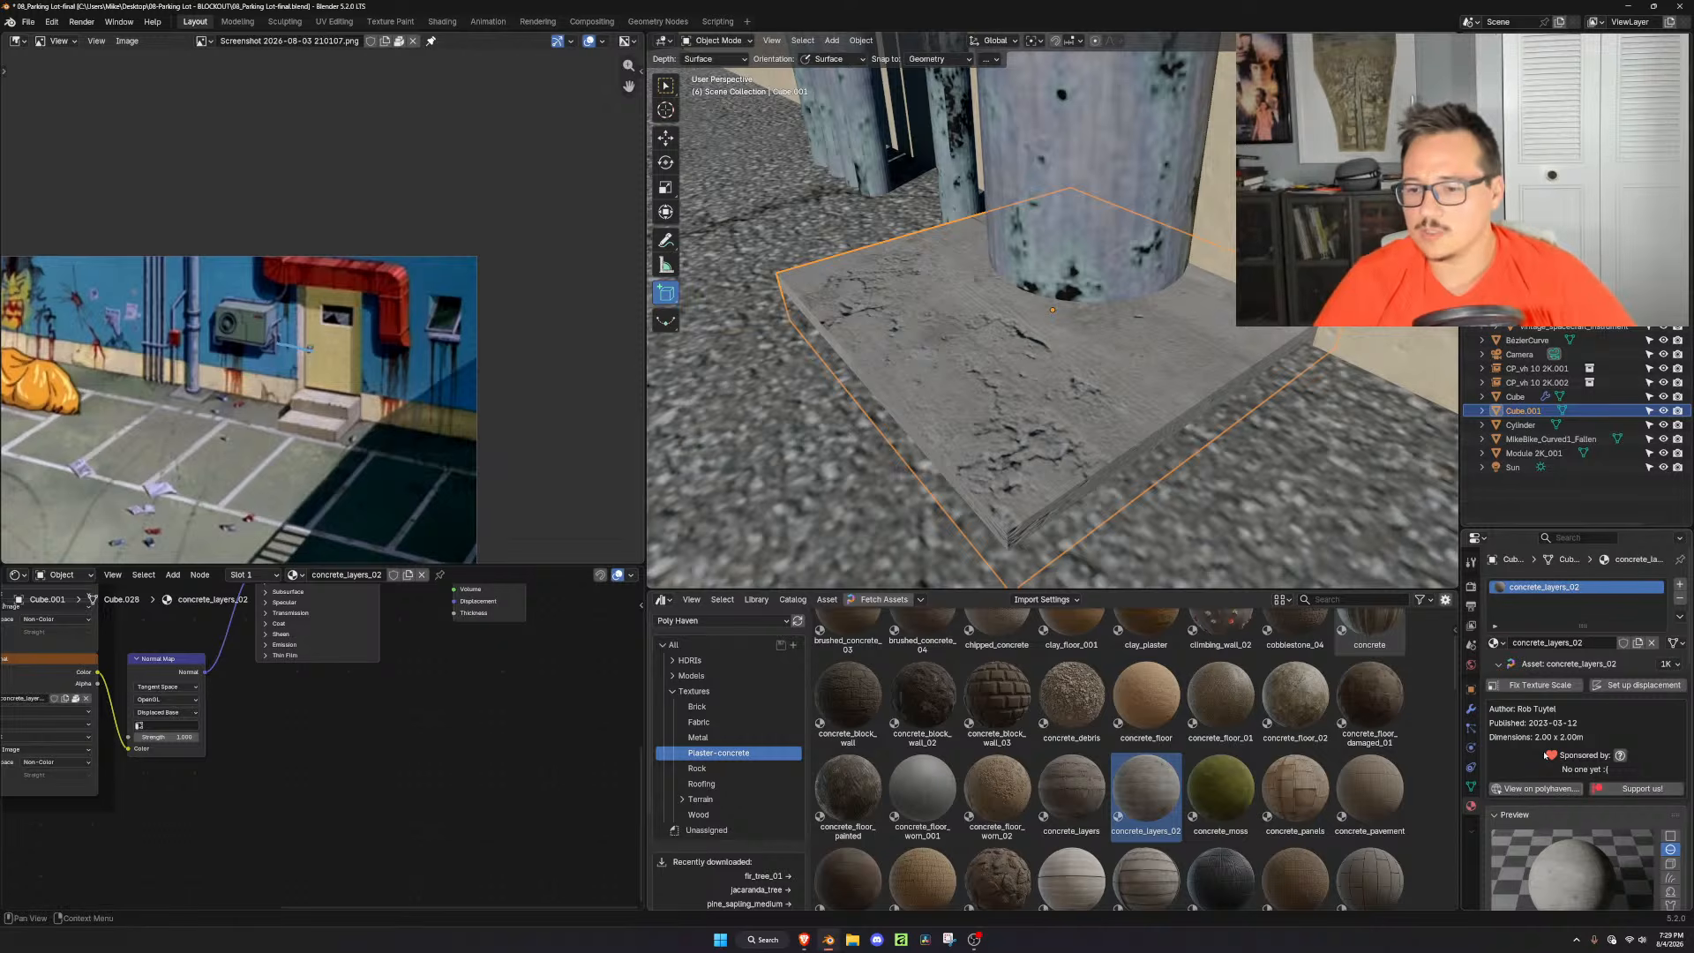
{"action": "scroll", "coordinate": [1064, 349], "scroll_direction": "down", "scroll_amount": 5}
{"action": "middle_click_drag", "start_coordinate": [1063, 348], "coordinate": [1159, 338]}
{"action": "scroll", "coordinate": [1158, 337], "scroll_direction": "down", "scroll_amount": 3}
{"action": "key", "text": "KP_0"}
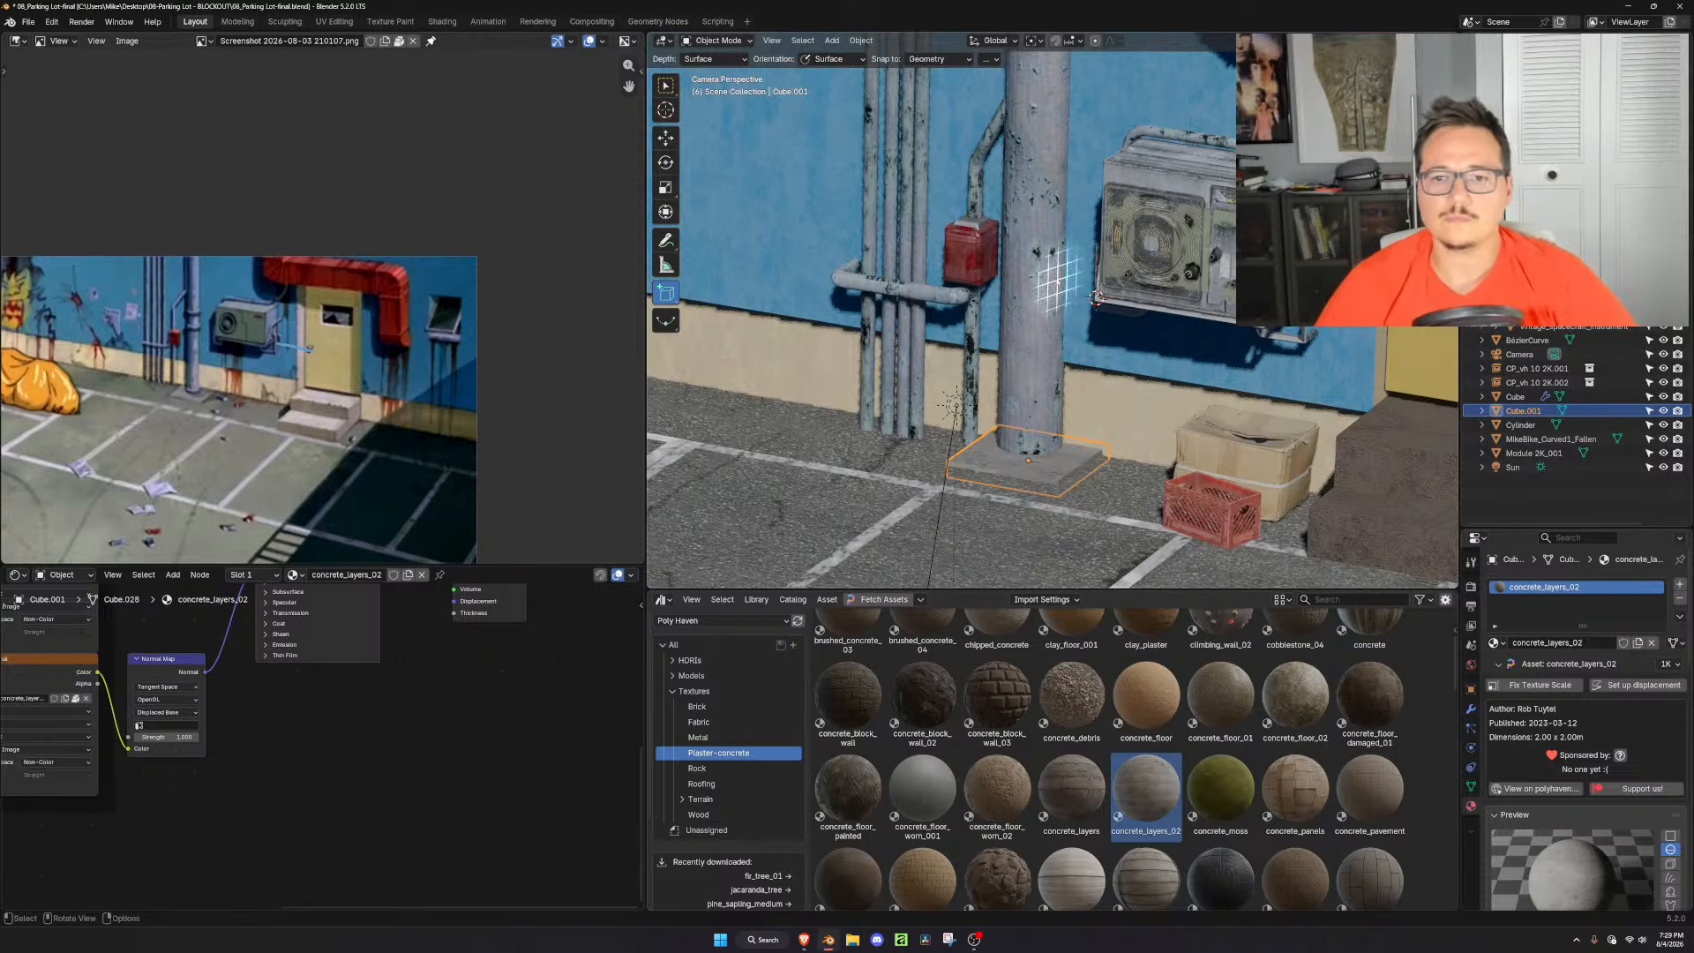
Shade the vertical wall pipes auto smooth and deselect them
{"action": "key", "text": "Tab"}
{"action": "key", "text": "Tab"}
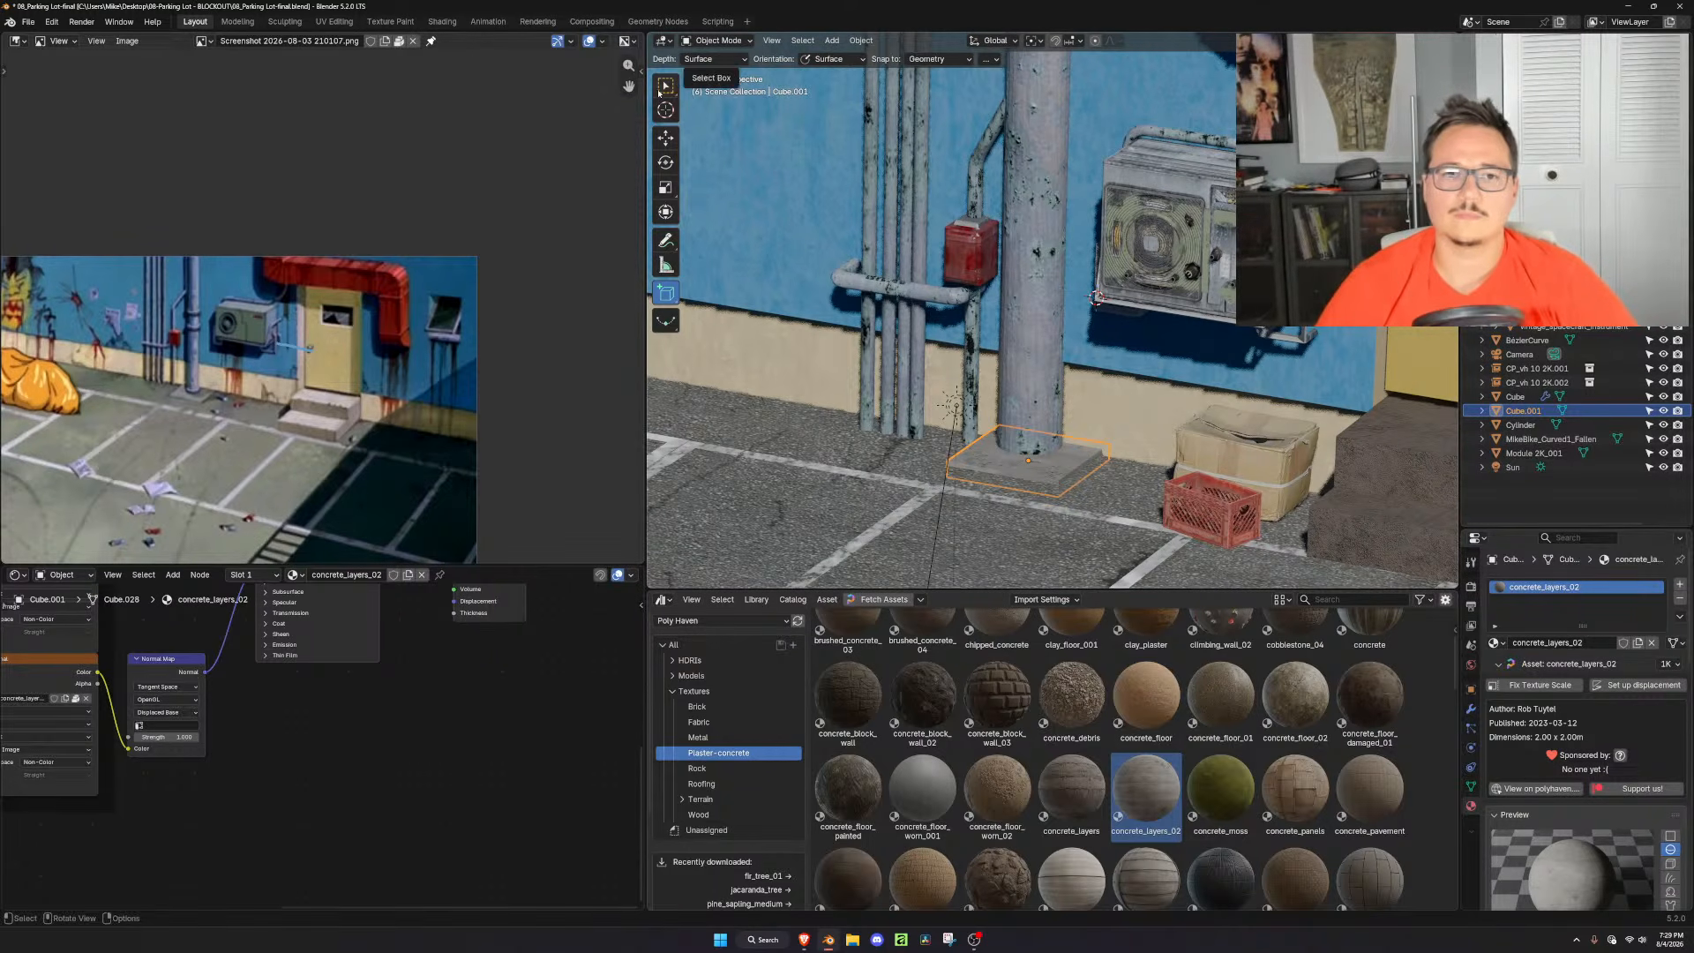
{"action": "left_click", "coordinate": [1042, 275]}
{"action": "right_click", "coordinate": [1041, 275]}
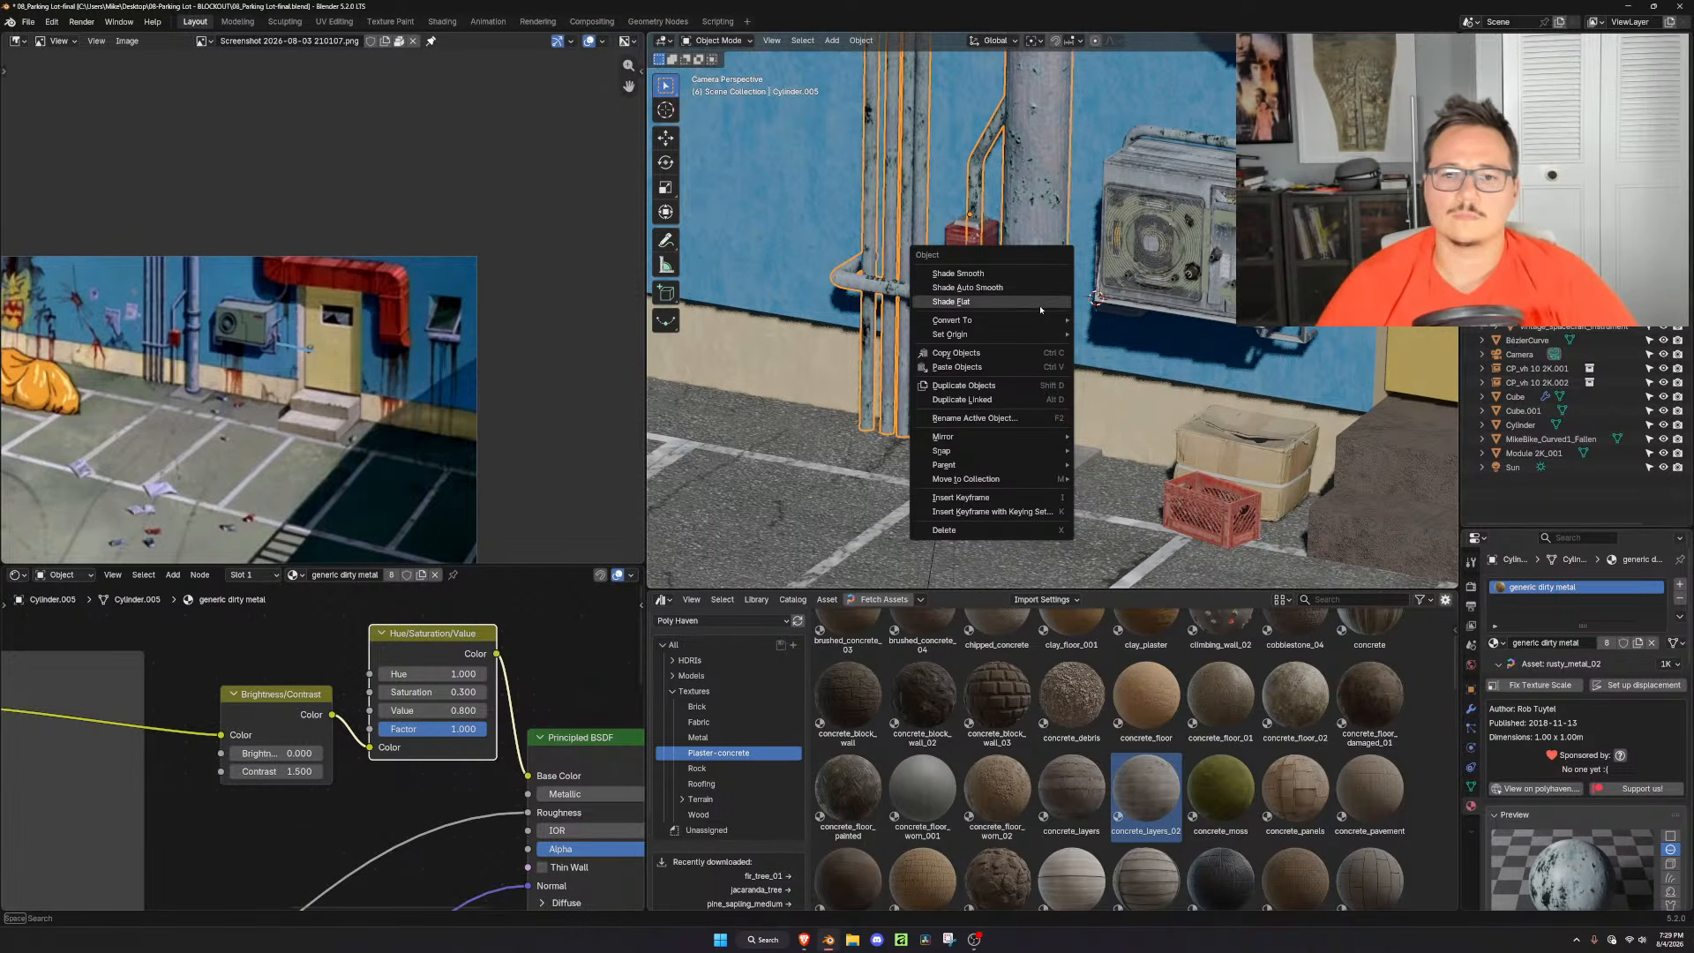
{"action": "left_click", "coordinate": [967, 288]}
{"action": "scroll", "coordinate": [1360, 353], "scroll_direction": "down", "scroll_amount": 5}
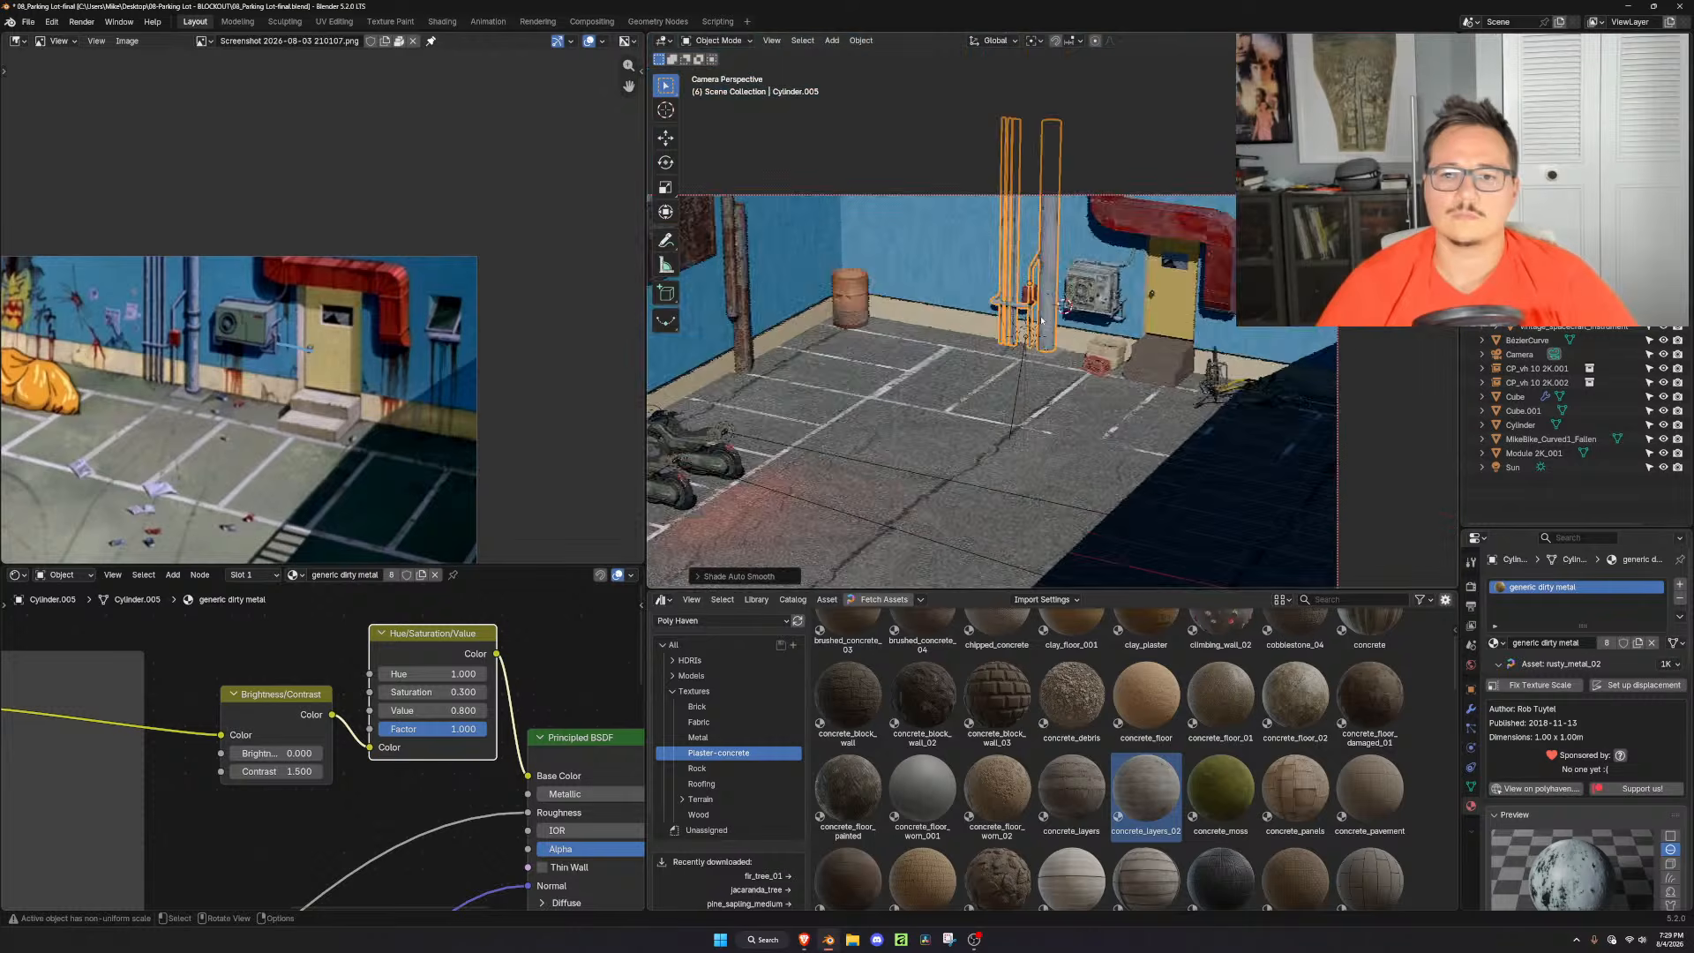
{"action": "left_click", "coordinate": [1359, 353]}
{"action": "left_click", "coordinate": [1373, 446]}
Examine the reference's walls, graffiti, posters and window, and compare them with the scene for missing details
{"action": "scroll", "coordinate": [319, 311], "scroll_direction": "down", "scroll_amount": 4}
{"action": "scroll", "coordinate": [319, 311], "scroll_direction": "up", "scroll_amount": 4}
{"action": "middle_click_drag", "start_coordinate": [313, 375], "coordinate": [355, 398]}
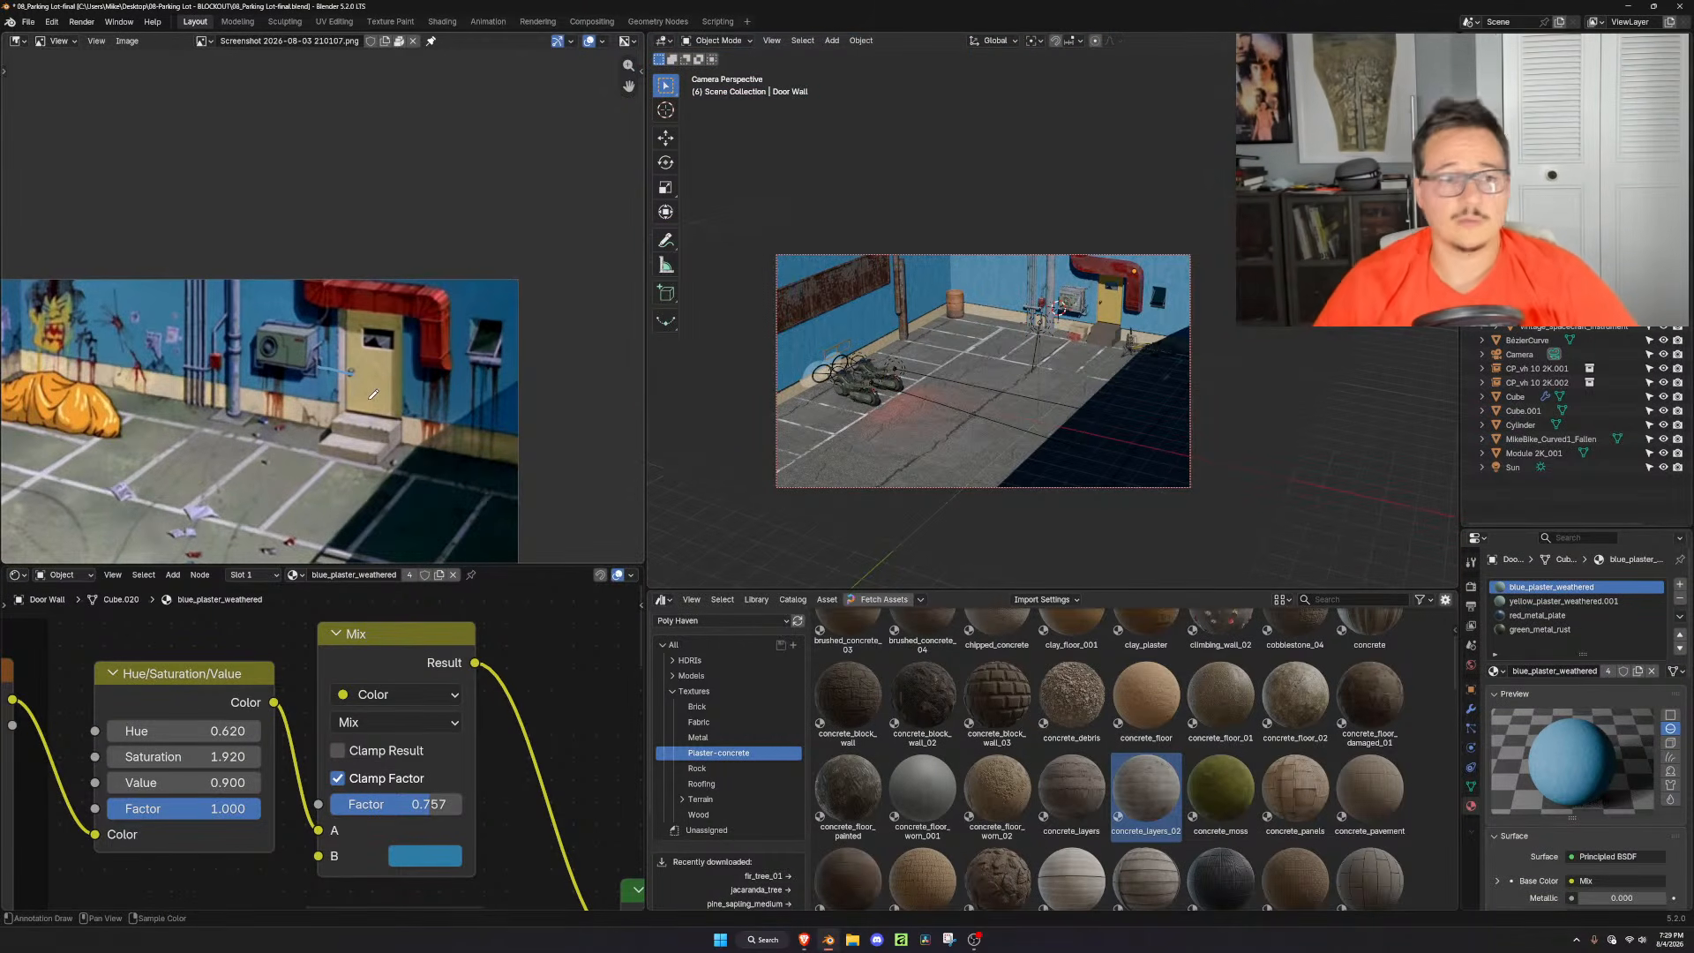
{"action": "middle_click_drag", "start_coordinate": [205, 412], "coordinate": [429, 383]}
{"action": "scroll", "coordinate": [265, 344], "scroll_direction": "up", "scroll_amount": 4}
{"action": "scroll", "coordinate": [212, 318], "scroll_direction": "down", "scroll_amount": 4}
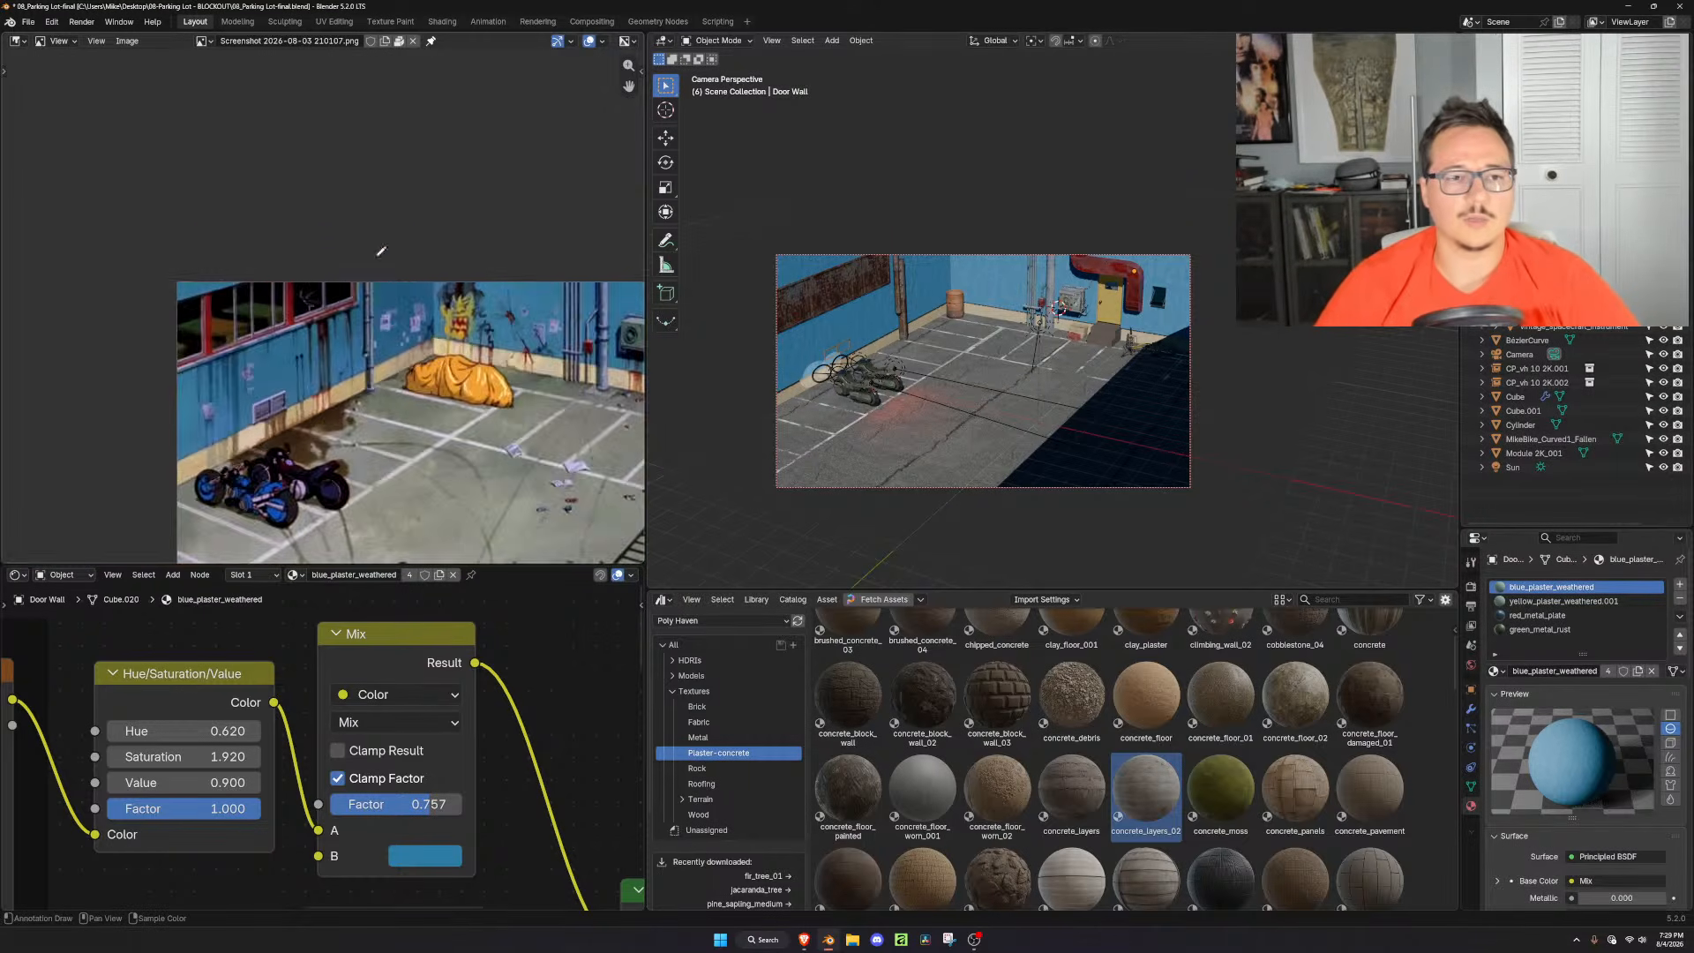
{"action": "scroll", "coordinate": [201, 309], "scroll_direction": "up", "scroll_amount": 3}
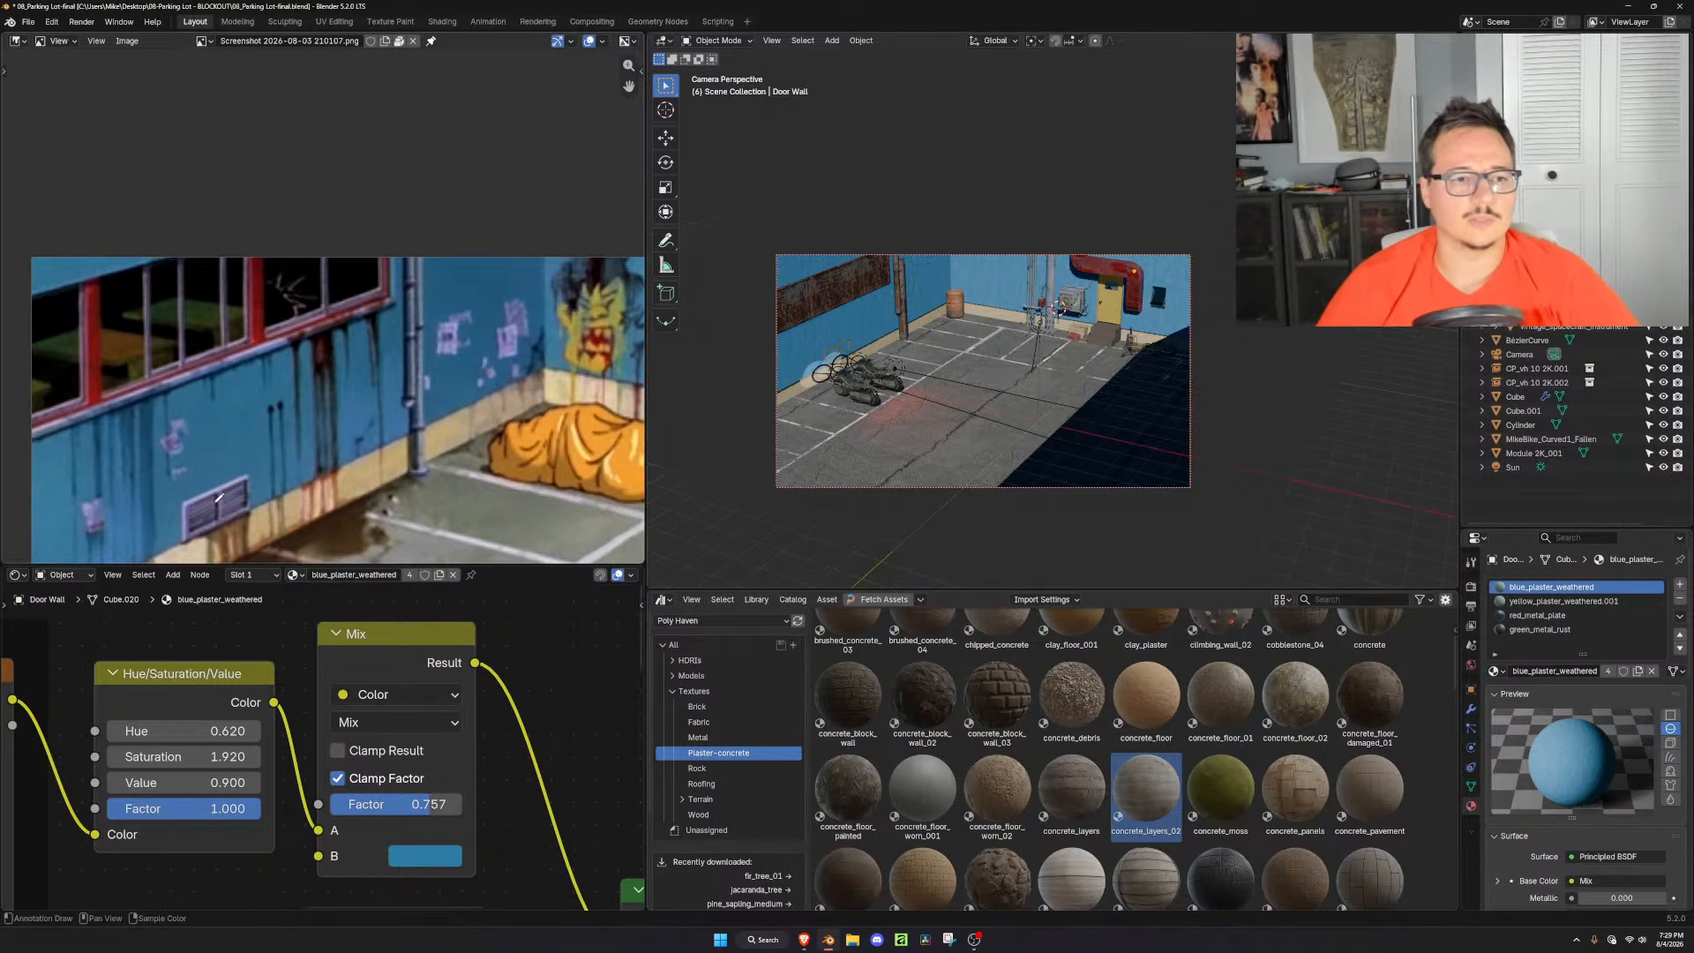
{"action": "scroll", "coordinate": [1111, 272], "scroll_direction": "up", "scroll_amount": 6}
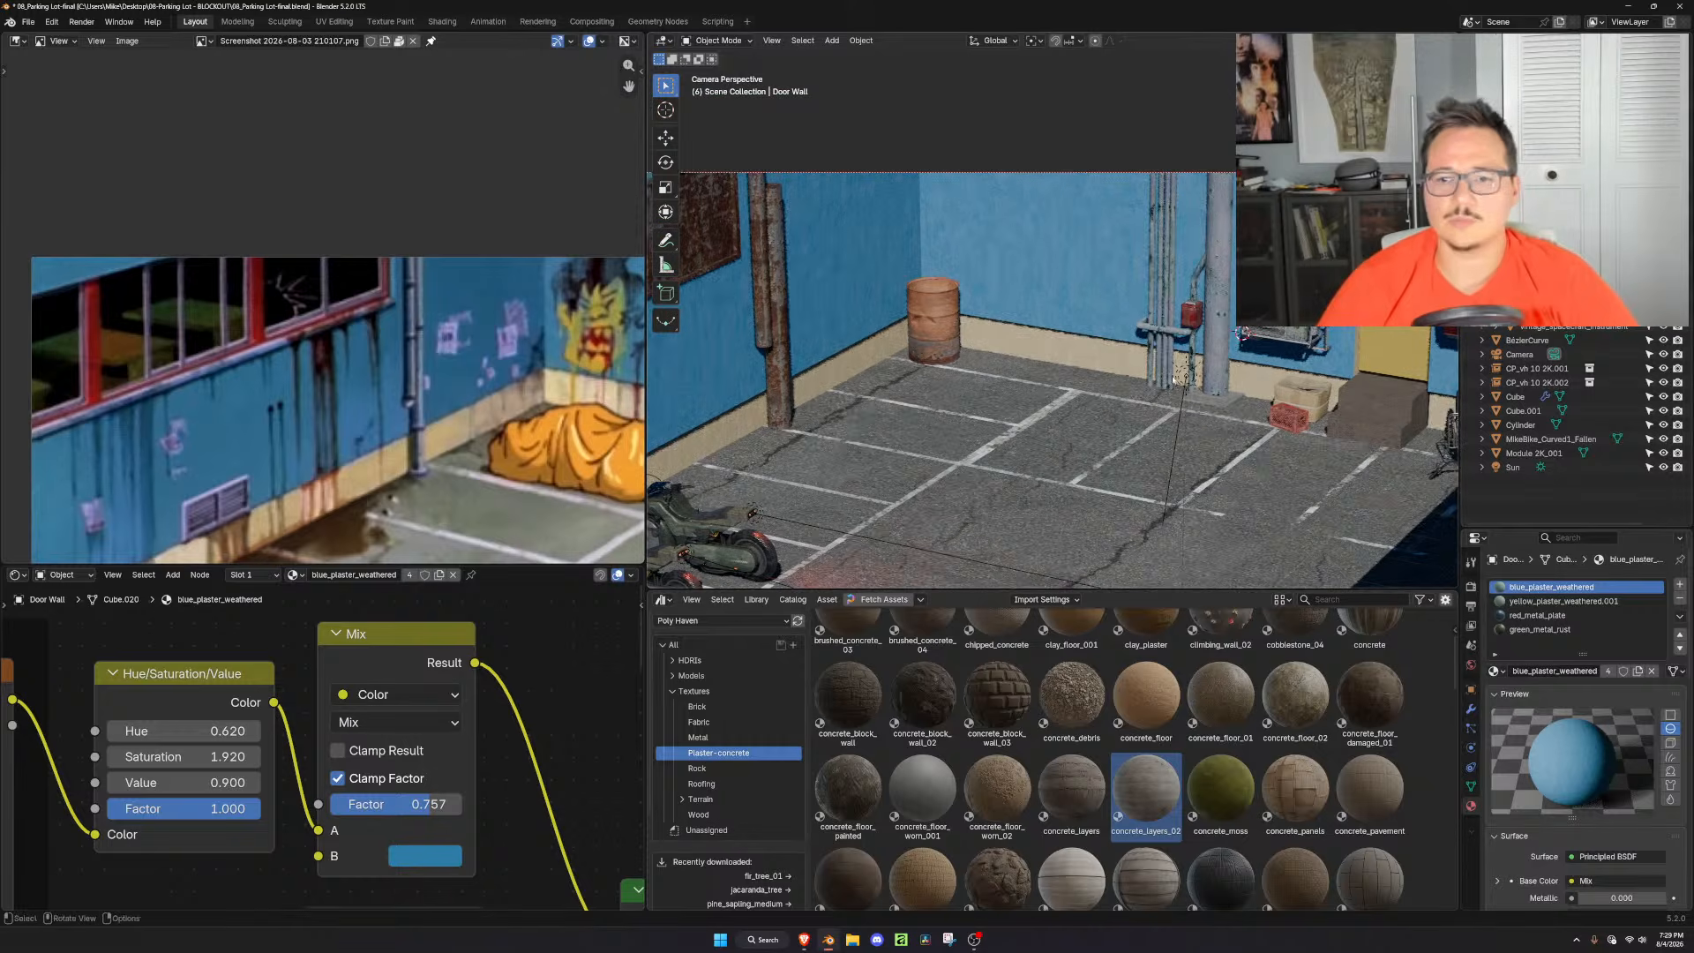
{"action": "scroll", "coordinate": [433, 432], "scroll_direction": "down", "scroll_amount": 4}
{"action": "scroll", "coordinate": [434, 397], "scroll_direction": "up", "scroll_amount": 2}
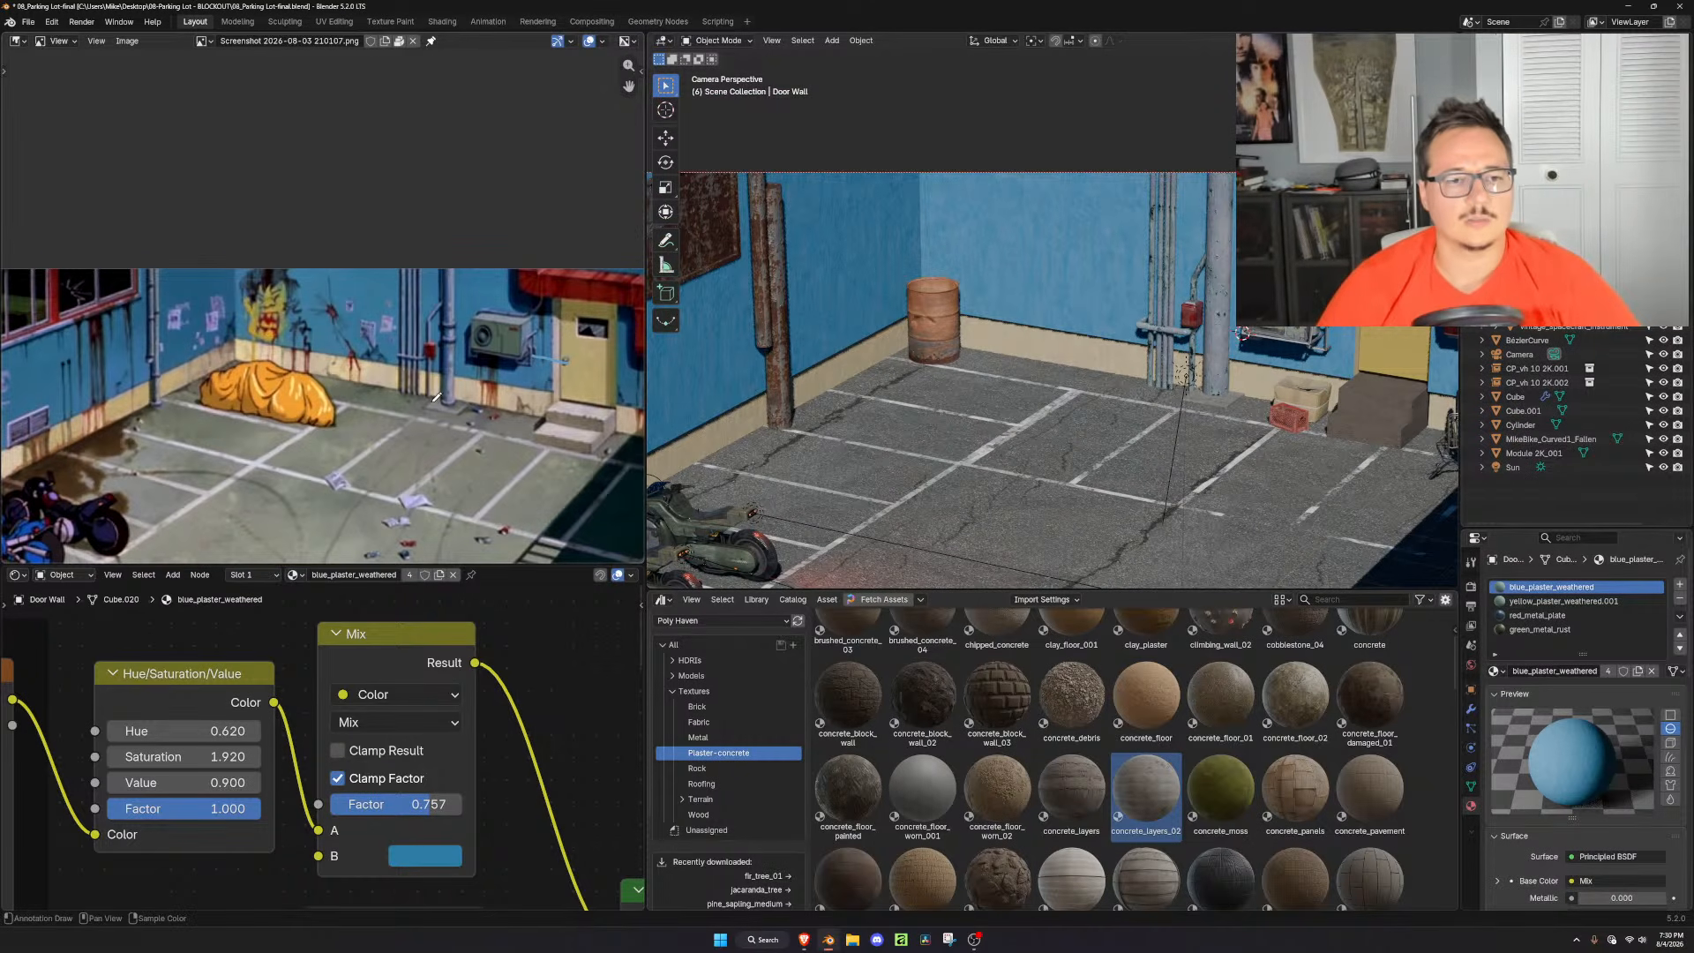
{"action": "scroll", "coordinate": [434, 397], "scroll_direction": "down", "scroll_amount": 2}
{"action": "scroll", "coordinate": [409, 385], "scroll_direction": "up", "scroll_amount": 2}
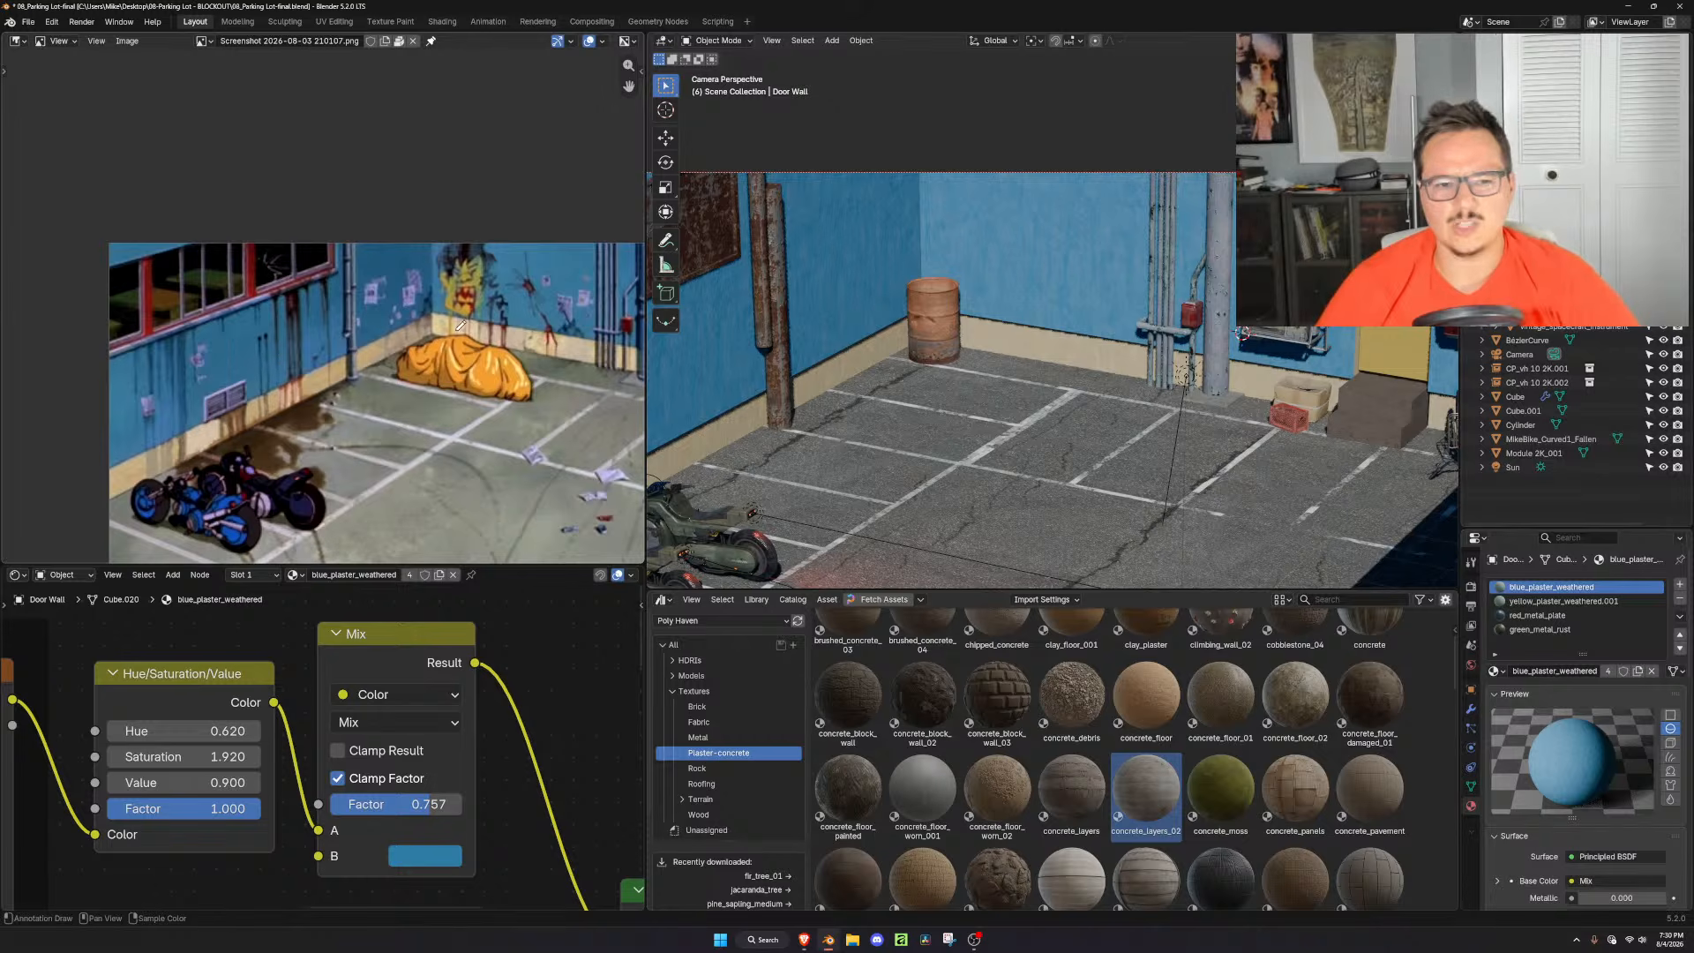
{"action": "middle_click_drag", "start_coordinate": [454, 326], "coordinate": [280, 426]}
{"action": "middle_click_drag", "start_coordinate": [540, 486], "coordinate": [513, 402]}
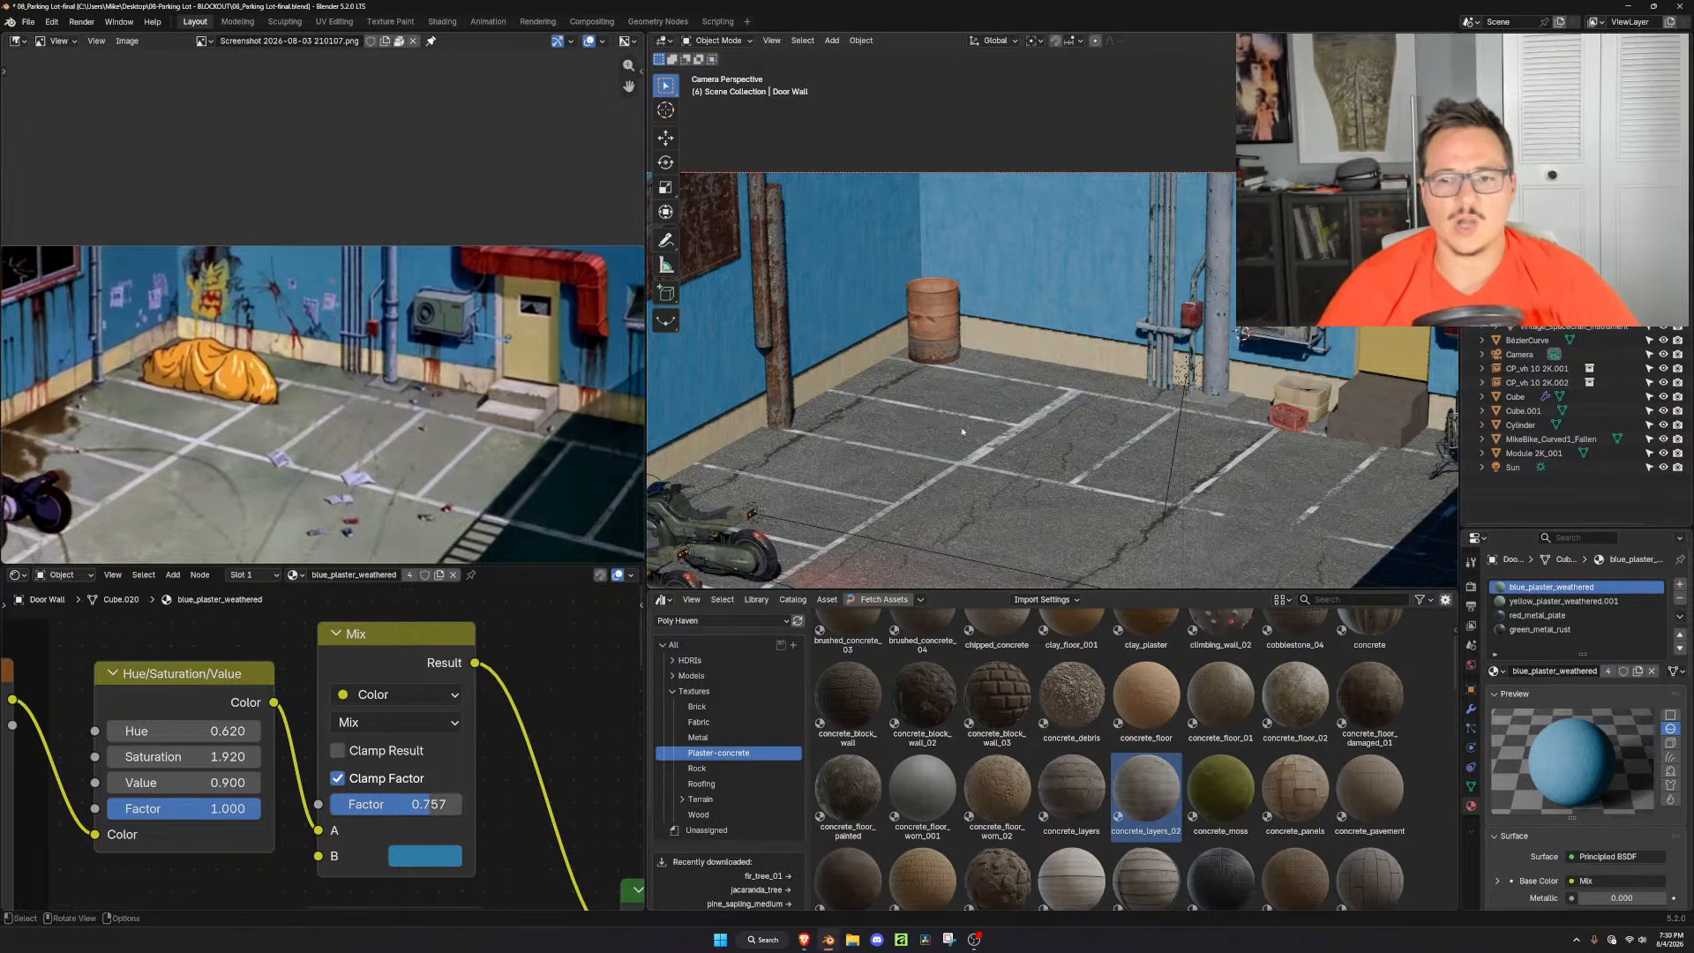
Compare the reference's ground, with its skid marks and litter, against the scene's asphalt
{"action": "scroll", "coordinate": [1267, 421], "scroll_direction": "down", "scroll_amount": 3}
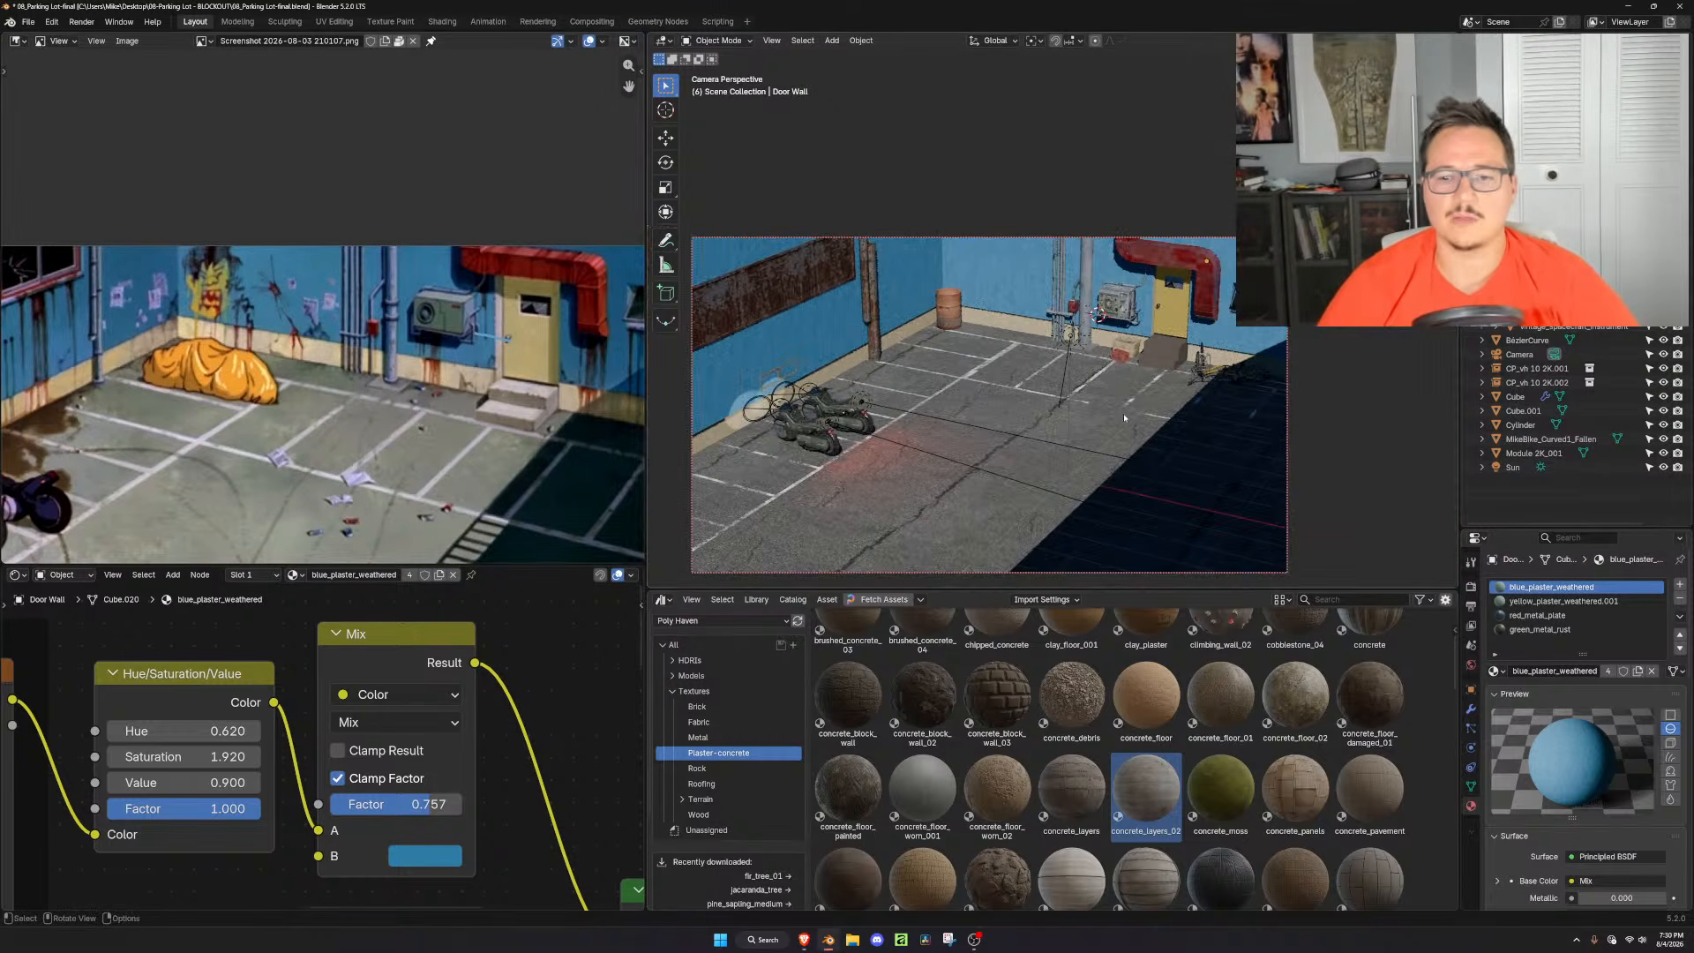
{"action": "middle_click_drag", "start_coordinate": [374, 499], "coordinate": [539, 357]}
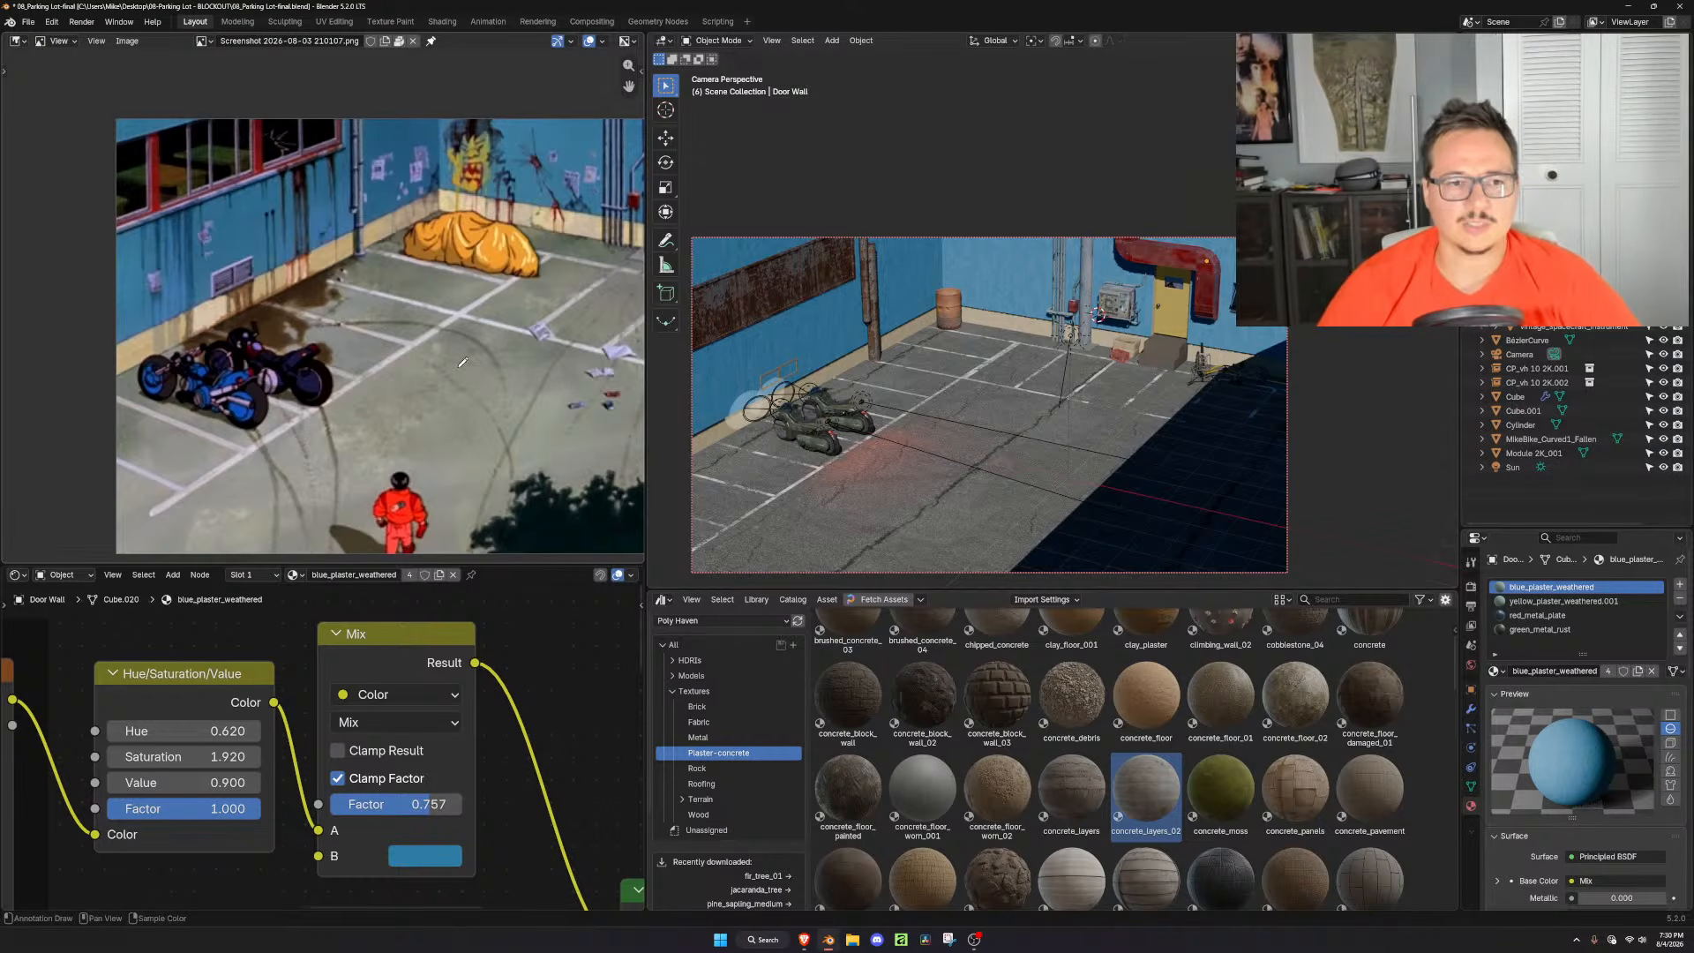
{"action": "scroll", "coordinate": [354, 291], "scroll_direction": "down", "scroll_amount": 1}
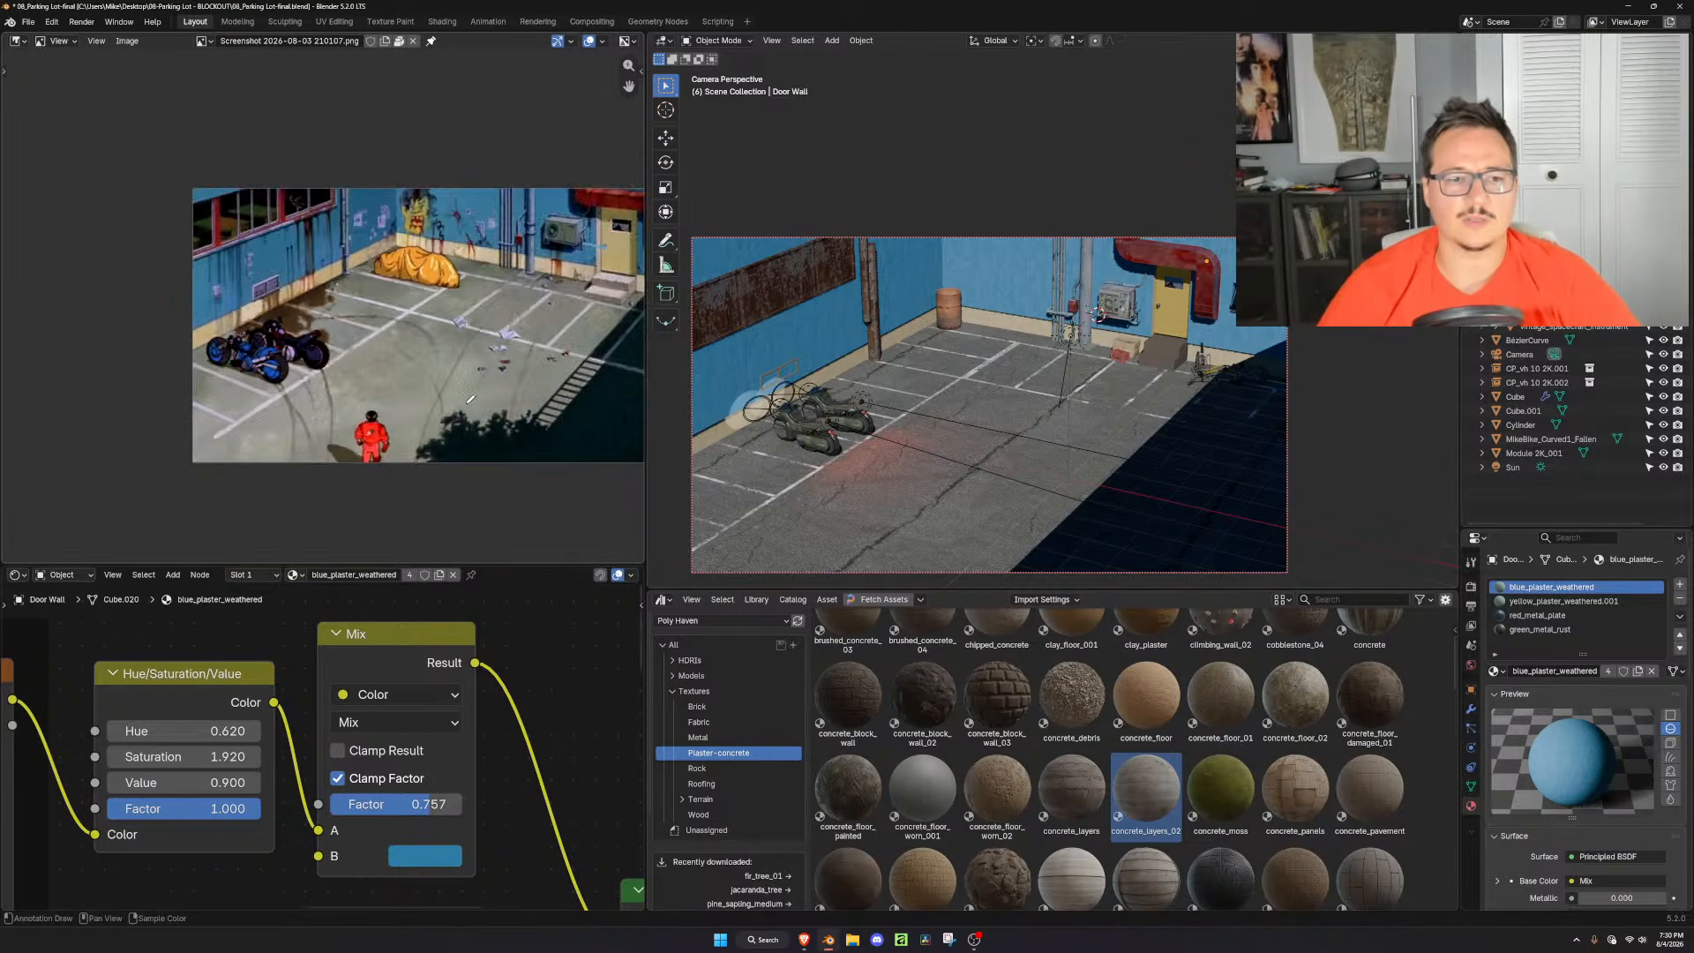
{"action": "scroll", "coordinate": [207, 314], "scroll_direction": "up", "scroll_amount": 2}
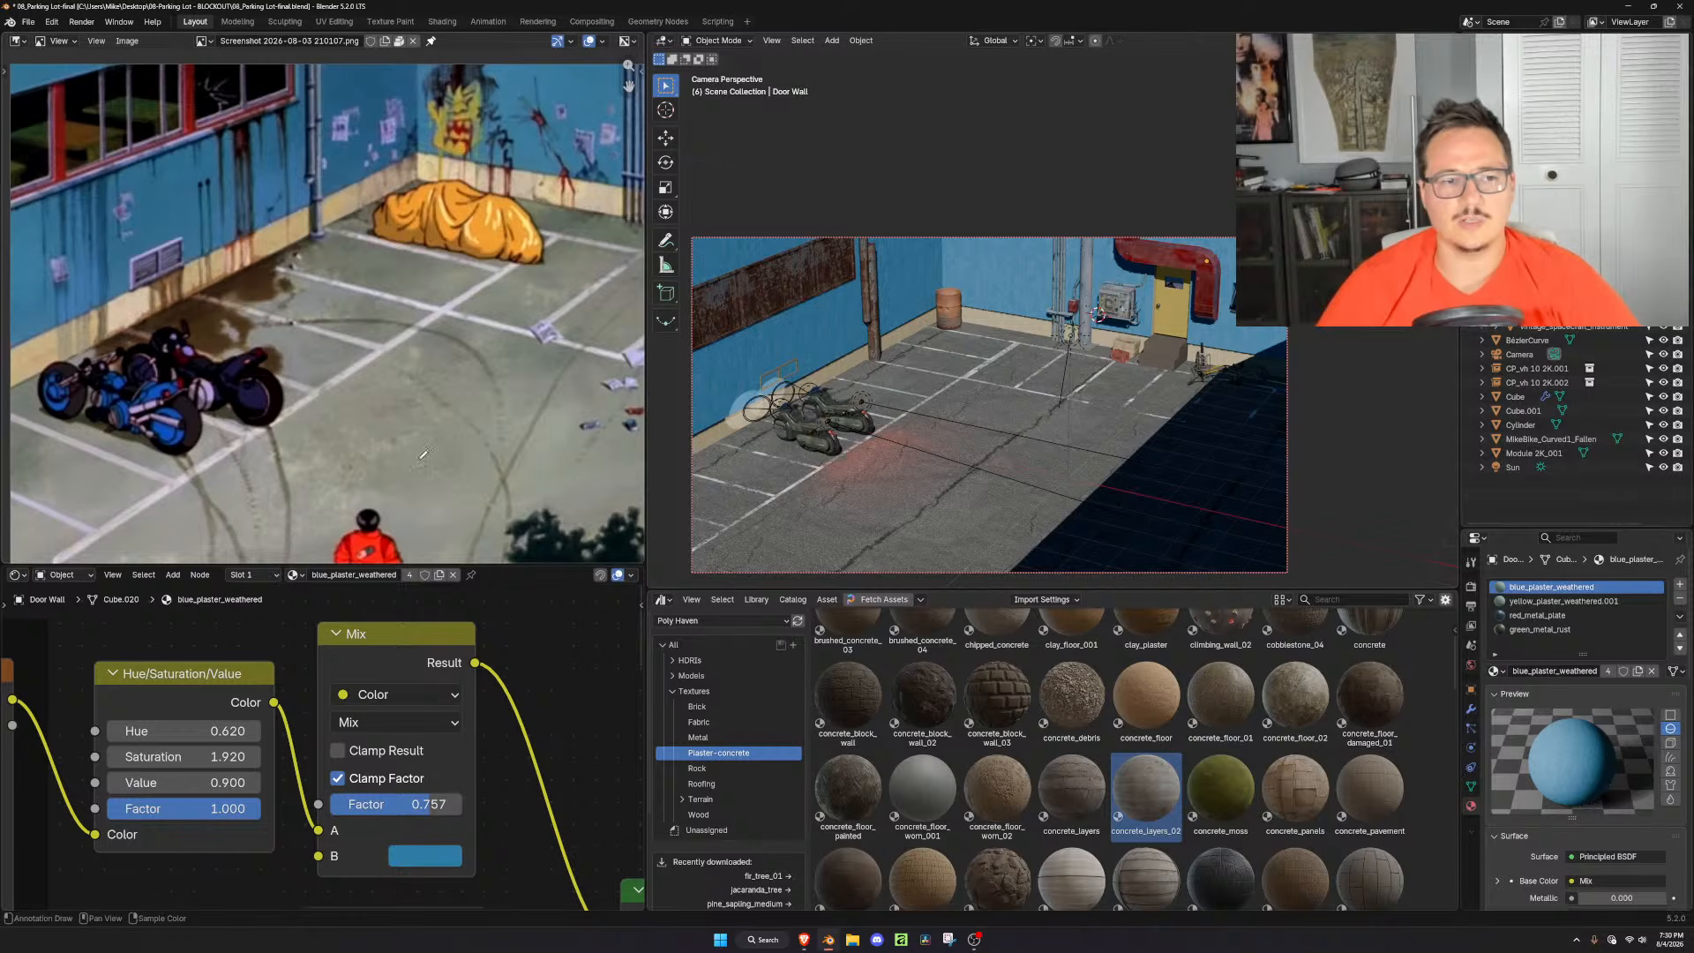
{"action": "middle_click_drag", "start_coordinate": [523, 389], "coordinate": [350, 408]}
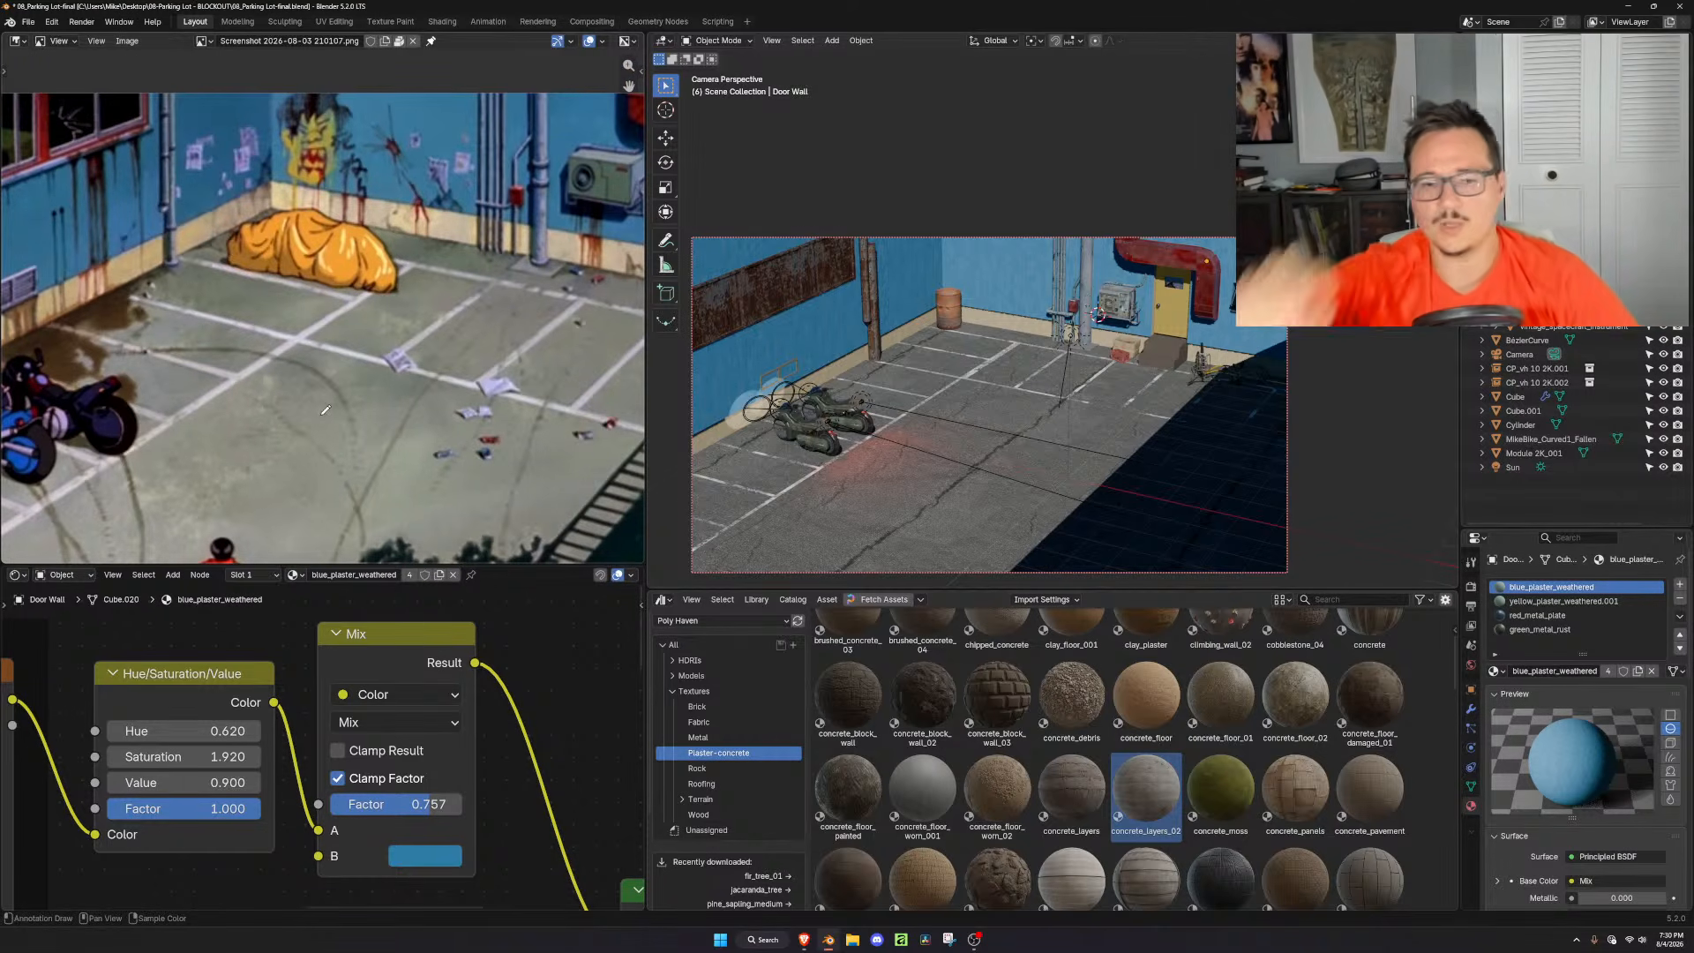
{"action": "scroll", "coordinate": [1063, 404], "scroll_direction": "up", "scroll_amount": 2}
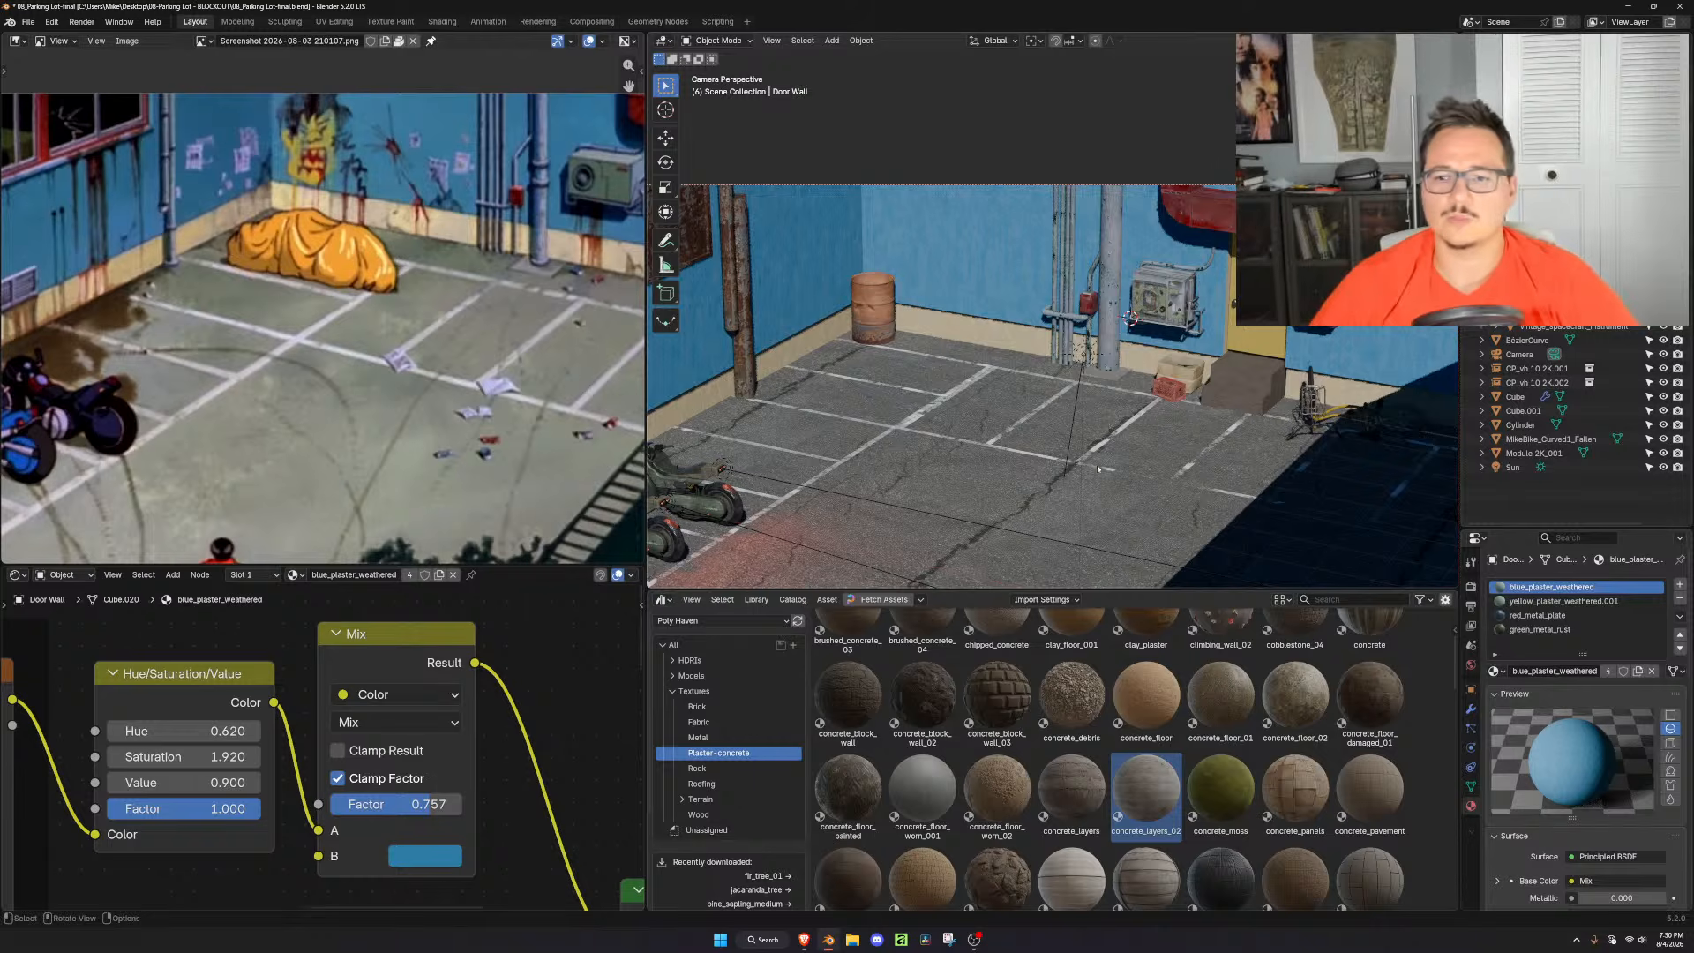
{"action": "scroll", "coordinate": [1042, 453], "scroll_direction": "up", "scroll_amount": 1}
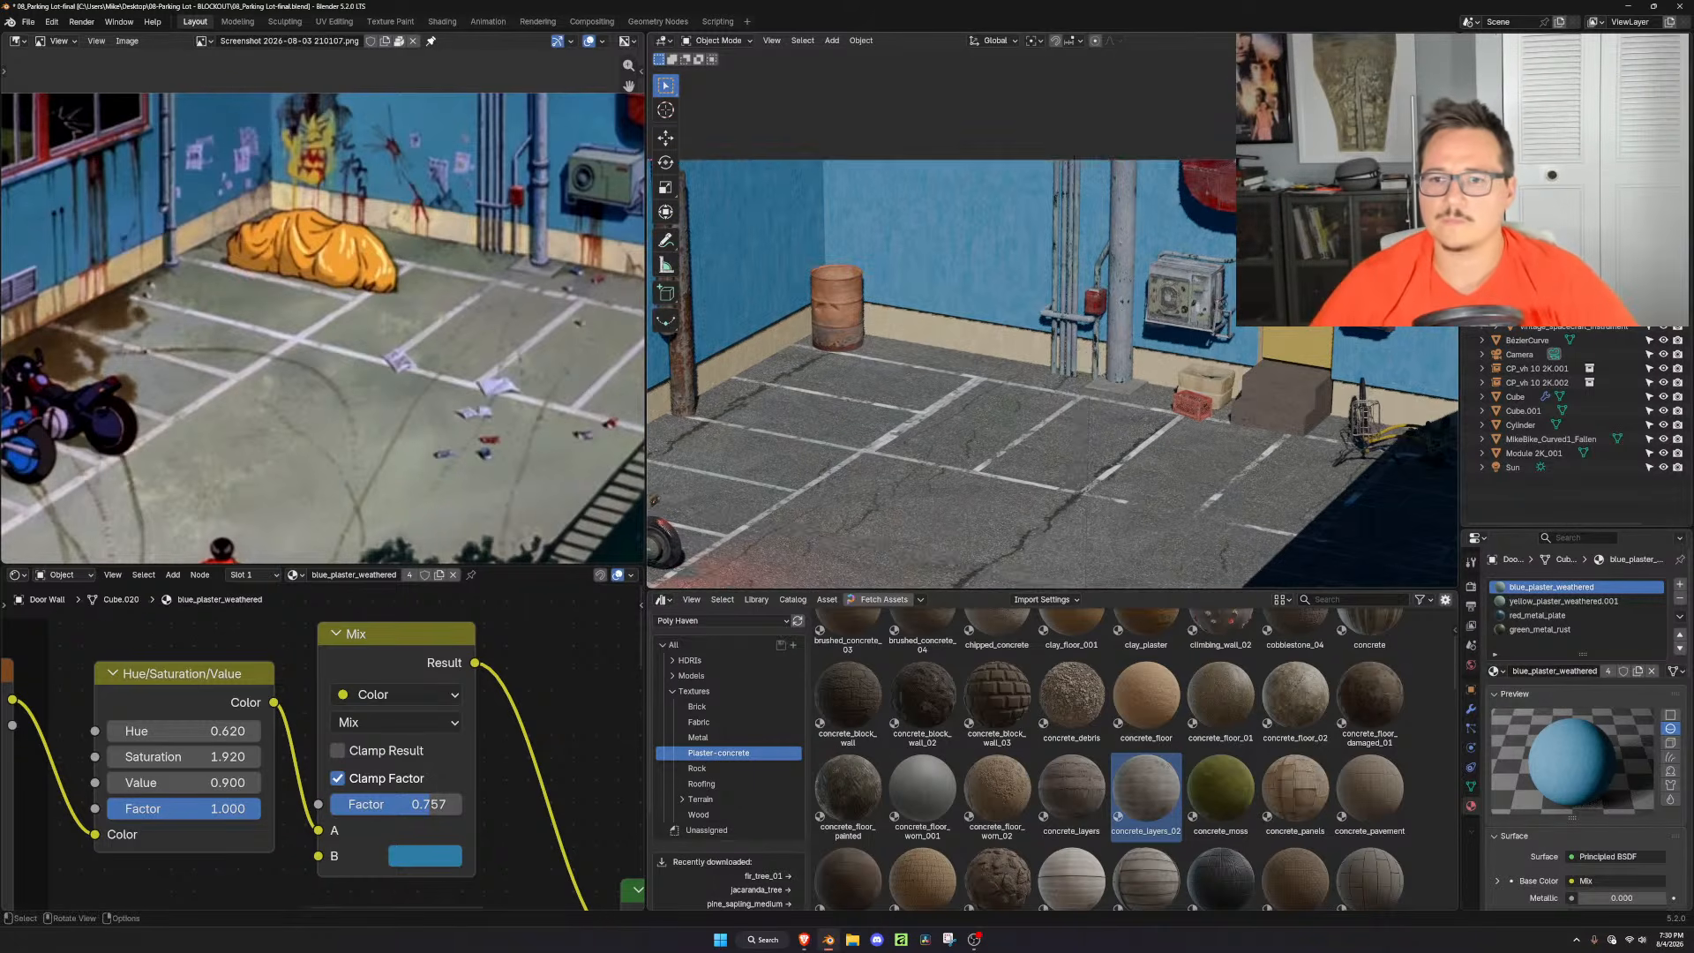
{"action": "scroll", "coordinate": [1278, 377], "scroll_direction": "down", "scroll_amount": 4}
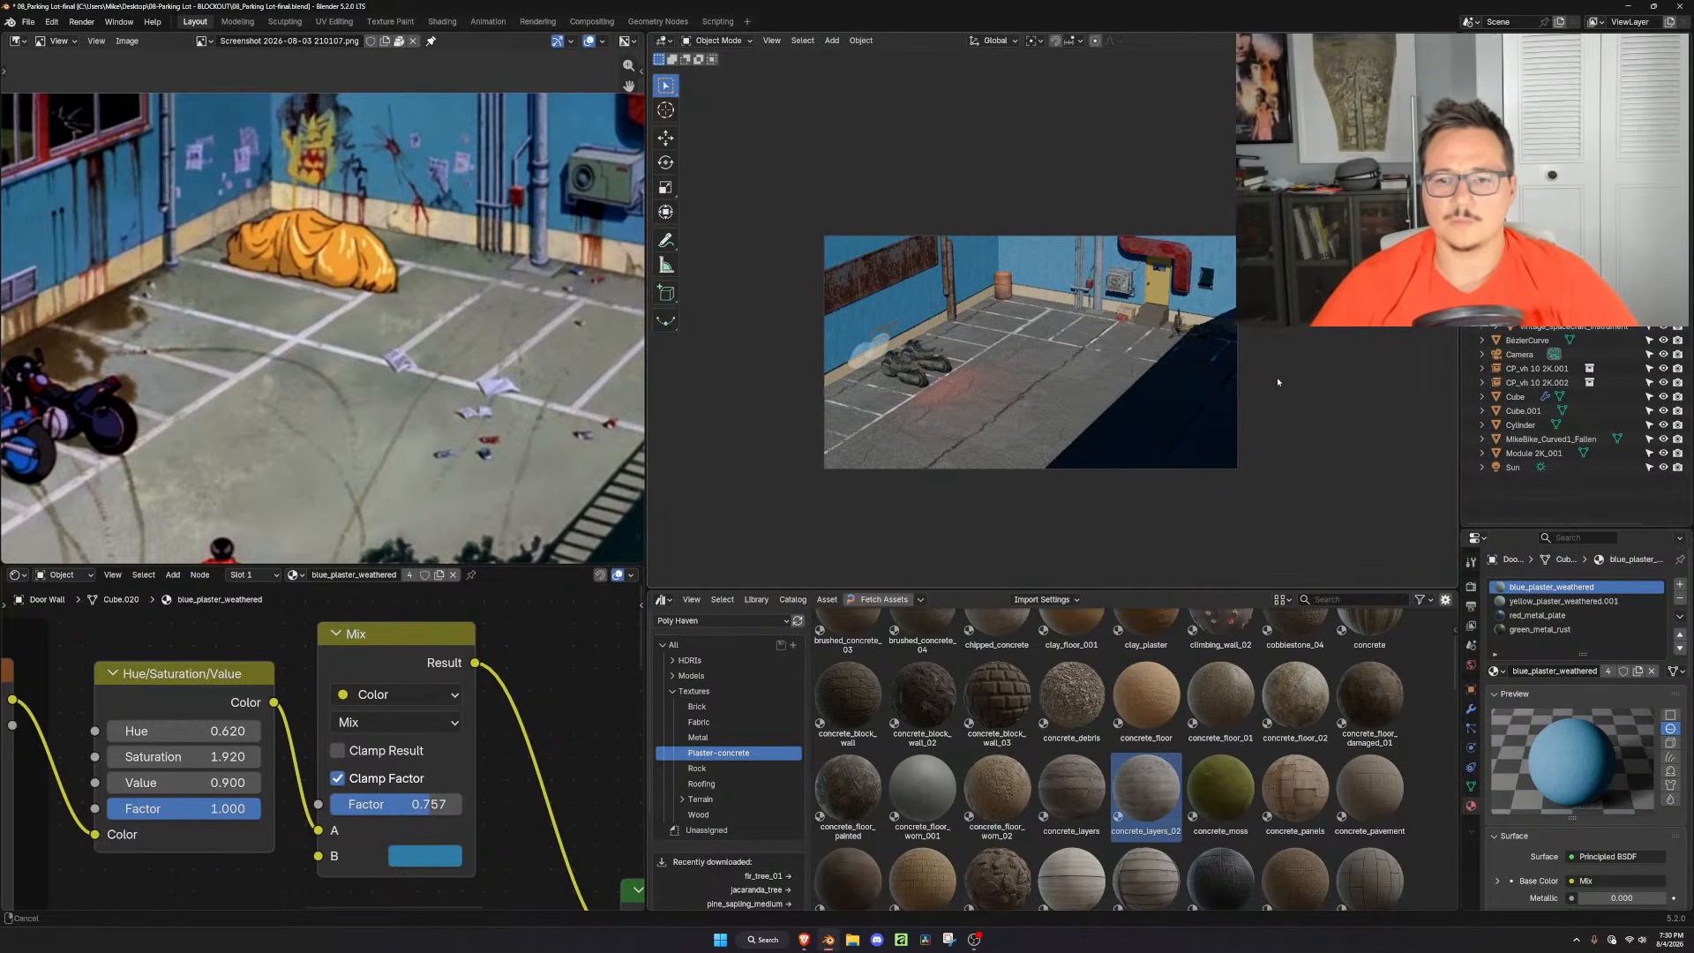
{"action": "middle_click_drag", "start_coordinate": [1277, 377], "coordinate": [1297, 369], "text": "shift"}
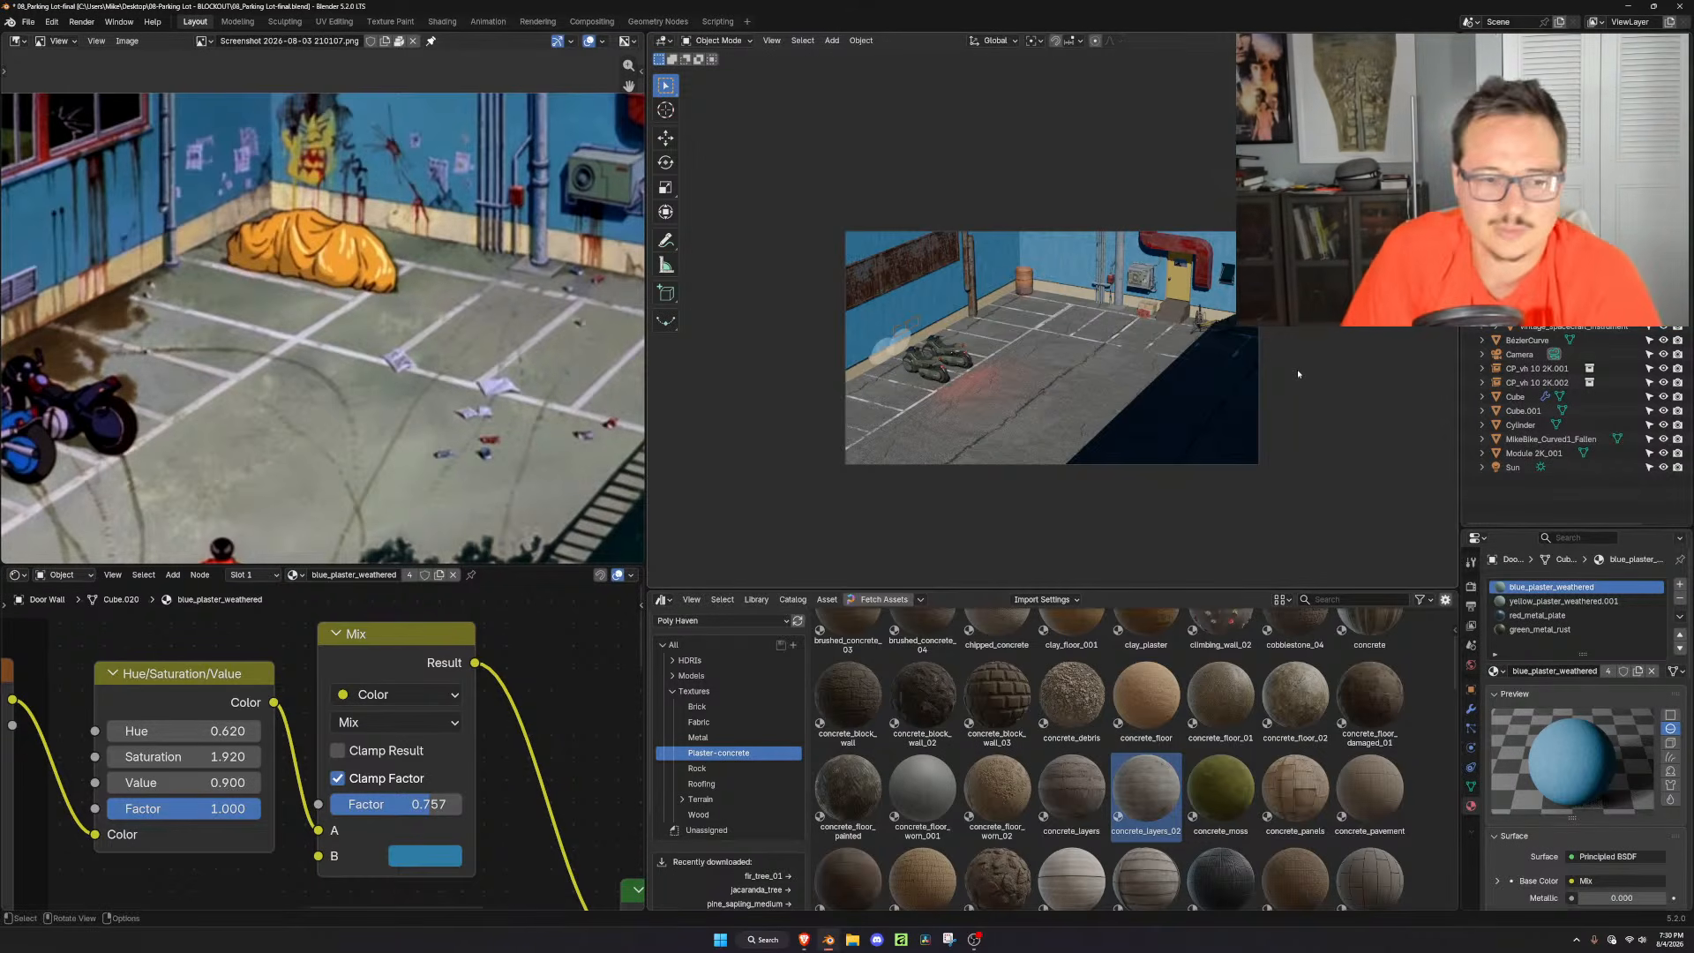
{"action": "middle_click_drag", "start_coordinate": [1313, 372], "coordinate": [1300, 371], "text": "shift"}
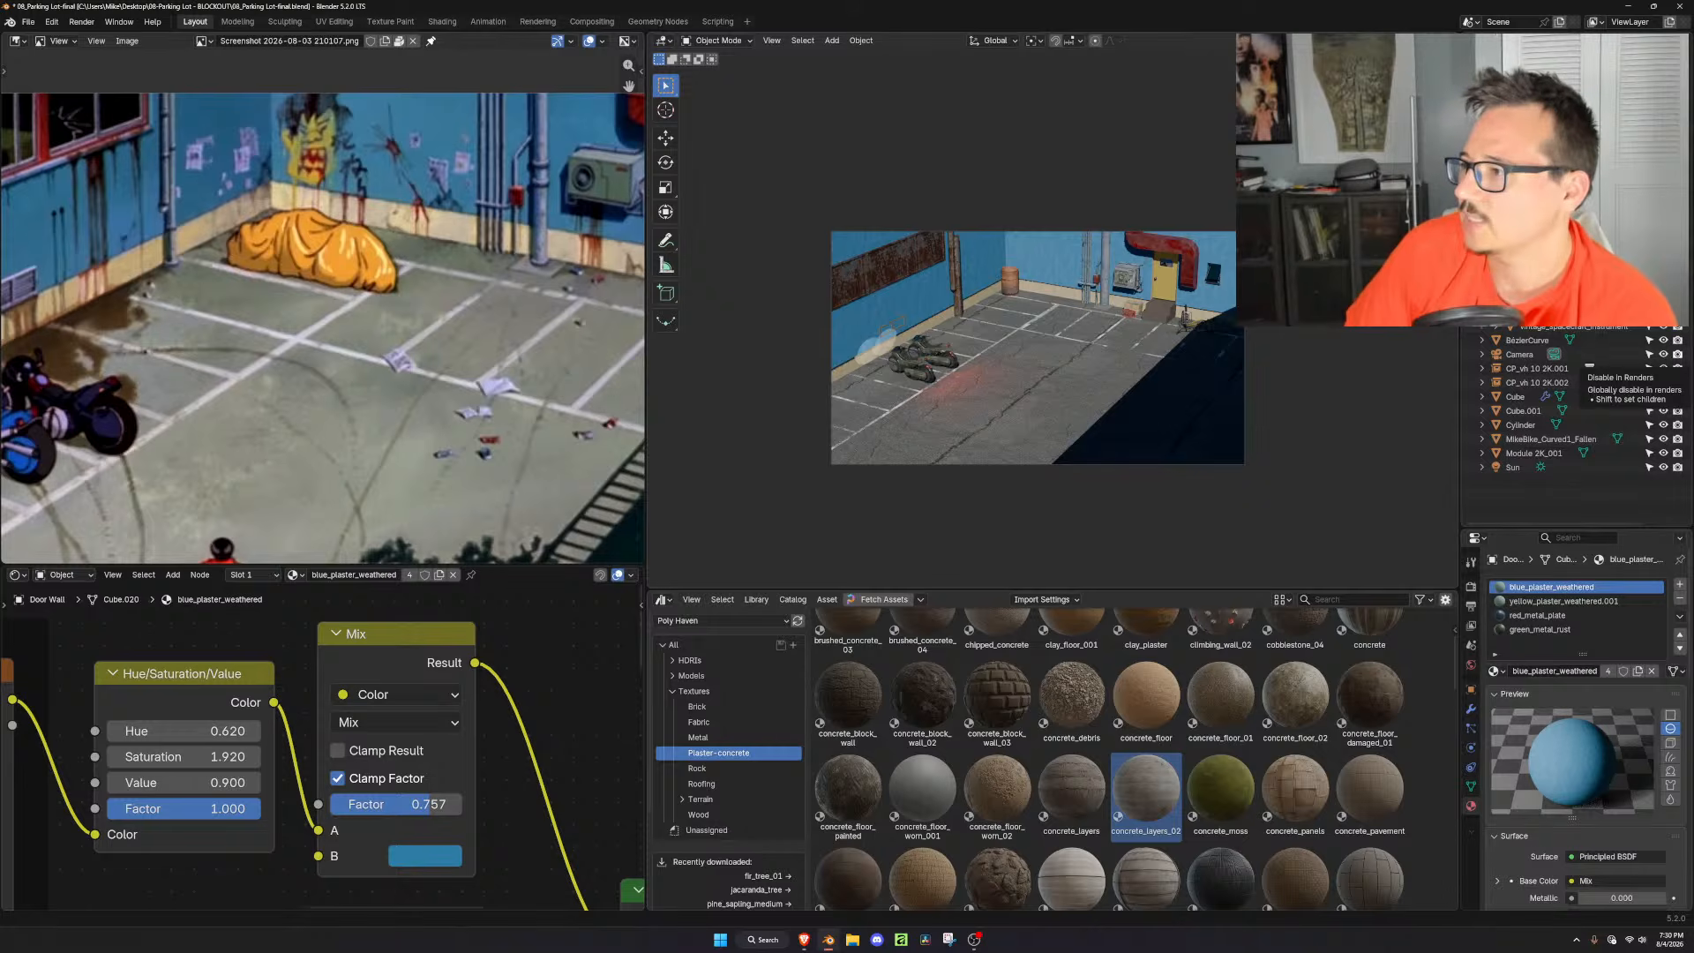
{"action": "left_click_drag", "start_coordinate": [1589, 368], "coordinate": [1590, 382]}
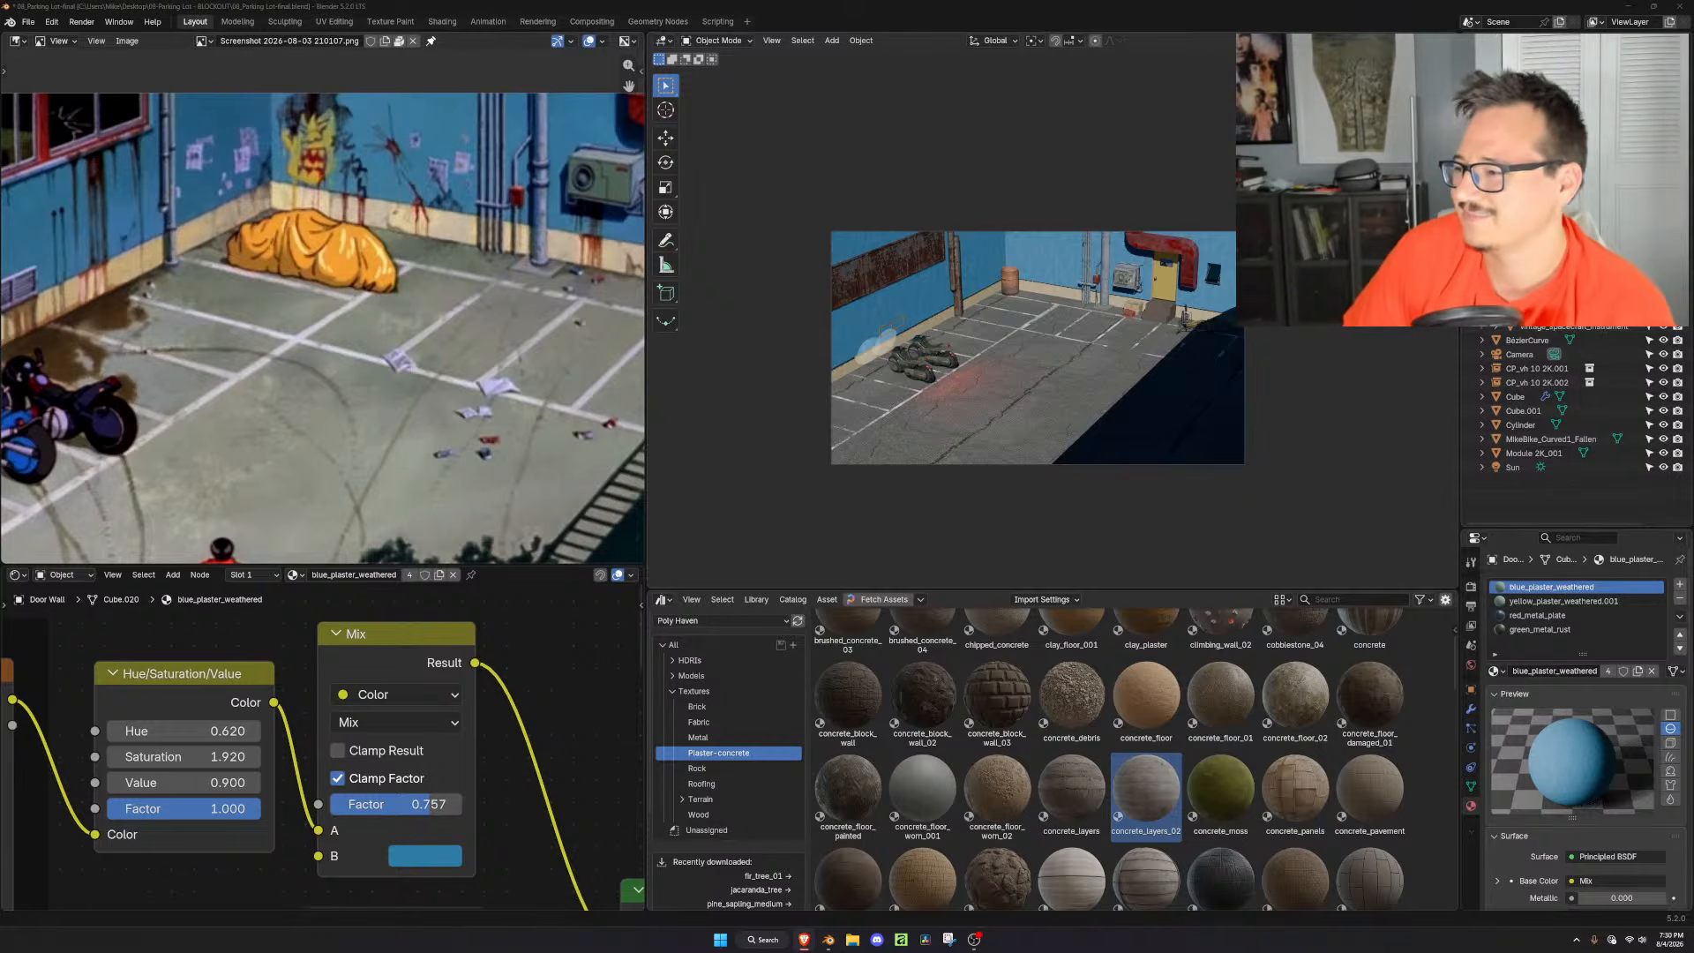